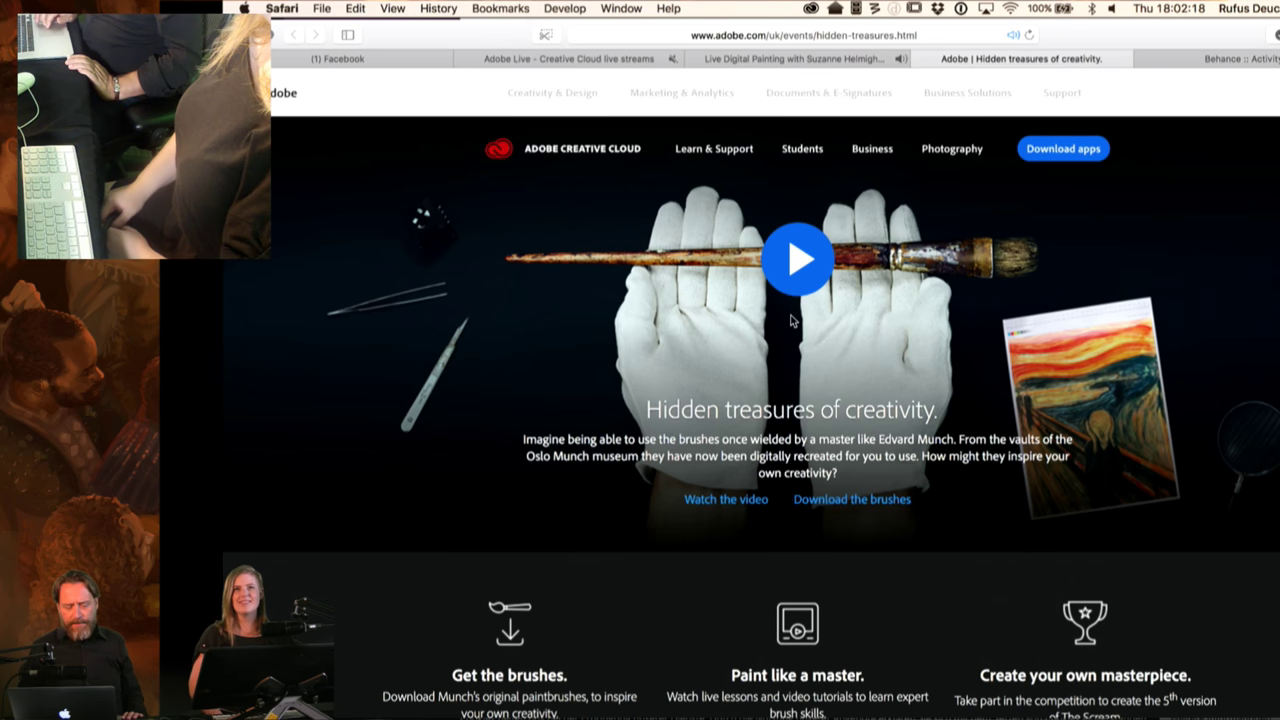
Step: Look through the Hidden treasures of creativity page, covering the Munch brushes, the video tutorials and the 5th Scream contest details
{"action": "scroll", "coordinate": [790, 320], "scroll_direction": "down", "scroll_amount": 1}
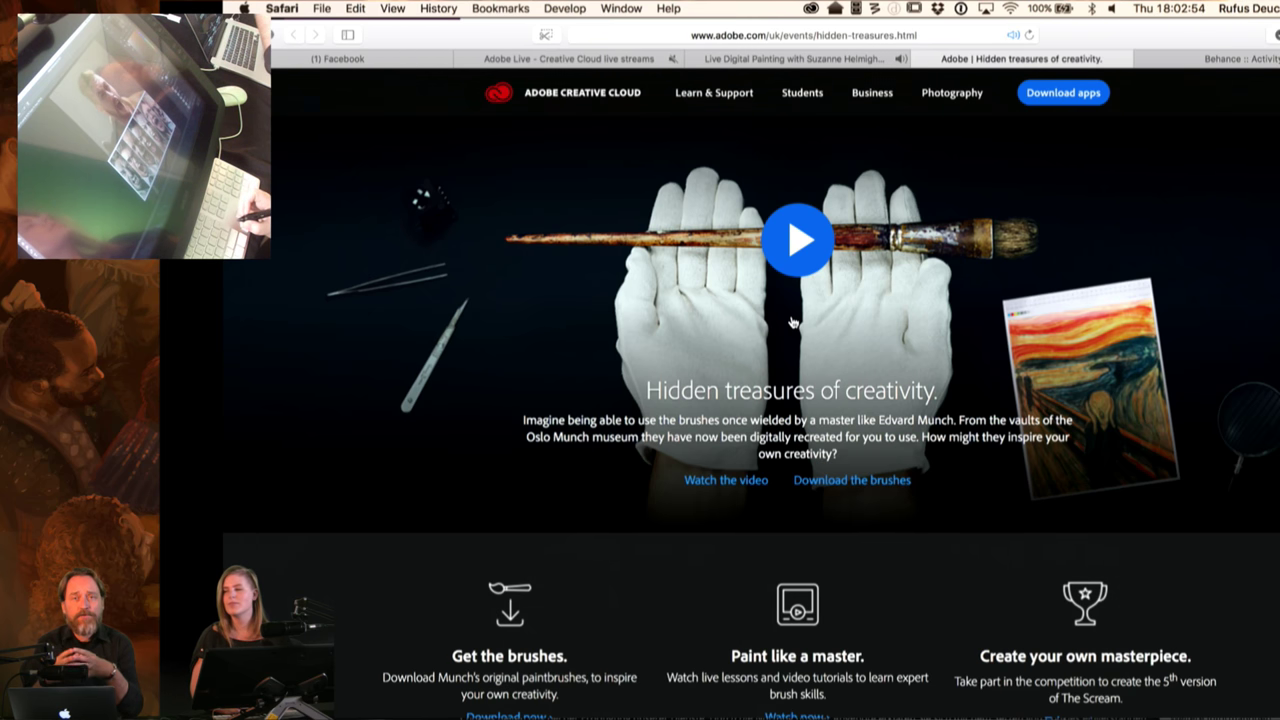
{"action": "scroll", "coordinate": [792, 322], "scroll_direction": "down", "scroll_amount": 5}
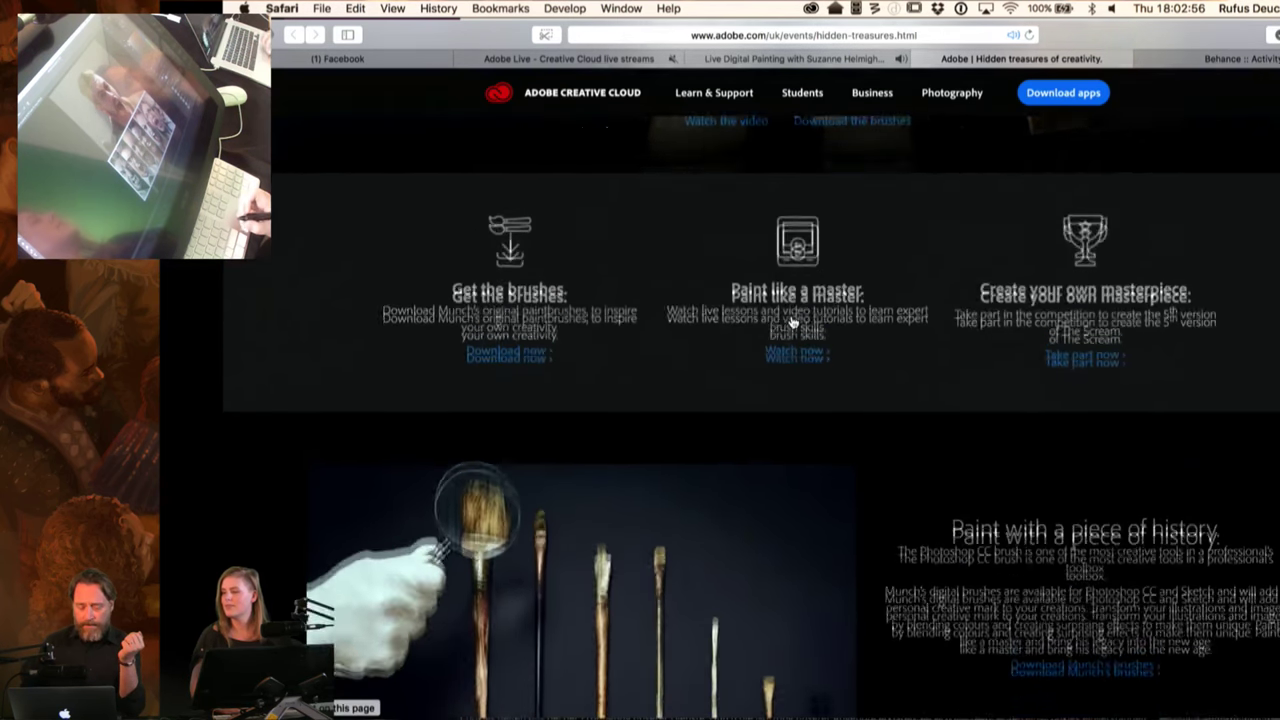
{"action": "scroll", "coordinate": [792, 322], "scroll_direction": "down", "scroll_amount": 3}
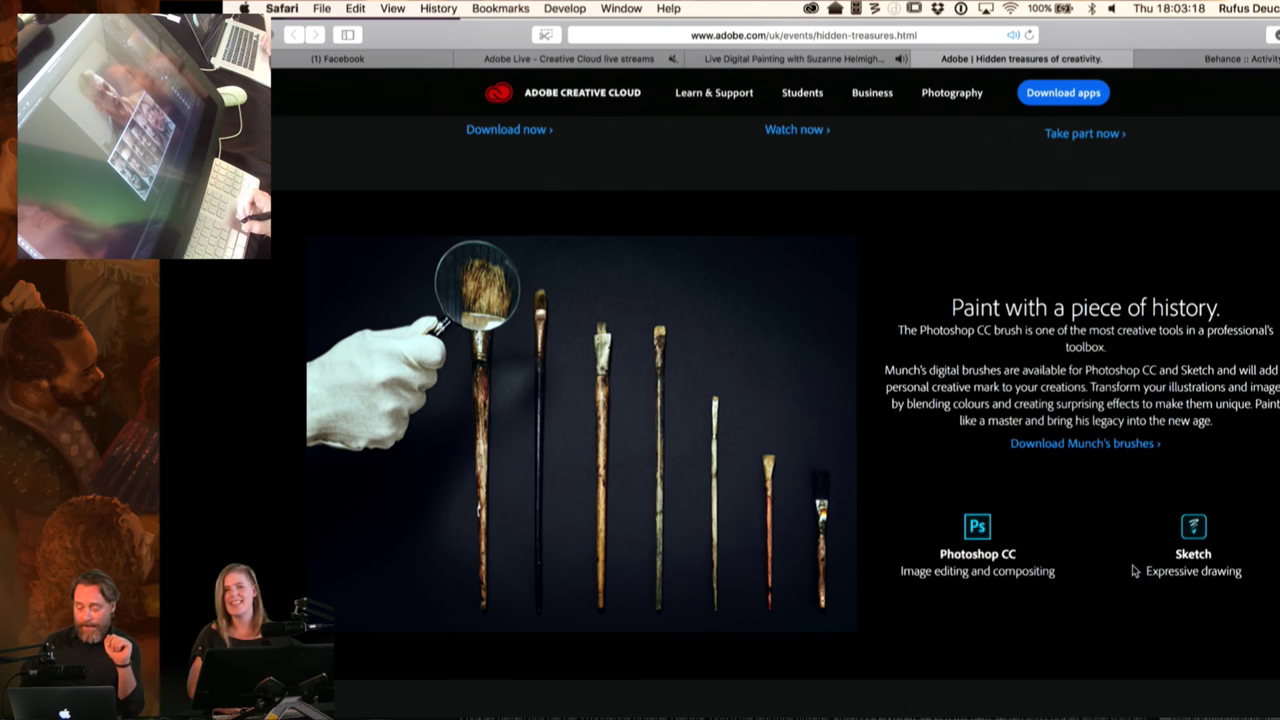
{"action": "scroll", "coordinate": [1133, 570], "scroll_direction": "down", "scroll_amount": 3}
{"action": "scroll", "coordinate": [1133, 570], "scroll_direction": "down", "scroll_amount": 8}
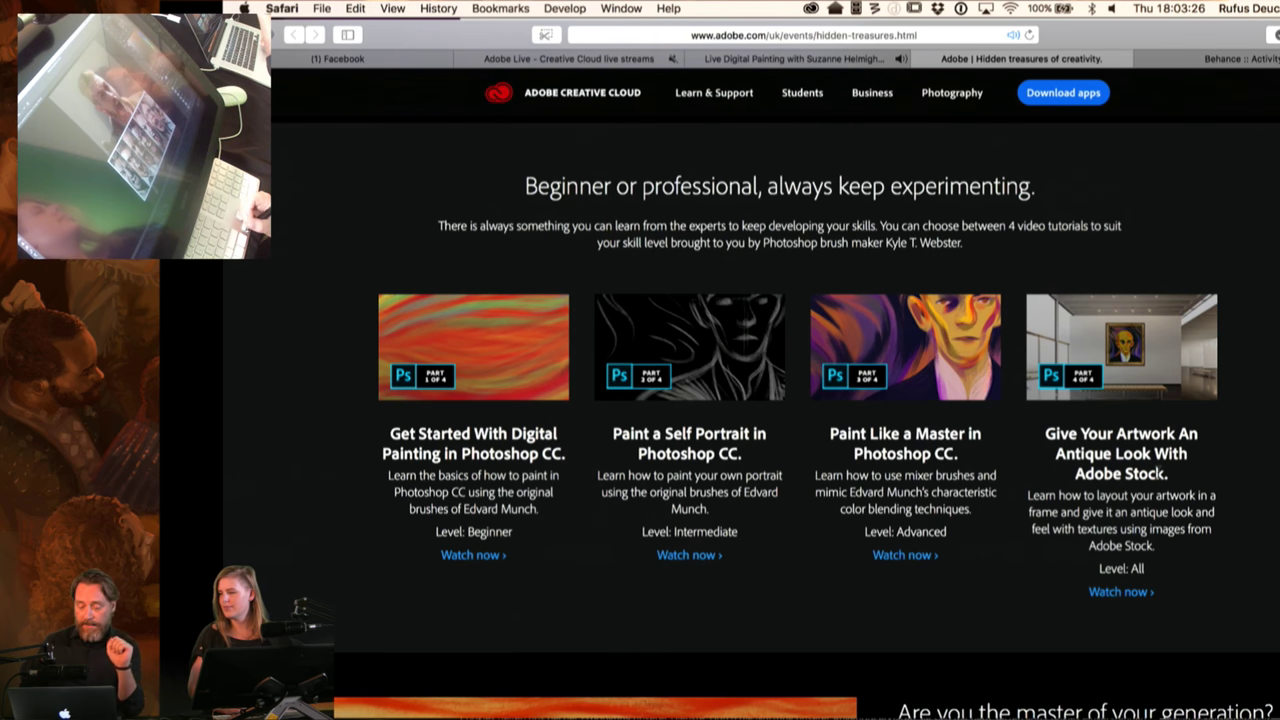
{"action": "scroll", "coordinate": [1161, 474], "scroll_direction": "down", "scroll_amount": 8}
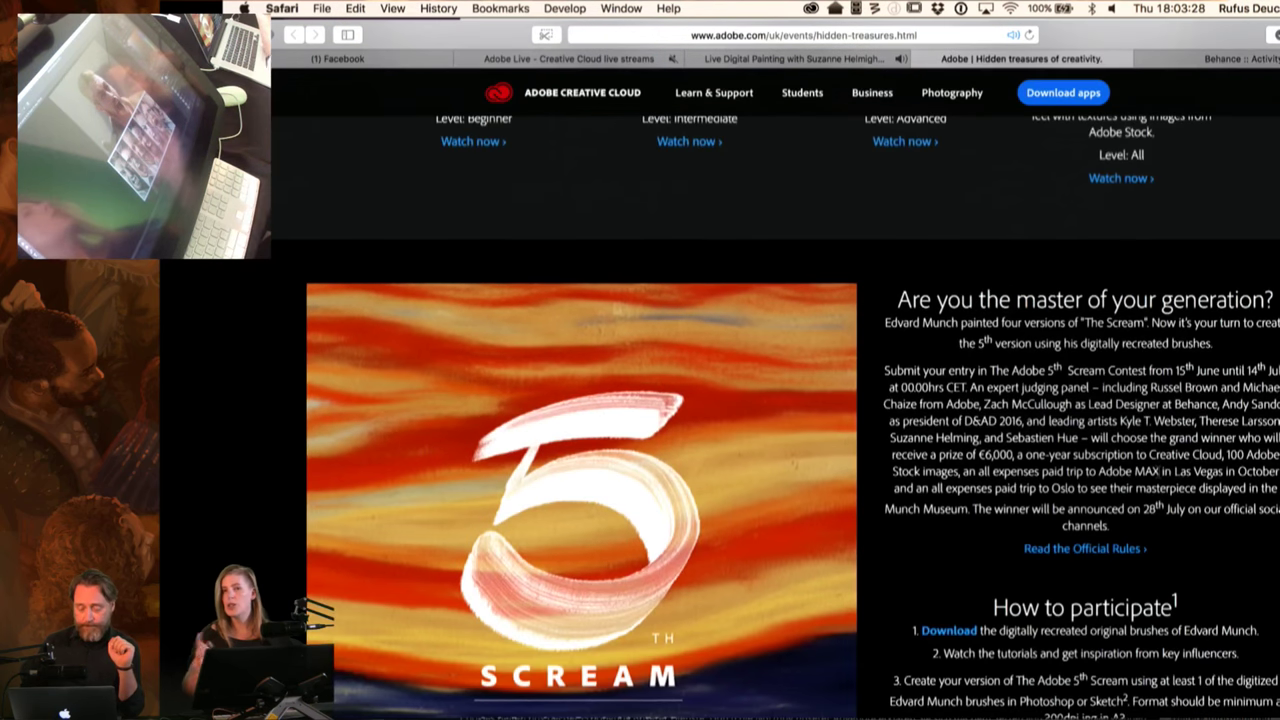
{"action": "scroll", "coordinate": [1161, 474], "scroll_direction": "up", "scroll_amount": 7}
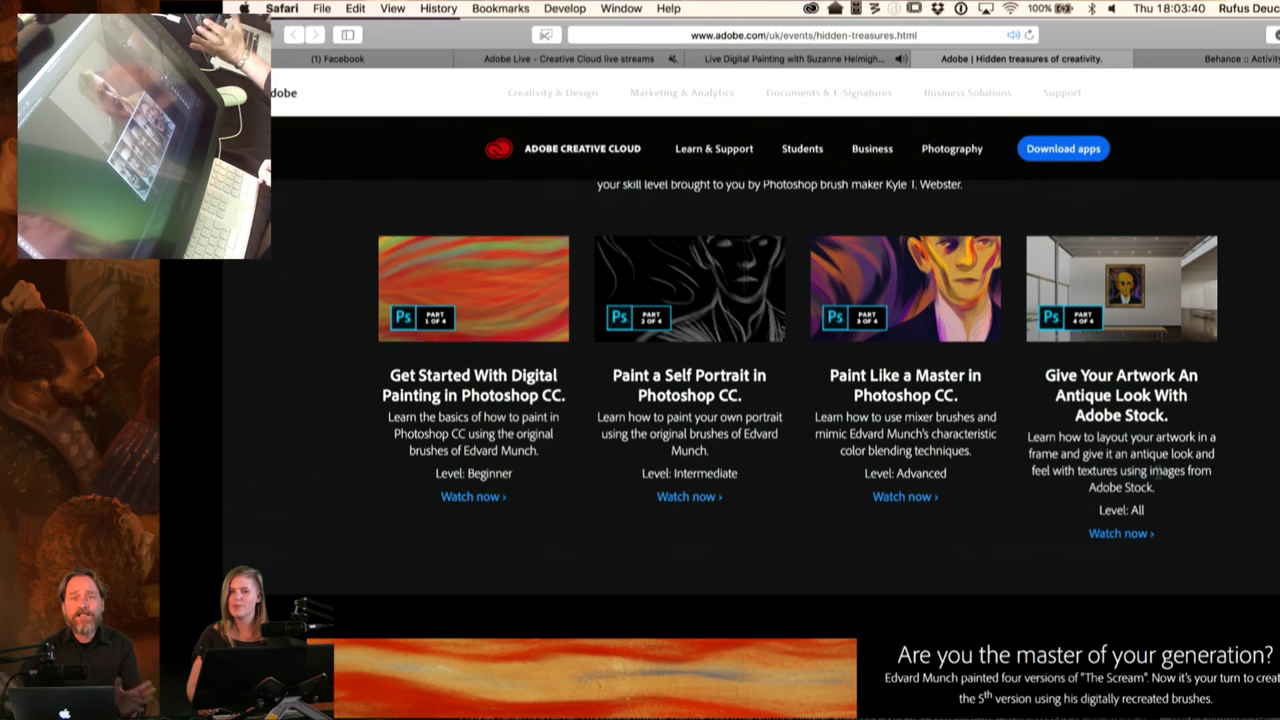
{"action": "scroll", "coordinate": [750, 450], "scroll_direction": "down", "scroll_amount": 5}
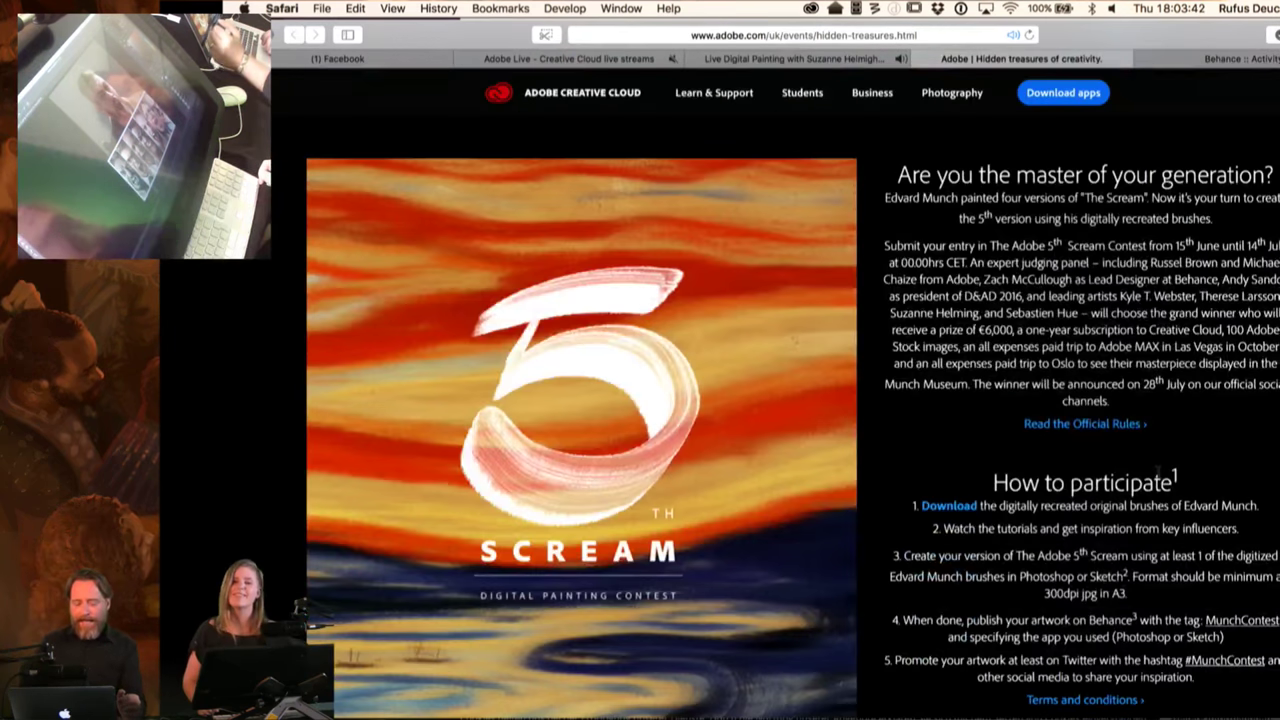
{"action": "scroll", "coordinate": [1160, 462], "scroll_direction": "down", "scroll_amount": 1}
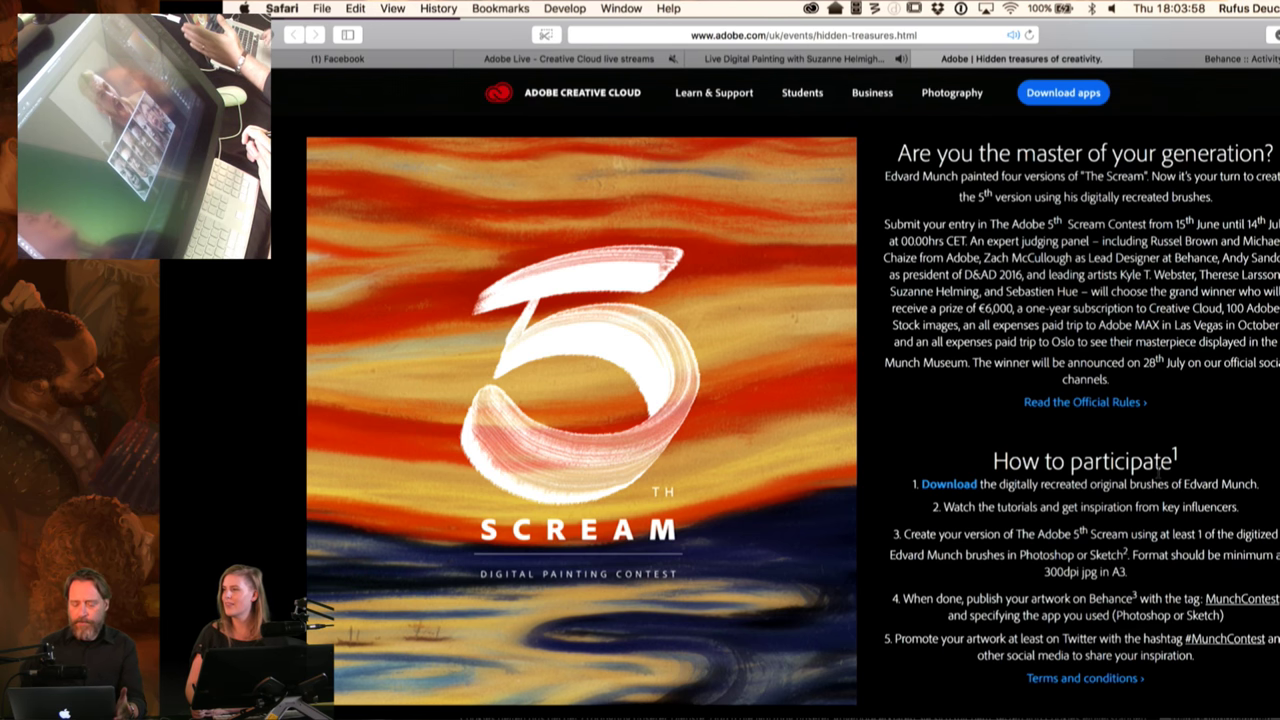
Step: Check the official contest rules and highlight the judging panel's names in the contest description on the Hidden treasures page
{"action": "left_click", "coordinate": [1030, 404]}
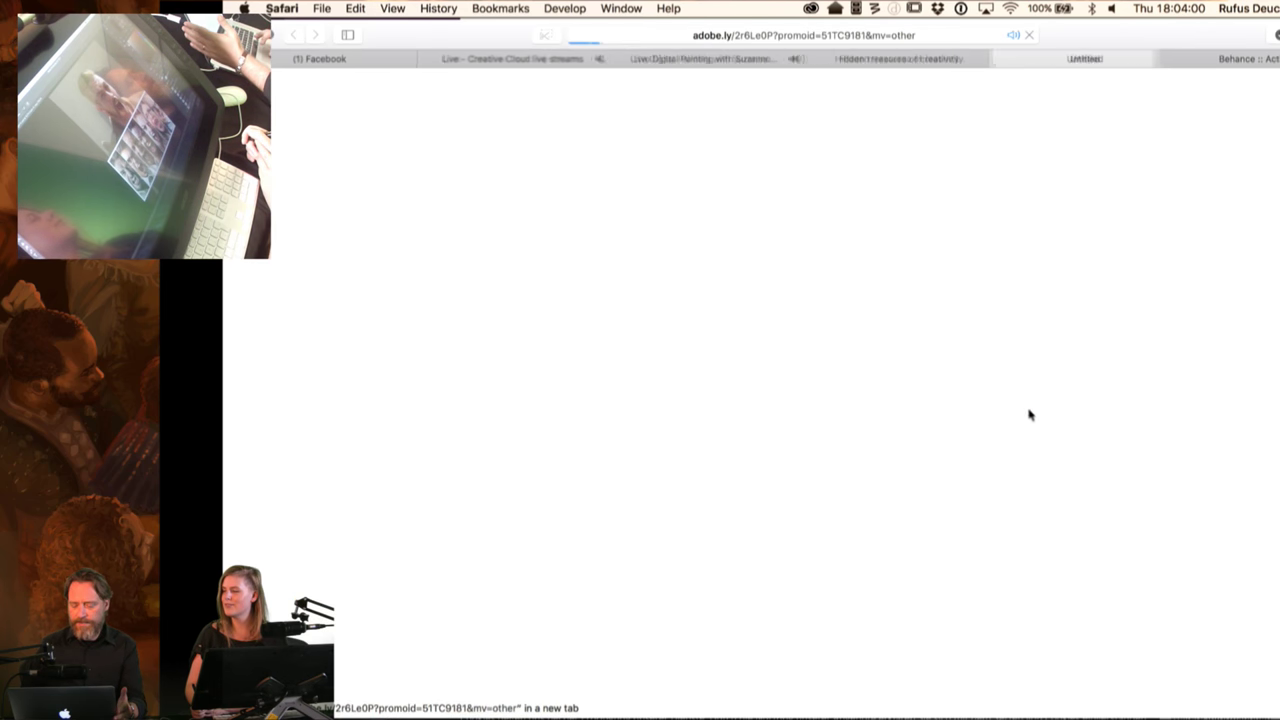
{"action": "left_click", "coordinate": [862, 60]}
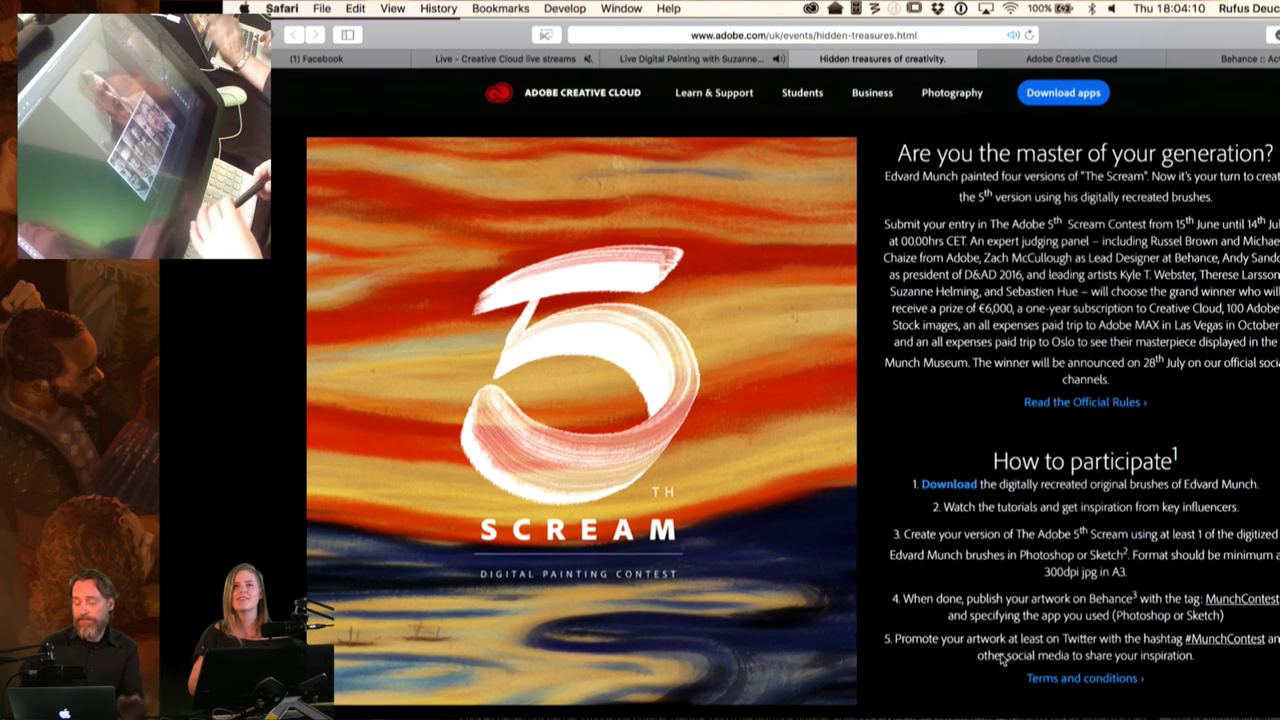
{"action": "scroll", "coordinate": [1001, 660], "scroll_direction": "down", "scroll_amount": 2}
{"action": "scroll", "coordinate": [1100, 490], "scroll_direction": "down", "scroll_amount": 2}
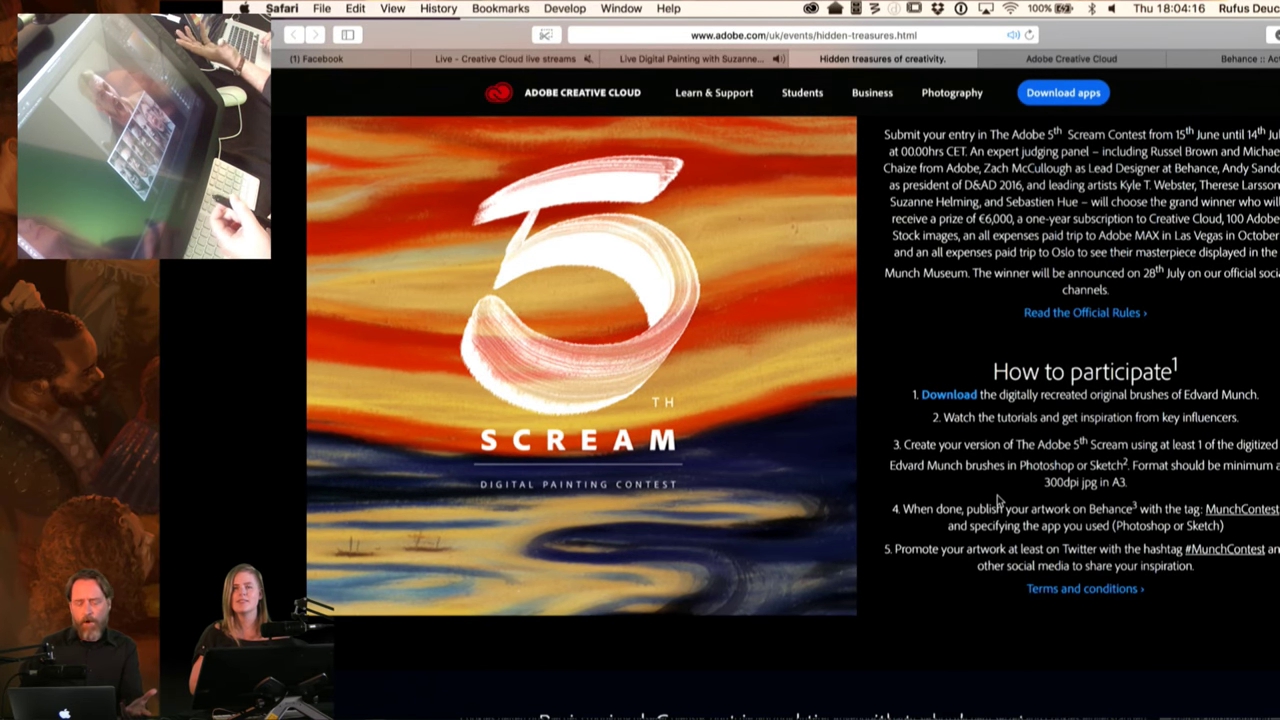
{"action": "scroll", "coordinate": [998, 500], "scroll_direction": "up", "scroll_amount": 3}
{"action": "scroll", "coordinate": [998, 490], "scroll_direction": "up", "scroll_amount": 1}
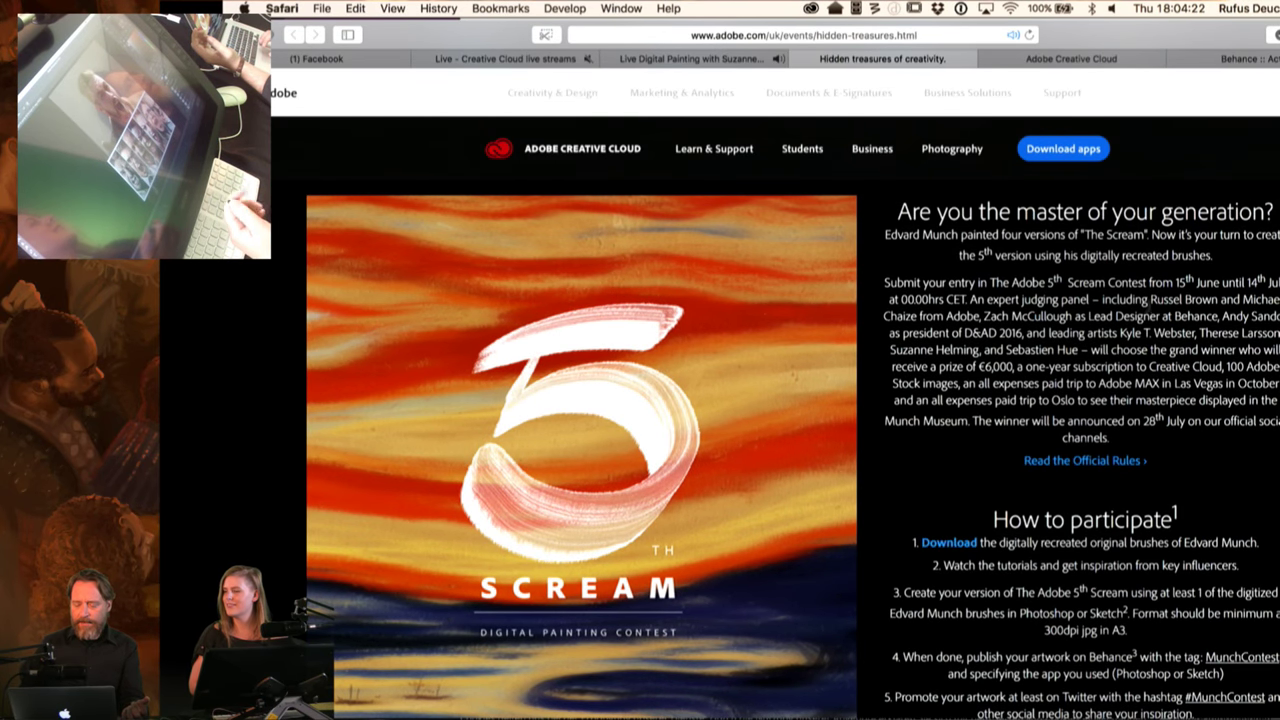
{"action": "left_click_drag", "start_coordinate": [1151, 299], "coordinate": [1080, 350]}
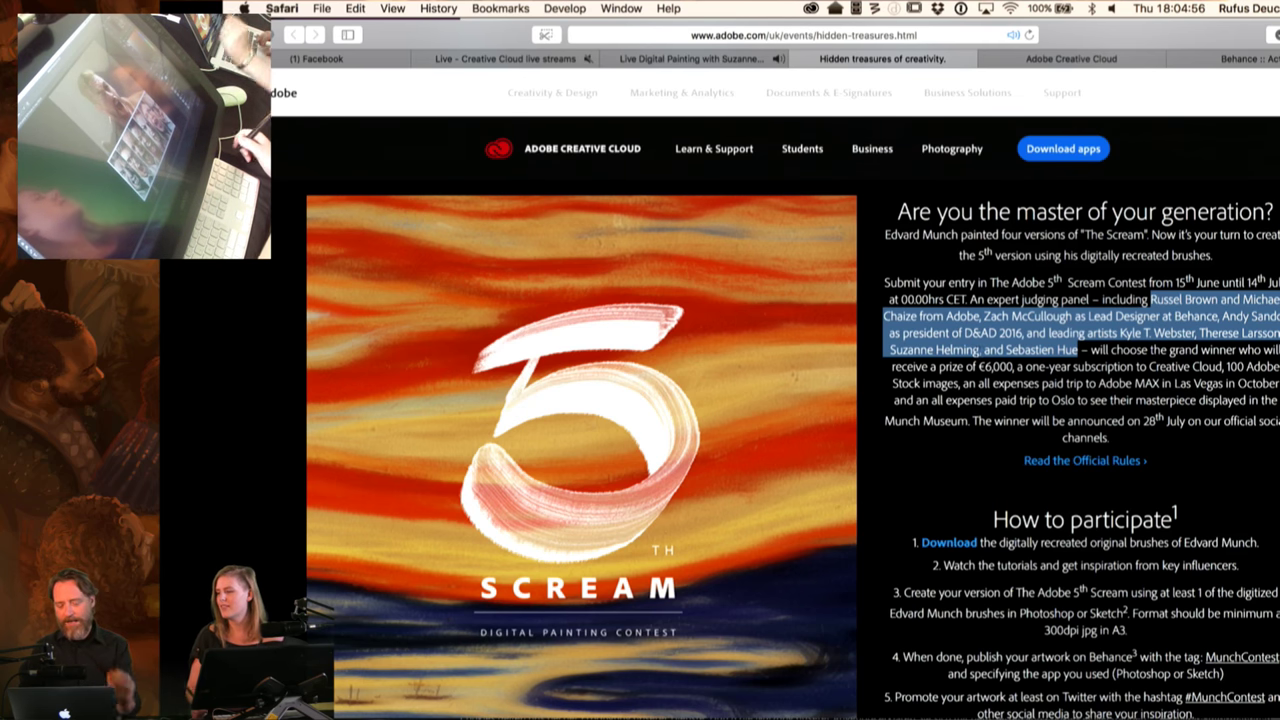
{"action": "left_click", "coordinate": [1186, 377]}
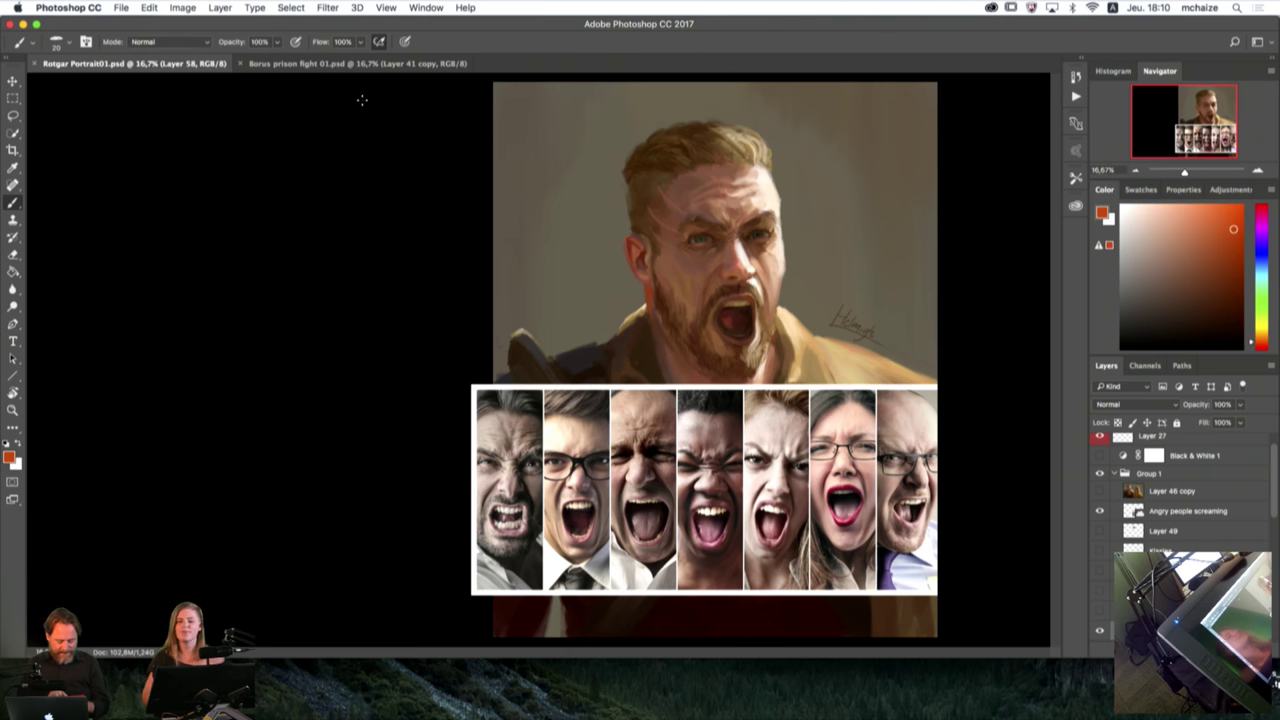
Step: In Photoshop, create a new 3800 x 6800 pixel RGB document at 300 pixels/inch with a white background
{"action": "left_click", "coordinate": [121, 8]}
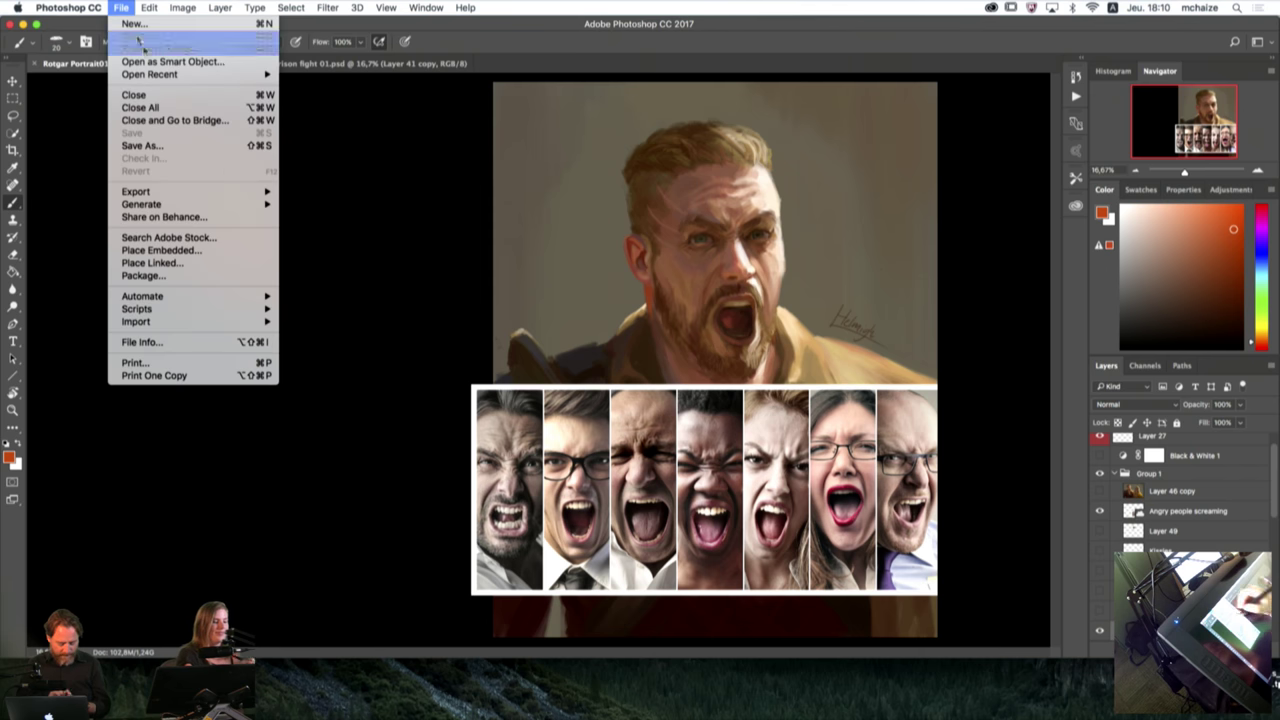
{"action": "left_click", "coordinate": [202, 25]}
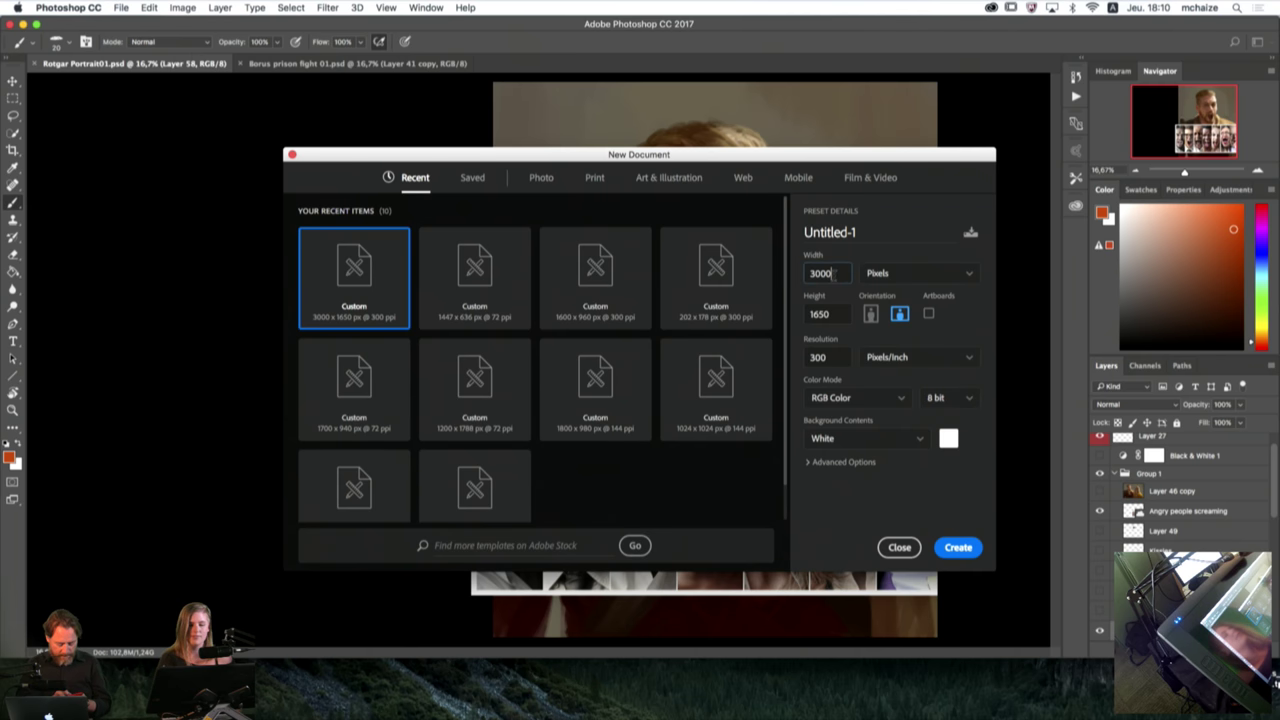
{"action": "left_click", "coordinate": [838, 273]}
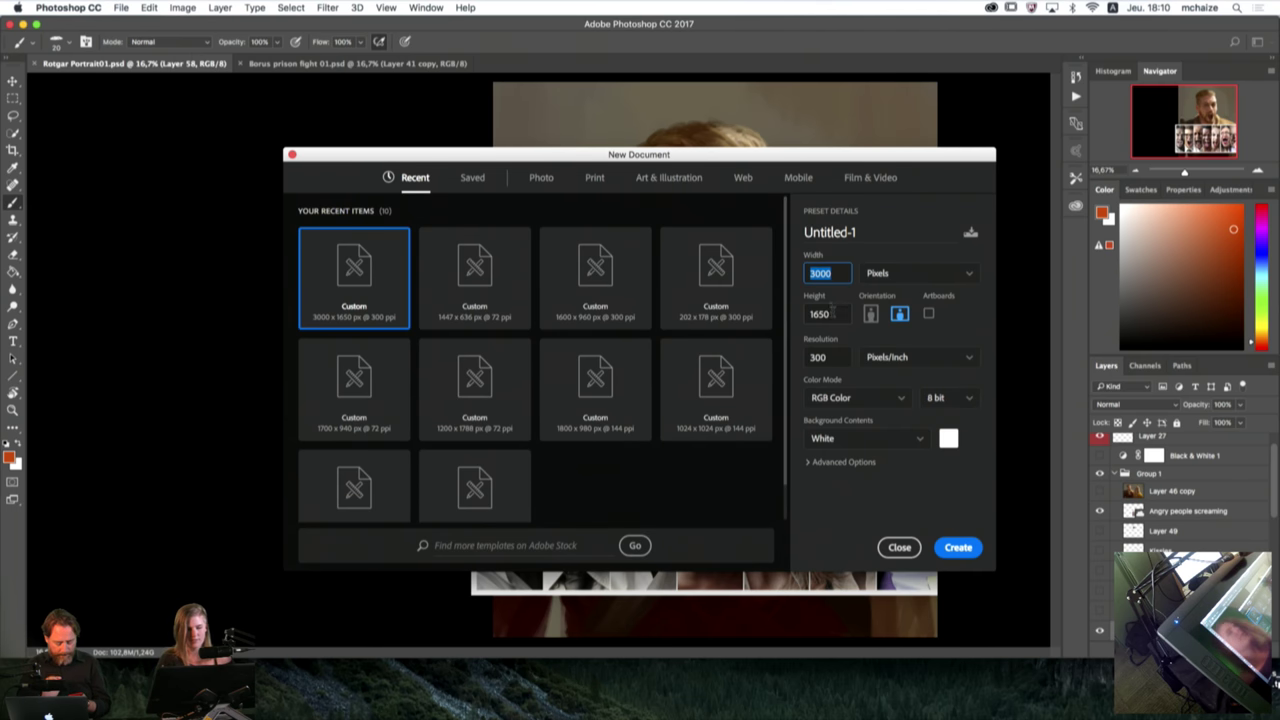
{"action": "left_click", "coordinate": [838, 314]}
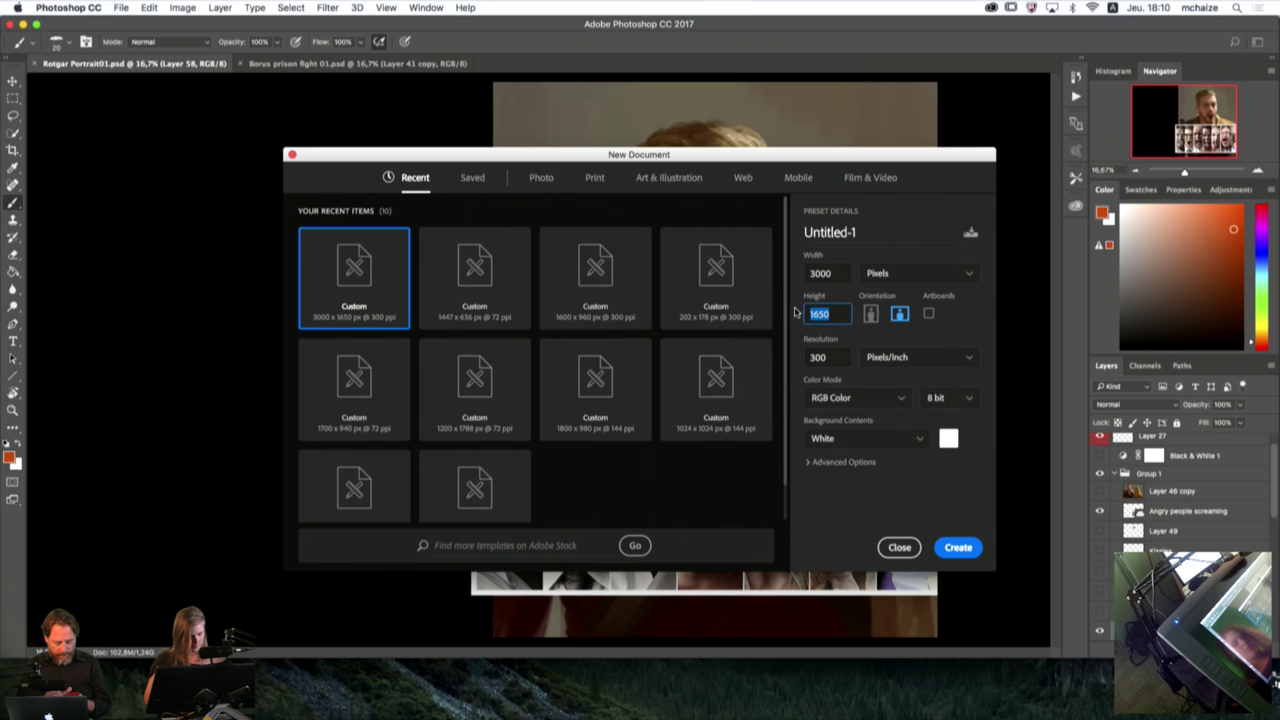
{"action": "type", "text": "6"}
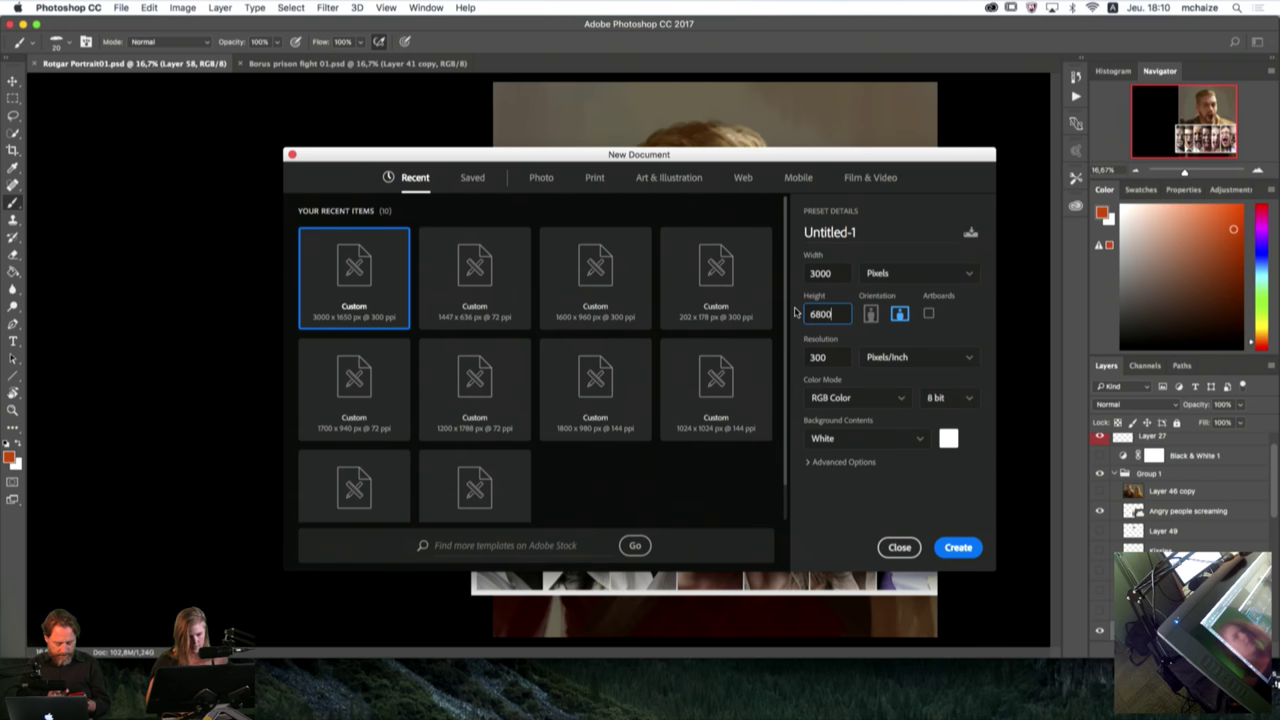
{"action": "left_click", "coordinate": [799, 274]}
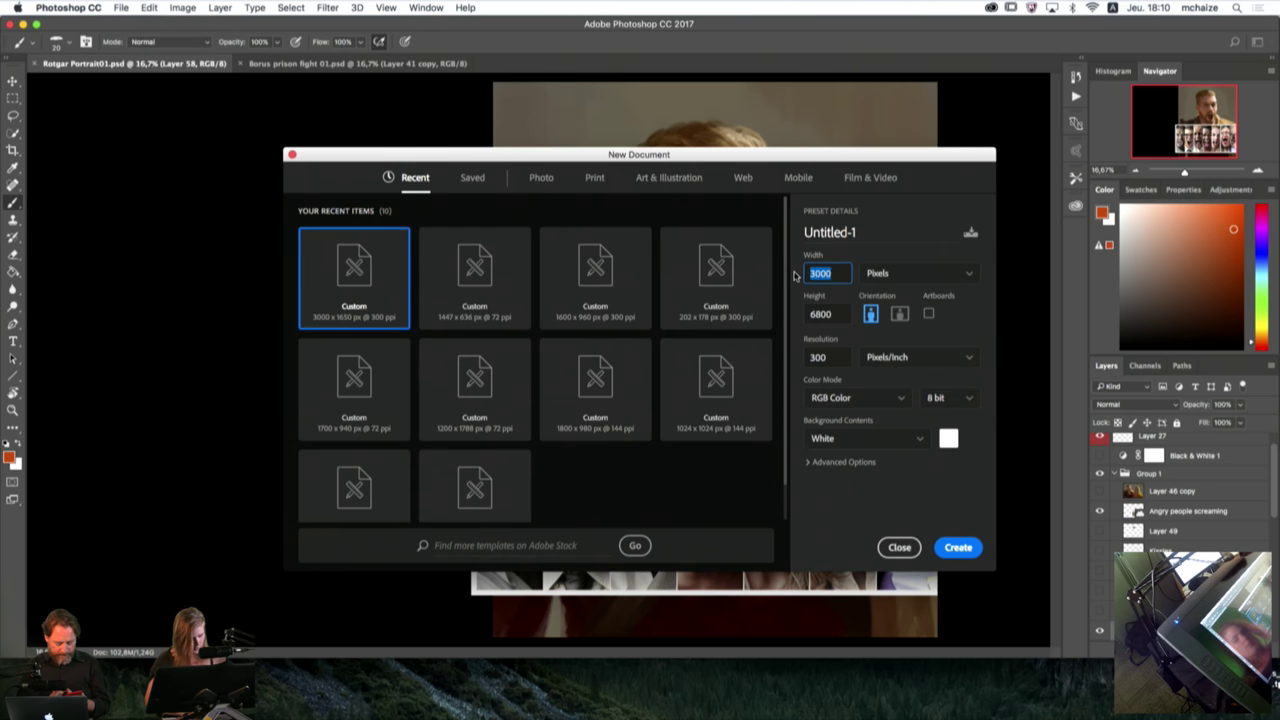
{"action": "type", "text": "3"}
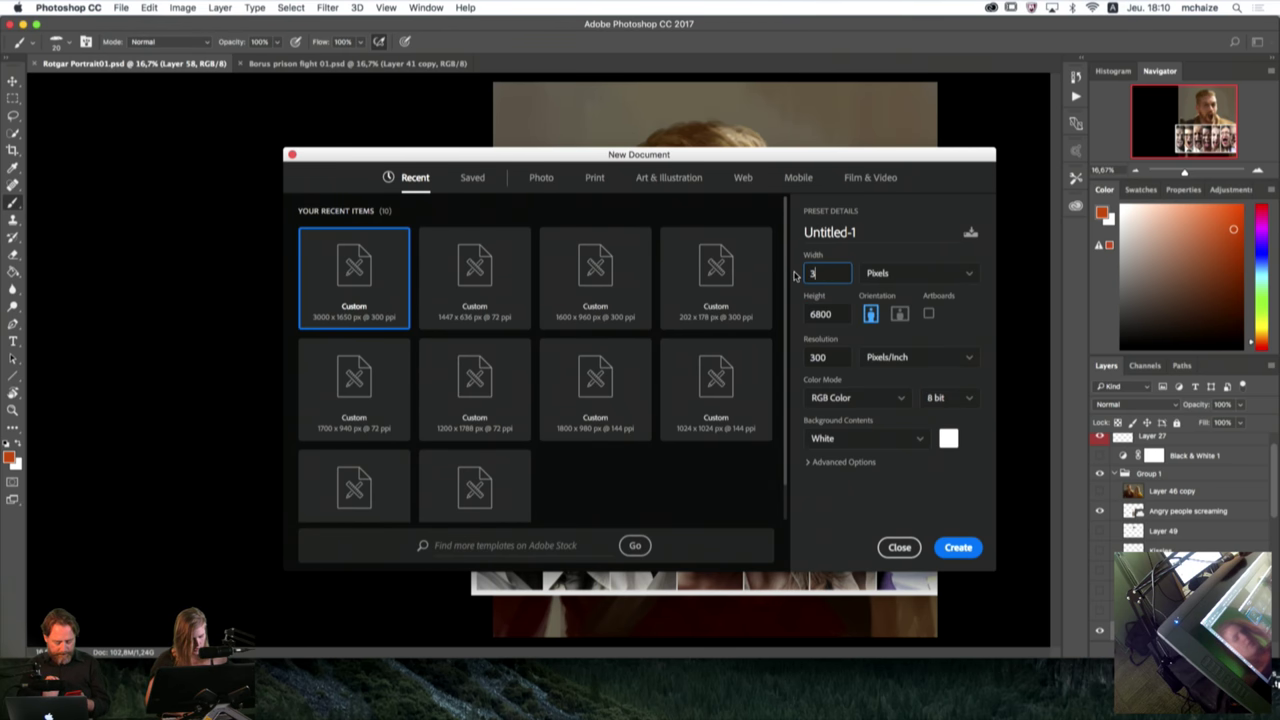
{"action": "type", "text": "800"}
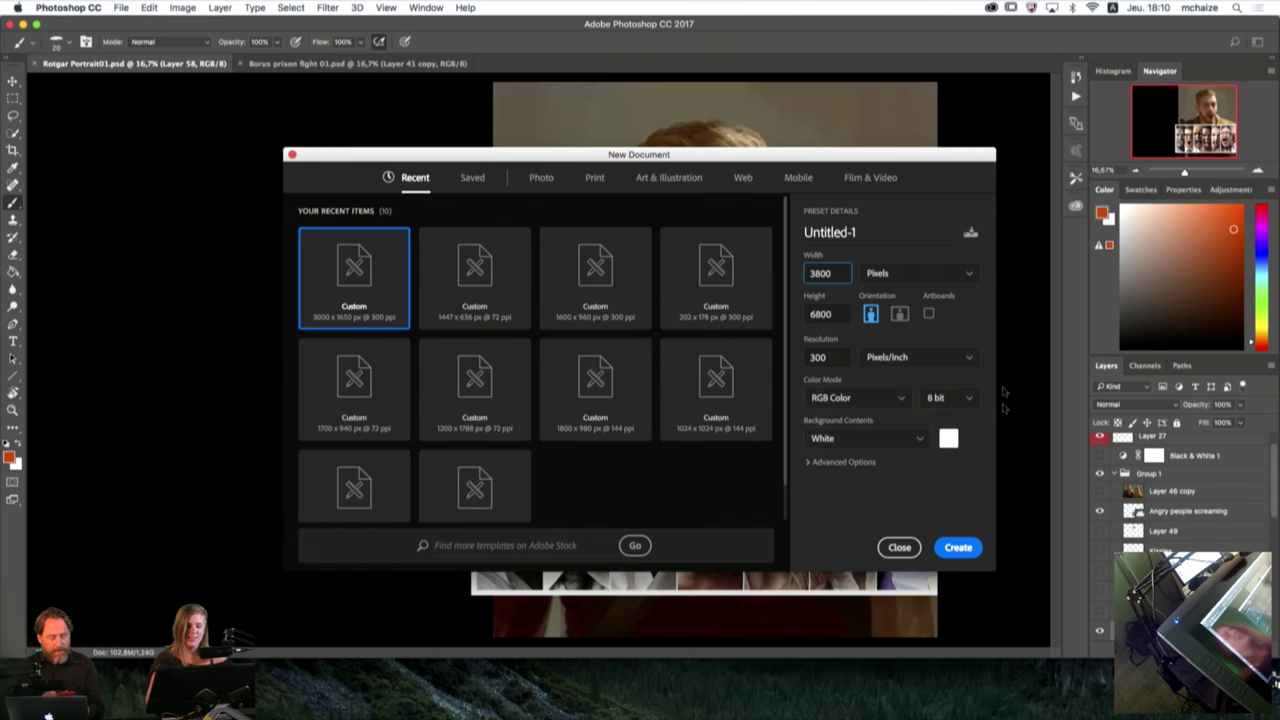
{"action": "left_click", "coordinate": [958, 548]}
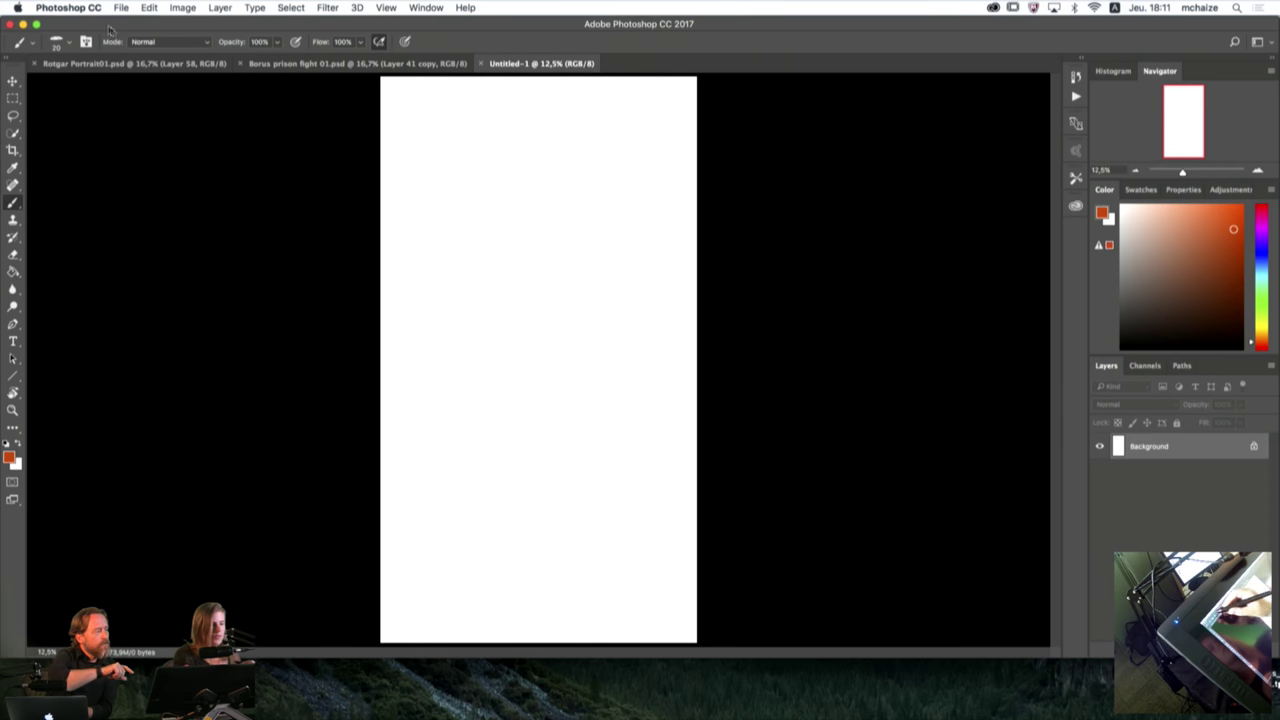
{"action": "left_click", "coordinate": [465, 7]}
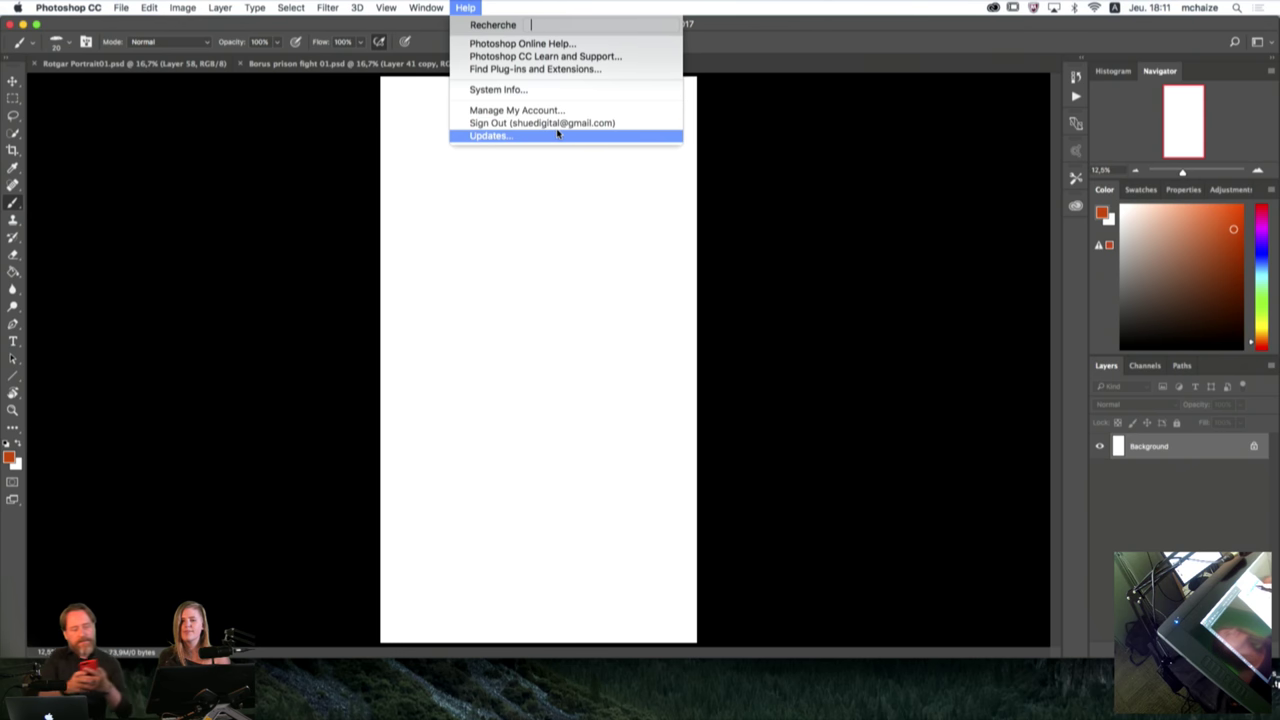
{"action": "left_click", "coordinate": [853, 297]}
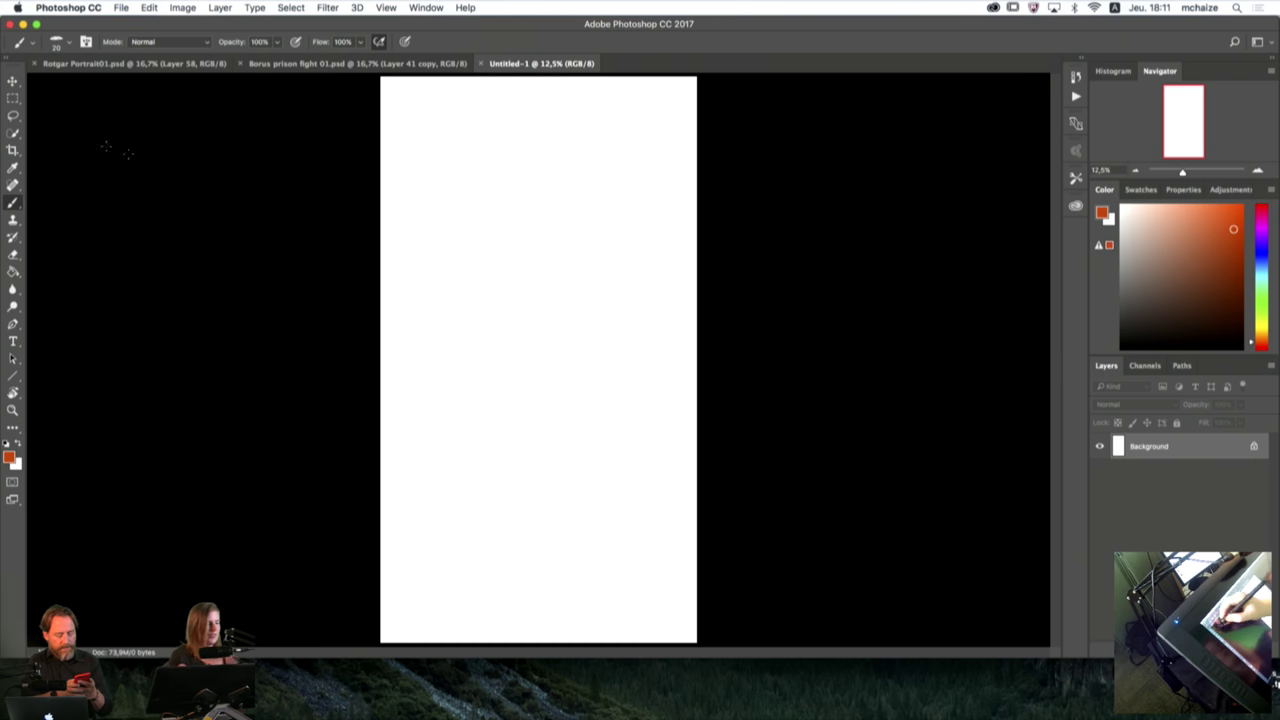
Step: Widen the canvas equally on both sides with the Crop tool, to about three quarters of its height
{"action": "left_click", "coordinate": [13, 150]}
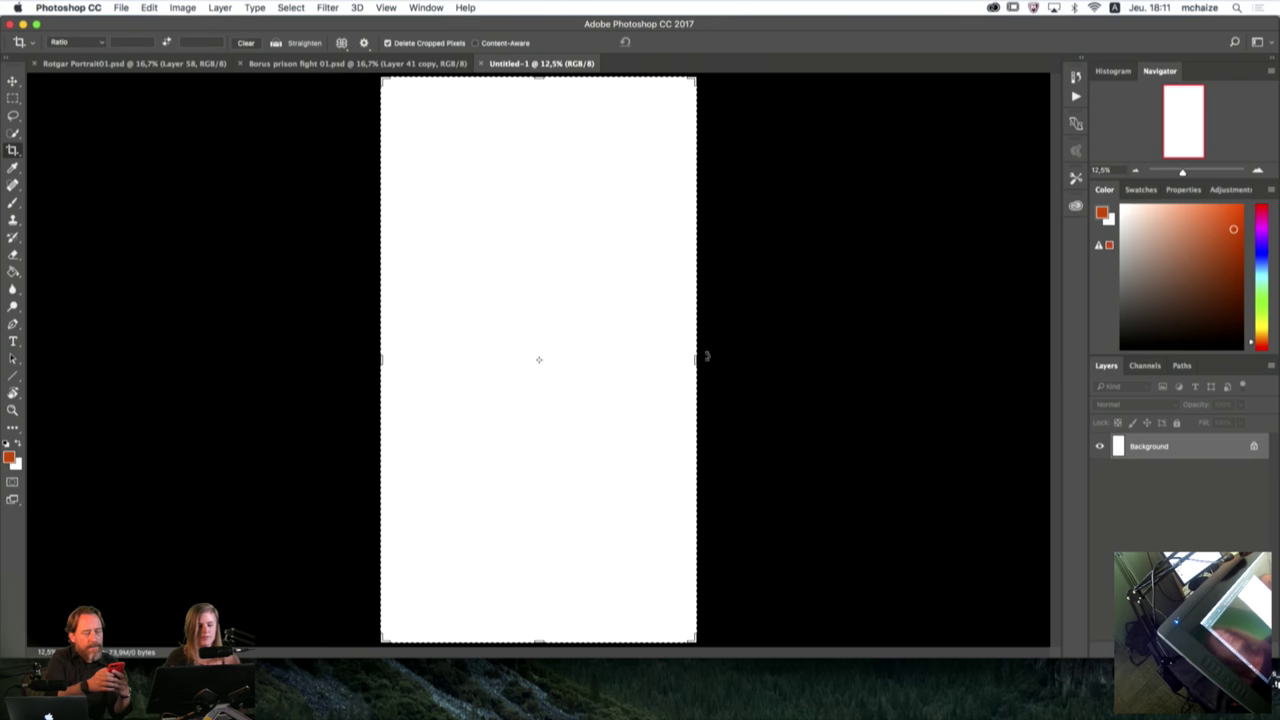
{"action": "left_click_drag", "start_coordinate": [704, 358], "coordinate": [757, 356]}
{"action": "key", "text": "Return"}
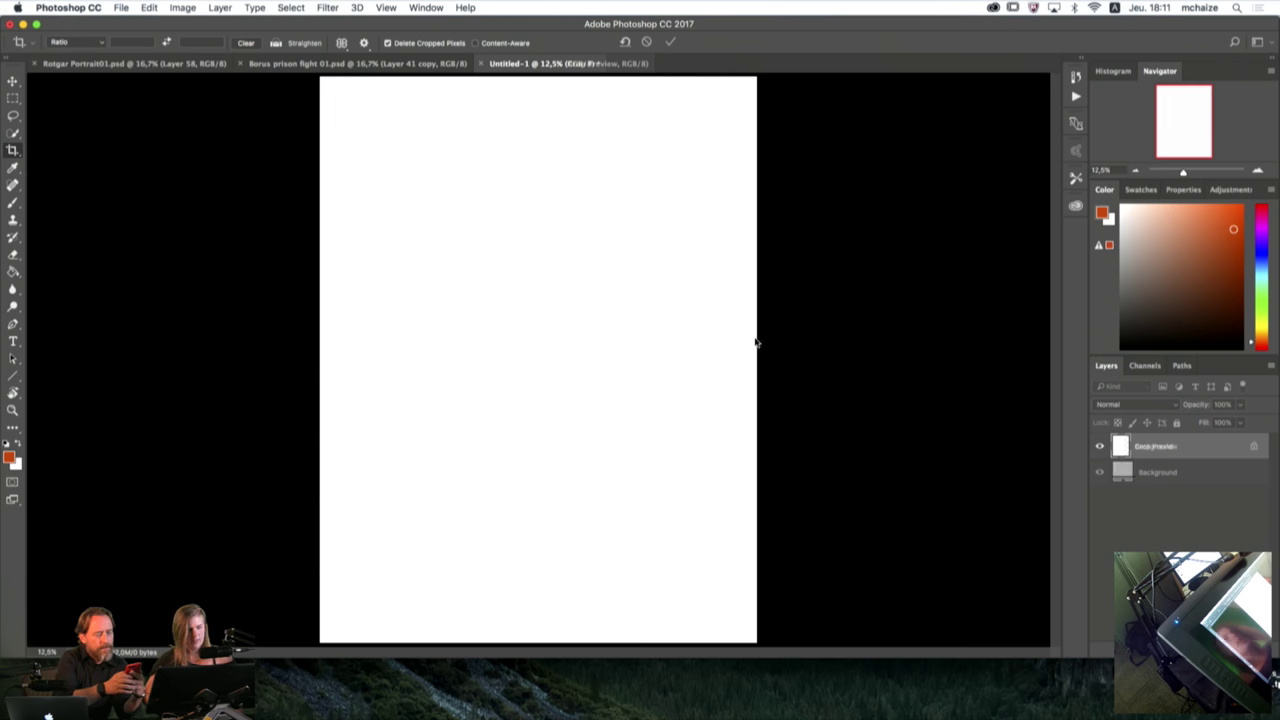
{"action": "left_click", "coordinate": [426, 7]}
{"action": "mouse_move", "coordinate": [458, 9]}
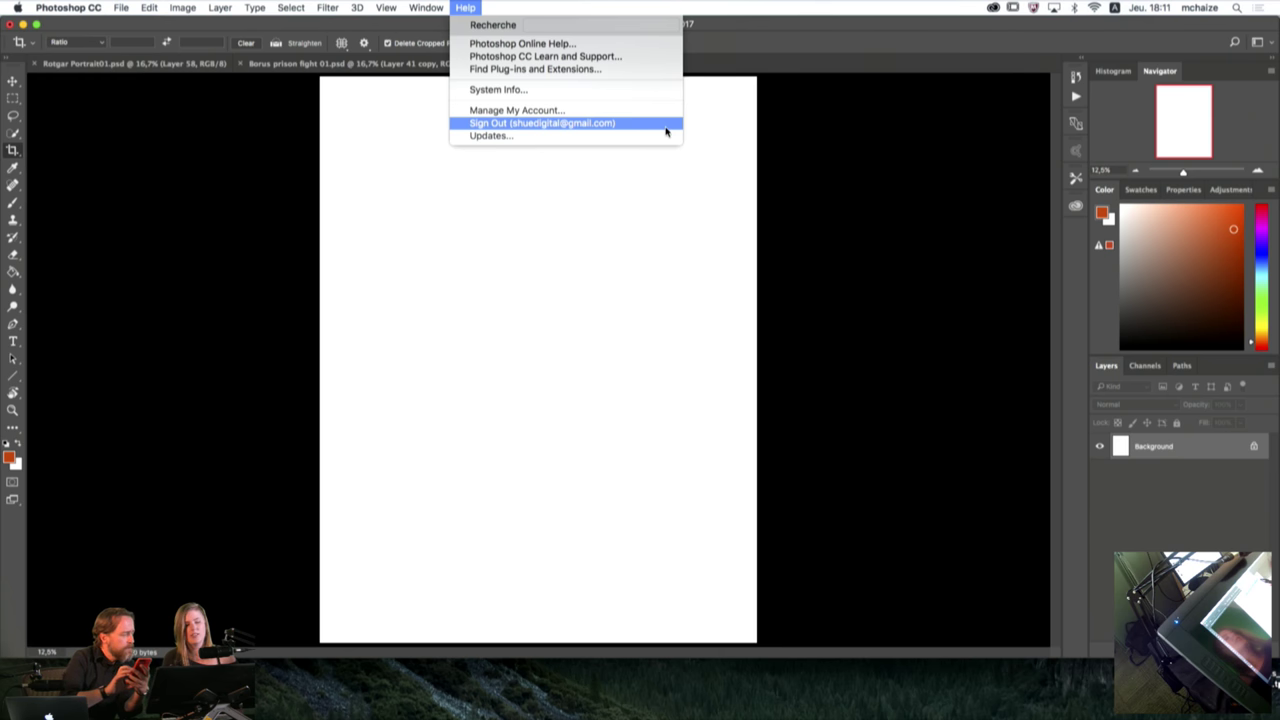
{"action": "left_click", "coordinate": [866, 322]}
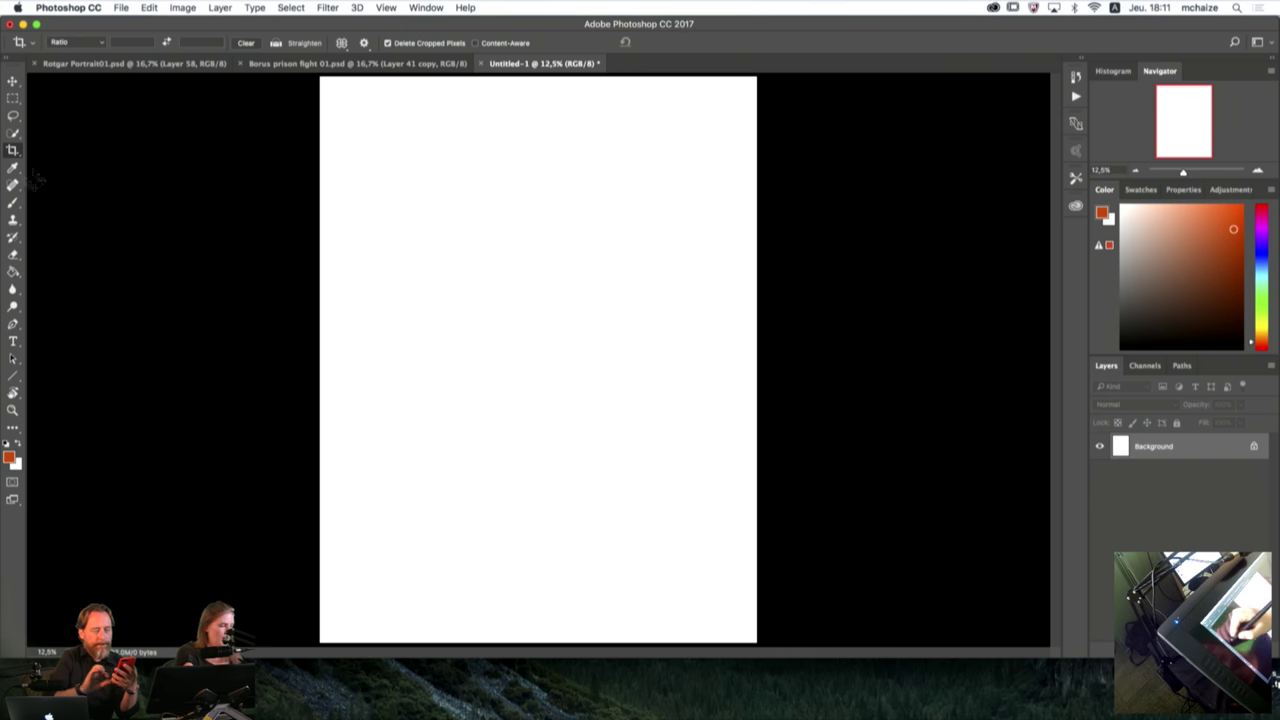
Step: Set the foreground color to the neutral mid-gray #787878 and fill the whole background with it
{"action": "key", "text": "i"}
{"action": "left_click", "coordinate": [11, 458]}
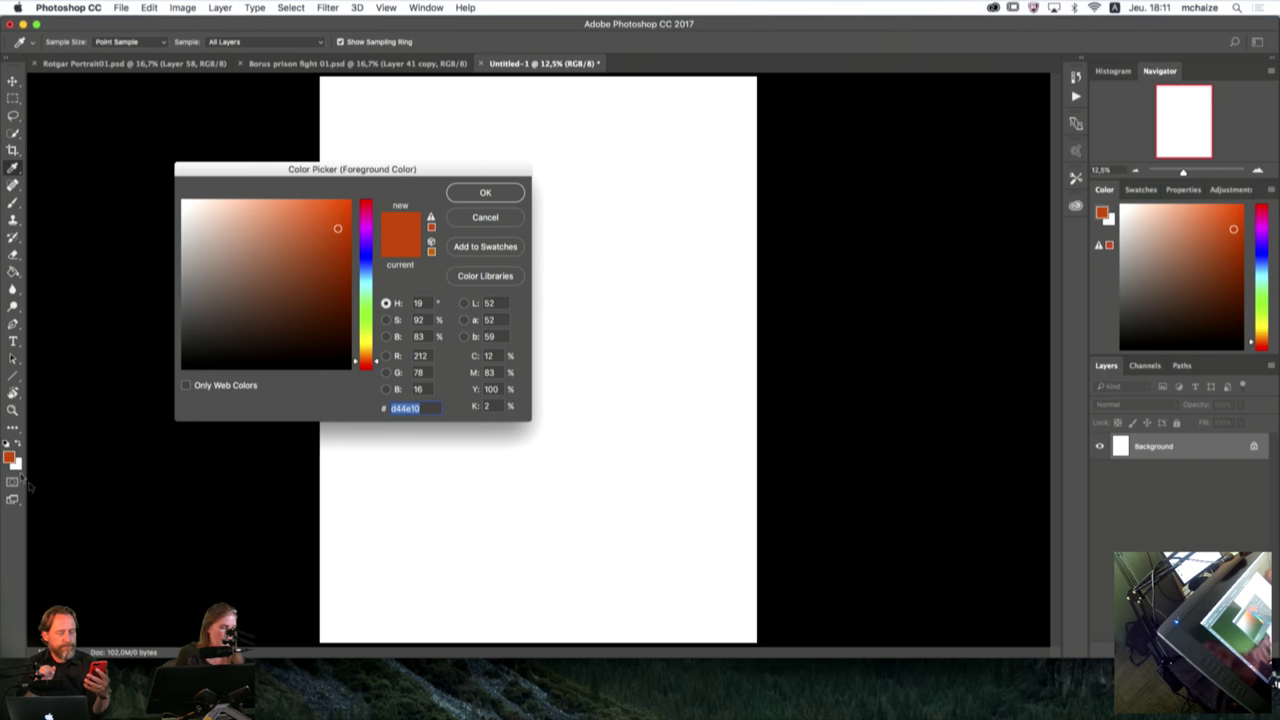
{"action": "left_click_drag", "start_coordinate": [340, 298], "coordinate": [170, 290]}
{"action": "left_click", "coordinate": [511, 188]}
{"action": "key", "text": "g"}
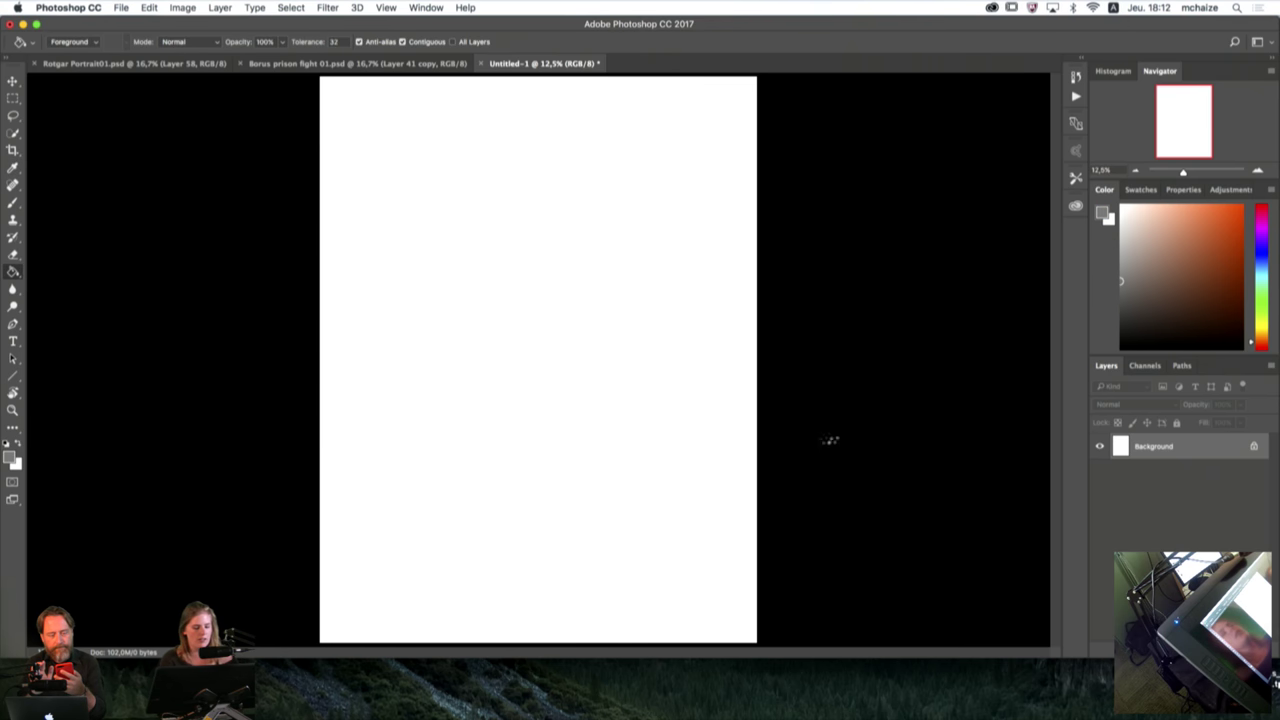
{"action": "key", "text": "alt+BackSpace"}
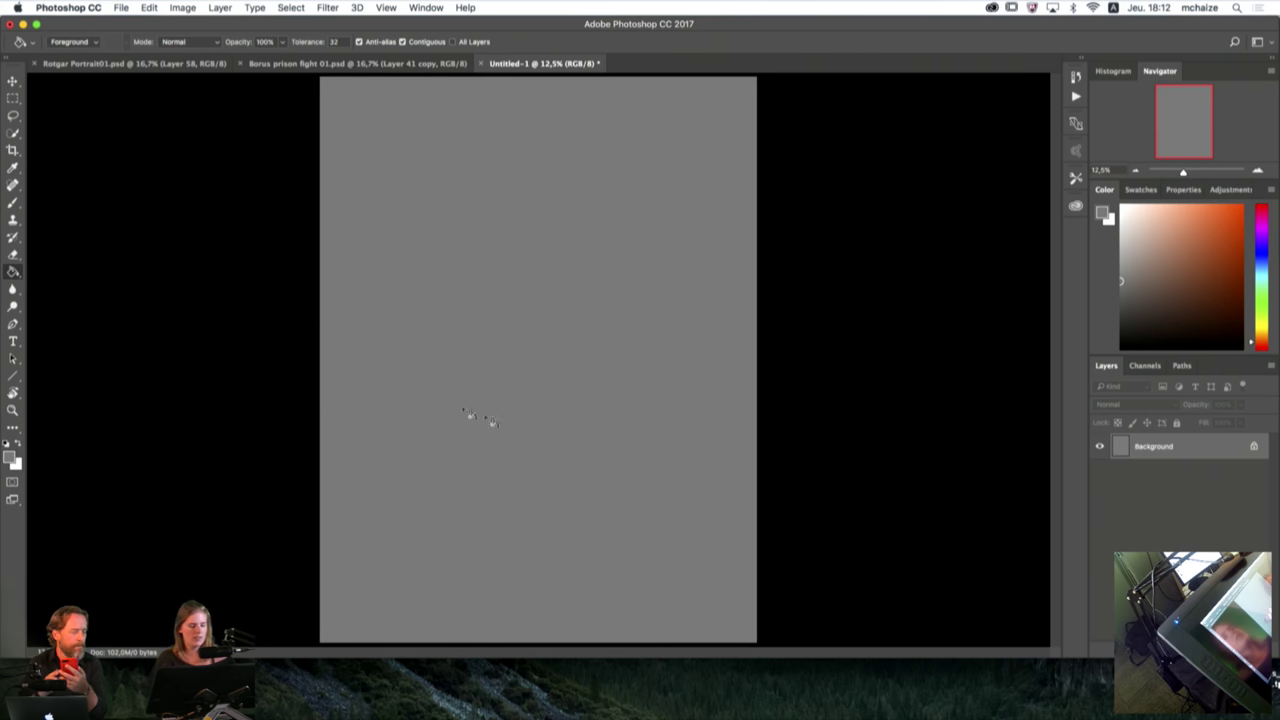
Step: Fill the background with a lighter neutral gray and add a new empty layer above it
{"action": "left_click", "coordinate": [10, 456]}
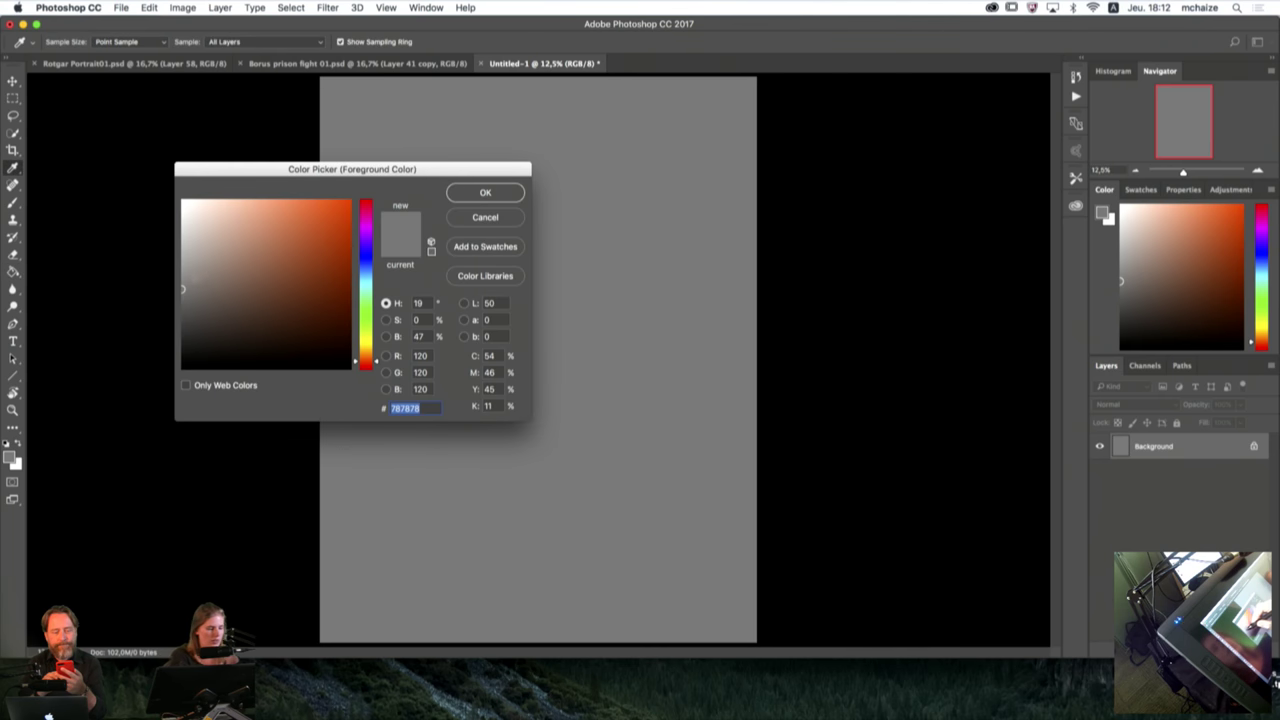
{"action": "left_click_drag", "start_coordinate": [182, 289], "coordinate": [182, 268]}
{"action": "left_click", "coordinate": [485, 192]}
{"action": "left_click", "coordinate": [525, 373]}
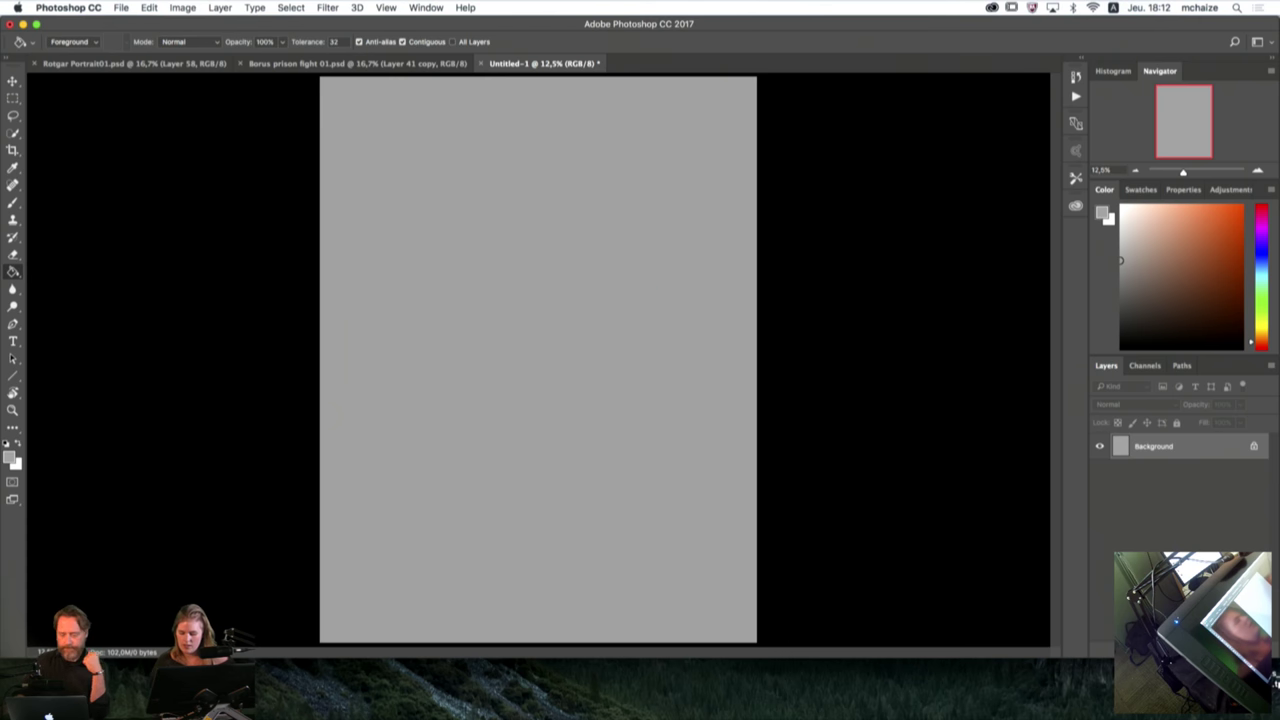
{"action": "key", "text": "super+shift+alt+n"}
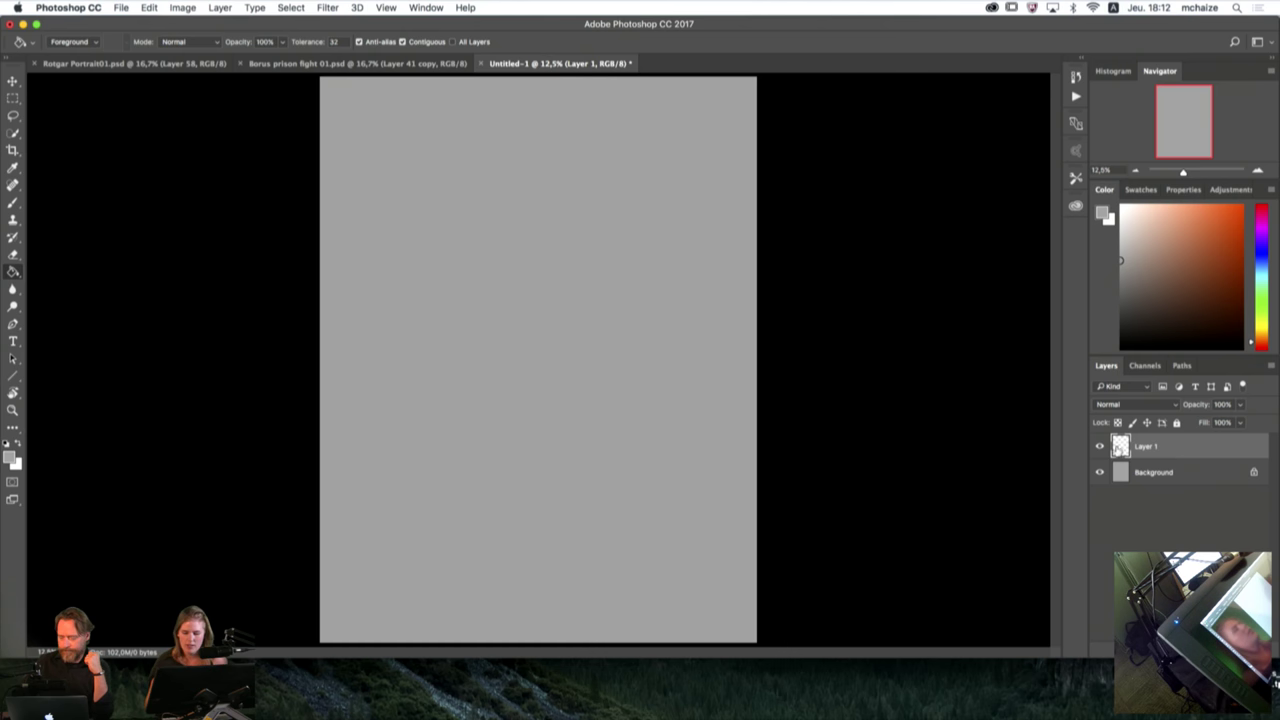
Step: Set the foreground color to a deep saturated blue, RGB 4, 49, 152
{"action": "left_click", "coordinate": [11, 457]}
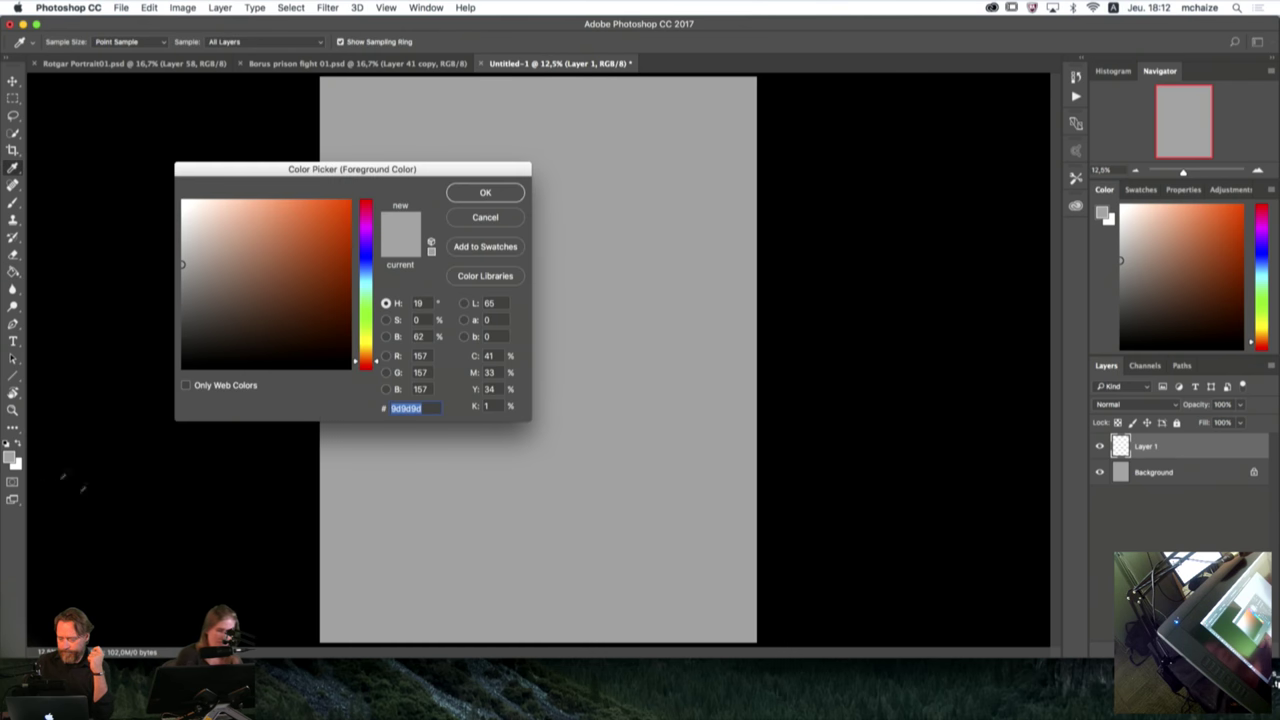
{"action": "left_click", "coordinate": [366, 263]}
{"action": "left_click", "coordinate": [345, 267]}
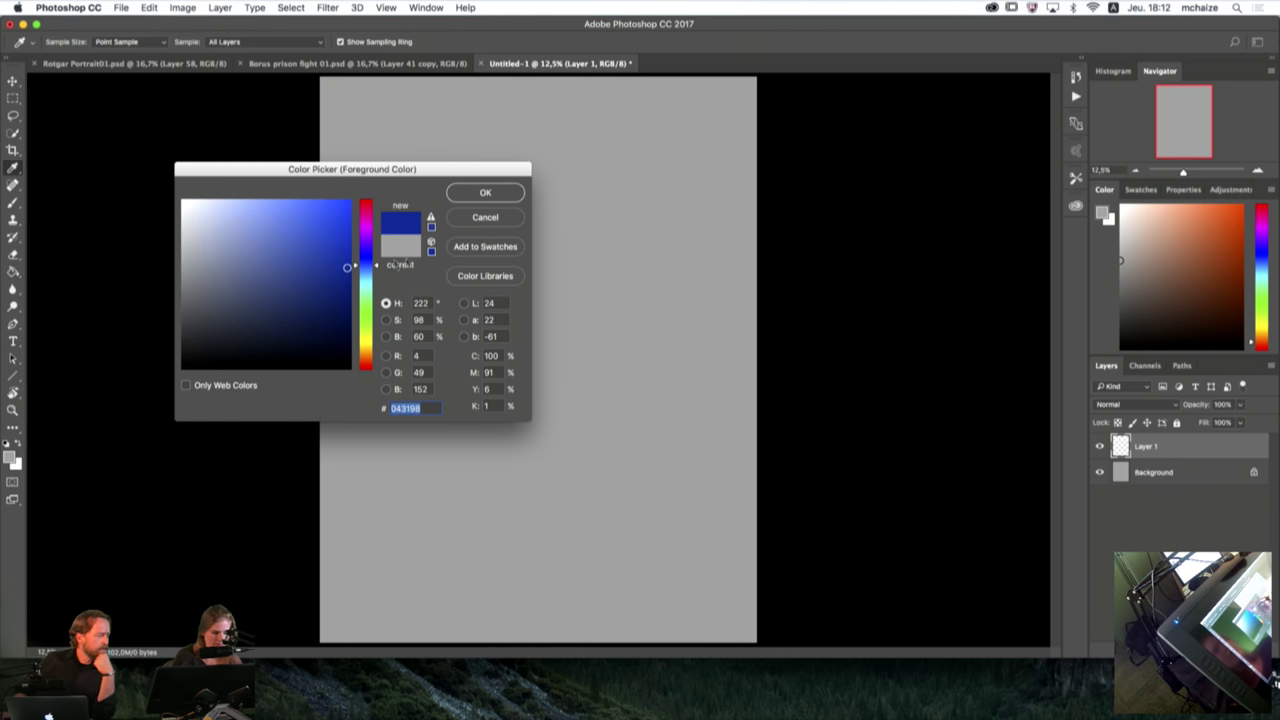
{"action": "left_click", "coordinate": [485, 192]}
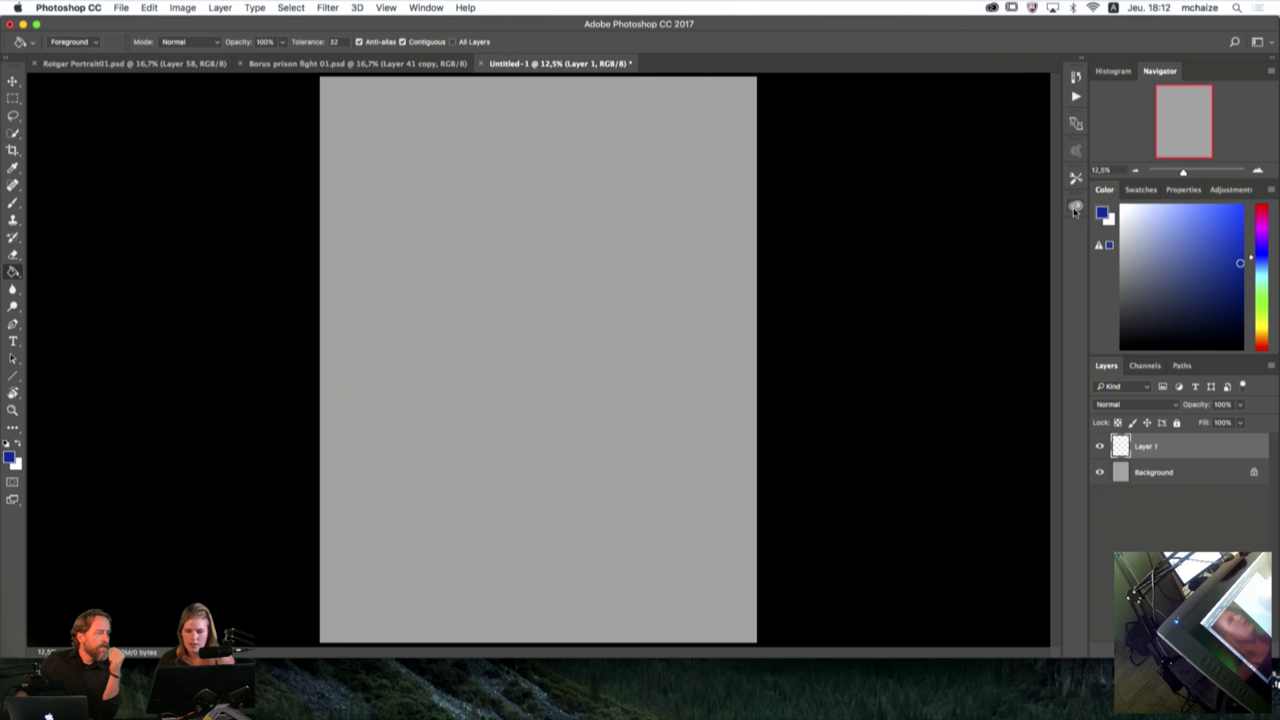
Step: Check the home news feed in the Creative Cloud desktop app, then return to the Photoshop canvas
{"action": "left_click", "coordinate": [991, 9]}
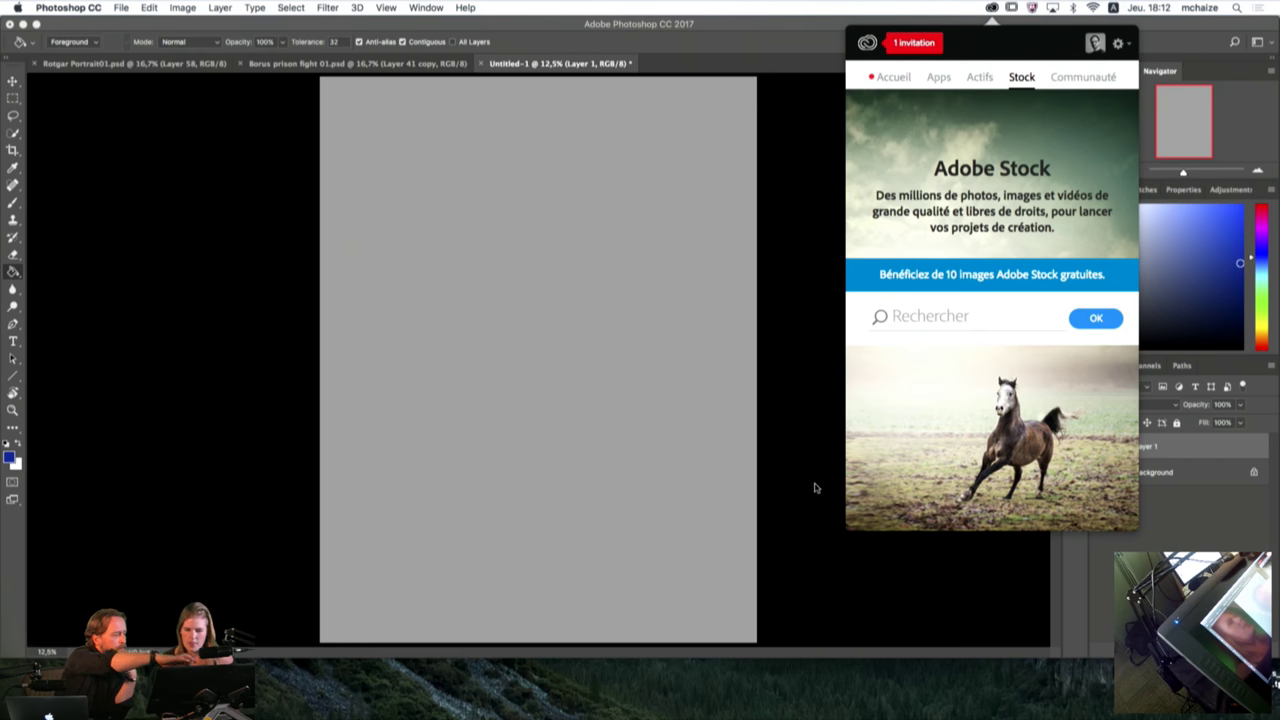
{"action": "left_click", "coordinate": [889, 77]}
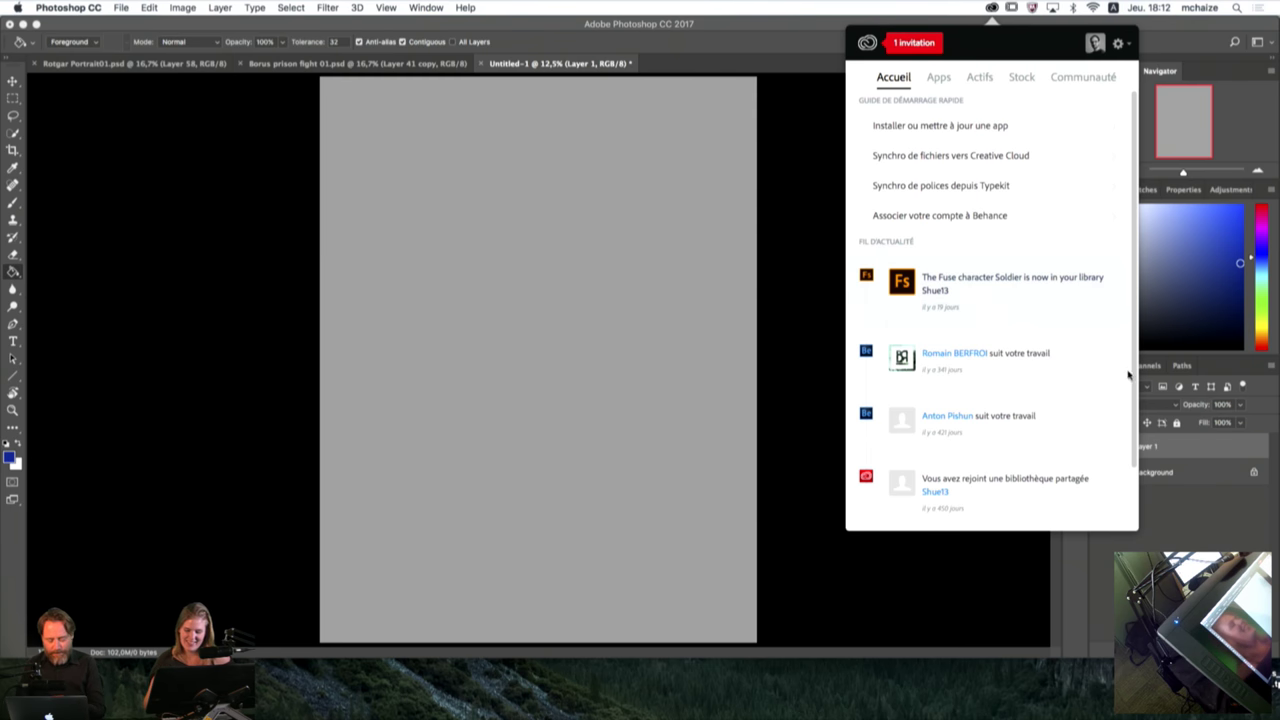
{"action": "scroll", "coordinate": [1130, 400], "scroll_direction": "down", "scroll_amount": 2}
{"action": "scroll", "coordinate": [1132, 428], "scroll_direction": "up", "scroll_amount": 2}
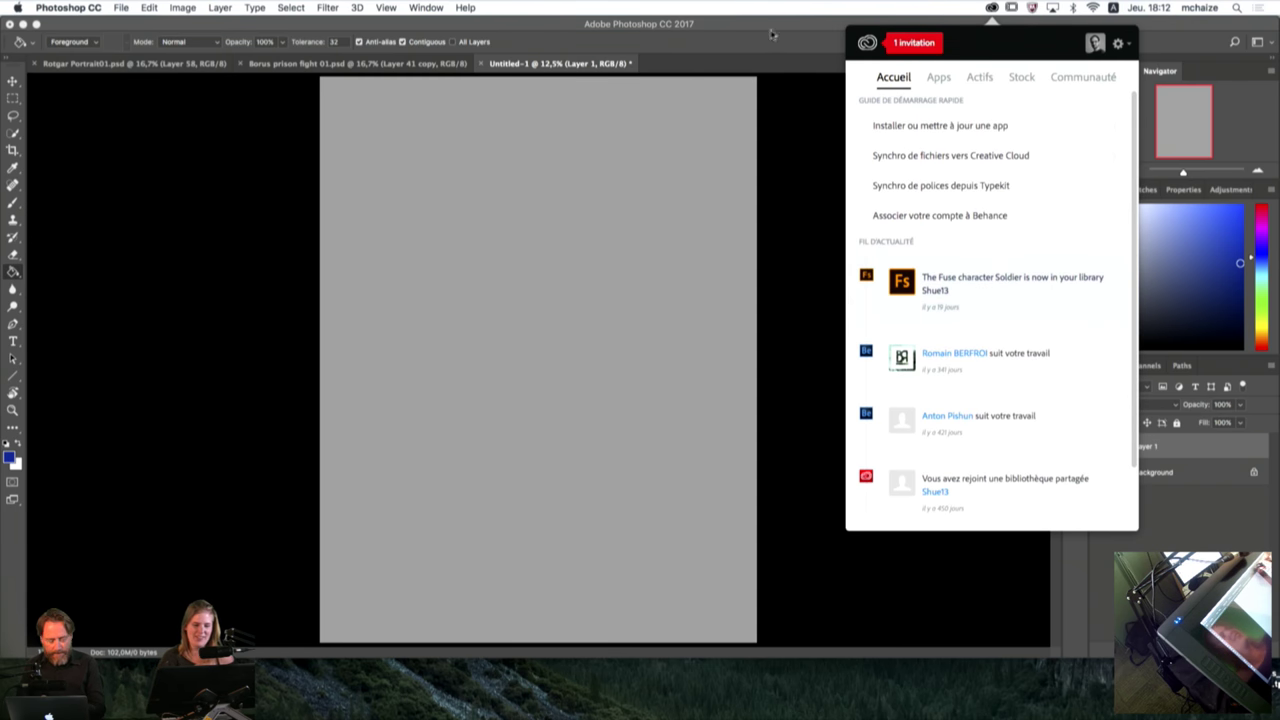
{"action": "left_click", "coordinate": [857, 334]}
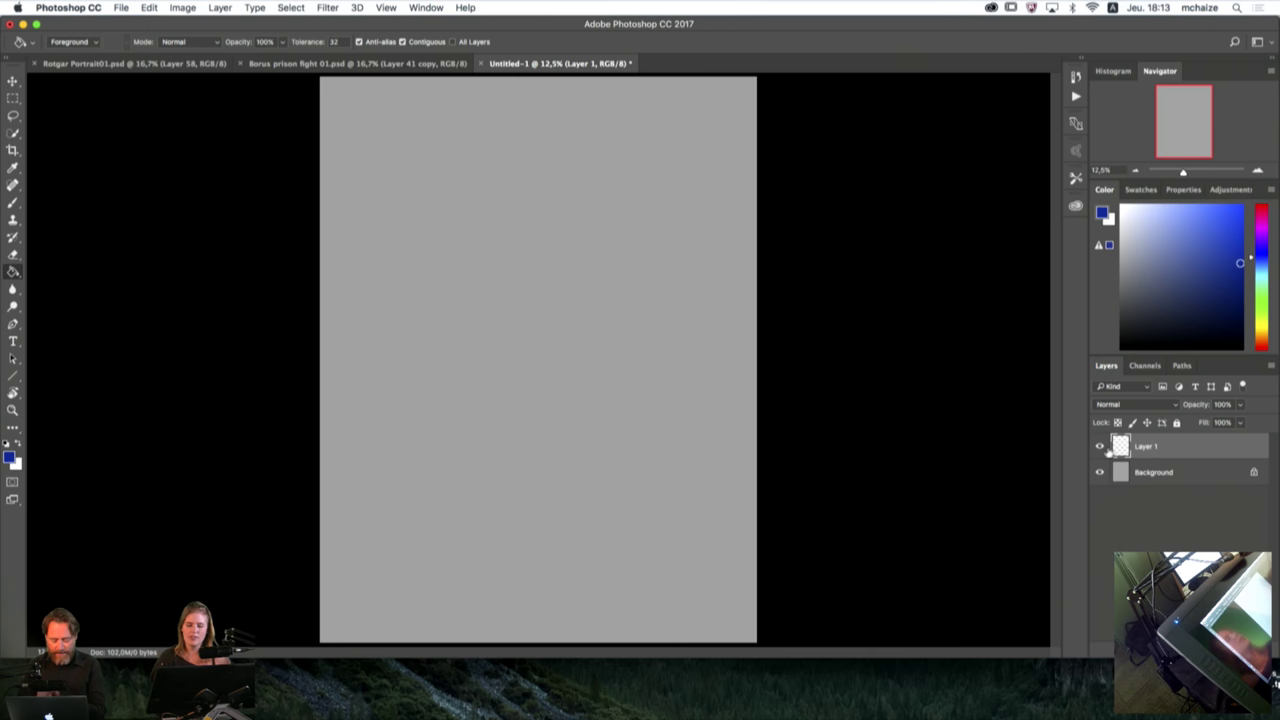
Step: Choose the Brush tool, enlarge the brush preset list and pick the 19 px round brush
{"action": "left_click", "coordinate": [14, 204]}
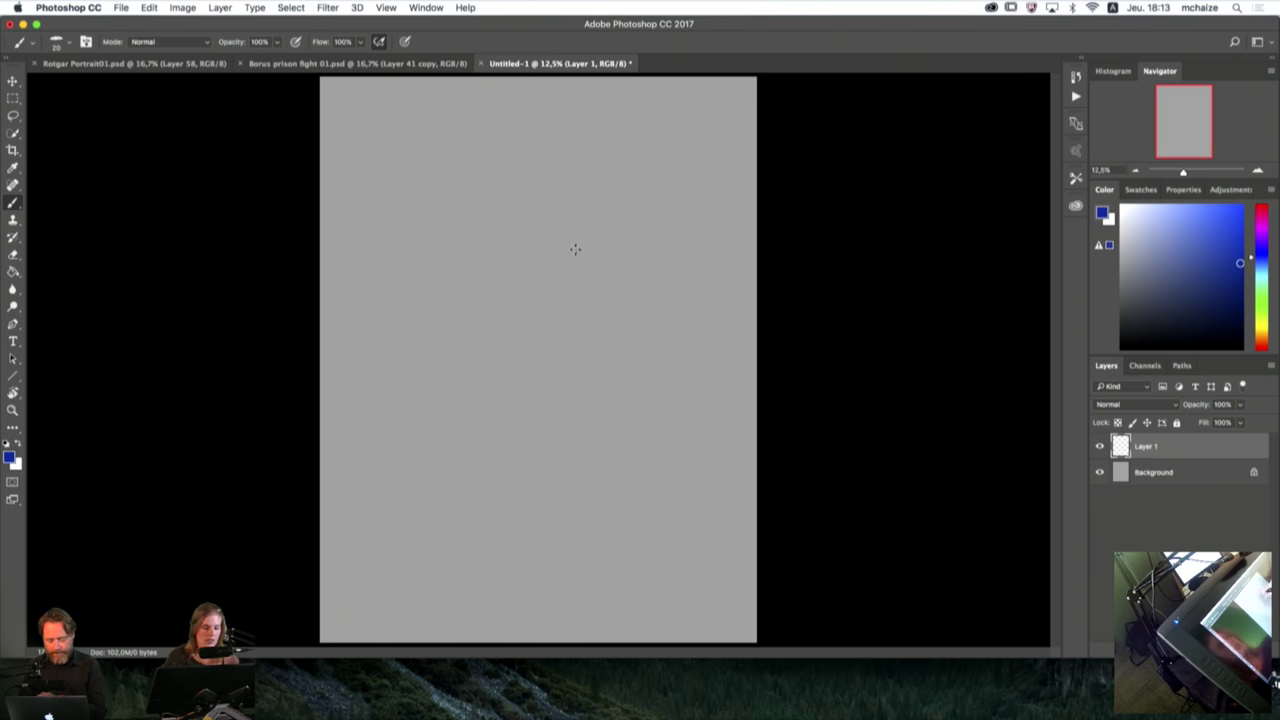
{"action": "key", "text": "bracketright"}
{"action": "key", "text": "bracketright"}
{"action": "key", "text": "bracketright"}
{"action": "key", "text": "bracketright"}
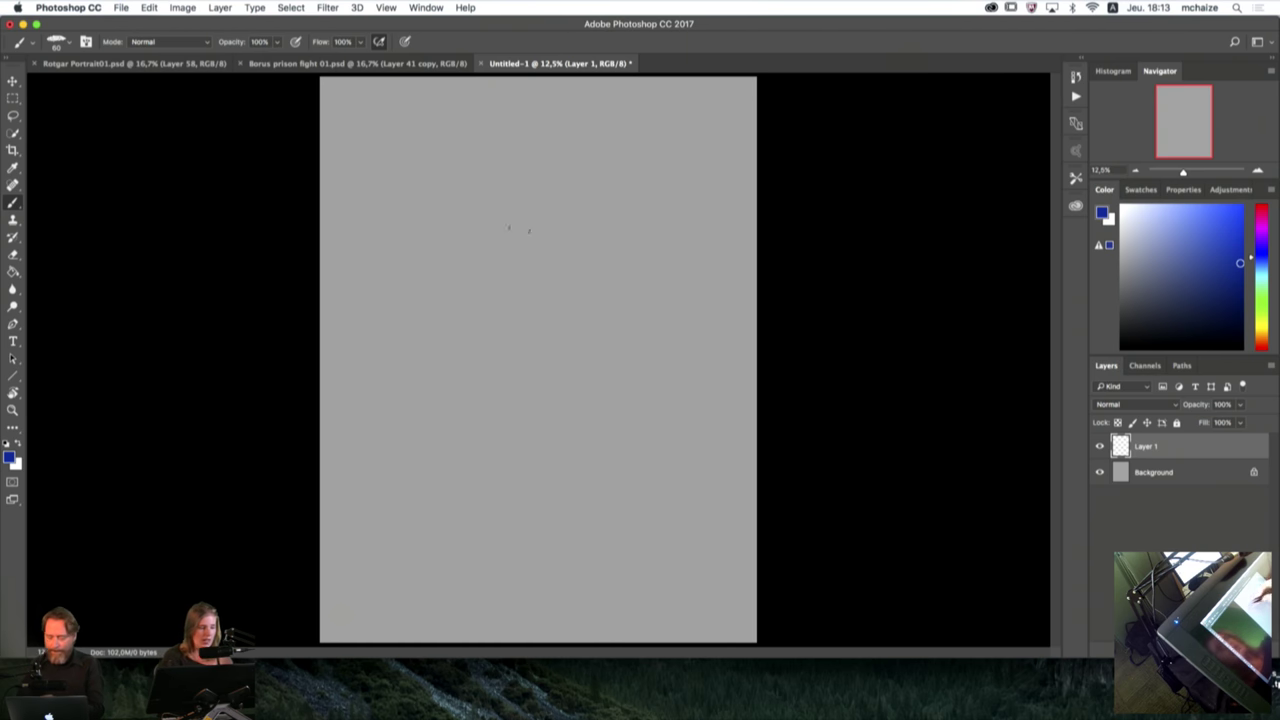
{"action": "left_click", "coordinate": [68, 42]}
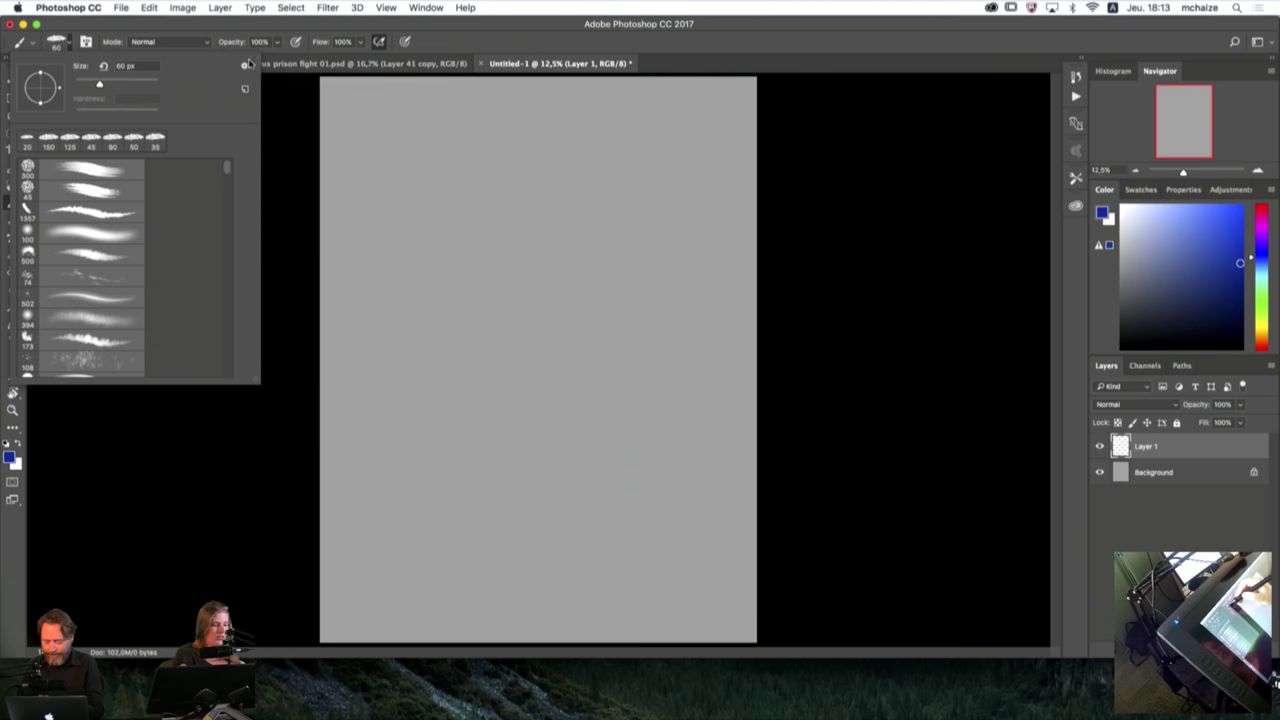
{"action": "mouse_move", "coordinate": [256, 384]}
{"action": "left_mouse_down"}
{"action": "mouse_move", "coordinate": [449, 446]}
{"action": "mouse_move", "coordinate": [943, 560]}
{"action": "mouse_move", "coordinate": [1020, 591]}
{"action": "mouse_move", "coordinate": [1046, 628]}
{"action": "left_mouse_up"}
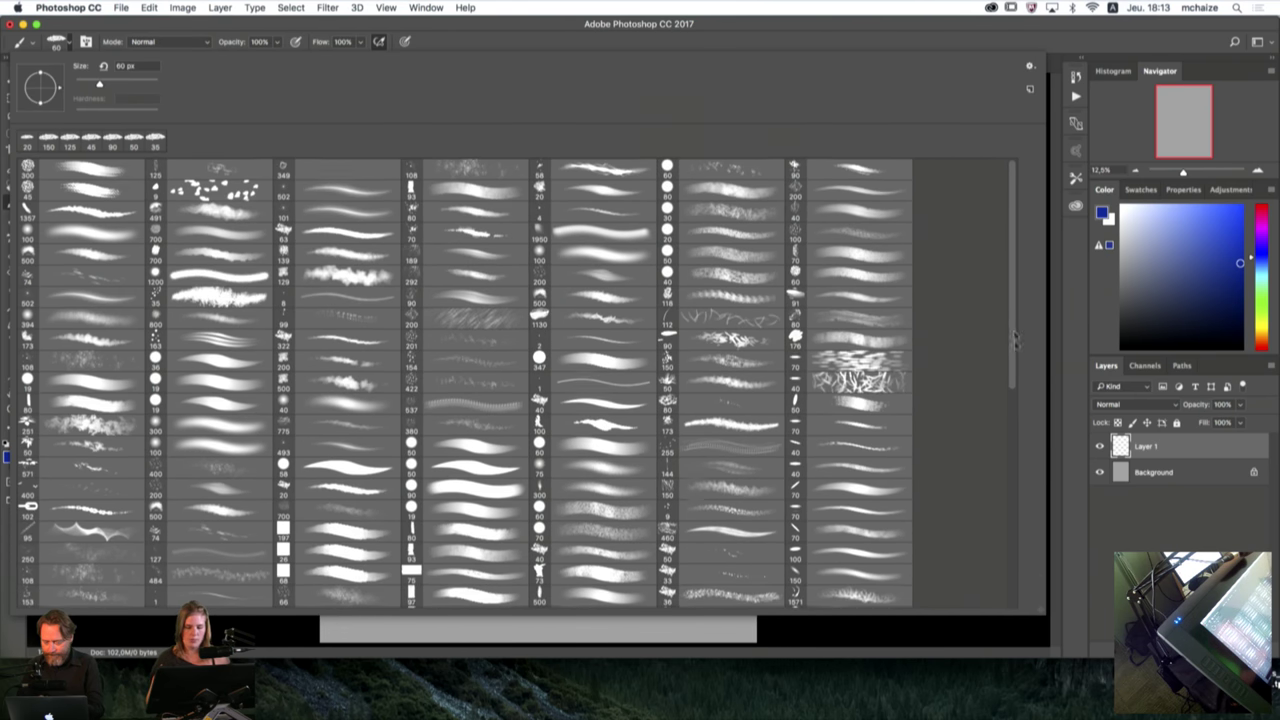
{"action": "mouse_move", "coordinate": [1016, 312]}
{"action": "left_mouse_down"}
{"action": "mouse_move", "coordinate": [1008, 560]}
{"action": "mouse_move", "coordinate": [1006, 330]}
{"action": "left_mouse_up"}
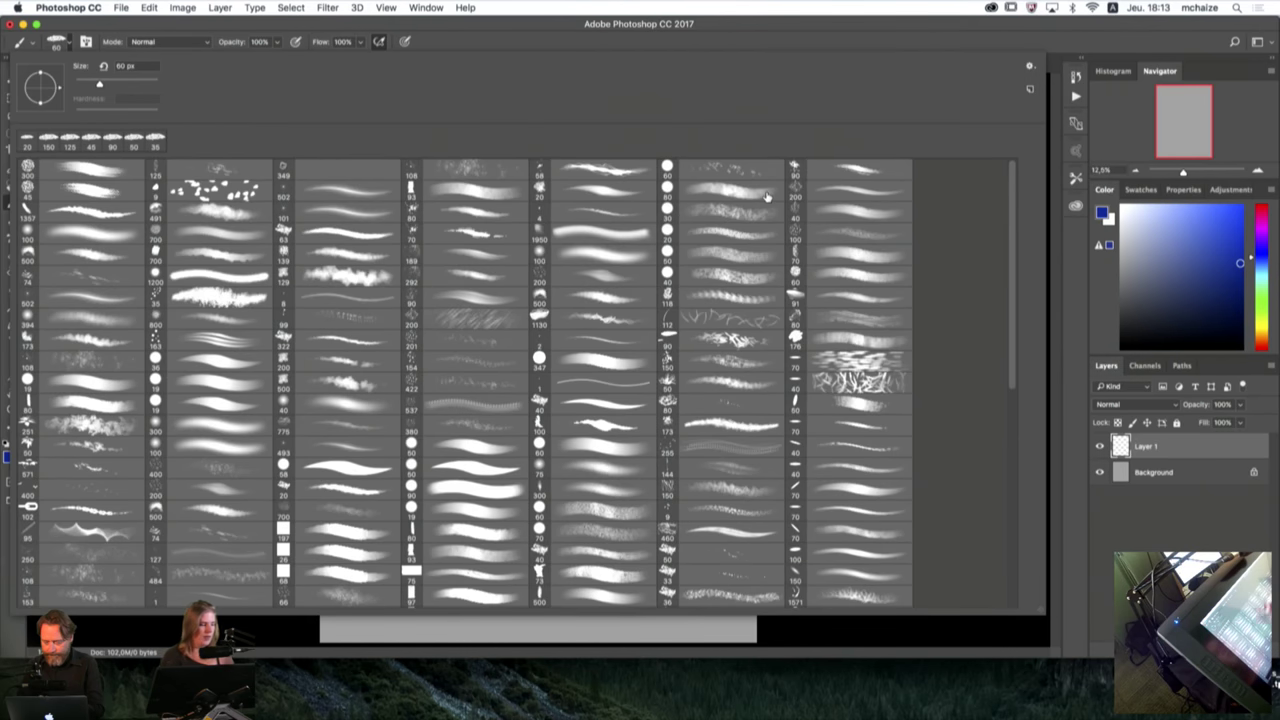
{"action": "left_click", "coordinate": [113, 389]}
{"action": "key", "text": "Return"}
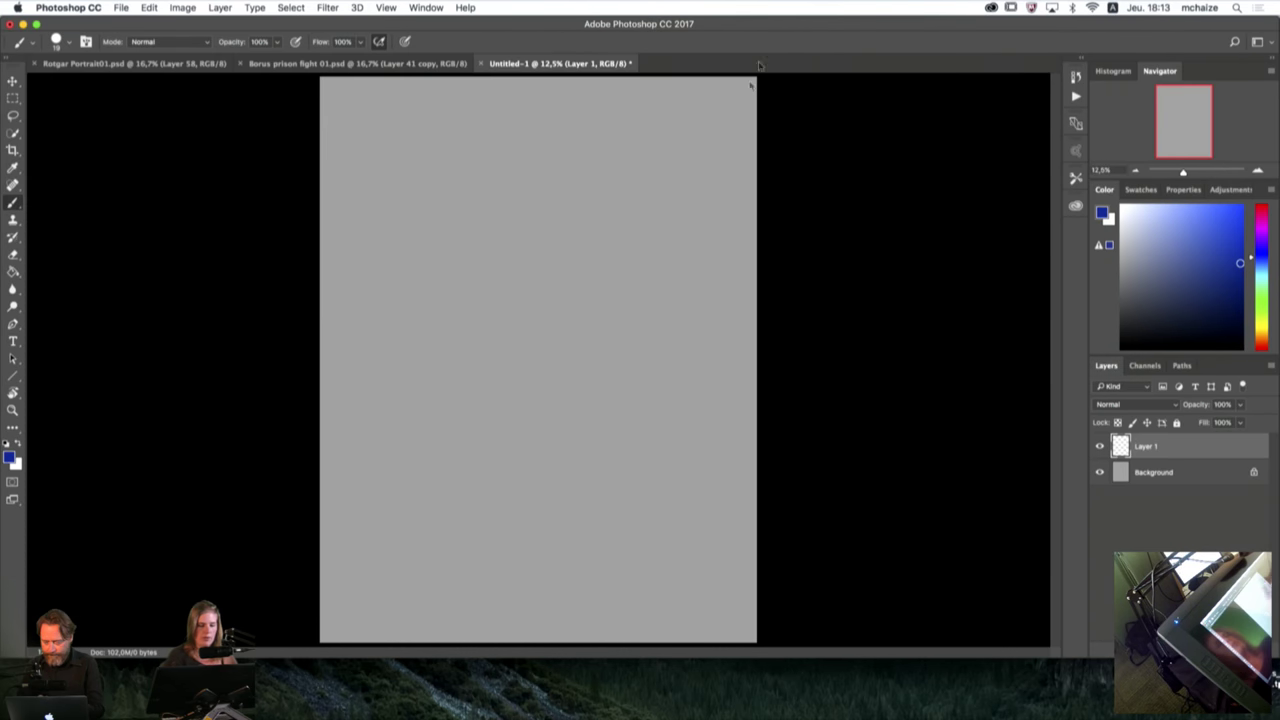
Step: Undo a test stroke and sketch a figure's oval head, tilted shoulder line, torso and pelvis with the 50 px brush
{"action": "mouse_move", "coordinate": [505, 292]}
{"action": "left_mouse_down"}
{"action": "mouse_move", "coordinate": [495, 360]}
{"action": "mouse_move", "coordinate": [578, 322]}
{"action": "mouse_move", "coordinate": [548, 397]}
{"action": "mouse_move", "coordinate": [570, 418]}
{"action": "mouse_move", "coordinate": [579, 460]}
{"action": "mouse_move", "coordinate": [621, 475]}
{"action": "mouse_move", "coordinate": [659, 292]}
{"action": "mouse_move", "coordinate": [653, 408]}
{"action": "mouse_move", "coordinate": [700, 507]}
{"action": "mouse_move", "coordinate": [682, 485]}
{"action": "mouse_move", "coordinate": [629, 251]}
{"action": "mouse_move", "coordinate": [592, 192]}
{"action": "left_mouse_up"}
{"action": "key", "text": "super+z"}
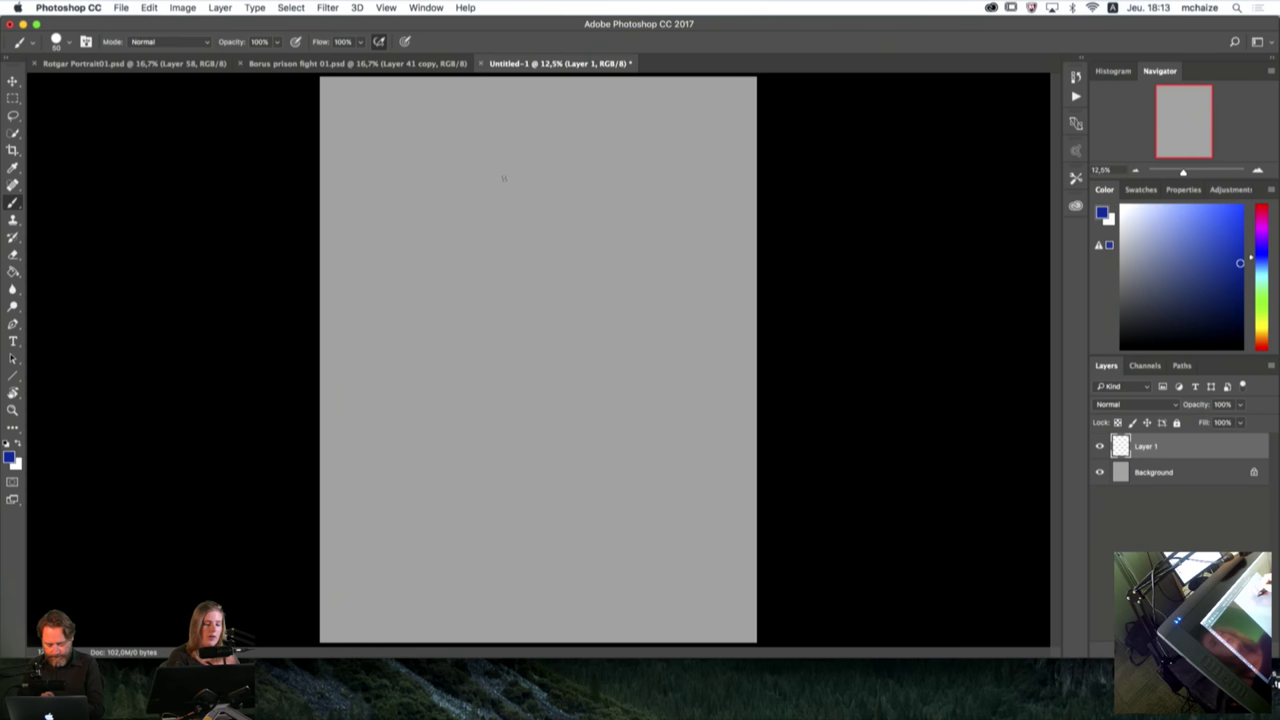
{"action": "mouse_move", "coordinate": [507, 200]}
{"action": "left_mouse_down"}
{"action": "mouse_move", "coordinate": [538, 197]}
{"action": "mouse_move", "coordinate": [519, 146]}
{"action": "left_mouse_up"}
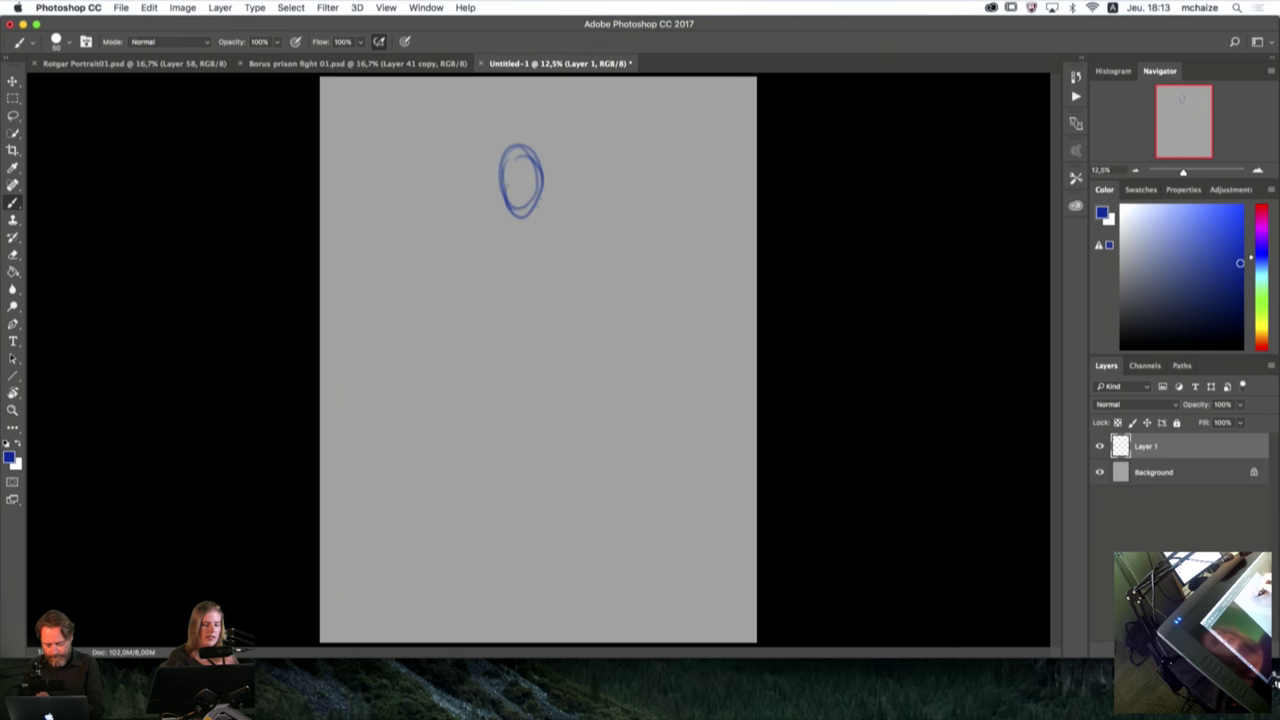
{"action": "mouse_move", "coordinate": [545, 220]}
{"action": "left_mouse_down"}
{"action": "mouse_move", "coordinate": [470, 236]}
{"action": "mouse_move", "coordinate": [517, 322]}
{"action": "left_mouse_up"}
{"action": "mouse_move", "coordinate": [478, 236]}
{"action": "left_mouse_down"}
{"action": "mouse_move", "coordinate": [569, 240]}
{"action": "mouse_move", "coordinate": [557, 293]}
{"action": "mouse_move", "coordinate": [498, 312]}
{"action": "mouse_move", "coordinate": [559, 335]}
{"action": "mouse_move", "coordinate": [571, 236]}
{"action": "left_mouse_up"}
{"action": "mouse_move", "coordinate": [494, 254]}
{"action": "left_mouse_down"}
{"action": "mouse_move", "coordinate": [523, 332]}
{"action": "mouse_move", "coordinate": [517, 296]}
{"action": "mouse_move", "coordinate": [568, 218]}
{"action": "left_mouse_up"}
{"action": "mouse_move", "coordinate": [517, 275]}
{"action": "left_mouse_down"}
{"action": "mouse_move", "coordinate": [518, 326]}
{"action": "mouse_move", "coordinate": [490, 376]}
{"action": "mouse_move", "coordinate": [536, 384]}
{"action": "mouse_move", "coordinate": [570, 348]}
{"action": "mouse_move", "coordinate": [552, 380]}
{"action": "left_mouse_up"}
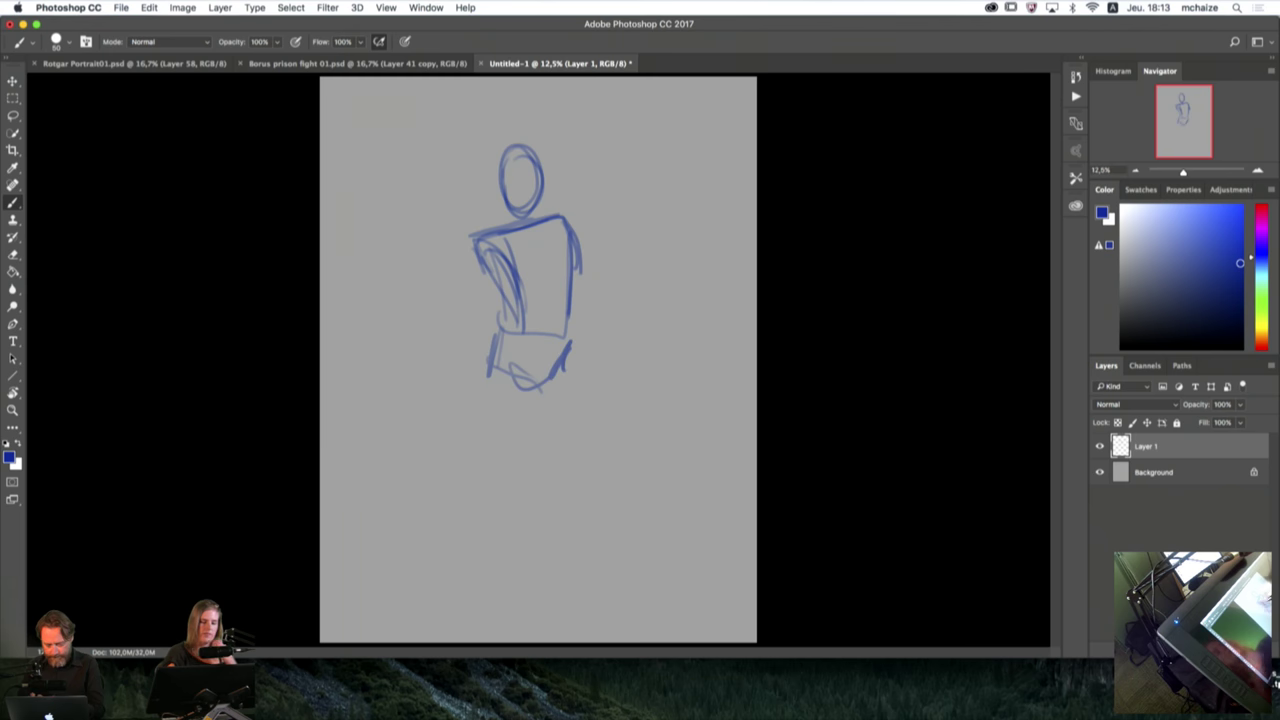
Step: Add round shoulder joints to the figure and outline both thighs down to the knees
{"action": "mouse_move", "coordinate": [484, 250]}
{"action": "left_mouse_down"}
{"action": "mouse_move", "coordinate": [460, 286]}
{"action": "mouse_move", "coordinate": [484, 290]}
{"action": "left_mouse_up"}
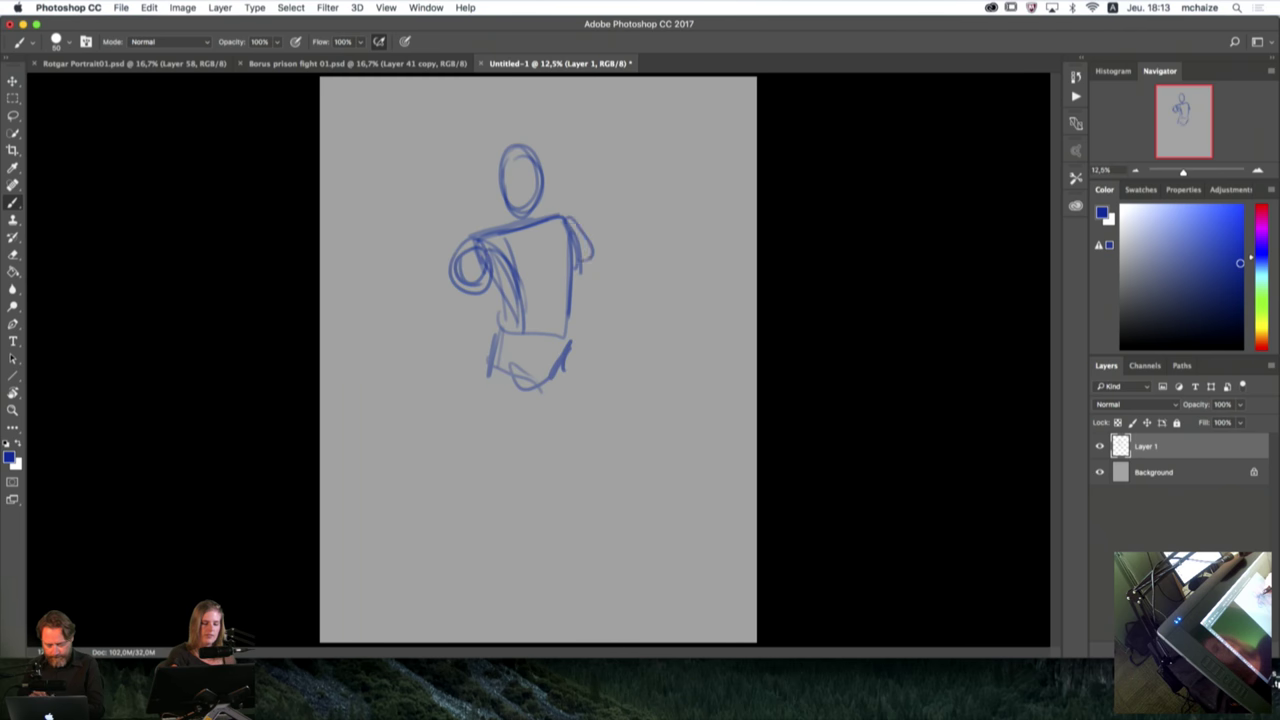
{"action": "left_click_drag", "start_coordinate": [578, 226], "coordinate": [566, 252]}
{"action": "mouse_move", "coordinate": [490, 378]}
{"action": "left_mouse_down"}
{"action": "mouse_move", "coordinate": [486, 470]}
{"action": "mouse_move", "coordinate": [530, 460]}
{"action": "mouse_move", "coordinate": [532, 395]}
{"action": "mouse_move", "coordinate": [492, 510]}
{"action": "mouse_move", "coordinate": [536, 392]}
{"action": "mouse_move", "coordinate": [498, 526]}
{"action": "left_mouse_up"}
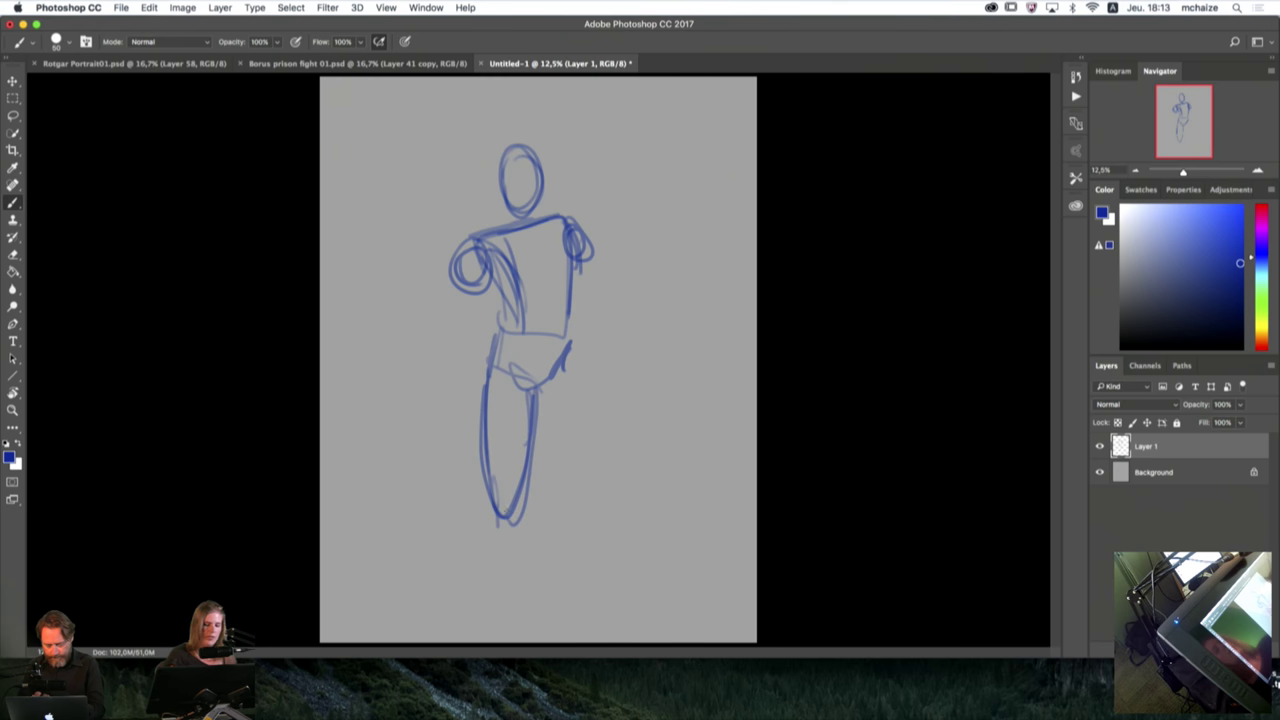
{"action": "left_click_drag", "start_coordinate": [568, 350], "coordinate": [618, 490]}
{"action": "mouse_move", "coordinate": [538, 395]}
{"action": "left_mouse_down"}
{"action": "mouse_move", "coordinate": [568, 472]}
{"action": "mouse_move", "coordinate": [606, 510]}
{"action": "left_mouse_up"}
{"action": "left_click_drag", "start_coordinate": [494, 418], "coordinate": [506, 490]}
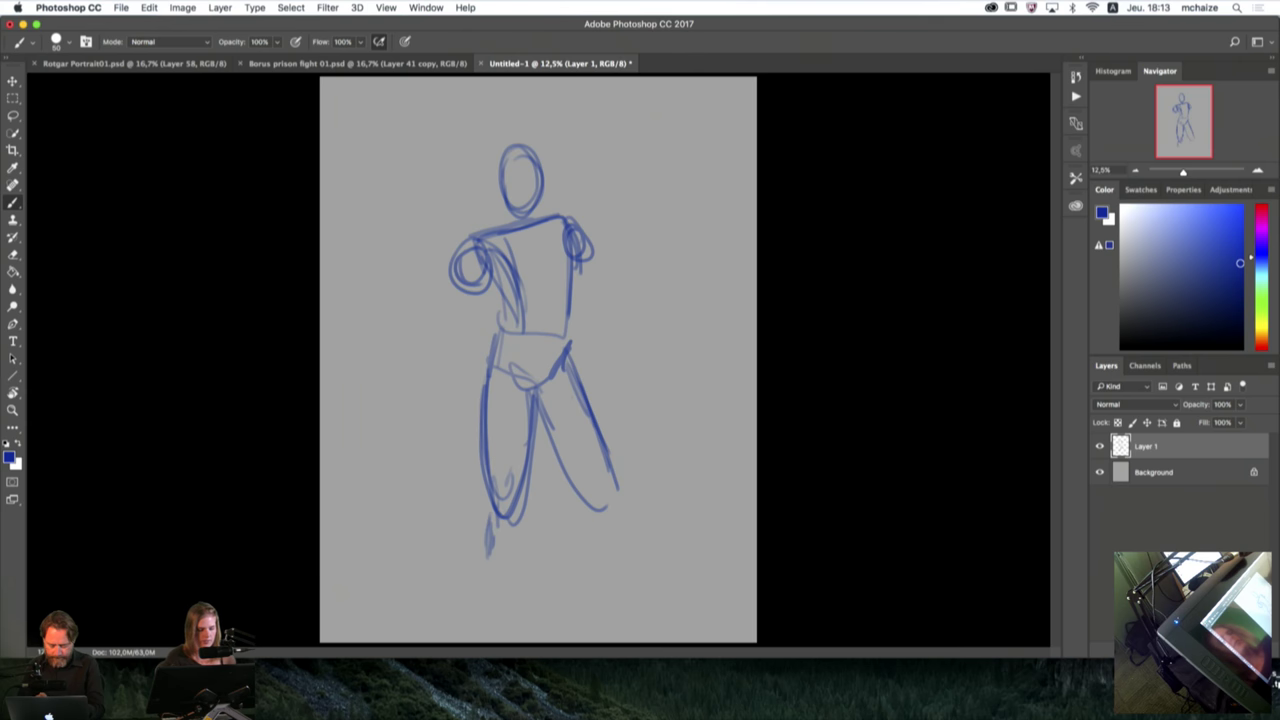
Step: Scale the figure sketch down to about 84% and place it in the canvas's upper middle, leaving room for the lower legs
{"action": "key", "text": "v"}
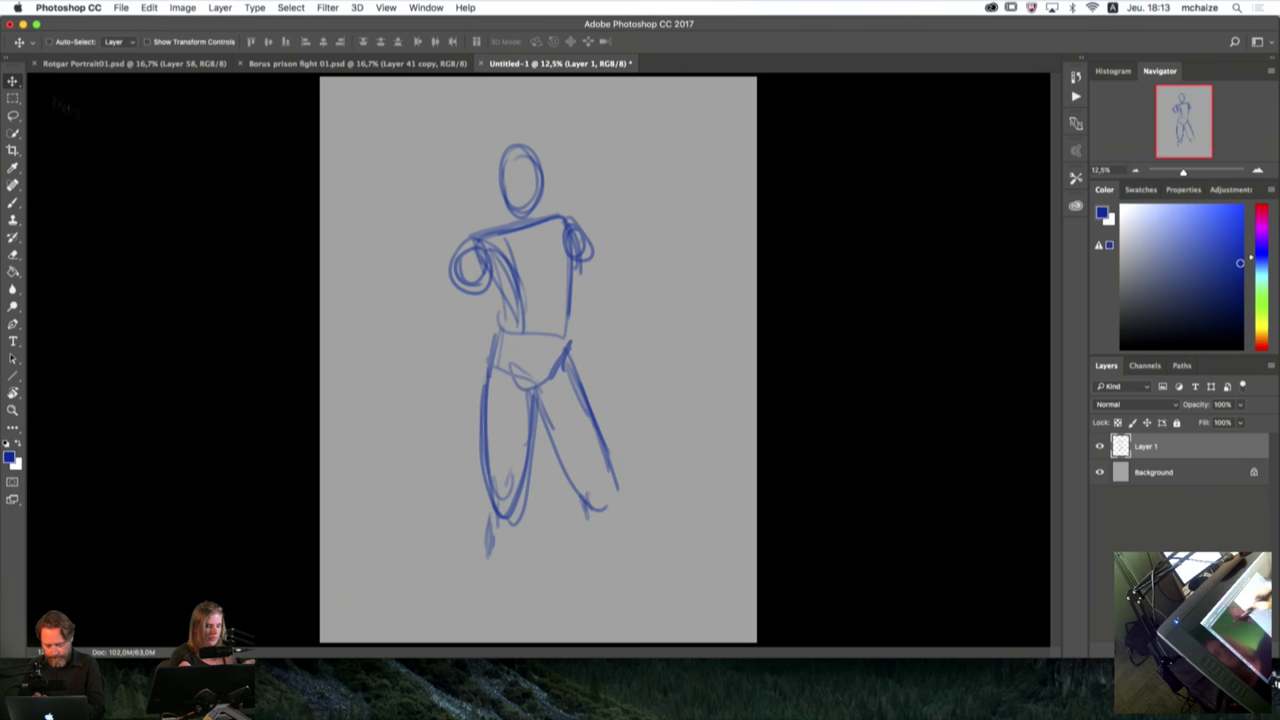
{"action": "left_click_drag", "start_coordinate": [654, 351], "coordinate": [655, 355]}
{"action": "key", "text": "super+t"}
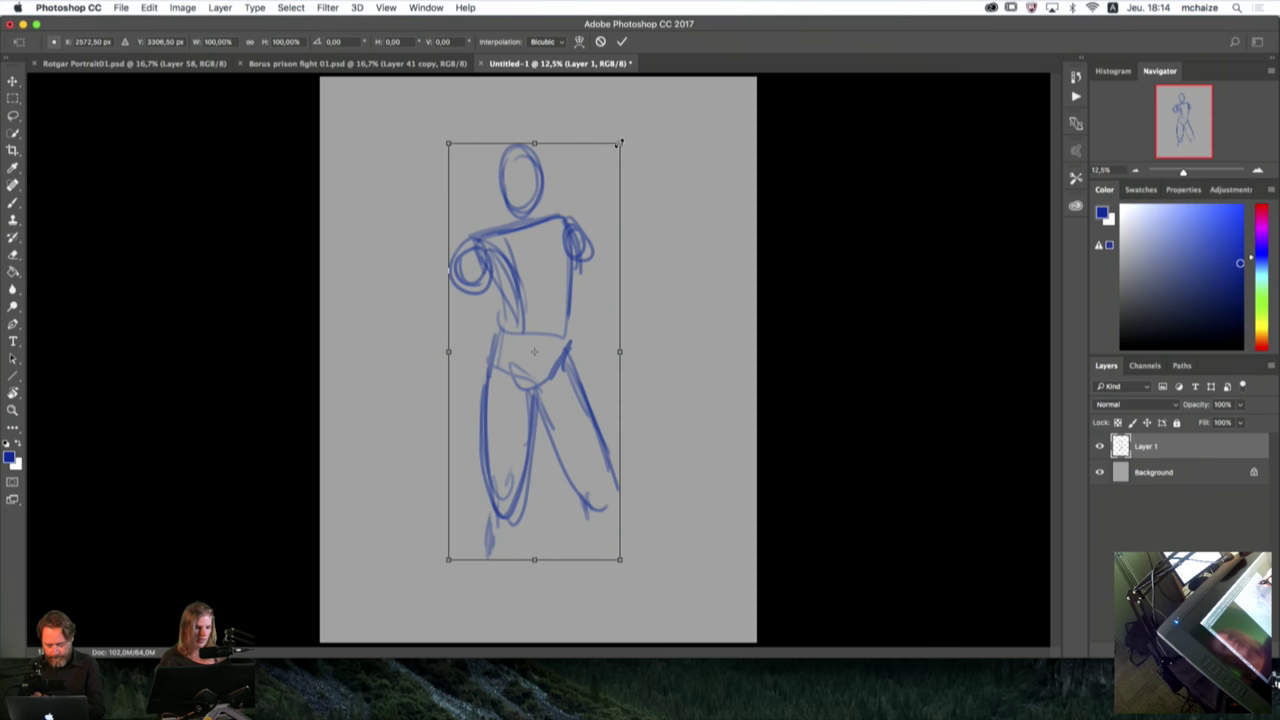
{"action": "left_click_drag", "start_coordinate": [620, 143], "coordinate": [597, 200]}
{"action": "left_click_drag", "start_coordinate": [531, 337], "coordinate": [560, 226]}
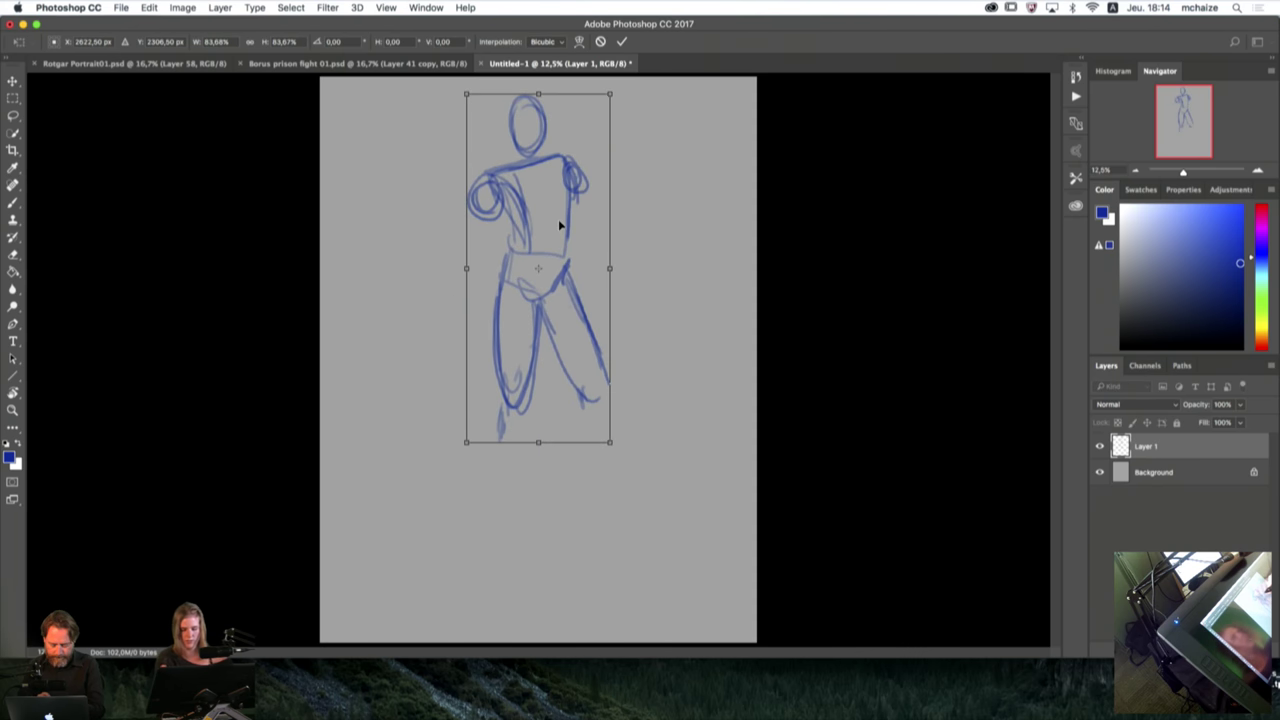
{"action": "key", "text": "Return"}
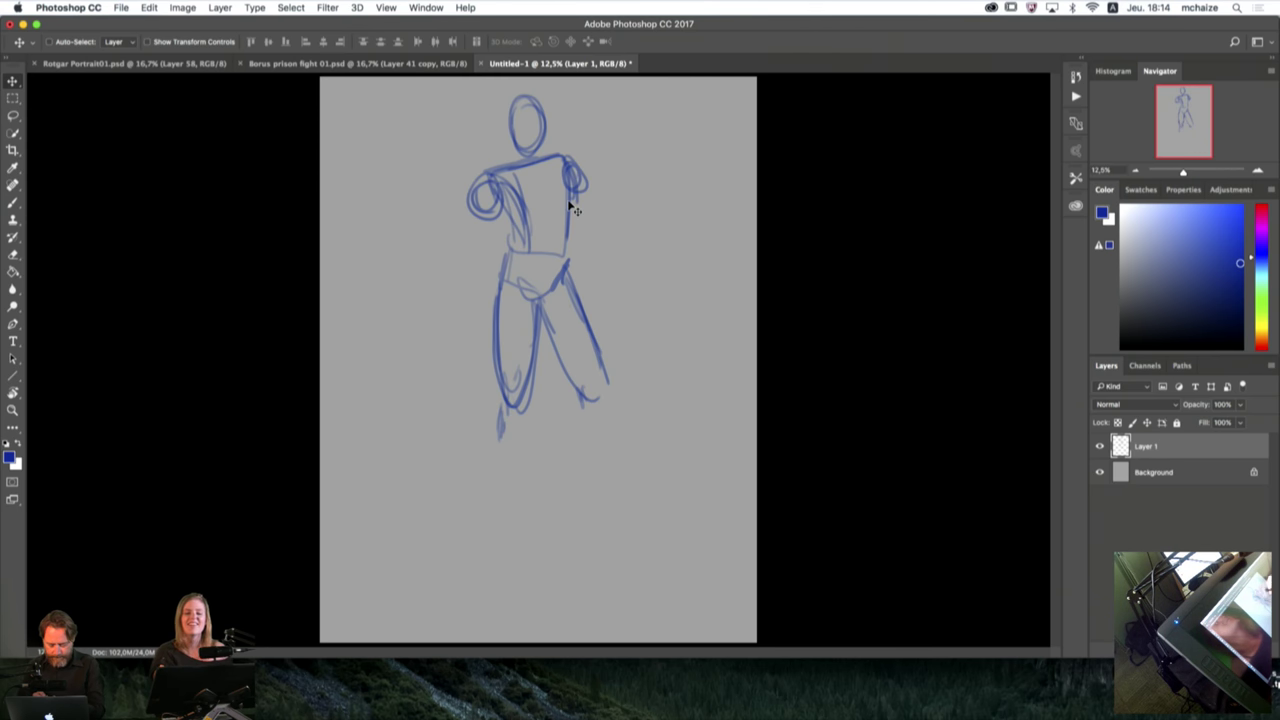
{"action": "left_click_drag", "start_coordinate": [570, 240], "coordinate": [557, 278]}
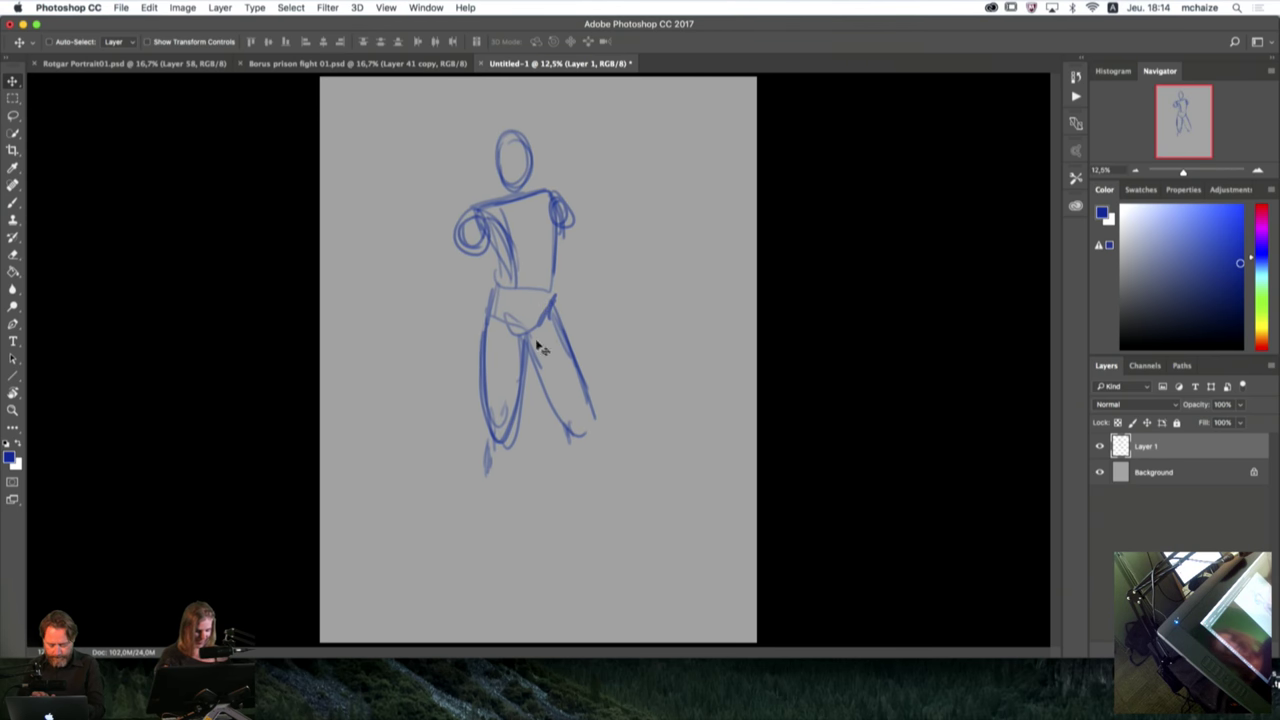
Step: Draw the figure's knees, lower legs and feet with the Brush tool, the far foot pointing outward
{"action": "key", "text": "b"}
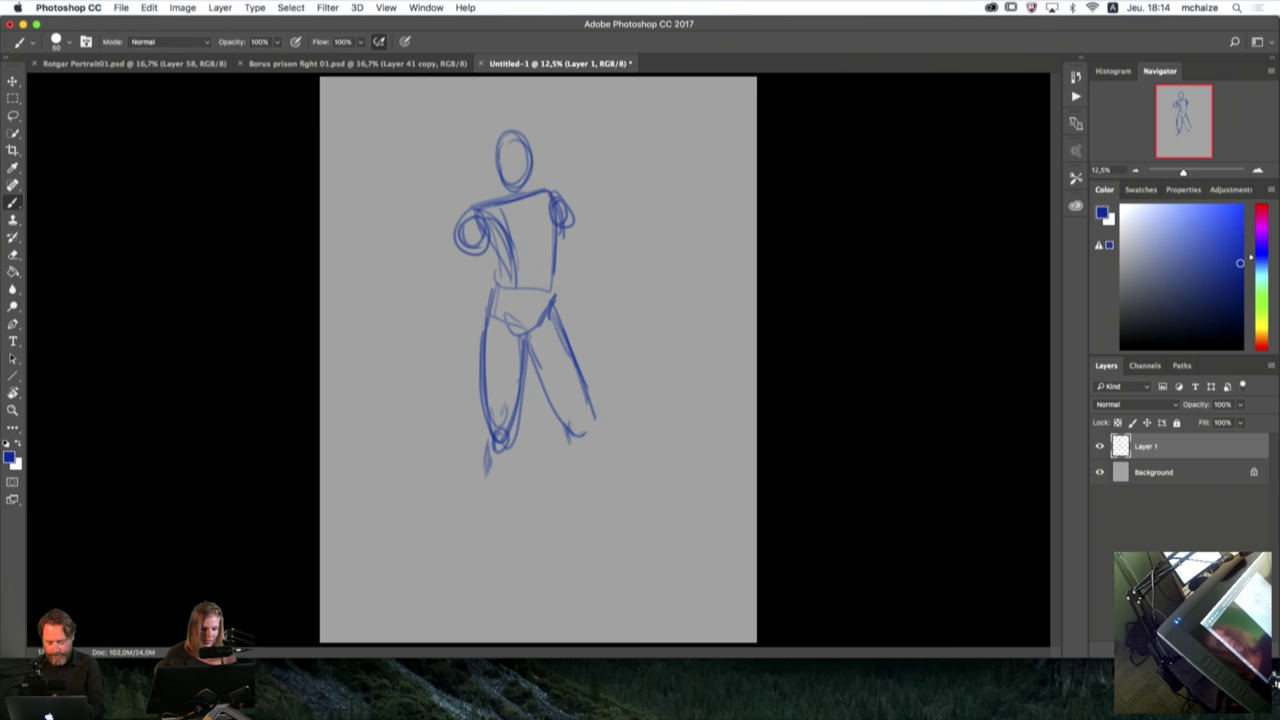
{"action": "mouse_move", "coordinate": [486, 442]}
{"action": "left_mouse_down"}
{"action": "mouse_move", "coordinate": [494, 532]}
{"action": "mouse_move", "coordinate": [517, 462]}
{"action": "mouse_move", "coordinate": [507, 521]}
{"action": "left_mouse_up"}
{"action": "left_click_drag", "start_coordinate": [513, 474], "coordinate": [503, 562]}
{"action": "left_click_drag", "start_coordinate": [492, 562], "coordinate": [512, 546]}
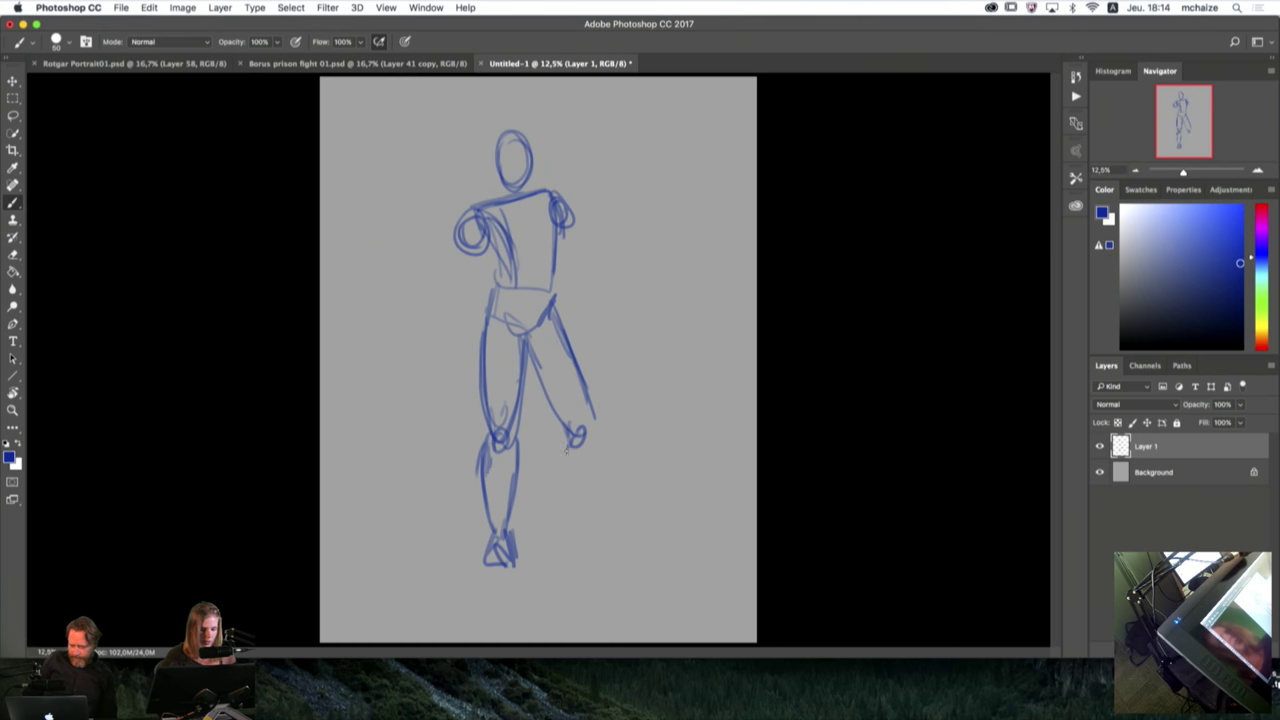
{"action": "mouse_move", "coordinate": [595, 428]}
{"action": "left_mouse_down"}
{"action": "mouse_move", "coordinate": [593, 524]}
{"action": "mouse_move", "coordinate": [624, 536]}
{"action": "mouse_move", "coordinate": [572, 526]}
{"action": "mouse_move", "coordinate": [615, 542]}
{"action": "mouse_move", "coordinate": [622, 541]}
{"action": "left_mouse_up"}
Step: Rotate the whole figure sketch slightly clockwise with Free Transform
{"action": "key", "text": "ctrl+t"}
{"action": "mouse_move", "coordinate": [690, 313]}
{"action": "left_mouse_down"}
{"action": "mouse_move", "coordinate": [706, 303]}
{"action": "mouse_move", "coordinate": [682, 314]}
{"action": "left_mouse_up"}
{"action": "key", "text": "Return"}
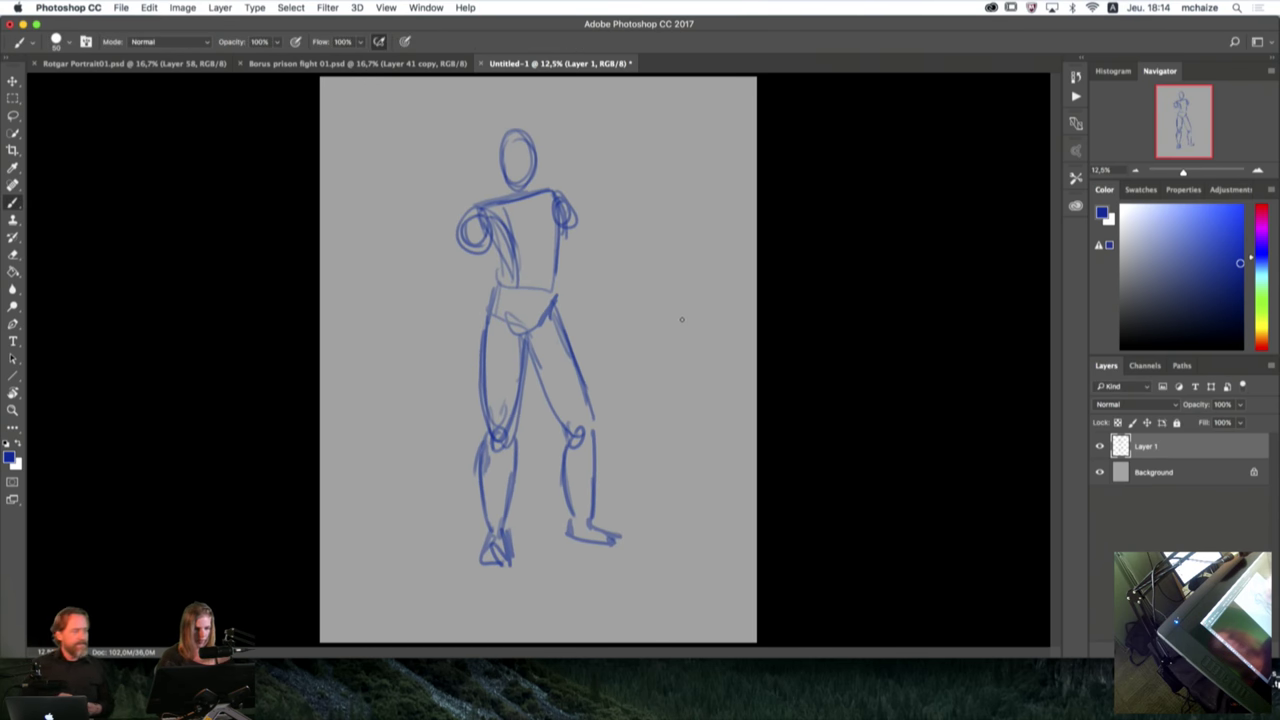
Step: Switch to the Creative Cloud desktop app and accept the pending invitation to collaborate on a shared folder
{"action": "left_click", "coordinate": [991, 7]}
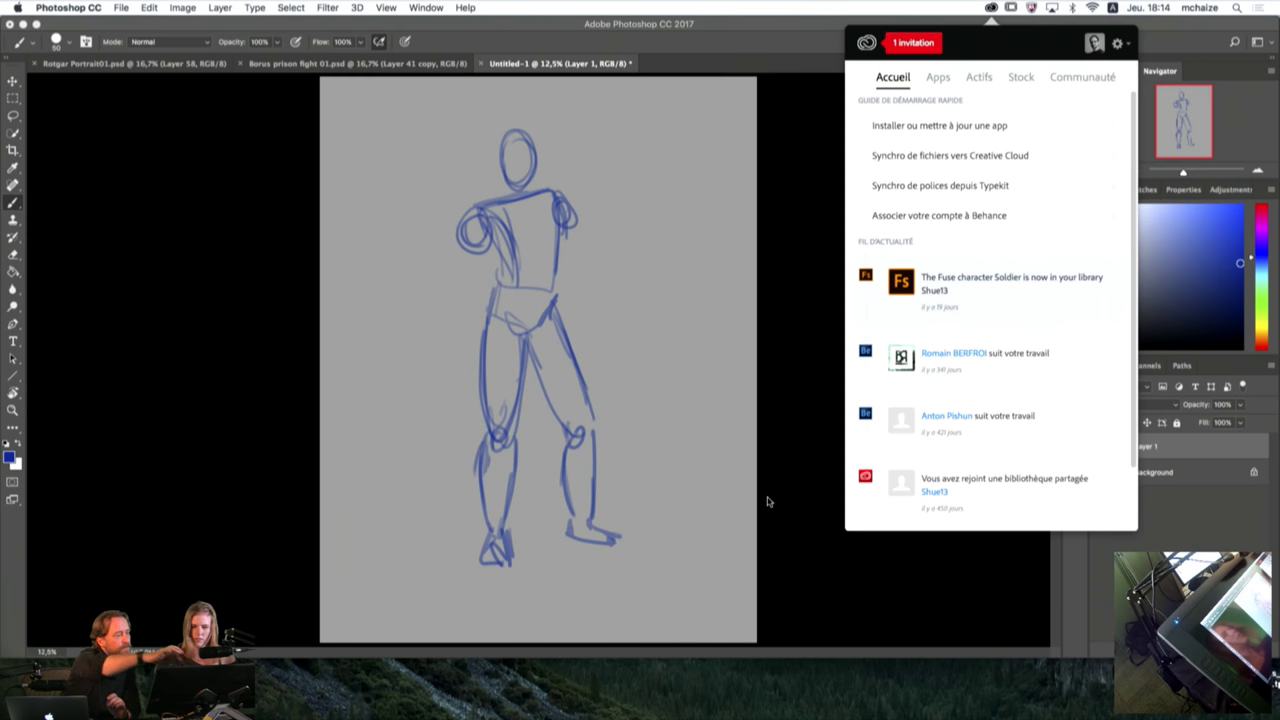
{"action": "left_click", "coordinate": [915, 43]}
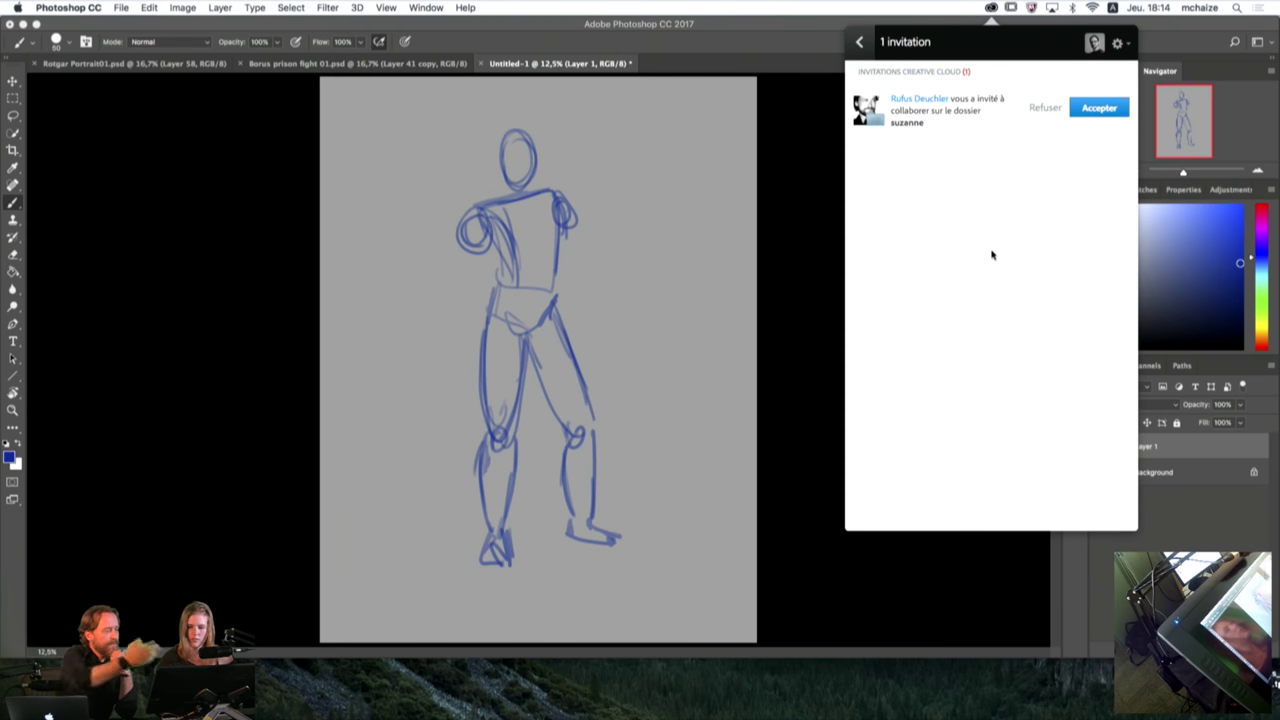
{"action": "left_click", "coordinate": [1108, 106]}
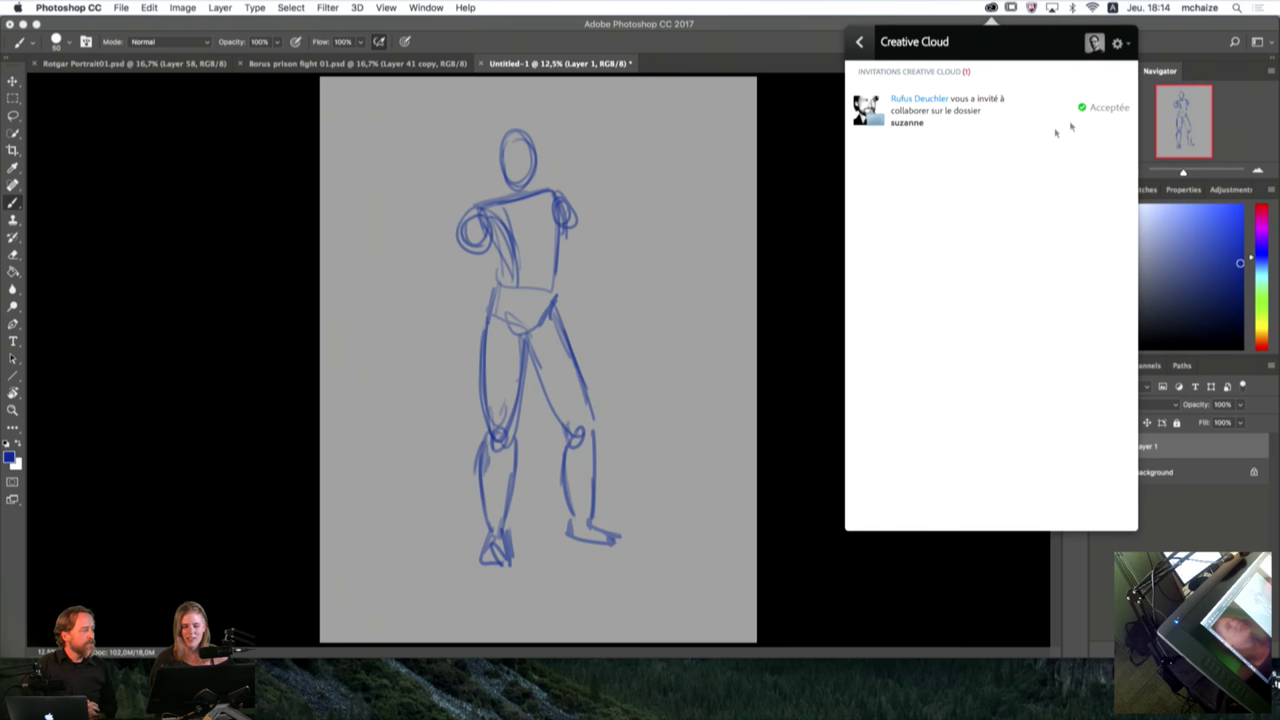
{"action": "left_click", "coordinate": [799, 298]}
{"action": "left_click", "coordinate": [1077, 207]}
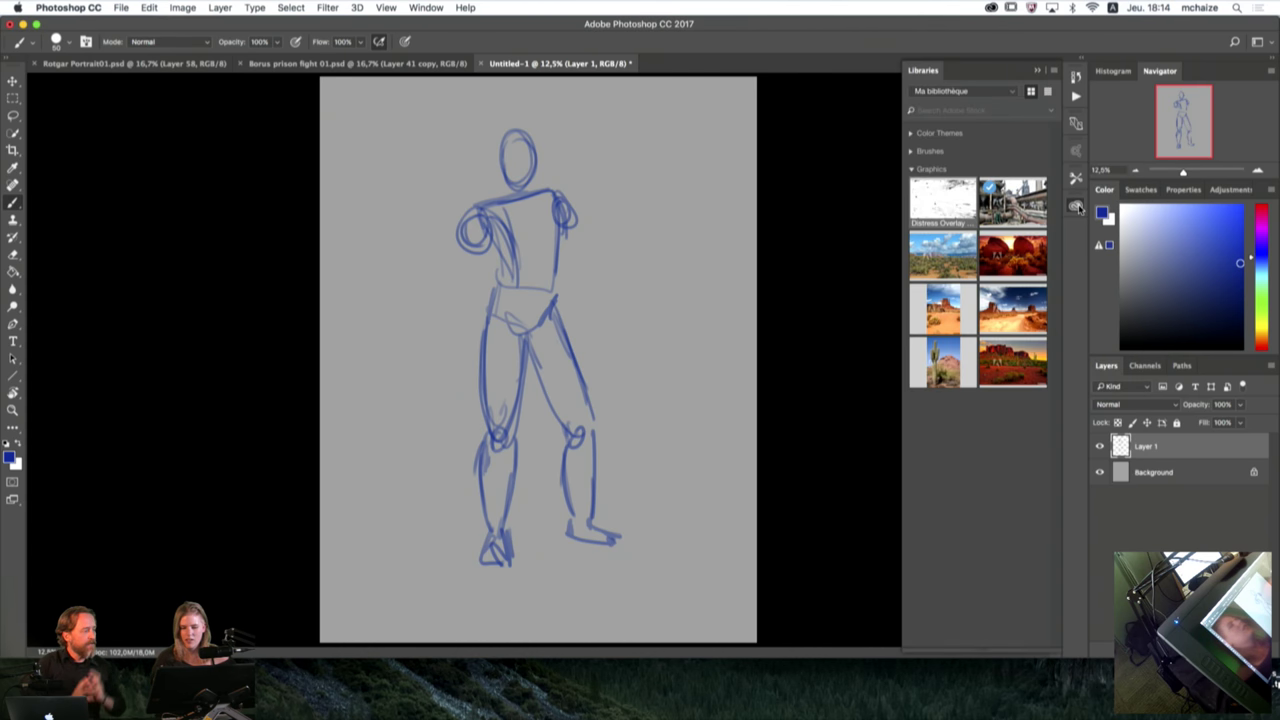
{"action": "left_click", "coordinate": [1076, 210]}
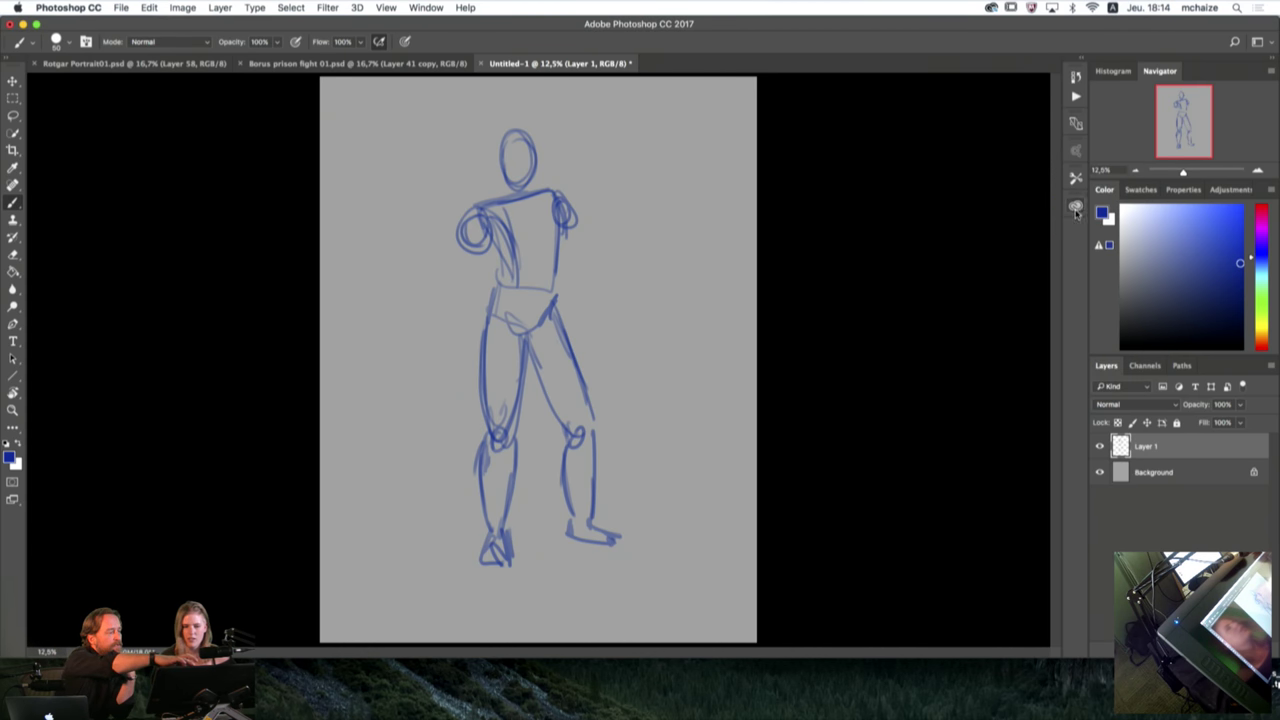
Step: Switch to the Creative Cloud desktop app and open the synced Creative Cloud Files folder from its file assets
{"action": "left_click", "coordinate": [990, 8]}
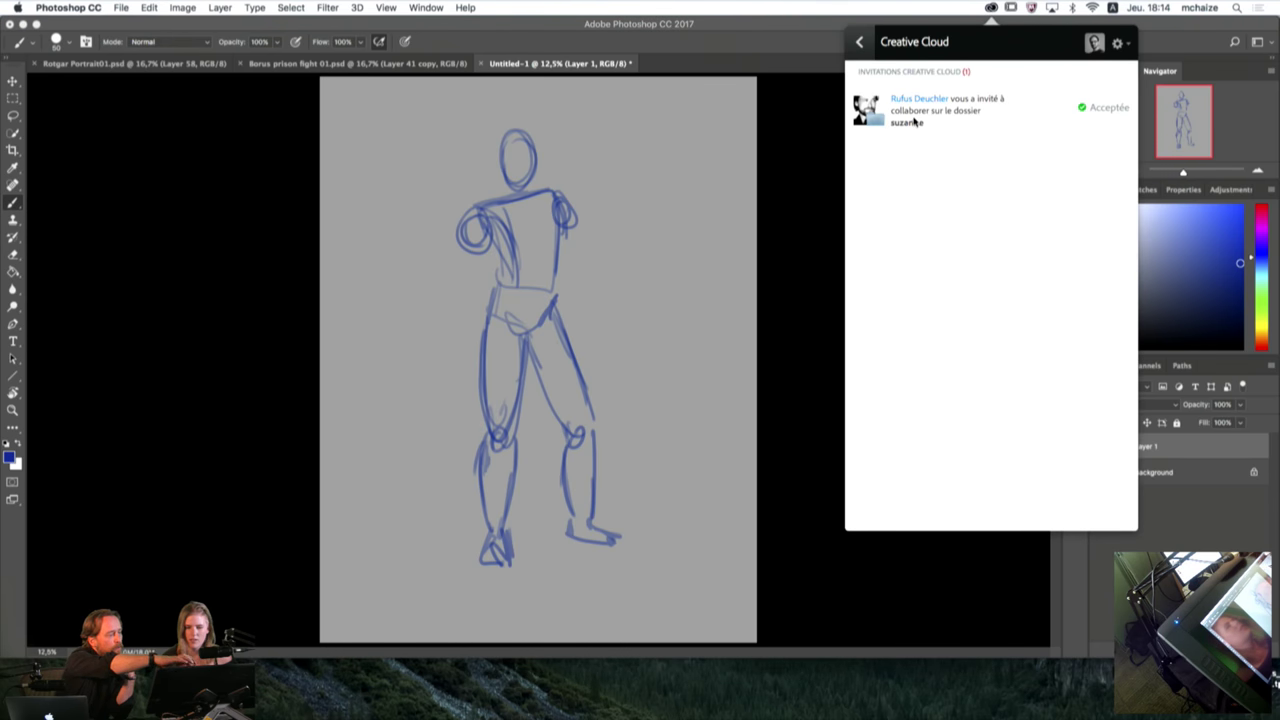
{"action": "left_click", "coordinate": [859, 42]}
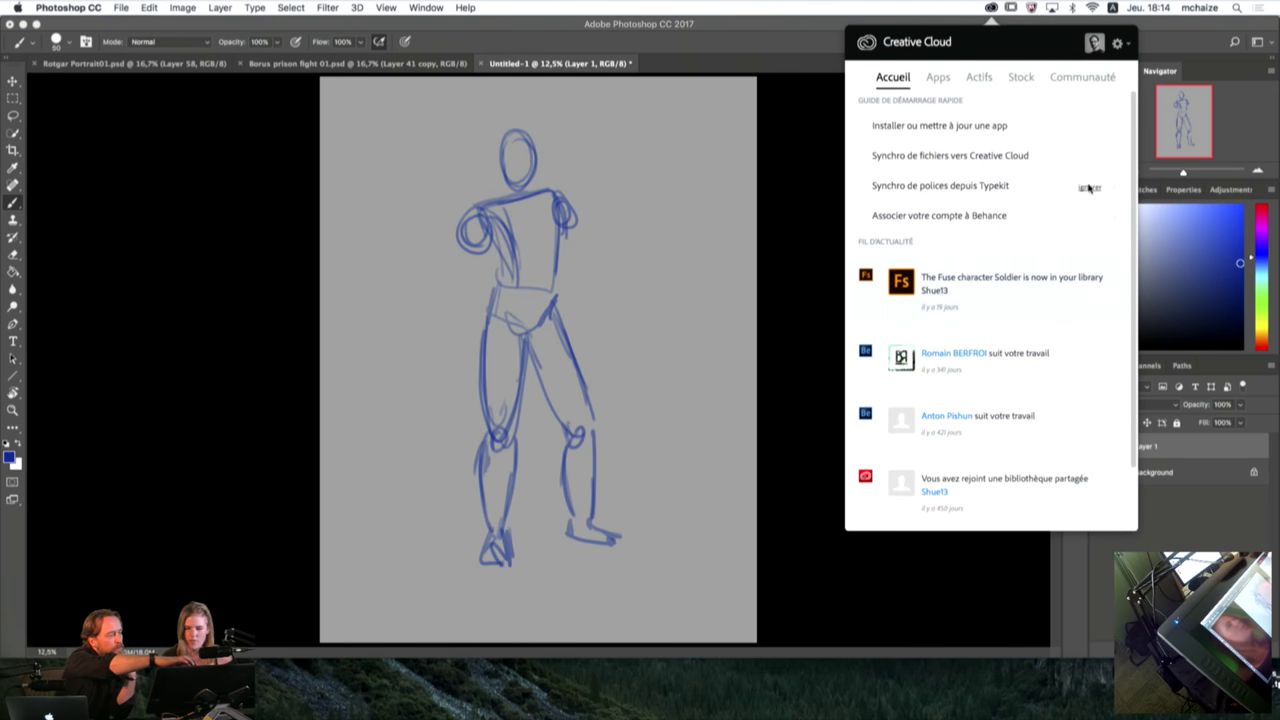
{"action": "left_click", "coordinate": [979, 78]}
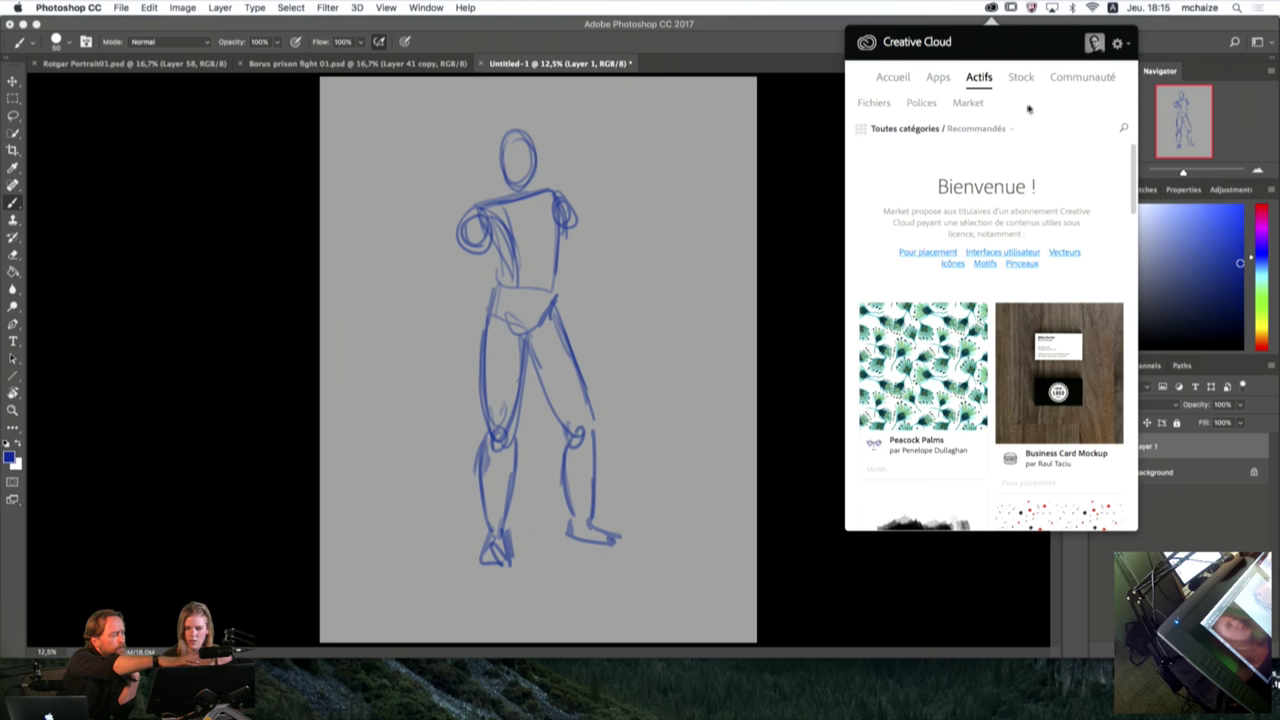
{"action": "left_click", "coordinate": [874, 104]}
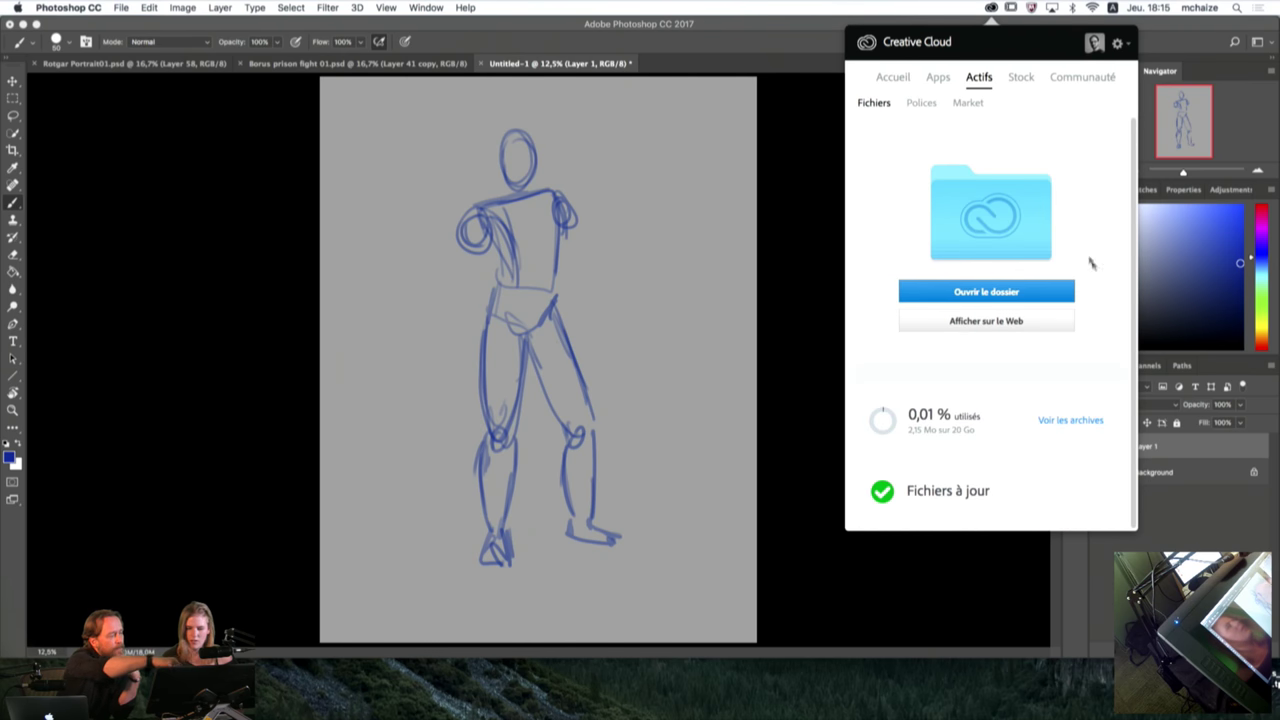
{"action": "left_click", "coordinate": [1016, 291]}
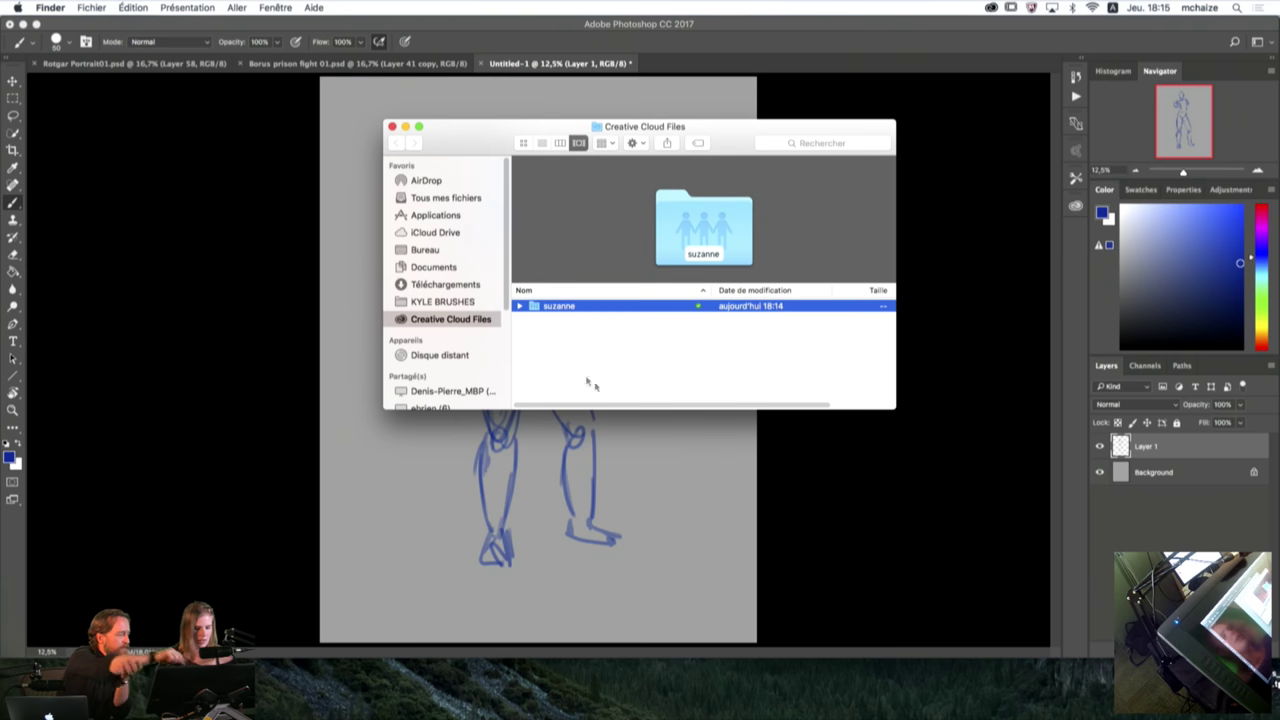
Step: Place IMG_9390.JPG from the shared folder into the Untitled-1 document in Photoshop as a new layer
{"action": "left_click", "coordinate": [519, 305]}
{"action": "left_click", "coordinate": [598, 319]}
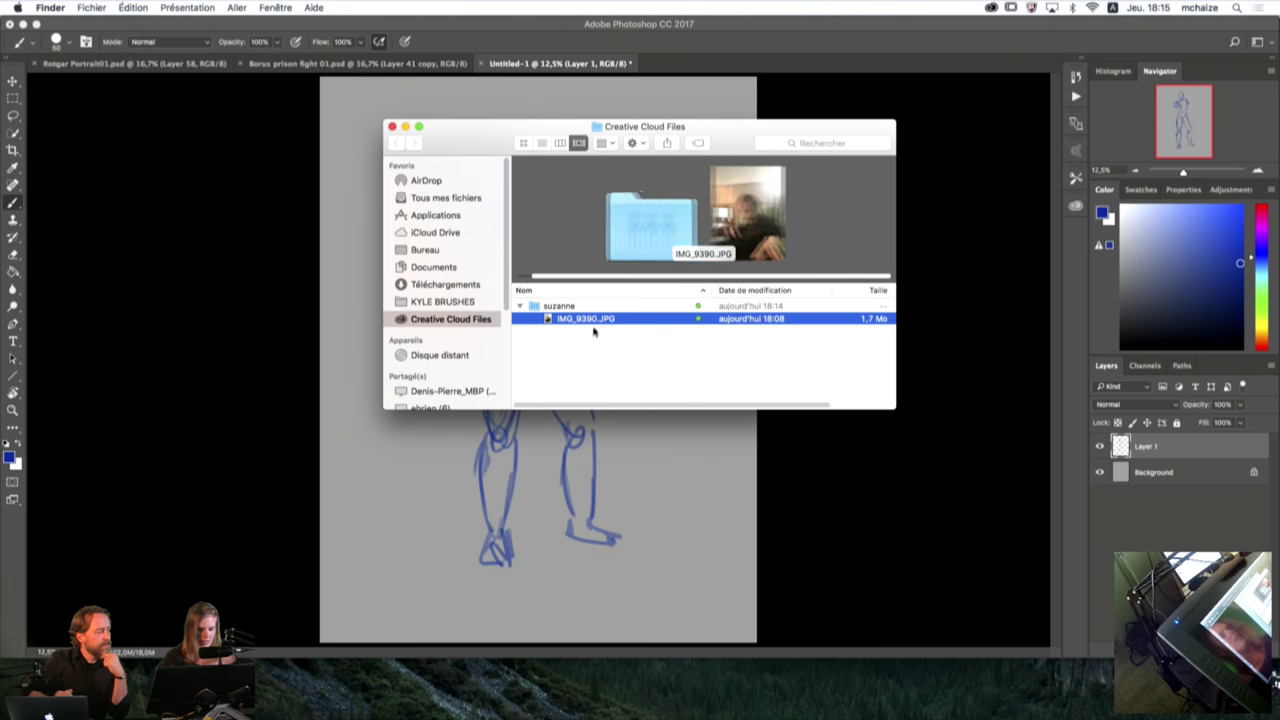
{"action": "left_click_drag", "start_coordinate": [640, 320], "coordinate": [646, 523]}
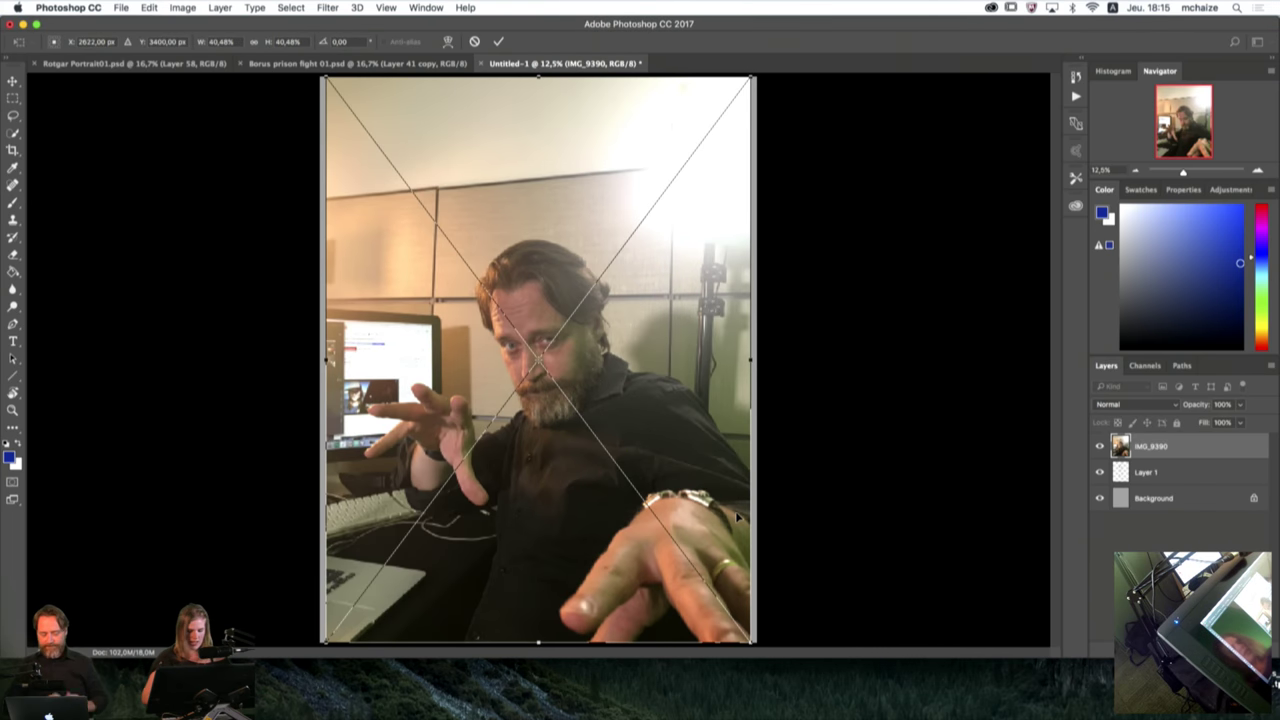
{"action": "key", "text": "Return"}
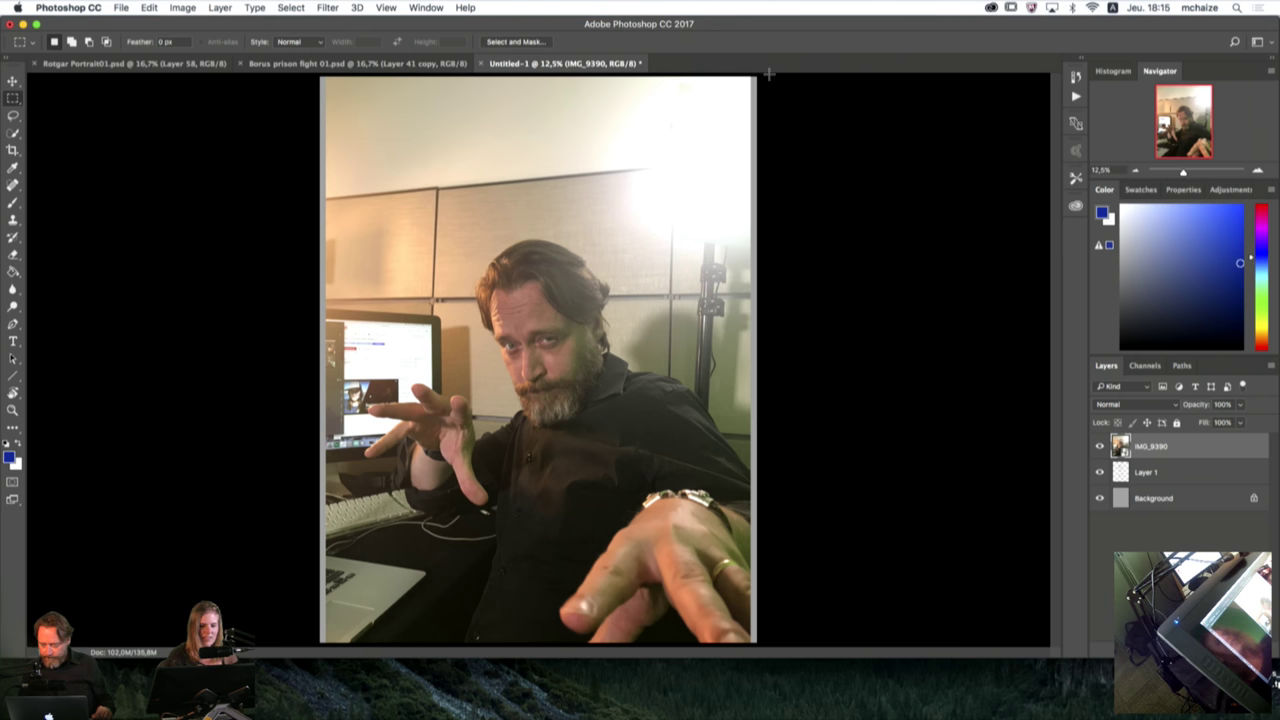
{"action": "left_click_drag", "start_coordinate": [766, 76], "coordinate": [305, 221]}
{"action": "key", "text": "super+d"}
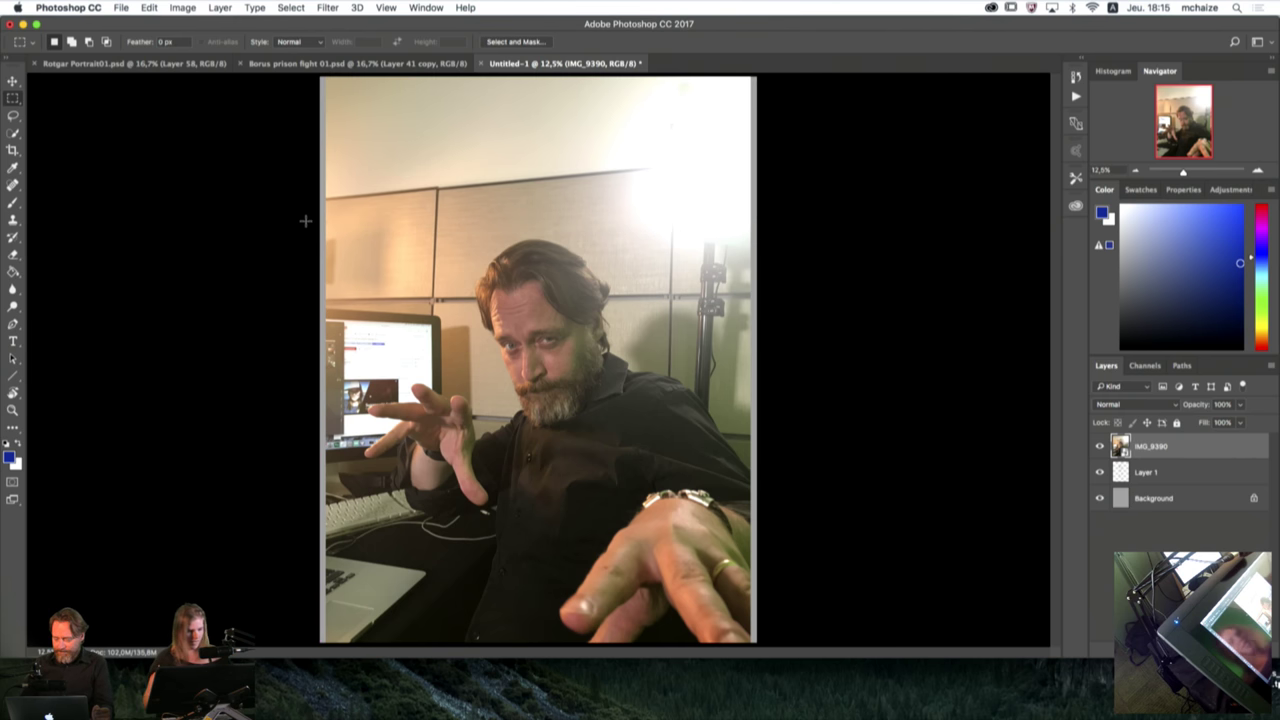
{"action": "right_click", "coordinate": [1184, 452]}
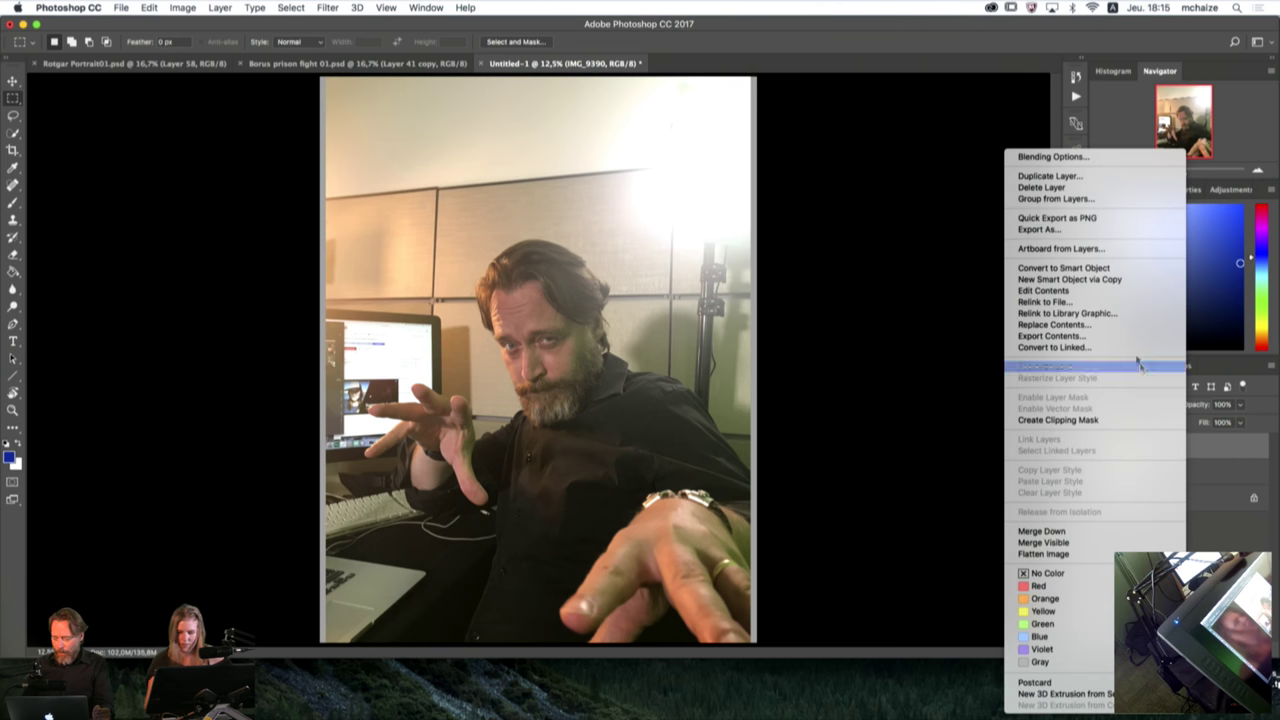
{"action": "left_click", "coordinate": [1106, 268]}
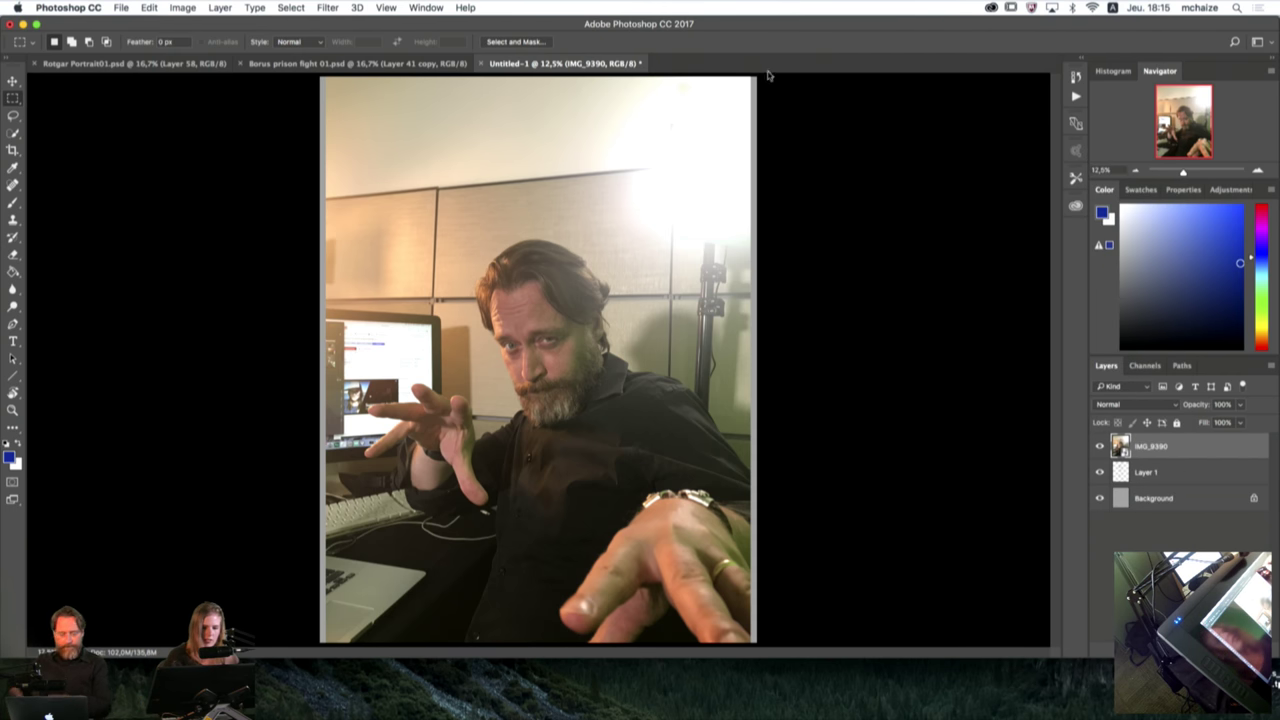
{"action": "left_click_drag", "start_coordinate": [770, 70], "coordinate": [836, 70]}
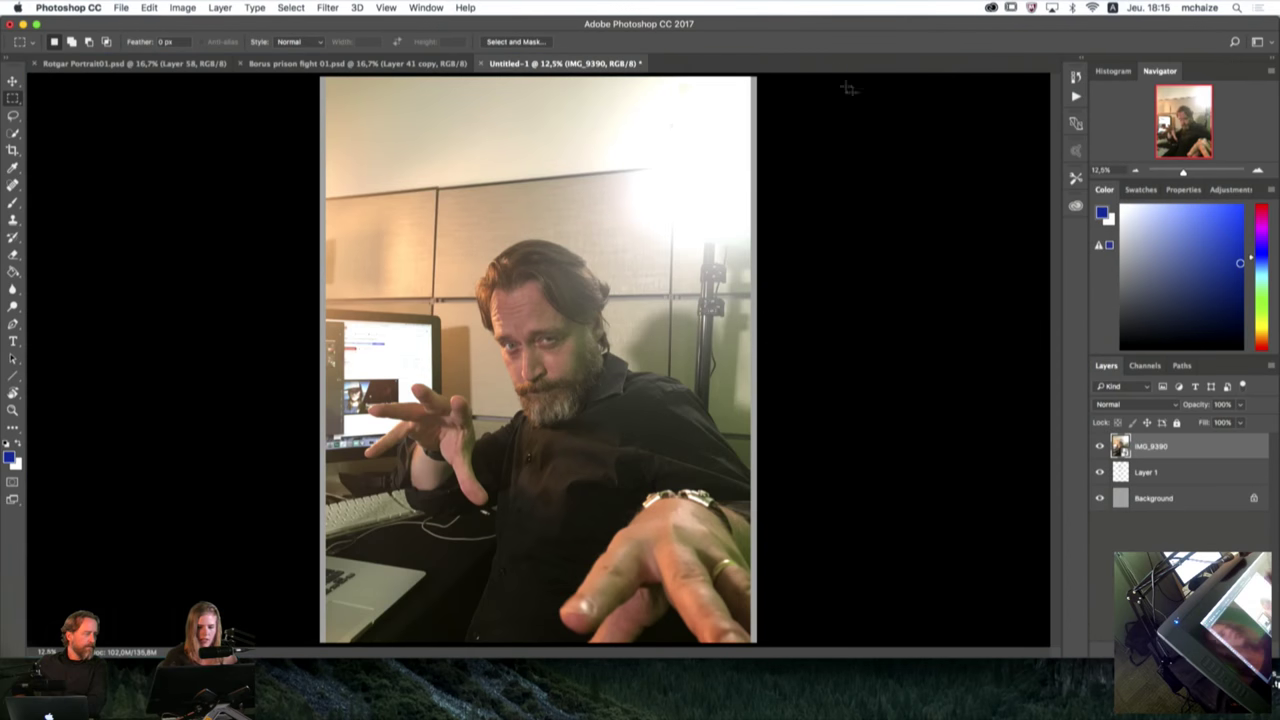
Step: Rasterize the IMG_9390 layer and delete the strip of wall and ceiling across the photo, above the man's head
{"action": "right_click", "coordinate": [1181, 452]}
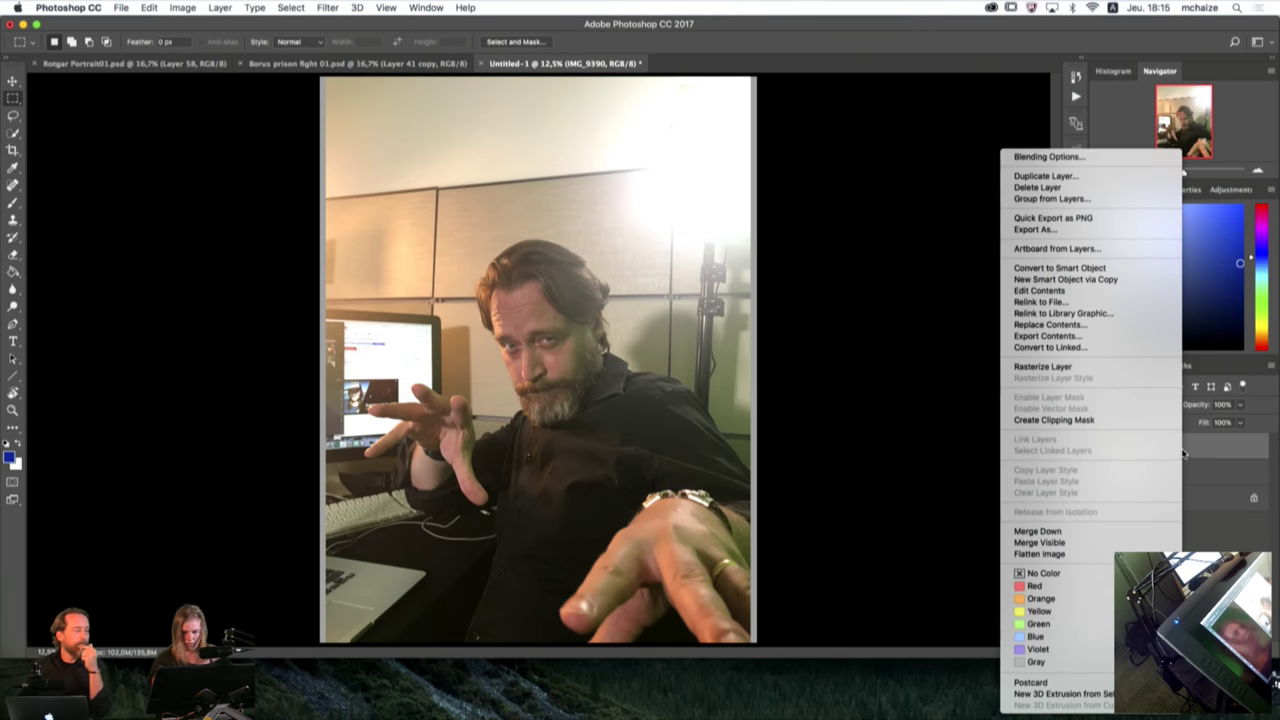
{"action": "left_click", "coordinate": [1042, 368]}
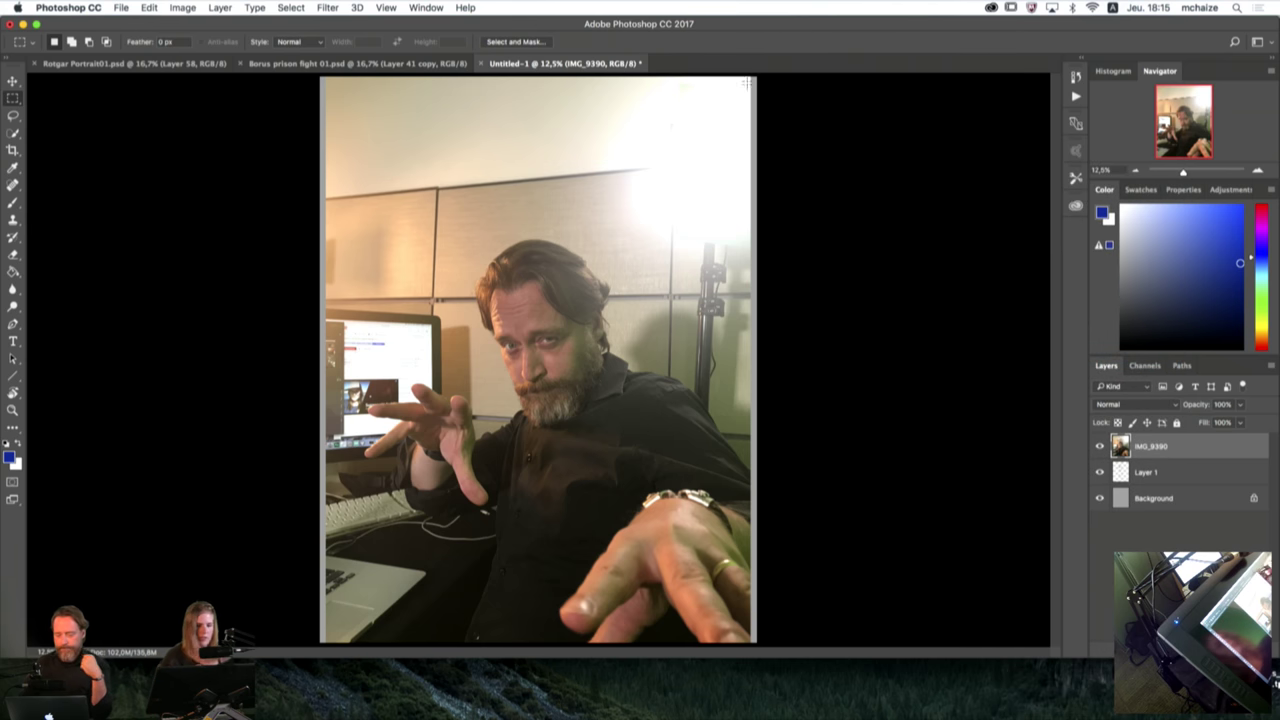
{"action": "left_click_drag", "start_coordinate": [771, 216], "coordinate": [236, 62]}
{"action": "key", "text": "Delete"}
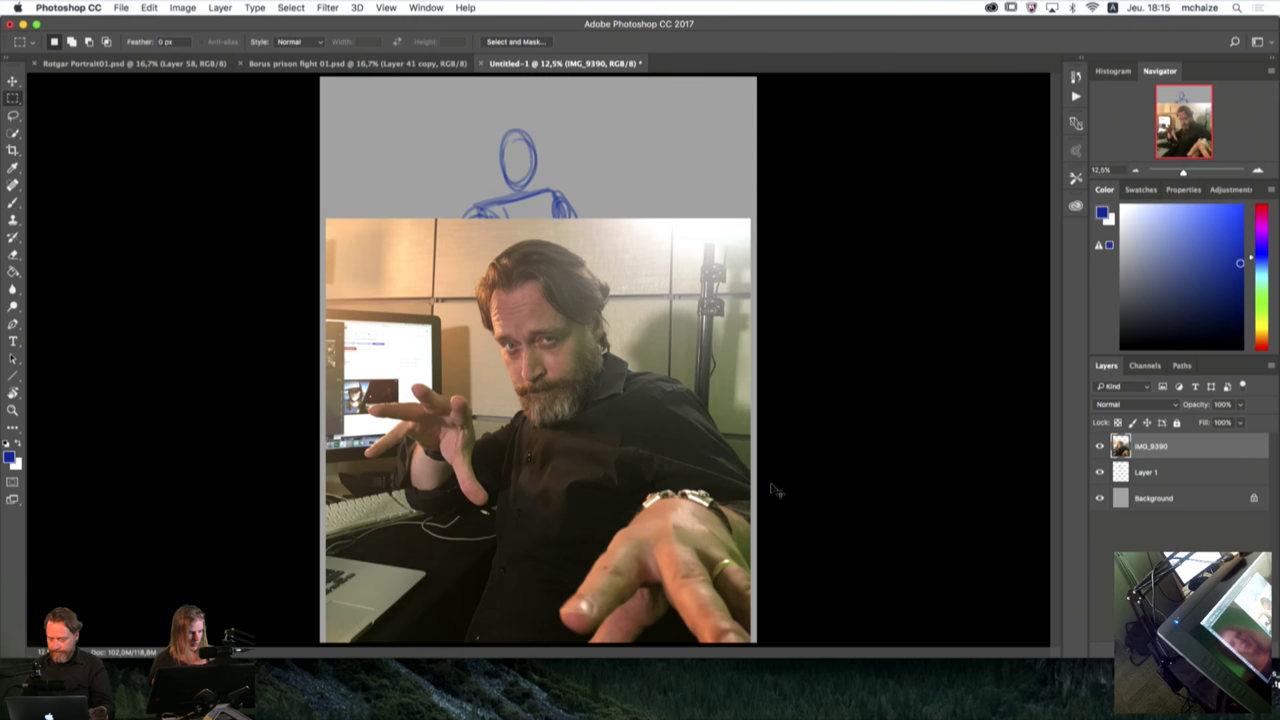
Step: Scale the trimmed photo to about half its size, keeping it in the canvas's lower-left corner
{"action": "key", "text": "super+t"}
{"action": "mouse_move", "coordinate": [750, 216]}
{"action": "left_mouse_down"}
{"action": "mouse_move", "coordinate": [604, 376]}
{"action": "mouse_move", "coordinate": [589, 419]}
{"action": "left_mouse_up"}
{"action": "key", "text": "Return"}
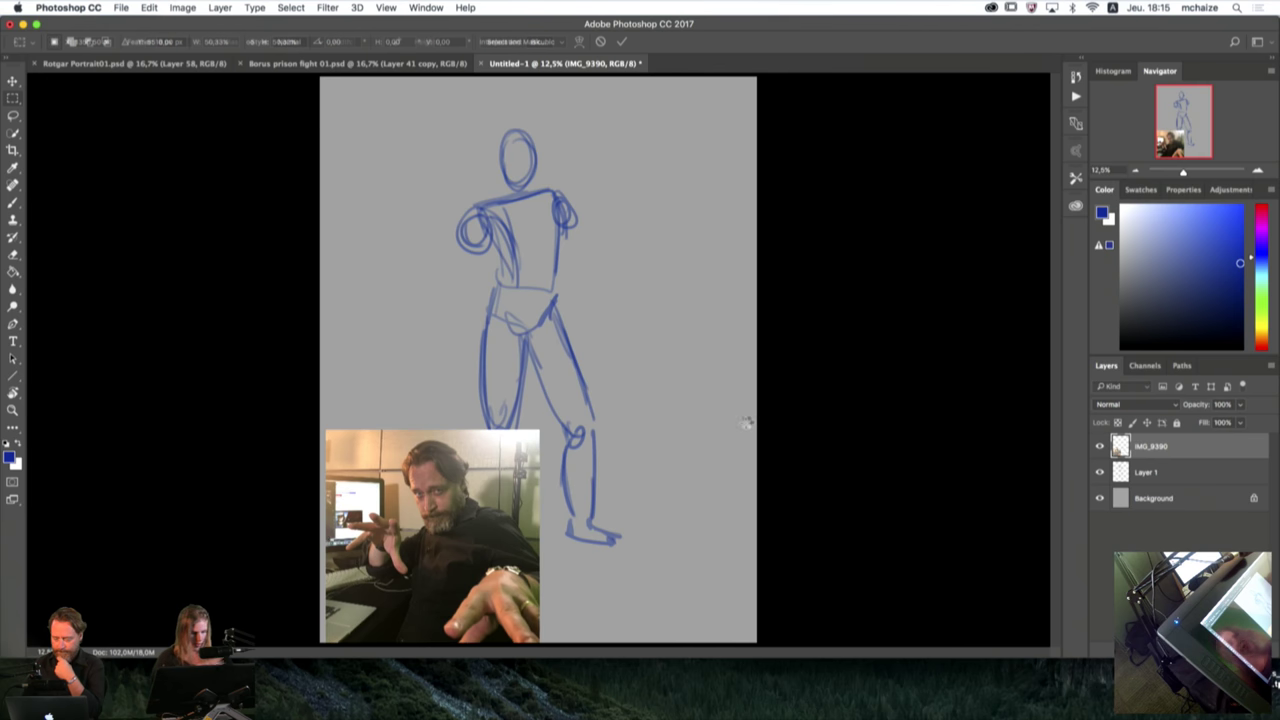
{"action": "key", "text": "m"}
{"action": "key", "text": "v"}
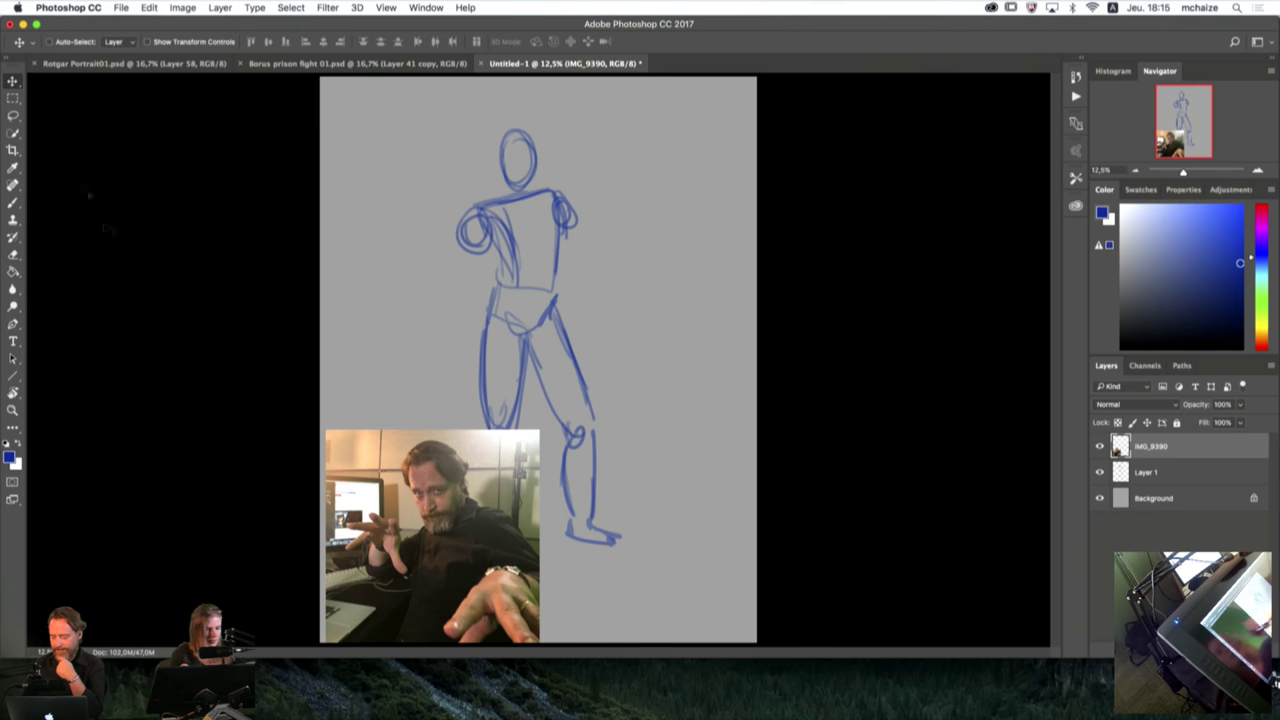
{"action": "key", "text": "alt+bracketleft"}
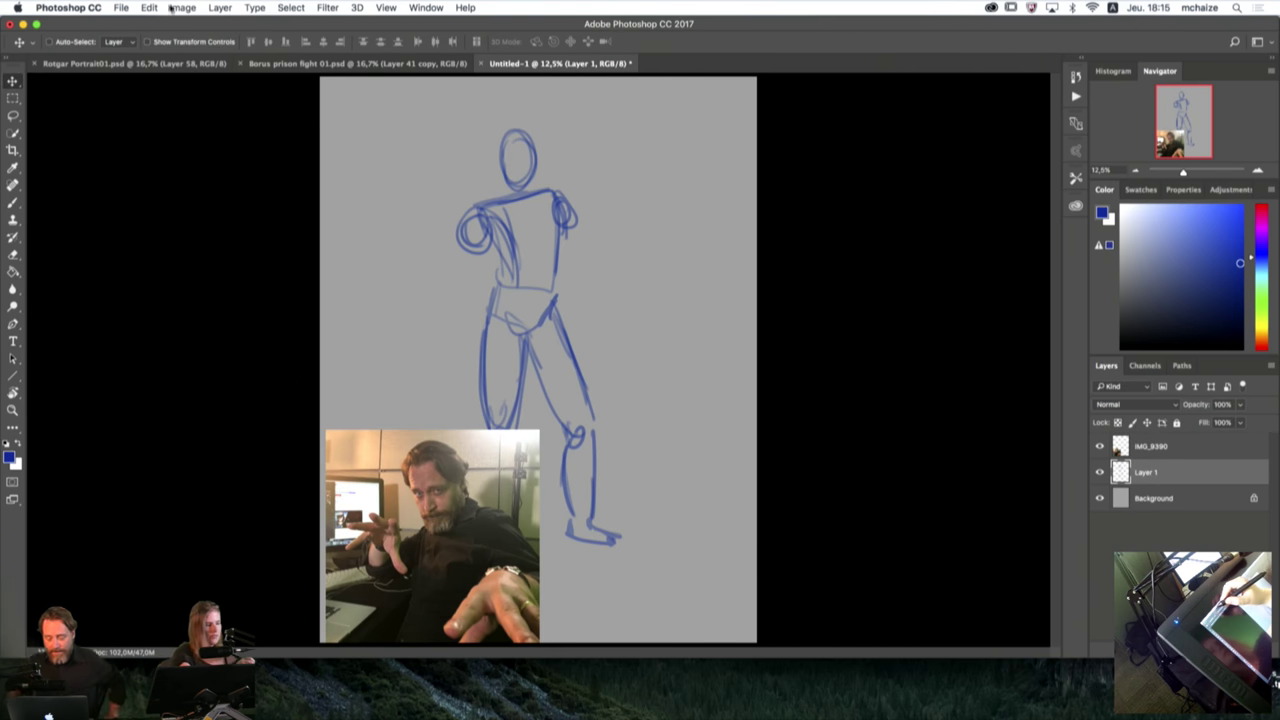
{"action": "left_click", "coordinate": [182, 7]}
{"action": "mouse_move", "coordinate": [150, 8]}
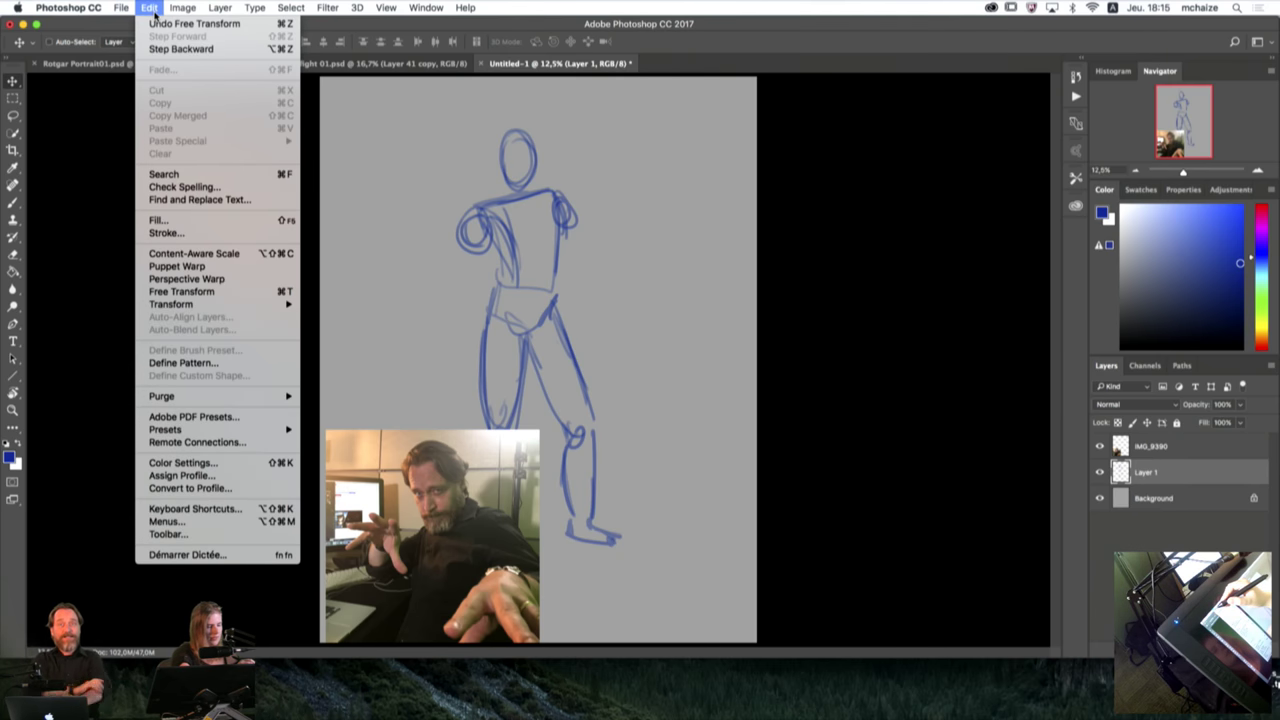
{"action": "left_click", "coordinate": [1163, 447]}
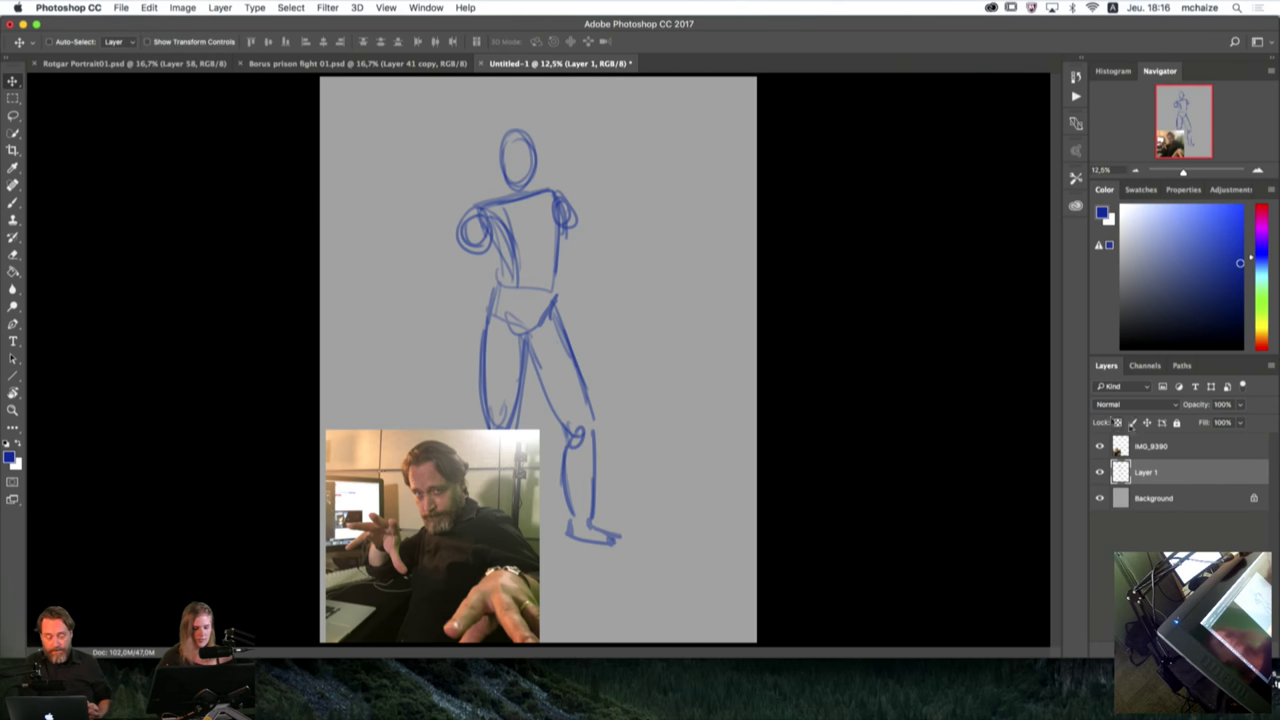
{"action": "left_click", "coordinate": [149, 7]}
{"action": "mouse_move", "coordinate": [270, 304]}
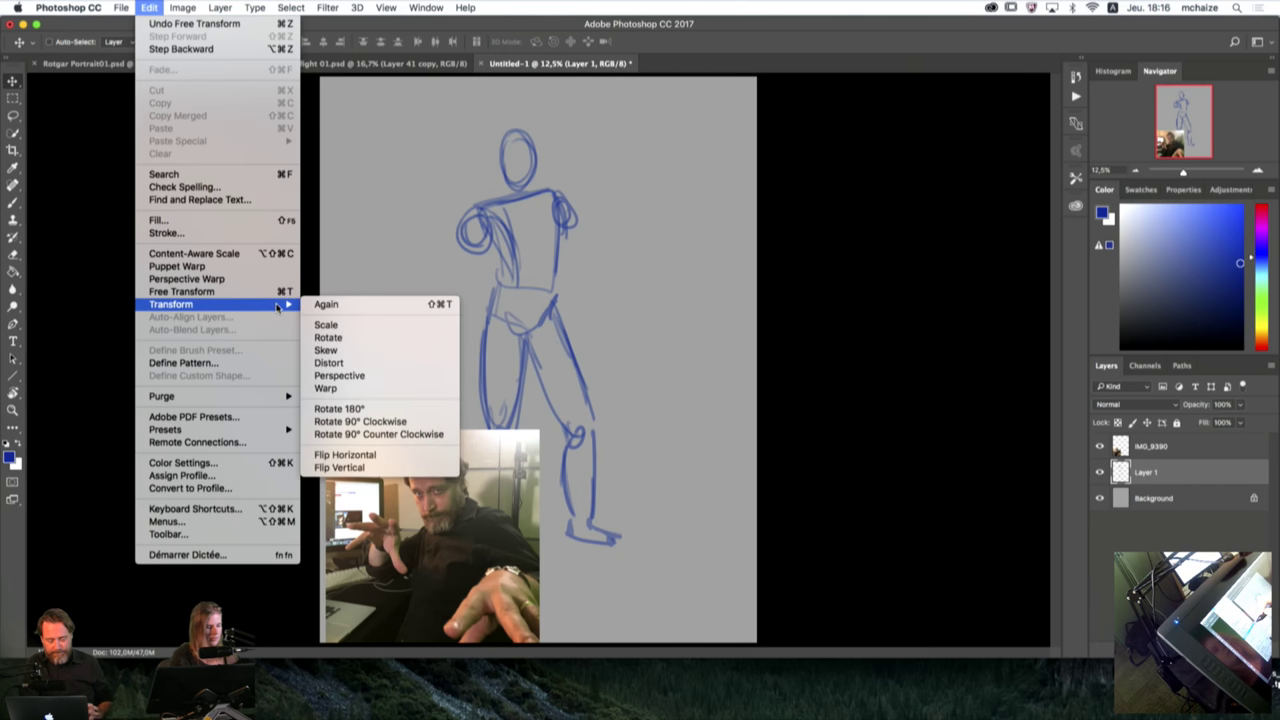
{"action": "left_click", "coordinate": [340, 456]}
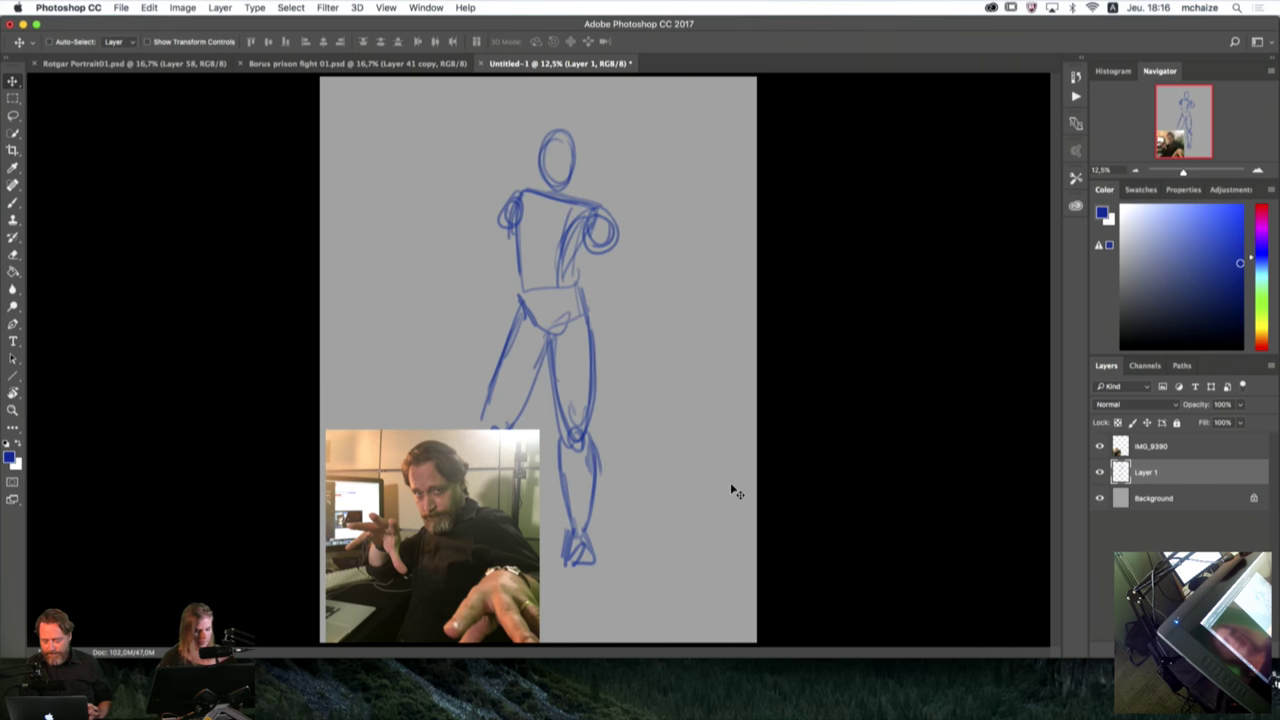
{"action": "key", "text": "super+z"}
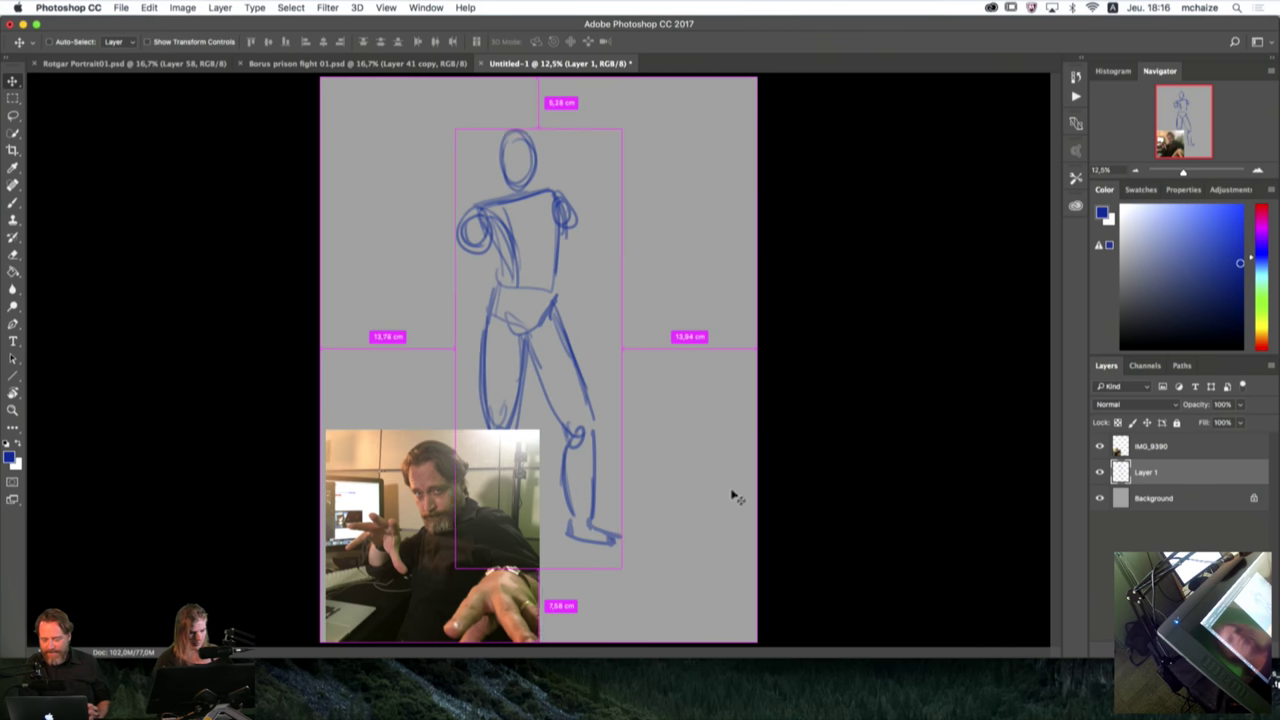
Step: Flip the IMG_9390 photo layer horizontally
{"action": "left_click", "coordinate": [1154, 449]}
{"action": "left_click", "coordinate": [149, 7]}
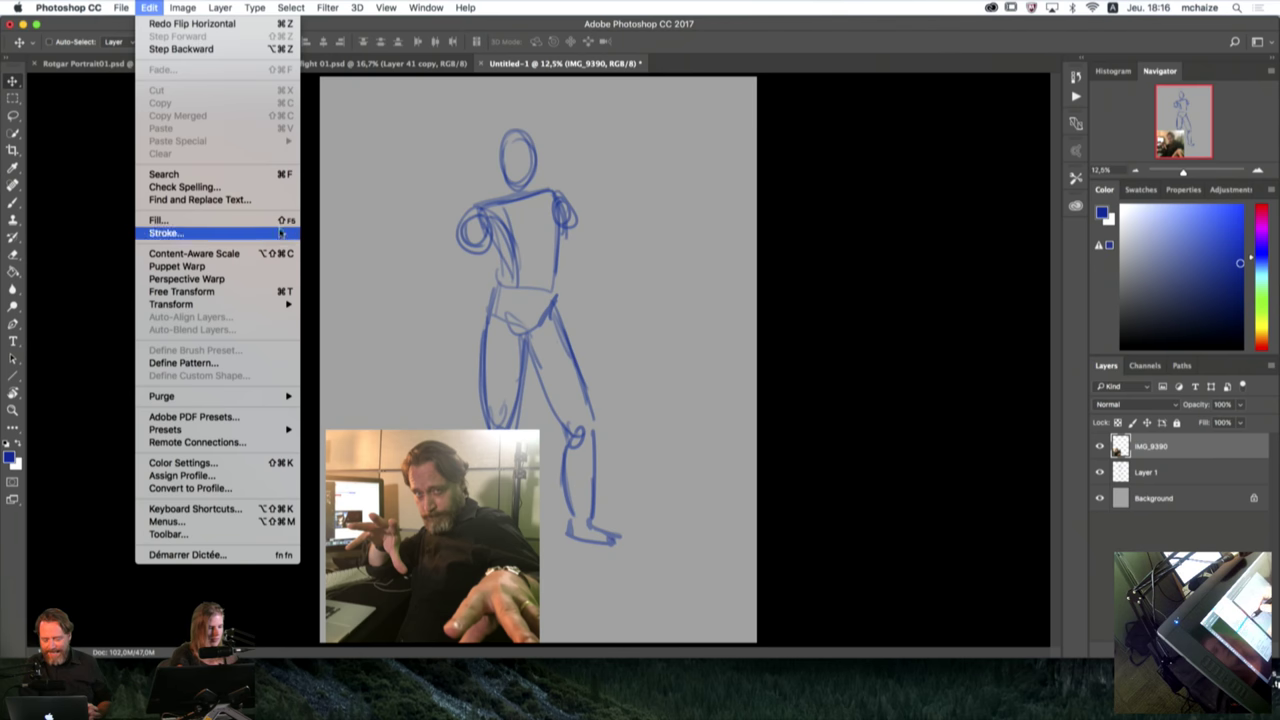
{"action": "mouse_move", "coordinate": [250, 304]}
{"action": "left_click", "coordinate": [365, 455]}
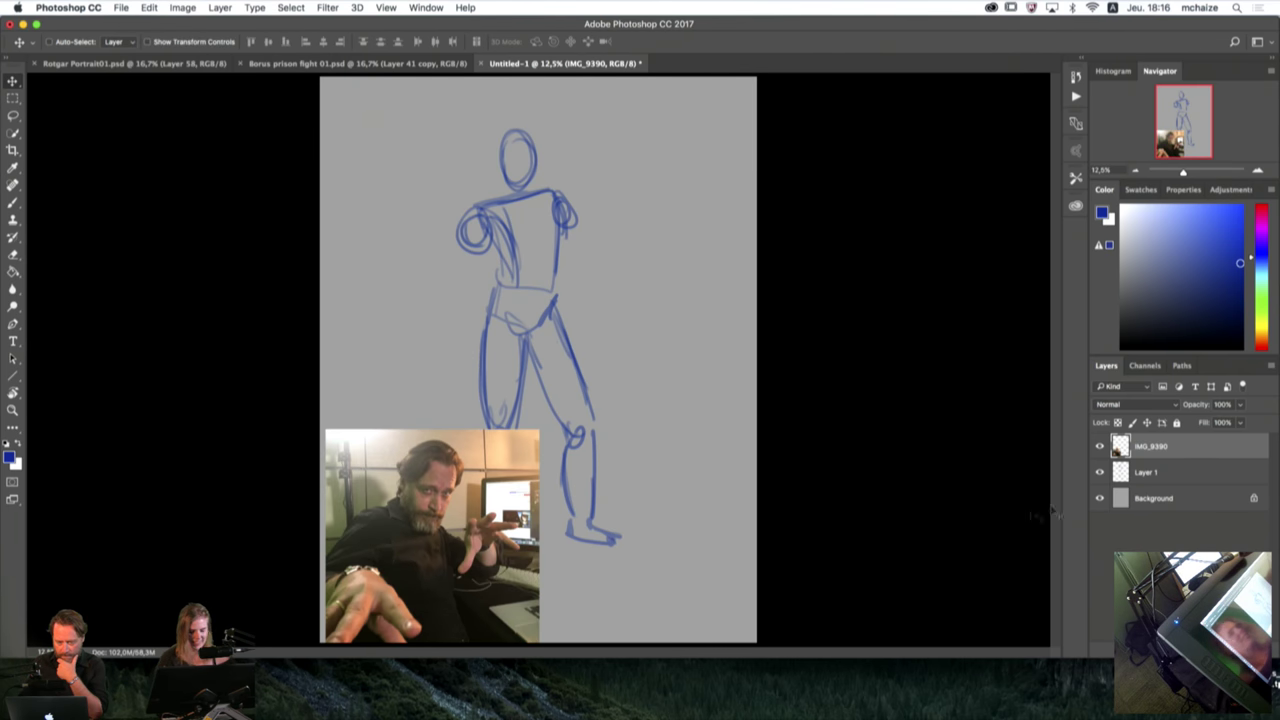
Step: Hide the reference photo and erase the figure's pelvis and legs on Layer 1 with the Eraser enlarged to 800 px
{"action": "left_click", "coordinate": [1121, 474]}
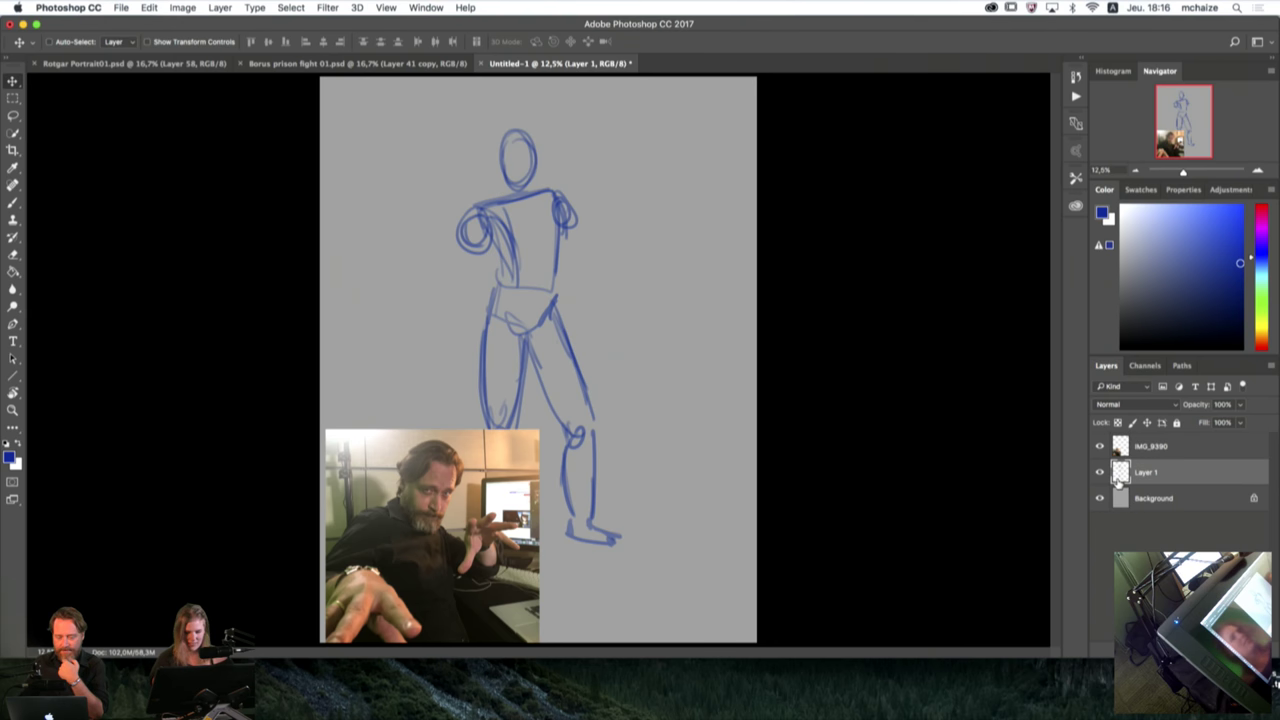
{"action": "left_click", "coordinate": [1101, 447]}
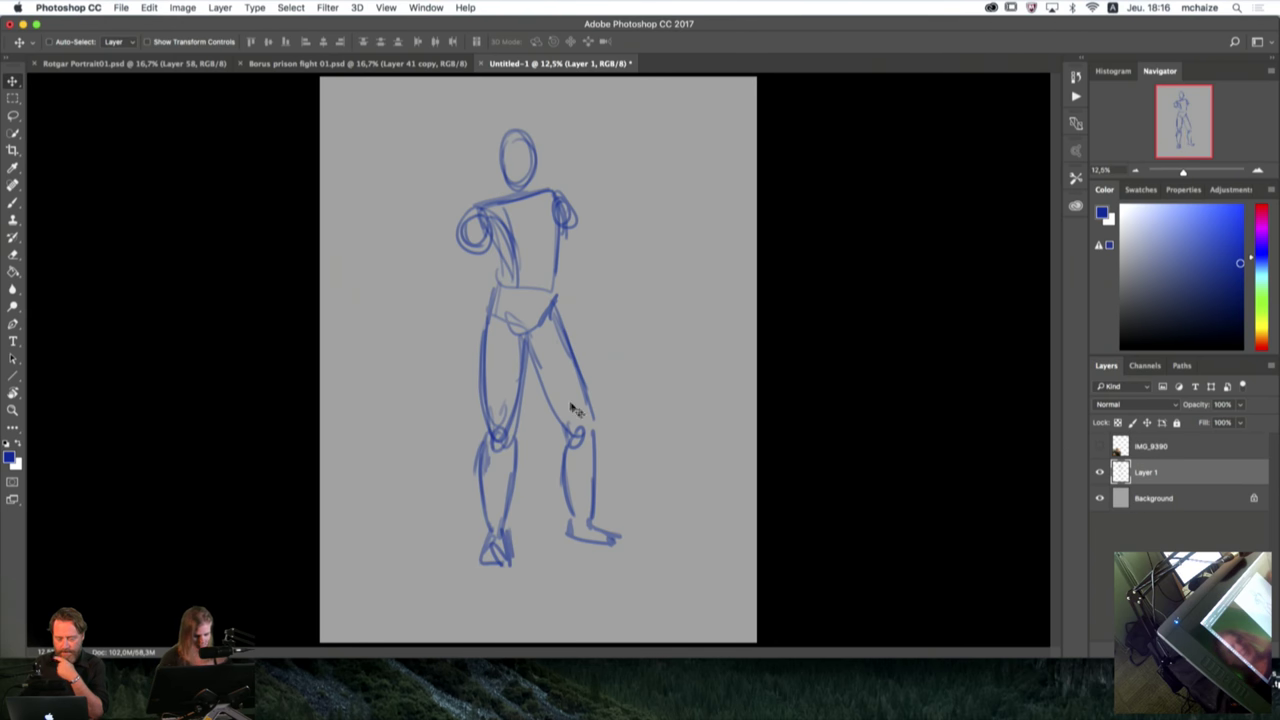
{"action": "key", "text": "e"}
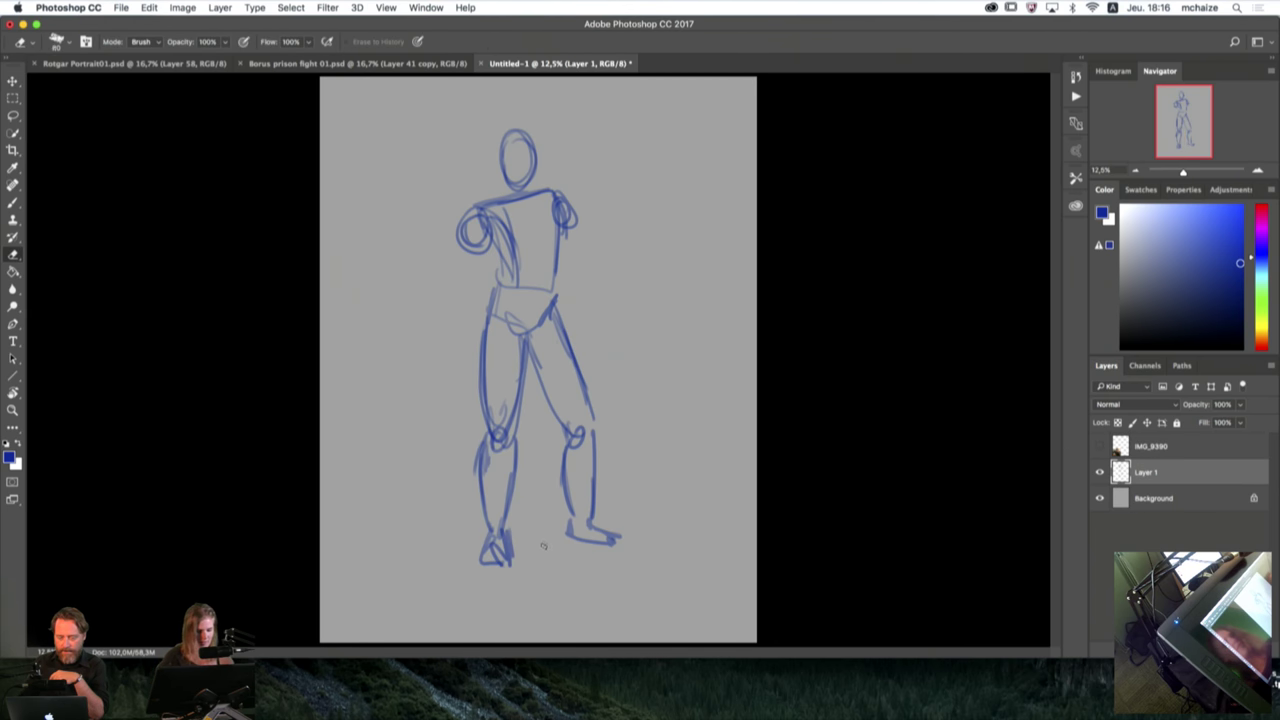
{"action": "left_click", "coordinate": [60, 45]}
{"action": "left_click", "coordinate": [502, 41]}
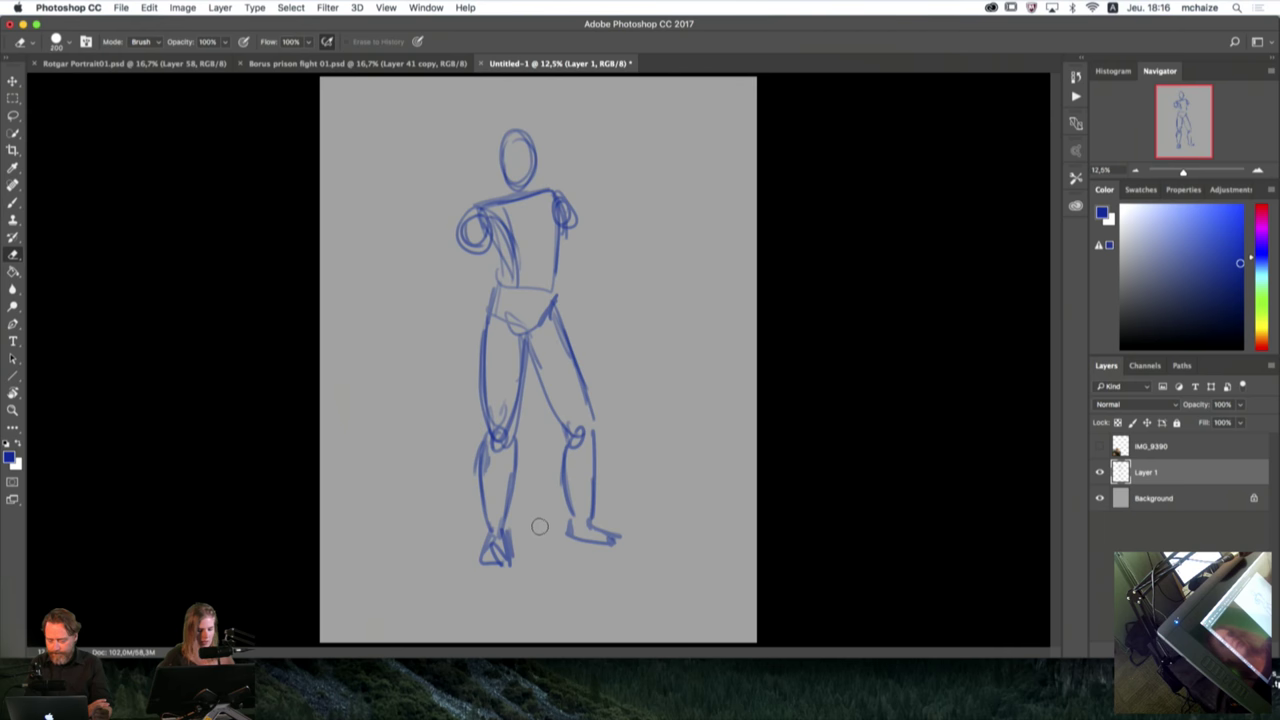
{"action": "key", "text": "bracketright"}
{"action": "key", "text": "bracketright"}
{"action": "key", "text": "bracketright"}
{"action": "key", "text": "bracketright"}
{"action": "key", "text": "bracketright"}
{"action": "key", "text": "bracketright"}
{"action": "key", "text": "bracketright"}
{"action": "mouse_move", "coordinate": [530, 552]}
{"action": "left_mouse_down"}
{"action": "mouse_move", "coordinate": [484, 531]}
{"action": "mouse_move", "coordinate": [477, 344]}
{"action": "mouse_move", "coordinate": [535, 352]}
{"action": "mouse_move", "coordinate": [491, 487]}
{"action": "mouse_move", "coordinate": [516, 514]}
{"action": "mouse_move", "coordinate": [611, 494]}
{"action": "mouse_move", "coordinate": [549, 551]}
{"action": "mouse_move", "coordinate": [477, 416]}
{"action": "mouse_move", "coordinate": [502, 340]}
{"action": "mouse_move", "coordinate": [524, 337]}
{"action": "mouse_move", "coordinate": [528, 400]}
{"action": "left_mouse_up"}
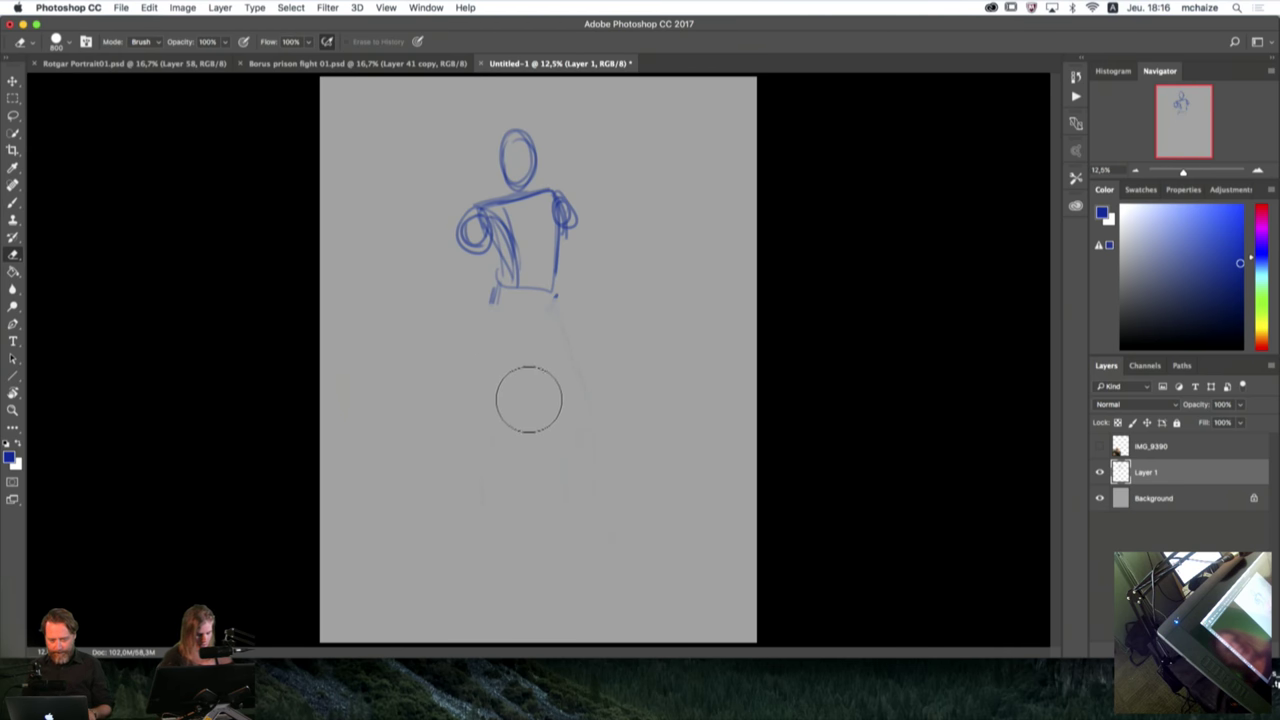
Step: Redraw the figure's two thighs spread in a wider stance with the Brush tool and mark the crotch between them
{"action": "key", "text": "b"}
{"action": "mouse_move", "coordinate": [494, 292]}
{"action": "left_mouse_down"}
{"action": "mouse_move", "coordinate": [474, 407]}
{"action": "mouse_move", "coordinate": [524, 348]}
{"action": "left_mouse_up"}
{"action": "left_click_drag", "start_coordinate": [556, 292], "coordinate": [590, 410]}
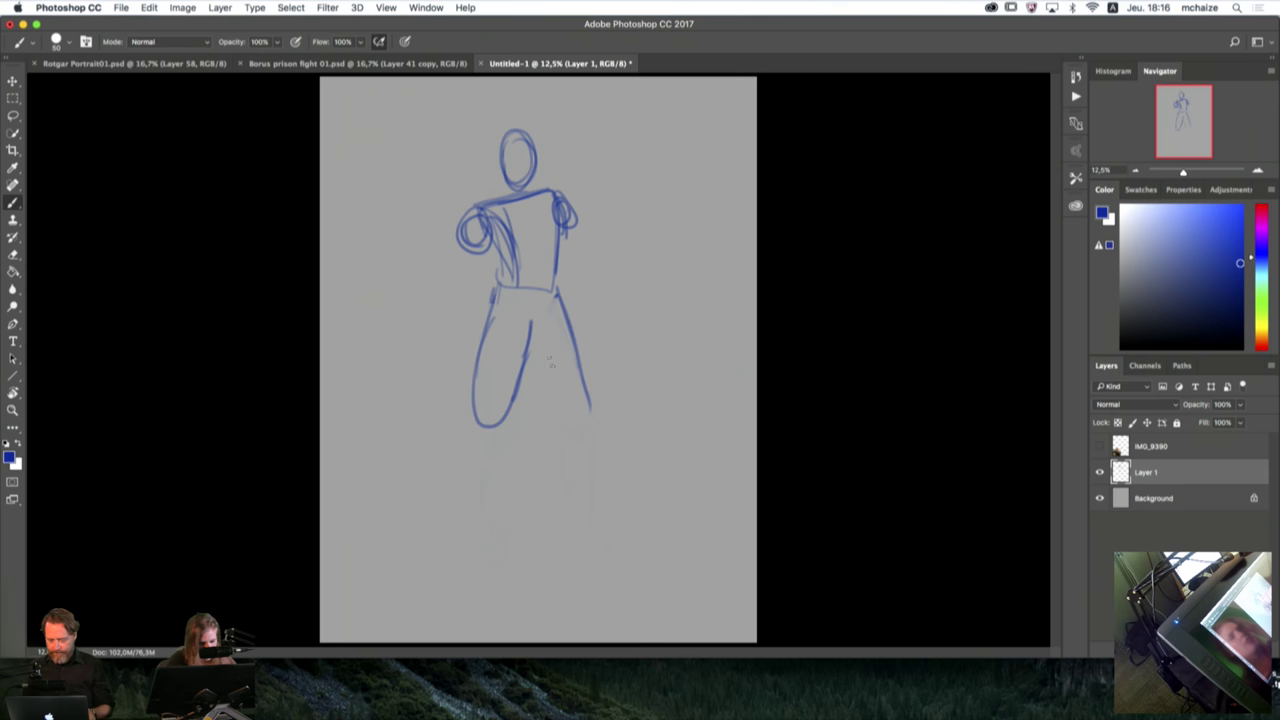
{"action": "mouse_move", "coordinate": [530, 334]}
{"action": "left_mouse_down"}
{"action": "mouse_move", "coordinate": [545, 392]}
{"action": "mouse_move", "coordinate": [589, 404]}
{"action": "left_mouse_up"}
{"action": "left_click_drag", "start_coordinate": [562, 308], "coordinate": [585, 418]}
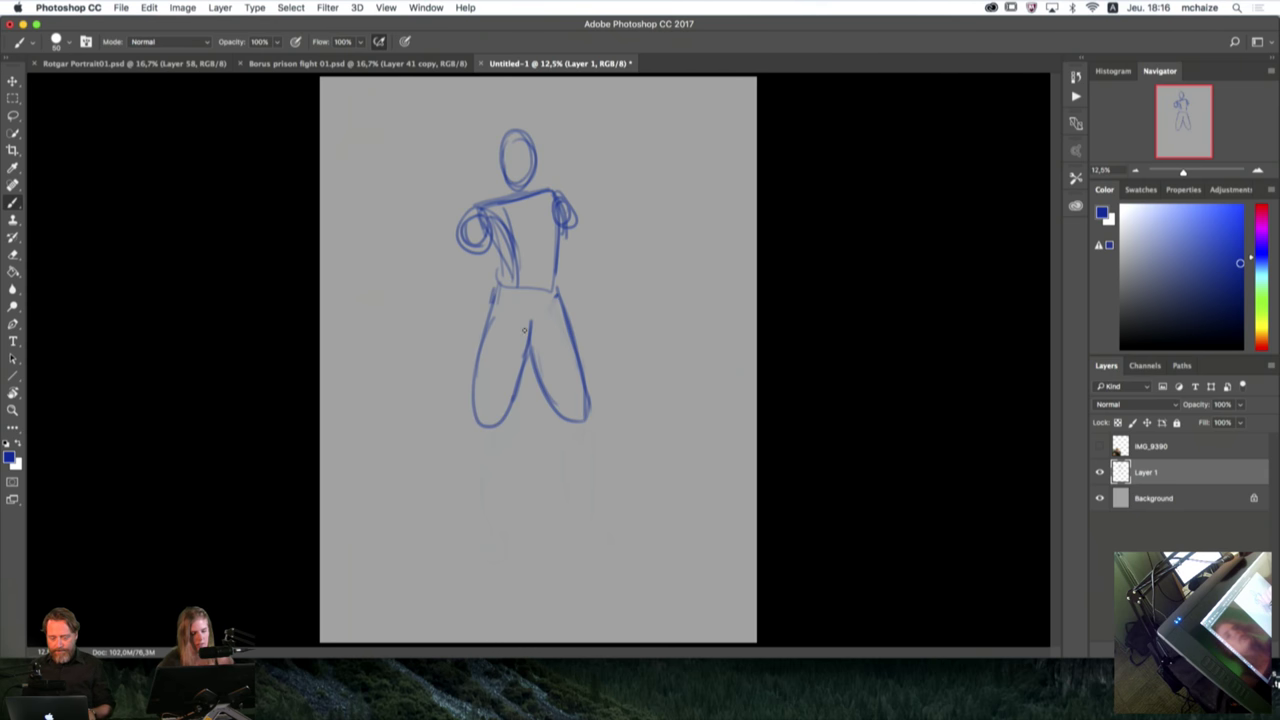
{"action": "left_click_drag", "start_coordinate": [537, 325], "coordinate": [519, 331]}
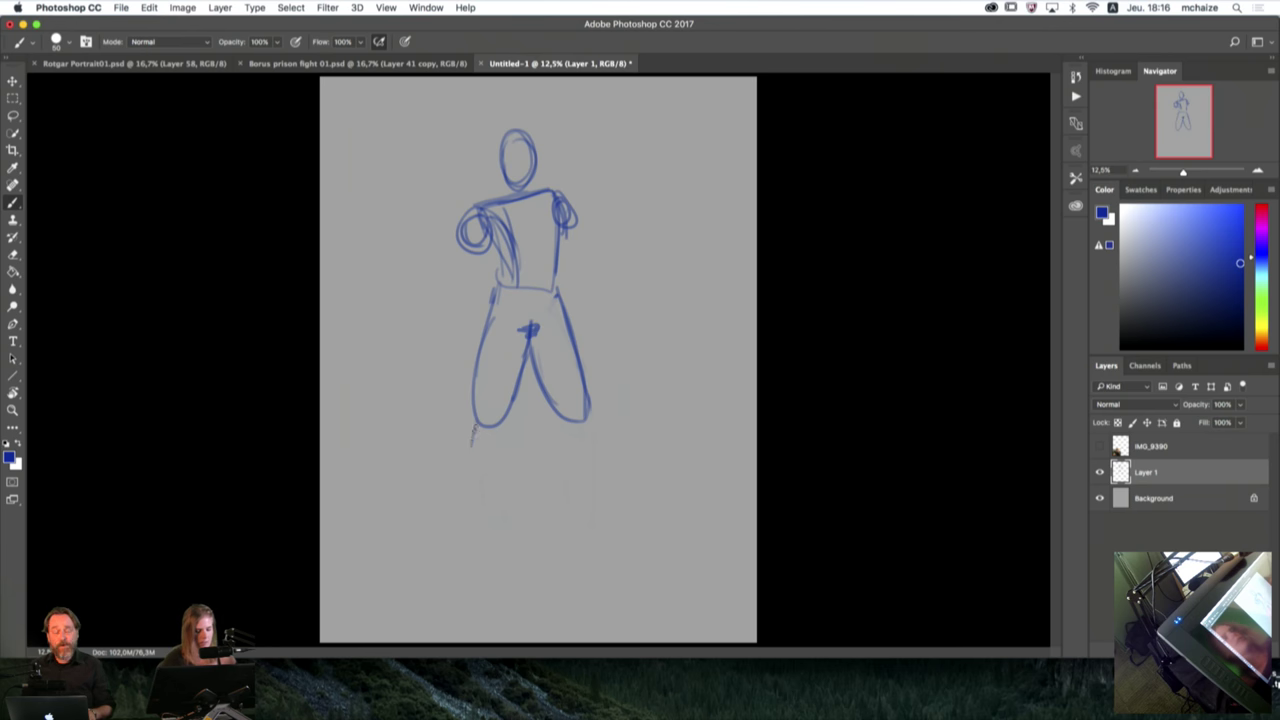
Step: Draw the figure's two lower legs below the knees and finish them with feet, one pointing outward
{"action": "left_click_drag", "start_coordinate": [476, 420], "coordinate": [466, 490]}
{"action": "left_click_drag", "start_coordinate": [506, 400], "coordinate": [483, 450]}
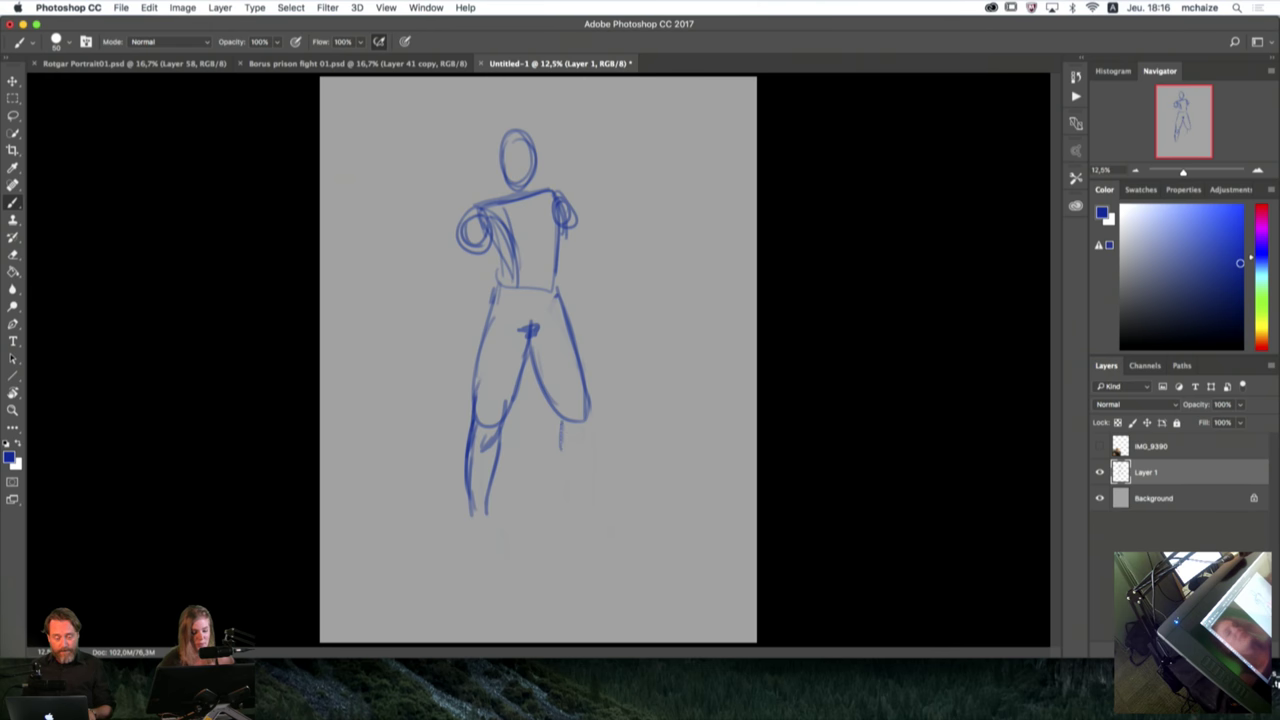
{"action": "mouse_move", "coordinate": [564, 440]}
{"action": "left_mouse_down"}
{"action": "mouse_move", "coordinate": [575, 517]}
{"action": "mouse_move", "coordinate": [584, 506]}
{"action": "left_mouse_up"}
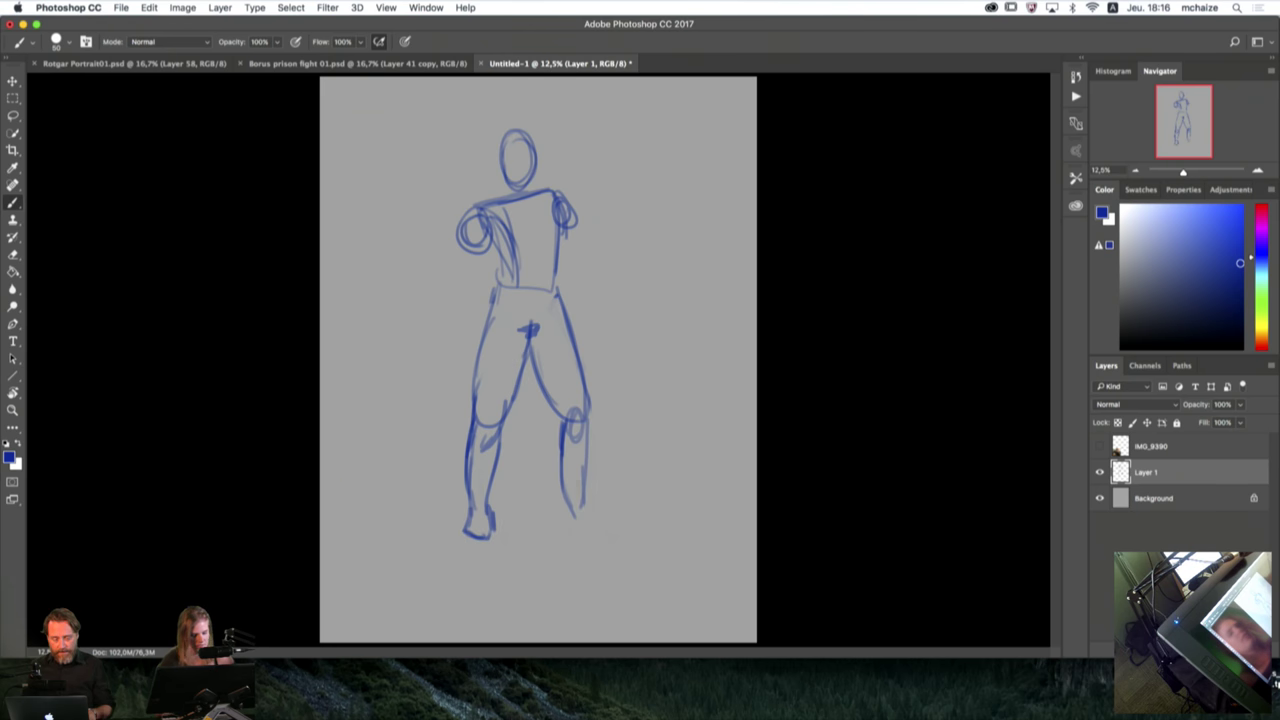
{"action": "left_click_drag", "start_coordinate": [568, 514], "coordinate": [613, 524]}
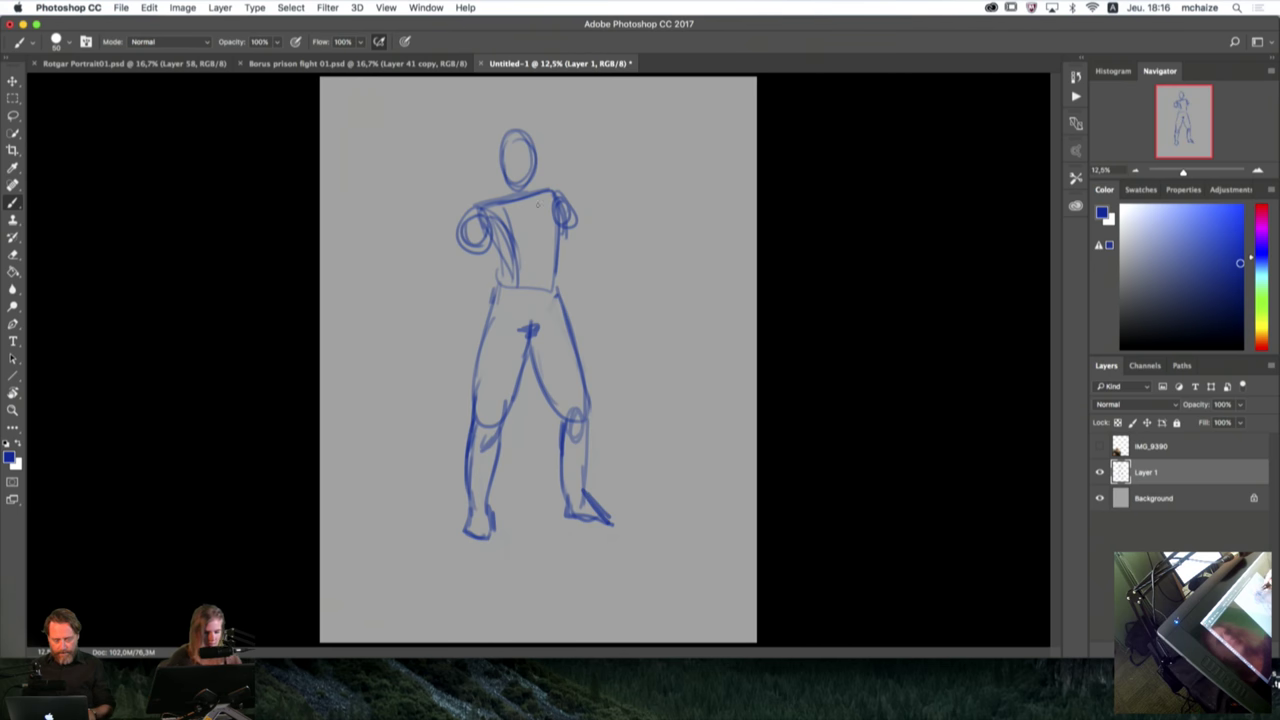
Step: Try sketching the arm nearest the canvas's right edge as an outstretched upper arm, forearm and hand
{"action": "mouse_move", "coordinate": [566, 196]}
{"action": "left_mouse_down"}
{"action": "mouse_move", "coordinate": [577, 240]}
{"action": "mouse_move", "coordinate": [662, 270]}
{"action": "mouse_move", "coordinate": [611, 267]}
{"action": "mouse_move", "coordinate": [660, 273]}
{"action": "mouse_move", "coordinate": [640, 258]}
{"action": "mouse_move", "coordinate": [612, 291]}
{"action": "mouse_move", "coordinate": [618, 268]}
{"action": "mouse_move", "coordinate": [592, 262]}
{"action": "mouse_move", "coordinate": [646, 266]}
{"action": "left_mouse_up"}
{"action": "key", "text": "e"}
{"action": "key", "text": "b"}
Step: Draw the other arm foreshortened in front of the chest with a round fist, consulting the IMG_9390 reference photo
{"action": "left_click_drag", "start_coordinate": [456, 268], "coordinate": [482, 232]}
{"action": "left_click", "coordinate": [1098, 446]}
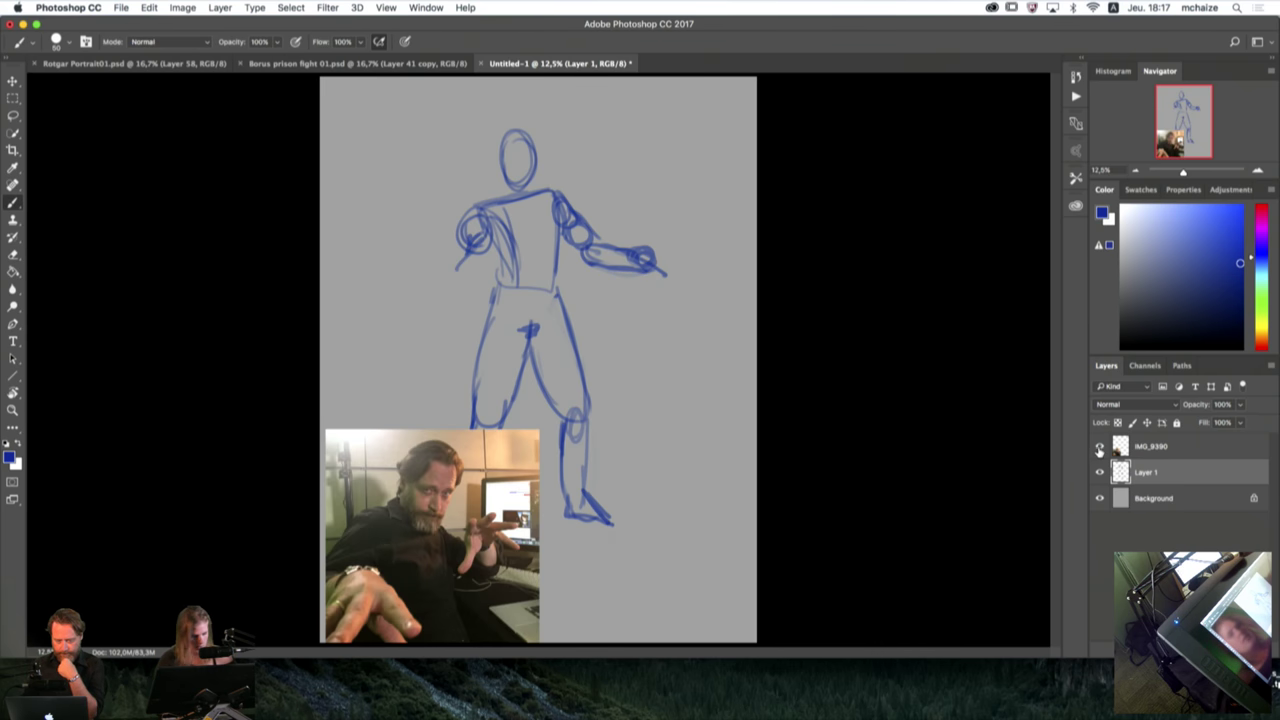
{"action": "left_click", "coordinate": [1098, 446]}
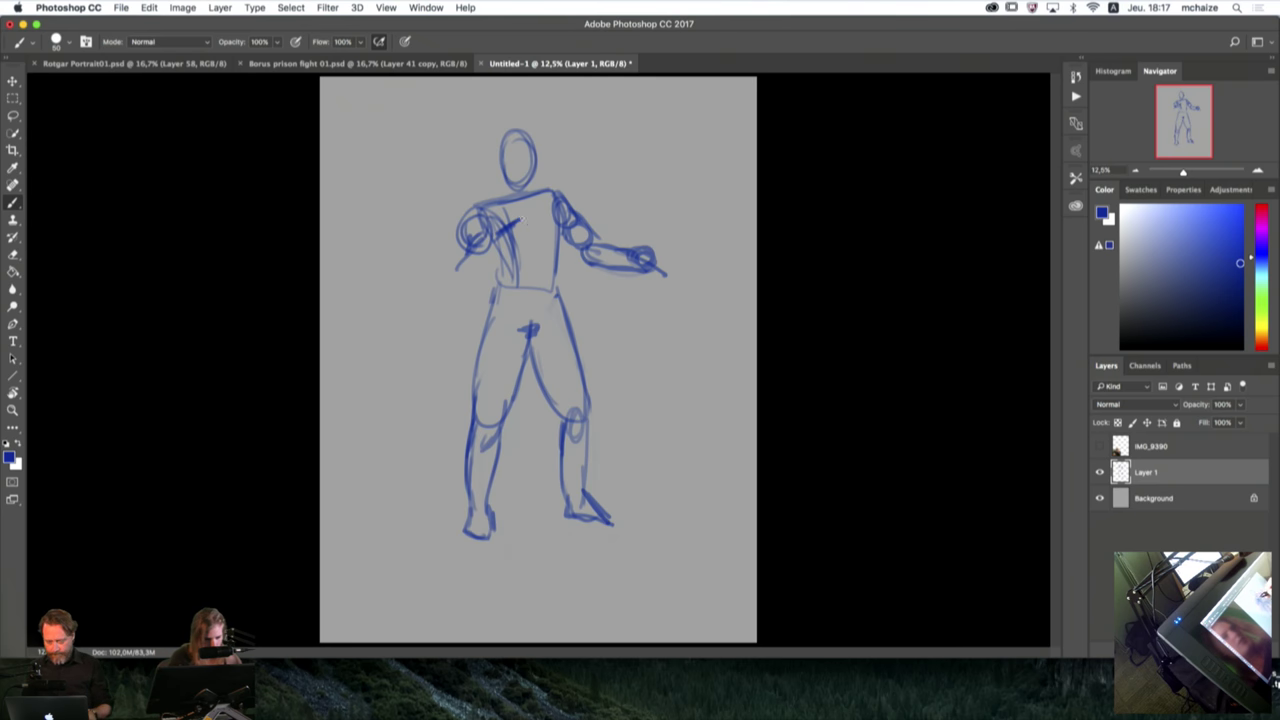
{"action": "mouse_move", "coordinate": [502, 250]}
{"action": "left_mouse_down"}
{"action": "mouse_move", "coordinate": [530, 228]}
{"action": "mouse_move", "coordinate": [476, 248]}
{"action": "left_mouse_up"}
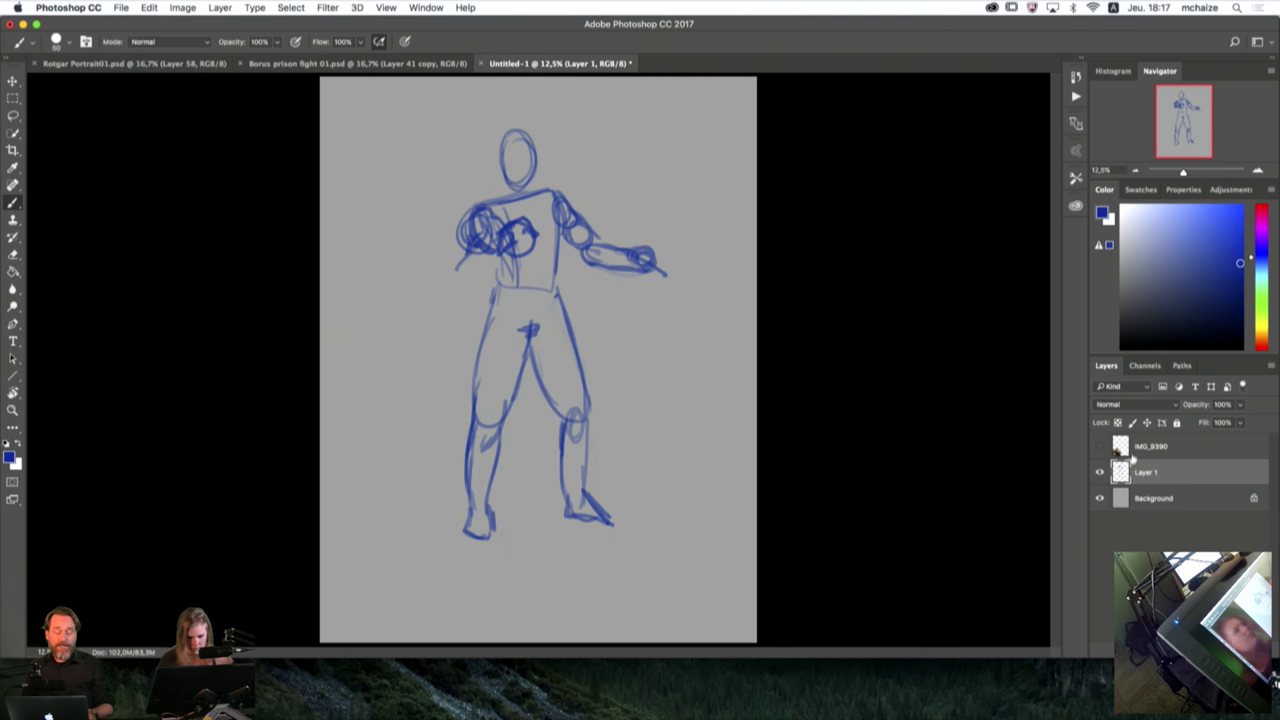
Step: Check the reference photo once more, hide it and redraw the head as a tilted oval over the neck
{"action": "left_click", "coordinate": [1100, 446]}
{"action": "left_click", "coordinate": [1100, 446]}
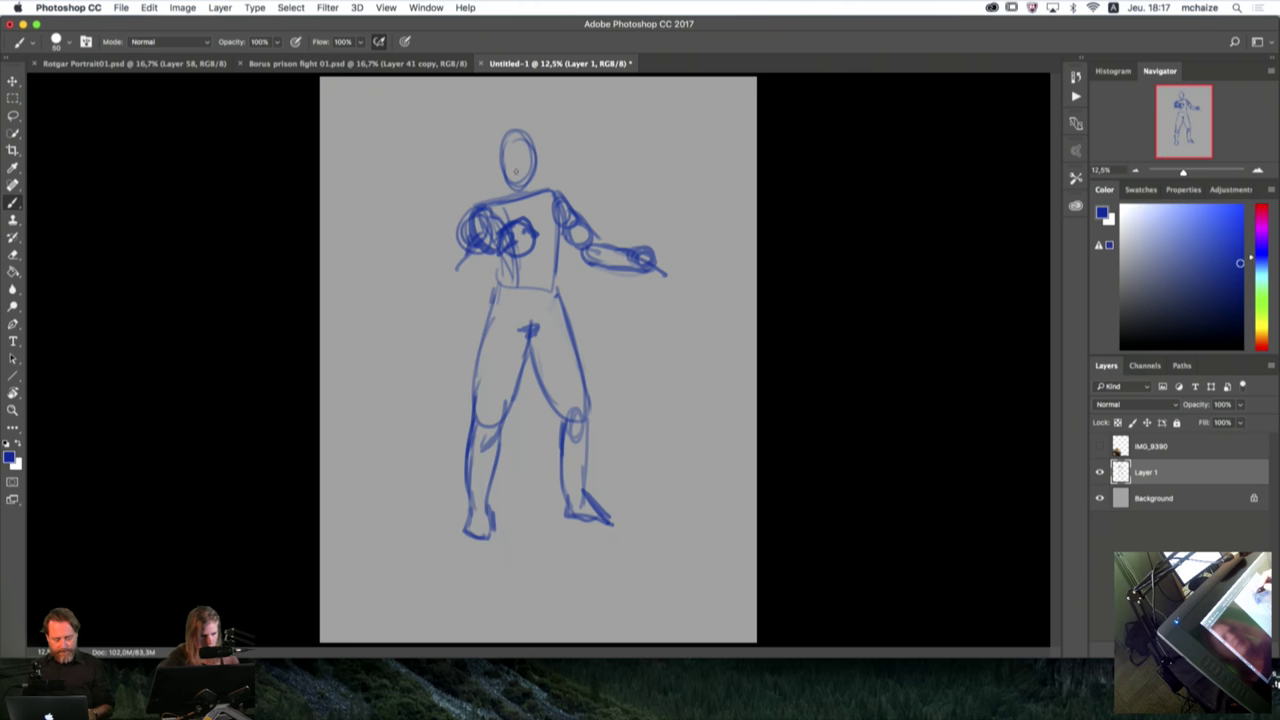
{"action": "mouse_move", "coordinate": [514, 176]}
{"action": "left_mouse_down"}
{"action": "mouse_move", "coordinate": [508, 152]}
{"action": "mouse_move", "coordinate": [545, 157]}
{"action": "mouse_move", "coordinate": [508, 192]}
{"action": "mouse_move", "coordinate": [530, 130]}
{"action": "left_mouse_up"}
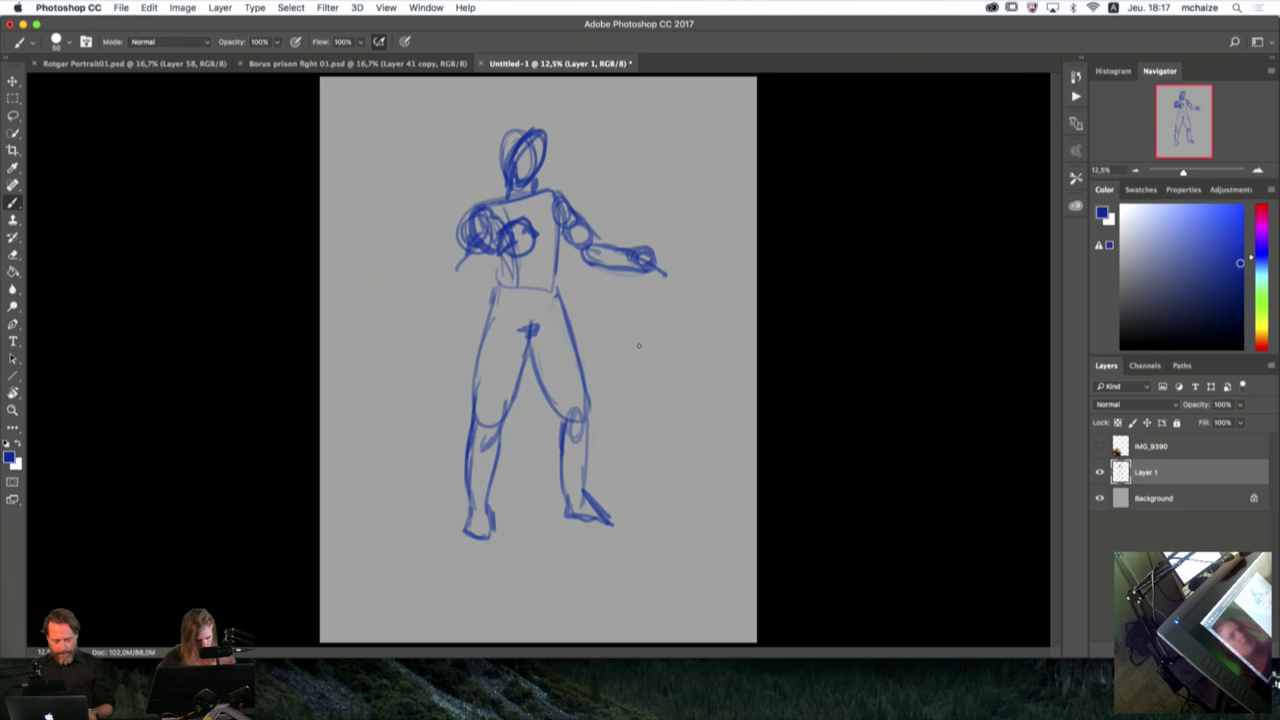
Step: Erase the outstretched arm and redraw it lowered away from the body, with forearm and hand
{"action": "key", "text": "e"}
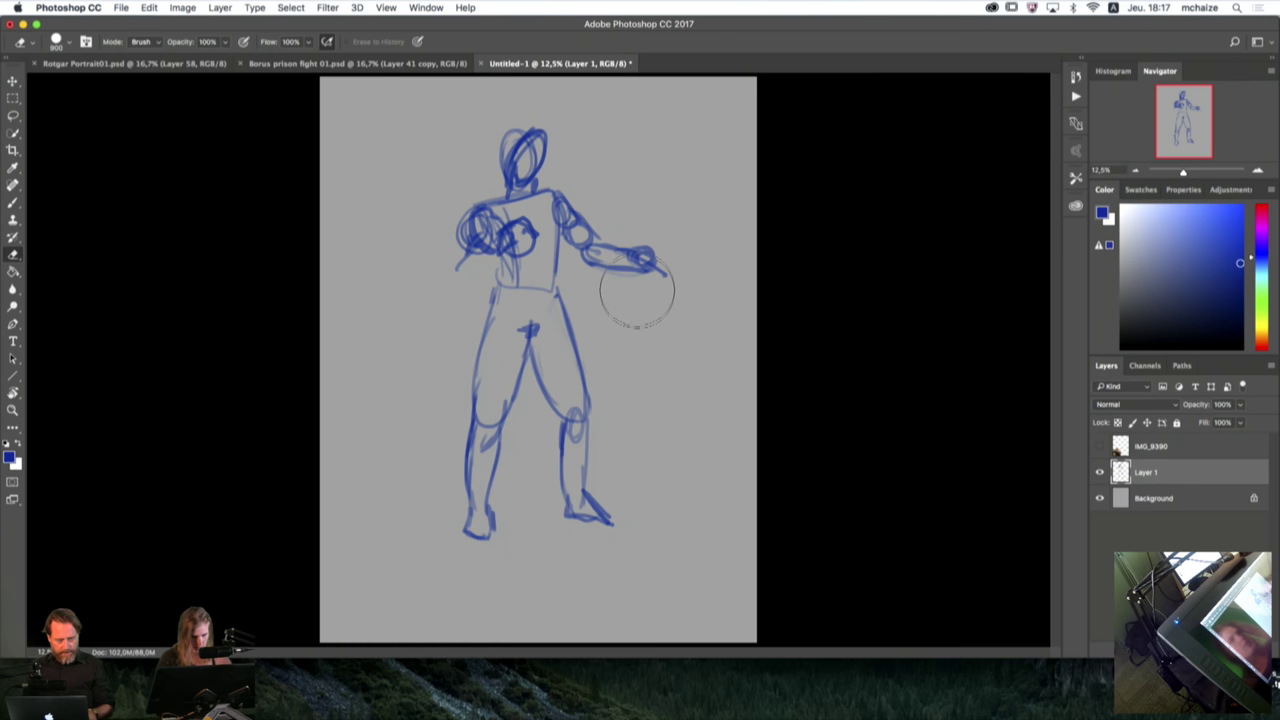
{"action": "mouse_move", "coordinate": [637, 290]}
{"action": "left_mouse_down"}
{"action": "mouse_move", "coordinate": [600, 200]}
{"action": "mouse_move", "coordinate": [666, 277]}
{"action": "mouse_move", "coordinate": [600, 205]}
{"action": "mouse_move", "coordinate": [614, 257]}
{"action": "mouse_move", "coordinate": [634, 251]}
{"action": "mouse_move", "coordinate": [620, 251]}
{"action": "left_mouse_up"}
{"action": "key", "text": "b"}
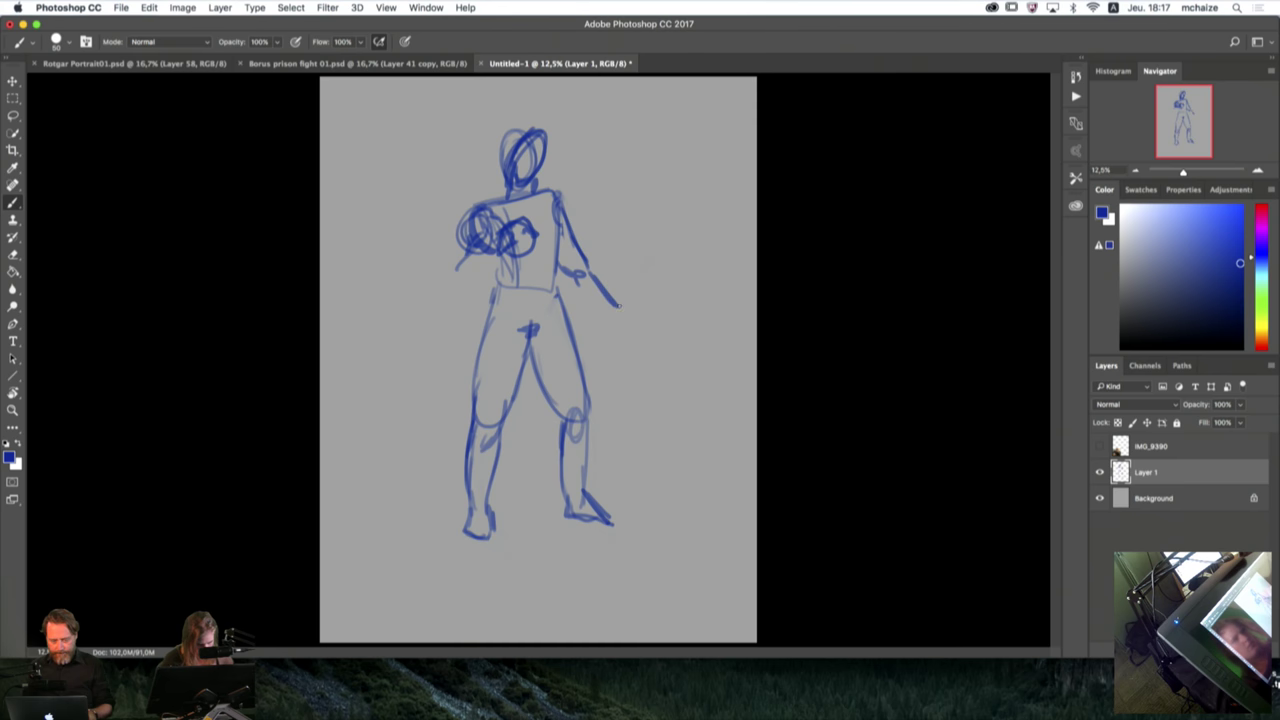
{"action": "left_click_drag", "start_coordinate": [574, 280], "coordinate": [606, 315]}
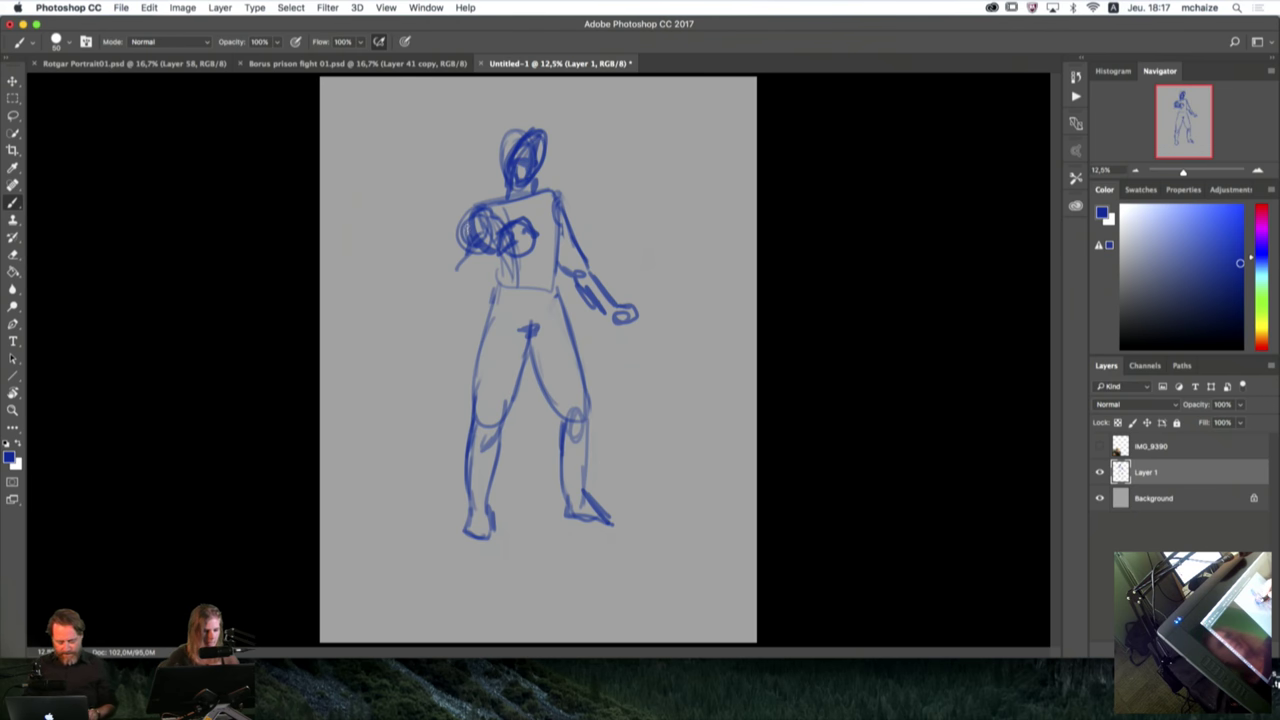
Step: Sketch a cape falling from both shoulders, billowing out behind the lowered arm with a curved hem
{"action": "mouse_move", "coordinate": [470, 218]}
{"action": "left_mouse_down"}
{"action": "mouse_move", "coordinate": [416, 345]}
{"action": "mouse_move", "coordinate": [436, 408]}
{"action": "left_mouse_up"}
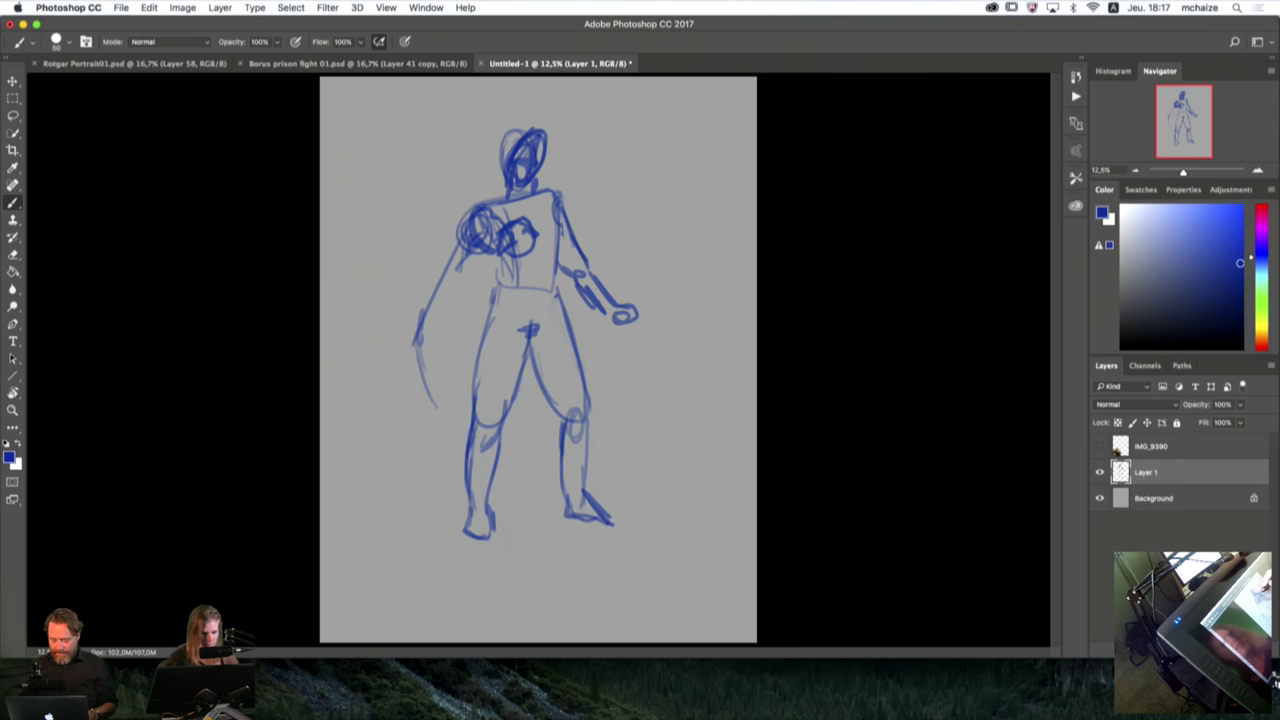
{"action": "mouse_move", "coordinate": [564, 198]}
{"action": "left_mouse_down"}
{"action": "mouse_move", "coordinate": [619, 246]}
{"action": "mouse_move", "coordinate": [680, 334]}
{"action": "left_mouse_up"}
{"action": "left_click_drag", "start_coordinate": [628, 256], "coordinate": [668, 330]}
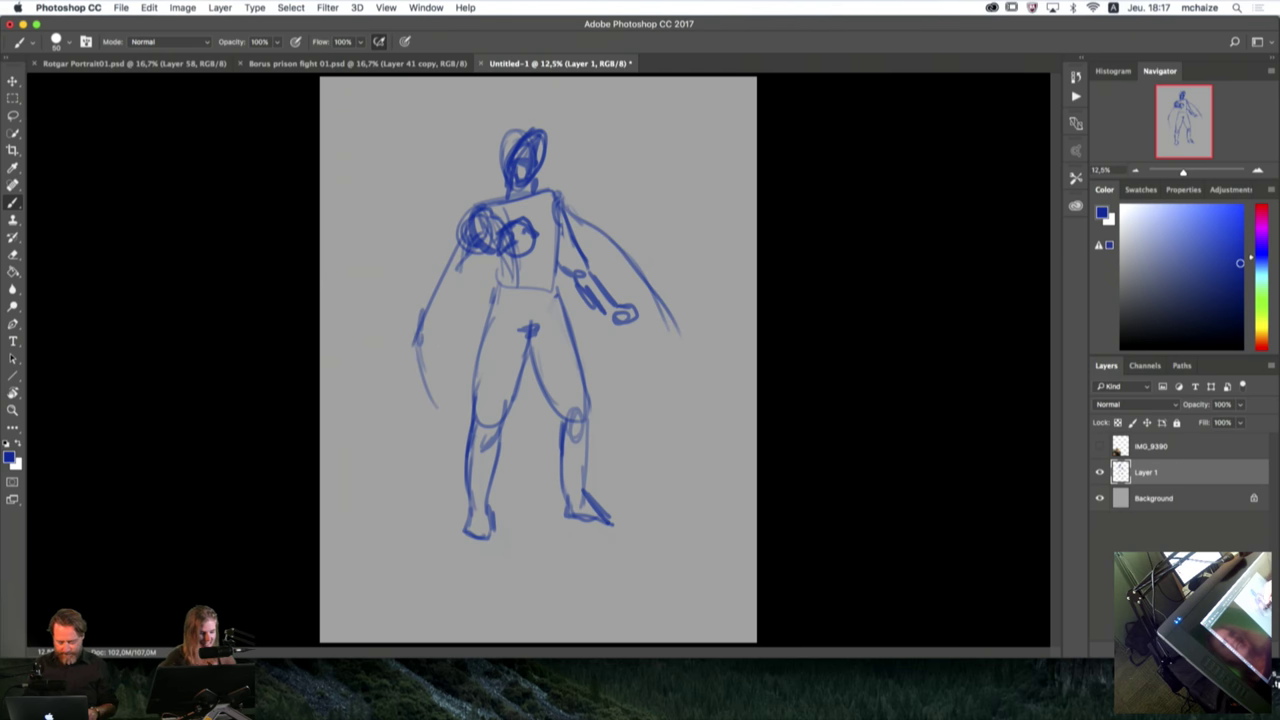
{"action": "left_click_drag", "start_coordinate": [440, 280], "coordinate": [470, 375]}
{"action": "left_click_drag", "start_coordinate": [598, 410], "coordinate": [703, 395]}
{"action": "mouse_move", "coordinate": [630, 256]}
{"action": "left_mouse_down"}
{"action": "mouse_move", "coordinate": [702, 385]}
{"action": "mouse_move", "coordinate": [690, 390]}
{"action": "left_mouse_up"}
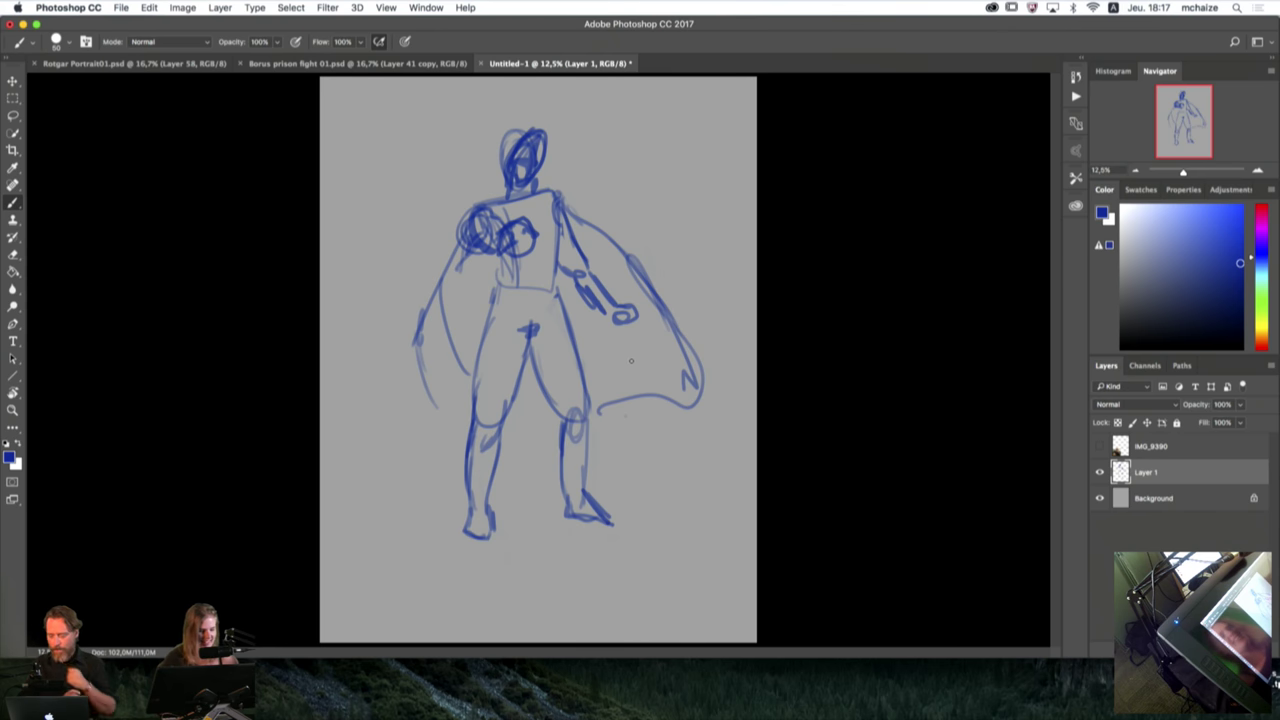
Step: Add long coat tails flaring from the waist over both legs
{"action": "mouse_move", "coordinate": [487, 290]}
{"action": "left_mouse_down"}
{"action": "mouse_move", "coordinate": [466, 440]}
{"action": "mouse_move", "coordinate": [520, 488]}
{"action": "mouse_move", "coordinate": [520, 335]}
{"action": "mouse_move", "coordinate": [558, 316]}
{"action": "mouse_move", "coordinate": [616, 480]}
{"action": "left_mouse_up"}
{"action": "left_click_drag", "start_coordinate": [574, 336], "coordinate": [660, 460]}
Step: Erase the cape's outer edge beside the foreshortened arm and redraw it closer to the body
{"action": "key", "text": "e"}
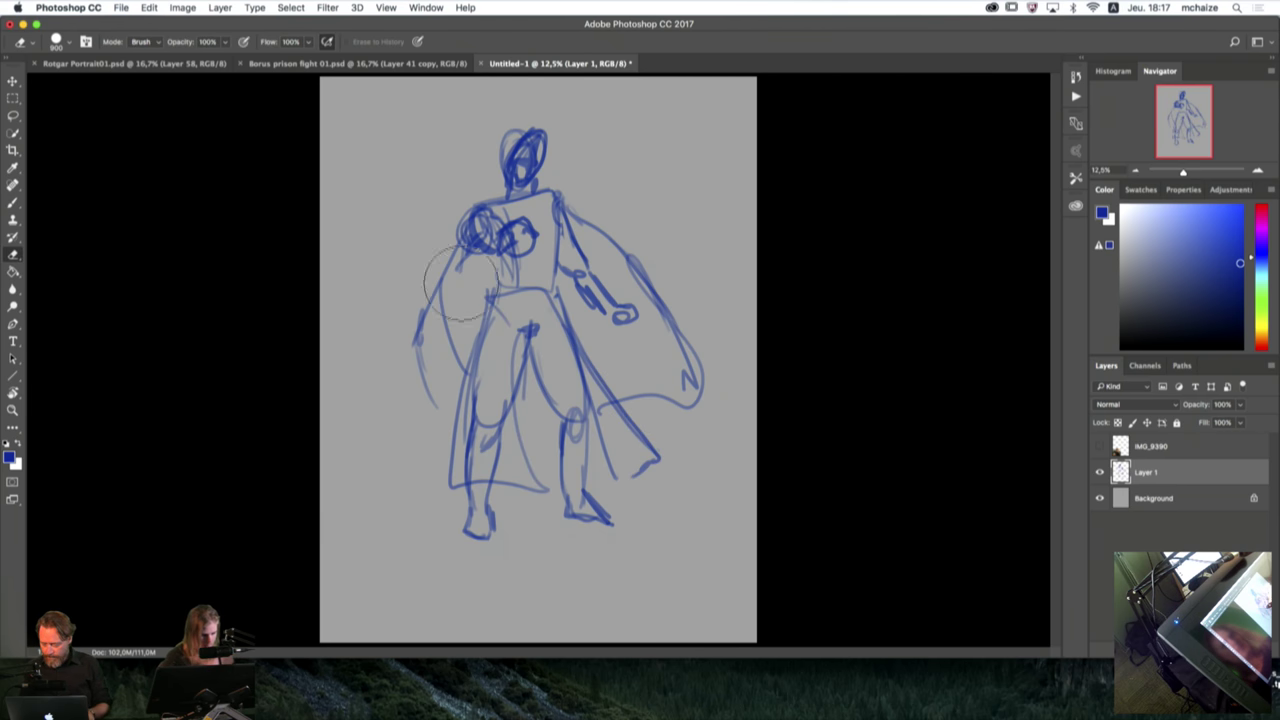
{"action": "mouse_move", "coordinate": [450, 262]}
{"action": "left_mouse_down"}
{"action": "mouse_move", "coordinate": [429, 323]}
{"action": "mouse_move", "coordinate": [400, 331]}
{"action": "mouse_move", "coordinate": [406, 380]}
{"action": "left_mouse_up"}
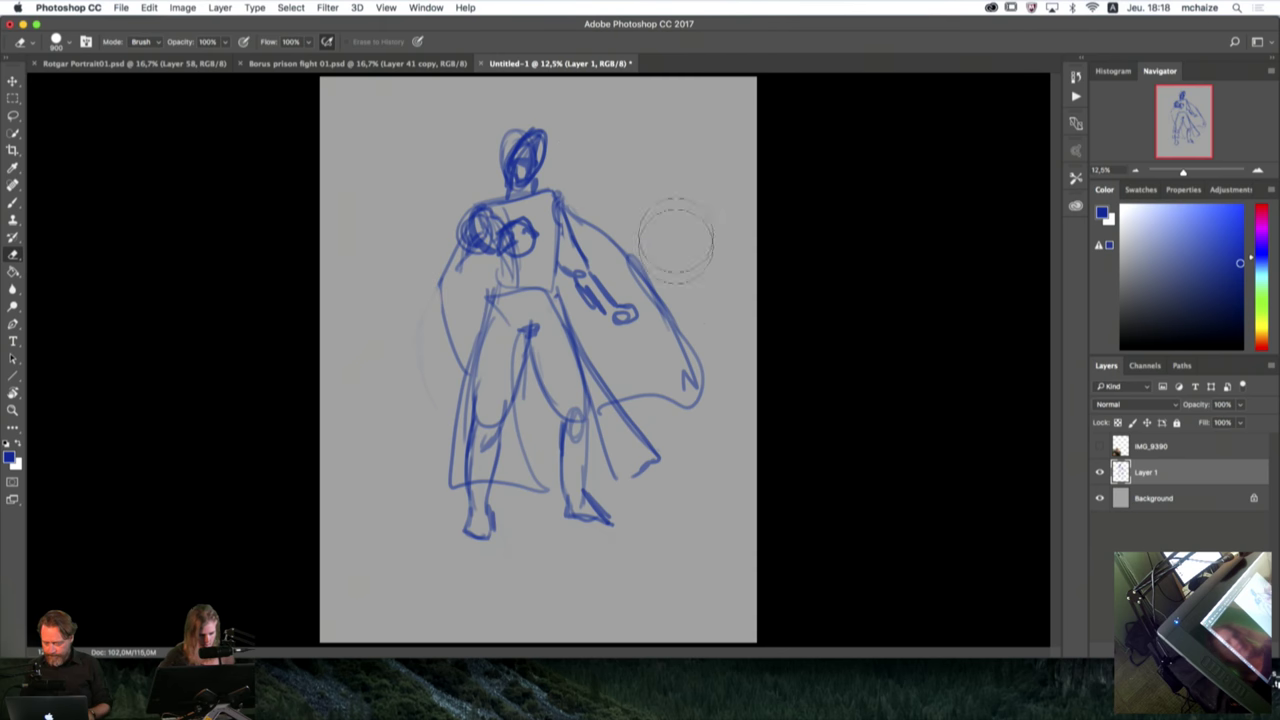
{"action": "key", "text": "b"}
{"action": "mouse_move", "coordinate": [458, 238]}
{"action": "left_mouse_down"}
{"action": "mouse_move", "coordinate": [447, 340]}
{"action": "mouse_move", "coordinate": [464, 388]}
{"action": "left_mouse_up"}
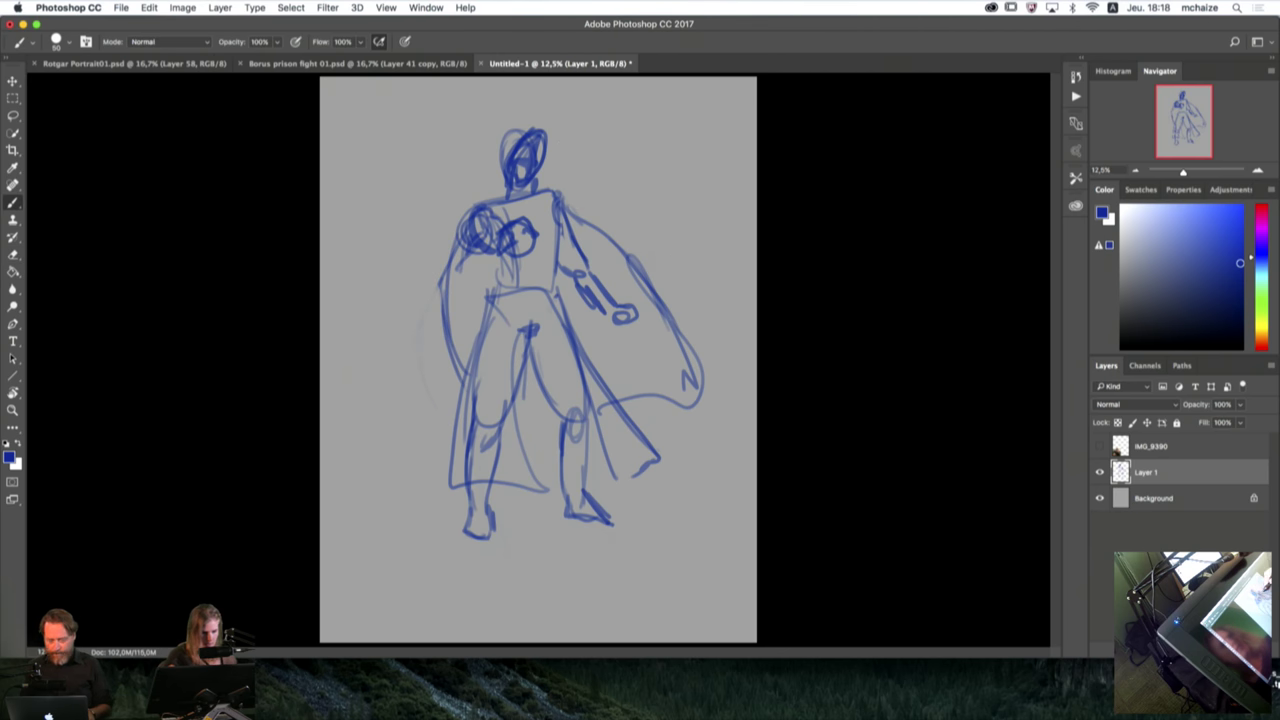
Step: Add a raised collar and shoulder details and extend the cape's hem to the coat tail, consulting the reference photo
{"action": "left_click_drag", "start_coordinate": [542, 192], "coordinate": [587, 215]}
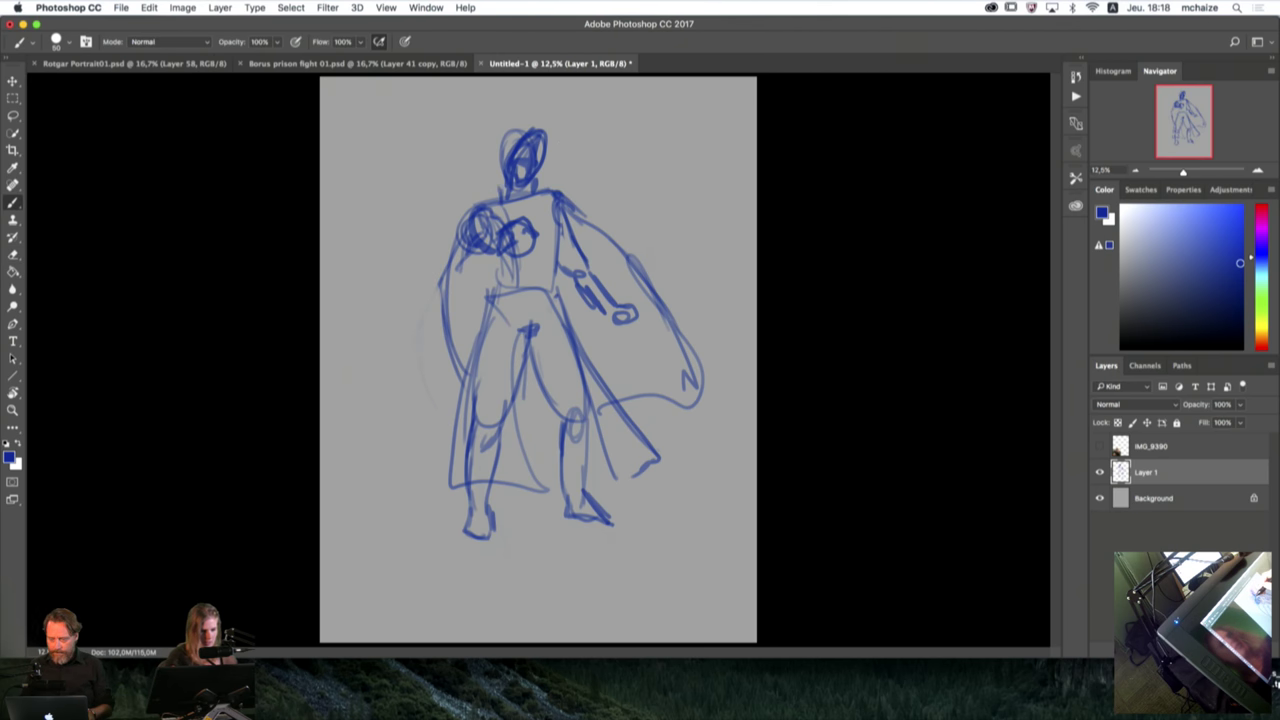
{"action": "left_click_drag", "start_coordinate": [493, 184], "coordinate": [507, 175]}
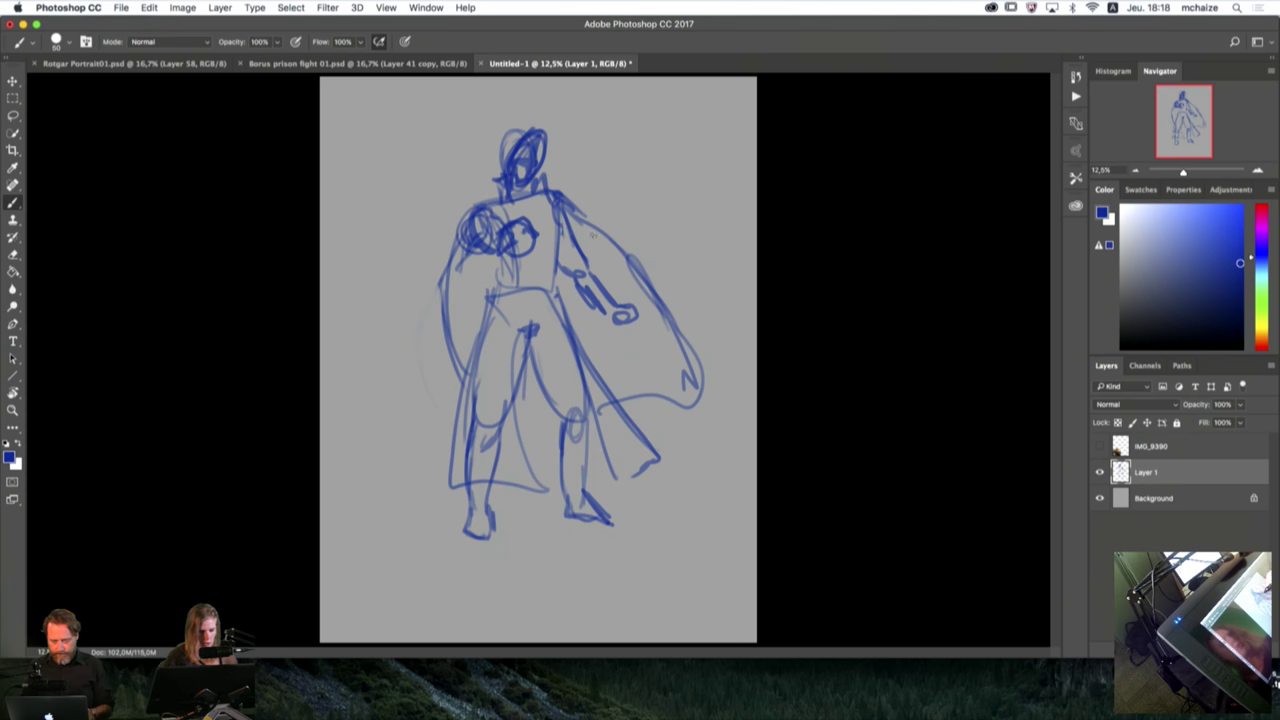
{"action": "mouse_move", "coordinate": [593, 233]}
{"action": "left_mouse_down"}
{"action": "mouse_move", "coordinate": [686, 356]}
{"action": "mouse_move", "coordinate": [651, 418]}
{"action": "left_mouse_up"}
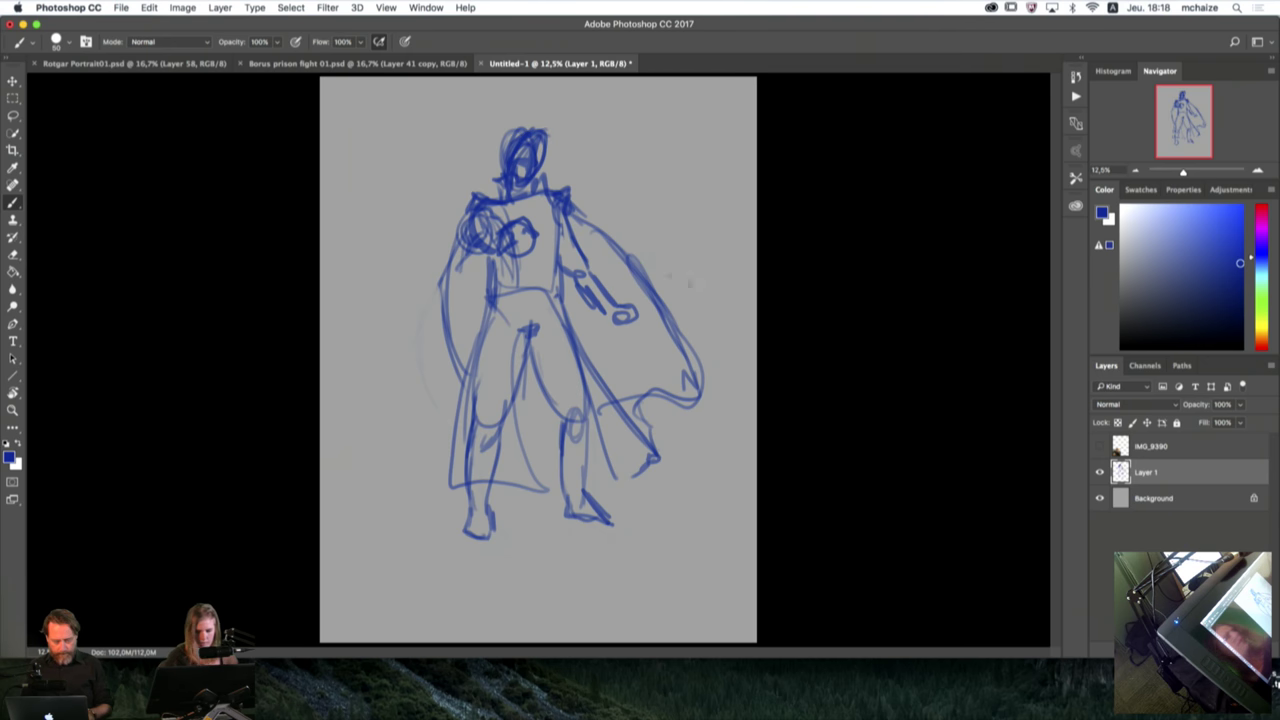
{"action": "left_click", "coordinate": [1100, 446]}
{"action": "left_click", "coordinate": [1100, 447]}
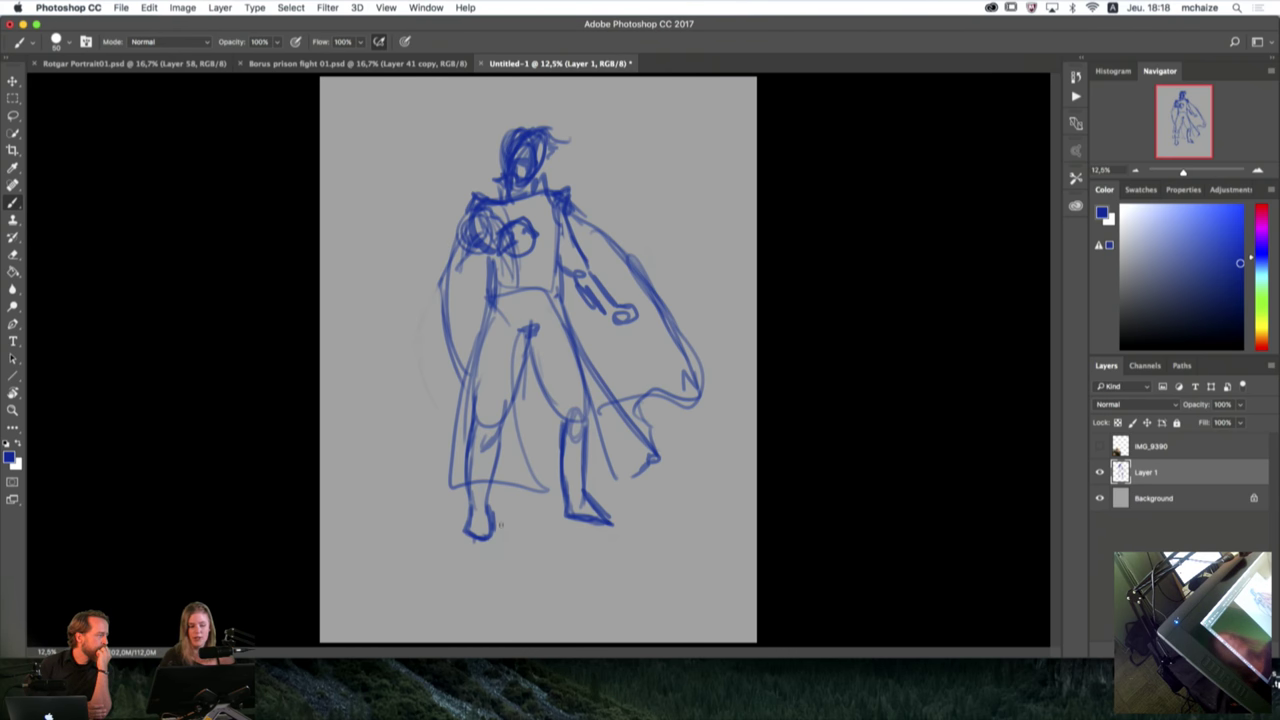
Step: Create a new layer above the sketch and set the Brush's foreground color to bright green, #2fdf00
{"action": "key", "text": "super+shift+alt+n"}
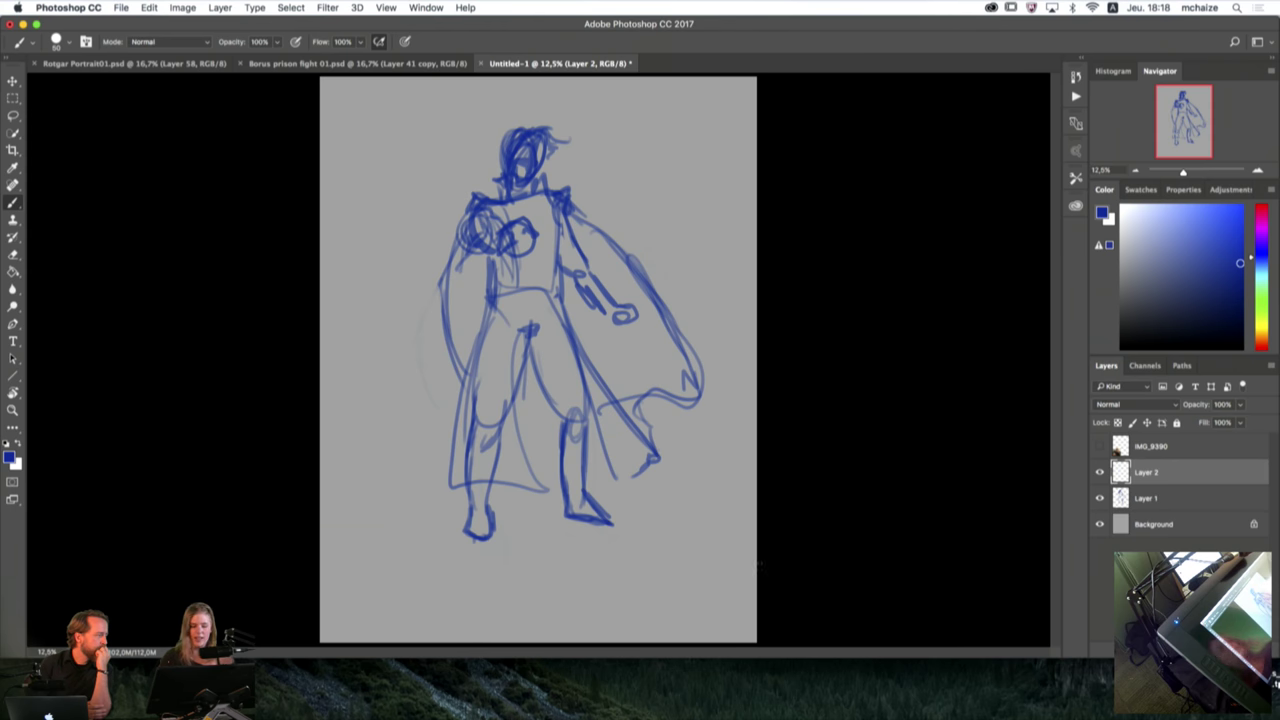
{"action": "left_click", "coordinate": [11, 457]}
{"action": "left_click", "coordinate": [485, 192]}
{"action": "key", "text": "x"}
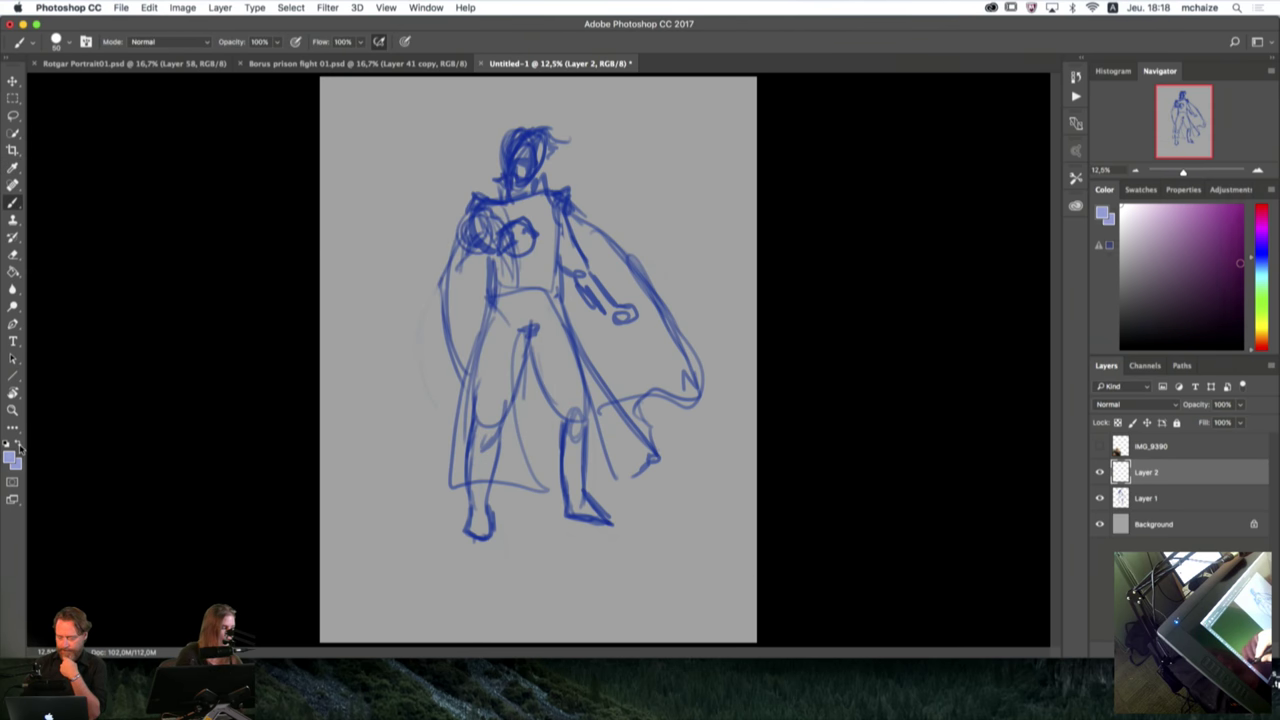
{"action": "left_click", "coordinate": [9, 457]}
{"action": "left_click", "coordinate": [366, 325]}
{"action": "left_click", "coordinate": [345, 225]}
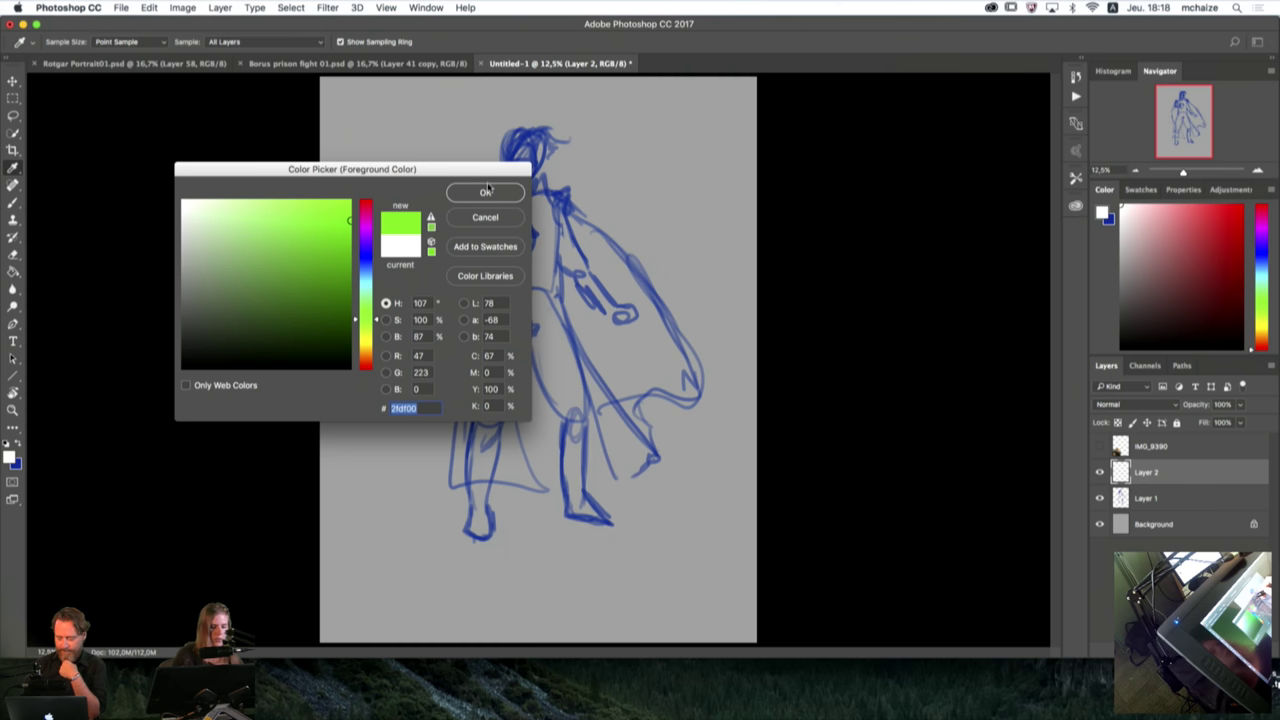
{"action": "left_click", "coordinate": [485, 192]}
{"action": "key", "text": "b"}
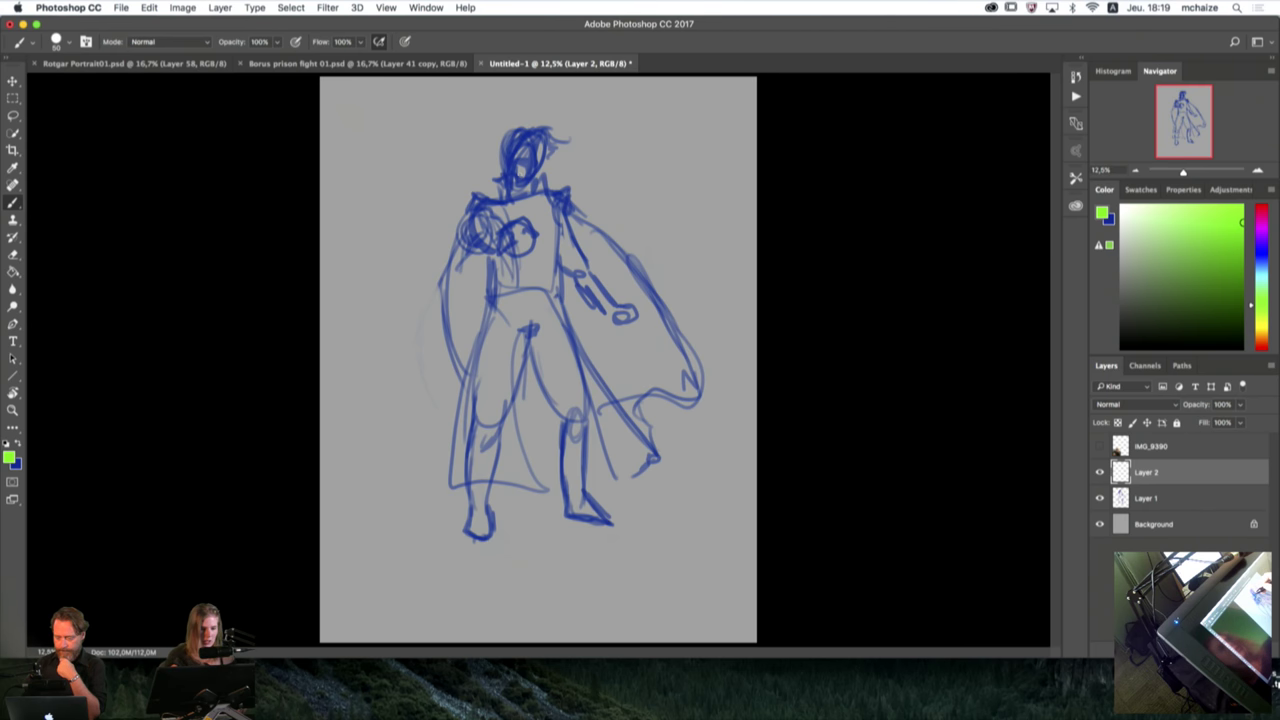
Step: Draw green balance guides on Layer 2: a vertical from the head, crossed lines between the feet and a vertical through their crossing
{"action": "left_click_drag", "start_coordinate": [520, 170], "coordinate": [520, 500]}
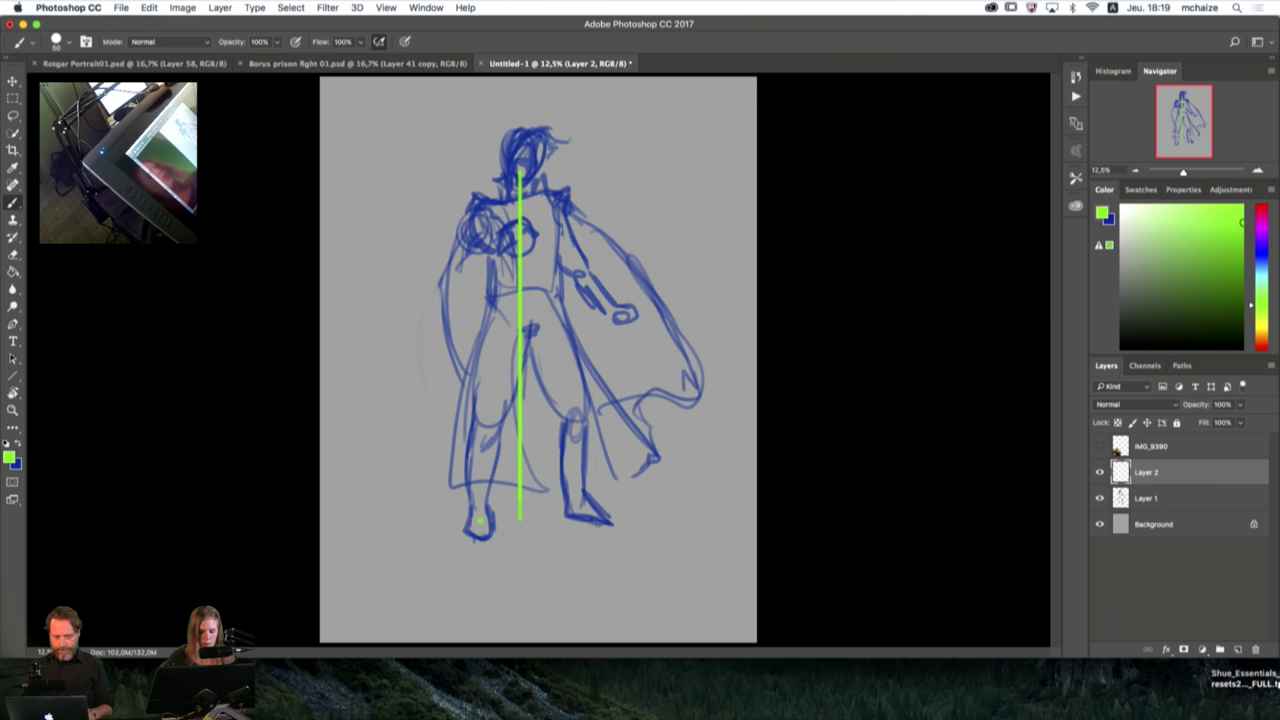
{"action": "left_click", "coordinate": [480, 520], "text": "shift"}
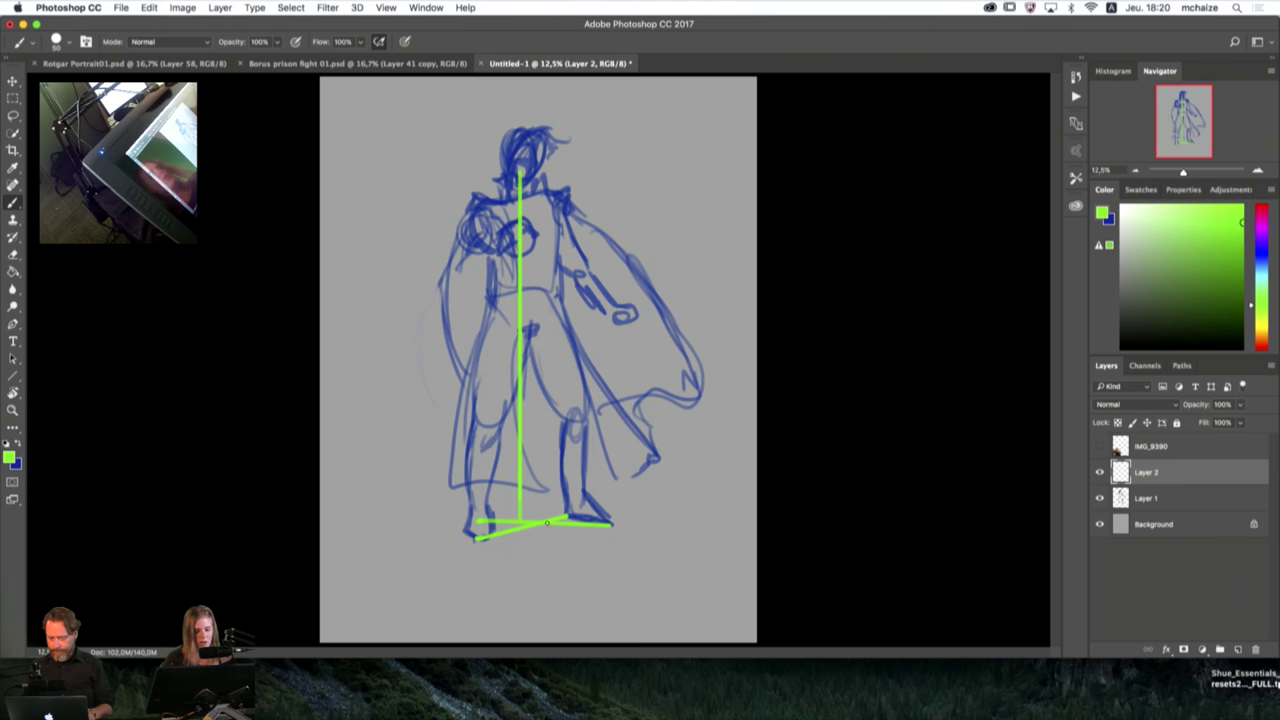
{"action": "left_click_drag", "start_coordinate": [544, 521], "coordinate": [544, 150]}
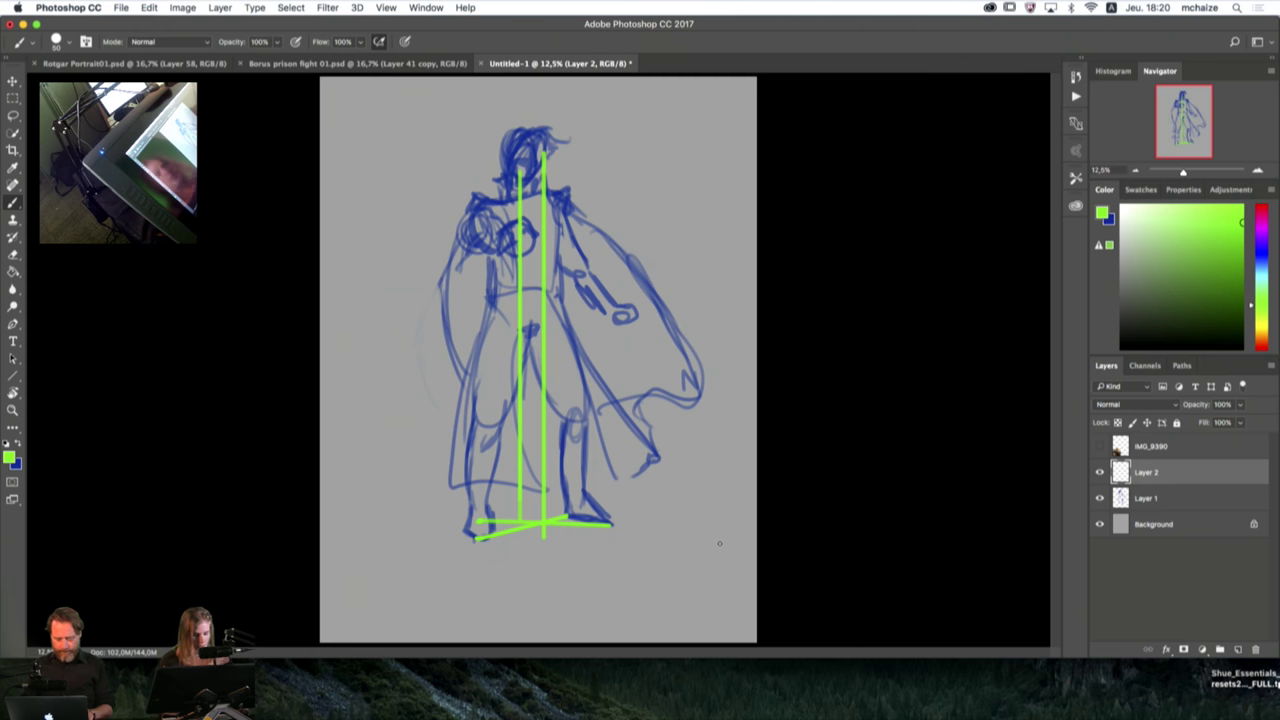
Step: Switch to Layer 1 and the blue color and redraw both feet lower and heavier as shoes
{"action": "left_click", "coordinate": [1145, 498]}
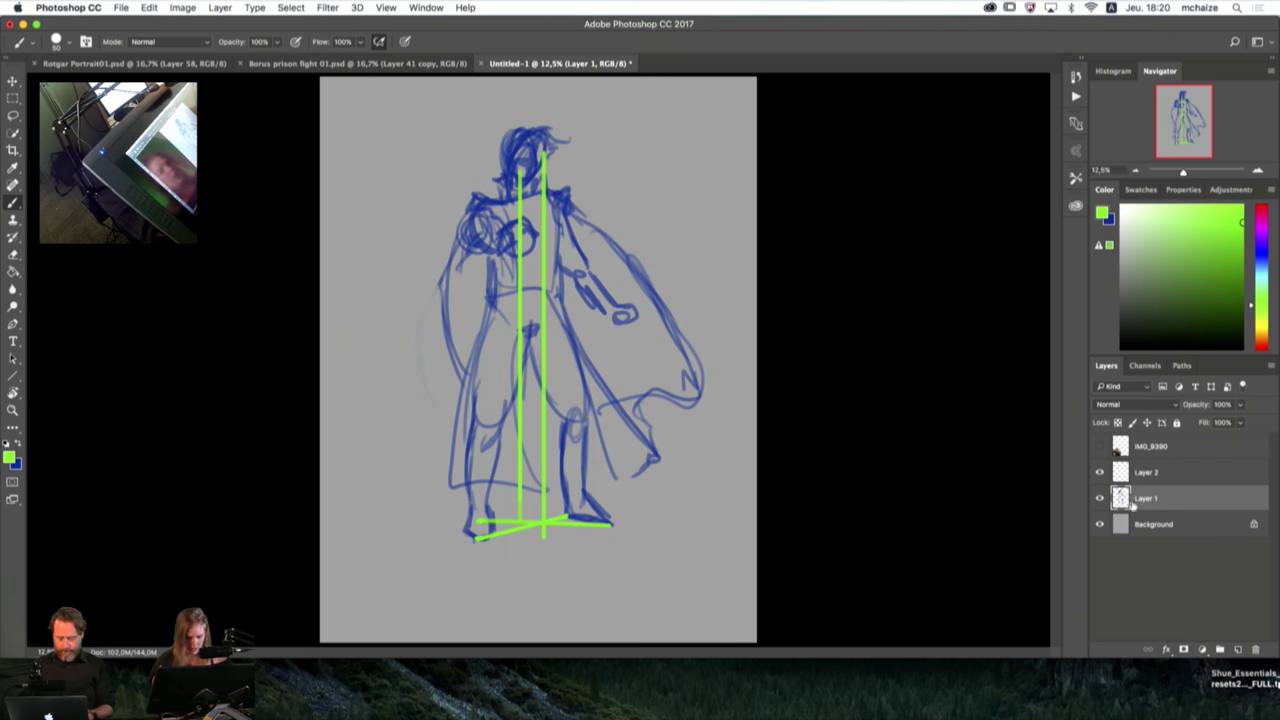
{"action": "key", "text": "x"}
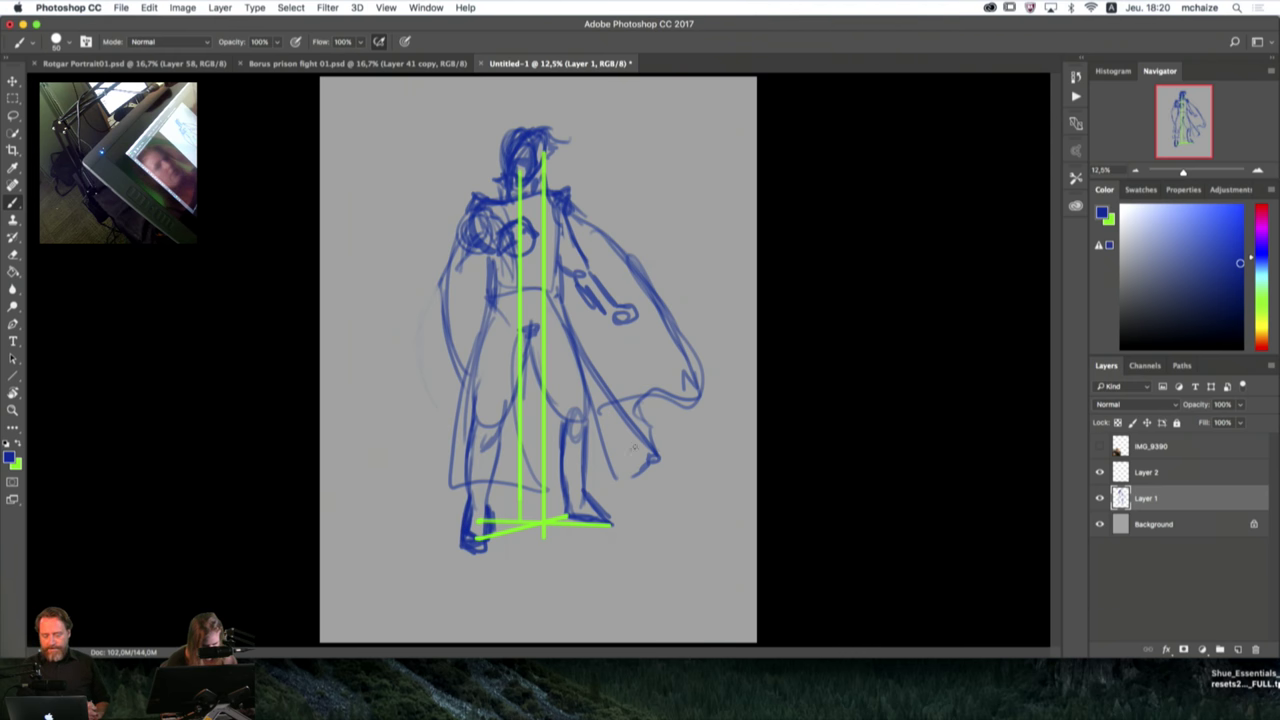
{"action": "mouse_move", "coordinate": [566, 520]}
{"action": "left_mouse_down"}
{"action": "mouse_move", "coordinate": [591, 537]}
{"action": "mouse_move", "coordinate": [595, 518]}
{"action": "left_mouse_up"}
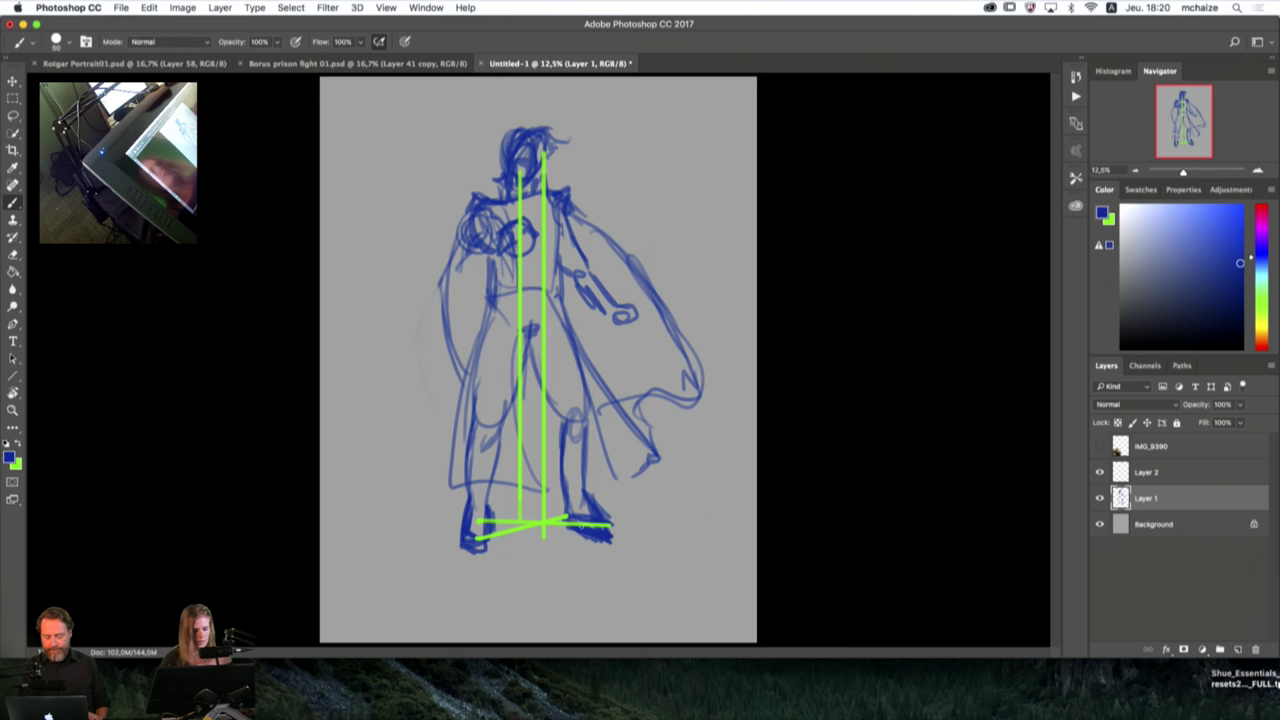
Step: Reduce the Eraser to 100 px and erase the excess strokes inside the outward-pointing foot
{"action": "key", "text": "e"}
{"action": "key", "text": "bracketleft"}
{"action": "key", "text": "bracketleft"}
{"action": "key", "text": "bracketleft"}
{"action": "key", "text": "bracketleft"}
{"action": "key", "text": "bracketleft"}
{"action": "key", "text": "bracketleft"}
{"action": "key", "text": "bracketleft"}
{"action": "key", "text": "bracketleft"}
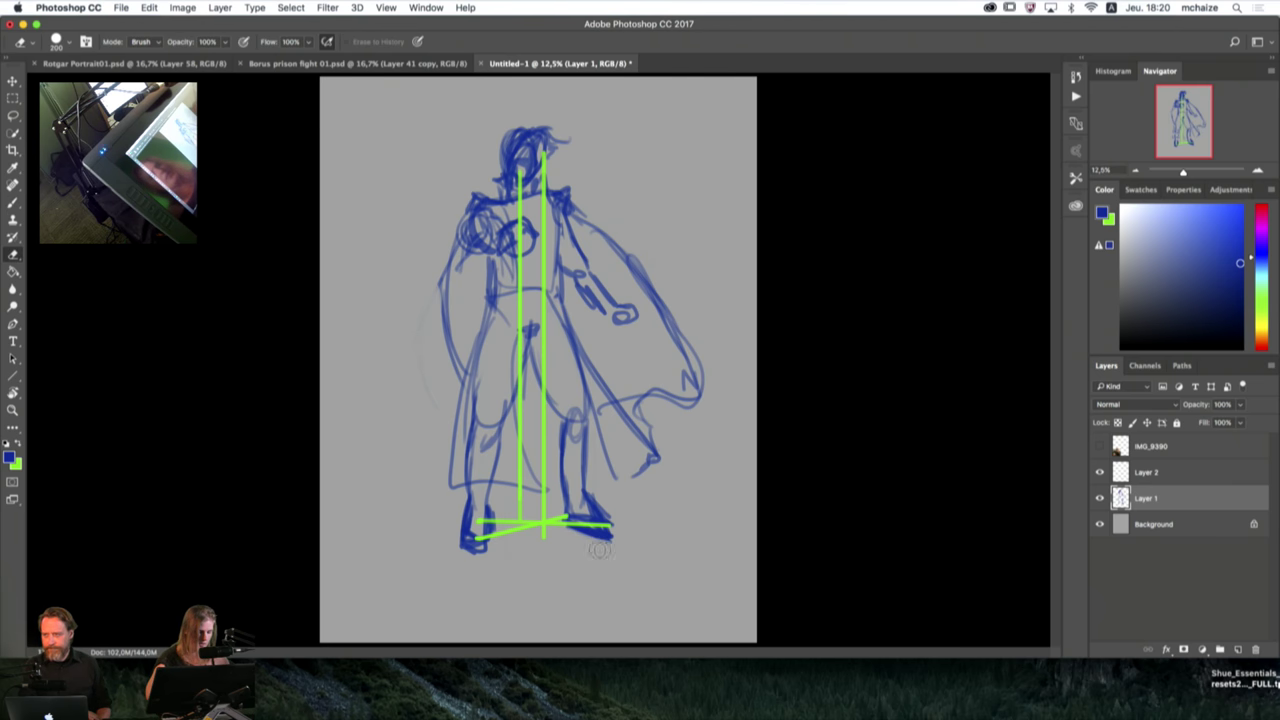
{"action": "key", "text": "bracketleft"}
{"action": "key", "text": "bracketleft"}
{"action": "key", "text": "bracketleft"}
{"action": "key", "text": "bracketleft"}
{"action": "mouse_move", "coordinate": [577, 521]}
{"action": "left_mouse_down"}
{"action": "mouse_move", "coordinate": [594, 522]}
{"action": "mouse_move", "coordinate": [574, 508]}
{"action": "left_mouse_up"}
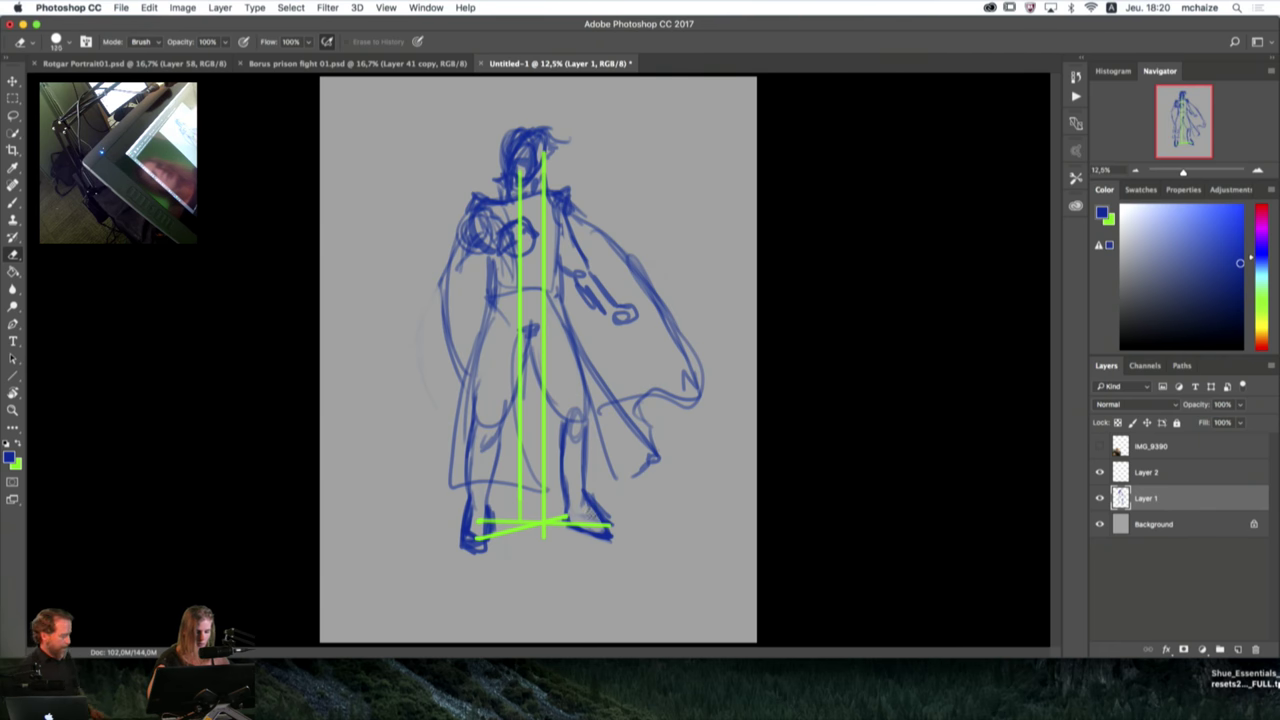
Step: Clean up around that foot's ankle with the Eraser at 175 px and redraw the shoe's upper outline in blue
{"action": "key", "text": "bracketright"}
{"action": "key", "text": "bracketright"}
{"action": "key", "text": "bracketright"}
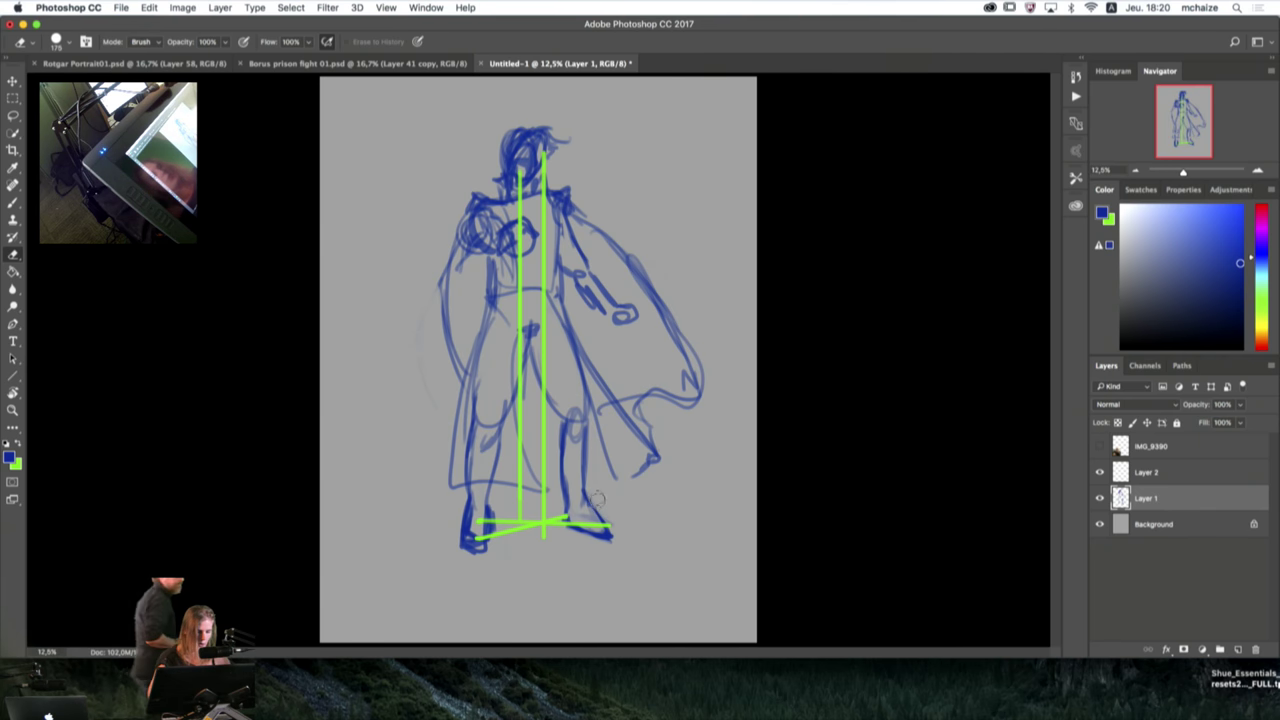
{"action": "key", "text": "b"}
{"action": "left_click_drag", "start_coordinate": [586, 503], "coordinate": [613, 535]}
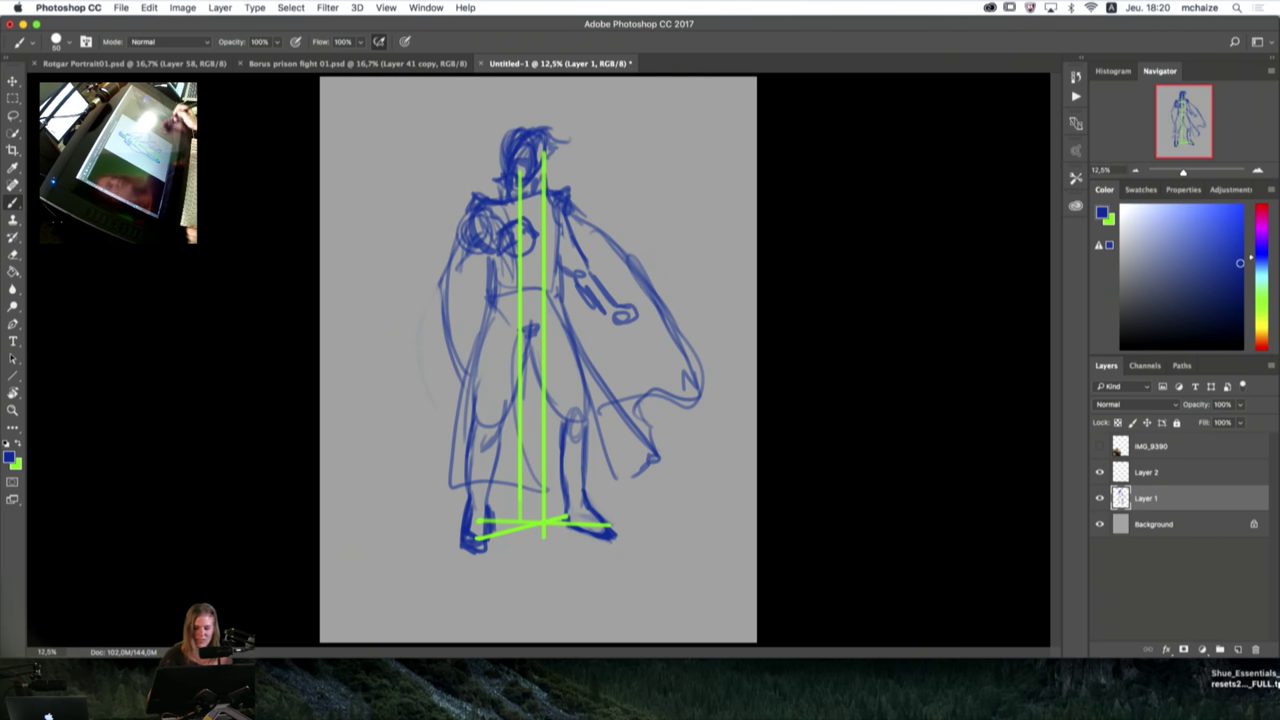
Step: Hide Layer 2, add a new layer above it and switch the drawing color to green
{"action": "left_click", "coordinate": [1100, 472]}
{"action": "left_click", "coordinate": [1160, 472]}
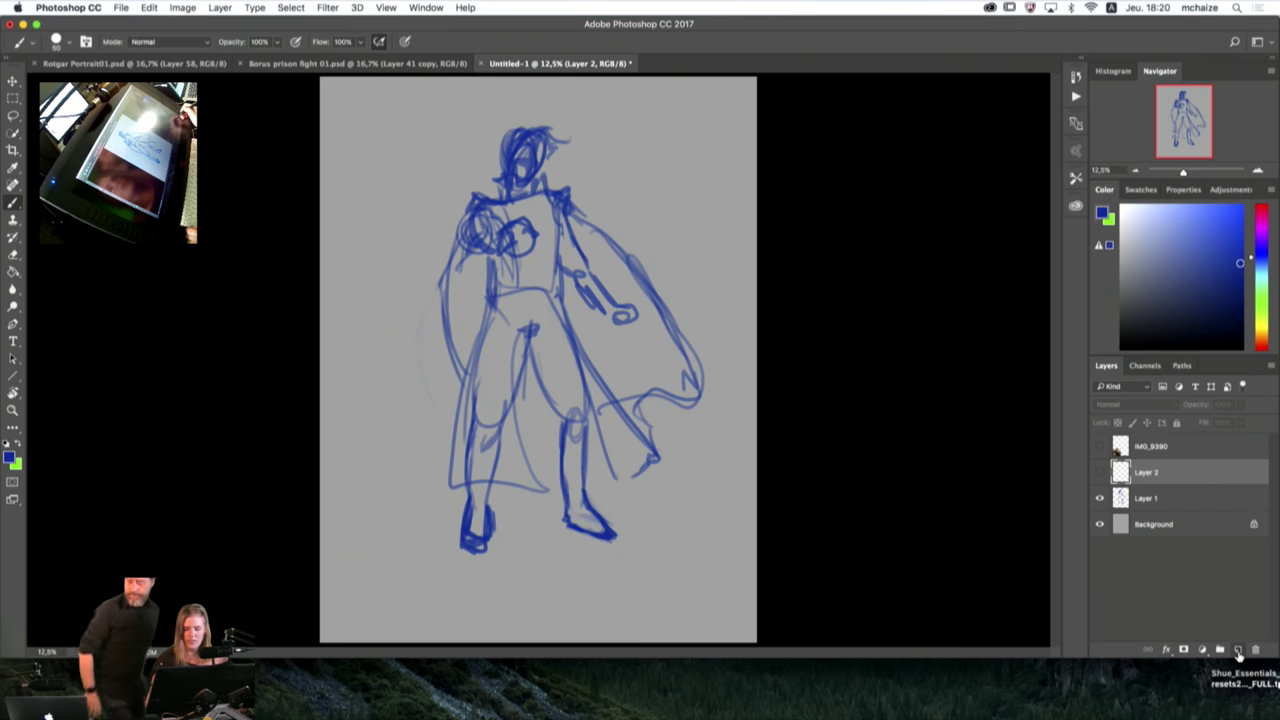
{"action": "left_click", "coordinate": [1237, 649]}
{"action": "key", "text": "x"}
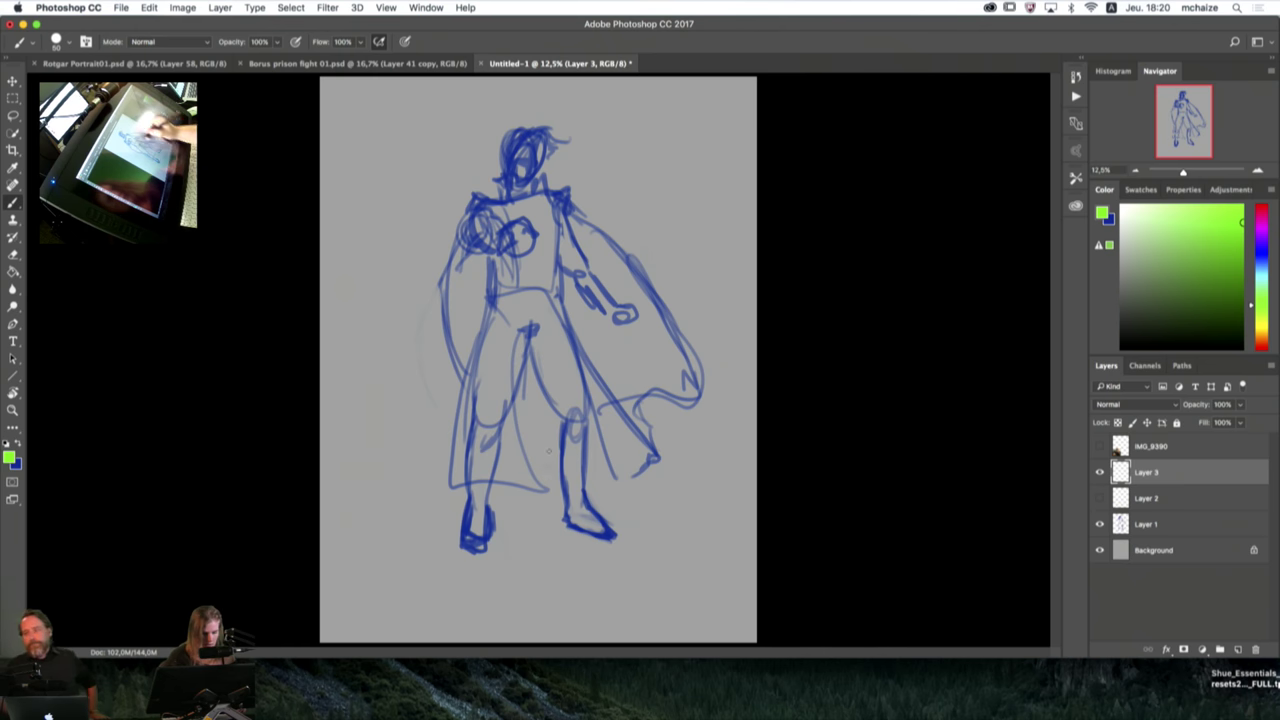
Step: Draw green balance guides on the new layer: a vertical from the chin to the ground and crossed lines between the feet
{"action": "left_click_drag", "start_coordinate": [519, 182], "coordinate": [519, 527]}
{"action": "key", "text": "super+z"}
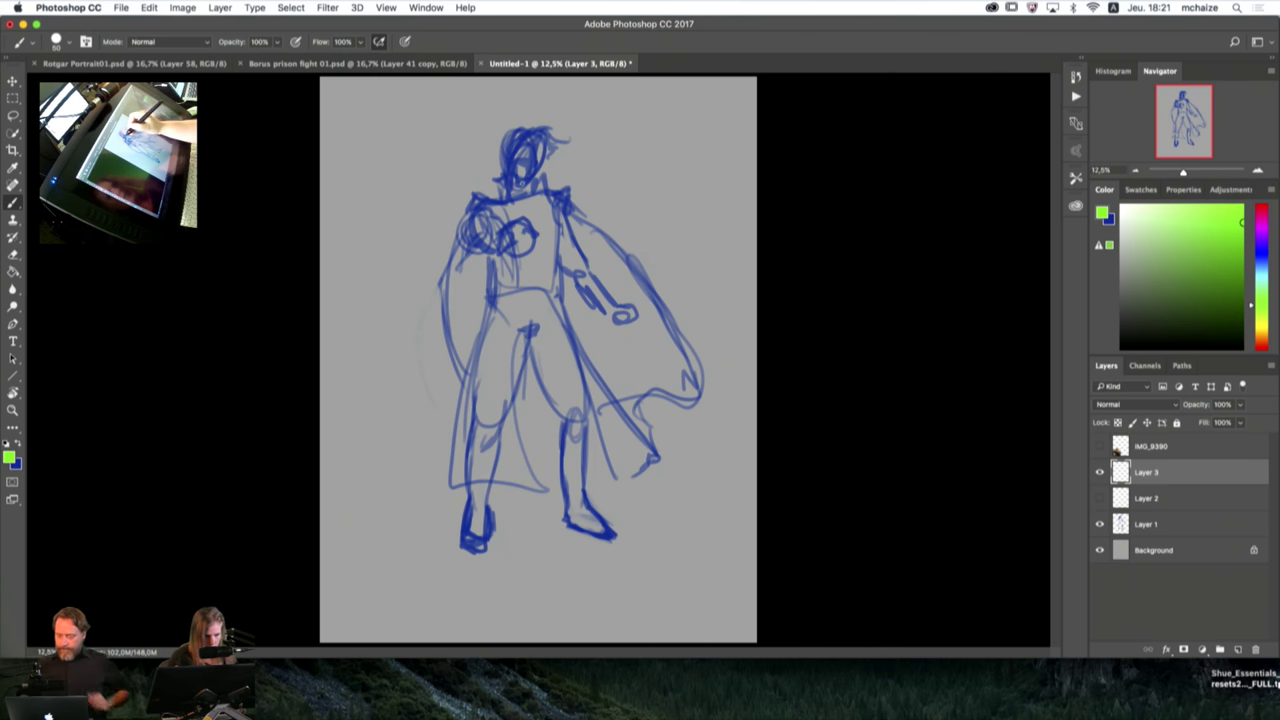
{"action": "left_click_drag", "start_coordinate": [522, 180], "coordinate": [522, 552]}
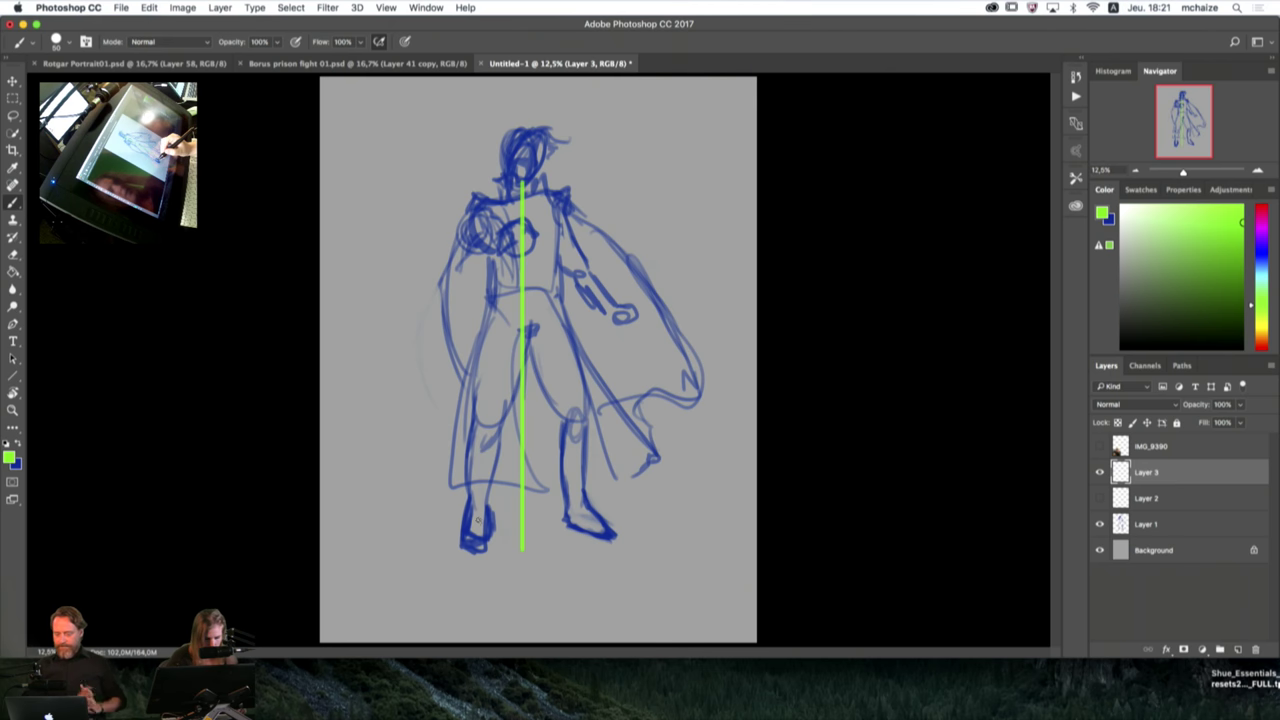
{"action": "left_click_drag", "start_coordinate": [477, 529], "coordinate": [614, 536]}
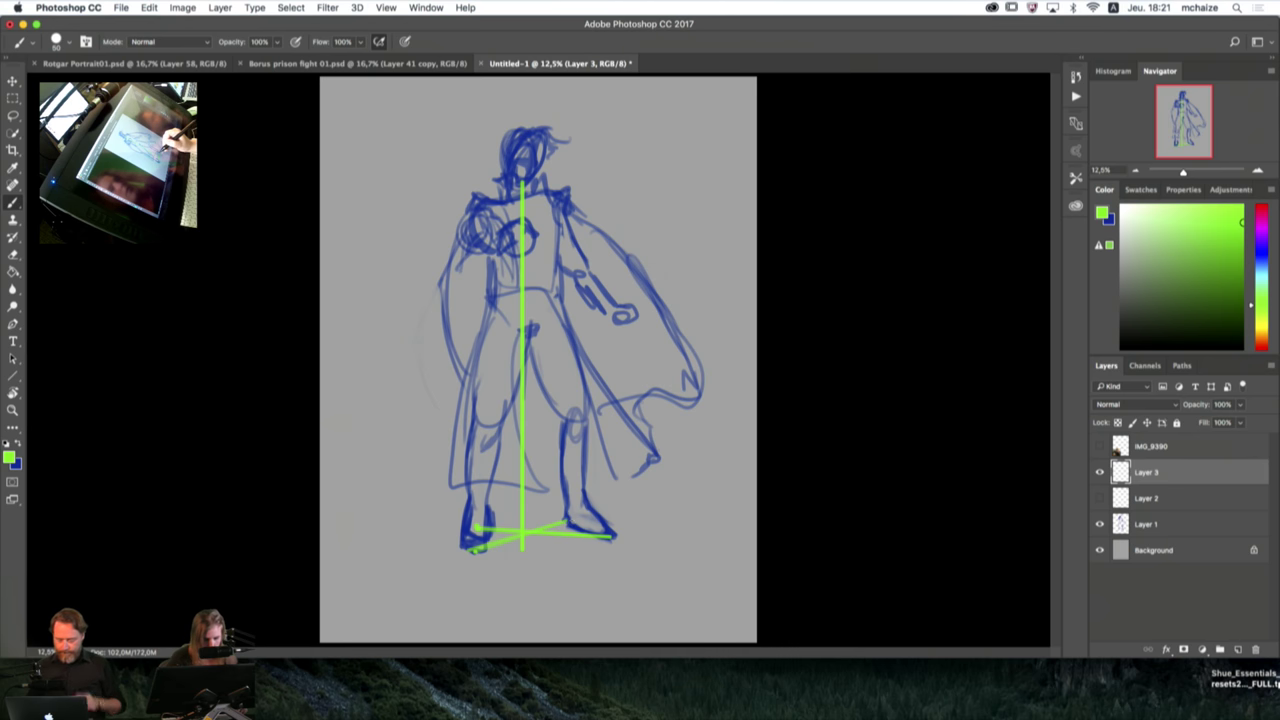
{"action": "left_click_drag", "start_coordinate": [470, 550], "coordinate": [563, 522]}
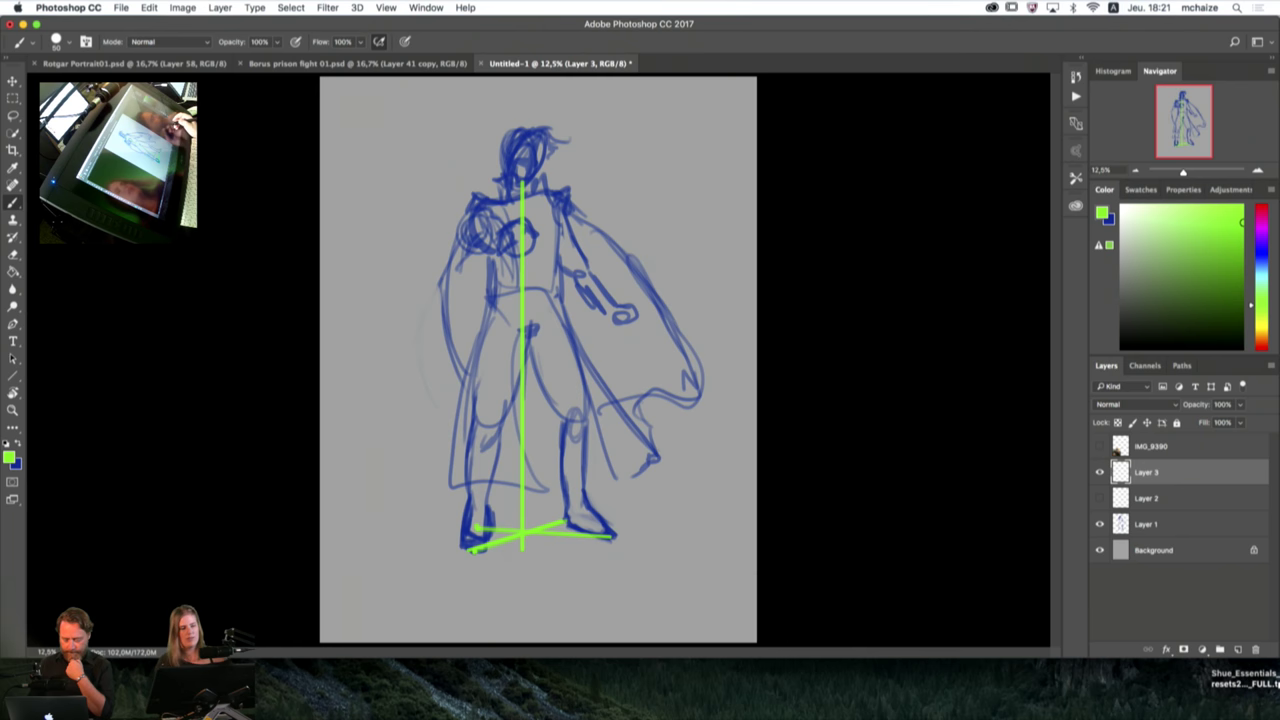
Step: Hide Layer 3, return to Layer 1 in blue and sketch the waistband and pelvis lines across the hips
{"action": "left_click", "coordinate": [1100, 472]}
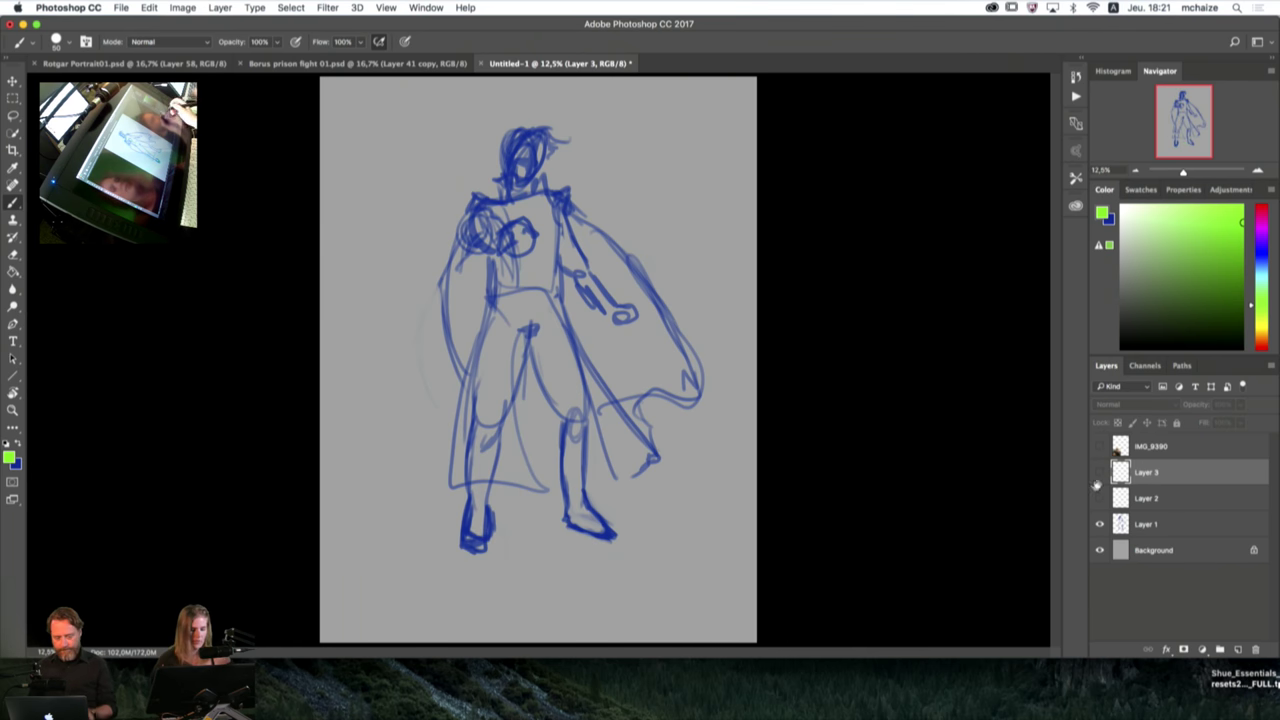
{"action": "left_click", "coordinate": [1124, 528]}
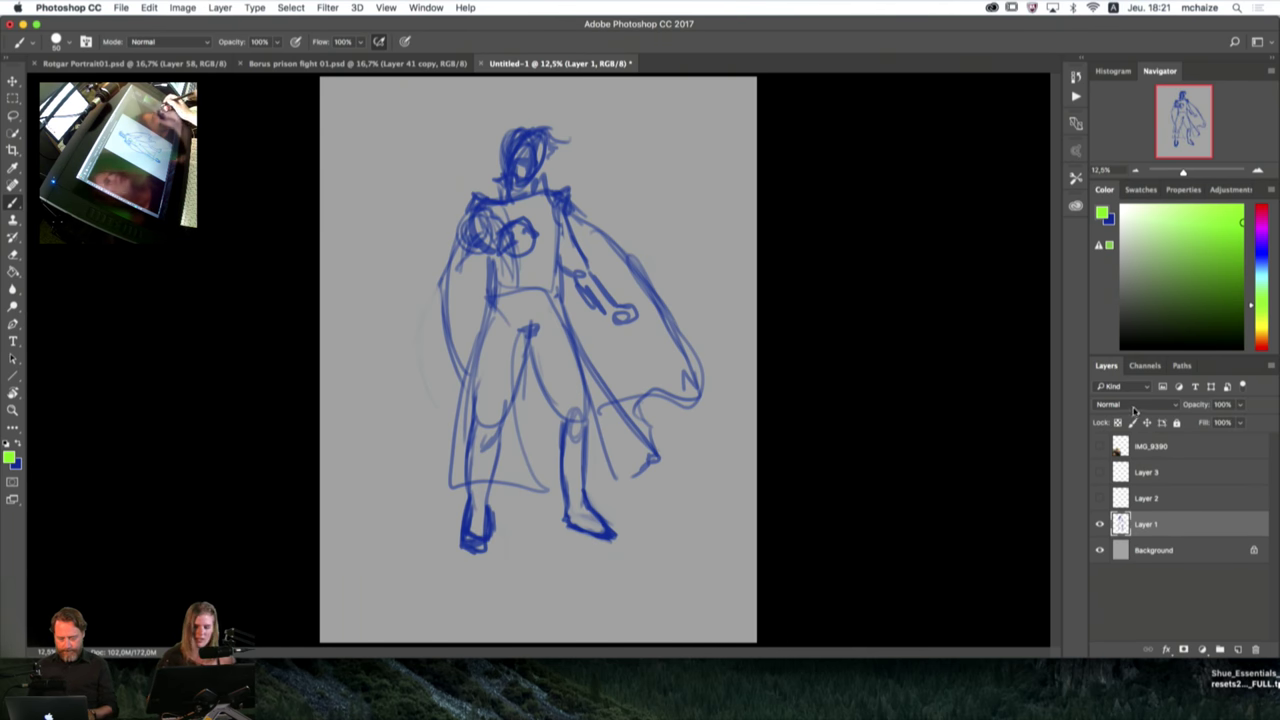
{"action": "left_click", "coordinate": [1257, 170]}
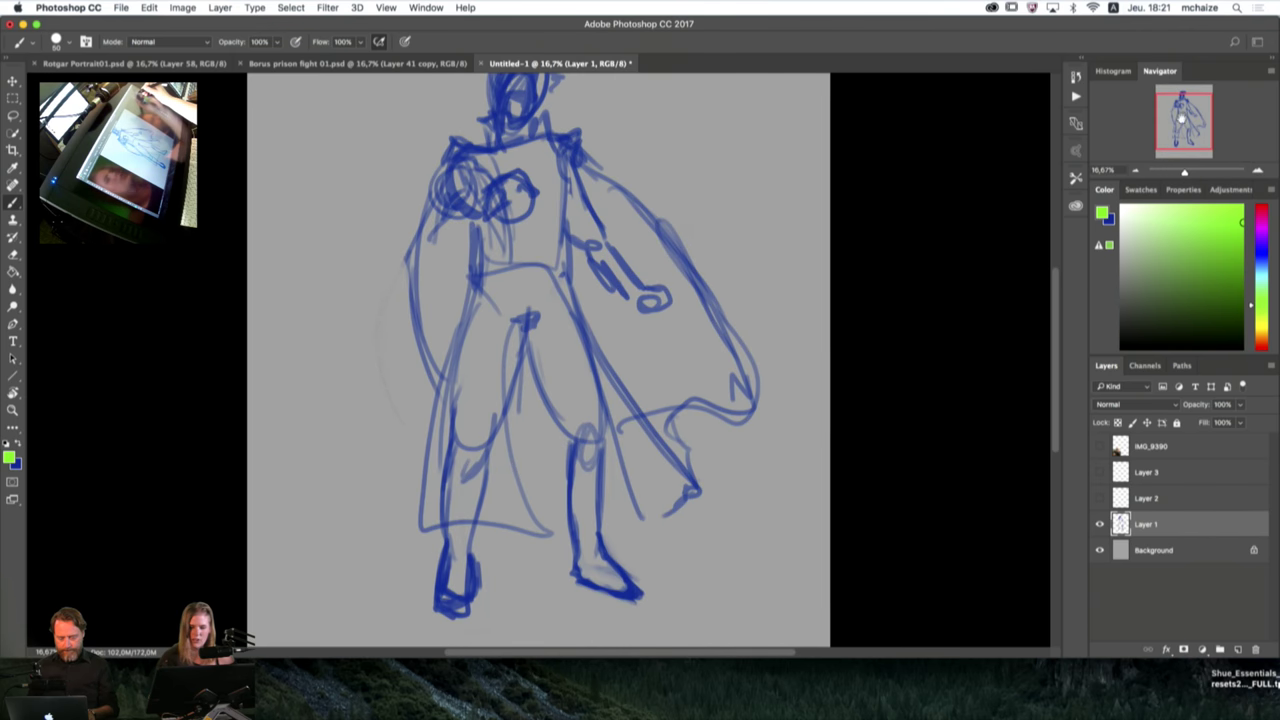
{"action": "left_click_drag", "start_coordinate": [1182, 118], "coordinate": [1172, 115]}
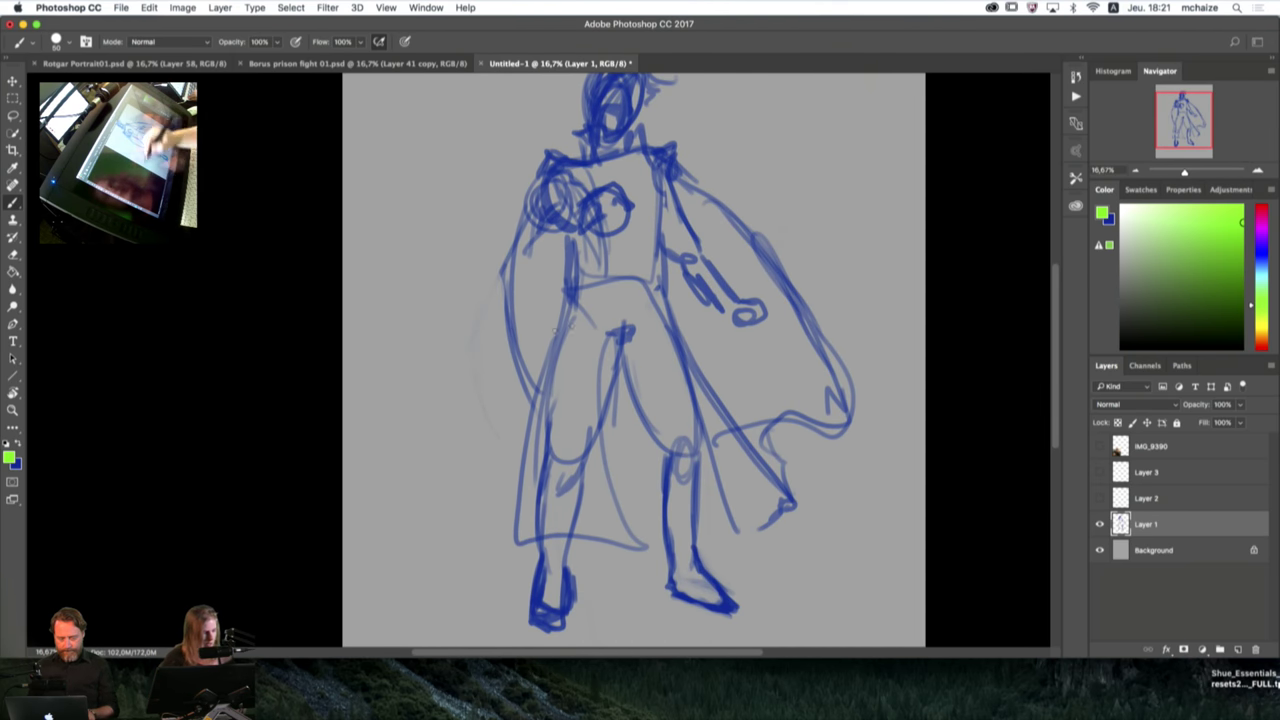
{"action": "left_click", "coordinate": [20, 444]}
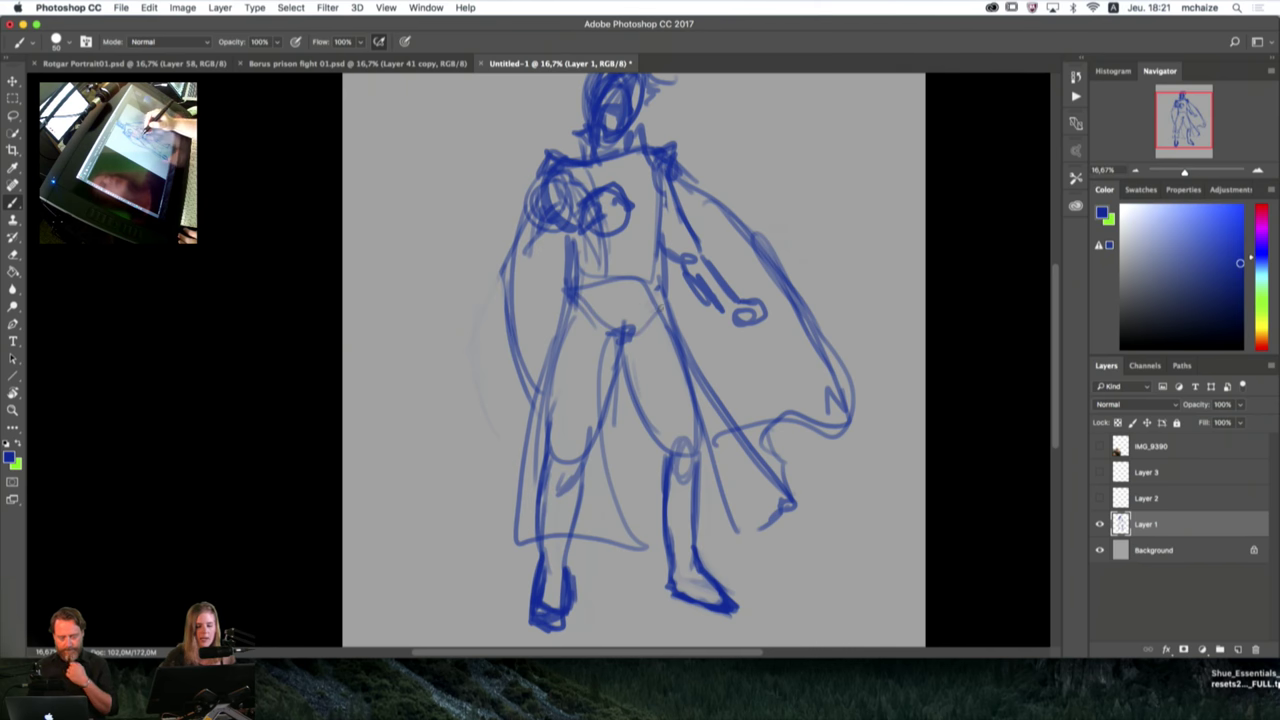
{"action": "left_click_drag", "start_coordinate": [582, 292], "coordinate": [656, 284]}
{"action": "mouse_move", "coordinate": [654, 296]}
{"action": "left_mouse_down"}
{"action": "mouse_move", "coordinate": [630, 326]}
{"action": "mouse_move", "coordinate": [626, 312]}
{"action": "left_mouse_up"}
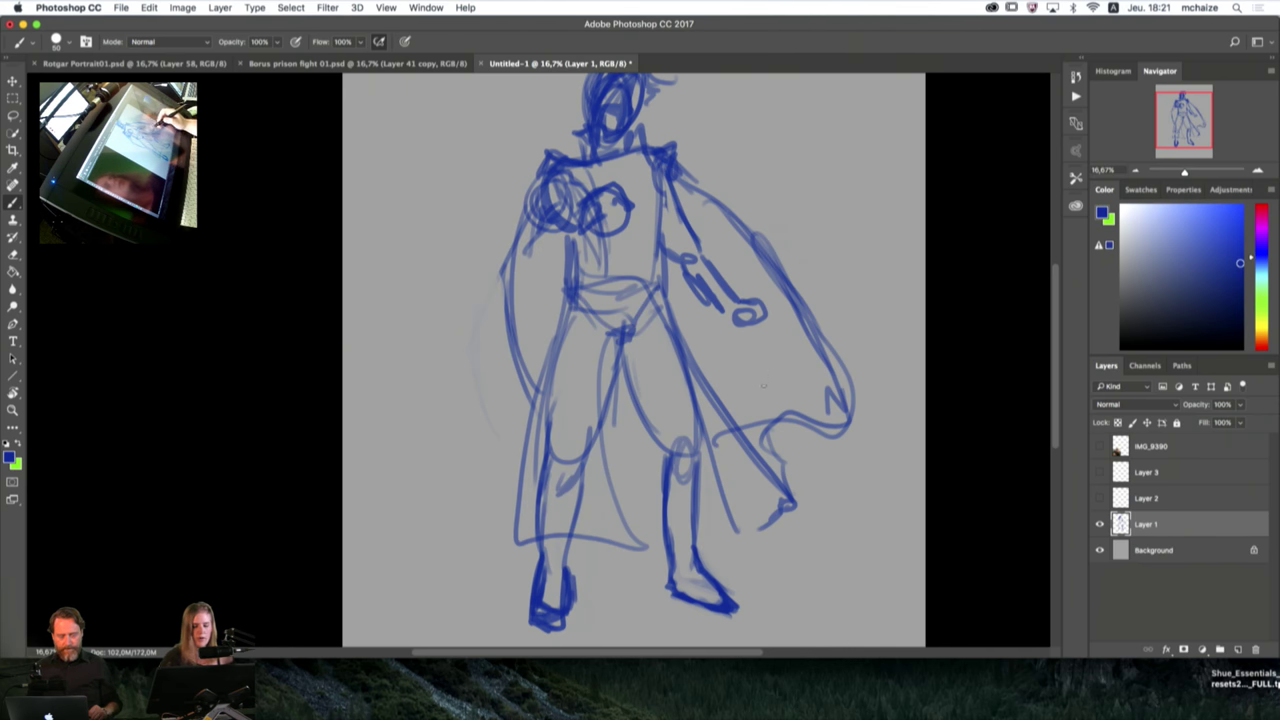
Step: Redraw the figure's extended forearm in blue from the elbow toward the hand
{"action": "left_click_drag", "start_coordinate": [781, 361], "coordinate": [772, 456]}
{"action": "left_click_drag", "start_coordinate": [690, 368], "coordinate": [716, 406]}
{"action": "mouse_move", "coordinate": [662, 340]}
{"action": "left_mouse_down"}
{"action": "mouse_move", "coordinate": [686, 381]}
{"action": "mouse_move", "coordinate": [705, 363]}
{"action": "left_mouse_up"}
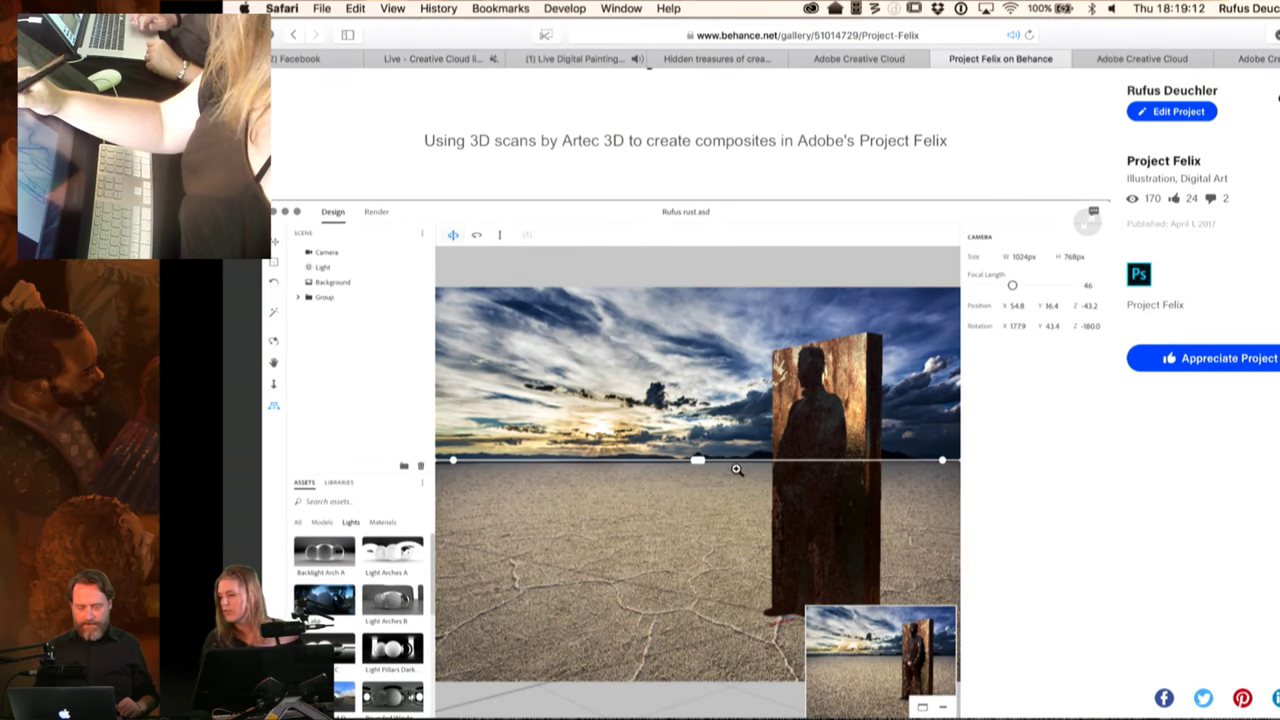
Step: Switch to the Project Felix page on Behance in Safari and examine its 3D-scan composite images
{"action": "scroll", "coordinate": [736, 469], "scroll_direction": "up", "scroll_amount": 3}
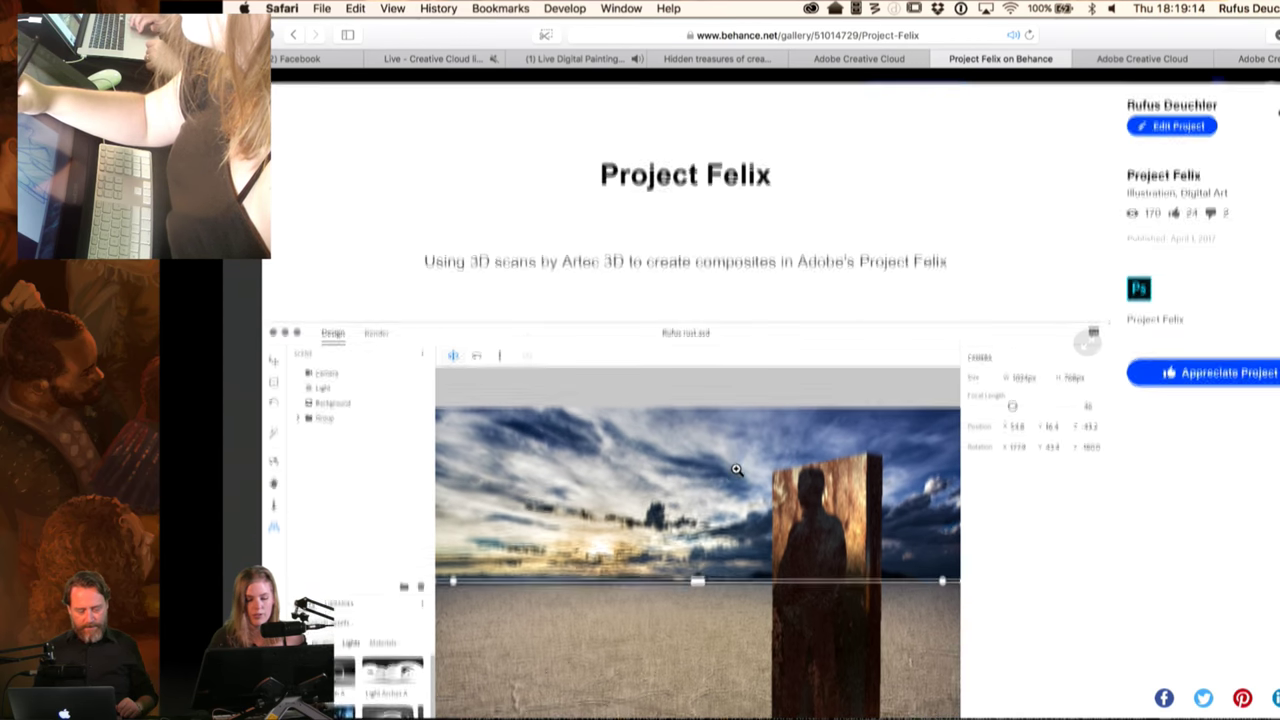
{"action": "scroll", "coordinate": [736, 469], "scroll_direction": "down", "scroll_amount": 2}
{"action": "scroll", "coordinate": [736, 469], "scroll_direction": "down", "scroll_amount": 10}
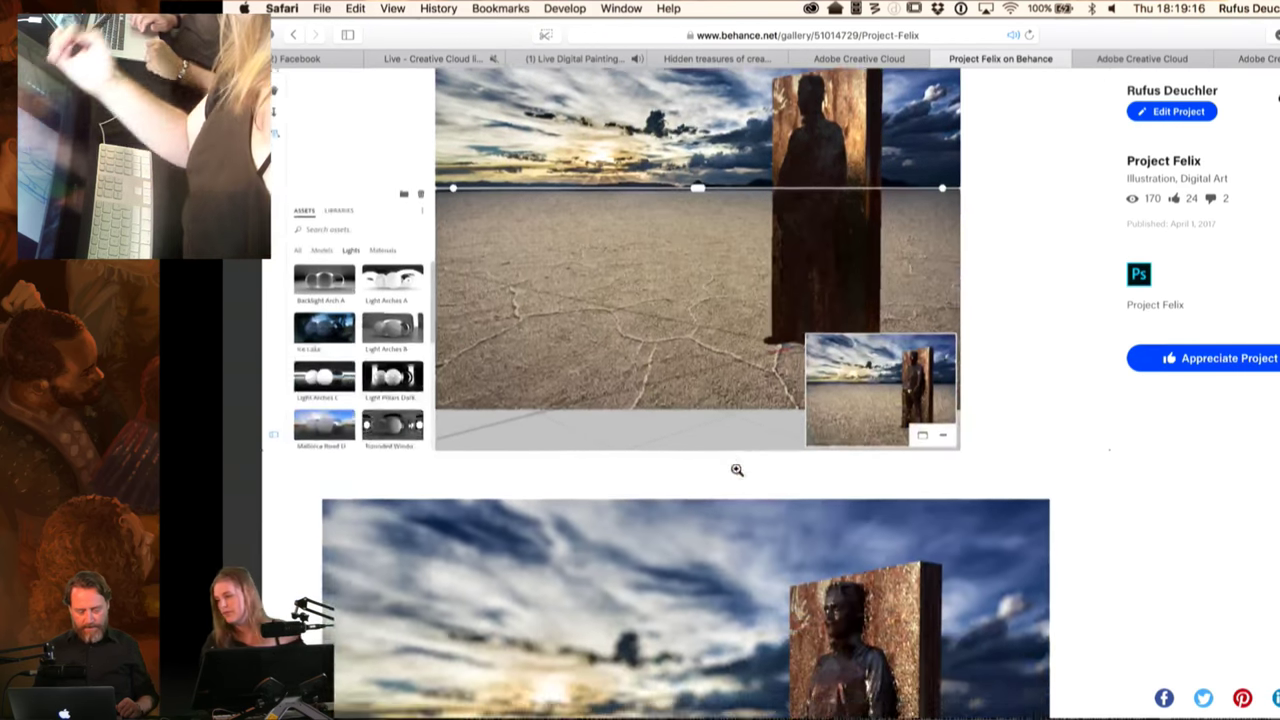
{"action": "scroll", "coordinate": [736, 469], "scroll_direction": "down", "scroll_amount": 3}
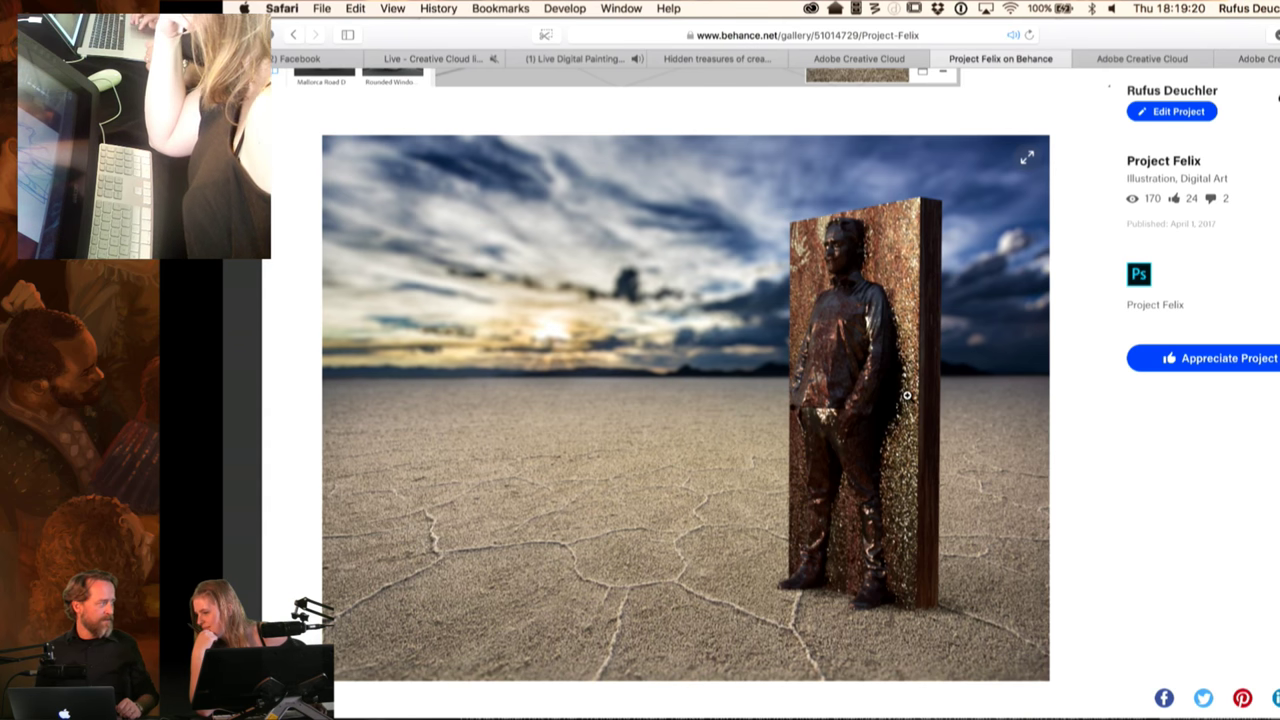
{"action": "scroll", "coordinate": [907, 396], "scroll_direction": "down", "scroll_amount": 8}
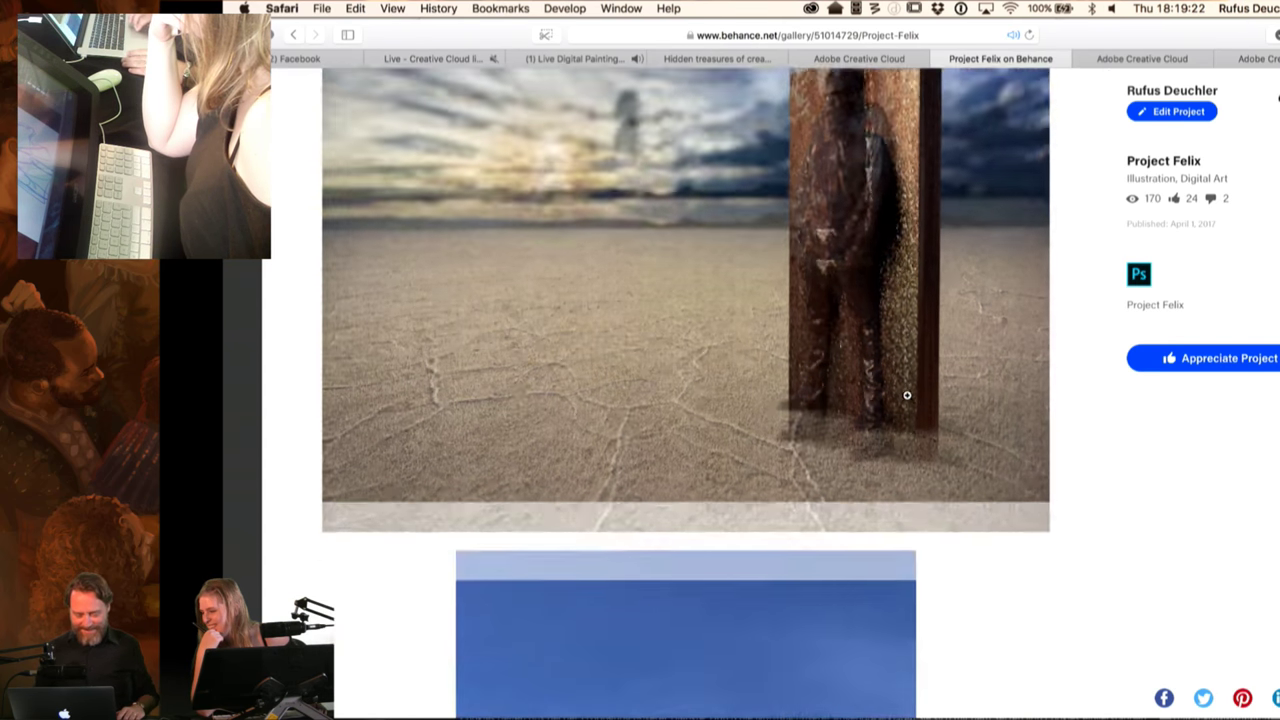
{"action": "scroll", "coordinate": [907, 396], "scroll_direction": "down", "scroll_amount": 3}
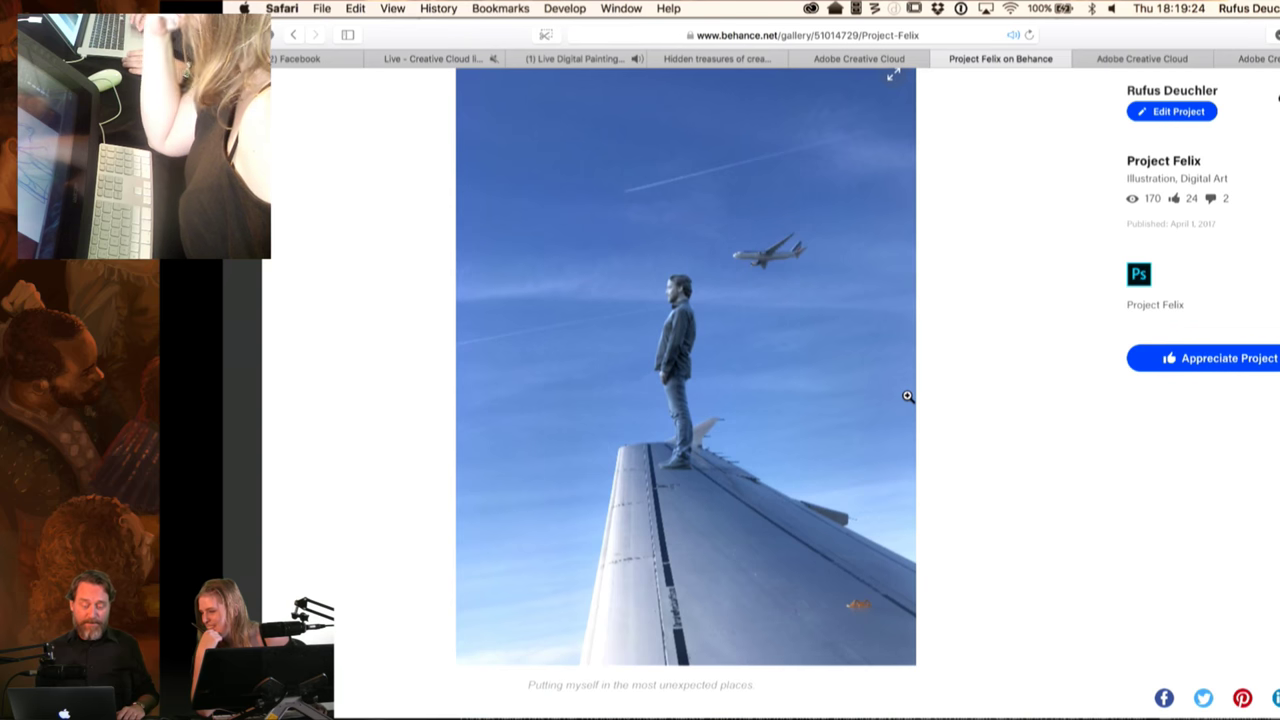
{"action": "scroll", "coordinate": [907, 396], "scroll_direction": "up", "scroll_amount": 1}
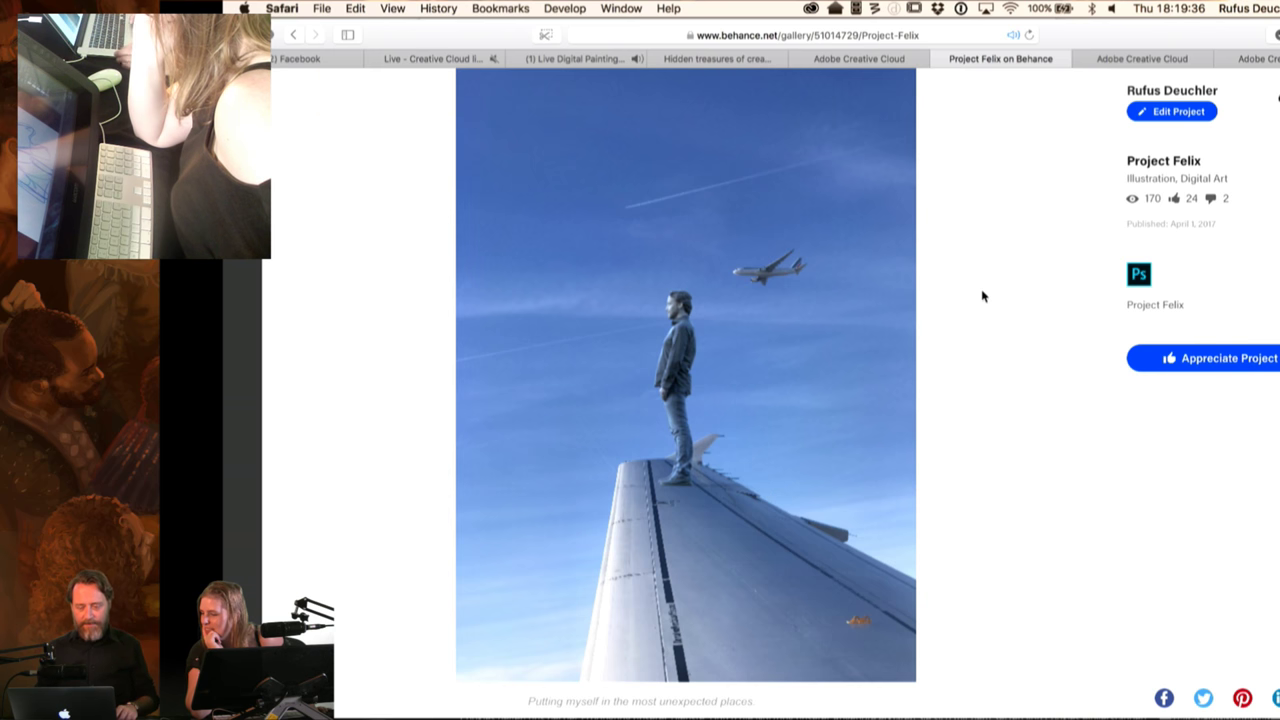
{"action": "scroll", "coordinate": [983, 296], "scroll_direction": "up", "scroll_amount": 3}
{"action": "scroll", "coordinate": [983, 296], "scroll_direction": "up", "scroll_amount": 15}
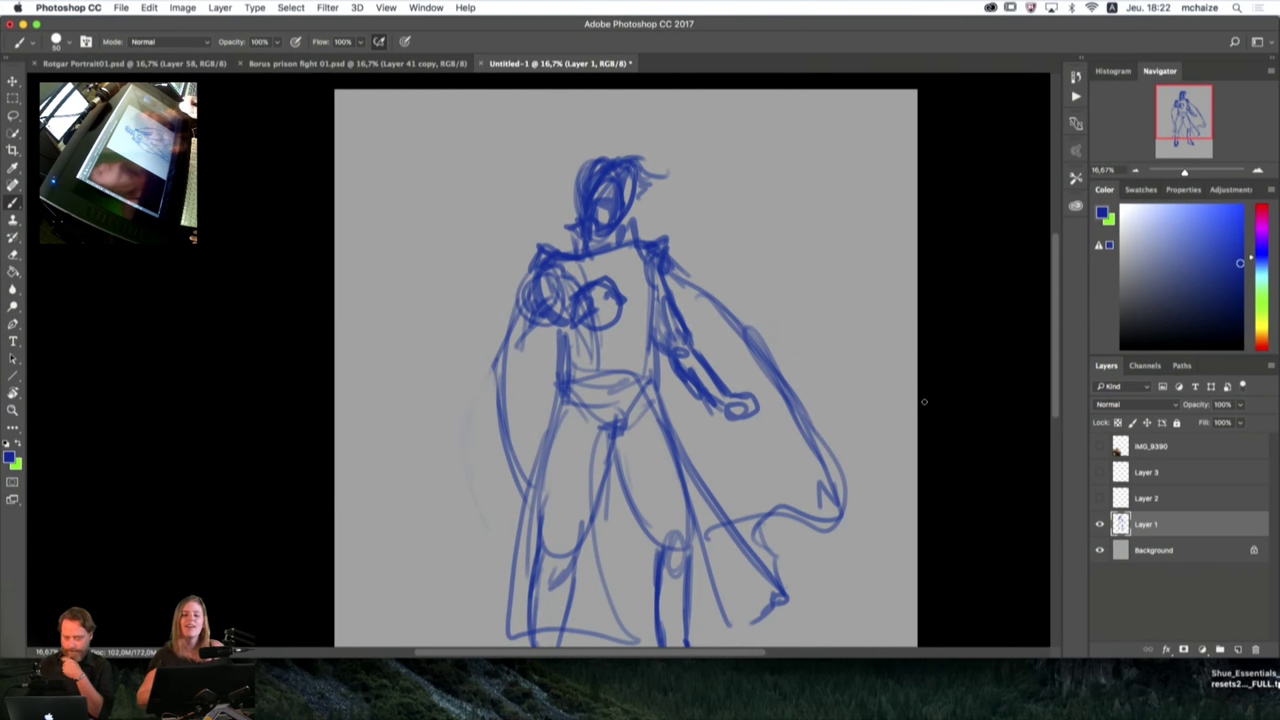
Step: In Photoshop, lower Layer 1's opacity to 24% and add a new layer above it
{"action": "left_click", "coordinate": [1100, 523]}
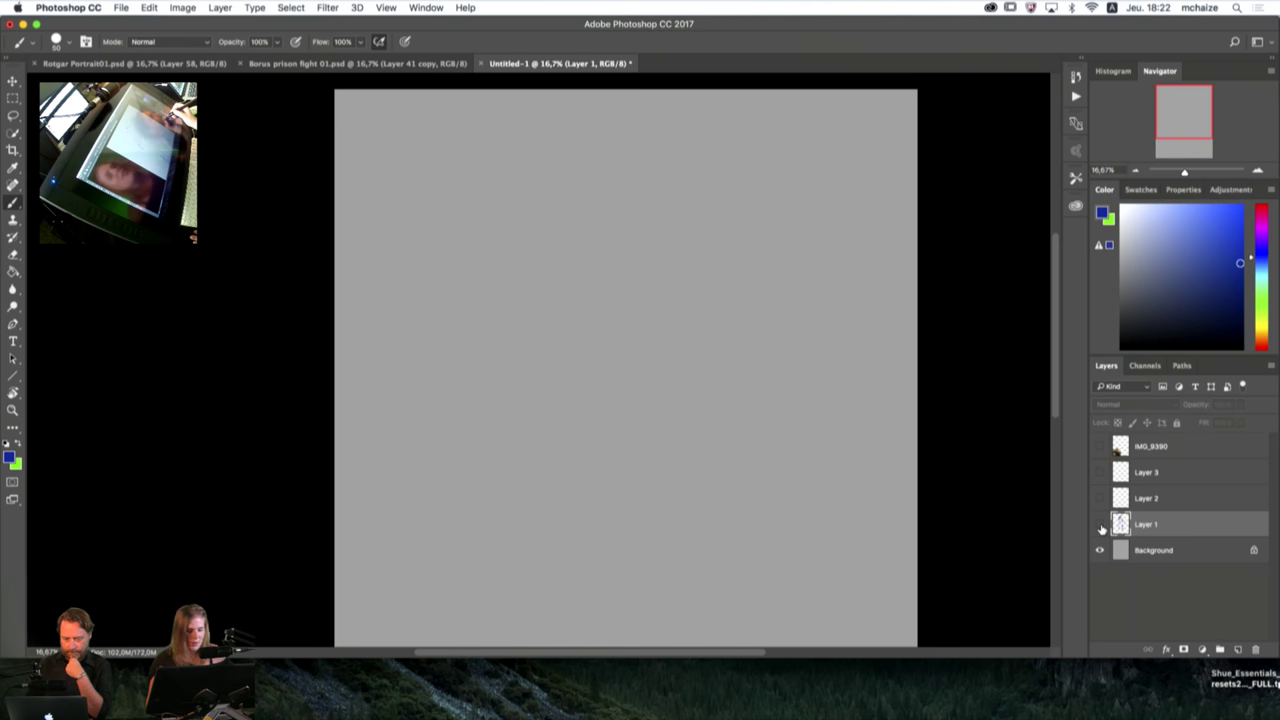
{"action": "left_click", "coordinate": [1100, 523]}
{"action": "left_click", "coordinate": [1240, 406]}
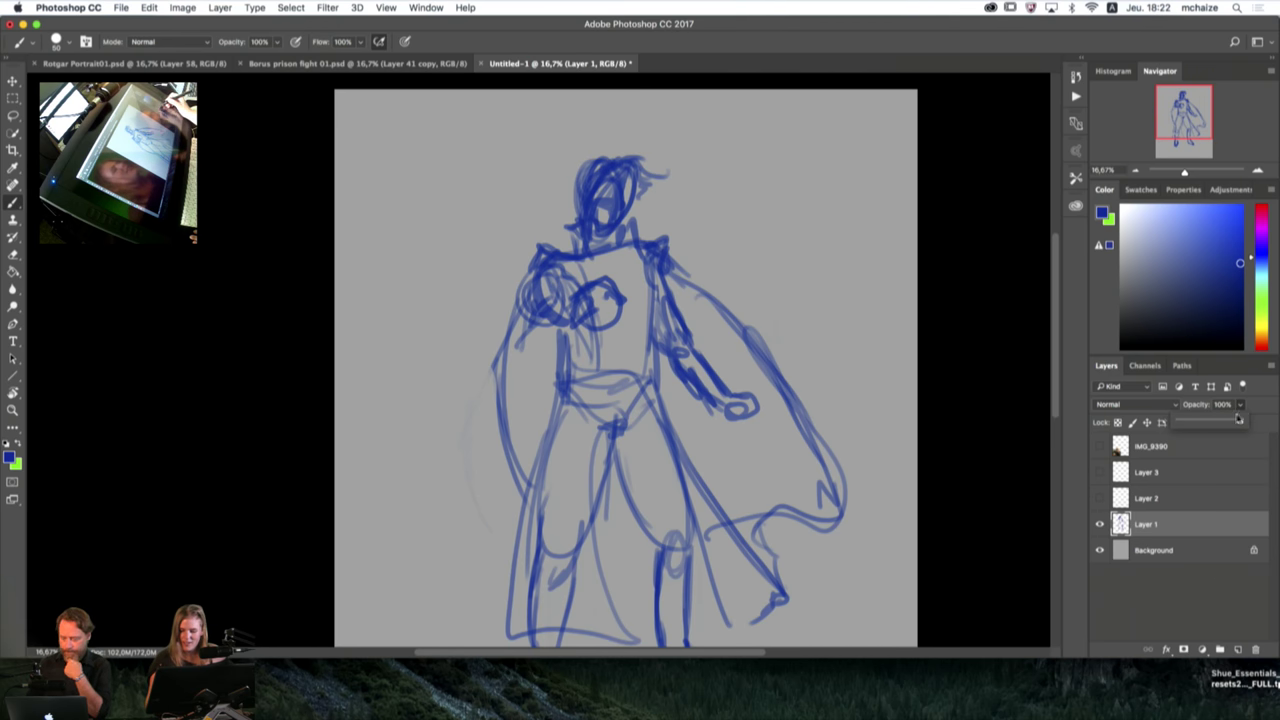
{"action": "left_click", "coordinate": [1199, 422]}
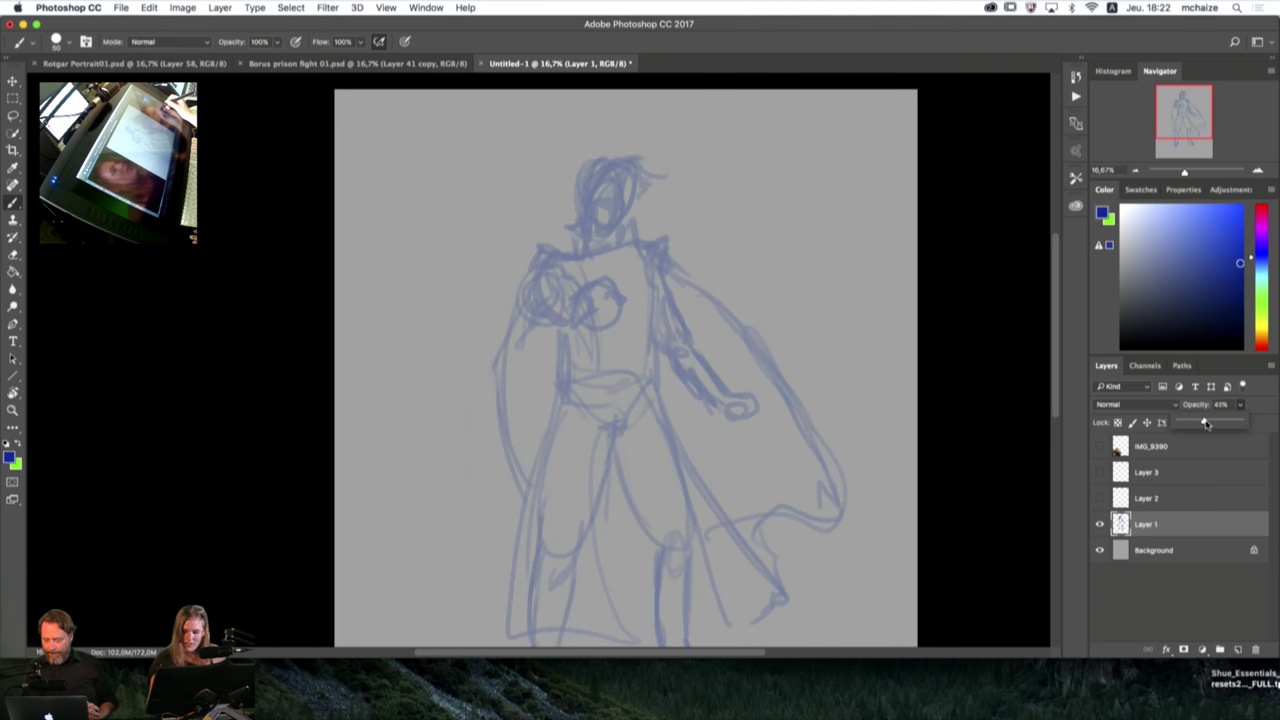
{"action": "left_click_drag", "start_coordinate": [1206, 424], "coordinate": [1200, 424]}
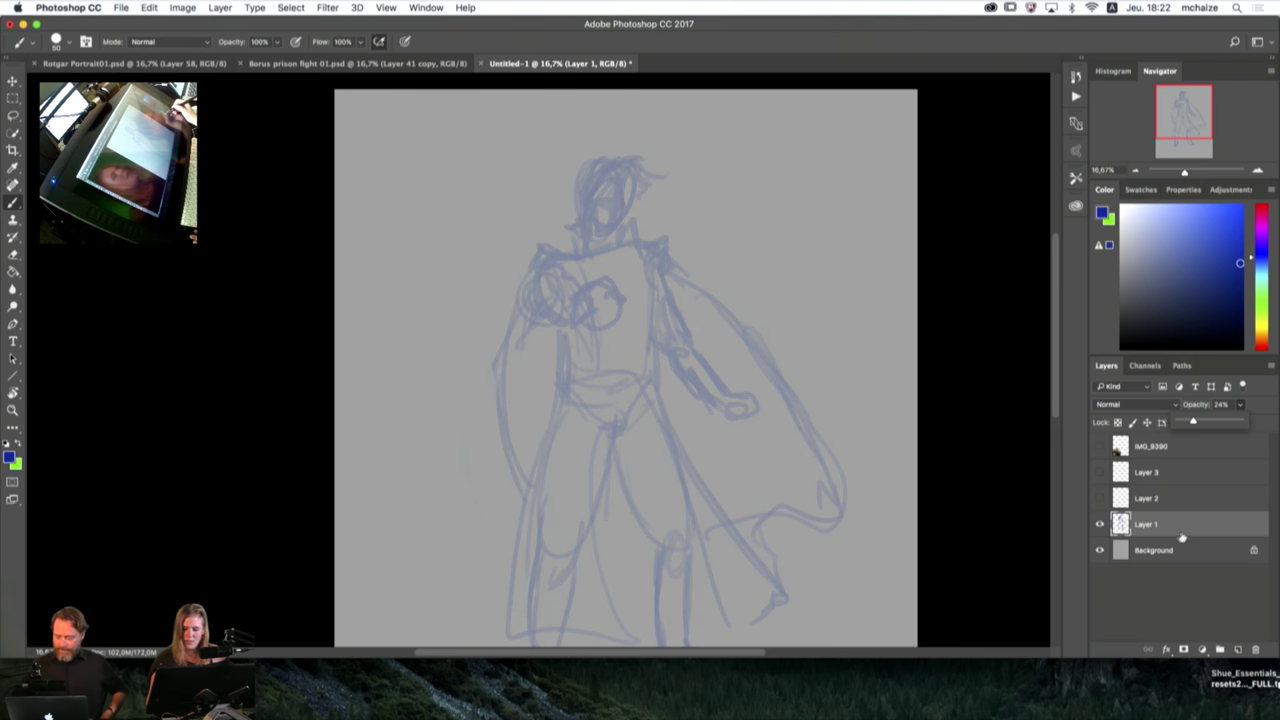
{"action": "left_click", "coordinate": [1238, 650]}
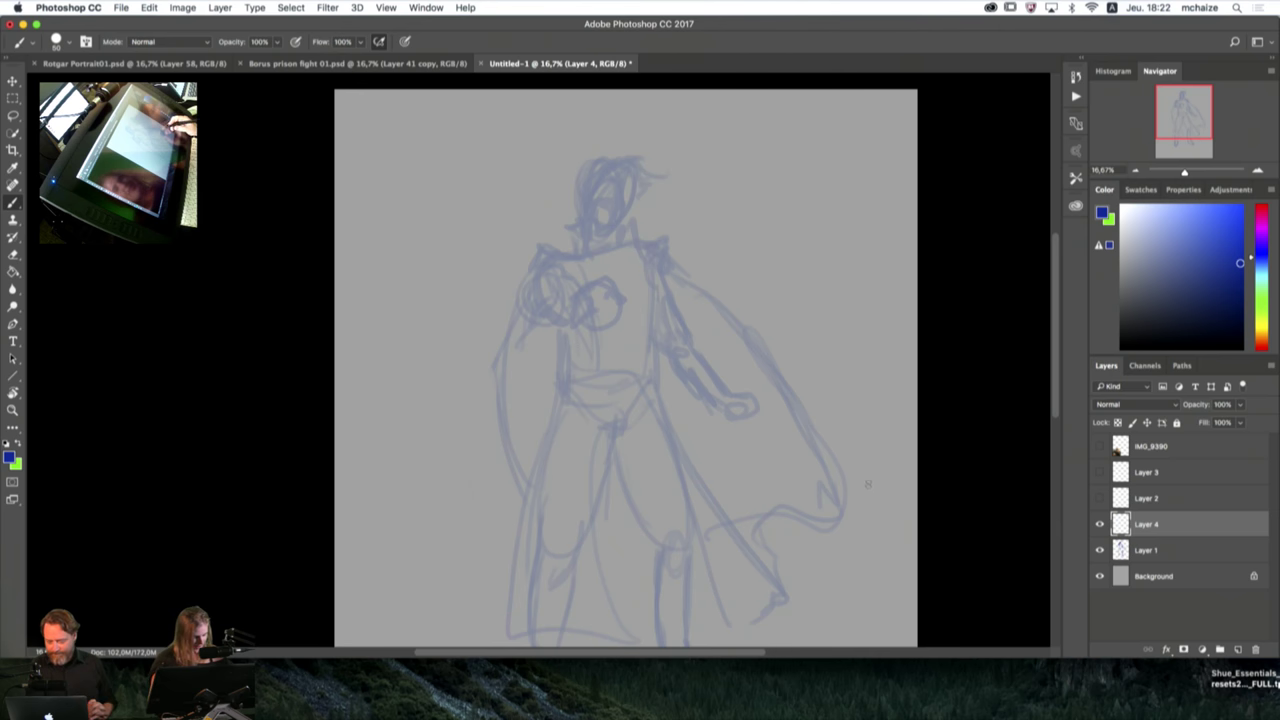
Step: Show the IMG_9390 reference photo and move it up beside the figure's head
{"action": "mouse_move", "coordinate": [766, 358]}
{"action": "left_mouse_down"}
{"action": "mouse_move", "coordinate": [729, 237]}
{"action": "mouse_move", "coordinate": [760, 391]}
{"action": "mouse_move", "coordinate": [768, 358]}
{"action": "left_mouse_up"}
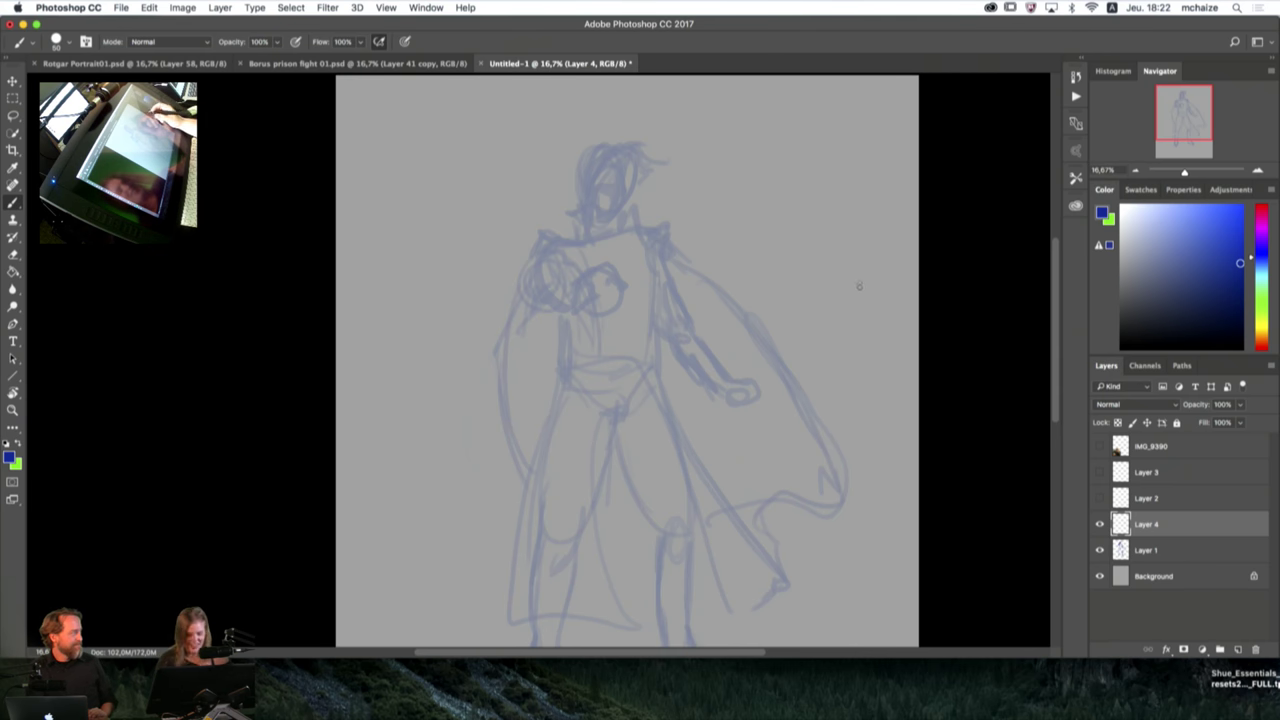
{"action": "mouse_move", "coordinate": [682, 279]}
{"action": "left_mouse_down"}
{"action": "mouse_move", "coordinate": [757, 274]}
{"action": "mouse_move", "coordinate": [710, 304]}
{"action": "left_mouse_up"}
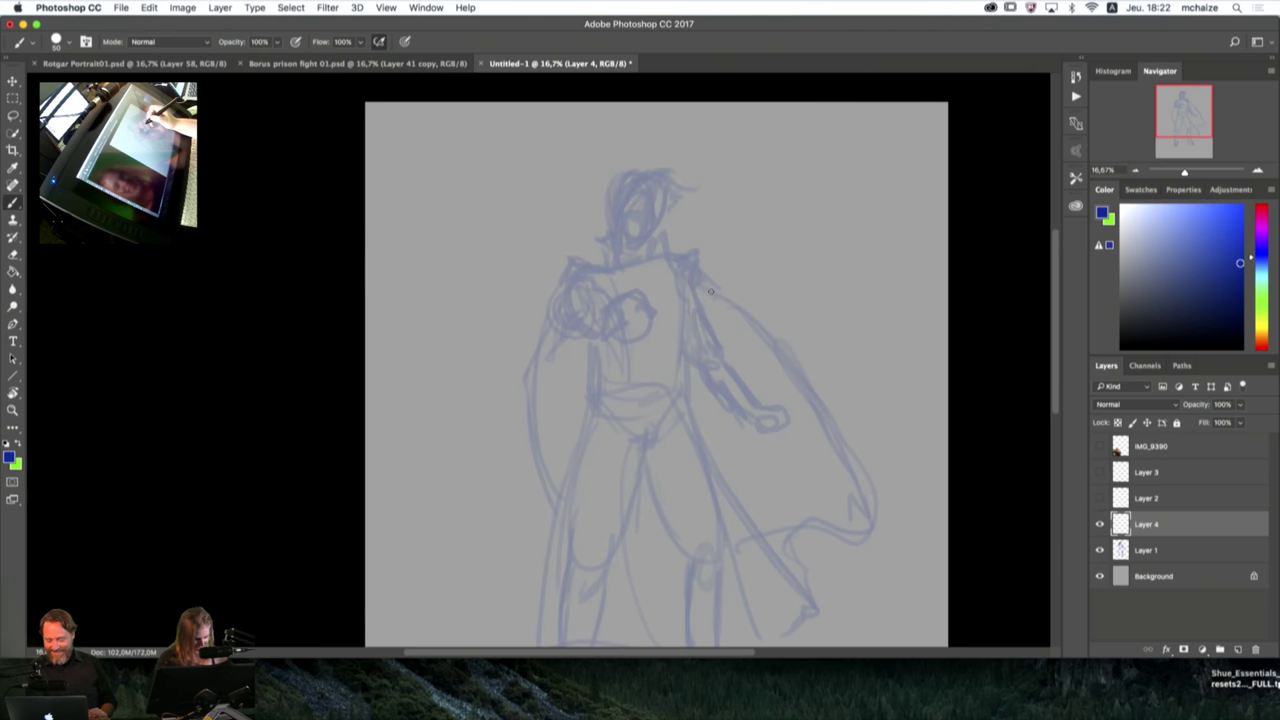
{"action": "left_click", "coordinate": [1100, 446]}
{"action": "left_click", "coordinate": [1150, 446]}
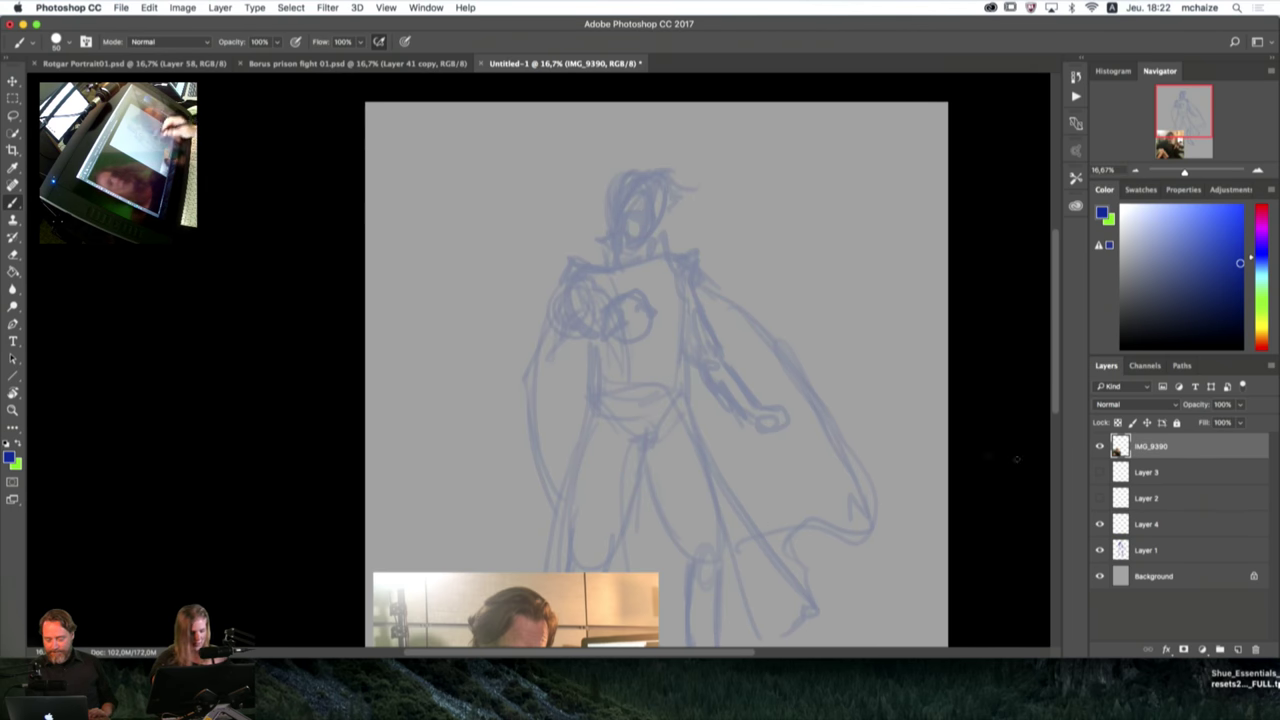
{"action": "key", "text": "v"}
{"action": "mouse_move", "coordinate": [567, 594]}
{"action": "left_mouse_down"}
{"action": "mouse_move", "coordinate": [565, 402]}
{"action": "mouse_move", "coordinate": [508, 173]}
{"action": "mouse_move", "coordinate": [513, 141]}
{"action": "mouse_move", "coordinate": [518, 153]}
{"action": "left_mouse_up"}
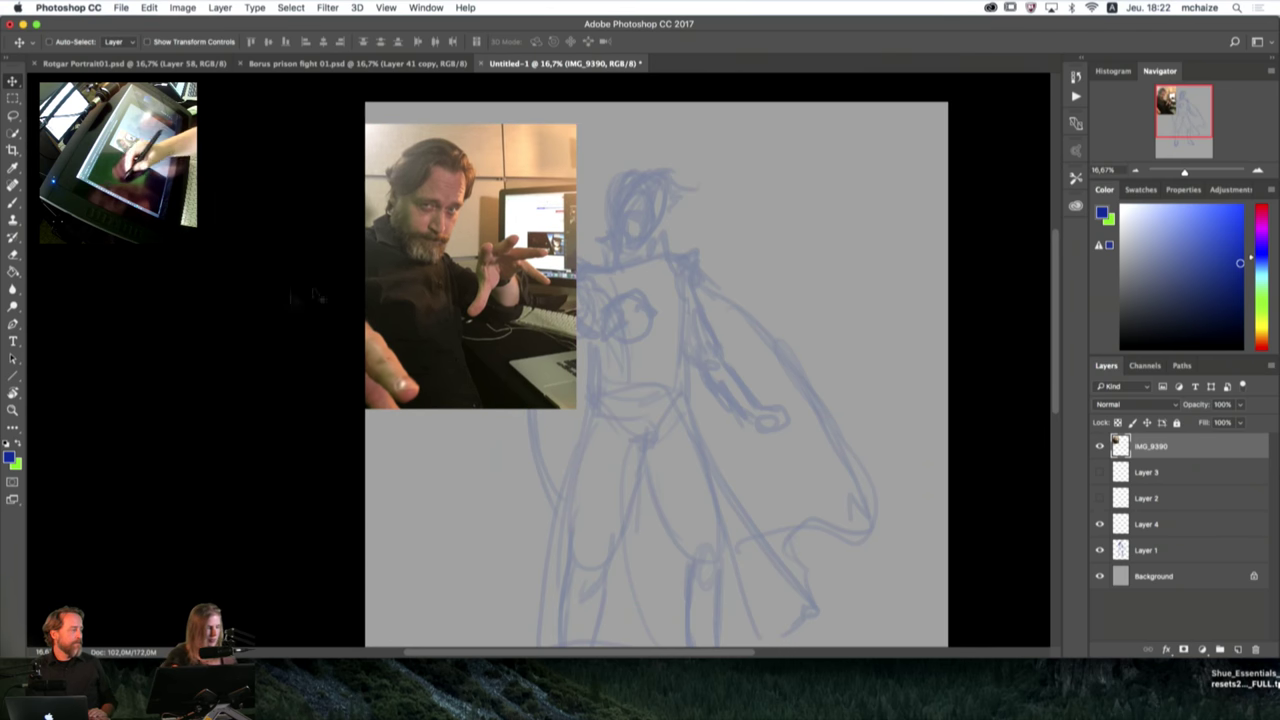
Step: Extend the canvas on its left side with the Crop tool and make black the background color for the added area
{"action": "left_click", "coordinate": [13, 150]}
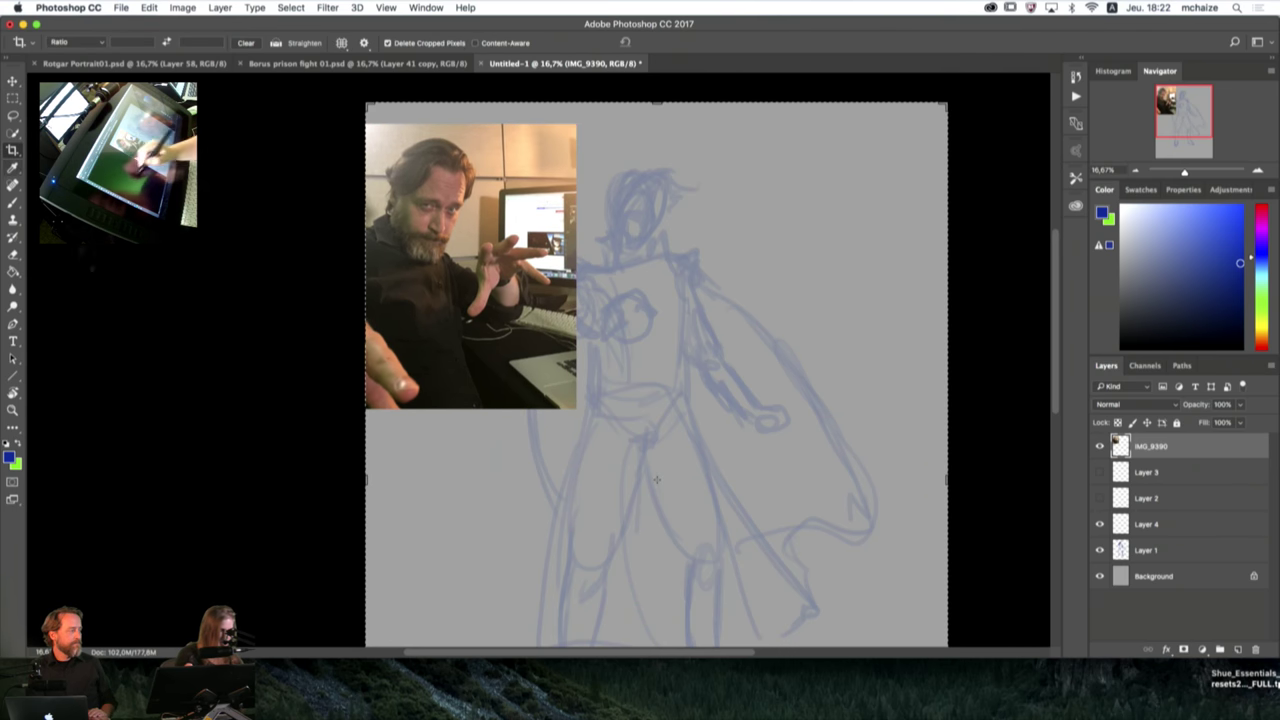
{"action": "left_click_drag", "start_coordinate": [367, 479], "coordinate": [249, 480]}
{"action": "left_click", "coordinate": [18, 443]}
{"action": "left_click", "coordinate": [9, 457]}
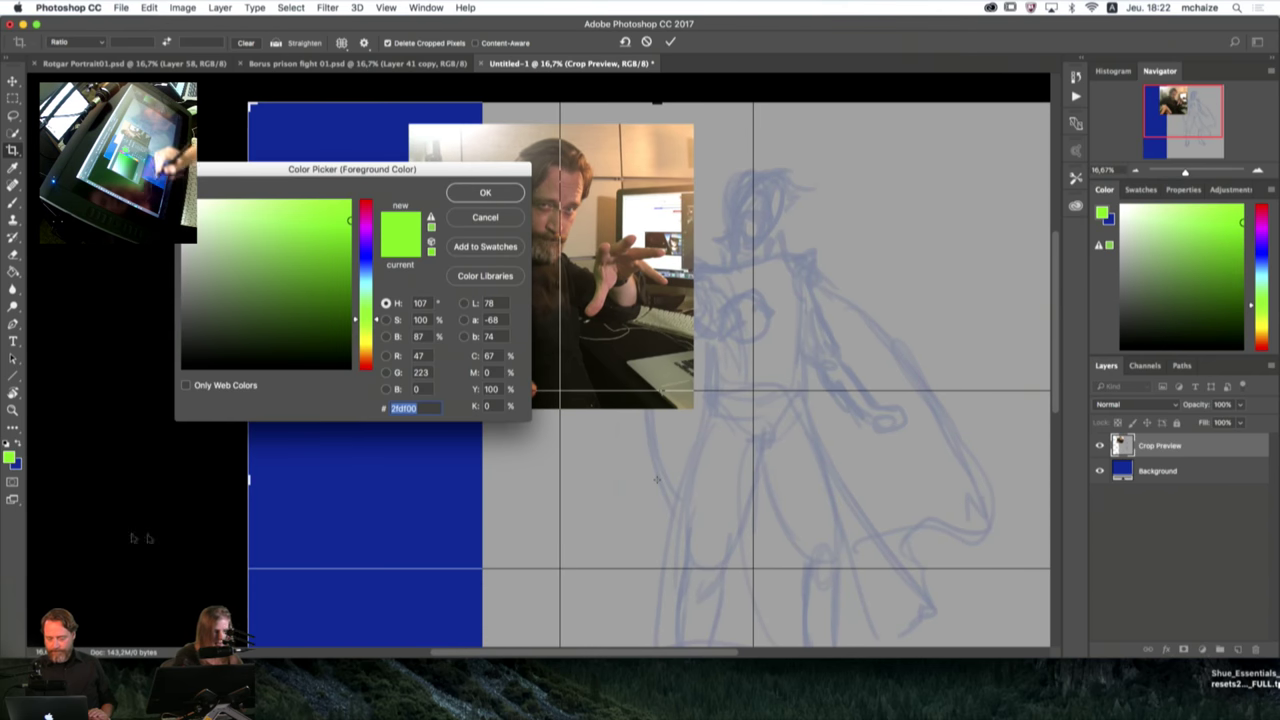
{"action": "left_click", "coordinate": [183, 368]}
{"action": "key", "text": "Return"}
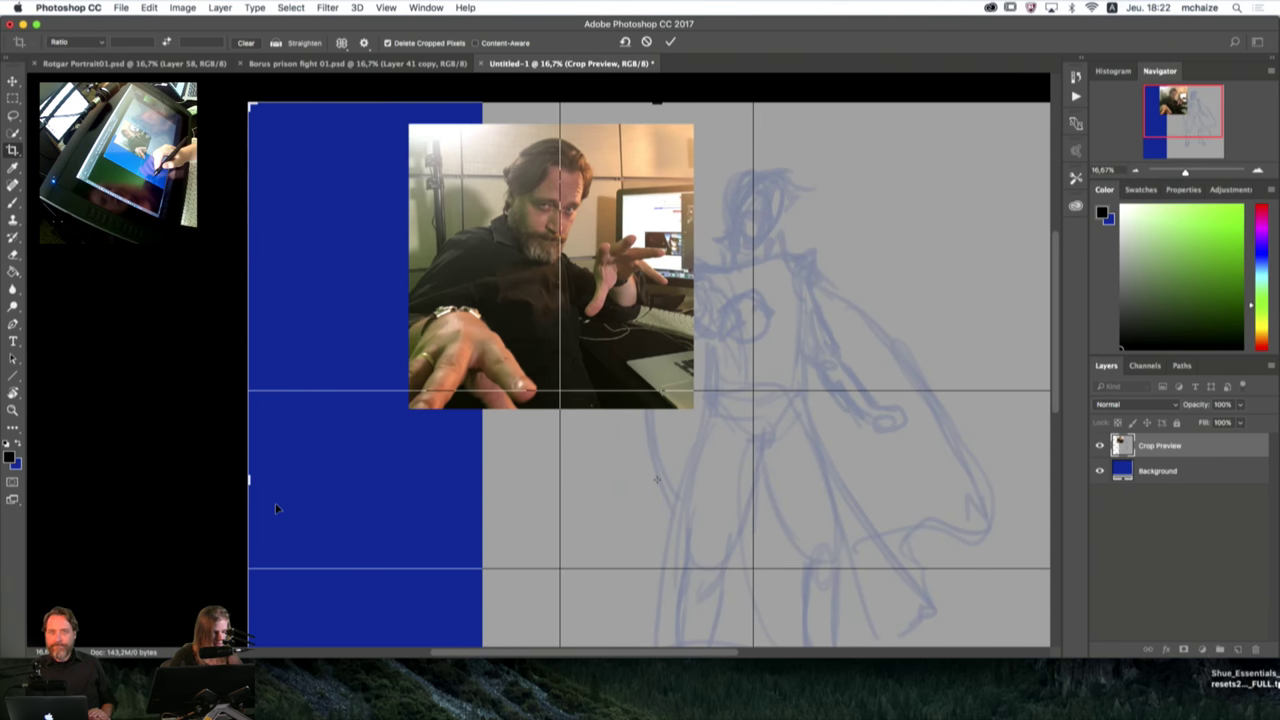
{"action": "left_click", "coordinate": [19, 446]}
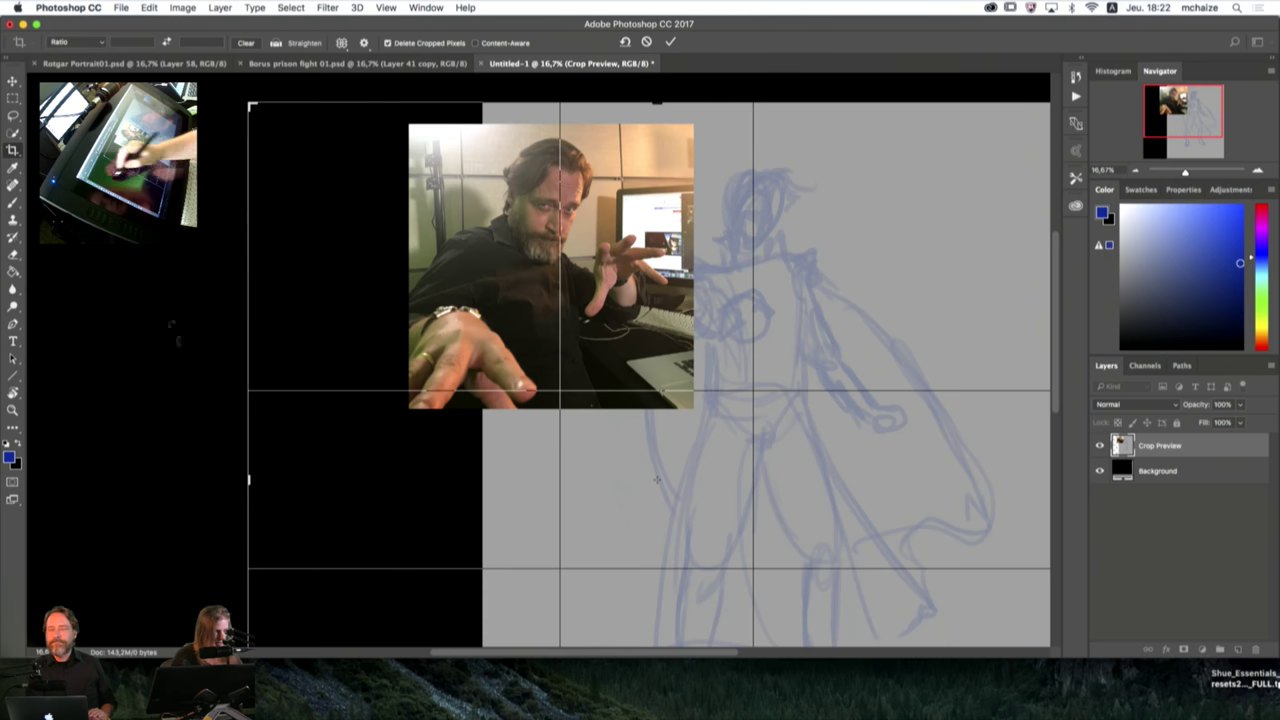
Step: Apply the crop and move the reference photo left, partly onto the black strip and clear of the figure
{"action": "left_click", "coordinate": [12, 82]}
{"action": "left_click", "coordinate": [749, 247]}
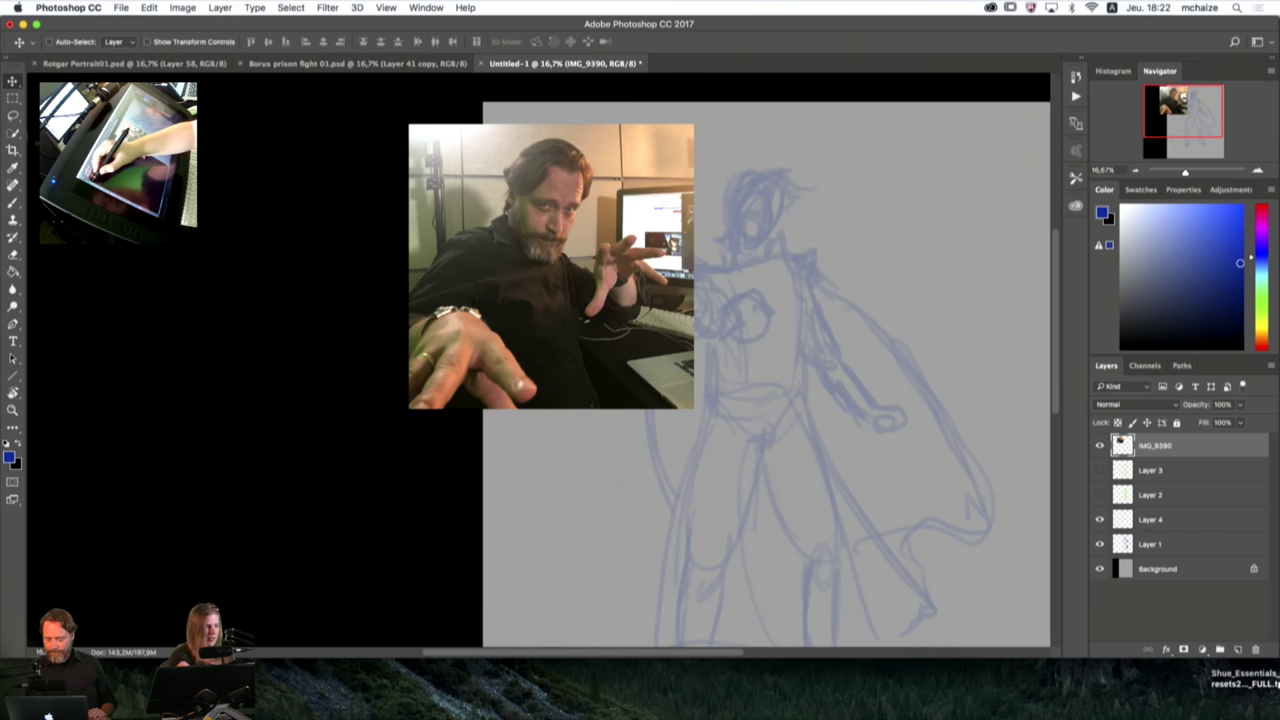
{"action": "left_click_drag", "start_coordinate": [600, 394], "coordinate": [438, 396]}
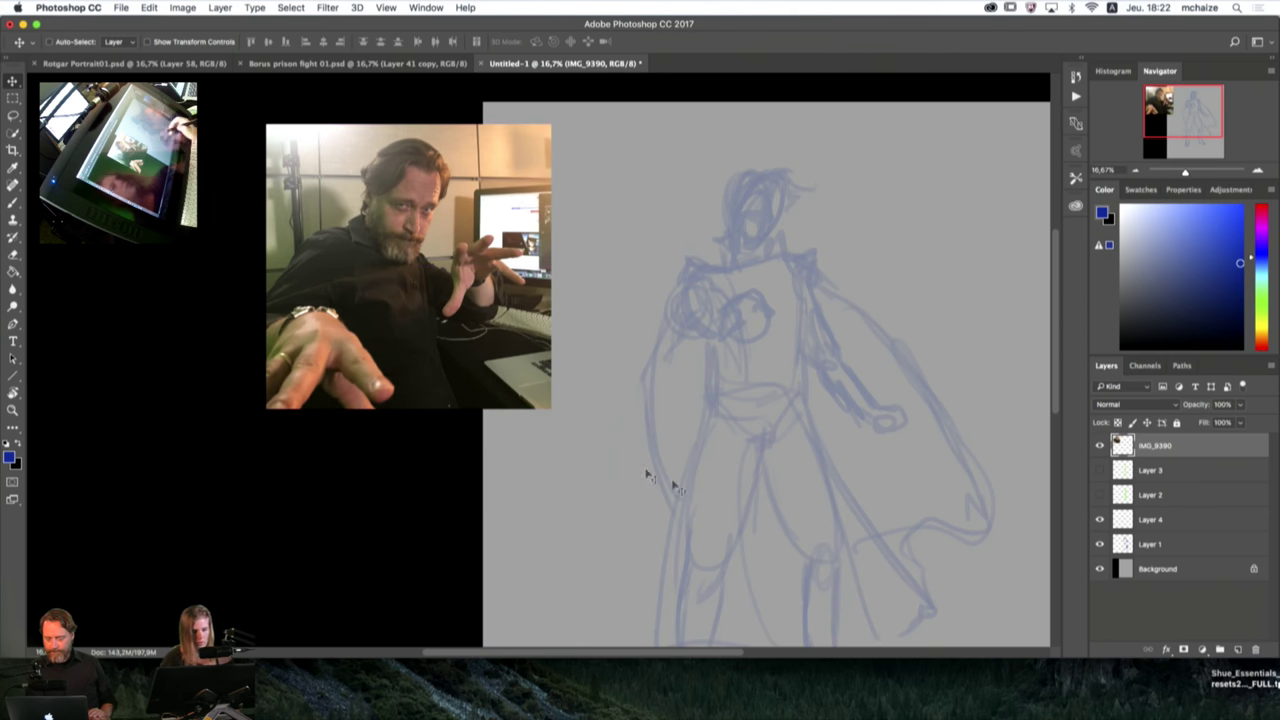
Step: On Layer 4, draw the figure's jaw line over the faded head with a 20 px blue brush
{"action": "left_click", "coordinate": [1165, 524]}
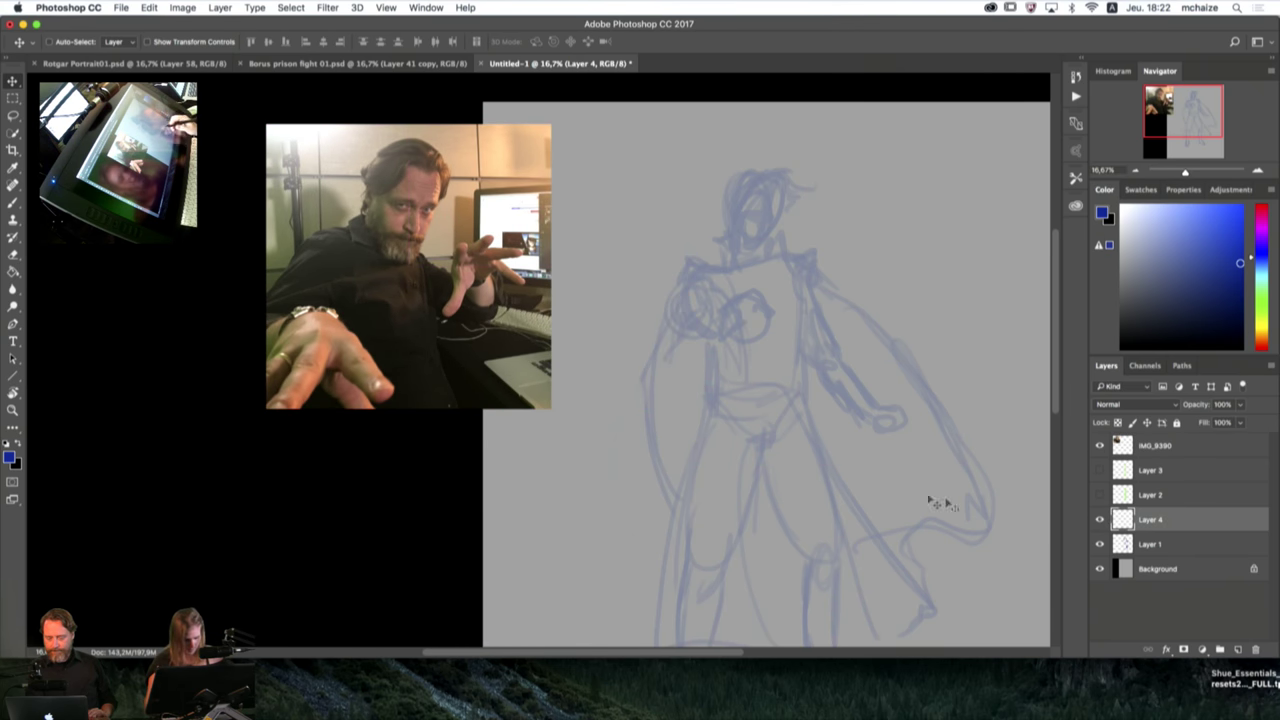
{"action": "key", "text": "b"}
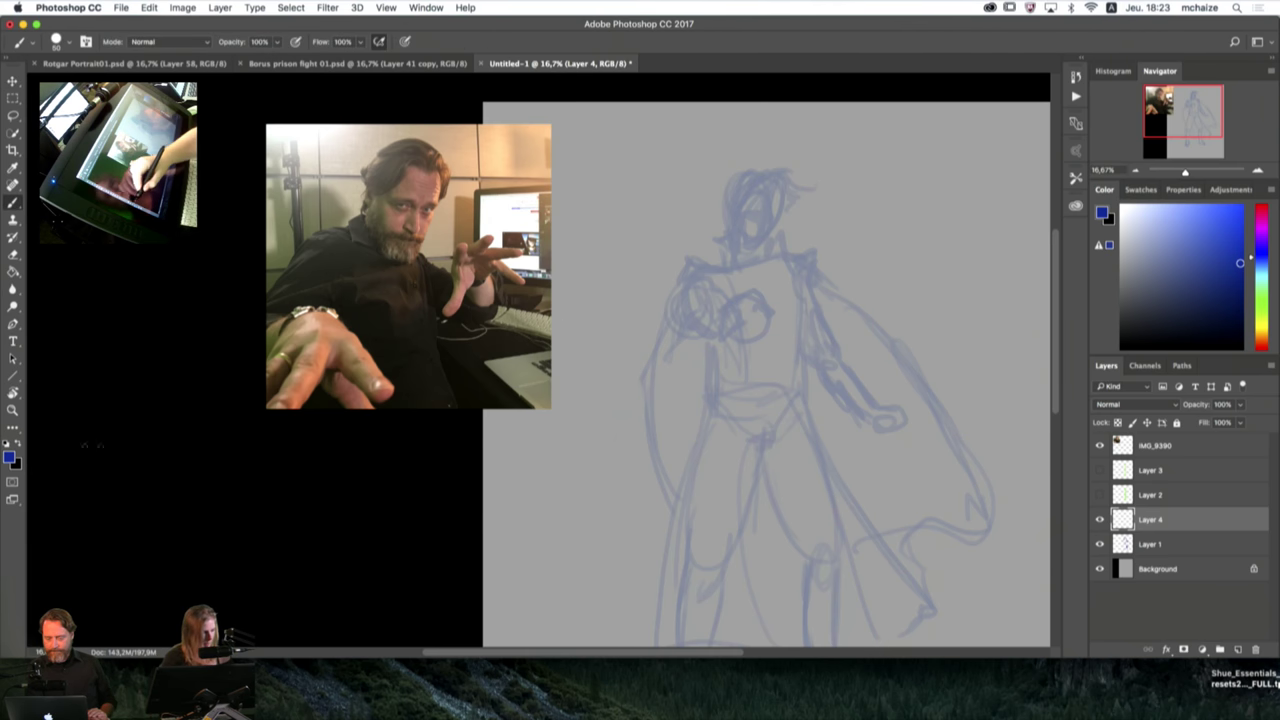
{"action": "left_click", "coordinate": [20, 444]}
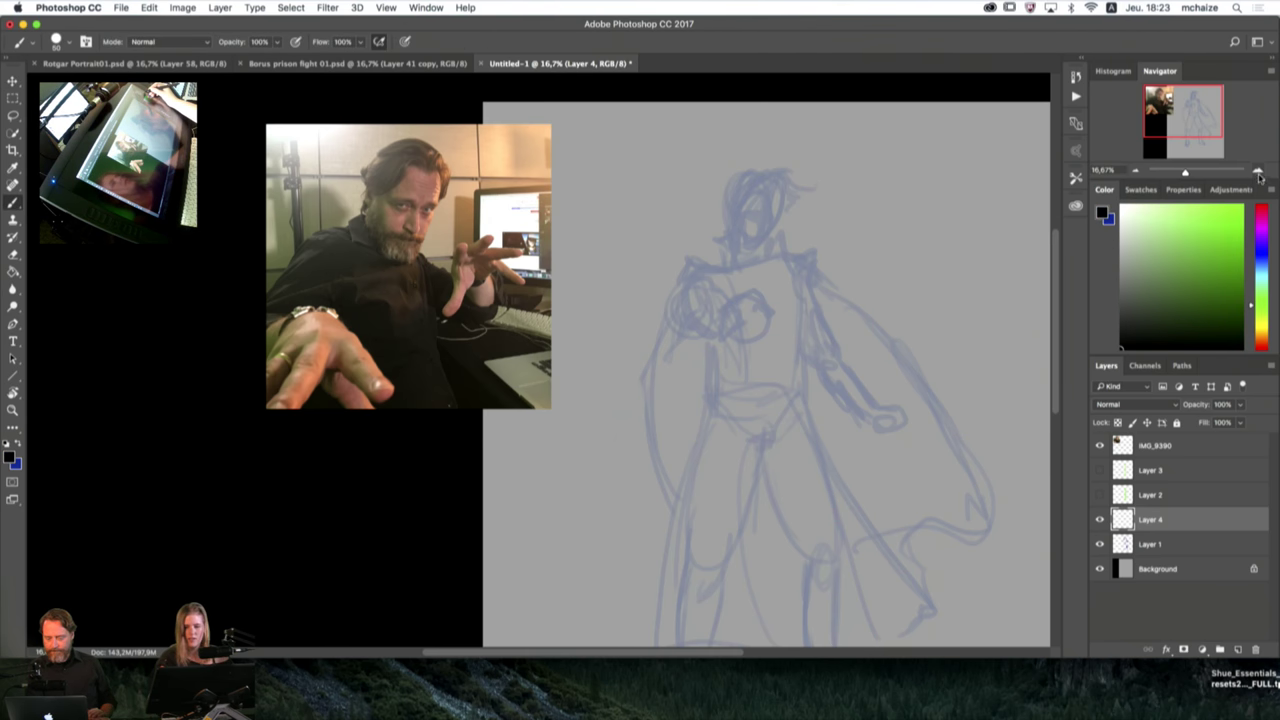
{"action": "left_click", "coordinate": [1257, 170]}
{"action": "left_click_drag", "start_coordinate": [882, 328], "coordinate": [774, 409]}
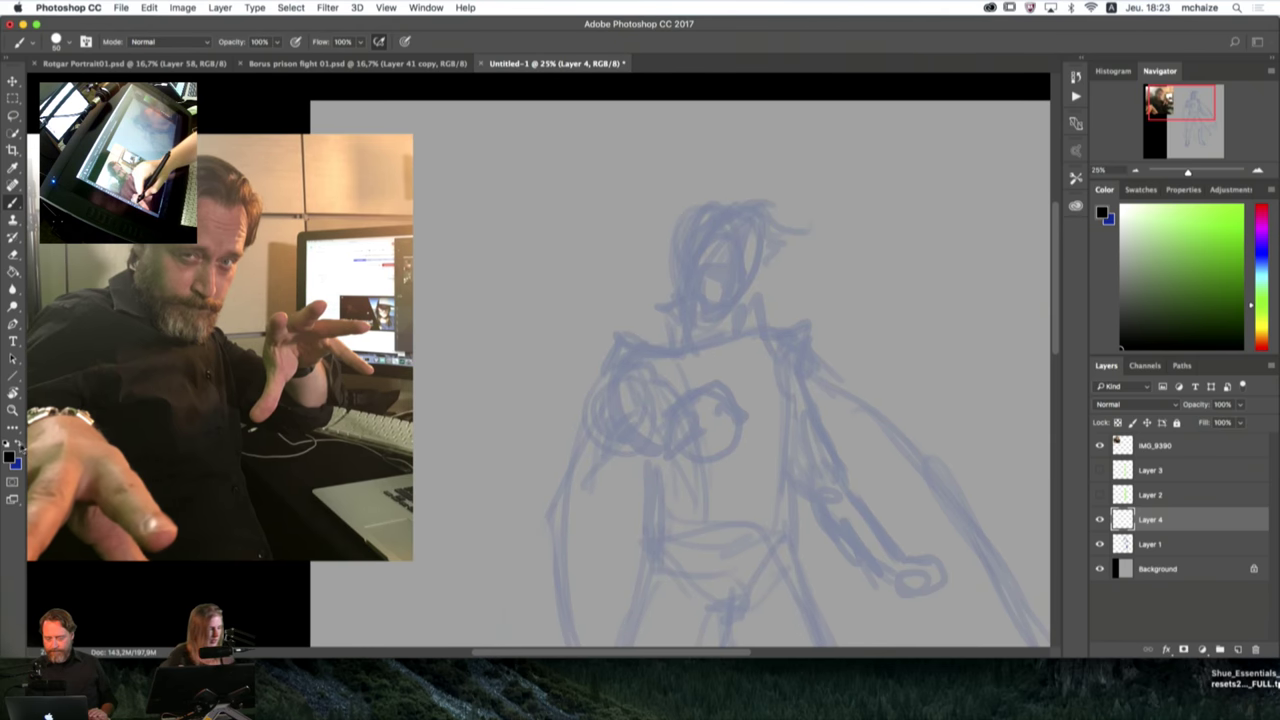
{"action": "left_click", "coordinate": [19, 444]}
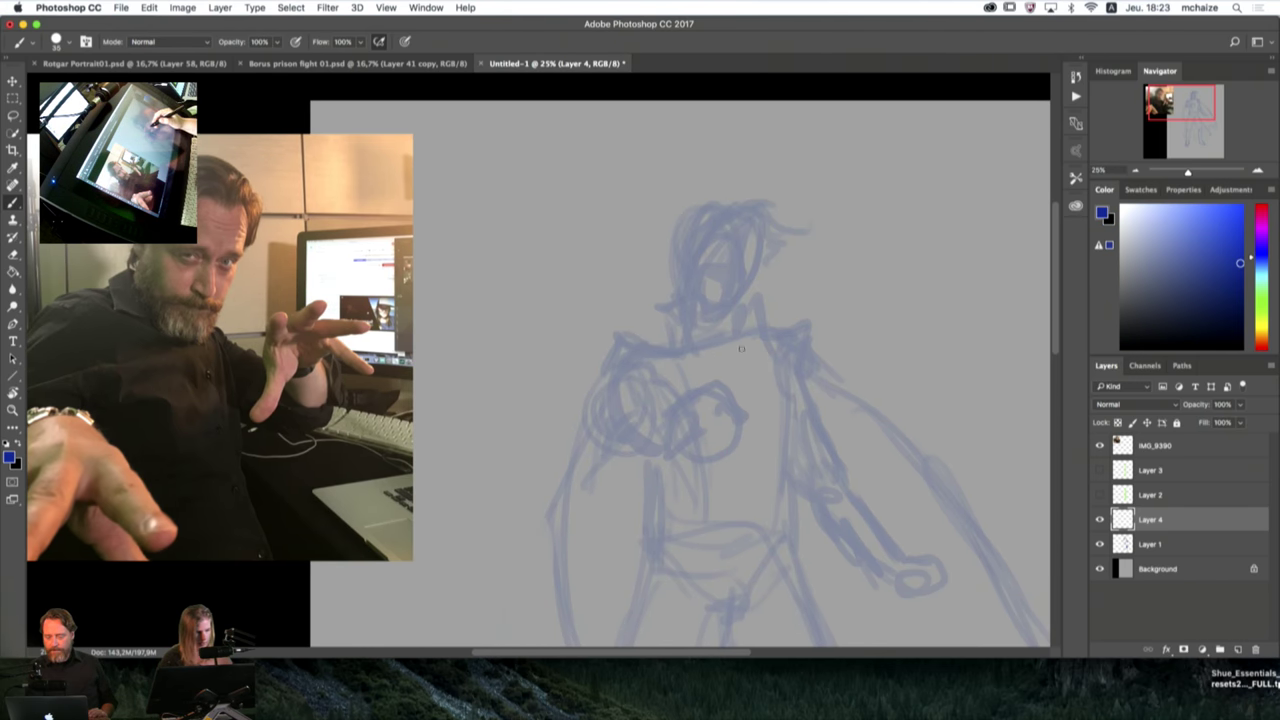
{"action": "key", "text": "bracketleft"}
{"action": "key", "text": "bracketleft"}
{"action": "key", "text": "bracketleft"}
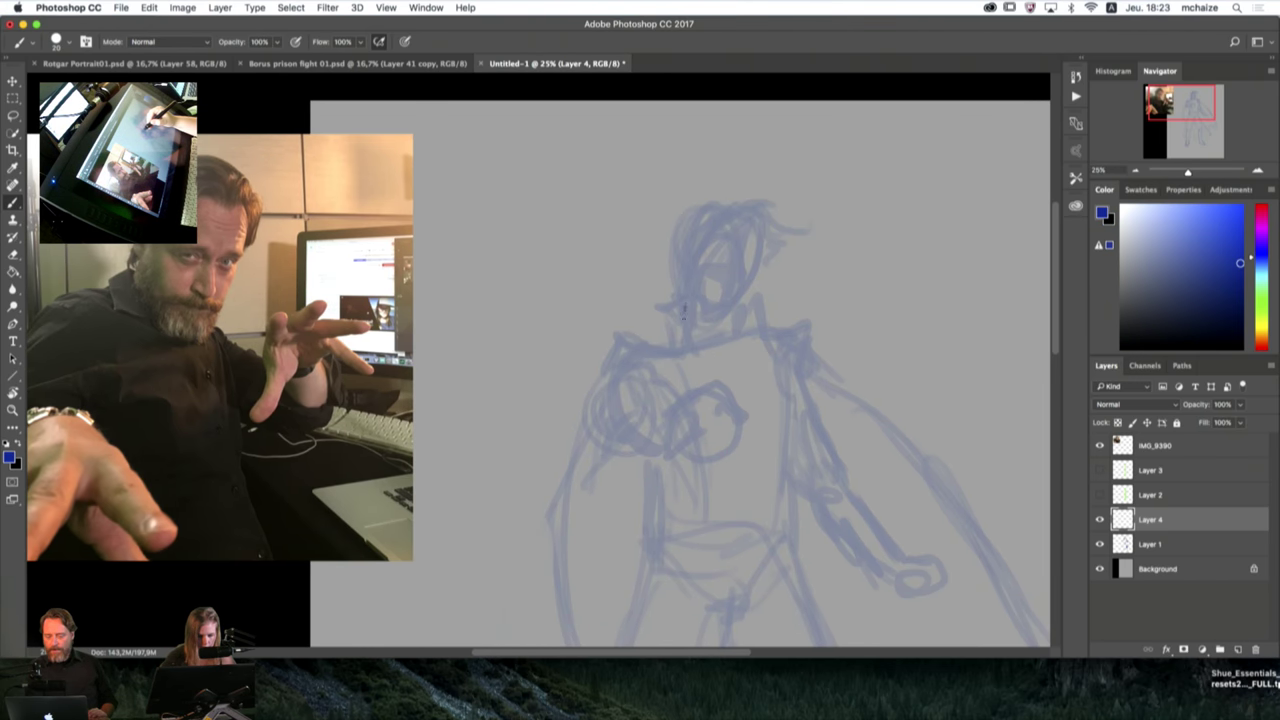
{"action": "mouse_move", "coordinate": [686, 312]}
{"action": "left_mouse_down"}
{"action": "mouse_move", "coordinate": [714, 334]}
{"action": "mouse_move", "coordinate": [740, 311]}
{"action": "left_mouse_up"}
Step: Draw the sides of the face, the eyes and the nose with a 25 px brush
{"action": "key", "text": "bracketright"}
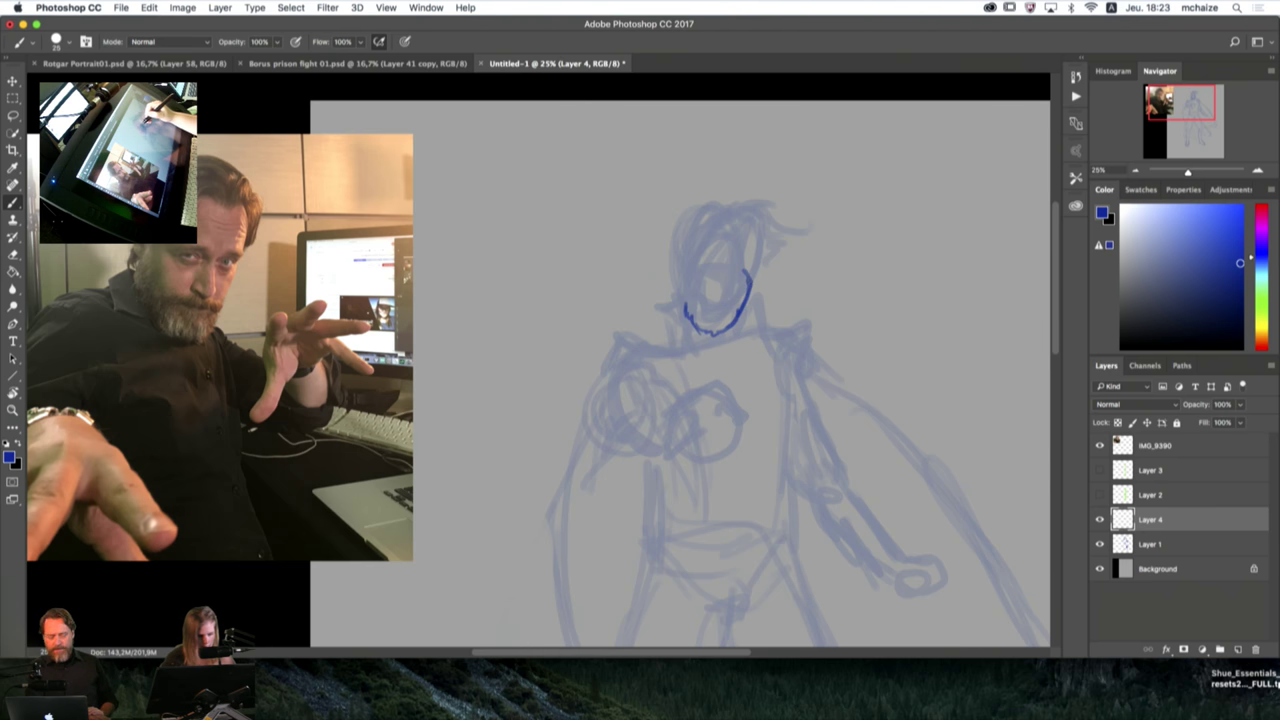
{"action": "left_click_drag", "start_coordinate": [749, 277], "coordinate": [760, 243]}
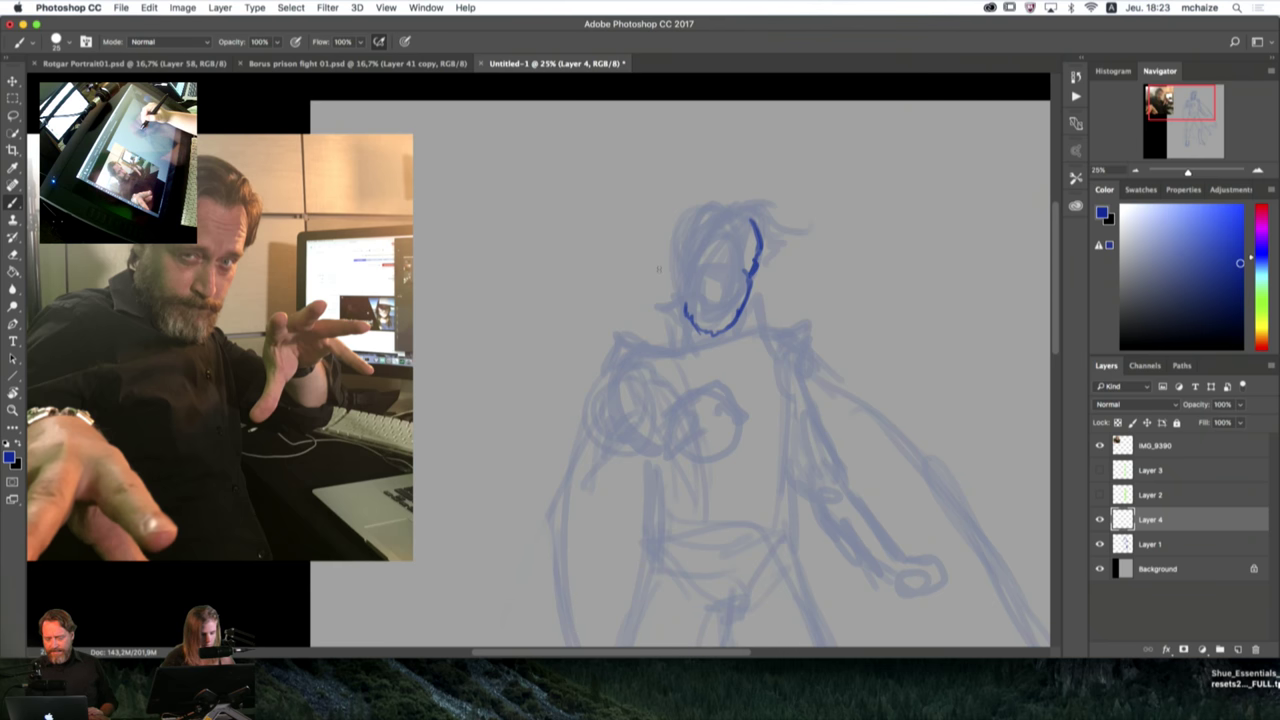
{"action": "left_click_drag", "start_coordinate": [673, 284], "coordinate": [700, 330]}
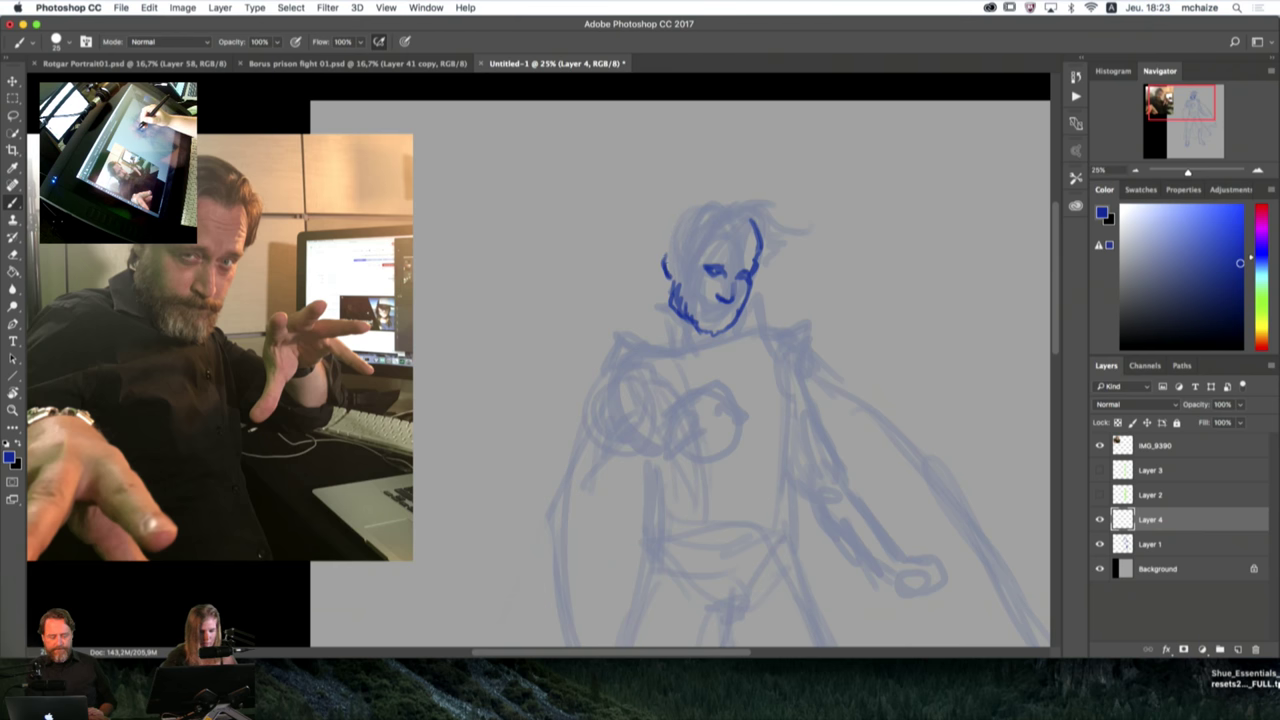
Step: Draw swept-back hair strands across the top and side of the head, following the reference photo
{"action": "mouse_move", "coordinate": [664, 251]}
{"action": "left_mouse_down"}
{"action": "mouse_move", "coordinate": [711, 232]}
{"action": "mouse_move", "coordinate": [659, 243]}
{"action": "mouse_move", "coordinate": [684, 216]}
{"action": "left_mouse_up"}
{"action": "mouse_move", "coordinate": [672, 232]}
{"action": "left_mouse_down"}
{"action": "mouse_move", "coordinate": [698, 200]}
{"action": "mouse_move", "coordinate": [707, 217]}
{"action": "mouse_move", "coordinate": [732, 210]}
{"action": "left_mouse_up"}
{"action": "mouse_move", "coordinate": [705, 223]}
{"action": "left_mouse_down"}
{"action": "mouse_move", "coordinate": [727, 215]}
{"action": "mouse_move", "coordinate": [700, 204]}
{"action": "mouse_move", "coordinate": [766, 226]}
{"action": "mouse_move", "coordinate": [758, 204]}
{"action": "mouse_move", "coordinate": [686, 196]}
{"action": "mouse_move", "coordinate": [656, 246]}
{"action": "left_mouse_up"}
{"action": "left_click_drag", "start_coordinate": [736, 228], "coordinate": [730, 214]}
{"action": "left_click_drag", "start_coordinate": [728, 208], "coordinate": [682, 216]}
{"action": "left_click_drag", "start_coordinate": [720, 208], "coordinate": [710, 218]}
{"action": "left_click_drag", "start_coordinate": [718, 196], "coordinate": [672, 234]}
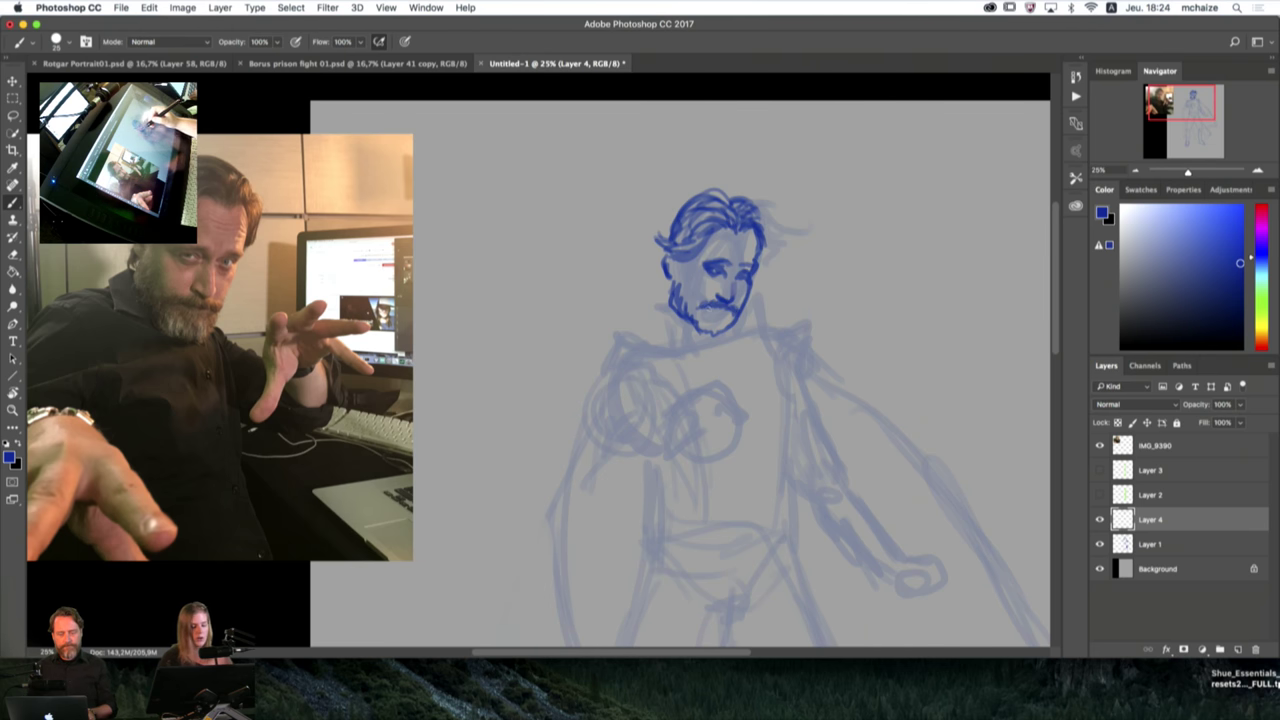
Step: Darken the beard around the chin and trim the beard's edge with the Eraser reduced to 80 px
{"action": "left_click_drag", "start_coordinate": [698, 322], "coordinate": [722, 328]}
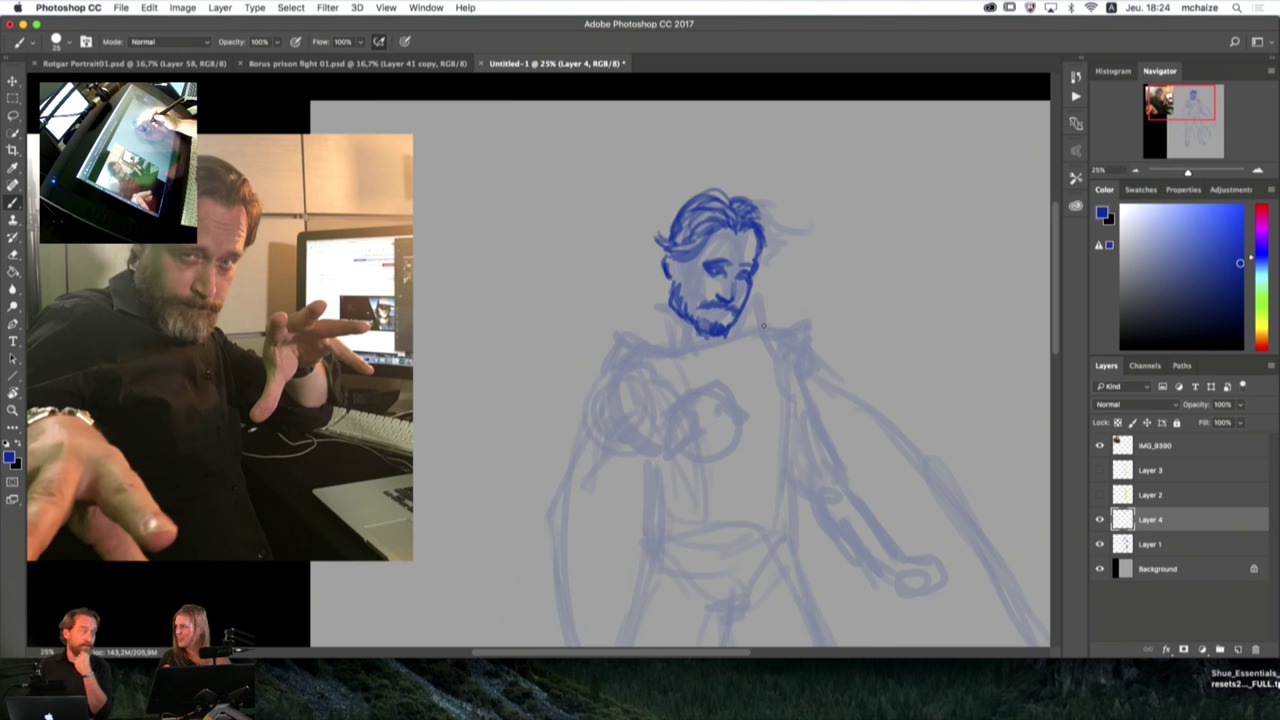
{"action": "mouse_move", "coordinate": [734, 320]}
{"action": "left_mouse_down"}
{"action": "mouse_move", "coordinate": [706, 338]}
{"action": "mouse_move", "coordinate": [692, 324]}
{"action": "left_mouse_up"}
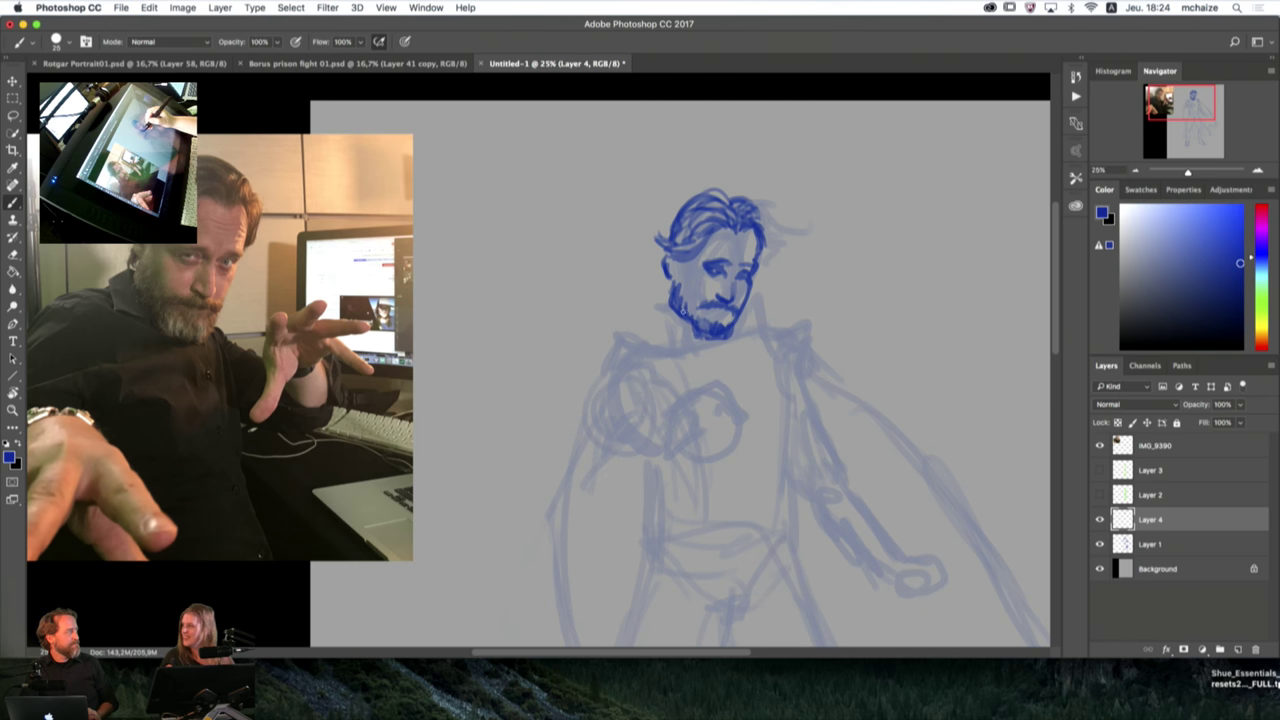
{"action": "key", "text": "e"}
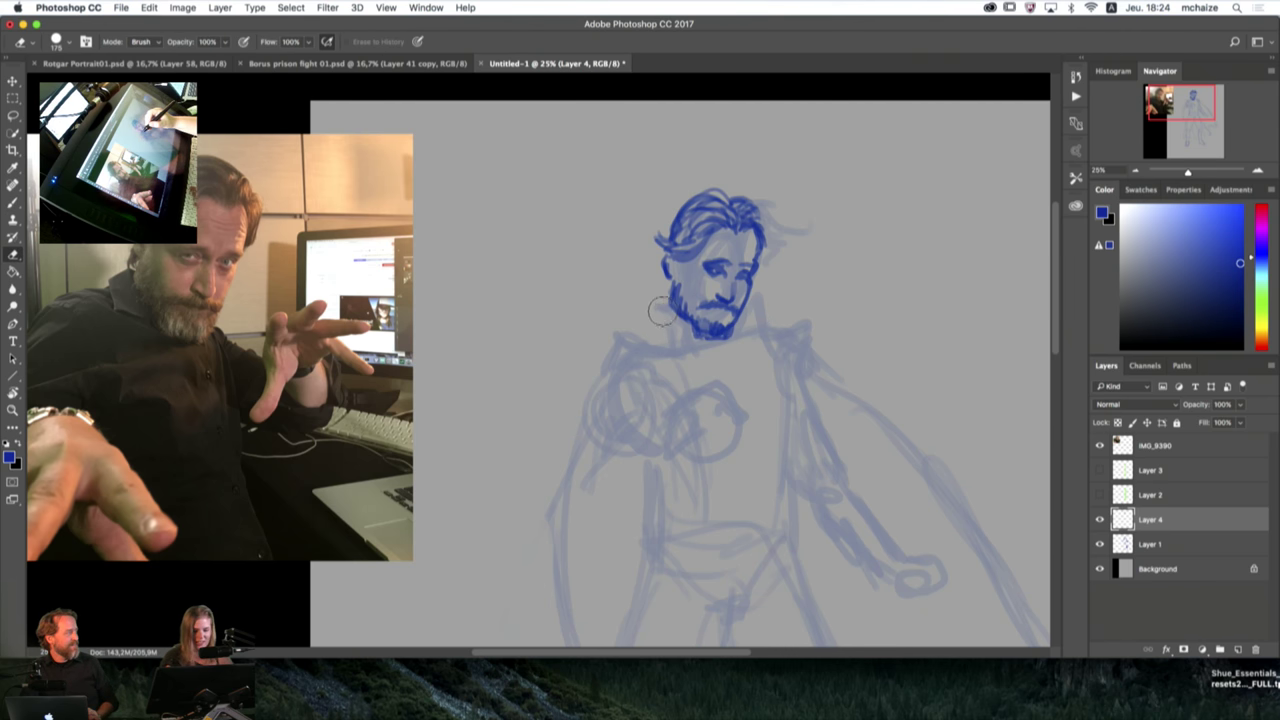
{"action": "key", "text": "bracketleft"}
{"action": "key", "text": "bracketleft"}
{"action": "key", "text": "bracketleft"}
{"action": "key", "text": "bracketleft"}
{"action": "key", "text": "bracketleft"}
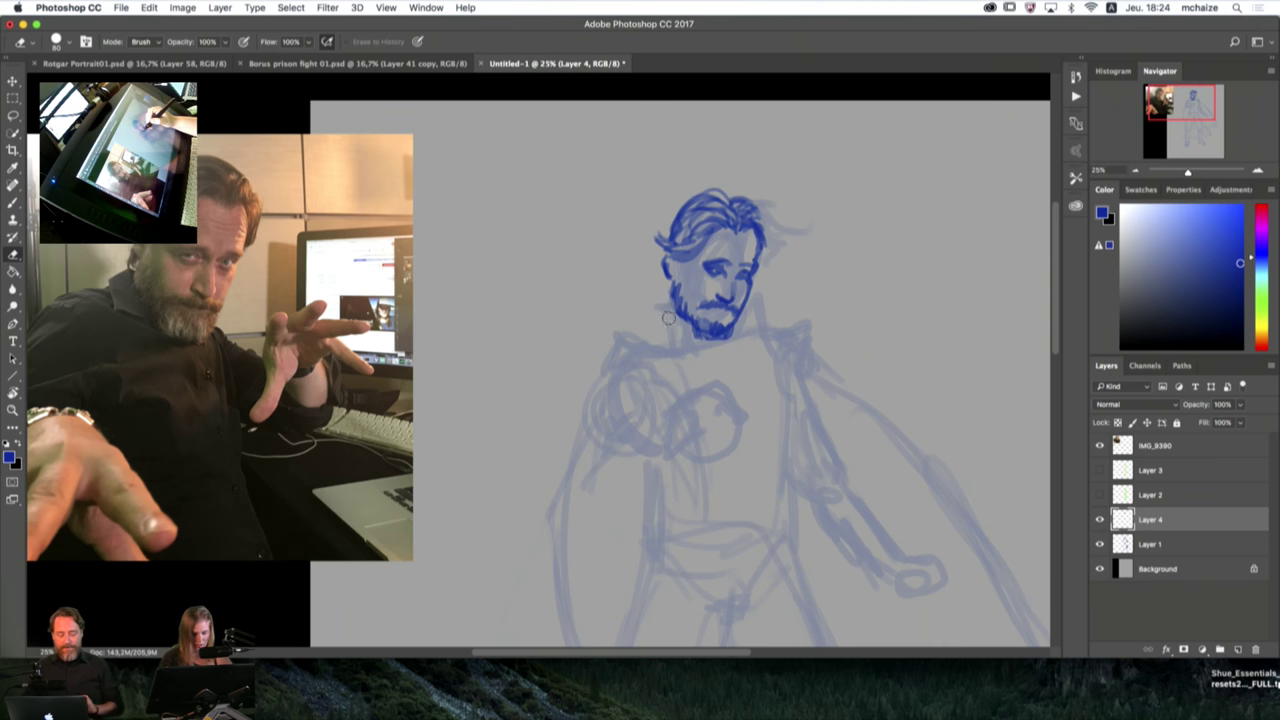
Step: Refine the mouth, cheek edge and ear side of the head with fine brush strokes of 15 to 20 px
{"action": "key", "text": "b"}
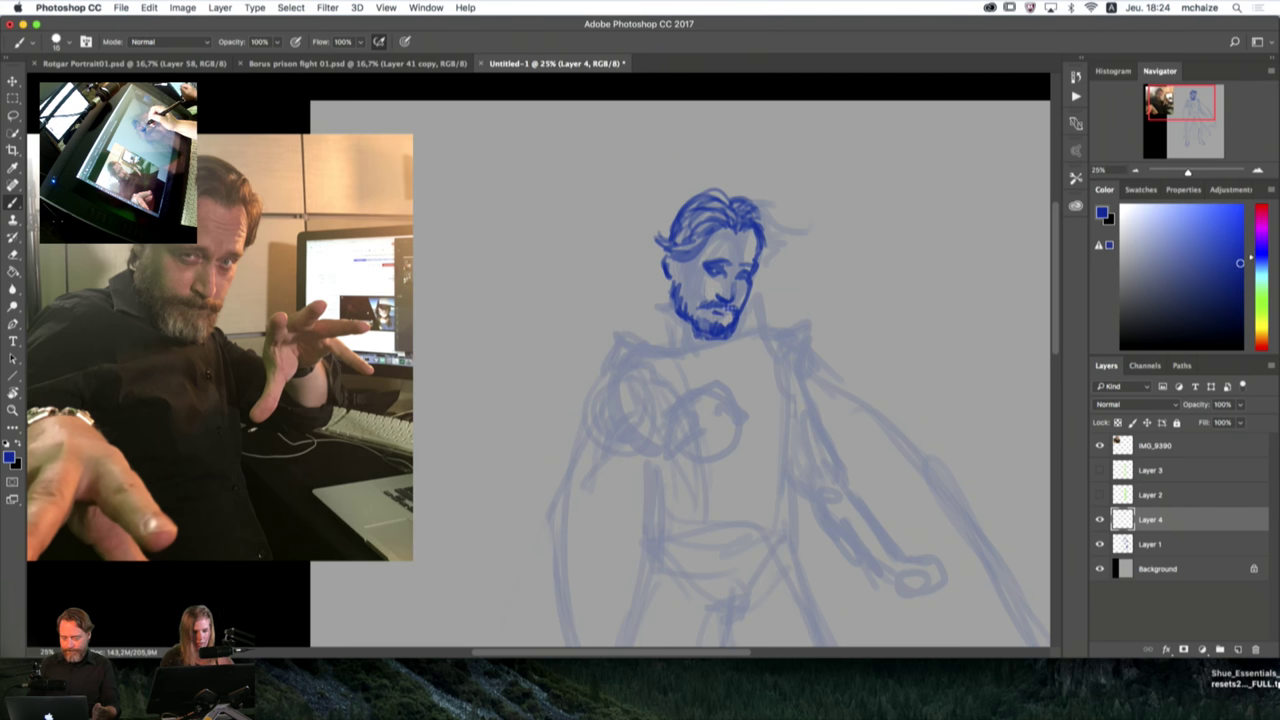
{"action": "key", "text": "bracketright"}
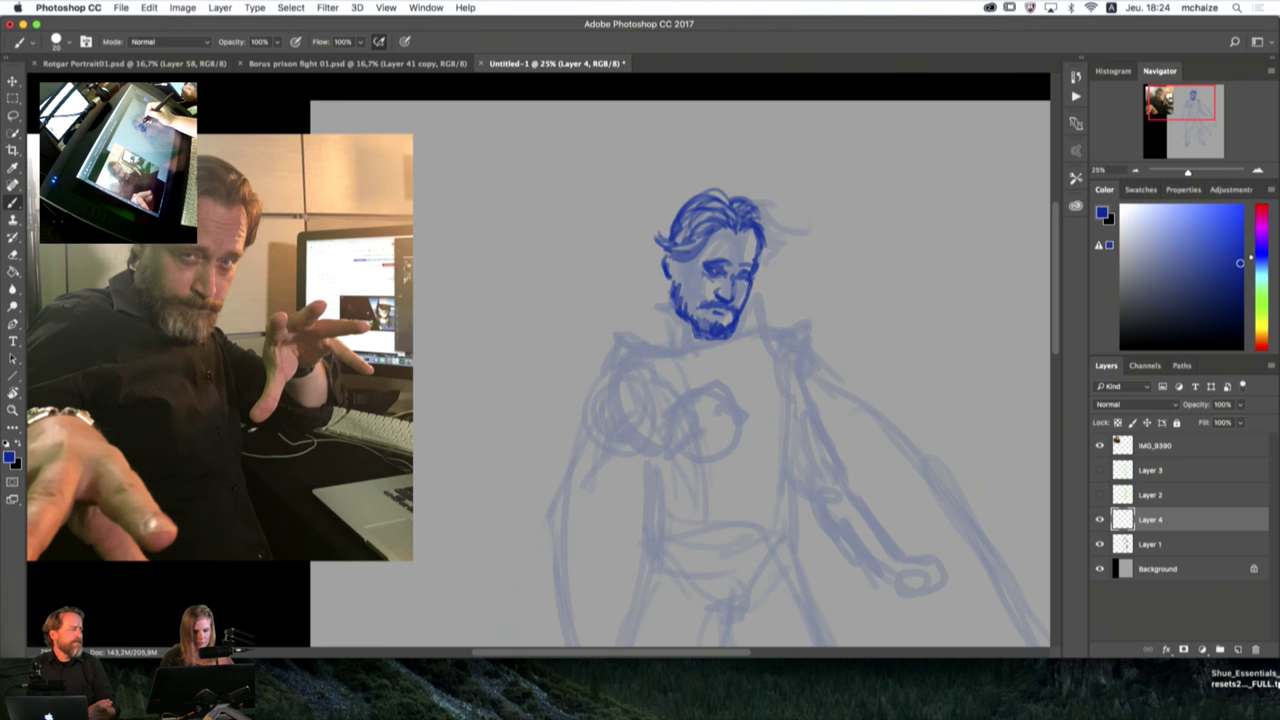
{"action": "left_click_drag", "start_coordinate": [759, 267], "coordinate": [759, 253]}
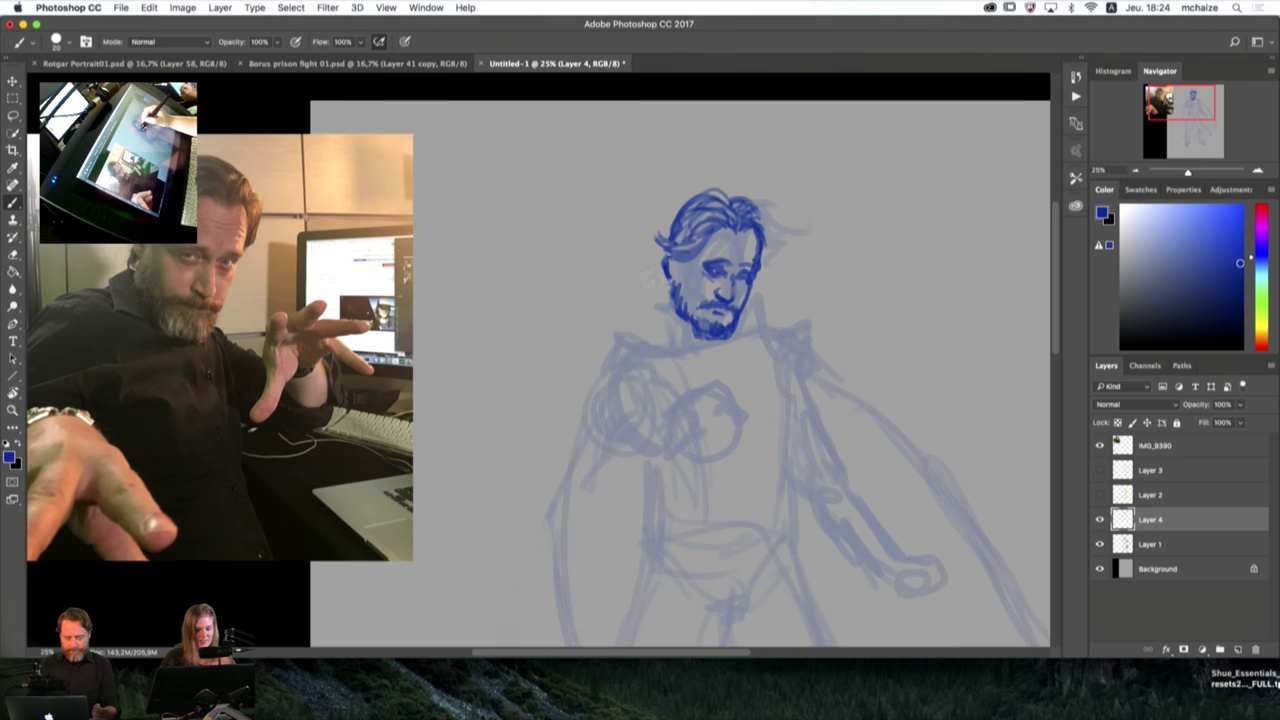
{"action": "left_click_drag", "start_coordinate": [675, 261], "coordinate": [673, 275]}
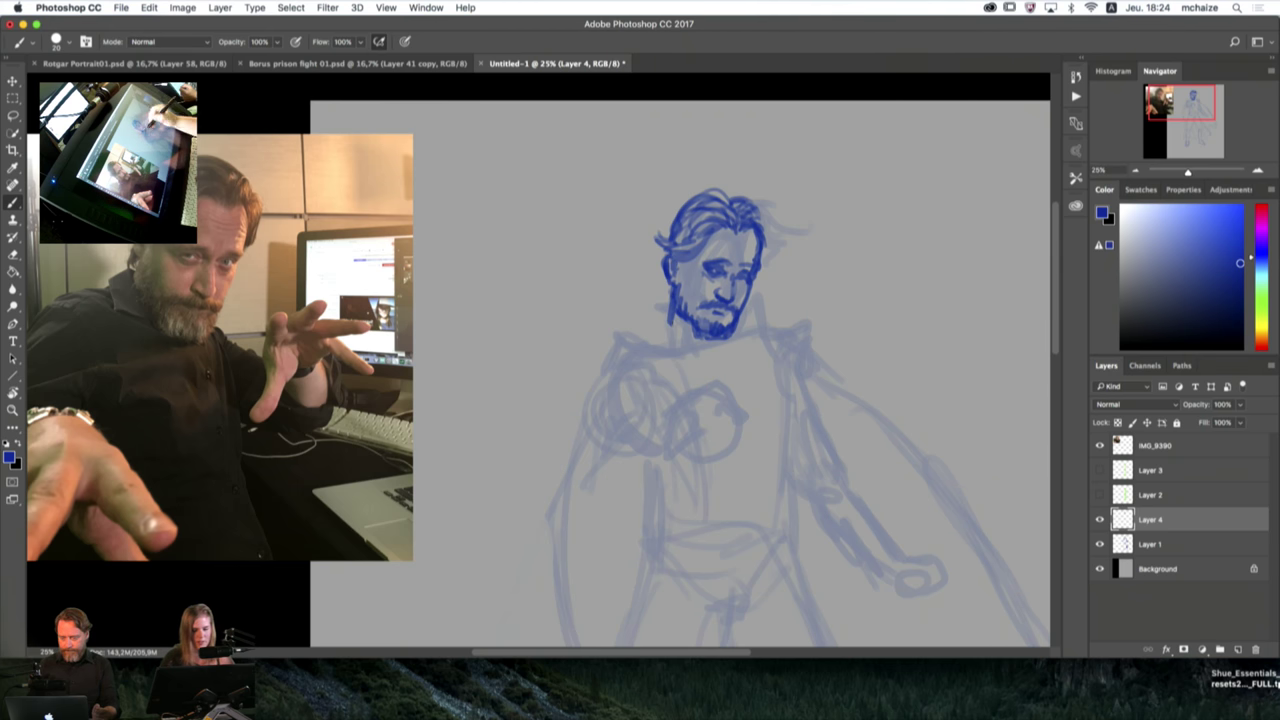
Step: Move the drawn head slightly right and scale it down to fit the body underdrawing
{"action": "key", "text": "v"}
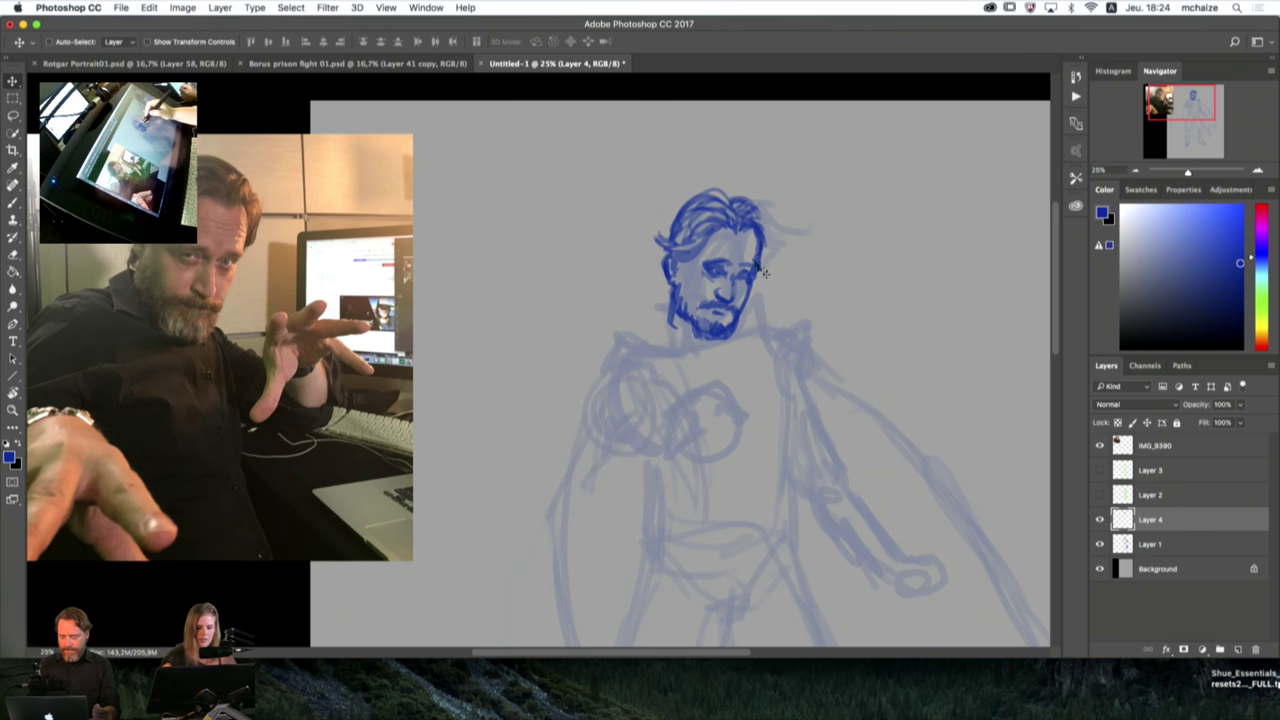
{"action": "left_click_drag", "start_coordinate": [763, 270], "coordinate": [783, 270]}
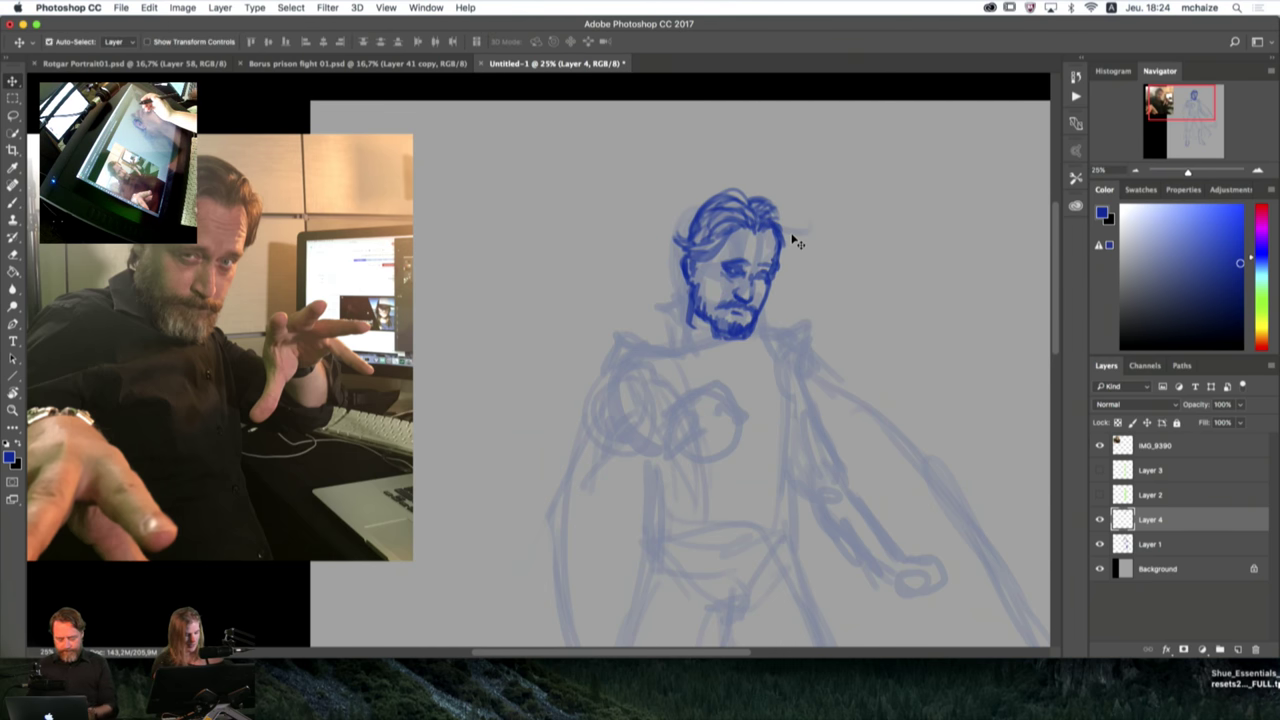
{"action": "key", "text": "ctrl+t"}
{"action": "left_click_drag", "start_coordinate": [787, 185], "coordinate": [797, 184]}
{"action": "key", "text": "Return"}
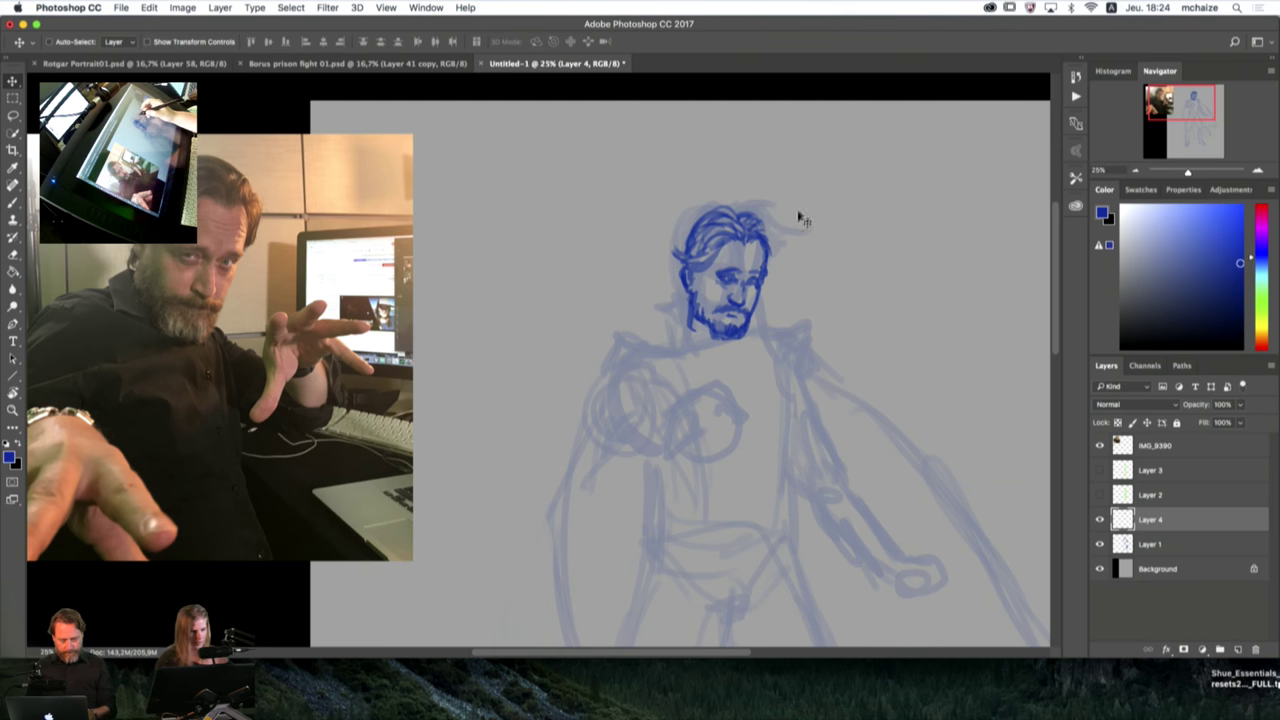
Step: Draw the neck, the open collar and the cape edge draped across both shoulders
{"action": "key", "text": "b"}
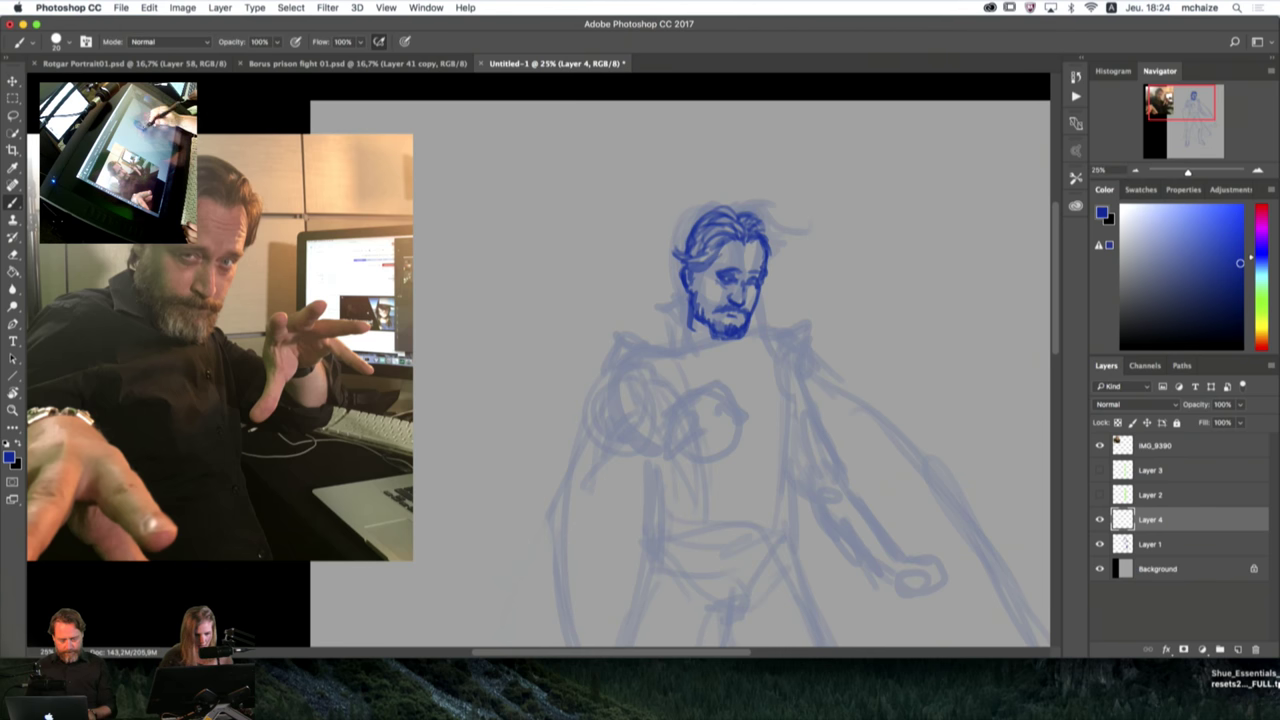
{"action": "mouse_move", "coordinate": [670, 344]}
{"action": "left_mouse_down"}
{"action": "mouse_move", "coordinate": [665, 322]}
{"action": "mouse_move", "coordinate": [690, 314]}
{"action": "mouse_move", "coordinate": [687, 338]}
{"action": "mouse_move", "coordinate": [690, 322]}
{"action": "mouse_move", "coordinate": [730, 370]}
{"action": "mouse_move", "coordinate": [740, 360]}
{"action": "left_mouse_up"}
{"action": "left_click_drag", "start_coordinate": [614, 330], "coordinate": [718, 390]}
{"action": "mouse_move", "coordinate": [646, 350]}
{"action": "left_mouse_down"}
{"action": "mouse_move", "coordinate": [744, 403]}
{"action": "mouse_move", "coordinate": [792, 338]}
{"action": "left_mouse_up"}
{"action": "mouse_move", "coordinate": [614, 326]}
{"action": "left_mouse_down"}
{"action": "mouse_move", "coordinate": [768, 346]}
{"action": "mouse_move", "coordinate": [810, 324]}
{"action": "mouse_move", "coordinate": [792, 328]}
{"action": "left_mouse_up"}
Step: Draw curved sleeve folds on the outstretched arm and begin its cuff with a 40 px brush
{"action": "mouse_move", "coordinate": [630, 377]}
{"action": "left_mouse_down"}
{"action": "mouse_move", "coordinate": [604, 366]}
{"action": "mouse_move", "coordinate": [660, 368]}
{"action": "mouse_move", "coordinate": [650, 352]}
{"action": "mouse_move", "coordinate": [618, 384]}
{"action": "mouse_move", "coordinate": [608, 424]}
{"action": "mouse_move", "coordinate": [630, 428]}
{"action": "mouse_move", "coordinate": [630, 443]}
{"action": "left_mouse_up"}
{"action": "left_click_drag", "start_coordinate": [668, 386], "coordinate": [632, 440]}
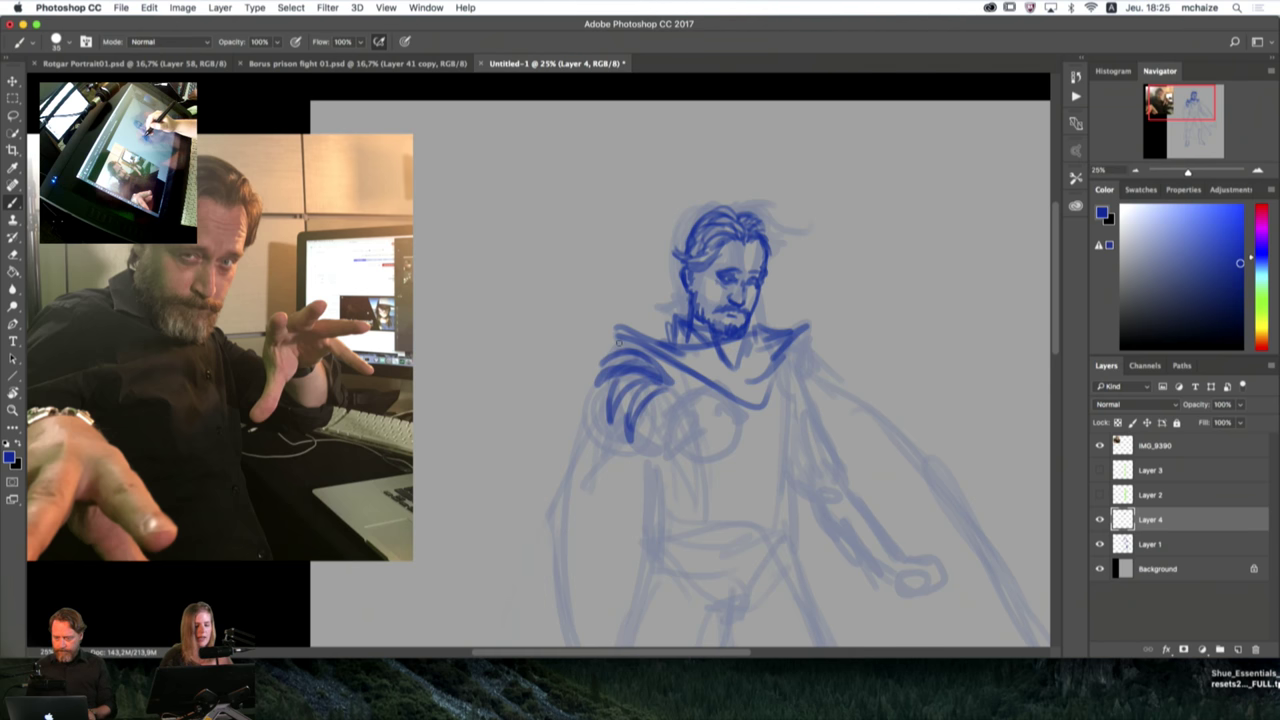
{"action": "mouse_move", "coordinate": [618, 342]}
{"action": "left_mouse_down"}
{"action": "mouse_move", "coordinate": [600, 366]}
{"action": "mouse_move", "coordinate": [604, 406]}
{"action": "mouse_move", "coordinate": [638, 460]}
{"action": "left_mouse_up"}
{"action": "key", "text": "bracketright"}
{"action": "left_click_drag", "start_coordinate": [654, 402], "coordinate": [678, 394]}
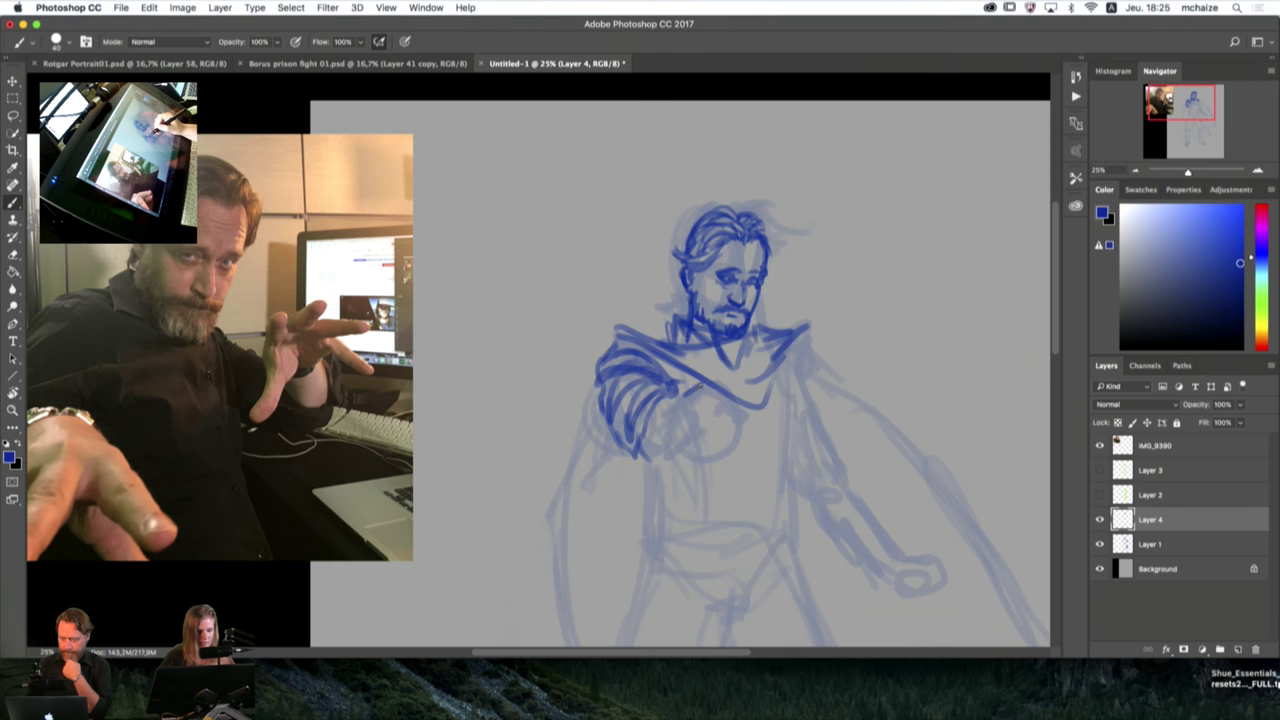
Step: Draw the foreshortened hand reaching forward from the sleeve, with its fingers and cuff, following the reference photo
{"action": "mouse_move", "coordinate": [710, 388]}
{"action": "left_mouse_down"}
{"action": "mouse_move", "coordinate": [752, 432]}
{"action": "mouse_move", "coordinate": [726, 438]}
{"action": "left_mouse_up"}
{"action": "left_click_drag", "start_coordinate": [660, 406], "coordinate": [668, 412]}
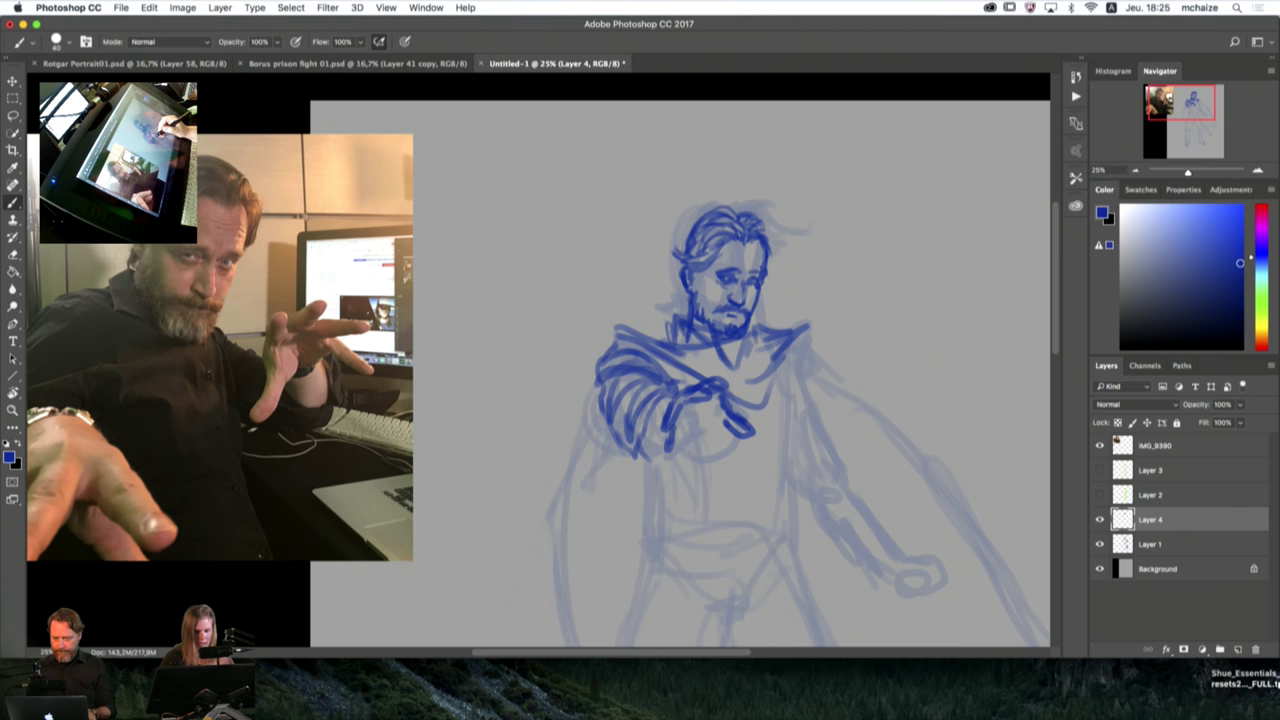
{"action": "left_click_drag", "start_coordinate": [718, 424], "coordinate": [704, 416]}
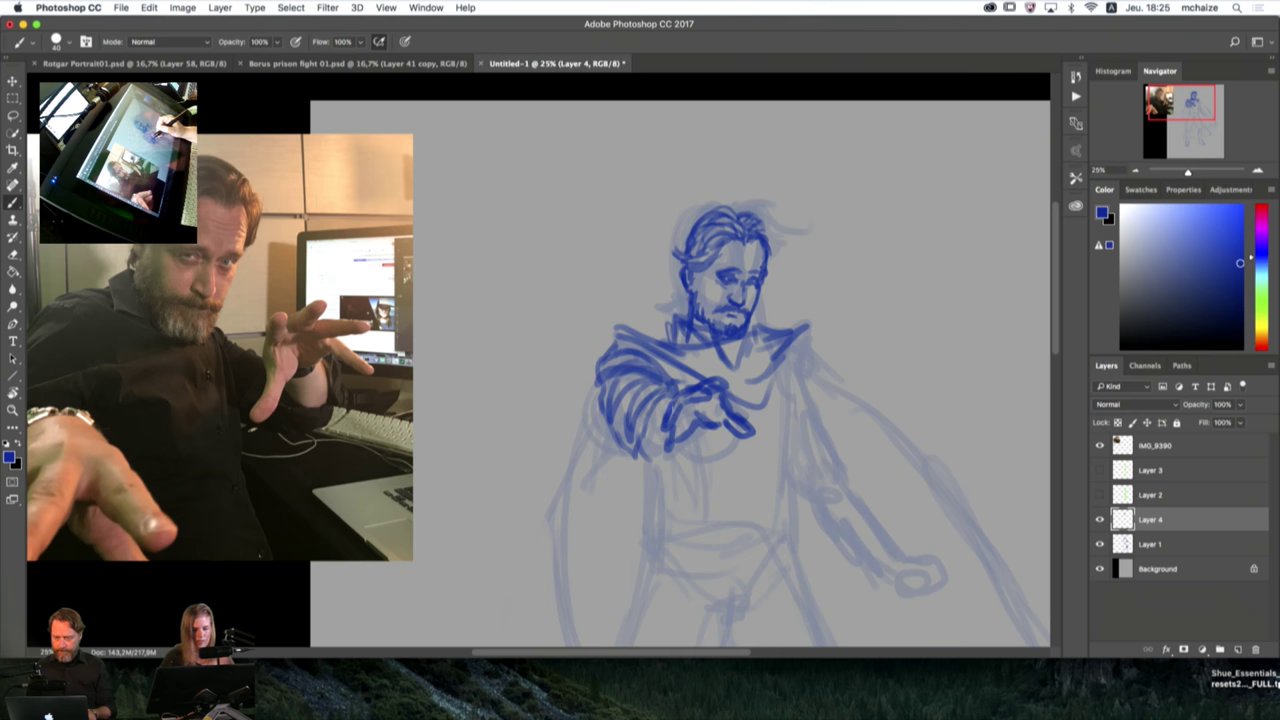
{"action": "left_click_drag", "start_coordinate": [670, 424], "coordinate": [698, 391]}
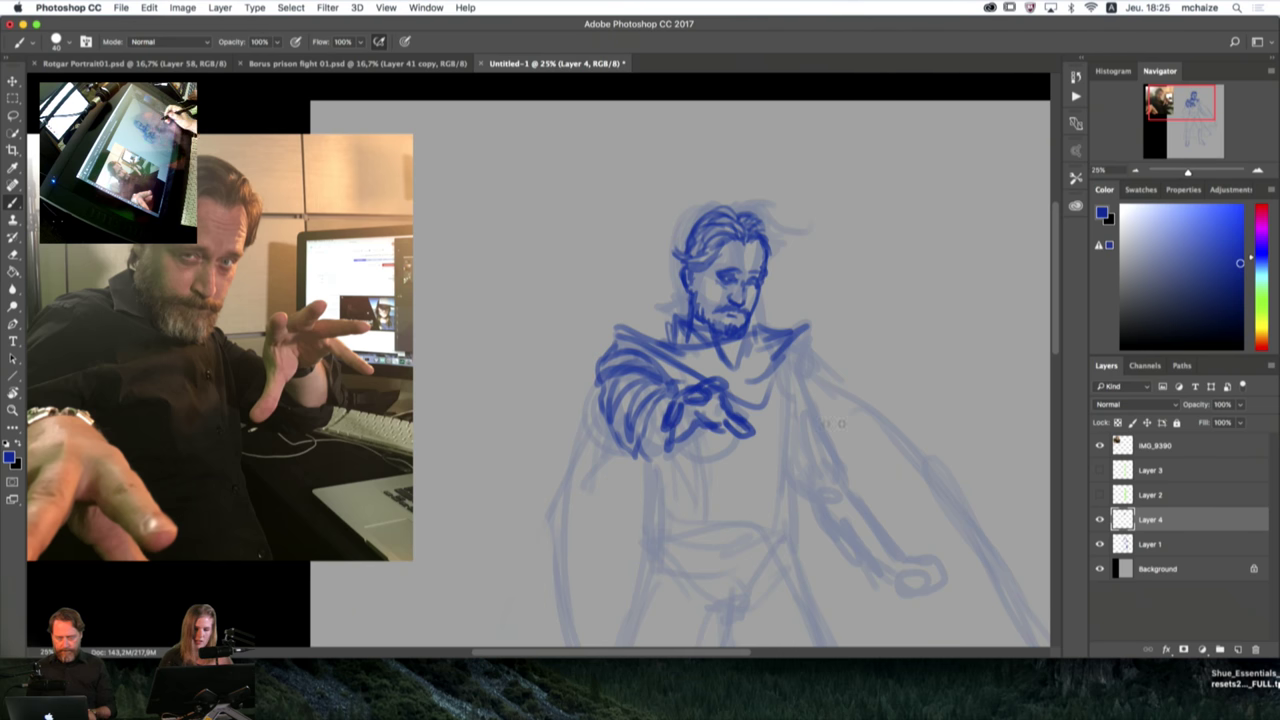
{"action": "left_click_drag", "start_coordinate": [650, 453], "coordinate": [676, 446]}
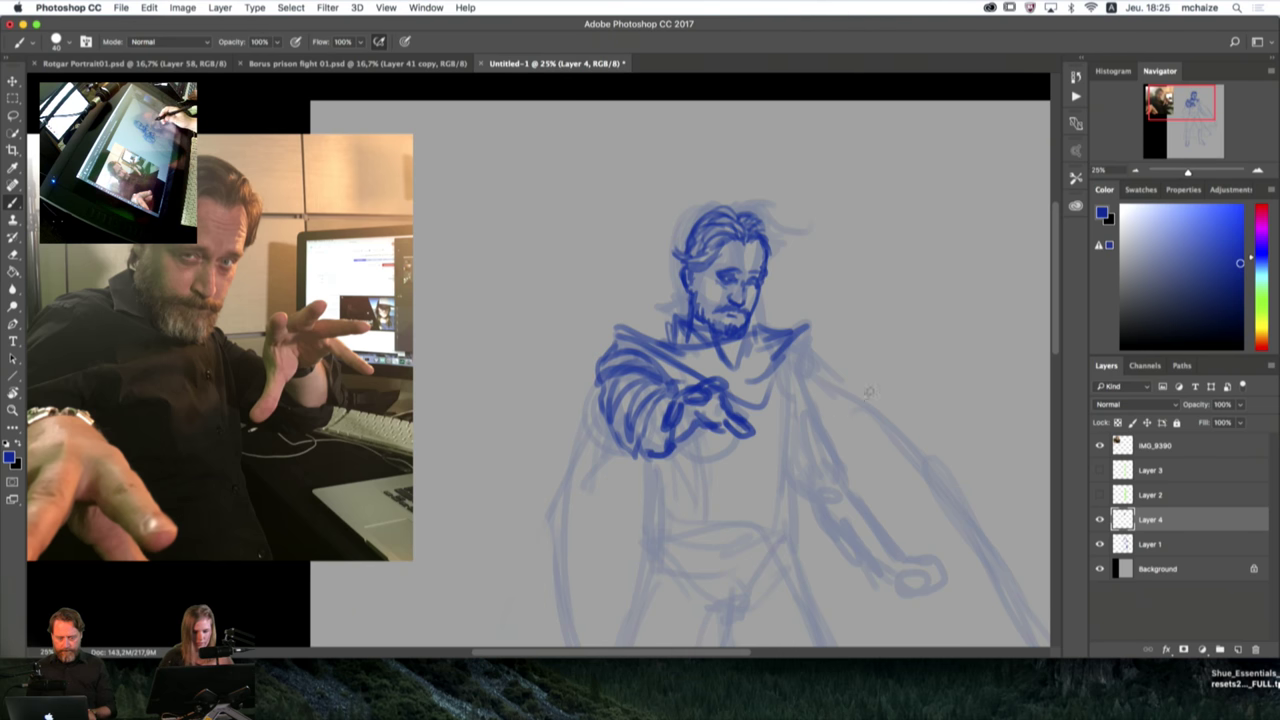
Step: Strengthen the cape's shoulder edges and add raised points at both shoulder tips
{"action": "left_click_drag", "start_coordinate": [631, 320], "coordinate": [682, 338]}
{"action": "left_click_drag", "start_coordinate": [668, 326], "coordinate": [618, 320]}
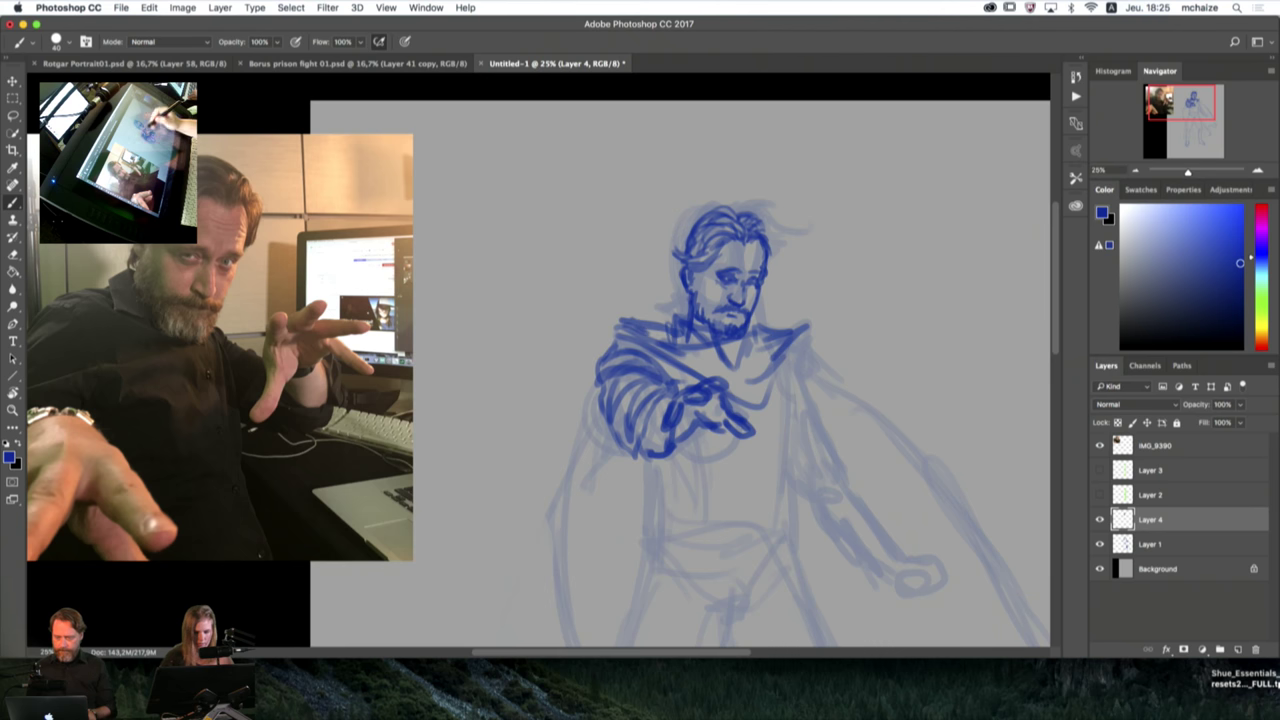
{"action": "left_click_drag", "start_coordinate": [764, 335], "coordinate": [816, 319]}
{"action": "left_click_drag", "start_coordinate": [814, 321], "coordinate": [788, 342]}
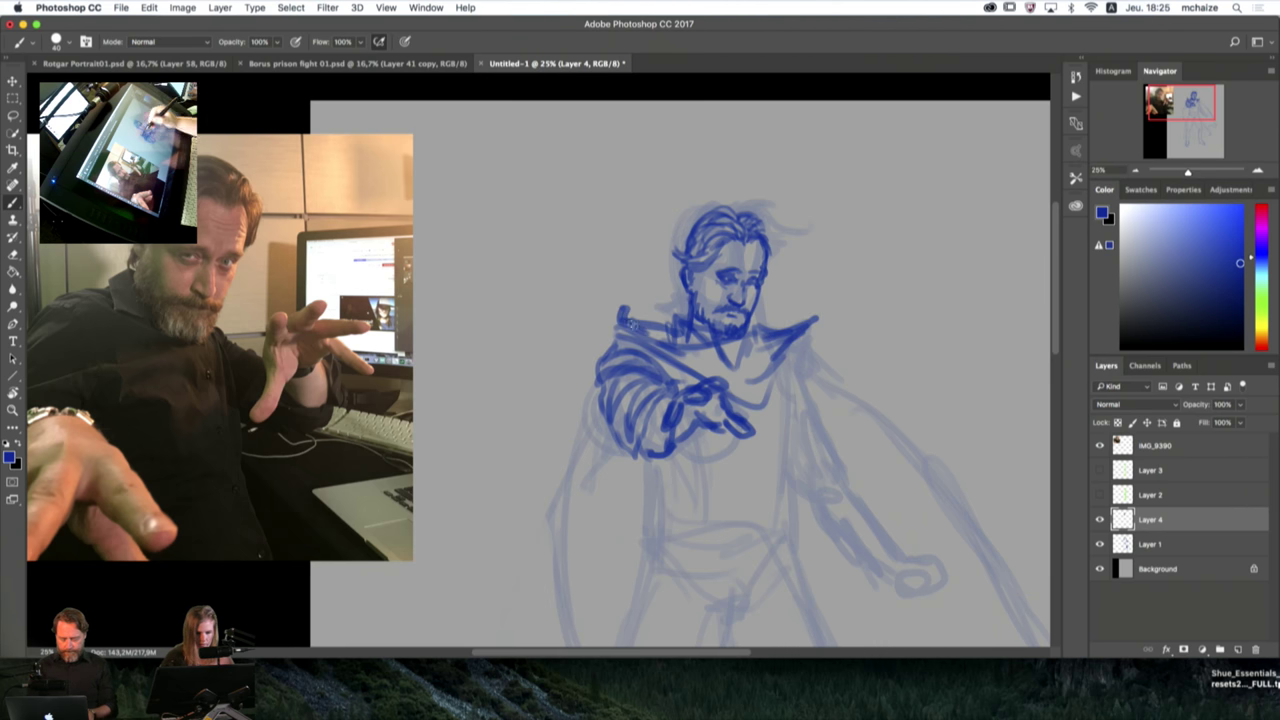
{"action": "left_click_drag", "start_coordinate": [631, 323], "coordinate": [638, 326]}
{"action": "left_click_drag", "start_coordinate": [811, 313], "coordinate": [792, 339]}
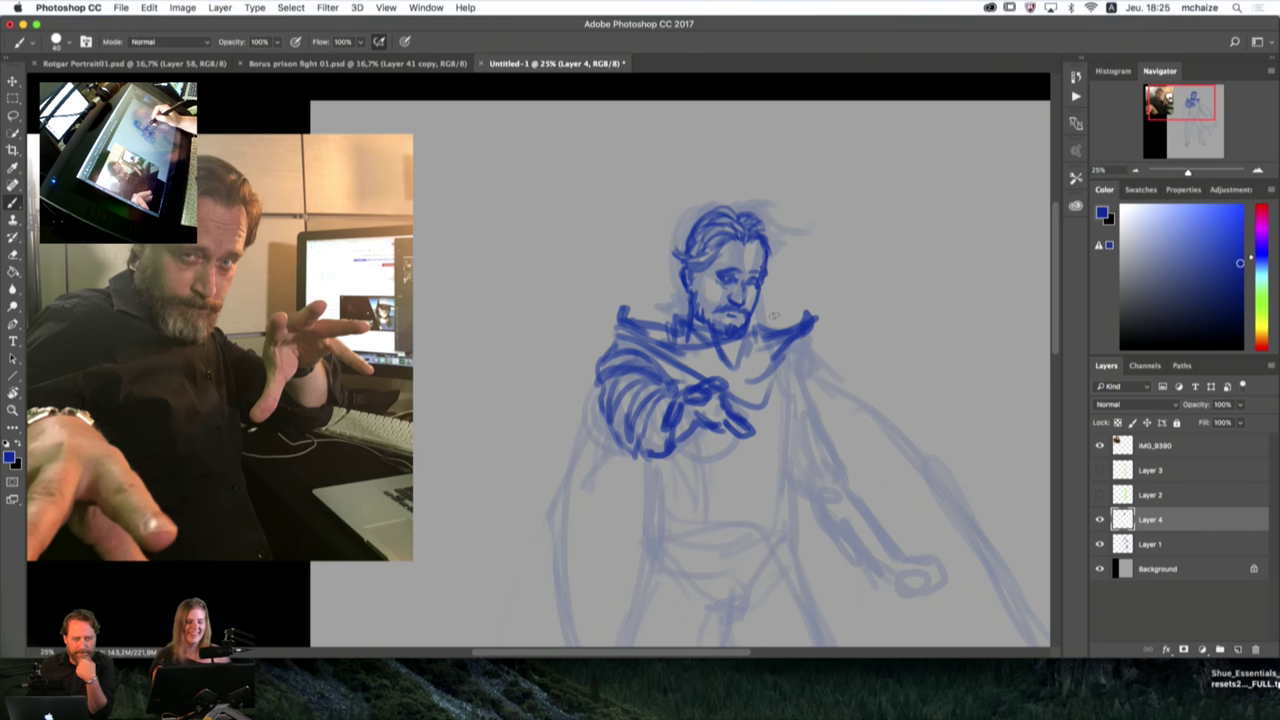
Step: Add drapery folds across the chest and draw the folded upper sleeve of the lowered arm
{"action": "left_click_drag", "start_coordinate": [776, 336], "coordinate": [746, 389]}
{"action": "mouse_move", "coordinate": [680, 352]}
{"action": "left_mouse_down"}
{"action": "mouse_move", "coordinate": [742, 370]}
{"action": "mouse_move", "coordinate": [774, 362]}
{"action": "mouse_move", "coordinate": [755, 420]}
{"action": "left_mouse_up"}
{"action": "left_click_drag", "start_coordinate": [788, 349], "coordinate": [760, 410]}
{"action": "mouse_move", "coordinate": [806, 354]}
{"action": "left_mouse_down"}
{"action": "mouse_move", "coordinate": [790, 393]}
{"action": "mouse_move", "coordinate": [825, 377]}
{"action": "mouse_move", "coordinate": [823, 392]}
{"action": "mouse_move", "coordinate": [835, 388]}
{"action": "mouse_move", "coordinate": [820, 378]}
{"action": "mouse_move", "coordinate": [833, 390]}
{"action": "mouse_move", "coordinate": [800, 420]}
{"action": "mouse_move", "coordinate": [843, 405]}
{"action": "mouse_move", "coordinate": [790, 427]}
{"action": "mouse_move", "coordinate": [800, 337]}
{"action": "mouse_move", "coordinate": [816, 368]}
{"action": "left_mouse_up"}
{"action": "mouse_move", "coordinate": [806, 430]}
{"action": "left_mouse_down"}
{"action": "mouse_move", "coordinate": [891, 329]}
{"action": "mouse_move", "coordinate": [844, 320]}
{"action": "mouse_move", "coordinate": [838, 336]}
{"action": "left_mouse_up"}
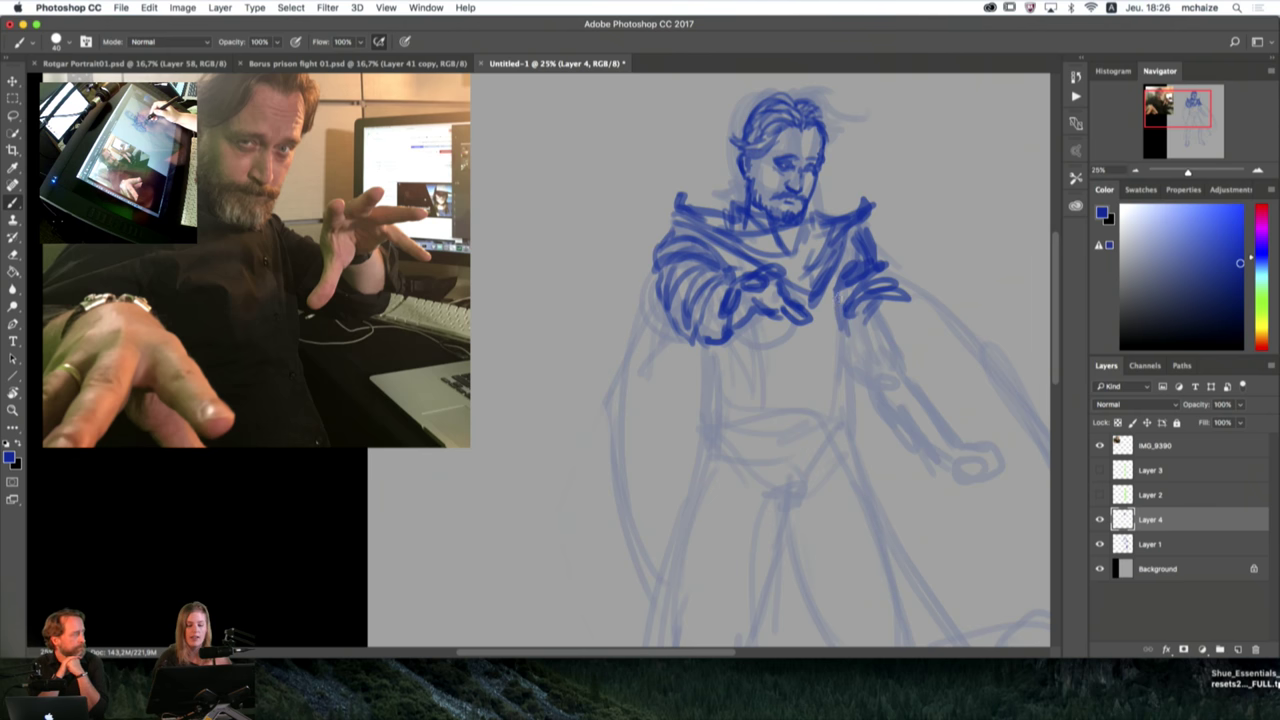
{"action": "left_click_drag", "start_coordinate": [842, 278], "coordinate": [832, 306]}
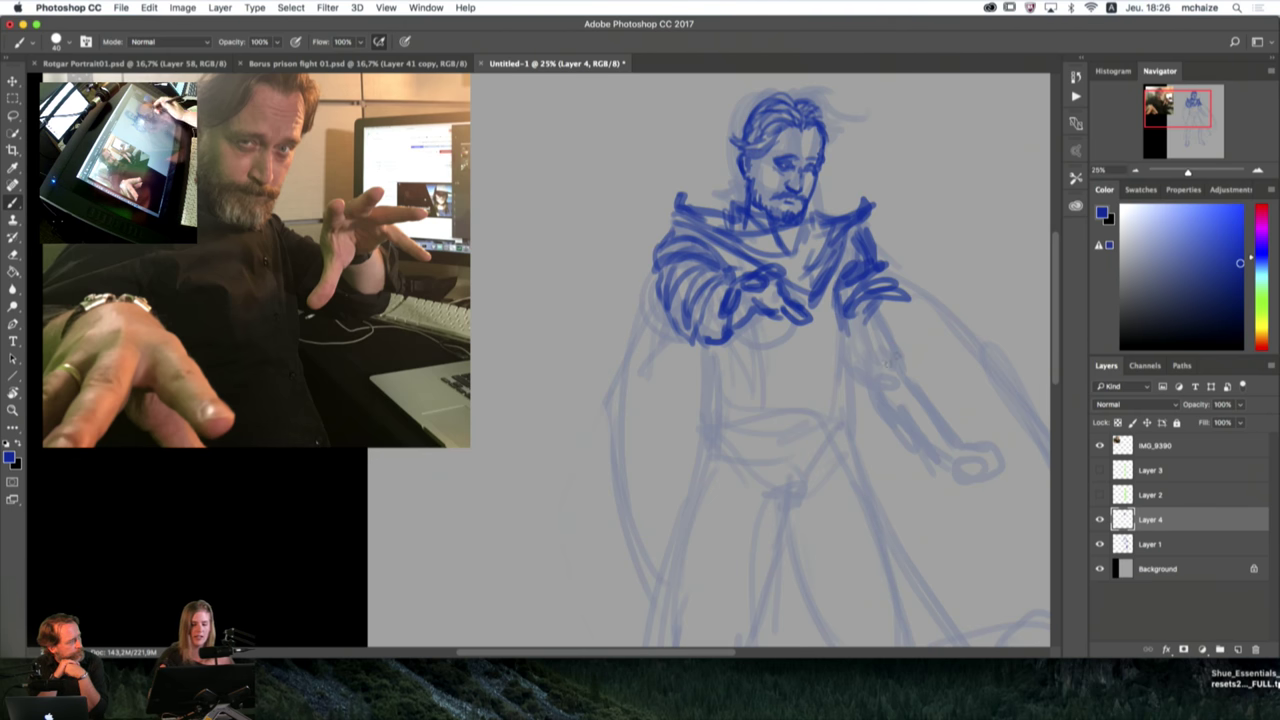
Step: Draw the torso's sides and a jacket front that crosses at the chest and flares to points at the waist
{"action": "mouse_move", "coordinate": [715, 373]}
{"action": "left_mouse_down"}
{"action": "mouse_move", "coordinate": [711, 433]}
{"action": "mouse_move", "coordinate": [785, 360]}
{"action": "mouse_move", "coordinate": [796, 326]}
{"action": "mouse_move", "coordinate": [807, 413]}
{"action": "mouse_move", "coordinate": [855, 455]}
{"action": "left_mouse_up"}
{"action": "left_click_drag", "start_coordinate": [836, 312], "coordinate": [852, 430]}
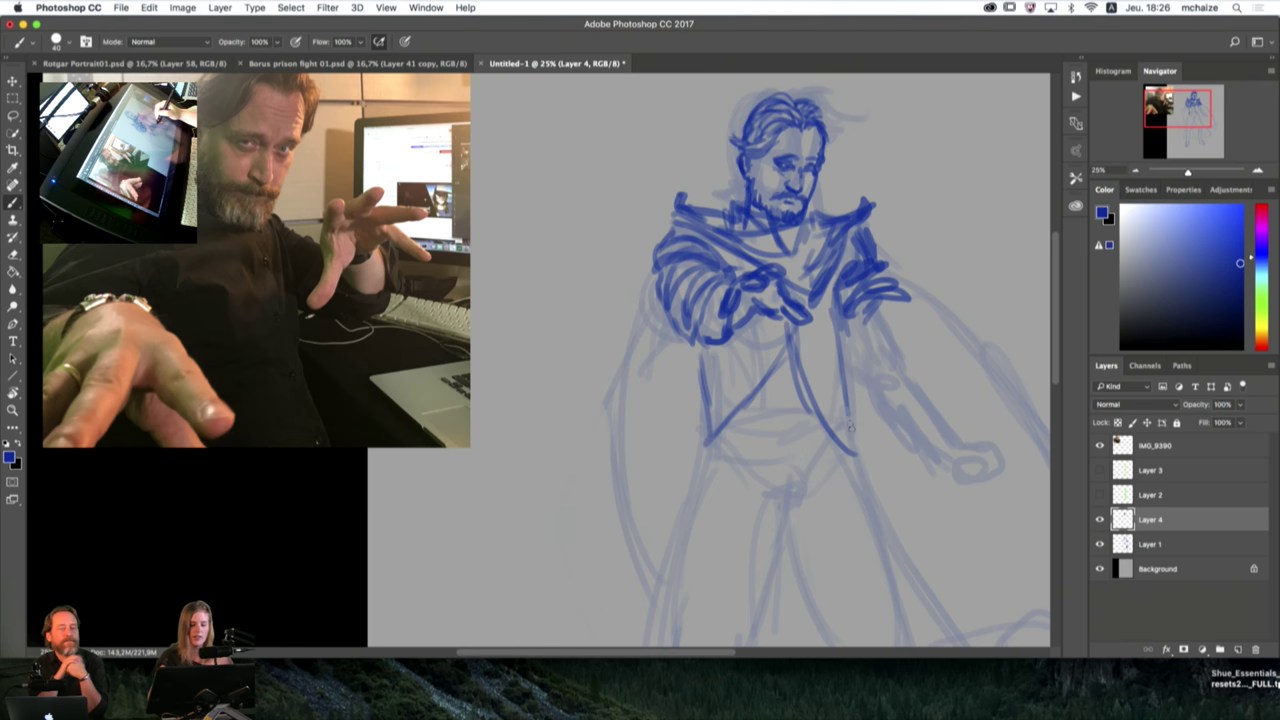
{"action": "mouse_move", "coordinate": [791, 336]}
{"action": "left_mouse_down"}
{"action": "mouse_move", "coordinate": [760, 418]}
{"action": "mouse_move", "coordinate": [785, 340]}
{"action": "mouse_move", "coordinate": [860, 440]}
{"action": "mouse_move", "coordinate": [712, 430]}
{"action": "mouse_move", "coordinate": [741, 476]}
{"action": "mouse_move", "coordinate": [688, 505]}
{"action": "mouse_move", "coordinate": [796, 428]}
{"action": "mouse_move", "coordinate": [866, 470]}
{"action": "mouse_move", "coordinate": [860, 442]}
{"action": "left_mouse_up"}
{"action": "left_click_drag", "start_coordinate": [718, 348], "coordinate": [704, 418]}
{"action": "scroll", "coordinate": [1029, 277], "scroll_direction": "down", "scroll_amount": 2}
{"action": "left_click", "coordinate": [1134, 172]}
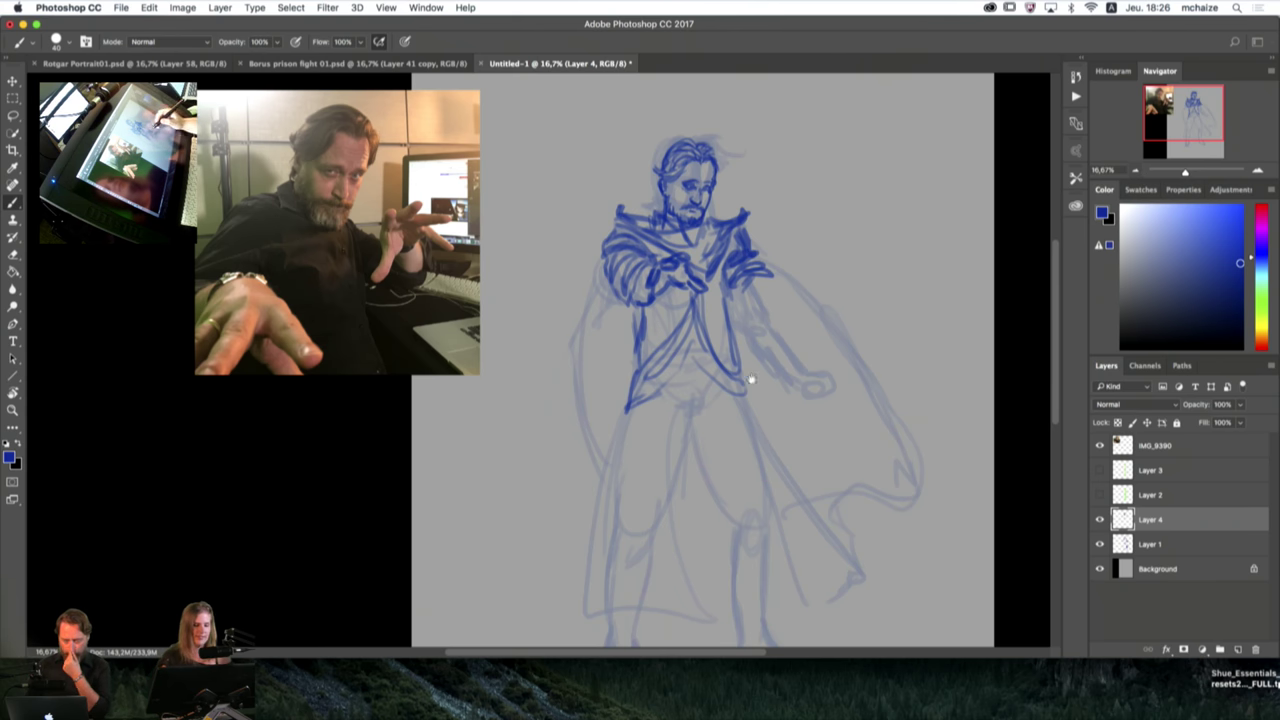
Step: Draw the coat's long skirt panels flaring from the waist, with a central front line, vertical folds and uneven lower ends on both sides
{"action": "mouse_move", "coordinate": [750, 384]}
{"action": "left_mouse_down"}
{"action": "mouse_move", "coordinate": [738, 326]}
{"action": "mouse_move", "coordinate": [685, 440]}
{"action": "left_mouse_up"}
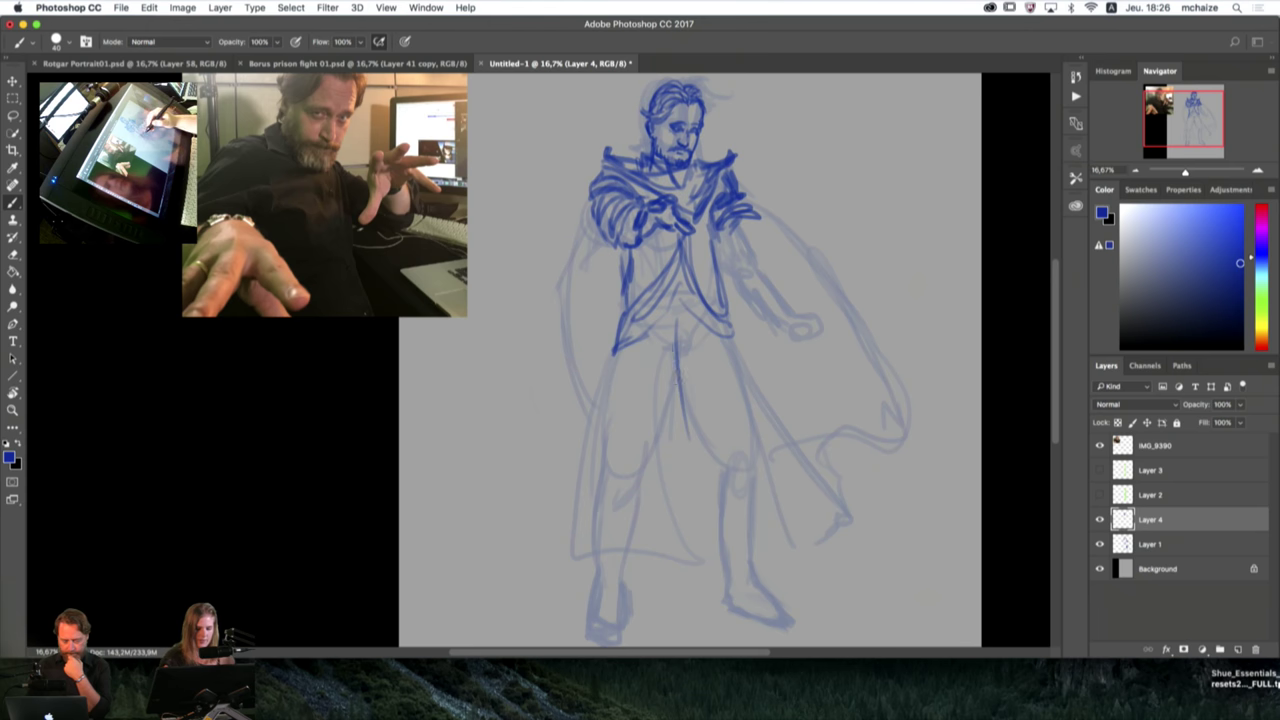
{"action": "left_click_drag", "start_coordinate": [672, 338], "coordinate": [686, 470]}
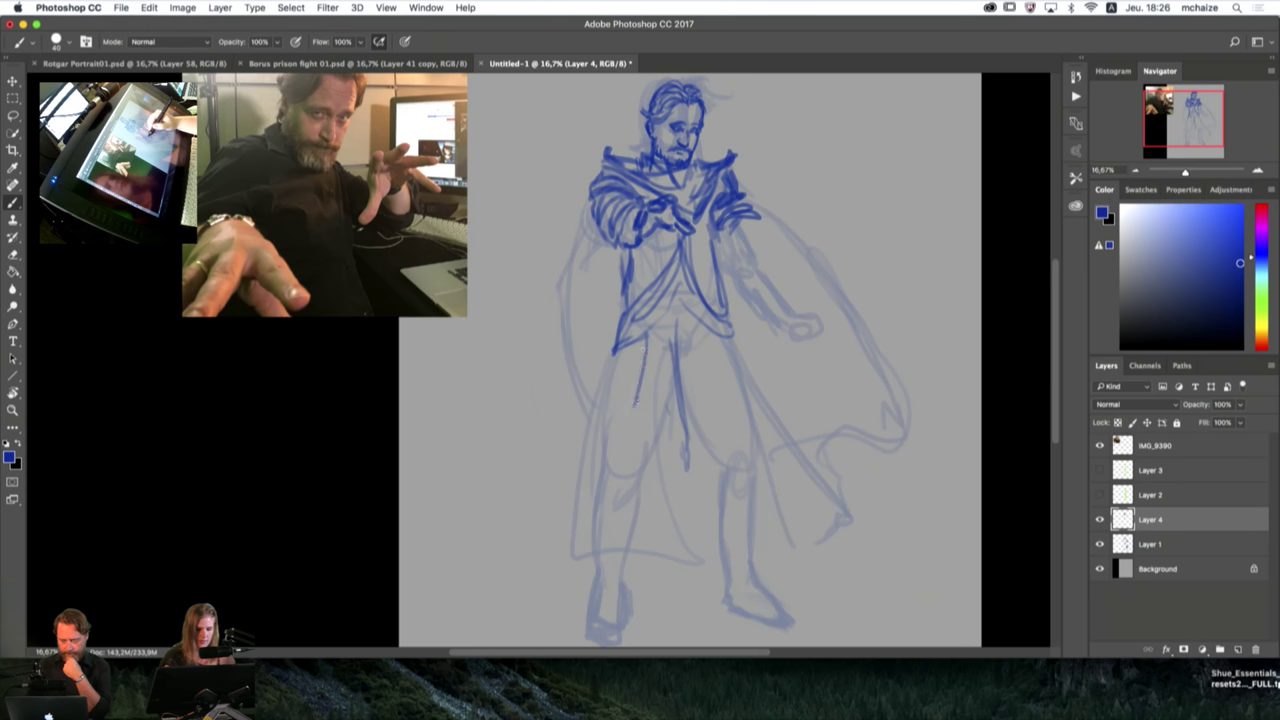
{"action": "mouse_move", "coordinate": [642, 350]}
{"action": "left_mouse_down"}
{"action": "mouse_move", "coordinate": [620, 494]}
{"action": "mouse_move", "coordinate": [598, 507]}
{"action": "left_mouse_up"}
{"action": "mouse_move", "coordinate": [626, 356]}
{"action": "left_mouse_down"}
{"action": "mouse_move", "coordinate": [584, 484]}
{"action": "mouse_move", "coordinate": [552, 505]}
{"action": "left_mouse_up"}
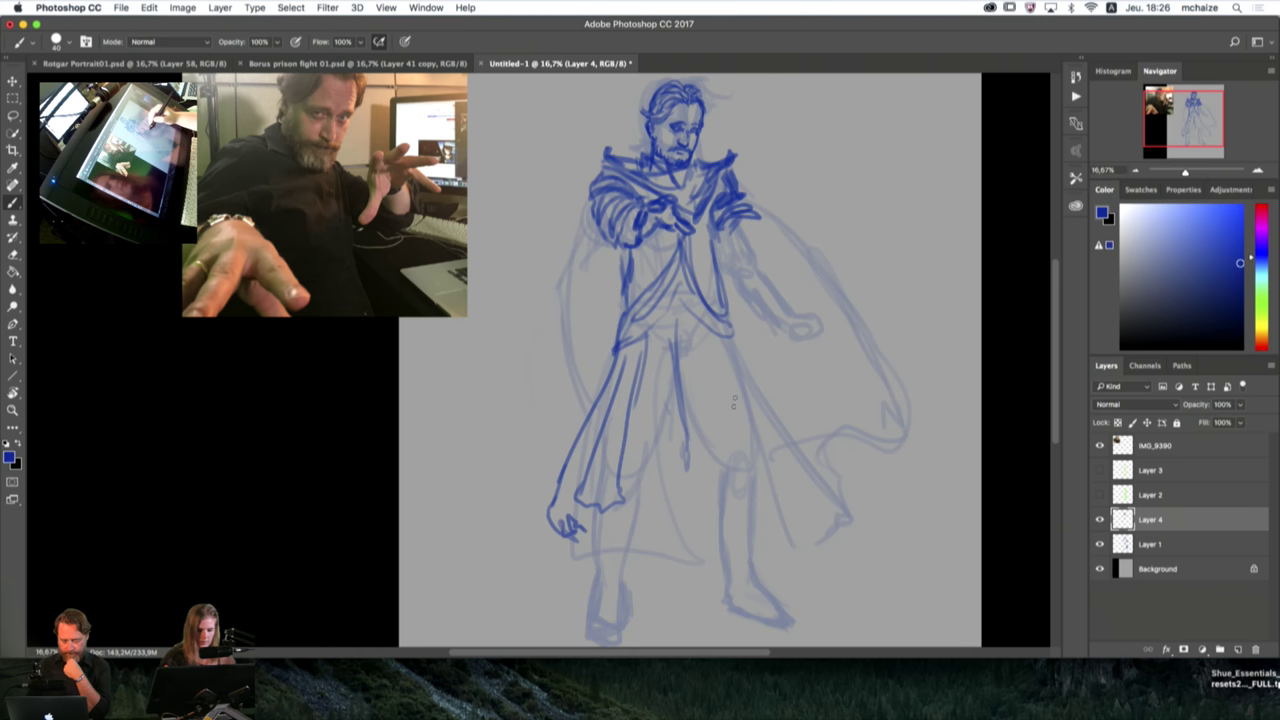
{"action": "left_click_drag", "start_coordinate": [698, 352], "coordinate": [806, 480]}
{"action": "left_click_drag", "start_coordinate": [722, 370], "coordinate": [818, 487]}
{"action": "mouse_move", "coordinate": [700, 332]}
{"action": "left_mouse_down"}
{"action": "mouse_move", "coordinate": [762, 406]}
{"action": "mouse_move", "coordinate": [786, 486]}
{"action": "mouse_move", "coordinate": [780, 526]}
{"action": "mouse_move", "coordinate": [760, 442]}
{"action": "left_mouse_up"}
{"action": "left_click_drag", "start_coordinate": [614, 352], "coordinate": [582, 510]}
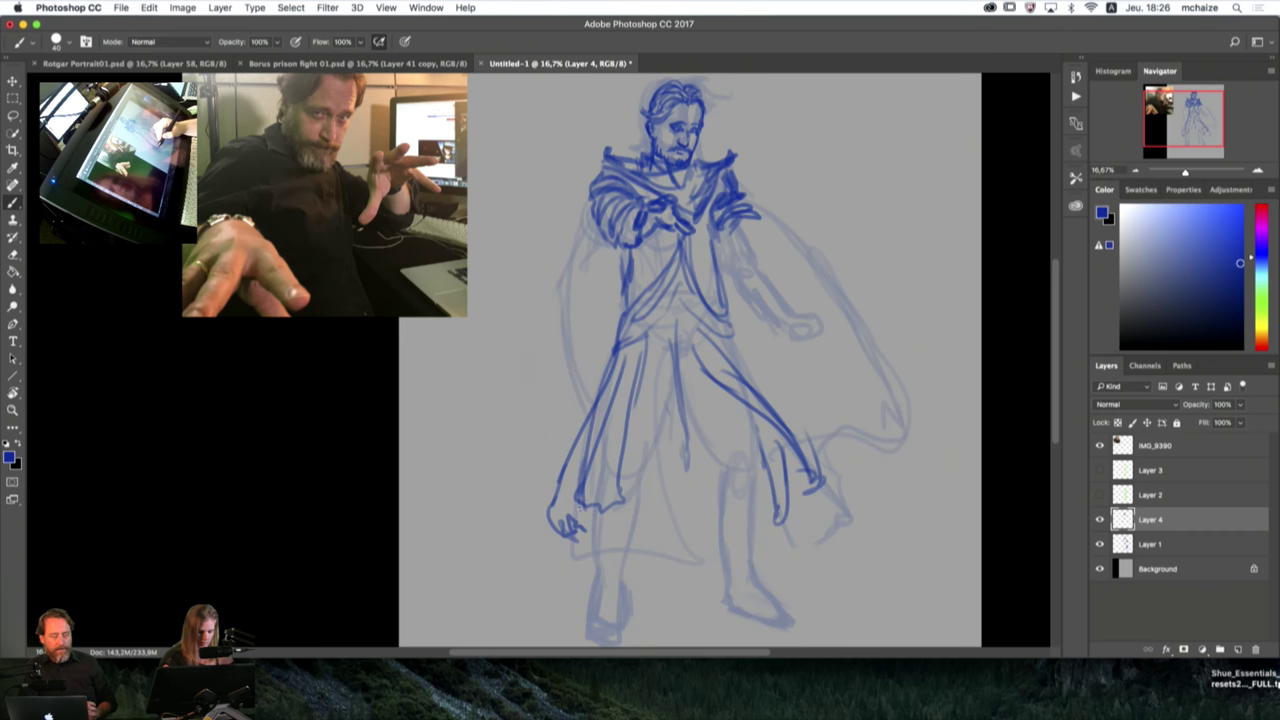
Step: Erase the outermost coat panel below the reaching arm and draw a windblown panel with a curled tip from the opposite hip
{"action": "mouse_move", "coordinate": [588, 458]}
{"action": "left_mouse_down"}
{"action": "mouse_move", "coordinate": [570, 525]}
{"action": "mouse_move", "coordinate": [577, 480]}
{"action": "left_mouse_up"}
{"action": "key", "text": "e"}
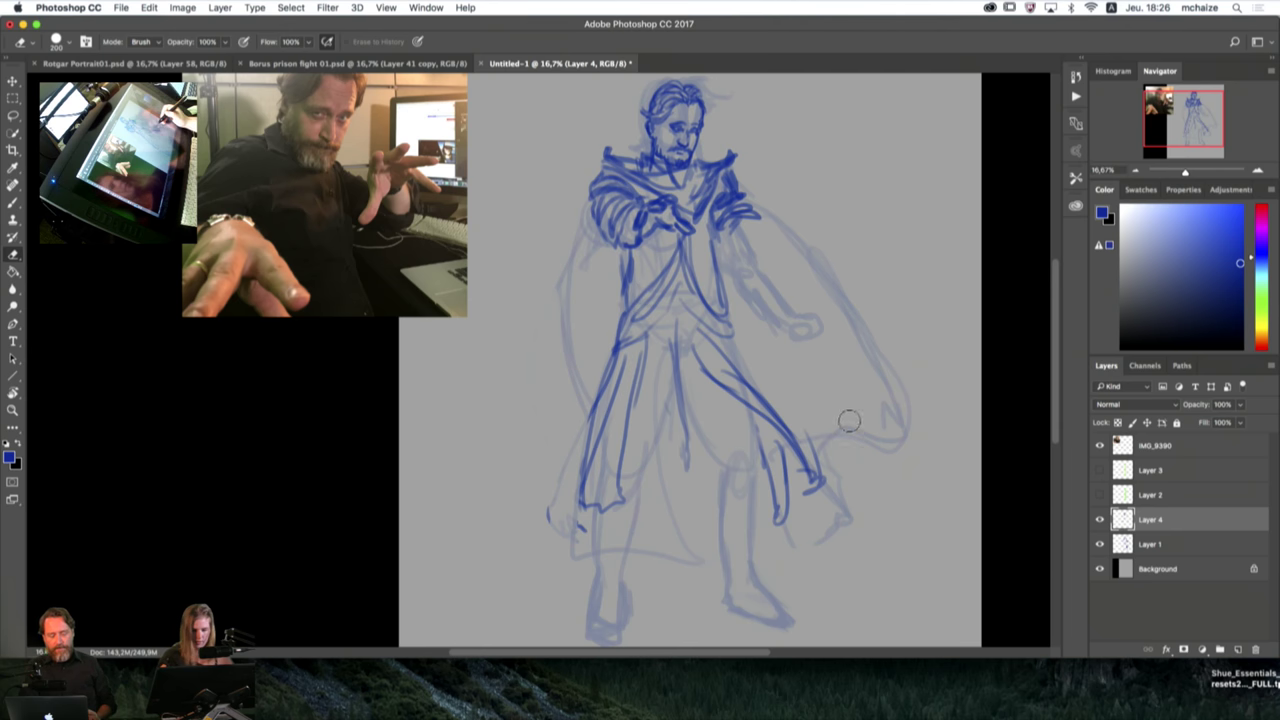
{"action": "key", "text": "b"}
{"action": "mouse_move", "coordinate": [722, 335]}
{"action": "left_mouse_down"}
{"action": "mouse_move", "coordinate": [828, 386]}
{"action": "mouse_move", "coordinate": [815, 408]}
{"action": "mouse_move", "coordinate": [826, 422]}
{"action": "mouse_move", "coordinate": [808, 396]}
{"action": "left_mouse_up"}
{"action": "mouse_move", "coordinate": [740, 332]}
{"action": "left_mouse_down"}
{"action": "mouse_move", "coordinate": [796, 355]}
{"action": "mouse_move", "coordinate": [832, 418]}
{"action": "left_mouse_up"}
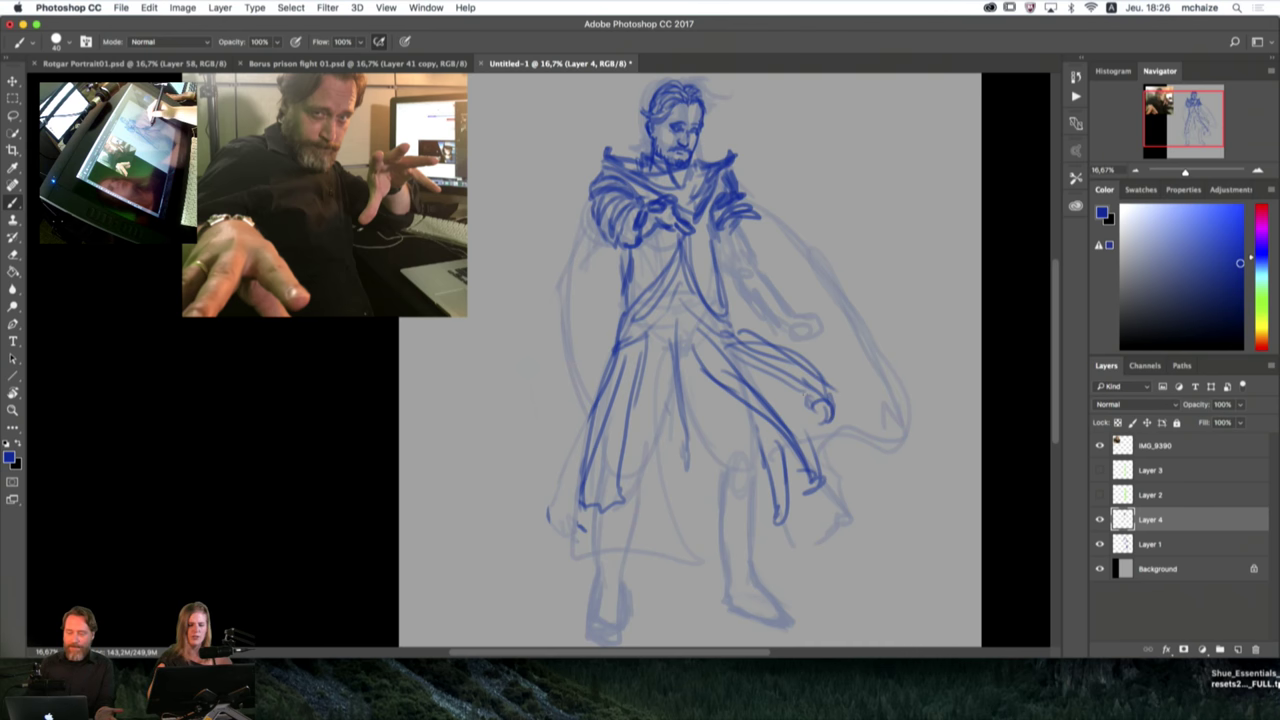
{"action": "left_click_drag", "start_coordinate": [726, 288], "coordinate": [757, 338]}
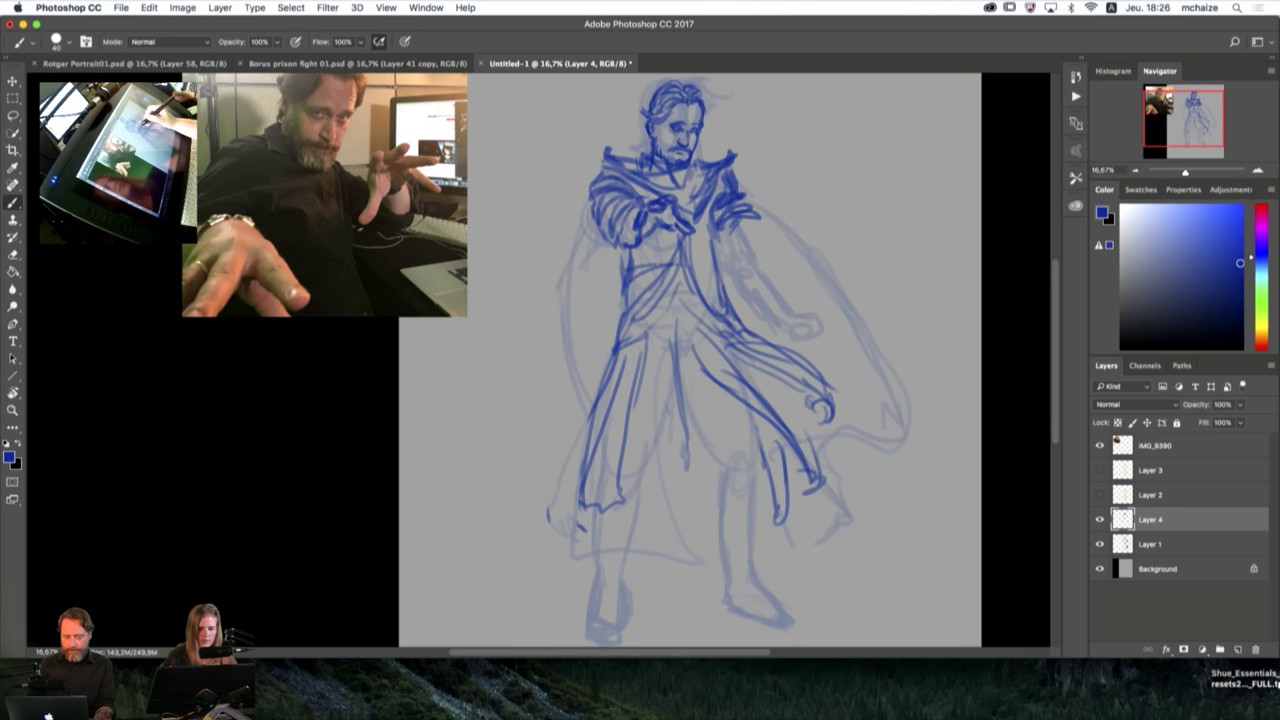
Step: Draw a wide sash around the waist with upper and lower bands, and reinforce the coat's outer side edge
{"action": "left_click_drag", "start_coordinate": [683, 265], "coordinate": [710, 272]}
{"action": "left_click_drag", "start_coordinate": [630, 256], "coordinate": [626, 286]}
{"action": "mouse_move", "coordinate": [706, 258]}
{"action": "left_mouse_down"}
{"action": "mouse_move", "coordinate": [624, 272]}
{"action": "mouse_move", "coordinate": [688, 307]}
{"action": "mouse_move", "coordinate": [652, 304]}
{"action": "left_mouse_up"}
{"action": "mouse_move", "coordinate": [618, 248]}
{"action": "left_mouse_down"}
{"action": "mouse_move", "coordinate": [624, 320]}
{"action": "mouse_move", "coordinate": [596, 446]}
{"action": "left_mouse_up"}
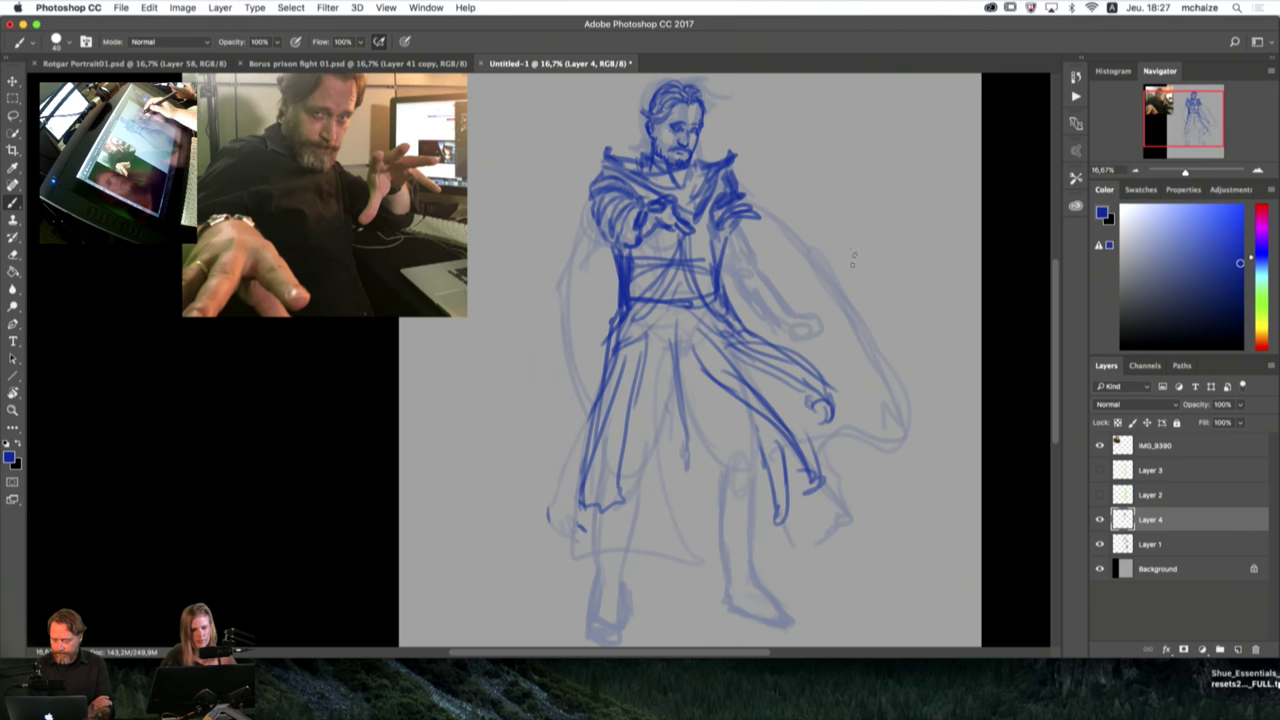
Step: Redraw the lowered arm as an outstretched forearm with a clenched fist gripping an upright, ornate staff with a flame-shaped head
{"action": "left_click_drag", "start_coordinate": [788, 262], "coordinate": [730, 244]}
{"action": "left_click_drag", "start_coordinate": [810, 239], "coordinate": [806, 258]}
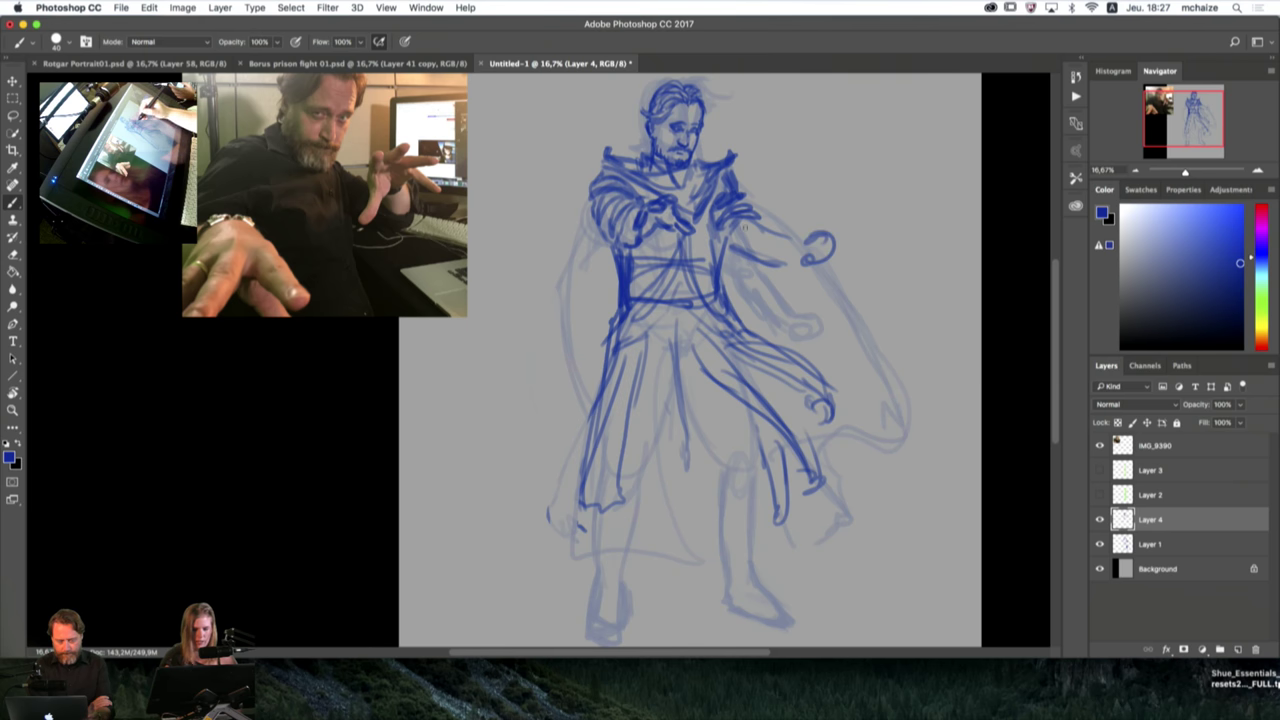
{"action": "mouse_move", "coordinate": [743, 228]}
{"action": "left_mouse_down"}
{"action": "mouse_move", "coordinate": [790, 248]}
{"action": "mouse_move", "coordinate": [730, 222]}
{"action": "left_mouse_up"}
{"action": "mouse_move", "coordinate": [782, 262]}
{"action": "left_mouse_down"}
{"action": "mouse_move", "coordinate": [748, 232]}
{"action": "mouse_move", "coordinate": [838, 188]}
{"action": "mouse_move", "coordinate": [856, 130]}
{"action": "mouse_move", "coordinate": [834, 236]}
{"action": "left_mouse_up"}
{"action": "mouse_move", "coordinate": [860, 160]}
{"action": "left_mouse_down"}
{"action": "mouse_move", "coordinate": [876, 96]}
{"action": "mouse_move", "coordinate": [866, 162]}
{"action": "left_mouse_up"}
{"action": "mouse_move", "coordinate": [862, 124]}
{"action": "left_mouse_down"}
{"action": "mouse_move", "coordinate": [846, 182]}
{"action": "mouse_move", "coordinate": [866, 186]}
{"action": "mouse_move", "coordinate": [778, 322]}
{"action": "left_mouse_up"}
{"action": "left_click_drag", "start_coordinate": [812, 268], "coordinate": [776, 334]}
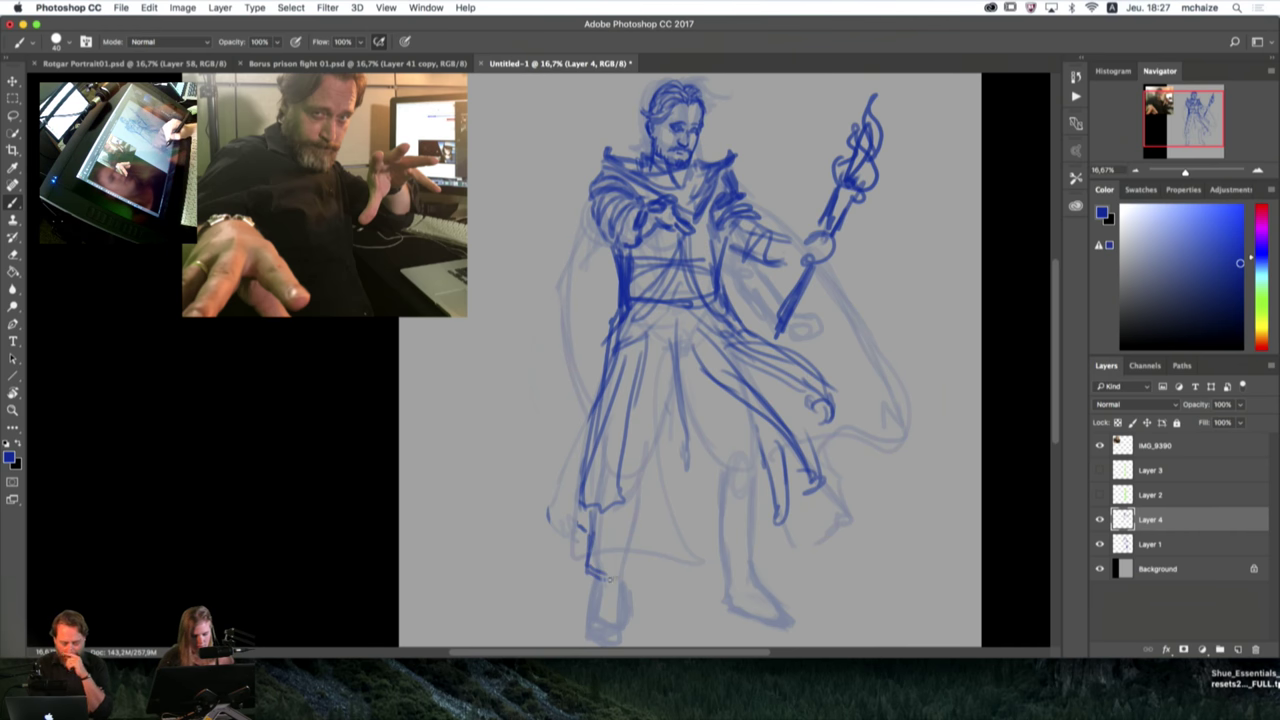
Step: Draw the under-robe's sweeping hem across the shins, with an overlapping front fold and a dark pointed corner on the windblown side
{"action": "left_click_drag", "start_coordinate": [604, 578], "coordinate": [688, 560]}
{"action": "mouse_move", "coordinate": [656, 440]}
{"action": "left_mouse_down"}
{"action": "mouse_move", "coordinate": [666, 520]}
{"action": "mouse_move", "coordinate": [738, 562]}
{"action": "mouse_move", "coordinate": [794, 548]}
{"action": "left_mouse_up"}
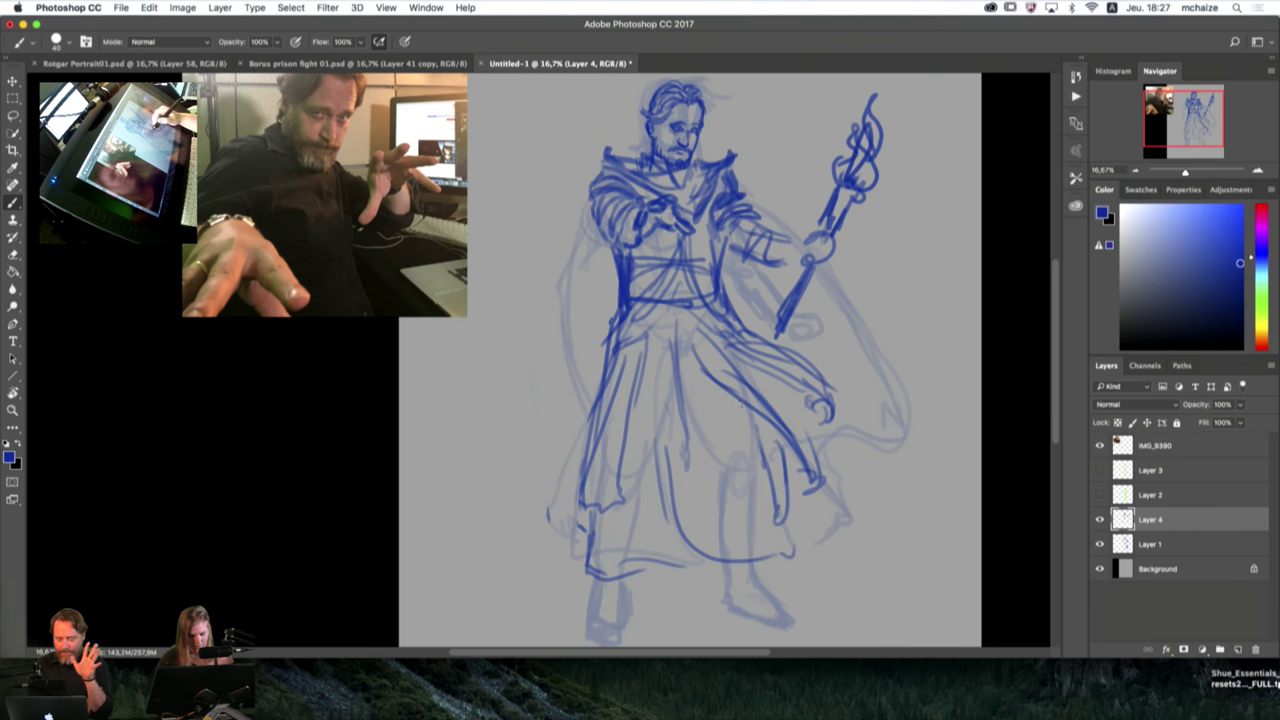
{"action": "left_click_drag", "start_coordinate": [735, 398], "coordinate": [835, 540]}
{"action": "left_click_drag", "start_coordinate": [805, 476], "coordinate": [842, 546]}
{"action": "left_click_drag", "start_coordinate": [690, 562], "coordinate": [830, 548]}
{"action": "left_click_drag", "start_coordinate": [822, 500], "coordinate": [846, 546]}
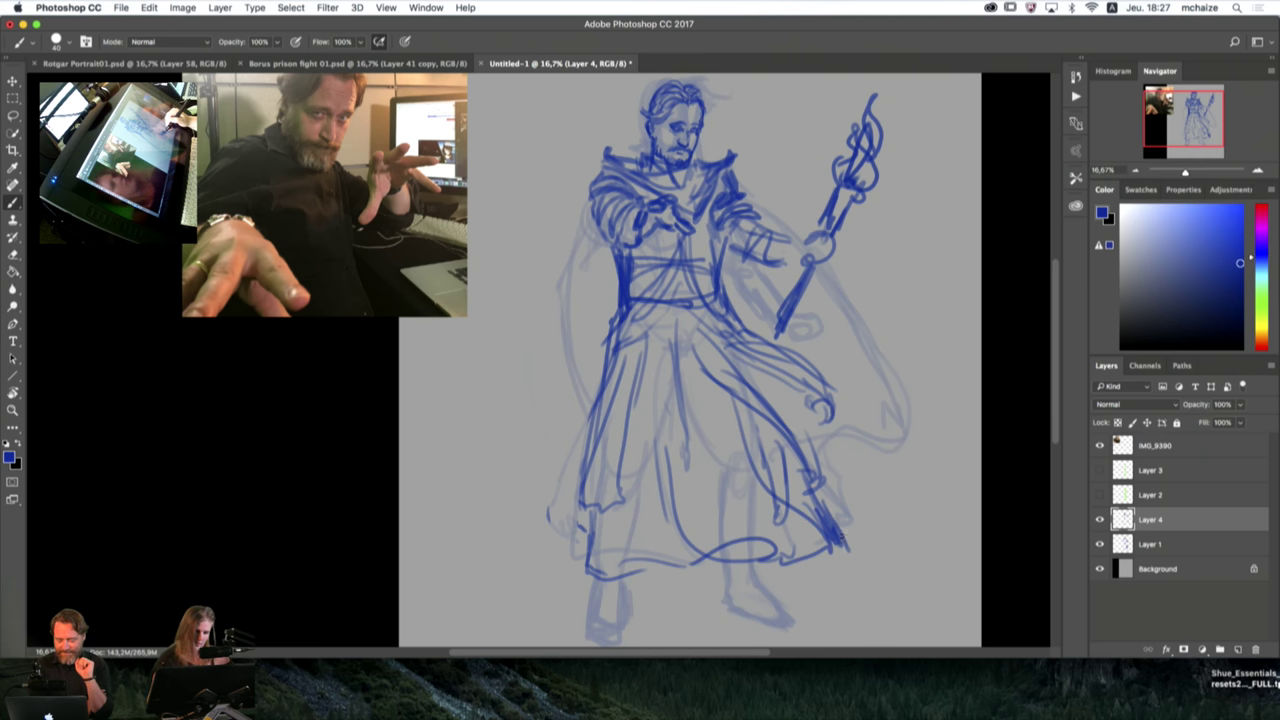
Step: Clean up and strengthen the torso side, sash and outer sleeve edge, and erase the stray marks beside the robe
{"action": "left_click_drag", "start_coordinate": [615, 250], "coordinate": [613, 346]}
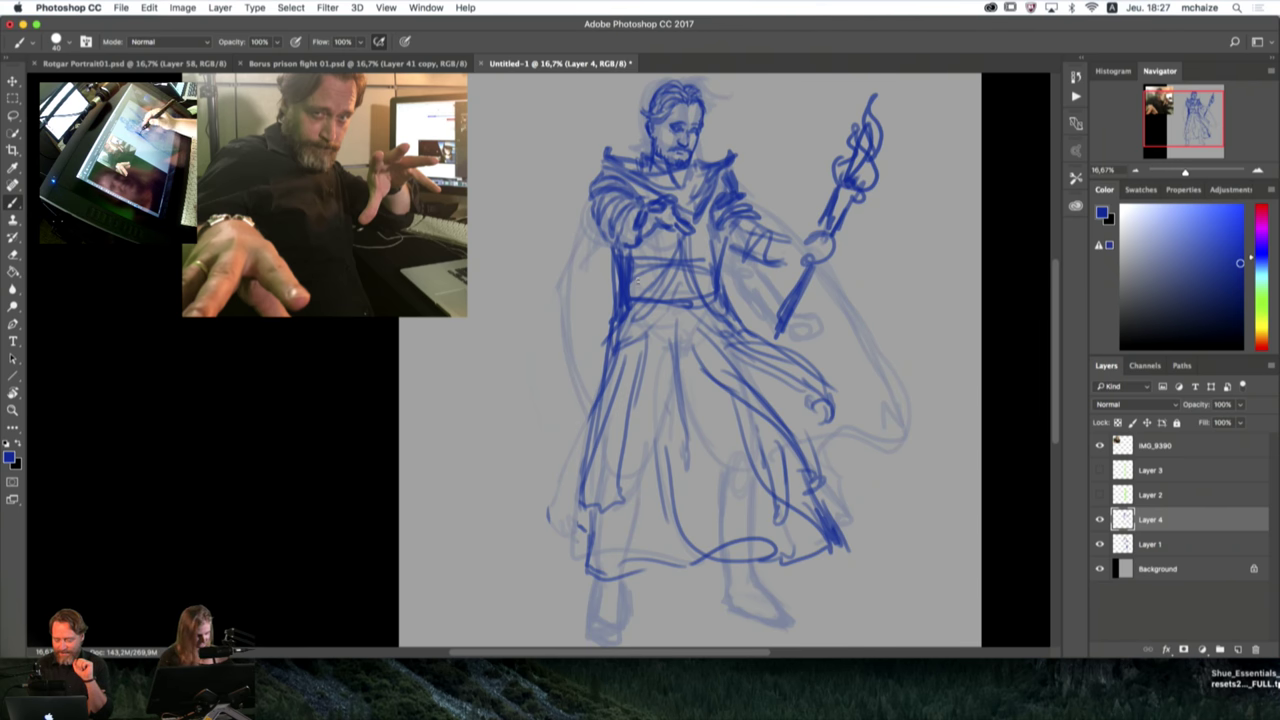
{"action": "key", "text": "e"}
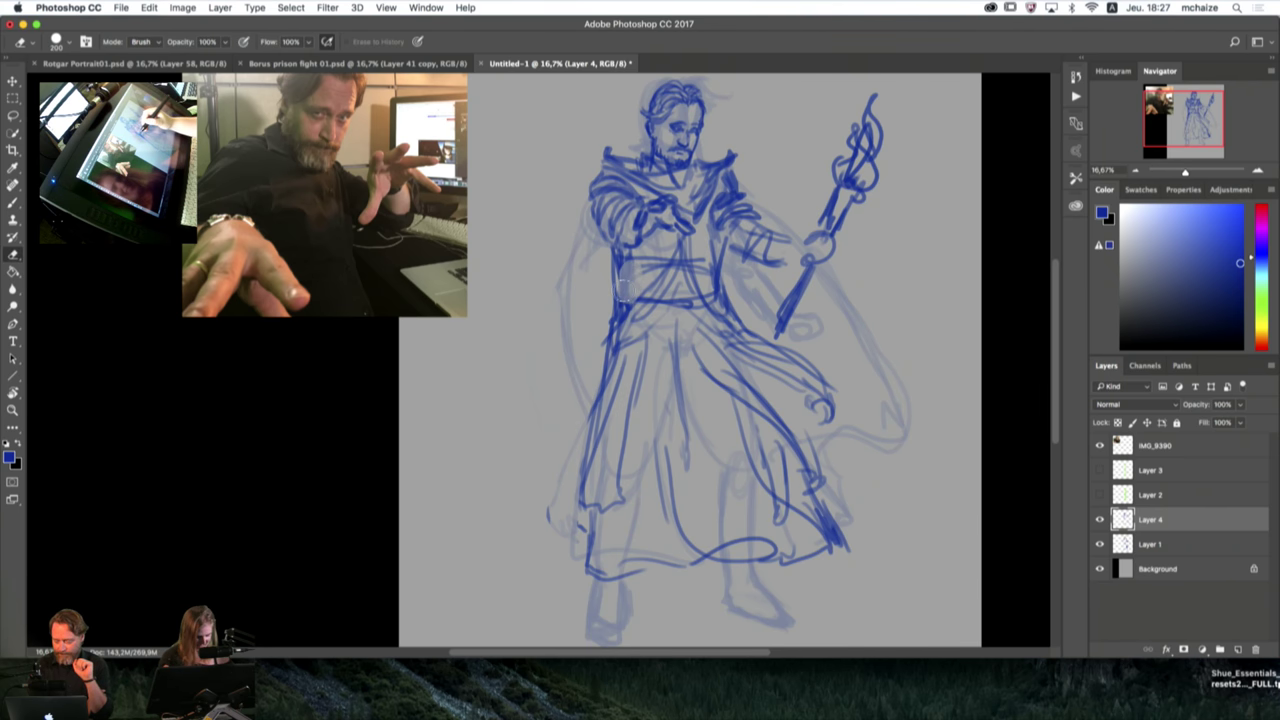
{"action": "key", "text": "b"}
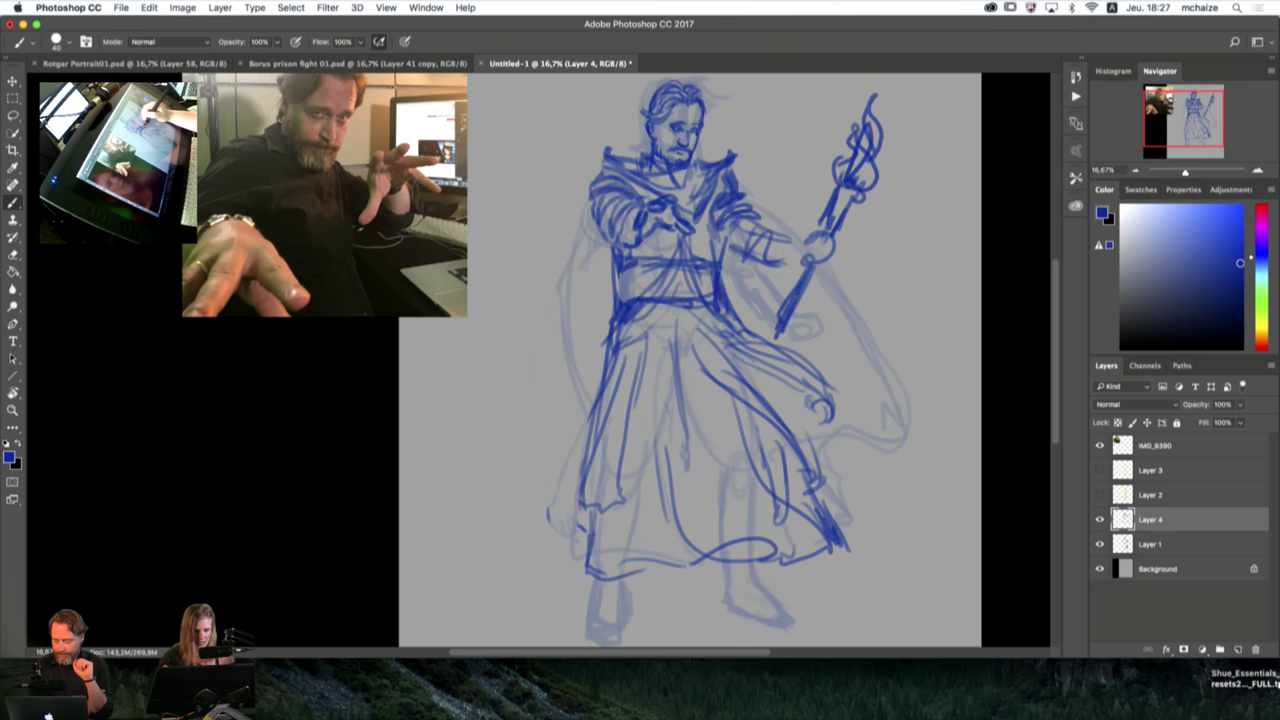
{"action": "left_click_drag", "start_coordinate": [596, 167], "coordinate": [593, 236]}
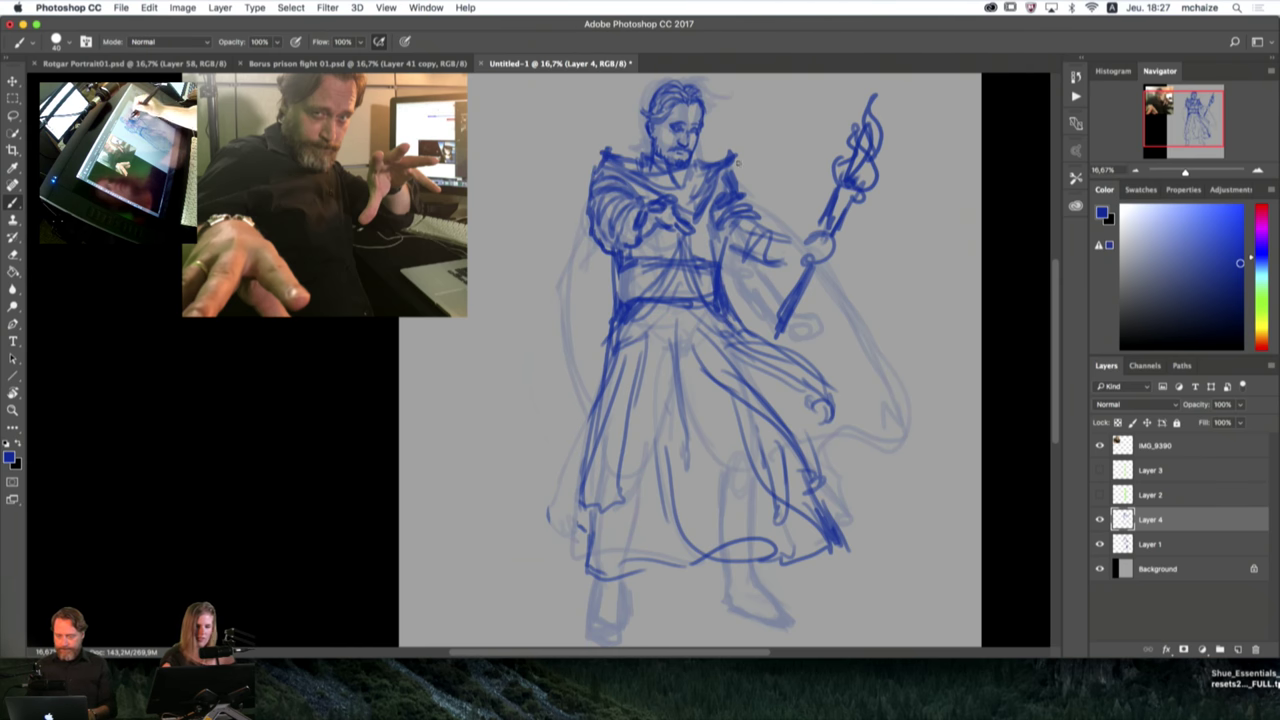
{"action": "key", "text": "e"}
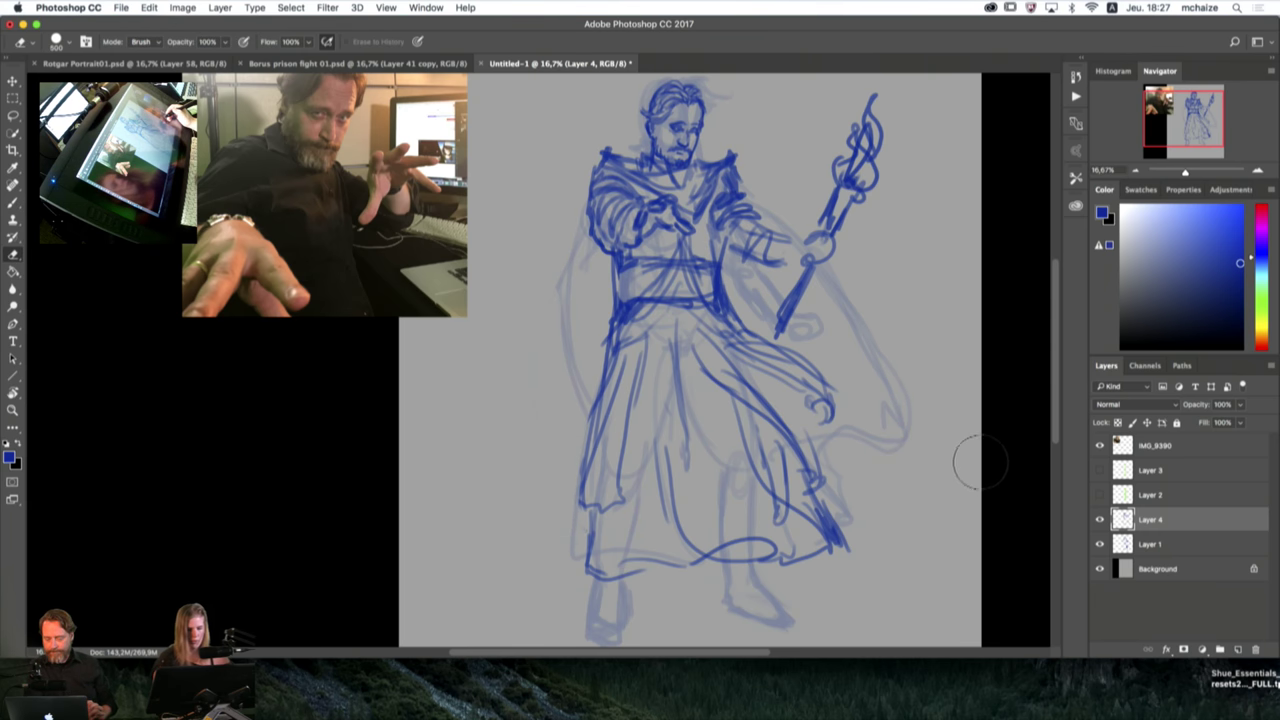
Step: Draw both boots below the robe's hem, giving the sideways-pointing boot a curled-up toe
{"action": "key", "text": "b"}
{"action": "mouse_move", "coordinate": [755, 560]}
{"action": "left_mouse_down"}
{"action": "mouse_move", "coordinate": [758, 582]}
{"action": "mouse_move", "coordinate": [792, 605]}
{"action": "left_mouse_up"}
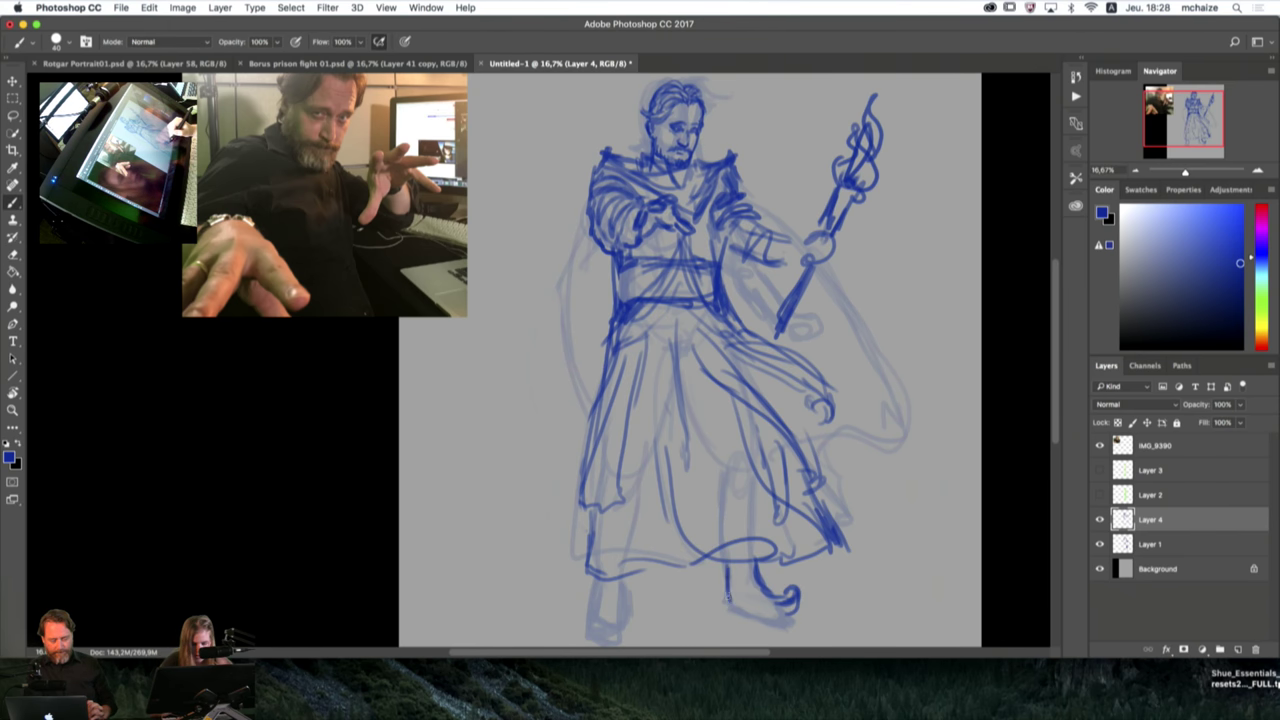
{"action": "left_click_drag", "start_coordinate": [752, 608], "coordinate": [800, 610]}
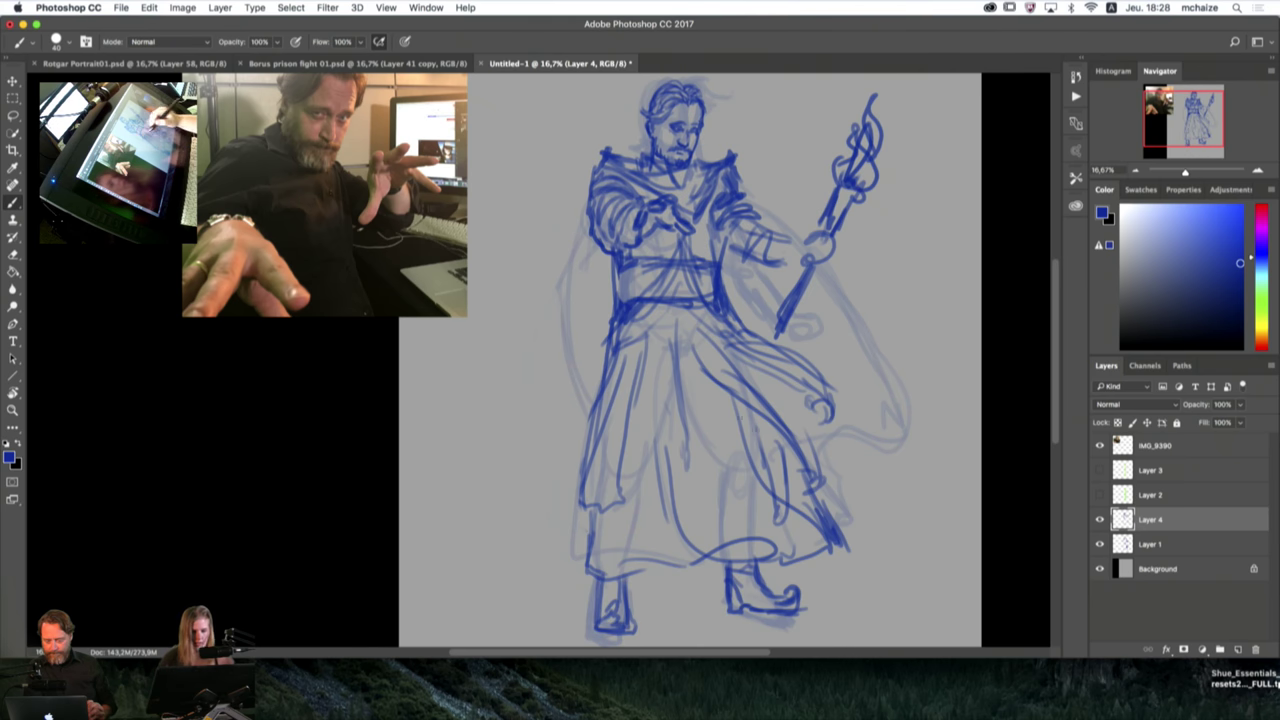
Step: Add small fold accents at the hem and hip, and extend the curled windblown panel down to the robe
{"action": "left_click_drag", "start_coordinate": [662, 556], "coordinate": [687, 550]}
{"action": "left_click_drag", "start_coordinate": [726, 302], "coordinate": [734, 320]}
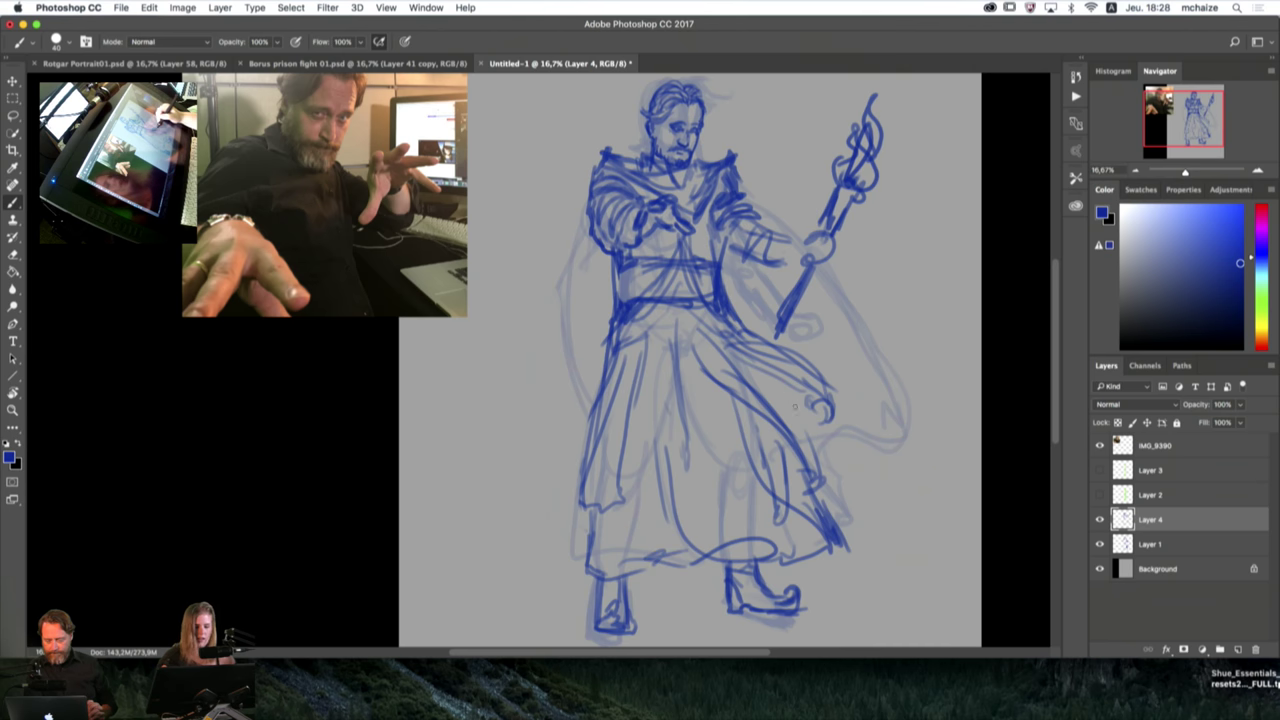
{"action": "left_click_drag", "start_coordinate": [816, 425], "coordinate": [822, 467]}
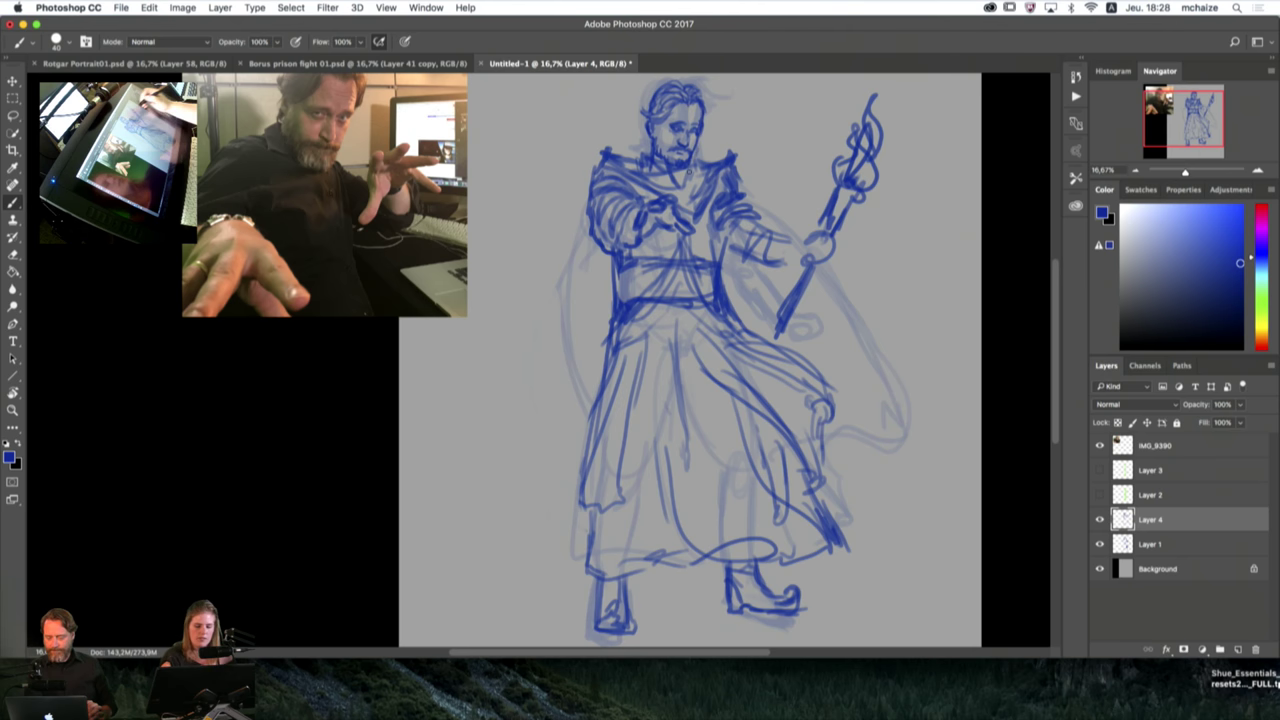
Step: Reduce Layer 4's opacity to 41% and lower Layer 1's opacity to fade both sketches
{"action": "left_click", "coordinate": [1240, 404]}
{"action": "left_click_drag", "start_coordinate": [1243, 421], "coordinate": [1206, 423]}
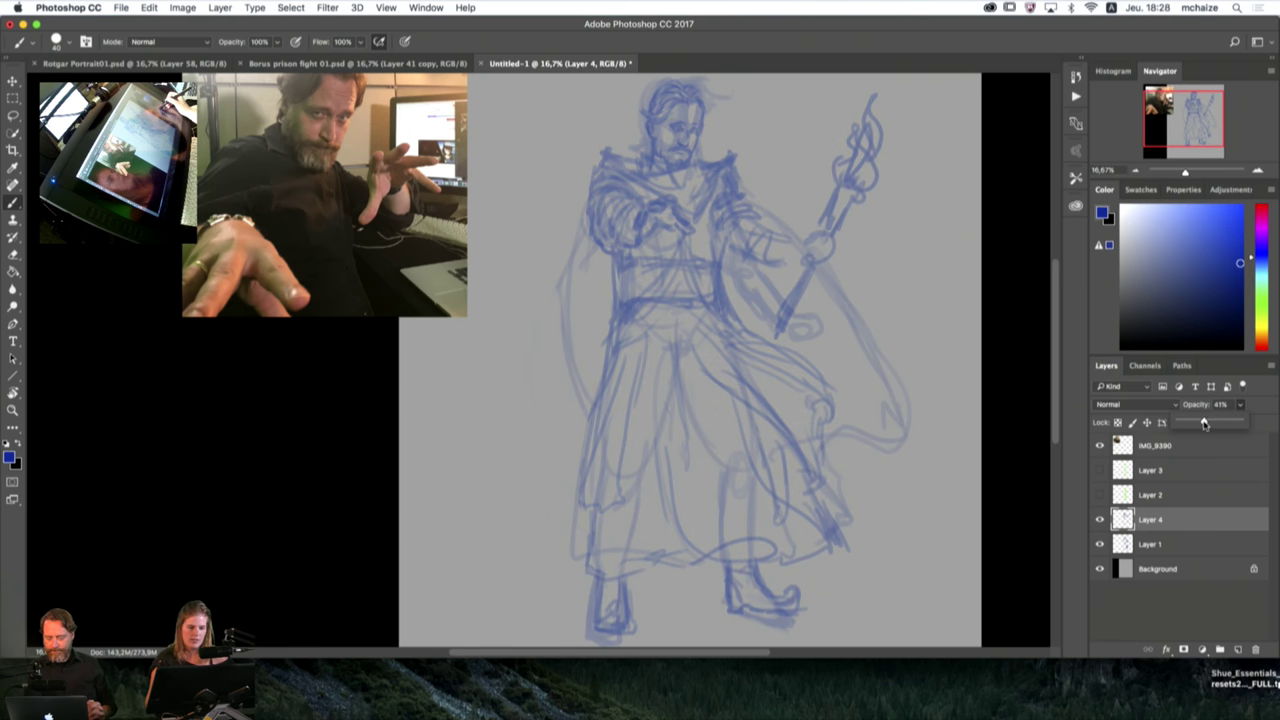
{"action": "left_click", "coordinate": [1155, 544]}
{"action": "left_click", "coordinate": [1240, 404]}
{"action": "left_click_drag", "start_coordinate": [1240, 421], "coordinate": [1216, 424]}
{"action": "left_click", "coordinate": [1146, 520]}
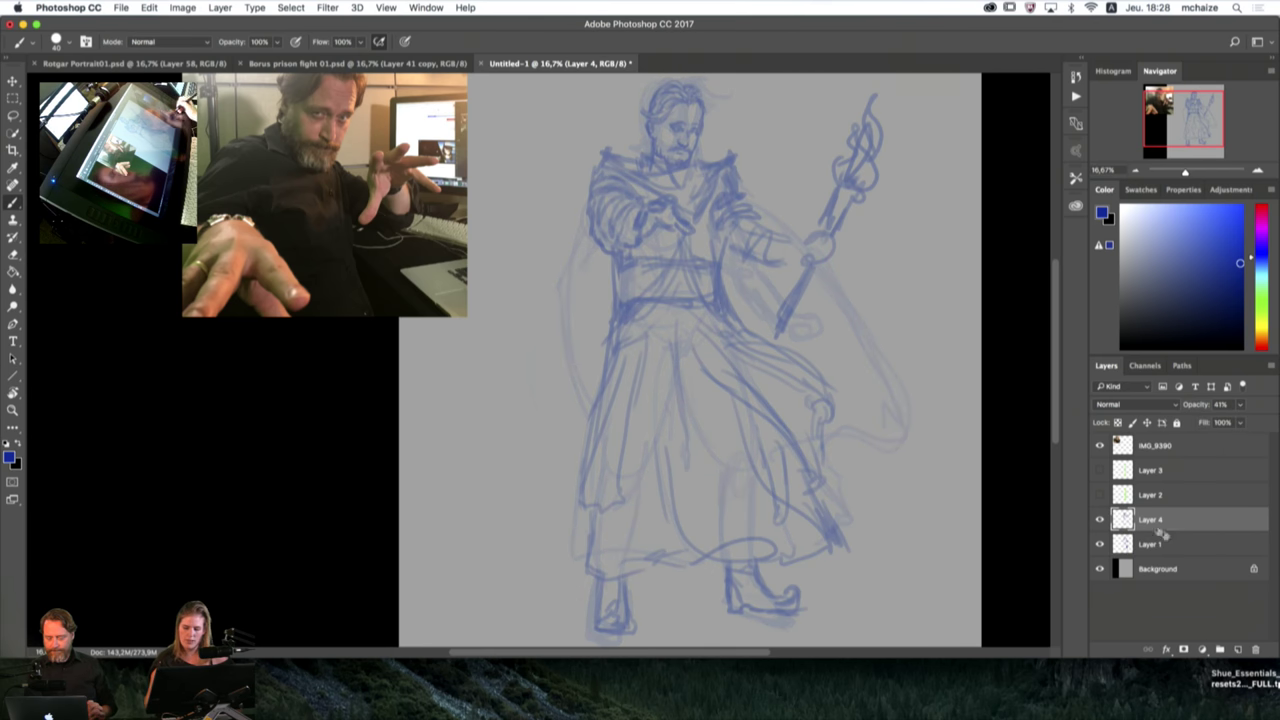
Step: Add a new empty layer directly above Layer 4 and frame the figure's head and upper body at 33.33%
{"action": "left_click", "coordinate": [1237, 650]}
{"action": "left_click", "coordinate": [1259, 171]}
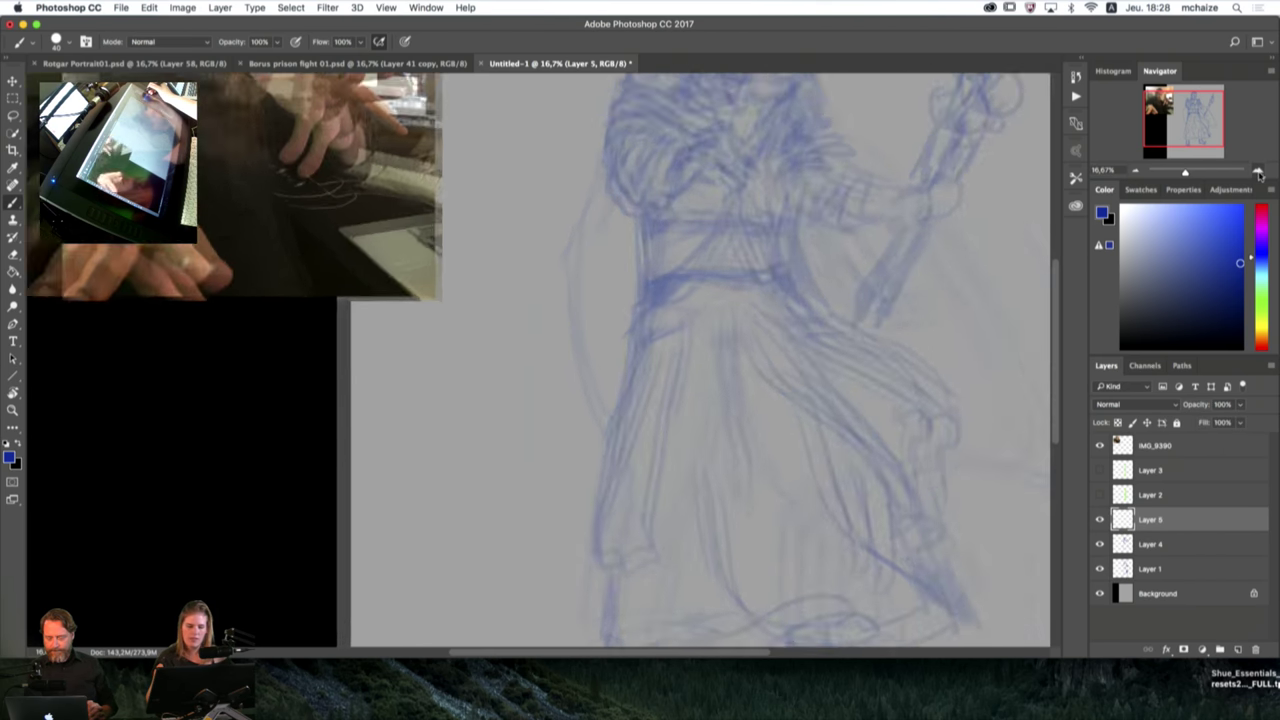
{"action": "left_click", "coordinate": [1259, 171]}
{"action": "left_click_drag", "start_coordinate": [872, 234], "coordinate": [892, 487]}
{"action": "scroll", "coordinate": [891, 487], "scroll_direction": "up", "scroll_amount": 5}
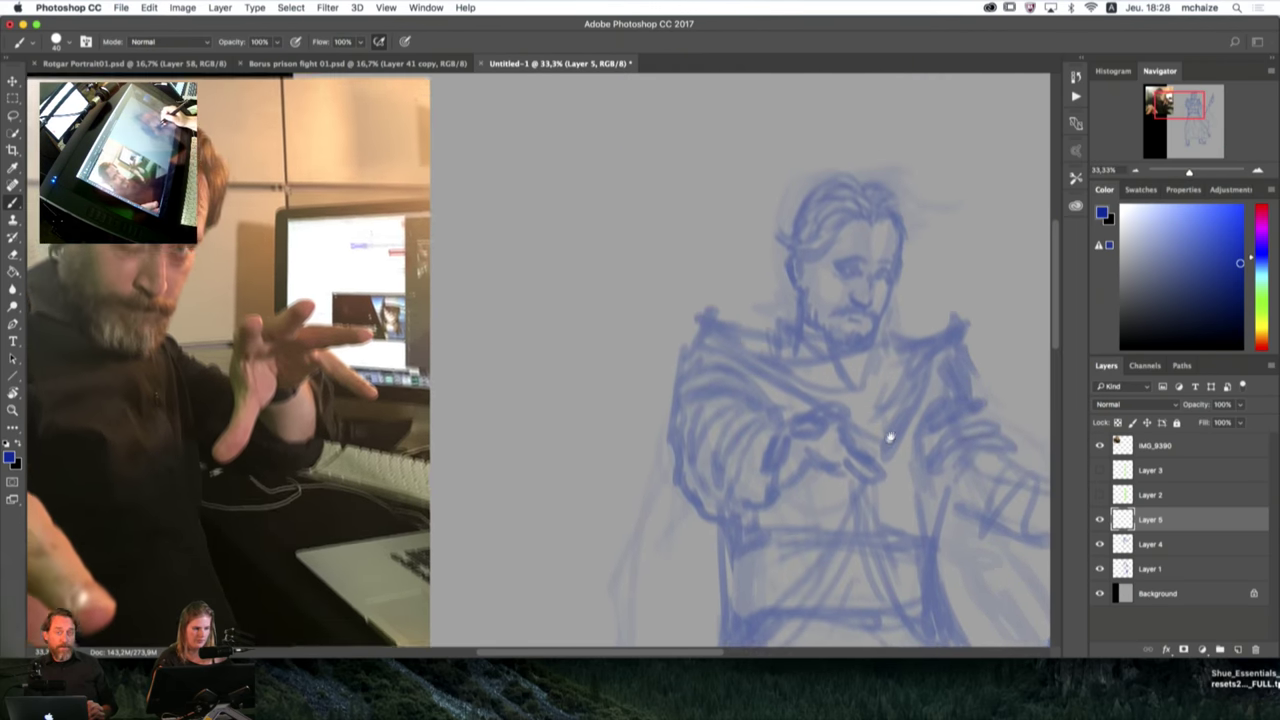
Step: Move the IMG_9390 reference photo closer to the figure so its whole face and both hands sit beside the sketched upper body
{"action": "left_click", "coordinate": [1184, 455]}
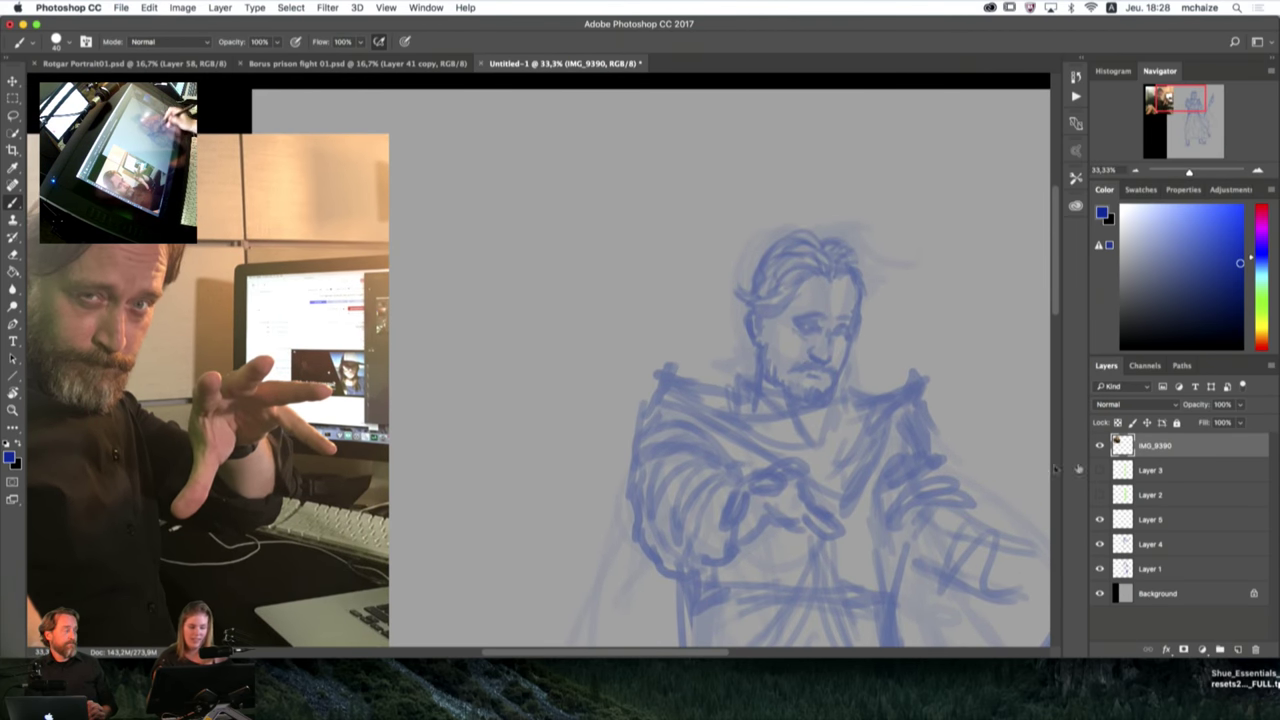
{"action": "key", "text": "v"}
{"action": "left_click_drag", "start_coordinate": [295, 412], "coordinate": [486, 410]}
{"action": "key", "text": "b"}
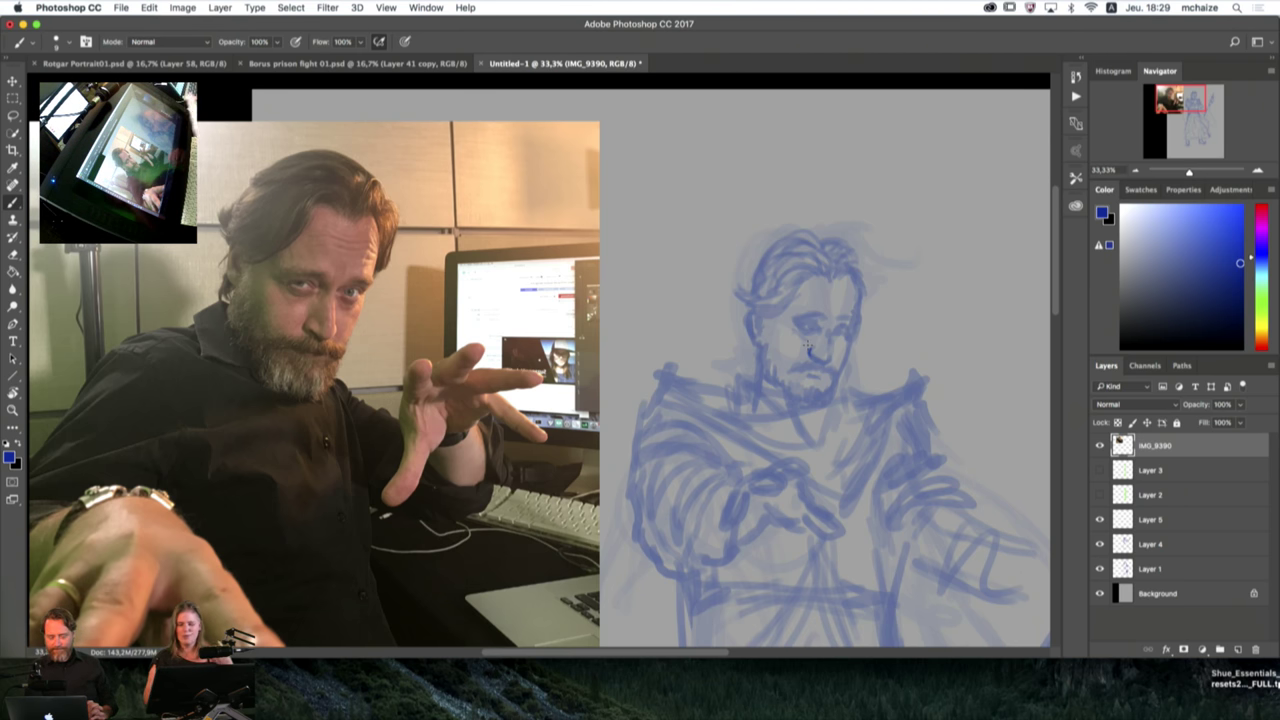
Step: Check the photo layer for stray brush marks over the sketched face and clear them with a rectangular selection
{"action": "left_click", "coordinate": [1100, 446]}
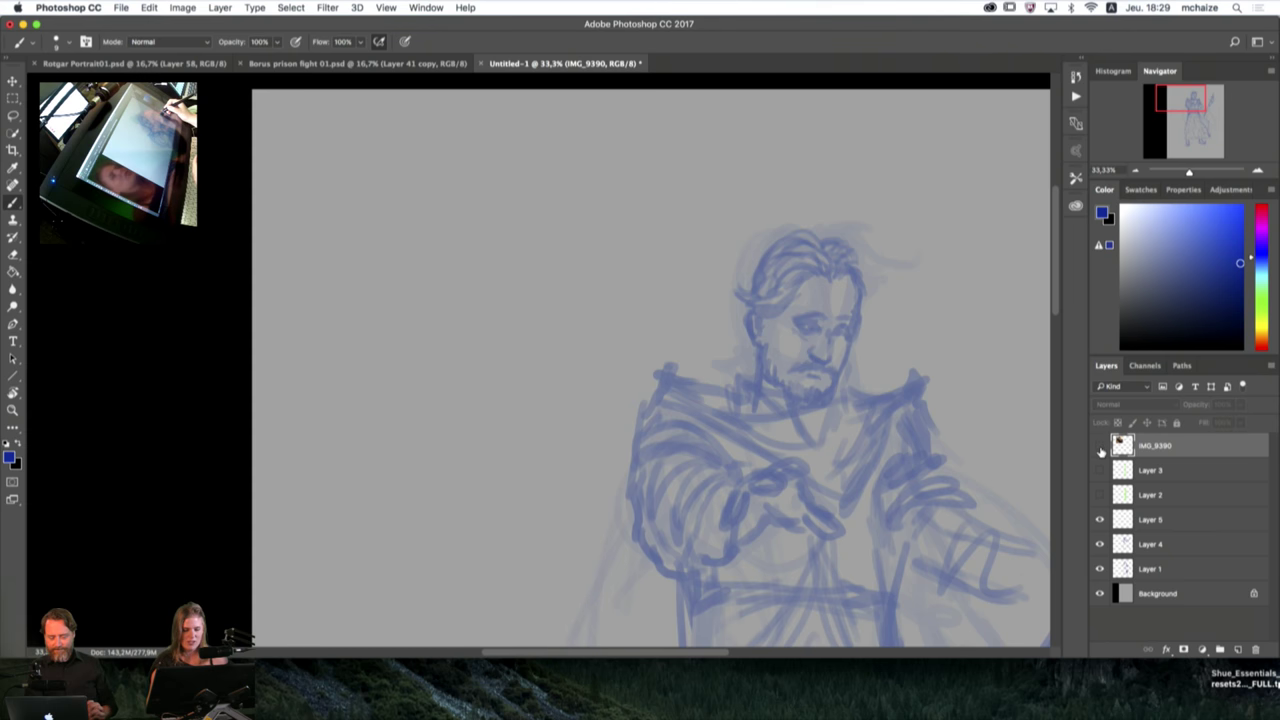
{"action": "left_click", "coordinate": [1100, 446]}
{"action": "left_click", "coordinate": [15, 99]}
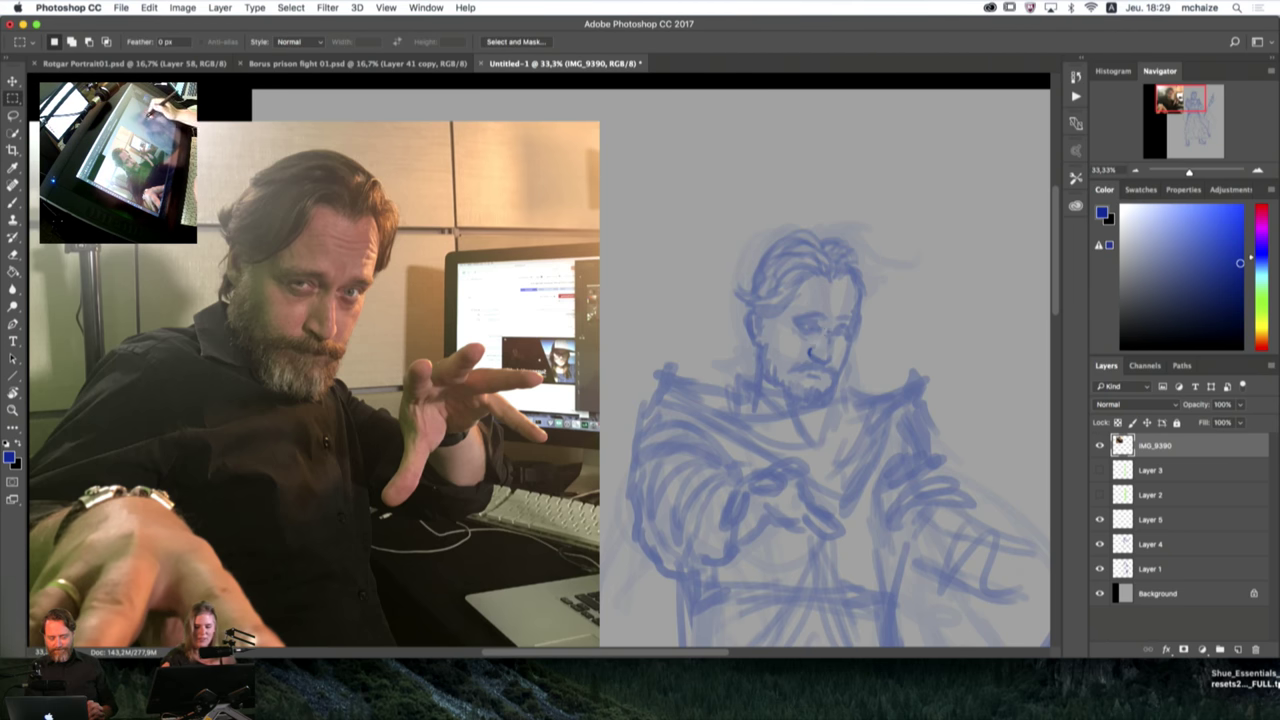
{"action": "left_click_drag", "start_coordinate": [796, 298], "coordinate": [846, 376]}
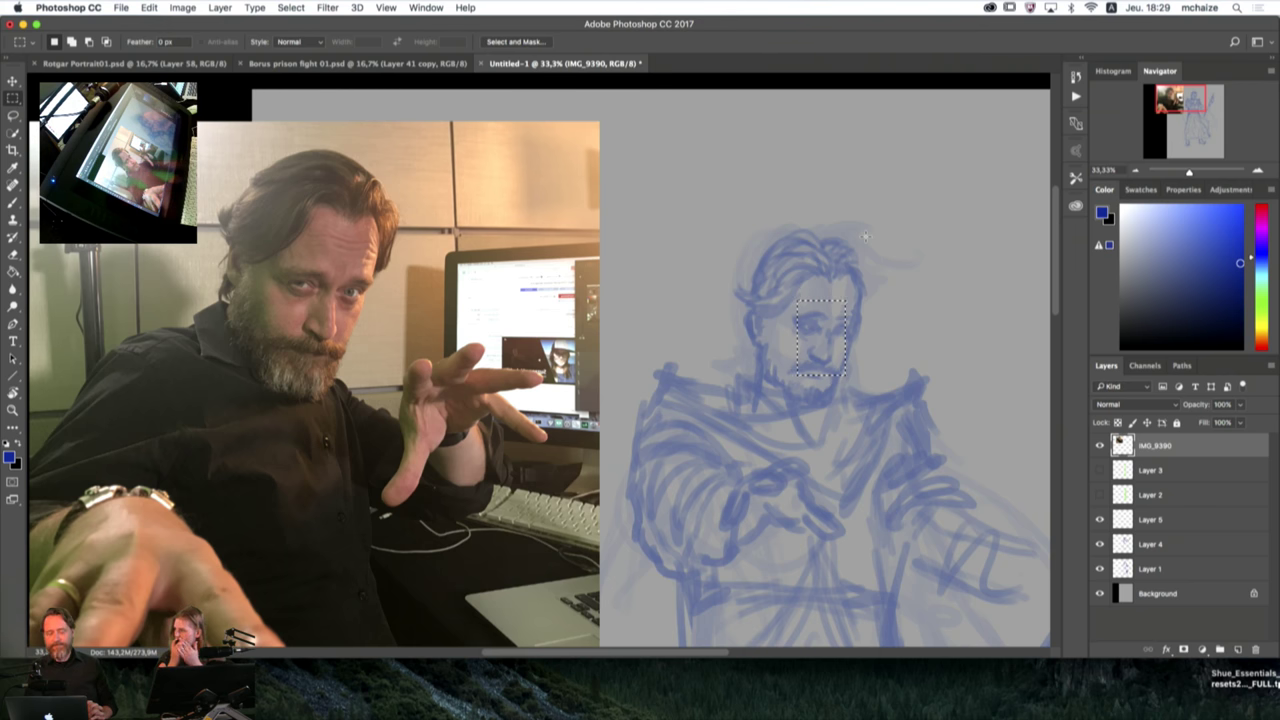
{"action": "key", "text": "ctrl+d"}
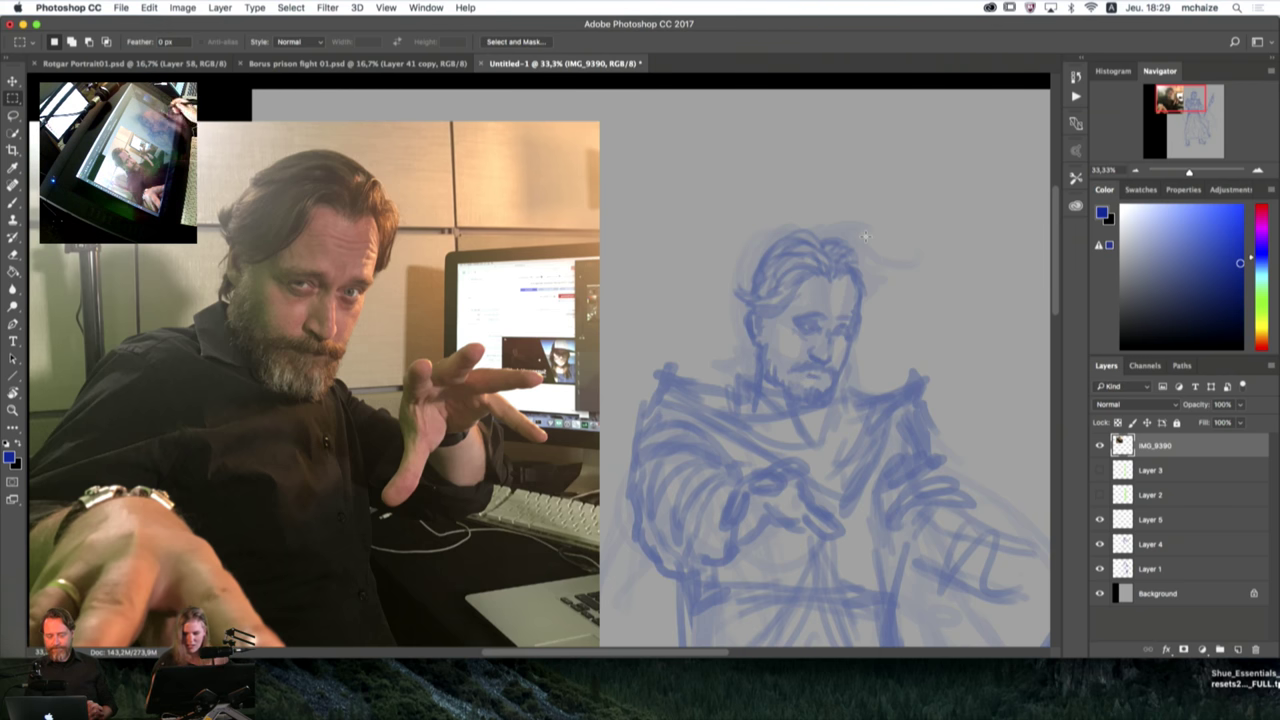
Step: Make Layer 5 the active drawing layer and set the Brush's foreground colour to a darker navy blue
{"action": "left_click", "coordinate": [1140, 526]}
{"action": "left_click", "coordinate": [1101, 521]}
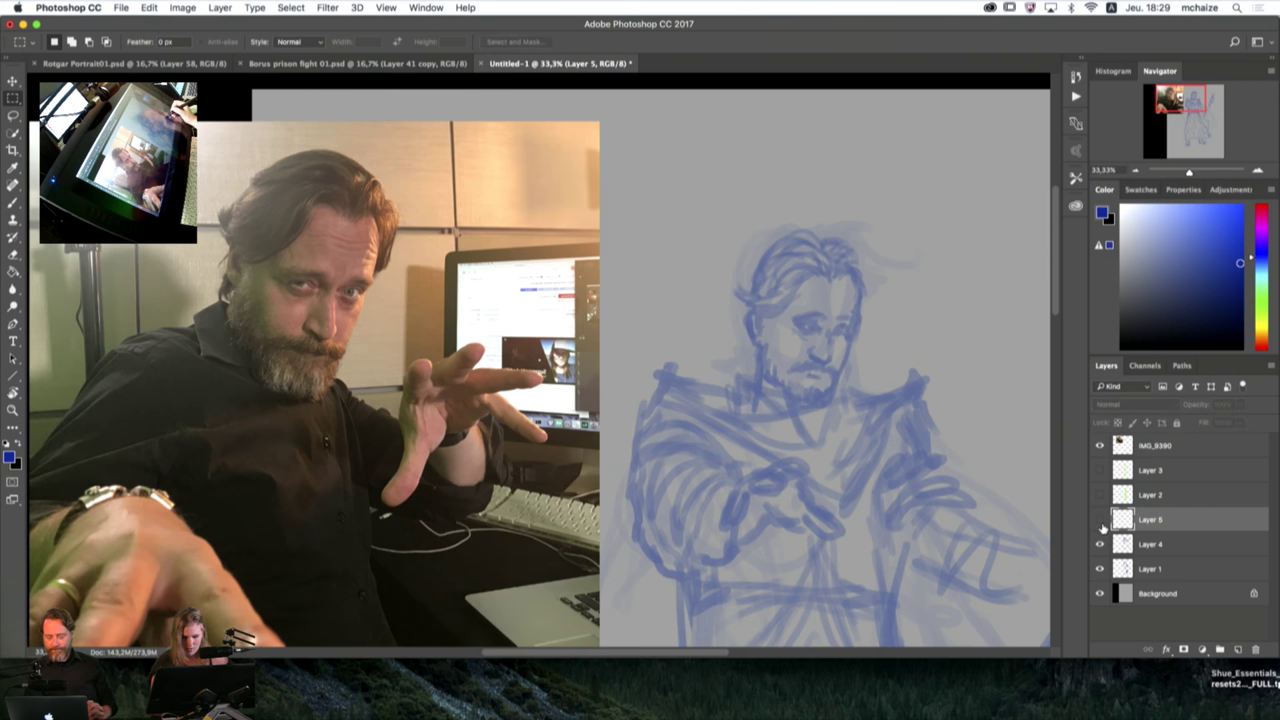
{"action": "left_click", "coordinate": [1101, 521]}
{"action": "key", "text": "b"}
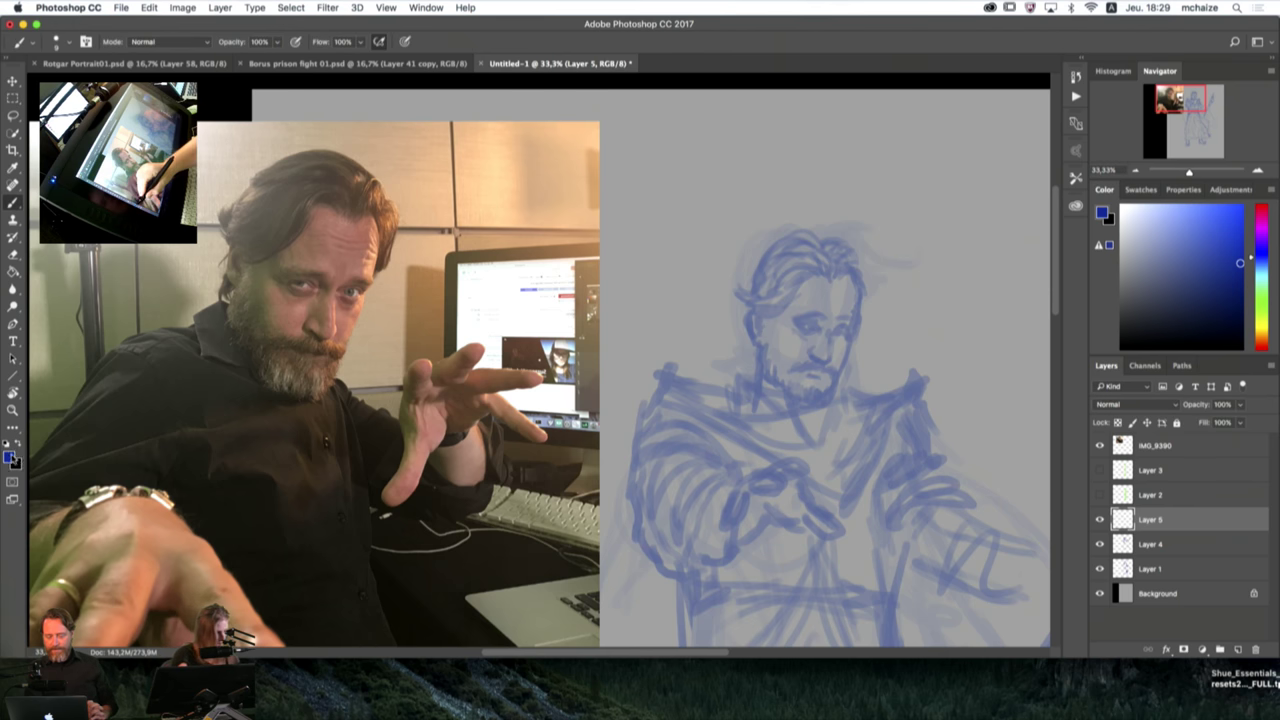
{"action": "left_click", "coordinate": [10, 457]}
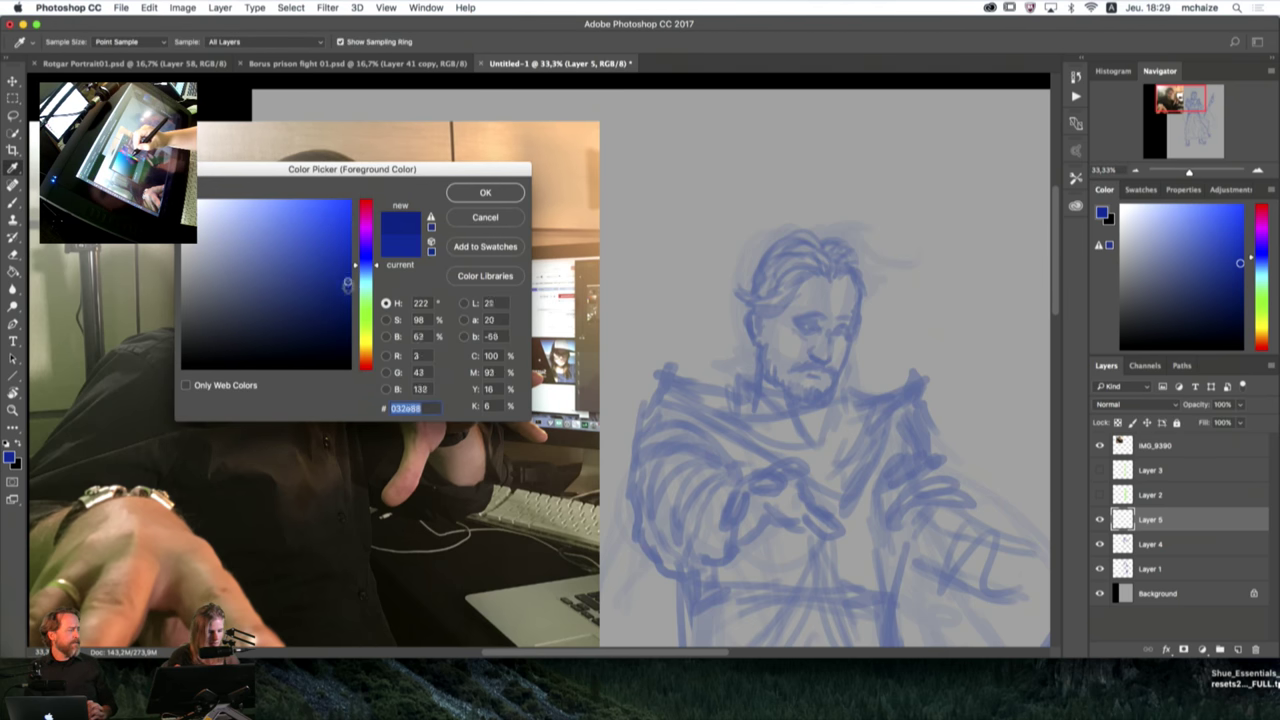
{"action": "left_click_drag", "start_coordinate": [347, 284], "coordinate": [352, 318]}
{"action": "left_click", "coordinate": [485, 192]}
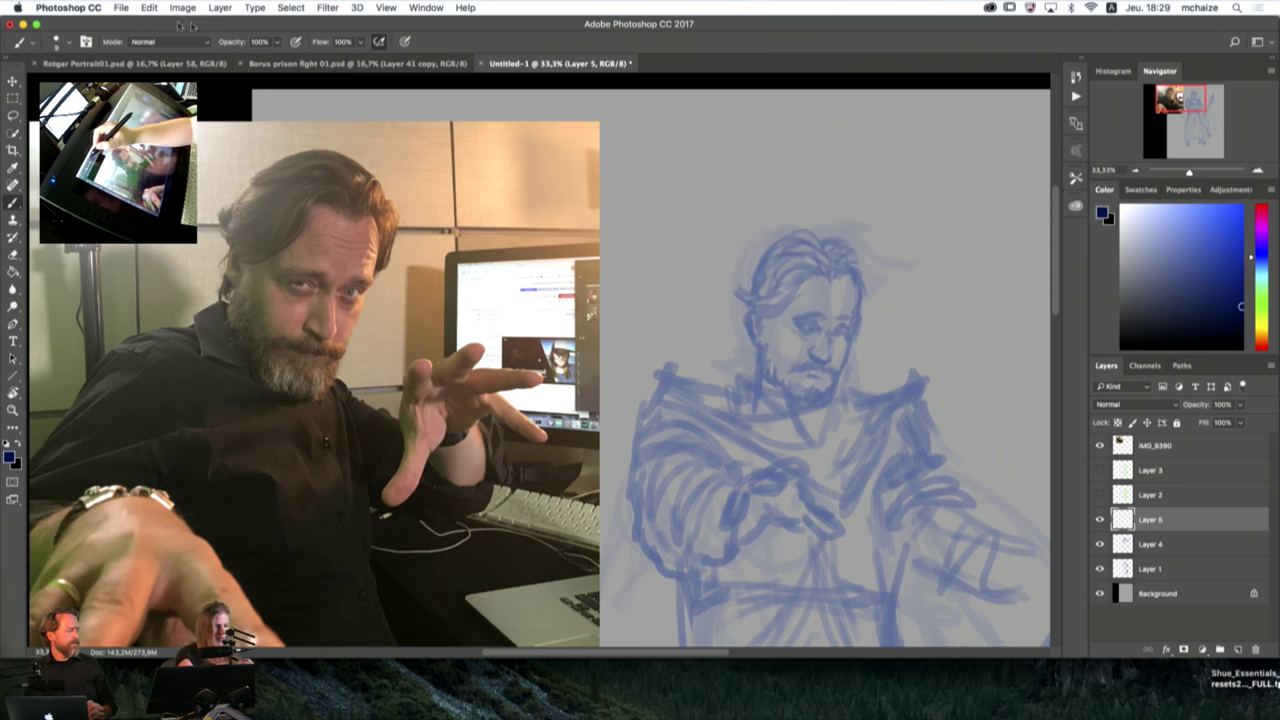
Step: Check the document's pixel dimensions and resolution in the Image Size dialog
{"action": "left_click", "coordinate": [182, 7]}
{"action": "left_click", "coordinate": [243, 112]}
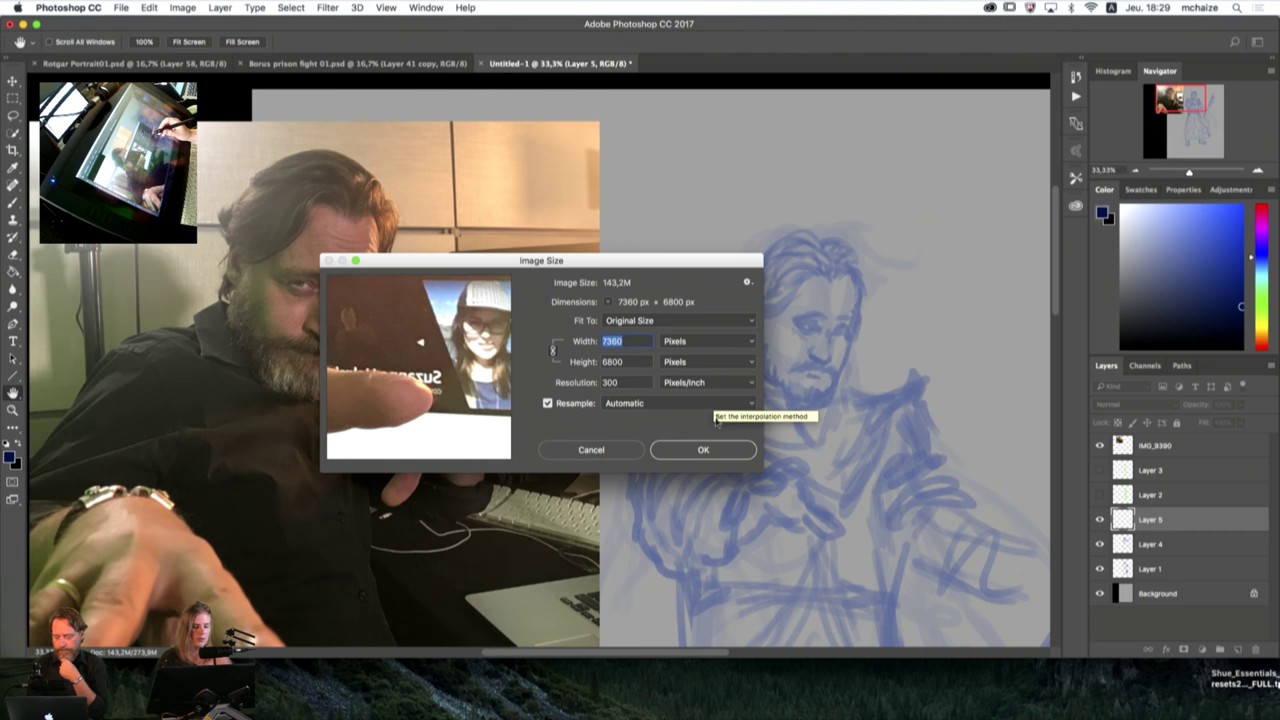
{"action": "left_click", "coordinate": [708, 451]}
Step: Draw the figure's eyes, brows, nose and beard in dark navy linework over the faded face sketch
{"action": "key", "text": "b"}
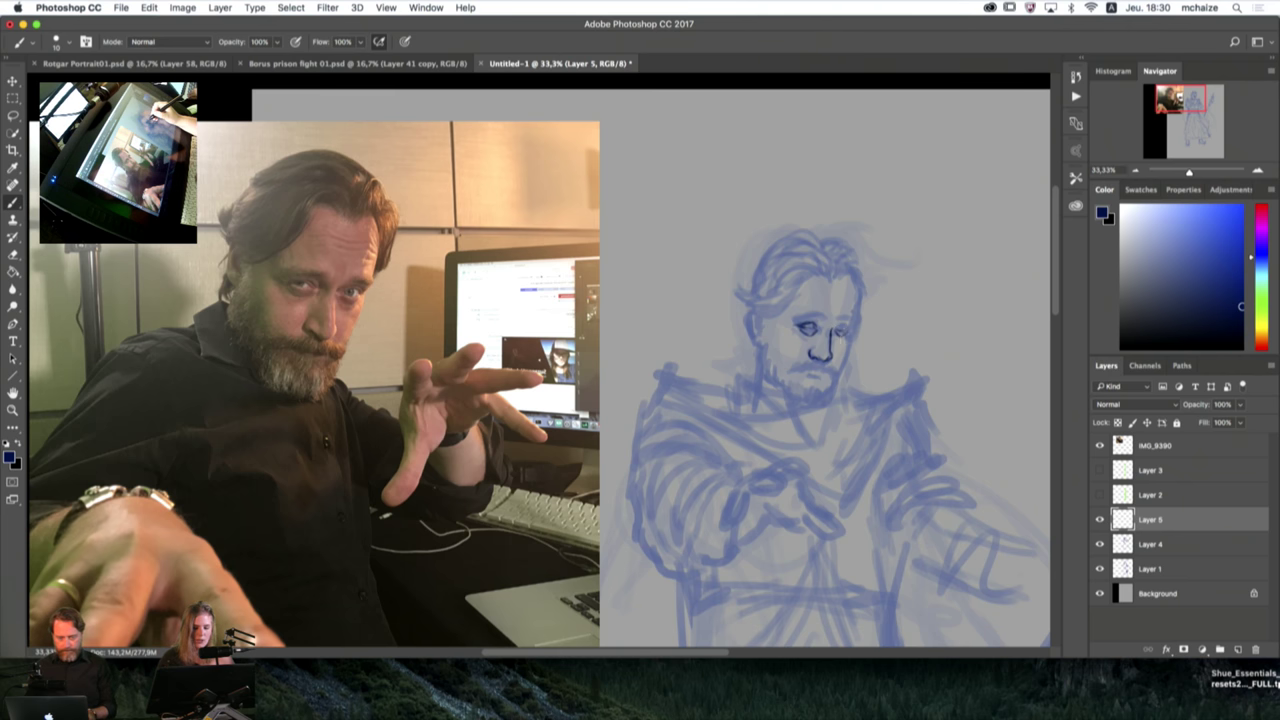
{"action": "left_click_drag", "start_coordinate": [833, 326], "coordinate": [841, 333]}
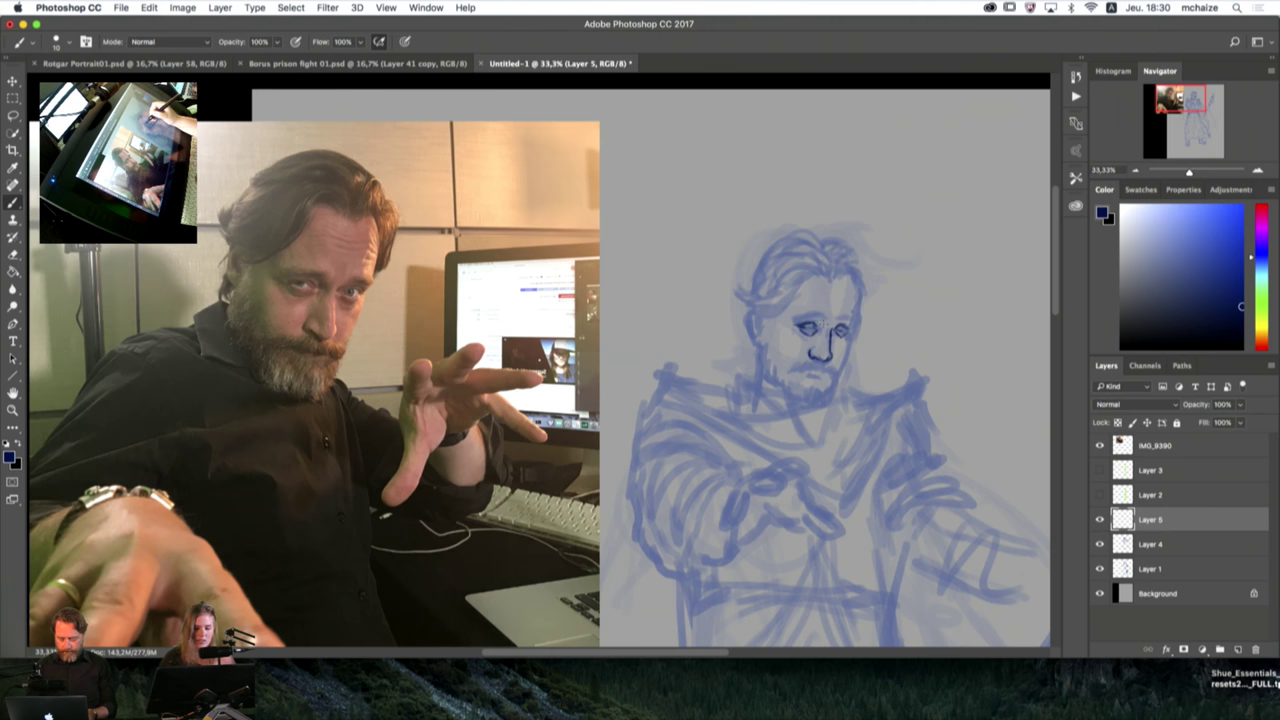
{"action": "left_click_drag", "start_coordinate": [816, 316], "coordinate": [822, 322]}
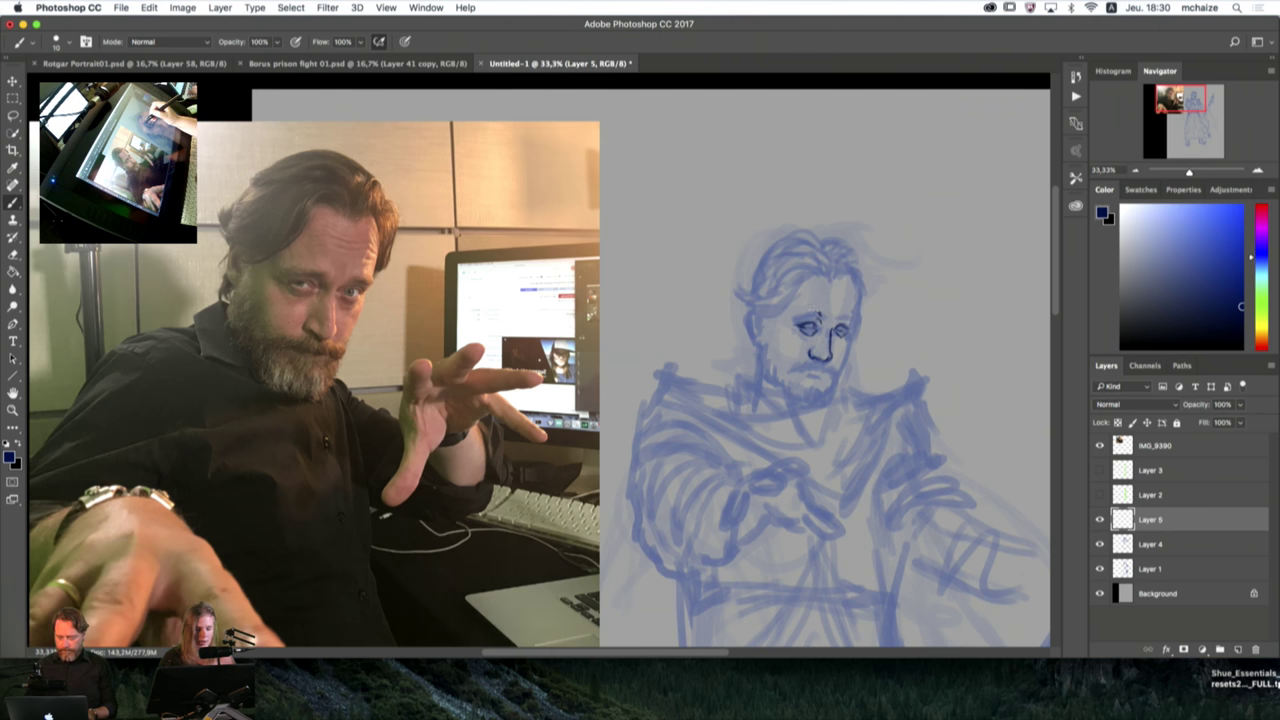
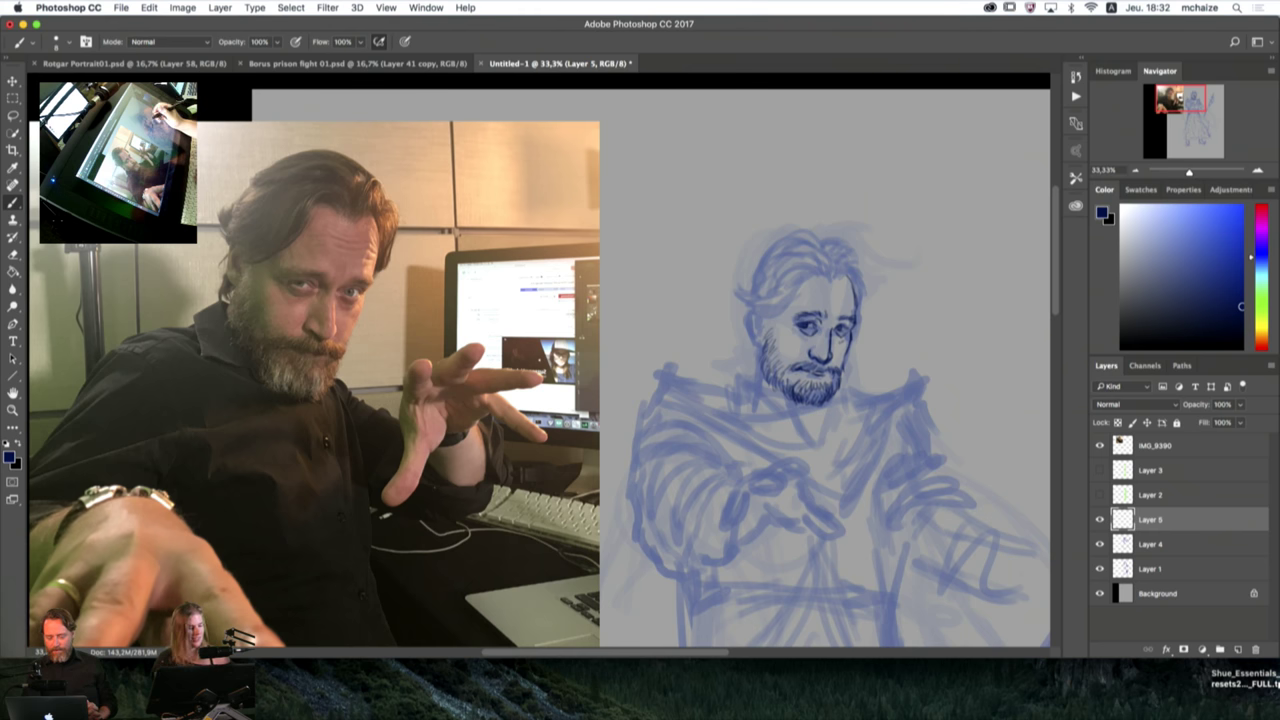
Step: Touch up the face linework with the Eraser at size 20
{"action": "key", "text": "e"}
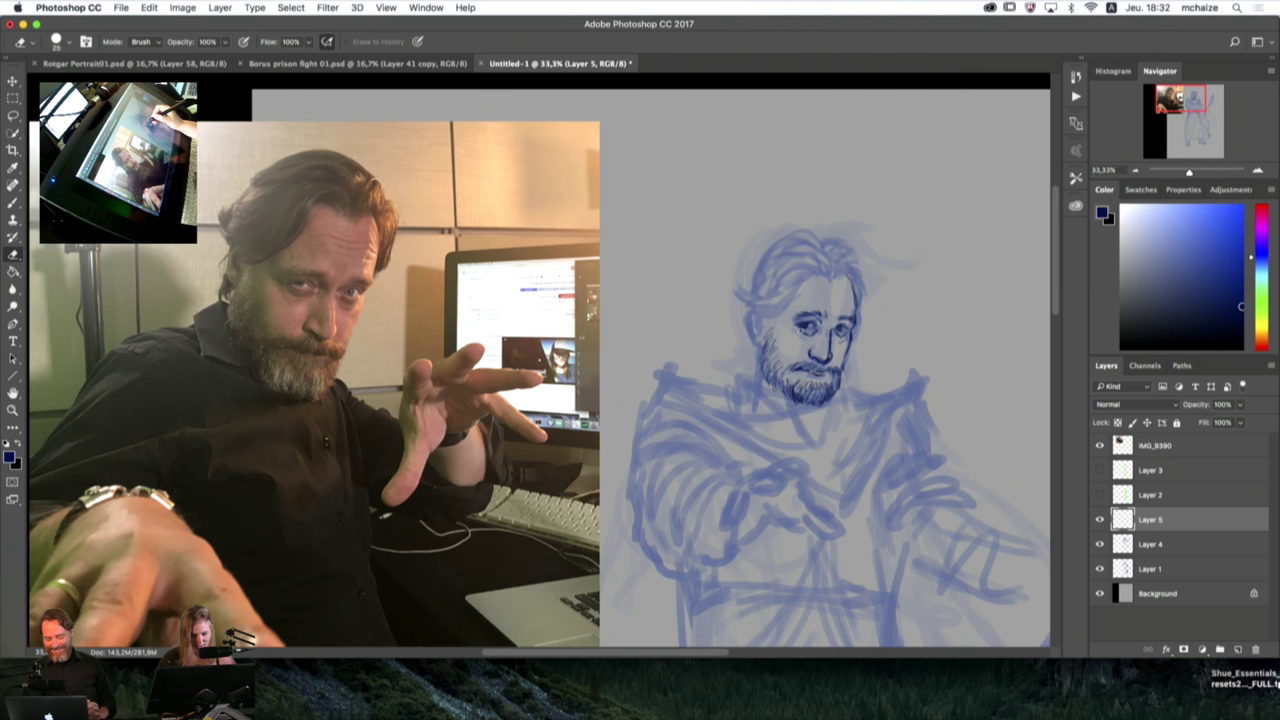
{"action": "key", "text": "["}
{"action": "key", "text": "["}
{"action": "key", "text": "["}
{"action": "key", "text": "]"}
{"action": "key", "text": "]"}
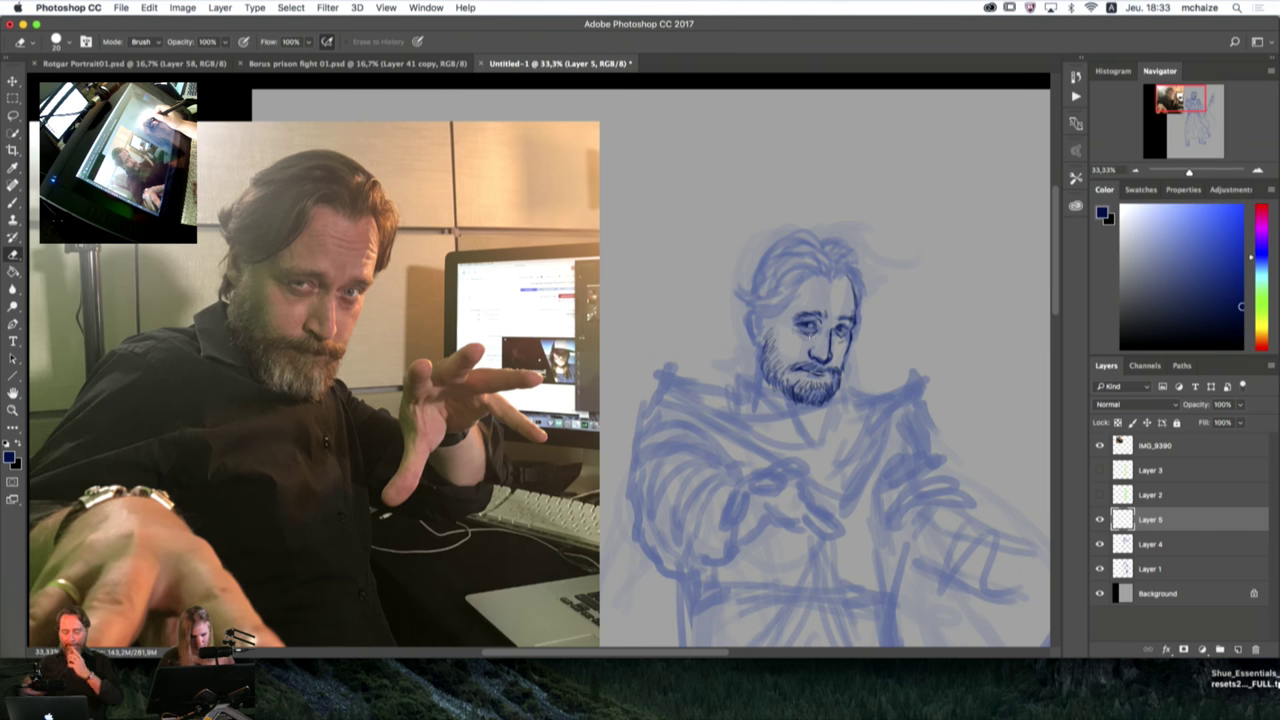
Step: Draw the figure's ear and swept-back hair strands in navy, following the parting and hair outline of the reference photo
{"action": "key", "text": "b"}
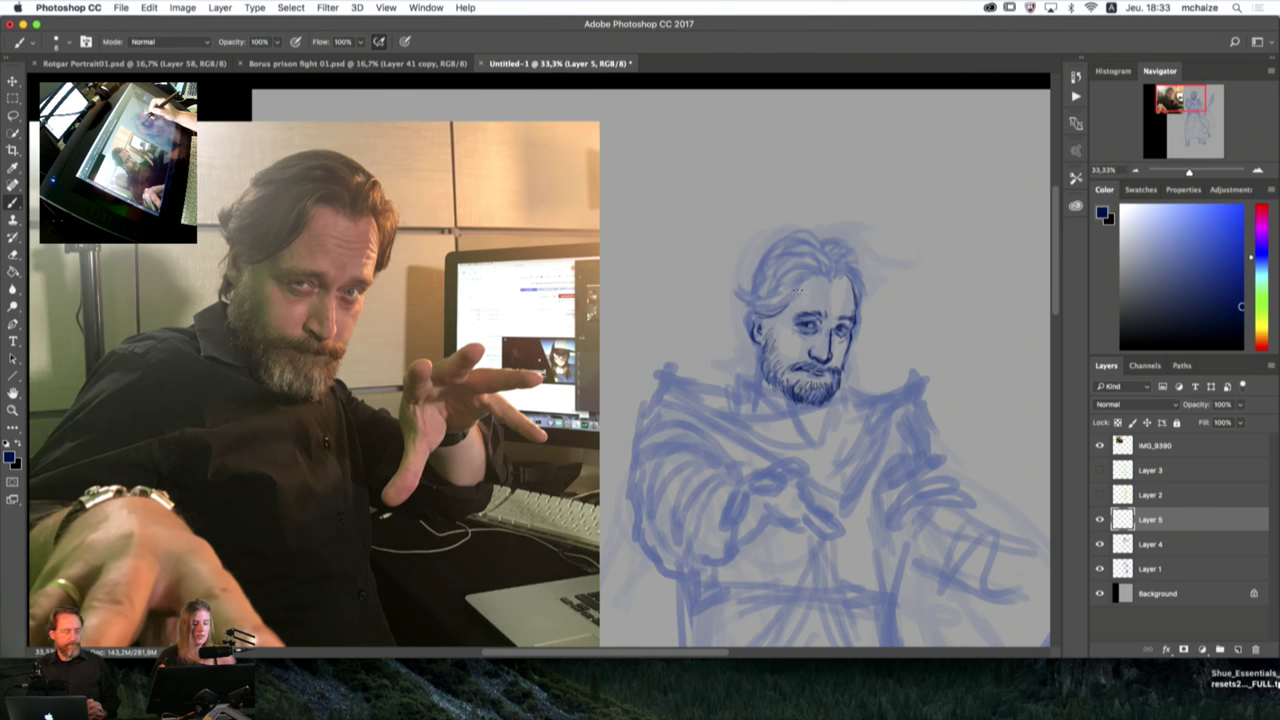
{"action": "mouse_move", "coordinate": [798, 291]}
{"action": "left_mouse_down"}
{"action": "mouse_move", "coordinate": [801, 276]}
{"action": "mouse_move", "coordinate": [826, 272]}
{"action": "left_mouse_up"}
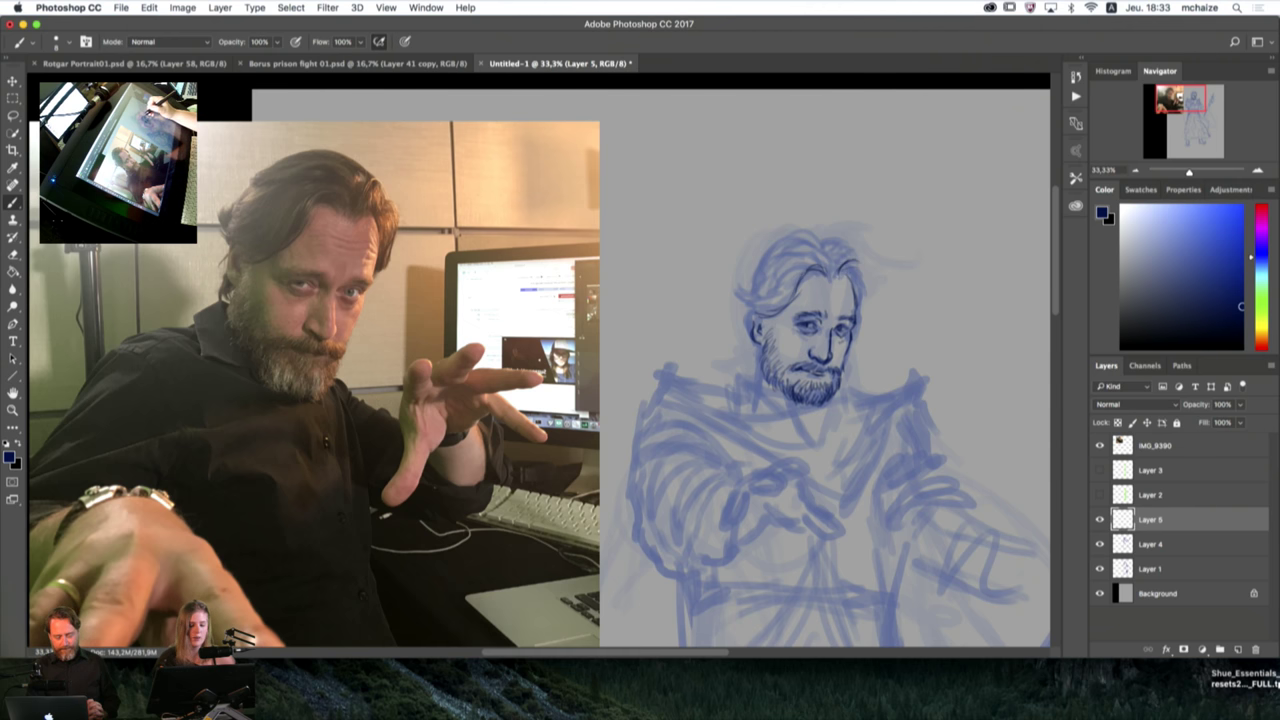
{"action": "mouse_move", "coordinate": [853, 272]}
{"action": "left_mouse_down"}
{"action": "mouse_move", "coordinate": [866, 286]}
{"action": "mouse_move", "coordinate": [858, 316]}
{"action": "left_mouse_up"}
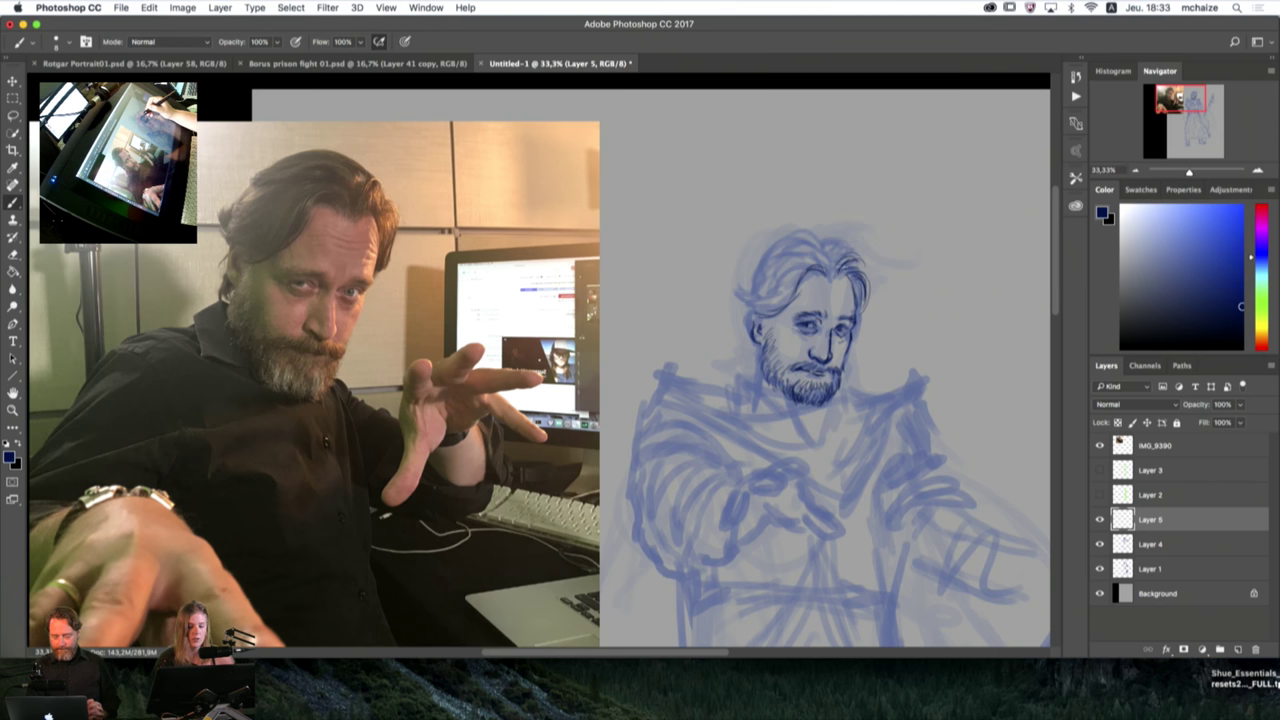
{"action": "mouse_move", "coordinate": [831, 239]}
{"action": "left_mouse_down"}
{"action": "mouse_move", "coordinate": [814, 262]}
{"action": "mouse_move", "coordinate": [786, 251]}
{"action": "left_mouse_up"}
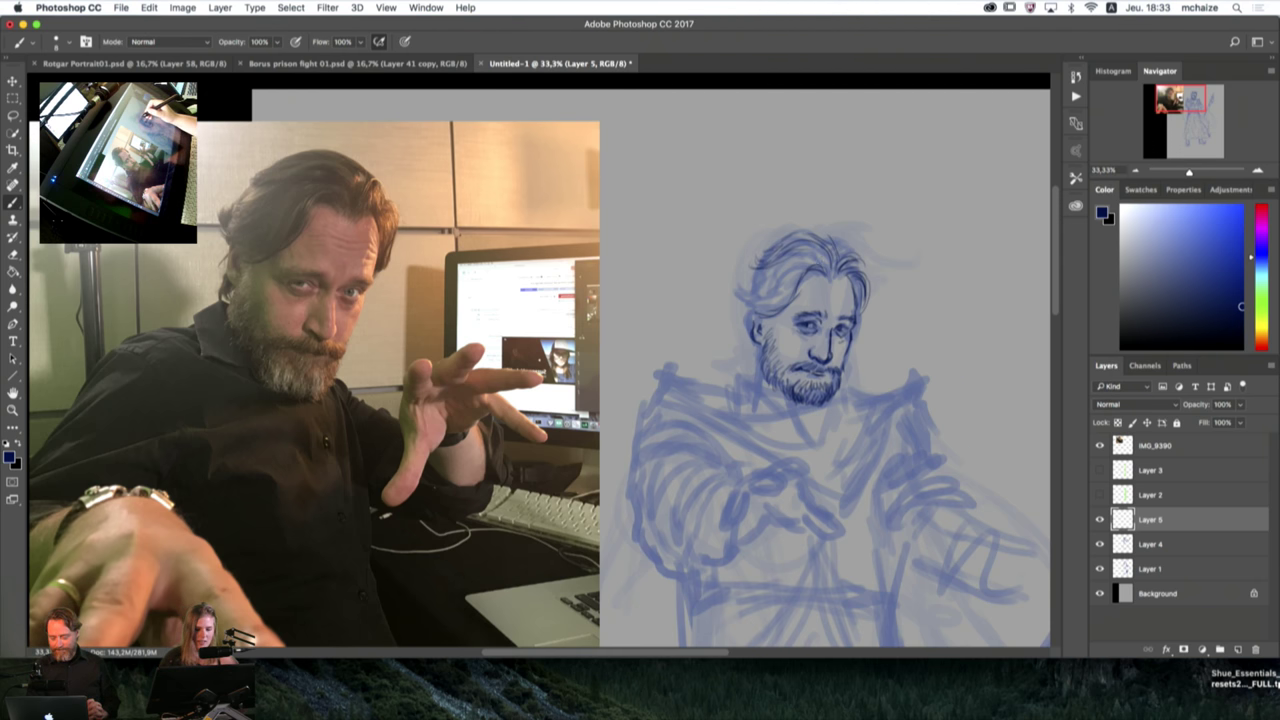
{"action": "left_click_drag", "start_coordinate": [816, 258], "coordinate": [776, 286]}
{"action": "left_click_drag", "start_coordinate": [748, 282], "coordinate": [742, 295]}
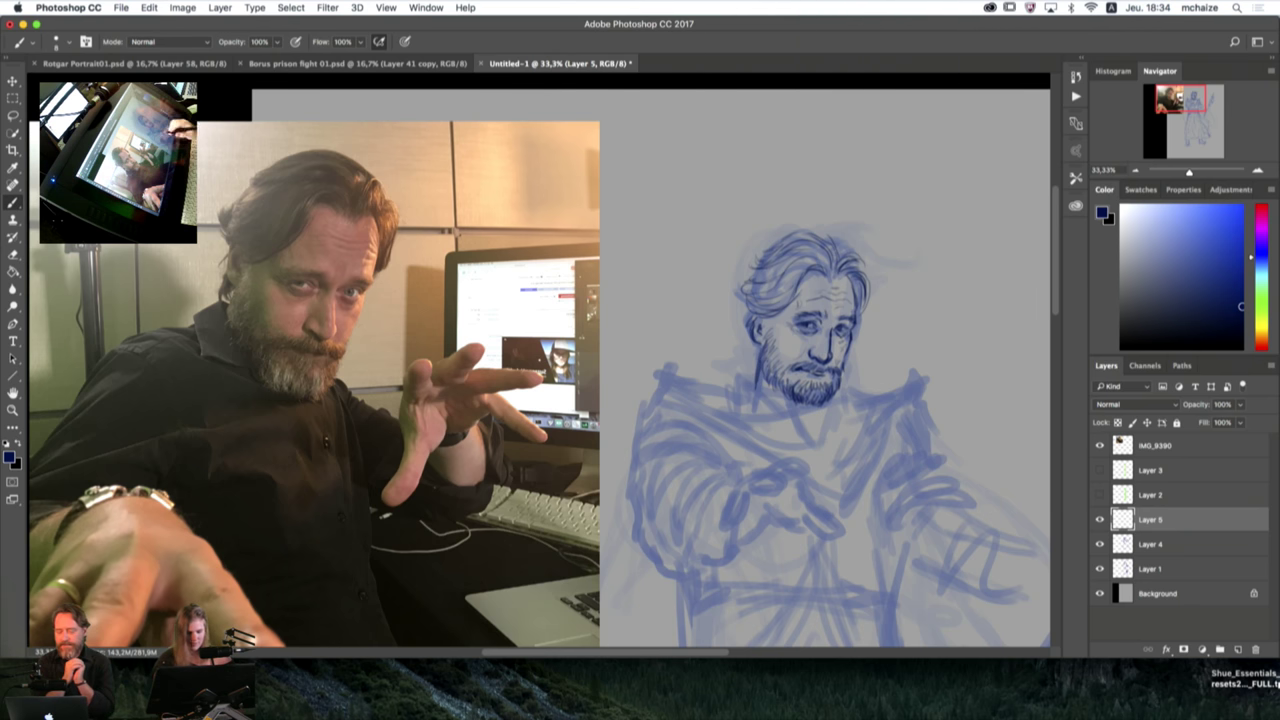
Step: Copy a rectangular area around the raised hand in the IMG_9390 photo onto a new layer
{"action": "left_click", "coordinate": [1130, 447]}
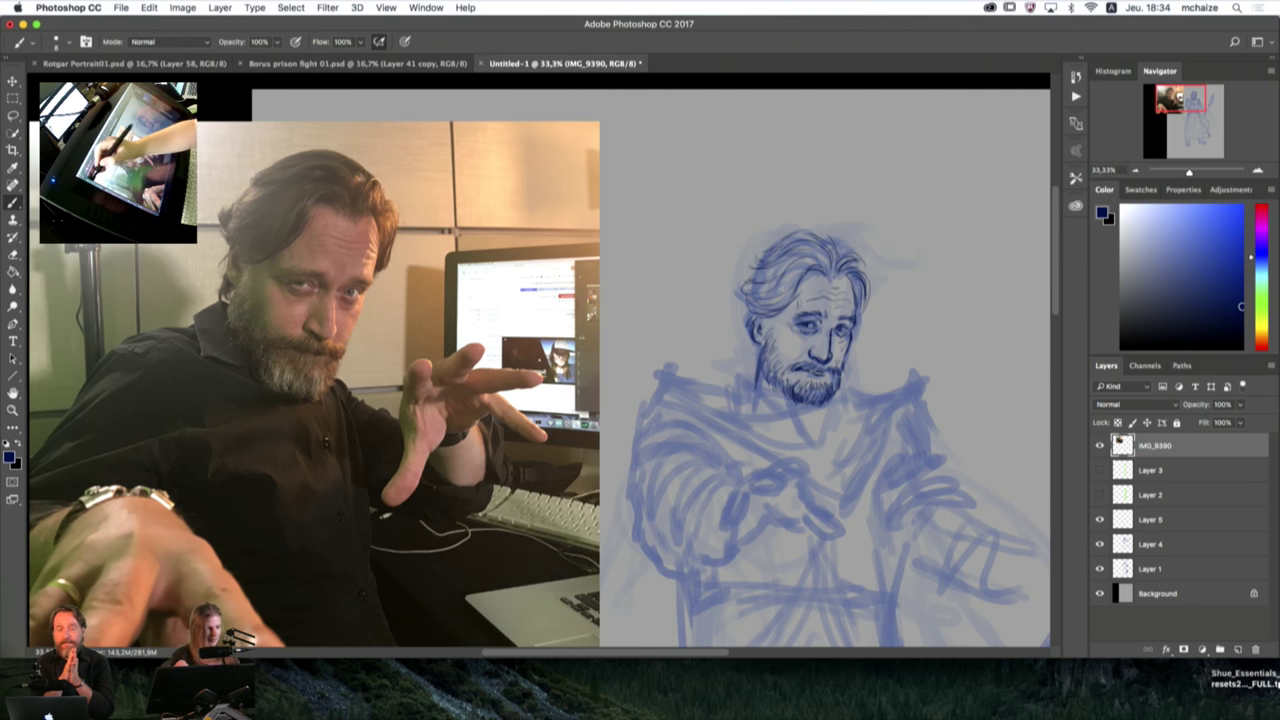
{"action": "key", "text": "m"}
{"action": "left_click_drag", "start_coordinate": [575, 313], "coordinate": [372, 523]}
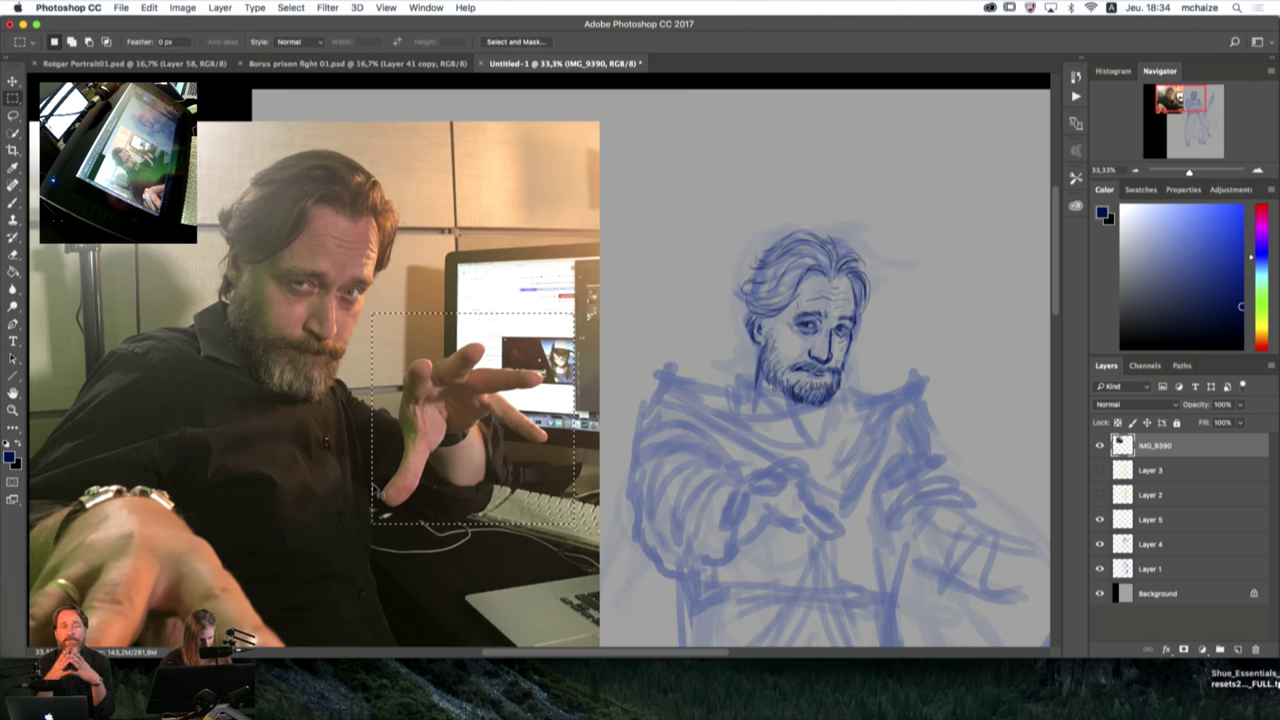
{"action": "key", "text": "super+j"}
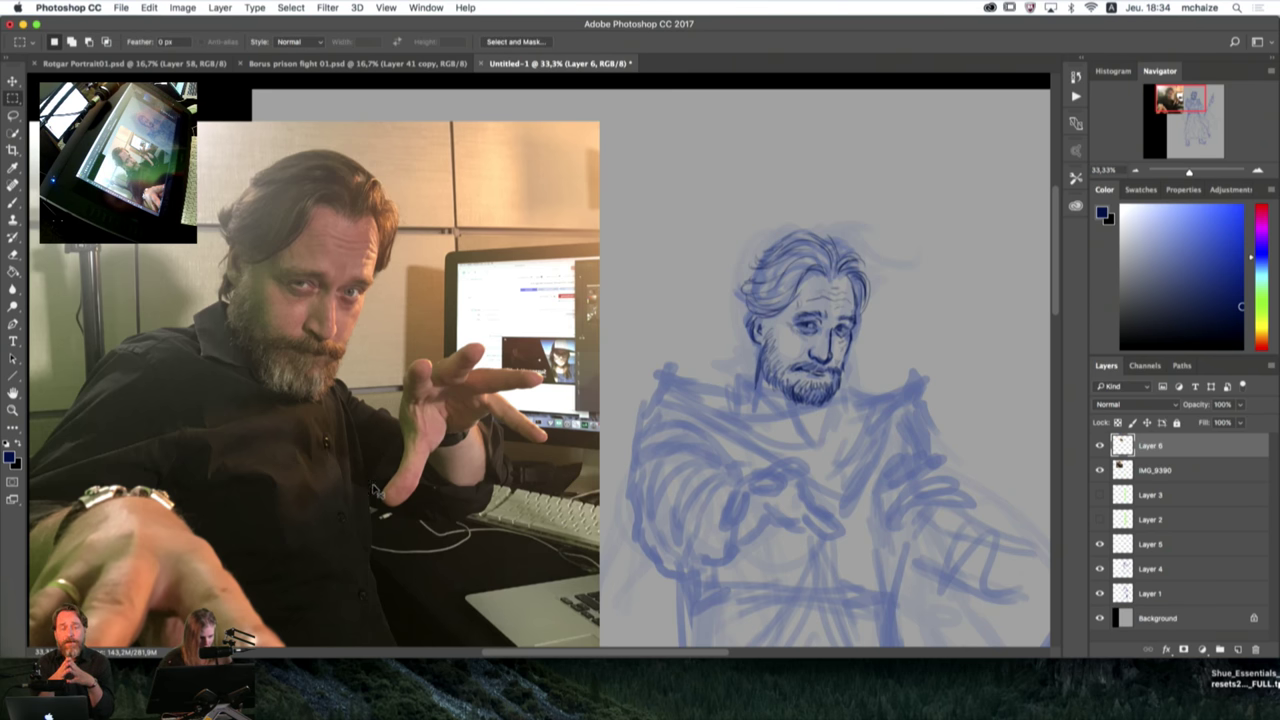
Step: Flip the copied hand layer horizontally so it matches the direction of the sketched outstretched hand
{"action": "left_click", "coordinate": [183, 7]}
{"action": "mouse_move", "coordinate": [149, 7]}
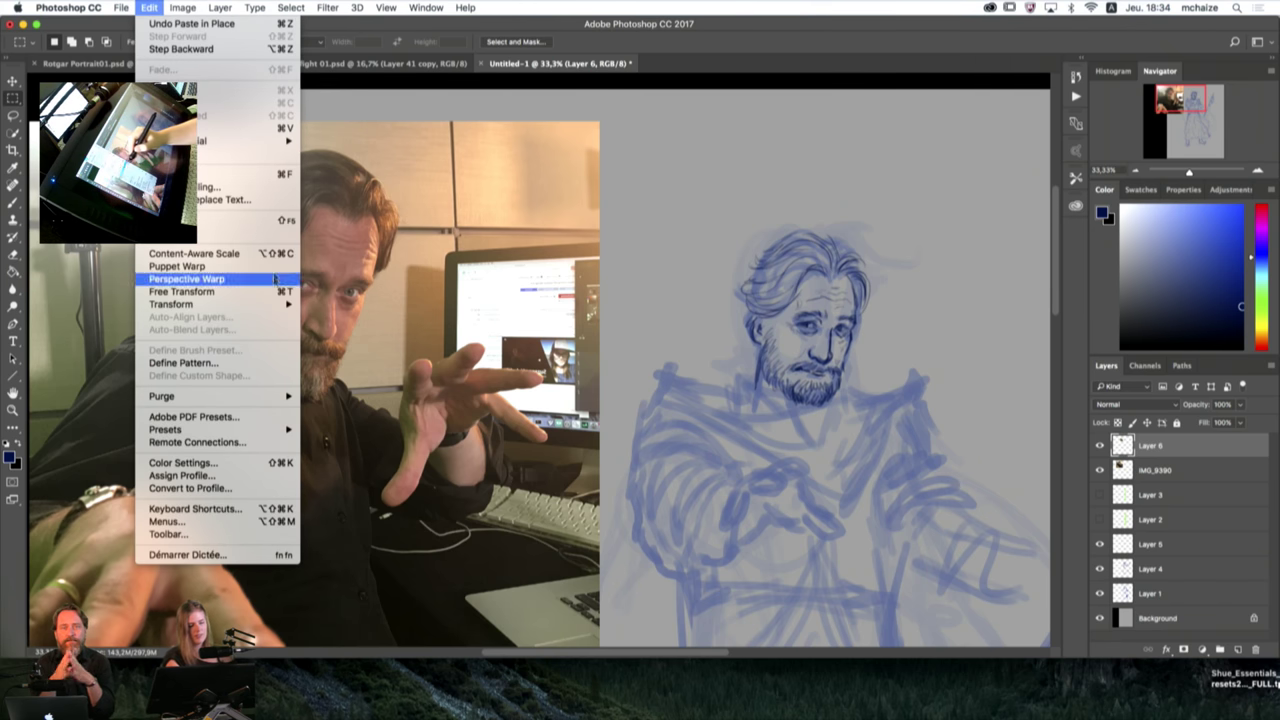
{"action": "mouse_move", "coordinate": [278, 308]}
{"action": "left_click", "coordinate": [345, 455]}
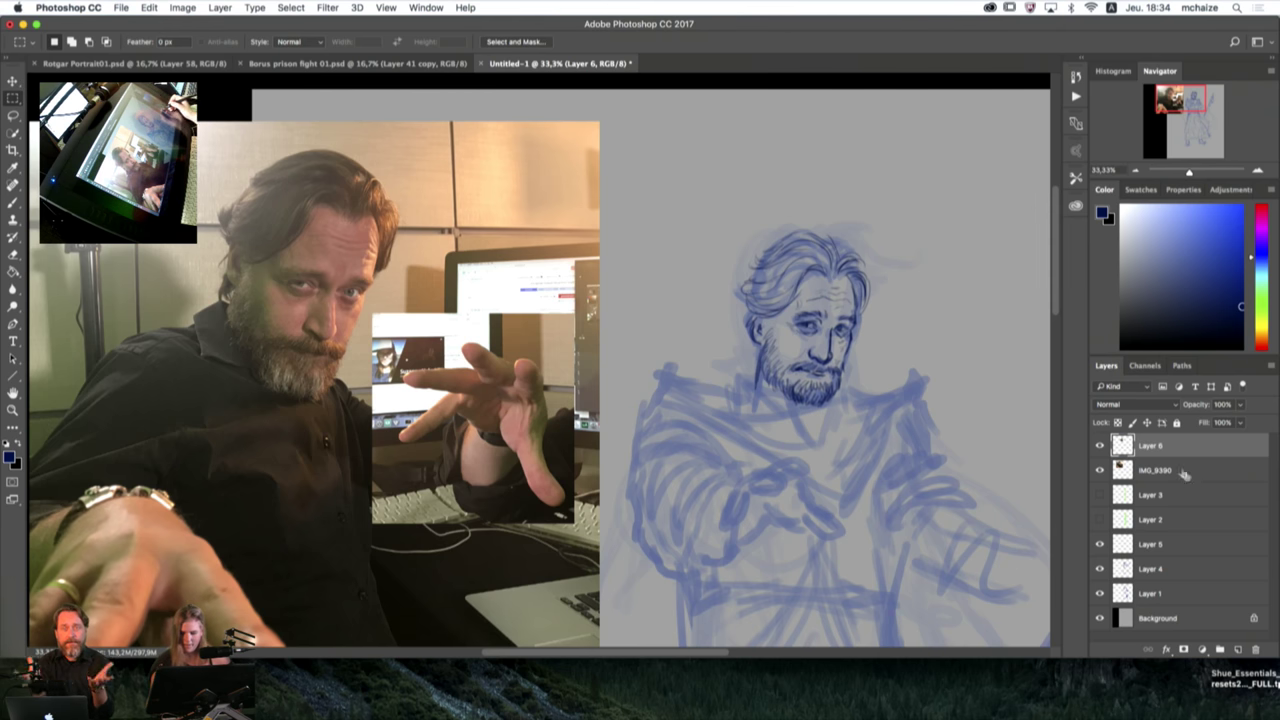
Step: Outline the first fingertip of the outstretched hand on Layer 5 and ready the Eraser at size 25 for clean-up
{"action": "left_click", "coordinate": [1142, 543]}
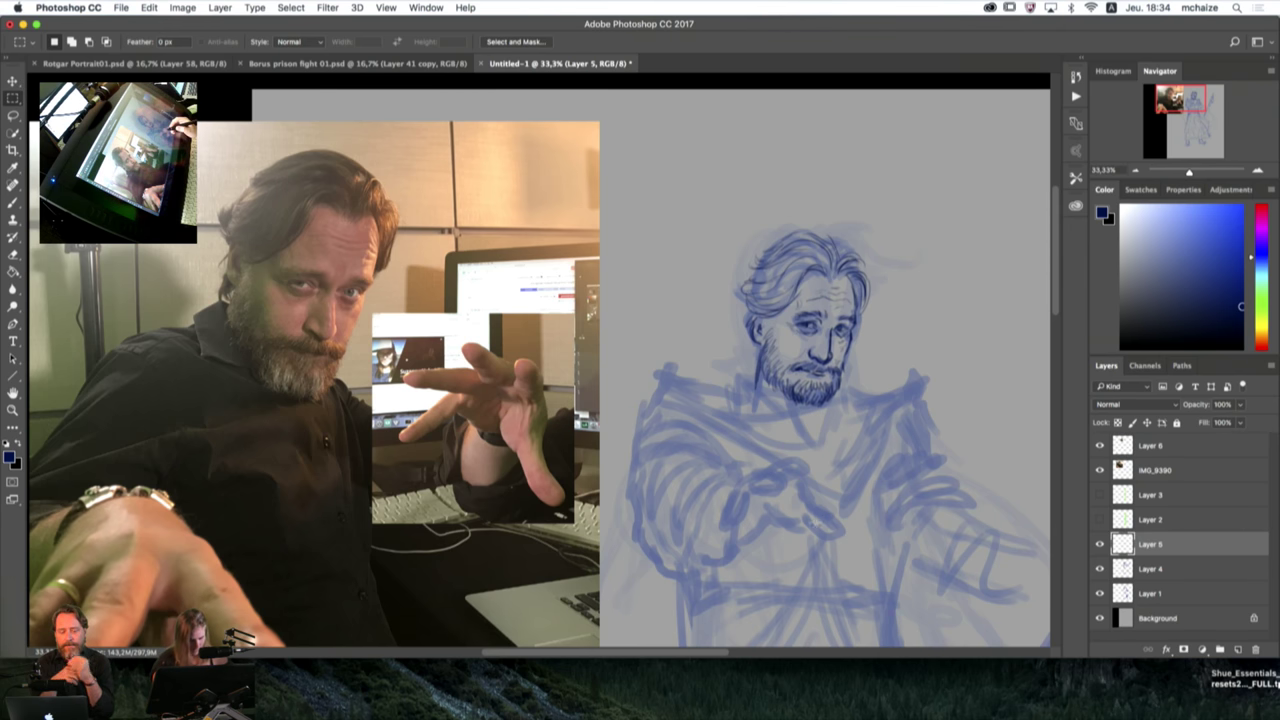
{"action": "key", "text": "b"}
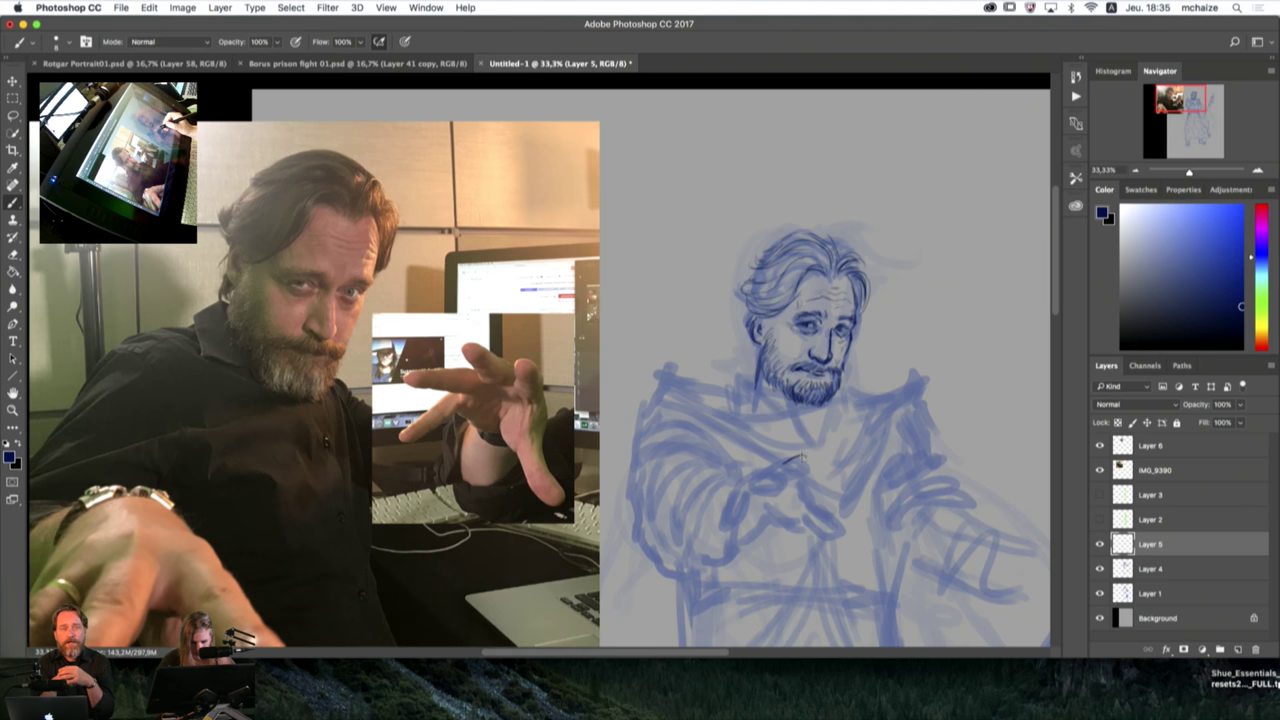
{"action": "left_click_drag", "start_coordinate": [809, 460], "coordinate": [801, 464]}
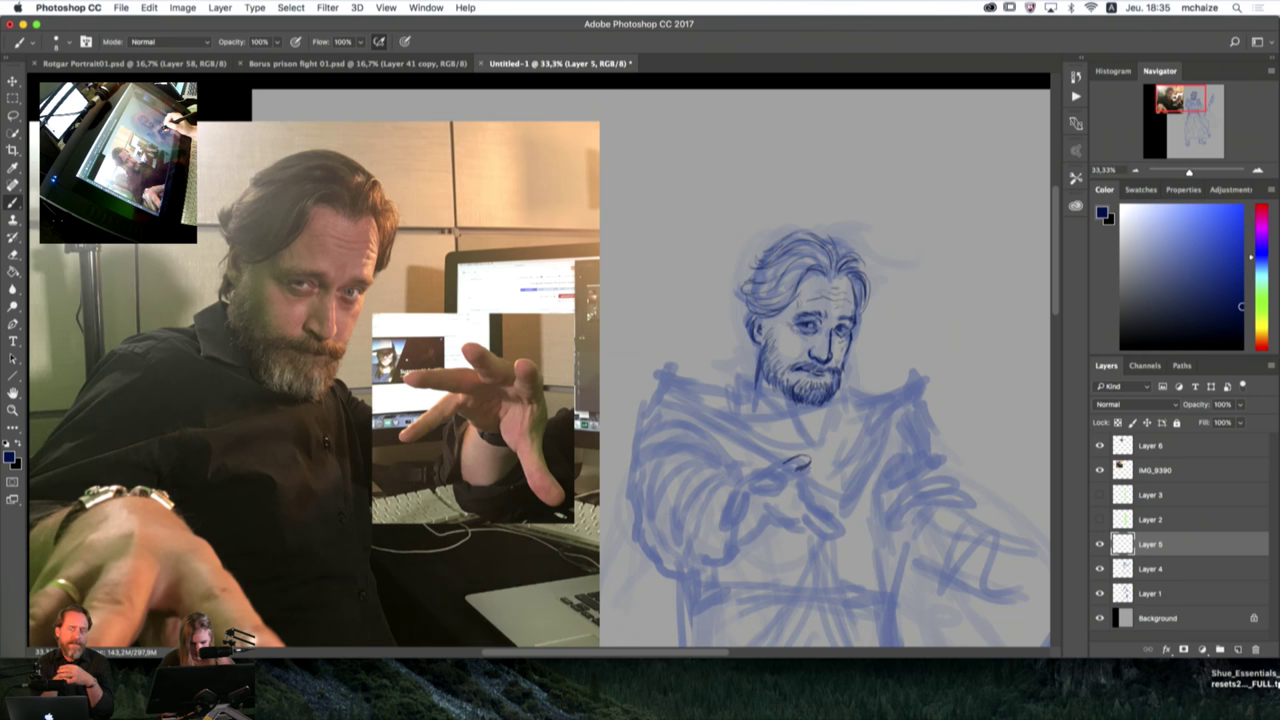
{"action": "left_click_drag", "start_coordinate": [805, 470], "coordinate": [799, 481]}
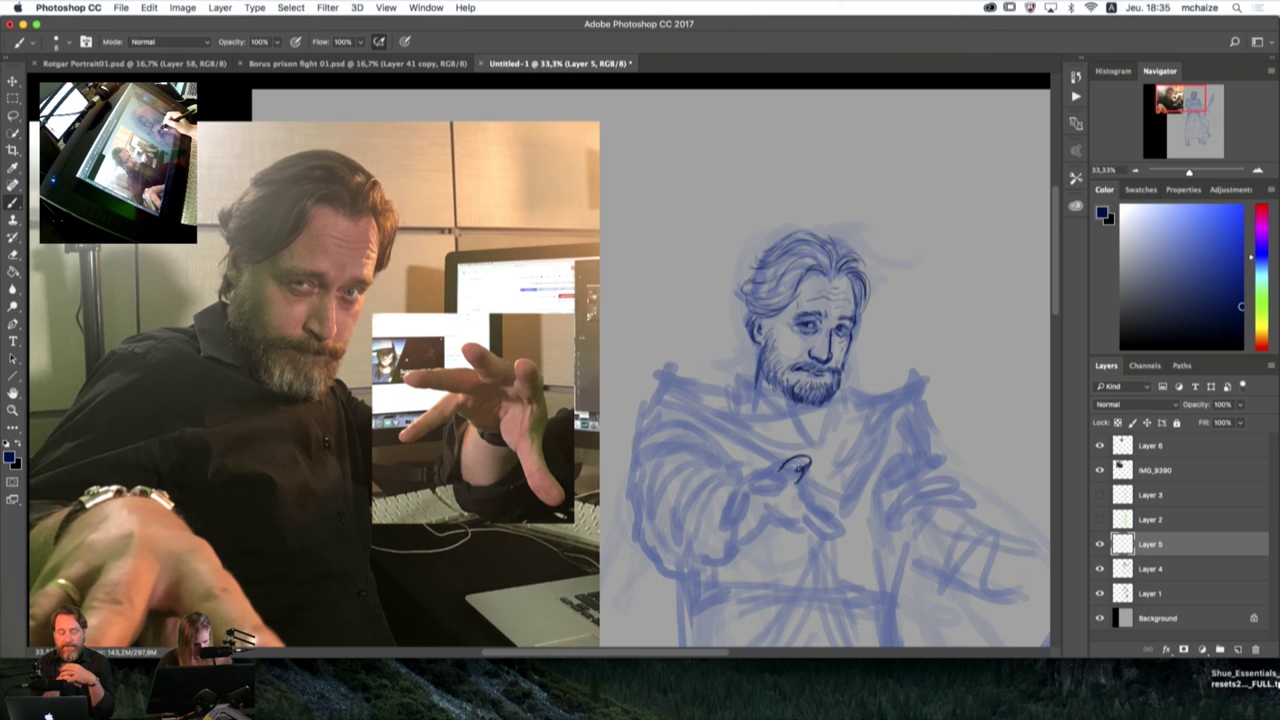
{"action": "key", "text": "e"}
{"action": "key", "text": "bracketright"}
{"action": "key", "text": "bracketright"}
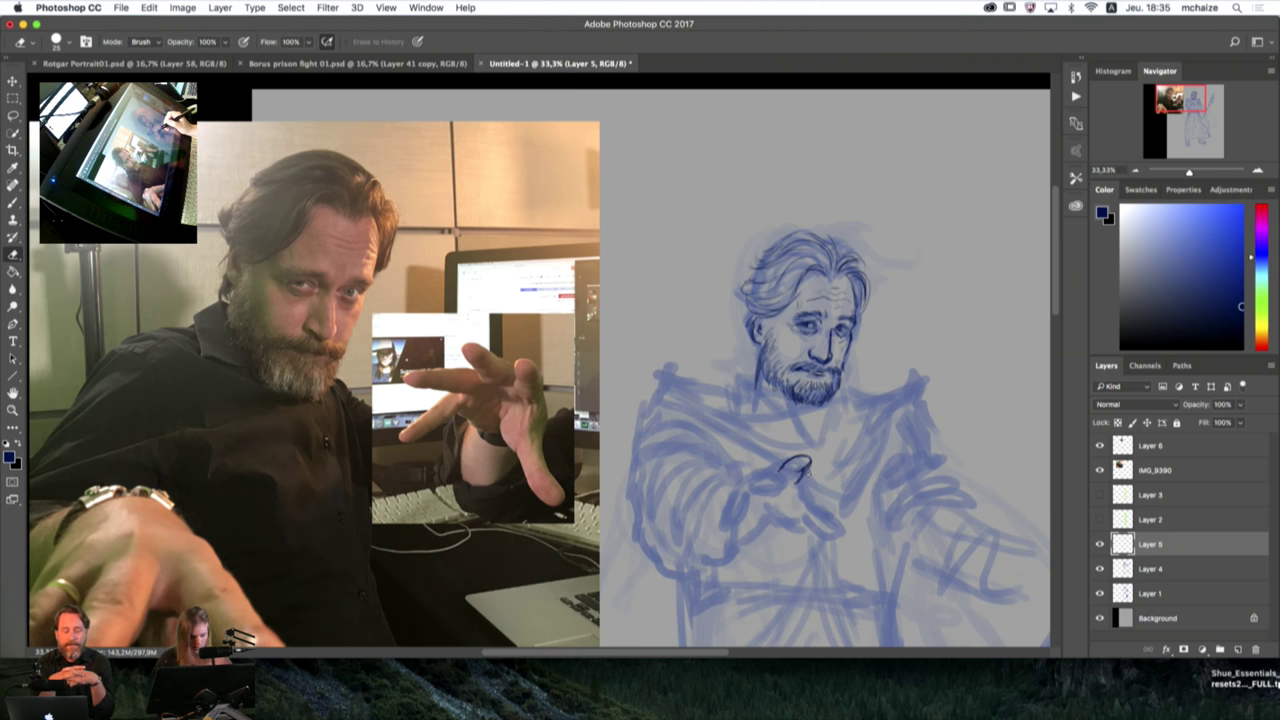
Step: Draw the thumb and the remaining bent fingers of the outstretched hand with navy Brush strokes
{"action": "key", "text": "b"}
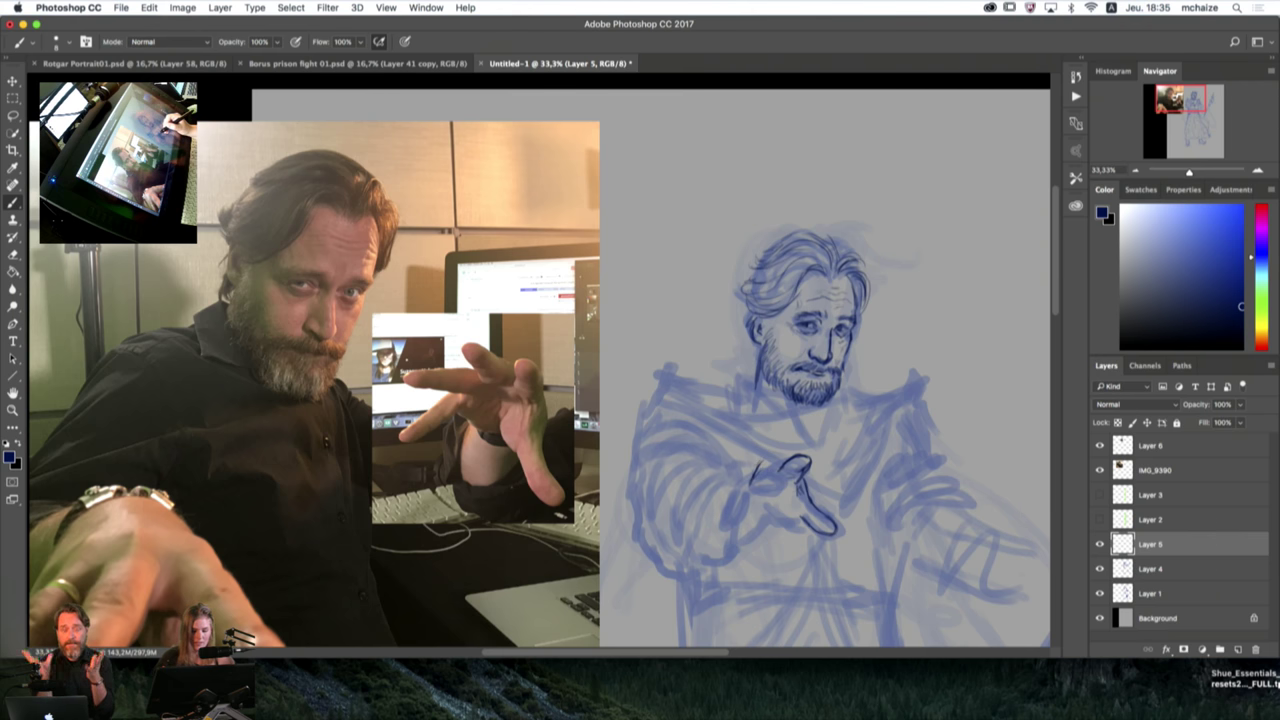
{"action": "left_click_drag", "start_coordinate": [765, 457], "coordinate": [753, 478]}
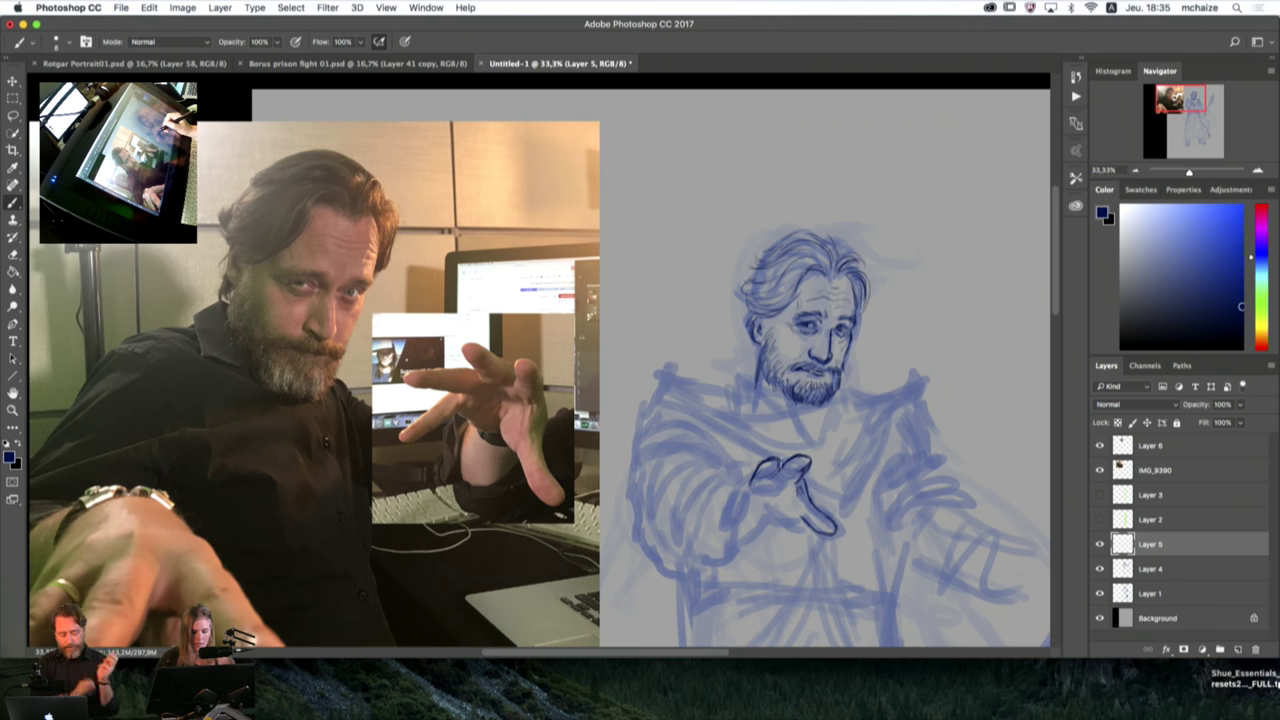
{"action": "left_click_drag", "start_coordinate": [780, 459], "coordinate": [766, 480]}
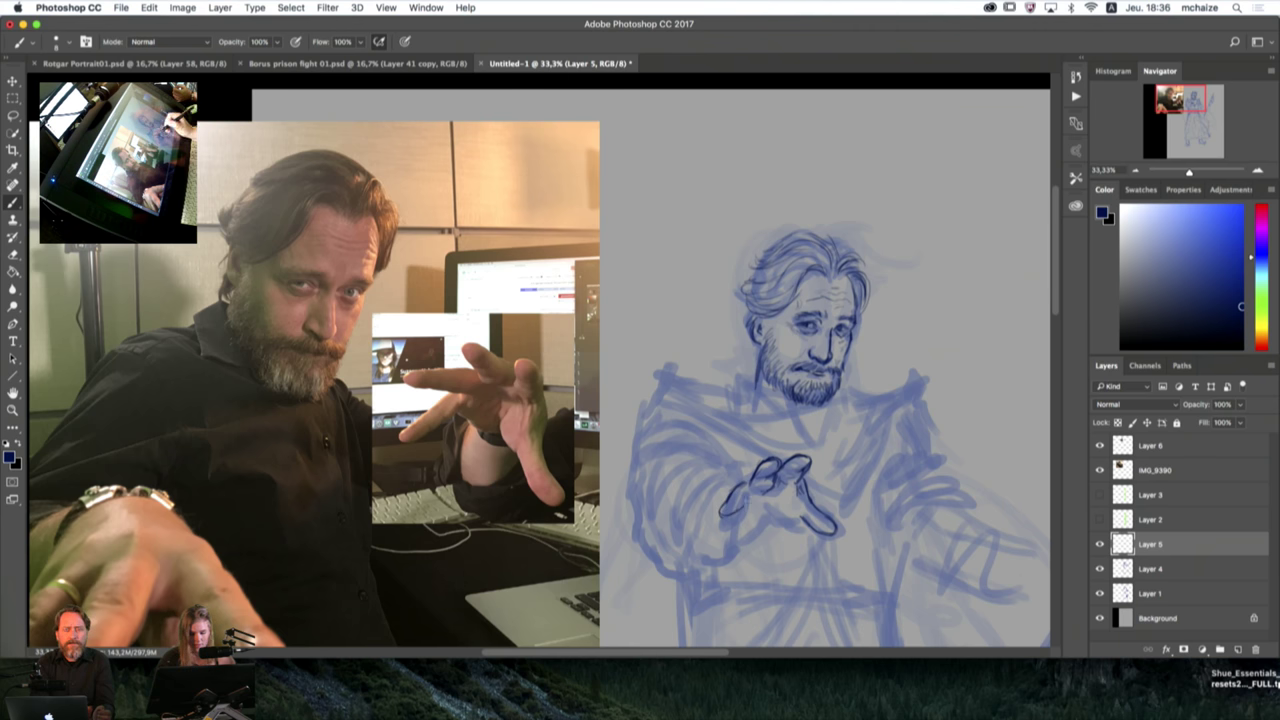
Step: Erase the outermost finger's outline on the outstretched hand with the Eraser enlarged to size 70
{"action": "key", "text": "e"}
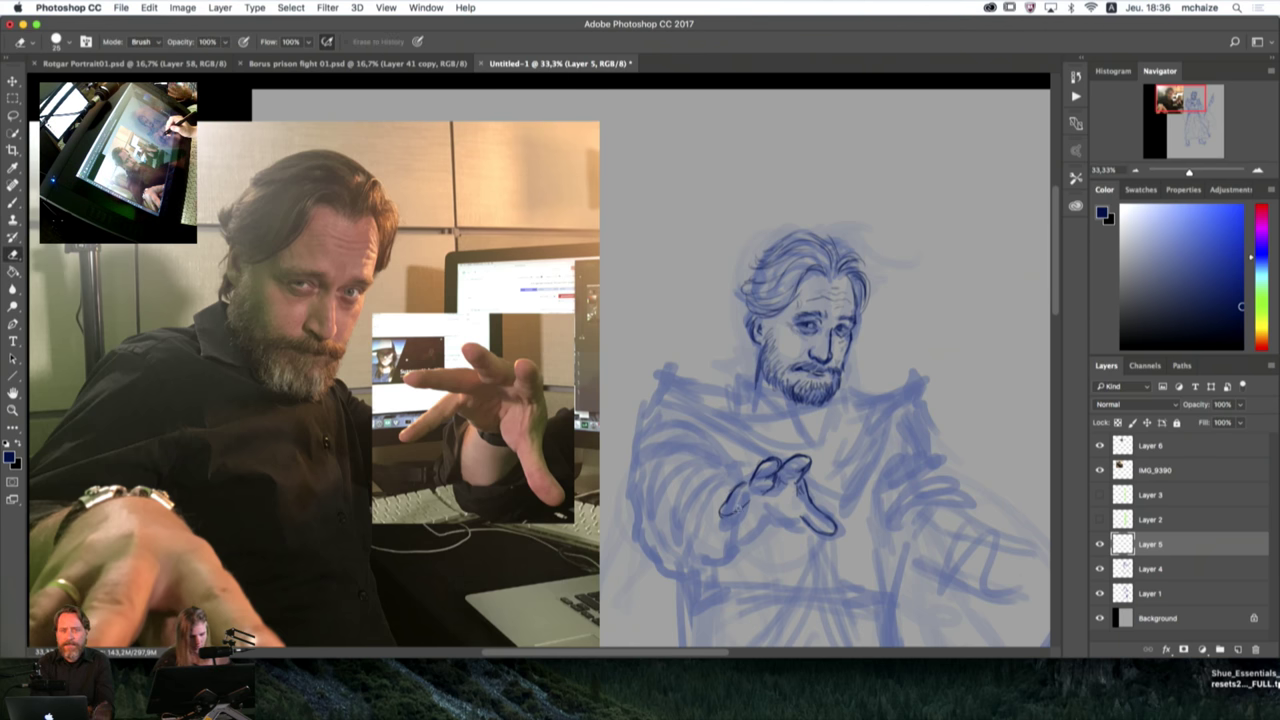
{"action": "key", "text": "bracketright"}
{"action": "key", "text": "bracketright"}
{"action": "key", "text": "bracketright"}
{"action": "key", "text": "bracketright"}
{"action": "key", "text": "bracketright"}
{"action": "key", "text": "bracketright"}
{"action": "key", "text": "bracketright"}
{"action": "left_click_drag", "start_coordinate": [729, 512], "coordinate": [738, 495]}
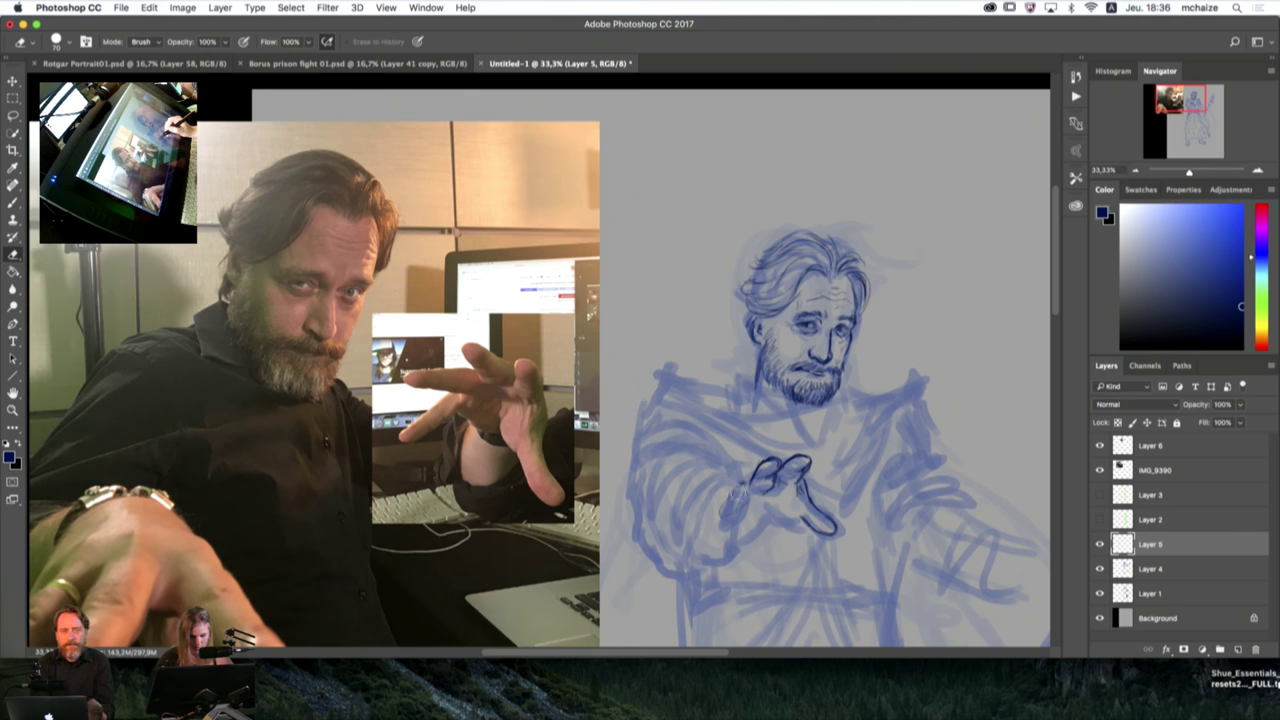
Step: Redraw the outermost finger of the outstretched hand and add the finger pointing down beneath it
{"action": "key", "text": "b"}
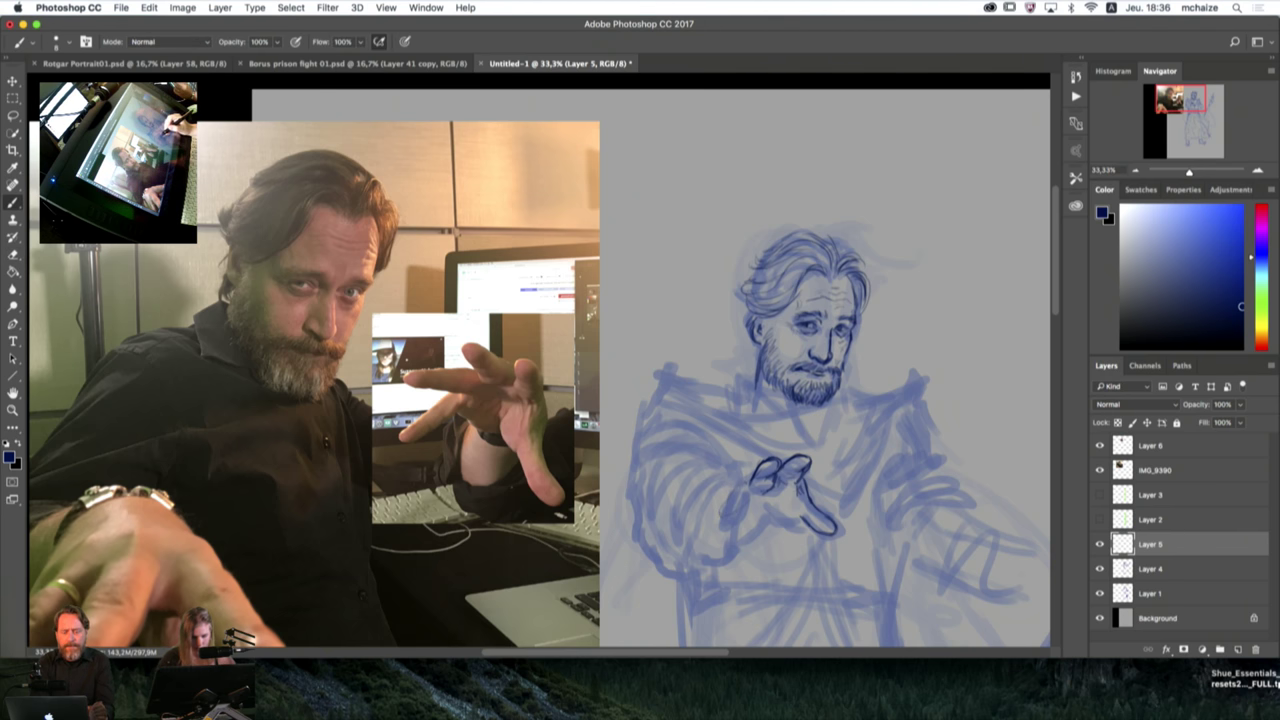
{"action": "left_click_drag", "start_coordinate": [733, 495], "coordinate": [750, 483]}
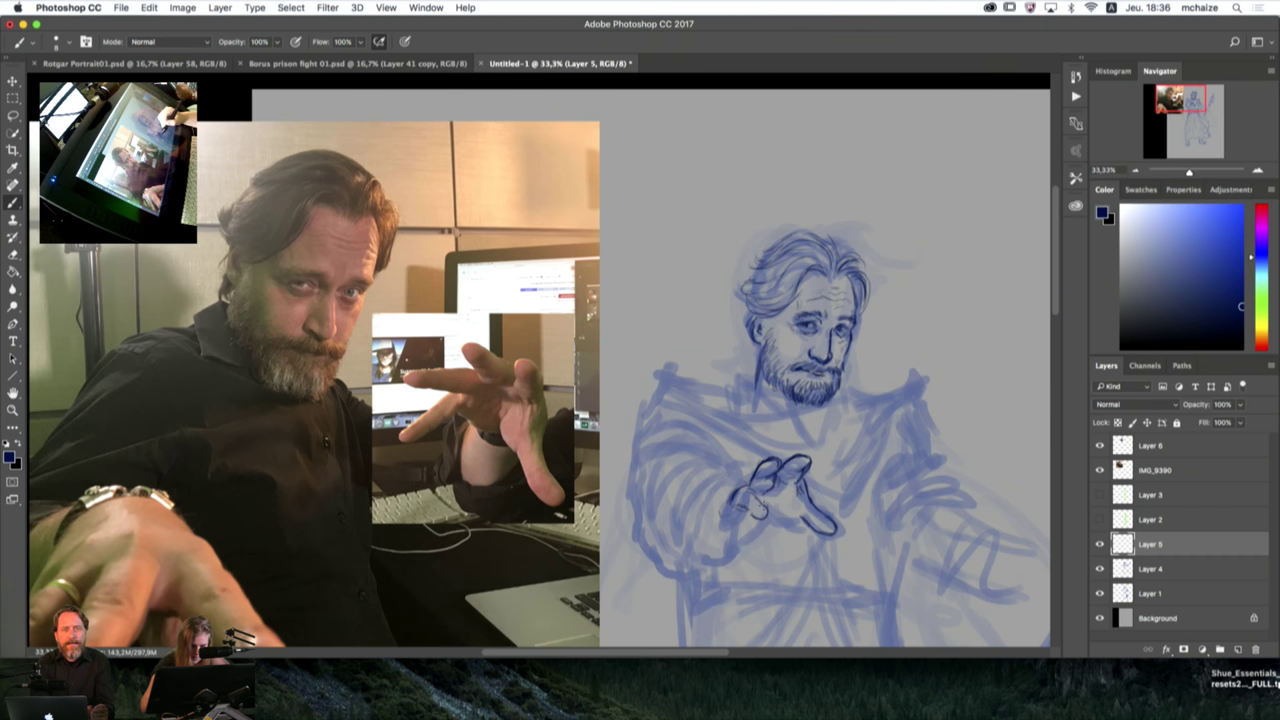
{"action": "key", "text": "e"}
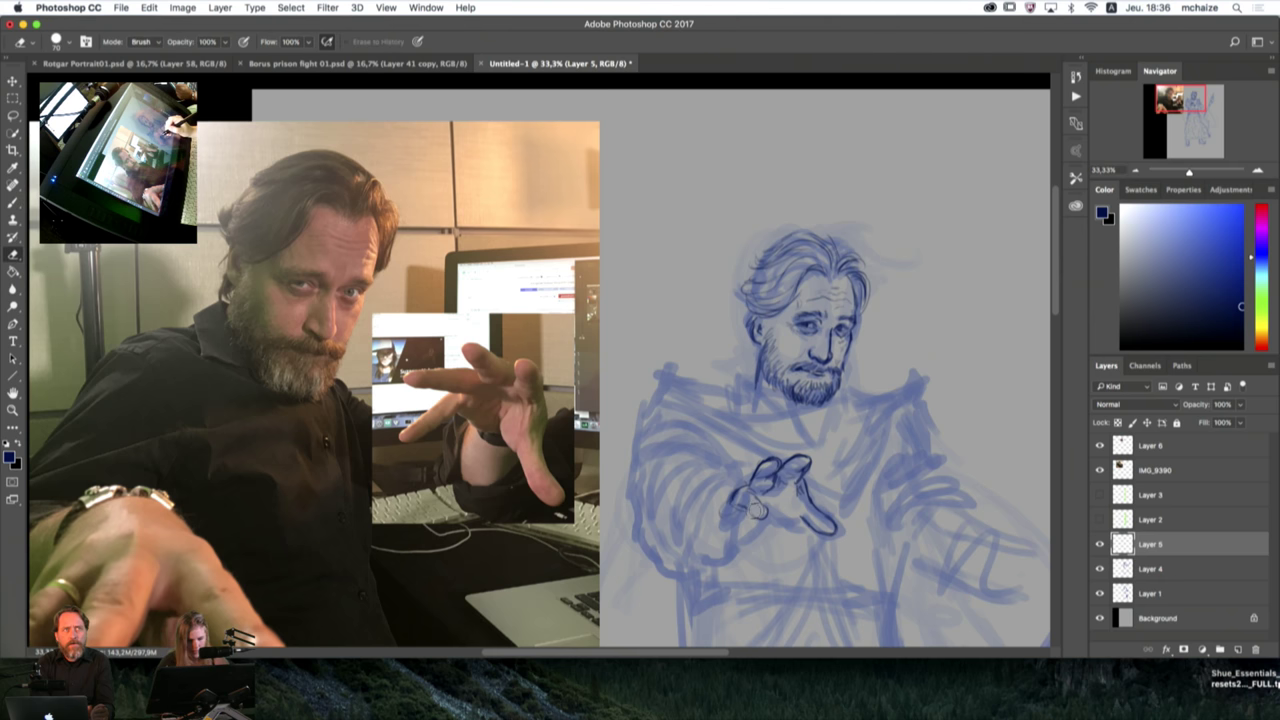
{"action": "key", "text": "b"}
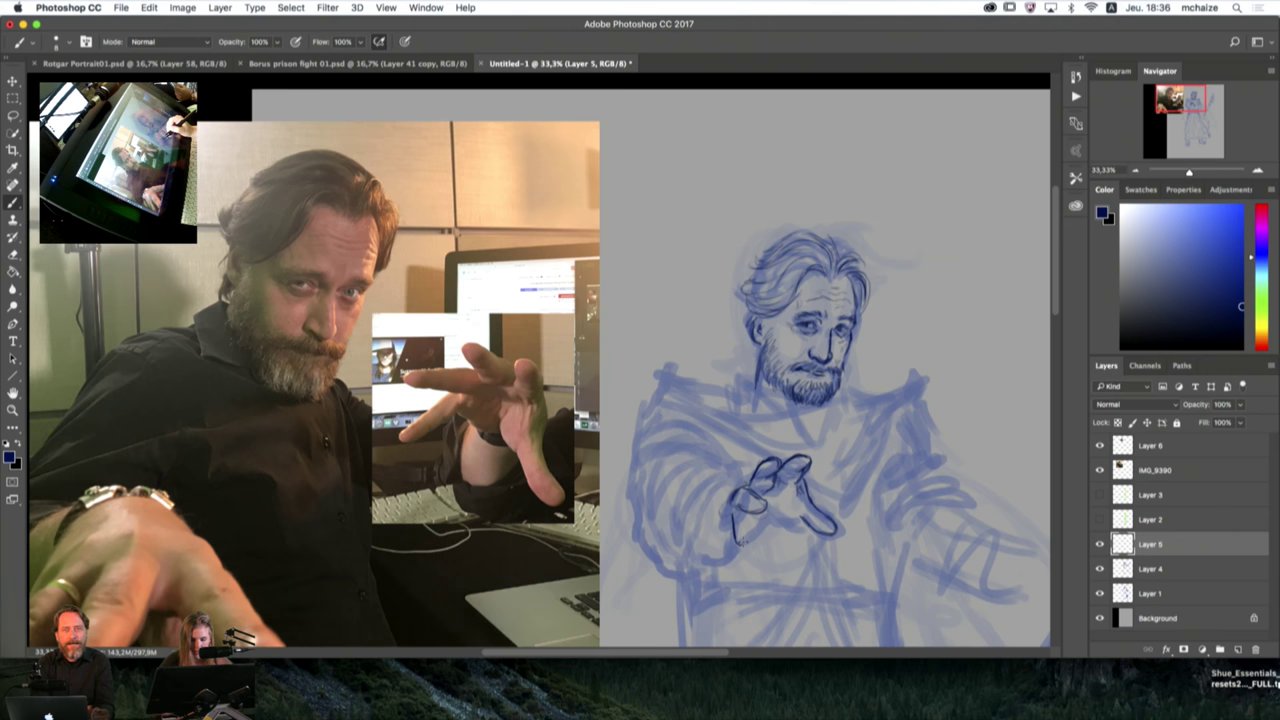
{"action": "left_click_drag", "start_coordinate": [741, 542], "coordinate": [749, 523]}
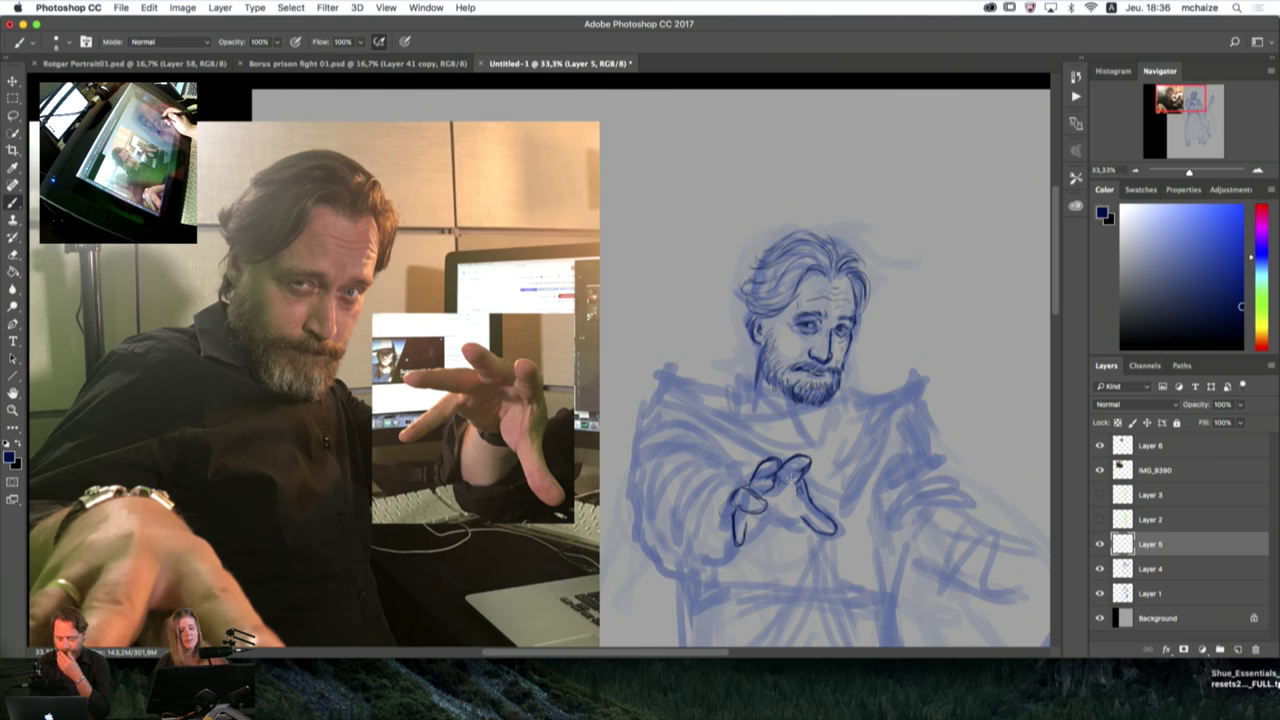
Step: Refine the finger and palm lines of the outstretched hand, alternating navy Brush strokes with Eraser clean-up
{"action": "key", "text": "e"}
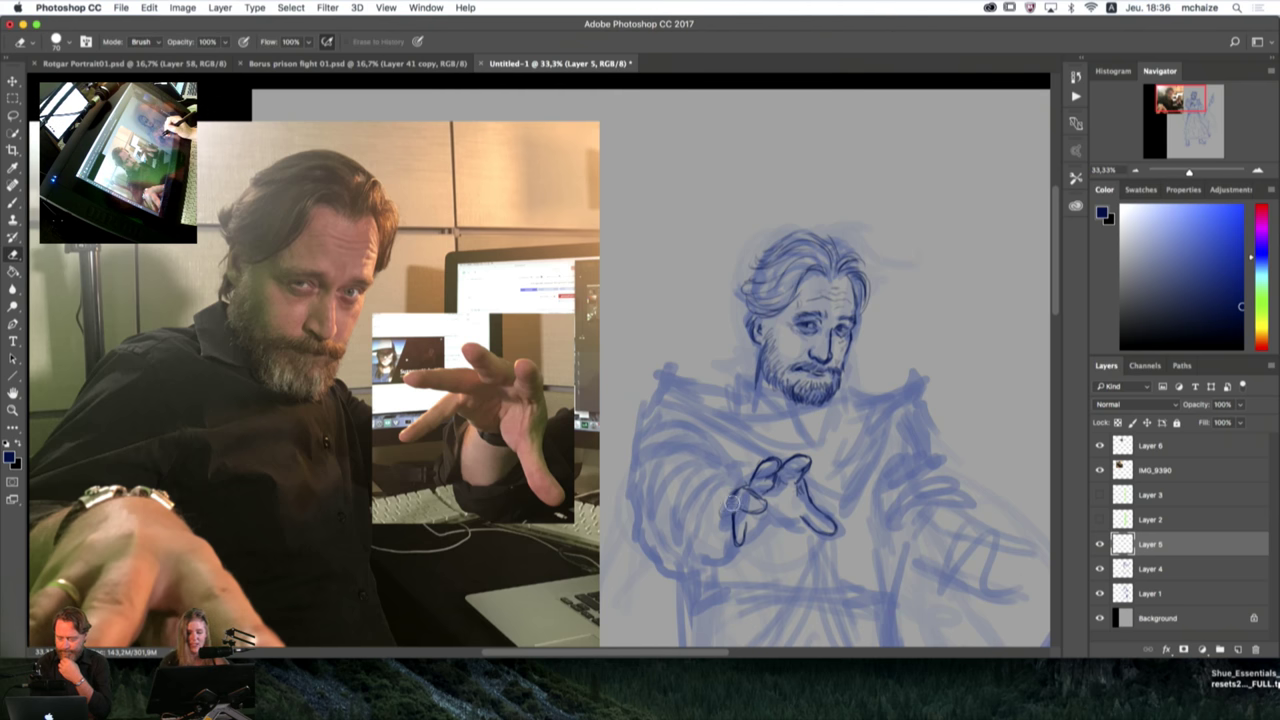
{"action": "key", "text": "b"}
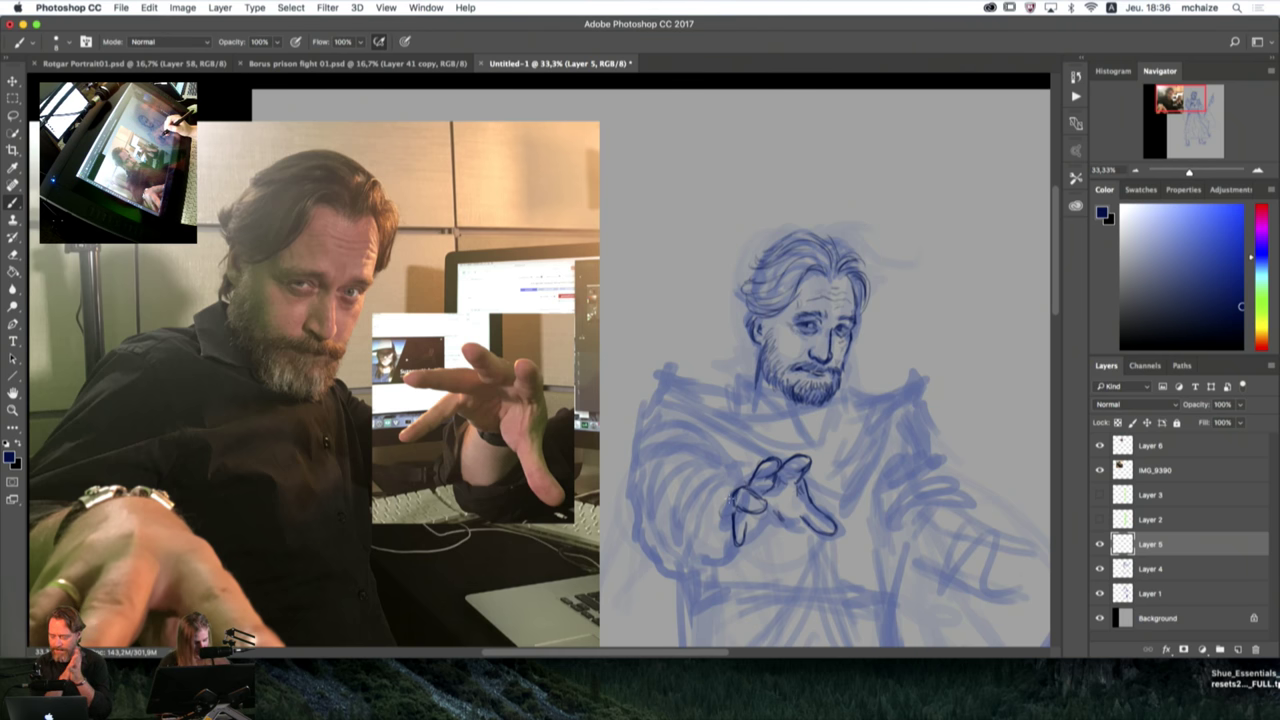
{"action": "key", "text": "e"}
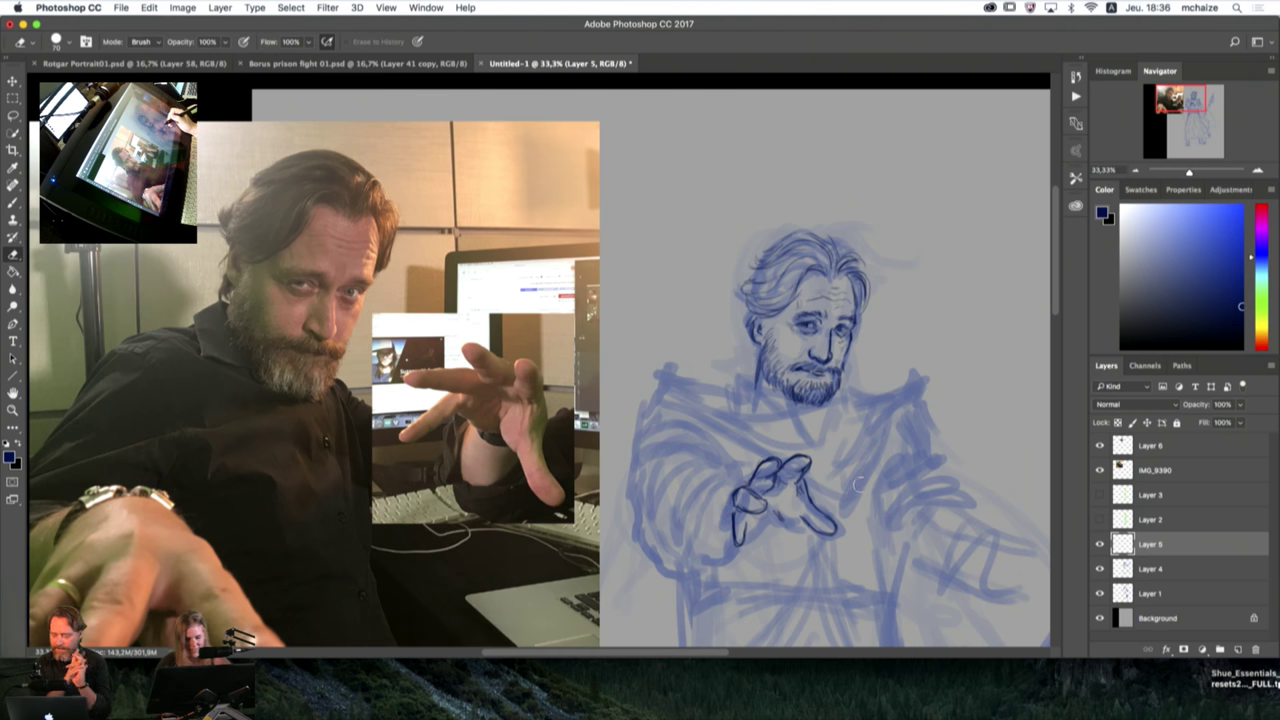
{"action": "key", "text": "b"}
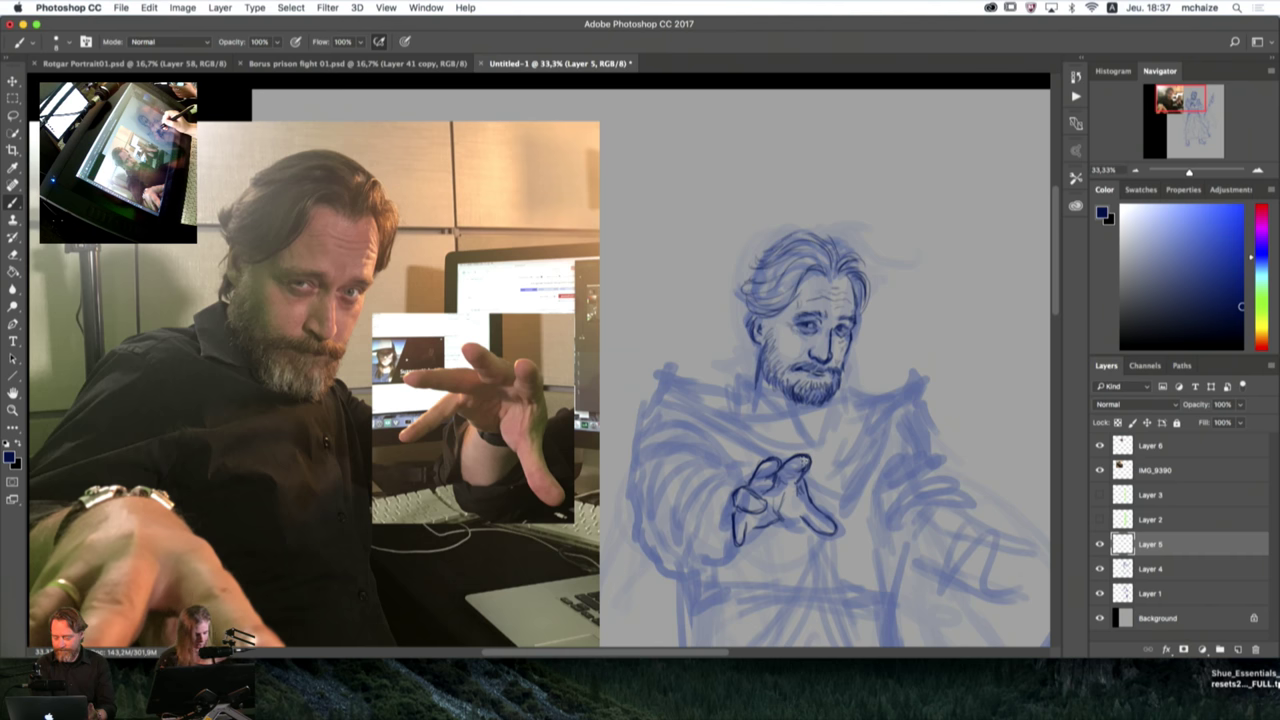
{"action": "key", "text": "e"}
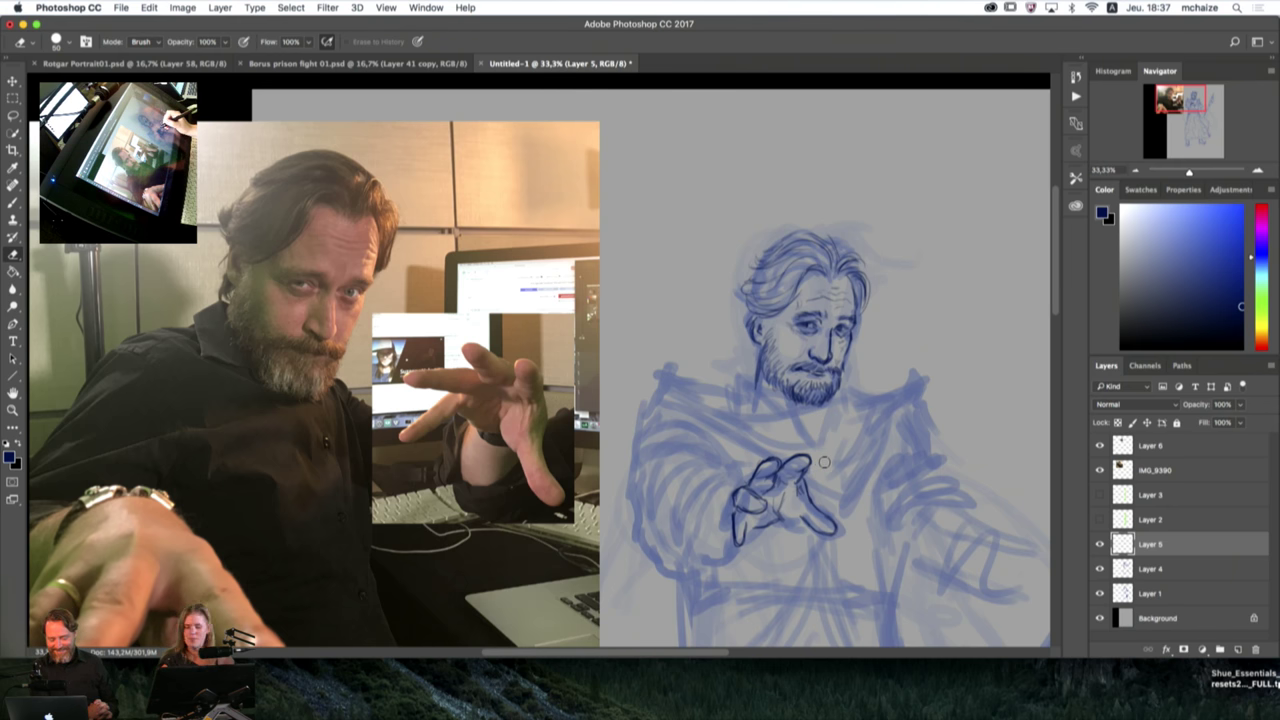
{"action": "key", "text": "b"}
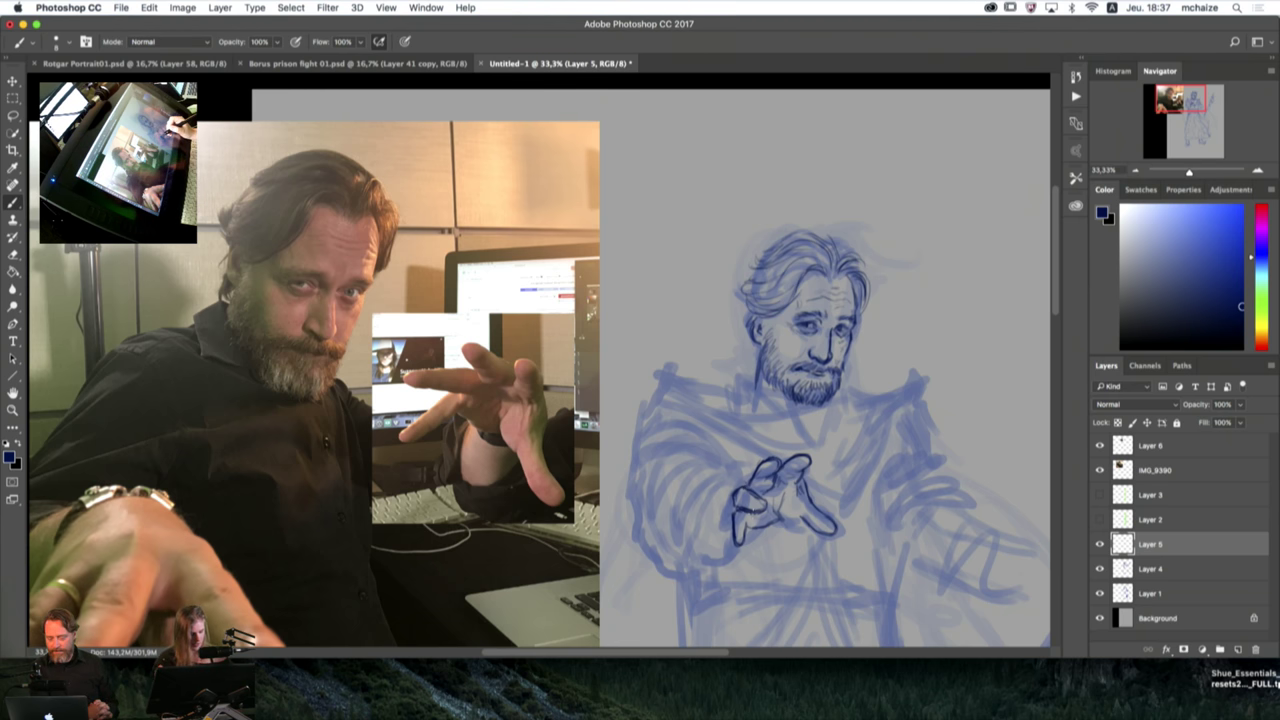
{"action": "key", "text": "e"}
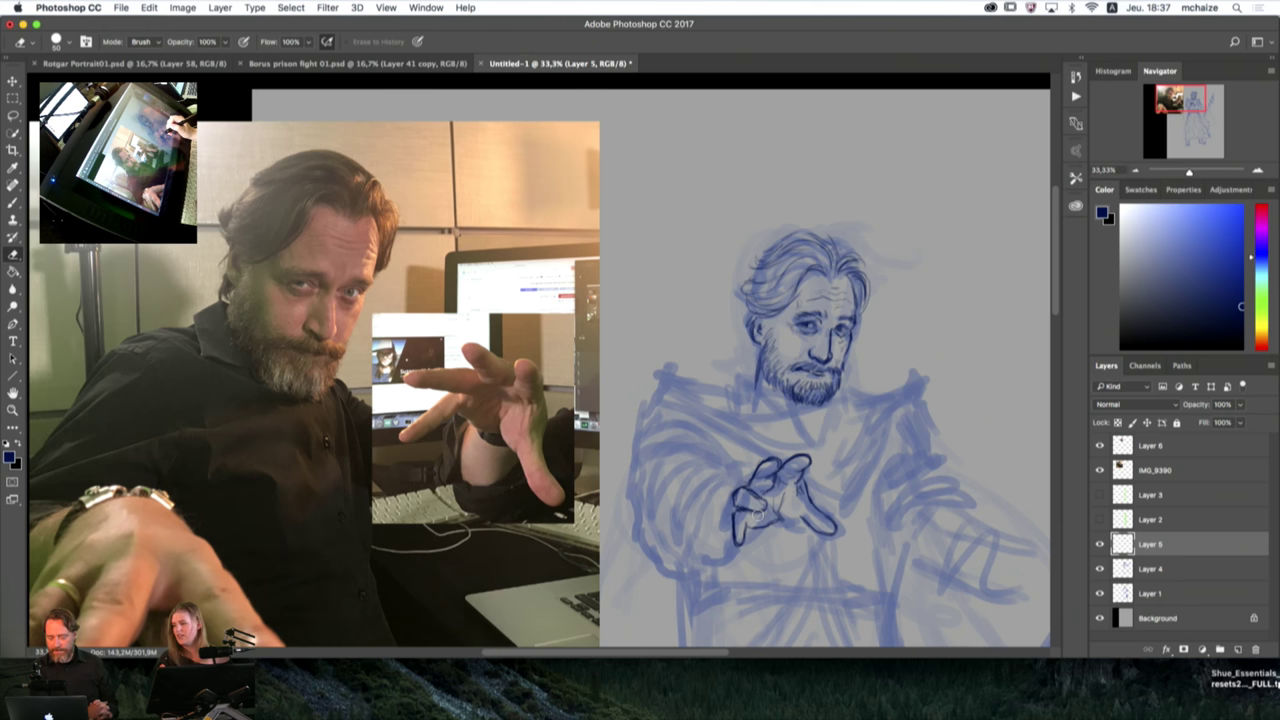
{"action": "key", "text": "b"}
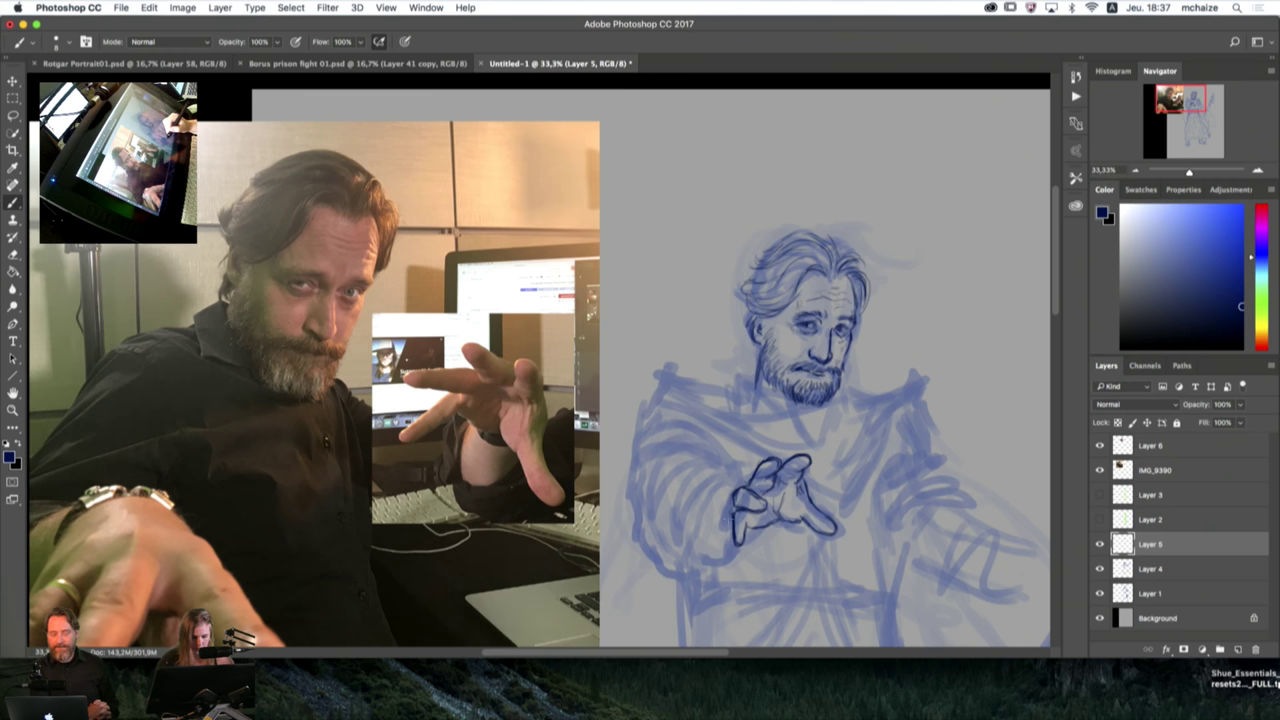
Step: Draw the sleeve cuff around the outstretched hand and the first fabric folds running back along the forearm
{"action": "mouse_move", "coordinate": [734, 542]}
{"action": "left_mouse_down"}
{"action": "mouse_move", "coordinate": [754, 561]}
{"action": "mouse_move", "coordinate": [783, 532]}
{"action": "mouse_move", "coordinate": [727, 567]}
{"action": "mouse_move", "coordinate": [784, 533]}
{"action": "left_mouse_up"}
{"action": "left_click_drag", "start_coordinate": [718, 480], "coordinate": [718, 560]}
{"action": "left_click_drag", "start_coordinate": [722, 476], "coordinate": [716, 550]}
{"action": "left_click_drag", "start_coordinate": [722, 474], "coordinate": [672, 546]}
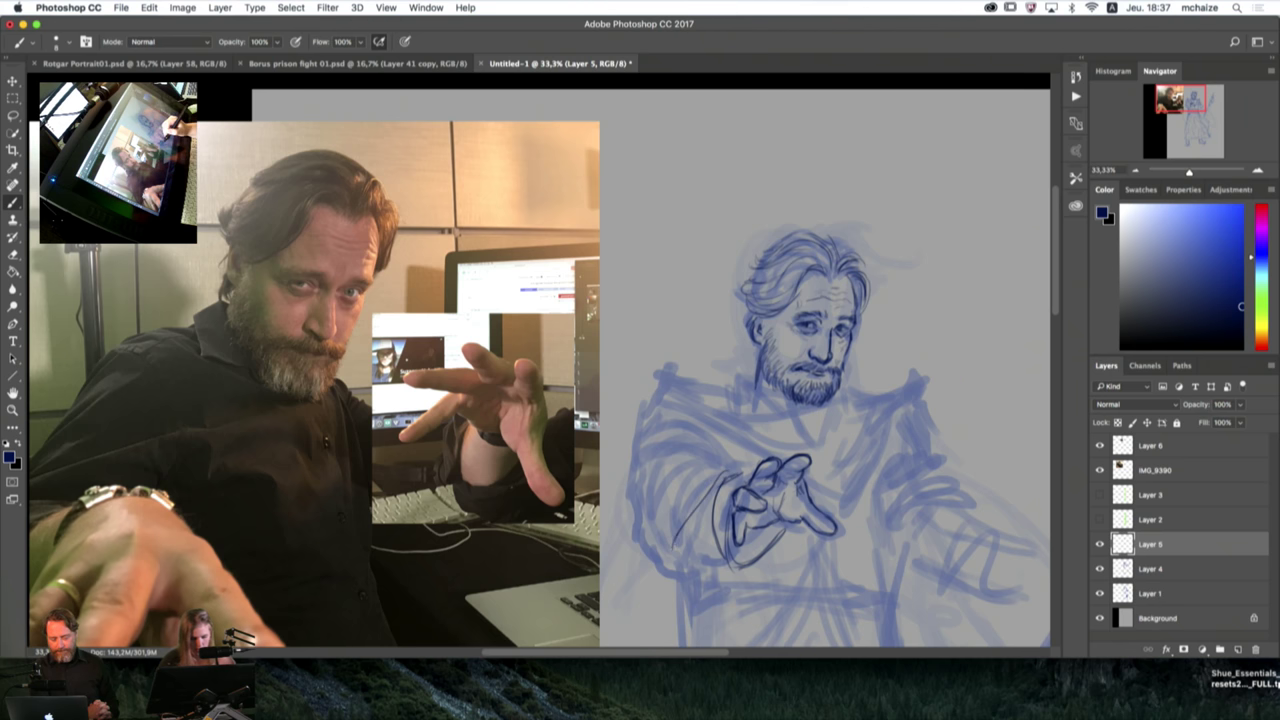
{"action": "mouse_move", "coordinate": [716, 488]}
{"action": "left_mouse_down"}
{"action": "mouse_move", "coordinate": [676, 552]}
{"action": "mouse_move", "coordinate": [706, 508]}
{"action": "left_mouse_up"}
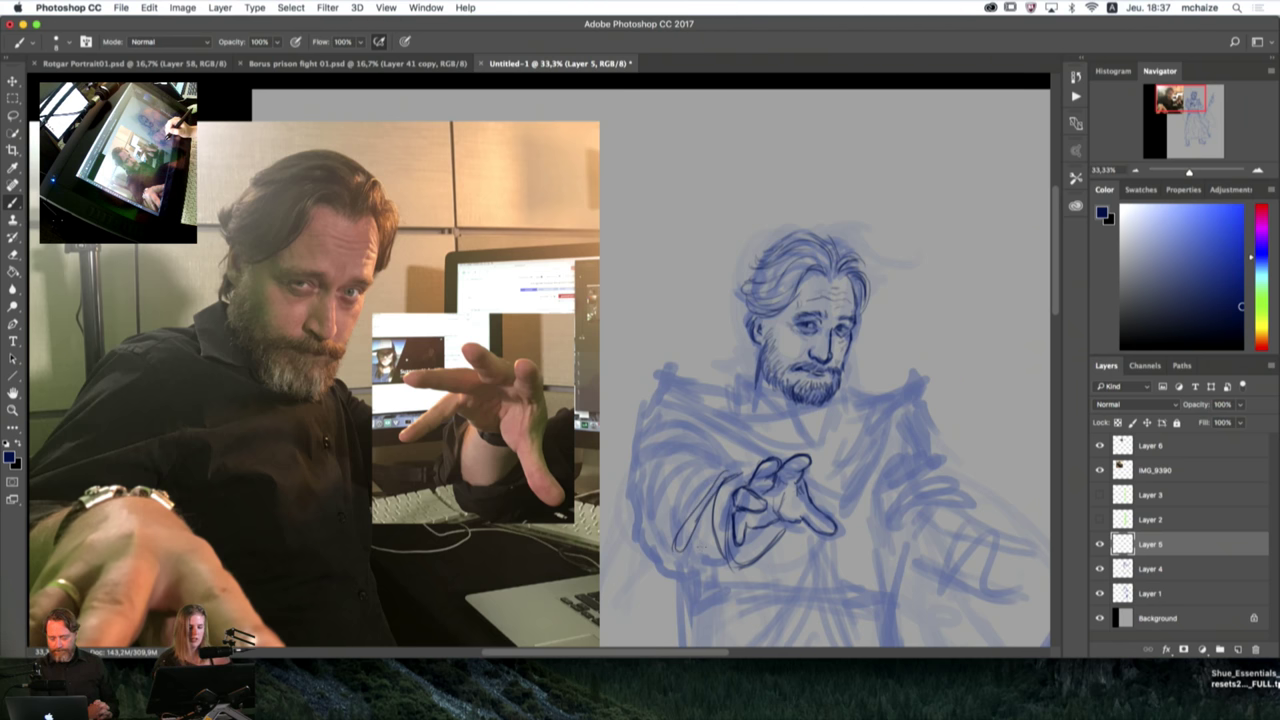
{"action": "left_click_drag", "start_coordinate": [674, 552], "coordinate": [726, 576]}
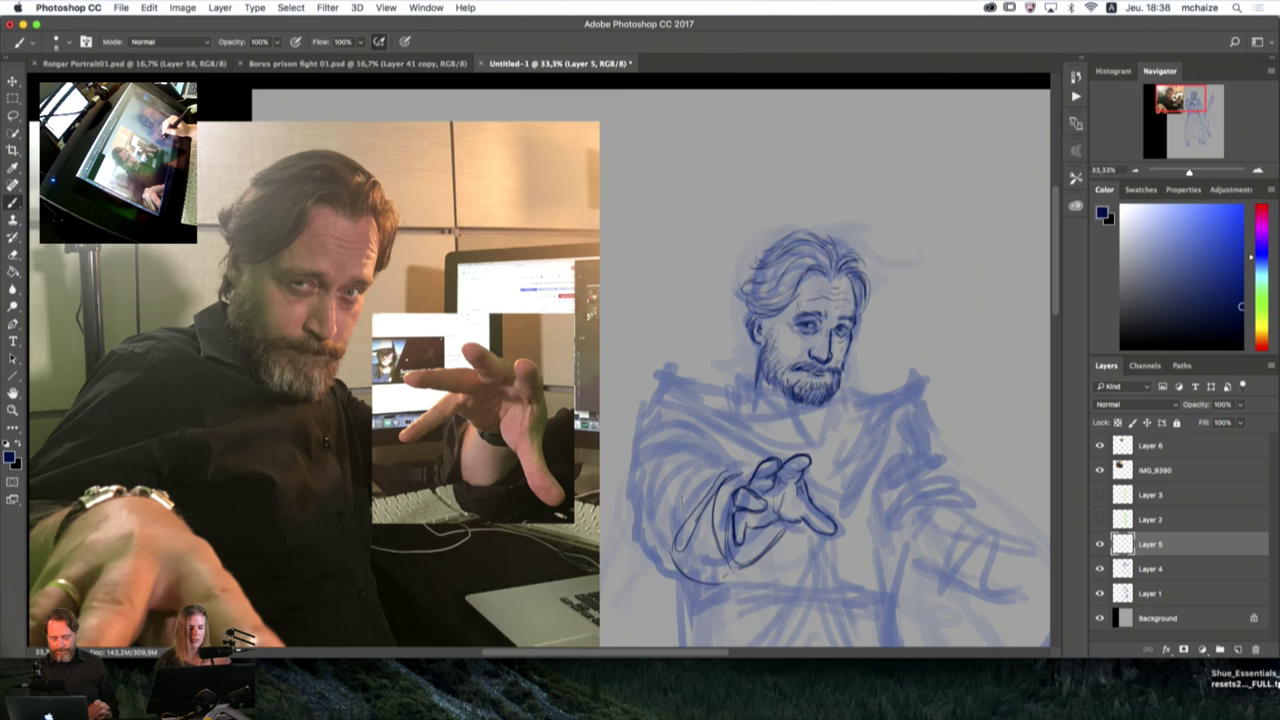
{"action": "mouse_move", "coordinate": [722, 470]}
{"action": "left_mouse_down"}
{"action": "mouse_move", "coordinate": [664, 506]}
{"action": "mouse_move", "coordinate": [676, 514]}
{"action": "left_mouse_up"}
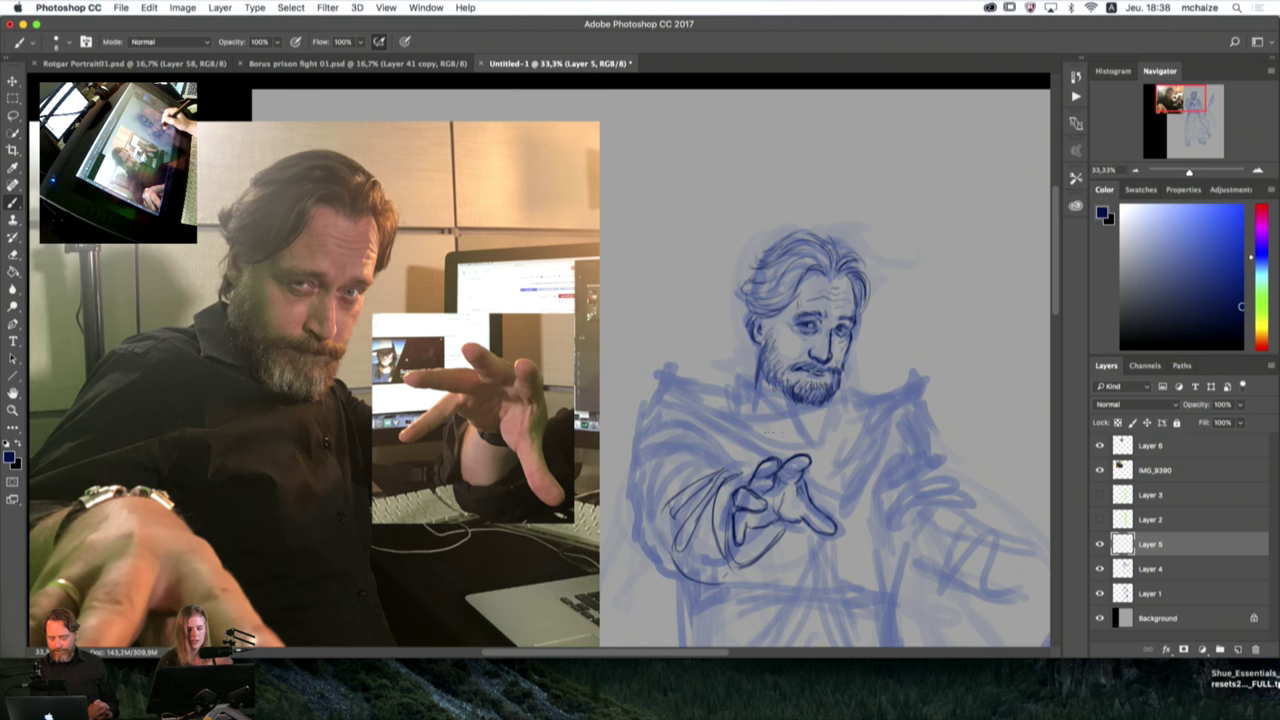
{"action": "mouse_move", "coordinate": [736, 459]}
{"action": "left_mouse_down"}
{"action": "mouse_move", "coordinate": [664, 484]}
{"action": "mouse_move", "coordinate": [682, 471]}
{"action": "left_mouse_up"}
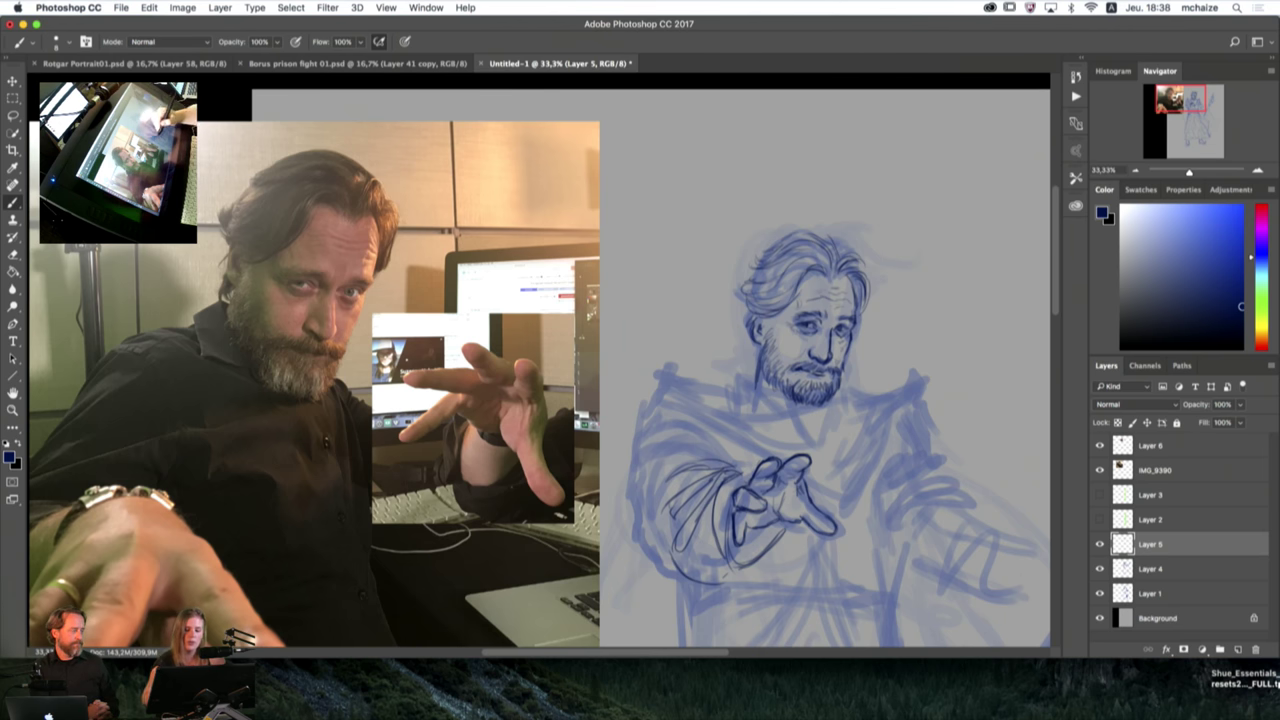
Step: Sketch the outer contour and further folds of the outstretched arm's sleeve, undoing the unwanted strokes
{"action": "left_click_drag", "start_coordinate": [673, 421], "coordinate": [706, 476]}
{"action": "left_click_drag", "start_coordinate": [688, 458], "coordinate": [716, 496]}
{"action": "left_click_drag", "start_coordinate": [648, 442], "coordinate": [718, 496]}
{"action": "left_click_drag", "start_coordinate": [650, 455], "coordinate": [716, 501]}
{"action": "mouse_move", "coordinate": [647, 526]}
{"action": "left_mouse_down"}
{"action": "mouse_move", "coordinate": [714, 498]}
{"action": "mouse_move", "coordinate": [714, 521]}
{"action": "left_mouse_up"}
{"action": "key", "text": "super+alt+z"}
{"action": "key", "text": "super+alt+z"}
{"action": "key", "text": "super+alt+z"}
{"action": "key", "text": "super+alt+z"}
{"action": "key", "text": "super+alt+z"}
{"action": "key", "text": "super+alt+z"}
{"action": "key", "text": "super+alt+z"}
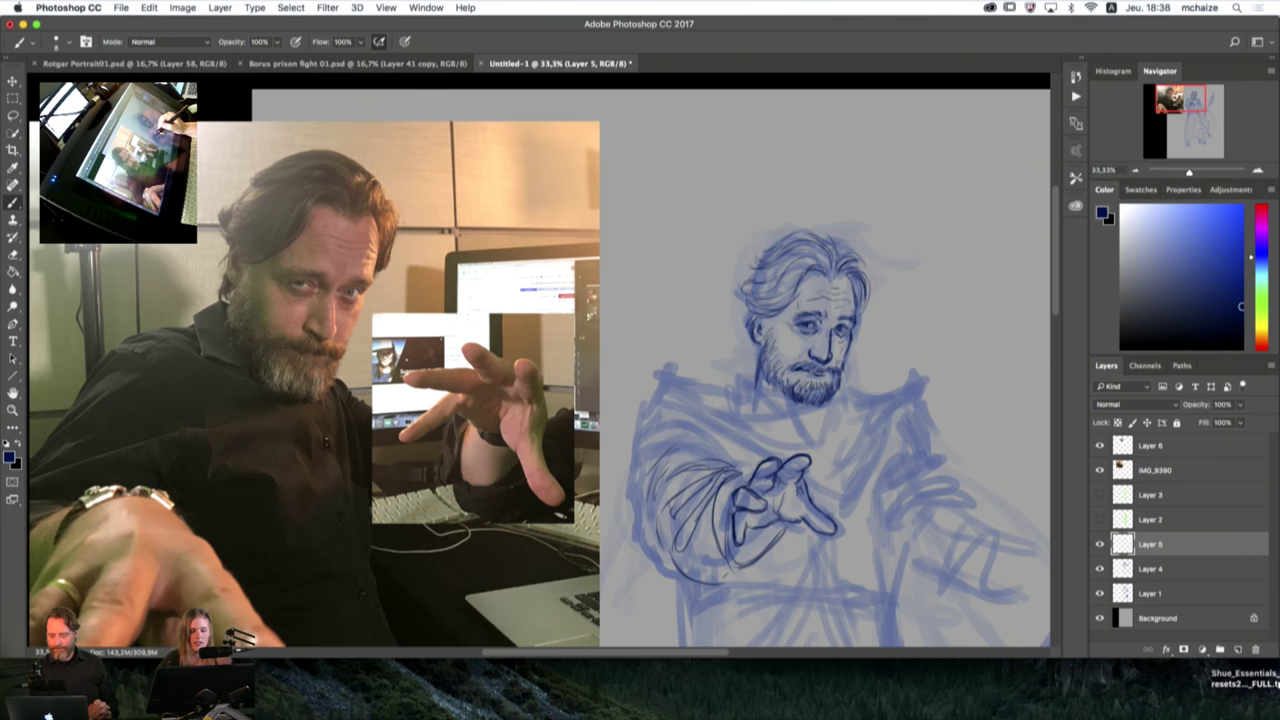
Step: Add the upper sleeve folds, the cuff's underside below the palm and the shoulder contour of the outstretched arm
{"action": "left_click_drag", "start_coordinate": [708, 444], "coordinate": [672, 456]}
{"action": "left_click_drag", "start_coordinate": [696, 450], "coordinate": [662, 470]}
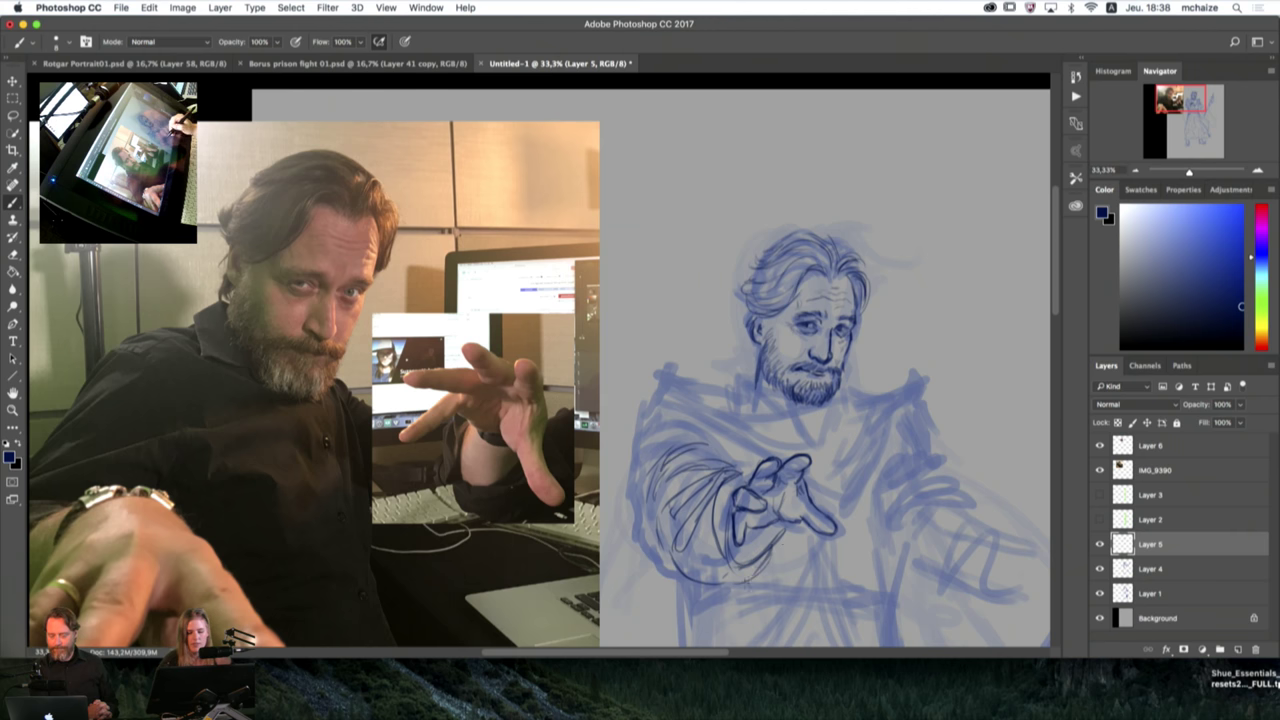
{"action": "left_click_drag", "start_coordinate": [786, 534], "coordinate": [768, 566]}
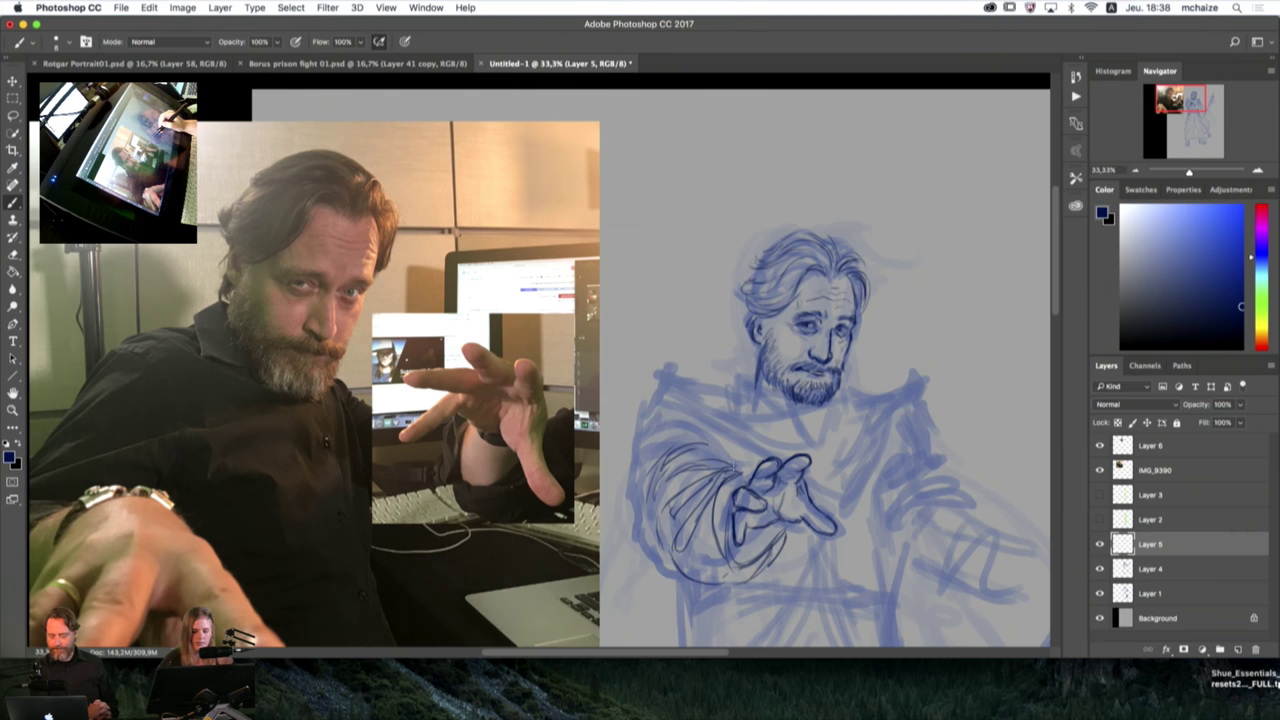
{"action": "mouse_move", "coordinate": [732, 464]}
{"action": "left_mouse_down"}
{"action": "mouse_move", "coordinate": [706, 423]}
{"action": "mouse_move", "coordinate": [659, 411]}
{"action": "mouse_move", "coordinate": [681, 388]}
{"action": "mouse_move", "coordinate": [639, 405]}
{"action": "mouse_move", "coordinate": [632, 440]}
{"action": "left_mouse_up"}
{"action": "mouse_move", "coordinate": [650, 426]}
{"action": "left_mouse_down"}
{"action": "mouse_move", "coordinate": [680, 420]}
{"action": "mouse_move", "coordinate": [636, 478]}
{"action": "left_mouse_up"}
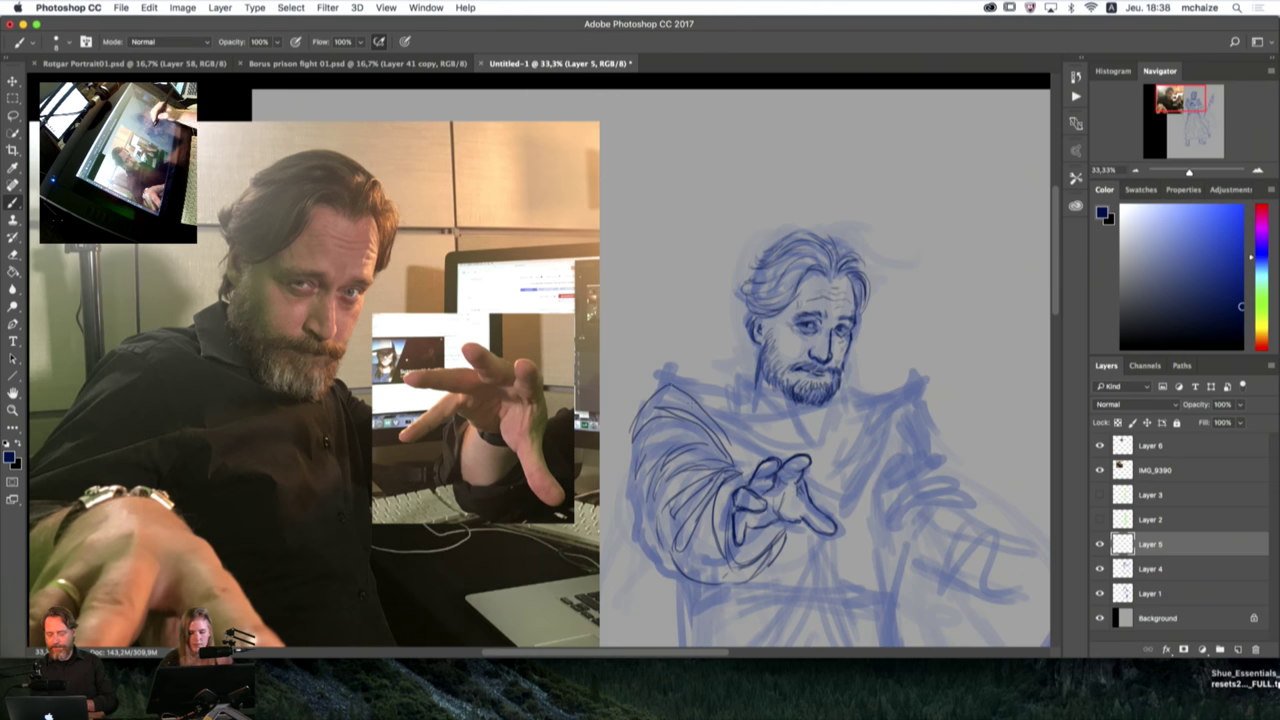
{"action": "left_click_drag", "start_coordinate": [672, 382], "coordinate": [760, 459]}
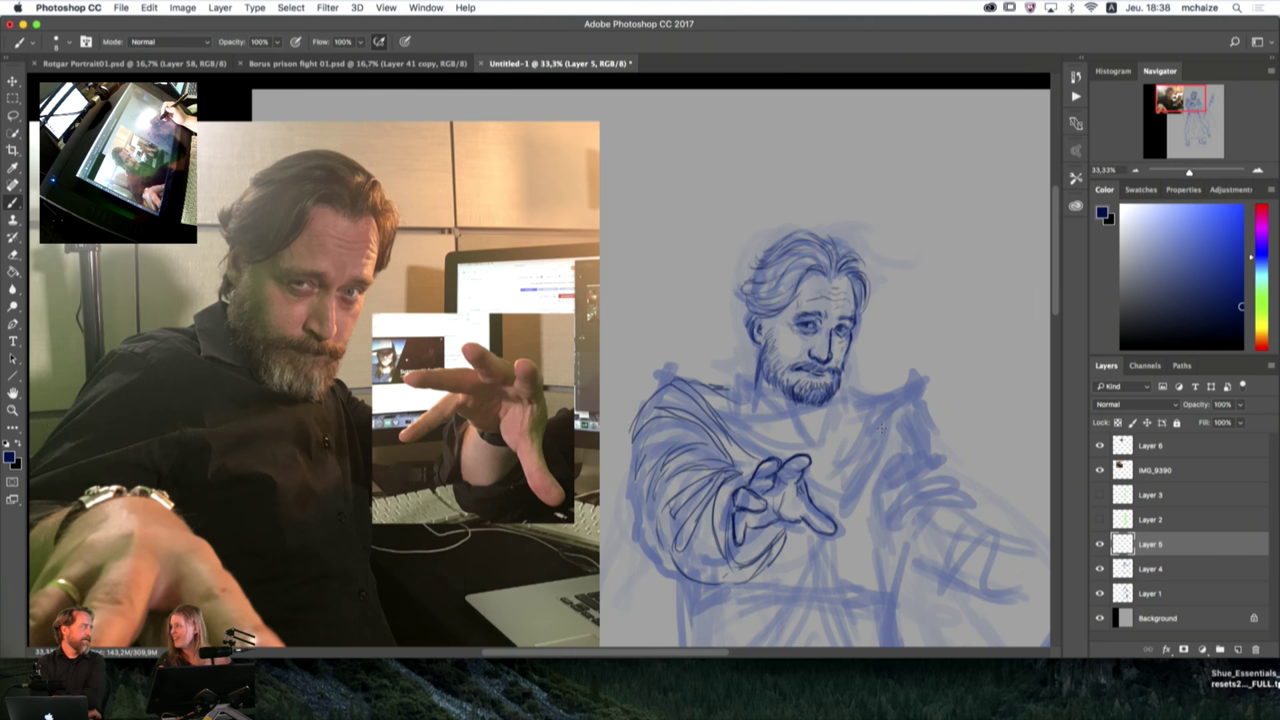
Step: Draw the curved robe folds on the chest beside the outstretched hand's thumb, tidying them with the Eraser
{"action": "mouse_move", "coordinate": [862, 437]}
{"action": "left_mouse_down"}
{"action": "mouse_move", "coordinate": [830, 490]}
{"action": "mouse_move", "coordinate": [838, 483]}
{"action": "left_mouse_up"}
{"action": "key", "text": "e"}
{"action": "key", "text": "b"}
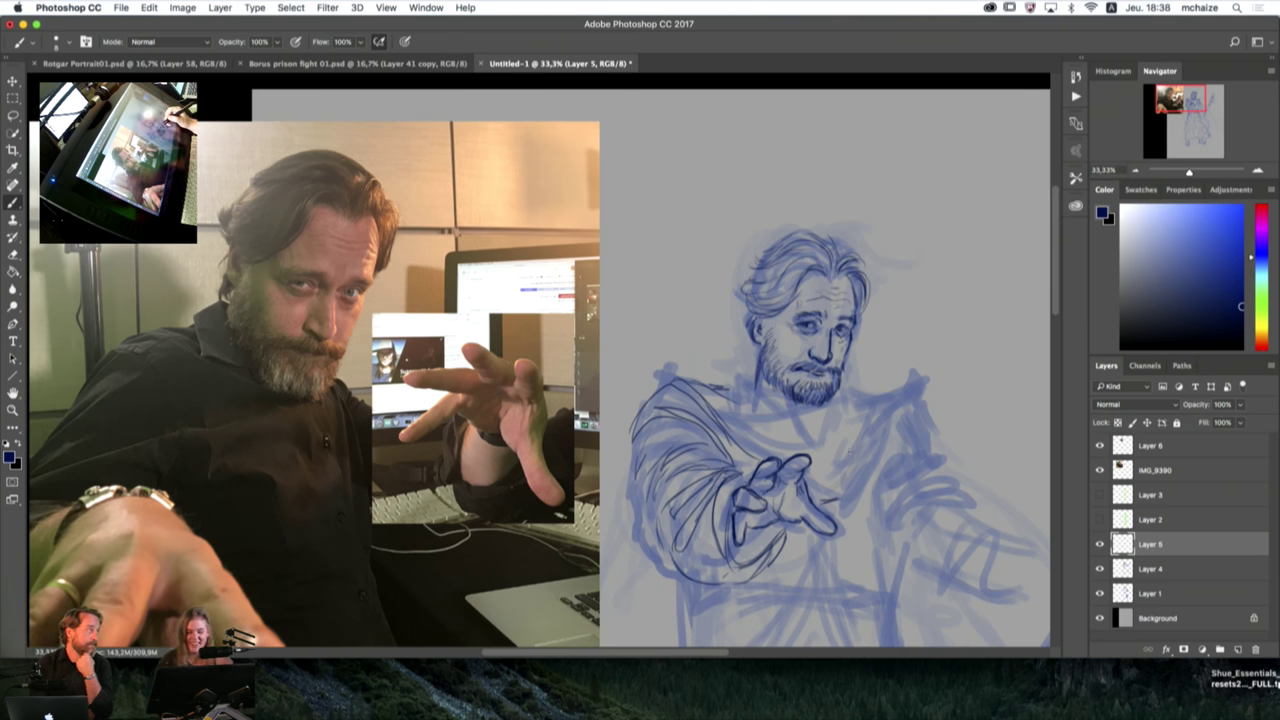
{"action": "left_click_drag", "start_coordinate": [838, 504], "coordinate": [866, 468]}
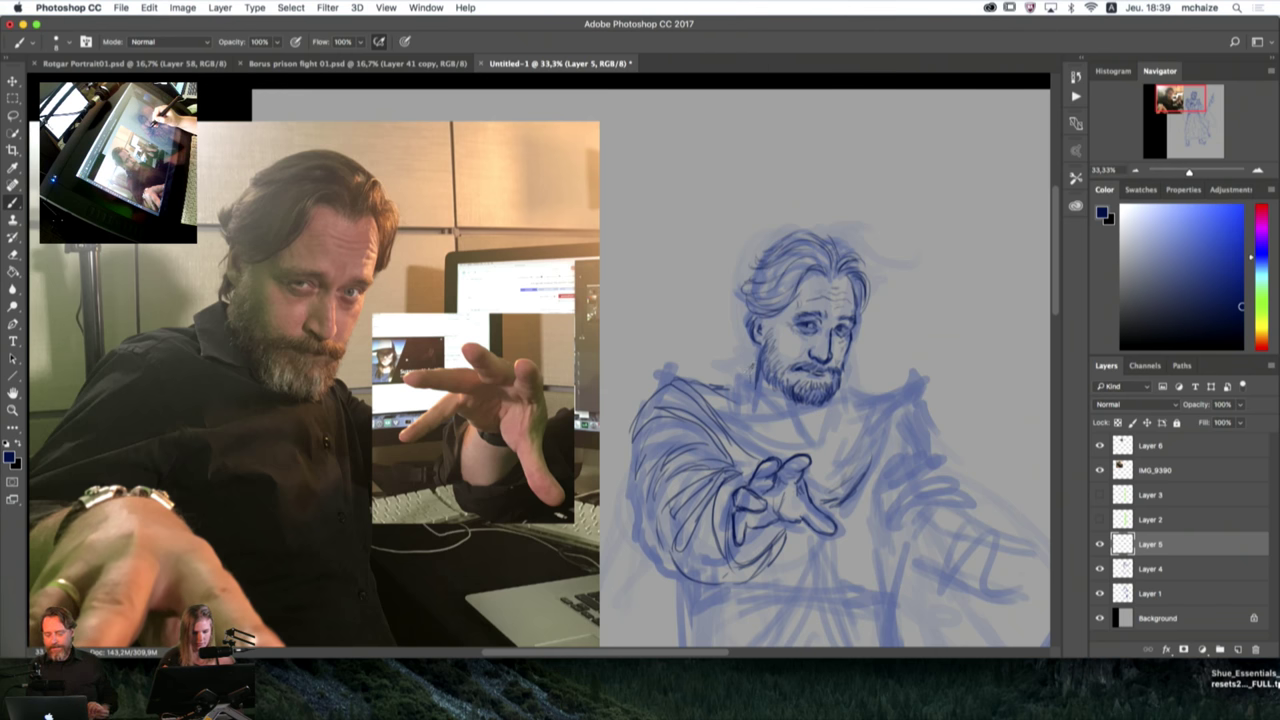
Step: Draw both flaps of the inner shirt collar and the neckline beneath the beard
{"action": "mouse_move", "coordinate": [756, 363]}
{"action": "left_mouse_down"}
{"action": "mouse_move", "coordinate": [733, 405]}
{"action": "mouse_move", "coordinate": [740, 445]}
{"action": "mouse_move", "coordinate": [762, 424]}
{"action": "left_mouse_up"}
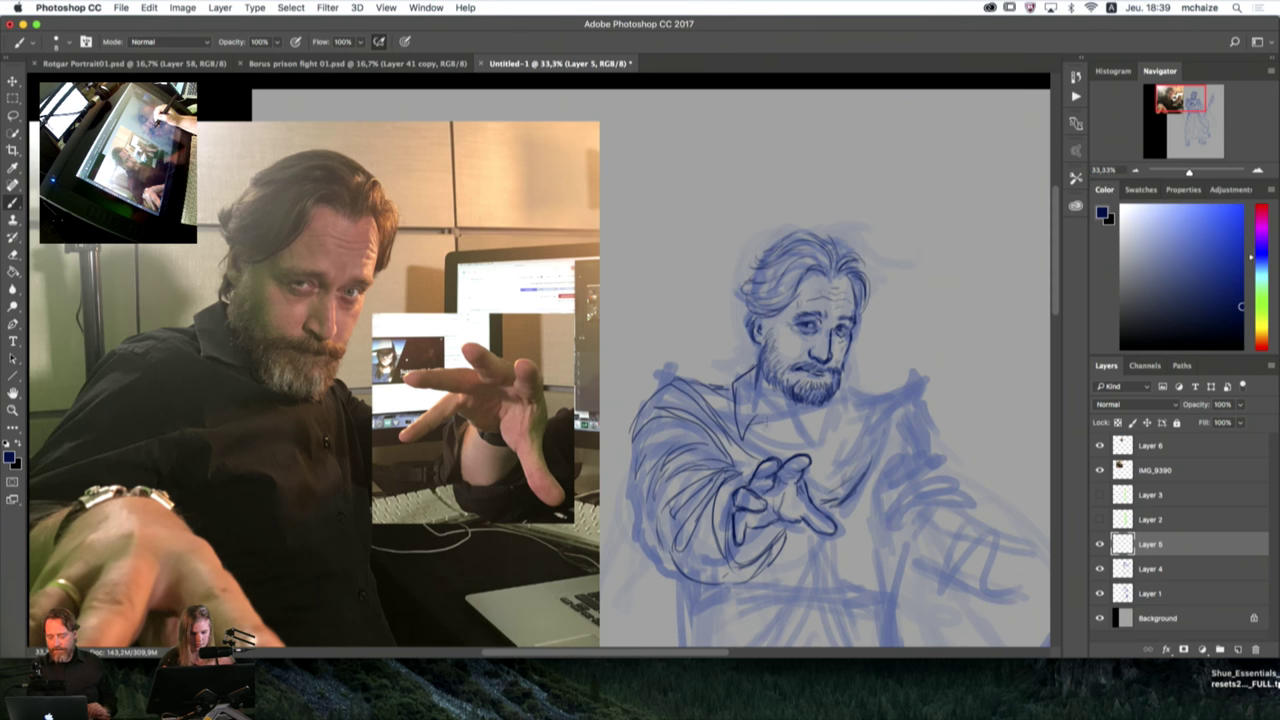
{"action": "left_click_drag", "start_coordinate": [757, 370], "coordinate": [784, 432]}
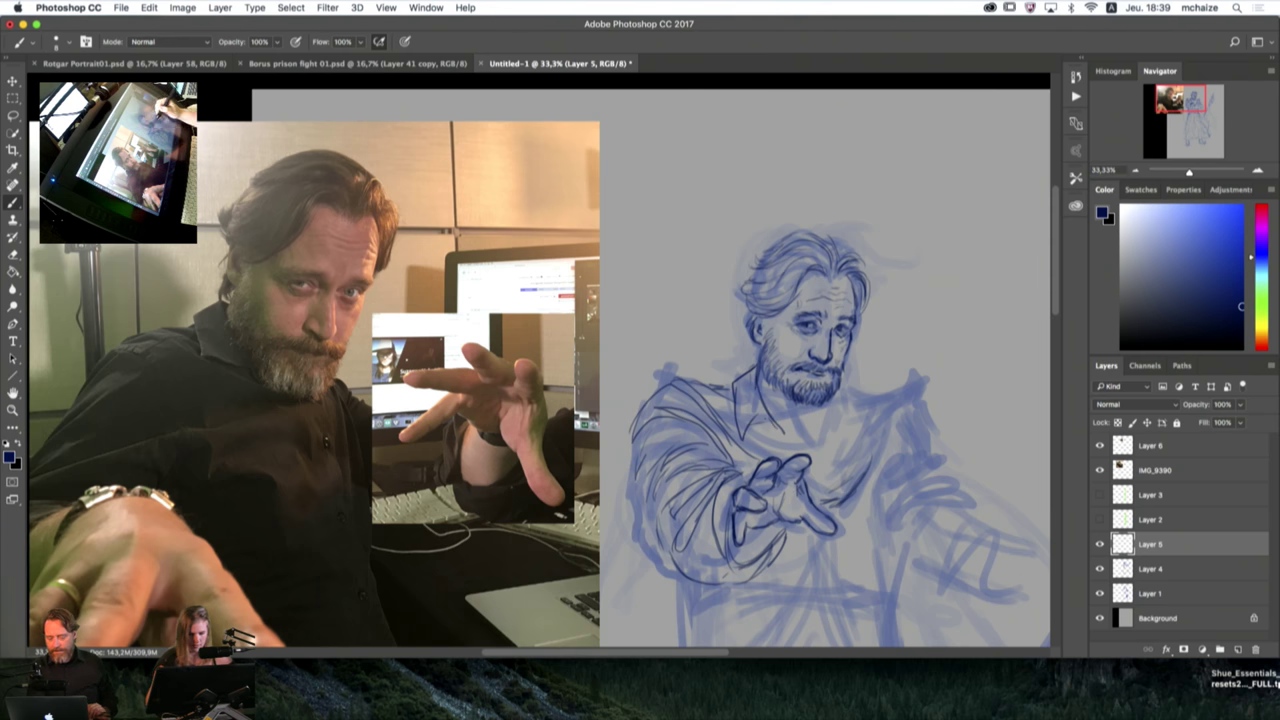
{"action": "left_click_drag", "start_coordinate": [878, 378], "coordinate": [830, 420]}
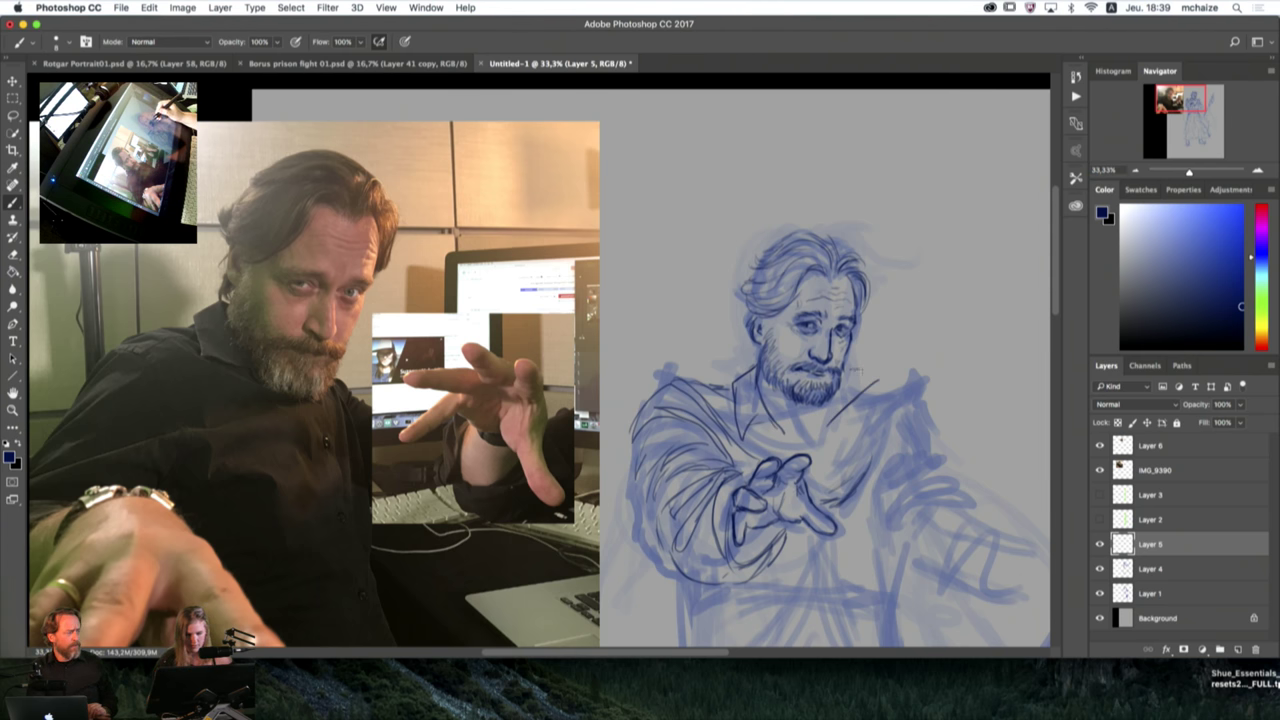
{"action": "mouse_move", "coordinate": [856, 369]}
{"action": "left_mouse_down"}
{"action": "mouse_move", "coordinate": [884, 374]}
{"action": "mouse_move", "coordinate": [822, 431]}
{"action": "left_mouse_up"}
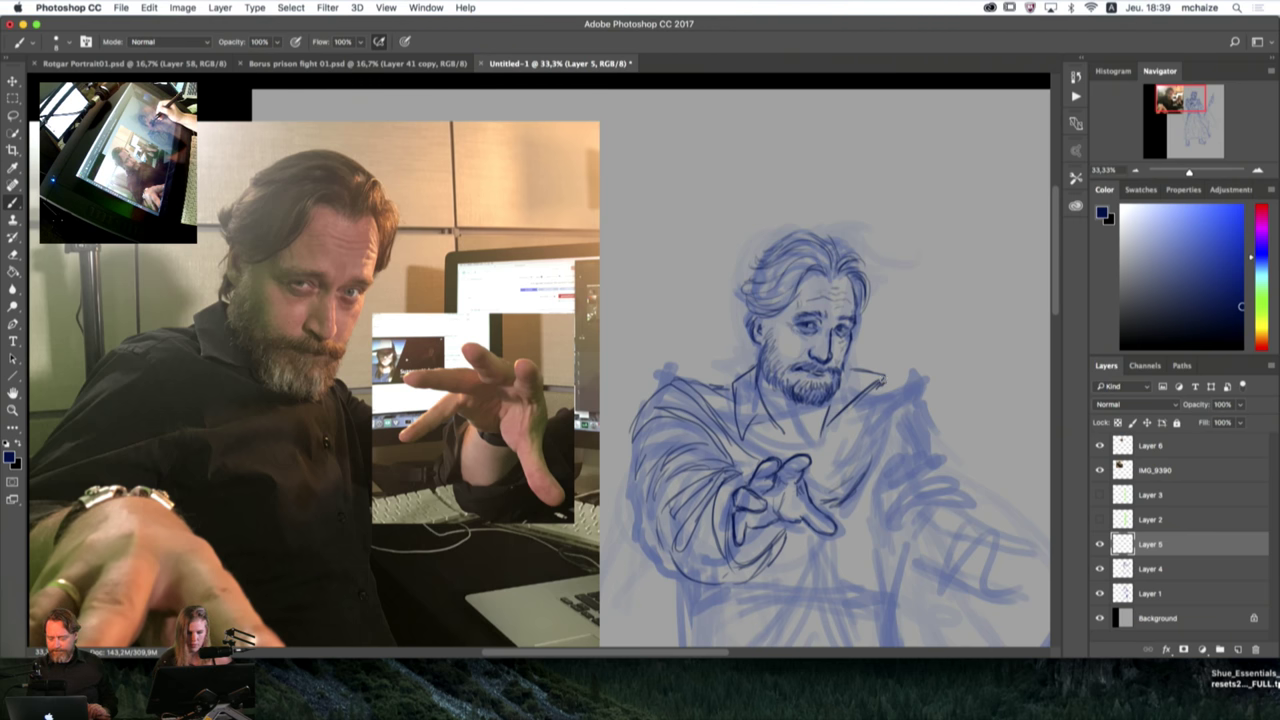
{"action": "mouse_move", "coordinate": [756, 360]}
{"action": "left_mouse_down"}
{"action": "mouse_move", "coordinate": [744, 374]}
{"action": "mouse_move", "coordinate": [797, 408]}
{"action": "left_mouse_up"}
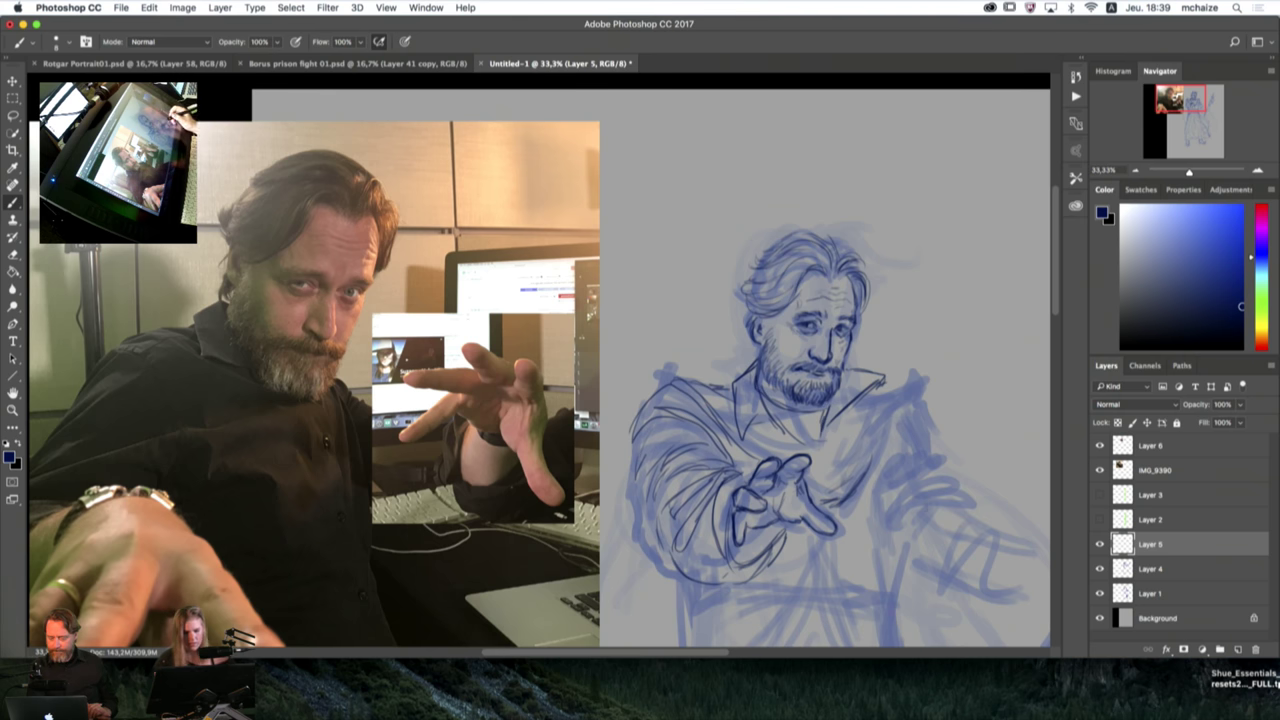
Step: Erase part of the outstretched arm's shoulder line with the Eraser enlarged to size 80 and return to the Brush
{"action": "mouse_move", "coordinate": [926, 524]}
{"action": "left_mouse_down"}
{"action": "mouse_move", "coordinate": [868, 427]}
{"action": "mouse_move", "coordinate": [913, 507]}
{"action": "left_mouse_up"}
{"action": "key", "text": "e"}
{"action": "key", "text": "bracketright"}
{"action": "key", "text": "bracketright"}
{"action": "key", "text": "bracketright"}
{"action": "key", "text": "bracketright"}
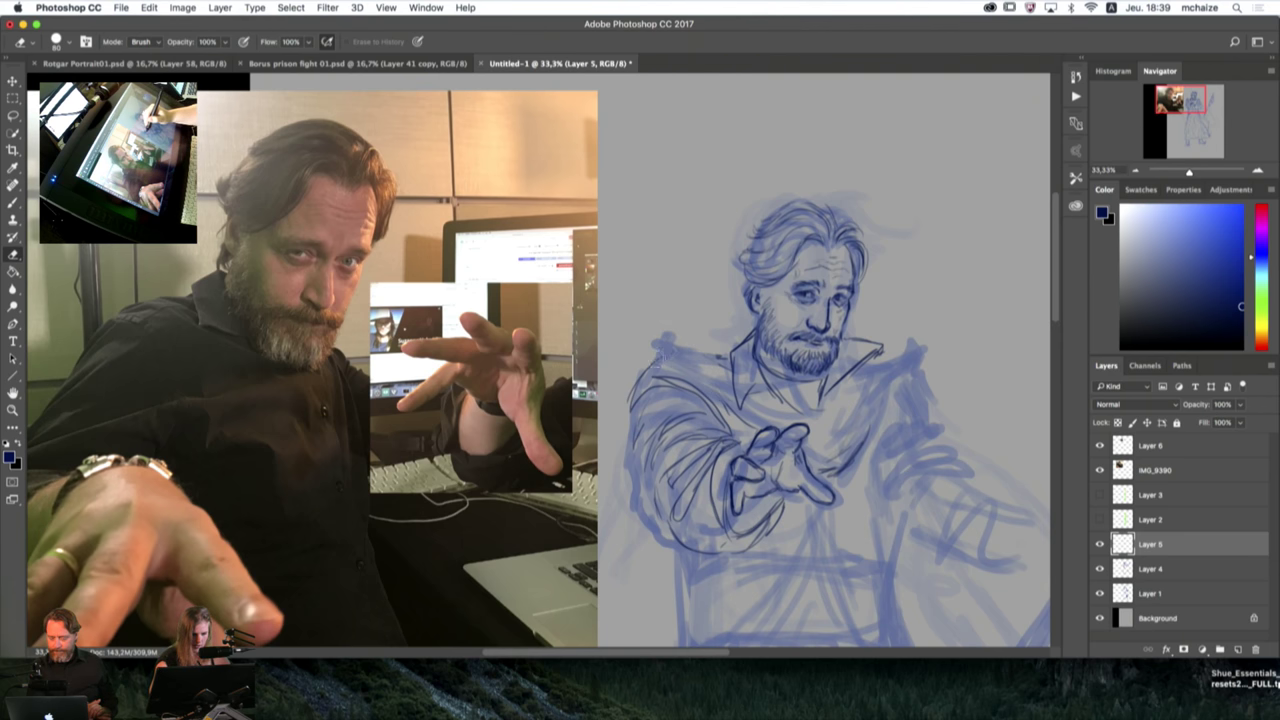
{"action": "key", "text": "b"}
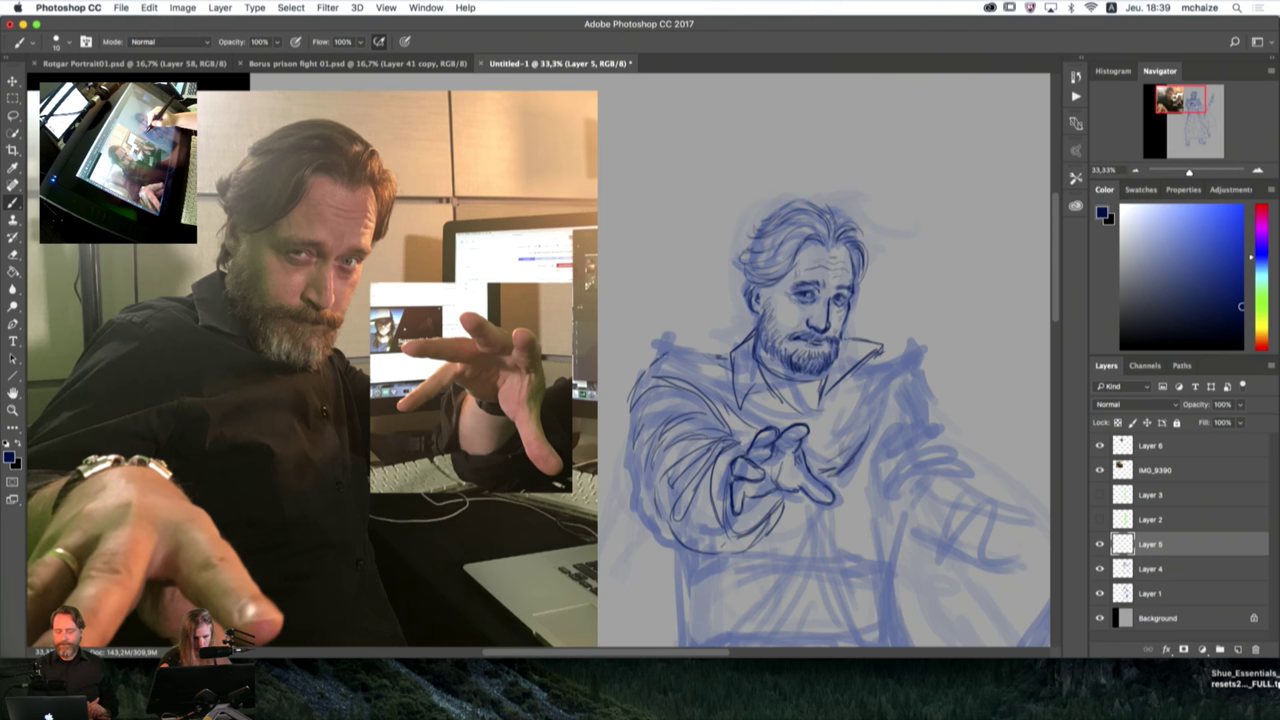
Step: Draw the robe's curled, upturned collar point above the outstretched arm's shoulder, adjusting the Brush size between strokes
{"action": "key", "text": "bracketright"}
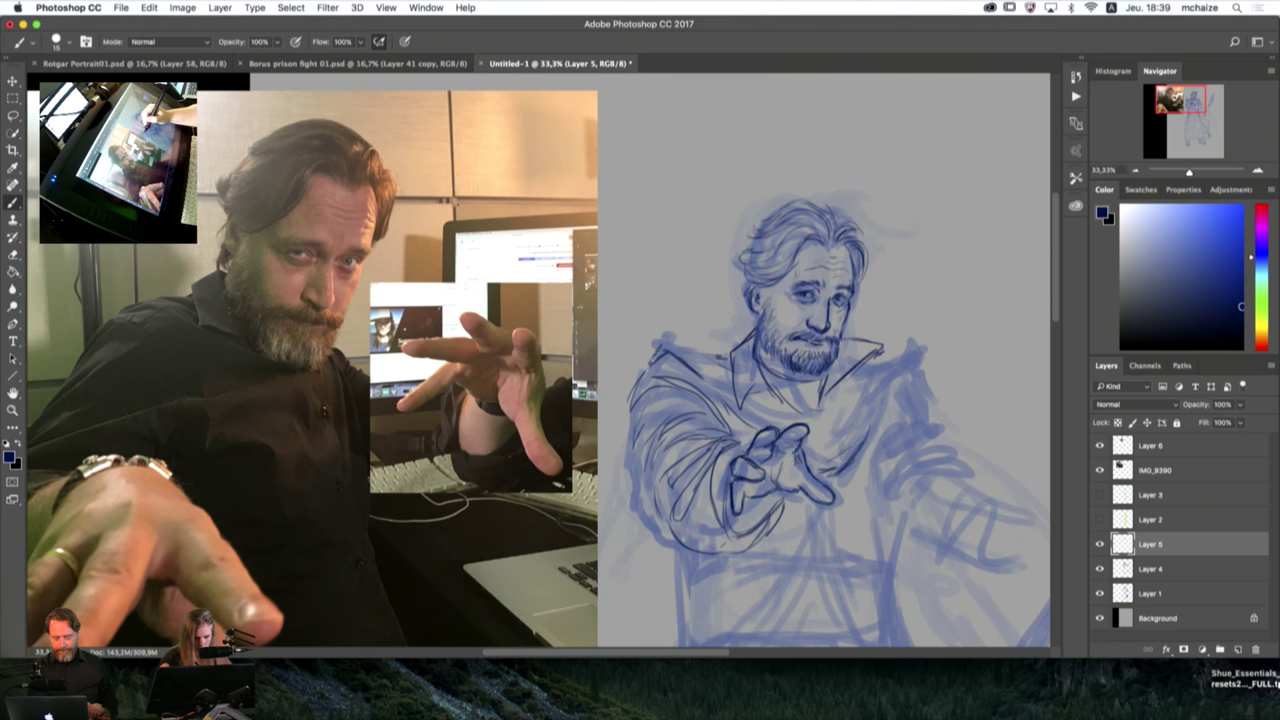
{"action": "mouse_move", "coordinate": [660, 360]}
{"action": "left_mouse_down"}
{"action": "mouse_move", "coordinate": [628, 309]}
{"action": "mouse_move", "coordinate": [668, 326]}
{"action": "mouse_move", "coordinate": [712, 380]}
{"action": "left_mouse_up"}
{"action": "key", "text": "bracketright"}
{"action": "key", "text": "bracketleft"}
{"action": "key", "text": "bracketleft"}
{"action": "key", "text": "bracketright"}
{"action": "key", "text": "bracketright"}
{"action": "key", "text": "e"}
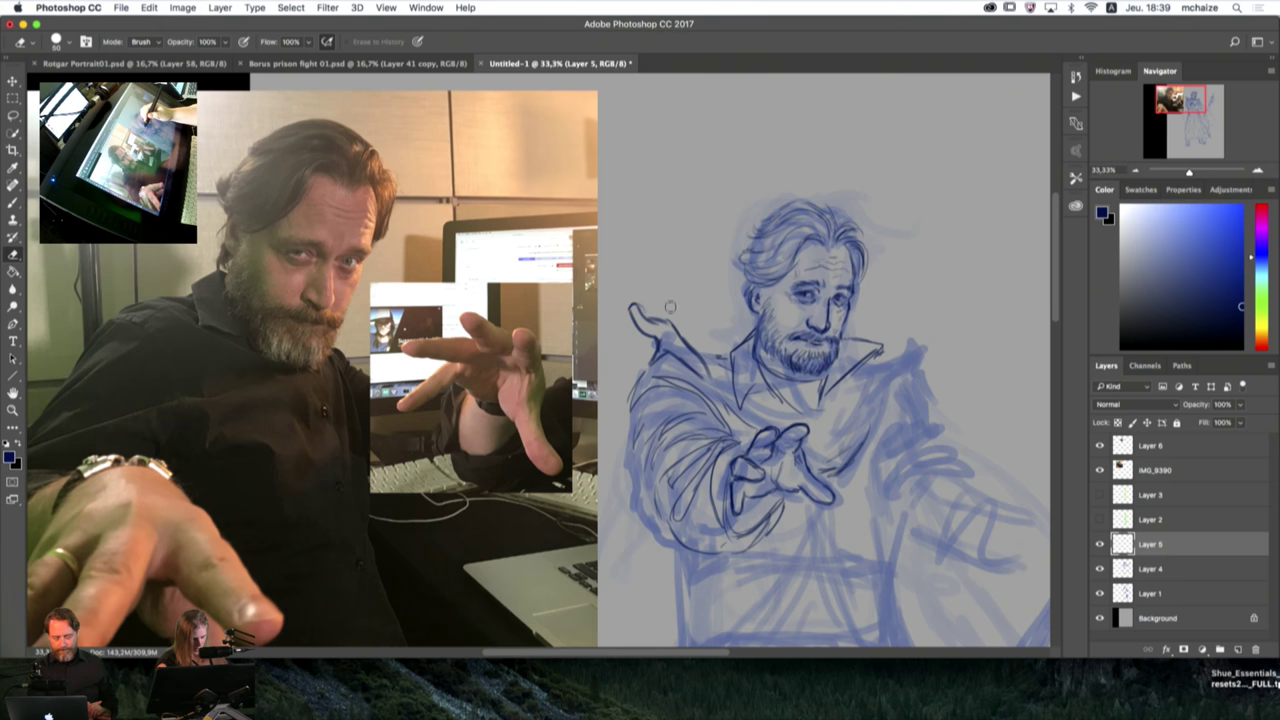
Step: Draw the robe's wide outer collar on both sides of the neck and the matching curled point on the opposite shoulder with the Brush at size 15
{"action": "key", "text": "b"}
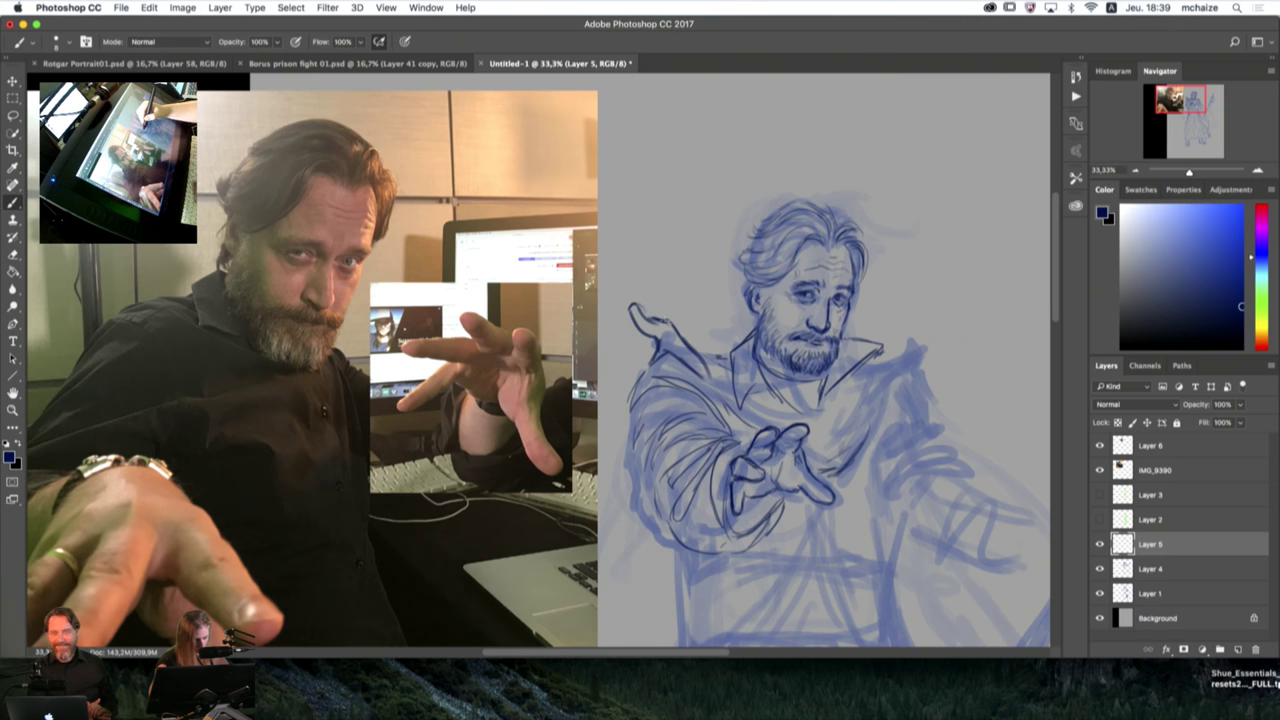
{"action": "key", "text": "e"}
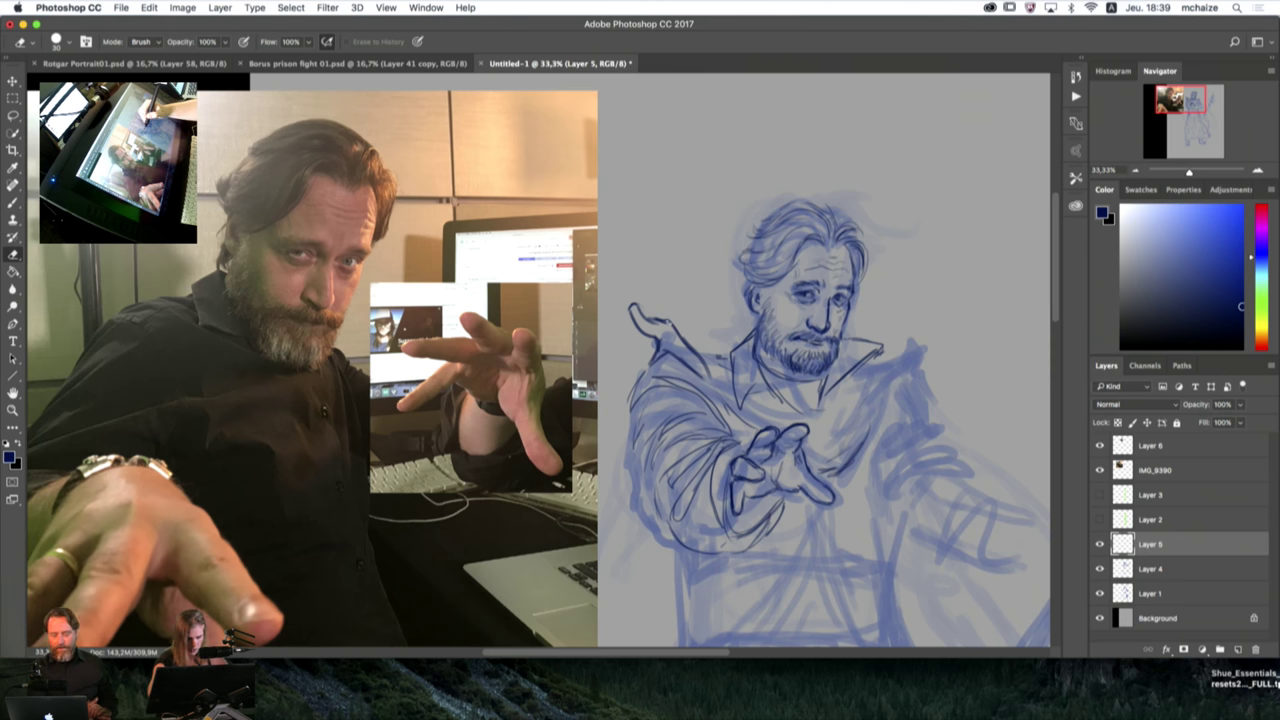
{"action": "key", "text": "b"}
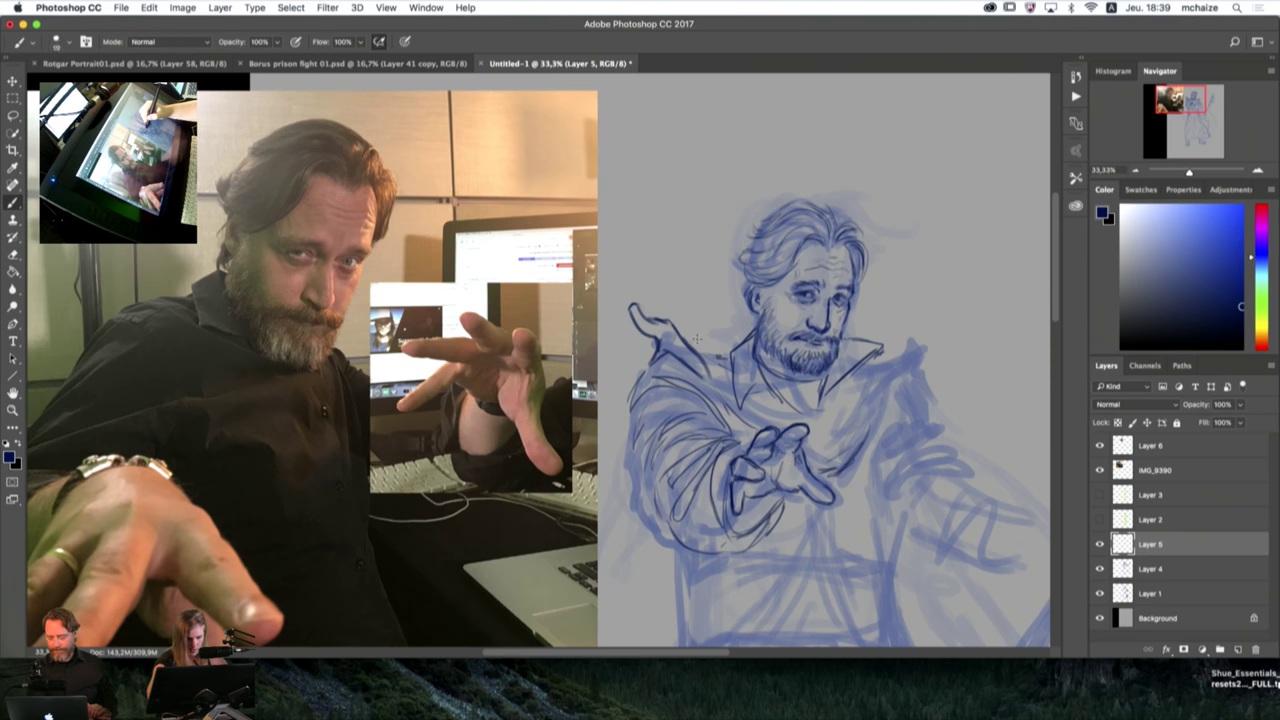
{"action": "key", "text": "bracketright"}
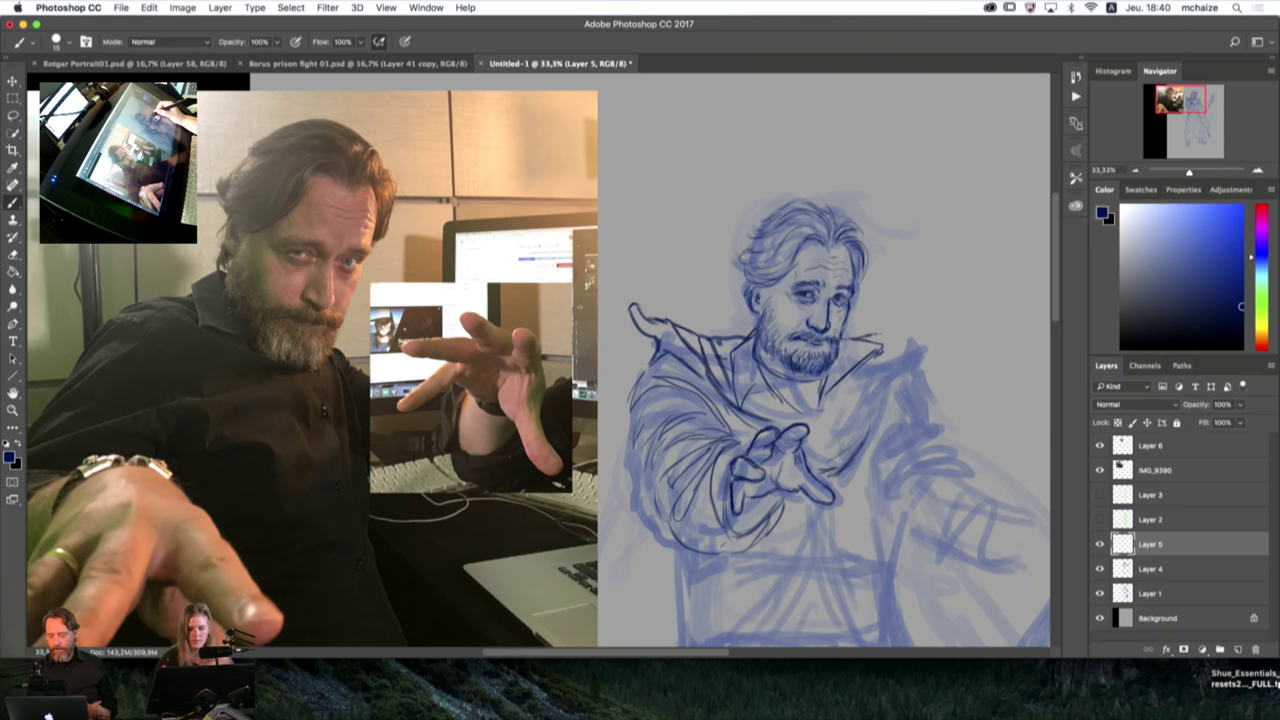
{"action": "left_click_drag", "start_coordinate": [872, 336], "coordinate": [850, 392]}
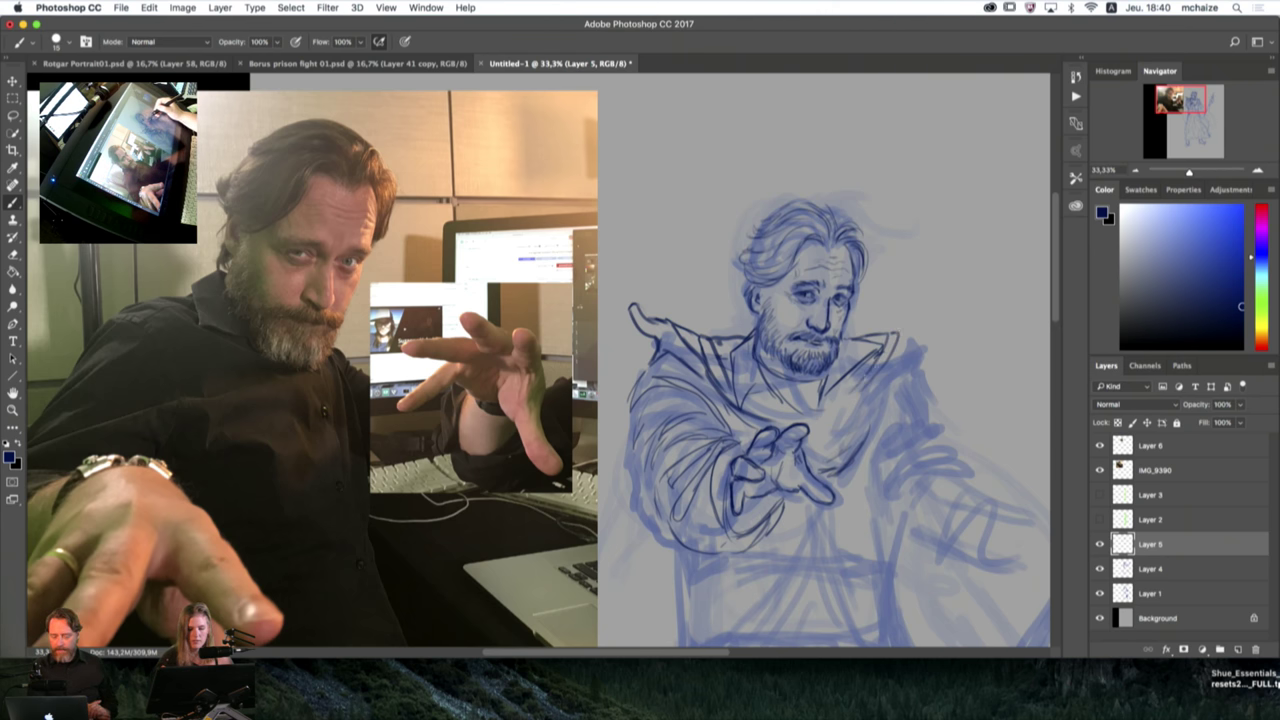
{"action": "left_click_drag", "start_coordinate": [912, 322], "coordinate": [917, 305]}
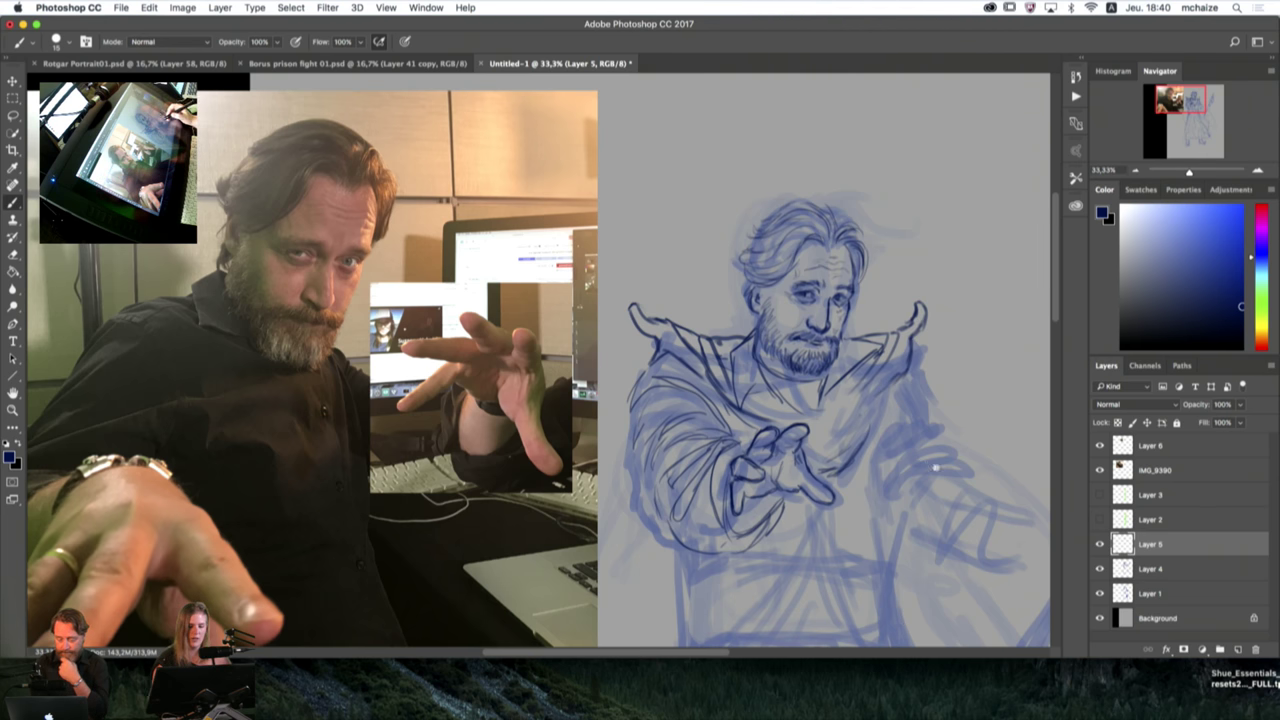
Step: Draw the upper and lower edges and sides of the wide waist belt, plus the torso's side line above it beneath the staff arm
{"action": "left_click_drag", "start_coordinate": [936, 467], "coordinate": [868, 326]}
{"action": "left_click", "coordinate": [1136, 171]}
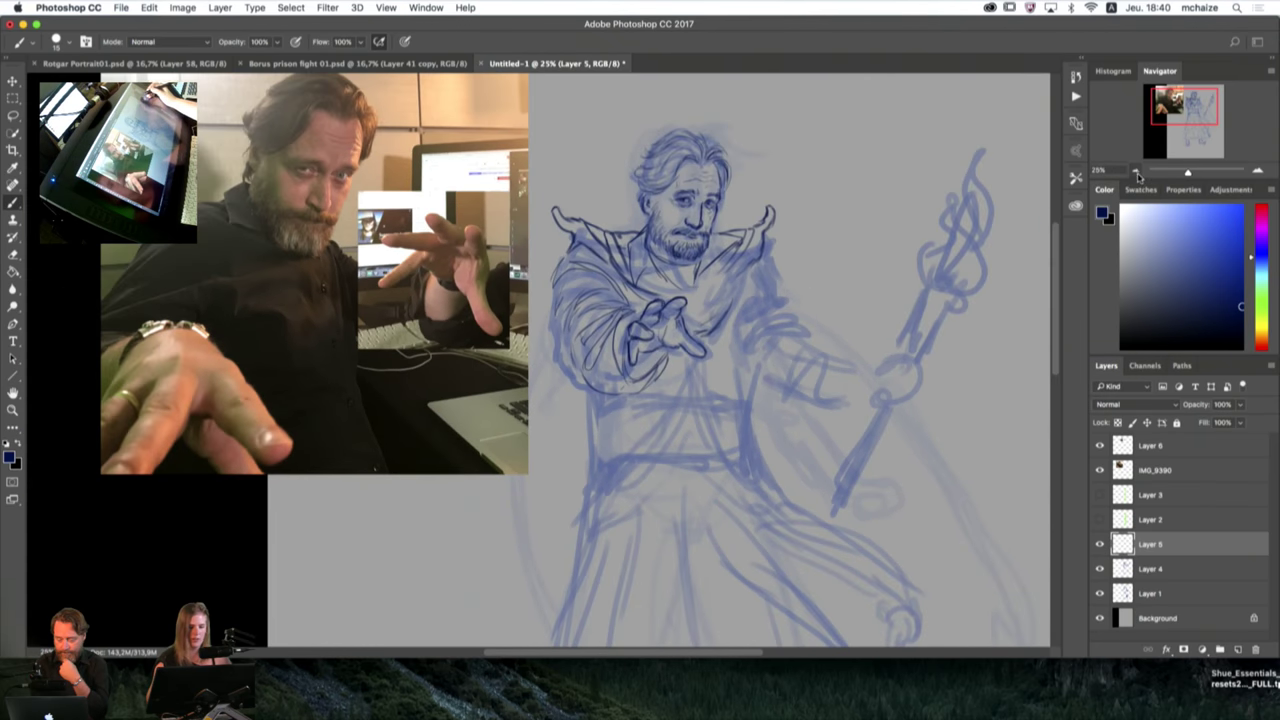
{"action": "left_click_drag", "start_coordinate": [740, 431], "coordinate": [786, 409]}
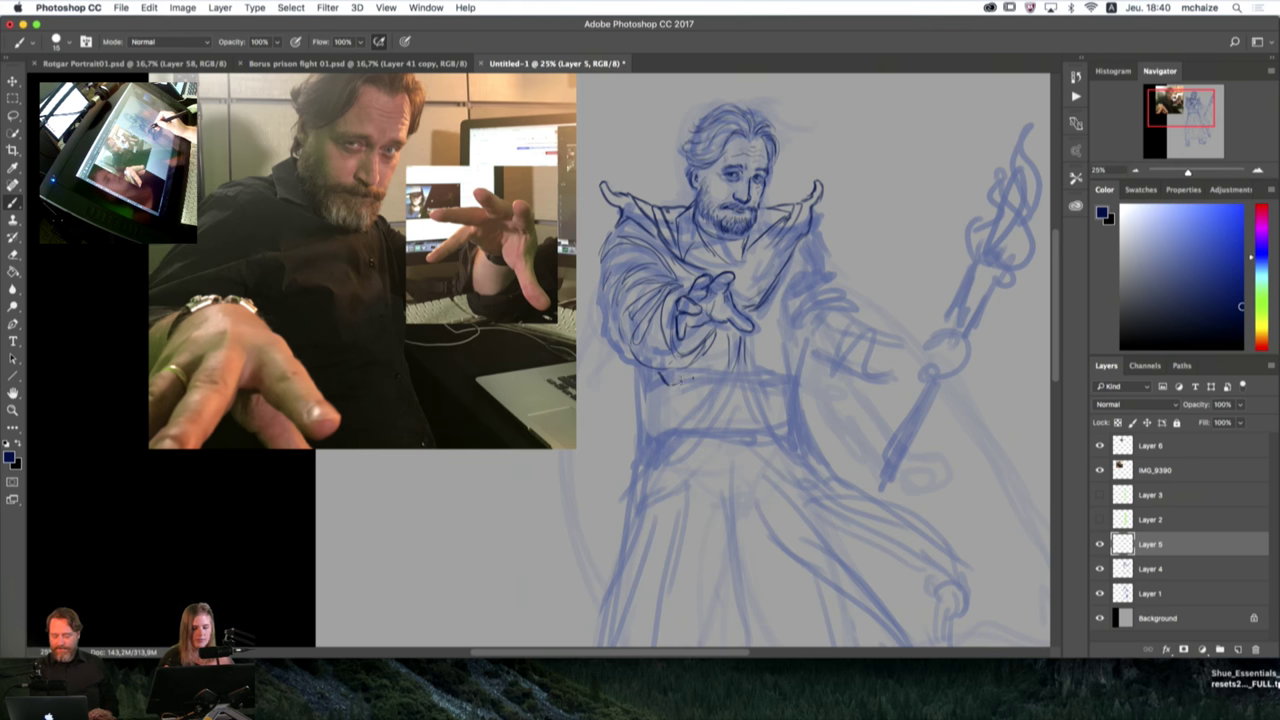
{"action": "mouse_move", "coordinate": [672, 384]}
{"action": "left_mouse_down"}
{"action": "mouse_move", "coordinate": [744, 363]}
{"action": "mouse_move", "coordinate": [752, 345]}
{"action": "mouse_move", "coordinate": [747, 365]}
{"action": "mouse_move", "coordinate": [792, 383]}
{"action": "mouse_move", "coordinate": [814, 313]}
{"action": "mouse_move", "coordinate": [778, 374]}
{"action": "mouse_move", "coordinate": [797, 328]}
{"action": "left_mouse_up"}
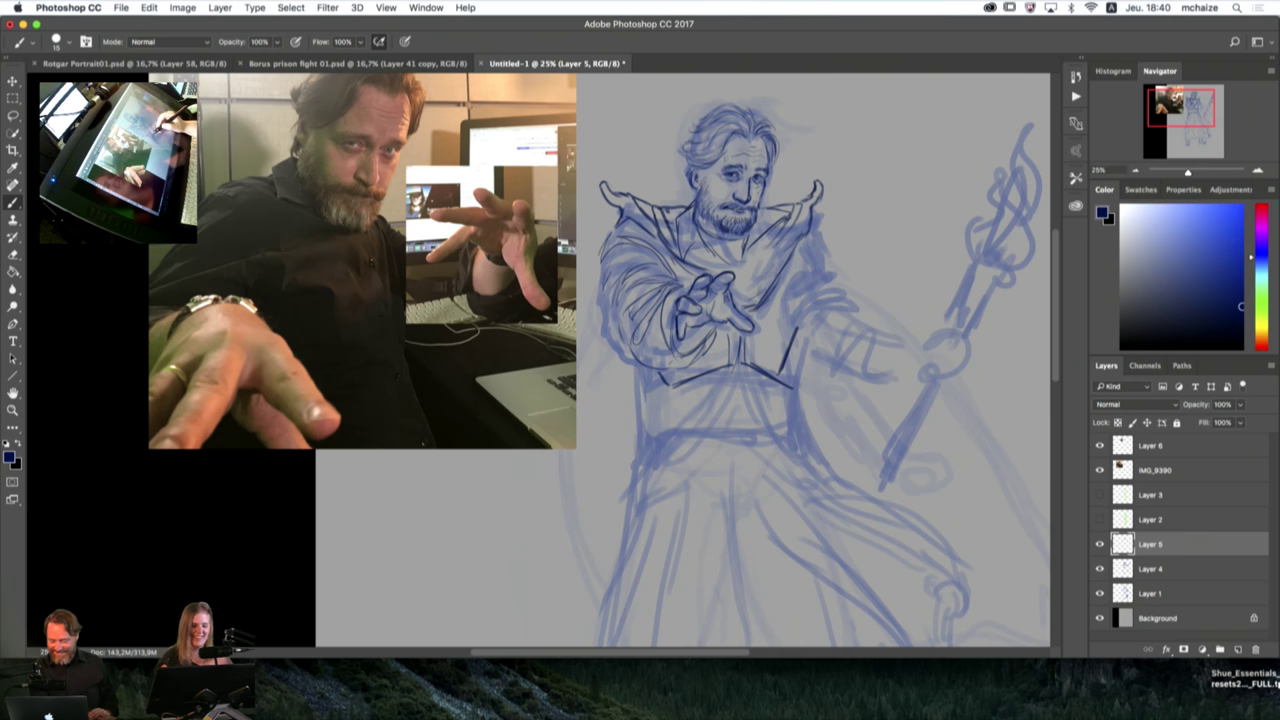
{"action": "mouse_move", "coordinate": [665, 408]}
{"action": "left_mouse_down"}
{"action": "mouse_move", "coordinate": [667, 438]}
{"action": "mouse_move", "coordinate": [800, 414]}
{"action": "left_mouse_up"}
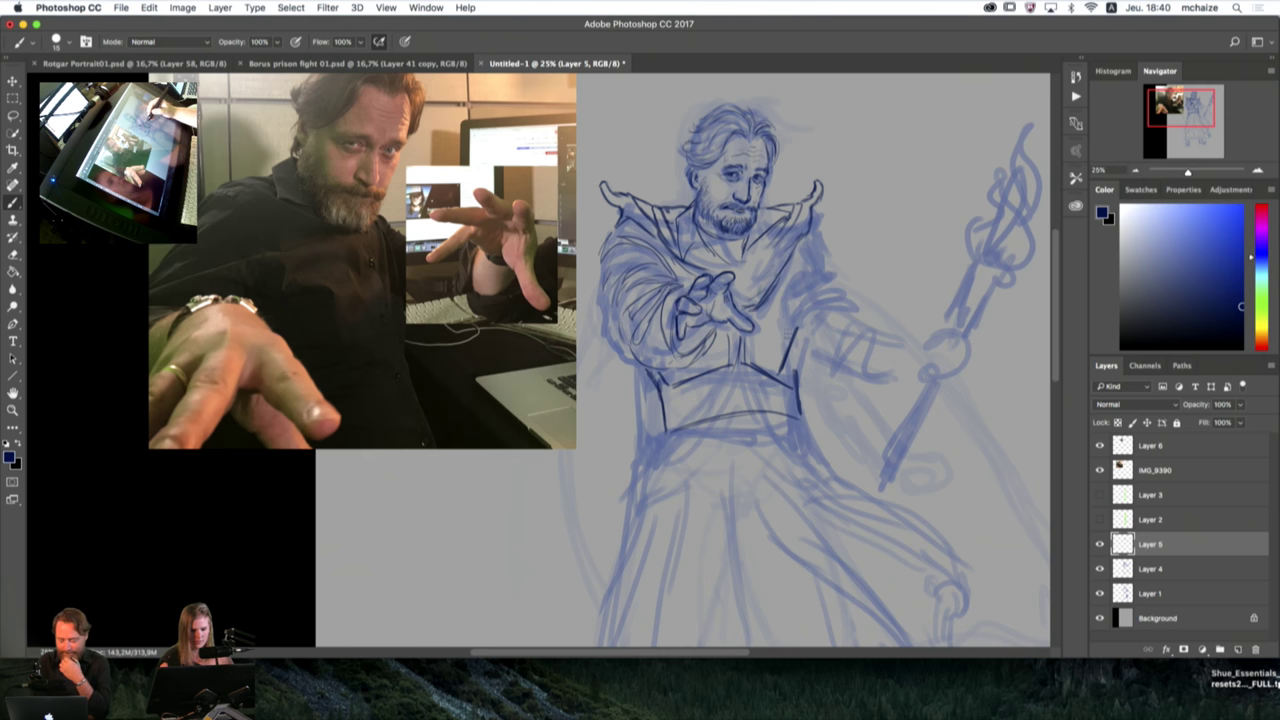
{"action": "left_click_drag", "start_coordinate": [793, 332], "coordinate": [799, 372]}
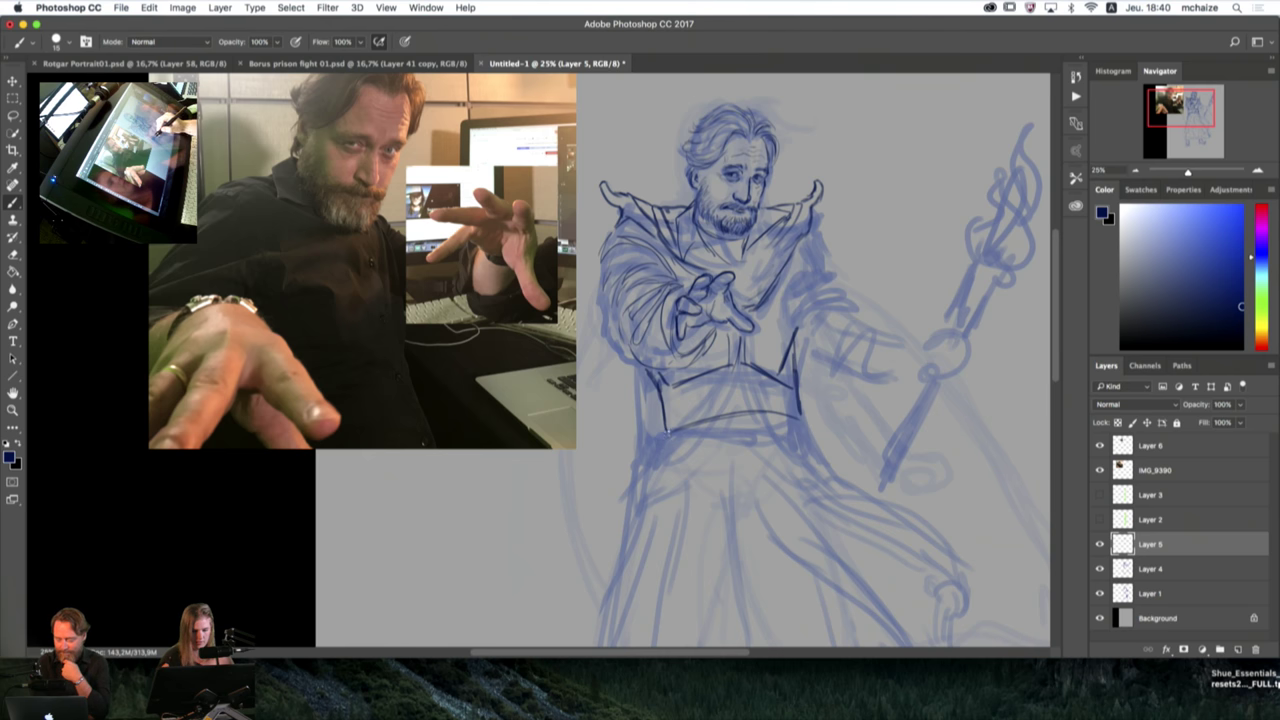
Step: Draw short robe lines descending from the belt at the hip below the outstretched hand and a round buckle at the belt's centre
{"action": "left_click_drag", "start_coordinate": [665, 432], "coordinate": [650, 475]}
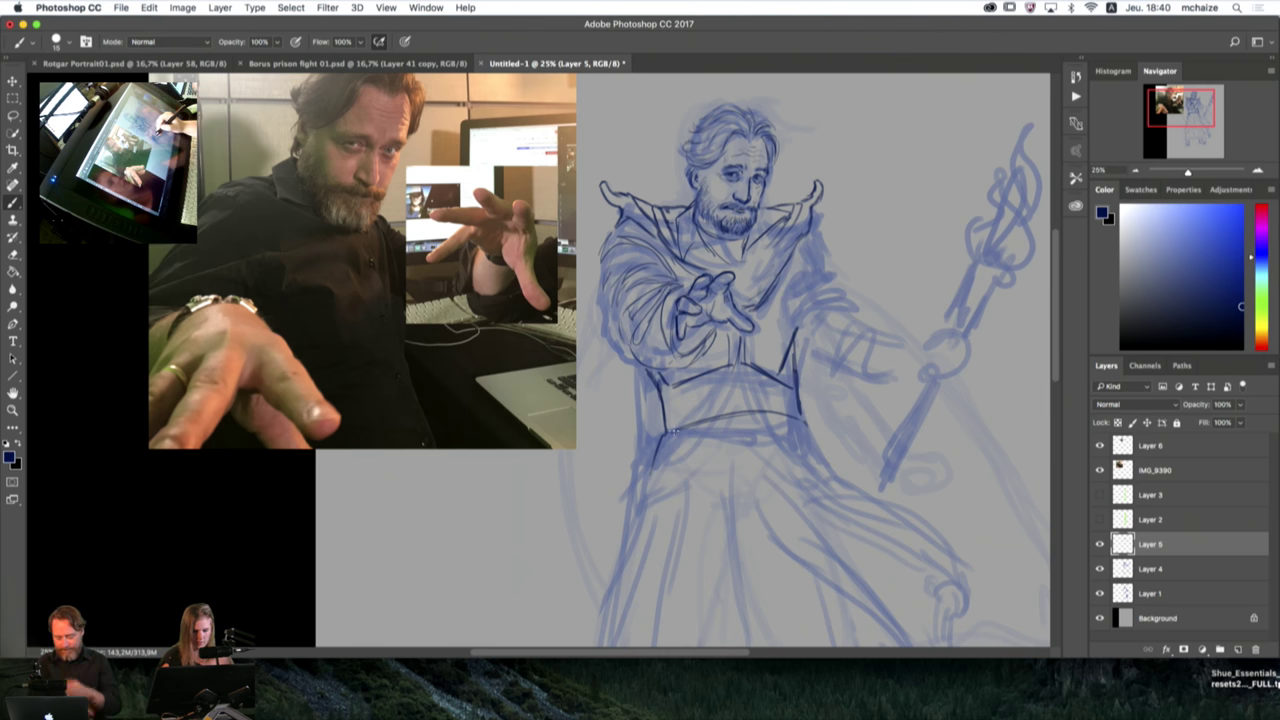
{"action": "left_click_drag", "start_coordinate": [677, 429], "coordinate": [670, 450]}
{"action": "mouse_move", "coordinate": [720, 404]}
{"action": "left_mouse_down"}
{"action": "mouse_move", "coordinate": [764, 408]}
{"action": "mouse_move", "coordinate": [720, 378]}
{"action": "mouse_move", "coordinate": [756, 415]}
{"action": "left_mouse_up"}
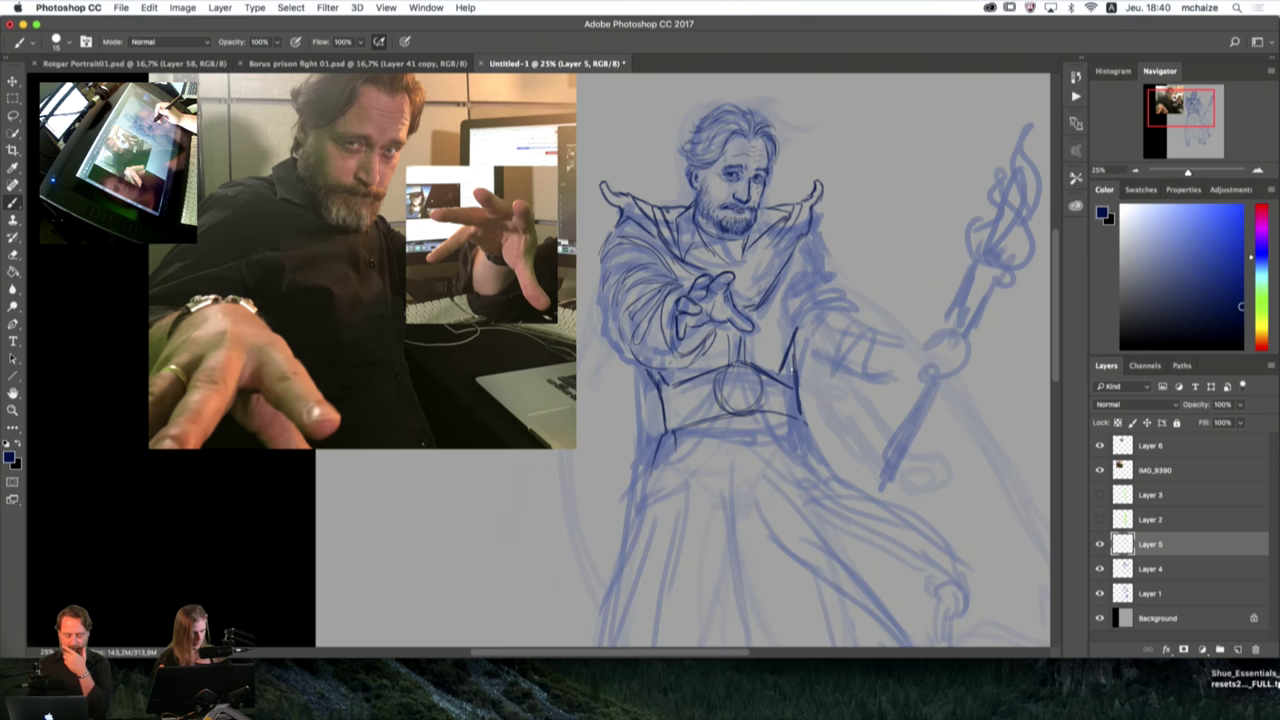
Step: Undo the last belt buckle circle and draw curved horn ornaments on both sides of the buckle on Layer 5
{"action": "key", "text": "super+z"}
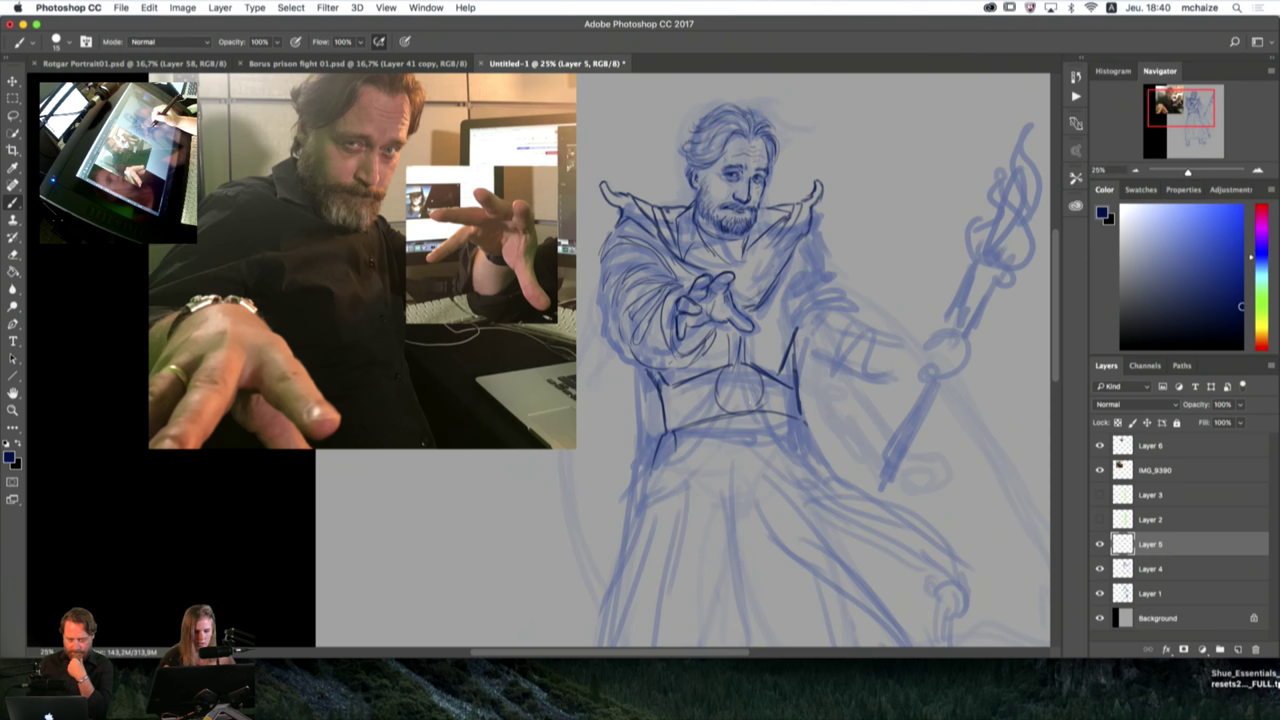
{"action": "mouse_move", "coordinate": [818, 171]}
{"action": "left_mouse_down"}
{"action": "mouse_move", "coordinate": [785, 212]}
{"action": "mouse_move", "coordinate": [818, 178]}
{"action": "left_mouse_up"}
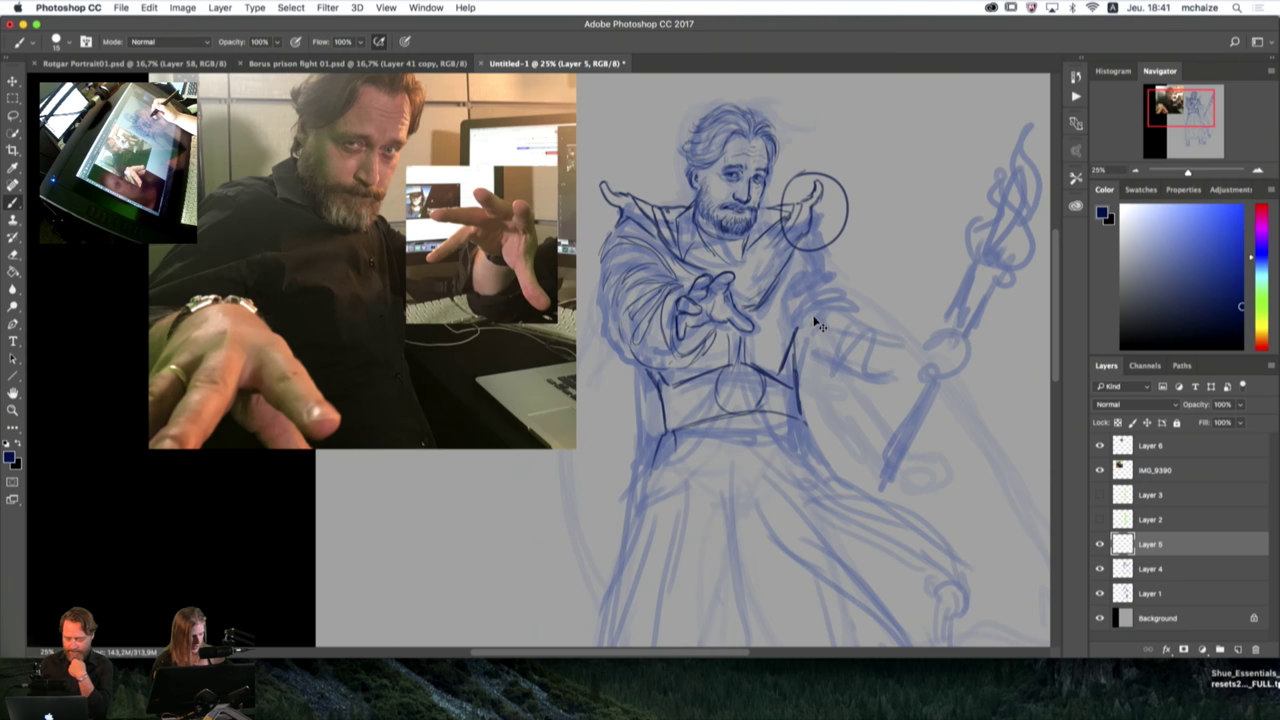
{"action": "key", "text": "ctrl+z"}
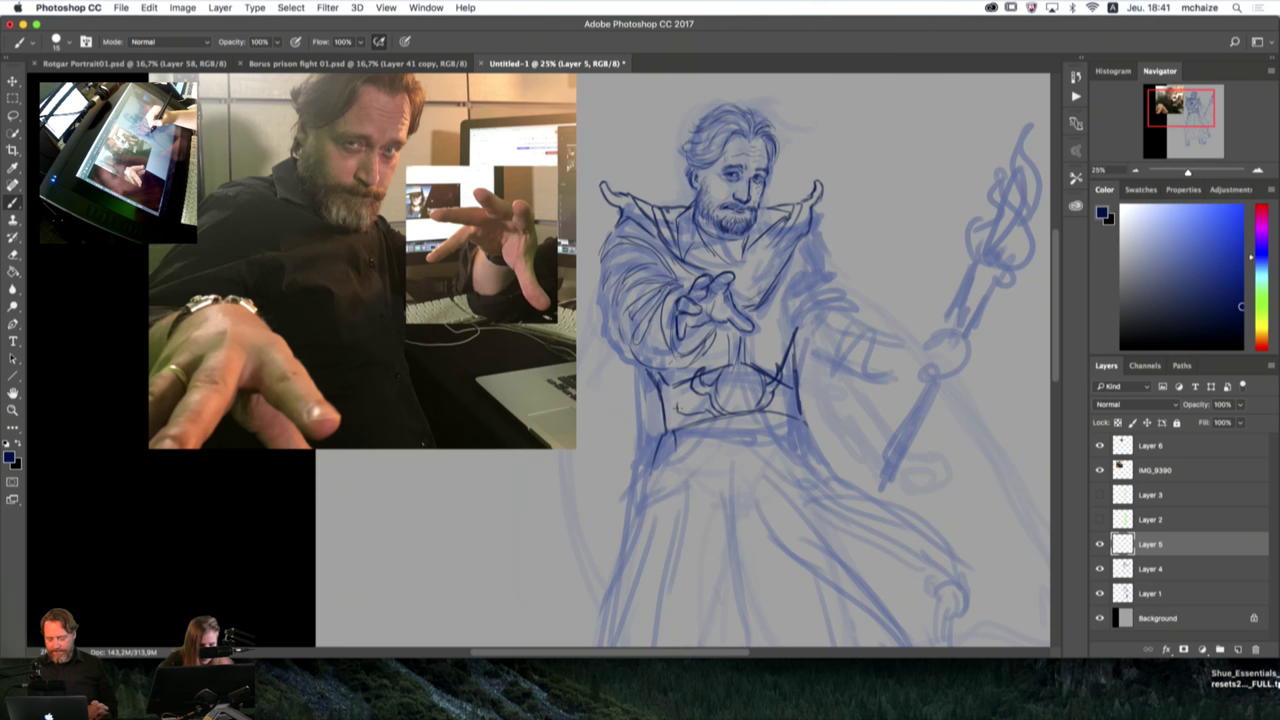
{"action": "mouse_move", "coordinate": [686, 407]}
{"action": "left_mouse_down"}
{"action": "mouse_move", "coordinate": [780, 404]}
{"action": "mouse_move", "coordinate": [793, 388]}
{"action": "mouse_move", "coordinate": [765, 413]}
{"action": "left_mouse_up"}
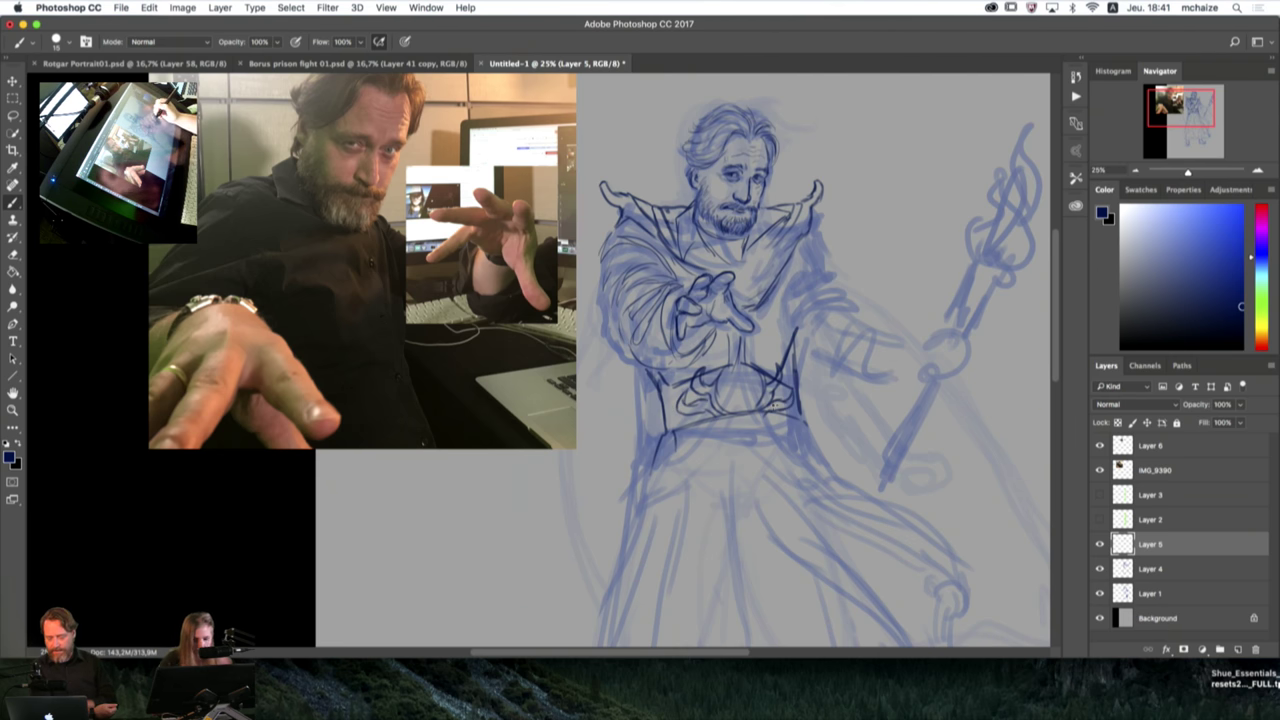
{"action": "key", "text": "e"}
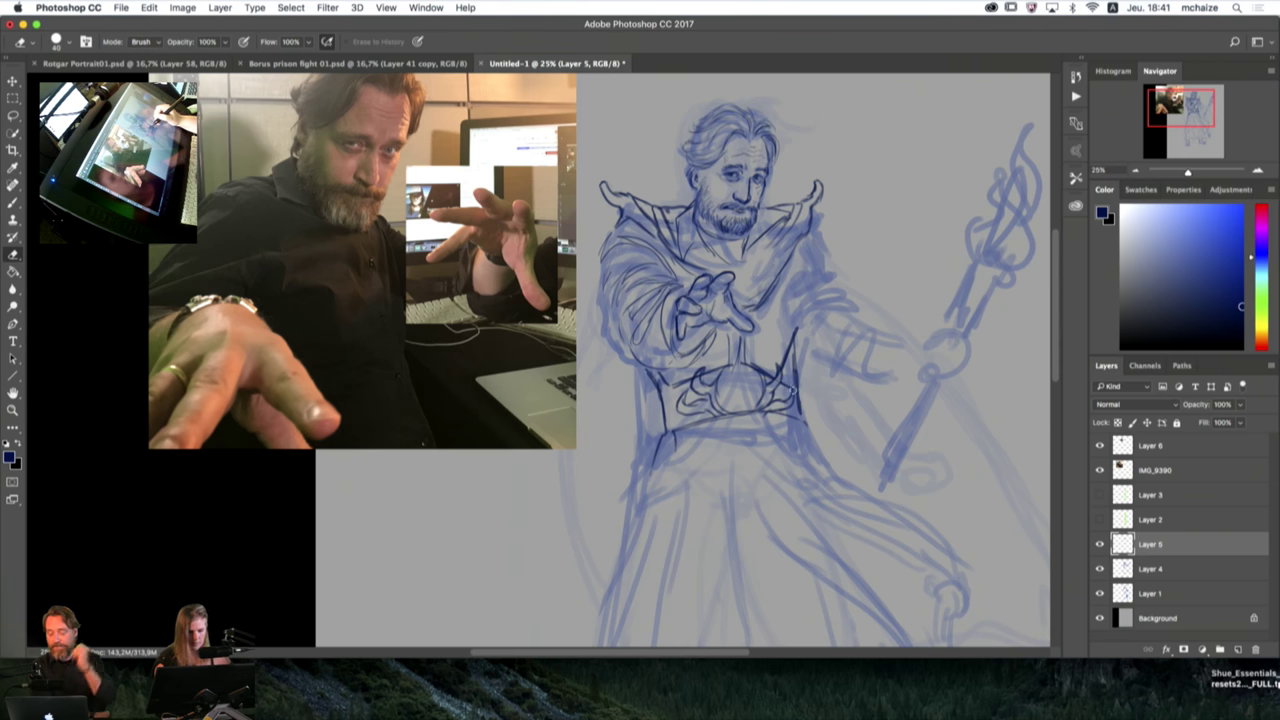
{"action": "key", "text": "b"}
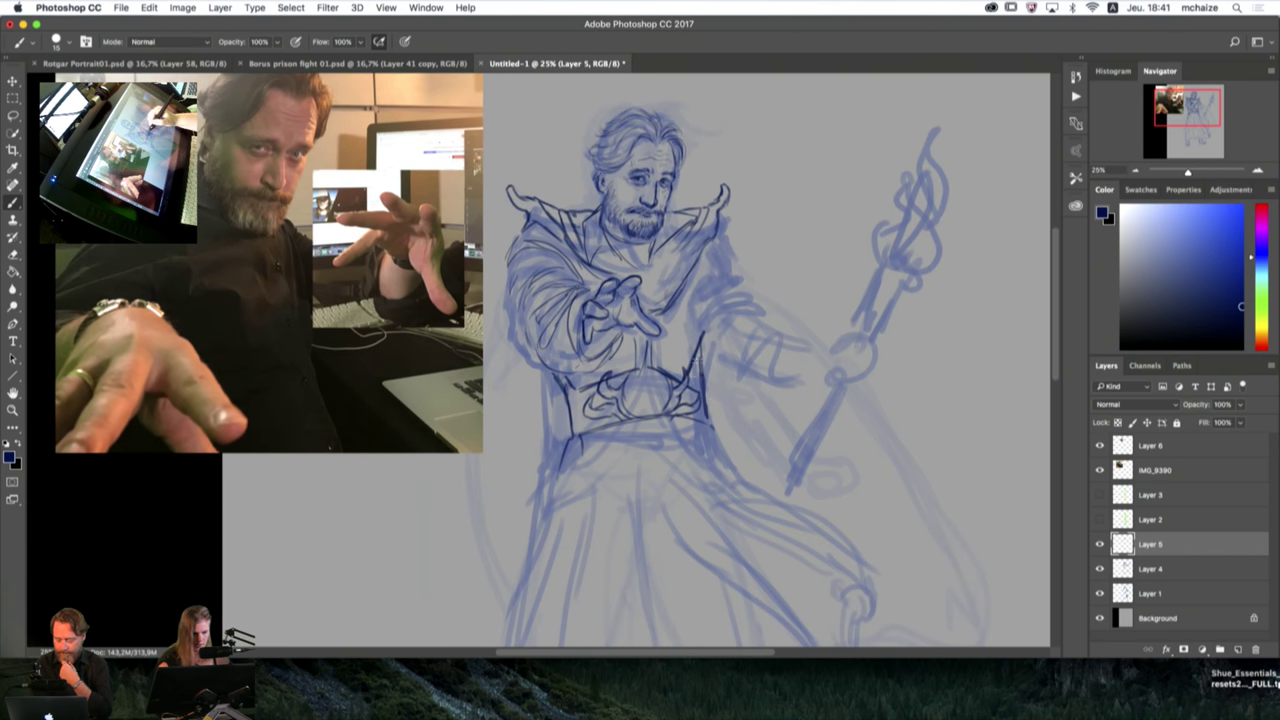
{"action": "left_click_drag", "start_coordinate": [701, 380], "coordinate": [694, 390]}
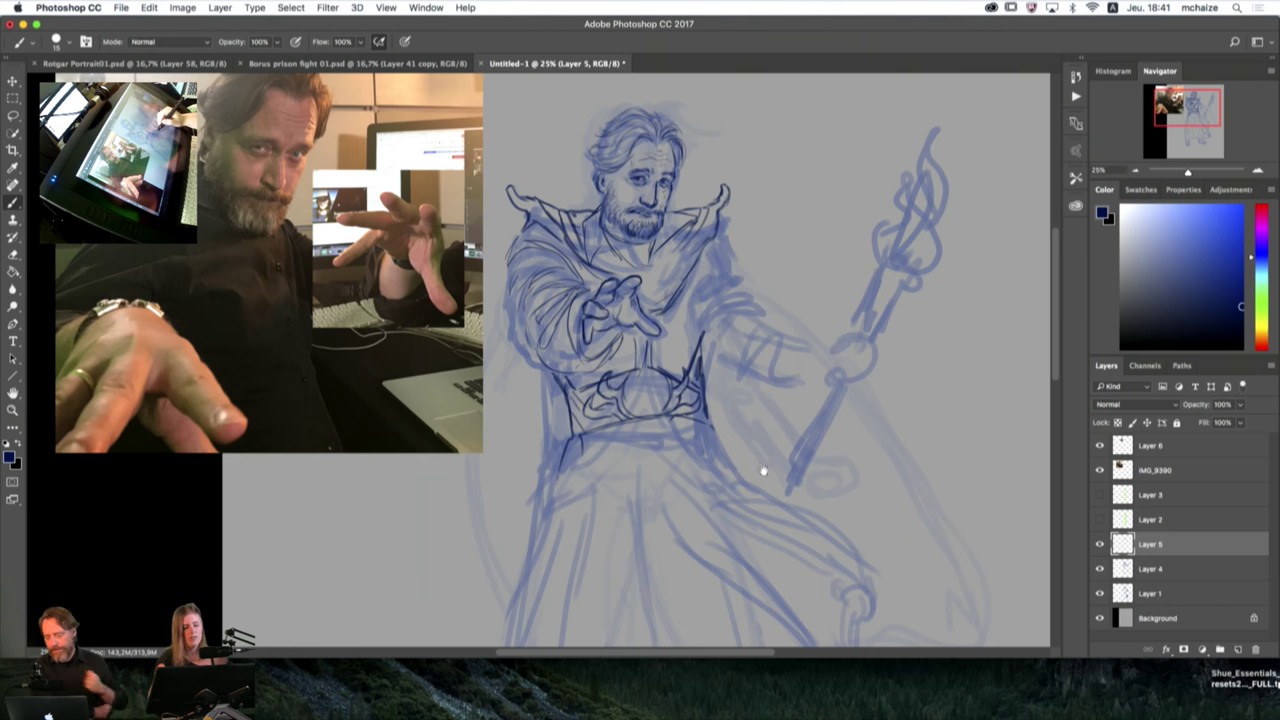
Step: Draw the pointed plates that hang from both sides of the belt over the hips
{"action": "mouse_move", "coordinate": [763, 471]}
{"action": "left_mouse_down"}
{"action": "mouse_move", "coordinate": [727, 357]}
{"action": "mouse_move", "coordinate": [789, 360]}
{"action": "mouse_move", "coordinate": [800, 378]}
{"action": "left_mouse_up"}
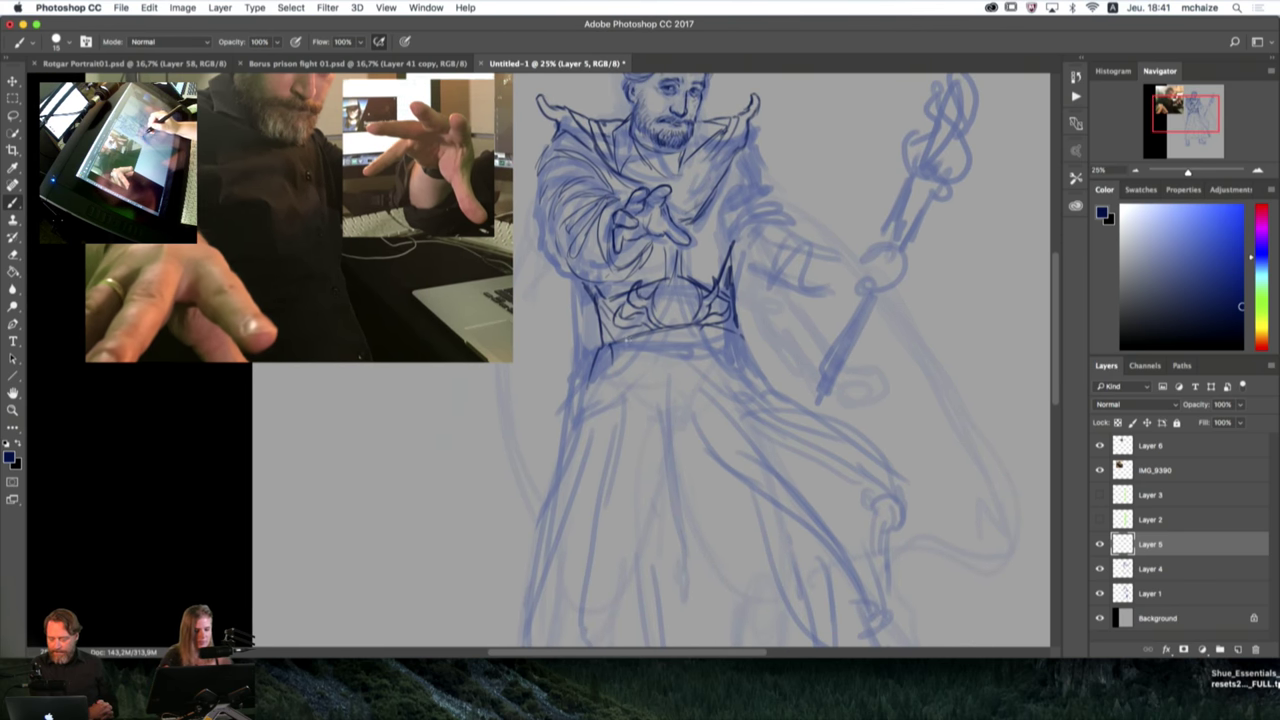
{"action": "mouse_move", "coordinate": [635, 342]}
{"action": "left_mouse_down"}
{"action": "mouse_move", "coordinate": [562, 376]}
{"action": "mouse_move", "coordinate": [588, 385]}
{"action": "left_mouse_up"}
{"action": "mouse_move", "coordinate": [606, 342]}
{"action": "left_mouse_down"}
{"action": "mouse_move", "coordinate": [574, 372]}
{"action": "mouse_move", "coordinate": [545, 450]}
{"action": "left_mouse_up"}
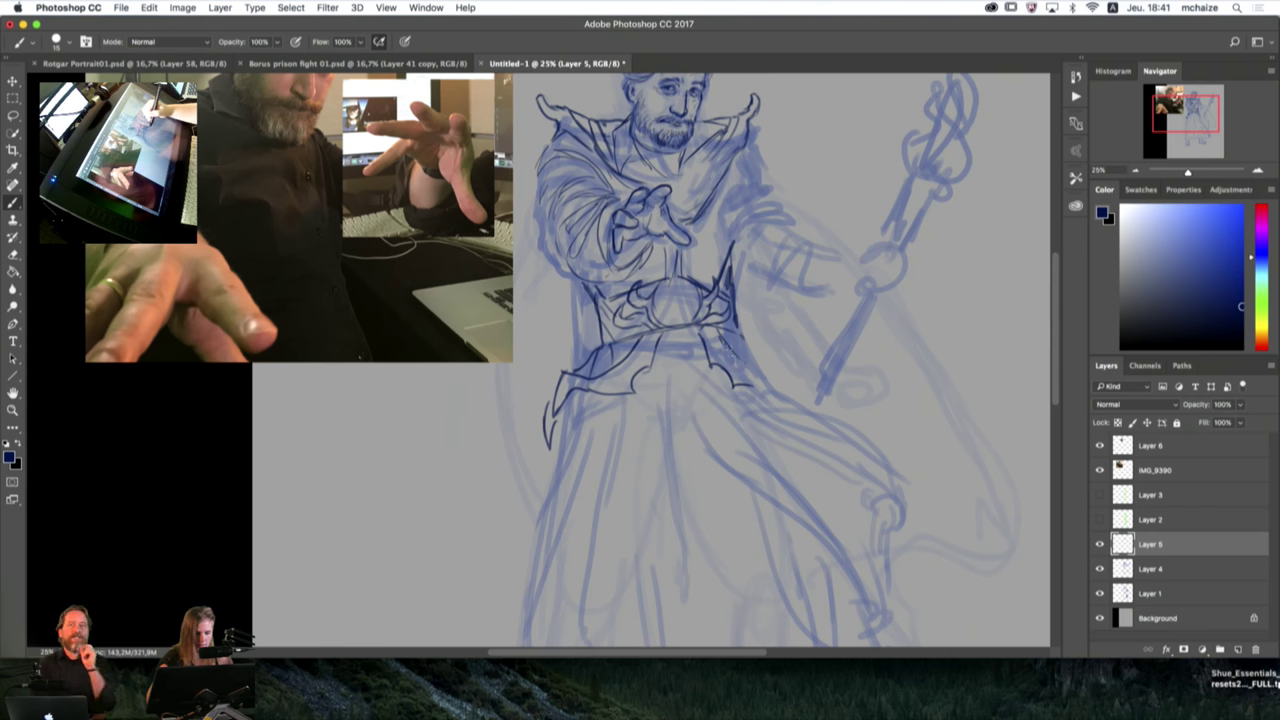
{"action": "mouse_move", "coordinate": [730, 346]}
{"action": "left_mouse_down"}
{"action": "mouse_move", "coordinate": [760, 377]}
{"action": "mouse_move", "coordinate": [778, 370]}
{"action": "mouse_move", "coordinate": [770, 390]}
{"action": "left_mouse_up"}
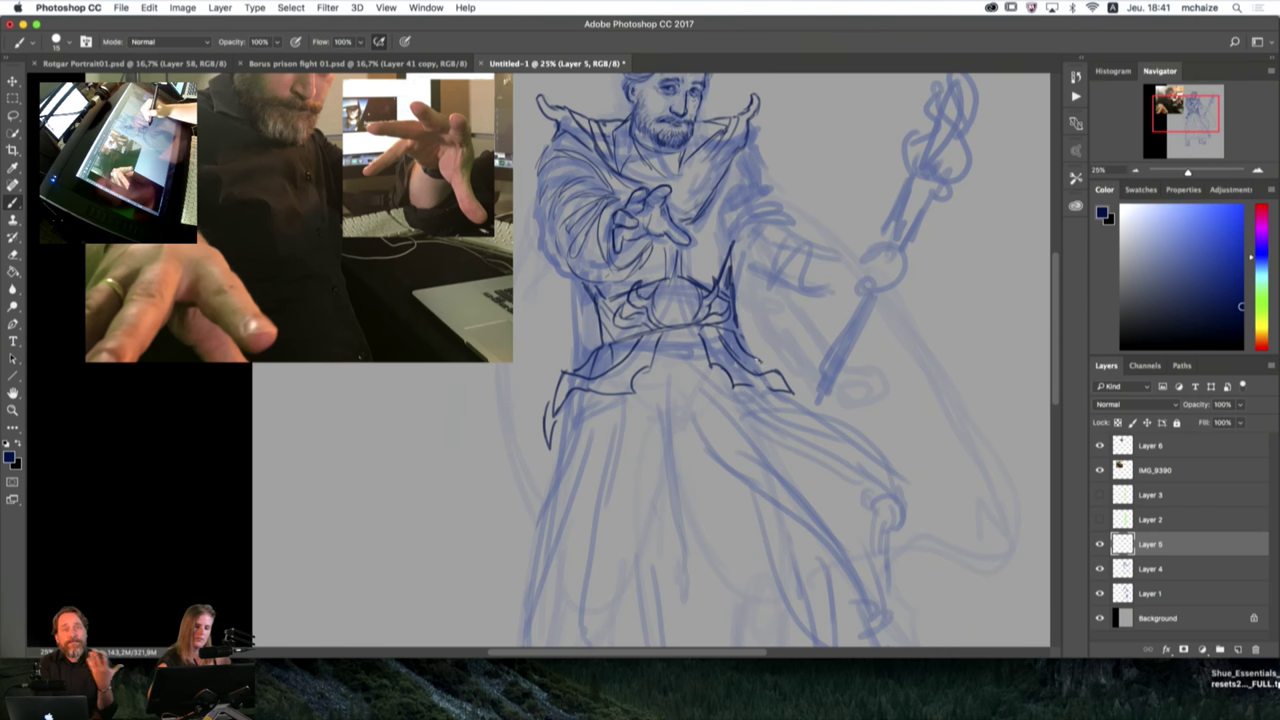
{"action": "mouse_move", "coordinate": [693, 268]}
{"action": "left_mouse_down"}
{"action": "mouse_move", "coordinate": [686, 336]}
{"action": "mouse_move", "coordinate": [561, 376]}
{"action": "left_mouse_up"}
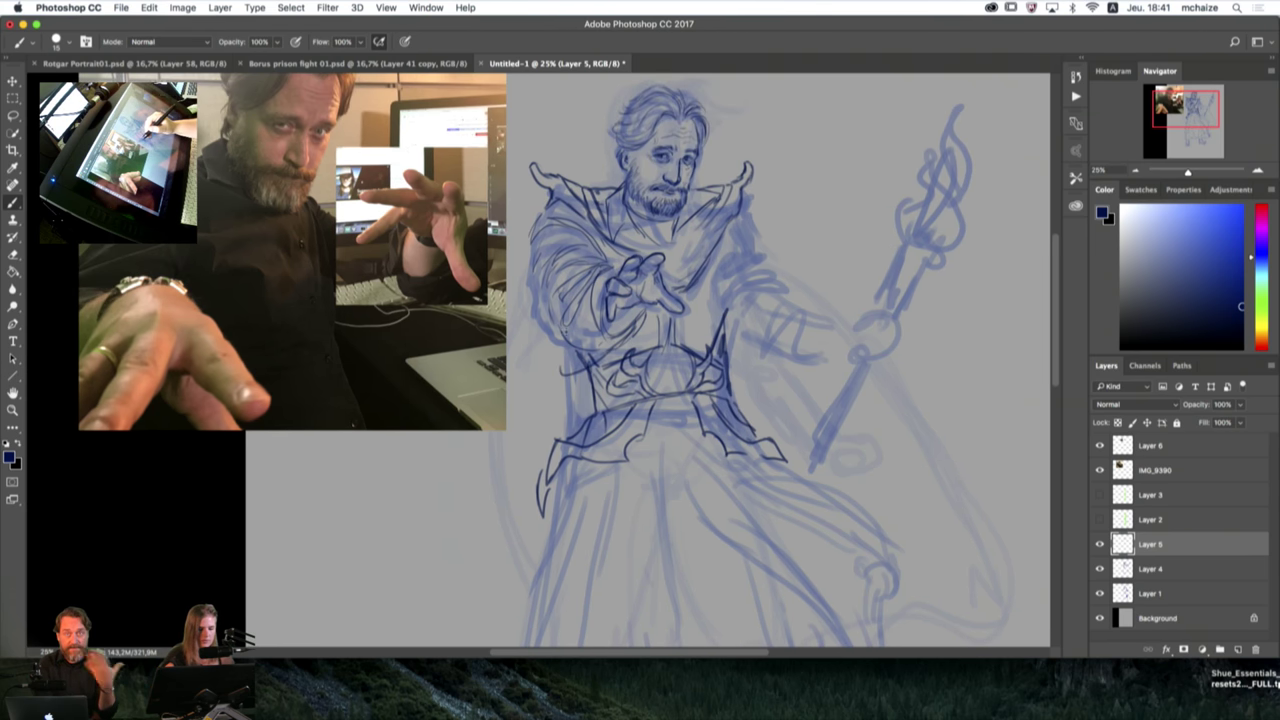
{"action": "left_click_drag", "start_coordinate": [558, 322], "coordinate": [560, 362]}
{"action": "mouse_move", "coordinate": [544, 284]}
{"action": "left_mouse_down"}
{"action": "mouse_move", "coordinate": [531, 326]}
{"action": "mouse_move", "coordinate": [540, 406]}
{"action": "mouse_move", "coordinate": [570, 402]}
{"action": "left_mouse_up"}
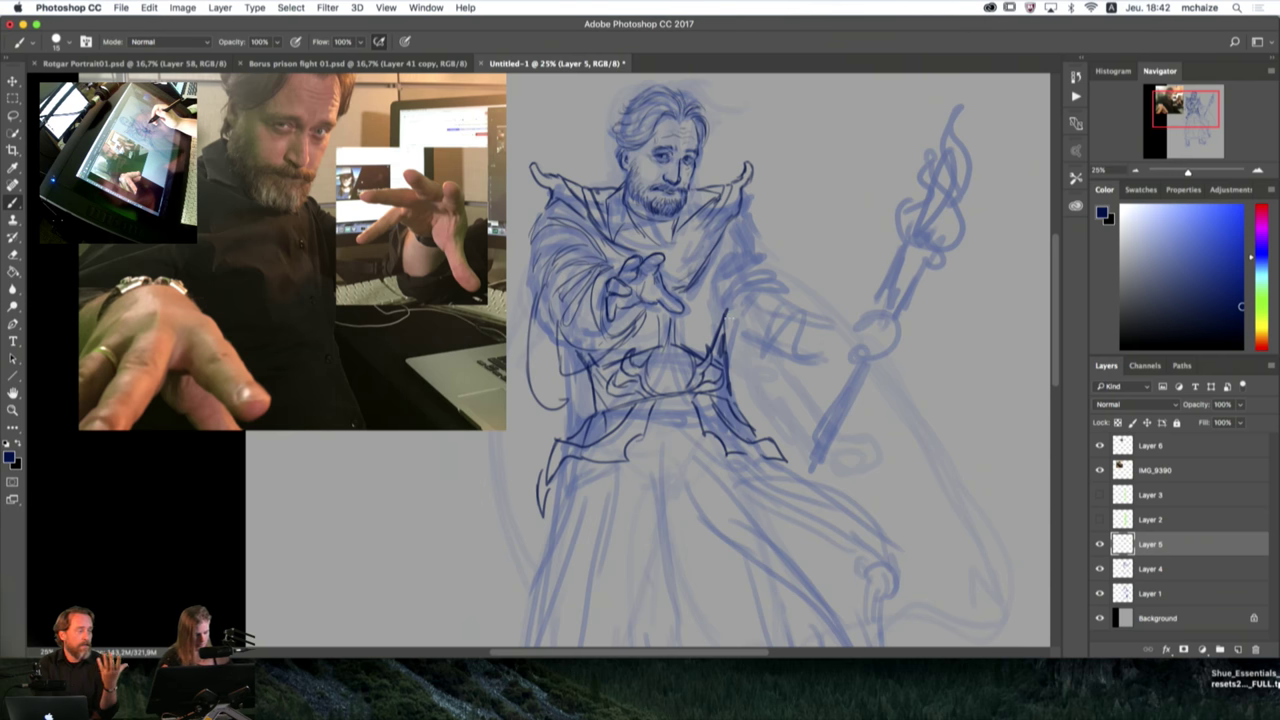
{"action": "key", "text": "super+z"}
{"action": "key", "text": "super+z"}
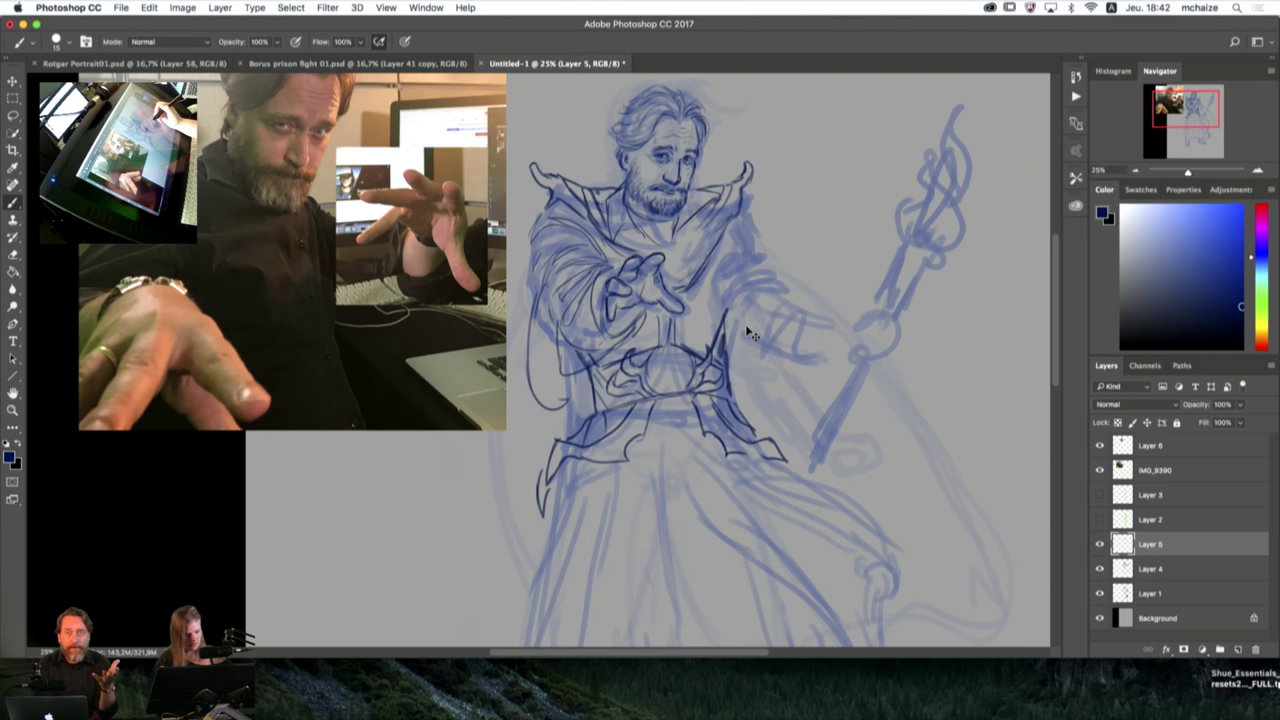
{"action": "key", "text": "super+z"}
{"action": "key", "text": "alt+super+z"}
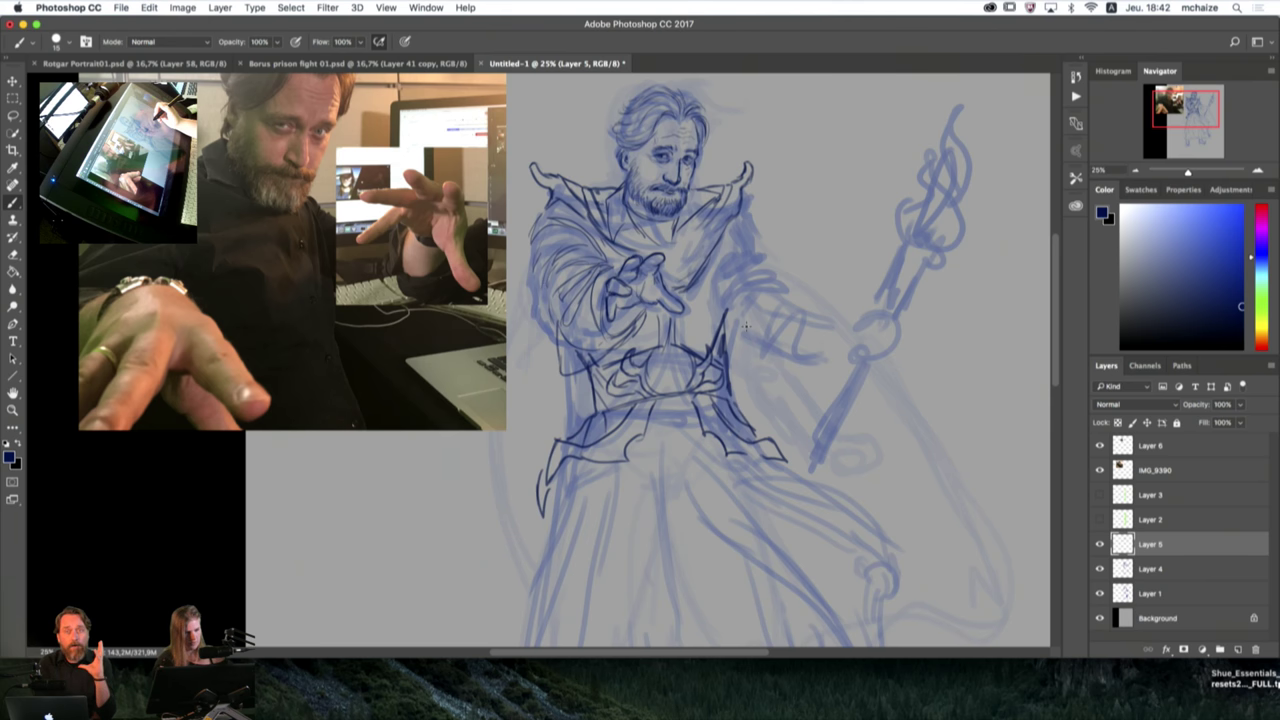
{"action": "key", "text": "alt+super+z"}
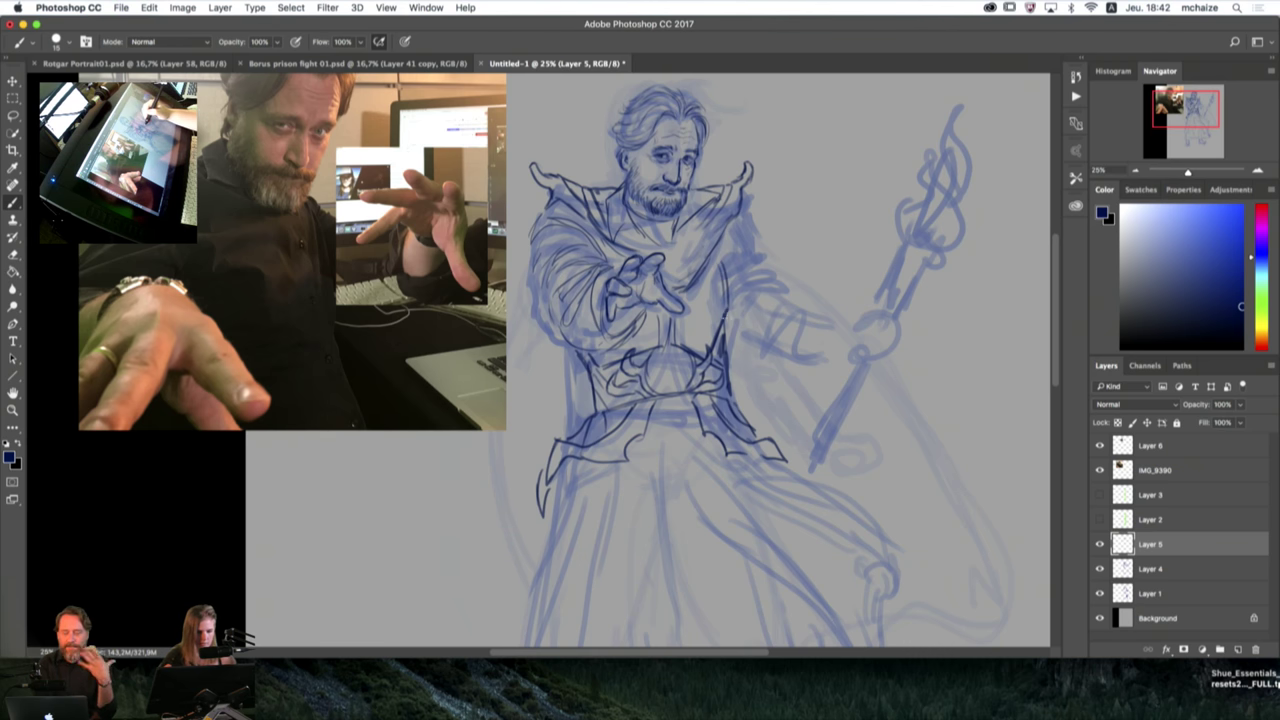
Step: Lasso the head line art on Layer 5, rotate it by -12.84° and reposition it above the collar
{"action": "left_click_drag", "start_coordinate": [830, 311], "coordinate": [829, 319]}
{"action": "scroll", "coordinate": [829, 318], "scroll_direction": "up", "scroll_amount": 5}
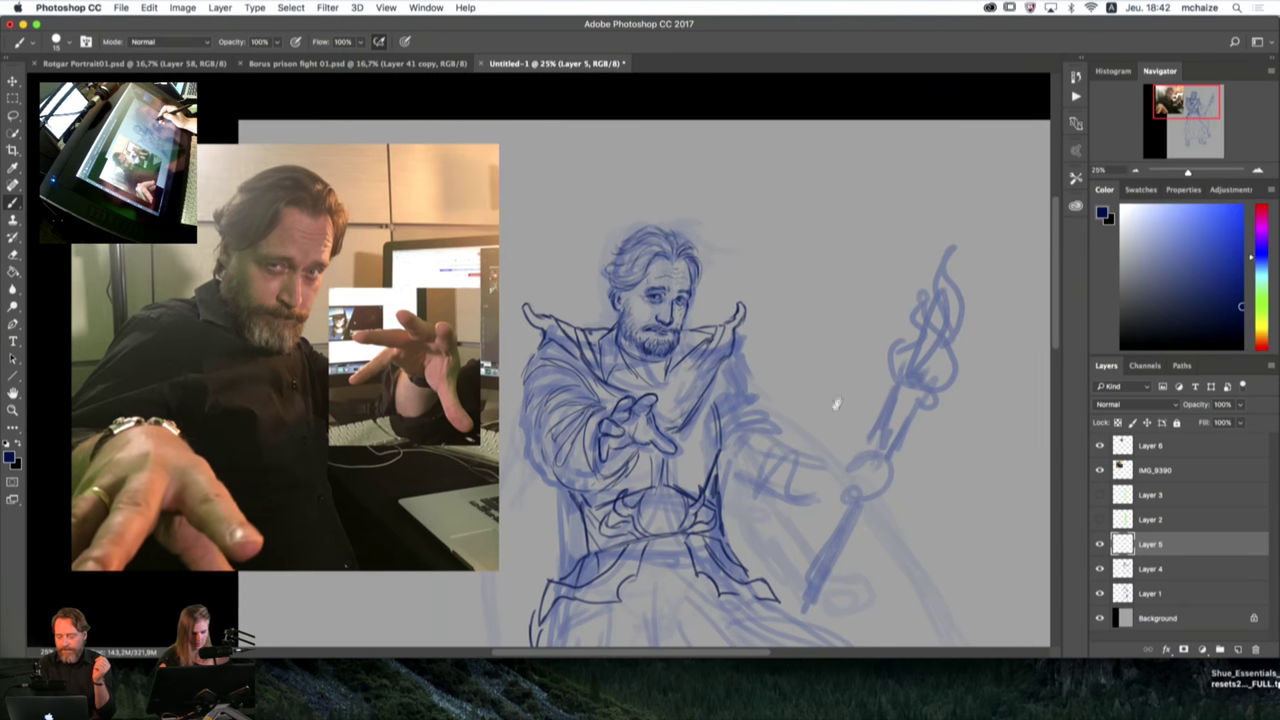
{"action": "key", "text": "l"}
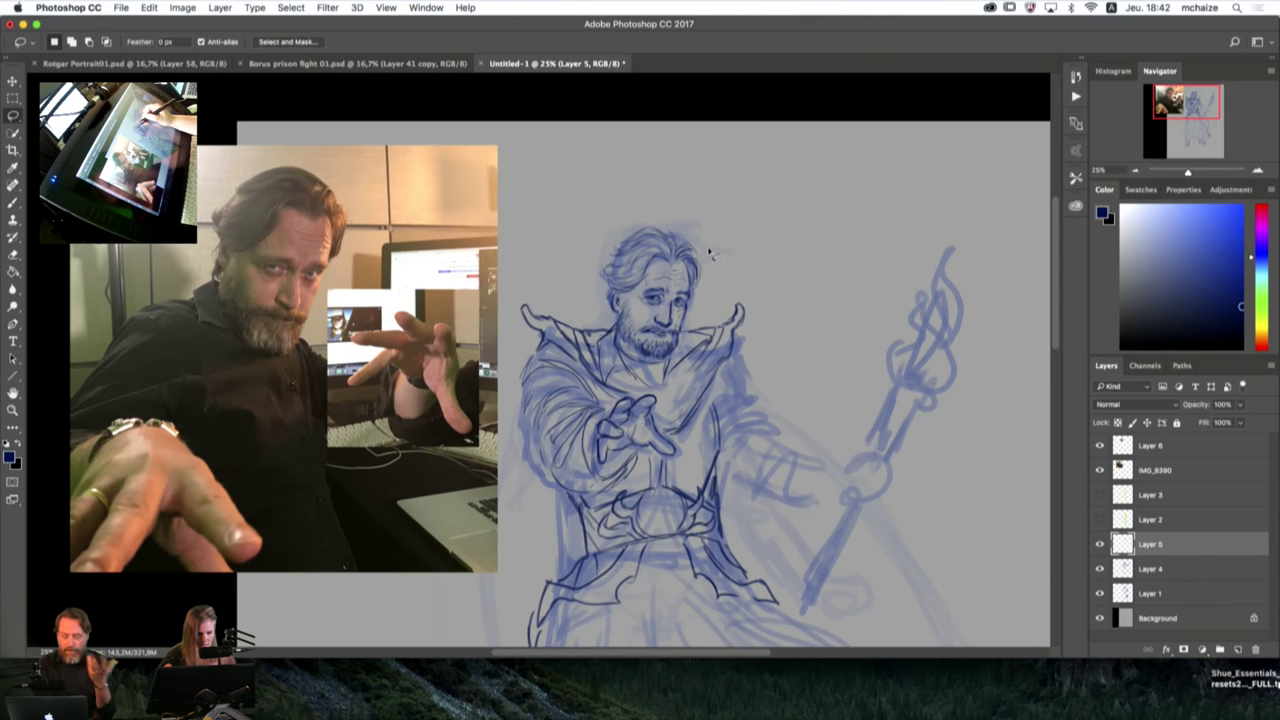
{"action": "mouse_move", "coordinate": [710, 253]}
{"action": "left_mouse_down"}
{"action": "mouse_move", "coordinate": [677, 357]}
{"action": "mouse_move", "coordinate": [655, 371]}
{"action": "mouse_move", "coordinate": [620, 336]}
{"action": "mouse_move", "coordinate": [708, 248]}
{"action": "mouse_move", "coordinate": [591, 232]}
{"action": "mouse_move", "coordinate": [737, 150]}
{"action": "left_mouse_up"}
{"action": "key", "text": "super+t"}
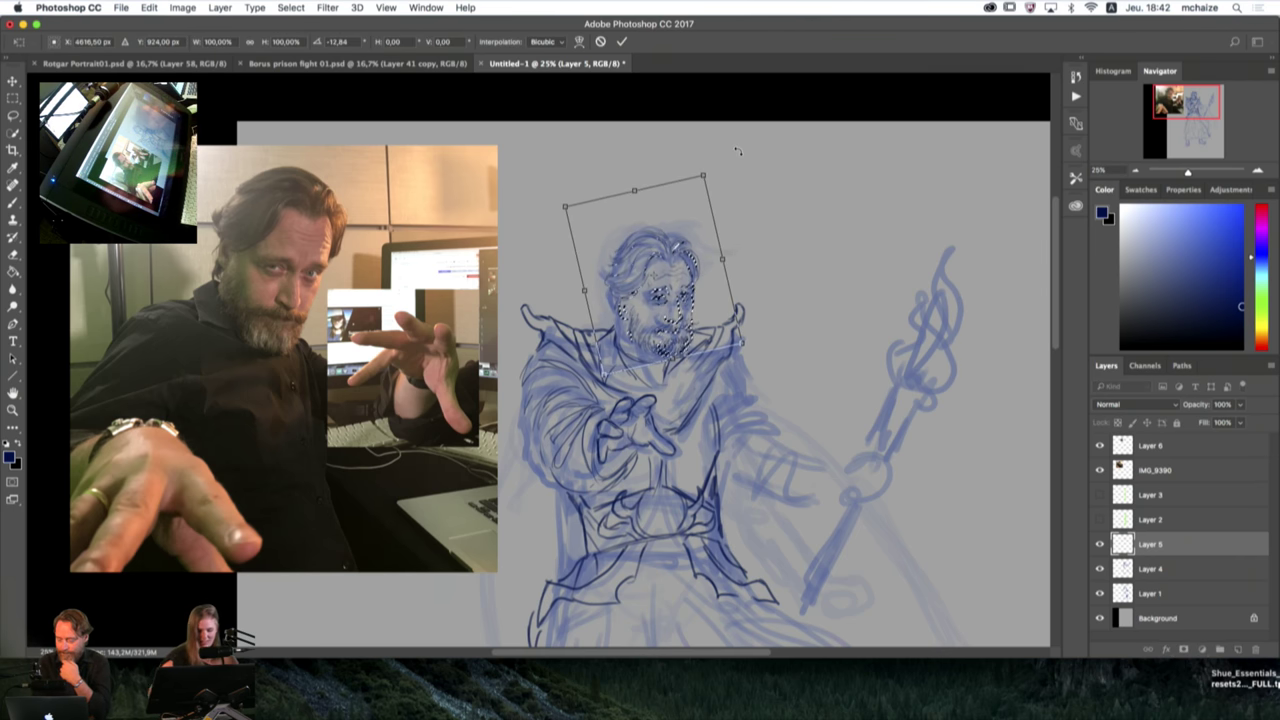
{"action": "key", "text": "Return"}
{"action": "key", "text": "v"}
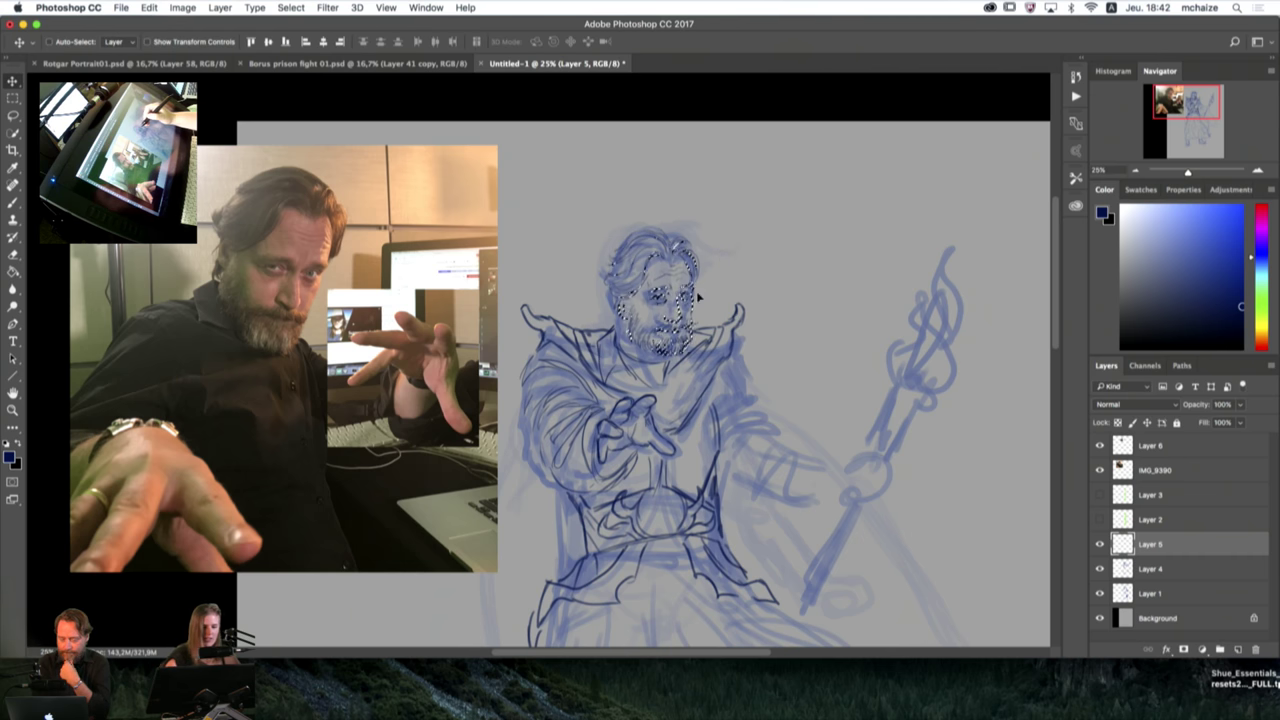
{"action": "mouse_move", "coordinate": [694, 288]}
{"action": "left_mouse_down"}
{"action": "mouse_move", "coordinate": [677, 266]}
{"action": "mouse_move", "coordinate": [690, 270]}
{"action": "mouse_move", "coordinate": [676, 303]}
{"action": "left_mouse_up"}
{"action": "key", "text": "super+d"}
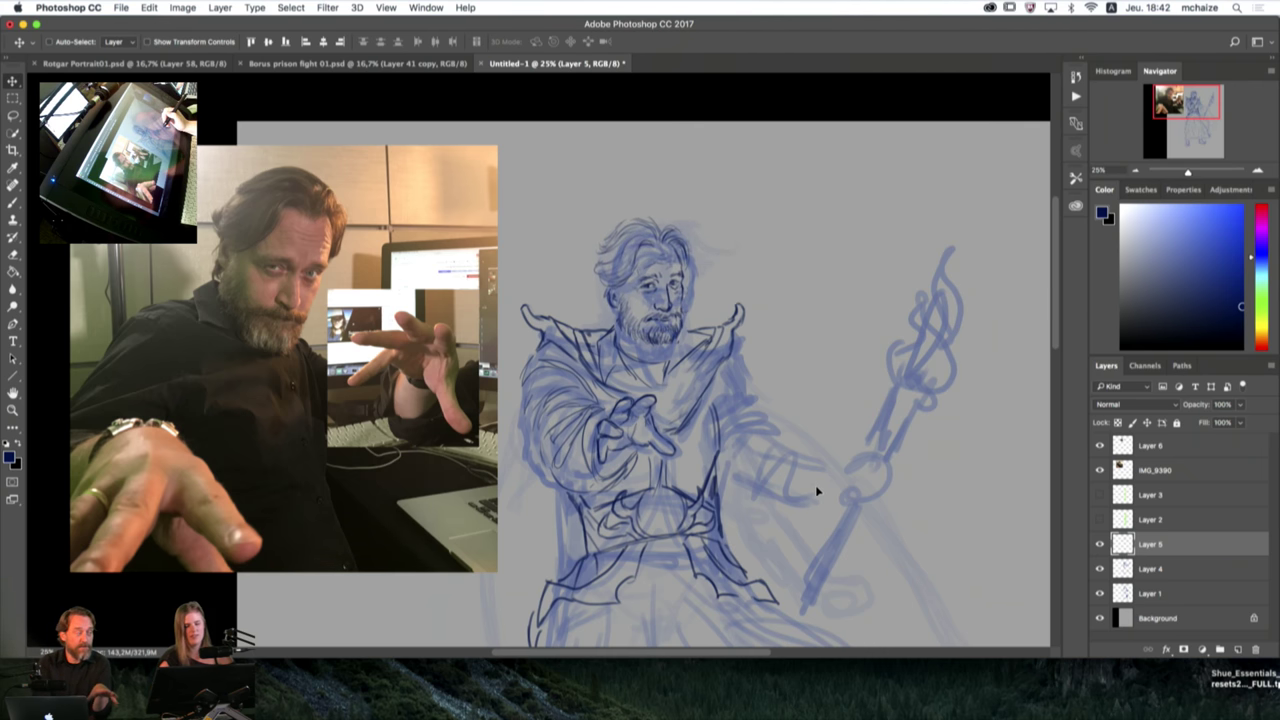
Step: Group Layer 4 and Layer 1, and give the group a white layer mask
{"action": "left_click", "coordinate": [1165, 572]}
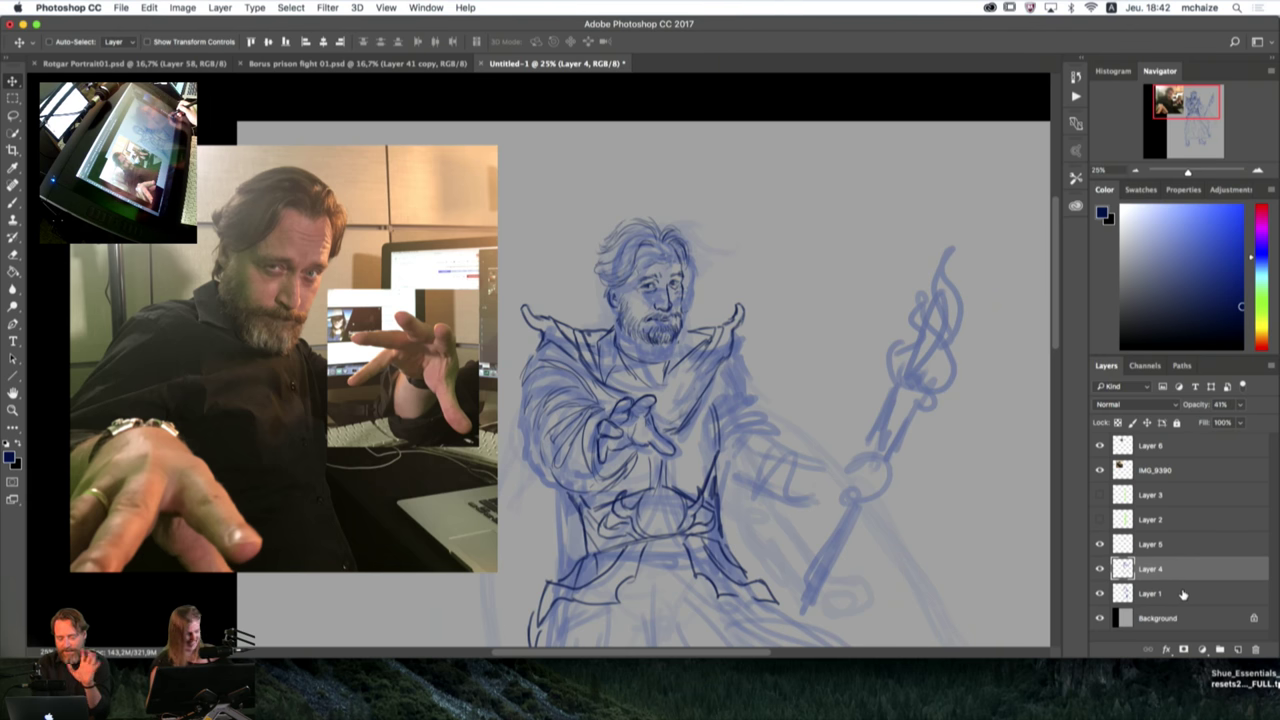
{"action": "left_click", "coordinate": [1184, 596], "text": "shift"}
{"action": "left_click", "coordinate": [1219, 650]}
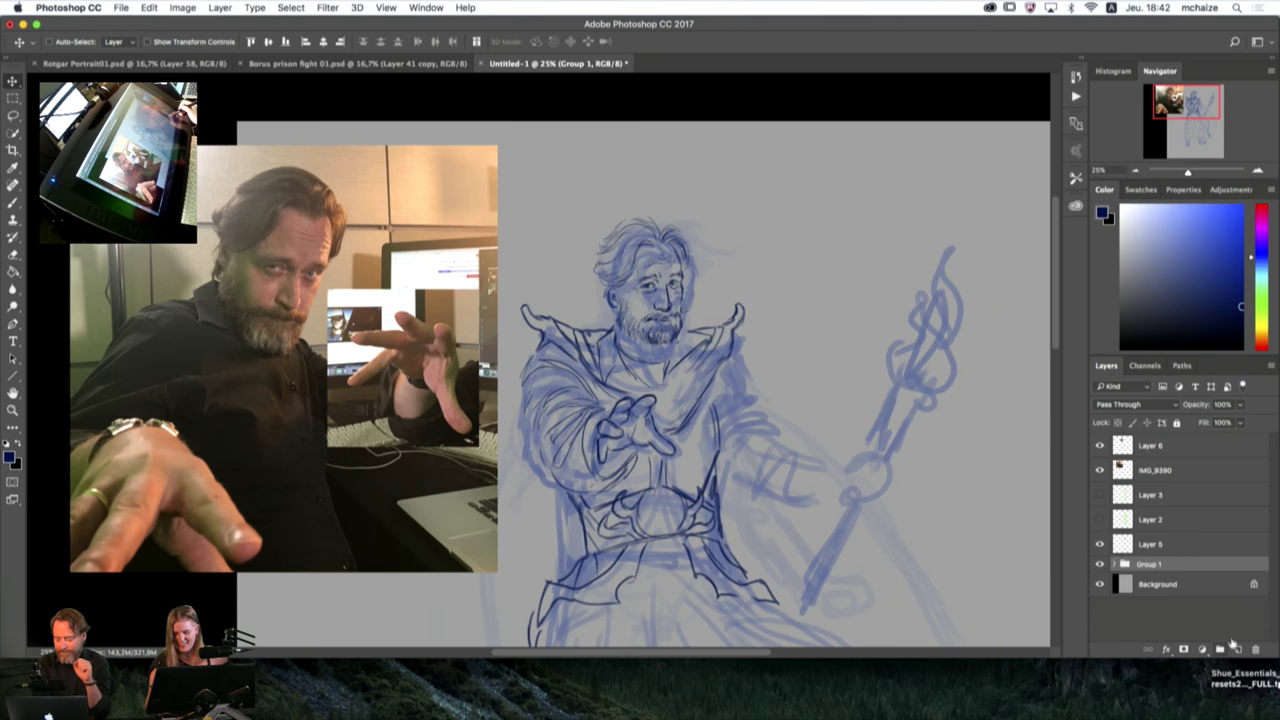
{"action": "left_click", "coordinate": [1185, 651], "text": "alt"}
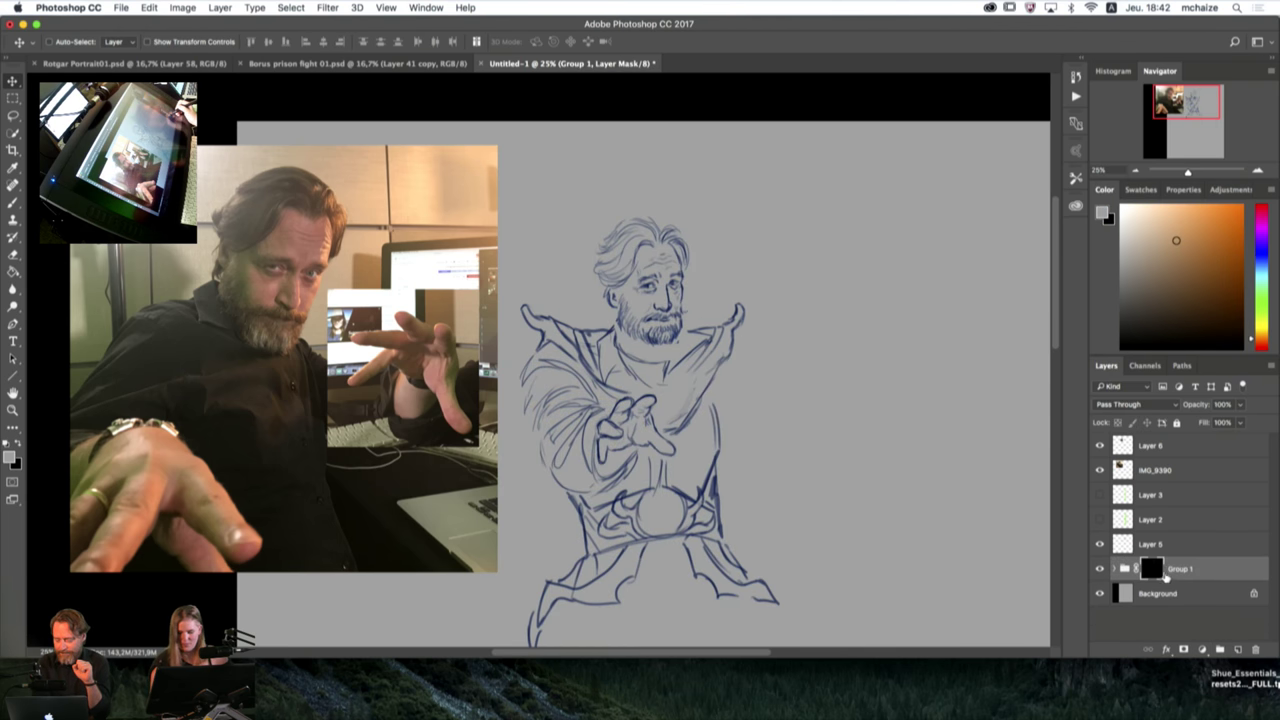
{"action": "key", "text": "super+z"}
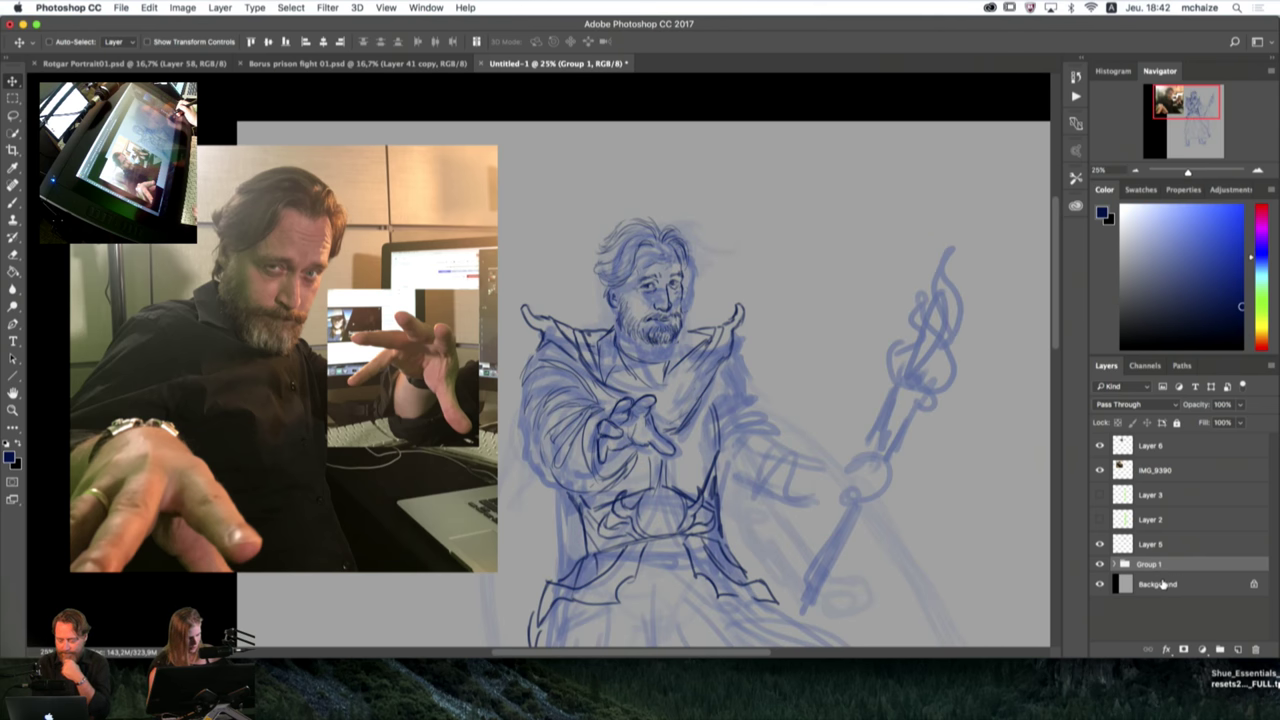
{"action": "left_click", "coordinate": [1185, 651]}
Step: Paint with an enlarged brush on the Group 1 mask to fade the rough sketch behind the head and shoulder
{"action": "key", "text": "b"}
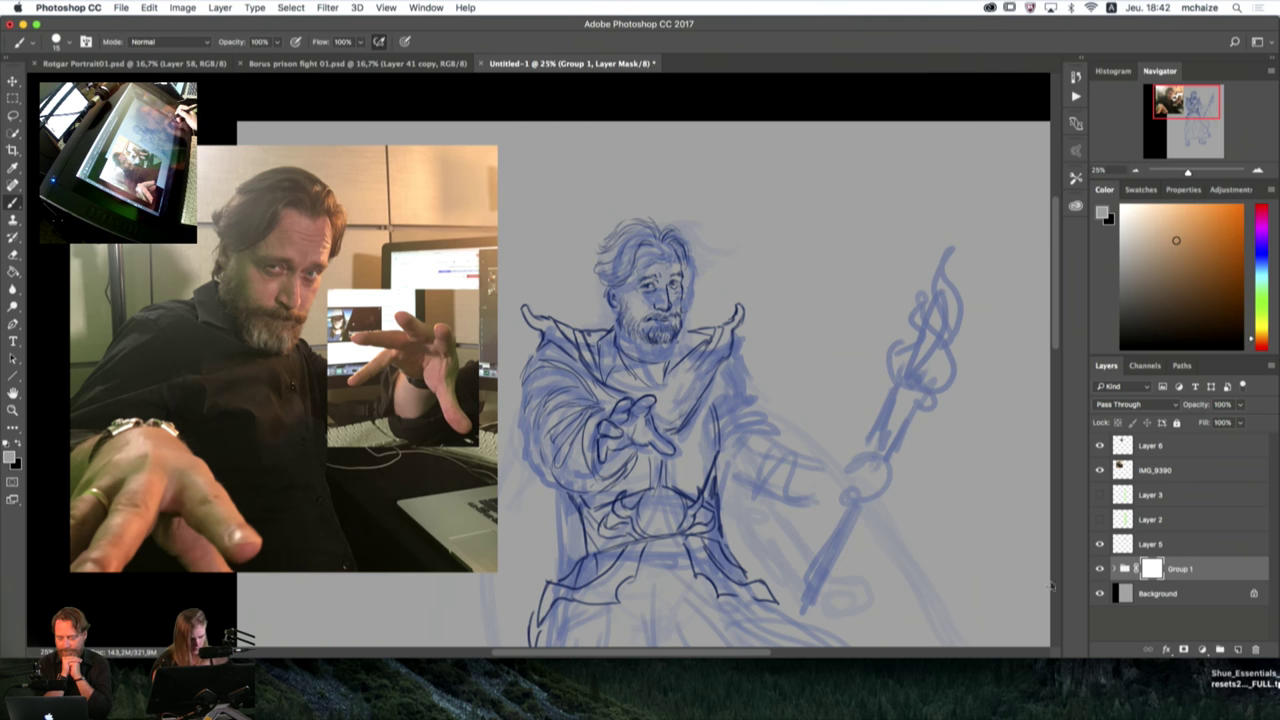
{"action": "key", "text": "]"}
{"action": "key", "text": "]"}
{"action": "key", "text": "]"}
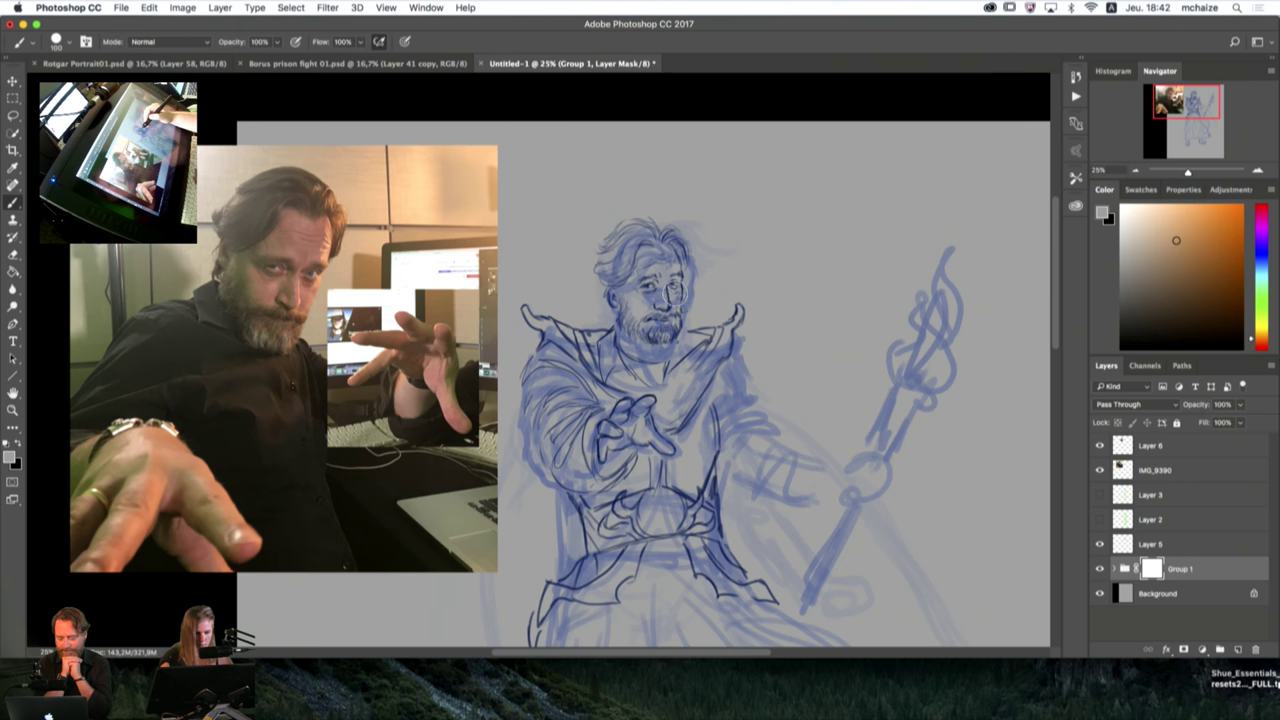
{"action": "key", "text": "]"}
{"action": "key", "text": "]"}
{"action": "key", "text": "]"}
{"action": "key", "text": "]"}
{"action": "key", "text": "]"}
{"action": "mouse_move", "coordinate": [662, 298]}
{"action": "left_mouse_down"}
{"action": "mouse_move", "coordinate": [662, 268]}
{"action": "mouse_move", "coordinate": [634, 305]}
{"action": "mouse_move", "coordinate": [651, 340]}
{"action": "mouse_move", "coordinate": [590, 330]}
{"action": "mouse_move", "coordinate": [566, 358]}
{"action": "mouse_move", "coordinate": [545, 425]}
{"action": "mouse_move", "coordinate": [580, 448]}
{"action": "mouse_move", "coordinate": [550, 398]}
{"action": "mouse_move", "coordinate": [556, 358]}
{"action": "mouse_move", "coordinate": [618, 385]}
{"action": "mouse_move", "coordinate": [636, 430]}
{"action": "mouse_move", "coordinate": [712, 362]}
{"action": "mouse_move", "coordinate": [700, 318]}
{"action": "mouse_move", "coordinate": [622, 264]}
{"action": "mouse_move", "coordinate": [571, 296]}
{"action": "left_mouse_up"}
{"action": "key", "text": "]"}
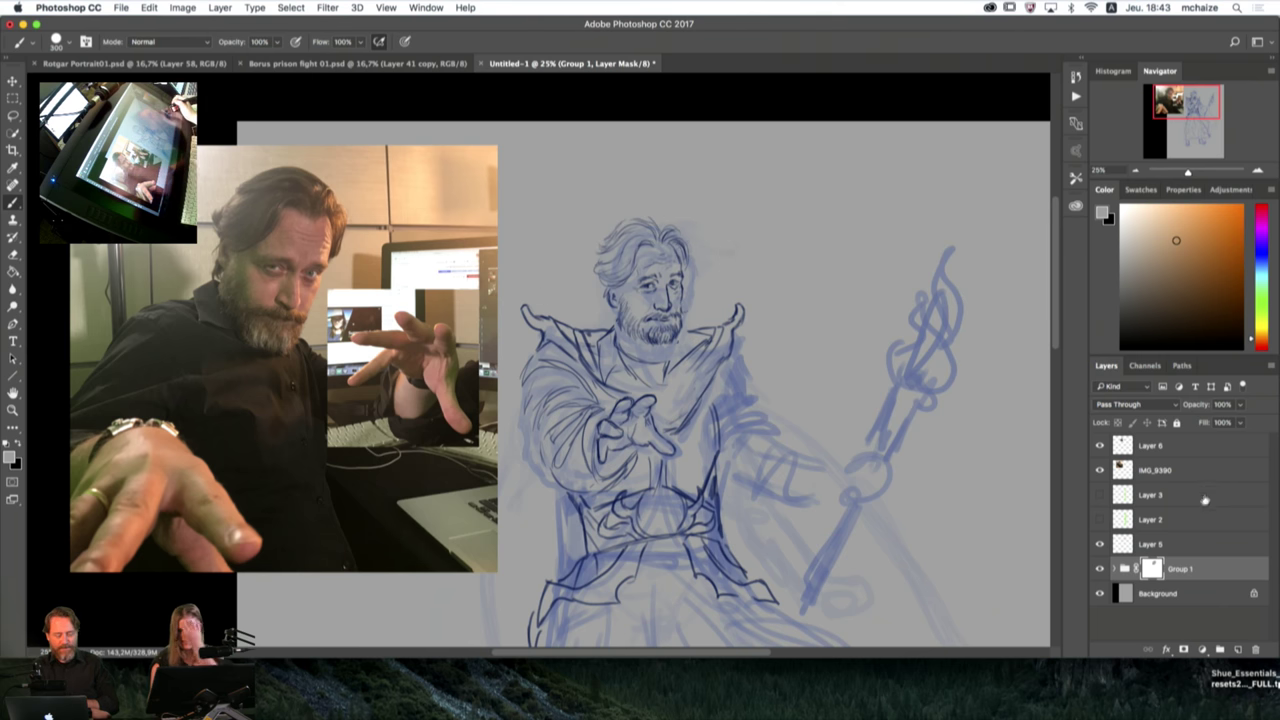
Step: Check Group 1's visibility and contents, and set its blend mode to Normal
{"action": "left_click", "coordinate": [1100, 568]}
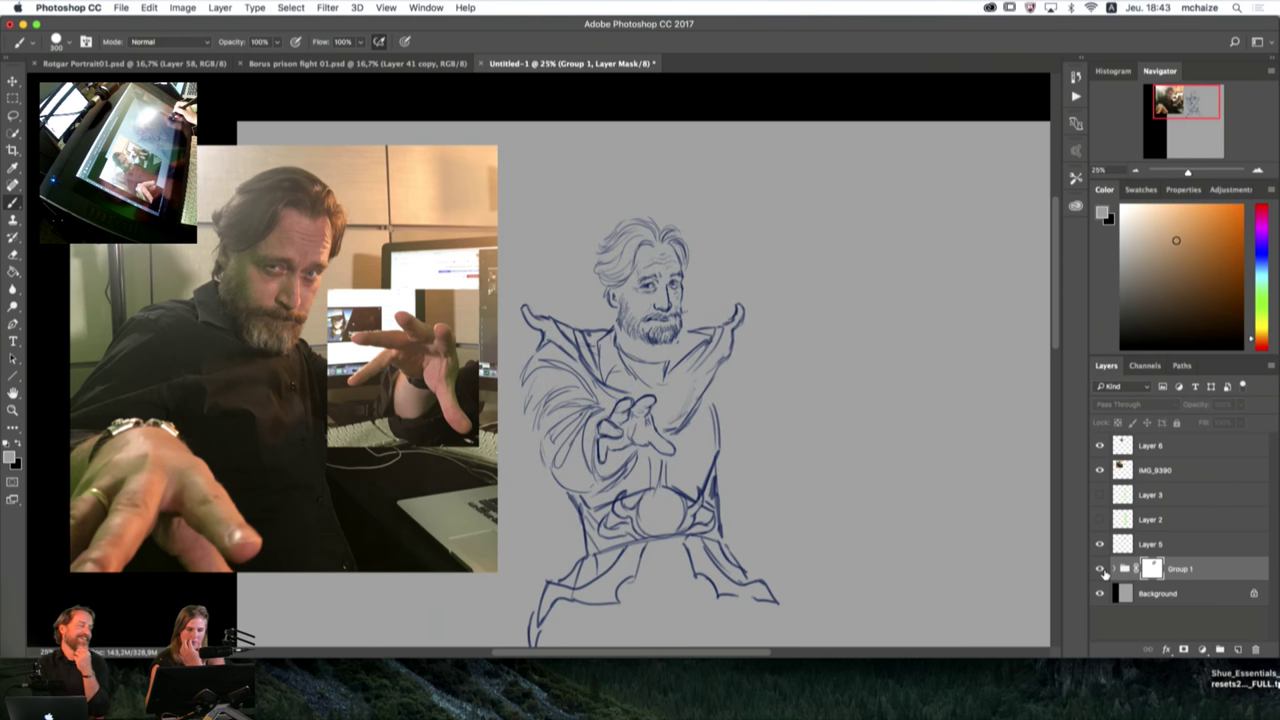
{"action": "left_click", "coordinate": [1101, 569]}
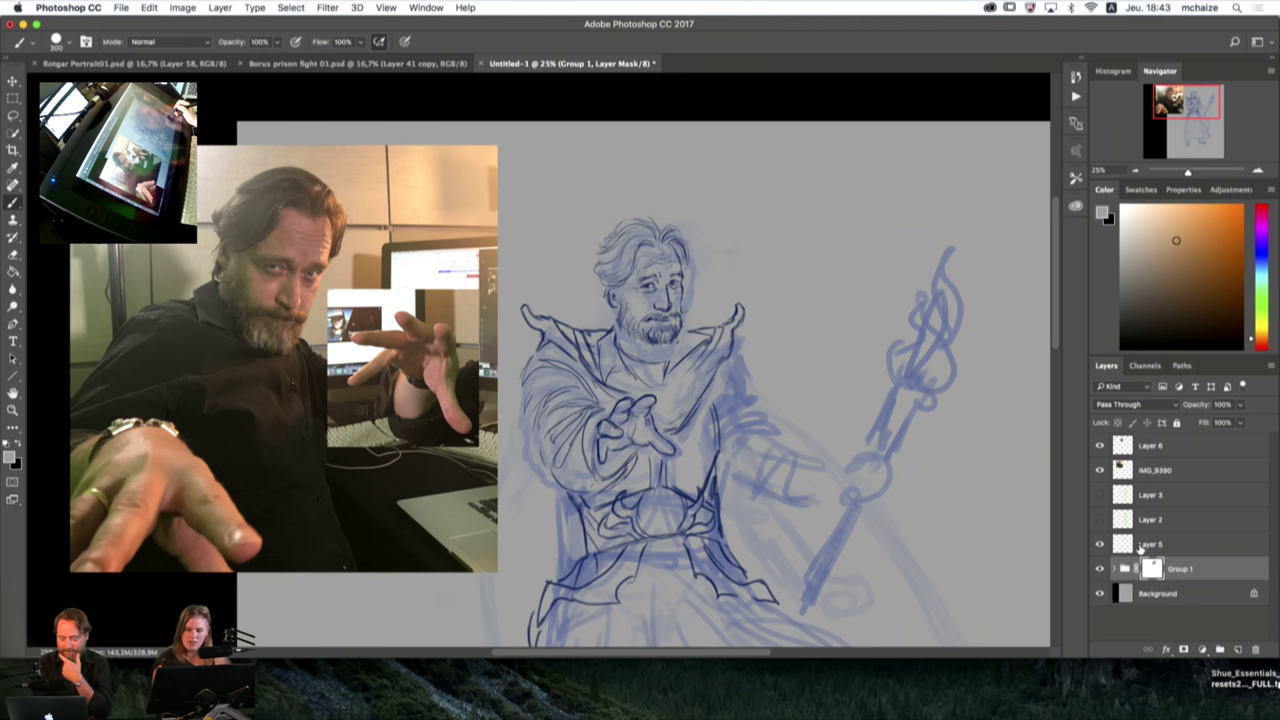
{"action": "left_click", "coordinate": [1114, 570]}
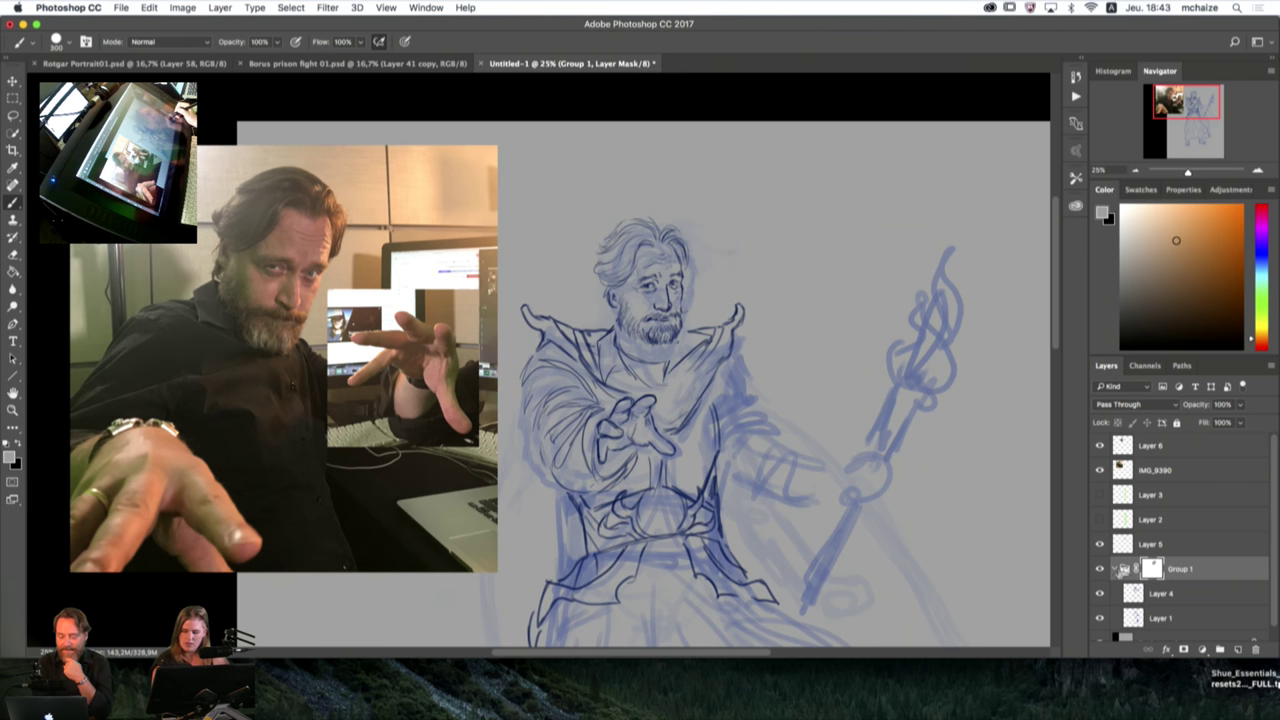
{"action": "left_click", "coordinate": [1115, 570]}
{"action": "left_click", "coordinate": [1126, 405]}
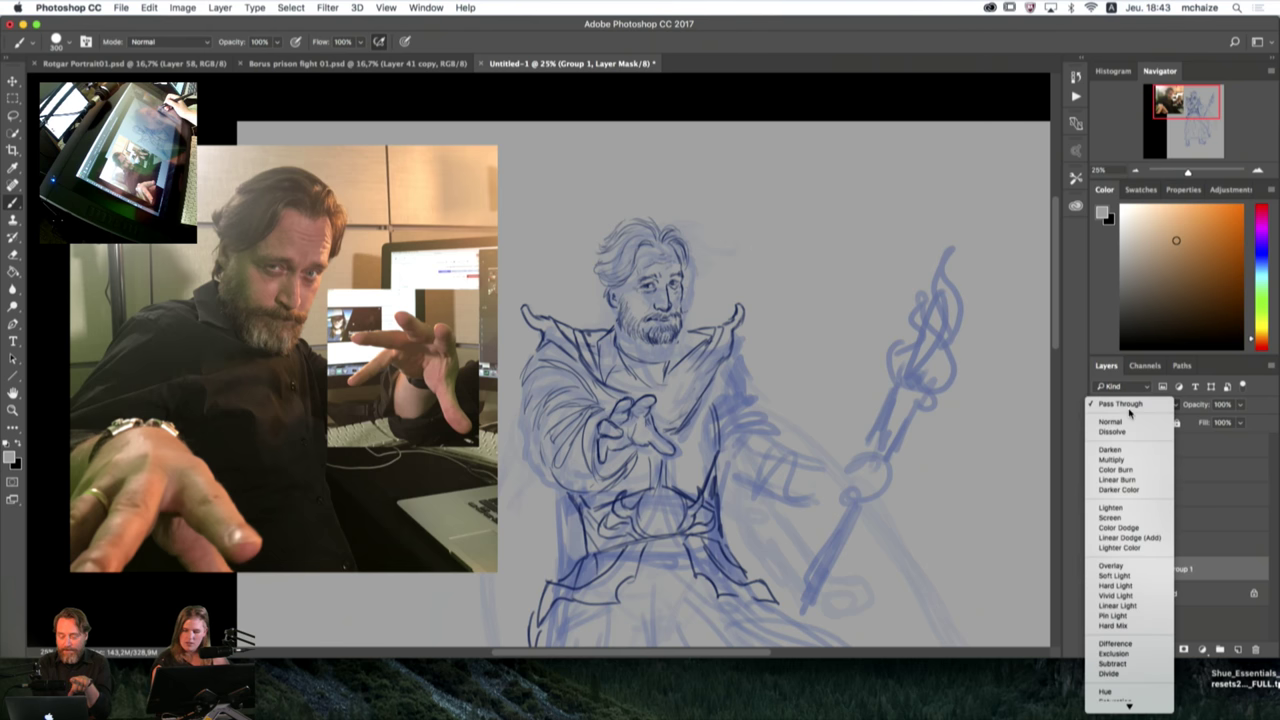
{"action": "left_click", "coordinate": [1124, 423]}
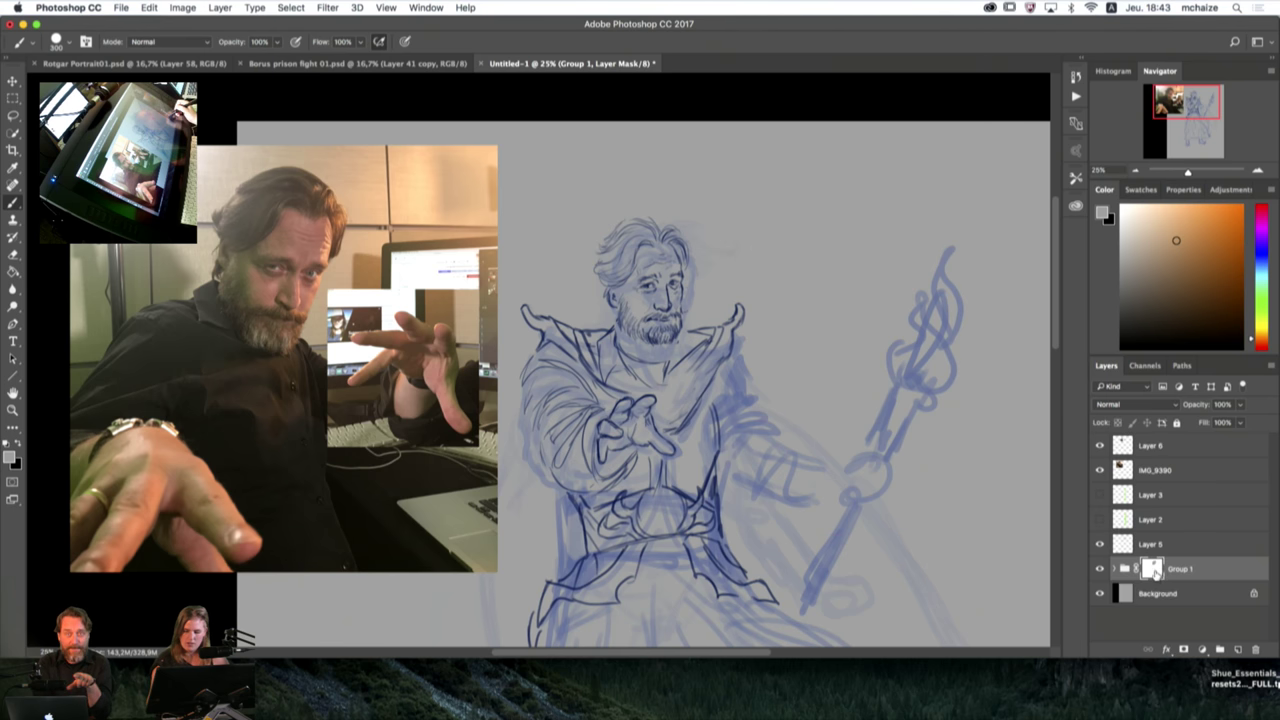
Step: Brush over the face area on the Group 1 mask and set the foreground color to a near-white grey
{"action": "left_click_drag", "start_coordinate": [620, 272], "coordinate": [642, 322]}
{"action": "left_click_drag", "start_coordinate": [640, 324], "coordinate": [656, 324]}
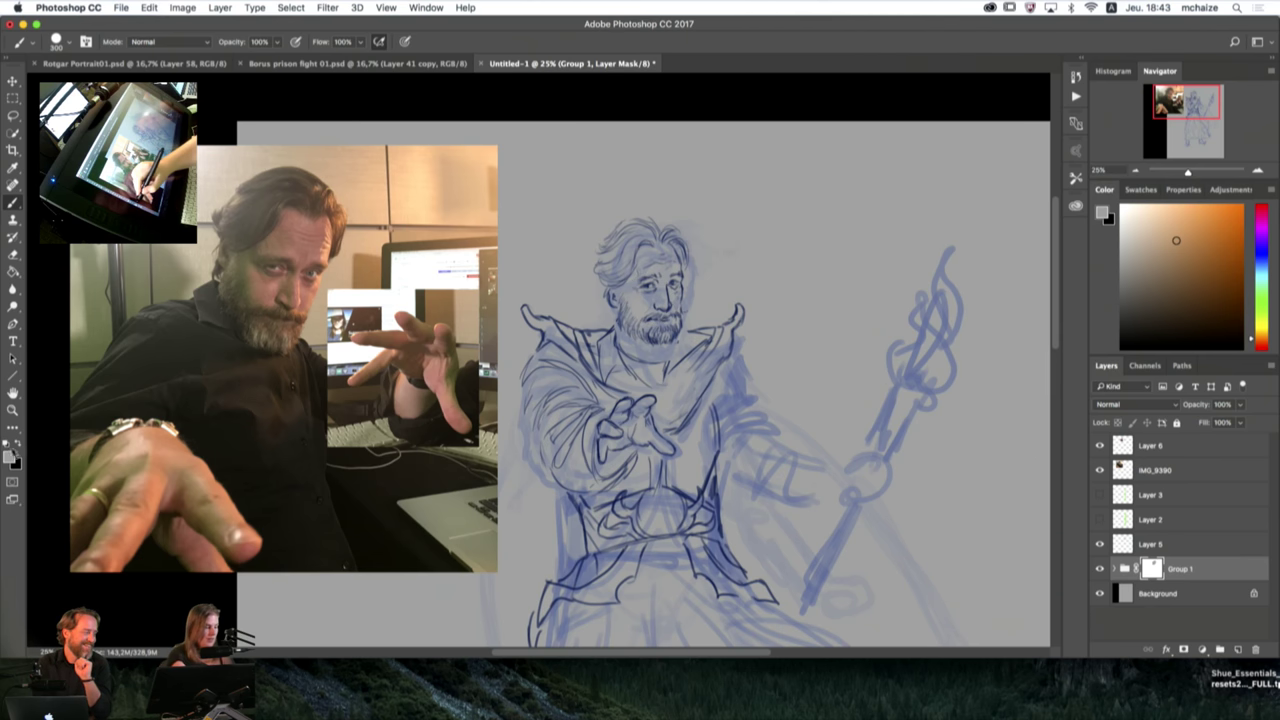
{"action": "left_click", "coordinate": [12, 457]}
{"action": "left_click_drag", "start_coordinate": [231, 240], "coordinate": [181, 219]}
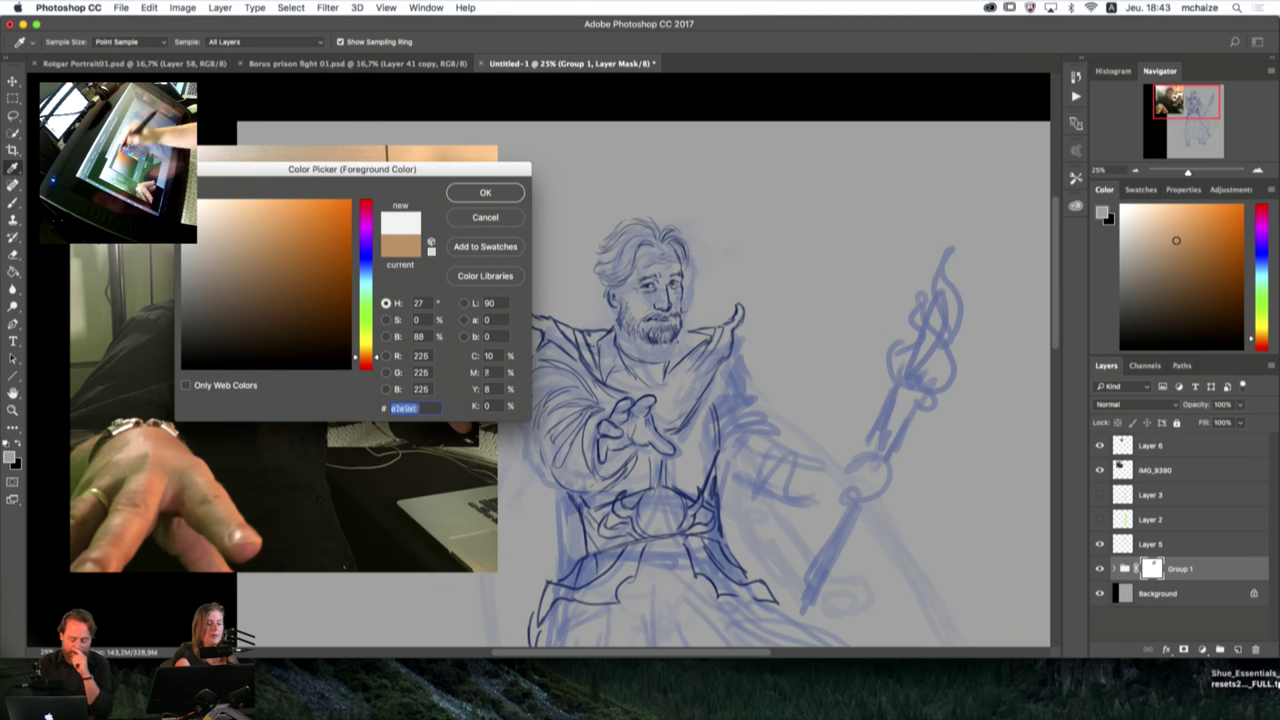
{"action": "left_click", "coordinate": [455, 190]}
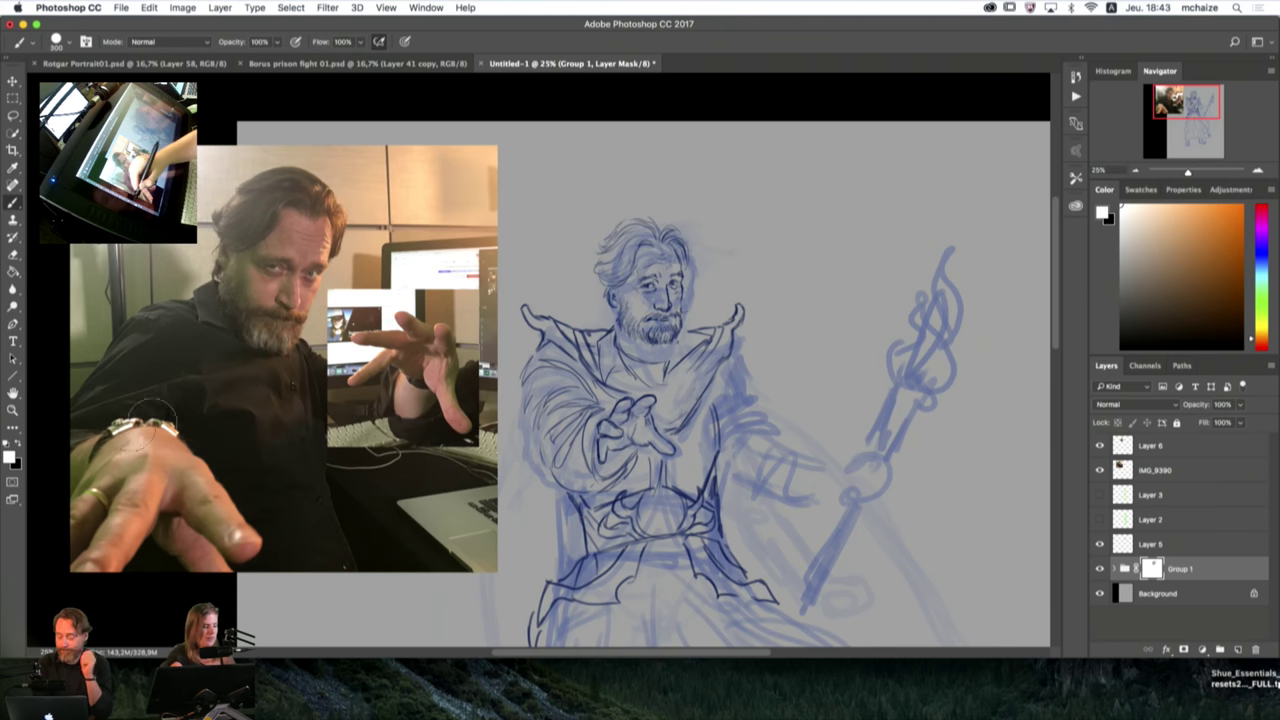
Step: Paint black on the Group 1 mask over the head and face to hide the rough sketch there
{"action": "key", "text": "x"}
{"action": "mouse_move", "coordinate": [640, 250]}
{"action": "left_mouse_down"}
{"action": "mouse_move", "coordinate": [660, 285]}
{"action": "mouse_move", "coordinate": [630, 325]}
{"action": "mouse_move", "coordinate": [660, 322]}
{"action": "mouse_move", "coordinate": [566, 326]}
{"action": "mouse_move", "coordinate": [676, 388]}
{"action": "mouse_move", "coordinate": [560, 398]}
{"action": "mouse_move", "coordinate": [566, 430]}
{"action": "mouse_move", "coordinate": [686, 383]}
{"action": "mouse_move", "coordinate": [622, 316]}
{"action": "mouse_move", "coordinate": [662, 318]}
{"action": "mouse_move", "coordinate": [654, 245]}
{"action": "mouse_move", "coordinate": [705, 288]}
{"action": "left_mouse_up"}
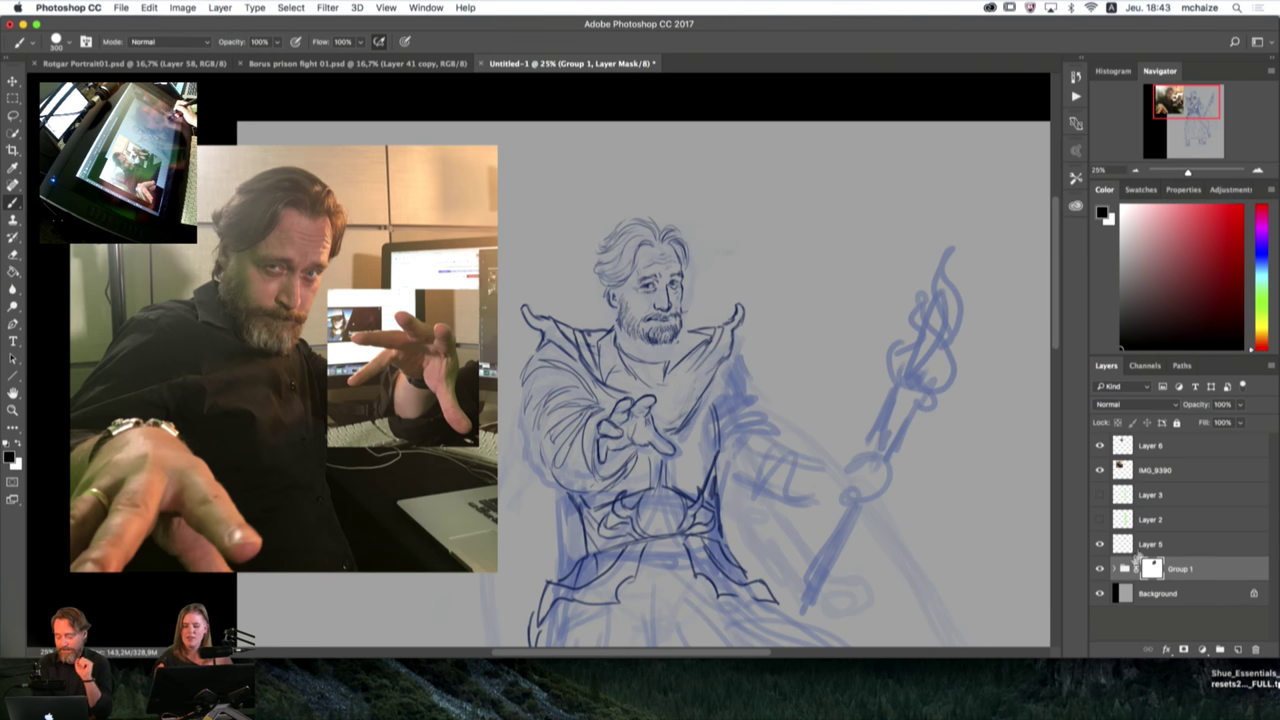
Step: On Layer 5, refine the mage's neckline and inner collar with the brush reduced to 15, erasing stray marks on the chest
{"action": "left_click", "coordinate": [1122, 548]}
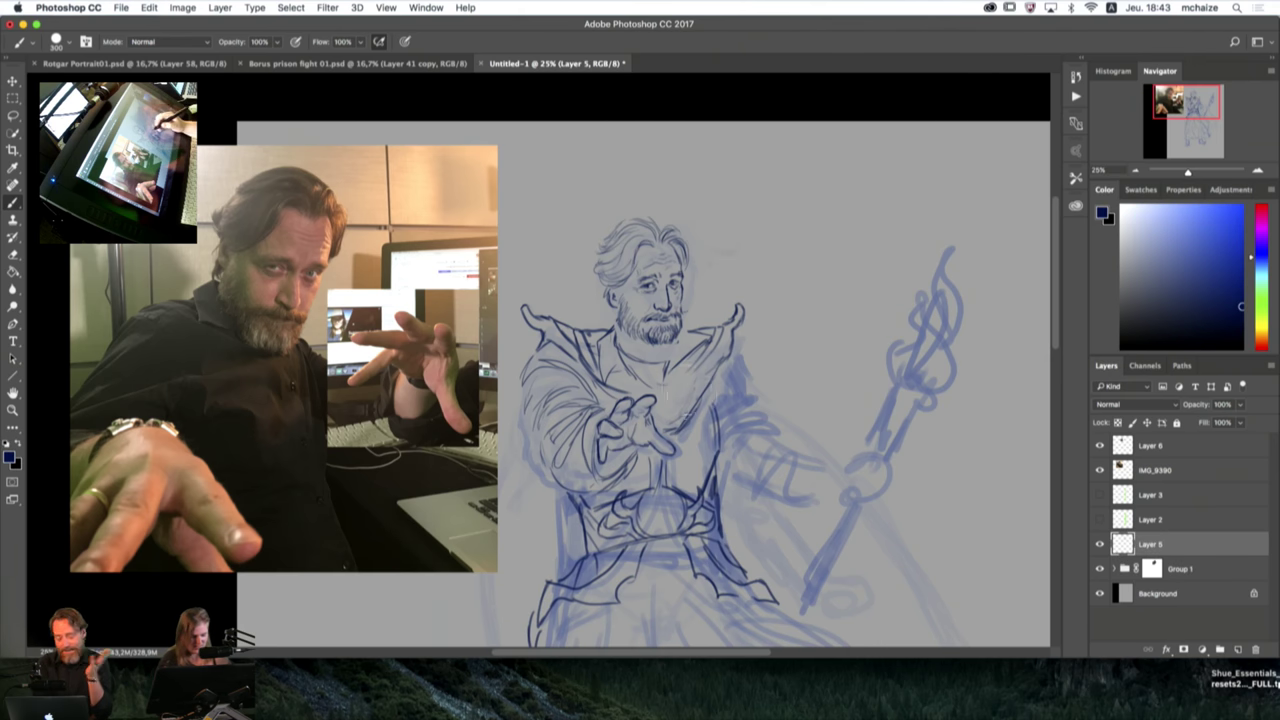
{"action": "key", "text": "bracketleft"}
{"action": "key", "text": "bracketleft"}
{"action": "key", "text": "bracketleft"}
{"action": "key", "text": "bracketleft"}
{"action": "key", "text": "bracketleft"}
{"action": "key", "text": "bracketleft"}
{"action": "key", "text": "bracketleft"}
{"action": "key", "text": "bracketleft"}
{"action": "key", "text": "bracketleft"}
{"action": "key", "text": "bracketleft"}
{"action": "key", "text": "bracketleft"}
{"action": "key", "text": "bracketleft"}
{"action": "key", "text": "bracketleft"}
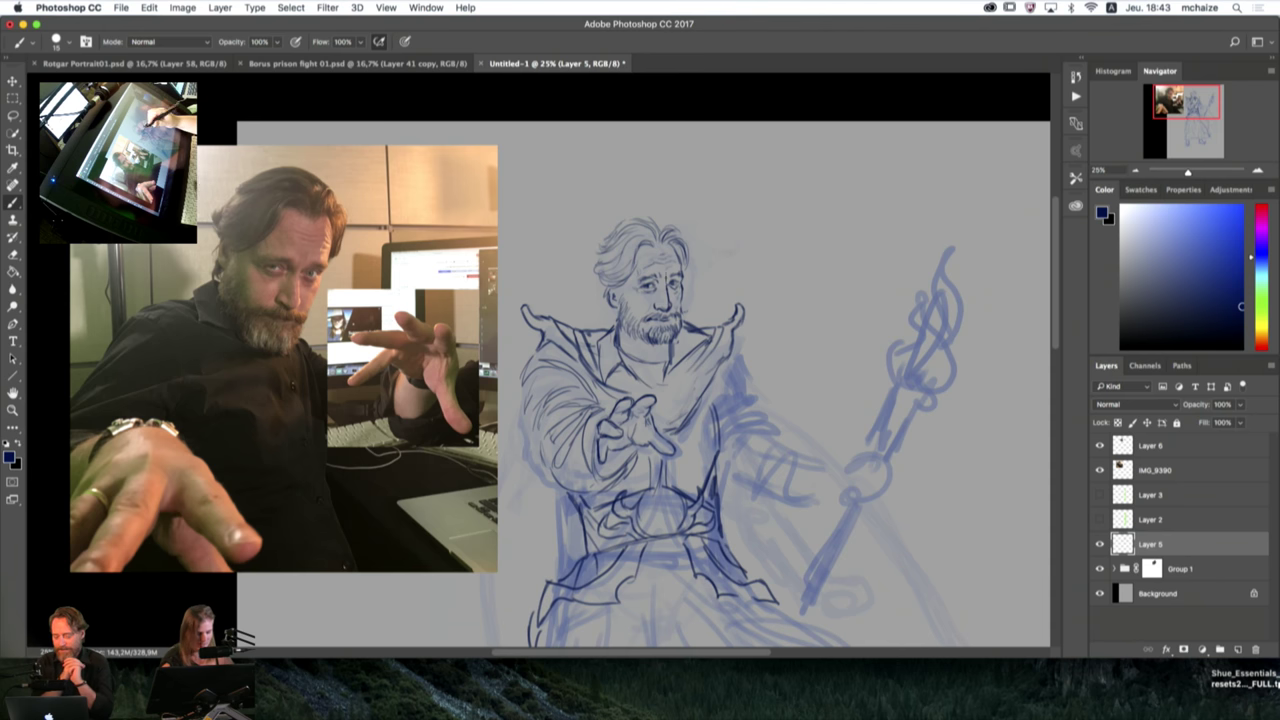
{"action": "key", "text": "e"}
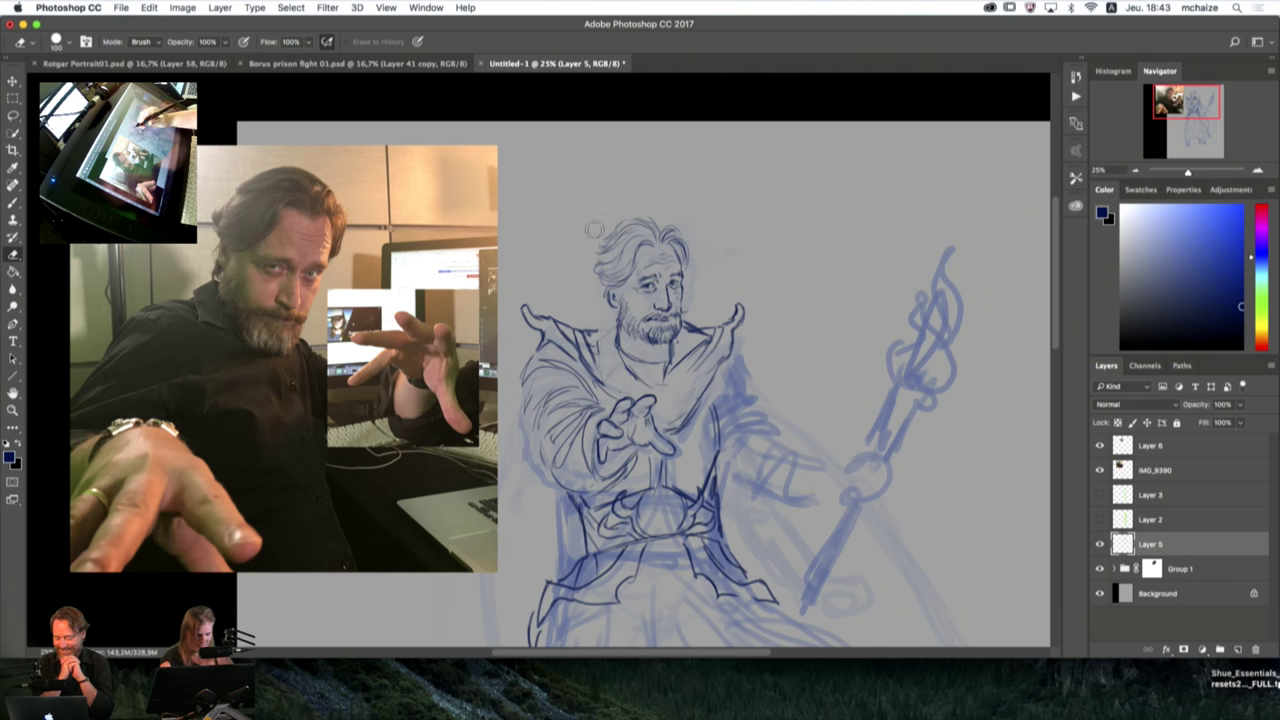
{"action": "key", "text": "b"}
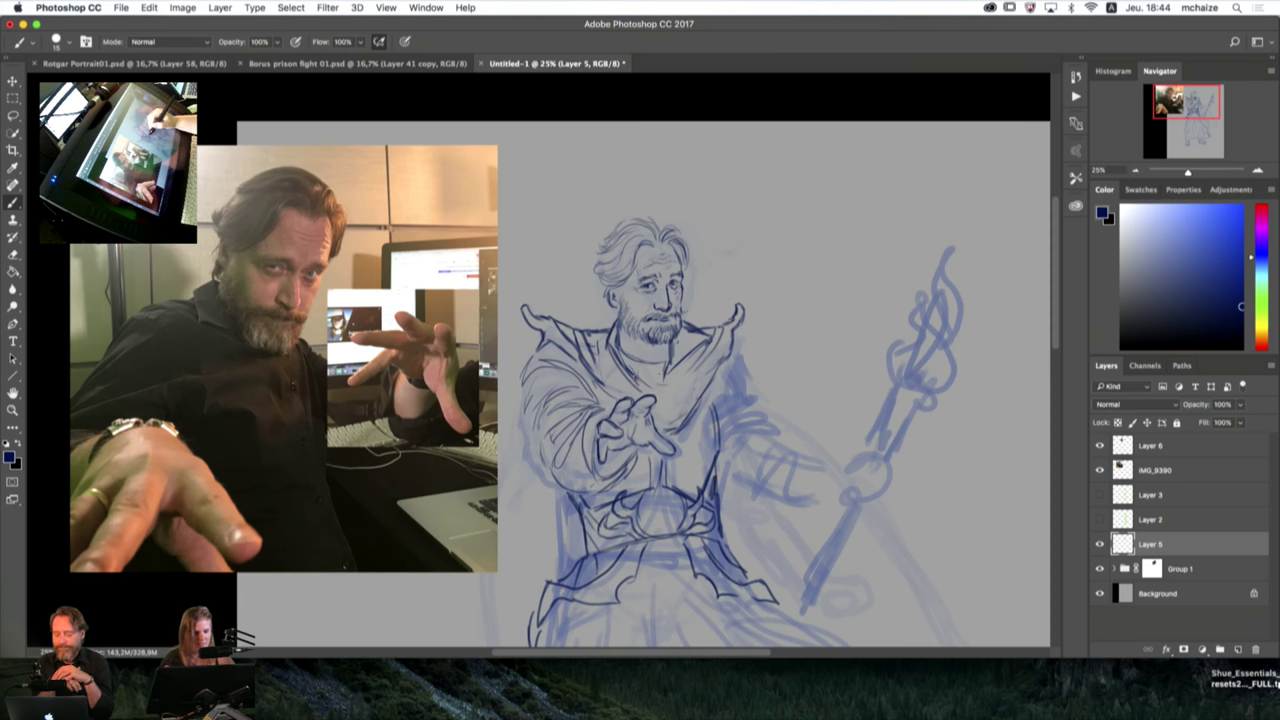
{"action": "key", "text": "e"}
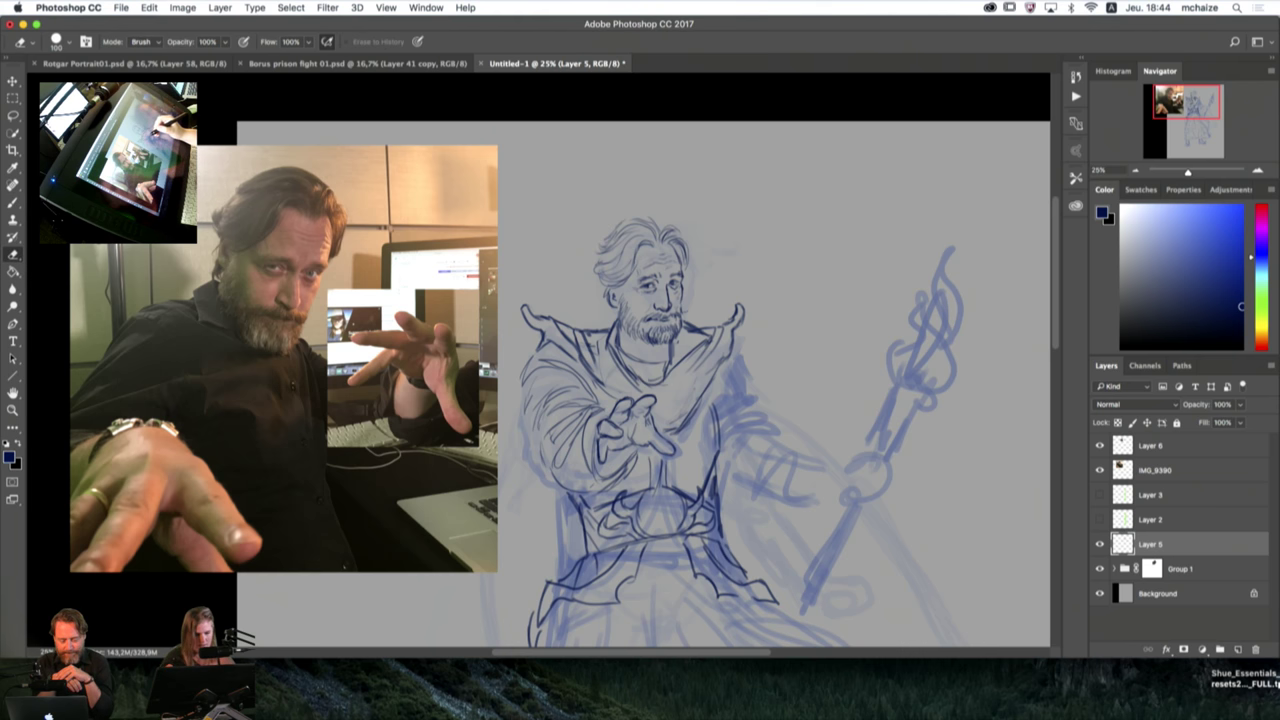
{"action": "mouse_move", "coordinate": [661, 383]}
{"action": "left_mouse_down"}
{"action": "mouse_move", "coordinate": [627, 373]}
{"action": "mouse_move", "coordinate": [668, 380]}
{"action": "left_mouse_up"}
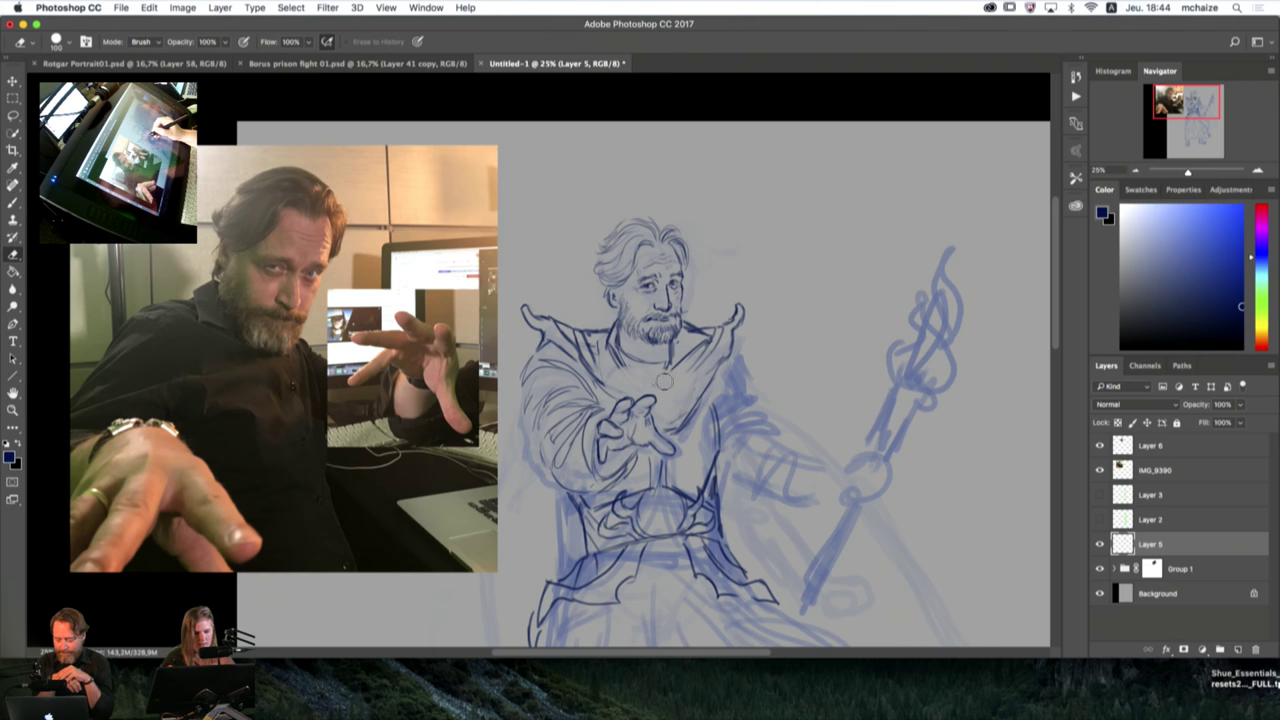
{"action": "key", "text": "b"}
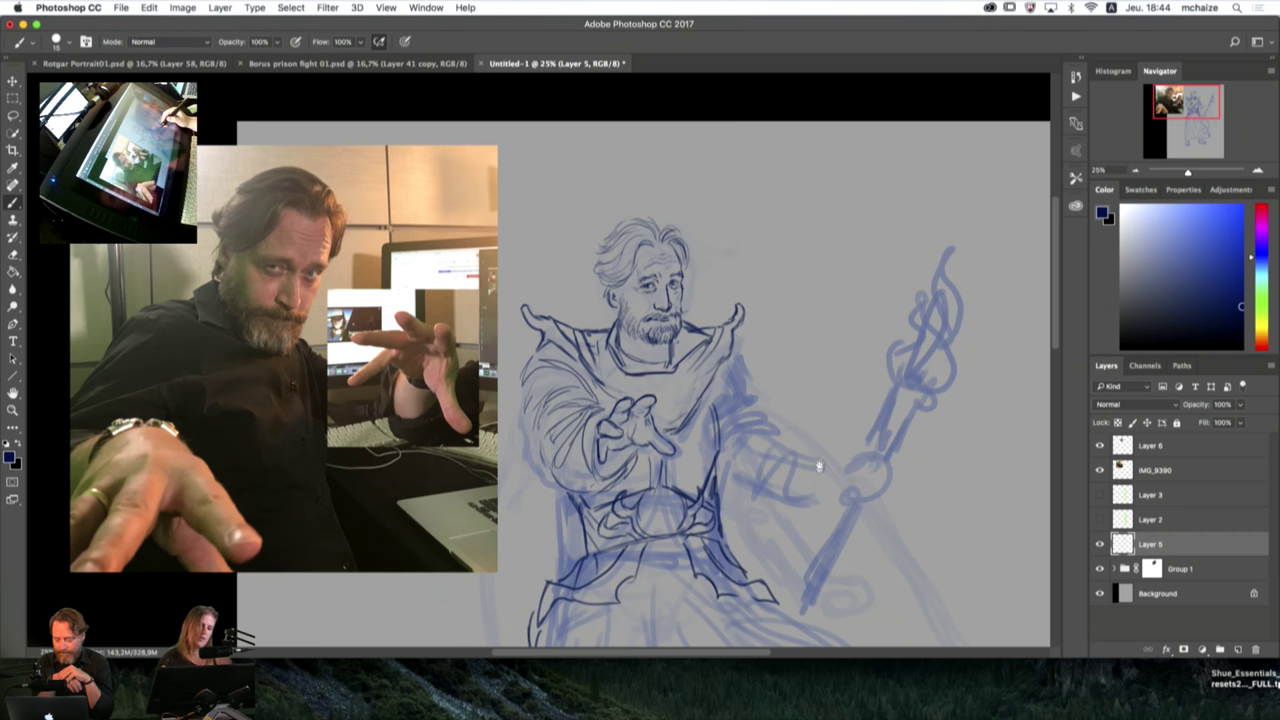
Step: Draw the staff's head as curved claw prongs around an angular, pointed crystal, cleaning up overlapping lines with the eraser
{"action": "mouse_move", "coordinate": [817, 466]}
{"action": "left_mouse_down"}
{"action": "mouse_move", "coordinate": [814, 366]}
{"action": "mouse_move", "coordinate": [760, 363]}
{"action": "mouse_move", "coordinate": [800, 408]}
{"action": "left_mouse_up"}
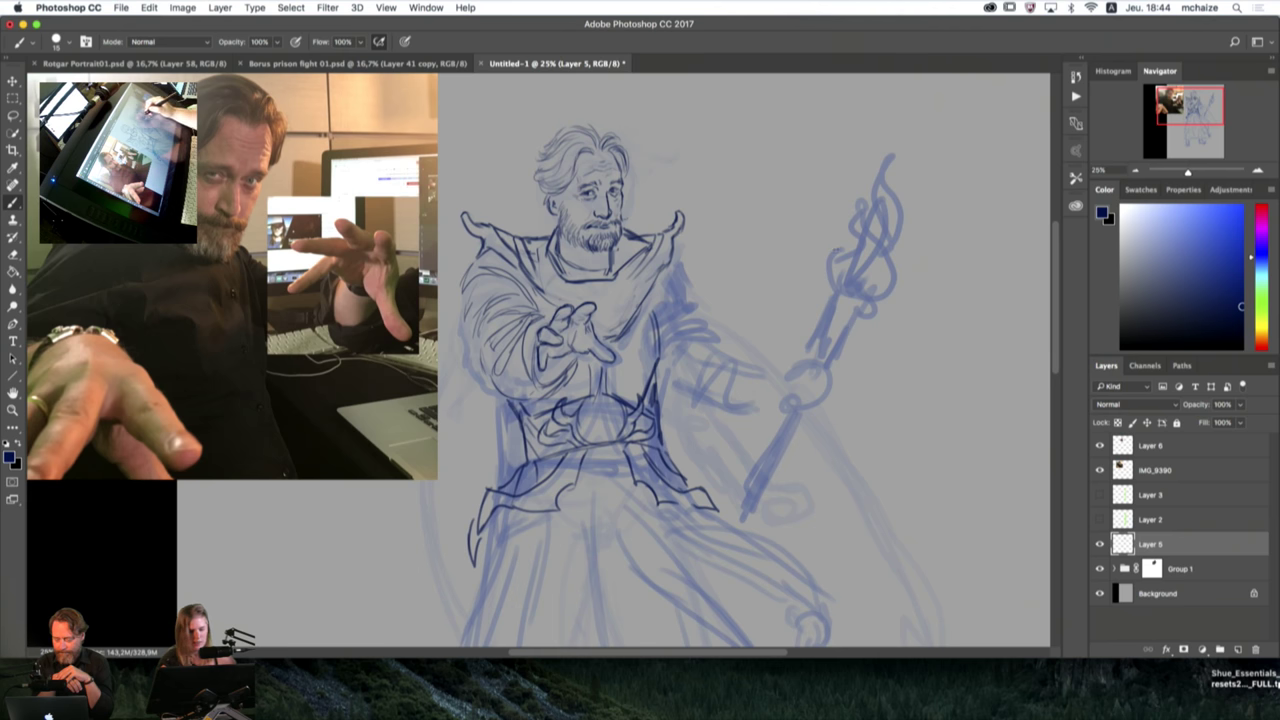
{"action": "mouse_move", "coordinate": [836, 288]}
{"action": "left_mouse_down"}
{"action": "mouse_move", "coordinate": [834, 212]}
{"action": "mouse_move", "coordinate": [851, 256]}
{"action": "mouse_move", "coordinate": [928, 256]}
{"action": "left_mouse_up"}
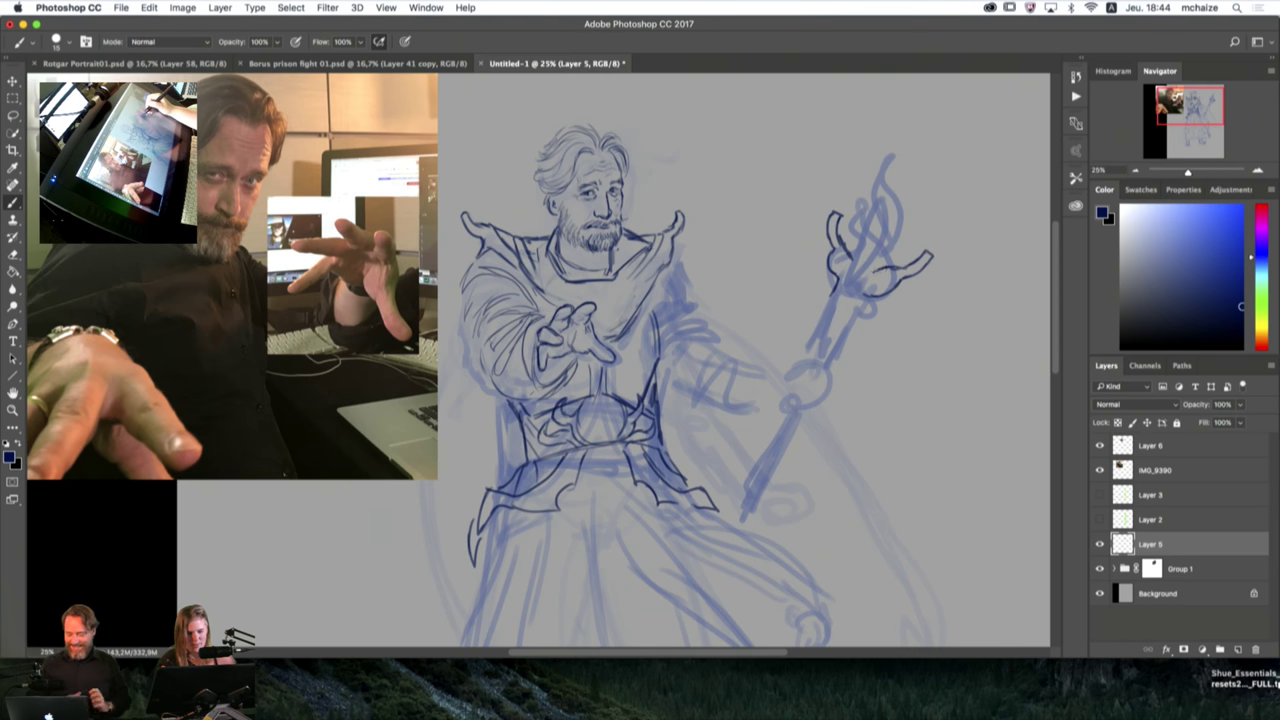
{"action": "left_click_drag", "start_coordinate": [846, 260], "coordinate": [852, 244]}
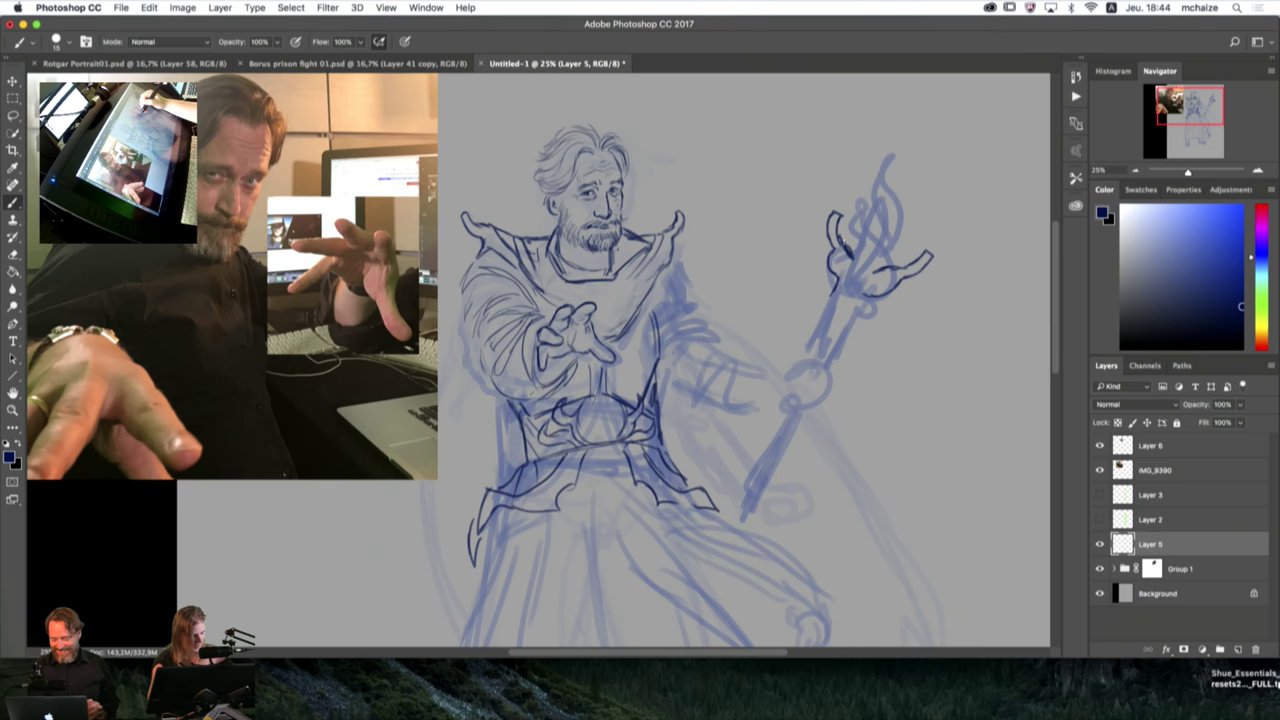
{"action": "key", "text": "e"}
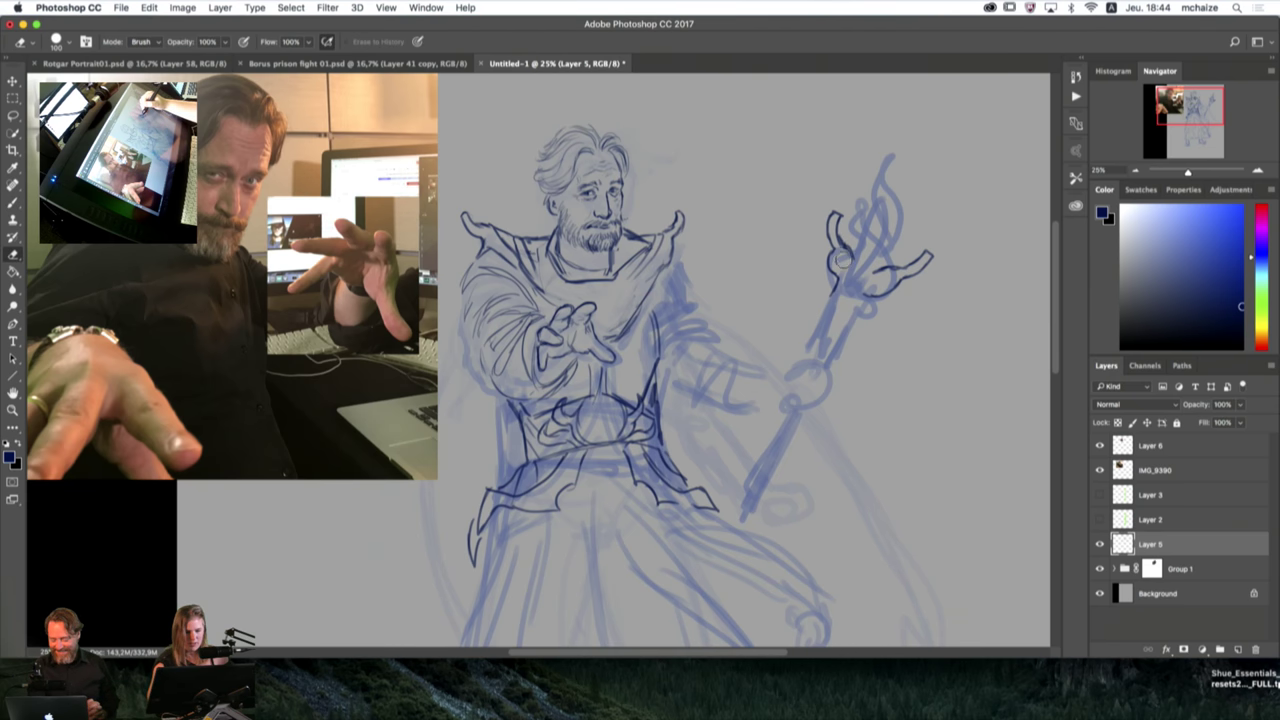
{"action": "key", "text": "b"}
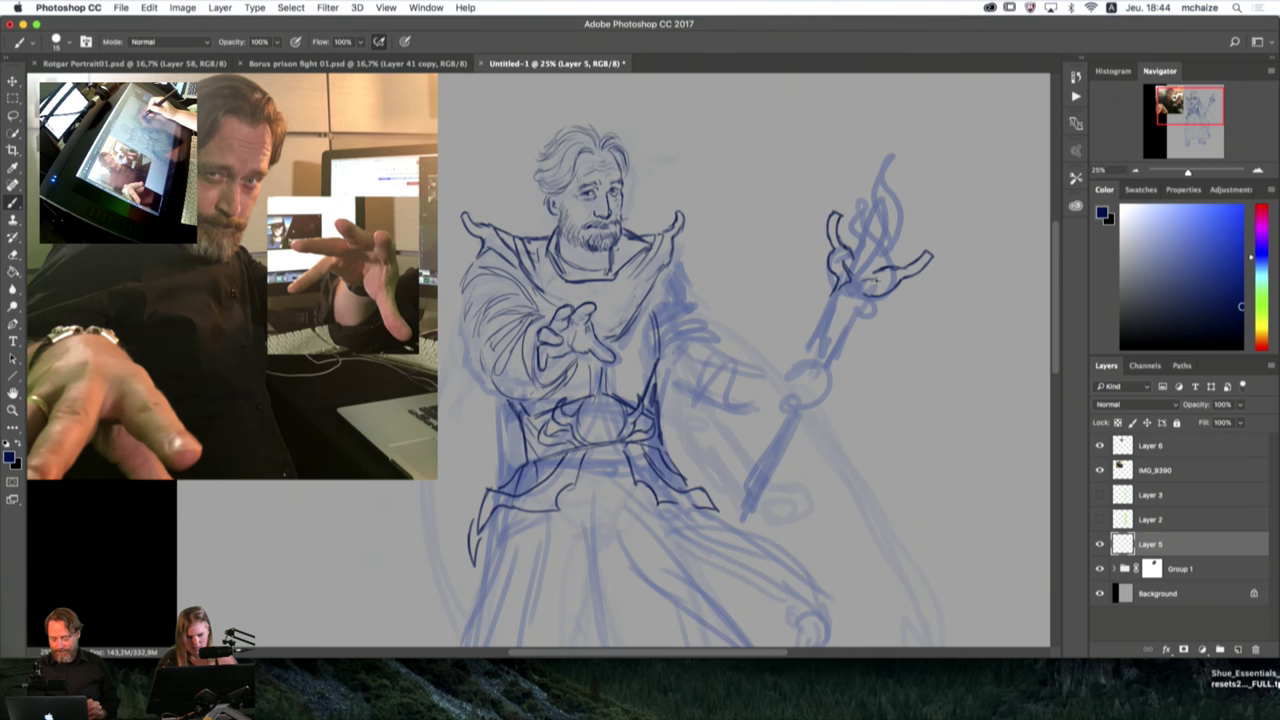
{"action": "left_click_drag", "start_coordinate": [857, 283], "coordinate": [881, 286]}
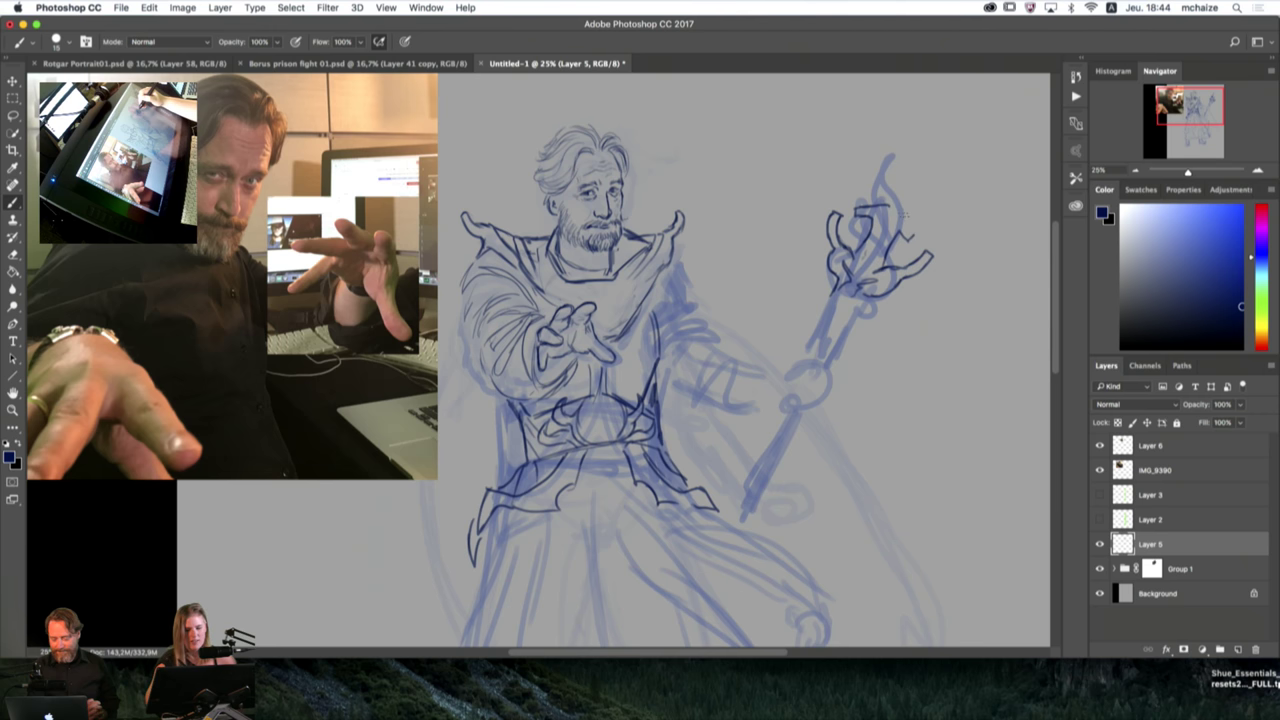
{"action": "left_click_drag", "start_coordinate": [900, 206], "coordinate": [912, 234]}
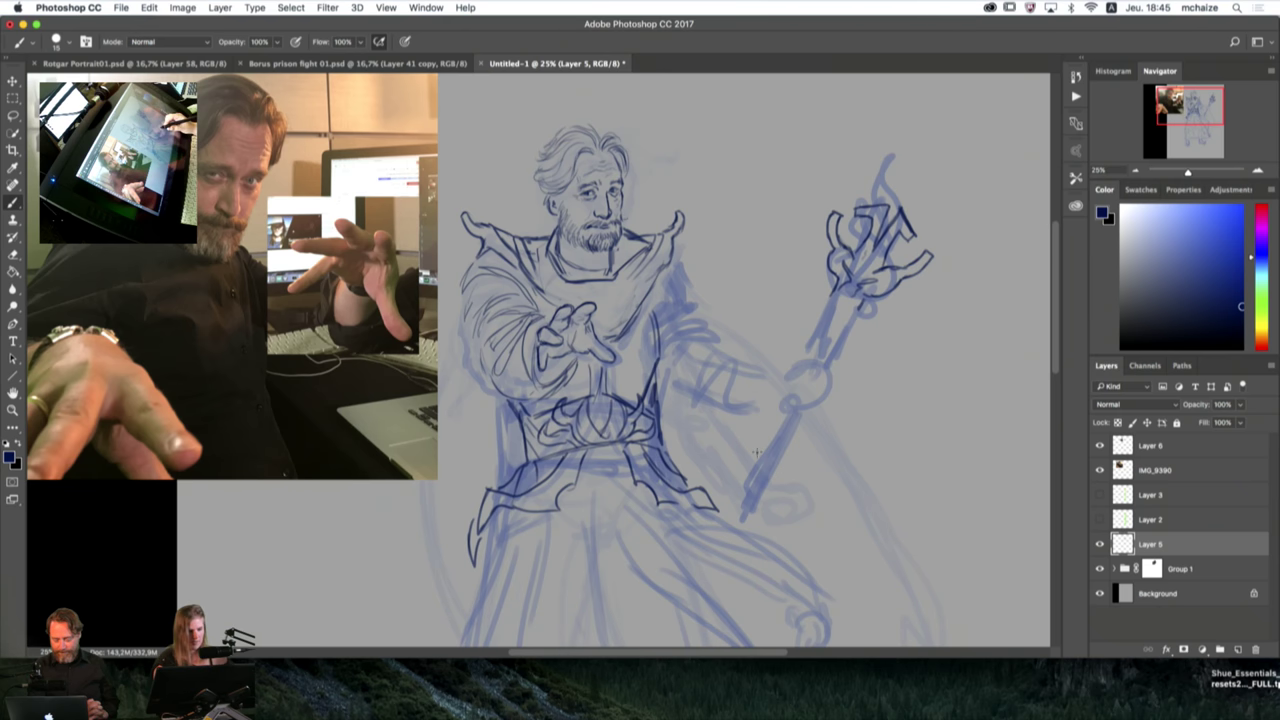
Step: Draw the shoulder and folded upper sleeve of the staff-holding arm, and the fist gripping the staff
{"action": "left_click_drag", "start_coordinate": [728, 455], "coordinate": [771, 398]}
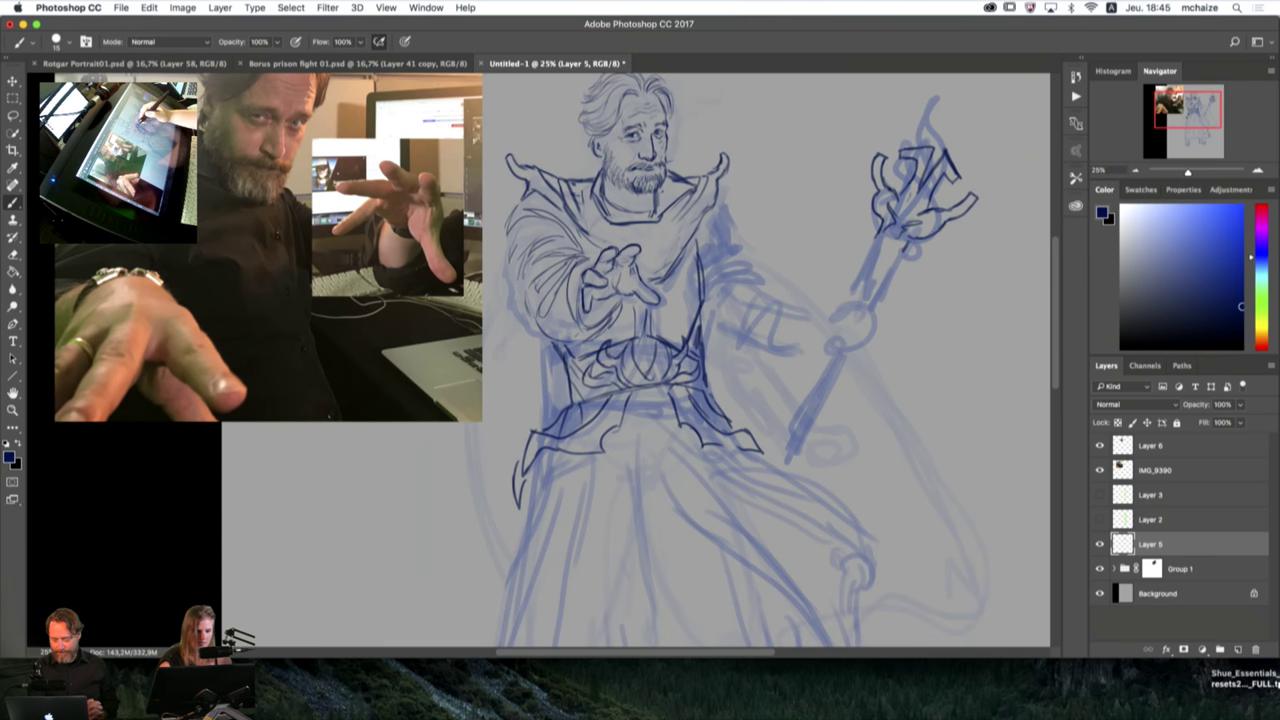
{"action": "key", "text": "e"}
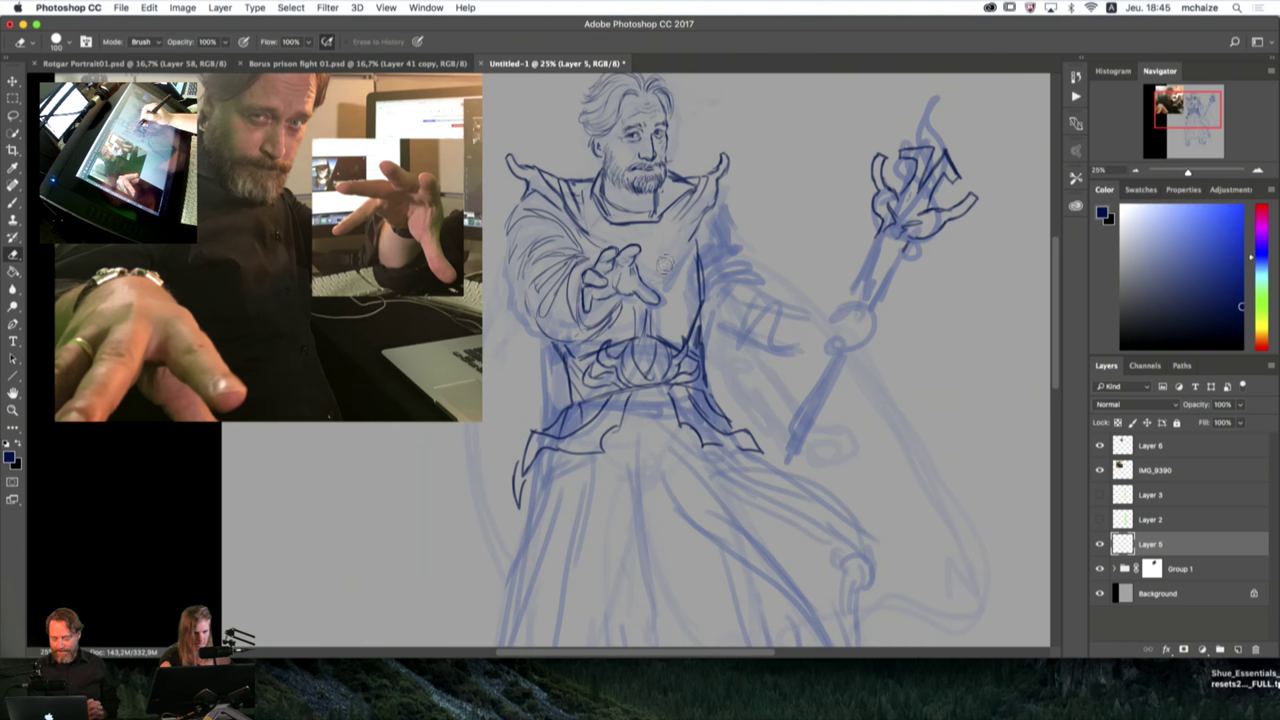
{"action": "mouse_move", "coordinate": [875, 455]}
{"action": "left_mouse_down"}
{"action": "mouse_move", "coordinate": [829, 374]}
{"action": "mouse_move", "coordinate": [802, 388]}
{"action": "mouse_move", "coordinate": [846, 420]}
{"action": "mouse_move", "coordinate": [813, 408]}
{"action": "left_mouse_up"}
{"action": "left_click_drag", "start_coordinate": [813, 411], "coordinate": [813, 430]}
{"action": "key", "text": "b"}
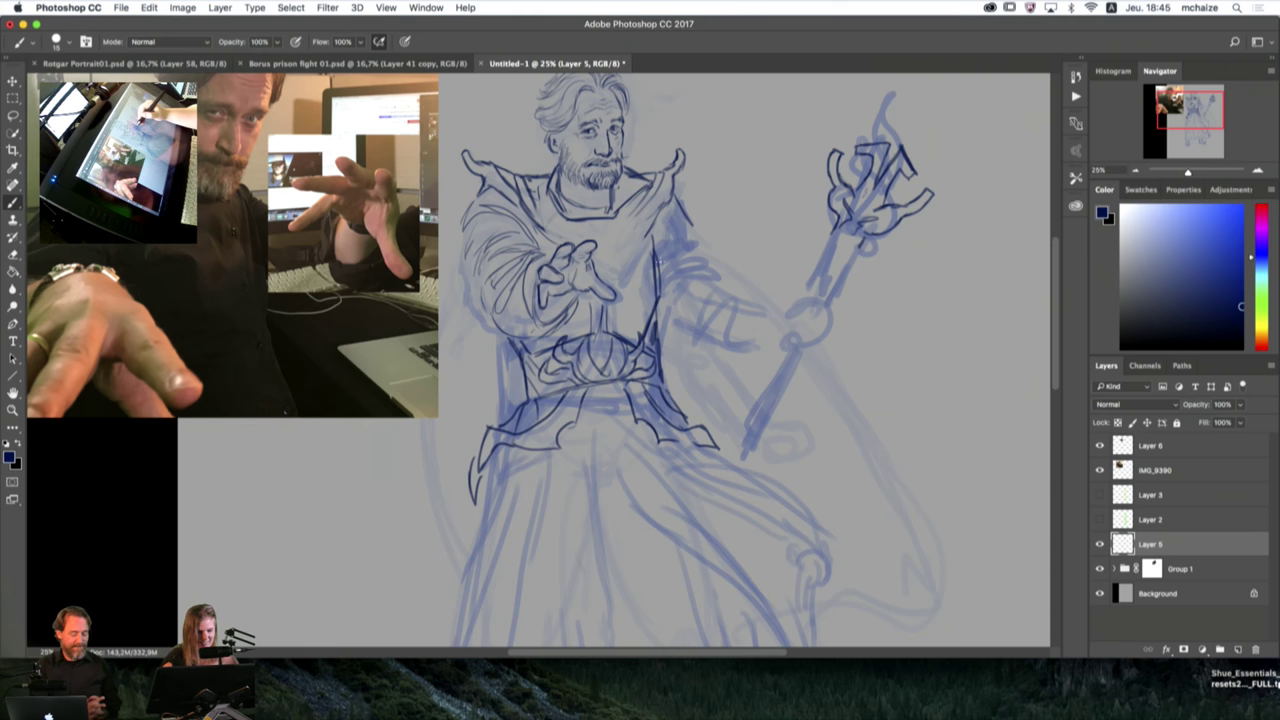
{"action": "mouse_move", "coordinate": [668, 232]}
{"action": "left_mouse_down"}
{"action": "mouse_move", "coordinate": [700, 264]}
{"action": "mouse_move", "coordinate": [682, 292]}
{"action": "left_mouse_up"}
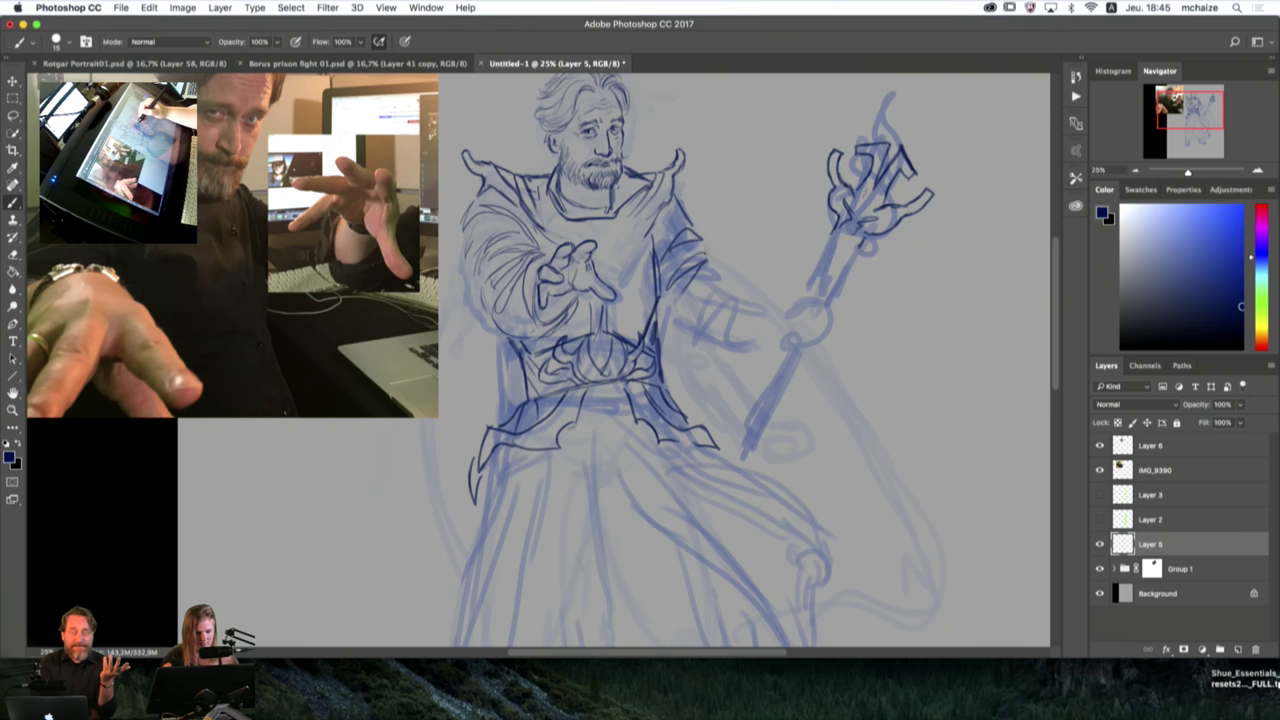
{"action": "mouse_move", "coordinate": [703, 247]}
{"action": "left_mouse_down"}
{"action": "mouse_move", "coordinate": [716, 272]}
{"action": "mouse_move", "coordinate": [692, 299]}
{"action": "mouse_move", "coordinate": [728, 279]}
{"action": "mouse_move", "coordinate": [712, 340]}
{"action": "mouse_move", "coordinate": [740, 372]}
{"action": "mouse_move", "coordinate": [744, 352]}
{"action": "mouse_move", "coordinate": [686, 376]}
{"action": "left_mouse_up"}
{"action": "left_click_drag", "start_coordinate": [687, 344], "coordinate": [666, 348]}
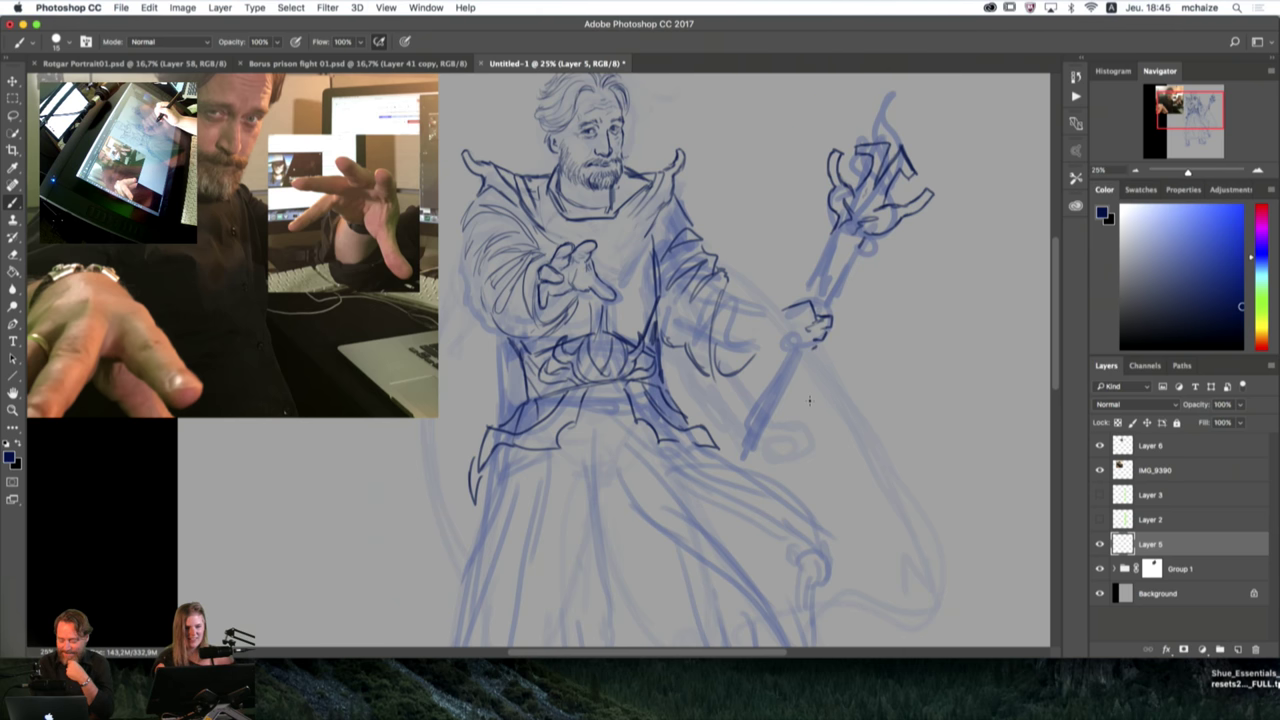
Step: Draw the wide cuff and forearm folds of the sleeve up to the wrist holding the staff
{"action": "mouse_move", "coordinate": [832, 347]}
{"action": "left_mouse_down"}
{"action": "mouse_move", "coordinate": [829, 337]}
{"action": "mouse_move", "coordinate": [809, 411]}
{"action": "mouse_move", "coordinate": [822, 389]}
{"action": "left_mouse_up"}
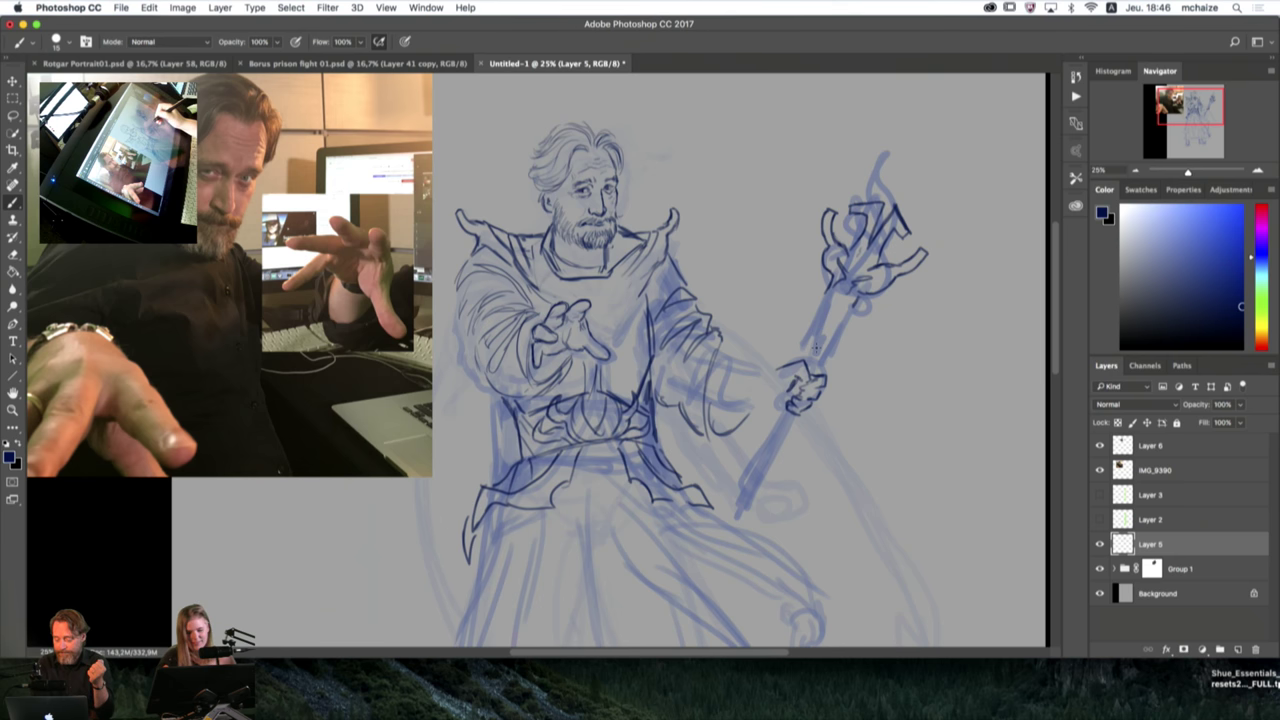
{"action": "mouse_move", "coordinate": [770, 376]}
{"action": "left_mouse_down"}
{"action": "mouse_move", "coordinate": [732, 444]}
{"action": "mouse_move", "coordinate": [762, 405]}
{"action": "left_mouse_up"}
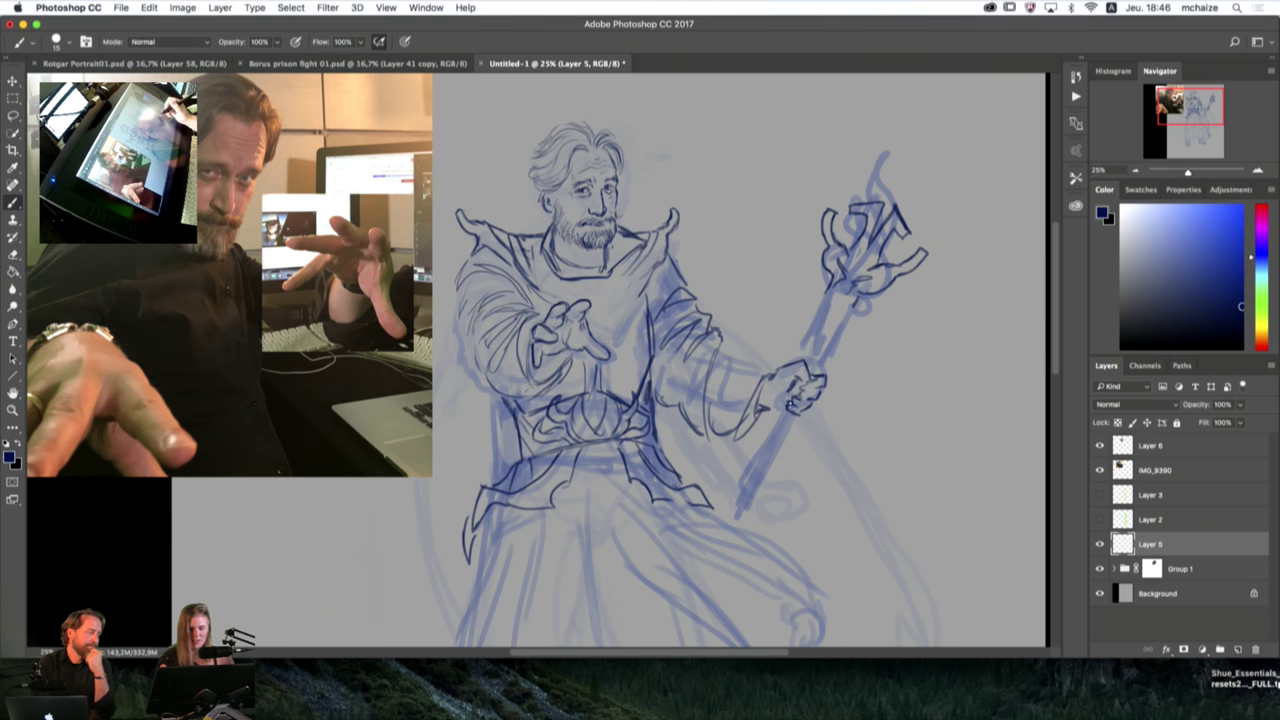
{"action": "mouse_move", "coordinate": [768, 372]}
{"action": "left_mouse_down"}
{"action": "mouse_move", "coordinate": [728, 394]}
{"action": "mouse_move", "coordinate": [743, 349]}
{"action": "mouse_move", "coordinate": [714, 382]}
{"action": "left_mouse_up"}
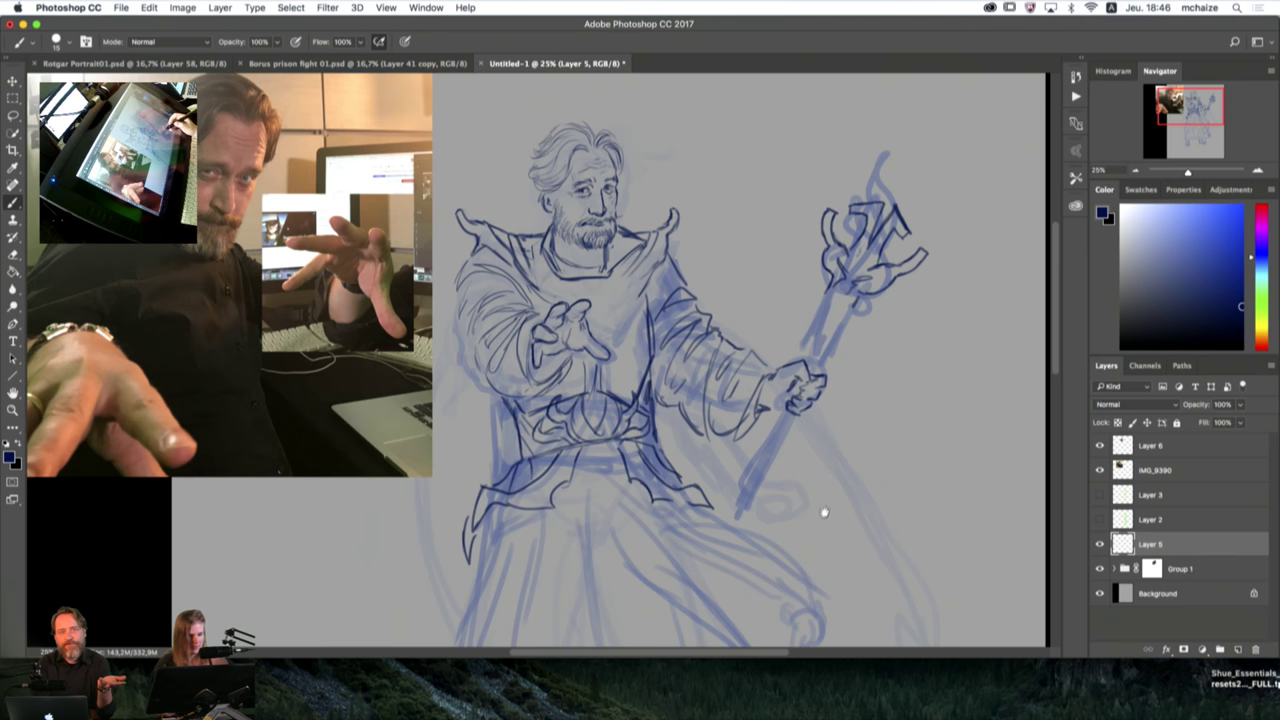
Step: Draw pouches and a hanging handle-like accessory at the mage's hip below the belt, on the outstretched-arm side
{"action": "scroll", "coordinate": [826, 520], "scroll_direction": "down", "scroll_amount": 3}
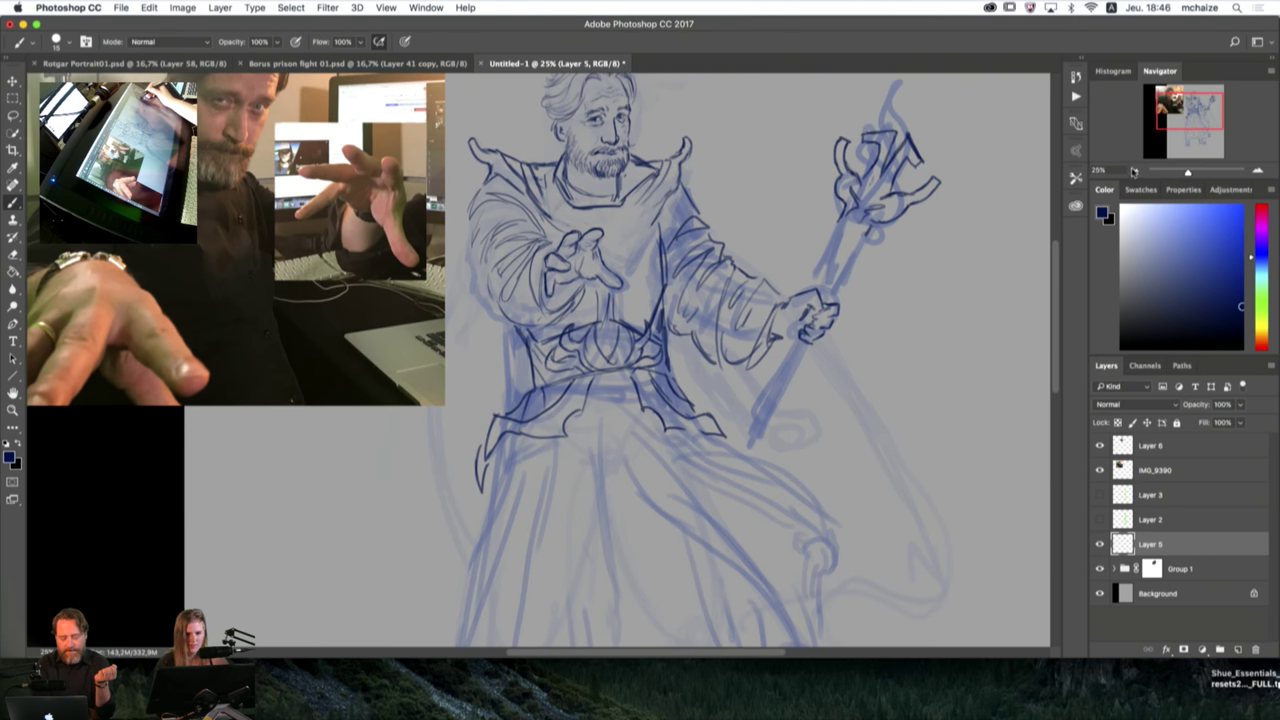
{"action": "left_click", "coordinate": [1133, 171]}
{"action": "left_click", "coordinate": [1133, 171]}
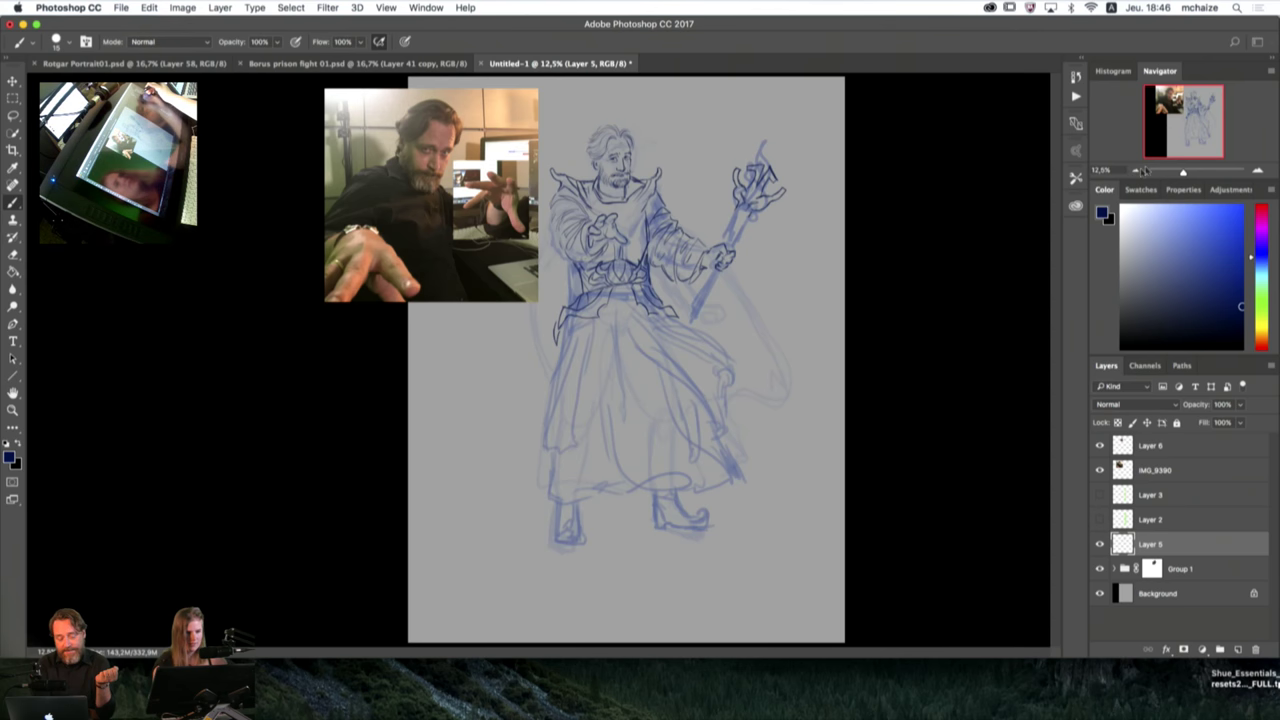
{"action": "left_click", "coordinate": [1257, 171]}
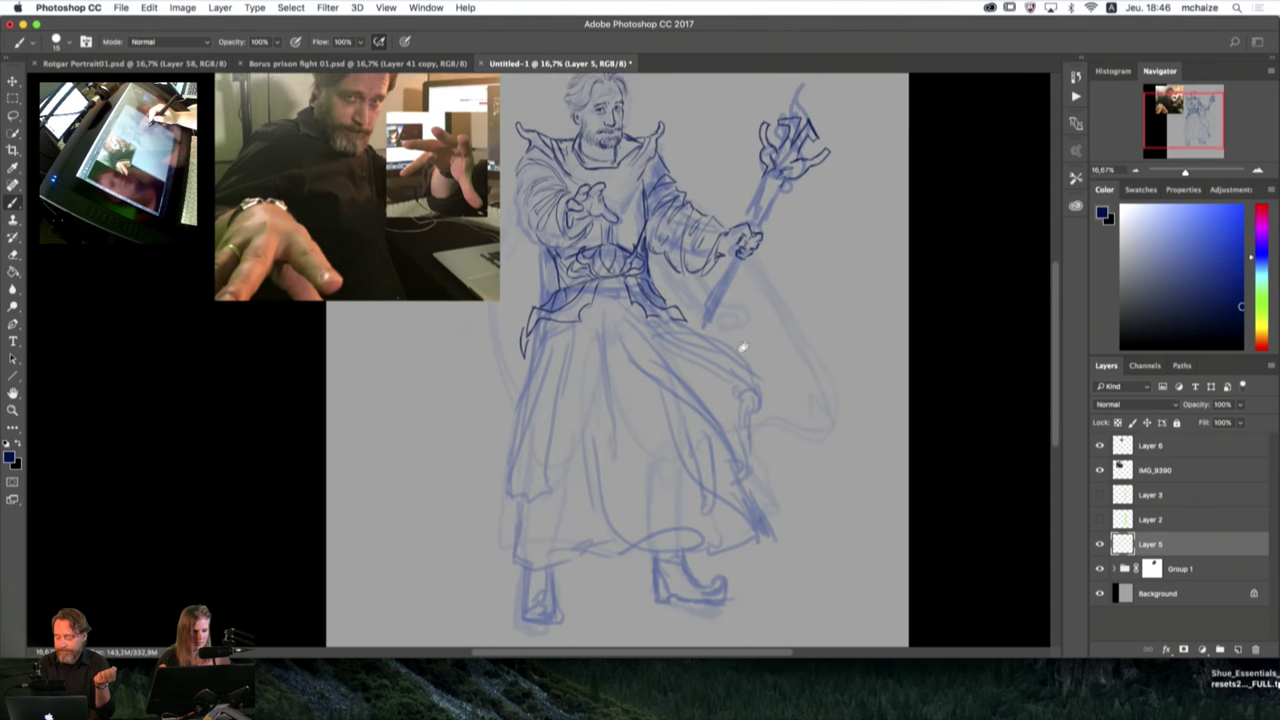
{"action": "left_click_drag", "start_coordinate": [743, 347], "coordinate": [700, 375]}
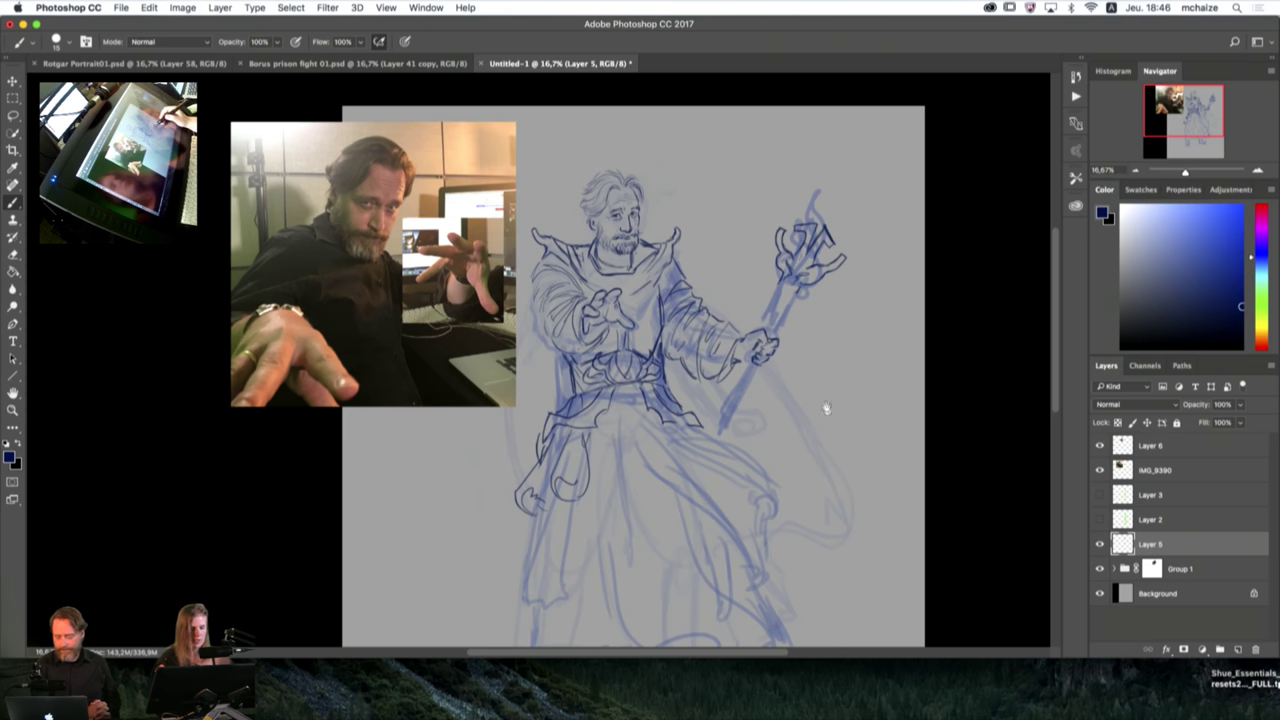
{"action": "mouse_move", "coordinate": [823, 403]}
{"action": "left_mouse_down"}
{"action": "mouse_move", "coordinate": [857, 371]}
{"action": "mouse_move", "coordinate": [849, 417]}
{"action": "mouse_move", "coordinate": [863, 354]}
{"action": "mouse_move", "coordinate": [832, 404]}
{"action": "left_mouse_up"}
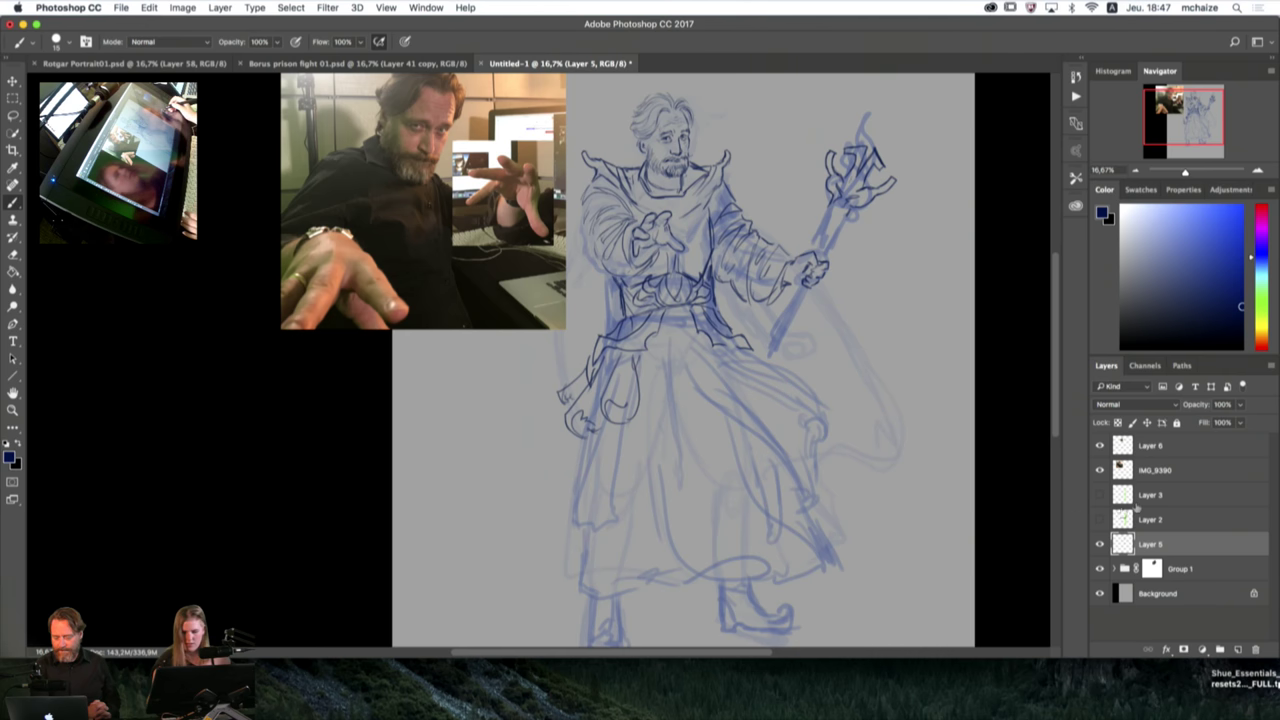
Step: Select Layer 6 and IMG_9390 together and move the reference photos down beside the robe, clear of the upper body
{"action": "left_click", "coordinate": [1130, 467]}
{"action": "left_click", "coordinate": [1140, 446], "text": "shift"}
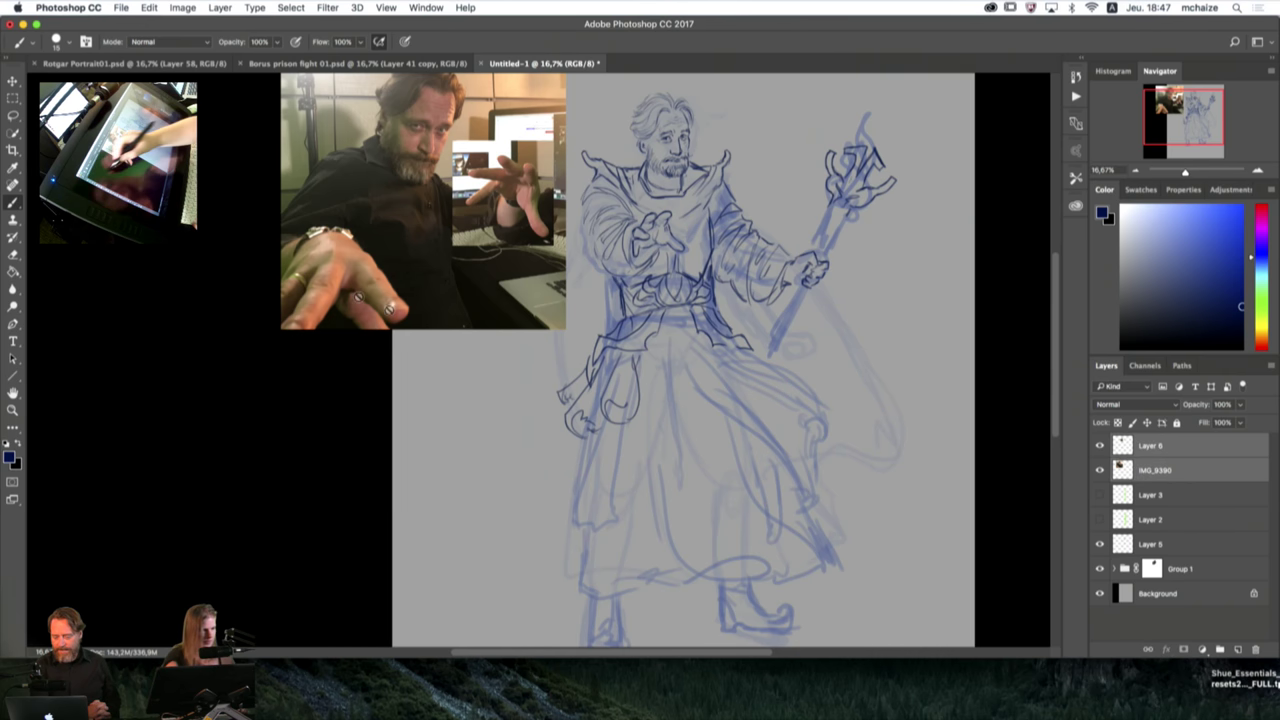
{"action": "key", "text": "v"}
{"action": "left_click_drag", "start_coordinate": [500, 254], "coordinate": [458, 472]}
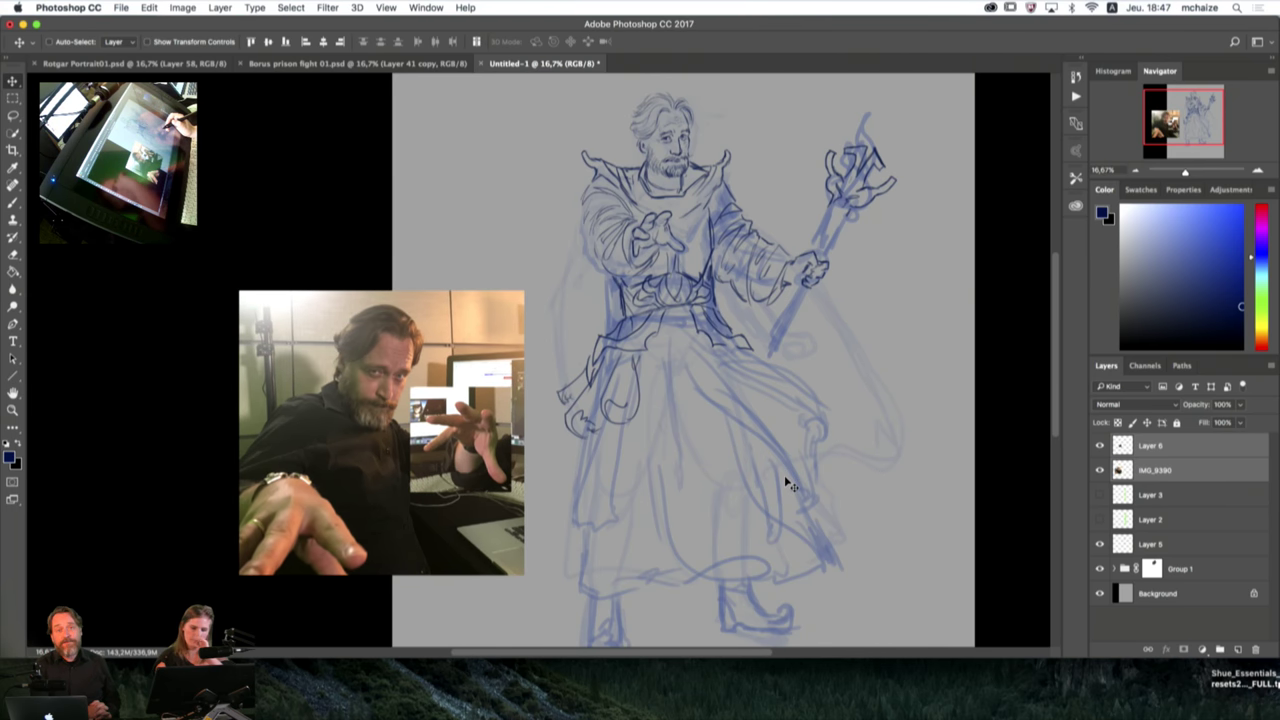
Step: On Layer 5, draw the cape's edge and folds hanging from the shoulder behind the outstretched arm down to the hip
{"action": "left_click", "coordinate": [1148, 543]}
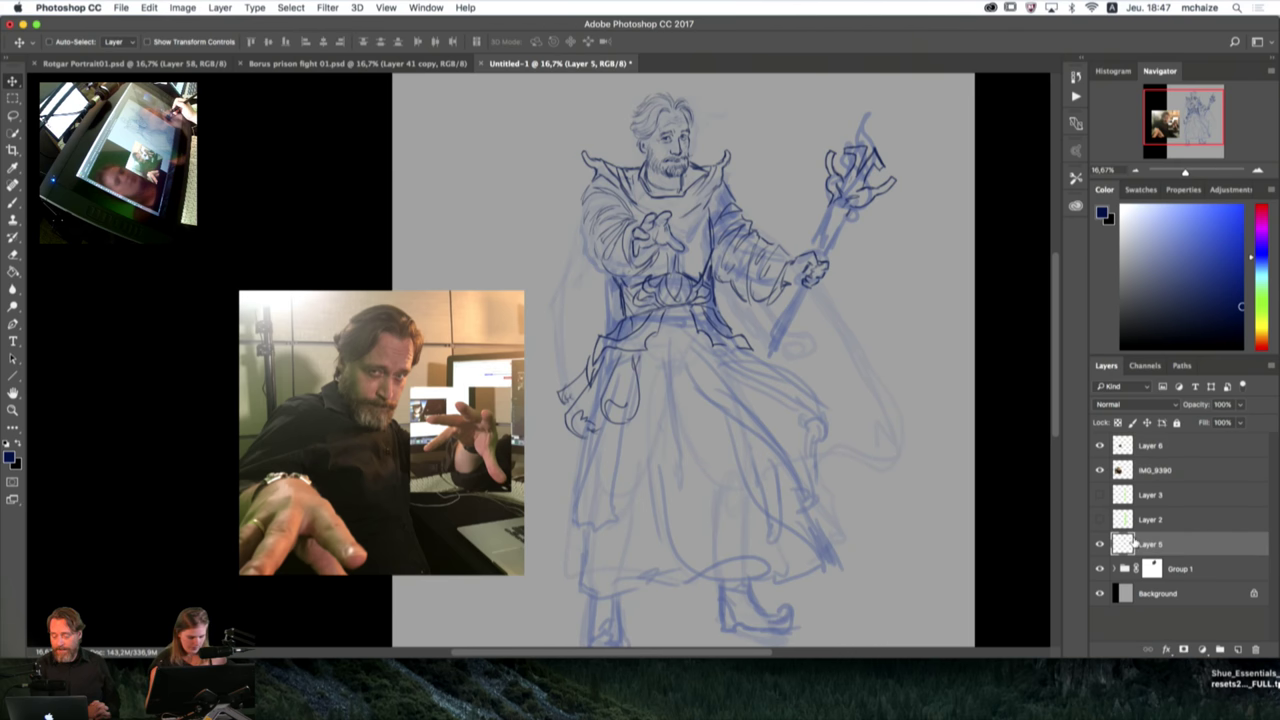
{"action": "key", "text": "b"}
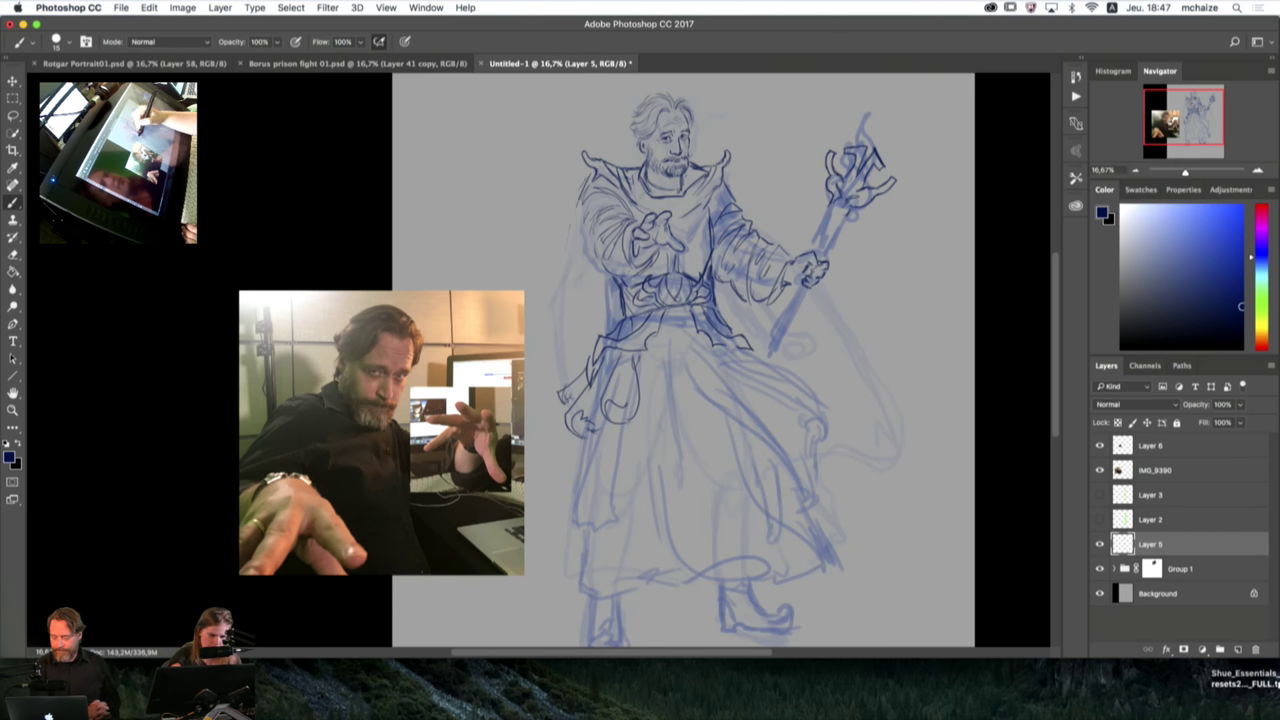
{"action": "mouse_move", "coordinate": [584, 184]}
{"action": "left_mouse_down"}
{"action": "mouse_move", "coordinate": [565, 332]}
{"action": "mouse_move", "coordinate": [574, 316]}
{"action": "left_mouse_up"}
{"action": "left_click_drag", "start_coordinate": [569, 248], "coordinate": [593, 342]}
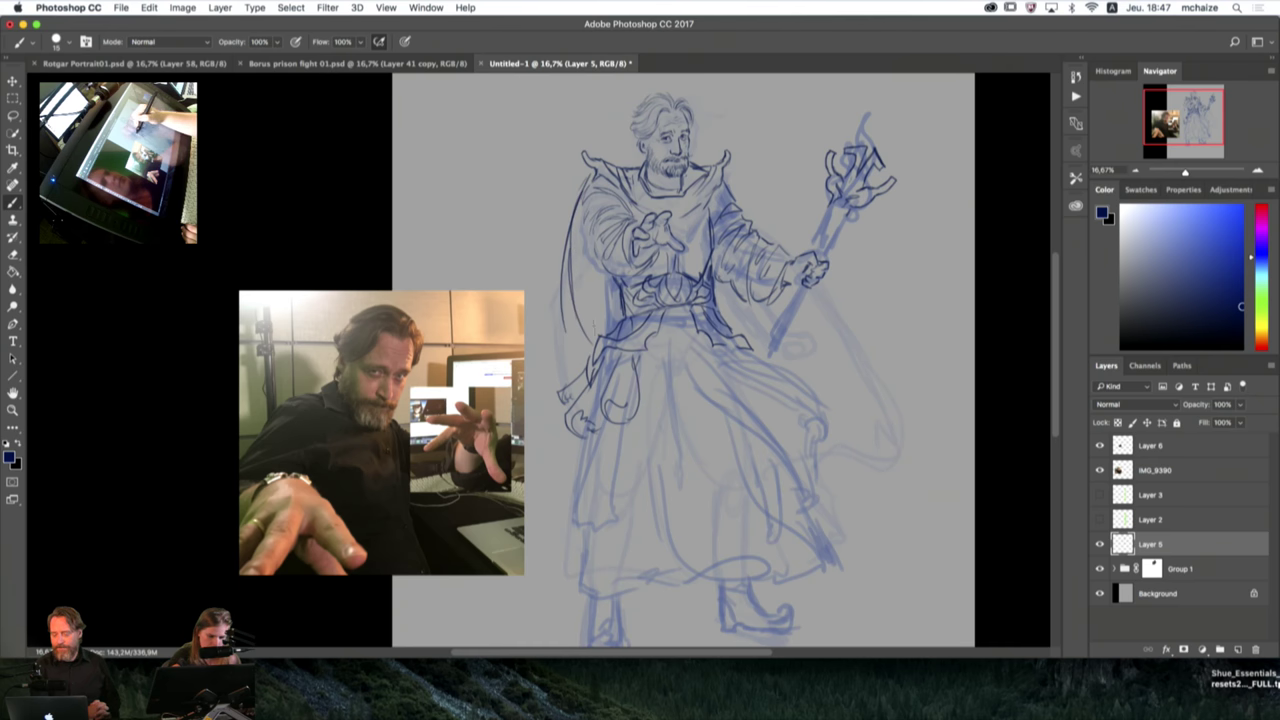
Step: Draw the cape from the staff-side shoulder, billowing outward behind the arm and staff with a wavy, pointed hem
{"action": "left_click_drag", "start_coordinate": [730, 298], "coordinate": [742, 322]}
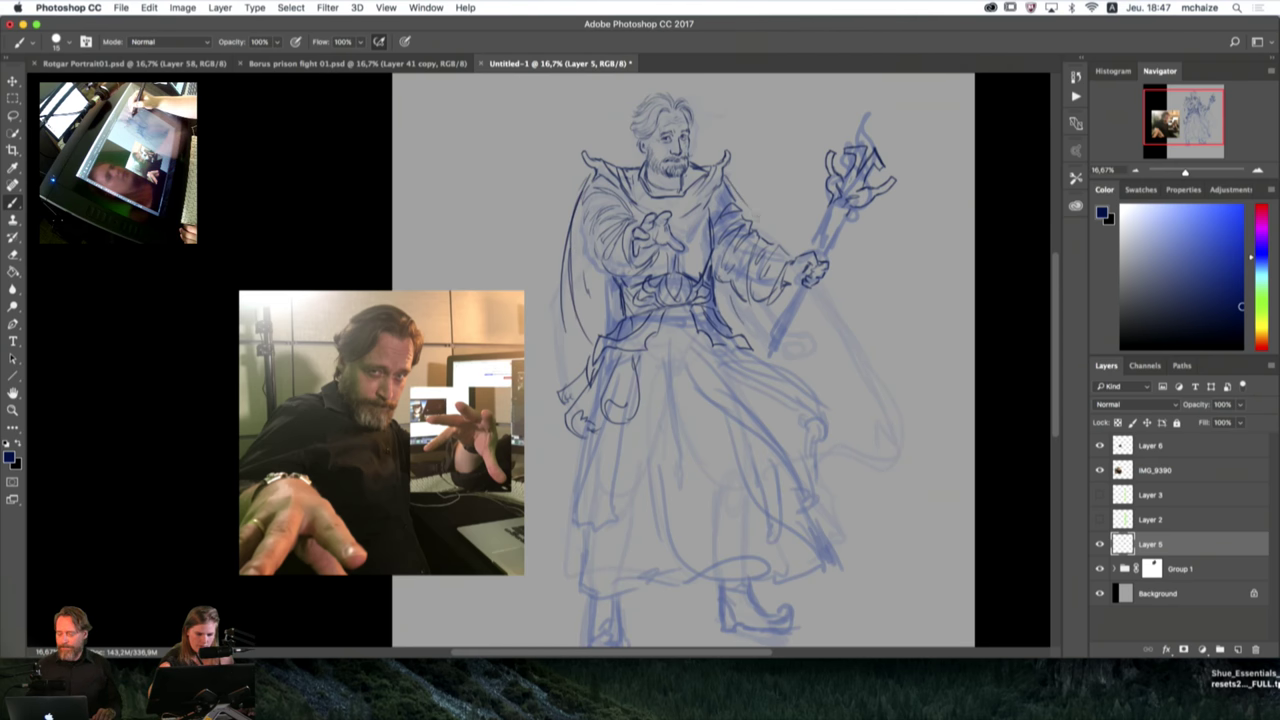
{"action": "left_click_drag", "start_coordinate": [726, 176], "coordinate": [754, 210]}
{"action": "mouse_move", "coordinate": [814, 320]}
{"action": "left_mouse_down"}
{"action": "mouse_move", "coordinate": [862, 369]}
{"action": "mouse_move", "coordinate": [917, 374]}
{"action": "mouse_move", "coordinate": [958, 422]}
{"action": "left_mouse_up"}
{"action": "mouse_move", "coordinate": [836, 306]}
{"action": "left_mouse_down"}
{"action": "mouse_move", "coordinate": [941, 378]}
{"action": "mouse_move", "coordinate": [946, 417]}
{"action": "mouse_move", "coordinate": [907, 396]}
{"action": "mouse_move", "coordinate": [925, 407]}
{"action": "mouse_move", "coordinate": [874, 455]}
{"action": "left_mouse_up"}
{"action": "mouse_move", "coordinate": [822, 282]}
{"action": "left_mouse_down"}
{"action": "mouse_move", "coordinate": [934, 323]}
{"action": "mouse_move", "coordinate": [937, 345]}
{"action": "mouse_move", "coordinate": [947, 323]}
{"action": "mouse_move", "coordinate": [941, 365]}
{"action": "left_mouse_up"}
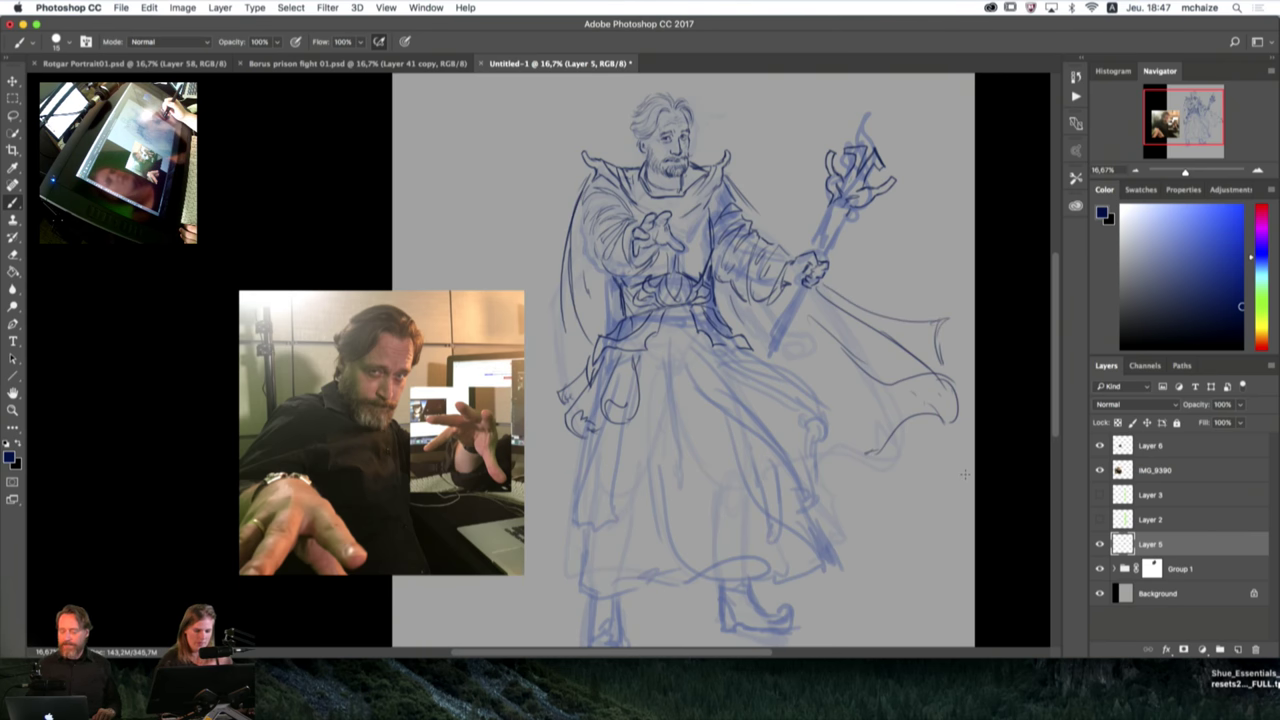
Step: Copy the hip pouches and hanging handle-like accessory from Layer 5 onto a new layer
{"action": "mouse_move", "coordinate": [895, 490]}
{"action": "left_mouse_down"}
{"action": "mouse_move", "coordinate": [875, 432]}
{"action": "mouse_move", "coordinate": [873, 443]}
{"action": "left_mouse_up"}
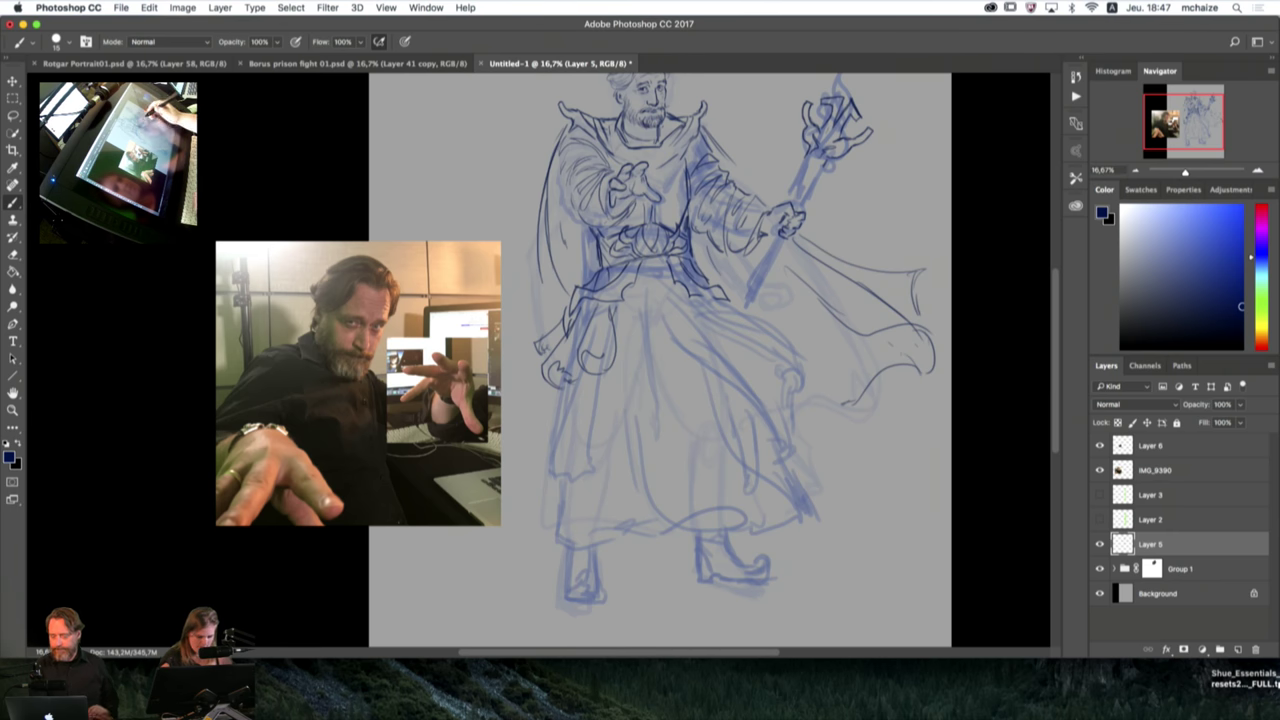
{"action": "key", "text": "l"}
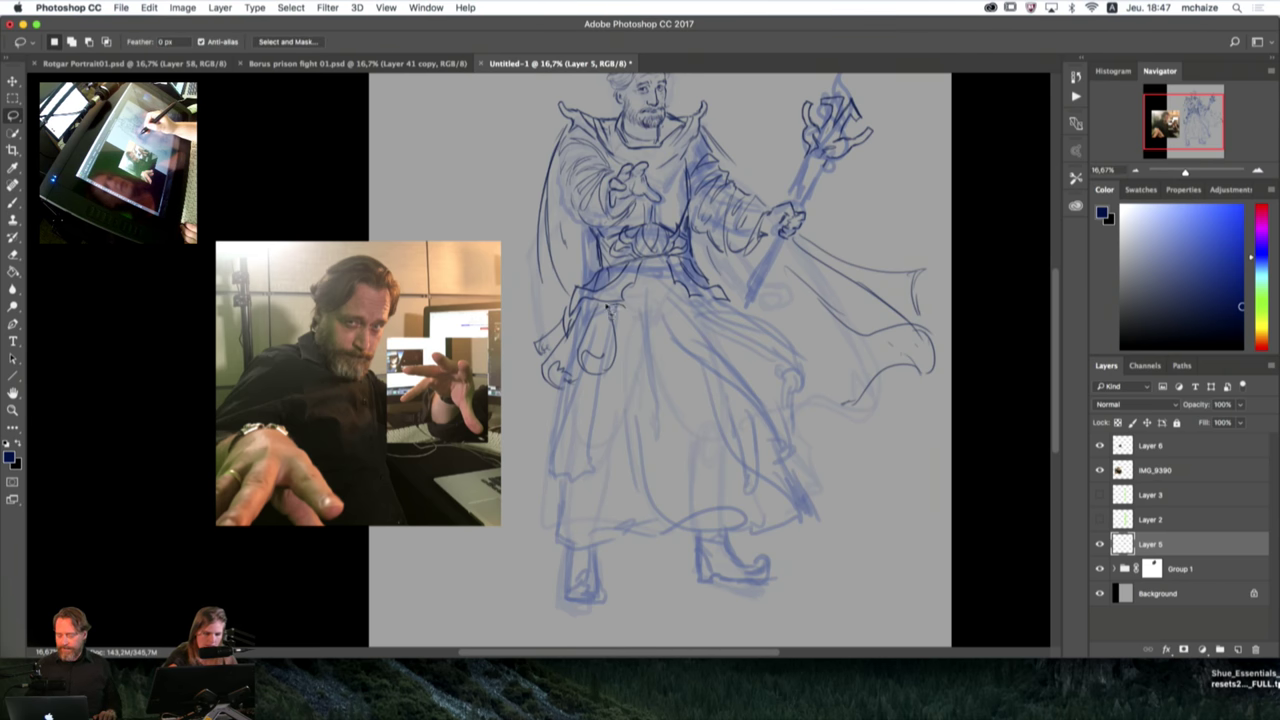
{"action": "mouse_move", "coordinate": [552, 313]}
{"action": "left_mouse_down"}
{"action": "mouse_move", "coordinate": [530, 398]}
{"action": "mouse_move", "coordinate": [645, 322]}
{"action": "mouse_move", "coordinate": [595, 302]}
{"action": "left_mouse_up"}
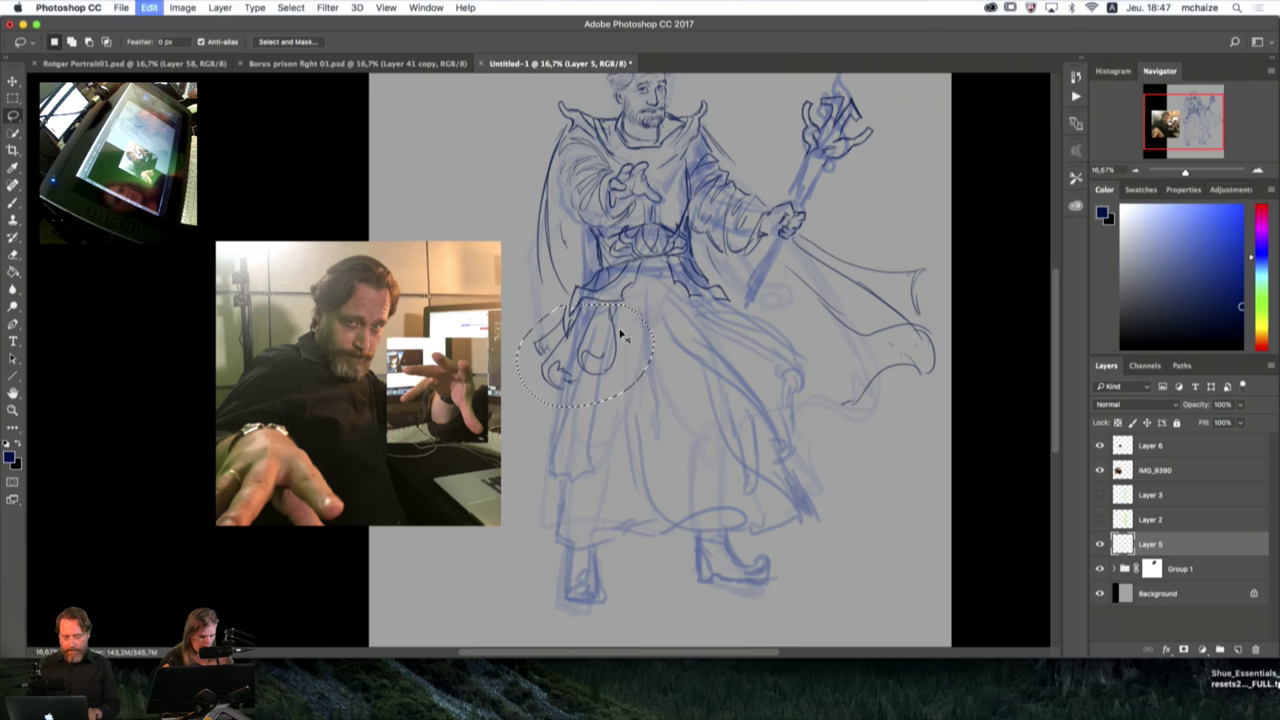
{"action": "key", "text": "ctrl+j"}
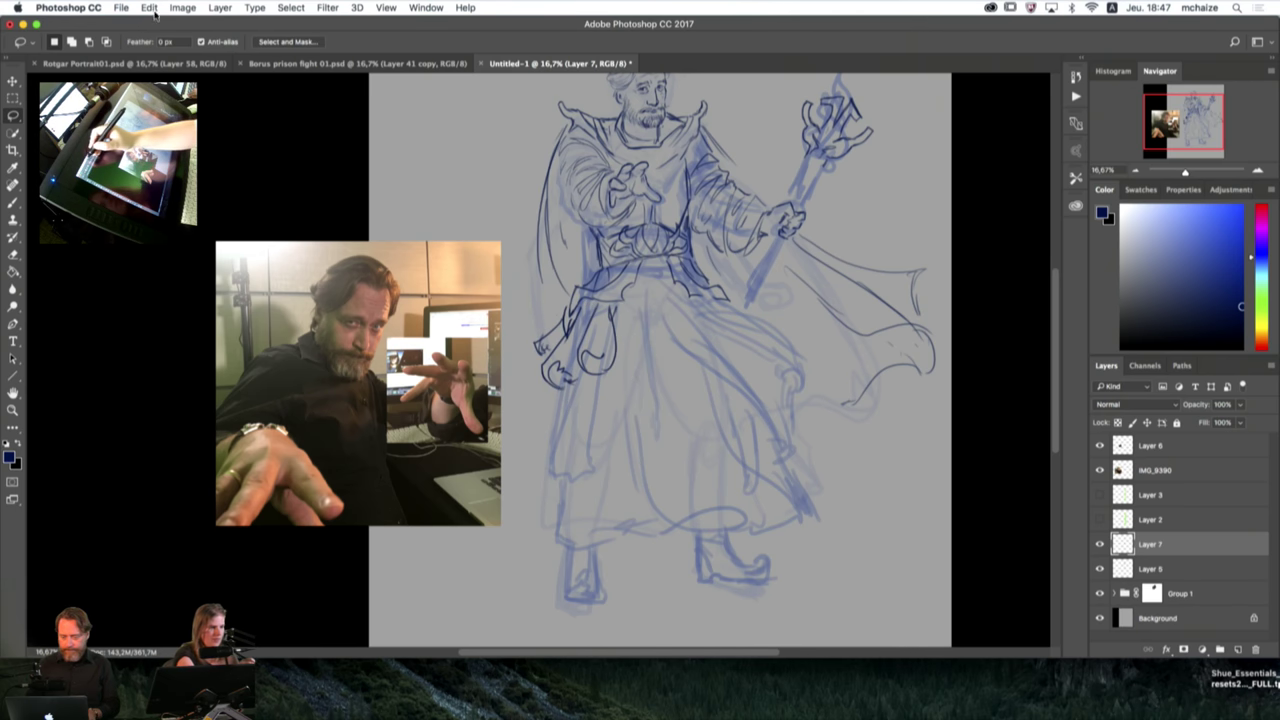
Step: Flip the copied hip accessories horizontally and place them on the staff-side hip below the belt
{"action": "left_click", "coordinate": [150, 8]}
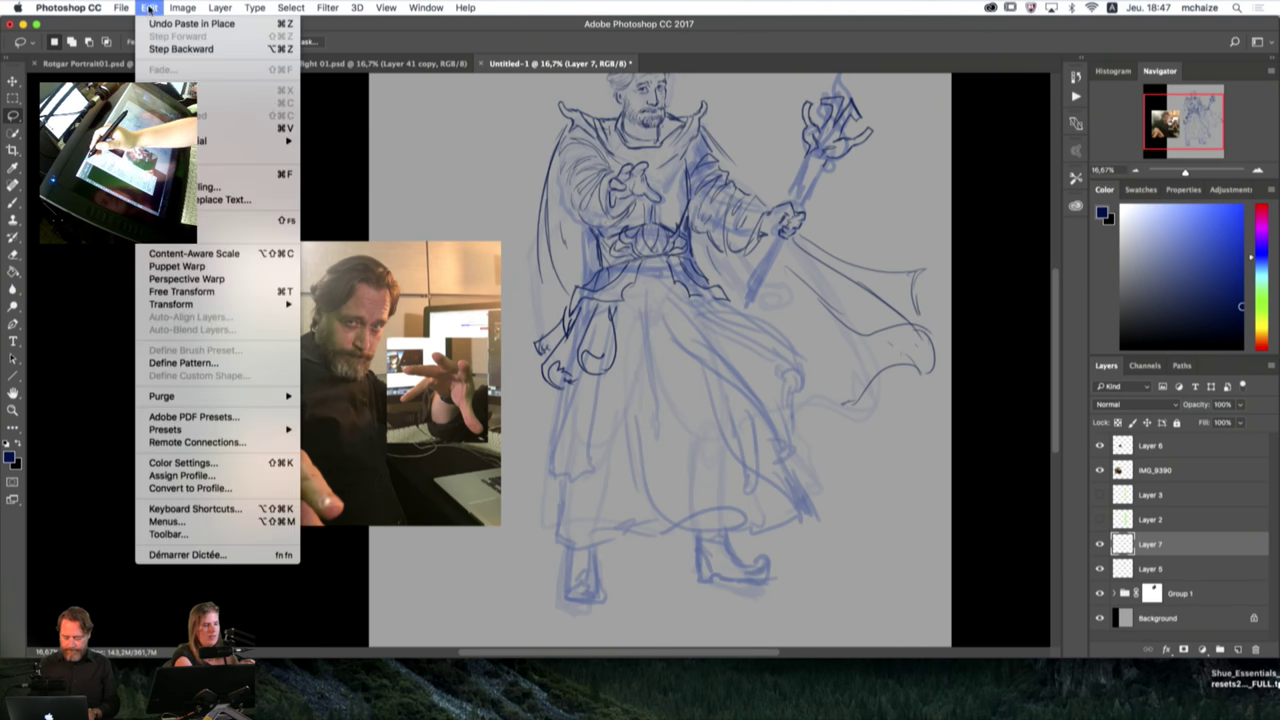
{"action": "mouse_move", "coordinate": [289, 147]}
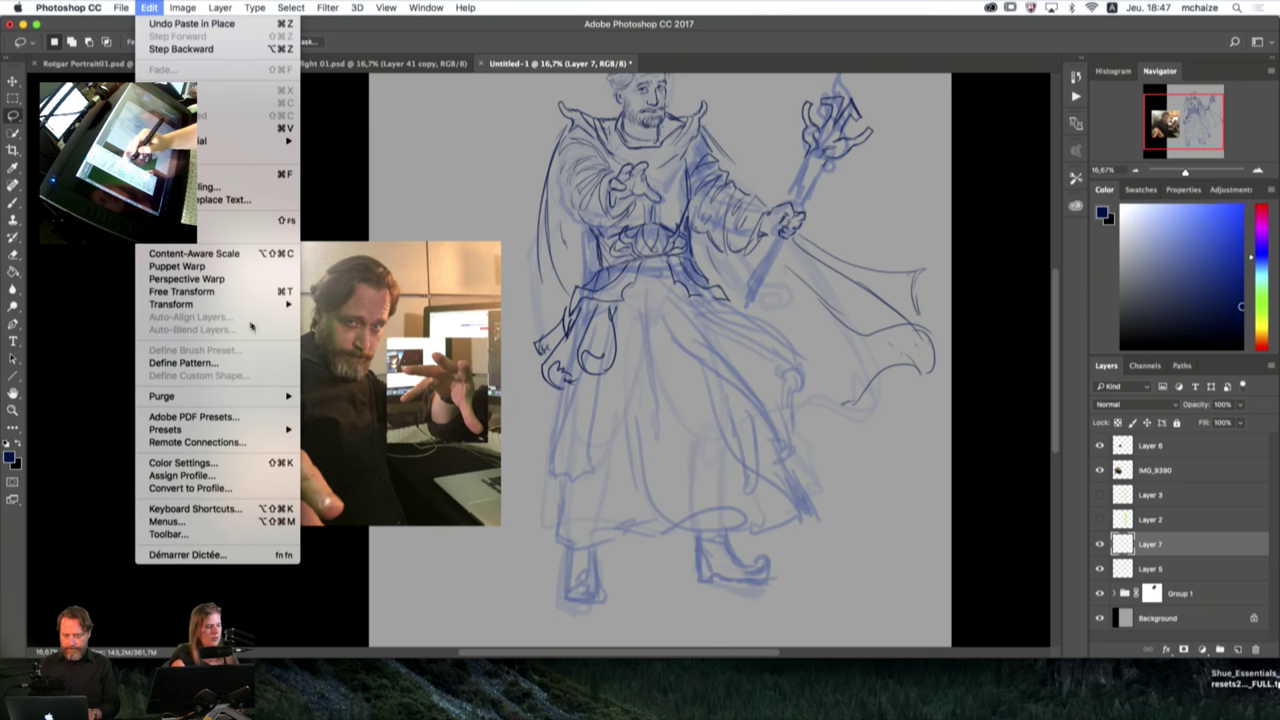
{"action": "mouse_move", "coordinate": [273, 304]}
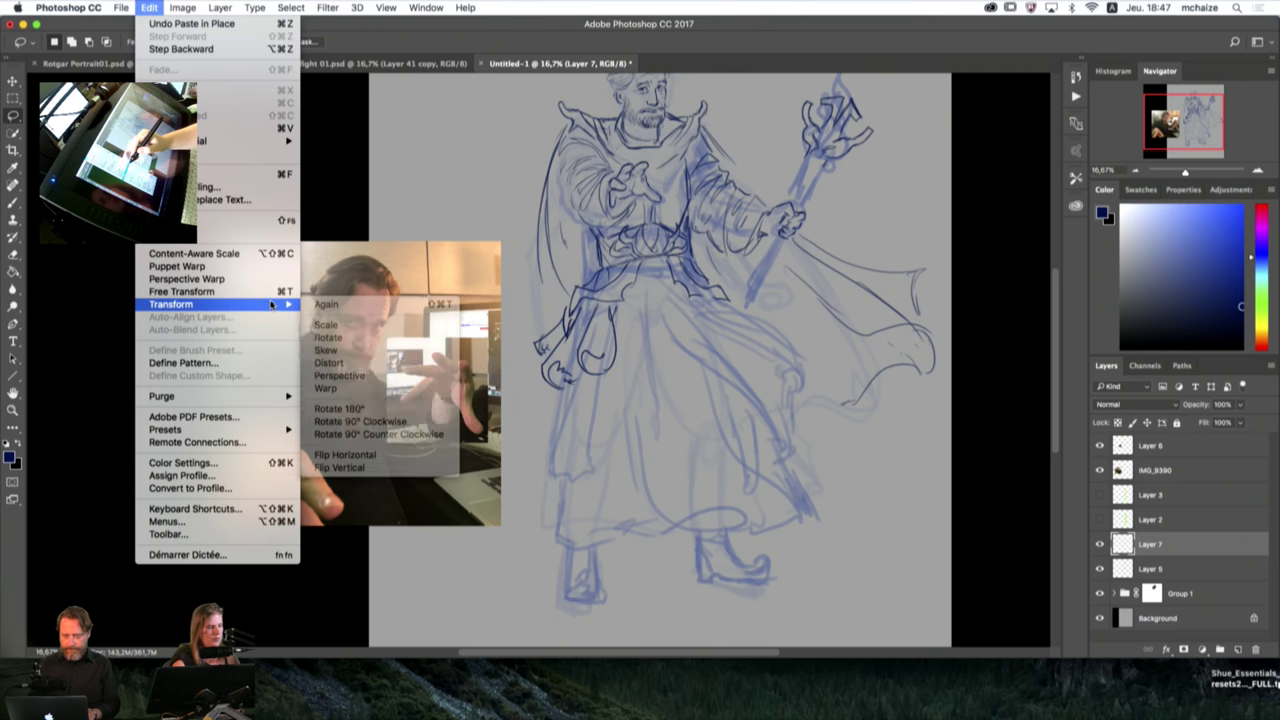
{"action": "left_click", "coordinate": [380, 455]}
{"action": "key", "text": "v"}
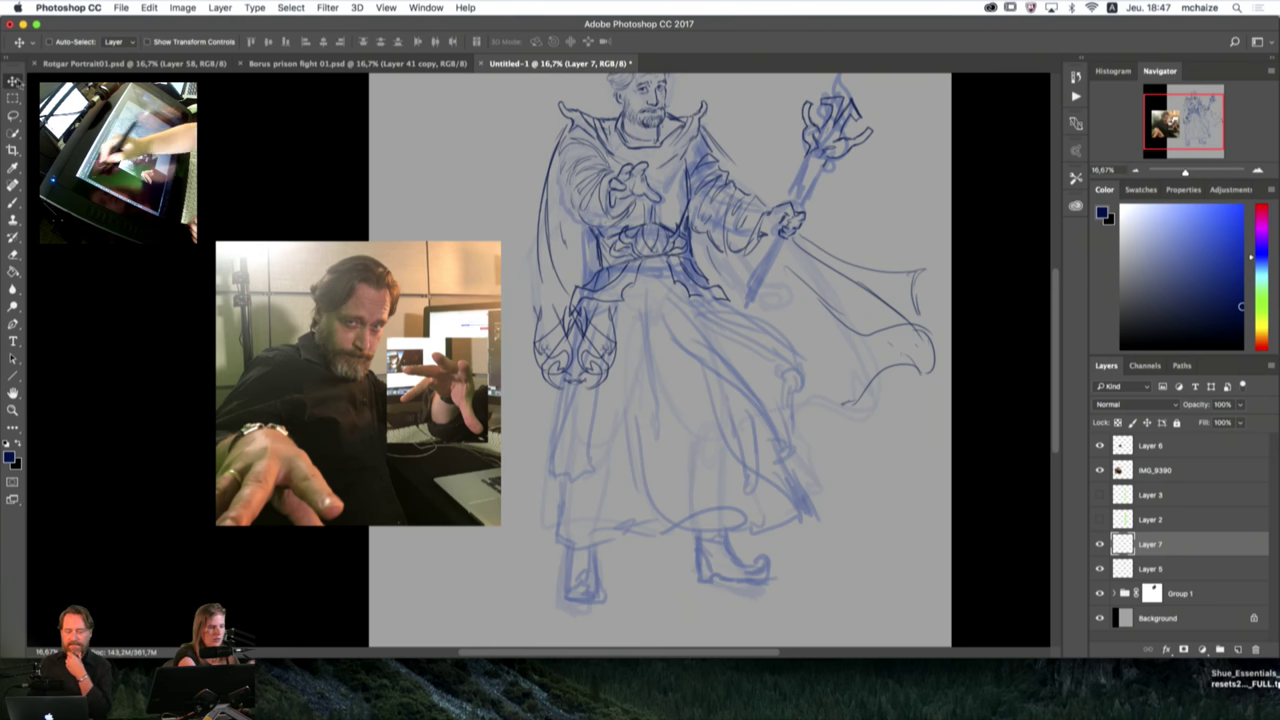
{"action": "left_click_drag", "start_coordinate": [617, 330], "coordinate": [737, 340]}
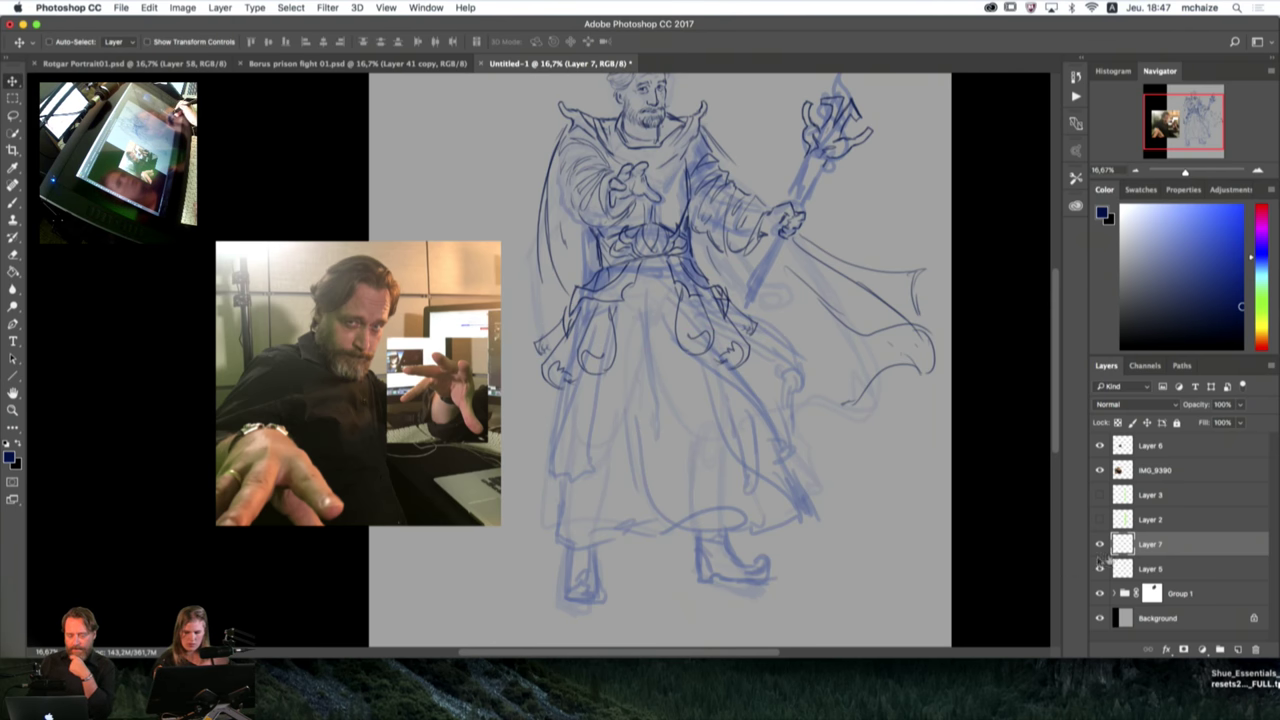
Step: Merge Layer 7 with Layer 5
{"action": "left_click", "coordinate": [1170, 570], "text": "shift"}
{"action": "right_click", "coordinate": [1180, 568]}
{"action": "left_click", "coordinate": [1078, 532]}
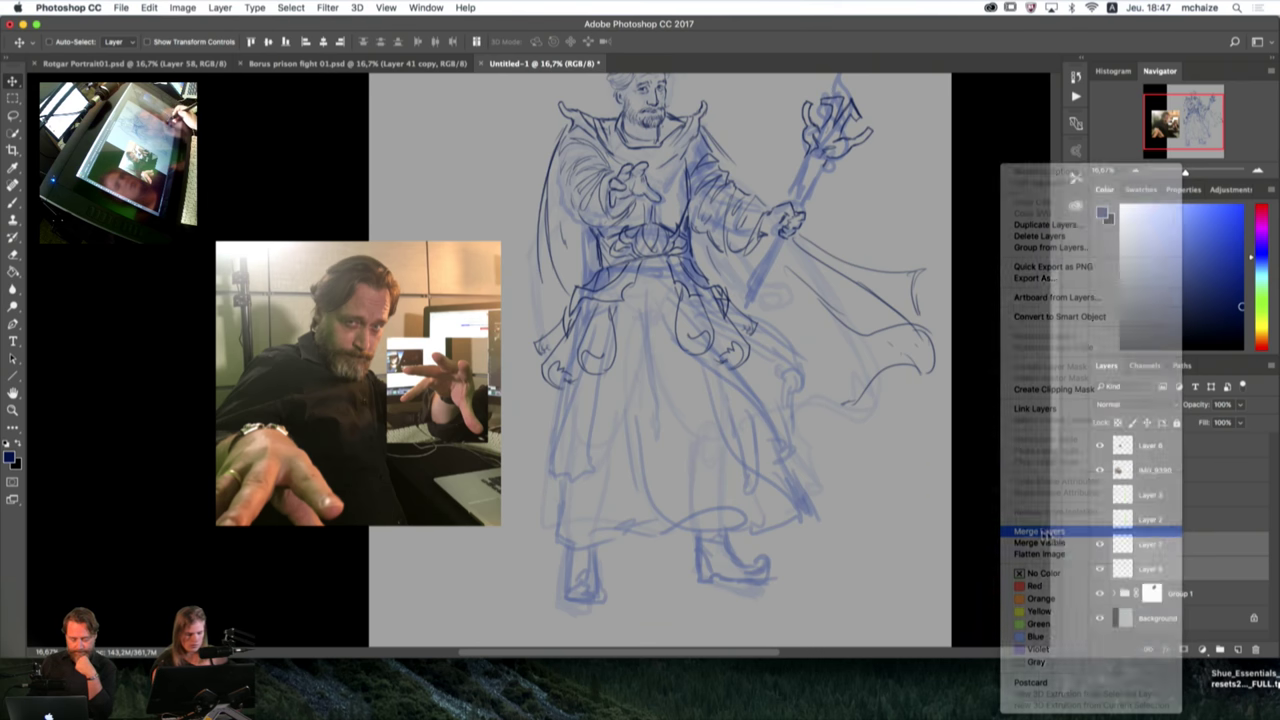
Step: Erase the original pouches, handle-like accessory and pointed belt flap on the outstretched-arm side of the hip
{"action": "key", "text": "e"}
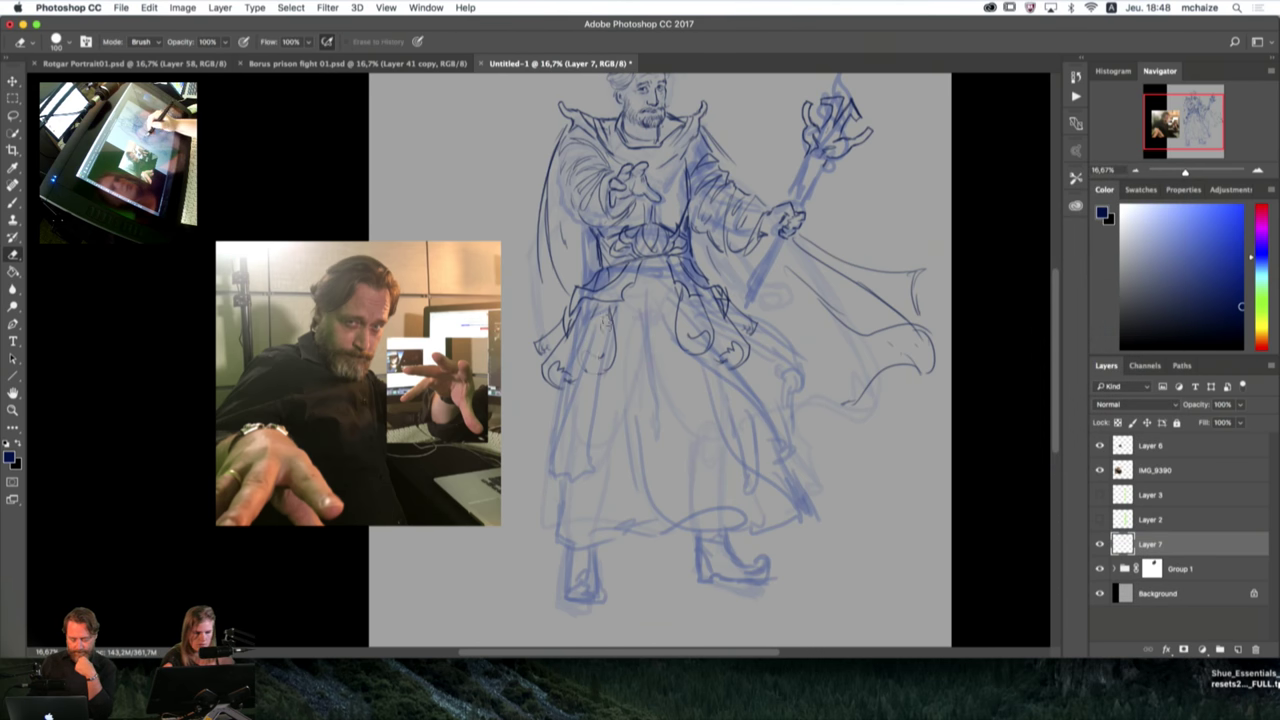
{"action": "right_click", "coordinate": [608, 322]}
{"action": "left_click", "coordinate": [714, 91]}
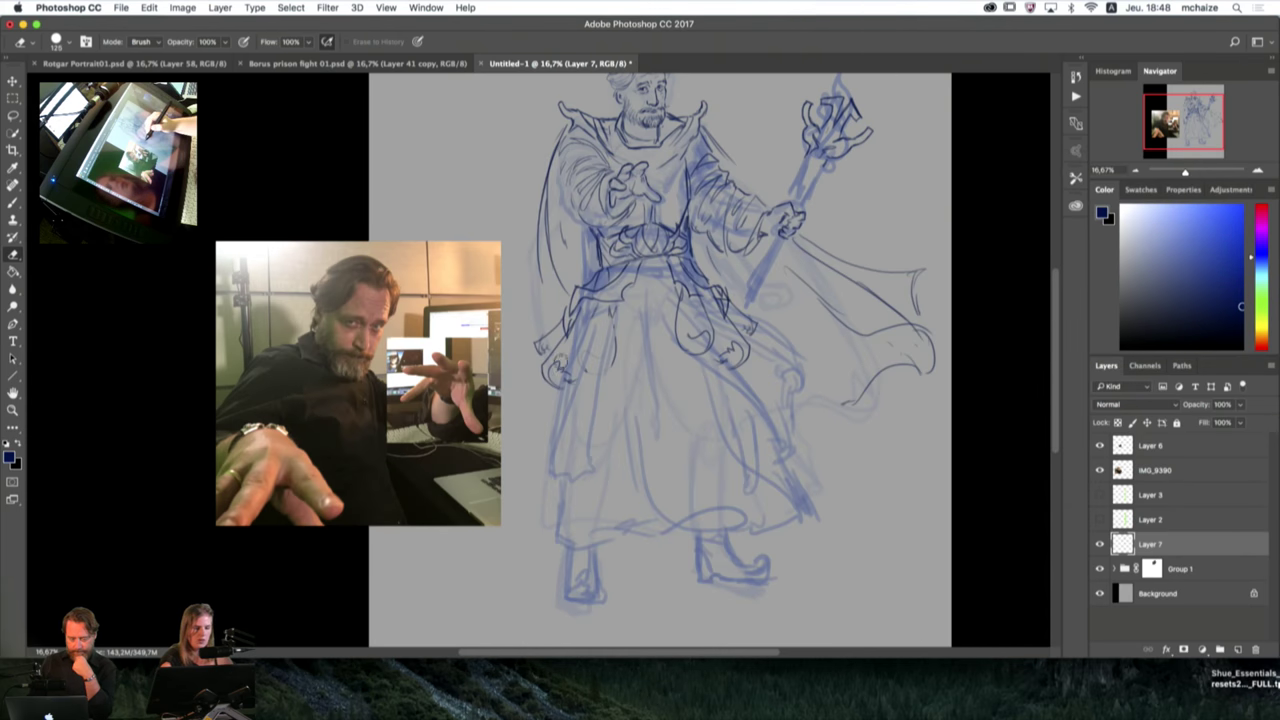
{"action": "mouse_move", "coordinate": [545, 350]}
{"action": "left_mouse_down"}
{"action": "mouse_move", "coordinate": [540, 340]}
{"action": "mouse_move", "coordinate": [600, 335]}
{"action": "mouse_move", "coordinate": [575, 330]}
{"action": "mouse_move", "coordinate": [550, 360]}
{"action": "left_mouse_up"}
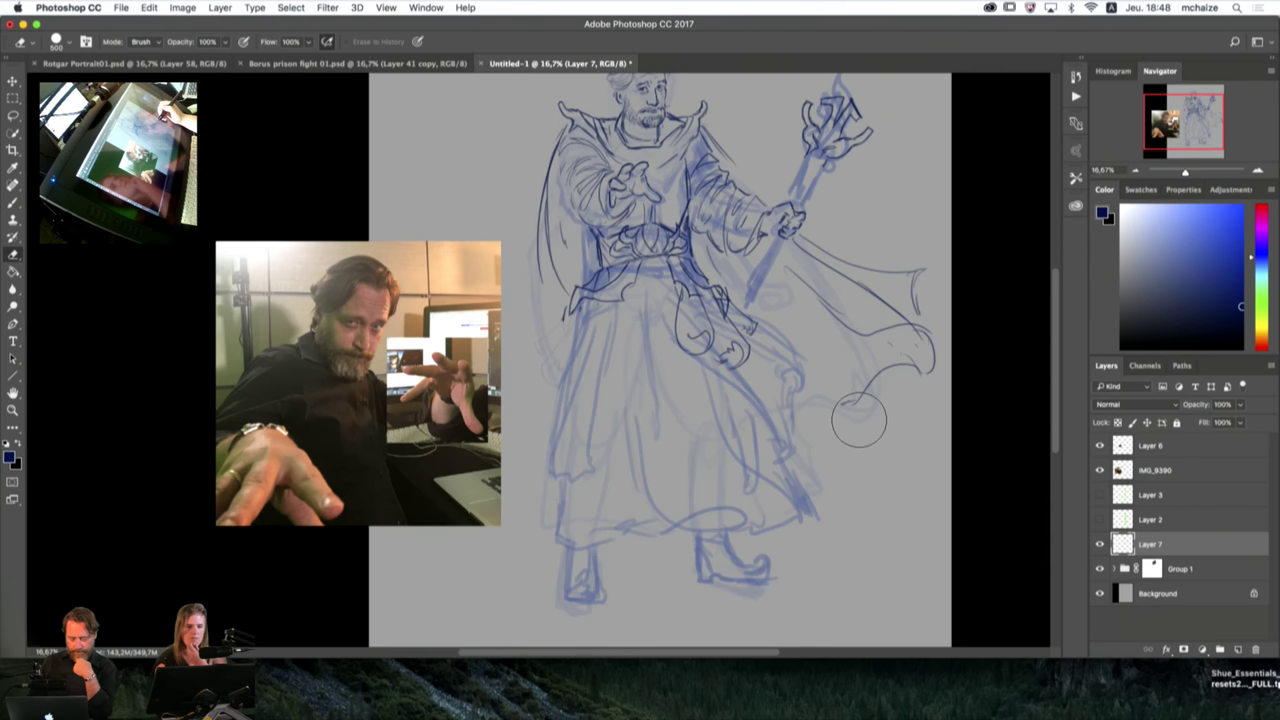
{"action": "mouse_move", "coordinate": [570, 318]}
{"action": "left_mouse_down"}
{"action": "mouse_move", "coordinate": [590, 298]}
{"action": "mouse_move", "coordinate": [620, 300]}
{"action": "left_mouse_up"}
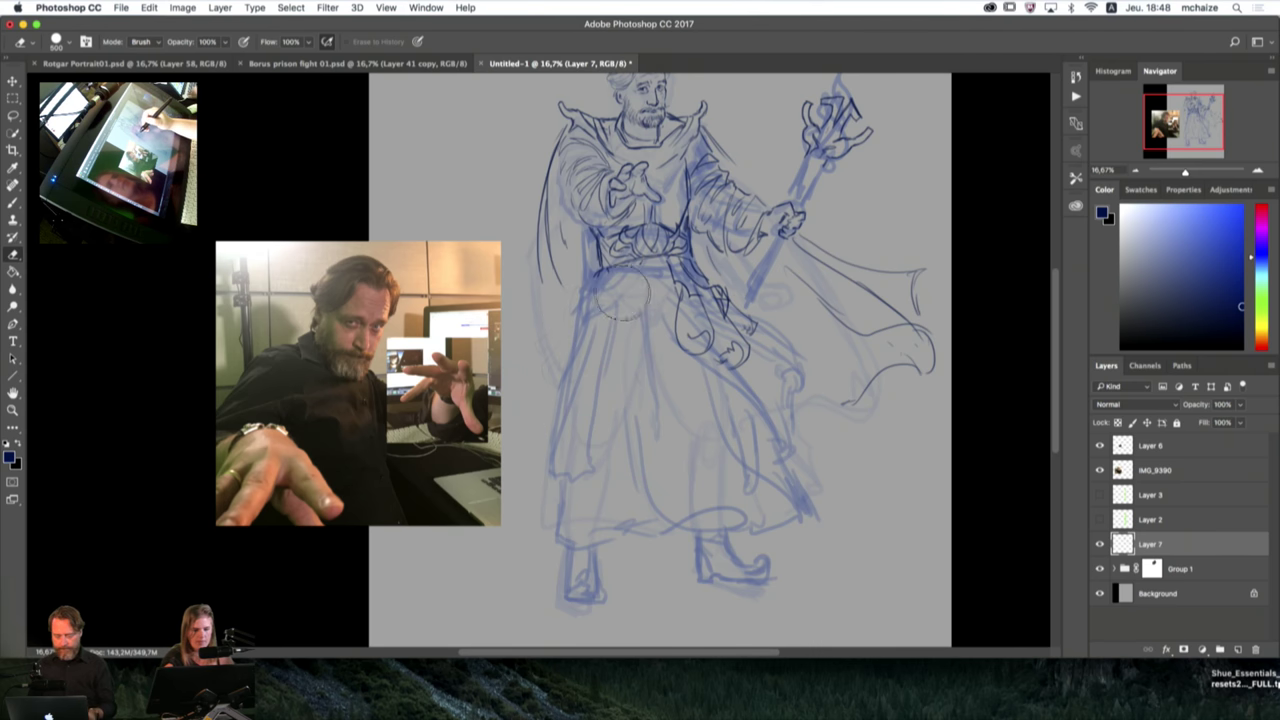
Step: Draw the robe's front panel, long side folds and a row of small hanging ornaments below the belt
{"action": "key", "text": "b"}
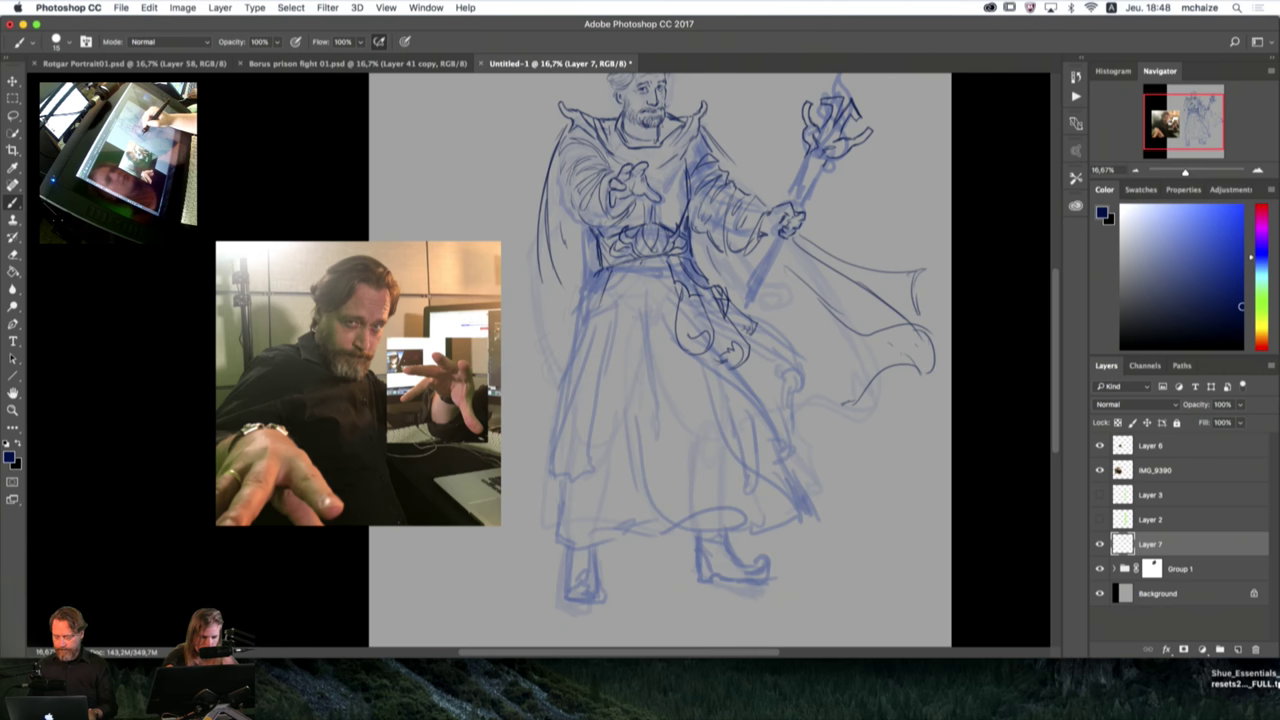
{"action": "left_click_drag", "start_coordinate": [612, 270], "coordinate": [583, 374]}
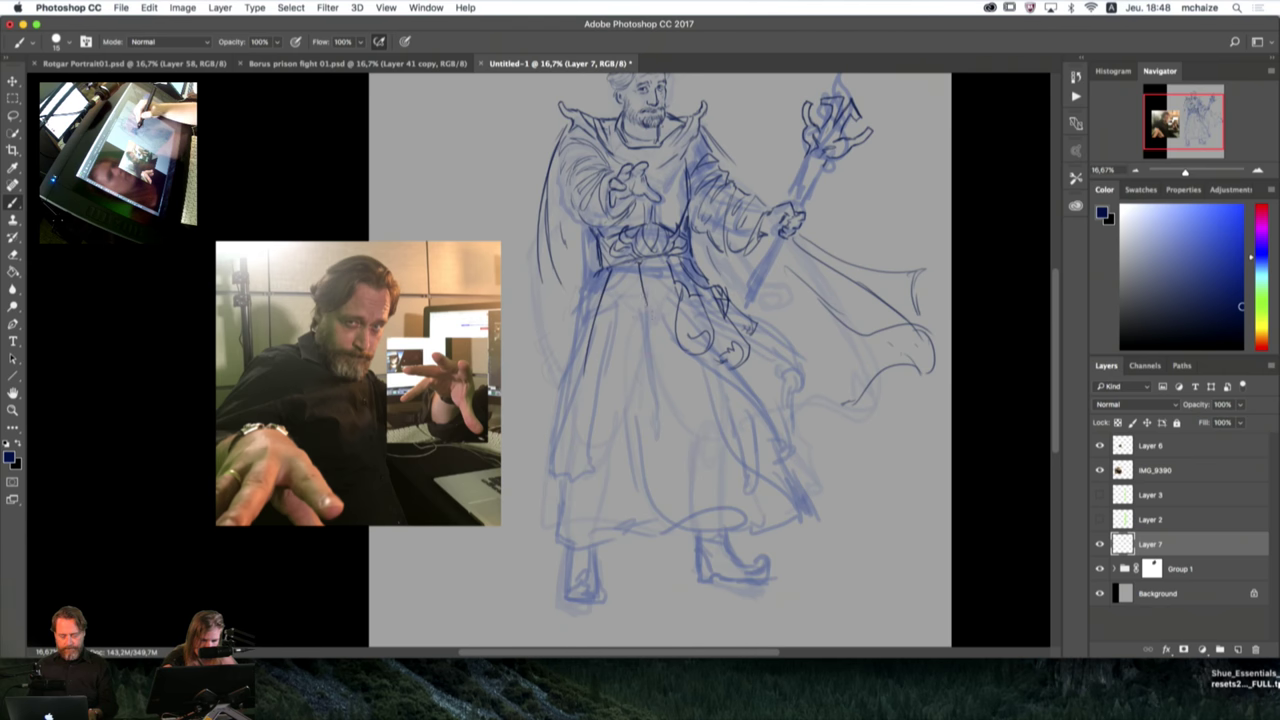
{"action": "left_click_drag", "start_coordinate": [650, 275], "coordinate": [680, 340]}
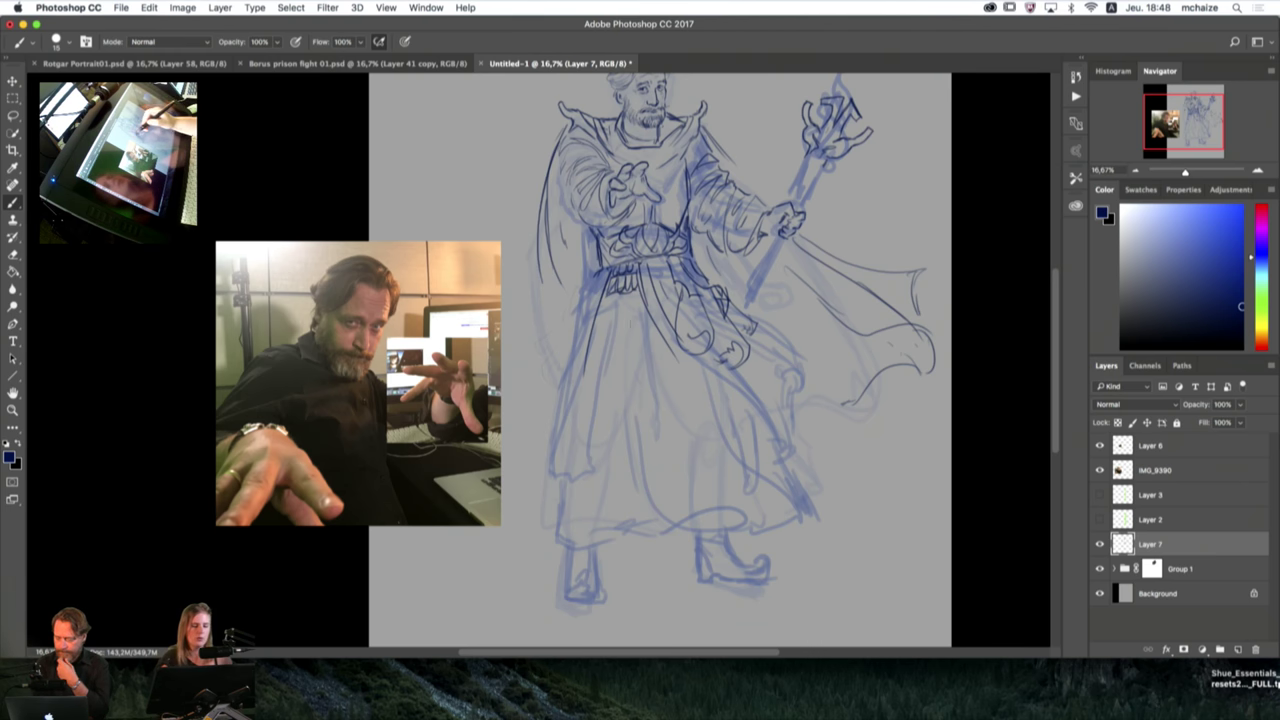
{"action": "left_click_drag", "start_coordinate": [602, 266], "coordinate": [550, 474]}
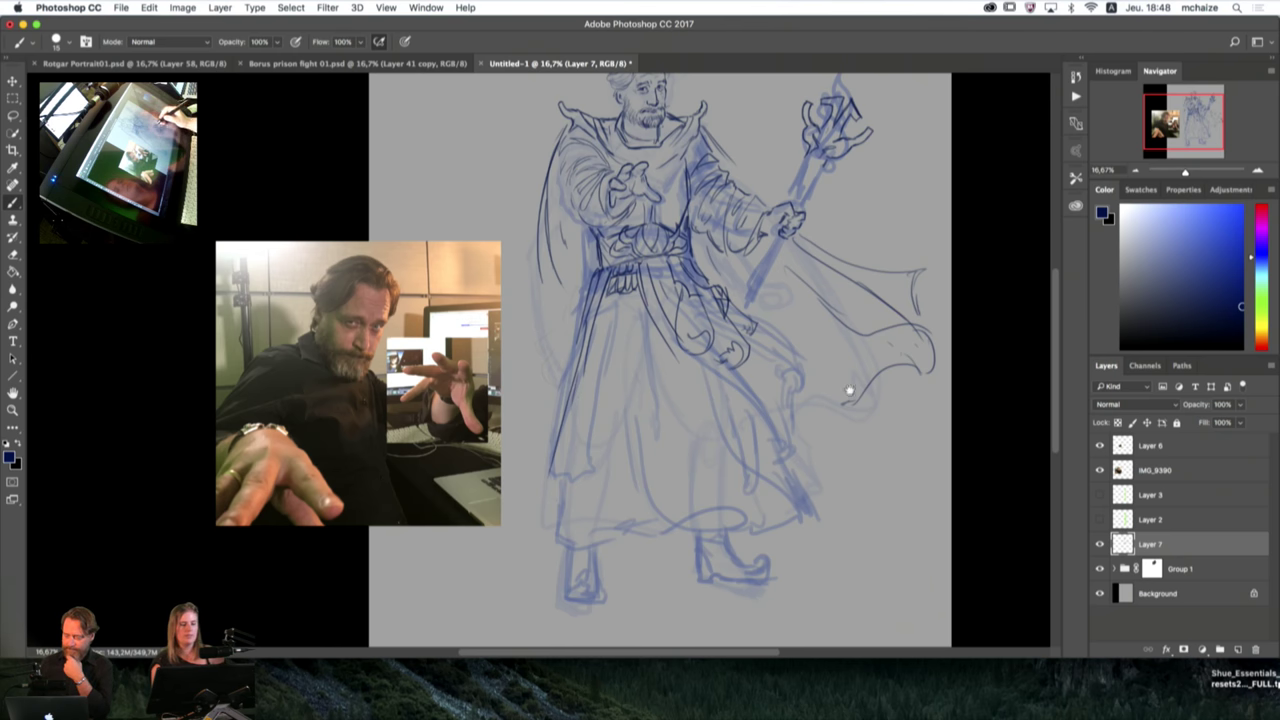
Step: On a new layer above Layer 7, draw spiral horn bases at the temples and an upward-curving horn on the staff side
{"action": "mouse_move", "coordinate": [846, 386]}
{"action": "left_mouse_down"}
{"action": "mouse_move", "coordinate": [803, 477]}
{"action": "mouse_move", "coordinate": [820, 511]}
{"action": "mouse_move", "coordinate": [840, 486]}
{"action": "left_mouse_up"}
{"action": "key", "text": "e"}
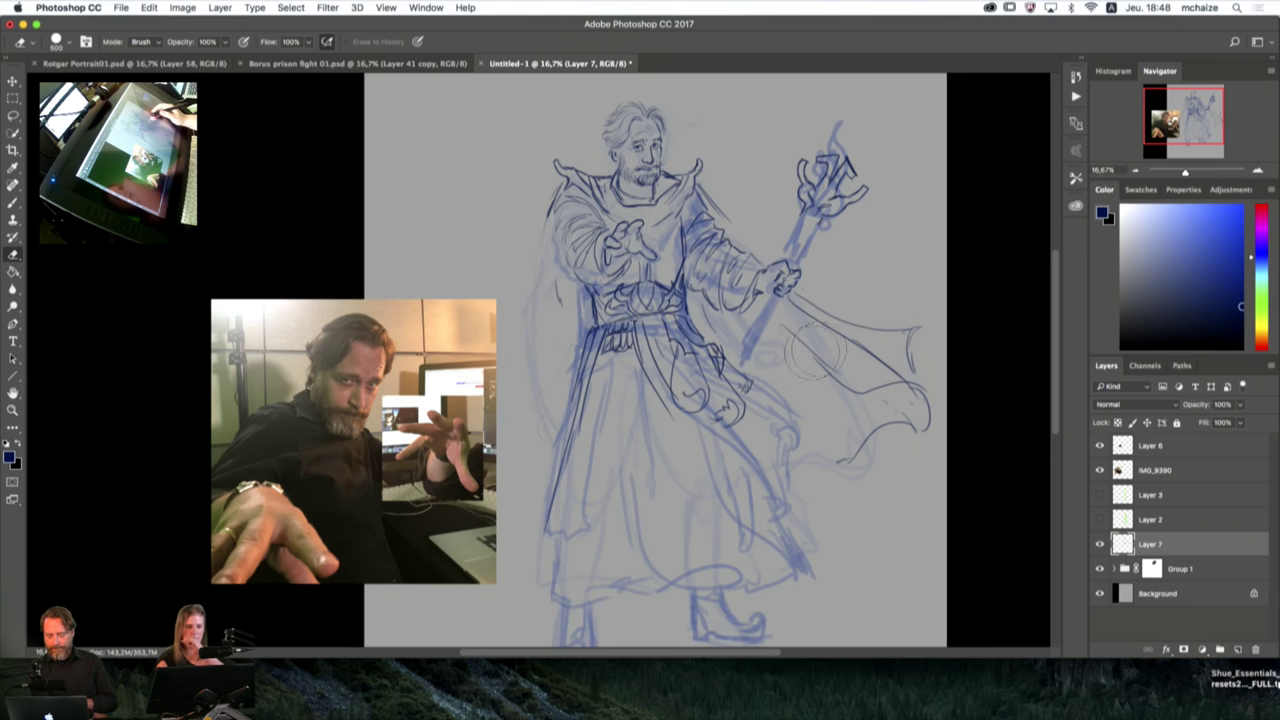
{"action": "key", "text": "b"}
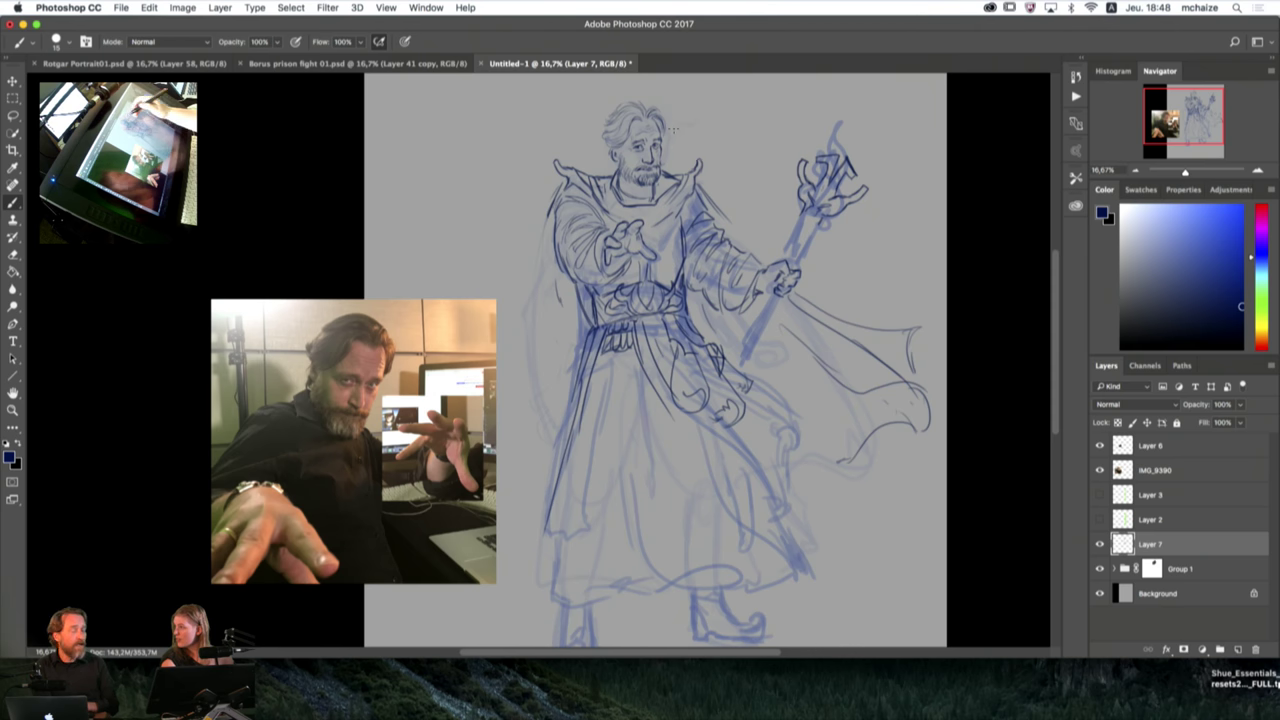
{"action": "left_click", "coordinate": [1239, 650]}
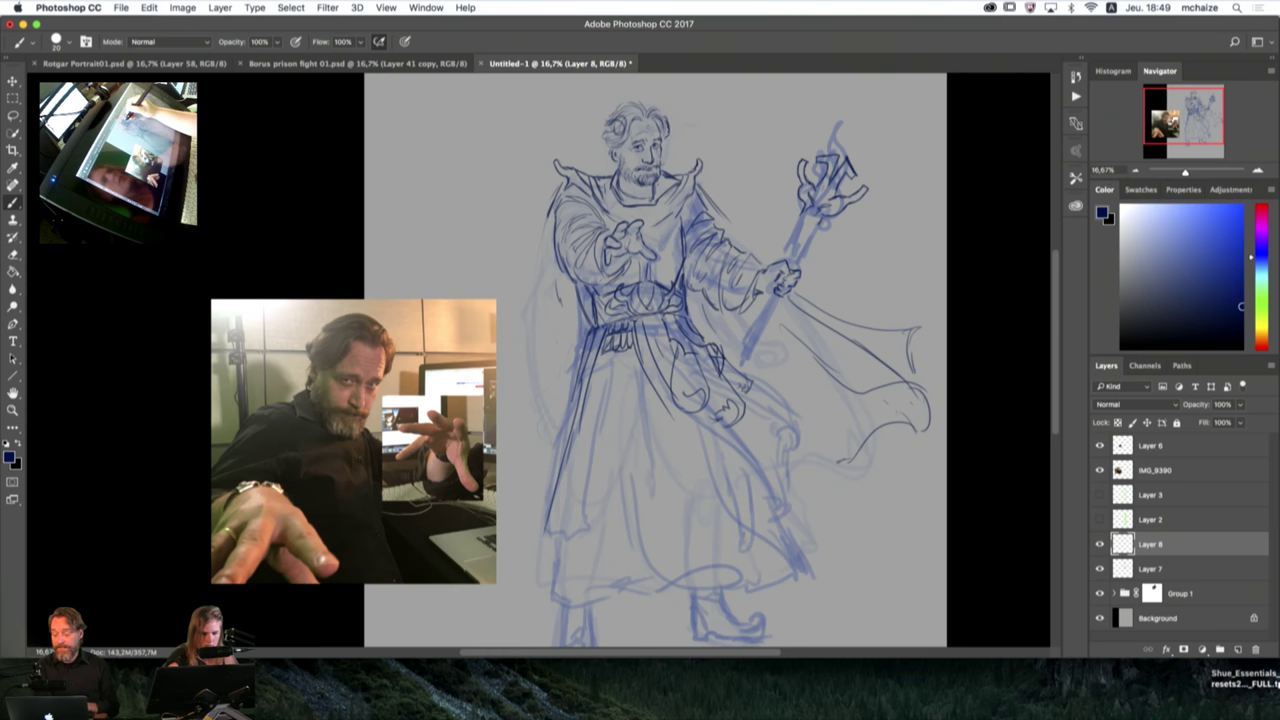
{"action": "left_click_drag", "start_coordinate": [676, 110], "coordinate": [674, 134]}
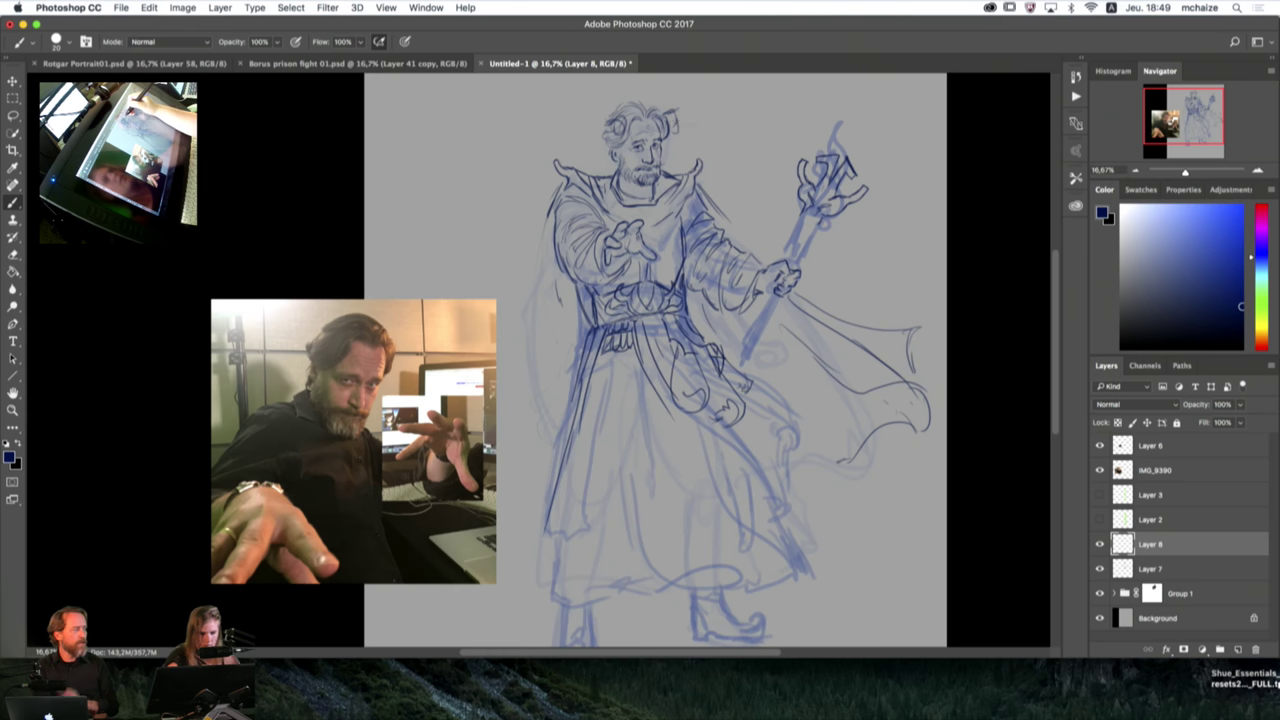
{"action": "left_click_drag", "start_coordinate": [721, 171], "coordinate": [726, 253]}
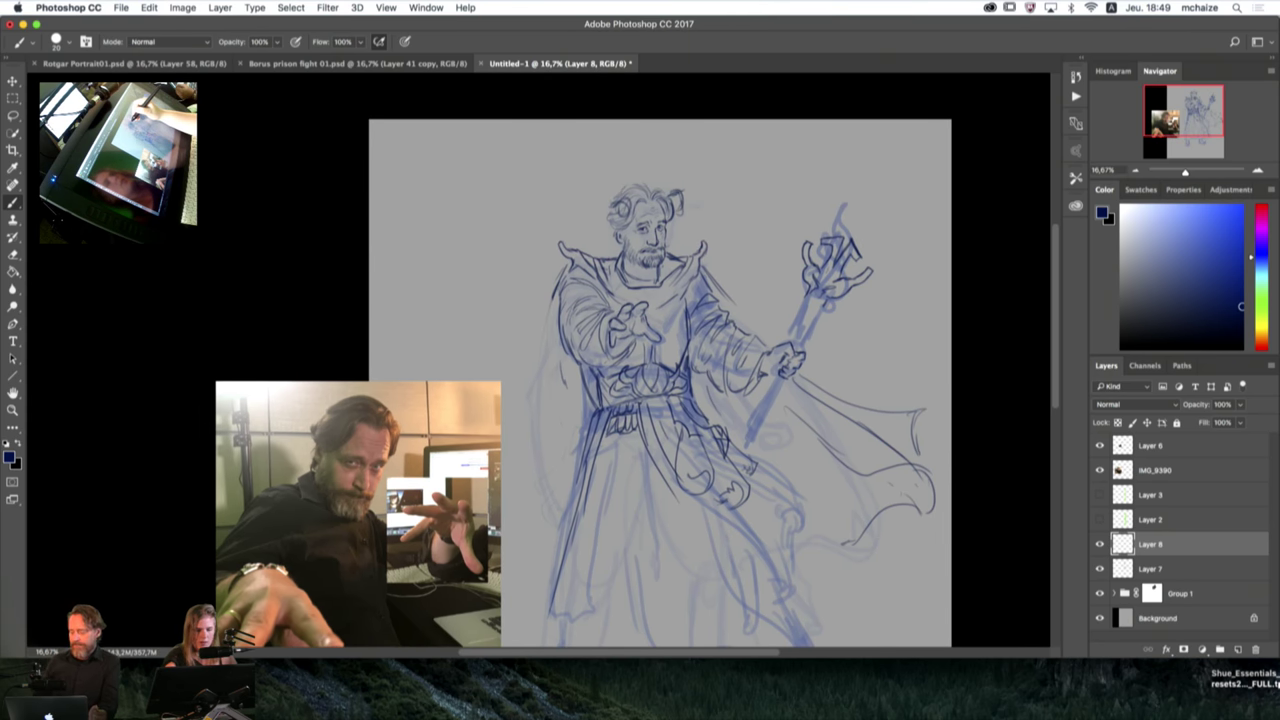
{"action": "left_click_drag", "start_coordinate": [688, 188], "coordinate": [679, 157]}
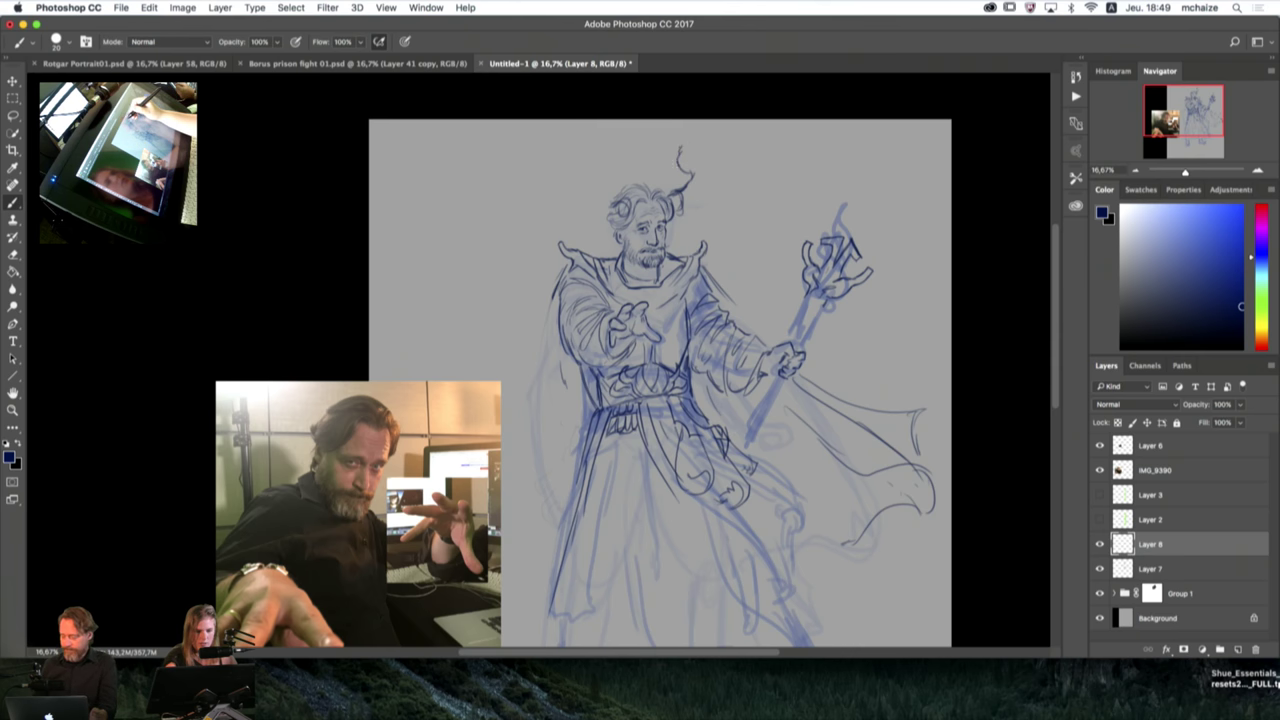
{"action": "left_click_drag", "start_coordinate": [688, 206], "coordinate": [698, 172]}
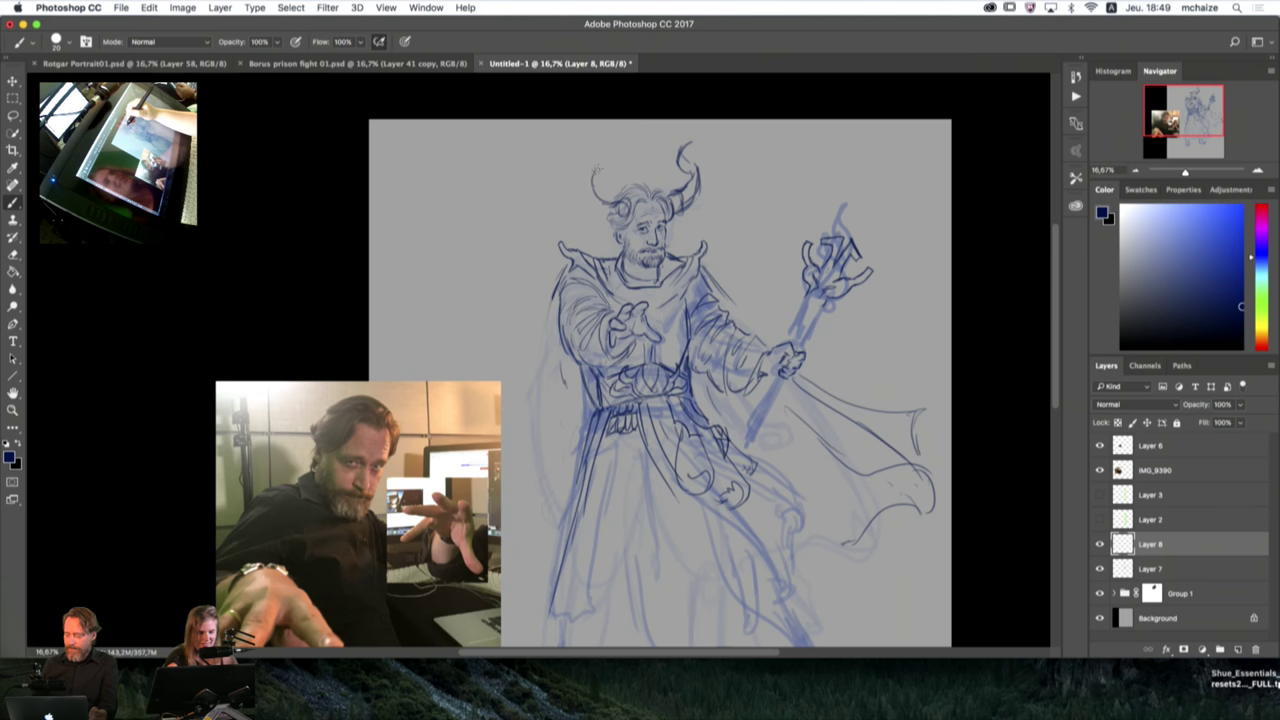
Step: Draw the matching curved horn on the outstretched-arm side and a small circle floating between the horn tips
{"action": "mouse_move", "coordinate": [600, 176]}
{"action": "left_mouse_down"}
{"action": "mouse_move", "coordinate": [594, 152]}
{"action": "mouse_move", "coordinate": [604, 219]}
{"action": "mouse_move", "coordinate": [620, 219]}
{"action": "mouse_move", "coordinate": [613, 206]}
{"action": "left_mouse_up"}
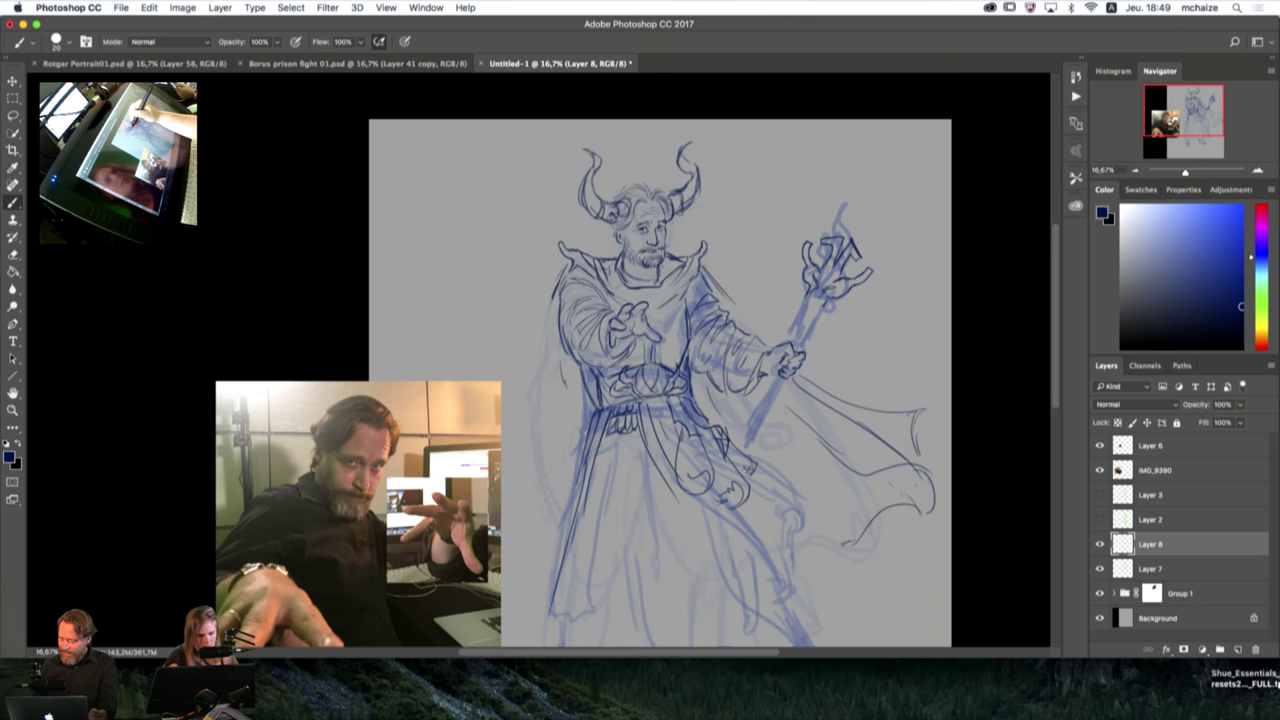
{"action": "left_click_drag", "start_coordinate": [584, 203], "coordinate": [585, 150]}
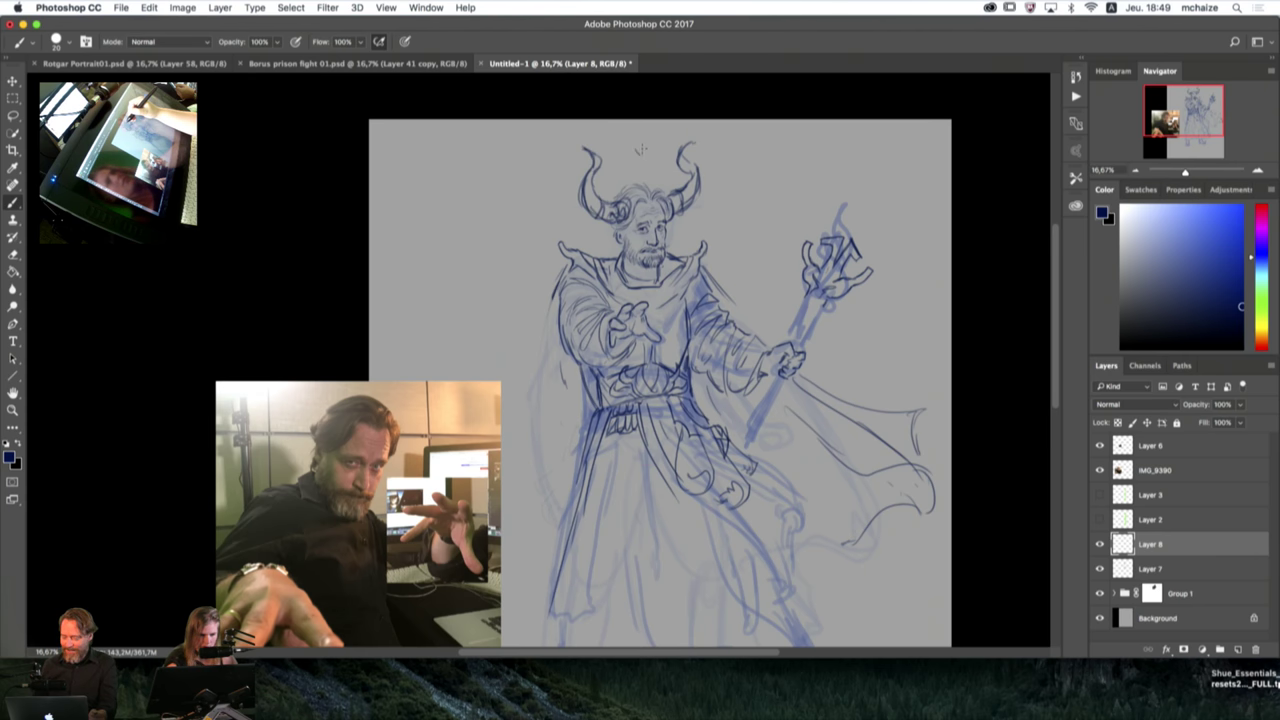
{"action": "left_click_drag", "start_coordinate": [641, 144], "coordinate": [640, 145]}
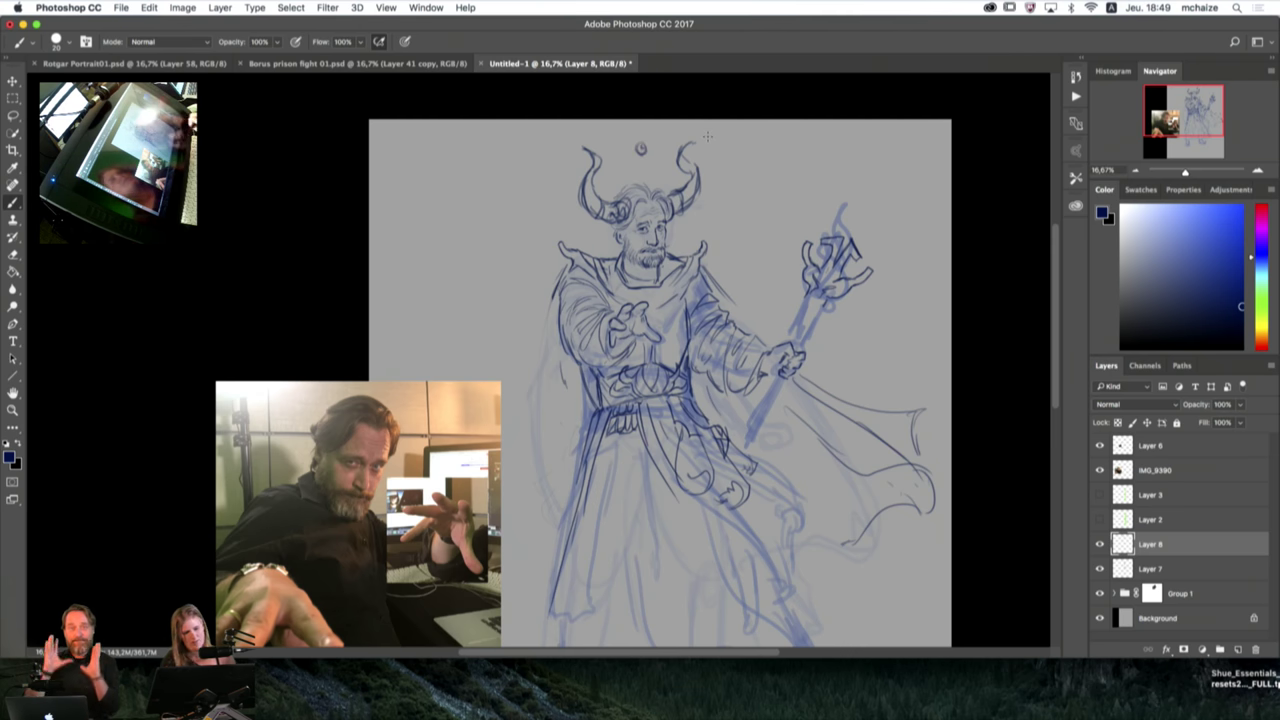
Step: Redraw the mage's moustache with darker, curled strokes on Layer 8
{"action": "mouse_move", "coordinate": [843, 461]}
{"action": "left_mouse_down"}
{"action": "mouse_move", "coordinate": [851, 409]}
{"action": "mouse_move", "coordinate": [850, 471]}
{"action": "left_mouse_up"}
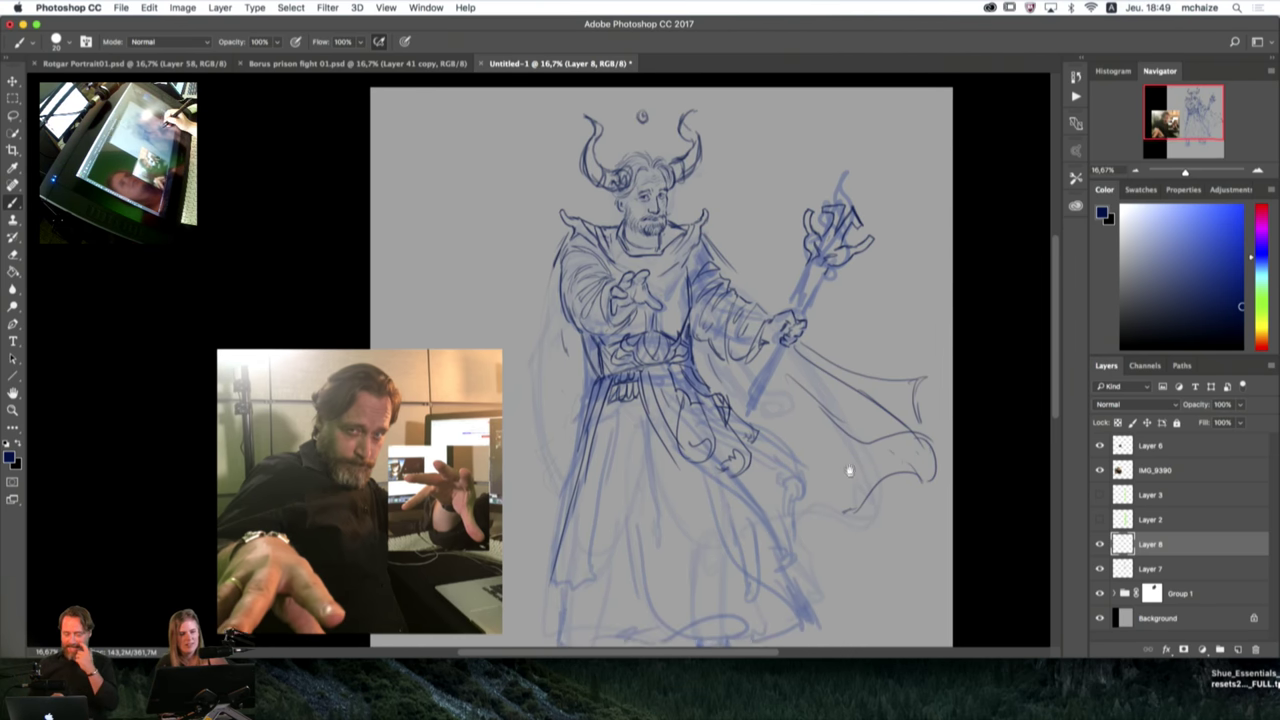
{"action": "scroll", "coordinate": [849, 470], "scroll_direction": "up", "scroll_amount": 3}
{"action": "left_click", "coordinate": [1258, 172]}
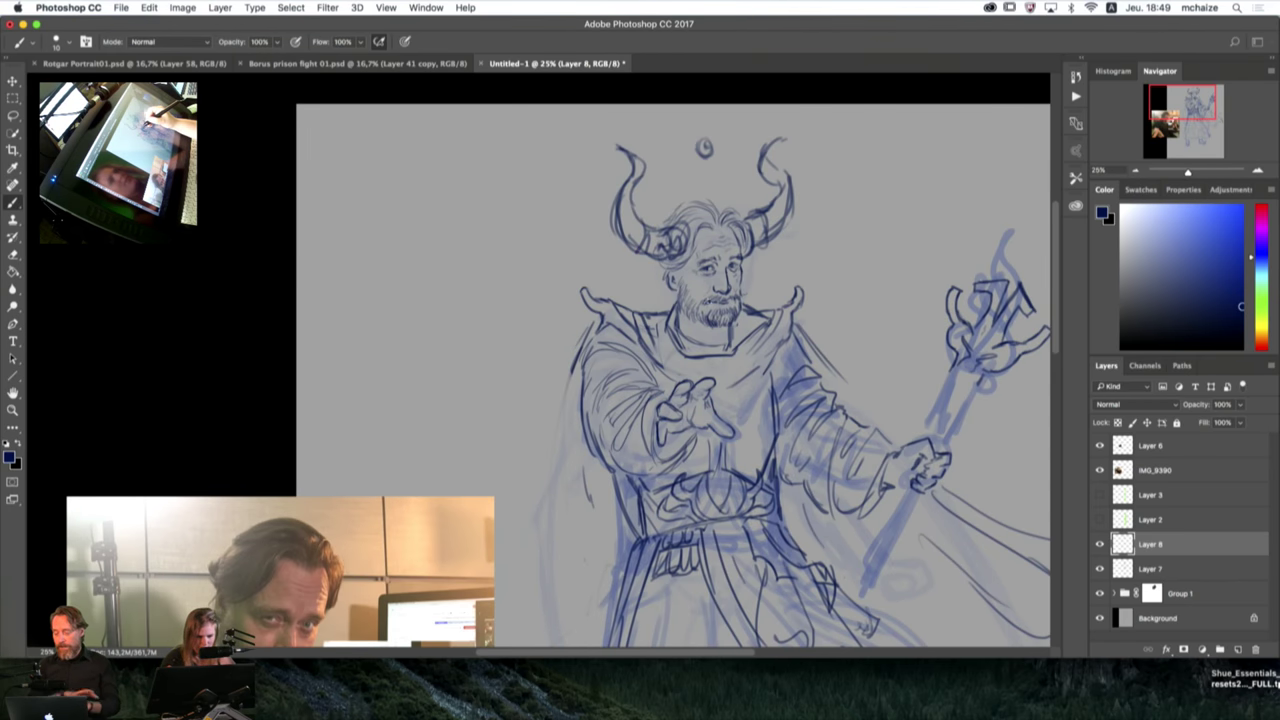
{"action": "key", "text": "]"}
{"action": "left_click_drag", "start_coordinate": [710, 295], "coordinate": [700, 300]}
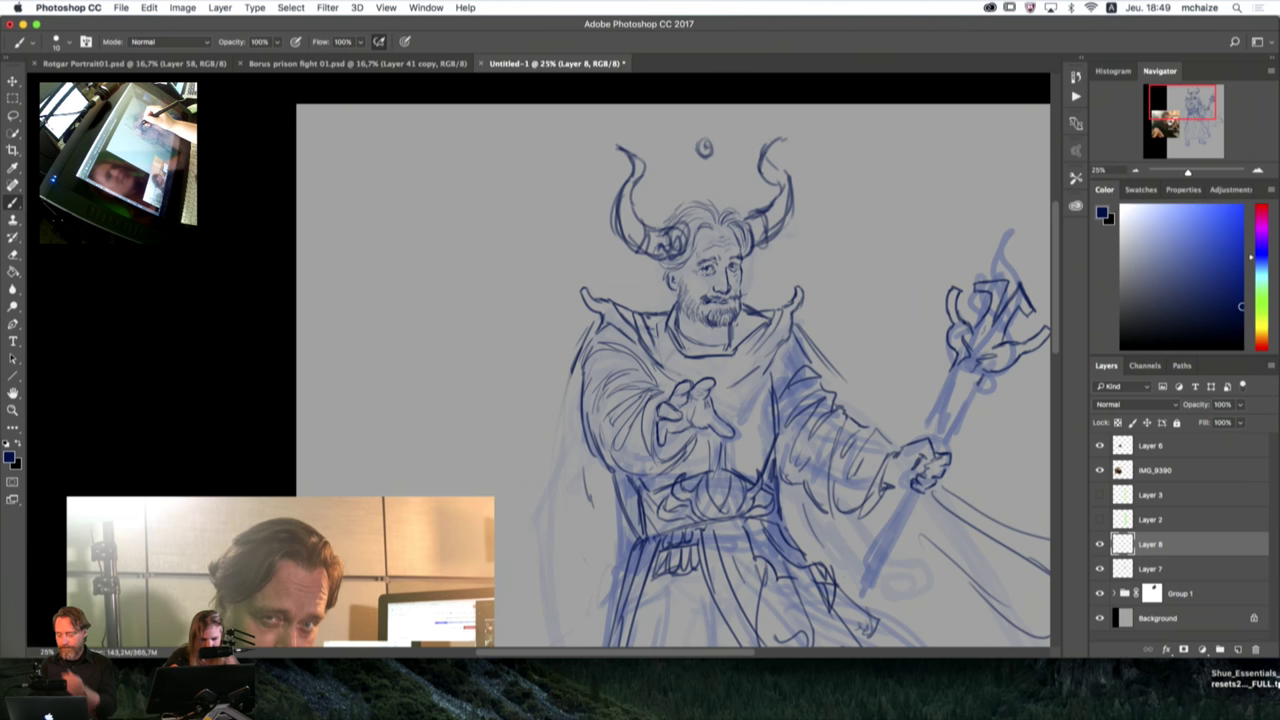
{"action": "key", "text": "e"}
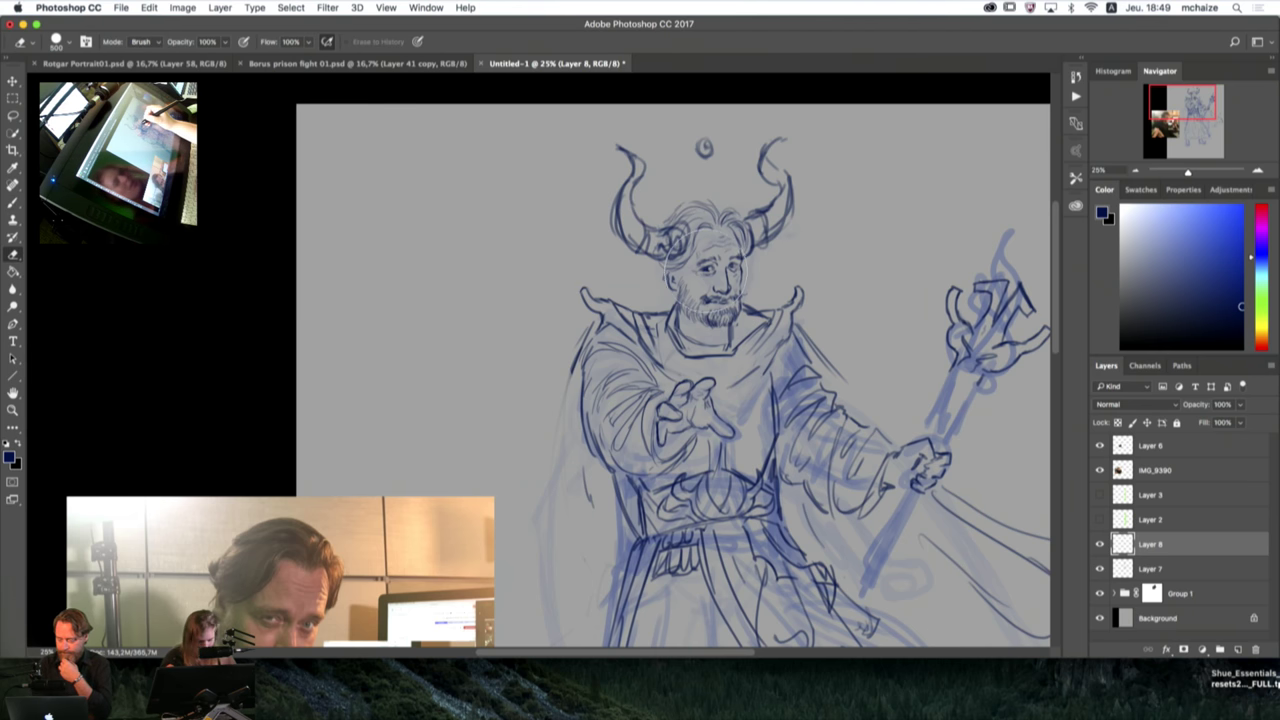
{"action": "key", "text": "bracketleft"}
{"action": "key", "text": "bracketleft"}
{"action": "key", "text": "bracketleft"}
{"action": "key", "text": "bracketleft"}
{"action": "key", "text": "bracketleft"}
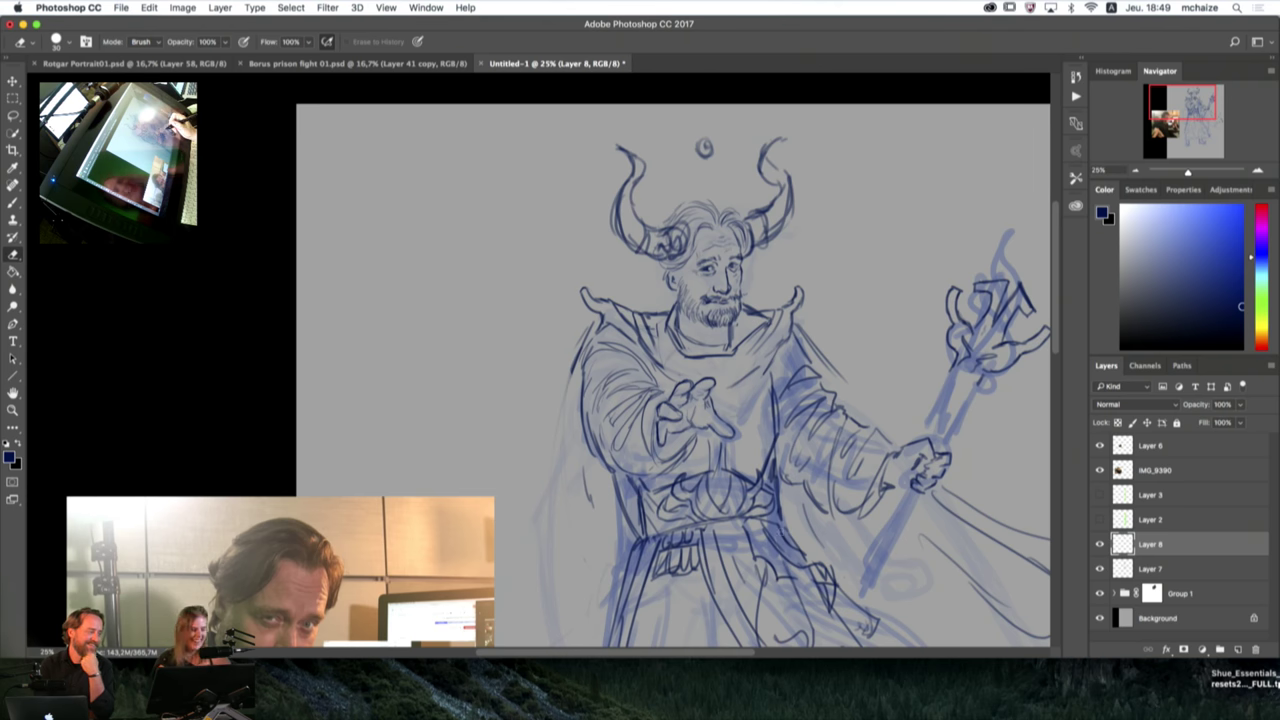
{"action": "key", "text": "b"}
{"action": "mouse_move", "coordinate": [664, 406]}
{"action": "left_mouse_down"}
{"action": "mouse_move", "coordinate": [810, 392]}
{"action": "mouse_move", "coordinate": [838, 356]}
{"action": "left_mouse_up"}
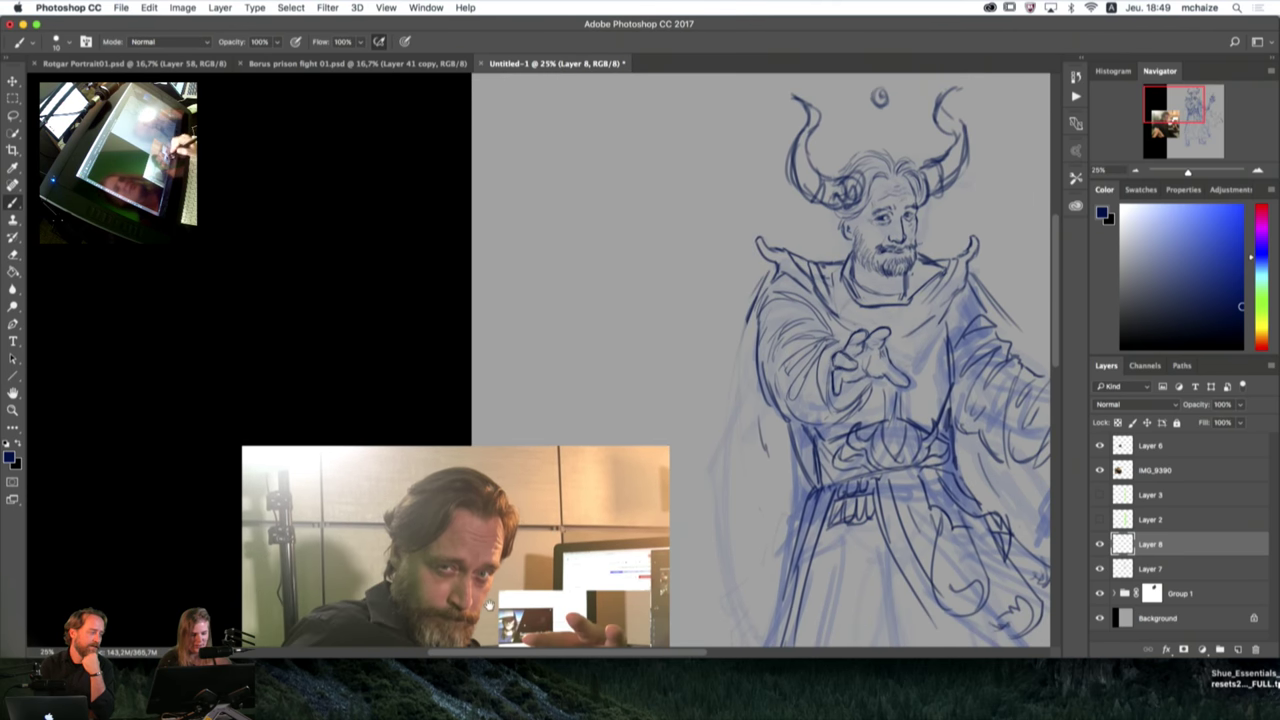
{"action": "scroll", "coordinate": [840, 468], "scroll_direction": "right", "scroll_amount": 3}
{"action": "scroll", "coordinate": [840, 468], "scroll_direction": "up", "scroll_amount": 1}
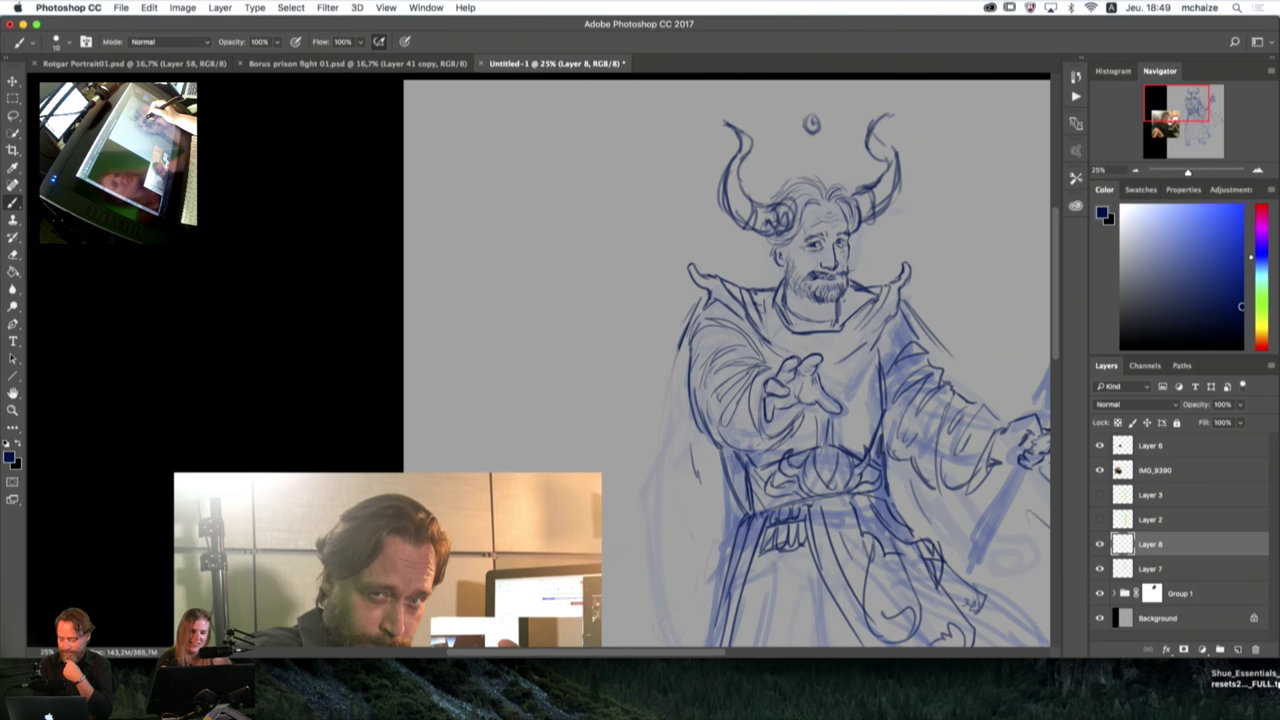
Step: Look over the mage's horned head, torso and staff on the canvas
{"action": "mouse_move", "coordinate": [918, 341]}
{"action": "left_mouse_down"}
{"action": "mouse_move", "coordinate": [949, 300]}
{"action": "mouse_move", "coordinate": [917, 357]}
{"action": "left_mouse_up"}
{"action": "scroll", "coordinate": [916, 357], "scroll_direction": "down", "scroll_amount": 2}
{"action": "scroll", "coordinate": [916, 357], "scroll_direction": "left", "scroll_amount": 2}
{"action": "scroll", "coordinate": [916, 357], "scroll_direction": "up", "scroll_amount": 4}
{"action": "scroll", "coordinate": [916, 357], "scroll_direction": "right", "scroll_amount": 2}
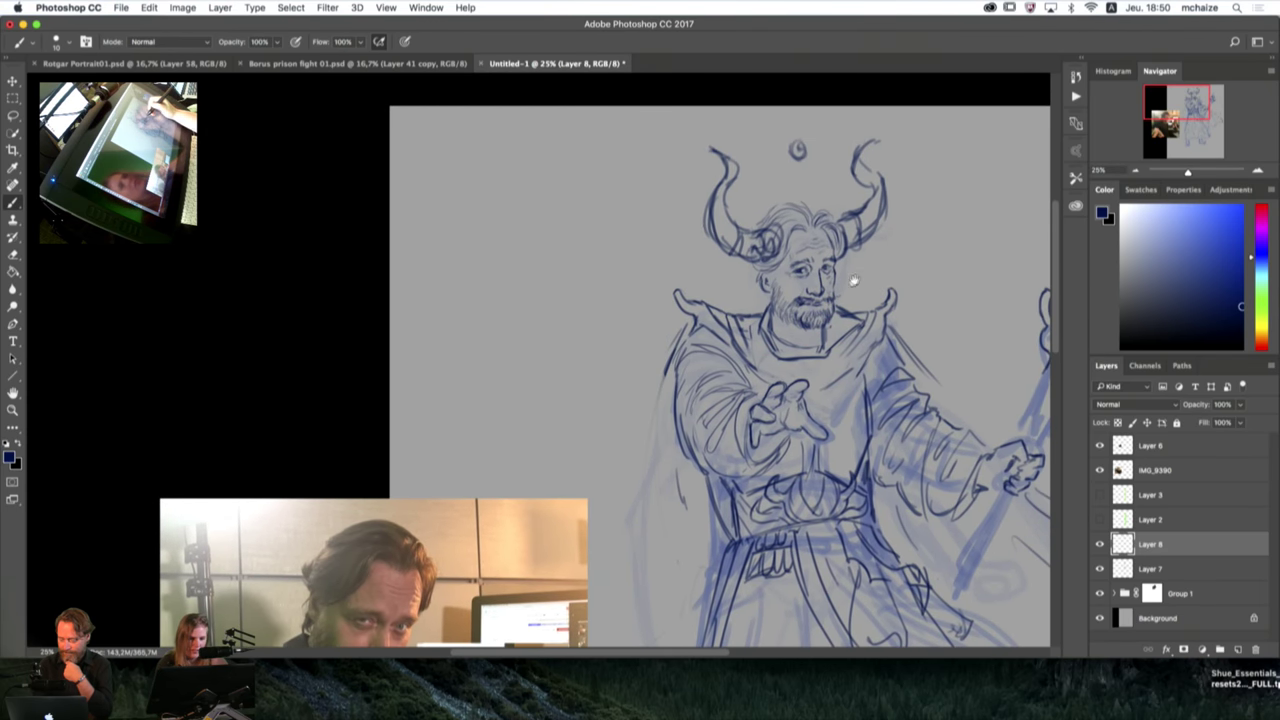
{"action": "scroll", "coordinate": [853, 281], "scroll_direction": "right", "scroll_amount": 4}
{"action": "scroll", "coordinate": [853, 281], "scroll_direction": "up", "scroll_amount": 2}
{"action": "scroll", "coordinate": [800, 350], "scroll_direction": "down", "scroll_amount": 3}
{"action": "scroll", "coordinate": [759, 411], "scroll_direction": "up", "scroll_amount": 2}
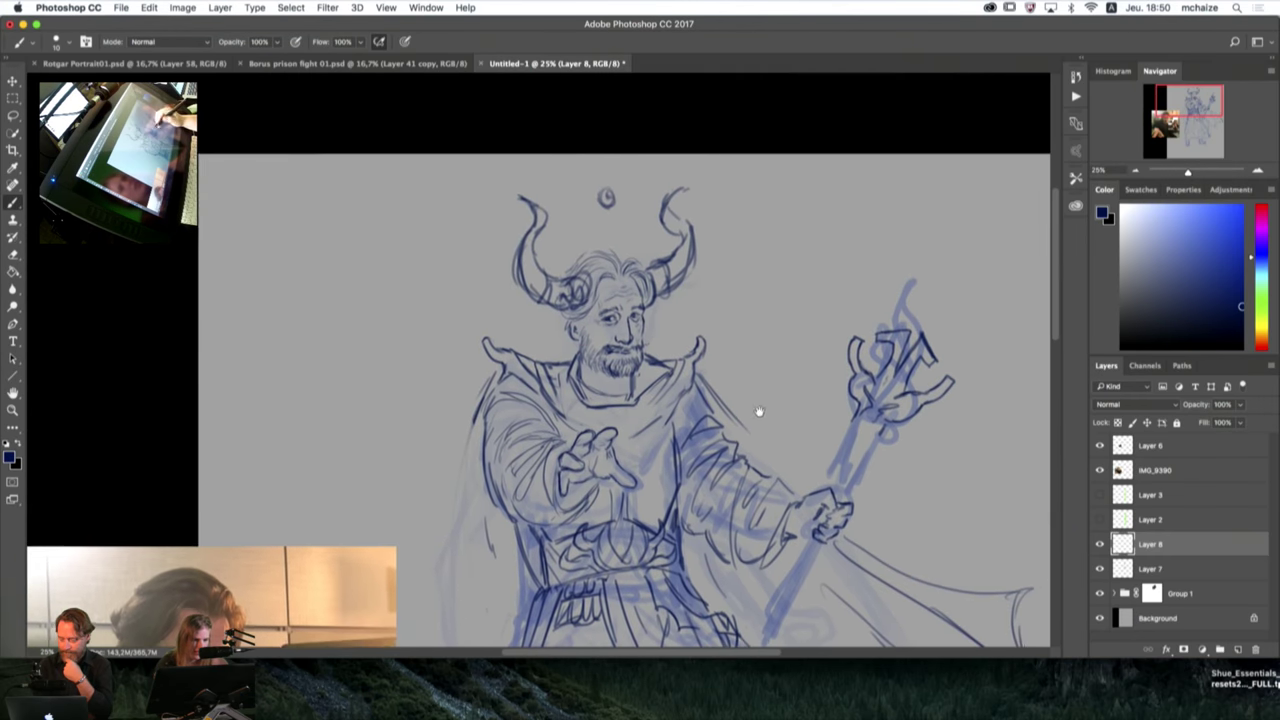
{"action": "left_click_drag", "start_coordinate": [759, 411], "coordinate": [761, 409]}
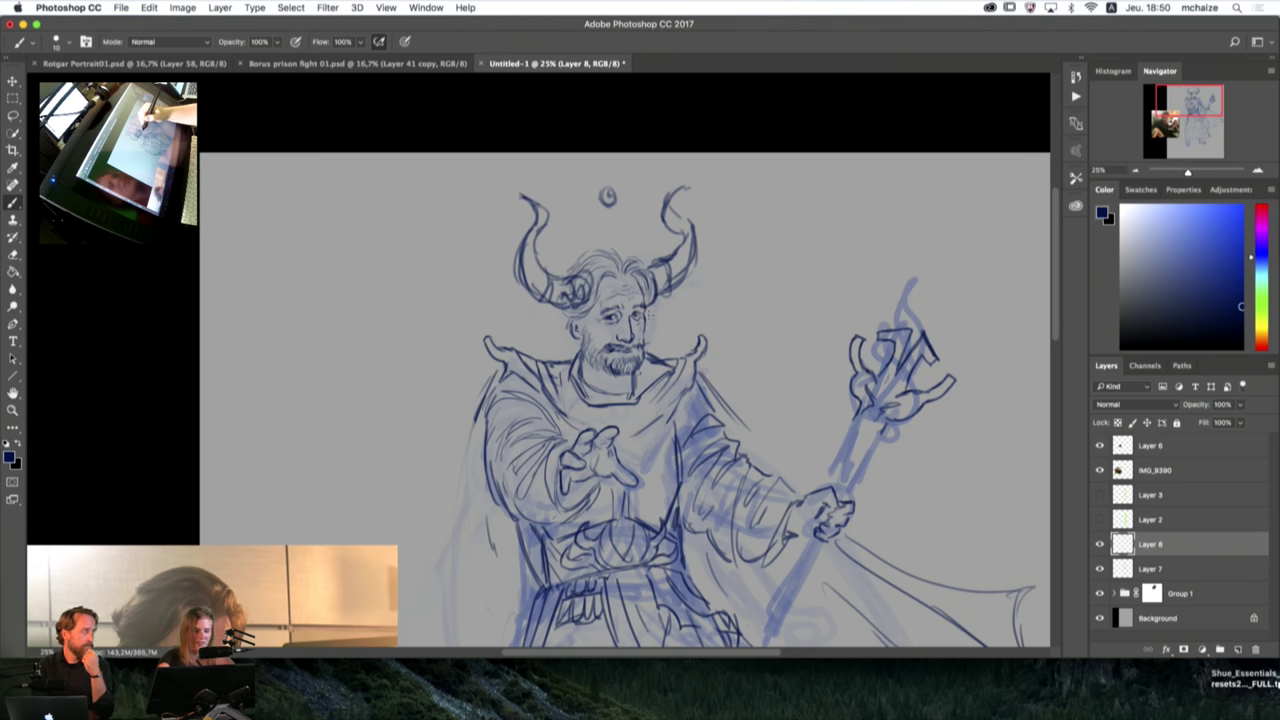
Step: Draw wind-blown hair strands flowing out on the staff side of the face, plus a short lock beside the opposite ear
{"action": "left_click_drag", "start_coordinate": [652, 313], "coordinate": [676, 345]}
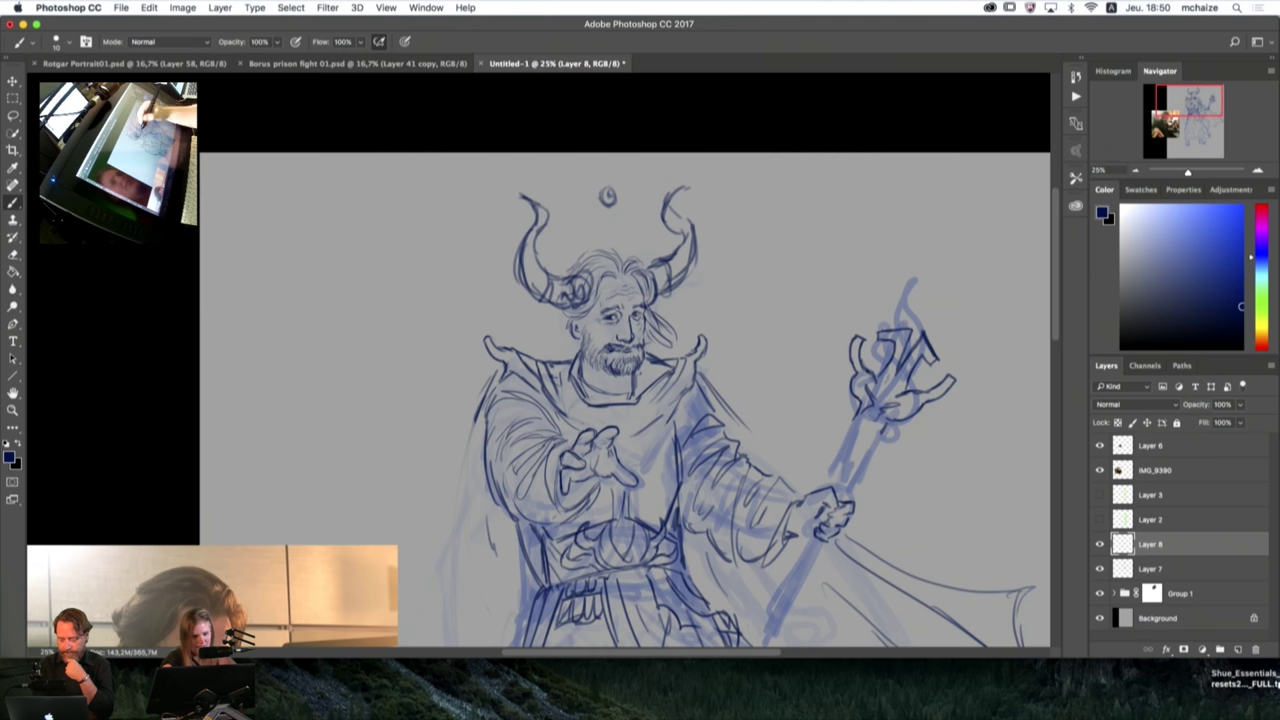
{"action": "key", "text": "e"}
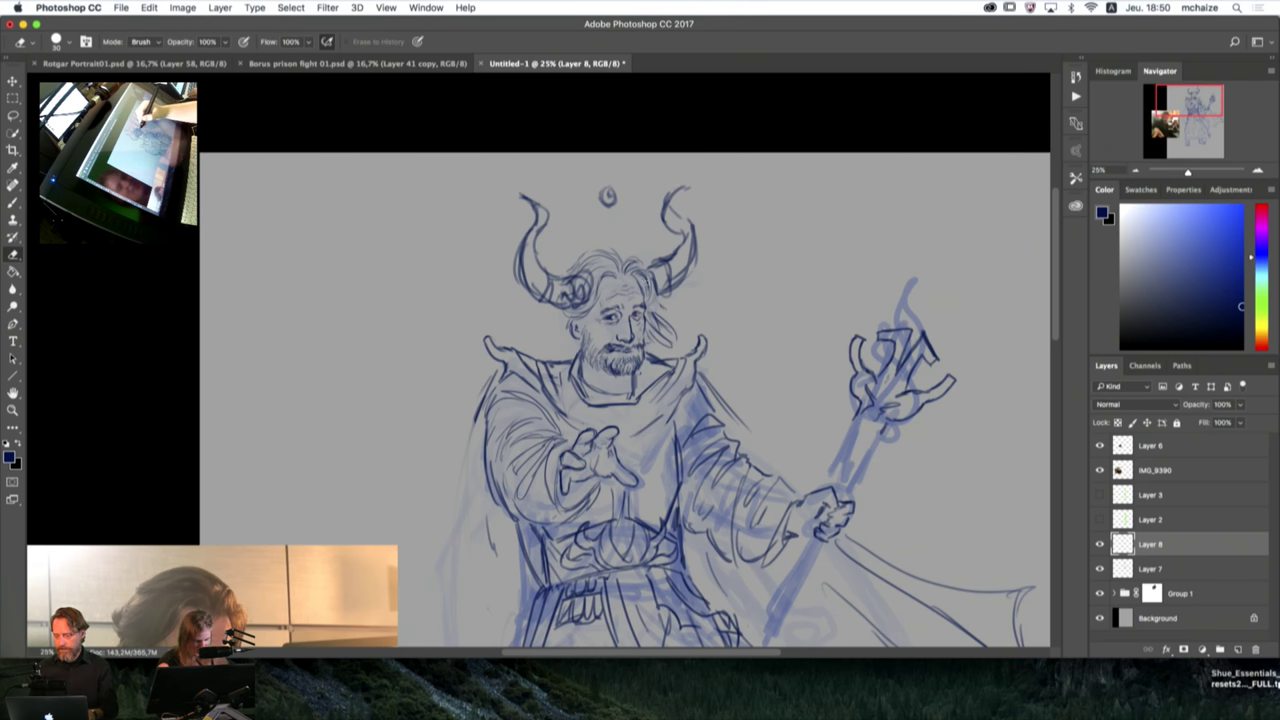
{"action": "key", "text": "b"}
{"action": "left_click_drag", "start_coordinate": [650, 292], "coordinate": [670, 318]}
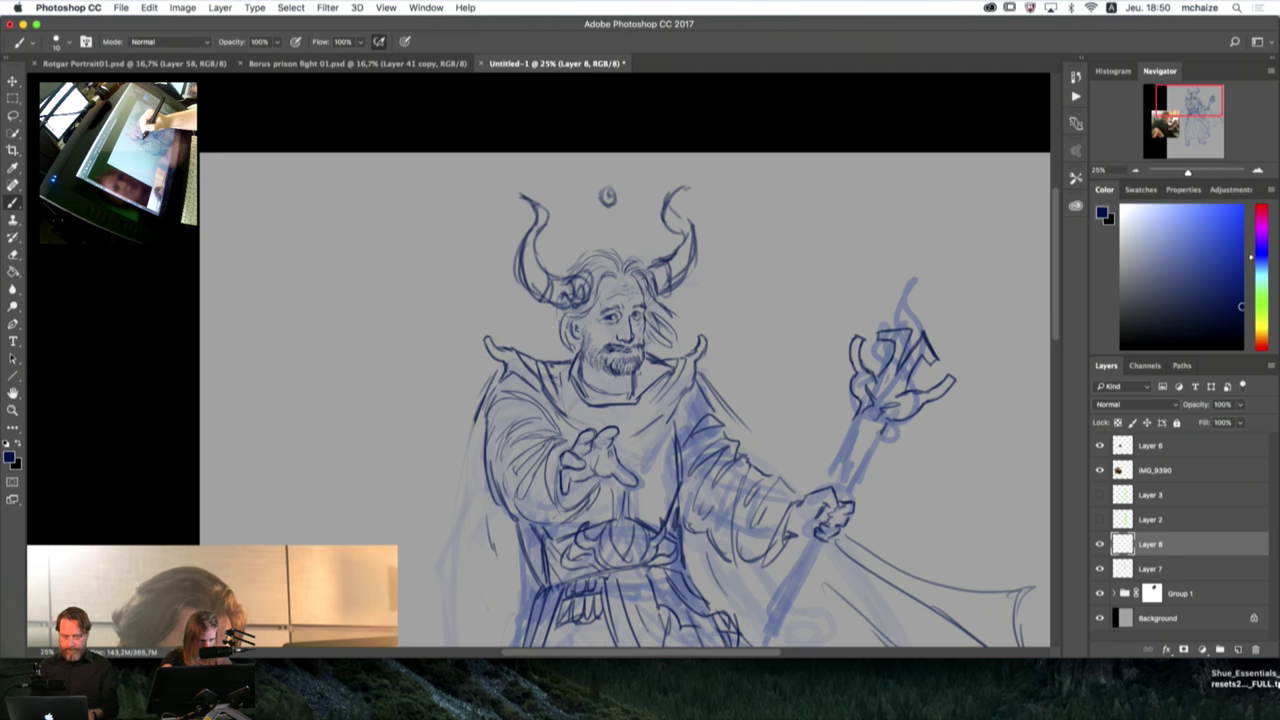
{"action": "left_click_drag", "start_coordinate": [559, 330], "coordinate": [566, 348]}
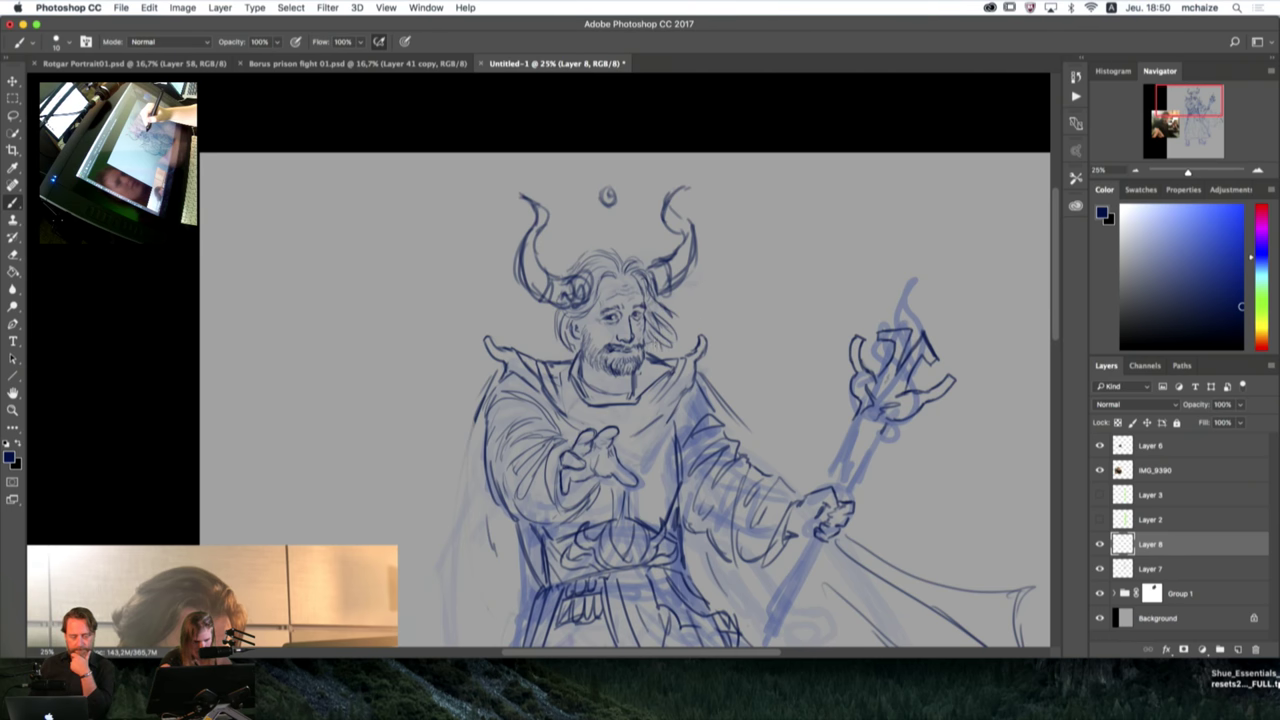
{"action": "left_click_drag", "start_coordinate": [664, 316], "coordinate": [705, 306]}
{"action": "left_click_drag", "start_coordinate": [659, 317], "coordinate": [681, 309]}
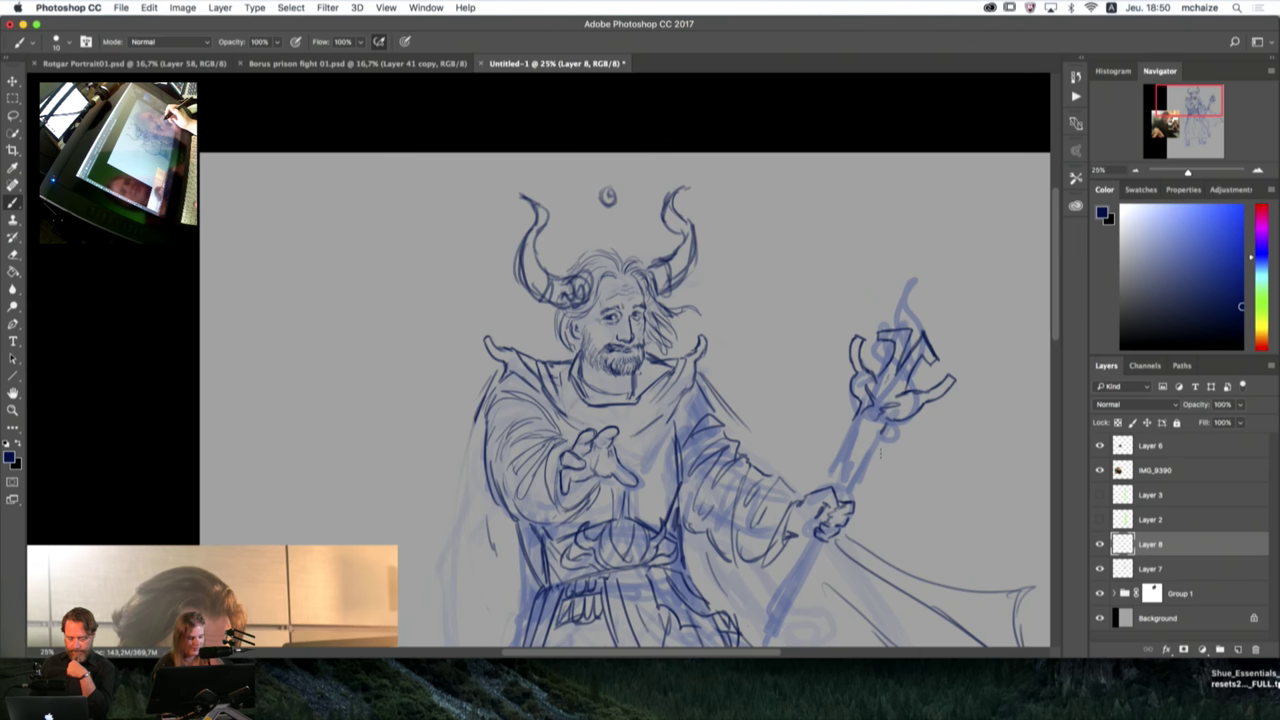
Step: Erase the rough overlapping lines around the upper curve of the staff-side horn, adjusting the eraser size as needed
{"action": "key", "text": "e"}
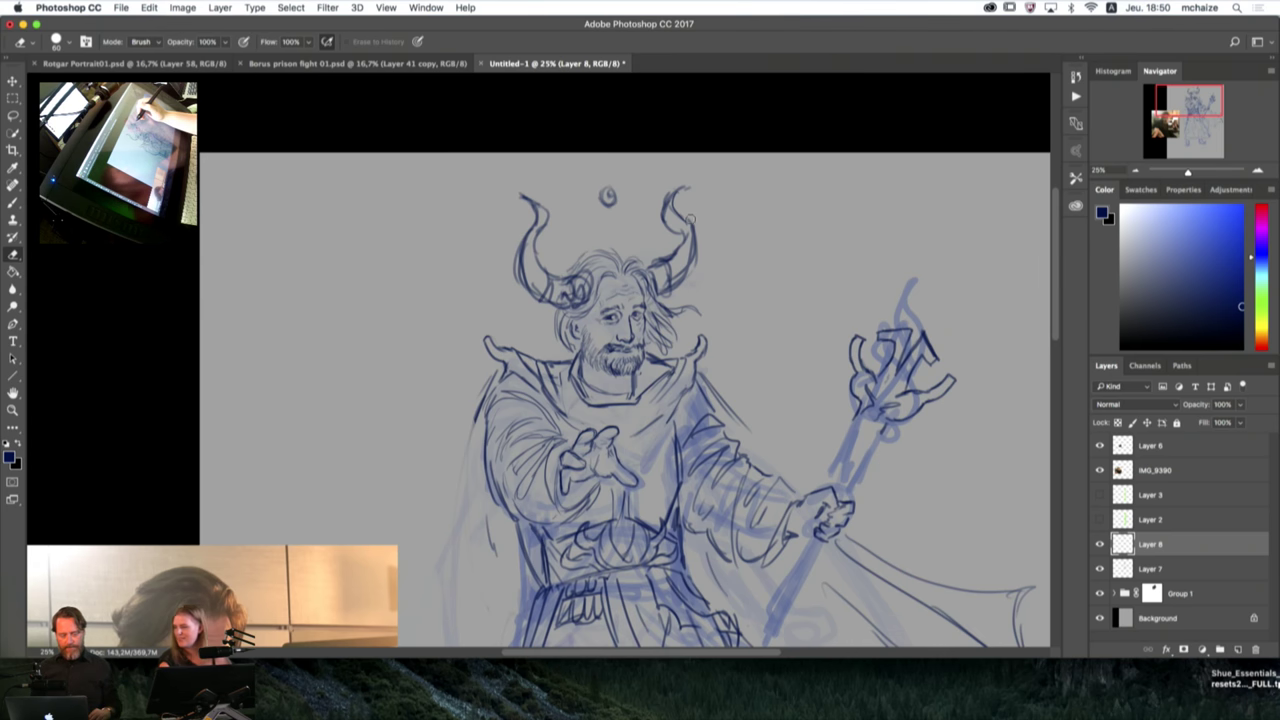
{"action": "key", "text": "]"}
{"action": "key", "text": "]"}
{"action": "key", "text": "]"}
{"action": "key", "text": "]"}
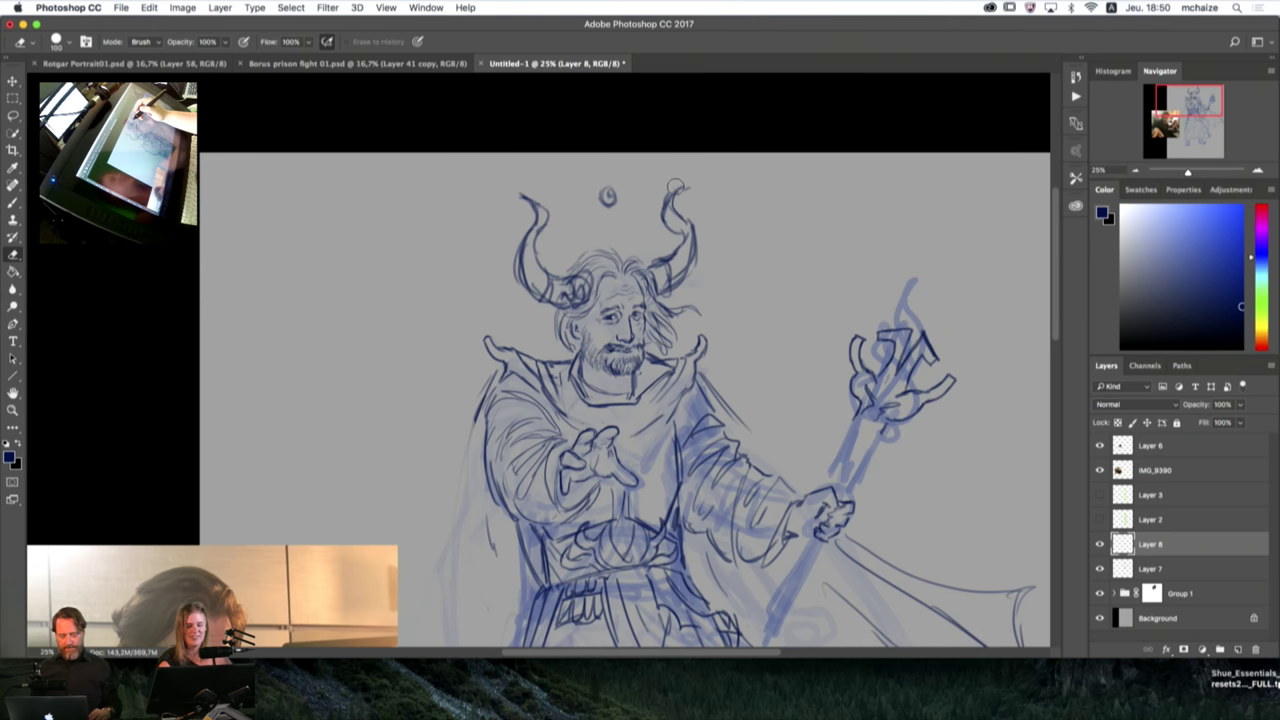
{"action": "key", "text": "bracketleft"}
{"action": "key", "text": "bracketleft"}
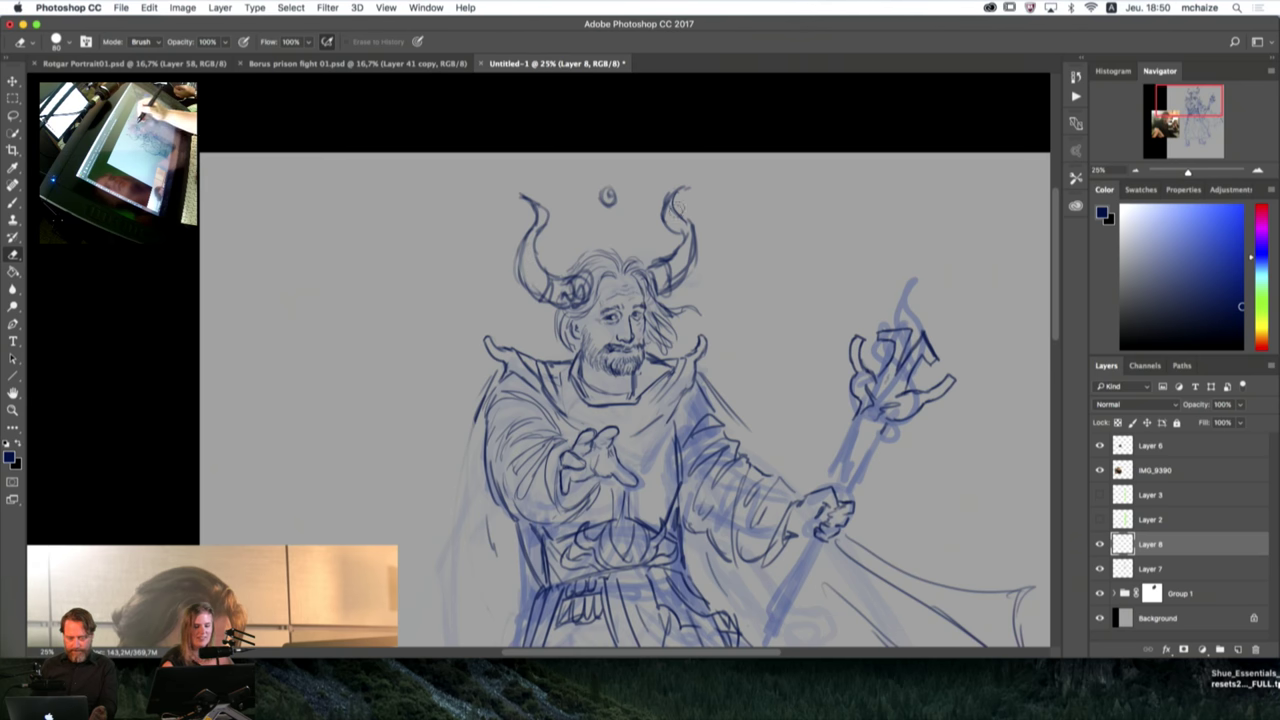
{"action": "key", "text": "bracketright"}
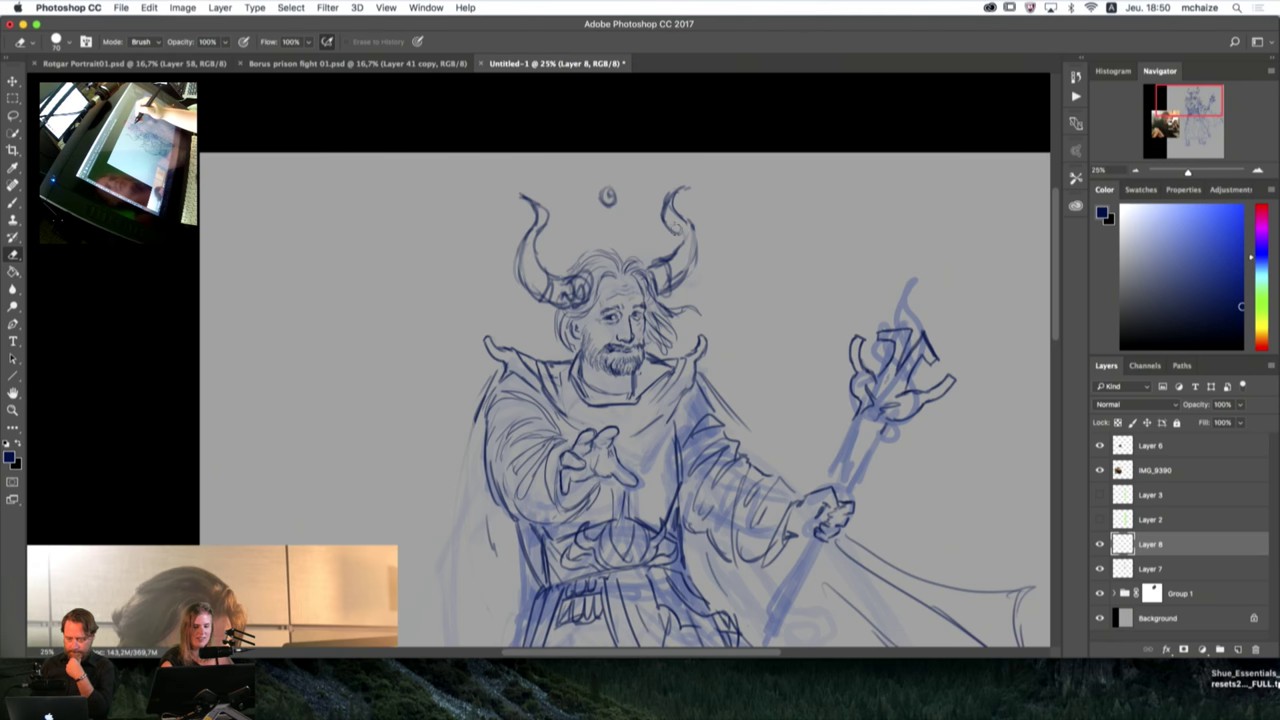
Step: Redraw the staff-side horn's upper curve with the brush and add short curved lines across the chest above the outstretched hand
{"action": "key", "text": "b"}
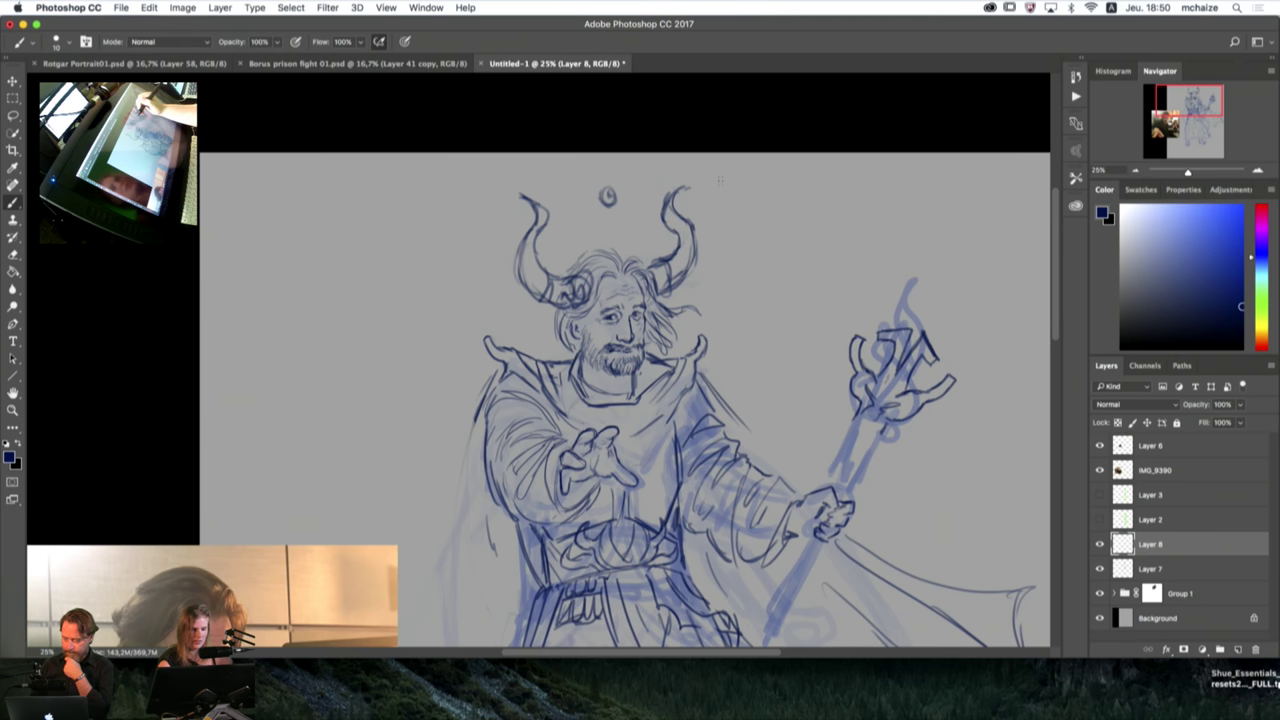
{"action": "mouse_move", "coordinate": [786, 406]}
{"action": "left_mouse_down"}
{"action": "mouse_move", "coordinate": [737, 306]}
{"action": "mouse_move", "coordinate": [808, 446]}
{"action": "left_mouse_up"}
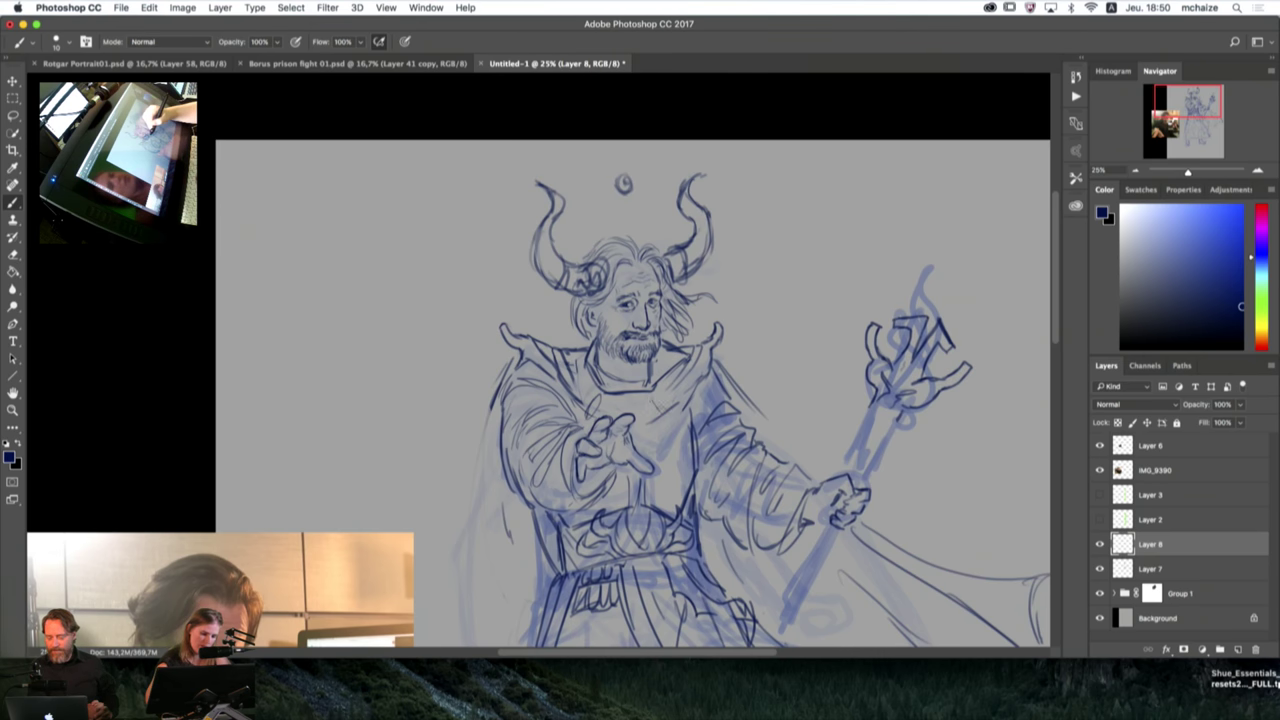
{"action": "left_click_drag", "start_coordinate": [650, 394], "coordinate": [668, 416]}
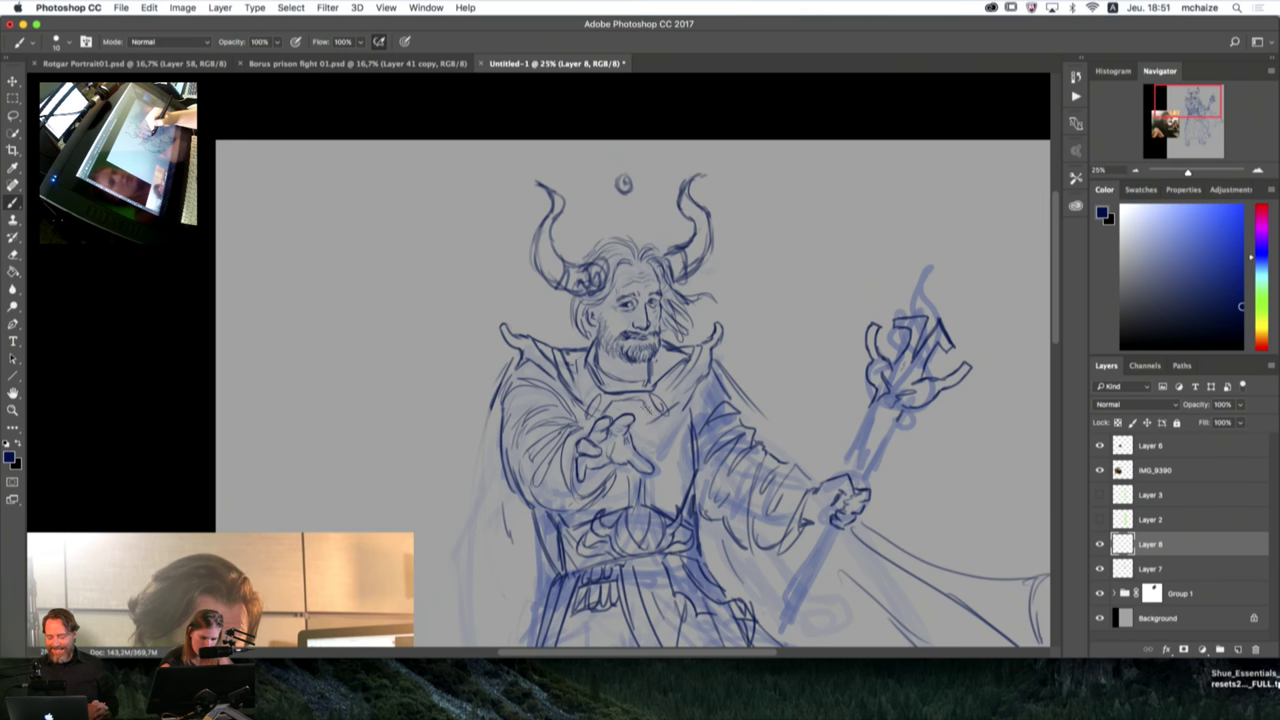
Step: Draw long dark fold lines running from the belt down the middle of the robe's skirt to the hem
{"action": "left_click_drag", "start_coordinate": [788, 508], "coordinate": [808, 386]}
{"action": "left_click_drag", "start_coordinate": [845, 506], "coordinate": [814, 491]}
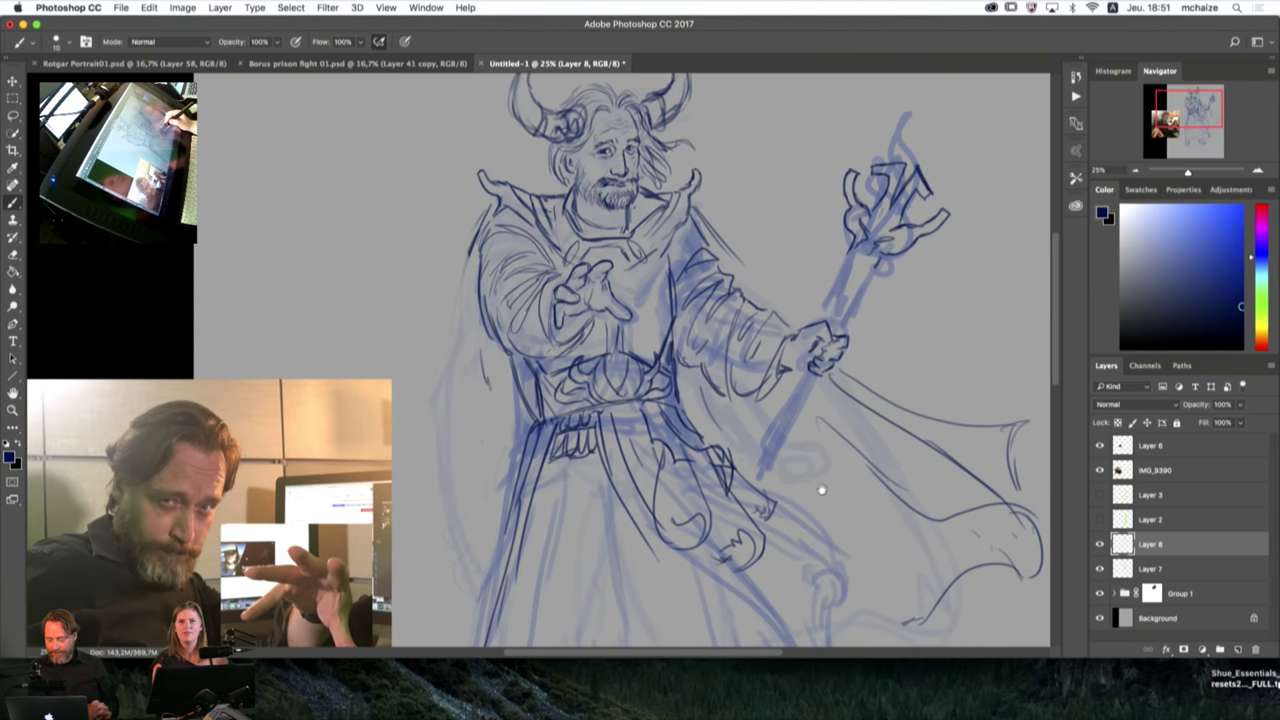
{"action": "scroll", "coordinate": [837, 516], "scroll_direction": "down", "scroll_amount": 3}
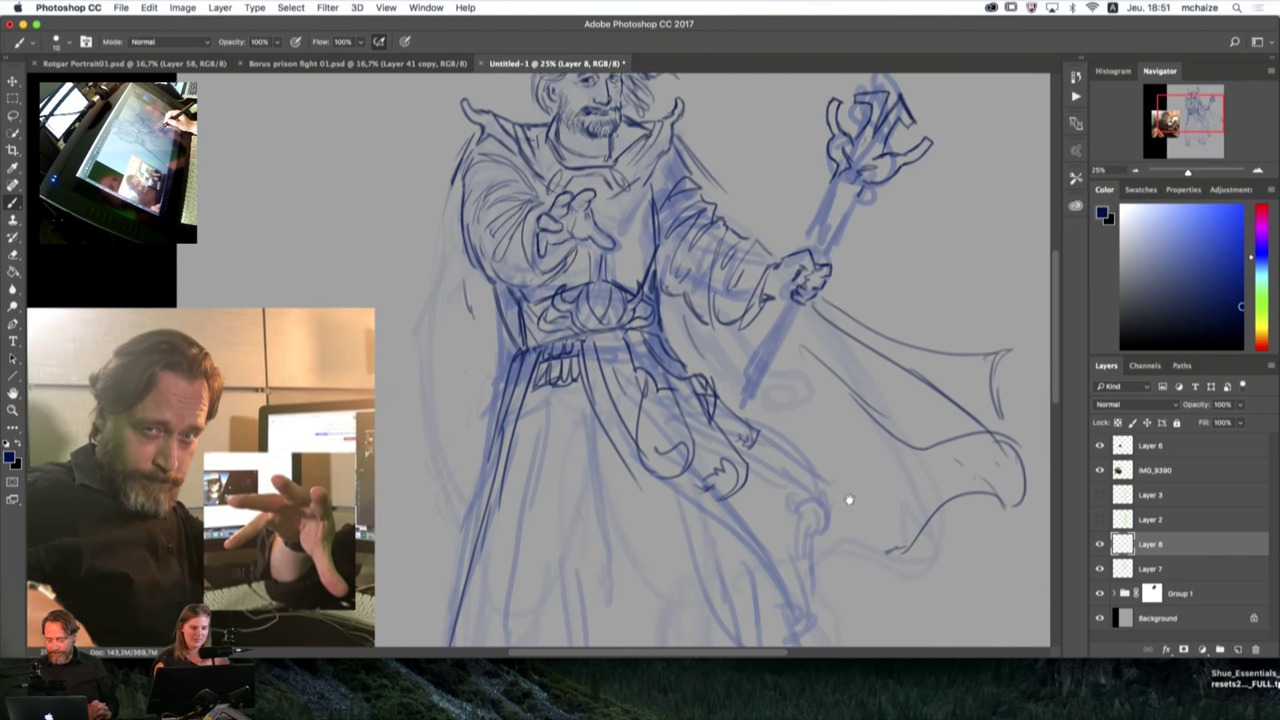
{"action": "key", "text": "super+minus"}
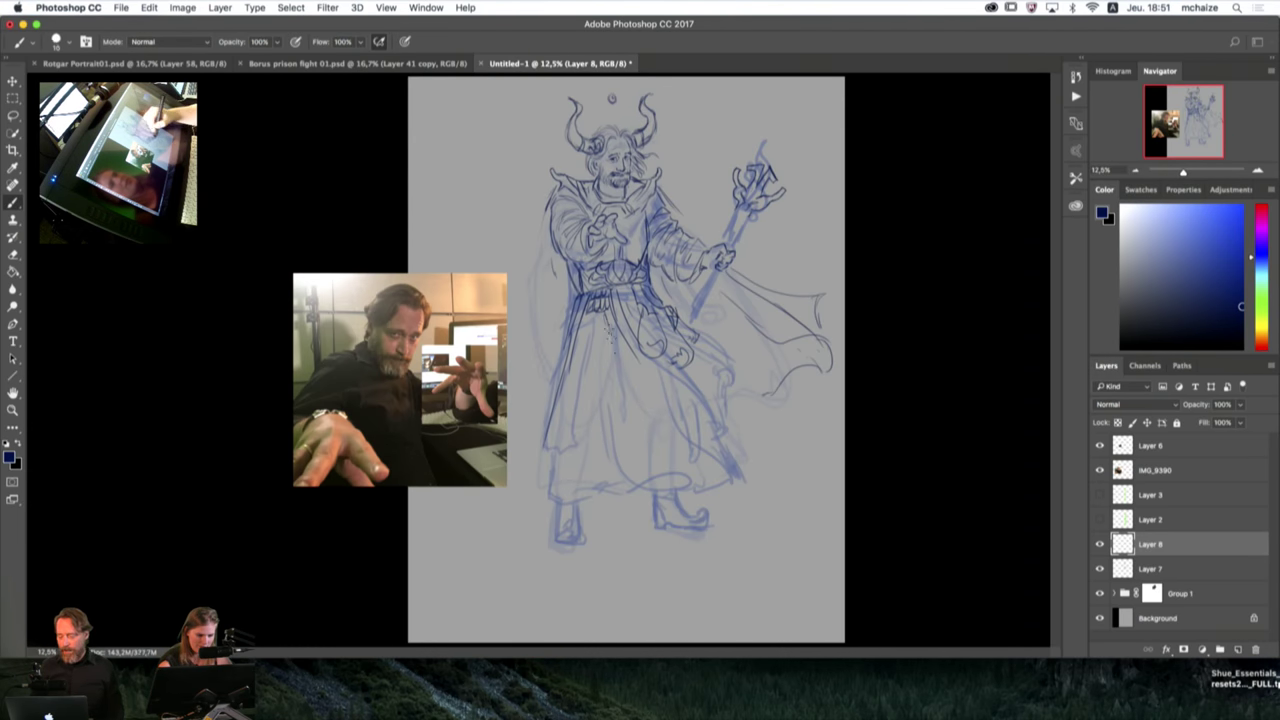
{"action": "left_click_drag", "start_coordinate": [616, 354], "coordinate": [638, 446]}
{"action": "mouse_move", "coordinate": [626, 386]}
{"action": "left_mouse_down"}
{"action": "mouse_move", "coordinate": [650, 470]}
{"action": "mouse_move", "coordinate": [690, 480]}
{"action": "left_mouse_up"}
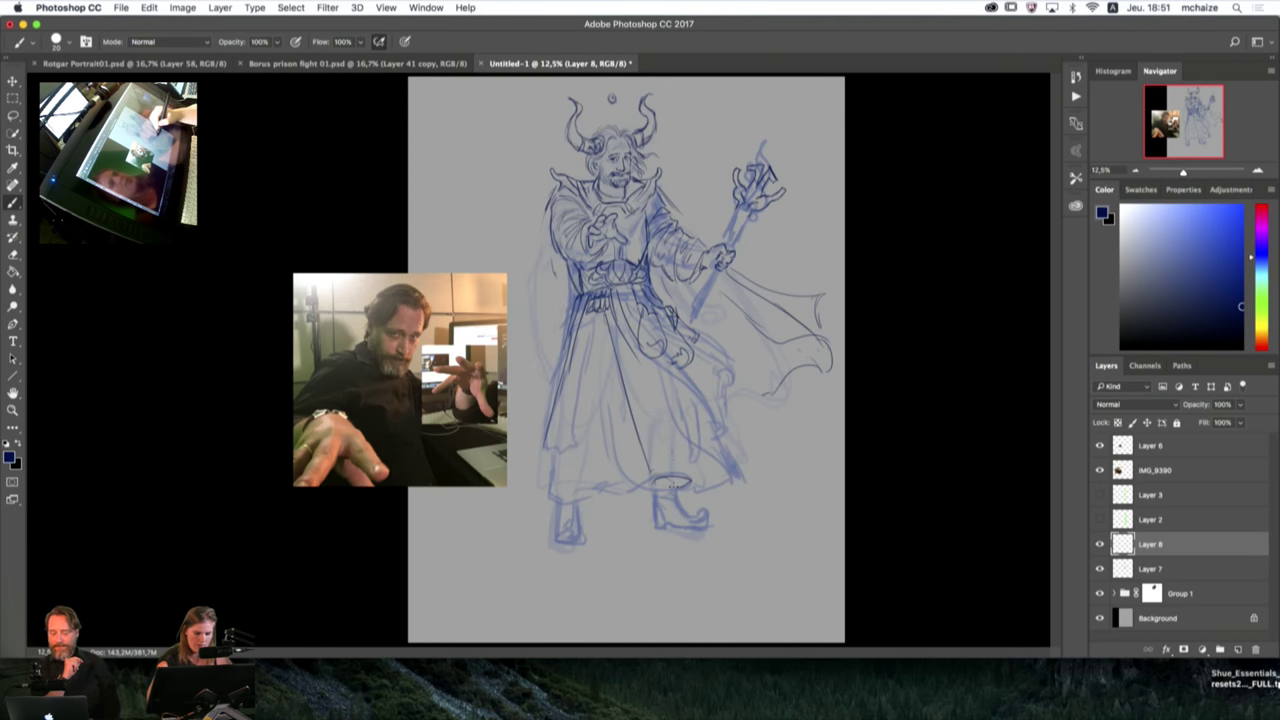
{"action": "left_click_drag", "start_coordinate": [610, 318], "coordinate": [646, 402]}
{"action": "left_click_drag", "start_coordinate": [634, 358], "coordinate": [686, 472]}
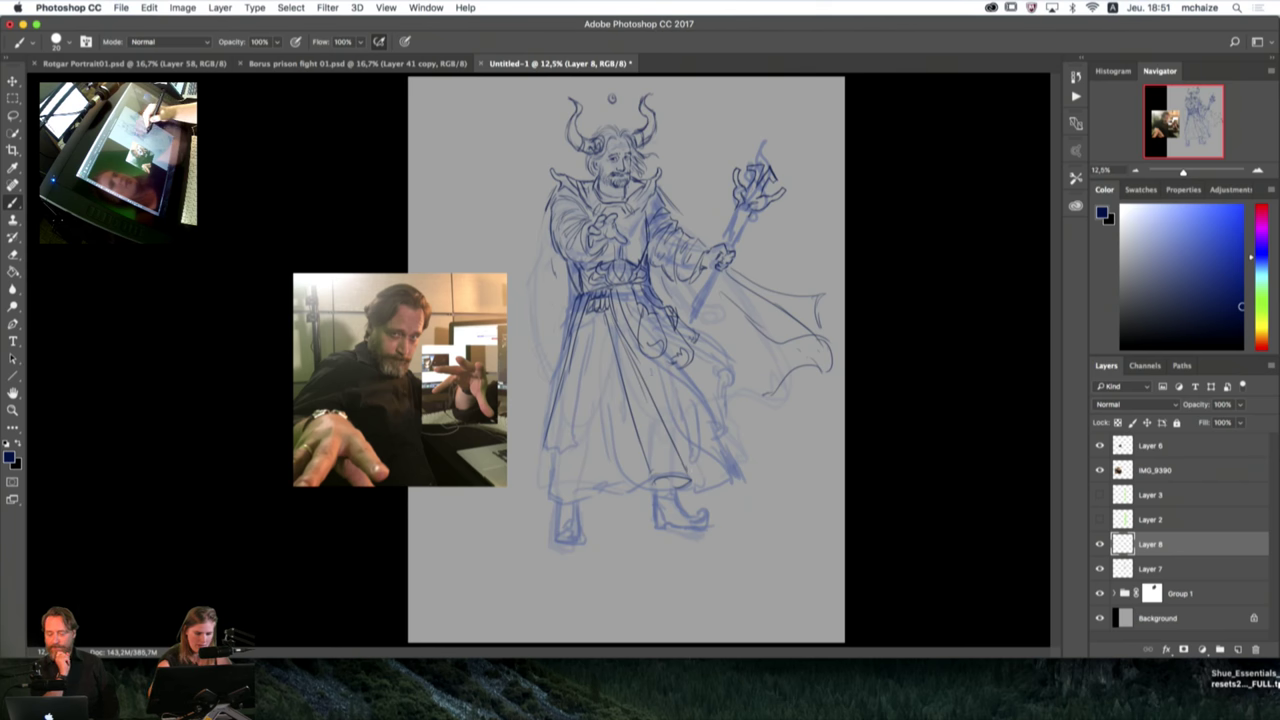
Step: Draw the skirt's flaring folds on the staff side, ending in rounded, rolled hem curves
{"action": "mouse_move", "coordinate": [652, 366]}
{"action": "left_mouse_down"}
{"action": "mouse_move", "coordinate": [688, 432]}
{"action": "mouse_move", "coordinate": [682, 416]}
{"action": "left_mouse_up"}
{"action": "mouse_move", "coordinate": [680, 410]}
{"action": "left_mouse_down"}
{"action": "mouse_move", "coordinate": [718, 470]}
{"action": "mouse_move", "coordinate": [708, 482]}
{"action": "left_mouse_up"}
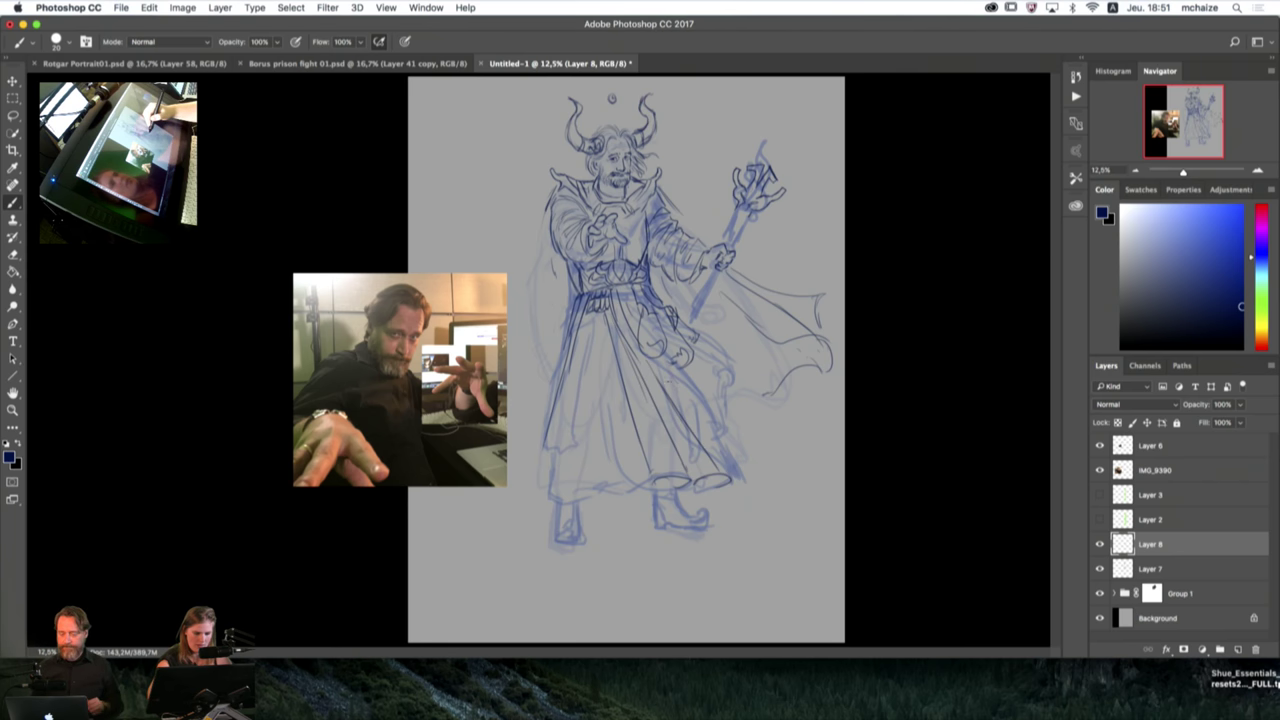
{"action": "left_click_drag", "start_coordinate": [670, 368], "coordinate": [702, 422]}
{"action": "left_click_drag", "start_coordinate": [706, 424], "coordinate": [744, 462]}
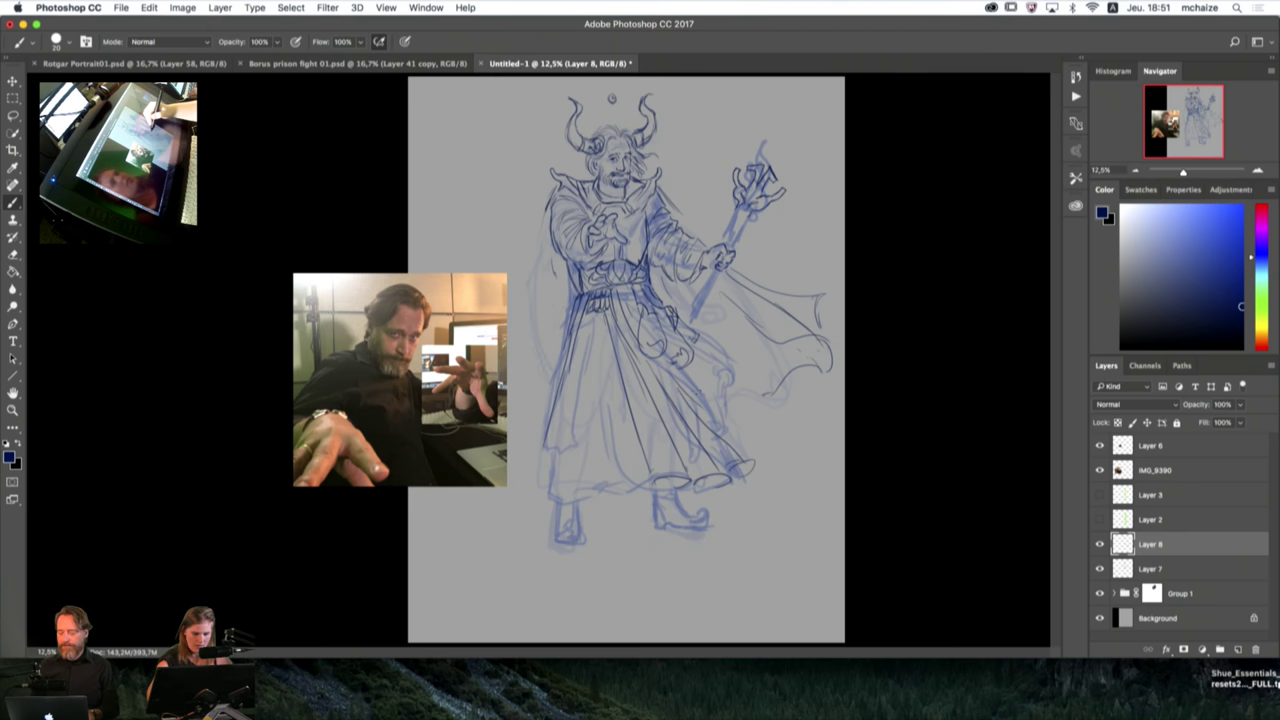
{"action": "mouse_move", "coordinate": [678, 372]}
{"action": "left_mouse_down"}
{"action": "mouse_move", "coordinate": [765, 436]}
{"action": "mouse_move", "coordinate": [752, 460]}
{"action": "left_mouse_up"}
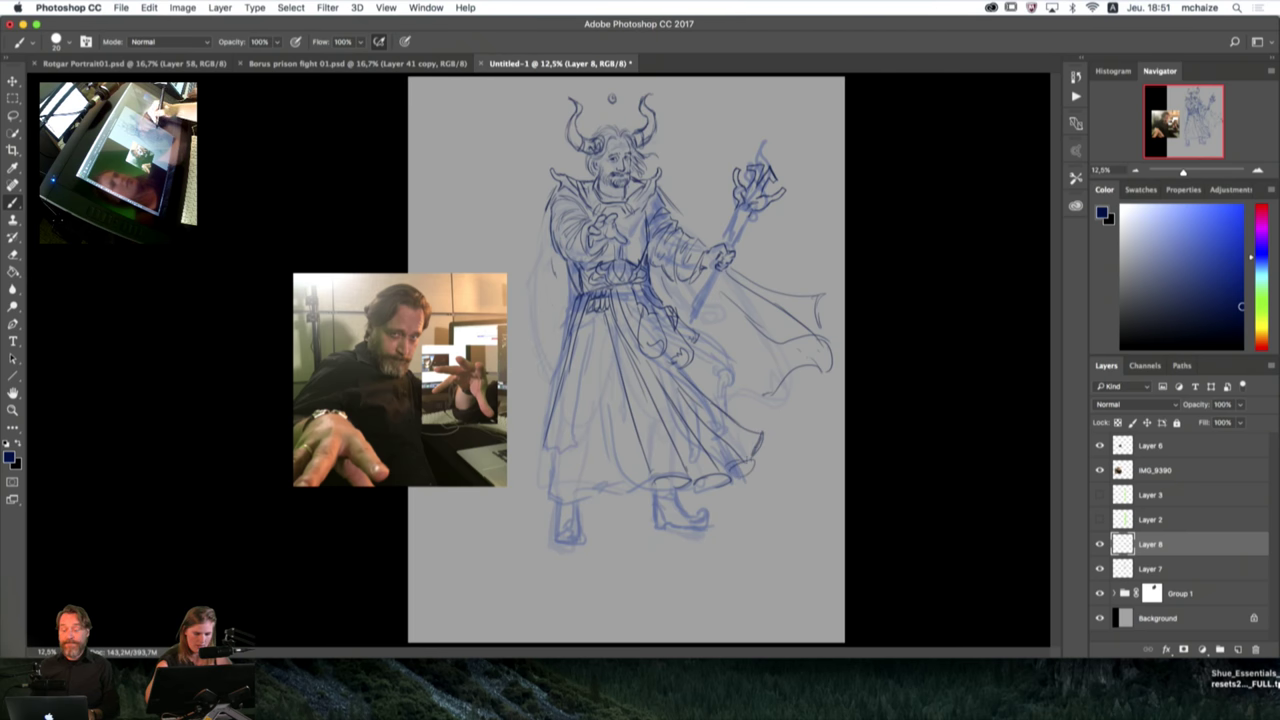
Step: Draw the near-vertical skirt folds on the outstretched-arm side and close them with a wavy hem and side edge
{"action": "left_click_drag", "start_coordinate": [600, 328], "coordinate": [638, 484]}
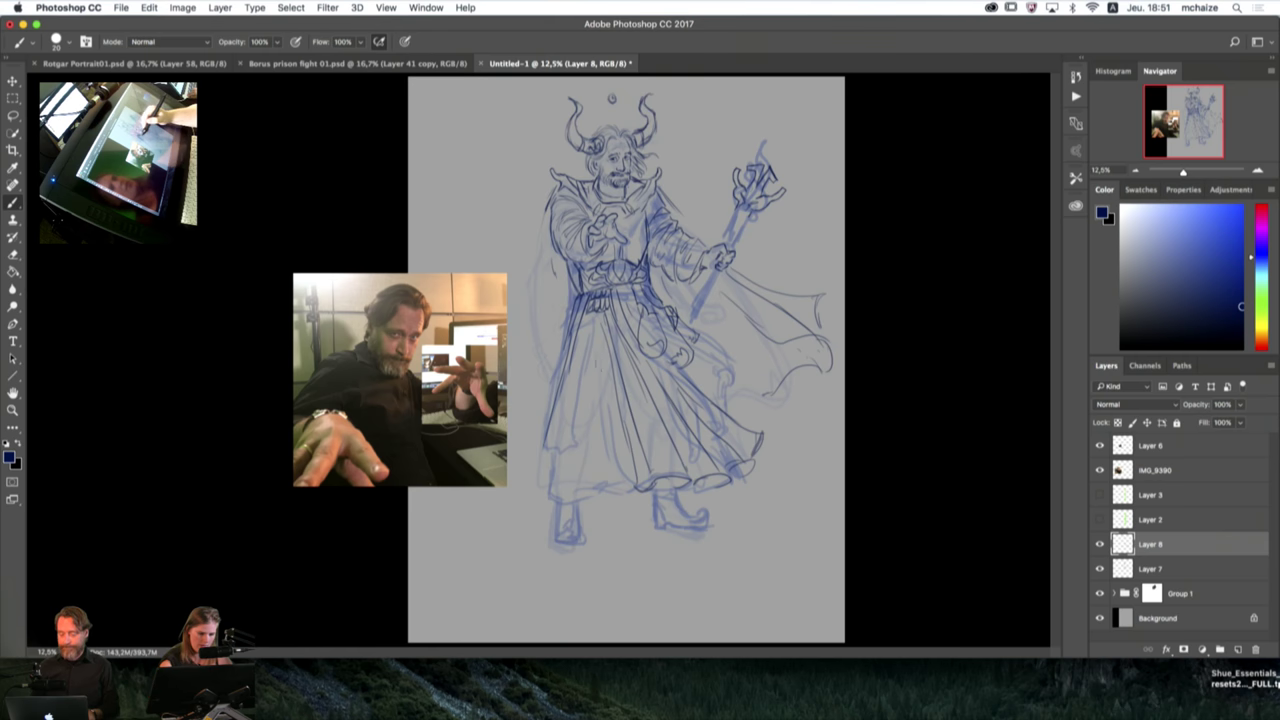
{"action": "mouse_move", "coordinate": [597, 326]}
{"action": "left_mouse_down"}
{"action": "mouse_move", "coordinate": [591, 466]}
{"action": "mouse_move", "coordinate": [605, 462]}
{"action": "left_mouse_up"}
{"action": "left_click_drag", "start_coordinate": [598, 416], "coordinate": [616, 502]}
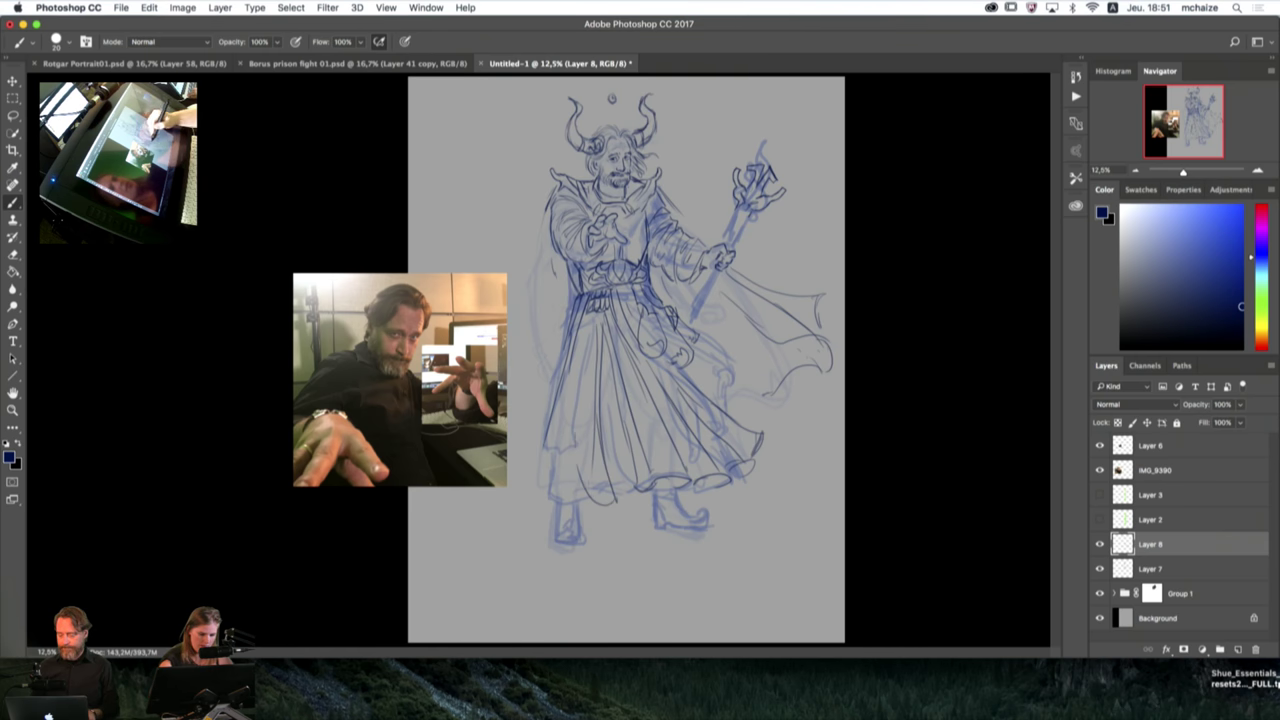
{"action": "left_click_drag", "start_coordinate": [592, 390], "coordinate": [588, 482]}
{"action": "left_click_drag", "start_coordinate": [596, 334], "coordinate": [593, 398]}
{"action": "left_click_drag", "start_coordinate": [590, 390], "coordinate": [581, 504]}
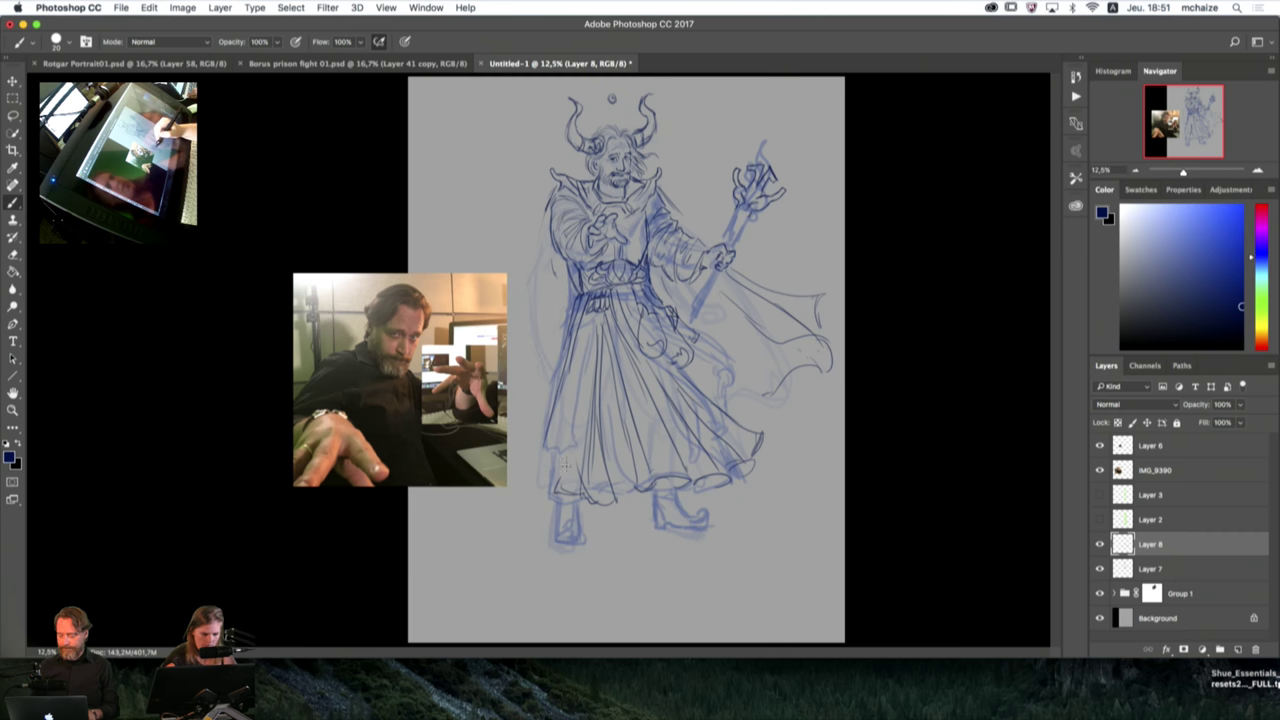
{"action": "left_click_drag", "start_coordinate": [555, 452], "coordinate": [554, 484]}
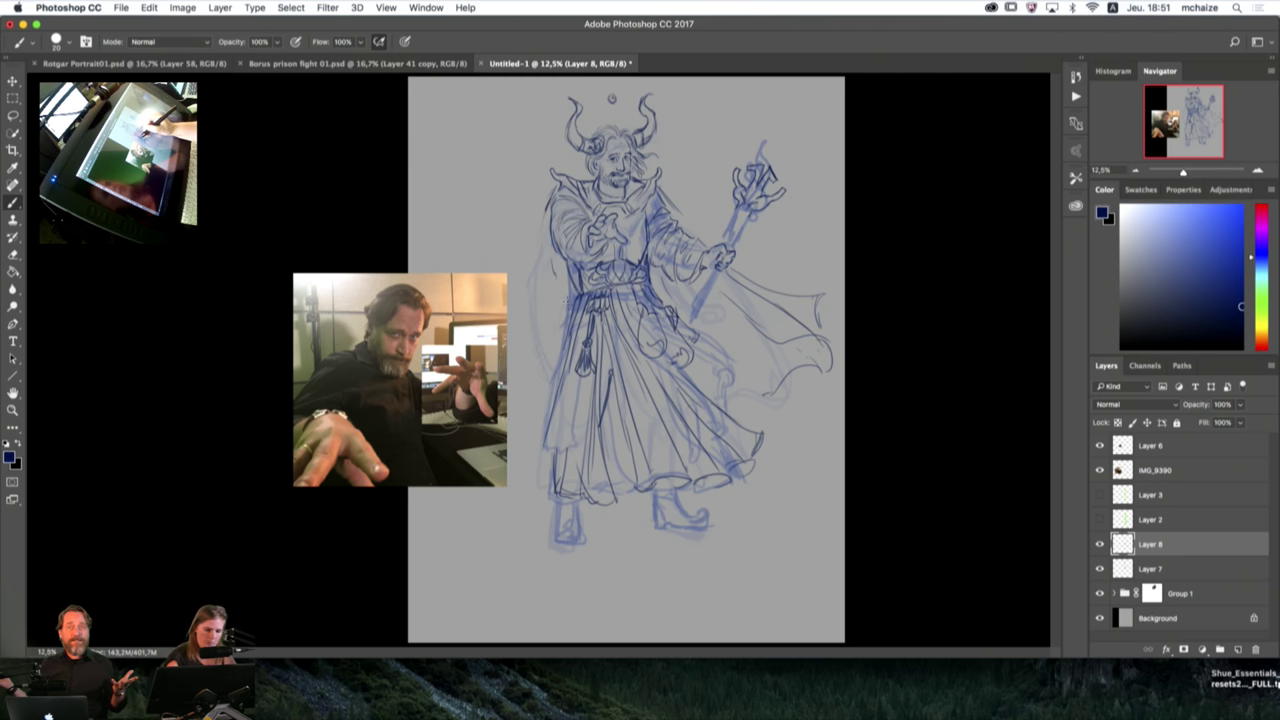
Step: Draw a wrapped sash around the waist with a round knot at the side and tassels hanging over the skirt
{"action": "mouse_move", "coordinate": [572, 299]}
{"action": "left_mouse_down"}
{"action": "mouse_move", "coordinate": [566, 316]}
{"action": "mouse_move", "coordinate": [575, 294]}
{"action": "mouse_move", "coordinate": [578, 306]}
{"action": "mouse_move", "coordinate": [603, 283]}
{"action": "mouse_move", "coordinate": [641, 283]}
{"action": "left_mouse_up"}
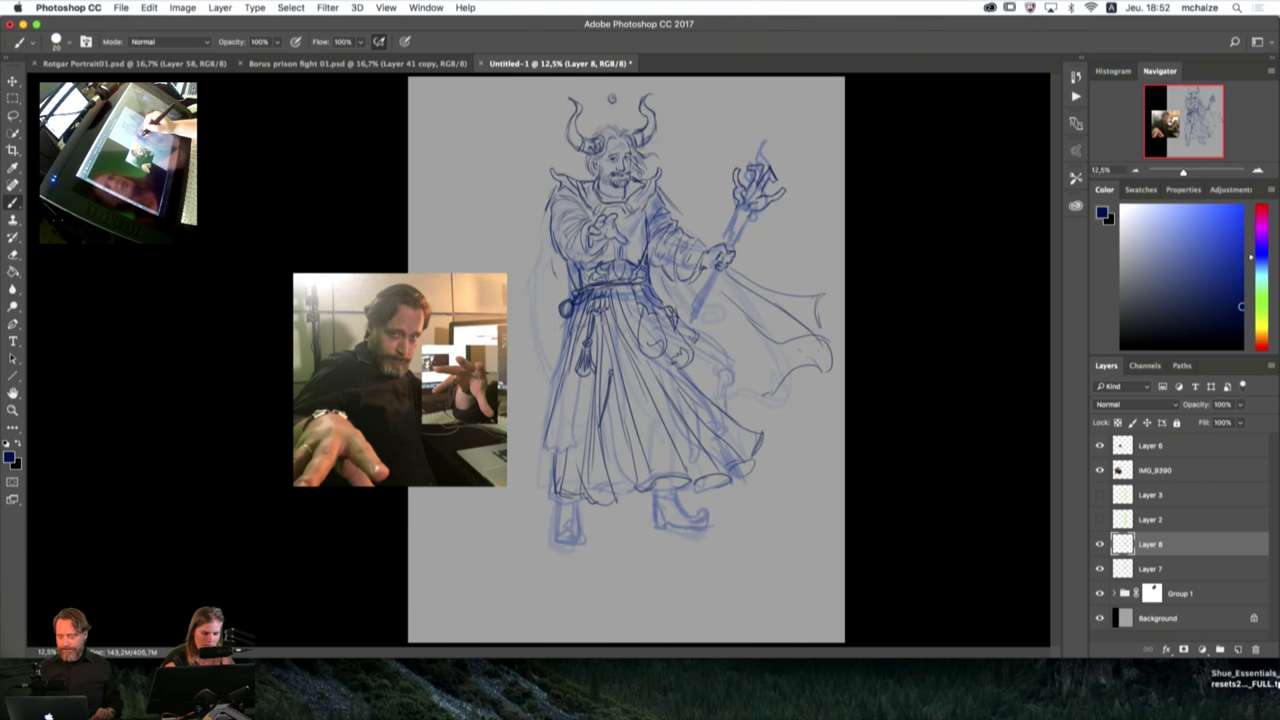
{"action": "left_click_drag", "start_coordinate": [580, 334], "coordinate": [567, 364]}
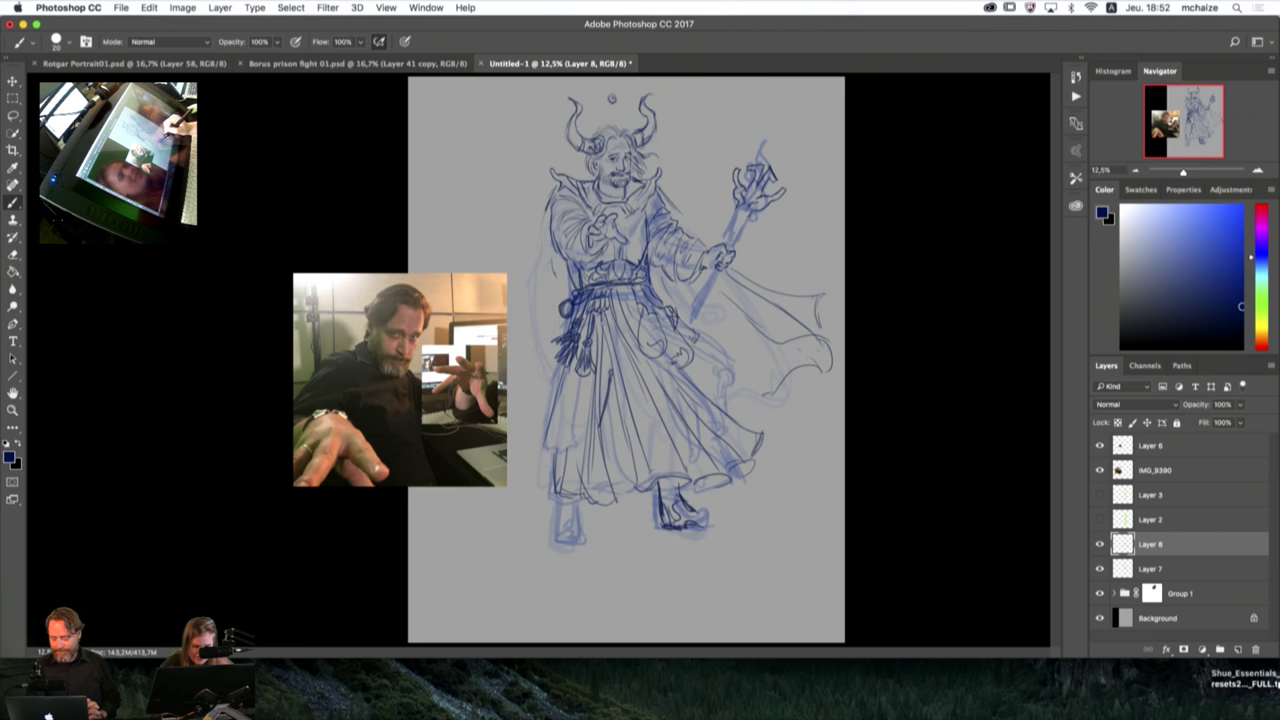
Step: Extend the staff-side boot into a long, upturned pointed toe and refine the lines around its ankle
{"action": "left_click_drag", "start_coordinate": [697, 510], "coordinate": [727, 519]}
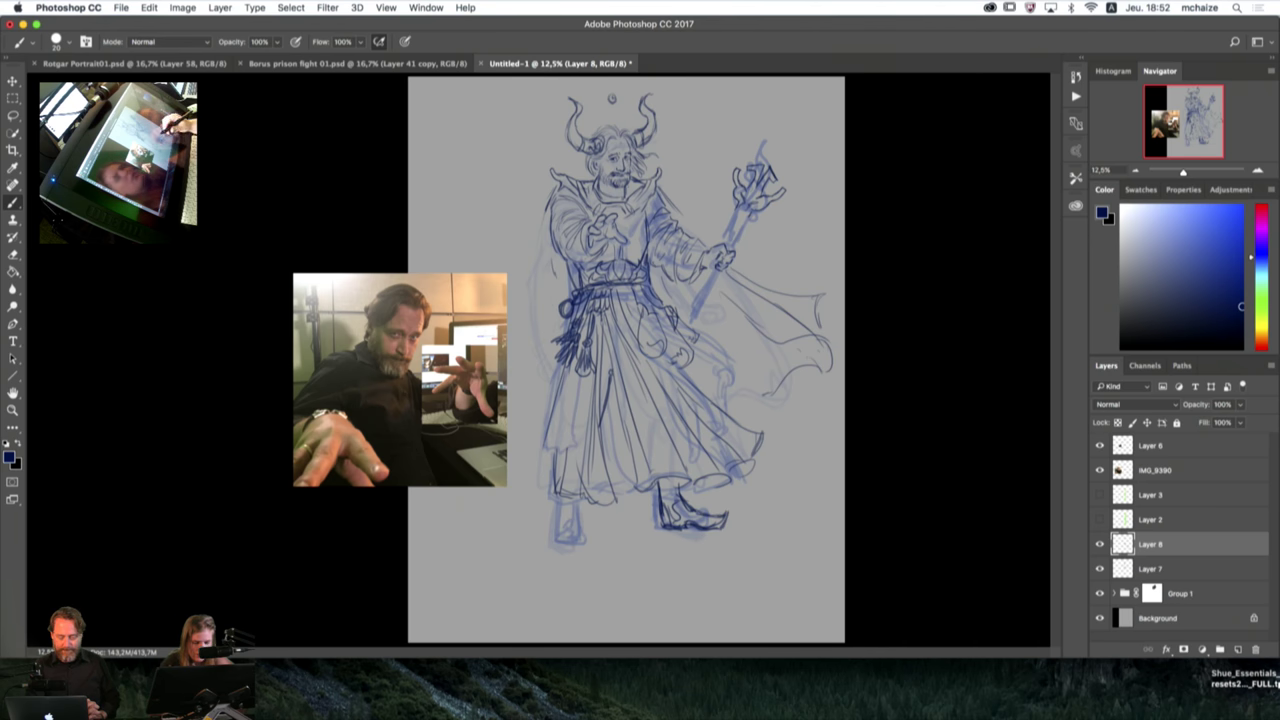
{"action": "mouse_move", "coordinate": [688, 501]}
{"action": "left_mouse_down"}
{"action": "mouse_move", "coordinate": [700, 511]}
{"action": "mouse_move", "coordinate": [685, 501]}
{"action": "left_mouse_up"}
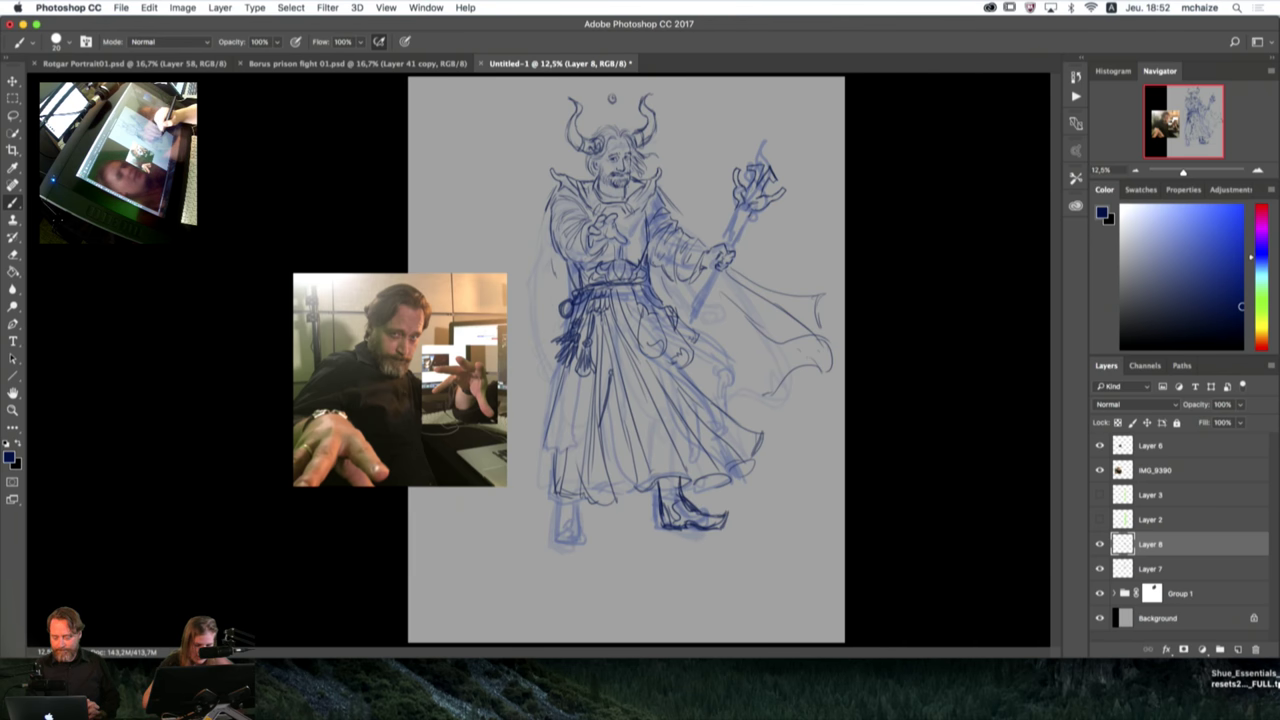
{"action": "key", "text": "e"}
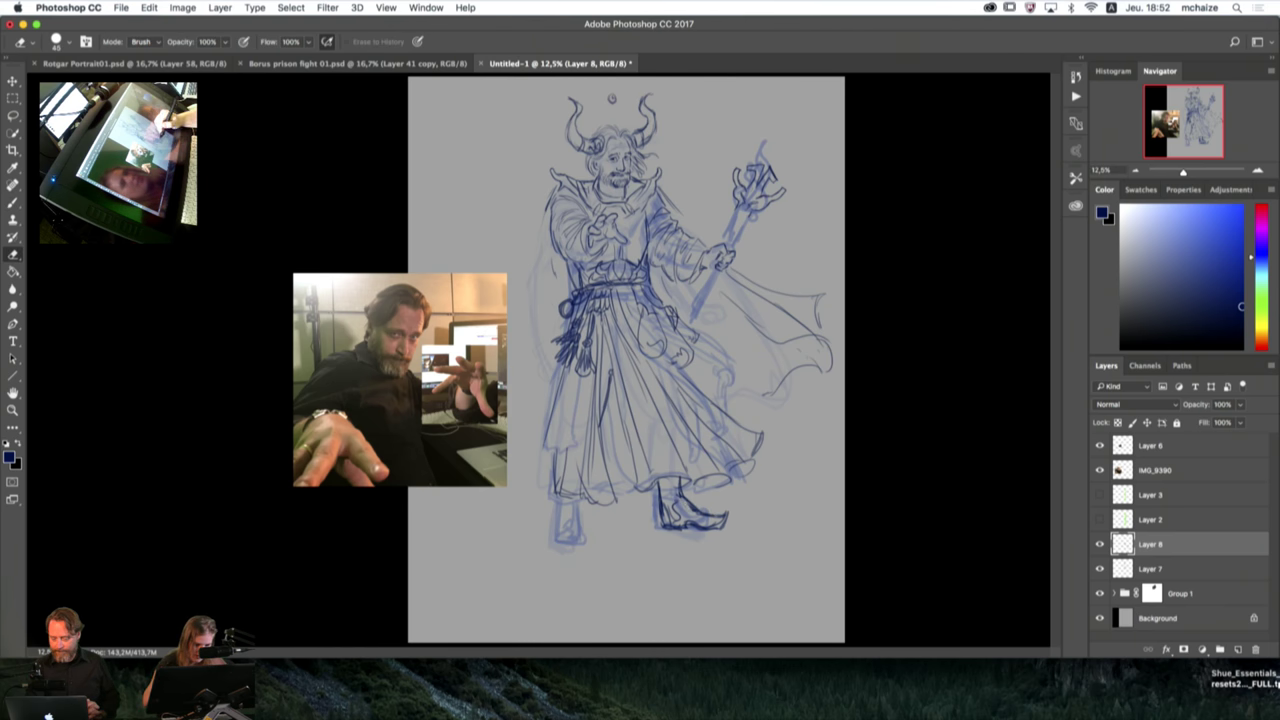
{"action": "key", "text": "b"}
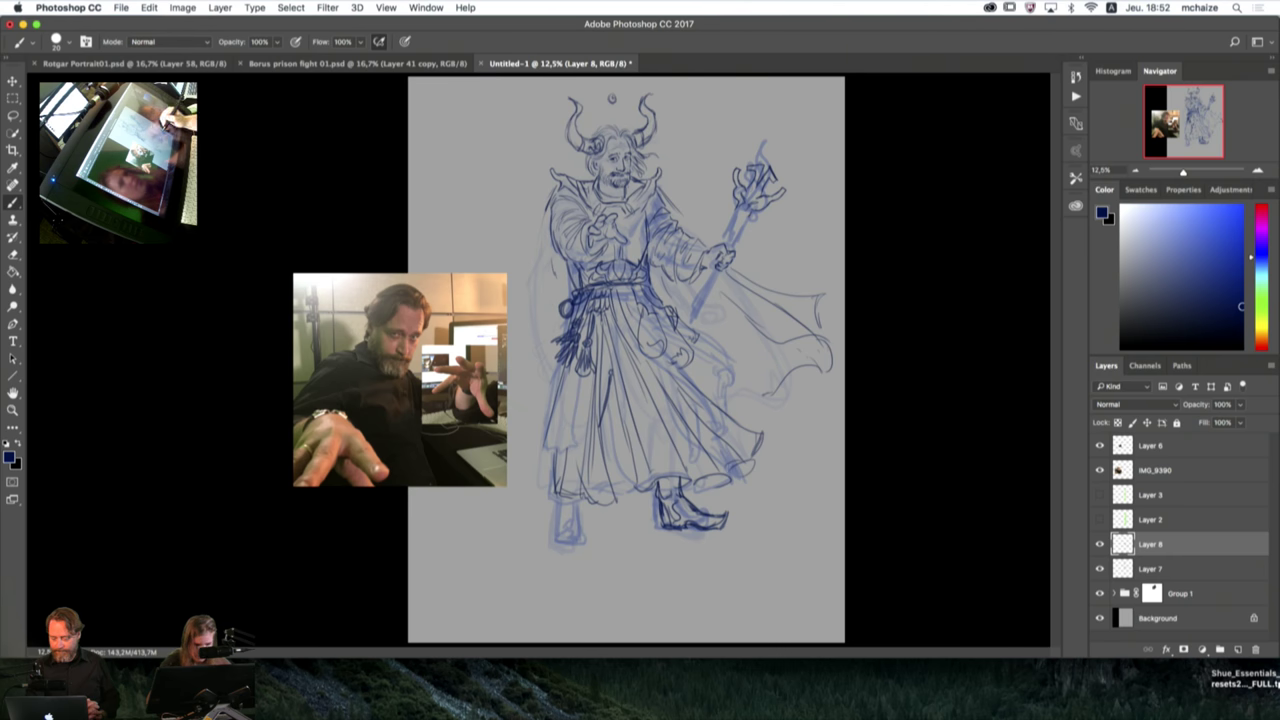
Step: Lasso the staff-side boot and free-transform it to a slightly shorter shape beneath the hem
{"action": "key", "text": "l"}
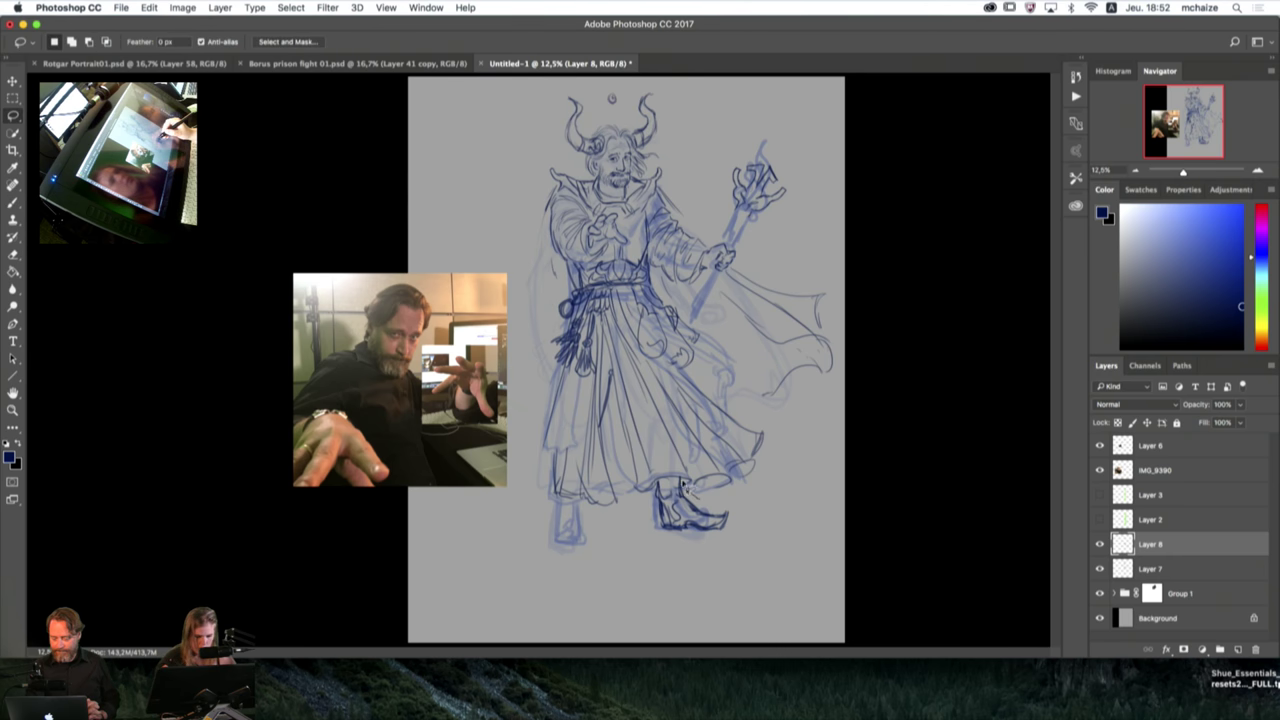
{"action": "mouse_move", "coordinate": [695, 570]}
{"action": "left_mouse_down"}
{"action": "mouse_move", "coordinate": [680, 480]}
{"action": "mouse_move", "coordinate": [768, 474]}
{"action": "left_mouse_up"}
{"action": "key", "text": "ctrl+t"}
{"action": "key", "text": "Return"}
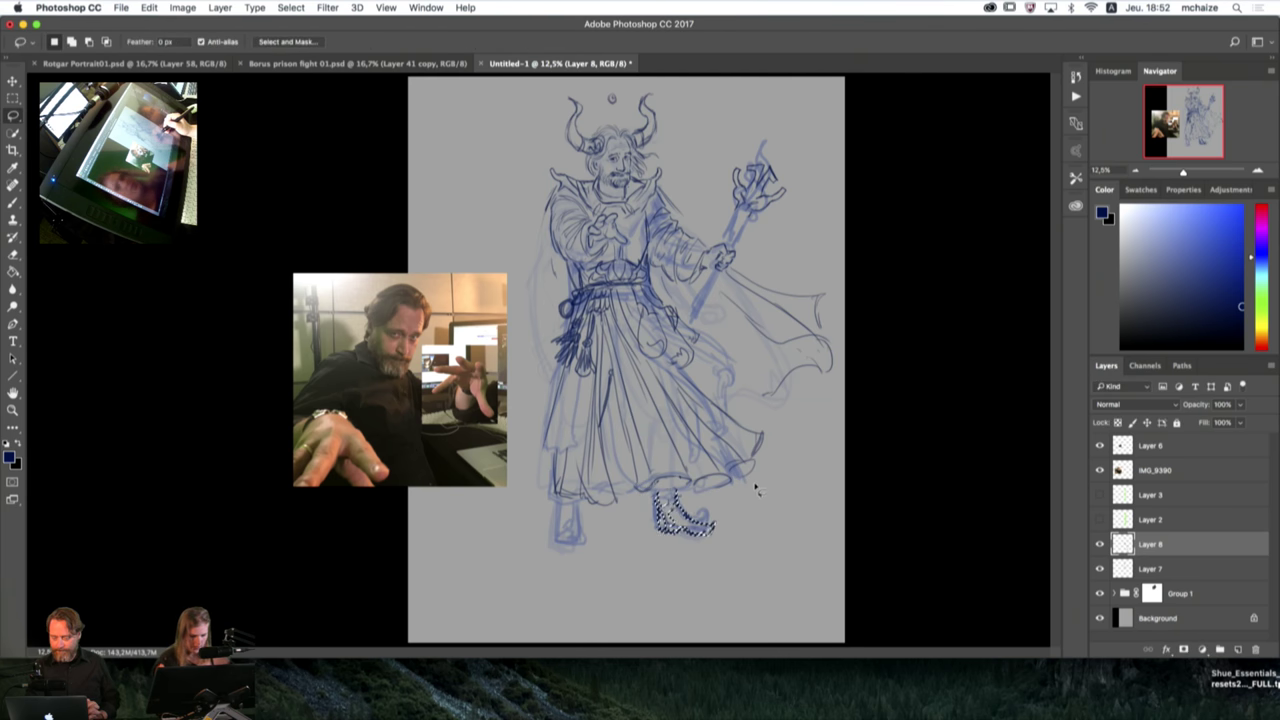
Step: Nudge the staff-side boot up towards the hem and draw the lines of the boot on the other foot
{"action": "key", "text": "ctrl+d"}
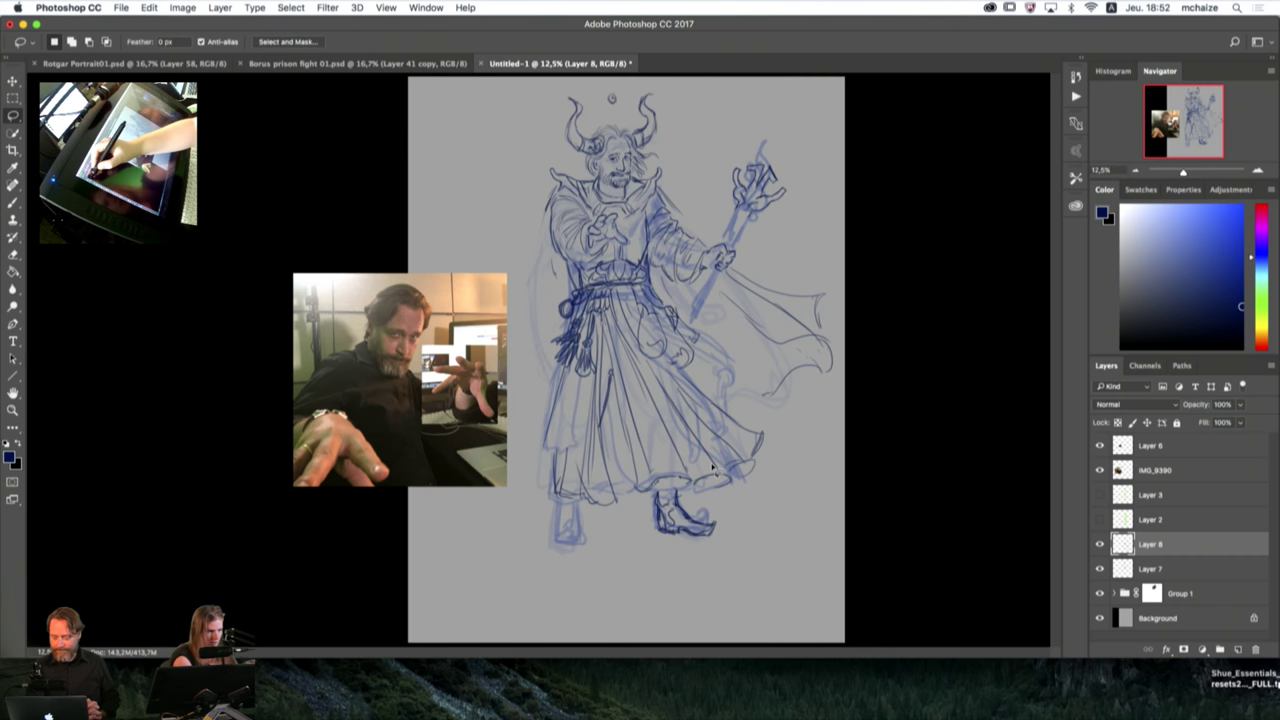
{"action": "key", "text": "v"}
{"action": "left_click_drag", "start_coordinate": [685, 523], "coordinate": [684, 516]}
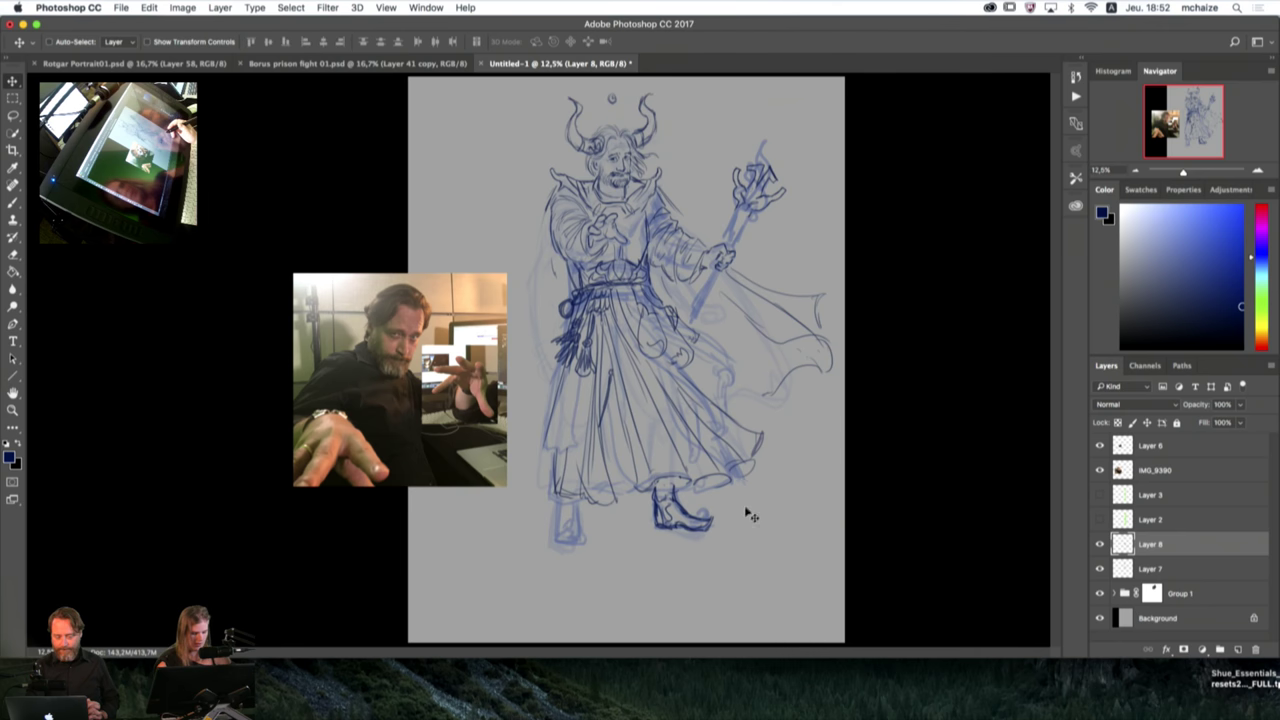
{"action": "key", "text": "b"}
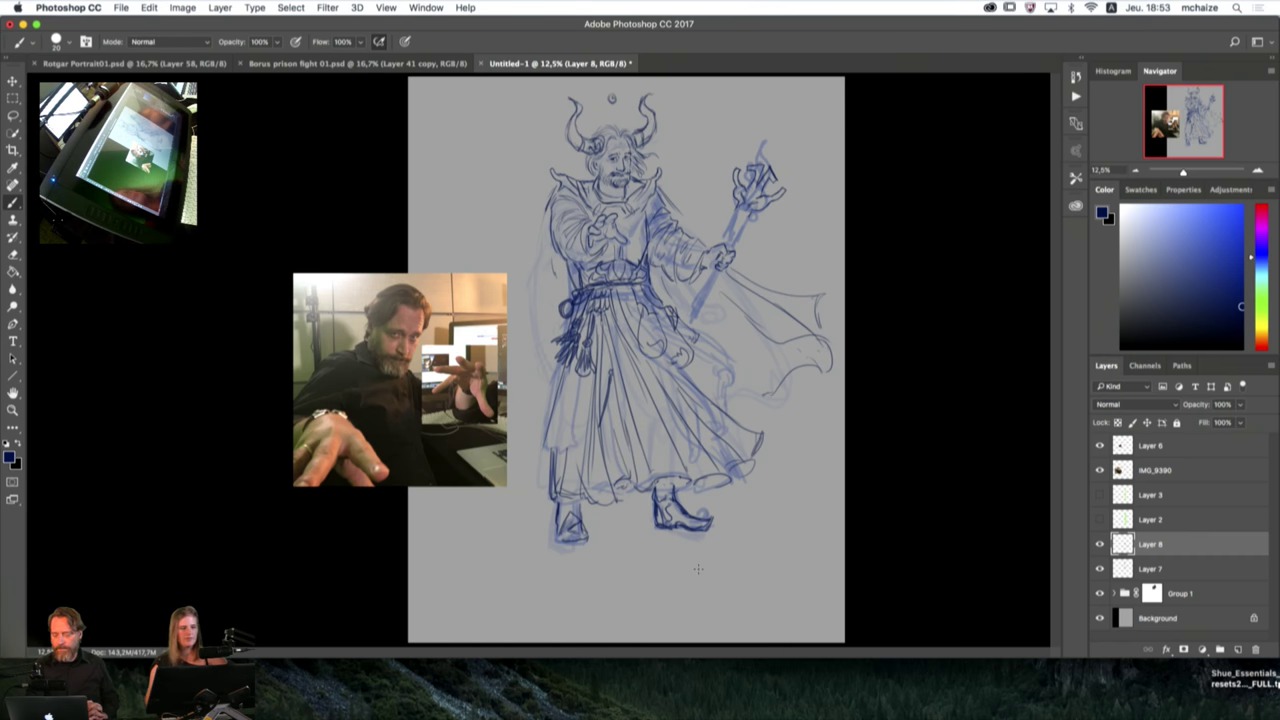
Step: Hide Group 1 and draw the cloak edge running down behind the outstretched arm to the waist
{"action": "left_click", "coordinate": [1100, 594]}
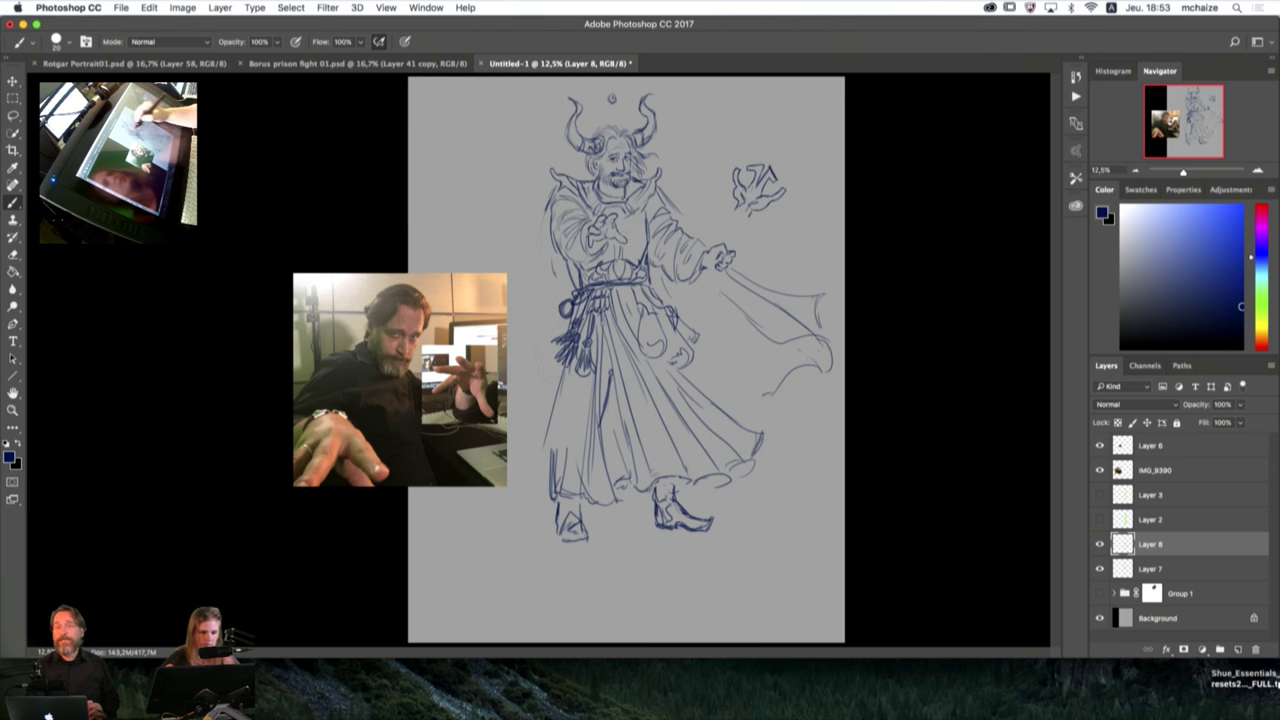
{"action": "mouse_move", "coordinate": [556, 210]}
{"action": "left_mouse_down"}
{"action": "mouse_move", "coordinate": [547, 286]}
{"action": "mouse_move", "coordinate": [566, 296]}
{"action": "left_mouse_up"}
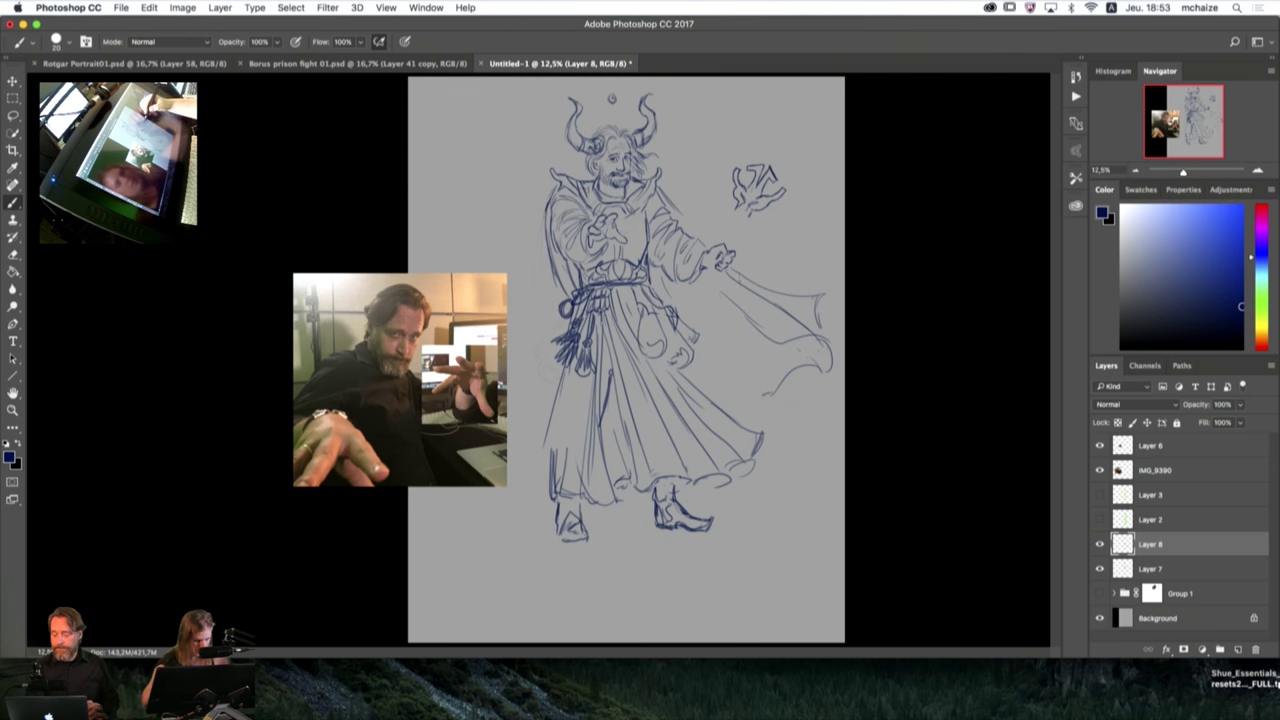
{"action": "key", "text": "e"}
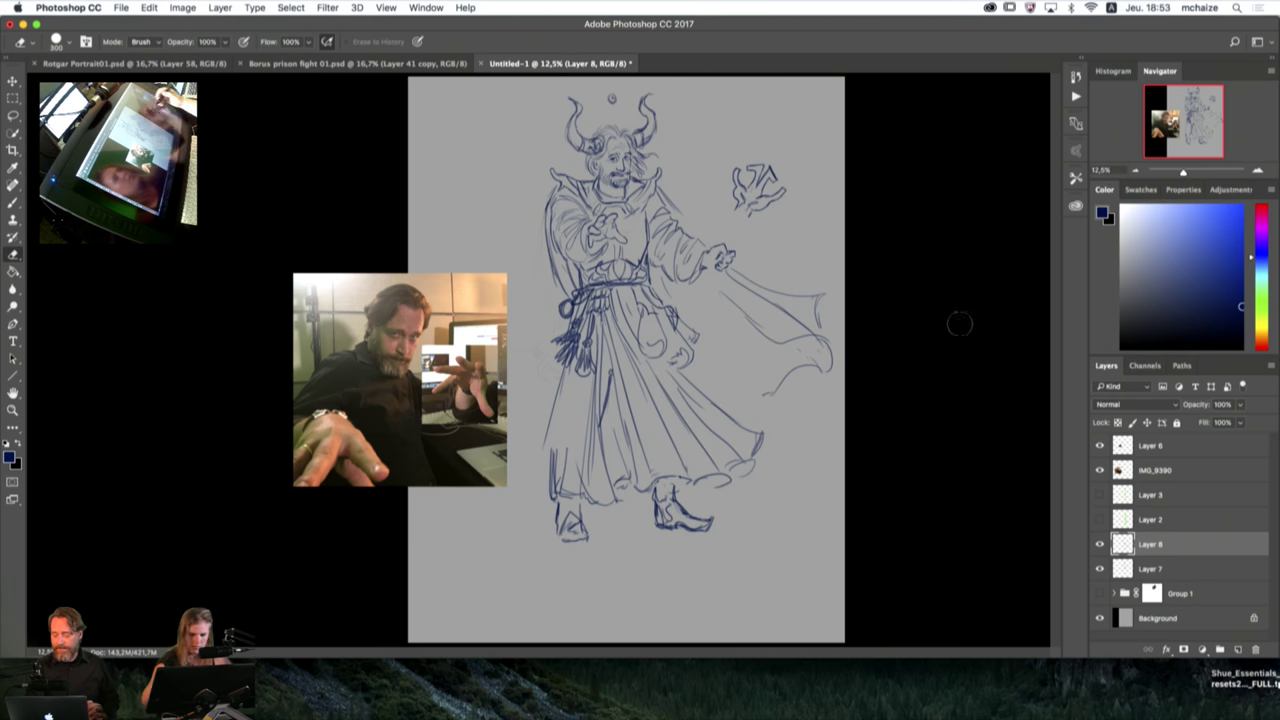
Step: Merge Layer 8 and Layer 7 into one line-art layer
{"action": "left_click", "coordinate": [1101, 557]}
{"action": "left_click", "coordinate": [1101, 557]}
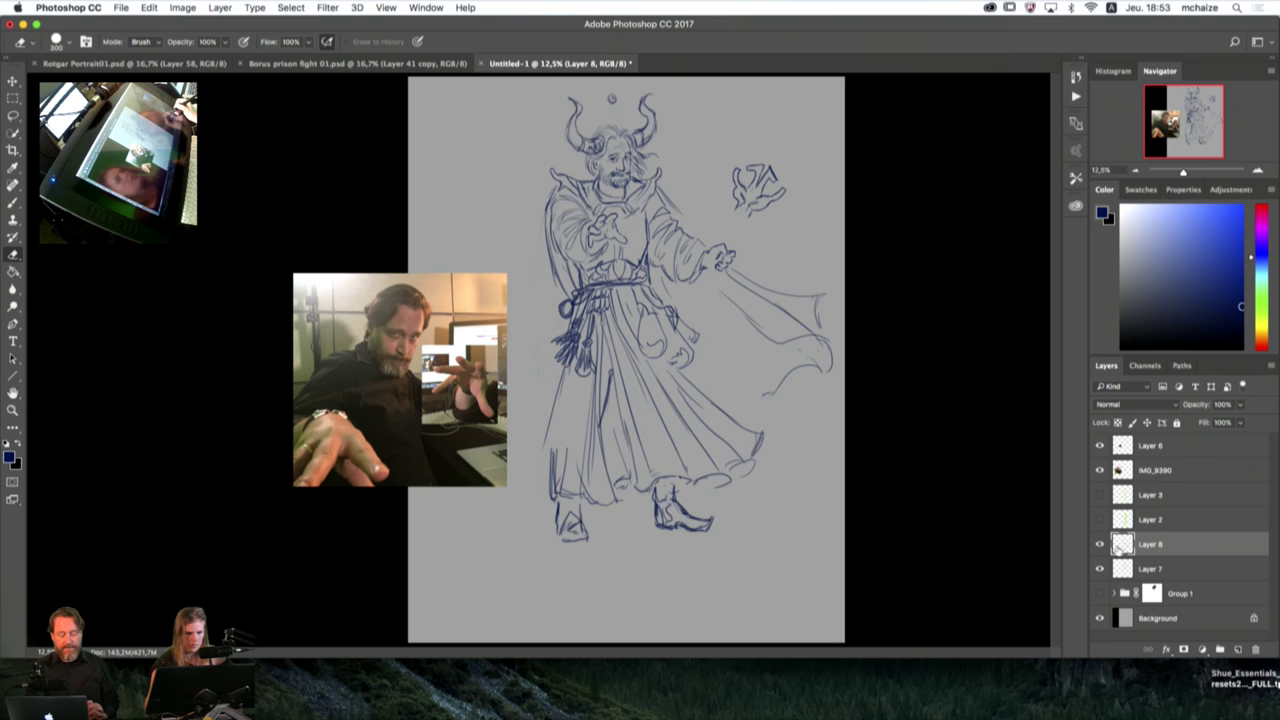
{"action": "left_click", "coordinate": [1157, 568], "text": "shift"}
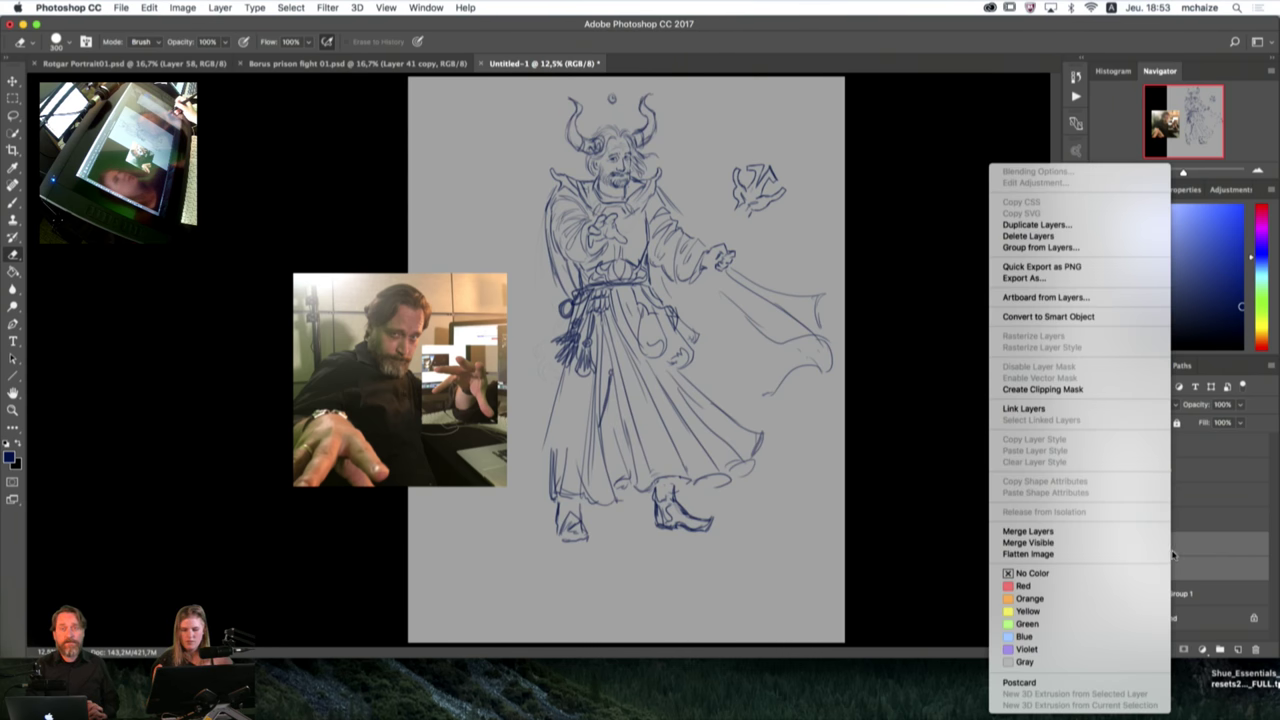
{"action": "right_click", "coordinate": [1170, 558]}
{"action": "left_click", "coordinate": [1040, 531]}
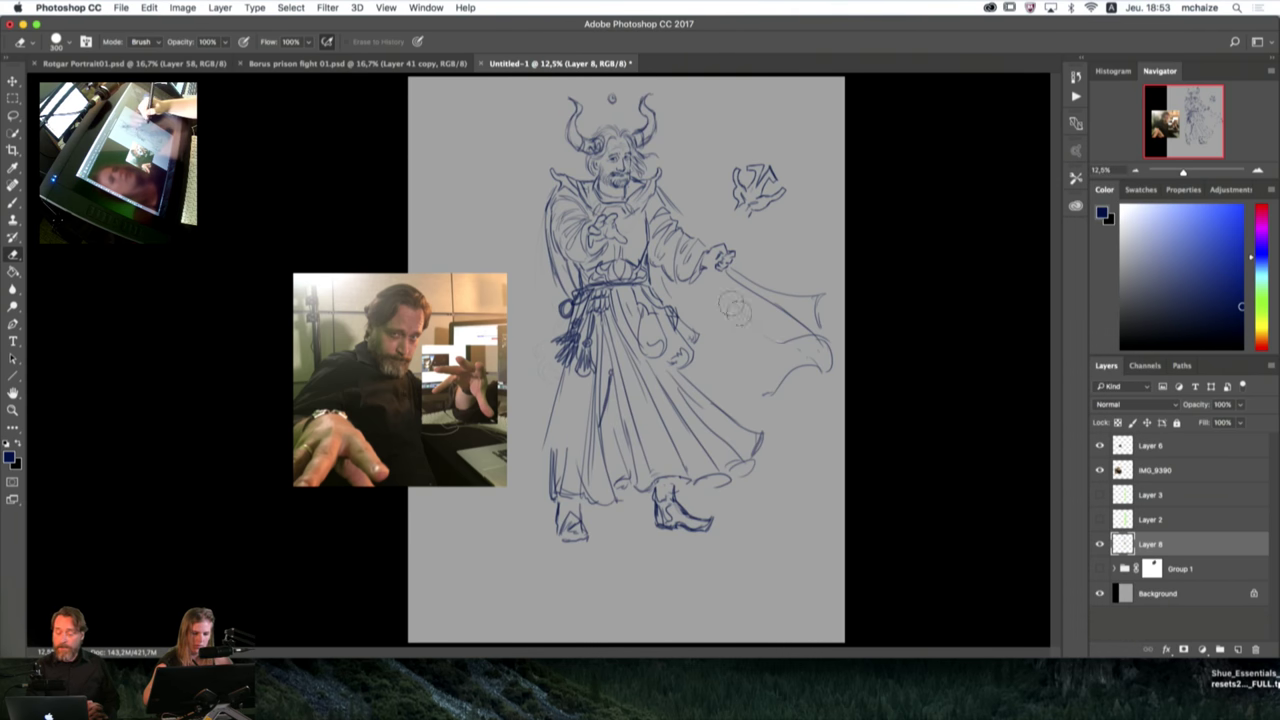
Step: Draw the staff shaft and the cape's folds and scalloped hem, replacing its straight upper edge with a billowing one behind the staff
{"action": "key", "text": "b"}
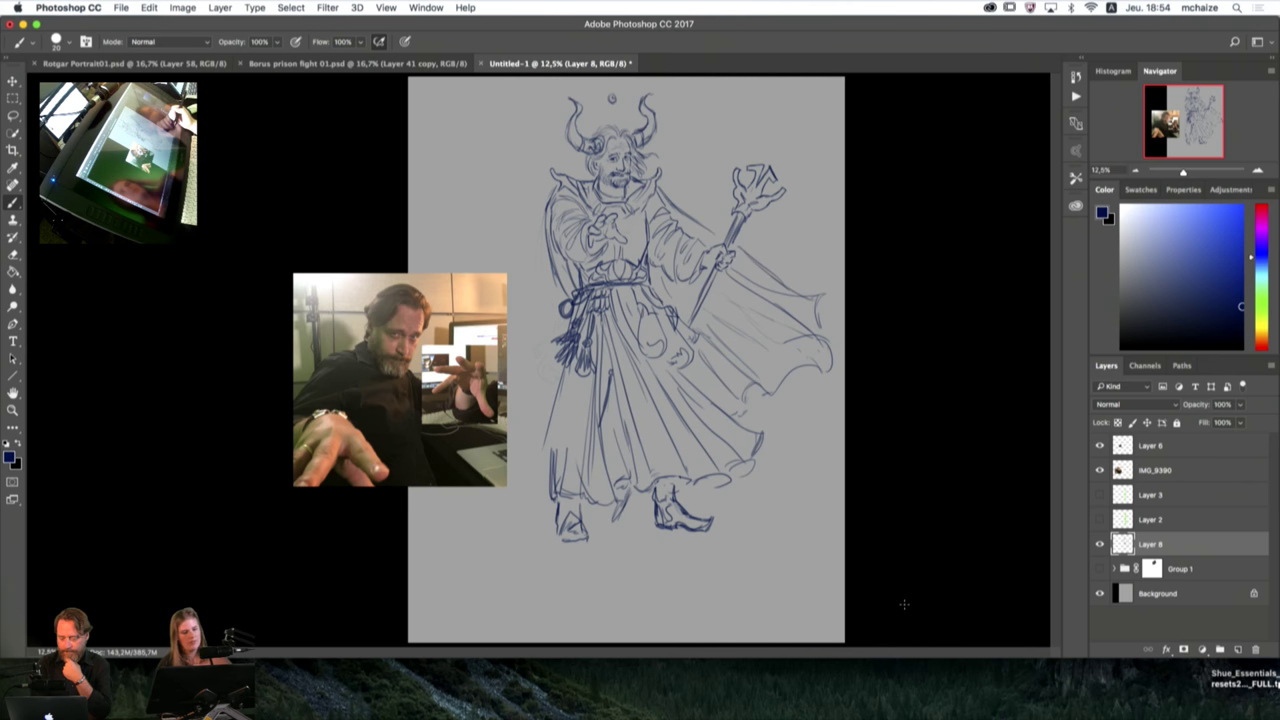
{"action": "key", "text": "e"}
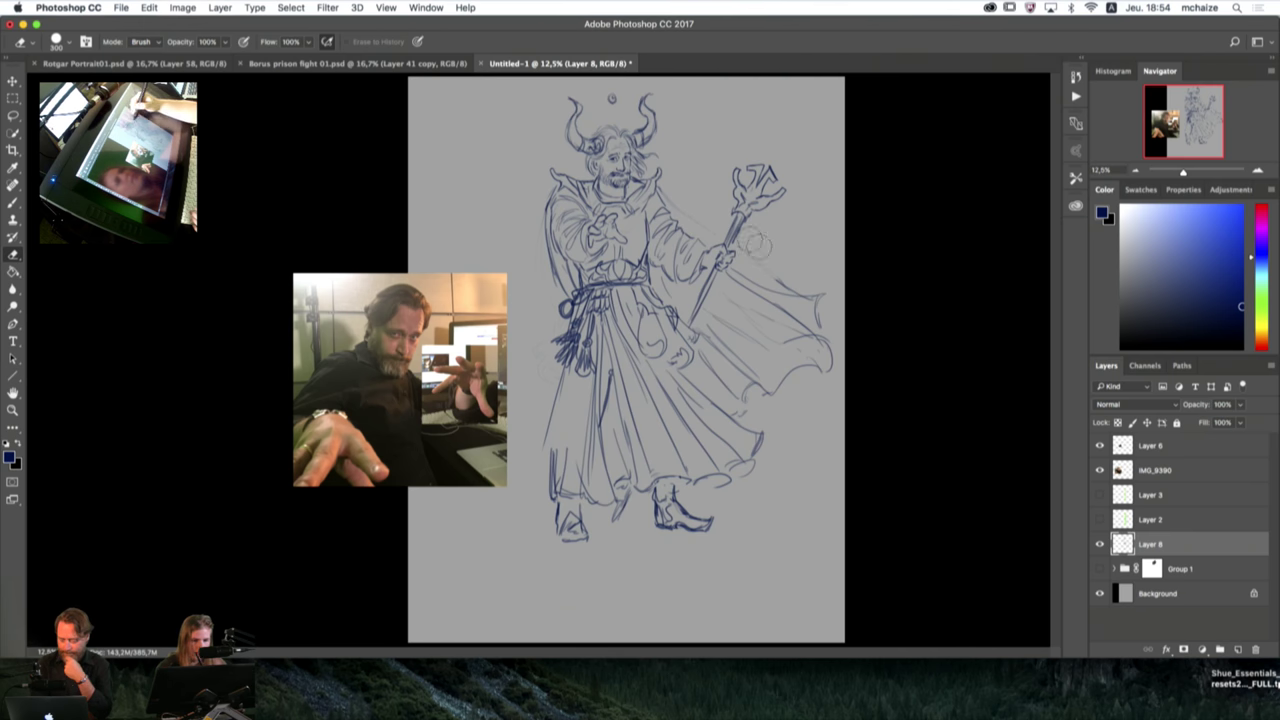
{"action": "key", "text": "b"}
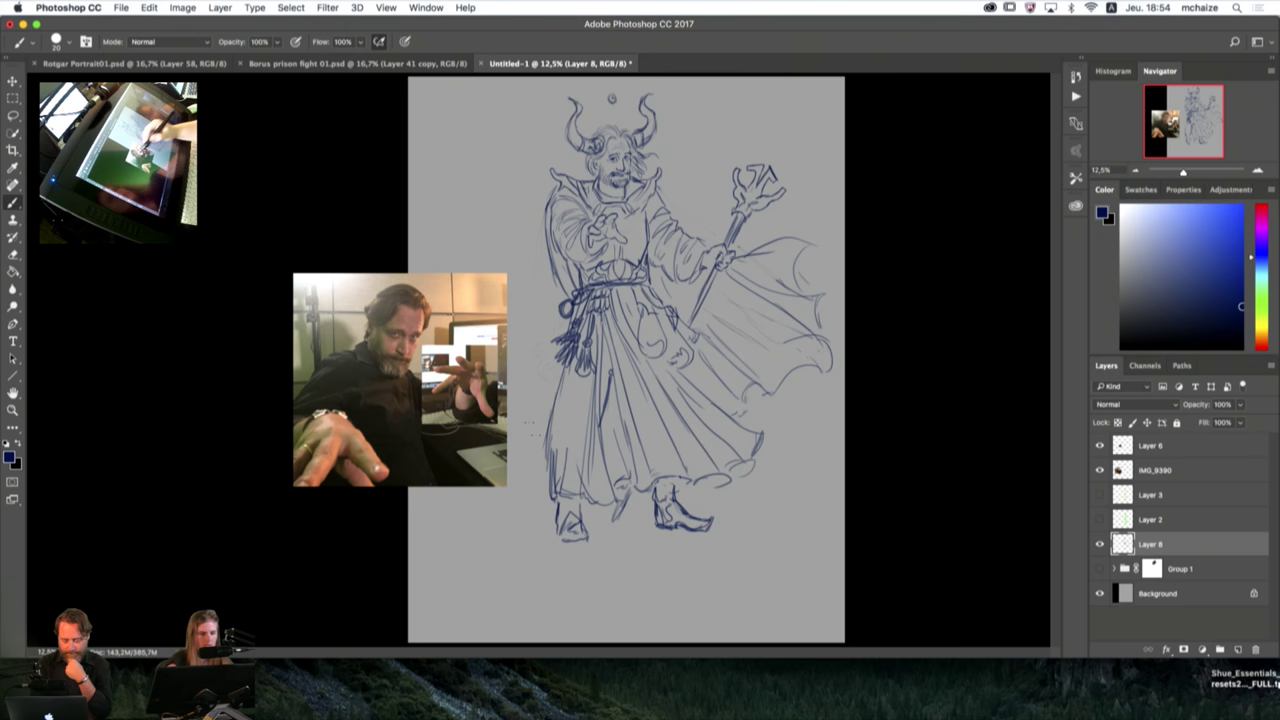
Step: Shift the whole figure slightly down and left on the canvas, and darken its lines with Hue/Saturation Lightness at -43
{"action": "key", "text": "v"}
{"action": "left_click_drag", "start_coordinate": [679, 390], "coordinate": [666, 400]}
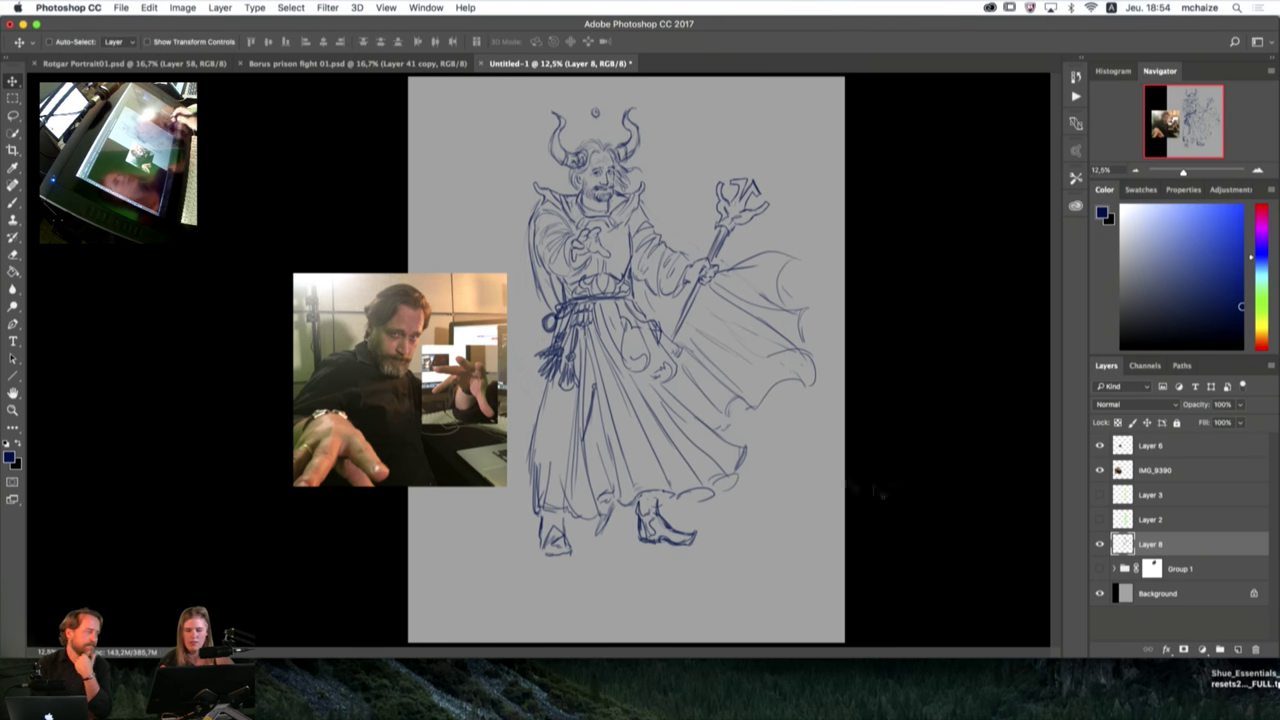
{"action": "key", "text": "super+u"}
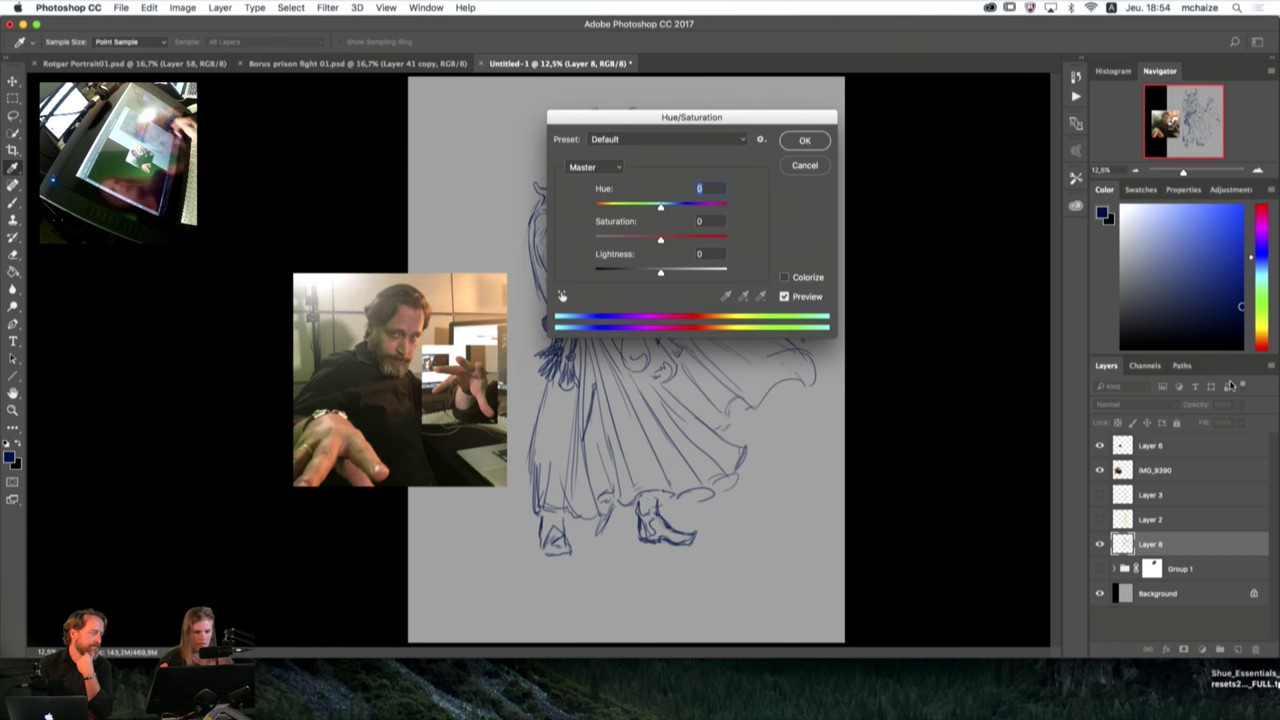
{"action": "left_click_drag", "start_coordinate": [745, 117], "coordinate": [971, 168]}
{"action": "left_click_drag", "start_coordinate": [886, 324], "coordinate": [857, 330]}
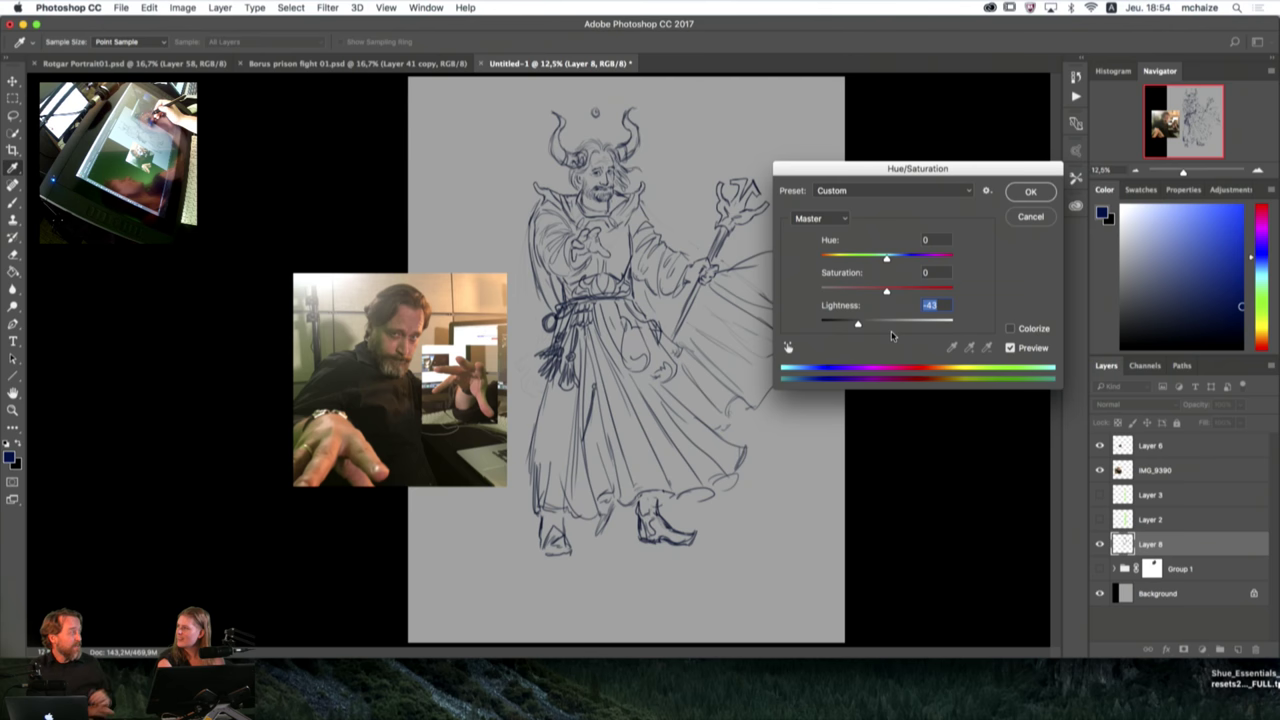
{"action": "left_click", "coordinate": [1029, 191]}
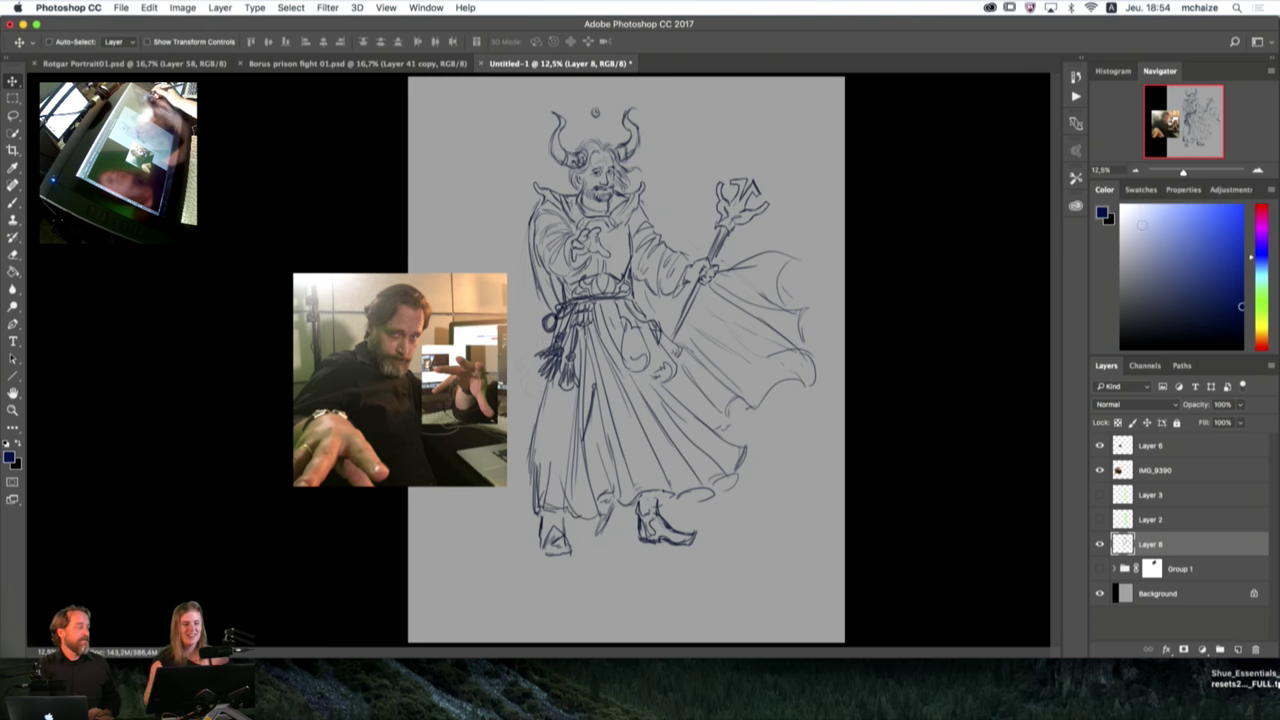
Step: Try removing both horns and the small circle above the head with a large eraser
{"action": "key", "text": "super+equal"}
{"action": "left_click_drag", "start_coordinate": [681, 153], "coordinate": [650, 439]}
{"action": "key", "text": "b"}
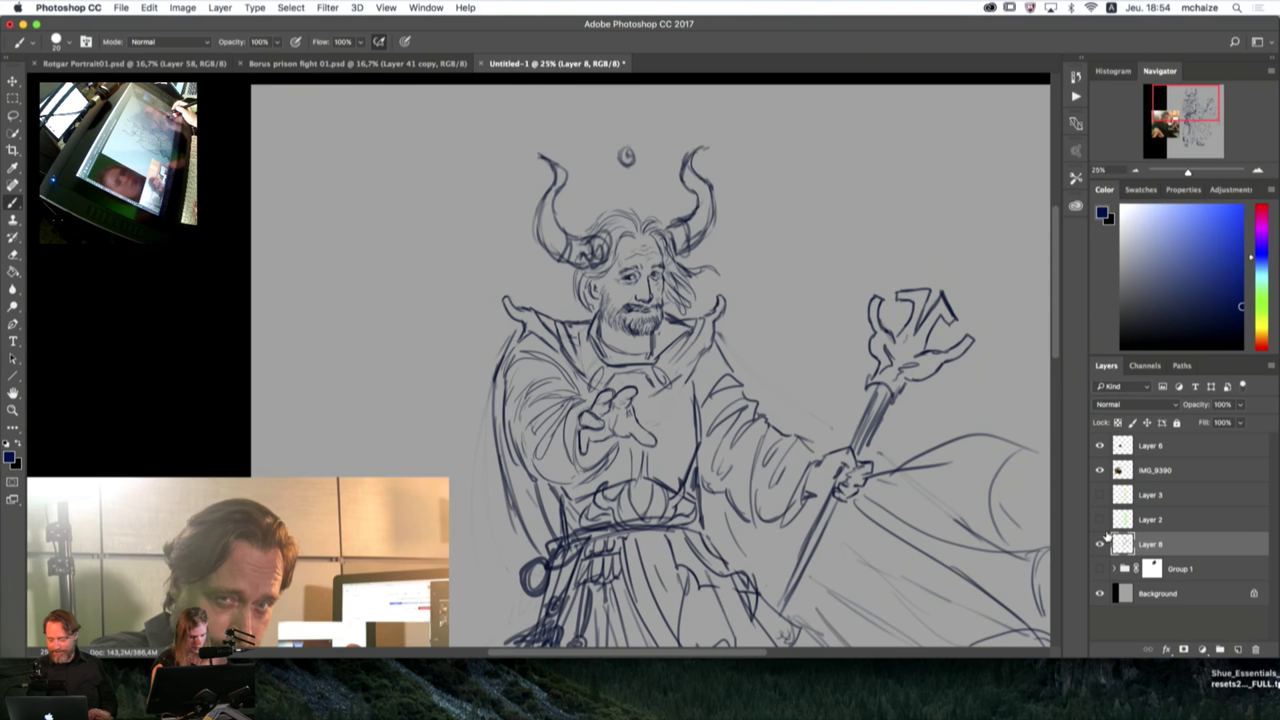
{"action": "key", "text": "e"}
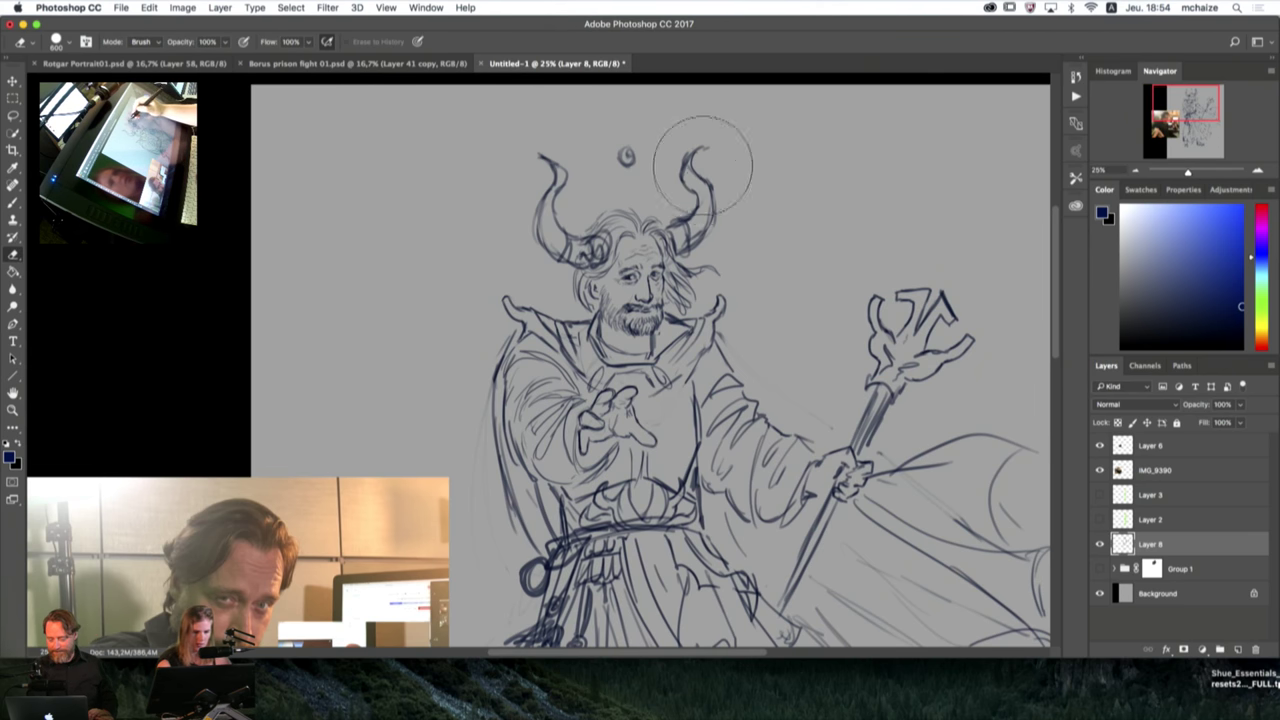
{"action": "key", "text": "bracketright"}
{"action": "key", "text": "bracketright"}
{"action": "key", "text": "bracketright"}
{"action": "left_click_drag", "start_coordinate": [700, 229], "coordinate": [717, 190]}
{"action": "mouse_move", "coordinate": [523, 200]}
{"action": "left_mouse_down"}
{"action": "mouse_move", "coordinate": [553, 226]}
{"action": "mouse_move", "coordinate": [505, 165]}
{"action": "left_mouse_up"}
{"action": "key", "text": "super+minus"}
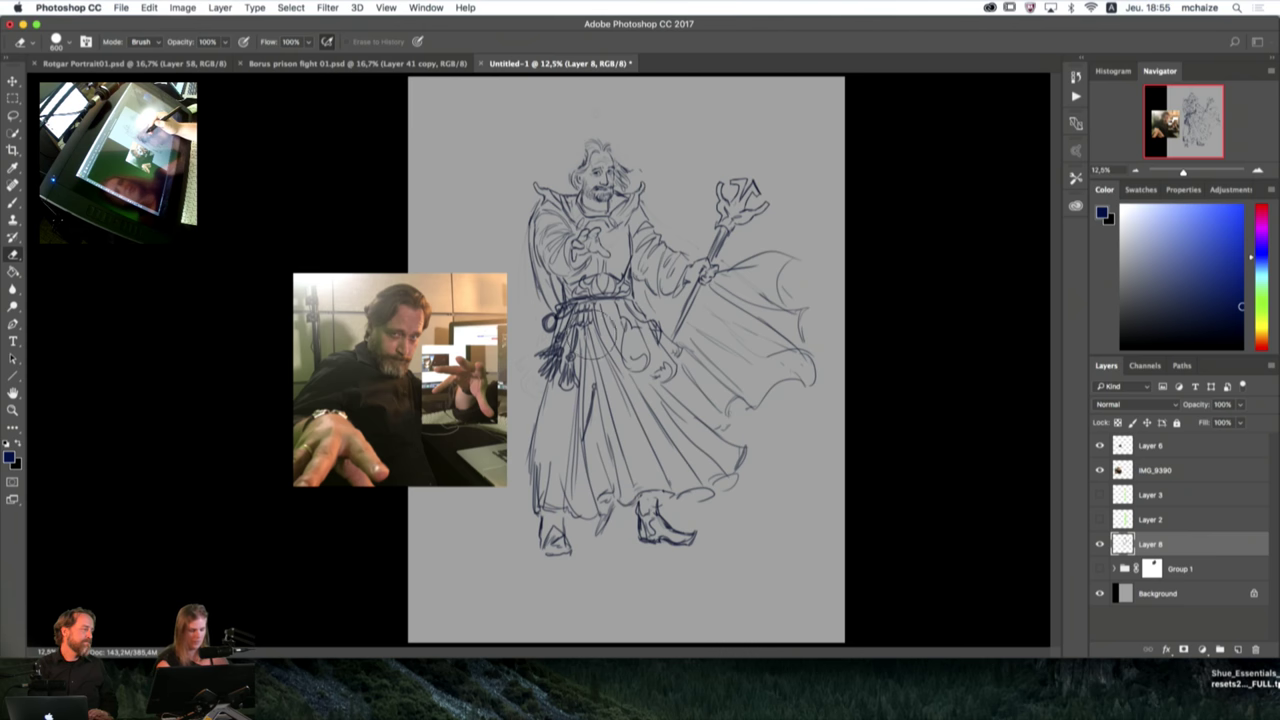
Step: Draw a headband across the forehead and a pointed helmet between the horns using a slightly larger brush
{"action": "key", "text": "b"}
{"action": "mouse_move", "coordinate": [576, 162]}
{"action": "left_mouse_down"}
{"action": "mouse_move", "coordinate": [556, 112]}
{"action": "mouse_move", "coordinate": [628, 108]}
{"action": "left_mouse_up"}
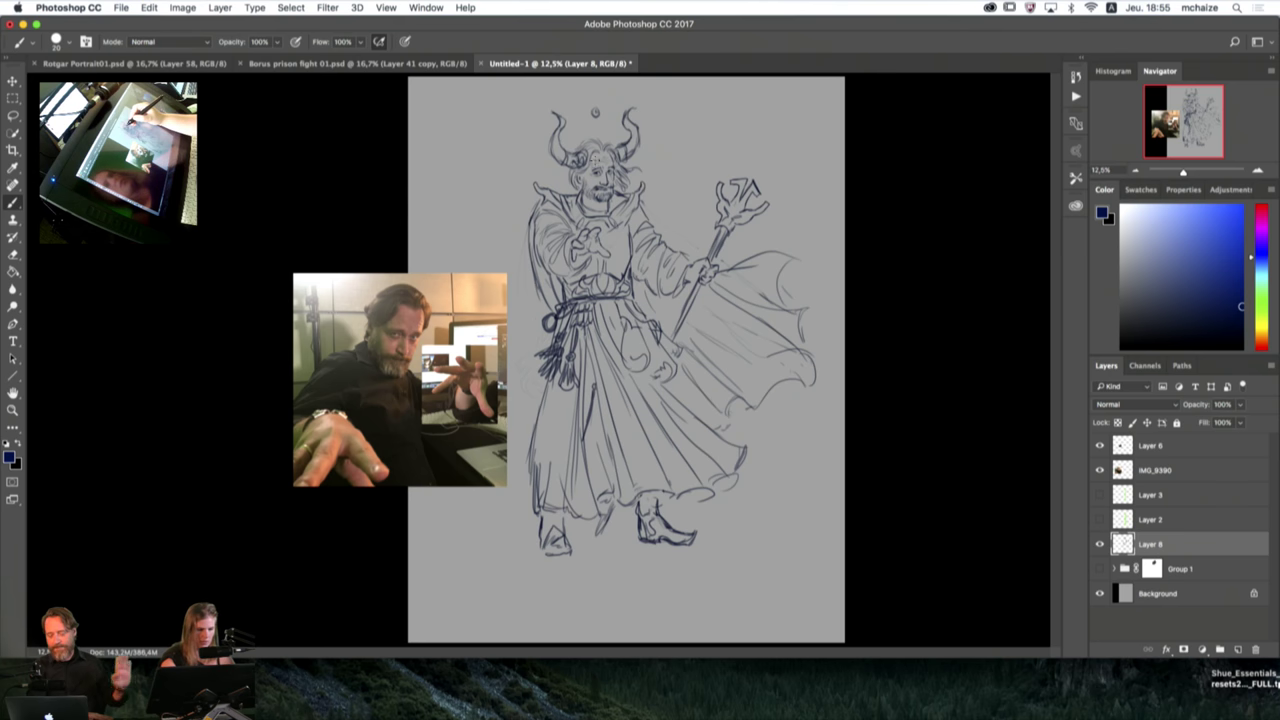
{"action": "key", "text": "bracketright"}
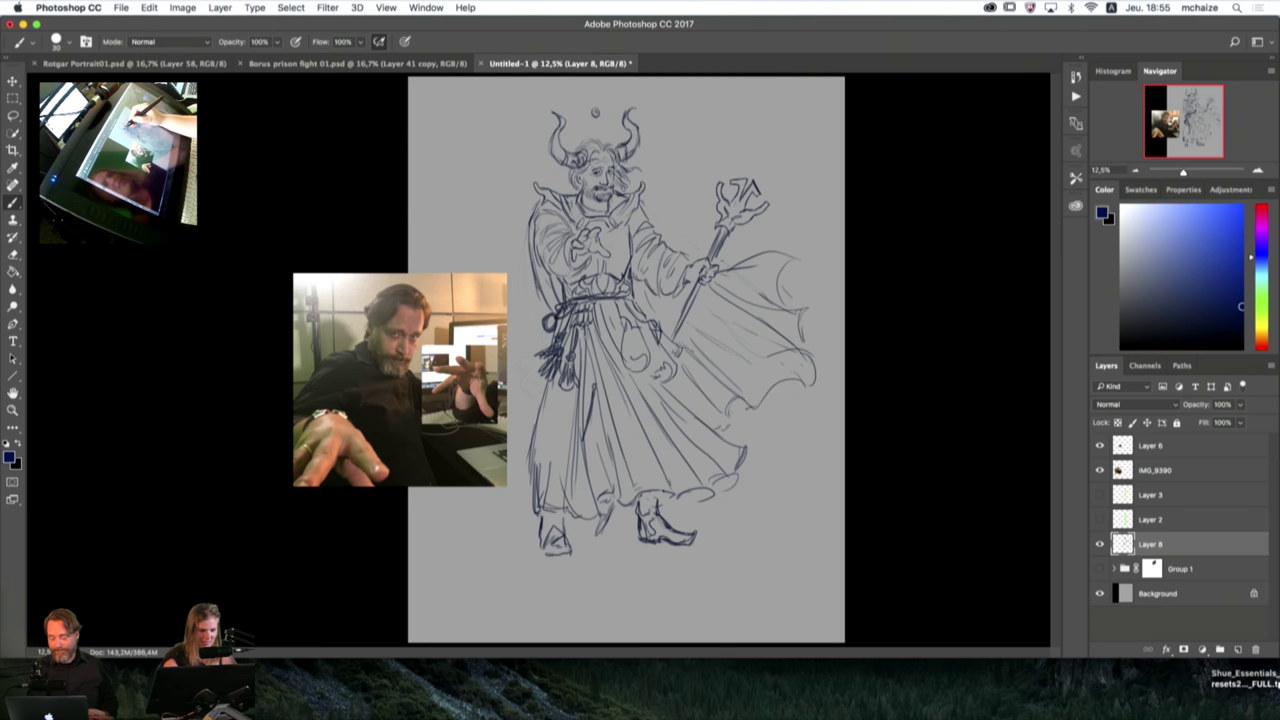
{"action": "left_click_drag", "start_coordinate": [585, 160], "coordinate": [614, 151]}
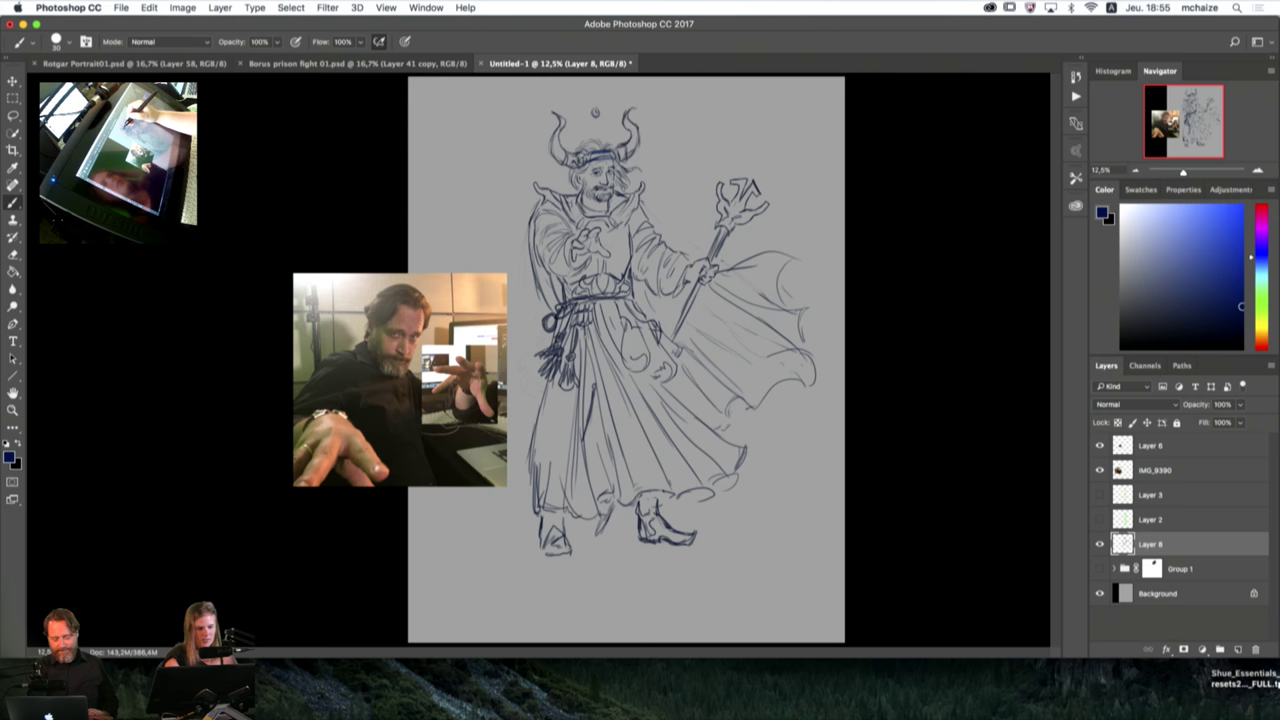
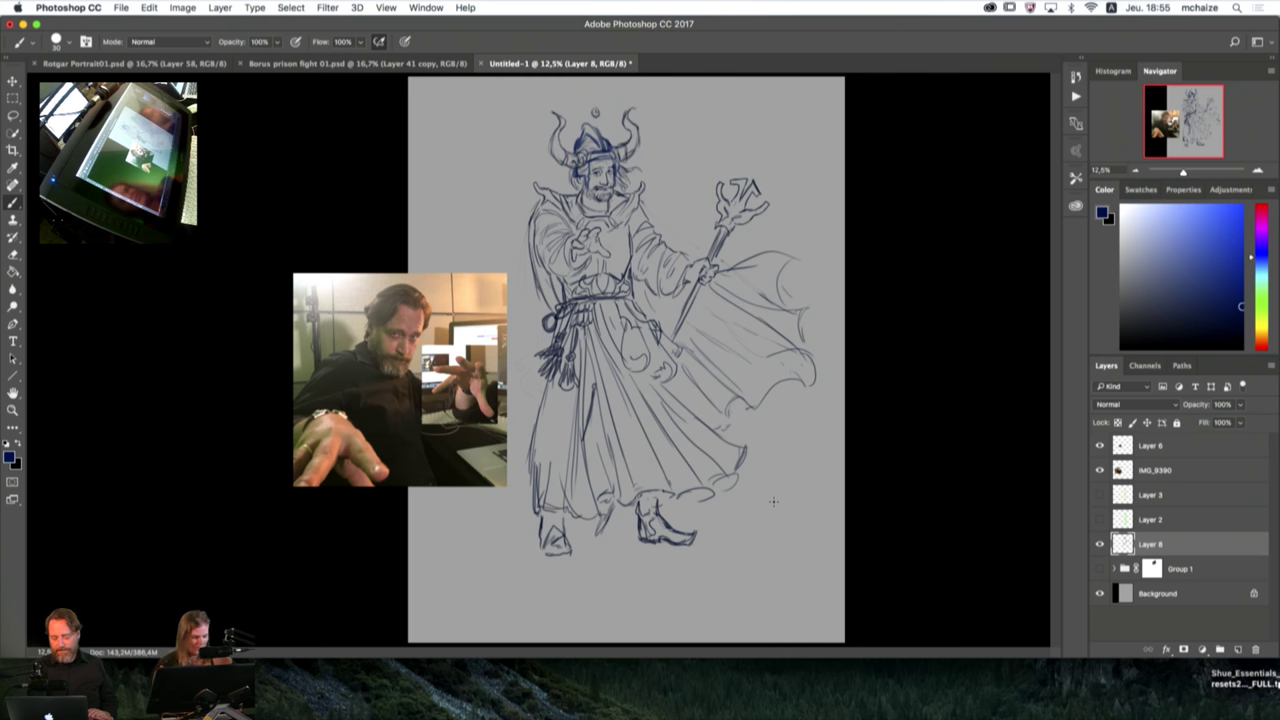
Step: Turn all Layer 8 lines black using Hue/Saturation with Lightness at -100, and check the layer by toggling its visibility
{"action": "key", "text": "super+u"}
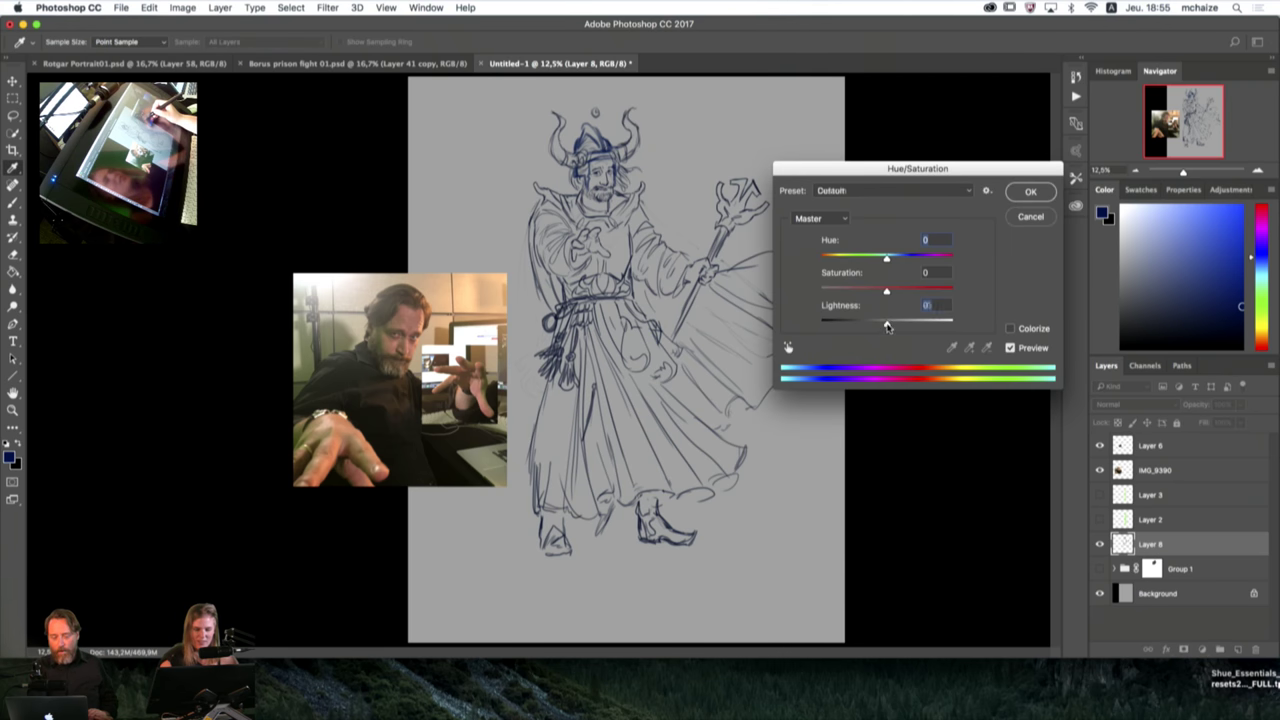
{"action": "left_click_drag", "start_coordinate": [886, 326], "coordinate": [816, 337]}
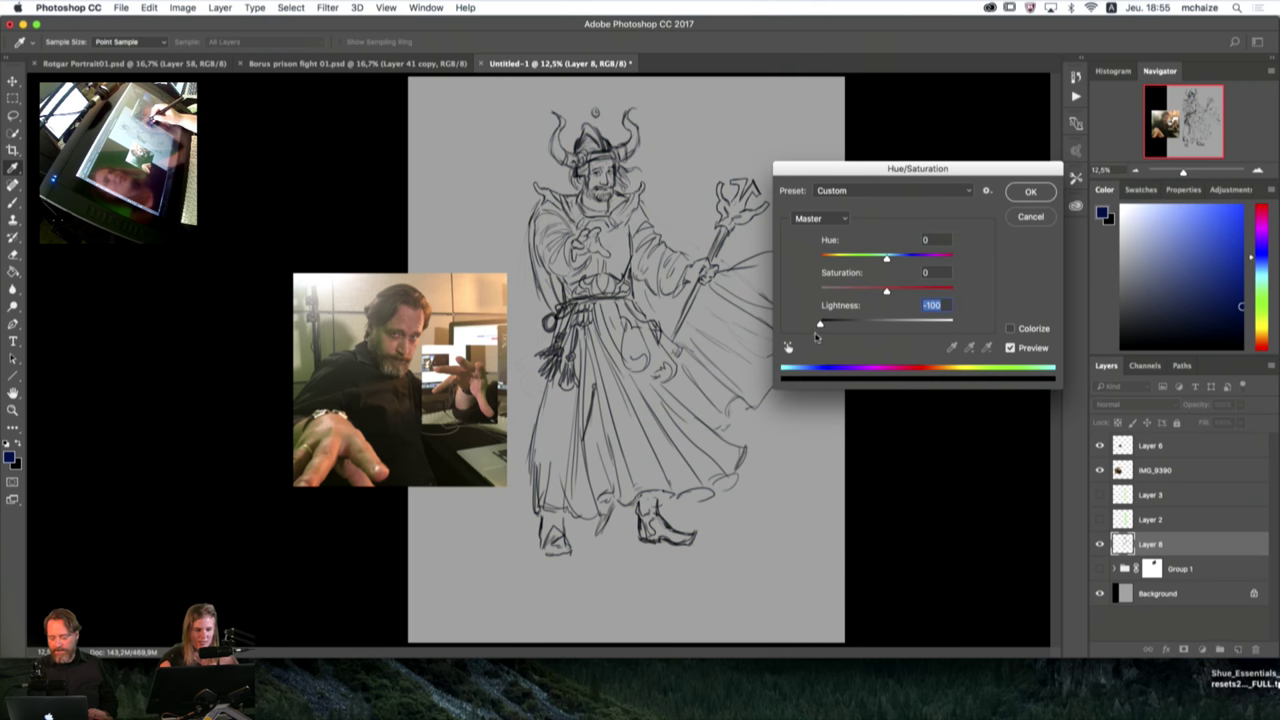
{"action": "left_click", "coordinate": [1030, 191]}
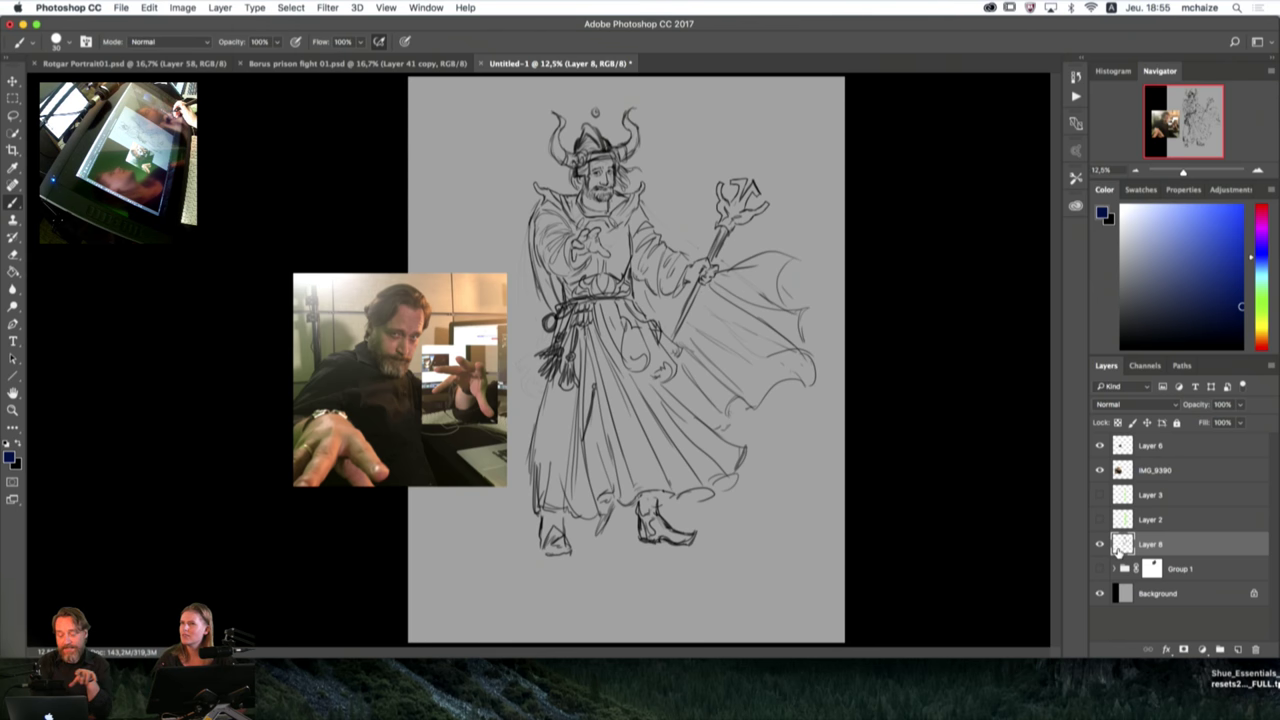
{"action": "left_click", "coordinate": [1101, 544]}
{"action": "left_click", "coordinate": [1101, 544]}
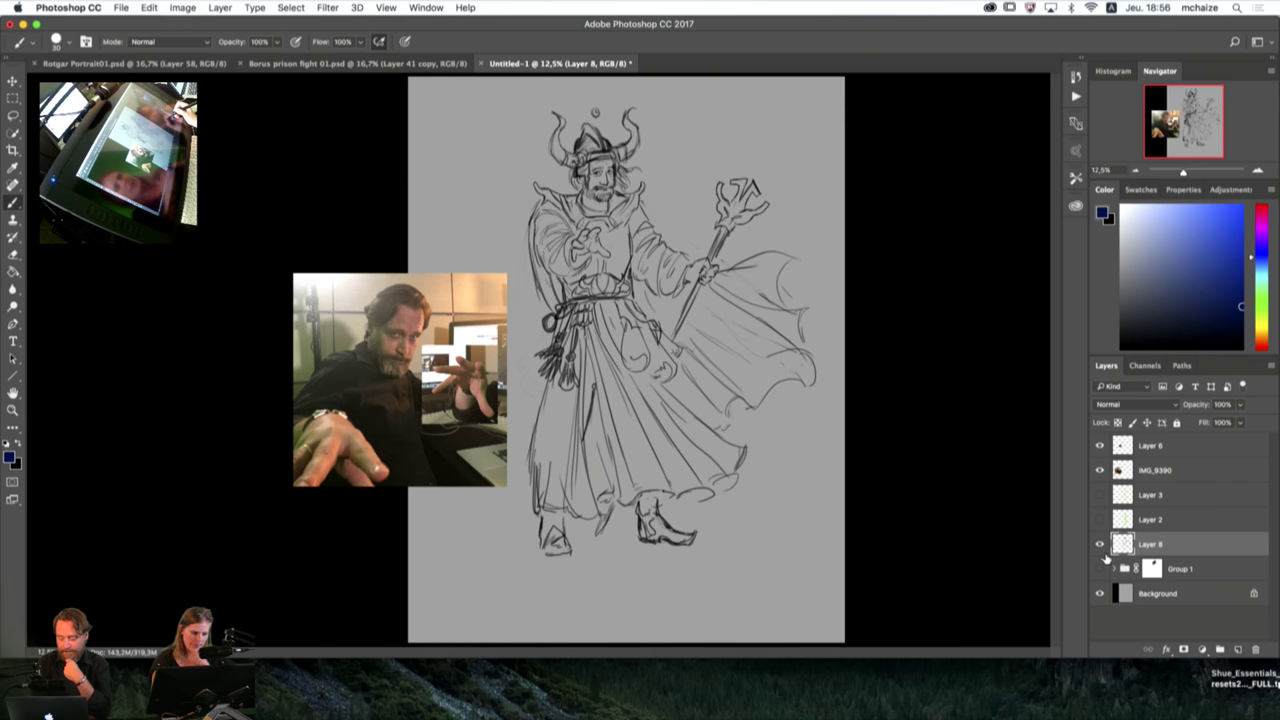
{"action": "left_click", "coordinate": [1100, 550]}
{"action": "left_click", "coordinate": [1100, 550]}
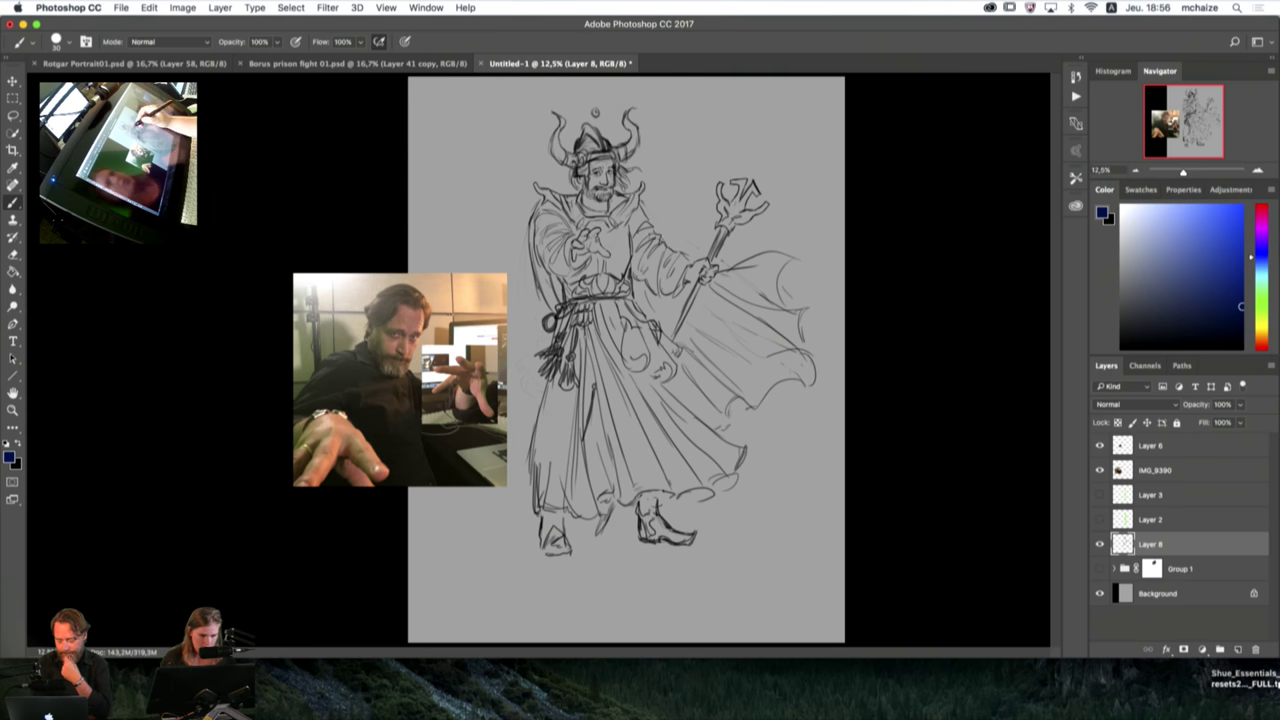
Step: Make black the foreground colour, lower Layer 8's opacity to 33%, and add a new layer directly beneath it
{"action": "left_click", "coordinate": [20, 441]}
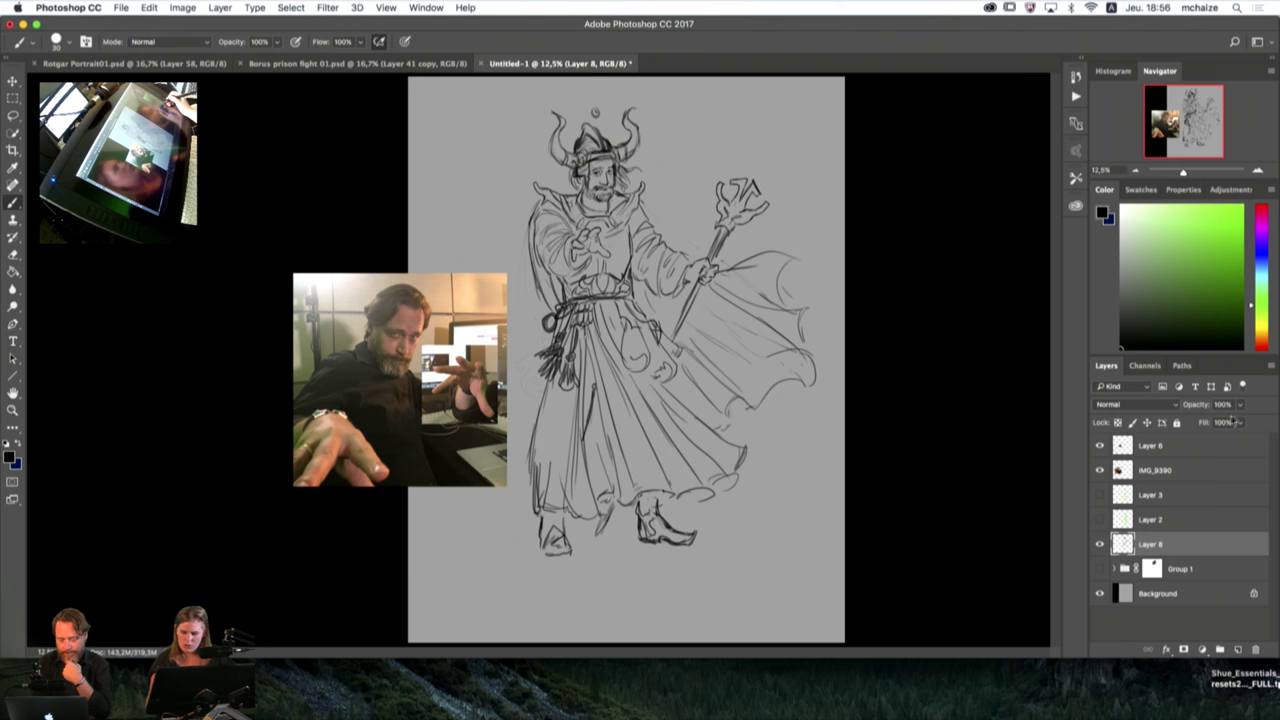
{"action": "left_click_drag", "start_coordinate": [1241, 411], "coordinate": [1215, 424]}
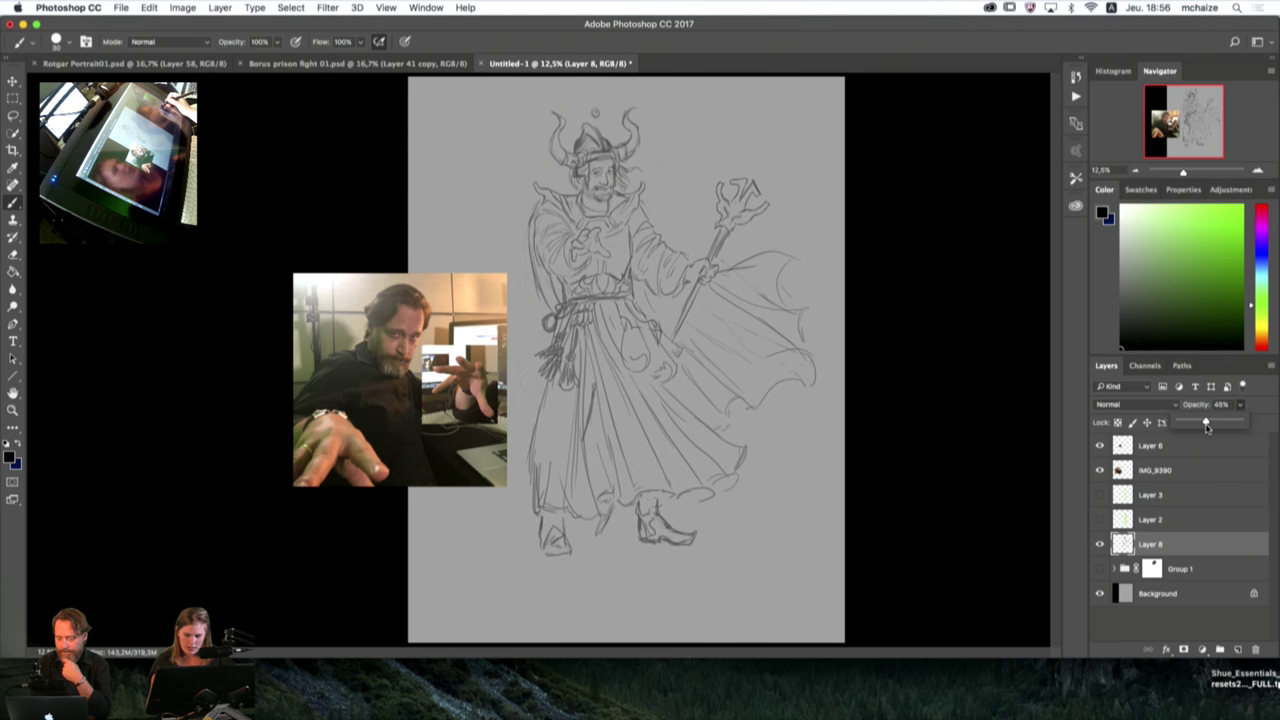
{"action": "left_click_drag", "start_coordinate": [1202, 428], "coordinate": [1201, 429]}
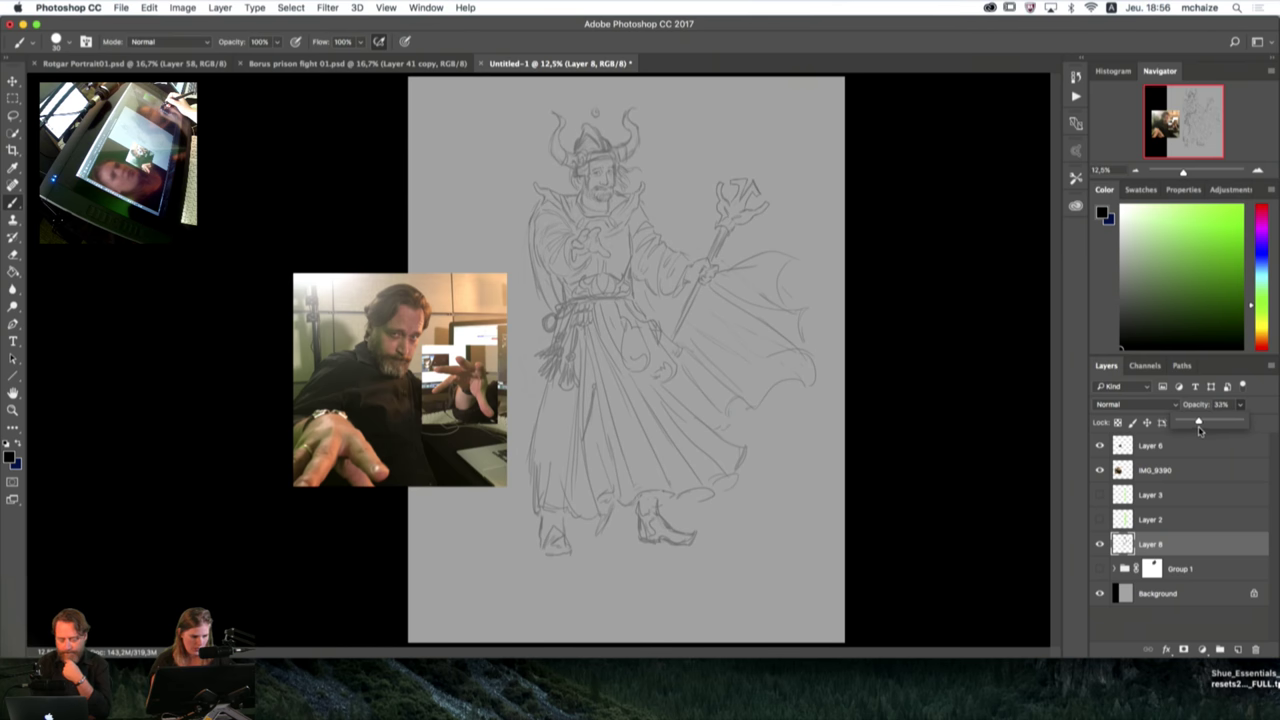
{"action": "left_click", "coordinate": [1237, 649]}
{"action": "left_click_drag", "start_coordinate": [1178, 557], "coordinate": [1178, 580]}
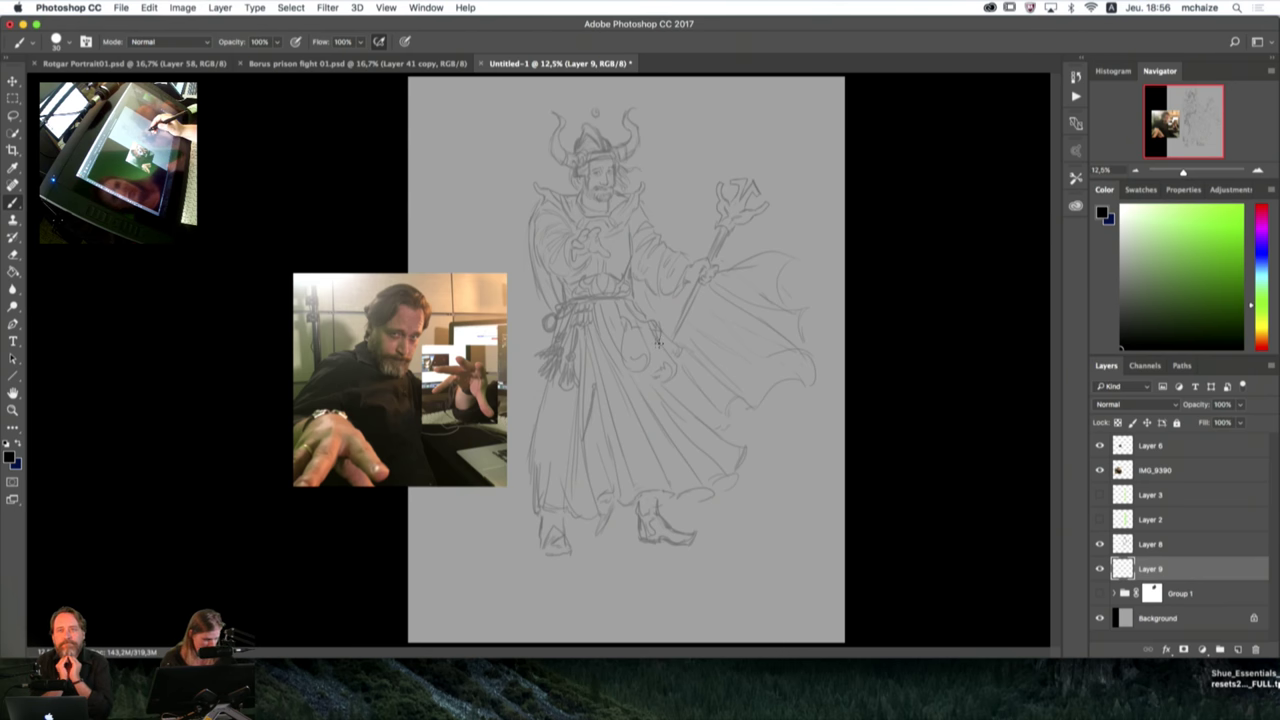
Step: Sample the skin tone from the reference photo and shift the foreground colour to a more orange tan, hex a07454
{"action": "left_click", "coordinate": [412, 326], "text": "alt"}
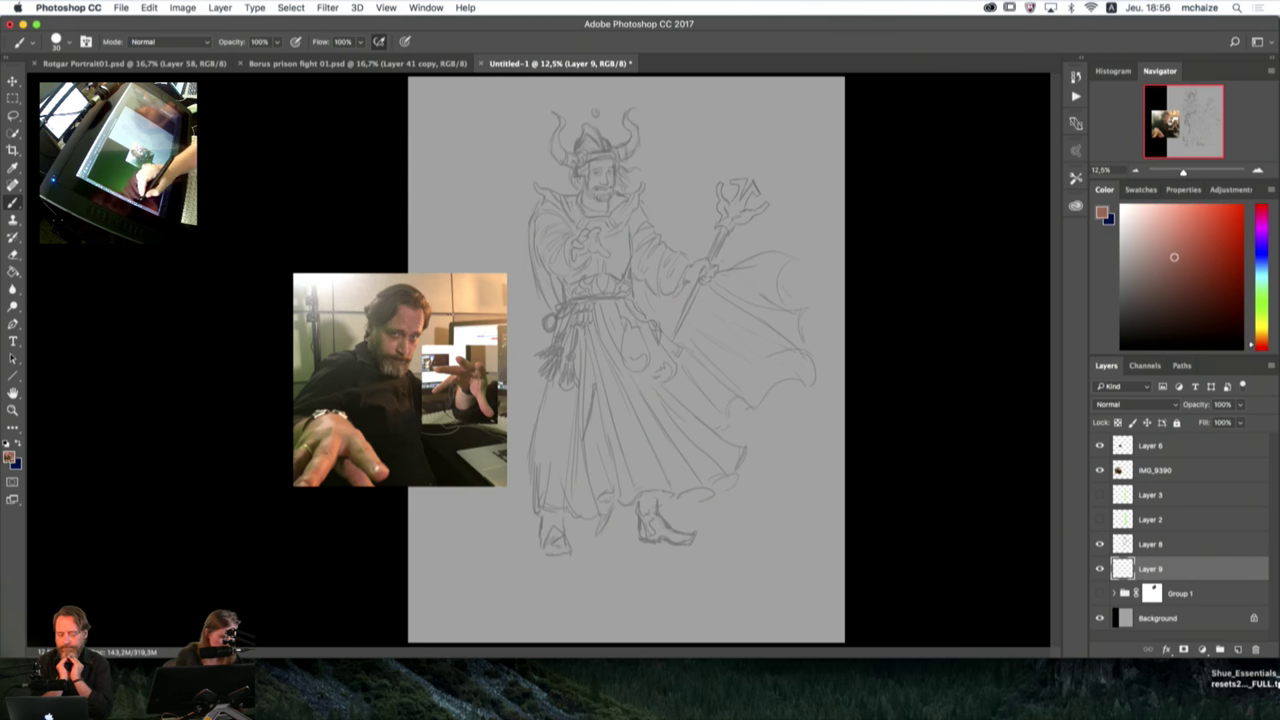
{"action": "left_click", "coordinate": [9, 457]}
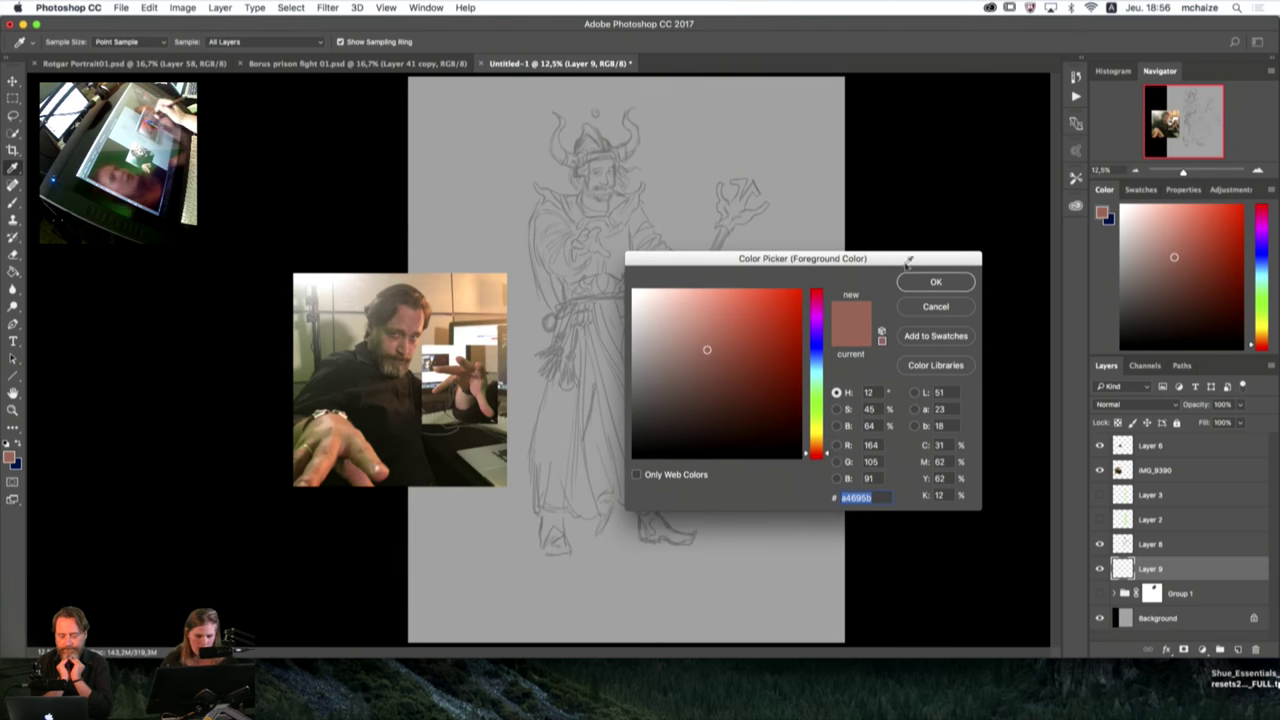
{"action": "left_click", "coordinate": [828, 455]}
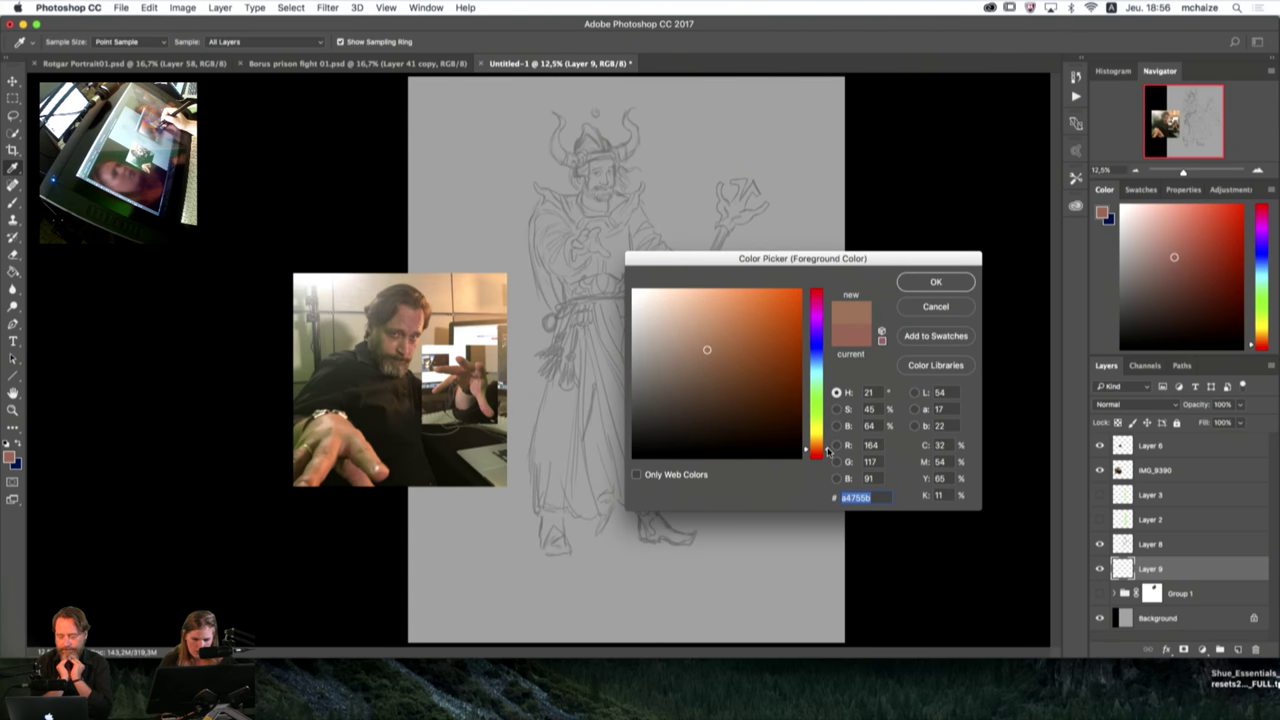
{"action": "left_click_drag", "start_coordinate": [828, 452], "coordinate": [828, 446]}
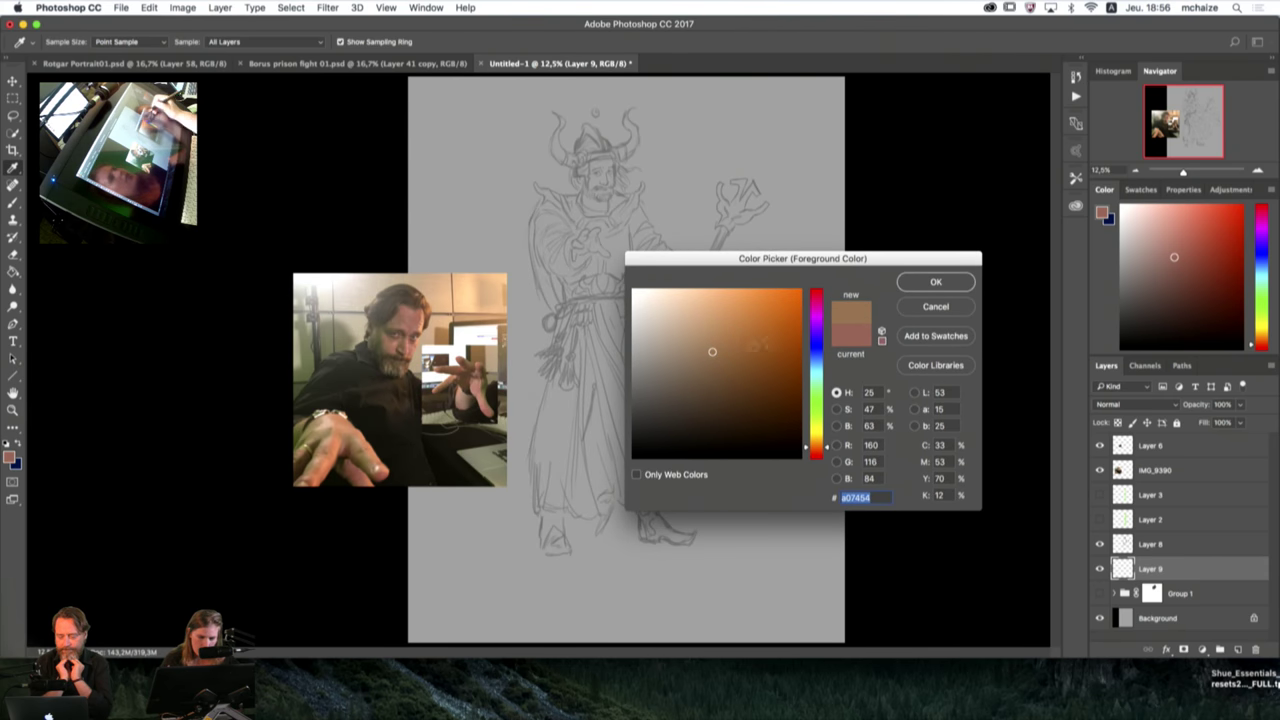
{"action": "left_click", "coordinate": [929, 287]}
Step: Fill the mage's face, outstretched hand and staff-holding hand with the tan skin tone, using a smaller brush for the hands
{"action": "key", "text": "b"}
{"action": "key", "text": "bracketright"}
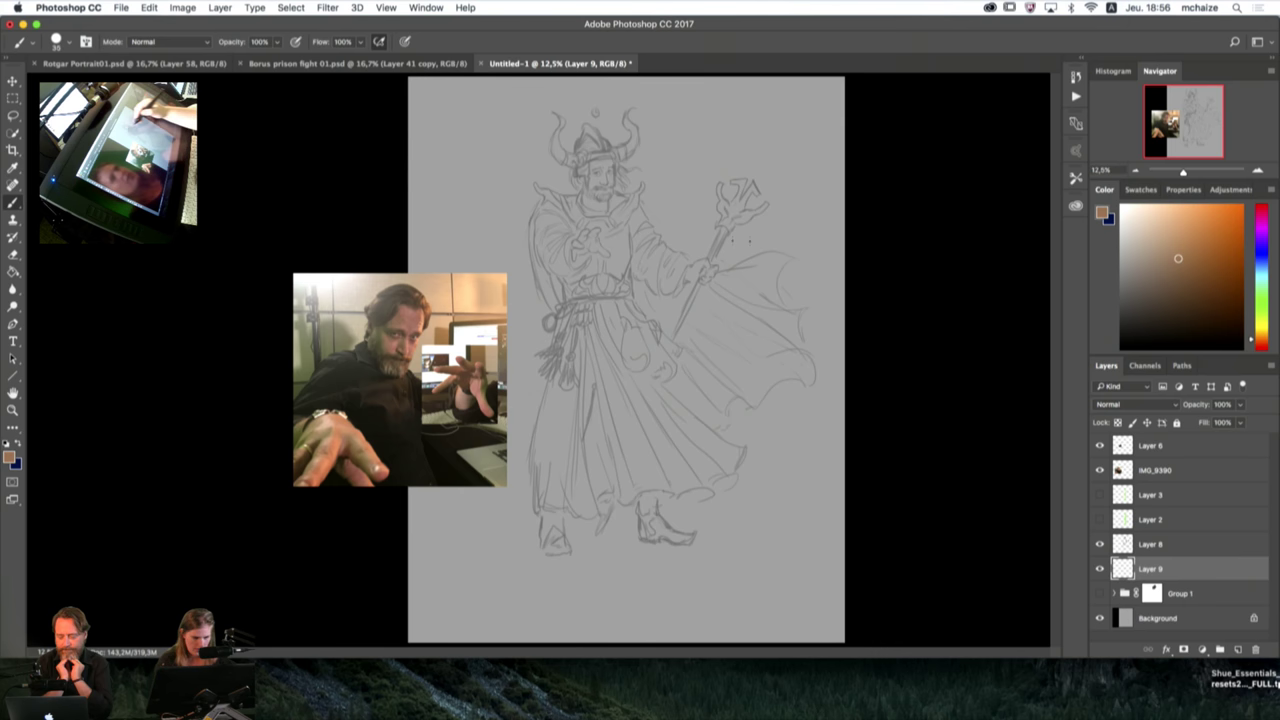
{"action": "key", "text": "bracketright"}
{"action": "key", "text": "bracketright"}
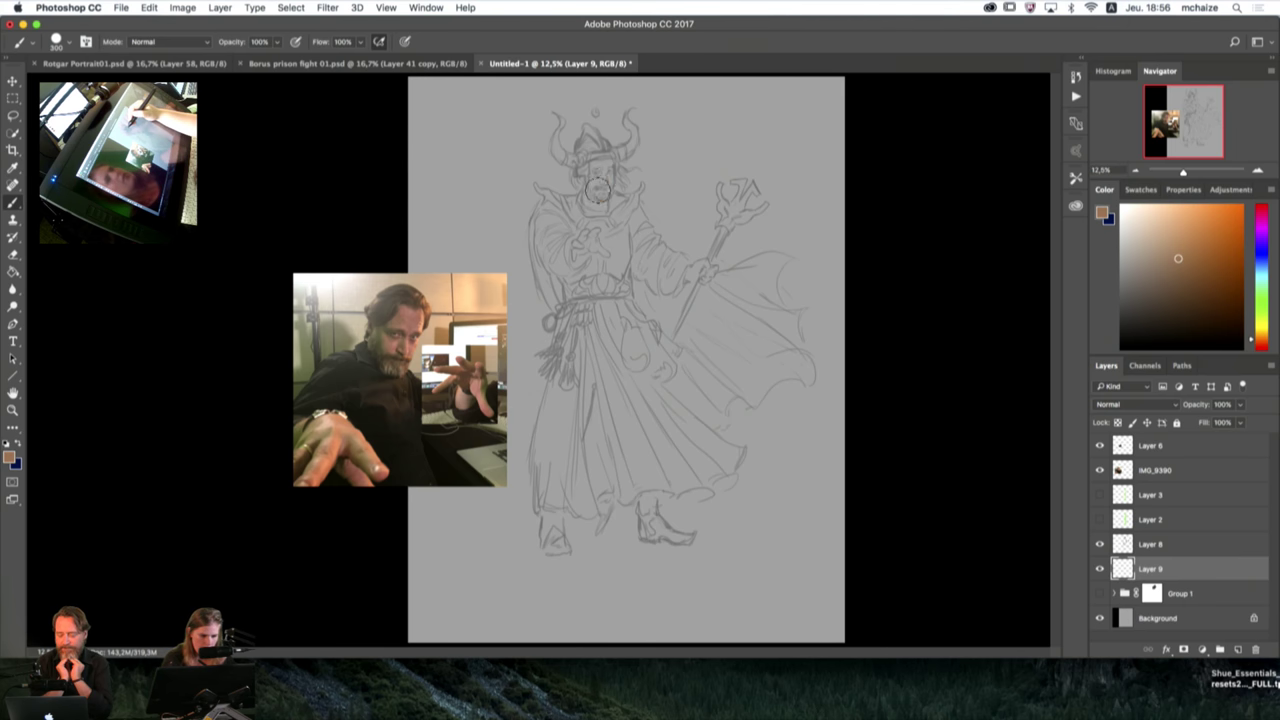
{"action": "left_click_drag", "start_coordinate": [597, 190], "coordinate": [597, 193]}
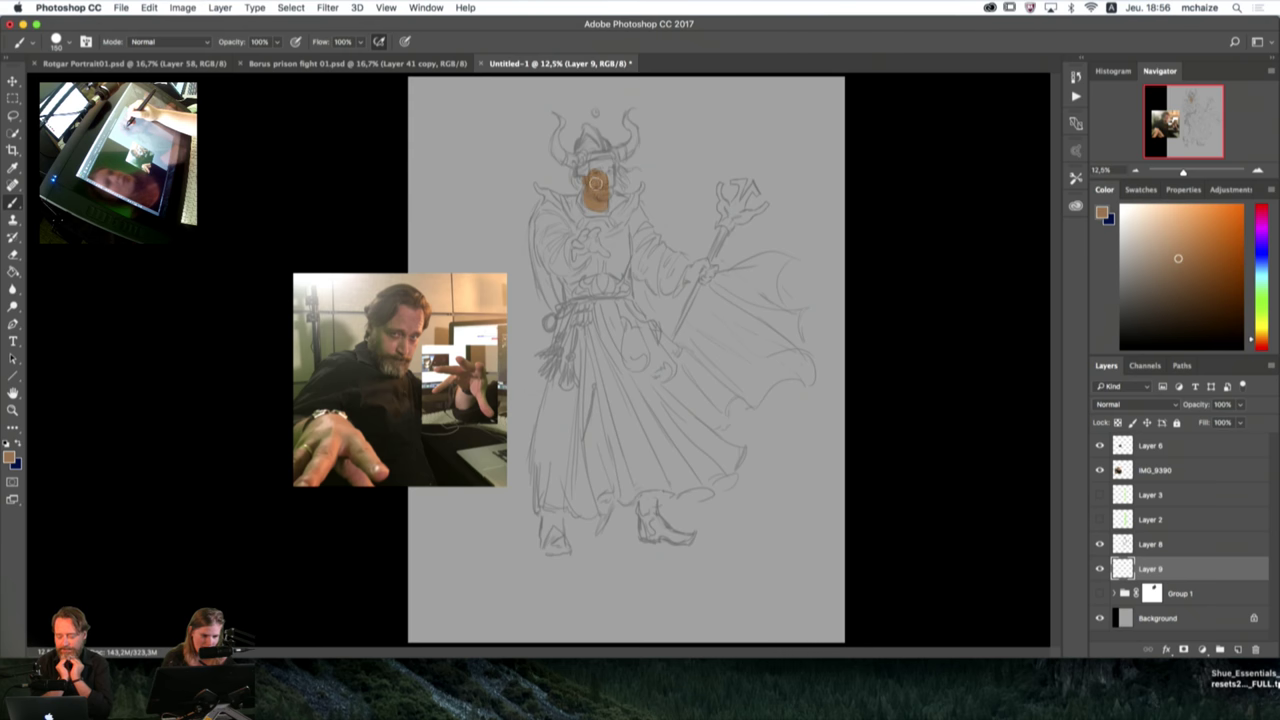
{"action": "left_click_drag", "start_coordinate": [596, 168], "coordinate": [602, 182]}
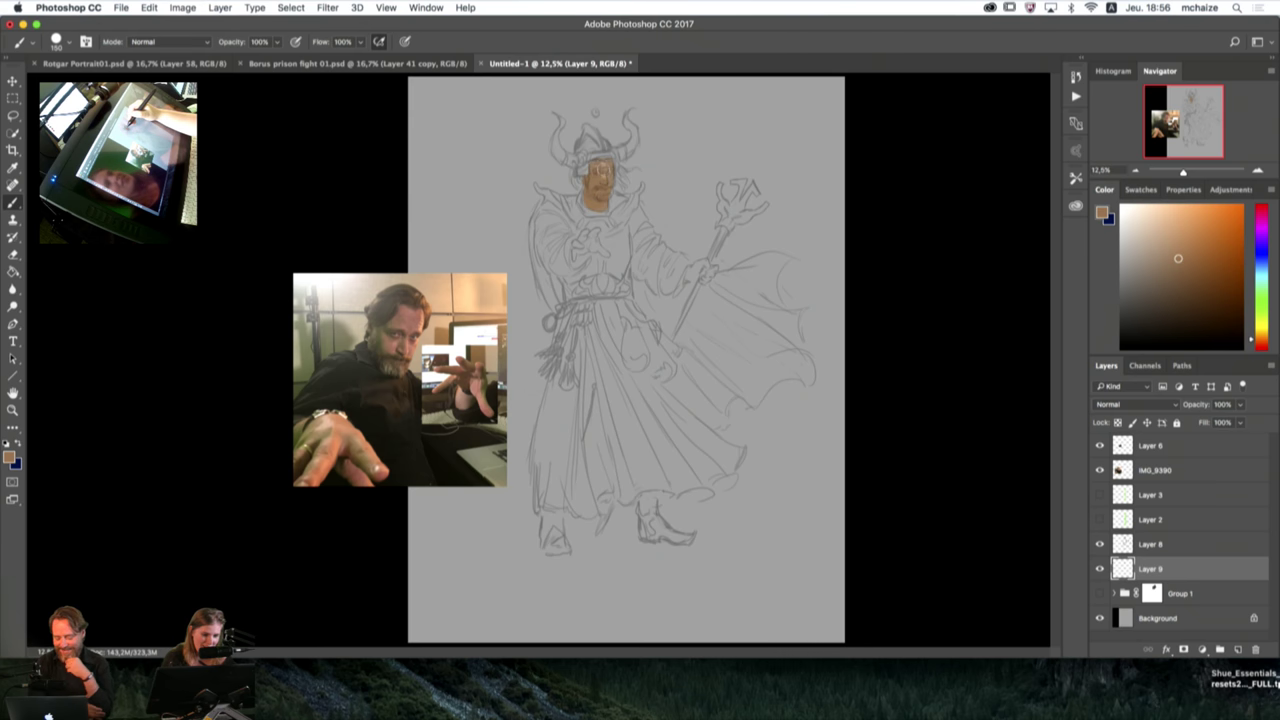
{"action": "key", "text": "bracketleft"}
{"action": "key", "text": "bracketleft"}
{"action": "key", "text": "bracketleft"}
{"action": "key", "text": "bracketleft"}
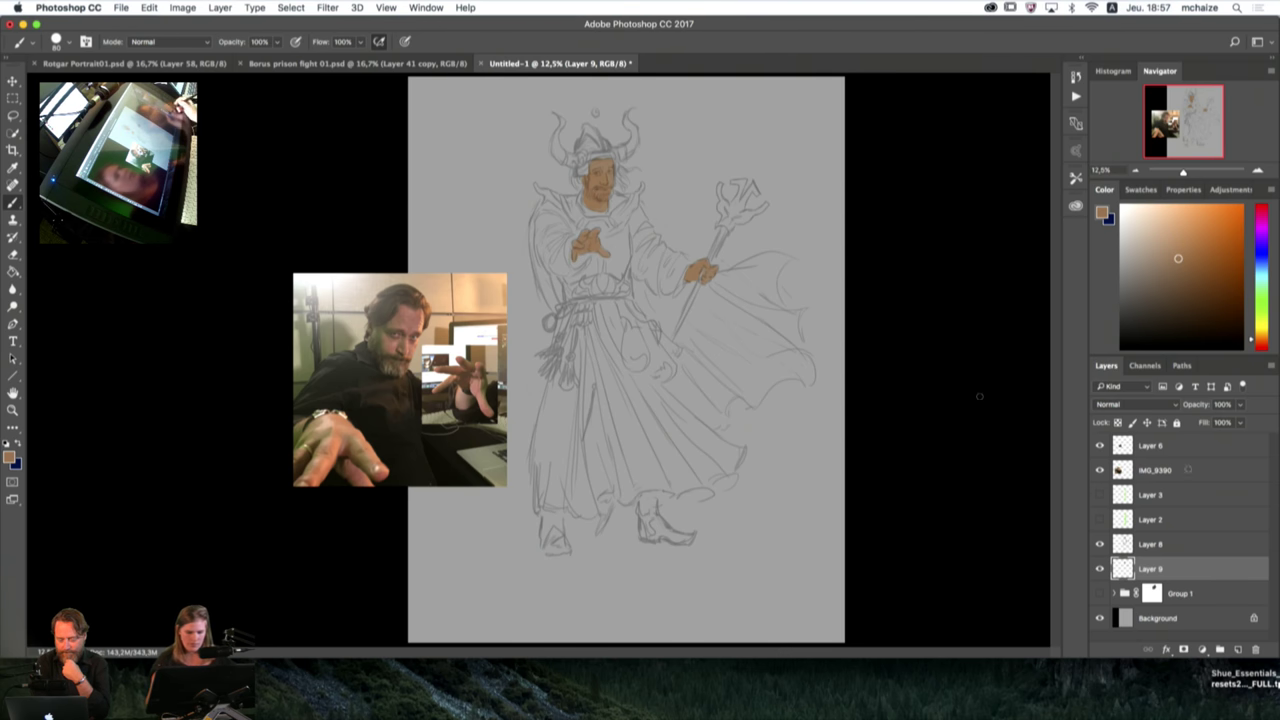
Step: Add a new layer above Layer 9 and set the foreground colour to dark blue with hue 226, saturation 60 and brightness 45
{"action": "key", "text": "bracketright"}
{"action": "key", "text": "bracketright"}
{"action": "key", "text": "bracketright"}
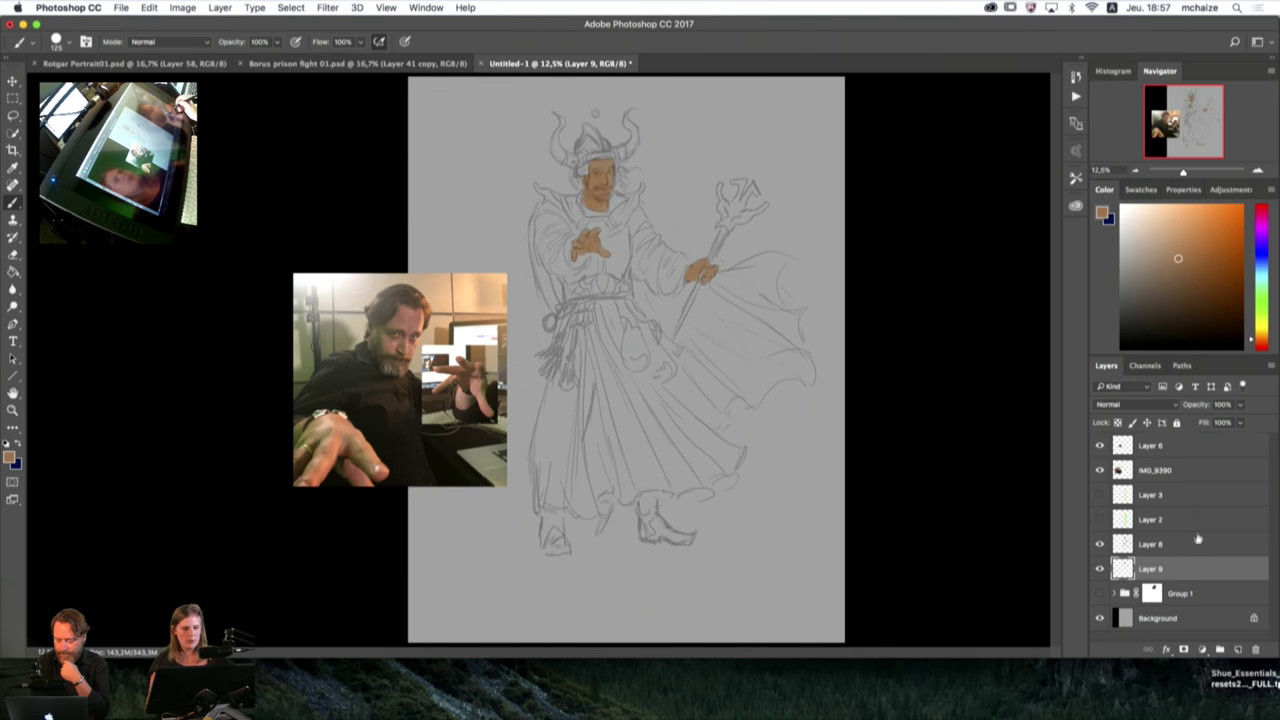
{"action": "left_click", "coordinate": [1237, 648]}
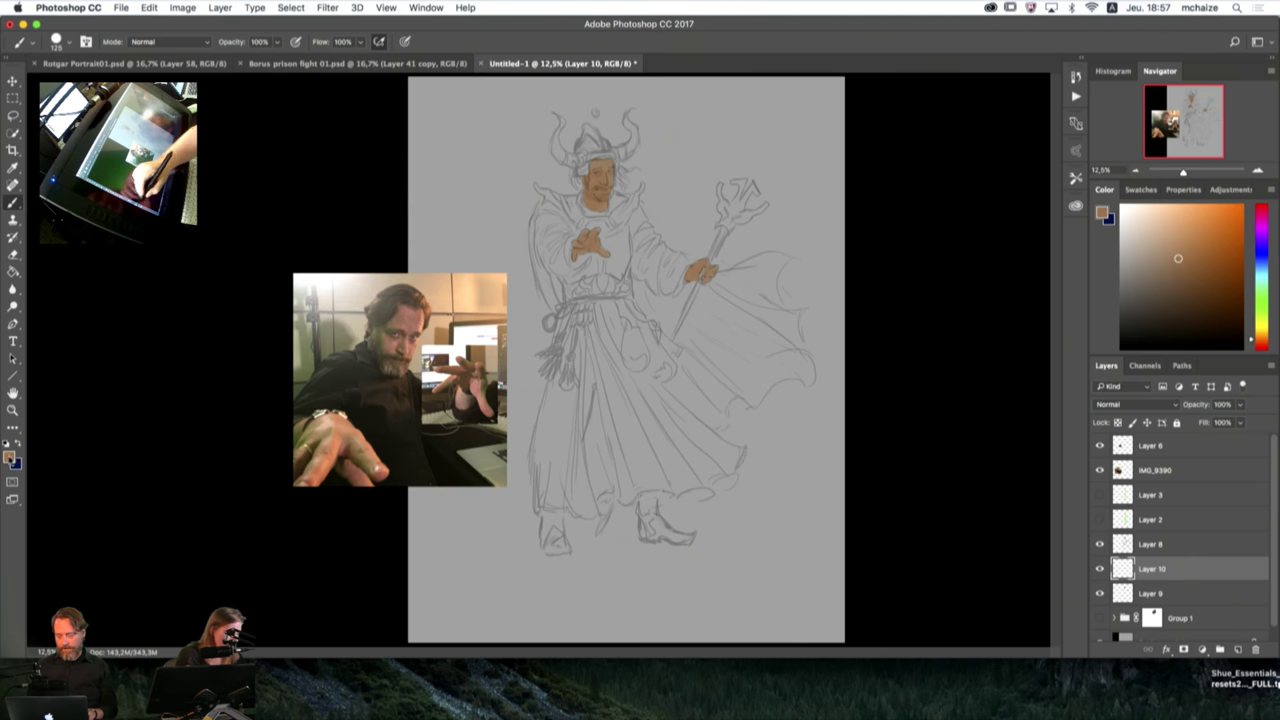
{"action": "left_click", "coordinate": [10, 458]}
{"action": "left_click", "coordinate": [818, 354]}
{"action": "left_click", "coordinate": [734, 383]}
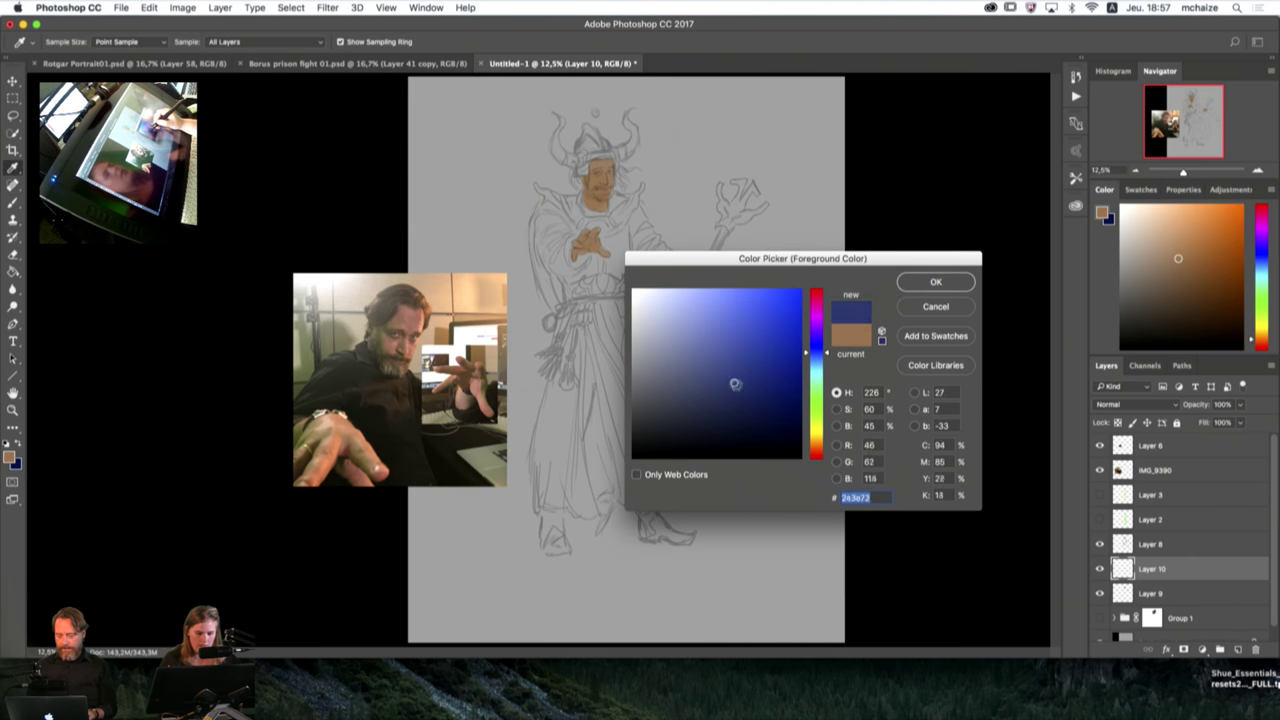
{"action": "key", "text": "Return"}
{"action": "key", "text": "b"}
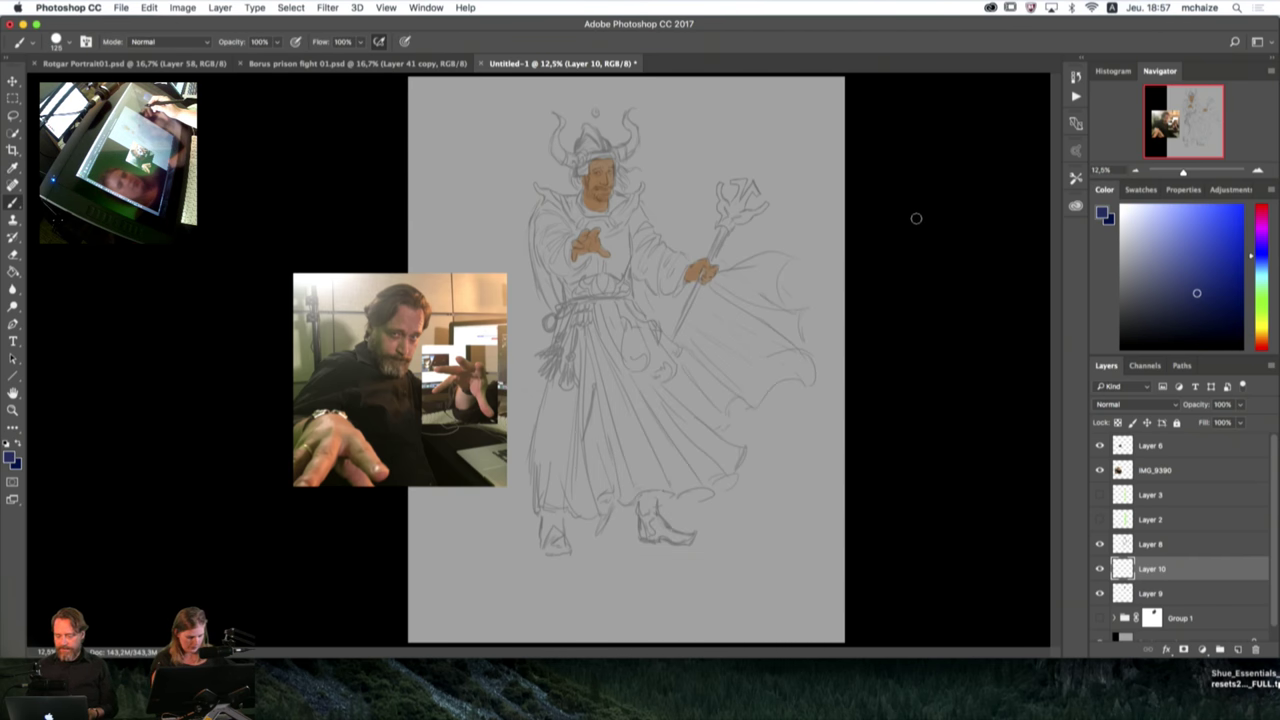
Step: Fill the wide, flaring skirt panel below the staff arm with dark blue, using a large brush and smaller sizes near the edges
{"action": "key", "text": "bracketright"}
{"action": "key", "text": "bracketright"}
{"action": "key", "text": "bracketright"}
{"action": "key", "text": "bracketright"}
{"action": "key", "text": "bracketright"}
{"action": "key", "text": "bracketright"}
{"action": "key", "text": "bracketright"}
{"action": "key", "text": "bracketright"}
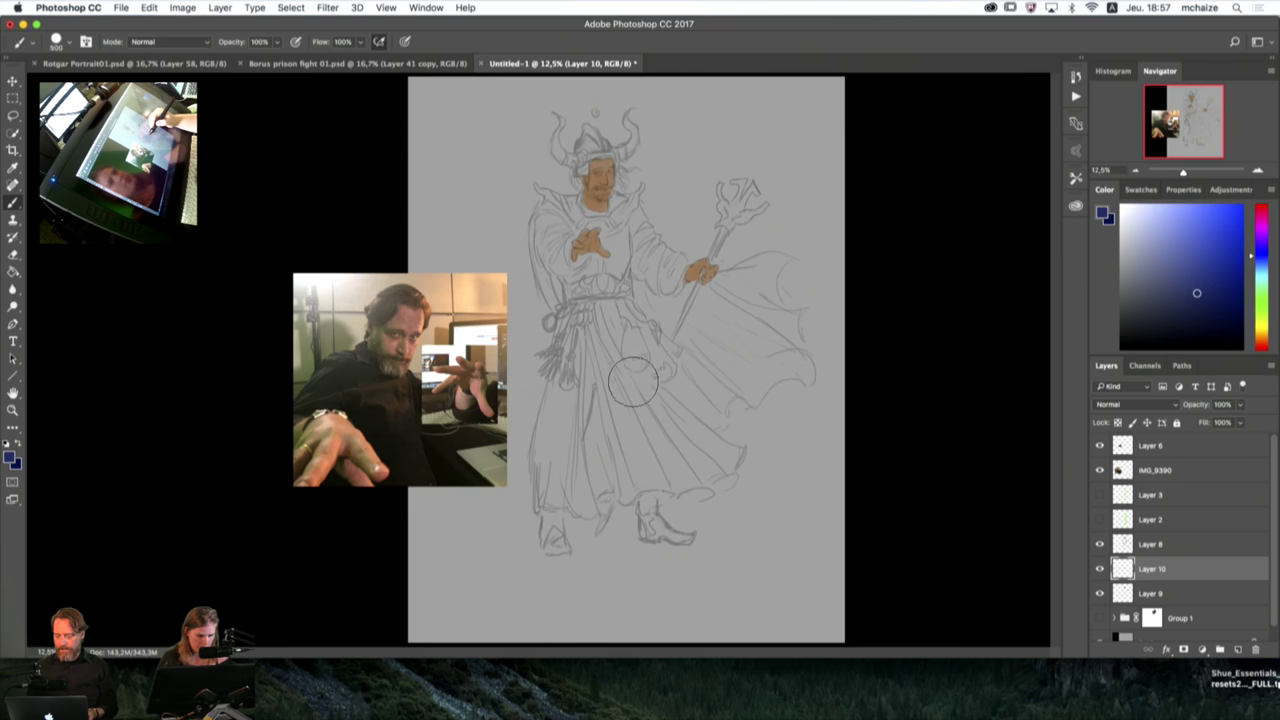
{"action": "mouse_move", "coordinate": [606, 338]}
{"action": "left_mouse_down"}
{"action": "mouse_move", "coordinate": [647, 465]}
{"action": "mouse_move", "coordinate": [629, 372]}
{"action": "mouse_move", "coordinate": [659, 458]}
{"action": "mouse_move", "coordinate": [681, 458]}
{"action": "mouse_move", "coordinate": [638, 470]}
{"action": "mouse_move", "coordinate": [700, 488]}
{"action": "mouse_move", "coordinate": [719, 474]}
{"action": "mouse_move", "coordinate": [673, 437]}
{"action": "mouse_move", "coordinate": [663, 452]}
{"action": "mouse_move", "coordinate": [655, 434]}
{"action": "mouse_move", "coordinate": [675, 453]}
{"action": "mouse_move", "coordinate": [653, 389]}
{"action": "mouse_move", "coordinate": [726, 440]}
{"action": "mouse_move", "coordinate": [708, 460]}
{"action": "mouse_move", "coordinate": [699, 442]}
{"action": "mouse_move", "coordinate": [717, 480]}
{"action": "mouse_move", "coordinate": [716, 438]}
{"action": "mouse_move", "coordinate": [684, 387]}
{"action": "mouse_move", "coordinate": [733, 434]}
{"action": "mouse_move", "coordinate": [663, 364]}
{"action": "left_mouse_up"}
{"action": "key", "text": "bracketleft"}
{"action": "key", "text": "bracketleft"}
{"action": "key", "text": "bracketright"}
{"action": "key", "text": "bracketright"}
{"action": "key", "text": "bracketleft"}
{"action": "key", "text": "bracketleft"}
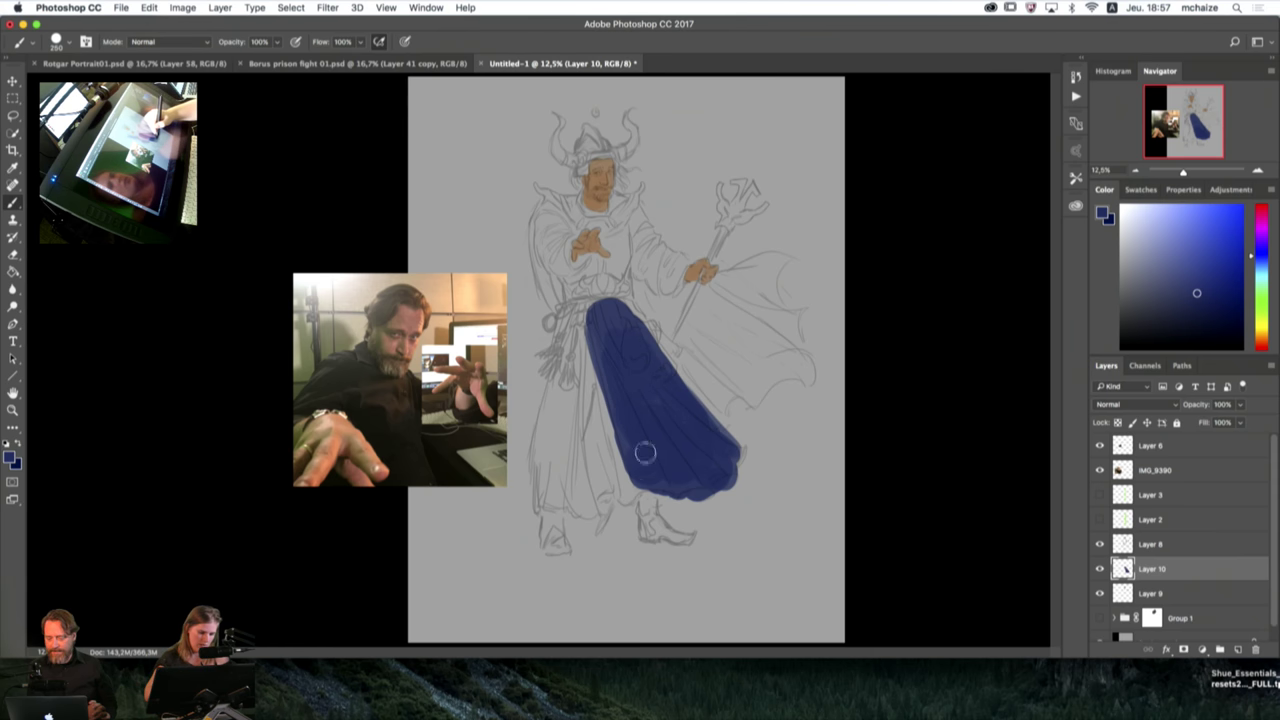
{"action": "mouse_move", "coordinate": [636, 474]}
{"action": "left_mouse_down"}
{"action": "mouse_move", "coordinate": [625, 441]}
{"action": "mouse_move", "coordinate": [628, 489]}
{"action": "mouse_move", "coordinate": [626, 434]}
{"action": "mouse_move", "coordinate": [646, 479]}
{"action": "left_mouse_up"}
Step: Fill the narrower skirt panel under the outstretched hand with dark blue from the belt down to its hem
{"action": "key", "text": "bracketright"}
{"action": "key", "text": "bracketright"}
{"action": "key", "text": "bracketright"}
{"action": "key", "text": "bracketleft"}
{"action": "key", "text": "bracketleft"}
{"action": "key", "text": "bracketleft"}
{"action": "left_click_drag", "start_coordinate": [566, 322], "coordinate": [552, 495]}
{"action": "key", "text": "bracketright"}
{"action": "key", "text": "bracketright"}
{"action": "key", "text": "bracketright"}
{"action": "key", "text": "bracketleft"}
{"action": "key", "text": "bracketleft"}
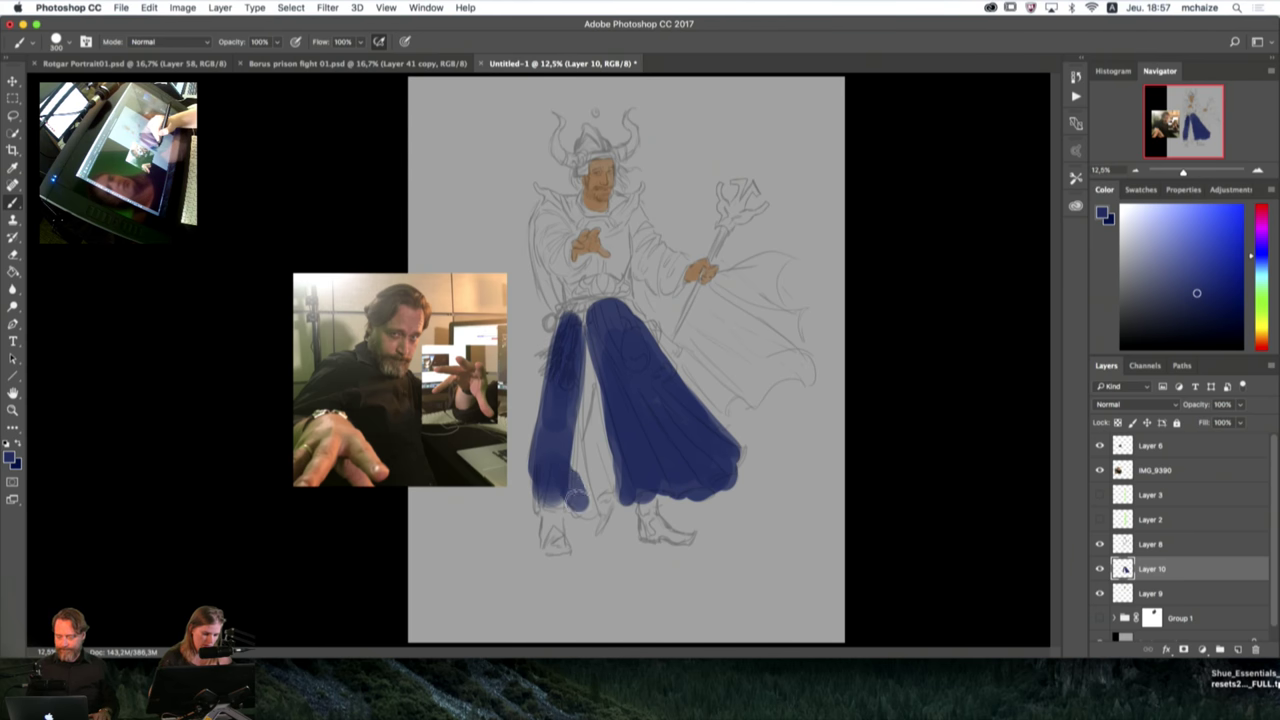
{"action": "mouse_move", "coordinate": [570, 430]}
{"action": "left_mouse_down"}
{"action": "mouse_move", "coordinate": [580, 503]}
{"action": "mouse_move", "coordinate": [572, 353]}
{"action": "mouse_move", "coordinate": [543, 472]}
{"action": "mouse_move", "coordinate": [536, 455]}
{"action": "mouse_move", "coordinate": [535, 496]}
{"action": "mouse_move", "coordinate": [578, 497]}
{"action": "left_mouse_up"}
{"action": "key", "text": "bracketleft"}
{"action": "key", "text": "bracketright"}
{"action": "key", "text": "bracketright"}
{"action": "key", "text": "bracketright"}
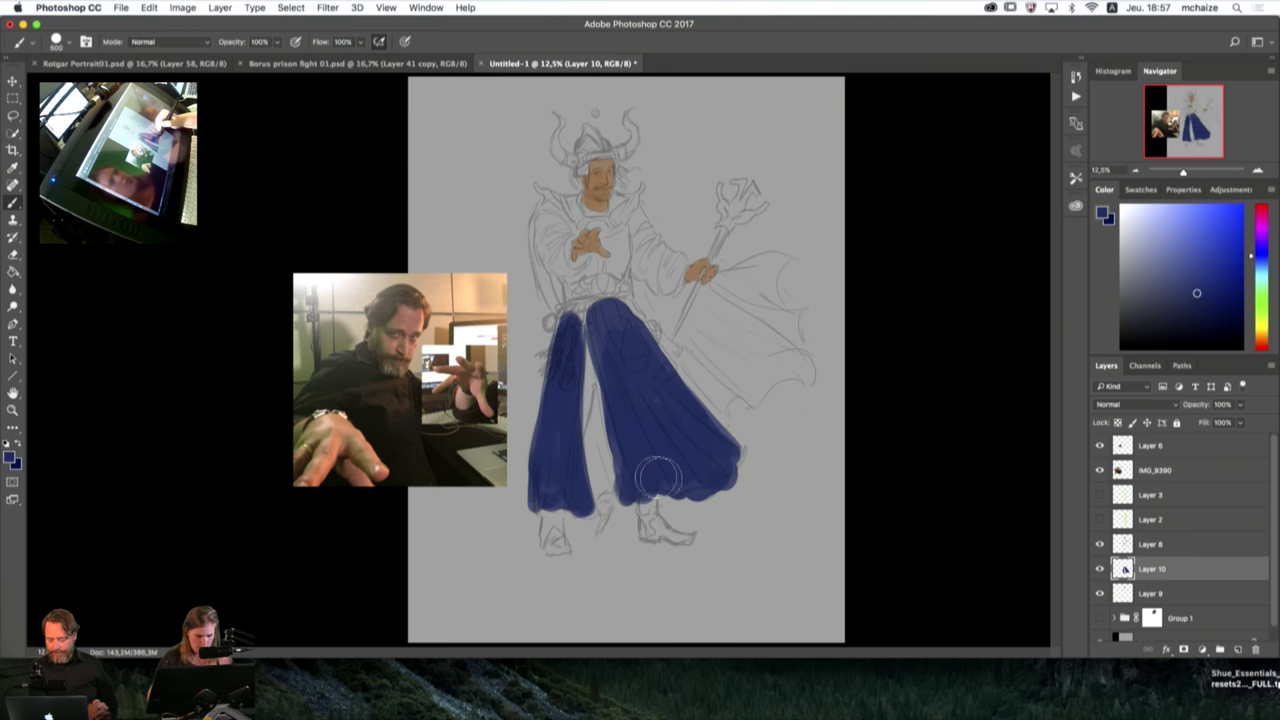
Step: Join the two blue skirt panels by filling the gap at the waist with a 300-size brush
{"action": "key", "text": "bracketleft"}
{"action": "key", "text": "bracketleft"}
{"action": "key", "text": "bracketleft"}
{"action": "left_click_drag", "start_coordinate": [582, 323], "coordinate": [593, 313]}
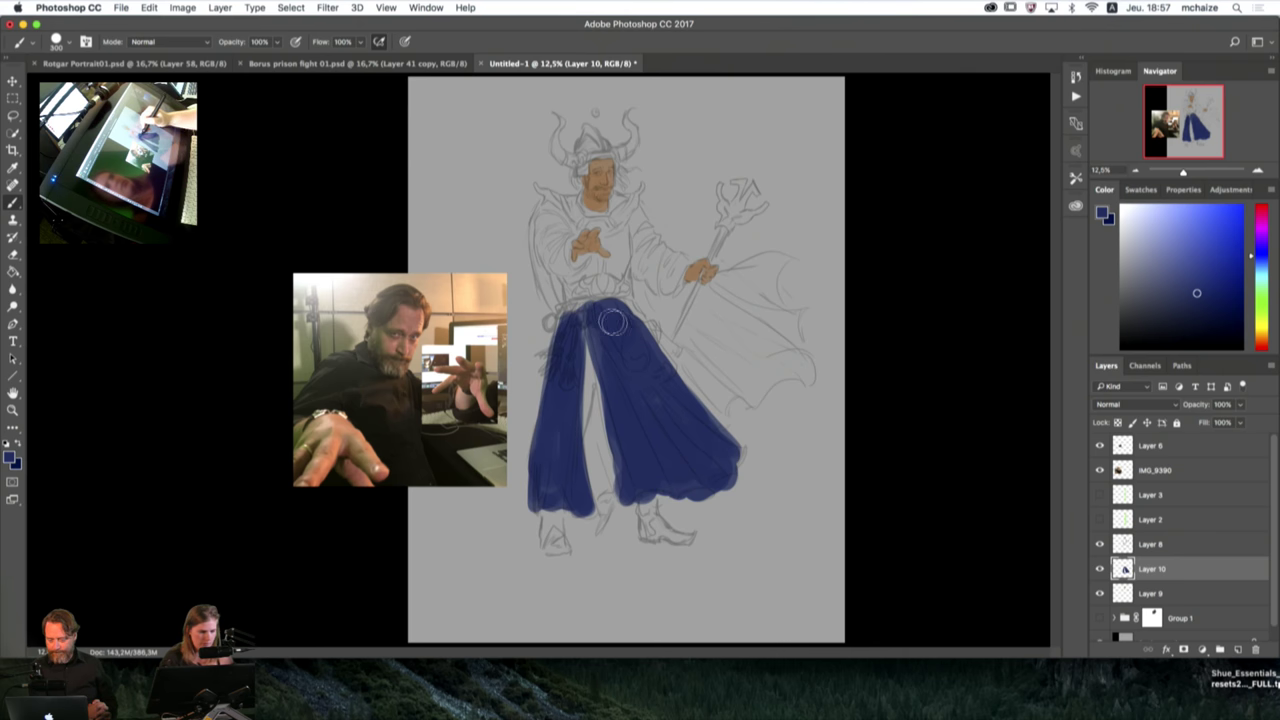
Step: Paint the robe's torso dark blue and move Layer 10 beneath Layer 9 so the skin-toned hand sits in front
{"action": "key", "text": "bracketleft"}
{"action": "left_click_drag", "start_coordinate": [578, 278], "coordinate": [618, 236]}
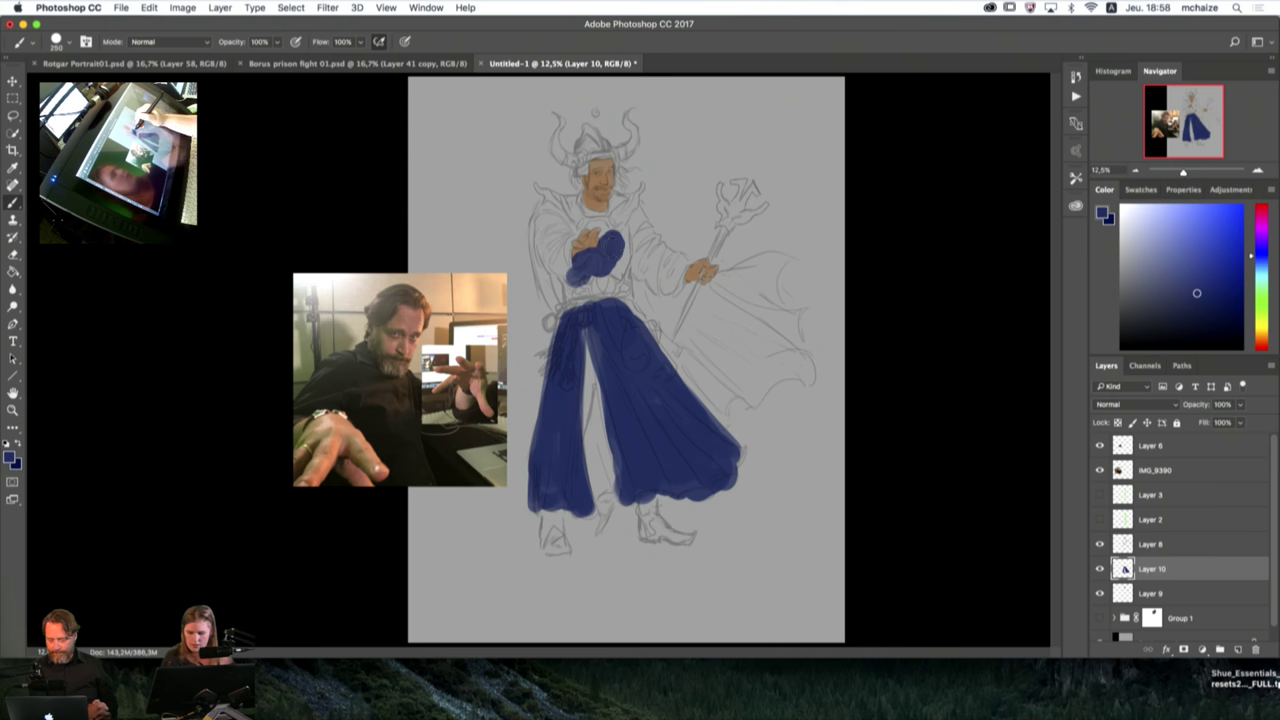
{"action": "left_click_drag", "start_coordinate": [1152, 568], "coordinate": [1168, 598]}
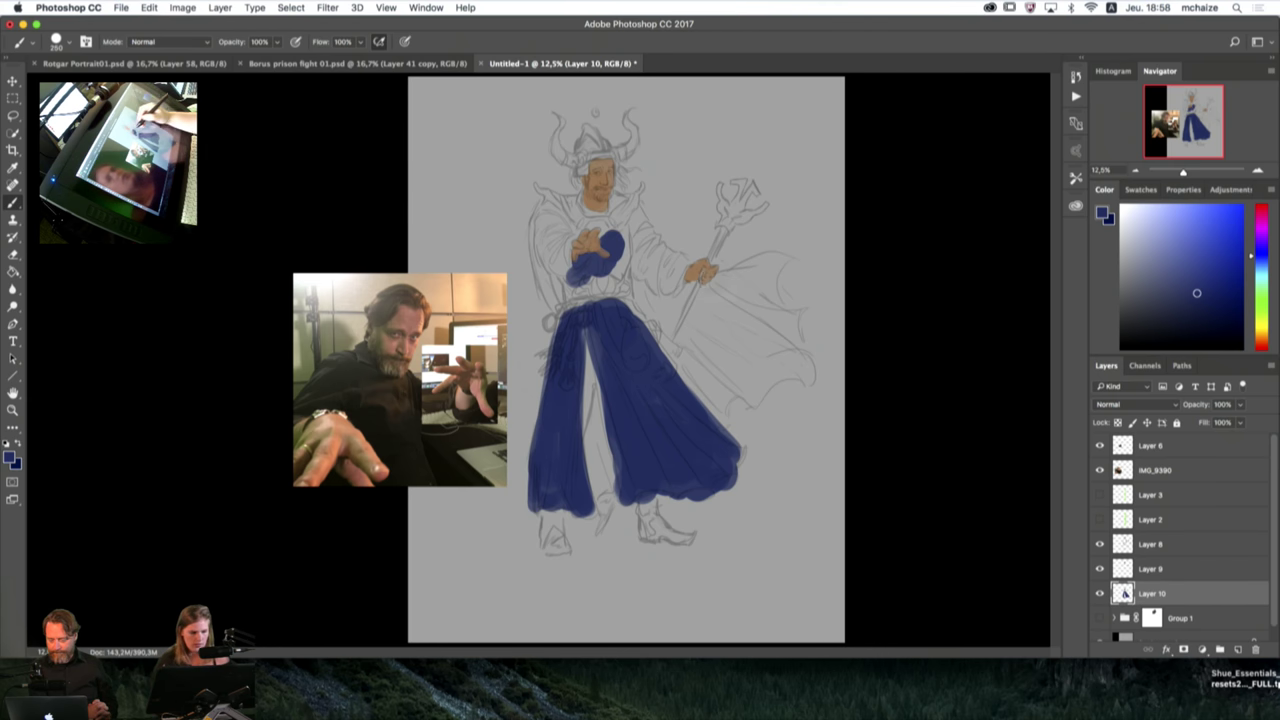
{"action": "mouse_move", "coordinate": [595, 250]}
{"action": "left_mouse_down"}
{"action": "mouse_move", "coordinate": [608, 228]}
{"action": "mouse_move", "coordinate": [591, 252]}
{"action": "mouse_move", "coordinate": [577, 231]}
{"action": "mouse_move", "coordinate": [618, 246]}
{"action": "mouse_move", "coordinate": [571, 278]}
{"action": "mouse_move", "coordinate": [619, 270]}
{"action": "mouse_move", "coordinate": [622, 235]}
{"action": "mouse_move", "coordinate": [598, 258]}
{"action": "left_mouse_up"}
{"action": "key", "text": "]"}
{"action": "key", "text": "]"}
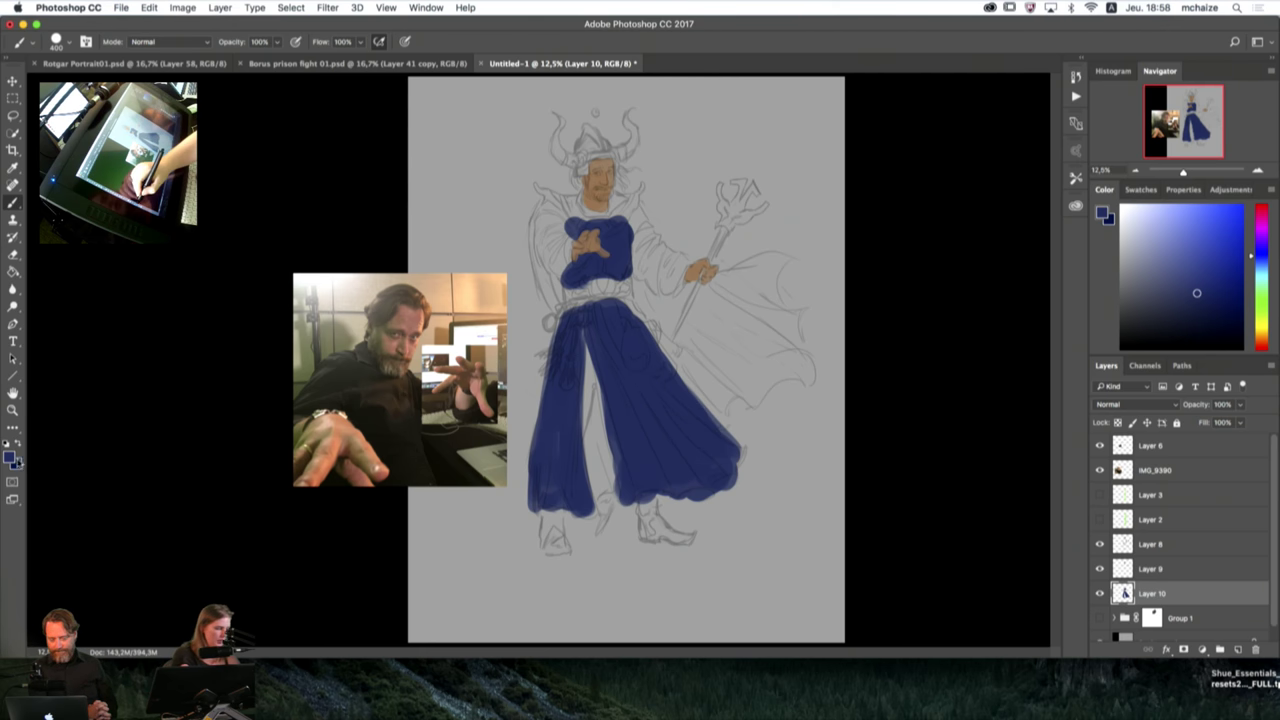
Step: Set the foreground colour to gold with hue 42, saturation 93 and brightness 69, and add a new layer above Layer 10
{"action": "left_click", "coordinate": [9, 457]}
{"action": "left_click", "coordinate": [815, 446]}
{"action": "left_click", "coordinate": [782, 359]}
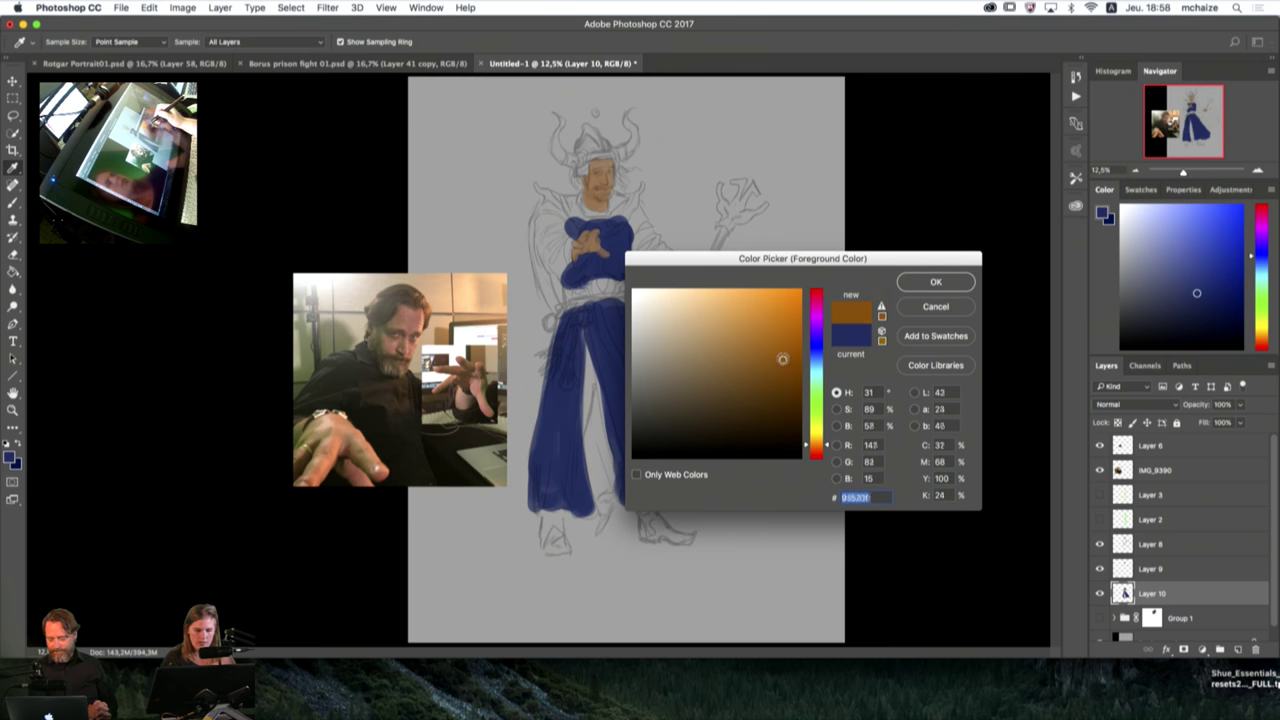
{"action": "left_click_drag", "start_coordinate": [826, 449], "coordinate": [827, 441]}
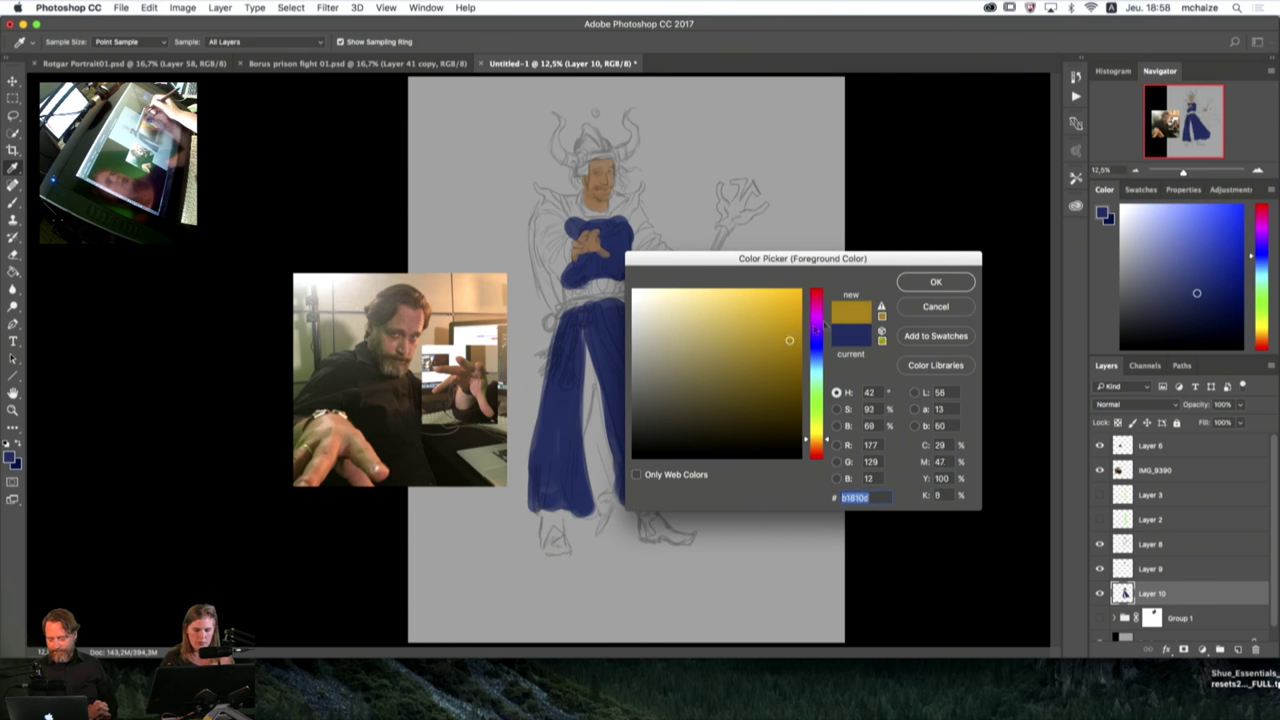
{"action": "left_click", "coordinate": [945, 283]}
{"action": "left_click", "coordinate": [1238, 650]}
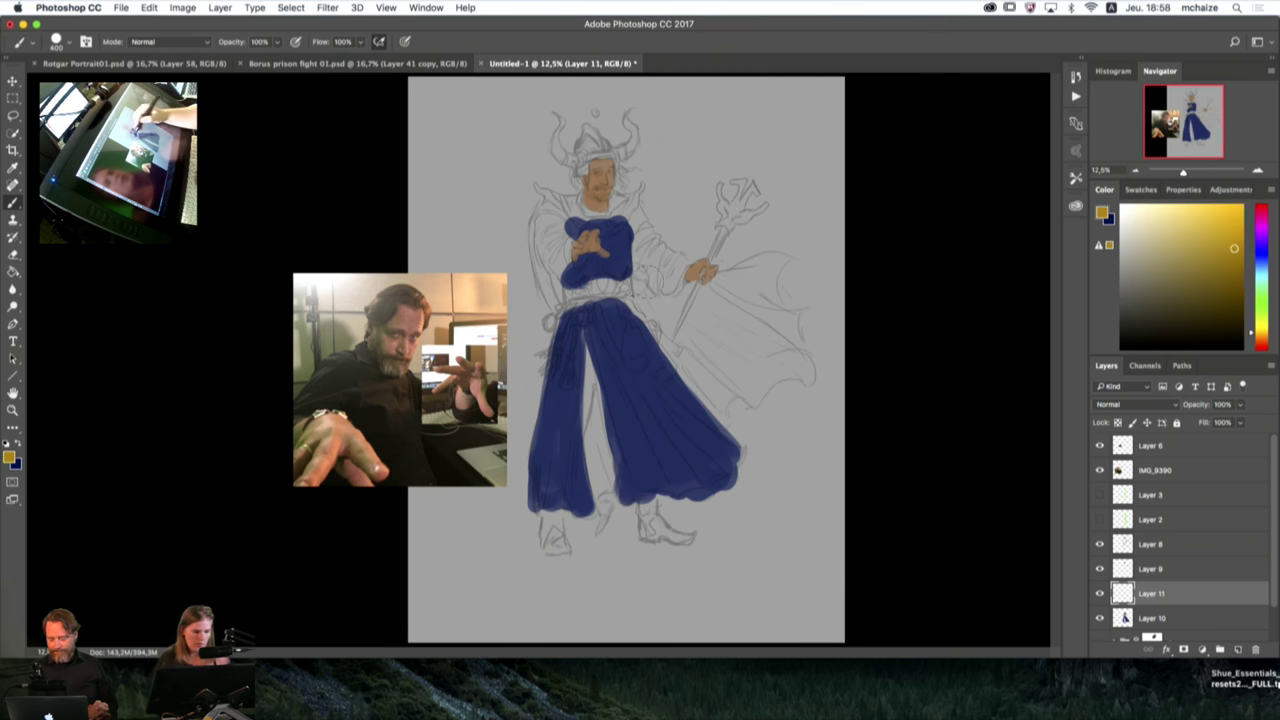
Step: Paint the pointed collar tips on both shoulders gold with a small brush, about size 80
{"action": "key", "text": "bracketleft"}
{"action": "key", "text": "bracketleft"}
{"action": "key", "text": "bracketleft"}
{"action": "key", "text": "bracketleft"}
{"action": "key", "text": "bracketleft"}
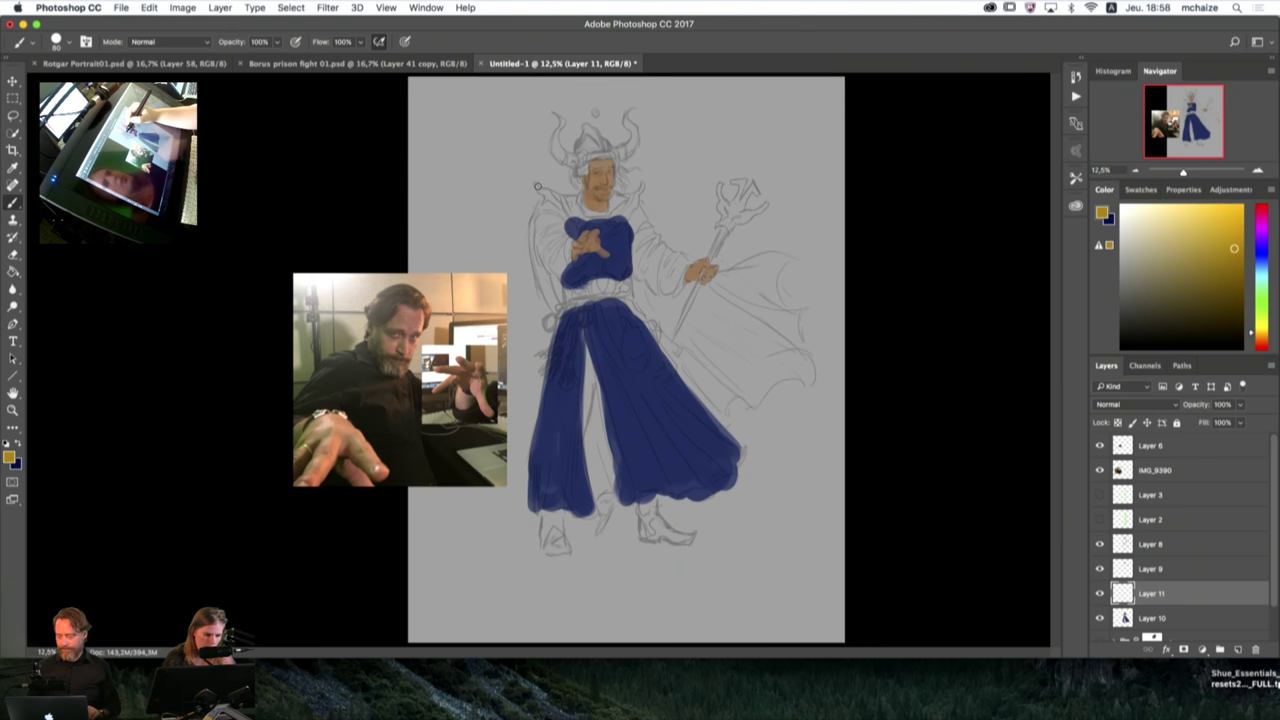
{"action": "left_click_drag", "start_coordinate": [541, 192], "coordinate": [556, 204]}
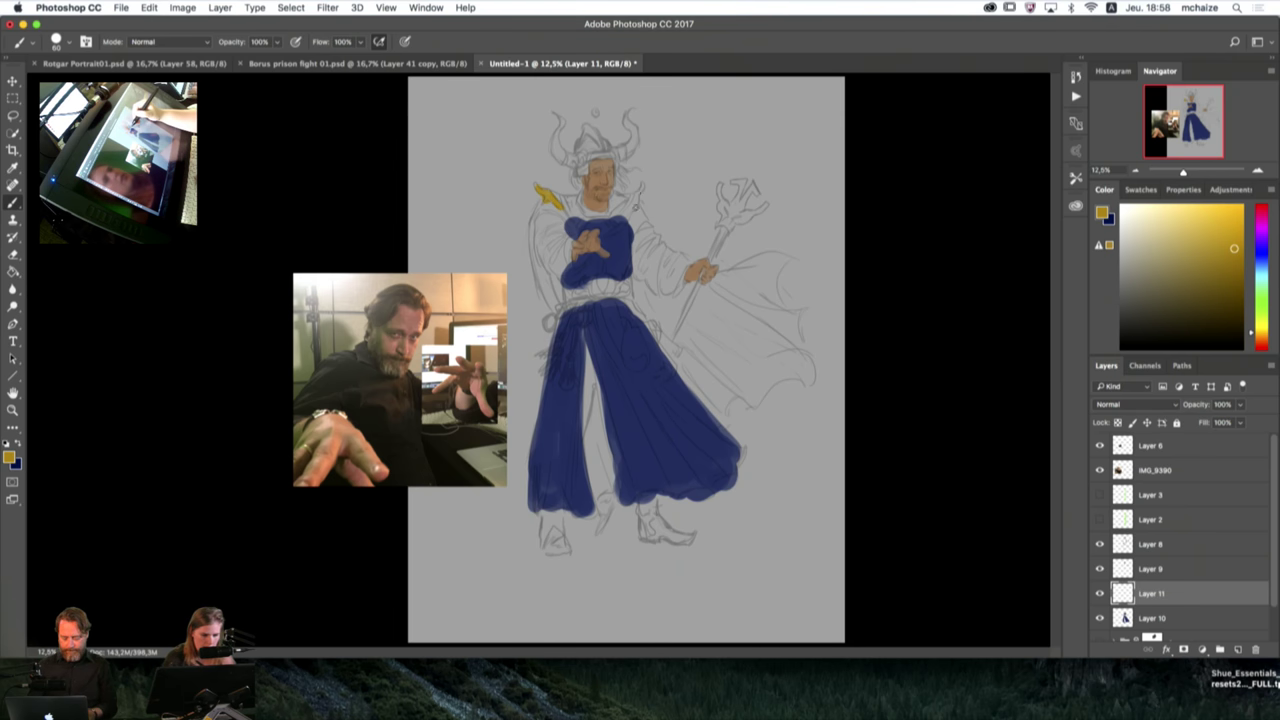
{"action": "left_click_drag", "start_coordinate": [643, 183], "coordinate": [638, 192]}
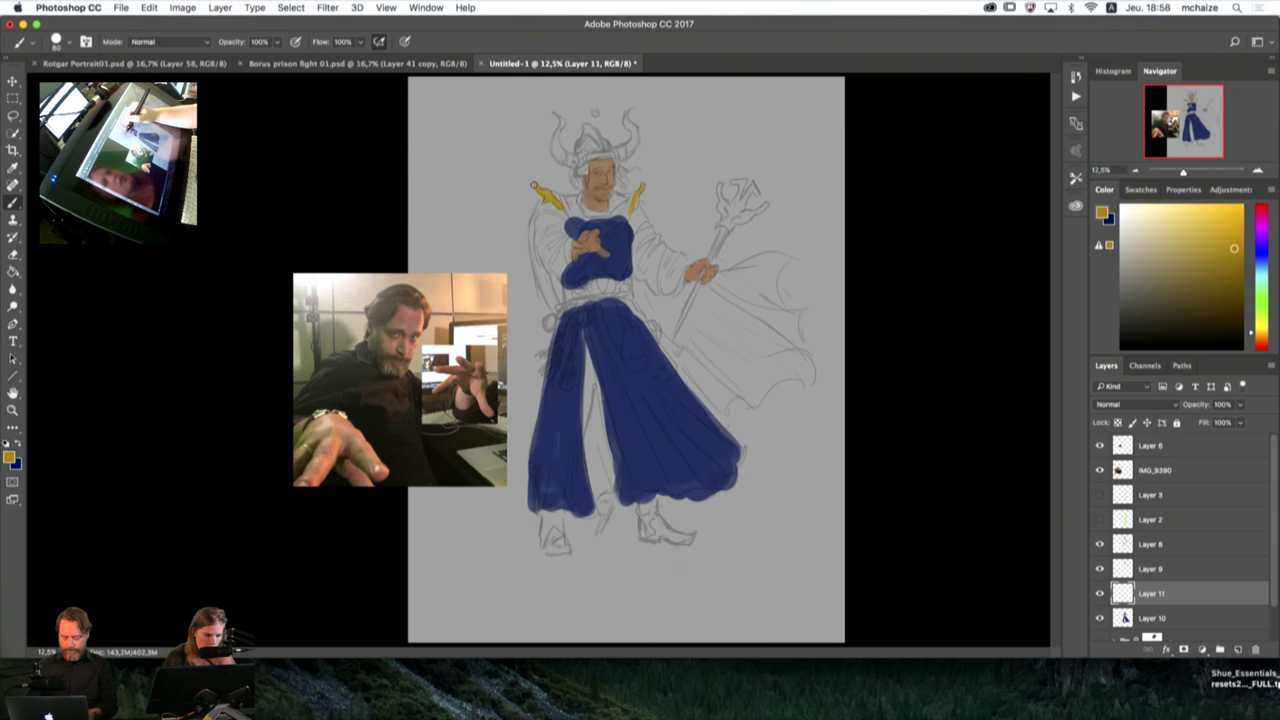
{"action": "key", "text": "bracketleft"}
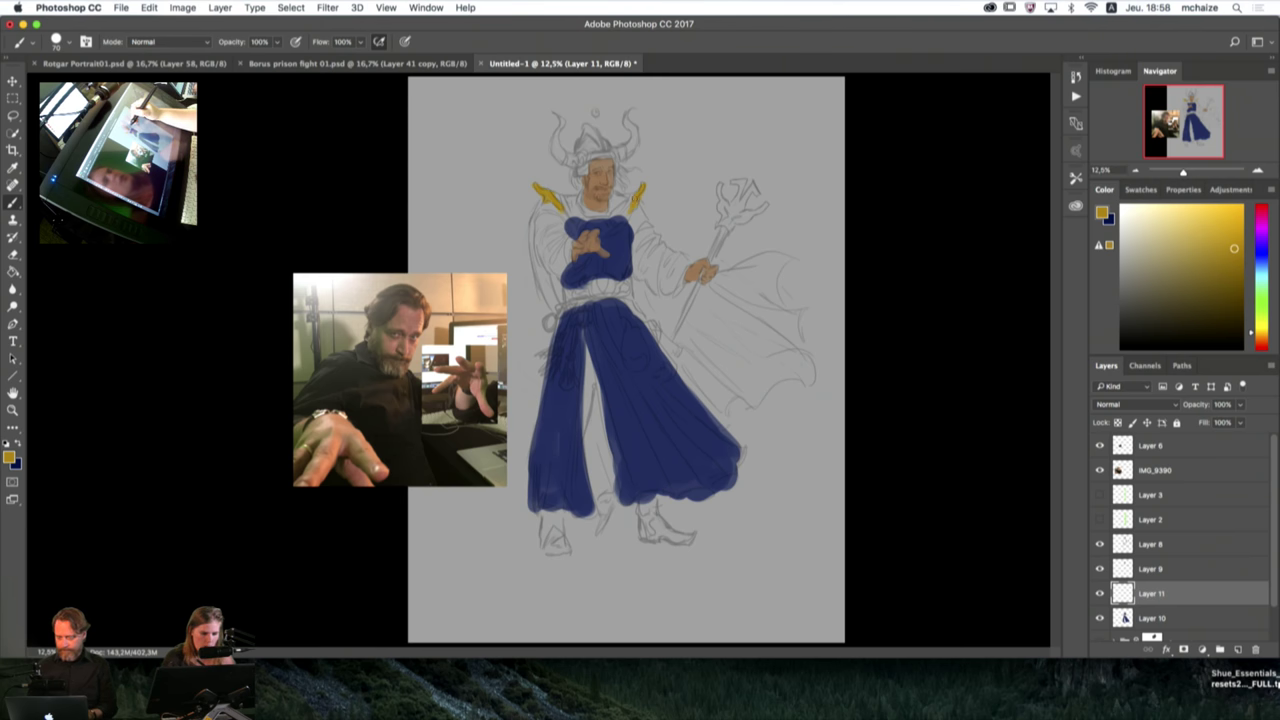
Step: Paint the horns' bases and tips, the prongs of the staff head and the belt ornament gold
{"action": "key", "text": "bracketright"}
{"action": "key", "text": "bracketright"}
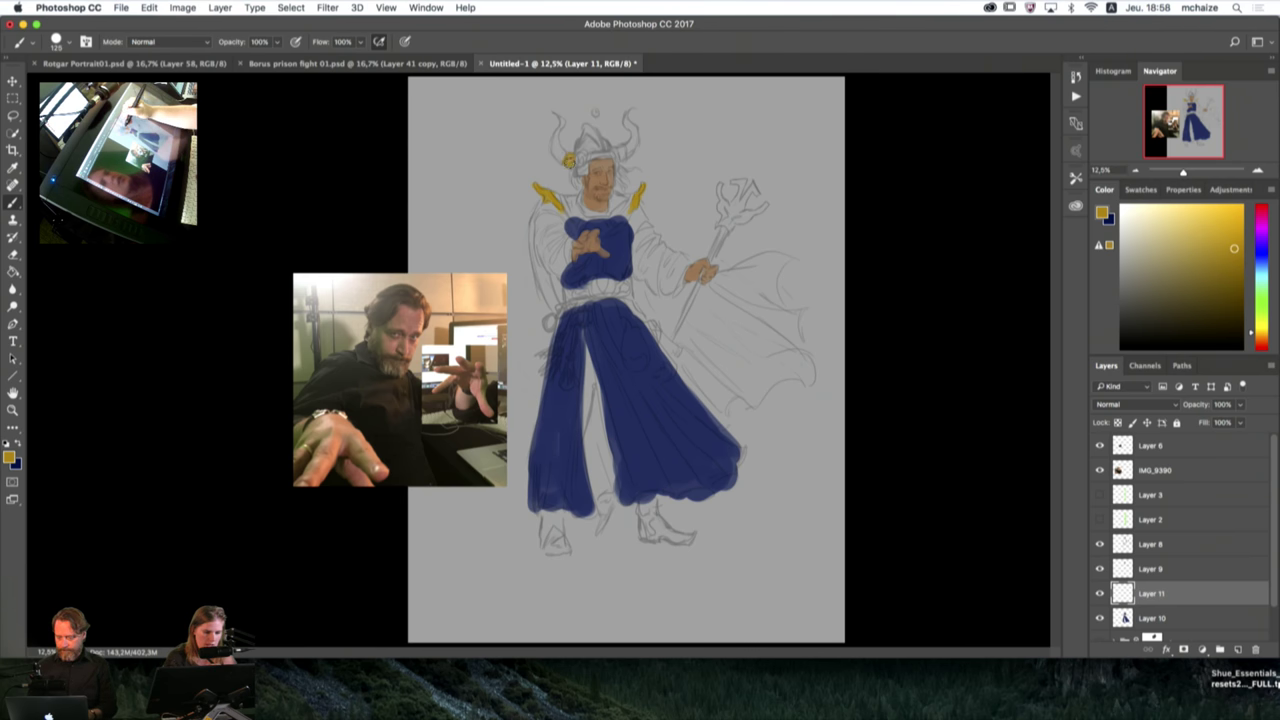
{"action": "key", "text": "bracketleft"}
{"action": "key", "text": "bracketleft"}
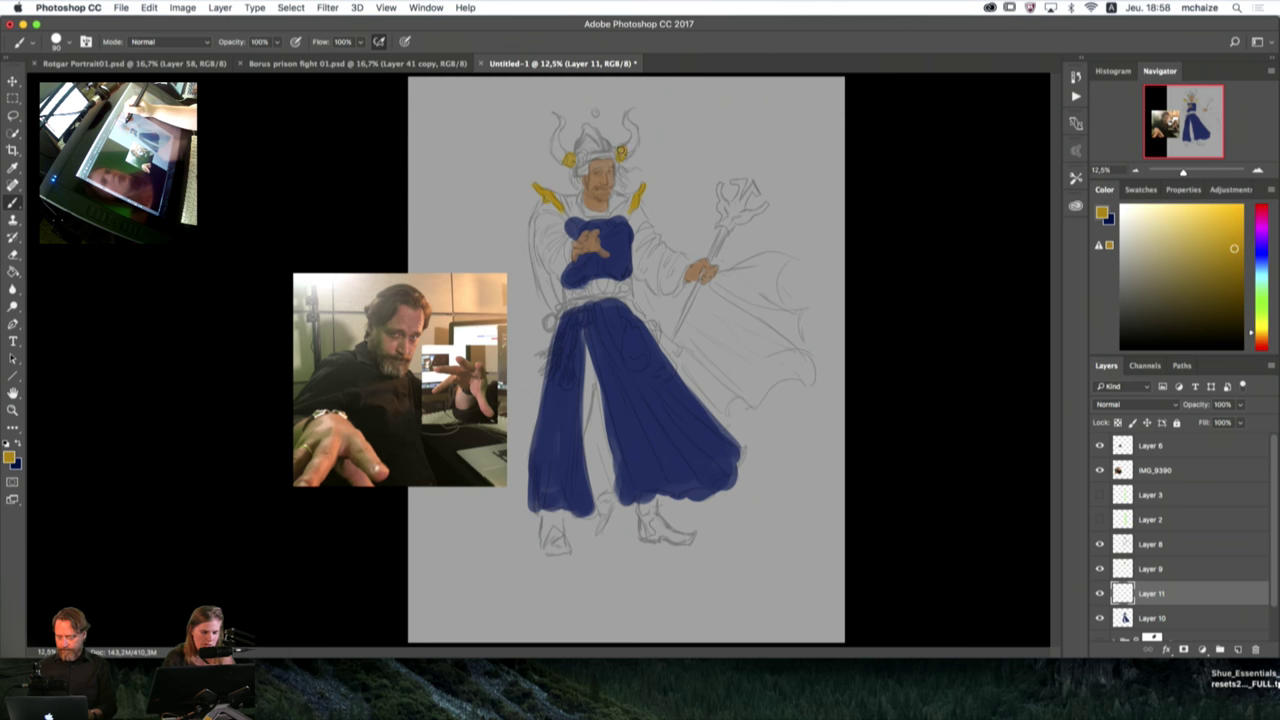
{"action": "key", "text": "bracketleft"}
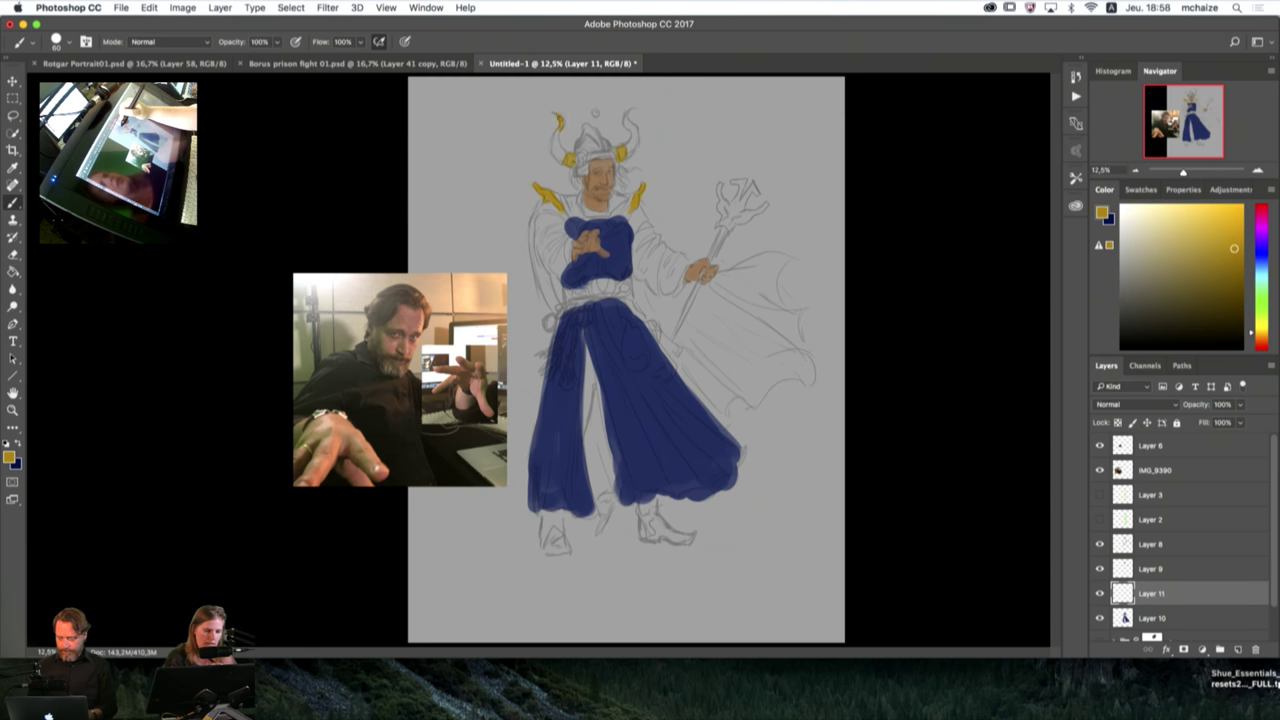
{"action": "key", "text": "bracketleft"}
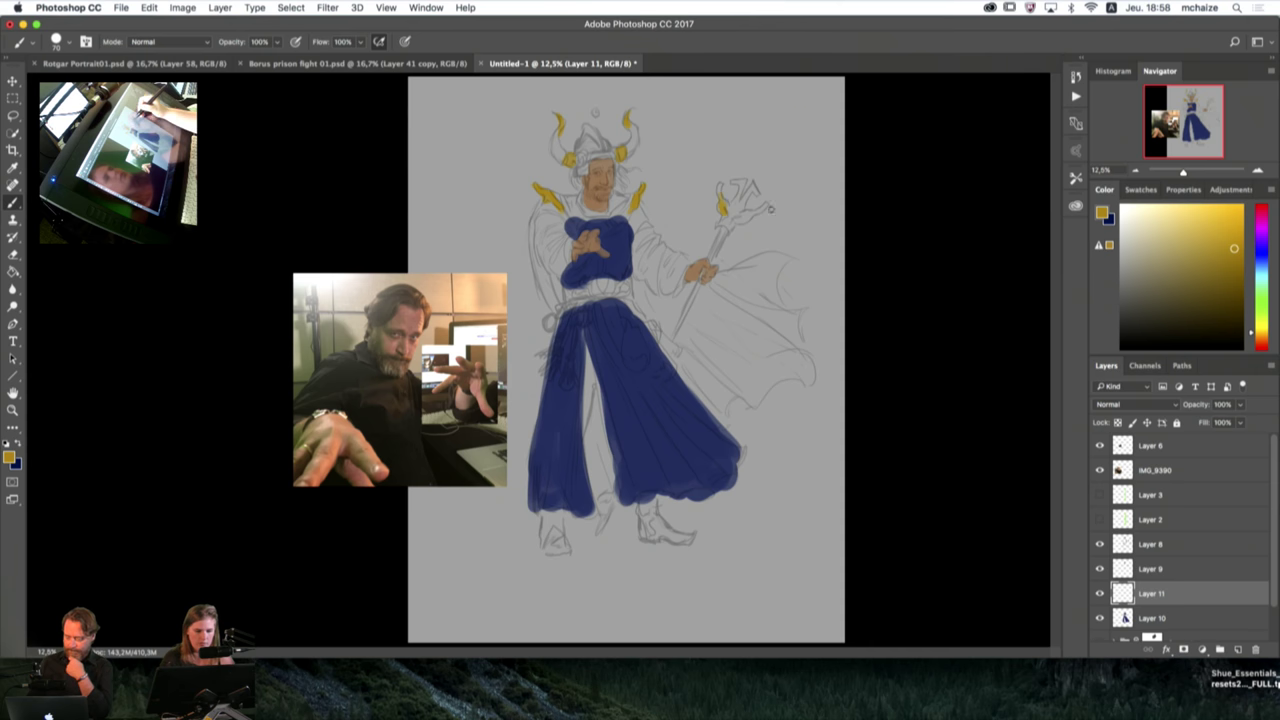
{"action": "left_click_drag", "start_coordinate": [748, 215], "coordinate": [766, 206]}
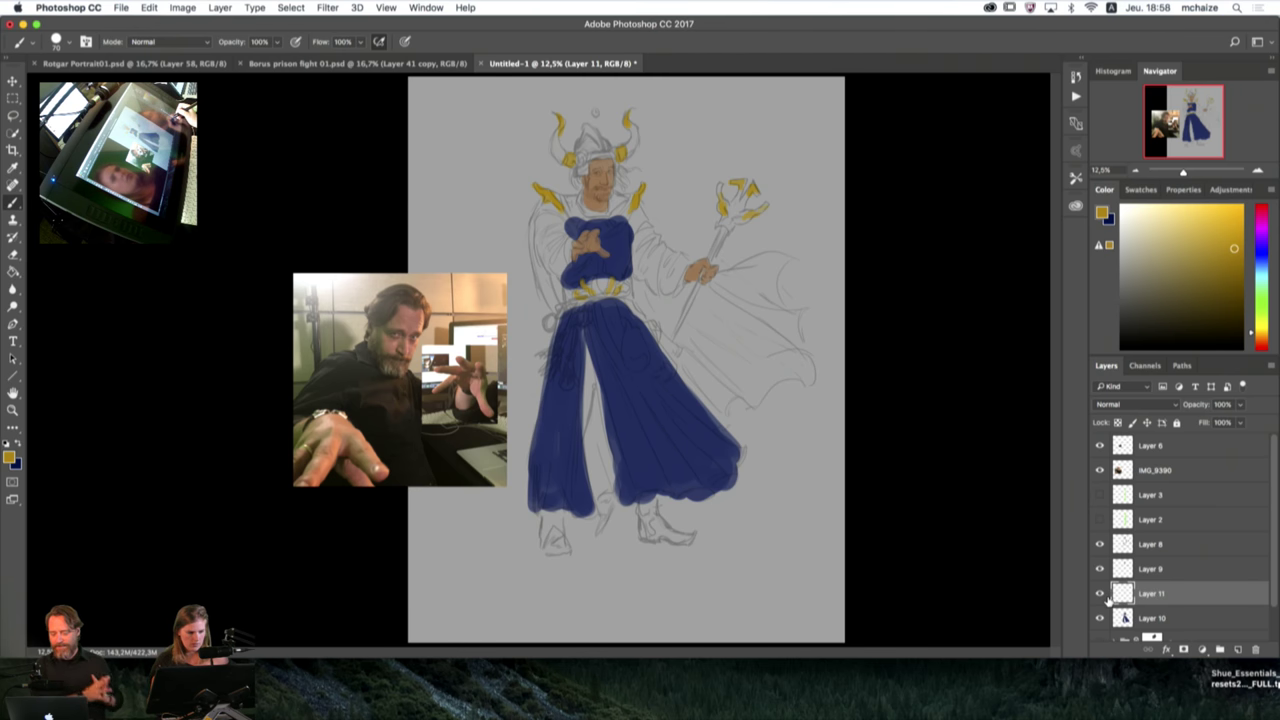
Step: Add a new layer directly above the blue robe's Layer 10
{"action": "left_click", "coordinate": [1207, 625]}
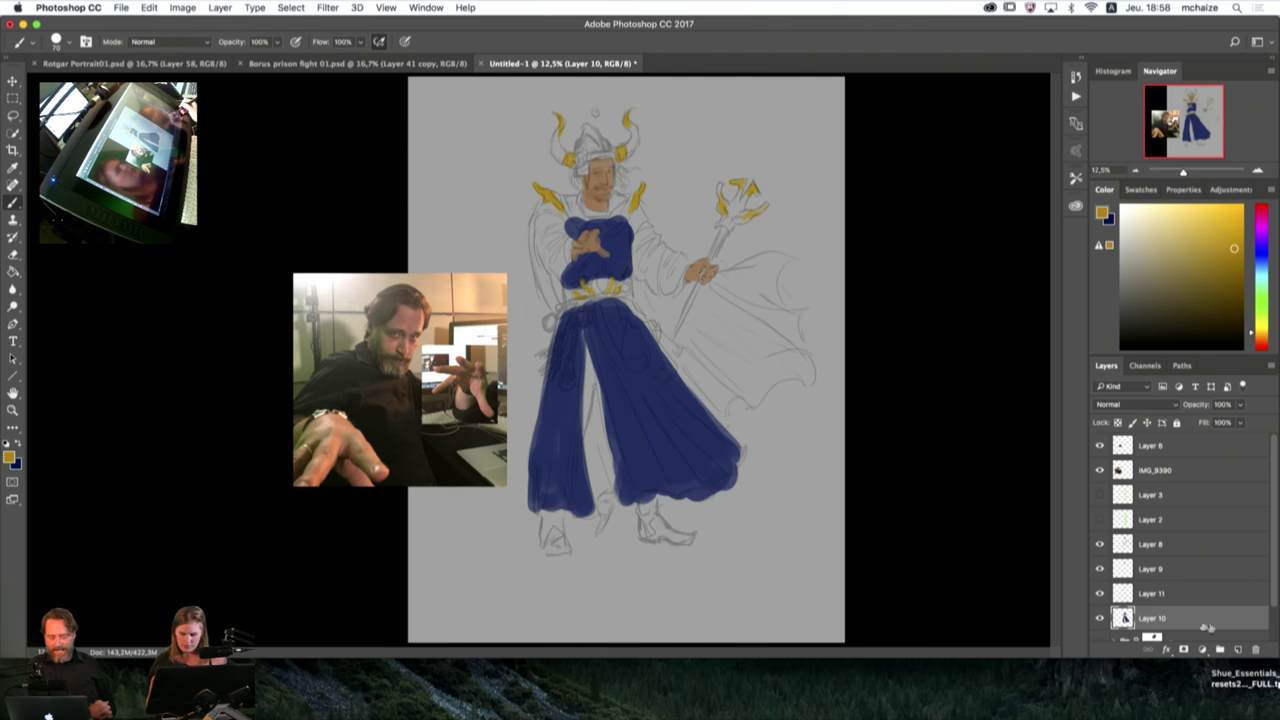
{"action": "left_click", "coordinate": [1238, 650]}
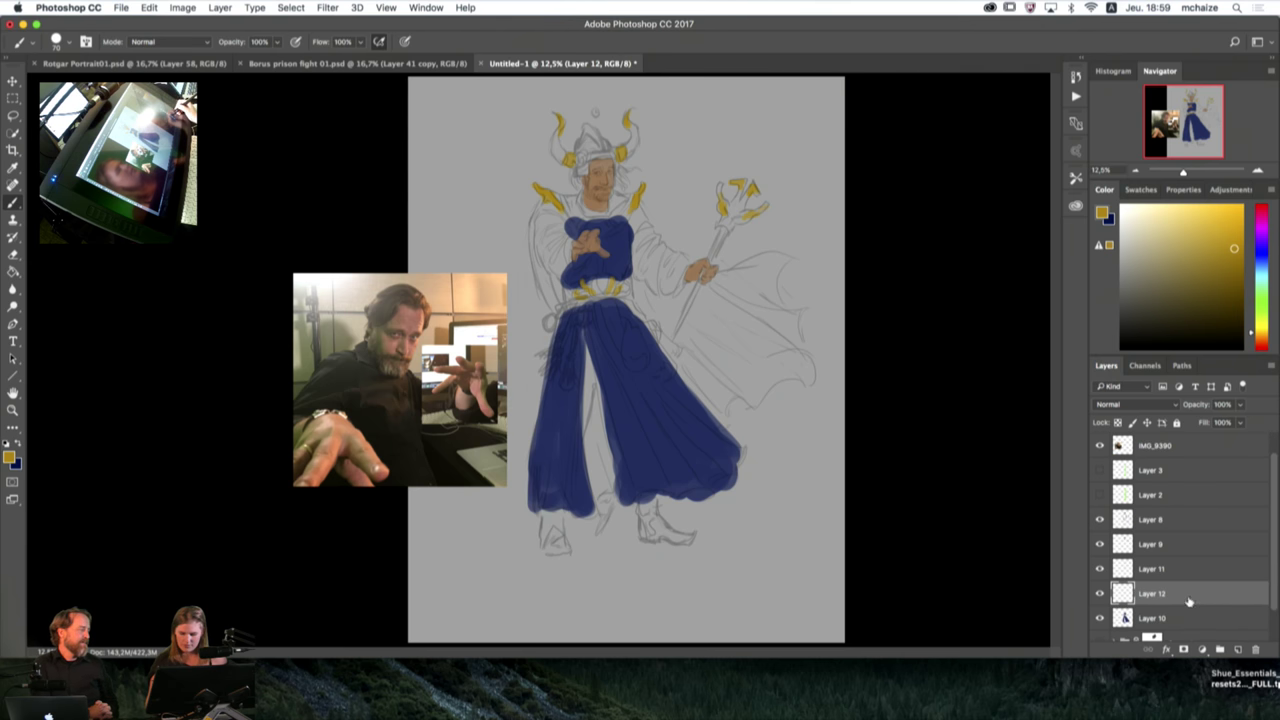
Step: Move Layer 12 directly below the blue robe's Layer 10 and set the foreground colour to a medium teal blue
{"action": "left_click_drag", "start_coordinate": [1188, 601], "coordinate": [1188, 628]}
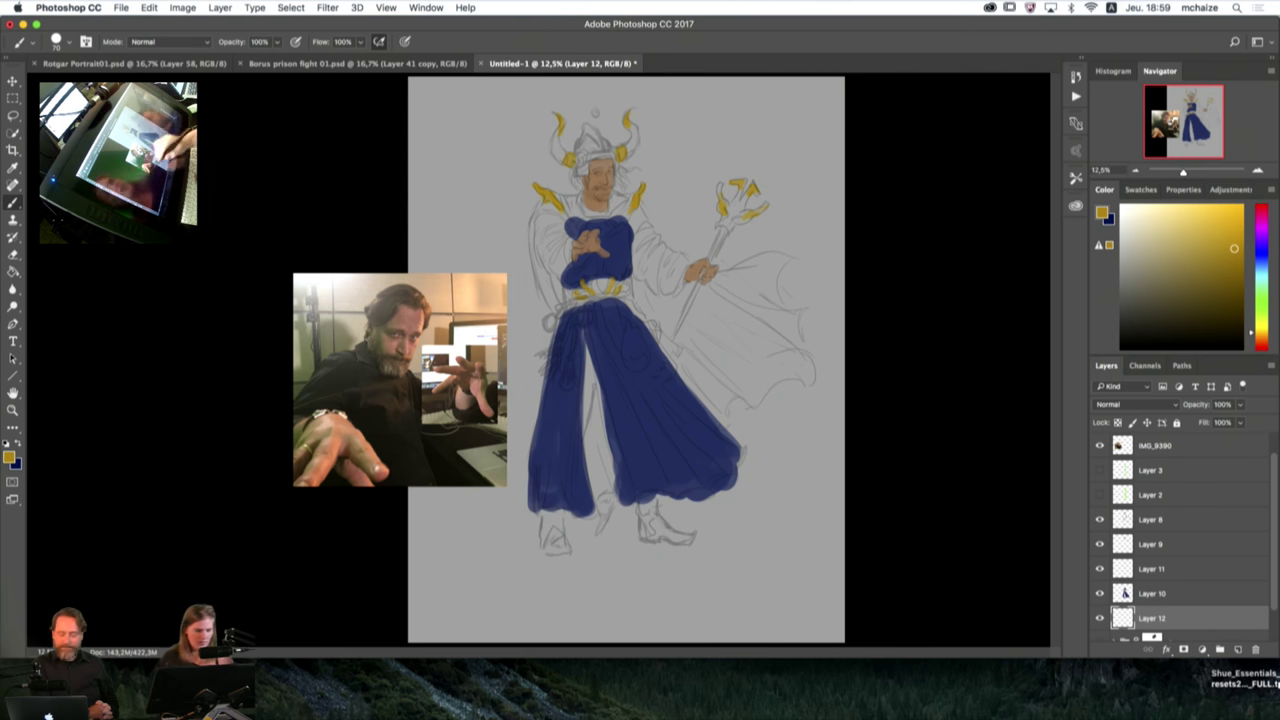
{"action": "left_click", "coordinate": [19, 445]}
{"action": "left_click", "coordinate": [9, 456]}
{"action": "mouse_move", "coordinate": [827, 352]}
{"action": "left_mouse_down"}
{"action": "mouse_move", "coordinate": [827, 368]}
{"action": "mouse_move", "coordinate": [791, 382]}
{"action": "left_mouse_up"}
{"action": "left_click", "coordinate": [934, 285]}
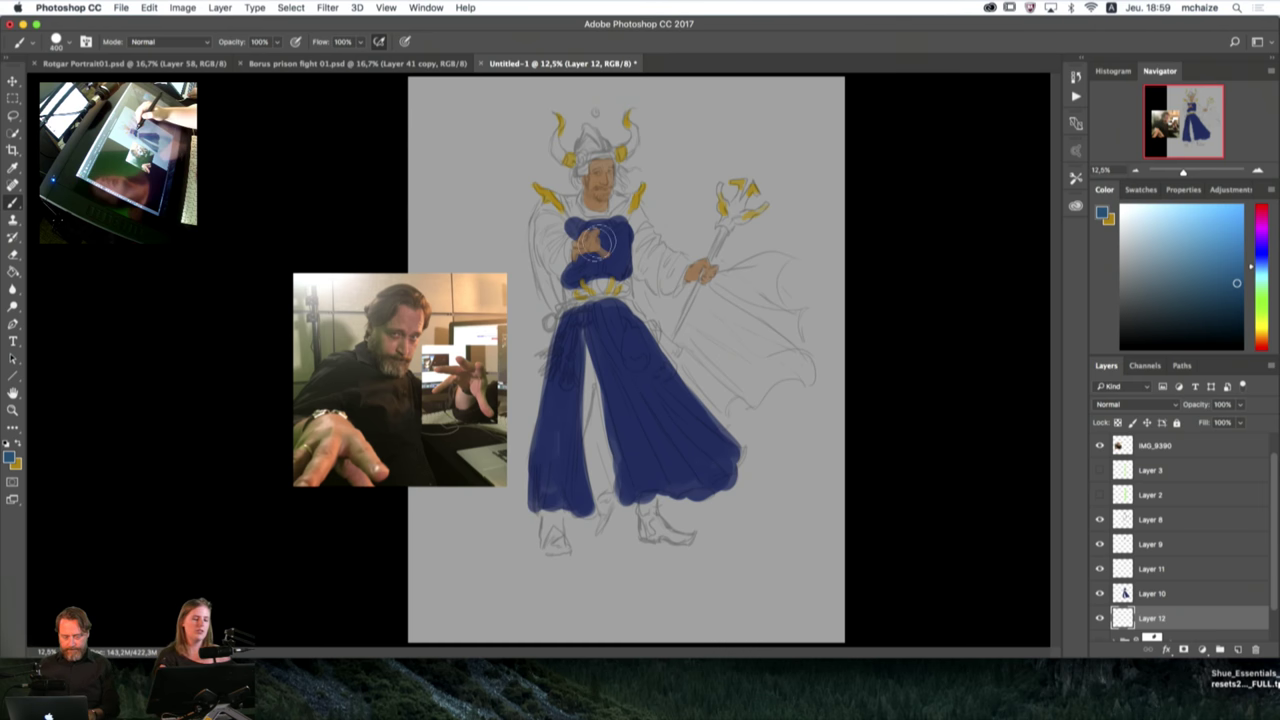
Step: Paint both sleeves and the upper opening of the skirt teal blue on Layer 12 with an enlarged brush
{"action": "key", "text": "bracketright"}
{"action": "key", "text": "bracketright"}
{"action": "key", "text": "bracketright"}
{"action": "key", "text": "bracketright"}
{"action": "key", "text": "bracketright"}
{"action": "mouse_move", "coordinate": [575, 232]}
{"action": "left_mouse_down"}
{"action": "mouse_move", "coordinate": [559, 283]}
{"action": "mouse_move", "coordinate": [547, 193]}
{"action": "mouse_move", "coordinate": [621, 234]}
{"action": "mouse_move", "coordinate": [624, 224]}
{"action": "mouse_move", "coordinate": [630, 246]}
{"action": "mouse_move", "coordinate": [636, 192]}
{"action": "mouse_move", "coordinate": [645, 235]}
{"action": "left_mouse_up"}
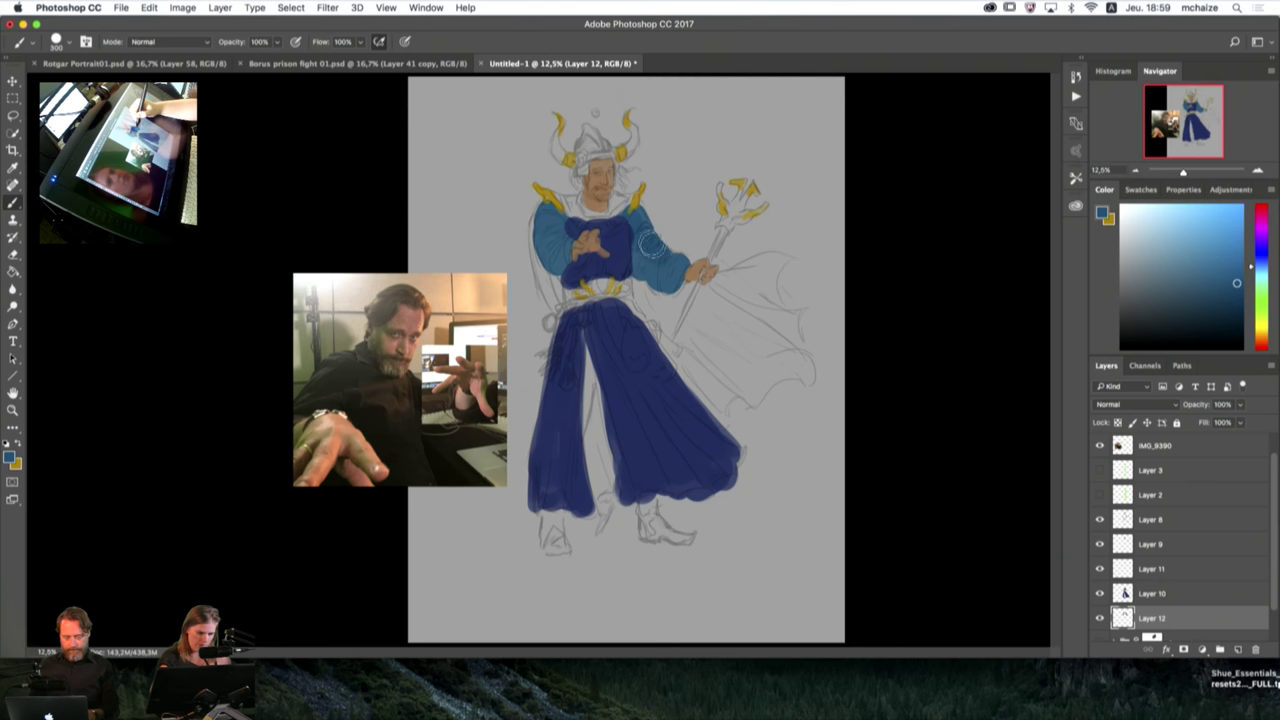
{"action": "key", "text": "bracketright"}
{"action": "mouse_move", "coordinate": [585, 370]}
{"action": "left_mouse_down"}
{"action": "mouse_move", "coordinate": [563, 423]}
{"action": "mouse_move", "coordinate": [580, 410]}
{"action": "left_mouse_up"}
Step: On Layer 10, sample the robe's dark blue and paint it over the unfilled gap in the middle of the skirt
{"action": "left_click", "coordinate": [1134, 595]}
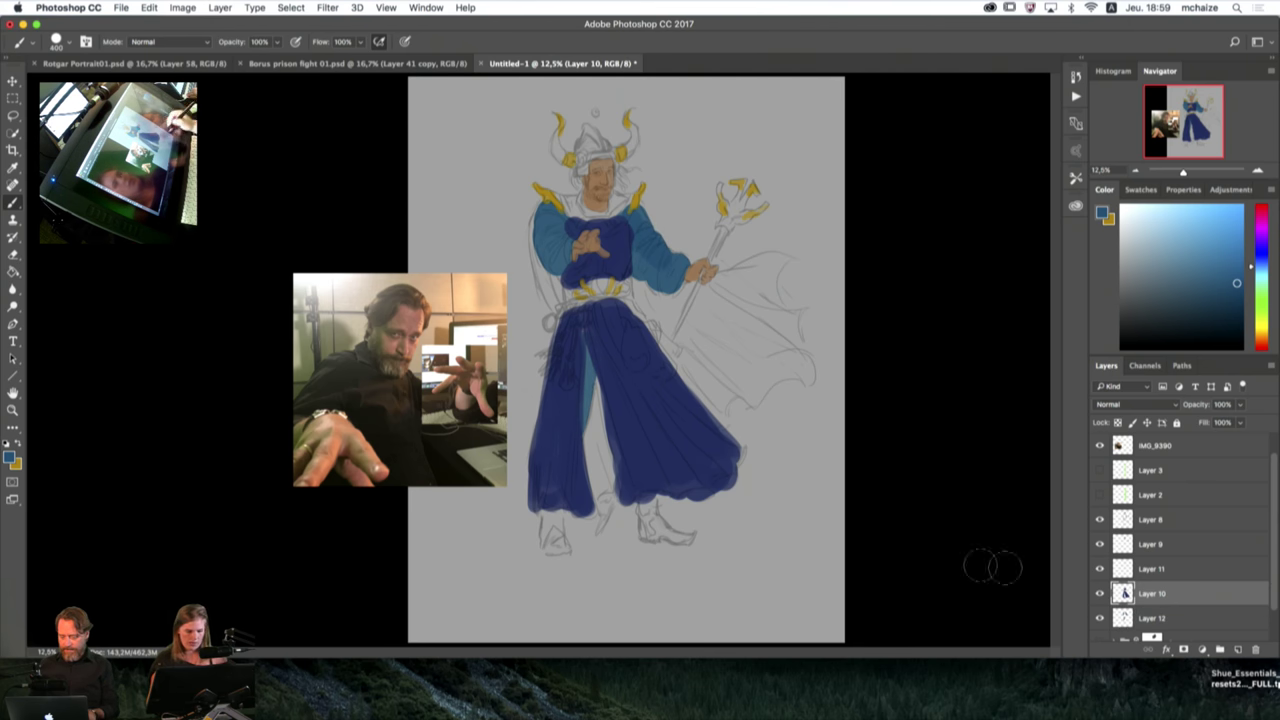
{"action": "left_click", "coordinate": [646, 453], "text": "alt"}
{"action": "mouse_move", "coordinate": [612, 447]}
{"action": "left_mouse_down"}
{"action": "mouse_move", "coordinate": [604, 489]}
{"action": "mouse_move", "coordinate": [600, 438]}
{"action": "mouse_move", "coordinate": [594, 452]}
{"action": "mouse_move", "coordinate": [611, 386]}
{"action": "left_mouse_up"}
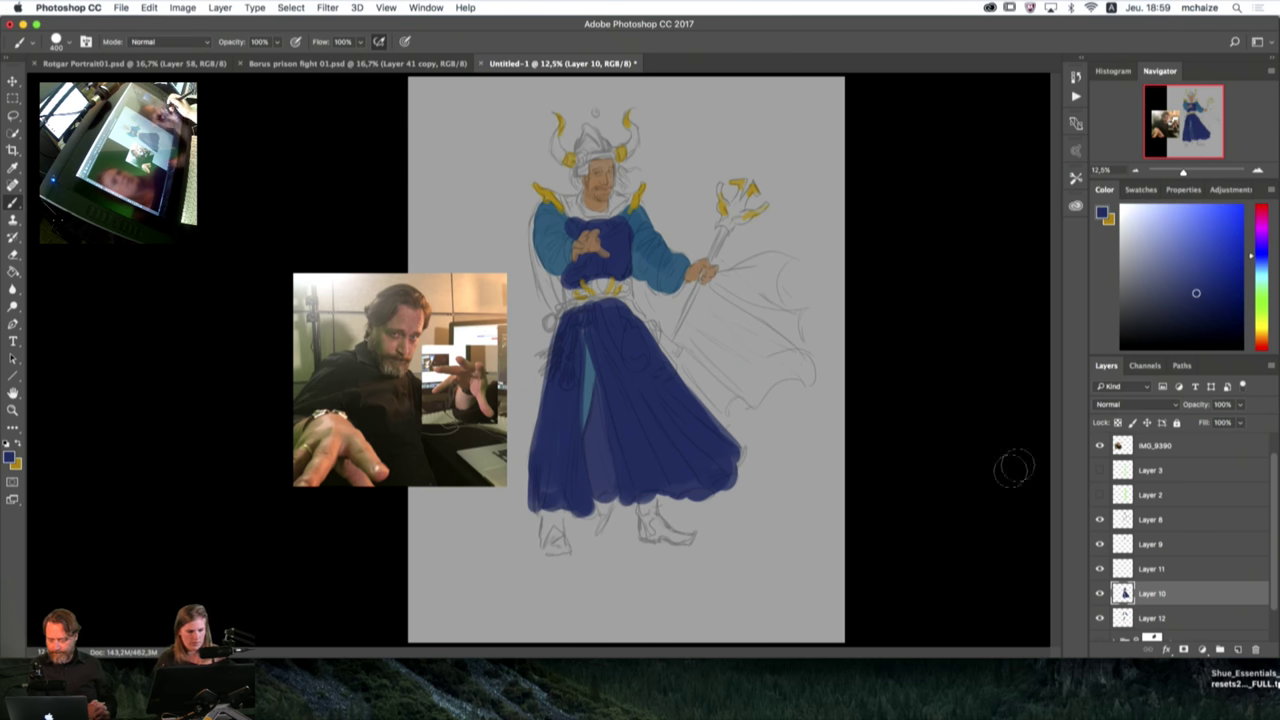
Step: Add a new layer above Layer 12 and set the foreground colour to dark brown with hue 25, saturation 46 and brightness 19
{"action": "left_click", "coordinate": [1178, 618]}
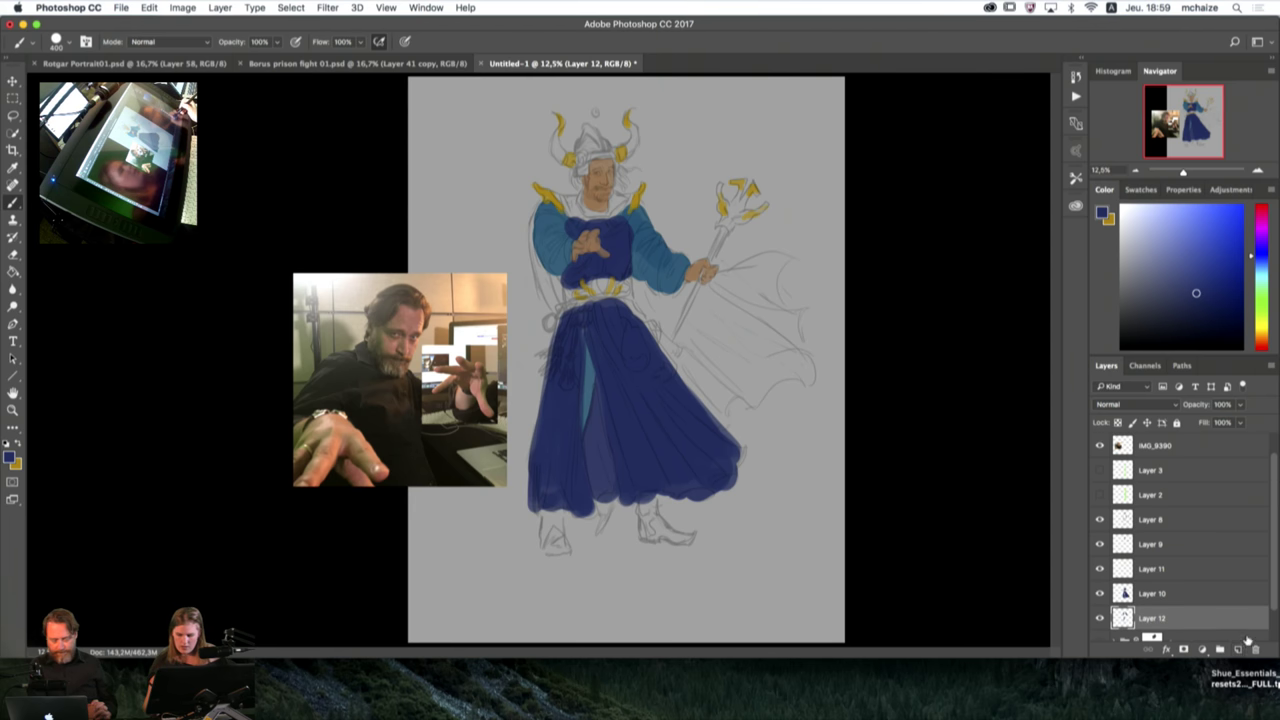
{"action": "left_click", "coordinate": [1238, 650]}
{"action": "key", "text": "i"}
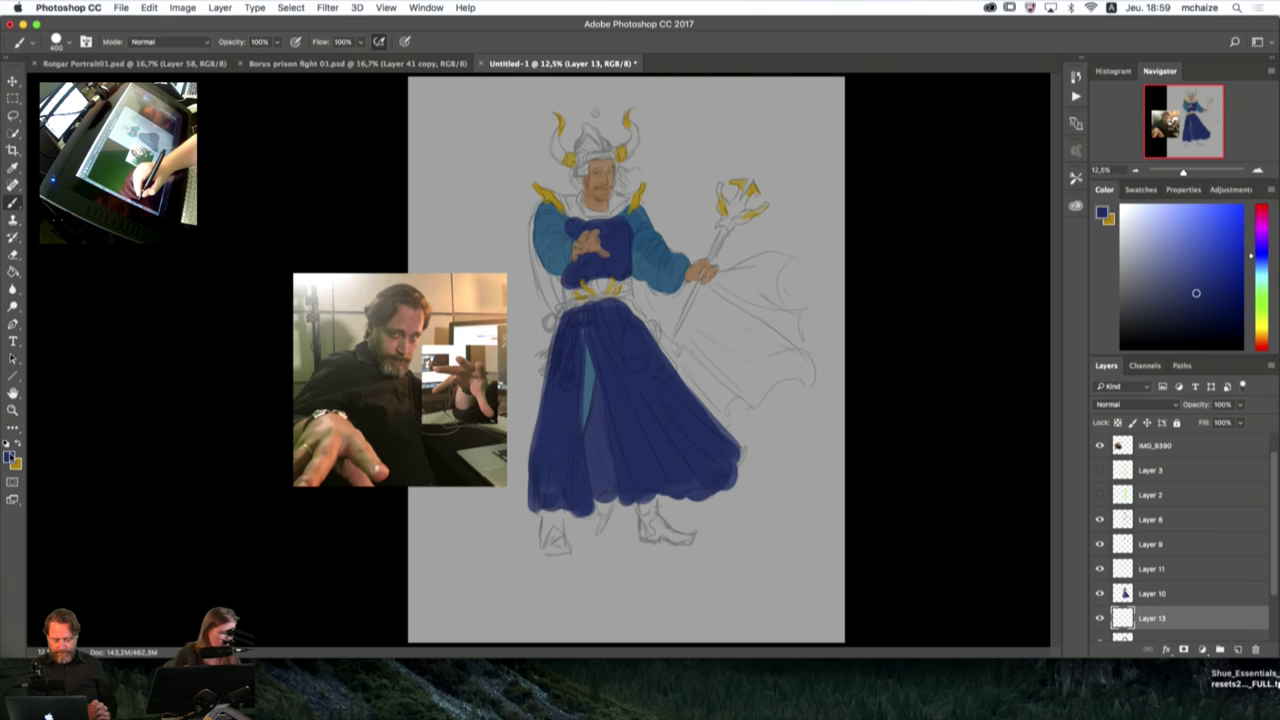
{"action": "left_click", "coordinate": [10, 457]}
{"action": "left_click", "coordinate": [816, 450]}
{"action": "left_click", "coordinate": [700, 418]}
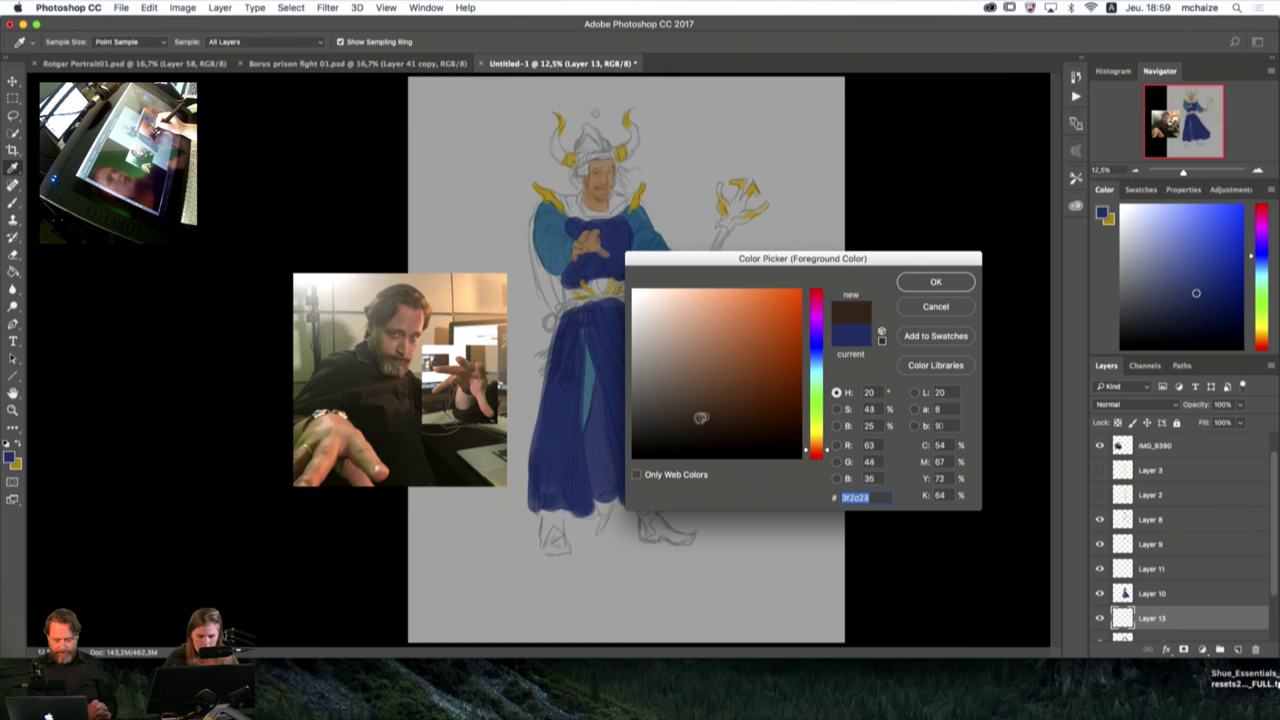
{"action": "left_click_drag", "start_coordinate": [688, 418], "coordinate": [713, 423]}
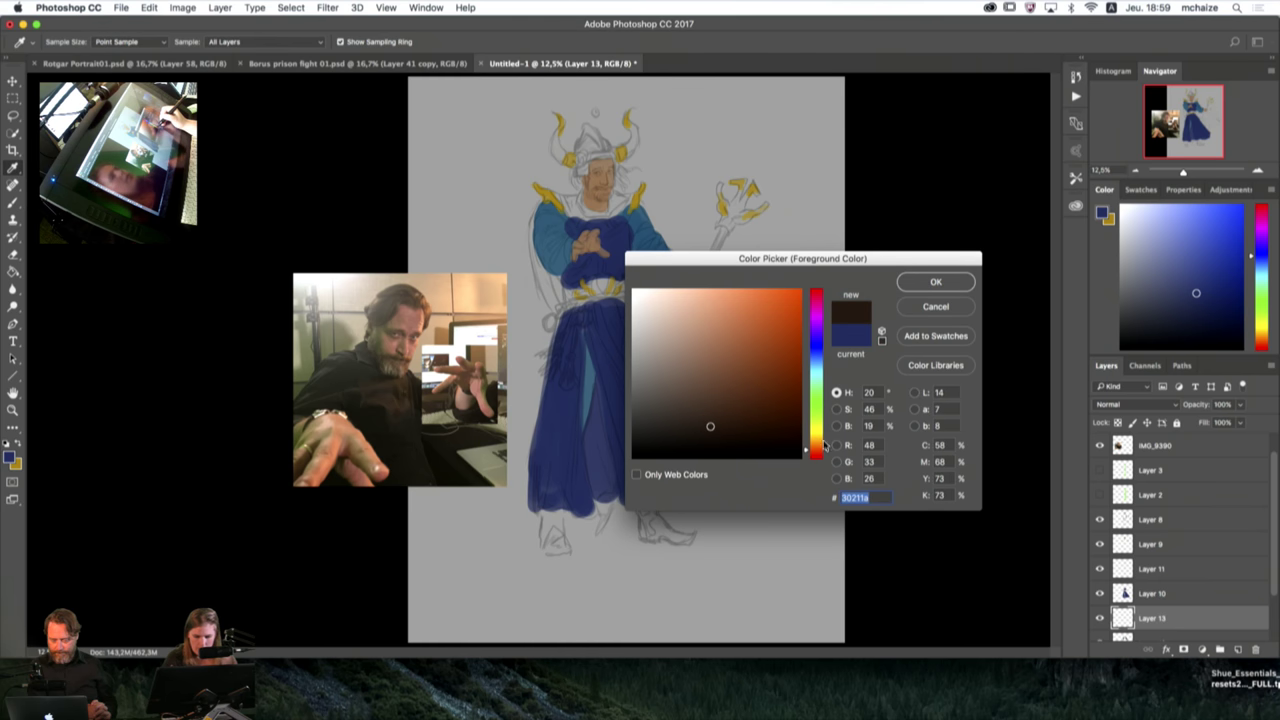
{"action": "left_click_drag", "start_coordinate": [825, 447], "coordinate": [827, 450]}
{"action": "left_click", "coordinate": [935, 282]}
{"action": "key", "text": "b"}
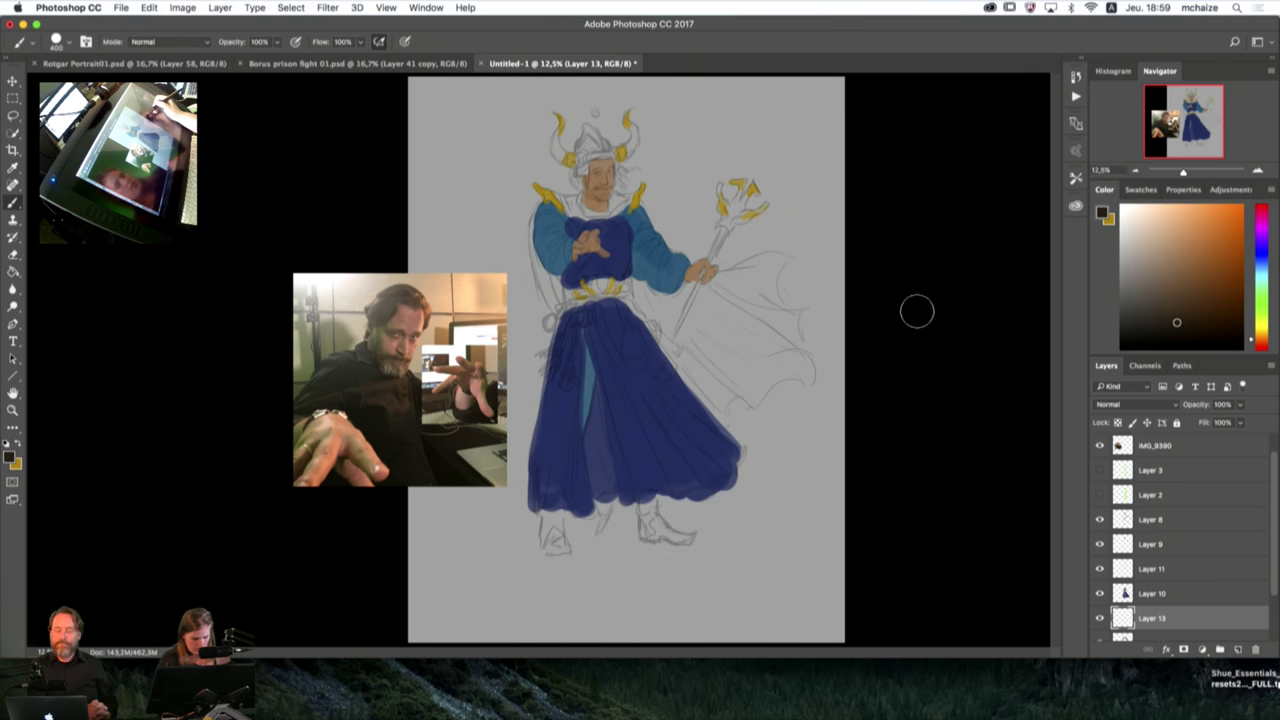
Step: Paint the belt and the shoulder collar dark brown on Layer 13, behind the gold ornaments
{"action": "key", "text": "bracketright"}
{"action": "key", "text": "bracketright"}
{"action": "mouse_move", "coordinate": [568, 298]}
{"action": "left_mouse_down"}
{"action": "mouse_move", "coordinate": [620, 286]}
{"action": "mouse_move", "coordinate": [594, 294]}
{"action": "left_mouse_up"}
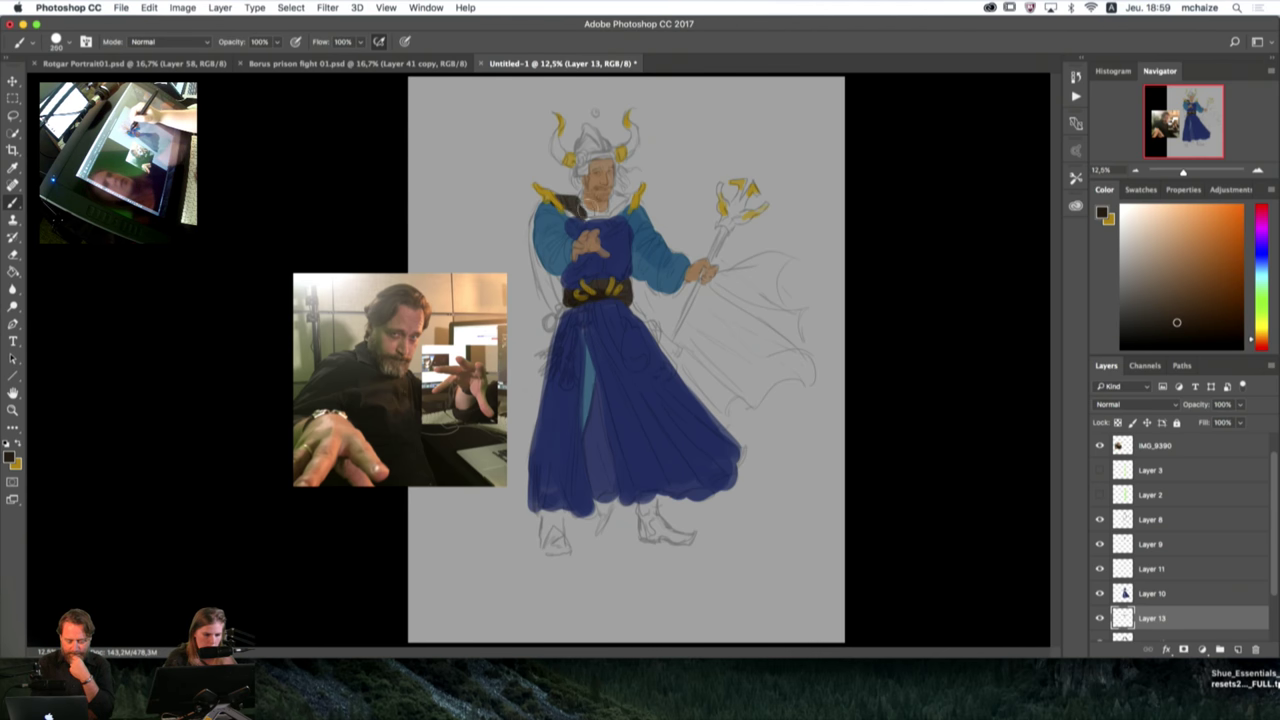
{"action": "left_click_drag", "start_coordinate": [572, 207], "coordinate": [617, 213]}
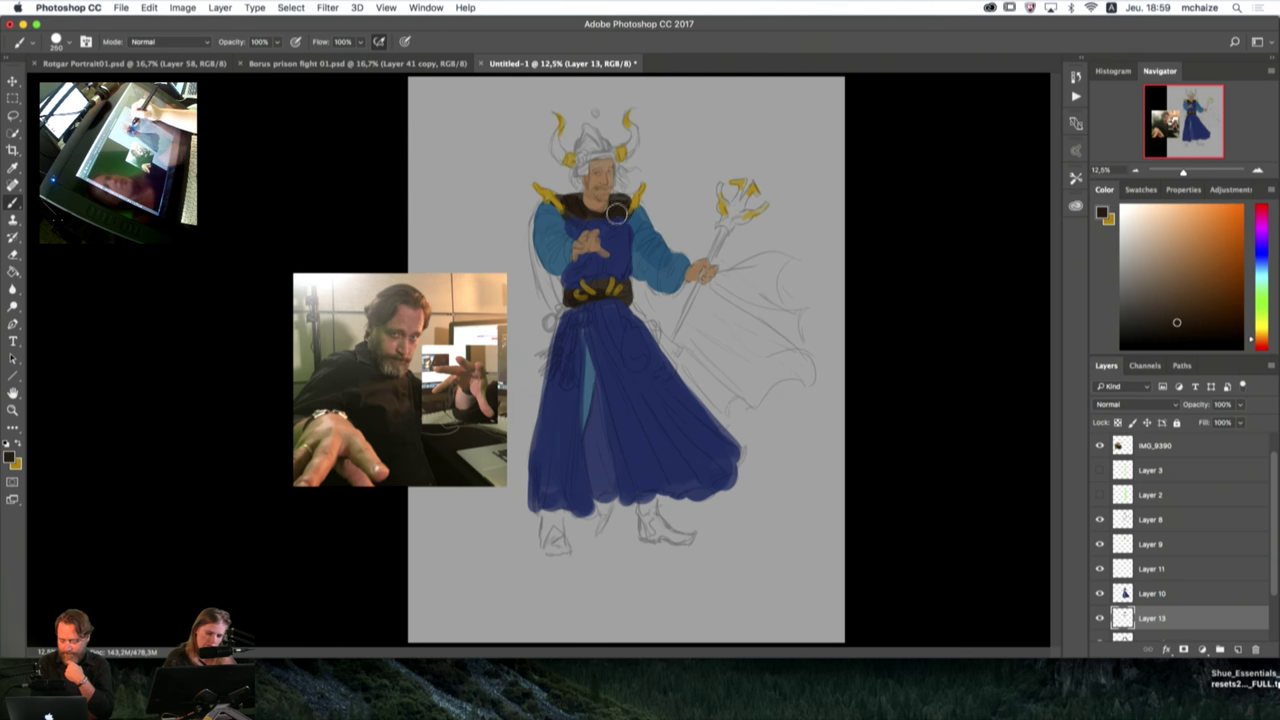
{"action": "key", "text": "["}
{"action": "key", "text": "["}
{"action": "key", "text": "["}
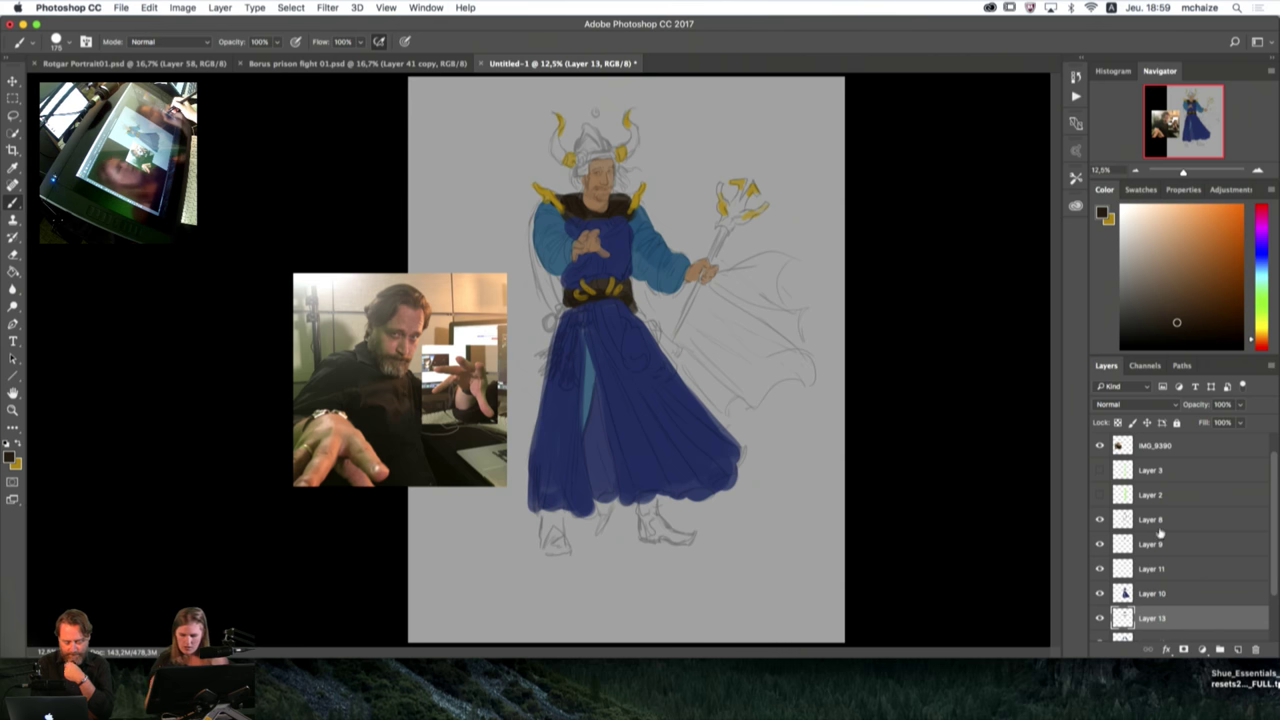
Step: Add a new layer above Layer 8 and paint the pouch hanging on the skirt below the belt dark brown
{"action": "left_click", "coordinate": [1237, 649]}
{"action": "key", "text": "bracketright"}
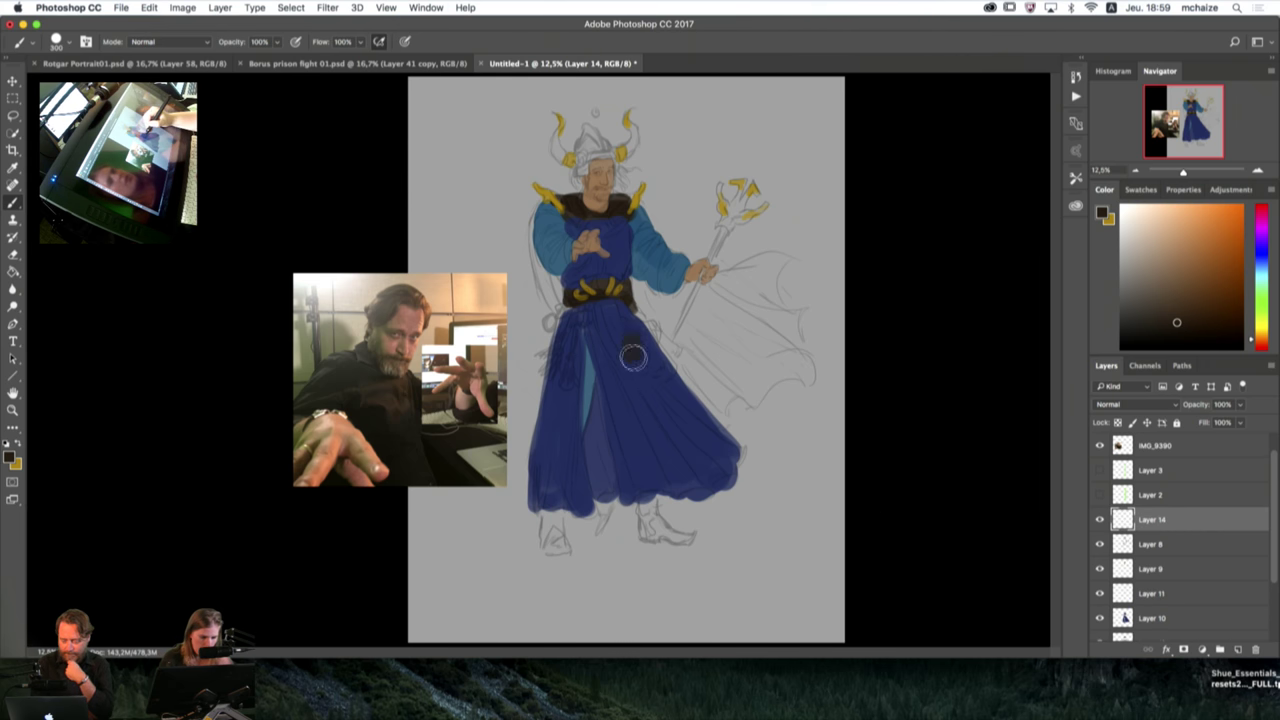
{"action": "mouse_move", "coordinate": [631, 337]}
{"action": "left_mouse_down"}
{"action": "mouse_move", "coordinate": [636, 352]}
{"action": "mouse_move", "coordinate": [649, 342]}
{"action": "left_mouse_up"}
{"action": "key", "text": "bracketleft"}
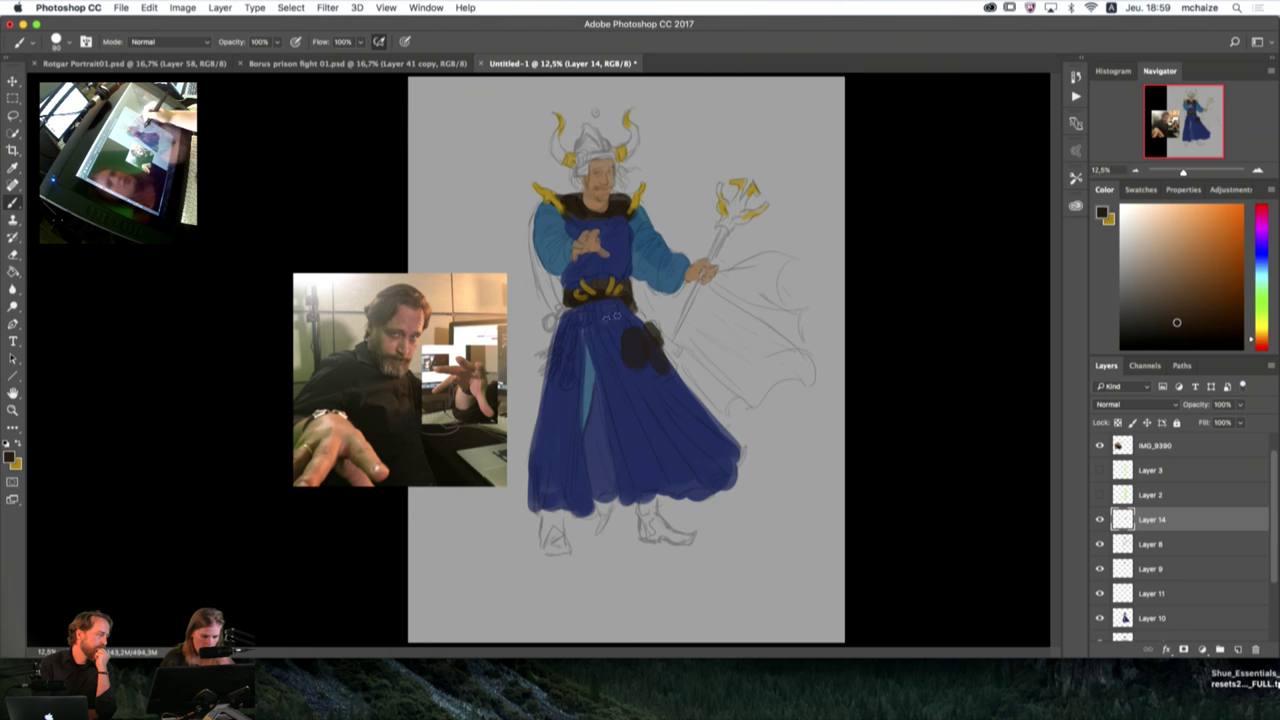
{"action": "left_click_drag", "start_coordinate": [641, 325], "coordinate": [666, 371]}
Step: Paint both boots dark brown on Layer 14, reducing the brush to size 100 for the curled toe
{"action": "key", "text": "bracketright"}
{"action": "key", "text": "bracketright"}
{"action": "key", "text": "bracketright"}
{"action": "key", "text": "bracketright"}
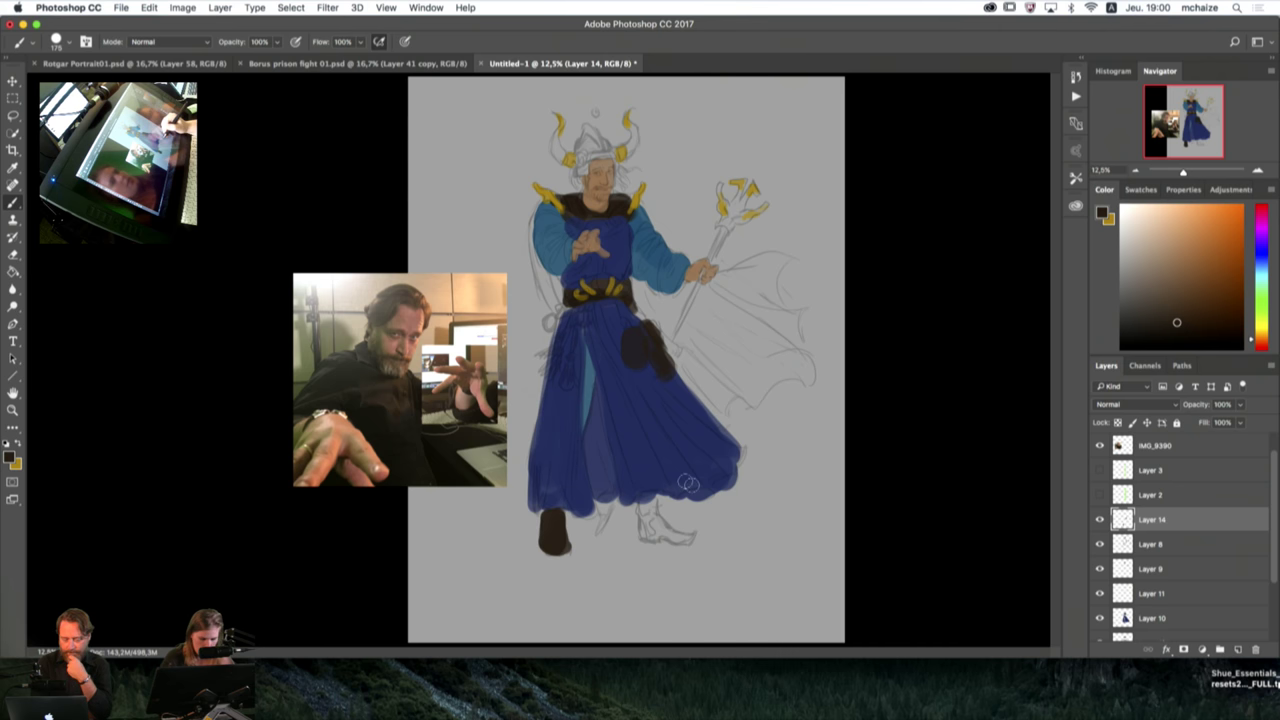
{"action": "key", "text": "bracketright"}
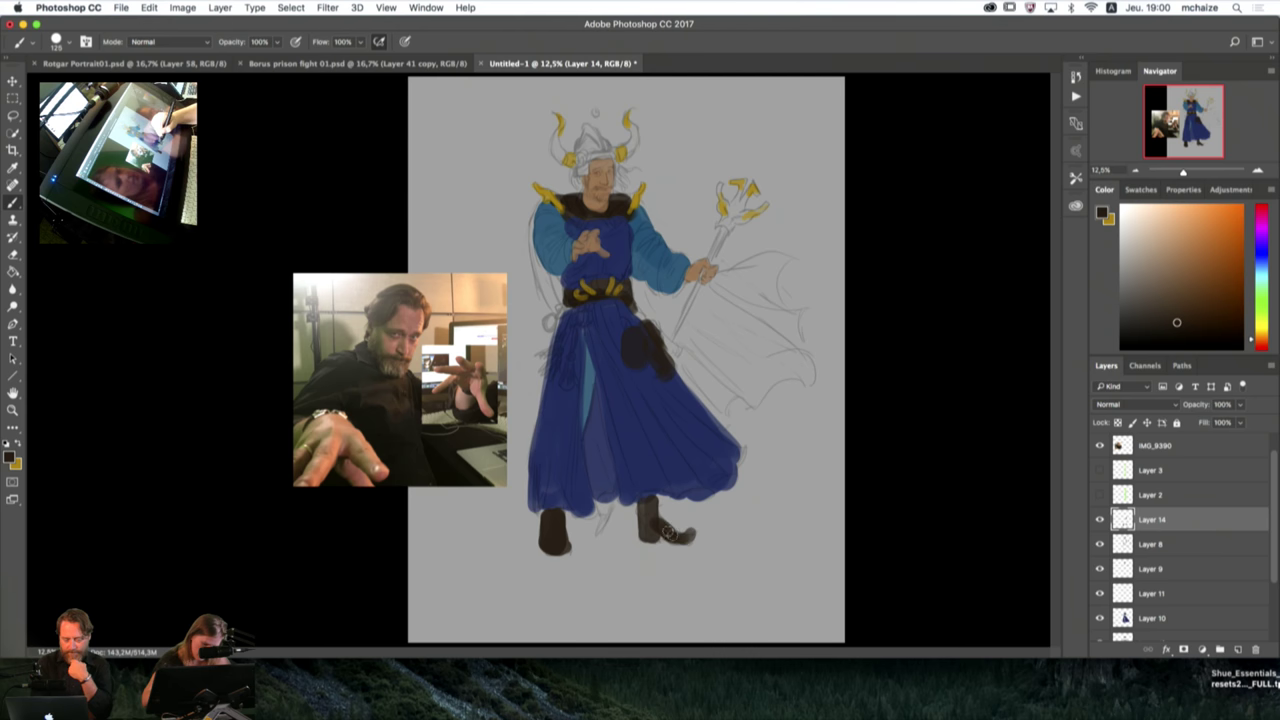
{"action": "key", "text": "bracketleft"}
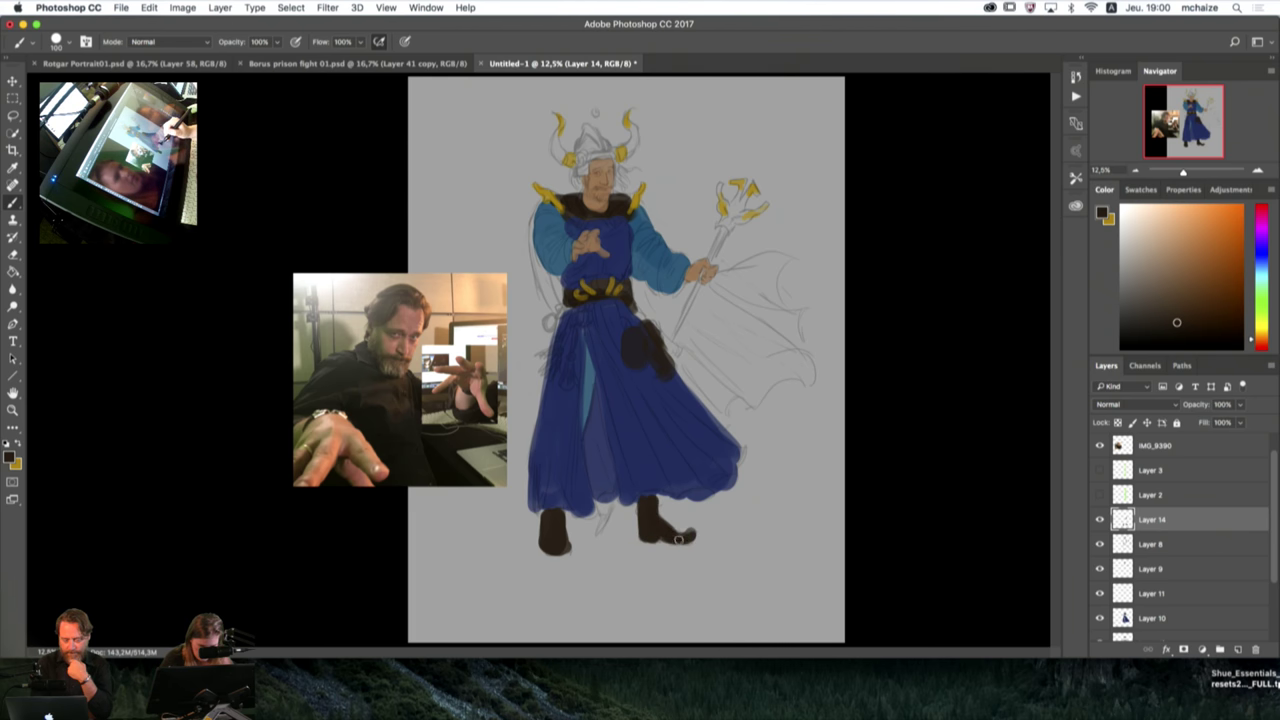
Step: Clean up the edges of the brown boots with the Eraser at about size 250
{"action": "key", "text": "e"}
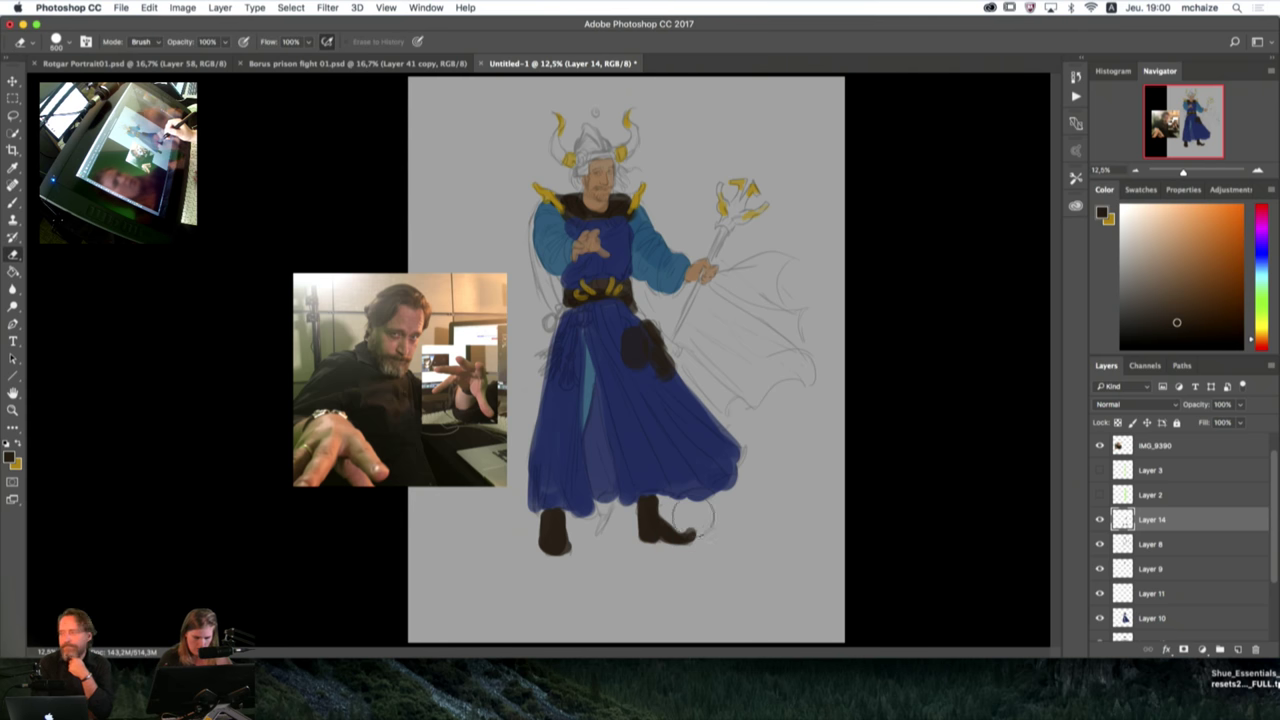
{"action": "key", "text": "bracketleft"}
{"action": "key", "text": "bracketleft"}
{"action": "key", "text": "bracketleft"}
{"action": "key", "text": "bracketleft"}
{"action": "key", "text": "bracketleft"}
{"action": "key", "text": "bracketright"}
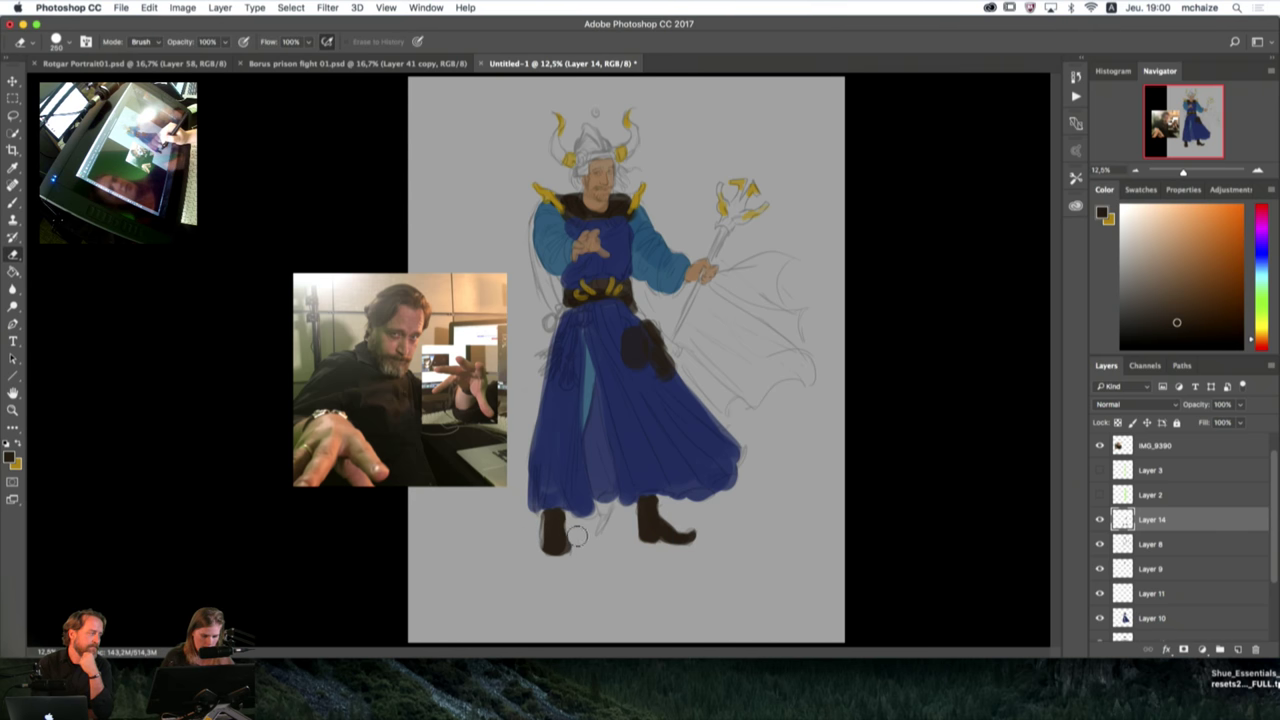
{"action": "key", "text": "b"}
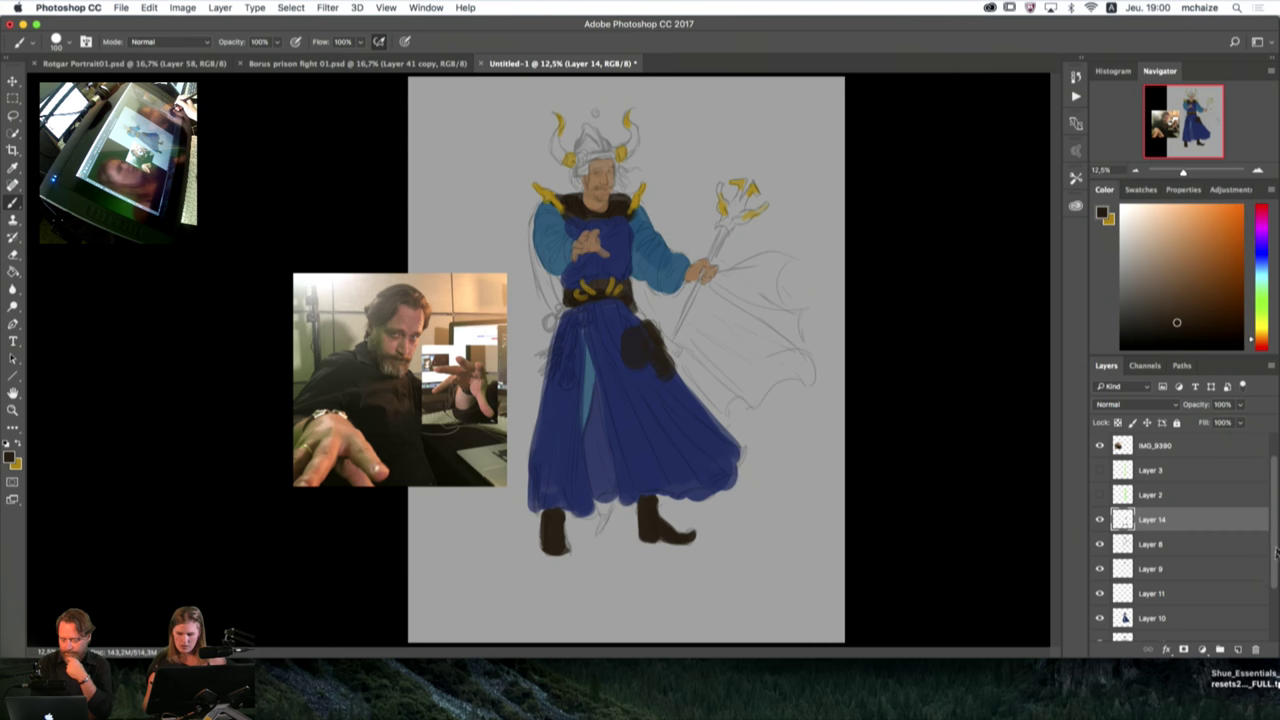
Step: Add a new layer for the cape and place it directly below the sleeves' Layer 12
{"action": "scroll", "coordinate": [1250, 580], "scroll_direction": "down", "scroll_amount": 3}
{"action": "left_click", "coordinate": [1222, 600]}
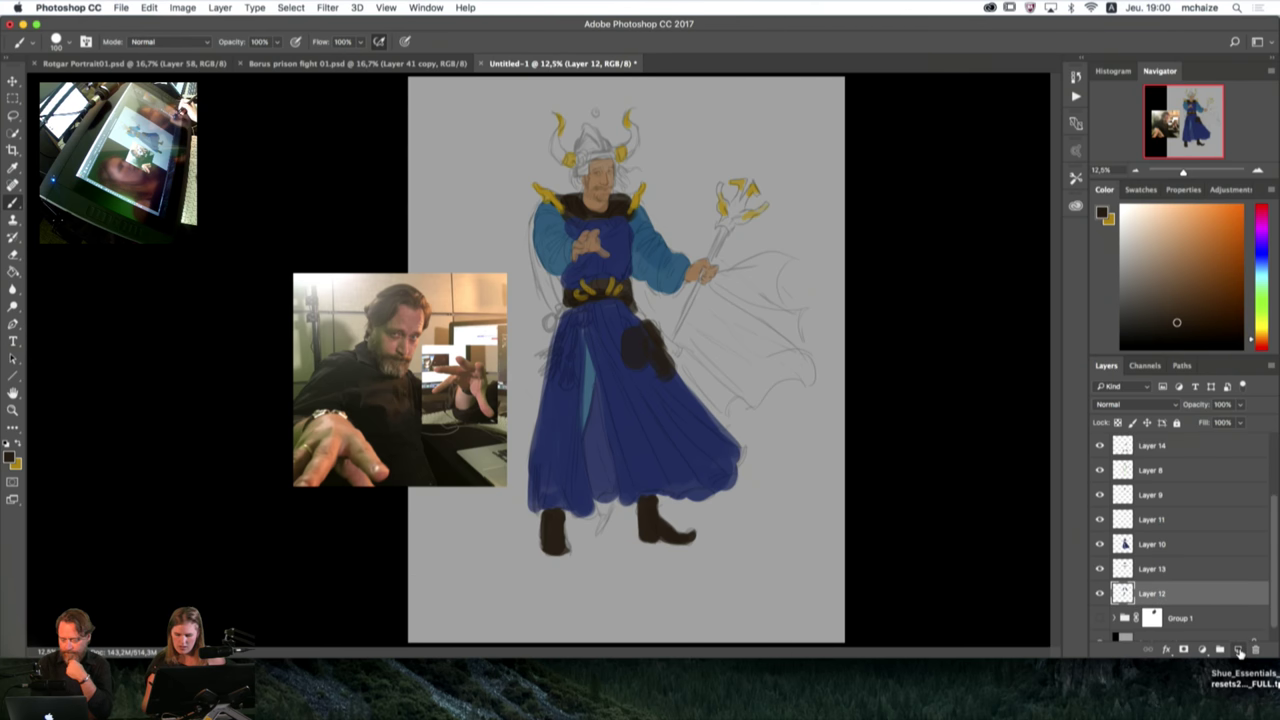
{"action": "left_click", "coordinate": [1240, 651]}
{"action": "double_click", "coordinate": [1195, 602]}
{"action": "left_click", "coordinate": [496, 167]}
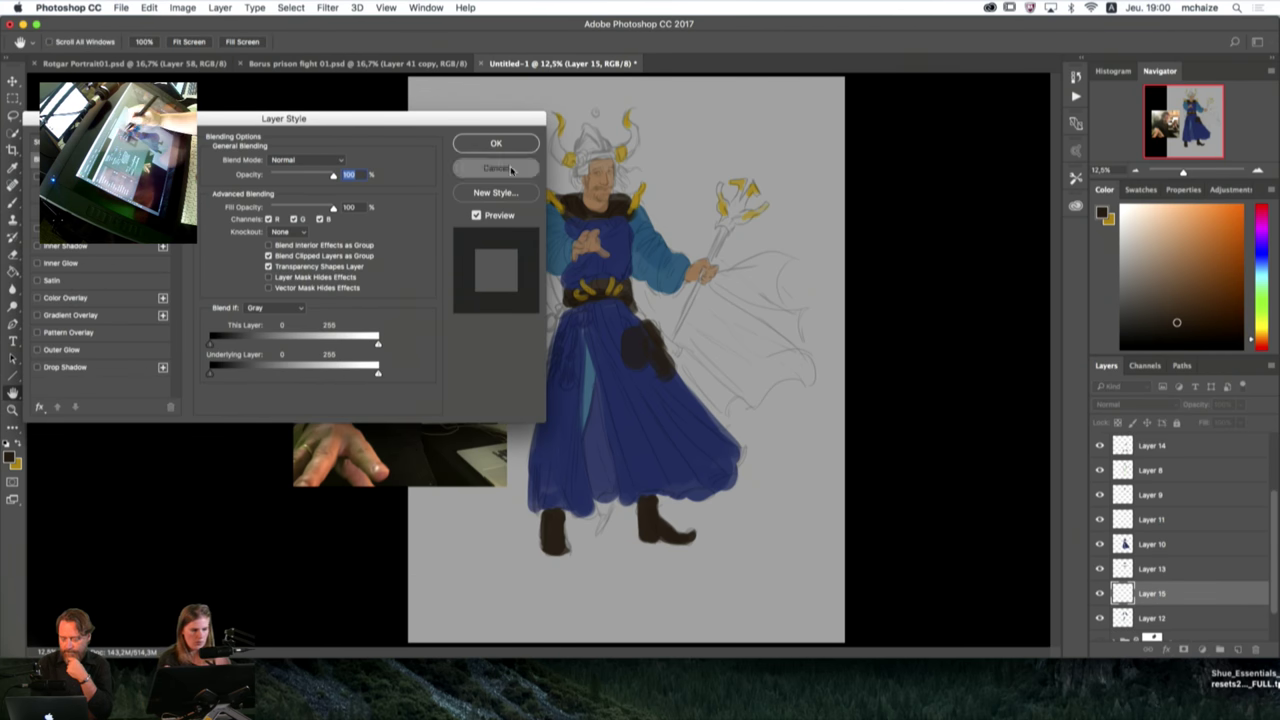
{"action": "left_click_drag", "start_coordinate": [1202, 593], "coordinate": [1197, 622]}
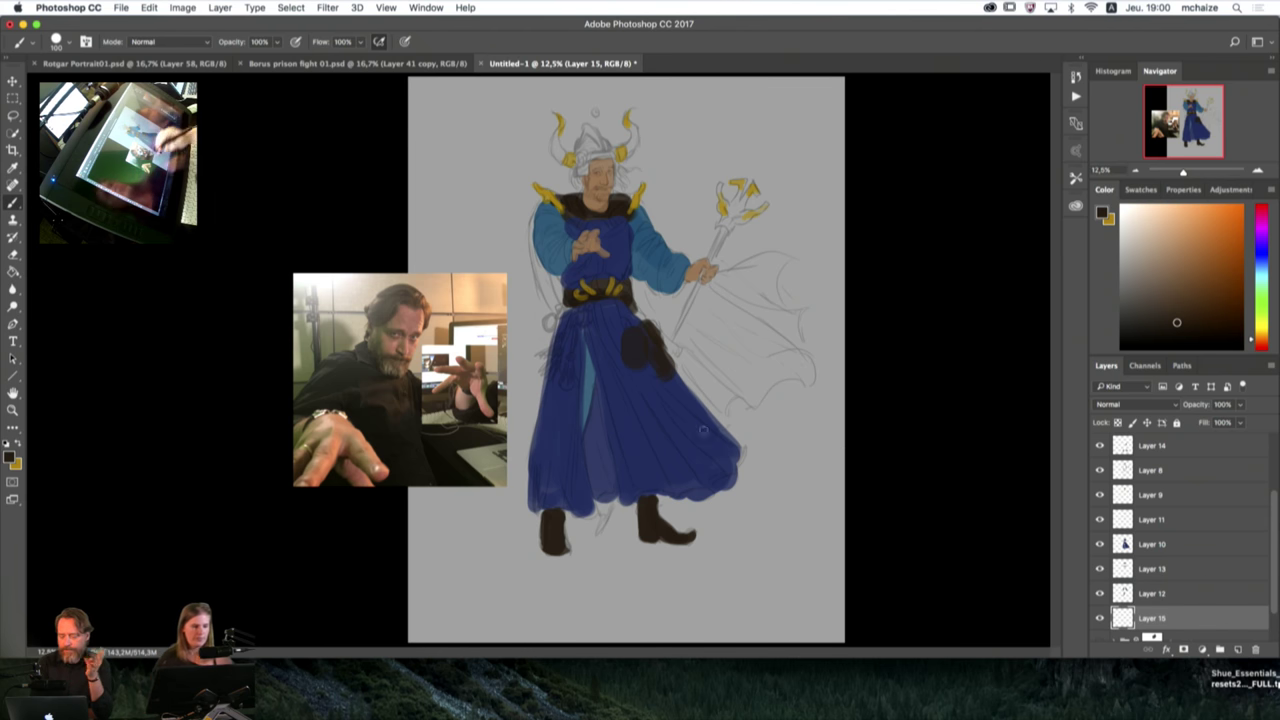
Step: Set the foreground colour to a dark navy blue, deeper than the robe's blue
{"action": "left_click", "coordinate": [10, 456]}
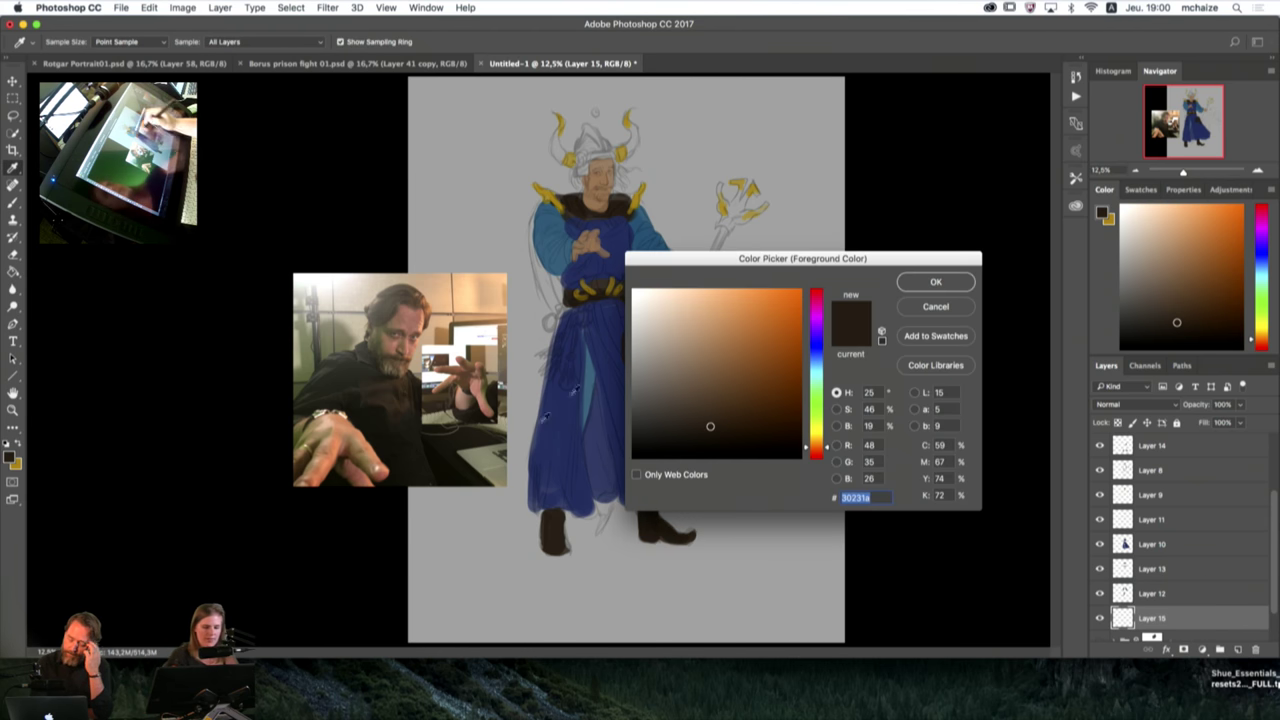
{"action": "left_click", "coordinate": [617, 250]}
{"action": "left_click_drag", "start_coordinate": [827, 355], "coordinate": [828, 348]}
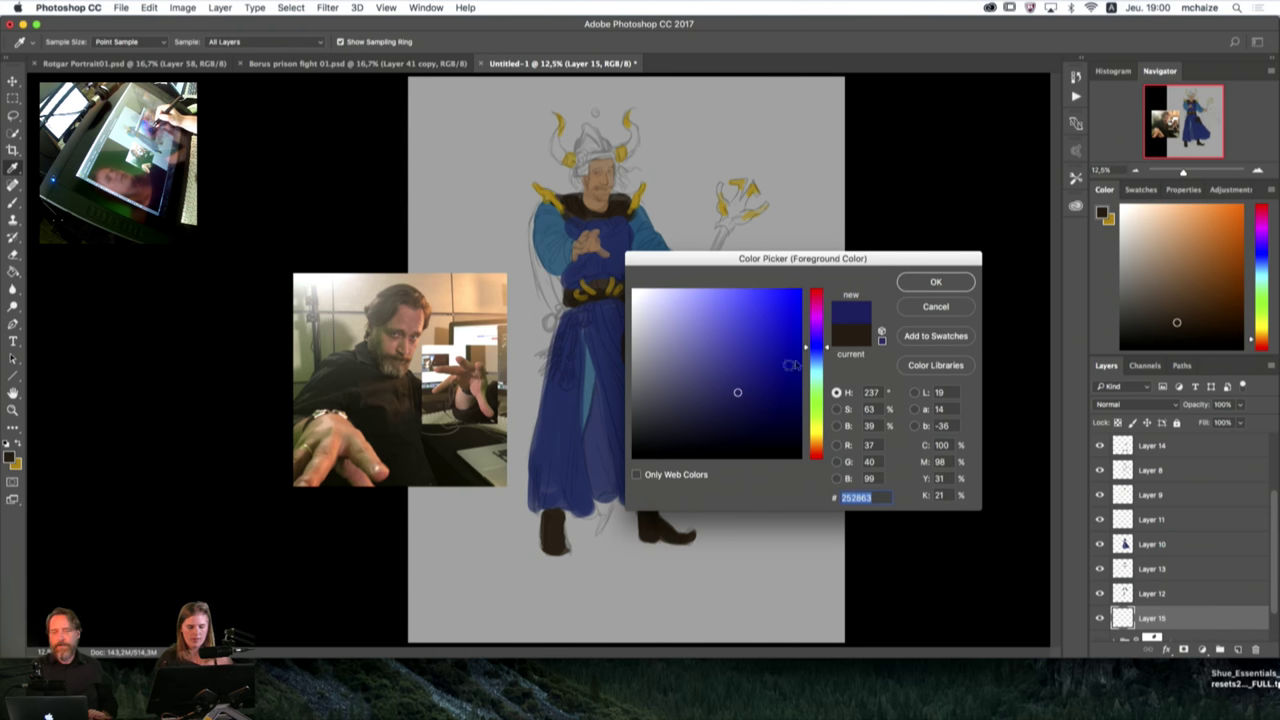
{"action": "left_click", "coordinate": [746, 398]}
{"action": "left_click", "coordinate": [918, 287]}
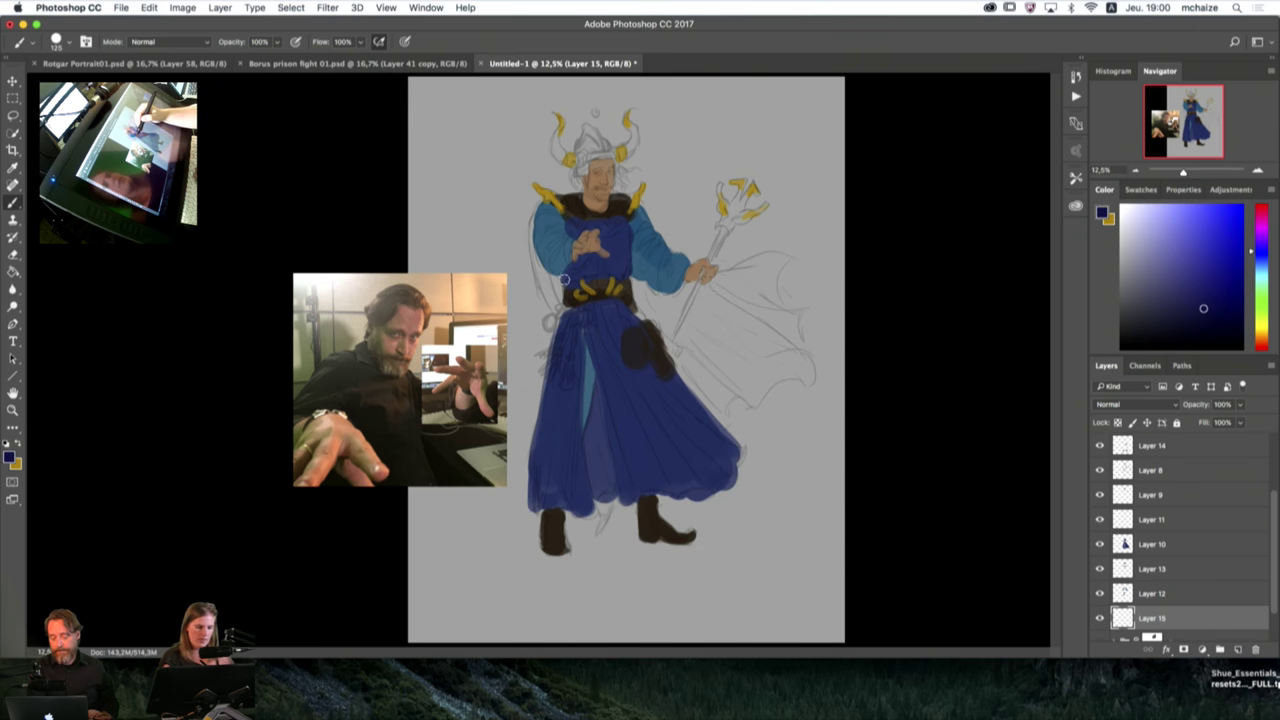
Step: Paint the cape navy blue on Layer 15, behind the raised arm and from the waist out toward the staff hand
{"action": "mouse_move", "coordinate": [567, 284]}
{"action": "left_mouse_down"}
{"action": "mouse_move", "coordinate": [558, 300]}
{"action": "mouse_move", "coordinate": [548, 262]}
{"action": "mouse_move", "coordinate": [540, 300]}
{"action": "mouse_move", "coordinate": [543, 218]}
{"action": "mouse_move", "coordinate": [571, 329]}
{"action": "left_mouse_up"}
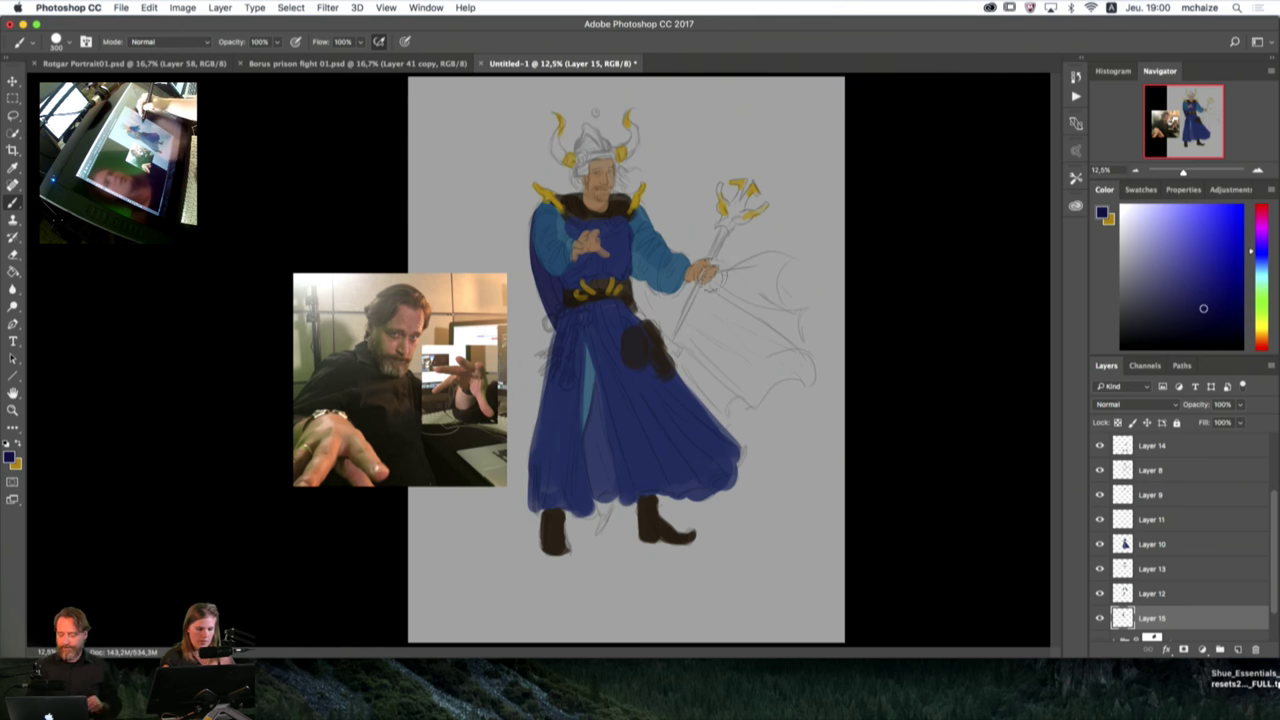
{"action": "key", "text": "bracketright"}
{"action": "key", "text": "bracketright"}
{"action": "key", "text": "bracketright"}
{"action": "key", "text": "bracketright"}
{"action": "mouse_move", "coordinate": [650, 270]}
{"action": "left_mouse_down"}
{"action": "mouse_move", "coordinate": [700, 340]}
{"action": "mouse_move", "coordinate": [720, 300]}
{"action": "mouse_move", "coordinate": [730, 330]}
{"action": "mouse_move", "coordinate": [714, 373]}
{"action": "mouse_move", "coordinate": [752, 388]}
{"action": "mouse_move", "coordinate": [700, 383]}
{"action": "mouse_move", "coordinate": [710, 330]}
{"action": "mouse_move", "coordinate": [680, 366]}
{"action": "mouse_move", "coordinate": [678, 322]}
{"action": "mouse_move", "coordinate": [712, 315]}
{"action": "mouse_move", "coordinate": [693, 340]}
{"action": "mouse_move", "coordinate": [651, 309]}
{"action": "mouse_move", "coordinate": [691, 349]}
{"action": "mouse_move", "coordinate": [703, 334]}
{"action": "left_mouse_up"}
{"action": "key", "text": "bracketleft"}
{"action": "key", "text": "bracketleft"}
{"action": "key", "text": "bracketleft"}
{"action": "mouse_move", "coordinate": [608, 286]}
{"action": "left_mouse_down"}
{"action": "mouse_move", "coordinate": [570, 258]}
{"action": "mouse_move", "coordinate": [567, 268]}
{"action": "mouse_move", "coordinate": [612, 242]}
{"action": "left_mouse_up"}
{"action": "key", "text": "bracketleft"}
{"action": "key", "text": "bracketleft"}
{"action": "key", "text": "bracketleft"}
{"action": "mouse_move", "coordinate": [700, 313]}
{"action": "left_mouse_down"}
{"action": "mouse_move", "coordinate": [750, 283]}
{"action": "mouse_move", "coordinate": [721, 307]}
{"action": "mouse_move", "coordinate": [755, 276]}
{"action": "left_mouse_up"}
Step: Fill the cape's scalloped outer edge and billowing lower tip navy blue, adjusting the brush size to the outline
{"action": "key", "text": "bracketleft"}
{"action": "key", "text": "bracketleft"}
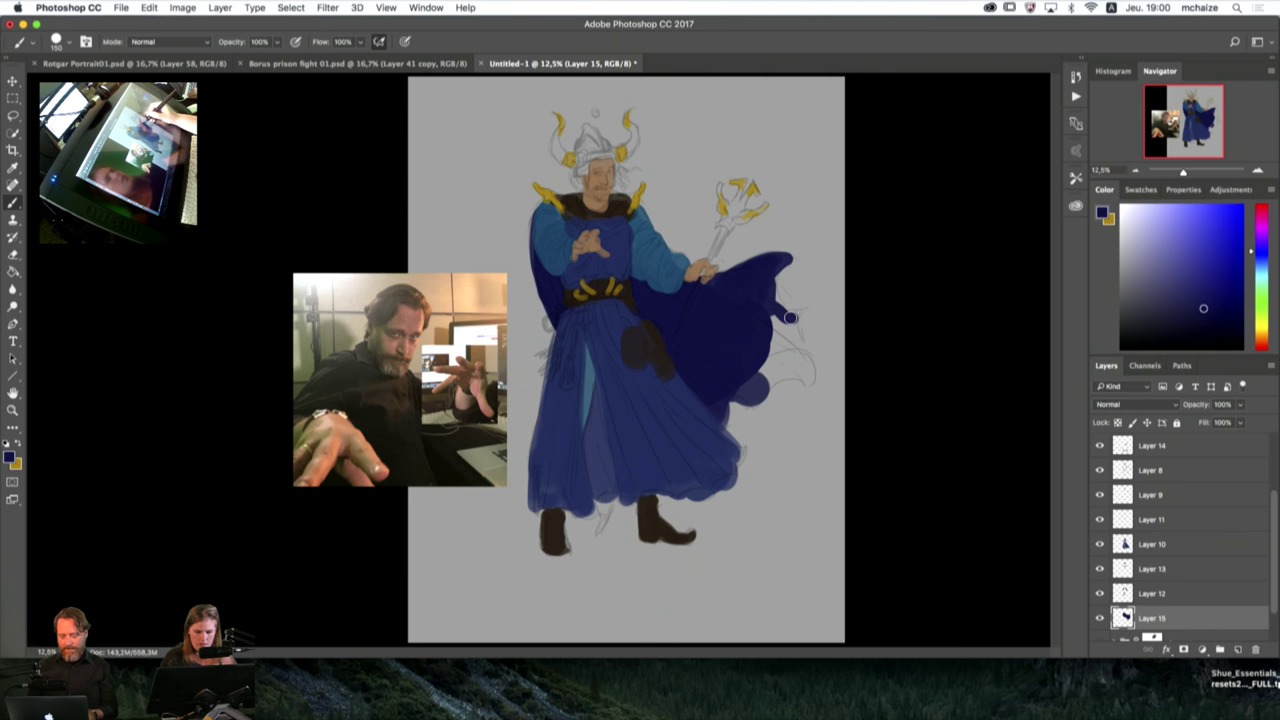
{"action": "mouse_move", "coordinate": [790, 317]}
{"action": "left_mouse_down"}
{"action": "mouse_move", "coordinate": [807, 377]}
{"action": "mouse_move", "coordinate": [738, 395]}
{"action": "mouse_move", "coordinate": [770, 340]}
{"action": "mouse_move", "coordinate": [760, 333]}
{"action": "mouse_move", "coordinate": [794, 365]}
{"action": "left_mouse_up"}
{"action": "key", "text": "bracketright"}
{"action": "key", "text": "bracketright"}
{"action": "key", "text": "bracketright"}
{"action": "key", "text": "bracketright"}
{"action": "key", "text": "bracketright"}
{"action": "key", "text": "bracketright"}
{"action": "key", "text": "bracketright"}
{"action": "key", "text": "bracketleft"}
{"action": "key", "text": "bracketleft"}
{"action": "key", "text": "bracketleft"}
{"action": "key", "text": "bracketleft"}
{"action": "key", "text": "bracketleft"}
{"action": "key", "text": "bracketleft"}
{"action": "key", "text": "bracketleft"}
{"action": "key", "text": "bracketleft"}
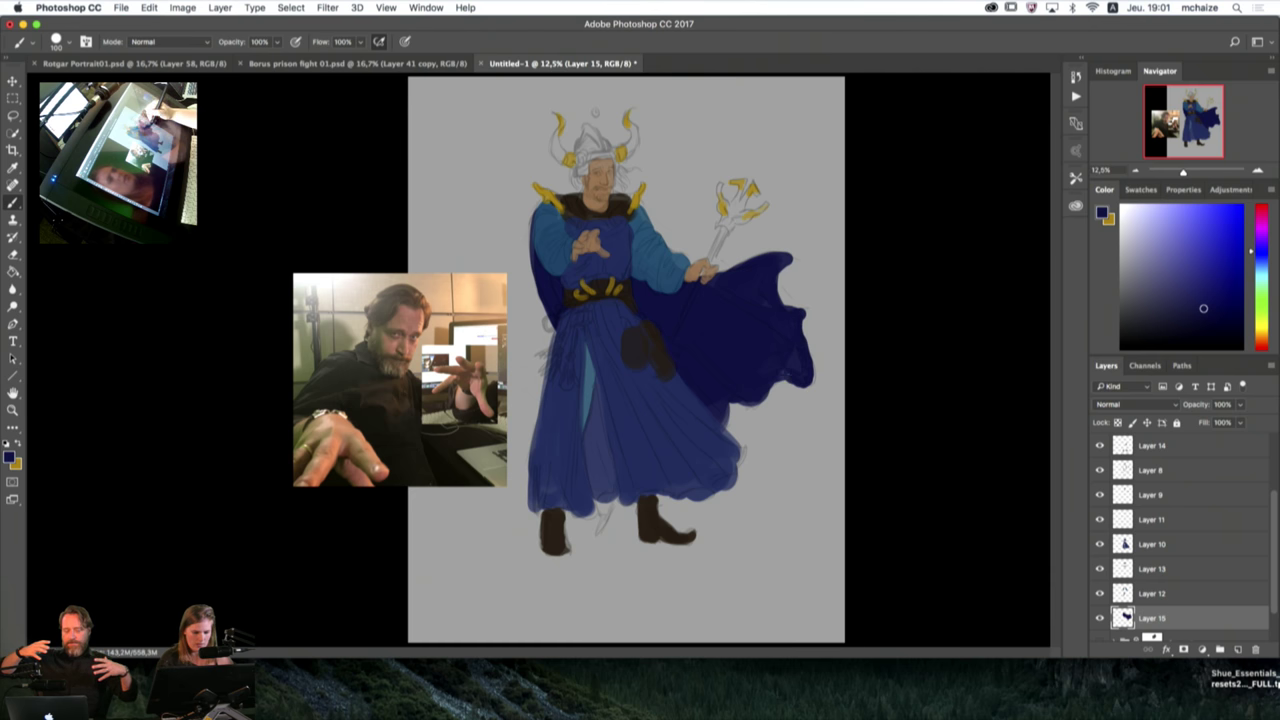
{"action": "key", "text": "bracketright"}
{"action": "key", "text": "bracketright"}
{"action": "key", "text": "bracketright"}
{"action": "key", "text": "bracketright"}
{"action": "key", "text": "bracketright"}
{"action": "key", "text": "bracketright"}
{"action": "key", "text": "bracketright"}
{"action": "key", "text": "bracketright"}
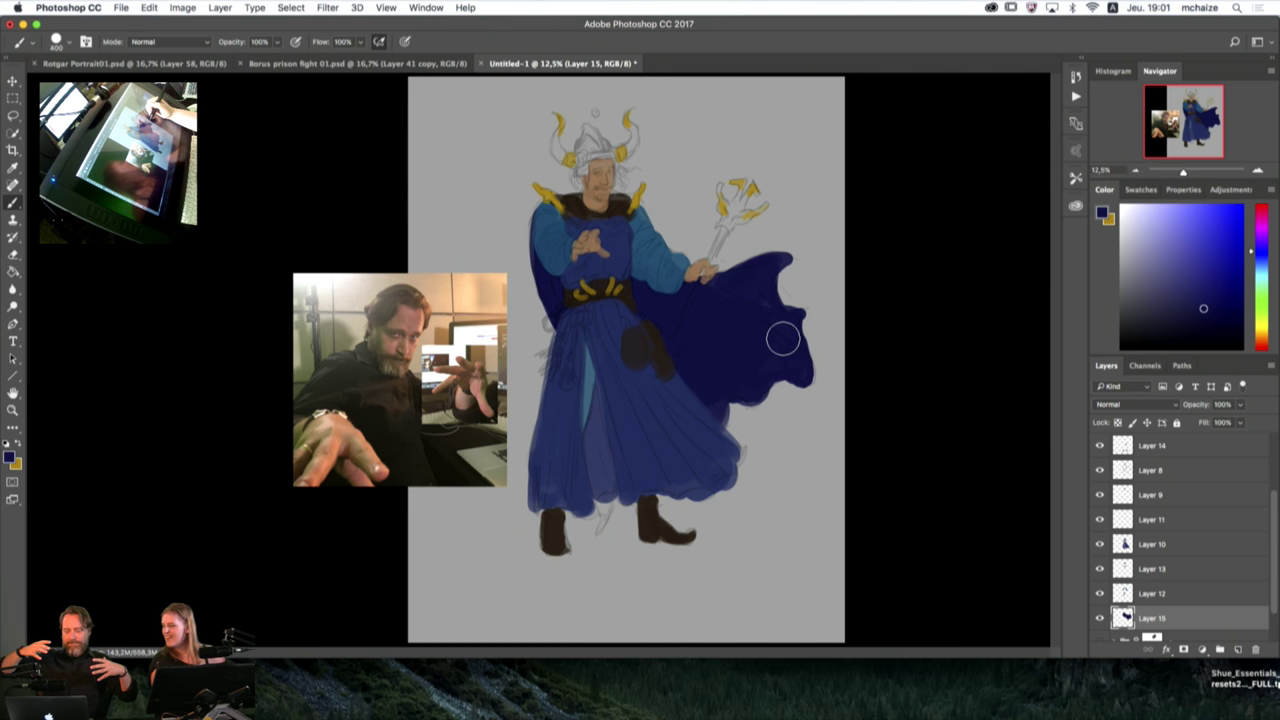
{"action": "key", "text": "bracketright"}
{"action": "key", "text": "bracketright"}
{"action": "key", "text": "bracketright"}
{"action": "key", "text": "bracketright"}
{"action": "key", "text": "bracketright"}
{"action": "key", "text": "bracketright"}
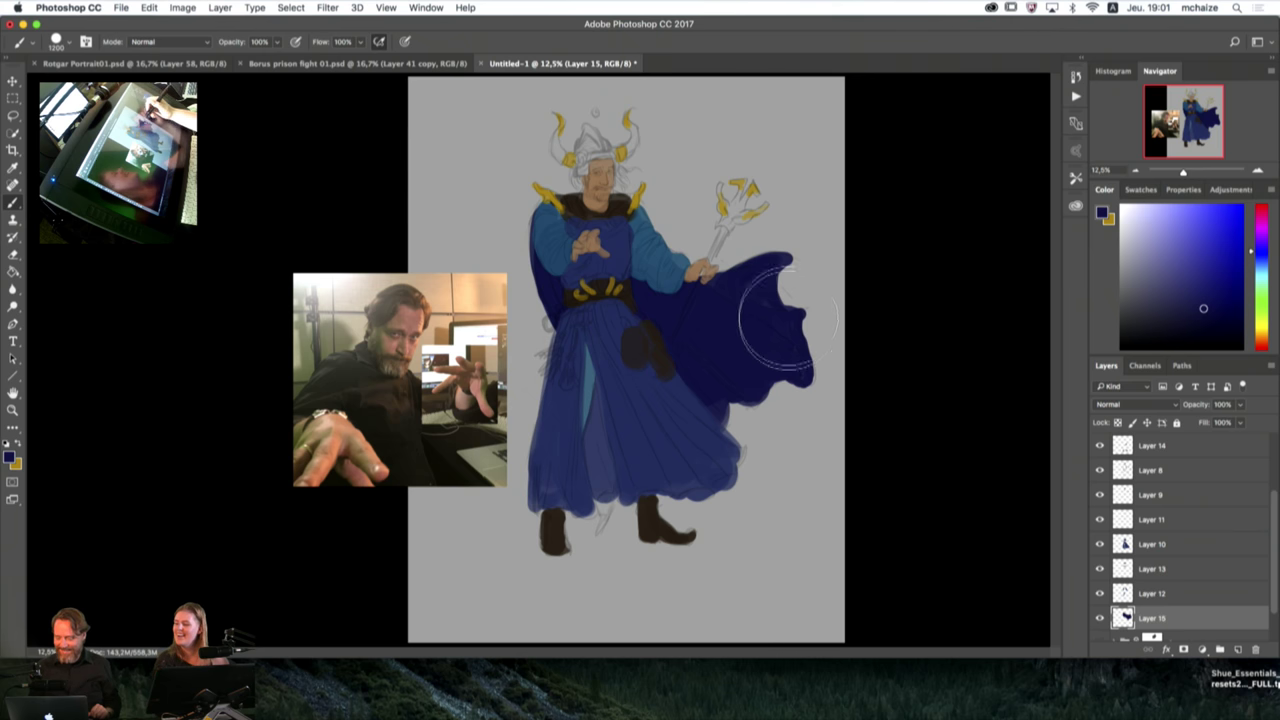
{"action": "key", "text": "bracketleft"}
{"action": "key", "text": "bracketleft"}
{"action": "key", "text": "bracketleft"}
{"action": "key", "text": "bracketleft"}
{"action": "key", "text": "bracketleft"}
{"action": "key", "text": "bracketleft"}
{"action": "key", "text": "bracketleft"}
{"action": "key", "text": "bracketleft"}
{"action": "key", "text": "bracketleft"}
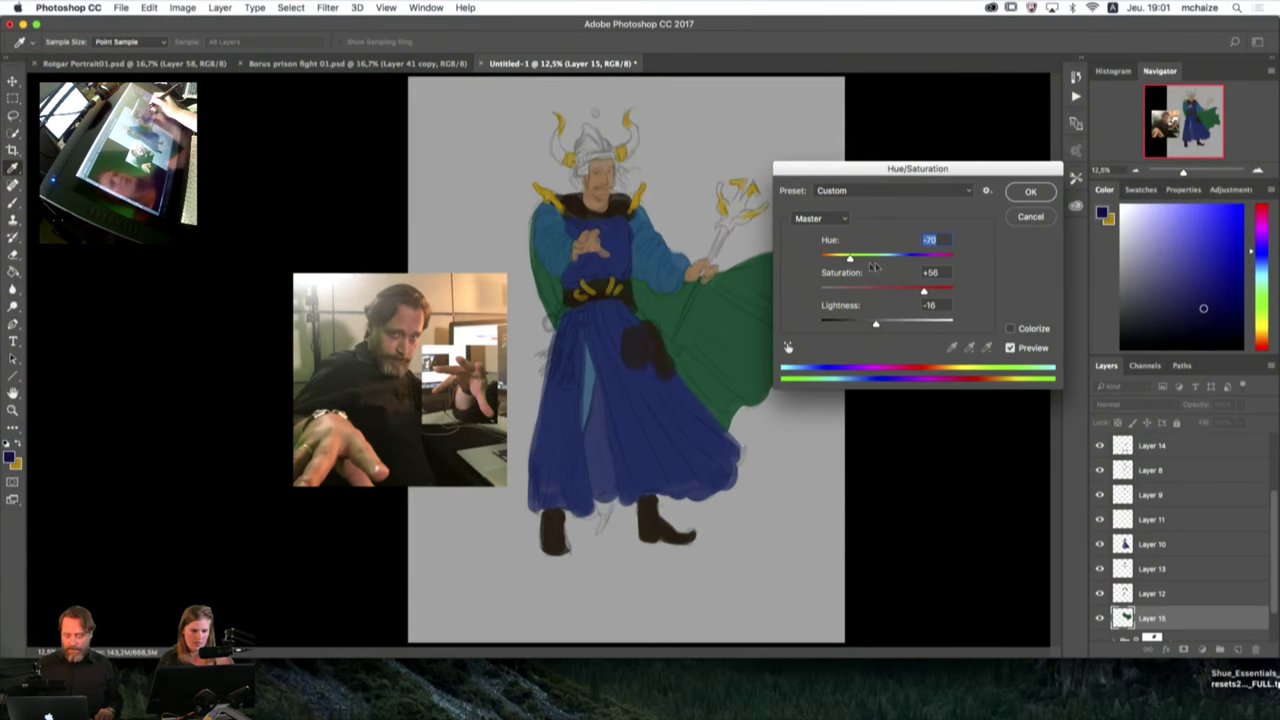
Step: Shift the cape on Layer 15 to dark green with Hue/Saturation: hue -70, saturation +22, lightness -33
{"action": "left_click_drag", "start_coordinate": [876, 323], "coordinate": [867, 325]}
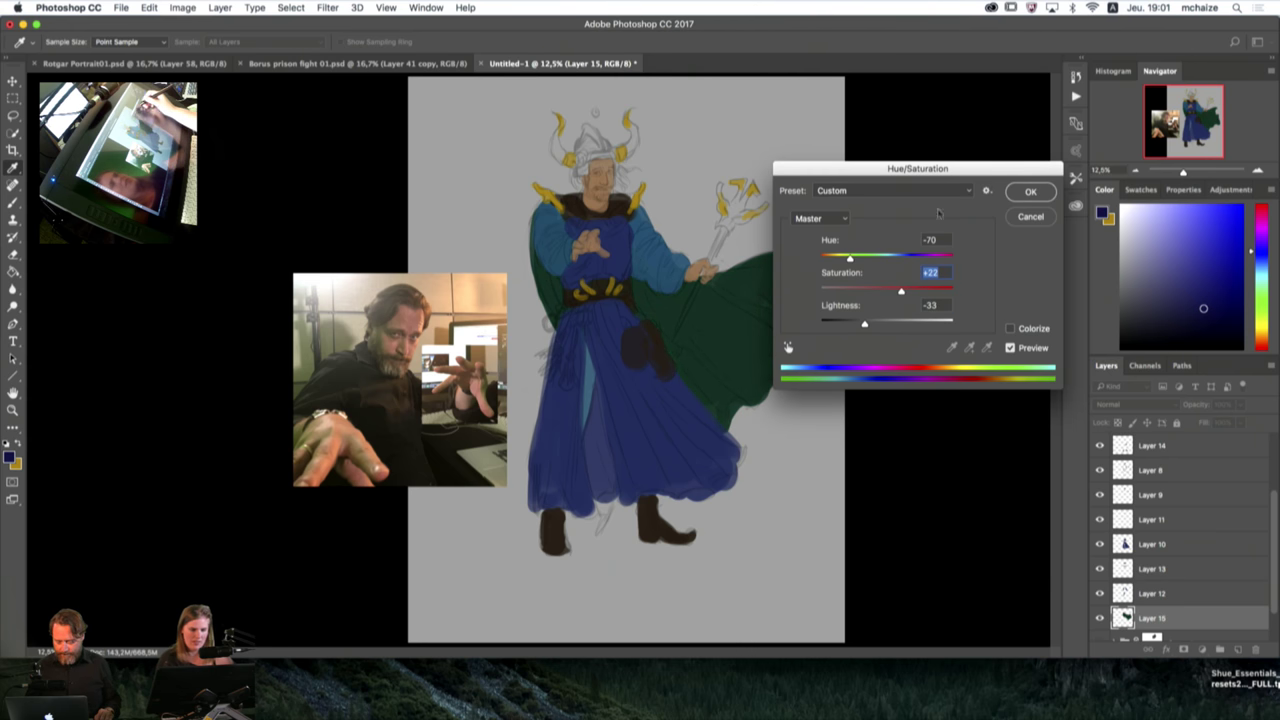
{"action": "left_click_drag", "start_coordinate": [936, 178], "coordinate": [1070, 242]}
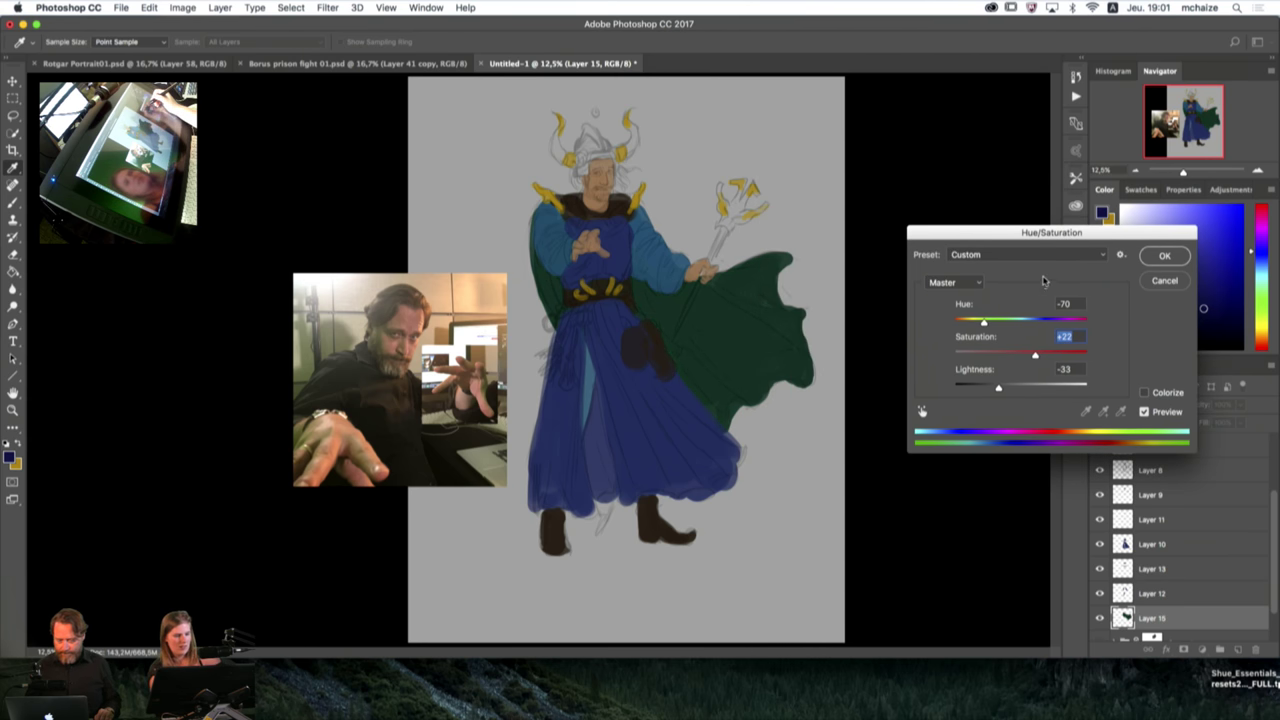
{"action": "left_click", "coordinate": [1164, 256]}
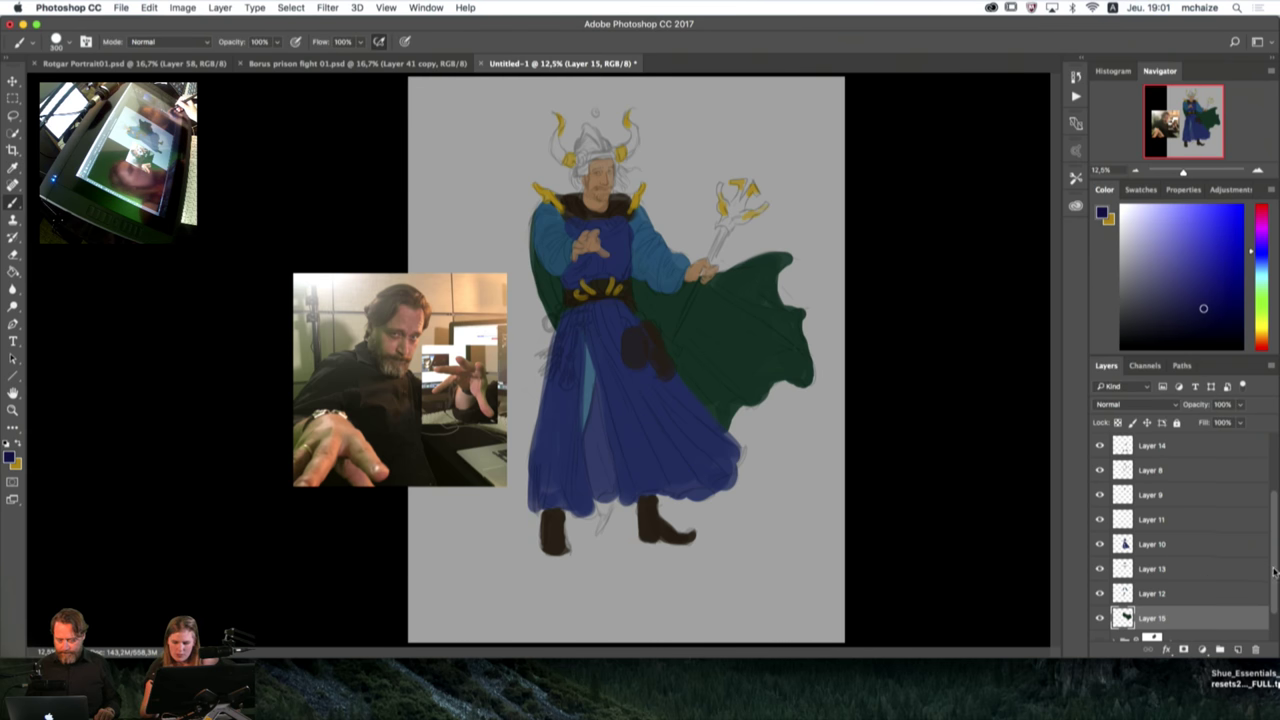
Step: Merge the colour layers from Layer 9 down to Layer 15 into one layer and check the flats without the line sketch
{"action": "scroll", "coordinate": [1274, 571], "scroll_direction": "down", "scroll_amount": 1}
{"action": "left_click", "coordinate": [1099, 471]}
{"action": "left_click", "coordinate": [1099, 471]}
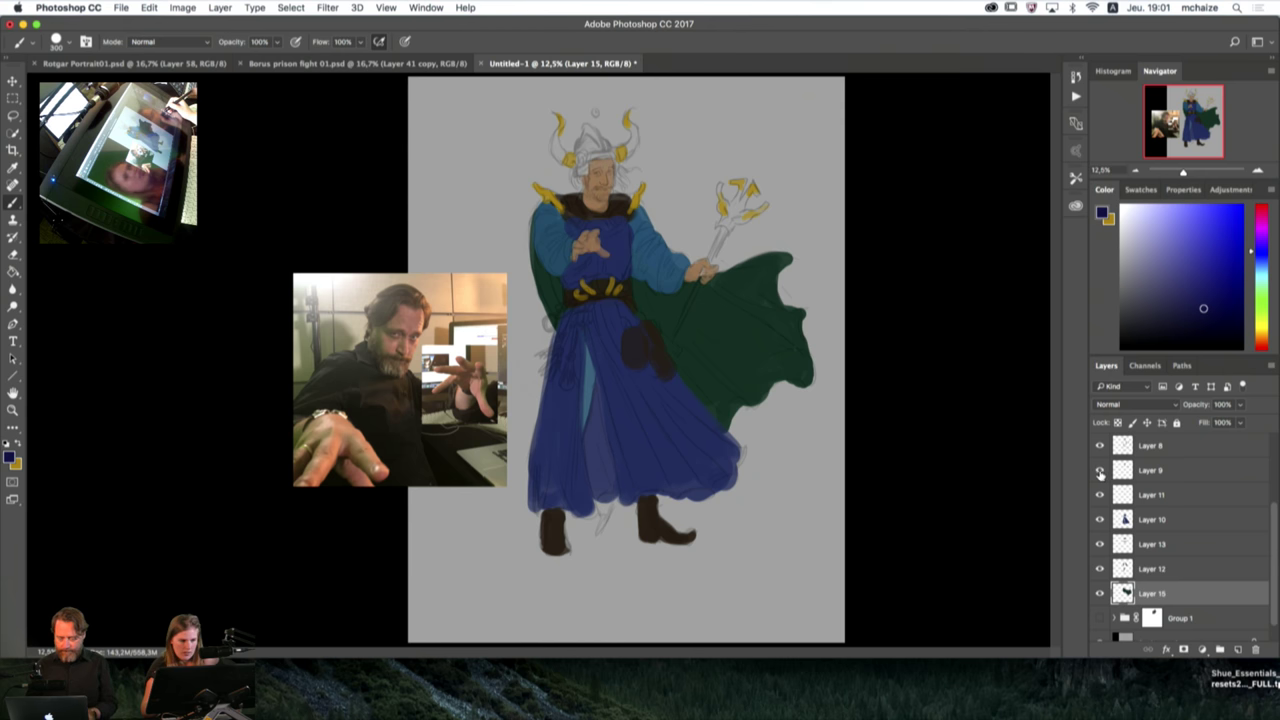
{"action": "left_click", "coordinate": [1174, 477], "text": "shift"}
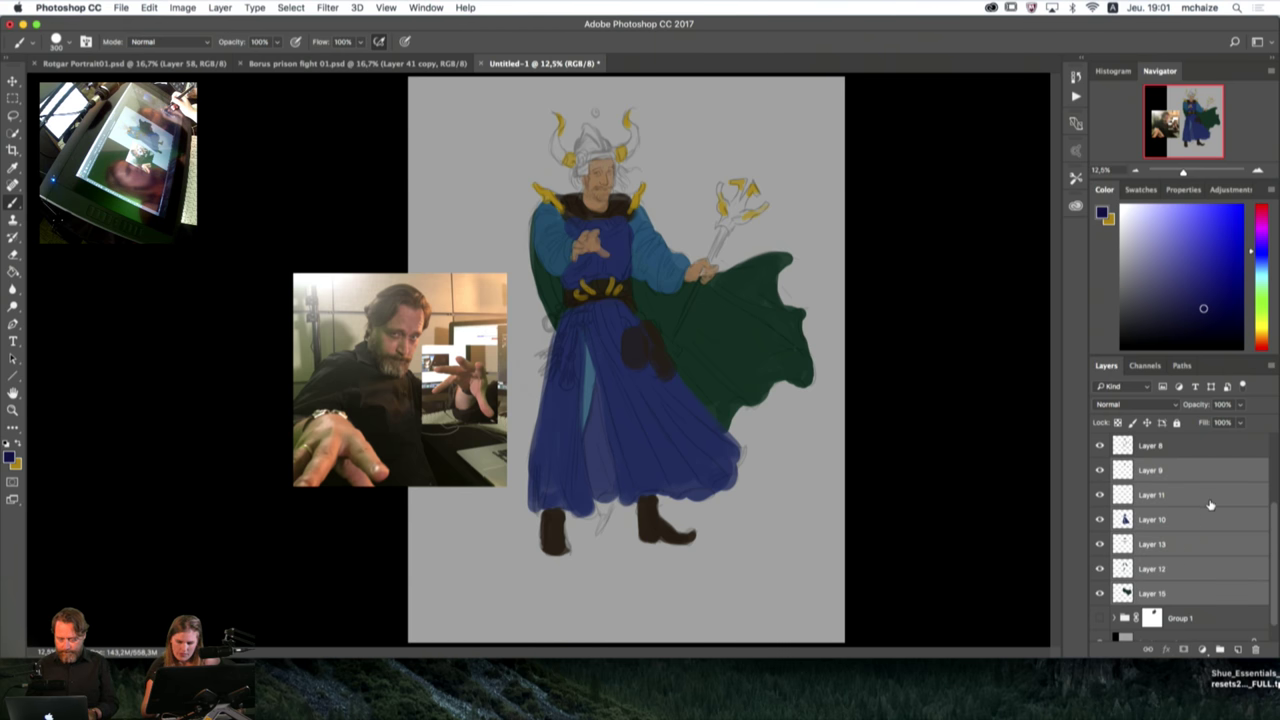
{"action": "right_click", "coordinate": [1210, 505]}
{"action": "left_click", "coordinate": [1100, 529]}
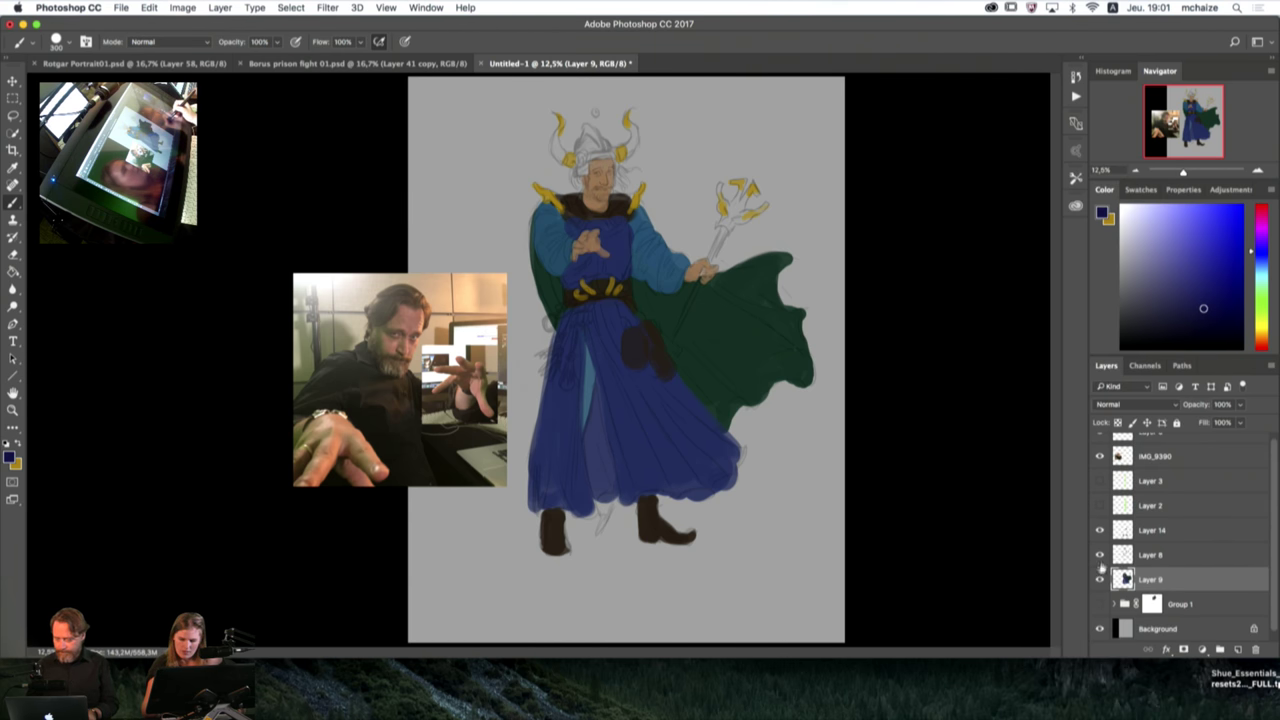
{"action": "left_click", "coordinate": [1100, 577]}
{"action": "left_click", "coordinate": [1100, 577]}
{"action": "left_click", "coordinate": [1100, 557]}
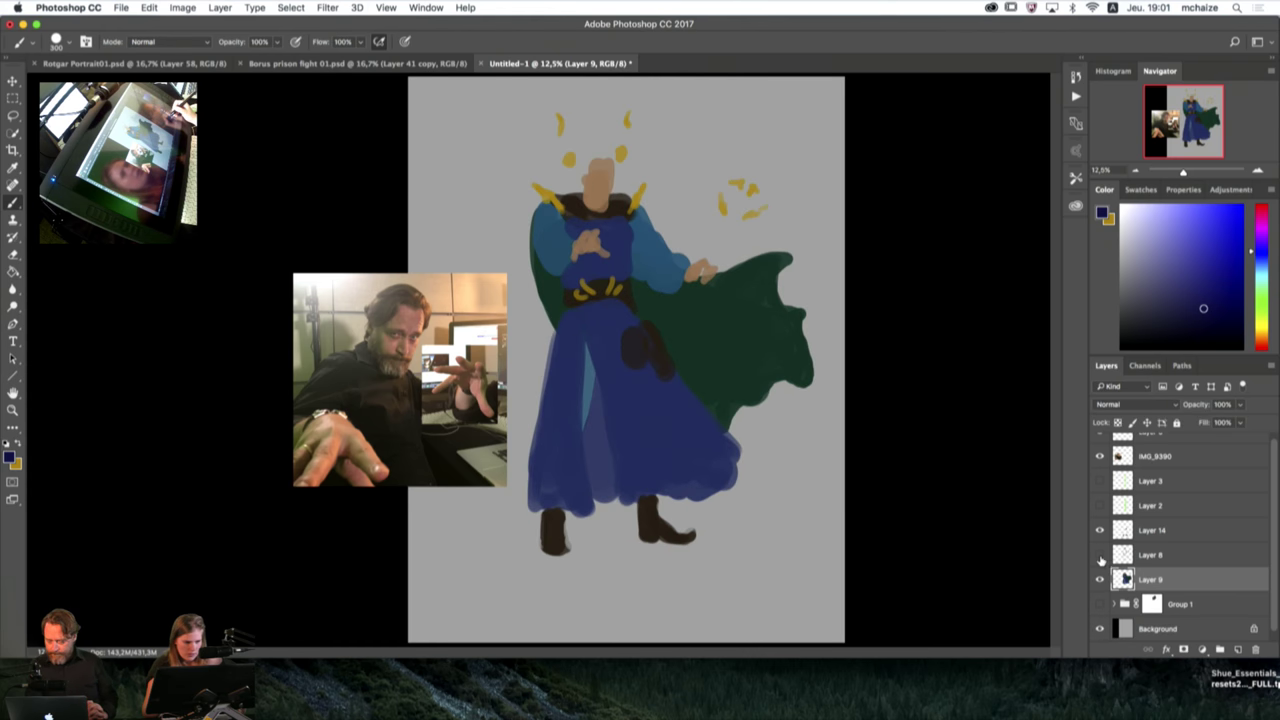
{"action": "left_click", "coordinate": [1100, 556]}
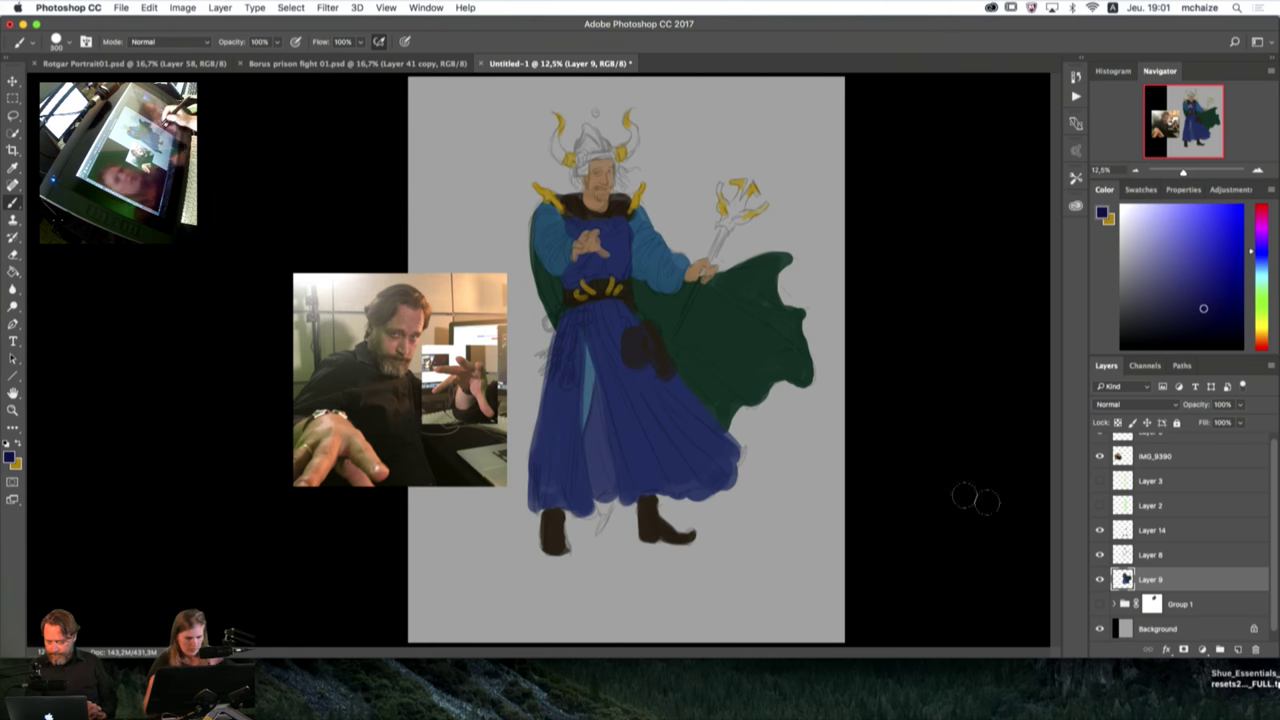
Step: Duplicate the merged colour layer twice, then merge it with both copies to make the flat colours more opaque
{"action": "left_click", "coordinate": [780, 462]}
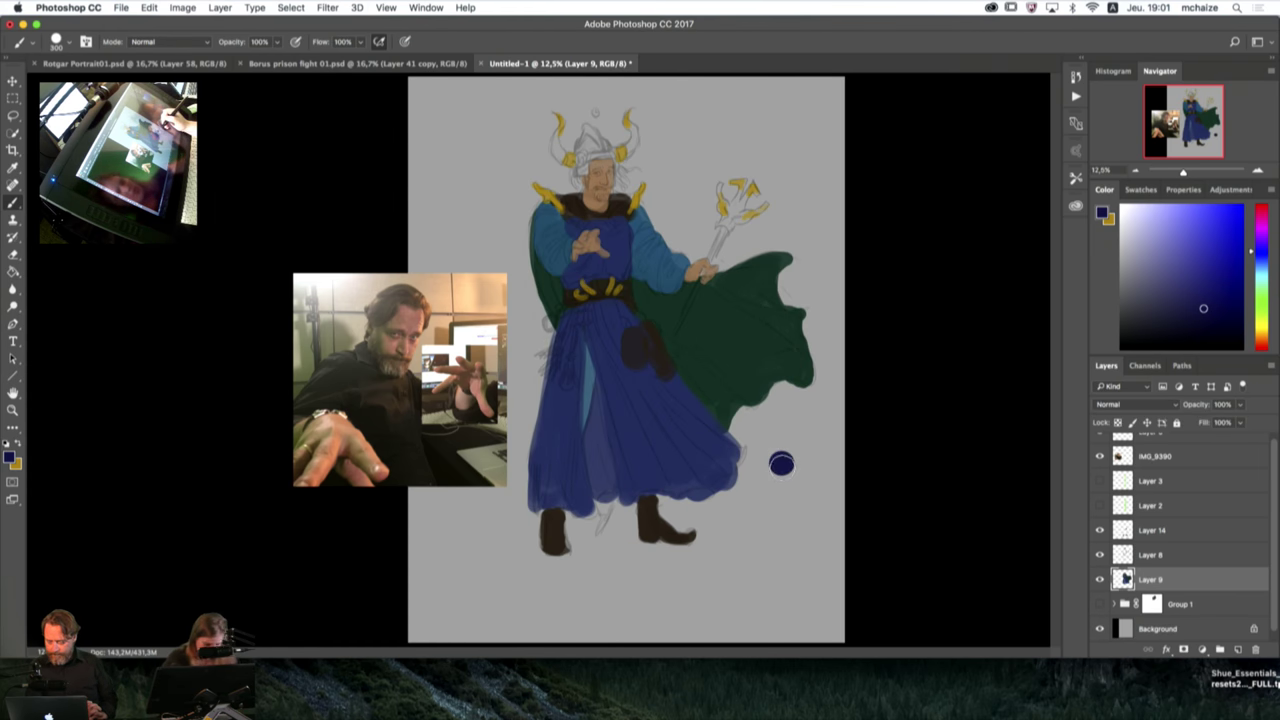
{"action": "key", "text": "ctrl+z"}
{"action": "left_click_drag", "start_coordinate": [1188, 582], "coordinate": [1240, 650]}
{"action": "left_click_drag", "start_coordinate": [1193, 585], "coordinate": [1238, 649]}
{"action": "right_click", "coordinate": [1184, 632]}
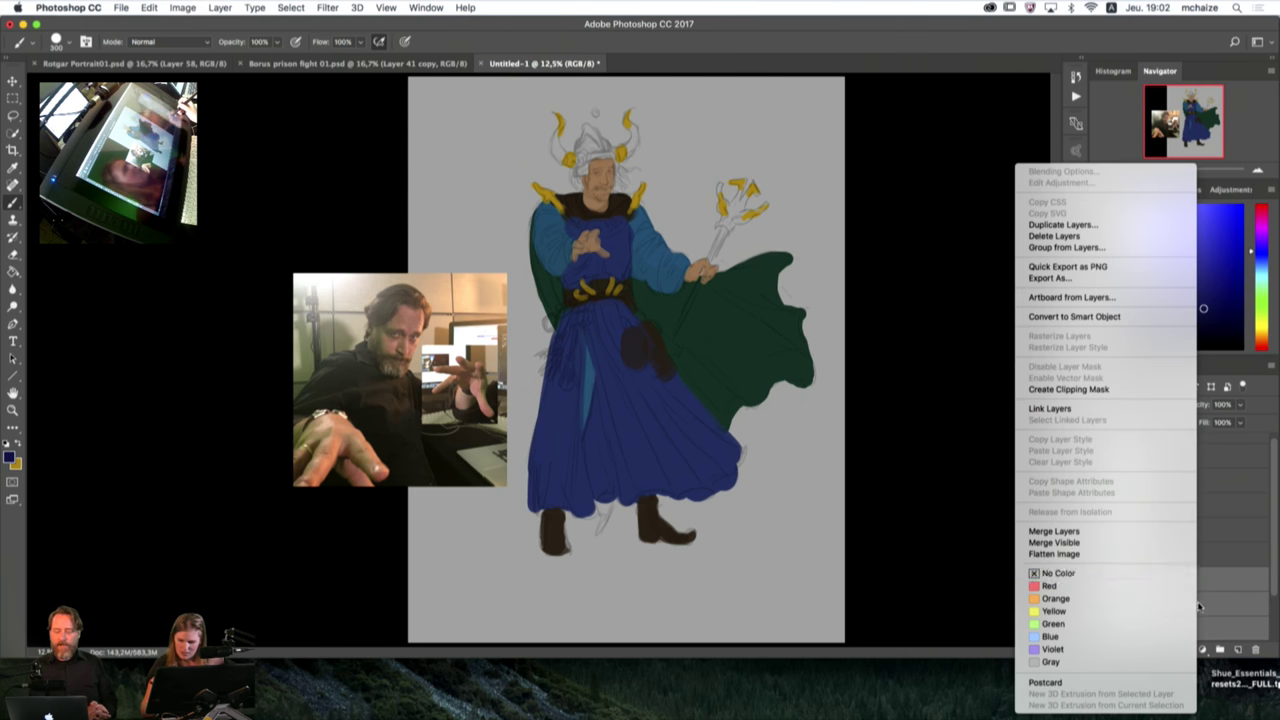
{"action": "left_click", "coordinate": [1080, 531]}
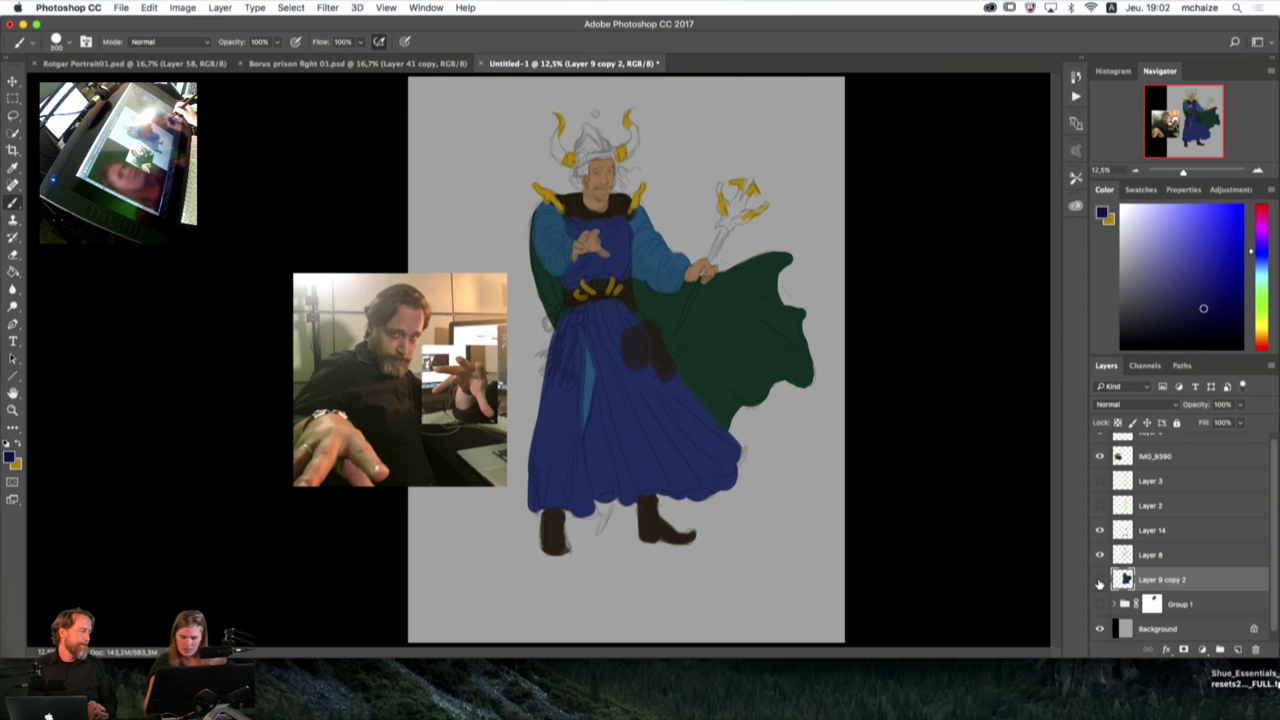
{"action": "left_click", "coordinate": [1100, 580]}
{"action": "left_click", "coordinate": [1100, 580]}
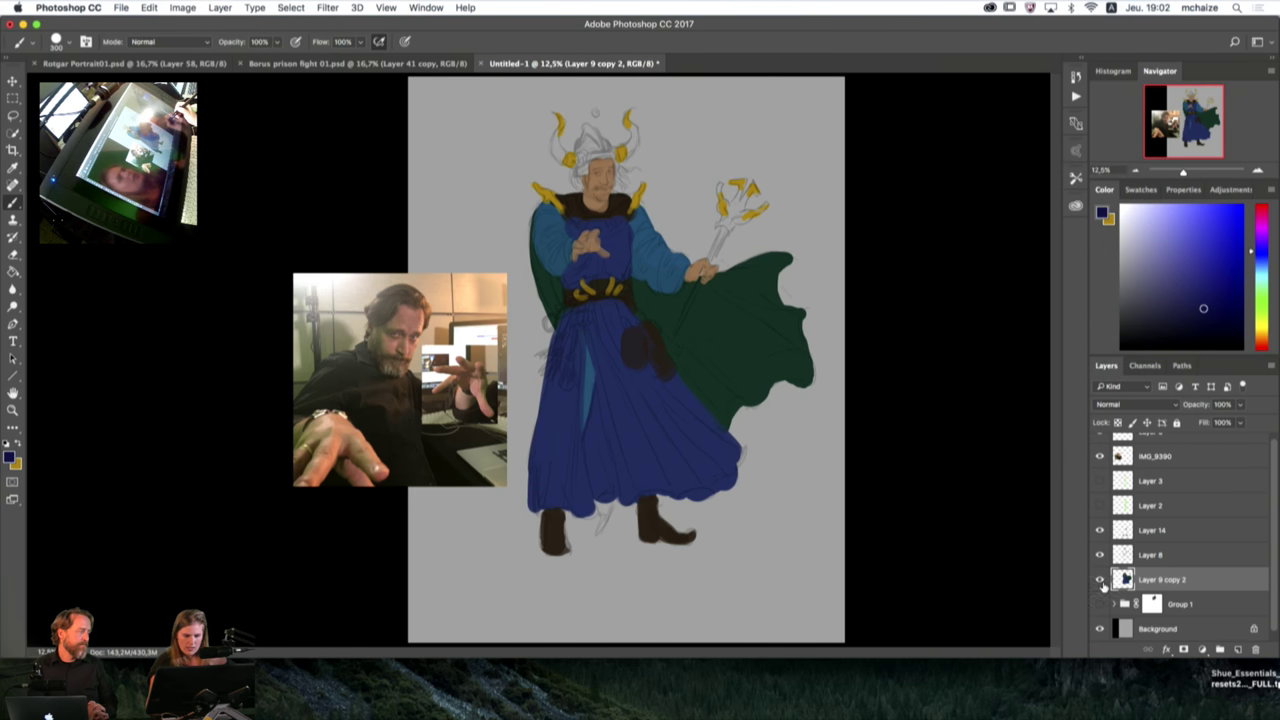
{"action": "left_click", "coordinate": [1100, 580]}
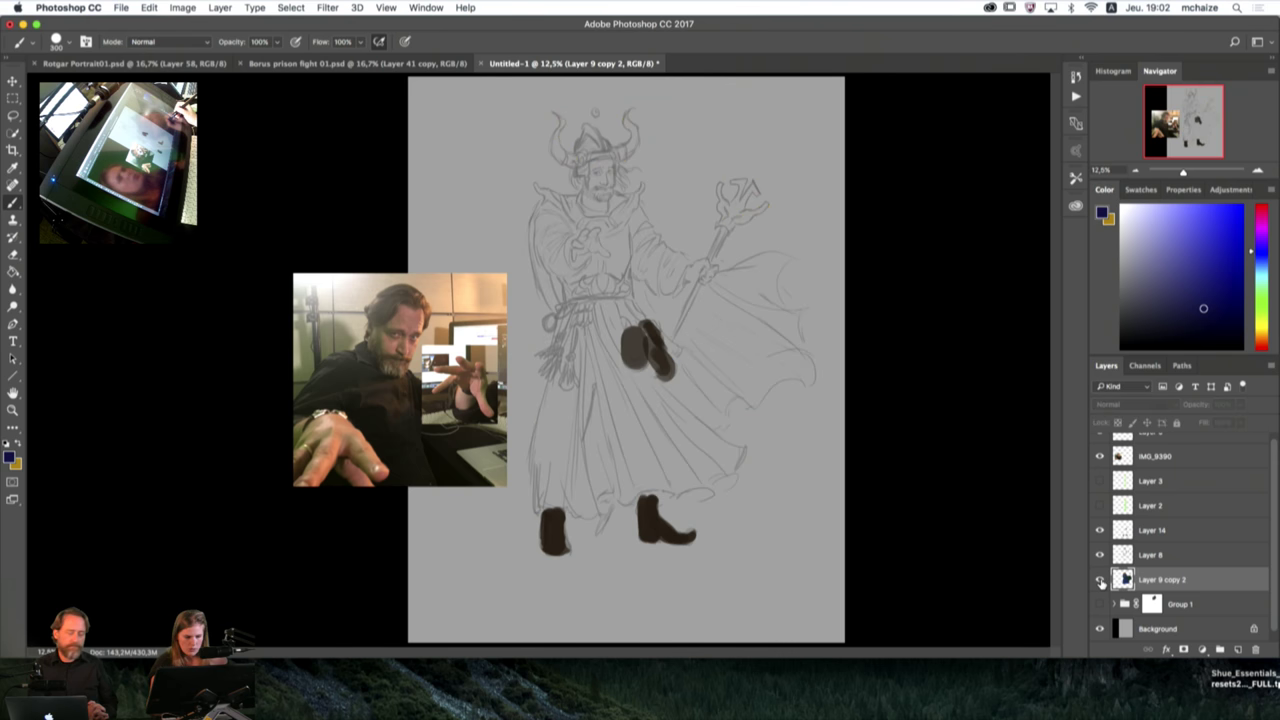
{"action": "left_click", "coordinate": [1100, 580]}
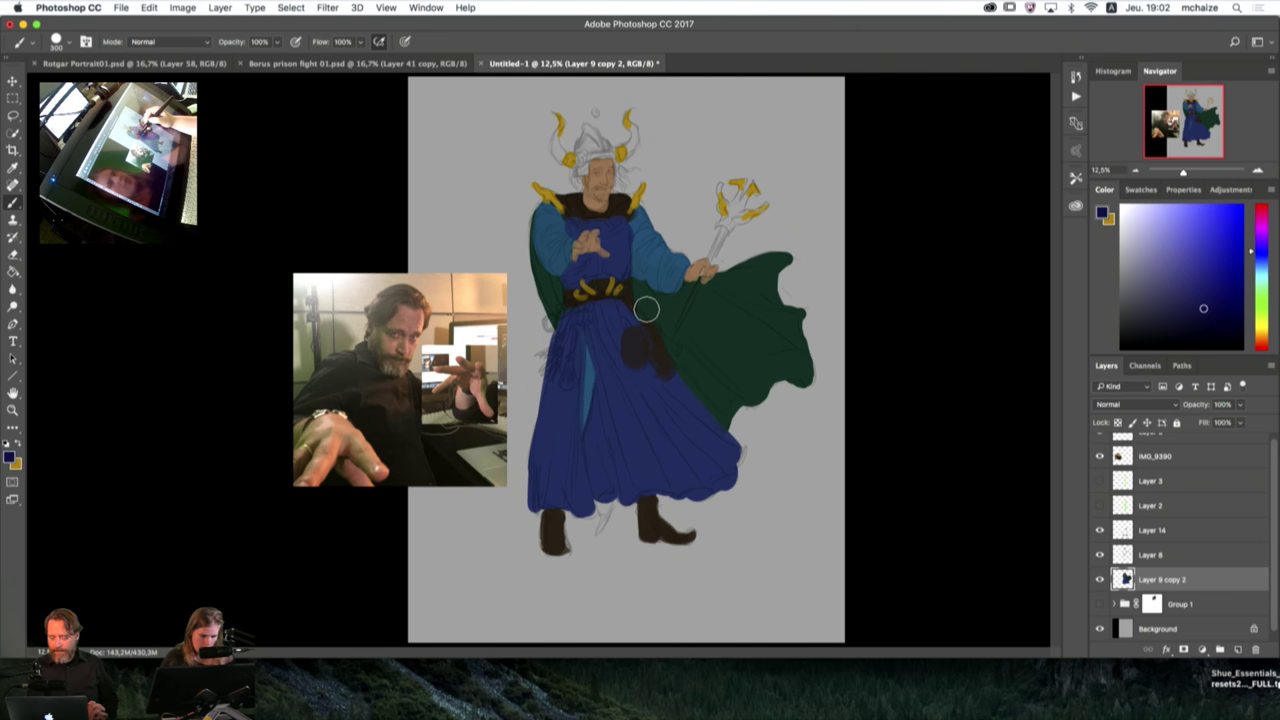
Step: Sample the belt's dark brown and paint the strap between raised hand and belt and the collar's lower edge
{"action": "left_click", "coordinate": [1258, 171]}
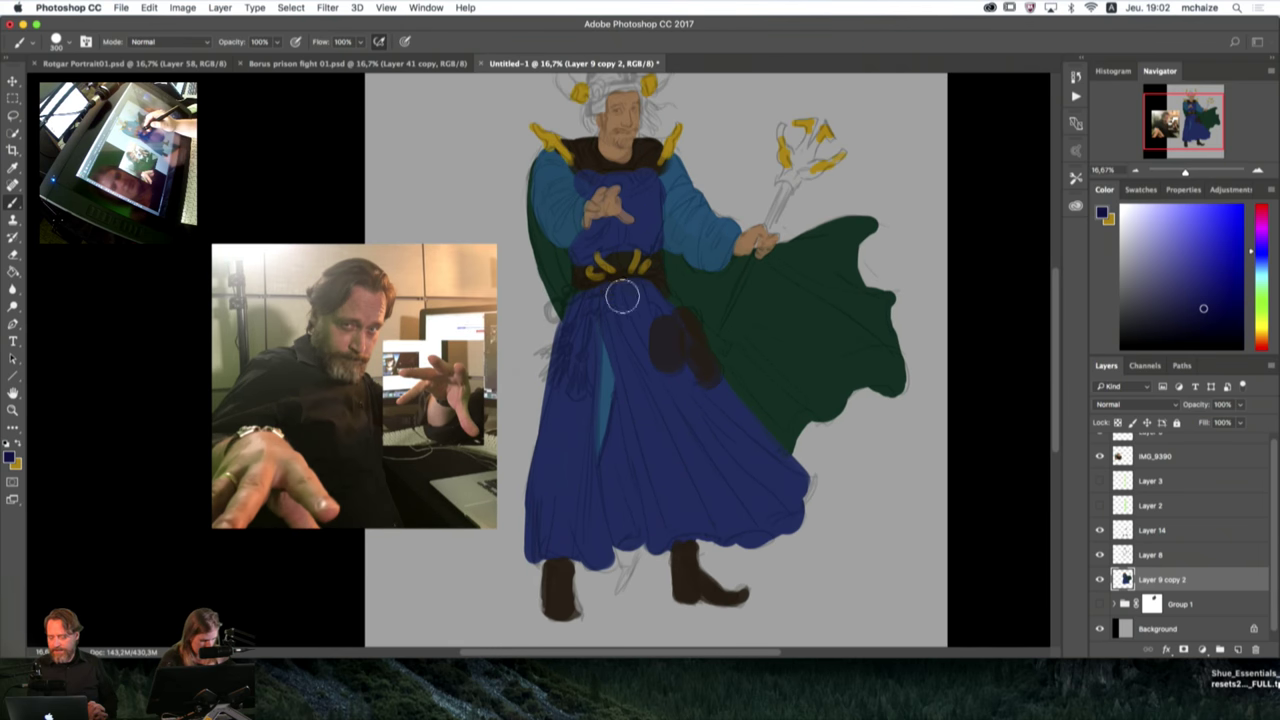
{"action": "left_click", "coordinate": [622, 258], "text": "alt"}
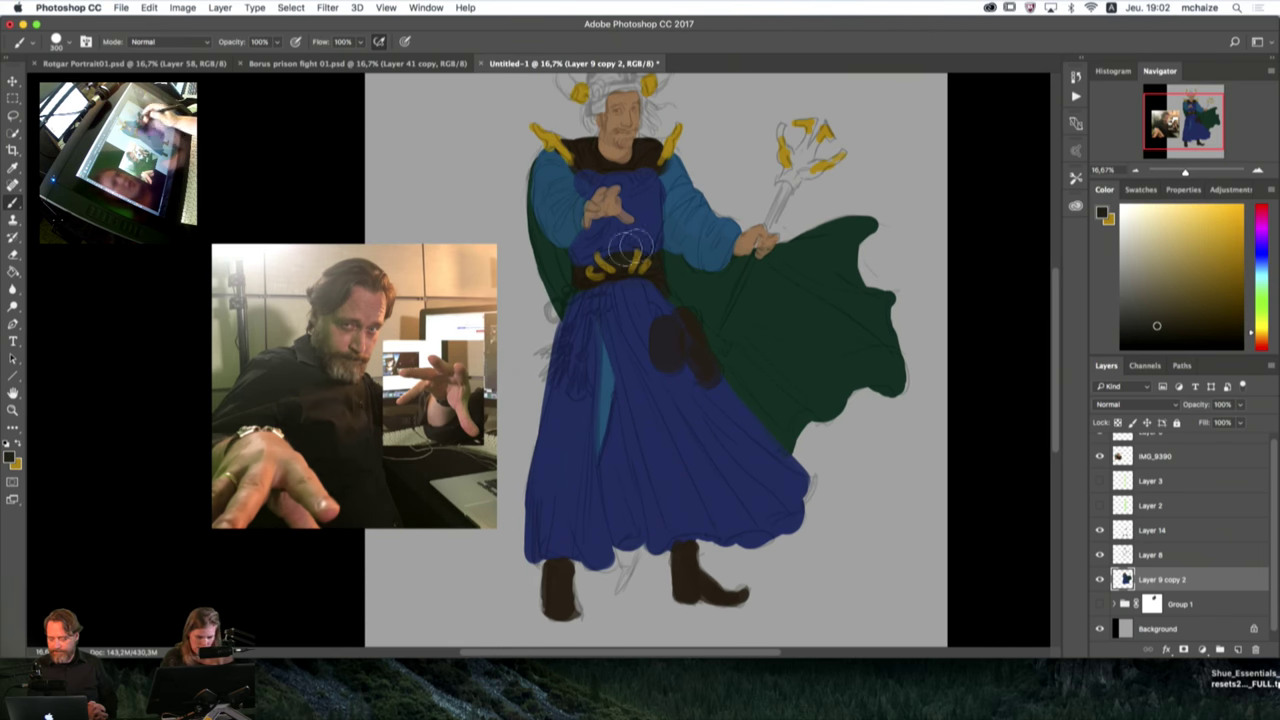
{"action": "left_click", "coordinate": [1257, 172]}
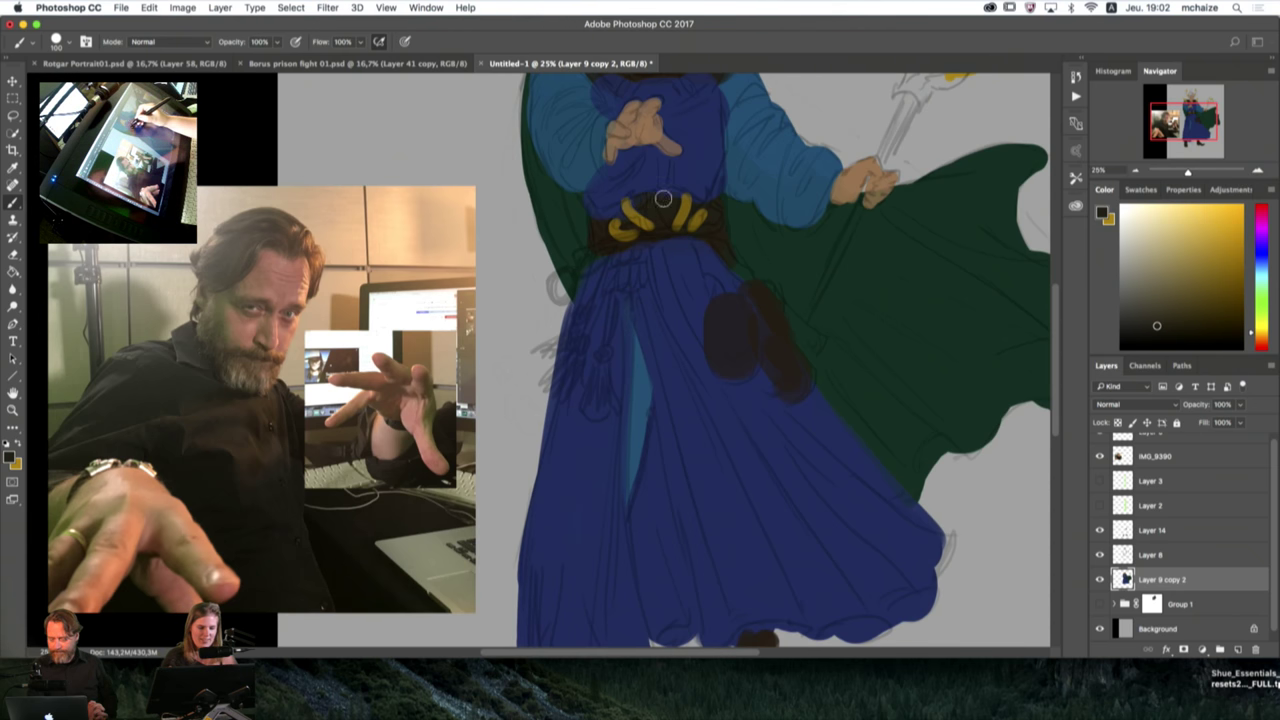
{"action": "left_click_drag", "start_coordinate": [757, 243], "coordinate": [680, 363]}
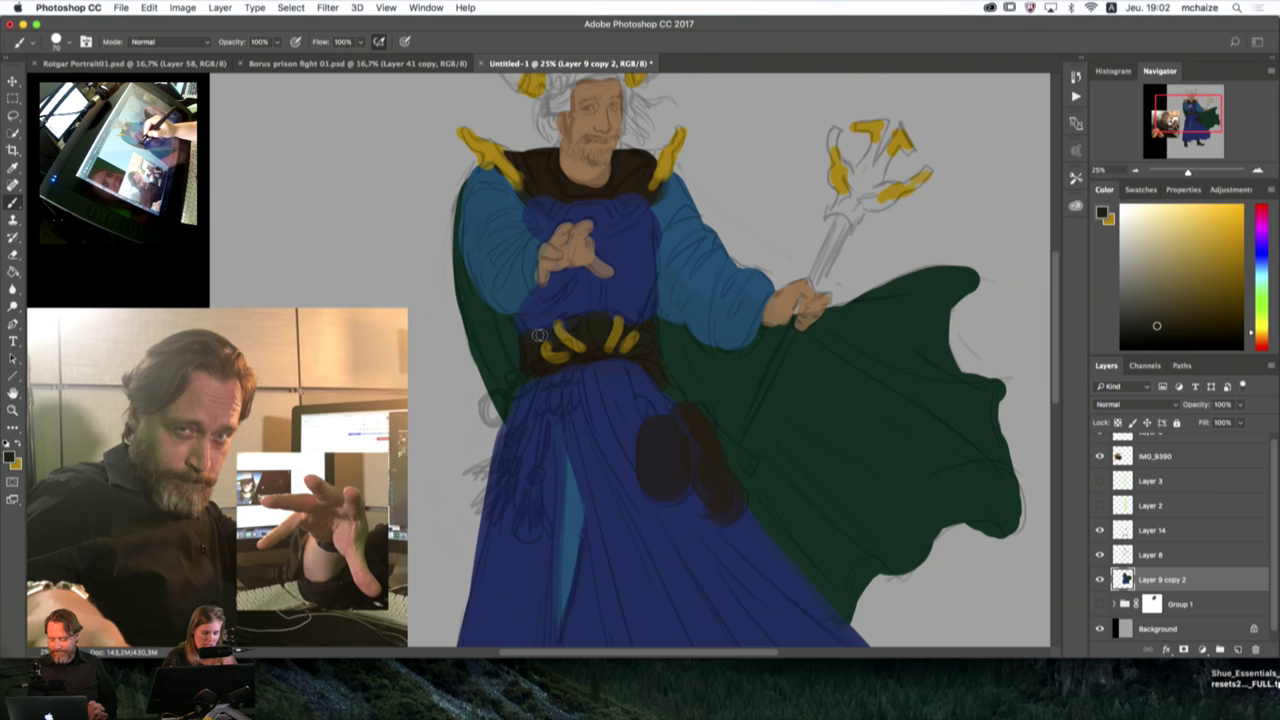
{"action": "left_click_drag", "start_coordinate": [593, 300], "coordinate": [598, 308]}
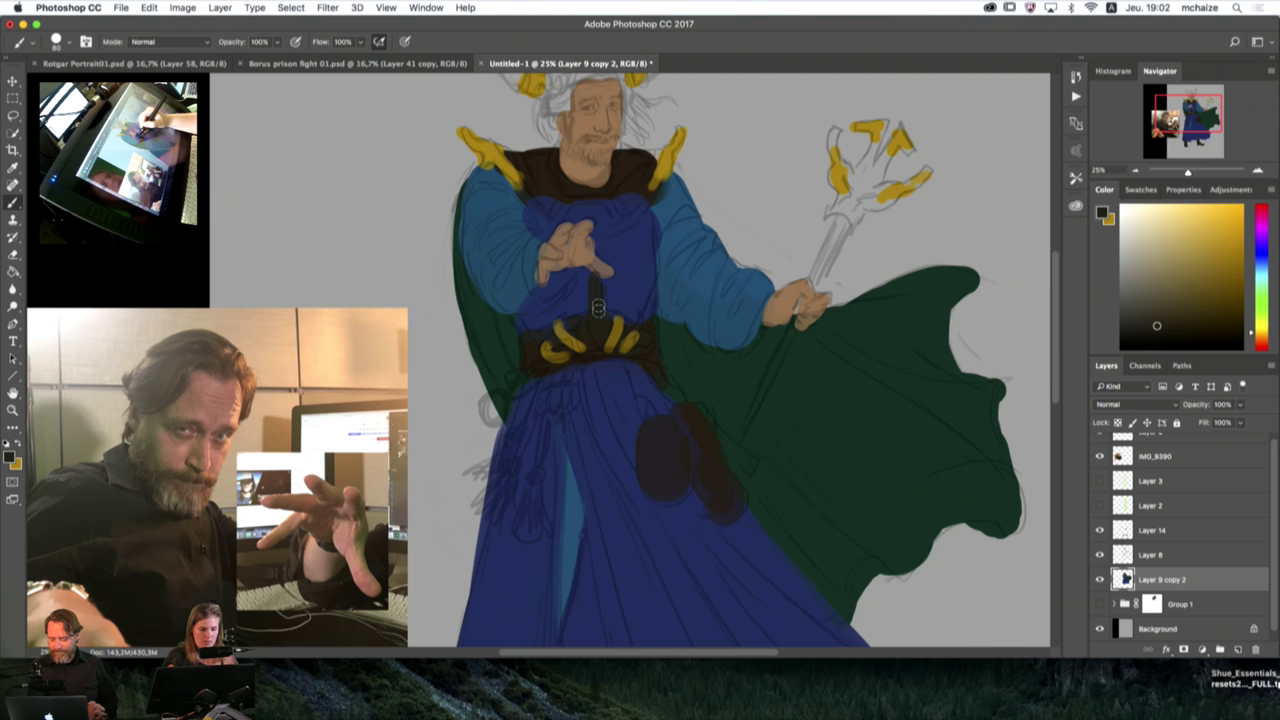
{"action": "key", "text": "bracketright"}
{"action": "key", "text": "bracketright"}
{"action": "key", "text": "bracketright"}
{"action": "key", "text": "bracketright"}
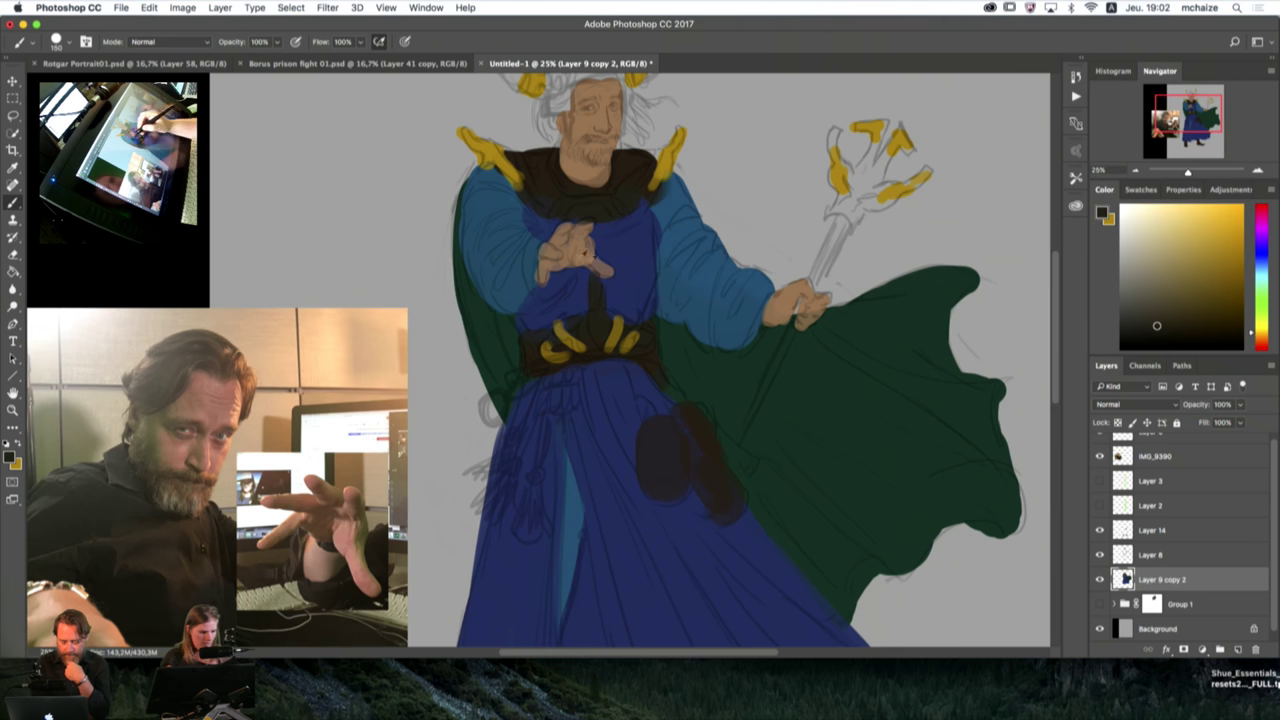
Step: Sample the sleeve teal and touch up the edges of both sleeves, varying the brush size
{"action": "left_click", "coordinate": [512, 281], "text": "alt"}
{"action": "key", "text": "bracketleft"}
{"action": "key", "text": "bracketleft"}
{"action": "key", "text": "bracketleft"}
{"action": "key", "text": "bracketleft"}
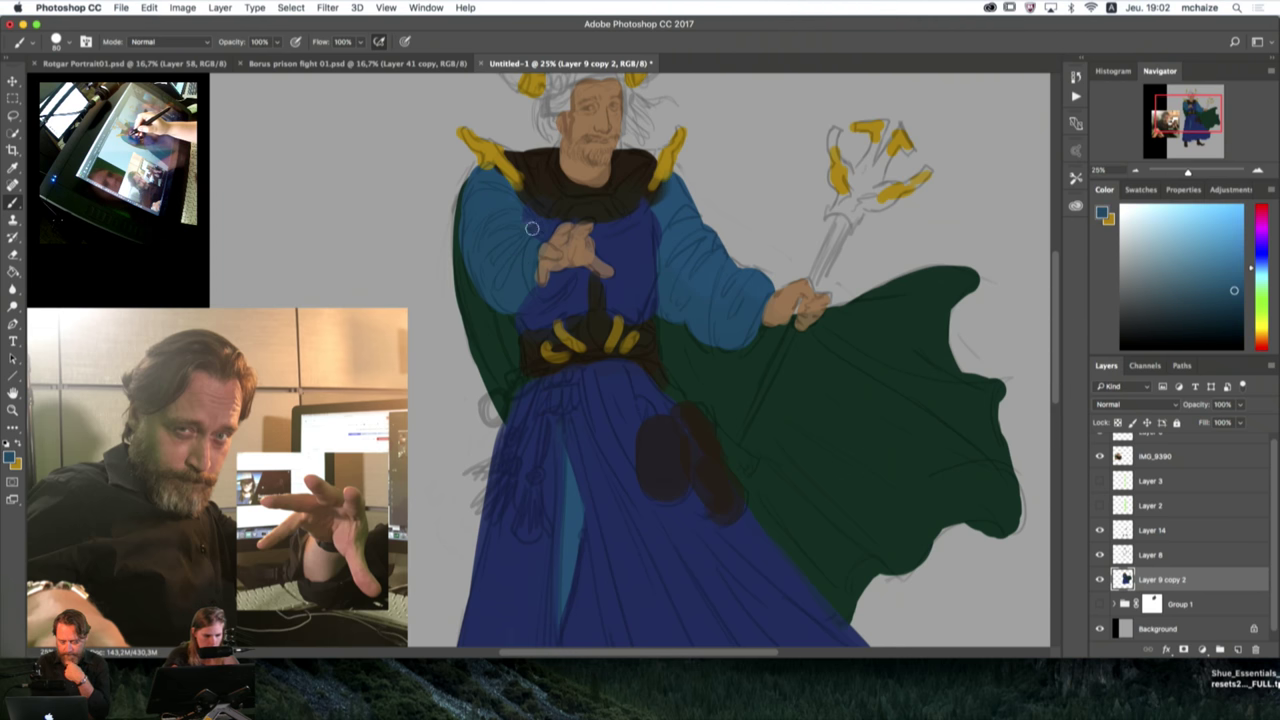
{"action": "key", "text": "bracketright"}
{"action": "key", "text": "bracketright"}
{"action": "key", "text": "bracketright"}
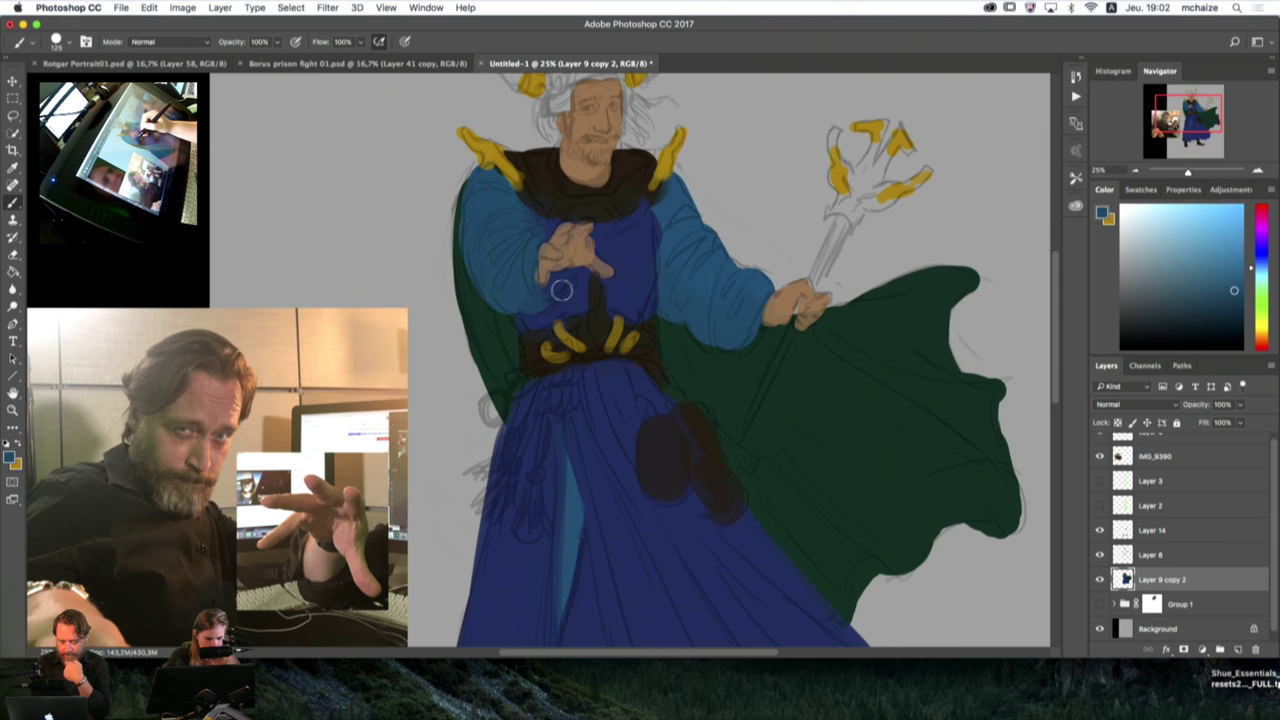
{"action": "key", "text": "bracketleft"}
{"action": "key", "text": "bracketleft"}
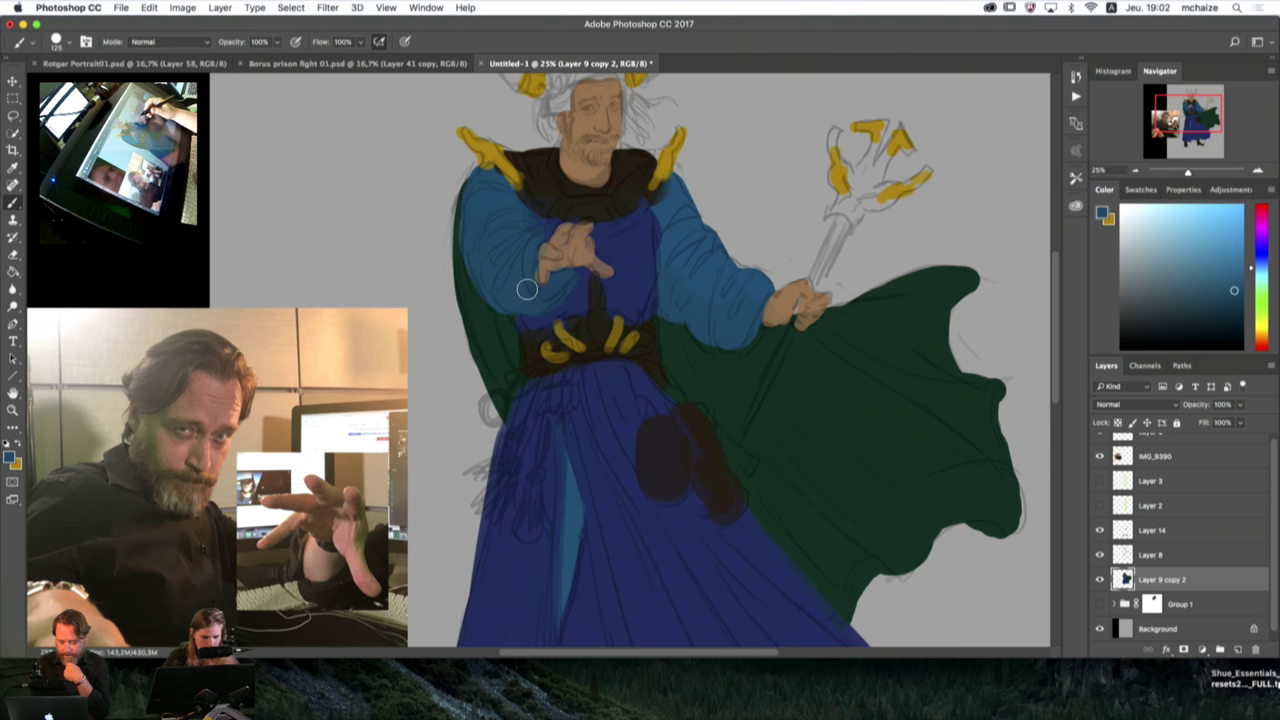
{"action": "key", "text": "bracketright"}
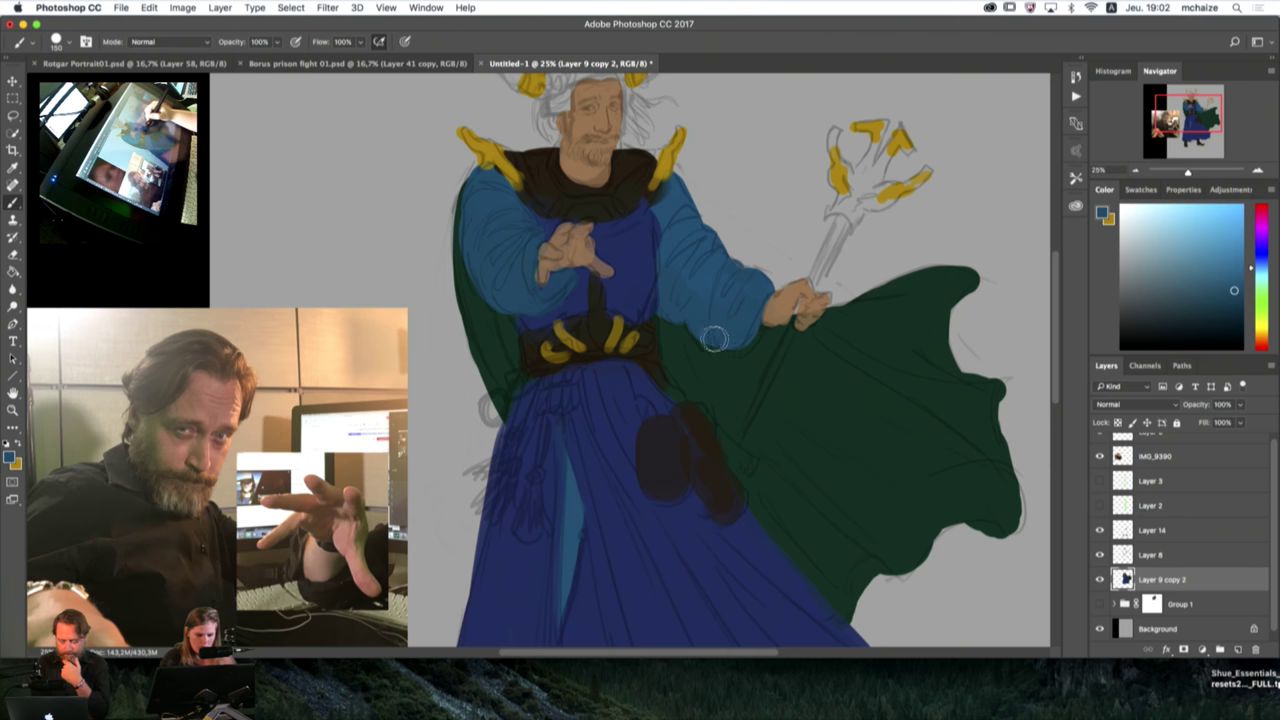
Step: Paint the small round ornament hanging beside the hip teal with a smaller brush
{"action": "key", "text": "bracketleft"}
{"action": "key", "text": "bracketleft"}
{"action": "key", "text": "bracketleft"}
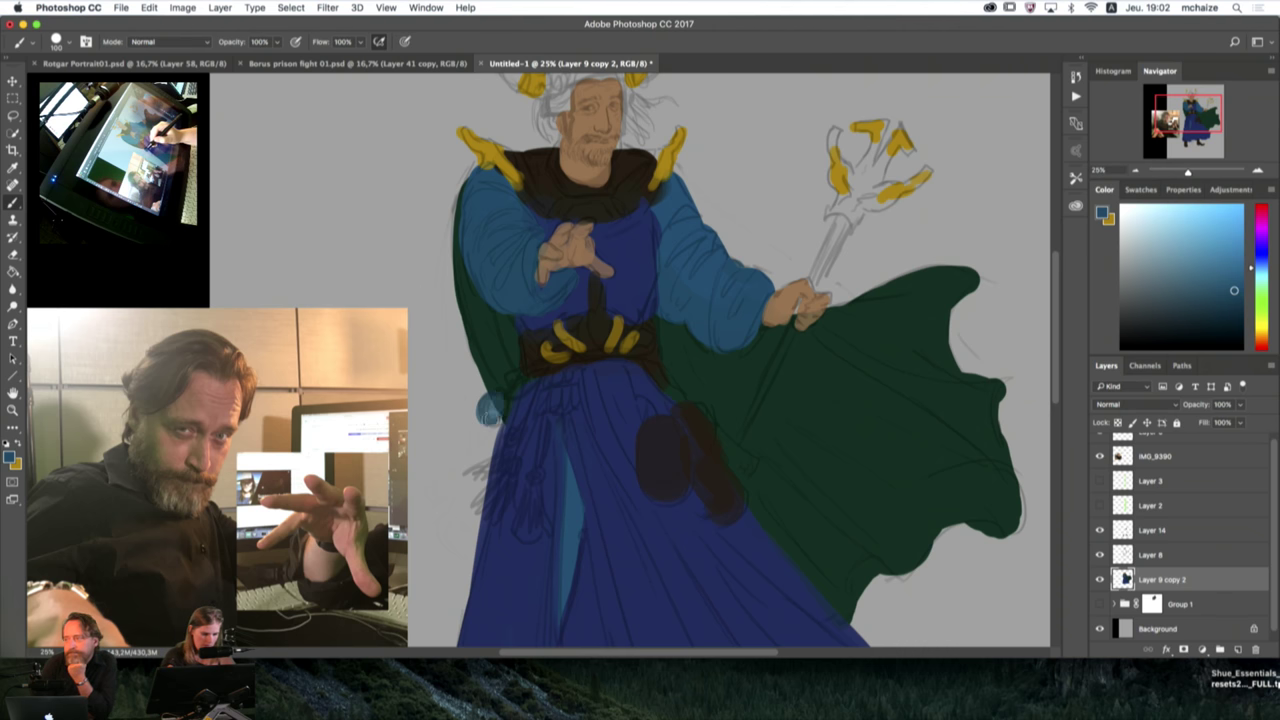
{"action": "left_click_drag", "start_coordinate": [490, 408], "coordinate": [493, 405]}
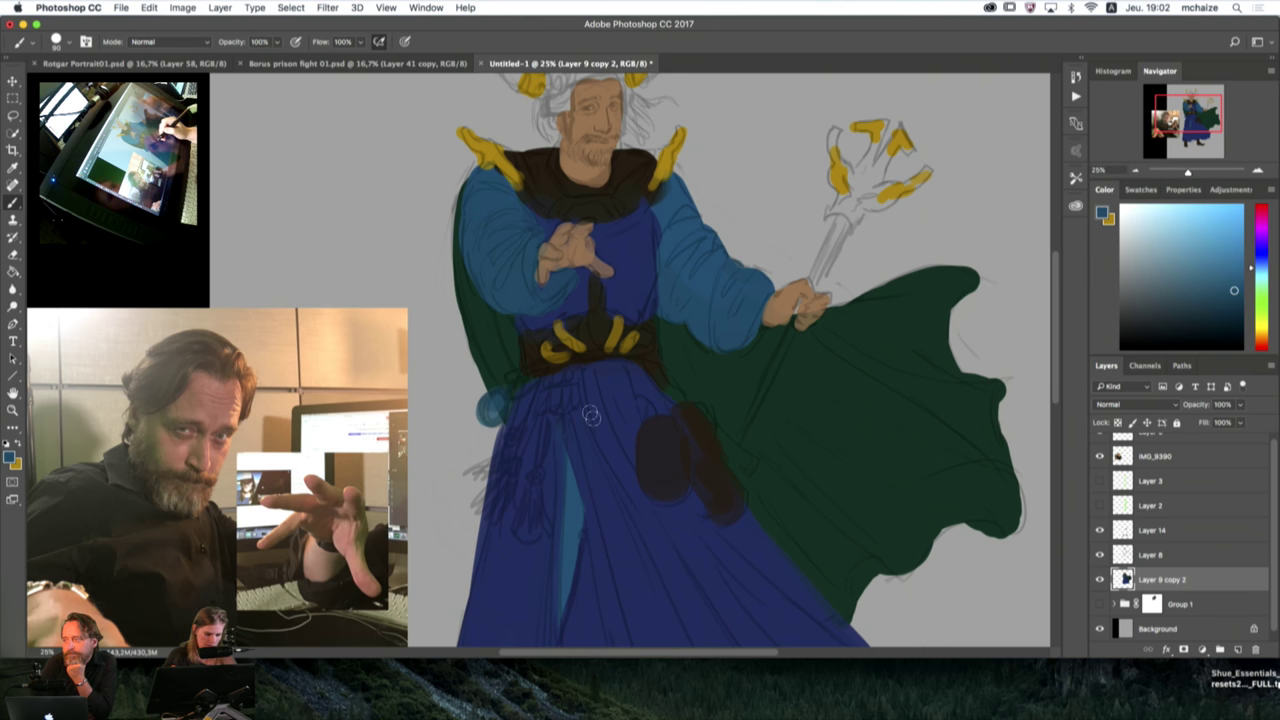
Step: Set the foreground colour to orange-brown #914f14, starting from a colour sampled at the belt's gold ornaments
{"action": "key", "text": "bracketleft"}
{"action": "left_click", "coordinate": [614, 340], "text": "alt"}
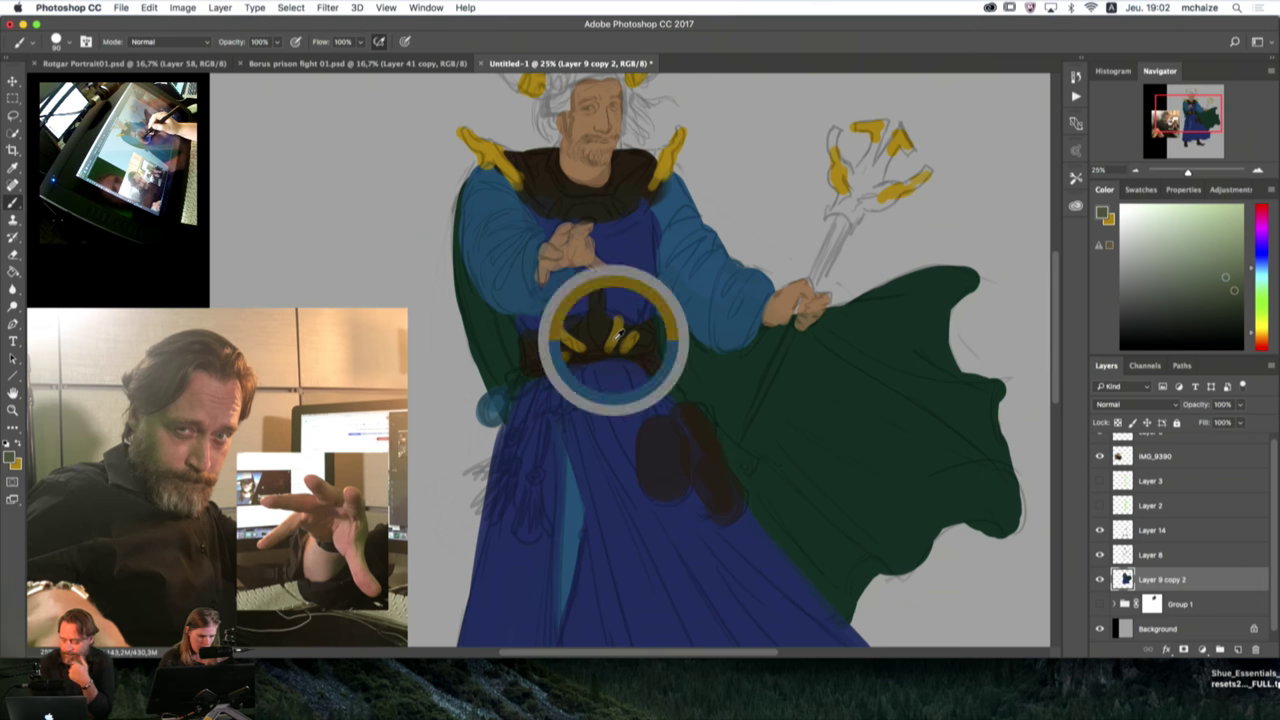
{"action": "key", "text": "n"}
{"action": "left_click_drag", "start_coordinate": [818, 432], "coordinate": [818, 442]}
{"action": "left_click", "coordinate": [779, 362]}
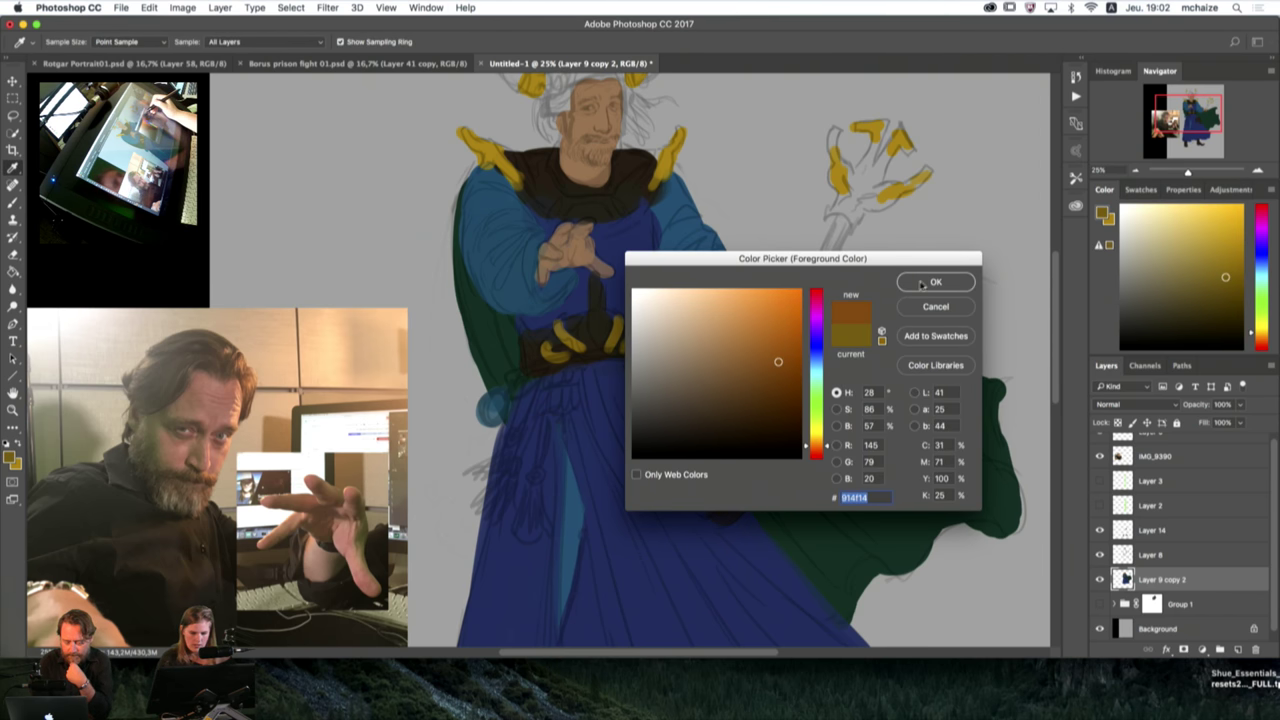
{"action": "key", "text": "Return"}
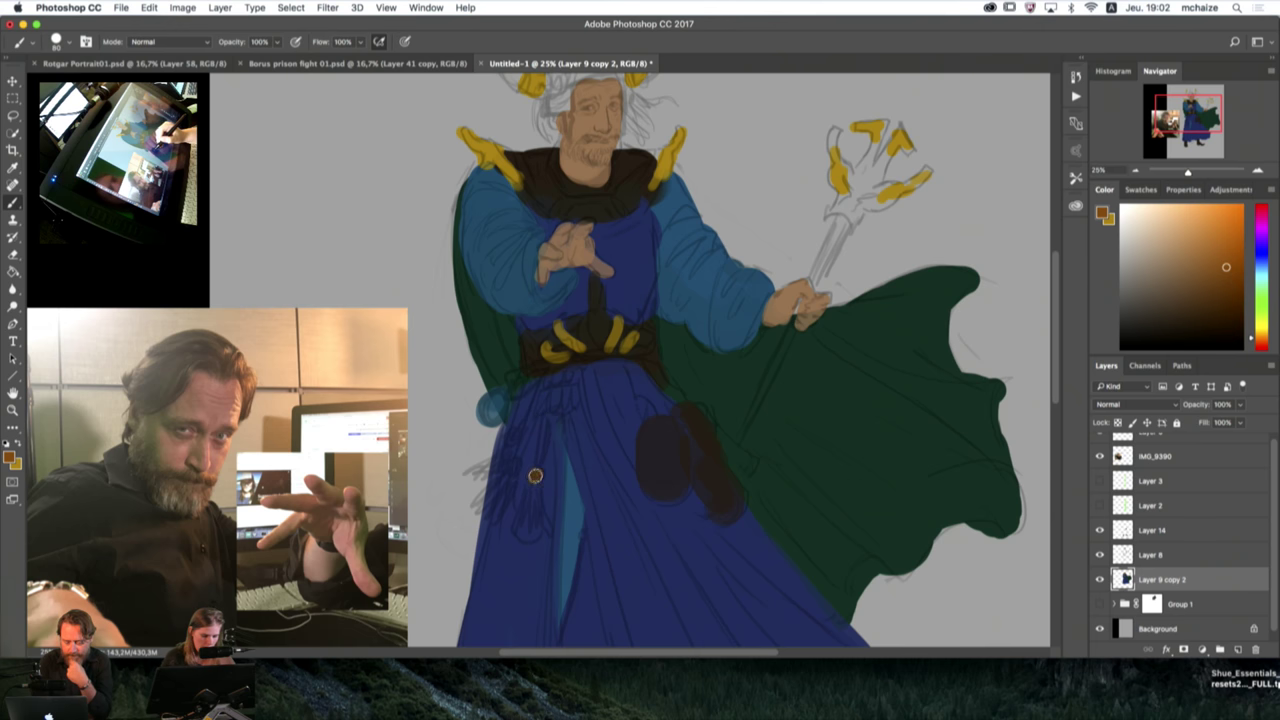
Step: Paint the cords and tassels hanging from the belt orange-brown, adjusting the brush size to each tassel
{"action": "key", "text": "bracketright"}
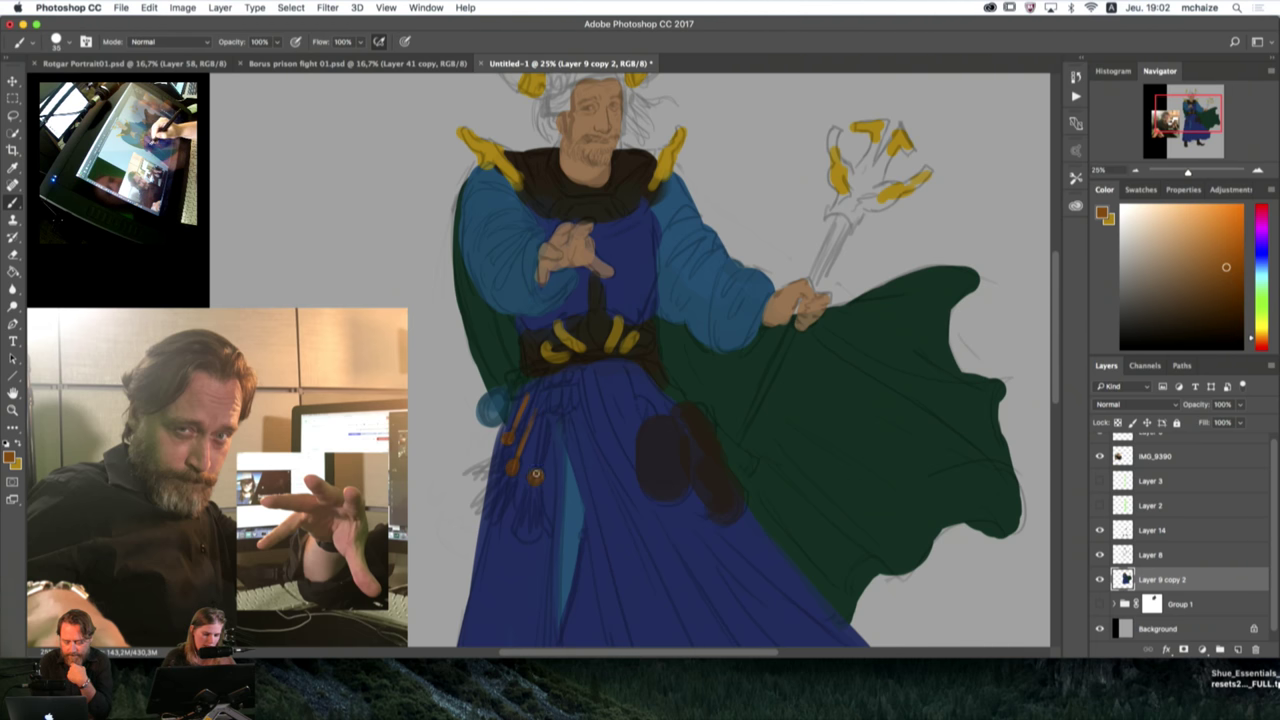
{"action": "left_click_drag", "start_coordinate": [536, 477], "coordinate": [547, 406]}
{"action": "key", "text": "bracketright"}
{"action": "key", "text": "bracketright"}
{"action": "key", "text": "bracketright"}
{"action": "key", "text": "bracketright"}
{"action": "key", "text": "bracketright"}
{"action": "mouse_move", "coordinate": [529, 495]}
{"action": "left_mouse_down"}
{"action": "mouse_move", "coordinate": [517, 530]}
{"action": "mouse_move", "coordinate": [531, 494]}
{"action": "mouse_move", "coordinate": [543, 526]}
{"action": "mouse_move", "coordinate": [501, 489]}
{"action": "mouse_move", "coordinate": [499, 524]}
{"action": "left_mouse_up"}
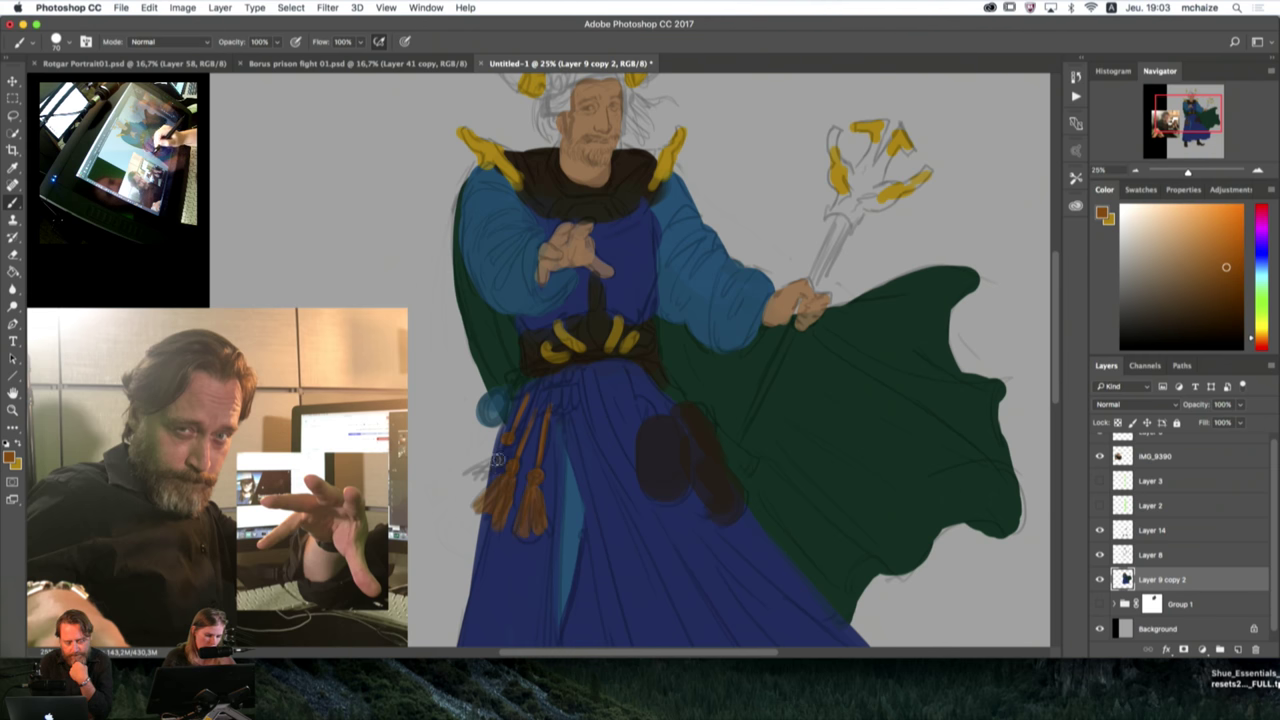
{"action": "left_click_drag", "start_coordinate": [498, 460], "coordinate": [484, 472]}
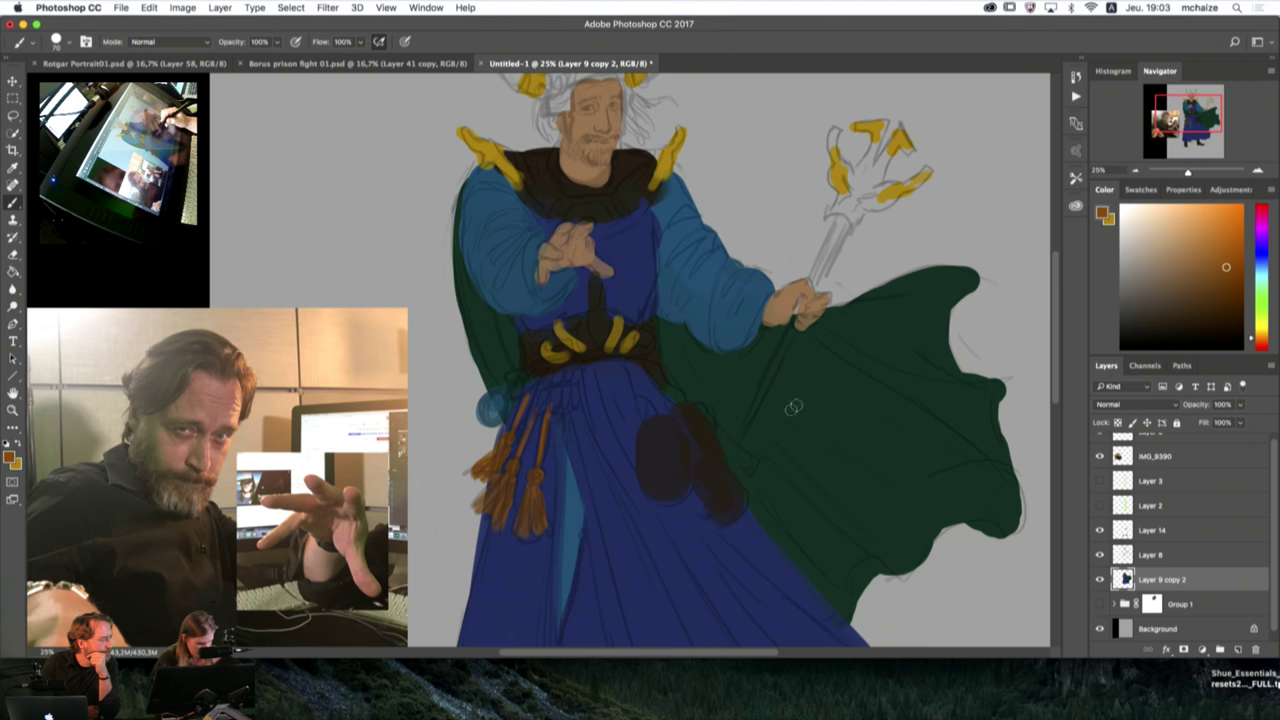
Step: Paint thin orange-brown trim lines on the dark pouches at the hip using a small brush
{"action": "key", "text": "bracketleft"}
{"action": "key", "text": "bracketleft"}
{"action": "key", "text": "bracketleft"}
{"action": "key", "text": "bracketleft"}
{"action": "key", "text": "bracketleft"}
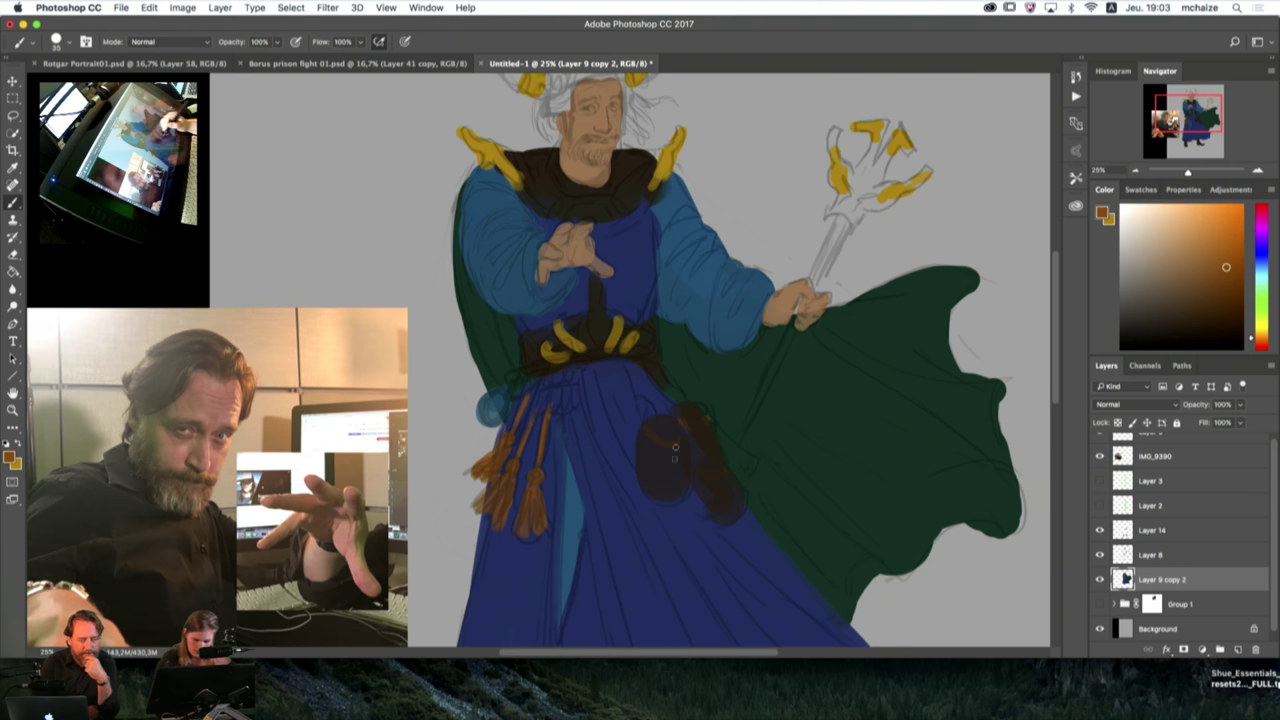
Step: Merge Layer 14, Layer 8 and Layer 9 copy 2 into a single colour layer
{"action": "left_click", "coordinate": [1155, 531]}
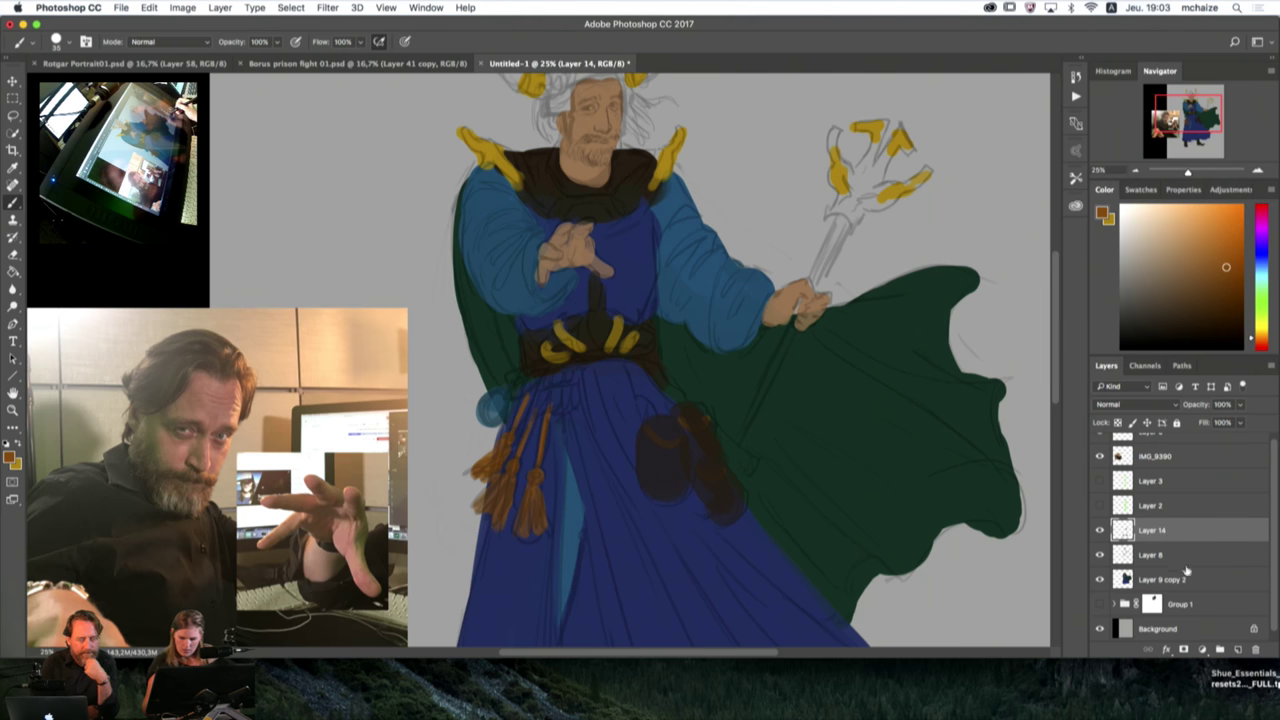
{"action": "left_click", "coordinate": [1189, 575], "text": "shift"}
{"action": "right_click", "coordinate": [1200, 570]}
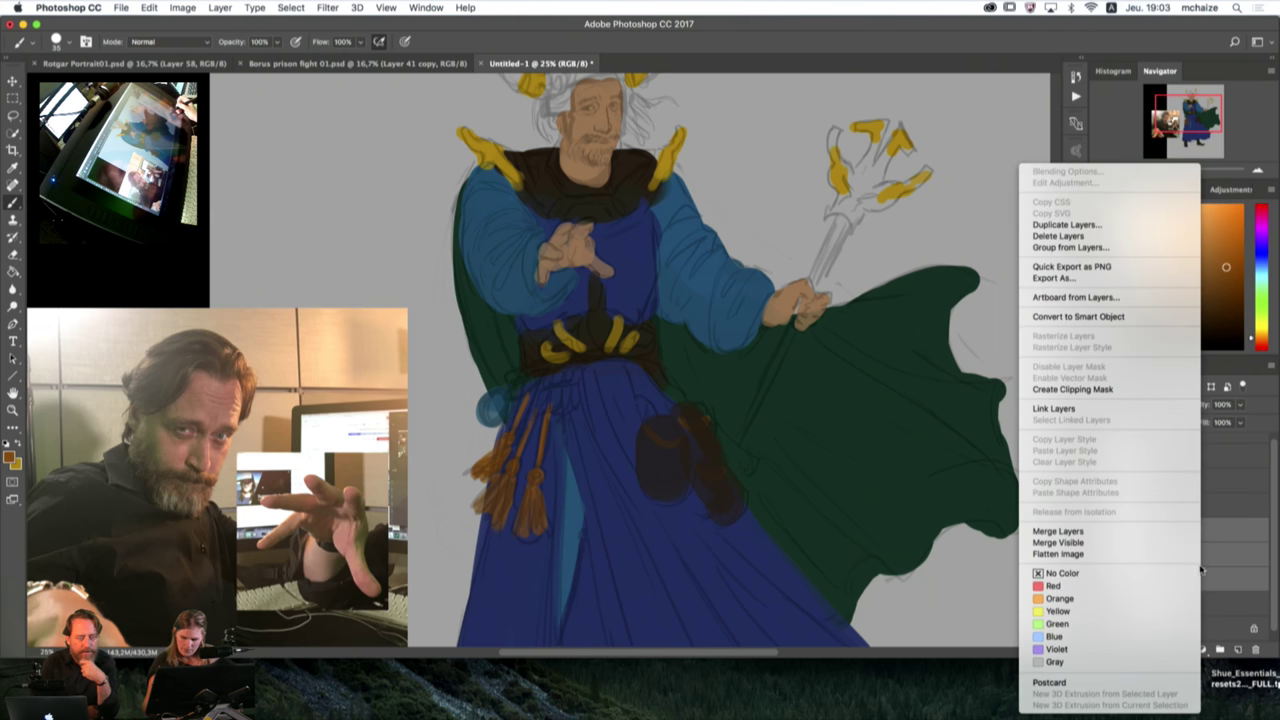
{"action": "left_click", "coordinate": [1101, 530]}
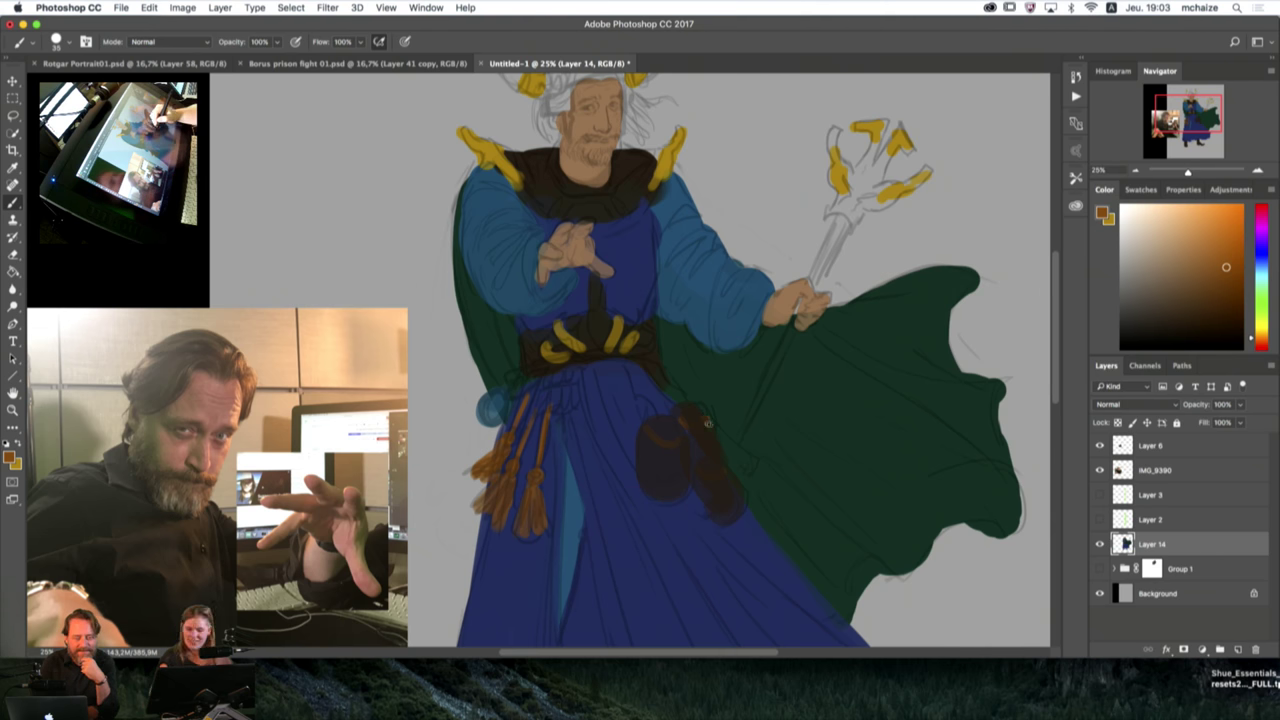
Step: Add orange-brown trim to the hip pouches and paint their hanging straps in a sampled near-black with a hard round brush
{"action": "left_click_drag", "start_coordinate": [646, 427], "coordinate": [675, 432]}
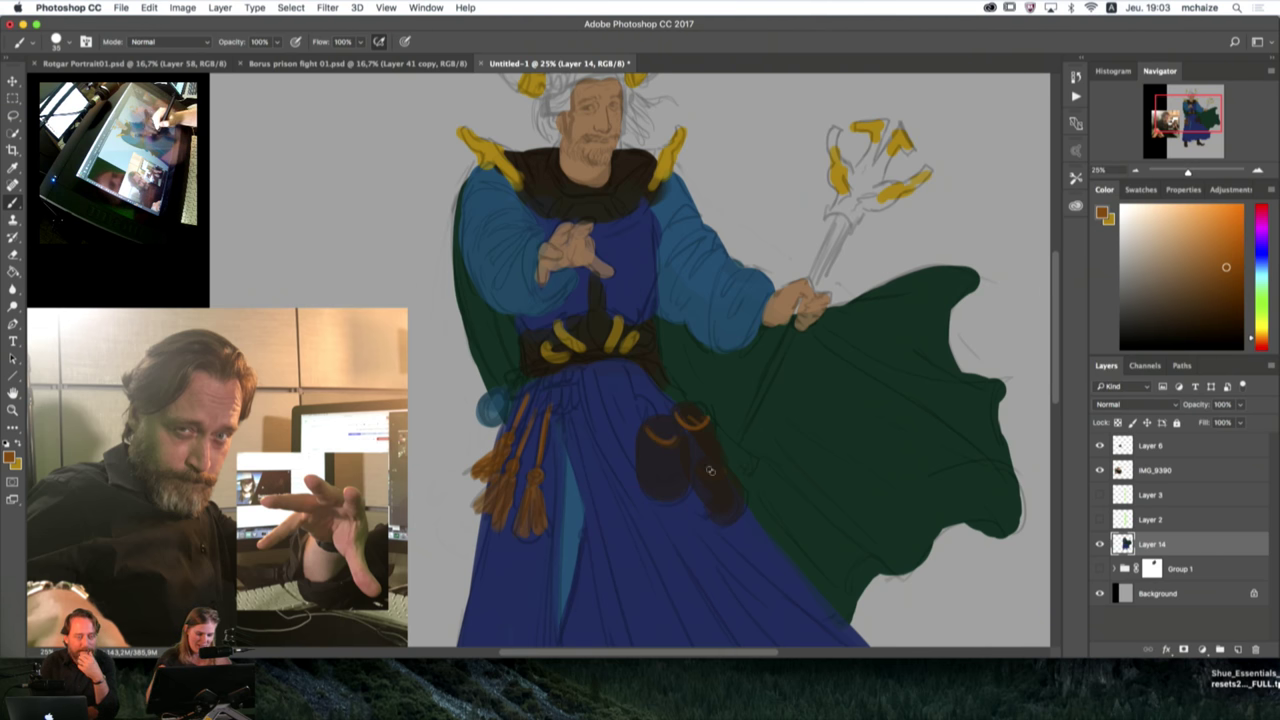
{"action": "left_click", "coordinate": [662, 416], "text": "alt"}
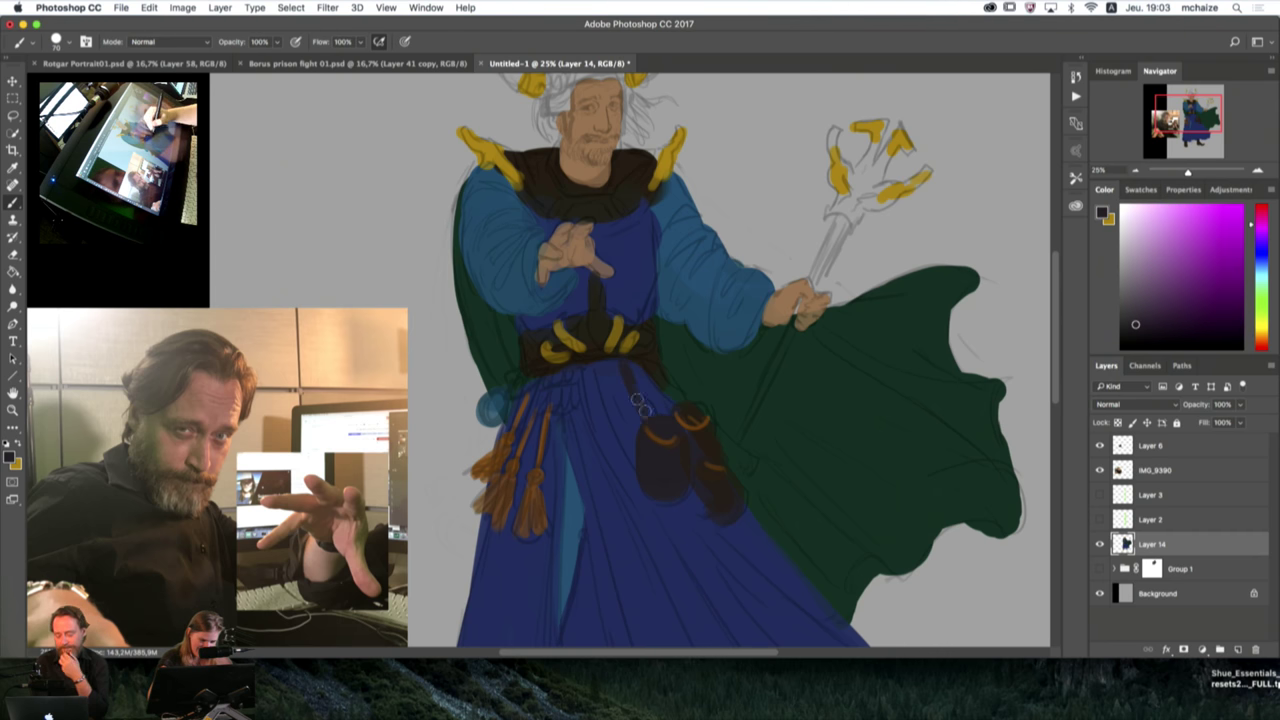
{"action": "right_click", "coordinate": [640, 385]}
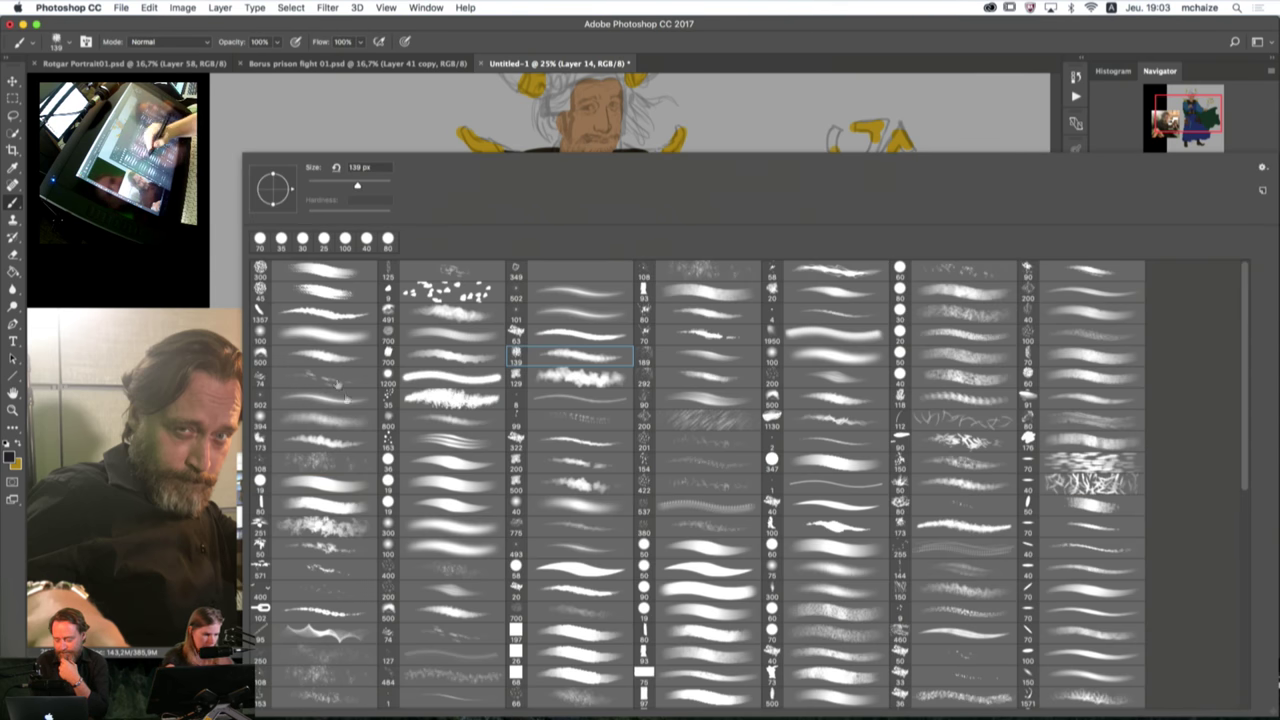
{"action": "left_click", "coordinate": [348, 483]}
{"action": "left_click", "coordinate": [783, 50]}
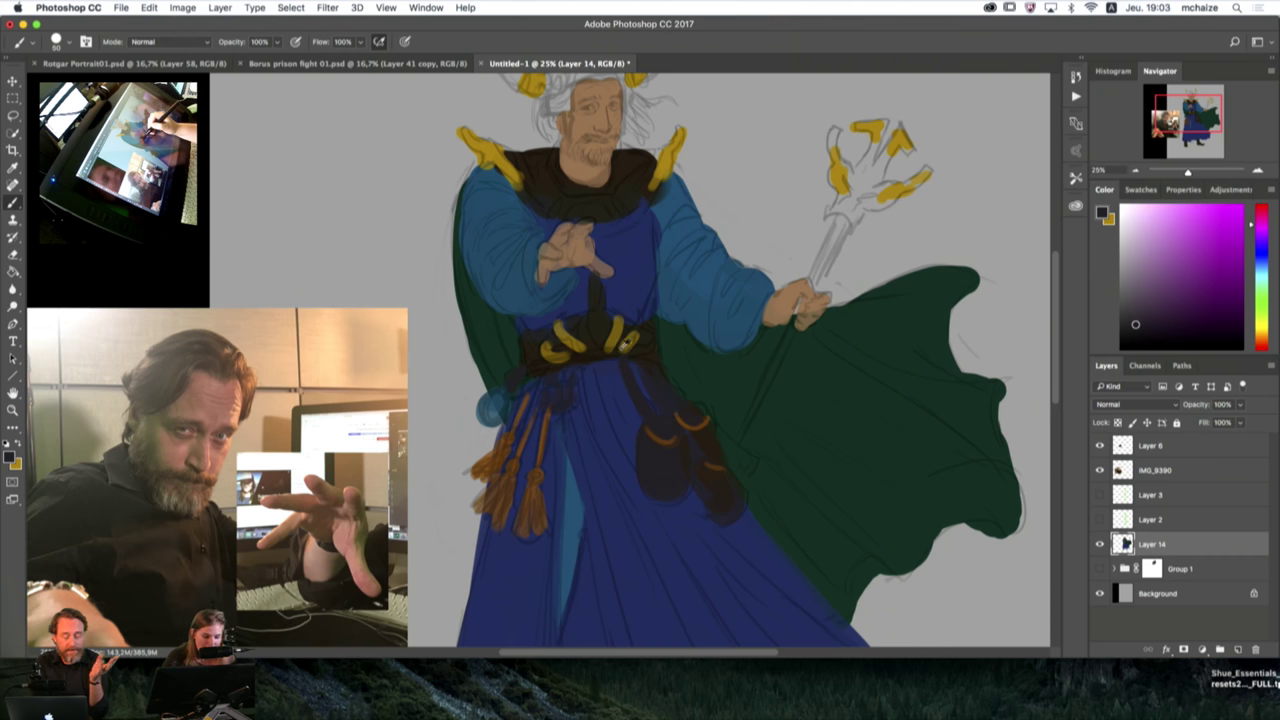
Step: Extend the belt's gold ornament with extra prongs in sampled gold, cleaning its edges with dark brown sampled from the belt
{"action": "left_click", "coordinate": [614, 336], "text": "alt"}
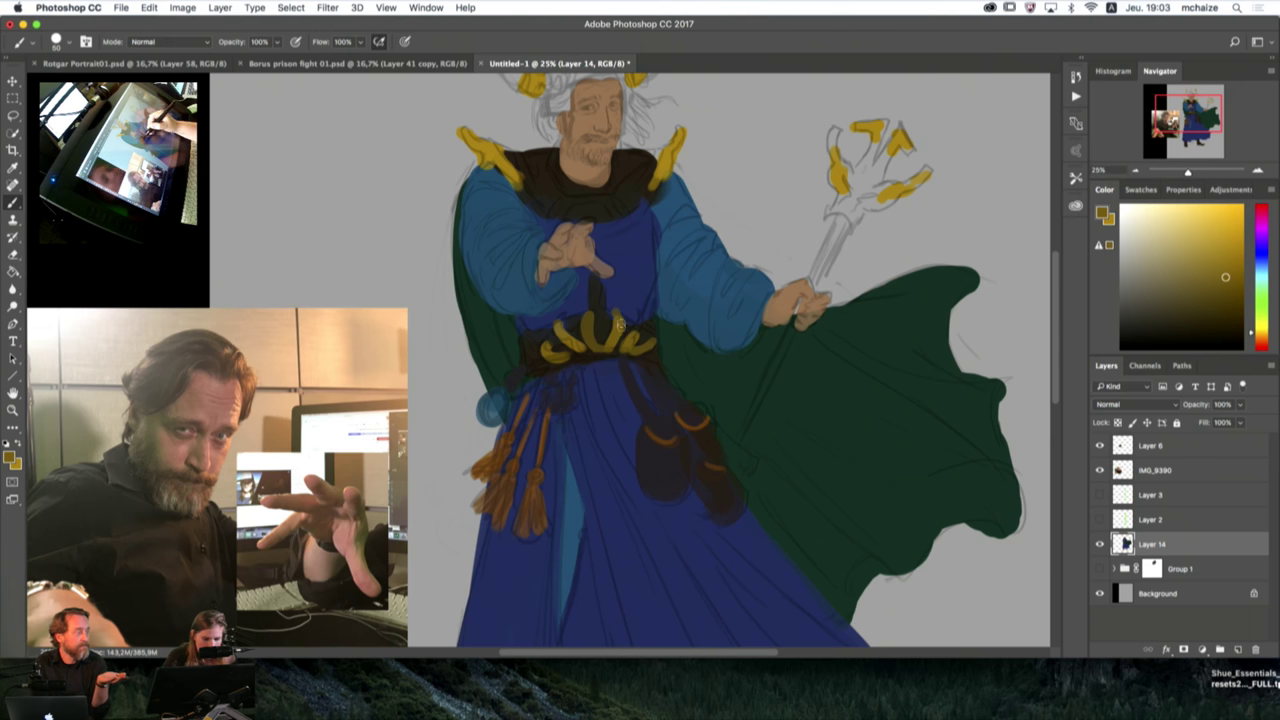
{"action": "left_click_drag", "start_coordinate": [584, 312], "coordinate": [598, 348]}
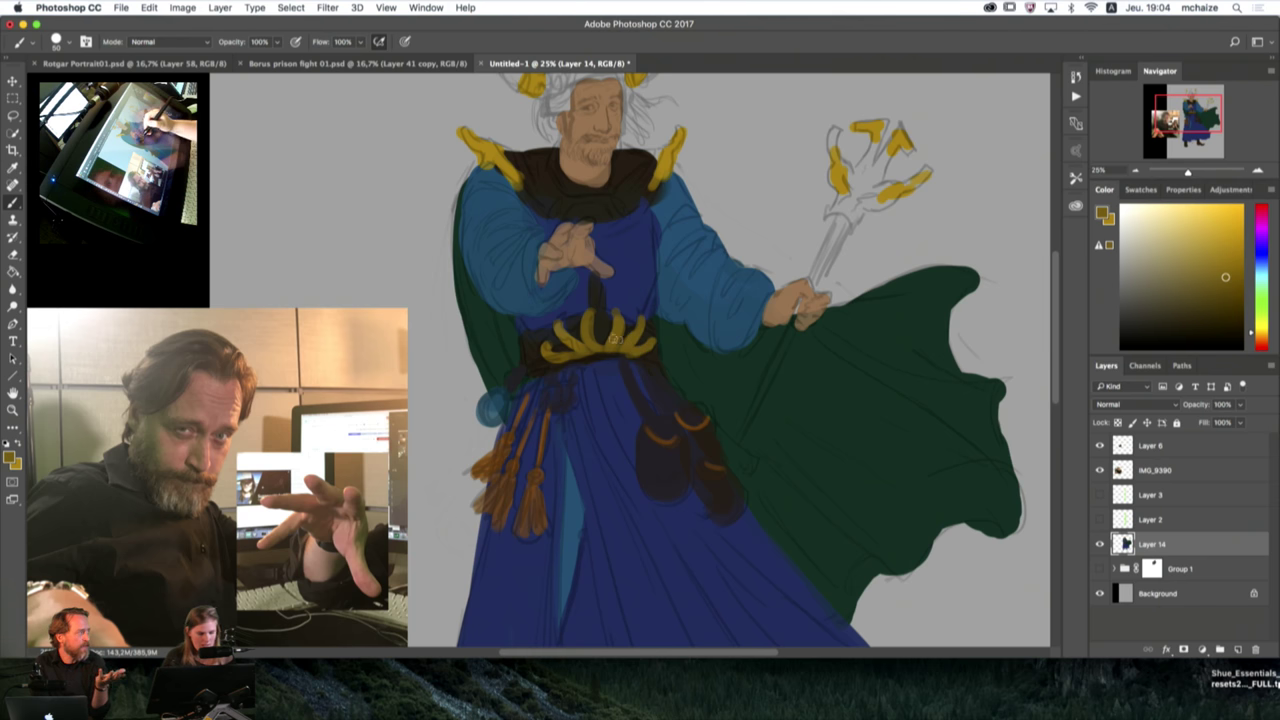
{"action": "key", "text": "x"}
{"action": "left_click", "coordinate": [558, 346], "text": "alt"}
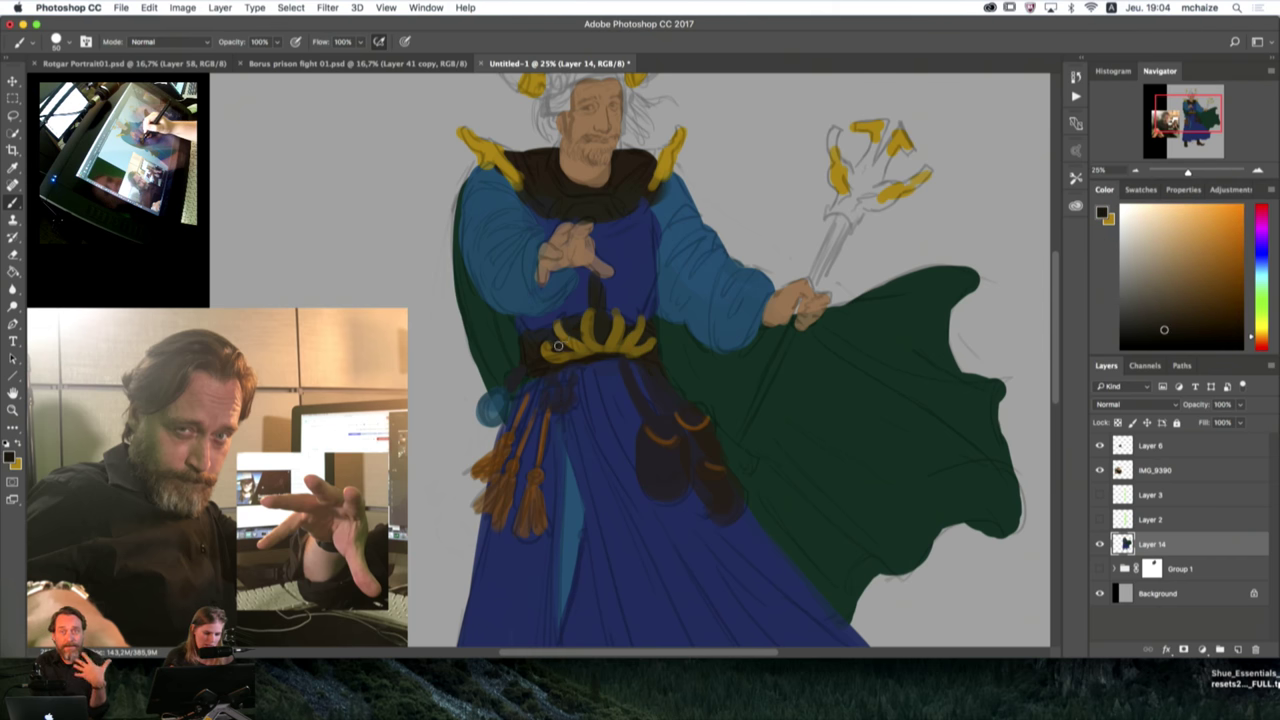
{"action": "left_click", "coordinate": [557, 334], "text": "alt"}
{"action": "left_click", "coordinate": [562, 341], "text": "alt"}
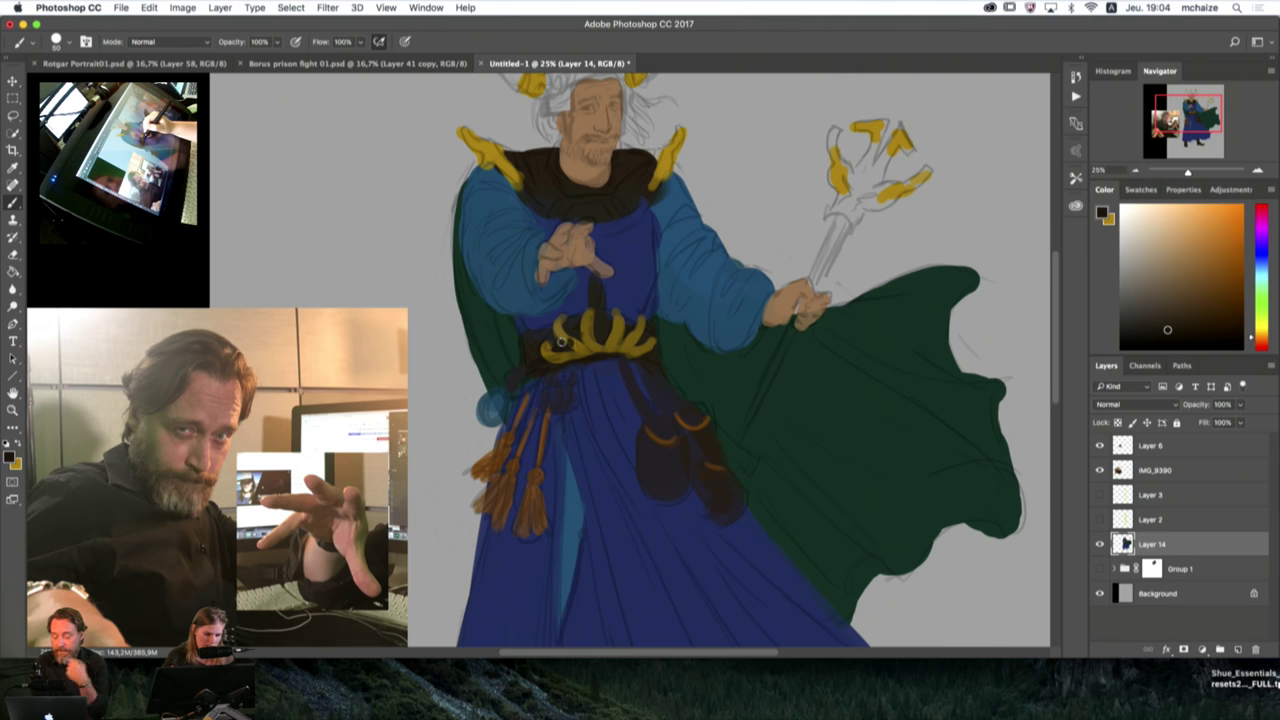
{"action": "left_click", "coordinate": [648, 327], "text": "alt"}
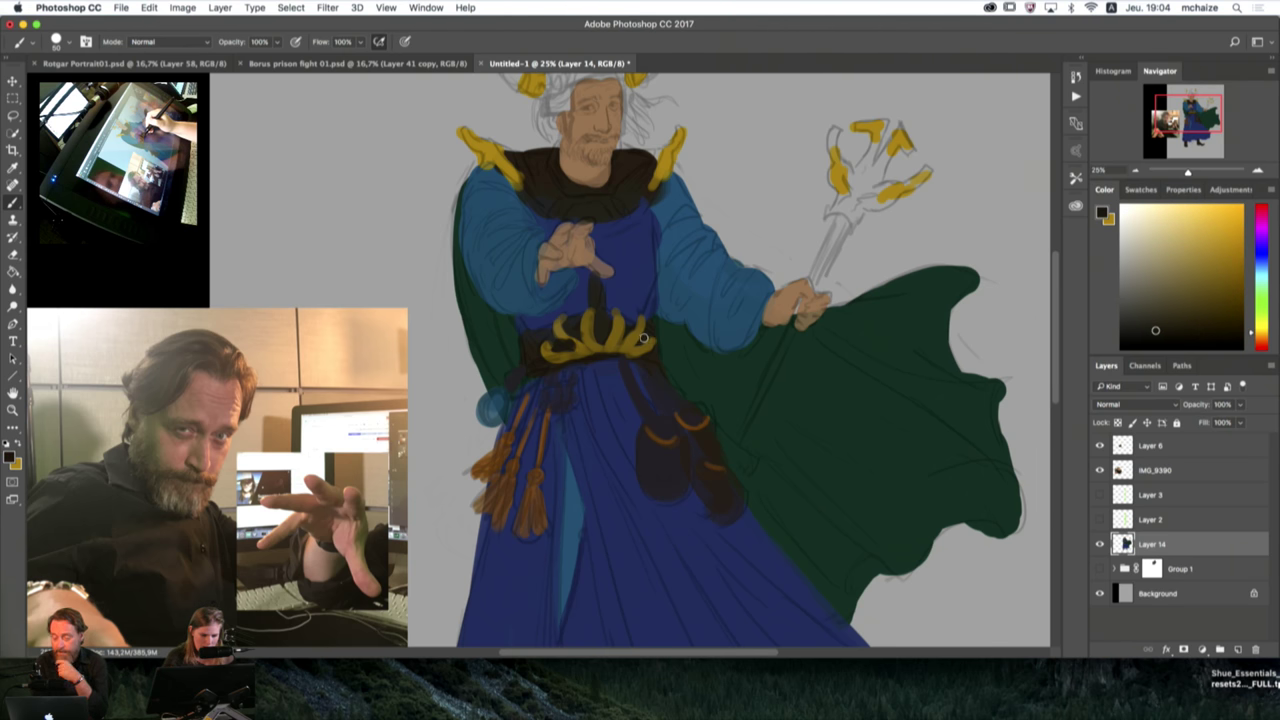
{"action": "left_click", "coordinate": [641, 322], "text": "alt"}
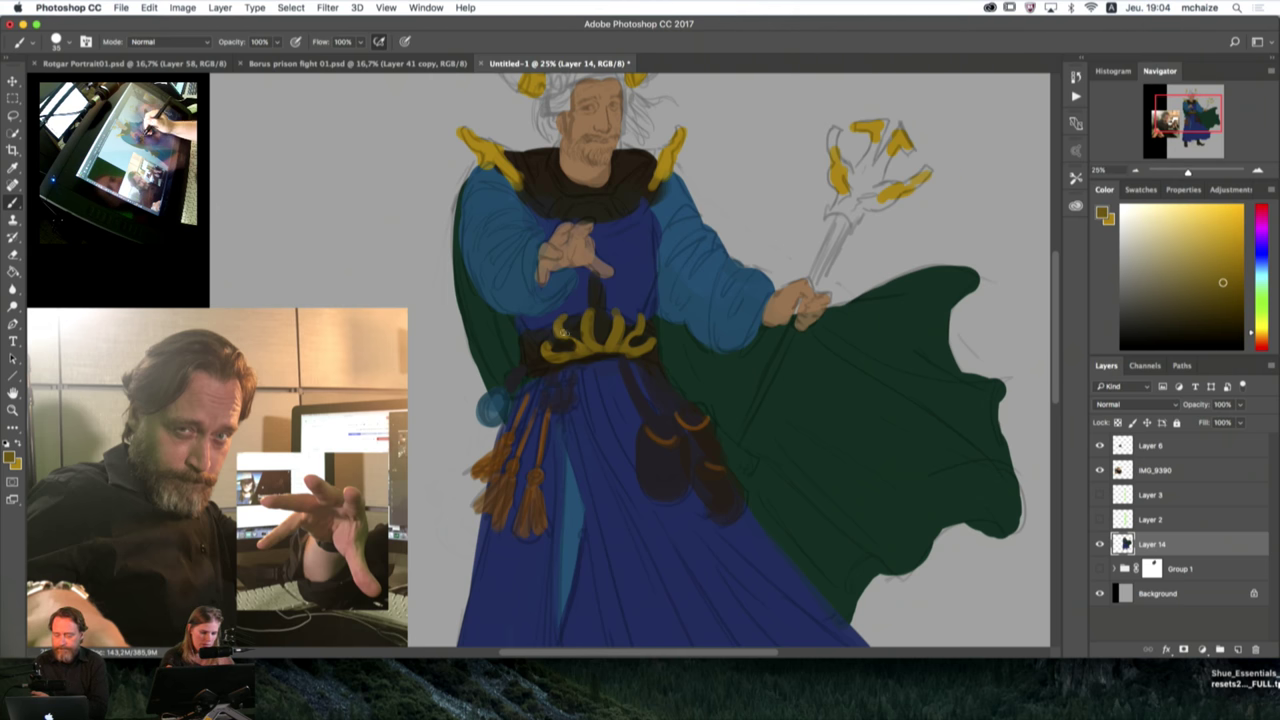
Step: Paint sampled dark brown over the middle of the gold belt ornament, splitting it into two mirrored halves
{"action": "left_click", "coordinate": [548, 349], "text": "alt"}
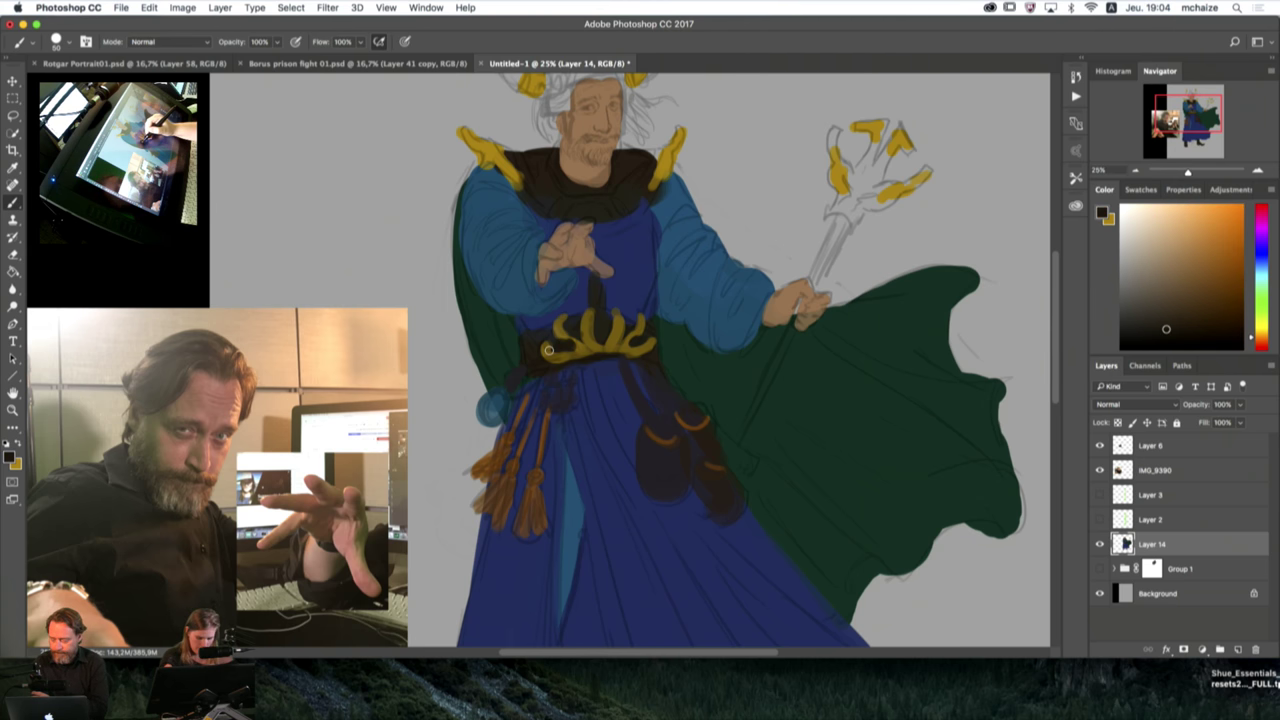
{"action": "key", "text": "bracketleft"}
{"action": "key", "text": "bracketleft"}
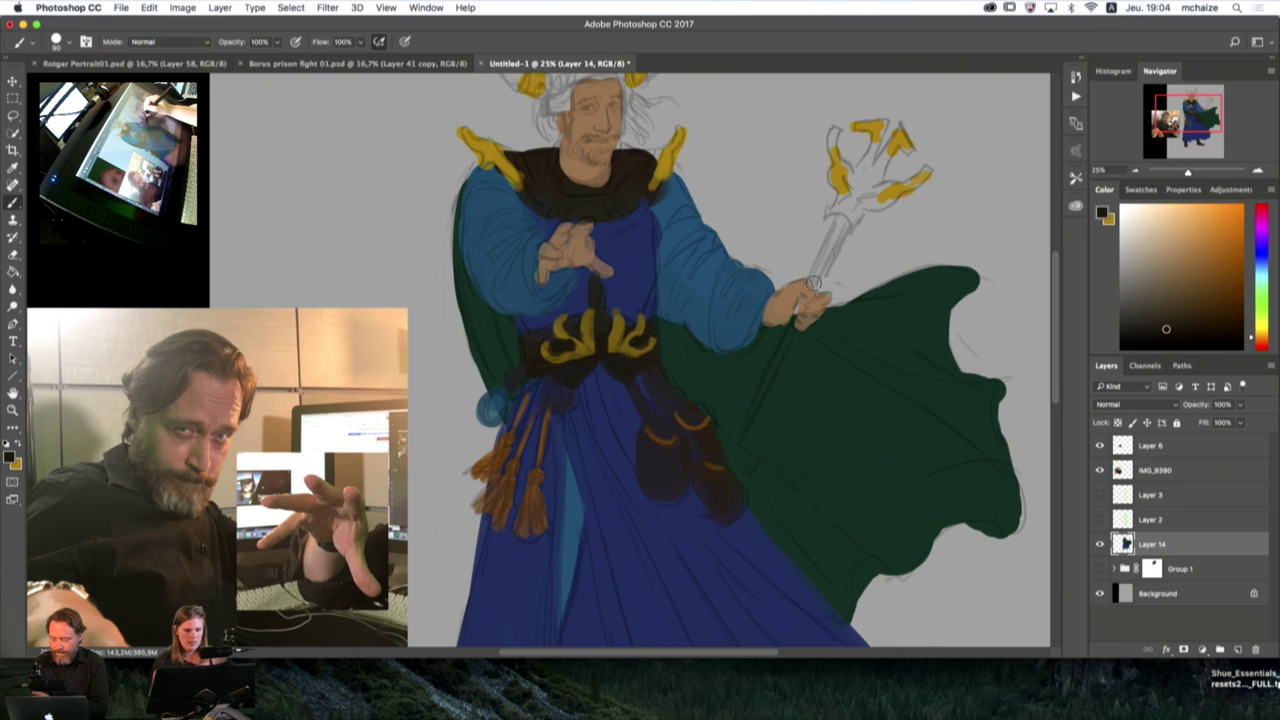
Step: Paint the staff's shaft dark brown above and below the gripping hand
{"action": "left_click_drag", "start_coordinate": [814, 283], "coordinate": [842, 218]}
{"action": "mouse_move", "coordinate": [798, 308]}
{"action": "left_mouse_down"}
{"action": "mouse_move", "coordinate": [731, 460]}
{"action": "mouse_move", "coordinate": [747, 426]}
{"action": "mouse_move", "coordinate": [737, 449]}
{"action": "mouse_move", "coordinate": [721, 441]}
{"action": "mouse_move", "coordinate": [745, 475]}
{"action": "left_mouse_up"}
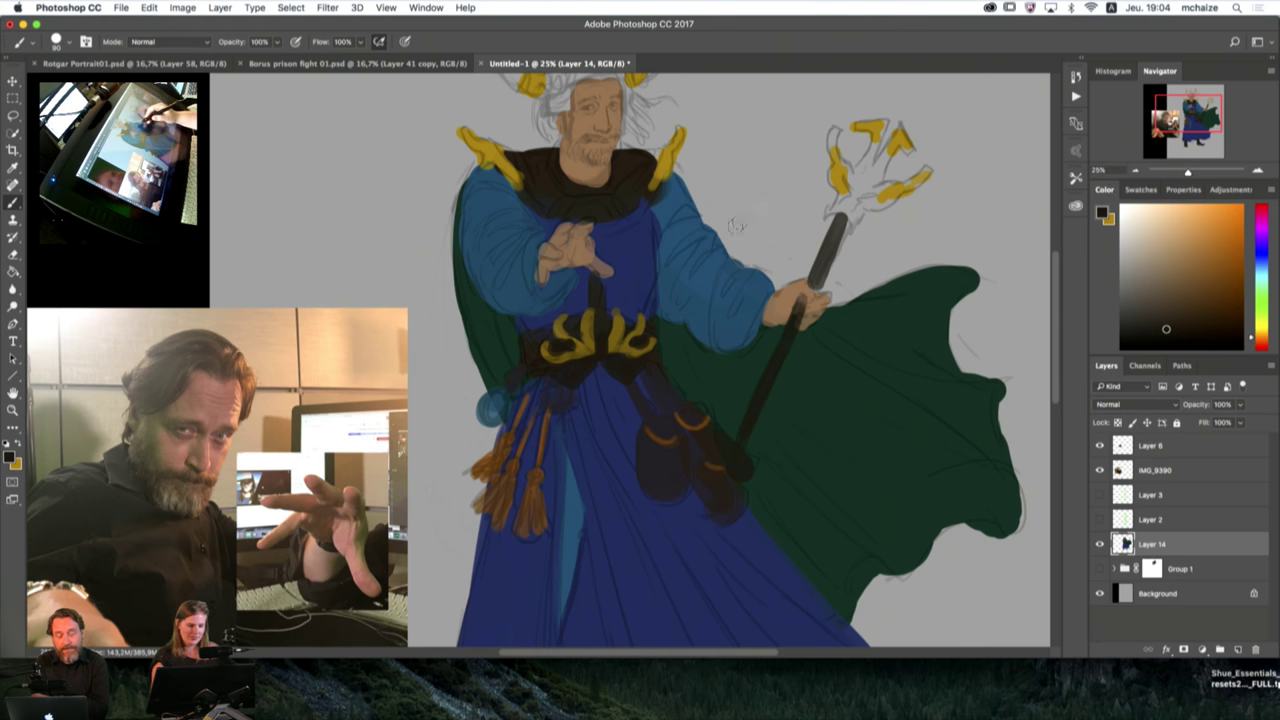
Step: Shift the dark foreground colour's hue to blue for a cool near-black
{"action": "left_click_drag", "start_coordinate": [714, 275], "coordinate": [771, 443]}
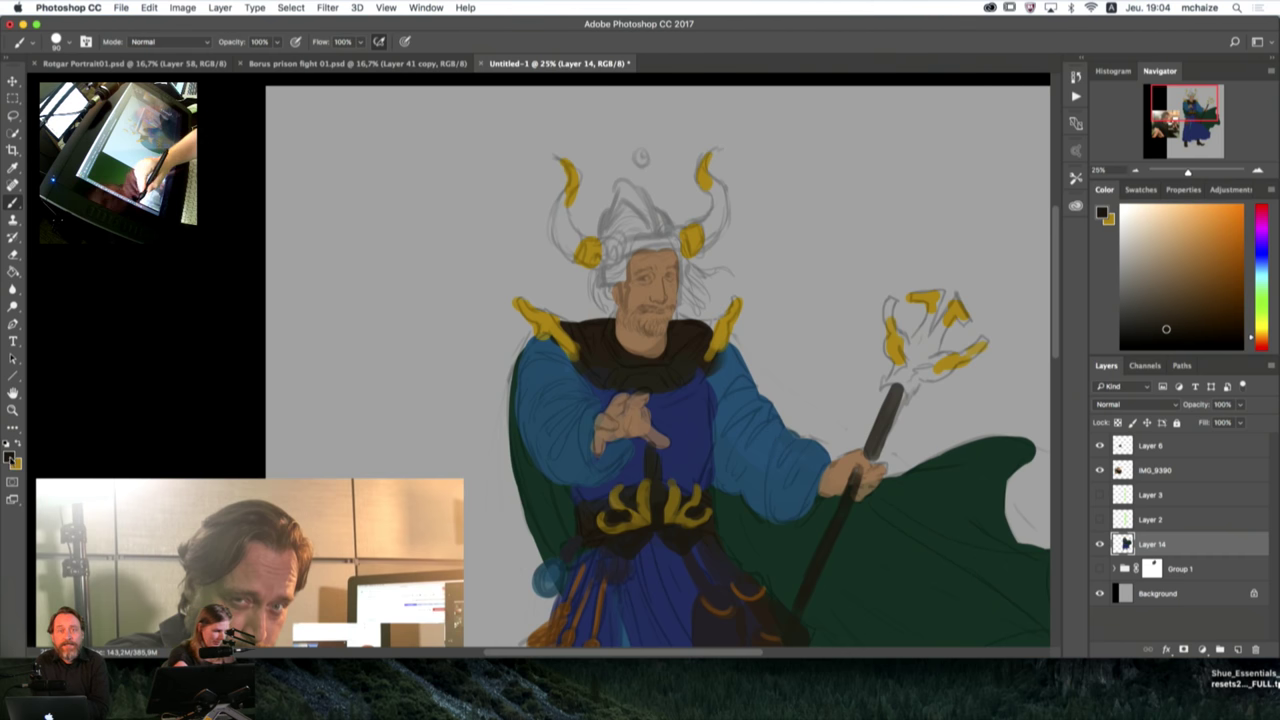
{"action": "left_click", "coordinate": [11, 456]}
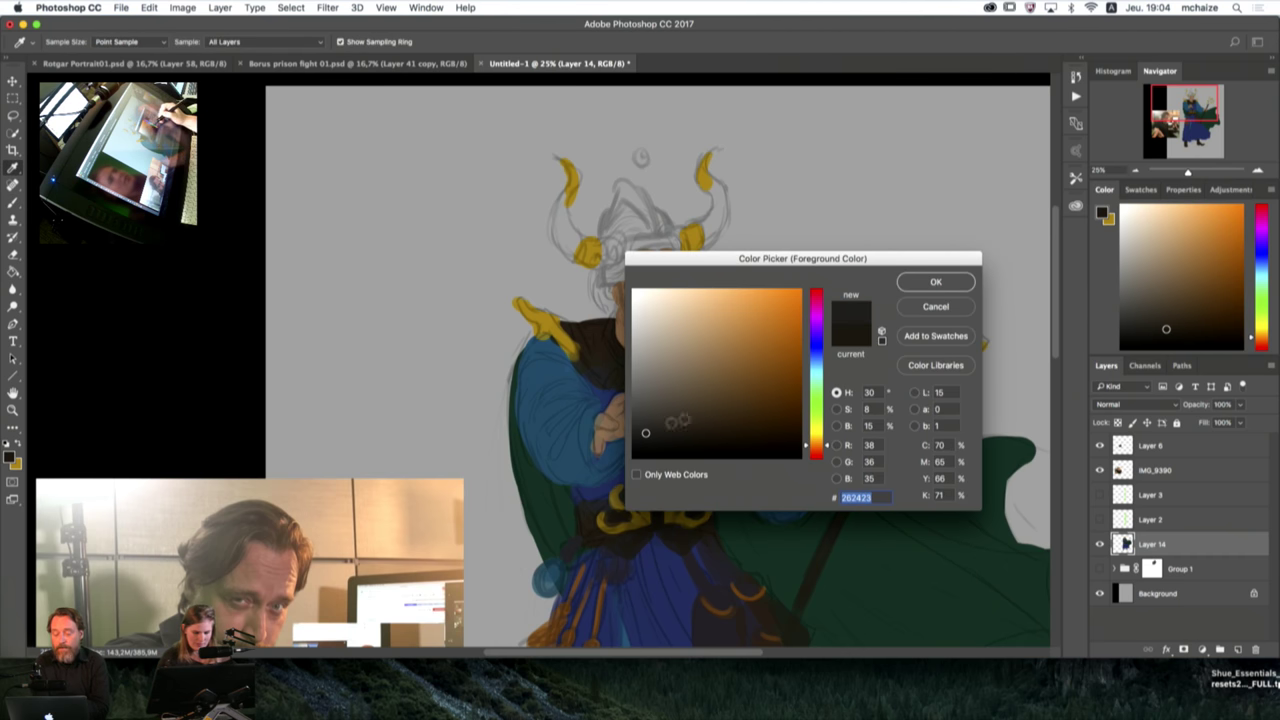
{"action": "left_click", "coordinate": [816, 354]}
{"action": "key", "text": "Return"}
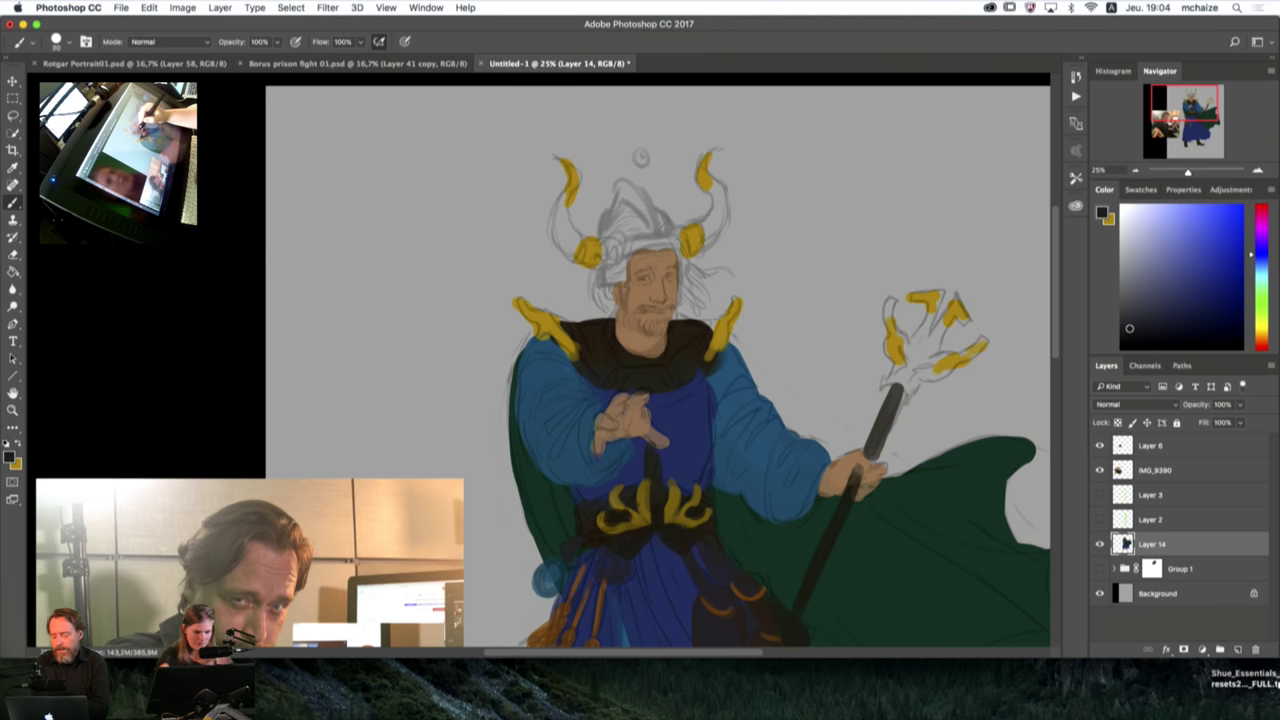
Step: Try painting the helmet dark grey directly on Layer 14, adjusting the brush size and sampling a lighter grey
{"action": "mouse_move", "coordinate": [606, 268]}
{"action": "left_mouse_down"}
{"action": "mouse_move", "coordinate": [623, 302]}
{"action": "mouse_move", "coordinate": [607, 222]}
{"action": "mouse_move", "coordinate": [622, 257]}
{"action": "mouse_move", "coordinate": [637, 231]}
{"action": "mouse_move", "coordinate": [615, 275]}
{"action": "mouse_move", "coordinate": [649, 229]}
{"action": "mouse_move", "coordinate": [653, 239]}
{"action": "mouse_move", "coordinate": [632, 216]}
{"action": "mouse_move", "coordinate": [610, 228]}
{"action": "mouse_move", "coordinate": [628, 202]}
{"action": "mouse_move", "coordinate": [625, 233]}
{"action": "mouse_move", "coordinate": [646, 239]}
{"action": "mouse_move", "coordinate": [636, 184]}
{"action": "mouse_move", "coordinate": [630, 231]}
{"action": "mouse_move", "coordinate": [630, 213]}
{"action": "mouse_move", "coordinate": [612, 224]}
{"action": "mouse_move", "coordinate": [624, 242]}
{"action": "left_mouse_up"}
{"action": "key", "text": "bracketright"}
{"action": "key", "text": "bracketright"}
{"action": "key", "text": "bracketright"}
{"action": "key", "text": "bracketright"}
{"action": "key", "text": "bracketleft"}
{"action": "left_click", "coordinate": [614, 197], "text": "alt"}
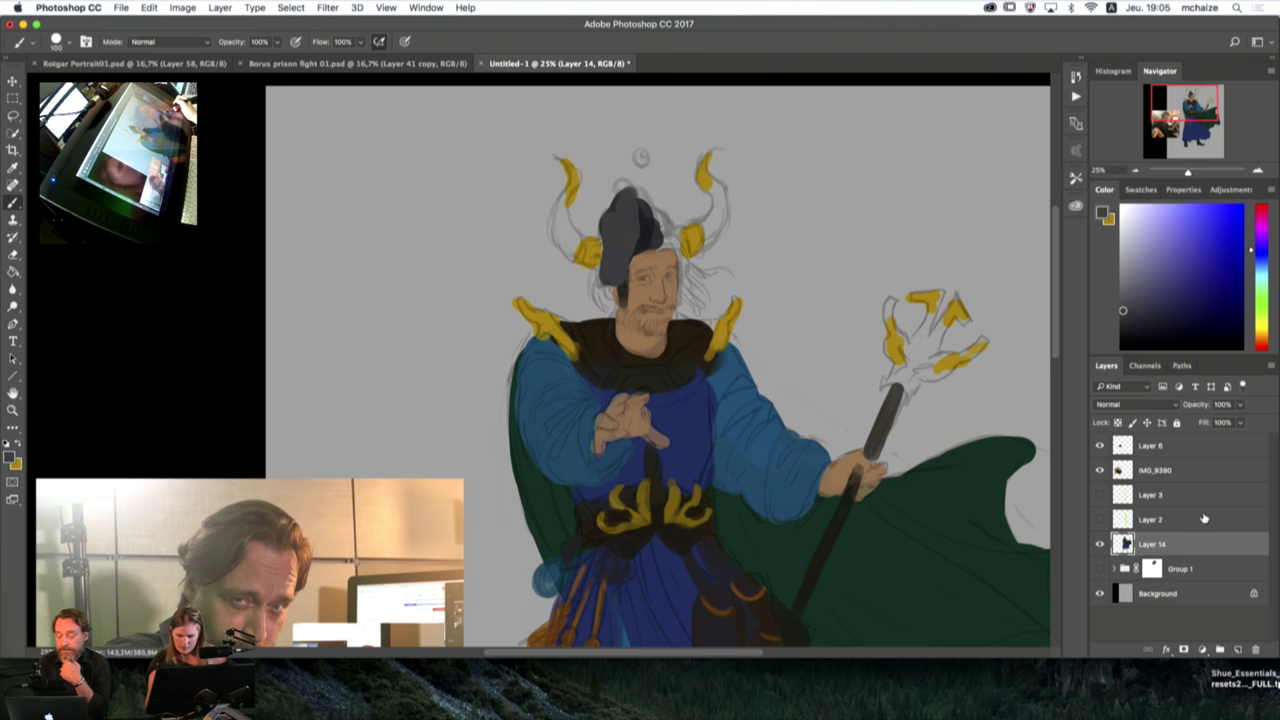
Step: Toggle the visibility of Layer 14 to check which parts of the drawing it contains
{"action": "left_click", "coordinate": [1100, 544]}
{"action": "left_click", "coordinate": [1100, 544]}
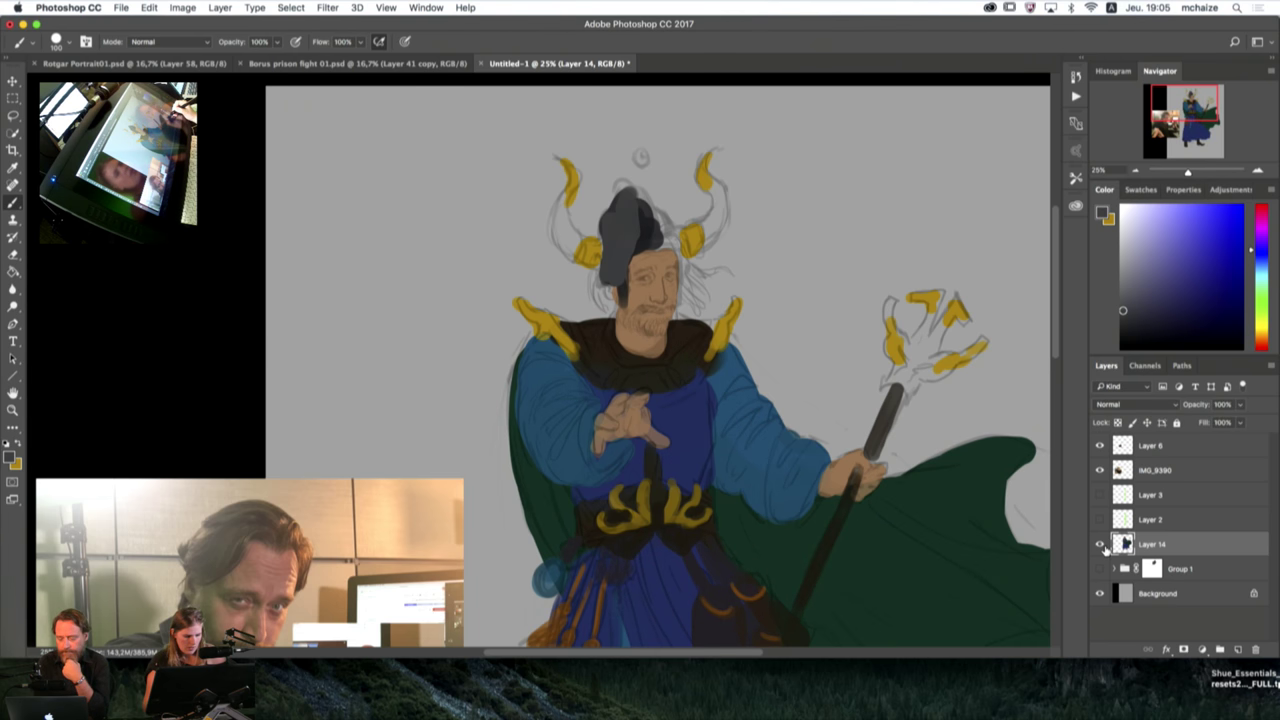
{"action": "left_click", "coordinate": [1100, 544]}
{"action": "left_click", "coordinate": [1100, 544]}
{"action": "left_click", "coordinate": [1100, 544]}
{"action": "left_click", "coordinate": [1100, 544]}
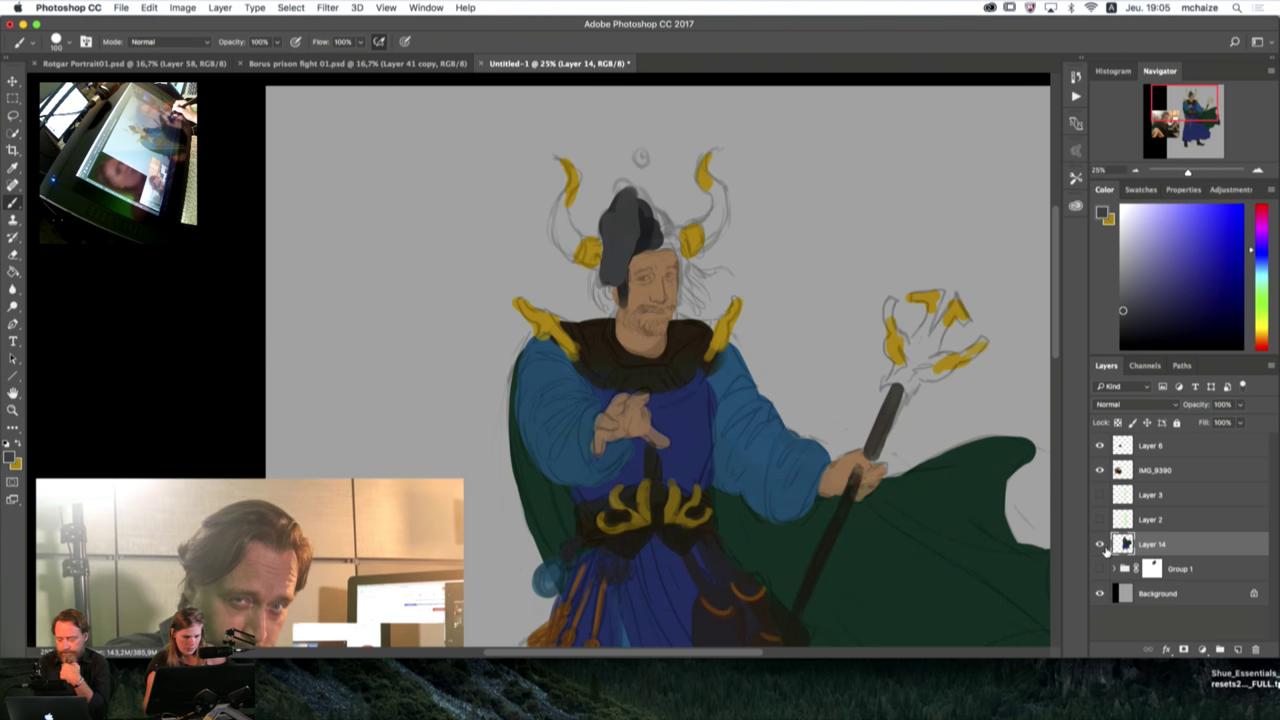
{"action": "left_click", "coordinate": [1100, 544]}
{"action": "left_click", "coordinate": [1100, 544]}
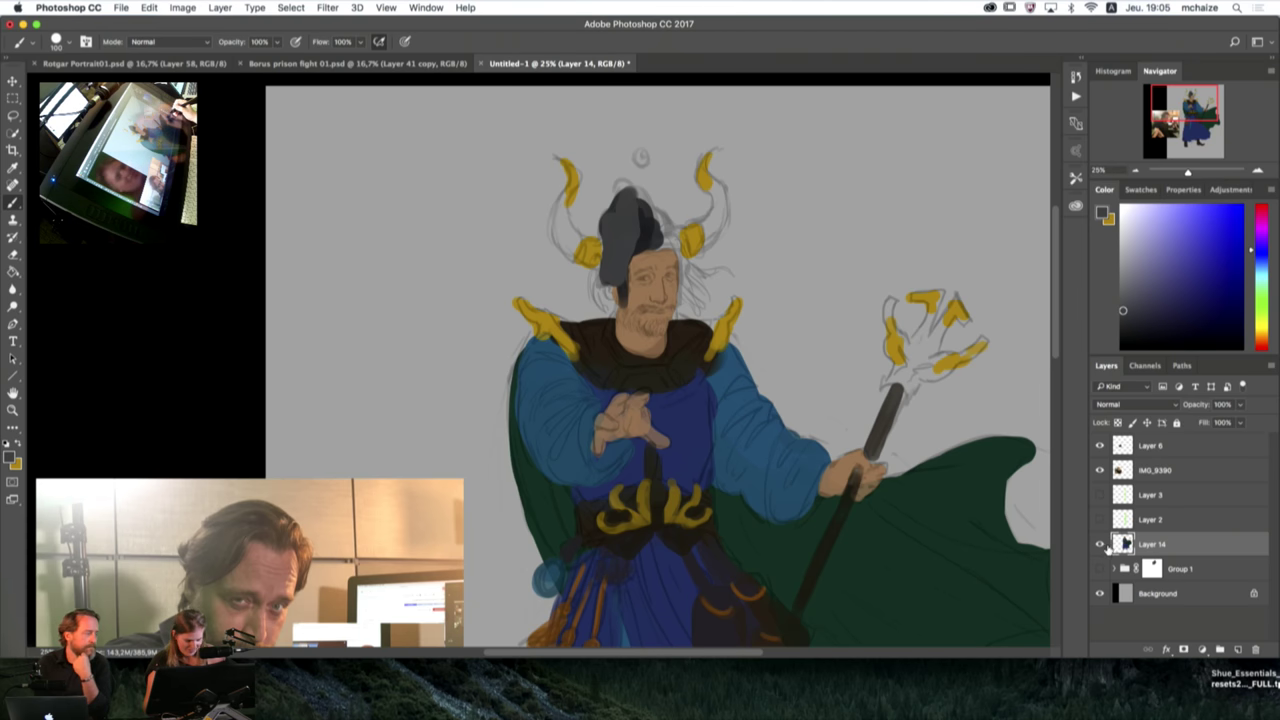
Step: Undo the grey helmet strokes on Layer 14
{"action": "key", "text": "super+alt+z"}
{"action": "key", "text": "super+alt+z"}
{"action": "key", "text": "super+alt+z"}
{"action": "key", "text": "super+alt+z"}
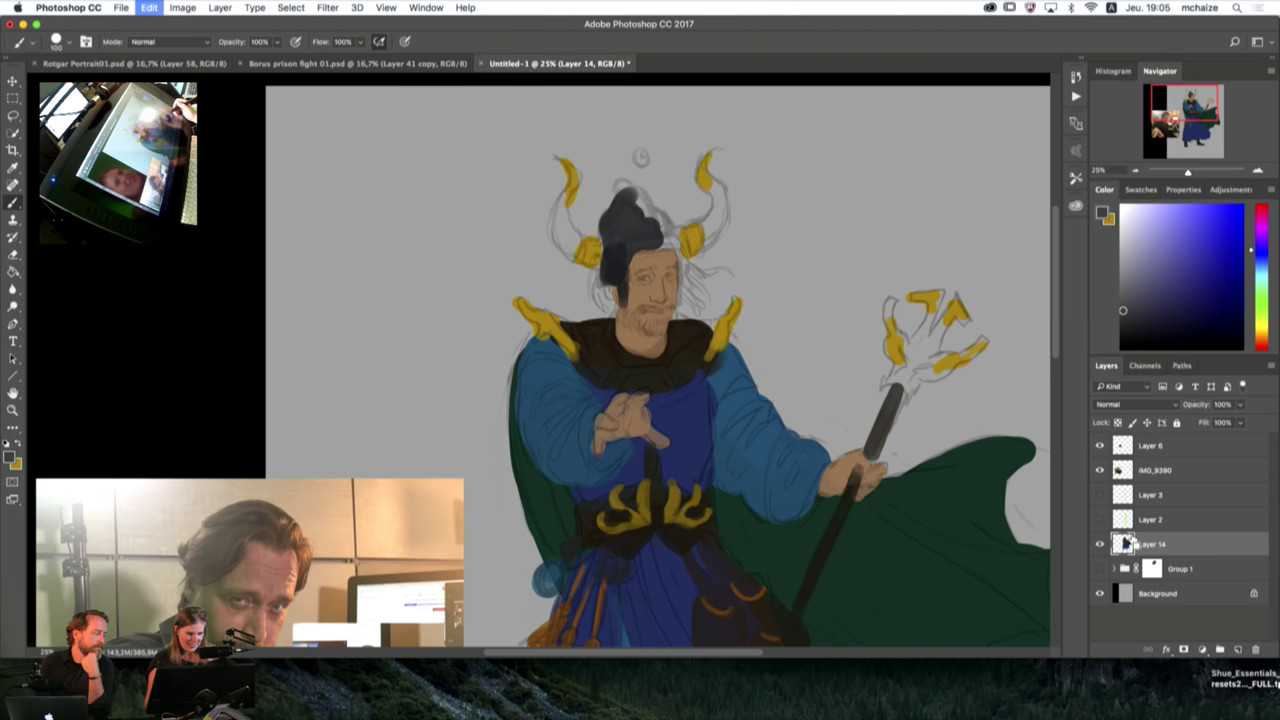
{"action": "key", "text": "super+alt+z"}
{"action": "key", "text": "super+alt+z"}
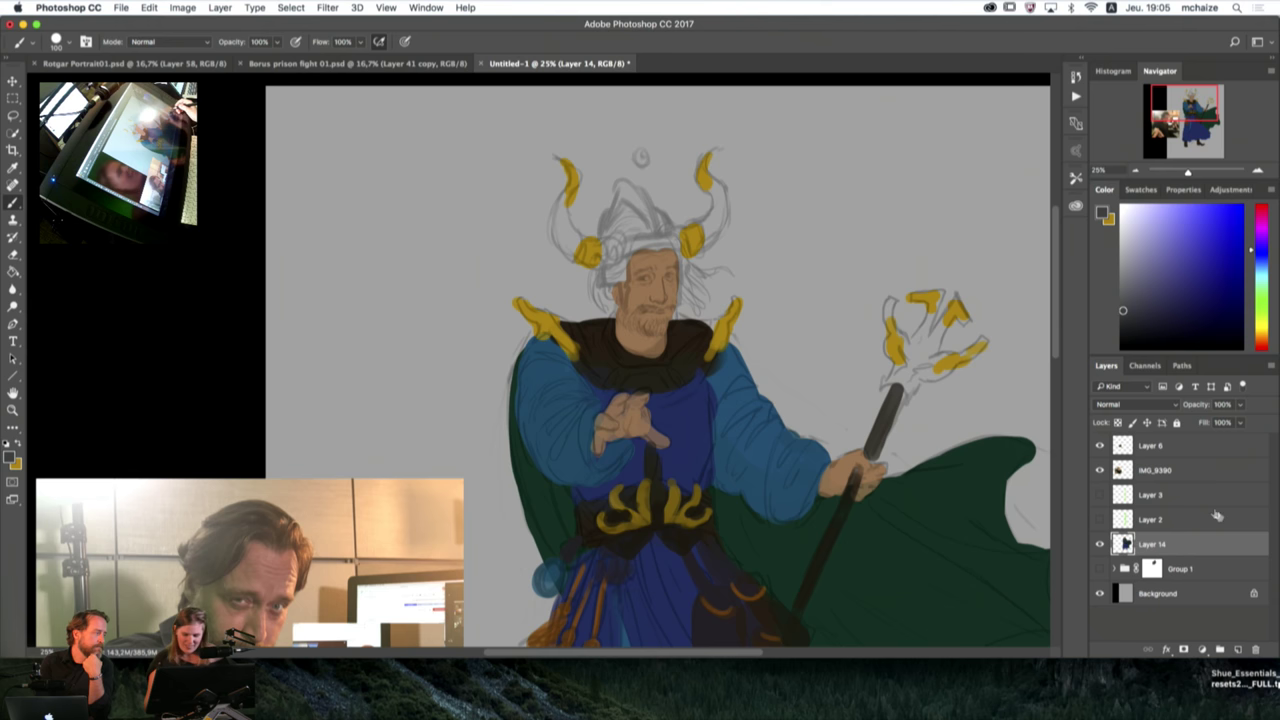
Step: Add a new layer beneath Layer 14 and paint the helmet and one horn dark grey, varying the brush size
{"action": "left_click", "coordinate": [1239, 651]}
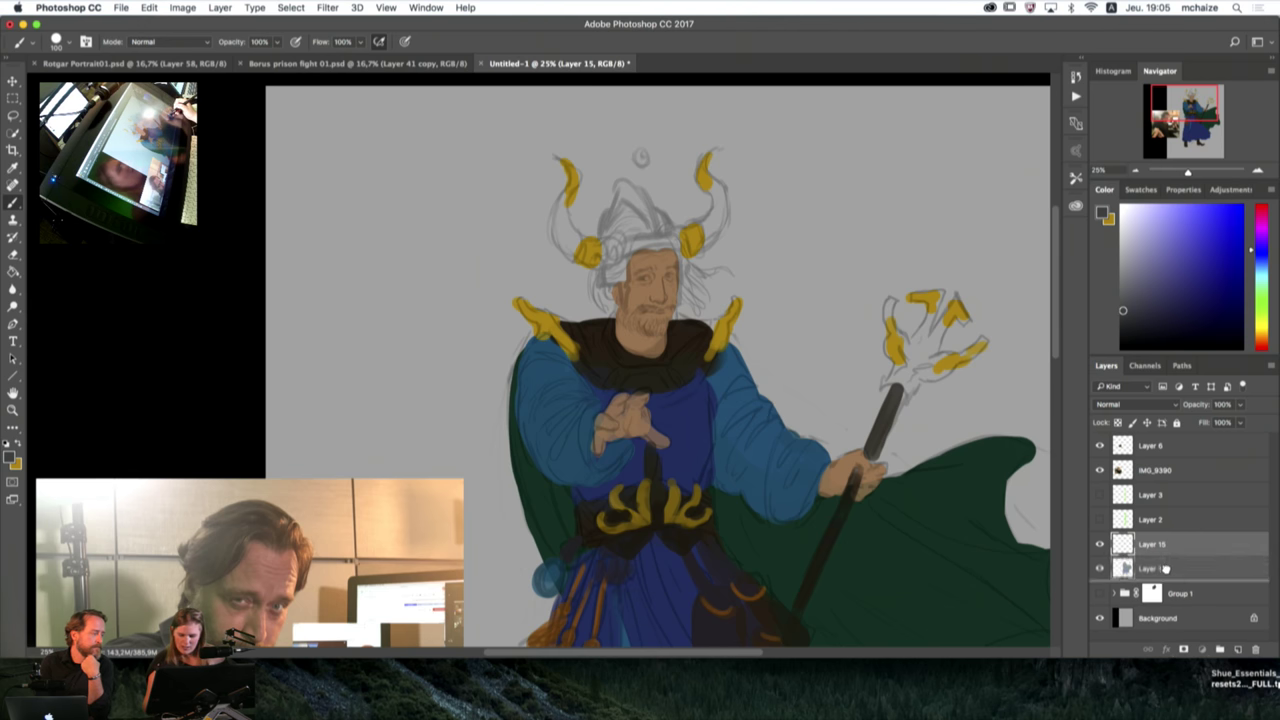
{"action": "left_click_drag", "start_coordinate": [1150, 544], "coordinate": [1165, 563]}
{"action": "mouse_move", "coordinate": [622, 240]}
{"action": "left_mouse_down"}
{"action": "mouse_move", "coordinate": [624, 228]}
{"action": "mouse_move", "coordinate": [604, 272]}
{"action": "mouse_move", "coordinate": [621, 276]}
{"action": "left_mouse_up"}
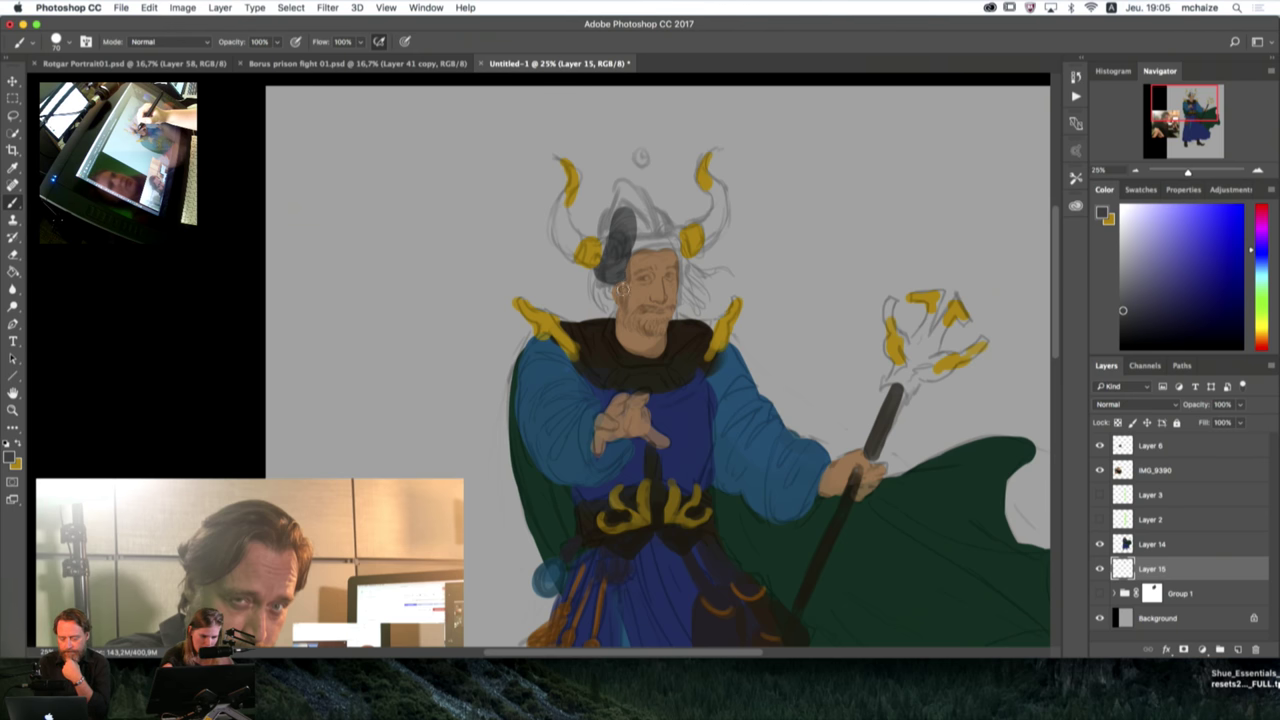
{"action": "key", "text": "]"}
{"action": "mouse_move", "coordinate": [623, 268]}
{"action": "left_mouse_down"}
{"action": "mouse_move", "coordinate": [625, 238]}
{"action": "mouse_move", "coordinate": [612, 257]}
{"action": "mouse_move", "coordinate": [610, 242]}
{"action": "mouse_move", "coordinate": [623, 188]}
{"action": "mouse_move", "coordinate": [629, 243]}
{"action": "mouse_move", "coordinate": [659, 235]}
{"action": "mouse_move", "coordinate": [629, 189]}
{"action": "mouse_move", "coordinate": [654, 236]}
{"action": "mouse_move", "coordinate": [631, 198]}
{"action": "mouse_move", "coordinate": [632, 237]}
{"action": "mouse_move", "coordinate": [659, 229]}
{"action": "mouse_move", "coordinate": [668, 251]}
{"action": "mouse_move", "coordinate": [716, 196]}
{"action": "mouse_move", "coordinate": [680, 238]}
{"action": "mouse_move", "coordinate": [712, 233]}
{"action": "mouse_move", "coordinate": [699, 238]}
{"action": "mouse_move", "coordinate": [720, 193]}
{"action": "mouse_move", "coordinate": [716, 260]}
{"action": "left_mouse_up"}
{"action": "key", "text": "]"}
{"action": "key", "text": "]"}
{"action": "key", "text": "]"}
{"action": "key", "text": "bracketleft"}
{"action": "key", "text": "bracketleft"}
{"action": "key", "text": "bracketleft"}
{"action": "key", "text": "bracketleft"}
{"action": "key", "text": "e"}
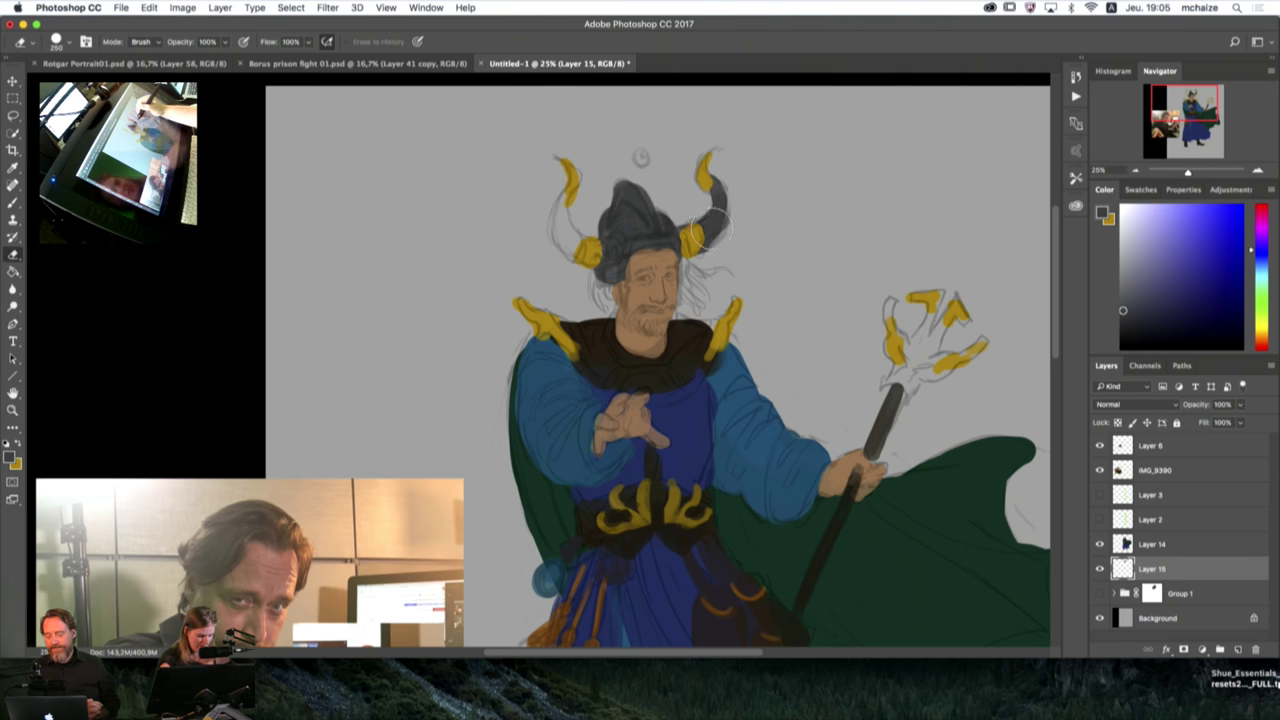
Step: Set the foreground colour to a pale, yellowish ivory for the horns
{"action": "key", "text": "b"}
{"action": "key", "text": "n"}
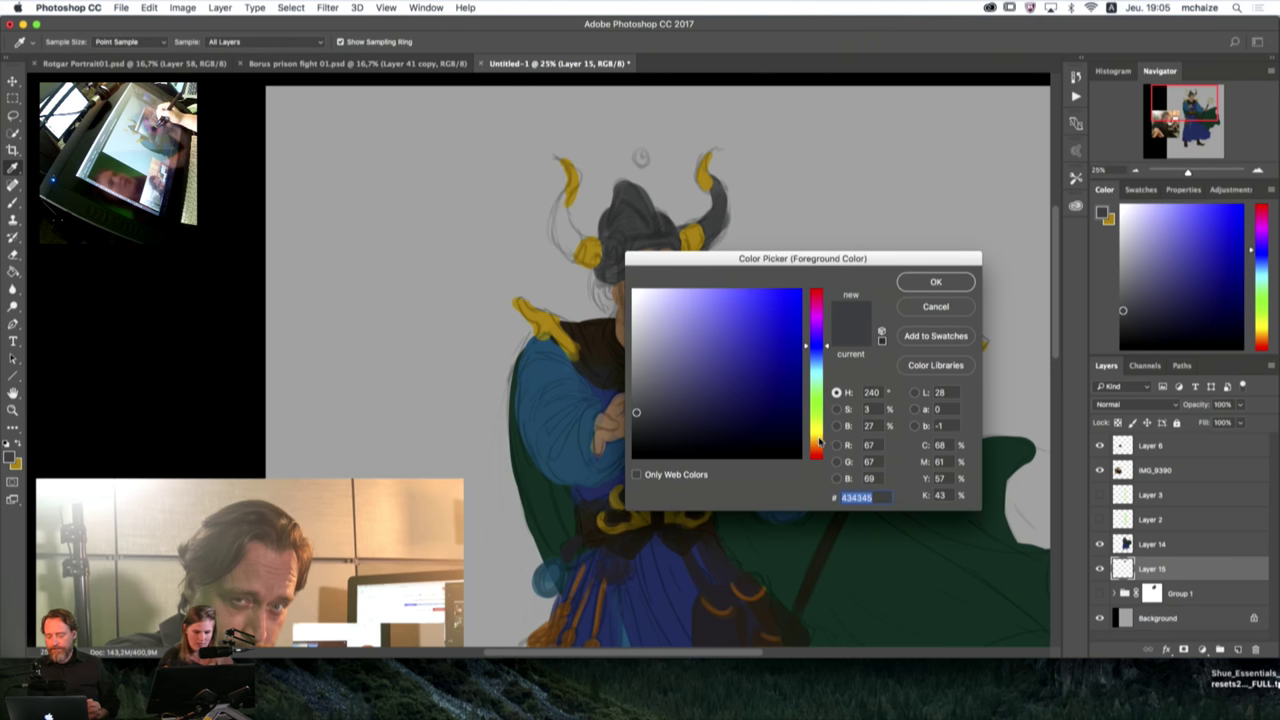
{"action": "left_click", "coordinate": [816, 437]}
{"action": "left_click", "coordinate": [665, 330]}
{"action": "left_click", "coordinate": [919, 285]}
{"action": "key", "text": "b"}
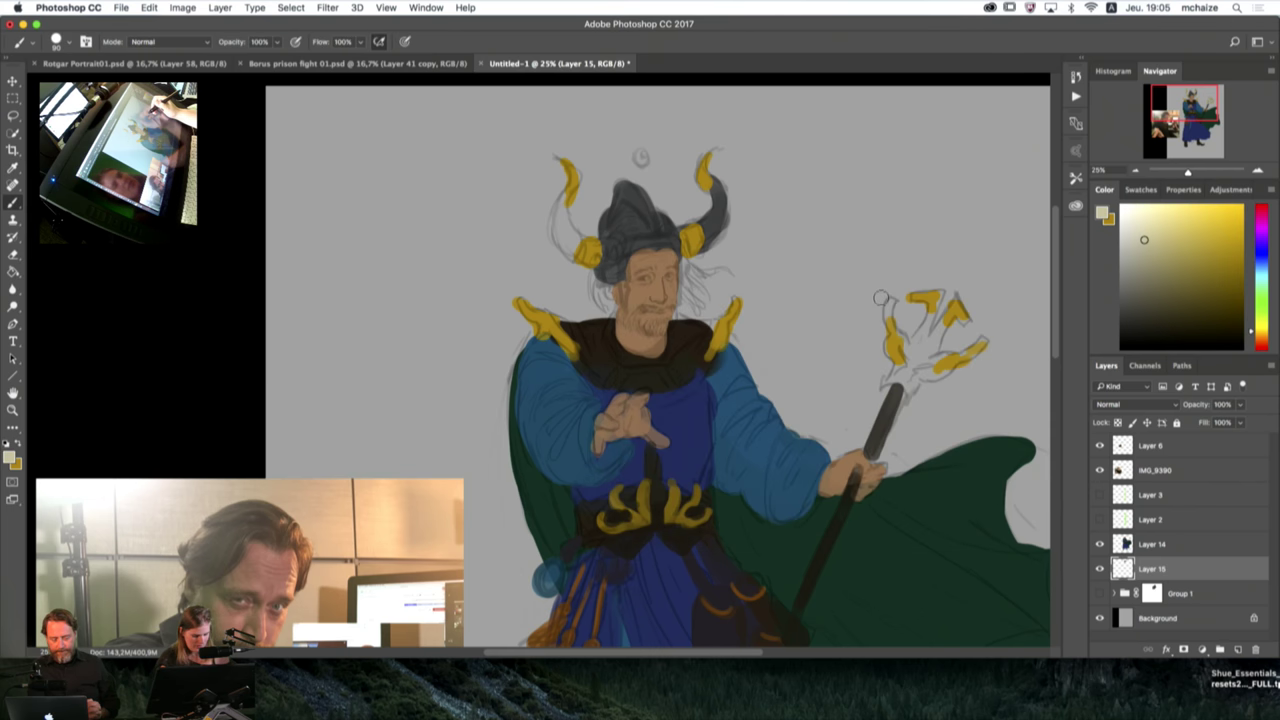
Step: Paint both helmet horns ivory between their gold bands and tips, erasing stray colour outside the outline
{"action": "left_click_drag", "start_coordinate": [706, 228], "coordinate": [716, 192]}
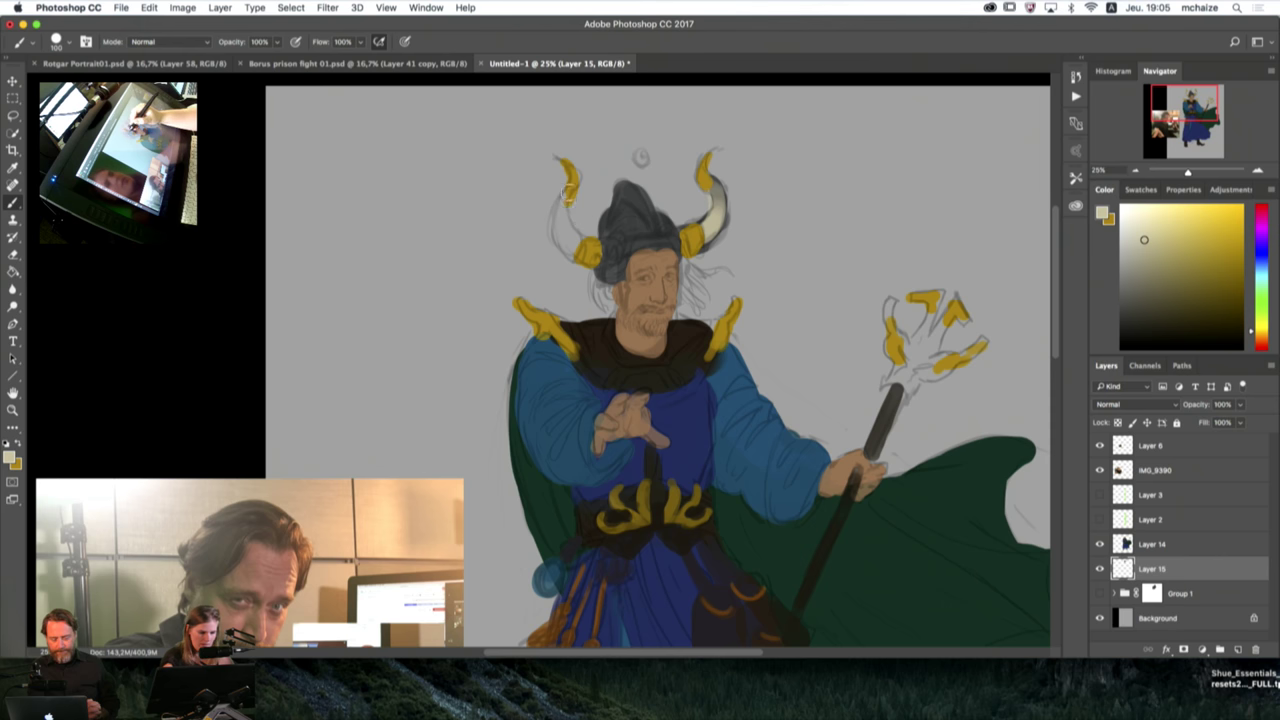
{"action": "mouse_move", "coordinate": [568, 190]}
{"action": "left_mouse_down"}
{"action": "mouse_move", "coordinate": [562, 245]}
{"action": "mouse_move", "coordinate": [572, 240]}
{"action": "left_mouse_up"}
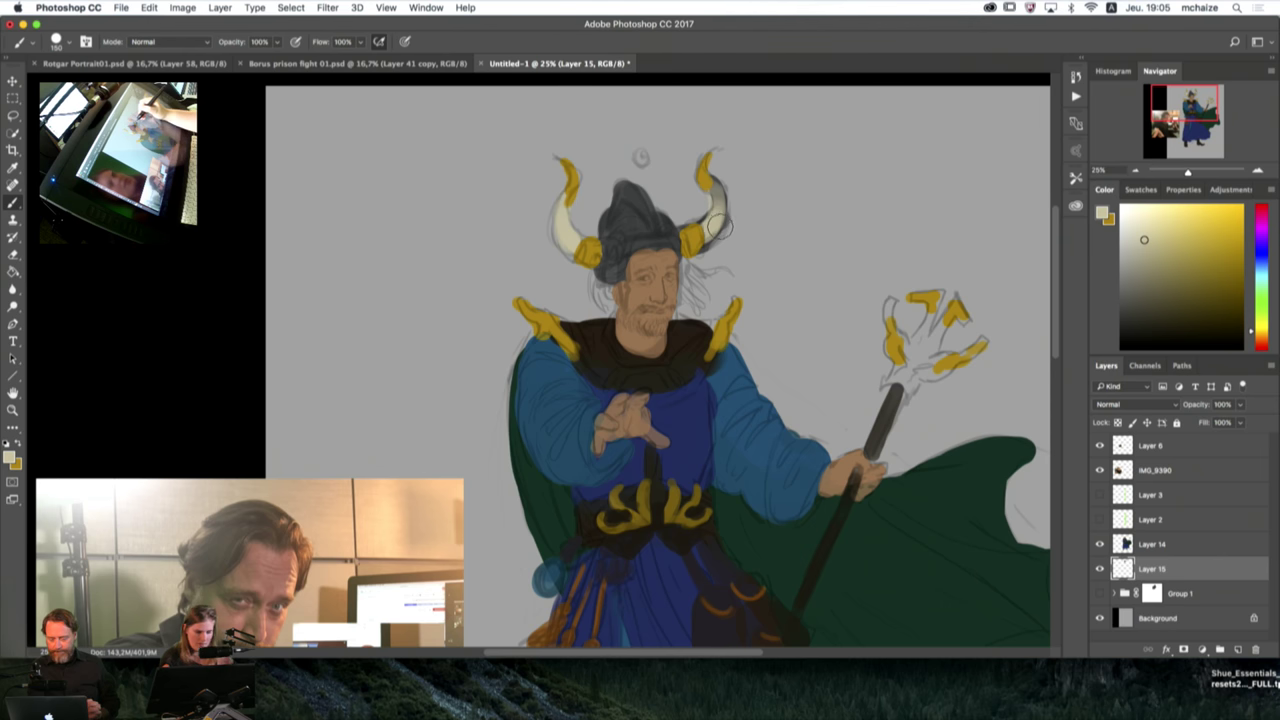
{"action": "key", "text": "e"}
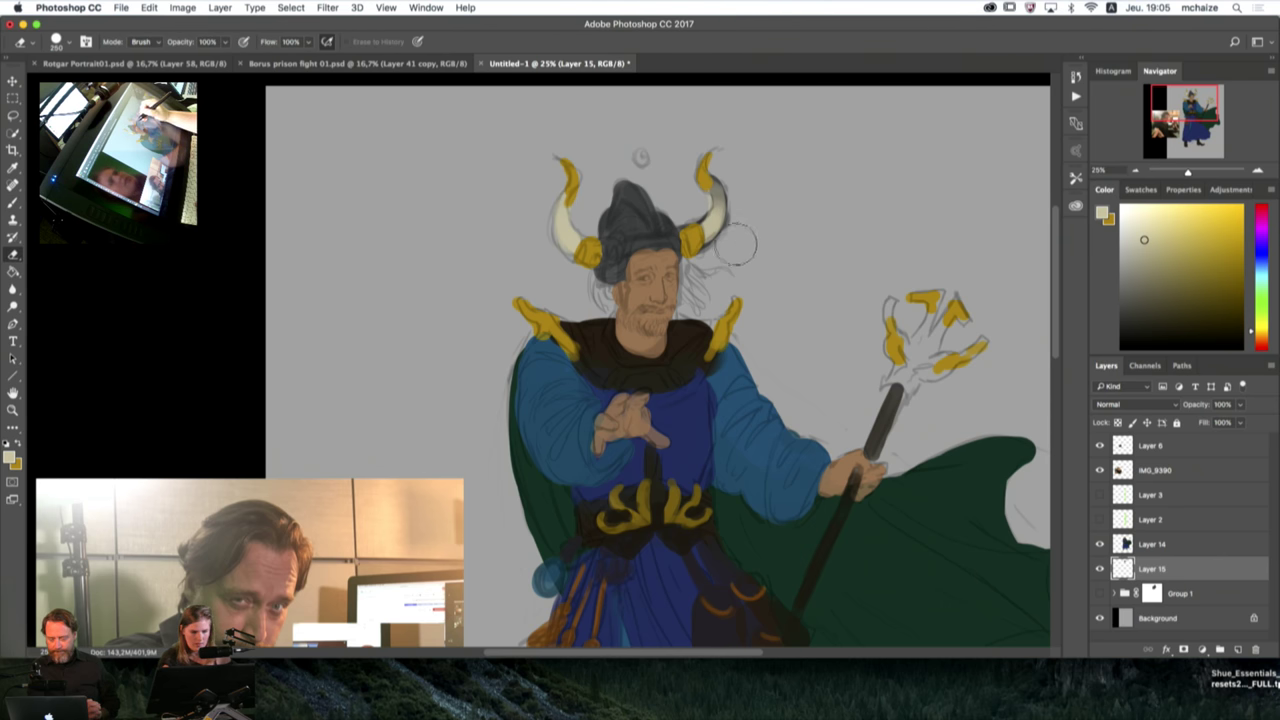
{"action": "key", "text": "b"}
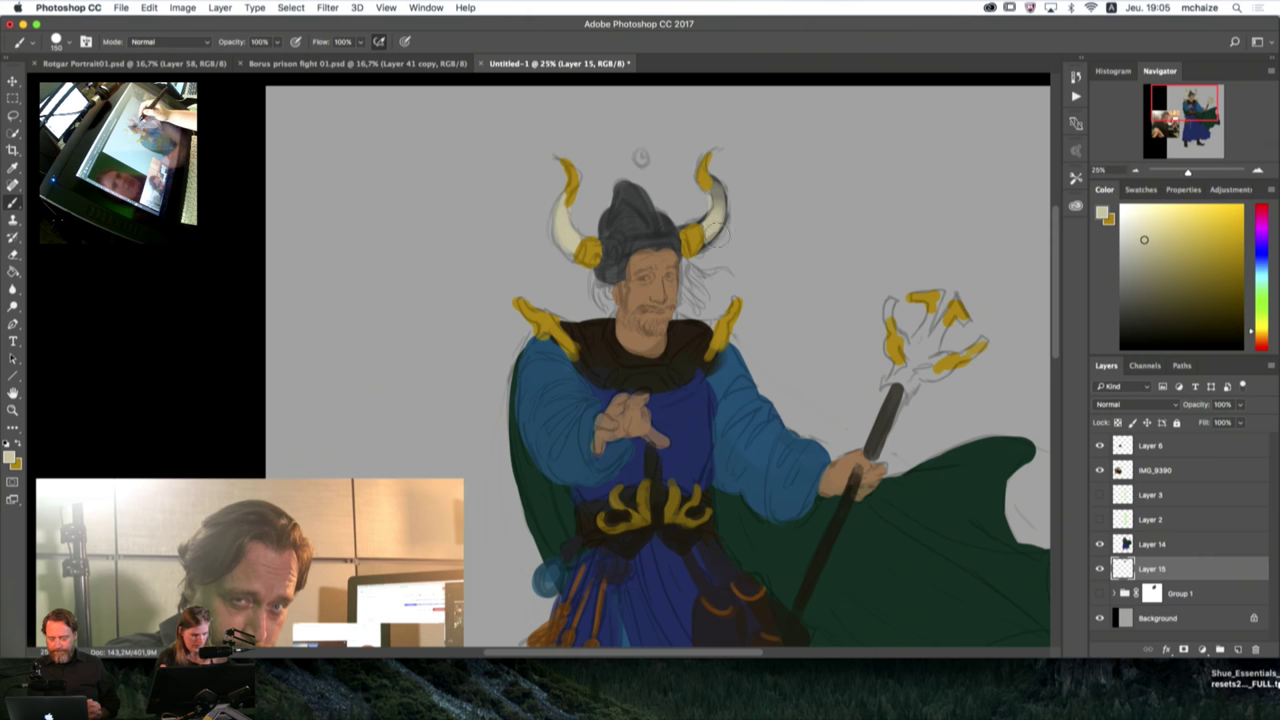
Step: Set the foreground colour to a dark warm brown, starting from a colour sampled at the collar
{"action": "left_click", "coordinate": [692, 354], "text": "alt"}
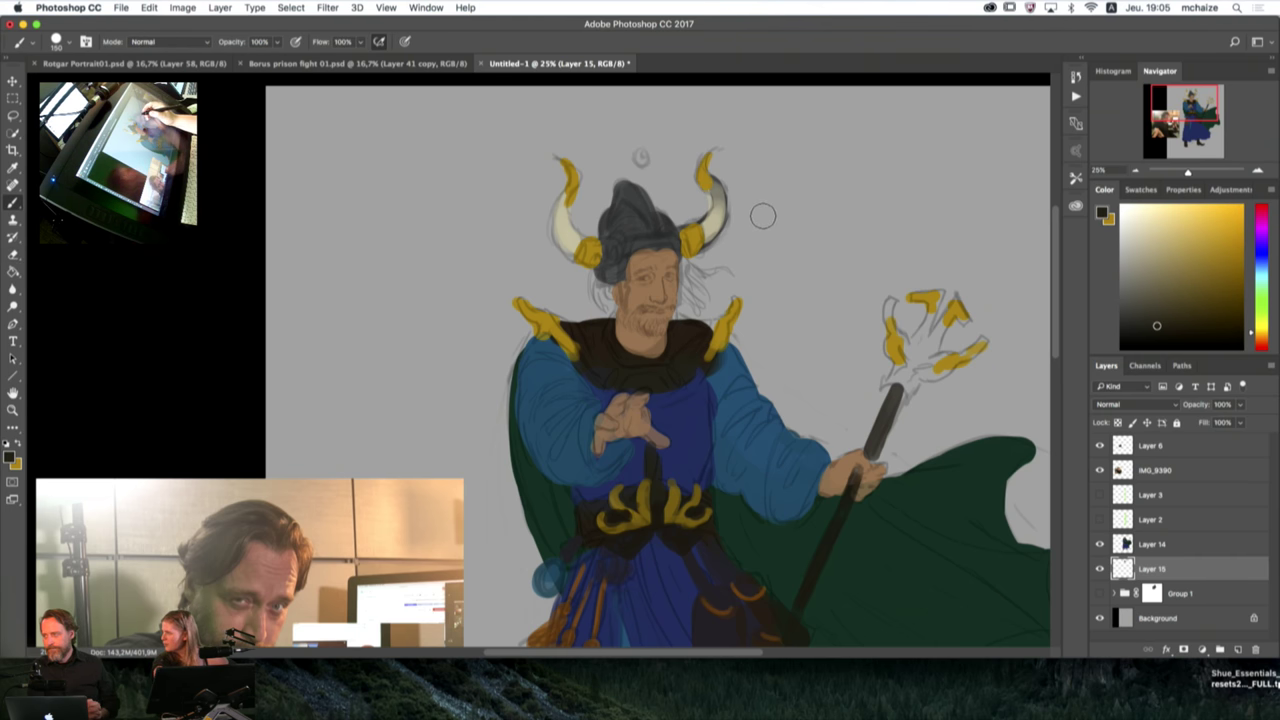
{"action": "key", "text": "i"}
{"action": "left_click", "coordinate": [10, 457]}
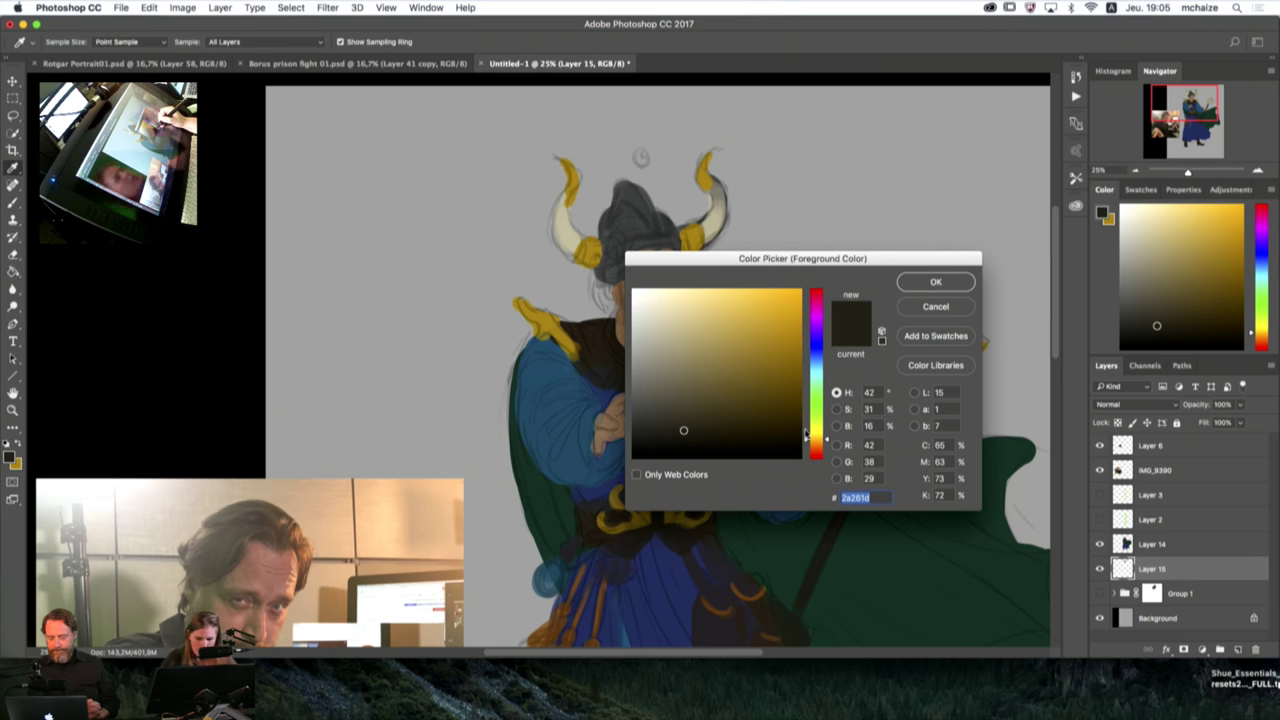
{"action": "left_click_drag", "start_coordinate": [752, 426], "coordinate": [731, 415]}
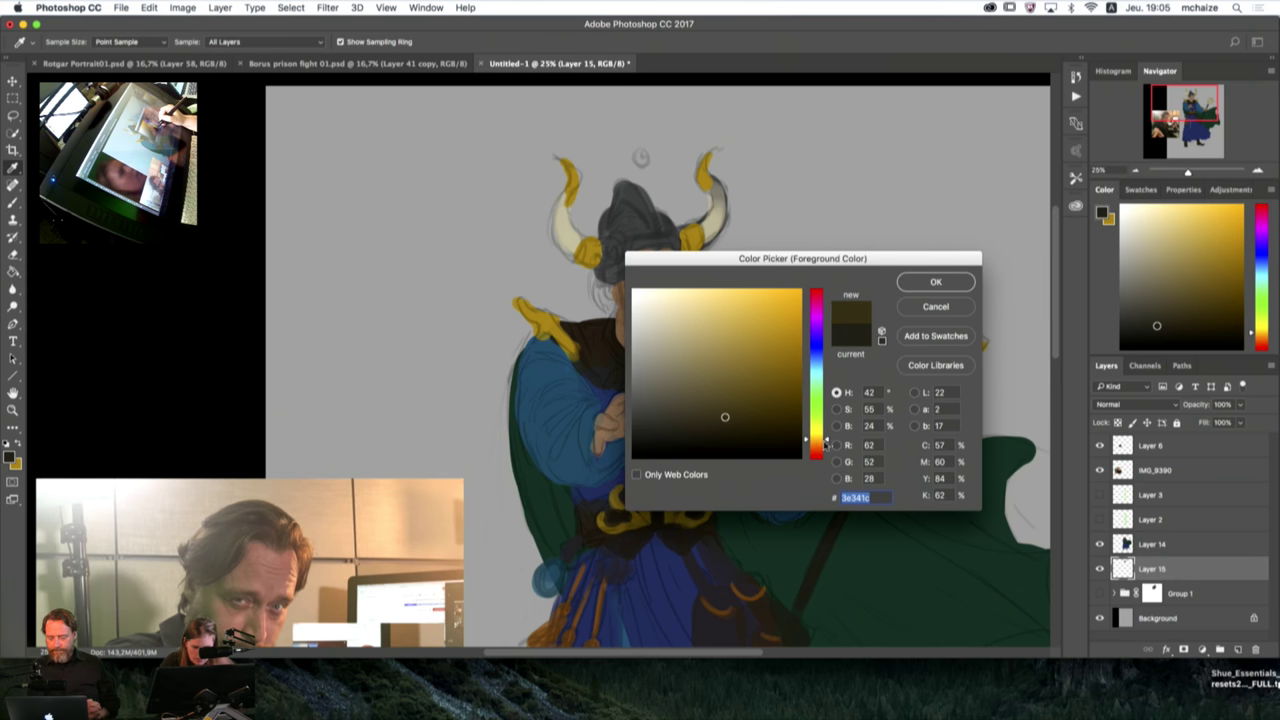
{"action": "left_click", "coordinate": [935, 282]}
{"action": "key", "text": "b"}
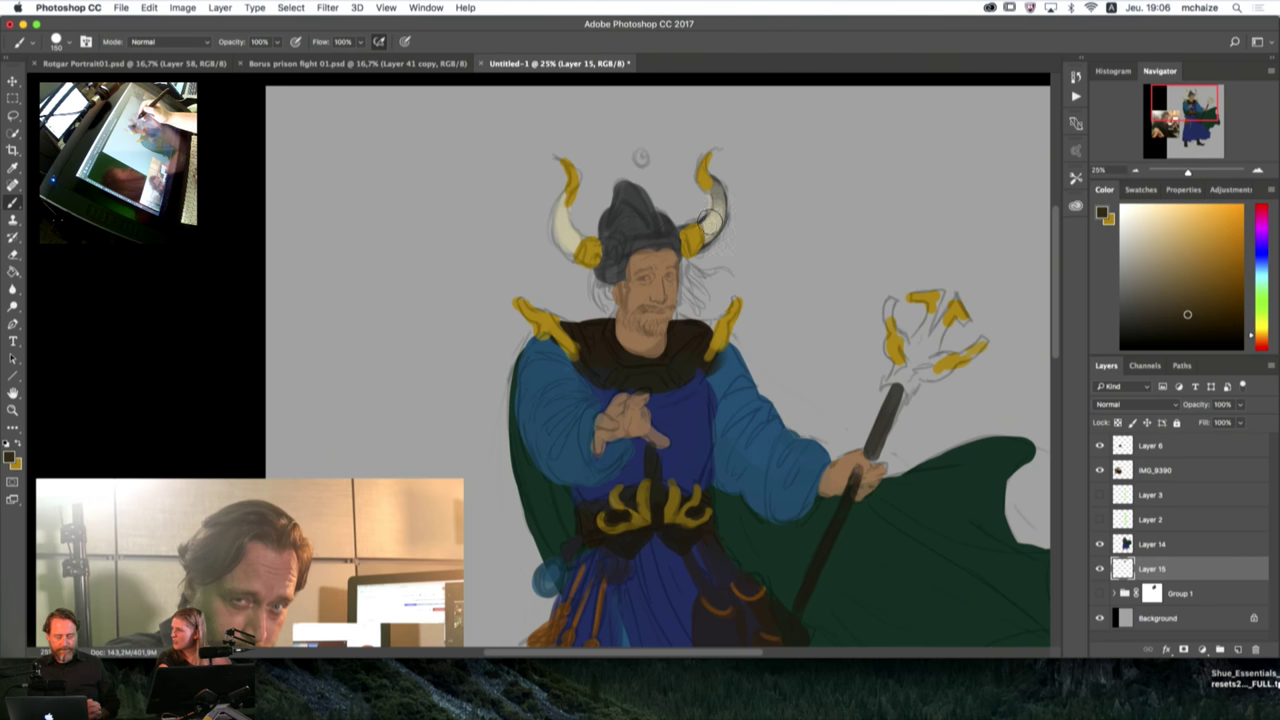
Step: Paint the hair on both sides of the face dark brown with a smaller brush, including the windblown strands
{"action": "key", "text": "bracketleft"}
{"action": "key", "text": "bracketleft"}
{"action": "key", "text": "bracketleft"}
{"action": "left_click_drag", "start_coordinate": [612, 295], "coordinate": [613, 307]}
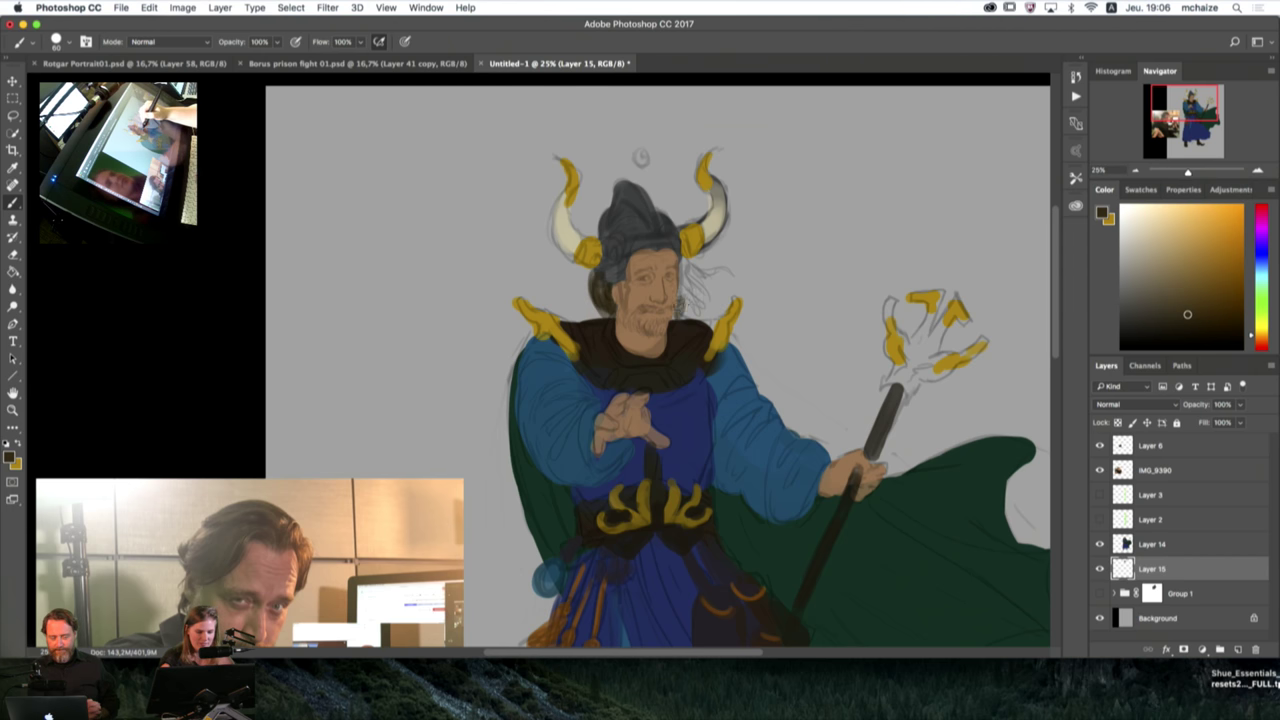
{"action": "mouse_move", "coordinate": [688, 284]}
{"action": "left_mouse_down"}
{"action": "mouse_move", "coordinate": [694, 300]}
{"action": "mouse_move", "coordinate": [706, 282]}
{"action": "mouse_move", "coordinate": [688, 262]}
{"action": "mouse_move", "coordinate": [685, 289]}
{"action": "left_mouse_up"}
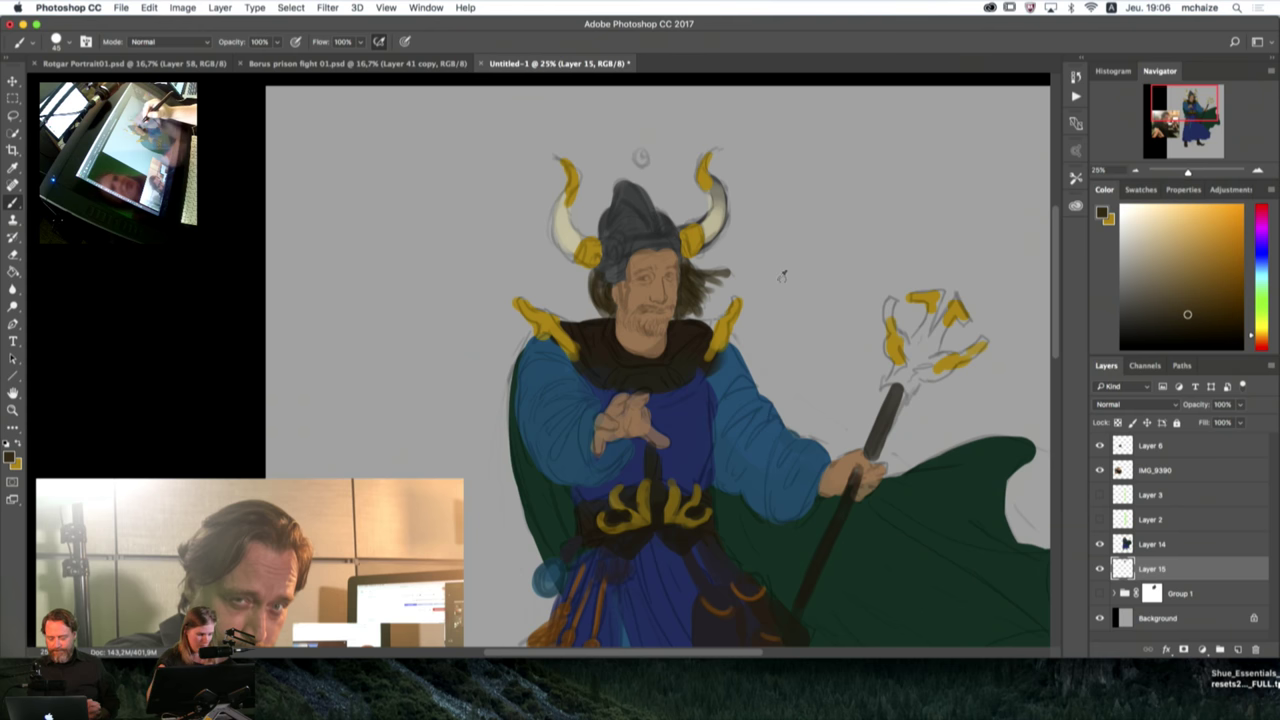
Step: Paint the helmet's side guards around the face on a new layer above Layer 14, using the helmet's sampled dark grey
{"action": "left_click", "coordinate": [640, 240], "text": "alt"}
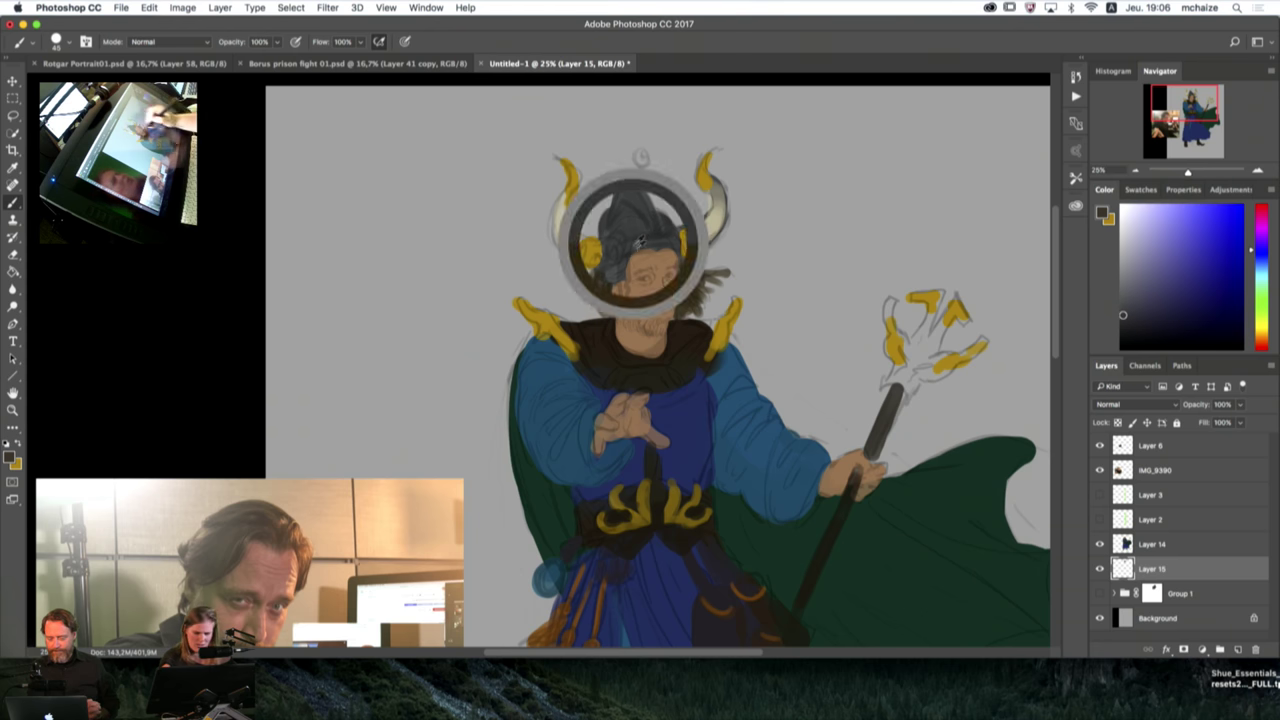
{"action": "left_click", "coordinate": [1166, 548]}
{"action": "left_click", "coordinate": [1237, 649]}
{"action": "key", "text": "bracketleft"}
{"action": "key", "text": "bracketleft"}
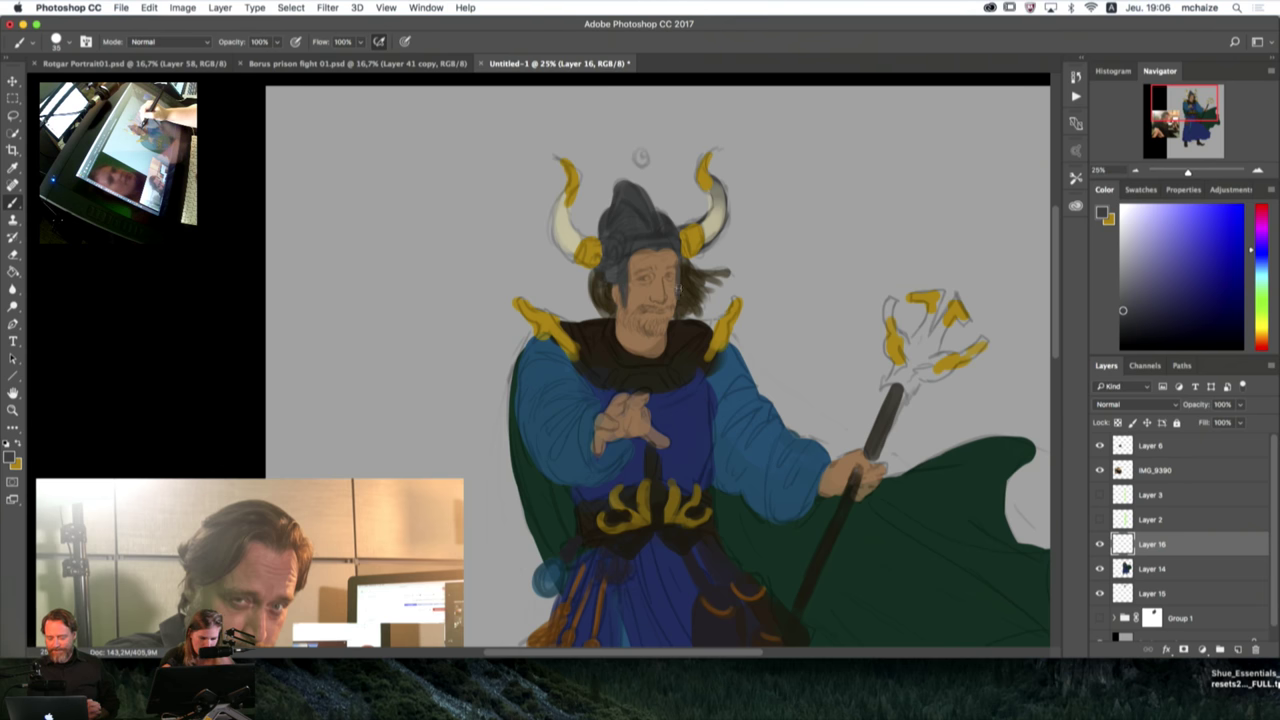
Step: Paint the moustache and beard with dark brown sampled from the hair, and pick up the blue of the sleeve
{"action": "left_click", "coordinate": [695, 291], "text": "alt"}
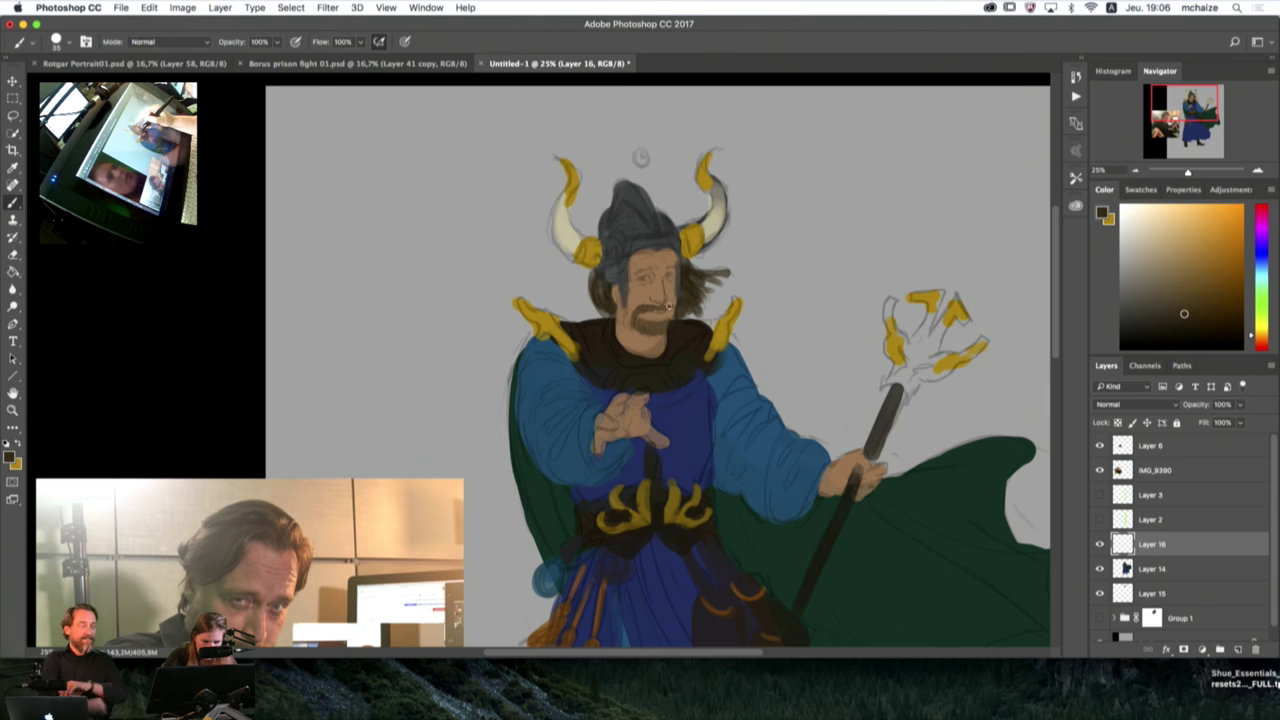
{"action": "key", "text": "bracketright"}
{"action": "key", "text": "bracketright"}
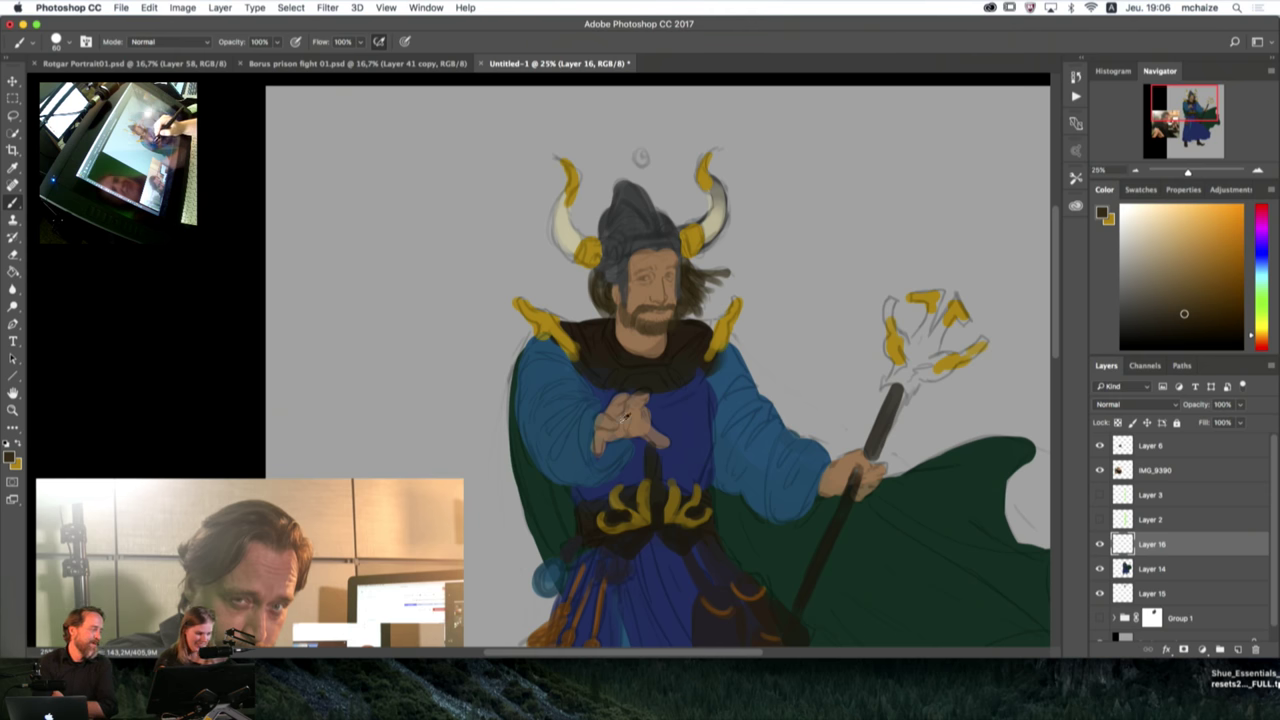
{"action": "left_click", "coordinate": [592, 448], "text": "alt"}
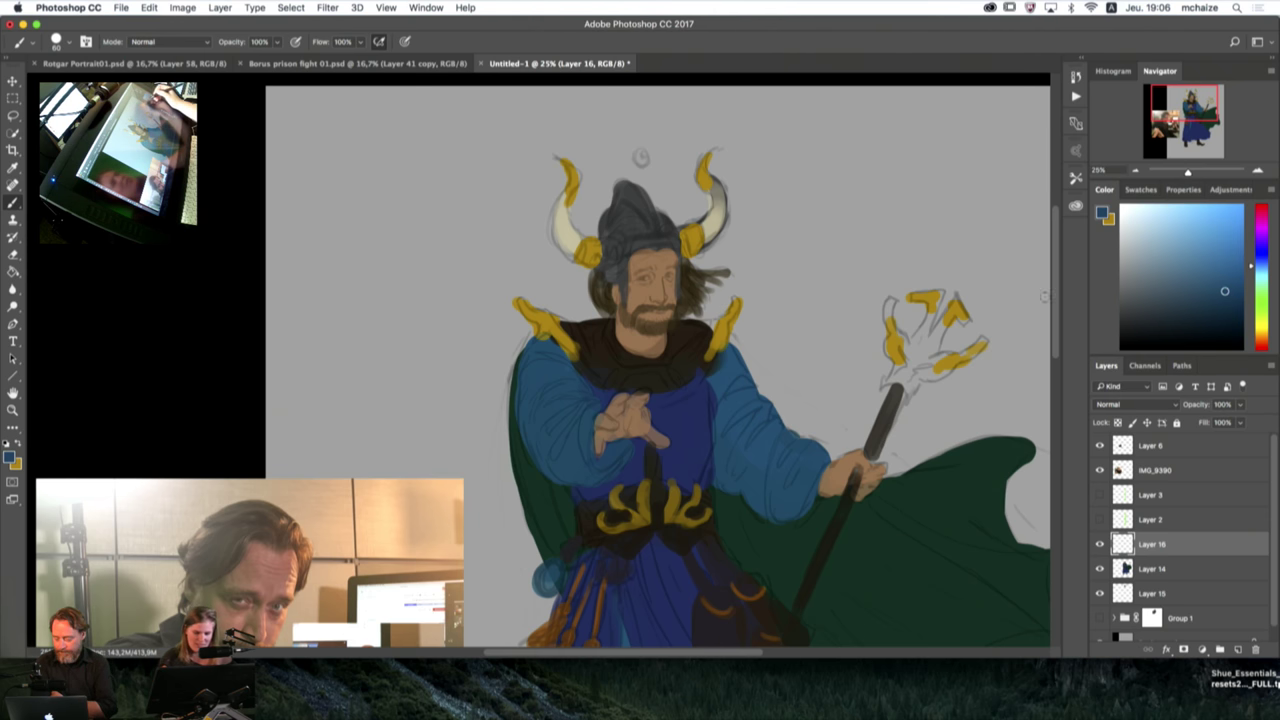
Step: Merge Layer 16, Layer 14 and Layer 15 into a single character layer
{"action": "left_click", "coordinate": [1135, 171]}
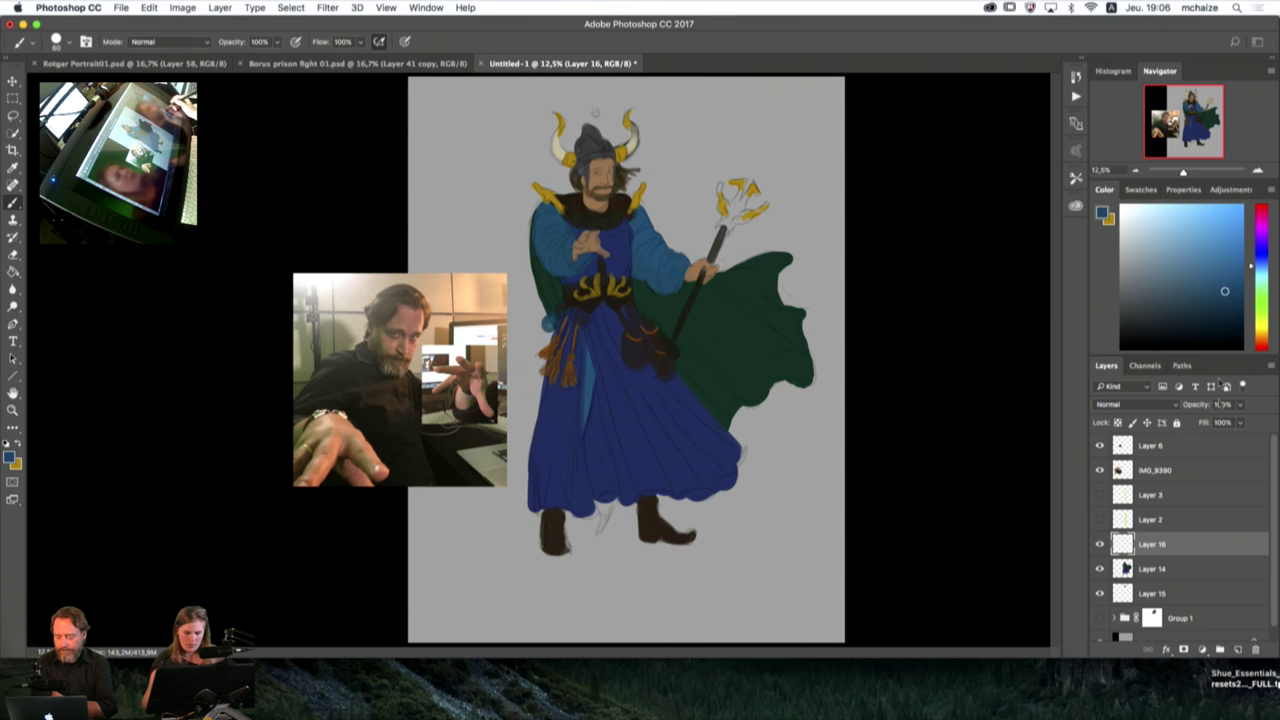
{"action": "left_click", "coordinate": [1190, 572]}
{"action": "left_click", "coordinate": [1196, 590]}
{"action": "left_click", "coordinate": [1176, 548], "text": "shift"}
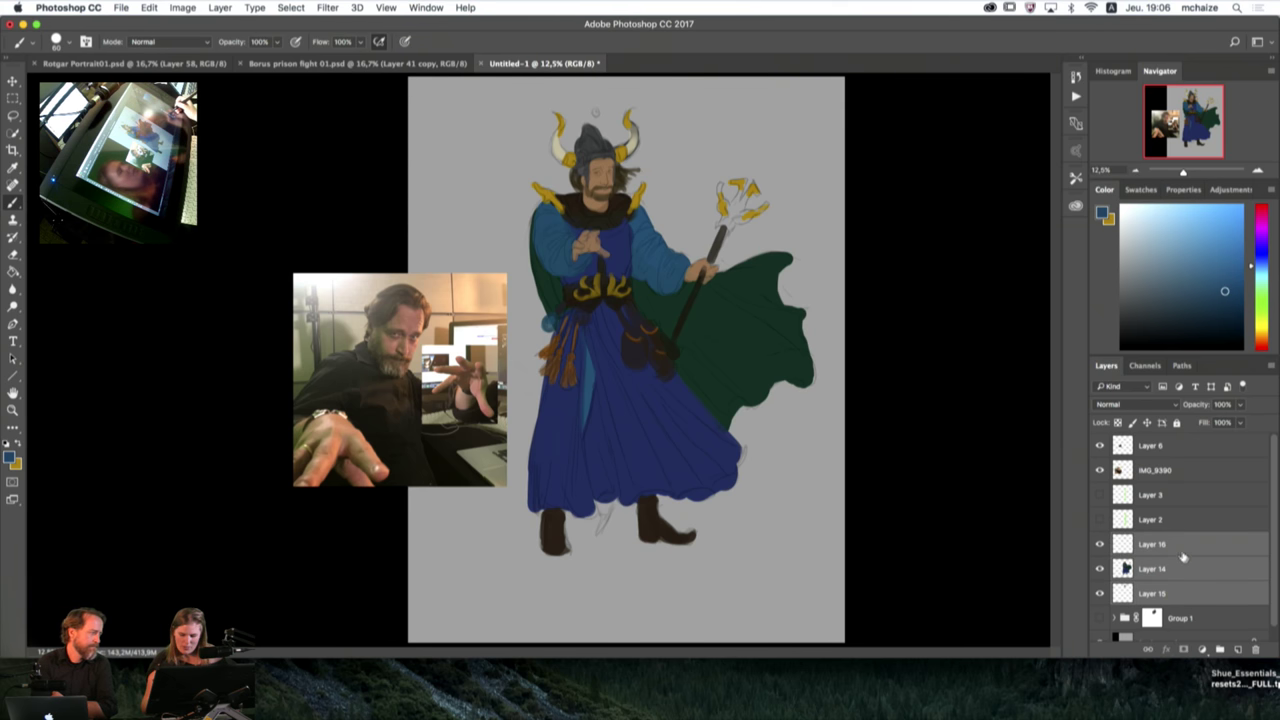
{"action": "right_click", "coordinate": [1184, 556]}
{"action": "left_click", "coordinate": [1108, 532]}
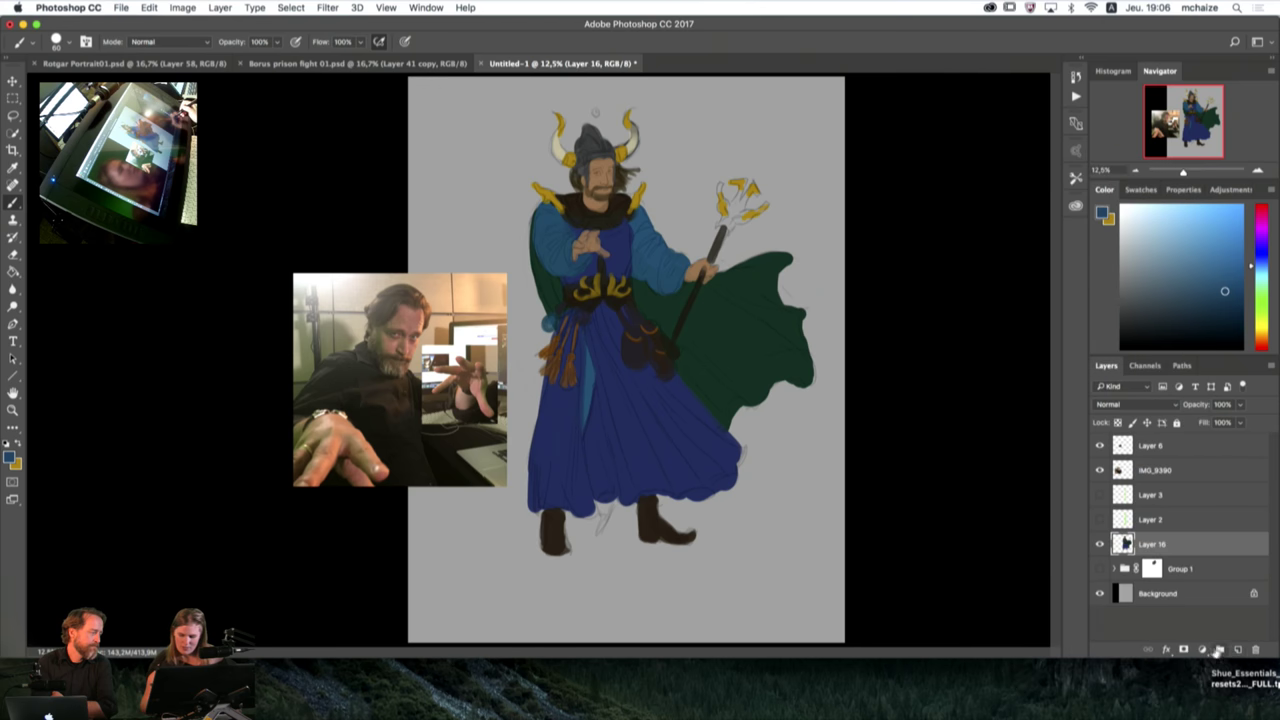
Step: Add a Levels adjustment clipped to the merged character layer and detach its settings as a floating window
{"action": "left_click", "coordinate": [1202, 649]}
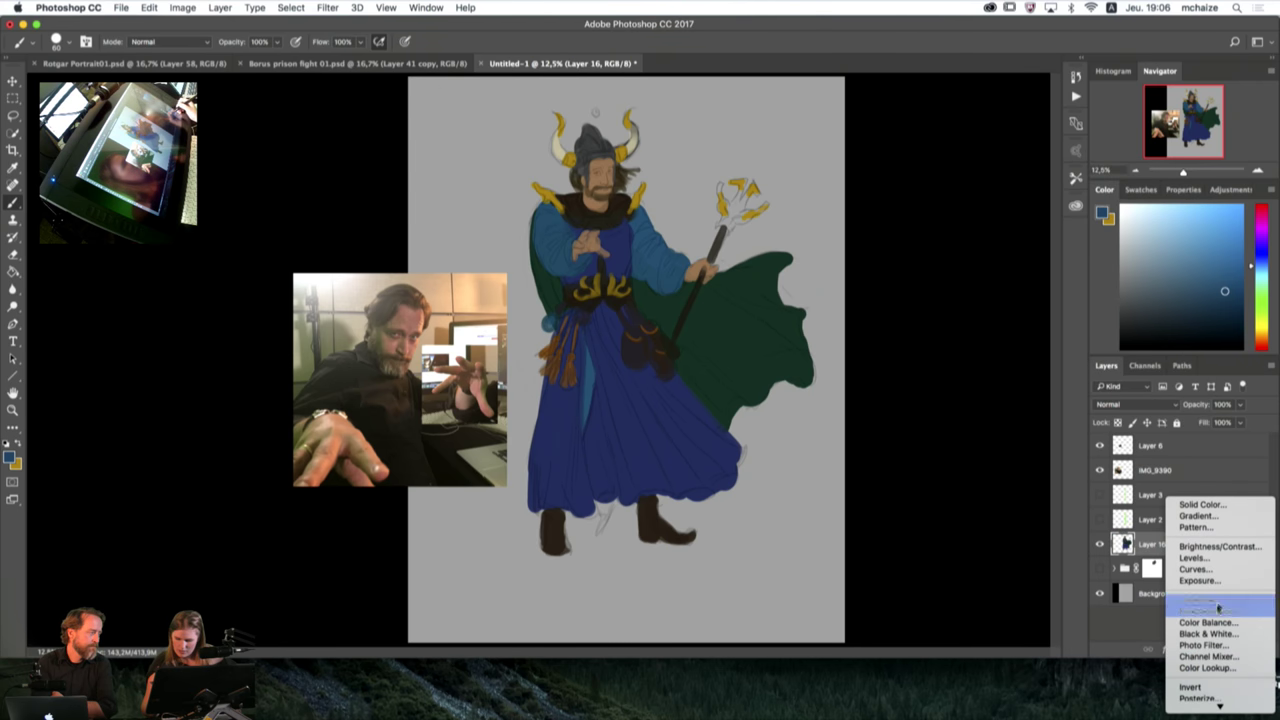
{"action": "left_click", "coordinate": [1196, 558]}
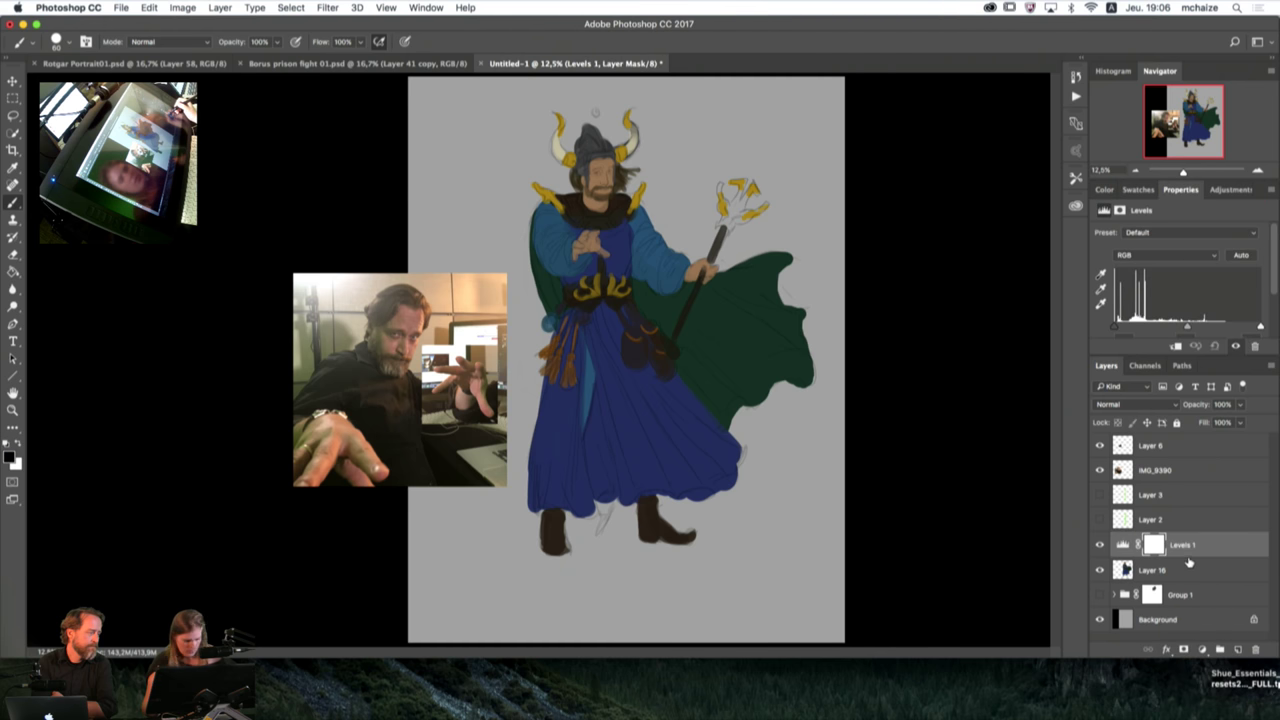
{"action": "left_click", "coordinate": [1186, 557], "text": "alt"}
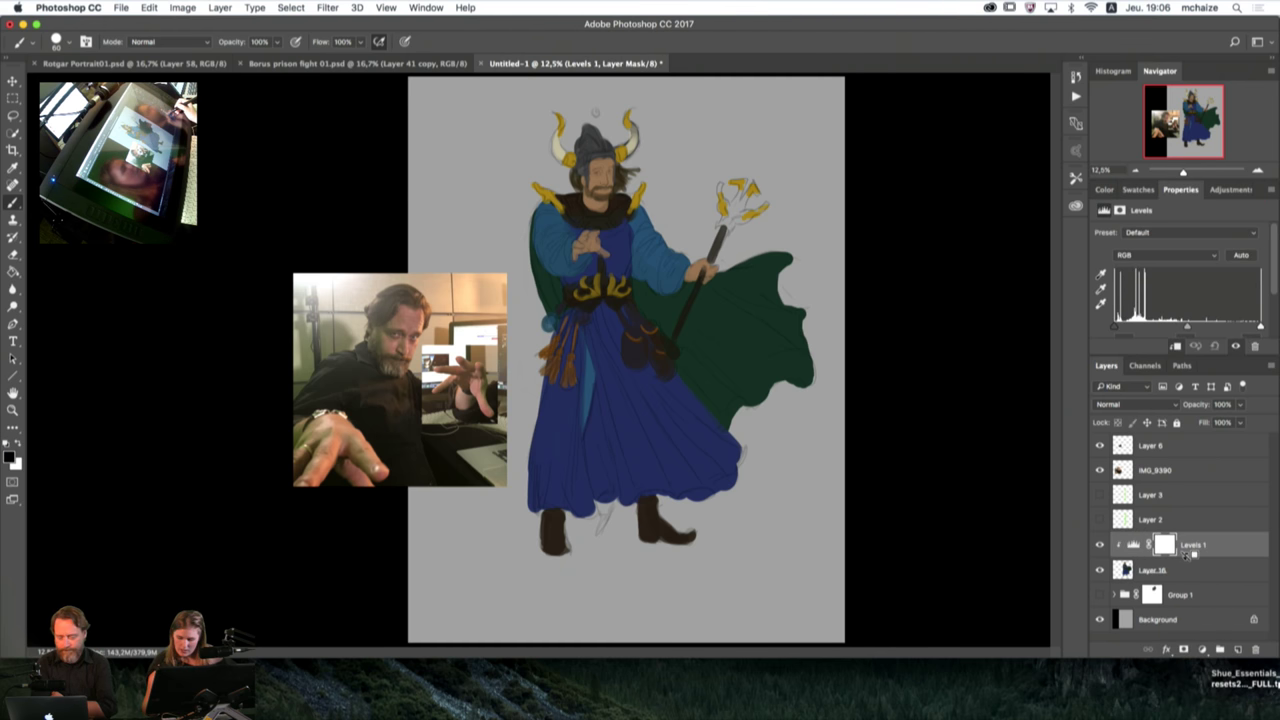
{"action": "left_click", "coordinate": [1100, 570]}
{"action": "left_click", "coordinate": [1100, 570]}
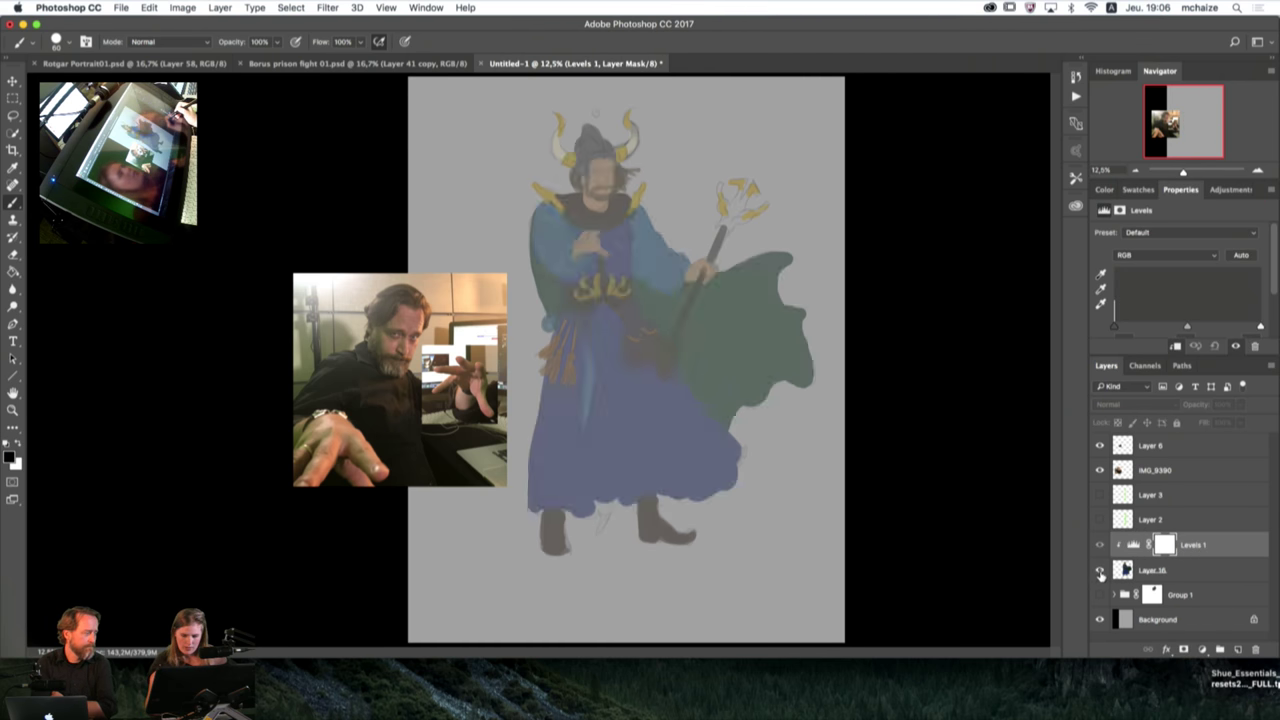
{"action": "left_click", "coordinate": [1133, 546]}
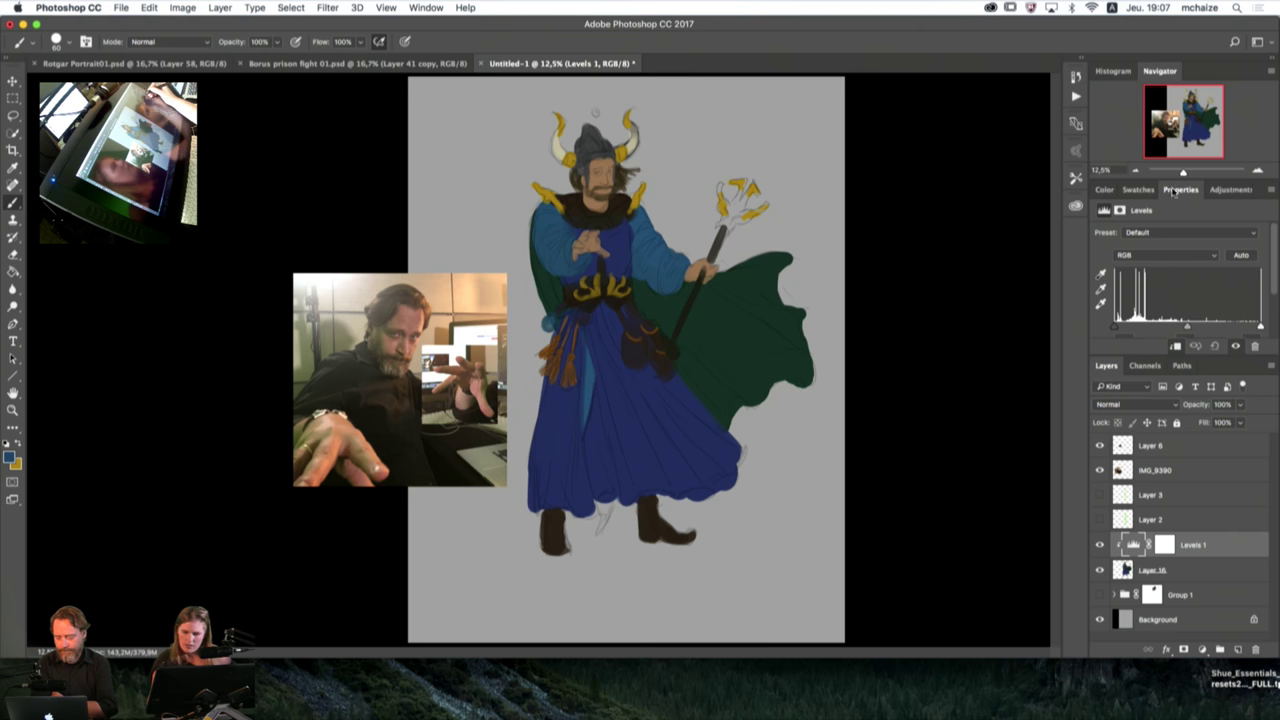
{"action": "left_click_drag", "start_coordinate": [1180, 189], "coordinate": [904, 241]}
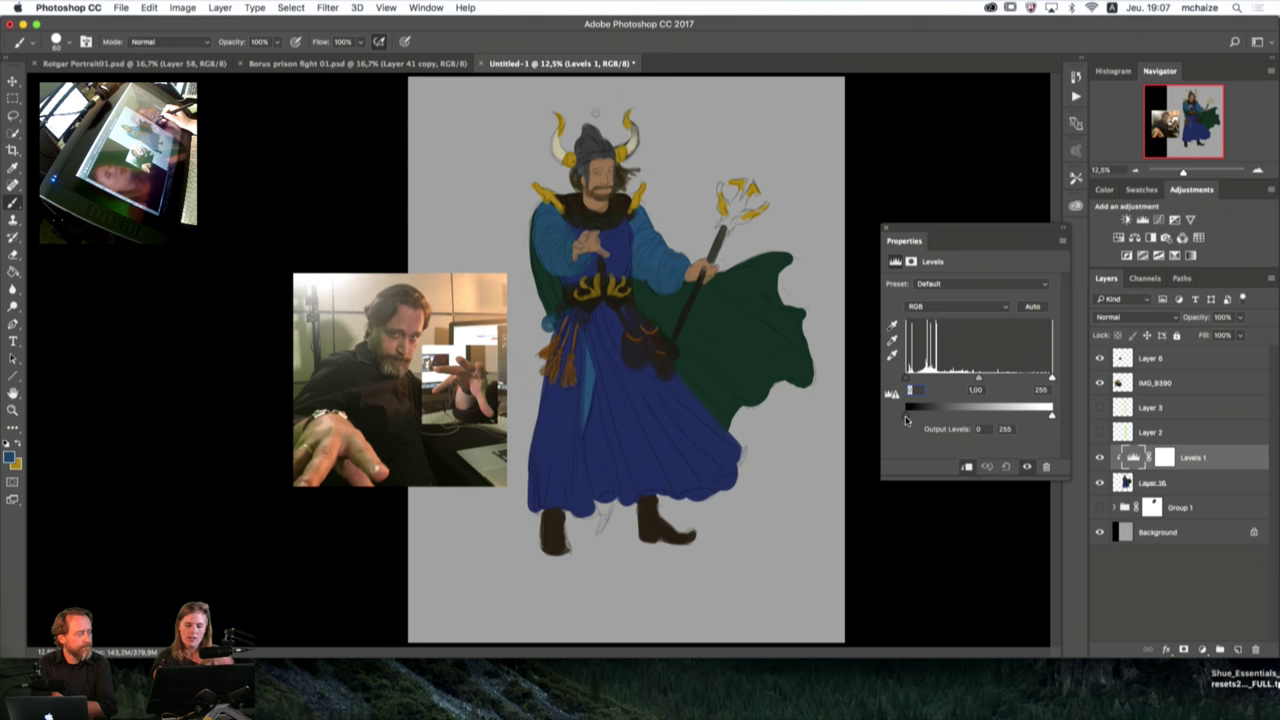
Step: Try out the Levels input and output endpoints on the character and return them to their defaults
{"action": "mouse_move", "coordinate": [912, 421]}
{"action": "left_mouse_down"}
{"action": "mouse_move", "coordinate": [965, 423]}
{"action": "mouse_move", "coordinate": [896, 421]}
{"action": "left_mouse_up"}
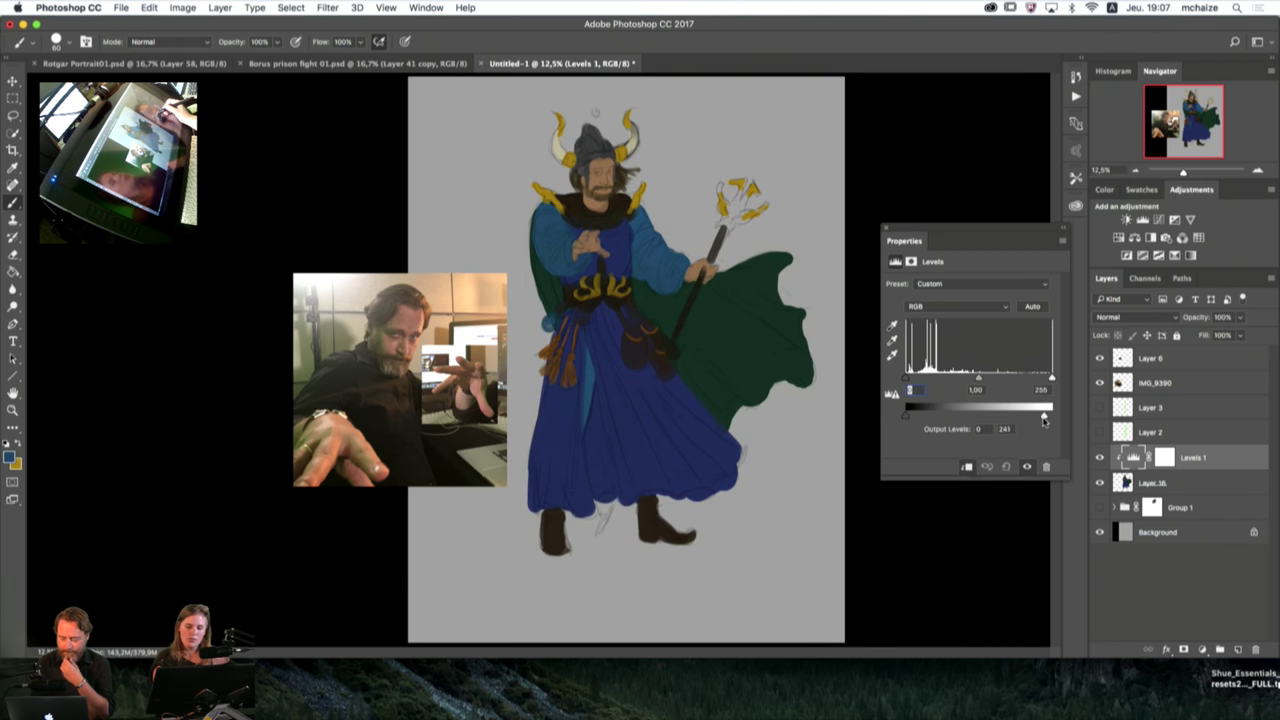
{"action": "mouse_move", "coordinate": [1051, 414]}
{"action": "left_mouse_down"}
{"action": "mouse_move", "coordinate": [988, 417]}
{"action": "mouse_move", "coordinate": [1060, 422]}
{"action": "left_mouse_up"}
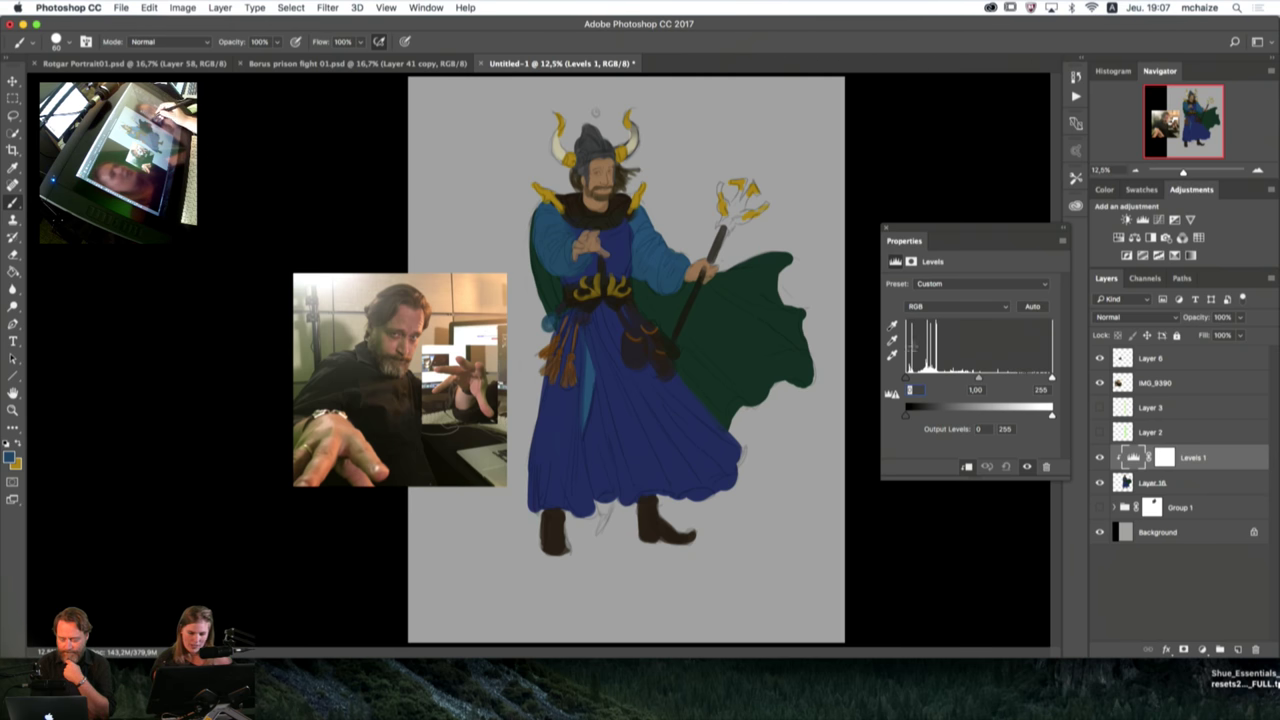
{"action": "left_click_drag", "start_coordinate": [913, 380], "coordinate": [923, 381]}
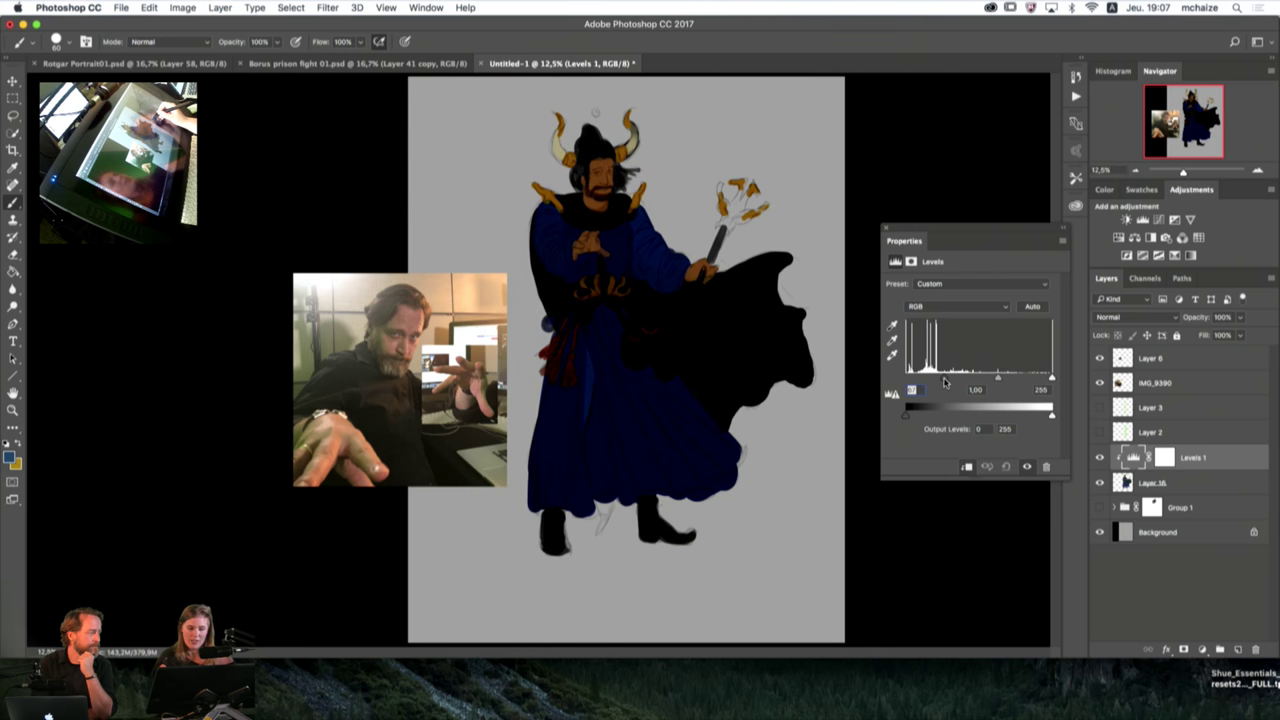
{"action": "left_click_drag", "start_coordinate": [945, 382], "coordinate": [866, 400]}
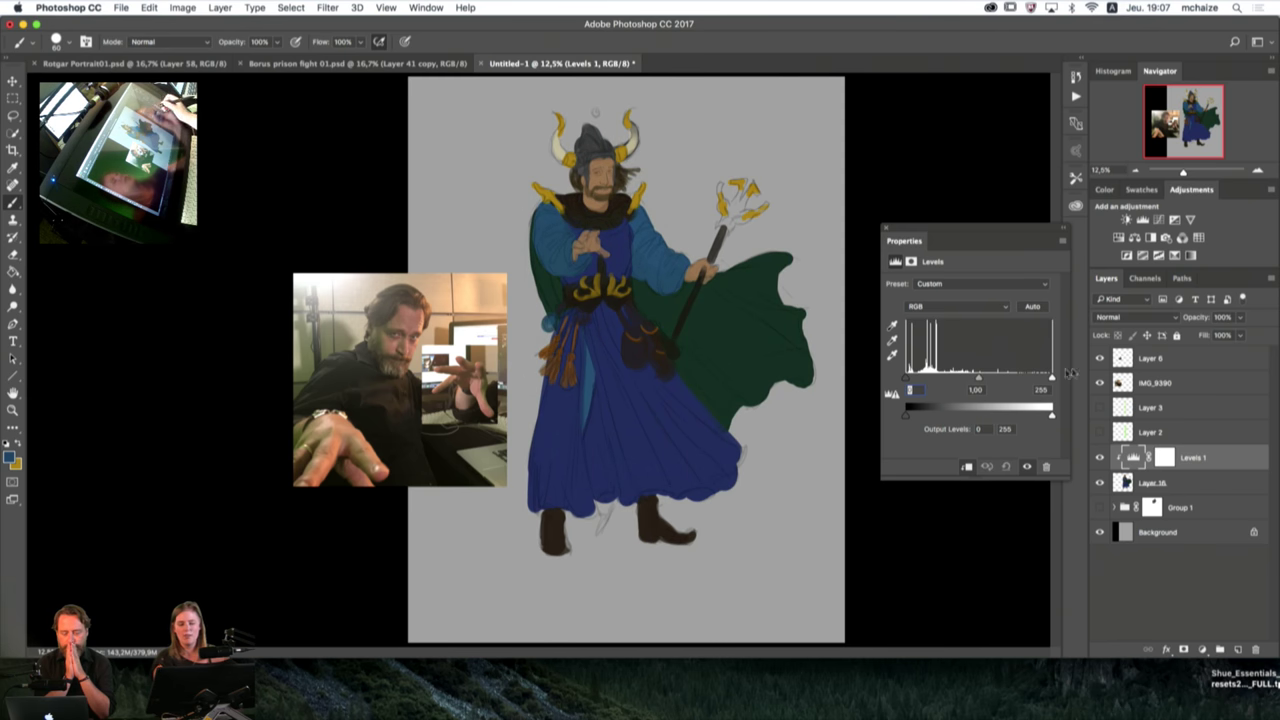
{"action": "mouse_move", "coordinate": [1052, 381]}
{"action": "left_mouse_down"}
{"action": "mouse_move", "coordinate": [903, 384]}
{"action": "mouse_move", "coordinate": [1069, 376]}
{"action": "left_mouse_up"}
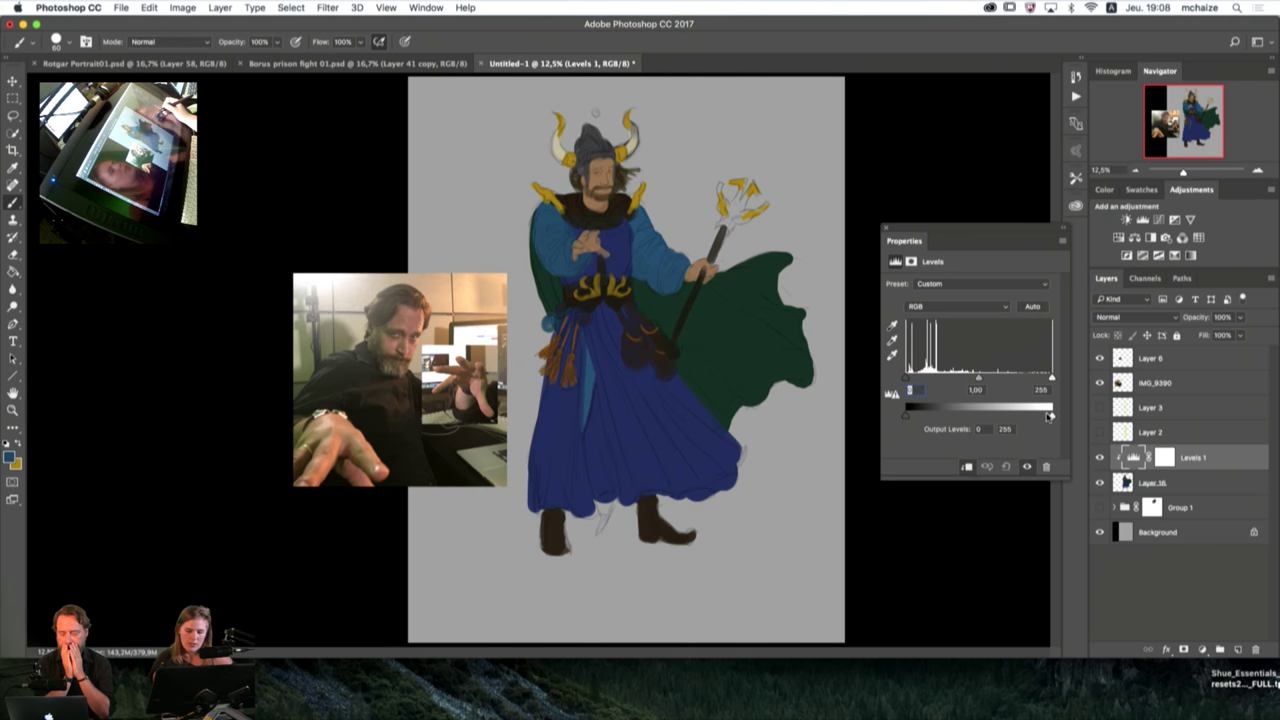
Step: Brighten the character with output black 13 and input white 130 in Levels, dock the settings and compare before and after
{"action": "left_click_drag", "start_coordinate": [907, 415], "coordinate": [913, 420]}
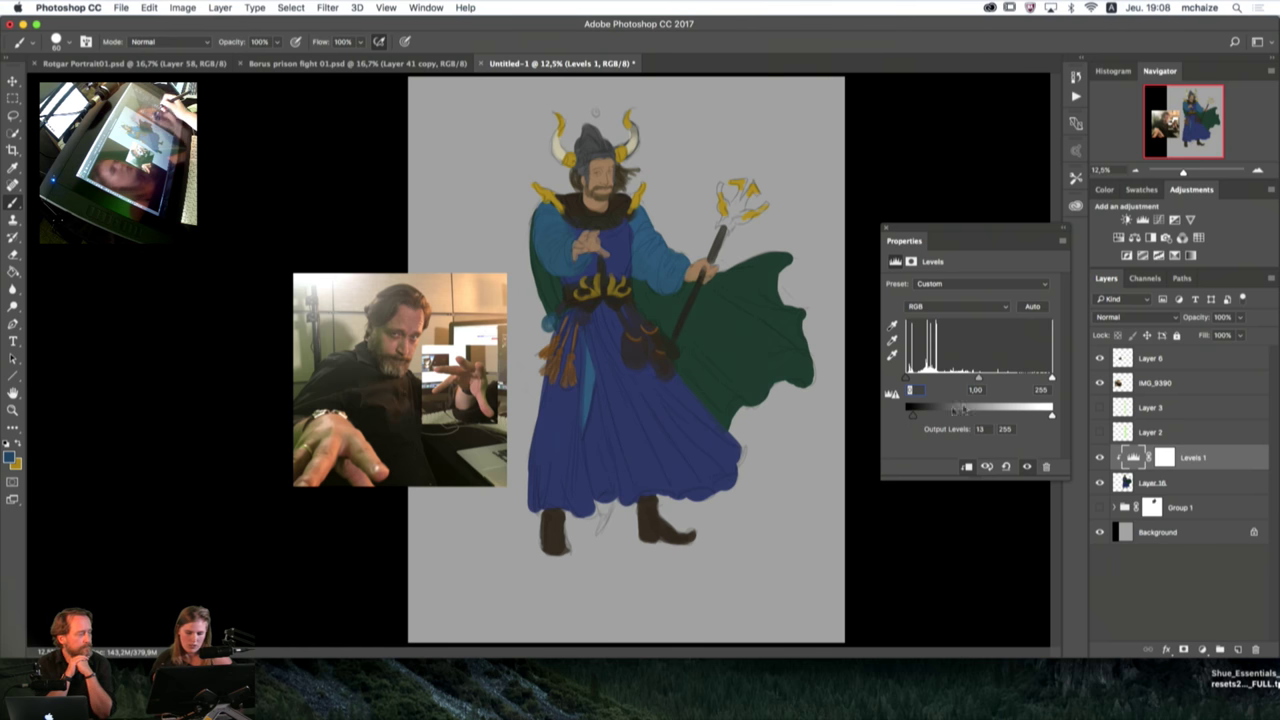
{"action": "left_click_drag", "start_coordinate": [1038, 381], "coordinate": [993, 383]}
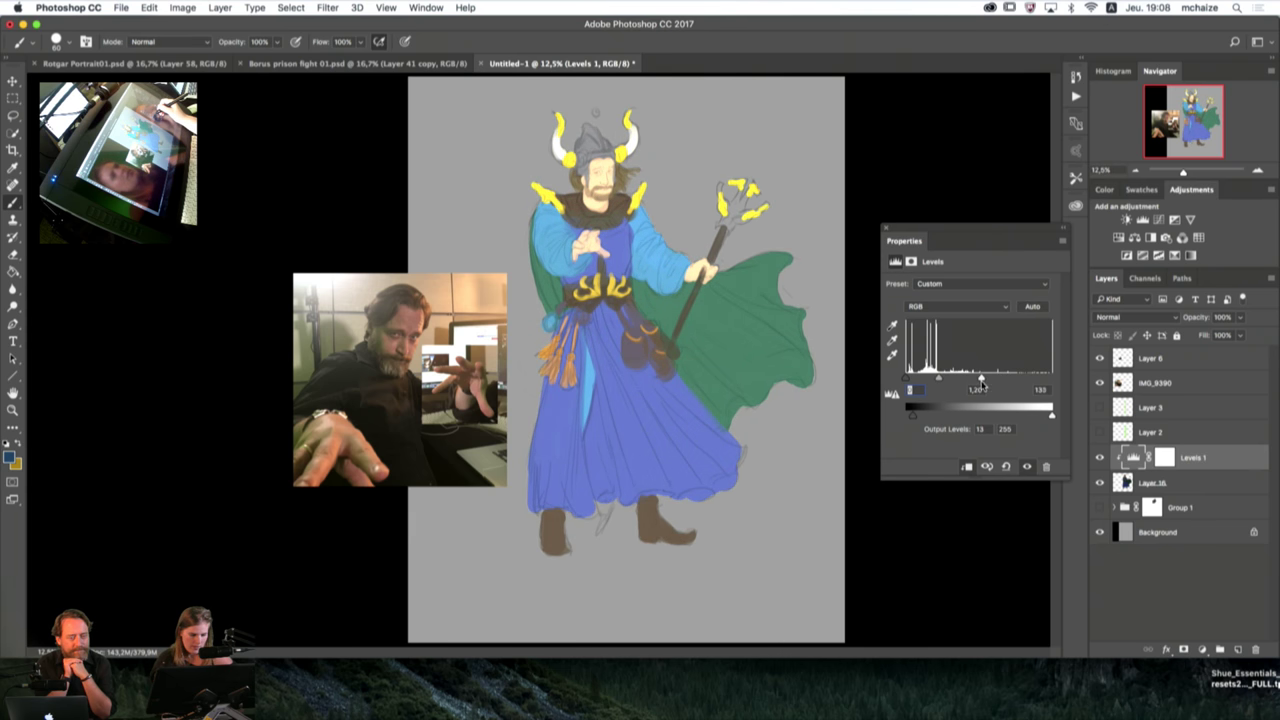
{"action": "left_click", "coordinate": [1064, 230]}
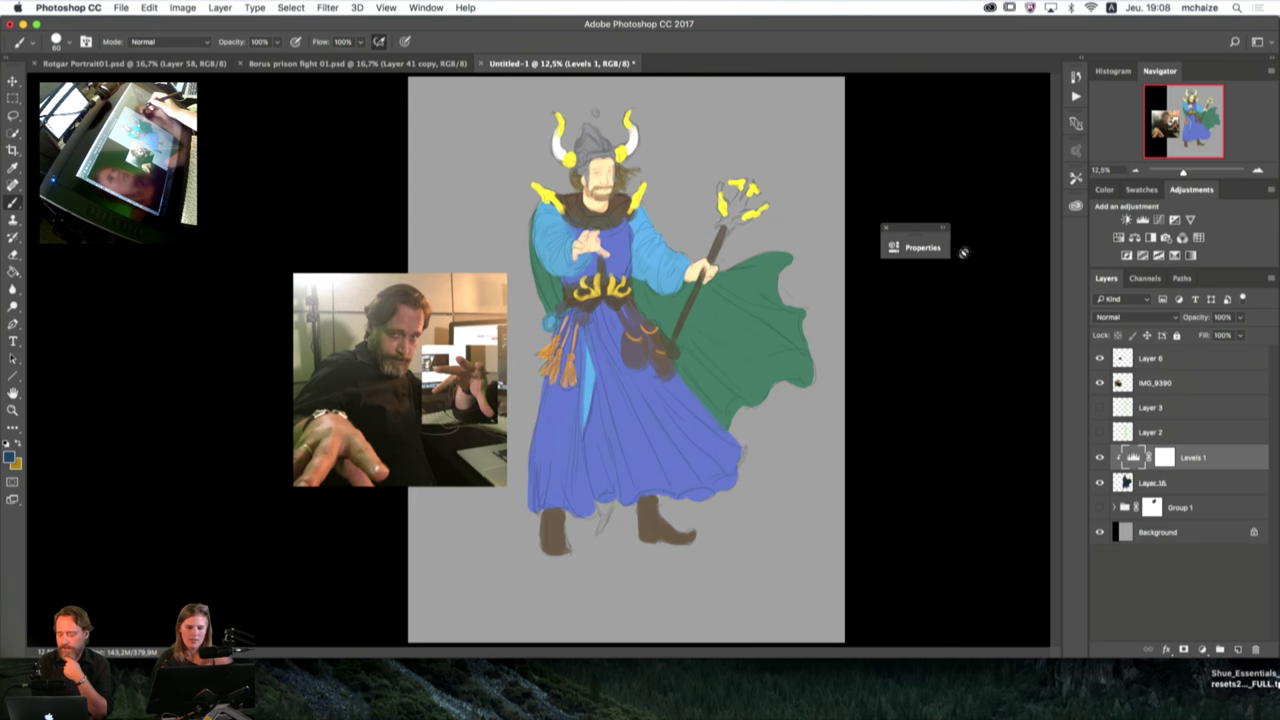
{"action": "left_click_drag", "start_coordinate": [945, 237], "coordinate": [1076, 232]}
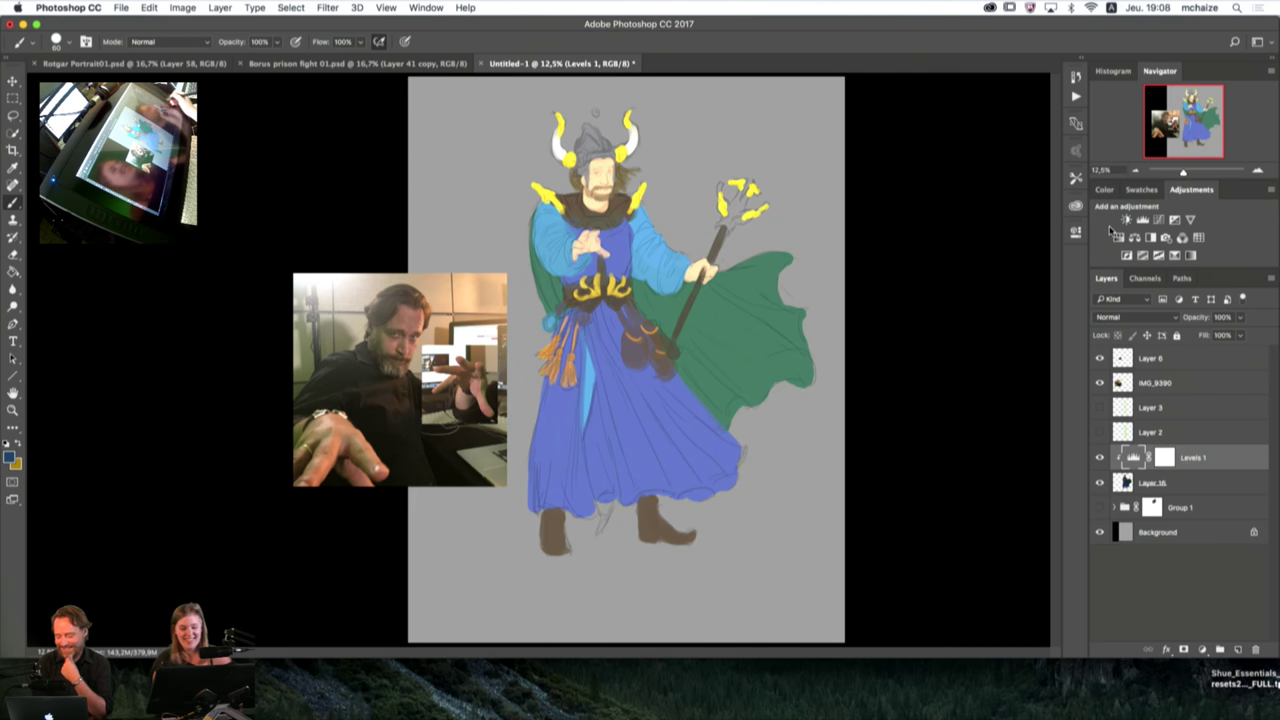
{"action": "left_click", "coordinate": [1101, 458]}
{"action": "left_click", "coordinate": [1101, 458]}
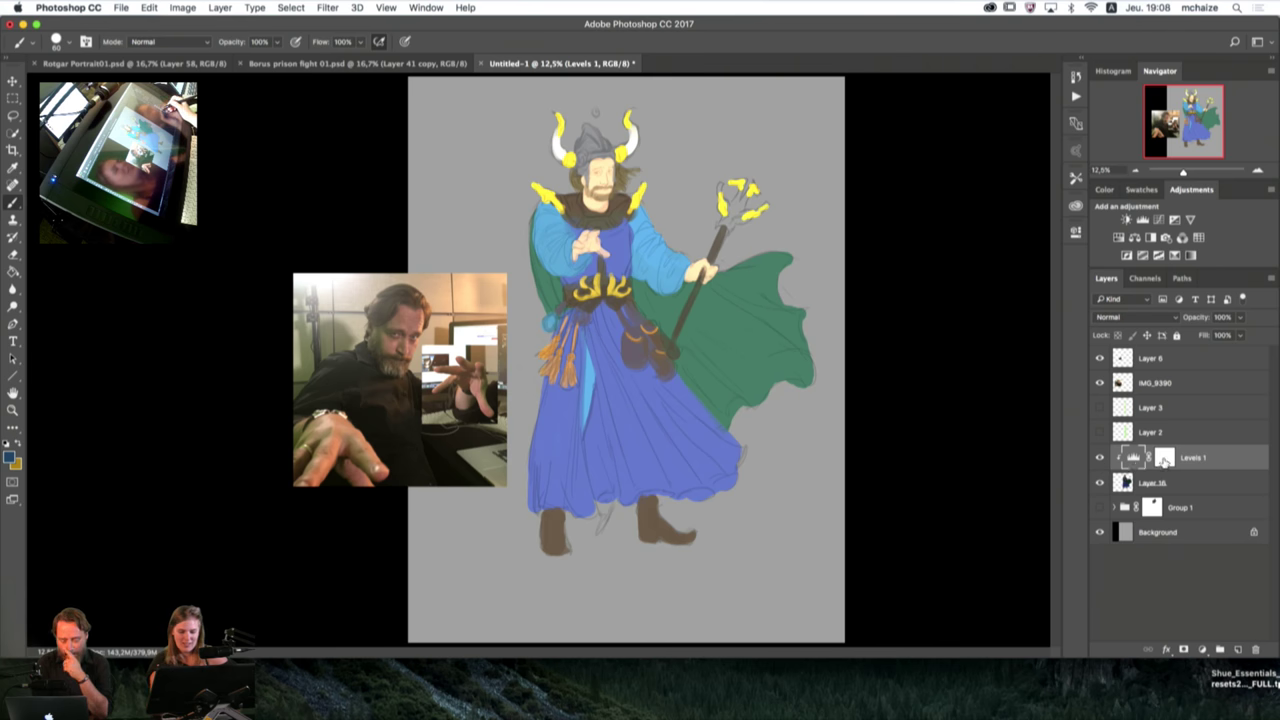
Step: Fill the Levels adjustment's mask with black to hide the brightening across the whole character
{"action": "left_click", "coordinate": [1163, 459]}
{"action": "left_click", "coordinate": [14, 271]}
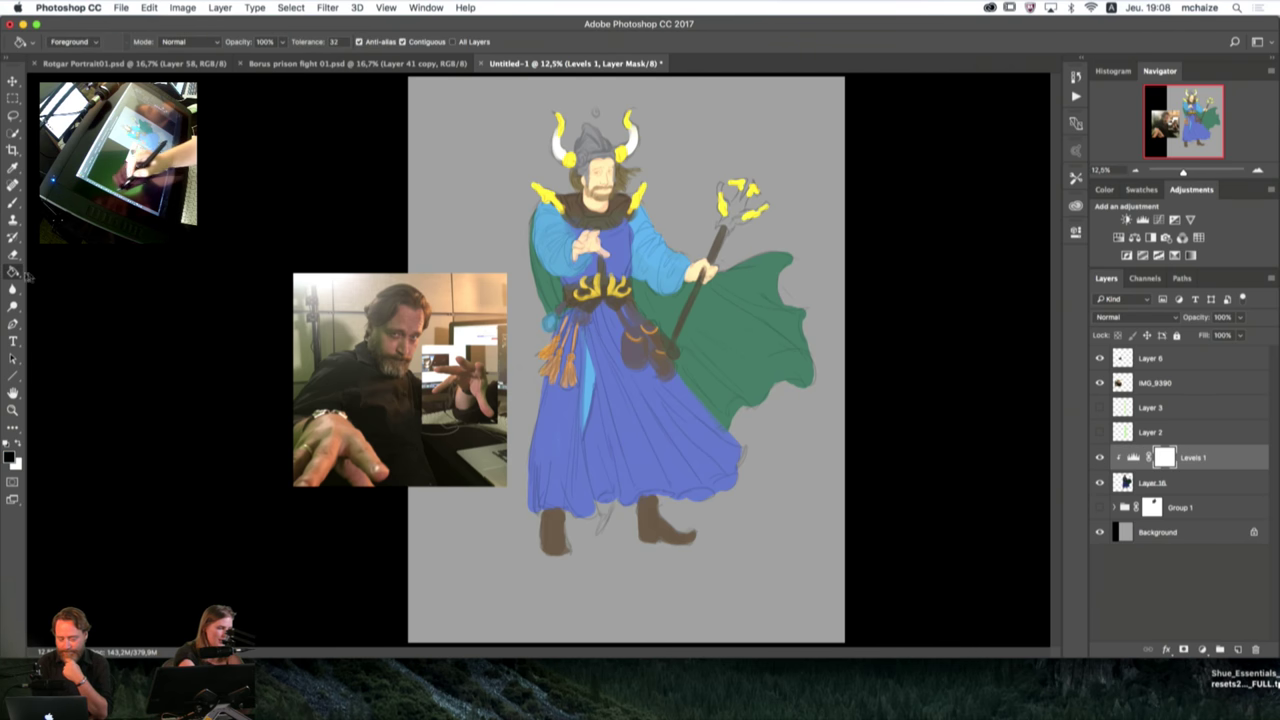
{"action": "left_click", "coordinate": [754, 484]}
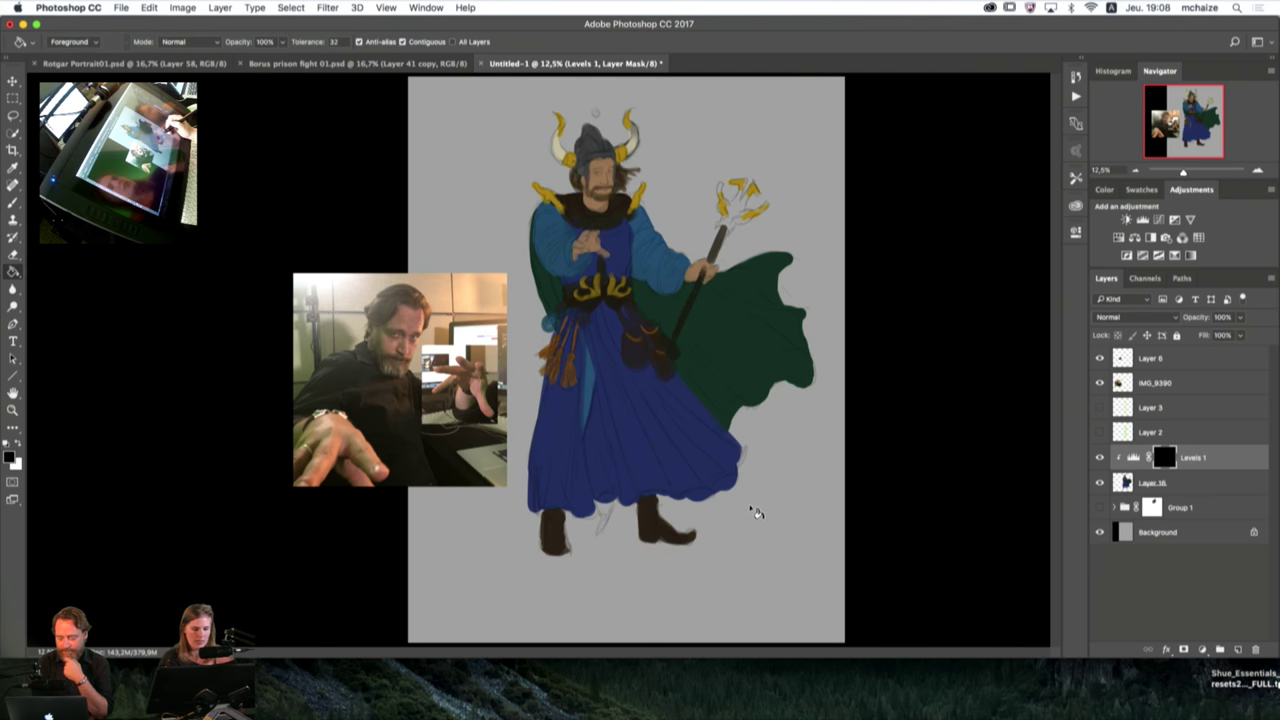
Step: Paint white with a soft brush on the Levels mask to reveal the glow around the wizard's raised hand
{"action": "key", "text": "b"}
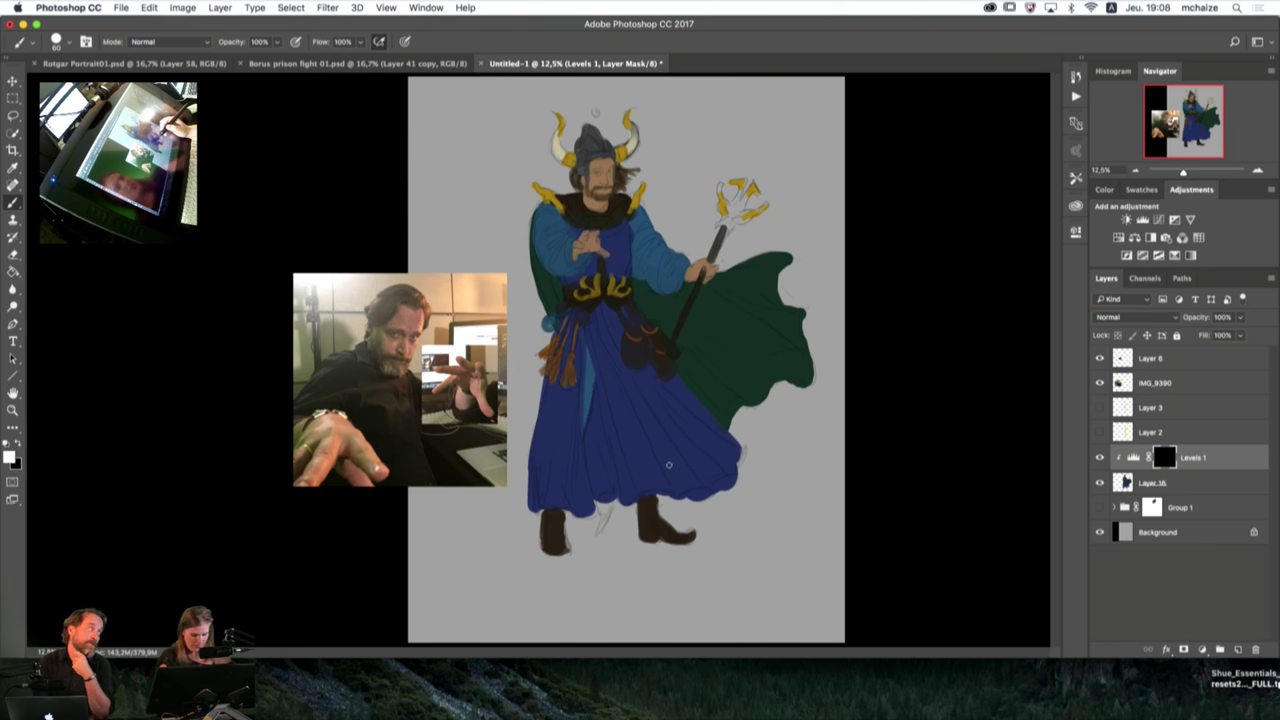
{"action": "left_click", "coordinate": [13, 270]}
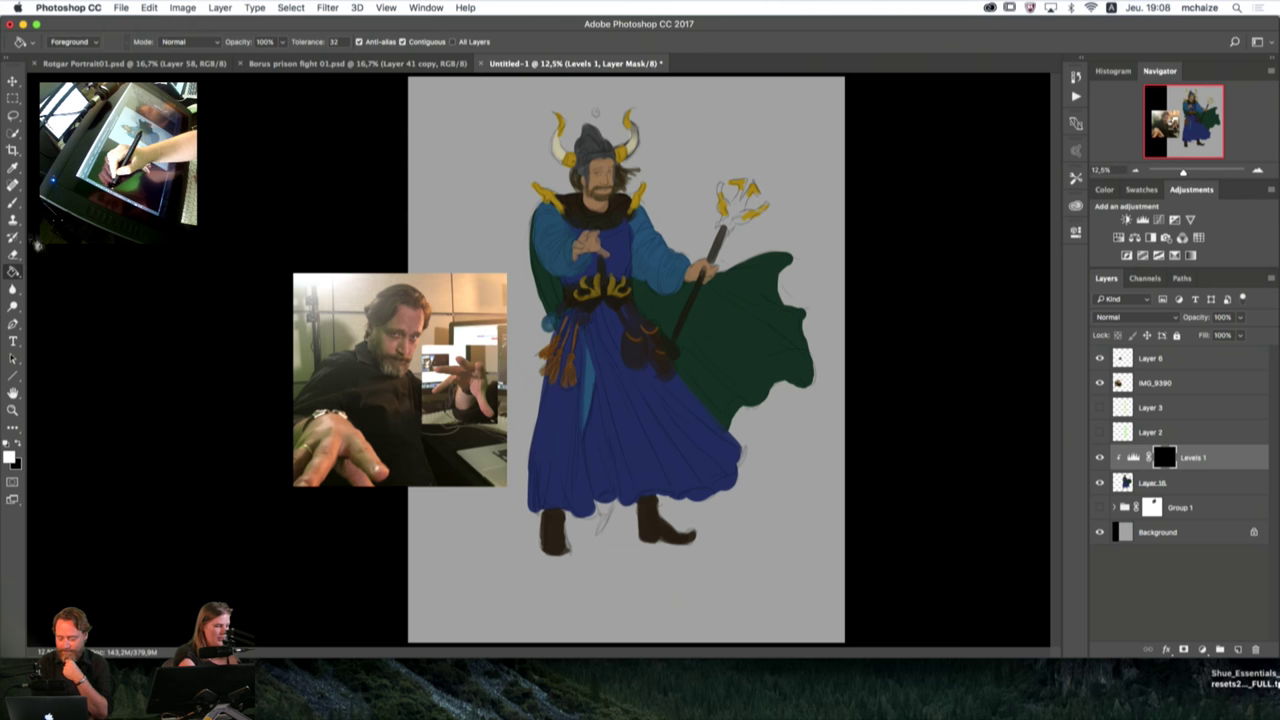
{"action": "left_click", "coordinate": [14, 203]}
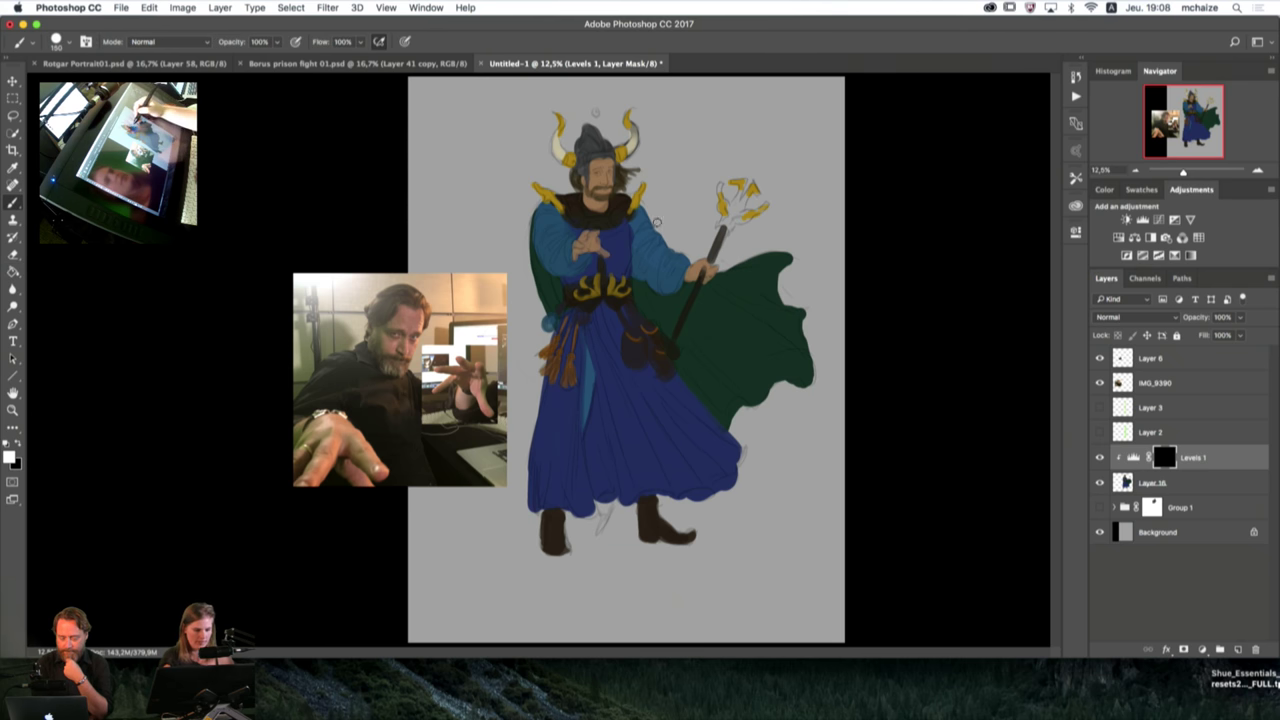
{"action": "key", "text": "bracketright"}
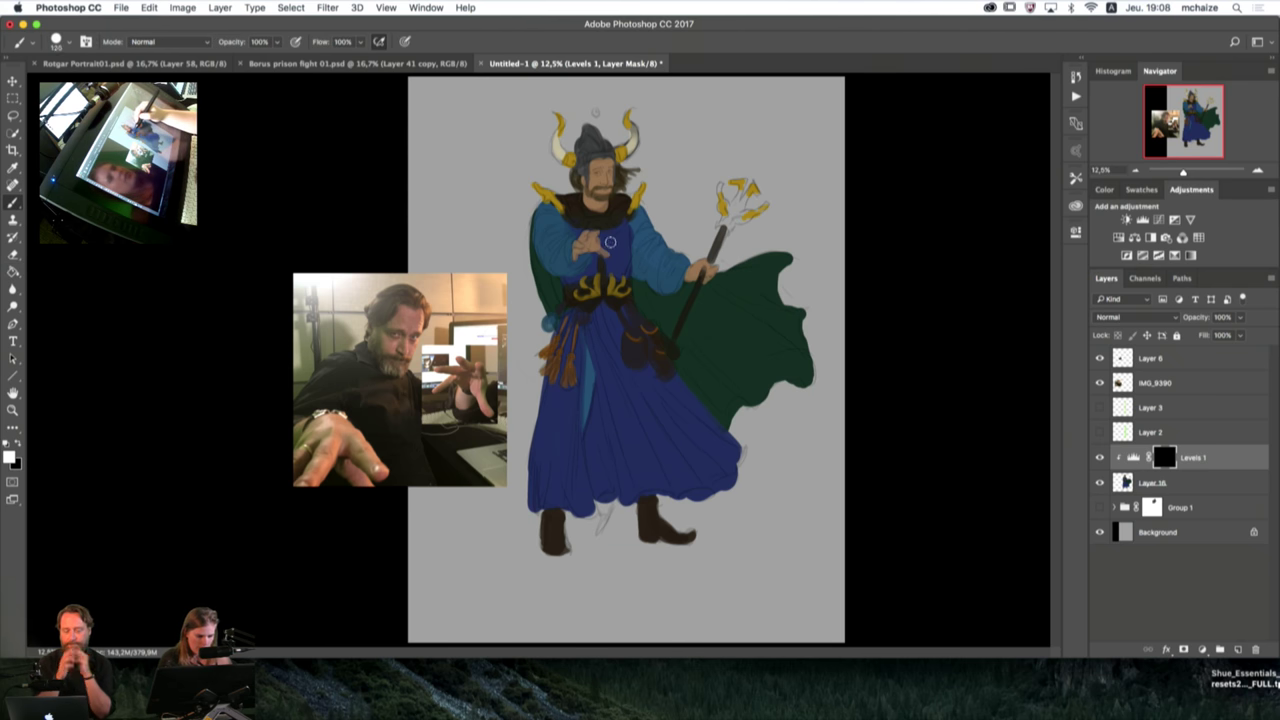
{"action": "left_click", "coordinate": [591, 244]}
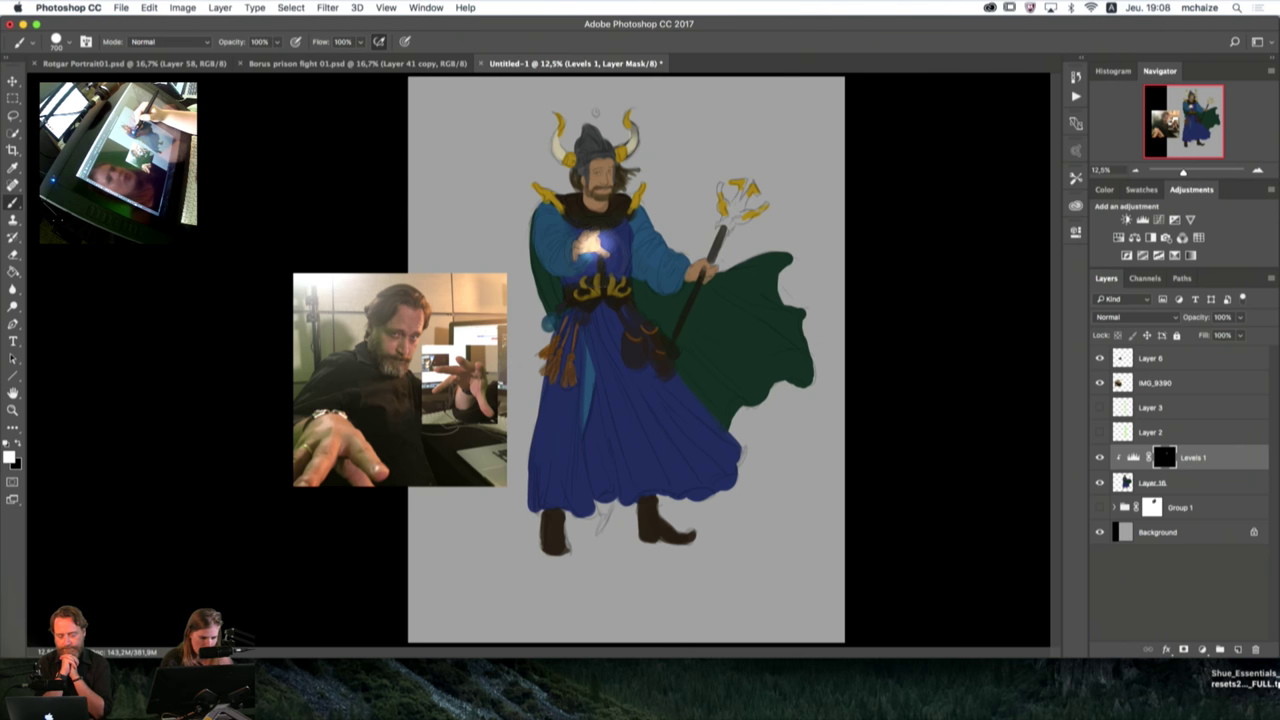
{"action": "mouse_move", "coordinate": [591, 246]}
{"action": "left_mouse_down"}
{"action": "mouse_move", "coordinate": [601, 258]}
{"action": "mouse_move", "coordinate": [603, 247]}
{"action": "left_mouse_up"}
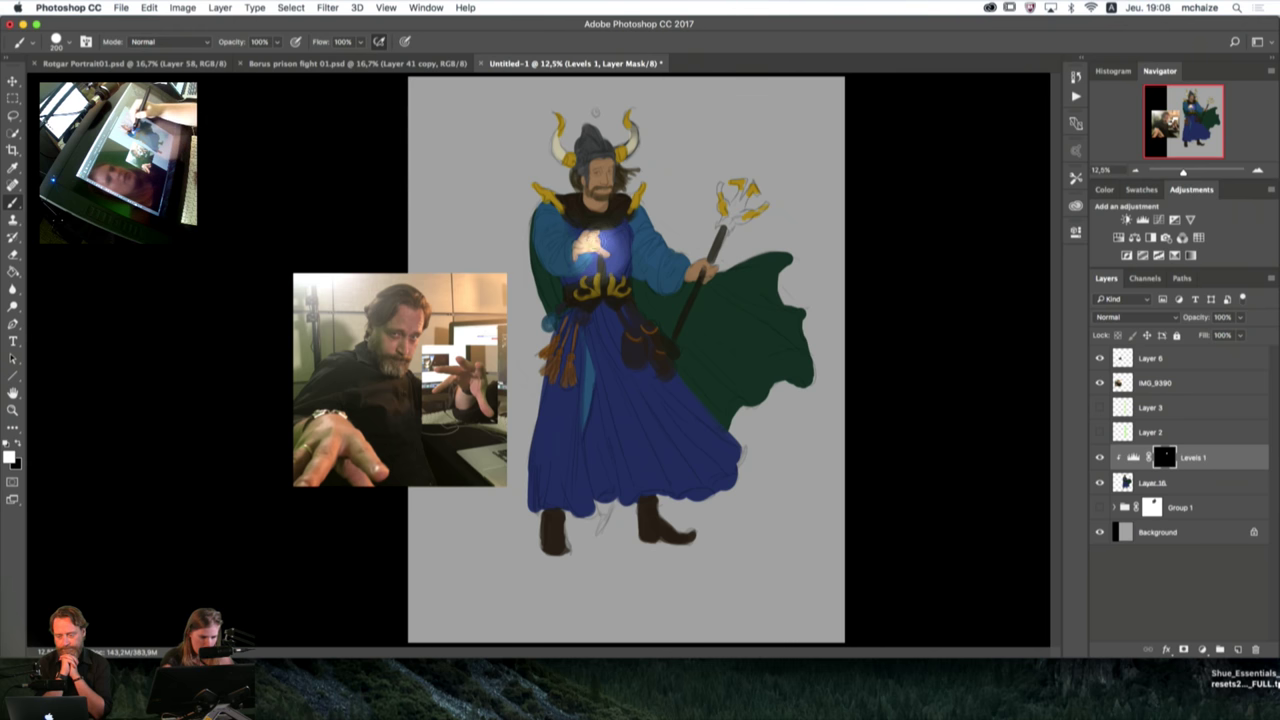
Step: Extend the glow on the Levels mask over the chest above the hand and onto the adjacent sleeve
{"action": "key", "text": "bracketleft"}
{"action": "key", "text": "bracketright"}
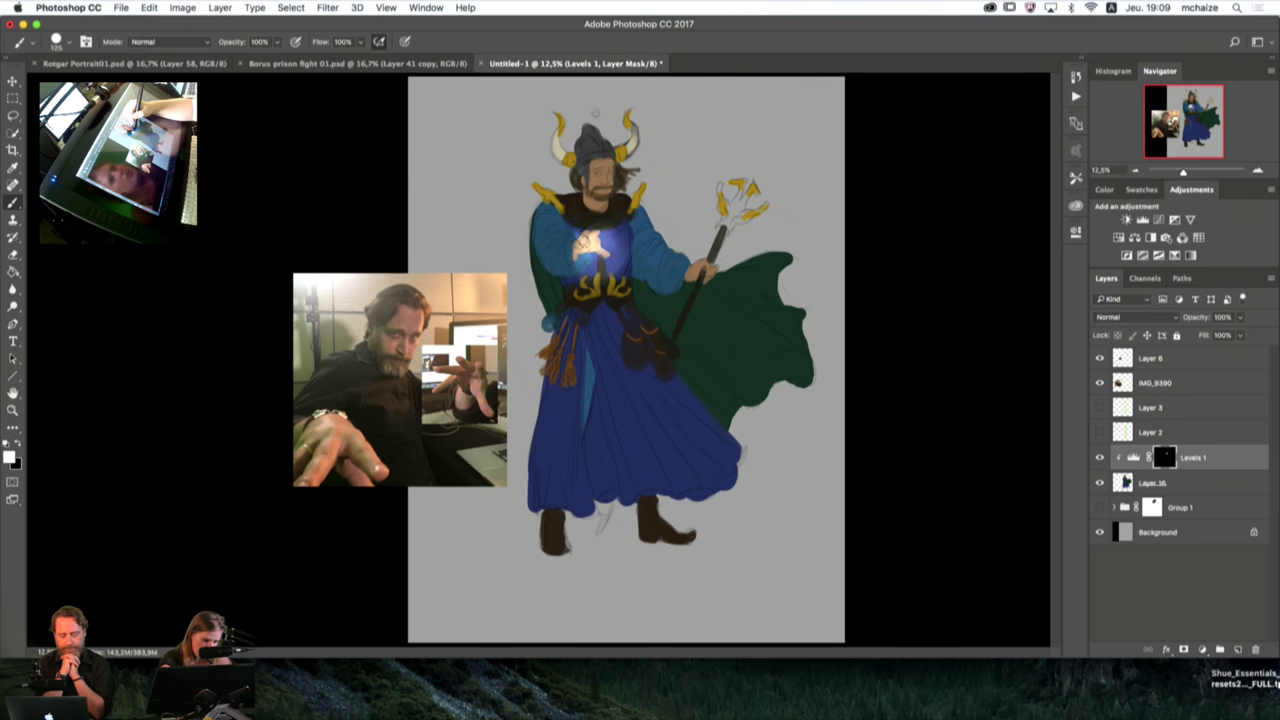
{"action": "mouse_move", "coordinate": [585, 243]}
{"action": "left_mouse_down"}
{"action": "mouse_move", "coordinate": [566, 212]}
{"action": "mouse_move", "coordinate": [584, 228]}
{"action": "left_mouse_up"}
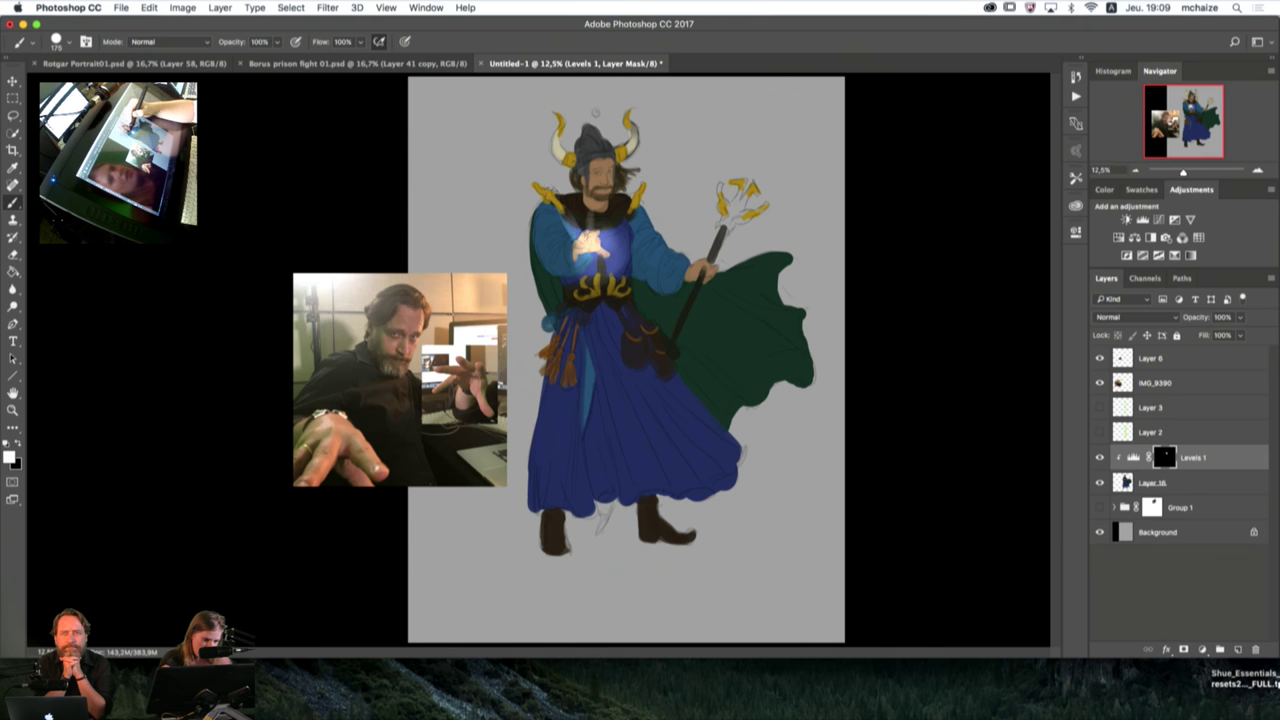
{"action": "key", "text": "bracketright"}
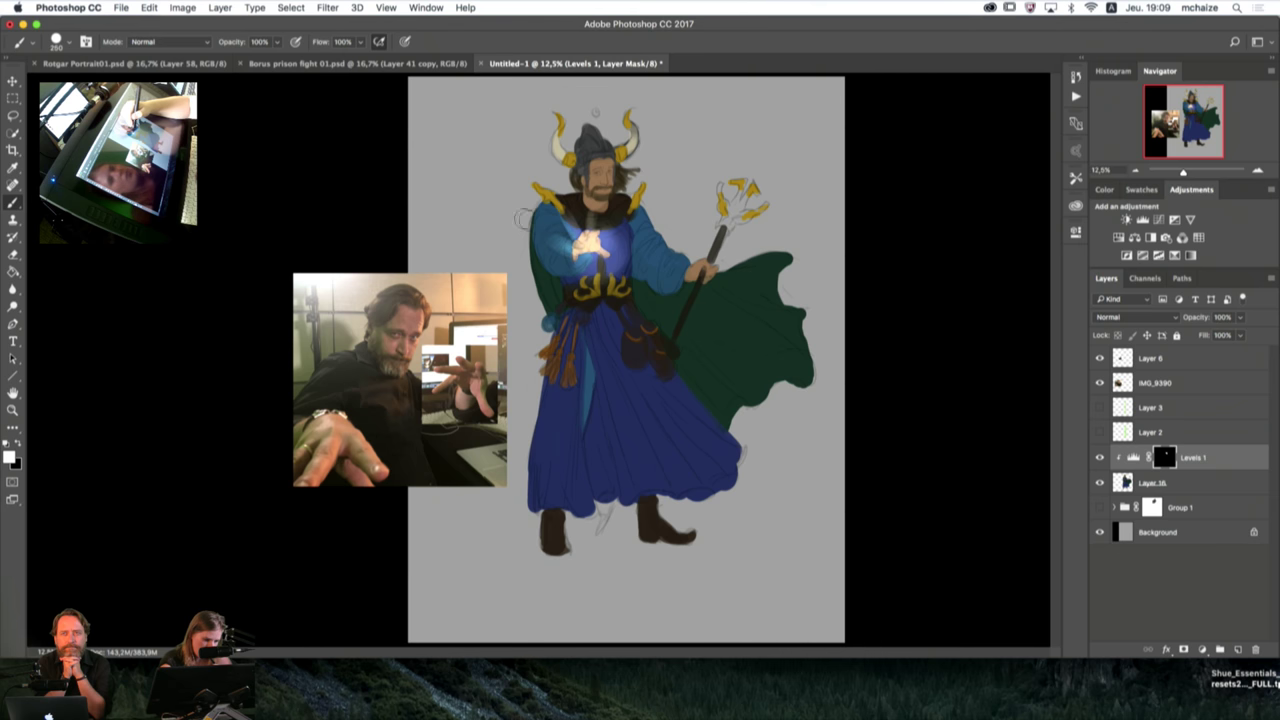
{"action": "key", "text": "bracketright"}
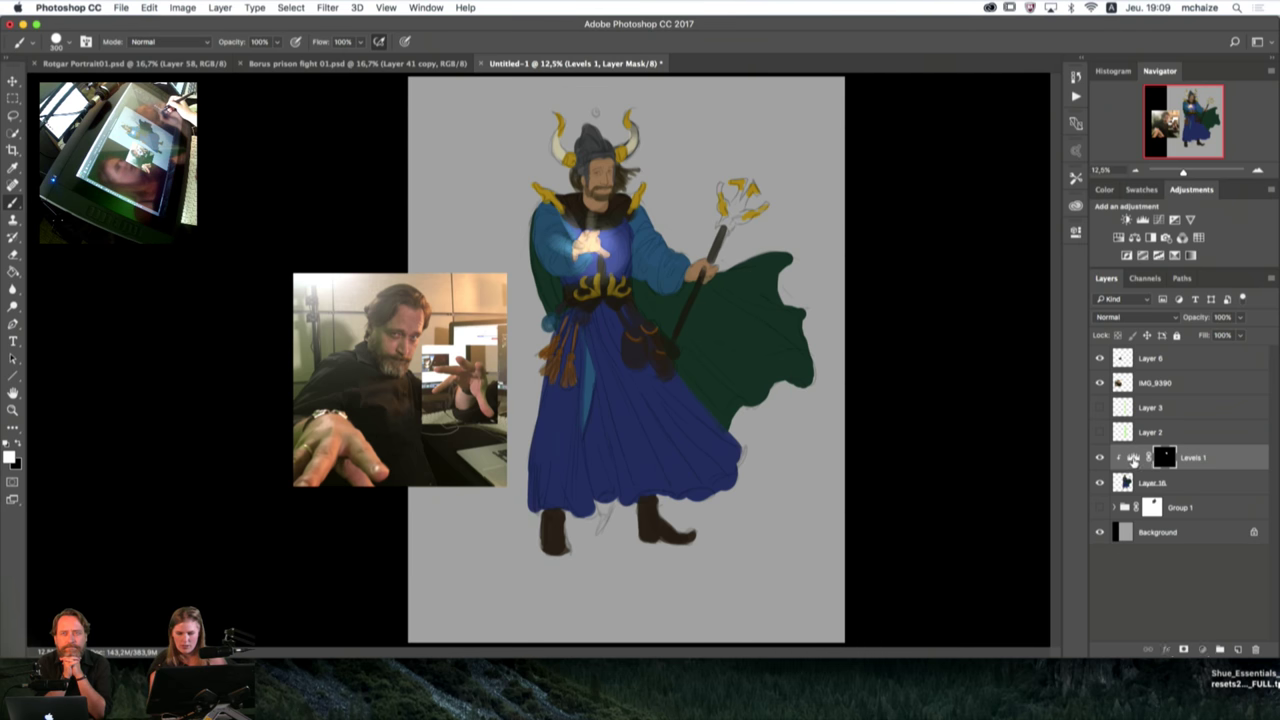
Step: Set Levels 1 to midtone 1.20, input white 136 and output black 70, and reselect its mask
{"action": "double_click", "coordinate": [1133, 459]}
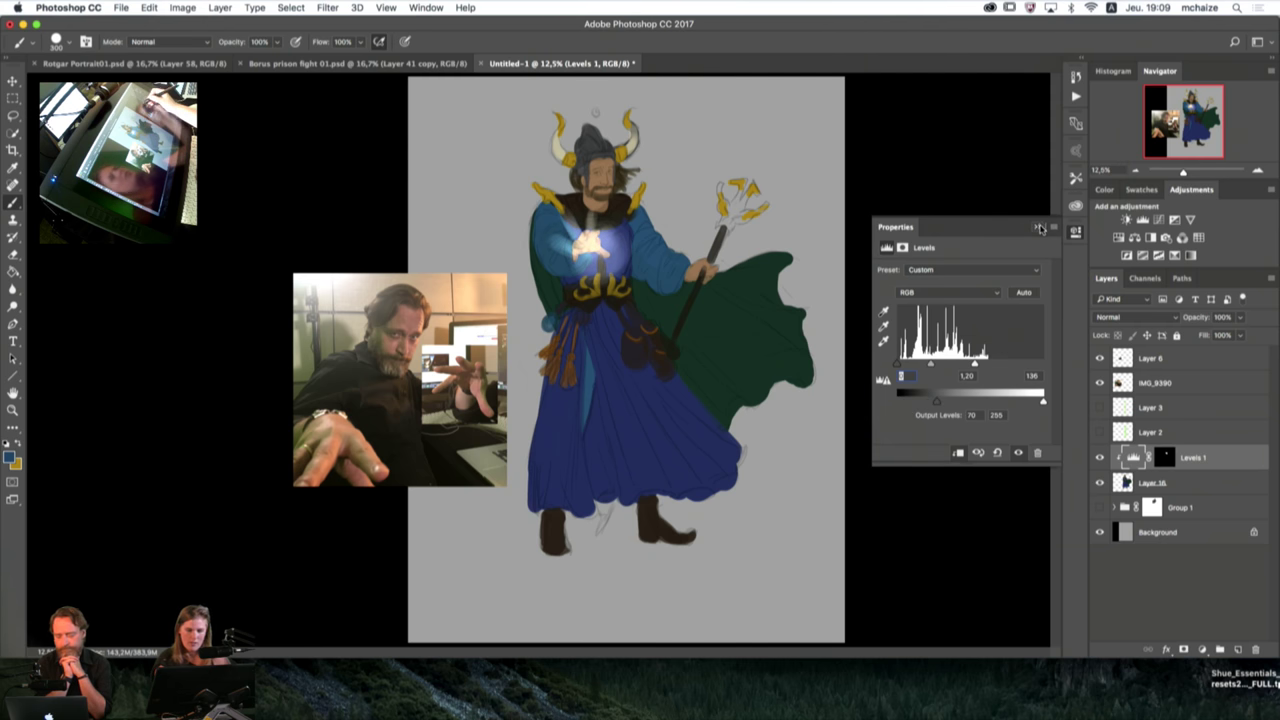
{"action": "left_click", "coordinate": [1076, 231]}
{"action": "key", "text": "bracketleft"}
{"action": "key", "text": "bracketleft"}
{"action": "left_click", "coordinate": [1163, 457]}
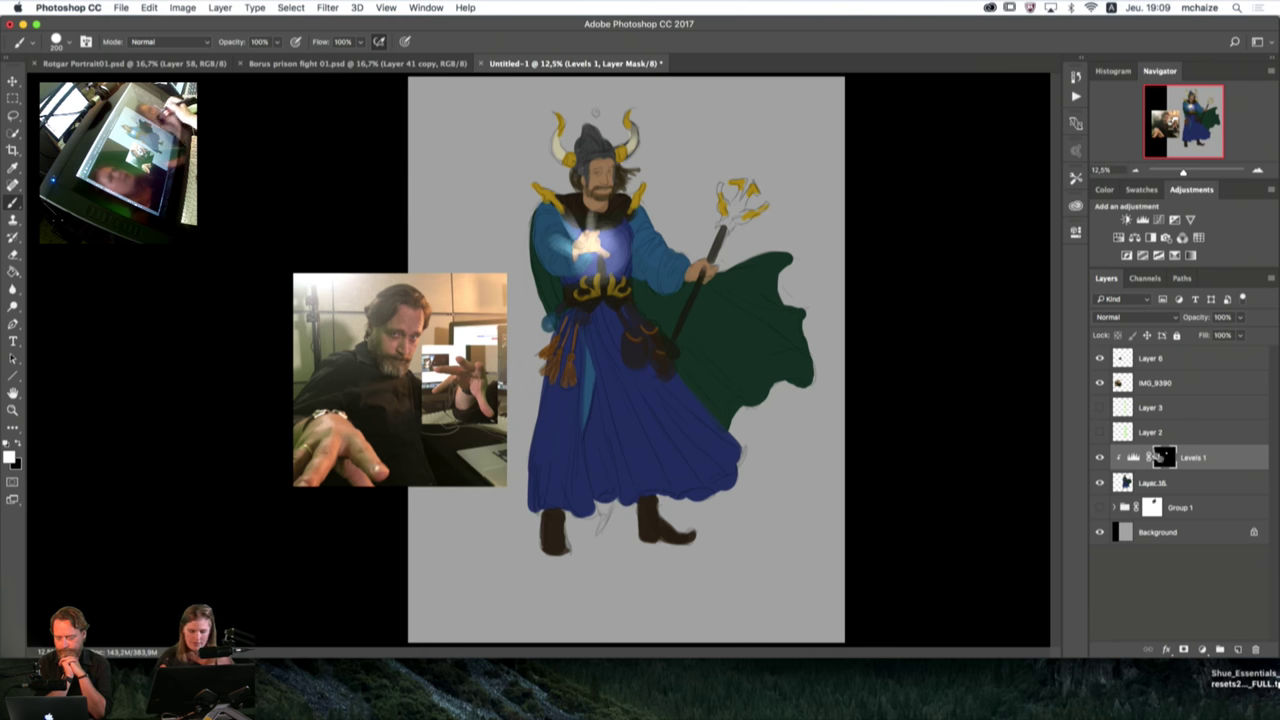
Step: Paint white on the Levels mask with larger brushes to spread the light across the torso, belt and inner cape
{"action": "key", "text": "bracketleft"}
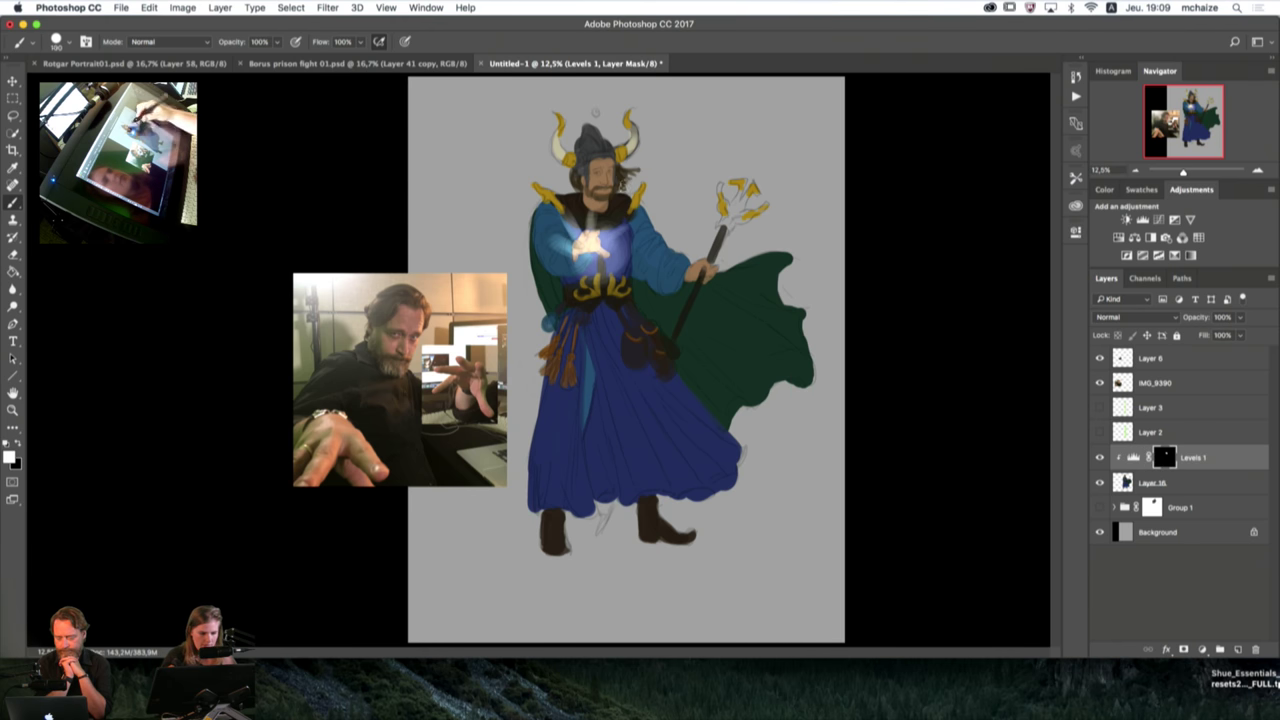
{"action": "key", "text": "bracketright"}
{"action": "key", "text": "bracketright"}
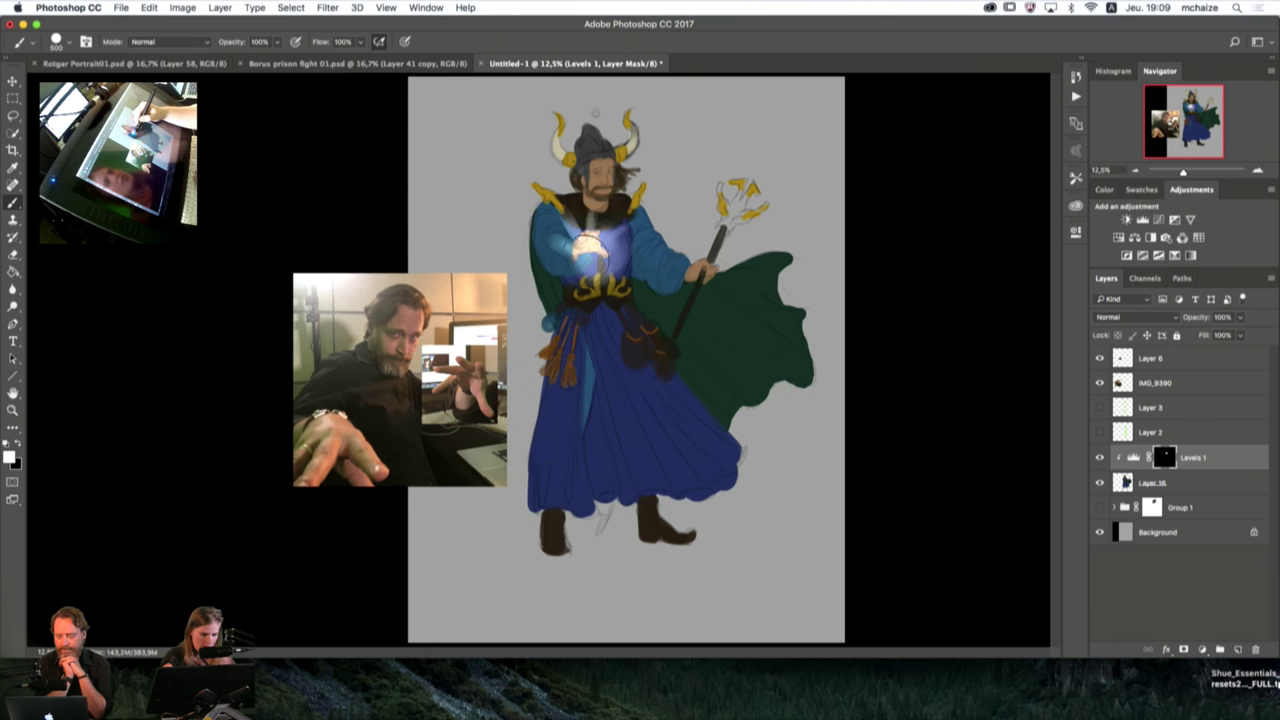
{"action": "key", "text": "bracketright"}
{"action": "key", "text": "bracketright"}
{"action": "mouse_move", "coordinate": [590, 258]}
{"action": "left_mouse_down"}
{"action": "mouse_move", "coordinate": [545, 288]}
{"action": "mouse_move", "coordinate": [590, 254]}
{"action": "left_mouse_up"}
{"action": "key", "text": "bracketright"}
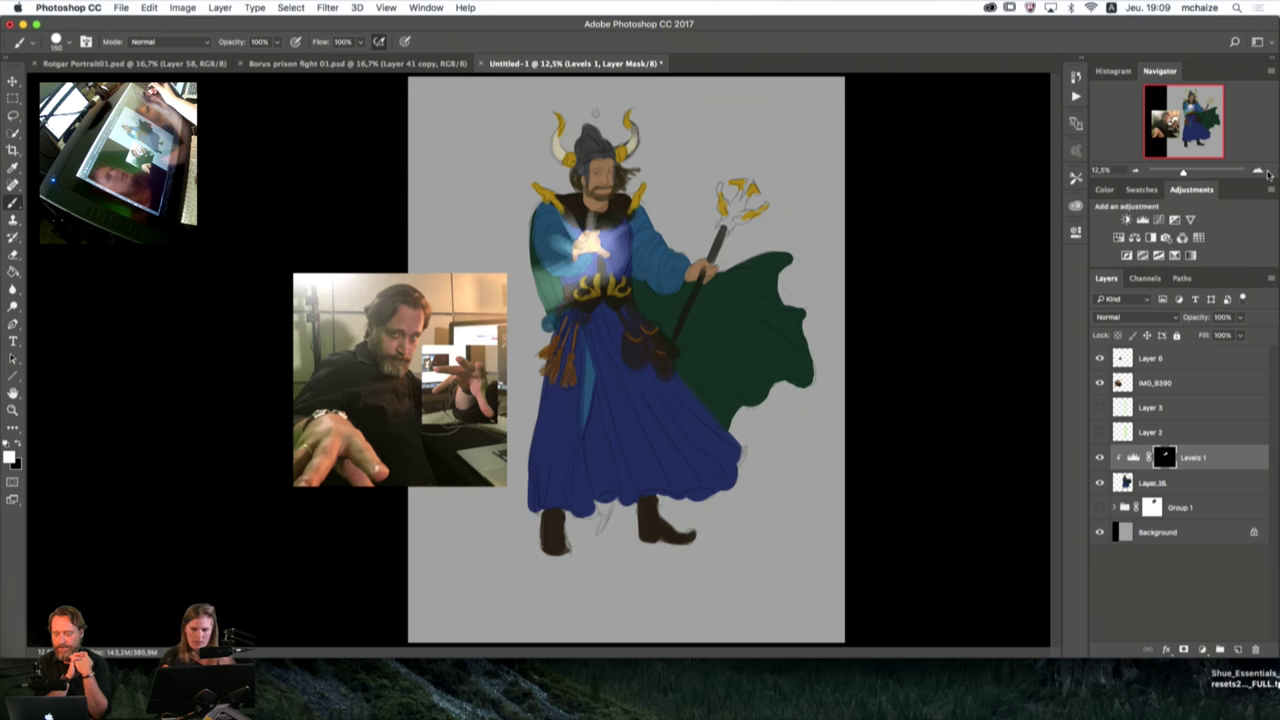
Step: Fine-tune Levels 1 to midtone 1.17, input white 138 and output black 72, and reselect its mask
{"action": "left_click", "coordinate": [1258, 172]}
{"action": "left_click_drag", "start_coordinate": [812, 230], "coordinate": [797, 385]}
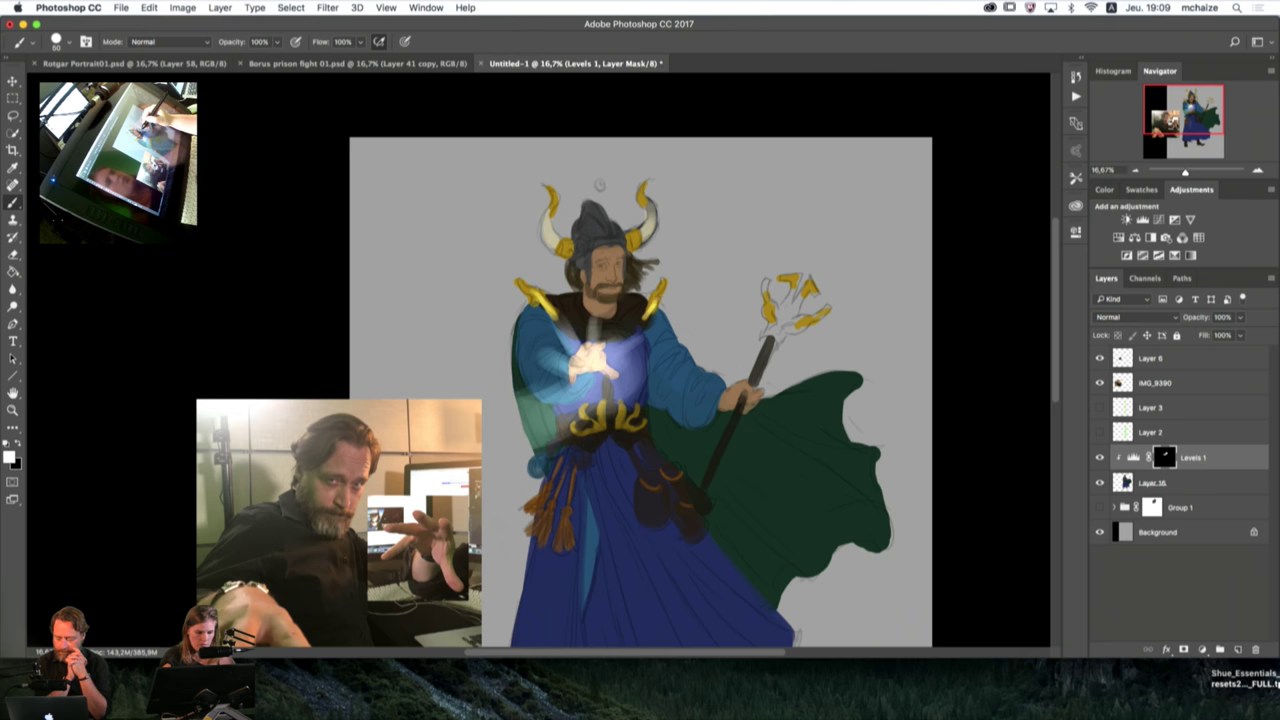
{"action": "key", "text": "bracketleft"}
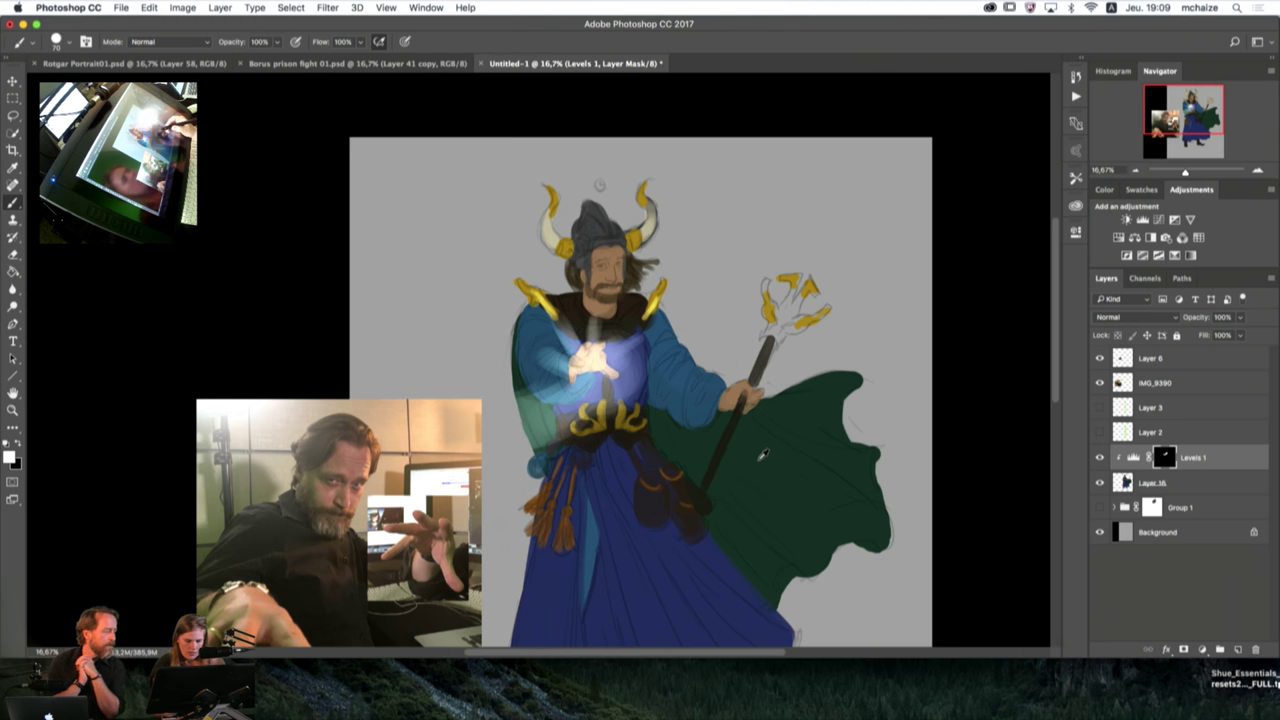
{"action": "left_click", "coordinate": [1134, 458]}
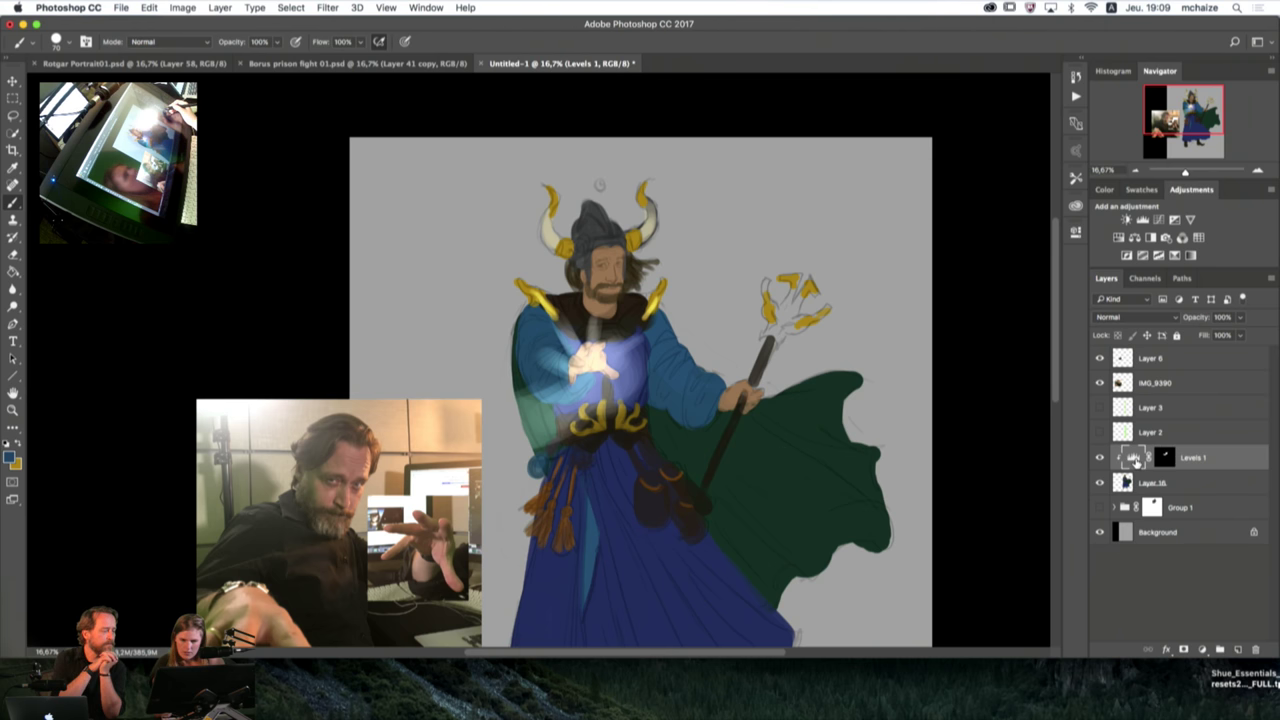
{"action": "double_click", "coordinate": [1136, 460]}
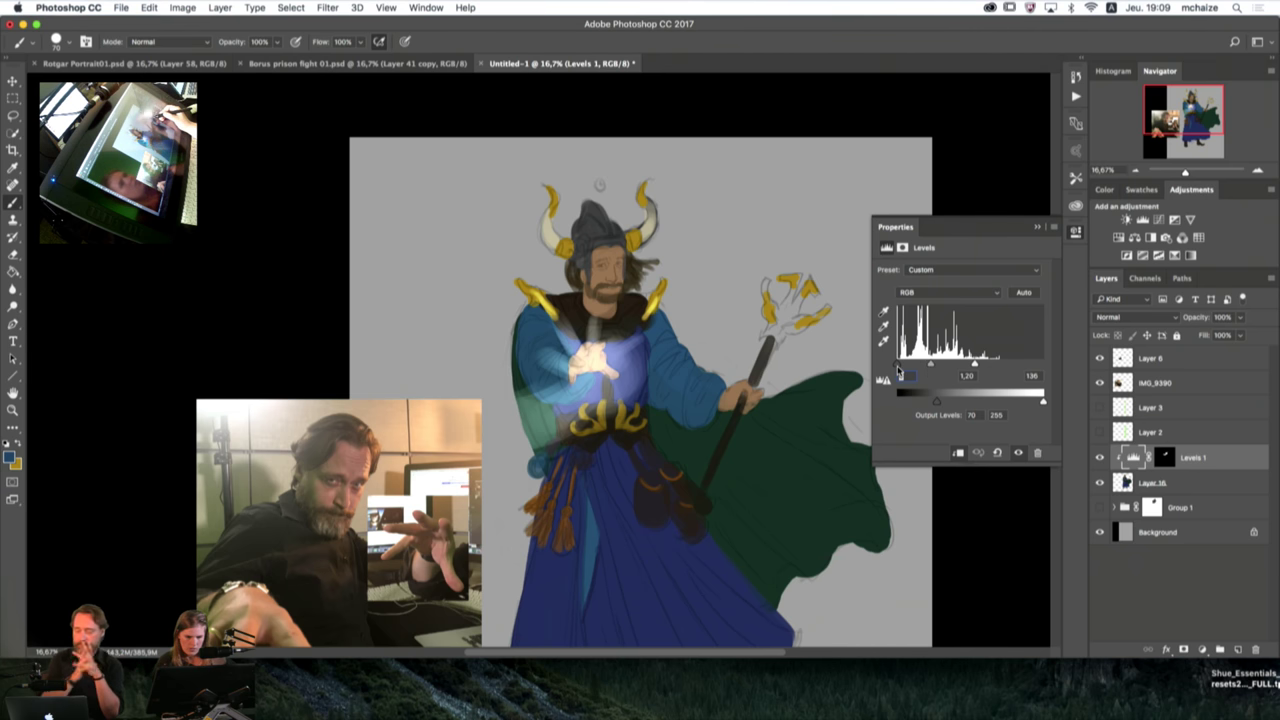
{"action": "left_click_drag", "start_coordinate": [974, 365], "coordinate": [978, 368]}
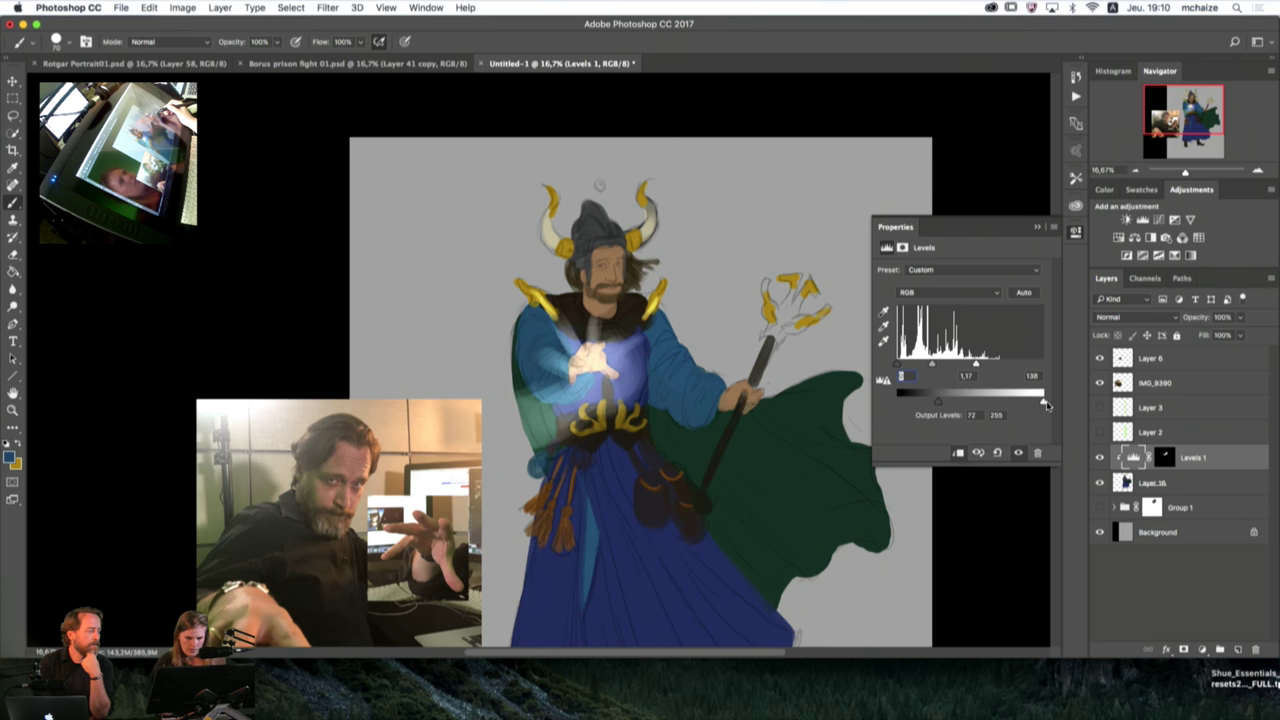
{"action": "left_click", "coordinate": [1076, 230]}
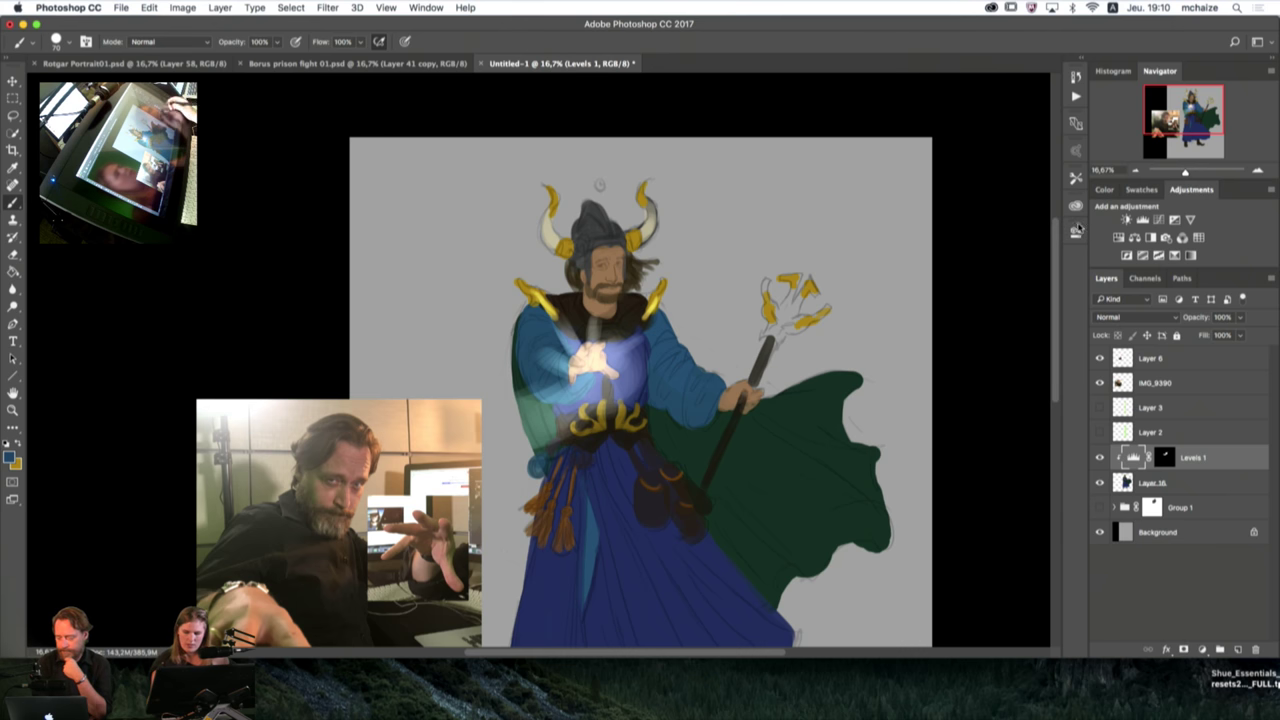
{"action": "left_click", "coordinate": [1163, 457]}
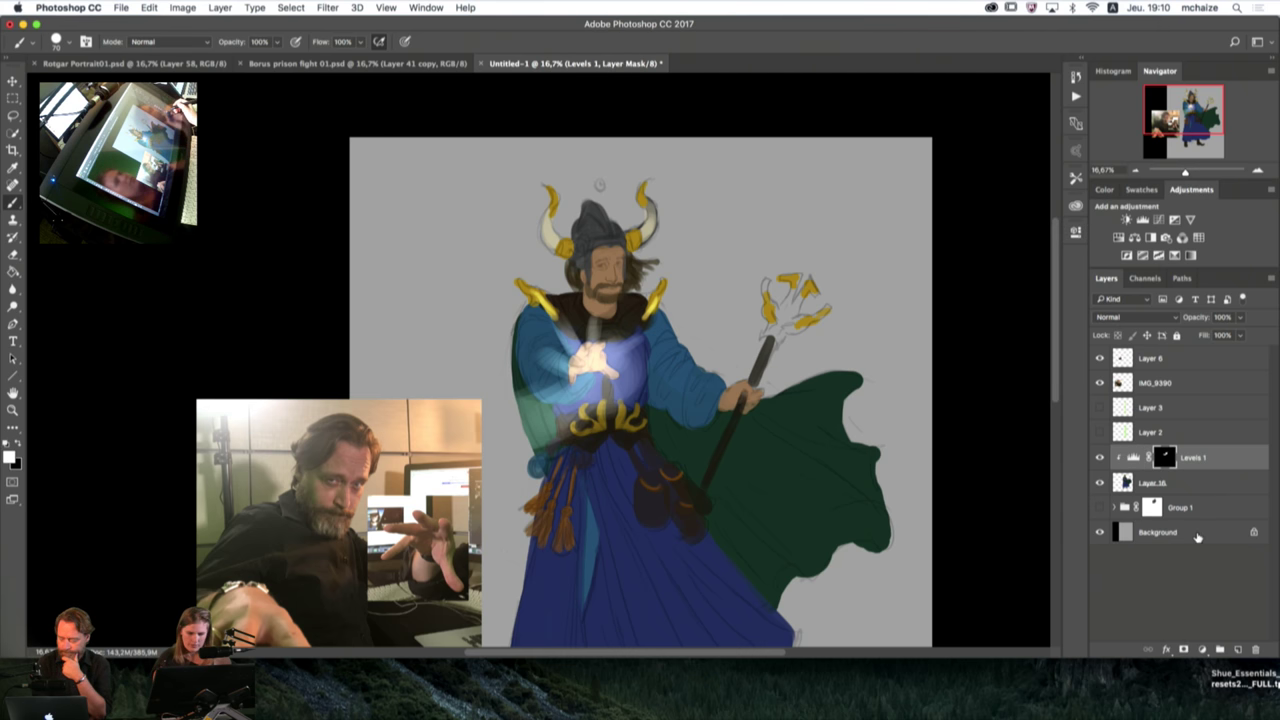
Step: Add a new layer above Levels 1, keep its blend mode Normal and choose a light violet-blue foreground colour
{"action": "left_click", "coordinate": [1237, 649]}
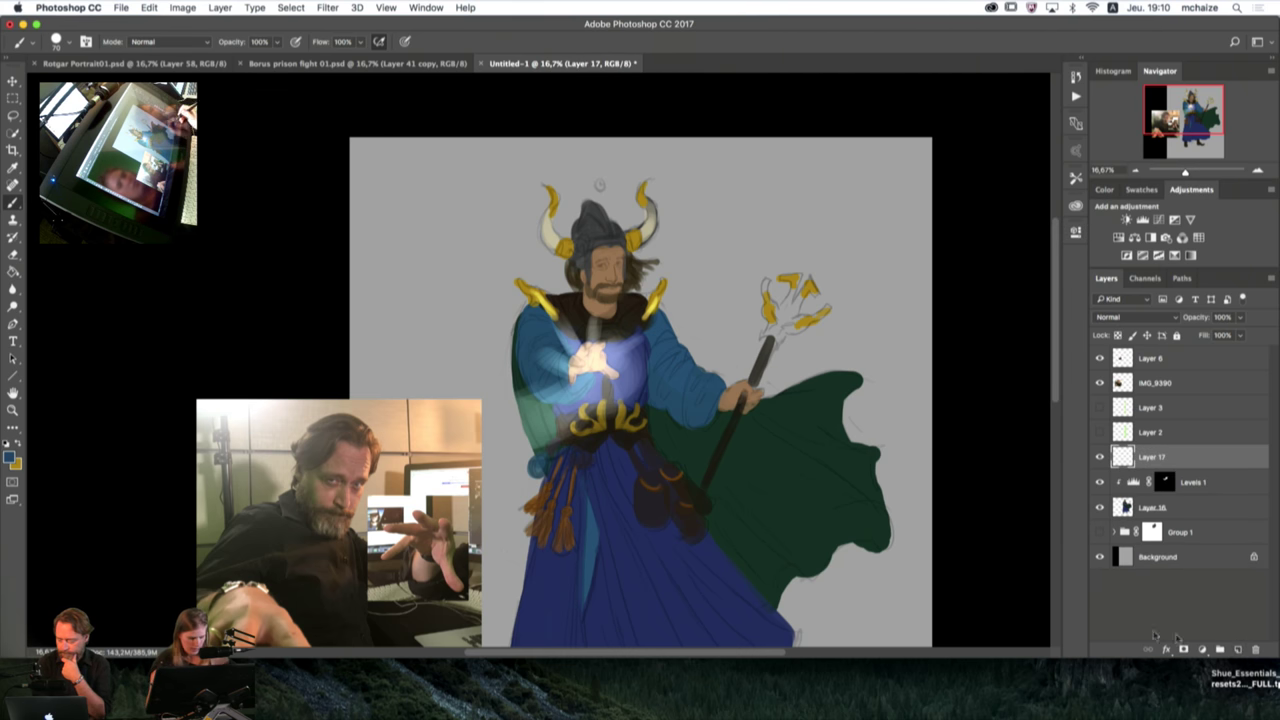
{"action": "left_click", "coordinate": [10, 457]}
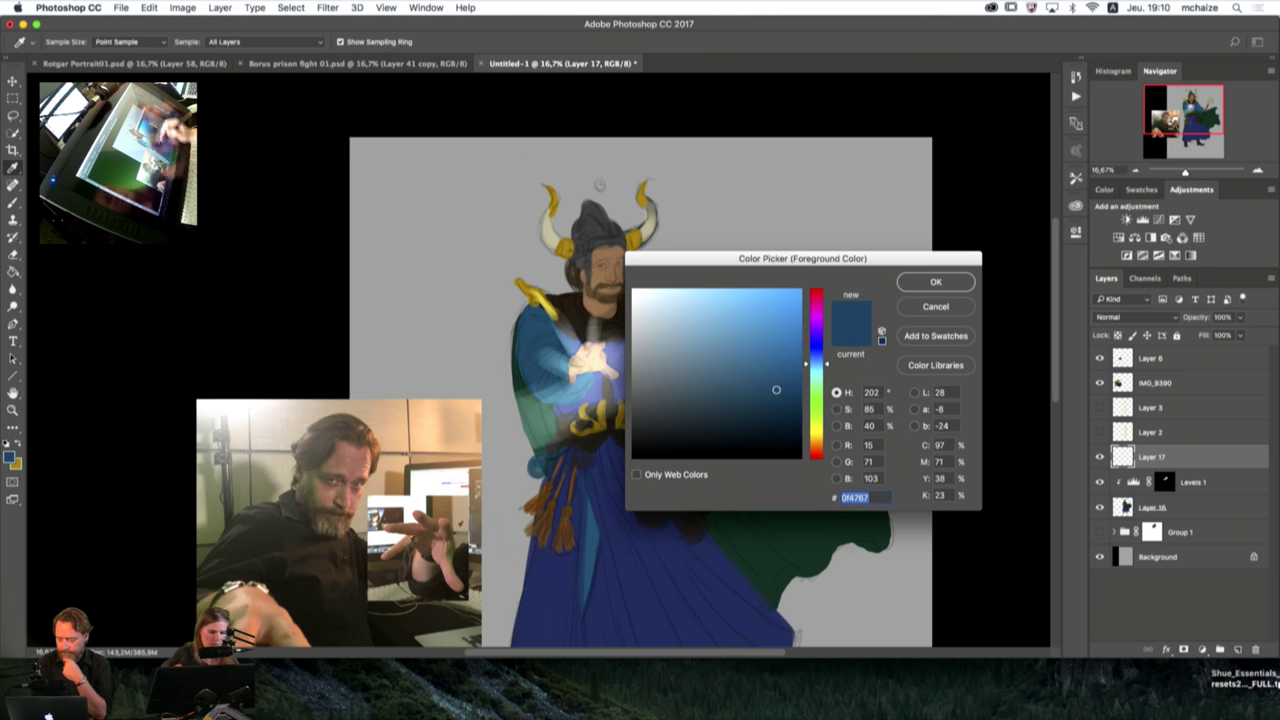
{"action": "left_click", "coordinate": [794, 433]}
{"action": "left_click", "coordinate": [825, 362]}
{"action": "mouse_move", "coordinate": [825, 362]}
{"action": "left_mouse_down"}
{"action": "mouse_move", "coordinate": [825, 347]}
{"action": "mouse_move", "coordinate": [826, 385]}
{"action": "left_mouse_up"}
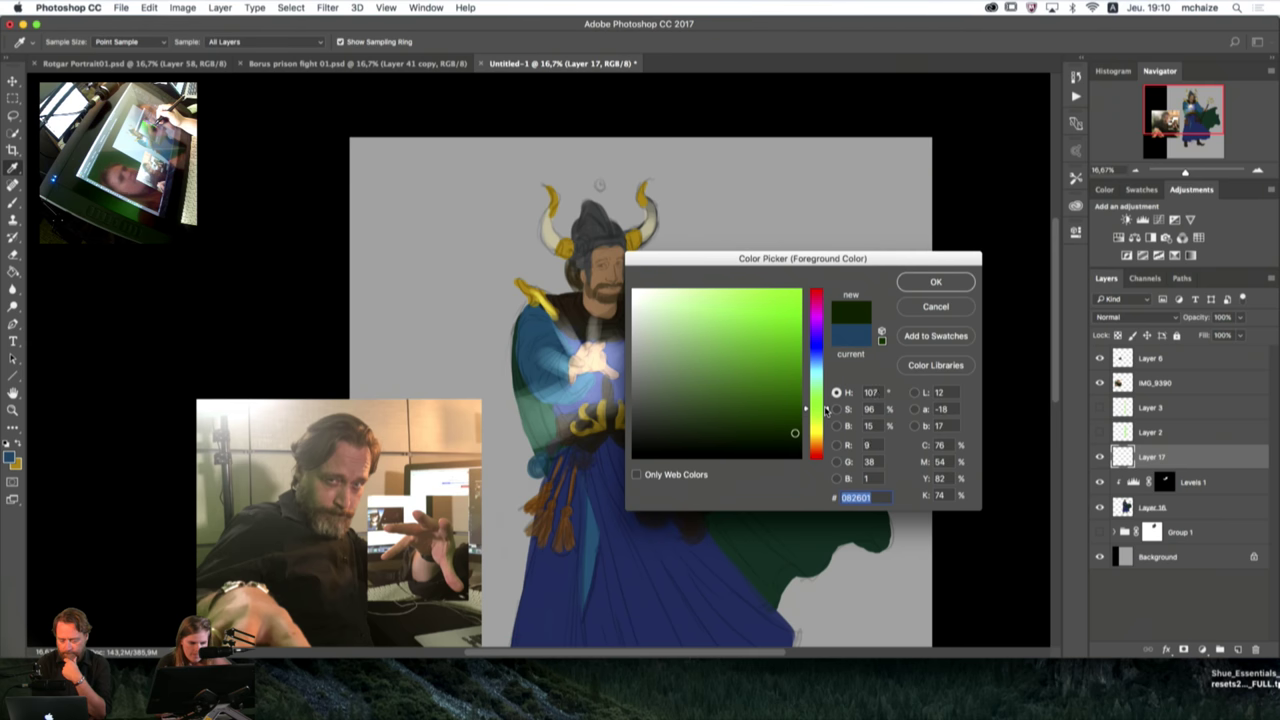
{"action": "left_click_drag", "start_coordinate": [826, 407], "coordinate": [826, 347]}
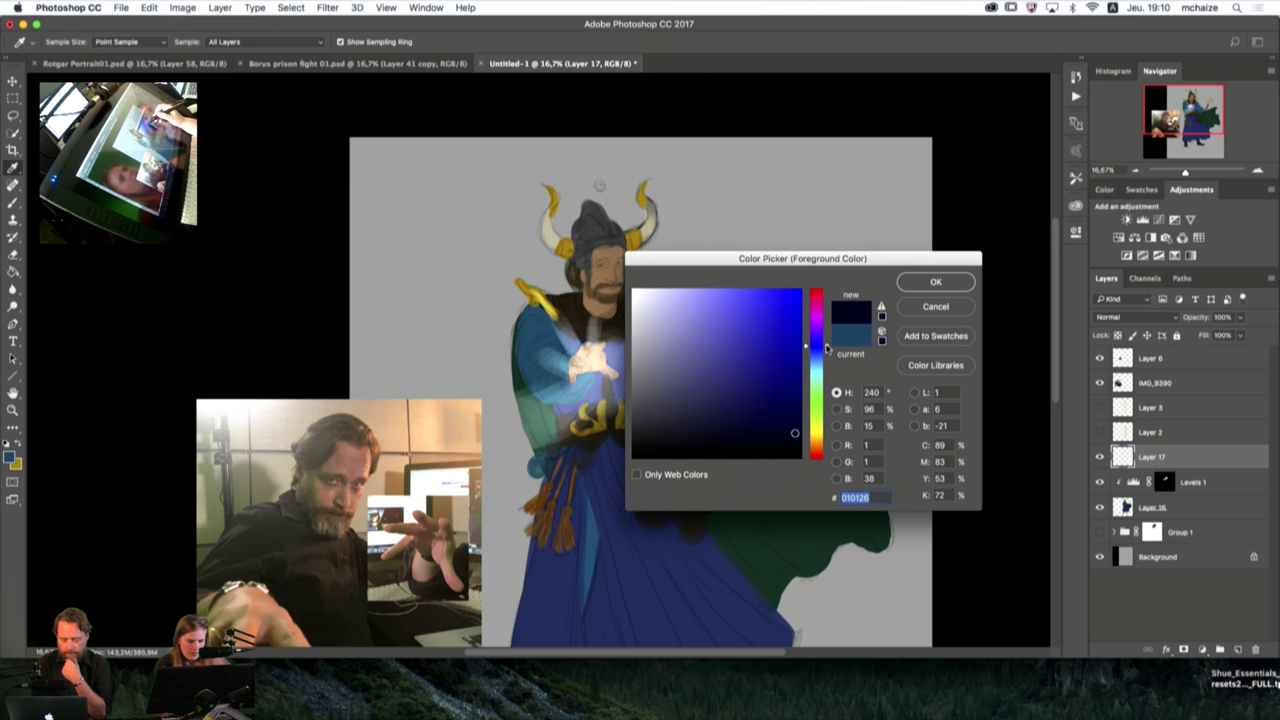
{"action": "left_click_drag", "start_coordinate": [826, 349], "coordinate": [826, 347]}
{"action": "left_click", "coordinate": [727, 292]}
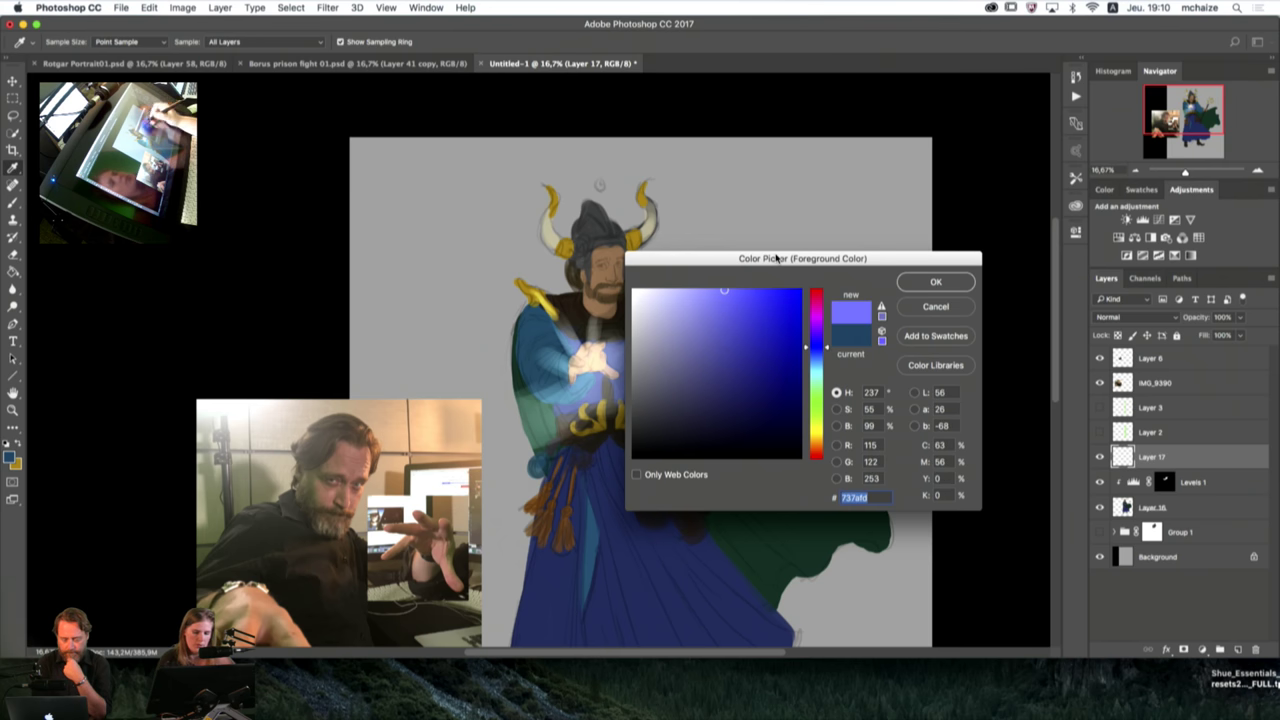
{"action": "left_click", "coordinate": [702, 303]}
{"action": "left_click", "coordinate": [934, 282]}
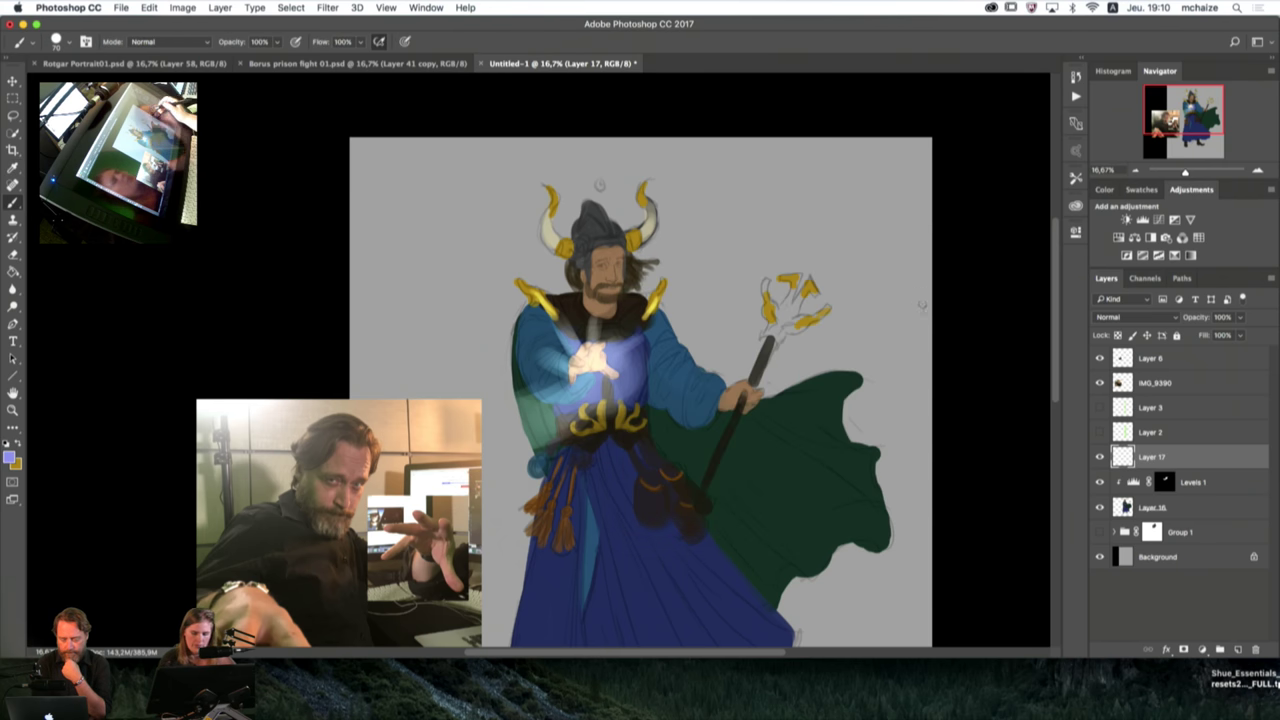
{"action": "left_click", "coordinate": [1125, 317]}
{"action": "left_click", "coordinate": [1125, 305]}
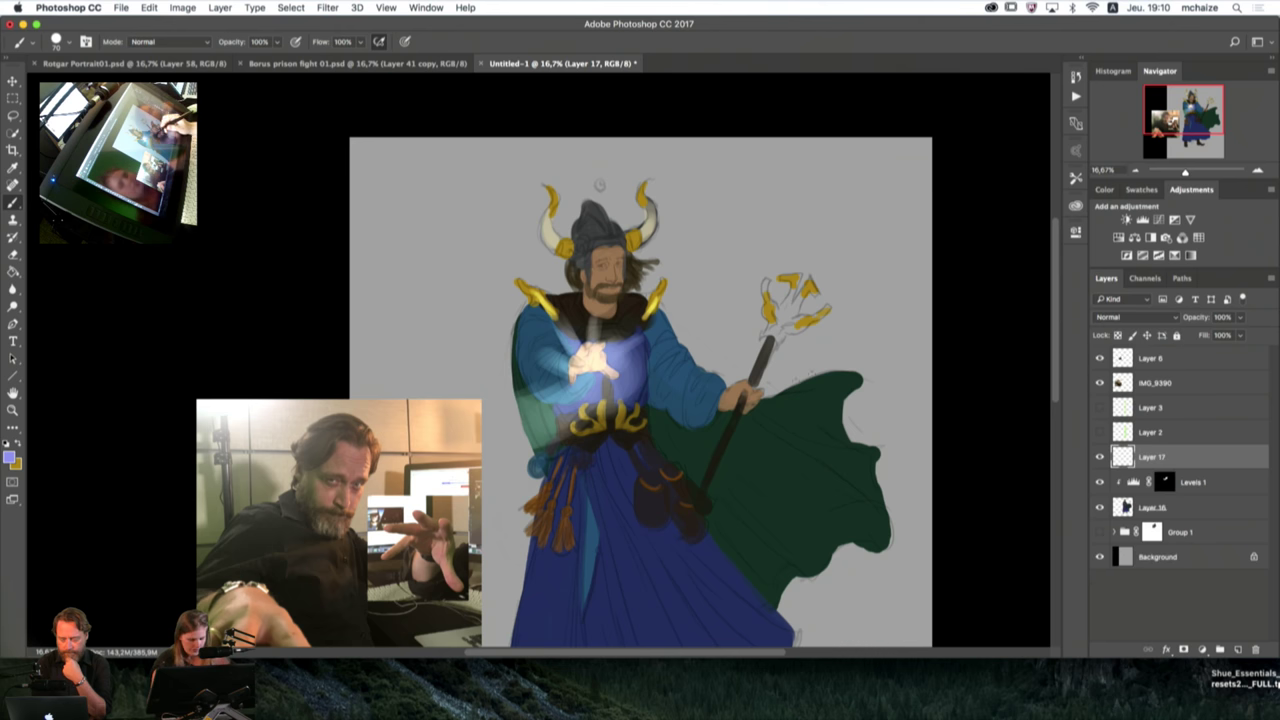
Step: Choose the 95 px textured brush preset, enlarge it and paint violet-blue magic trails from the raised hand and near the staff head
{"action": "left_click", "coordinate": [67, 44]}
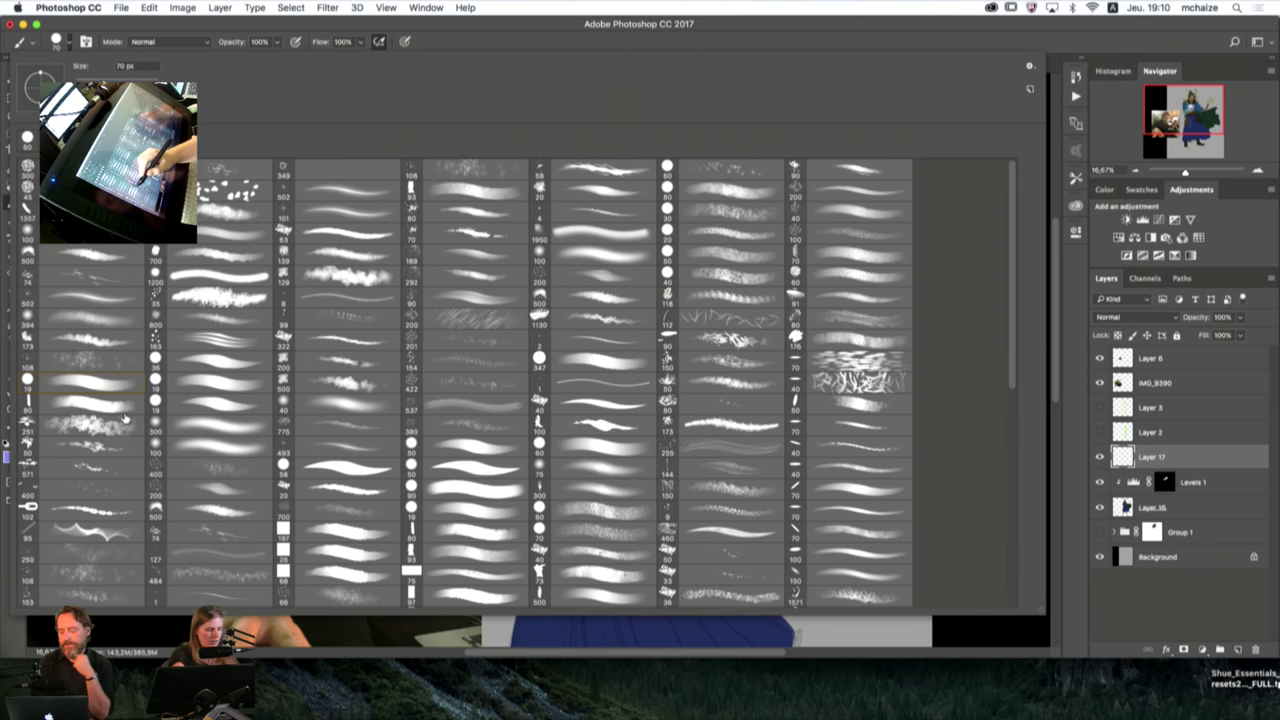
{"action": "left_click", "coordinate": [117, 541]}
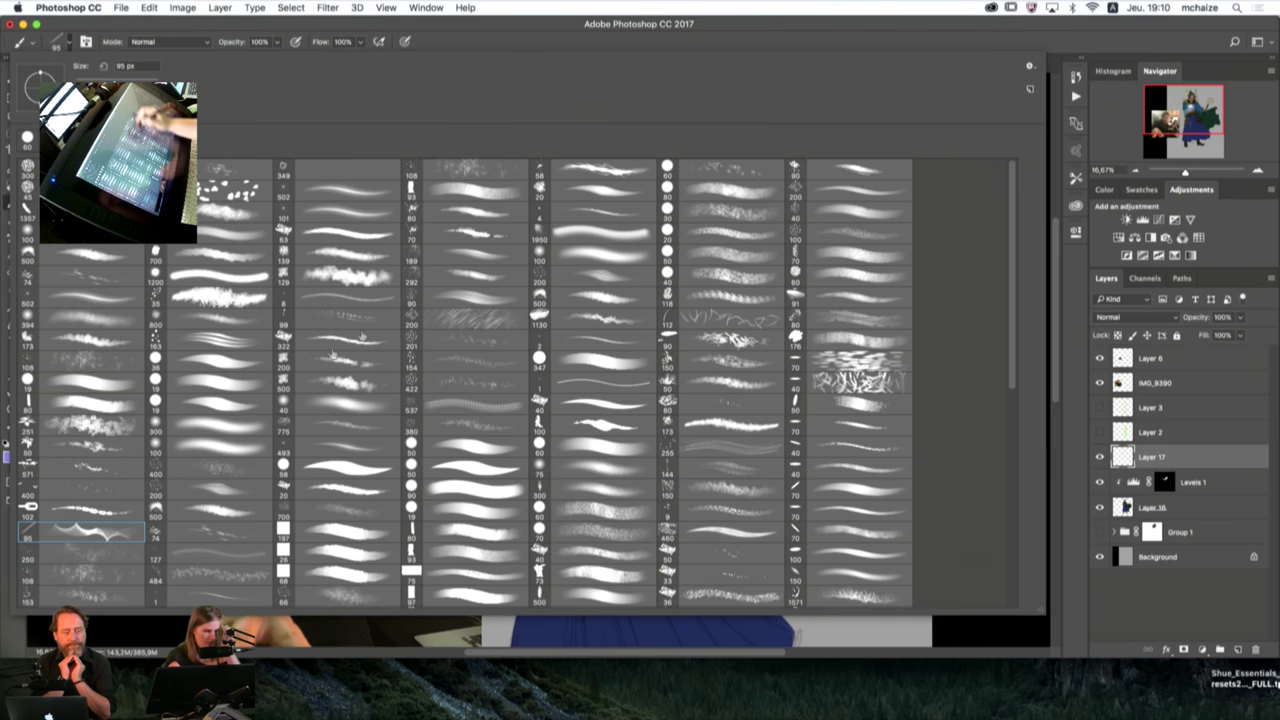
{"action": "left_click", "coordinate": [800, 43]}
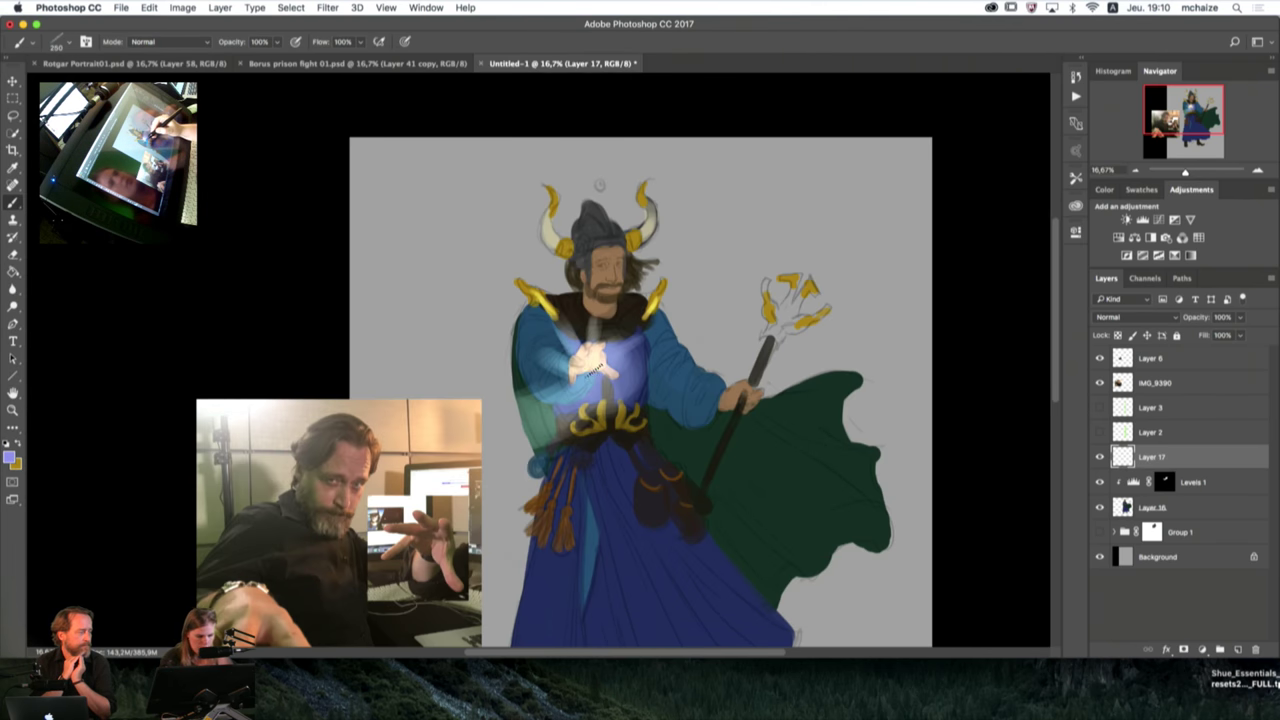
{"action": "key", "text": "]"}
{"action": "key", "text": "]"}
{"action": "mouse_move", "coordinate": [591, 370]}
{"action": "left_mouse_down"}
{"action": "mouse_move", "coordinate": [588, 424]}
{"action": "mouse_move", "coordinate": [515, 414]}
{"action": "mouse_move", "coordinate": [490, 379]}
{"action": "mouse_move", "coordinate": [475, 379]}
{"action": "mouse_move", "coordinate": [475, 414]}
{"action": "mouse_move", "coordinate": [410, 382]}
{"action": "left_mouse_up"}
{"action": "key", "text": "bracketright"}
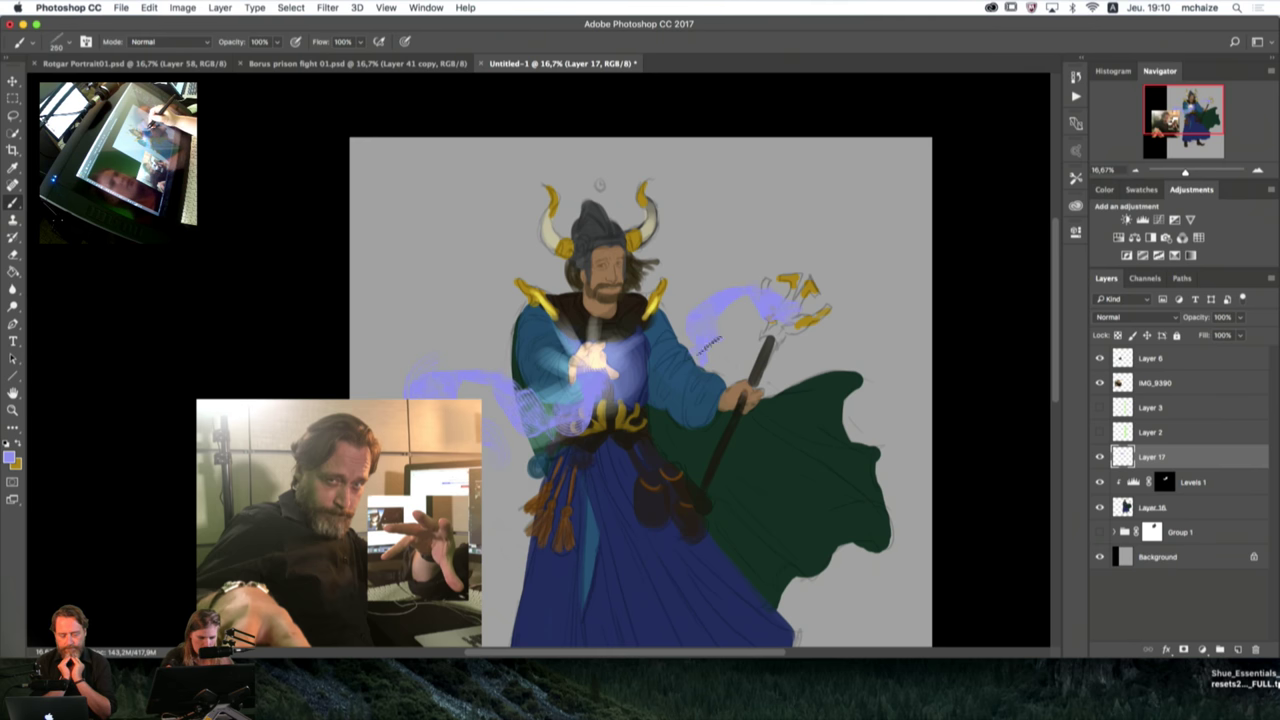
Step: Hide the IMG_9390 reference photo and Layer 6, and continue the violet-blue magic swirl in the empty space beside the robe
{"action": "left_click", "coordinate": [1100, 383]}
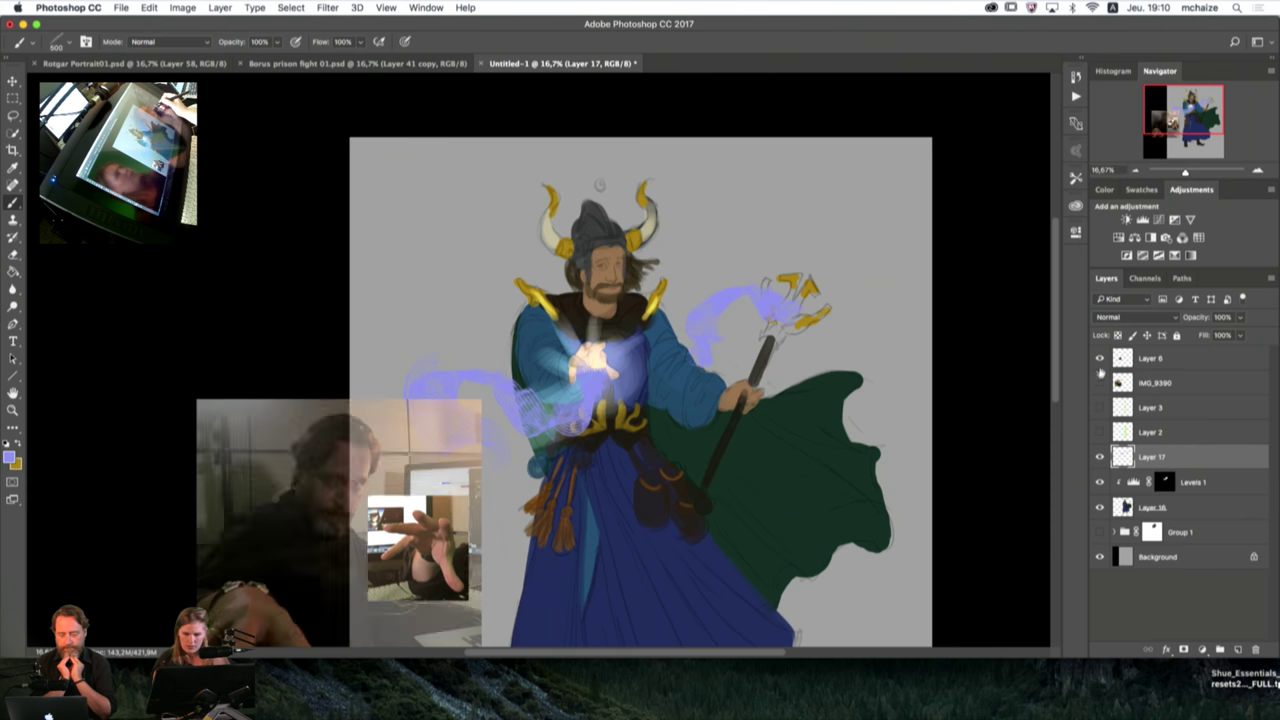
{"action": "left_click", "coordinate": [1100, 359]}
{"action": "key", "text": "bracketleft"}
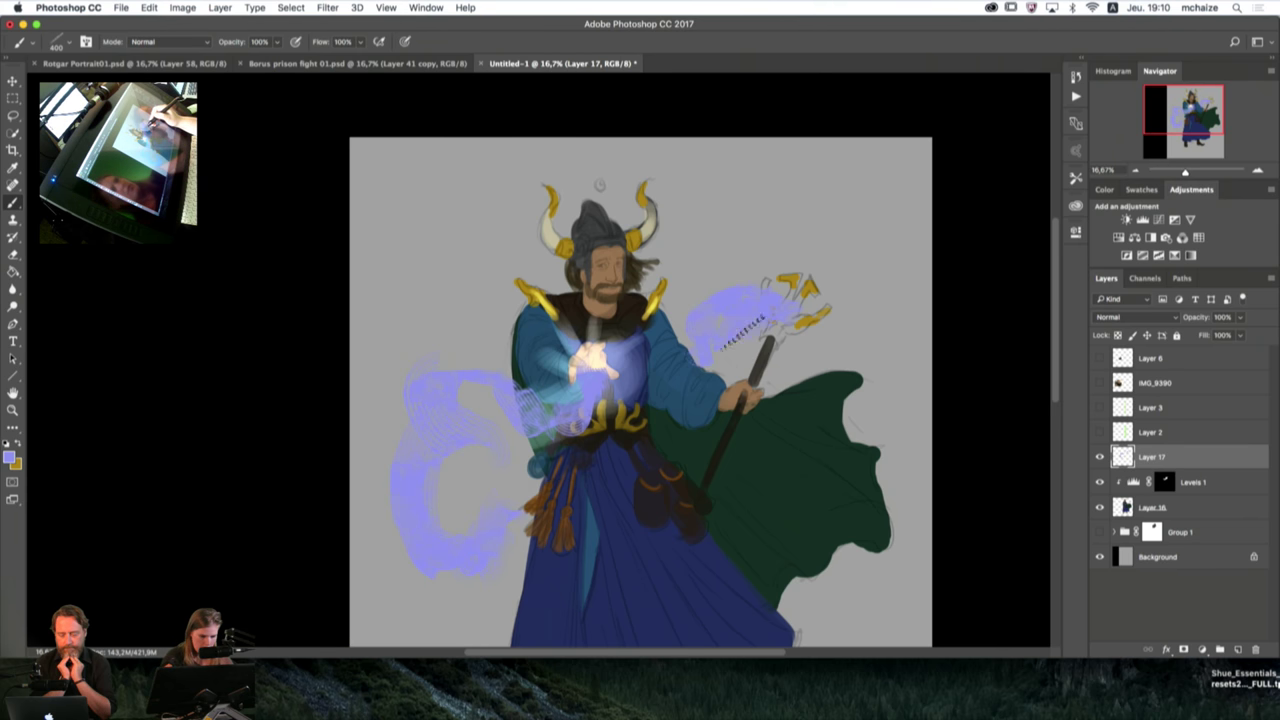
Step: Extend the violet-blue magic swirls on Layer 17 beside the staff and along the lower curve left of the robe
{"action": "left_click_drag", "start_coordinate": [742, 362], "coordinate": [756, 372]}
{"action": "key", "text": "bracketright"}
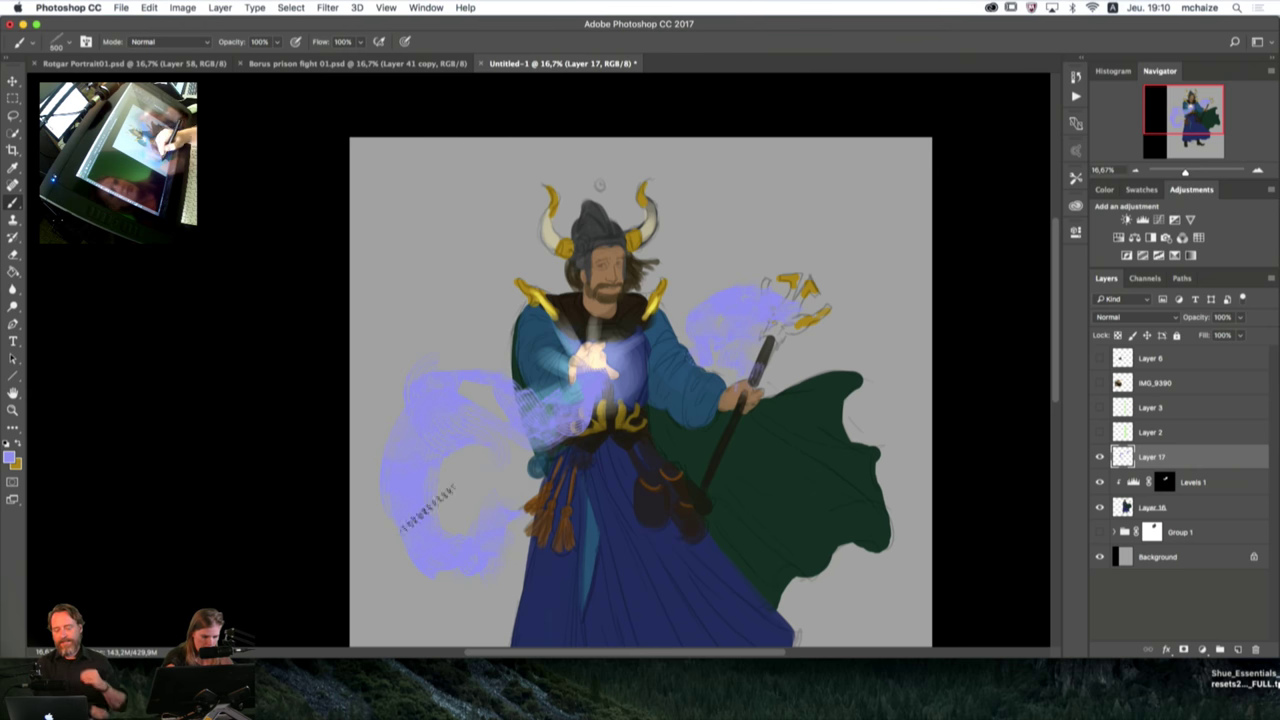
{"action": "left_click_drag", "start_coordinate": [428, 510], "coordinate": [440, 555]}
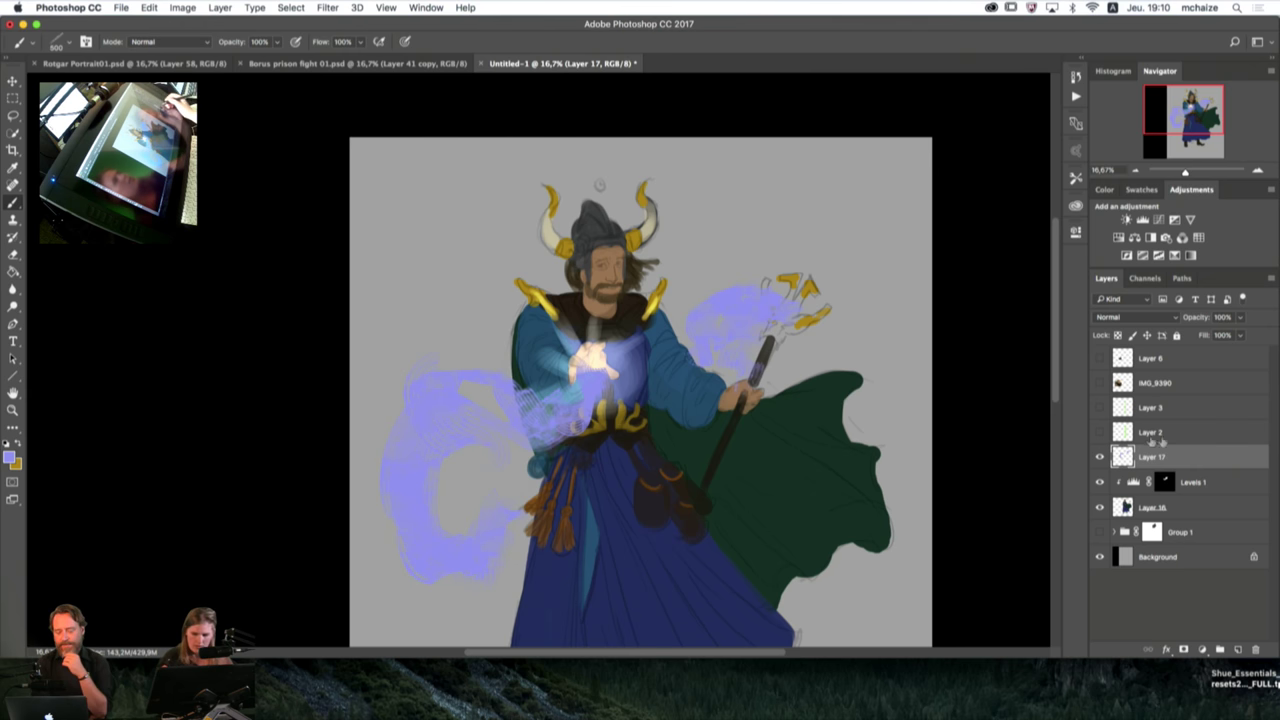
Step: Add a new layer above Layer 17 and set its blend mode to Color Dodge
{"action": "left_click", "coordinate": [1238, 650]}
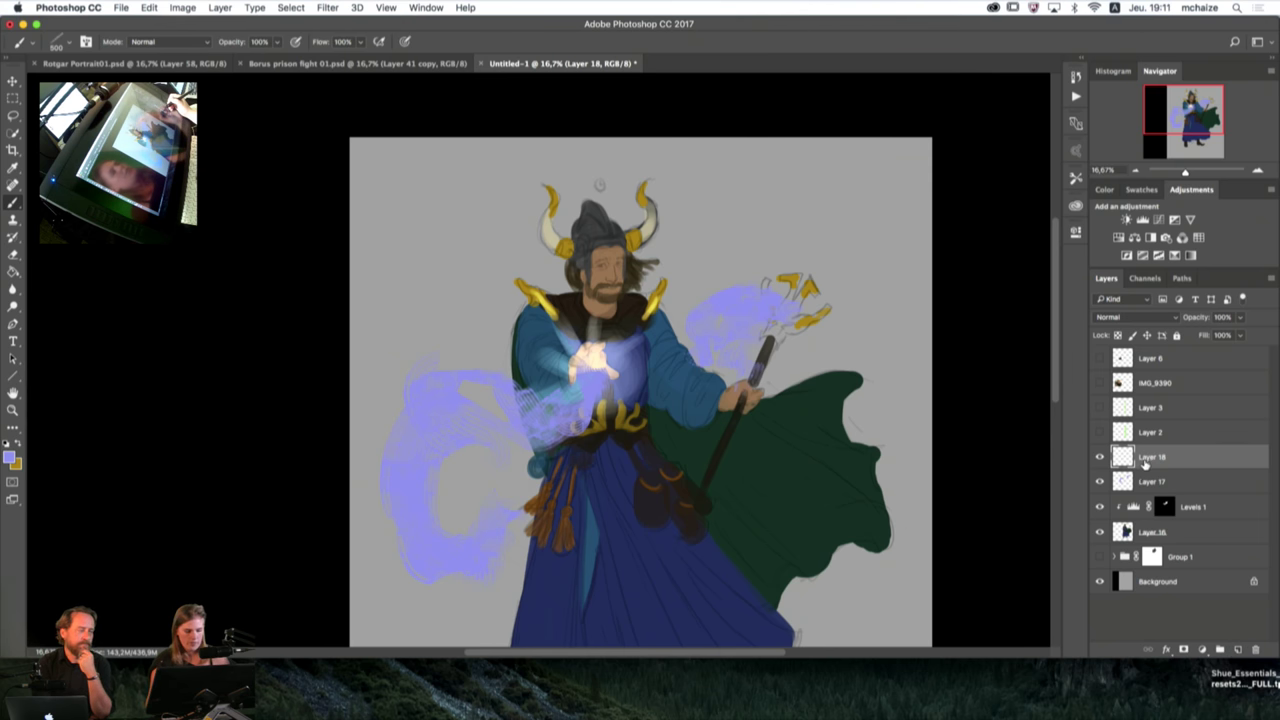
{"action": "left_click", "coordinate": [1150, 317]}
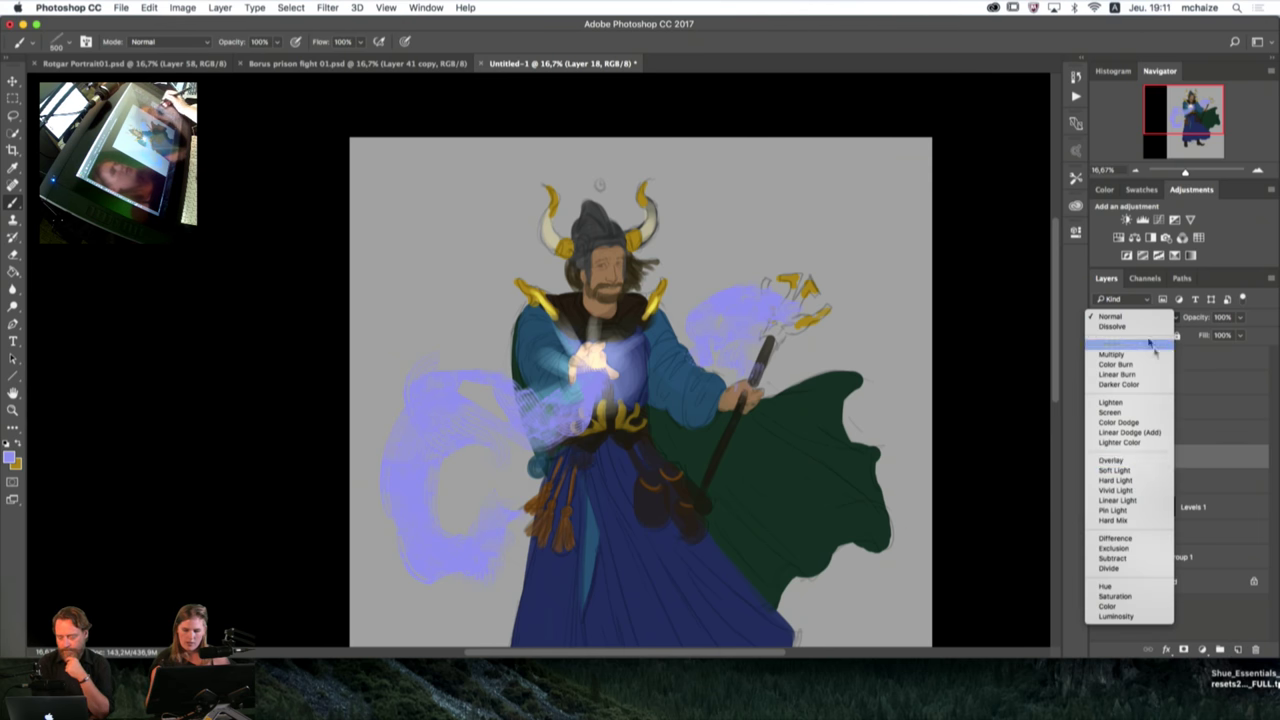
{"action": "left_click", "coordinate": [1118, 422]}
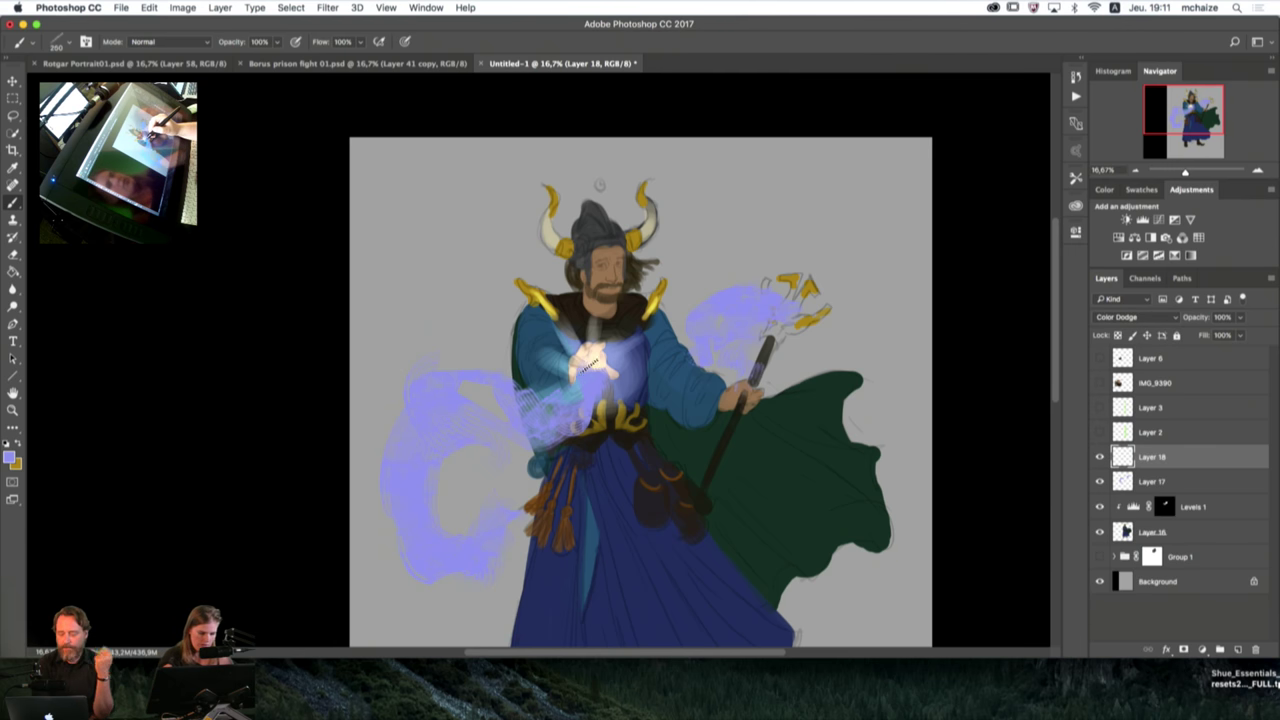
Step: Paint a bright glow from the raised hand along the large violet swirl, using a smaller brush for its curled lower end
{"action": "left_click_drag", "start_coordinate": [590, 365], "coordinate": [560, 430]}
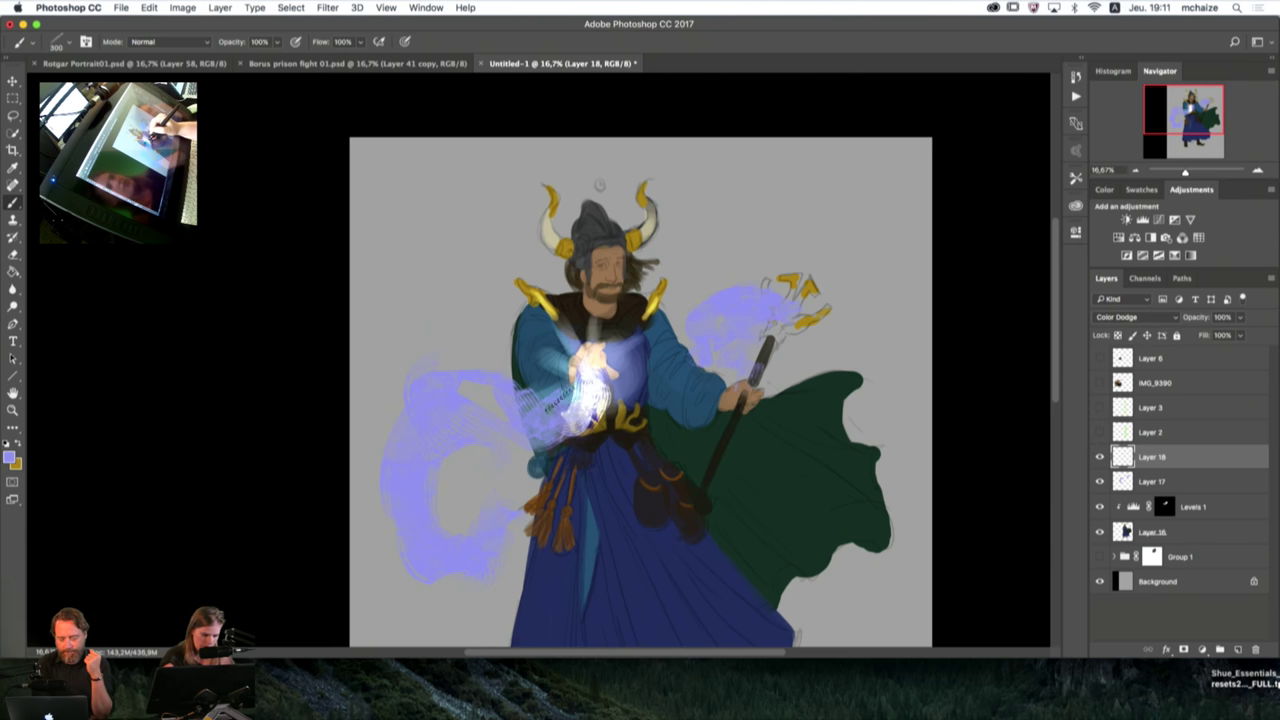
{"action": "mouse_move", "coordinate": [600, 388]}
{"action": "left_mouse_down"}
{"action": "mouse_move", "coordinate": [560, 402]}
{"action": "mouse_move", "coordinate": [600, 400]}
{"action": "mouse_move", "coordinate": [540, 428]}
{"action": "mouse_move", "coordinate": [495, 405]}
{"action": "mouse_move", "coordinate": [425, 420]}
{"action": "mouse_move", "coordinate": [485, 420]}
{"action": "mouse_move", "coordinate": [422, 425]}
{"action": "mouse_move", "coordinate": [448, 458]}
{"action": "mouse_move", "coordinate": [422, 473]}
{"action": "mouse_move", "coordinate": [444, 502]}
{"action": "mouse_move", "coordinate": [415, 475]}
{"action": "mouse_move", "coordinate": [498, 522]}
{"action": "left_mouse_up"}
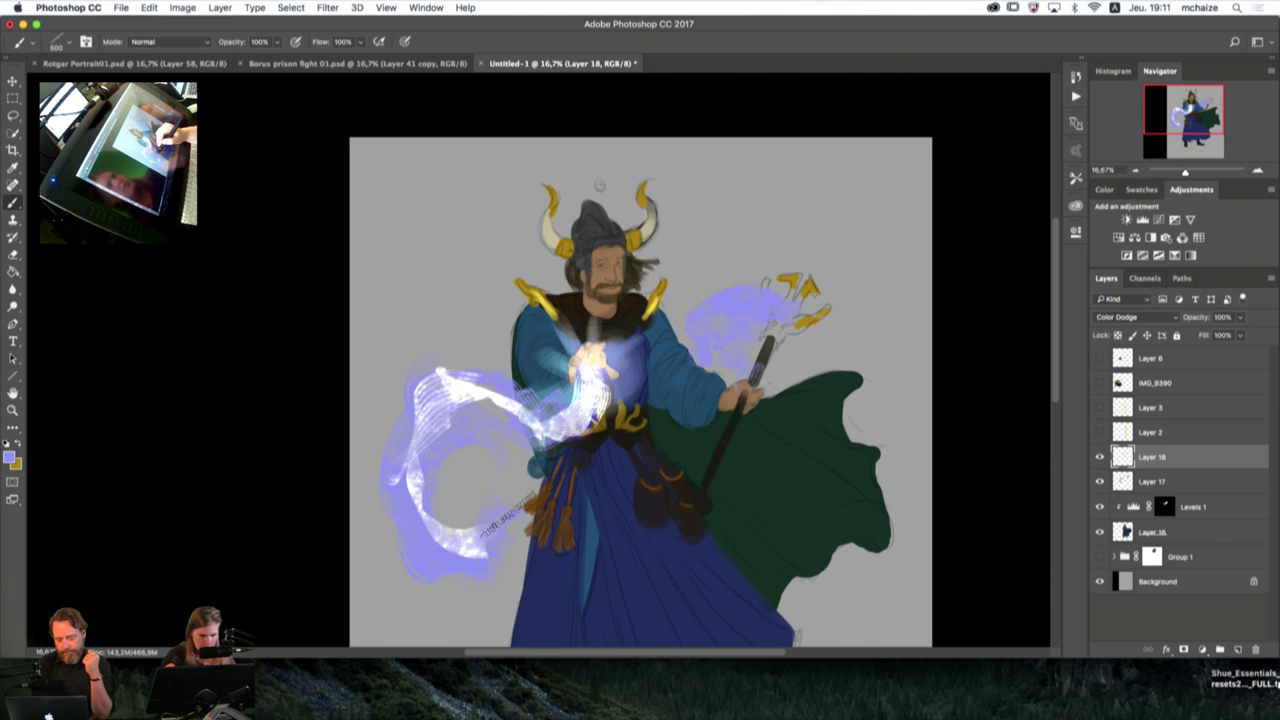
{"action": "key", "text": "bracketleft"}
{"action": "key", "text": "bracketleft"}
{"action": "key", "text": "bracketleft"}
{"action": "key", "text": "bracketleft"}
{"action": "key", "text": "bracketleft"}
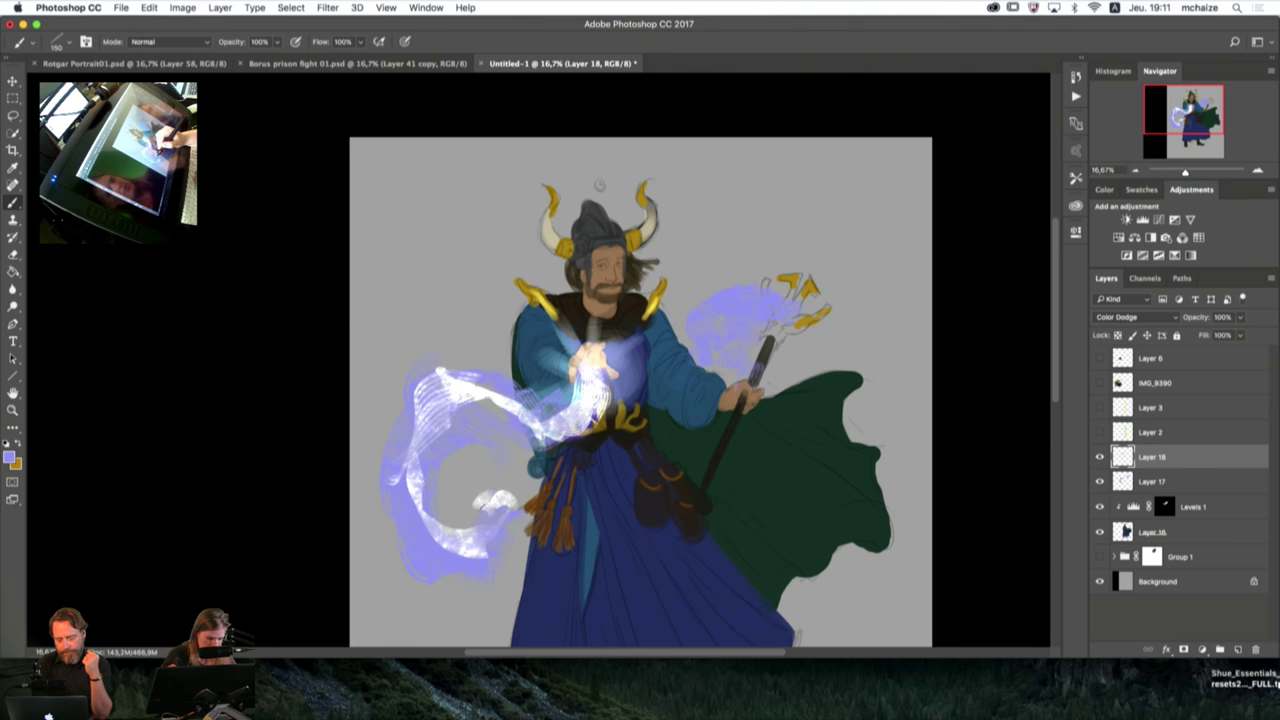
{"action": "mouse_move", "coordinate": [491, 540]}
{"action": "left_mouse_down"}
{"action": "mouse_move", "coordinate": [420, 519]}
{"action": "mouse_move", "coordinate": [426, 488]}
{"action": "left_mouse_up"}
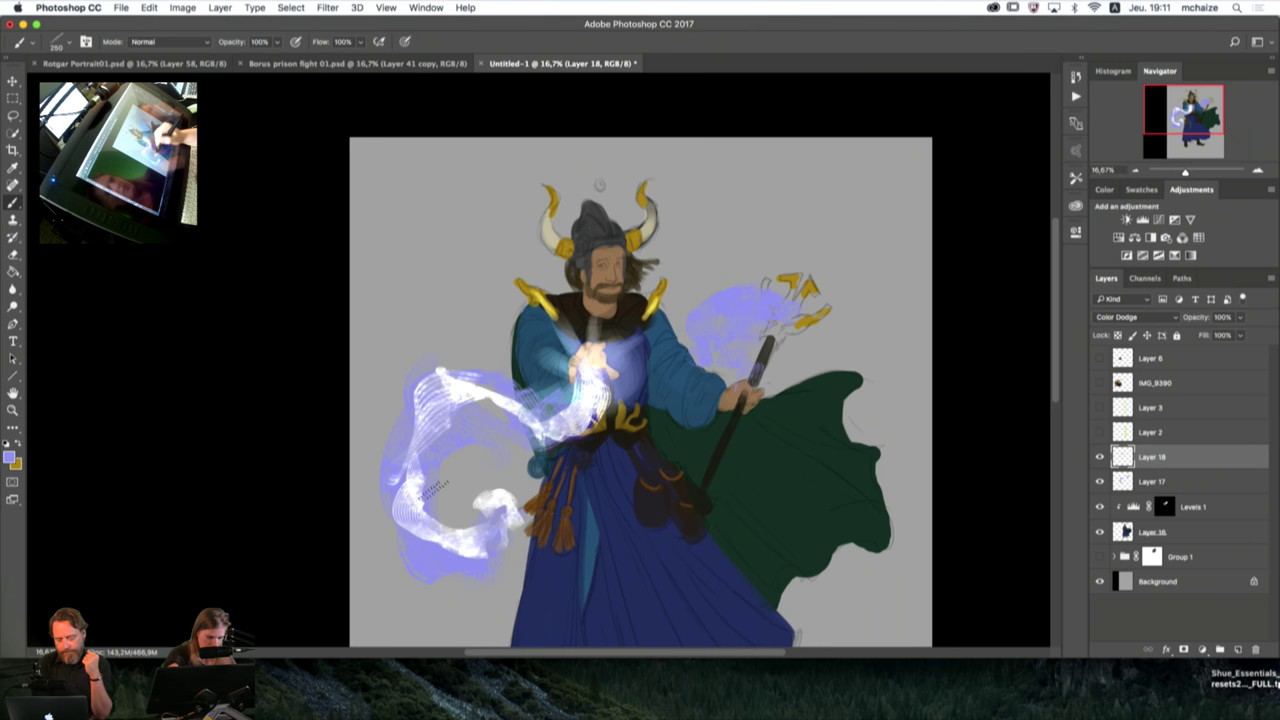
Step: Reduce the brush size and paint the bright glow over the violet swirl beside the staff head
{"action": "key", "text": "bracketleft"}
{"action": "key", "text": "bracketleft"}
{"action": "key", "text": "bracketleft"}
{"action": "key", "text": "bracketleft"}
{"action": "mouse_move", "coordinate": [752, 306]}
{"action": "left_mouse_down"}
{"action": "mouse_move", "coordinate": [702, 326]}
{"action": "mouse_move", "coordinate": [724, 344]}
{"action": "mouse_move", "coordinate": [715, 351]}
{"action": "mouse_move", "coordinate": [779, 311]}
{"action": "mouse_move", "coordinate": [772, 296]}
{"action": "mouse_move", "coordinate": [717, 351]}
{"action": "mouse_move", "coordinate": [742, 386]}
{"action": "left_mouse_up"}
Step: Layer more bright strokes along the outer and lower curve of the large swirl, varying the brush size up to 700 px
{"action": "key", "text": "bracketright"}
{"action": "key", "text": "bracketright"}
{"action": "key", "text": "bracketright"}
{"action": "key", "text": "bracketright"}
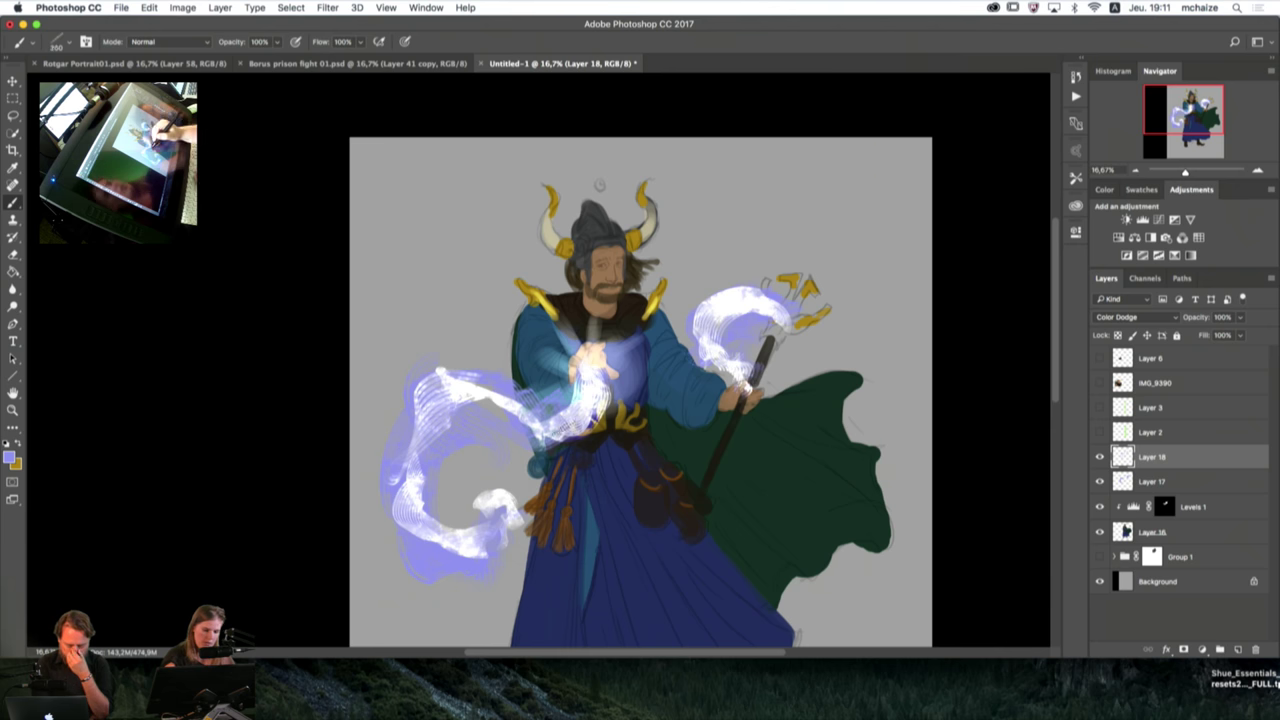
{"action": "key", "text": "bracketleft"}
{"action": "mouse_move", "coordinate": [442, 398]}
{"action": "left_mouse_down"}
{"action": "mouse_move", "coordinate": [408, 426]}
{"action": "mouse_move", "coordinate": [433, 541]}
{"action": "mouse_move", "coordinate": [500, 562]}
{"action": "left_mouse_up"}
{"action": "key", "text": "bracketleft"}
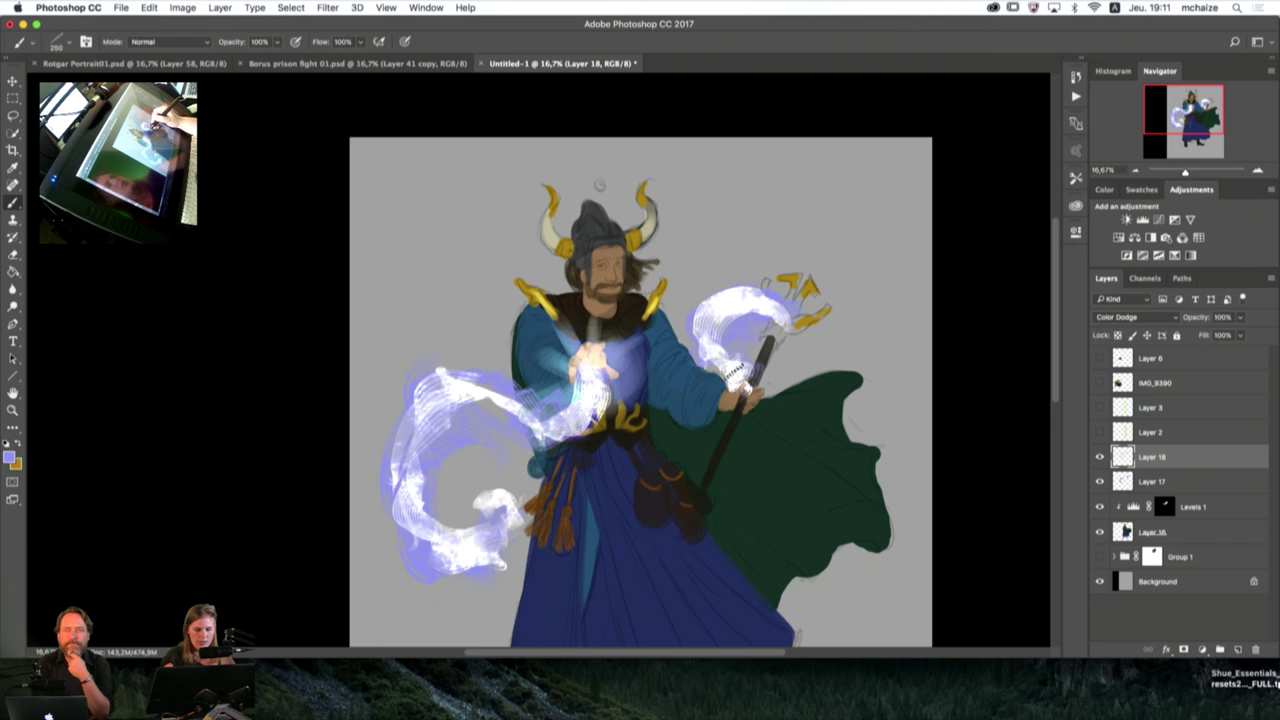
{"action": "key", "text": "bracketright"}
{"action": "key", "text": "bracketright"}
{"action": "key", "text": "bracketright"}
{"action": "key", "text": "bracketright"}
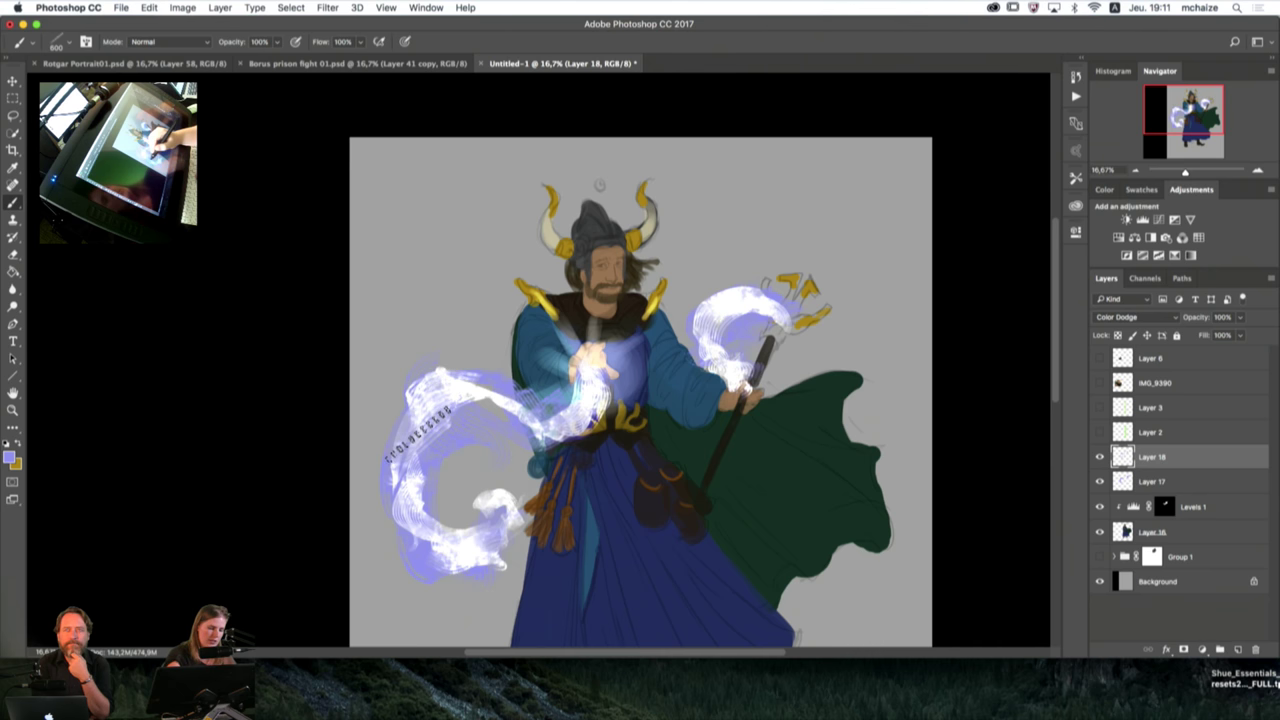
{"action": "key", "text": "bracketright"}
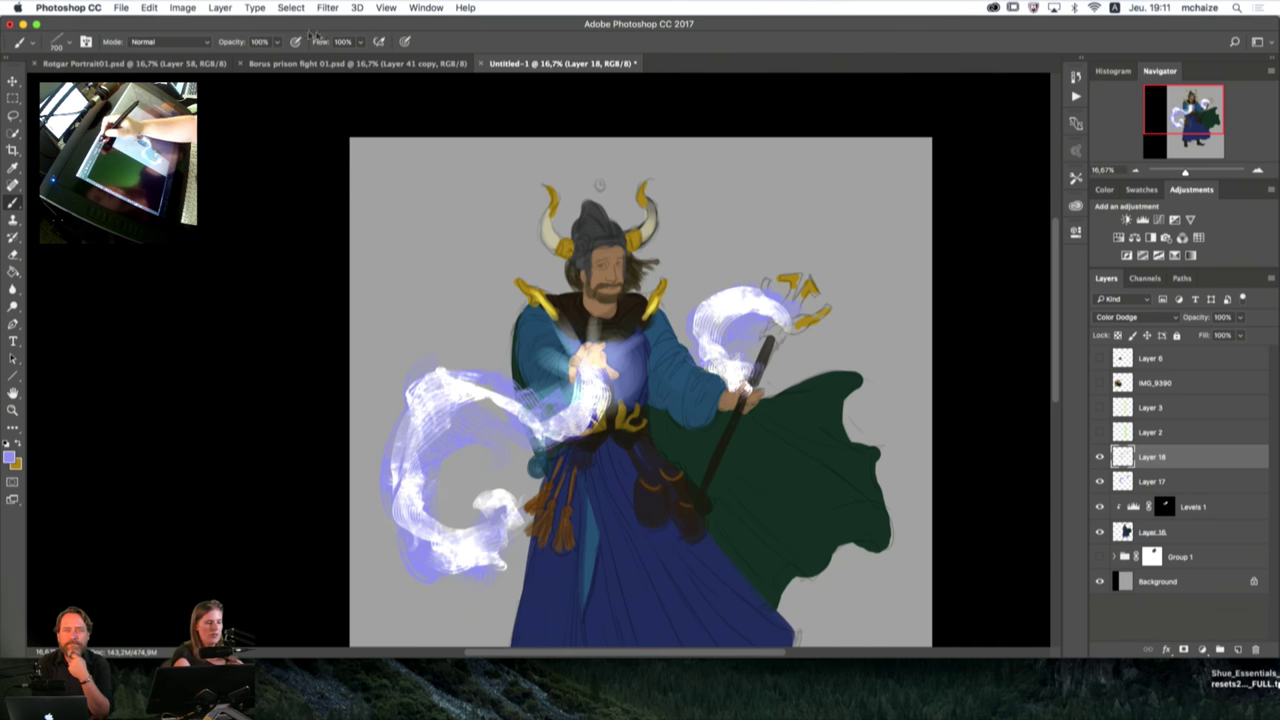
Step: Try a Motion Blur on the Color Dodge glow layer with an angle of 43° and a distance of 54 pixels
{"action": "left_click", "coordinate": [327, 7]}
{"action": "mouse_move", "coordinate": [430, 167]}
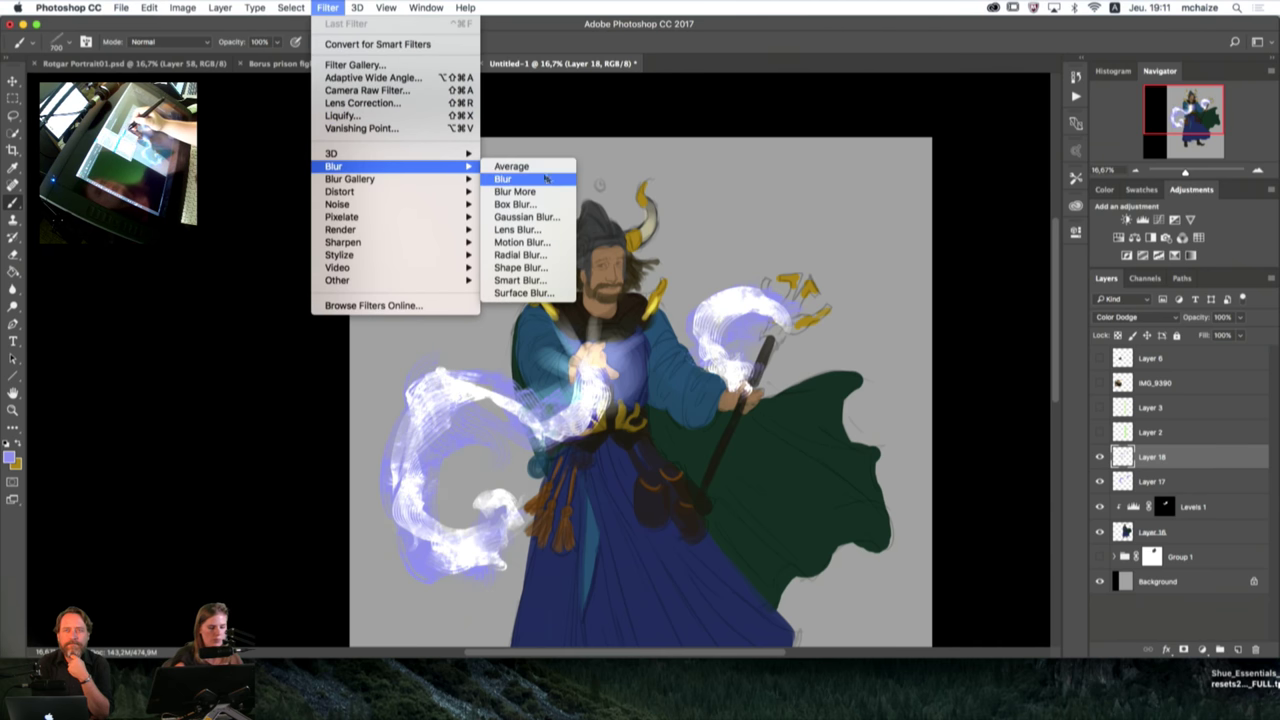
{"action": "left_click", "coordinate": [546, 215]}
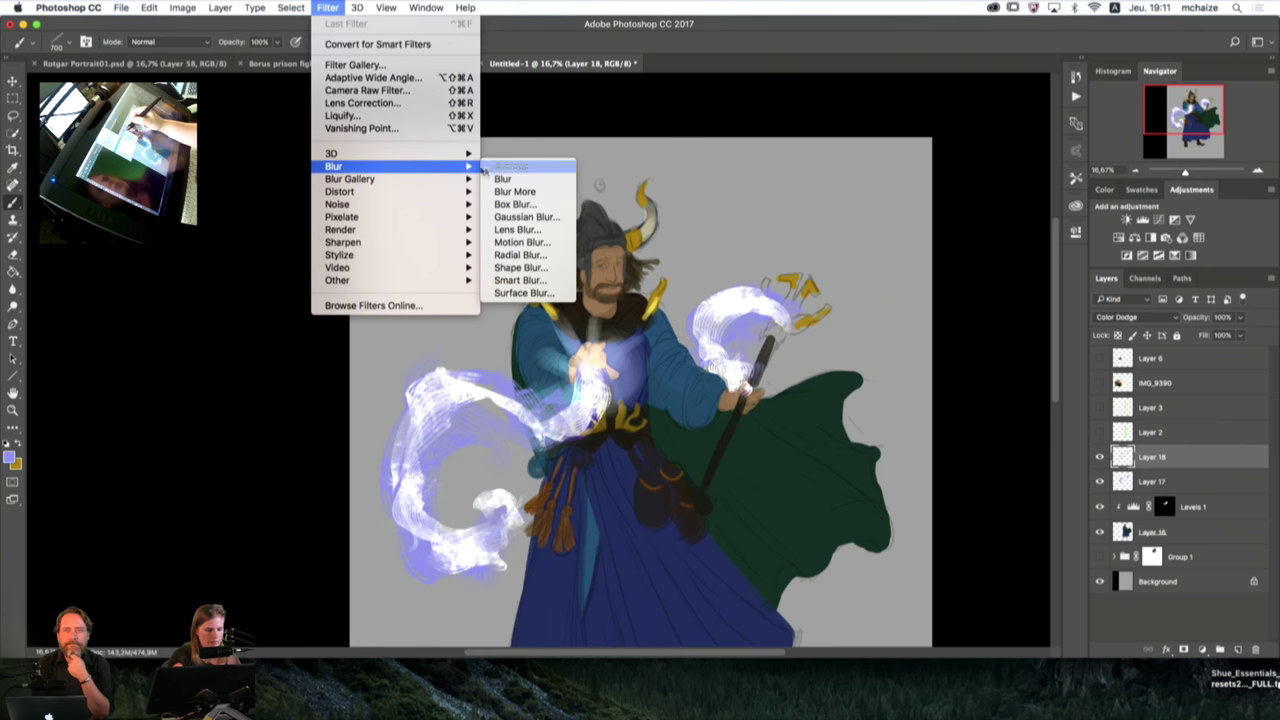
{"action": "left_click", "coordinate": [521, 242]}
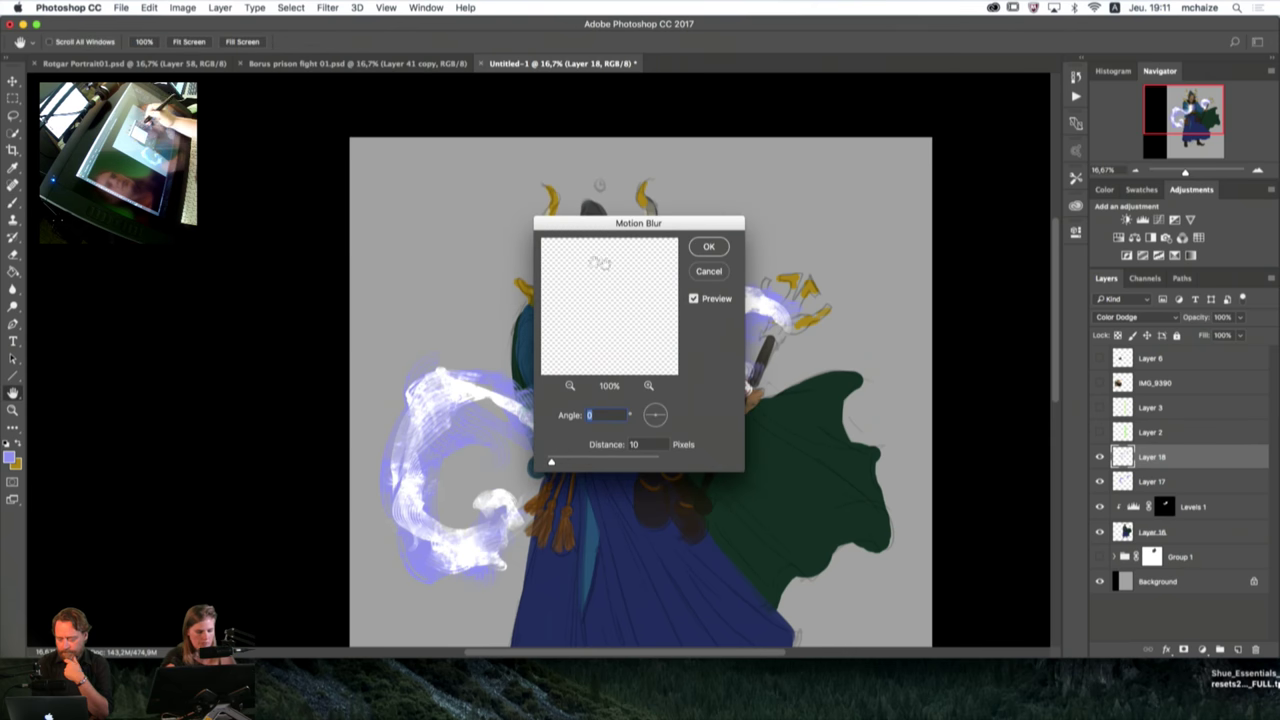
{"action": "left_click_drag", "start_coordinate": [681, 229], "coordinate": [1012, 262]}
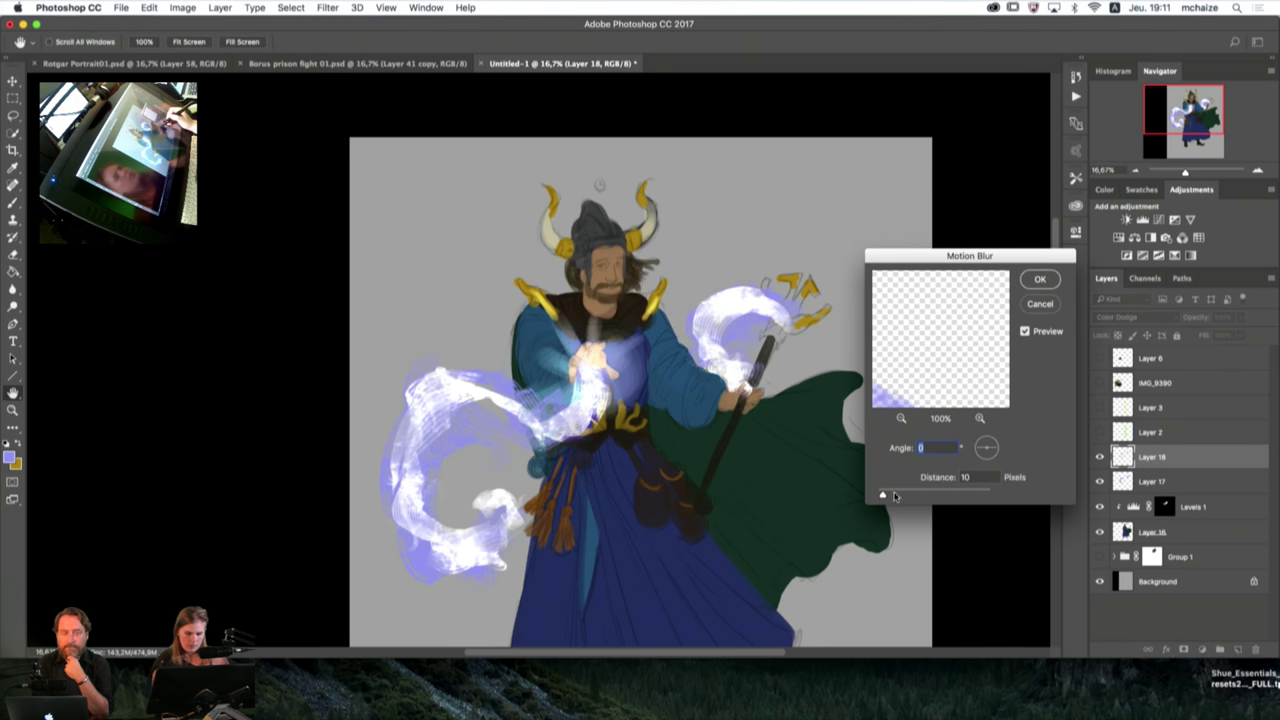
{"action": "left_click_drag", "start_coordinate": [883, 492], "coordinate": [904, 494]}
{"action": "left_click", "coordinate": [997, 448]}
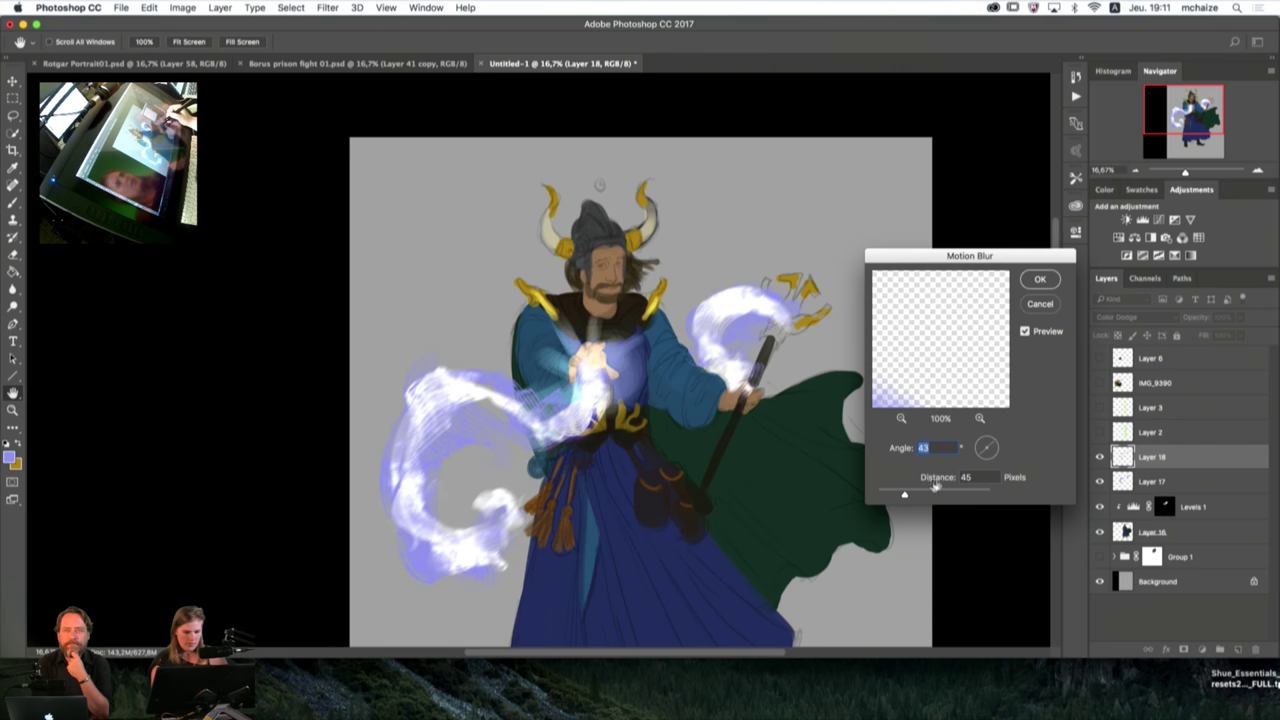
{"action": "left_click_drag", "start_coordinate": [910, 497], "coordinate": [907, 497]}
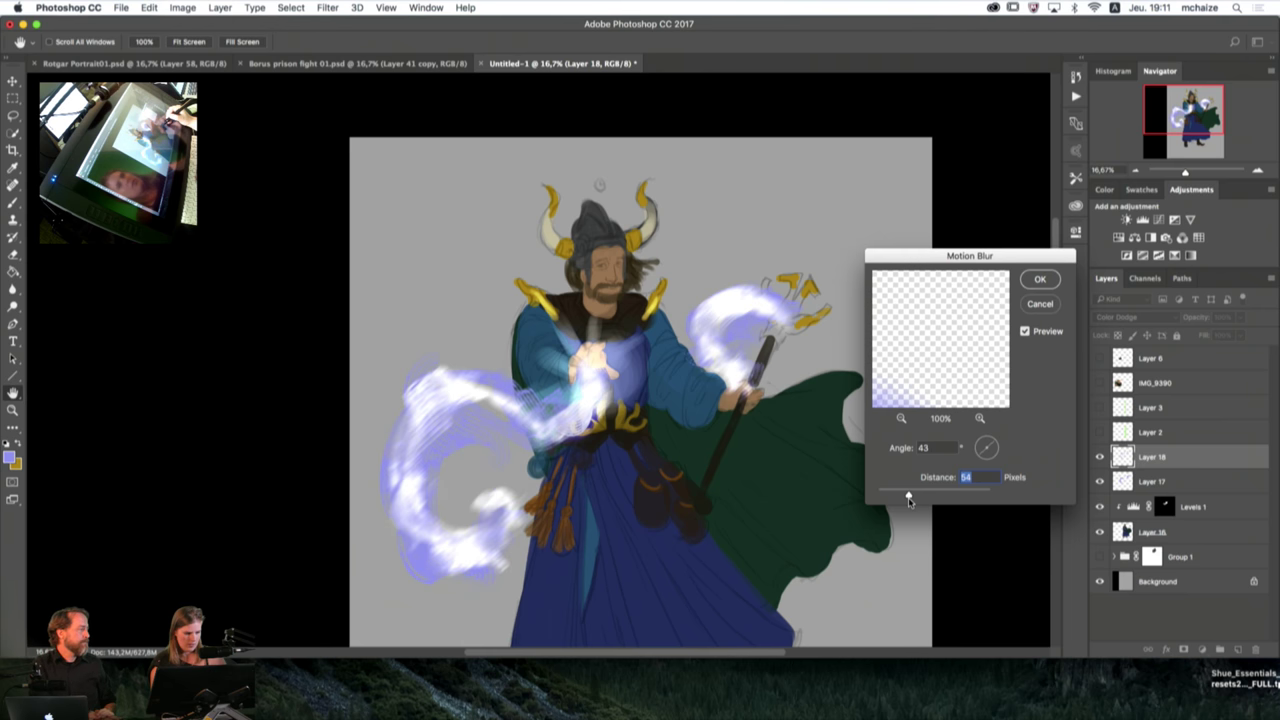
{"action": "left_click", "coordinate": [1040, 279]}
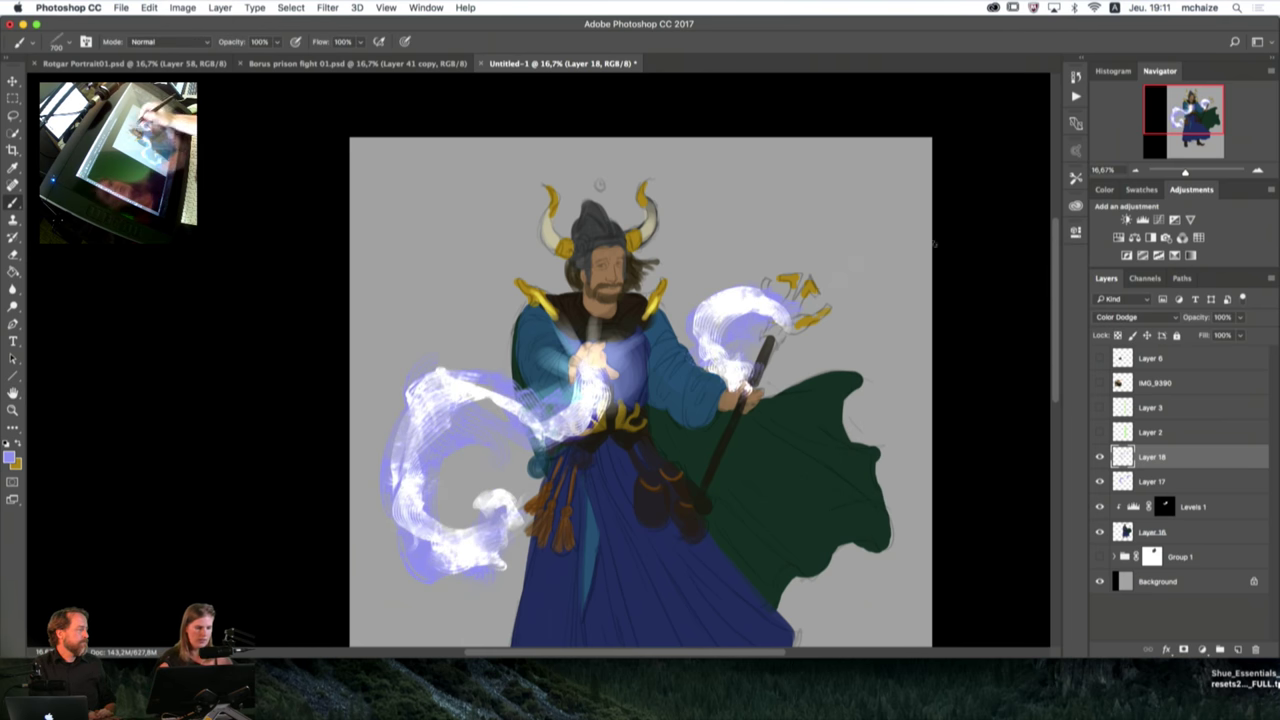
Step: Try a Path Blur on the Color Dodge glow layer and inspect its preview across the figure
{"action": "left_click", "coordinate": [330, 8]}
{"action": "mouse_move", "coordinate": [437, 167]}
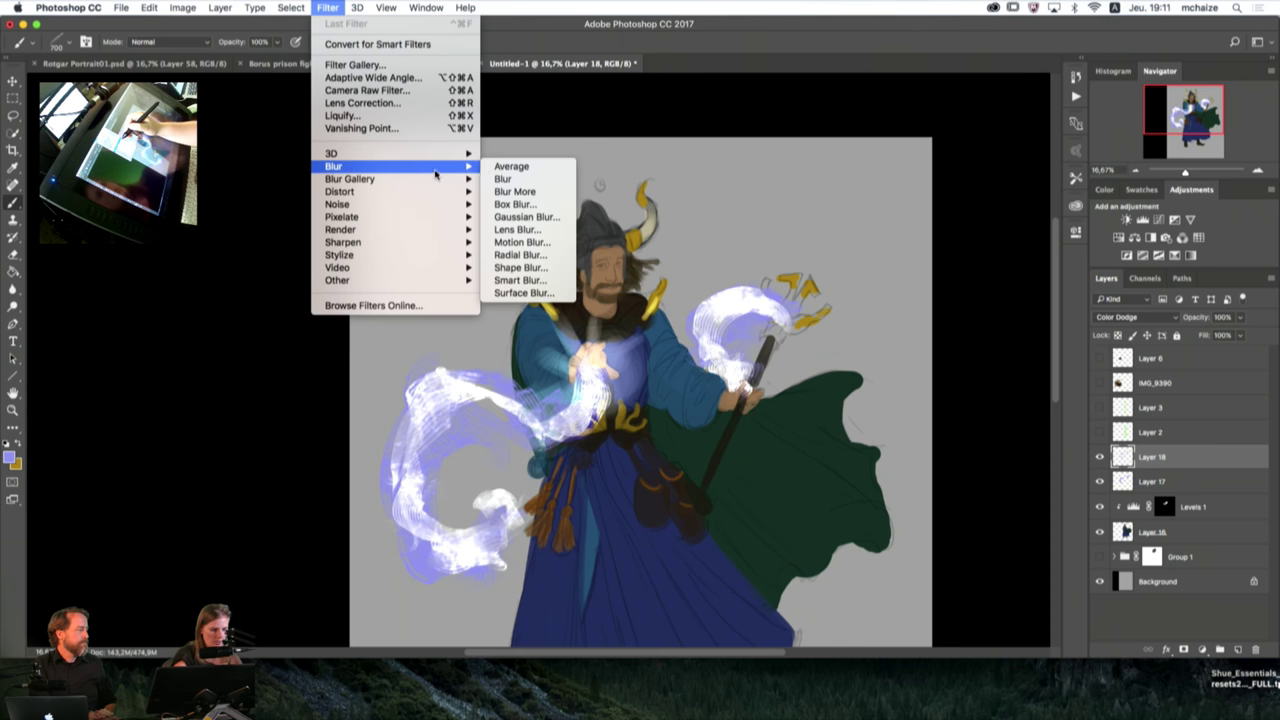
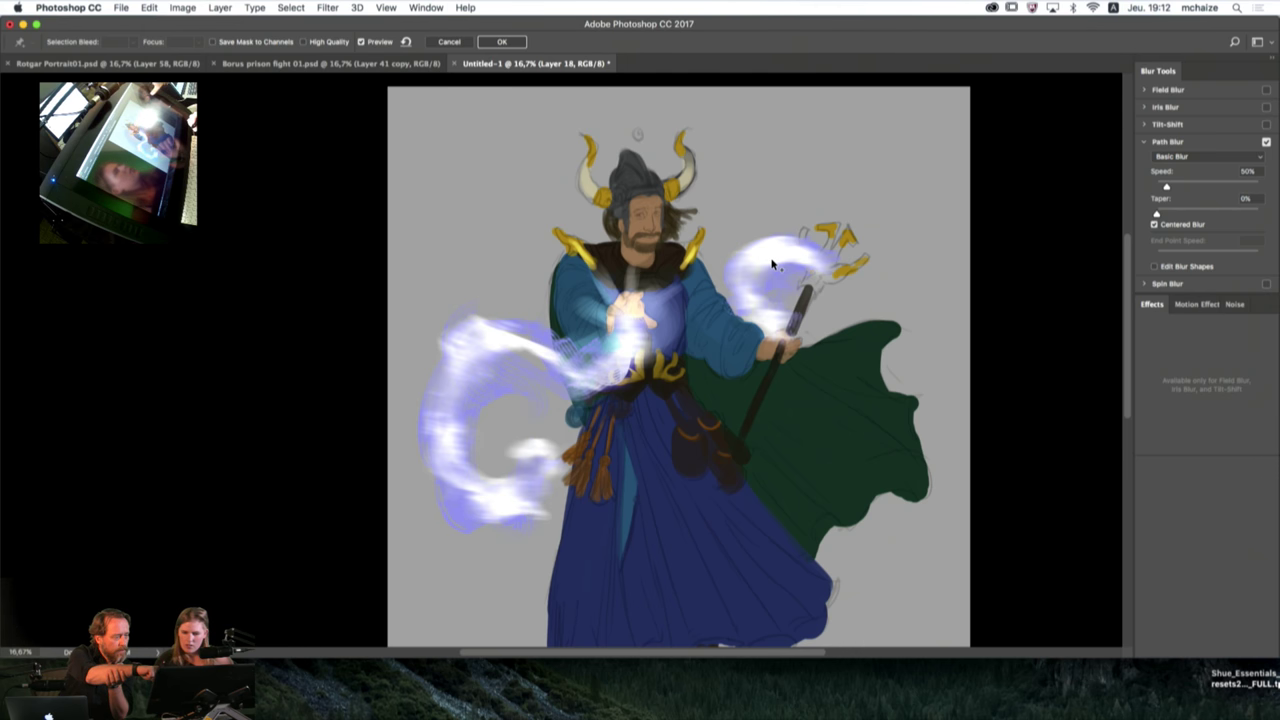
{"action": "scroll", "coordinate": [772, 265], "scroll_direction": "right", "scroll_amount": 10}
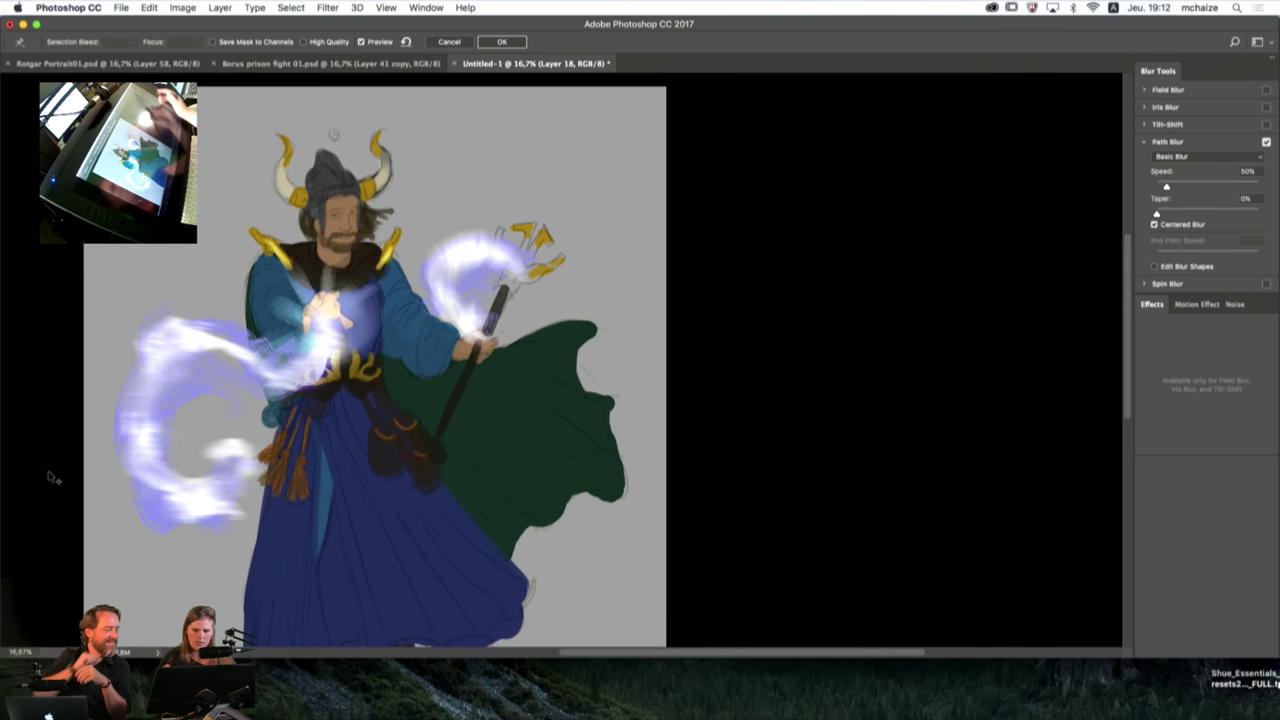
{"action": "scroll", "coordinate": [160, 420], "scroll_direction": "right", "scroll_amount": 5}
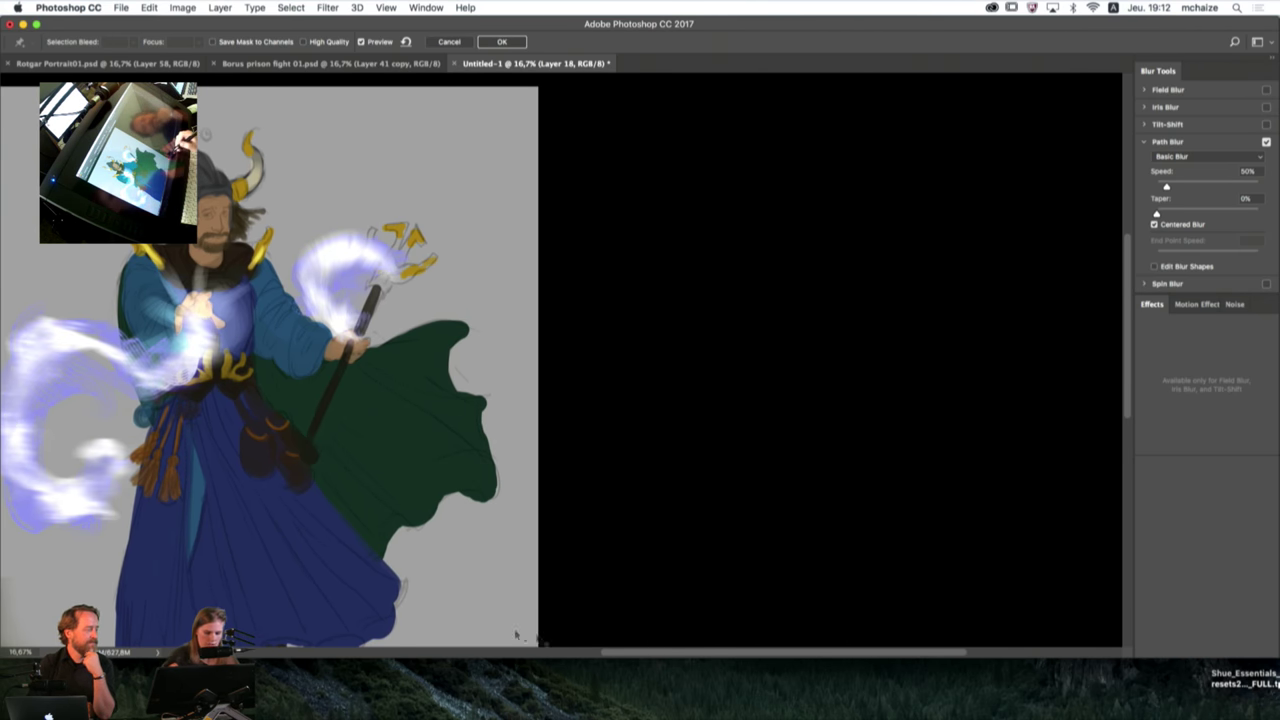
{"action": "scroll", "coordinate": [516, 634], "scroll_direction": "down", "scroll_amount": 5}
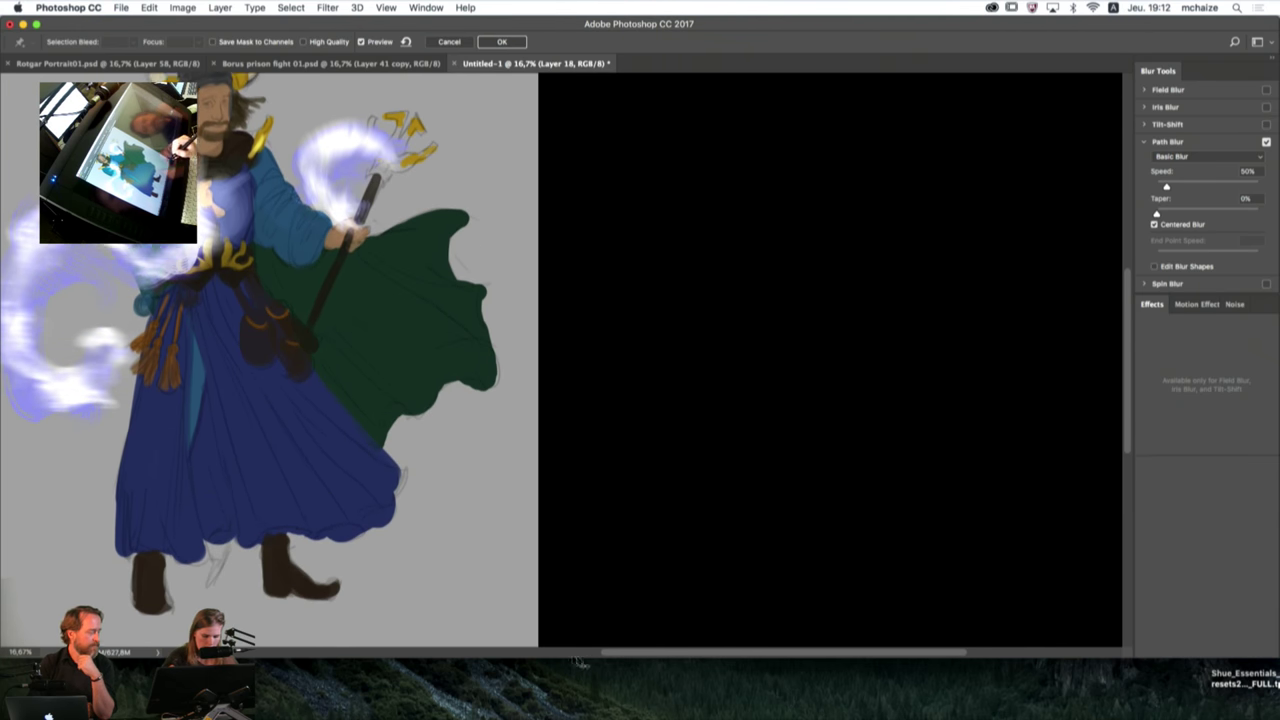
{"action": "scroll", "coordinate": [580, 662], "scroll_direction": "down", "scroll_amount": 6}
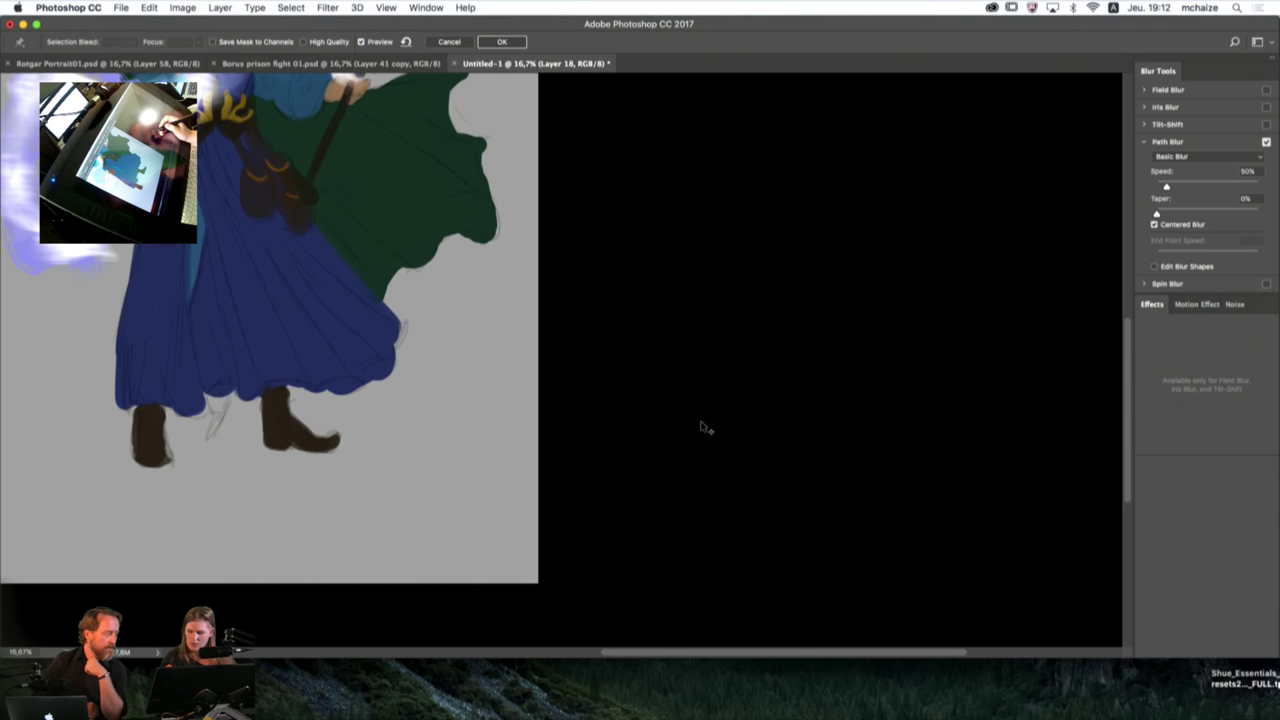
{"action": "scroll", "coordinate": [668, 616], "scroll_direction": "down", "scroll_amount": 2}
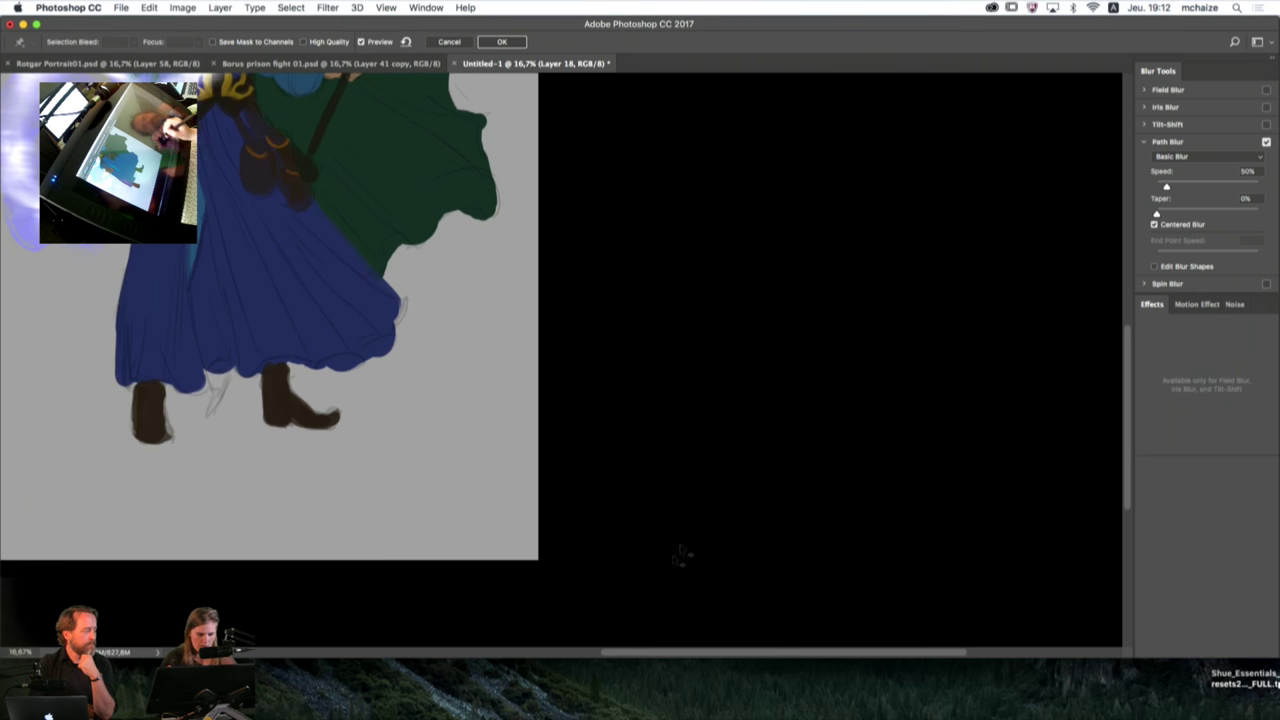
{"action": "scroll", "coordinate": [818, 207], "scroll_direction": "up", "scroll_amount": 12}
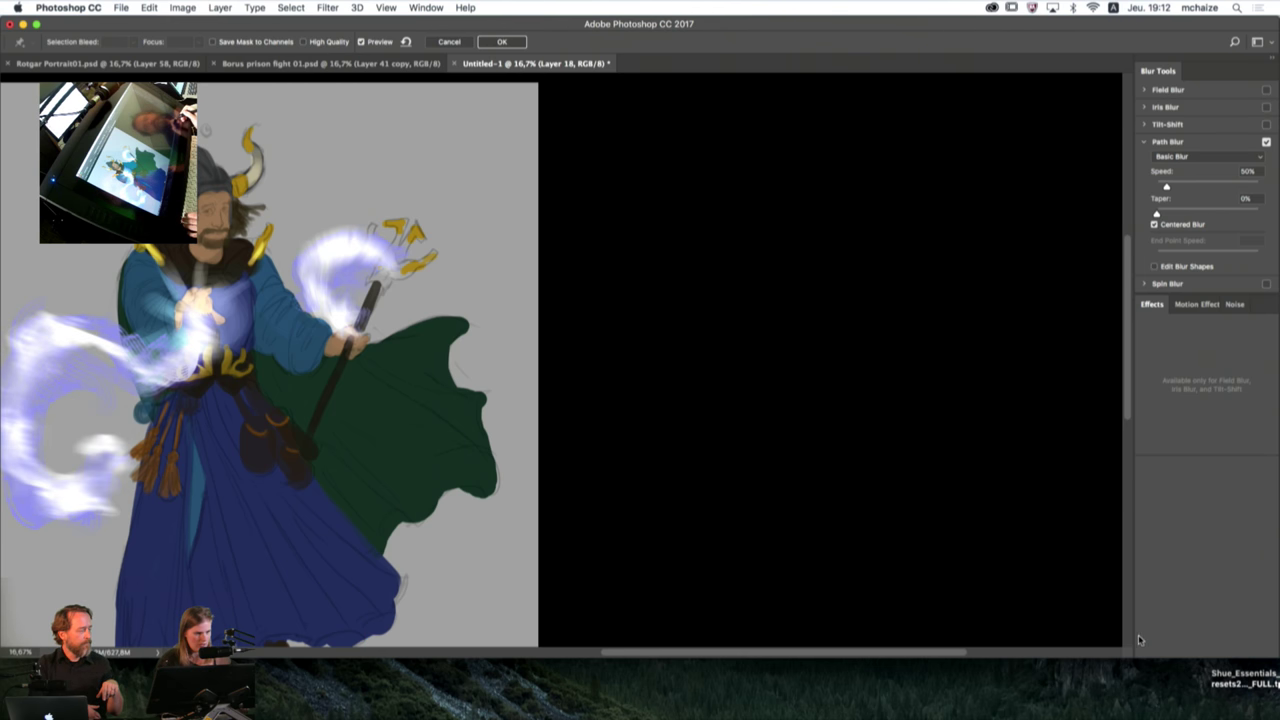
{"action": "key", "text": "Return"}
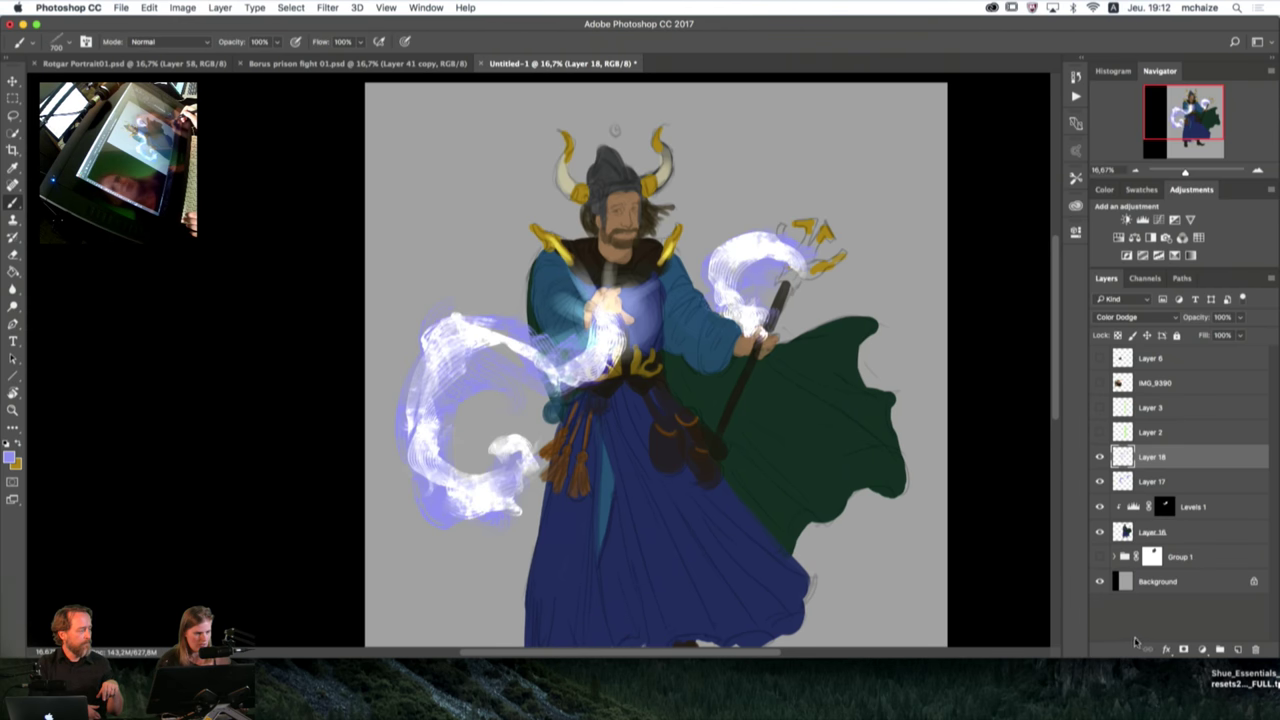
Step: Extend the workspace window's height and toggle Layer 18's visibility to compare the artwork with and without the bright glow
{"action": "left_click", "coordinate": [1100, 457]}
{"action": "left_click", "coordinate": [1100, 457]}
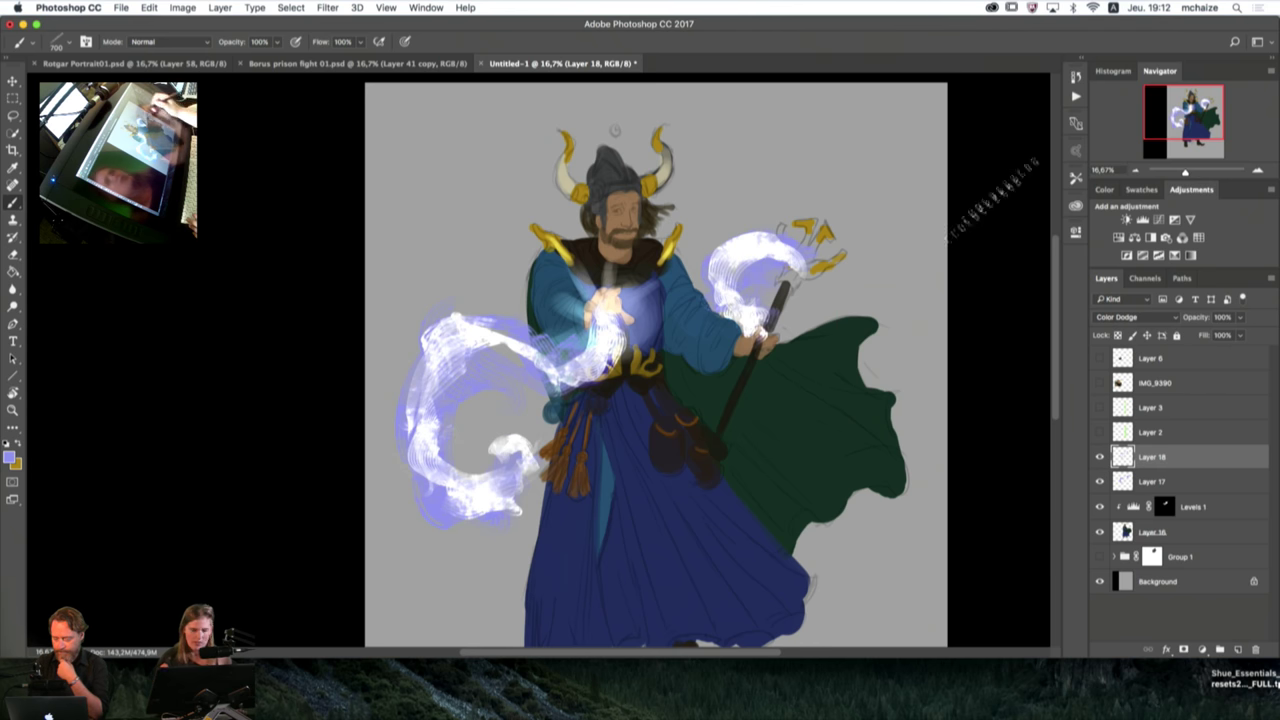
{"action": "left_click_drag", "start_coordinate": [770, 656], "coordinate": [770, 718]}
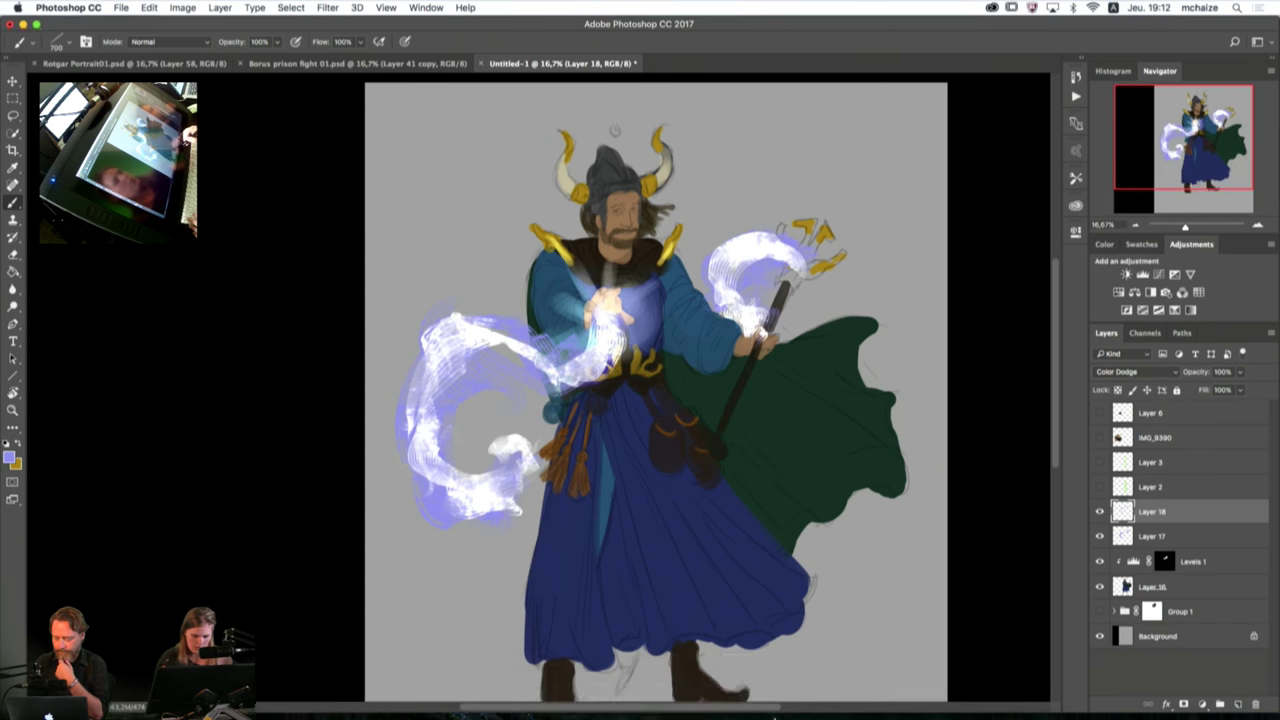
{"action": "left_click", "coordinate": [1100, 517]}
{"action": "left_click", "coordinate": [1100, 517]}
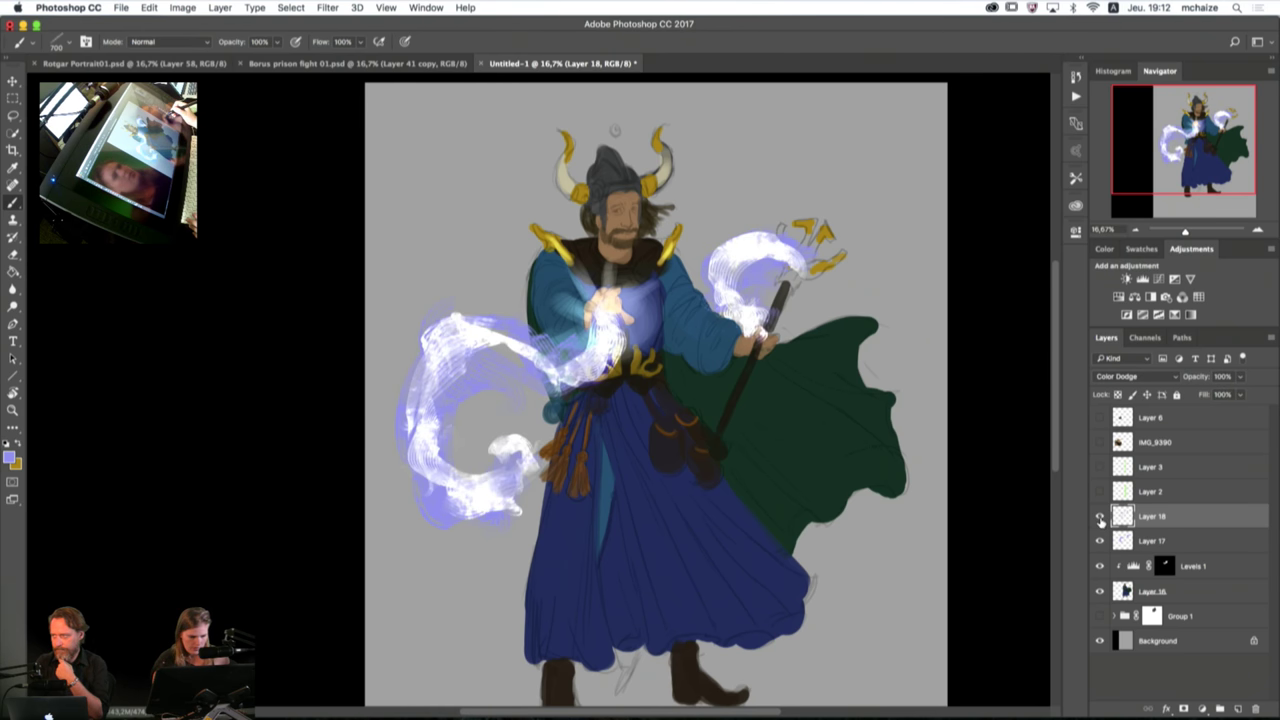
Step: Start a Puppet Warp on Layer 18 and pin the large swirl's inner tip and the bend beneath the casting hand
{"action": "left_click", "coordinate": [291, 7]}
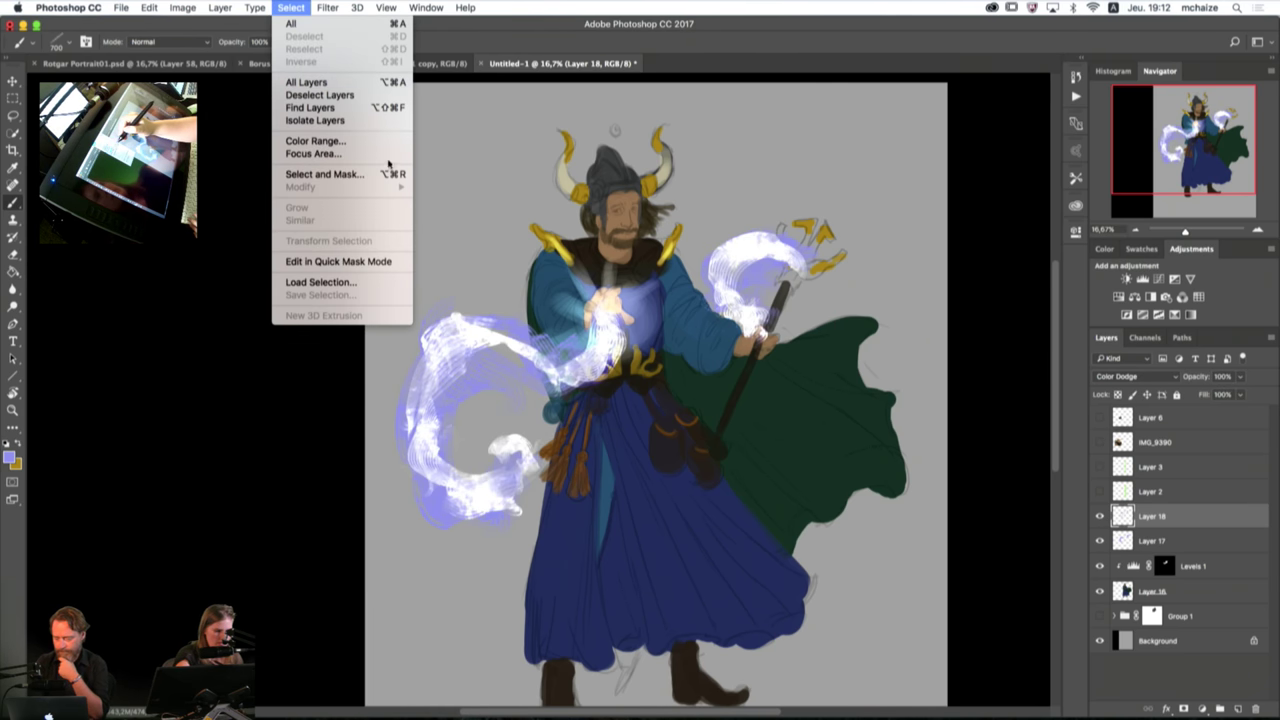
{"action": "left_click", "coordinate": [748, 50]}
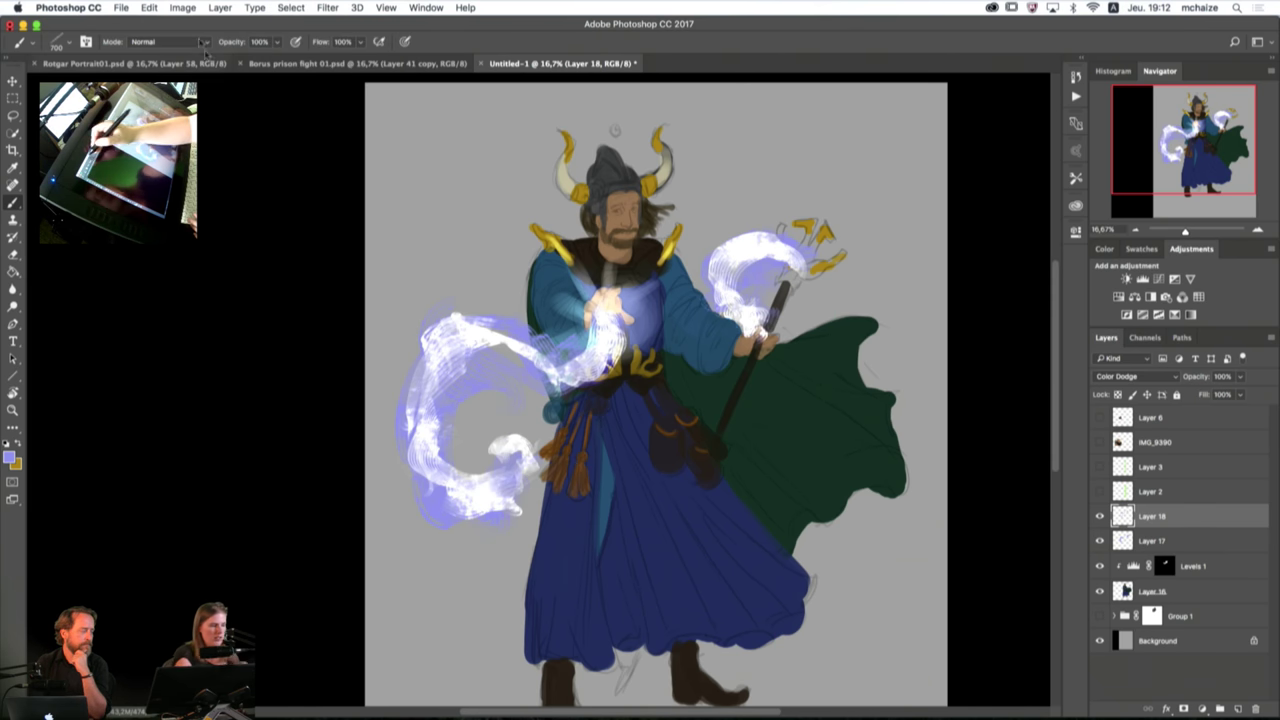
{"action": "left_click", "coordinate": [149, 7]}
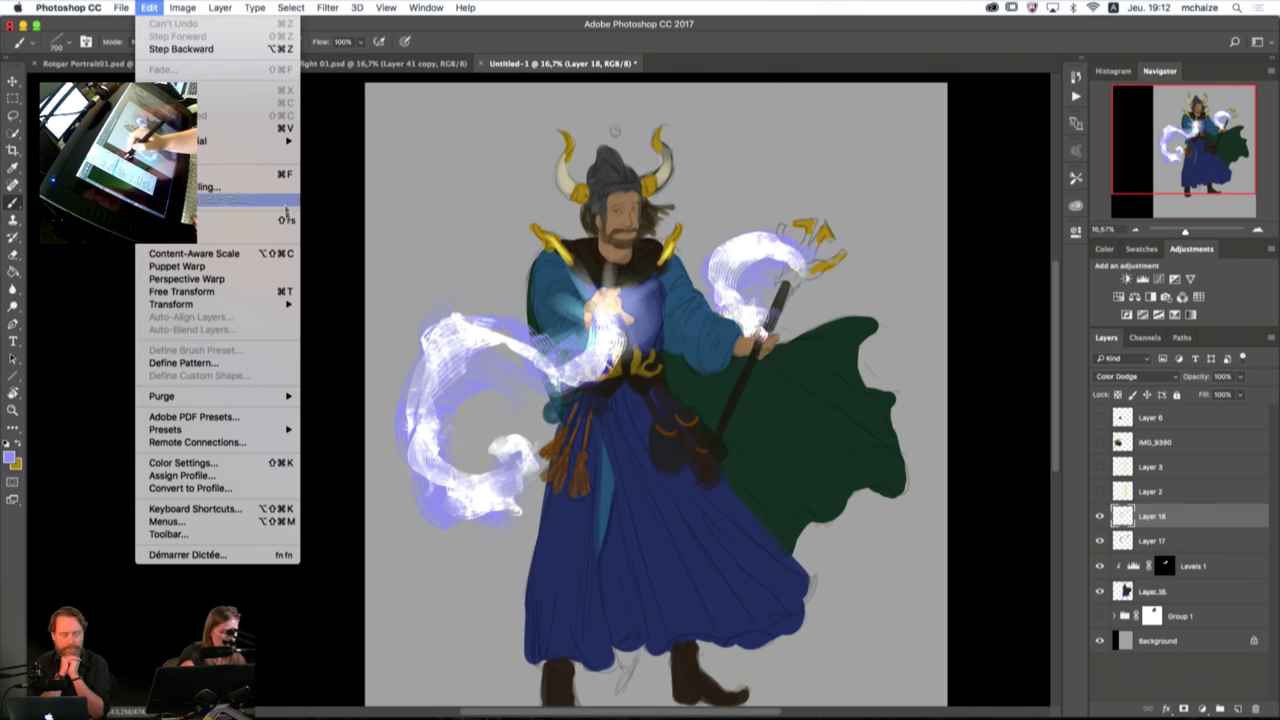
{"action": "mouse_move", "coordinate": [278, 304]}
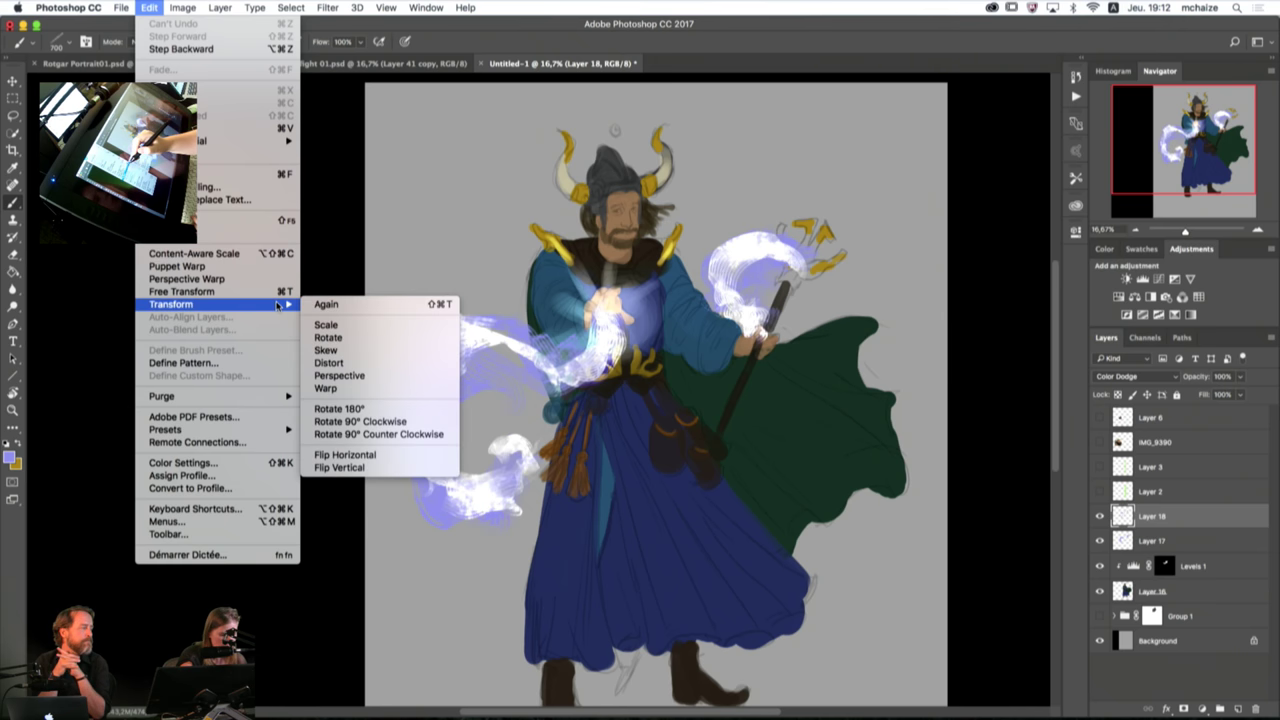
{"action": "left_click", "coordinate": [195, 268]}
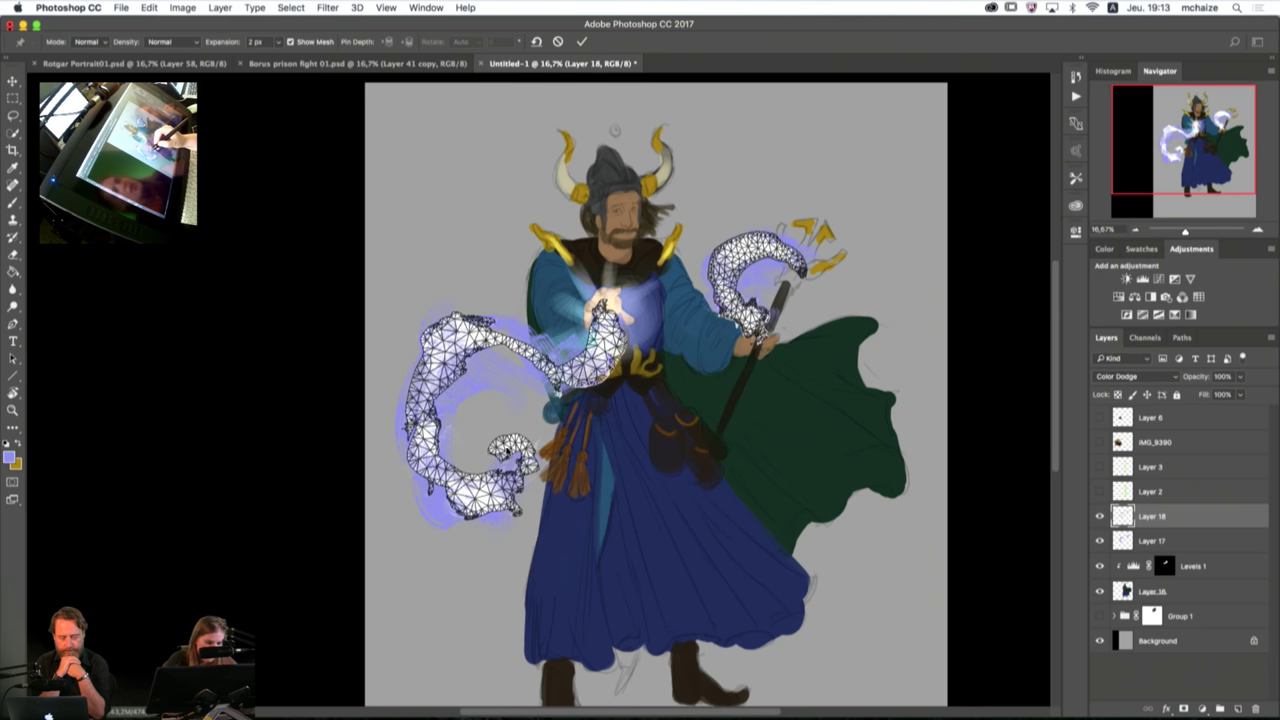
{"action": "left_click", "coordinate": [507, 456]}
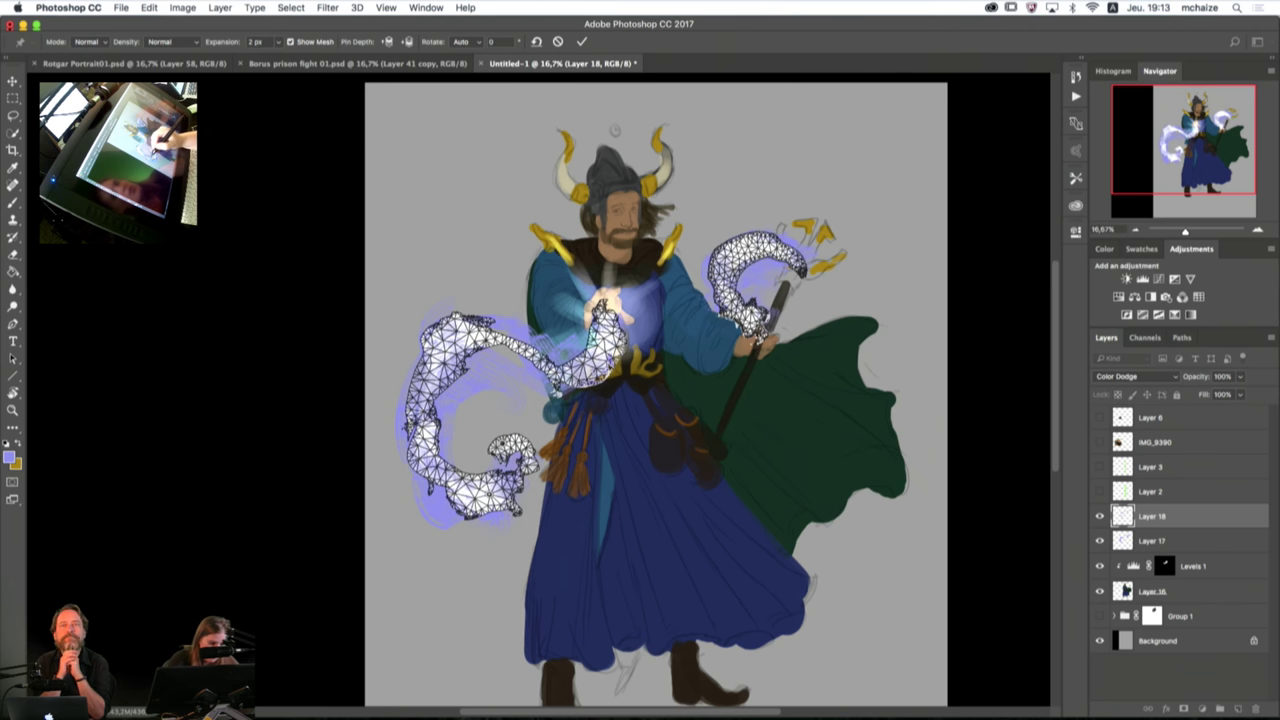
{"action": "left_click", "coordinate": [601, 349]}
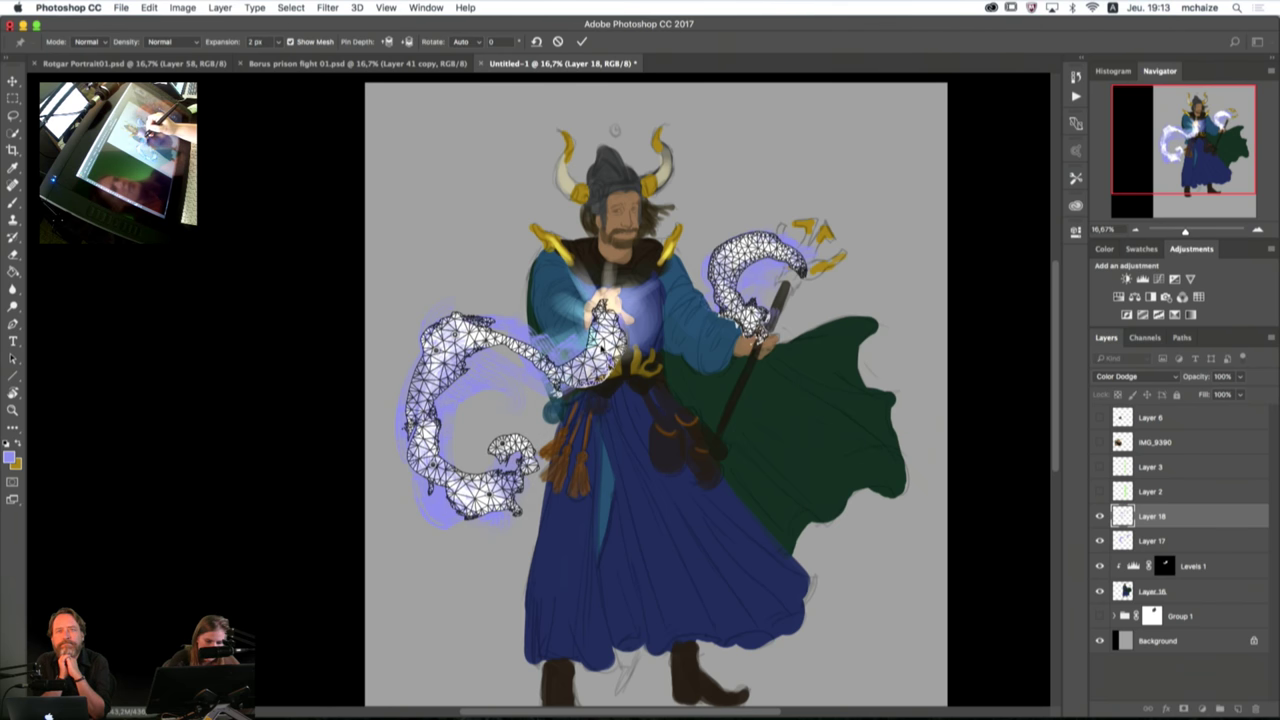
{"action": "left_click", "coordinate": [584, 370]}
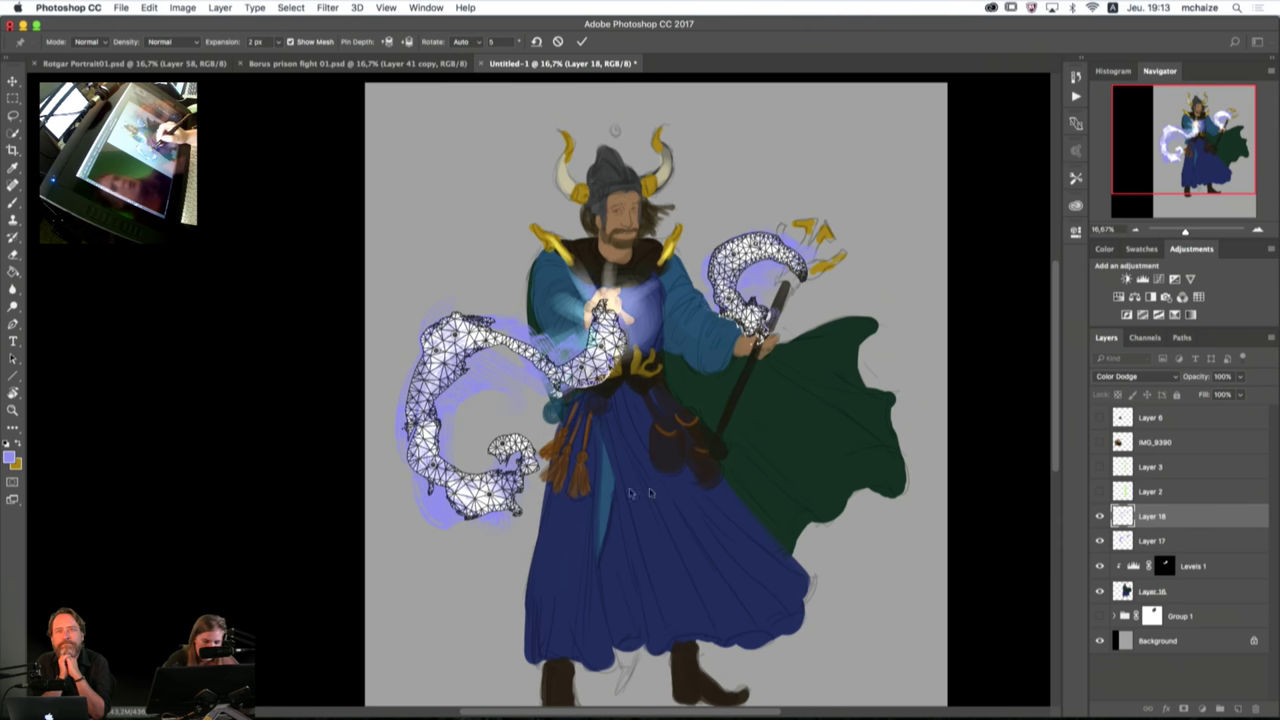
Step: Warp the large swirl's inner tip and lower curve out across the robe, and shift its upper outer bend slightly inward and down
{"action": "left_click_drag", "start_coordinate": [508, 447], "coordinate": [509, 412]}
{"action": "left_click_drag", "start_coordinate": [490, 494], "coordinate": [505, 496]}
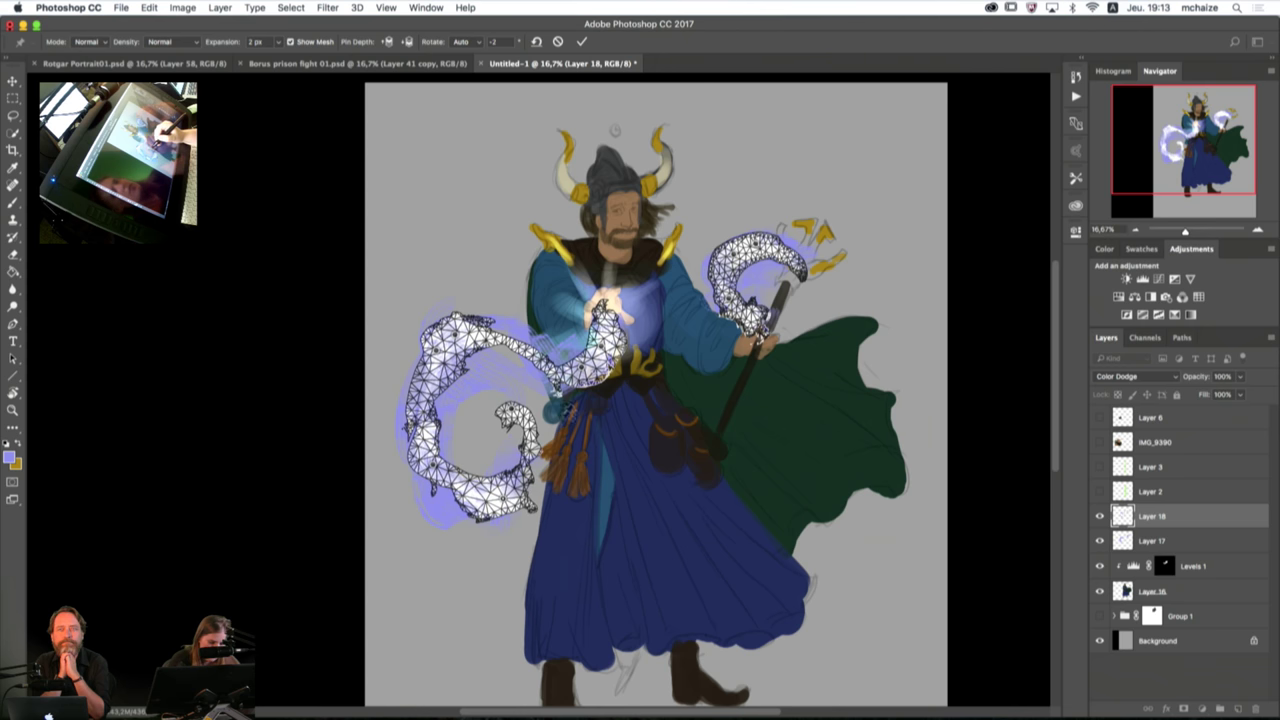
{"action": "left_click_drag", "start_coordinate": [533, 445], "coordinate": [610, 428]}
{"action": "left_click_drag", "start_coordinate": [513, 417], "coordinate": [513, 432]}
{"action": "left_click_drag", "start_coordinate": [452, 487], "coordinate": [451, 527]}
{"action": "mouse_move", "coordinate": [459, 345]}
{"action": "left_mouse_down"}
{"action": "mouse_move", "coordinate": [468, 360]}
{"action": "mouse_move", "coordinate": [442, 372]}
{"action": "mouse_move", "coordinate": [446, 362]}
{"action": "left_mouse_up"}
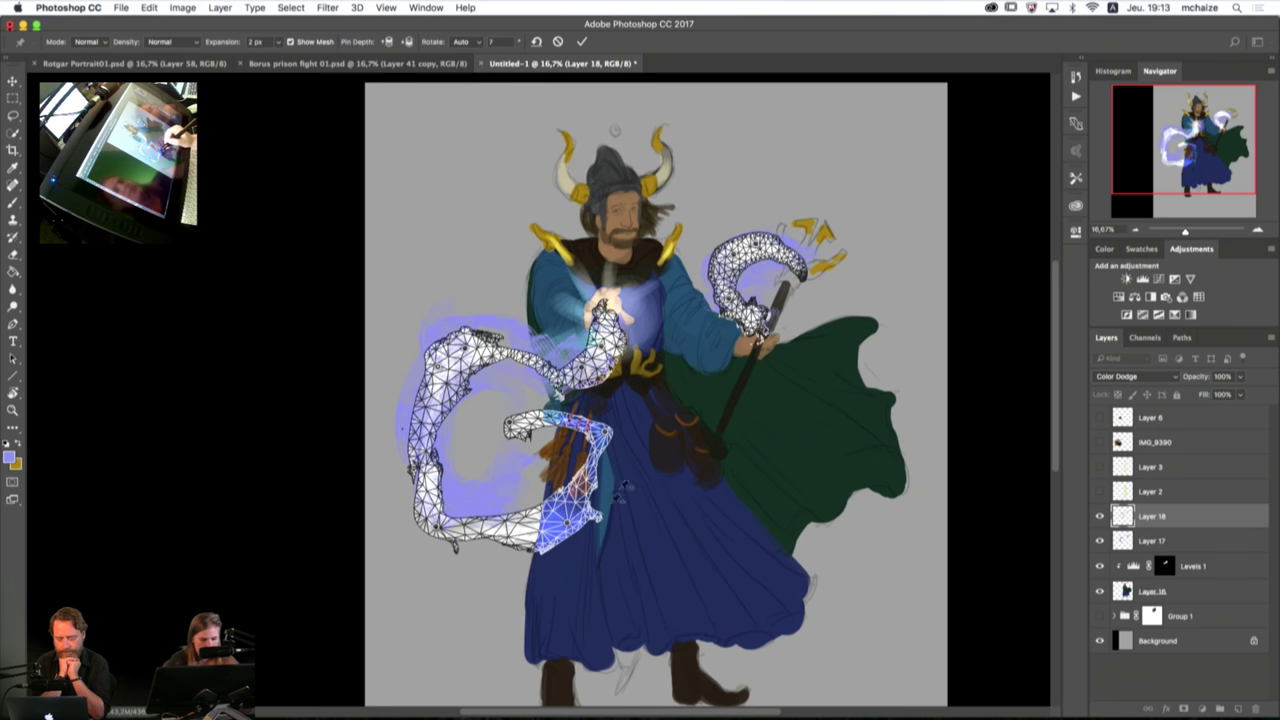
{"action": "mouse_move", "coordinate": [577, 536]}
{"action": "left_mouse_down"}
{"action": "mouse_move", "coordinate": [602, 512]}
{"action": "mouse_move", "coordinate": [598, 530]}
{"action": "left_mouse_up"}
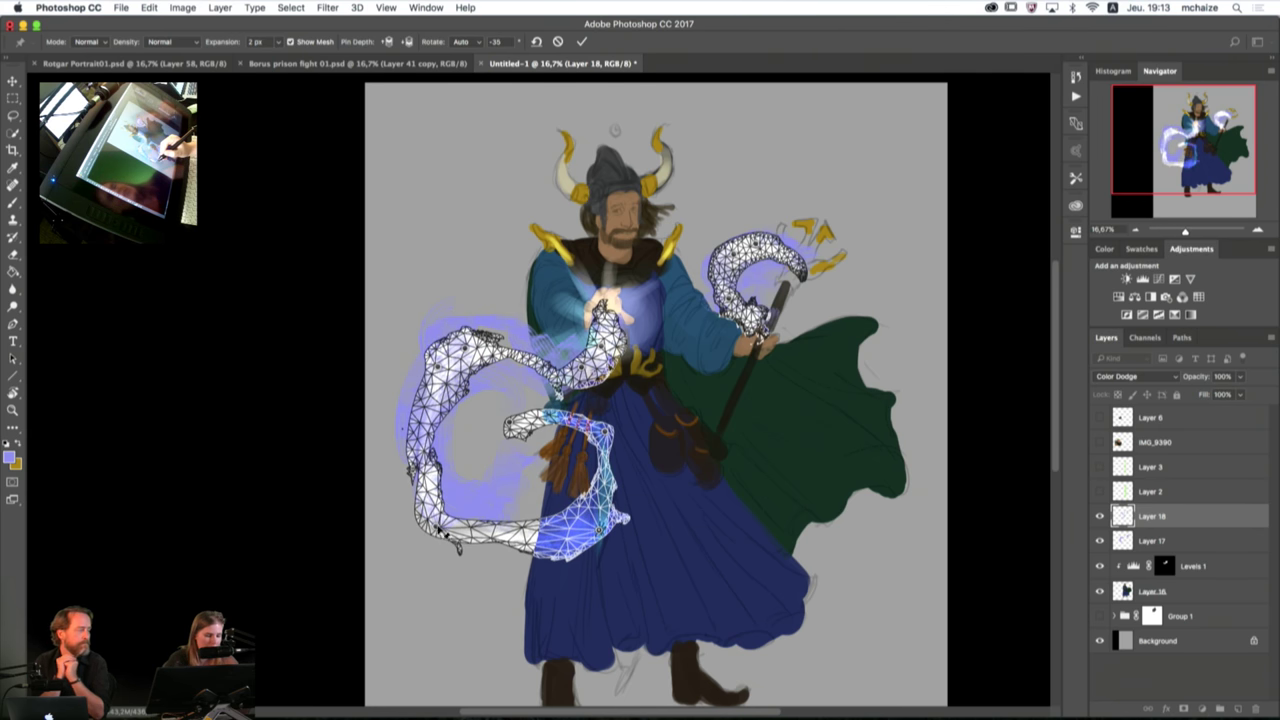
{"action": "left_click_drag", "start_coordinate": [446, 534], "coordinate": [459, 524]}
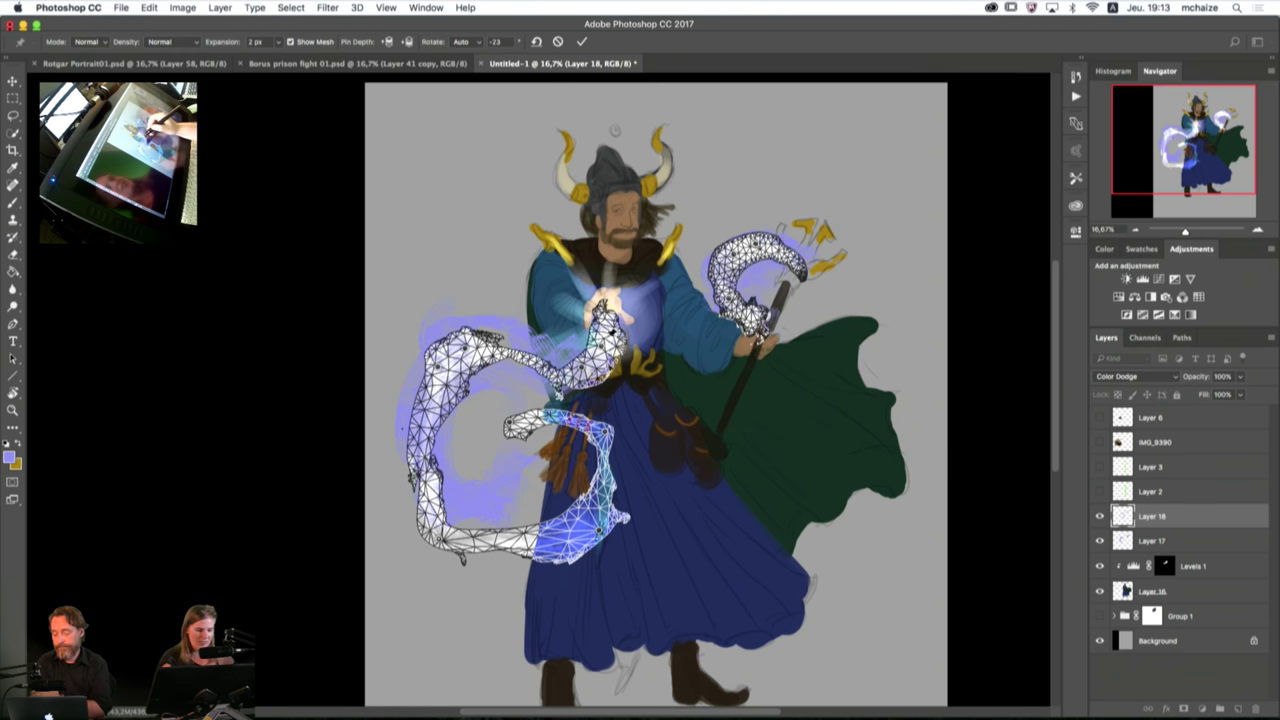
Step: Raise the swirl's end toward the casting hand and reshape its outer and lower curves into a narrower loop over the robe
{"action": "left_click_drag", "start_coordinate": [609, 333], "coordinate": [604, 298]}
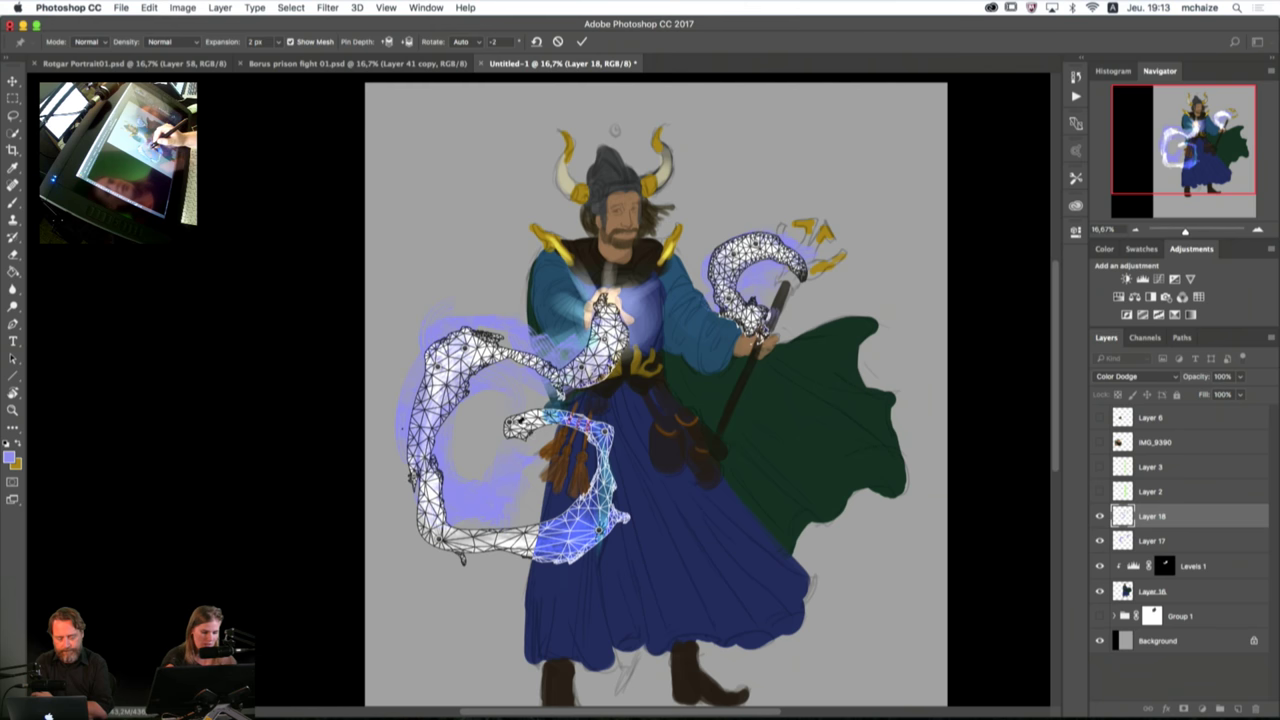
{"action": "left_click_drag", "start_coordinate": [519, 421], "coordinate": [501, 478]}
{"action": "left_click_drag", "start_coordinate": [599, 530], "coordinate": [648, 460]}
{"action": "left_click_drag", "start_coordinate": [439, 539], "coordinate": [570, 569]}
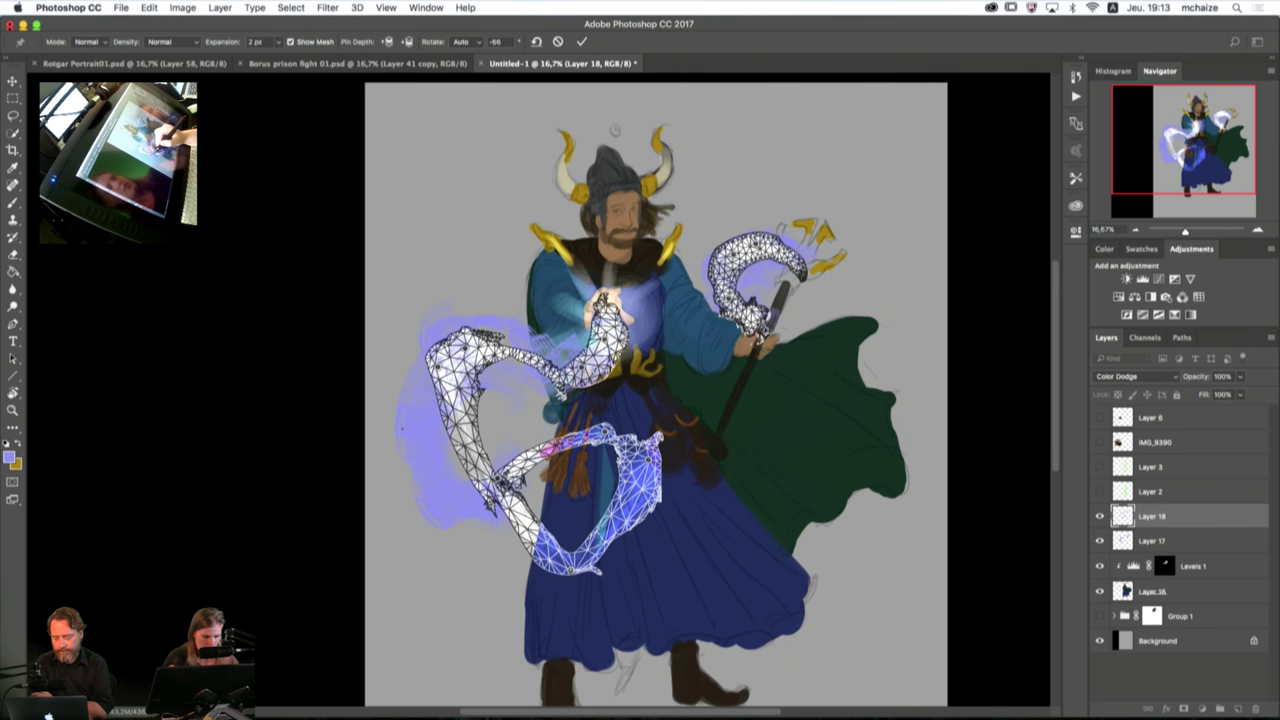
{"action": "left_click_drag", "start_coordinate": [501, 480], "coordinate": [553, 450]}
{"action": "left_click_drag", "start_coordinate": [466, 349], "coordinate": [483, 565]}
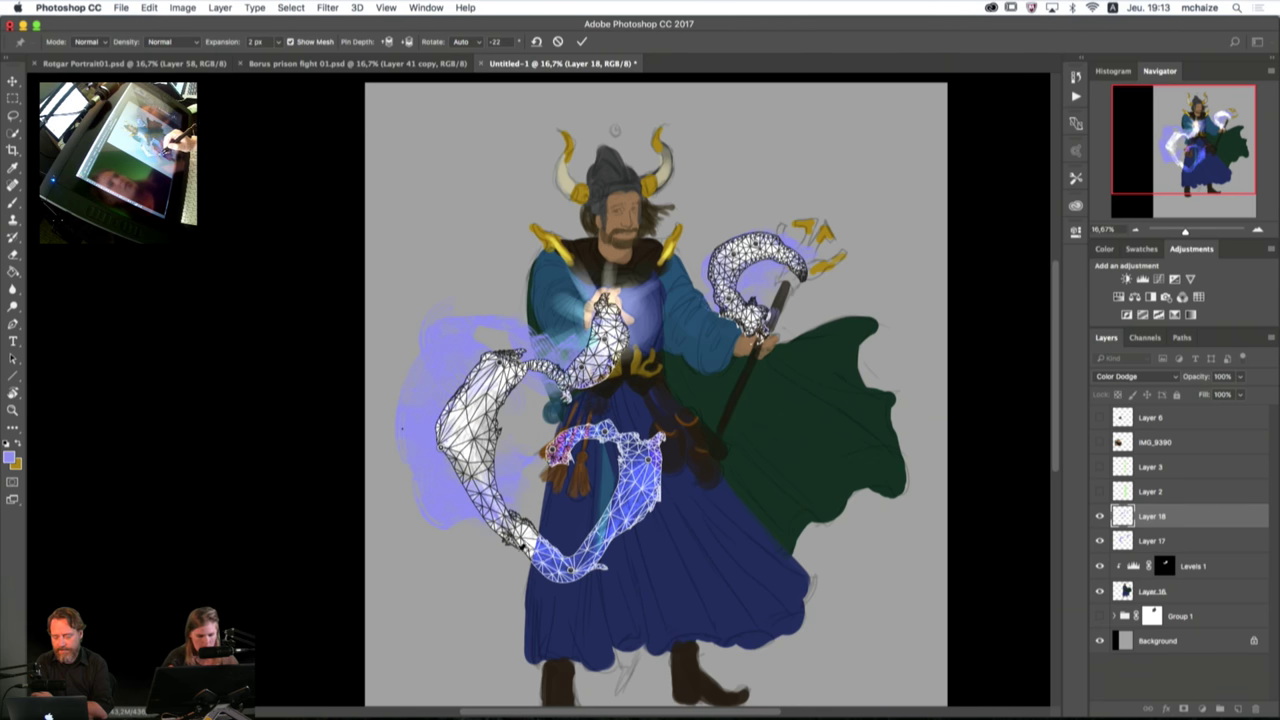
Step: Round out the loop's outer and lower curves with small pin moves and bend the inner tip downward over the belt tassels
{"action": "mouse_move", "coordinate": [573, 572]}
{"action": "left_mouse_down"}
{"action": "mouse_move", "coordinate": [550, 581]}
{"action": "mouse_move", "coordinate": [557, 572]}
{"action": "left_mouse_up"}
{"action": "left_click_drag", "start_coordinate": [443, 451], "coordinate": [426, 466]}
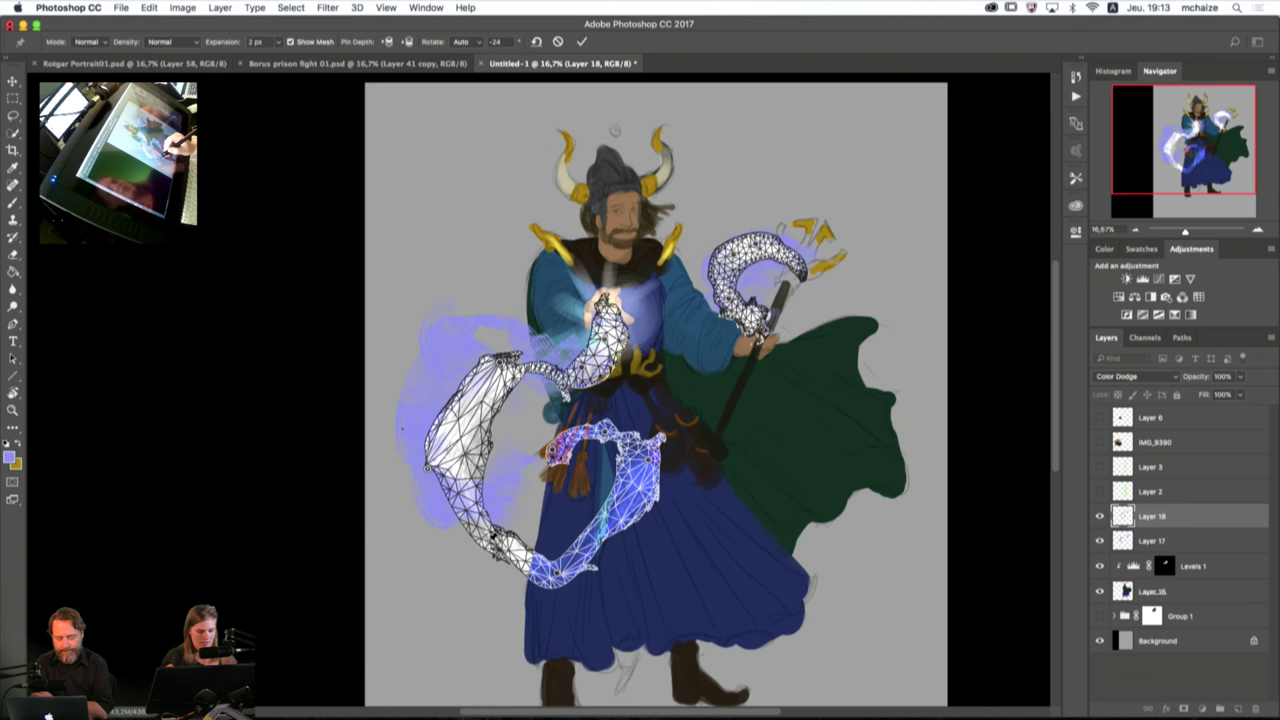
{"action": "mouse_move", "coordinate": [493, 538]}
{"action": "left_mouse_down"}
{"action": "mouse_move", "coordinate": [470, 590]}
{"action": "mouse_move", "coordinate": [504, 553]}
{"action": "left_mouse_up"}
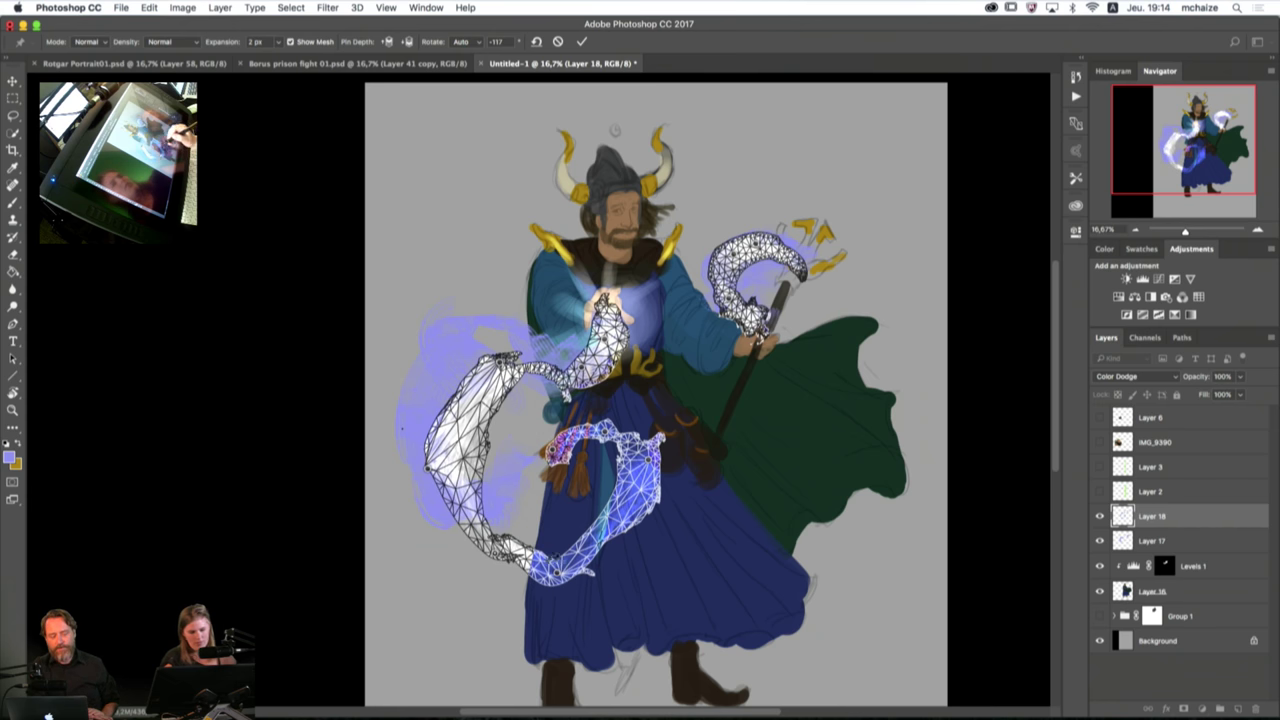
{"action": "left_click_drag", "start_coordinate": [554, 451], "coordinate": [539, 497]}
Step: Add a warp pin on top of the inner curl and pull the curl into a tighter, rounder hook around the tassels
{"action": "left_click", "coordinate": [608, 435]}
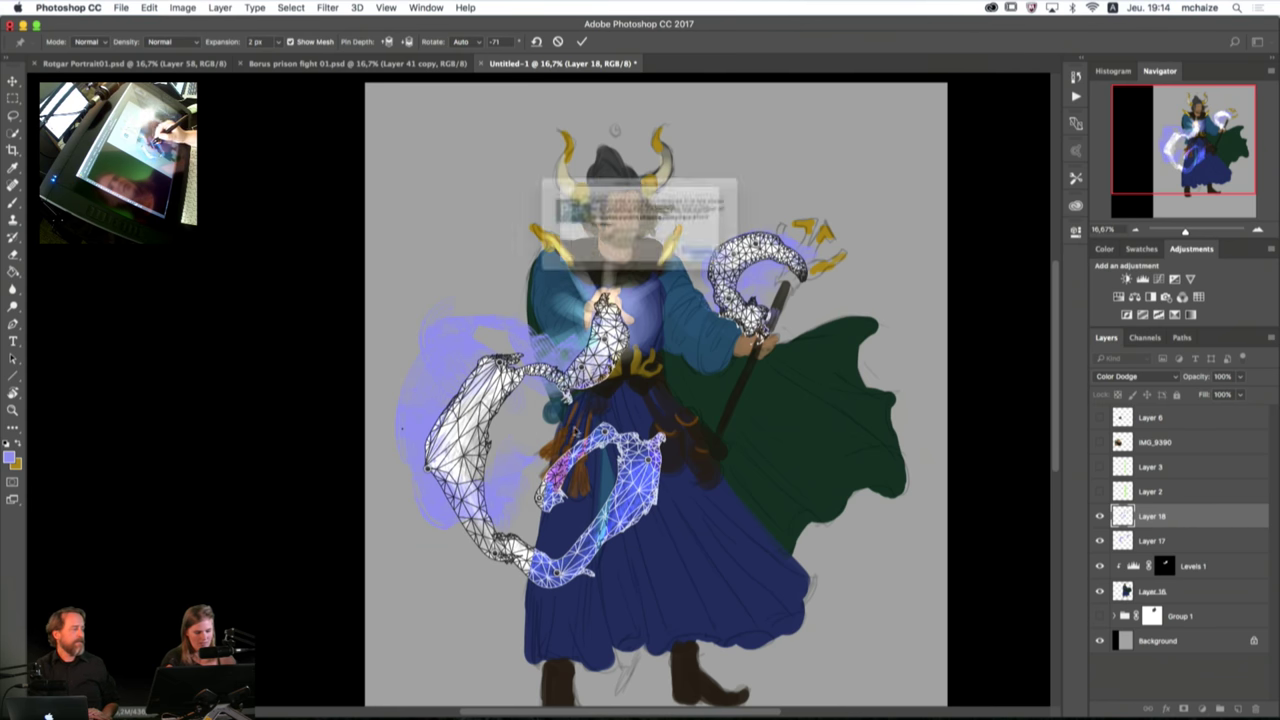
{"action": "key", "text": "Return"}
{"action": "left_click", "coordinate": [683, 333]}
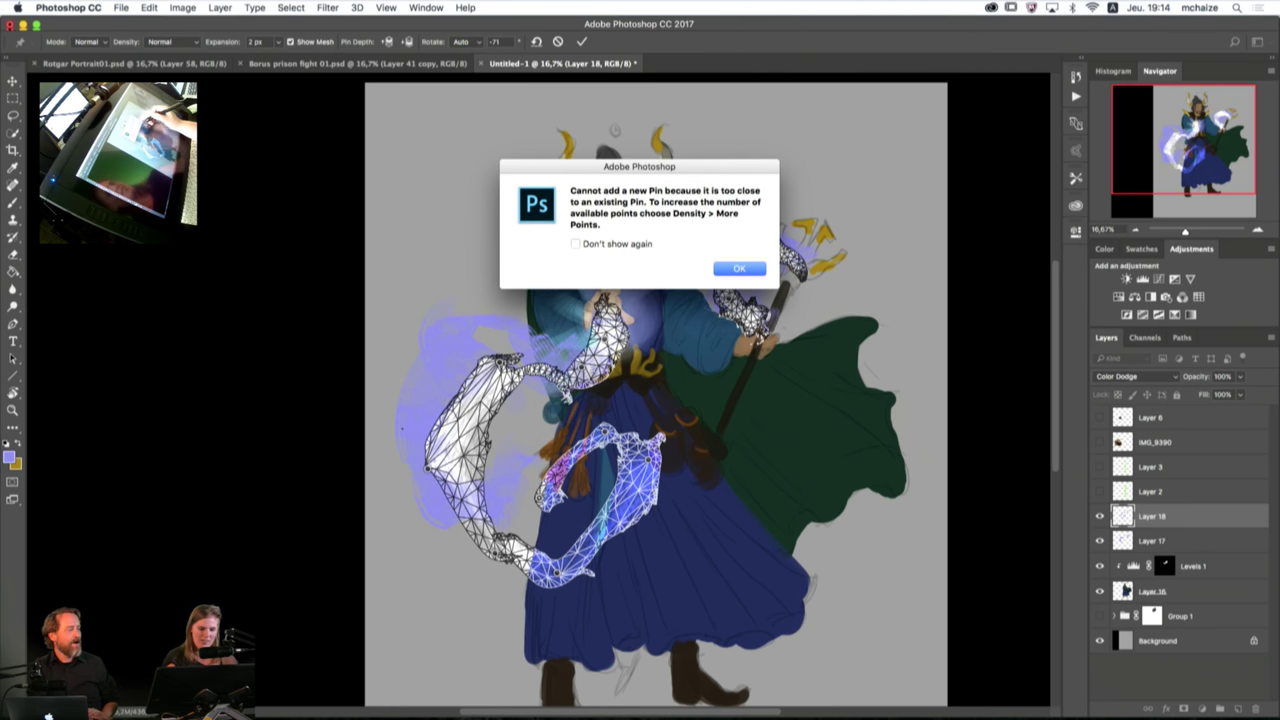
{"action": "left_click", "coordinate": [740, 272]}
{"action": "left_click", "coordinate": [607, 438]}
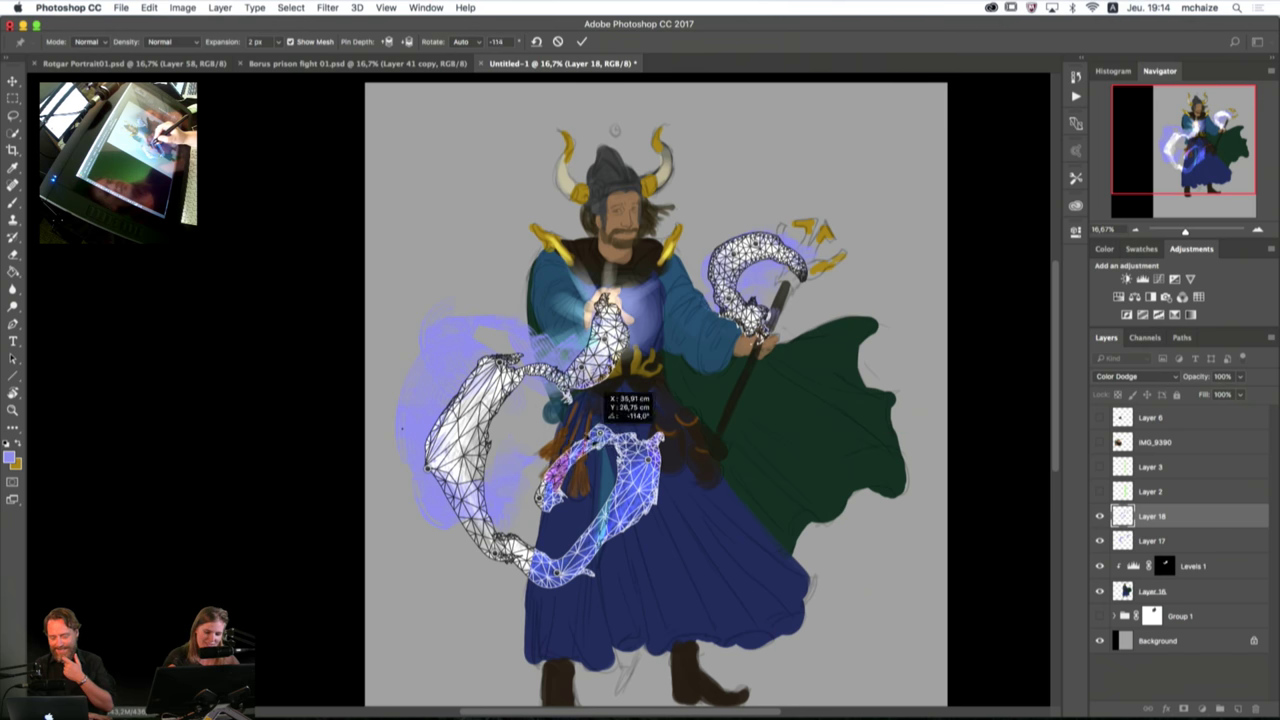
{"action": "left_click_drag", "start_coordinate": [600, 433], "coordinate": [560, 435]}
{"action": "left_click_drag", "start_coordinate": [648, 460], "coordinate": [629, 450]}
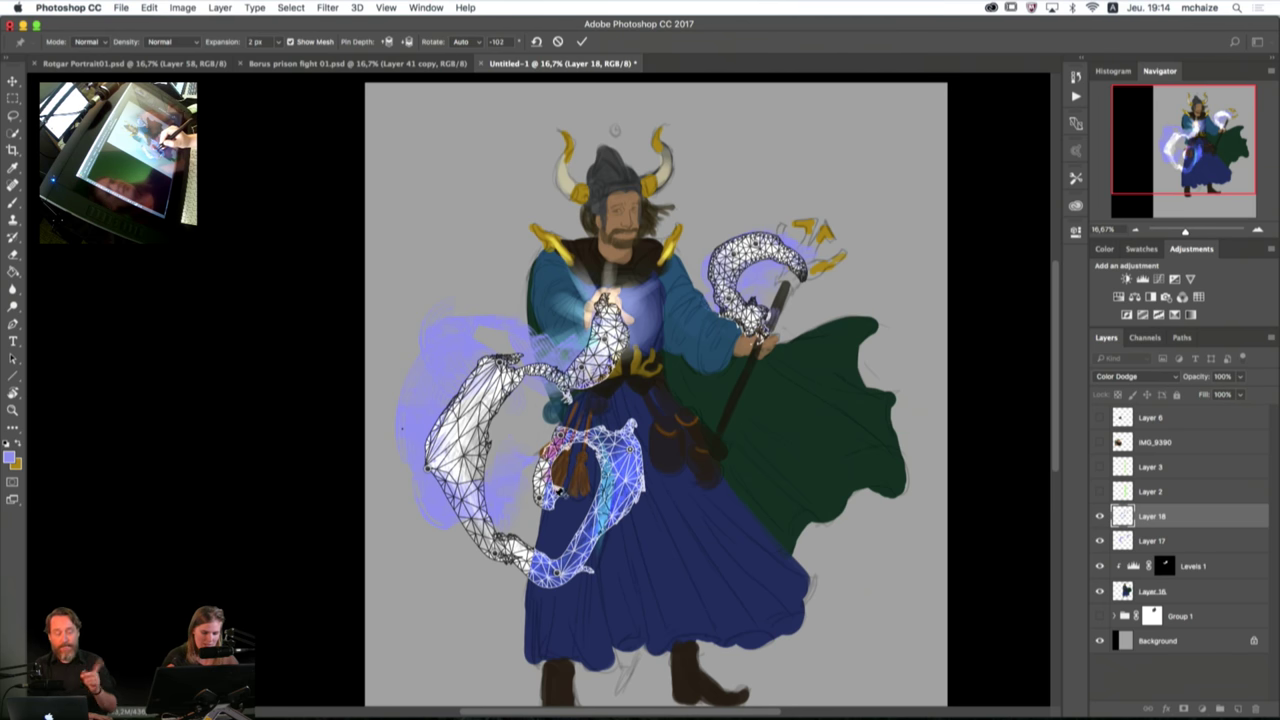
{"action": "left_click_drag", "start_coordinate": [558, 492], "coordinate": [563, 503]}
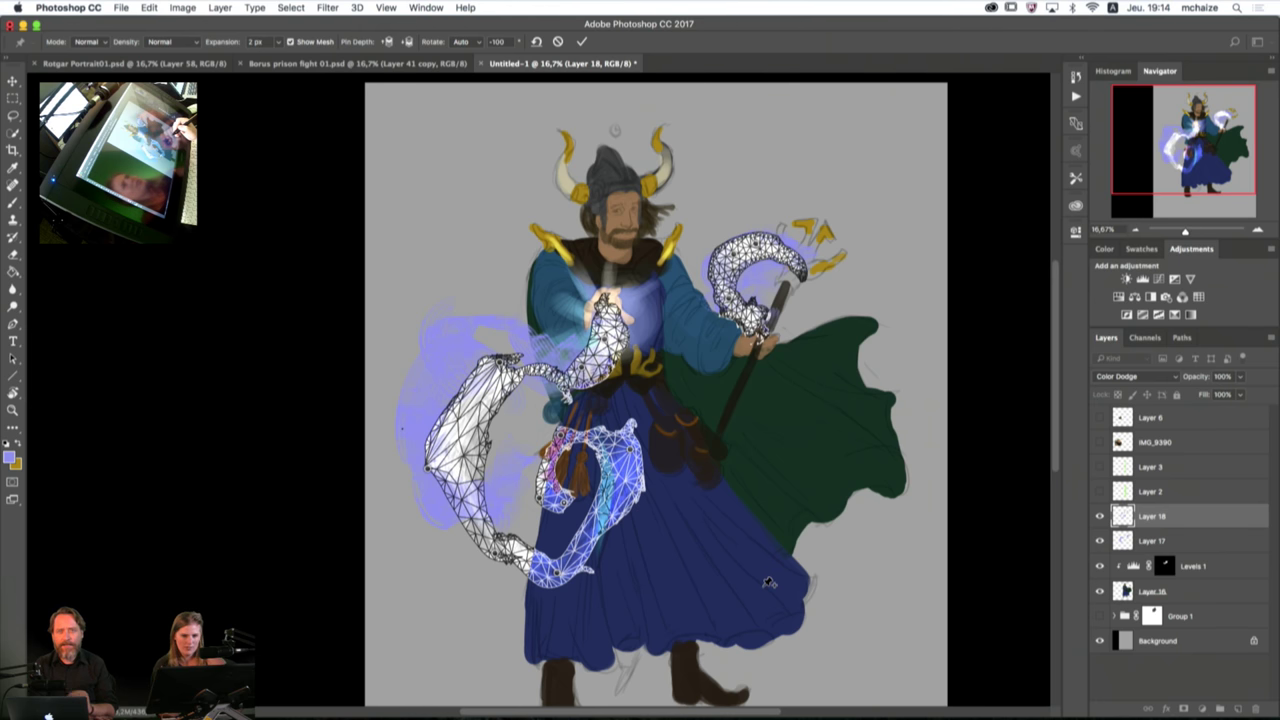
Step: Nudge the loop's bottom curve toward the robe's center and pull its outer edge slightly inward
{"action": "left_click_drag", "start_coordinate": [561, 578], "coordinate": [590, 575]}
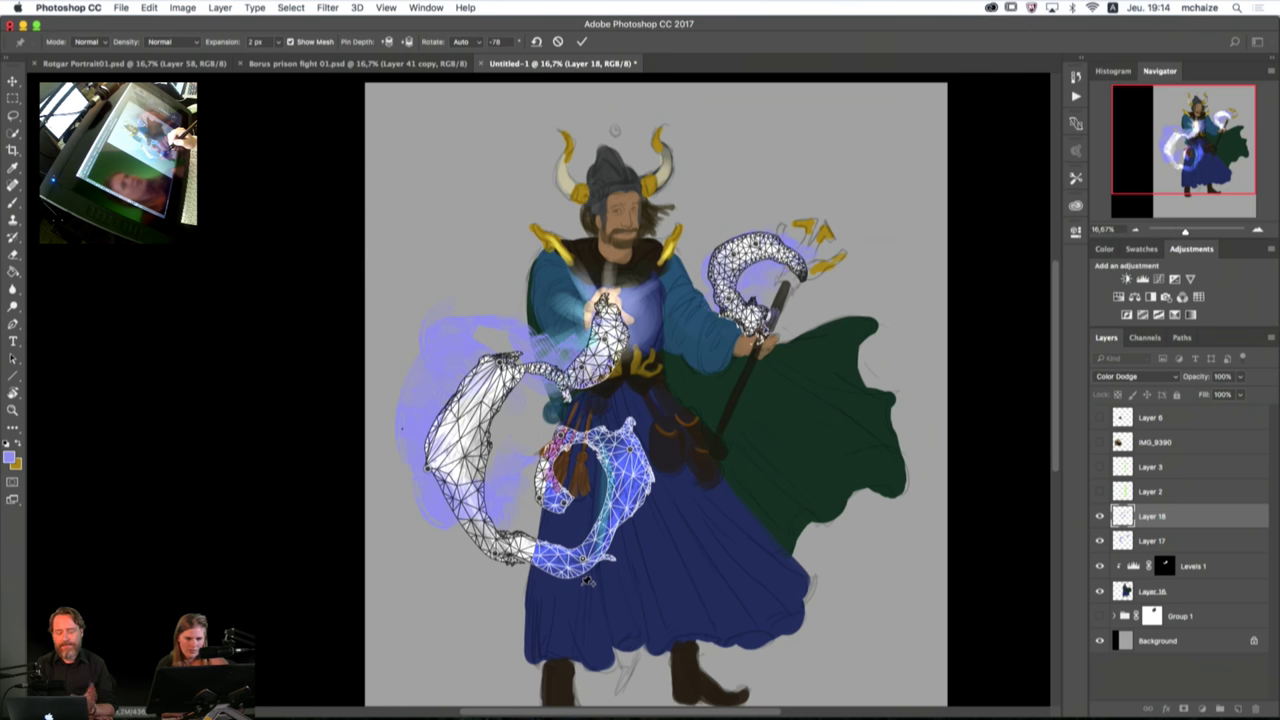
{"action": "left_click_drag", "start_coordinate": [497, 556], "coordinate": [499, 551]}
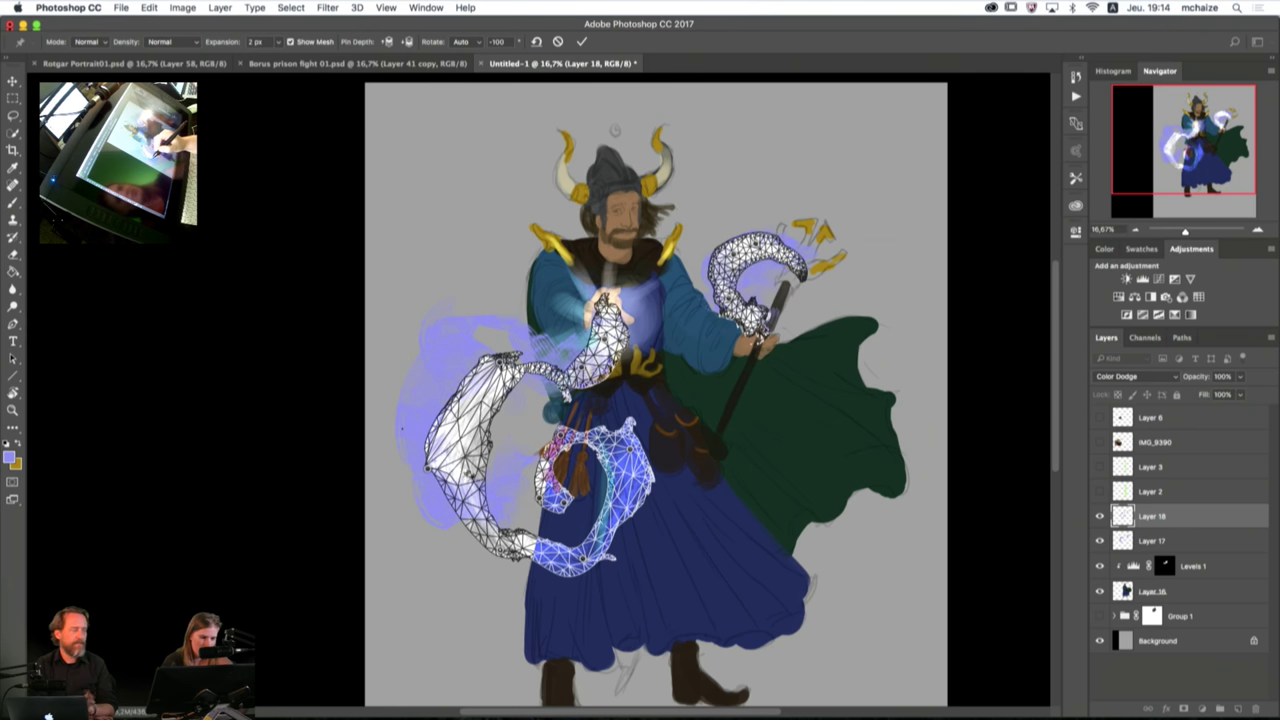
{"action": "left_click_drag", "start_coordinate": [428, 466], "coordinate": [438, 466]}
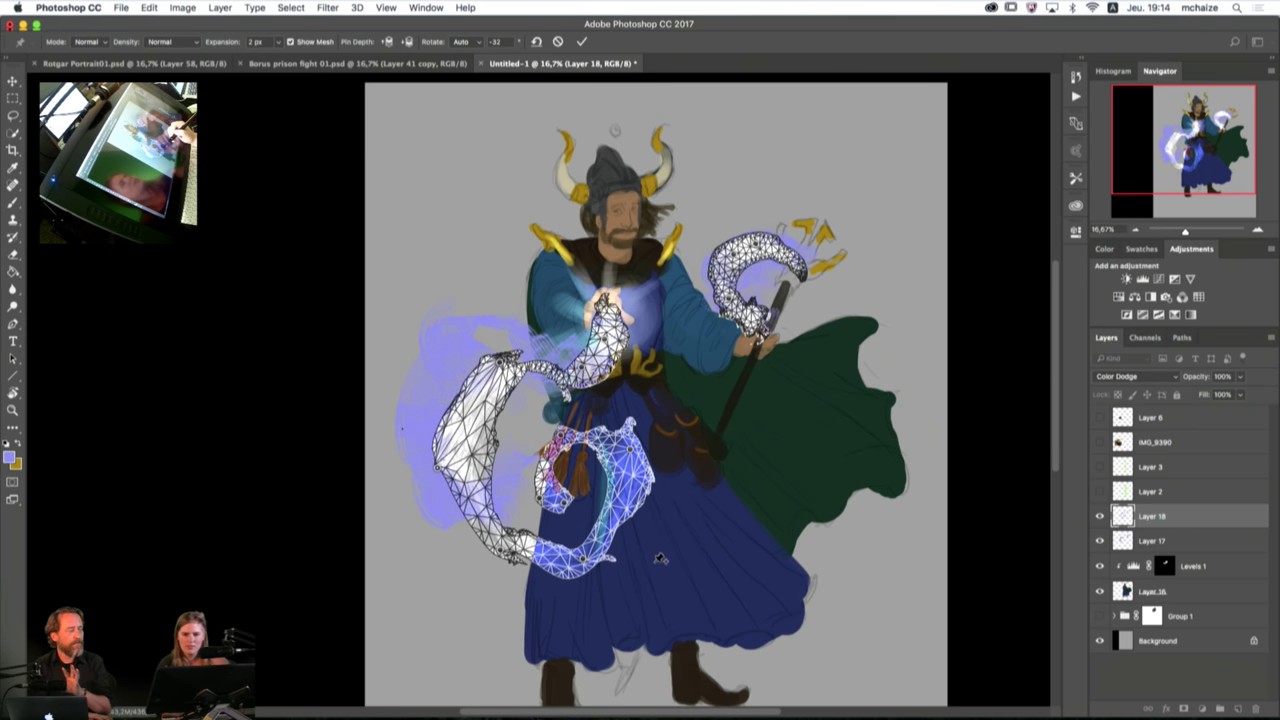
{"action": "left_click", "coordinate": [629, 453]}
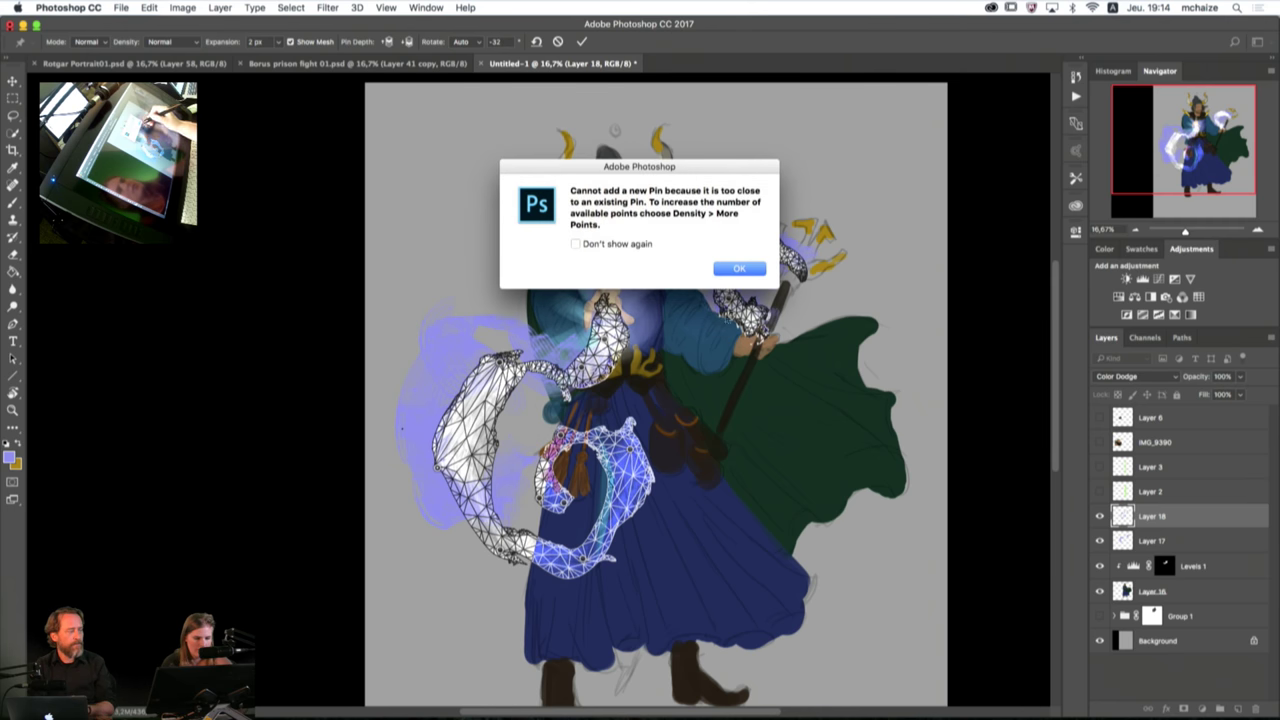
{"action": "left_click", "coordinate": [745, 270]}
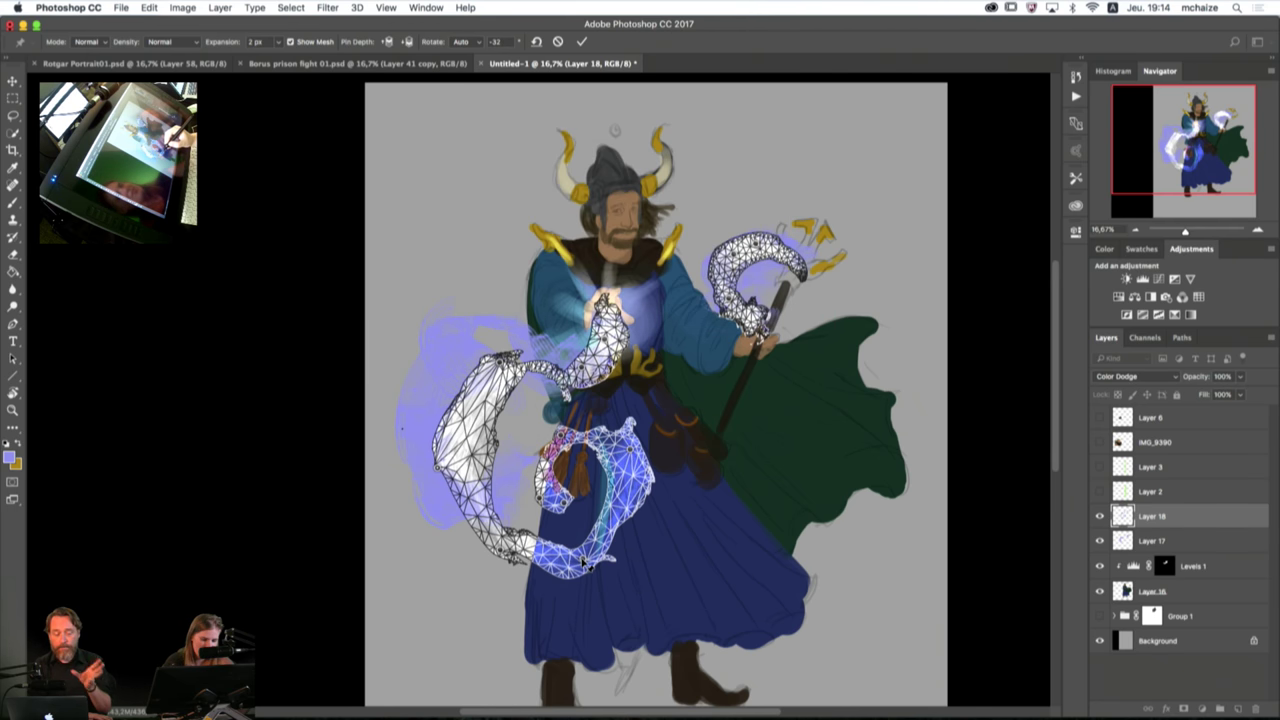
Step: Lift the lower curve and inner curl toward the waist, and draw the swirl's outer side and upper bend in toward the body
{"action": "left_click_drag", "start_coordinate": [583, 563], "coordinate": [623, 509]}
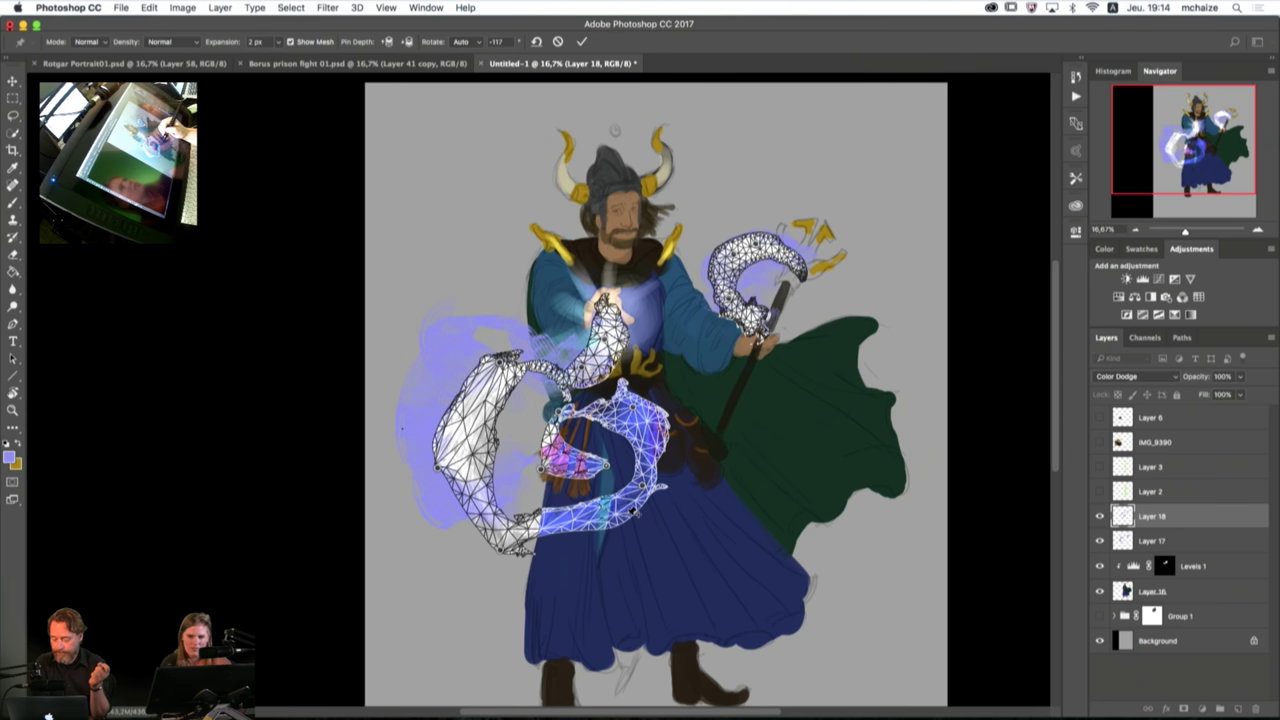
{"action": "left_click_drag", "start_coordinate": [500, 549], "coordinate": [578, 546]}
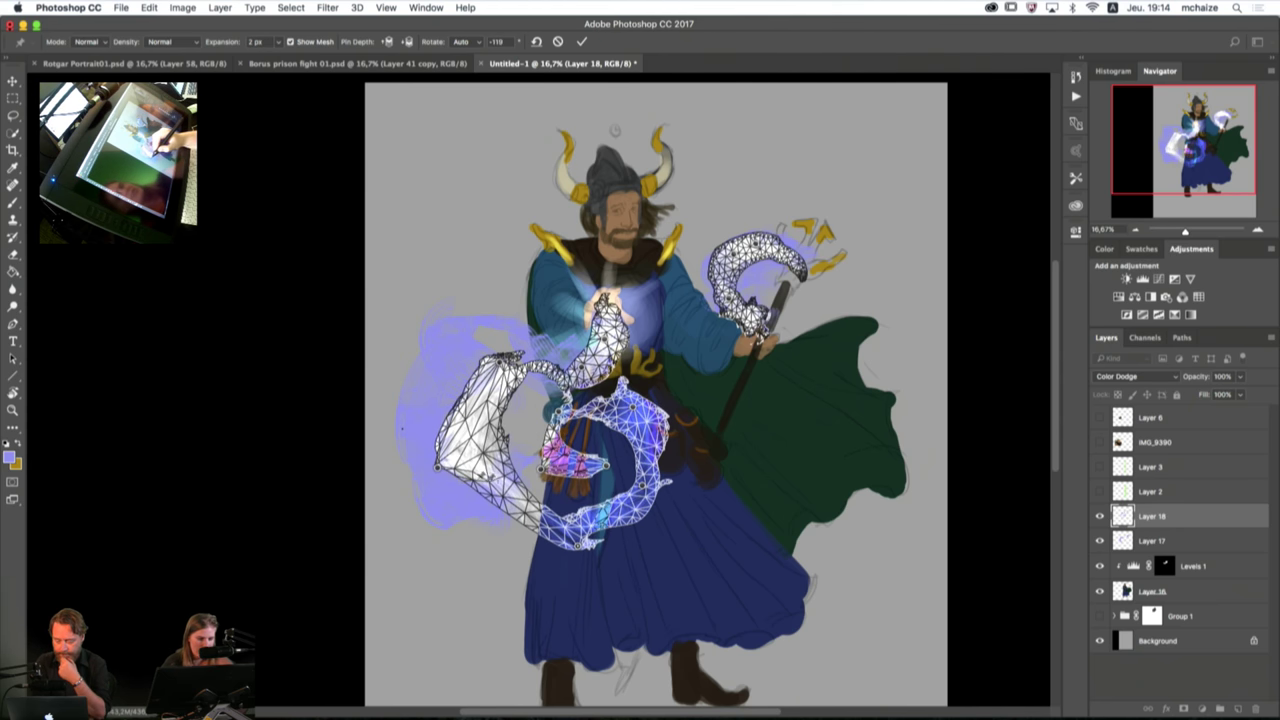
{"action": "left_click_drag", "start_coordinate": [440, 468], "coordinate": [480, 476]}
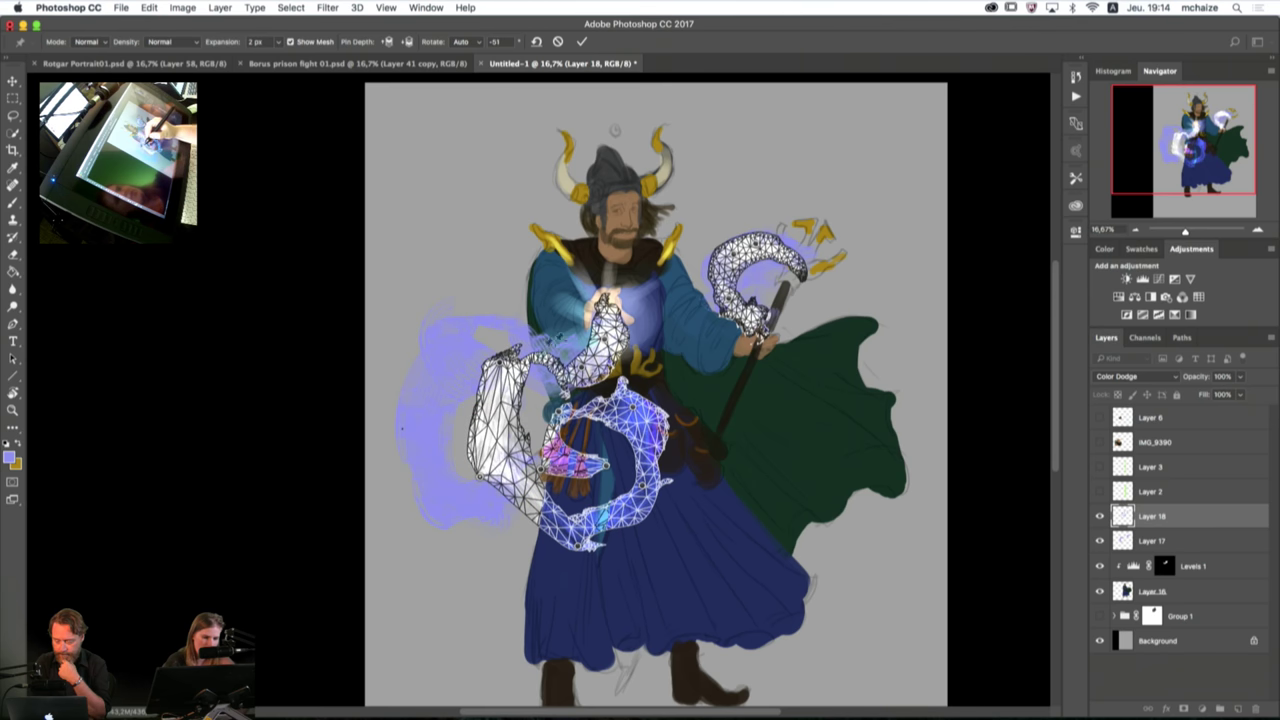
{"action": "left_click_drag", "start_coordinate": [507, 368], "coordinate": [532, 335]}
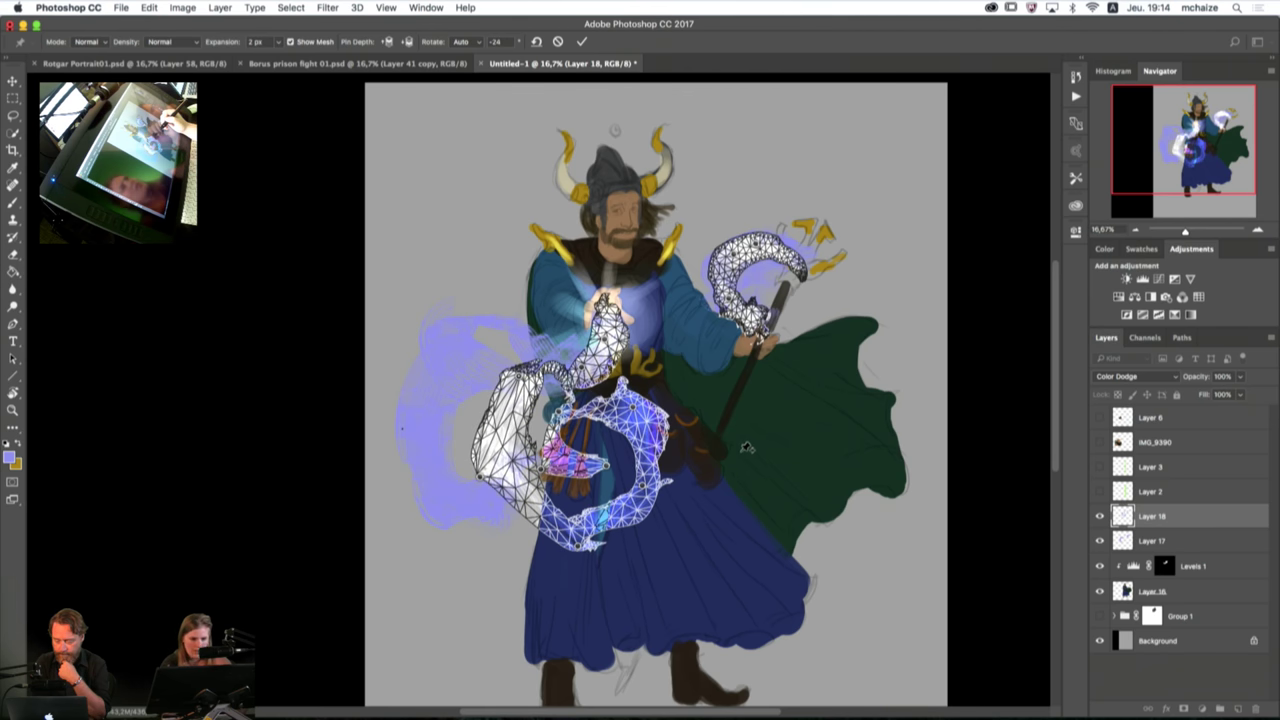
Step: Move the swirl's hand end, upper bend and inner curl up over the sleeve and chest
{"action": "left_click_drag", "start_coordinate": [607, 358], "coordinate": [576, 314]}
{"action": "left_click_drag", "start_coordinate": [519, 375], "coordinate": [521, 312]}
{"action": "left_click_drag", "start_coordinate": [565, 409], "coordinate": [567, 355]}
{"action": "left_click_drag", "start_coordinate": [633, 407], "coordinate": [657, 323]}
{"action": "left_click_drag", "start_coordinate": [542, 468], "coordinate": [560, 408]}
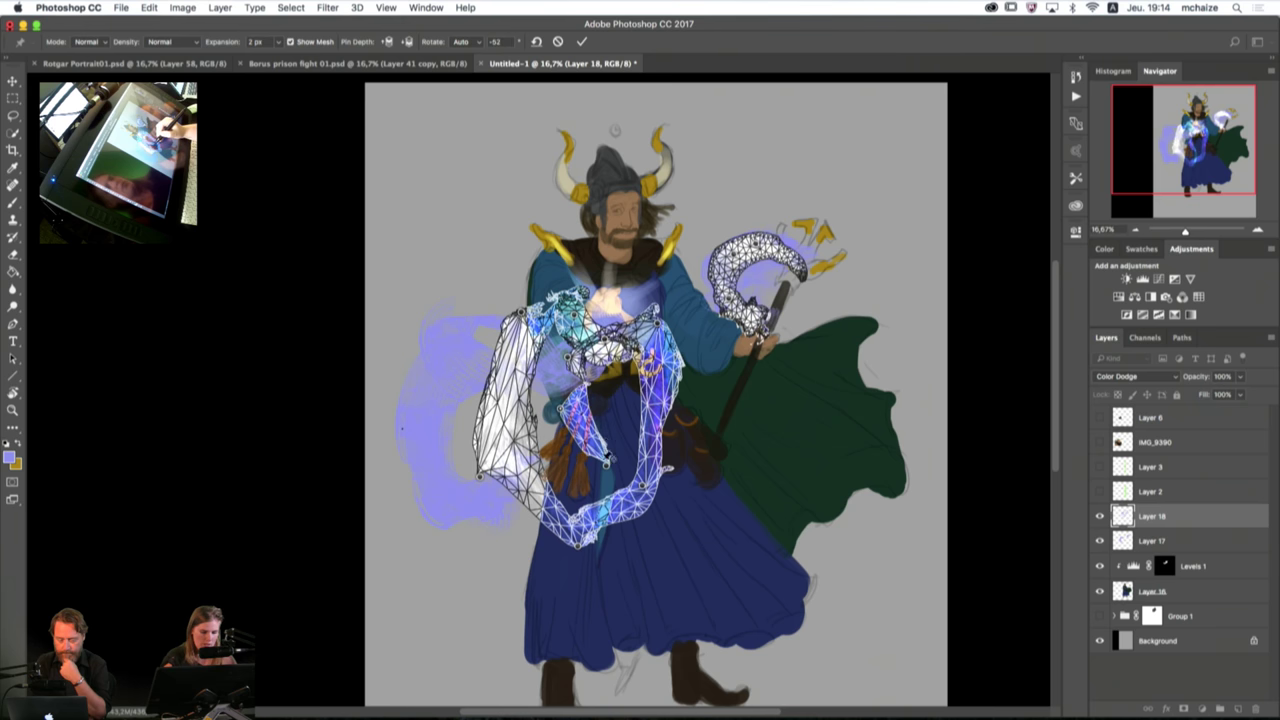
{"action": "left_click_drag", "start_coordinate": [606, 464], "coordinate": [558, 348]}
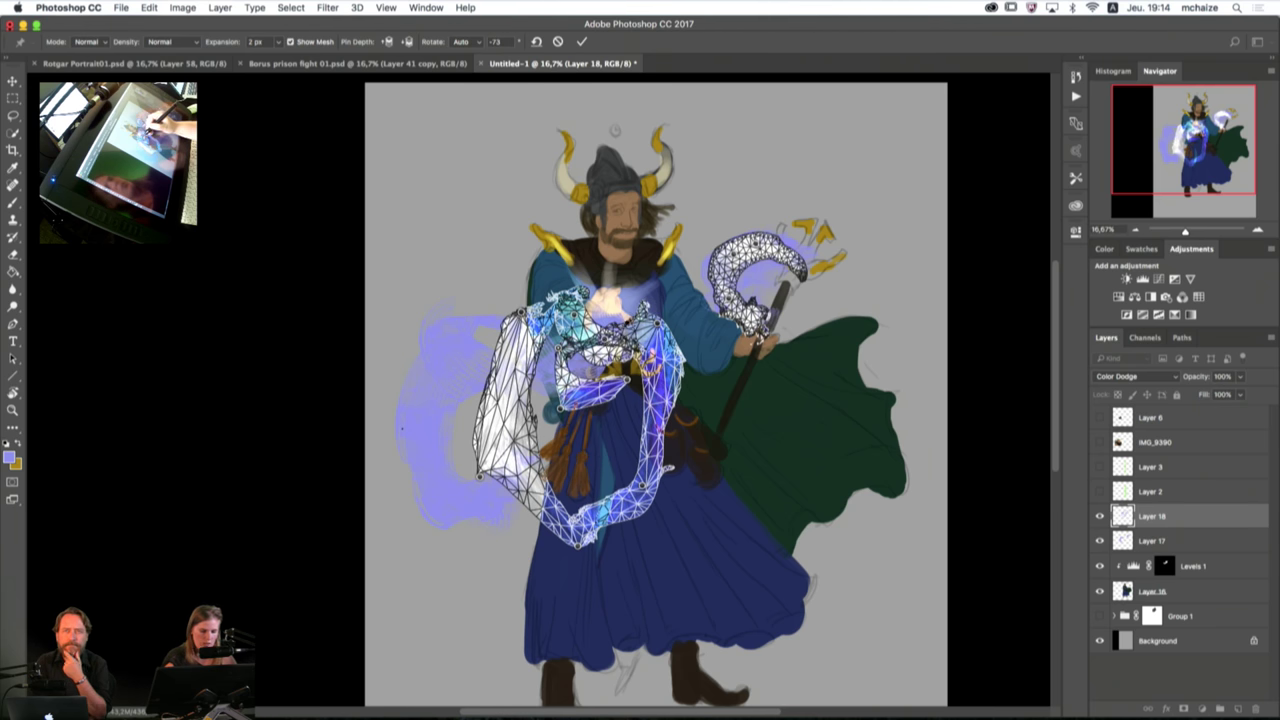
{"action": "left_click", "coordinate": [574, 314]}
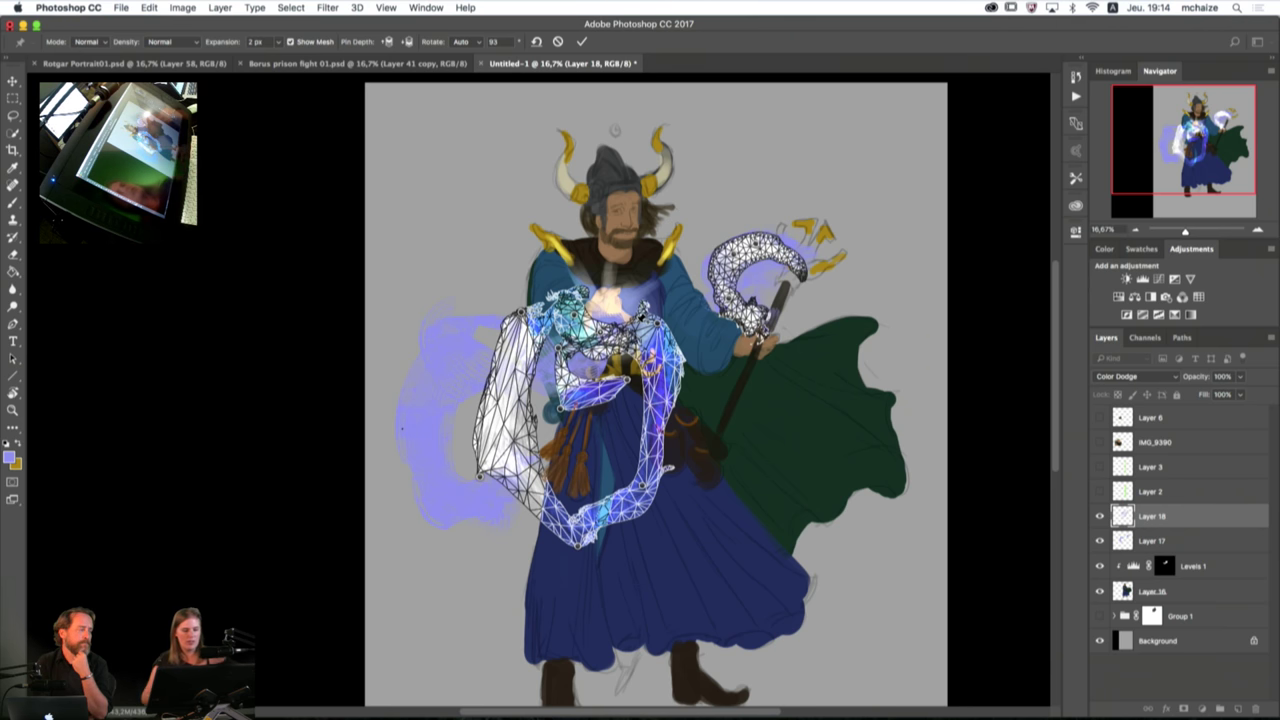
Step: Swing the lower curve toward the staff side, raise the outer edge, and extend the swirl's inner side up the chest
{"action": "left_click_drag", "start_coordinate": [578, 545], "coordinate": [702, 432]}
{"action": "left_click_drag", "start_coordinate": [480, 476], "coordinate": [494, 450]}
{"action": "left_click_drag", "start_coordinate": [588, 482], "coordinate": [587, 506]}
{"action": "left_click_drag", "start_coordinate": [672, 305], "coordinate": [645, 262]}
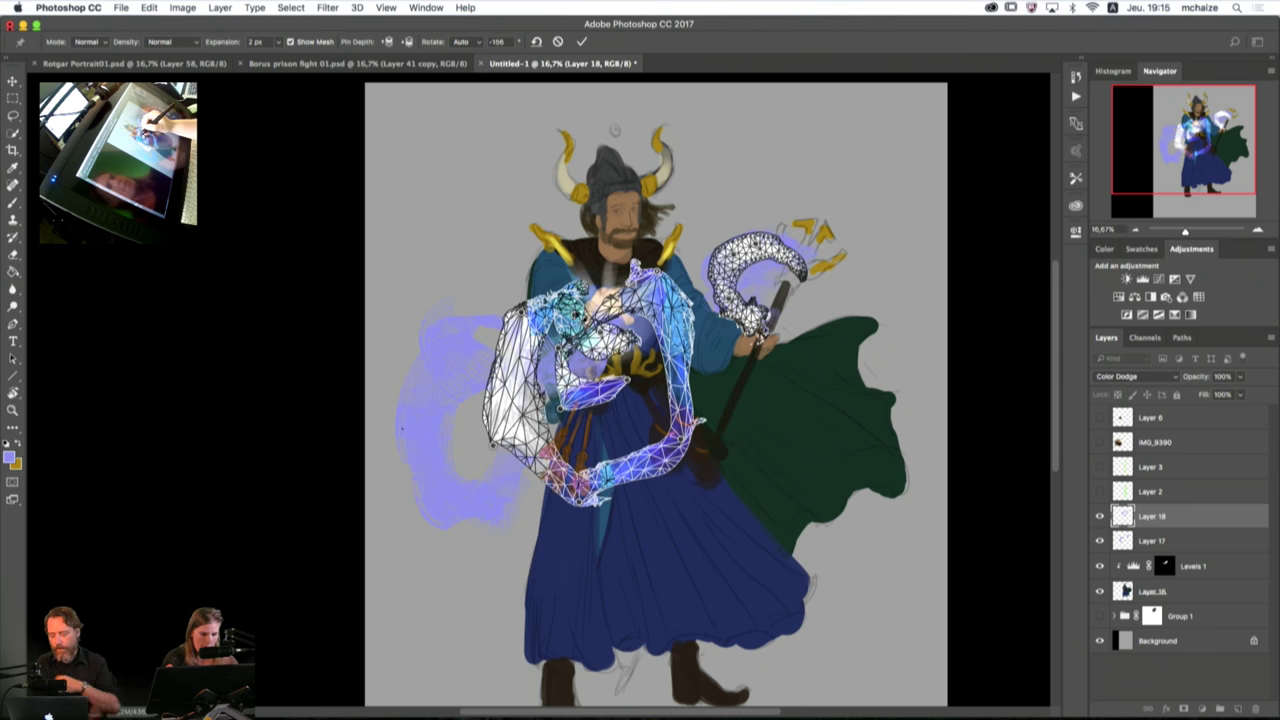
Step: Pull the swirl's upper bend out past the sleeve, lift its inner strand to the shoulder, and raise the lower curve toward the waist
{"action": "left_click_drag", "start_coordinate": [574, 314], "coordinate": [477, 283]}
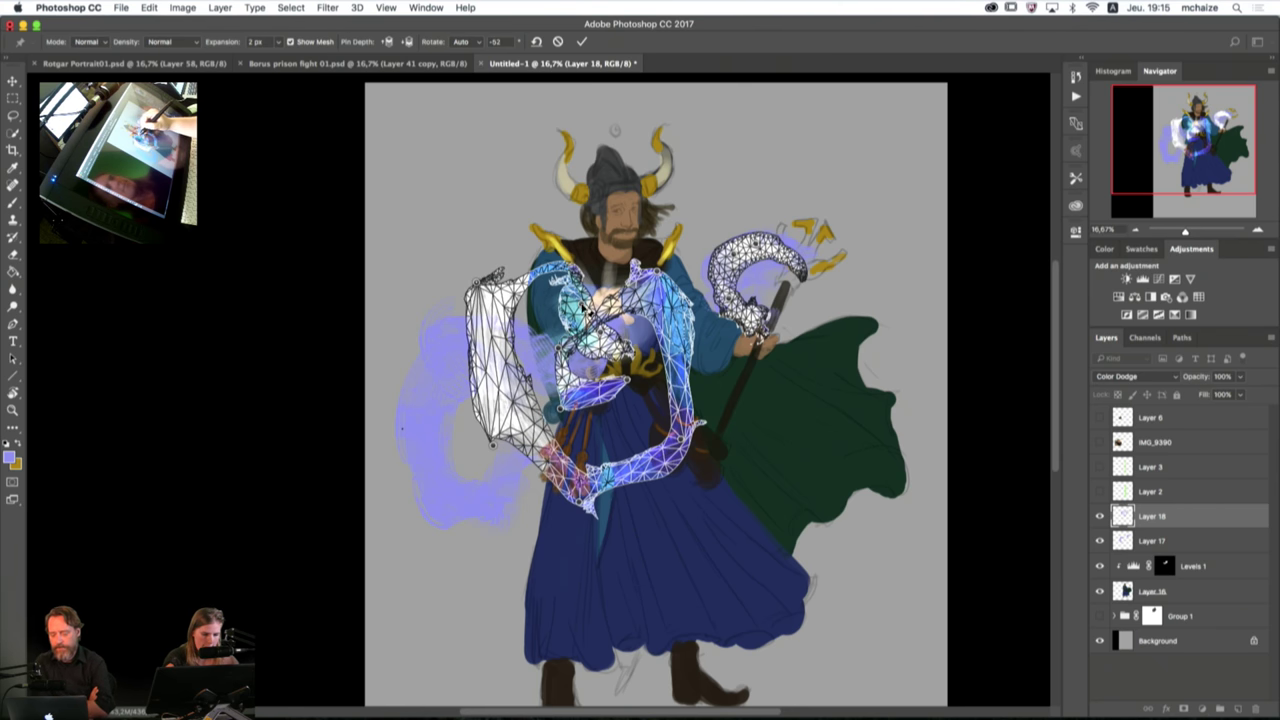
{"action": "left_click_drag", "start_coordinate": [584, 307], "coordinate": [596, 237]}
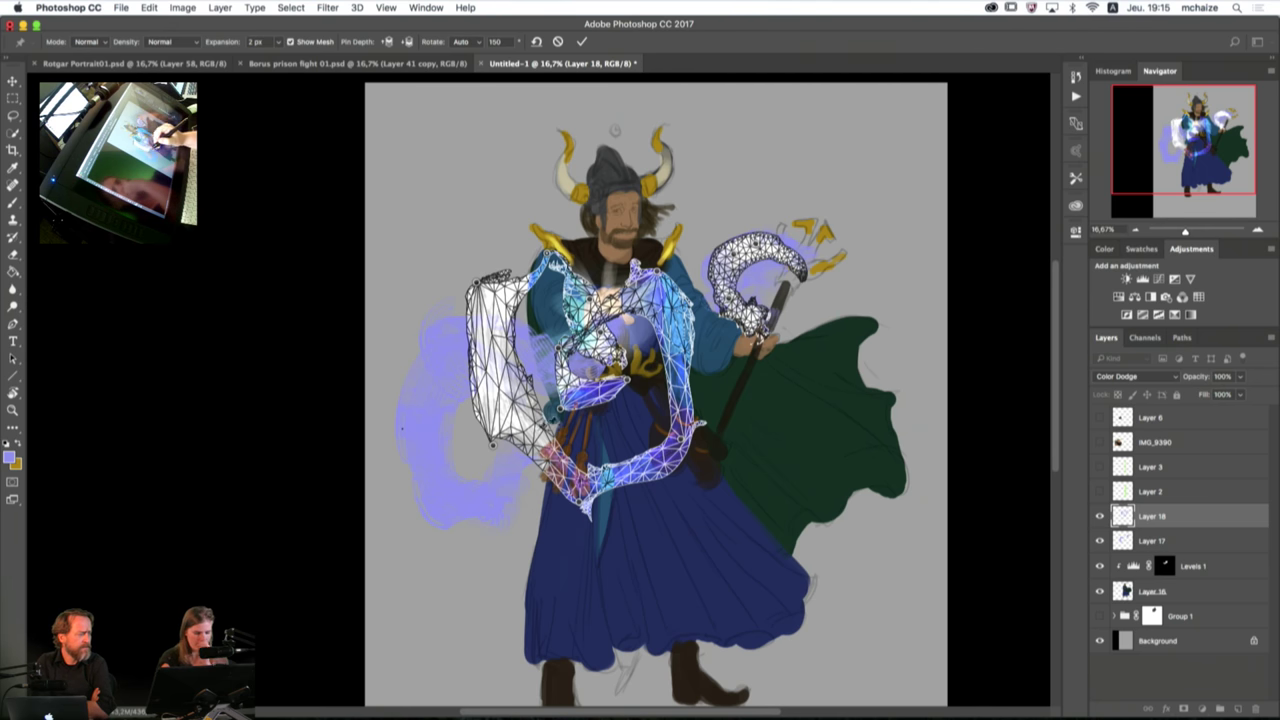
{"action": "left_click_drag", "start_coordinate": [497, 452], "coordinate": [509, 428]}
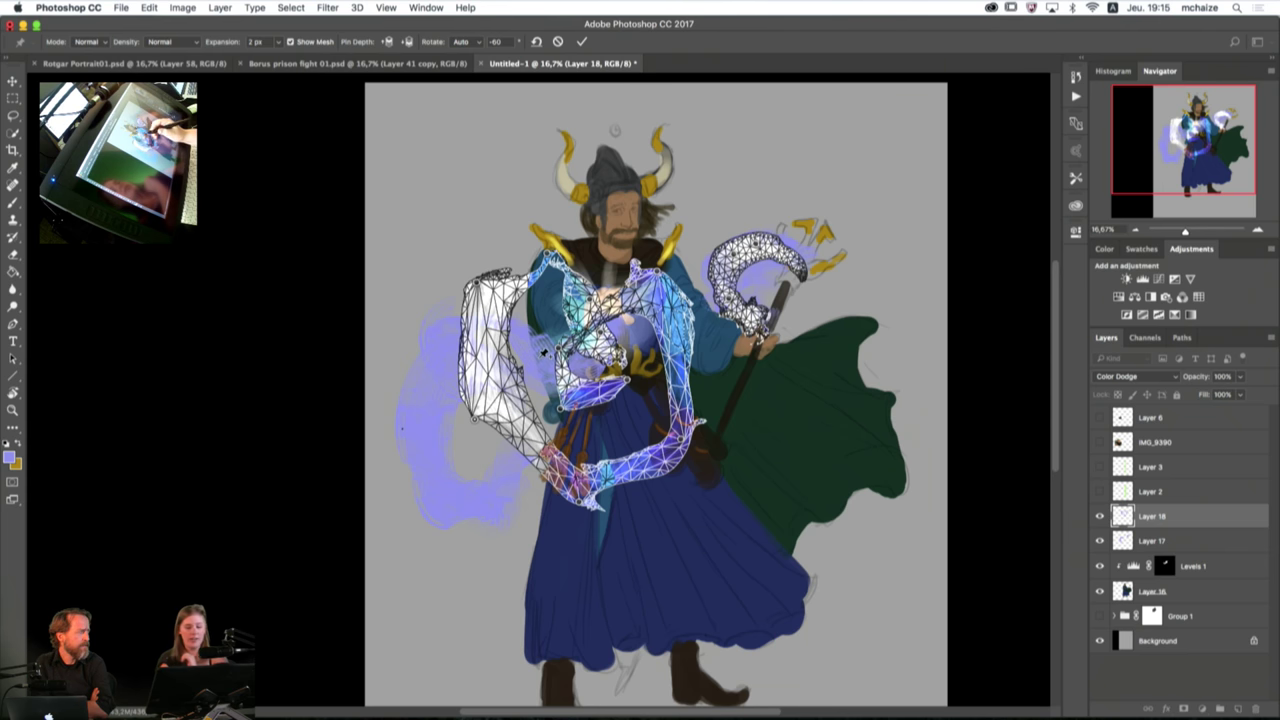
{"action": "left_click_drag", "start_coordinate": [582, 502], "coordinate": [576, 478]}
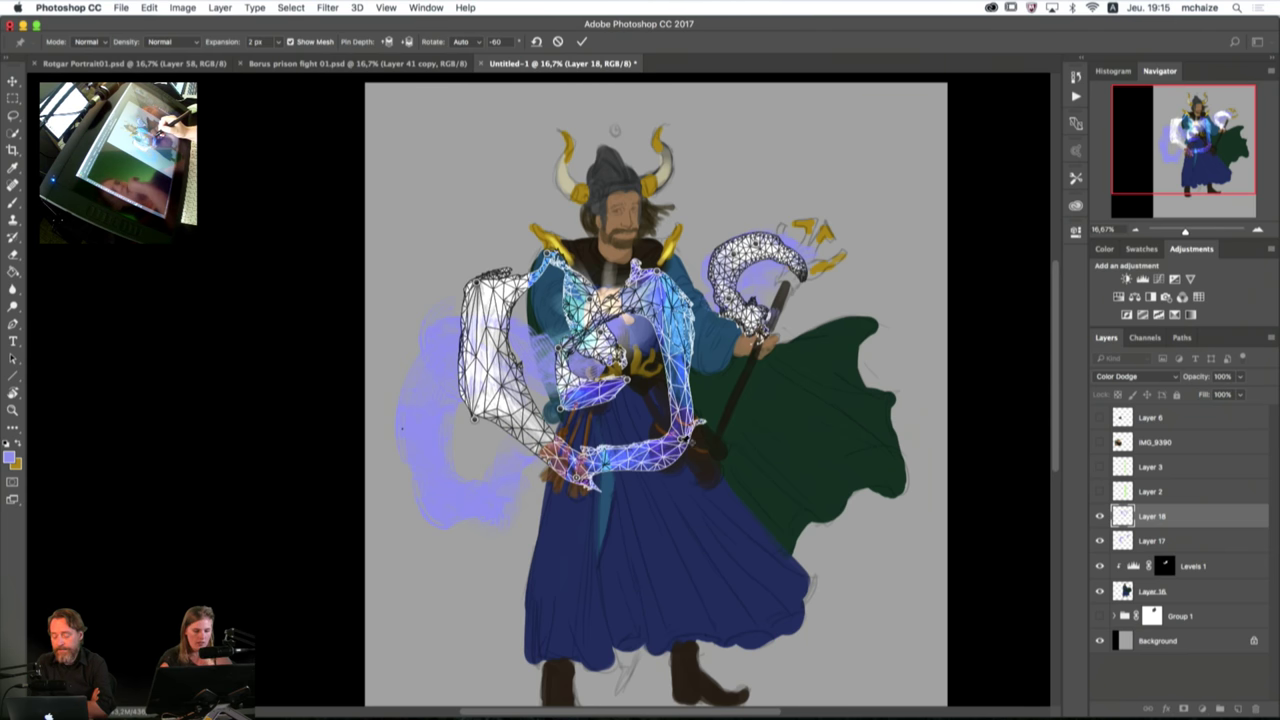
Step: Raise the swirl's staff-side lower corner and reshape the waist curl, applying the warp and comparing Layer 18 on and off
{"action": "left_click_drag", "start_coordinate": [682, 437], "coordinate": [694, 423]}
{"action": "left_click_drag", "start_coordinate": [697, 425], "coordinate": [710, 405]}
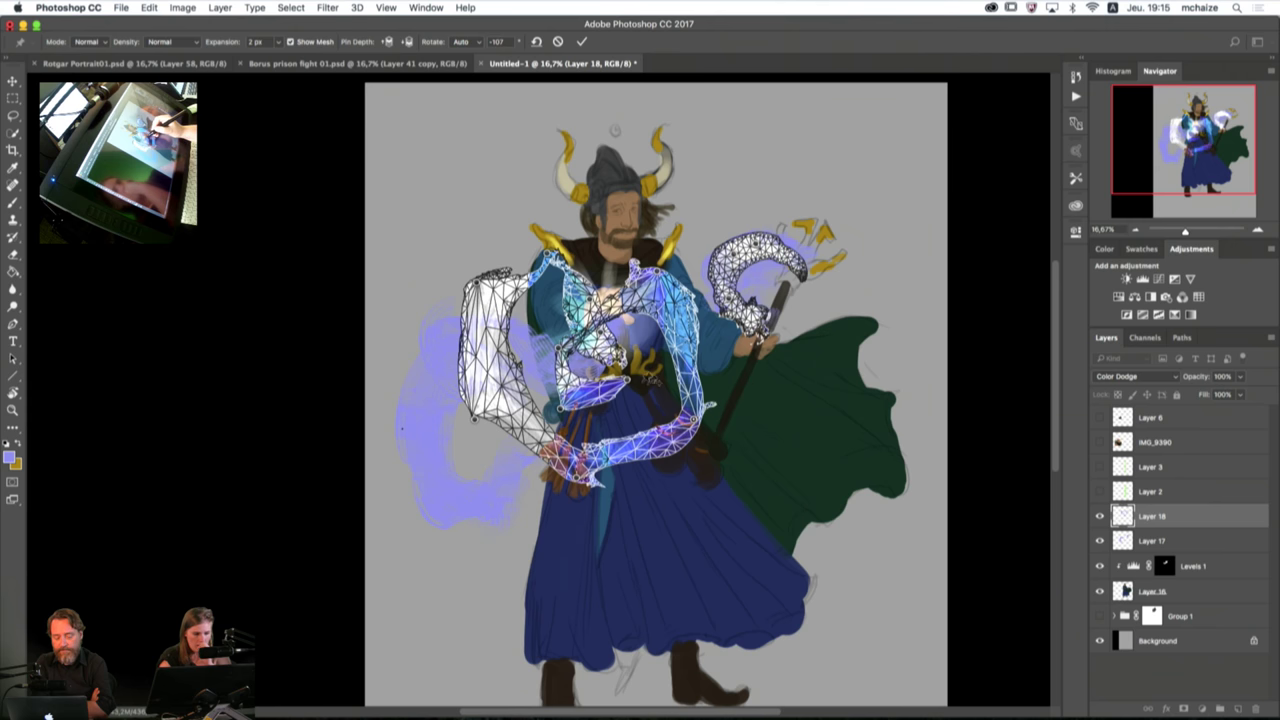
{"action": "left_click_drag", "start_coordinate": [628, 380], "coordinate": [638, 376]}
{"action": "left_click_drag", "start_coordinate": [558, 348], "coordinate": [557, 332]}
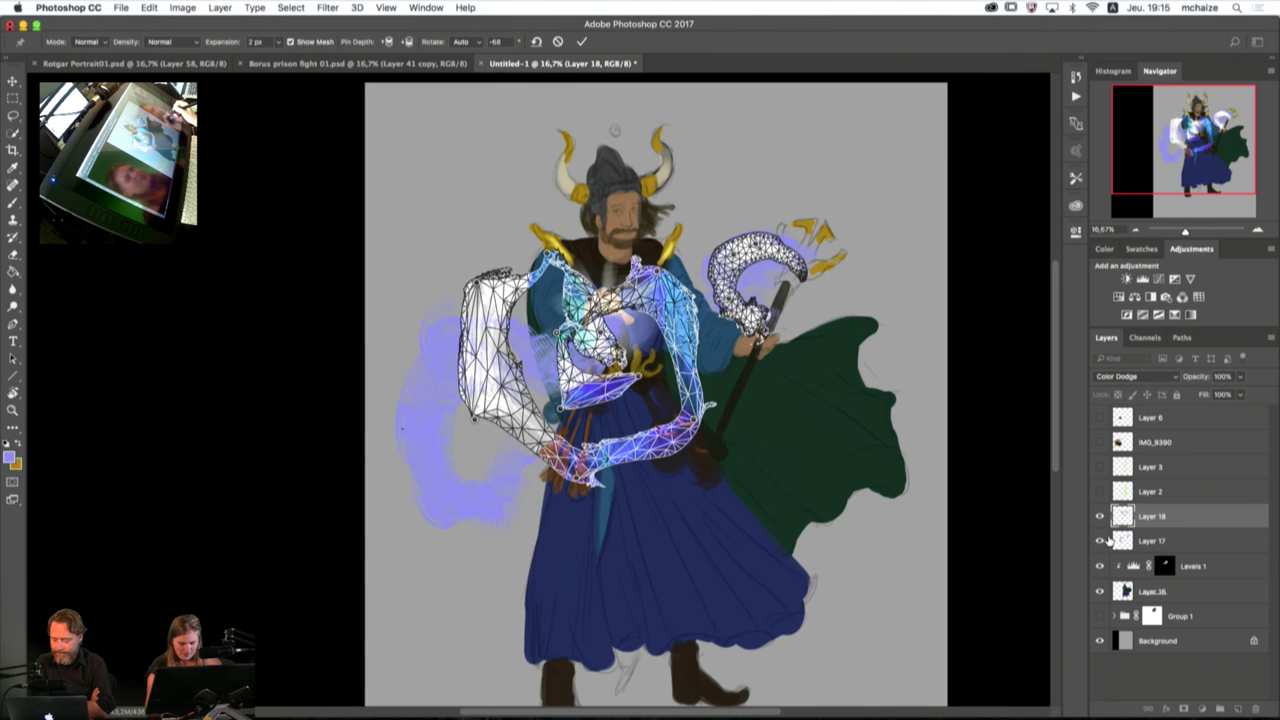
{"action": "key", "text": "Return"}
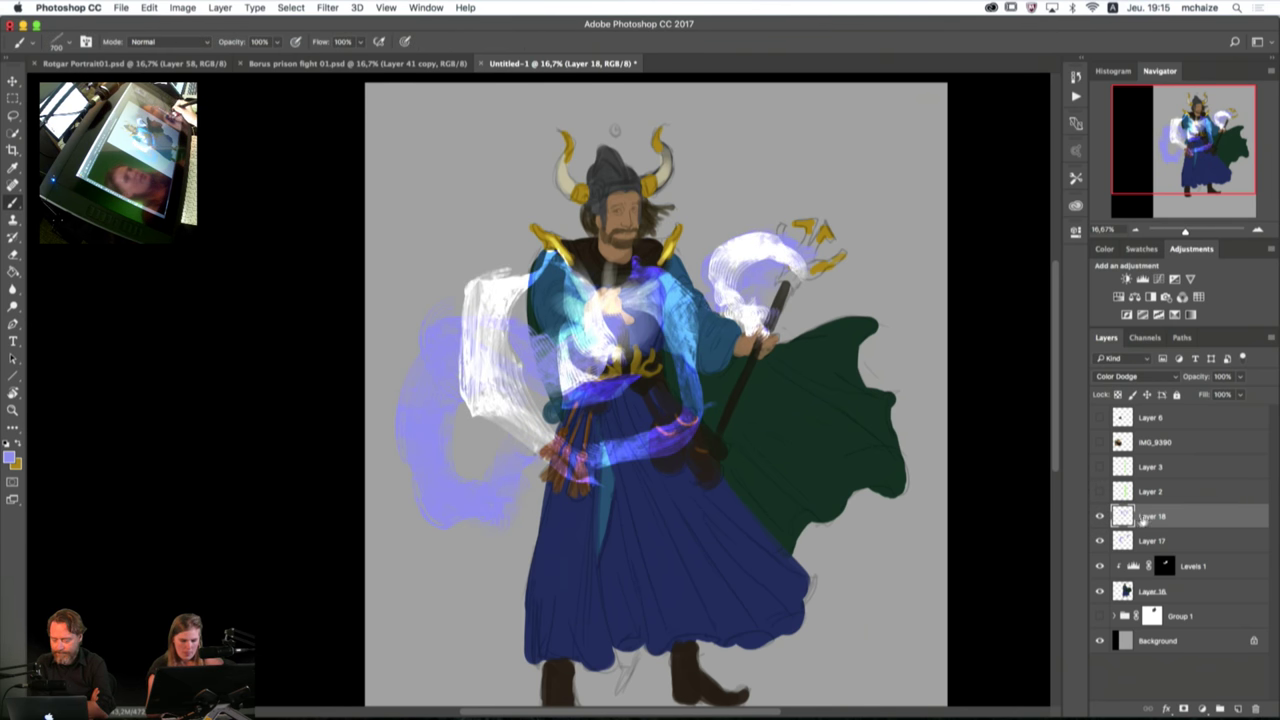
{"action": "left_click", "coordinate": [1100, 517]}
{"action": "left_click", "coordinate": [1100, 517]}
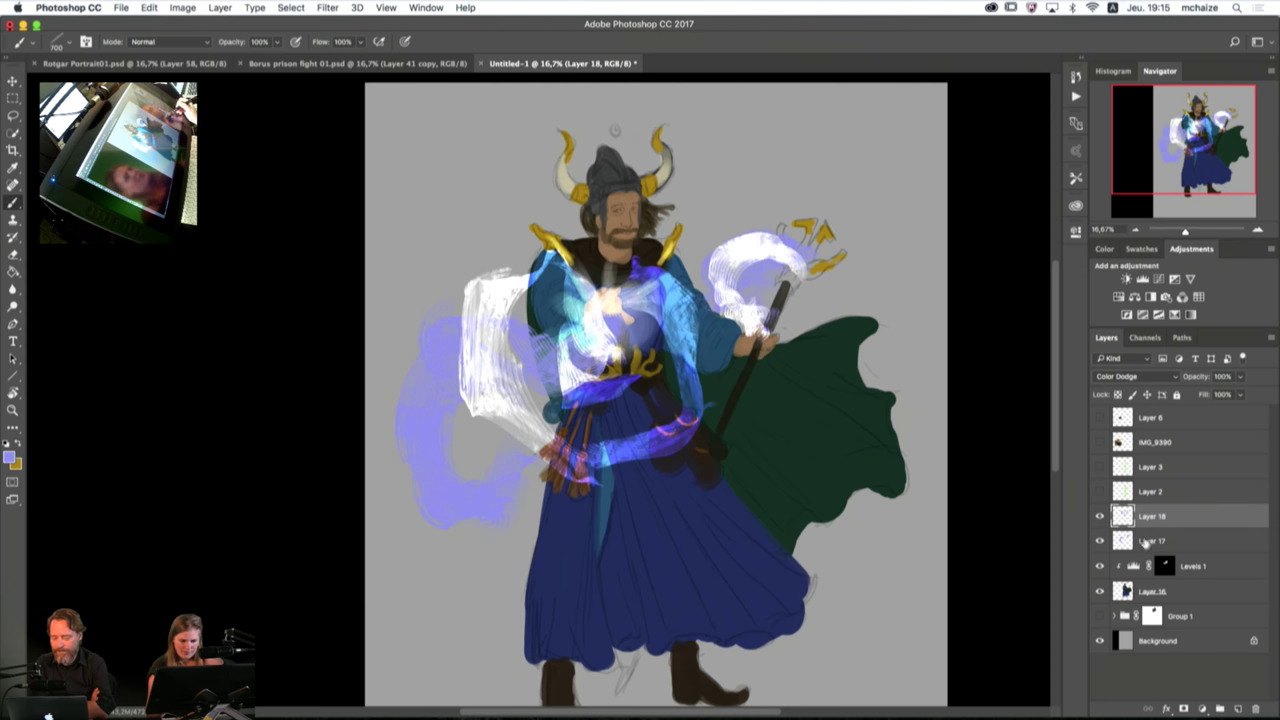
Step: Add a new layer directly above Background and choose the 50 px textured brush at the end of the presets
{"action": "left_click", "coordinate": [1158, 643]}
{"action": "left_click", "coordinate": [1238, 709]}
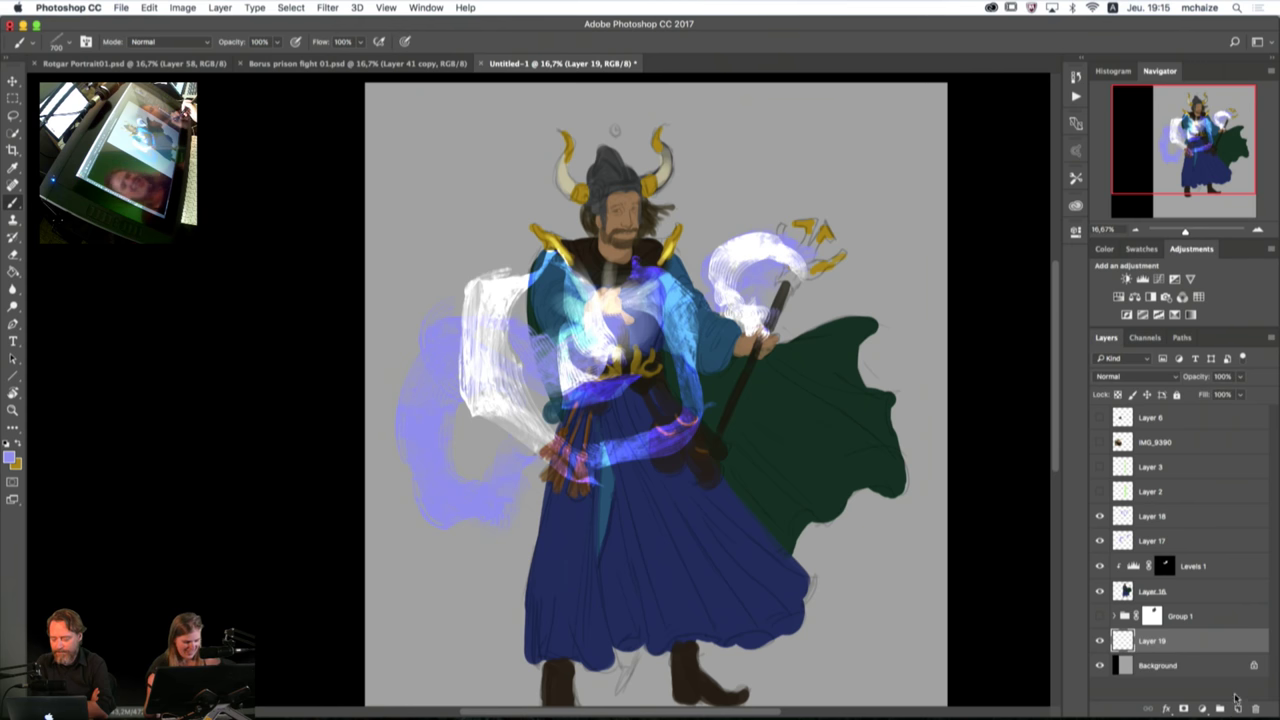
{"action": "left_click", "coordinate": [64, 41]}
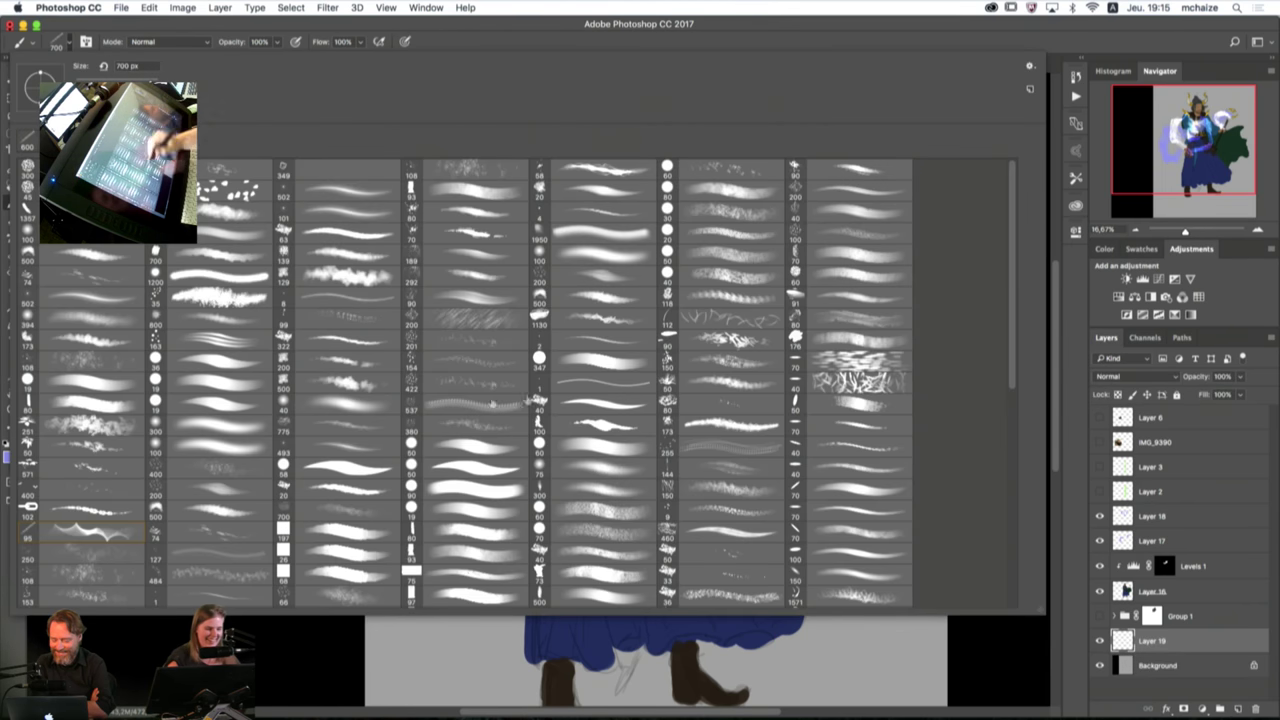
{"action": "left_click_drag", "start_coordinate": [1010, 376], "coordinate": [1020, 598]}
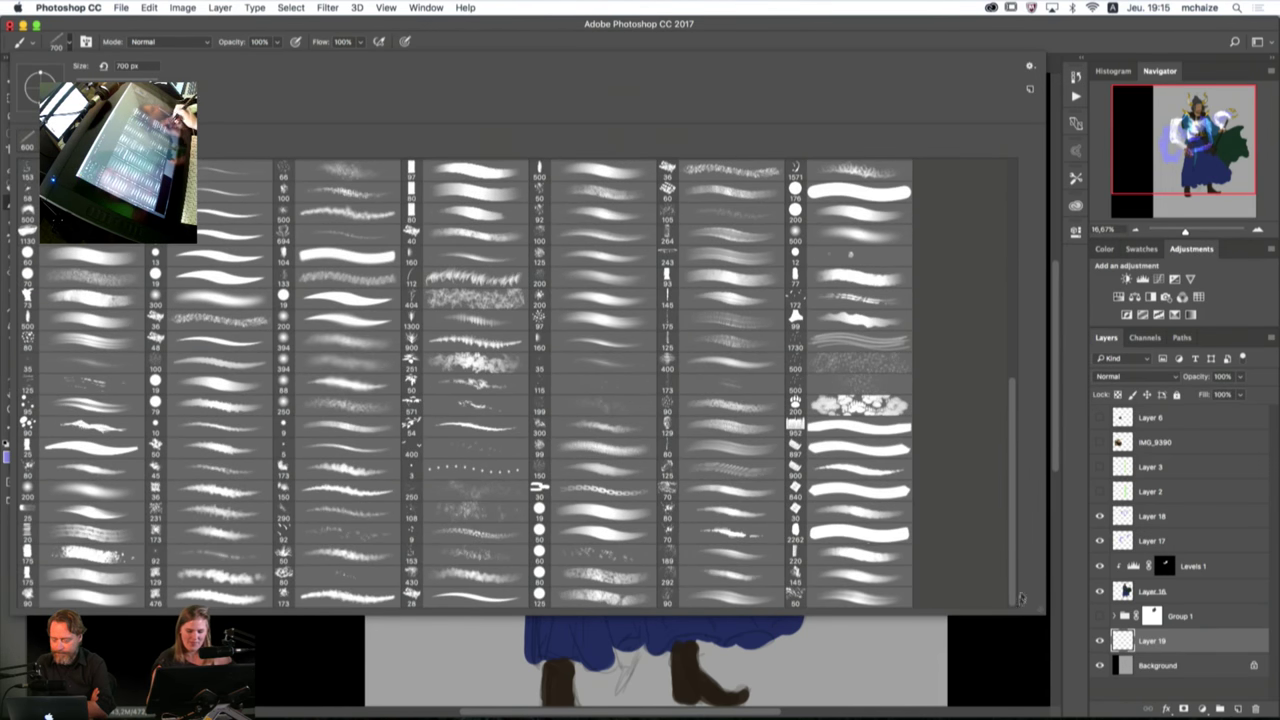
{"action": "left_click", "coordinate": [864, 598]}
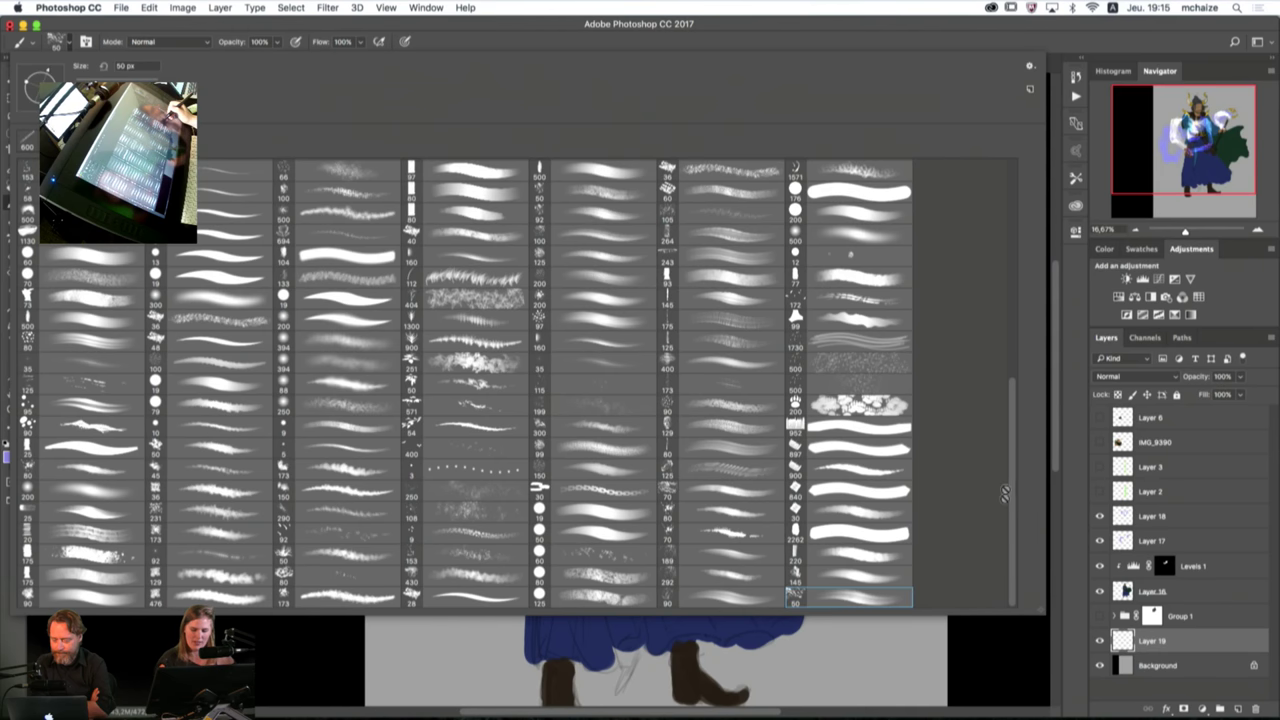
{"action": "left_click", "coordinate": [834, 45]}
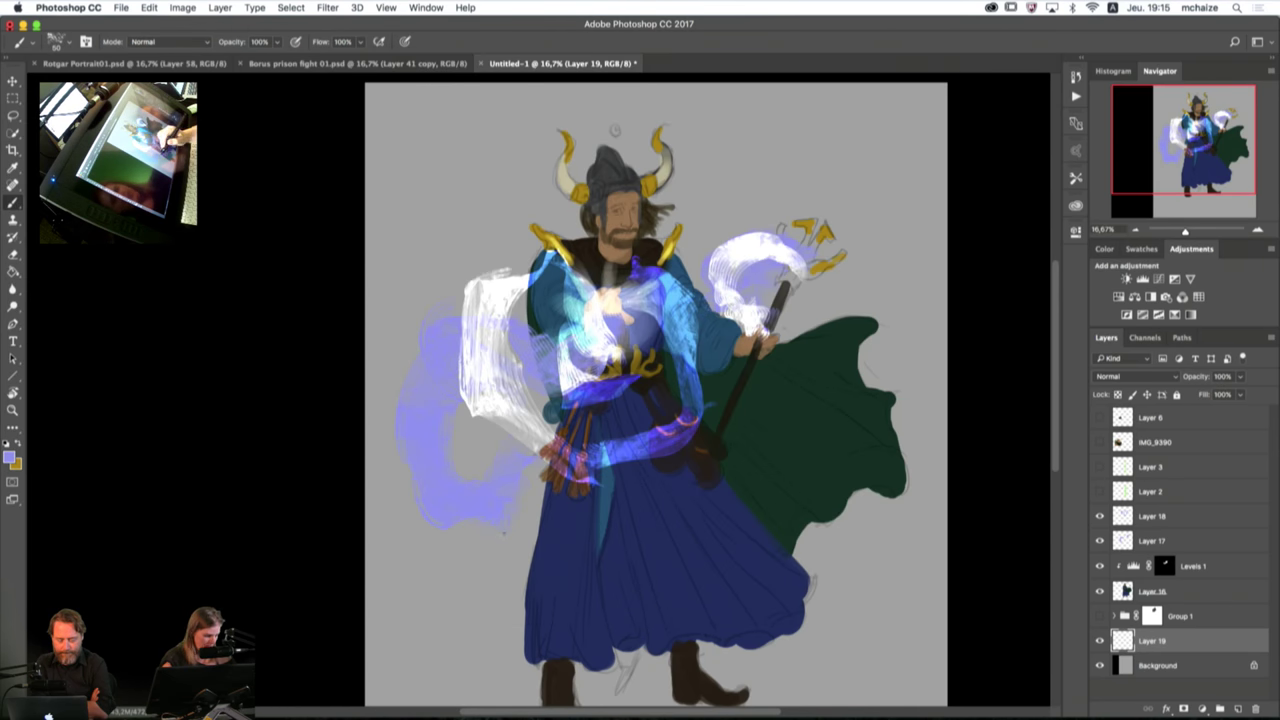
Step: Sample the background grey and darken it to a dark neutral grey for the foreground color
{"action": "left_click", "coordinate": [510, 593], "text": "alt"}
{"action": "left_click", "coordinate": [10, 458]}
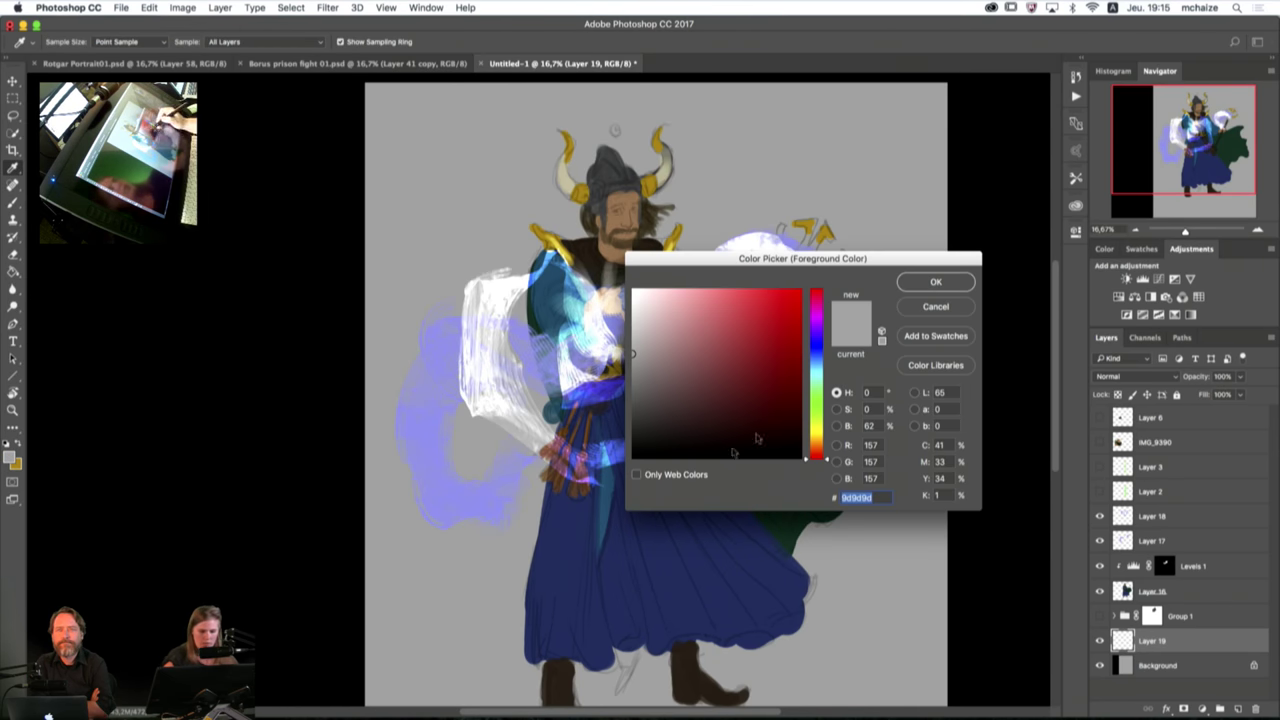
{"action": "left_click_drag", "start_coordinate": [633, 352], "coordinate": [633, 399]}
{"action": "left_click", "coordinate": [917, 286]}
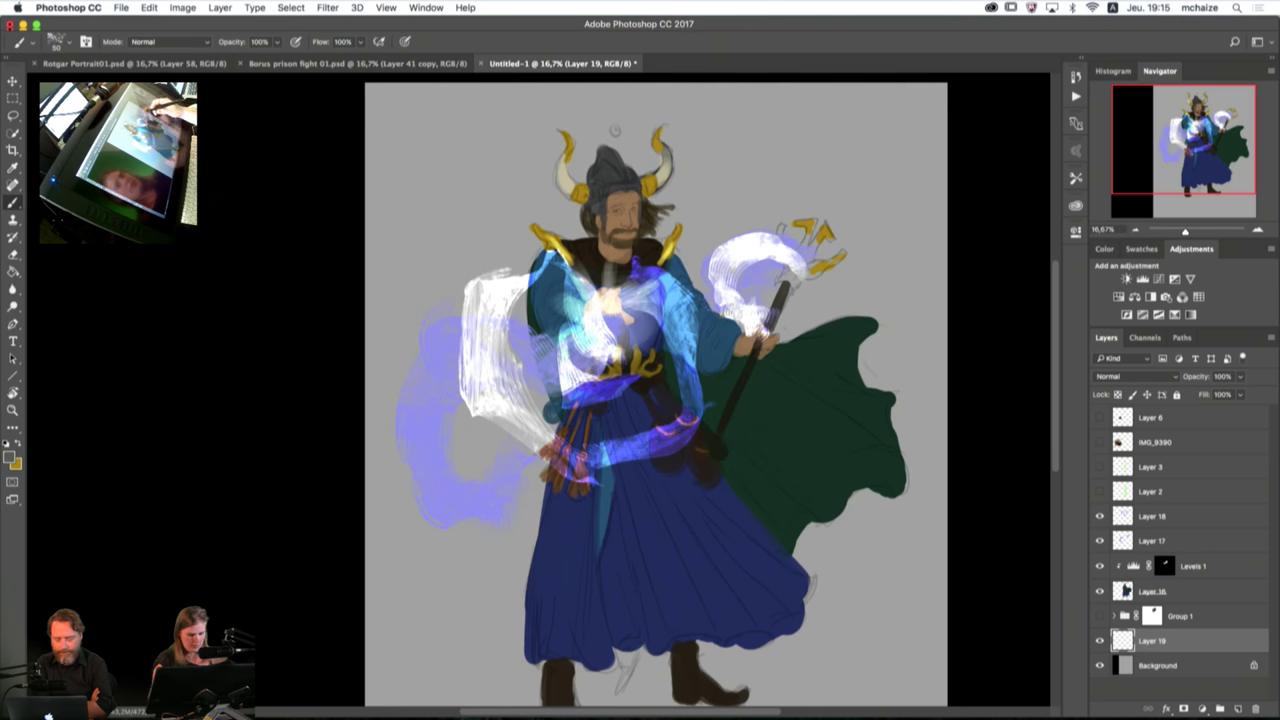
Step: Enlarge the brush to 600 px and paint dark grey strokes behind the wizard's free-arm side and the violet swirl
{"action": "key", "text": "bracketright"}
{"action": "key", "text": "bracketright"}
{"action": "key", "text": "bracketright"}
{"action": "key", "text": "bracketright"}
{"action": "key", "text": "bracketright"}
{"action": "mouse_move", "coordinate": [468, 240]}
{"action": "left_mouse_down"}
{"action": "mouse_move", "coordinate": [540, 400]}
{"action": "mouse_move", "coordinate": [505, 410]}
{"action": "mouse_move", "coordinate": [535, 440]}
{"action": "left_mouse_up"}
{"action": "left_click_drag", "start_coordinate": [430, 250], "coordinate": [530, 445]}
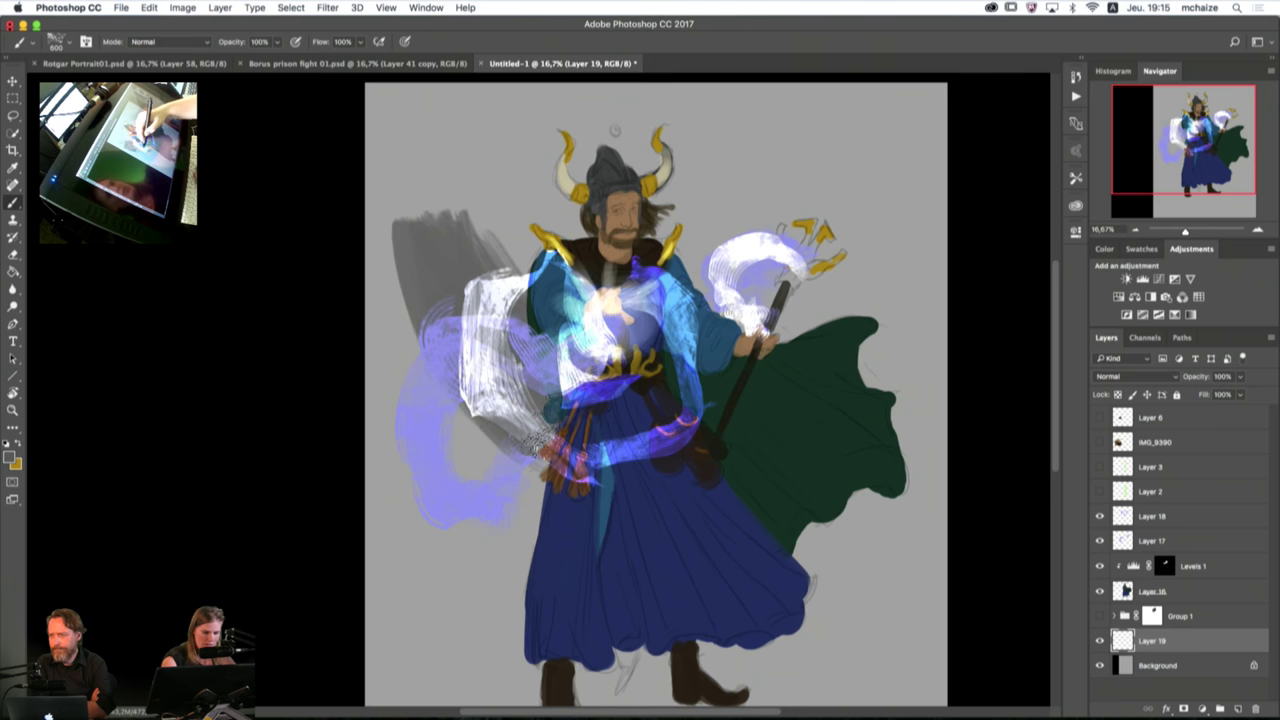
{"action": "left_click_drag", "start_coordinate": [440, 370], "coordinate": [515, 485]}
{"action": "left_click_drag", "start_coordinate": [440, 405], "coordinate": [515, 505]}
{"action": "left_click_drag", "start_coordinate": [420, 300], "coordinate": [465, 450]}
Step: Enlarge the brush to 1000 px and spread the dark grey backdrop behind the horned helmet, shoulders and staff
{"action": "key", "text": "bracketright"}
{"action": "key", "text": "bracketright"}
{"action": "key", "text": "bracketright"}
{"action": "key", "text": "bracketright"}
{"action": "left_click_drag", "start_coordinate": [515, 218], "coordinate": [588, 288]}
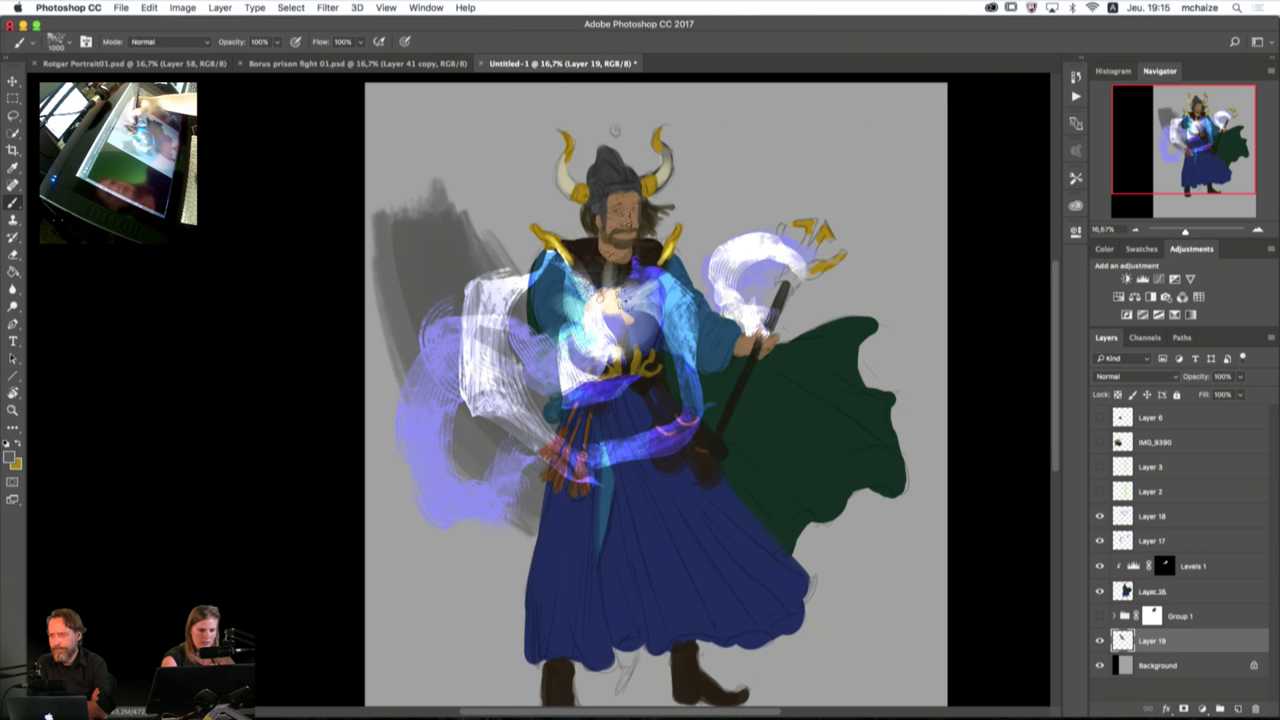
{"action": "left_click_drag", "start_coordinate": [645, 250], "coordinate": [690, 190]}
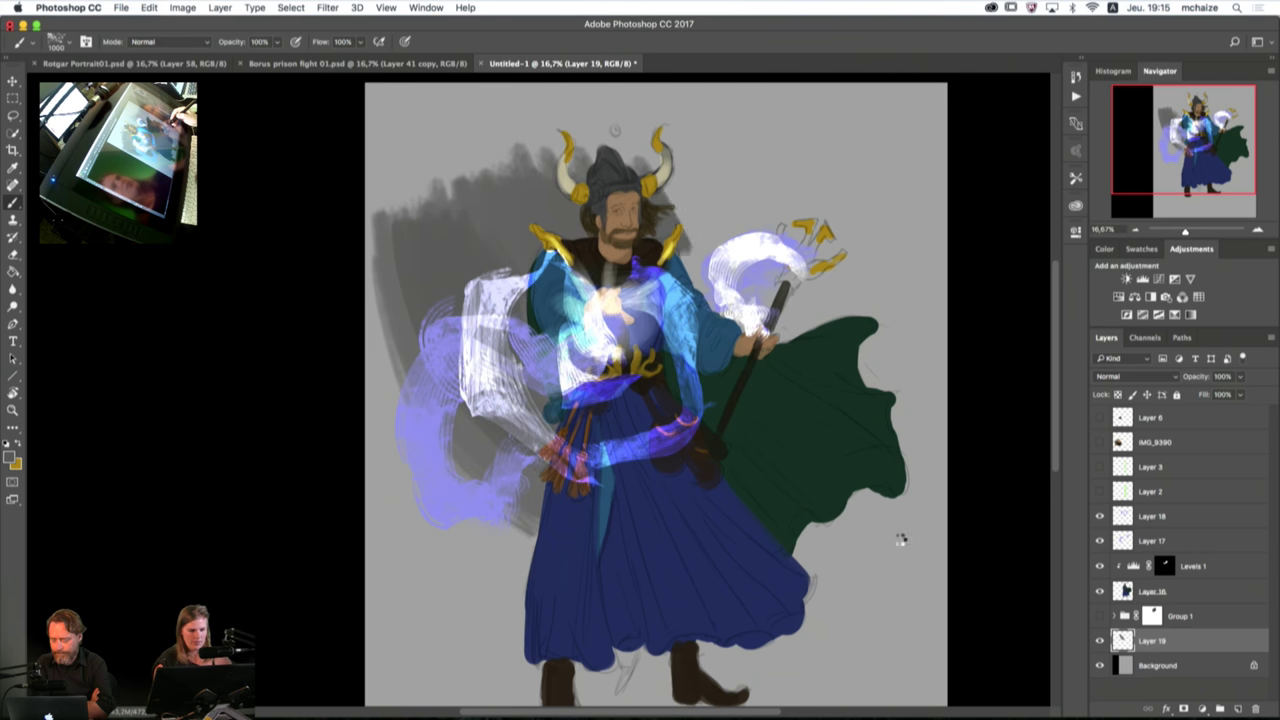
{"action": "left_click_drag", "start_coordinate": [665, 275], "coordinate": [770, 260]}
{"action": "left_click_drag", "start_coordinate": [720, 300], "coordinate": [840, 345]}
{"action": "left_click_drag", "start_coordinate": [590, 330], "coordinate": [745, 365]}
{"action": "left_click_drag", "start_coordinate": [660, 230], "coordinate": [700, 160]}
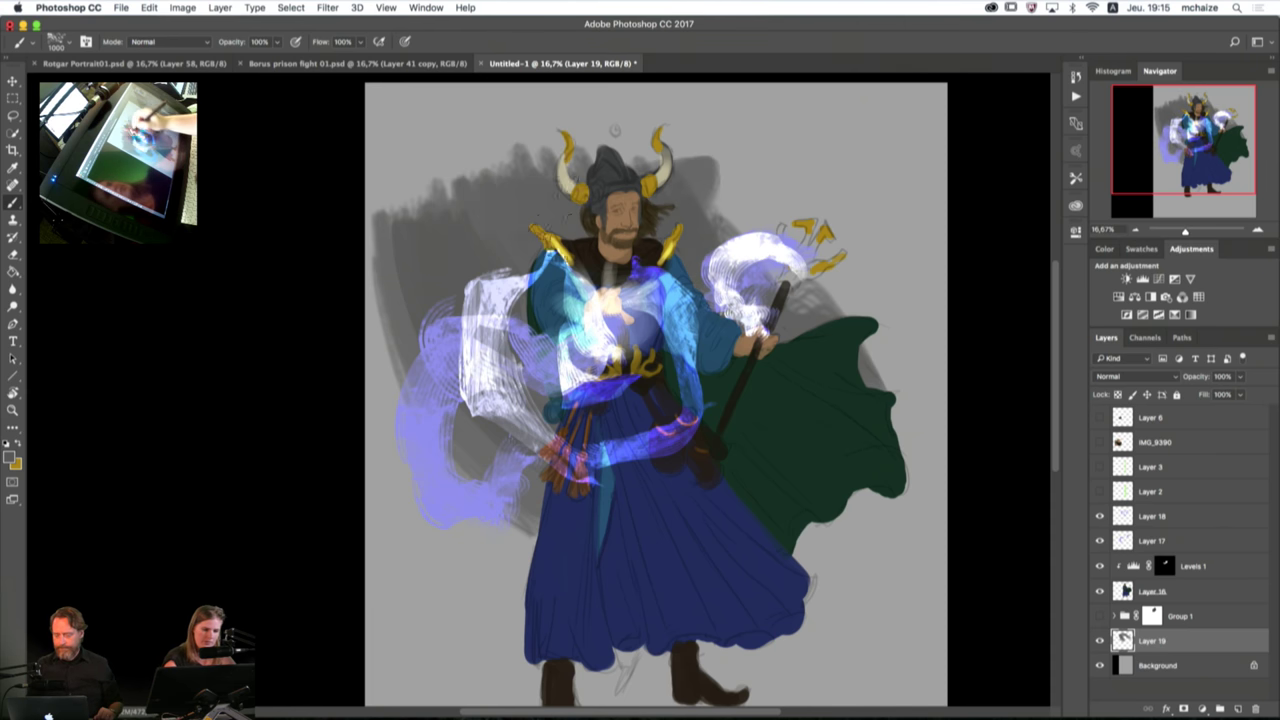
Step: Extend the grey backdrop up to the canvas corner, down the free-arm side, and around the robe's hem
{"action": "mouse_move", "coordinate": [390, 200]}
{"action": "left_mouse_down"}
{"action": "mouse_move", "coordinate": [600, 130]}
{"action": "mouse_move", "coordinate": [590, 110]}
{"action": "mouse_move", "coordinate": [540, 90]}
{"action": "left_mouse_up"}
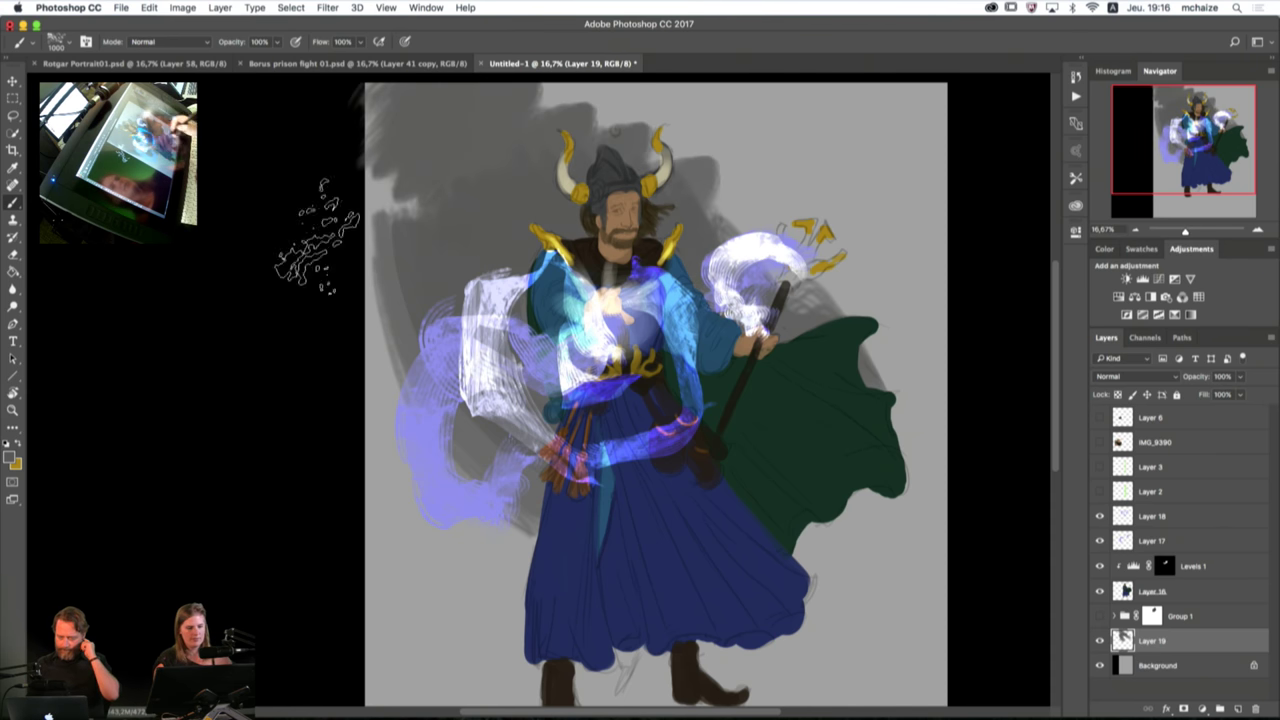
{"action": "mouse_move", "coordinate": [430, 130]}
{"action": "left_mouse_down"}
{"action": "mouse_move", "coordinate": [345, 260]}
{"action": "mouse_move", "coordinate": [470, 480]}
{"action": "left_mouse_up"}
{"action": "mouse_move", "coordinate": [793, 606]}
{"action": "left_mouse_down"}
{"action": "mouse_move", "coordinate": [420, 500]}
{"action": "mouse_move", "coordinate": [543, 612]}
{"action": "mouse_move", "coordinate": [829, 621]}
{"action": "left_mouse_up"}
{"action": "left_click_drag", "start_coordinate": [375, 500], "coordinate": [520, 630]}
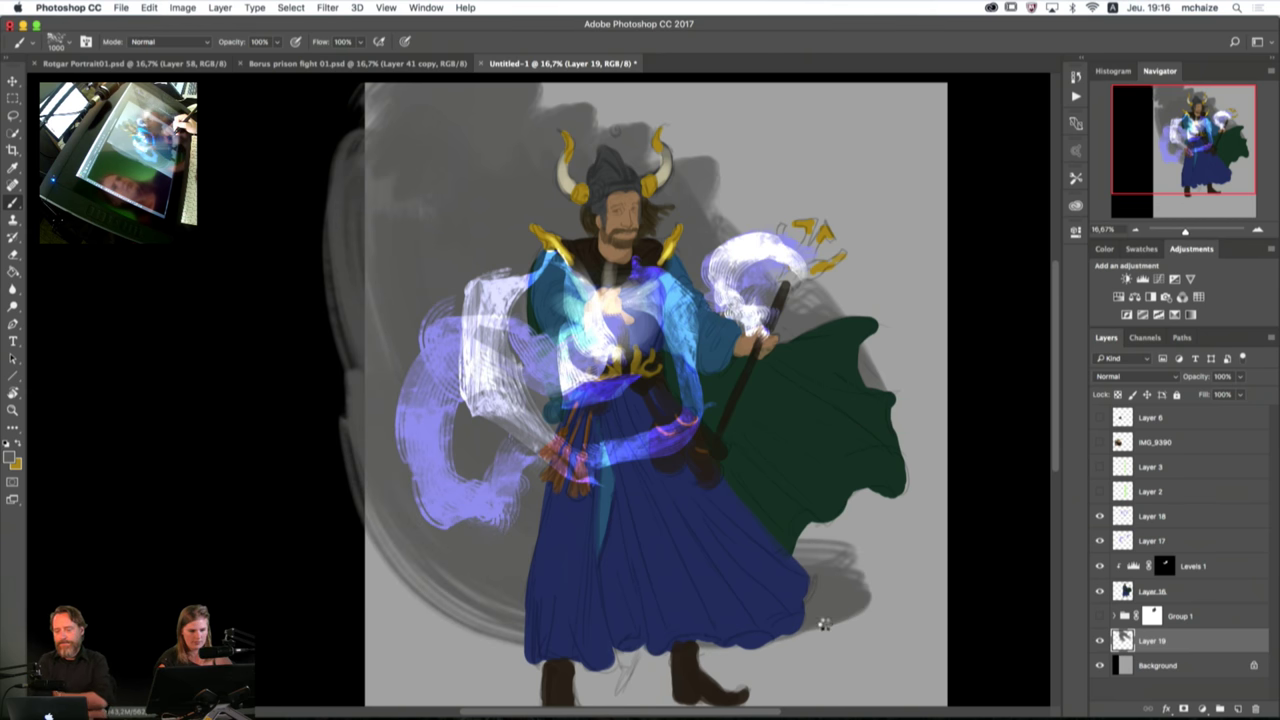
{"action": "mouse_move", "coordinate": [620, 660]}
{"action": "left_mouse_down"}
{"action": "mouse_move", "coordinate": [870, 605]}
{"action": "mouse_move", "coordinate": [790, 640]}
{"action": "mouse_move", "coordinate": [818, 515]}
{"action": "left_mouse_up"}
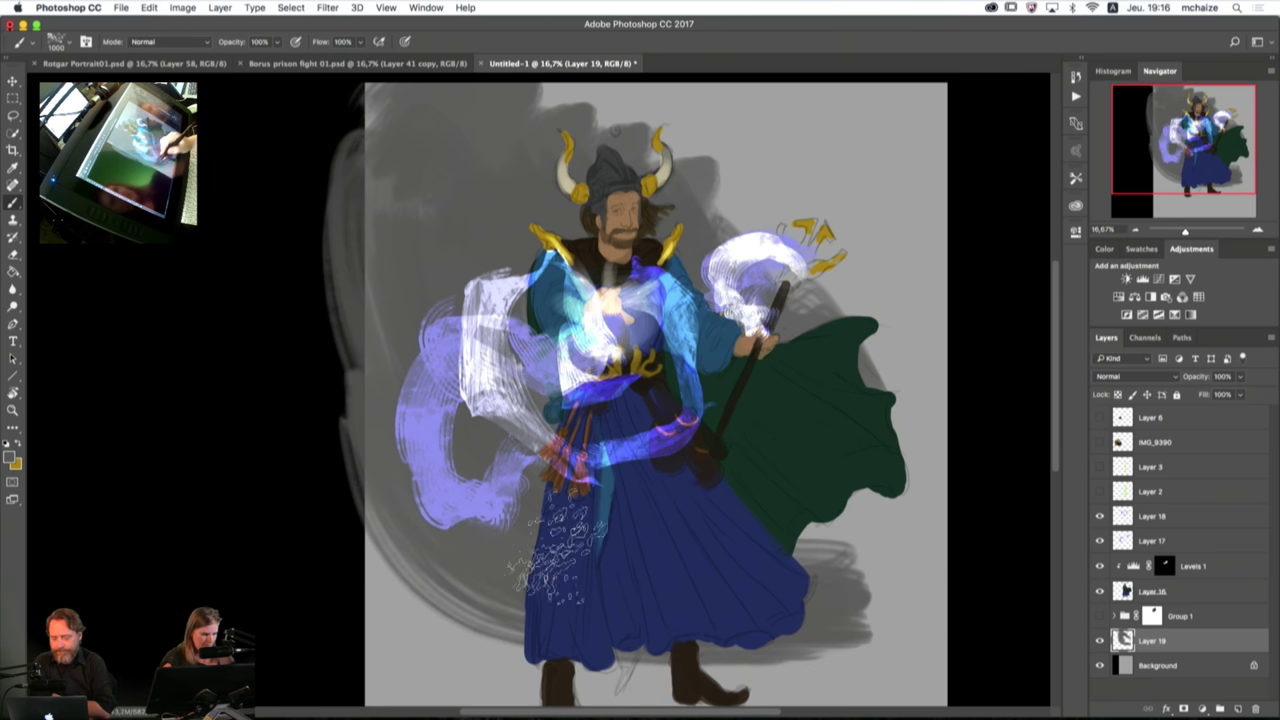
Step: Set the foreground color to #494343 and paint darker backdrop strokes along the lower canvas, around the feet and behind the cape
{"action": "left_click", "coordinate": [11, 457]}
{"action": "left_click", "coordinate": [645, 411]}
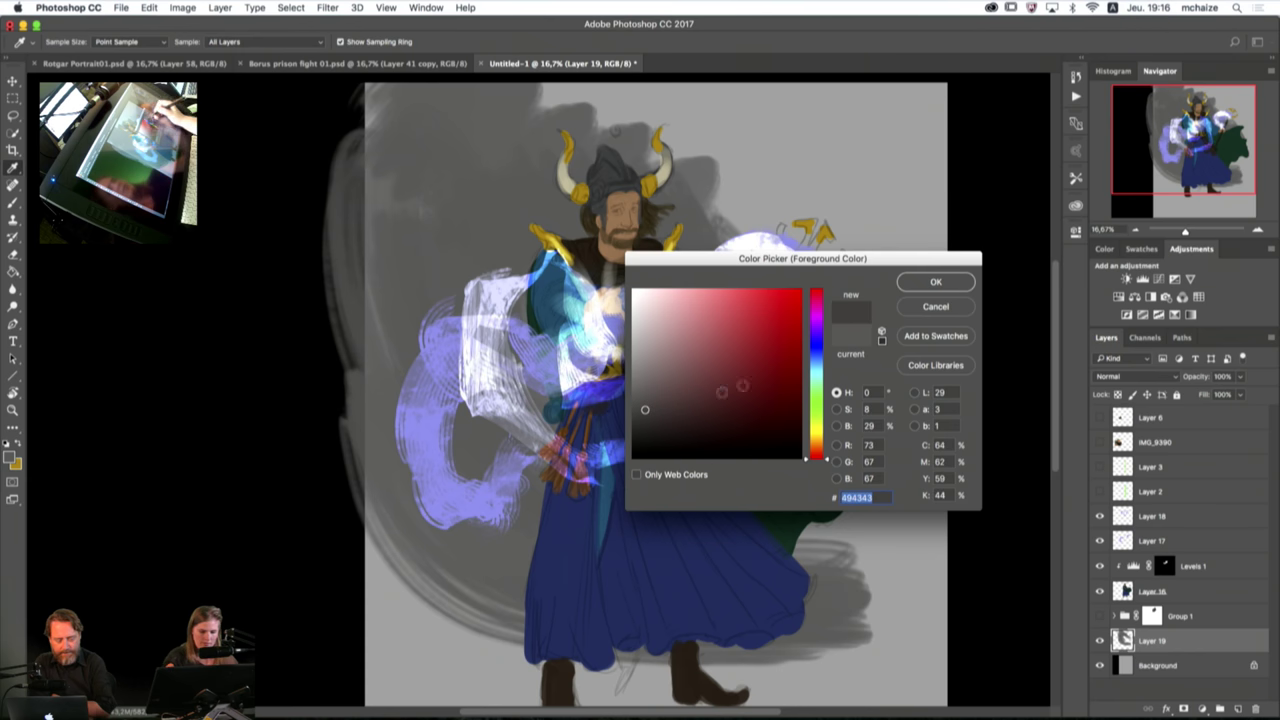
{"action": "left_click", "coordinate": [936, 282]}
{"action": "left_click_drag", "start_coordinate": [620, 630], "coordinate": [640, 660]}
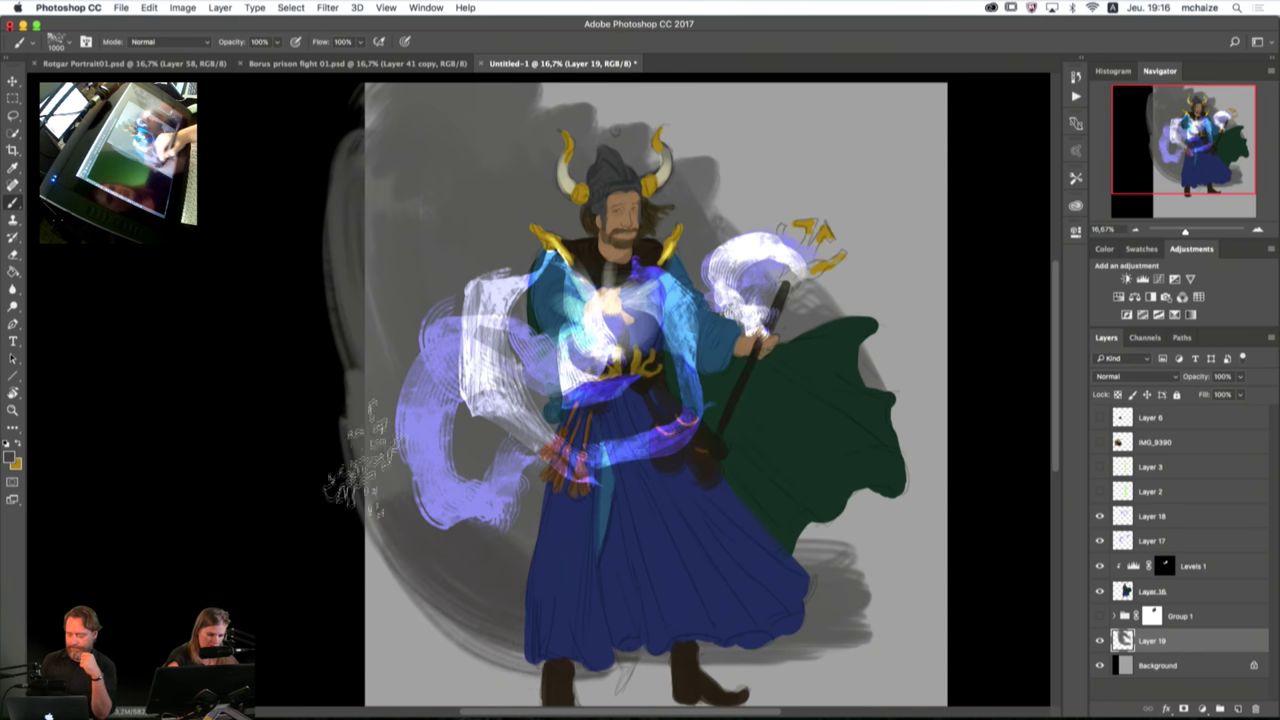
{"action": "left_click_drag", "start_coordinate": [362, 470], "coordinate": [700, 688]}
{"action": "mouse_move", "coordinate": [365, 445]}
{"action": "left_mouse_down"}
{"action": "mouse_move", "coordinate": [420, 610]}
{"action": "mouse_move", "coordinate": [660, 680]}
{"action": "mouse_move", "coordinate": [910, 630]}
{"action": "left_mouse_up"}
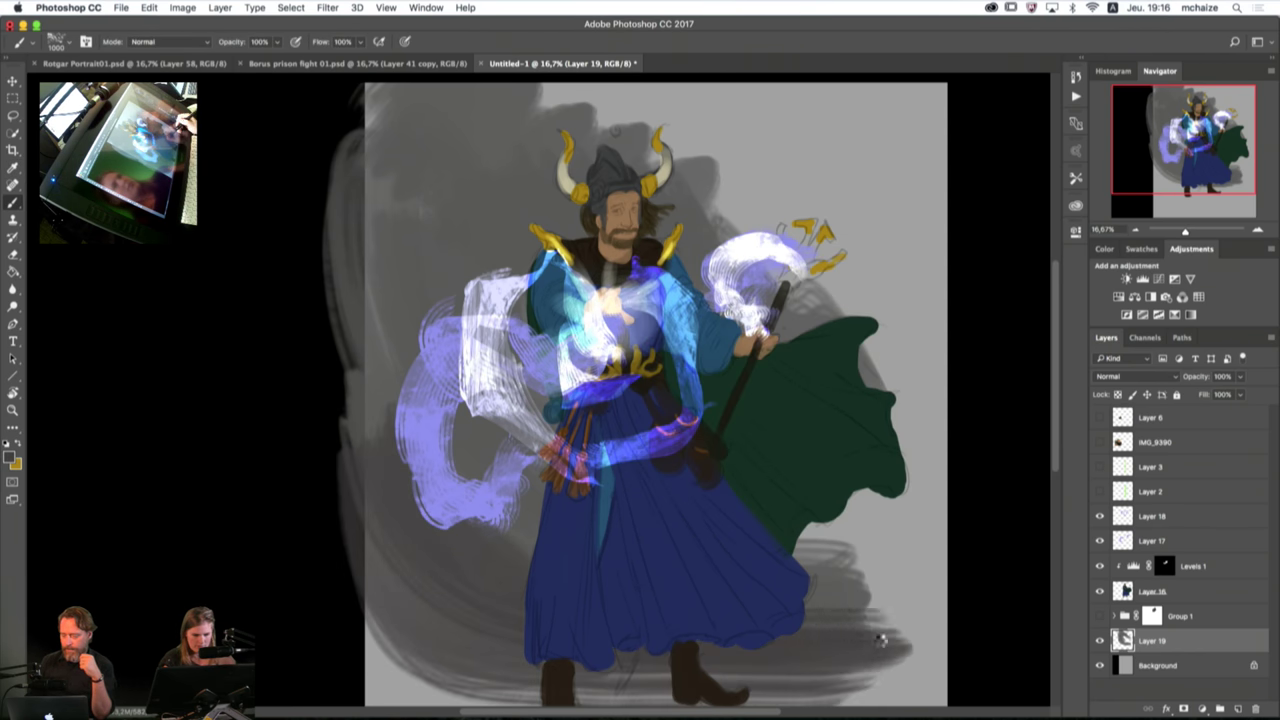
{"action": "mouse_move", "coordinate": [852, 425]}
{"action": "left_mouse_down"}
{"action": "mouse_move", "coordinate": [838, 604]}
{"action": "mouse_move", "coordinate": [955, 645]}
{"action": "left_mouse_up"}
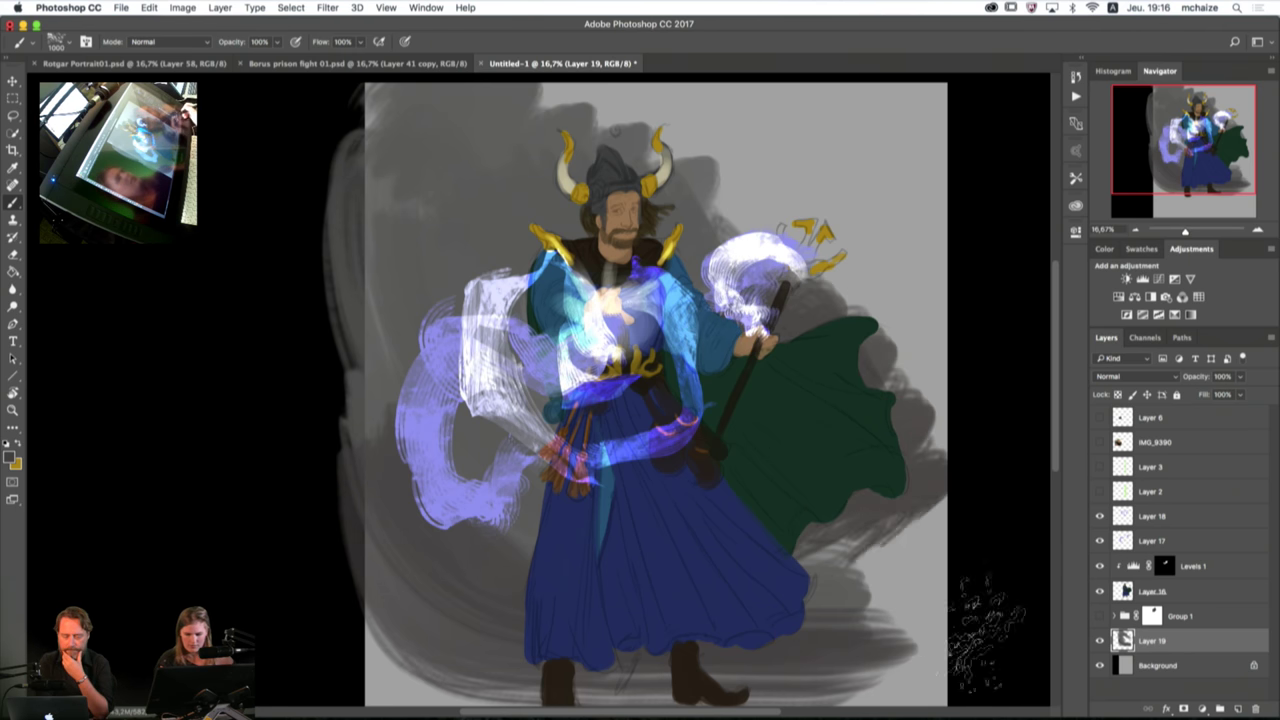
Step: Hide the swirl layers, Layer 17 and Layer 18
{"action": "left_click", "coordinate": [1100, 541]}
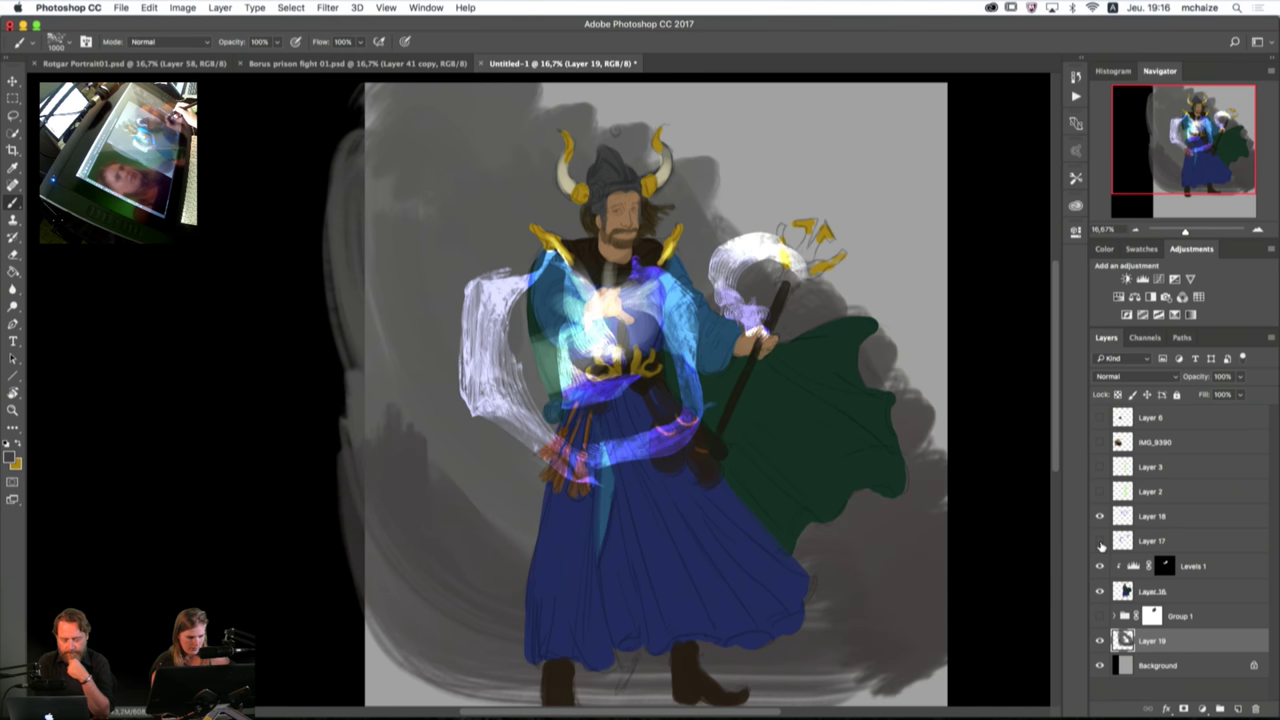
{"action": "left_click", "coordinate": [1100, 516]}
{"action": "left_click", "coordinate": [1100, 516]}
{"action": "left_click", "coordinate": [1100, 516]}
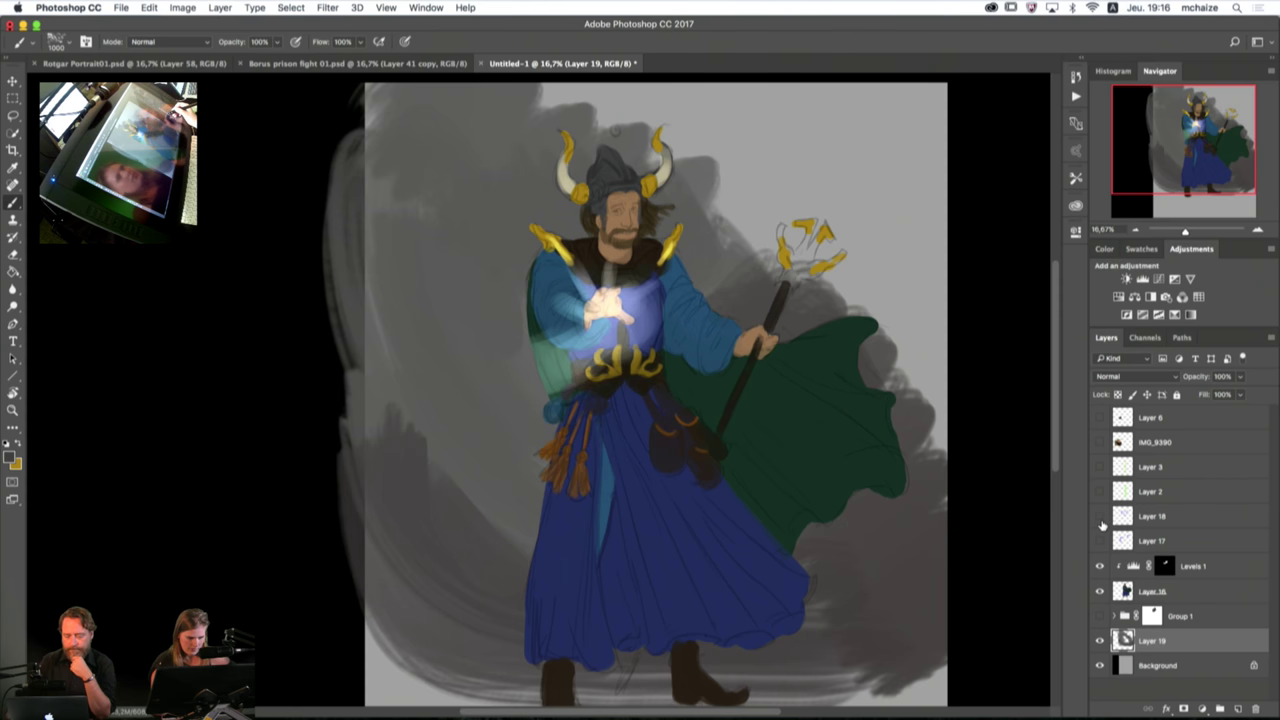
Step: Add a new layer above Layer 18 and choose the 58 px brush preset
{"action": "left_click", "coordinate": [1138, 524]}
{"action": "left_click", "coordinate": [1239, 709]}
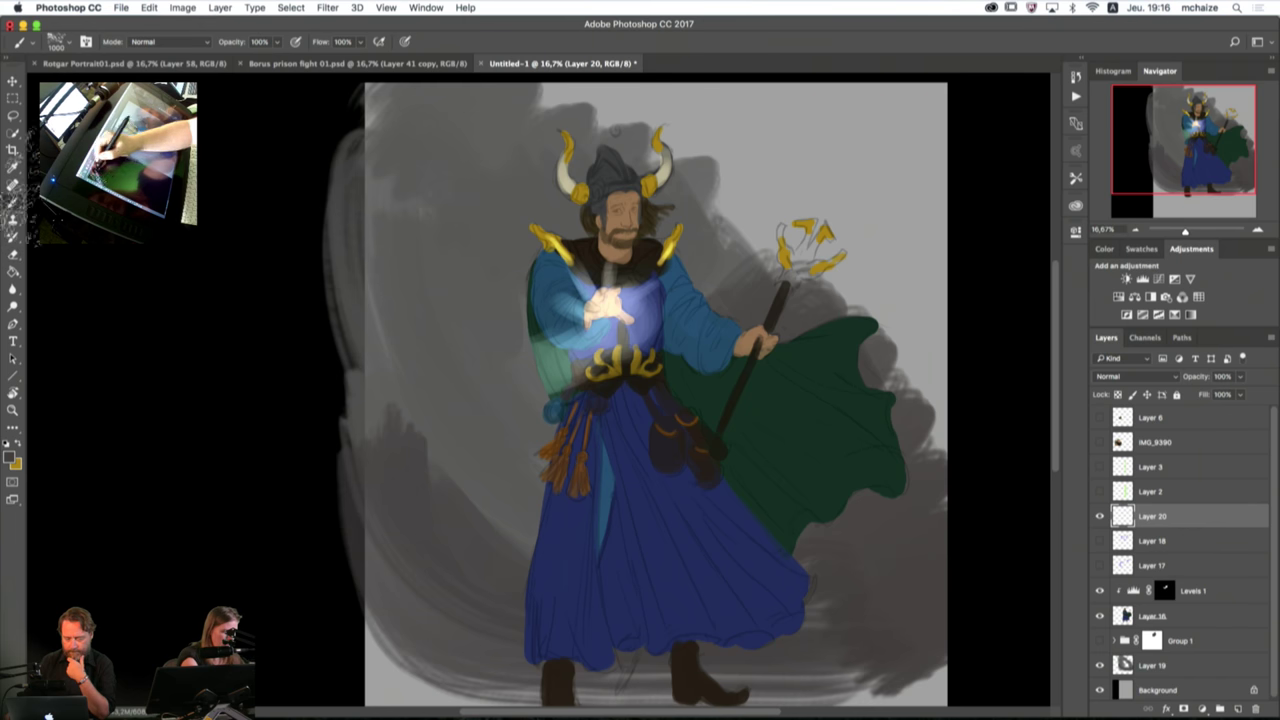
{"action": "left_click", "coordinate": [73, 45]}
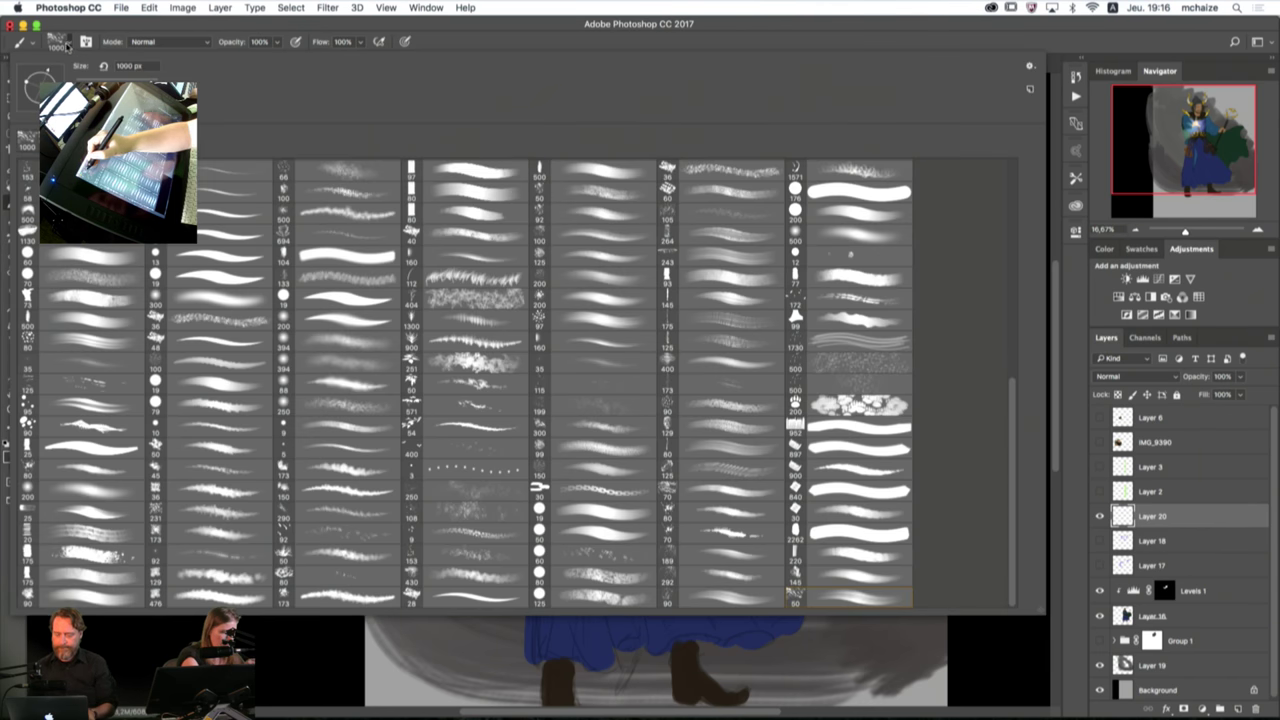
{"action": "left_click", "coordinate": [90, 192]}
{"action": "left_click", "coordinate": [676, 46]}
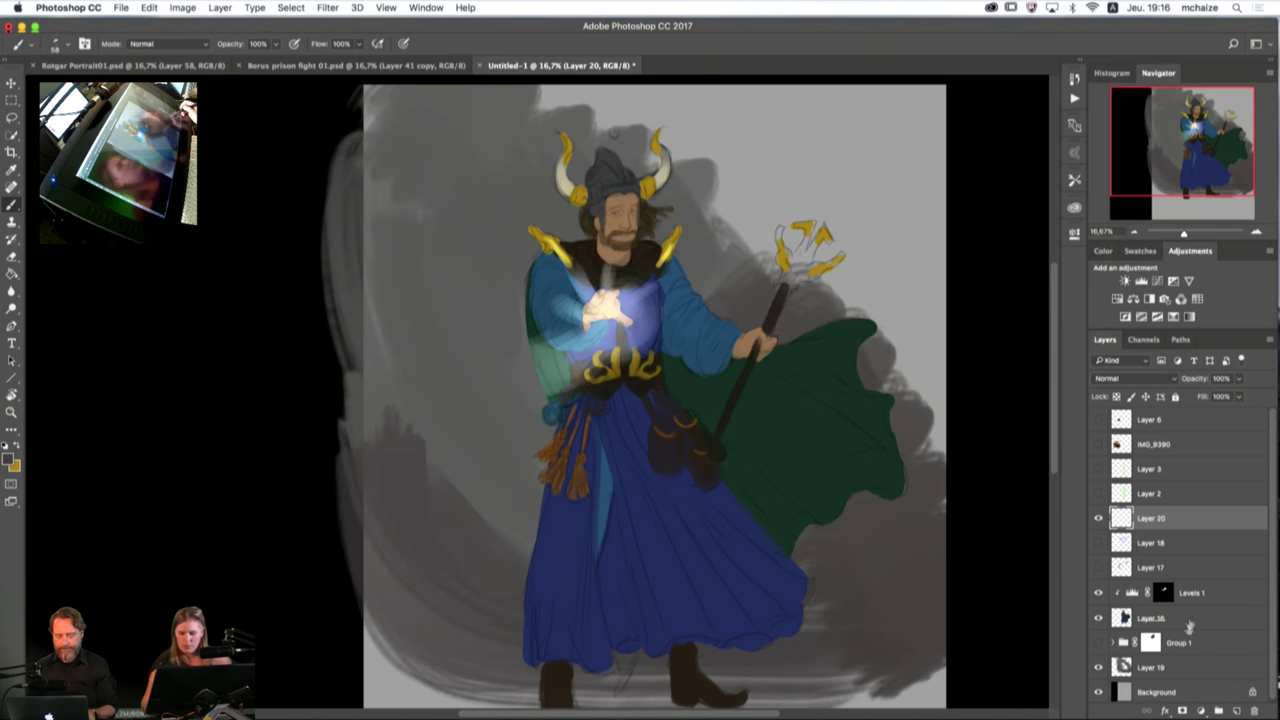
Step: Set the foreground color to light blue #7e9ce1
{"action": "left_click", "coordinate": [10, 457]}
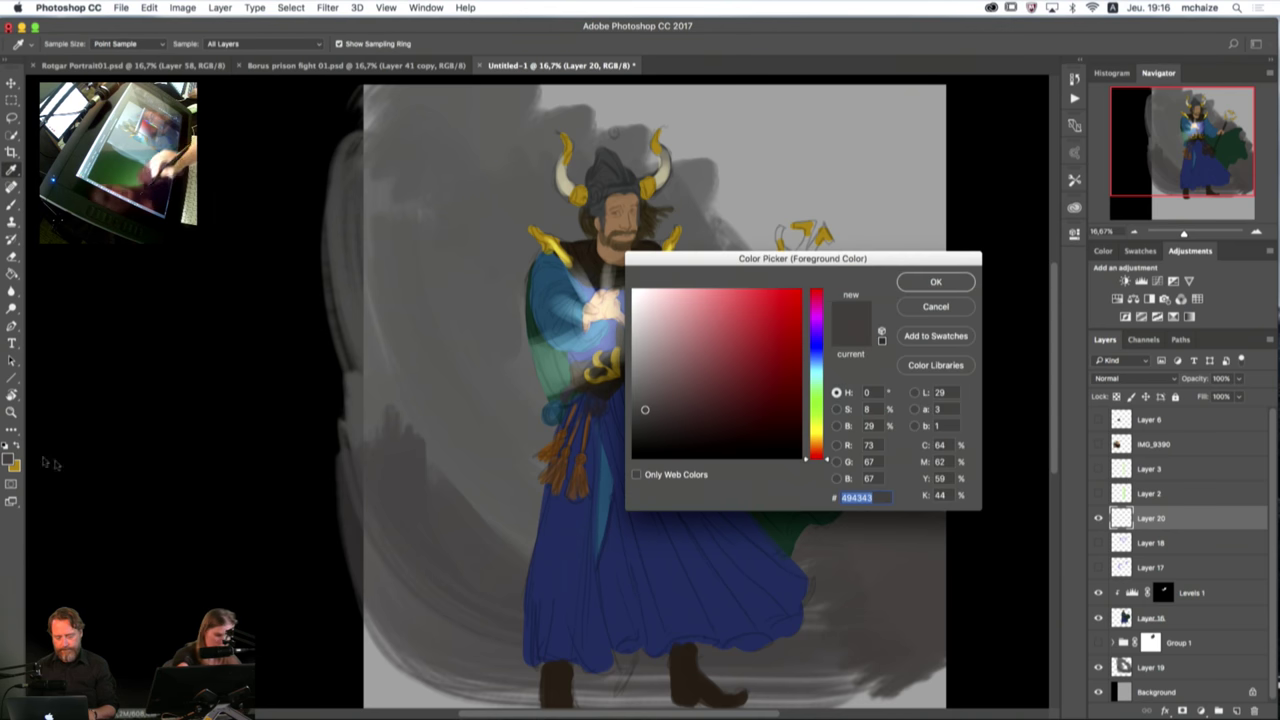
{"action": "left_click", "coordinate": [816, 354]}
{"action": "left_click", "coordinate": [706, 307]}
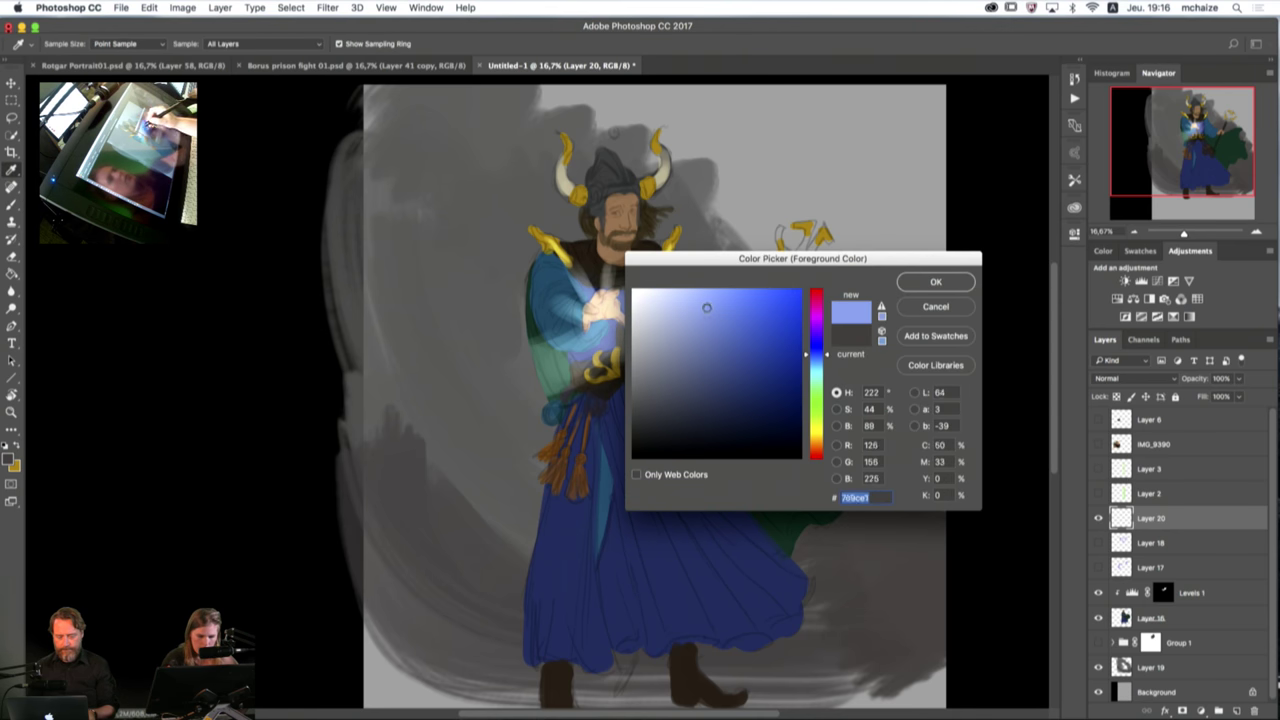
{"action": "left_click", "coordinate": [935, 284]}
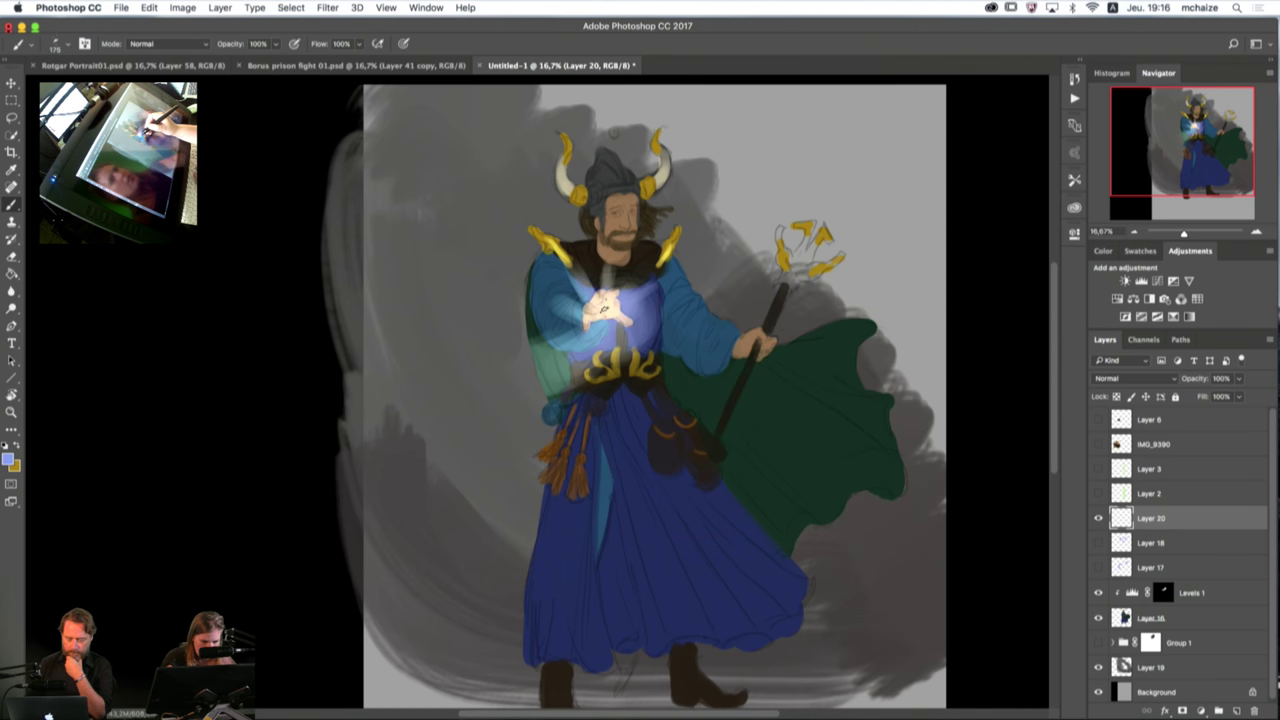
Step: Paint a widening spiral on Layer 20 from the raised hand out around the wizard, enlarging the brush, and add swirl strokes in both upper corners
{"action": "left_click_drag", "start_coordinate": [604, 343], "coordinate": [596, 382]}
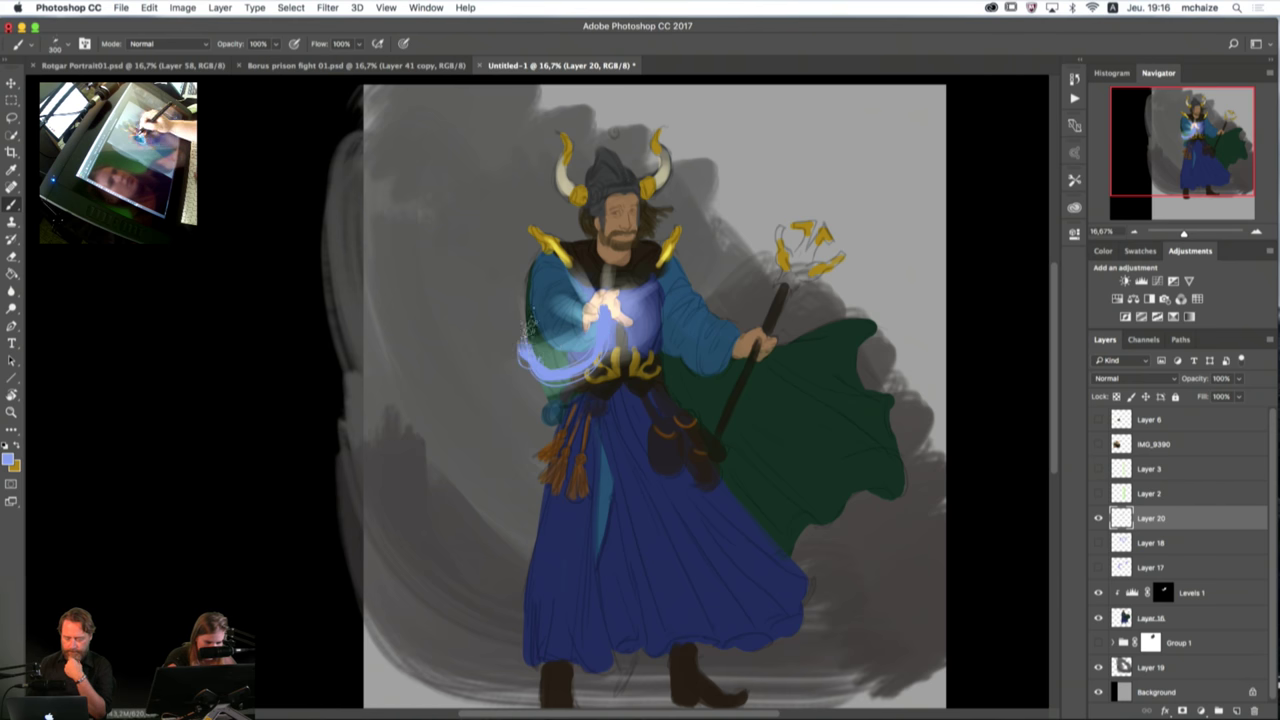
{"action": "mouse_move", "coordinate": [530, 330]}
{"action": "left_mouse_down"}
{"action": "mouse_move", "coordinate": [586, 285]}
{"action": "mouse_move", "coordinate": [660, 330]}
{"action": "mouse_move", "coordinate": [628, 430]}
{"action": "mouse_move", "coordinate": [520, 450]}
{"action": "mouse_move", "coordinate": [463, 395]}
{"action": "mouse_move", "coordinate": [429, 314]}
{"action": "mouse_move", "coordinate": [540, 150]}
{"action": "mouse_move", "coordinate": [700, 130]}
{"action": "left_mouse_up"}
{"action": "key", "text": "bracketright"}
{"action": "key", "text": "bracketright"}
{"action": "key", "text": "bracketright"}
{"action": "key", "text": "bracketright"}
{"action": "key", "text": "bracketright"}
{"action": "key", "text": "bracketright"}
{"action": "key", "text": "bracketright"}
{"action": "key", "text": "bracketright"}
{"action": "mouse_move", "coordinate": [840, 215]}
{"action": "left_mouse_down"}
{"action": "mouse_move", "coordinate": [875, 430]}
{"action": "mouse_move", "coordinate": [745, 595]}
{"action": "mouse_move", "coordinate": [525, 610]}
{"action": "mouse_move", "coordinate": [455, 548]}
{"action": "mouse_move", "coordinate": [400, 565]}
{"action": "mouse_move", "coordinate": [368, 530]}
{"action": "mouse_move", "coordinate": [470, 610]}
{"action": "mouse_move", "coordinate": [430, 585]}
{"action": "mouse_move", "coordinate": [590, 640]}
{"action": "mouse_move", "coordinate": [720, 610]}
{"action": "left_mouse_up"}
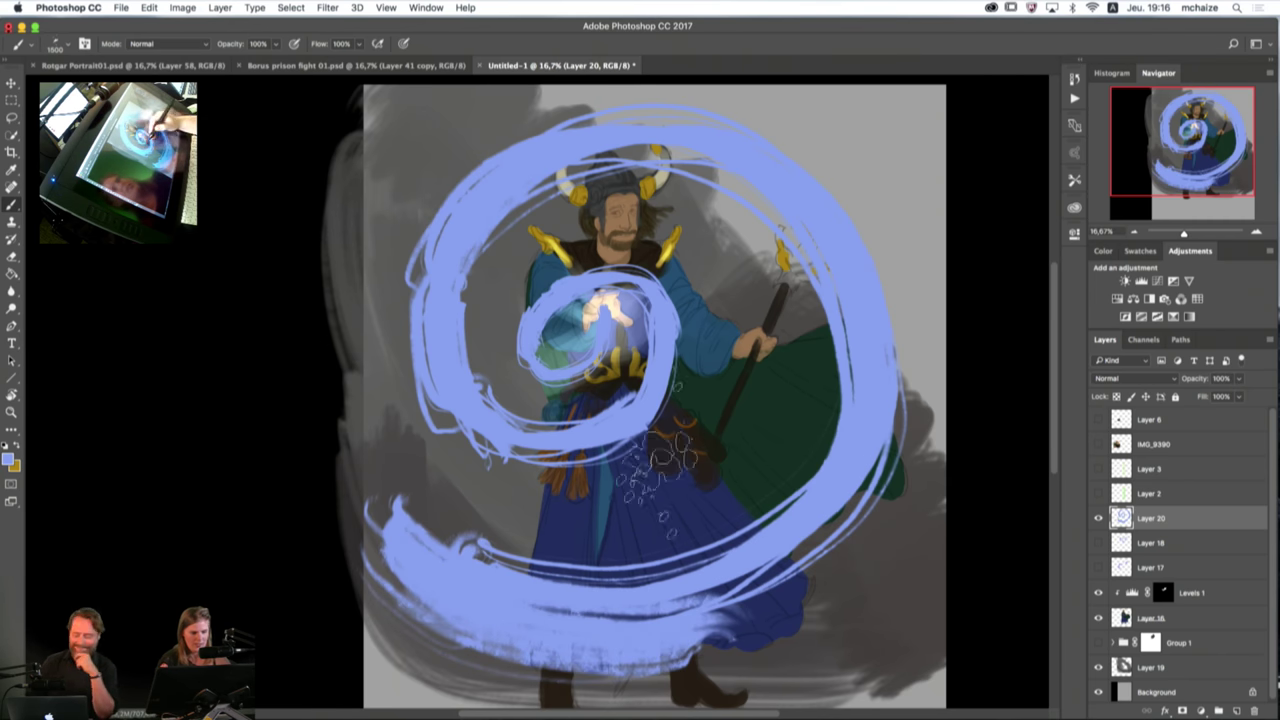
{"action": "mouse_move", "coordinate": [350, 155]}
{"action": "left_mouse_down"}
{"action": "mouse_move", "coordinate": [420, 95]}
{"action": "mouse_move", "coordinate": [395, 150]}
{"action": "mouse_move", "coordinate": [330, 180]}
{"action": "mouse_move", "coordinate": [268, 295]}
{"action": "left_mouse_up"}
{"action": "left_click_drag", "start_coordinate": [890, 95], "coordinate": [940, 195]}
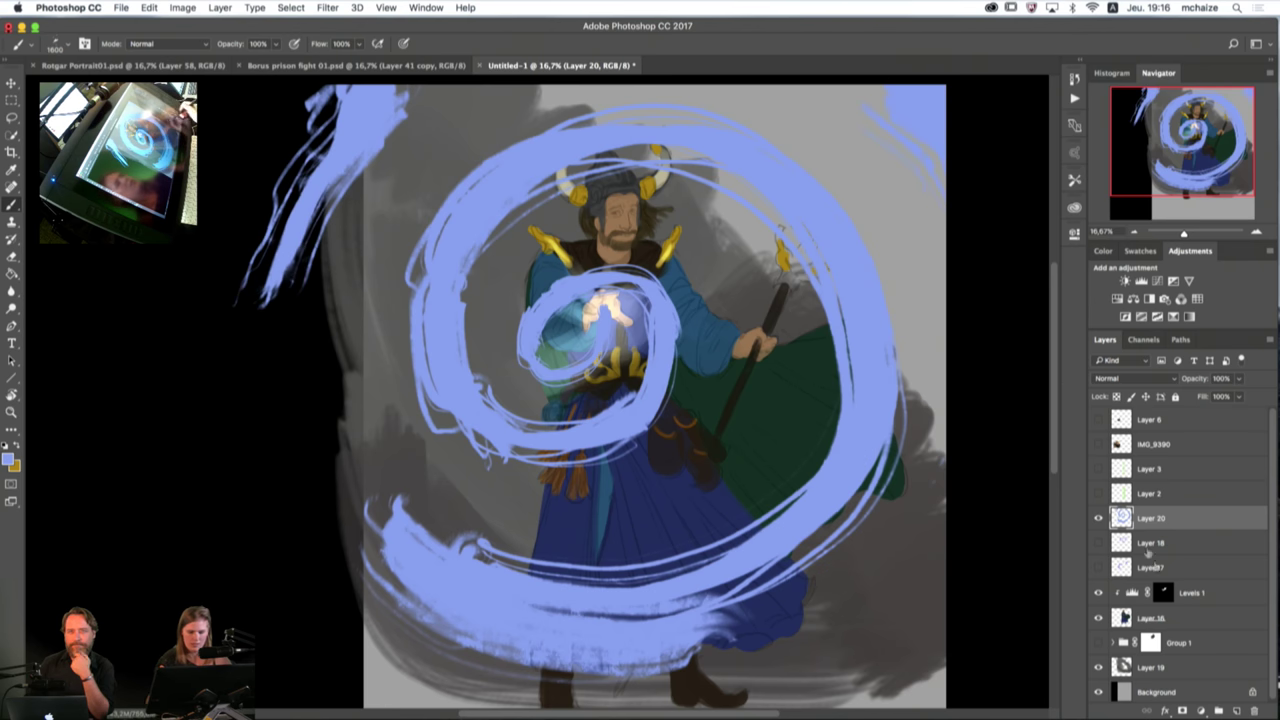
Step: Darken the Background layer with a Hue/Saturation Lightness of -48
{"action": "left_click", "coordinate": [1137, 697]}
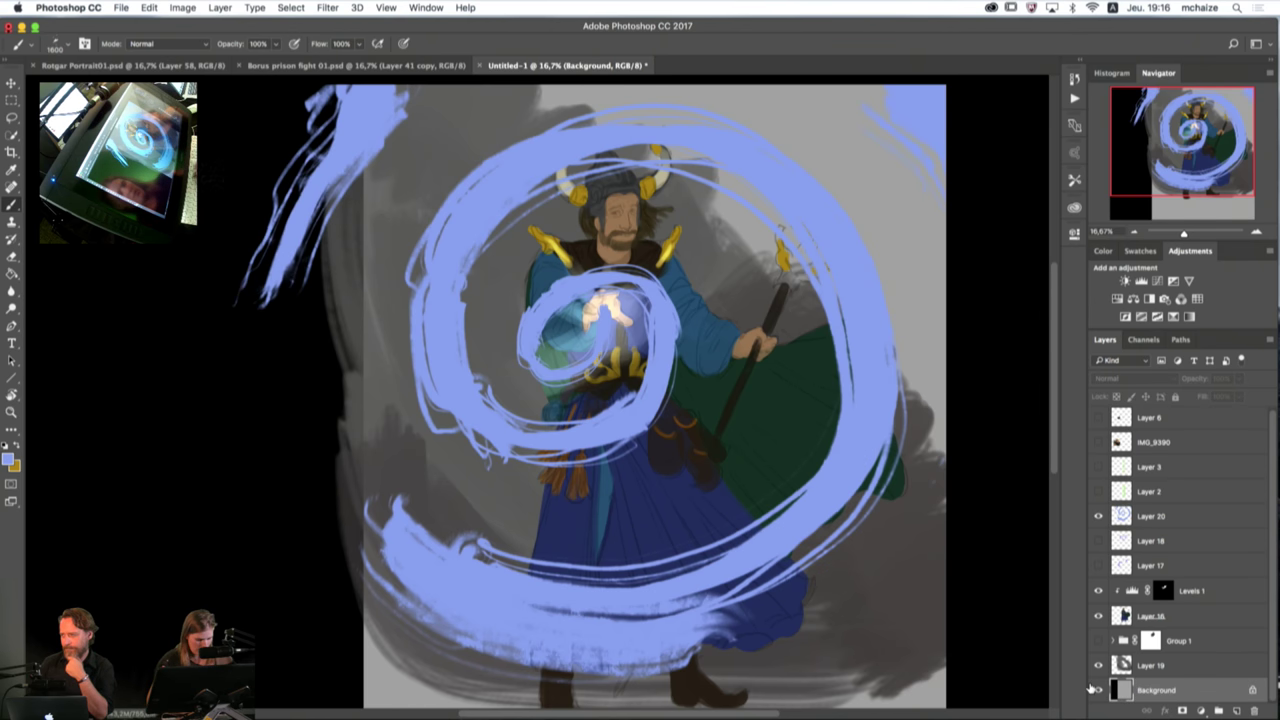
{"action": "key", "text": "super+u"}
{"action": "mouse_move", "coordinate": [1022, 387]}
{"action": "left_mouse_down"}
{"action": "mouse_move", "coordinate": [975, 394]}
{"action": "mouse_move", "coordinate": [986, 394]}
{"action": "left_mouse_up"}
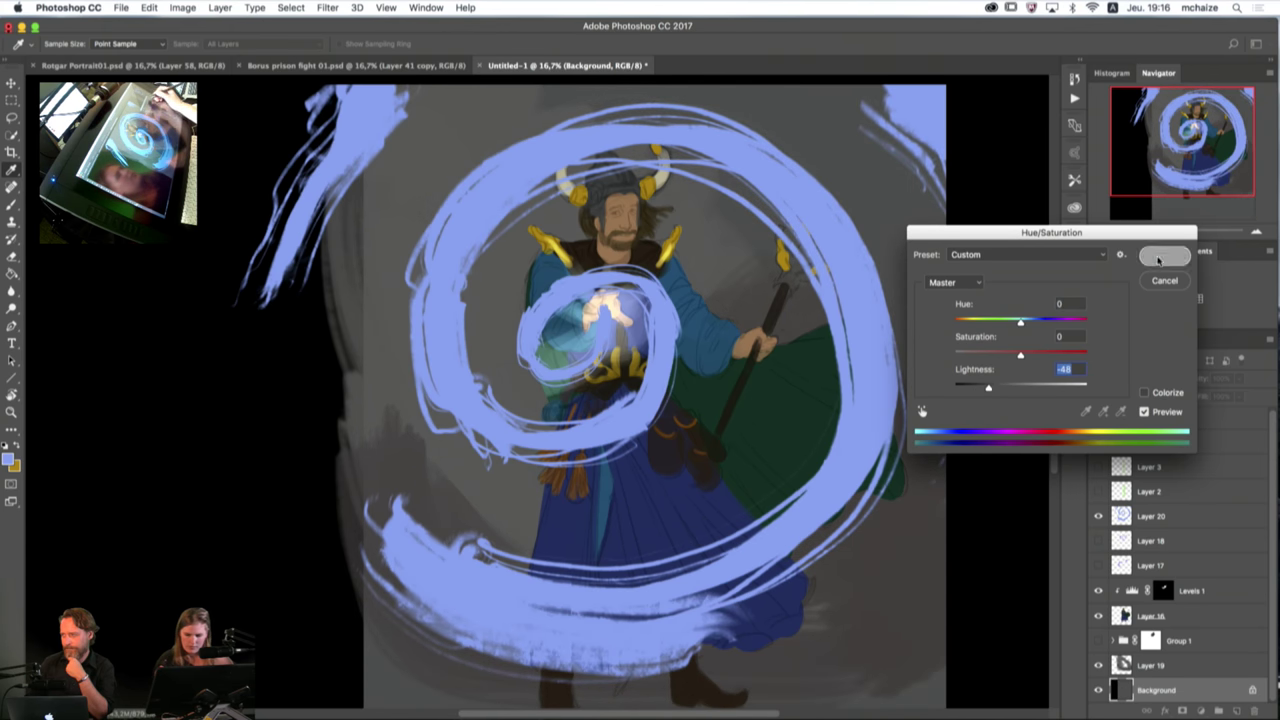
{"action": "left_click", "coordinate": [1161, 256]}
Step: Adjust Layer 19 with Hue/Saturation, setting Saturation to +22 and Lightness to -37
{"action": "left_click", "coordinate": [1124, 663]}
{"action": "key", "text": "super+u"}
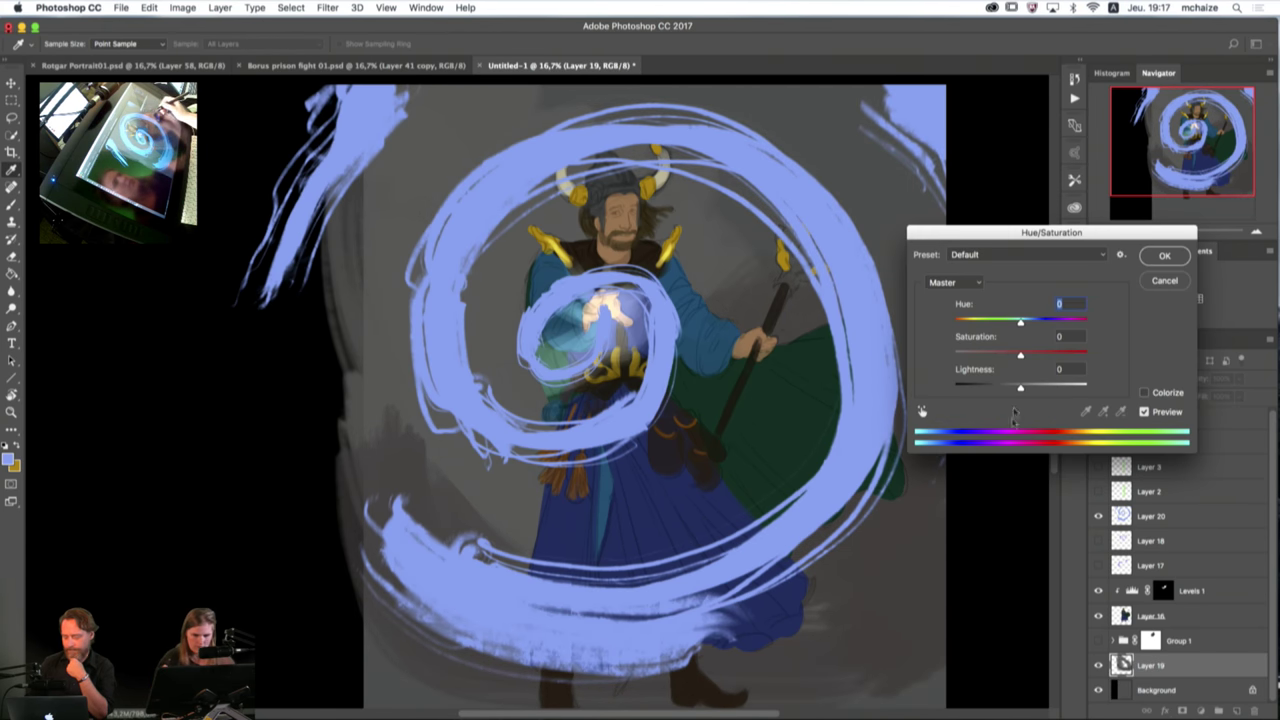
{"action": "left_click_drag", "start_coordinate": [1019, 392], "coordinate": [995, 393]}
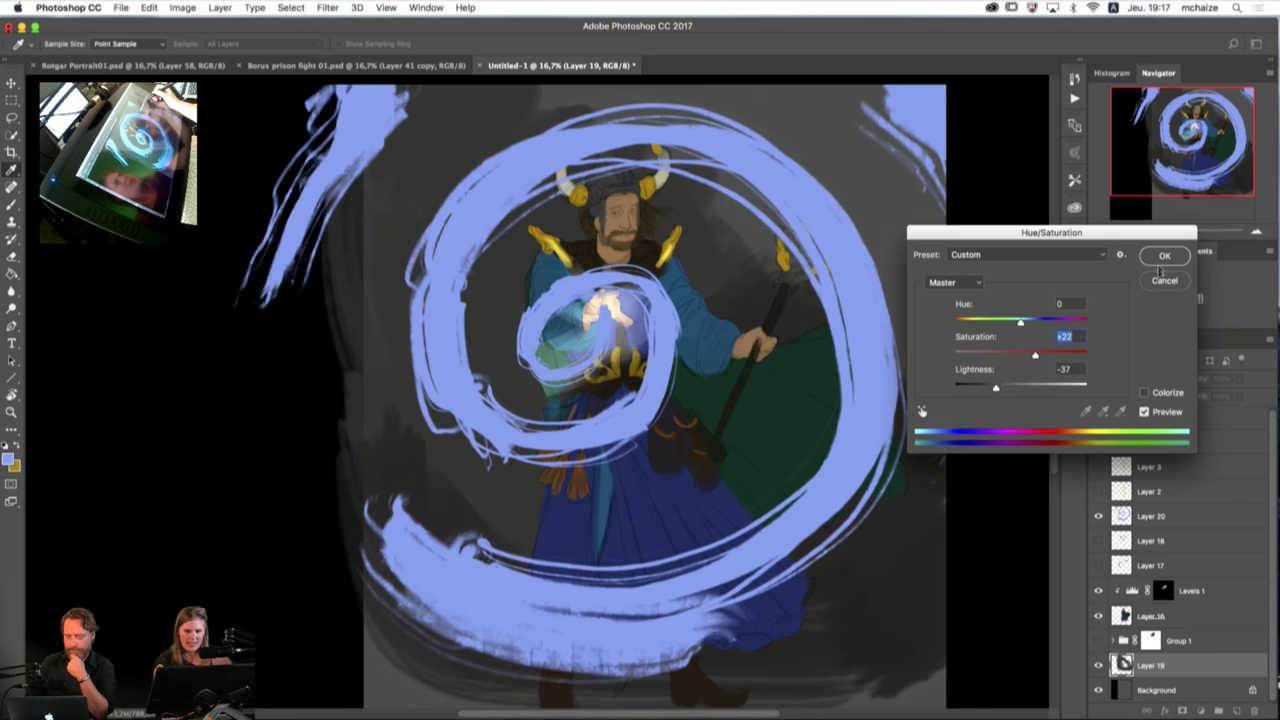
{"action": "left_click", "coordinate": [1164, 256]}
Step: Select the Levels 1 mask, choose the 50 px textured brush preset, and compare the figure with the Levels effect off and on
{"action": "left_click", "coordinate": [1162, 590]}
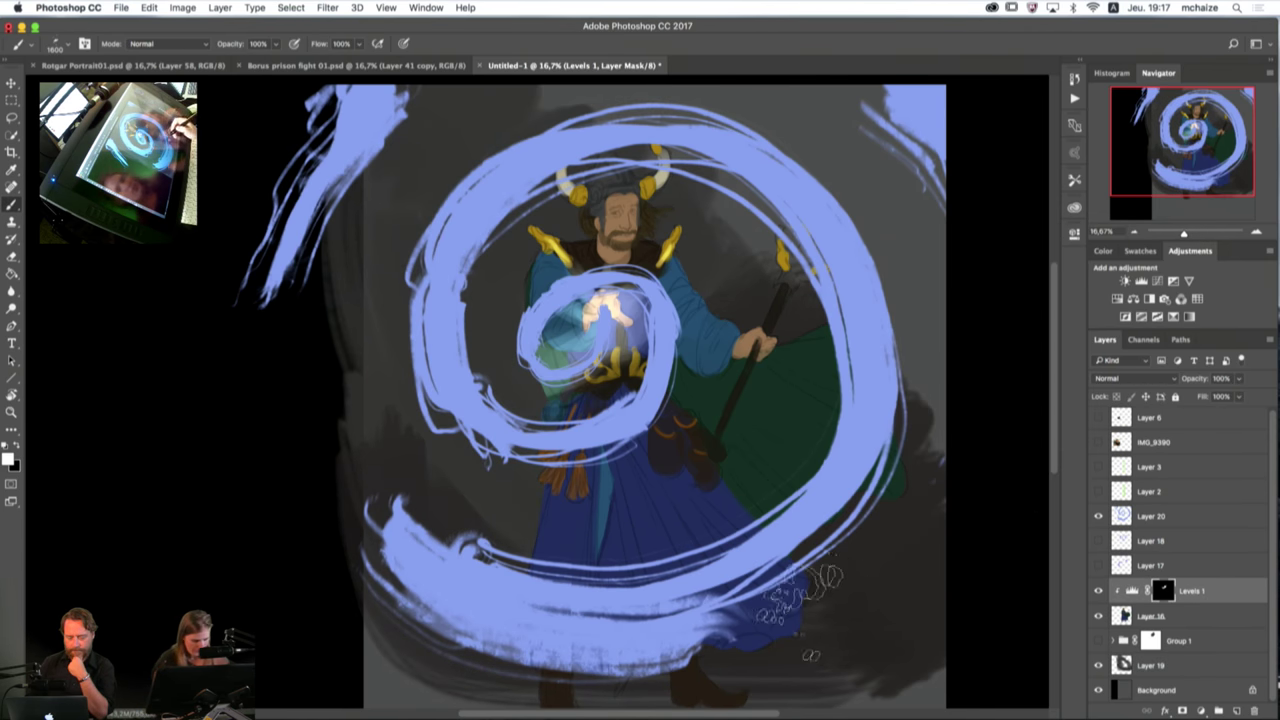
{"action": "left_click", "coordinate": [67, 44]}
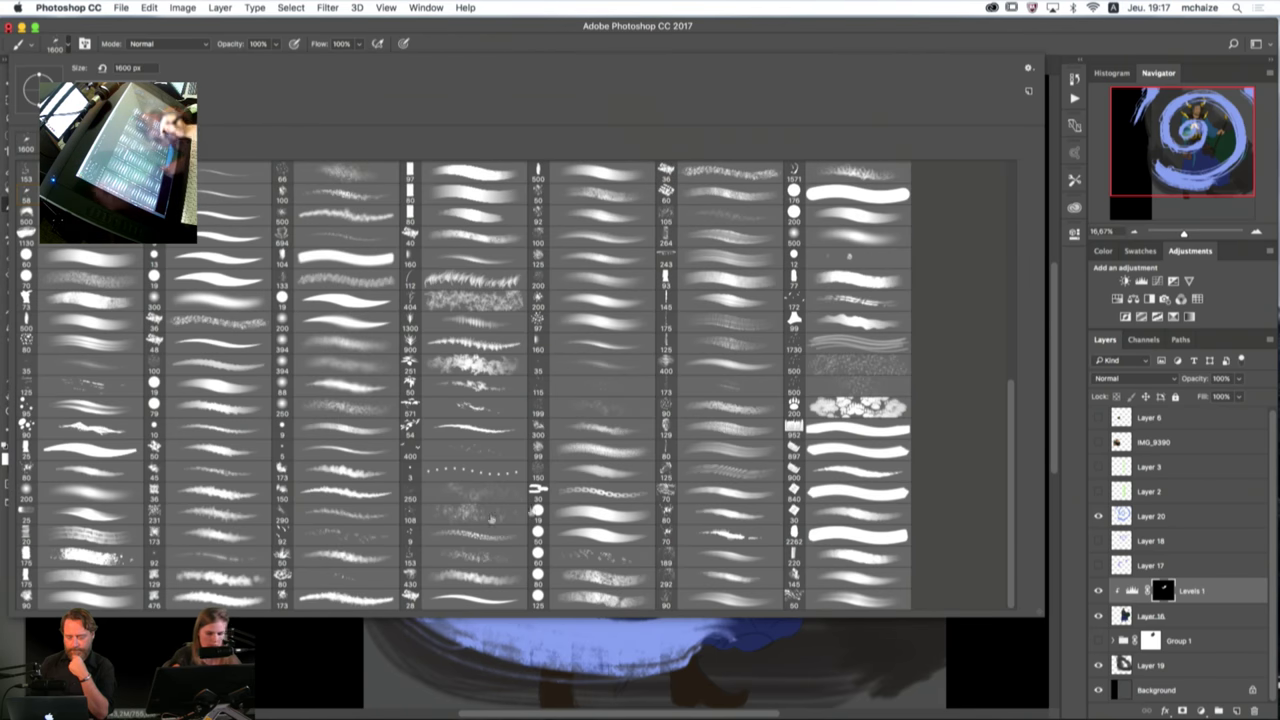
{"action": "left_click", "coordinate": [852, 600]}
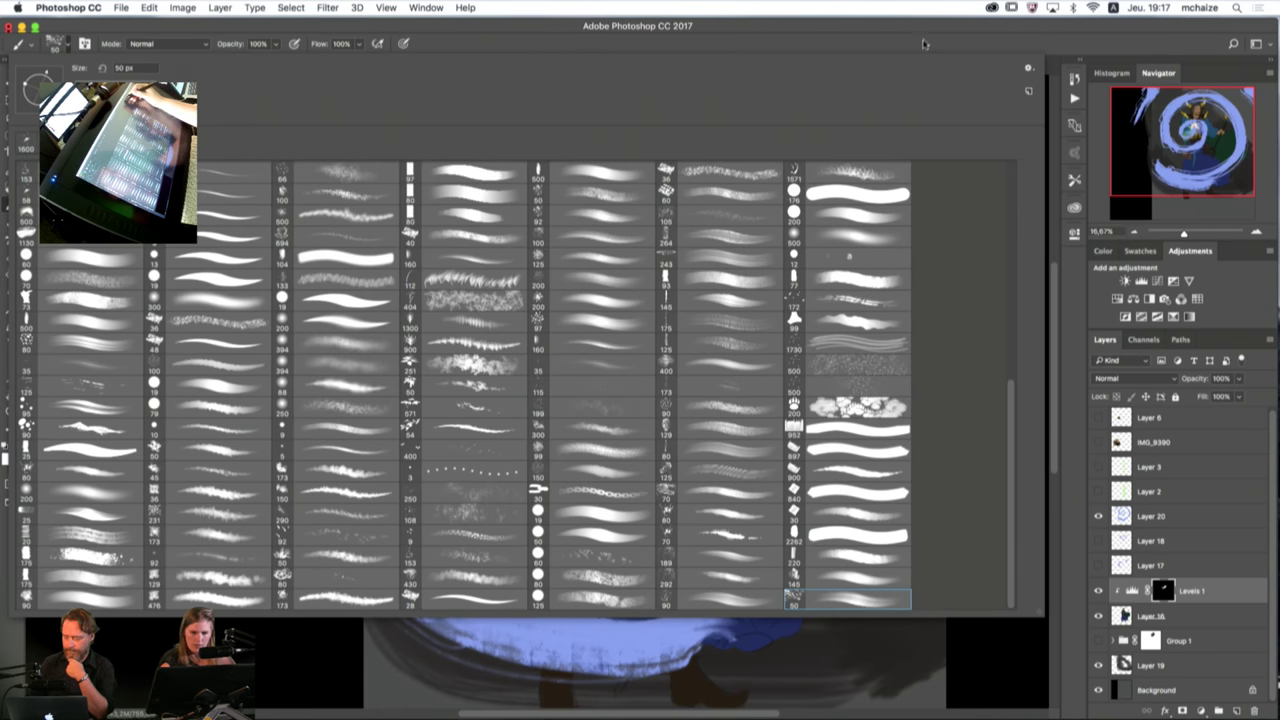
{"action": "left_click", "coordinate": [924, 43]}
{"action": "left_click", "coordinate": [1099, 592]}
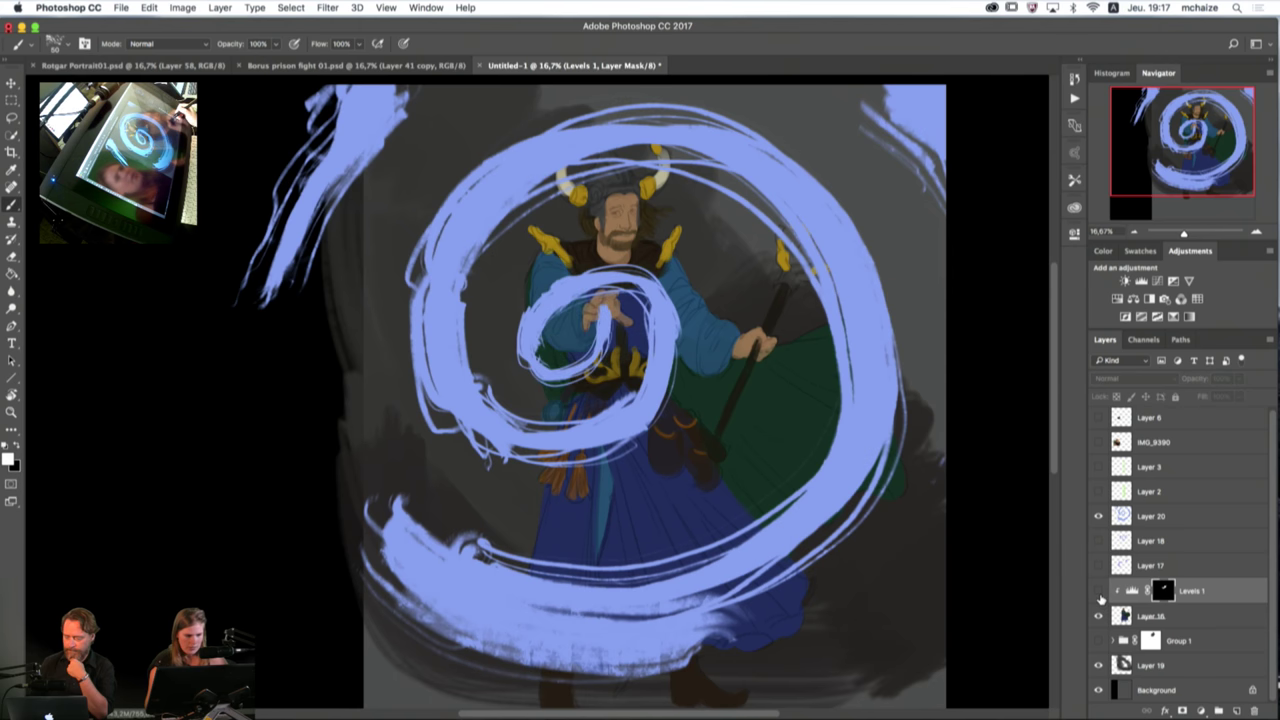
{"action": "left_click", "coordinate": [1099, 592]}
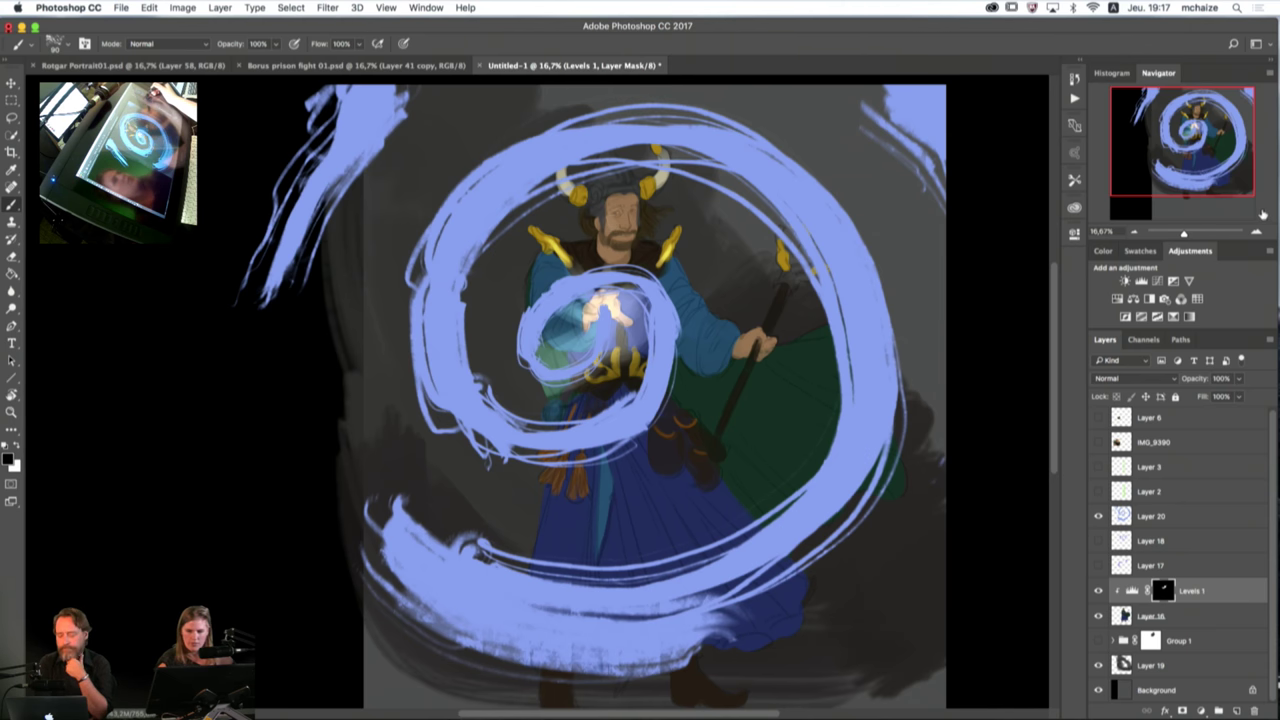
Step: Paint white at 73% opacity on the Levels 1 mask to light the wizard's eyes, cheeks, nose and mouth area
{"action": "key", "text": "super+plus"}
{"action": "mouse_move", "coordinate": [895, 262]}
{"action": "left_mouse_down"}
{"action": "mouse_move", "coordinate": [770, 404]}
{"action": "mouse_move", "coordinate": [756, 401]}
{"action": "left_mouse_up"}
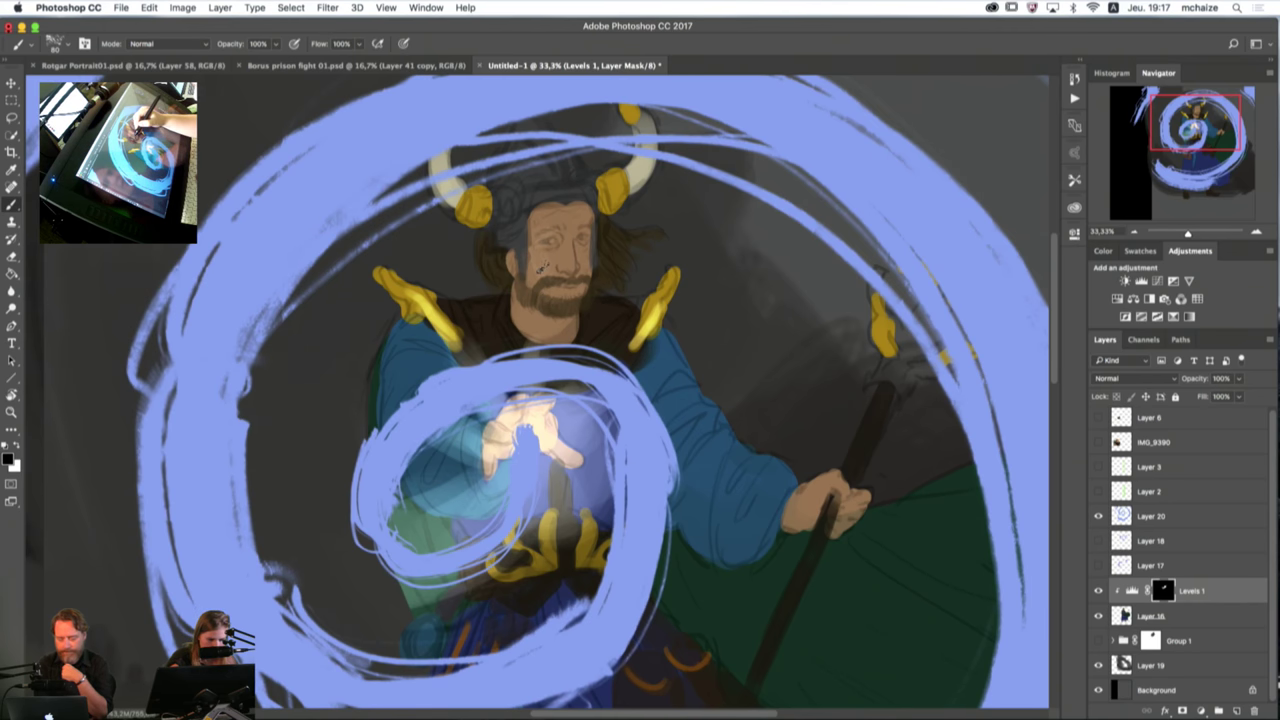
{"action": "key", "text": "x"}
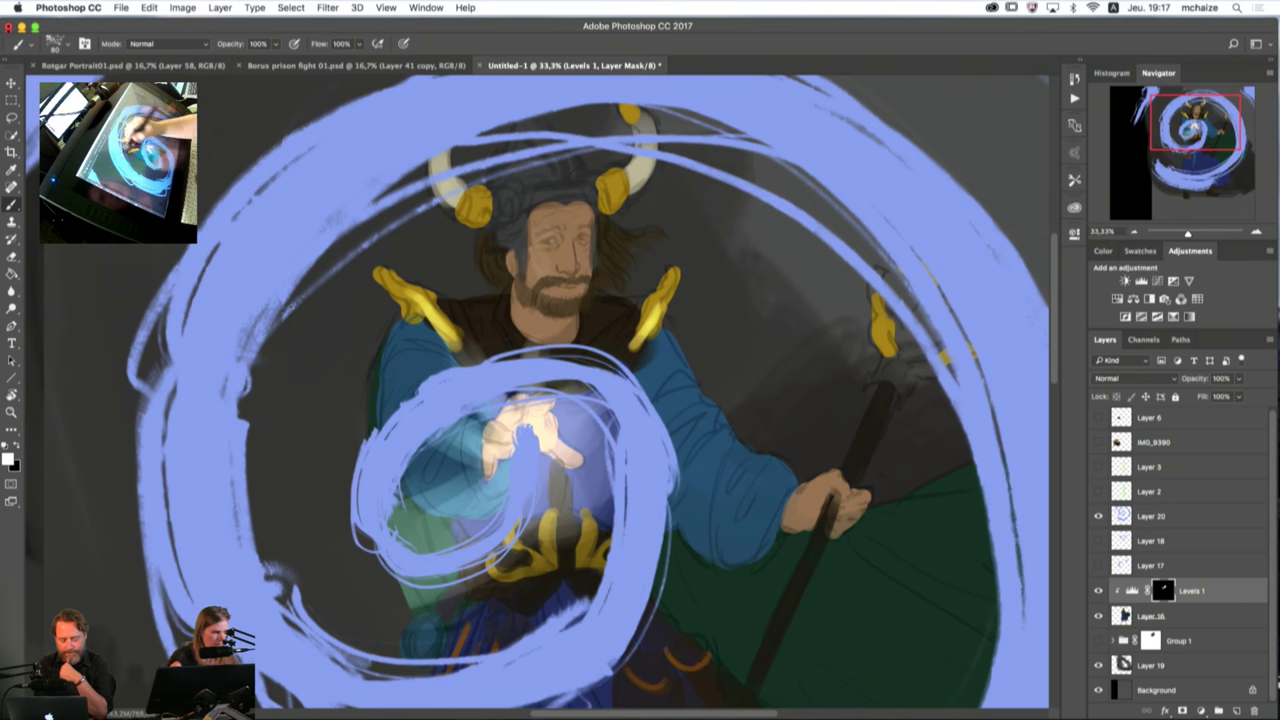
{"action": "mouse_move", "coordinate": [277, 45]}
{"action": "left_mouse_down"}
{"action": "mouse_move", "coordinate": [275, 60]}
{"action": "mouse_move", "coordinate": [259, 60]}
{"action": "left_mouse_up"}
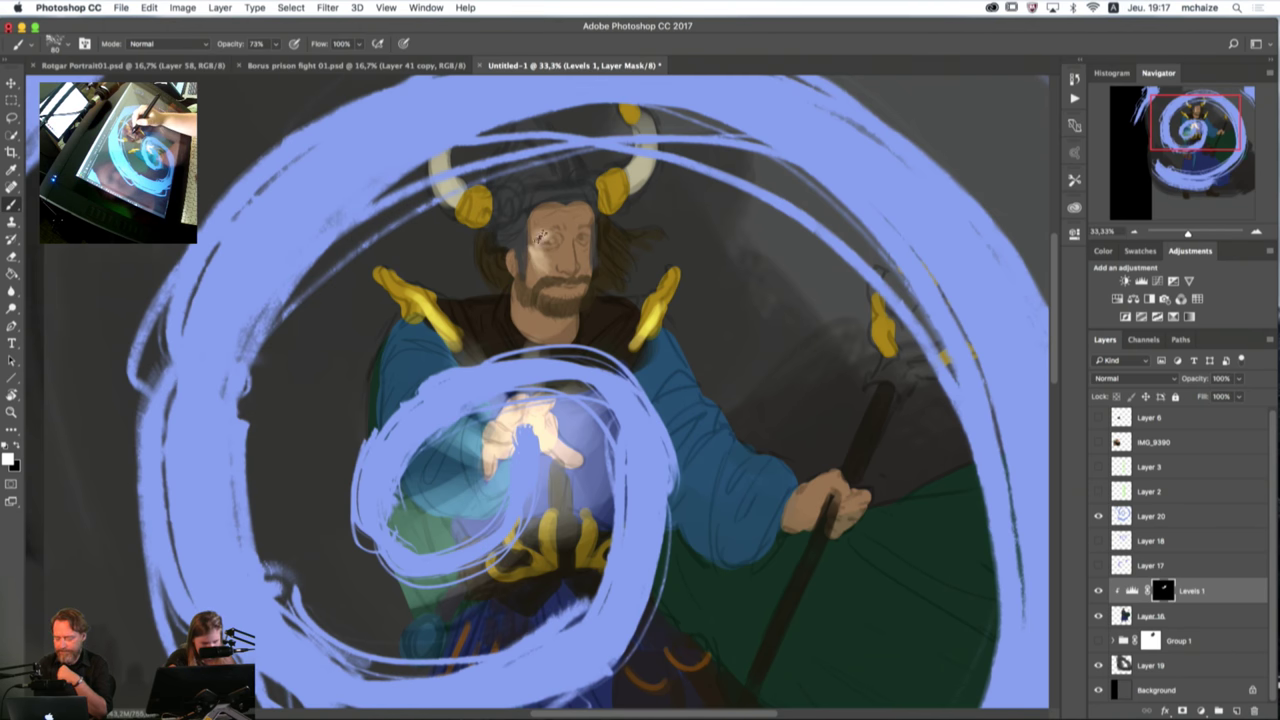
{"action": "left_click_drag", "start_coordinate": [548, 236], "coordinate": [582, 237]}
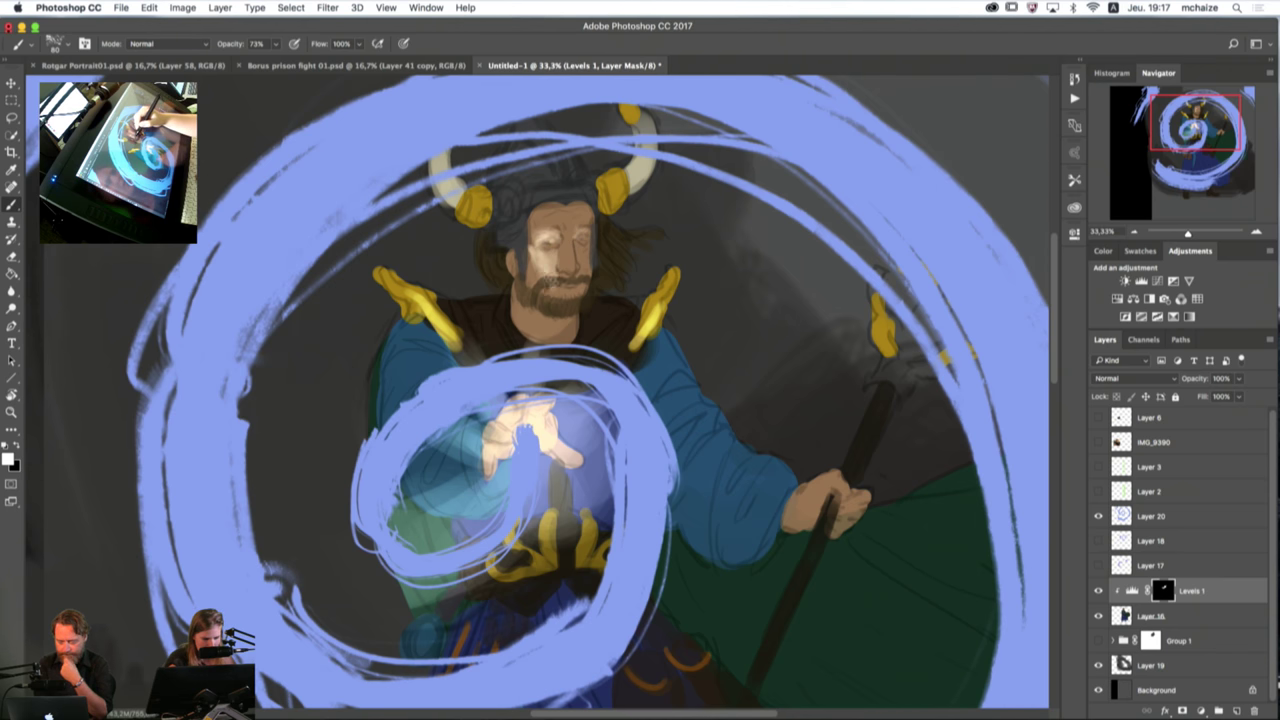
{"action": "left_click_drag", "start_coordinate": [558, 266], "coordinate": [586, 262]}
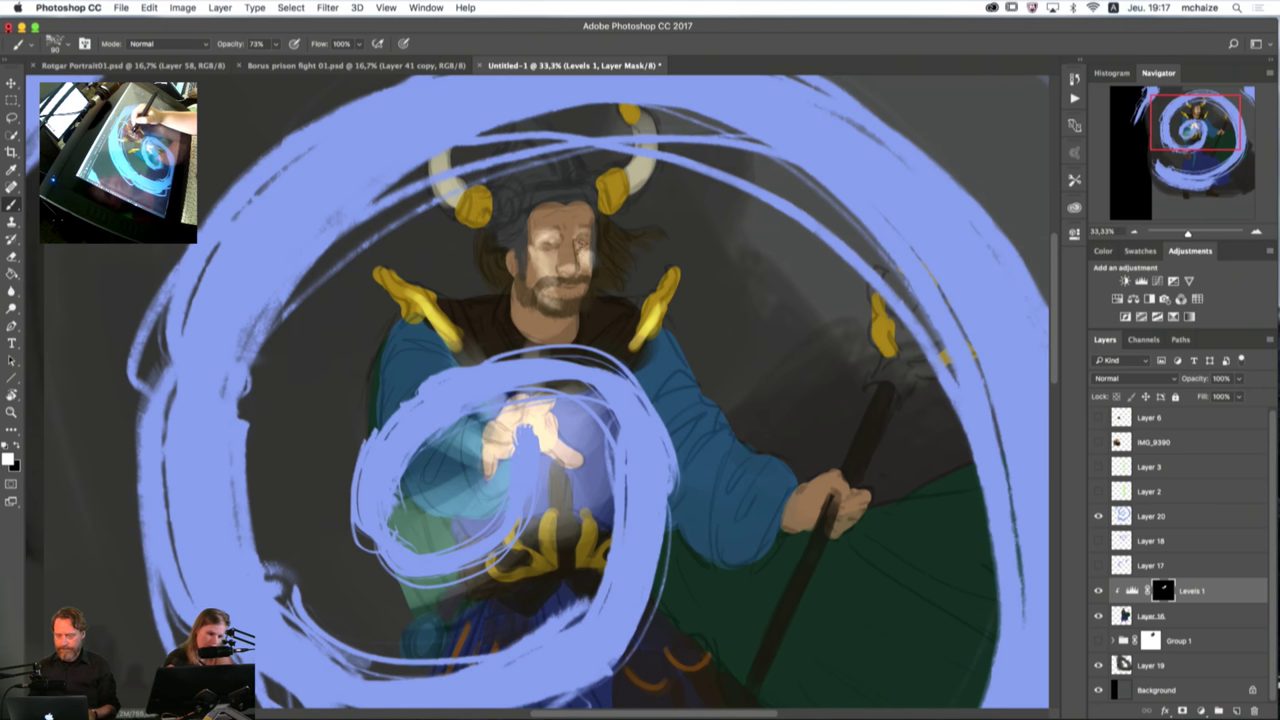
Step: Extend the Levels 1 glow onto the helmet's brim, the horns' gold bases and both blue sleeves
{"action": "mouse_move", "coordinate": [524, 201]}
{"action": "left_mouse_down"}
{"action": "mouse_move", "coordinate": [590, 194]}
{"action": "mouse_move", "coordinate": [518, 203]}
{"action": "mouse_move", "coordinate": [452, 191]}
{"action": "mouse_move", "coordinate": [482, 218]}
{"action": "left_mouse_up"}
{"action": "mouse_move", "coordinate": [604, 208]}
{"action": "left_mouse_down"}
{"action": "mouse_move", "coordinate": [629, 187]}
{"action": "mouse_move", "coordinate": [626, 136]}
{"action": "left_mouse_up"}
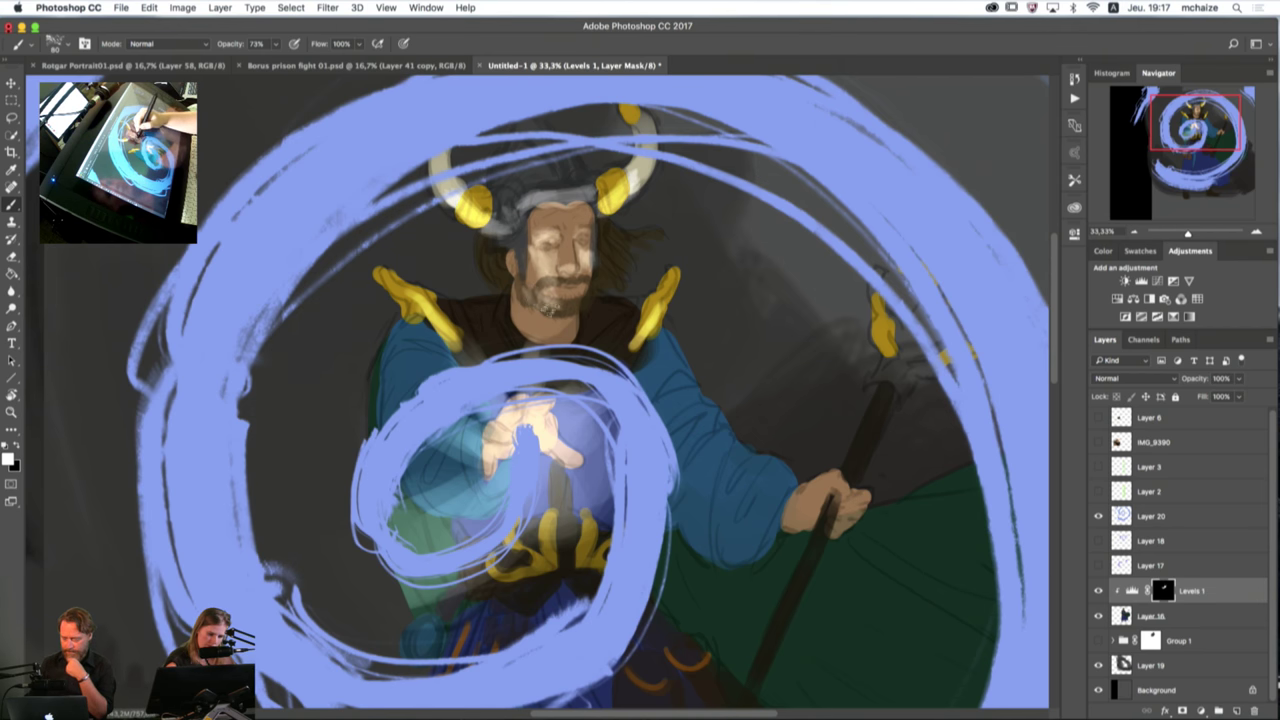
{"action": "key", "text": "bracketright"}
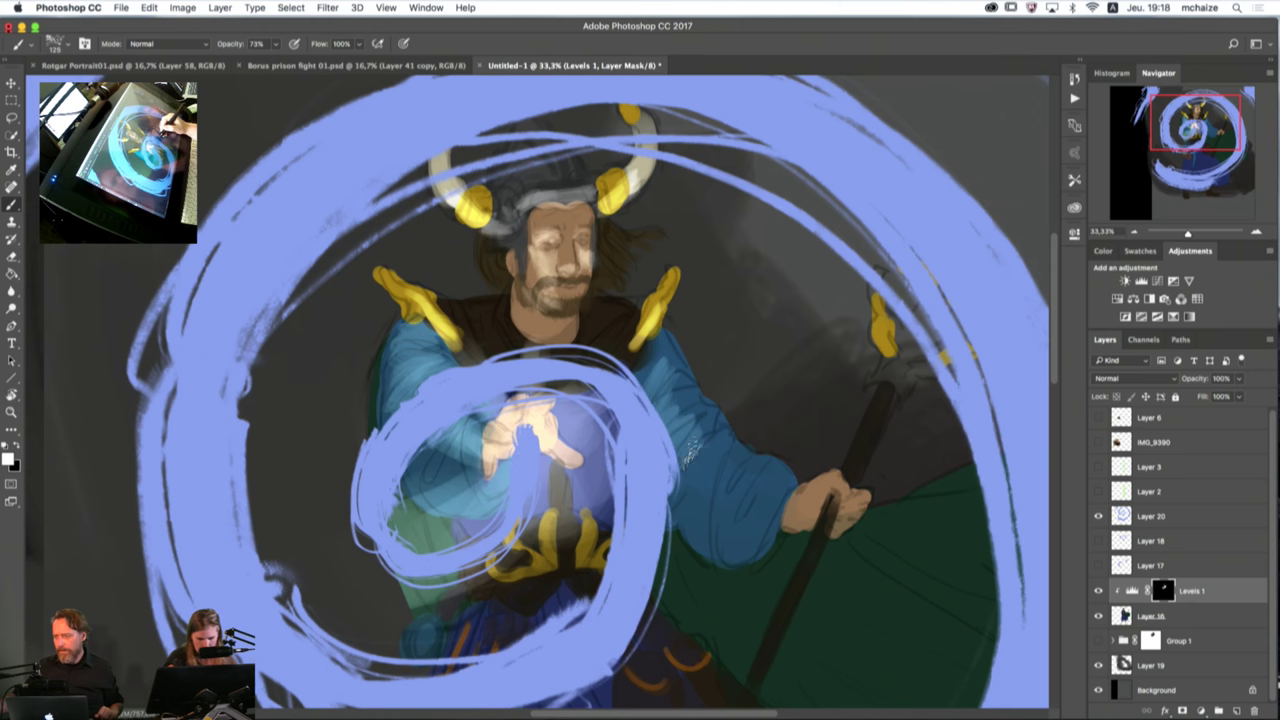
{"action": "key", "text": "bracketleft"}
{"action": "key", "text": "bracketleft"}
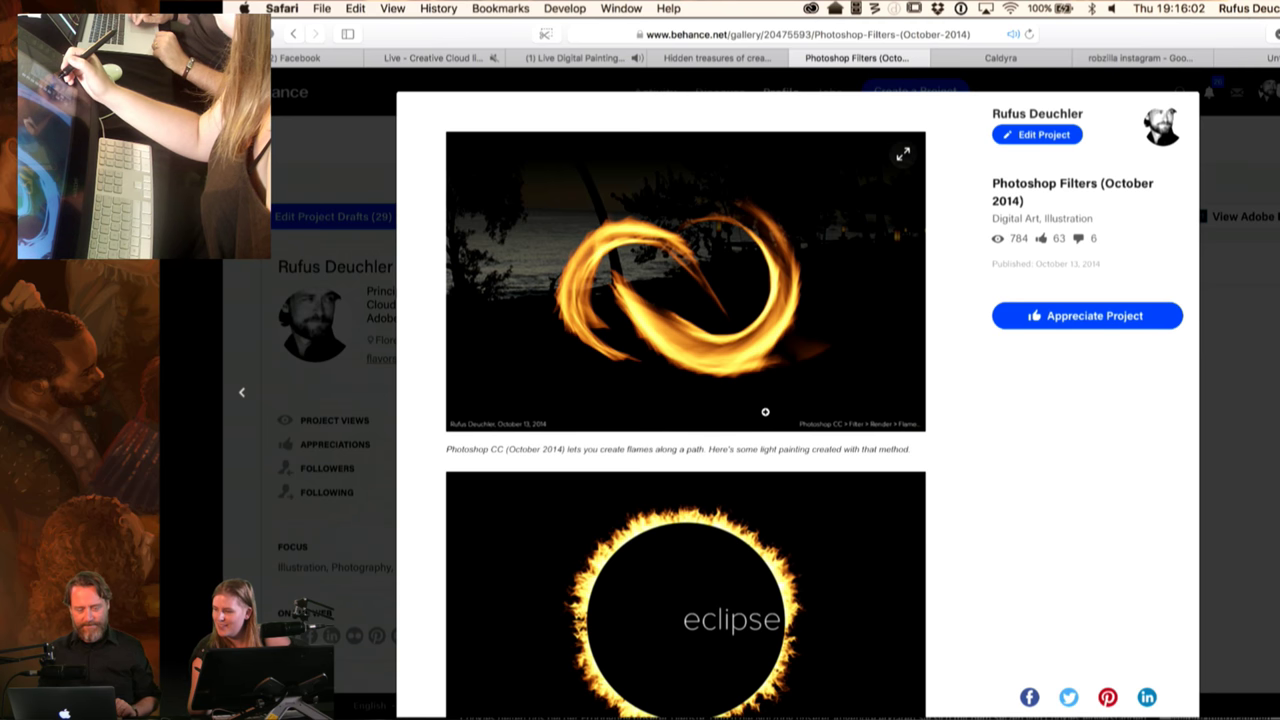
Step: Browse the flame, eclipse and tree filter artworks in the Photoshop Filters project on Behance in Safari
{"action": "scroll", "coordinate": [765, 411], "scroll_direction": "down", "scroll_amount": 10}
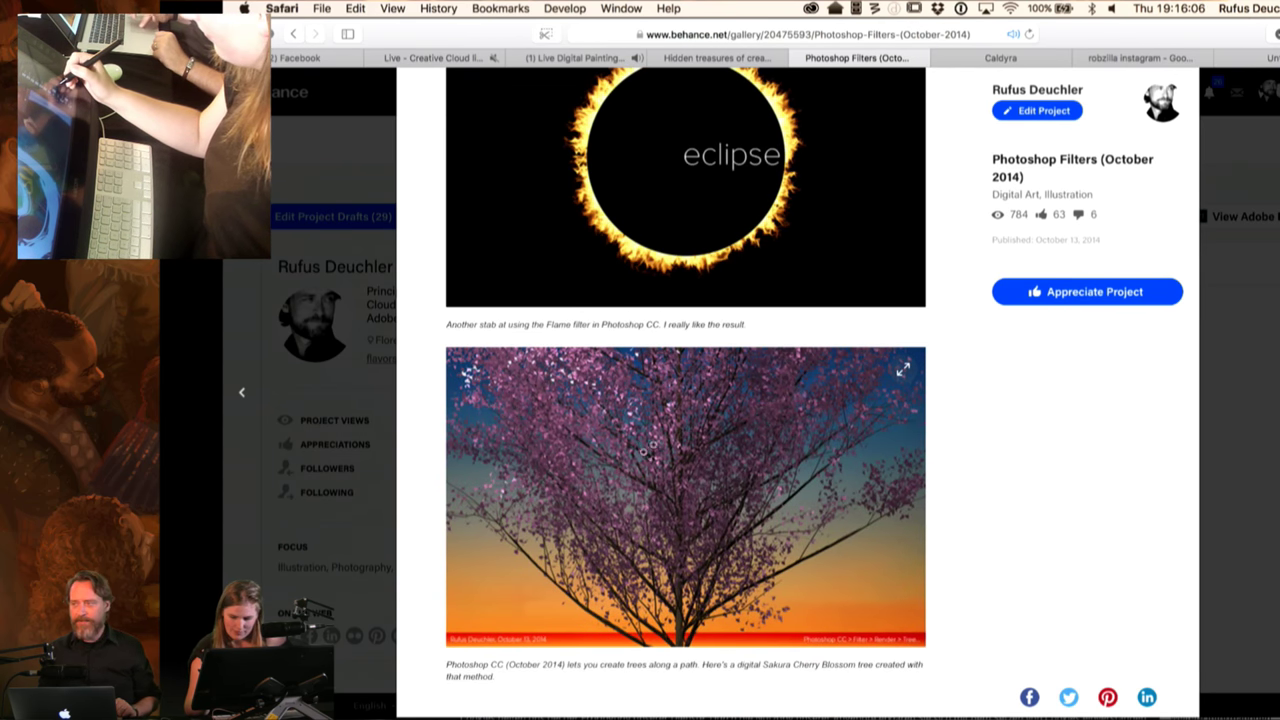
{"action": "scroll", "coordinate": [666, 494], "scroll_direction": "down", "scroll_amount": 2}
{"action": "scroll", "coordinate": [666, 494], "scroll_direction": "up", "scroll_amount": 6}
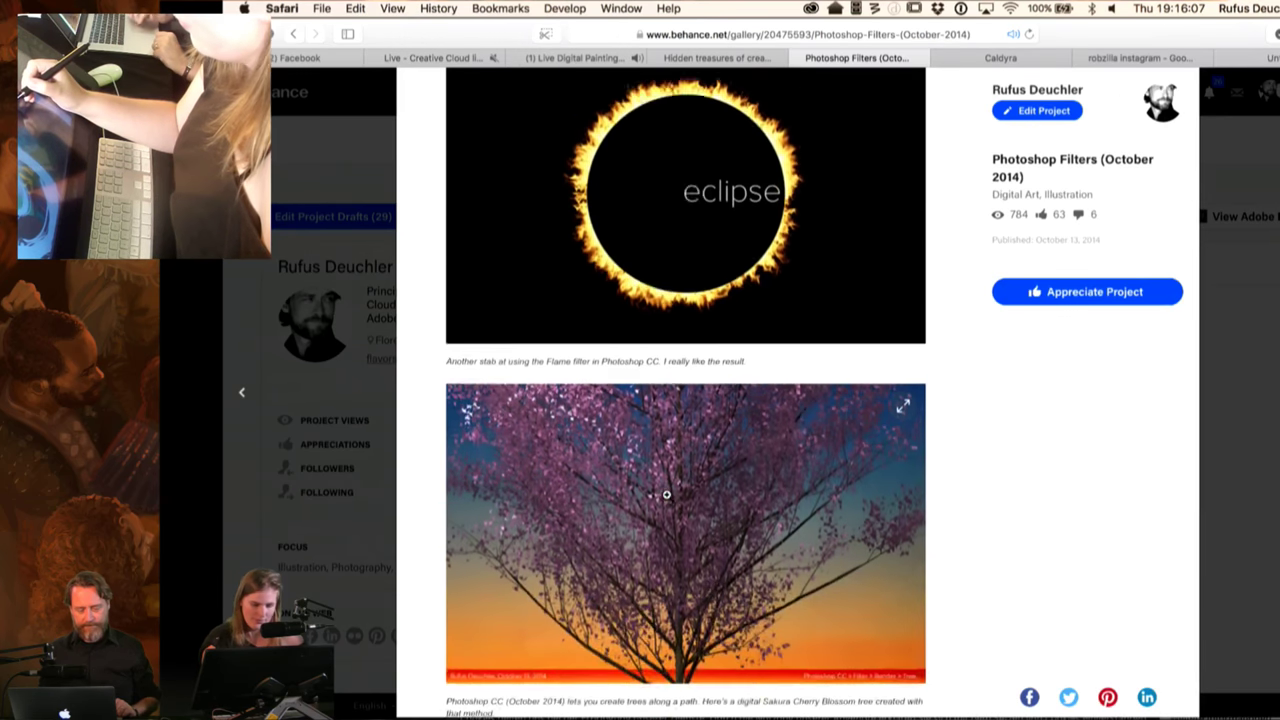
{"action": "scroll", "coordinate": [666, 494], "scroll_direction": "up", "scroll_amount": 2}
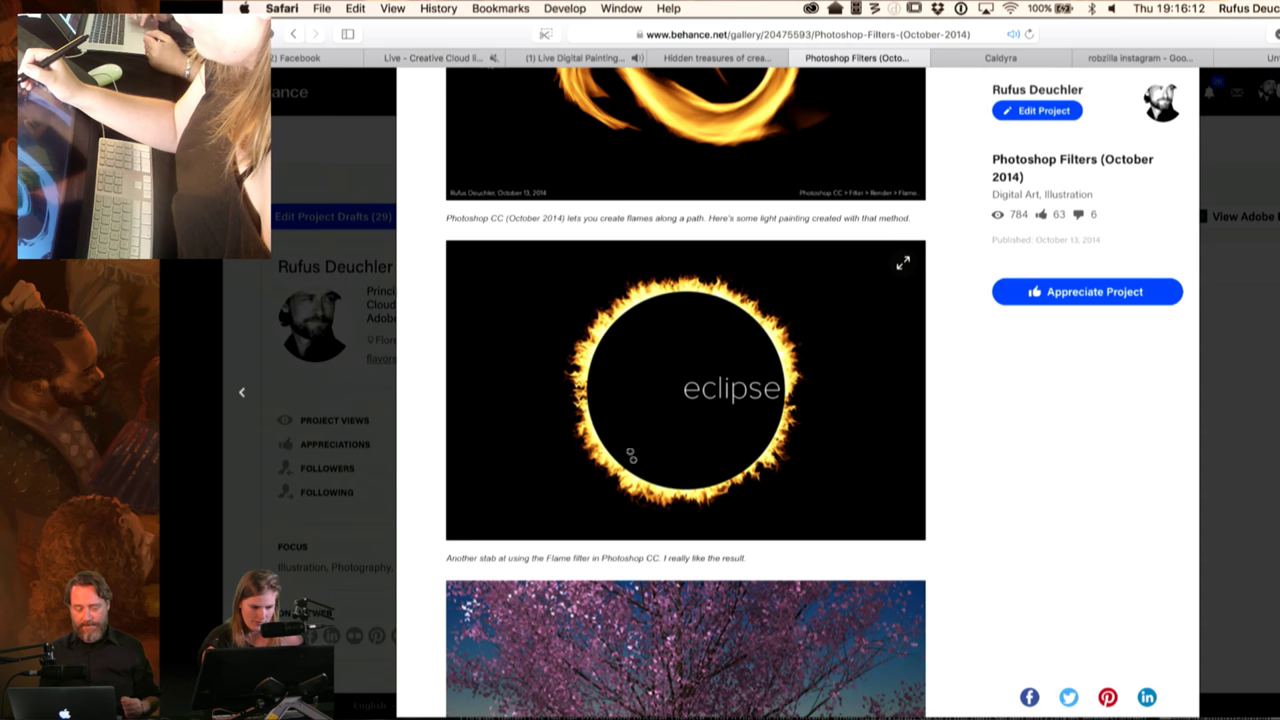
{"action": "scroll", "coordinate": [637, 478], "scroll_direction": "up", "scroll_amount": 2}
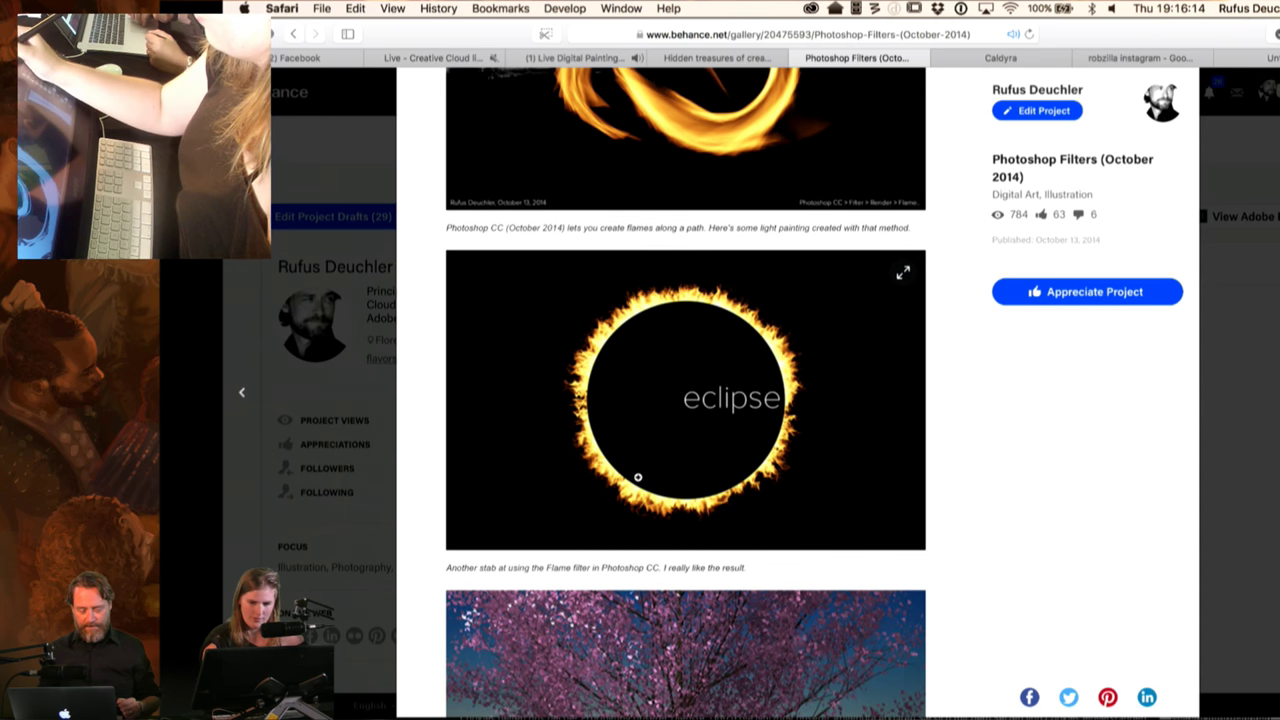
{"action": "scroll", "coordinate": [637, 478], "scroll_direction": "up", "scroll_amount": 10}
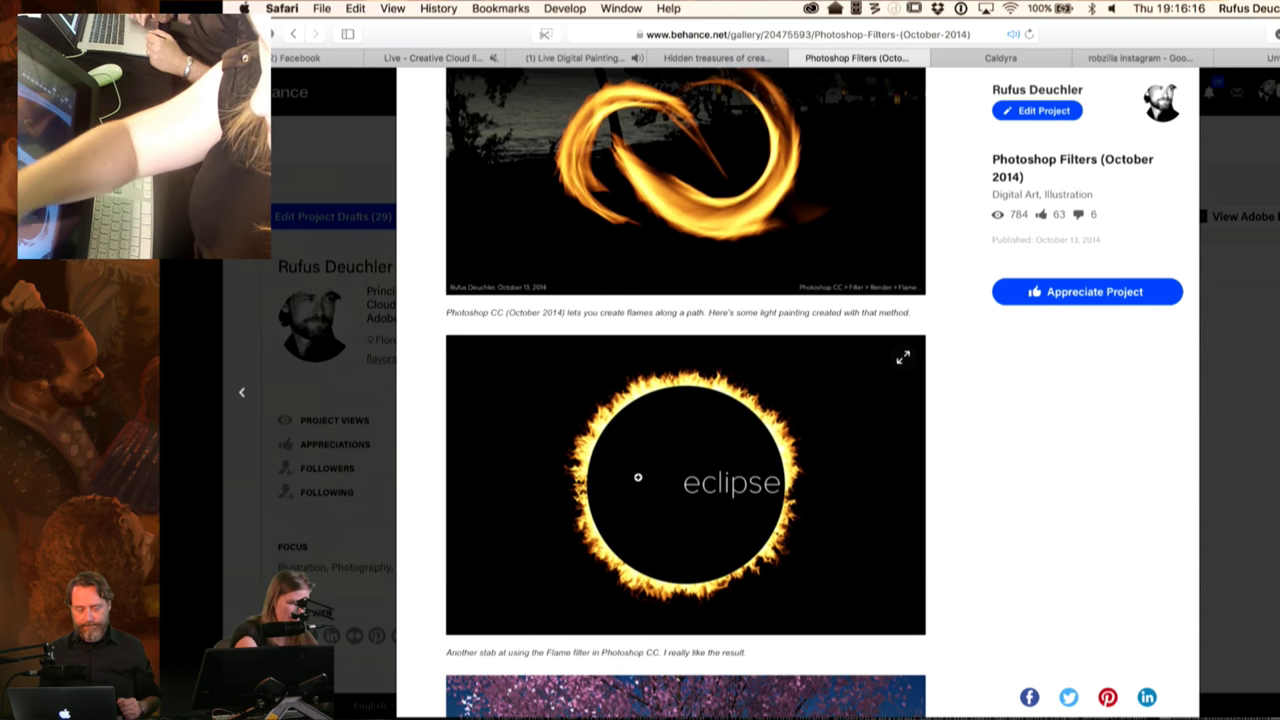
{"action": "scroll", "coordinate": [637, 478], "scroll_direction": "up", "scroll_amount": 5}
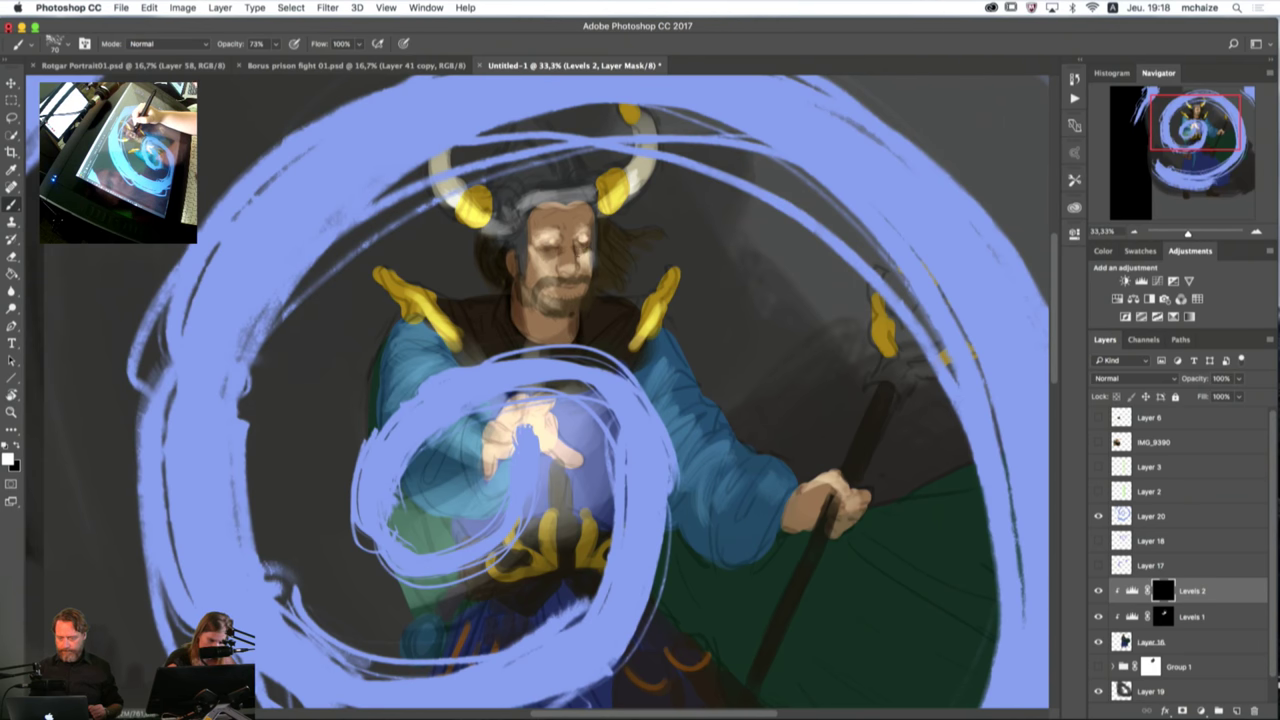
Step: Paint on the Levels 2 mask to shade the forehead and brow of the wizard's face
{"action": "key", "text": "]"}
{"action": "left_click_drag", "start_coordinate": [534, 232], "coordinate": [568, 218]}
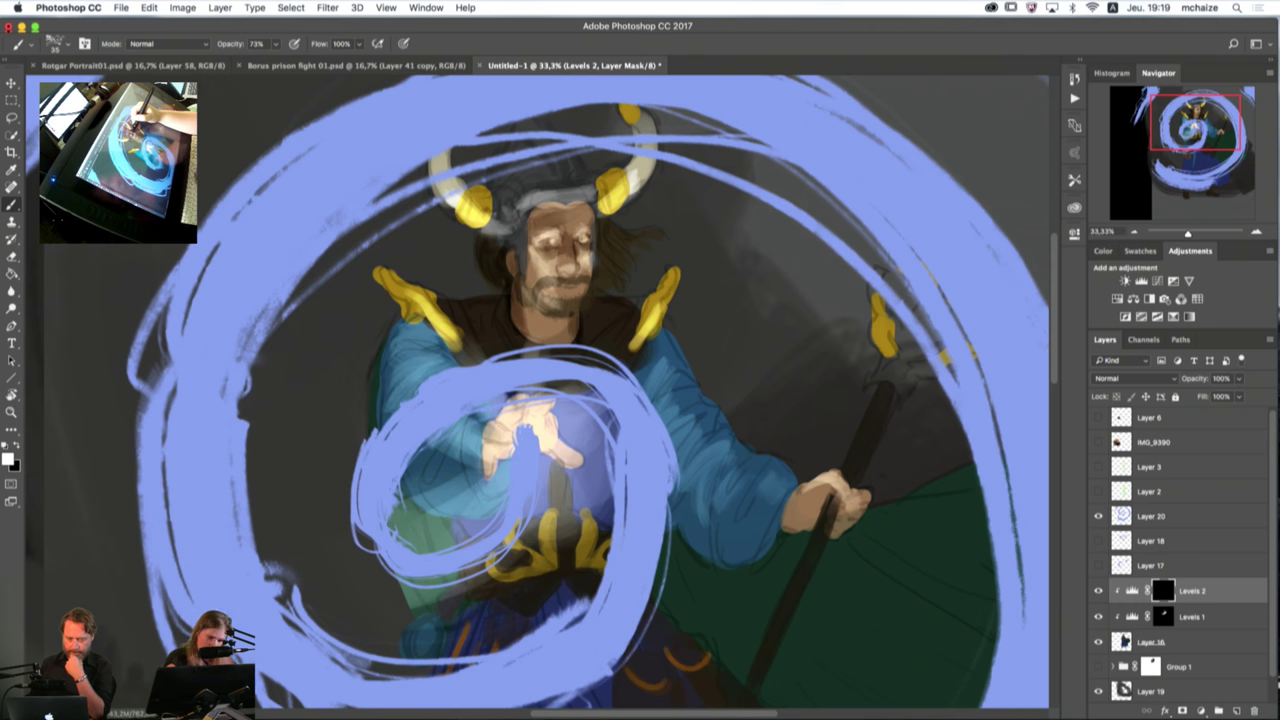
{"action": "mouse_move", "coordinate": [556, 232]}
{"action": "left_mouse_down"}
{"action": "mouse_move", "coordinate": [540, 231]}
{"action": "mouse_move", "coordinate": [588, 214]}
{"action": "left_mouse_up"}
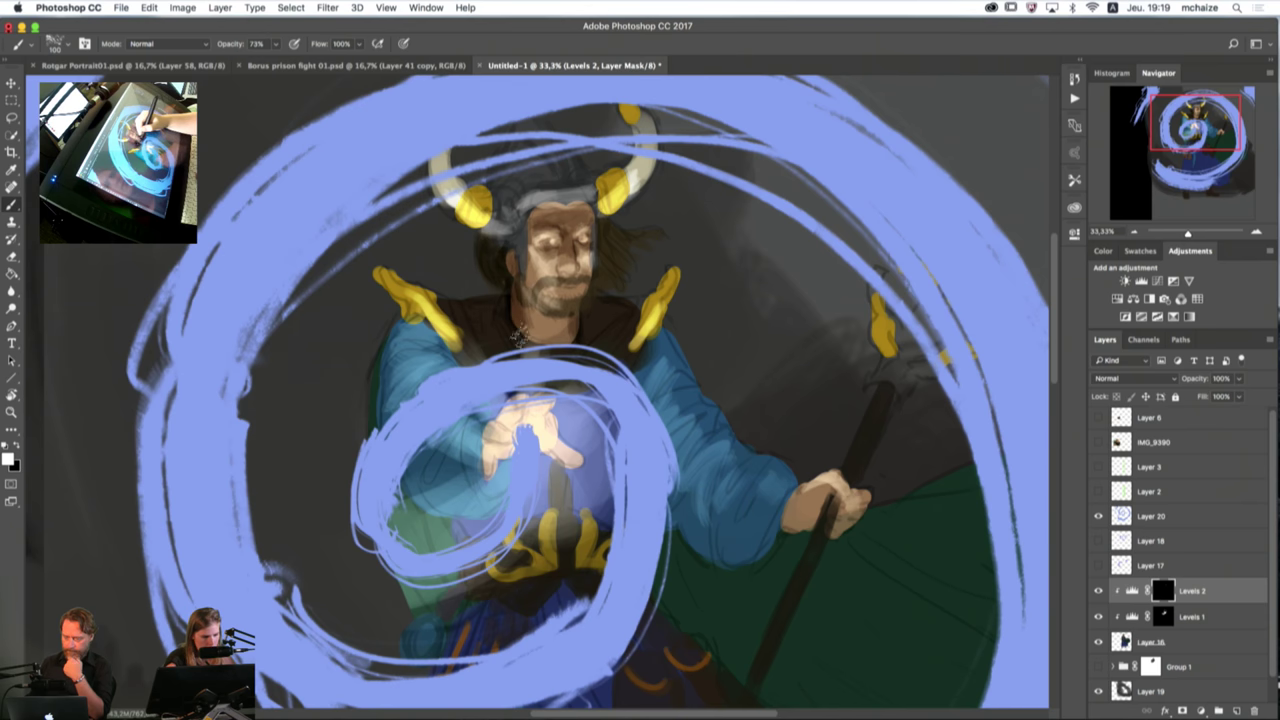
Step: Enlarge the brush and shade the green cape below the raised forearm and behind the staff on the Levels 2 mask
{"action": "key", "text": "bracketright"}
{"action": "key", "text": "bracketright"}
{"action": "key", "text": "bracketright"}
{"action": "key", "text": "bracketright"}
{"action": "key", "text": "bracketright"}
{"action": "key", "text": "bracketright"}
{"action": "key", "text": "bracketright"}
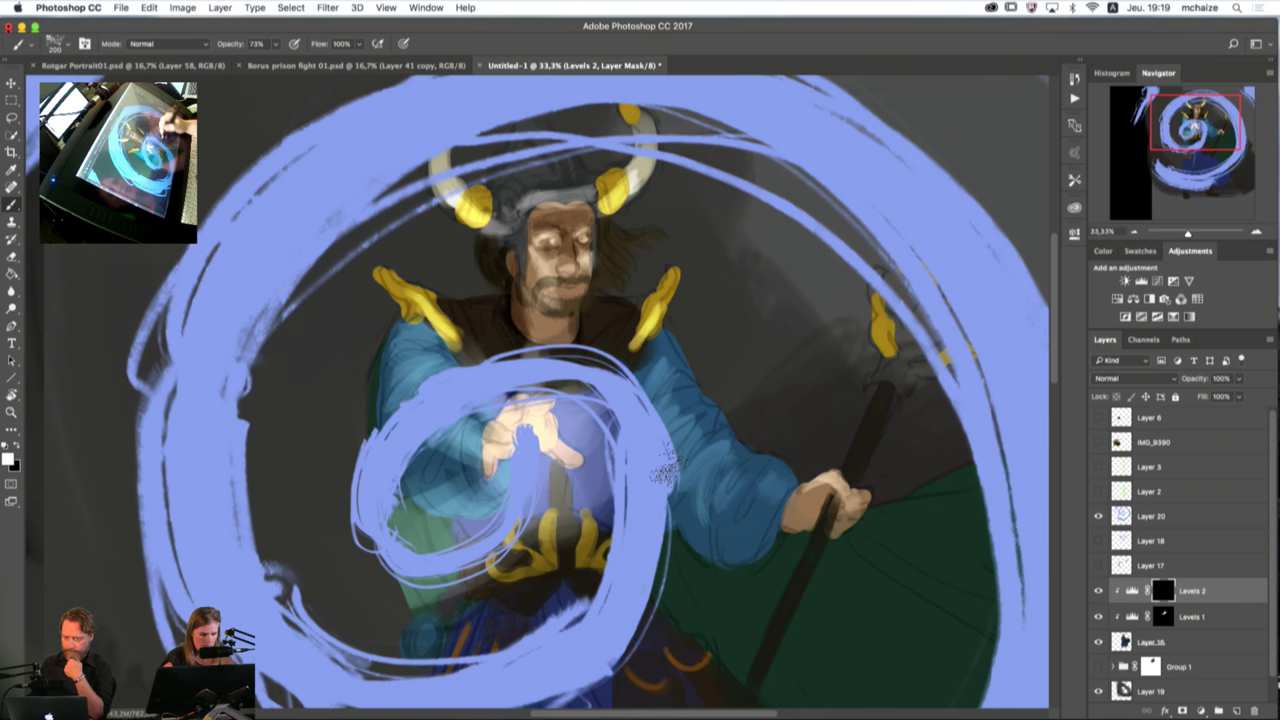
{"action": "mouse_move", "coordinate": [436, 539]}
{"action": "left_mouse_down"}
{"action": "mouse_move", "coordinate": [440, 583]}
{"action": "mouse_move", "coordinate": [400, 528]}
{"action": "mouse_move", "coordinate": [438, 585]}
{"action": "left_mouse_up"}
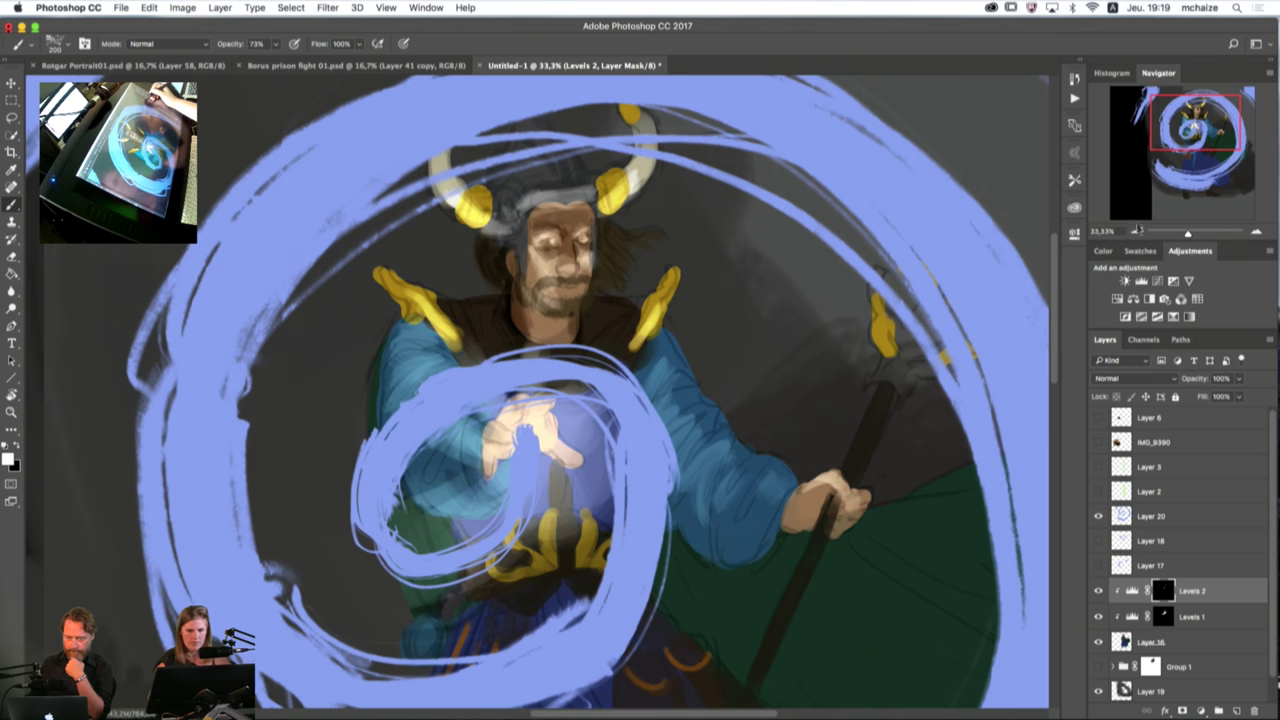
{"action": "left_click", "coordinate": [1137, 234]}
{"action": "left_click", "coordinate": [1137, 234]}
{"action": "left_click_drag", "start_coordinate": [712, 484], "coordinate": [727, 370]}
{"action": "key", "text": "bracketright"}
{"action": "key", "text": "bracketright"}
{"action": "key", "text": "bracketright"}
{"action": "key", "text": "bracketright"}
{"action": "key", "text": "bracketright"}
{"action": "key", "text": "bracketright"}
Step: Paint light streaks down the front of the wizard's blue skirt, below the belt, on the Levels 1 mask
{"action": "left_click", "coordinate": [1166, 614]}
{"action": "key", "text": "bracketleft"}
{"action": "key", "text": "bracketleft"}
{"action": "key", "text": "bracketleft"}
{"action": "key", "text": "bracketleft"}
{"action": "key", "text": "bracketleft"}
{"action": "key", "text": "bracketleft"}
{"action": "key", "text": "bracketleft"}
{"action": "key", "text": "bracketleft"}
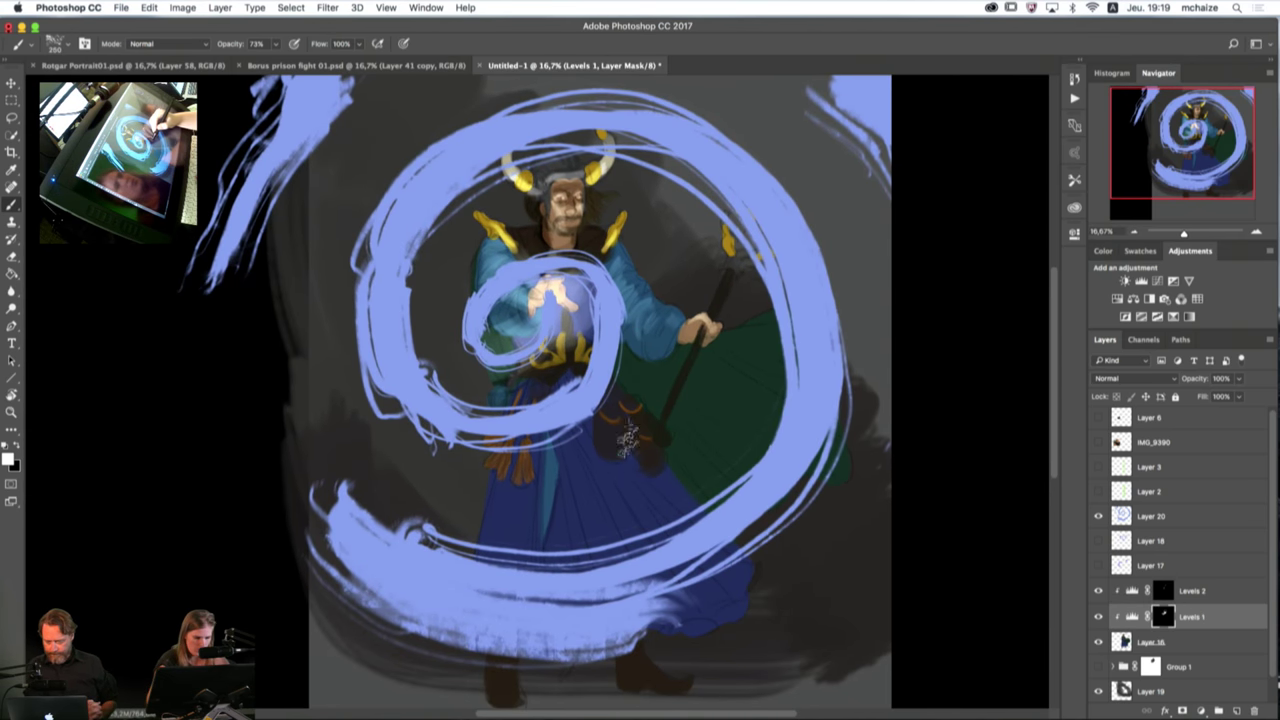
{"action": "mouse_move", "coordinate": [562, 434]}
{"action": "left_mouse_down"}
{"action": "mouse_move", "coordinate": [598, 538]}
{"action": "mouse_move", "coordinate": [558, 415]}
{"action": "mouse_move", "coordinate": [605, 465]}
{"action": "left_mouse_up"}
{"action": "key", "text": "bracketright"}
{"action": "key", "text": "bracketright"}
{"action": "key", "text": "bracketright"}
{"action": "key", "text": "bracketright"}
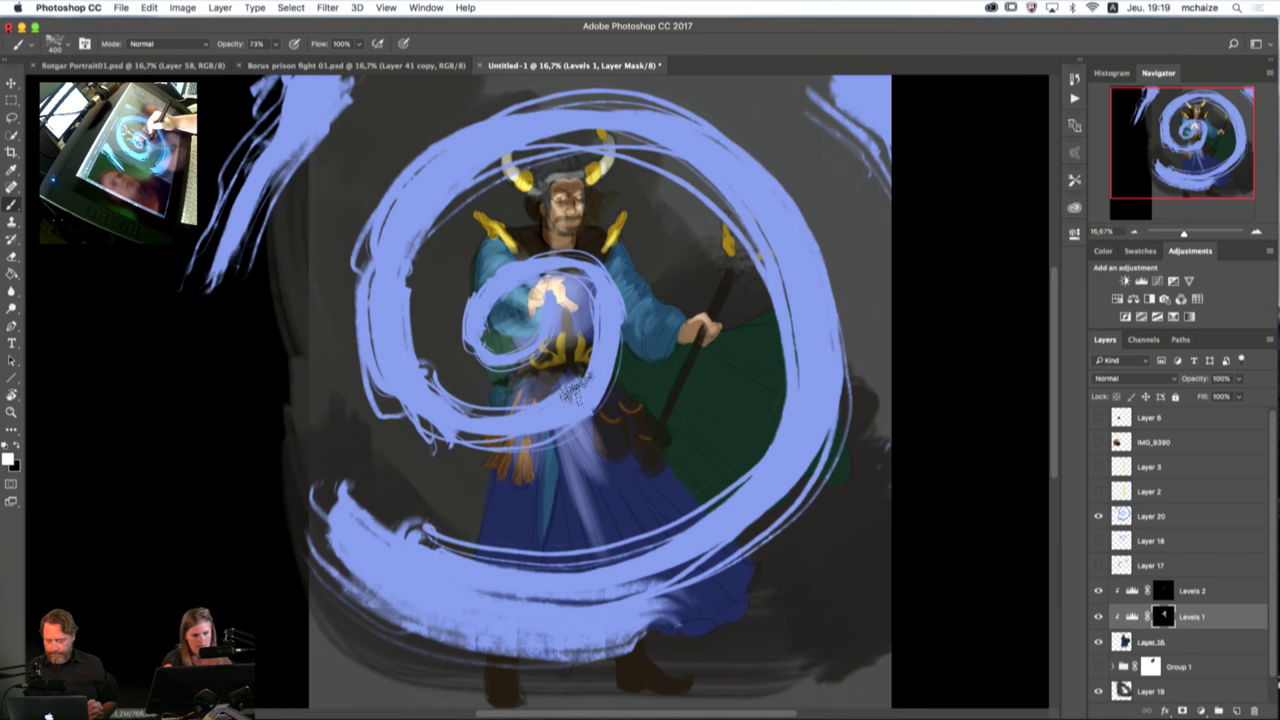
{"action": "key", "text": "bracketleft"}
{"action": "key", "text": "bracketleft"}
{"action": "key", "text": "bracketleft"}
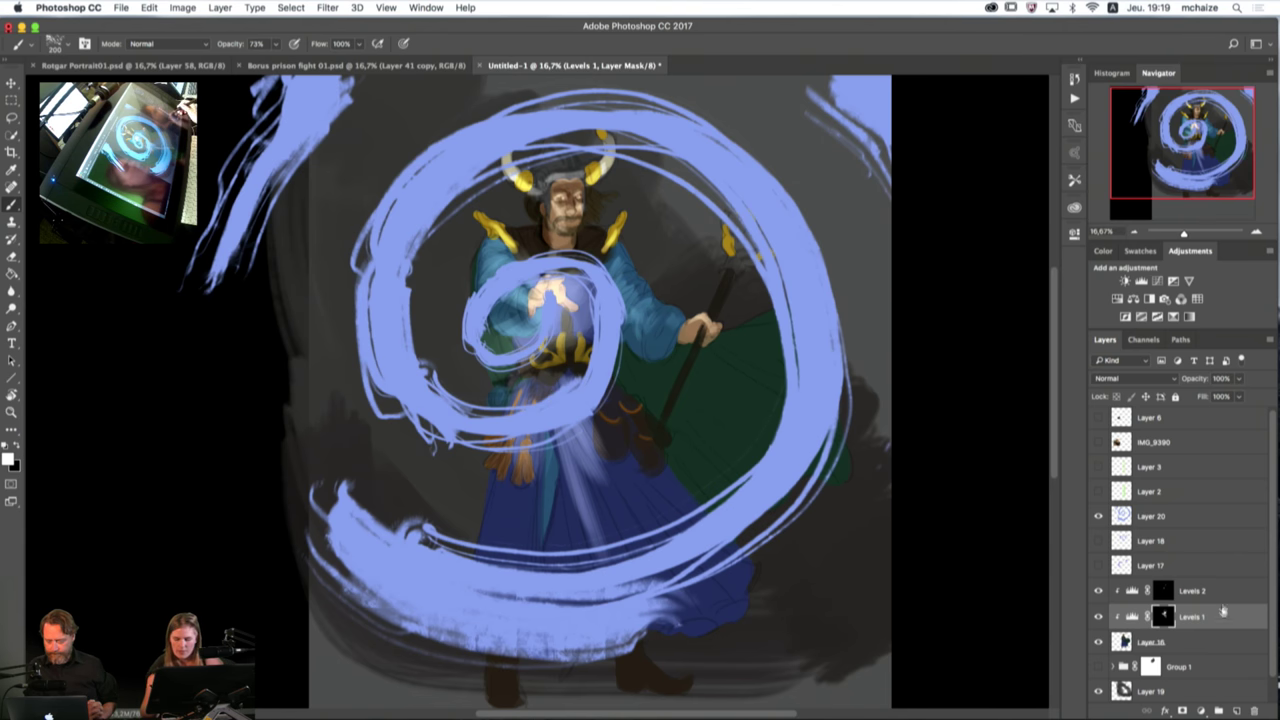
Step: Add a Levels adjustment above Levels 2 with input white 168 and output black 85, clipped to the figure
{"action": "left_click", "coordinate": [1220, 592]}
{"action": "left_click", "coordinate": [1201, 711]}
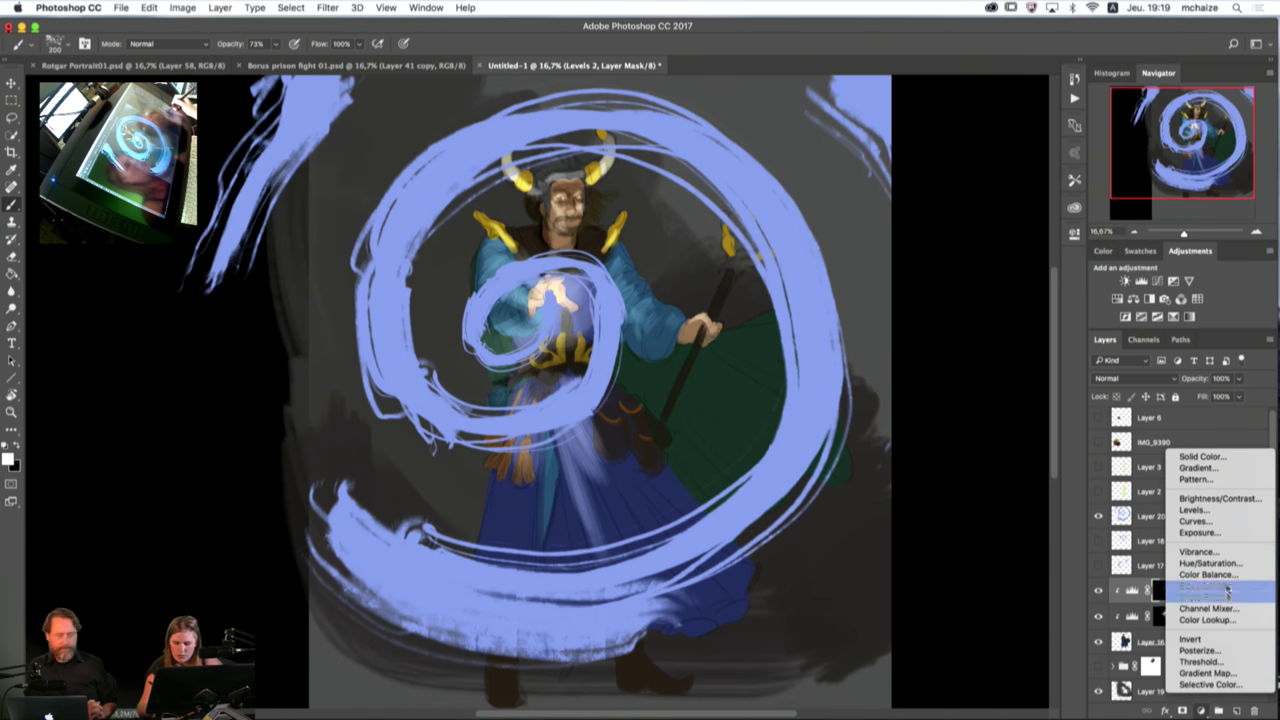
{"action": "left_click", "coordinate": [1197, 510]}
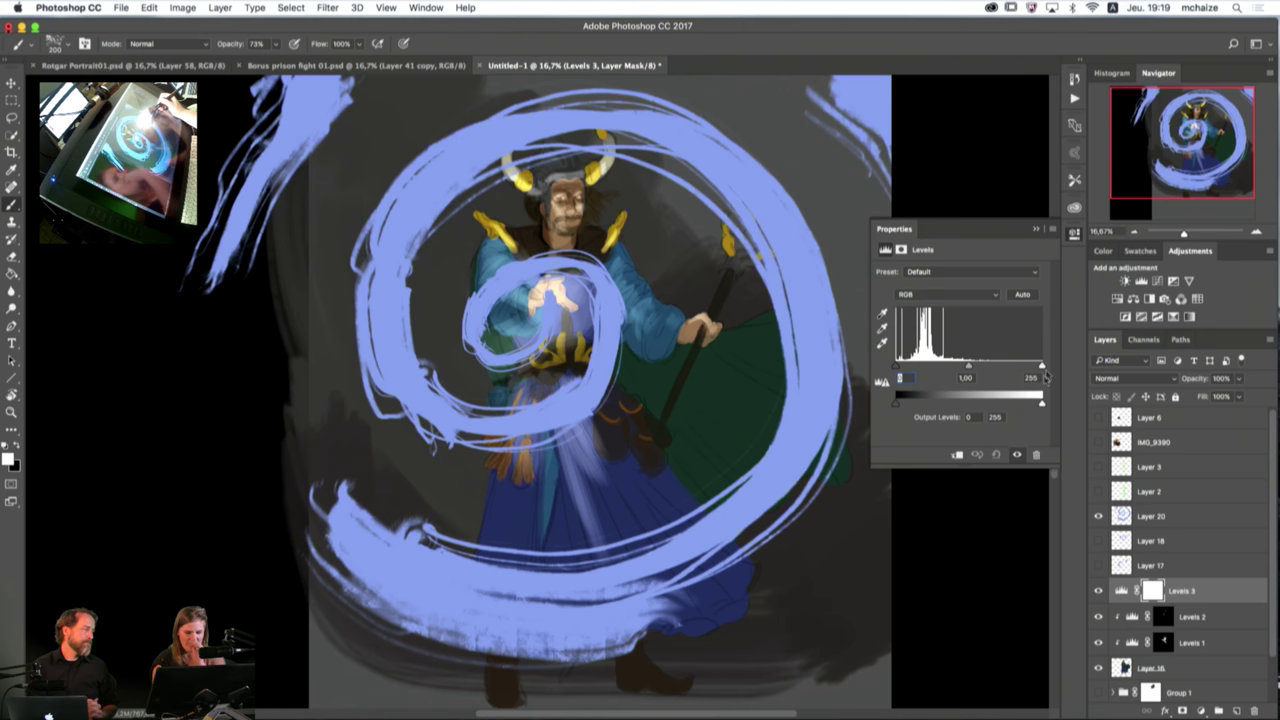
{"action": "left_click_drag", "start_coordinate": [1045, 375], "coordinate": [990, 374]}
{"action": "left_click_drag", "start_coordinate": [896, 402], "coordinate": [942, 414]}
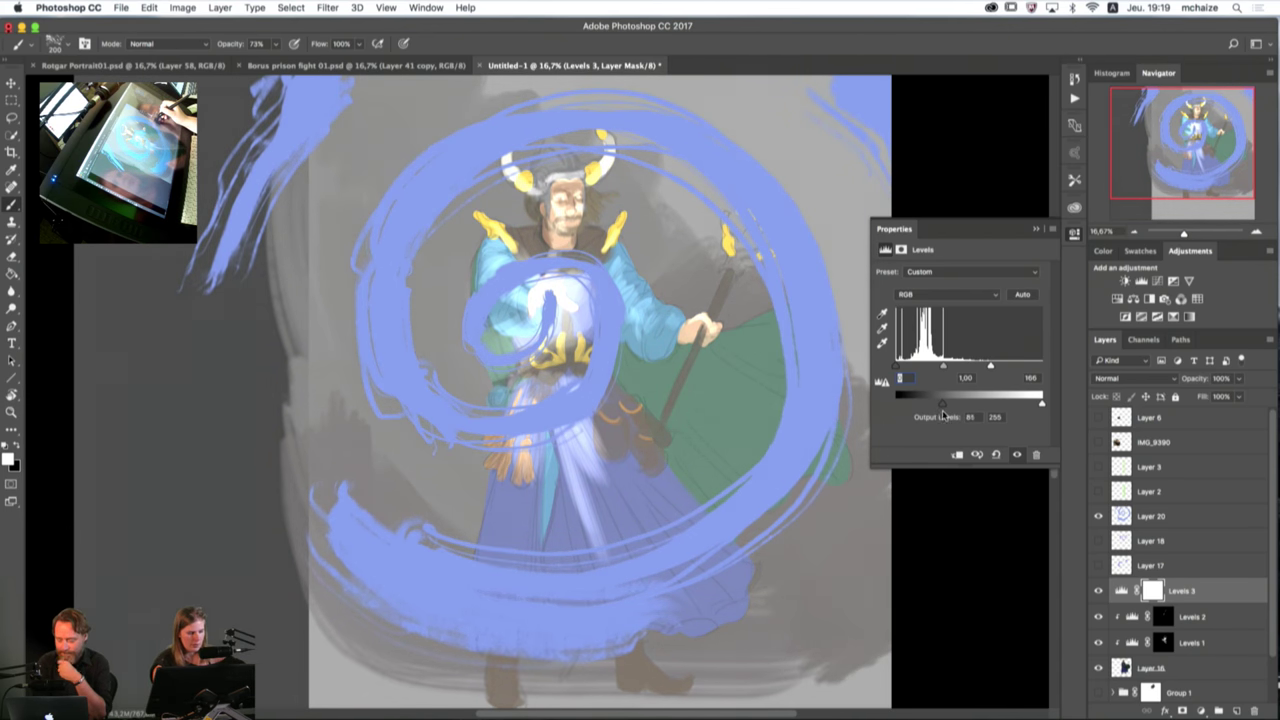
{"action": "left_click", "coordinate": [1038, 229]}
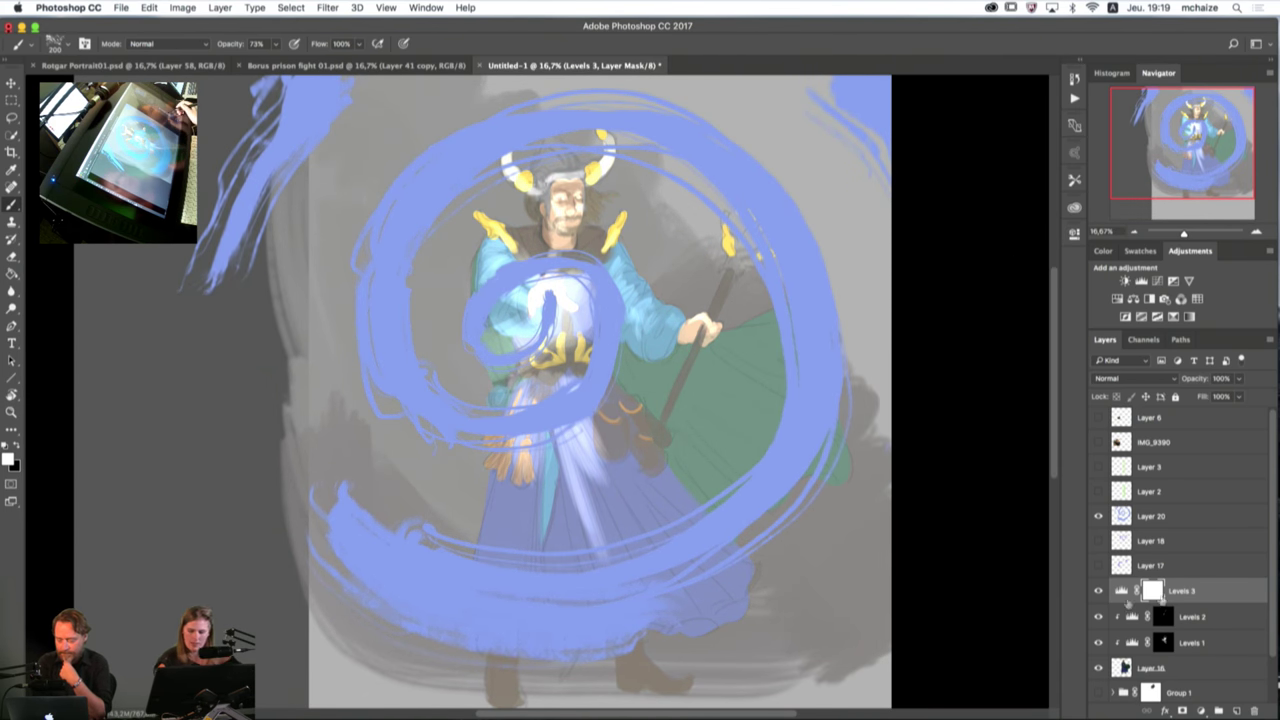
{"action": "left_click", "coordinate": [1203, 596], "text": "alt"}
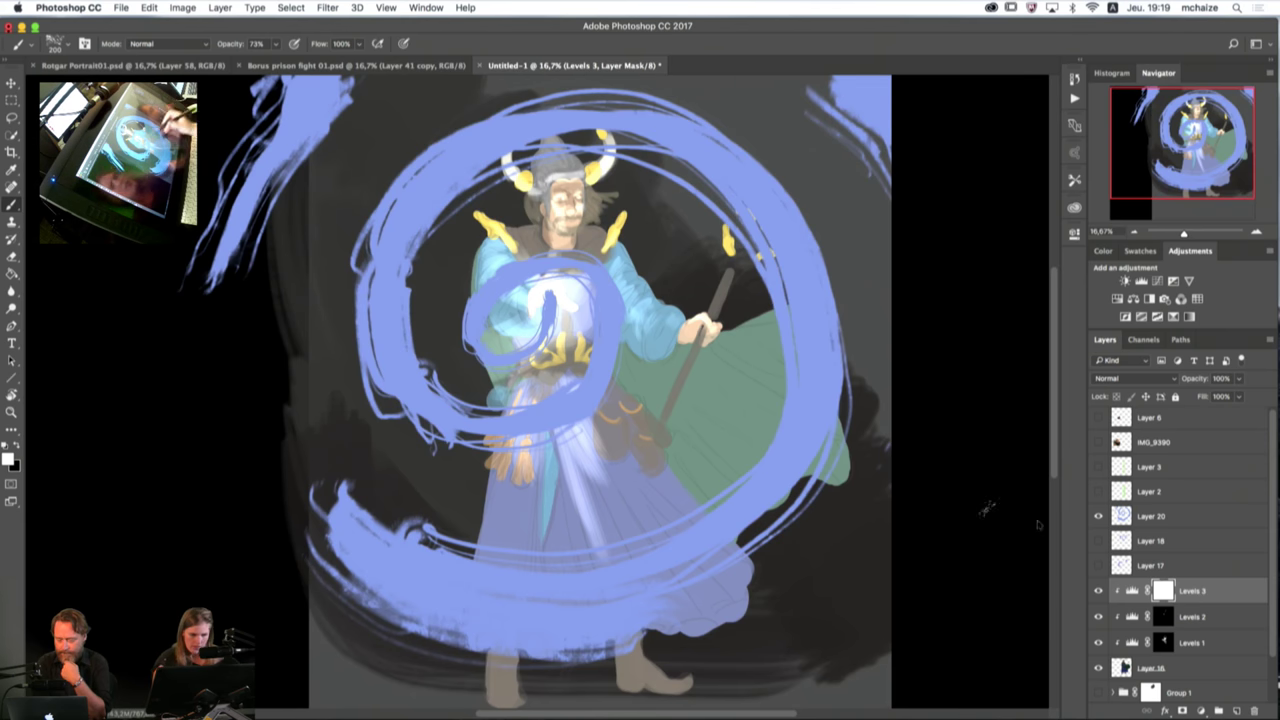
Step: Fill the Levels 3 mask with black to hide its lightening effect
{"action": "left_click", "coordinate": [14, 276]}
{"action": "left_click", "coordinate": [16, 446]}
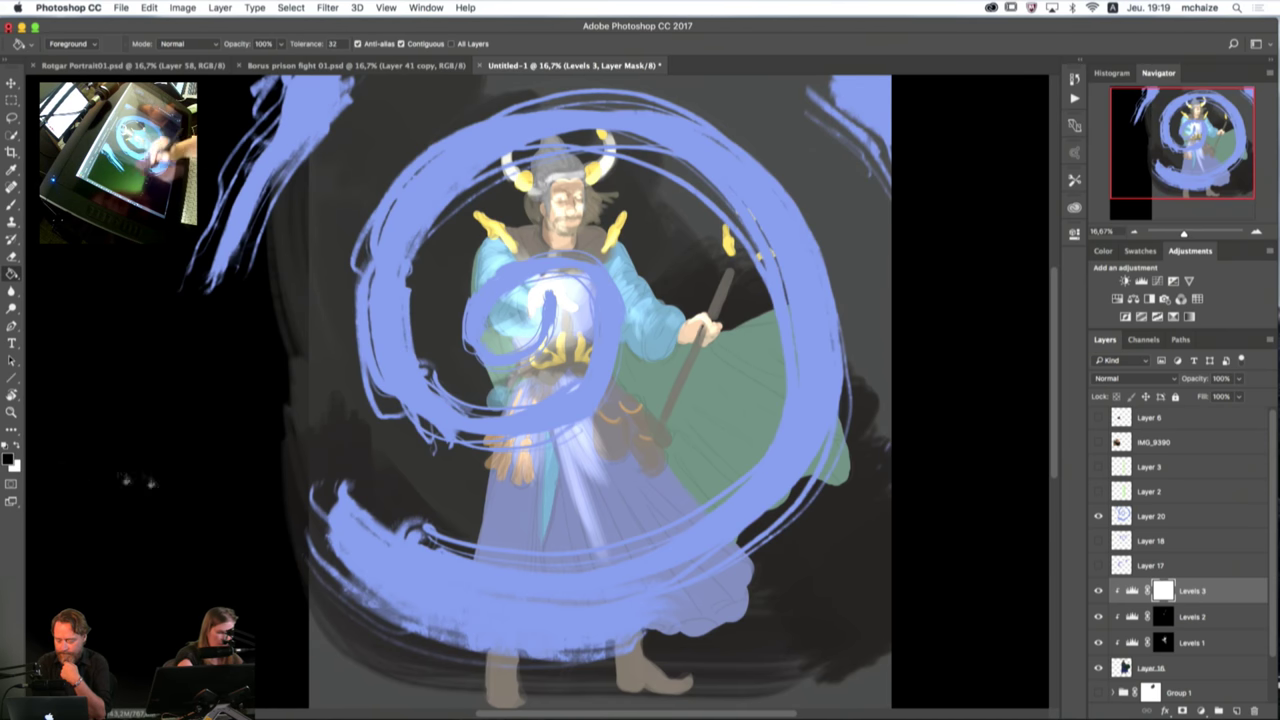
{"action": "left_click", "coordinate": [566, 472]}
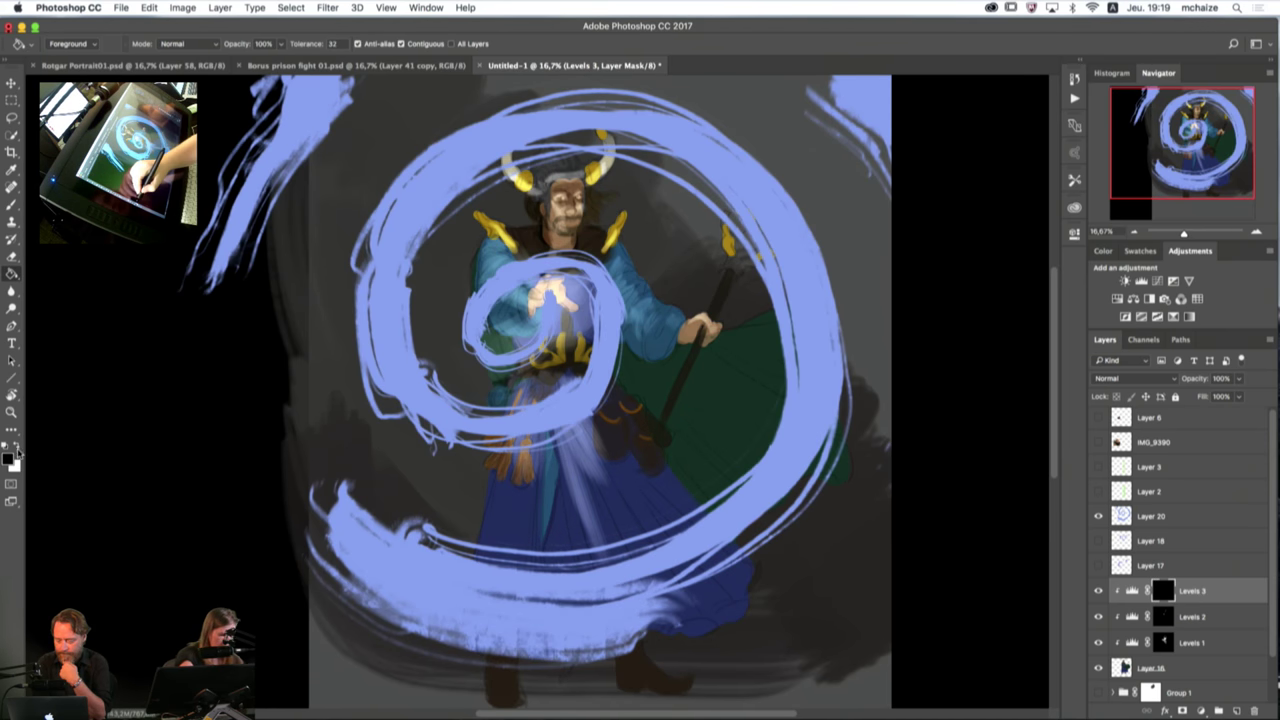
Step: Paint white on the Levels 3 mask for a rim light along the cape edge, the tassels and the outer folds of the skirt
{"action": "left_click", "coordinate": [18, 446]}
{"action": "key", "text": "b"}
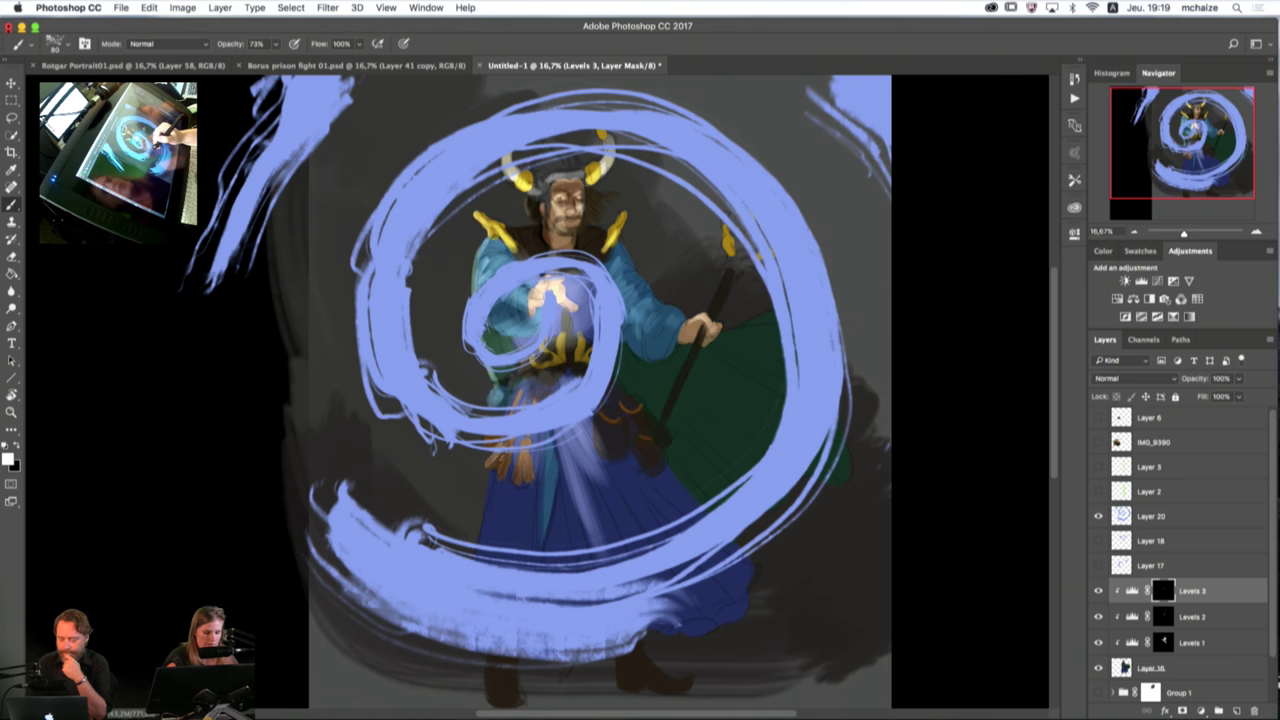
{"action": "mouse_move", "coordinate": [490, 471]}
{"action": "left_mouse_down"}
{"action": "mouse_move", "coordinate": [488, 536]}
{"action": "mouse_move", "coordinate": [477, 535]}
{"action": "left_mouse_up"}
{"action": "key", "text": "]"}
{"action": "key", "text": "]"}
{"action": "key", "text": "bracketleft"}
{"action": "key", "text": "bracketleft"}
{"action": "key", "text": "bracketleft"}
{"action": "key", "text": "bracketleft"}
{"action": "key", "text": "bracketleft"}
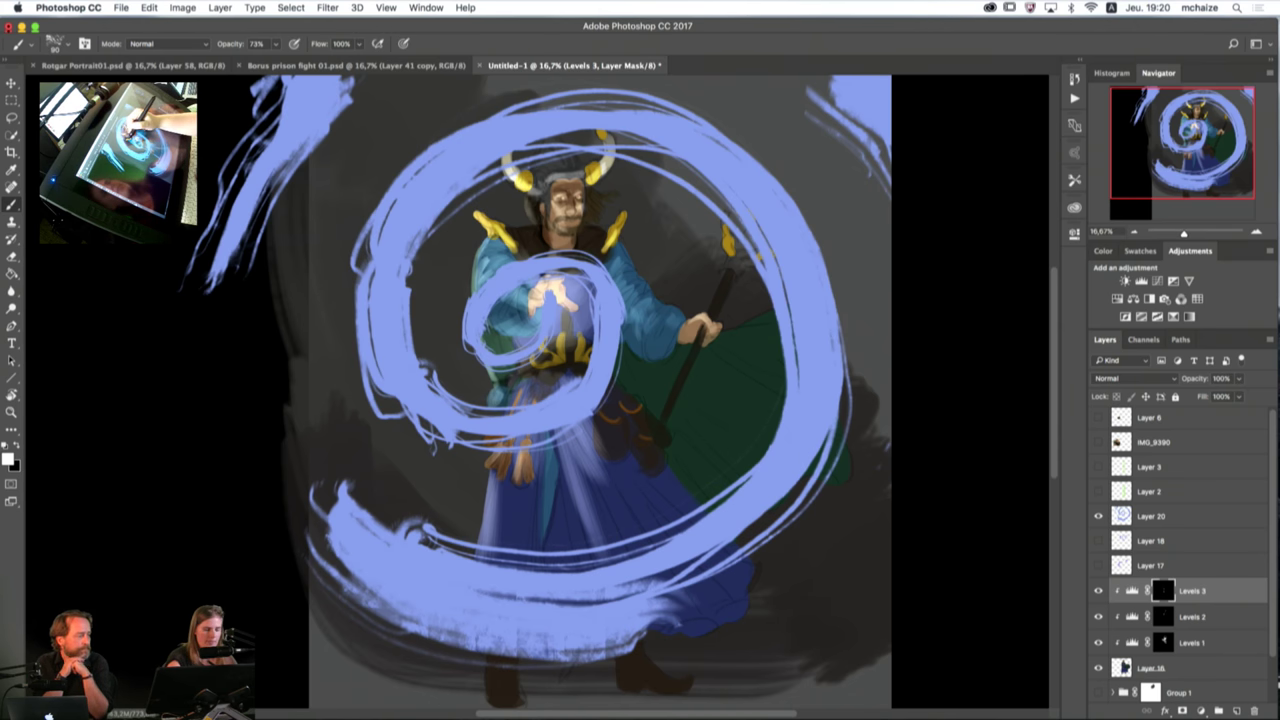
{"action": "key", "text": "bracketright"}
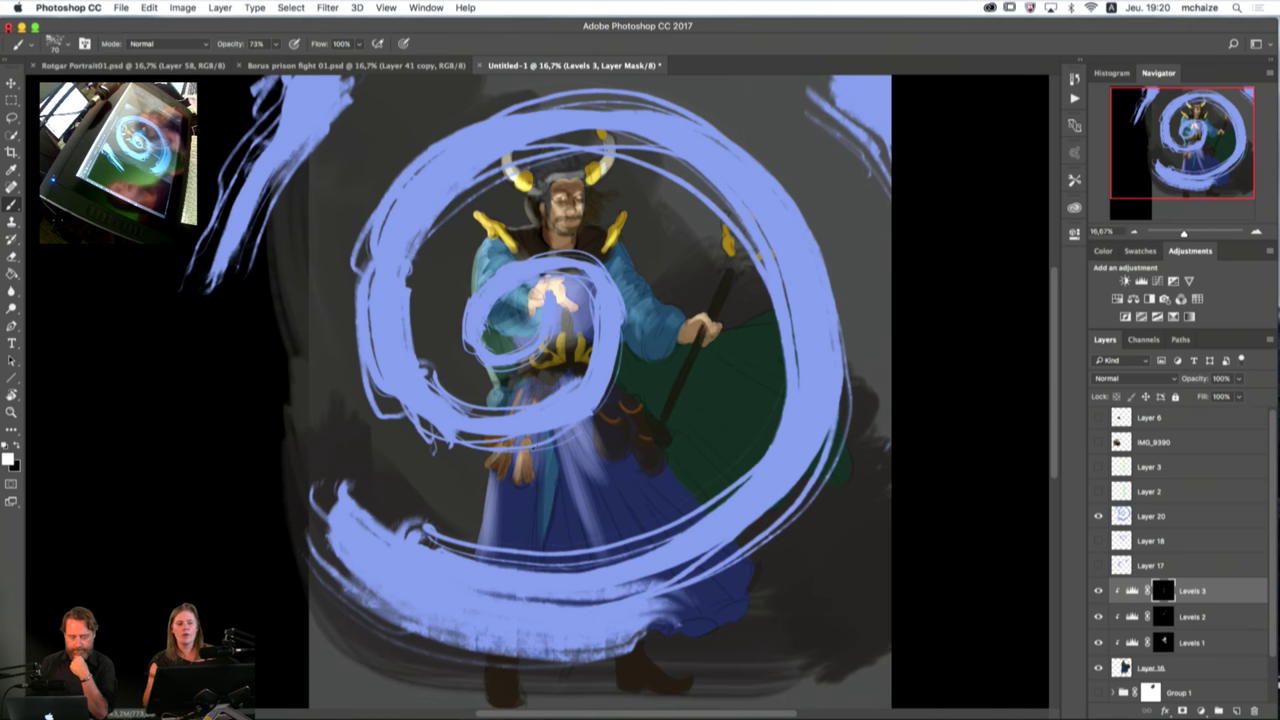
Step: Try the Color Dodge and Linear Dodge blend modes on the Layer 20 spiral and compare the figure without it
{"action": "left_click", "coordinate": [1170, 516]}
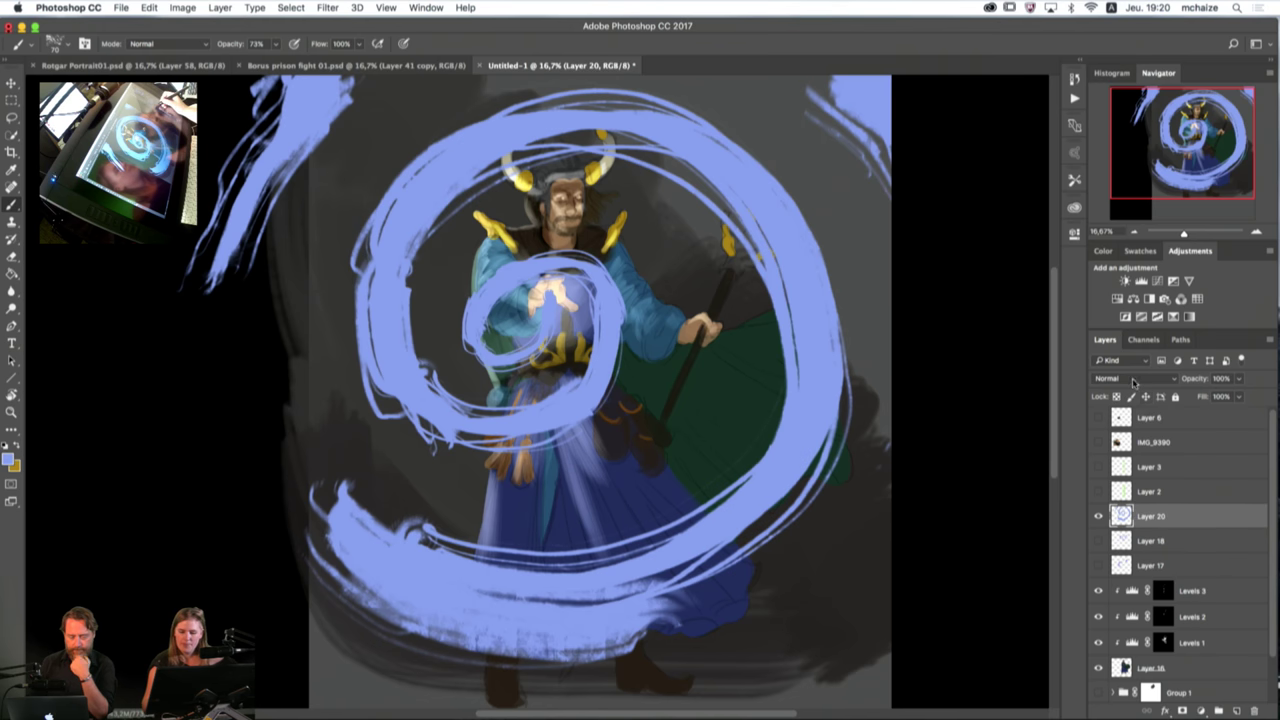
{"action": "left_click", "coordinate": [1133, 378]}
{"action": "left_click", "coordinate": [1135, 487]}
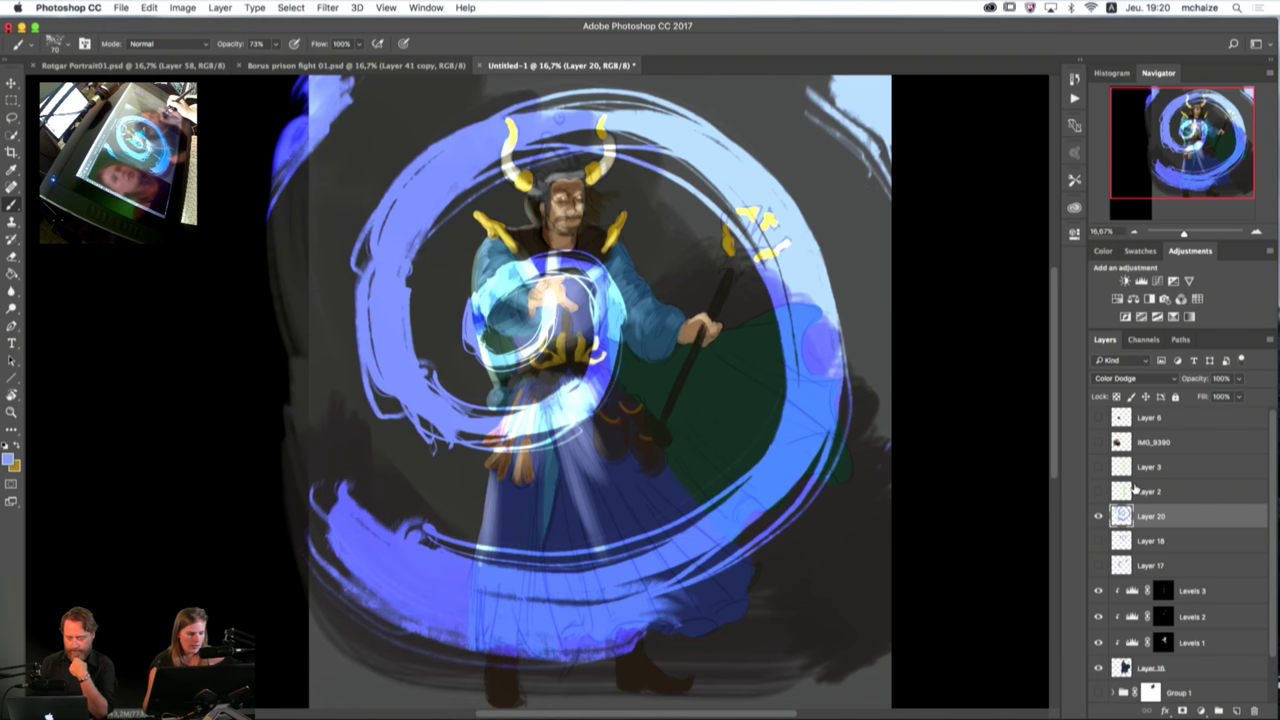
{"action": "left_click", "coordinate": [1148, 380]}
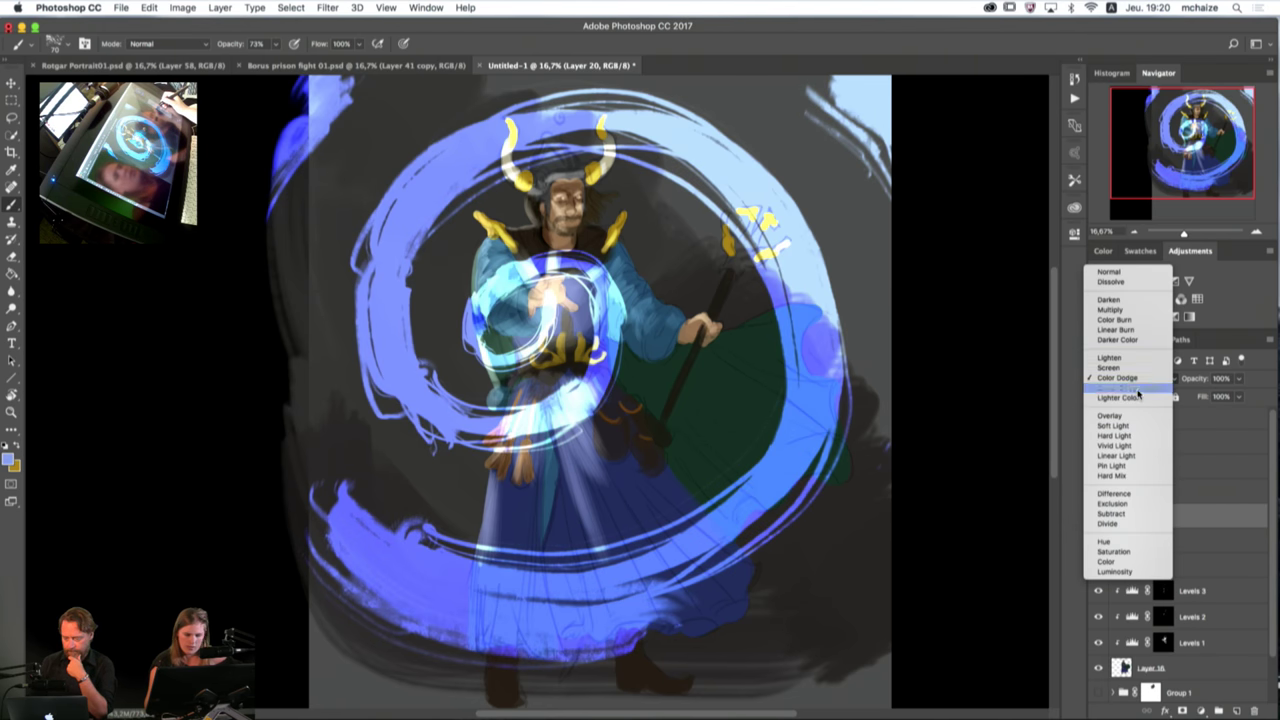
{"action": "left_click", "coordinate": [1138, 388]}
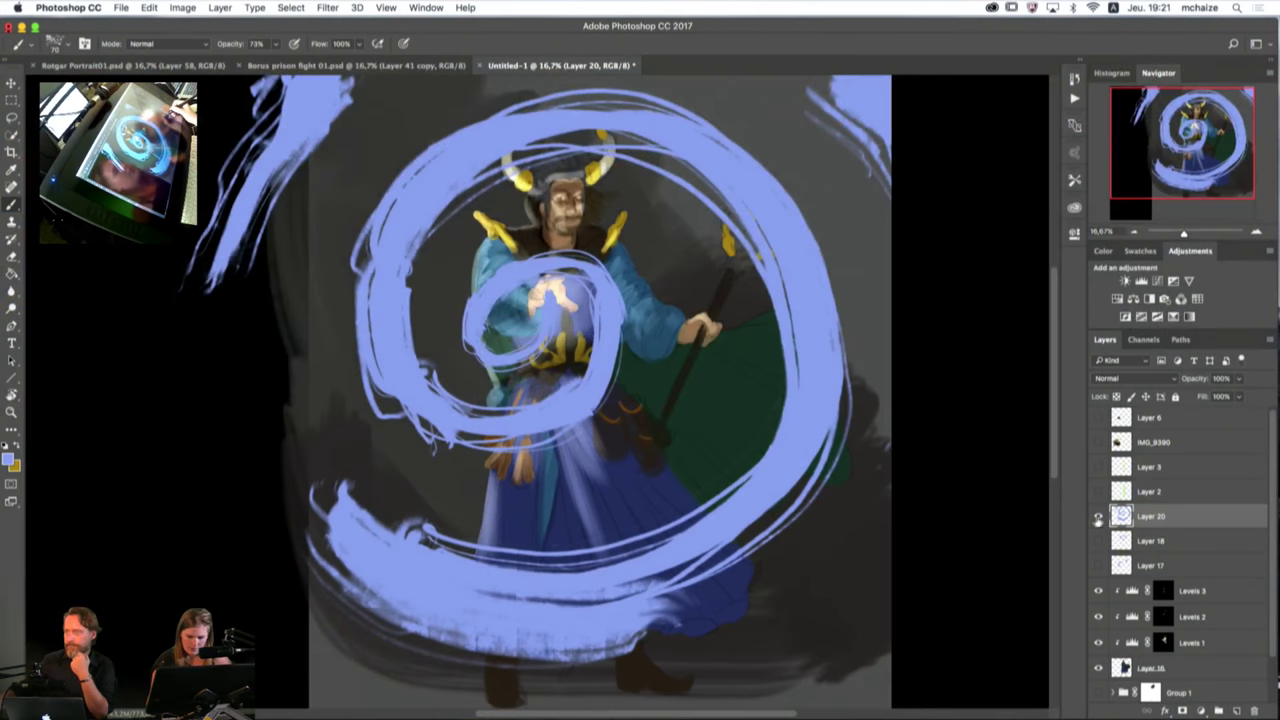
{"action": "left_click", "coordinate": [1098, 517]}
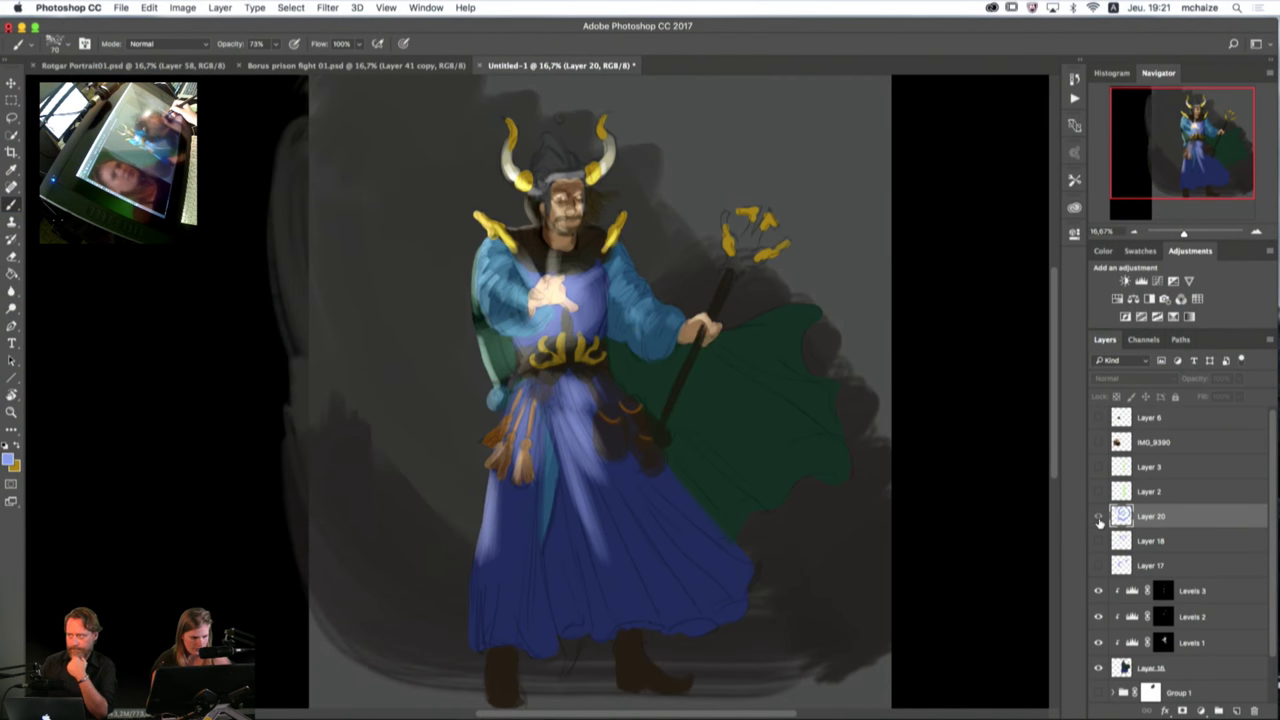
{"action": "left_click", "coordinate": [1098, 517]}
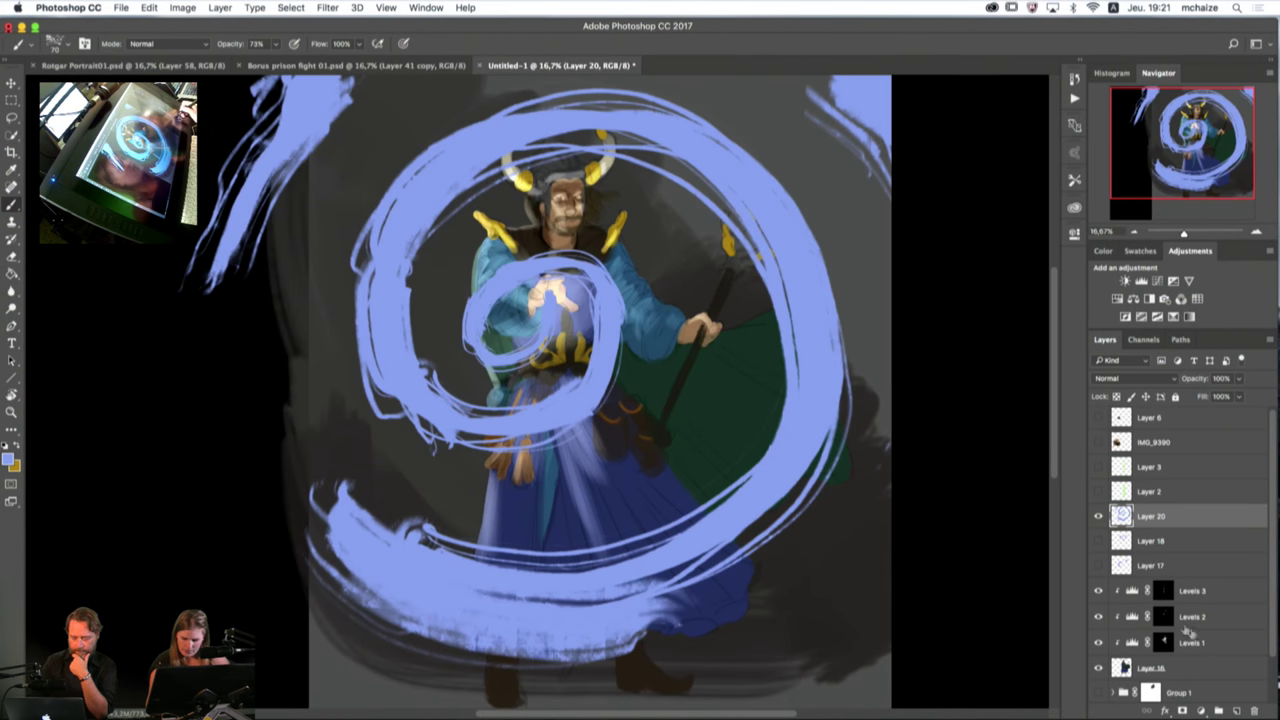
Step: Merge the wizard's figure layer with the Levels 1, Levels 2 and Levels 3 adjustments
{"action": "left_click", "coordinate": [1196, 672]}
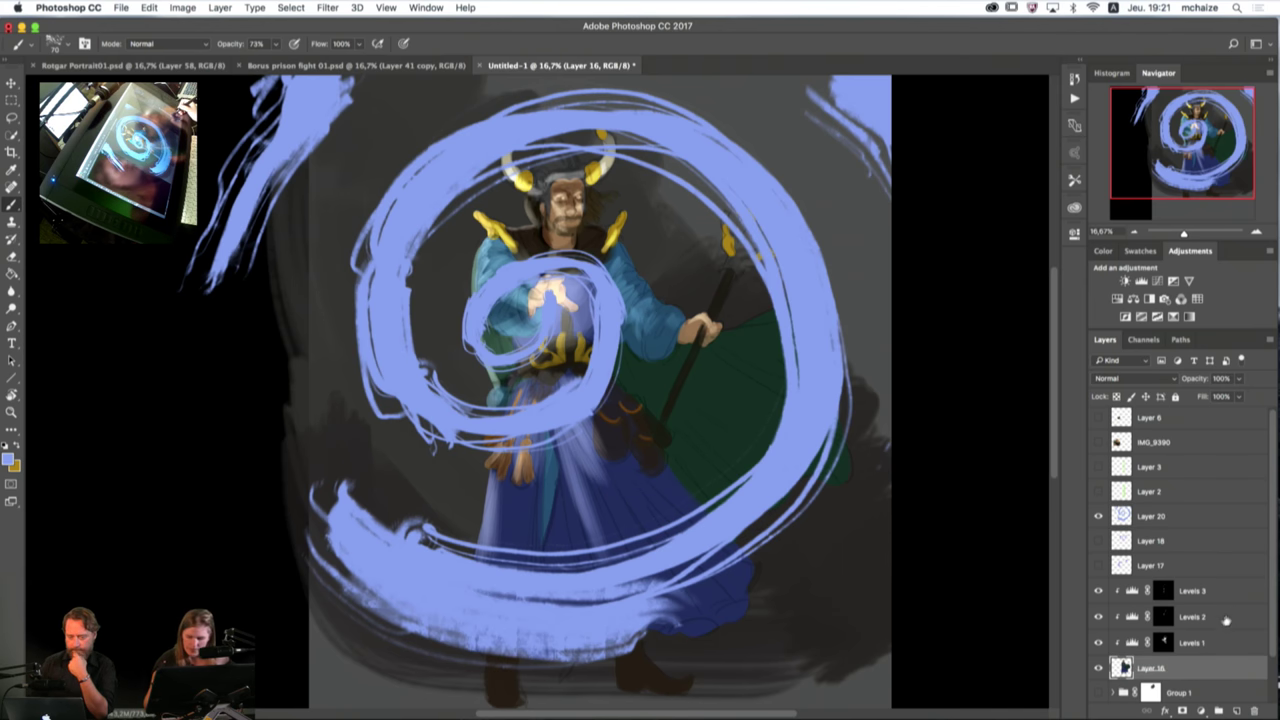
{"action": "left_click", "coordinate": [1228, 600], "text": "shift"}
{"action": "right_click", "coordinate": [1220, 675]}
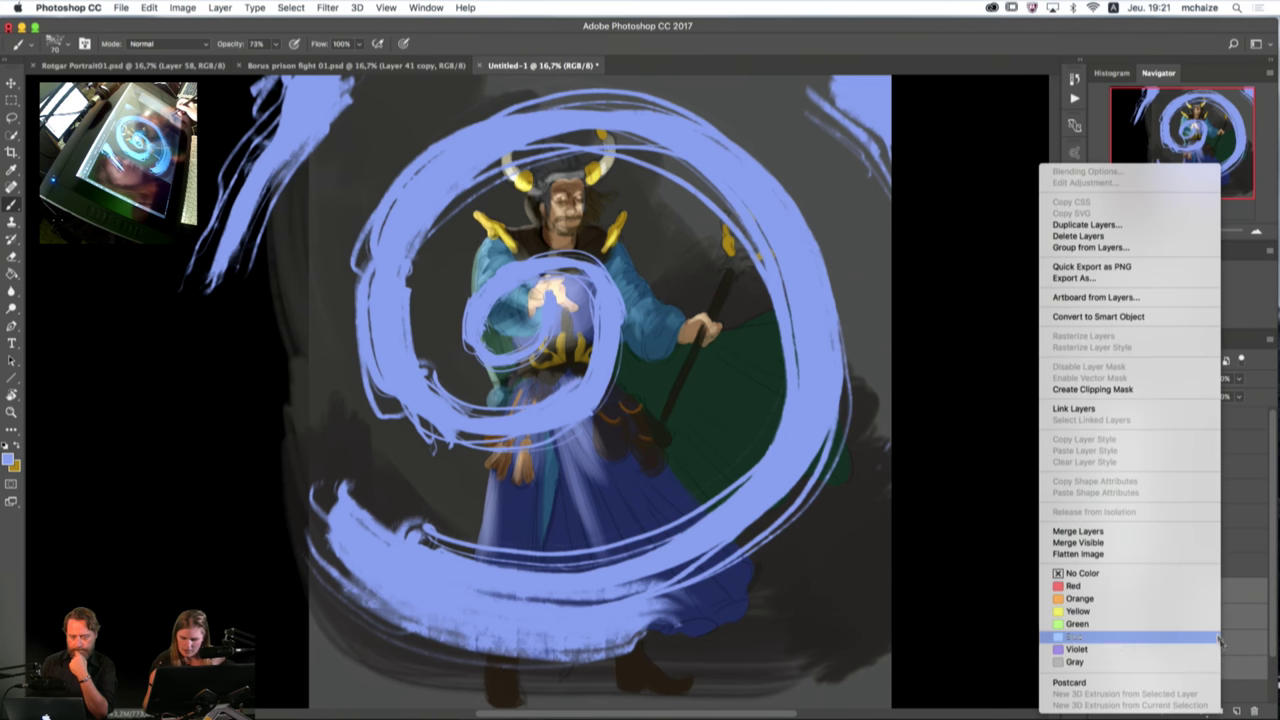
{"action": "left_click", "coordinate": [1110, 534]}
Step: Paint bluish highlights on the wizard's dark collar using color sampled from the spiral
{"action": "left_click", "coordinate": [1256, 231]}
{"action": "left_click", "coordinate": [1256, 231]}
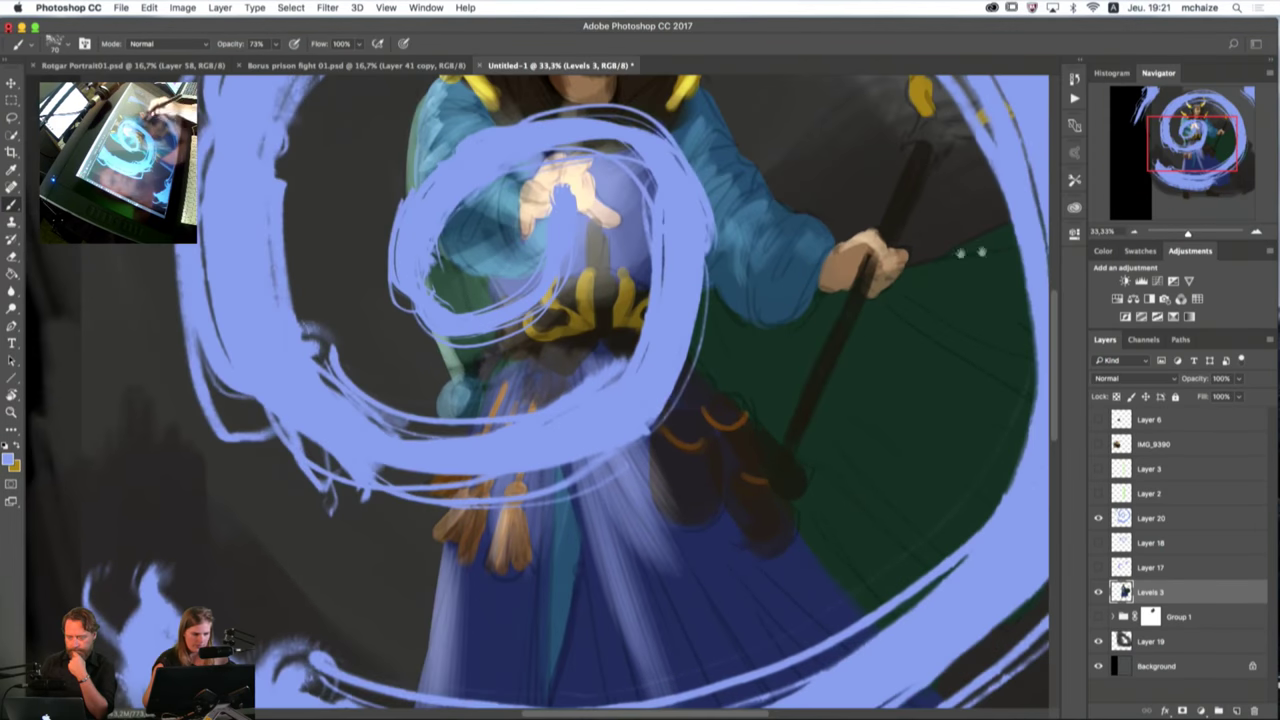
{"action": "mouse_move", "coordinate": [743, 280]}
{"action": "left_mouse_down"}
{"action": "mouse_move", "coordinate": [751, 440]}
{"action": "mouse_move", "coordinate": [788, 565]}
{"action": "left_mouse_up"}
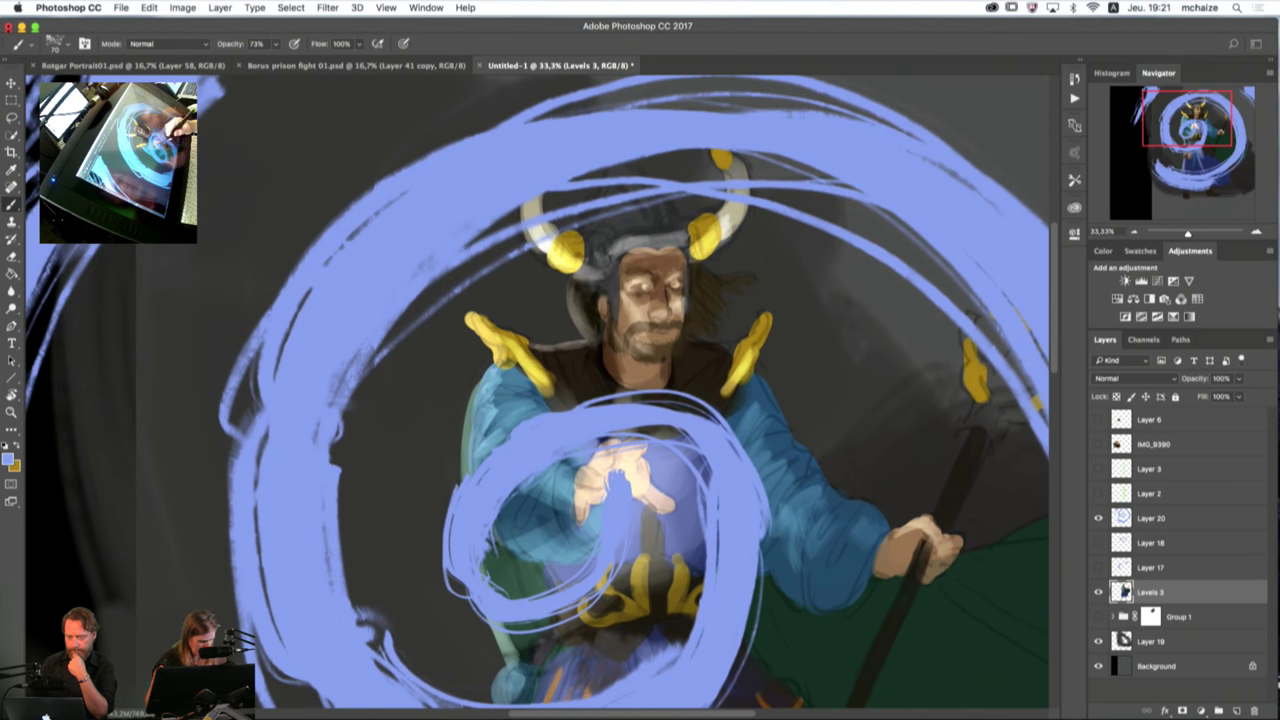
{"action": "left_click", "coordinate": [662, 288], "text": "alt"}
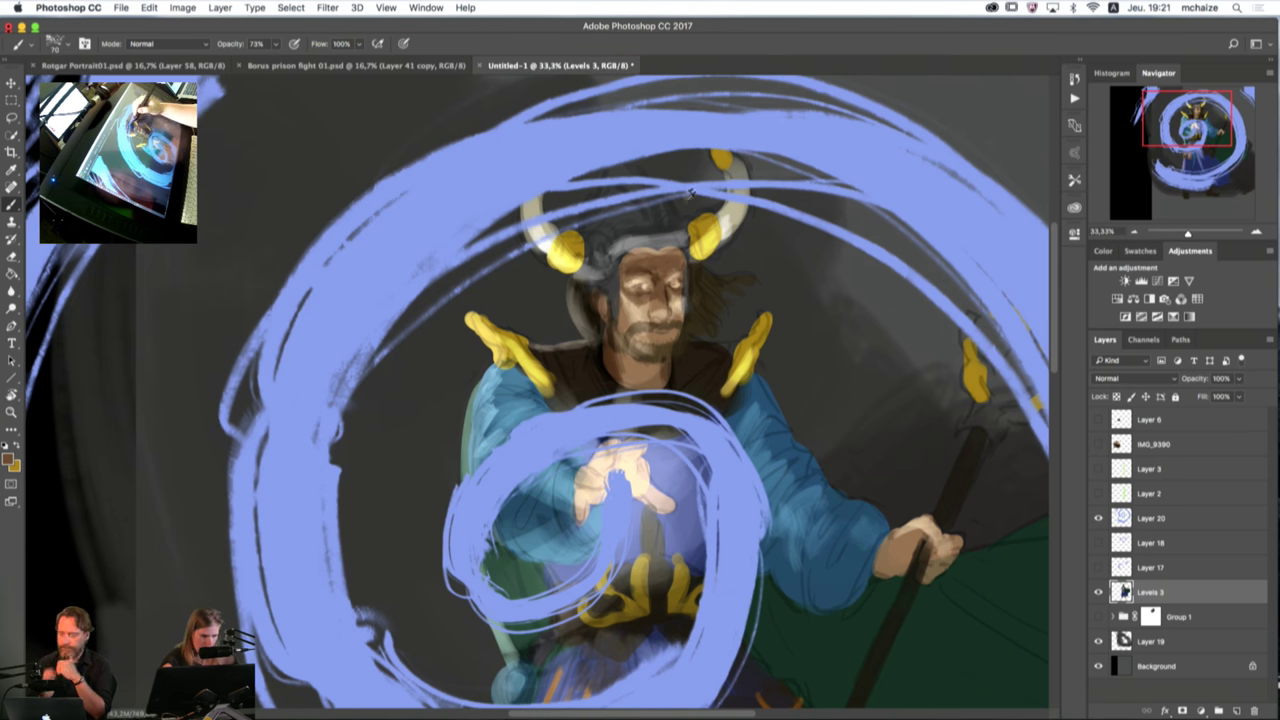
{"action": "left_click", "coordinate": [672, 218], "text": "alt"}
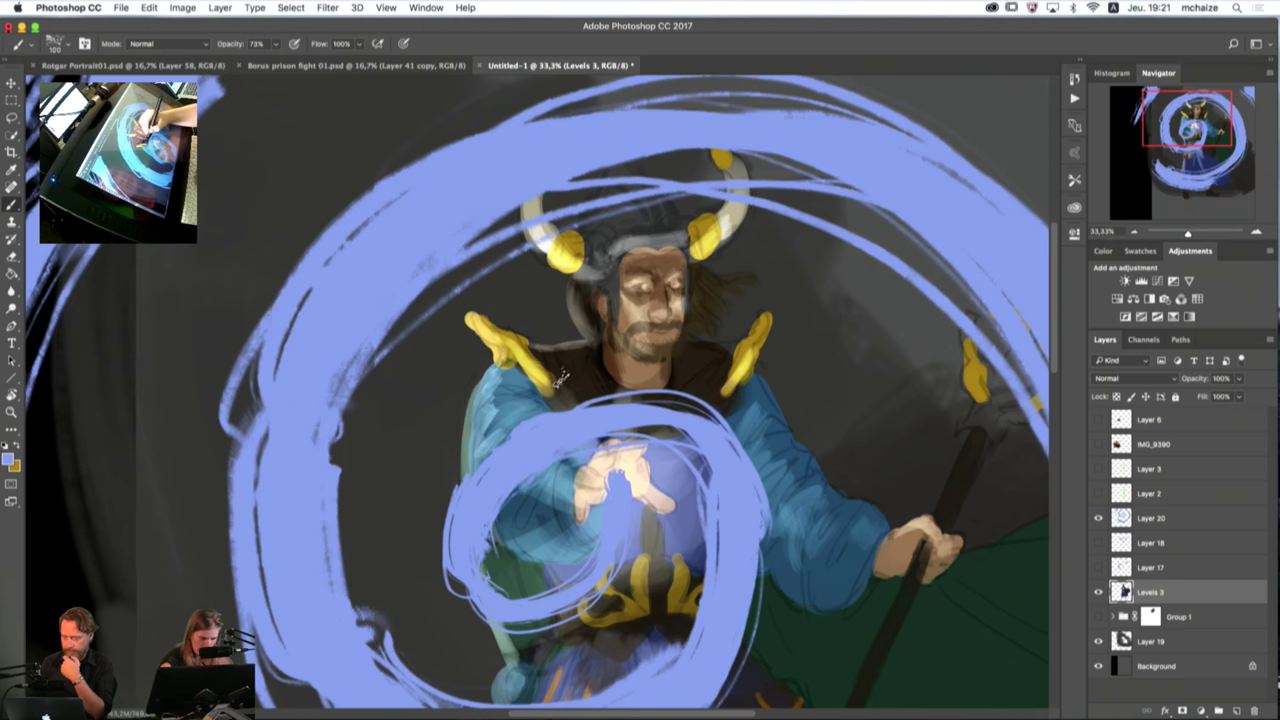
{"action": "mouse_move", "coordinate": [556, 398]}
{"action": "left_mouse_down"}
{"action": "mouse_move", "coordinate": [562, 374]}
{"action": "mouse_move", "coordinate": [578, 372]}
{"action": "mouse_move", "coordinate": [548, 384]}
{"action": "mouse_move", "coordinate": [582, 397]}
{"action": "left_mouse_up"}
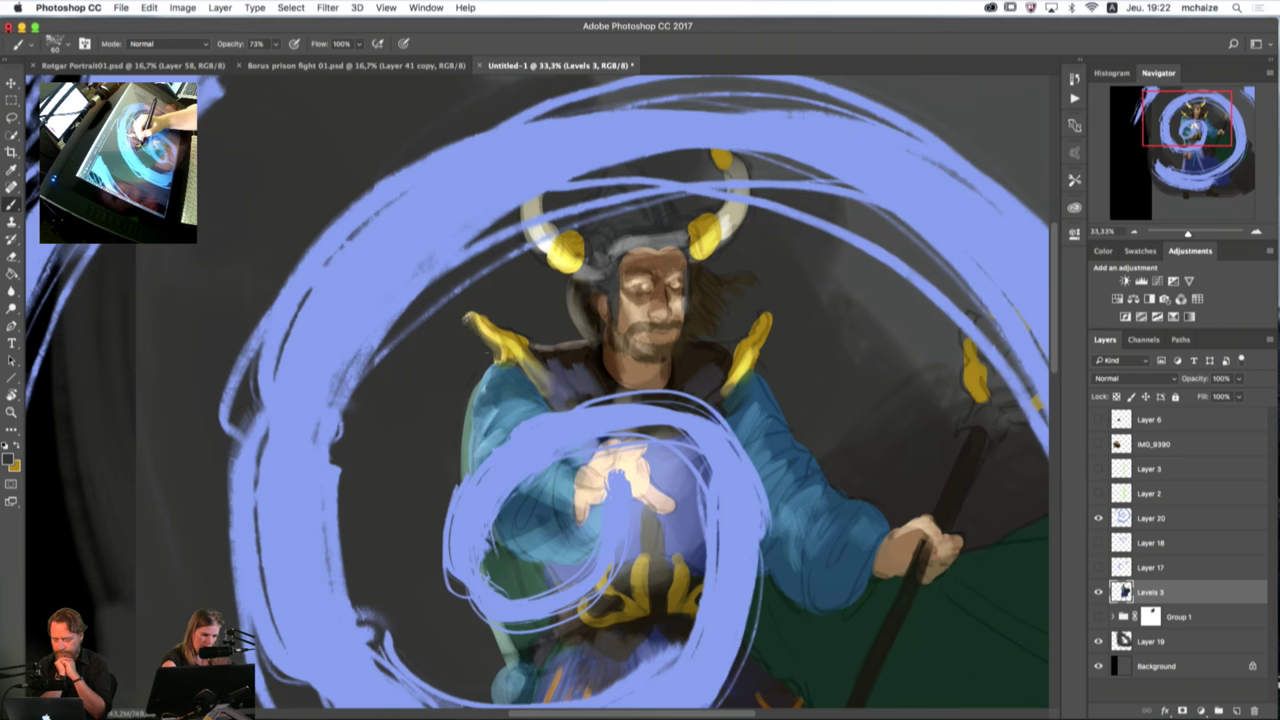
Step: Pick a brush preset and refine the gold shoulder spike above the raised forearm with yellow sampled from it
{"action": "right_click", "coordinate": [490, 352]}
{"action": "left_click", "coordinate": [327, 361]}
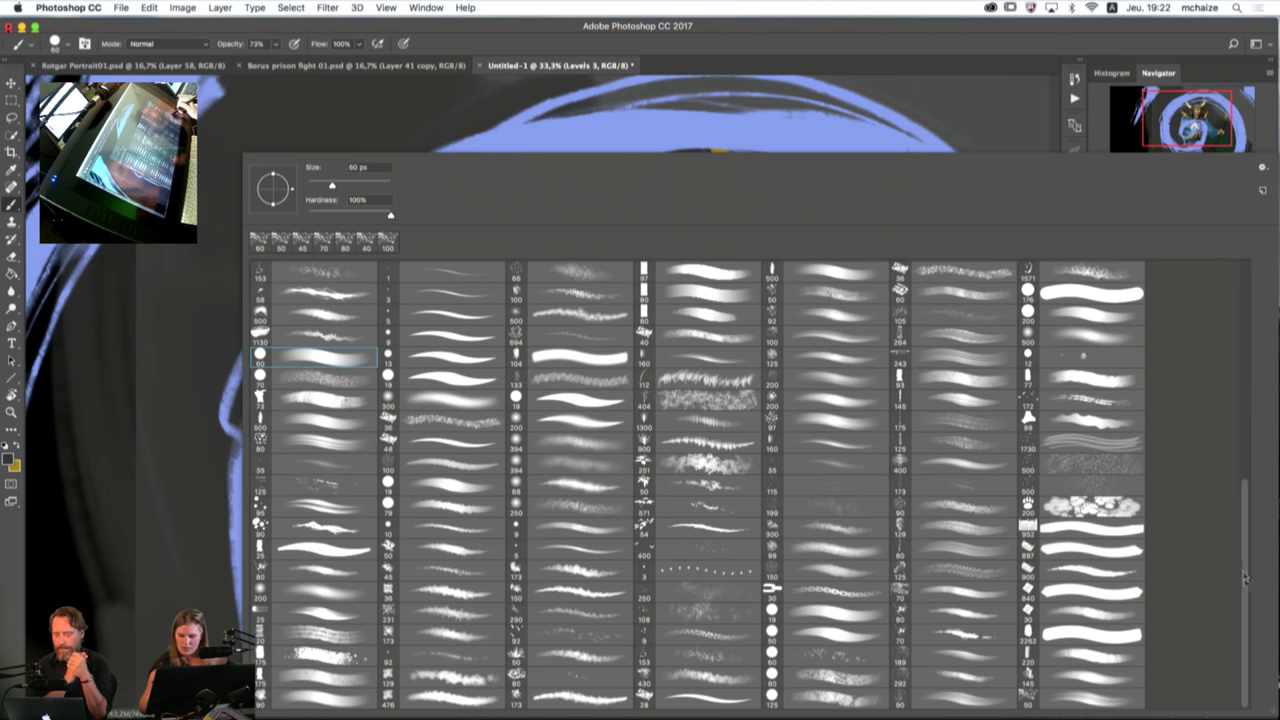
{"action": "left_click", "coordinate": [1108, 698]}
{"action": "left_click", "coordinate": [977, 45]}
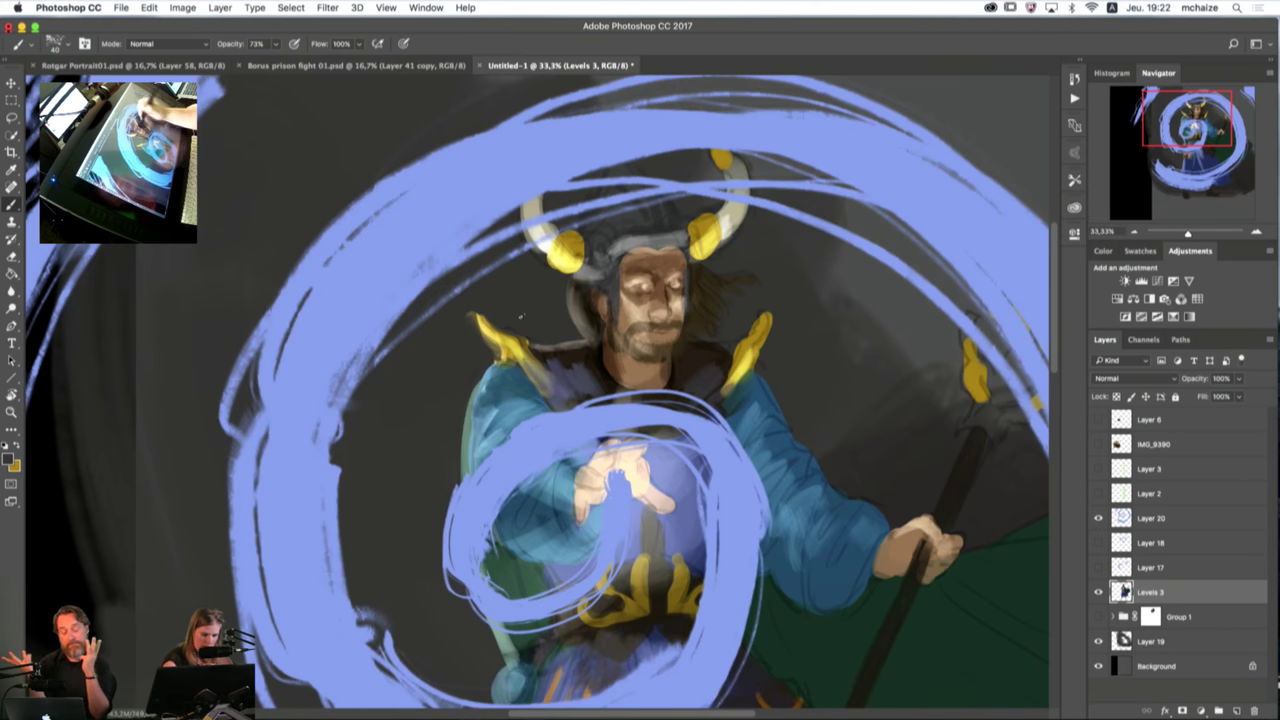
{"action": "left_click", "coordinate": [495, 328], "text": "alt"}
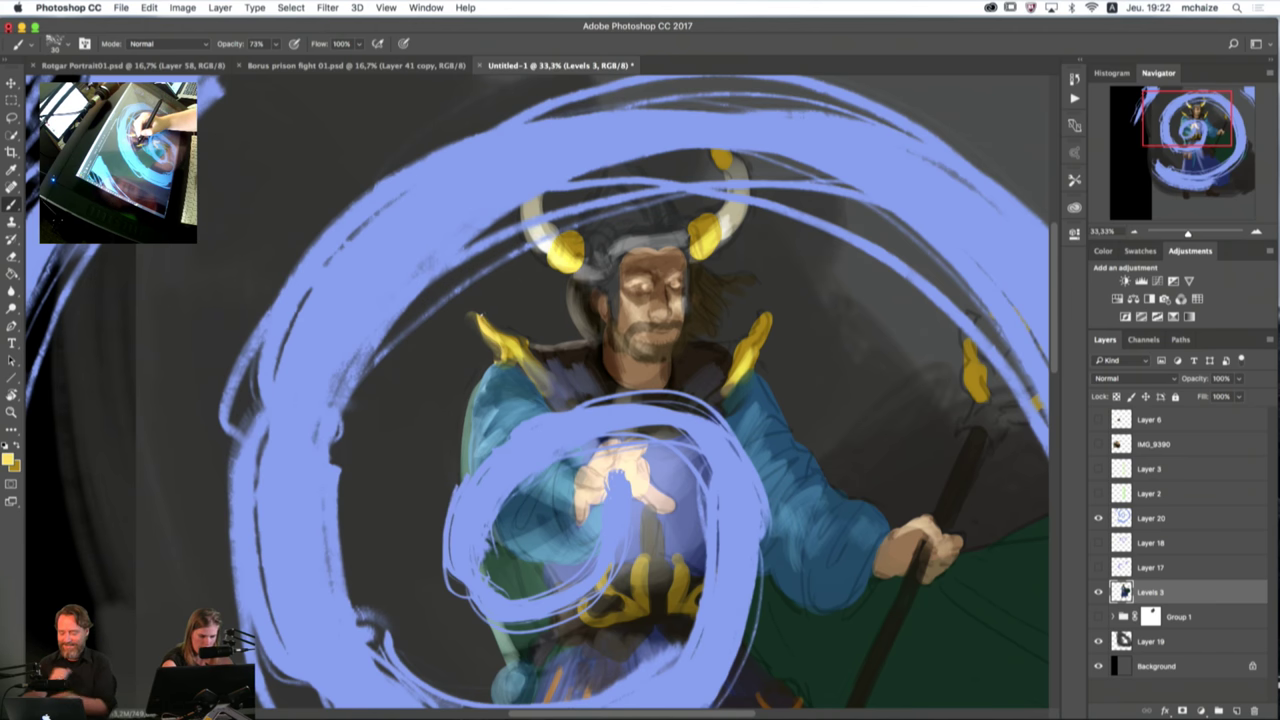
Step: Show the IMG_9390 reference photo and place it beside the wizard's face for comparison
{"action": "left_click", "coordinate": [1098, 444]}
{"action": "left_click", "coordinate": [1160, 444]}
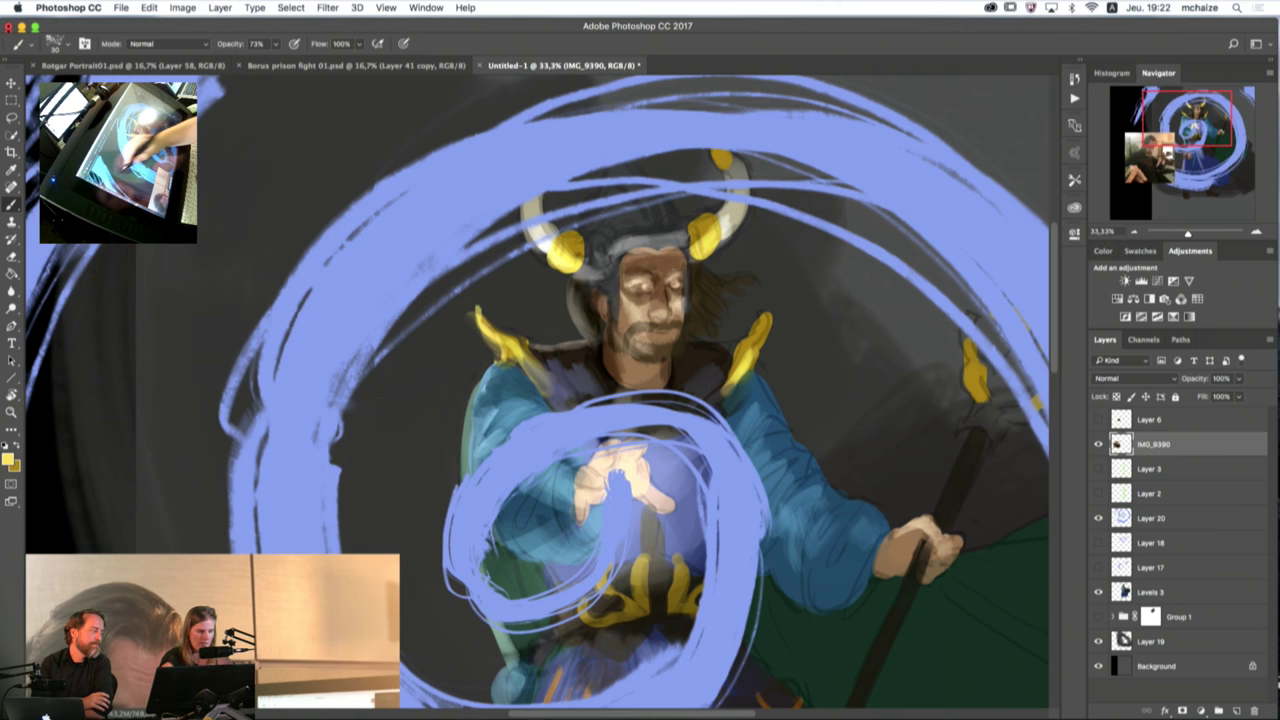
{"action": "left_click", "coordinate": [12, 83]}
{"action": "left_click_drag", "start_coordinate": [300, 530], "coordinate": [340, 313]}
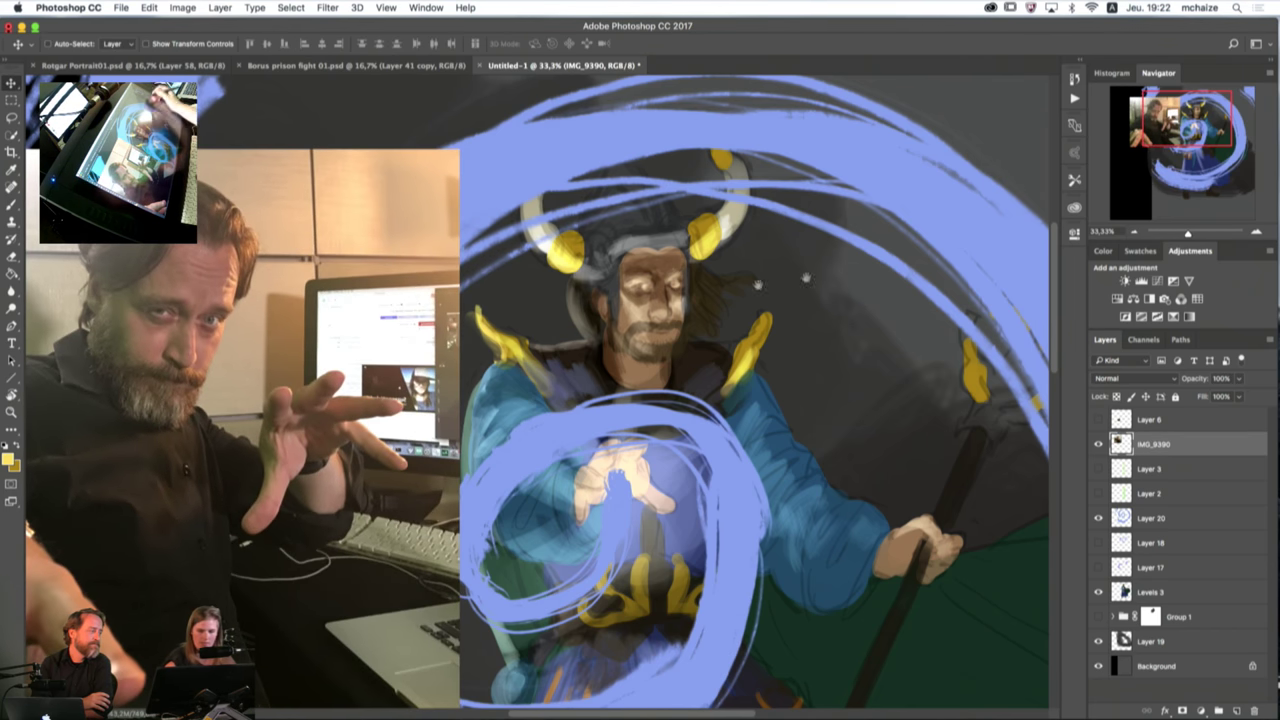
{"action": "left_click", "coordinate": [1256, 232]}
{"action": "left_click_drag", "start_coordinate": [717, 340], "coordinate": [834, 443]}
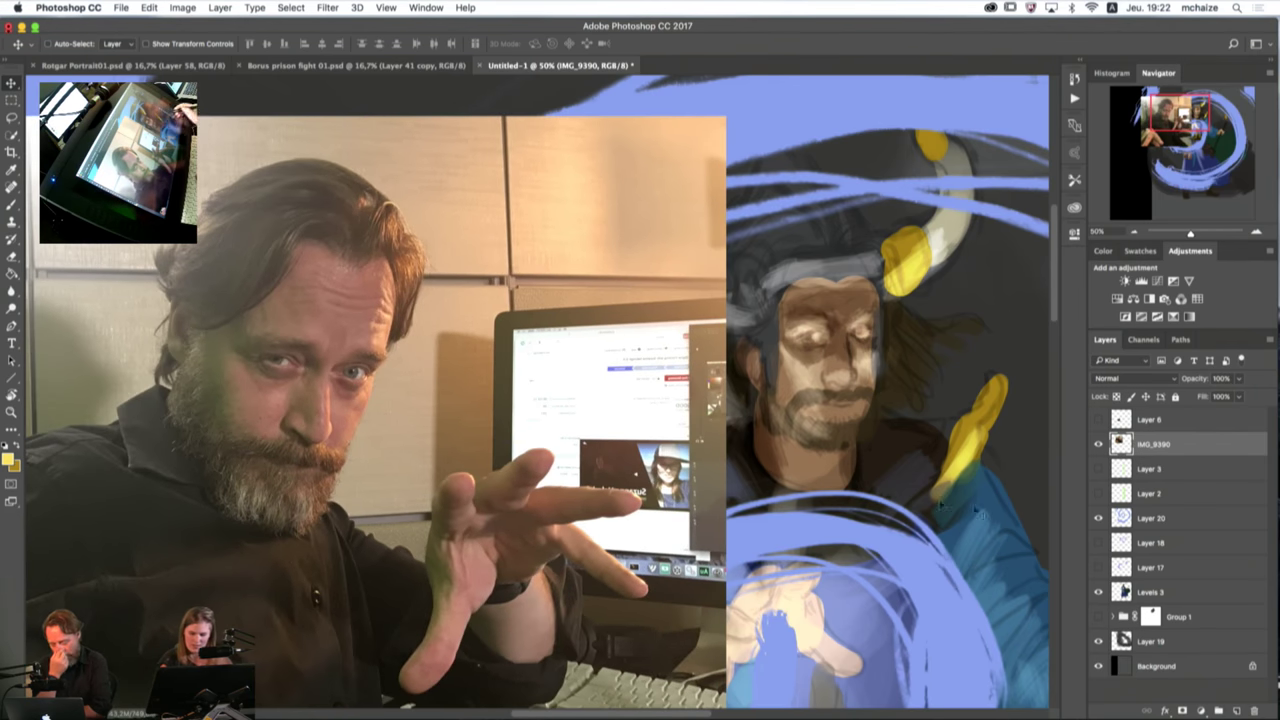
Step: Add a layer mask to IMG_9390 and paint it black with a 500 px brush to uncover the wizard's horn, shoulder and collar
{"action": "left_click", "coordinate": [1183, 710]}
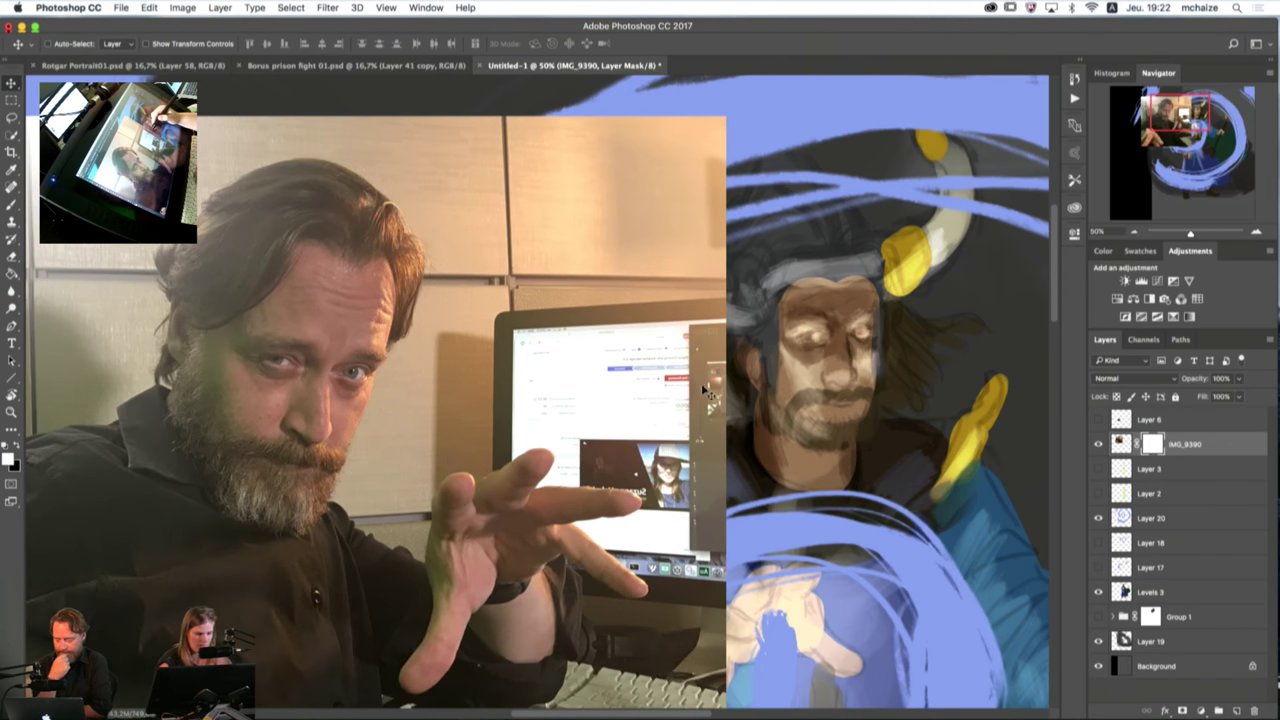
{"action": "left_click", "coordinate": [20, 447]}
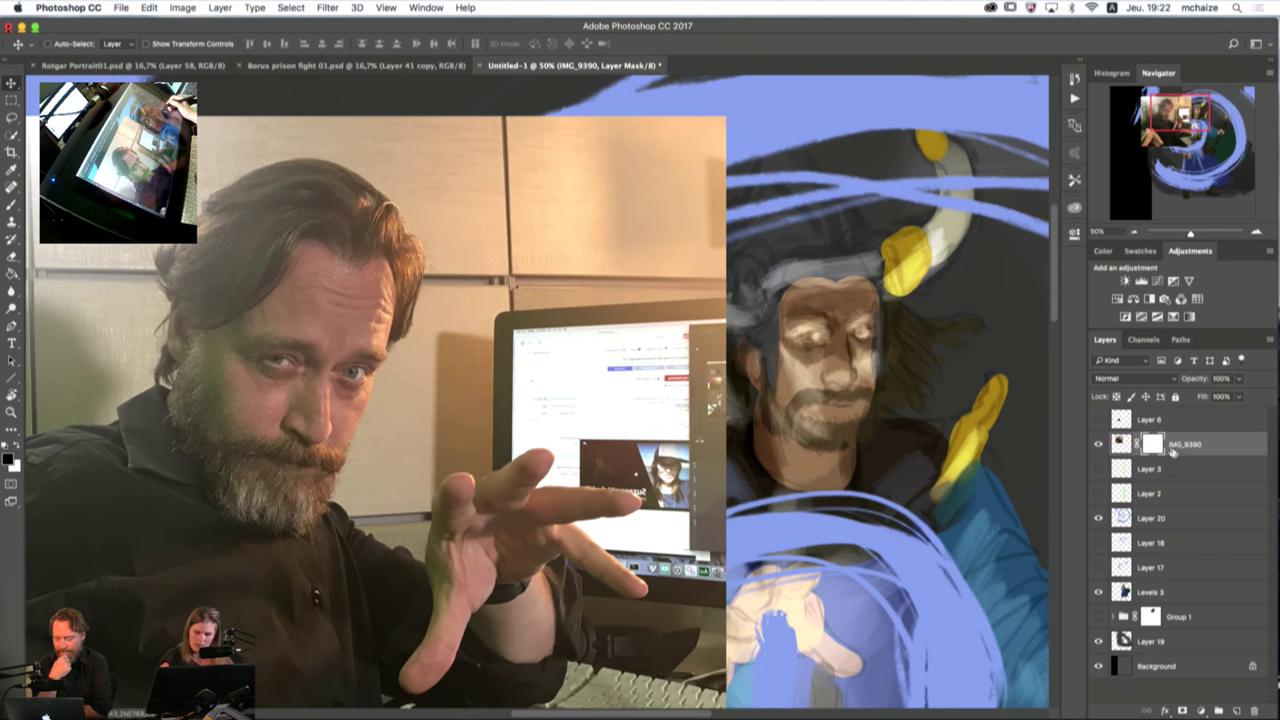
{"action": "left_click", "coordinate": [11, 204]}
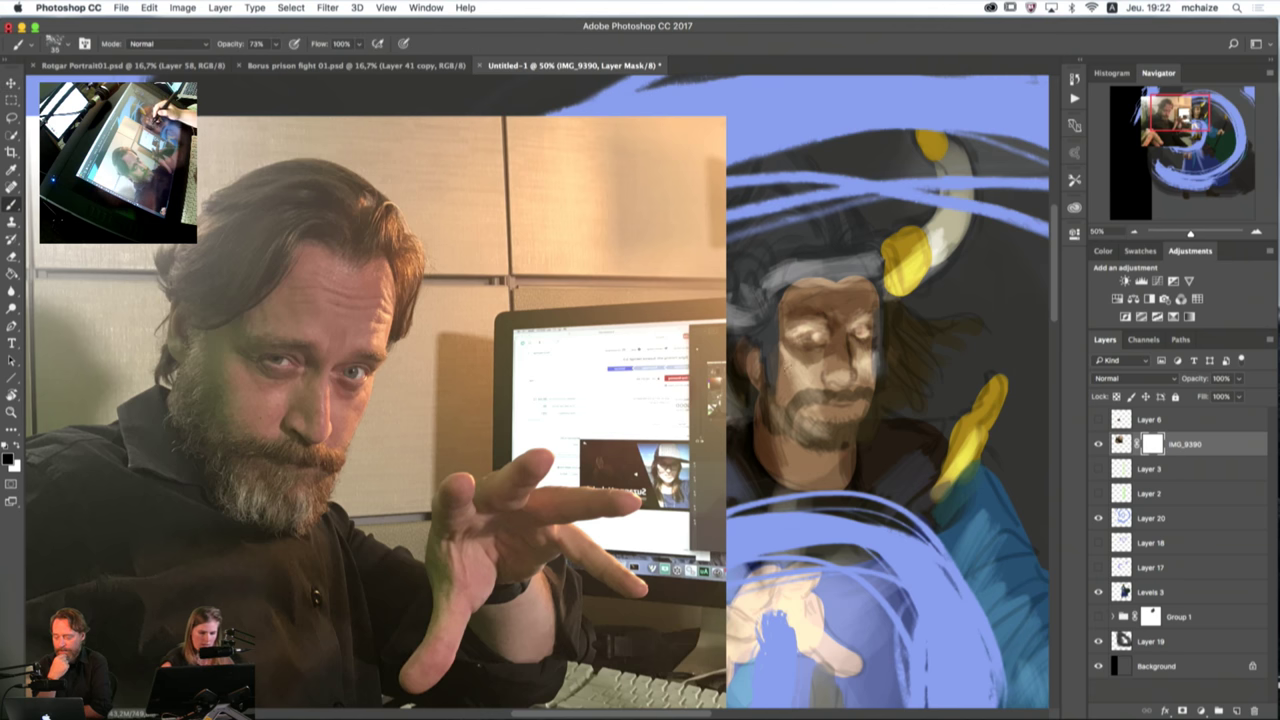
{"action": "key", "text": "bracketright"}
{"action": "key", "text": "bracketright"}
{"action": "key", "text": "bracketright"}
{"action": "key", "text": "bracketright"}
{"action": "key", "text": "bracketright"}
{"action": "key", "text": "bracketright"}
{"action": "key", "text": "bracketright"}
{"action": "key", "text": "bracketright"}
{"action": "key", "text": "bracketright"}
{"action": "key", "text": "bracketright"}
{"action": "key", "text": "bracketright"}
{"action": "key", "text": "bracketright"}
{"action": "key", "text": "bracketright"}
{"action": "key", "text": "bracketright"}
{"action": "key", "text": "bracketright"}
{"action": "mouse_move", "coordinate": [745, 350]}
{"action": "left_mouse_down"}
{"action": "mouse_move", "coordinate": [725, 410]}
{"action": "mouse_move", "coordinate": [785, 425]}
{"action": "left_mouse_up"}
{"action": "mouse_move", "coordinate": [729, 330]}
{"action": "left_mouse_down"}
{"action": "mouse_move", "coordinate": [705, 320]}
{"action": "mouse_move", "coordinate": [715, 345]}
{"action": "mouse_move", "coordinate": [700, 300]}
{"action": "mouse_move", "coordinate": [740, 300]}
{"action": "left_mouse_up"}
{"action": "mouse_move", "coordinate": [770, 450]}
{"action": "left_mouse_down"}
{"action": "mouse_move", "coordinate": [650, 335]}
{"action": "mouse_move", "coordinate": [650, 300]}
{"action": "mouse_move", "coordinate": [700, 175]}
{"action": "mouse_move", "coordinate": [690, 305]}
{"action": "mouse_move", "coordinate": [715, 415]}
{"action": "left_mouse_up"}
{"action": "mouse_move", "coordinate": [715, 460]}
{"action": "left_mouse_down"}
{"action": "mouse_move", "coordinate": [647, 185]}
{"action": "mouse_move", "coordinate": [667, 360]}
{"action": "mouse_move", "coordinate": [707, 400]}
{"action": "mouse_move", "coordinate": [647, 250]}
{"action": "mouse_move", "coordinate": [702, 150]}
{"action": "mouse_move", "coordinate": [677, 200]}
{"action": "mouse_move", "coordinate": [657, 150]}
{"action": "mouse_move", "coordinate": [637, 160]}
{"action": "mouse_move", "coordinate": [690, 505]}
{"action": "left_mouse_up"}
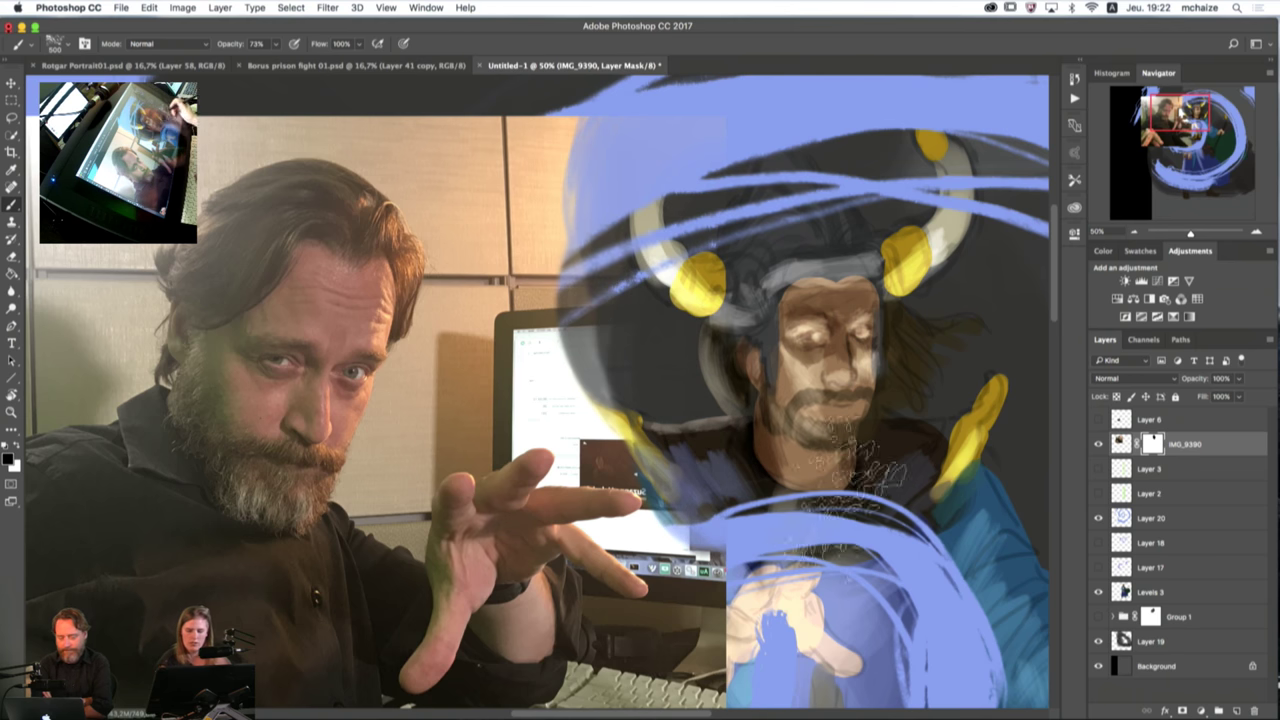
Step: Create a new layer above Levels 3 and paint the wizard's open eyes with dark tones sampled from the collar and hair
{"action": "left_click", "coordinate": [1124, 592]}
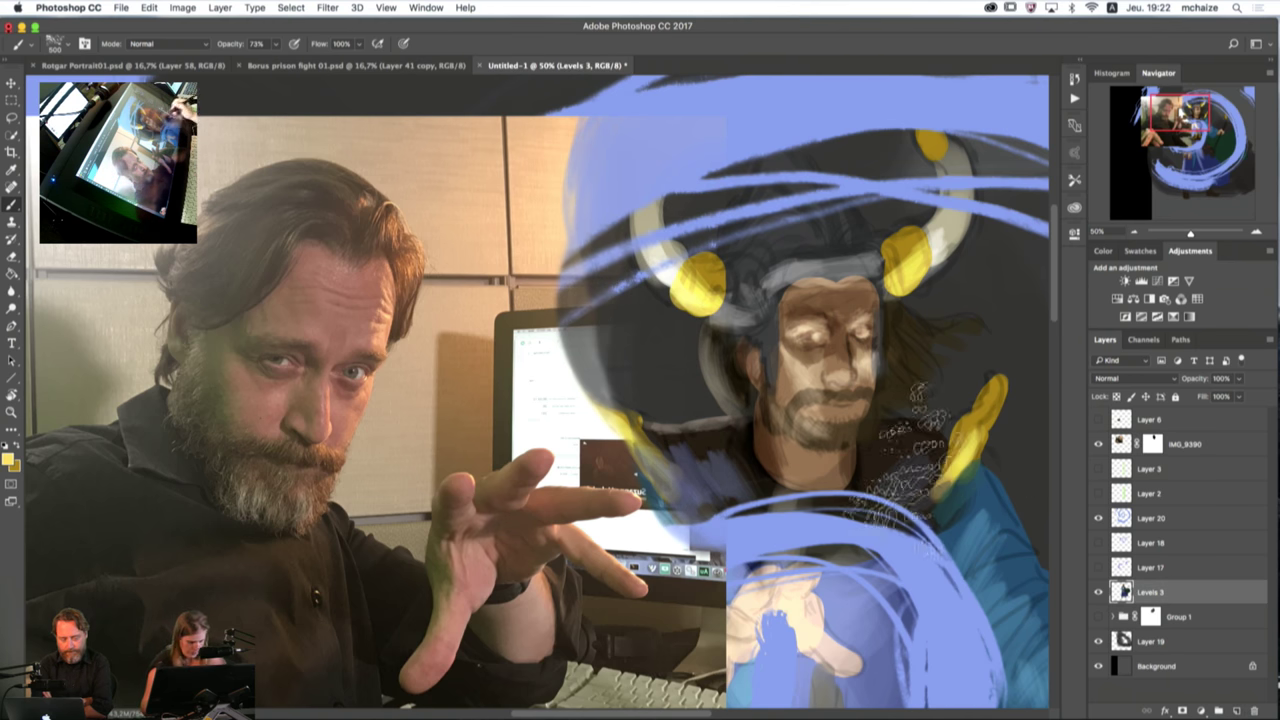
{"action": "left_click", "coordinate": [1234, 710]}
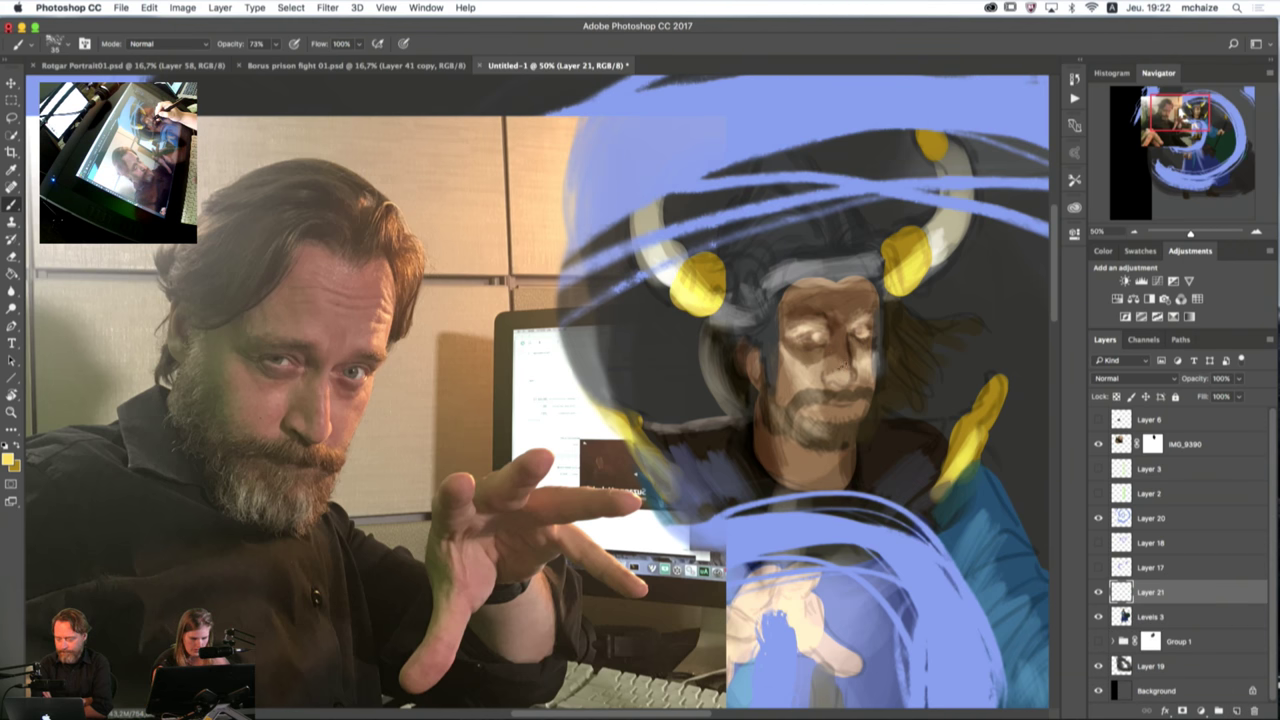
{"action": "left_click", "coordinate": [730, 474], "text": "alt"}
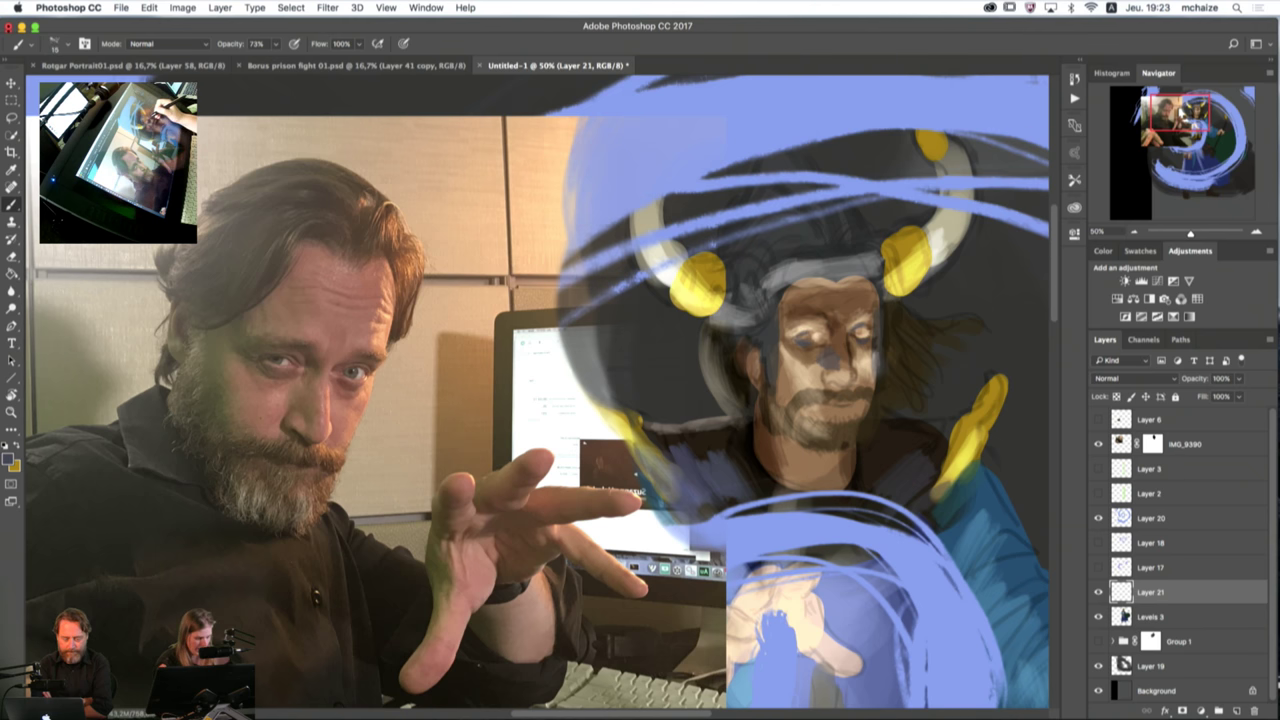
{"action": "left_click", "coordinate": [895, 374], "text": "alt"}
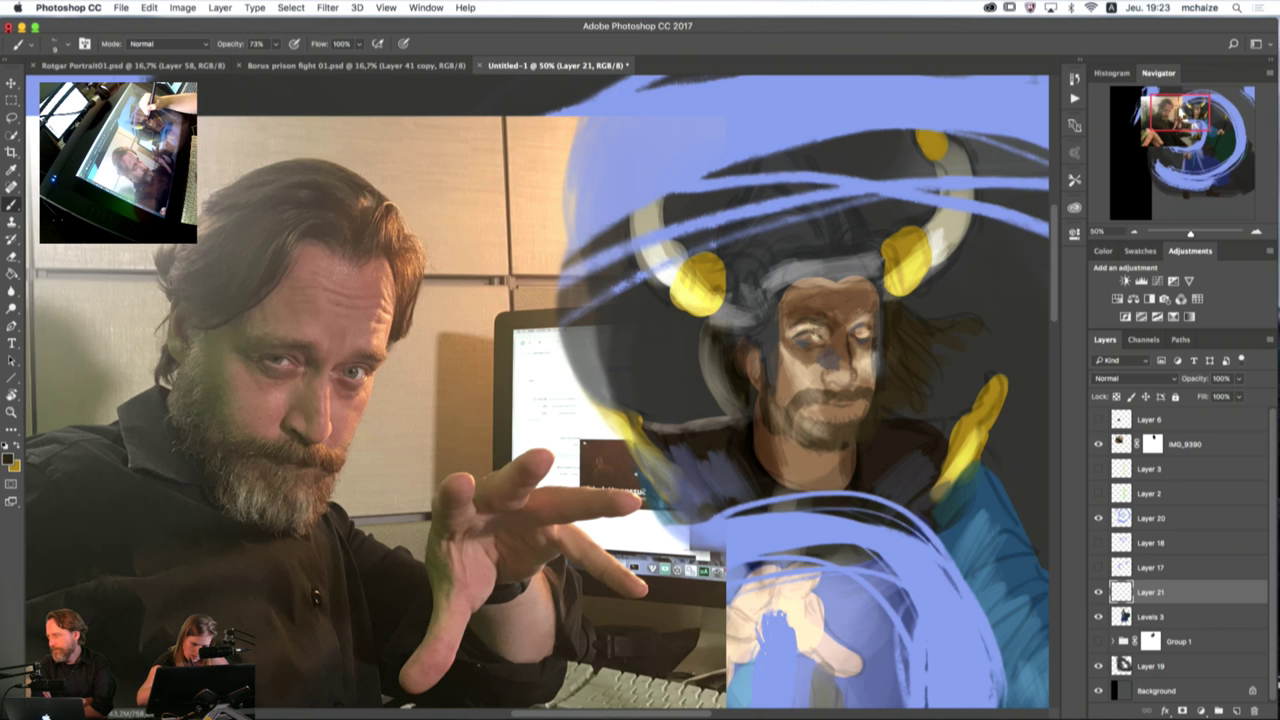
Step: Choose a light blue foreground color and paint the glowing irises in both of the wizard's eyes
{"action": "key", "text": "bracketright"}
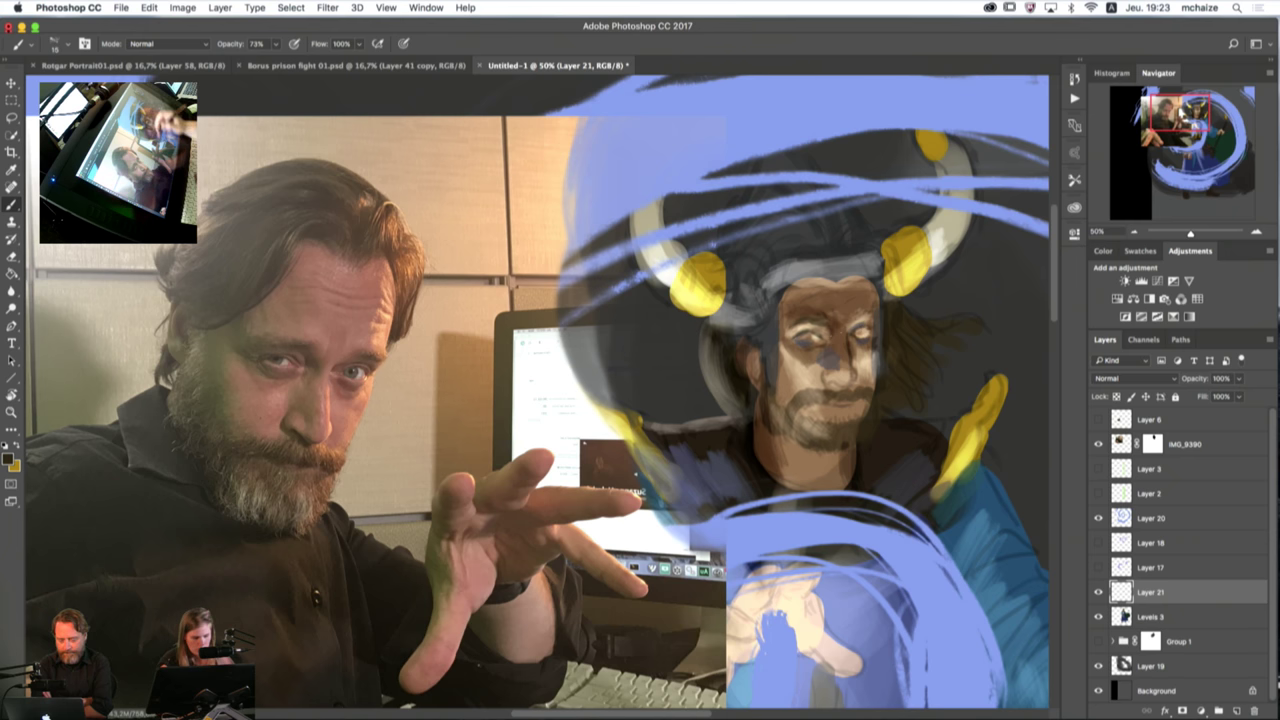
{"action": "key", "text": "n"}
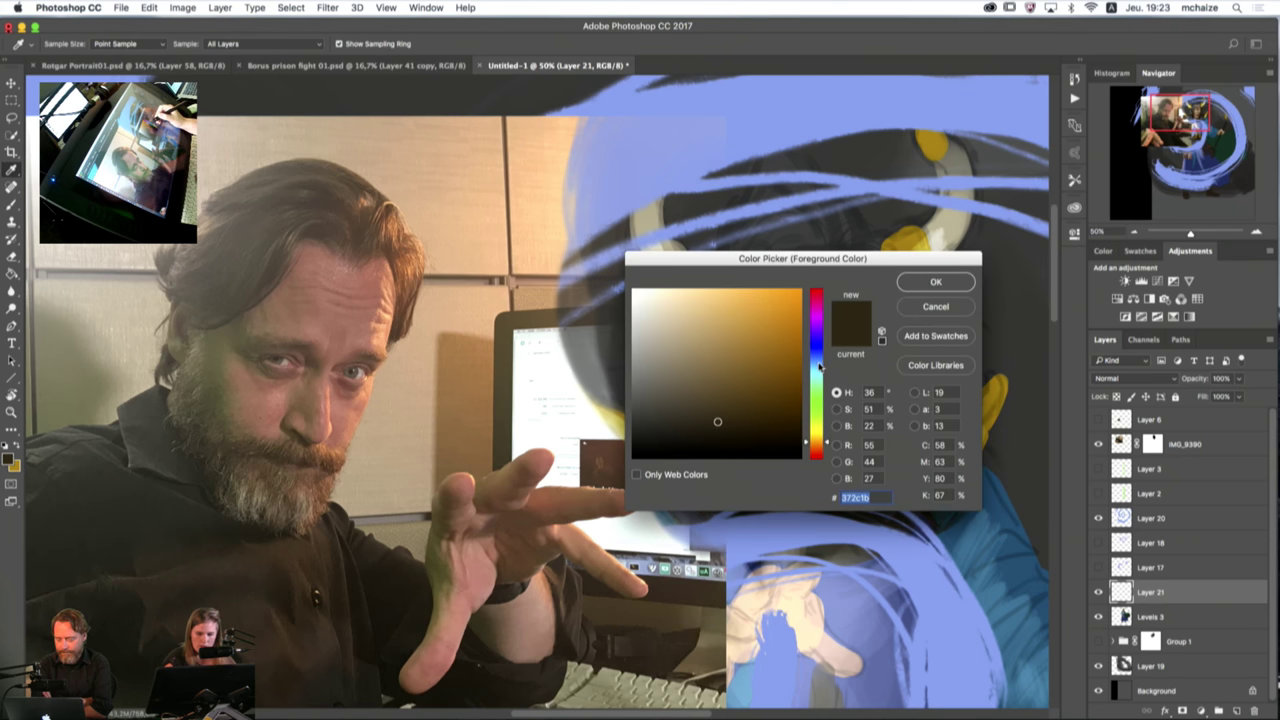
{"action": "left_click", "coordinate": [817, 361]}
{"action": "left_click", "coordinate": [731, 288]}
{"action": "left_click", "coordinate": [935, 283]}
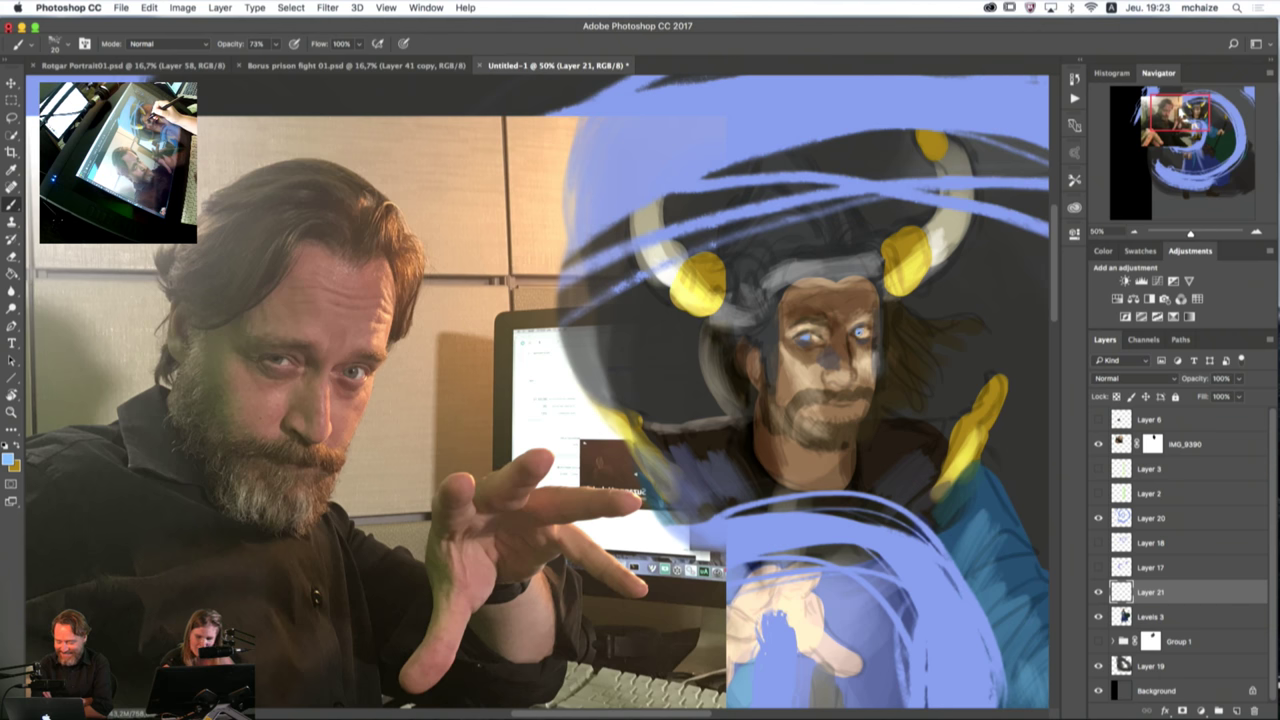
{"action": "key", "text": "bracketright"}
{"action": "key", "text": "bracketright"}
{"action": "key", "text": "bracketright"}
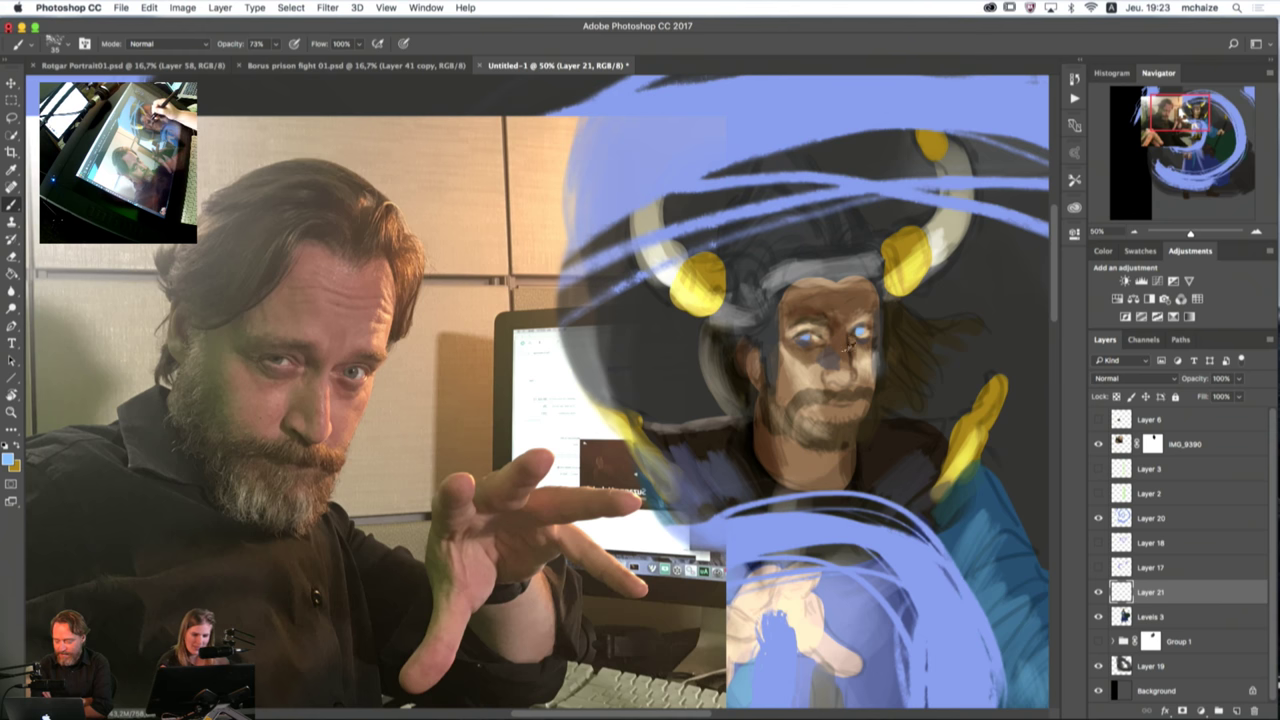
Step: Sample violet-blue from the magic spiral and paint light around the wizard's right-hand eye and down the side of his nose
{"action": "left_click", "coordinate": [848, 349], "text": "alt"}
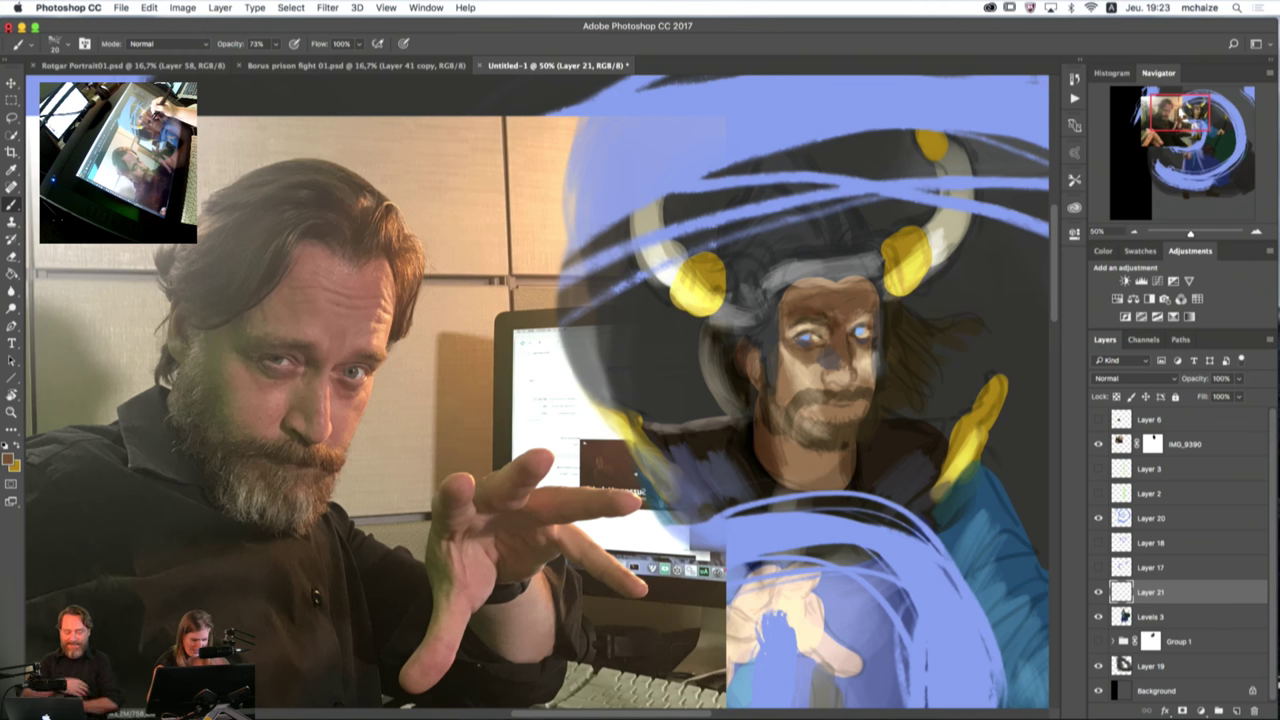
{"action": "left_click", "coordinate": [900, 564], "text": "alt"}
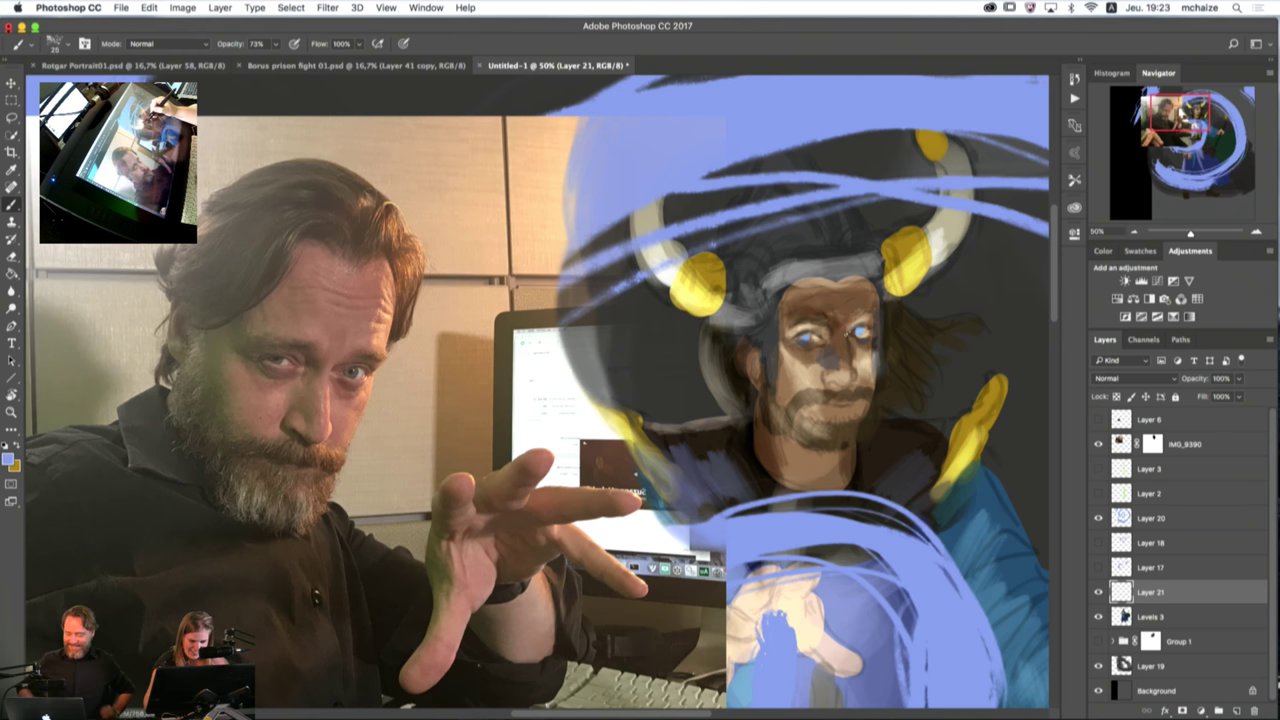
{"action": "key", "text": "["}
{"action": "key", "text": "["}
{"action": "left_click_drag", "start_coordinate": [851, 331], "coordinate": [849, 364]}
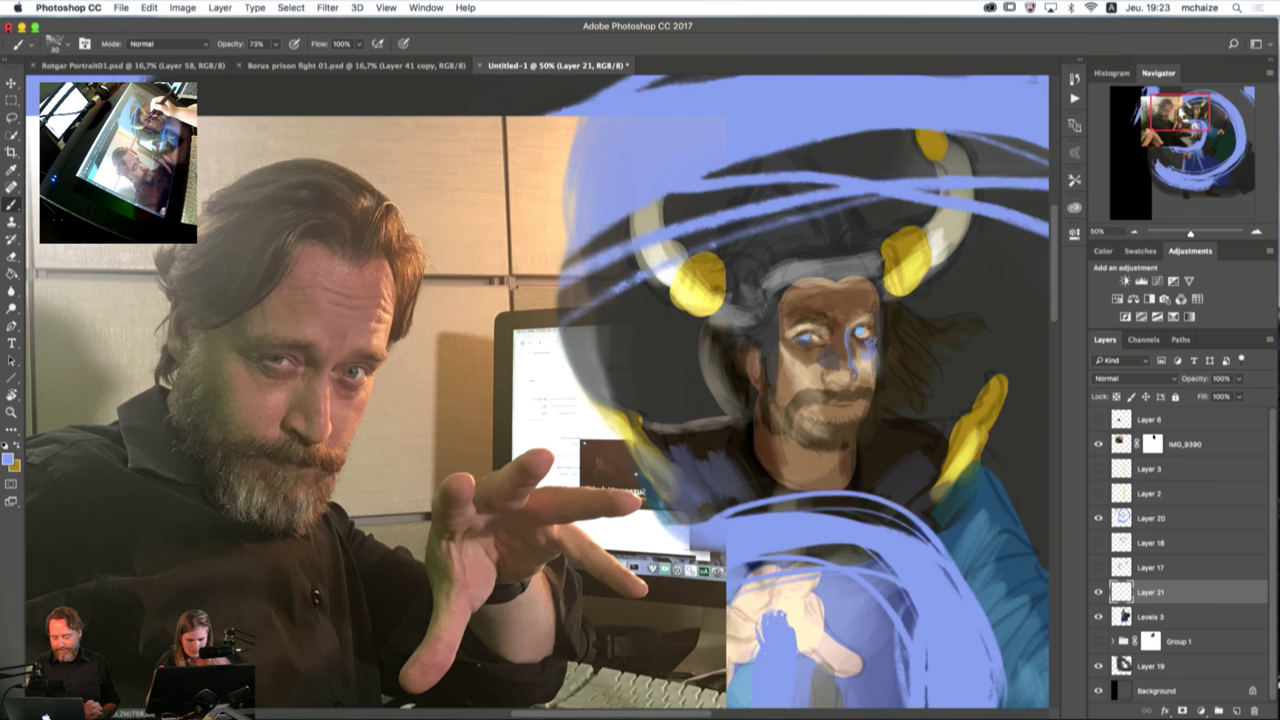
{"action": "key", "text": "["}
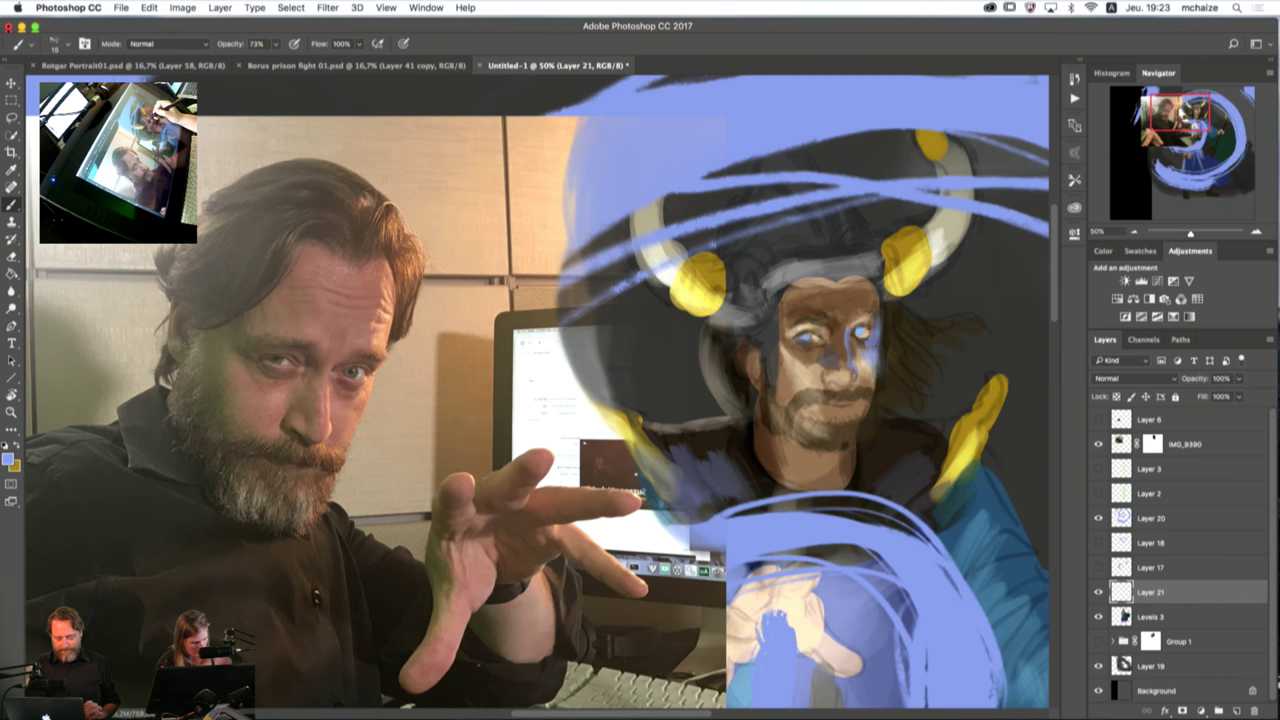
{"action": "left_click", "coordinate": [867, 334]}
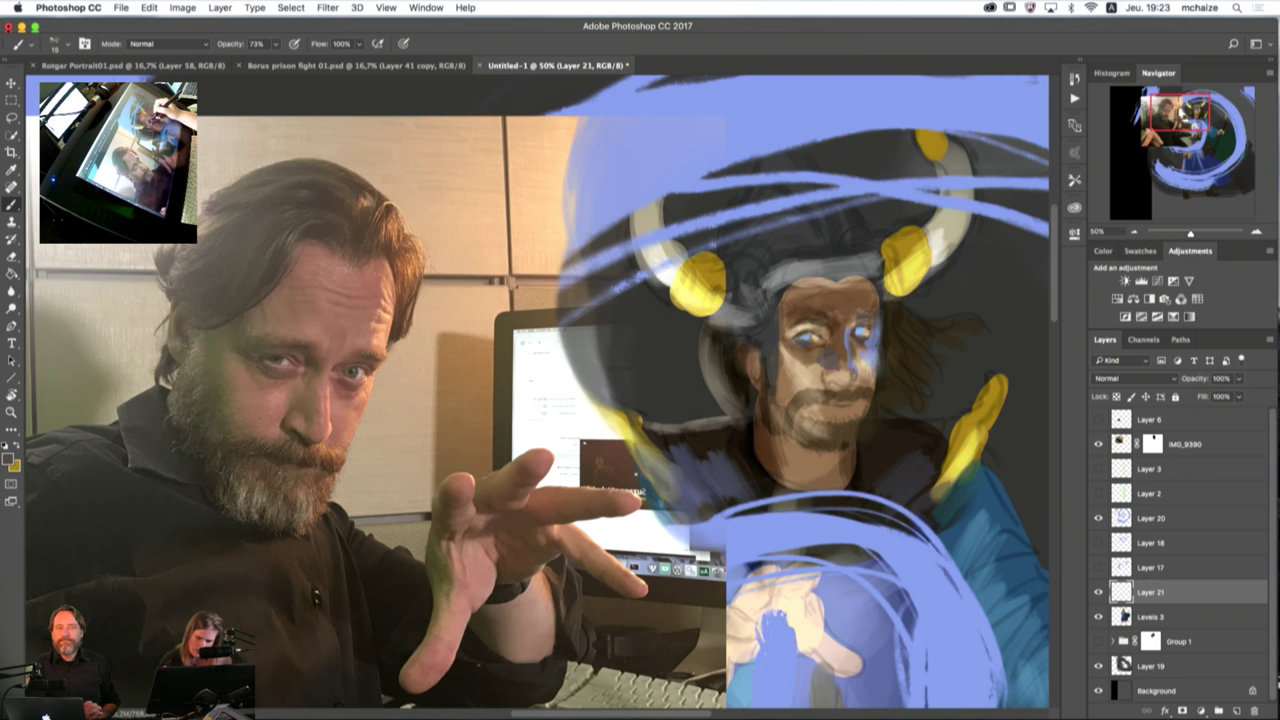
Step: Extend the bluish light over the wizard's right-hand cheek with a tone sampled from it
{"action": "left_click", "coordinate": [872, 355], "text": "alt"}
{"action": "key", "text": "bracketright"}
{"action": "key", "text": "bracketright"}
{"action": "key", "text": "bracketright"}
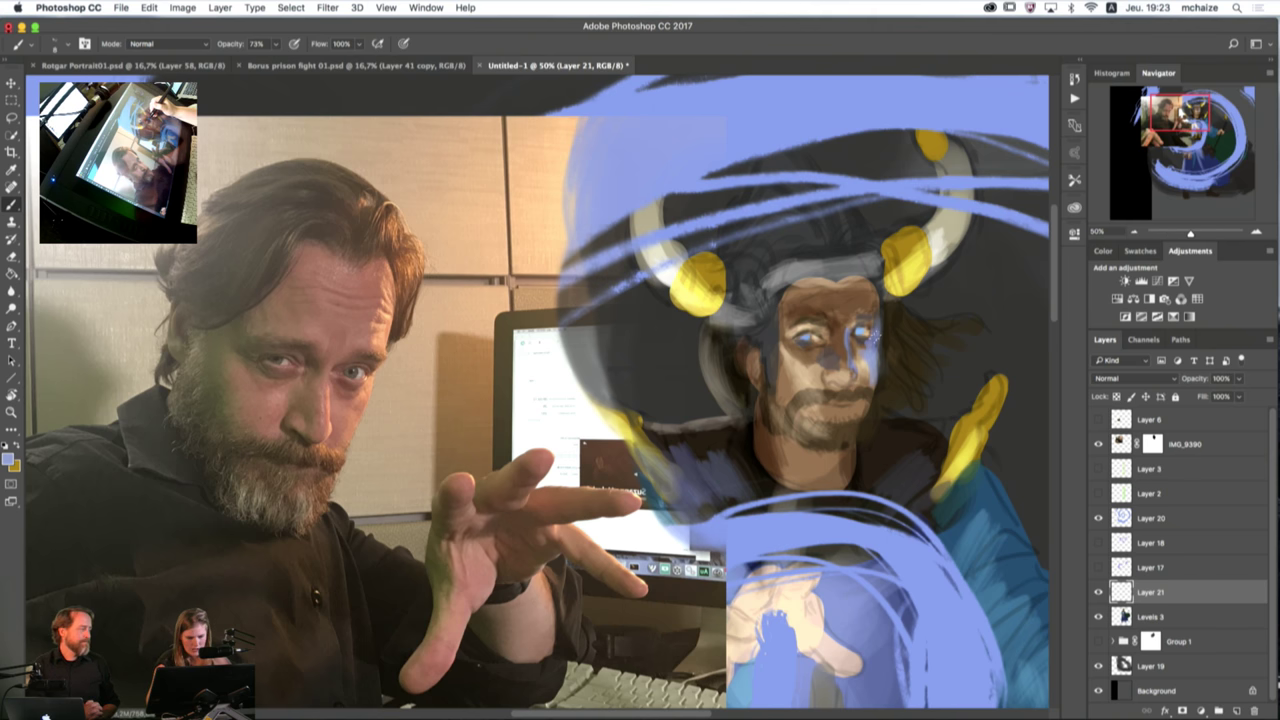
Step: Refine the shapes of the wizard's eyes with dark brown sampled from the skin between them
{"action": "left_click", "coordinate": [833, 330], "text": "alt"}
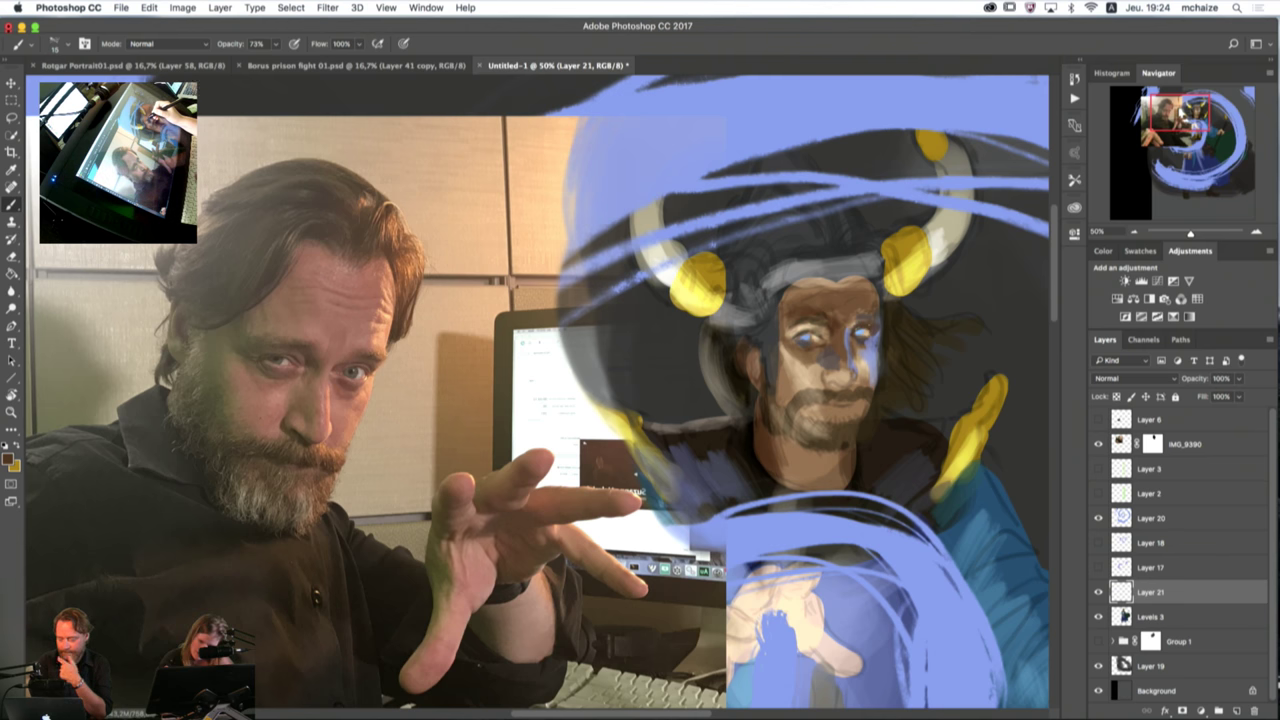
{"action": "key", "text": "]"}
{"action": "key", "text": "]"}
{"action": "key", "text": "]"}
{"action": "key", "text": "]"}
{"action": "key", "text": "]"}
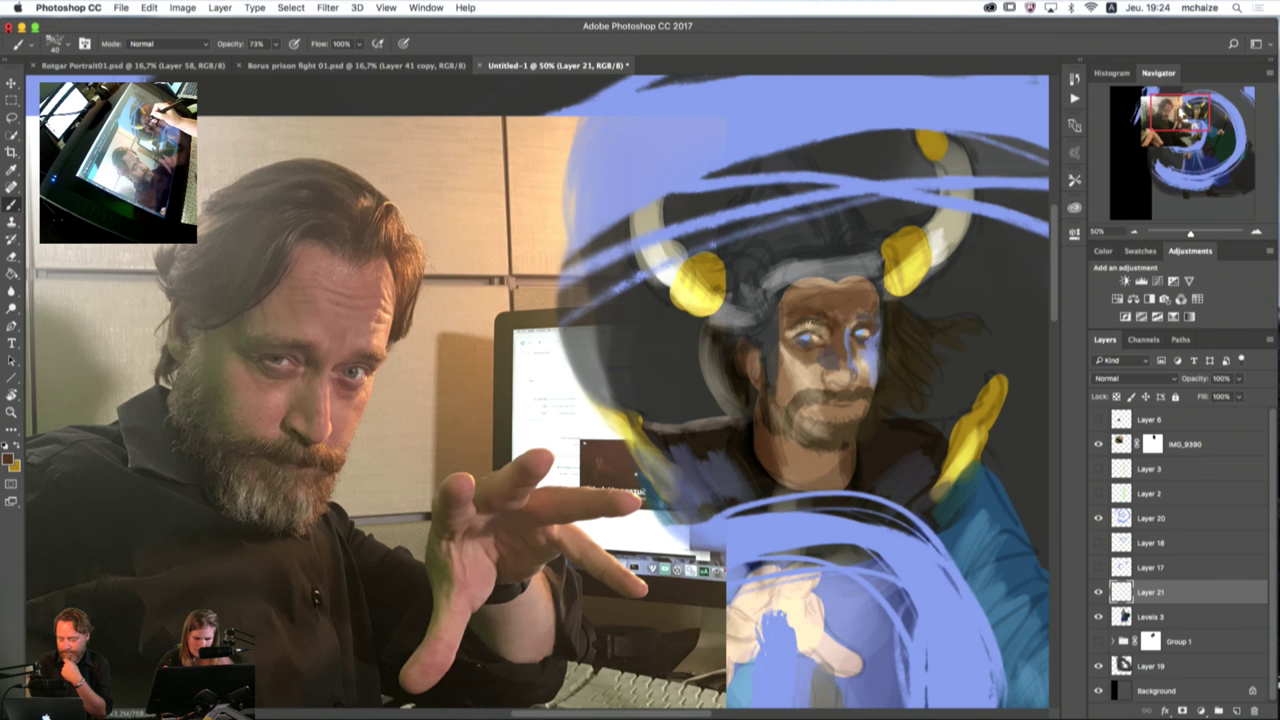
Step: Paint bluish light beside the nose and across the left-hand cheek with blue sampled from the right-hand cheek
{"action": "left_click", "coordinate": [871, 357], "text": "alt"}
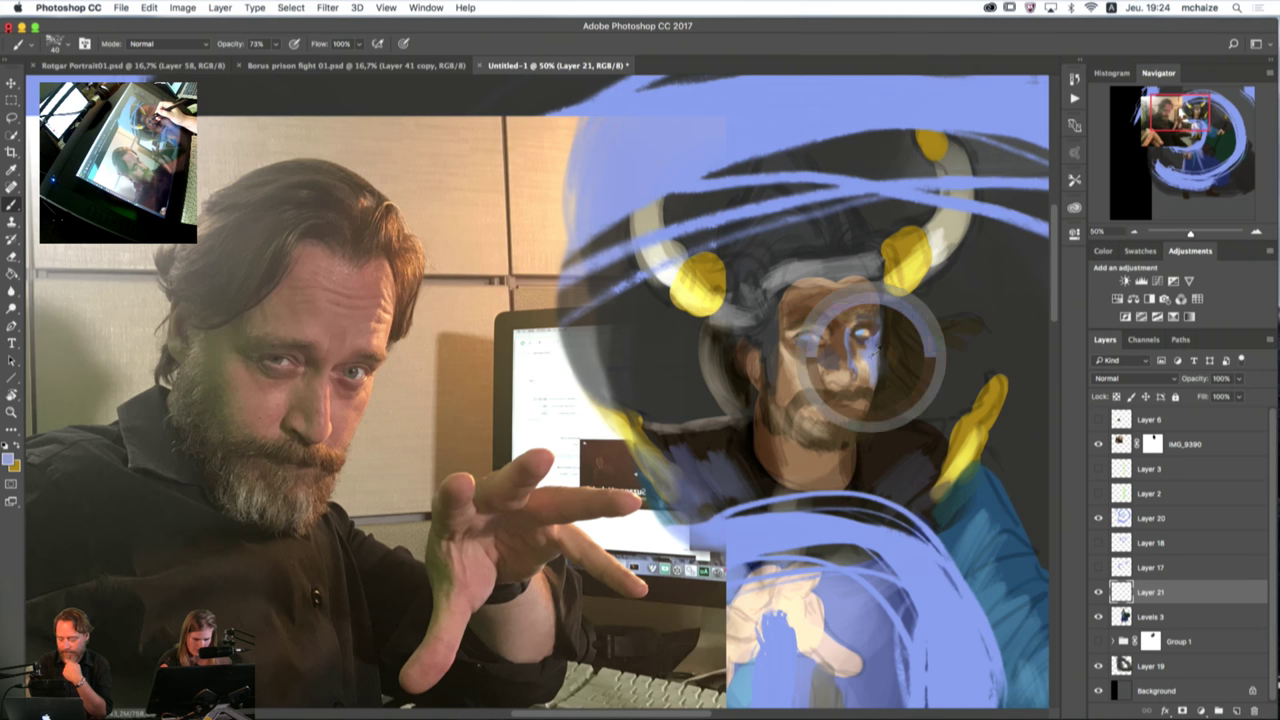
{"action": "key", "text": "bracketleft"}
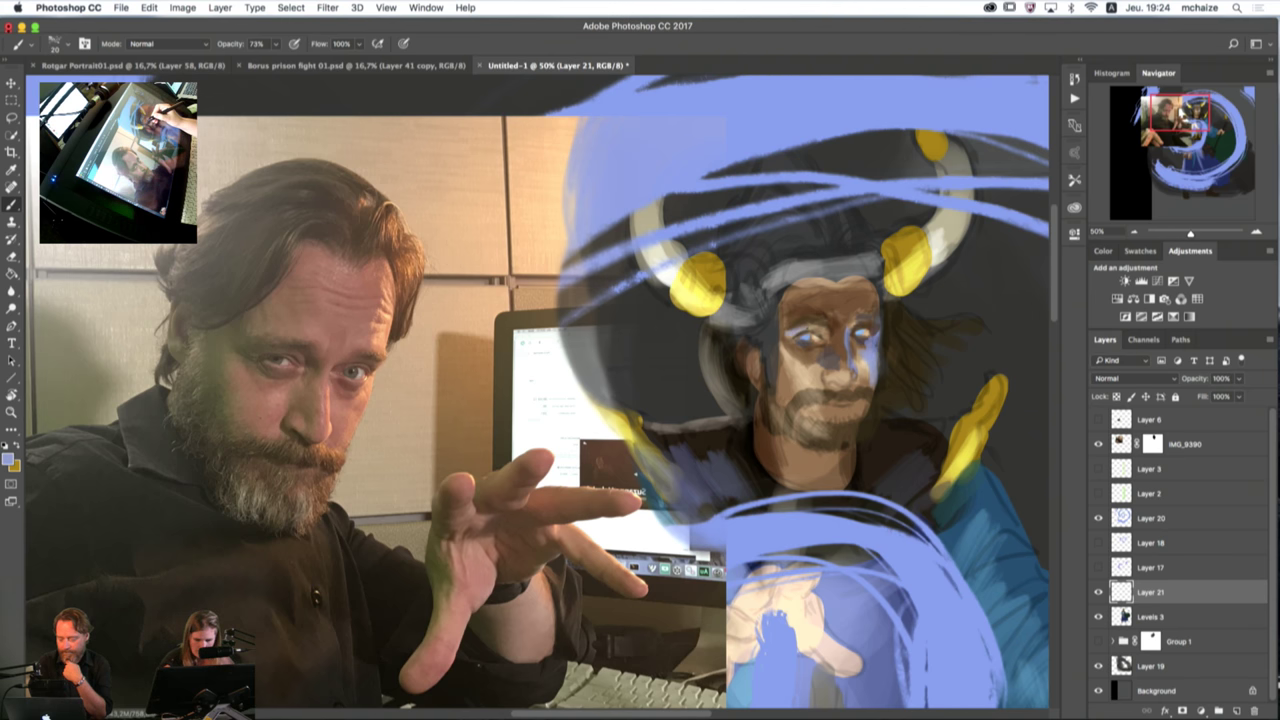
{"action": "key", "text": "bracketleft"}
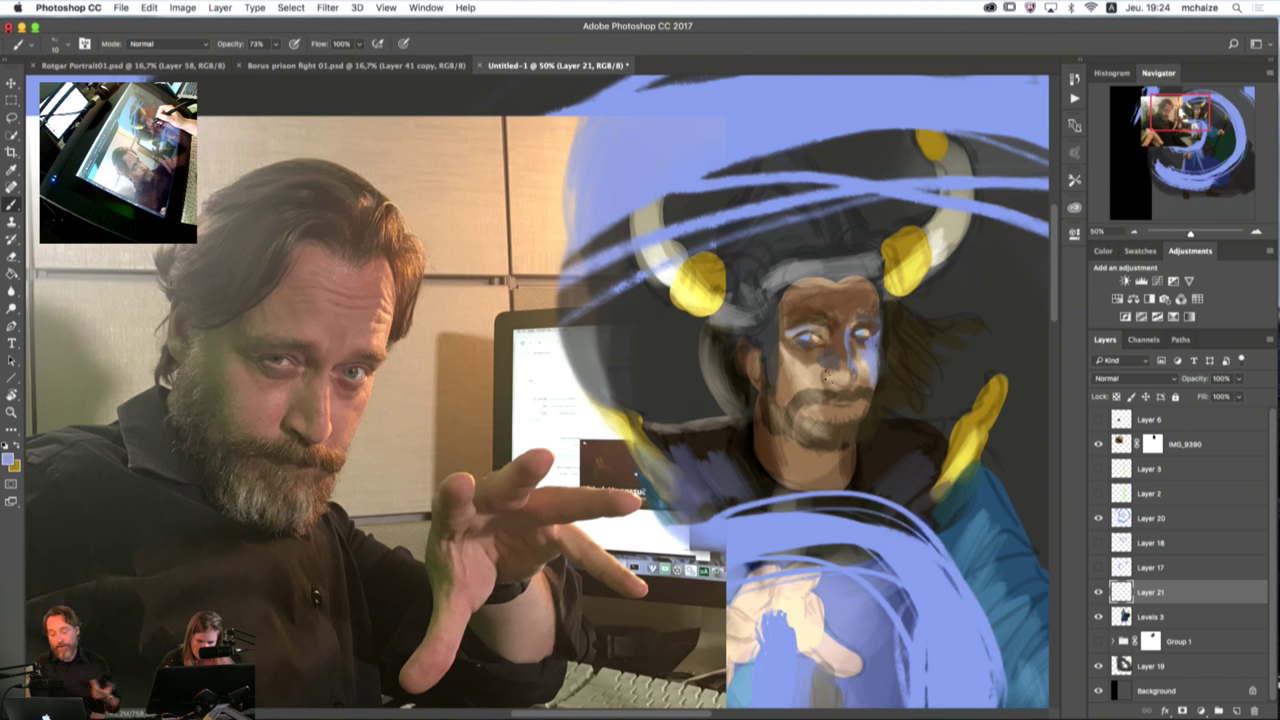
{"action": "key", "text": "bracketright"}
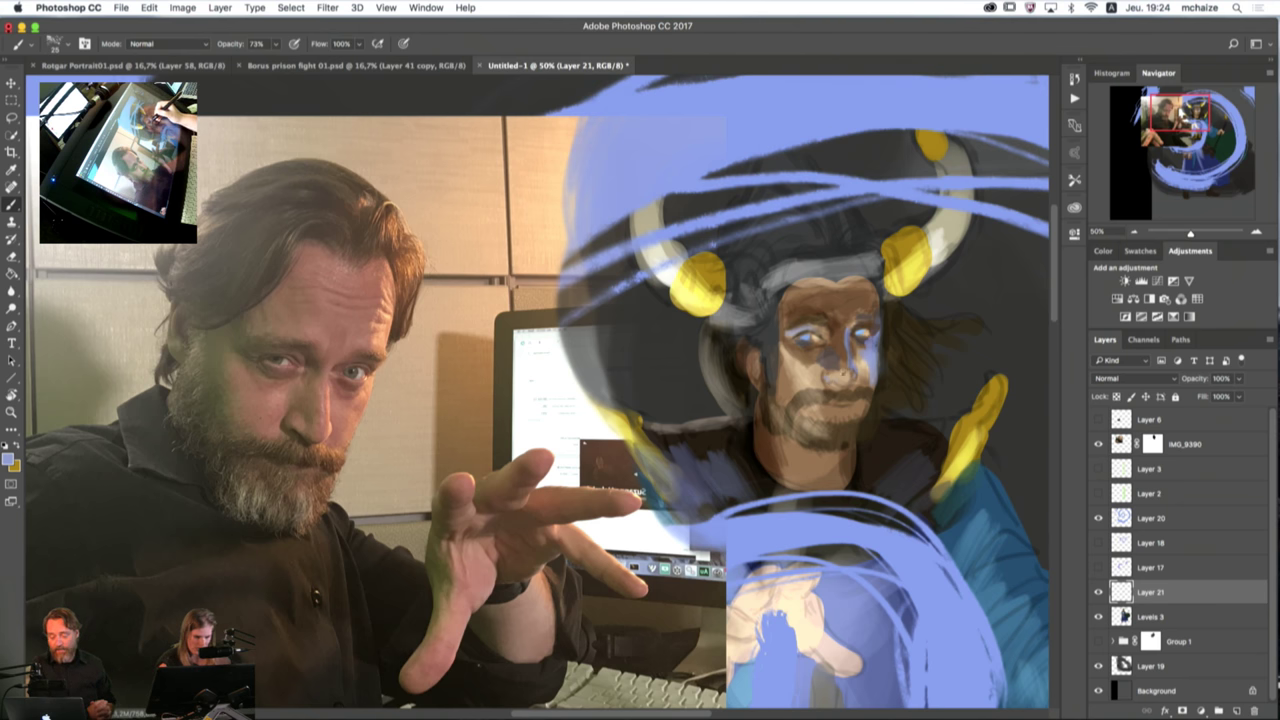
{"action": "left_click", "coordinate": [848, 358], "text": "alt"}
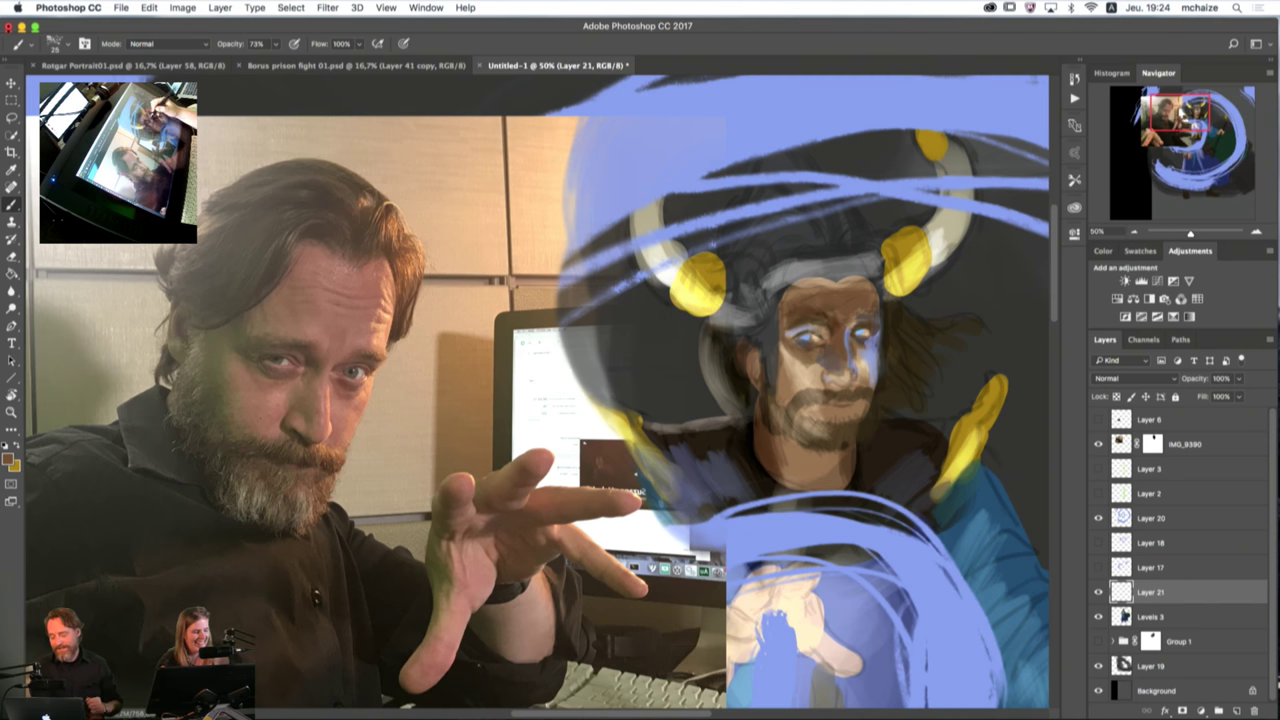
{"action": "left_click", "coordinate": [812, 368], "text": "alt"}
{"action": "left_click", "coordinate": [876, 360], "text": "alt"}
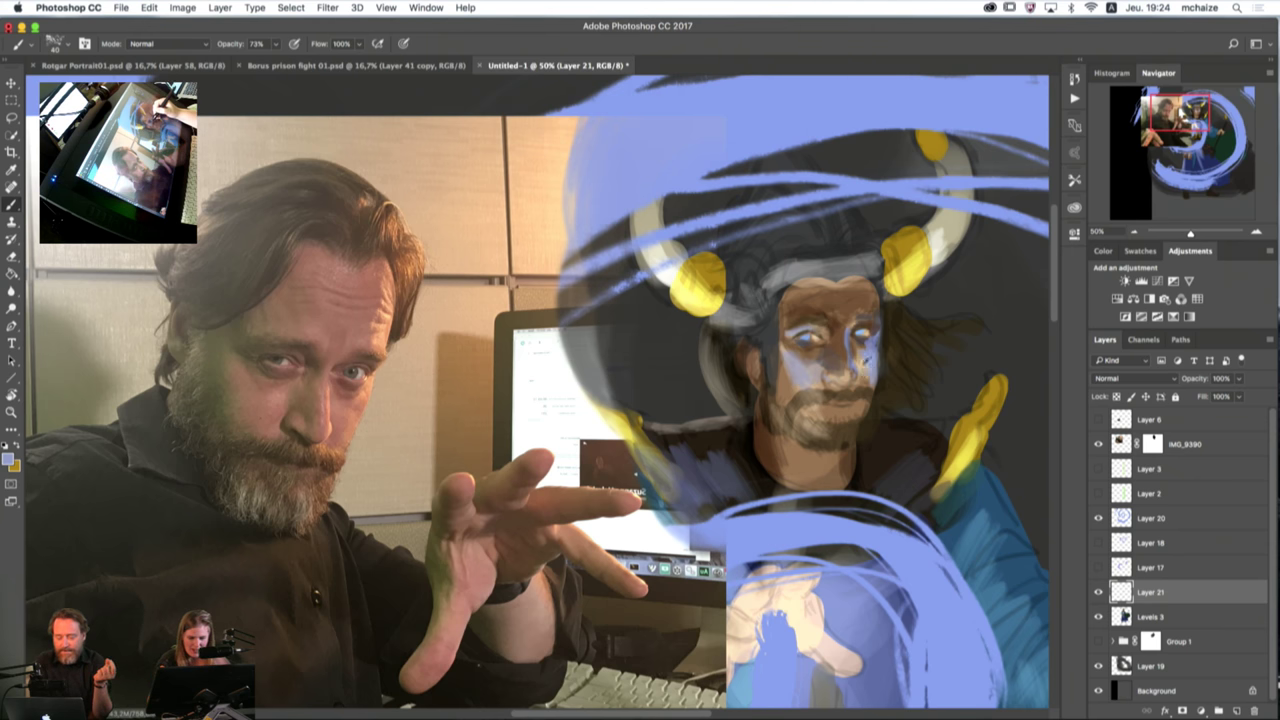
{"action": "left_click", "coordinate": [806, 363], "text": "alt"}
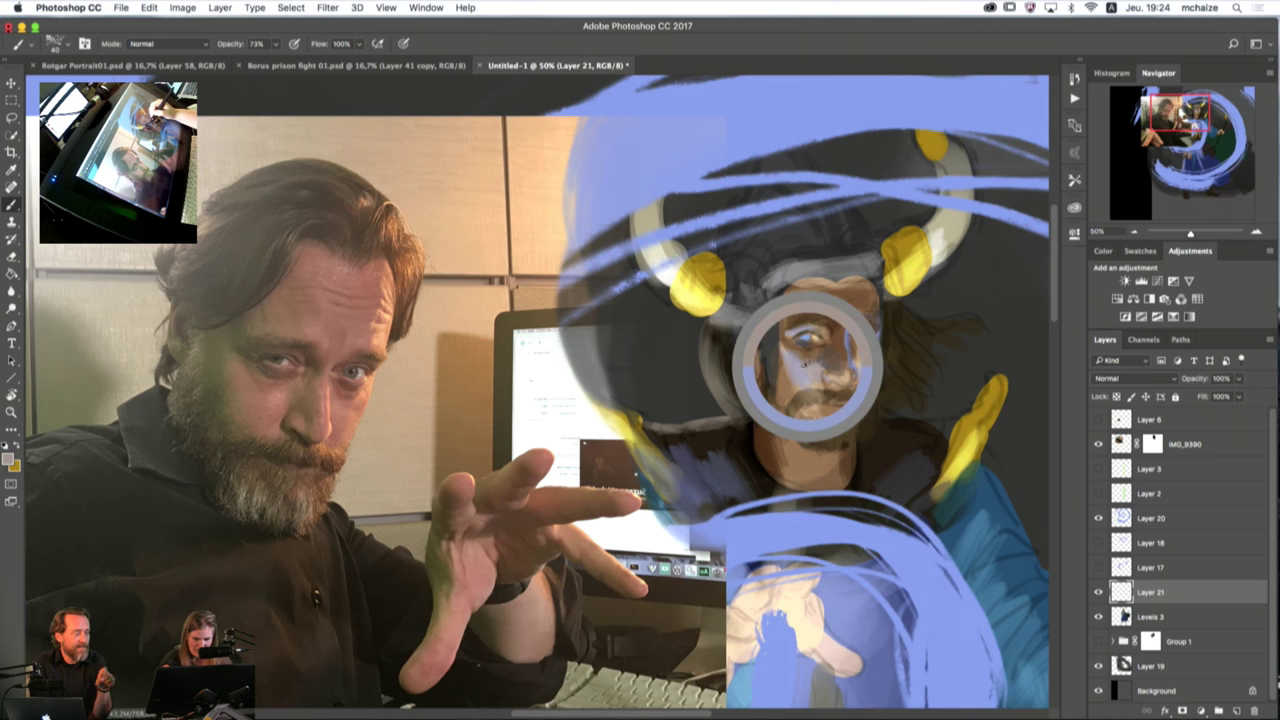
Step: Refine the shading beneath the wizard's left-hand eye with brown and dark tones sampled around it
{"action": "left_click", "coordinate": [814, 349], "text": "alt"}
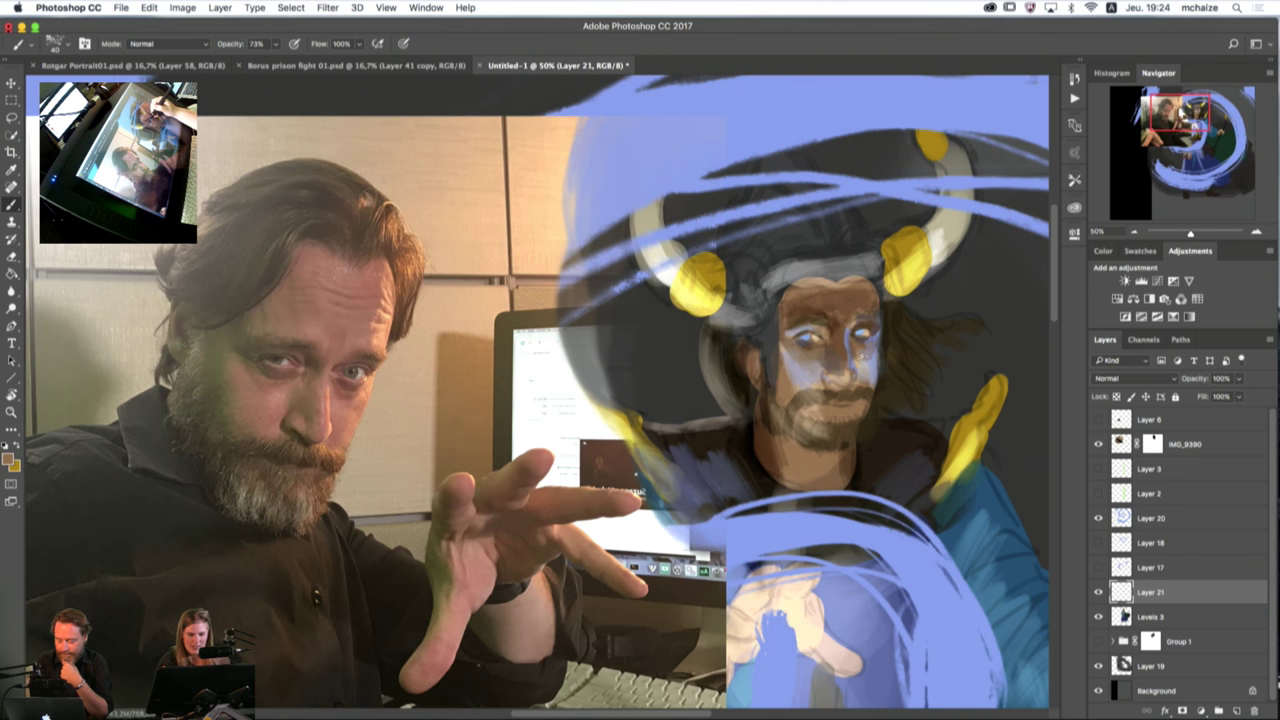
{"action": "left_click", "coordinate": [810, 342], "text": "alt"}
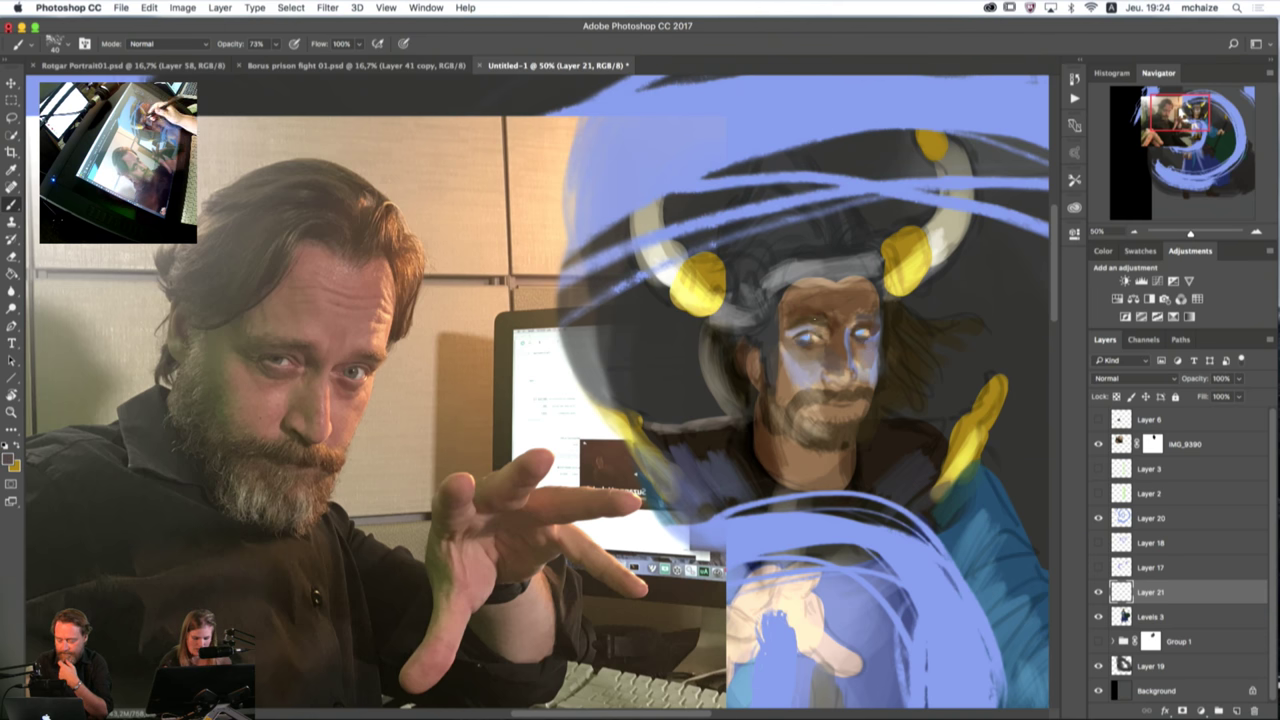
{"action": "key", "text": "bracketleft"}
{"action": "key", "text": "bracketleft"}
{"action": "key", "text": "bracketleft"}
{"action": "key", "text": "bracketleft"}
{"action": "key", "text": "bracketleft"}
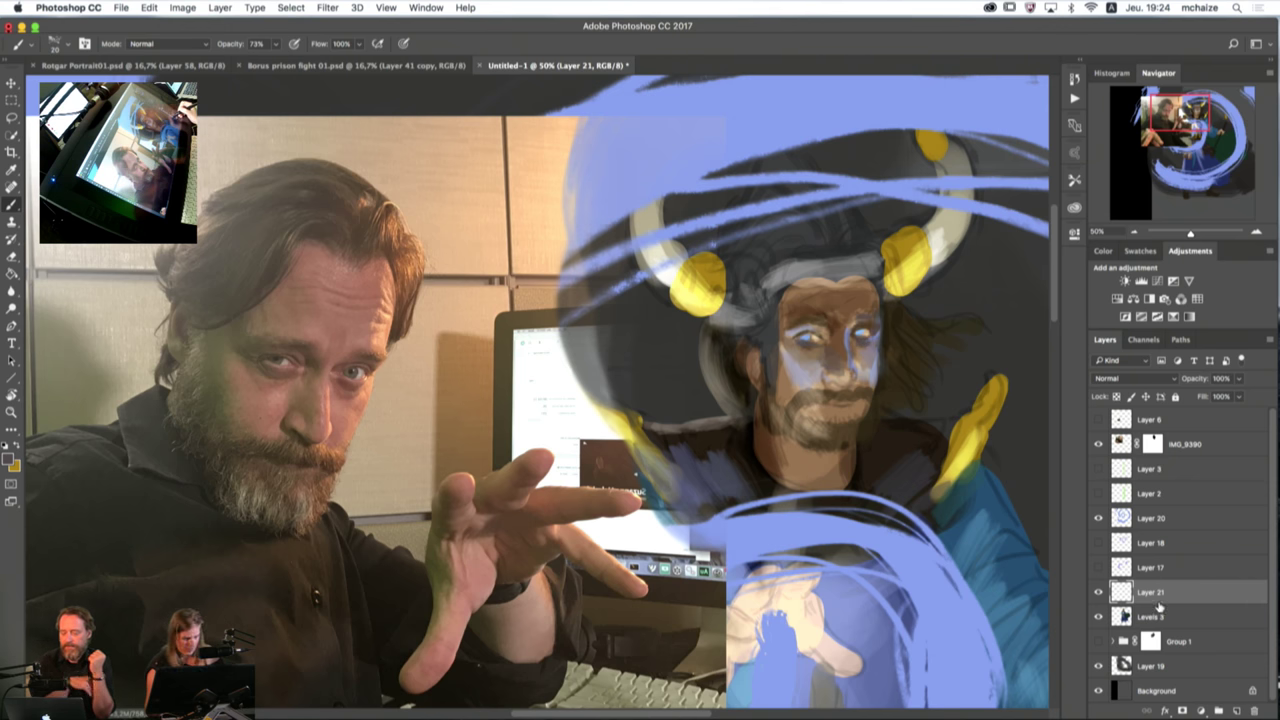
Step: Merge Layer 21 with Levels 3 and copy the wizard's right-hand eye onto its own layer with a lasso selection
{"action": "right_click", "coordinate": [1161, 616]}
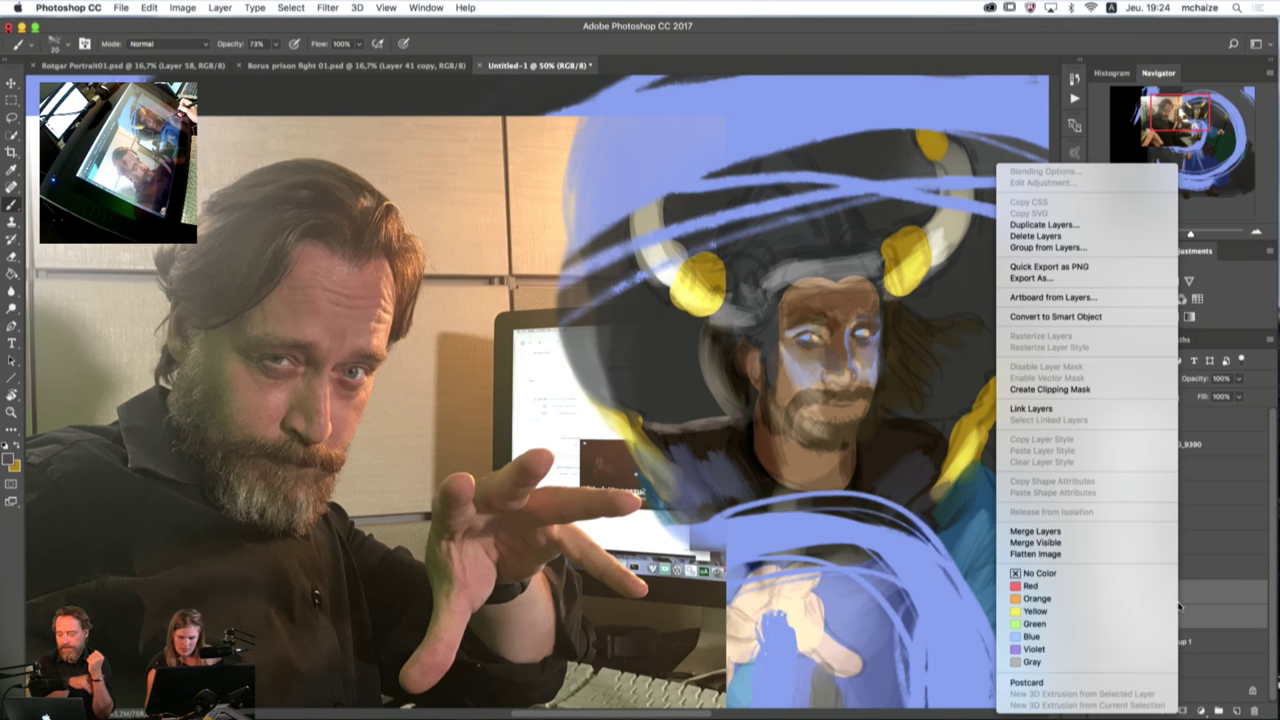
{"action": "left_click", "coordinate": [1050, 533]}
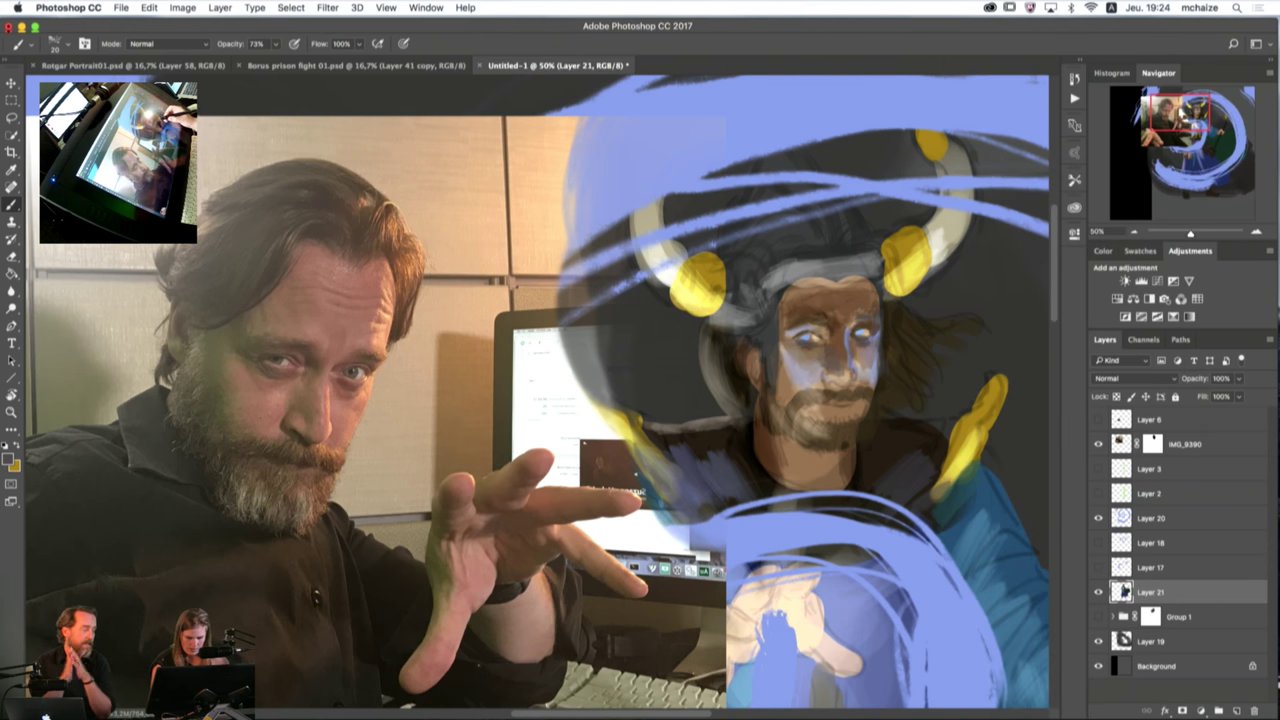
{"action": "key", "text": "l"}
{"action": "mouse_move", "coordinate": [878, 350]}
{"action": "left_mouse_down"}
{"action": "mouse_move", "coordinate": [870, 310]}
{"action": "mouse_move", "coordinate": [850, 352]}
{"action": "mouse_move", "coordinate": [892, 348]}
{"action": "mouse_move", "coordinate": [896, 314]}
{"action": "mouse_move", "coordinate": [843, 308]}
{"action": "left_mouse_up"}
{"action": "key", "text": "super+j"}
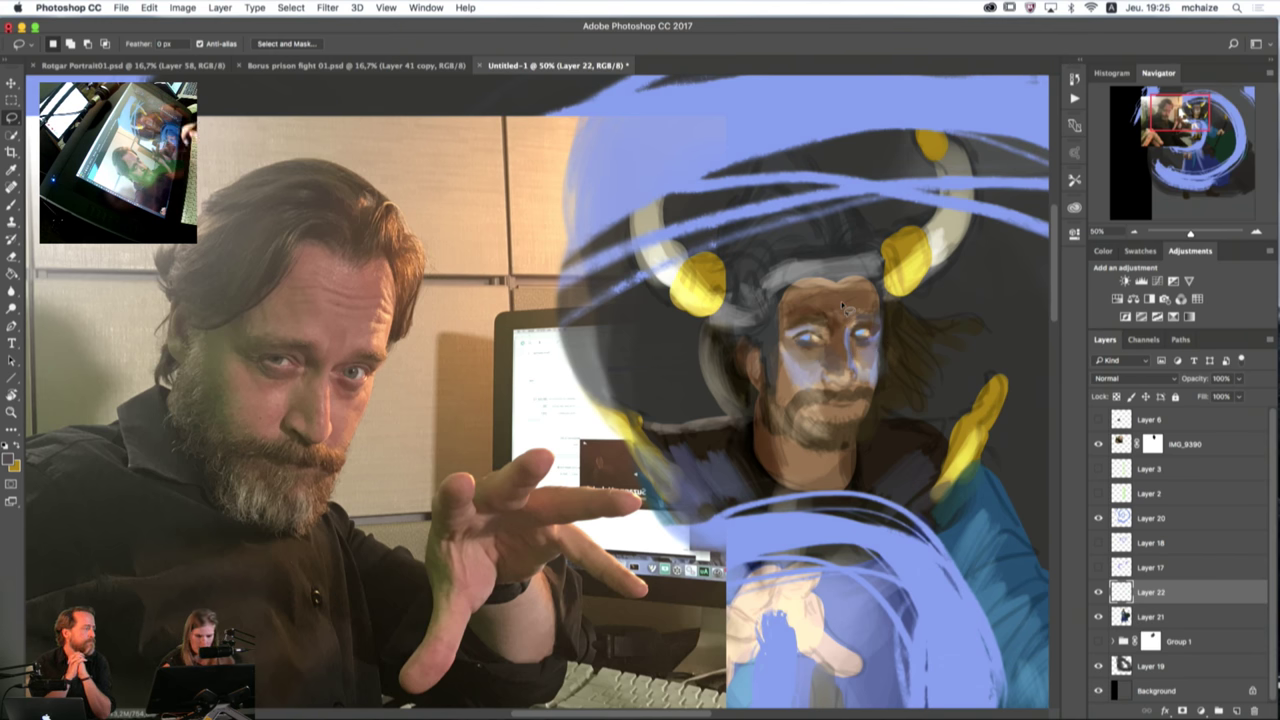
Step: Rotate the copied eye slightly with Free Transform and move it a little lower on the face
{"action": "key", "text": "super+t"}
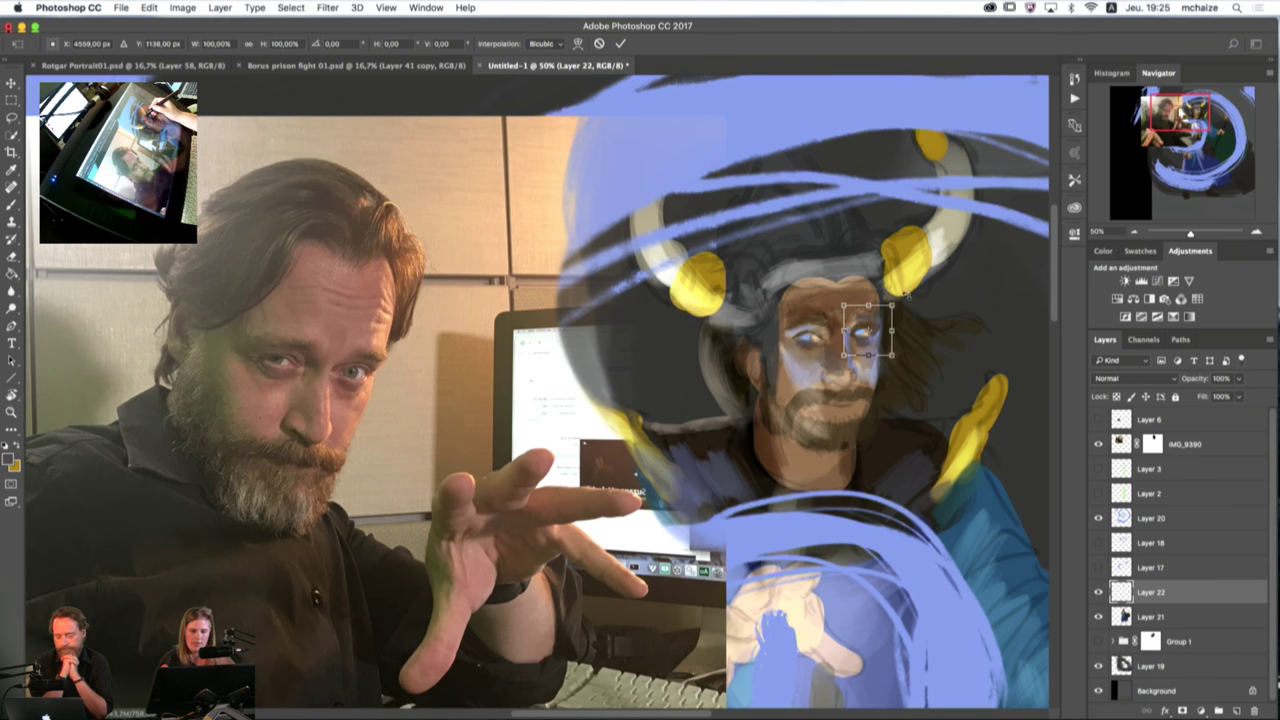
{"action": "left_click_drag", "start_coordinate": [908, 297], "coordinate": [904, 296]}
{"action": "left_click_drag", "start_coordinate": [876, 340], "coordinate": [877, 346]}
{"action": "key", "text": "Return"}
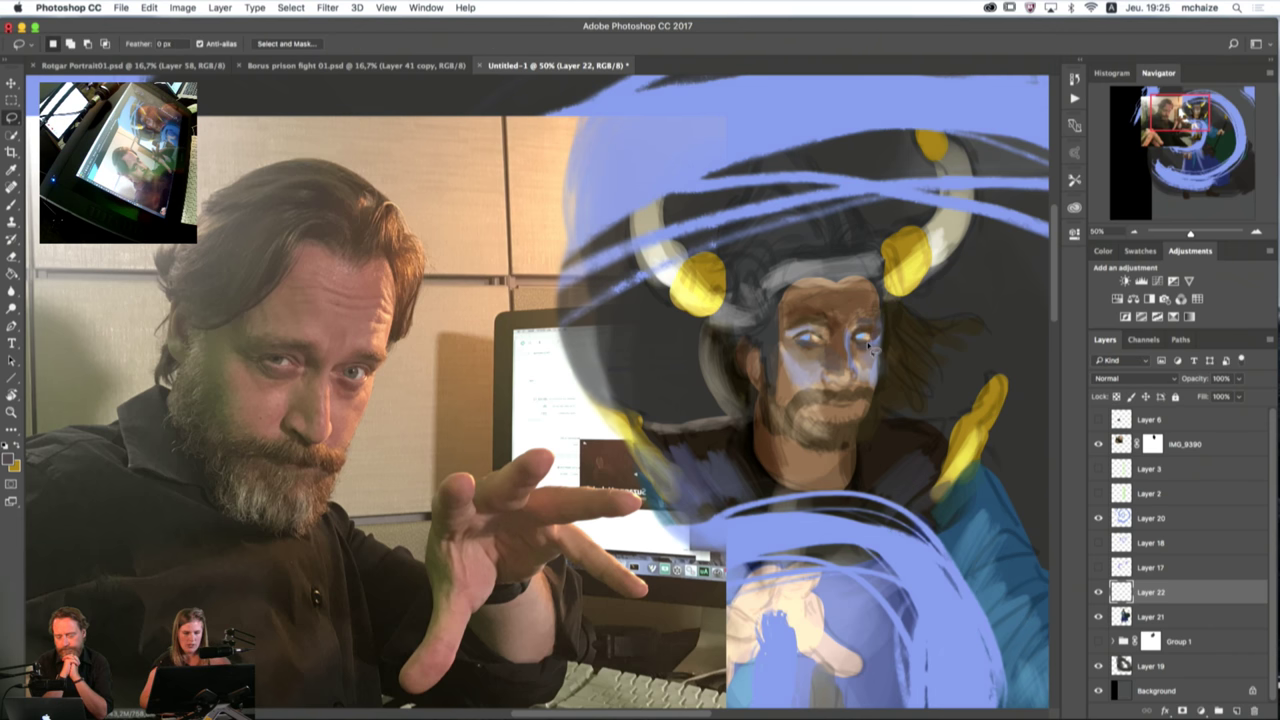
Step: Merge Layer 22 with Layer 21 into a single layer
{"action": "left_click", "coordinate": [12, 82]}
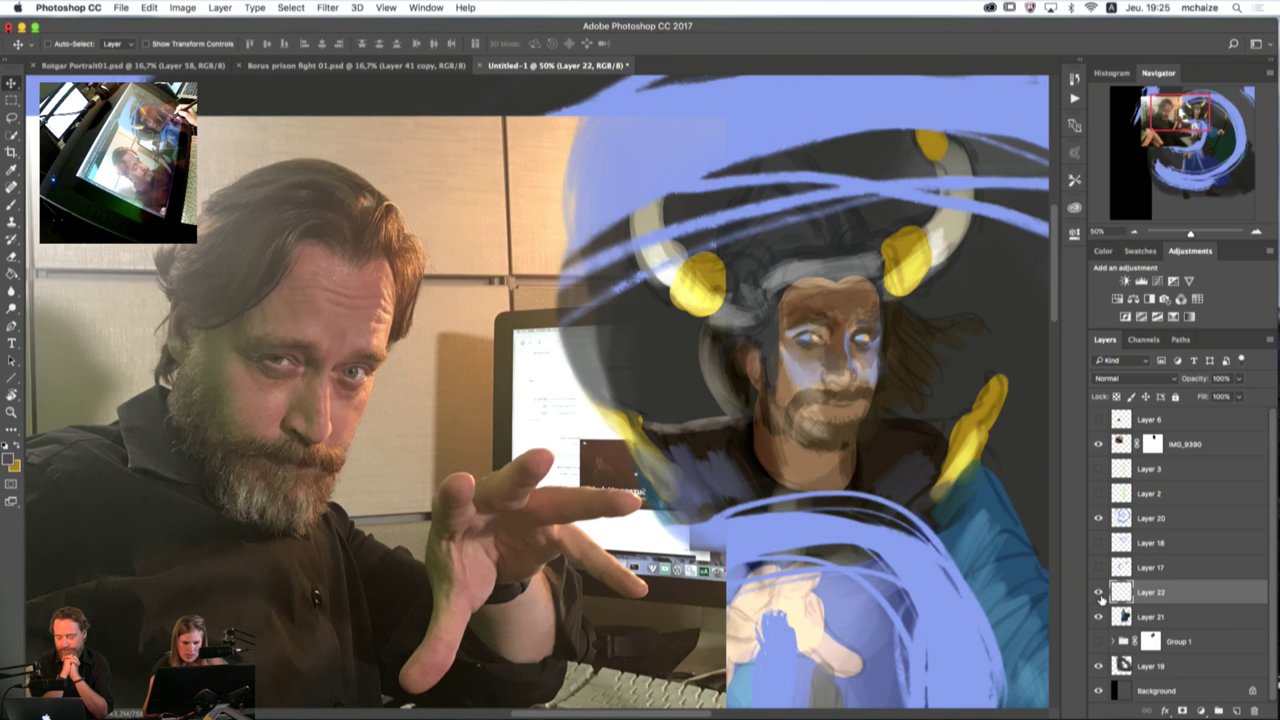
{"action": "left_click", "coordinate": [1163, 619], "text": "shift"}
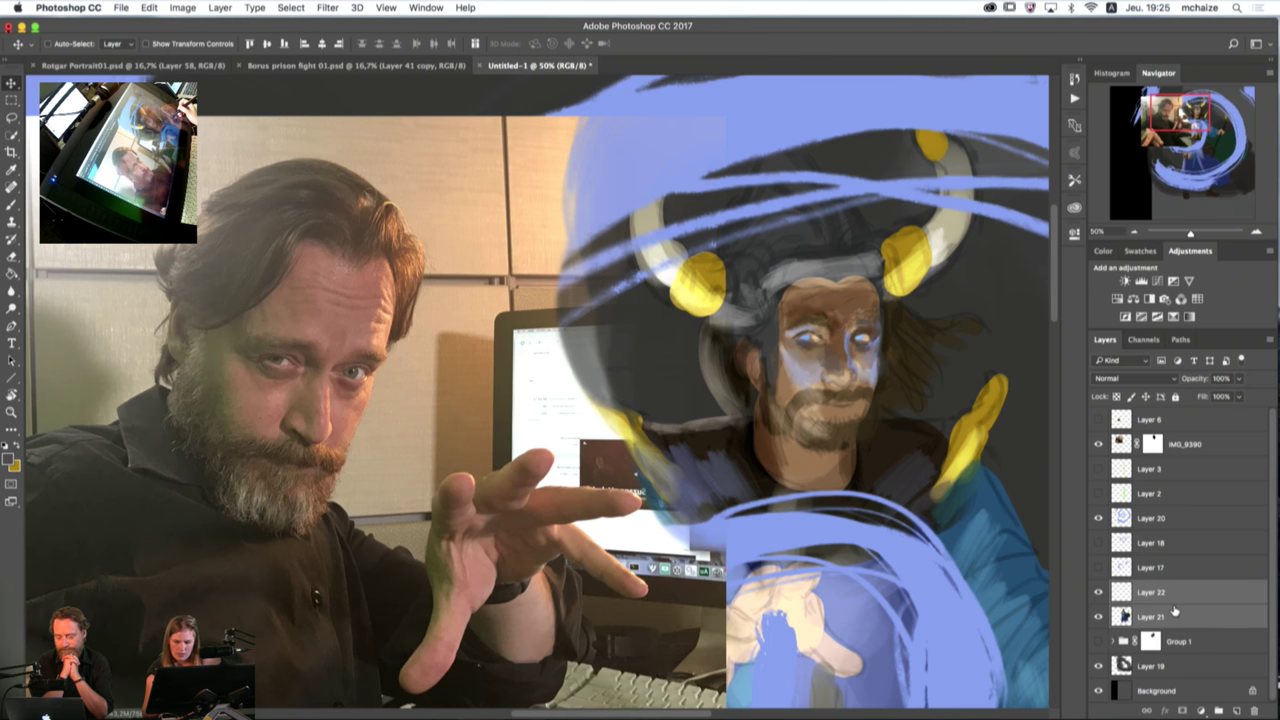
{"action": "right_click", "coordinate": [1170, 615]}
{"action": "left_click", "coordinate": [1076, 538]}
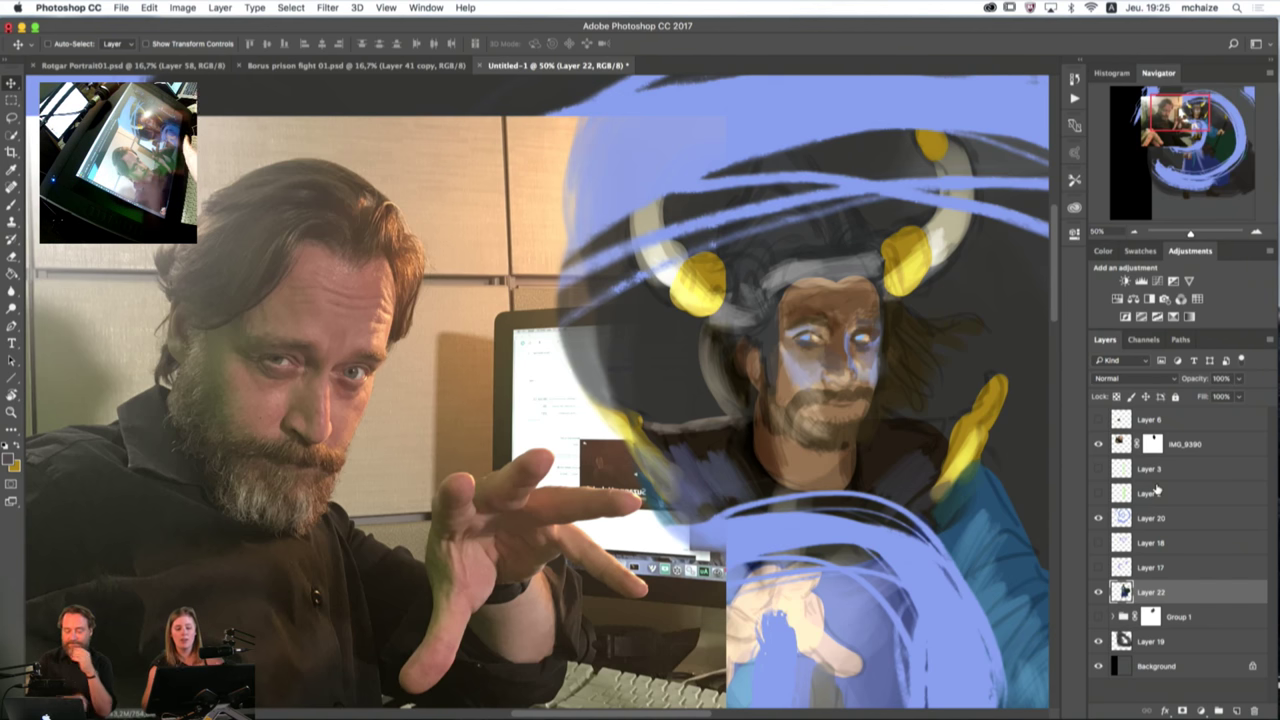
Step: Slim the yellow shoulder spike beside the wizard's hair with dark background and ochre tones sampled around it
{"action": "key", "text": "b"}
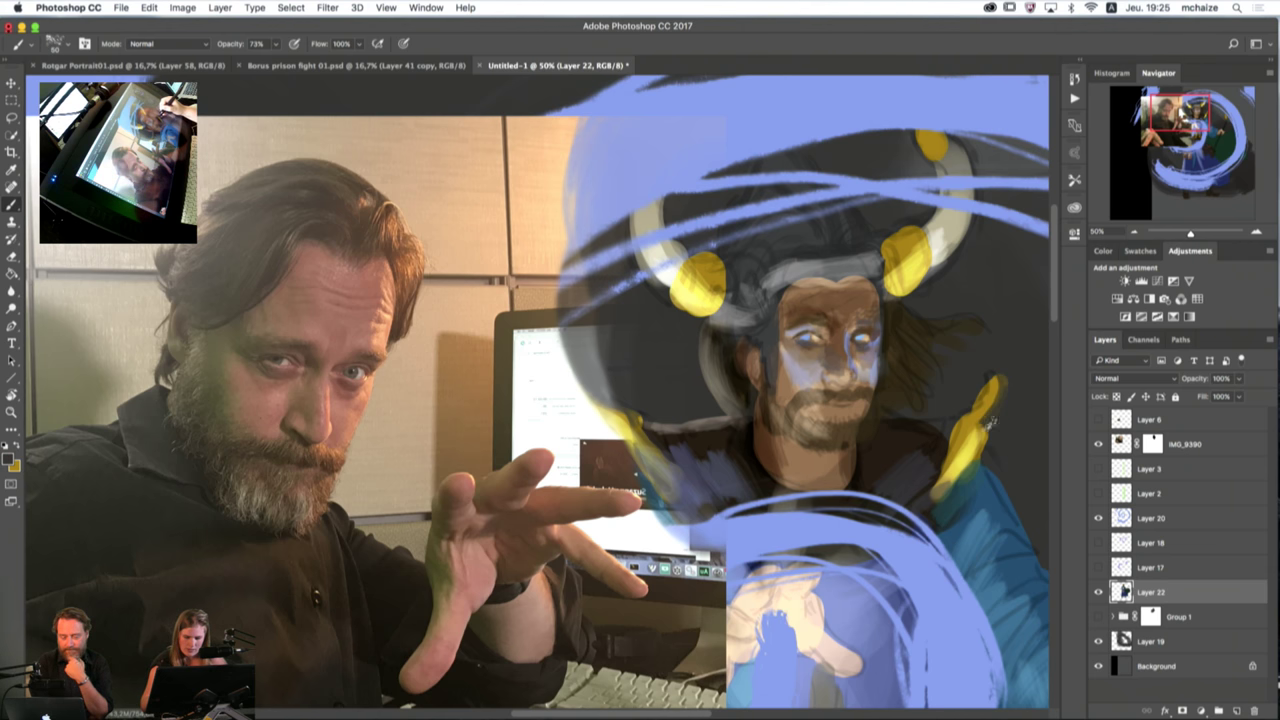
{"action": "left_click", "coordinate": [980, 481], "text": "alt"}
{"action": "mouse_move", "coordinate": [975, 485]}
{"action": "left_mouse_down"}
{"action": "mouse_move", "coordinate": [938, 487]}
{"action": "mouse_move", "coordinate": [960, 443]}
{"action": "mouse_move", "coordinate": [943, 423]}
{"action": "mouse_move", "coordinate": [954, 421]}
{"action": "mouse_move", "coordinate": [925, 430]}
{"action": "mouse_move", "coordinate": [946, 454]}
{"action": "left_mouse_up"}
{"action": "left_click", "coordinate": [923, 435], "text": "alt"}
{"action": "left_click", "coordinate": [994, 420], "text": "alt"}
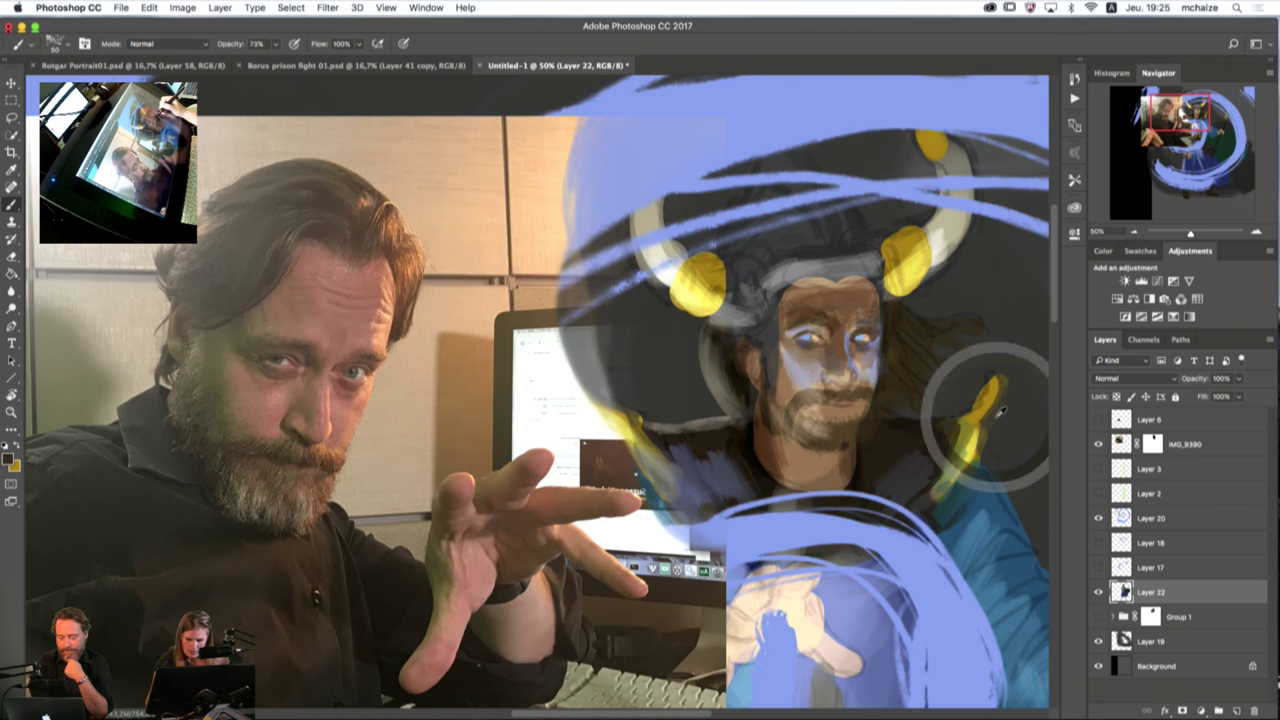
{"action": "left_click", "coordinate": [1003, 412], "text": "alt"}
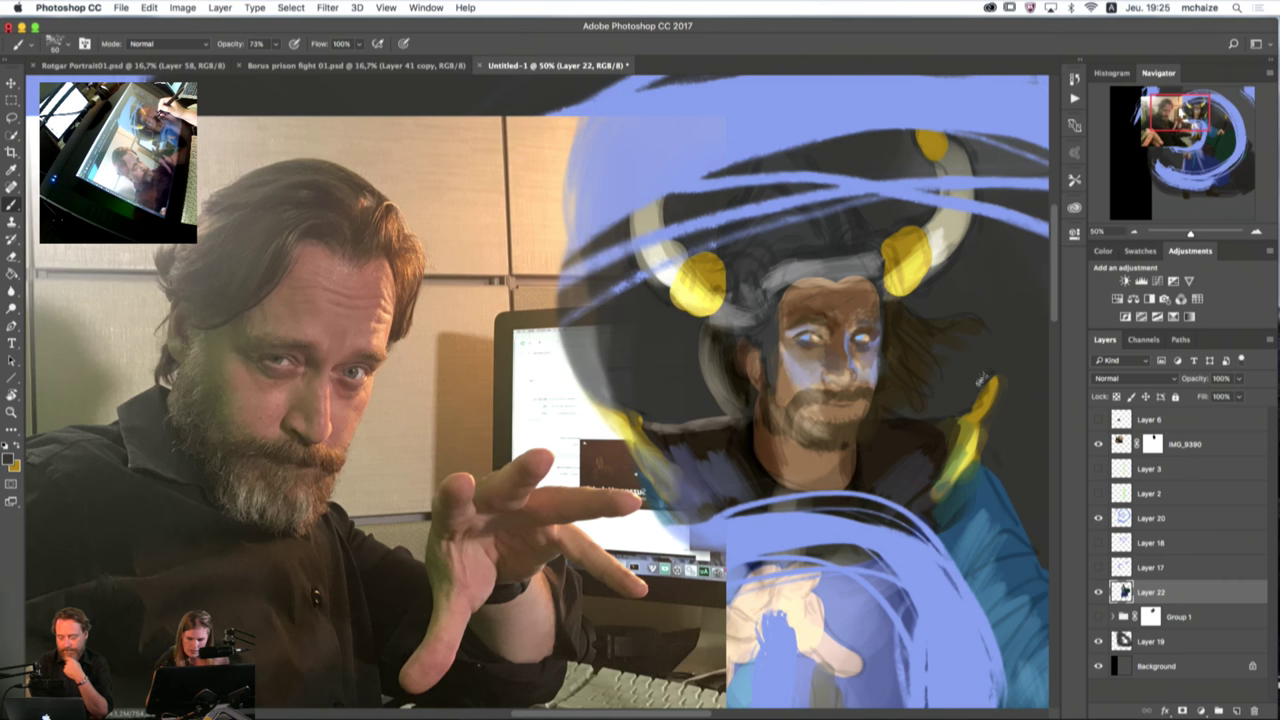
{"action": "left_click", "coordinate": [972, 401], "text": "alt"}
{"action": "left_click_drag", "start_coordinate": [972, 401], "coordinate": [976, 408]}
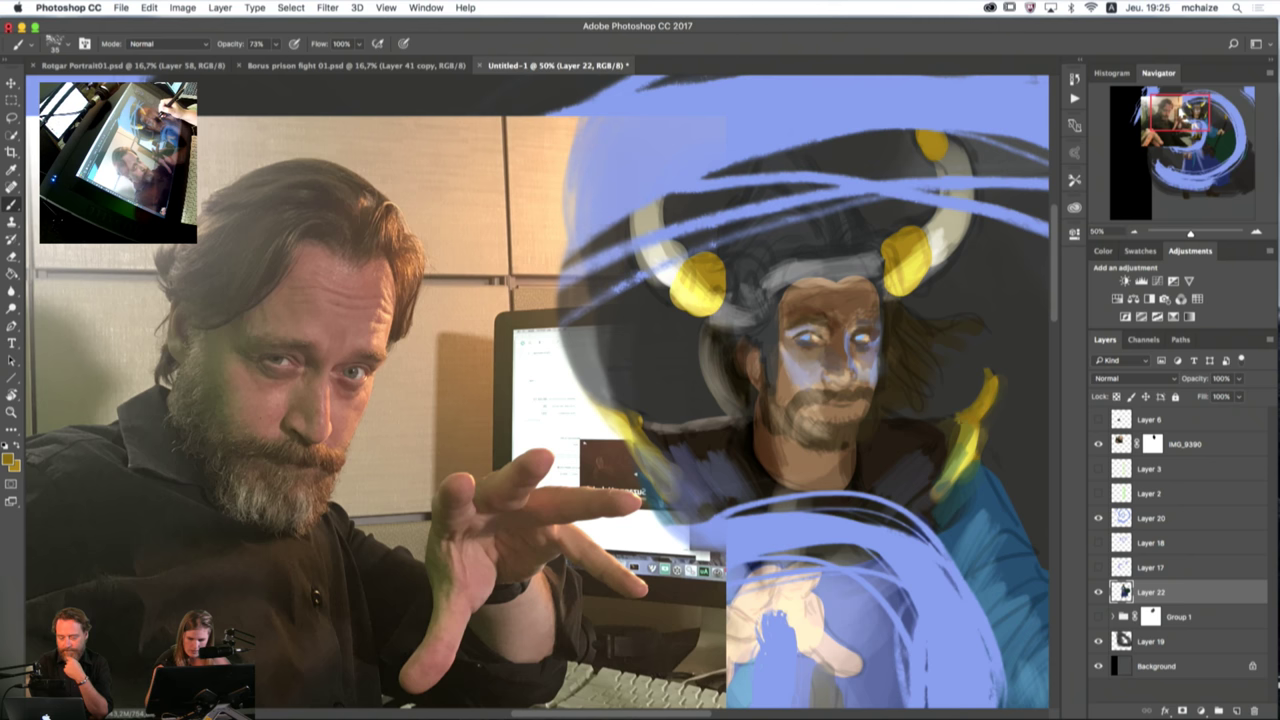
Step: Refine the spike's lower outer edge with sampled dark grey and pick up its bright yellow with a smaller brush
{"action": "left_click", "coordinate": [988, 436], "text": "alt"}
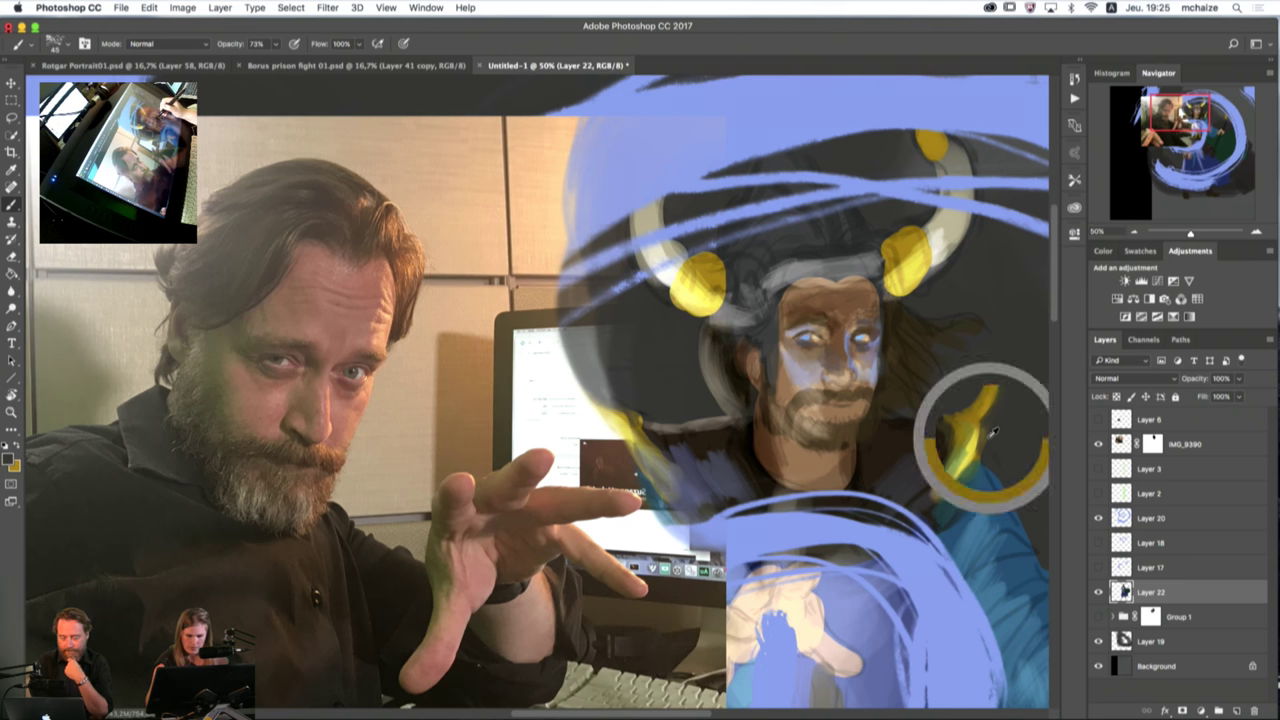
{"action": "left_click_drag", "start_coordinate": [988, 436], "coordinate": [976, 460]}
{"action": "left_click", "coordinate": [975, 443], "text": "alt"}
{"action": "key", "text": "["}
{"action": "key", "text": "["}
{"action": "key", "text": "["}
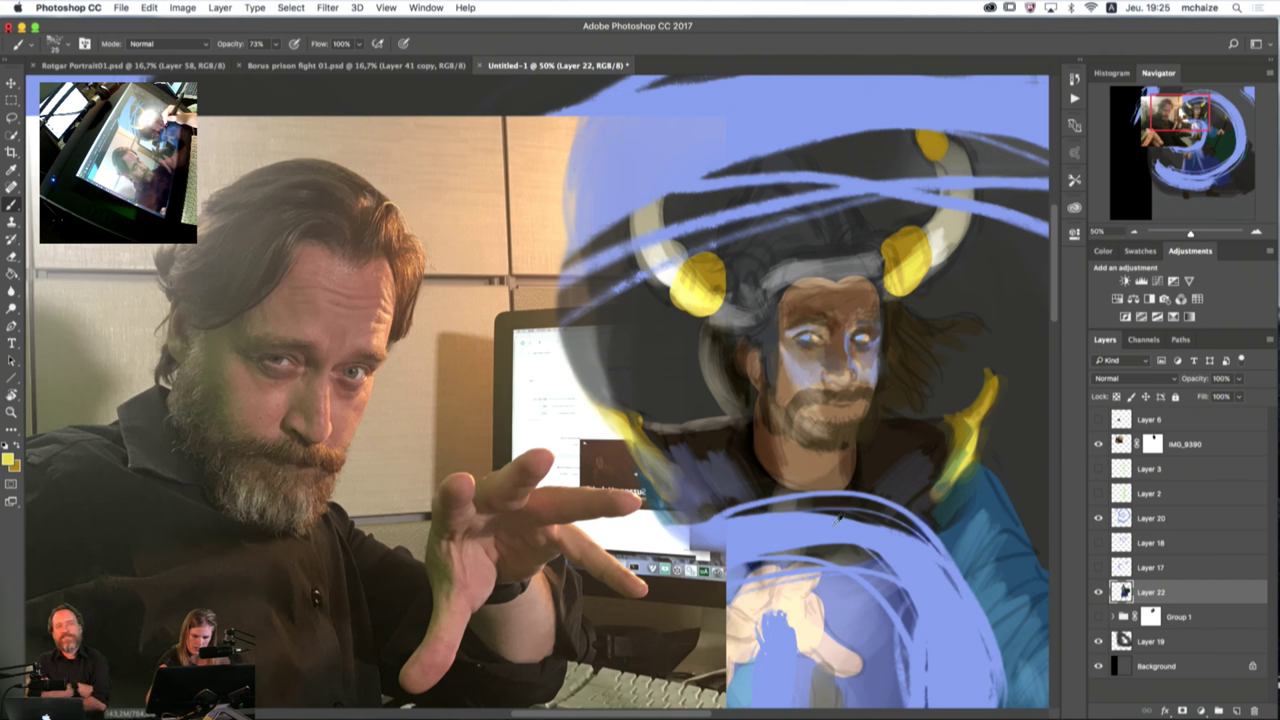
Step: Paint dull bluish light over the left-hand side of the beard and jaw with a larger brush
{"action": "left_click", "coordinate": [786, 405], "text": "alt"}
{"action": "key", "text": "]"}
{"action": "key", "text": "]"}
{"action": "key", "text": "]"}
{"action": "key", "text": "]"}
{"action": "key", "text": "]"}
{"action": "mouse_move", "coordinate": [786, 405]}
{"action": "left_mouse_down"}
{"action": "mouse_move", "coordinate": [782, 392]}
{"action": "mouse_move", "coordinate": [808, 438]}
{"action": "left_mouse_up"}
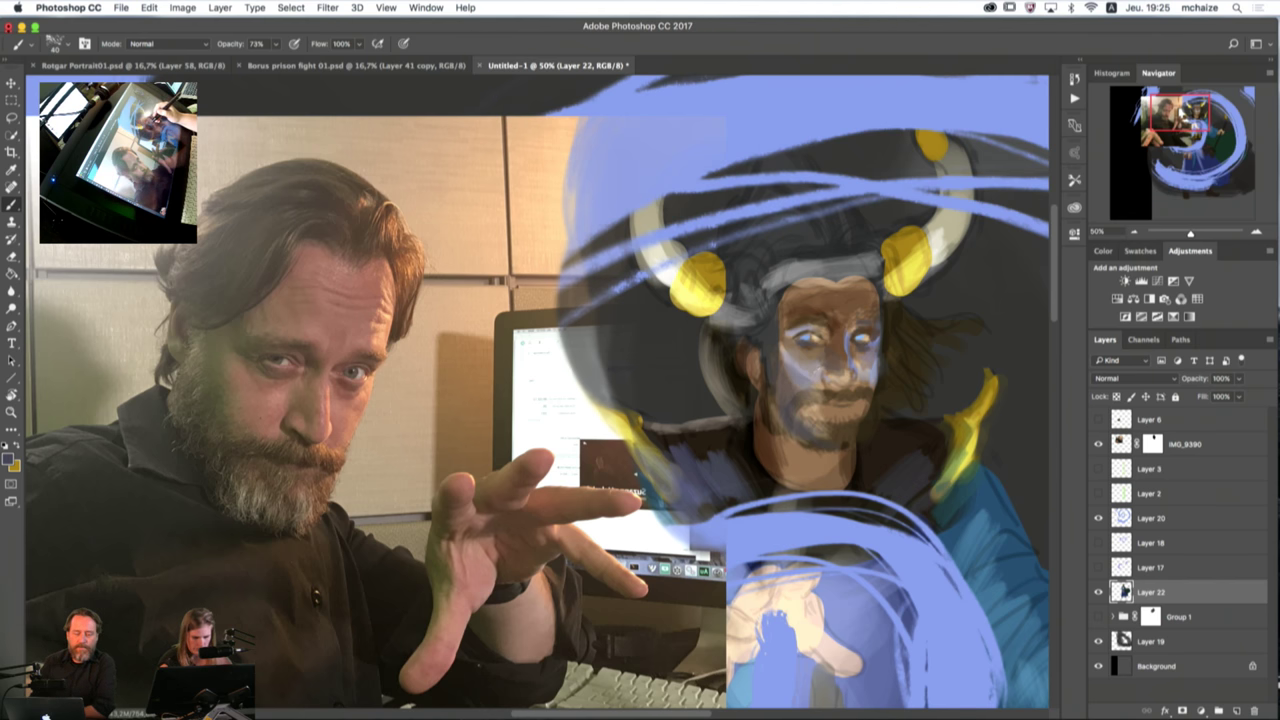
Step: Refine the shading around the nose and add pale light between the brows with tones sampled from the face
{"action": "left_click", "coordinate": [796, 364], "text": "alt"}
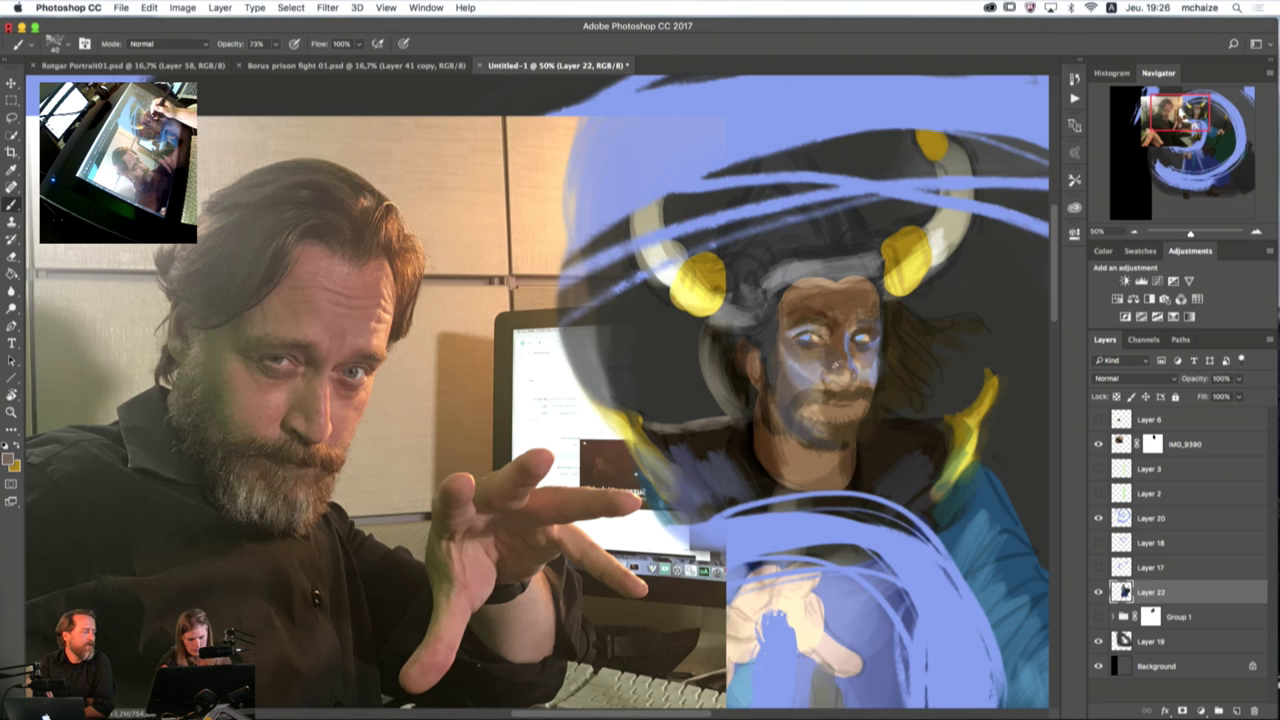
{"action": "left_click", "coordinate": [864, 446], "text": "alt"}
{"action": "key", "text": "bracketleft"}
{"action": "key", "text": "bracketleft"}
{"action": "key", "text": "bracketleft"}
{"action": "key", "text": "bracketleft"}
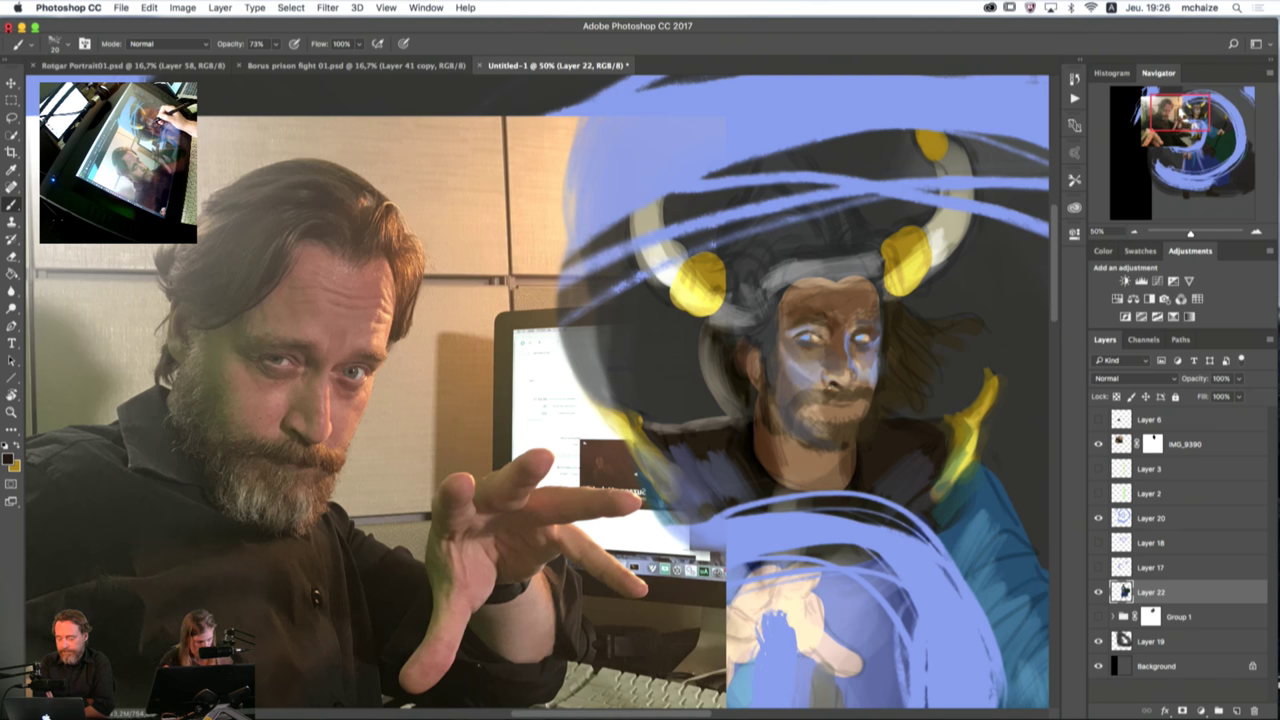
{"action": "left_click", "coordinate": [836, 392], "text": "alt"}
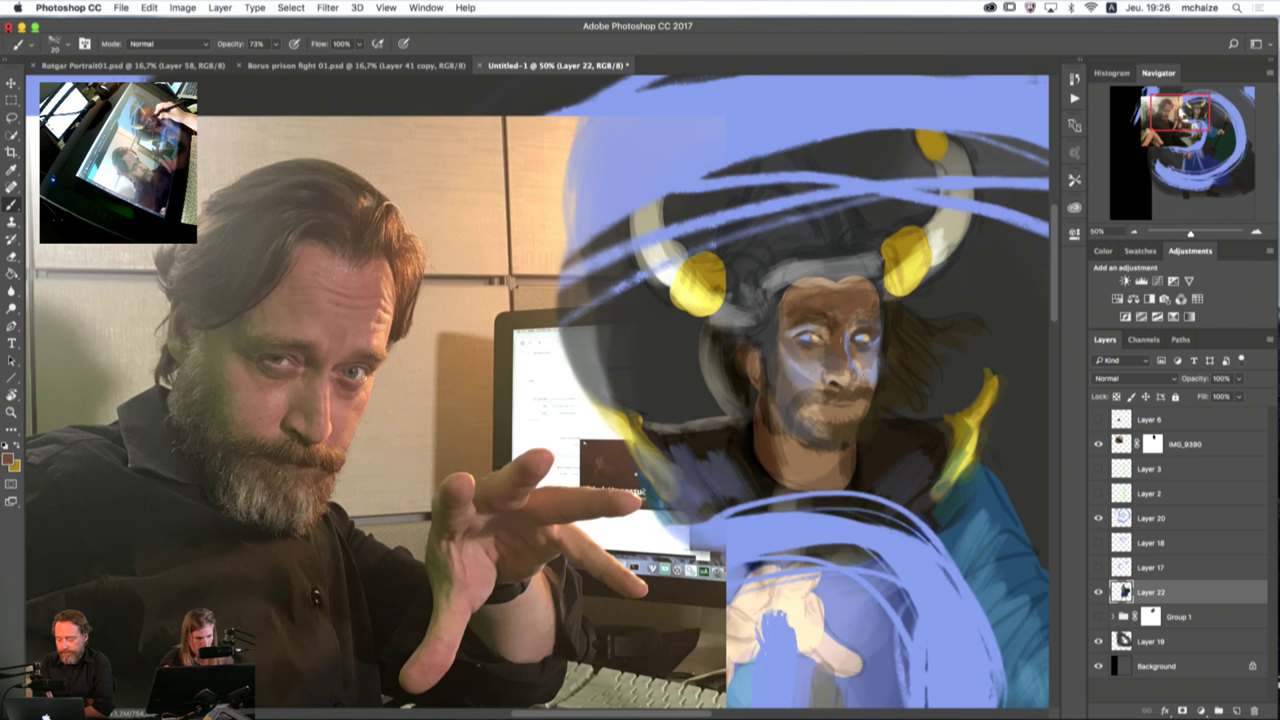
{"action": "left_click", "coordinate": [871, 368], "text": "alt"}
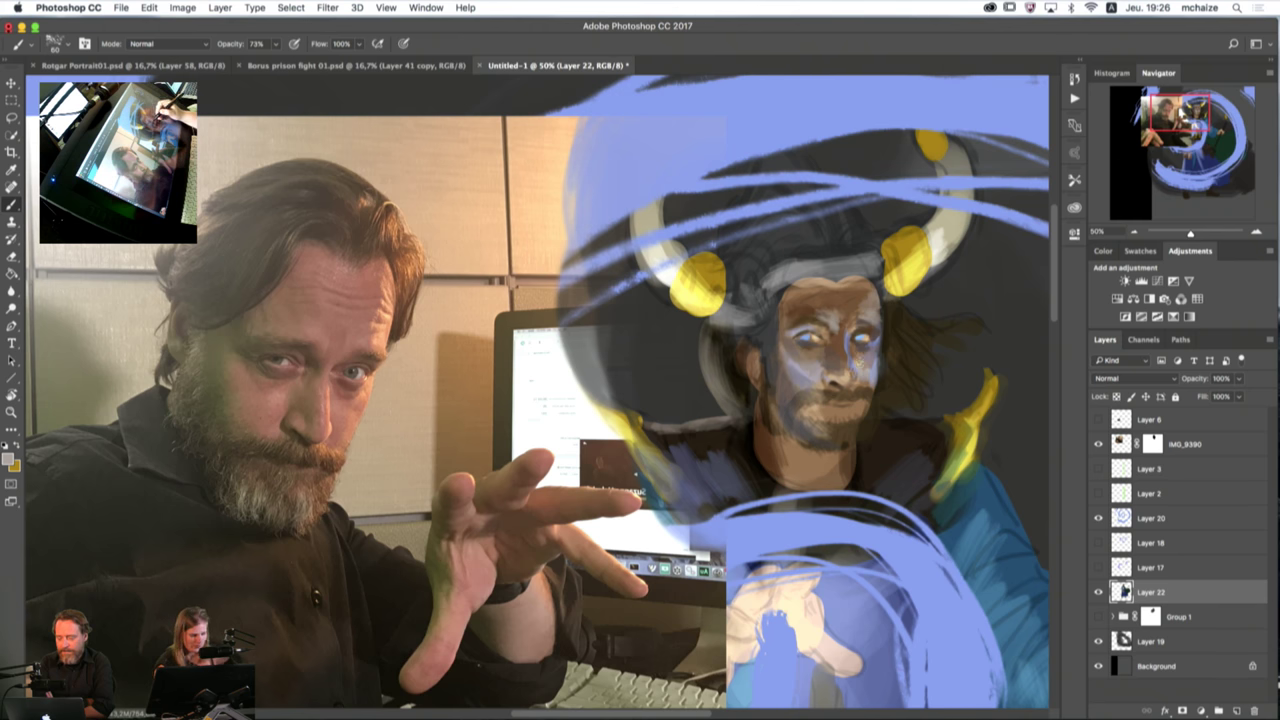
Step: Darken the beard below the mouth with sampled dark brown and touch up its left-hand side with sampled grey
{"action": "left_click", "coordinate": [846, 436], "text": "alt"}
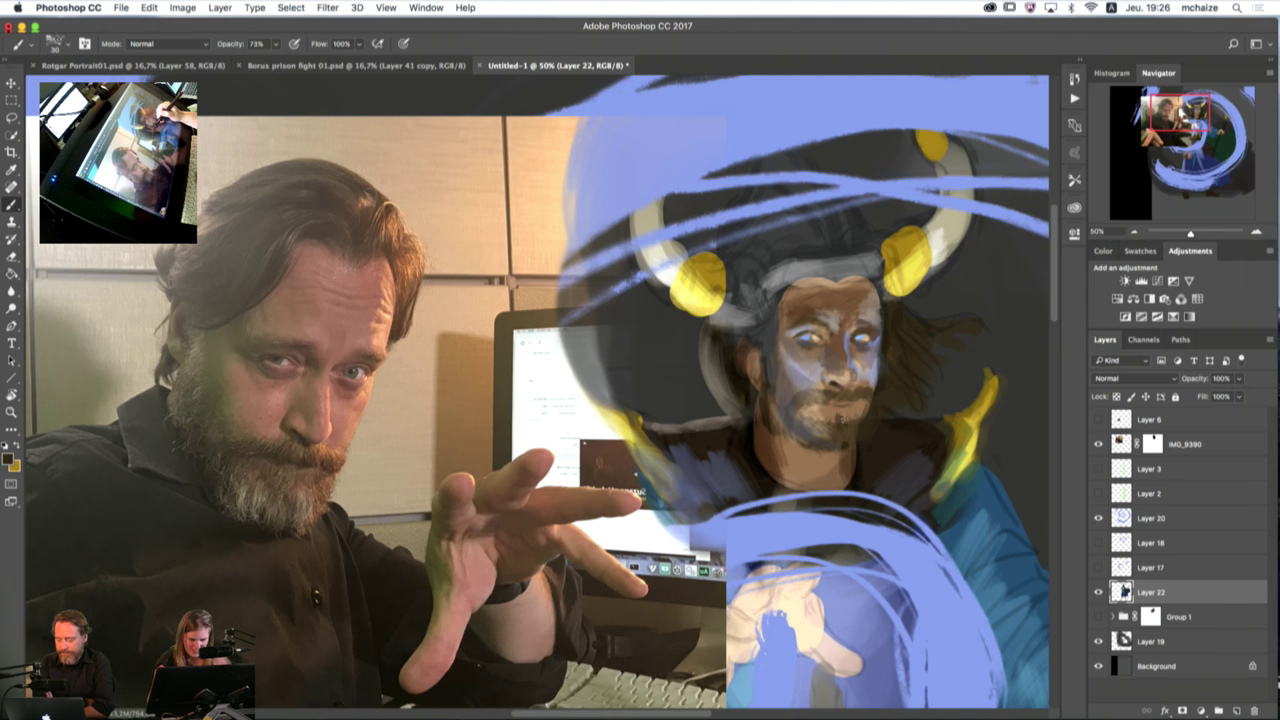
{"action": "mouse_move", "coordinate": [861, 419]}
{"action": "left_mouse_down"}
{"action": "mouse_move", "coordinate": [862, 406]}
{"action": "mouse_move", "coordinate": [806, 421]}
{"action": "mouse_move", "coordinate": [862, 413]}
{"action": "mouse_move", "coordinate": [824, 436]}
{"action": "left_mouse_up"}
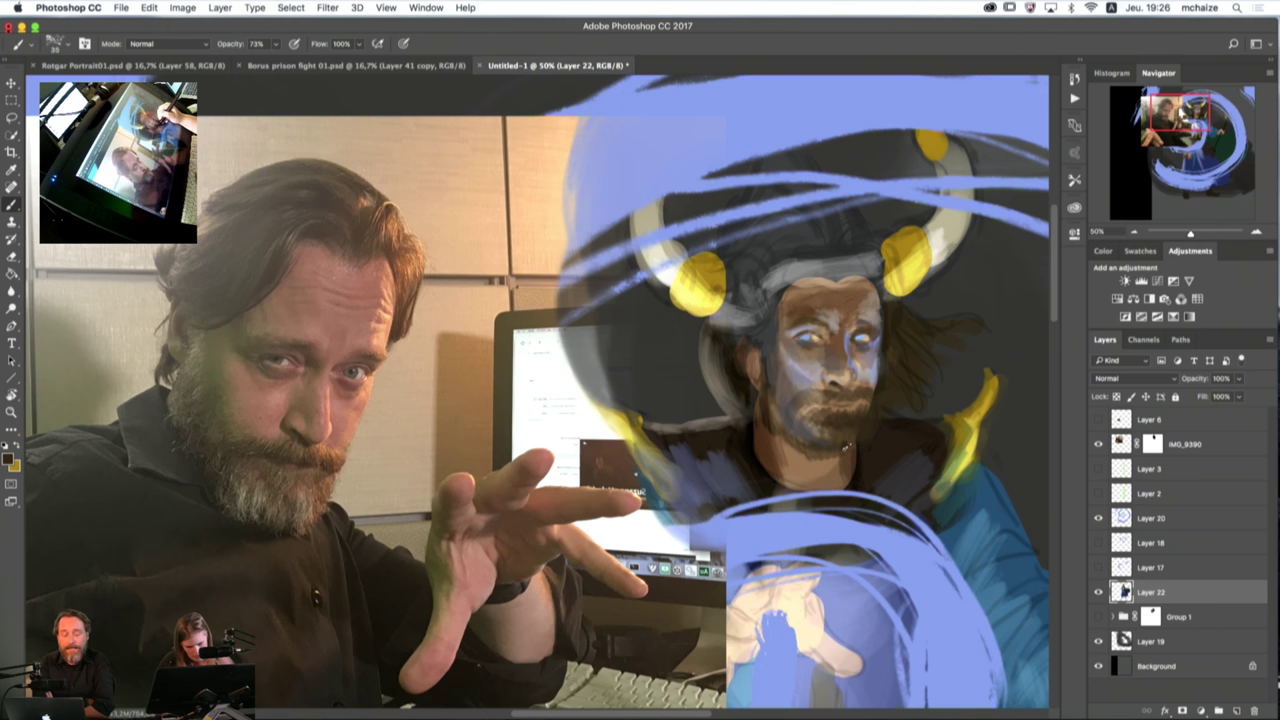
{"action": "left_click", "coordinate": [813, 418], "text": "alt"}
{"action": "left_click_drag", "start_coordinate": [805, 424], "coordinate": [798, 437]}
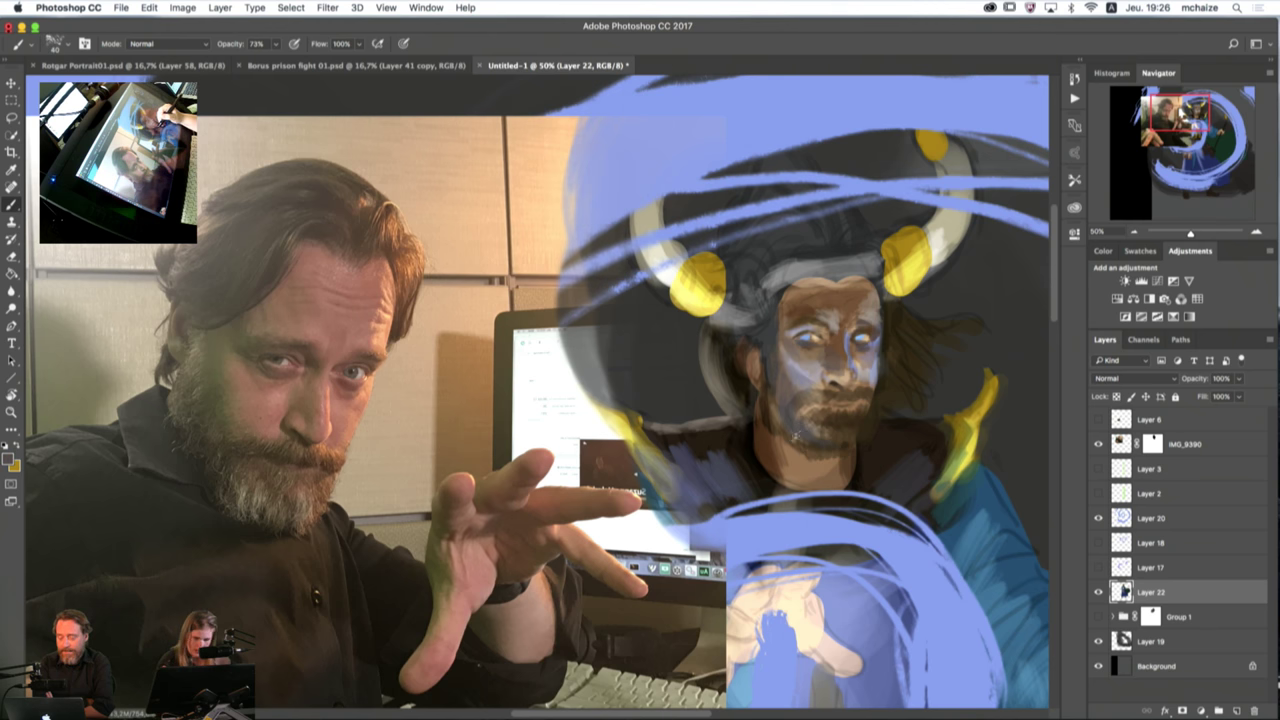
Step: Check the brush presets, paint hair strands on both sides of the face, and refine the right-hand cheek and beard with sampled tones
{"action": "right_click", "coordinate": [848, 406]}
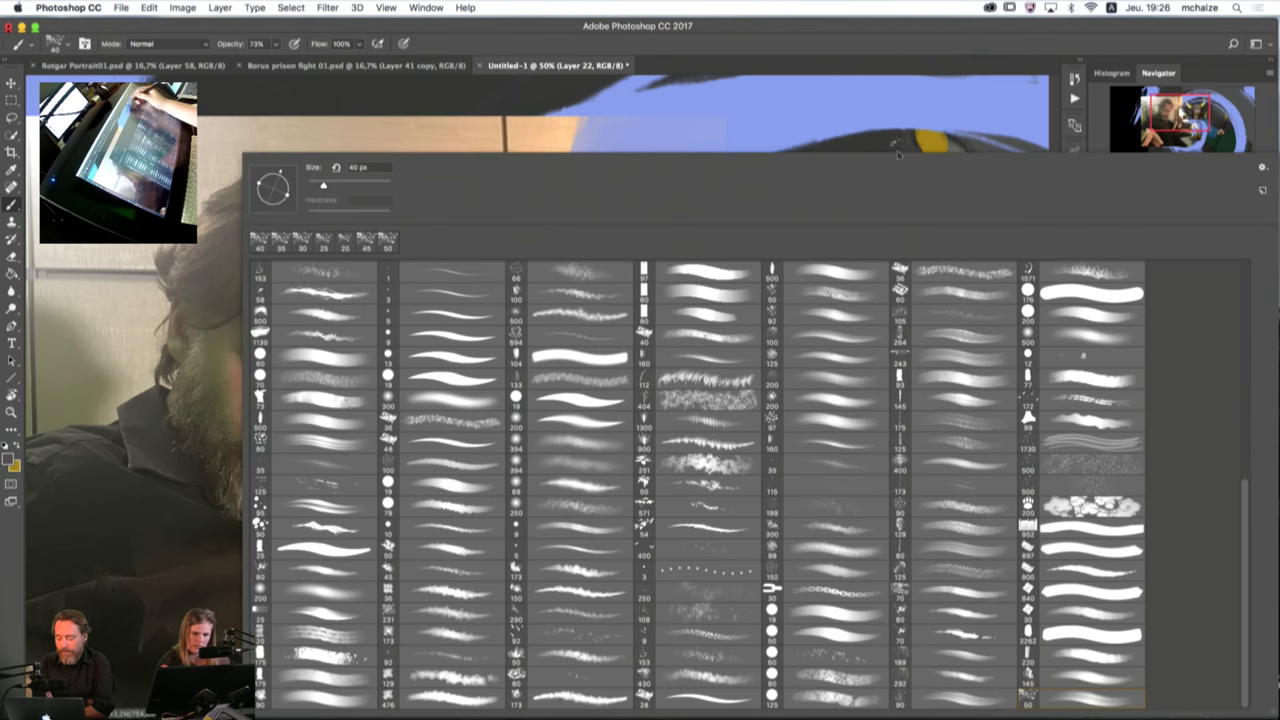
{"action": "left_click", "coordinate": [889, 43]}
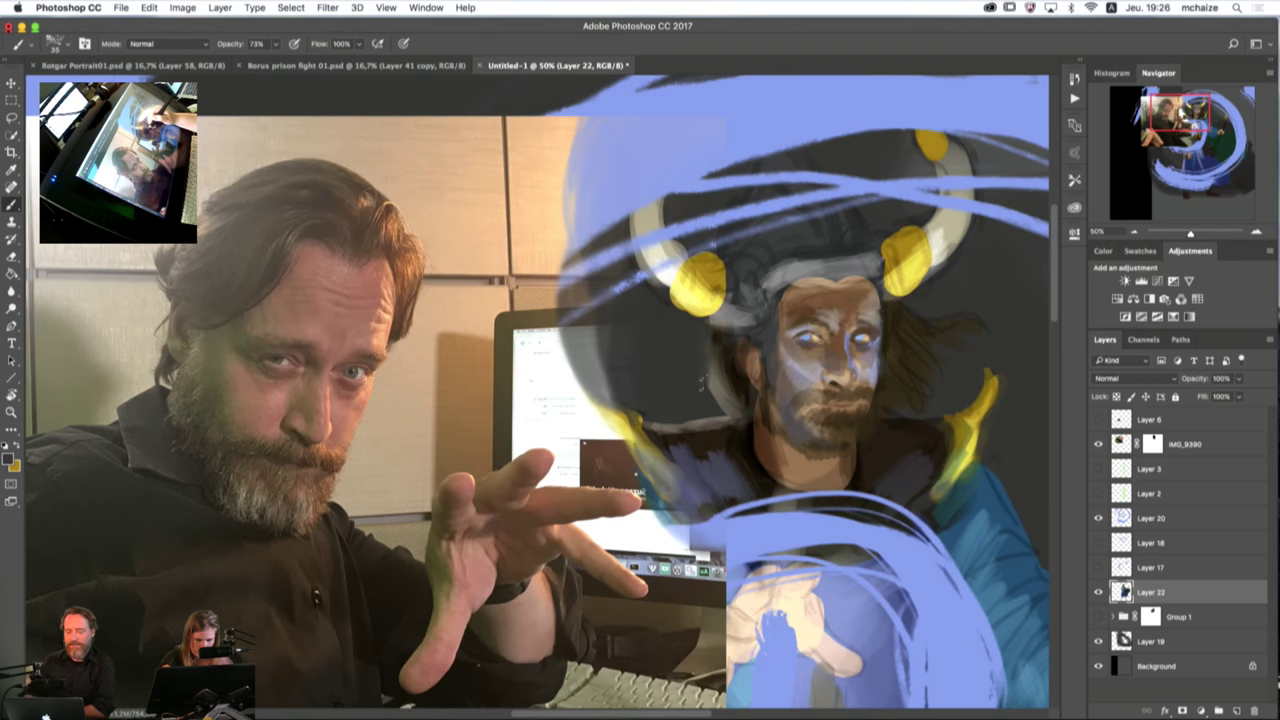
{"action": "right_click", "coordinate": [705, 375]}
{"action": "left_click", "coordinate": [795, 47]}
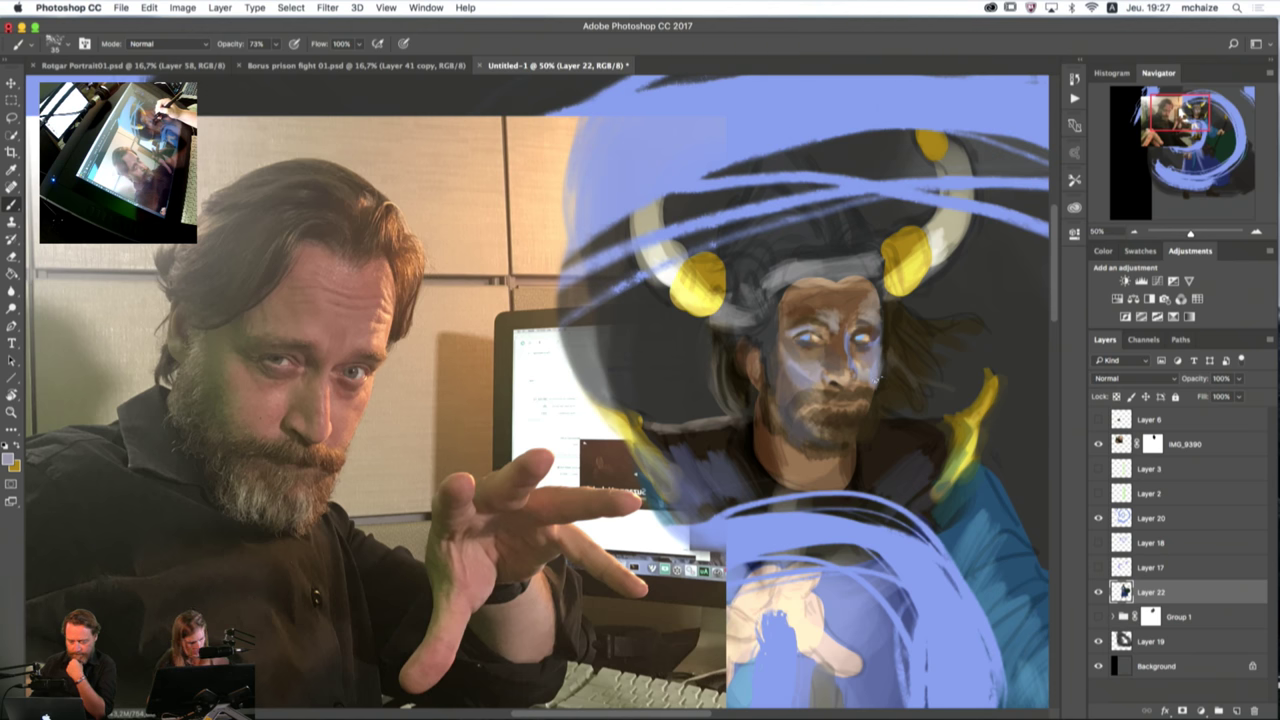
{"action": "left_click", "coordinate": [888, 380], "text": "alt"}
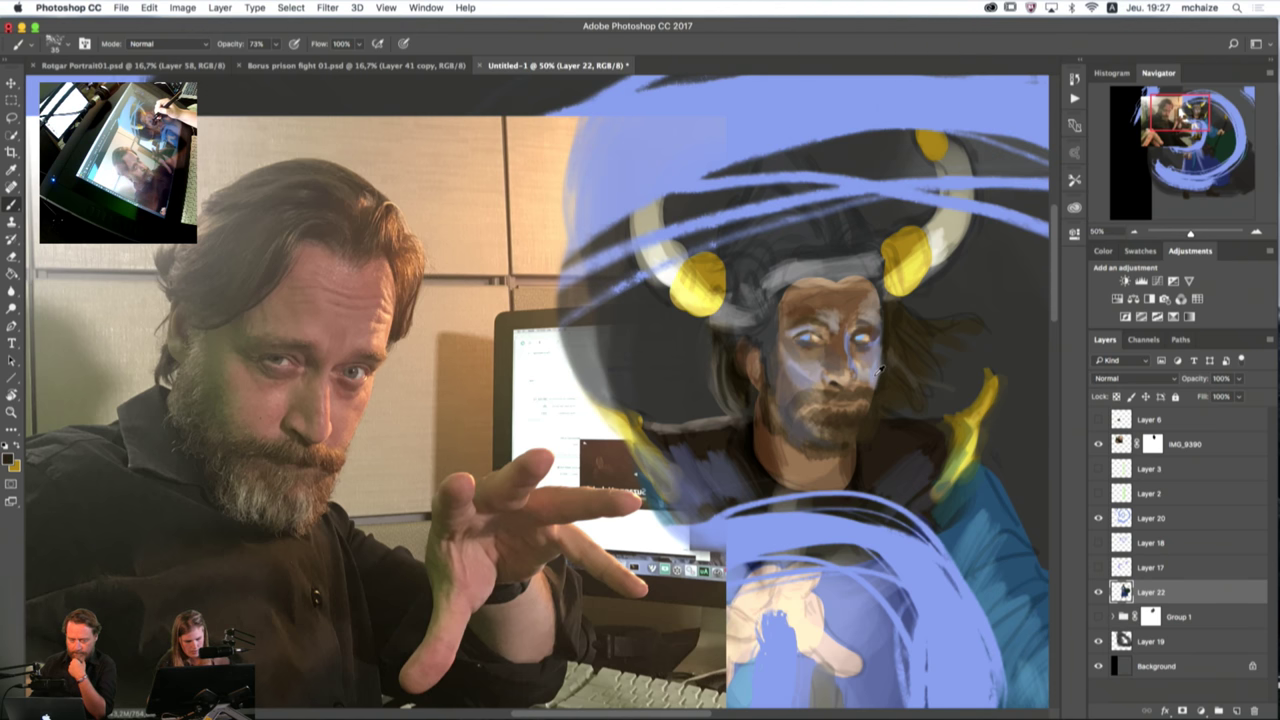
{"action": "left_click", "coordinate": [876, 374], "text": "alt"}
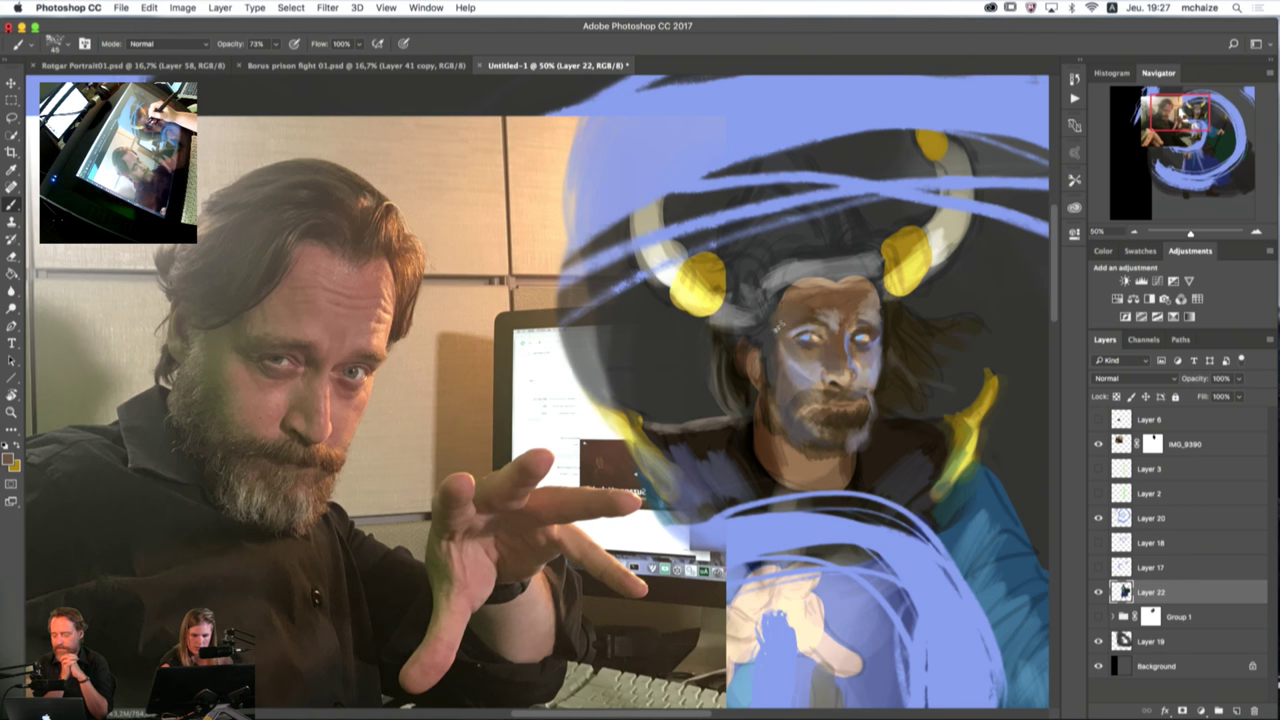
Step: Extend the helmet's cheek guard down the left-hand side of the face with sampled grey and start darkening its inner edge
{"action": "left_click", "coordinate": [787, 272], "text": "alt"}
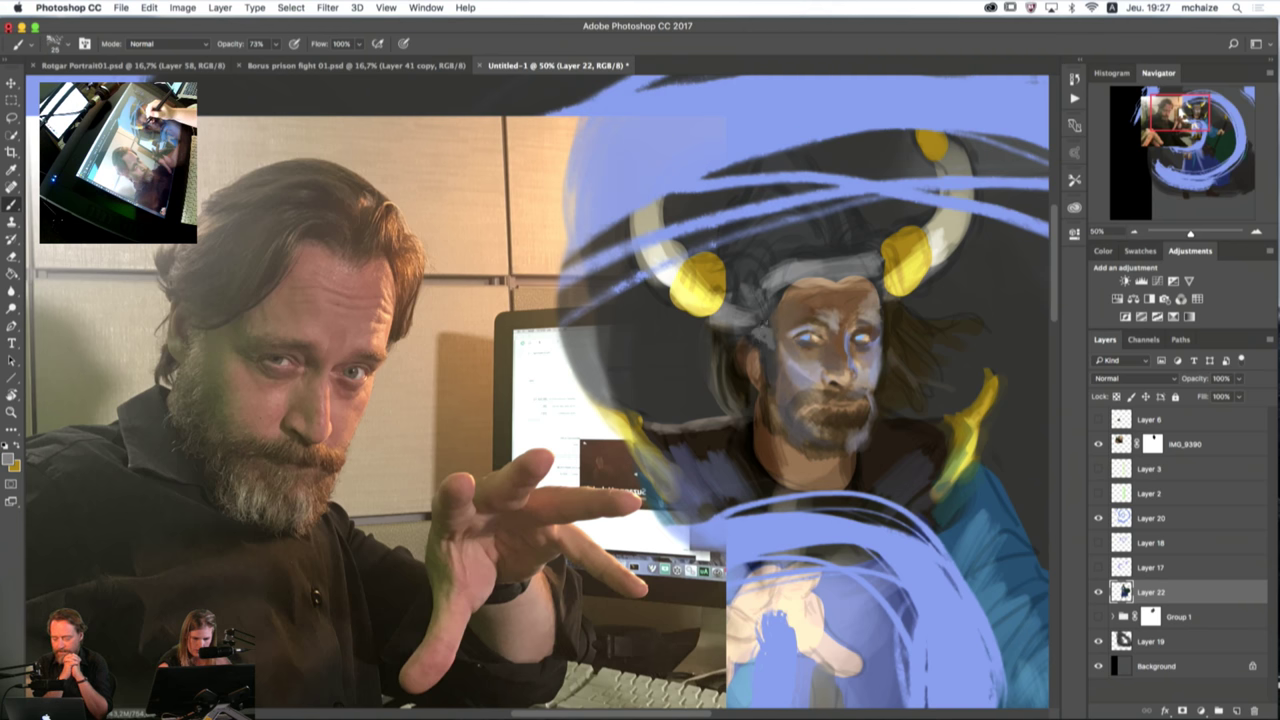
{"action": "left_click_drag", "start_coordinate": [762, 338], "coordinate": [772, 375]}
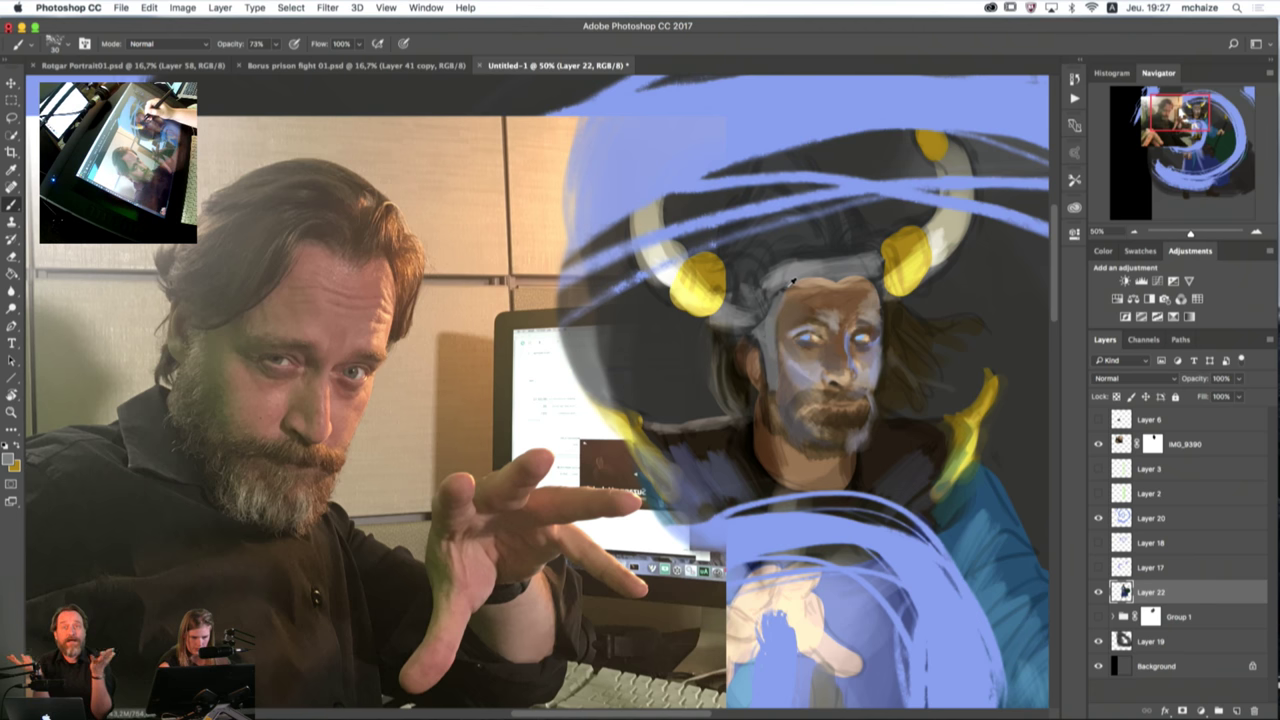
{"action": "left_click", "coordinate": [785, 286], "text": "alt"}
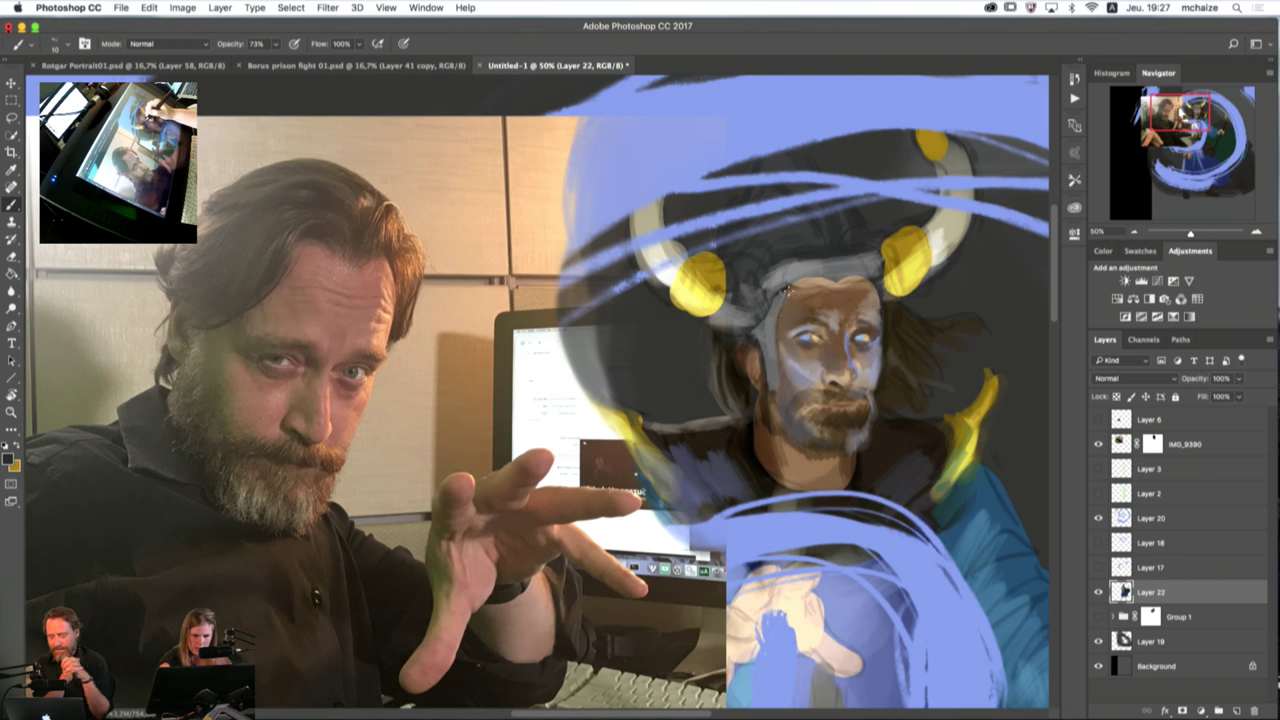
Step: Switch to a solid round brush and paint a dark line between the helmet's inner edge and the face
{"action": "right_click", "coordinate": [775, 355]}
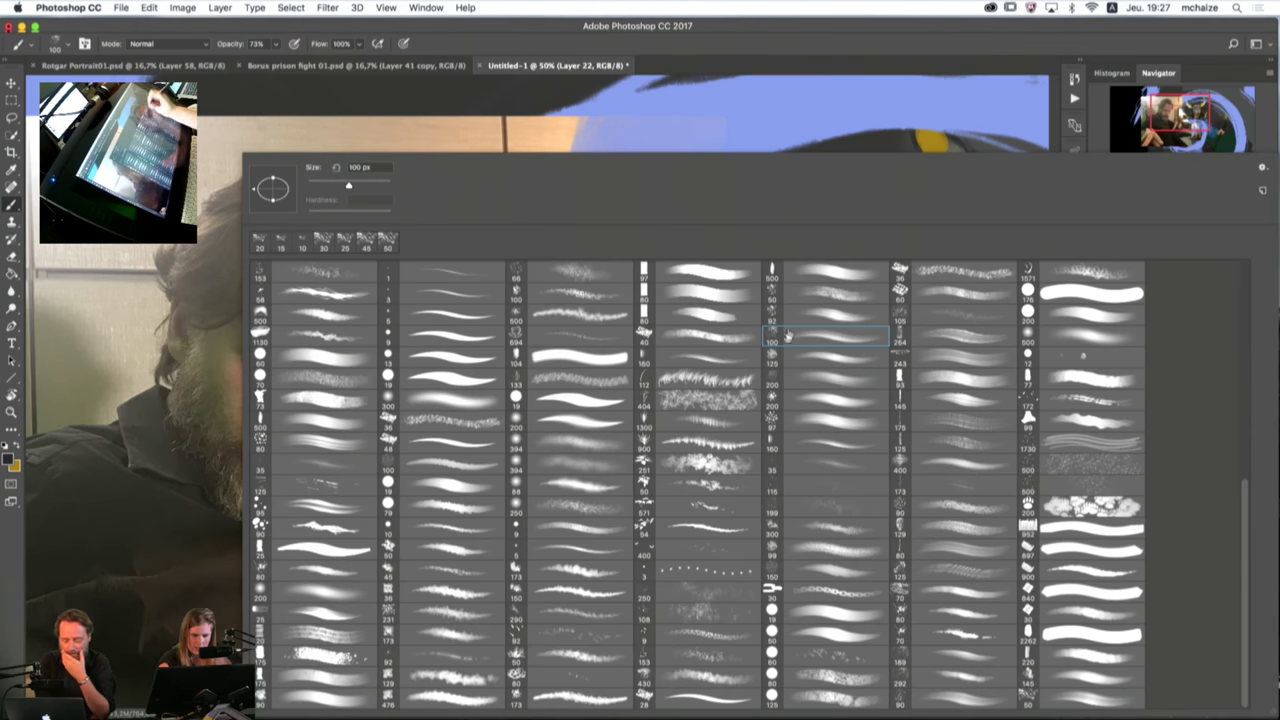
{"action": "right_click", "coordinate": [838, 340]}
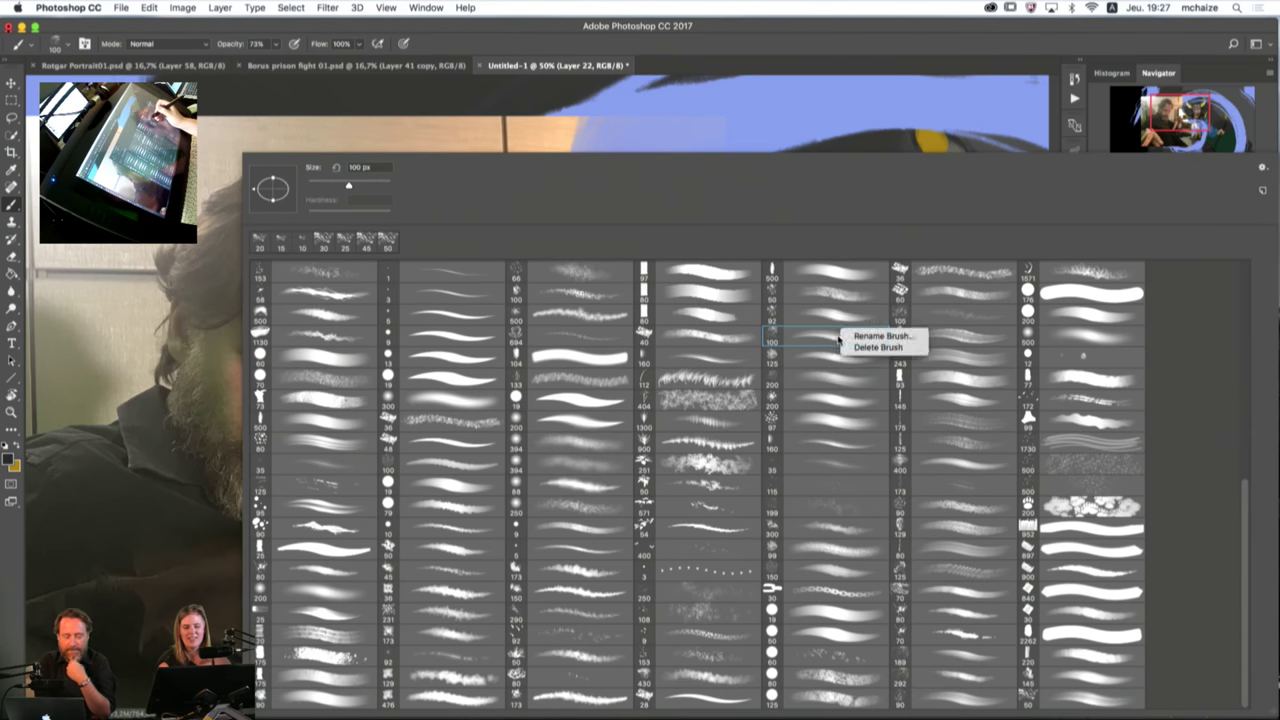
{"action": "left_click", "coordinate": [398, 356]}
{"action": "left_click", "coordinate": [350, 362]}
{"action": "left_click", "coordinate": [853, 49]}
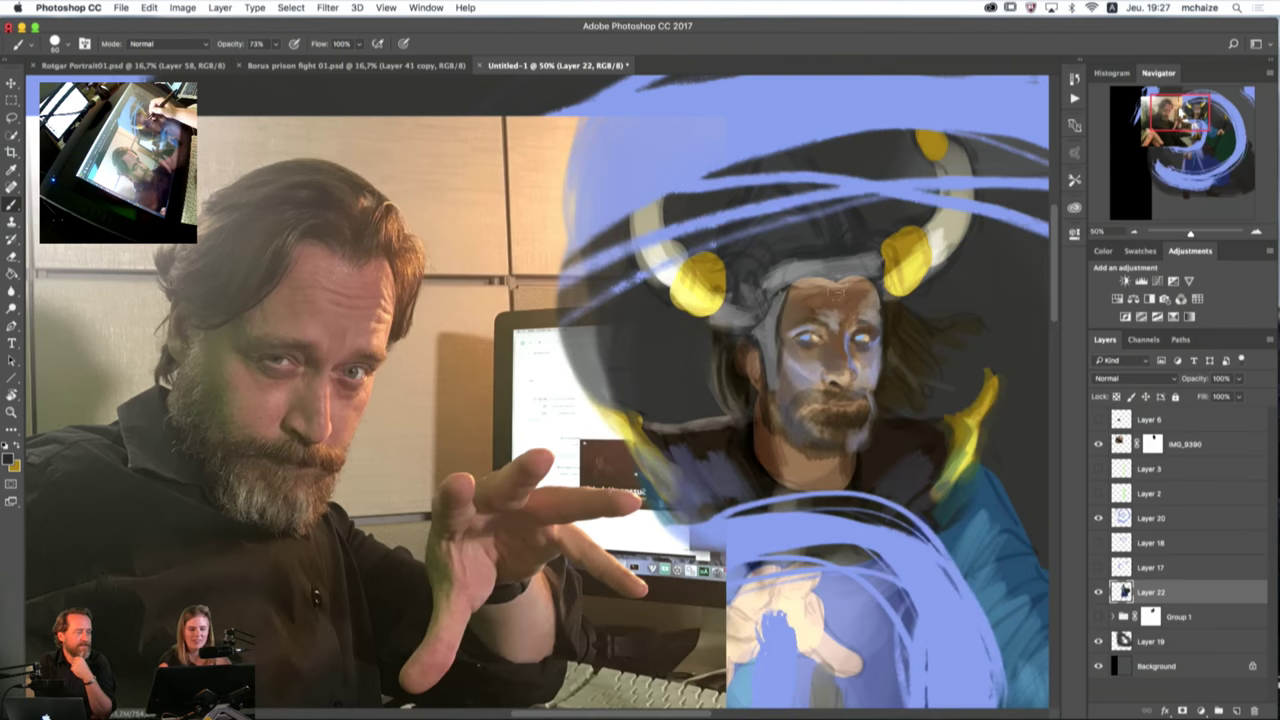
{"action": "key", "text": "bracketright"}
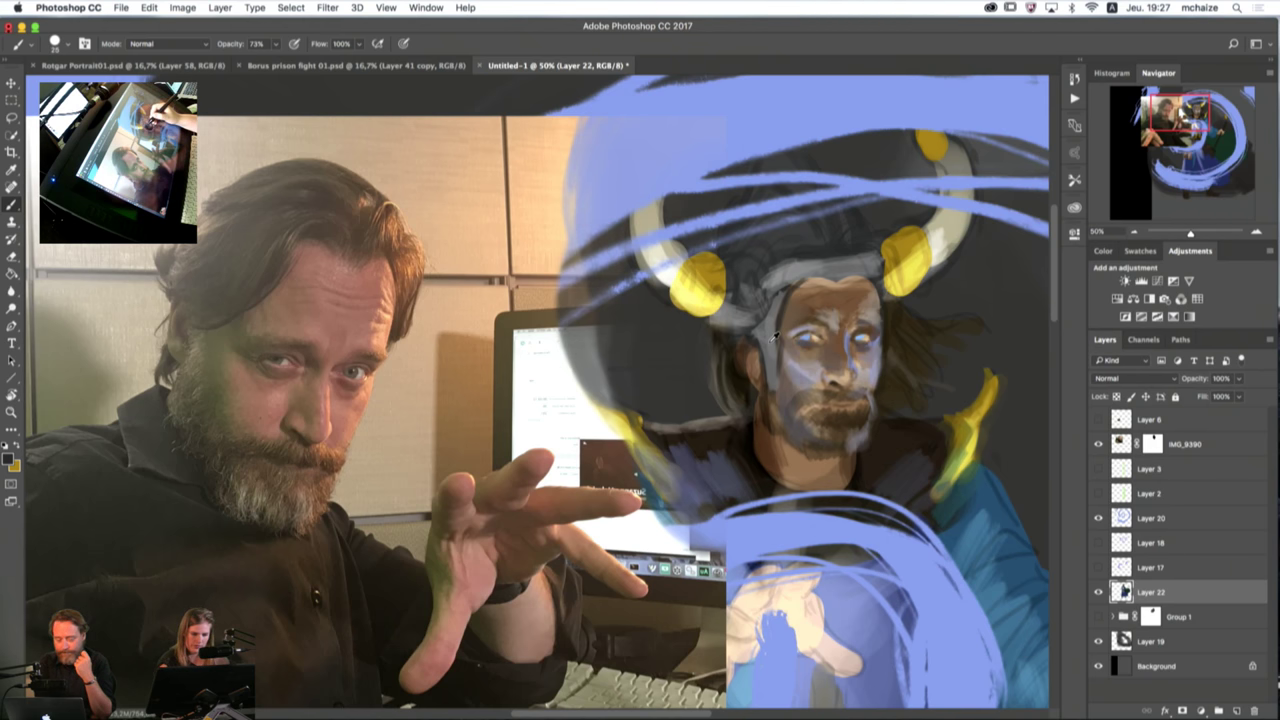
Step: Paint a pale grey highlight on the helmet's left-hand cheek guard with a lightened version of its sampled grey
{"action": "left_click", "coordinate": [771, 341], "text": "alt"}
{"action": "left_click", "coordinate": [8, 459]}
{"action": "left_click", "coordinate": [642, 340]}
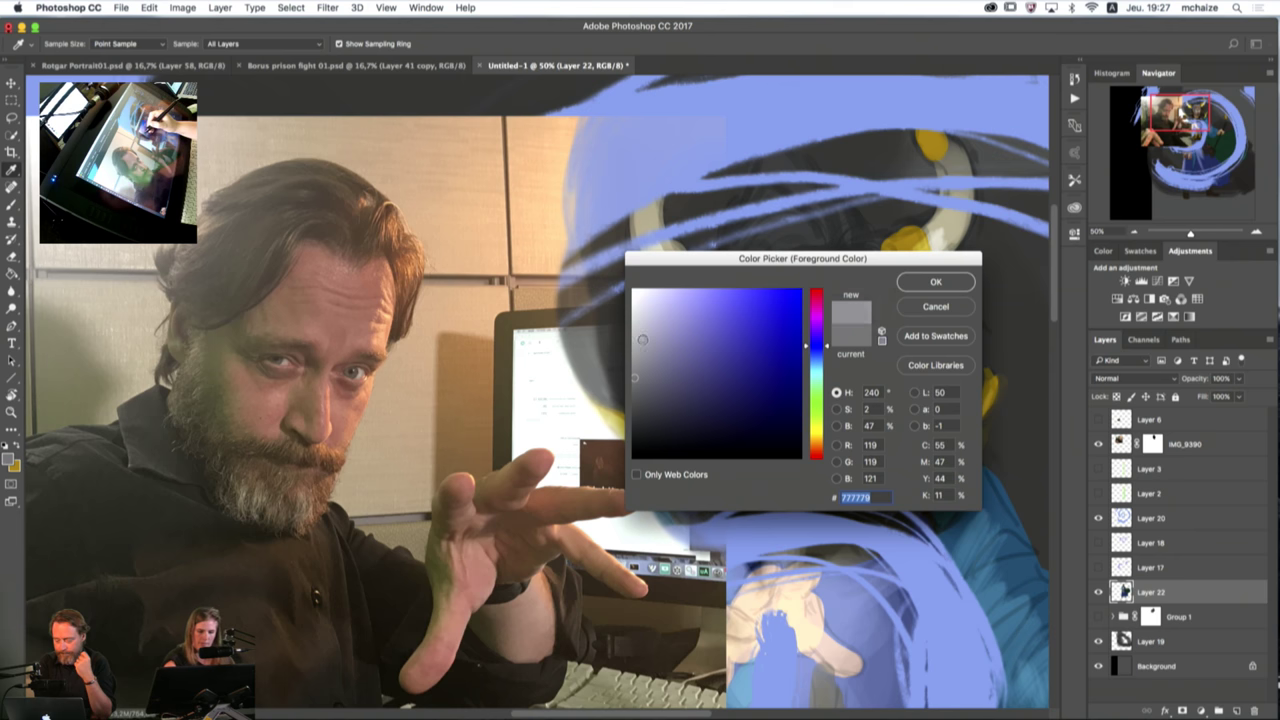
{"action": "left_click_drag", "start_coordinate": [642, 340], "coordinate": [639, 312]}
{"action": "left_click", "coordinate": [909, 283]}
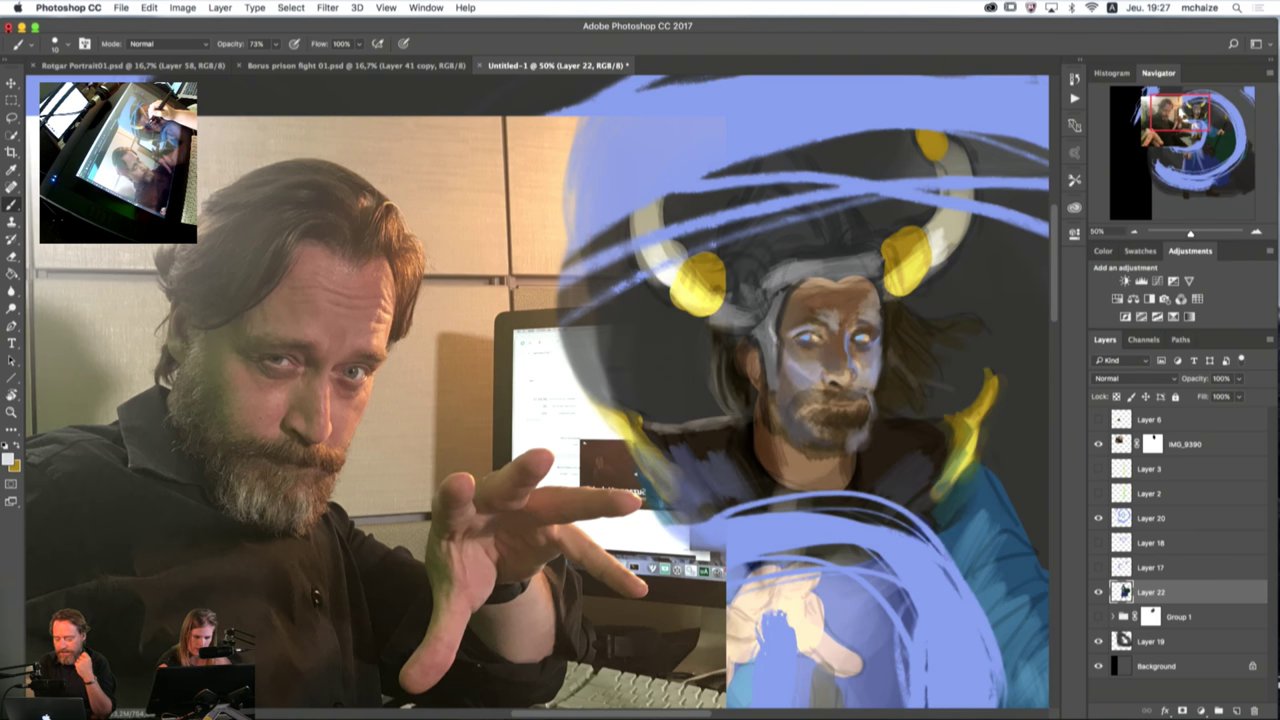
{"action": "key", "text": "bracketright"}
{"action": "key", "text": "bracketright"}
{"action": "key", "text": "bracketright"}
{"action": "key", "text": "bracketright"}
{"action": "key", "text": "bracketright"}
{"action": "mouse_move", "coordinate": [773, 341]}
{"action": "left_mouse_down"}
{"action": "mouse_move", "coordinate": [766, 355]}
{"action": "mouse_move", "coordinate": [776, 298]}
{"action": "mouse_move", "coordinate": [767, 354]}
{"action": "left_mouse_up"}
{"action": "key", "text": "bracketleft"}
{"action": "key", "text": "bracketleft"}
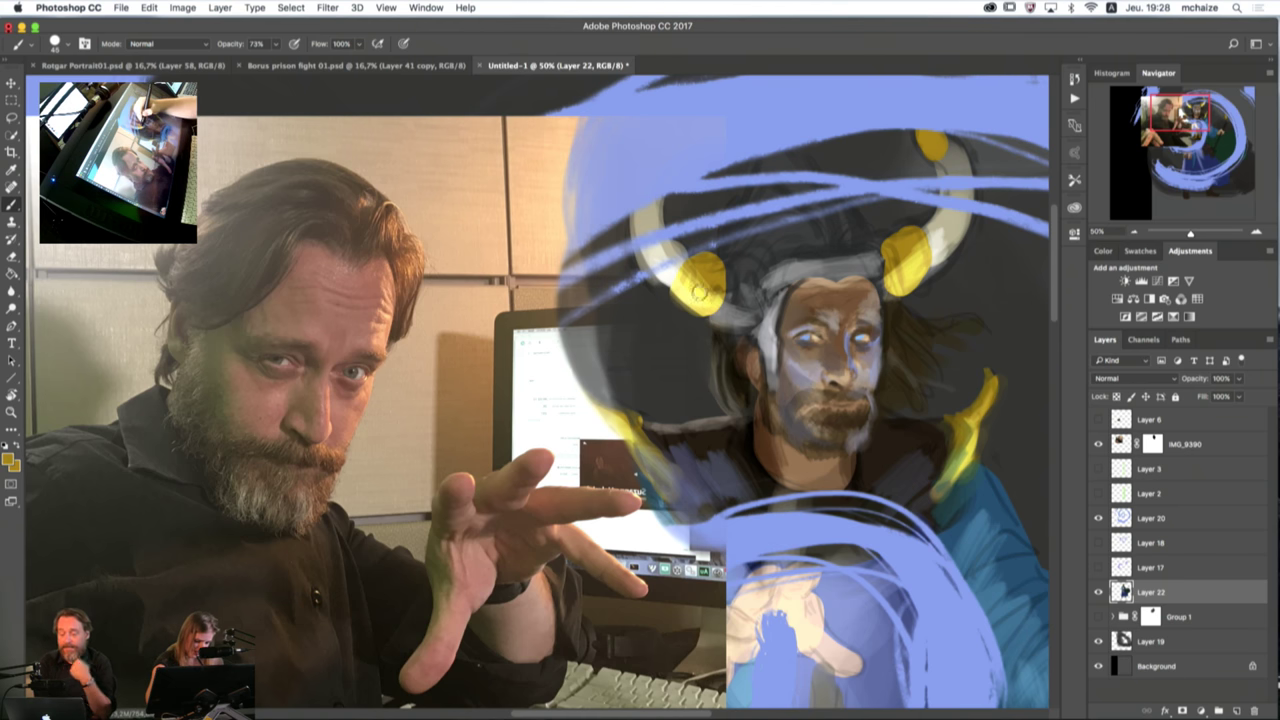
Step: Refine the left-hand horn and its gold band with sampled yellow, cream and dark background tones, sharpening their outlines
{"action": "left_click", "coordinate": [688, 296], "text": "alt"}
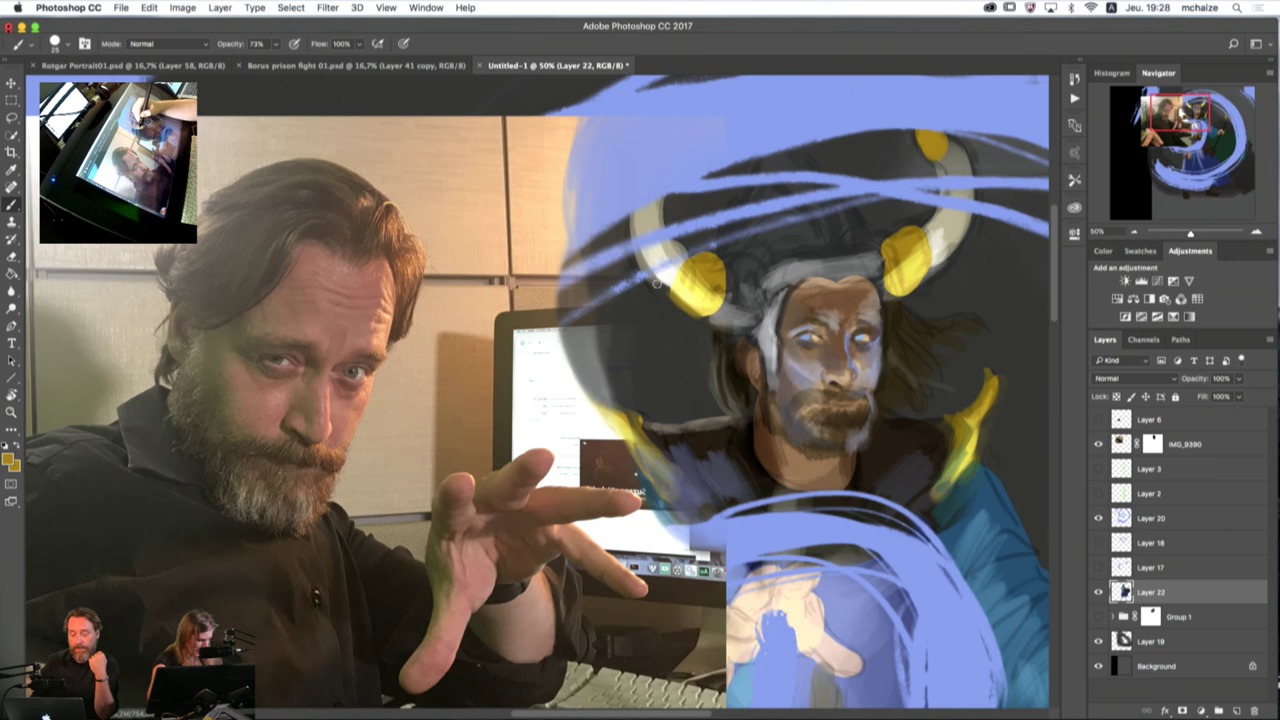
{"action": "left_click", "coordinate": [660, 272], "text": "alt"}
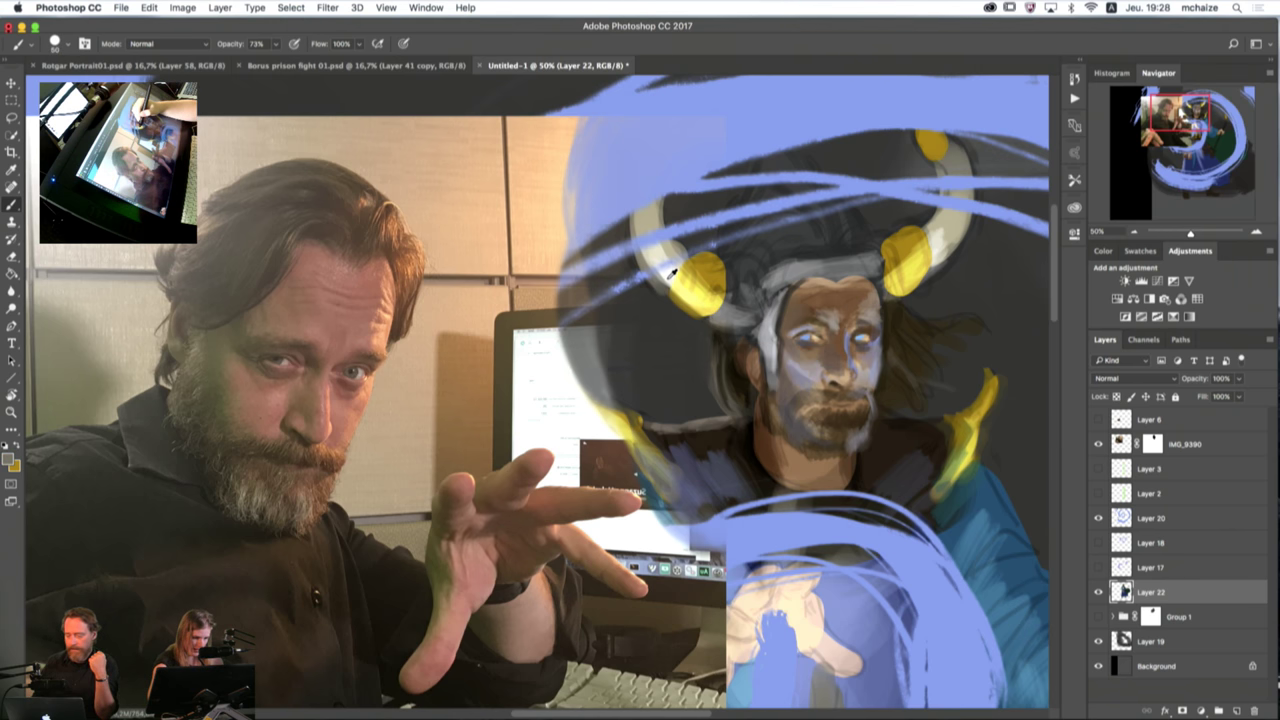
{"action": "left_click", "coordinate": [671, 273], "text": "alt"}
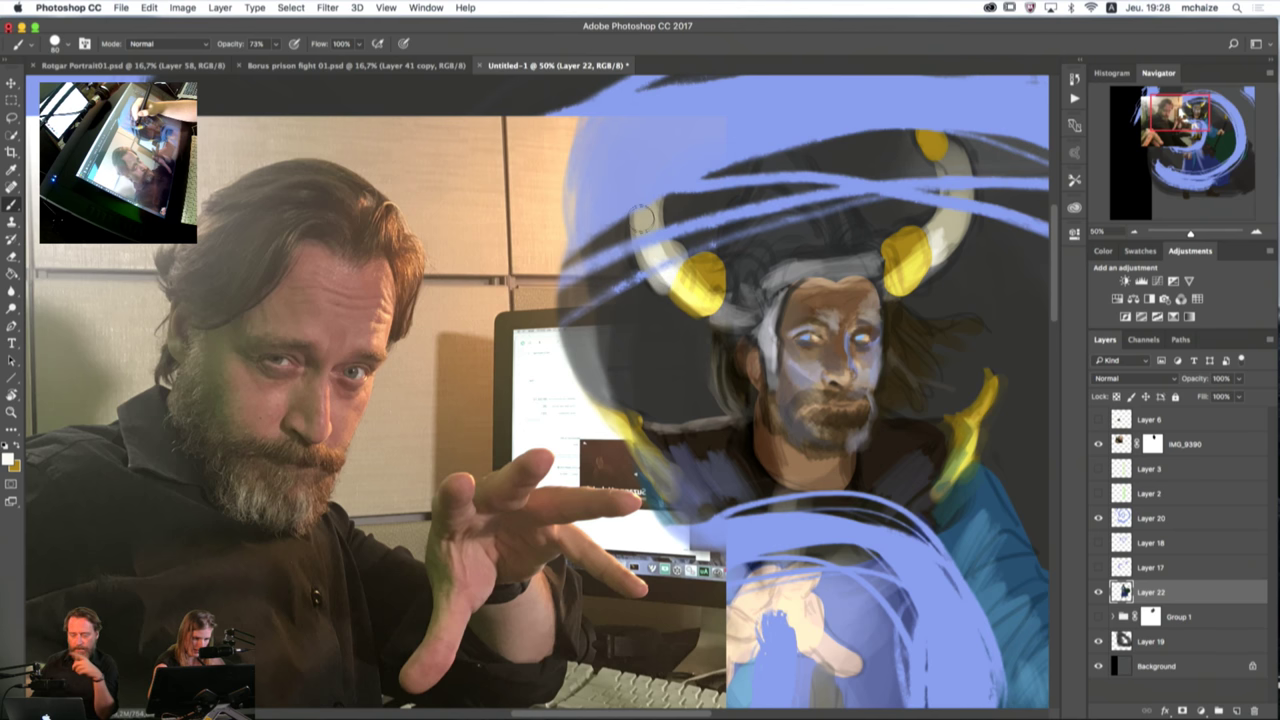
{"action": "left_click", "coordinate": [659, 318], "text": "alt"}
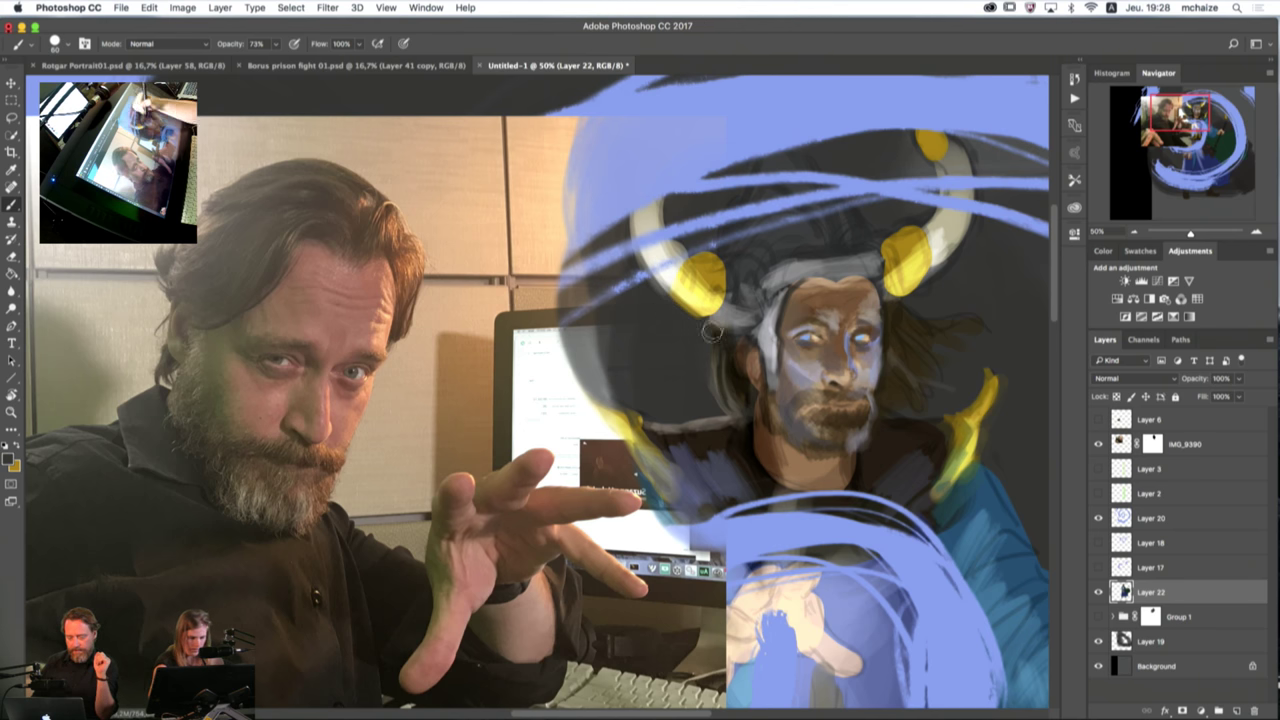
{"action": "left_click", "coordinate": [738, 268], "text": "alt"}
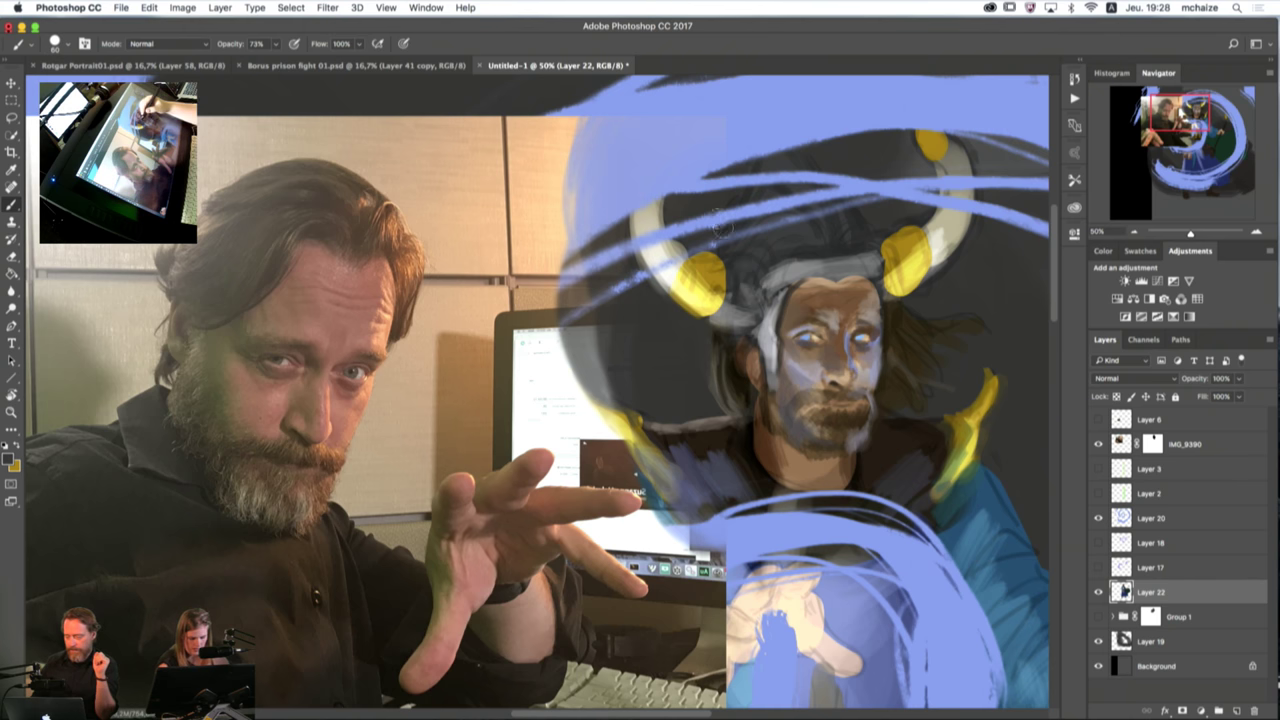
{"action": "key", "text": "["}
{"action": "key", "text": "["}
{"action": "key", "text": "["}
{"action": "key", "text": "["}
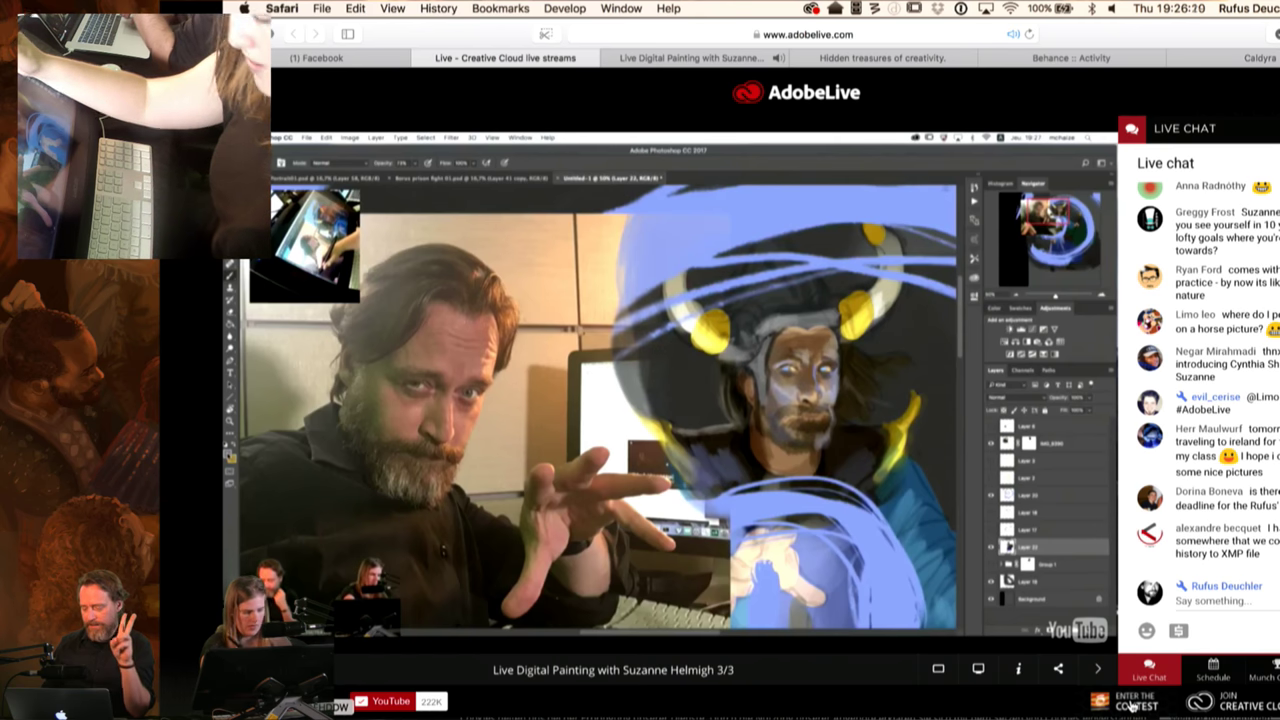
Step: Switch to Safari and look through Adobe's "Hidden treasures of creativity" page, from the Munch brushes to the 5th Scream contest details
{"action": "left_click", "coordinate": [842, 62]}
{"action": "scroll", "coordinate": [948, 362], "scroll_direction": "up", "scroll_amount": 10}
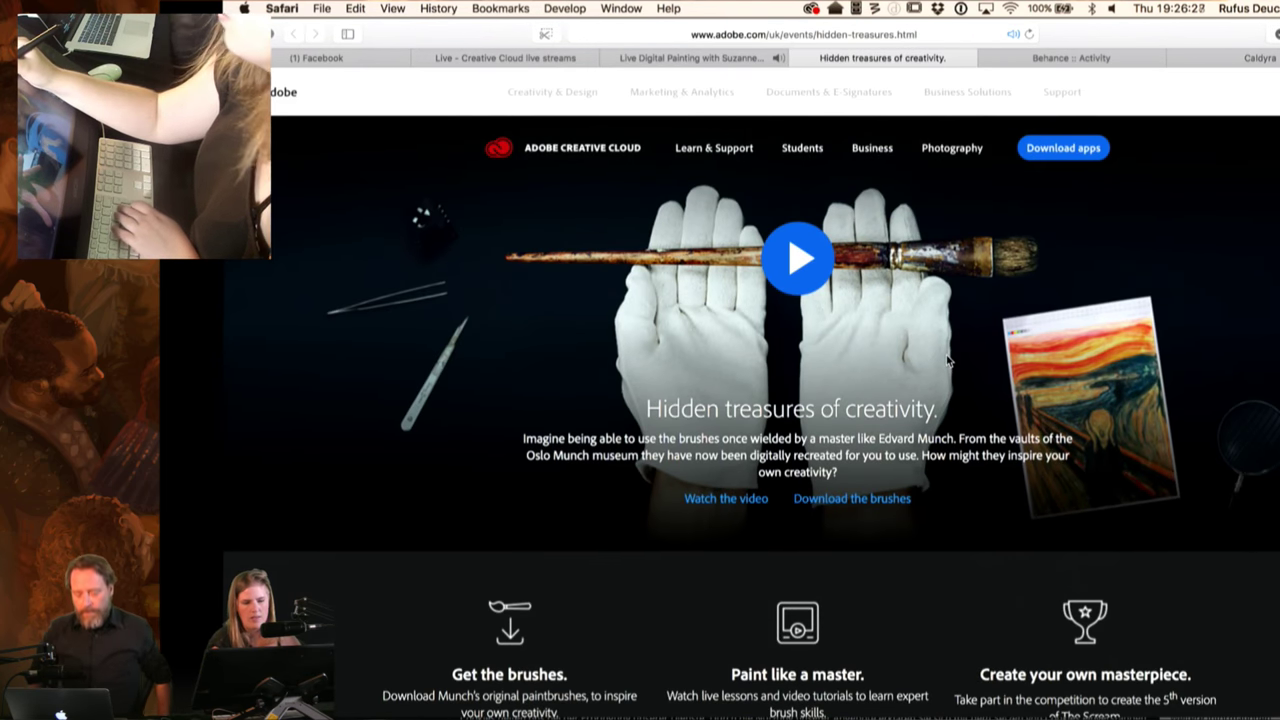
{"action": "scroll", "coordinate": [948, 362], "scroll_direction": "down", "scroll_amount": 4}
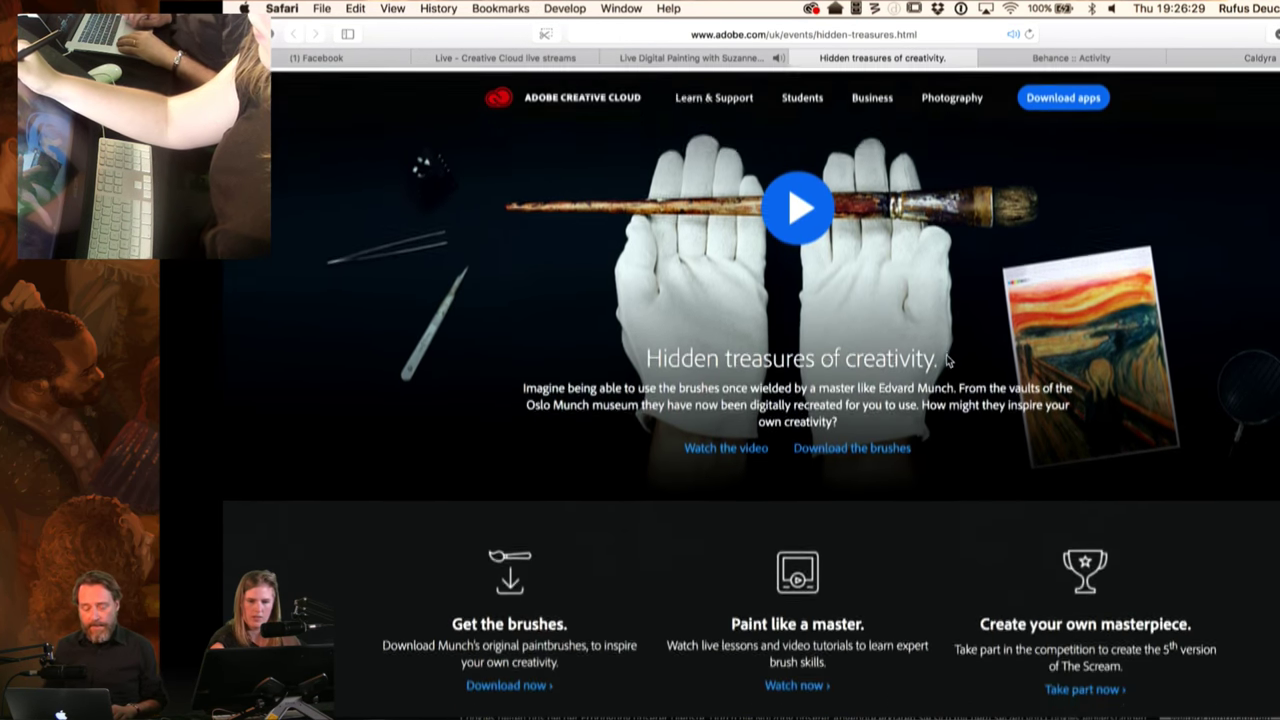
{"action": "scroll", "coordinate": [948, 362], "scroll_direction": "down", "scroll_amount": 2}
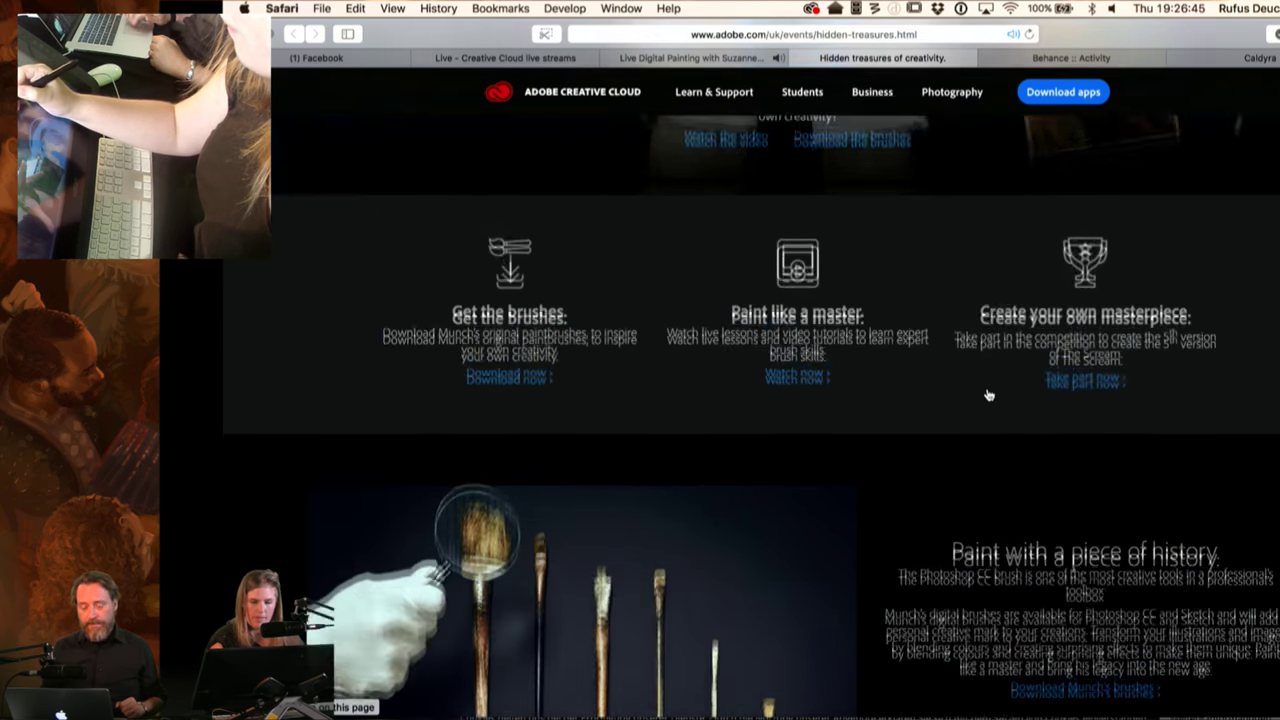
{"action": "scroll", "coordinate": [988, 391], "scroll_direction": "down", "scroll_amount": 5}
{"action": "scroll", "coordinate": [988, 391], "scroll_direction": "down", "scroll_amount": 1}
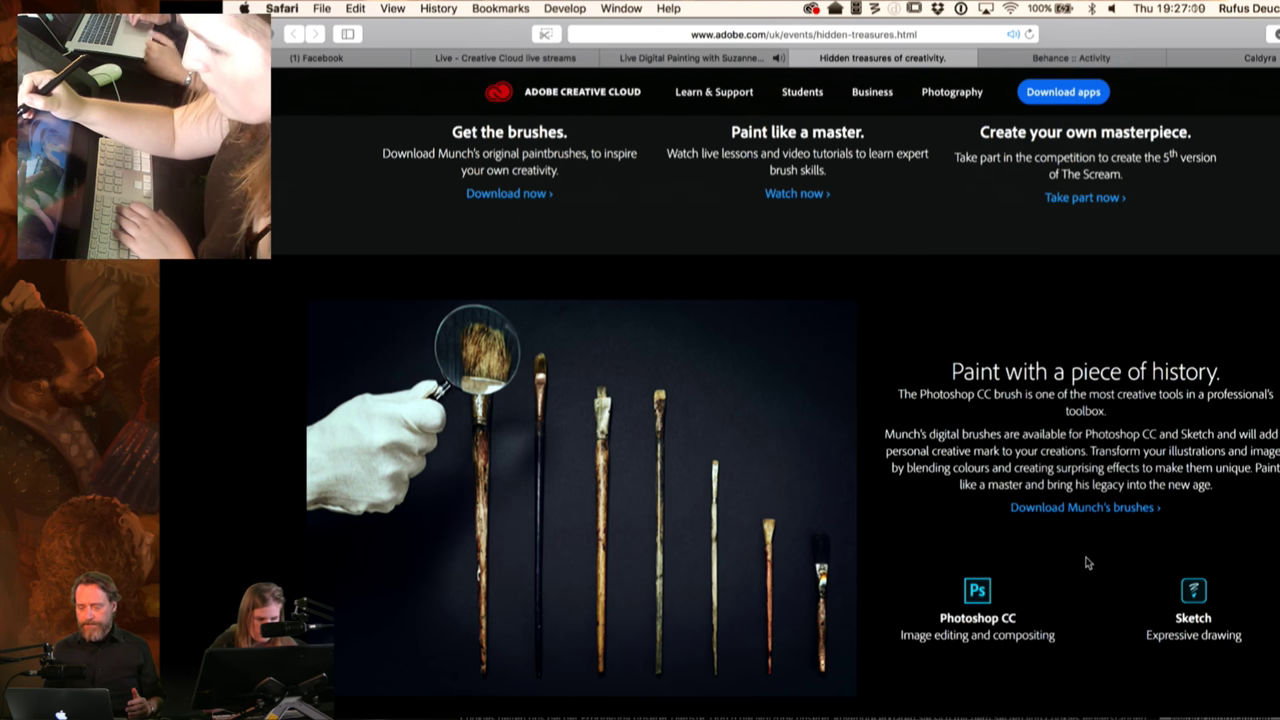
{"action": "scroll", "coordinate": [1088, 563], "scroll_direction": "down", "scroll_amount": 10}
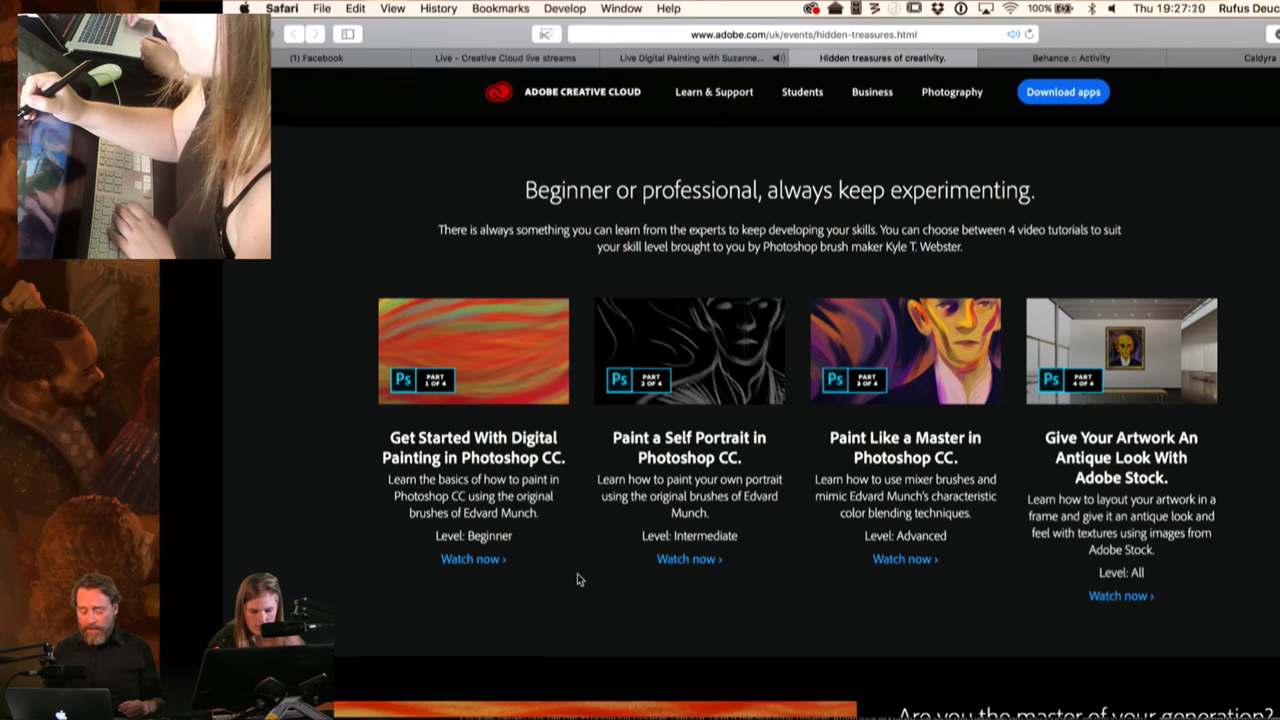
{"action": "scroll", "coordinate": [577, 579], "scroll_direction": "down", "scroll_amount": 10}
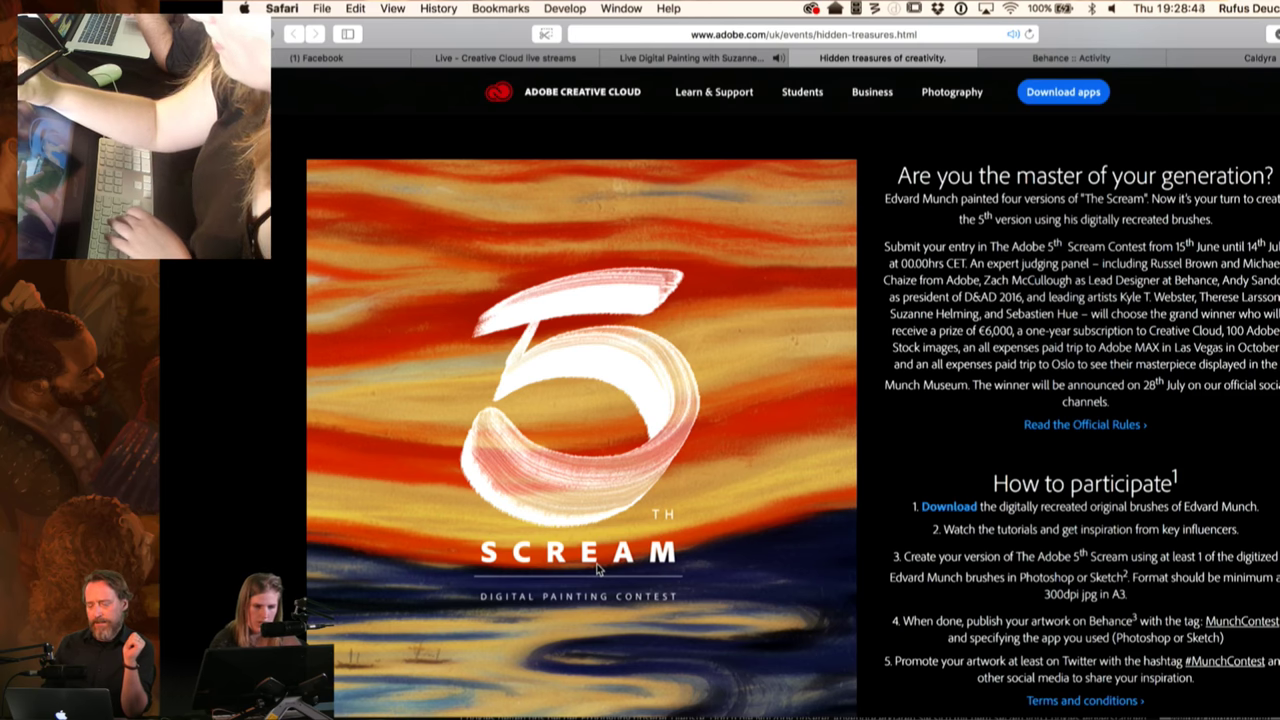
Step: Review the page's video tutorials and the "Paint with a piece of history" section about Munch's brushes again
{"action": "scroll", "coordinate": [670, 222], "scroll_direction": "up", "scroll_amount": 5}
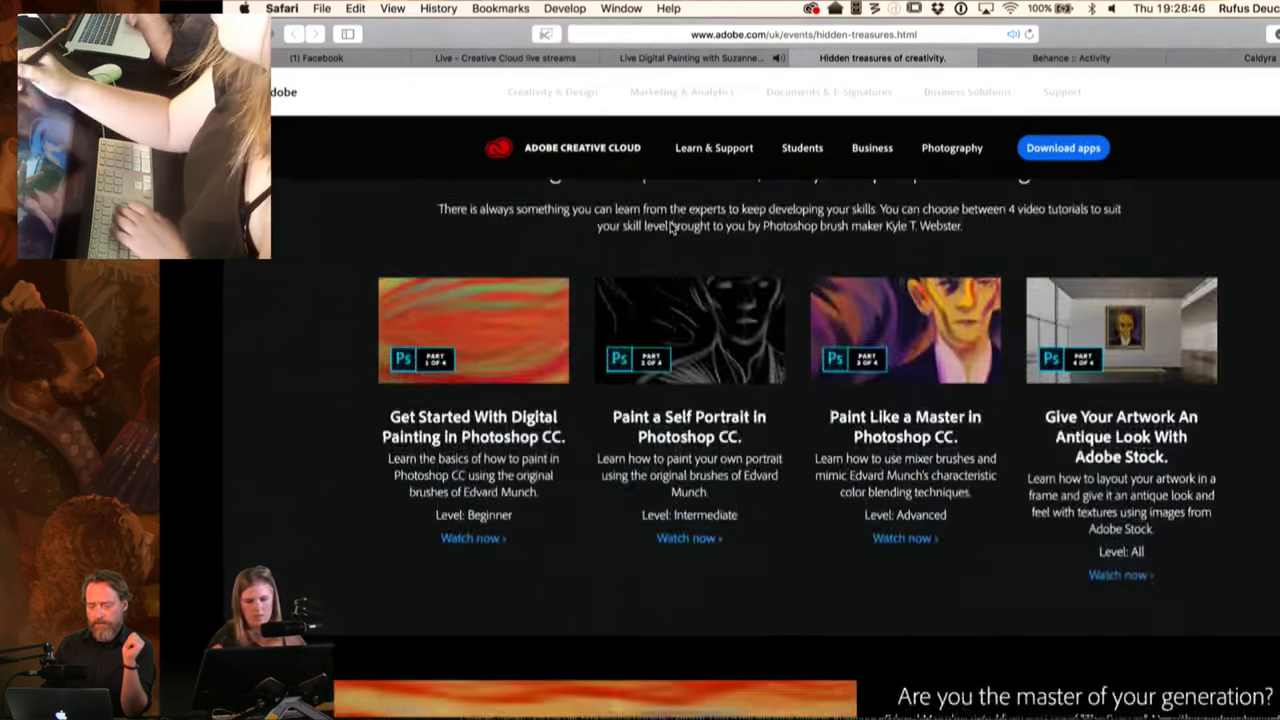
{"action": "scroll", "coordinate": [670, 226], "scroll_direction": "up", "scroll_amount": 5}
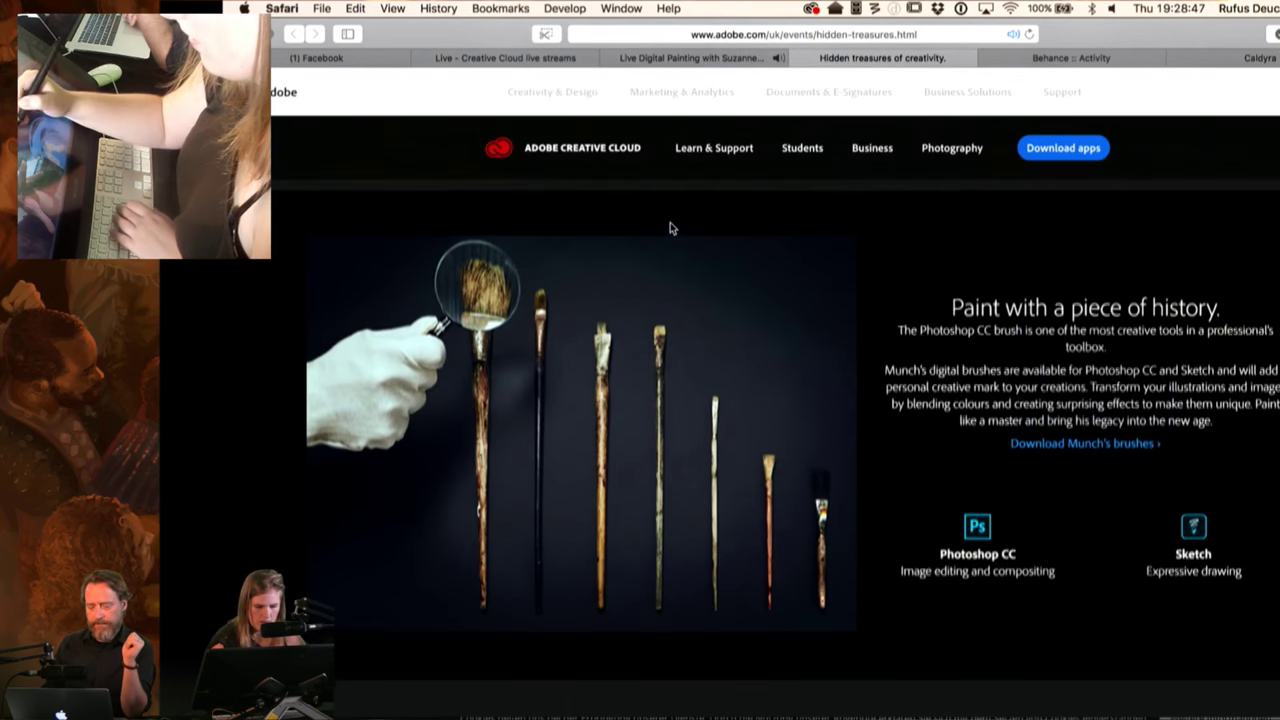
{"action": "scroll", "coordinate": [670, 228], "scroll_direction": "up", "scroll_amount": 1}
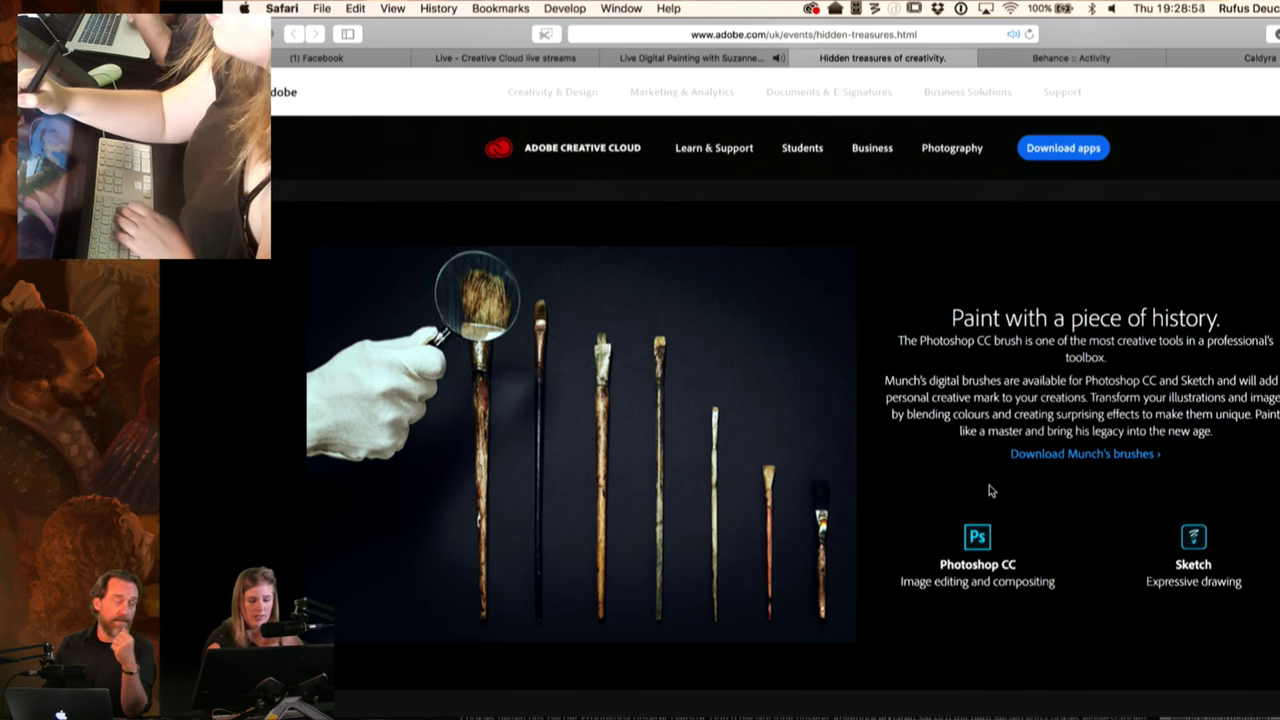
{"action": "scroll", "coordinate": [989, 485], "scroll_direction": "down", "scroll_amount": 5}
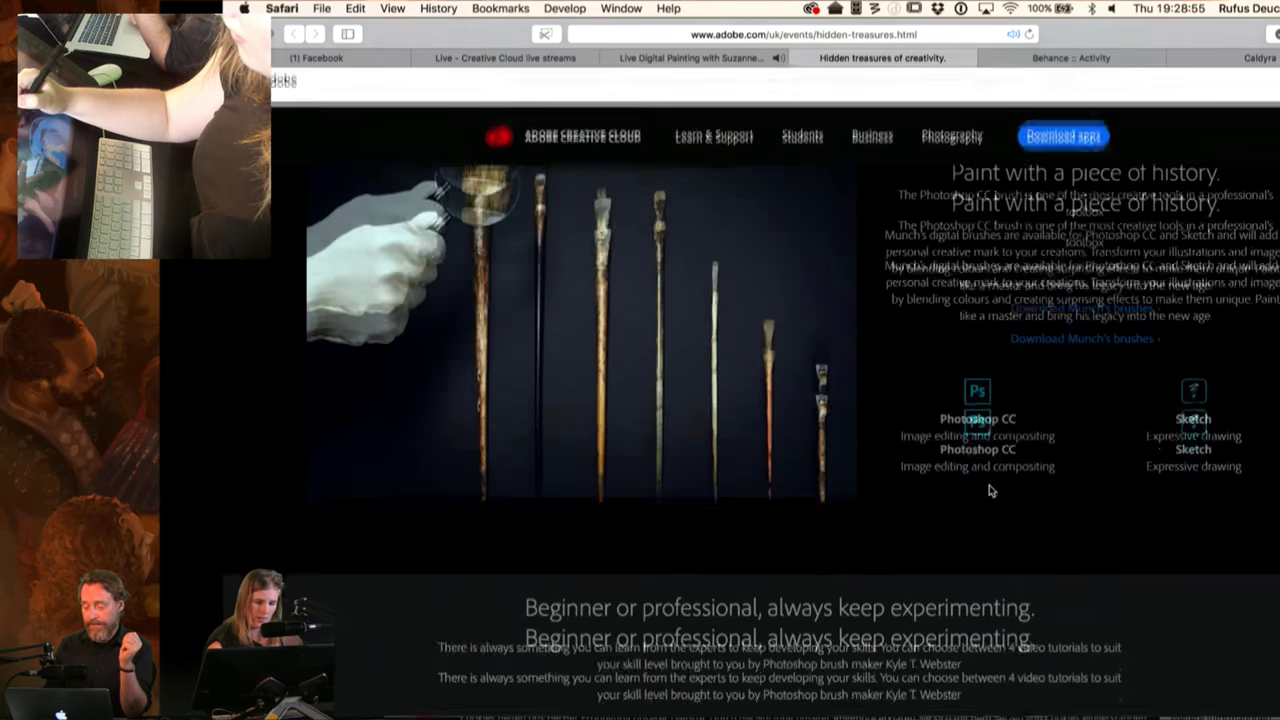
{"action": "scroll", "coordinate": [989, 485], "scroll_direction": "up", "scroll_amount": 6}
{"action": "scroll", "coordinate": [989, 485], "scroll_direction": "down", "scroll_amount": 15}
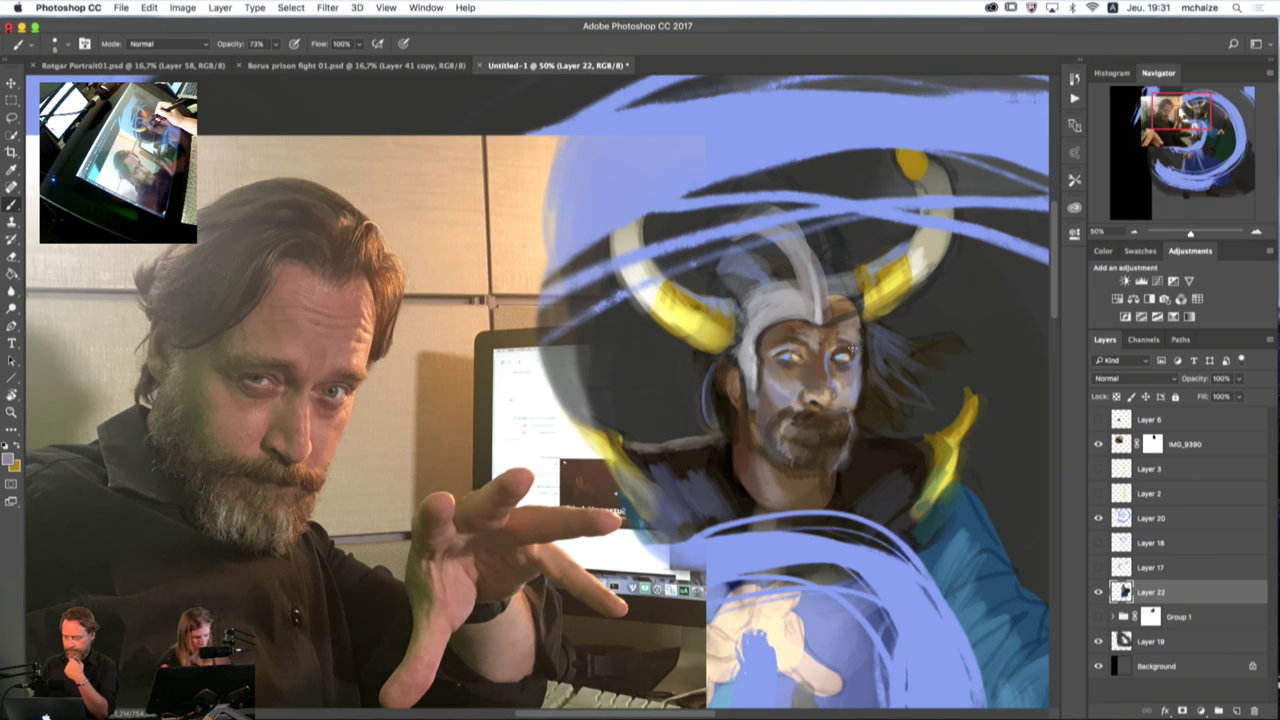
Step: Switch back to Photoshop, sample a dark brown beside the beard and deepen the shadows around the wizard's eyes and nose bridge
{"action": "left_click", "coordinate": [843, 482], "text": "alt"}
{"action": "key", "text": "bracketleft"}
{"action": "key", "text": "bracketleft"}
{"action": "key", "text": "bracketleft"}
{"action": "key", "text": "bracketleft"}
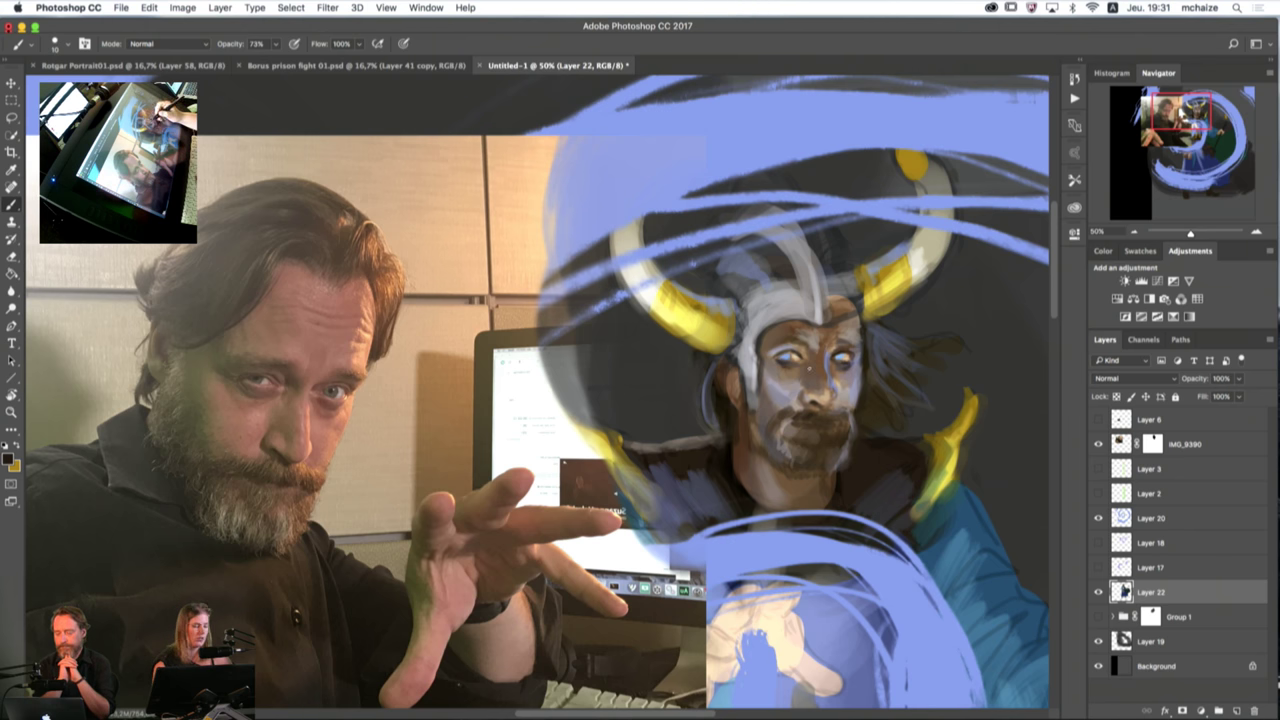
{"action": "key", "text": "bracketright"}
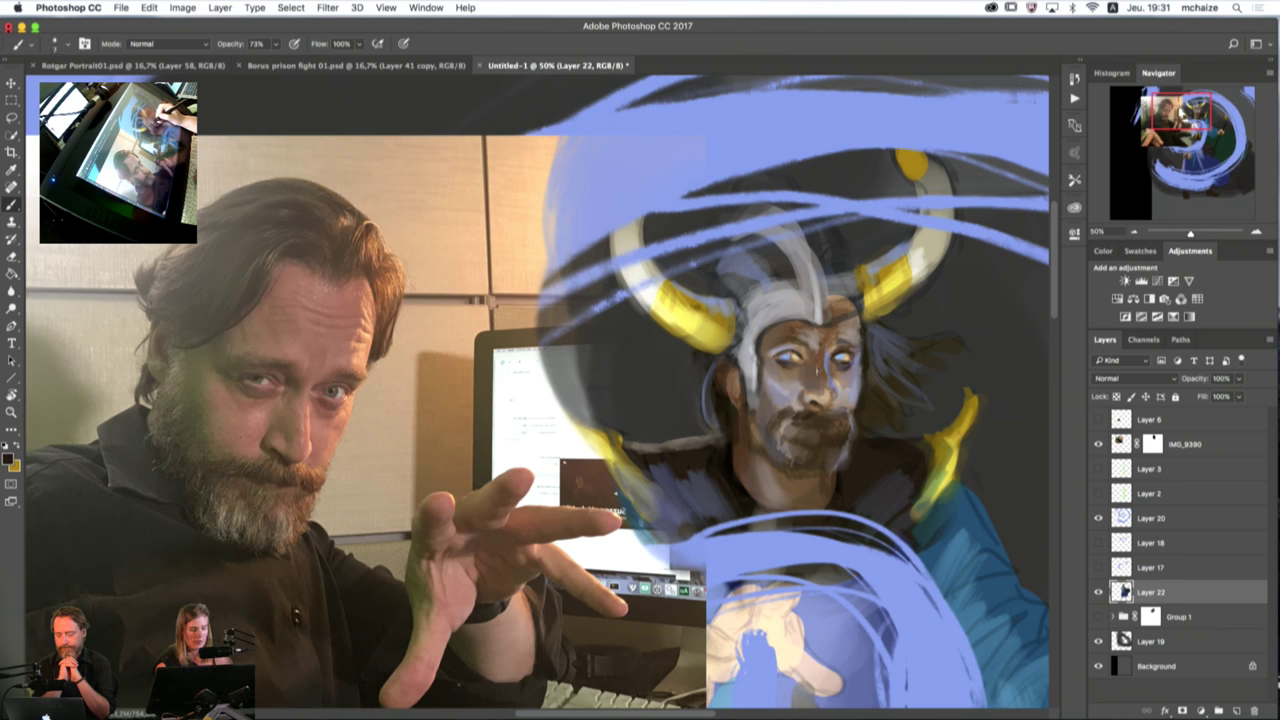
{"action": "key", "text": "bracketright"}
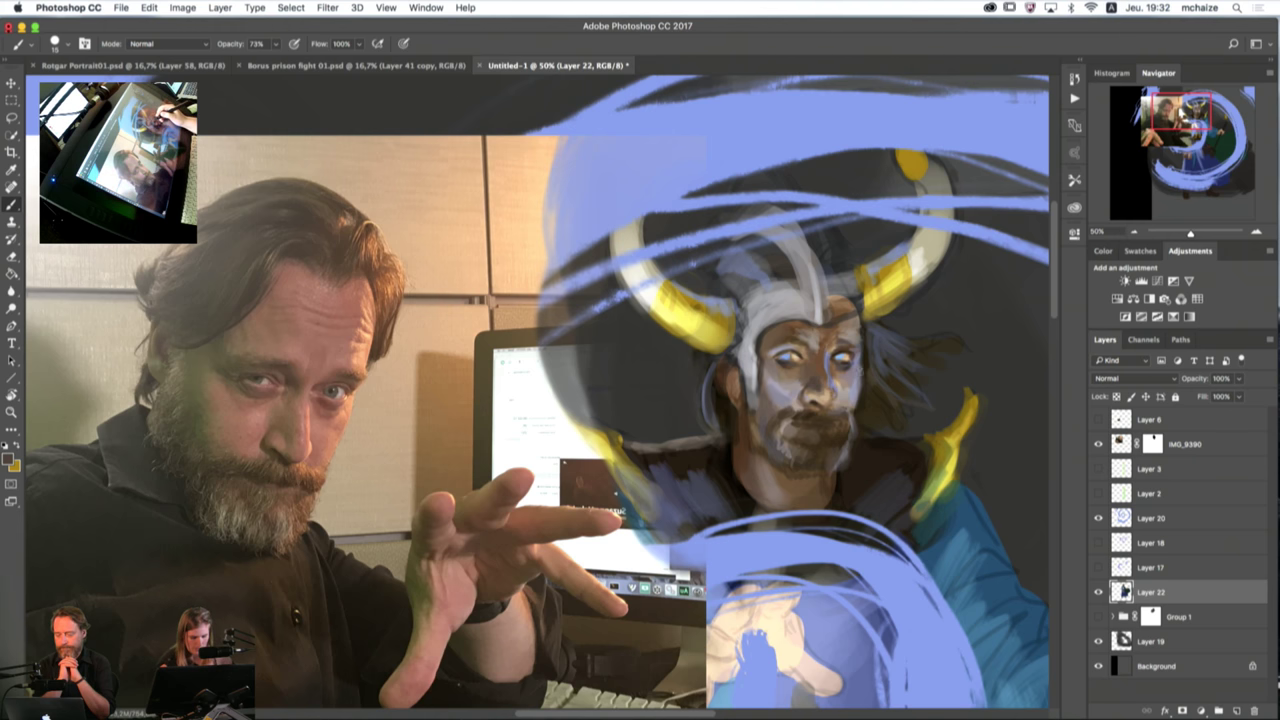
Step: Define the irises and pupils of both eyes with a finer dark brush, and sample a pale lavender from the right-hand cheek
{"action": "key", "text": "["}
{"action": "key", "text": "["}
{"action": "key", "text": "["}
{"action": "key", "text": "["}
{"action": "key", "text": "["}
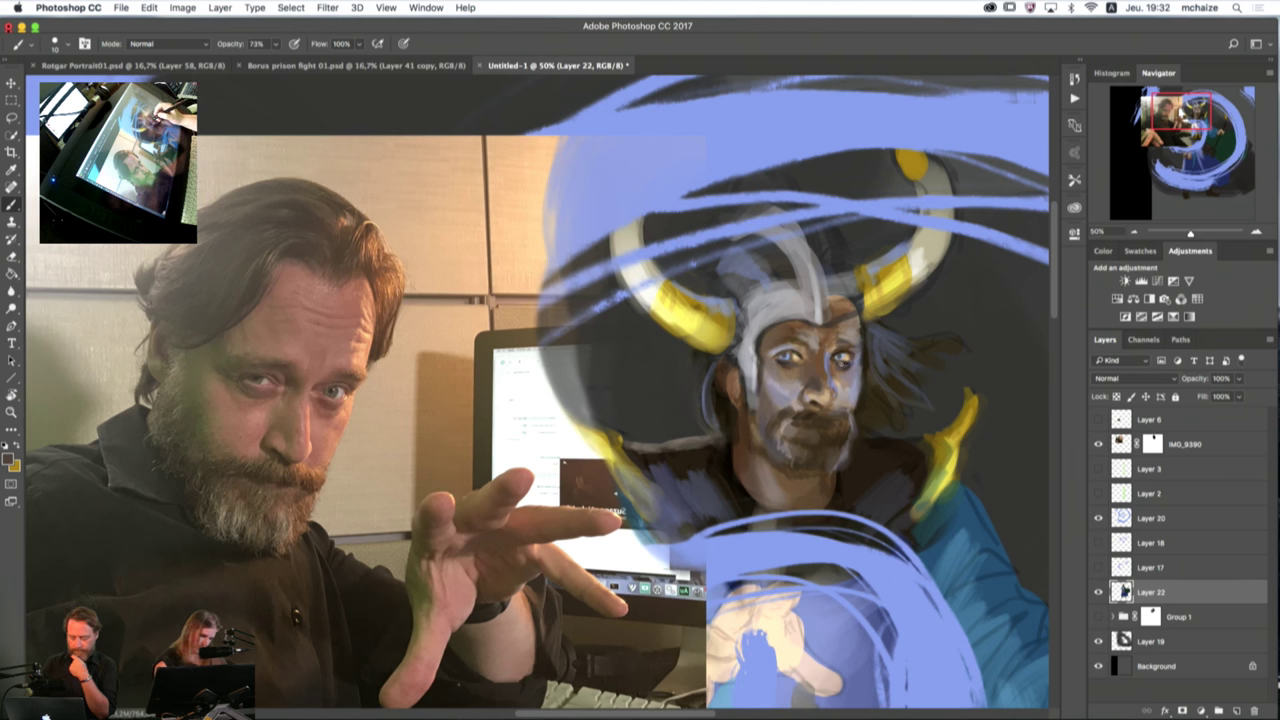
{"action": "left_click", "coordinate": [858, 391], "text": "alt"}
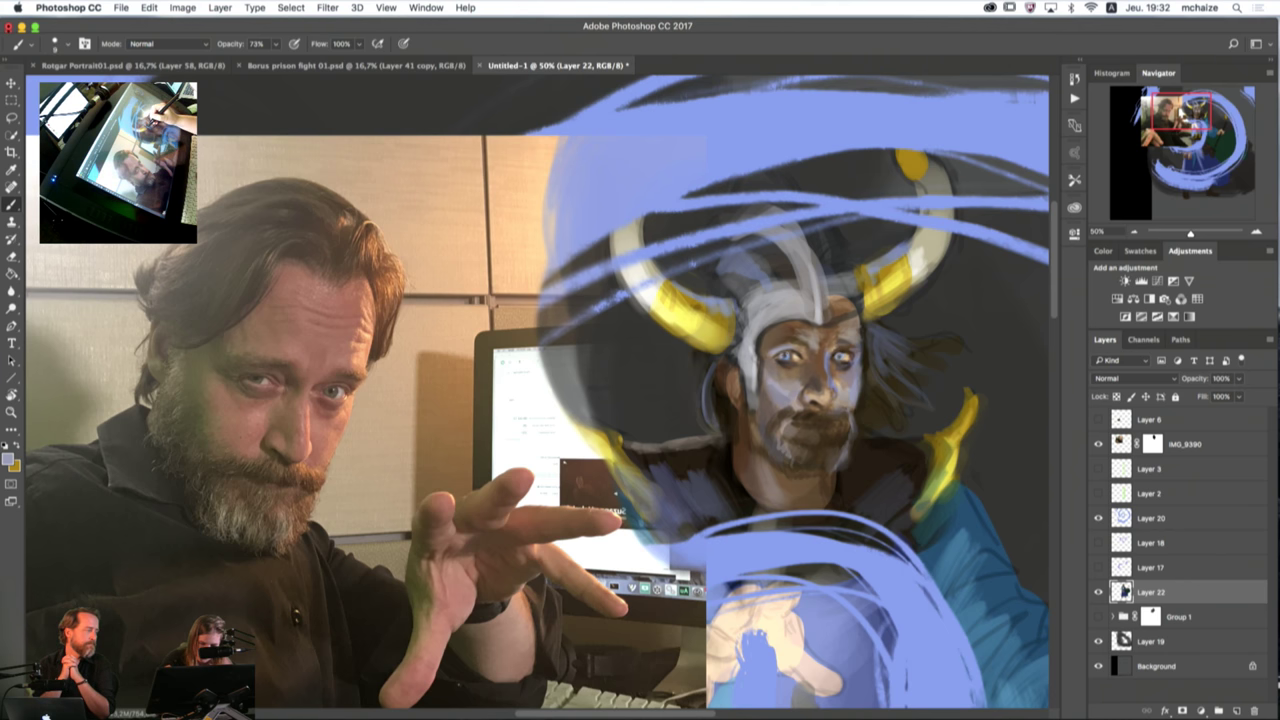
Step: Touch up the warrior's face and the edge of his helmet on Layer 22 with sampled tones and a small brush
{"action": "key", "text": "]"}
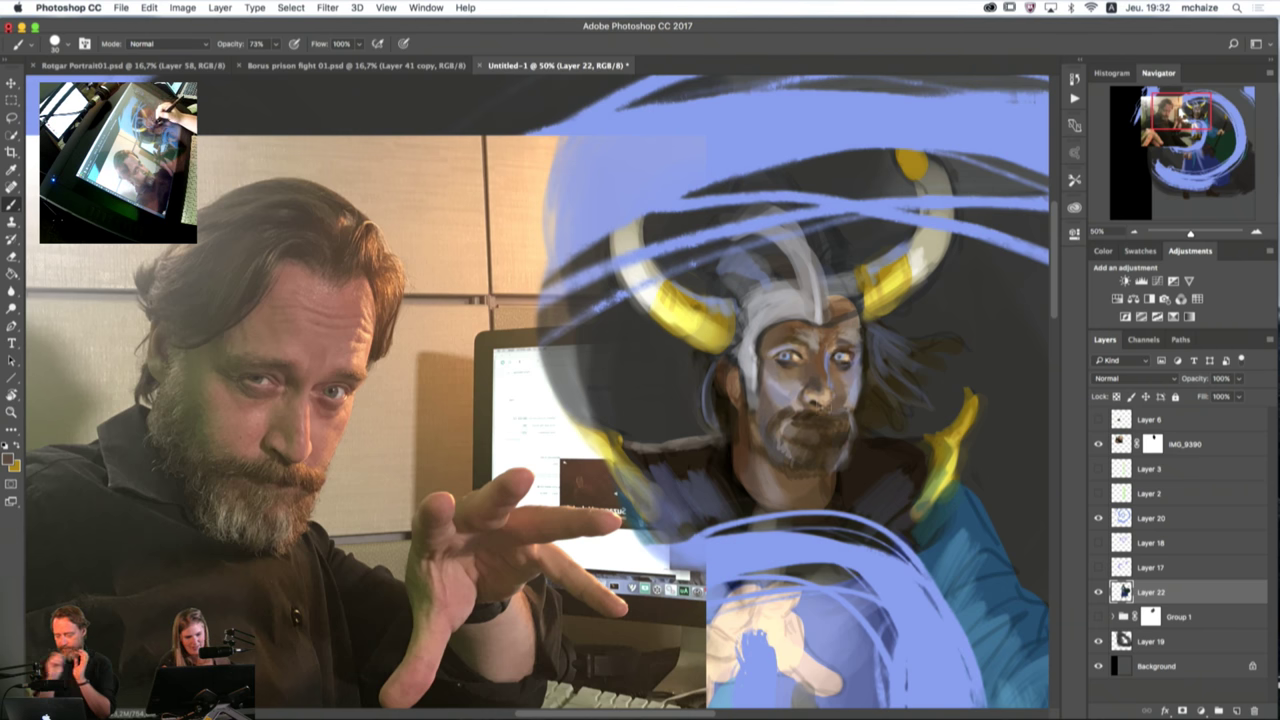
{"action": "left_click", "coordinate": [818, 318], "text": "alt"}
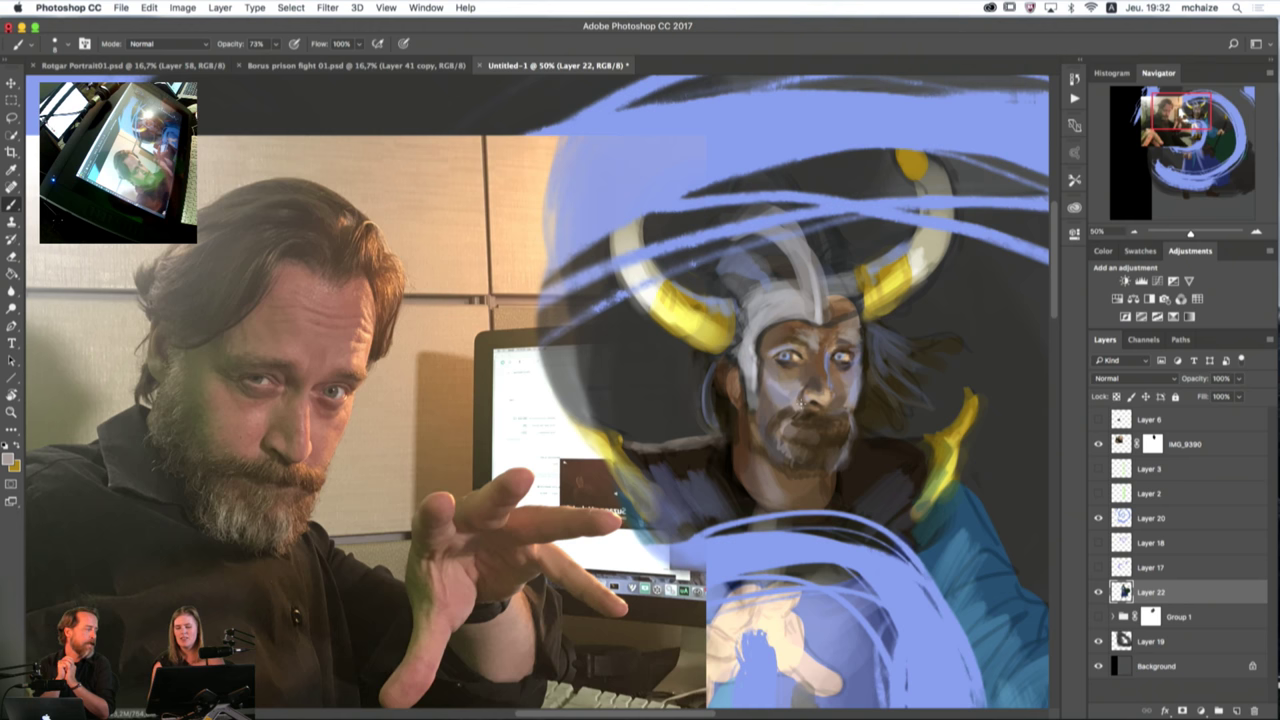
{"action": "right_click", "coordinate": [798, 411]}
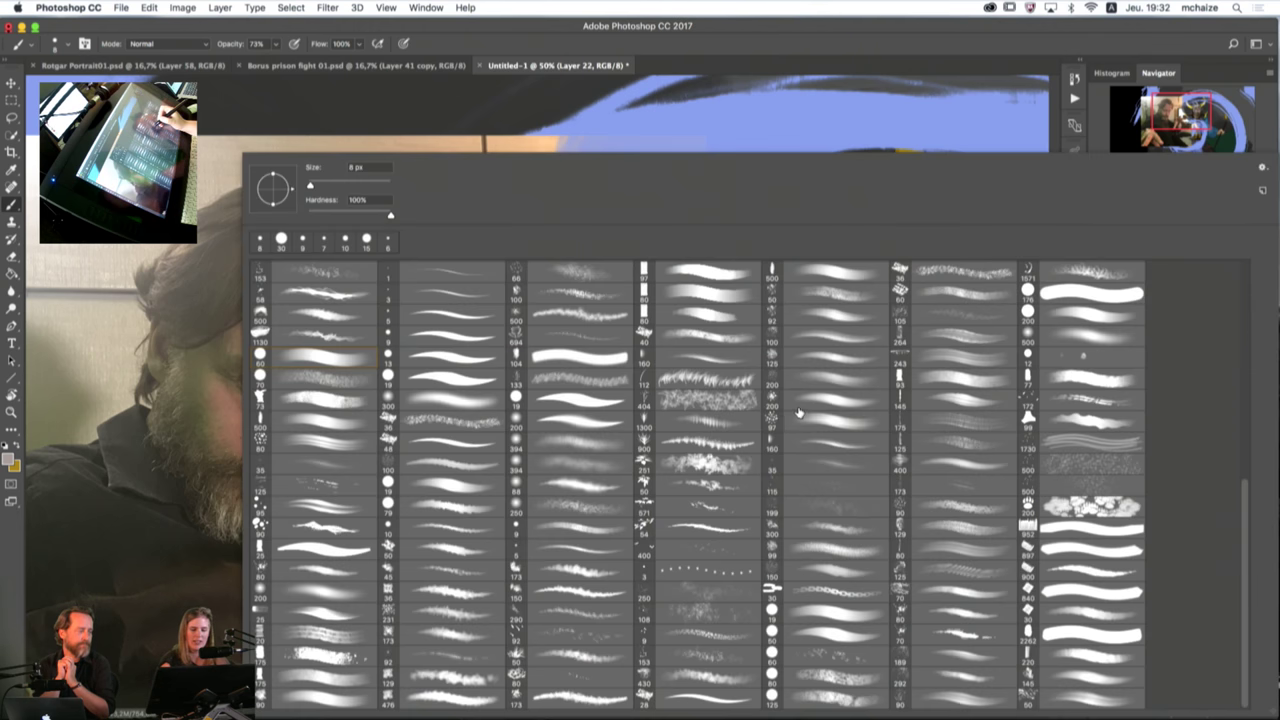
{"action": "left_click", "coordinate": [883, 54]}
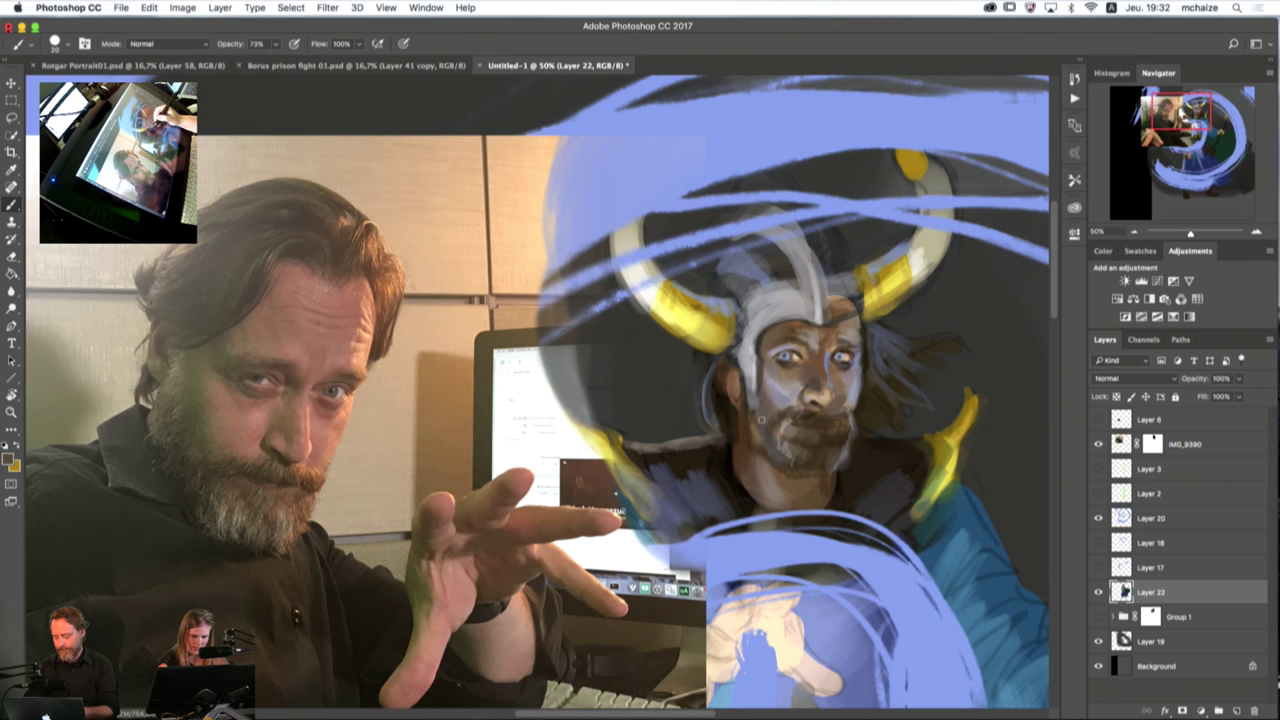
{"action": "left_click", "coordinate": [758, 346], "text": "alt"}
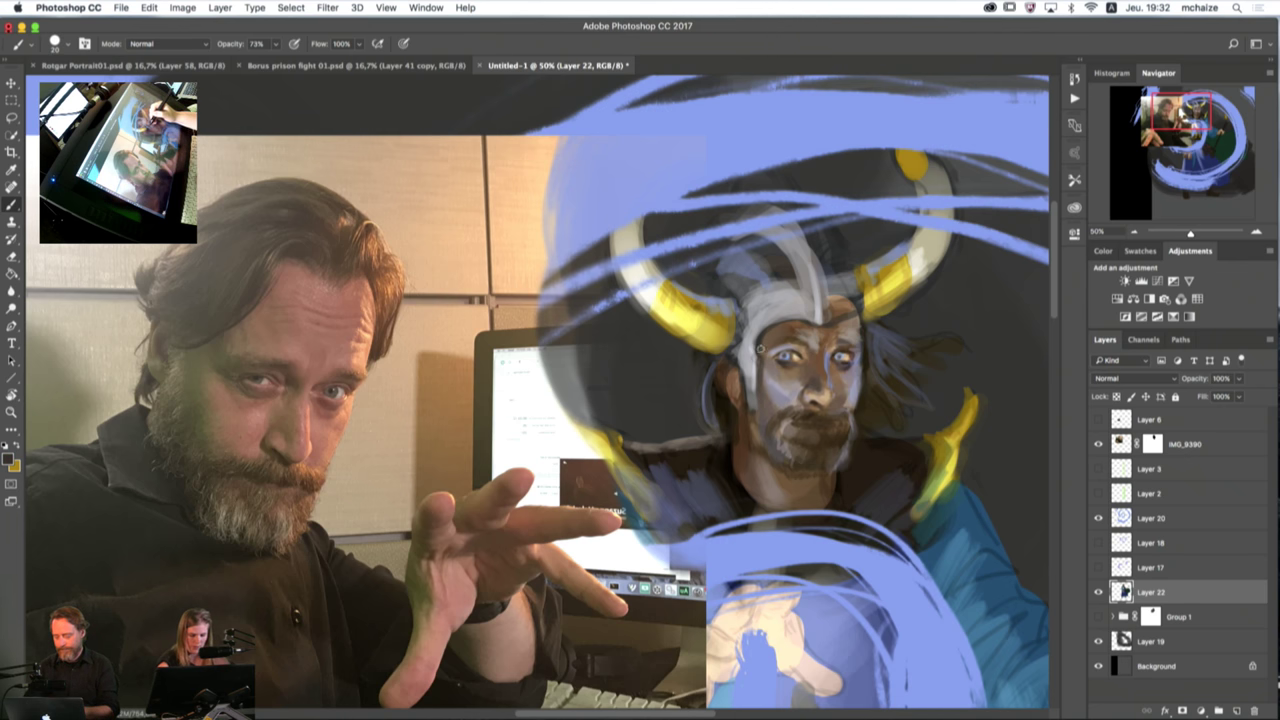
{"action": "key", "text": "["}
{"action": "key", "text": "["}
{"action": "key", "text": "["}
{"action": "key", "text": "["}
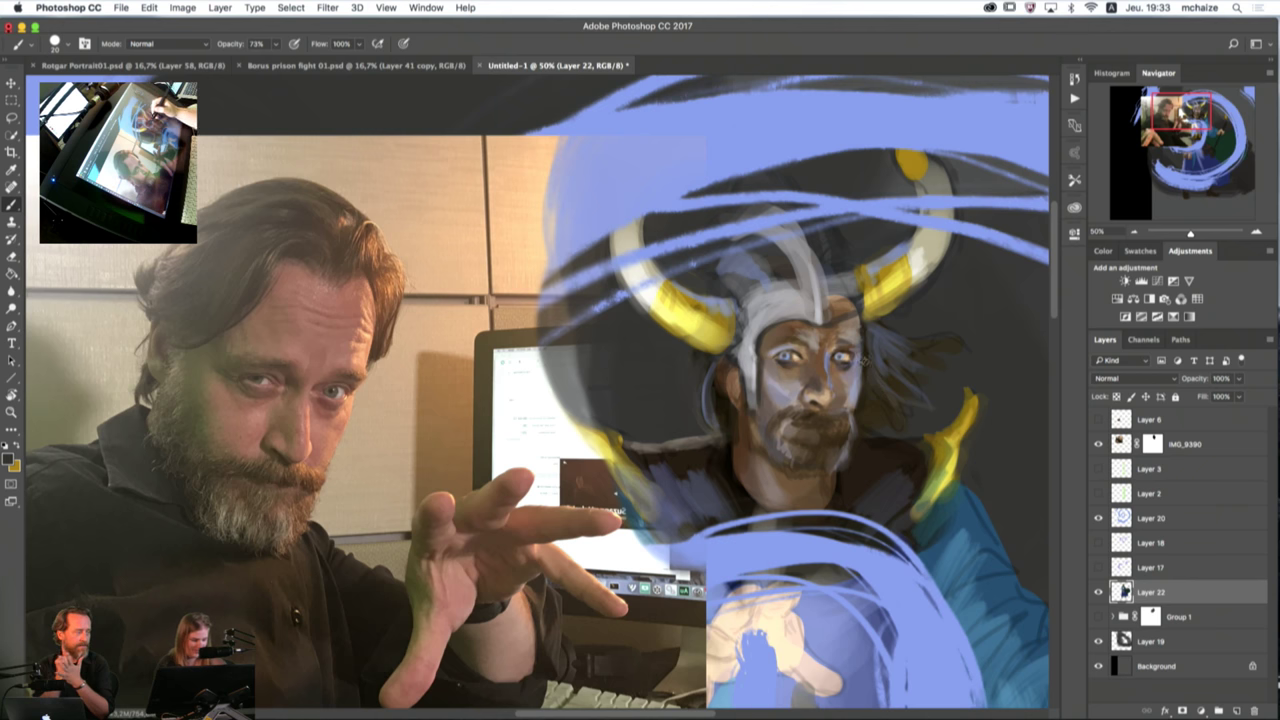
Step: Paint the far cheek guard light grey and darken the helmet's shaded side beside the crest with sampled colours
{"action": "left_click", "coordinate": [759, 371], "text": "alt"}
{"action": "key", "text": "bracketleft"}
{"action": "key", "text": "bracketleft"}
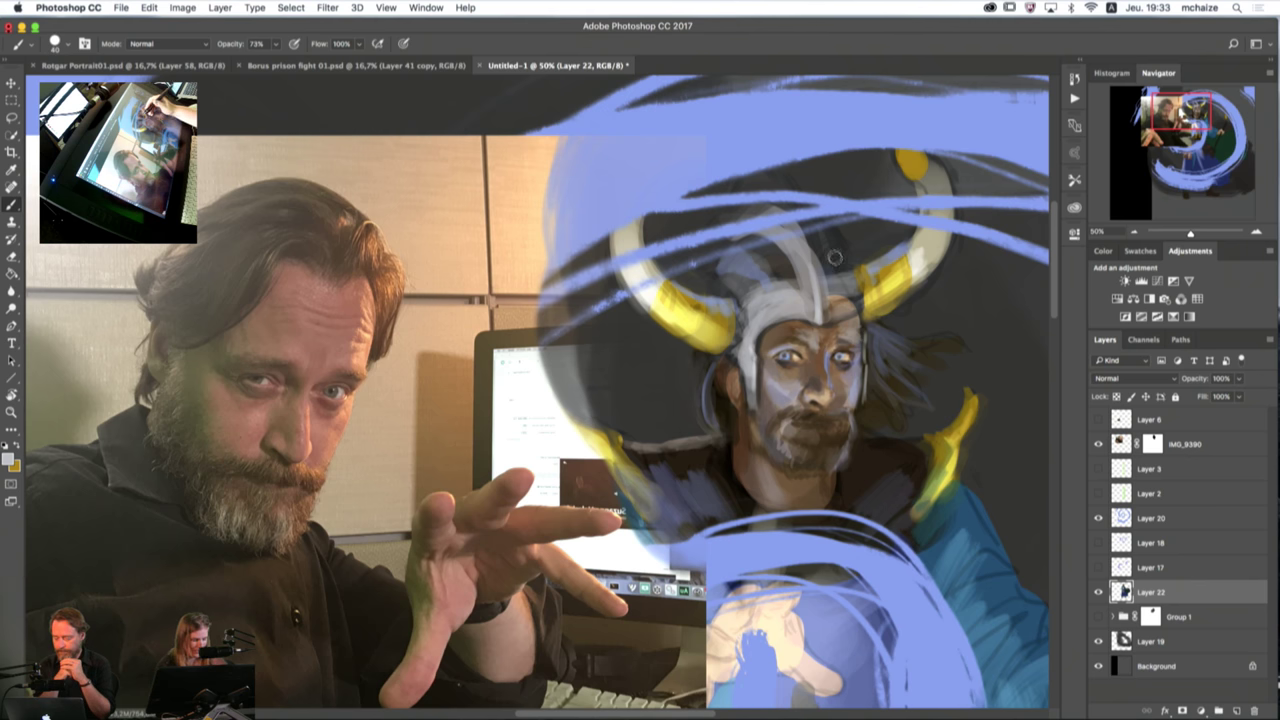
{"action": "mouse_move", "coordinate": [837, 301]}
{"action": "left_mouse_down"}
{"action": "mouse_move", "coordinate": [852, 294]}
{"action": "mouse_move", "coordinate": [842, 304]}
{"action": "mouse_move", "coordinate": [843, 284]}
{"action": "left_mouse_up"}
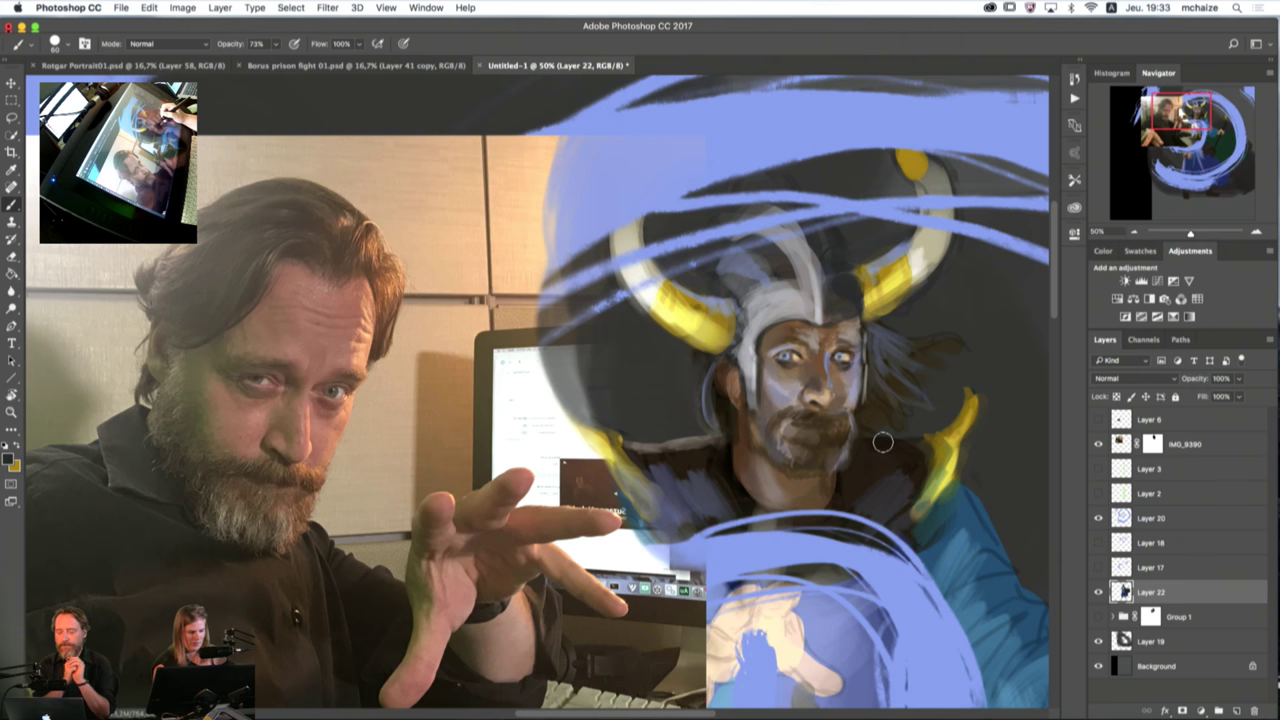
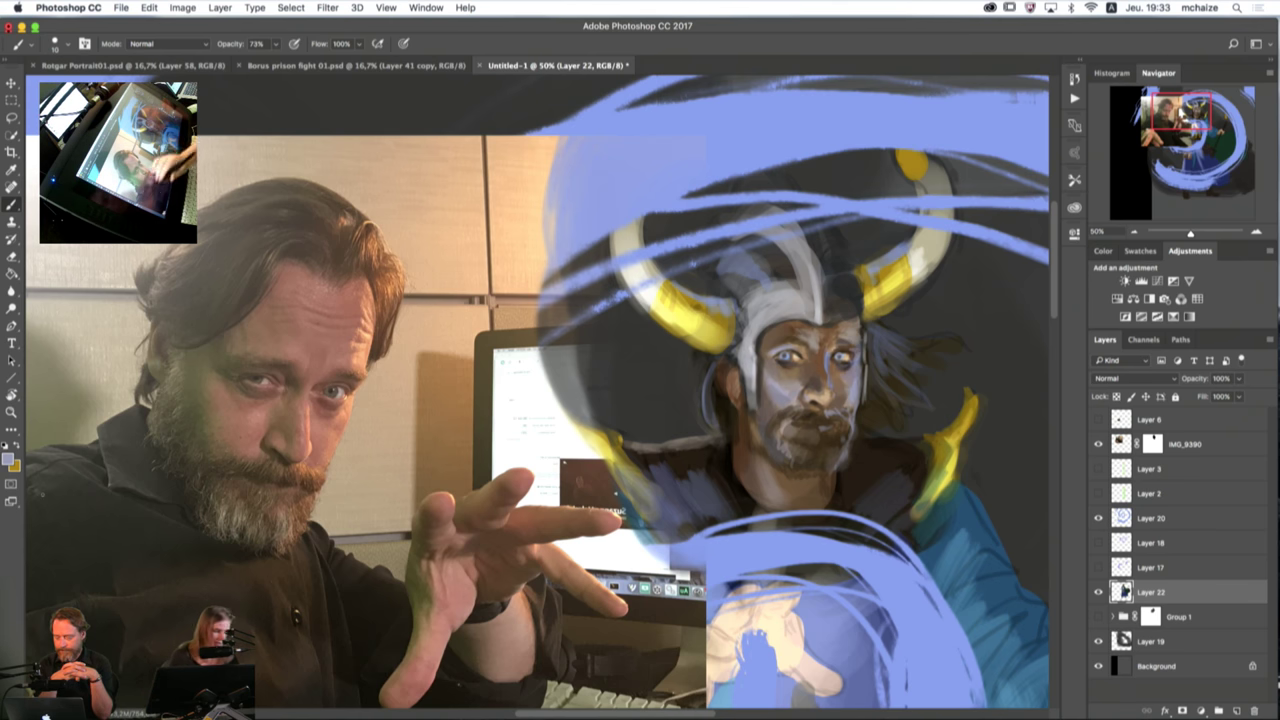
Step: Examine the brush preset library with its stroke thumbnail display options and loadable brush sets
{"action": "left_click", "coordinate": [1203, 711]}
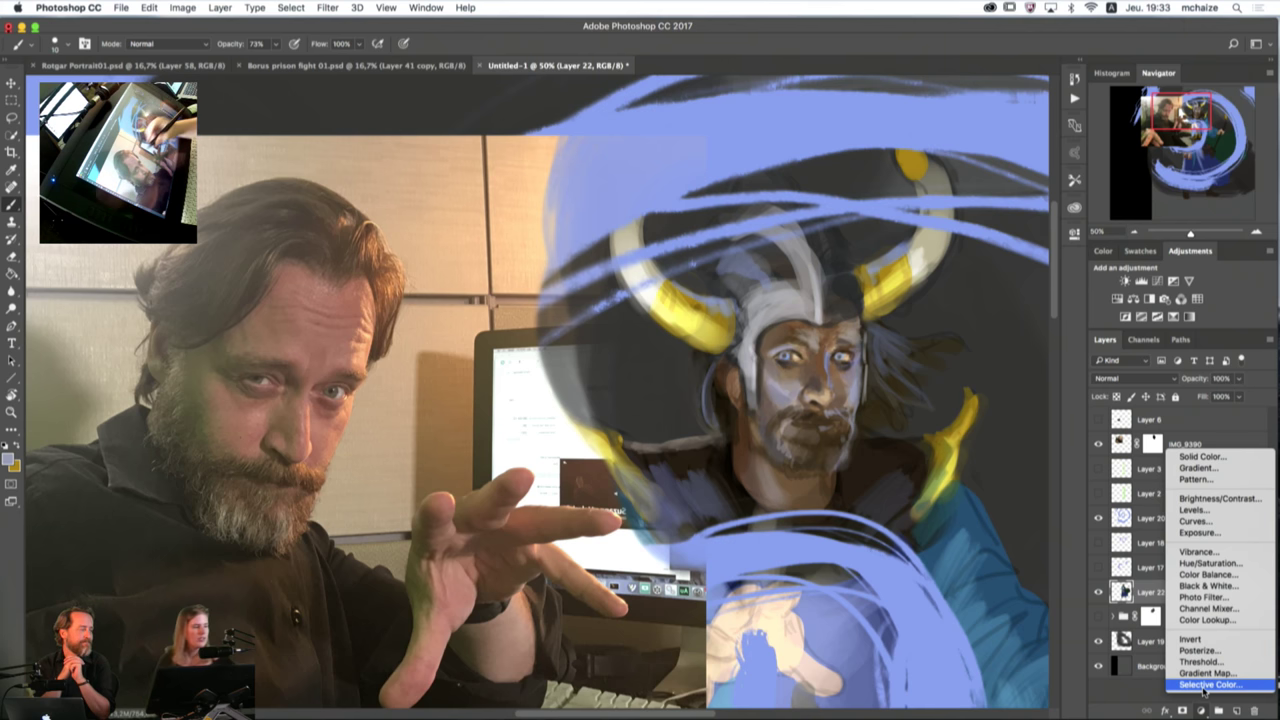
{"action": "left_click", "coordinate": [56, 44]}
{"action": "left_click", "coordinate": [56, 45]}
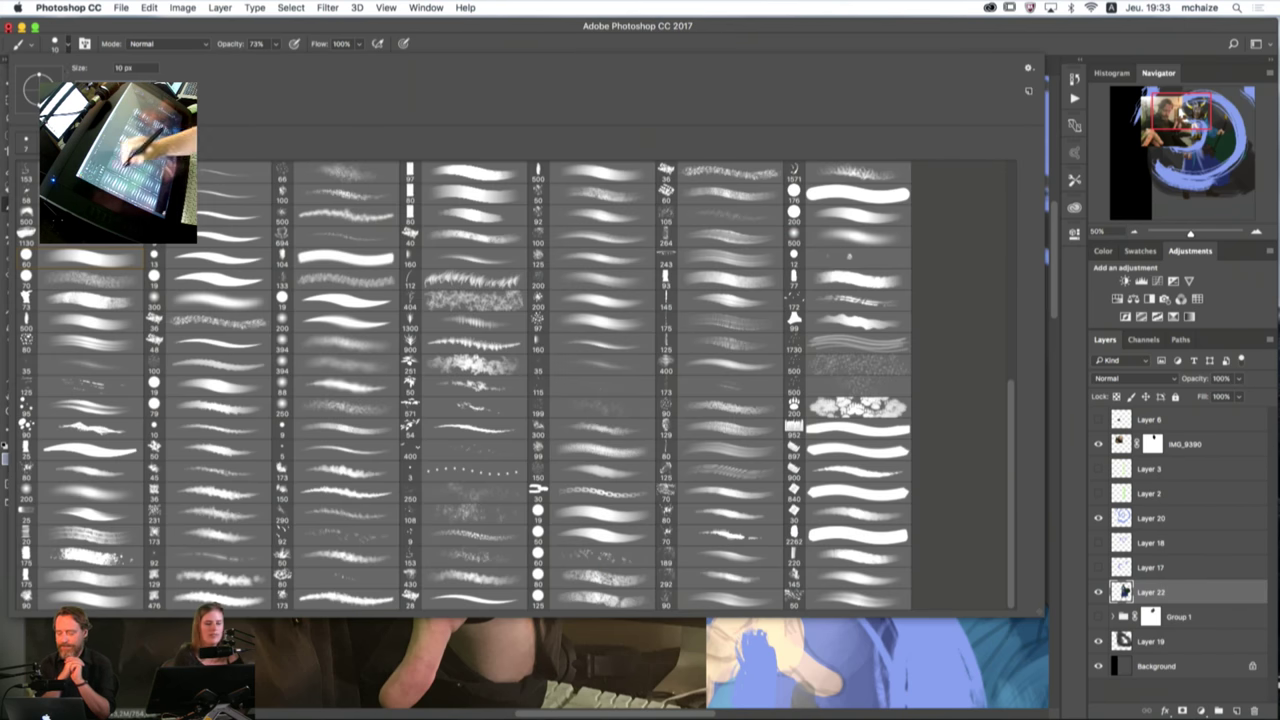
{"action": "left_click", "coordinate": [1031, 70]}
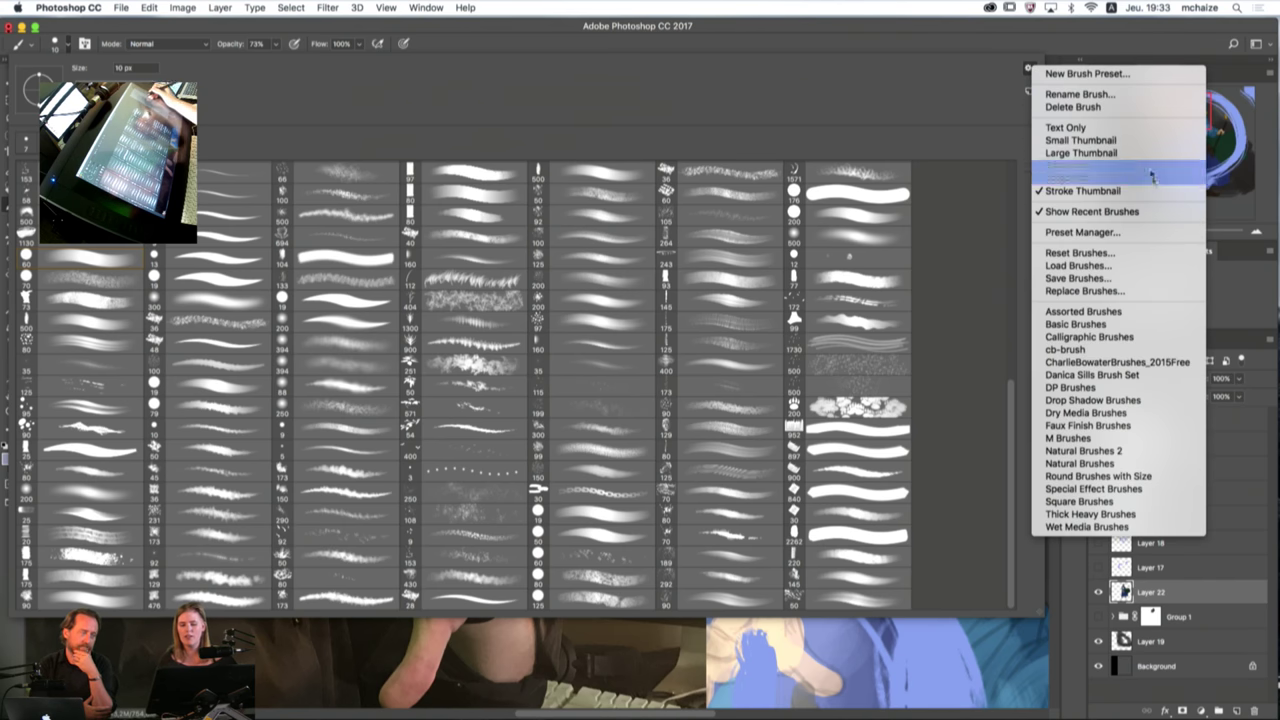
{"action": "left_click", "coordinate": [1154, 209]}
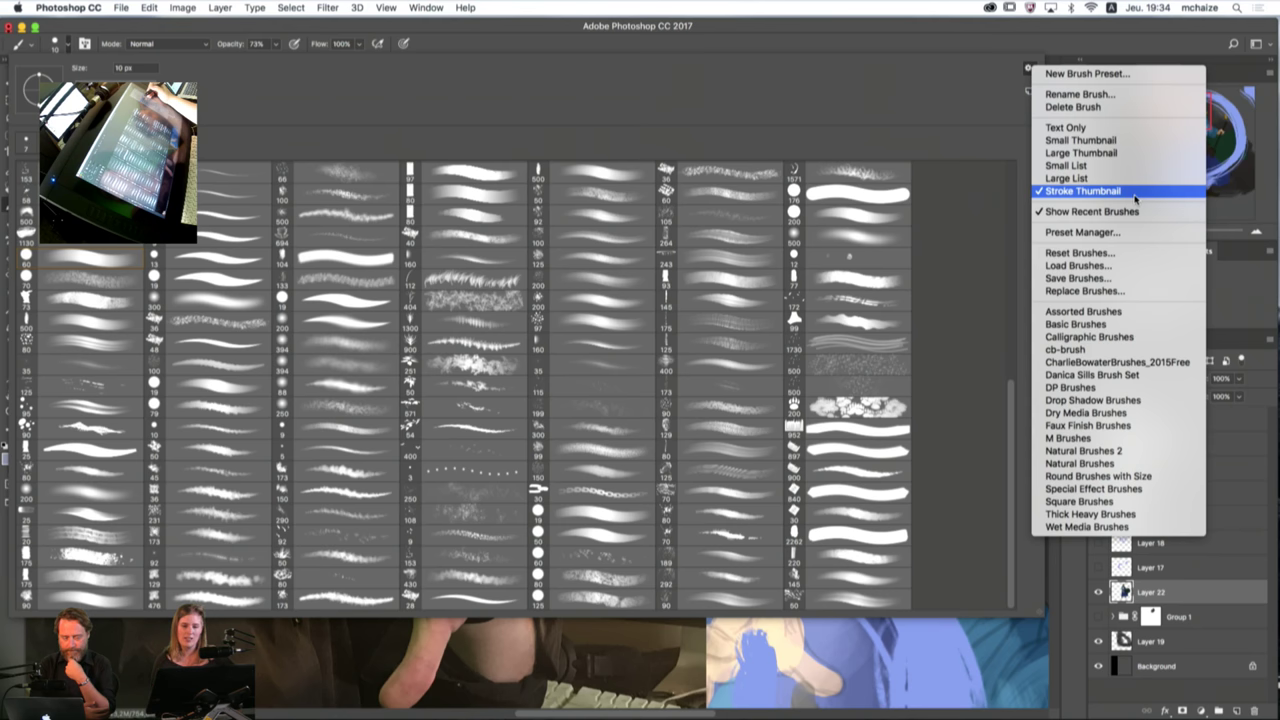
{"action": "left_click", "coordinate": [1020, 85]}
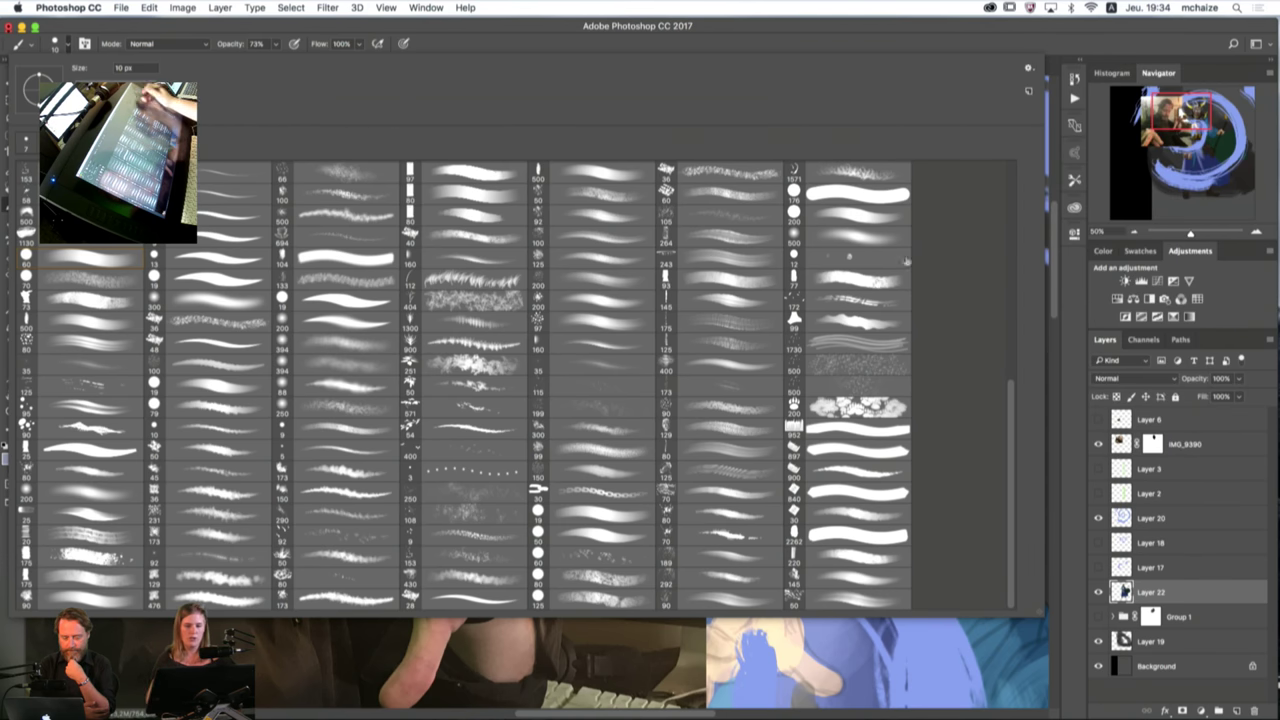
{"action": "left_click", "coordinate": [1033, 69]}
{"action": "left_click", "coordinate": [1031, 69]}
{"action": "left_click", "coordinate": [1030, 69]}
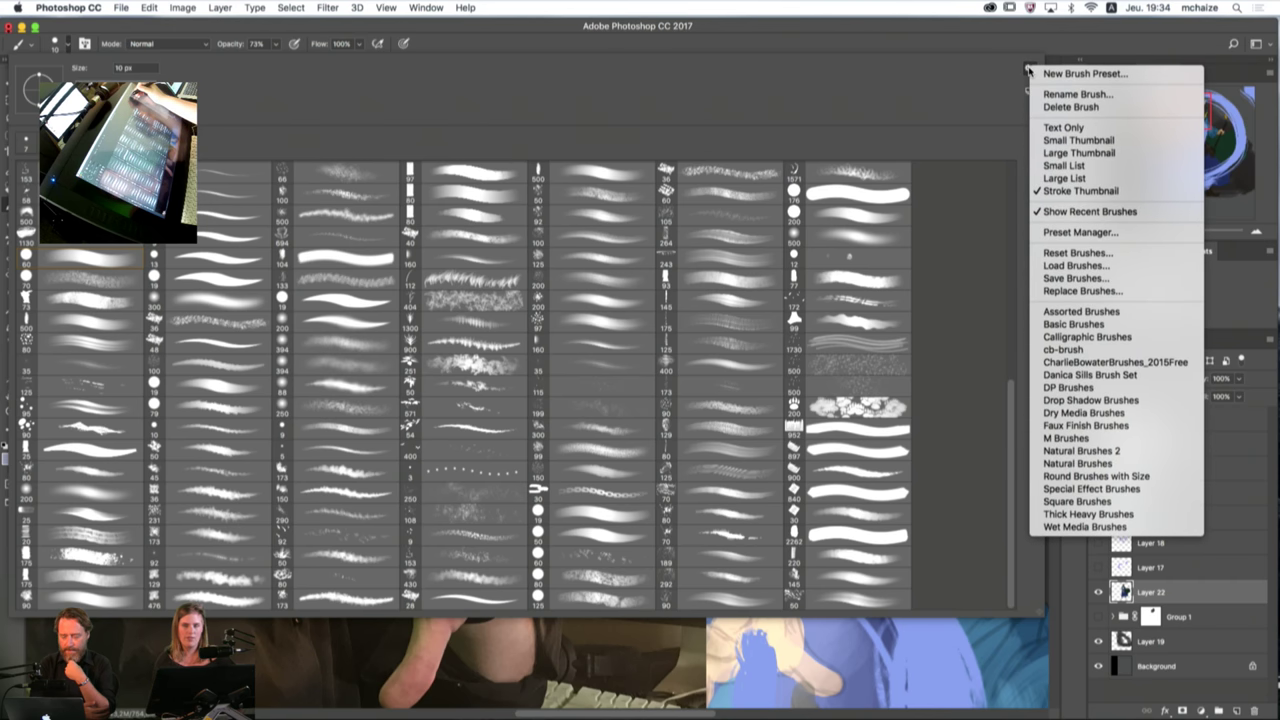
{"action": "left_click", "coordinate": [903, 52]}
{"action": "left_click", "coordinate": [954, 43]}
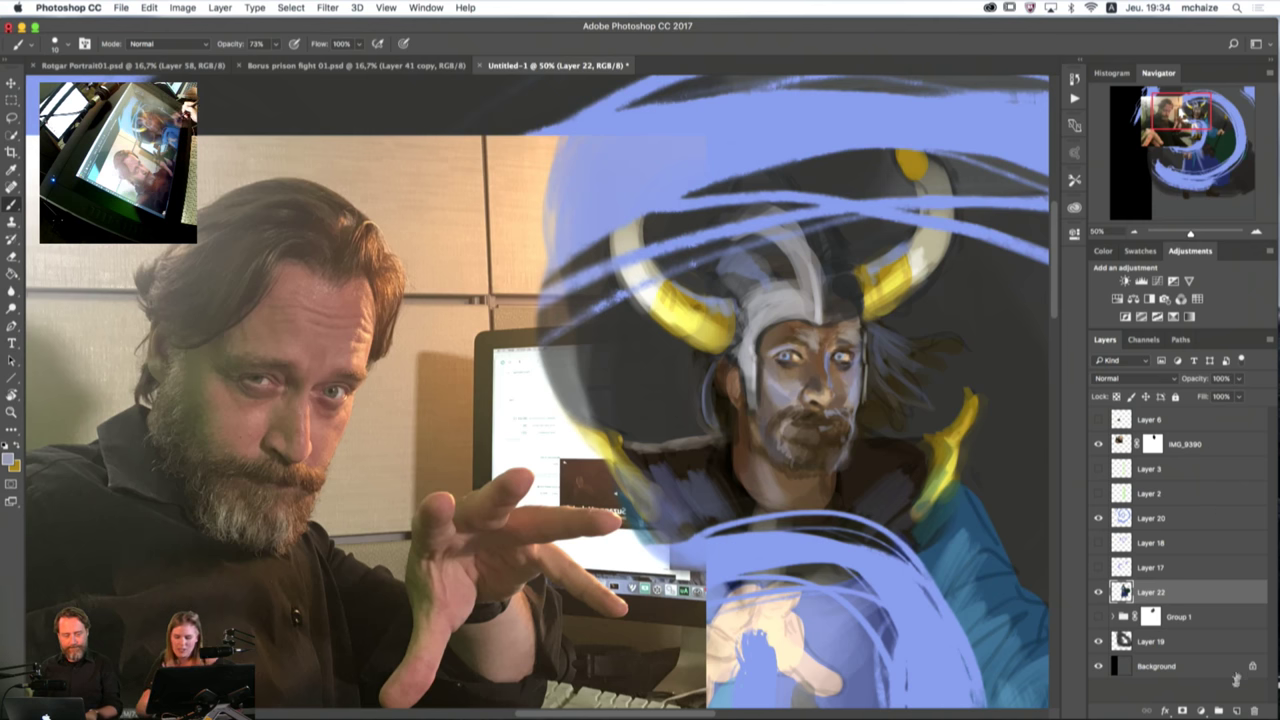
Step: Add a Warming Filter (85) photo filter at 53% density above Layer 22 and fill its mask with black
{"action": "left_click", "coordinate": [1203, 712]}
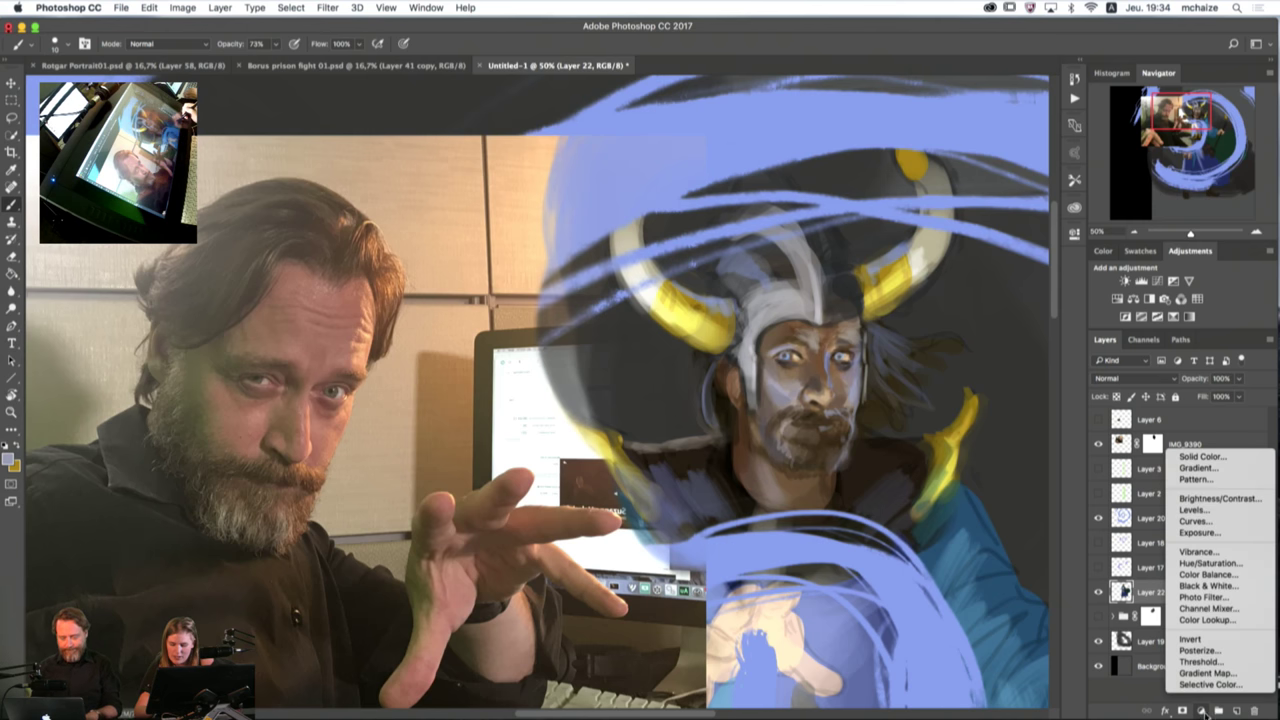
{"action": "left_click", "coordinate": [1226, 598]}
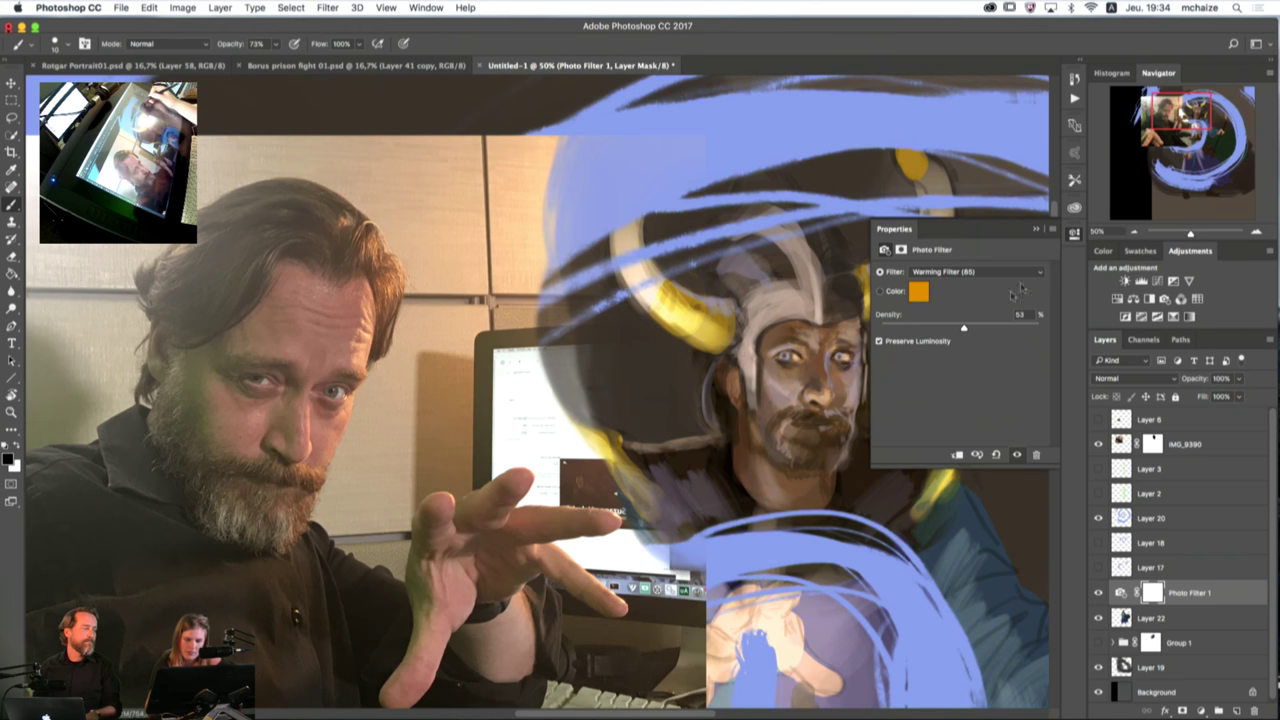
{"action": "left_click", "coordinate": [1036, 230]}
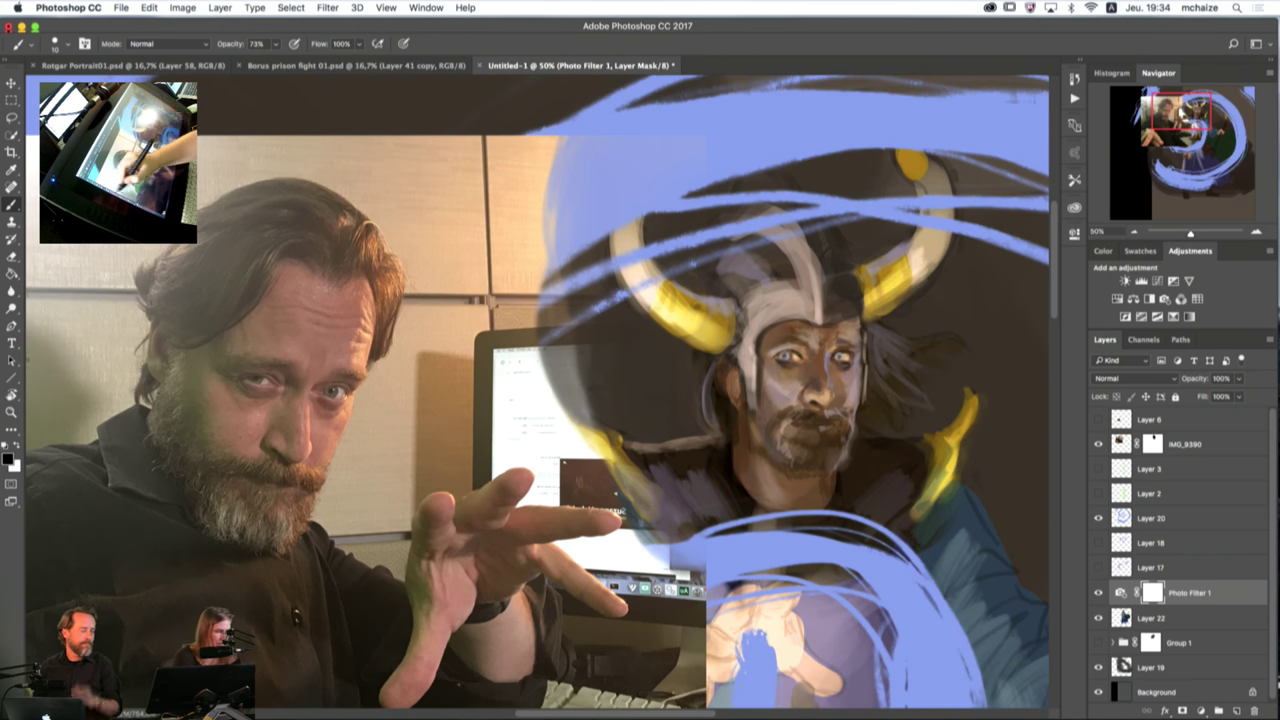
{"action": "key", "text": "g"}
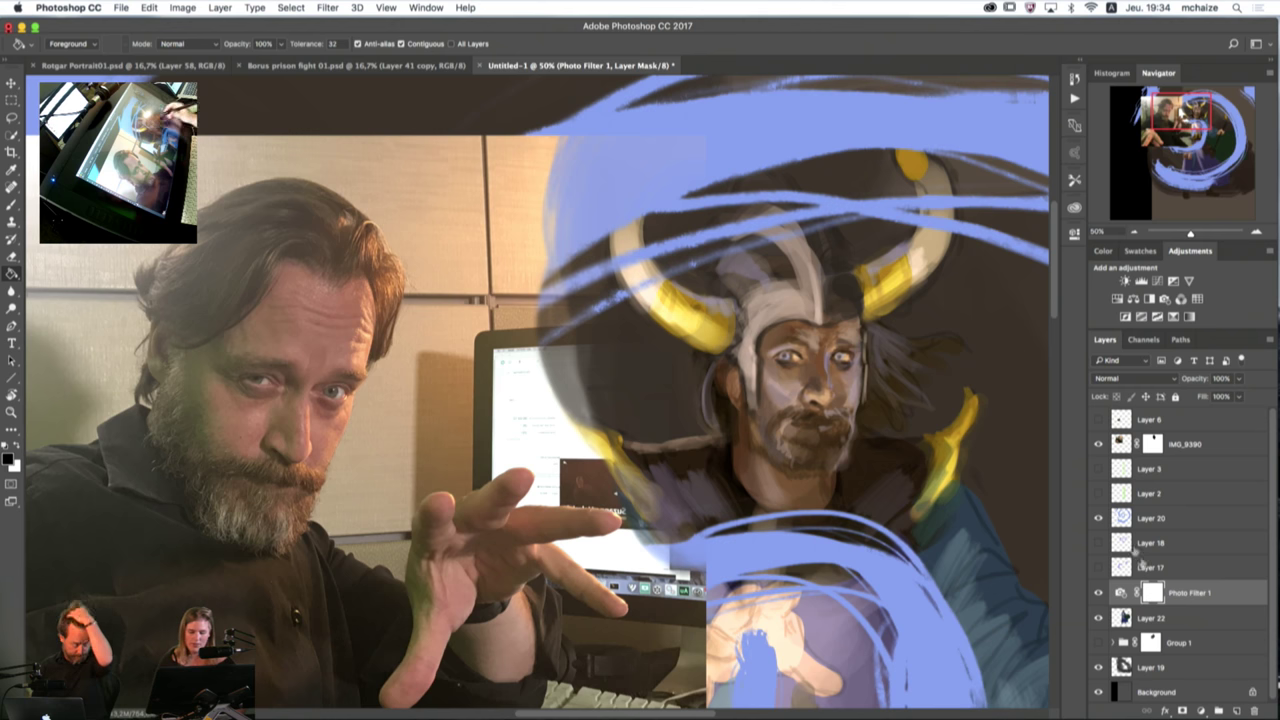
{"action": "left_click", "coordinate": [803, 386]}
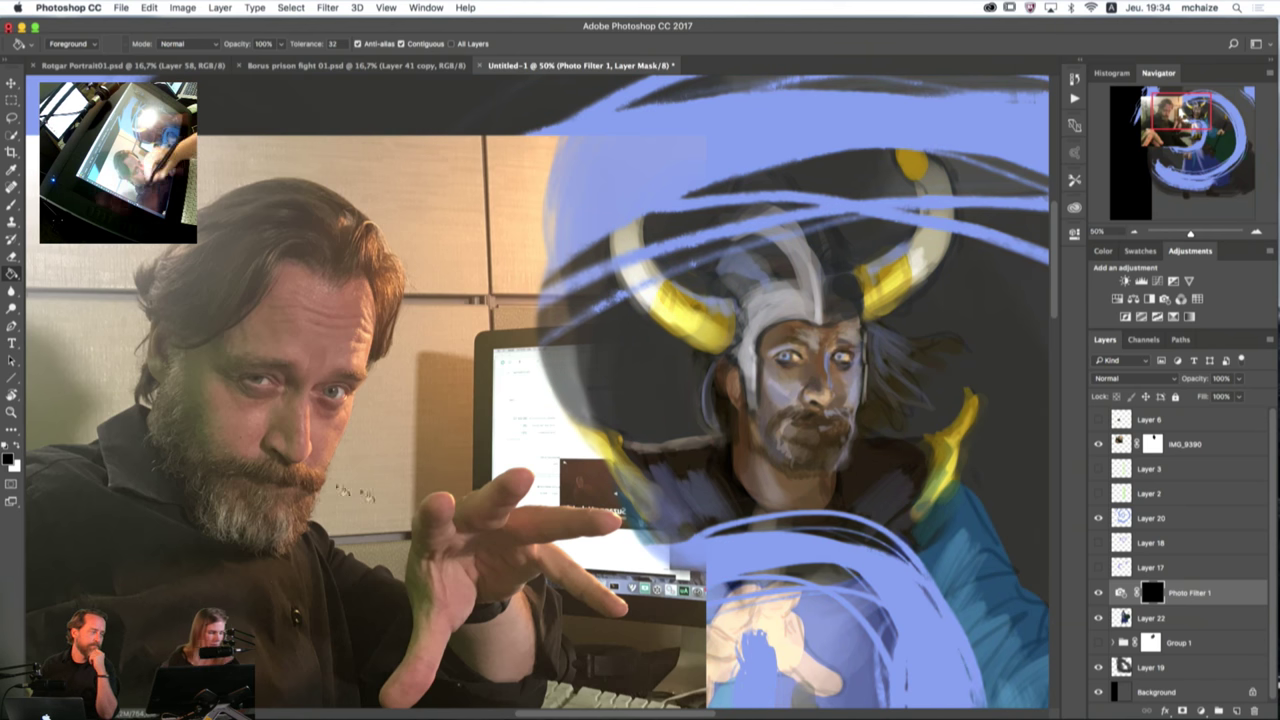
Step: Paint white on the warming filter's mask with a brush of about 70 px to warm the warrior's face
{"action": "key", "text": "x"}
{"action": "key", "text": "b"}
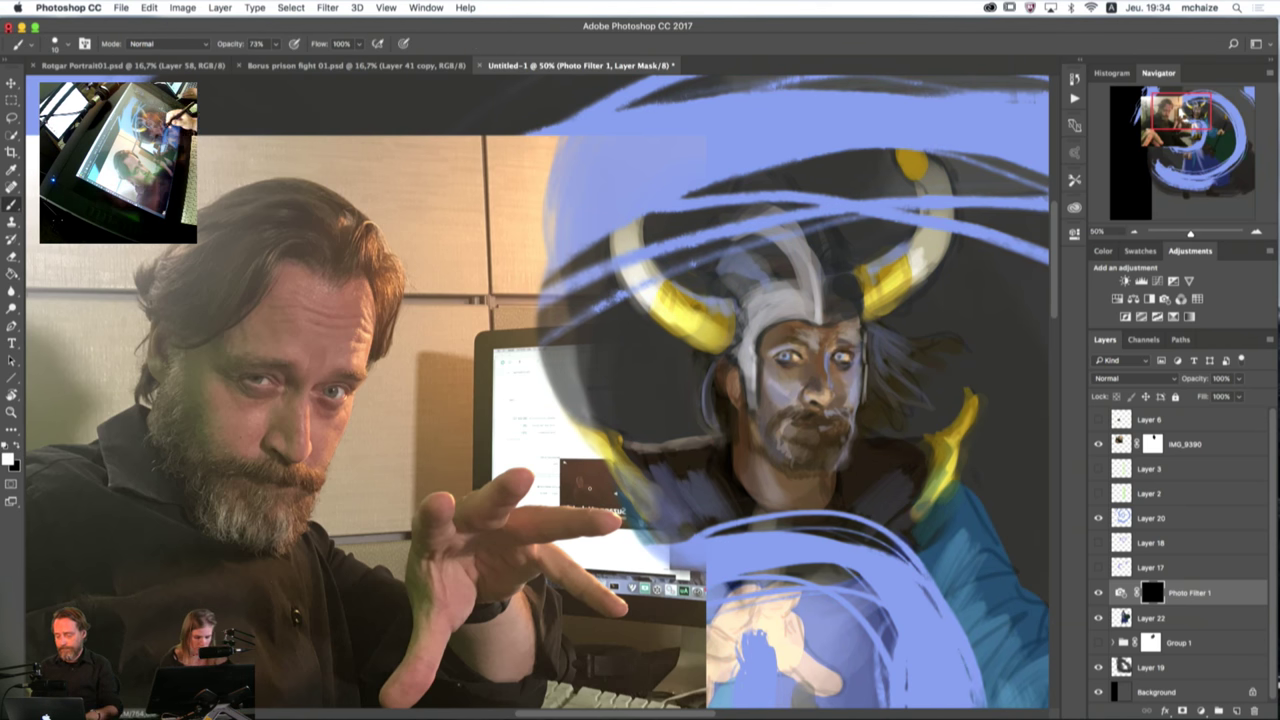
{"action": "key", "text": "bracketright"}
{"action": "key", "text": "bracketright"}
{"action": "key", "text": "bracketright"}
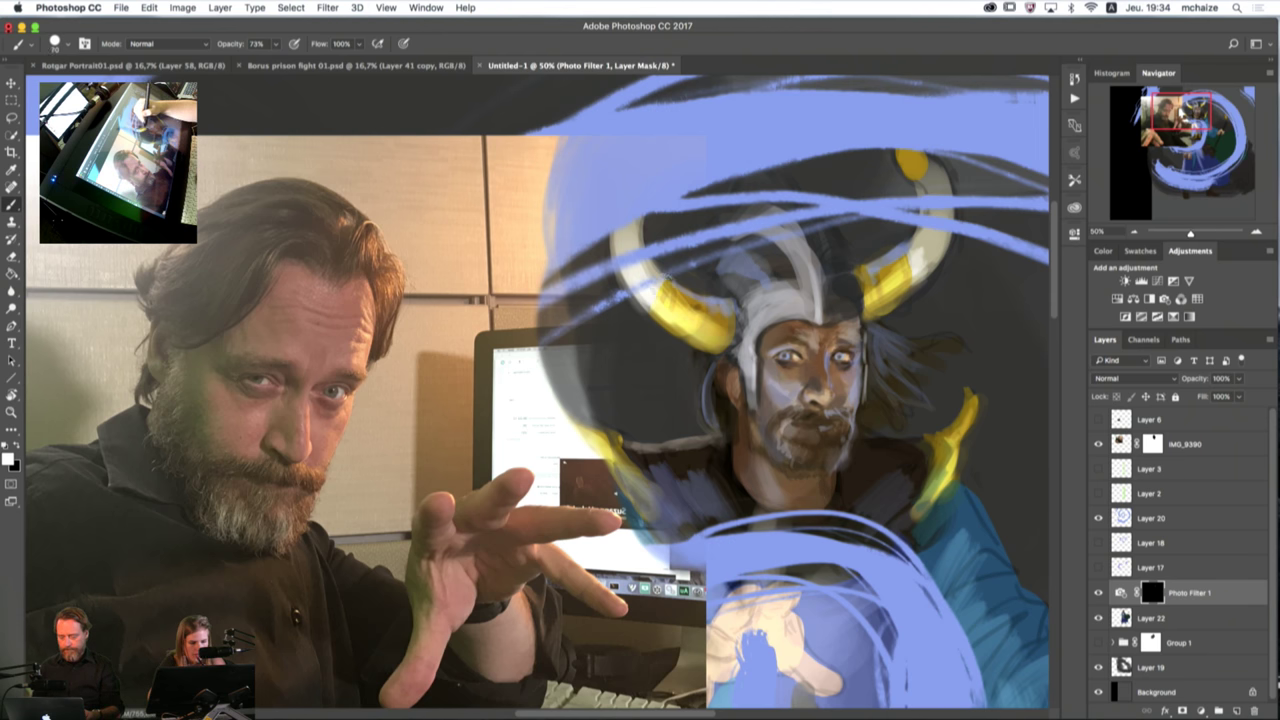
{"action": "key", "text": "bracketleft"}
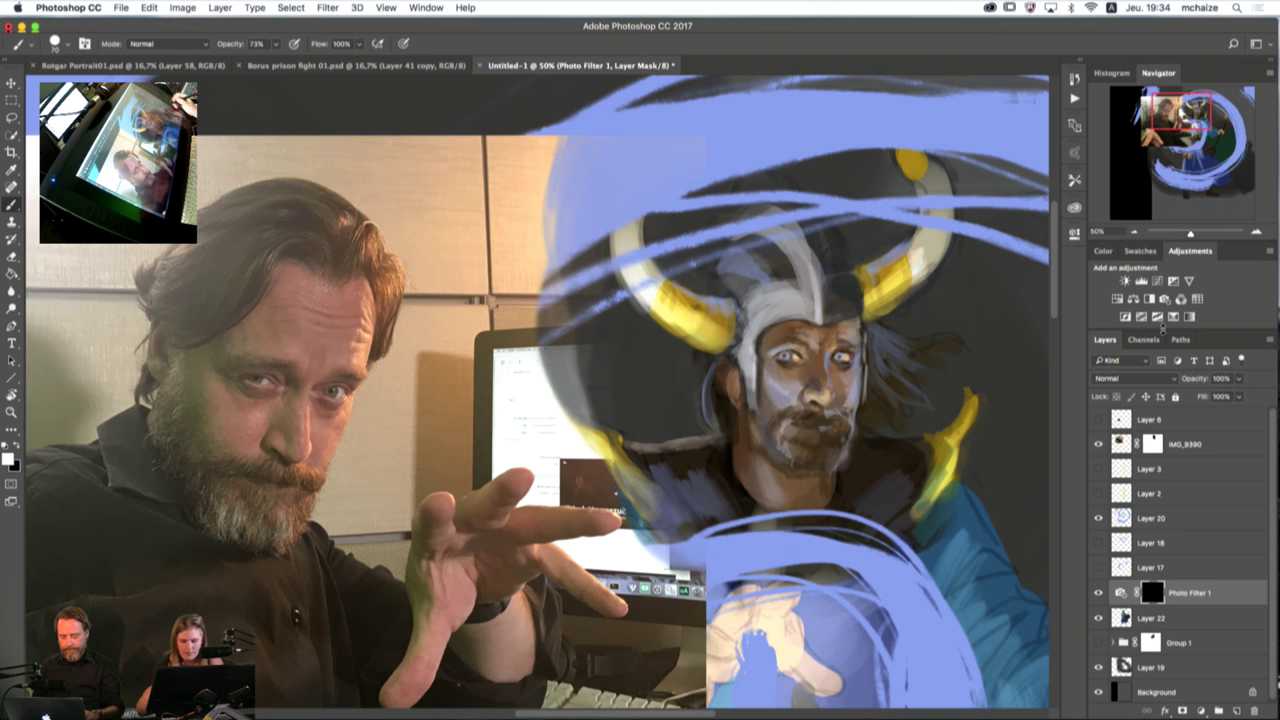
Step: Add a second Photo Filter adjustment above the warming one and set it to Cooling Filter (LBB)
{"action": "left_click", "coordinate": [1201, 710]}
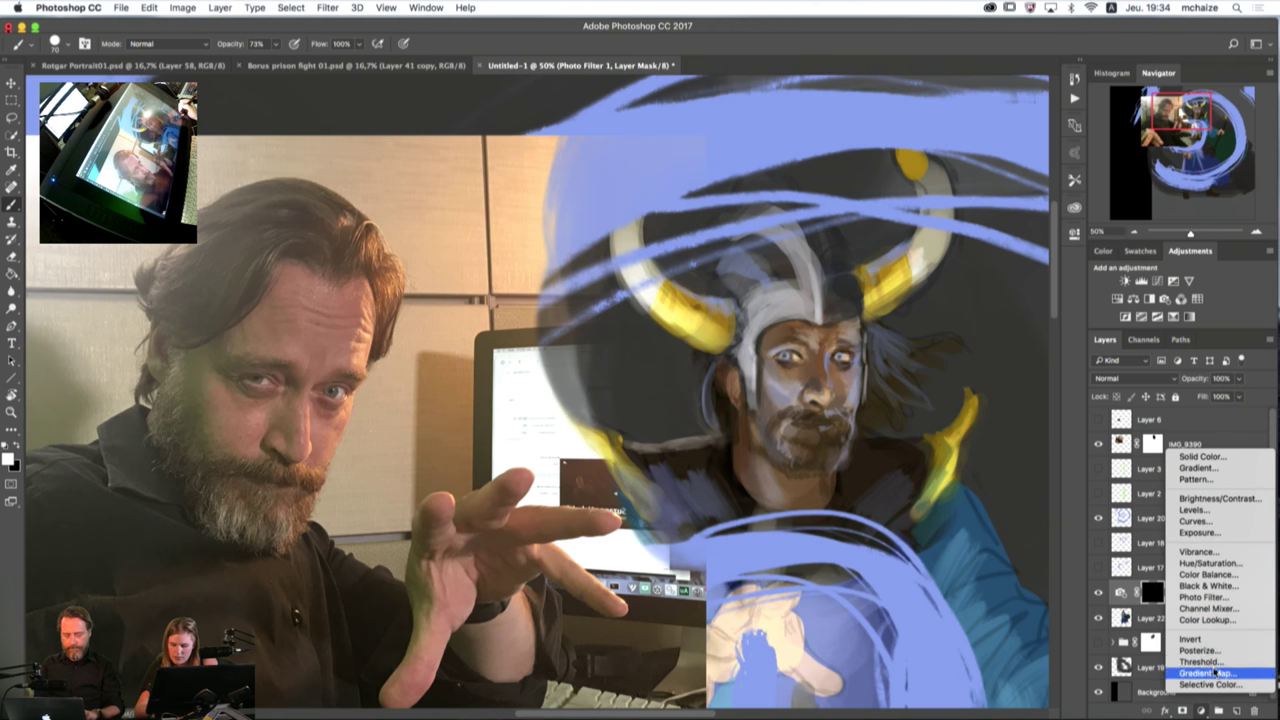
{"action": "left_click", "coordinate": [1208, 597]}
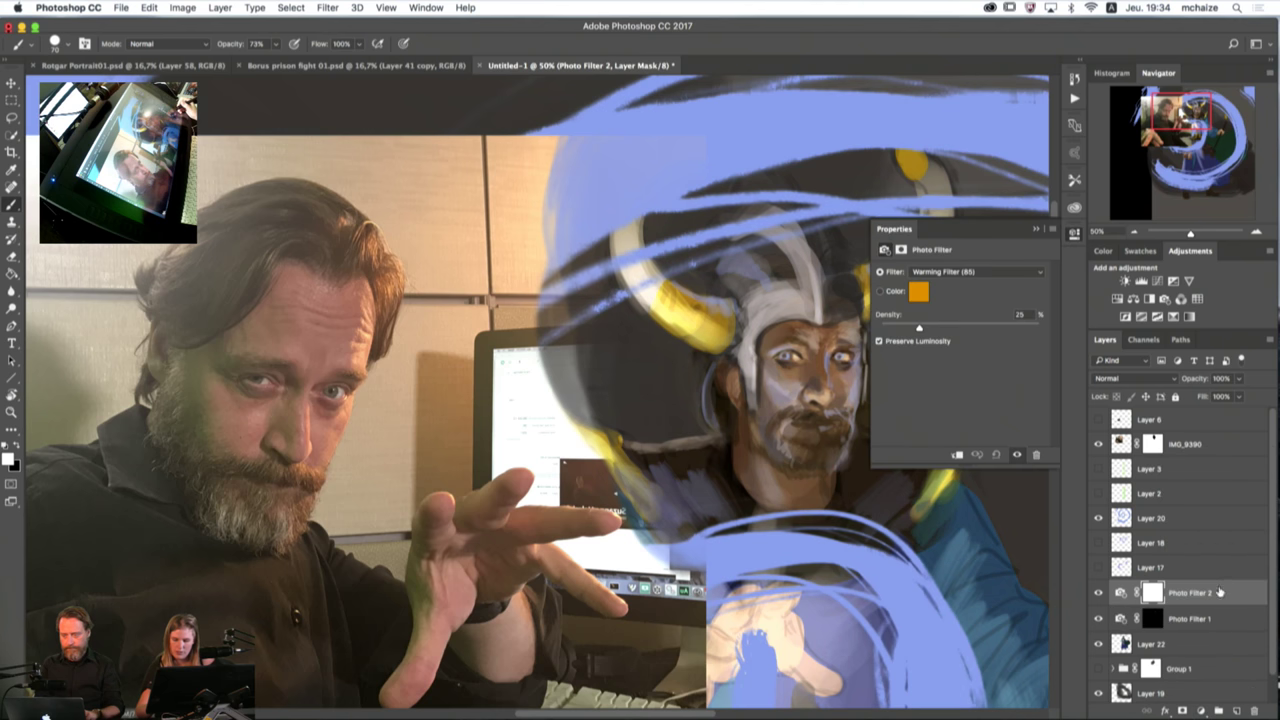
{"action": "left_click", "coordinate": [978, 271]}
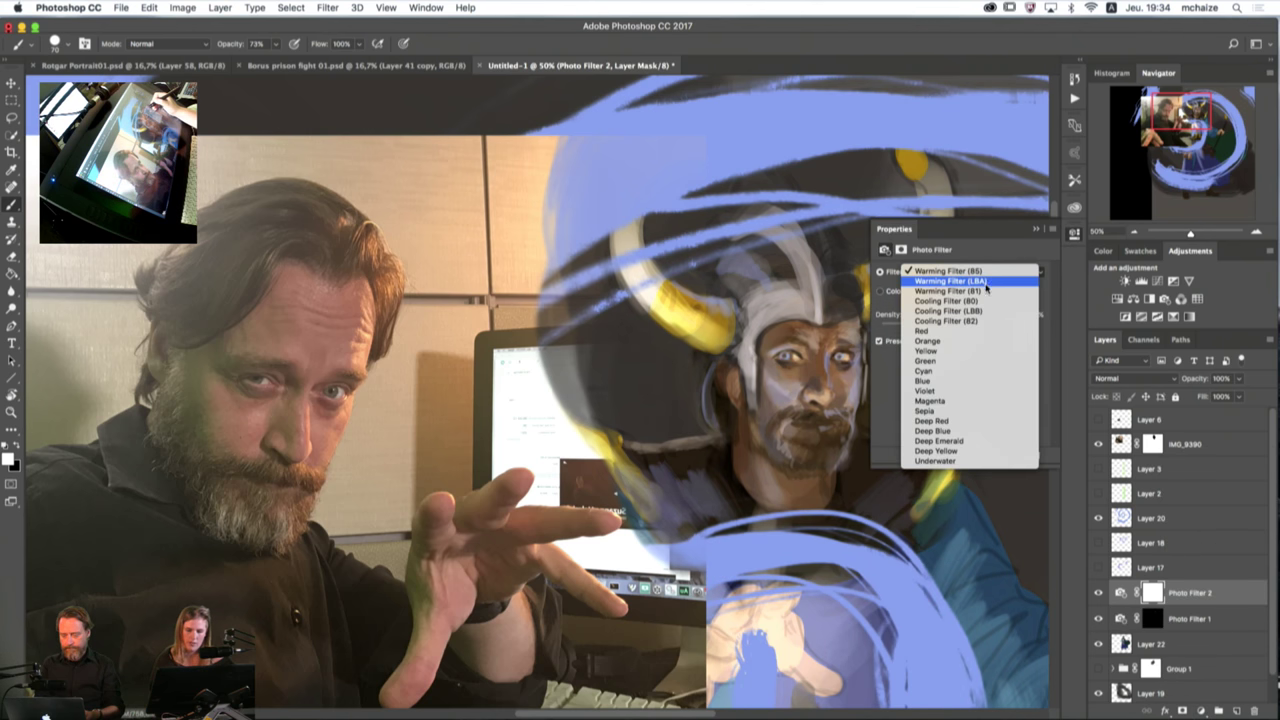
{"action": "left_click", "coordinate": [981, 311]}
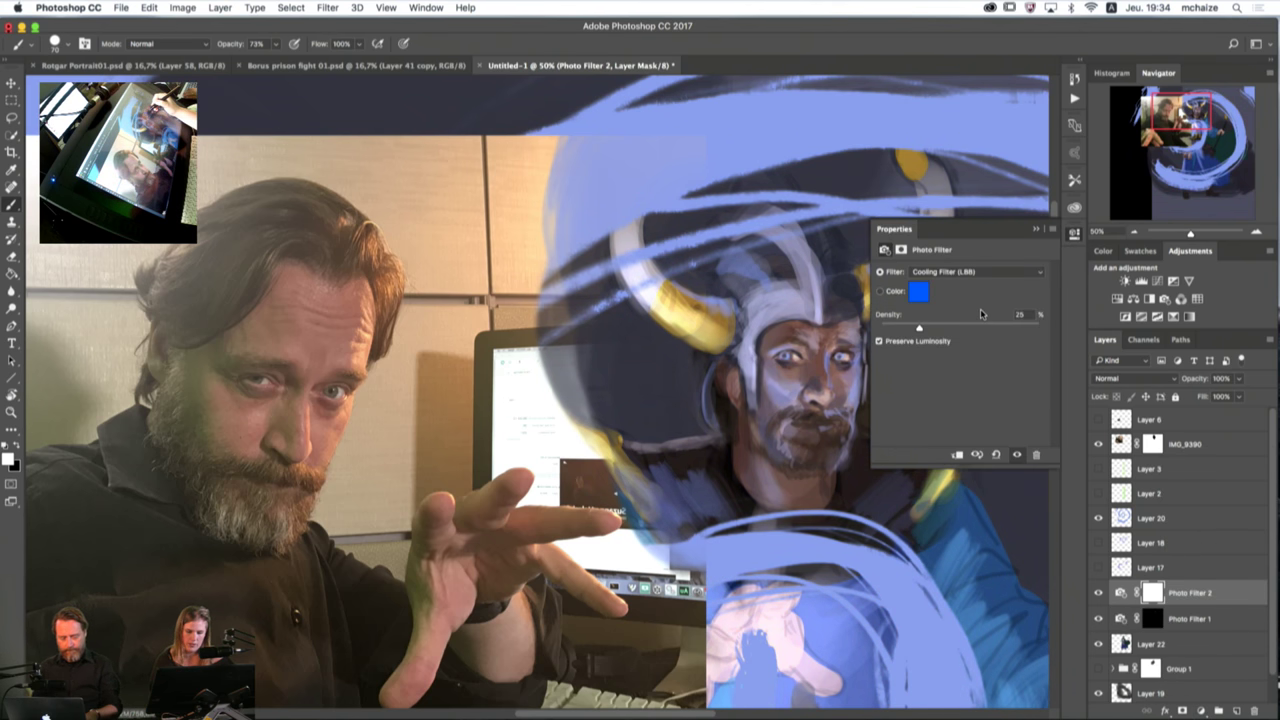
Step: Compare the cooling presets on the second photo filter and set it to Cooling Filter (82)
{"action": "left_click", "coordinate": [981, 274]}
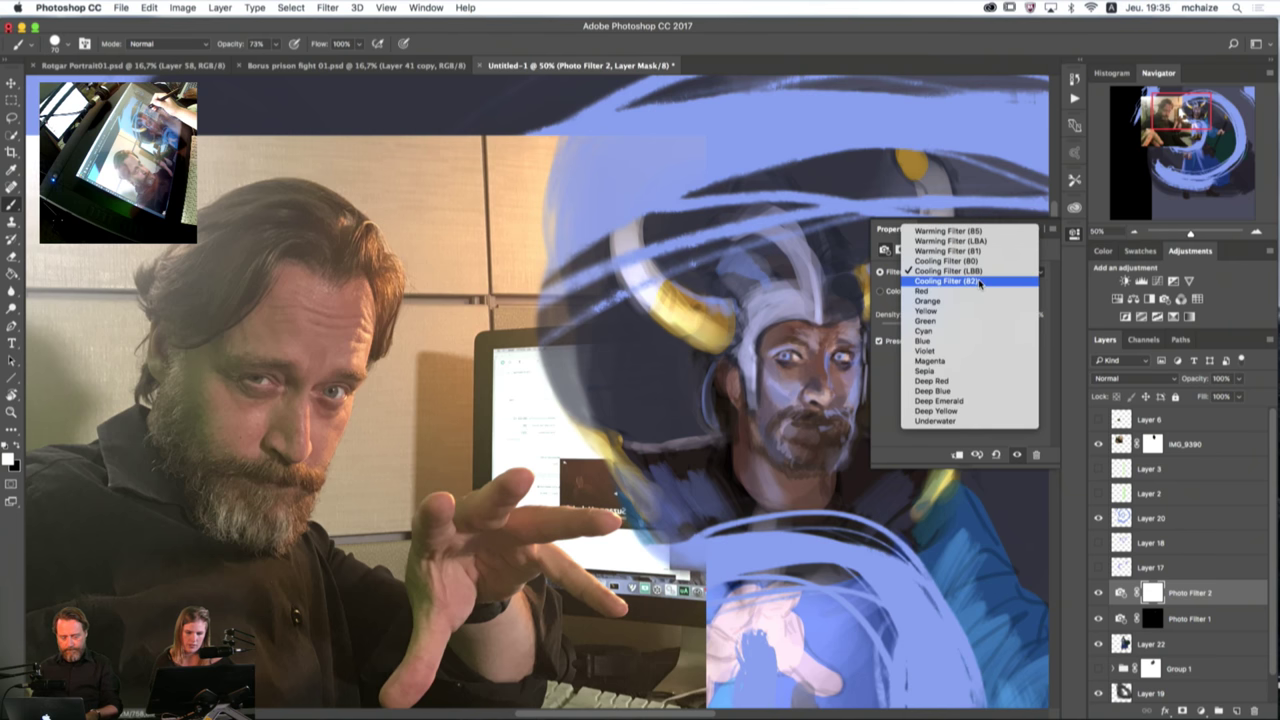
{"action": "left_click", "coordinate": [980, 283]}
{"action": "left_click", "coordinate": [981, 274]}
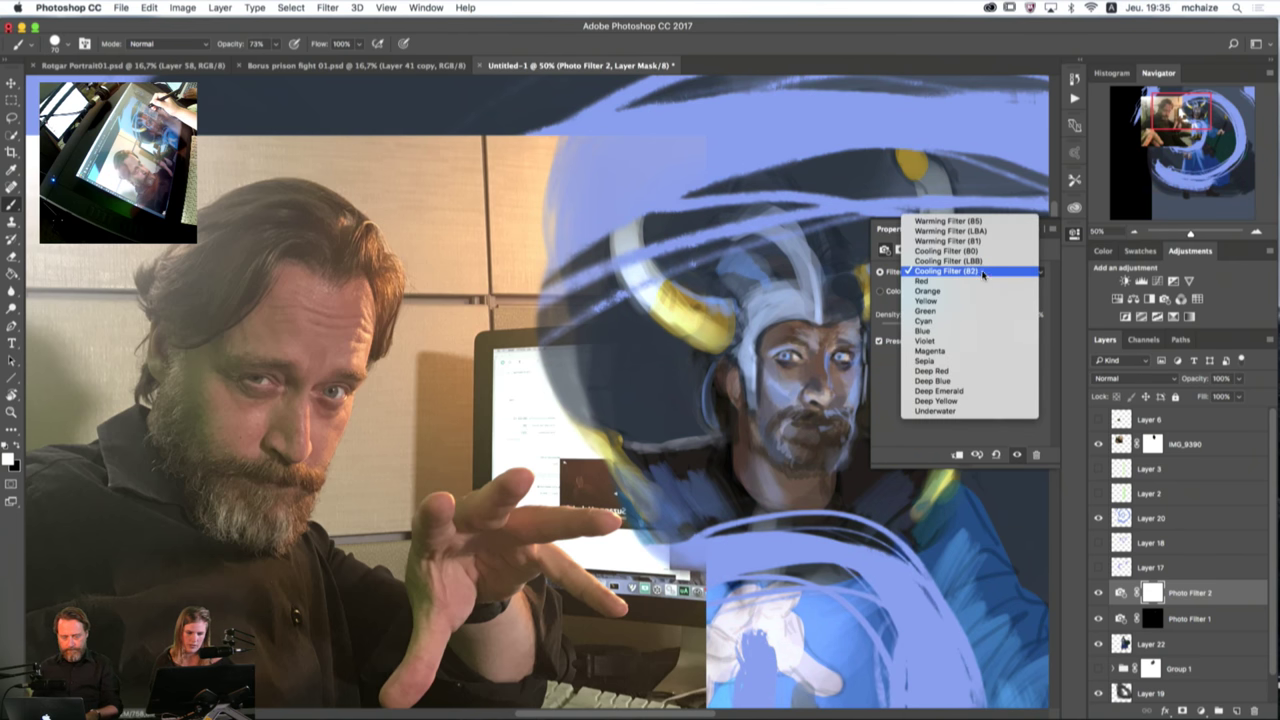
{"action": "left_click", "coordinate": [980, 255]}
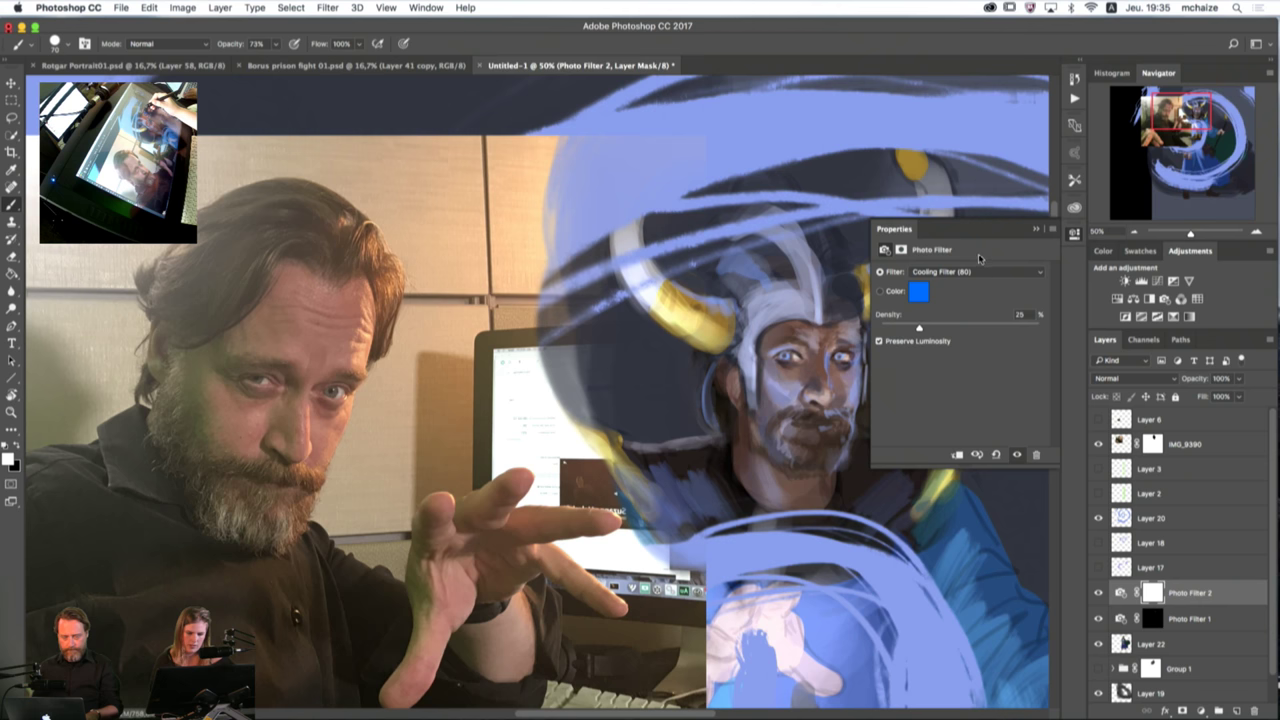
{"action": "left_click", "coordinate": [978, 270]}
{"action": "left_click", "coordinate": [975, 292]}
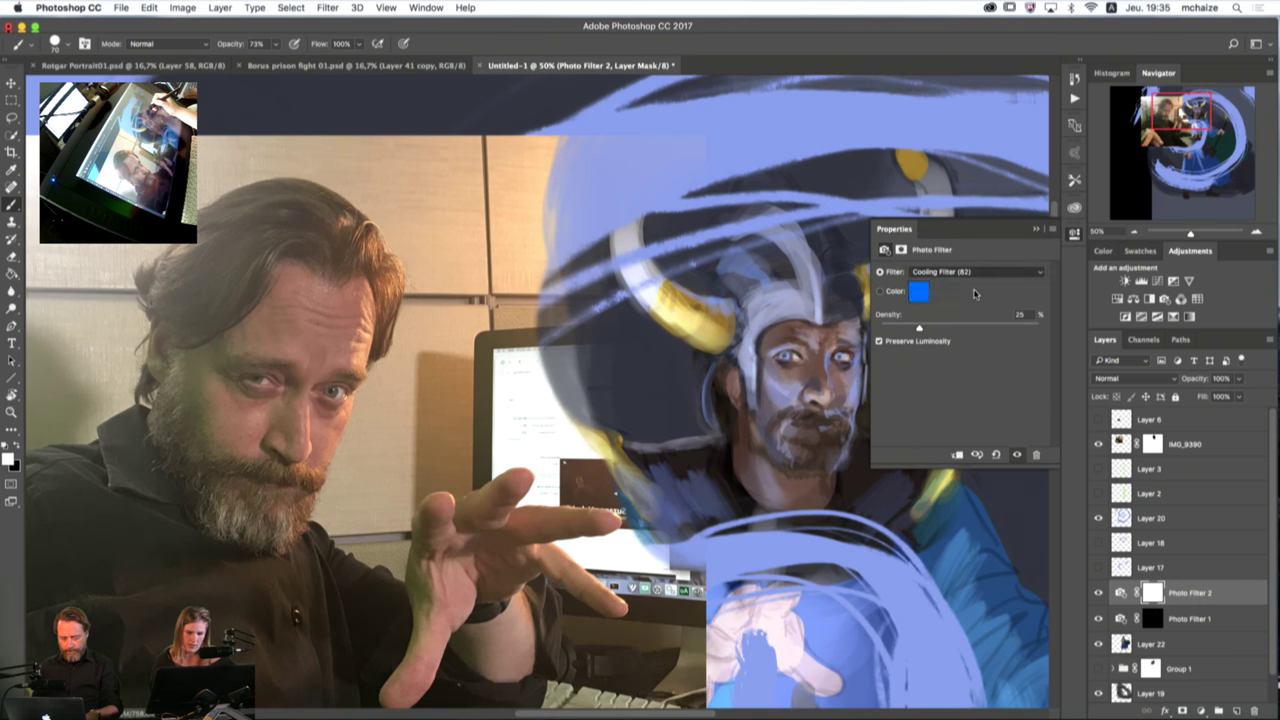
{"action": "left_click", "coordinate": [1037, 230]}
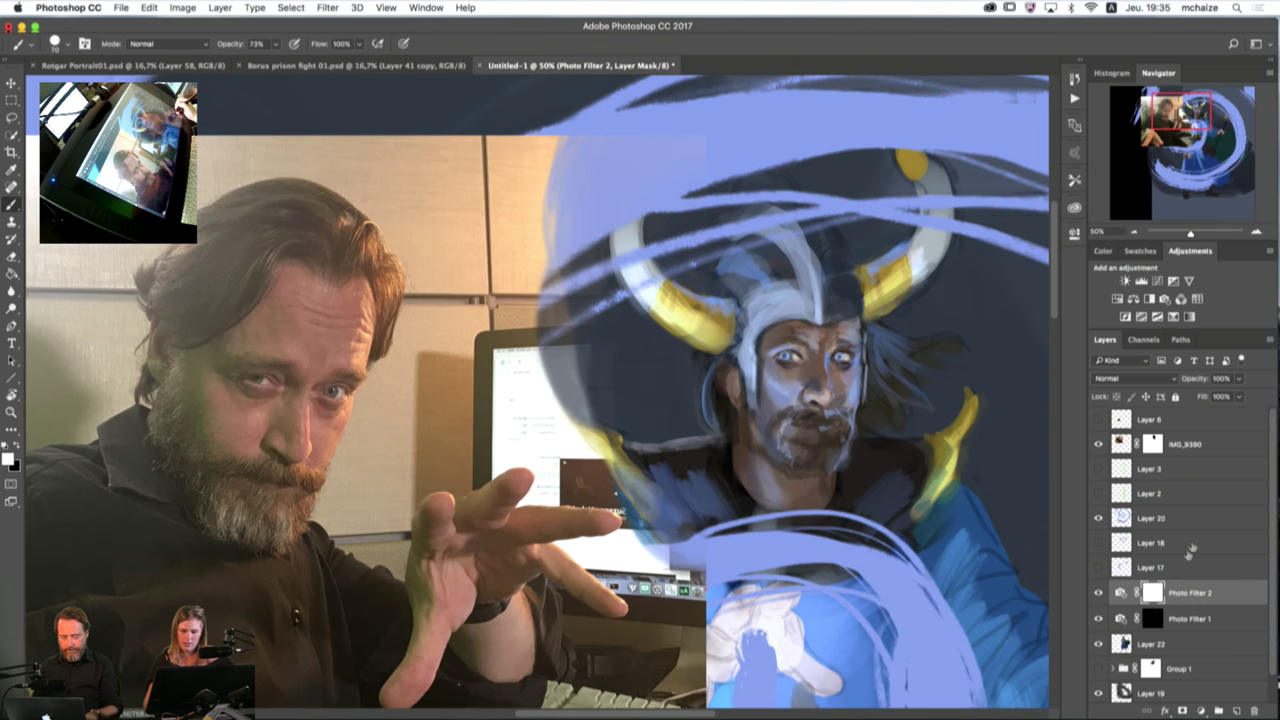
Step: Paint black on the cooling filter's mask over the warrior's face with a soft brush, varying its size up to about 125 px
{"action": "left_click", "coordinate": [12, 273]}
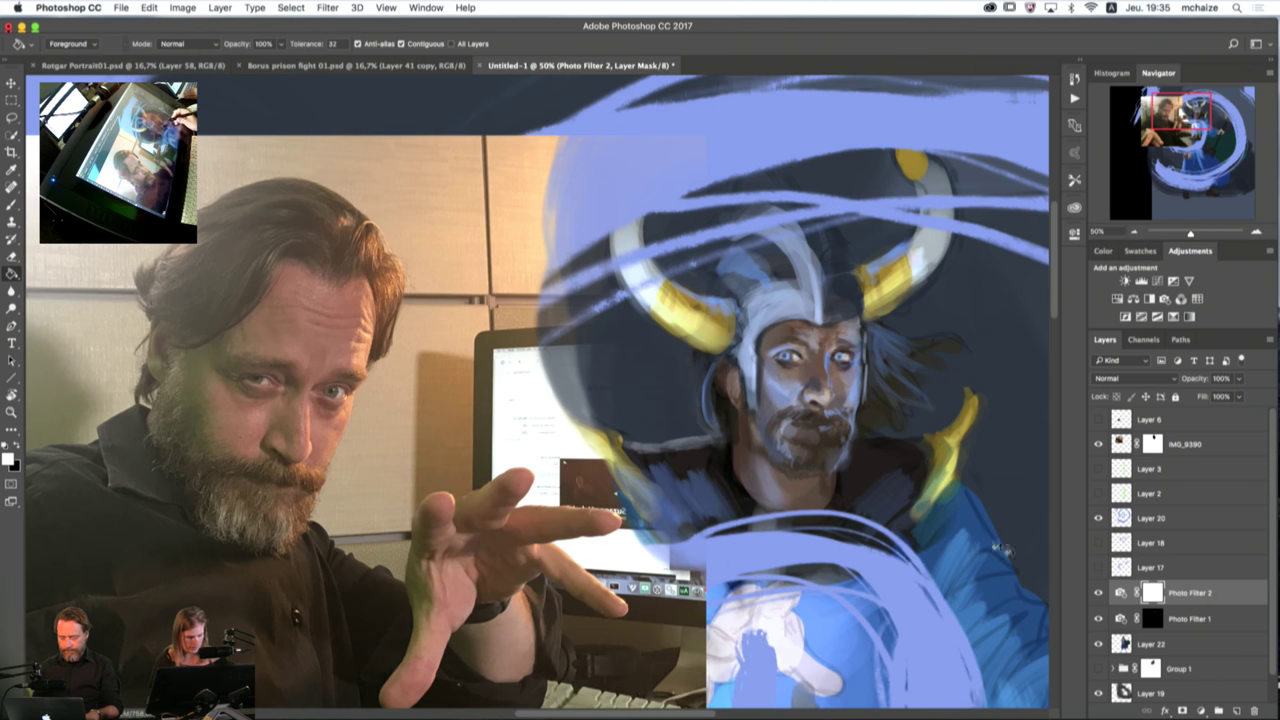
{"action": "key", "text": "b"}
{"action": "key", "text": "x"}
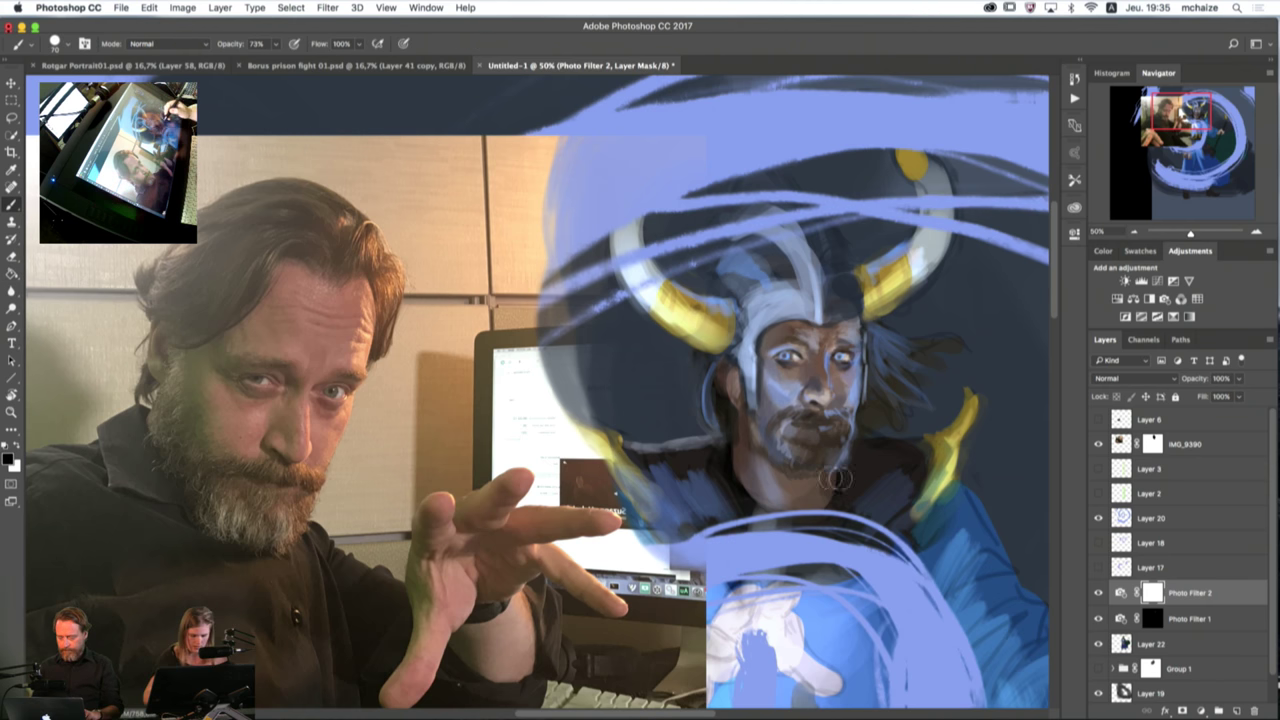
{"action": "key", "text": "bracketleft"}
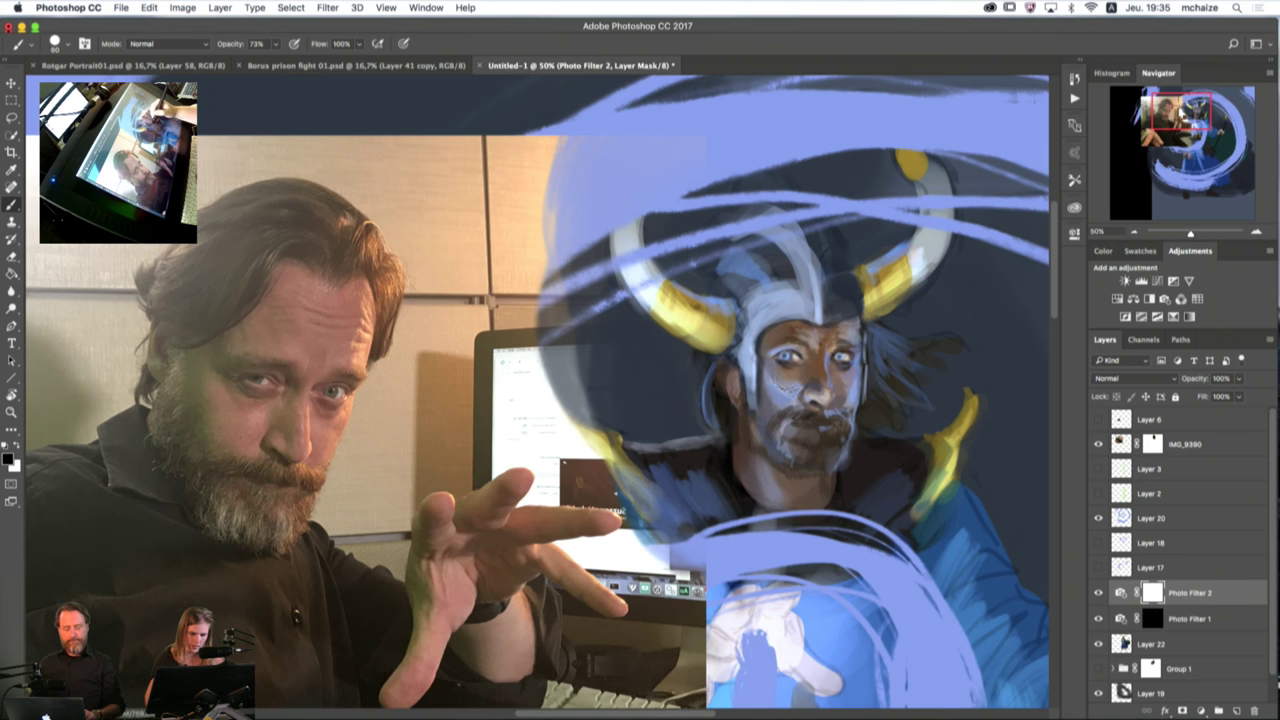
{"action": "key", "text": "bracketright"}
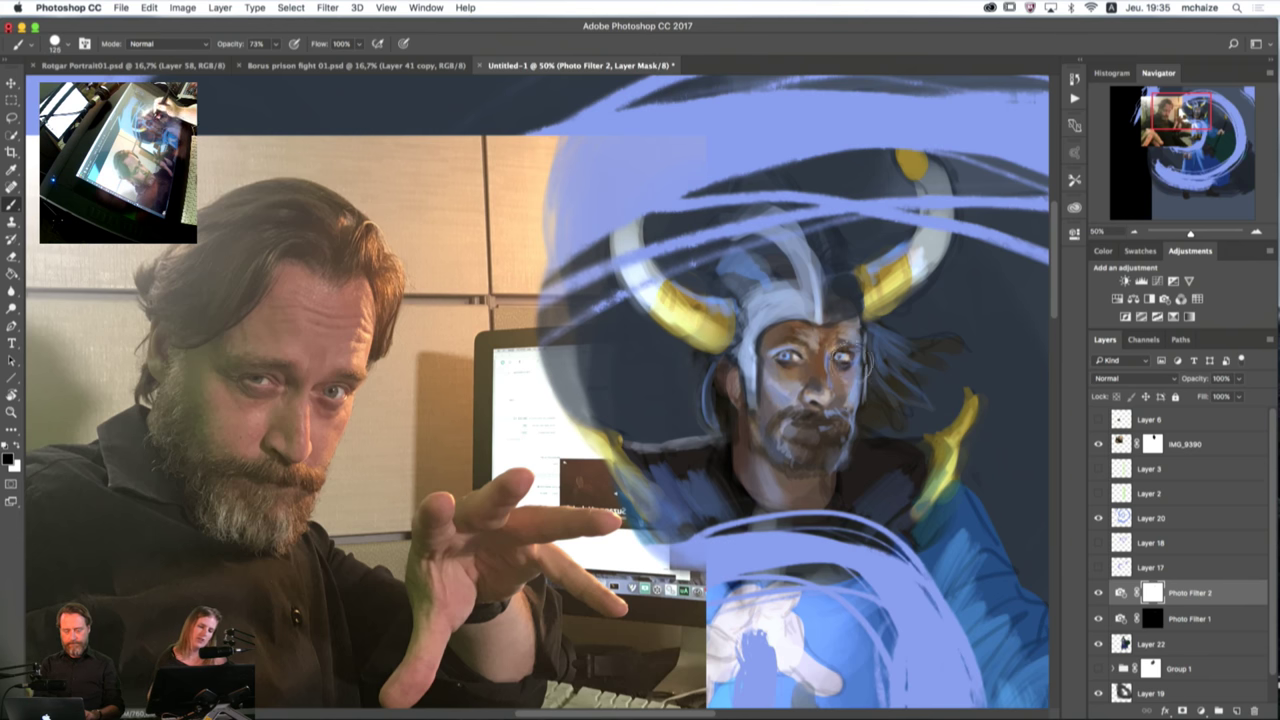
{"action": "key", "text": "bracketleft"}
{"action": "key", "text": "bracketleft"}
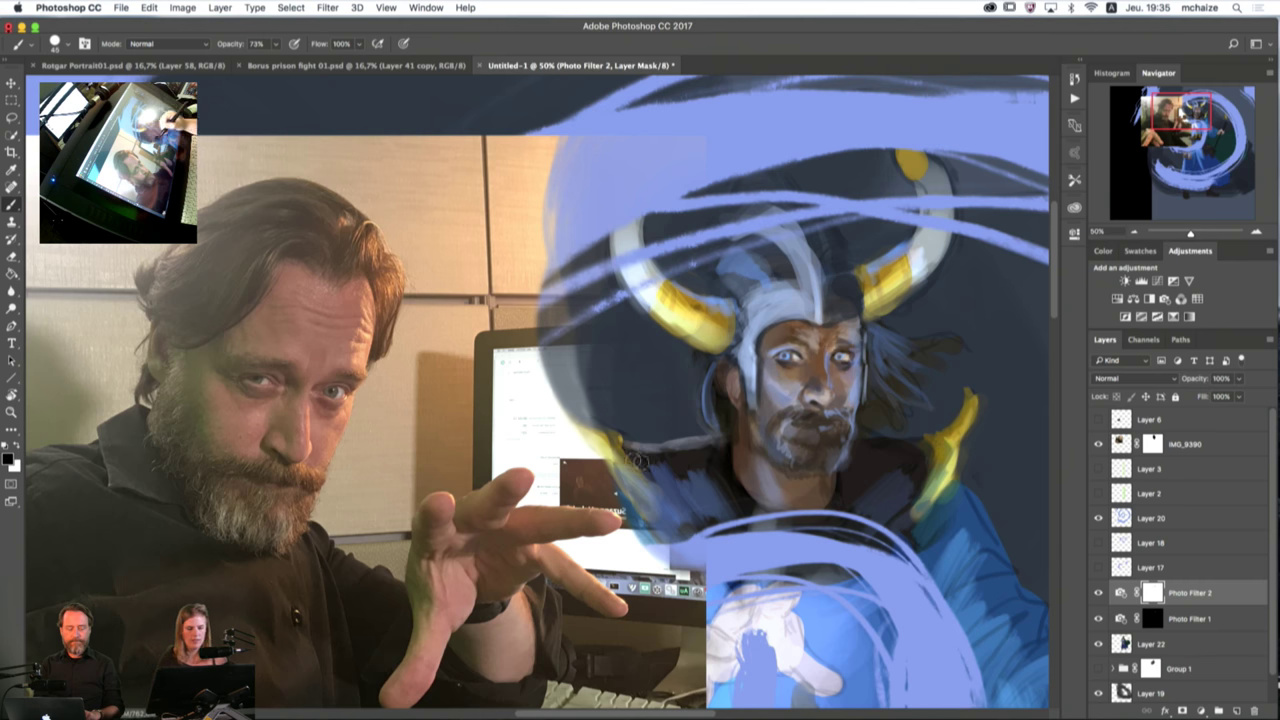
Step: Merge Photo Filter 2, Photo Filter 1 and Layer 22 into a single layer
{"action": "mouse_move", "coordinate": [959, 525]}
{"action": "left_mouse_down"}
{"action": "mouse_move", "coordinate": [851, 509]}
{"action": "mouse_move", "coordinate": [888, 510]}
{"action": "left_mouse_up"}
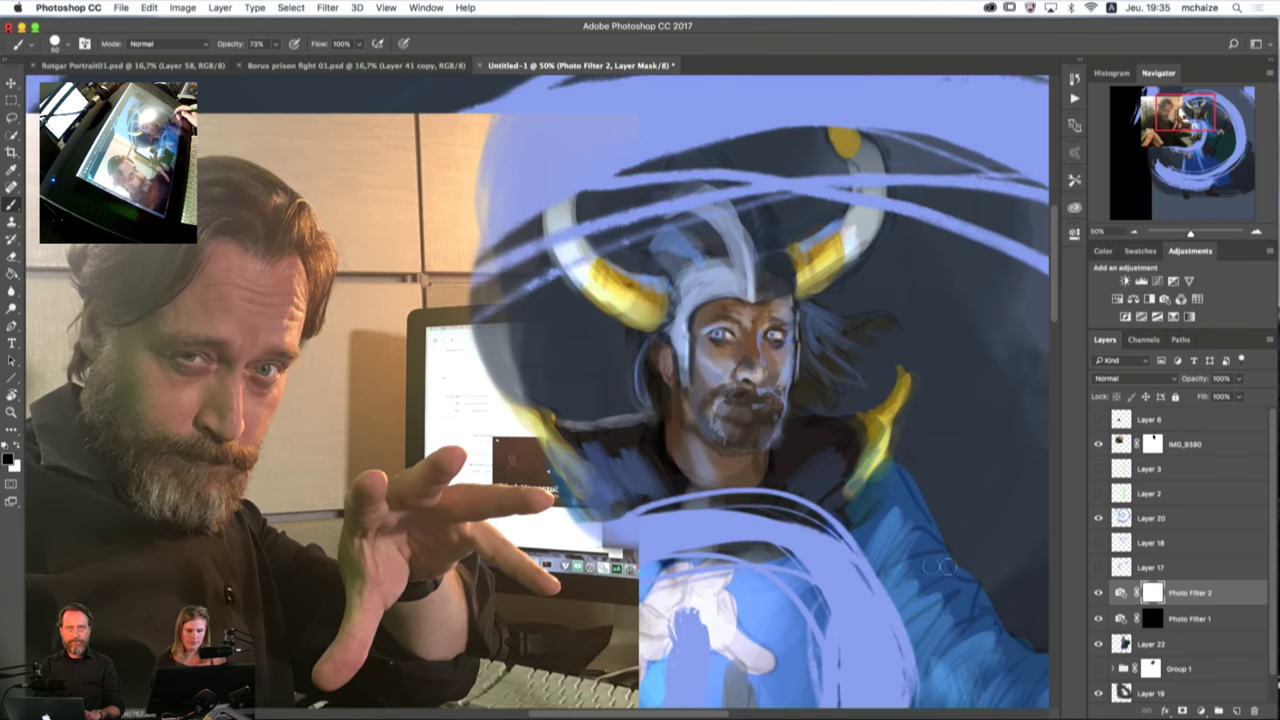
{"action": "left_click", "coordinate": [1205, 651], "text": "shift"}
{"action": "right_click", "coordinate": [1214, 641]}
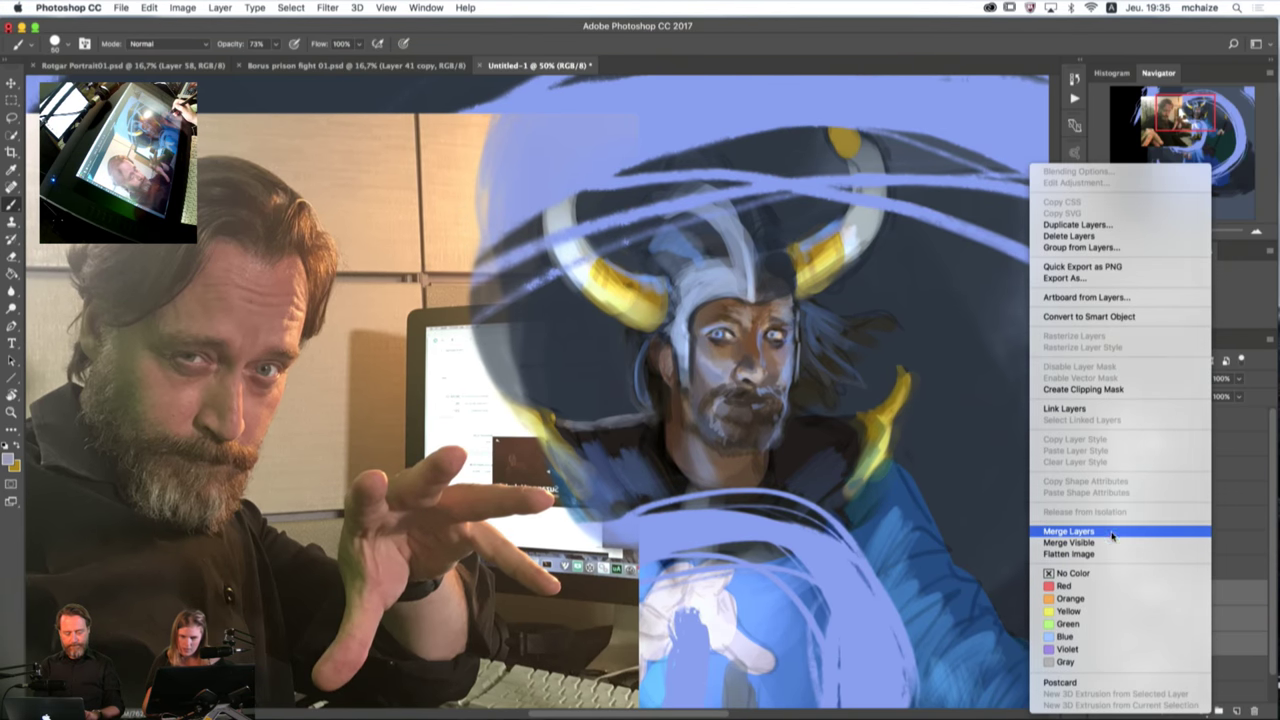
{"action": "left_click", "coordinate": [1111, 533]}
Step: Hide the IMG_9390 reference photo layer so the whole warrior shows
{"action": "left_click", "coordinate": [1134, 233]}
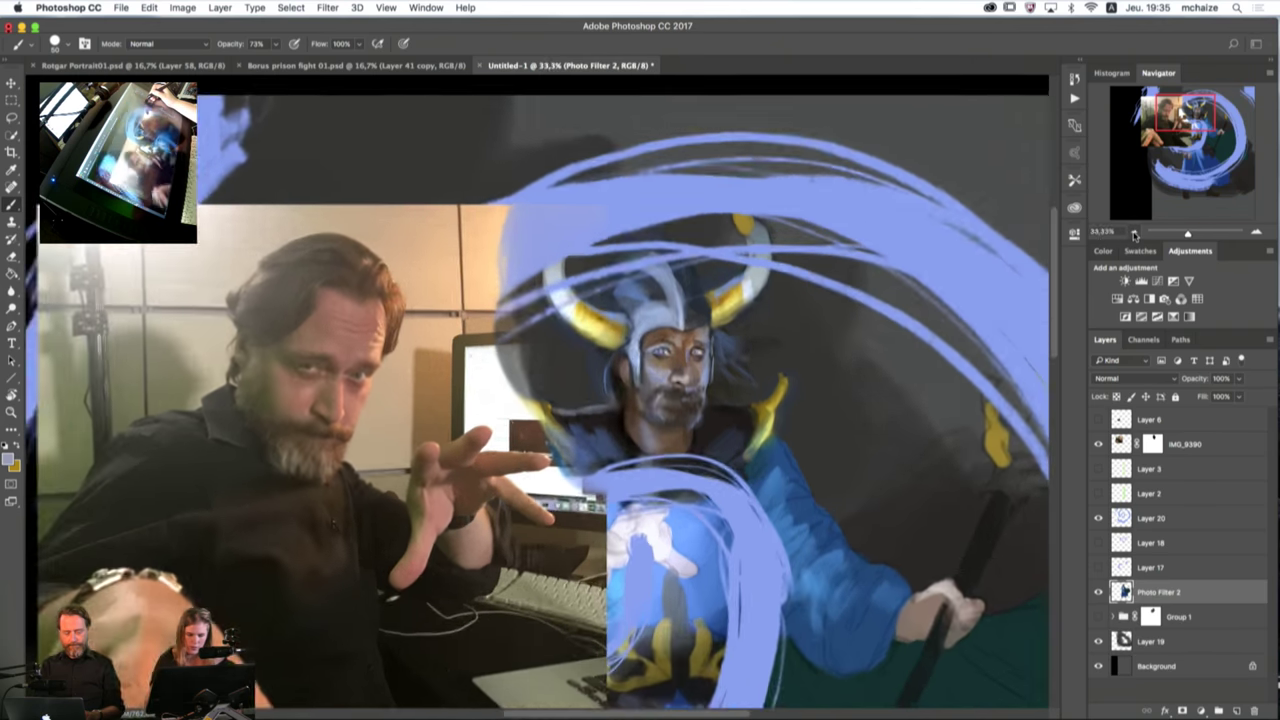
{"action": "left_click", "coordinate": [1134, 233]}
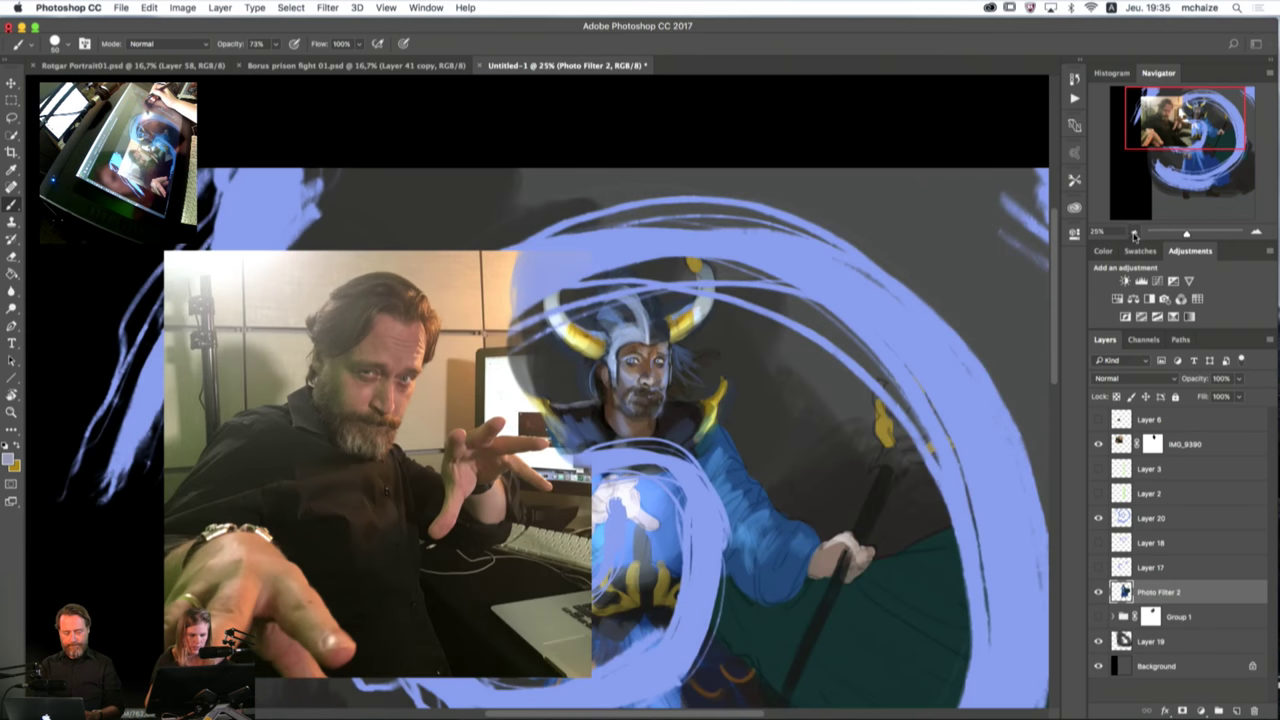
{"action": "left_click", "coordinate": [1098, 443]}
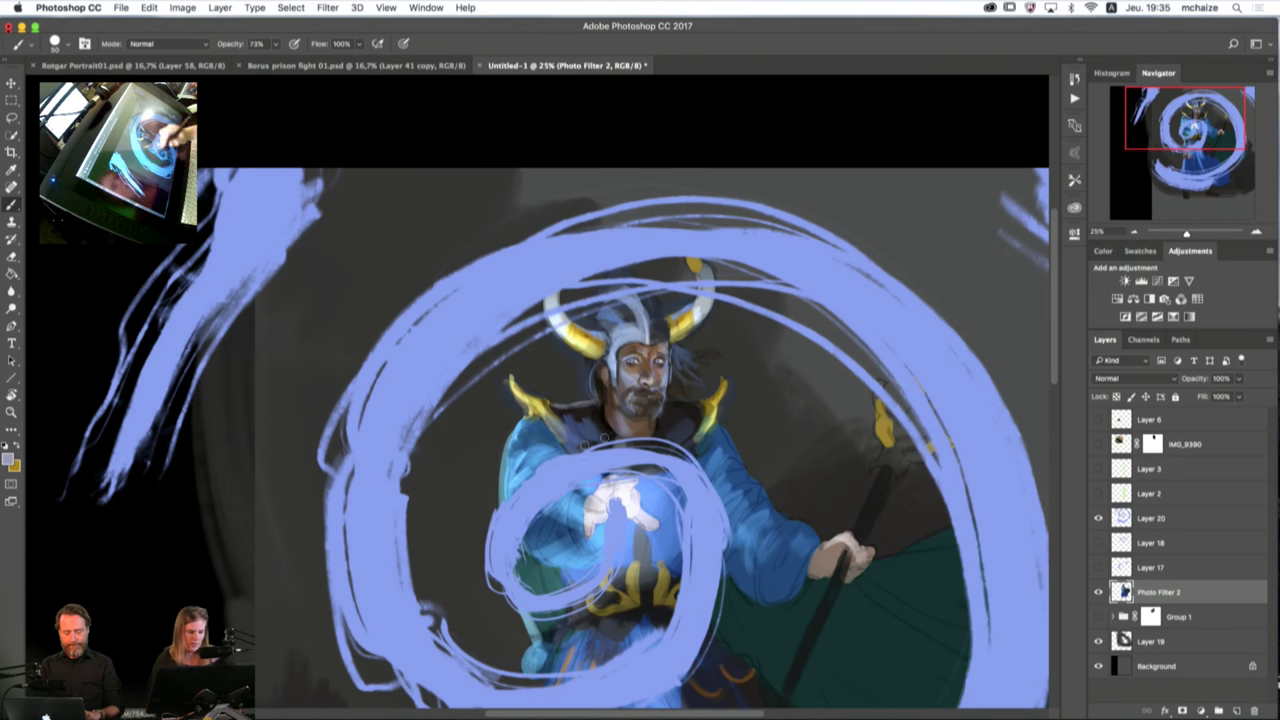
{"action": "left_click_drag", "start_coordinate": [791, 585], "coordinate": [807, 609]}
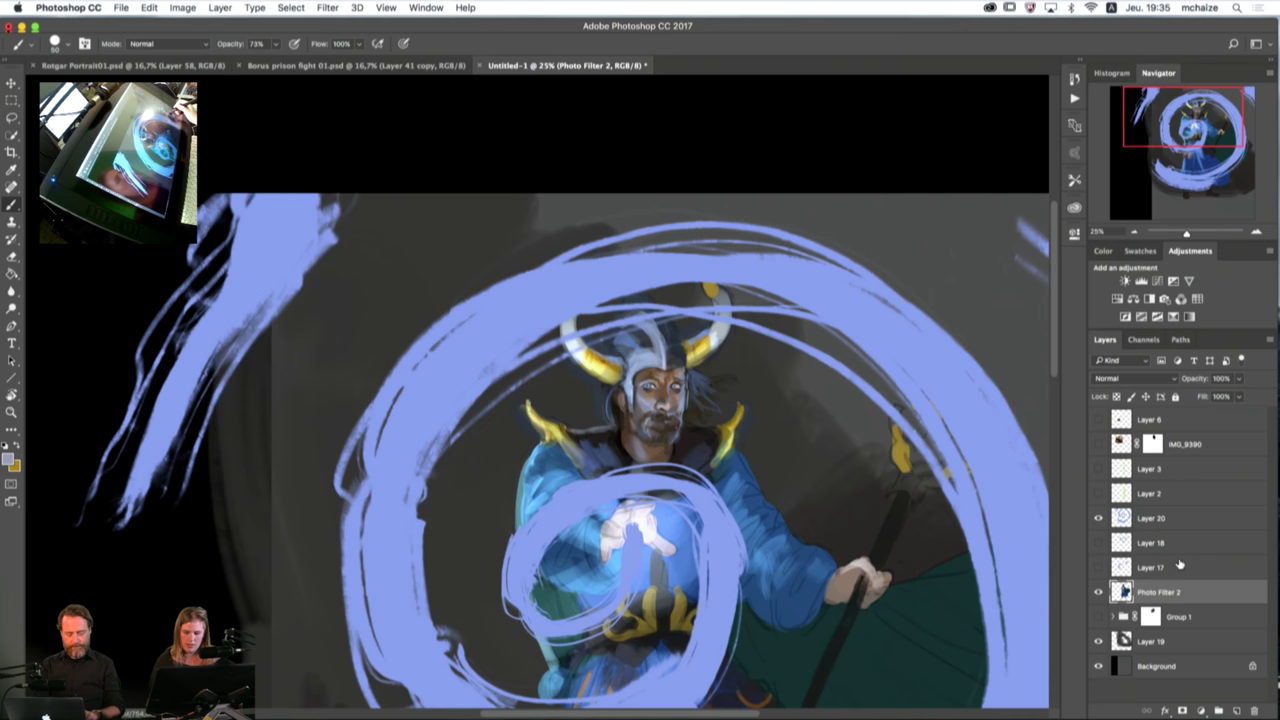
Step: Duplicate the layers from Layer 20 down to Photo Filter 2, and delete the copies of Layers 17 and 18
{"action": "left_click", "coordinate": [1184, 519], "text": "shift"}
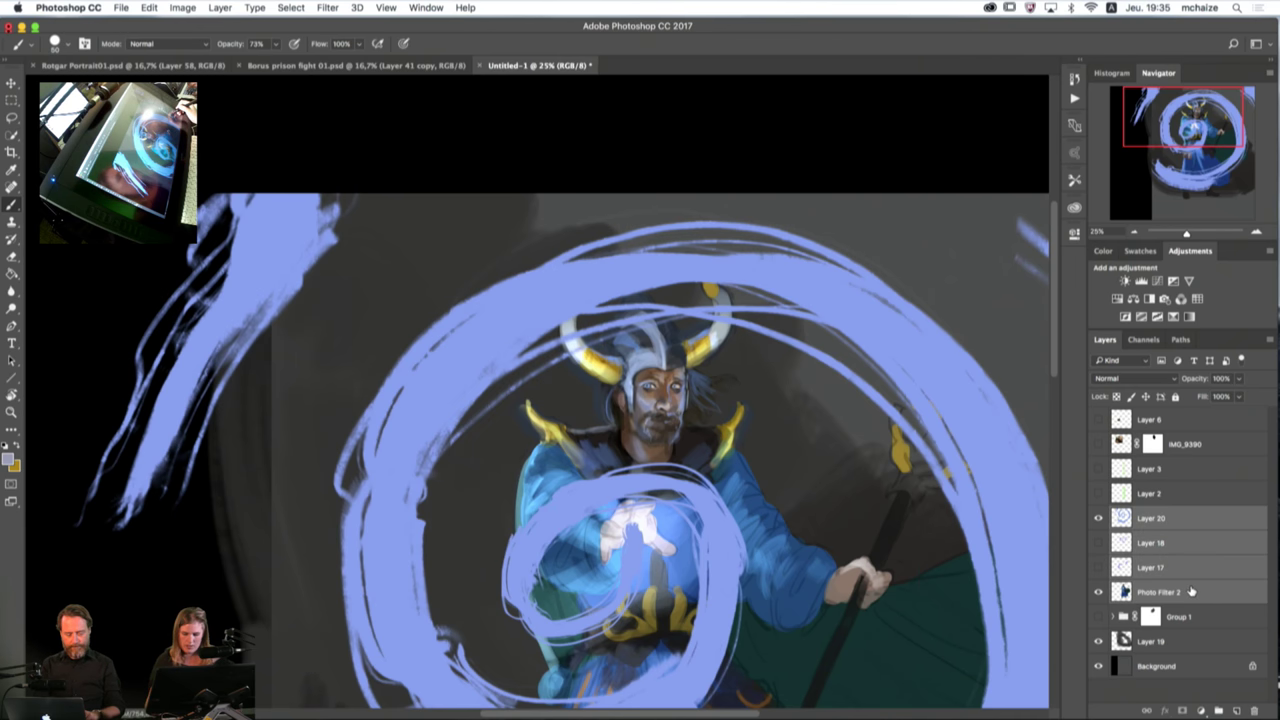
{"action": "left_click_drag", "start_coordinate": [1190, 592], "coordinate": [1236, 710]}
{"action": "left_click", "coordinate": [1161, 567]}
{"action": "left_click", "coordinate": [1174, 545], "text": "shift"}
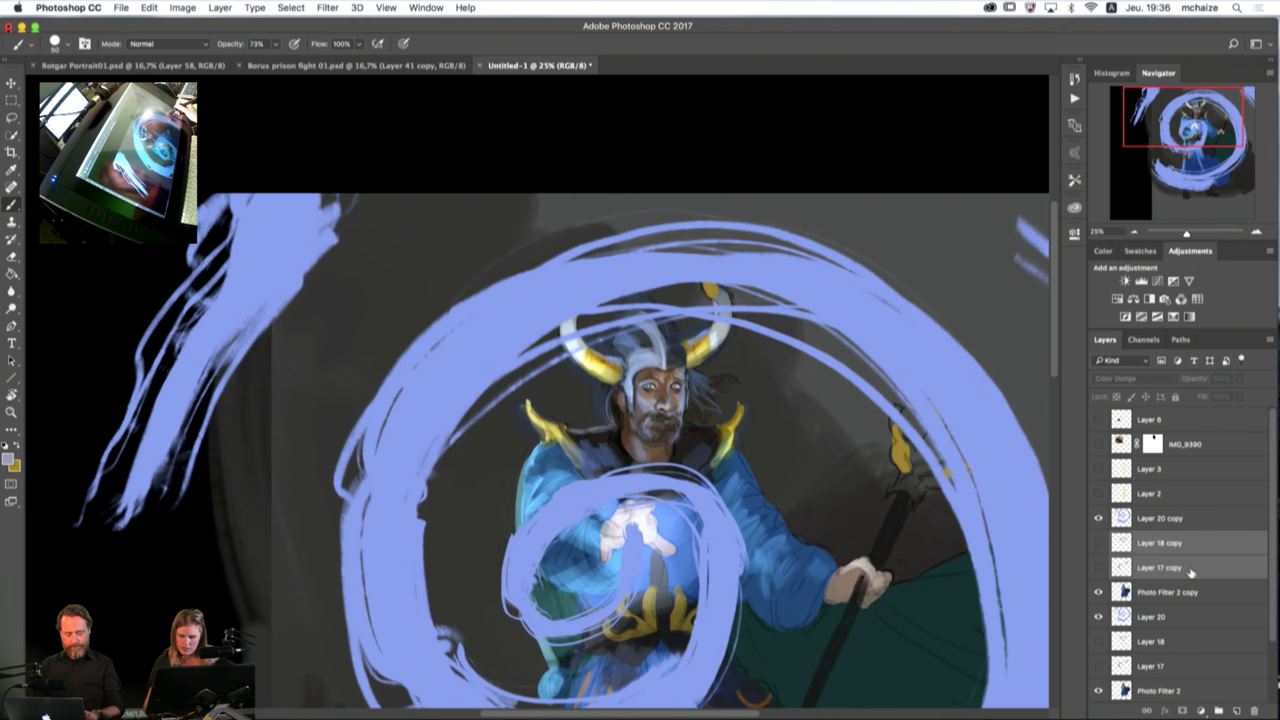
{"action": "left_click_drag", "start_coordinate": [1189, 569], "coordinate": [1255, 711]}
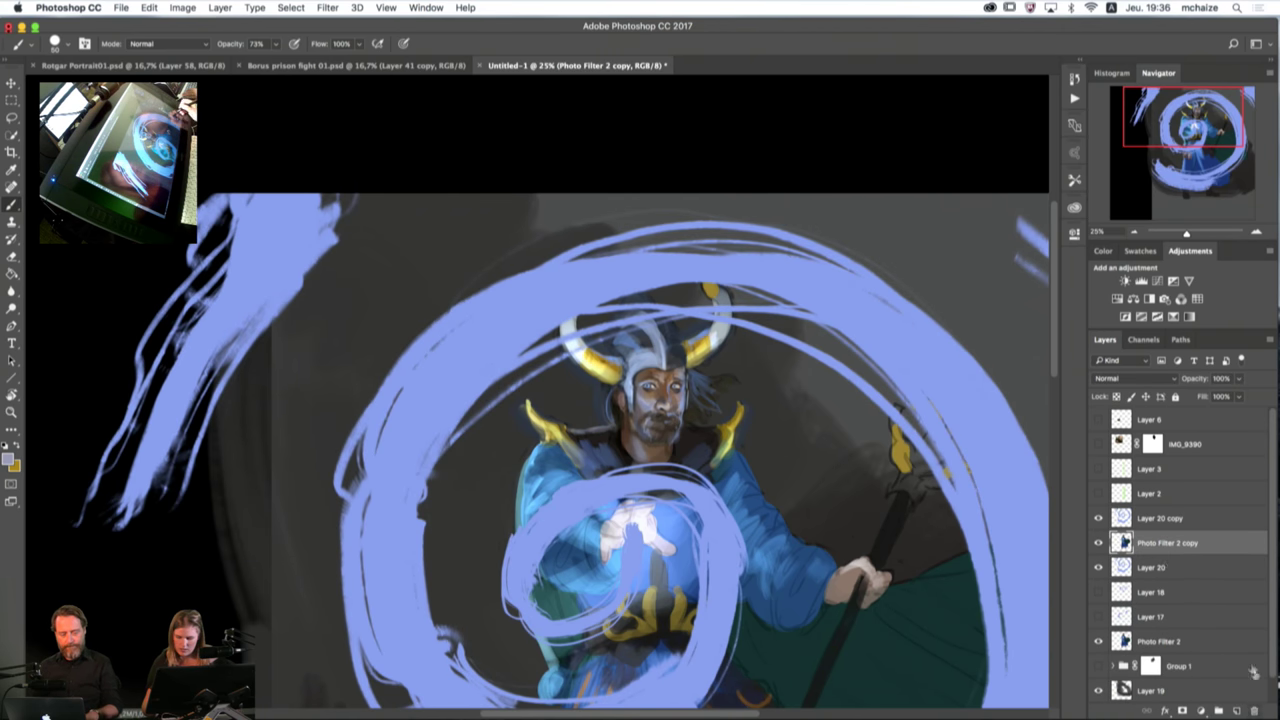
Step: Group the original layers from Layer 20 down to Photo Filter 2 and hide the group
{"action": "left_click", "coordinate": [1160, 567]}
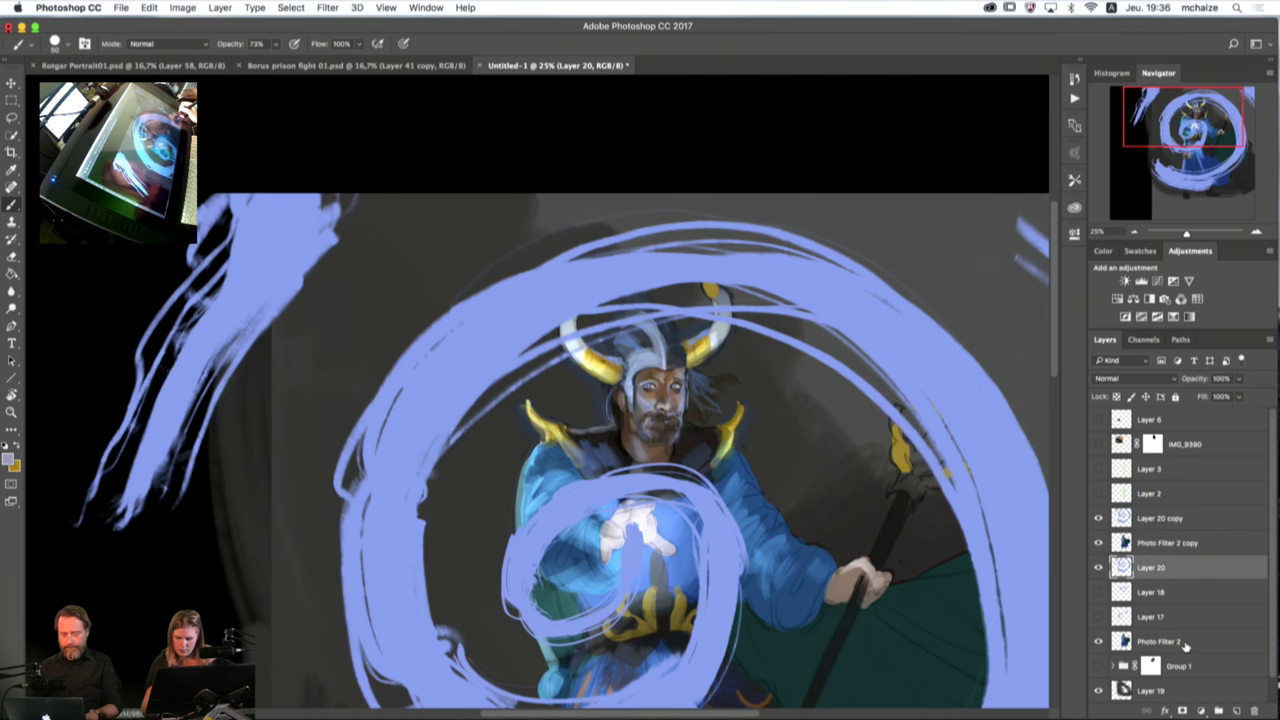
{"action": "left_click", "coordinate": [1160, 641], "text": "shift"}
{"action": "left_click", "coordinate": [1218, 711]}
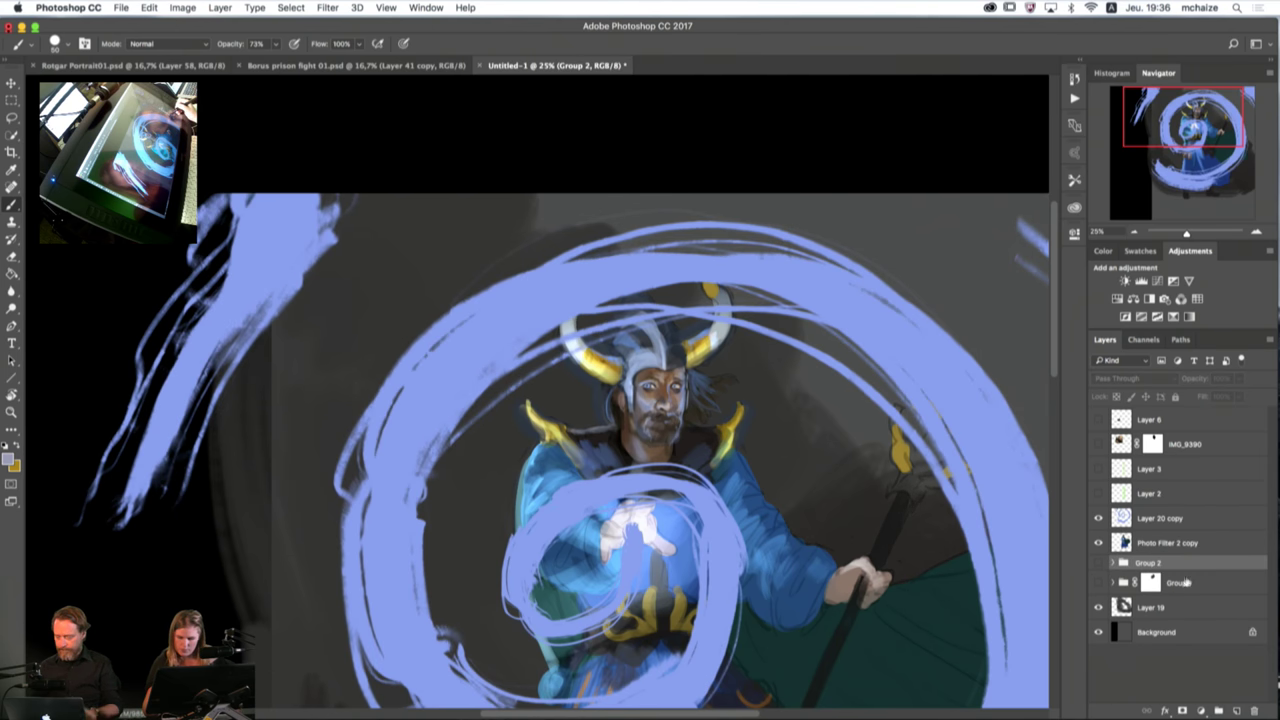
Step: Erase everything below the warrior's shoulders on Photo Filter 2 copy and Layer 20 copy using a rectangular selection, then deselect
{"action": "left_click", "coordinate": [1143, 543]}
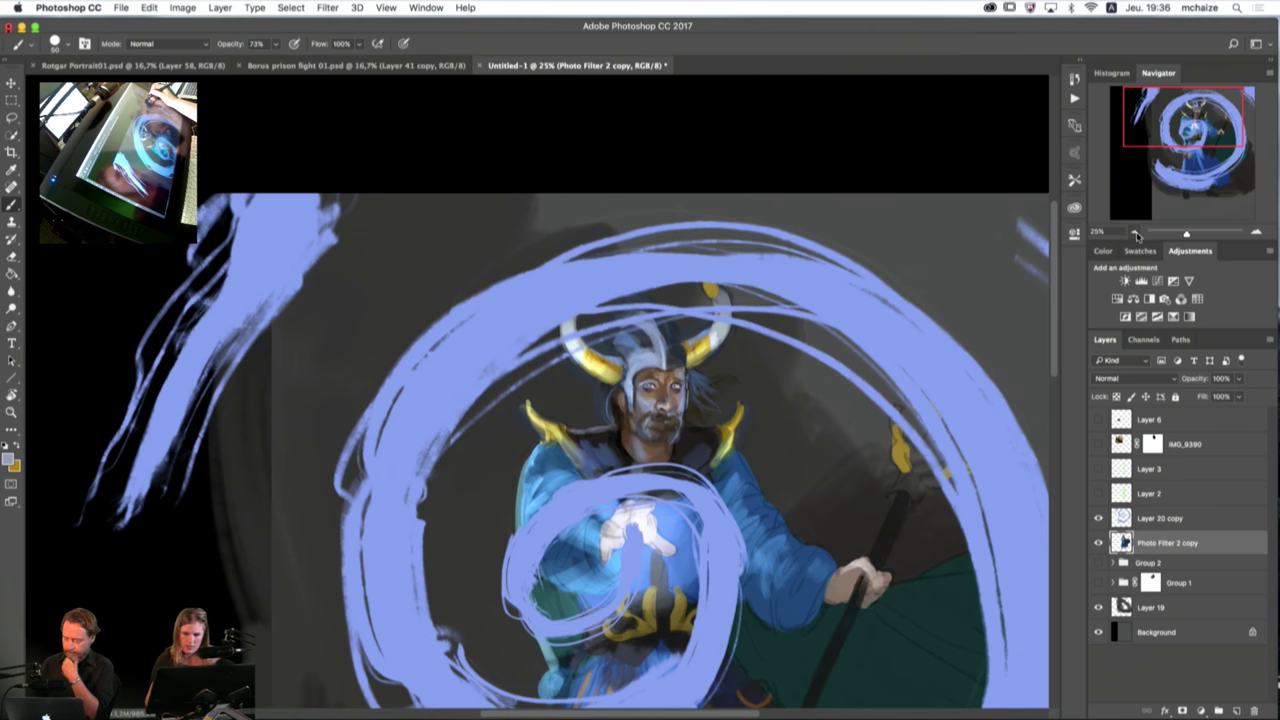
{"action": "left_click", "coordinate": [1135, 233]}
{"action": "key", "text": "m"}
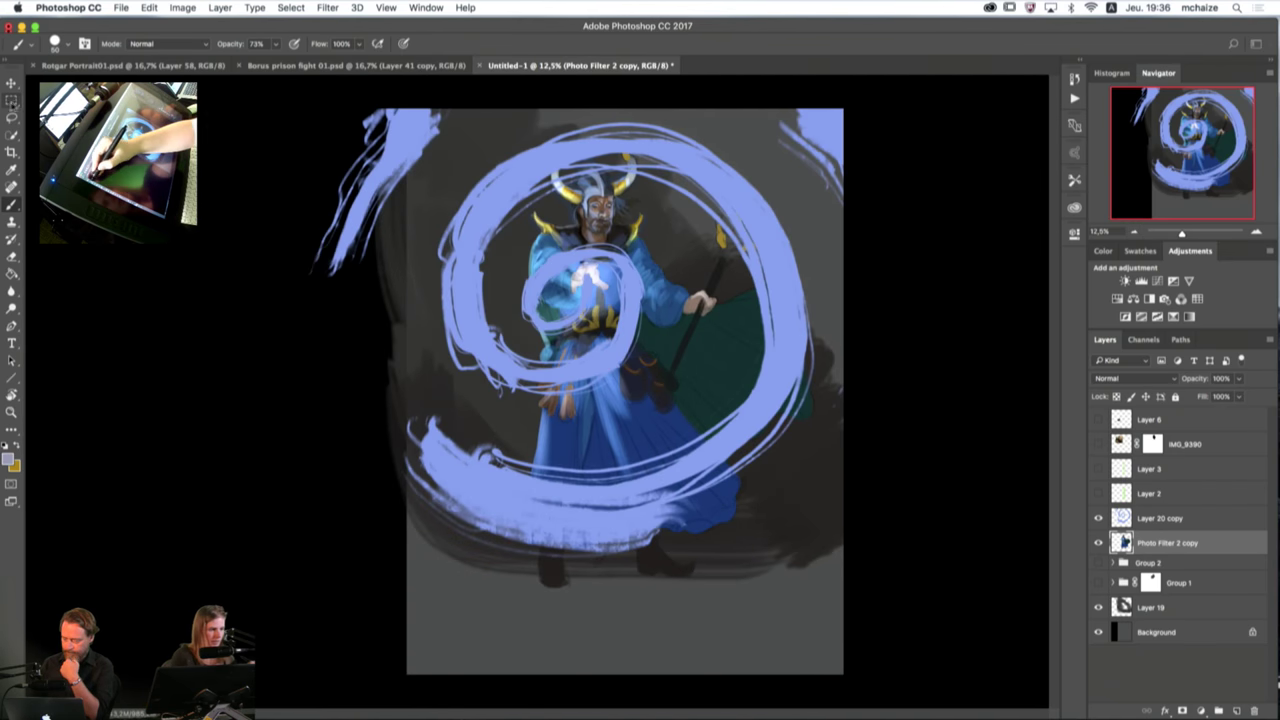
{"action": "left_click_drag", "start_coordinate": [900, 631], "coordinate": [296, 259]}
{"action": "key", "text": "Delete"}
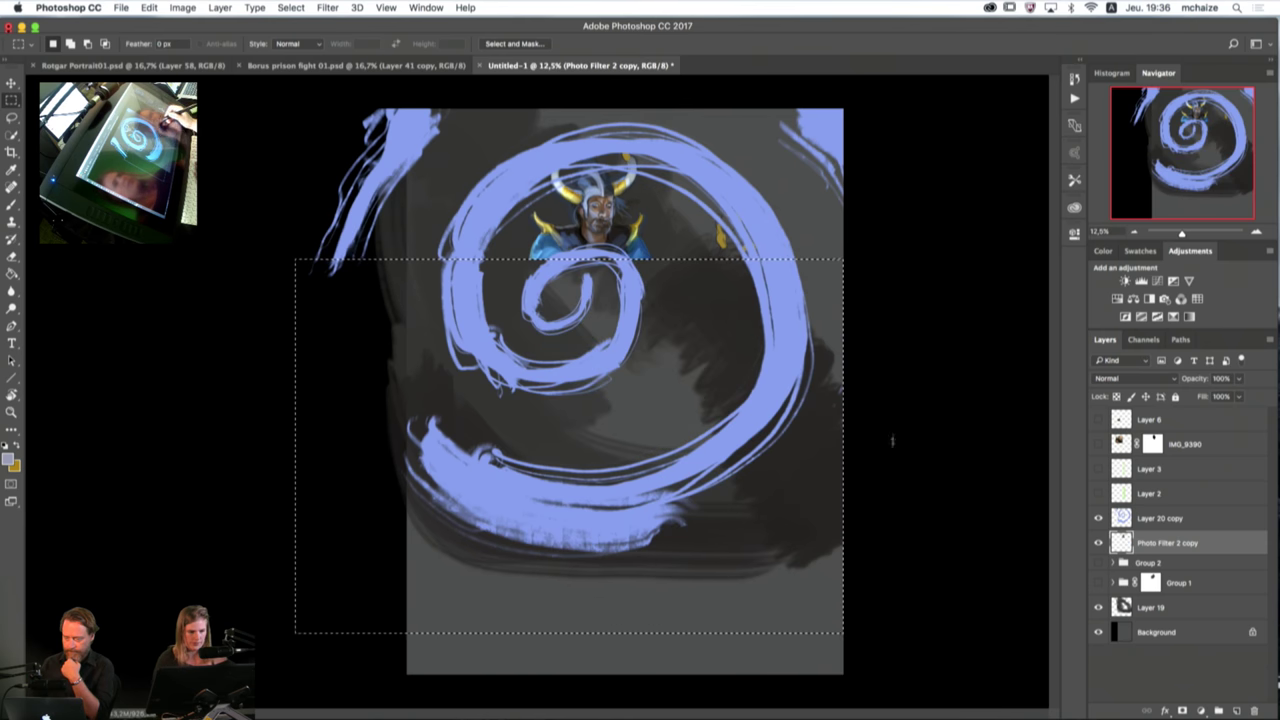
{"action": "left_click", "coordinate": [1126, 516]}
{"action": "key", "text": "Delete"}
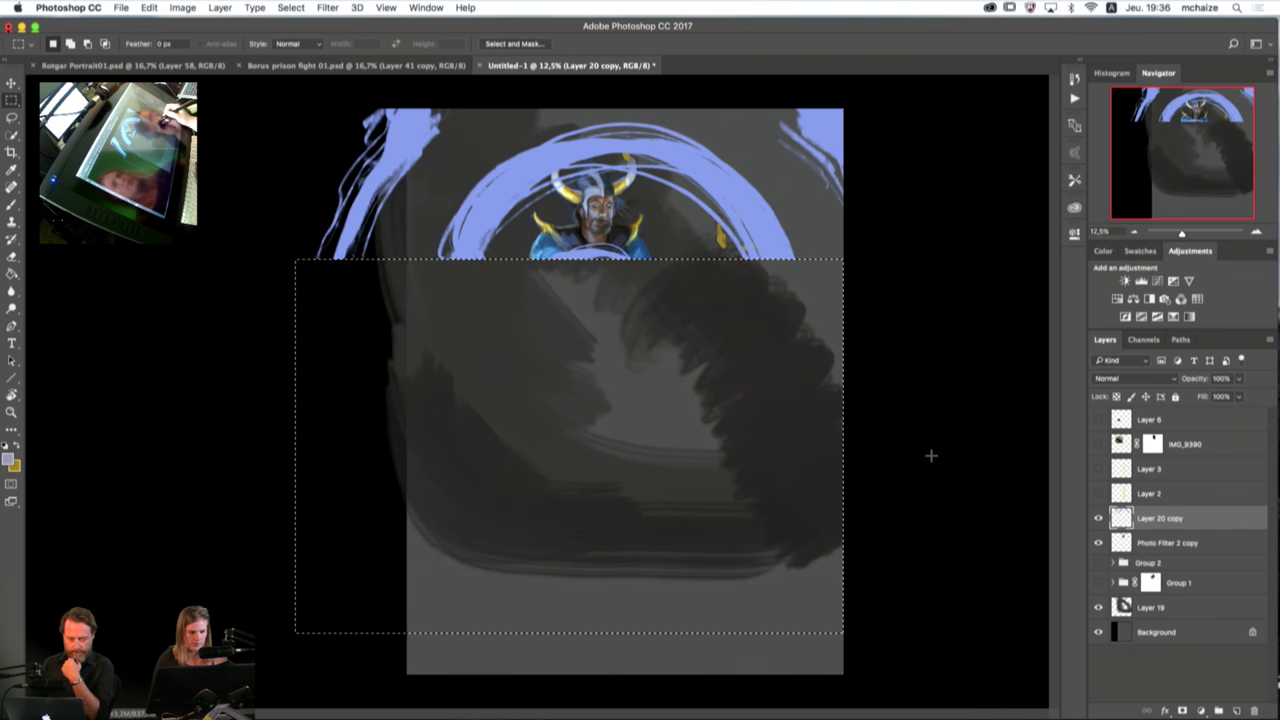
{"action": "key", "text": "ctrl+d"}
Step: Move Layer 20 copy and Photo Filter 2 copy together down toward the middle of the canvas
{"action": "left_click", "coordinate": [1165, 542], "text": "shift"}
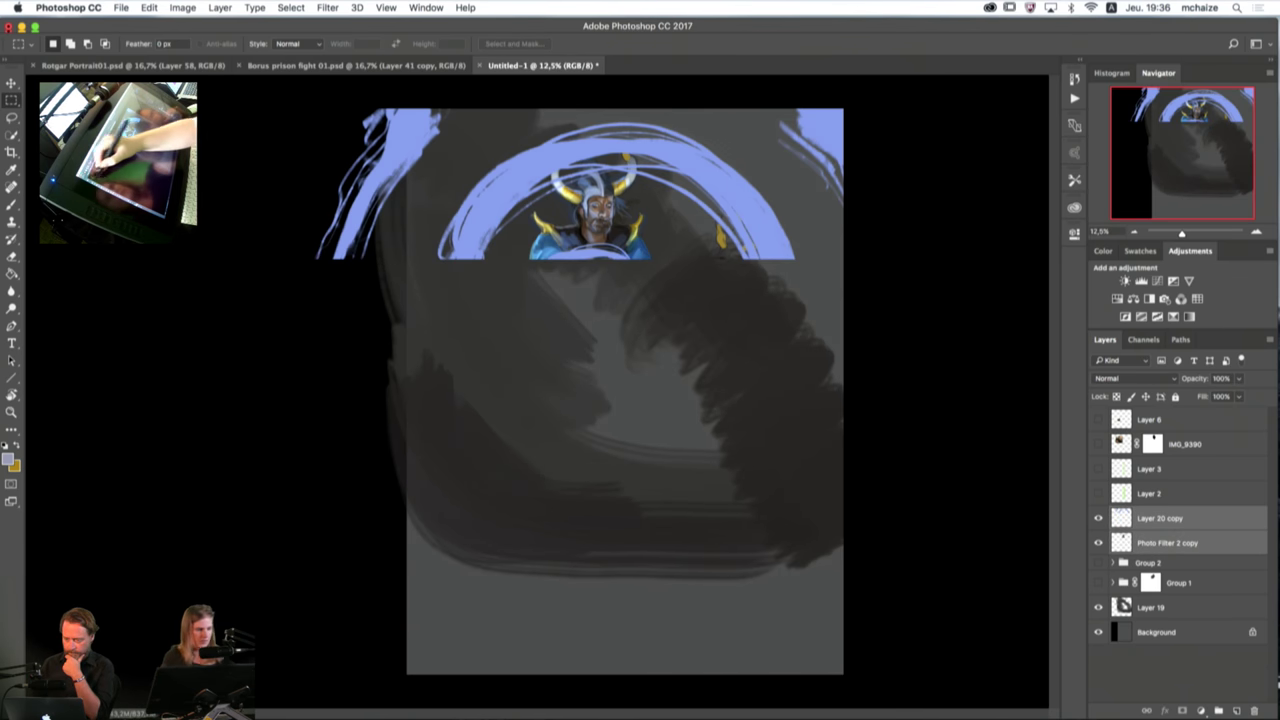
{"action": "left_click", "coordinate": [12, 84]}
{"action": "mouse_move", "coordinate": [622, 176]}
{"action": "left_mouse_down"}
{"action": "mouse_move", "coordinate": [575, 270]}
{"action": "mouse_move", "coordinate": [577, 326]}
{"action": "left_mouse_up"}
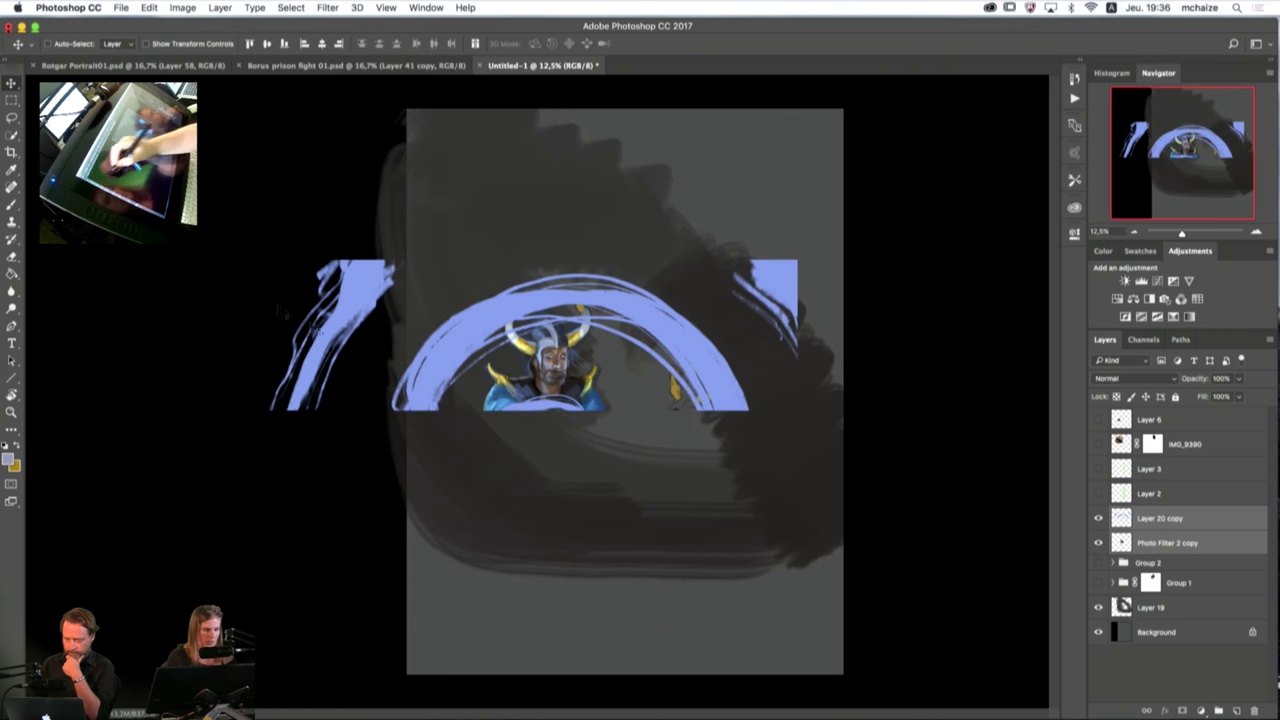
Step: Delete the spiral and staff remnants on both sides of the warrior's bust from the copied layers using rectangular selections
{"action": "left_click", "coordinate": [13, 101]}
{"action": "left_click", "coordinate": [1110, 518]}
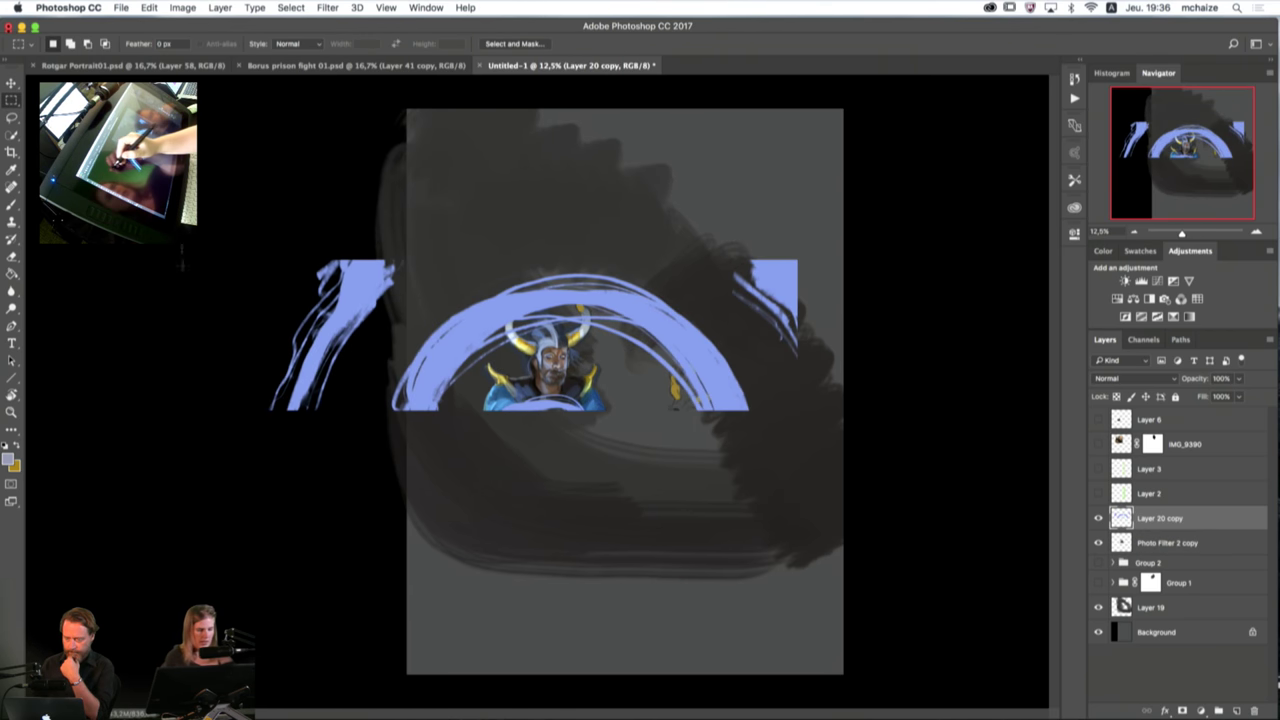
{"action": "left_click_drag", "start_coordinate": [232, 179], "coordinate": [477, 521]}
{"action": "key", "text": "Delete"}
{"action": "left_click", "coordinate": [1148, 550]}
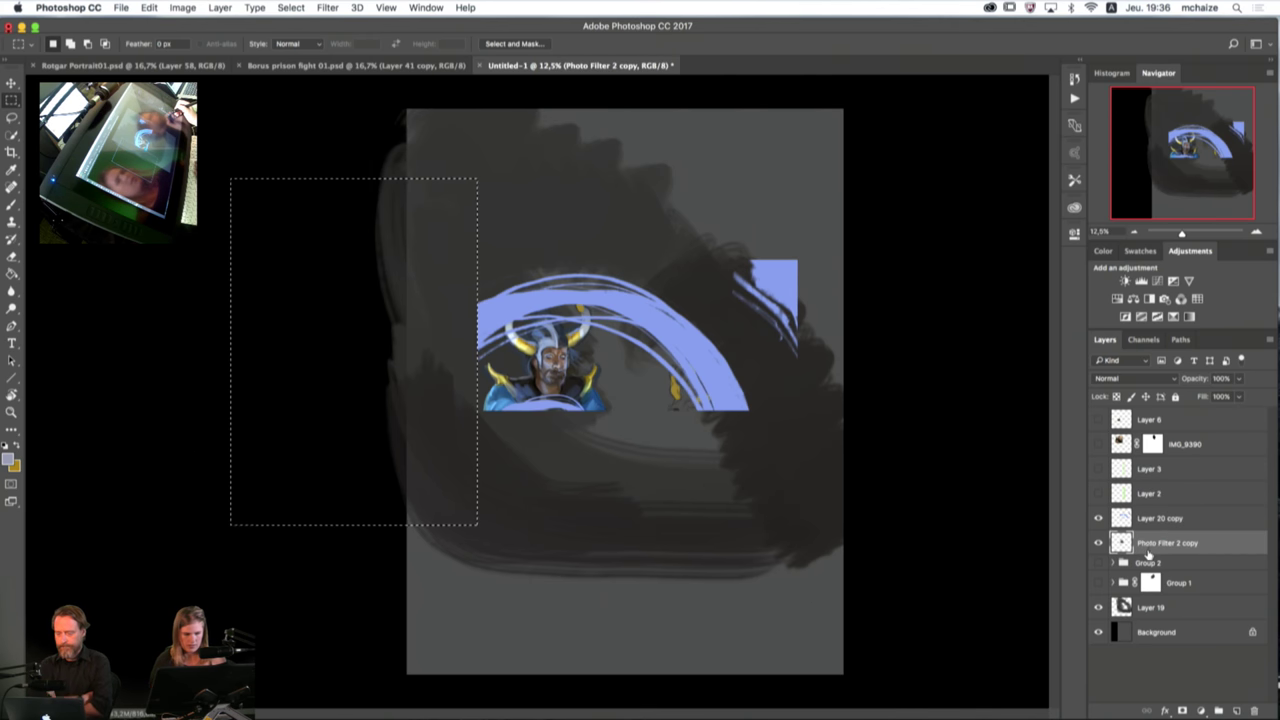
{"action": "left_click_drag", "start_coordinate": [843, 168], "coordinate": [616, 484]}
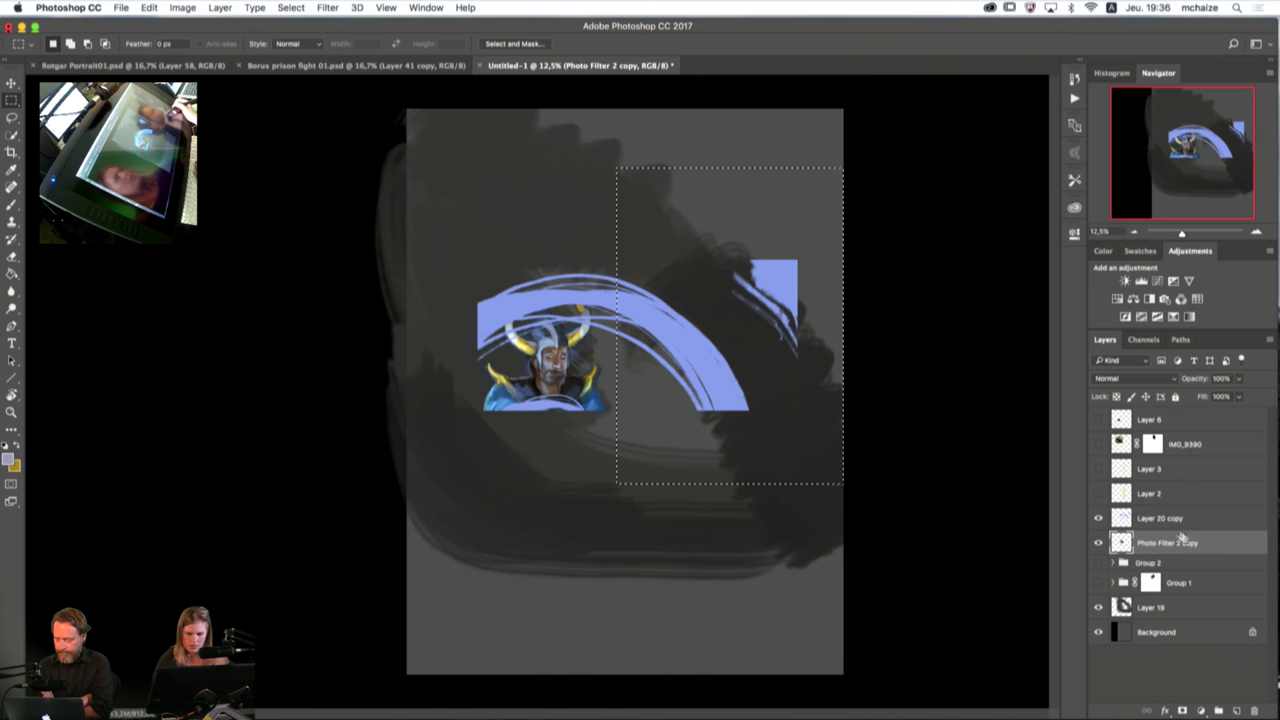
{"action": "left_click", "coordinate": [1165, 518]}
{"action": "key", "text": "Delete"}
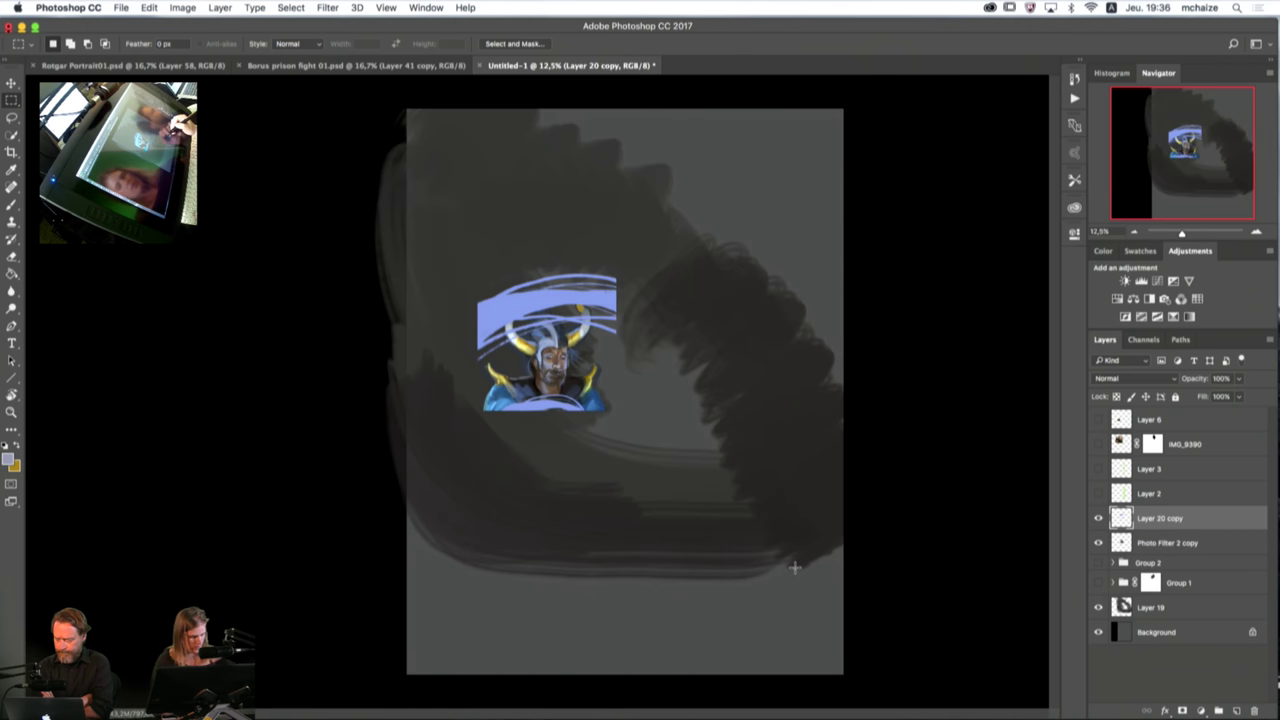
Step: Scale both copied layers proportionally to about 280% and move the enlarged bust into the upper half of the canvas
{"action": "left_click", "coordinate": [1180, 543], "text": "shift"}
{"action": "key", "text": "super+t"}
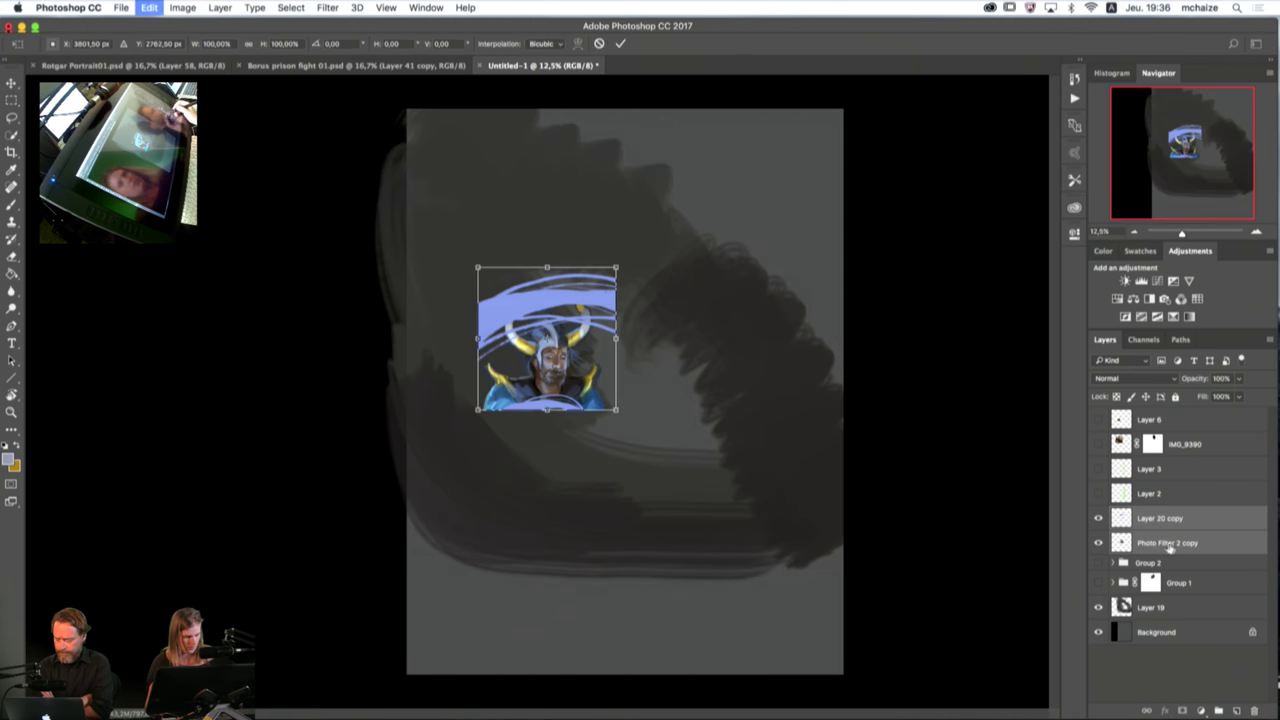
{"action": "left_click_drag", "start_coordinate": [627, 415], "coordinate": [839, 634]}
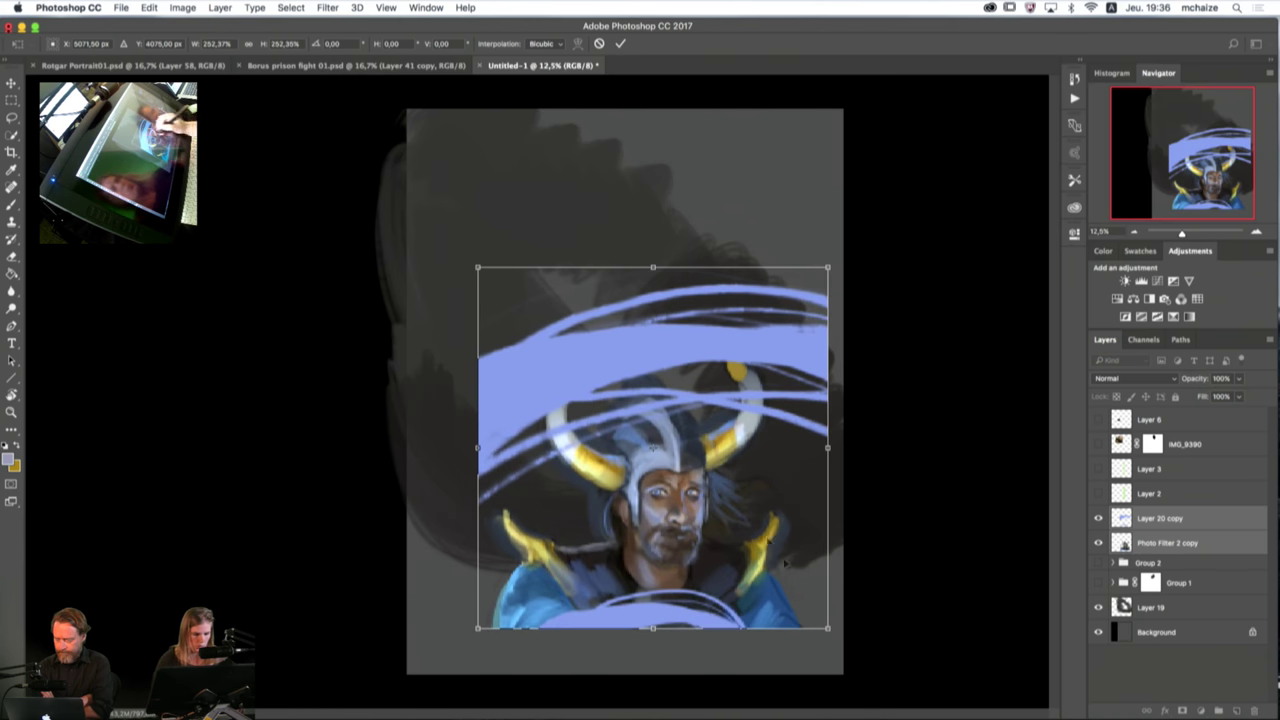
{"action": "left_click_drag", "start_coordinate": [477, 267], "coordinate": [440, 228]}
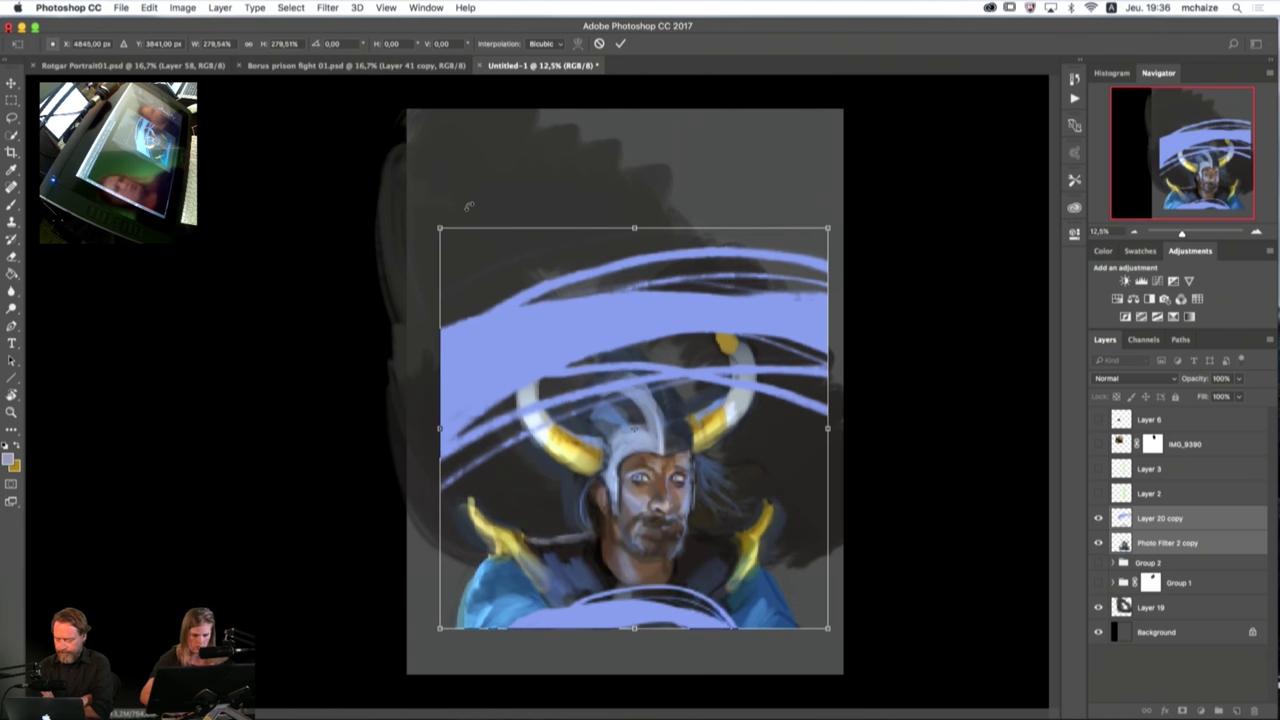
{"action": "key", "text": "Return"}
{"action": "left_click", "coordinate": [12, 84]}
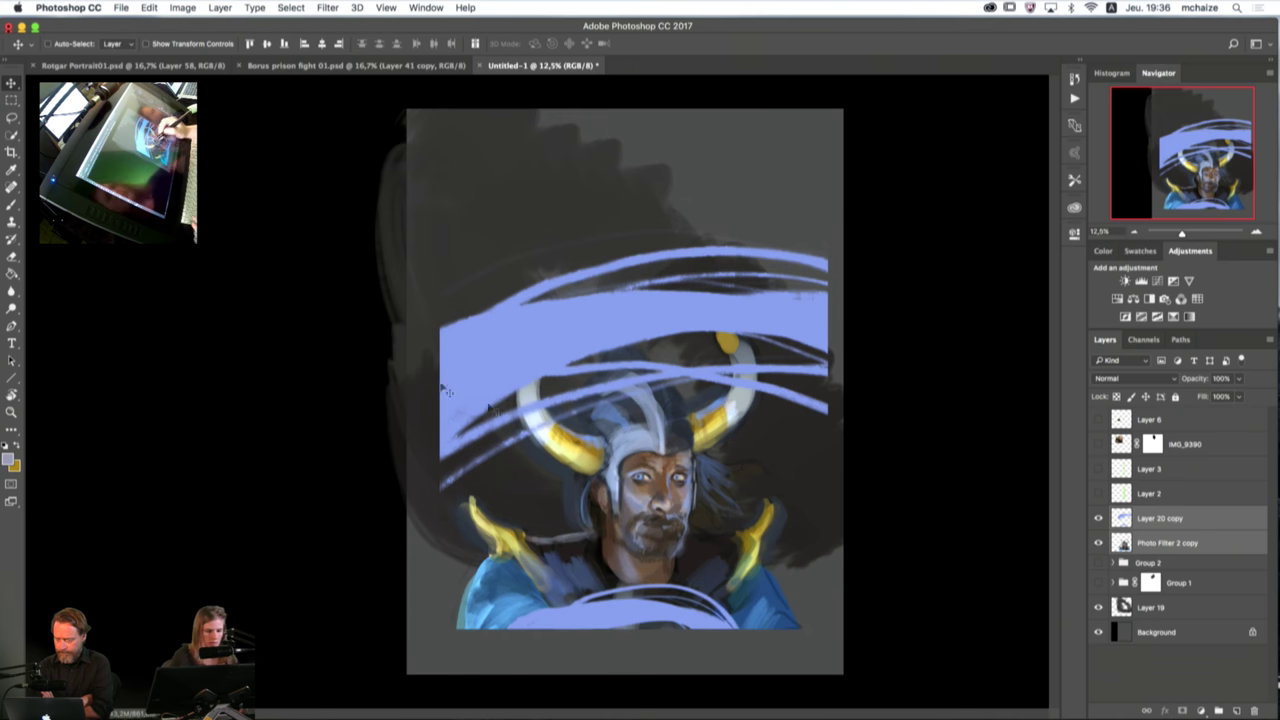
{"action": "left_click_drag", "start_coordinate": [703, 512], "coordinate": [691, 366]}
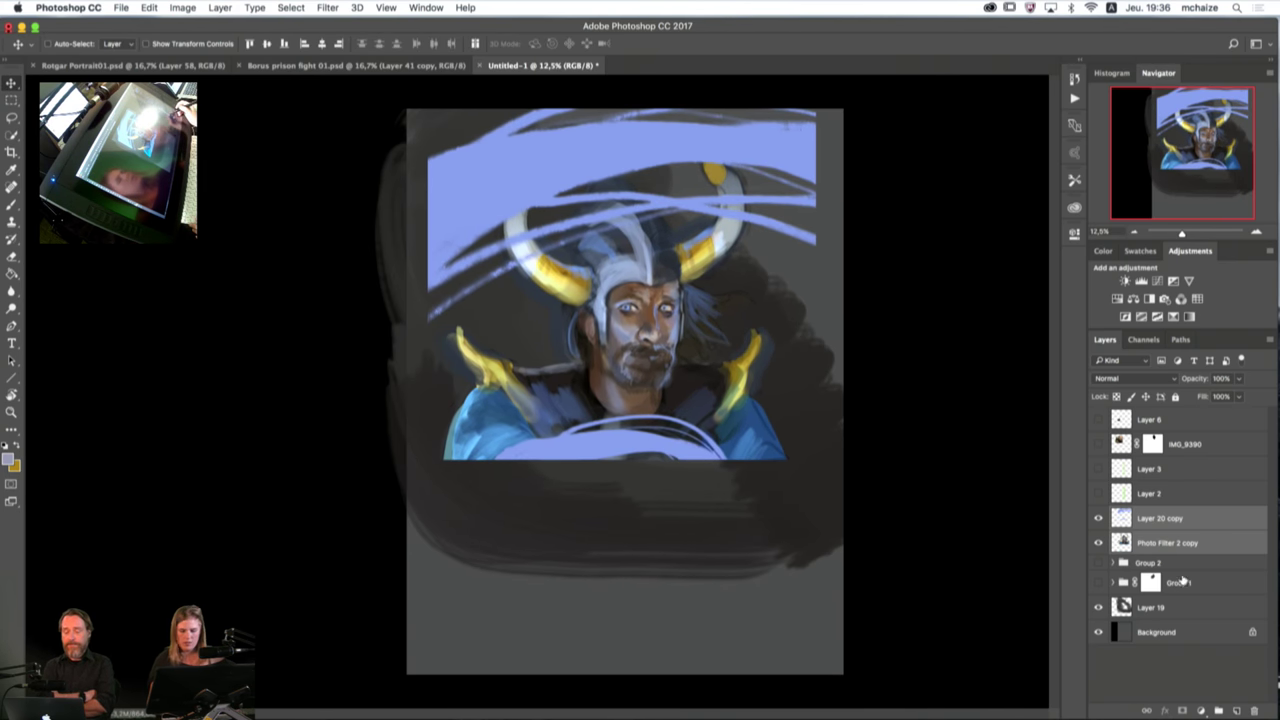
Step: Paint dark grey over the background on Layer 19 around and below the bust with a brush of about 900 to 1300 px
{"action": "left_click", "coordinate": [1134, 607]}
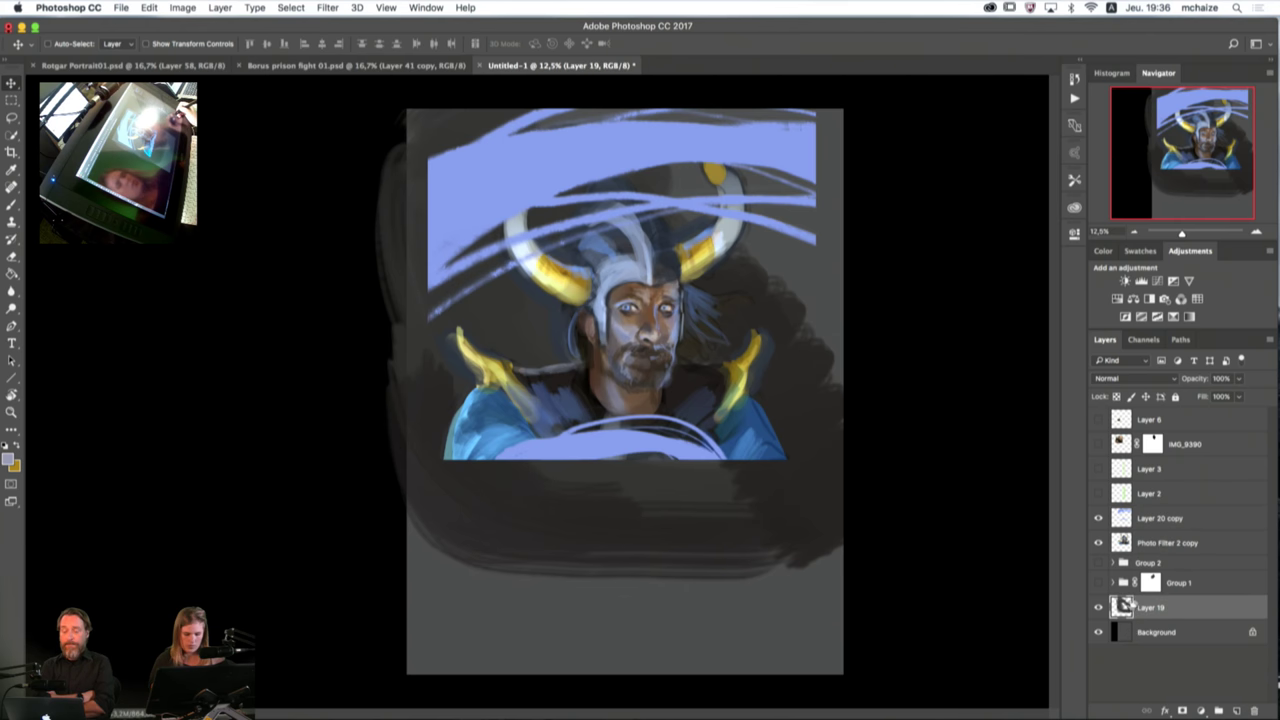
{"action": "key", "text": "b"}
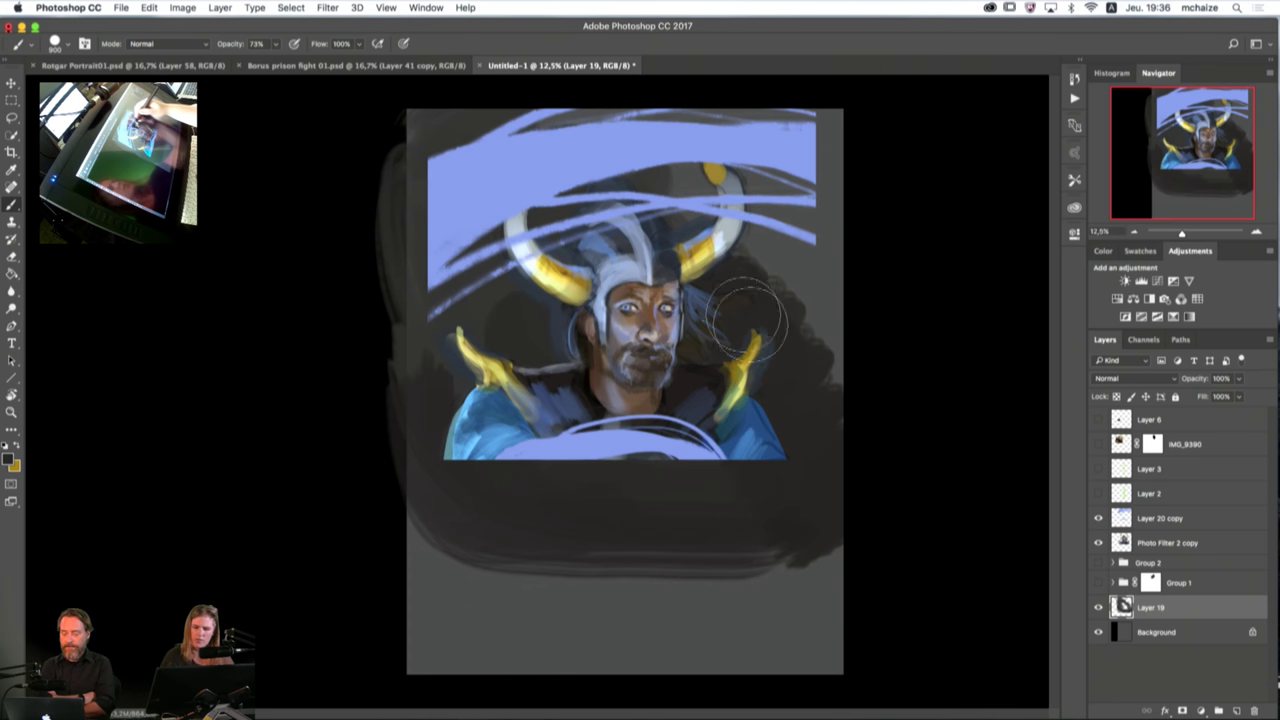
{"action": "mouse_move", "coordinate": [692, 185]}
{"action": "left_mouse_down"}
{"action": "mouse_move", "coordinate": [774, 180]}
{"action": "mouse_move", "coordinate": [828, 292]}
{"action": "mouse_move", "coordinate": [840, 287]}
{"action": "mouse_move", "coordinate": [824, 180]}
{"action": "mouse_move", "coordinate": [834, 145]}
{"action": "mouse_move", "coordinate": [594, 200]}
{"action": "mouse_move", "coordinate": [489, 155]}
{"action": "mouse_move", "coordinate": [419, 182]}
{"action": "mouse_move", "coordinate": [426, 470]}
{"action": "mouse_move", "coordinate": [644, 530]}
{"action": "mouse_move", "coordinate": [839, 537]}
{"action": "mouse_move", "coordinate": [526, 542]}
{"action": "mouse_move", "coordinate": [406, 576]}
{"action": "mouse_move", "coordinate": [787, 580]}
{"action": "mouse_move", "coordinate": [801, 620]}
{"action": "mouse_move", "coordinate": [414, 625]}
{"action": "mouse_move", "coordinate": [510, 648]}
{"action": "mouse_move", "coordinate": [886, 651]}
{"action": "left_mouse_up"}
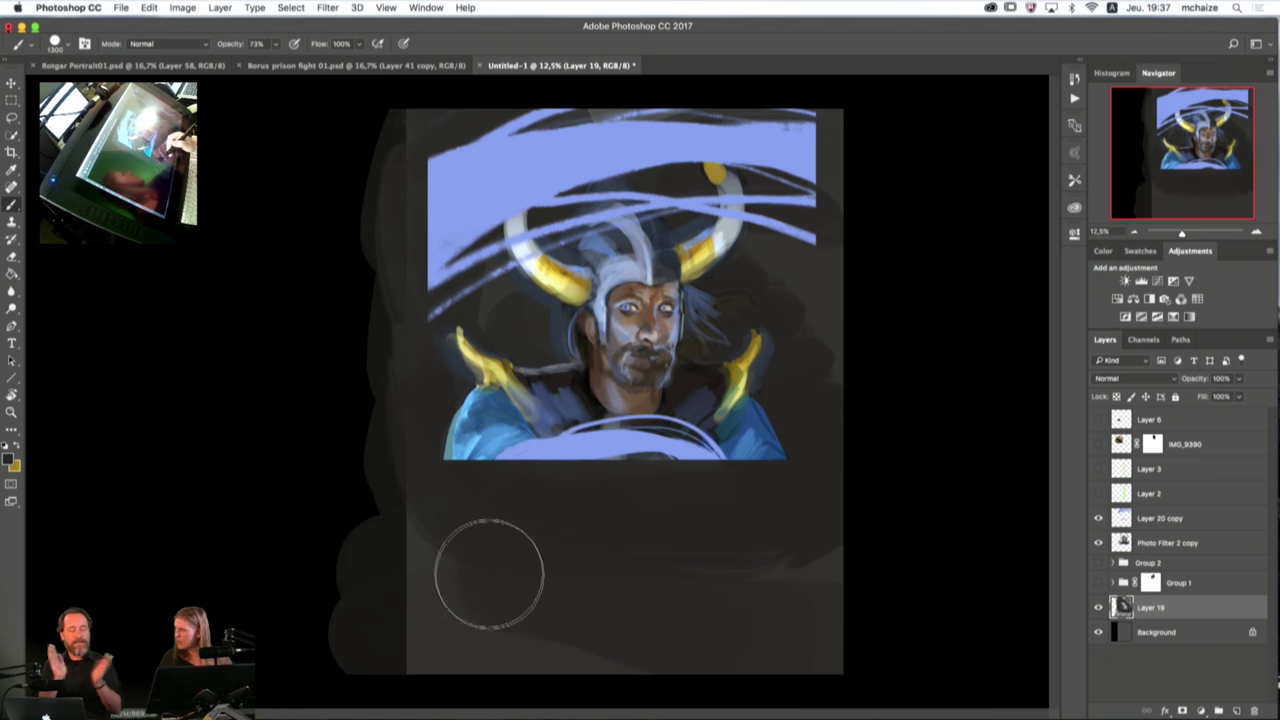
{"action": "mouse_move", "coordinate": [498, 607]}
{"action": "left_mouse_down"}
{"action": "mouse_move", "coordinate": [861, 600]}
{"action": "mouse_move", "coordinate": [446, 657]}
{"action": "mouse_move", "coordinate": [422, 507]}
{"action": "mouse_move", "coordinate": [451, 653]}
{"action": "left_mouse_up"}
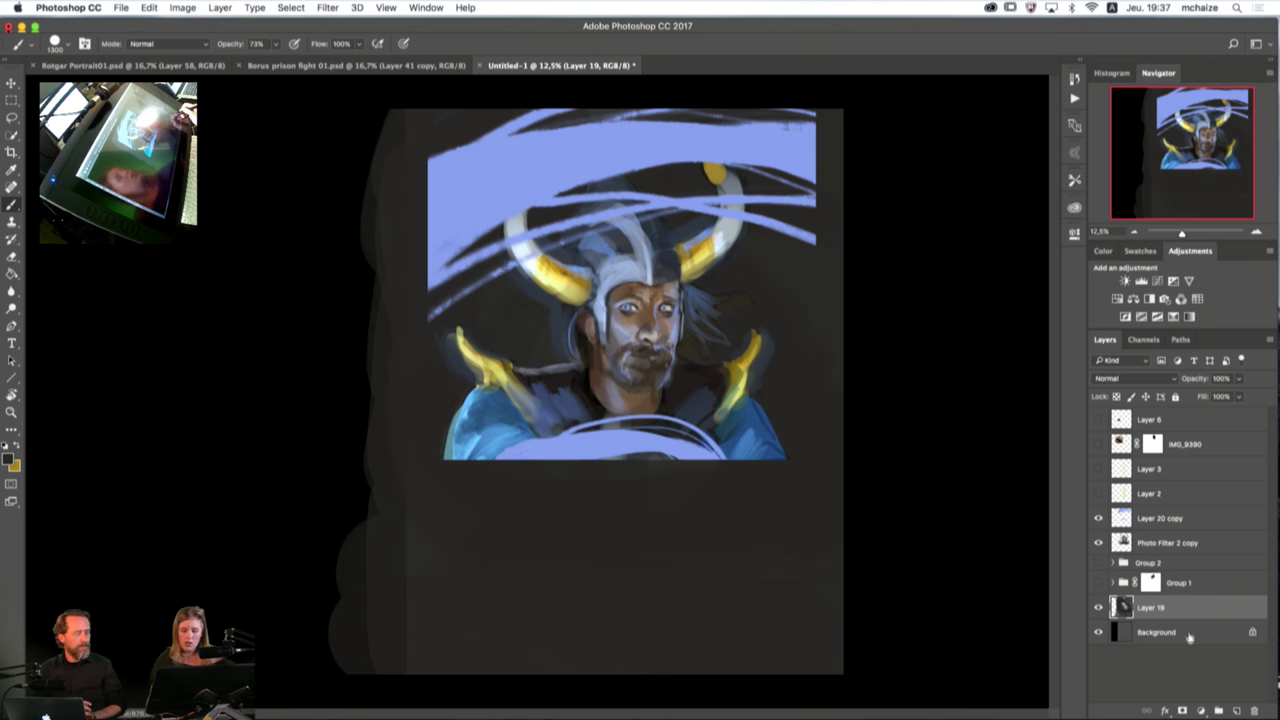
Step: Merge Layer 19 with the Background layer
{"action": "left_click", "coordinate": [1188, 636], "text": "shift"}
{"action": "right_click", "coordinate": [1188, 636]}
{"action": "left_click", "coordinate": [1102, 652]}
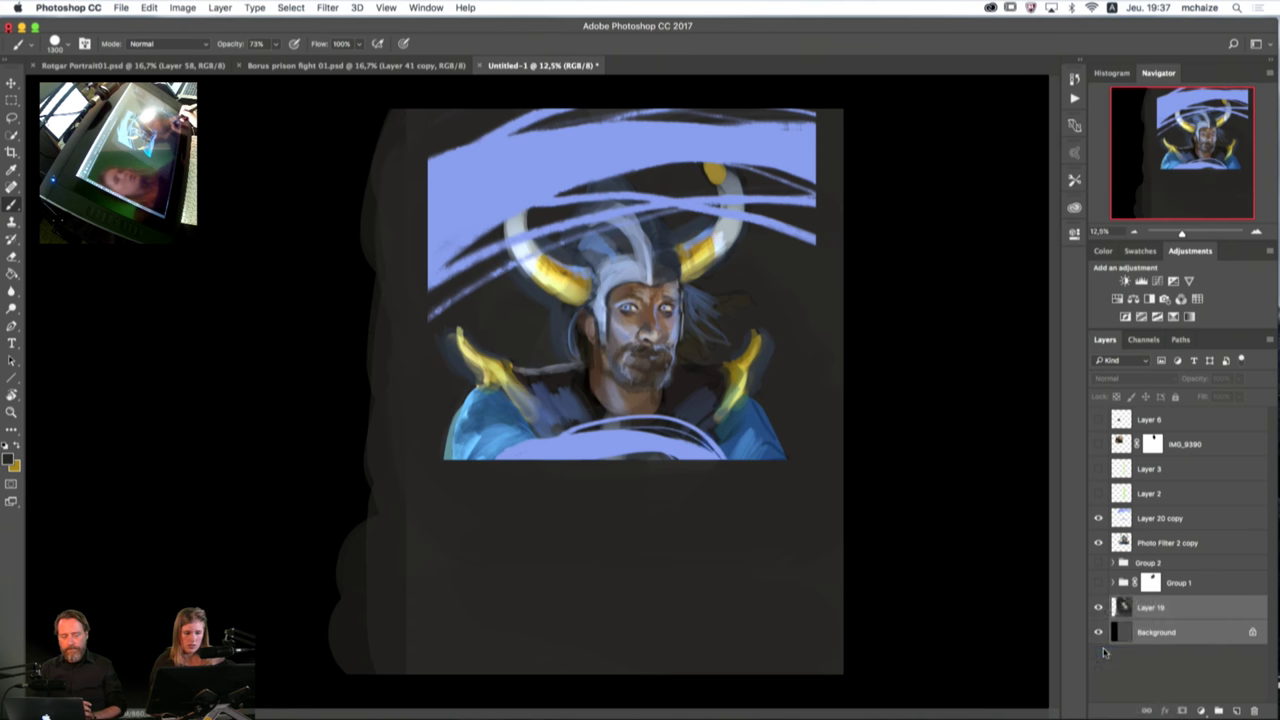
Step: Paint blue over the left sleeve's outer edge on Photo Filter 2 copy with a brush reduced to about 300 px
{"action": "left_click", "coordinate": [1256, 233]}
{"action": "left_click", "coordinate": [1256, 233]}
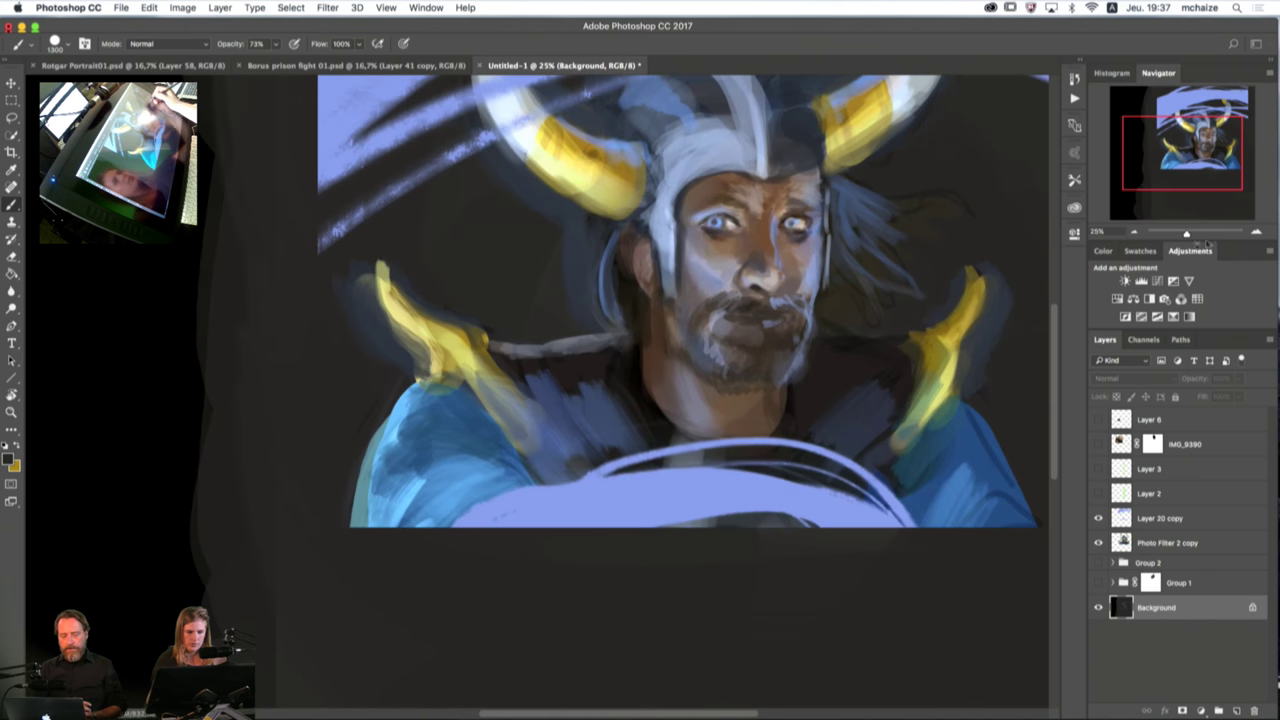
{"action": "scroll", "coordinate": [893, 463], "scroll_direction": "up", "scroll_amount": 3}
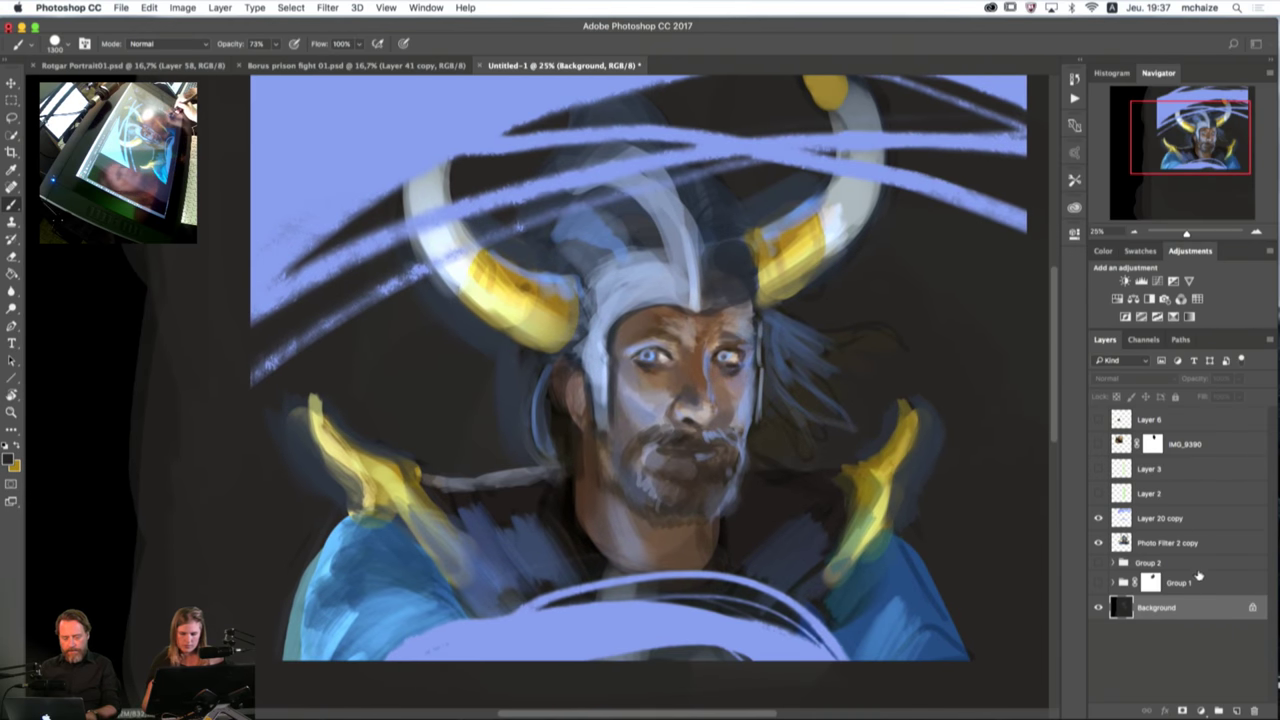
{"action": "left_click", "coordinate": [1132, 545]}
{"action": "key", "text": "e"}
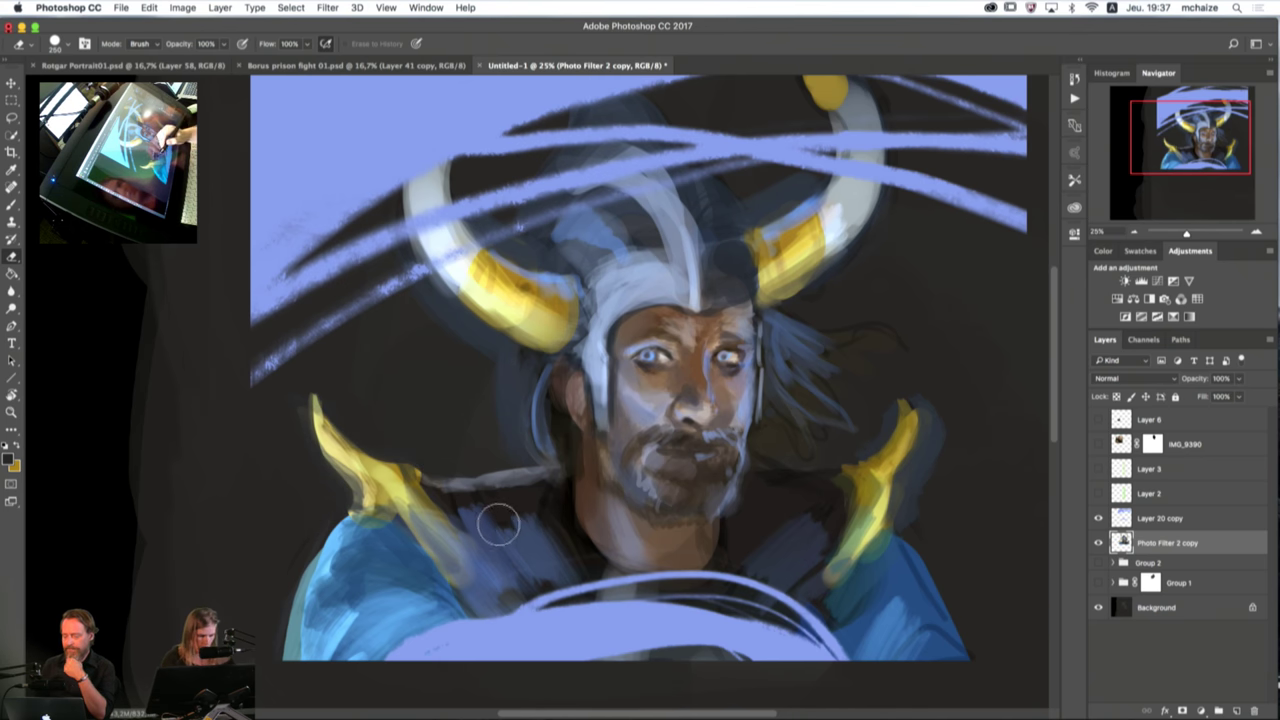
{"action": "key", "text": "b"}
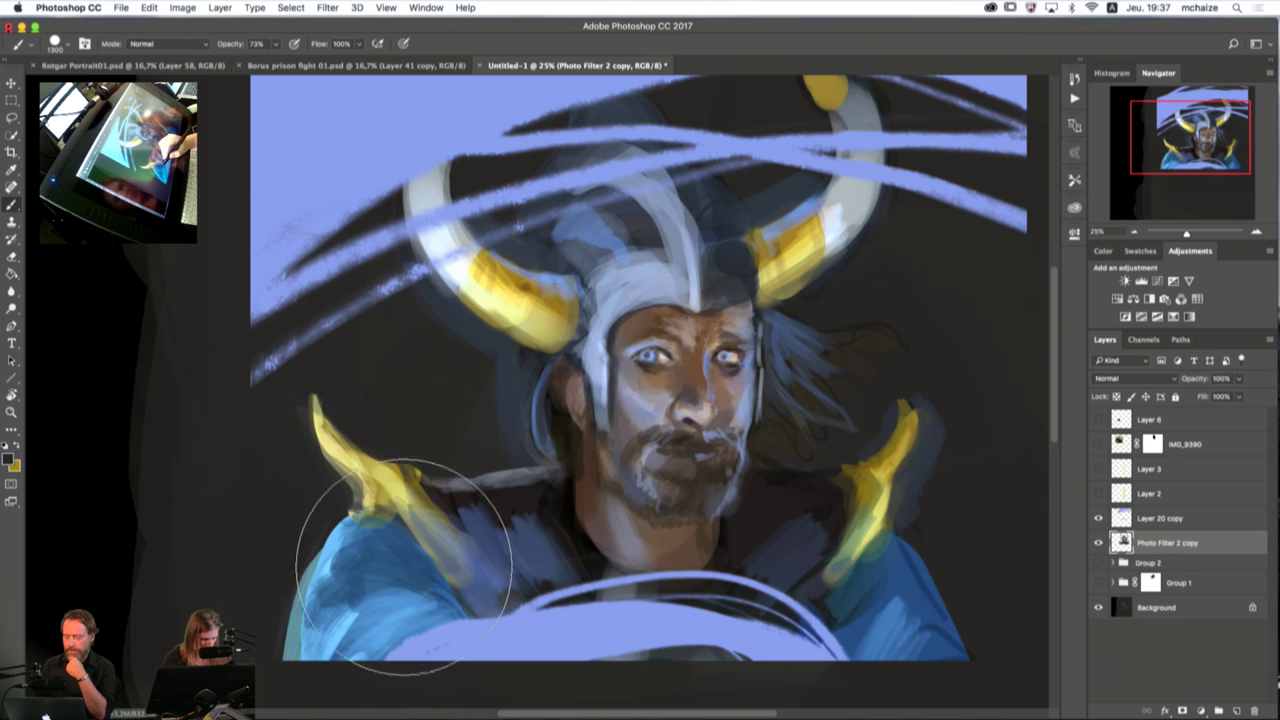
{"action": "key", "text": "["}
{"action": "key", "text": "["}
{"action": "key", "text": "["}
{"action": "key", "text": "["}
{"action": "key", "text": "["}
{"action": "key", "text": "["}
{"action": "key", "text": "["}
{"action": "key", "text": "["}
{"action": "key", "text": "["}
{"action": "key", "text": "["}
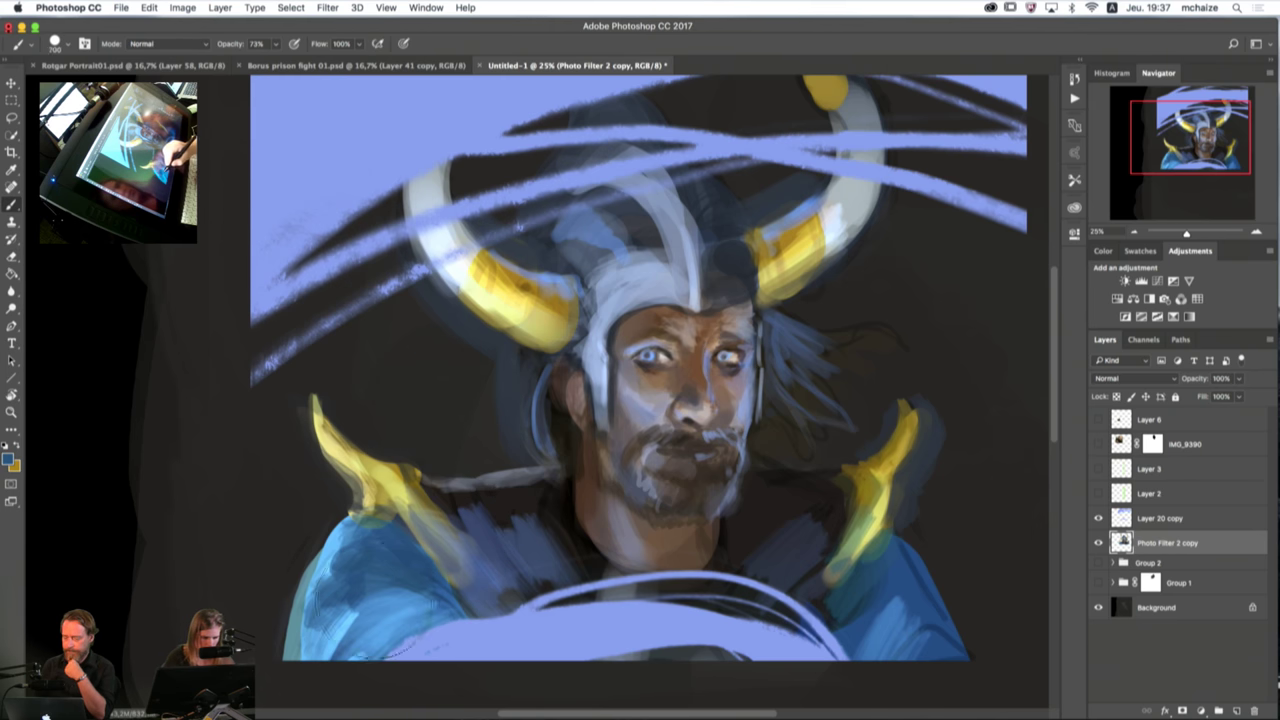
{"action": "mouse_move", "coordinate": [350, 585]}
{"action": "left_mouse_down"}
{"action": "mouse_move", "coordinate": [352, 630]}
{"action": "mouse_move", "coordinate": [328, 565]}
{"action": "mouse_move", "coordinate": [316, 571]}
{"action": "left_mouse_up"}
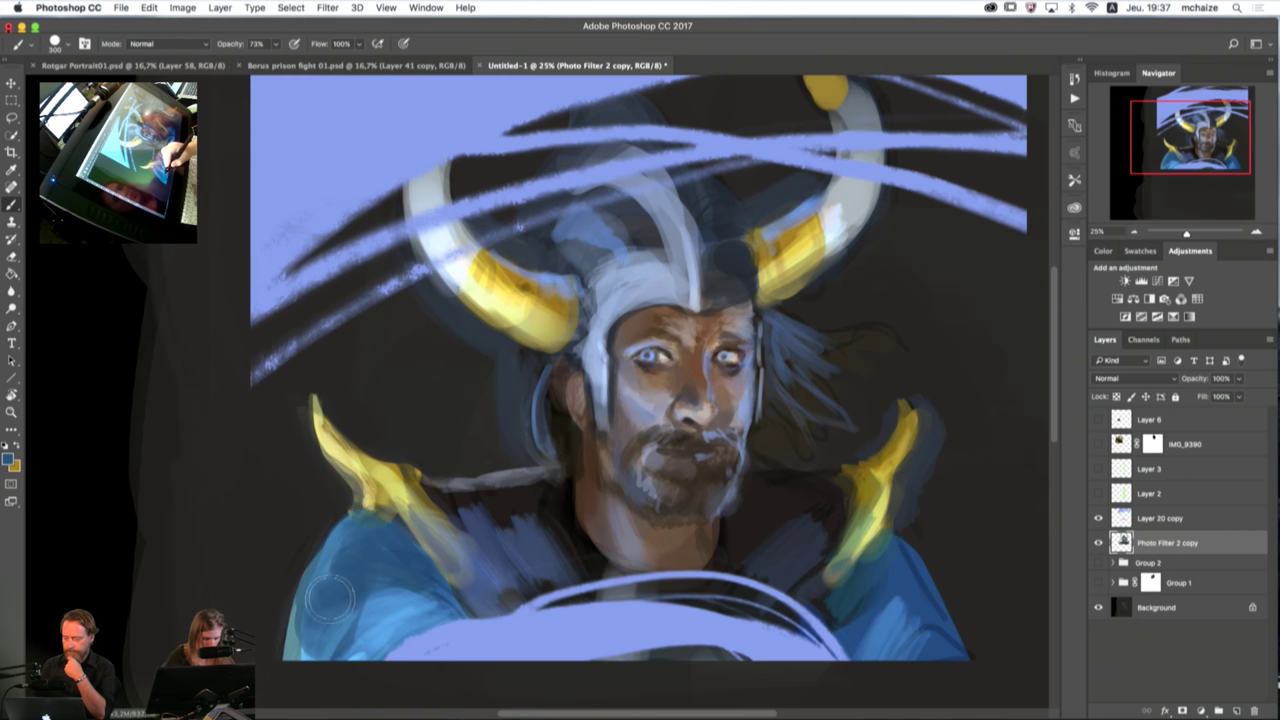
Step: Erase the outer edge of the left sleeve with a 100 px eraser to tighten the arm's silhouette
{"action": "key", "text": "e"}
{"action": "key", "text": "bracketleft"}
{"action": "mouse_move", "coordinate": [298, 674]}
{"action": "left_mouse_down"}
{"action": "mouse_move", "coordinate": [292, 607]}
{"action": "mouse_move", "coordinate": [304, 583]}
{"action": "mouse_move", "coordinate": [302, 643]}
{"action": "left_mouse_up"}
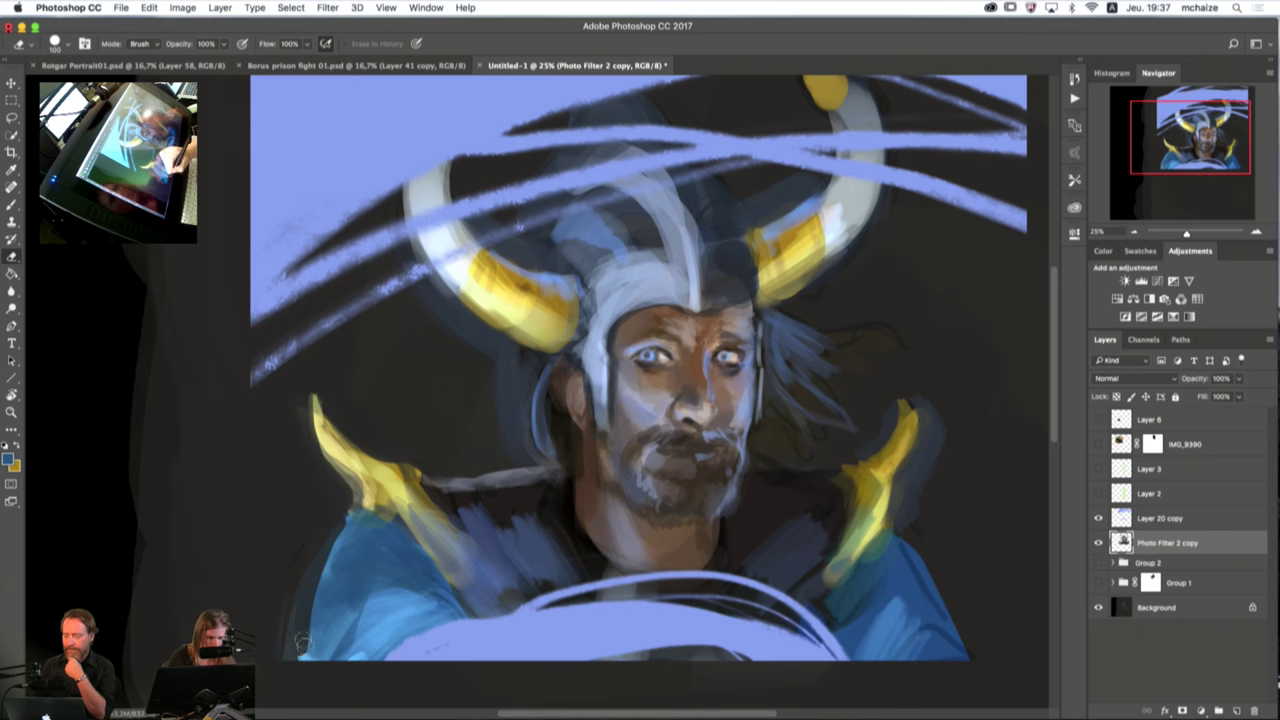
Step: Lasso the left shoulder with its golden spike and sleeve, move it inward toward the neck, and deselect
{"action": "key", "text": "l"}
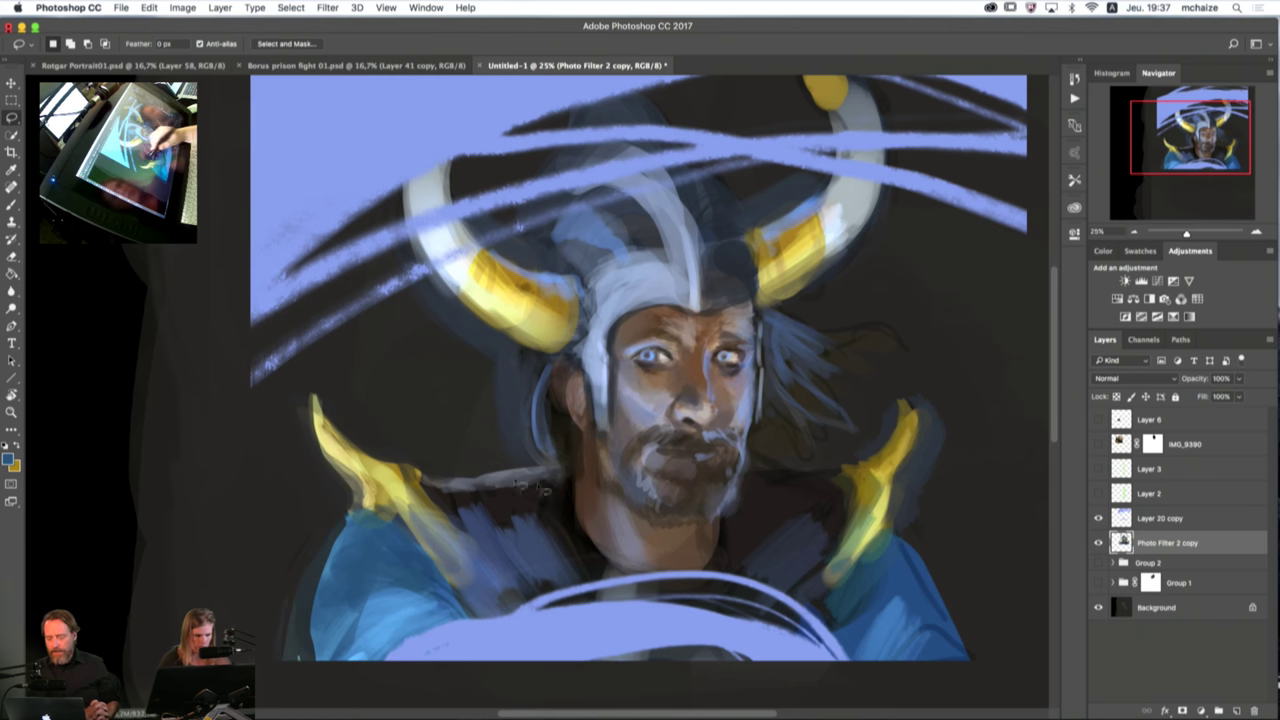
{"action": "mouse_move", "coordinate": [356, 378]}
{"action": "left_mouse_down"}
{"action": "mouse_move", "coordinate": [575, 640]}
{"action": "mouse_move", "coordinate": [258, 610]}
{"action": "mouse_move", "coordinate": [240, 445]}
{"action": "mouse_move", "coordinate": [325, 356]}
{"action": "left_mouse_up"}
{"action": "left_click", "coordinate": [20, 98]}
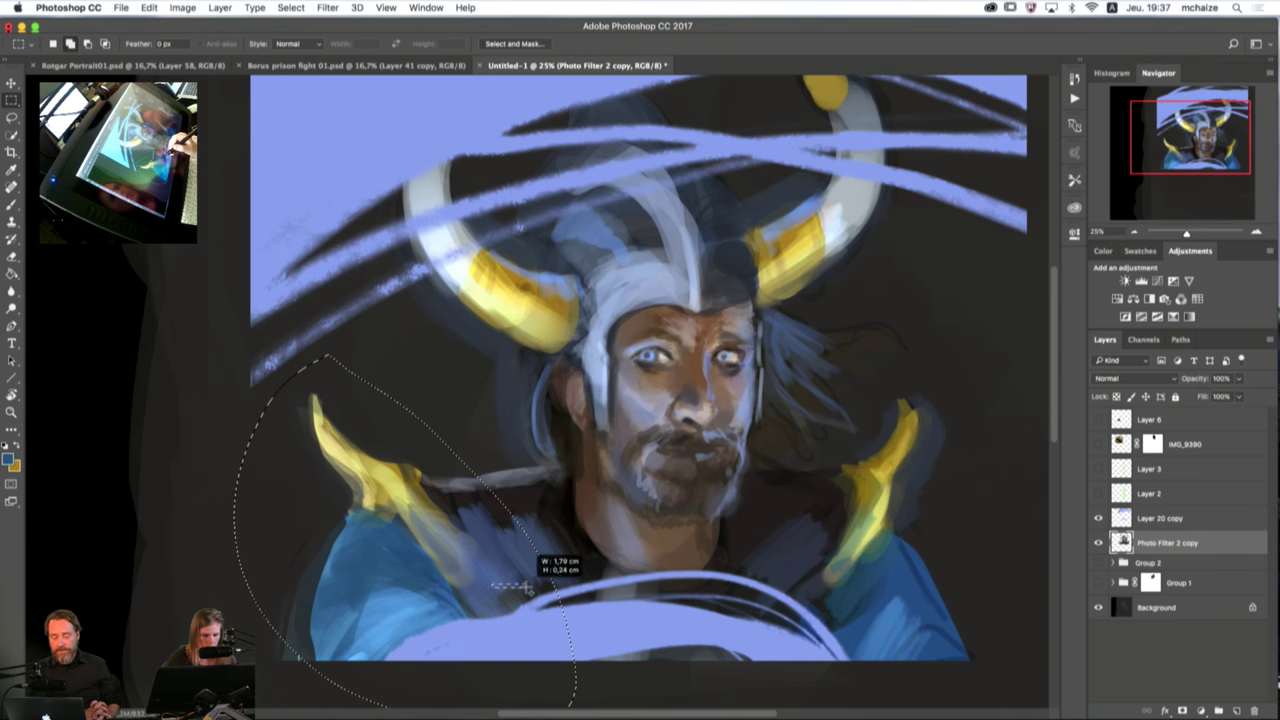
{"action": "key", "text": "v"}
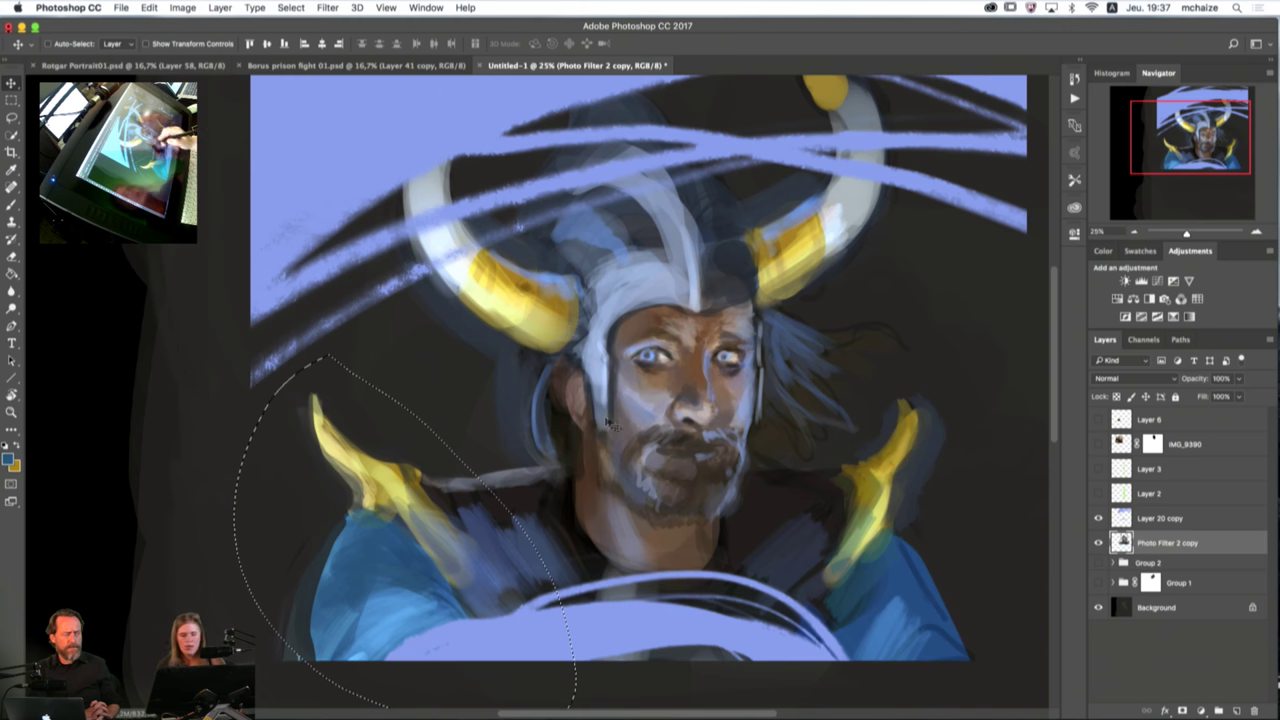
{"action": "left_click_drag", "start_coordinate": [490, 563], "coordinate": [534, 554]}
{"action": "key", "text": "ctrl+d"}
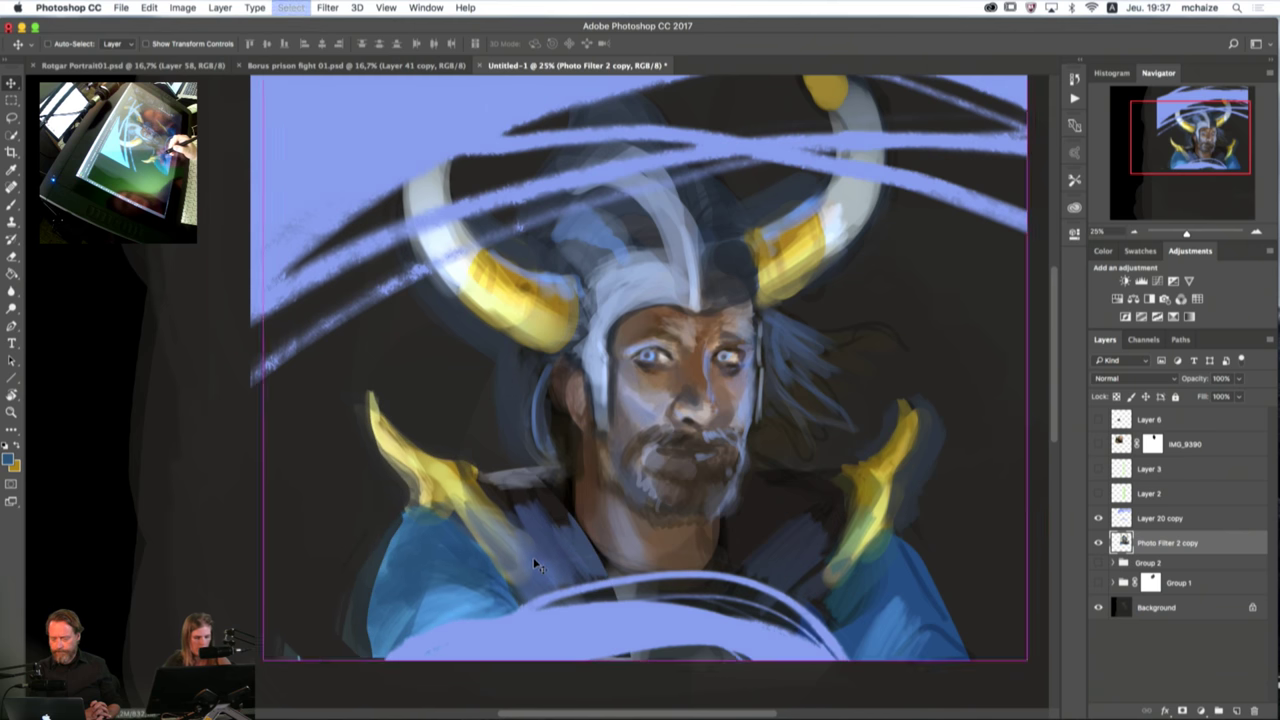
Step: Examine the keyboard shortcut list for tools and leave it without changes
{"action": "left_click", "coordinate": [121, 8]}
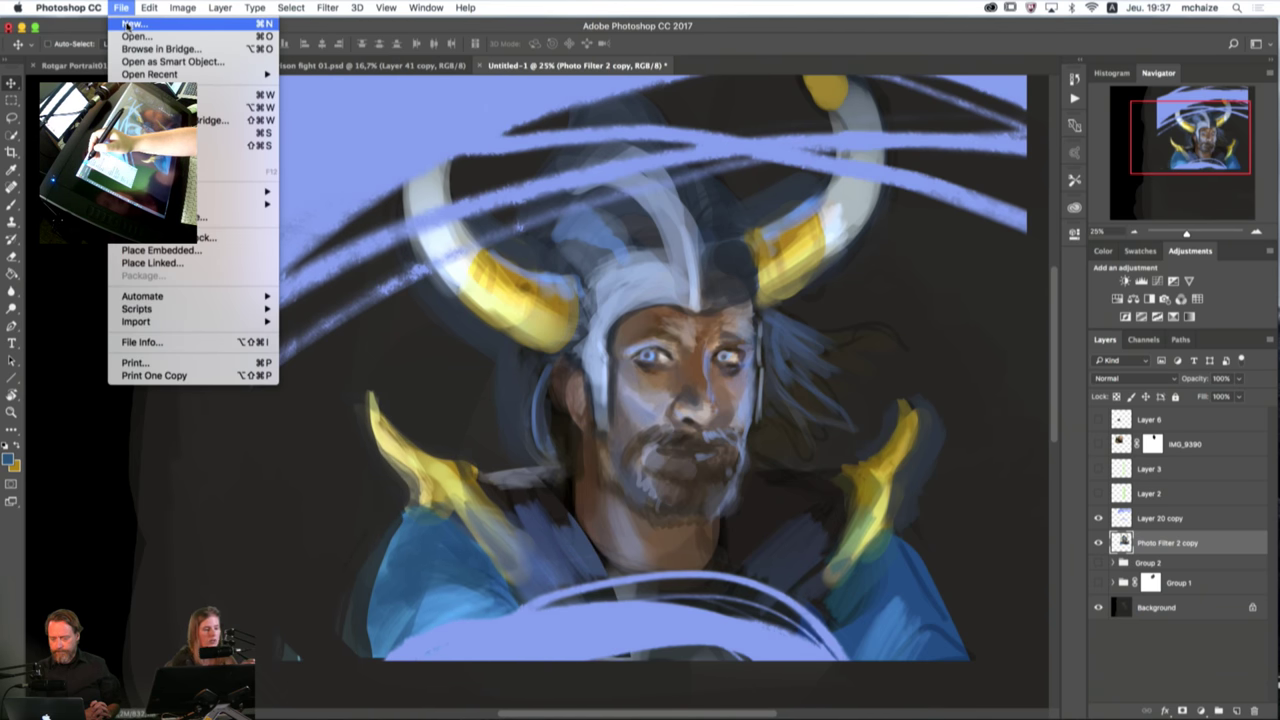
{"action": "mouse_move", "coordinate": [156, 14]}
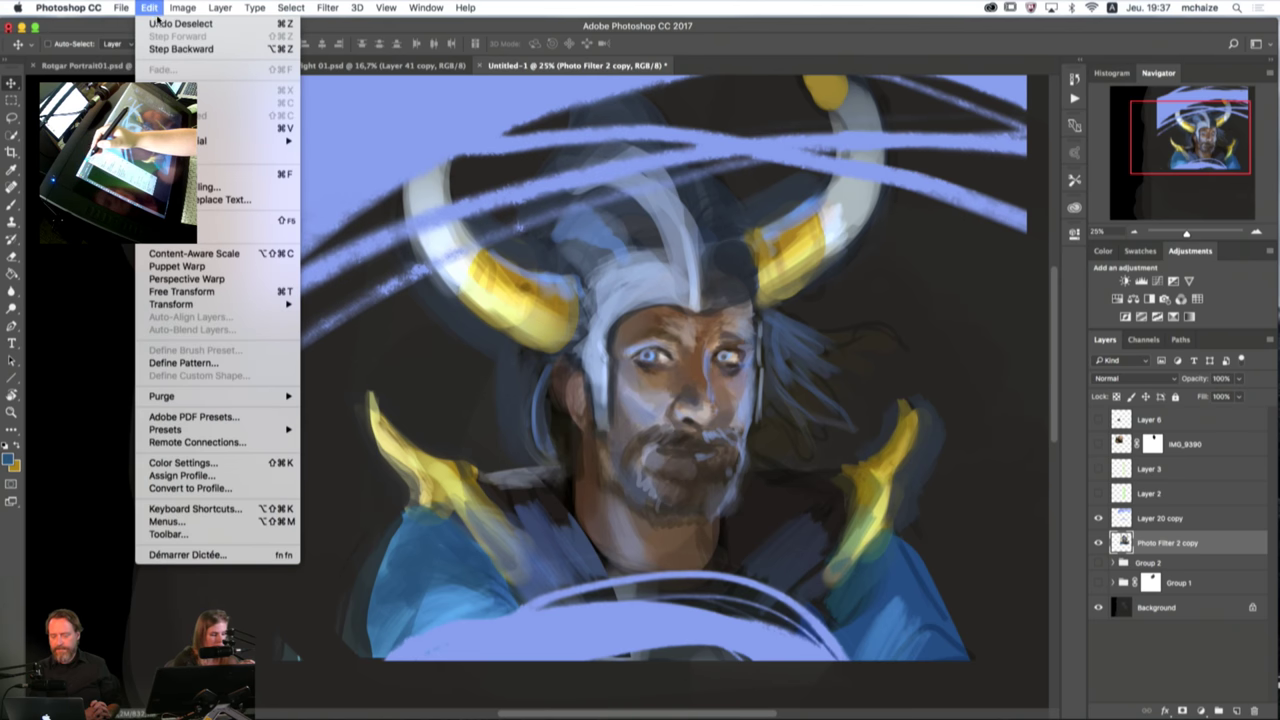
{"action": "left_click", "coordinate": [244, 508]}
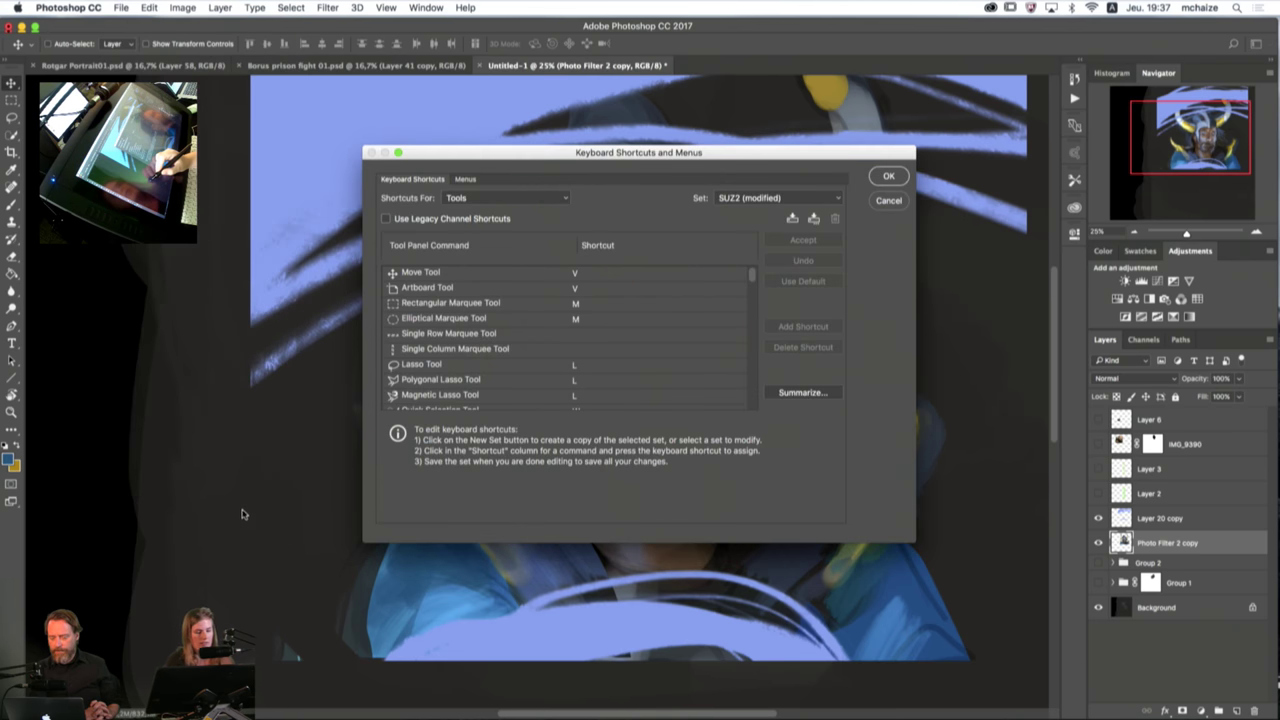
{"action": "mouse_move", "coordinate": [754, 272]}
{"action": "left_mouse_down"}
{"action": "mouse_move", "coordinate": [753, 393]}
{"action": "mouse_move", "coordinate": [757, 268]}
{"action": "left_mouse_up"}
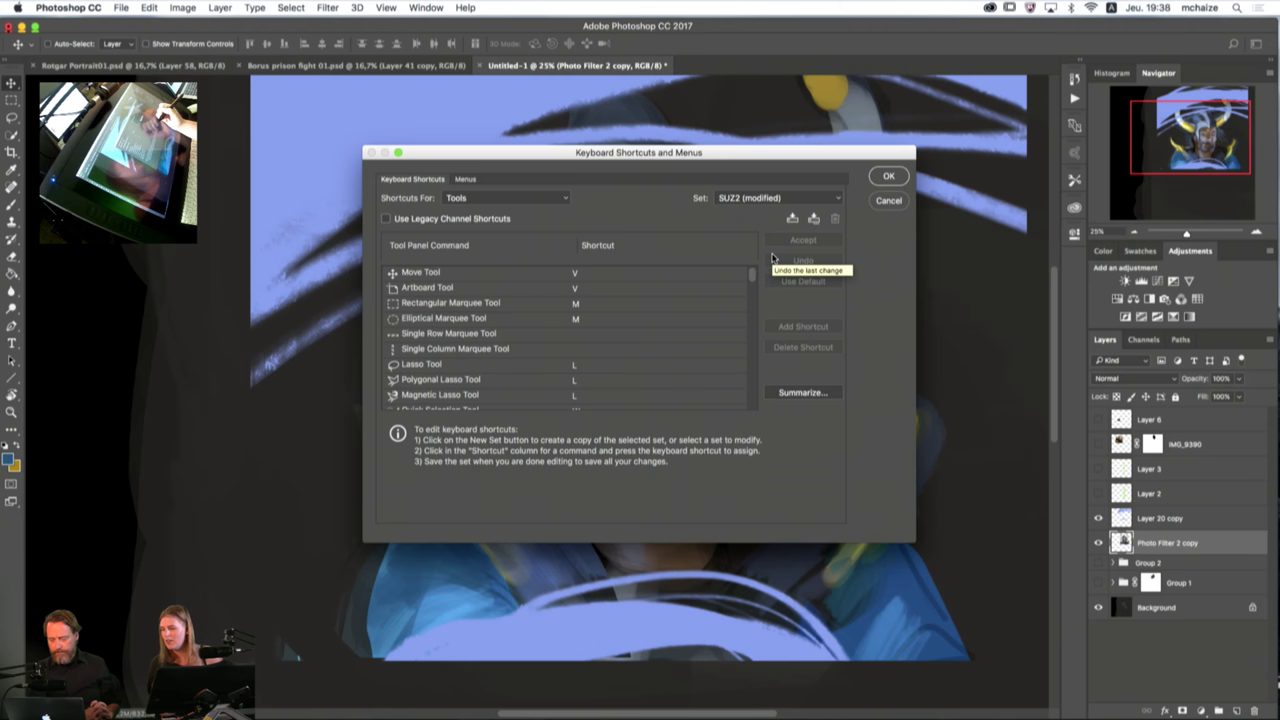
{"action": "left_click", "coordinate": [889, 200]}
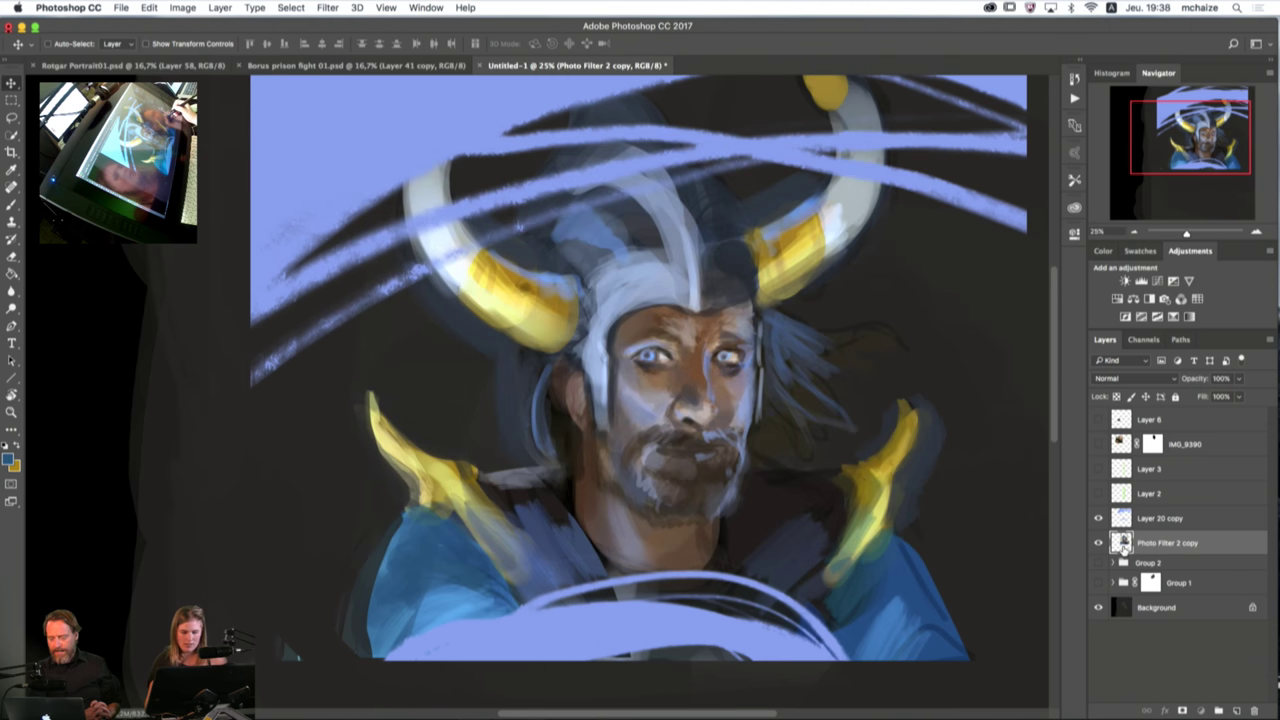
Step: Paint sampled brown skin tone over the area beneath the warrior's left-hand eye with a brush of about 35 to 50 px
{"action": "key", "text": "b"}
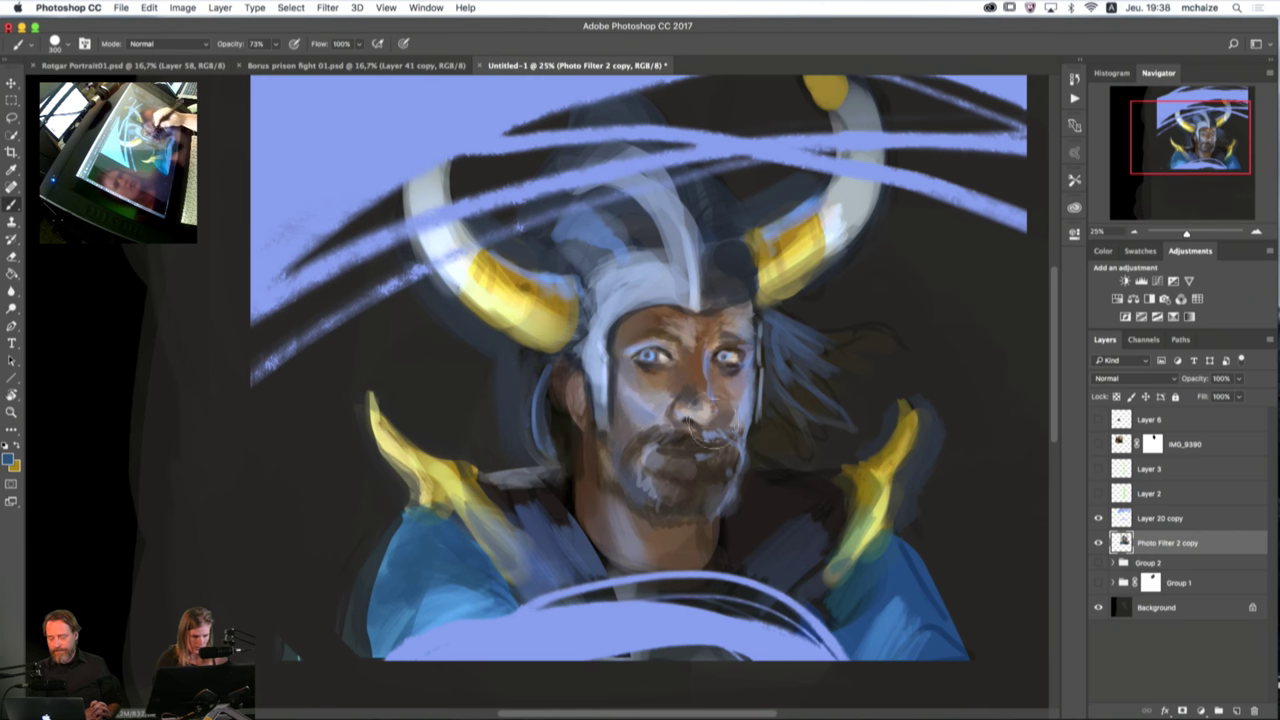
{"action": "left_click", "coordinate": [655, 368], "text": "alt"}
{"action": "key", "text": "bracketleft"}
{"action": "key", "text": "bracketleft"}
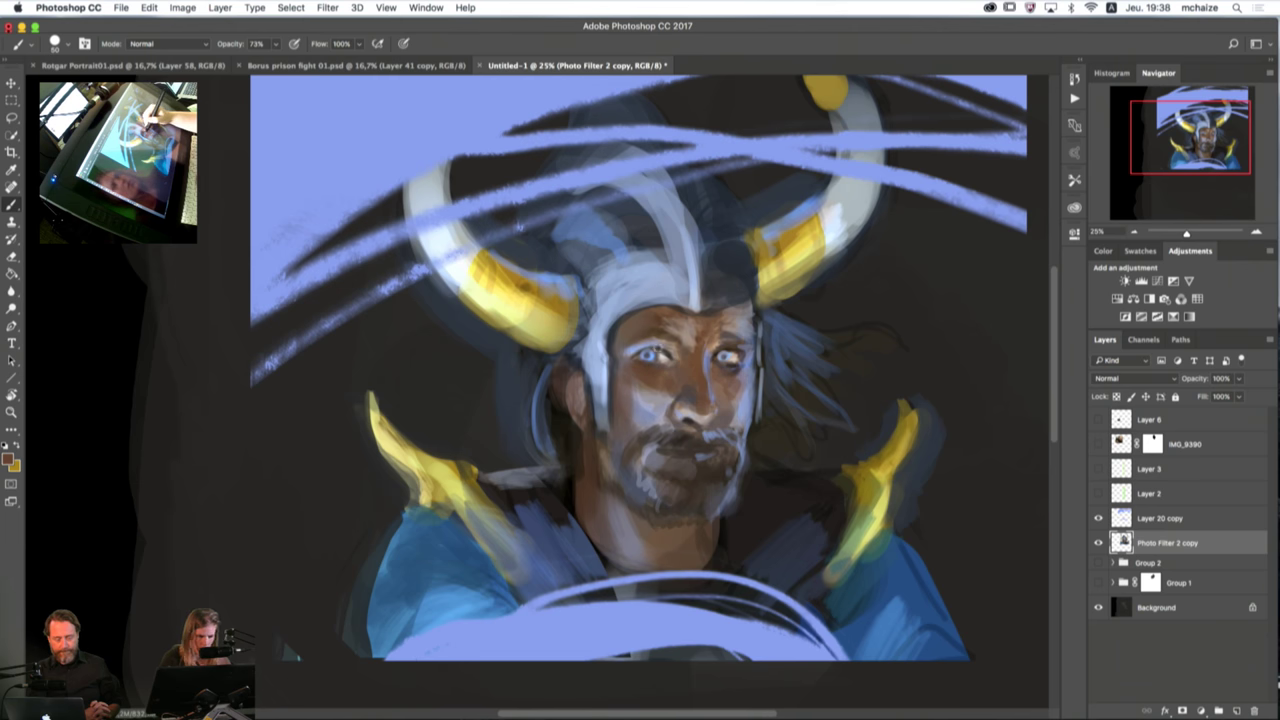
{"action": "left_click", "coordinate": [657, 370], "text": "alt"}
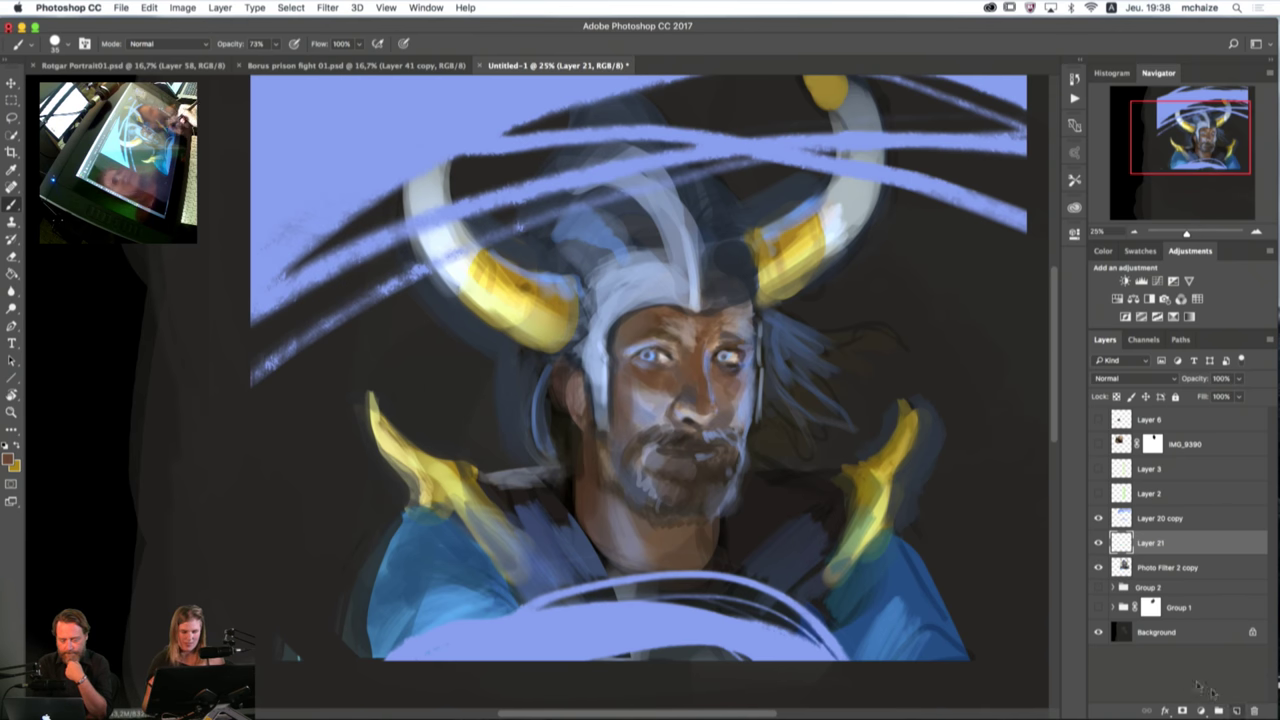
Step: Add a new layer above Photo Filter 2 copy and set the foreground colour to orange-red #d94801
{"action": "left_click", "coordinate": [1236, 706]}
{"action": "left_click", "coordinate": [9, 459]}
{"action": "left_click", "coordinate": [799, 313]}
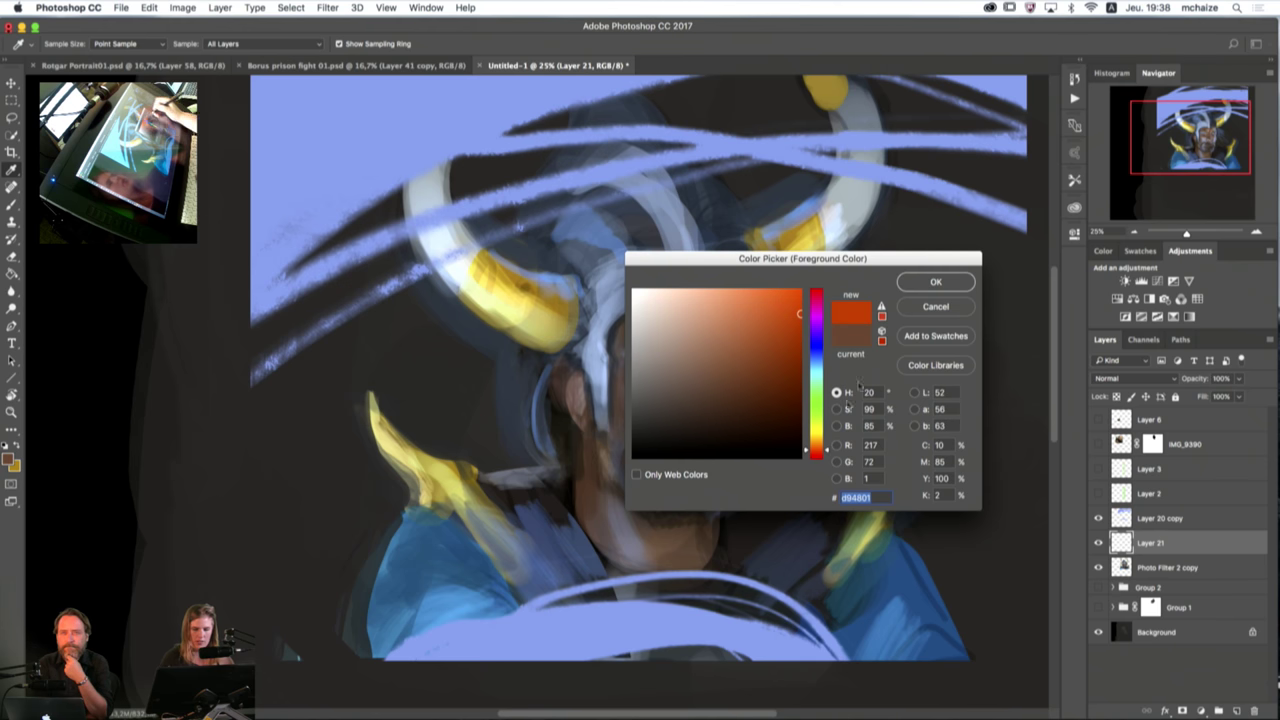
{"action": "key", "text": "Return"}
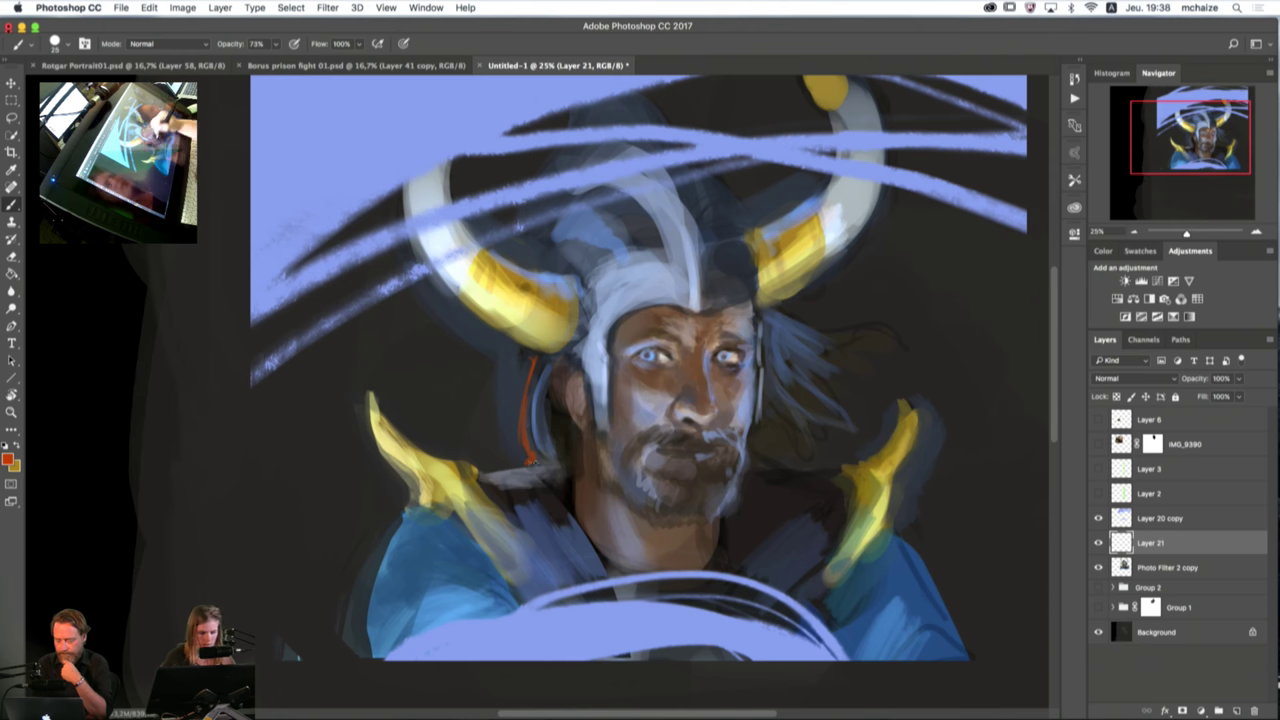
Step: Paint an orange-red rim light along the left hair edge, the left horn's underside and the collar top with a 50 to 70 px brush
{"action": "key", "text": "bracketright"}
{"action": "key", "text": "bracketright"}
{"action": "key", "text": "bracketright"}
{"action": "key", "text": "bracketright"}
{"action": "mouse_move", "coordinate": [538, 366]}
{"action": "left_mouse_down"}
{"action": "mouse_move", "coordinate": [530, 403]}
{"action": "mouse_move", "coordinate": [544, 356]}
{"action": "mouse_move", "coordinate": [533, 348]}
{"action": "left_mouse_up"}
{"action": "key", "text": "bracketright"}
{"action": "key", "text": "bracketright"}
{"action": "key", "text": "bracketright"}
{"action": "key", "text": "bracketright"}
{"action": "key", "text": "bracketright"}
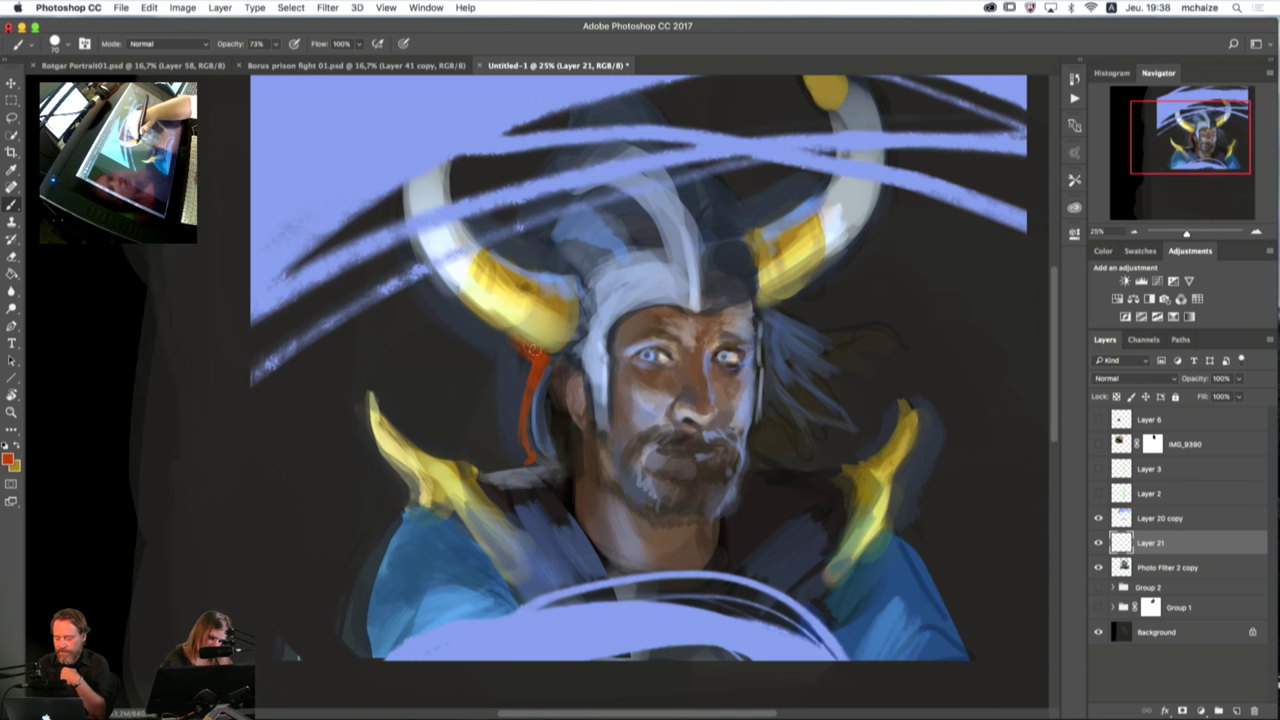
{"action": "left_click_drag", "start_coordinate": [464, 298], "coordinate": [551, 362]}
{"action": "key", "text": "bracketleft"}
{"action": "key", "text": "bracketleft"}
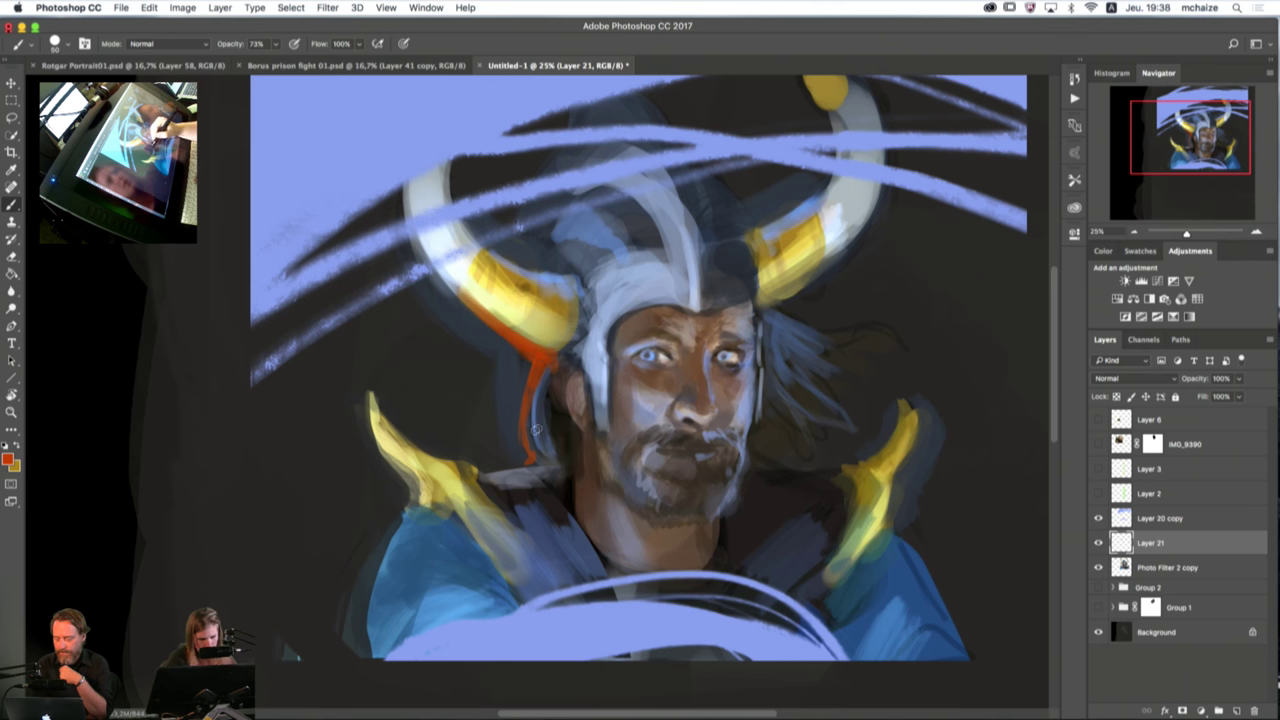
{"action": "left_click_drag", "start_coordinate": [537, 463], "coordinate": [481, 478]}
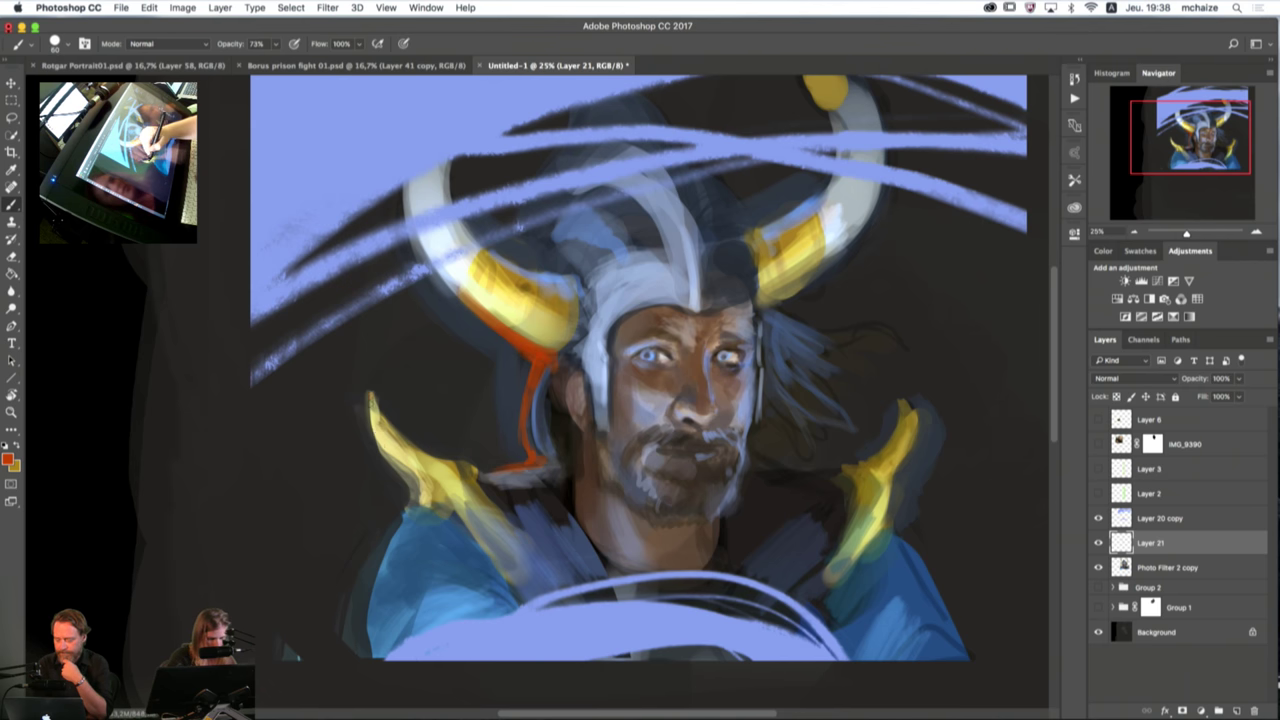
Step: Extend the orange-red rim light down the left shoulder spike and the sleeve's outer edge
{"action": "mouse_move", "coordinate": [371, 397]}
{"action": "left_mouse_down"}
{"action": "mouse_move", "coordinate": [414, 484]}
{"action": "mouse_move", "coordinate": [366, 650]}
{"action": "mouse_move", "coordinate": [376, 607]}
{"action": "left_mouse_up"}
{"action": "key", "text": "bracketright"}
{"action": "key", "text": "bracketright"}
{"action": "key", "text": "bracketright"}
{"action": "key", "text": "bracketright"}
Step: Paint orange-red rim light on the warrior's ear and the side of the neck with a brush of about 50 px
{"action": "key", "text": "bracketleft"}
{"action": "key", "text": "bracketleft"}
{"action": "key", "text": "bracketleft"}
{"action": "key", "text": "bracketleft"}
{"action": "key", "text": "bracketleft"}
{"action": "key", "text": "bracketleft"}
{"action": "key", "text": "bracketleft"}
{"action": "key", "text": "bracketleft"}
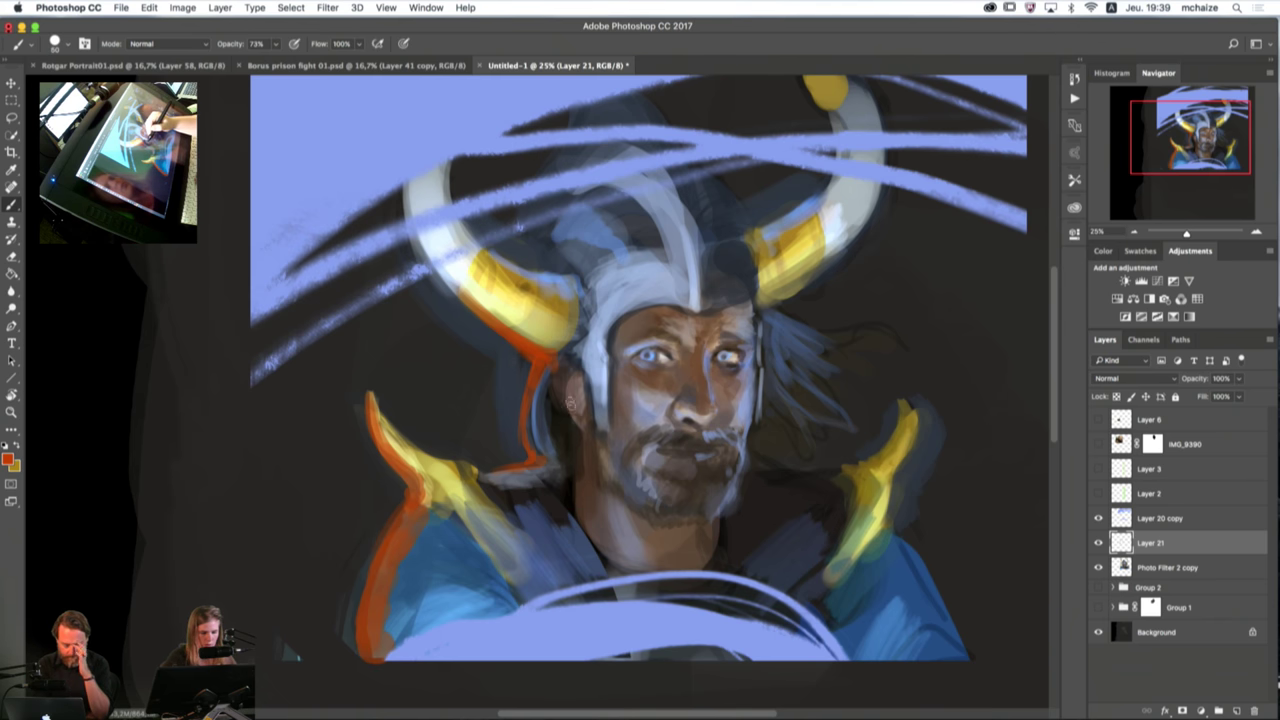
{"action": "left_click_drag", "start_coordinate": [558, 378], "coordinate": [579, 422]}
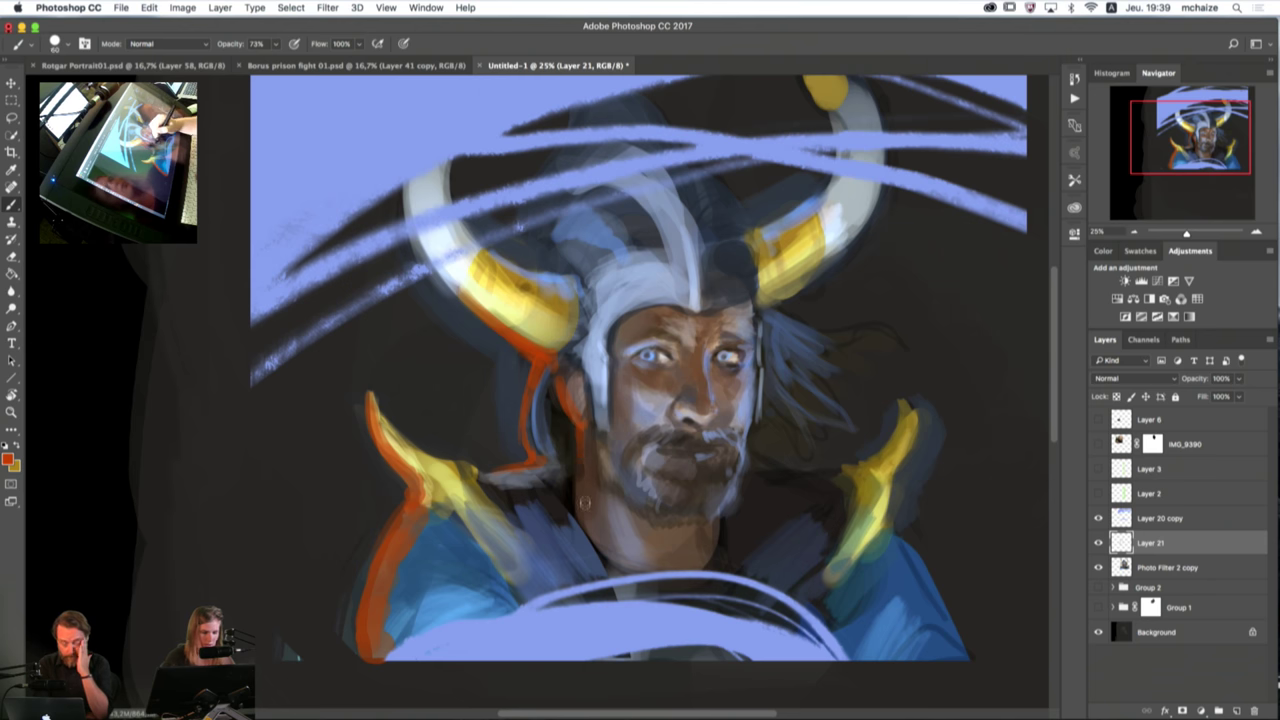
Step: Glaze soft orange over the left horn's underside and the ear with a brush of about 200 px
{"action": "key", "text": "bracketright"}
{"action": "key", "text": "bracketright"}
{"action": "key", "text": "bracketright"}
{"action": "key", "text": "bracketright"}
{"action": "key", "text": "bracketright"}
{"action": "key", "text": "bracketright"}
{"action": "key", "text": "bracketright"}
{"action": "key", "text": "bracketright"}
{"action": "key", "text": "bracketright"}
{"action": "key", "text": "bracketright"}
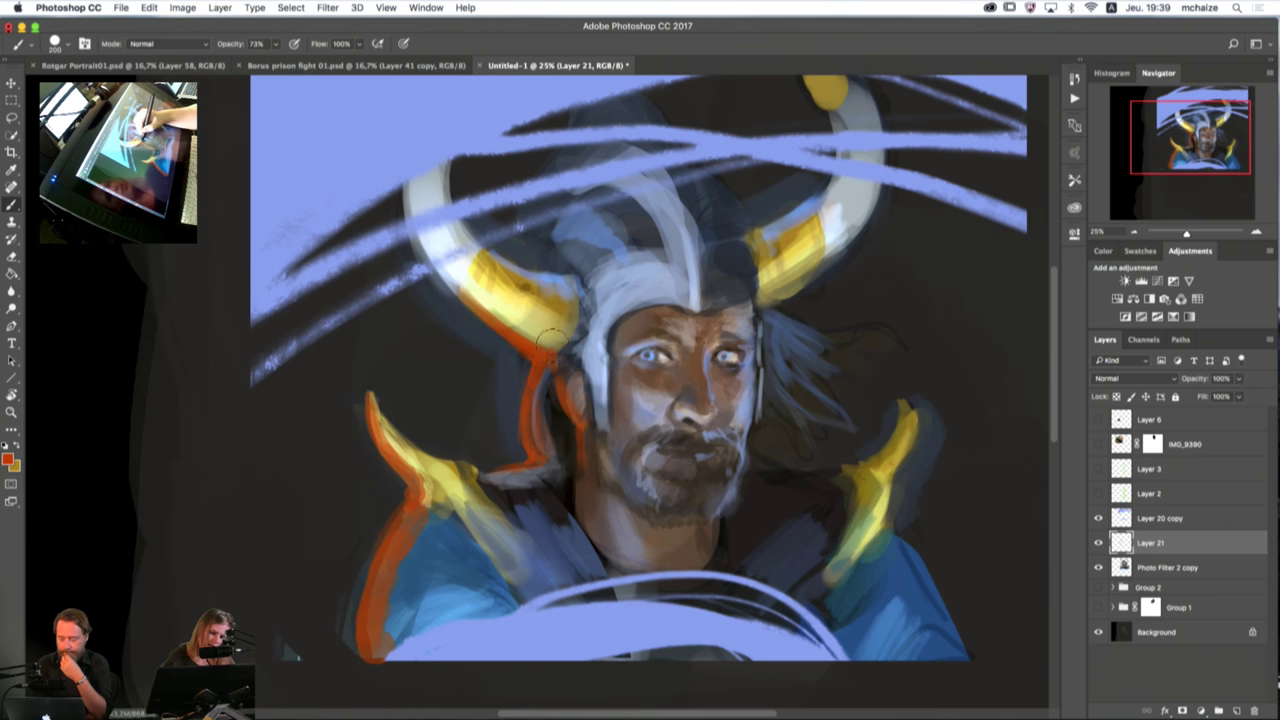
{"action": "mouse_move", "coordinate": [555, 342]}
{"action": "left_mouse_down"}
{"action": "mouse_move", "coordinate": [470, 306]}
{"action": "mouse_move", "coordinate": [430, 260]}
{"action": "left_mouse_up"}
{"action": "mouse_move", "coordinate": [510, 320]}
{"action": "left_mouse_down"}
{"action": "mouse_move", "coordinate": [570, 354]}
{"action": "mouse_move", "coordinate": [592, 343]}
{"action": "mouse_move", "coordinate": [565, 359]}
{"action": "mouse_move", "coordinate": [584, 396]}
{"action": "left_mouse_up"}
{"action": "key", "text": "bracketright"}
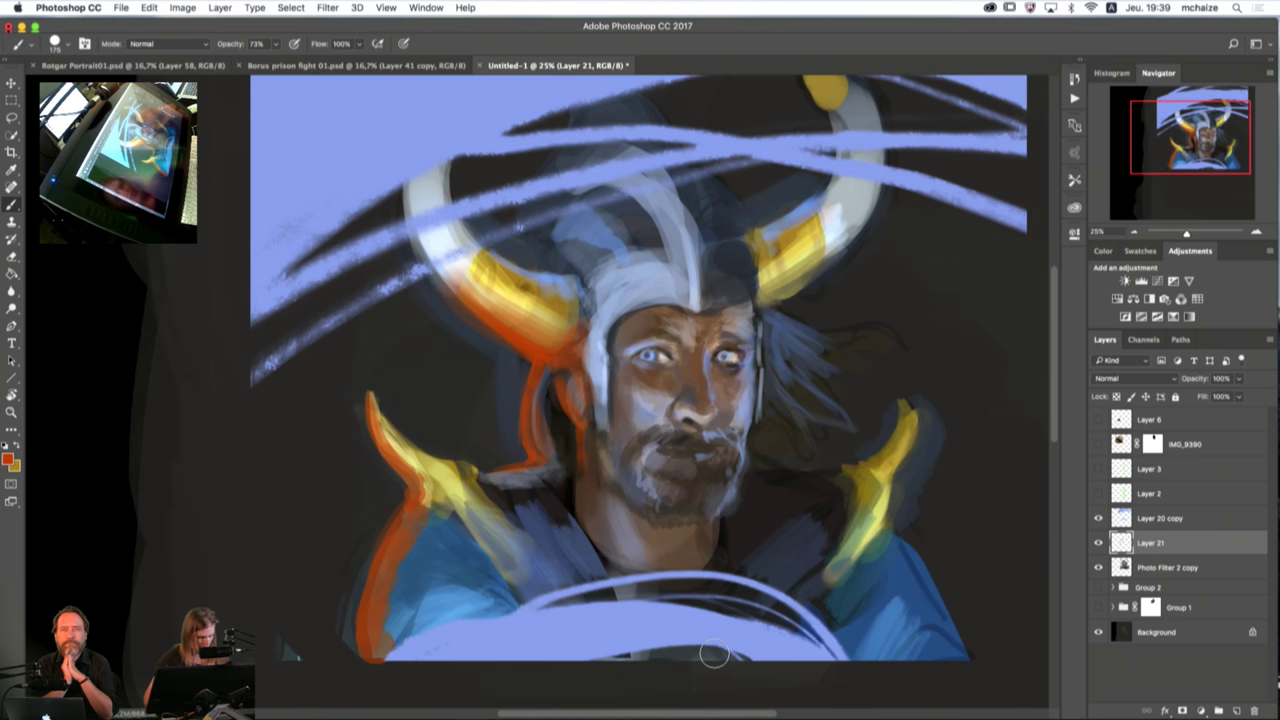
Step: Reduce the saturation of the rim light on Layer 21 to -42 with Hue/Saturation
{"action": "key", "text": "super+u"}
{"action": "left_click_drag", "start_coordinate": [1020, 356], "coordinate": [1000, 366]}
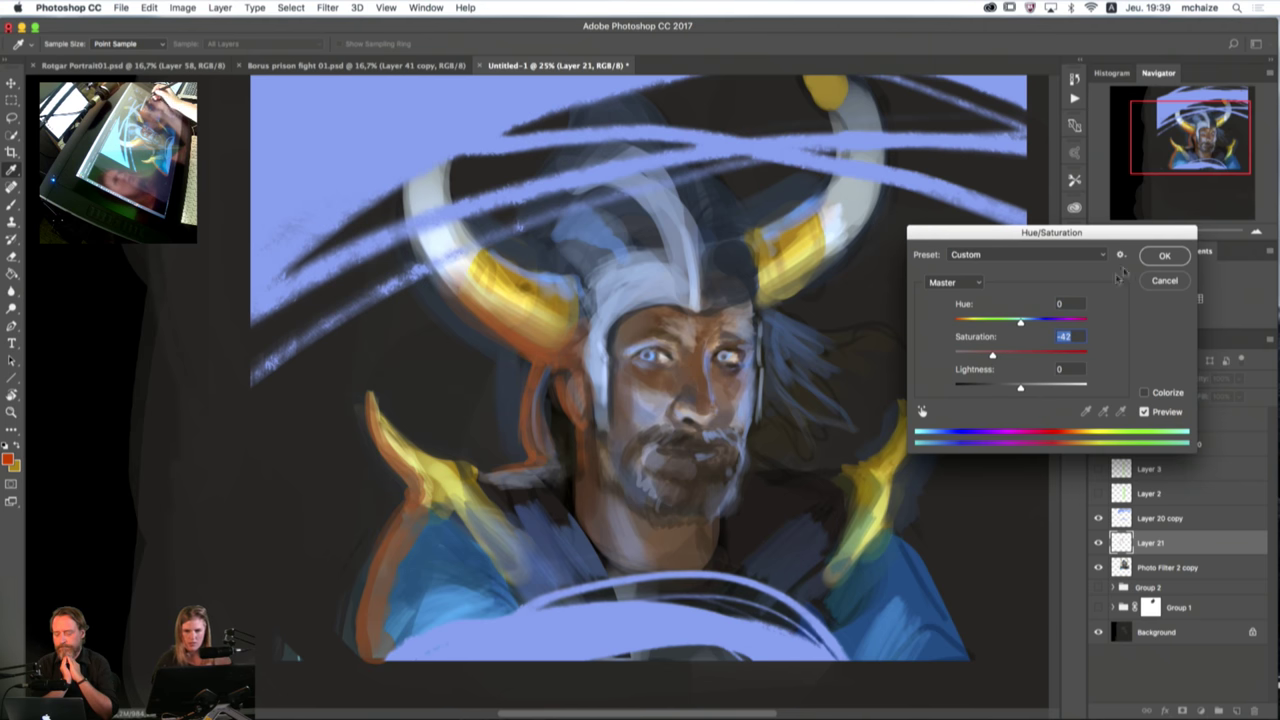
{"action": "left_click", "coordinate": [1165, 256]}
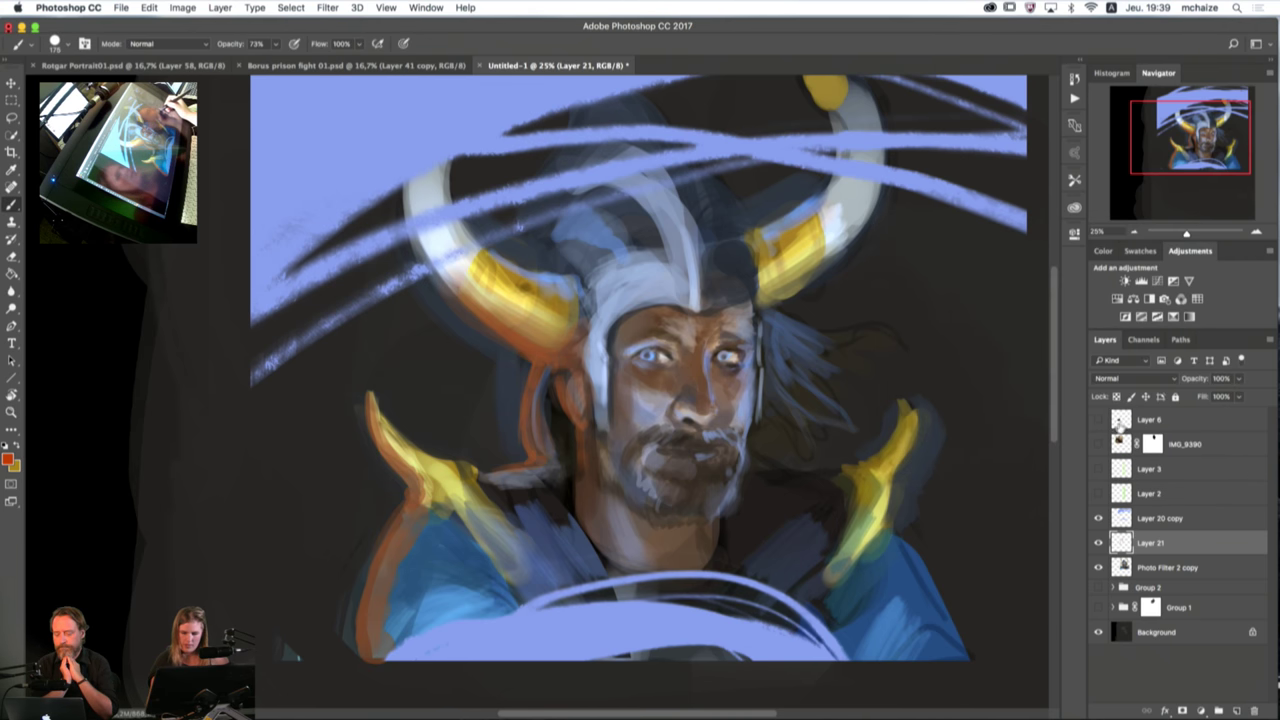
Step: Show the IMG_9390 reference photo and move it down beside the warrior's face
{"action": "left_click", "coordinate": [1099, 444]}
{"action": "left_click", "coordinate": [1170, 447]}
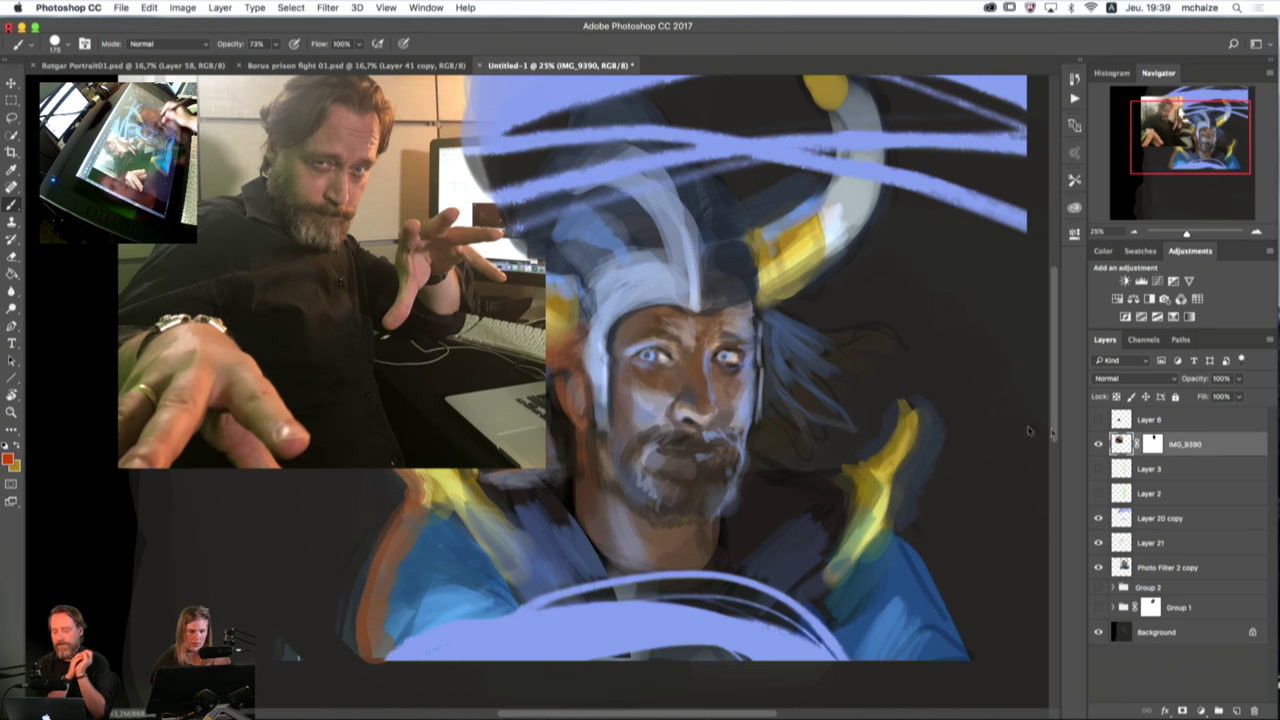
{"action": "key", "text": "v"}
{"action": "left_click_drag", "start_coordinate": [434, 392], "coordinate": [454, 648]}
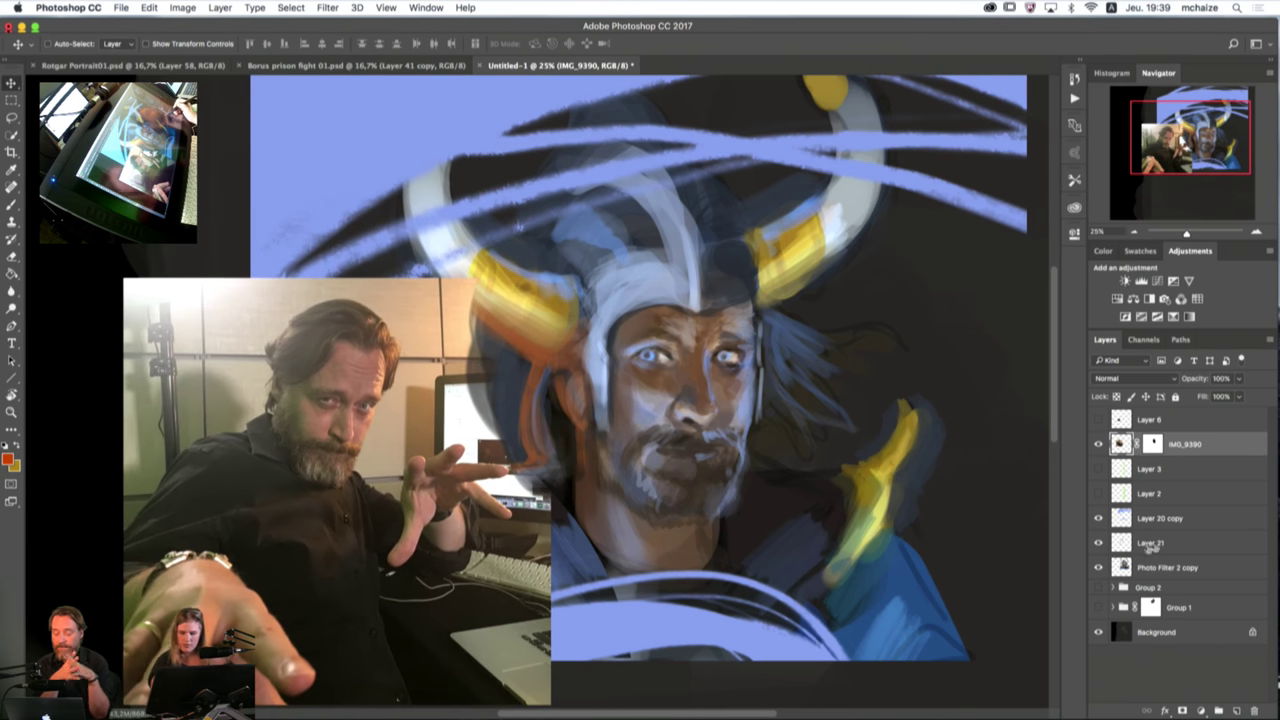
Step: Merge Layer 21 with Photo Filter 2 copy
{"action": "left_click", "coordinate": [1149, 544]}
{"action": "right_click", "coordinate": [1189, 570]}
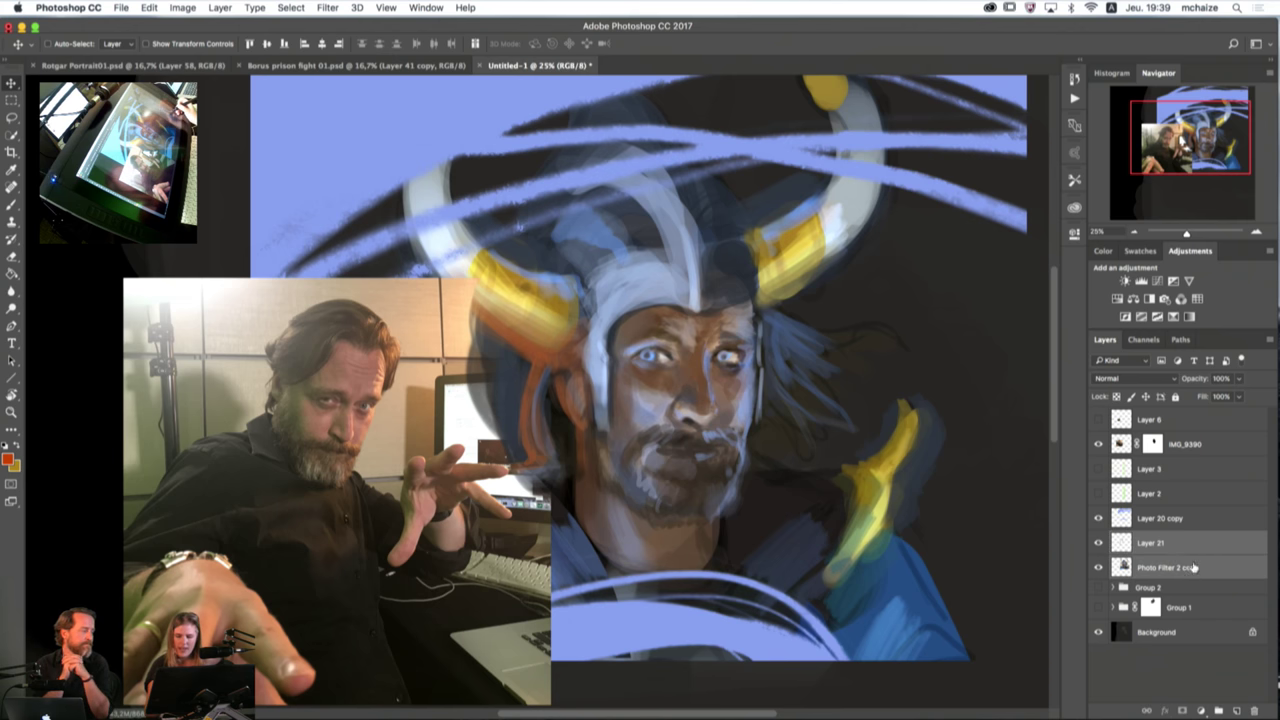
{"action": "left_click", "coordinate": [1060, 522]}
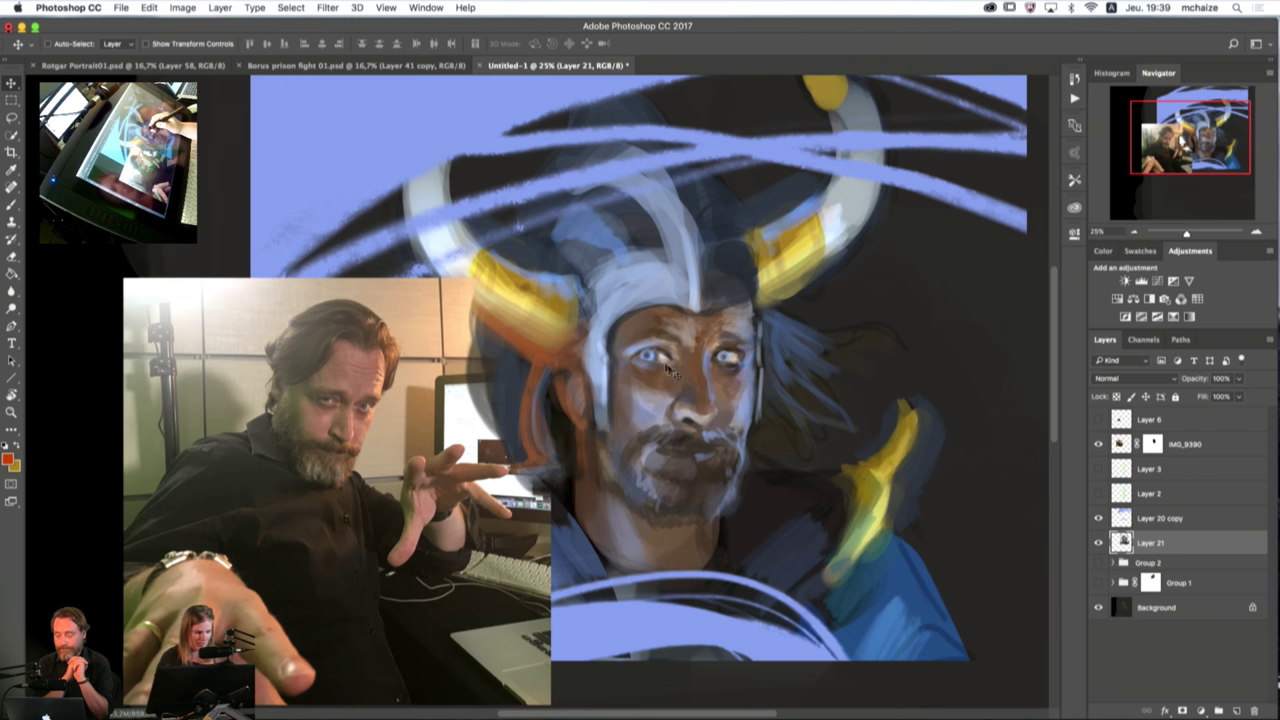
Step: Refine the warrior's left eye and lids on Layer 21 in pale lavender and dark brown with a brush of about 10 to 20 px
{"action": "key", "text": "b"}
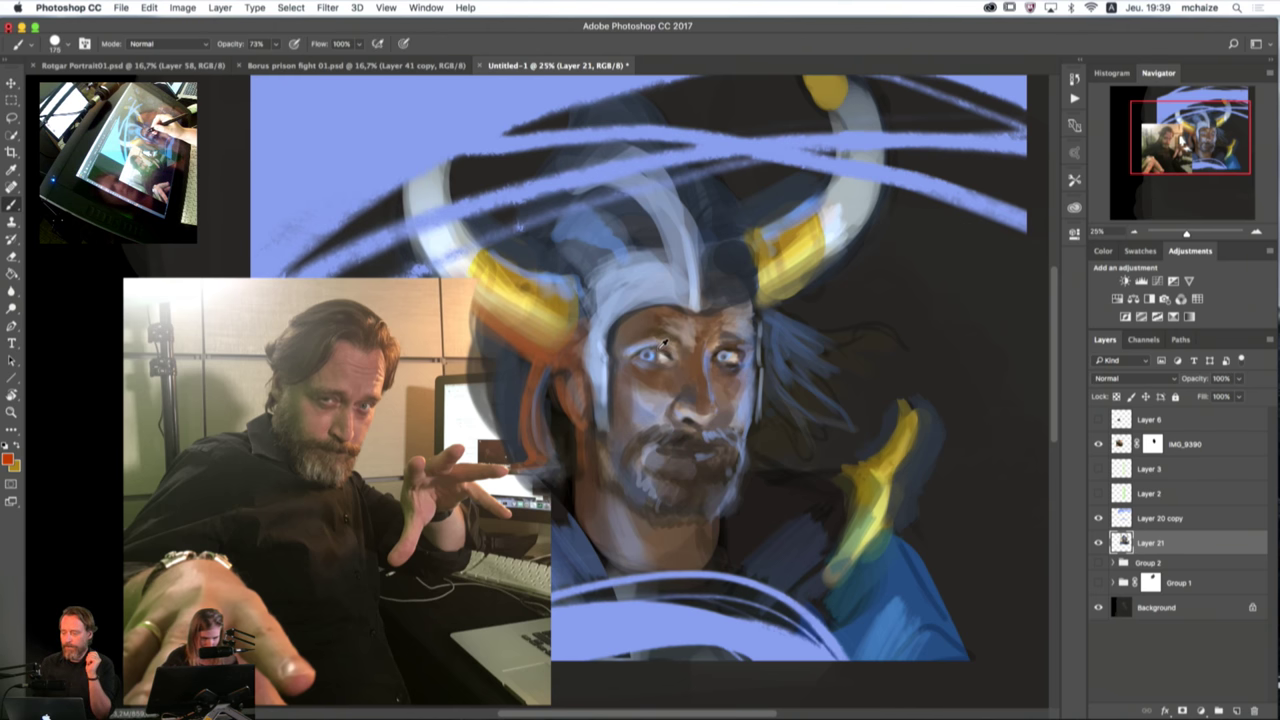
{"action": "key", "text": "bracketleft"}
{"action": "key", "text": "bracketleft"}
{"action": "key", "text": "bracketleft"}
{"action": "key", "text": "bracketleft"}
{"action": "key", "text": "bracketleft"}
{"action": "key", "text": "bracketleft"}
{"action": "key", "text": "bracketleft"}
{"action": "key", "text": "bracketleft"}
{"action": "key", "text": "bracketleft"}
{"action": "key", "text": "bracketleft"}
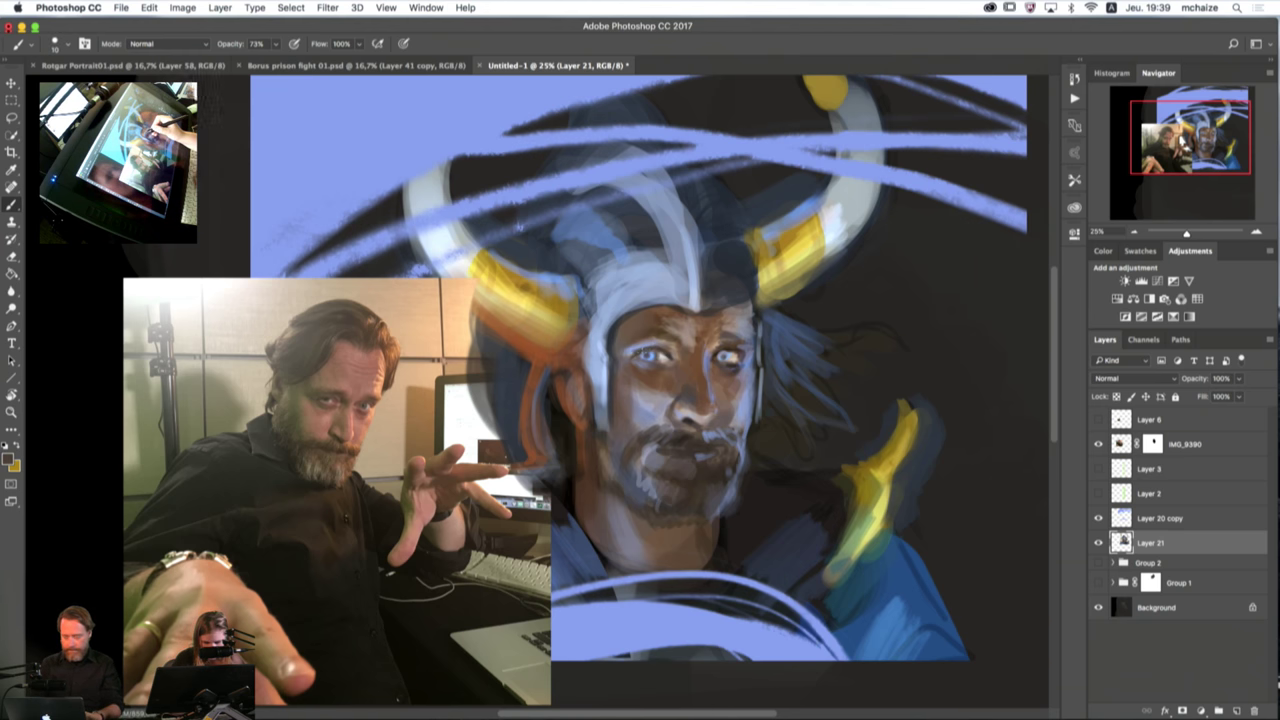
{"action": "key", "text": "super+equal"}
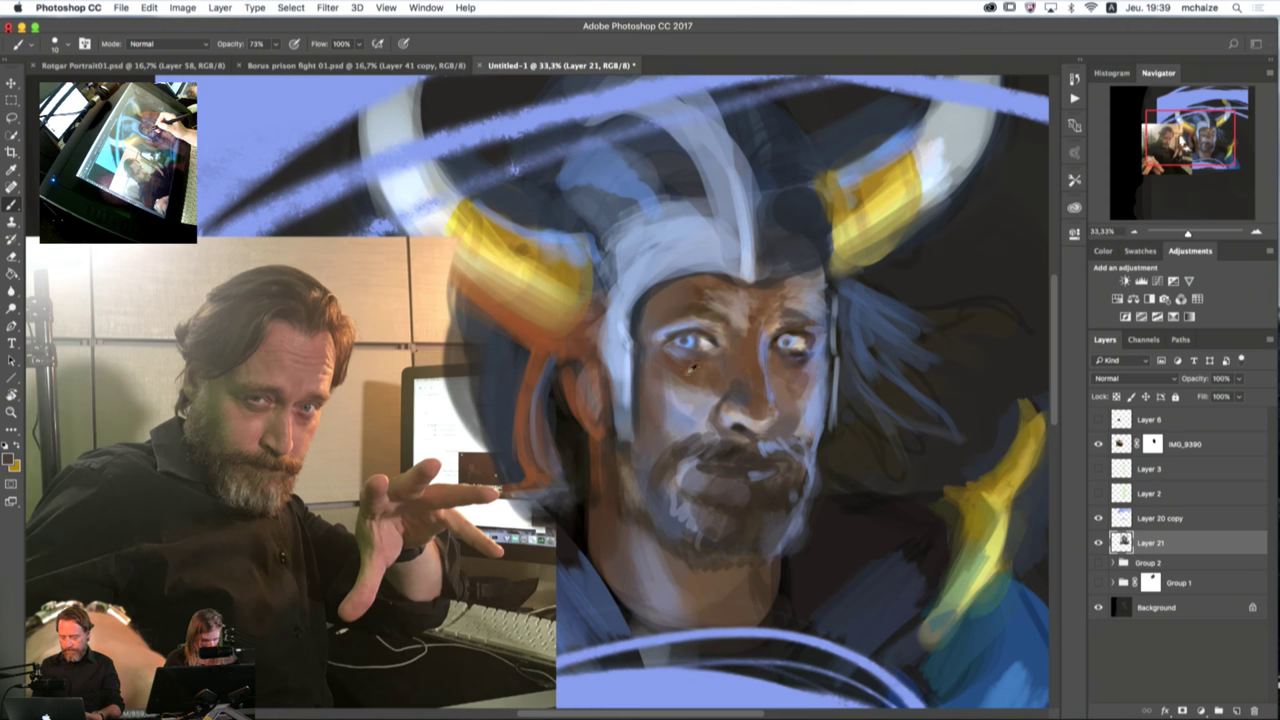
{"action": "left_click", "coordinate": [704, 338], "text": "alt"}
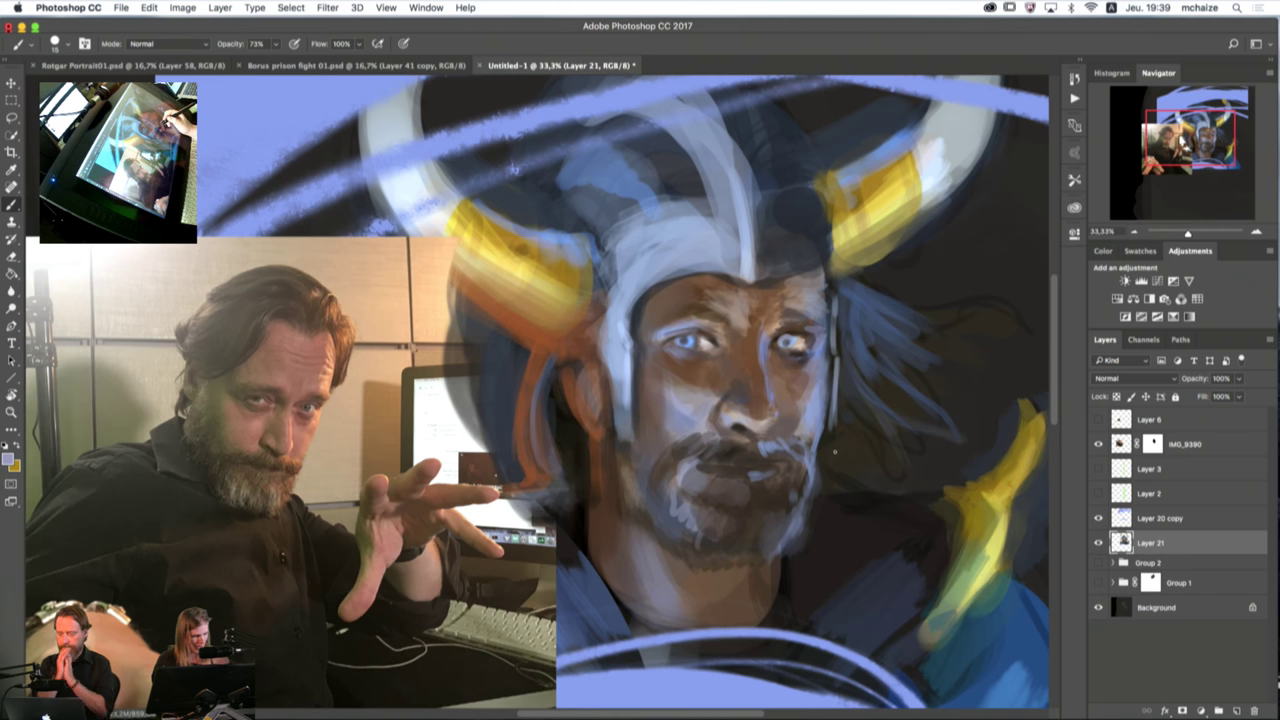
{"action": "left_click", "coordinate": [712, 330], "text": "alt"}
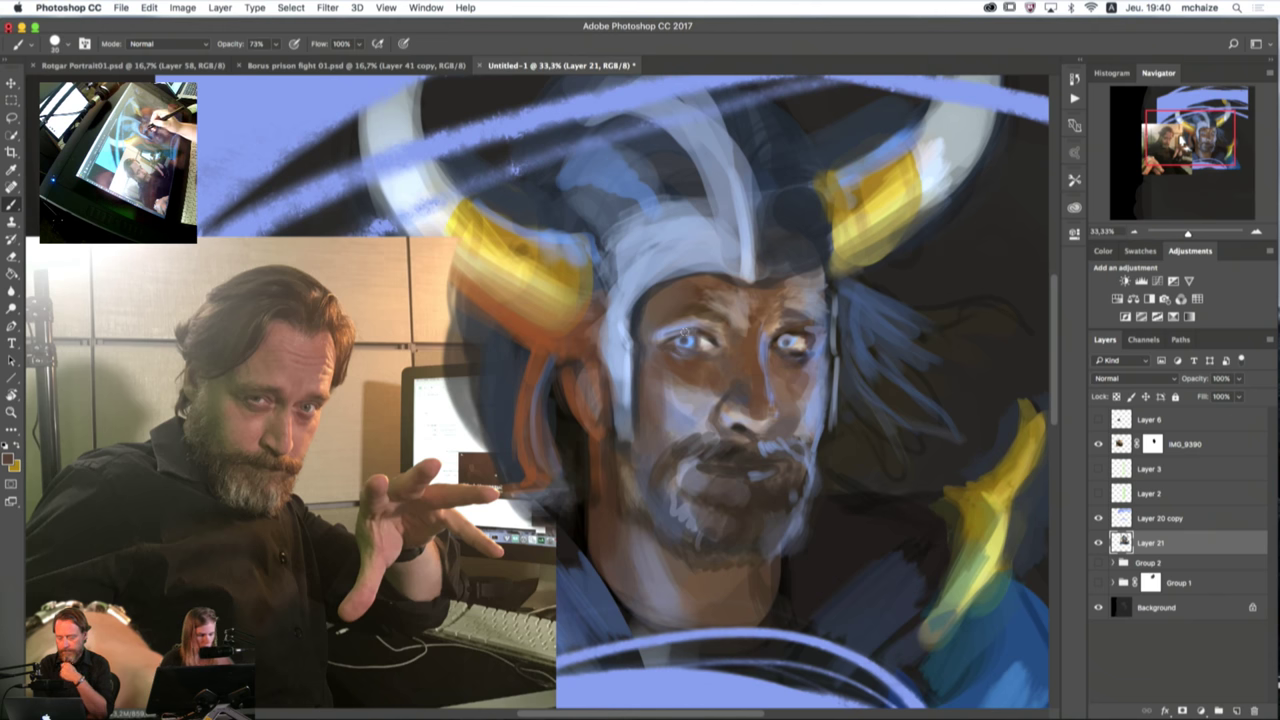
Step: Soften the cheek under the left eye with a sampled greyish tone, enlarging the brush up to about 100 px
{"action": "key", "text": "bracketright"}
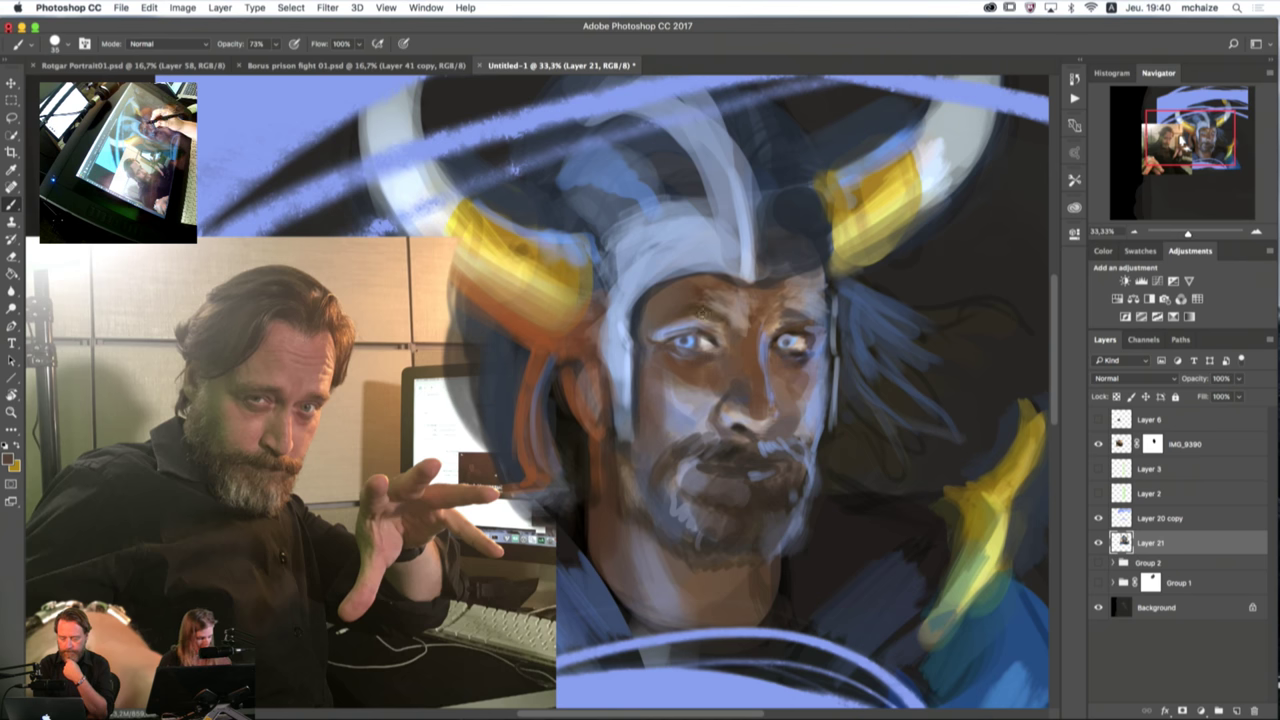
{"action": "left_click", "coordinate": [705, 395], "text": "alt"}
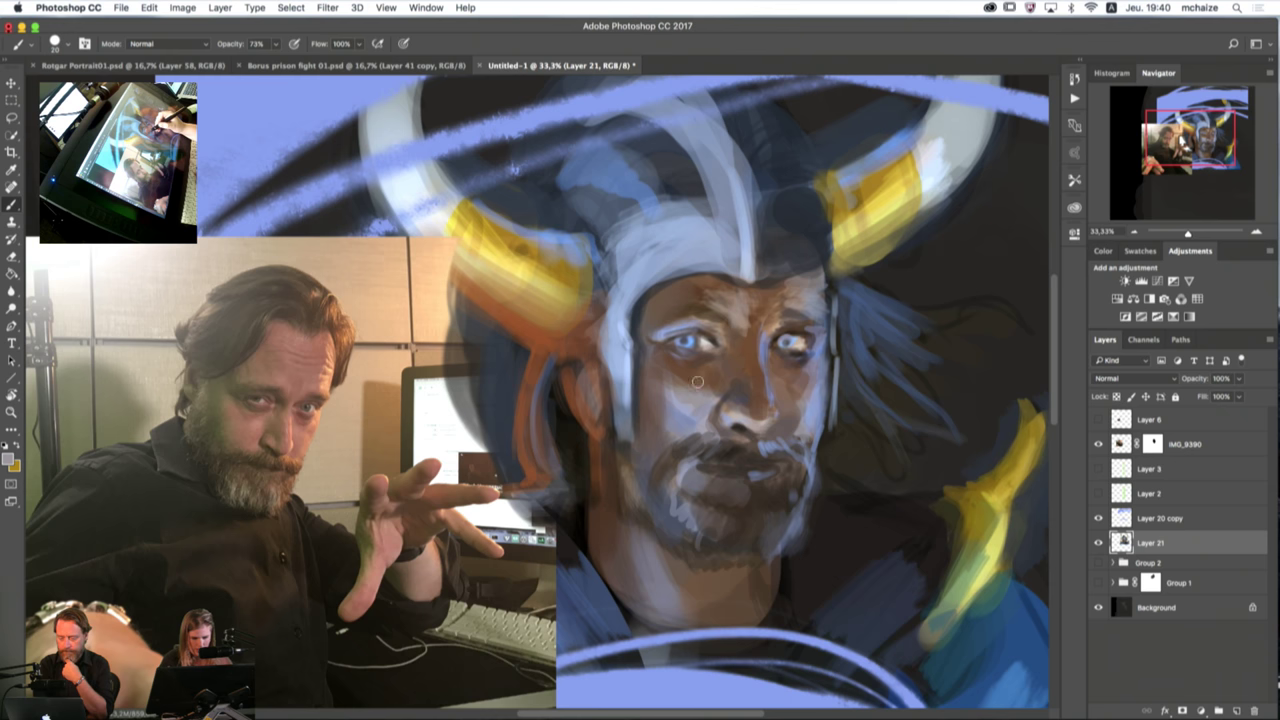
{"action": "left_click_drag", "start_coordinate": [697, 381], "coordinate": [716, 378]}
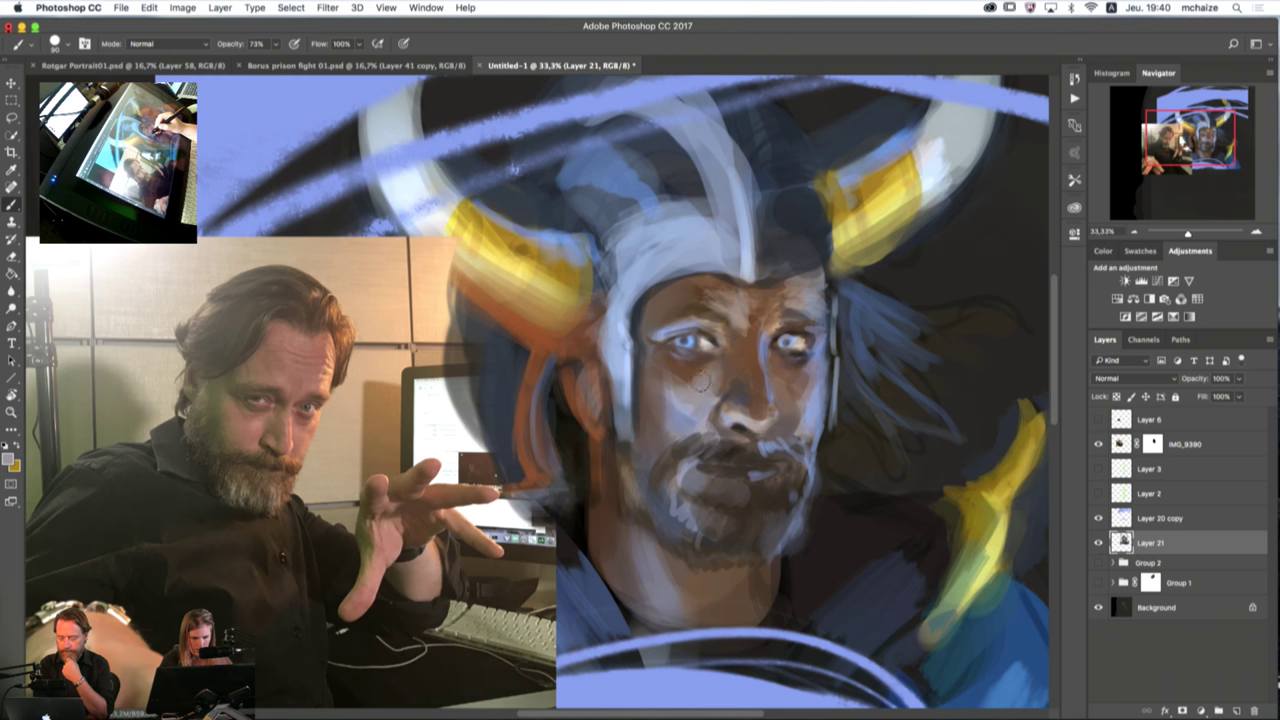
{"action": "key", "text": "bracketright"}
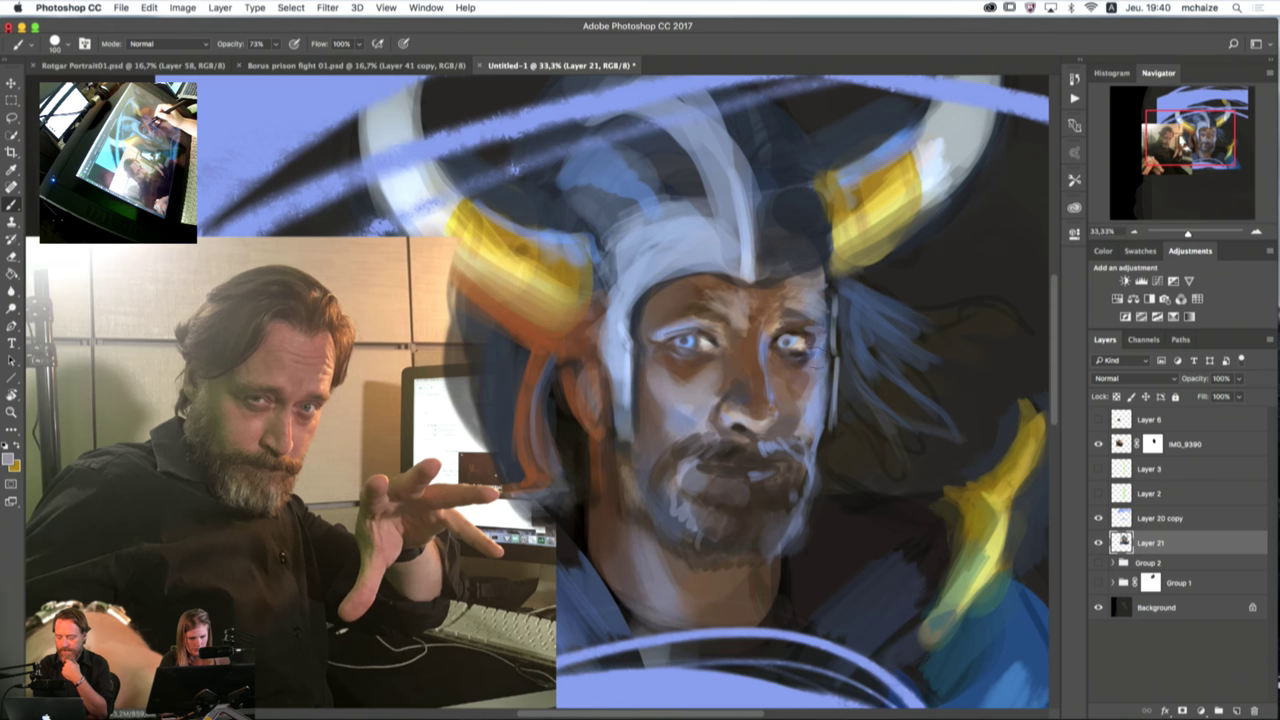
Step: Touch up the right eye with a sampled light blue and a brush of about 20 to 25 px
{"action": "left_click", "coordinate": [818, 356], "text": "alt"}
{"action": "key", "text": "bracketleft"}
{"action": "key", "text": "bracketleft"}
{"action": "key", "text": "bracketleft"}
{"action": "key", "text": "bracketleft"}
{"action": "key", "text": "bracketleft"}
{"action": "key", "text": "bracketleft"}
{"action": "key", "text": "bracketleft"}
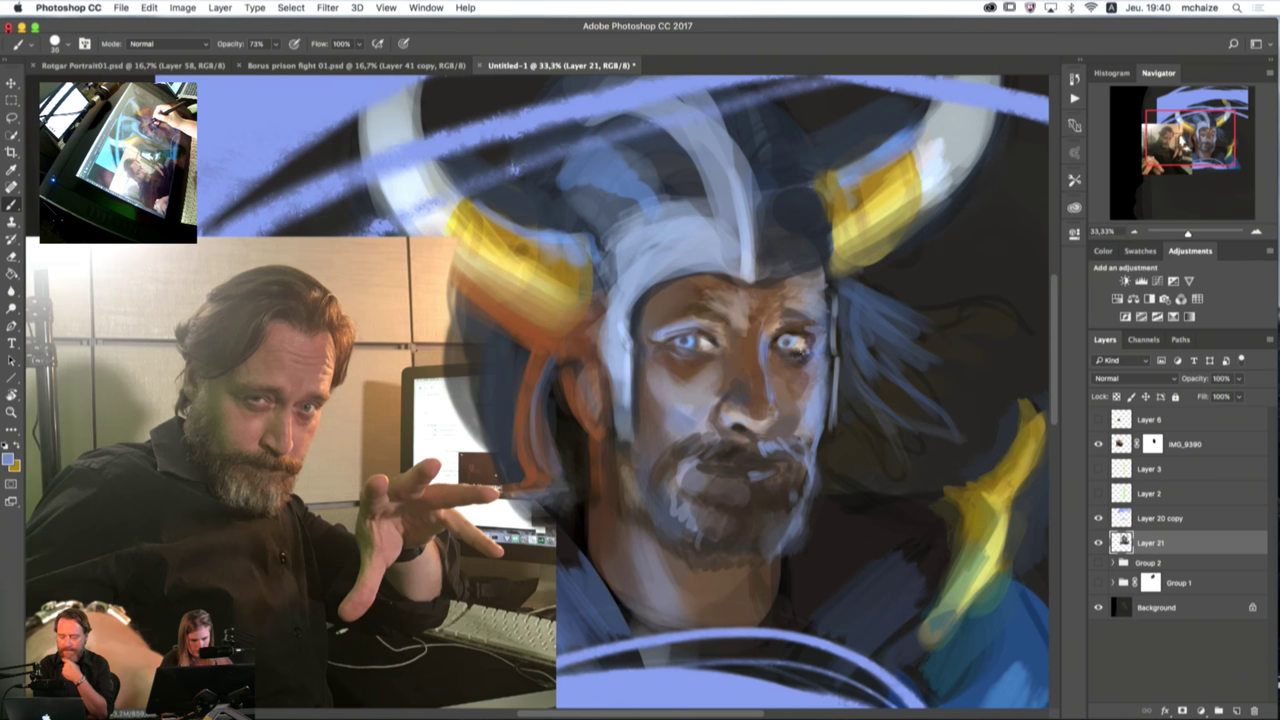
{"action": "key", "text": "bracketleft"}
{"action": "key", "text": "bracketleft"}
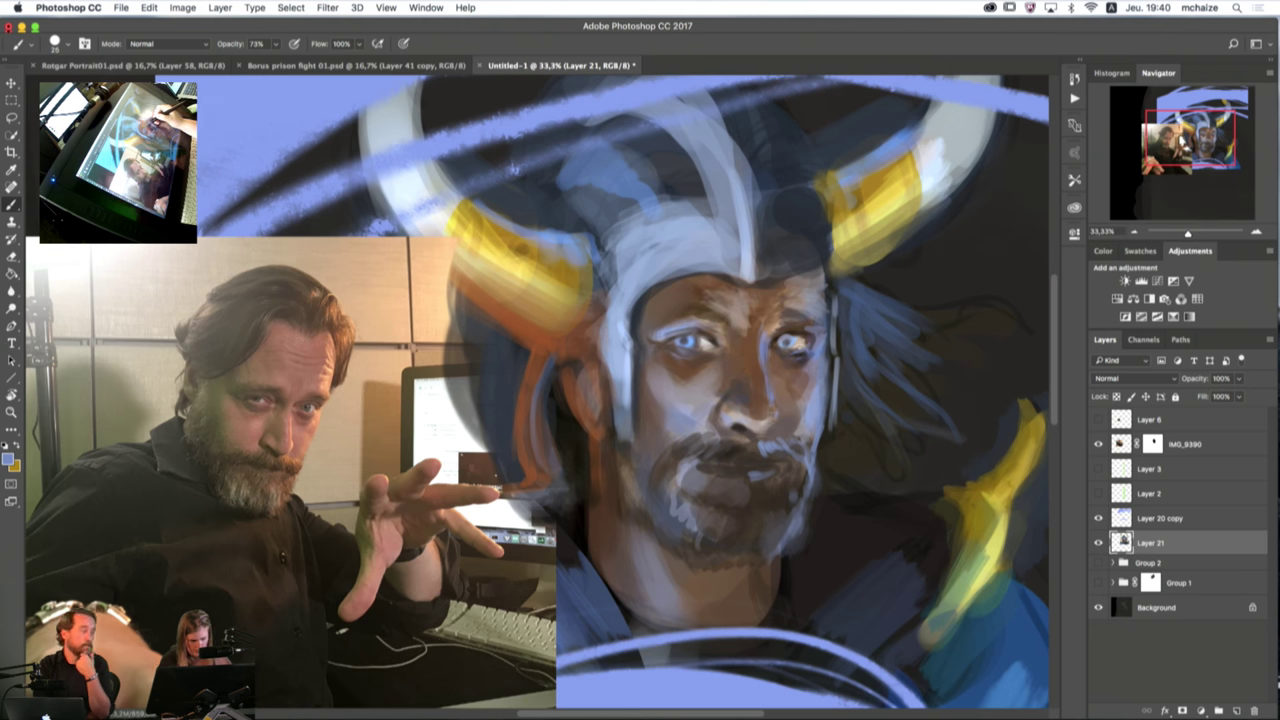
Step: Define the right eye with sampled dark brown and pale lavender using a fine brush of about 9 to 15 px
{"action": "left_click", "coordinate": [705, 355], "text": "alt"}
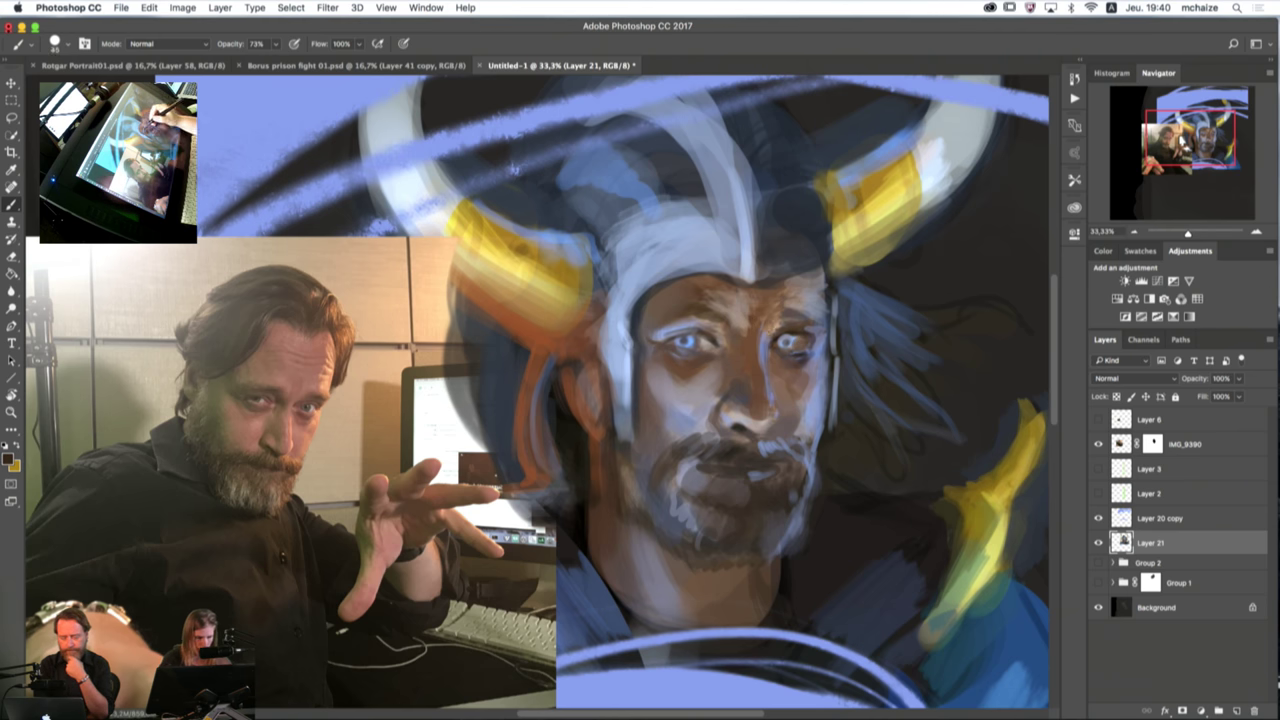
{"action": "key", "text": "bracketleft"}
{"action": "key", "text": "bracketleft"}
{"action": "key", "text": "bracketleft"}
{"action": "key", "text": "bracketleft"}
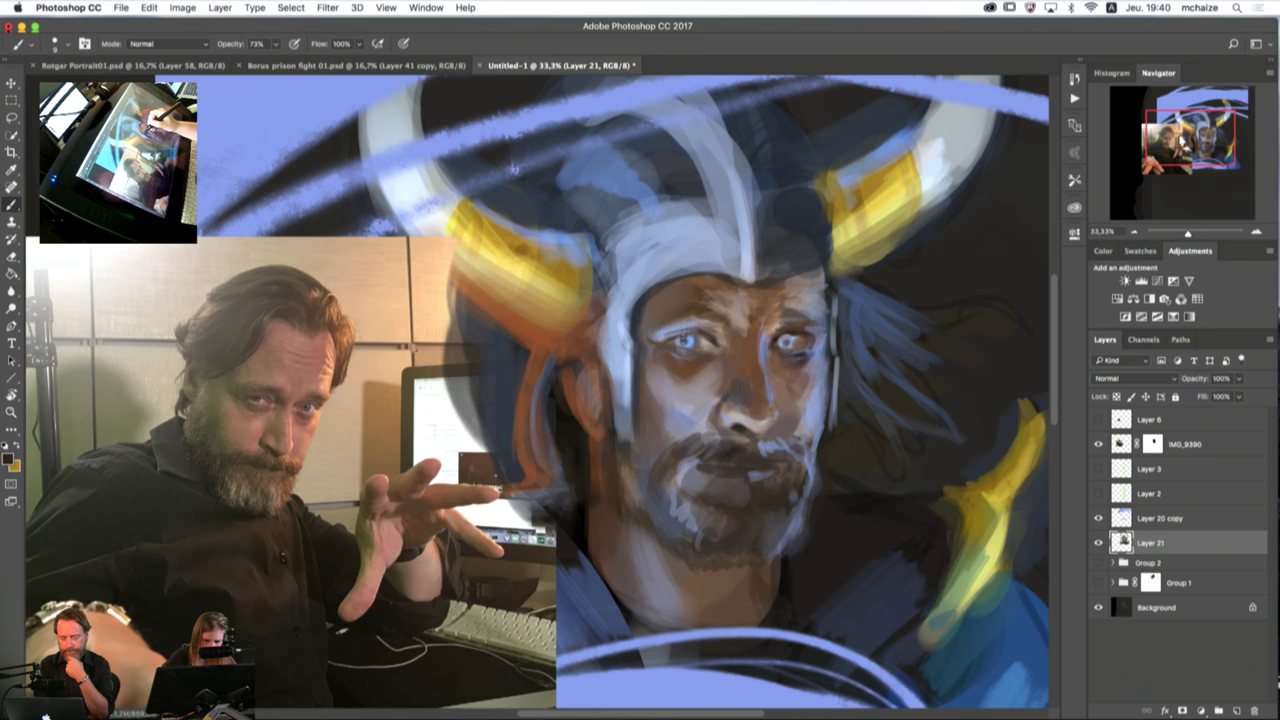
{"action": "key", "text": "bracketright"}
{"action": "key", "text": "bracketright"}
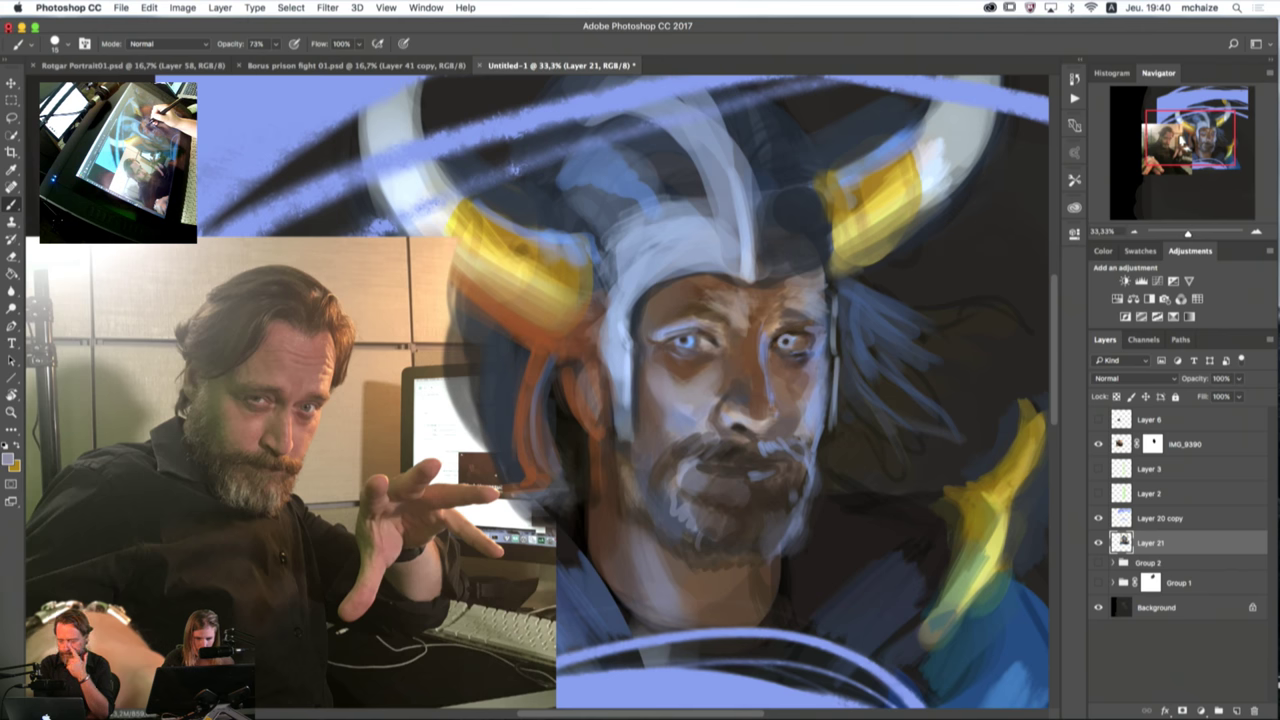
{"action": "left_click", "coordinate": [790, 335], "text": "alt"}
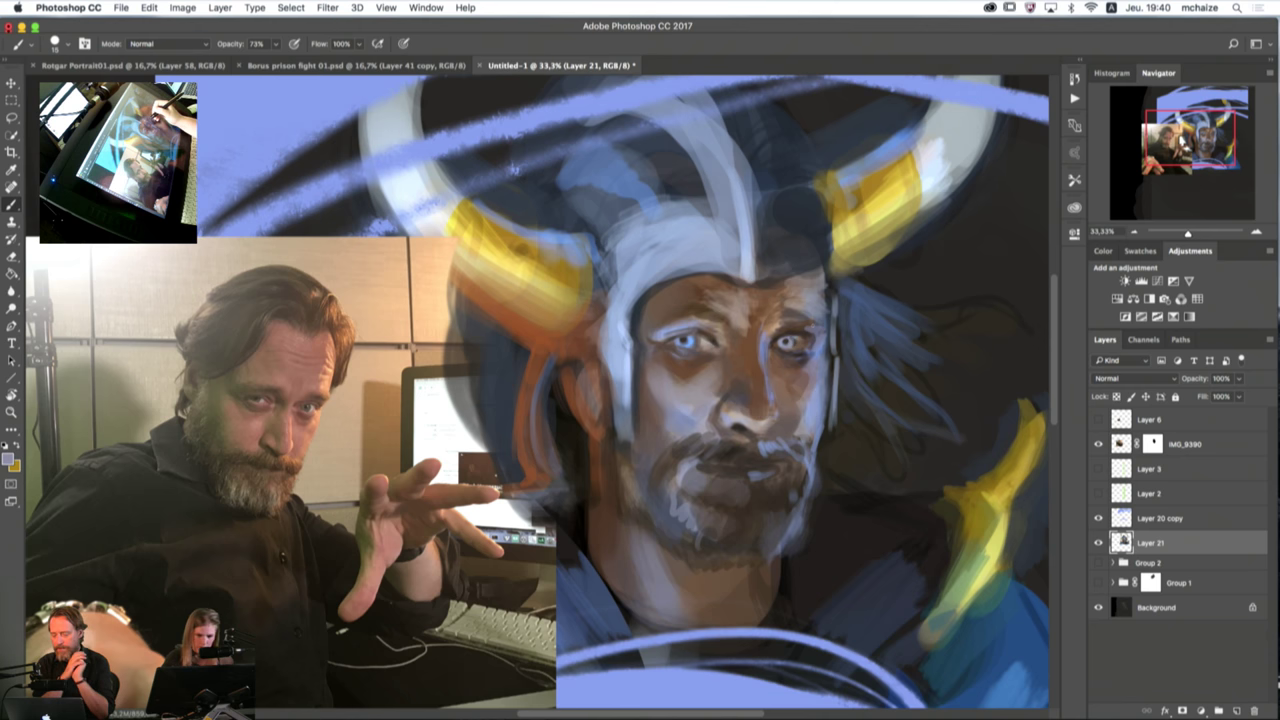
Step: Brighten the left iris with sampled blue and rework the surrounding lid in dark brown with a brush of about 10 to 15 px
{"action": "left_click", "coordinate": [692, 341], "text": "alt"}
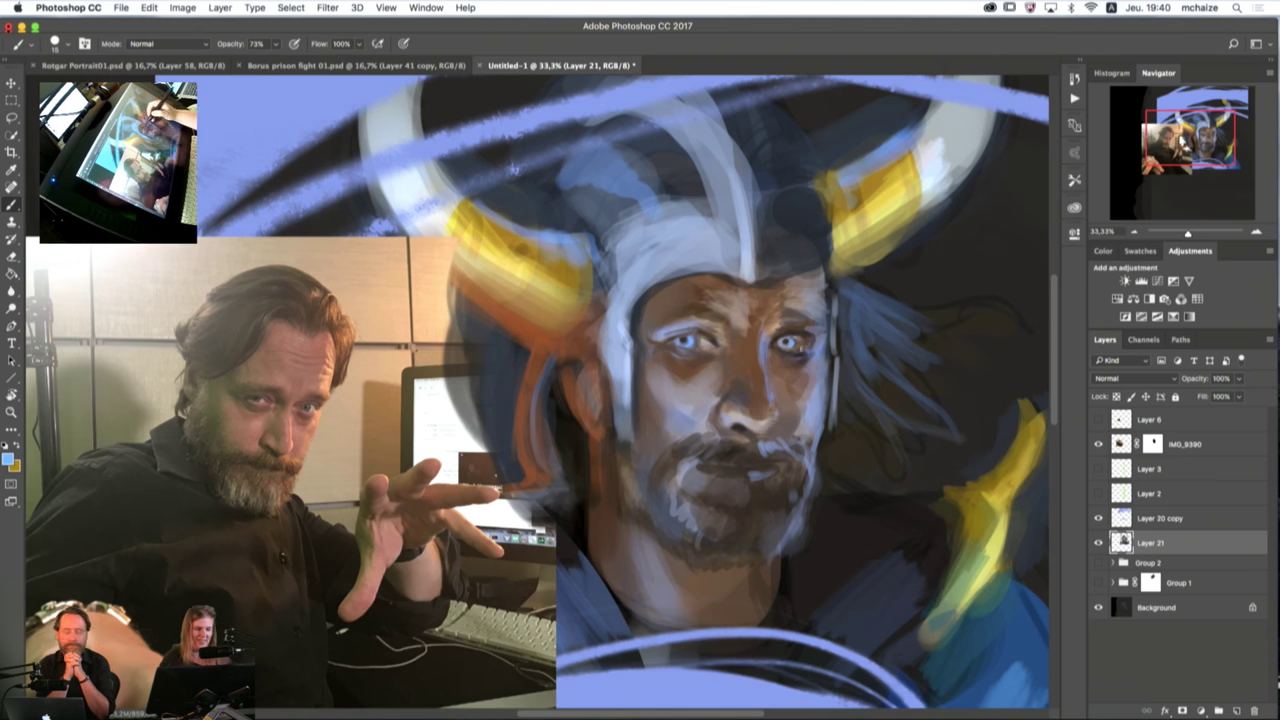
{"action": "left_click", "coordinate": [712, 337], "text": "alt"}
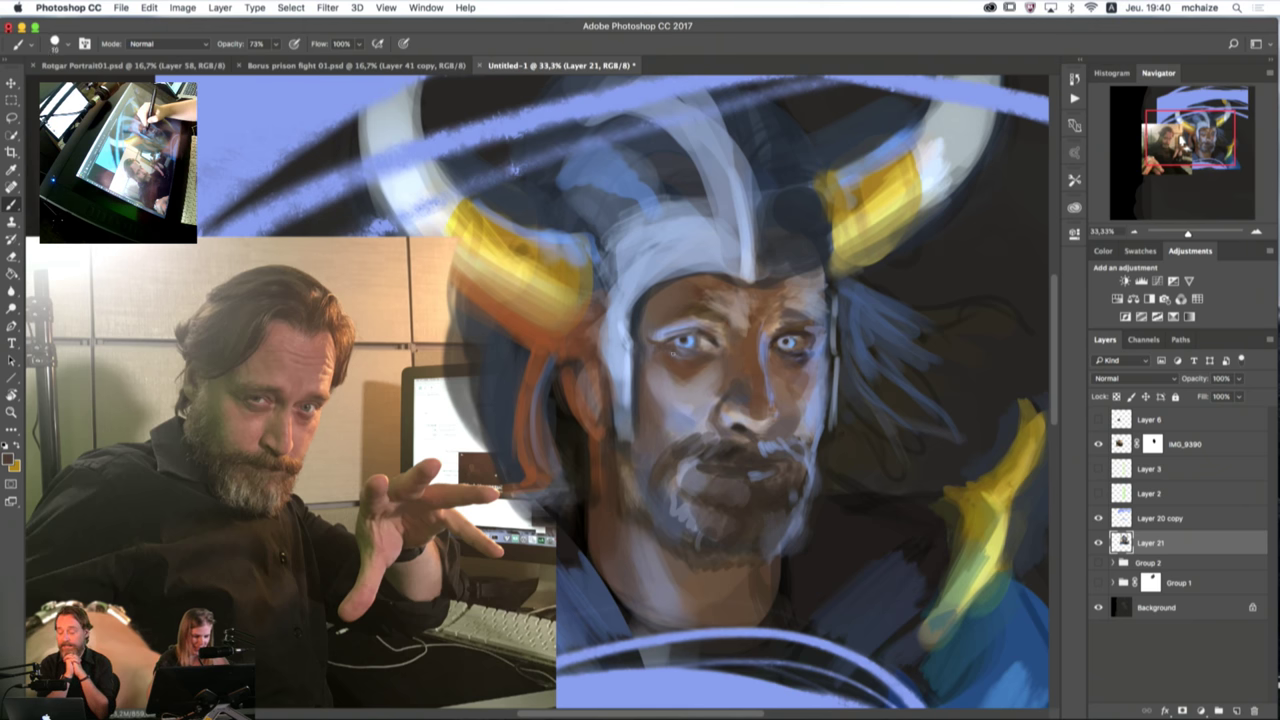
{"action": "key", "text": "]"}
{"action": "key", "text": "]"}
{"action": "key", "text": "]"}
{"action": "key", "text": "]"}
{"action": "key", "text": "]"}
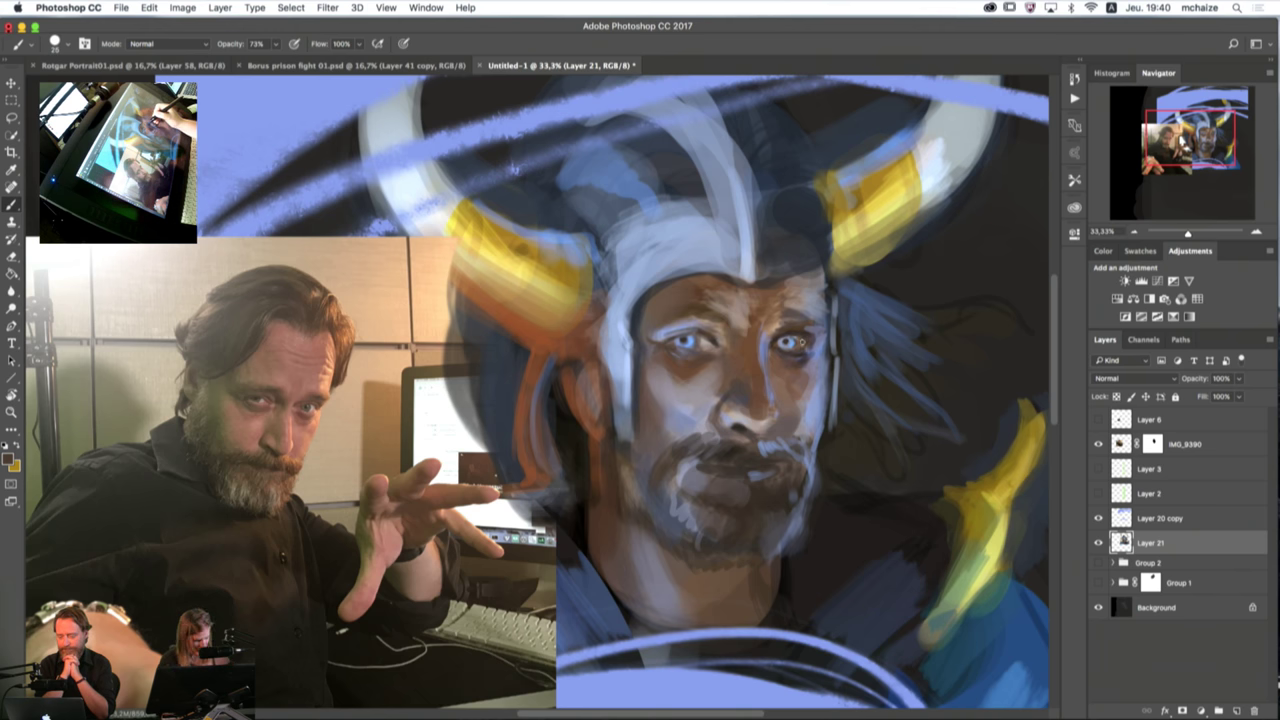
Step: Add small sampled tan and muted blue touches around the eyes with a brush of about 9 to 20 px
{"action": "left_click", "coordinate": [778, 323], "text": "alt"}
{"action": "key", "text": "["}
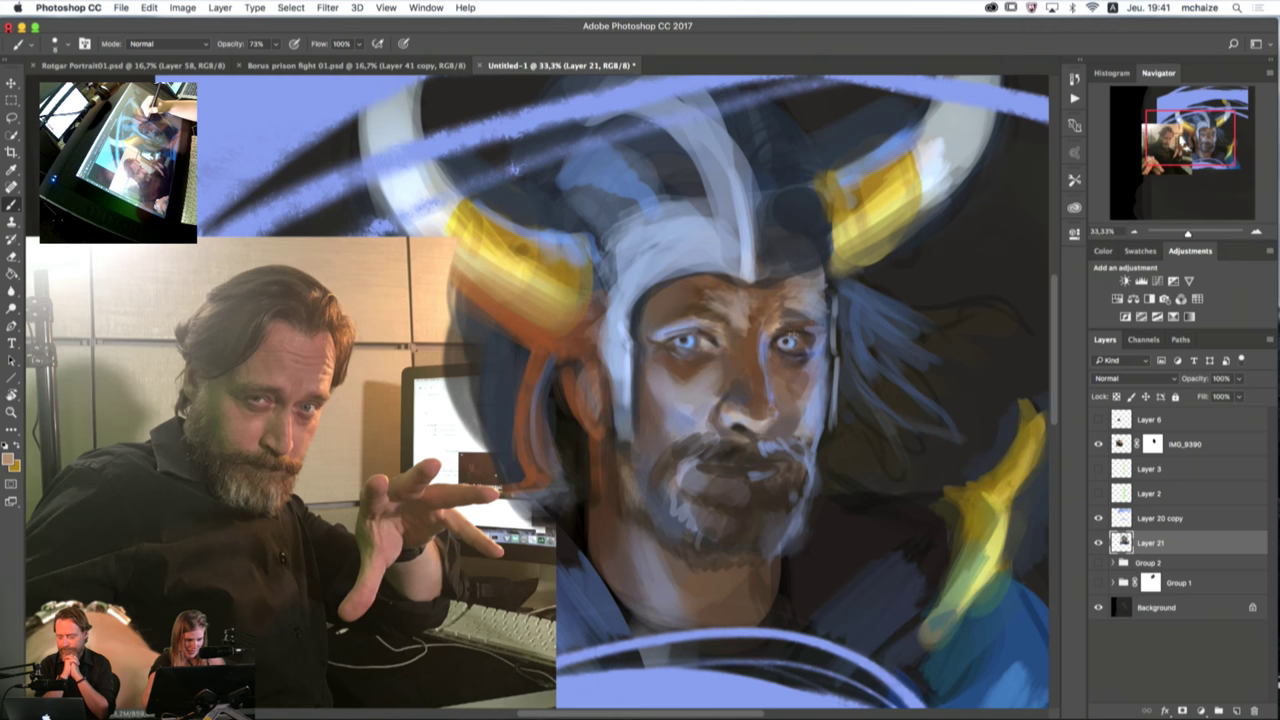
{"action": "key", "text": "]"}
{"action": "key", "text": "]"}
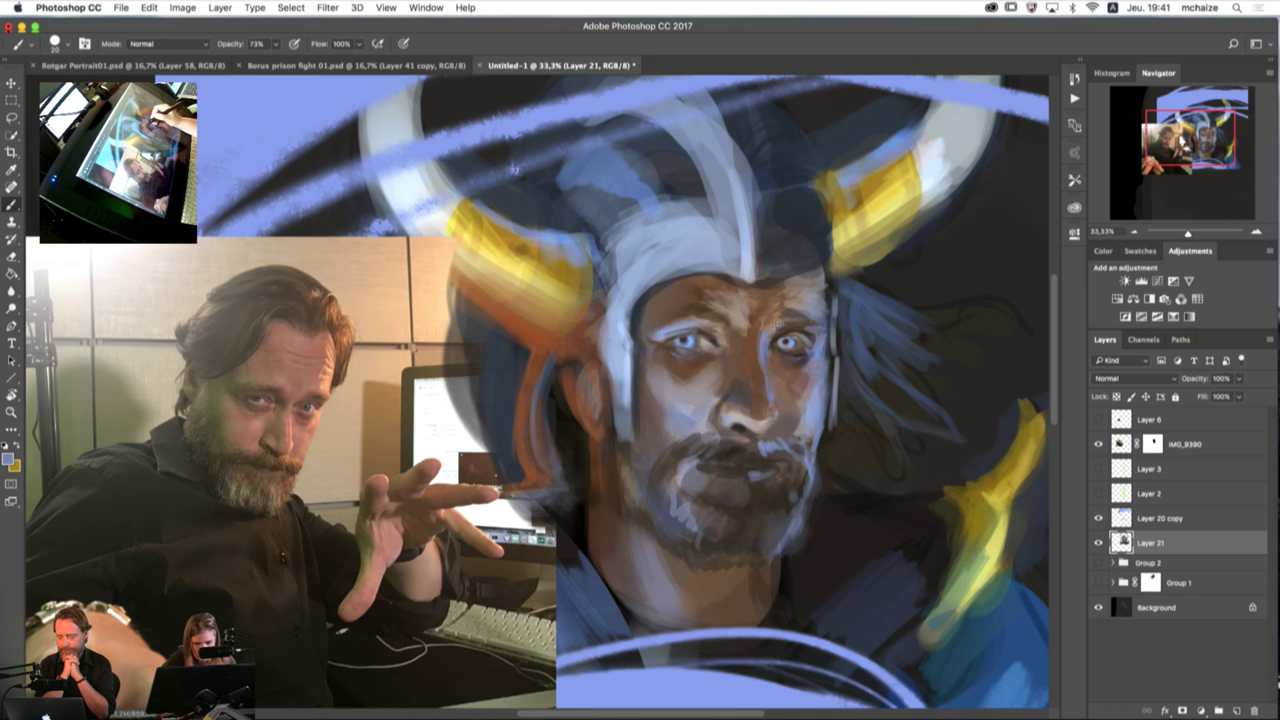
Step: Paint the left eyebrow in sampled dark brown with a brush of about 10 to 25 px
{"action": "left_click", "coordinate": [754, 480], "text": "alt"}
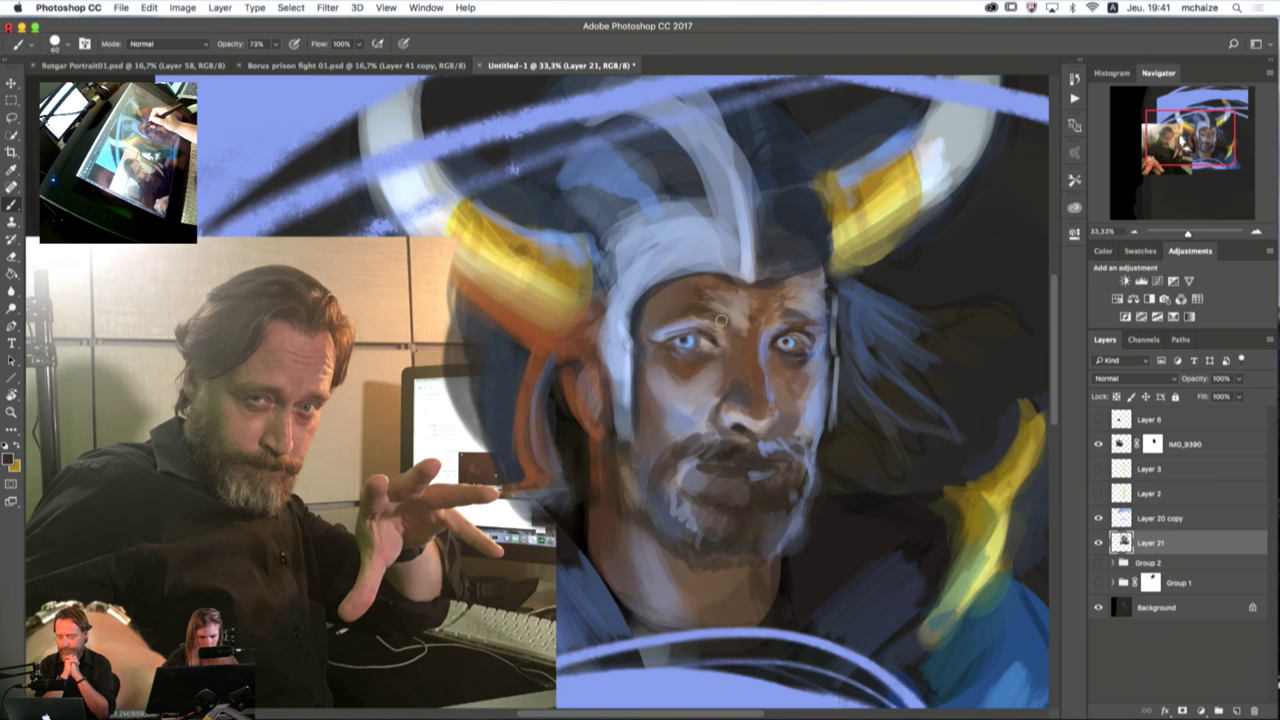
{"action": "key", "text": "bracketleft"}
{"action": "key", "text": "bracketleft"}
{"action": "key", "text": "bracketleft"}
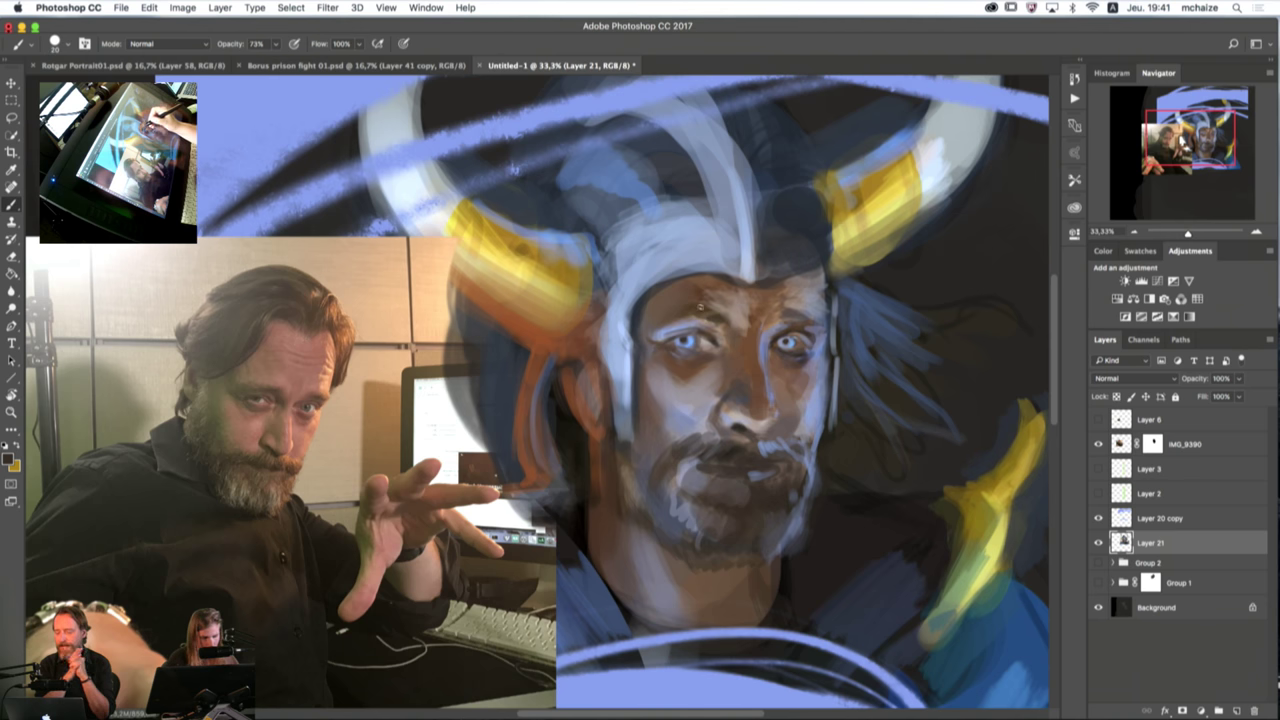
{"action": "key", "text": "bracketright"}
{"action": "key", "text": "bracketright"}
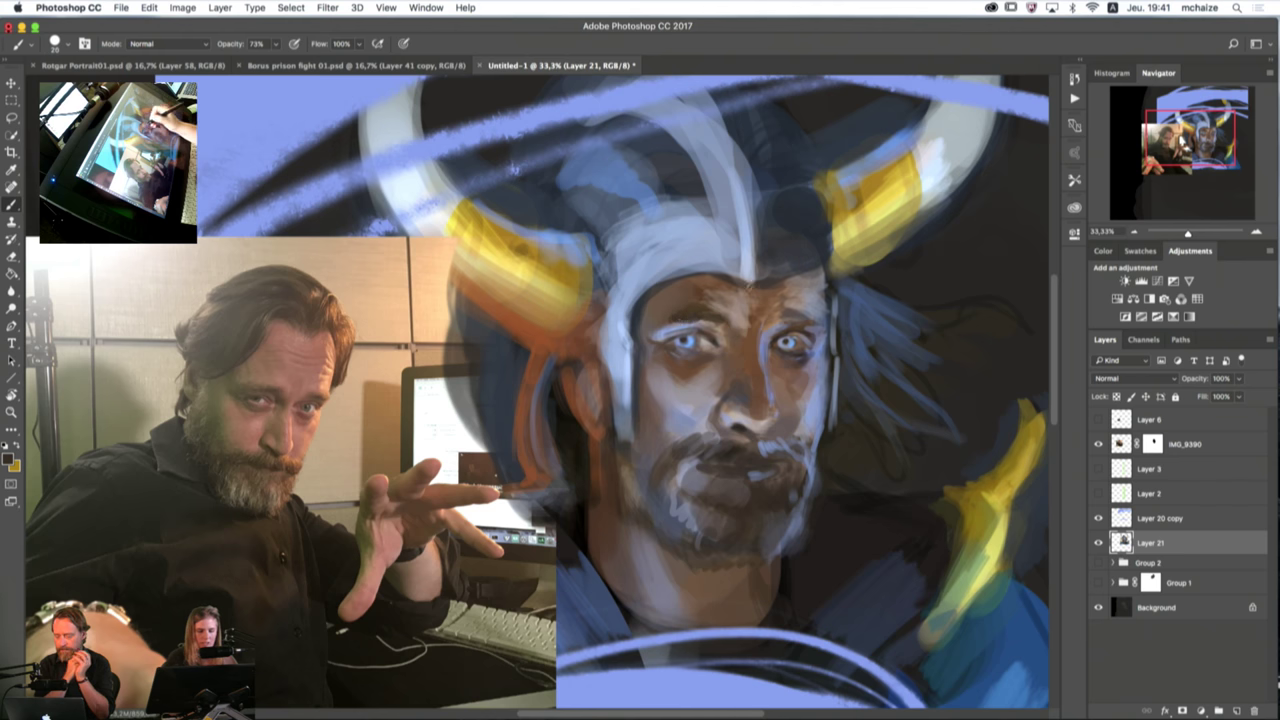
{"action": "key", "text": "bracketright"}
{"action": "key", "text": "bracketright"}
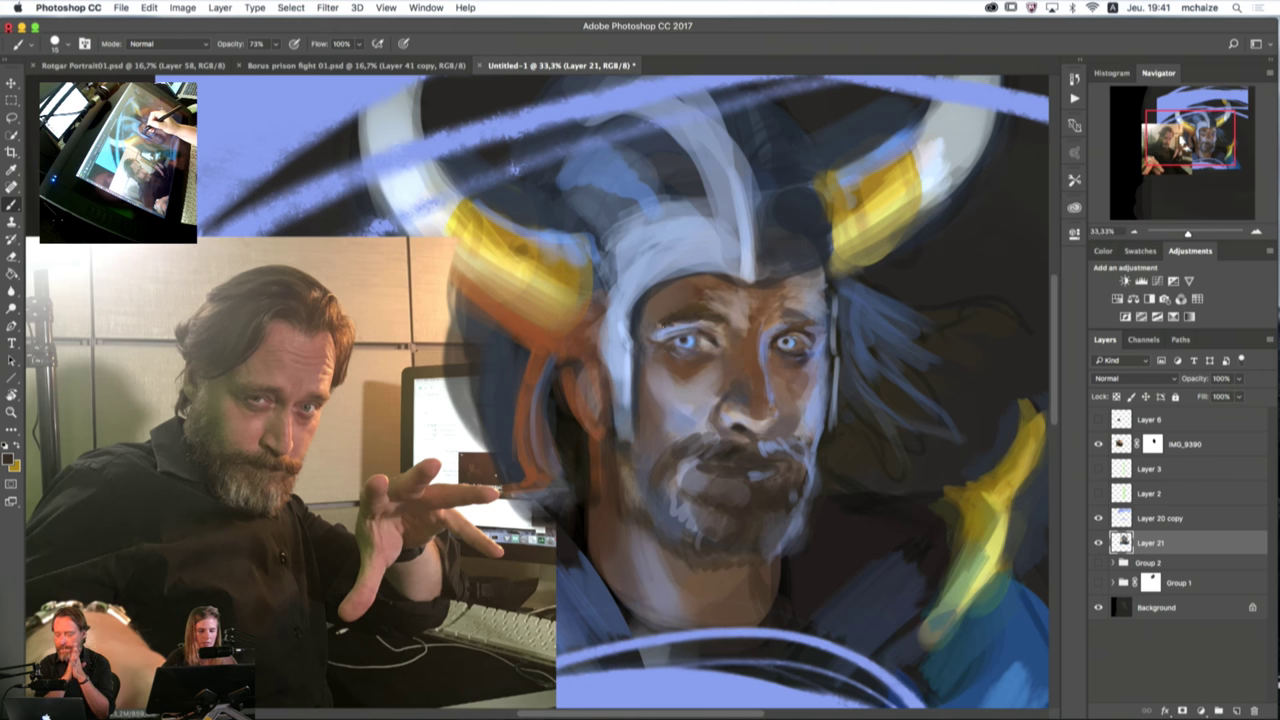
{"action": "key", "text": "bracketleft"}
{"action": "key", "text": "bracketleft"}
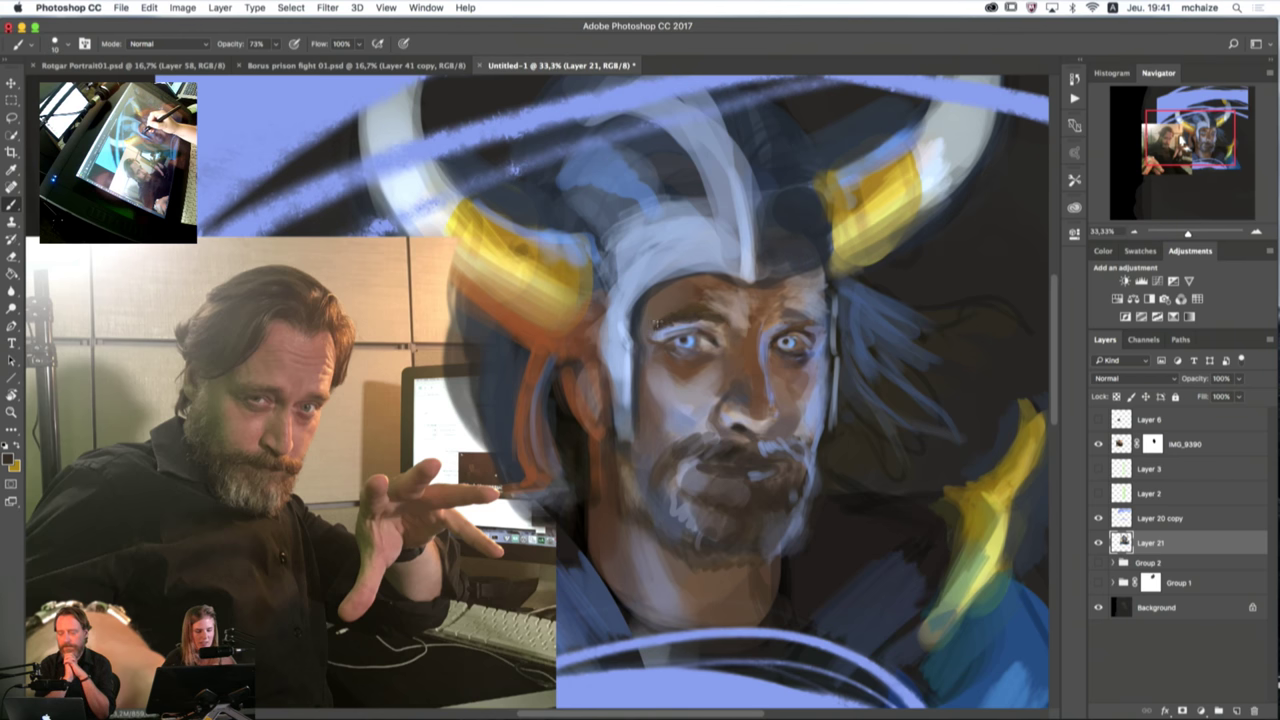
{"action": "key", "text": "bracketright"}
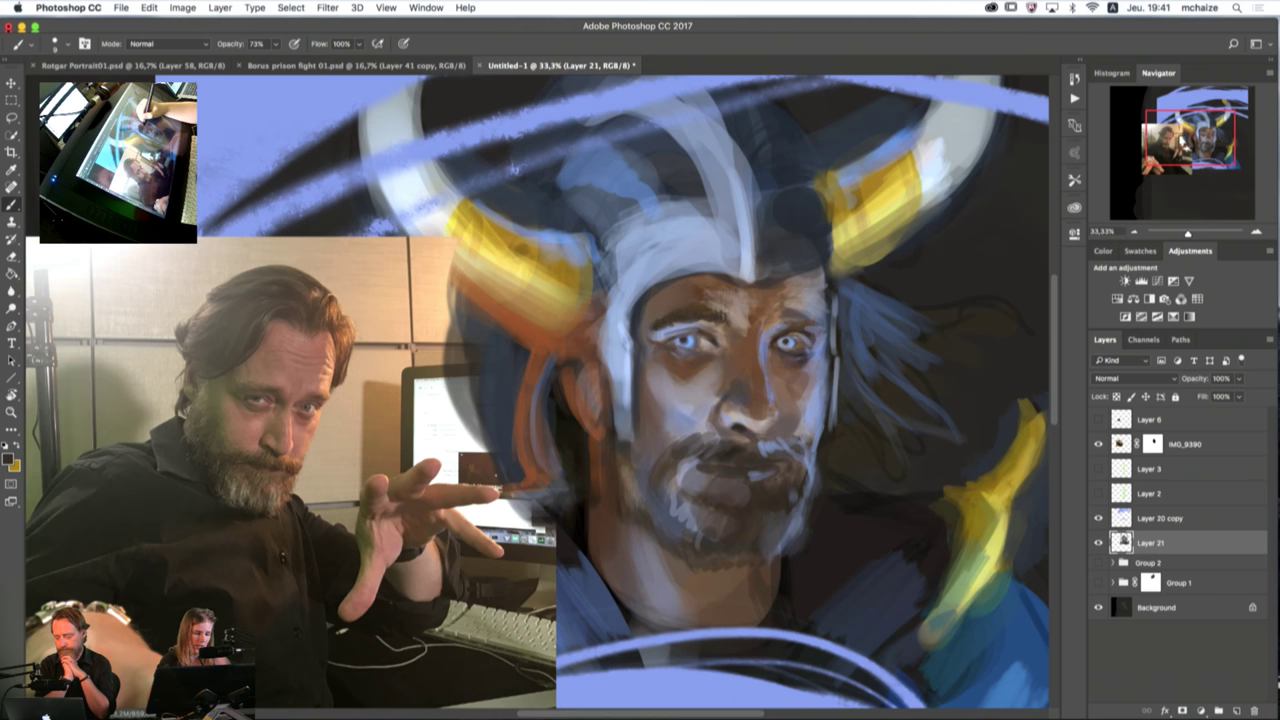
Step: Strengthen the right brow area in the same dark brown, enlarging the brush from about 15 to 40 px
{"action": "key", "text": "bracketright"}
{"action": "key", "text": "bracketright"}
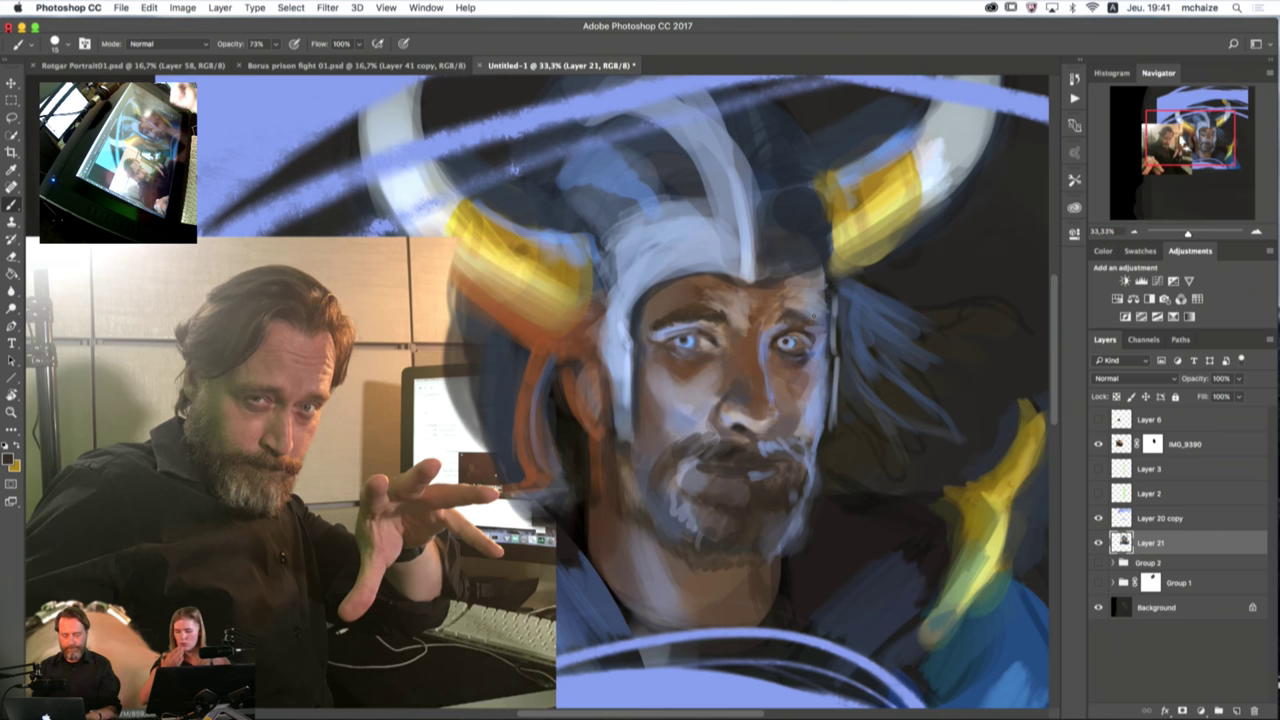
{"action": "key", "text": "bracketleft"}
{"action": "key", "text": "bracketleft"}
{"action": "key", "text": "bracketright"}
{"action": "key", "text": "bracketright"}
{"action": "key", "text": "bracketright"}
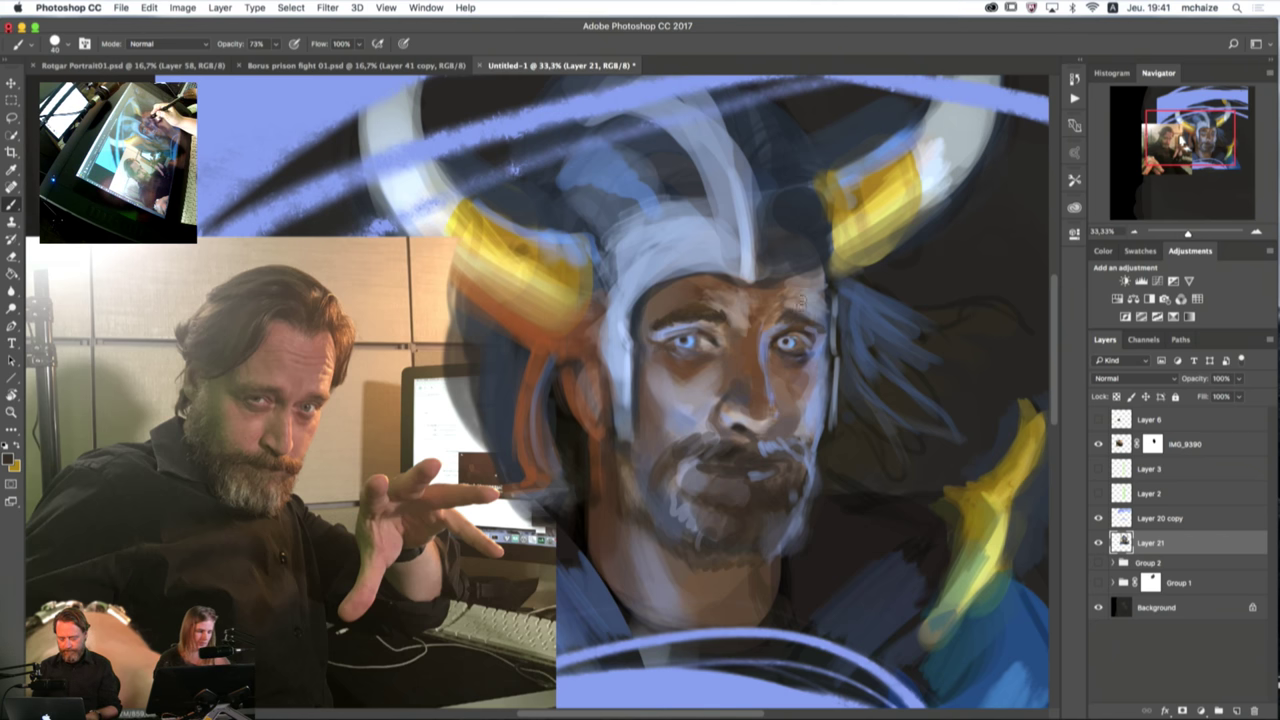
Step: Set the foreground color to light blue #9bb8e9 and paint highlights along the nose and right cheek at about 45 px
{"action": "left_click", "coordinate": [819, 410], "text": "alt"}
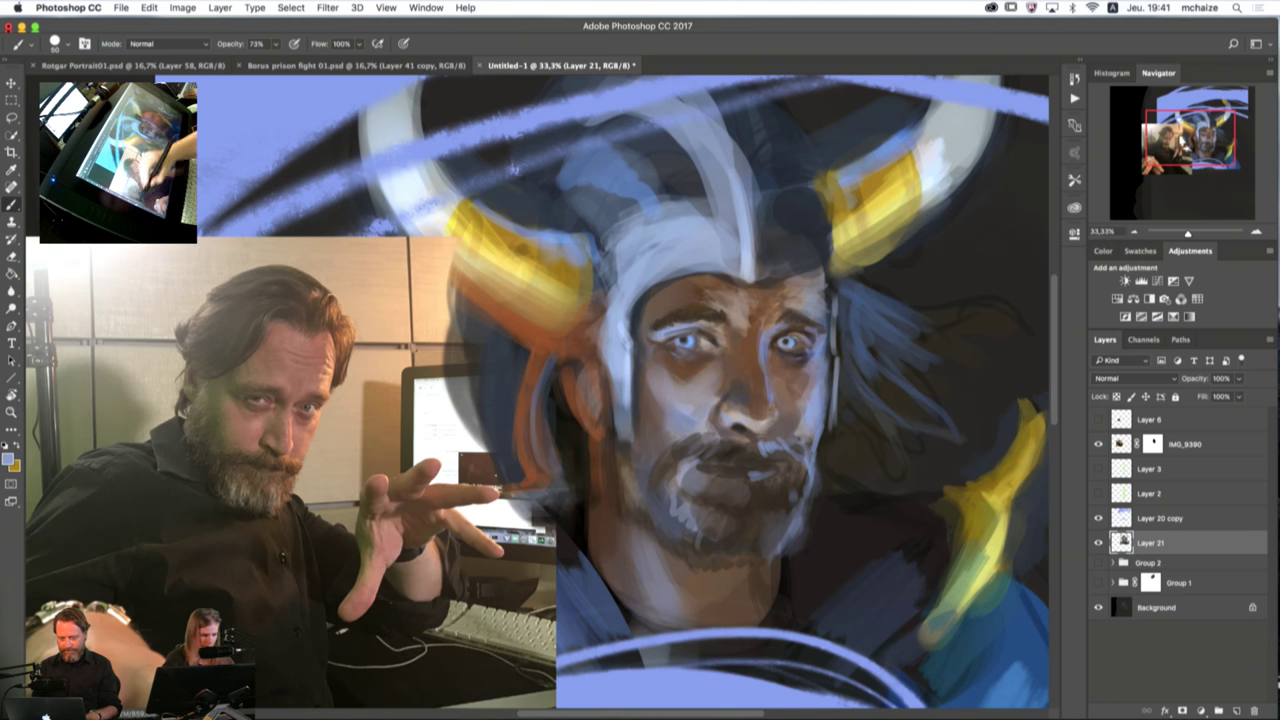
{"action": "left_click", "coordinate": [8, 459]}
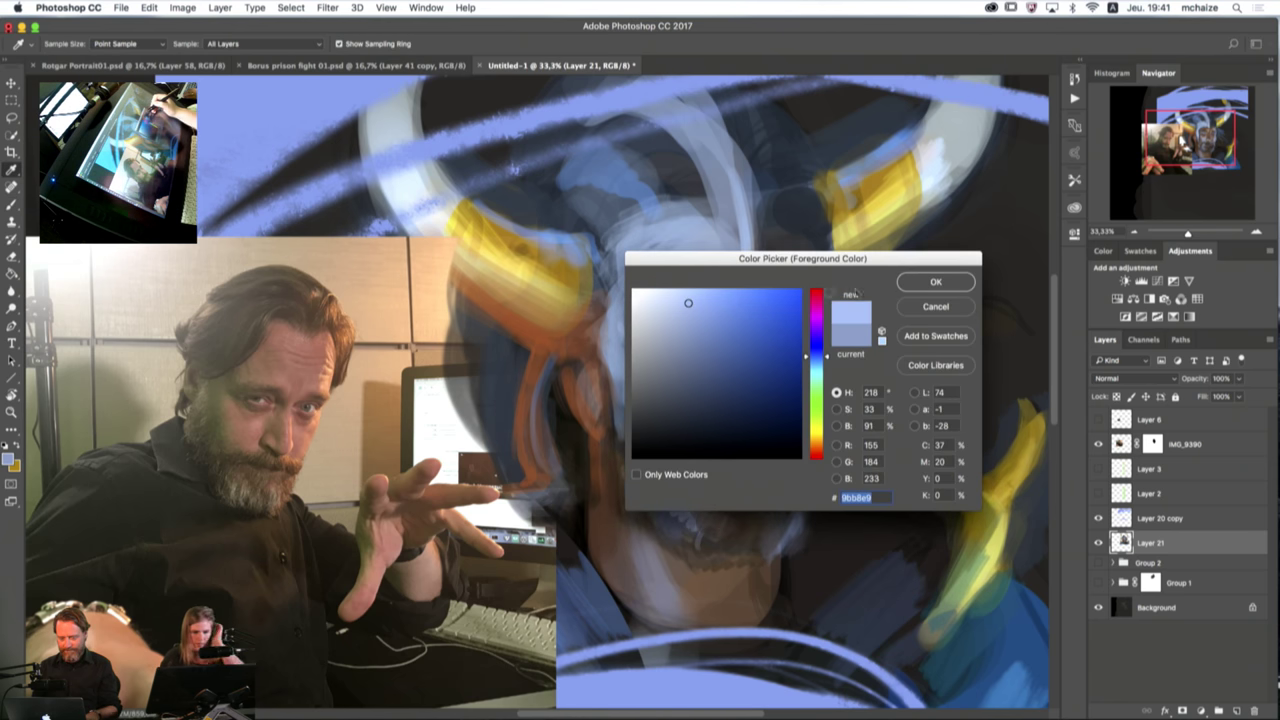
{"action": "key", "text": "Return"}
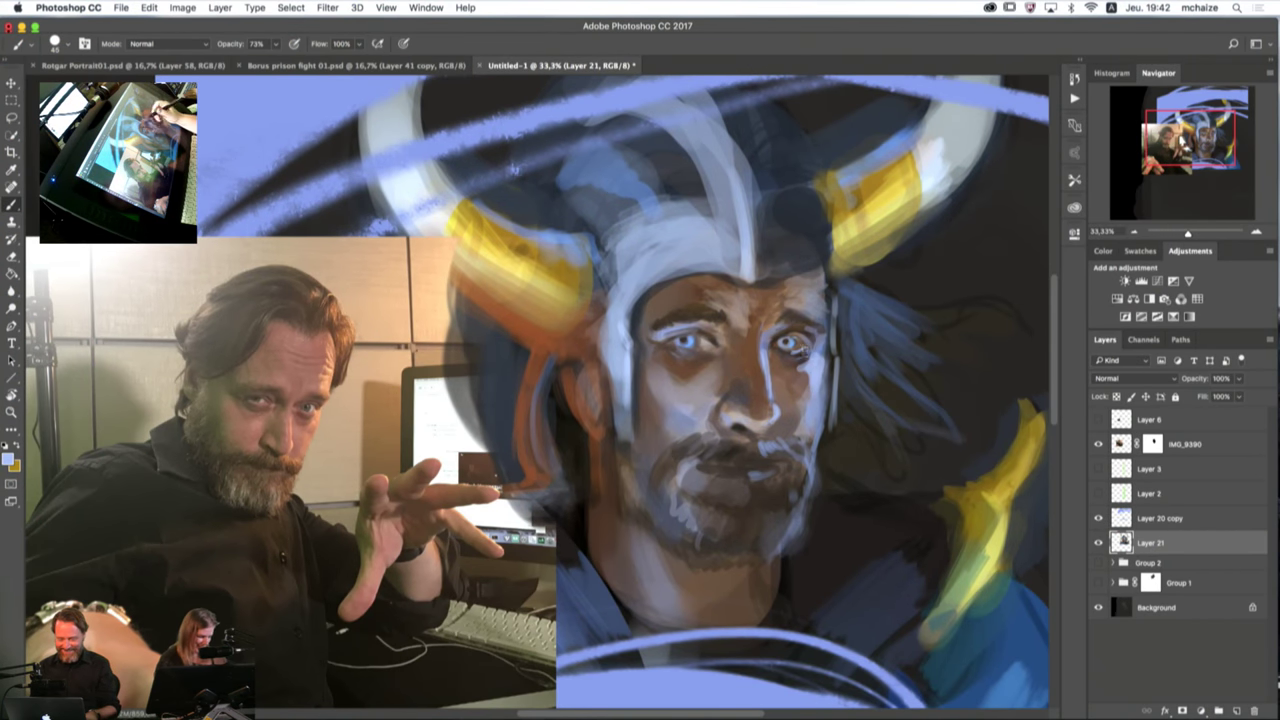
Step: Choose a textured brush preset and blend muted mauve over the cheek beneath the right eye
{"action": "left_click", "coordinate": [62, 46]}
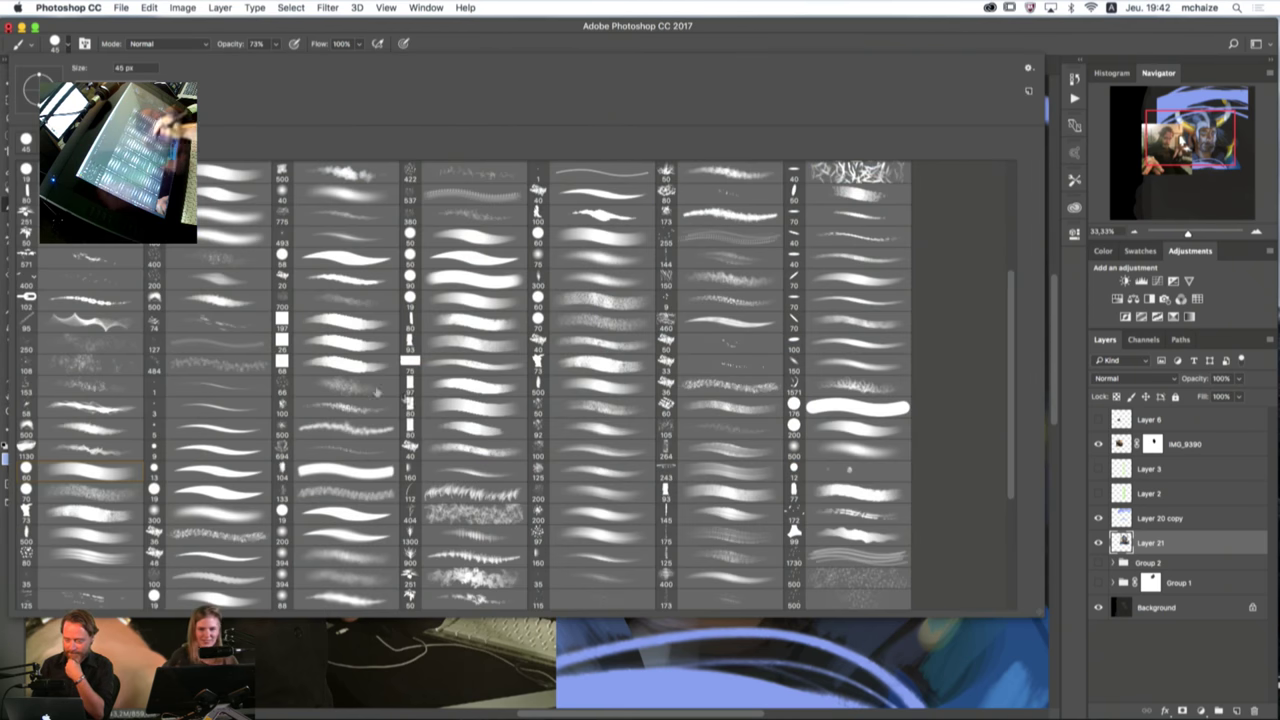
{"action": "scroll", "coordinate": [948, 448], "scroll_direction": "down", "scroll_amount": 5}
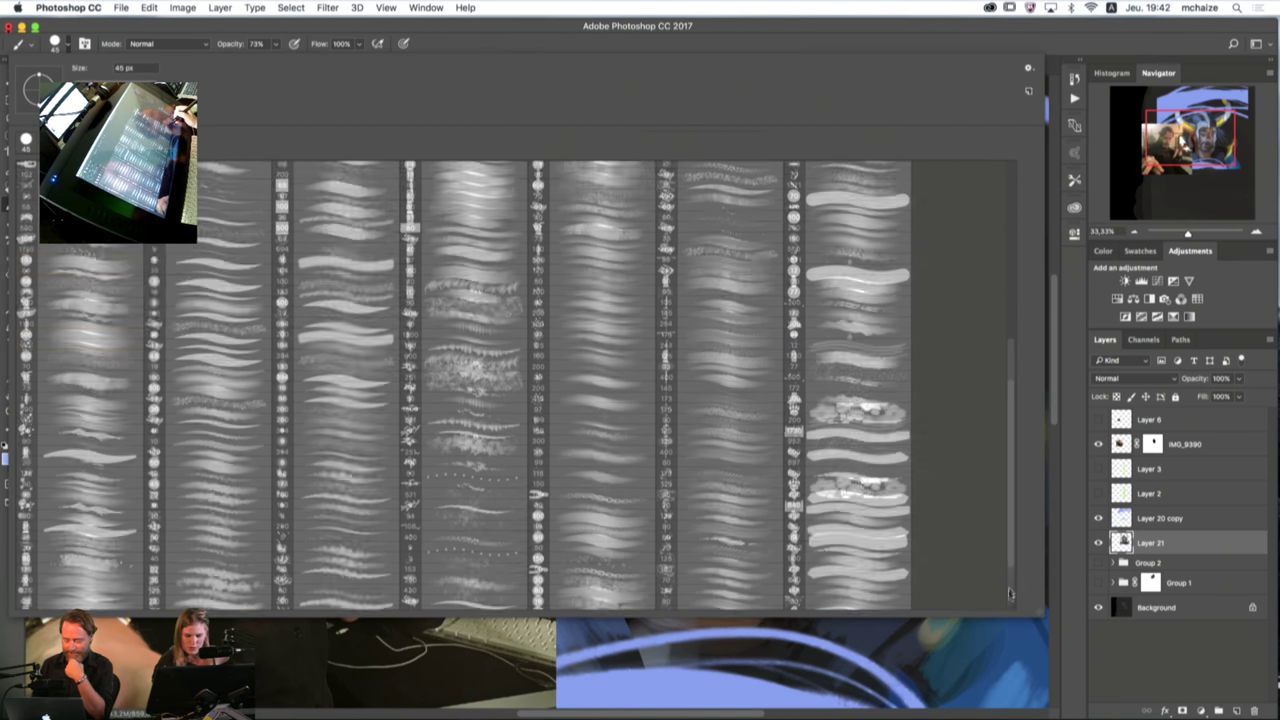
{"action": "left_click", "coordinate": [888, 600]}
{"action": "left_click", "coordinate": [885, 51]}
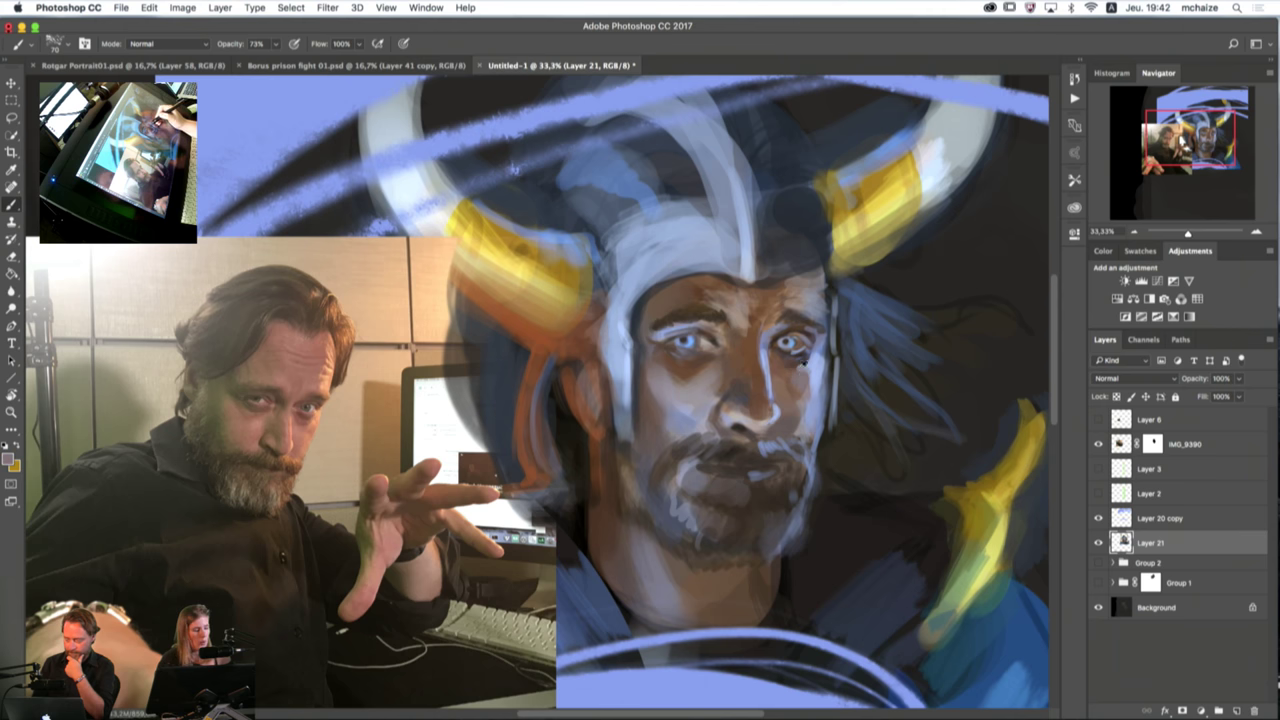
{"action": "left_click_drag", "start_coordinate": [799, 370], "coordinate": [795, 380]}
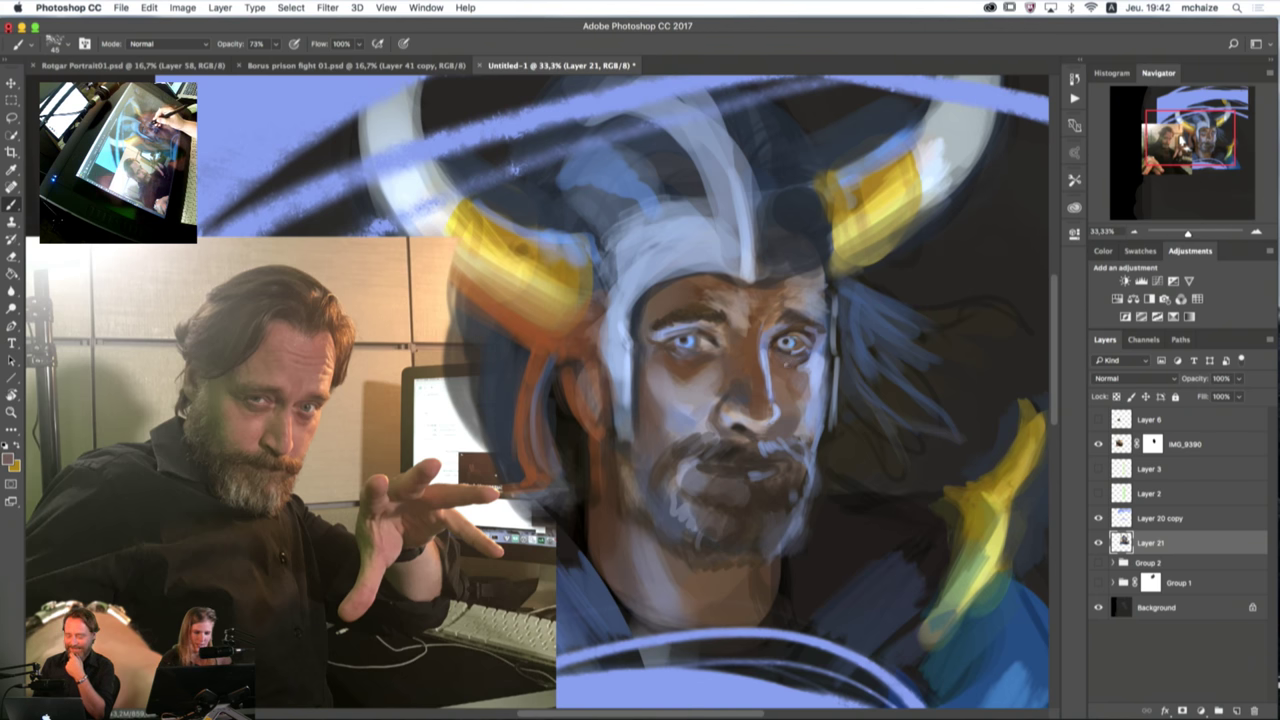
Step: Blend sampled brown and light-blue skin tones over the cheek beneath the right eye at about 35 to 40 px
{"action": "left_click", "coordinate": [771, 411], "text": "alt"}
{"action": "left_click", "coordinate": [774, 410], "text": "alt"}
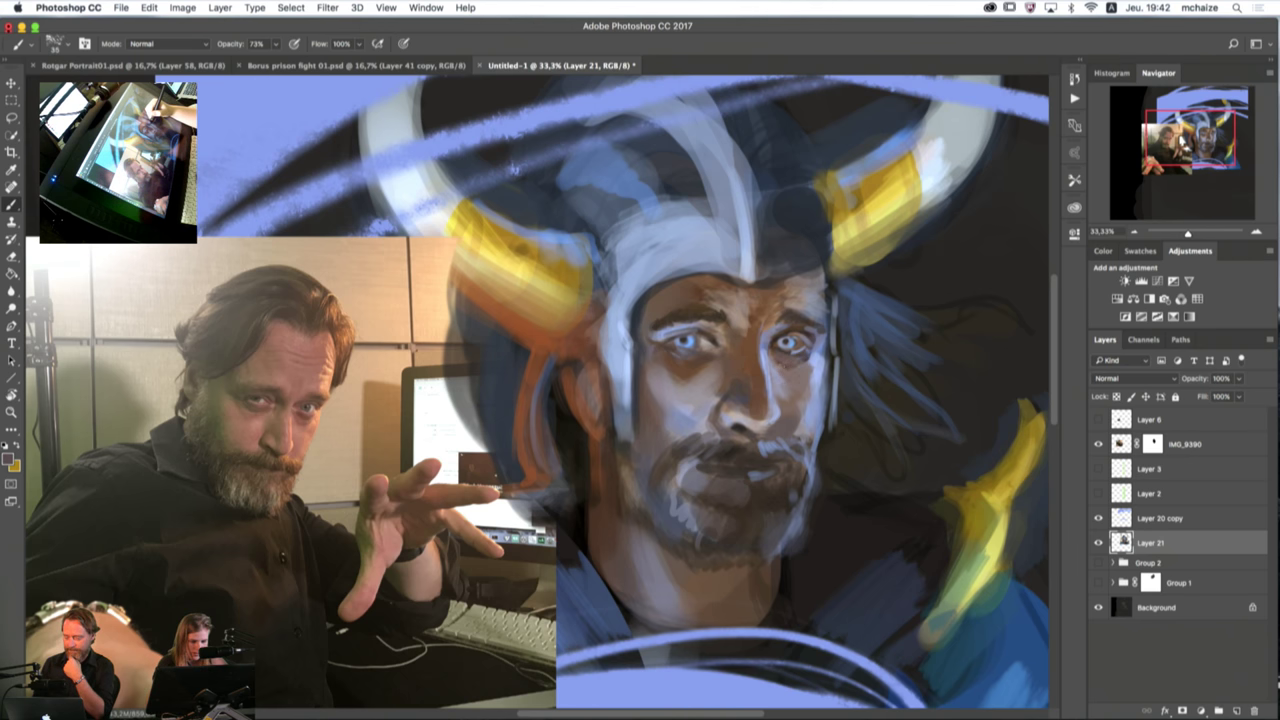
{"action": "left_click", "coordinate": [820, 363], "text": "alt"}
{"action": "key", "text": "]"}
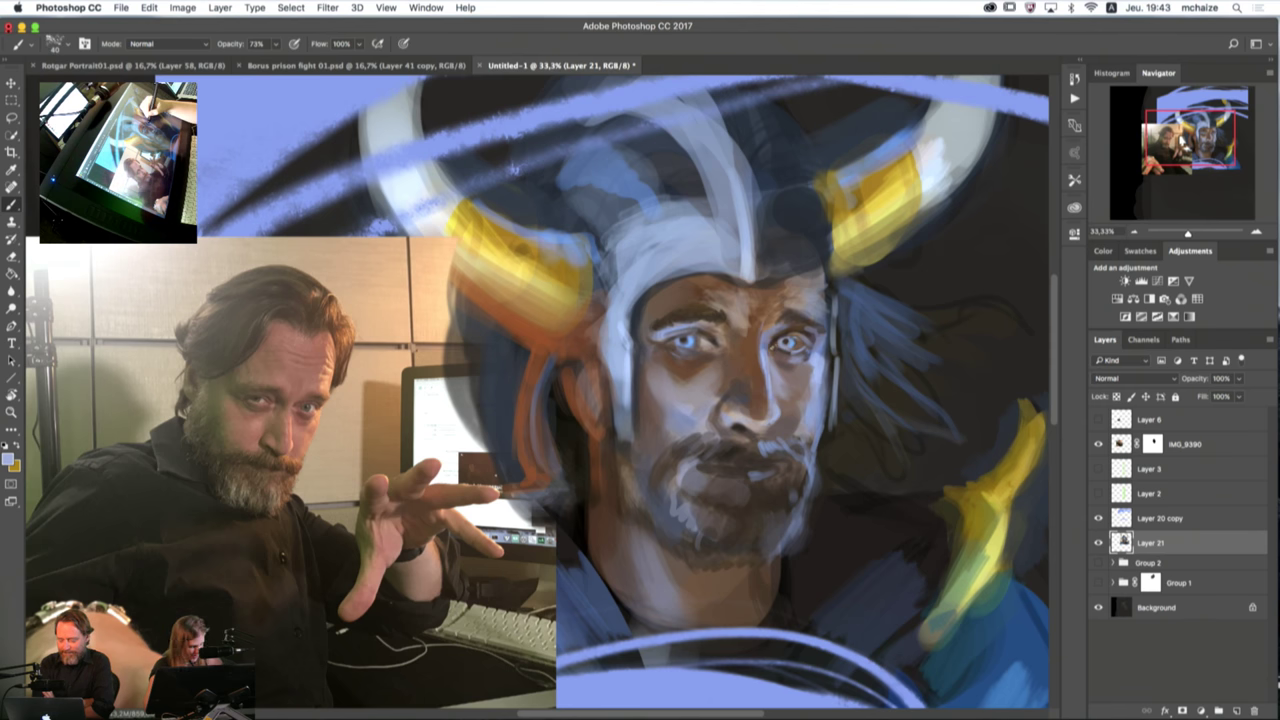
Step: Darken and reshape the right eyebrow with brown and near-black tones sampled around the right eye at about 40 px
{"action": "left_click", "coordinate": [781, 341], "text": "alt"}
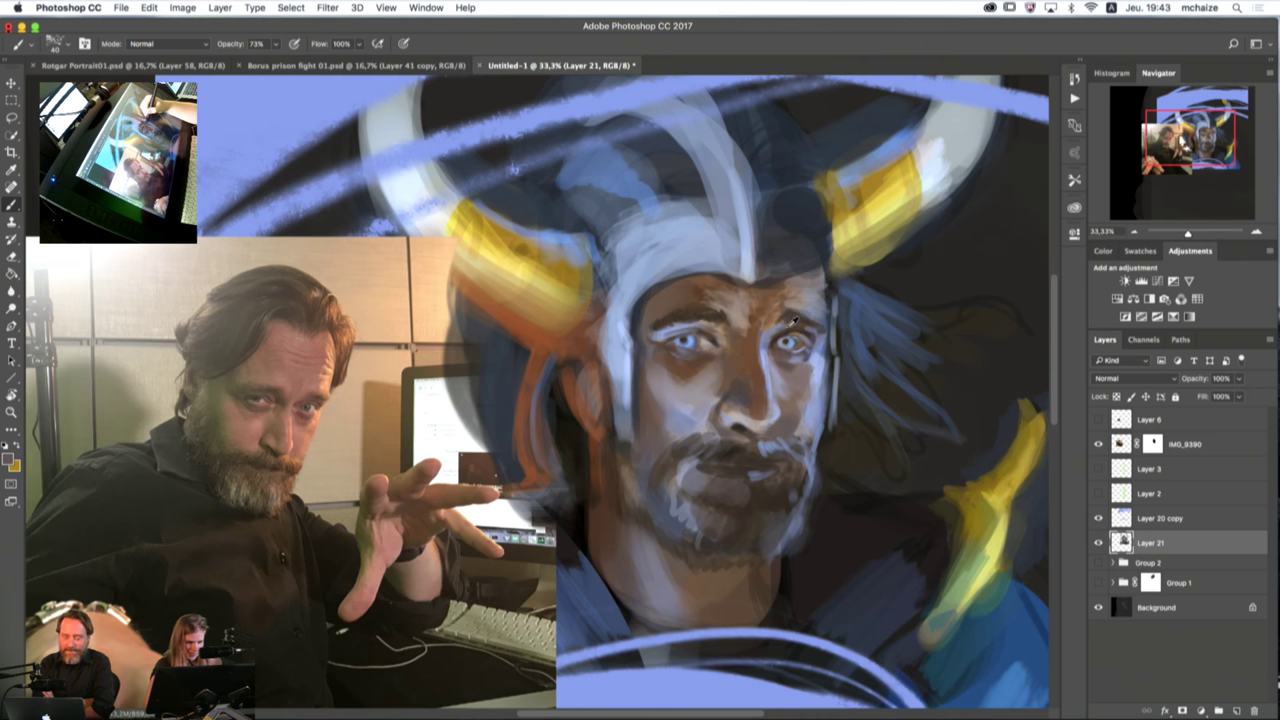
{"action": "left_click", "coordinate": [793, 322], "text": "alt"}
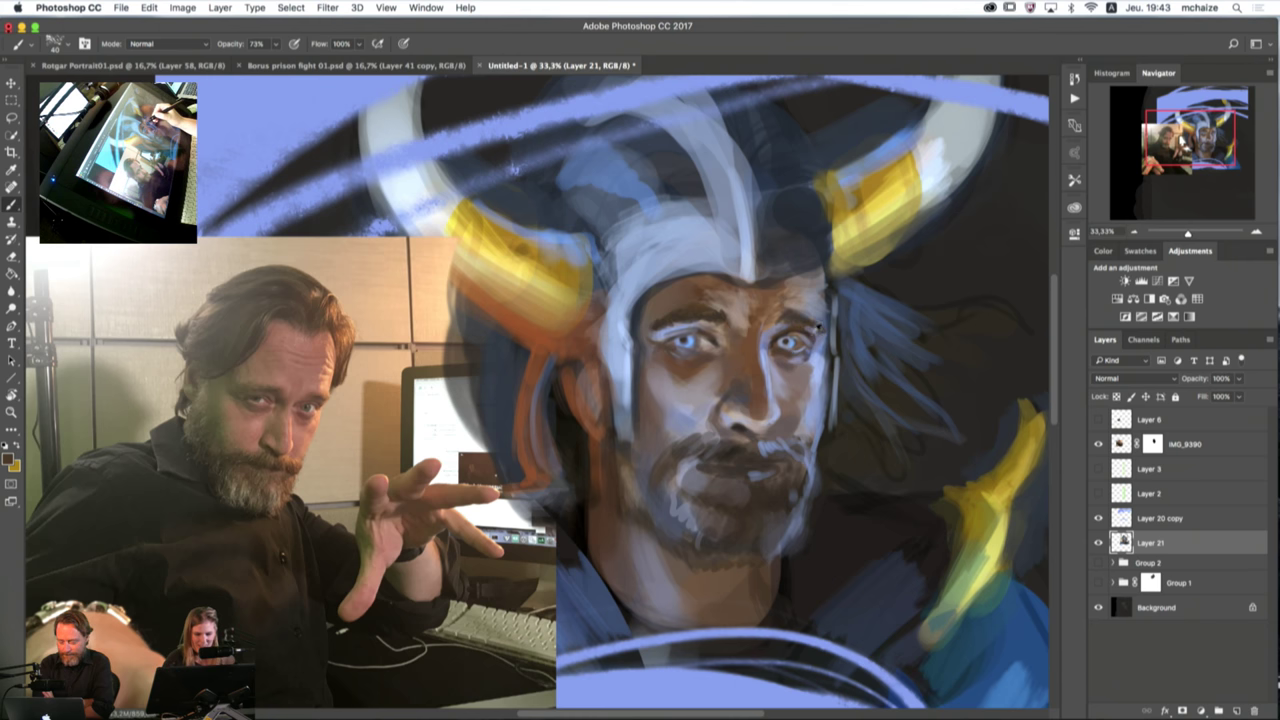
{"action": "left_click", "coordinate": [806, 320], "text": "alt"}
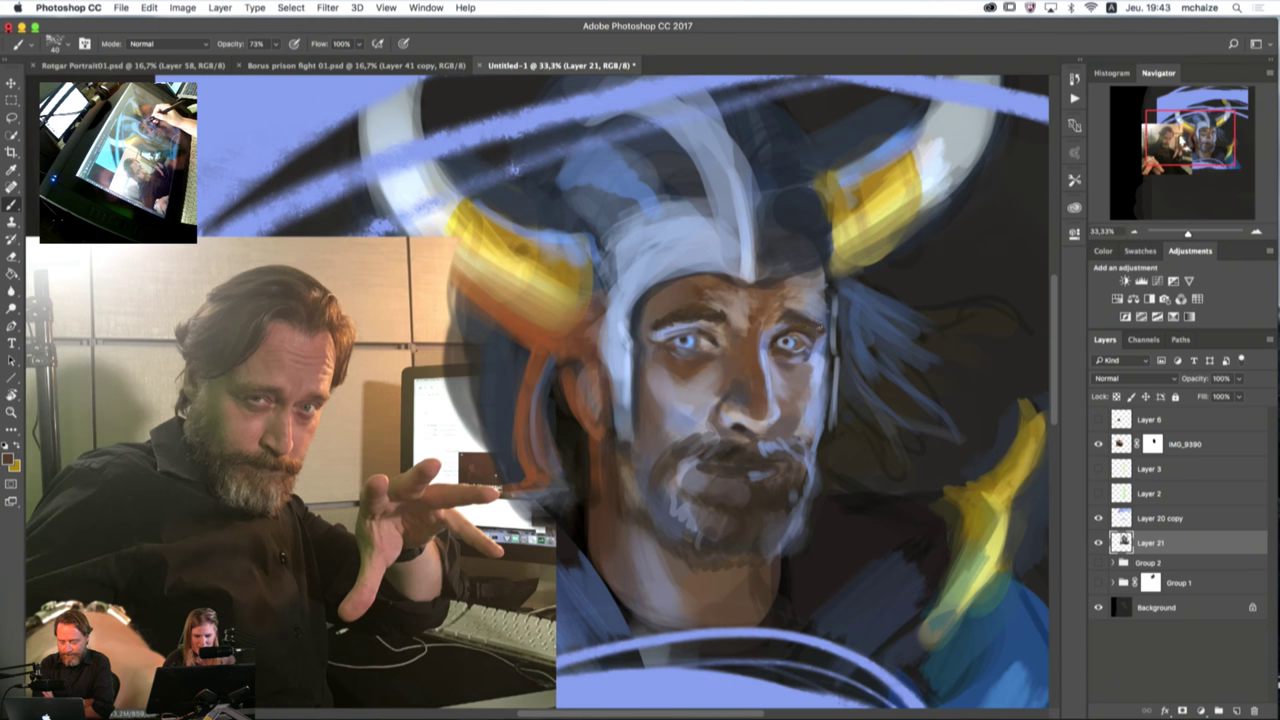
{"action": "left_click", "coordinate": [826, 355], "text": "alt"}
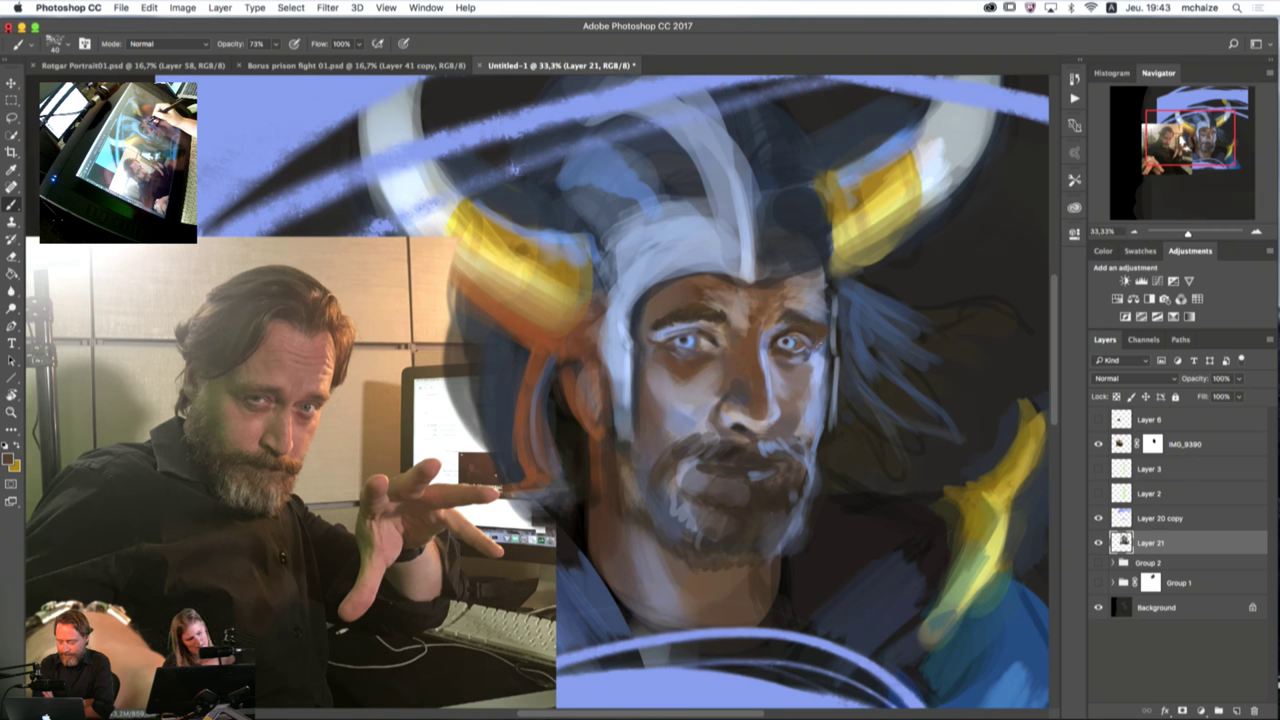
{"action": "left_click", "coordinate": [810, 312], "text": "alt"}
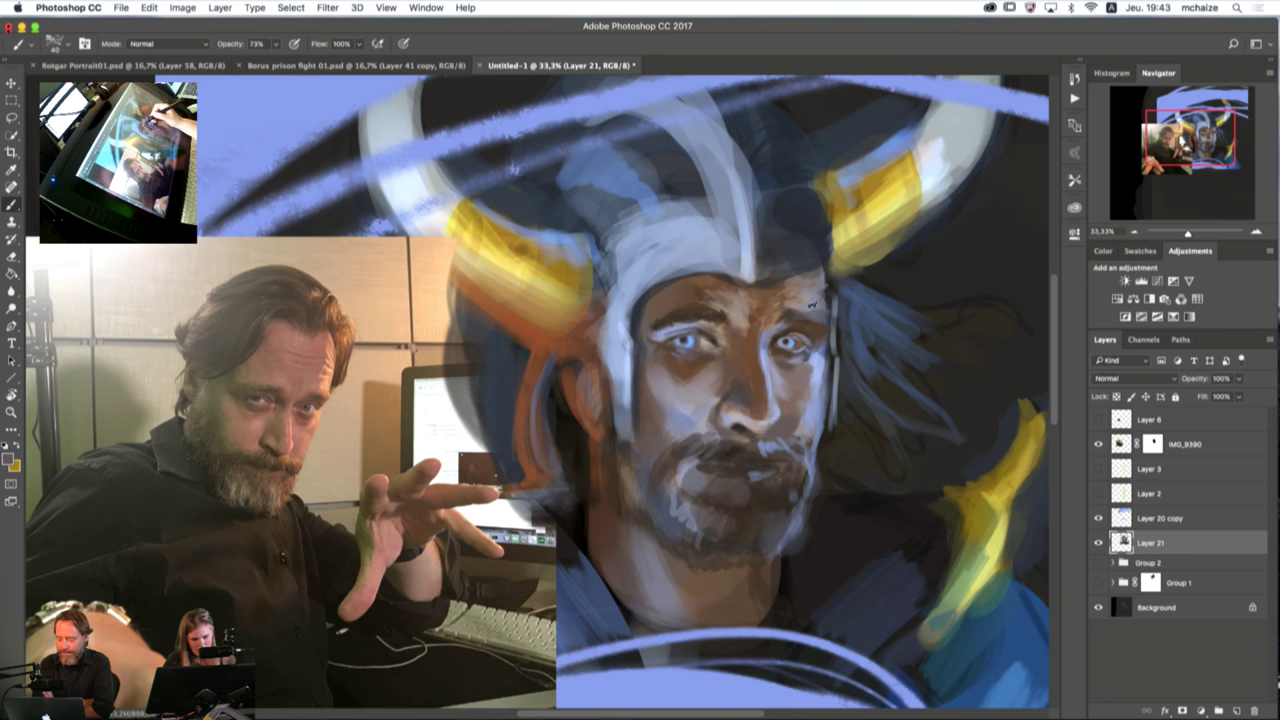
{"action": "left_click", "coordinate": [840, 328], "text": "alt"}
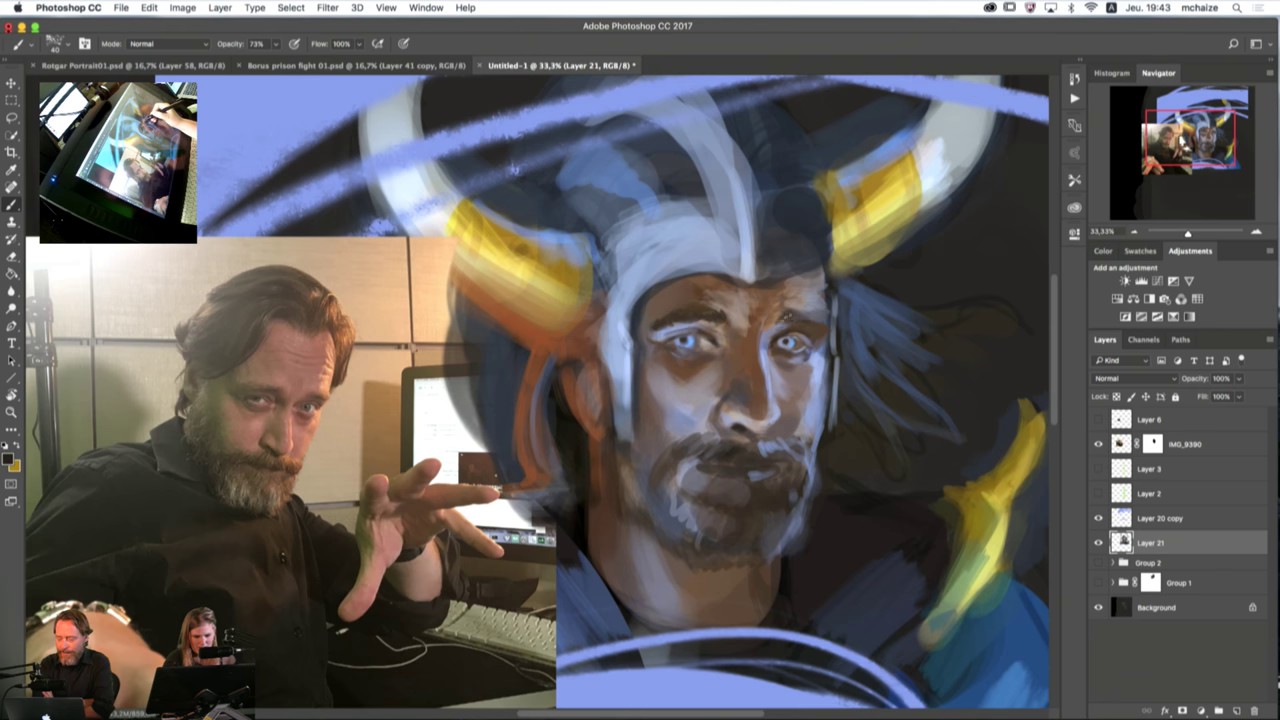
{"action": "left_click_drag", "start_coordinate": [788, 317], "coordinate": [826, 316]}
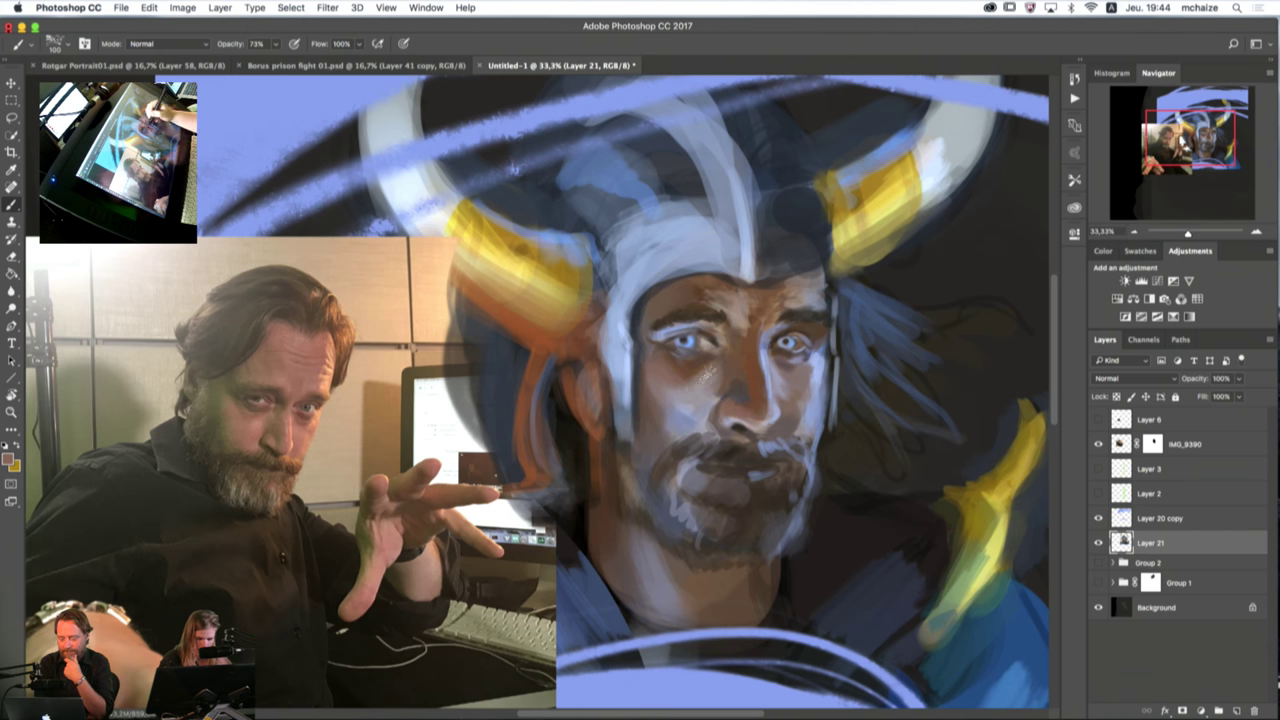
Step: Choose a more saturated orange-brown foreground color and warm the shadow side of the nose at about 45 to 50 px
{"action": "key", "text": "bracketleft"}
{"action": "key", "text": "bracketleft"}
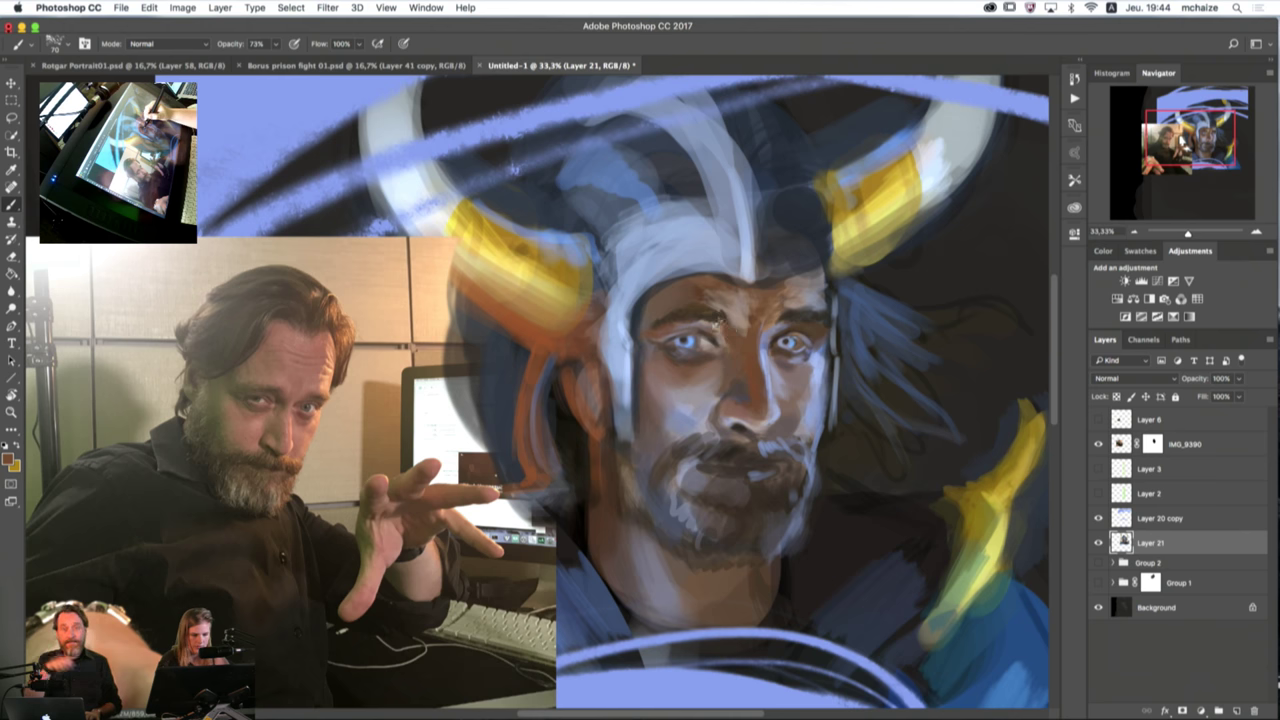
{"action": "left_click", "coordinate": [8, 459]}
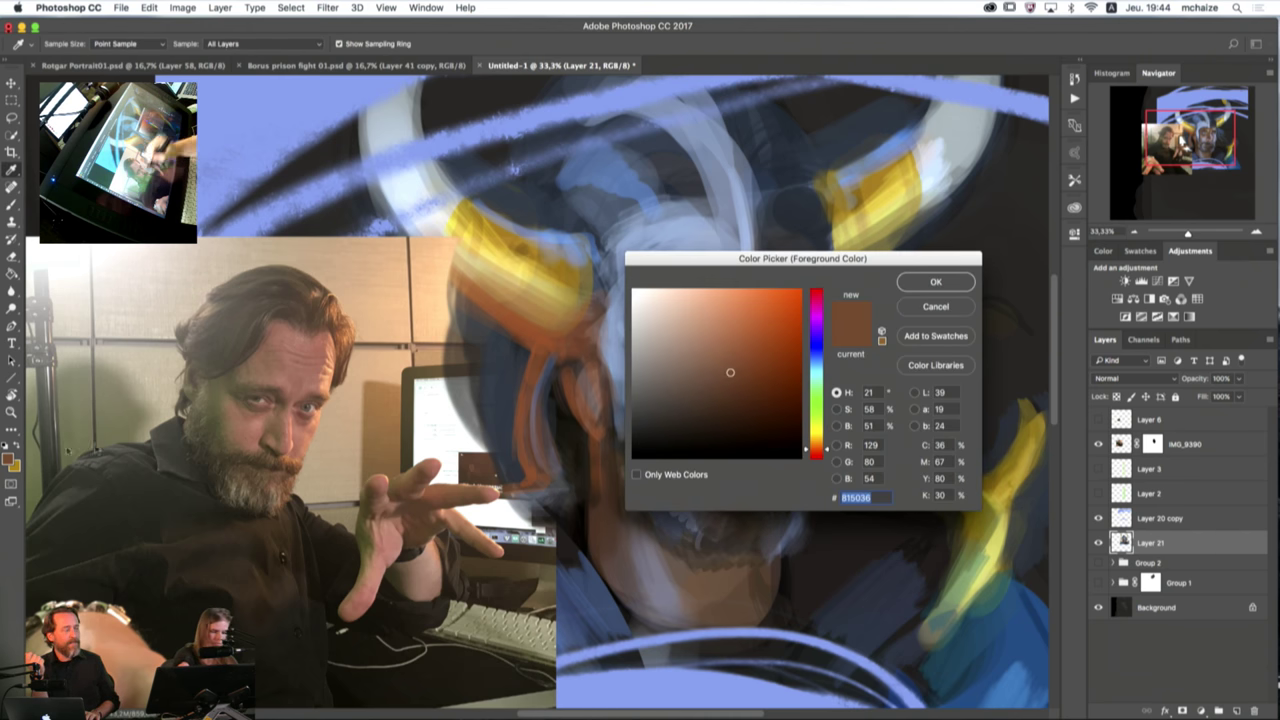
{"action": "left_click", "coordinate": [757, 363]}
{"action": "left_click", "coordinate": [914, 285]}
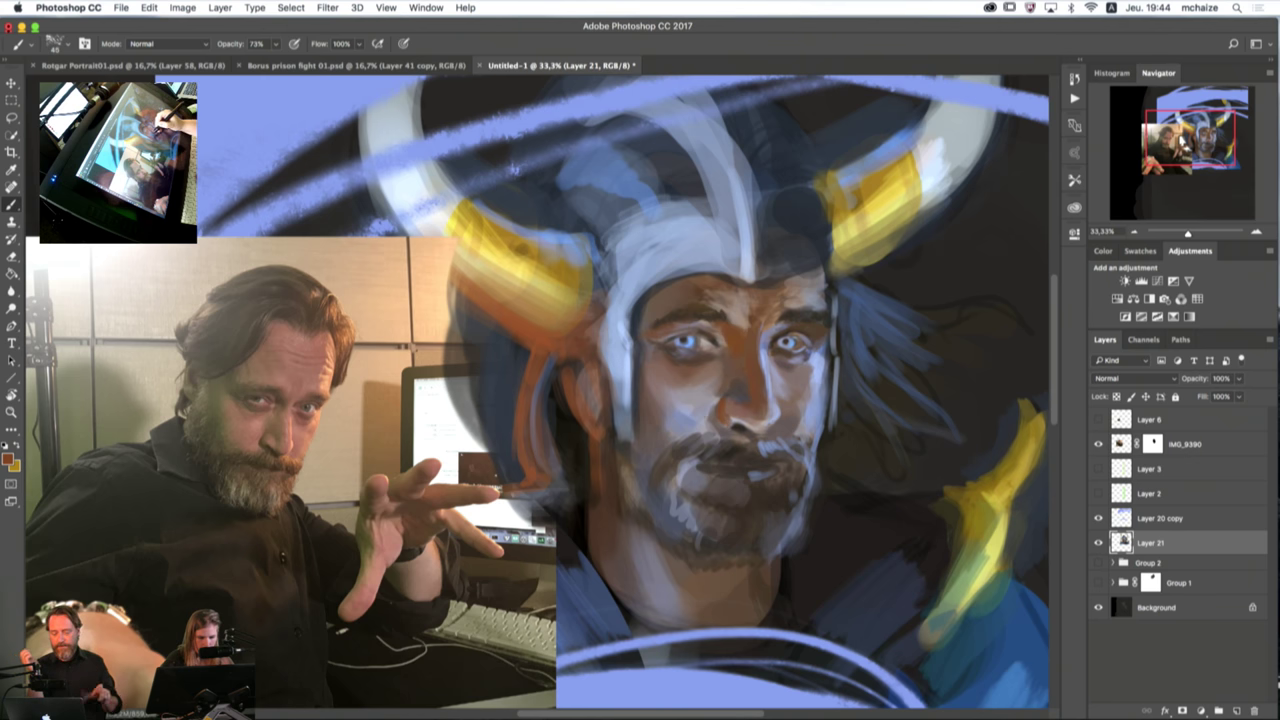
{"action": "key", "text": "]"}
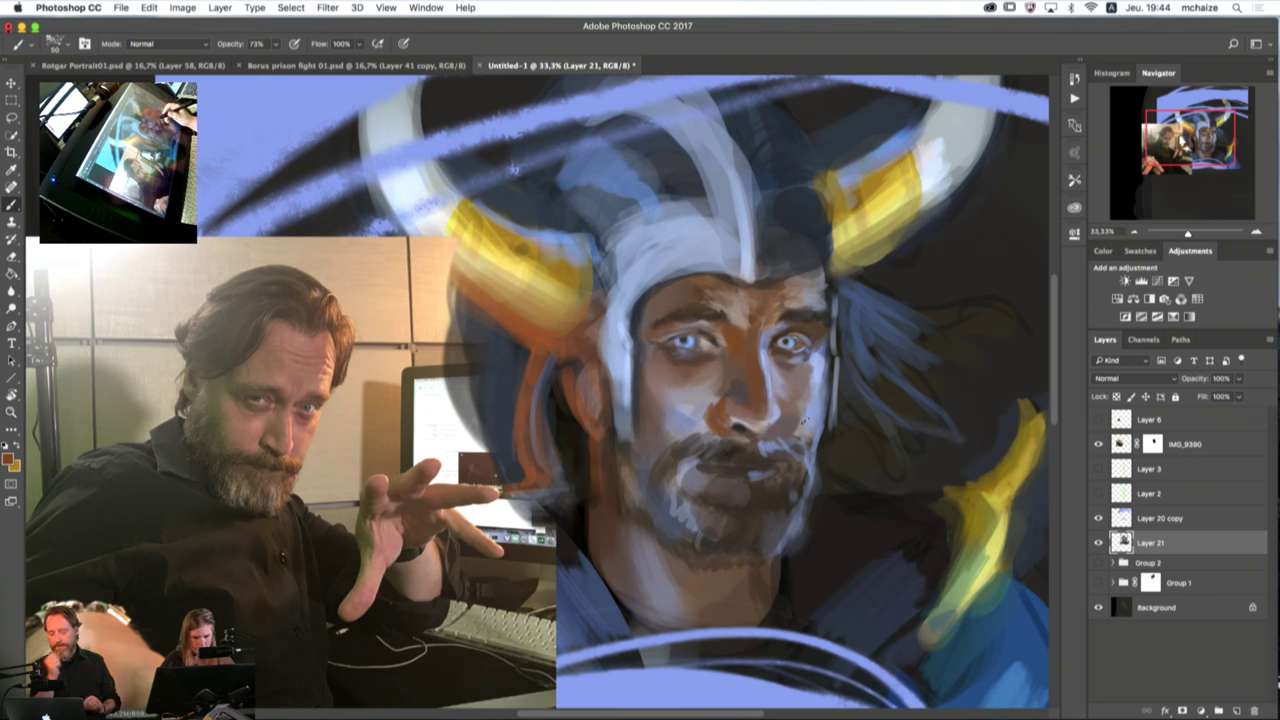
Step: Set the foreground color to dark brown #633924 and blend brown skin tones over the right cheek beside the nose
{"action": "left_click", "coordinate": [710, 400], "text": "alt"}
{"action": "left_click", "coordinate": [710, 418], "text": "alt"}
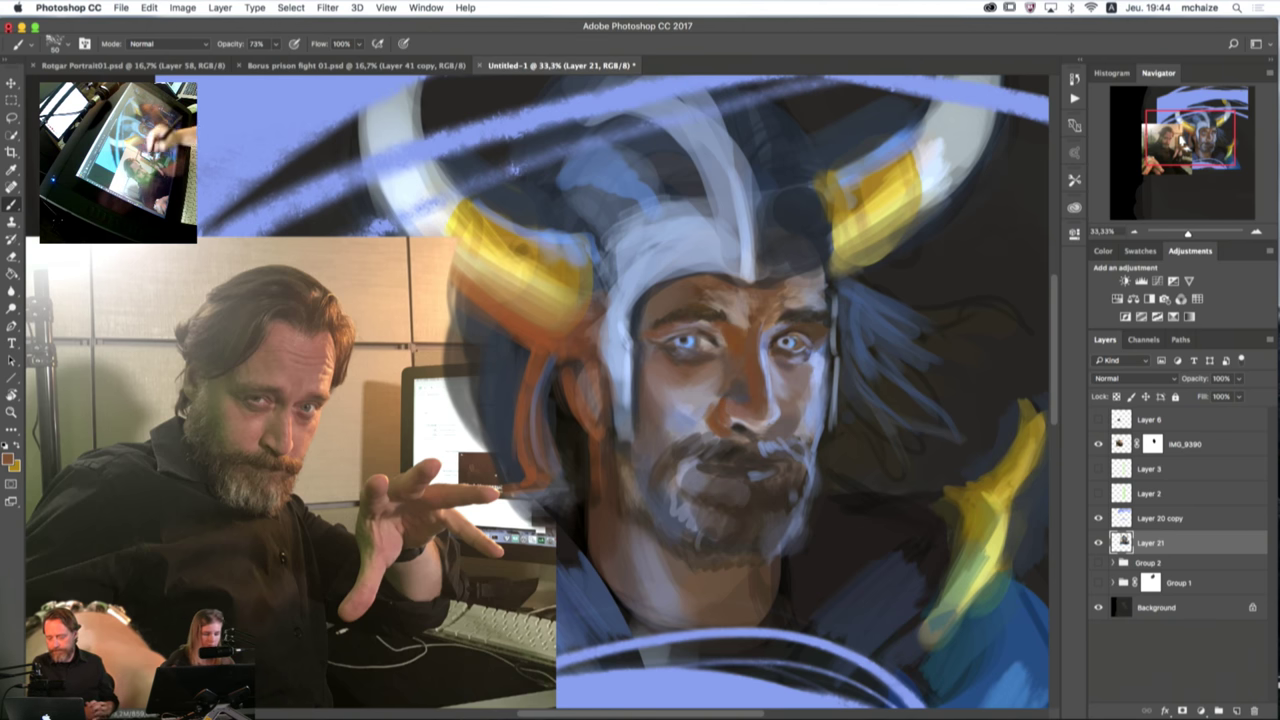
{"action": "left_click", "coordinate": [8, 459]}
{"action": "left_click", "coordinate": [739, 396]}
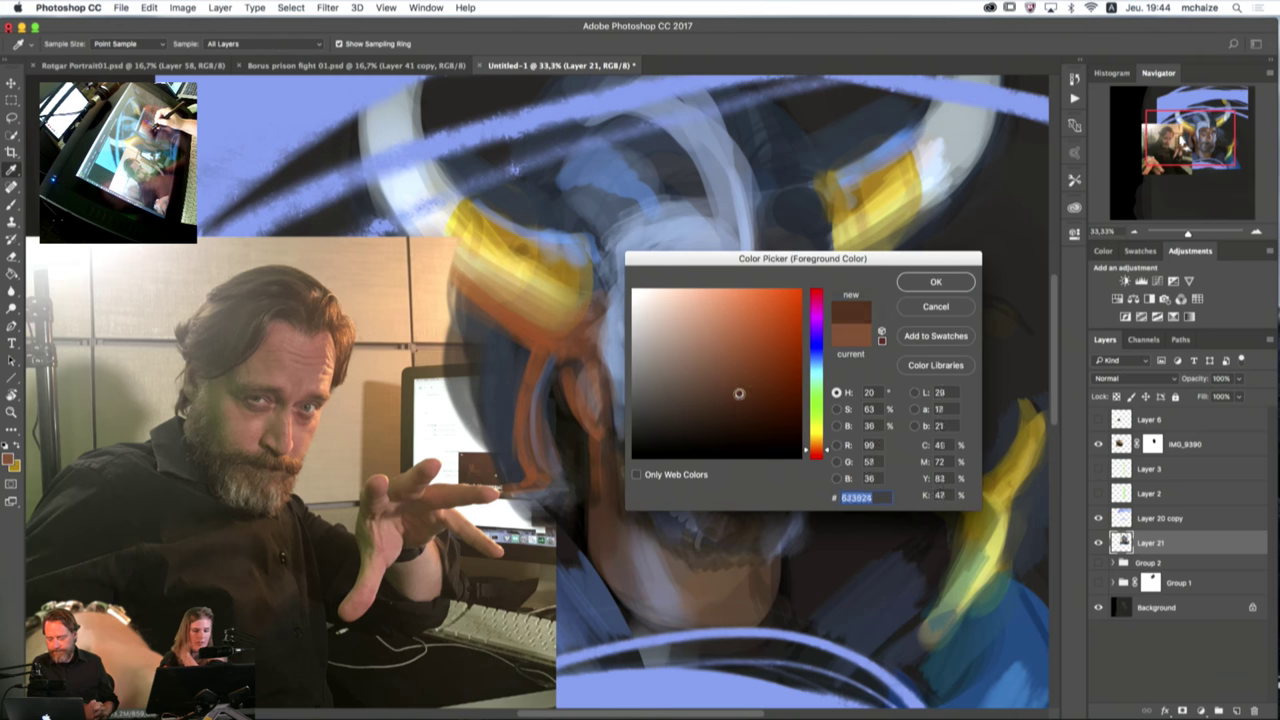
{"action": "left_click", "coordinate": [936, 283]}
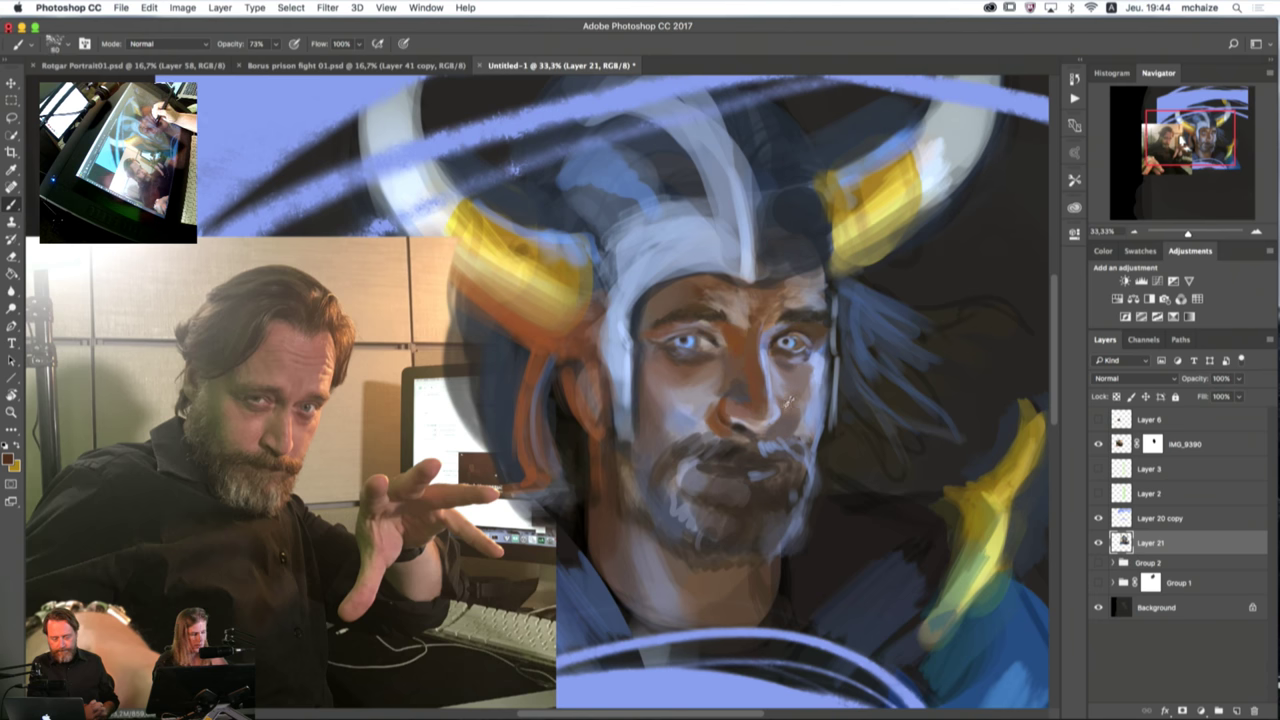
{"action": "left_click", "coordinate": [733, 412], "text": "alt"}
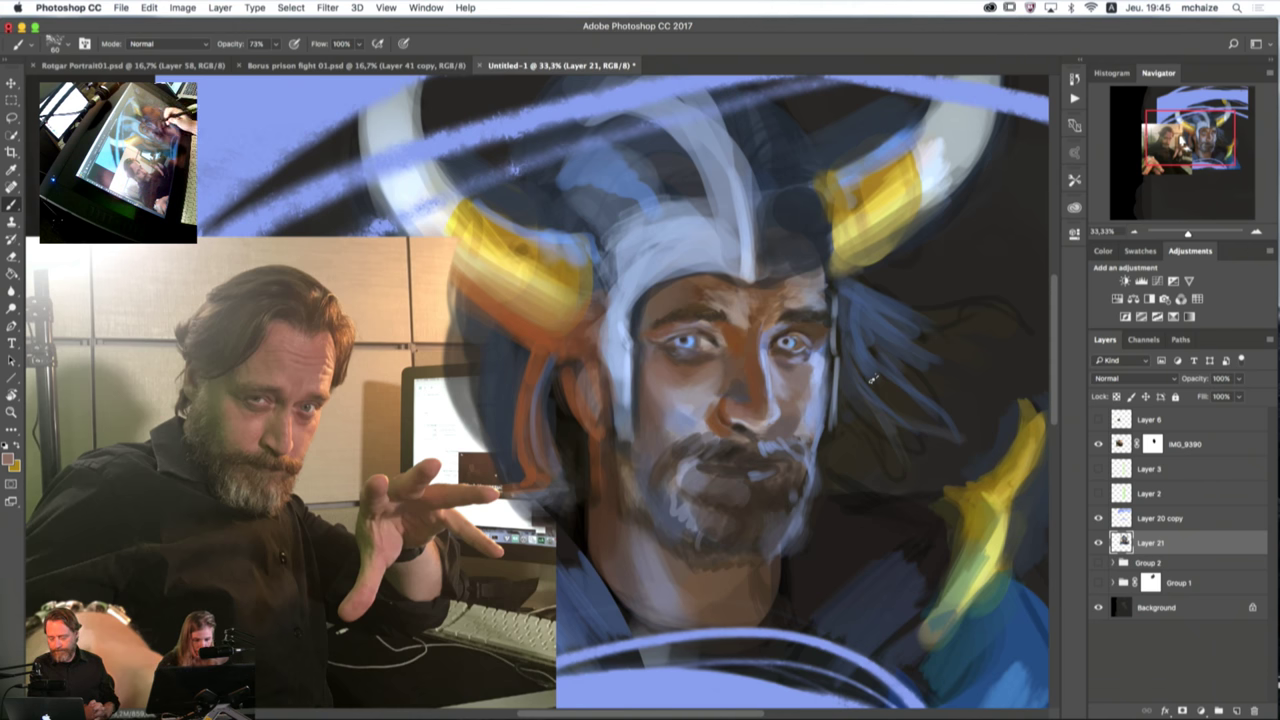
Step: Sample blue tones from the right cheek and refine the highlights around the right eye with a smaller brush
{"action": "left_click", "coordinate": [767, 445], "text": "alt"}
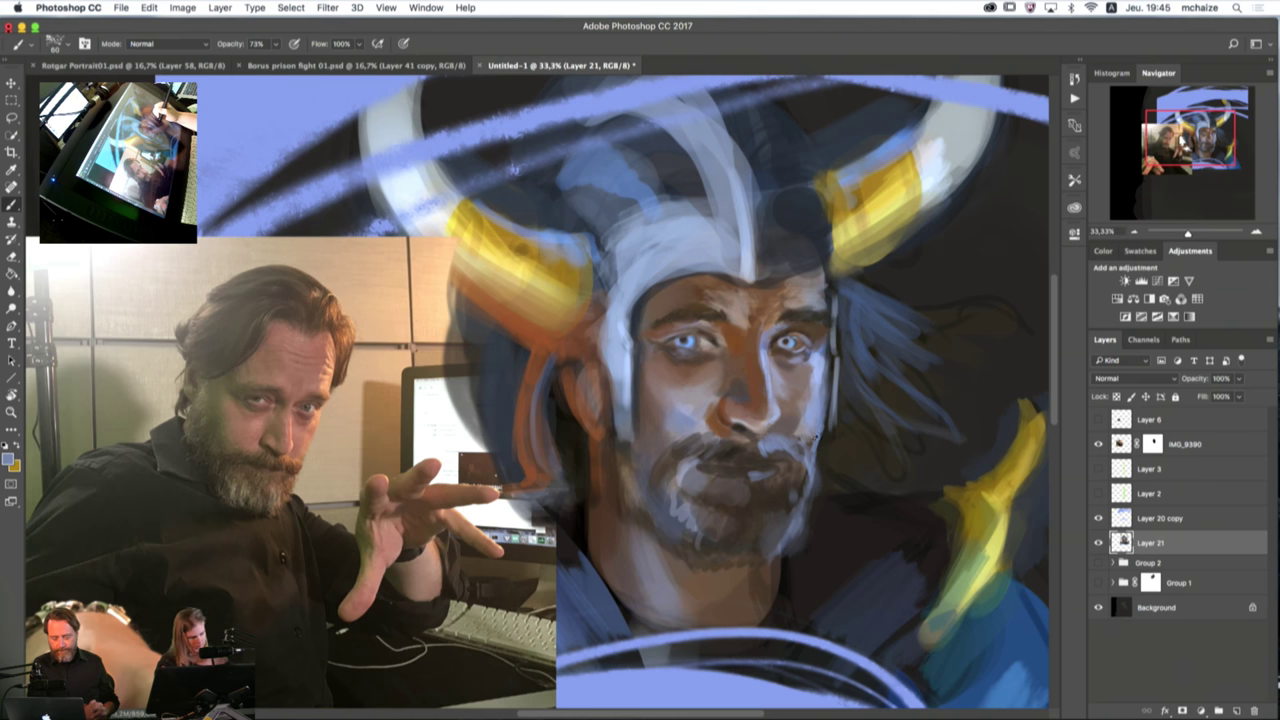
{"action": "left_click", "coordinate": [821, 366], "text": "alt"}
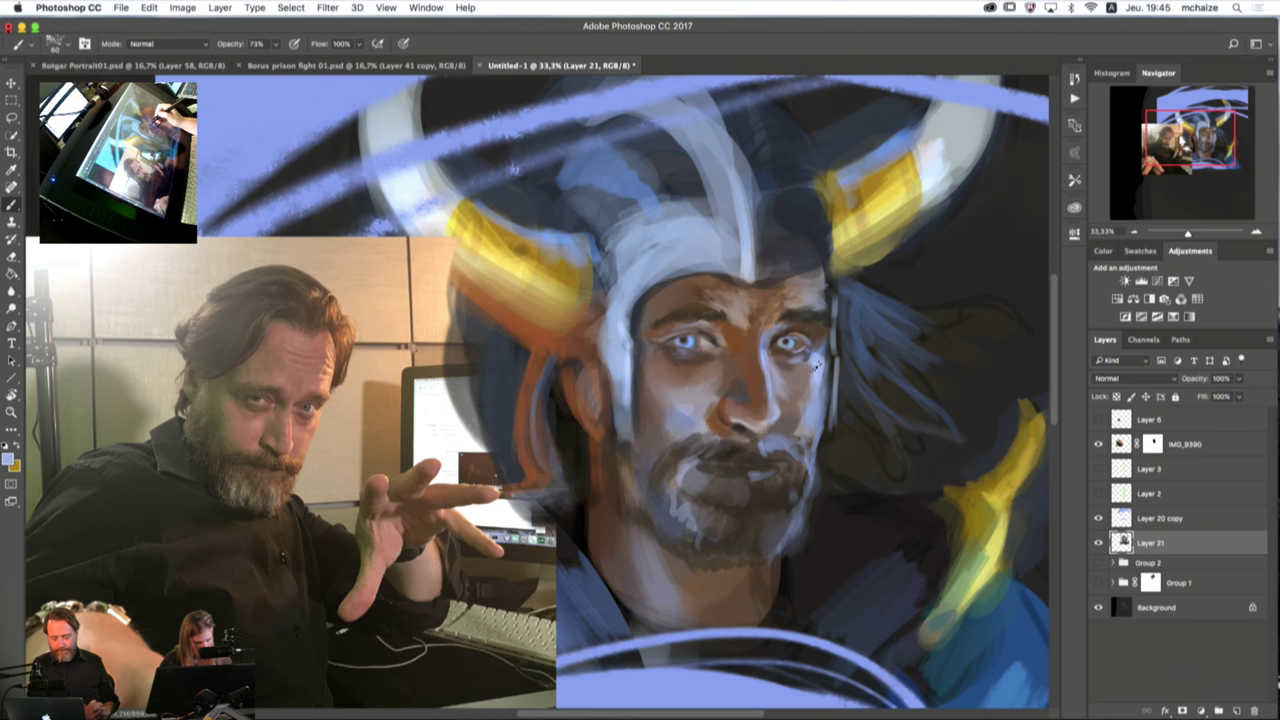
{"action": "key", "text": "bracketleft"}
{"action": "key", "text": "bracketleft"}
{"action": "key", "text": "bracketleft"}
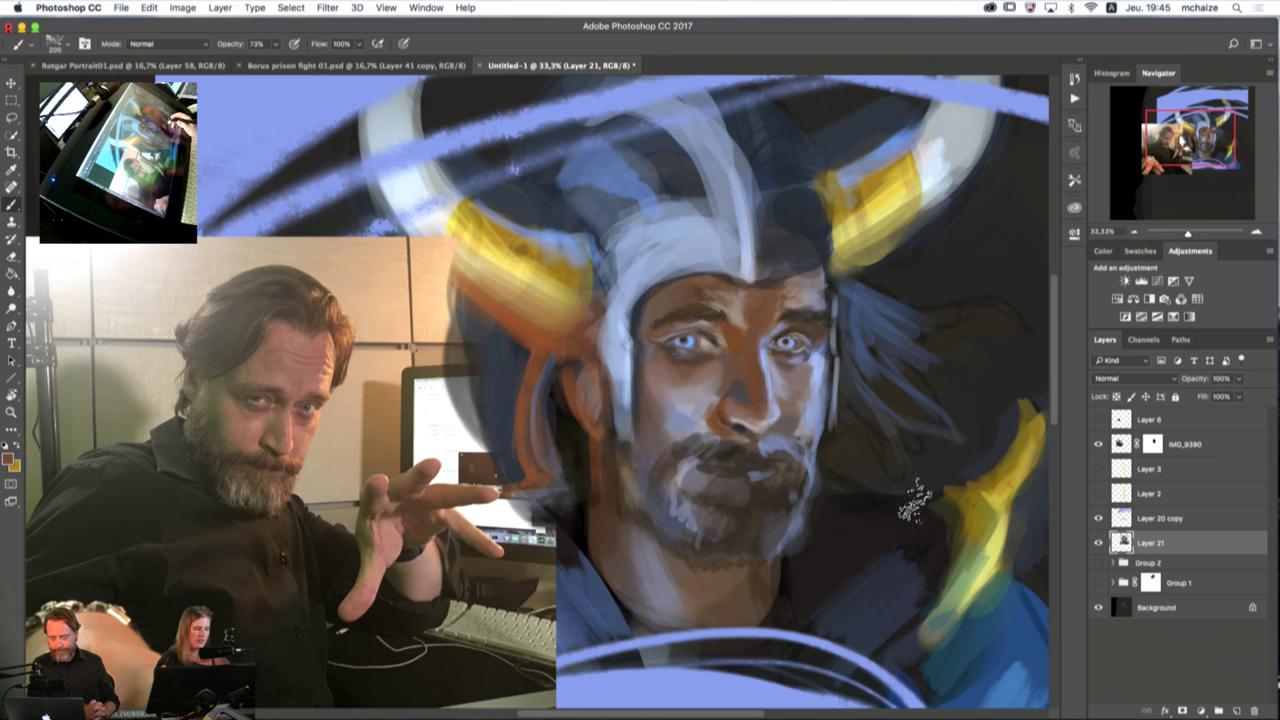
Step: Define the nostril and underside of the nose with sampled reddish and dark browns at about 20 to 35 px
{"action": "left_click", "coordinate": [781, 445], "text": "alt"}
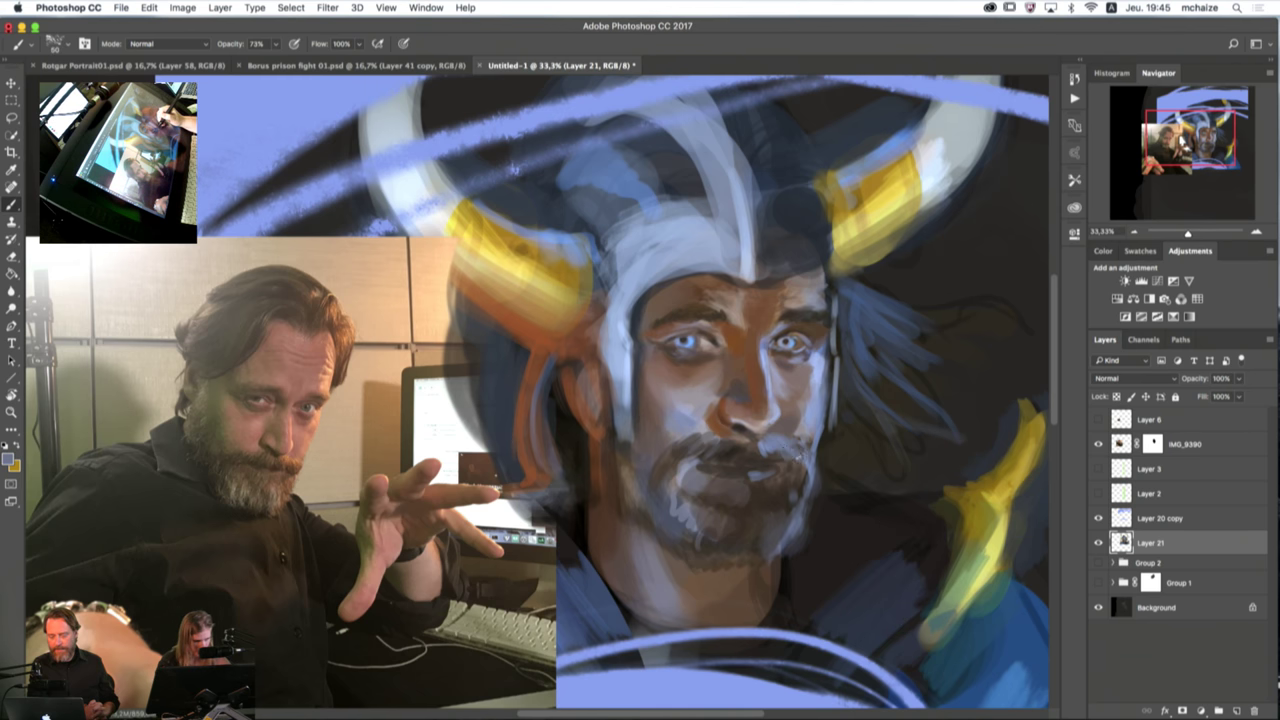
{"action": "left_click", "coordinate": [756, 396], "text": "alt"}
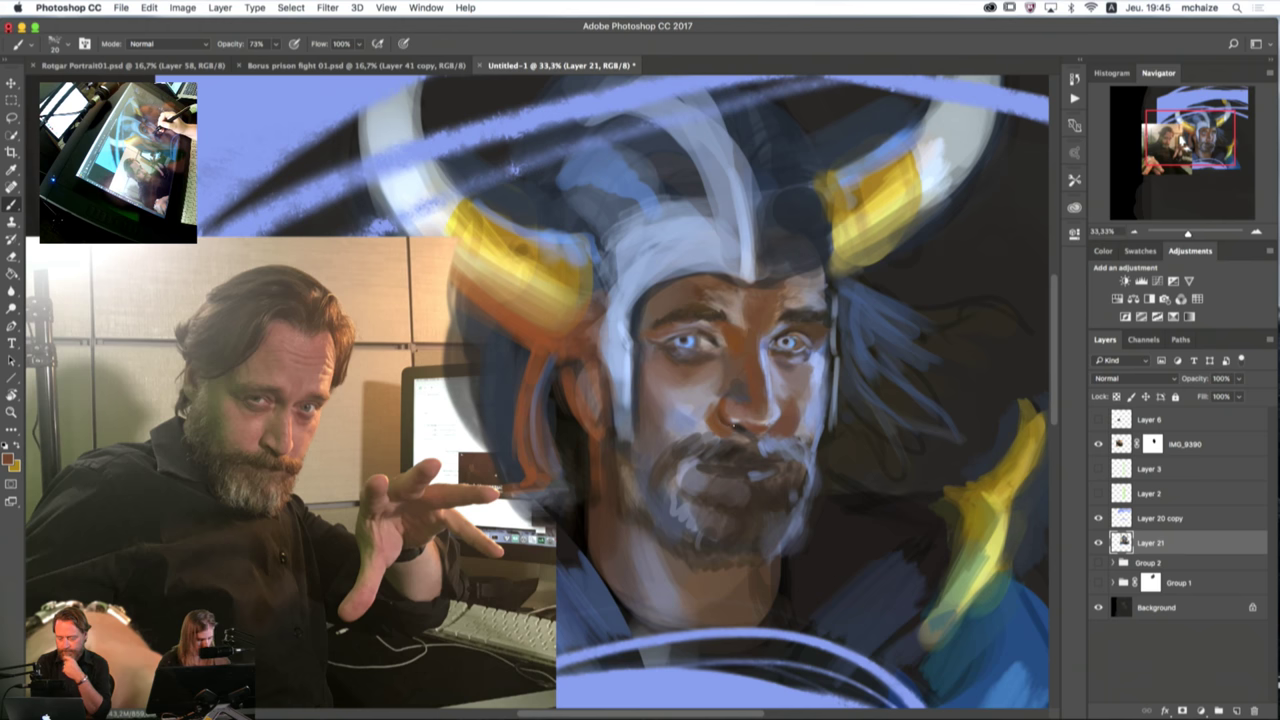
{"action": "left_click_drag", "start_coordinate": [740, 421], "coordinate": [736, 426]}
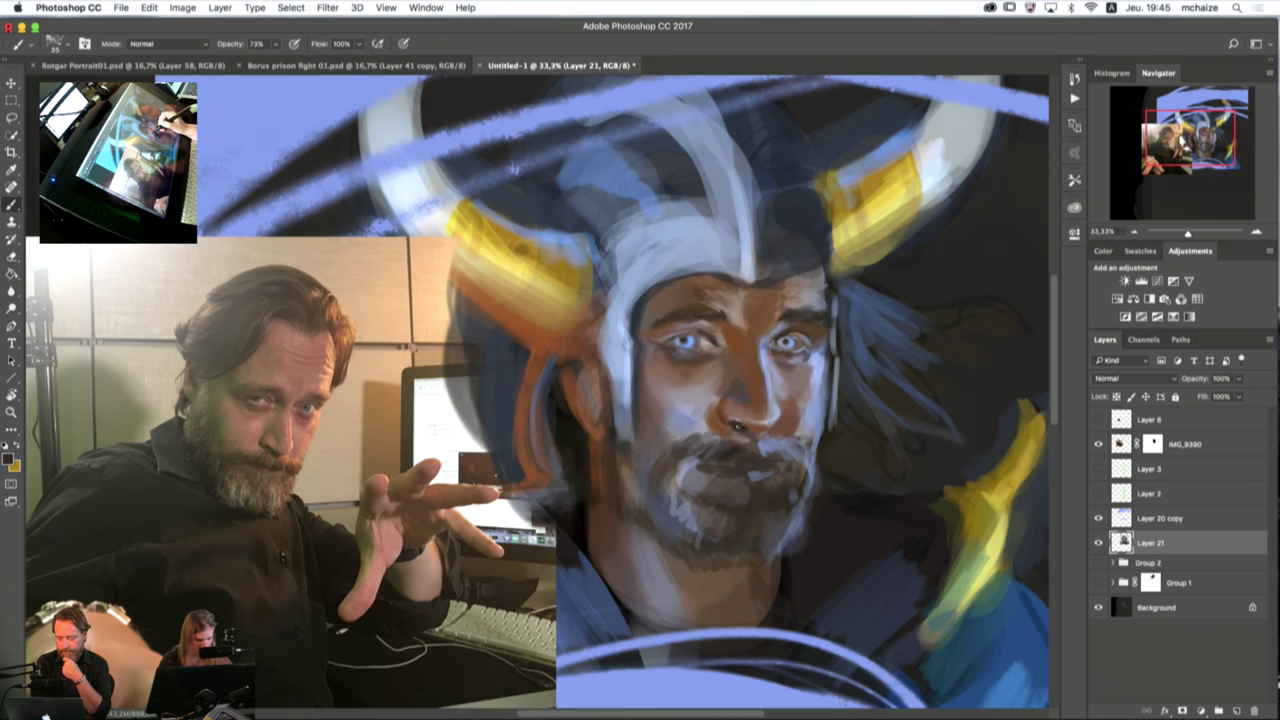
Step: Blend sampled grey-mauve over the left cheek below the eye, enlarging the textured brush from about 90 to 200 px
{"action": "left_click", "coordinate": [720, 426], "text": "alt"}
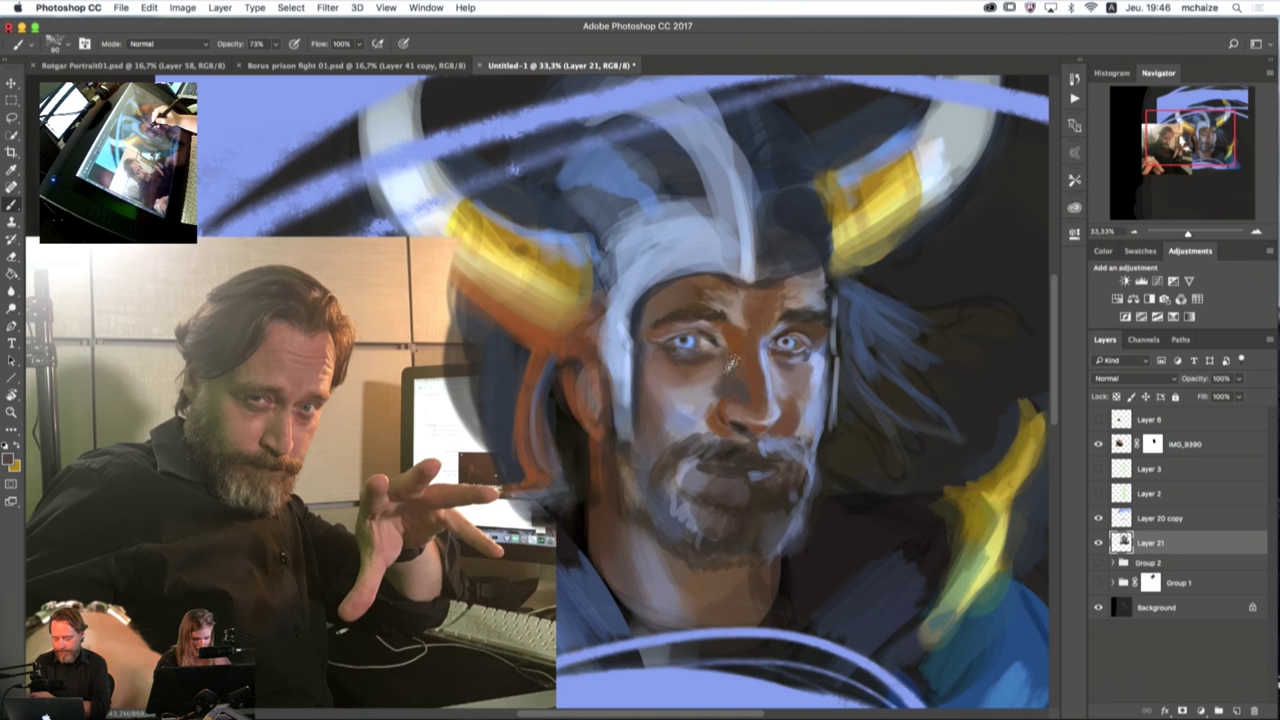
{"action": "mouse_move", "coordinate": [697, 395]}
{"action": "left_mouse_down"}
{"action": "mouse_move", "coordinate": [700, 380]}
{"action": "mouse_move", "coordinate": [688, 390]}
{"action": "left_mouse_up"}
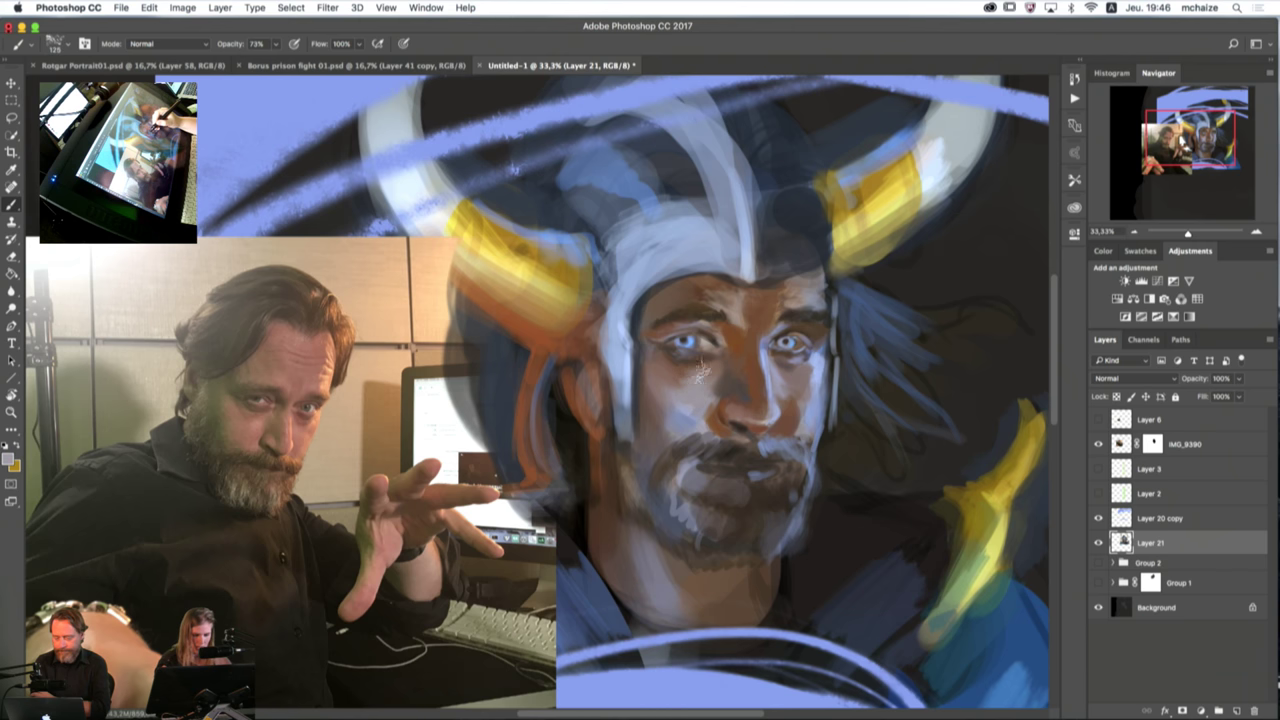
{"action": "key", "text": "bracketright"}
{"action": "key", "text": "bracketright"}
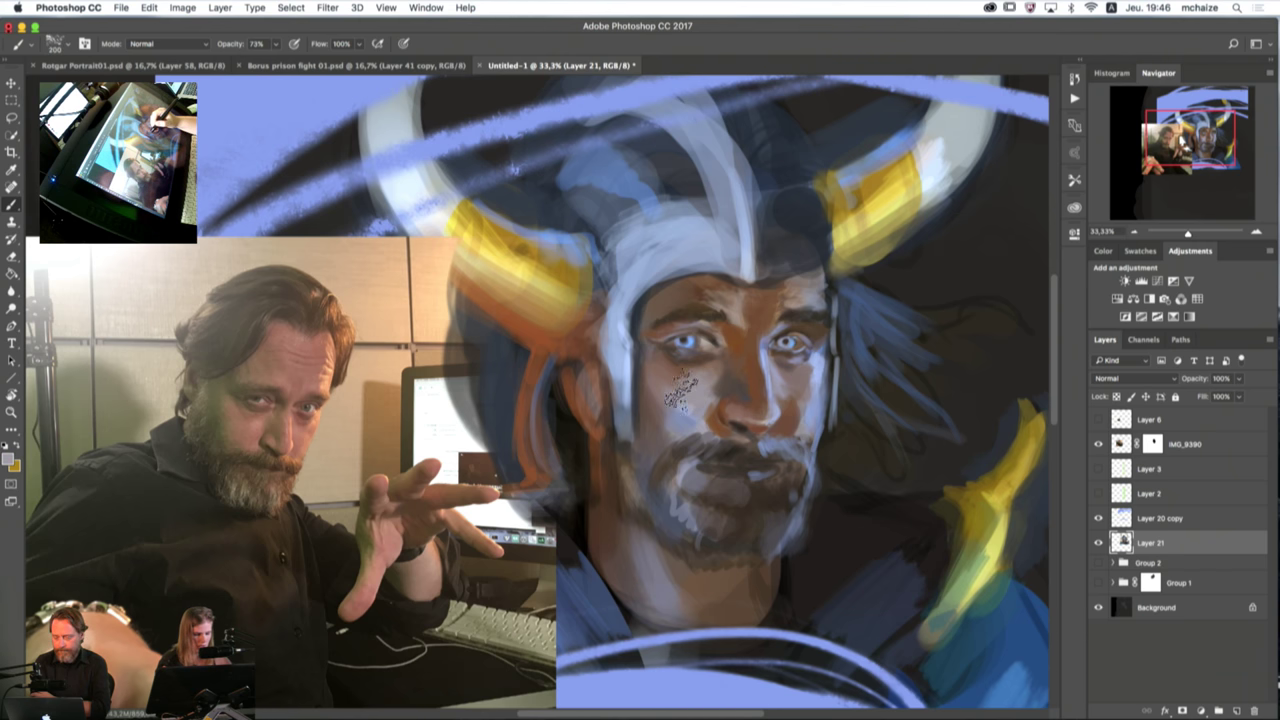
{"action": "key", "text": "bracketright"}
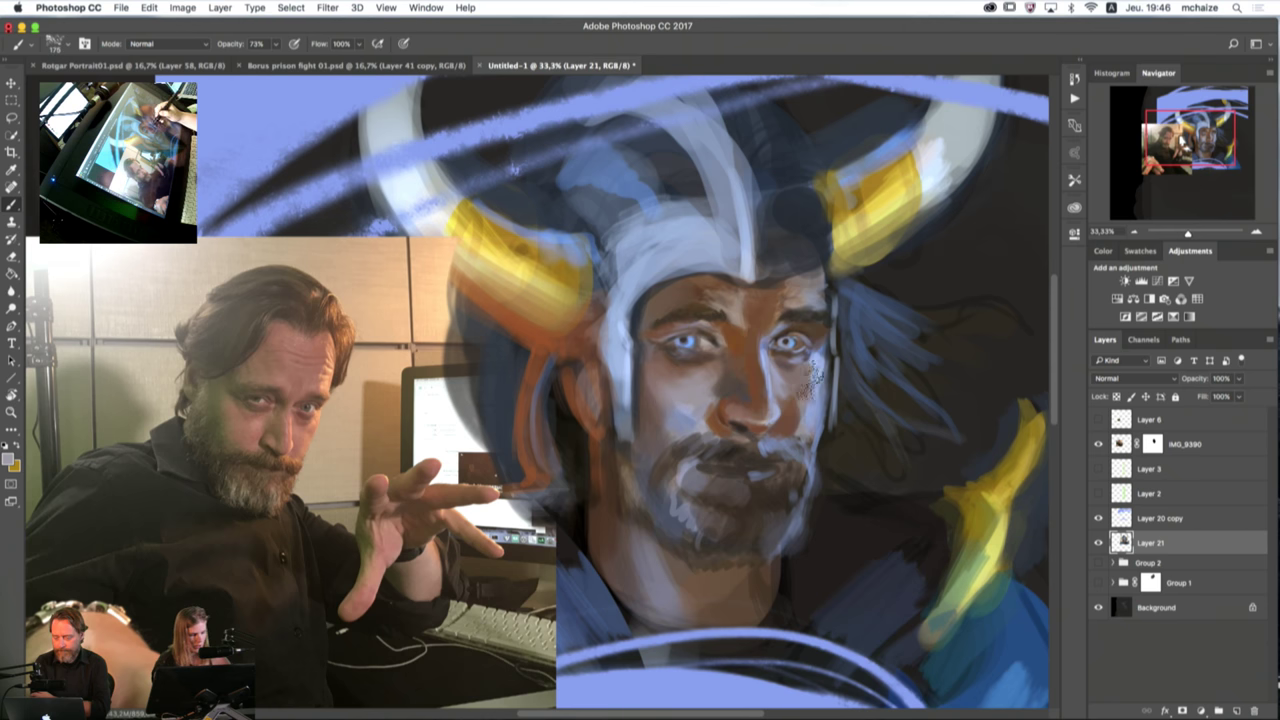
Step: Sample a muted mauve from the right cheek and blend it below the right eye at about 100 px
{"action": "left_click", "coordinate": [799, 381], "text": "alt"}
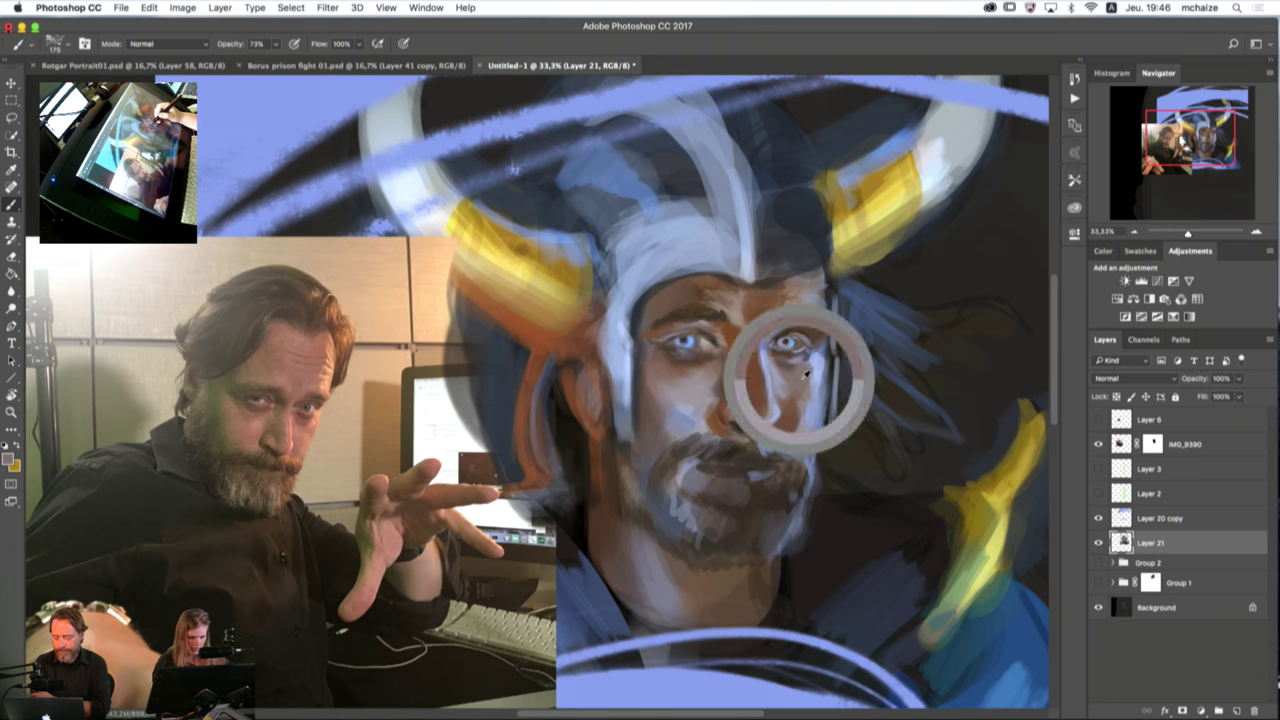
{"action": "key", "text": "bracketleft"}
{"action": "key", "text": "bracketleft"}
{"action": "key", "text": "bracketleft"}
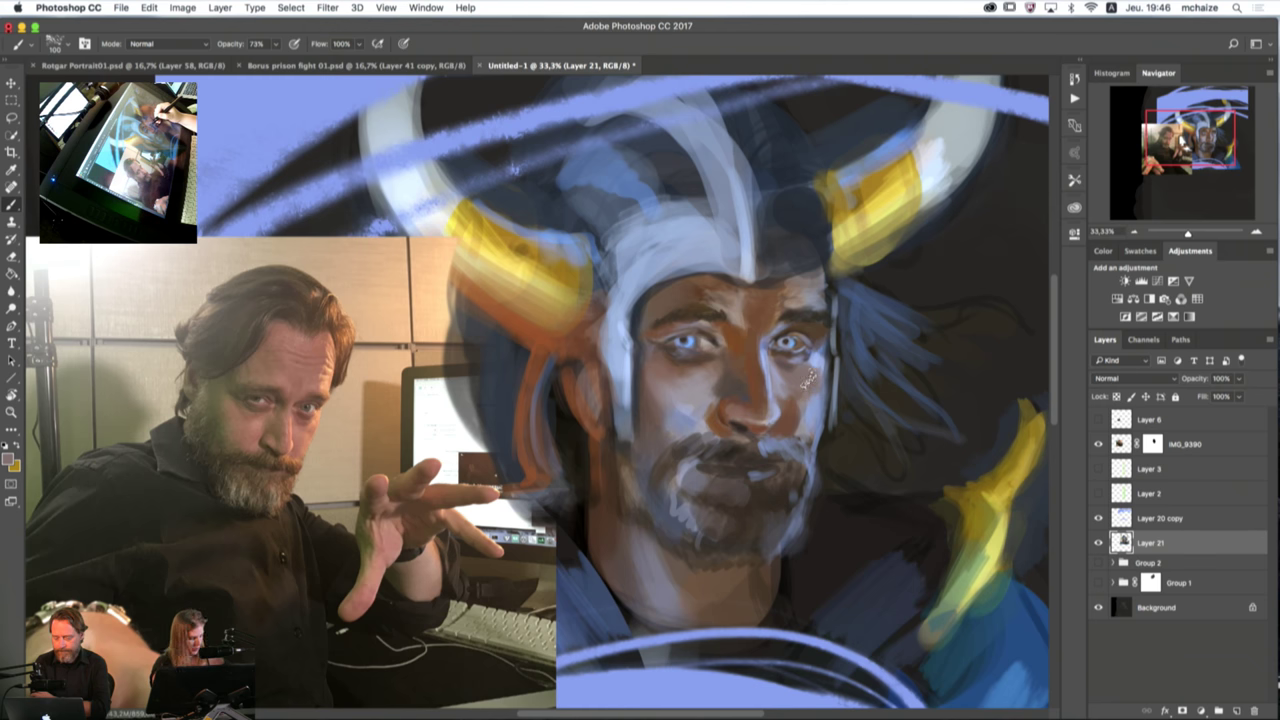
Step: Paint sampled blue rim light along the right temple up to the helmet edge, enlarging the brush to about 100 px
{"action": "left_click", "coordinate": [819, 364], "text": "alt"}
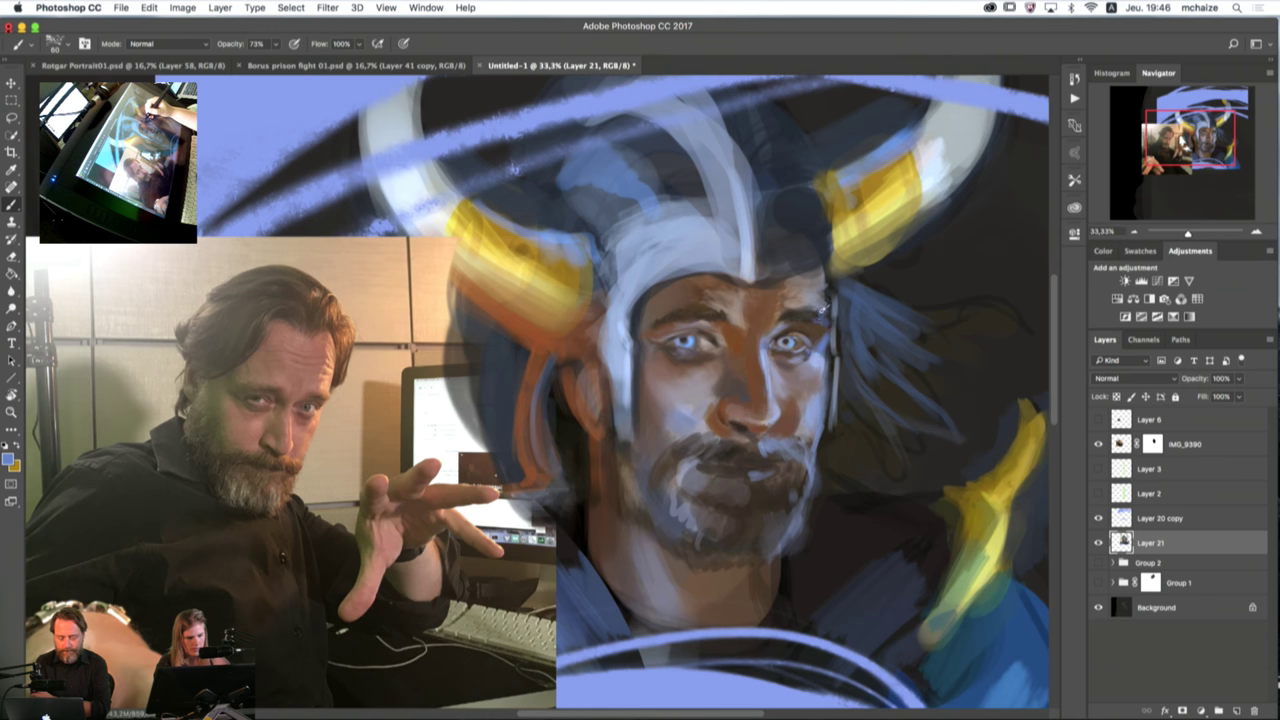
{"action": "left_click_drag", "start_coordinate": [822, 287], "coordinate": [823, 281]}
{"action": "key", "text": "]"}
{"action": "key", "text": "]"}
{"action": "key", "text": "]"}
{"action": "key", "text": "]"}
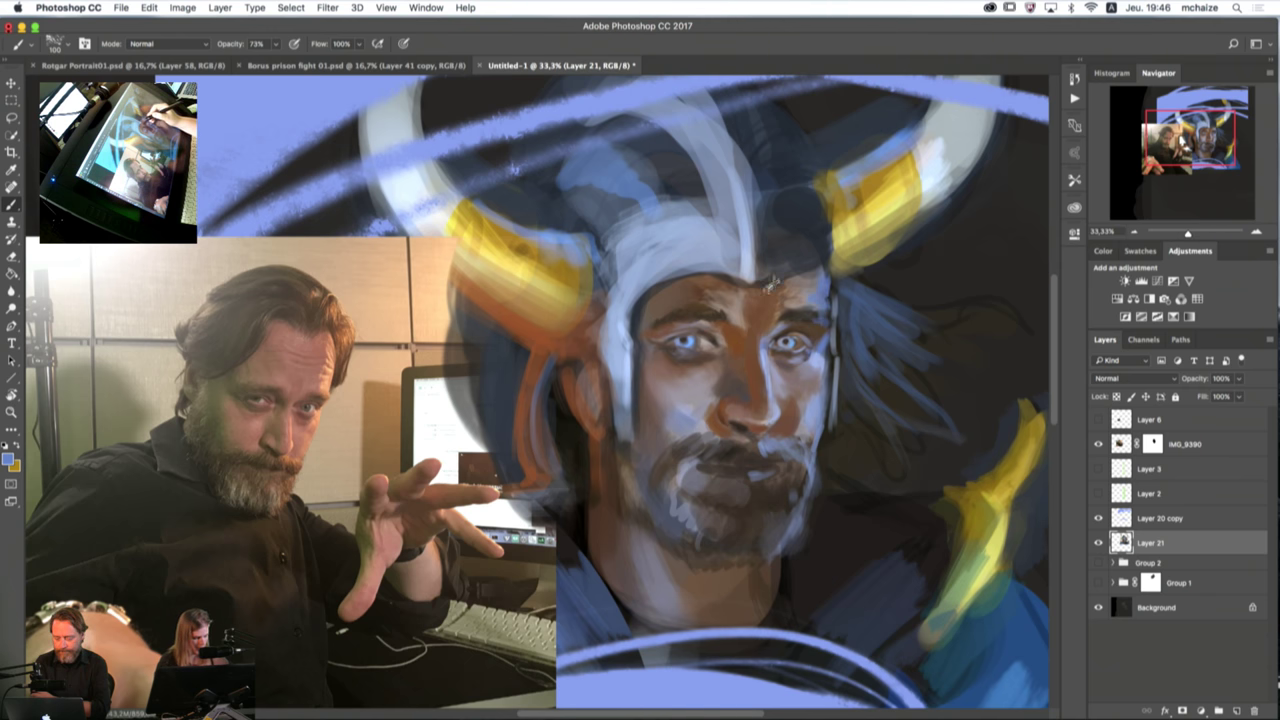
Step: Warm the forehead above the inner end of the right eyebrow with sampled browns at about 100 px
{"action": "left_click", "coordinate": [781, 298], "text": "alt"}
{"action": "left_click_drag", "start_coordinate": [780, 300], "coordinate": [766, 300]}
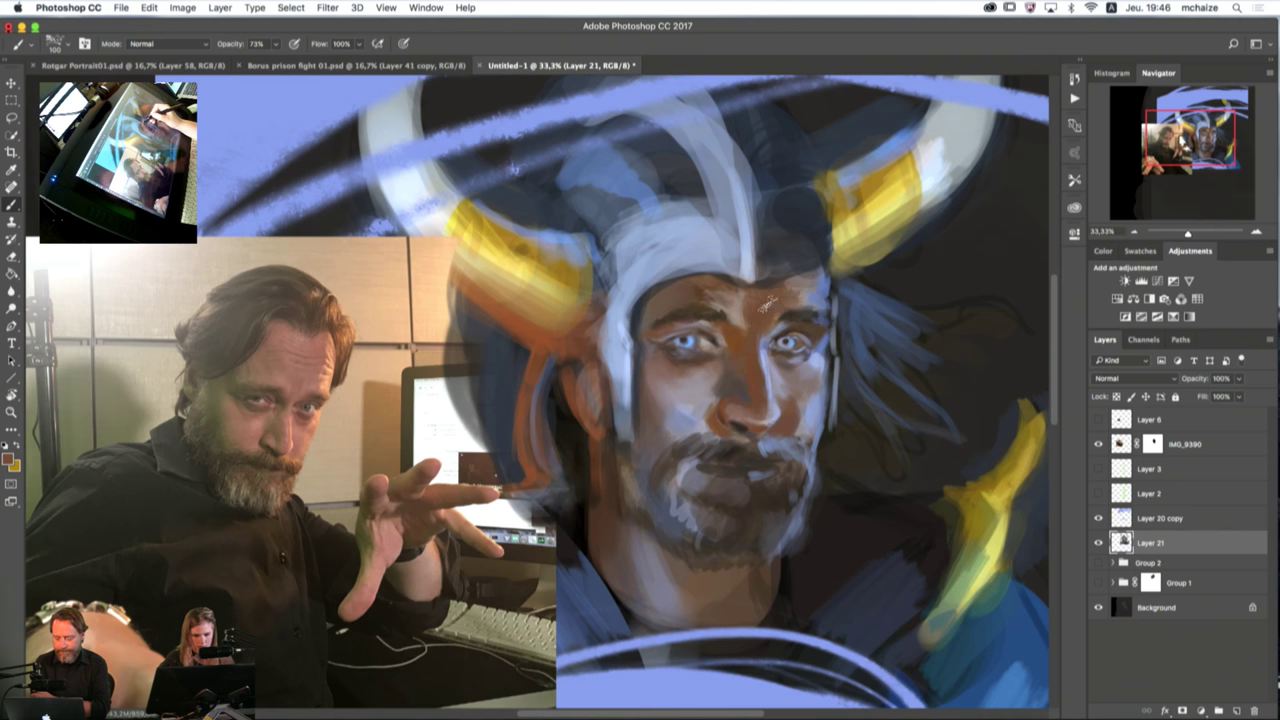
{"action": "left_click", "coordinate": [768, 309], "text": "alt"}
{"action": "left_click", "coordinate": [8, 459]}
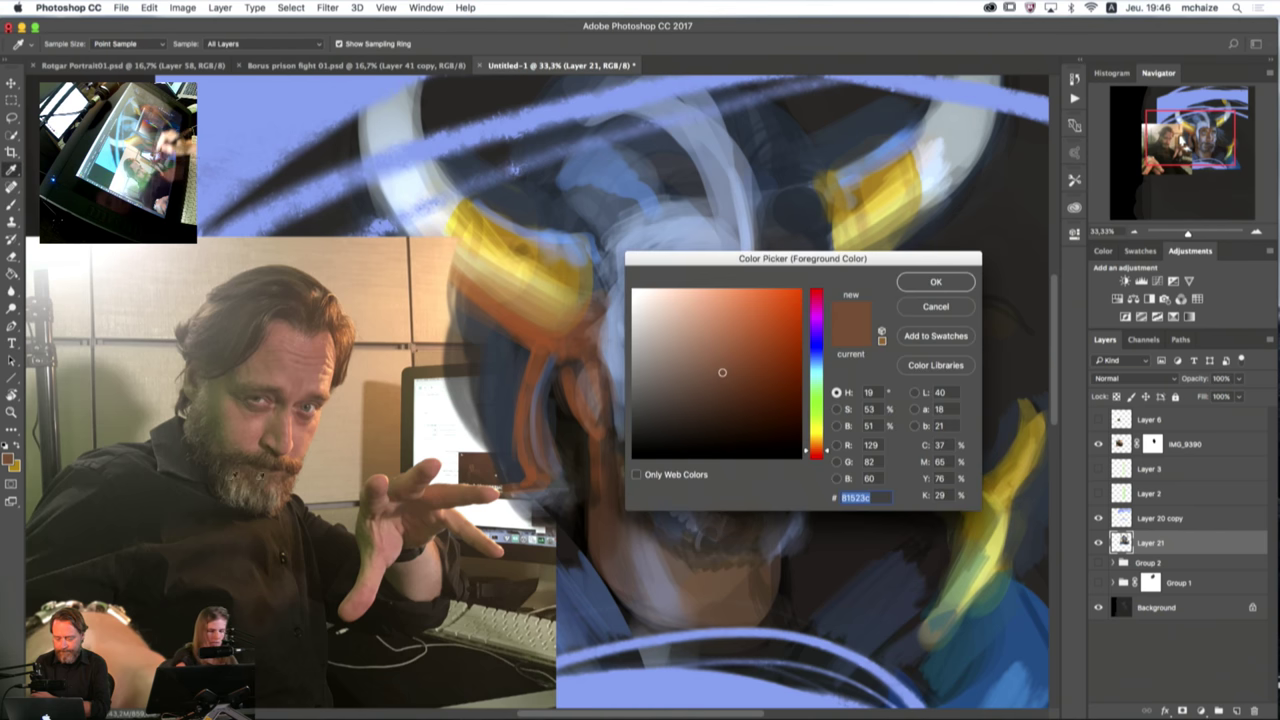
{"action": "key", "text": "Return"}
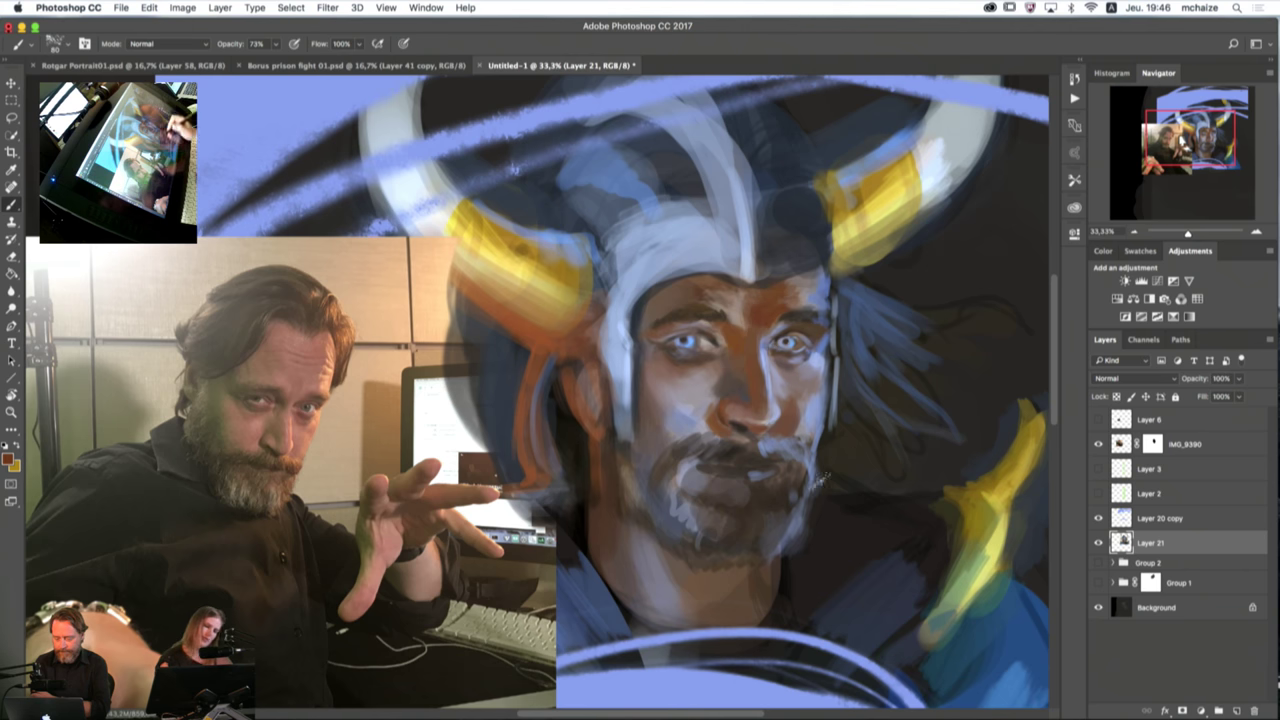
Step: Shift the foreground brown to orange-brown #a35729 and shade the underside of the right horn's gold band with olive at about 125 px
{"action": "key", "text": "F9"}
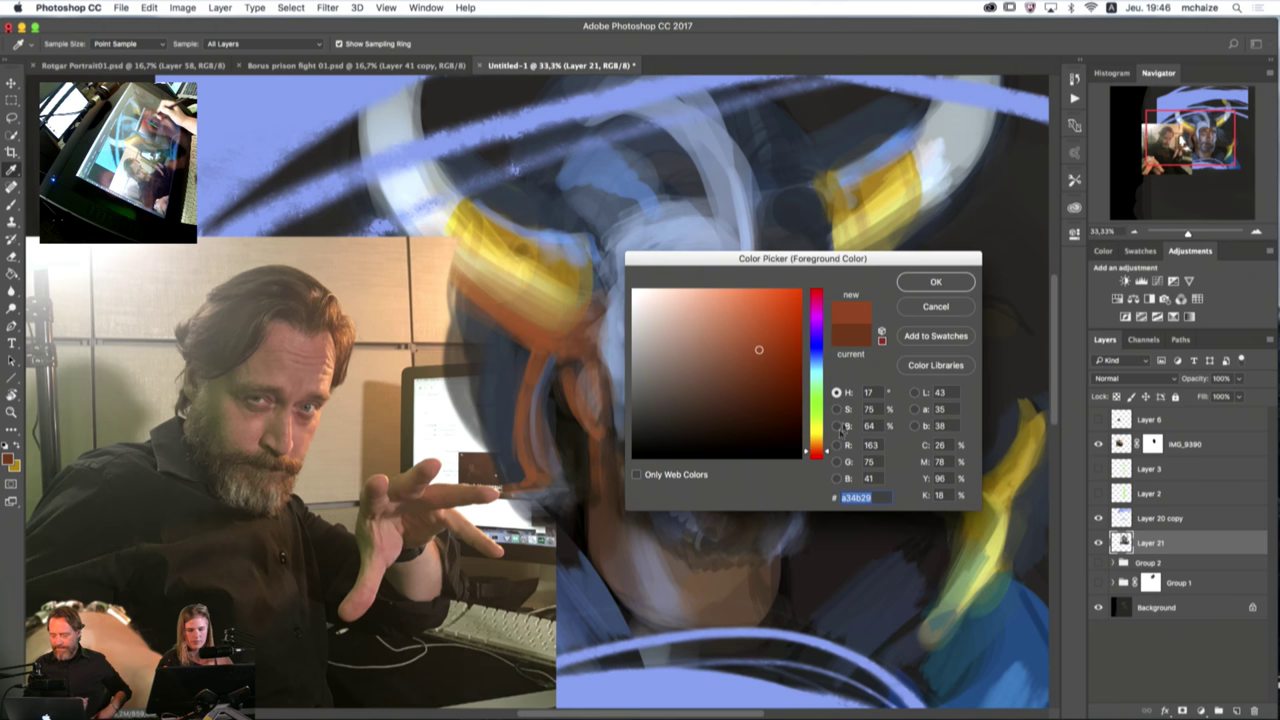
{"action": "left_click", "coordinate": [827, 455]}
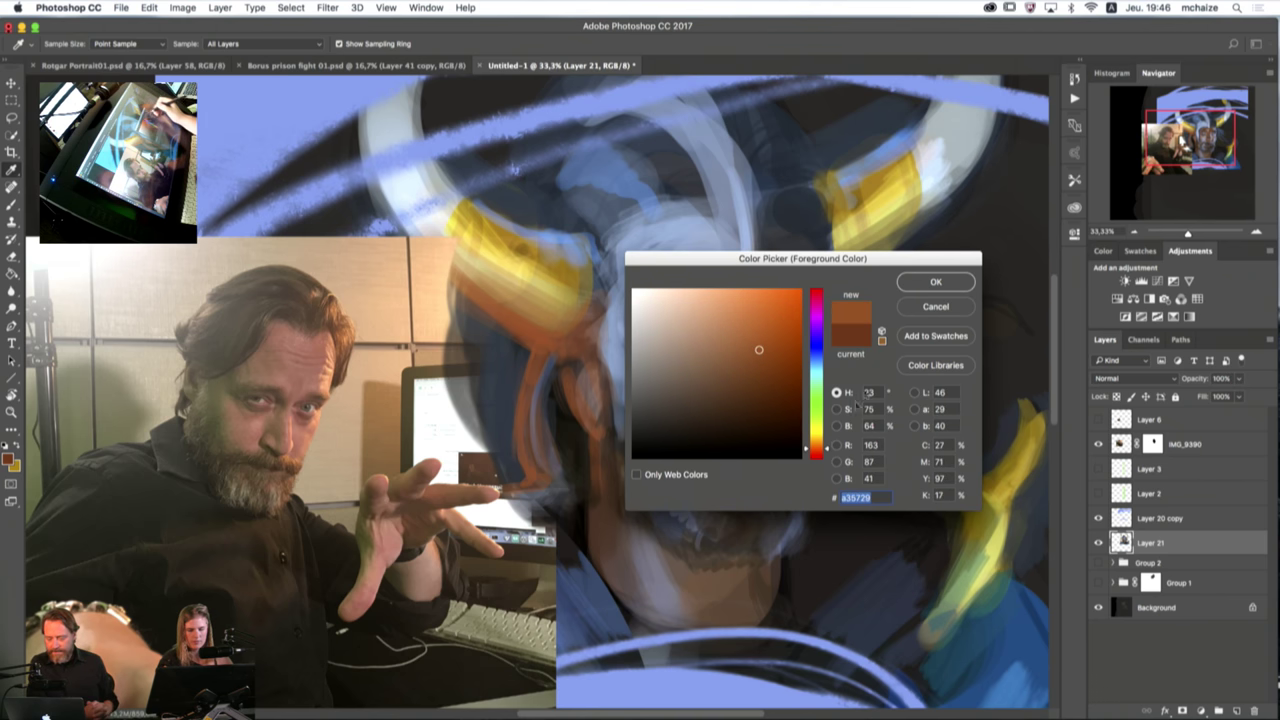
{"action": "left_click", "coordinate": [931, 286]}
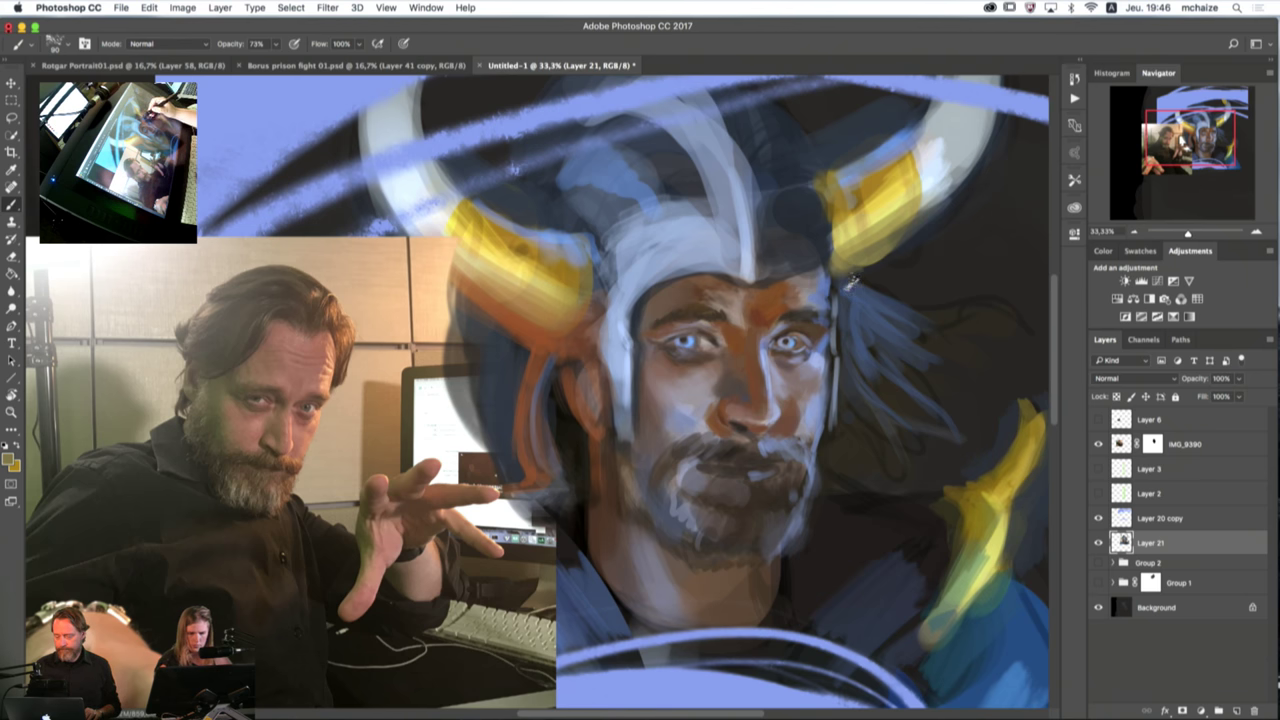
{"action": "key", "text": "]"}
{"action": "left_click_drag", "start_coordinate": [864, 277], "coordinate": [944, 200]}
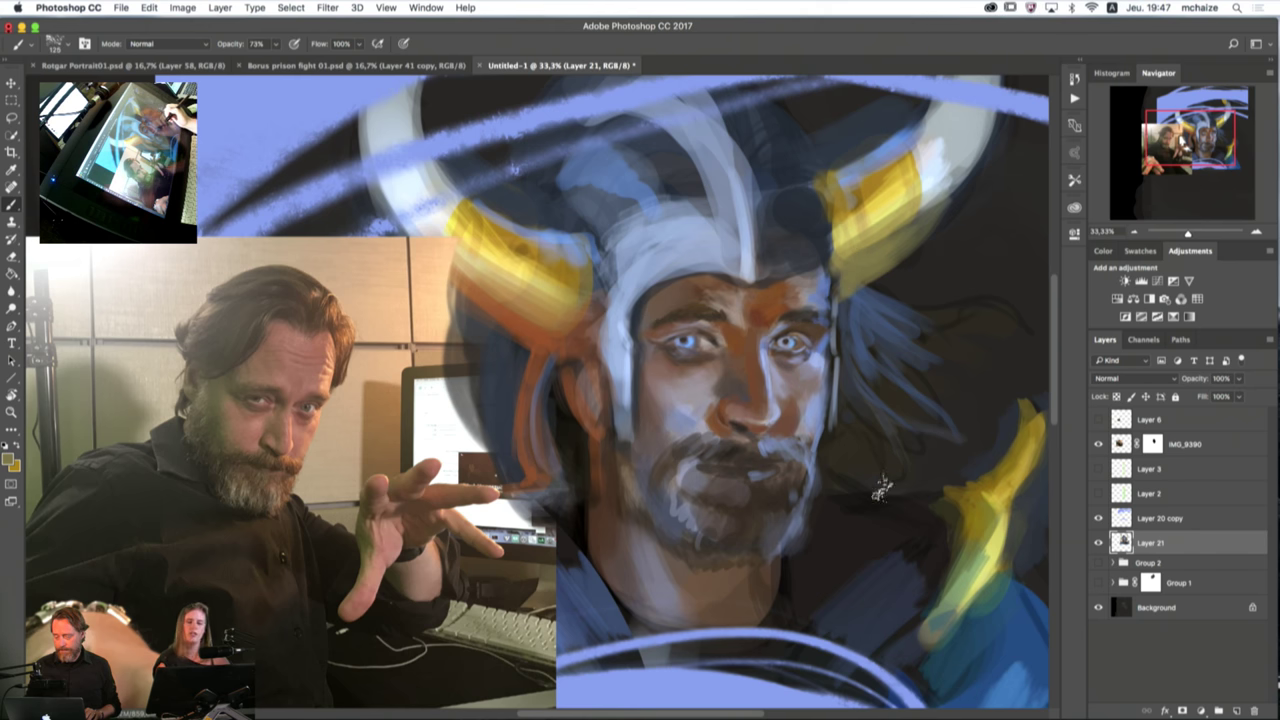
{"action": "key", "text": "bracketright"}
{"action": "key", "text": "bracketright"}
{"action": "key", "text": "bracketright"}
{"action": "key", "text": "bracketright"}
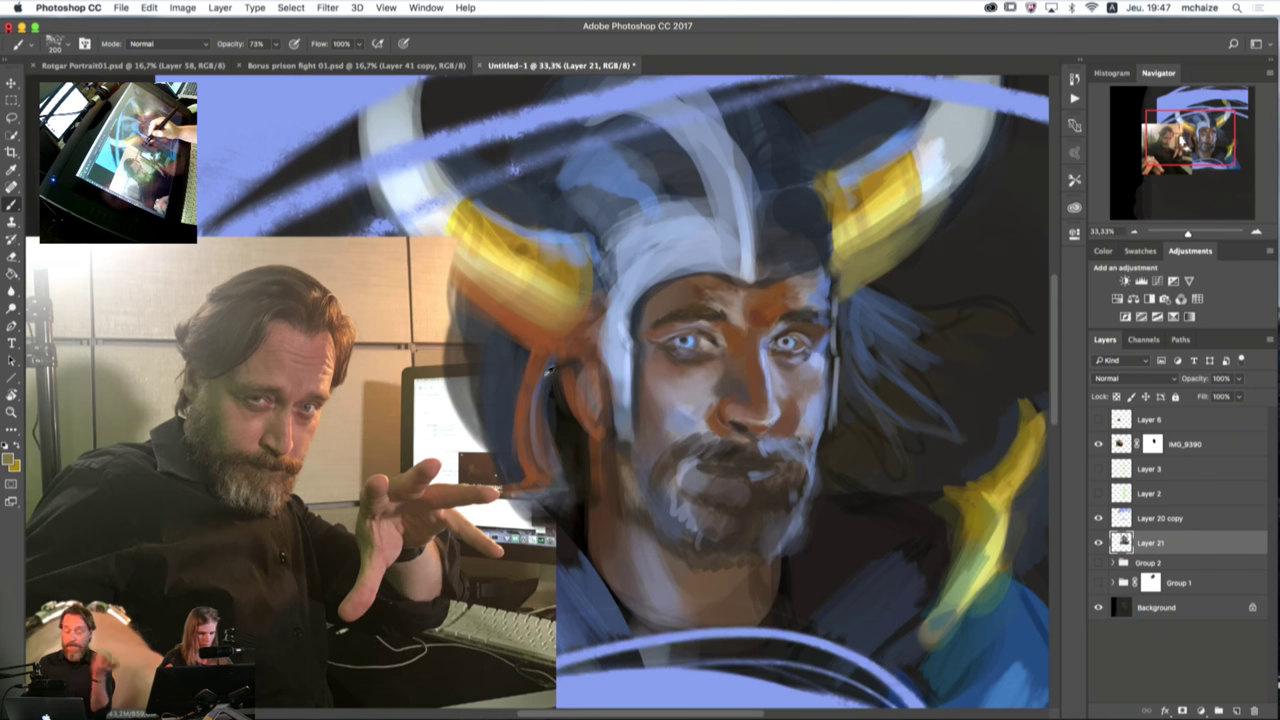
Step: Fill the hair left of the face with reddish brown sampled from its outer strand at about 90 to 125 px
{"action": "left_click", "coordinate": [546, 386], "text": "alt"}
{"action": "key", "text": "bracketleft"}
{"action": "key", "text": "bracketleft"}
{"action": "key", "text": "bracketleft"}
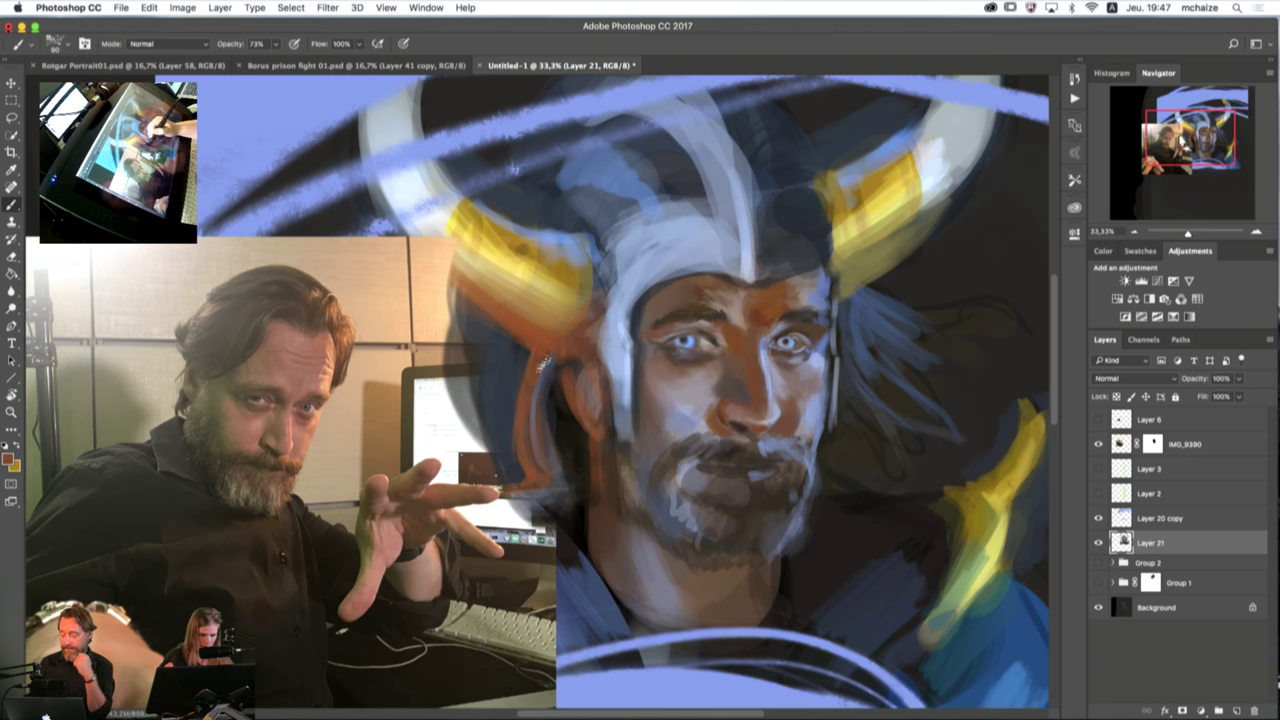
{"action": "left_click_drag", "start_coordinate": [560, 416], "coordinate": [582, 482]}
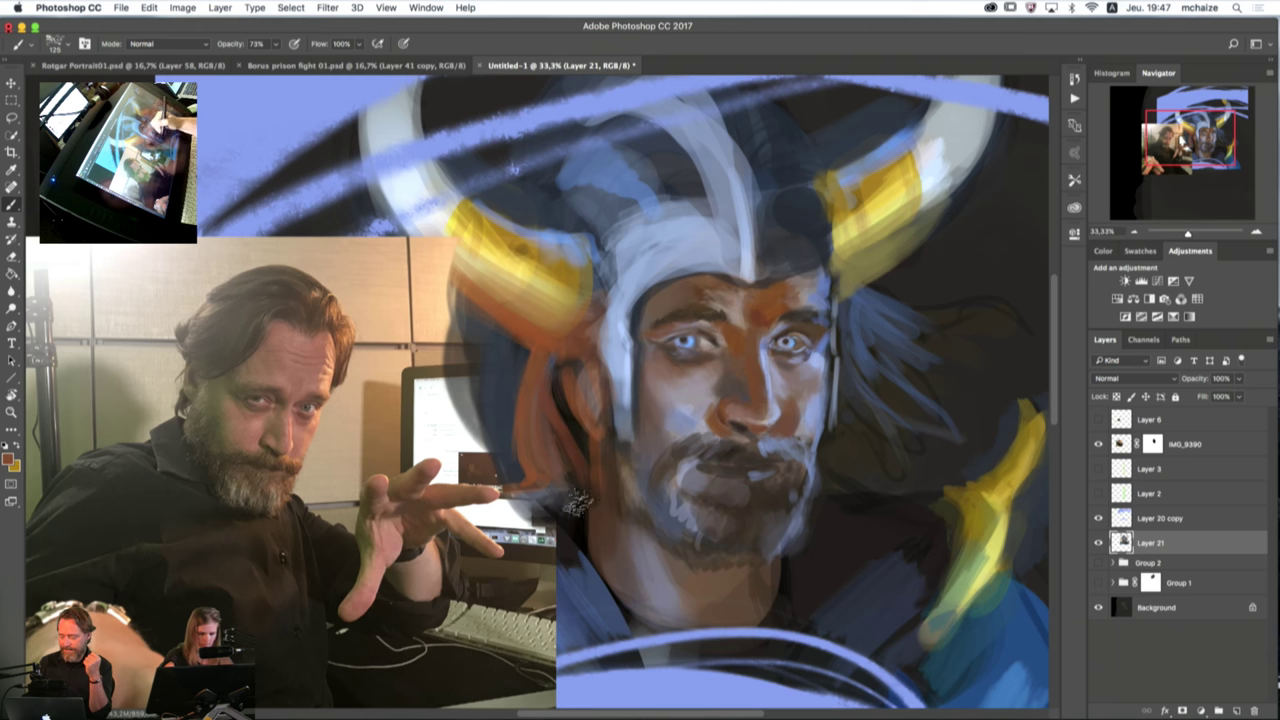
{"action": "key", "text": "bracketleft"}
{"action": "key", "text": "bracketleft"}
{"action": "left_click_drag", "start_coordinate": [548, 378], "coordinate": [546, 386]}
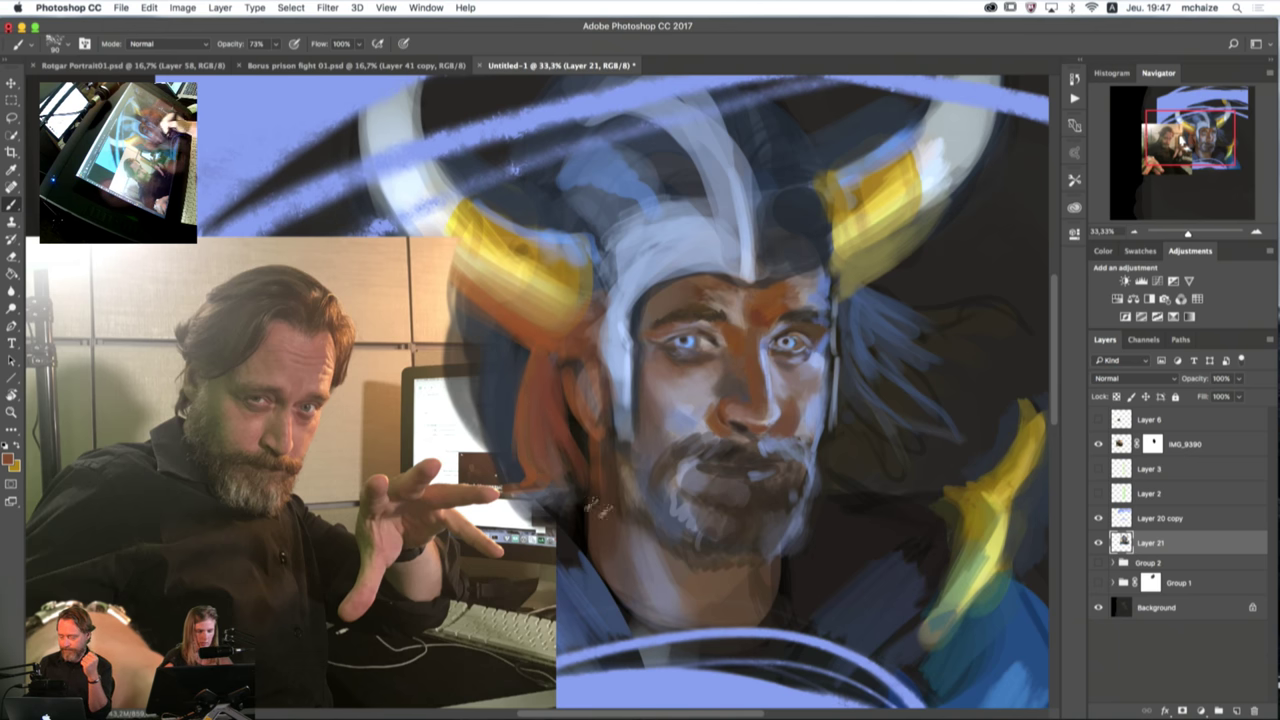
Step: Mix a darker brown and paint it into the left hair beside the neck and behind the right side of the jaw
{"action": "left_click", "coordinate": [9, 459]}
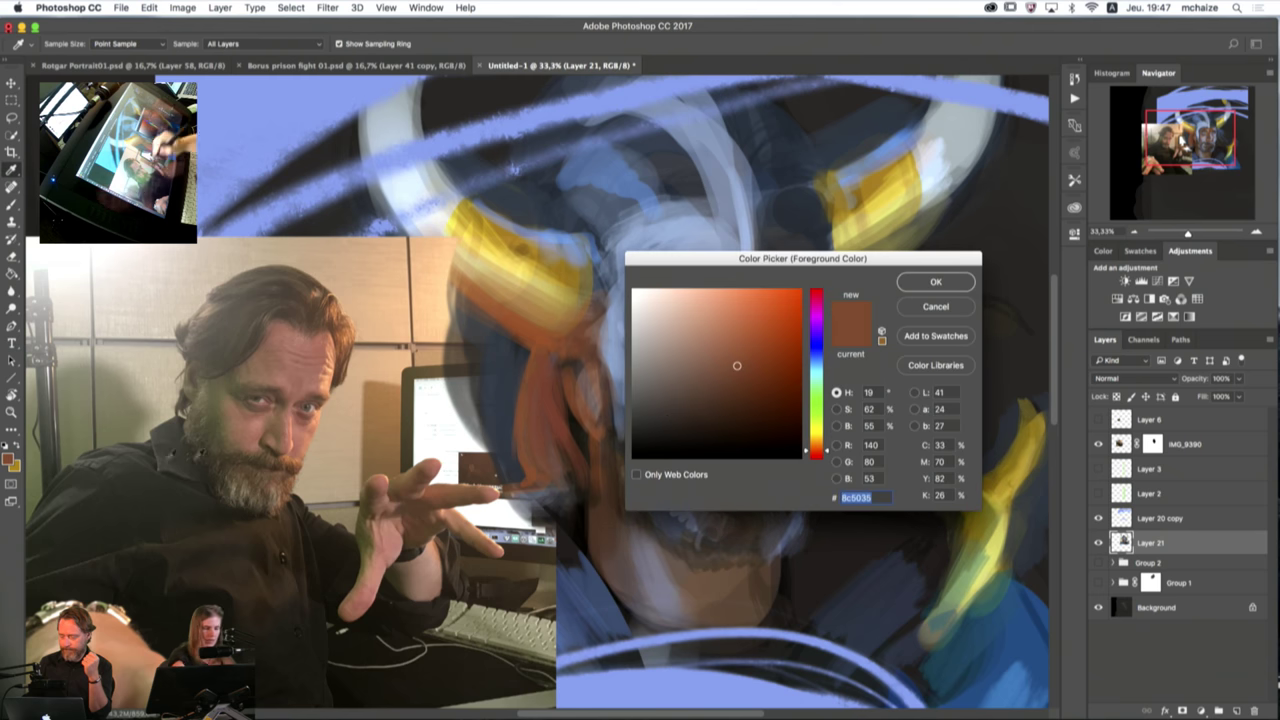
{"action": "left_click", "coordinate": [755, 391]}
{"action": "key", "text": "Return"}
{"action": "mouse_move", "coordinate": [536, 376]}
{"action": "left_mouse_down"}
{"action": "mouse_move", "coordinate": [568, 417]}
{"action": "mouse_move", "coordinate": [535, 369]}
{"action": "mouse_move", "coordinate": [529, 411]}
{"action": "mouse_move", "coordinate": [540, 358]}
{"action": "mouse_move", "coordinate": [583, 447]}
{"action": "left_mouse_up"}
{"action": "key", "text": "bracketright"}
{"action": "key", "text": "bracketright"}
{"action": "key", "text": "bracketright"}
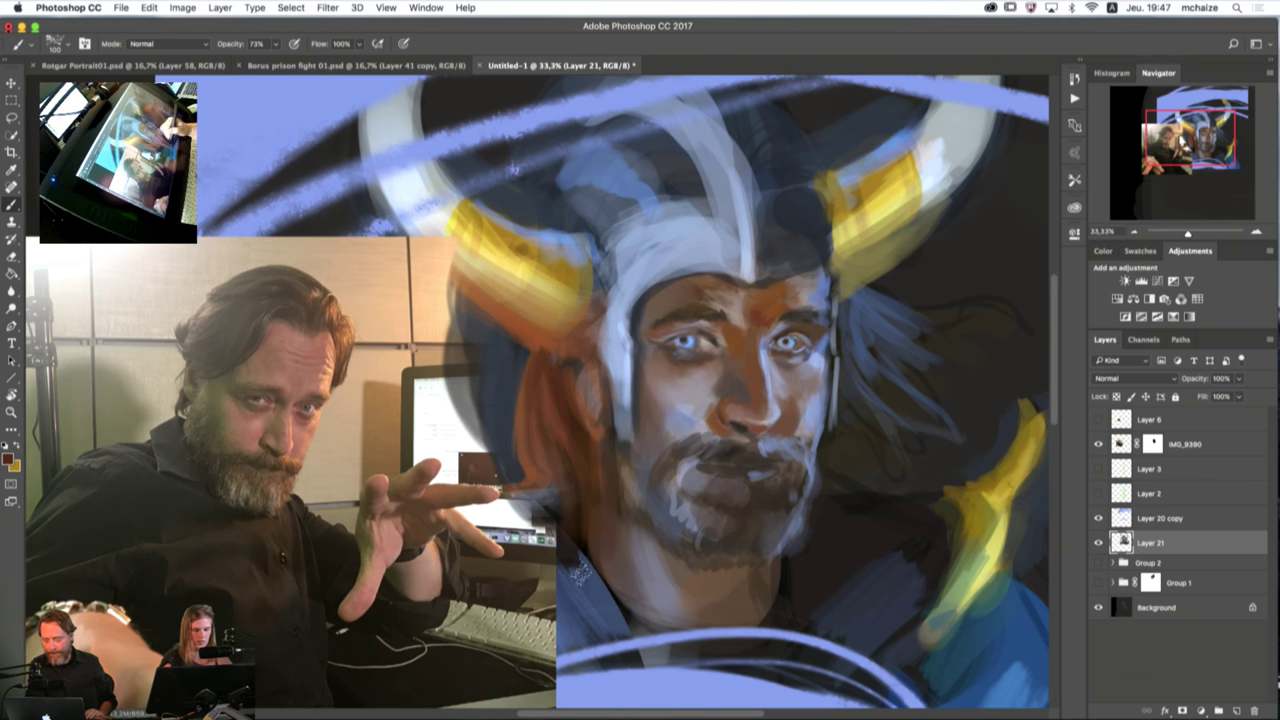
{"action": "key", "text": "bracketleft"}
{"action": "key", "text": "bracketleft"}
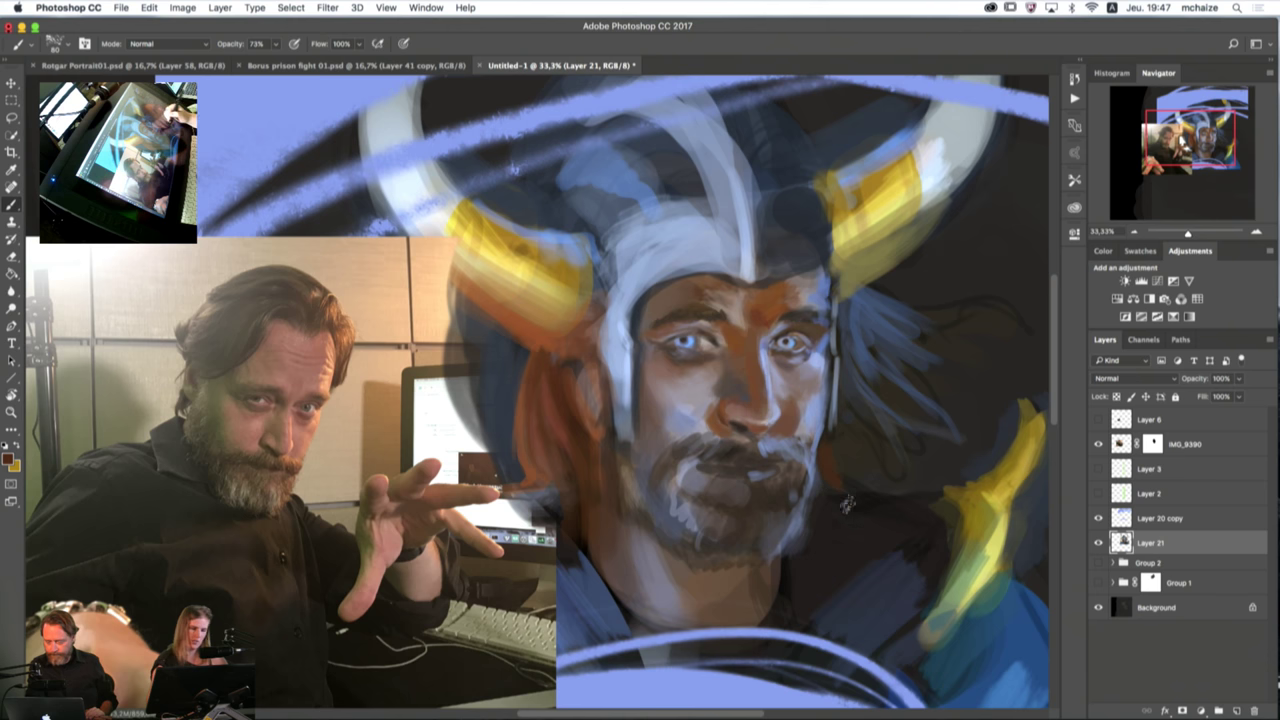
Step: Darken the foreground to near-black and paint shadow strands through the left hair, starting at about 45 px
{"action": "left_click", "coordinate": [8, 459]}
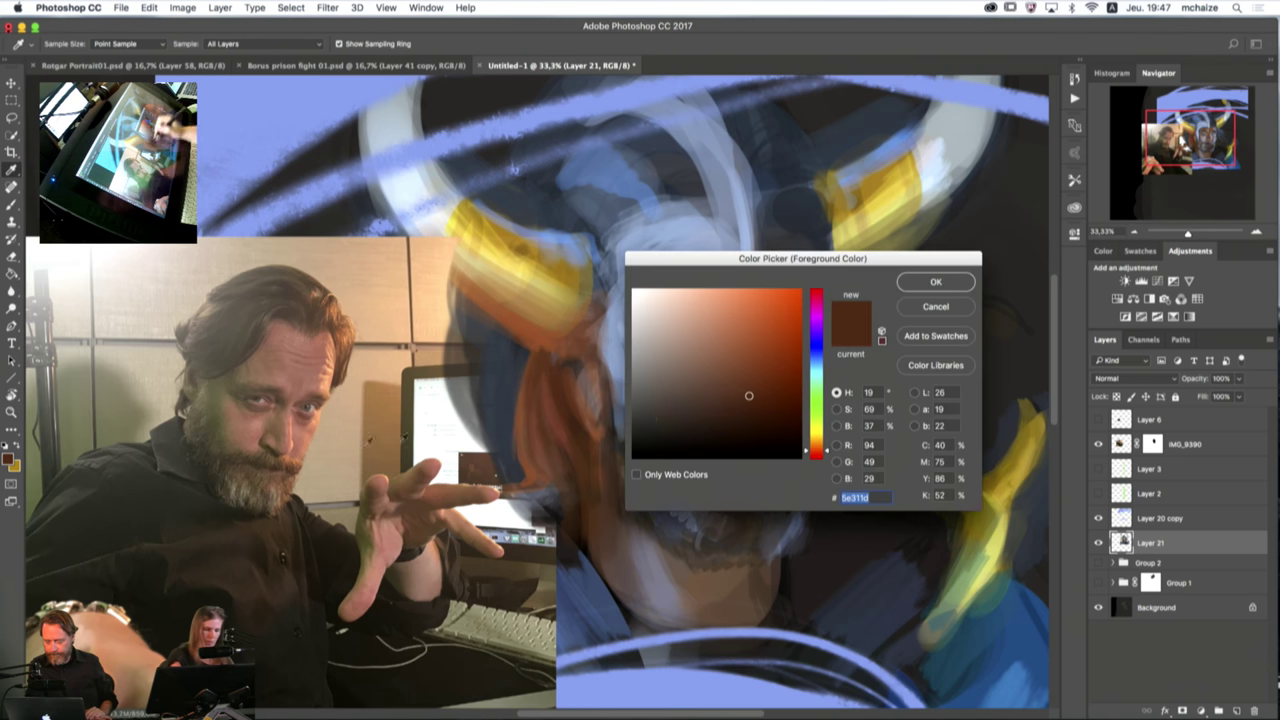
{"action": "left_click", "coordinate": [733, 438]}
{"action": "key", "text": "Return"}
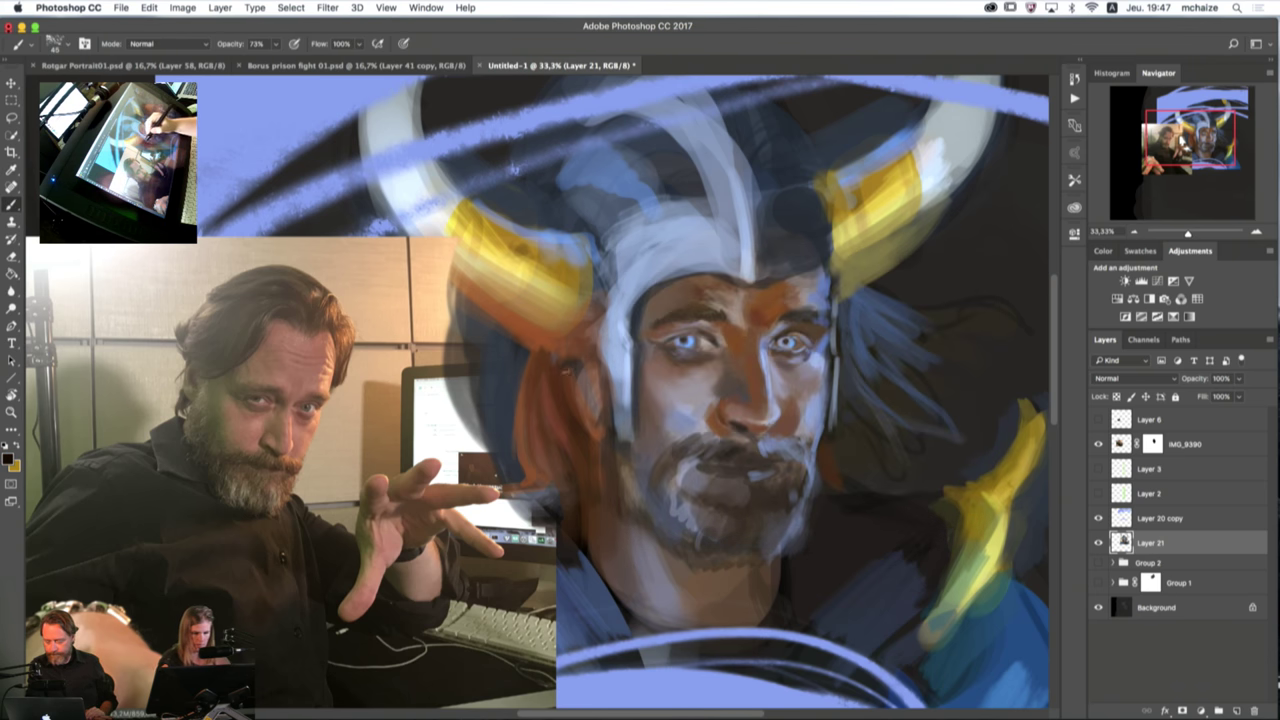
{"action": "mouse_move", "coordinate": [540, 361]}
{"action": "left_mouse_down"}
{"action": "mouse_move", "coordinate": [575, 422]}
{"action": "mouse_move", "coordinate": [545, 370]}
{"action": "mouse_move", "coordinate": [536, 434]}
{"action": "left_mouse_up"}
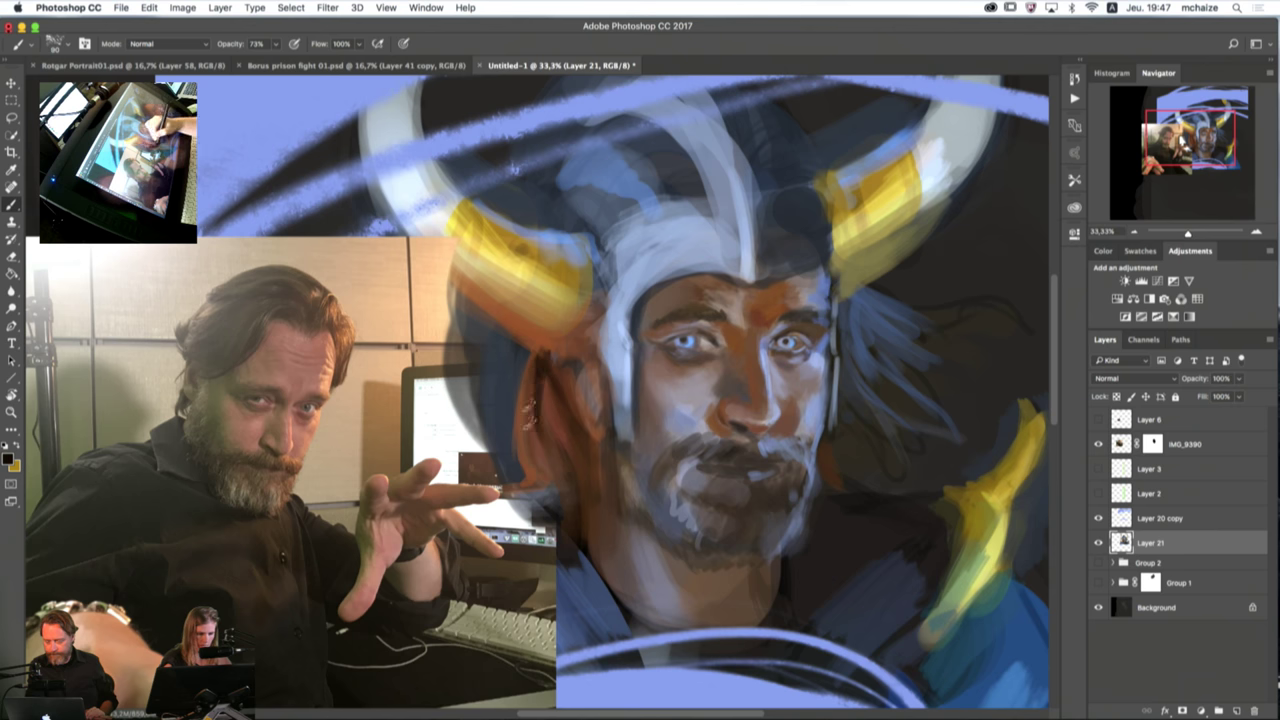
{"action": "left_click_drag", "start_coordinate": [548, 390], "coordinate": [528, 476]}
{"action": "left_click_drag", "start_coordinate": [530, 354], "coordinate": [512, 432]}
{"action": "key", "text": "bracketright"}
{"action": "key", "text": "bracketright"}
{"action": "key", "text": "bracketright"}
{"action": "key", "text": "bracketright"}
{"action": "key", "text": "bracketright"}
{"action": "key", "text": "bracketright"}
{"action": "key", "text": "bracketright"}
{"action": "key", "text": "bracketright"}
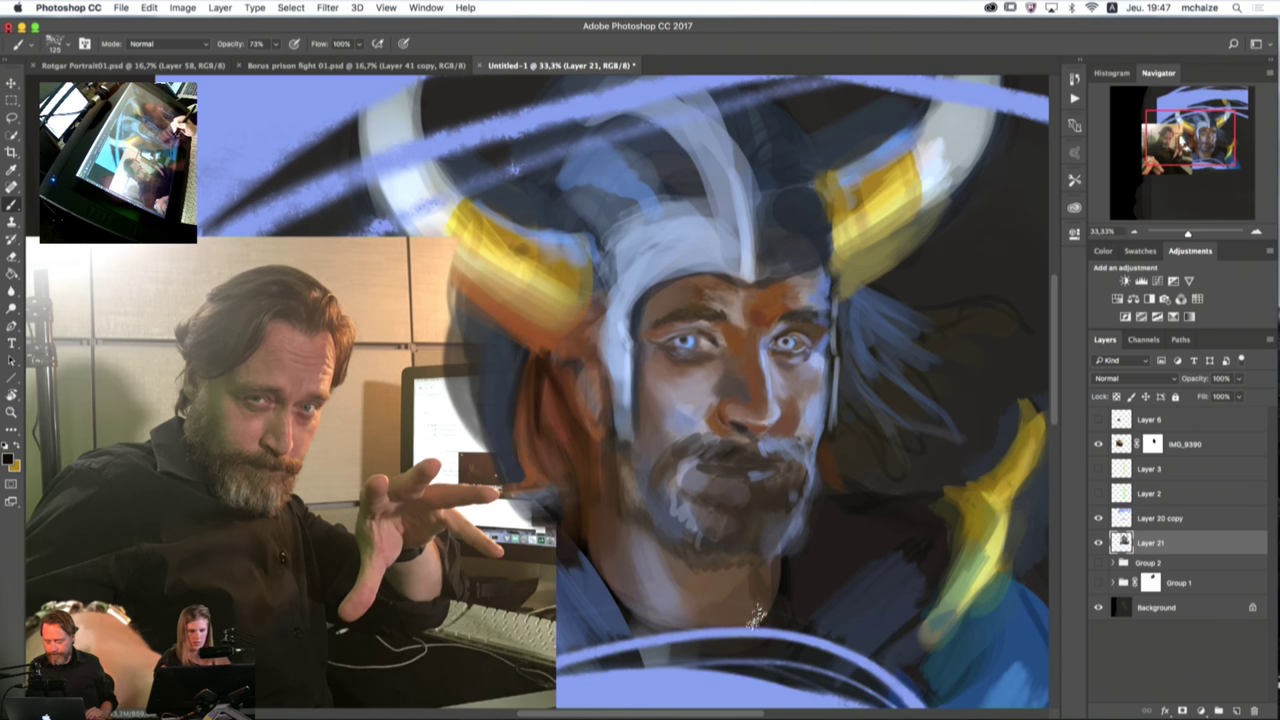
Step: Paint lighter warm-brown strands flowing down the left hair towards the shoulder, enlarging the brush from about 25 to 70 px
{"action": "left_click", "coordinate": [523, 443], "text": "alt"}
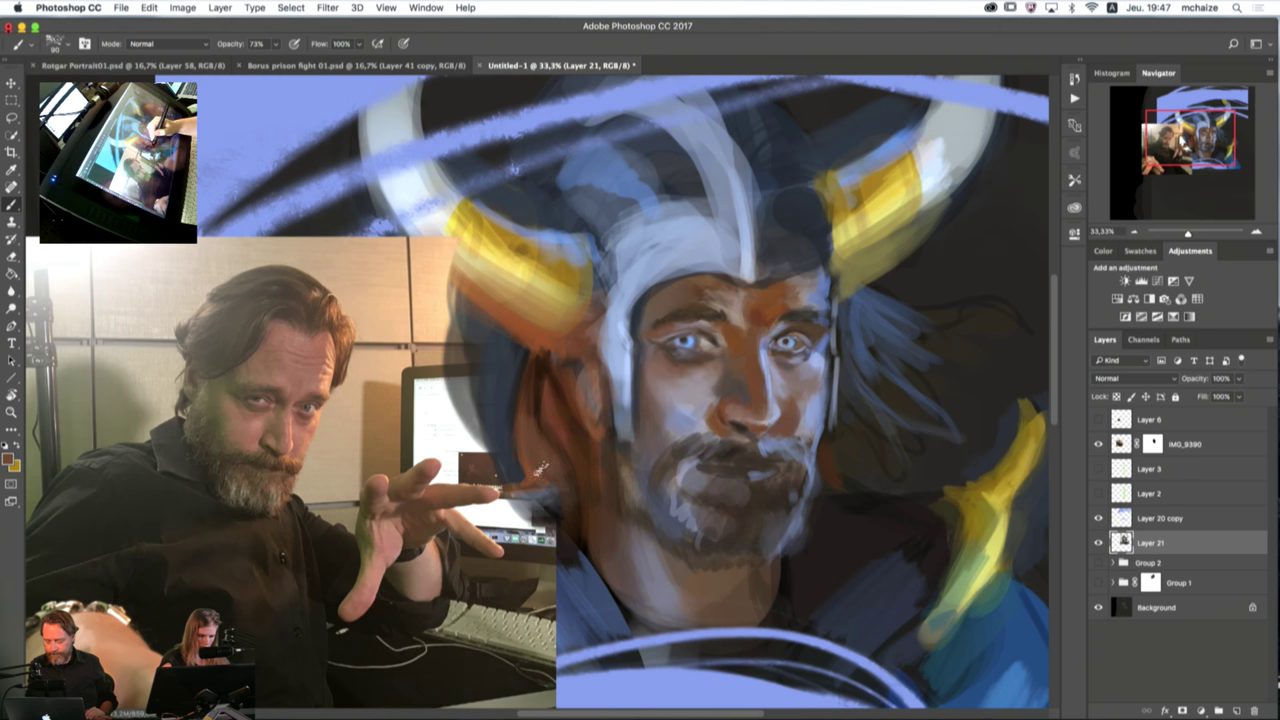
{"action": "left_click", "coordinate": [8, 459]}
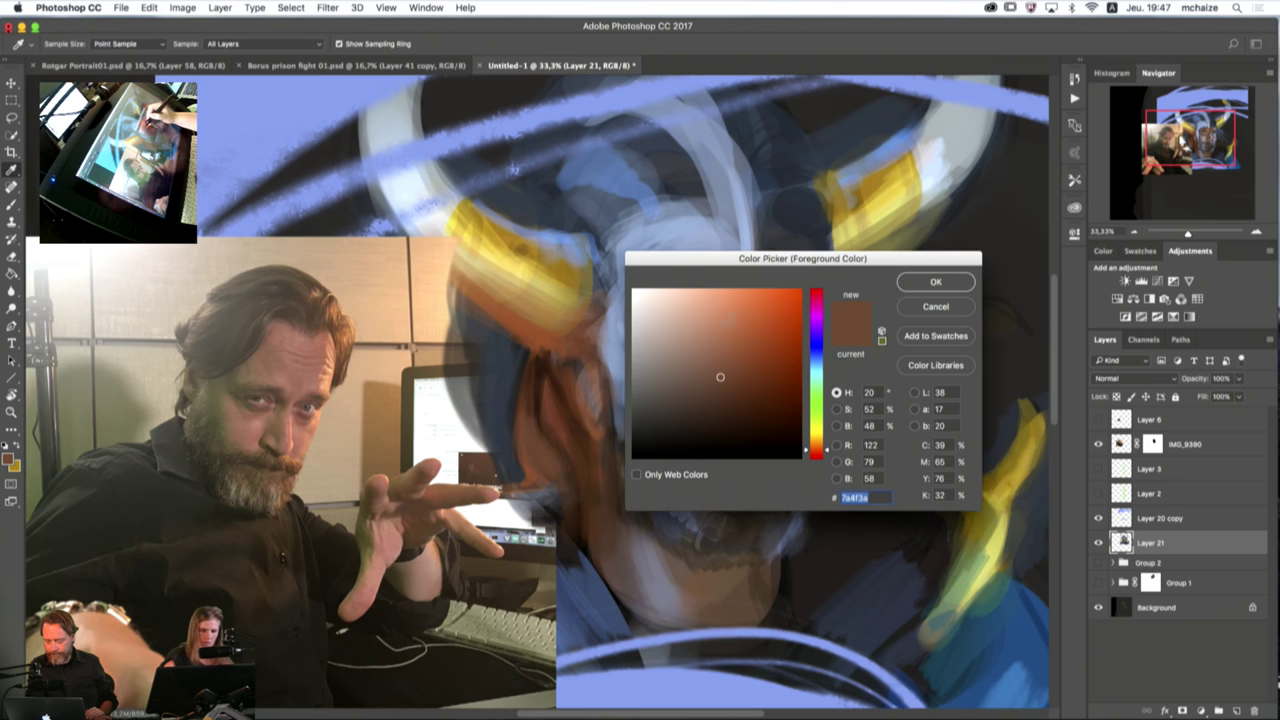
{"action": "key", "text": "Return"}
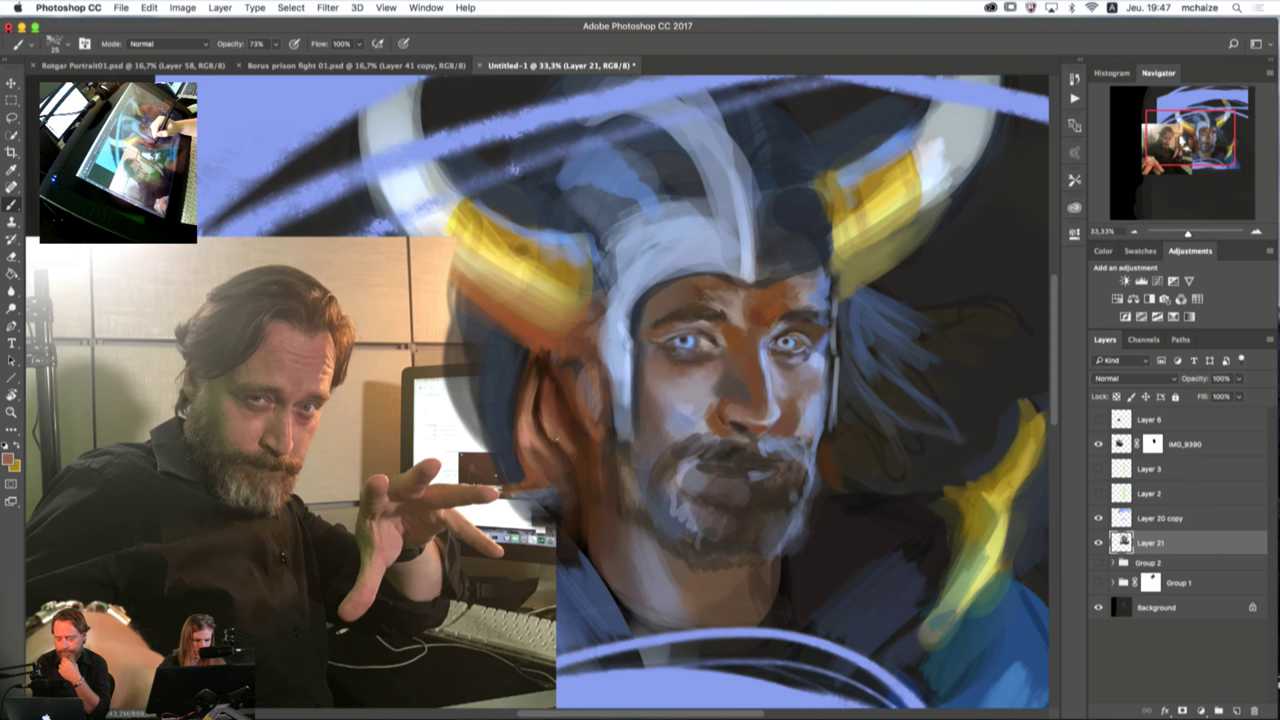
{"action": "left_click_drag", "start_coordinate": [592, 492], "coordinate": [608, 555]}
{"action": "key", "text": "]"}
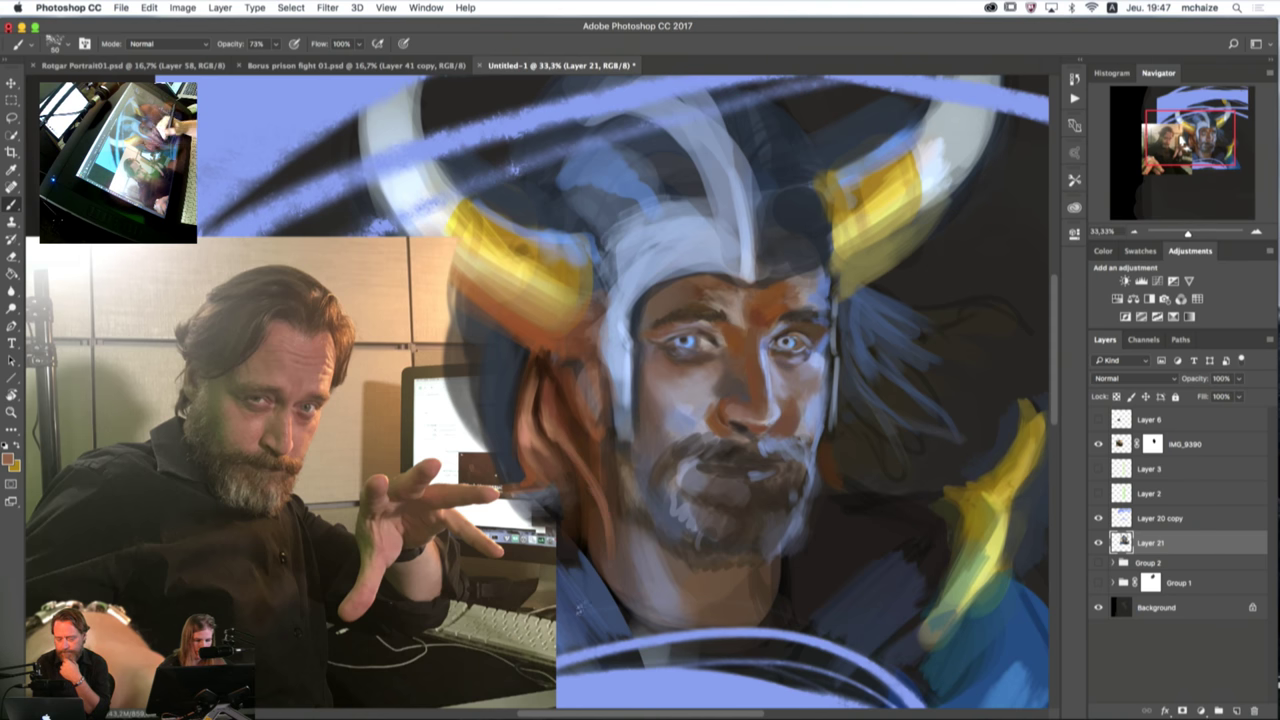
{"action": "left_click_drag", "start_coordinate": [576, 482], "coordinate": [598, 530]}
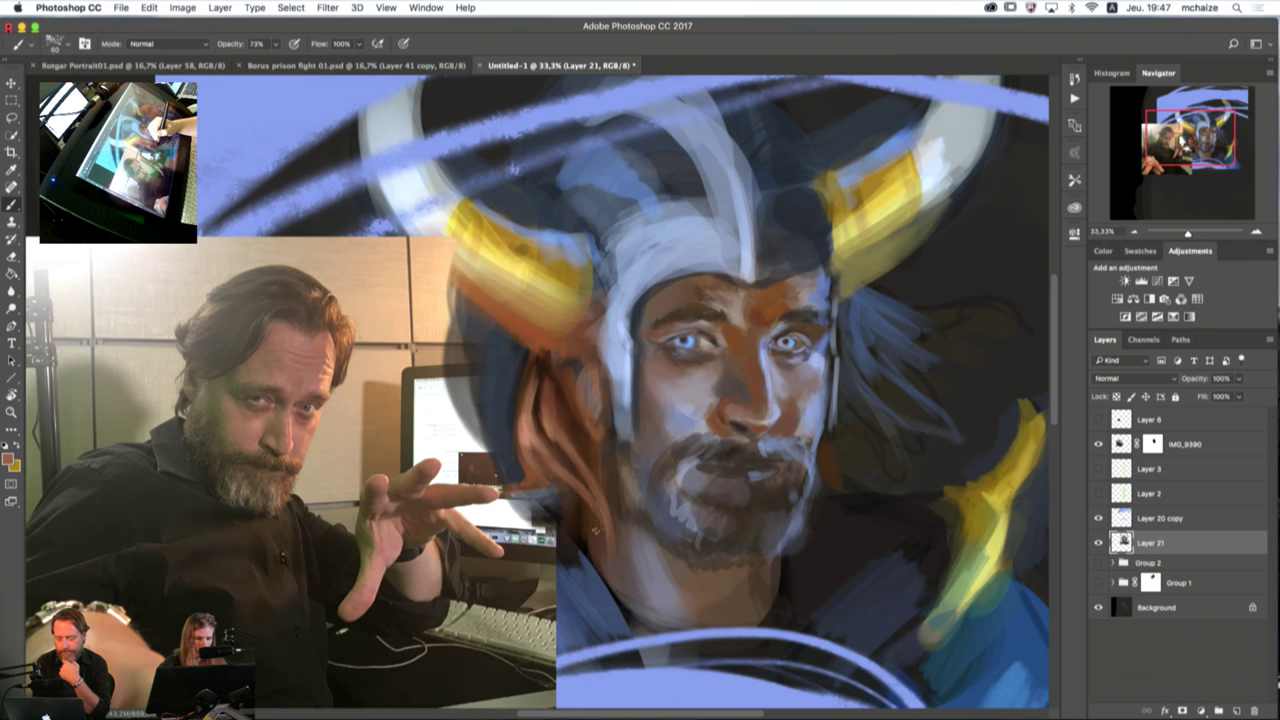
{"action": "key", "text": "]"}
{"action": "key", "text": "]"}
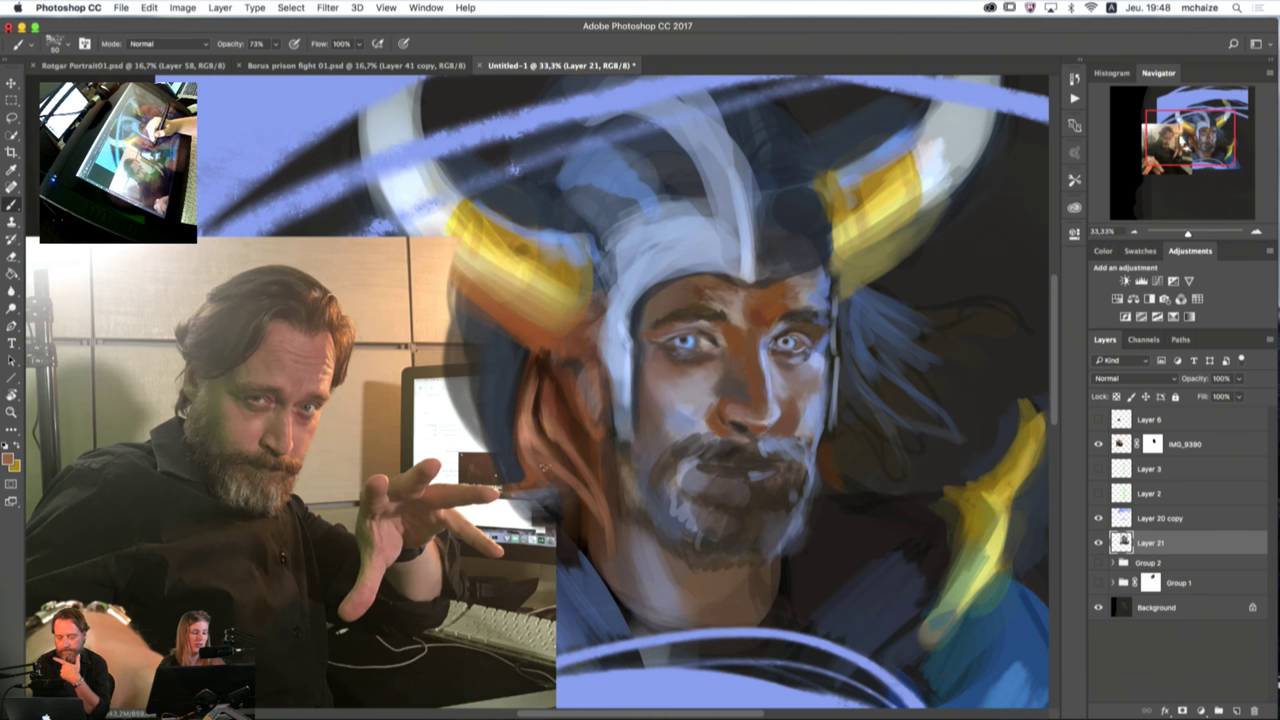
{"action": "left_click_drag", "start_coordinate": [538, 480], "coordinate": [590, 550]}
{"action": "key", "text": "]"}
{"action": "key", "text": "]"}
{"action": "key", "text": "]"}
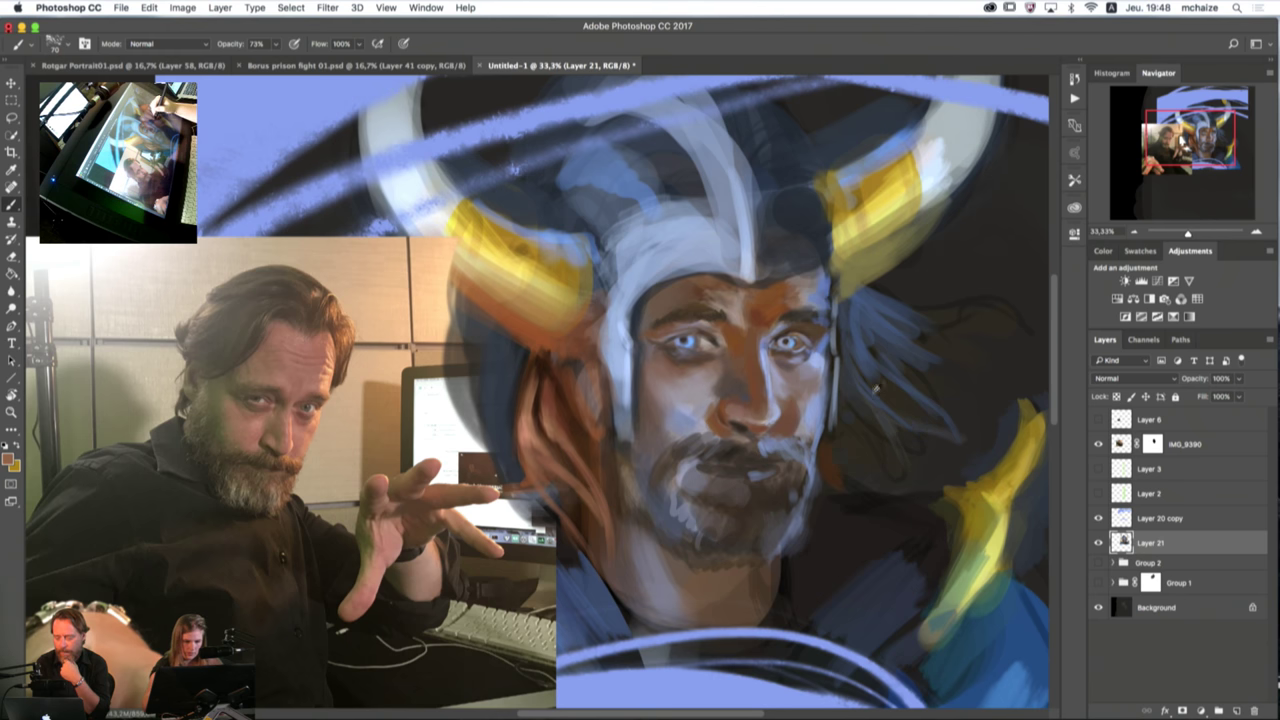
Step: Broaden and darken the left side of the beard along cheek and jaw with browns sampled from the face and beard
{"action": "left_click", "coordinate": [857, 400], "text": "alt"}
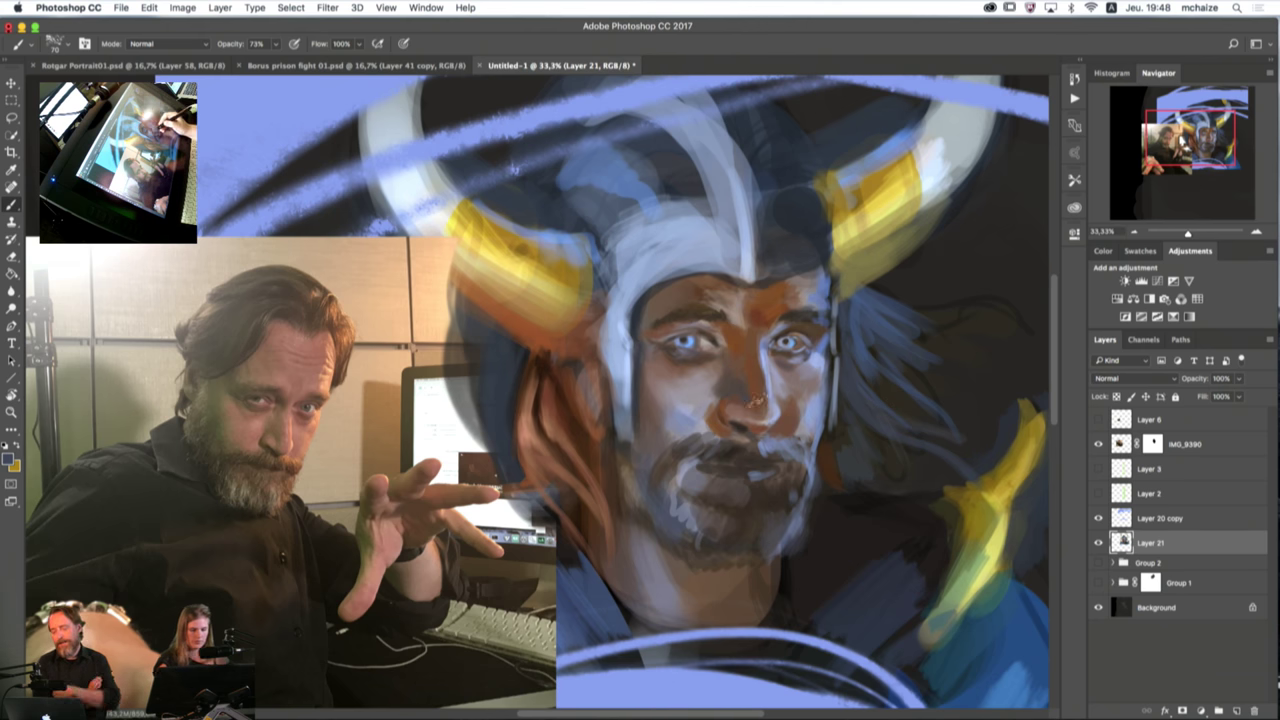
{"action": "left_click", "coordinate": [712, 426], "text": "alt"}
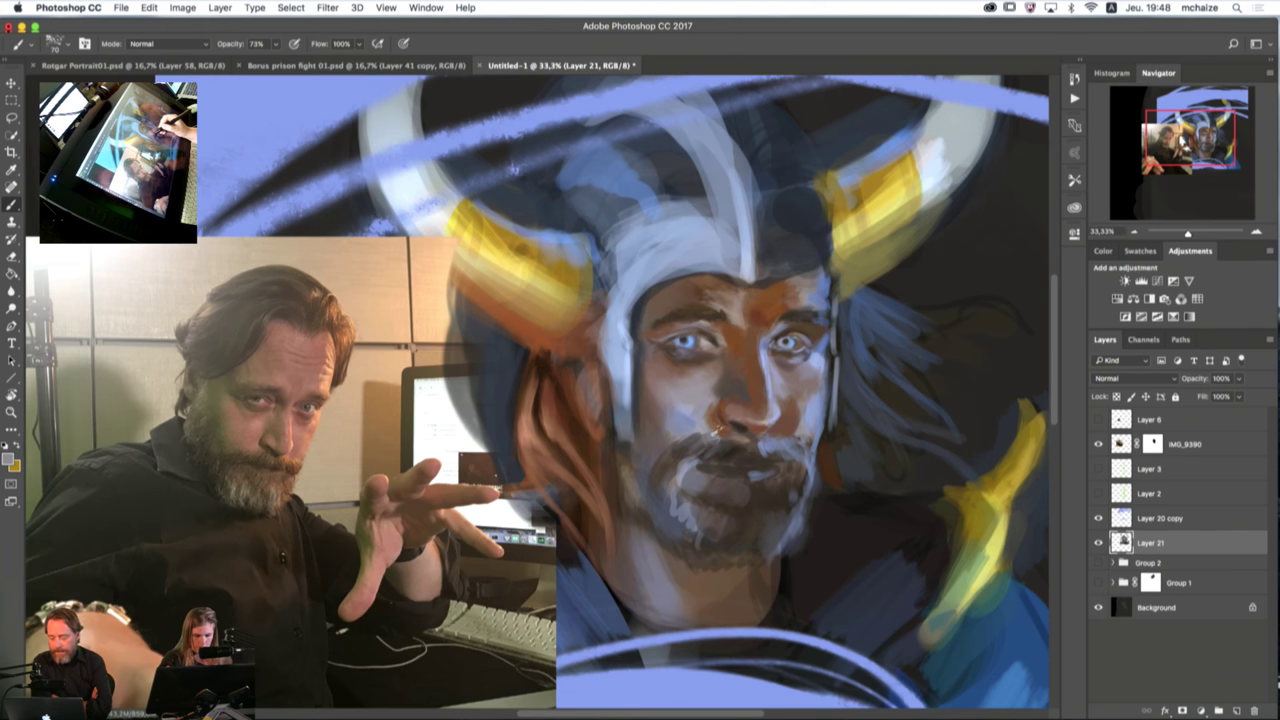
{"action": "left_click", "coordinate": [708, 425], "text": "alt"}
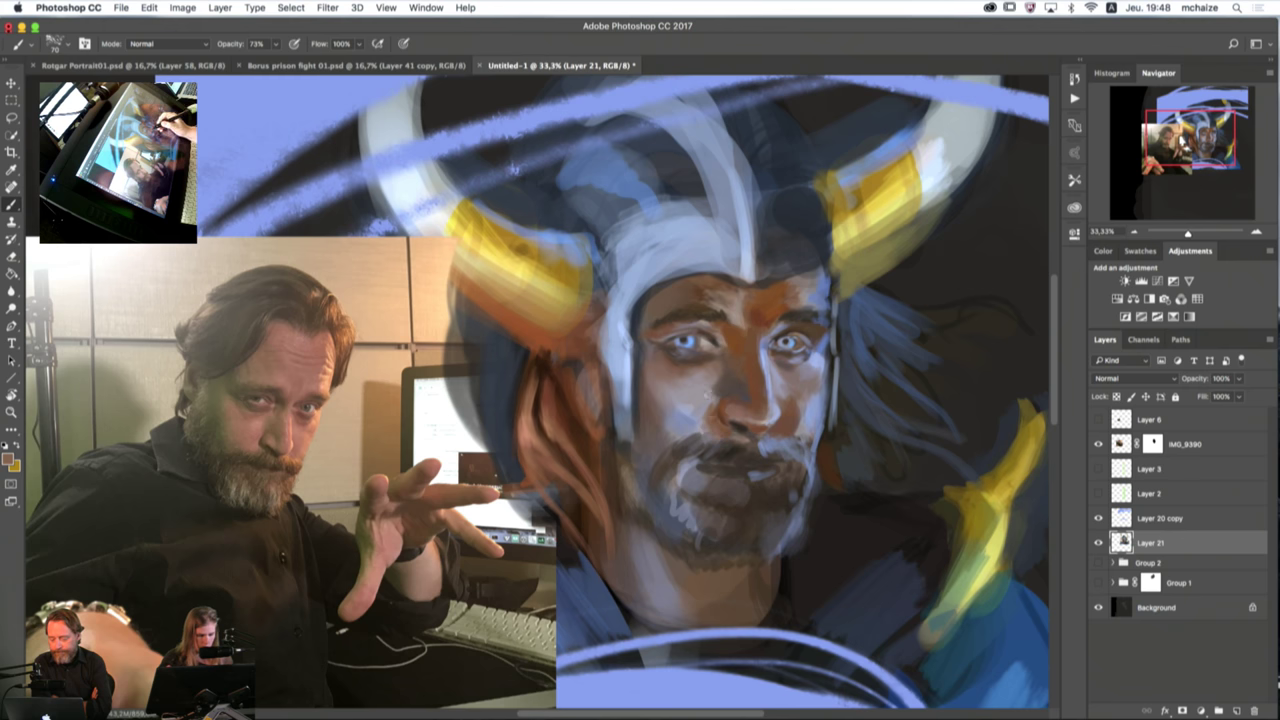
{"action": "mouse_move", "coordinate": [678, 432]}
{"action": "left_mouse_down"}
{"action": "mouse_move", "coordinate": [632, 475]}
{"action": "mouse_move", "coordinate": [632, 453]}
{"action": "mouse_move", "coordinate": [640, 515]}
{"action": "left_mouse_up"}
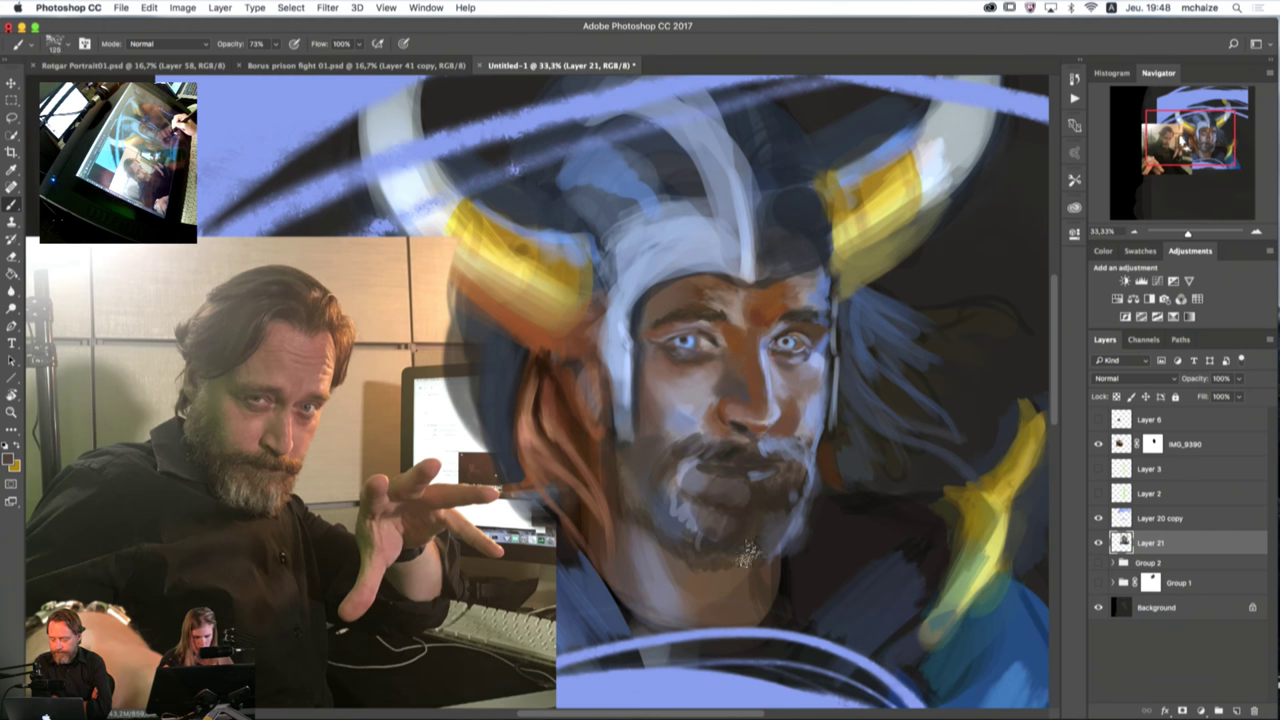
{"action": "left_click", "coordinate": [742, 548], "text": "alt"}
{"action": "mouse_move", "coordinate": [635, 470]}
{"action": "left_mouse_down"}
{"action": "mouse_move", "coordinate": [634, 450]}
{"action": "mouse_move", "coordinate": [623, 512]}
{"action": "mouse_move", "coordinate": [645, 515]}
{"action": "left_mouse_up"}
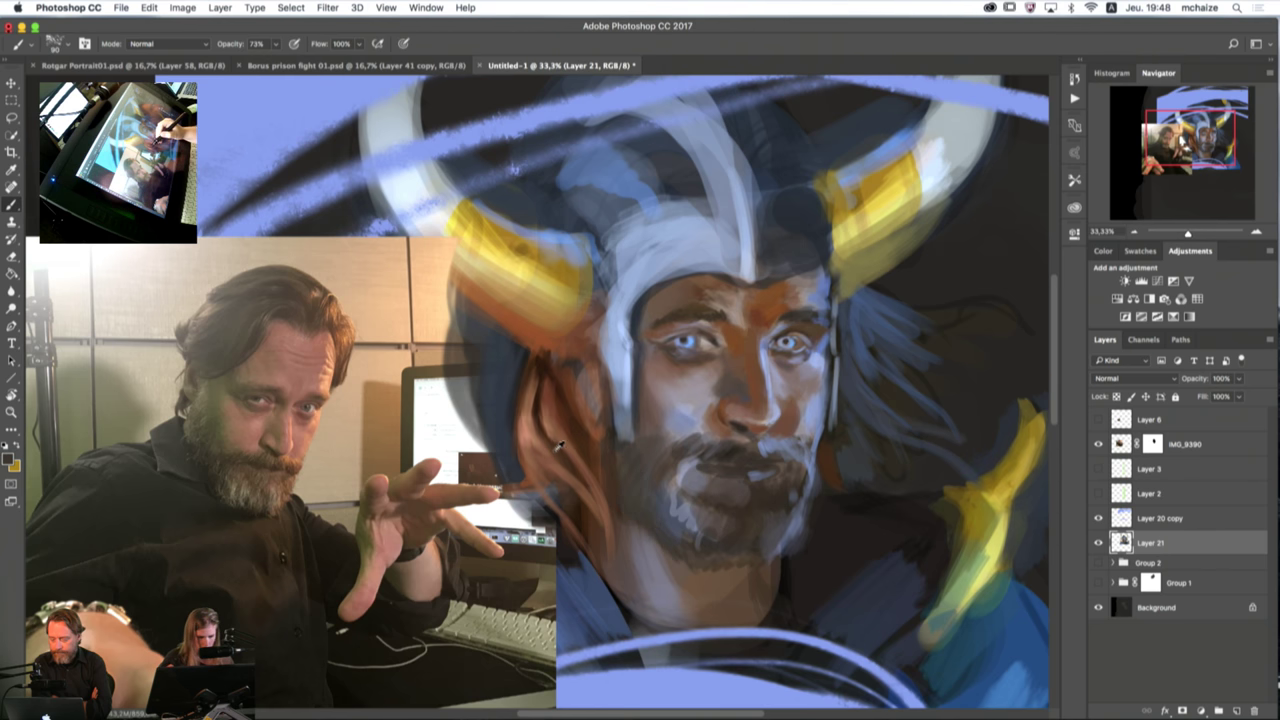
{"action": "mouse_move", "coordinate": [634, 466]}
{"action": "left_mouse_down"}
{"action": "mouse_move", "coordinate": [678, 542]}
{"action": "mouse_move", "coordinate": [628, 466]}
{"action": "mouse_move", "coordinate": [642, 514]}
{"action": "mouse_move", "coordinate": [700, 550]}
{"action": "left_mouse_up"}
Step: Paint the helmet's left cheek guard with orange-brown sampled from below the left horn as warm reflected light
{"action": "left_click", "coordinate": [525, 333], "text": "alt"}
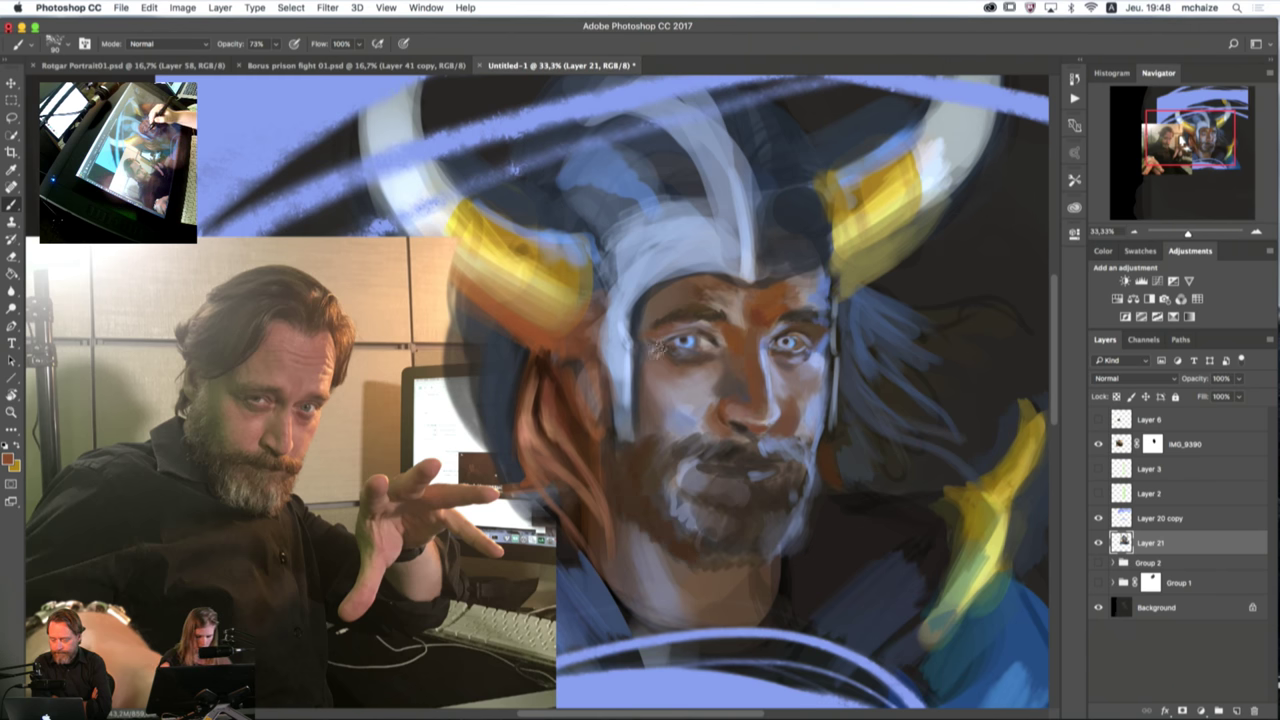
{"action": "key", "text": "bracketleft"}
{"action": "key", "text": "bracketleft"}
{"action": "key", "text": "bracketleft"}
{"action": "key", "text": "bracketleft"}
{"action": "mouse_move", "coordinate": [621, 434]}
{"action": "left_mouse_down"}
{"action": "mouse_move", "coordinate": [617, 383]}
{"action": "mouse_move", "coordinate": [621, 432]}
{"action": "left_mouse_up"}
{"action": "mouse_move", "coordinate": [616, 346]}
{"action": "left_mouse_down"}
{"action": "mouse_move", "coordinate": [620, 434]}
{"action": "mouse_move", "coordinate": [610, 300]}
{"action": "mouse_move", "coordinate": [645, 262]}
{"action": "mouse_move", "coordinate": [630, 300]}
{"action": "left_mouse_up"}
{"action": "key", "text": "bracketright"}
{"action": "key", "text": "bracketright"}
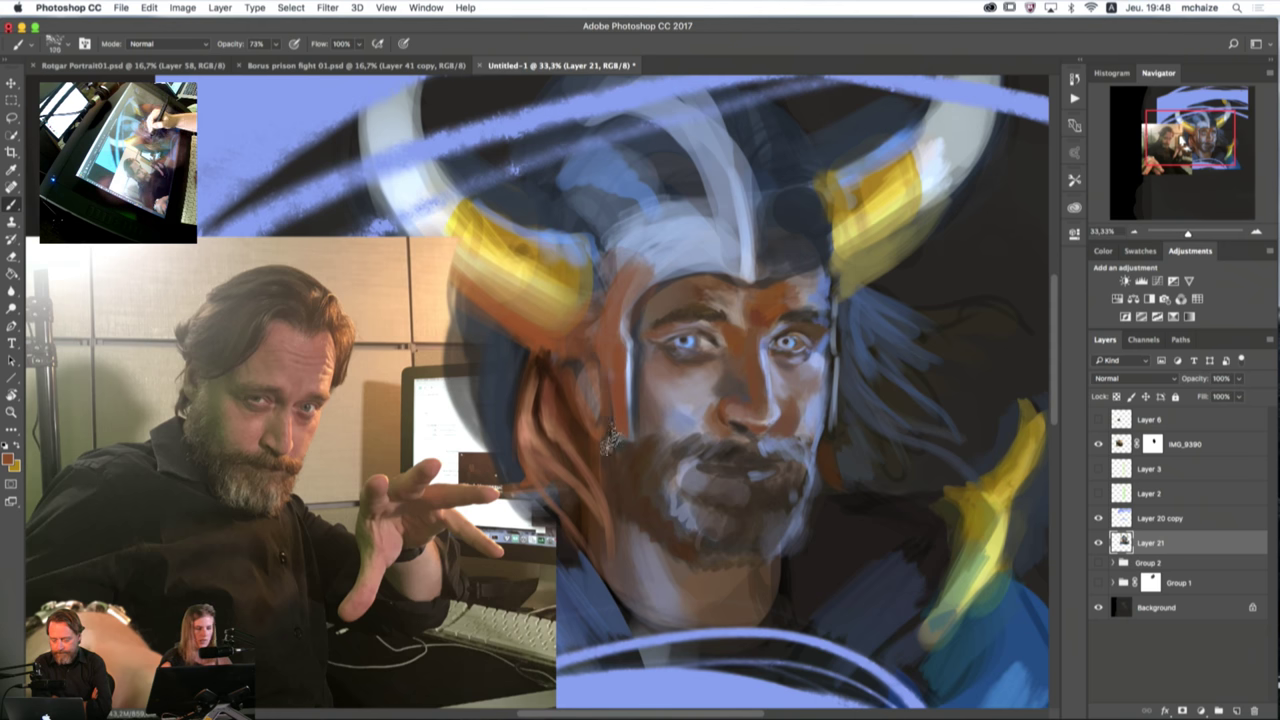
{"action": "key", "text": "bracketleft"}
{"action": "key", "text": "bracketleft"}
{"action": "key", "text": "bracketleft"}
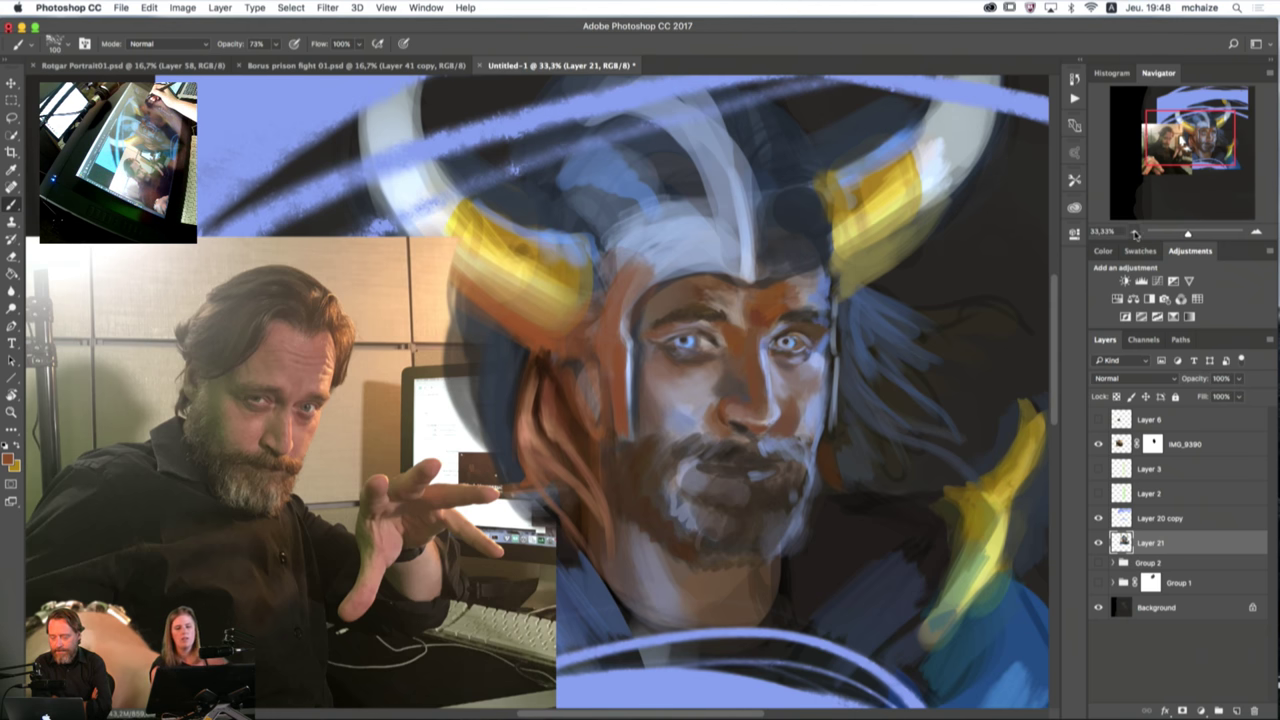
{"action": "left_click", "coordinate": [1134, 234]}
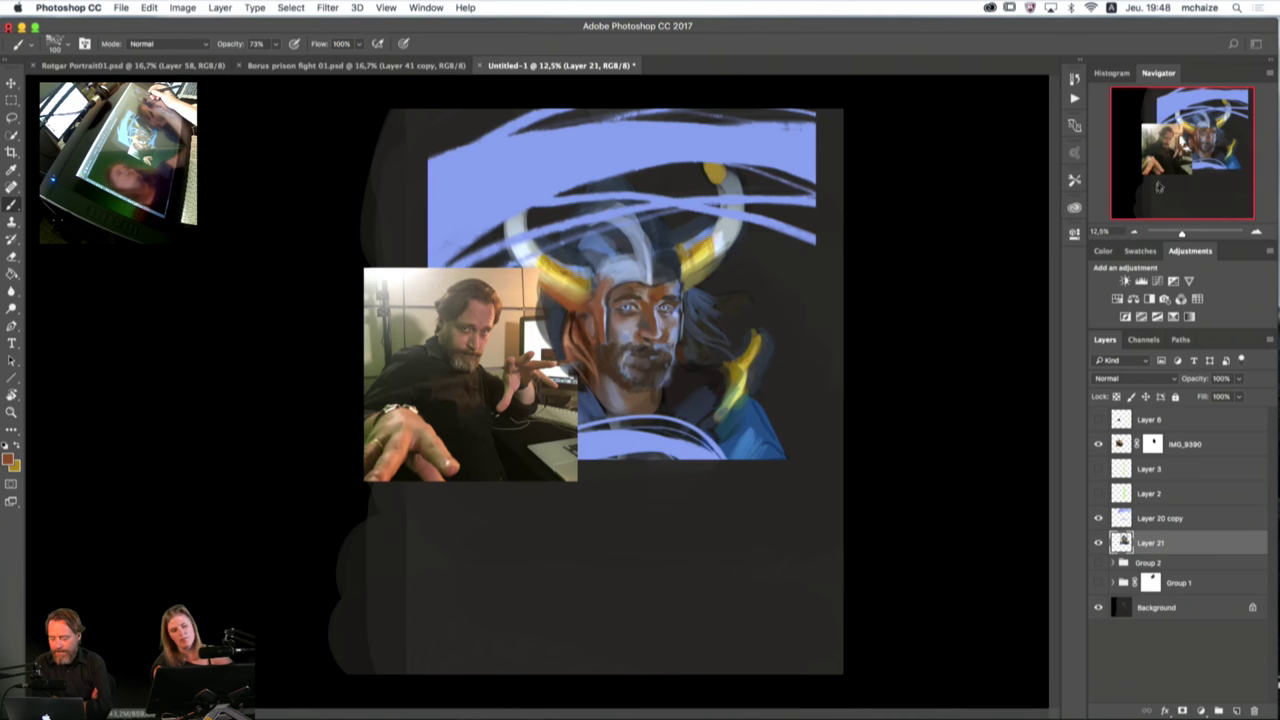
{"action": "left_click", "coordinate": [1257, 233]}
{"action": "left_click", "coordinate": [1257, 233]}
{"action": "left_click", "coordinate": [1257, 233]}
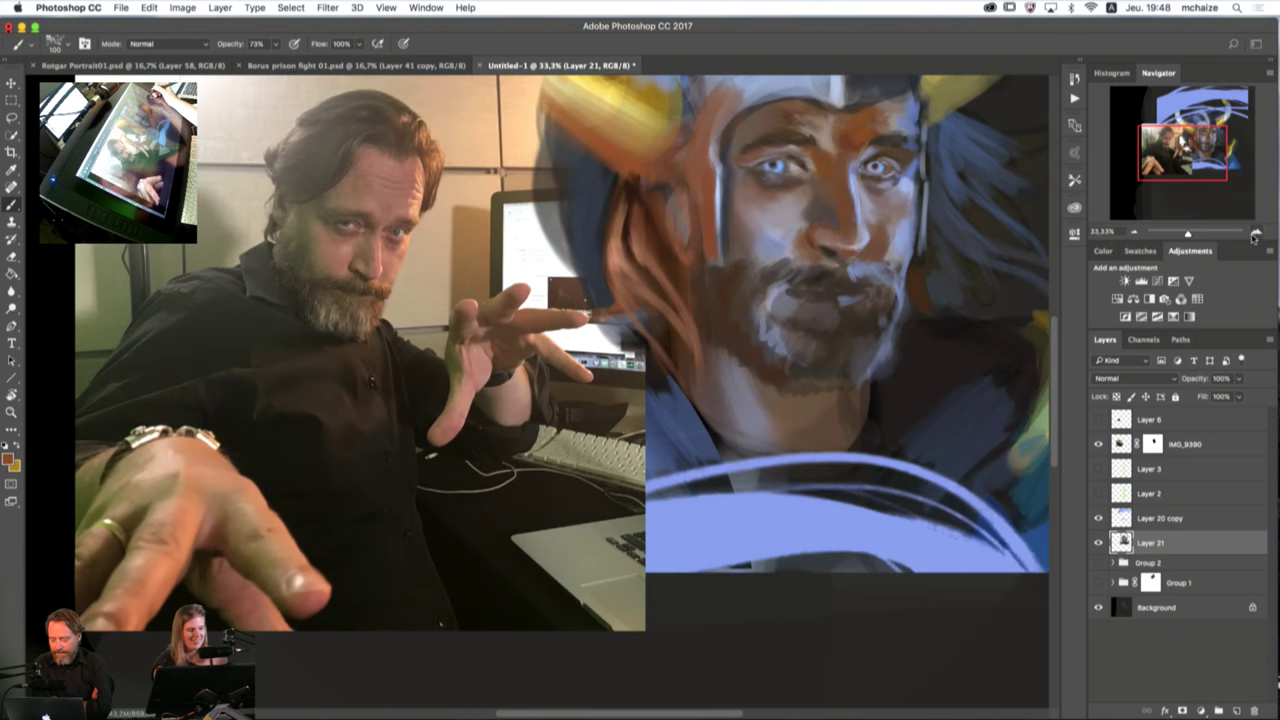
Step: Set the foreground to the warm pink c88068, based on a skin tone sampled beside the nose, and tint the left cheek above the beard
{"action": "left_click_drag", "start_coordinate": [903, 331], "coordinate": [771, 483]}
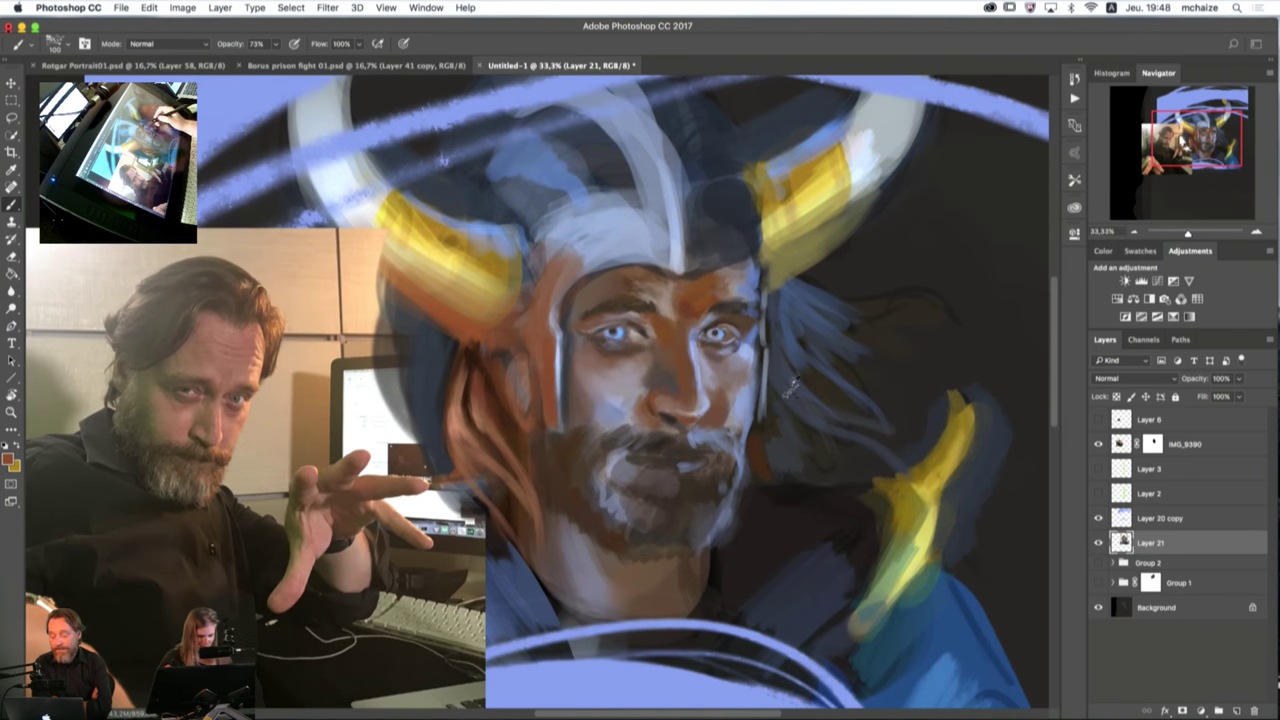
{"action": "left_click", "coordinate": [736, 332], "text": "alt"}
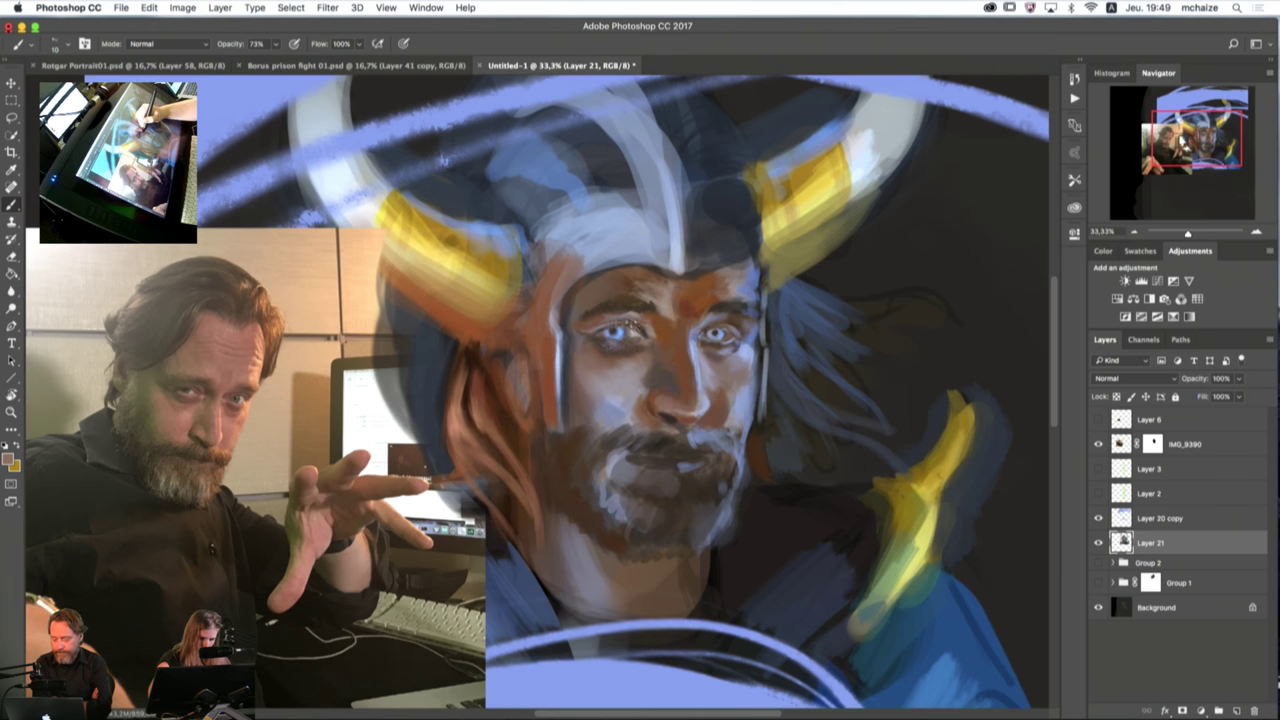
{"action": "key", "text": "]"}
{"action": "key", "text": "]"}
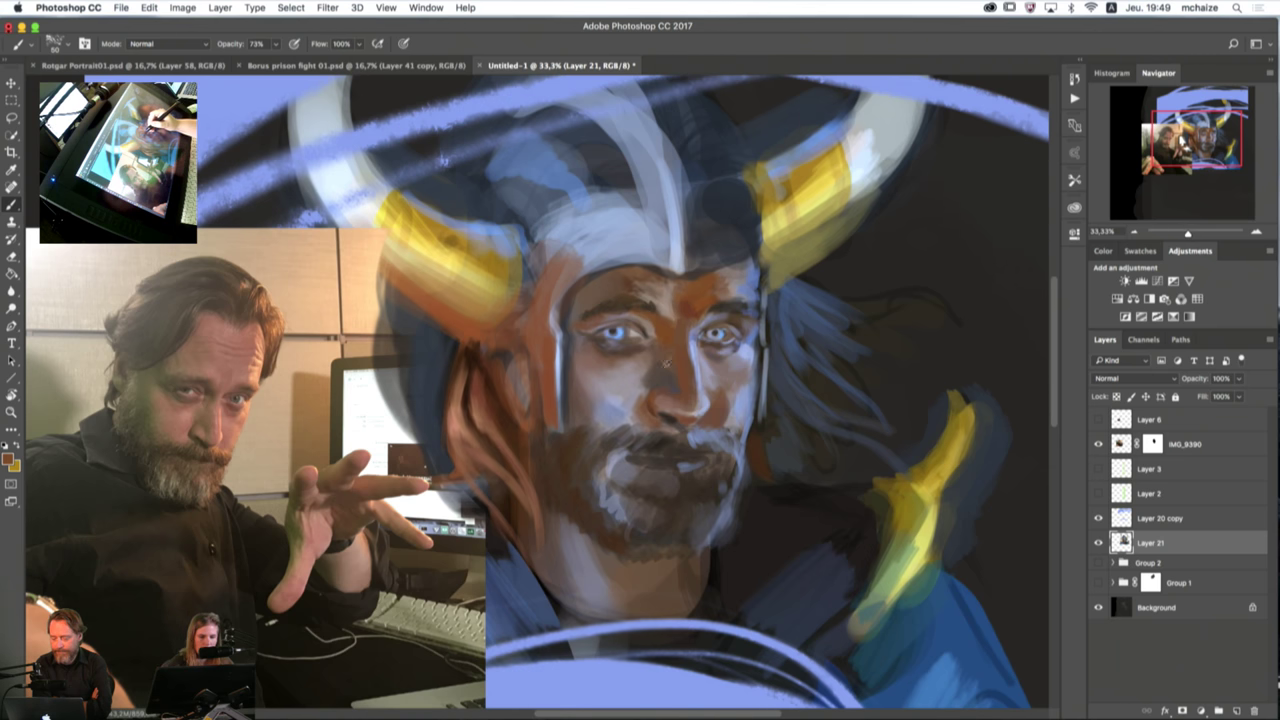
{"action": "left_click", "coordinate": [666, 403], "text": "alt"}
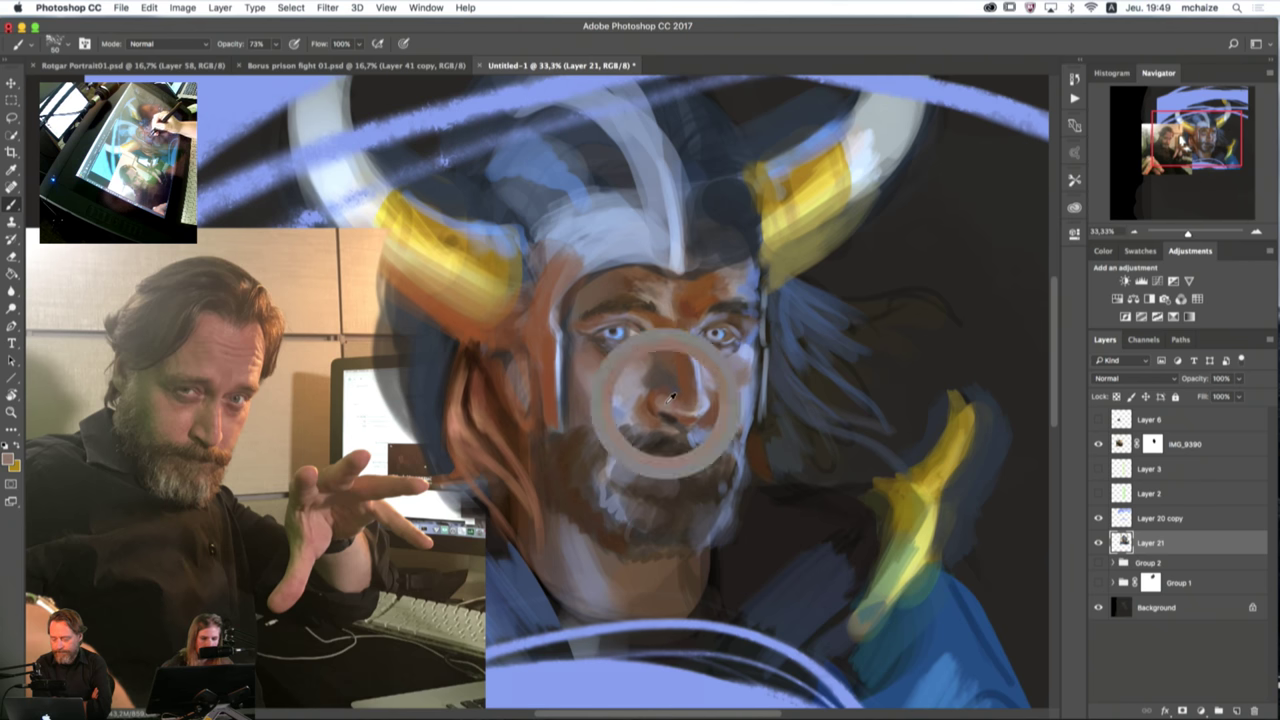
{"action": "key", "text": "n"}
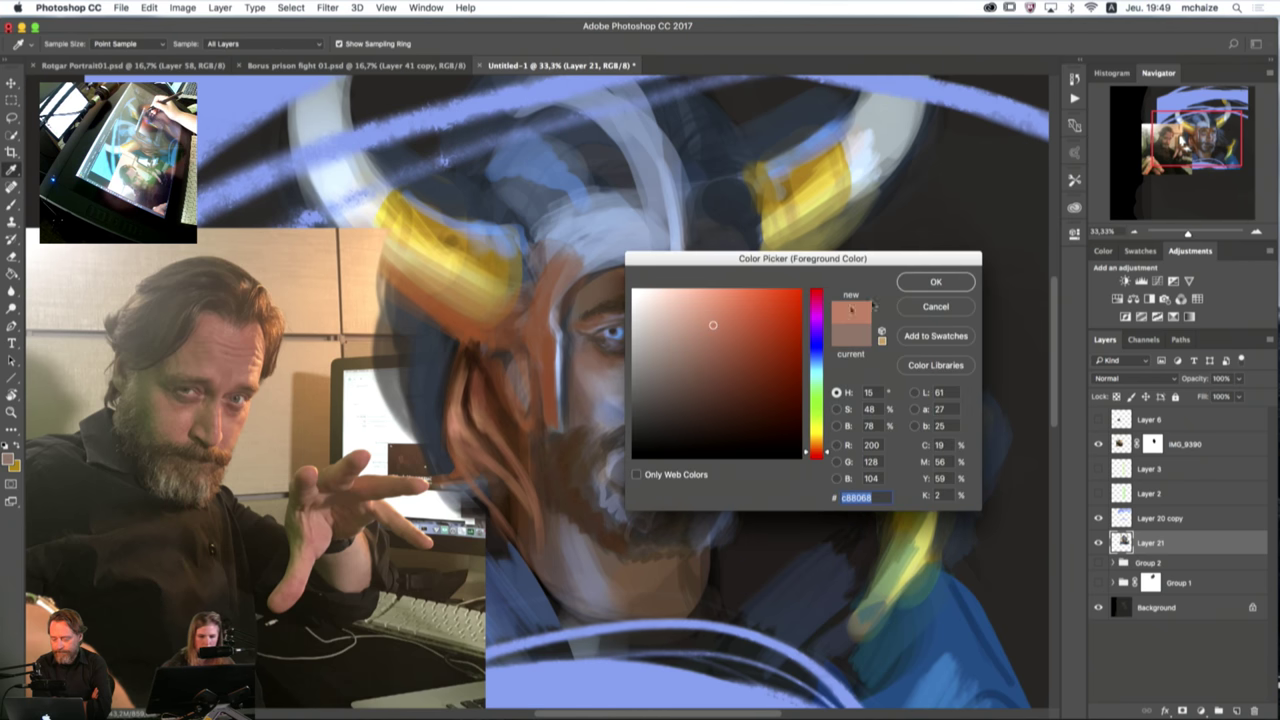
{"action": "left_click", "coordinate": [935, 282]}
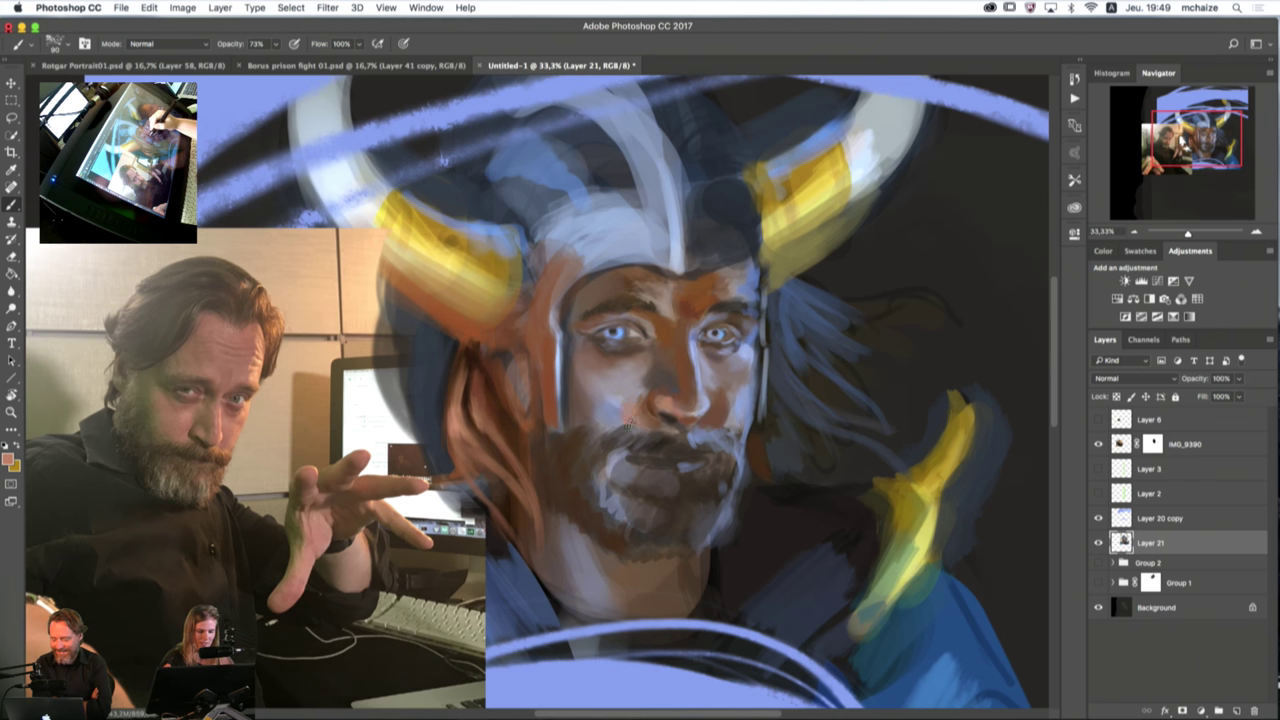
Step: Darken the blue highlight on the helmet's upper left side with near-black, using a 175 px brush
{"action": "key", "text": "]"}
{"action": "key", "text": "]"}
{"action": "key", "text": "]"}
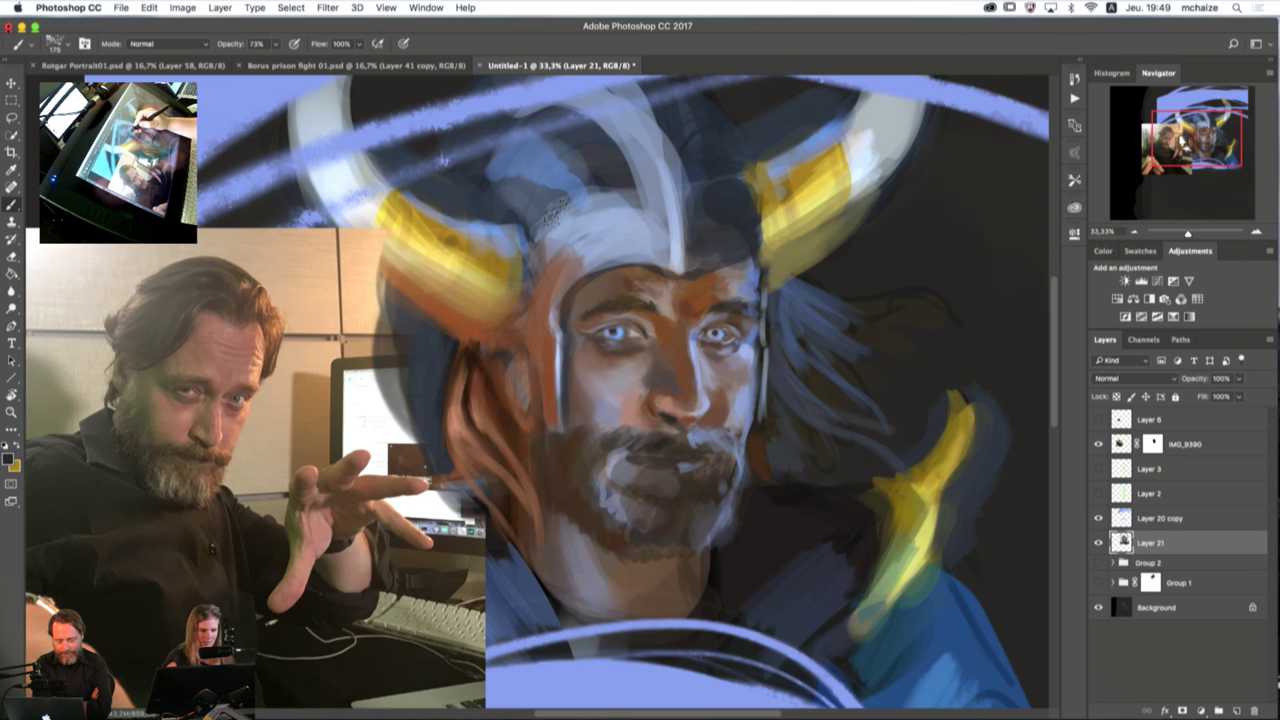
{"action": "mouse_move", "coordinate": [536, 206]}
{"action": "left_mouse_down"}
{"action": "mouse_move", "coordinate": [486, 228]}
{"action": "mouse_move", "coordinate": [508, 152]}
{"action": "mouse_move", "coordinate": [540, 157]}
{"action": "mouse_move", "coordinate": [578, 216]}
{"action": "mouse_move", "coordinate": [556, 258]}
{"action": "left_mouse_up"}
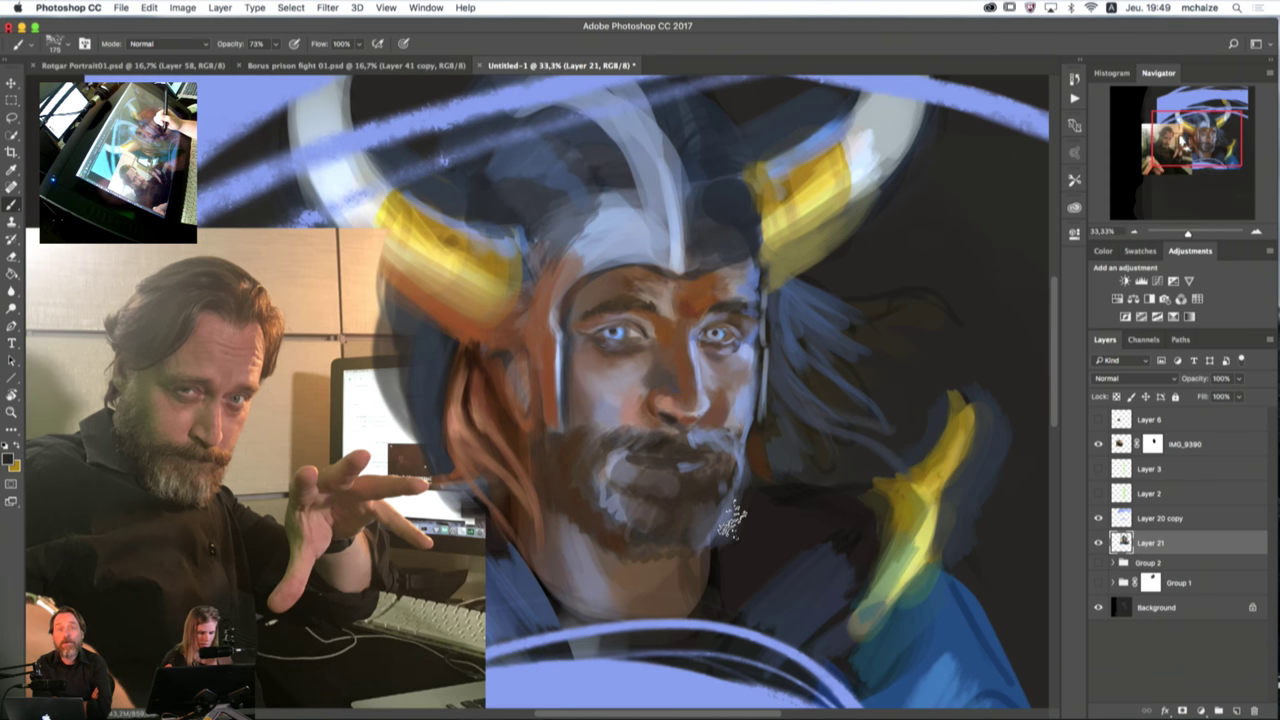
Step: Sample orange-brown from below the left horn and paint warm reflected light along the beard's lower left edge, starting with a 35 px brush
{"action": "left_click", "coordinate": [484, 334], "text": "alt"}
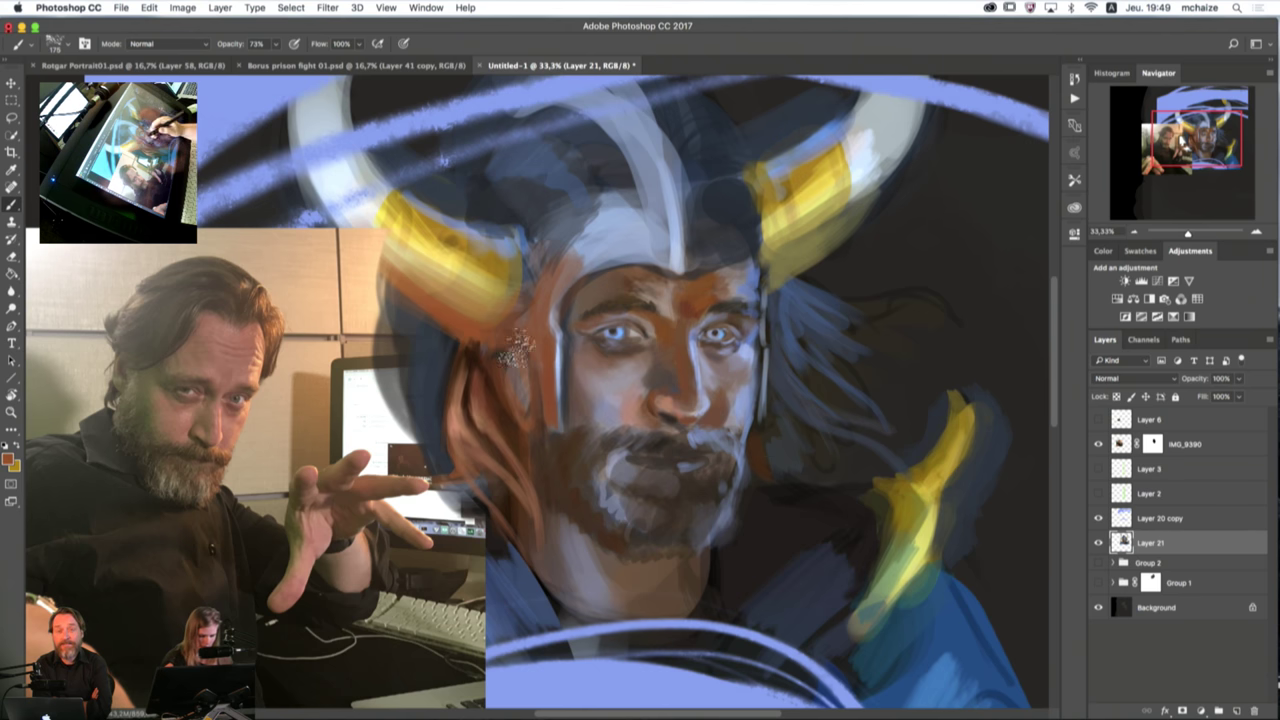
{"action": "key", "text": "["}
{"action": "key", "text": "["}
{"action": "key", "text": "["}
{"action": "key", "text": "["}
{"action": "key", "text": "["}
{"action": "key", "text": "["}
{"action": "key", "text": "["}
{"action": "key", "text": "["}
{"action": "key", "text": "["}
{"action": "key", "text": "["}
{"action": "key", "text": "["}
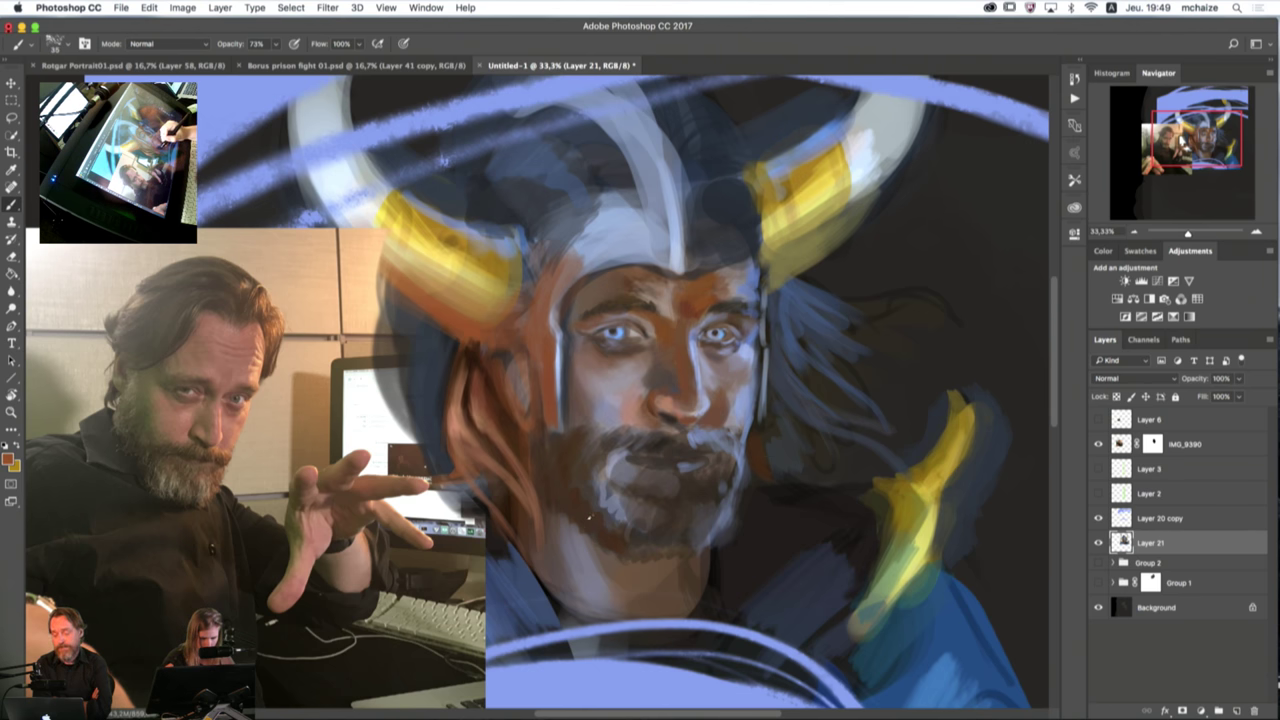
{"action": "left_click_drag", "start_coordinate": [590, 513], "coordinate": [593, 528]}
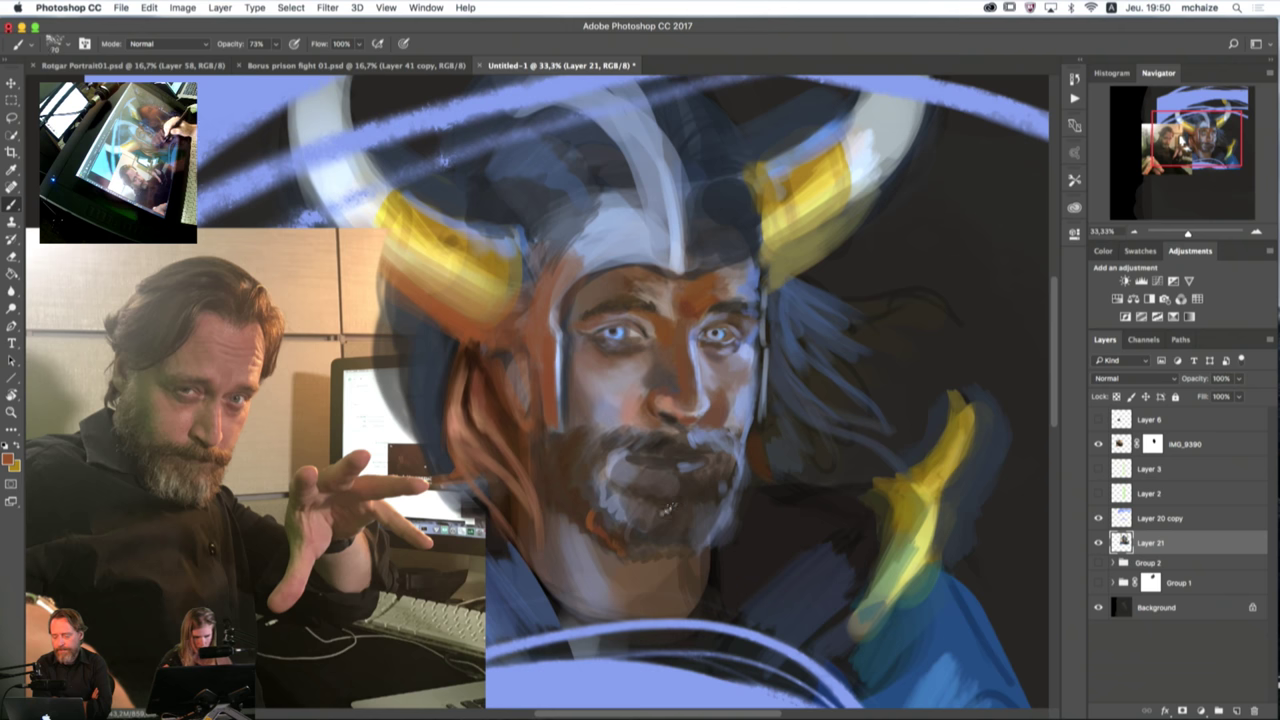
Step: Paint over the beard's pale left strands with sampled dark brown at up to 125 px and blend red-brown through the left side
{"action": "left_click", "coordinate": [601, 520], "text": "alt"}
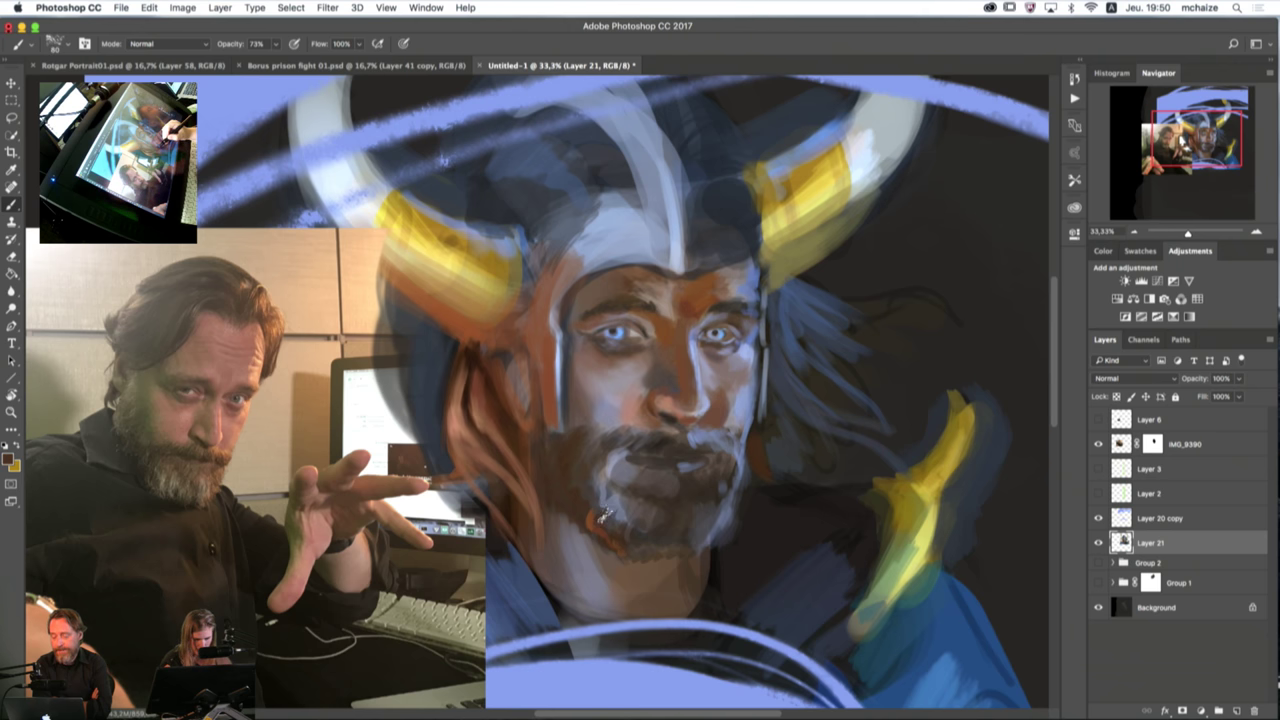
{"action": "key", "text": "]"}
{"action": "key", "text": "]"}
{"action": "key", "text": "]"}
{"action": "mouse_move", "coordinate": [605, 505]}
{"action": "left_mouse_down"}
{"action": "mouse_move", "coordinate": [607, 460]}
{"action": "mouse_move", "coordinate": [611, 480]}
{"action": "left_mouse_up"}
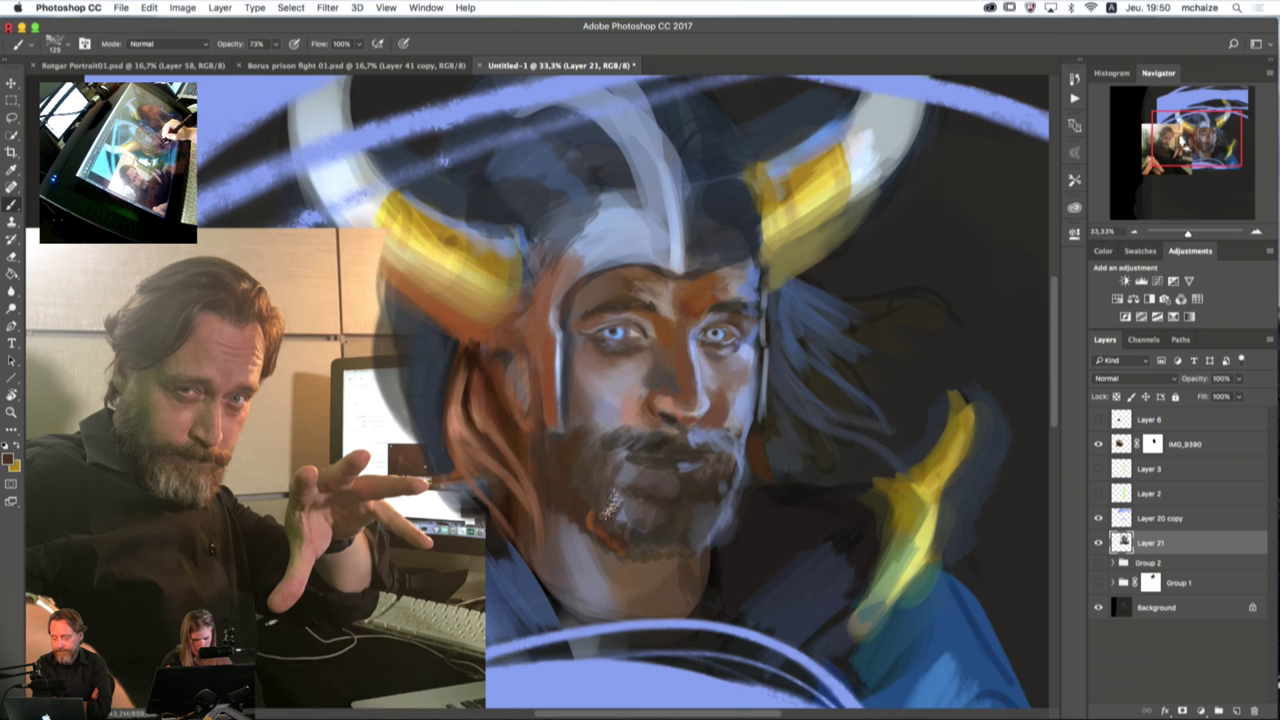
{"action": "key", "text": "bracketleft"}
{"action": "key", "text": "bracketleft"}
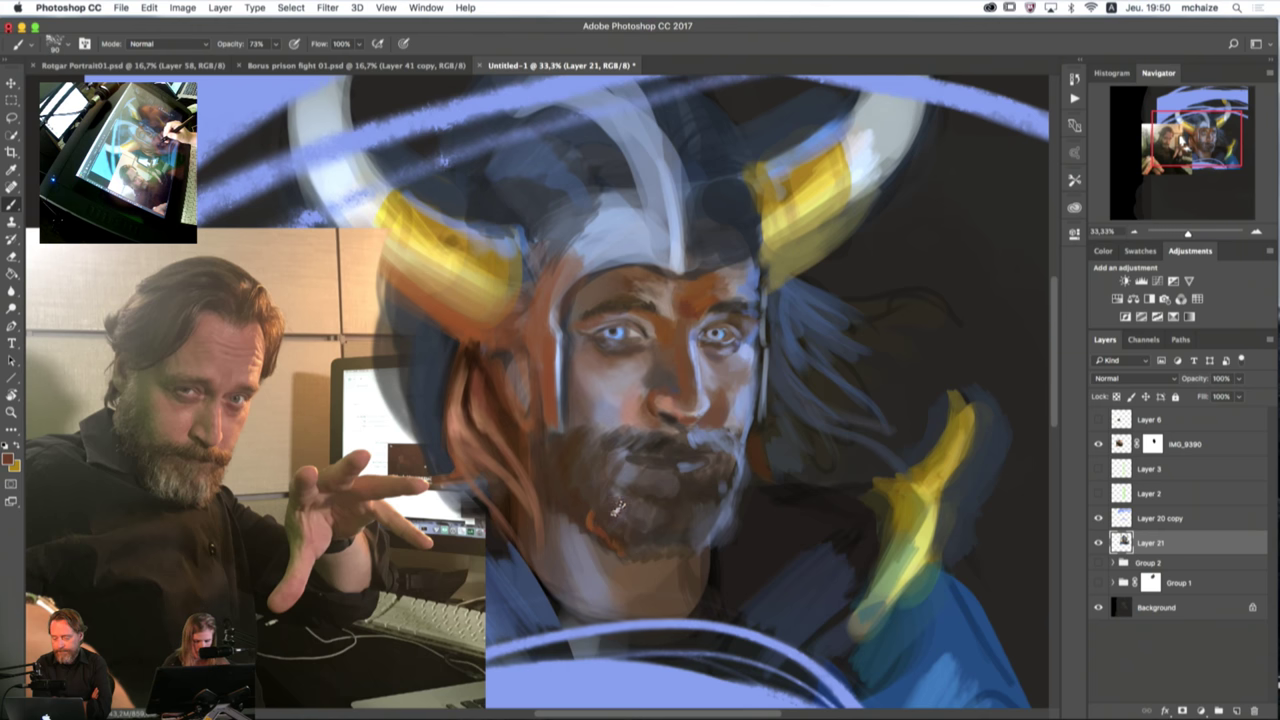
{"action": "key", "text": "bracketleft"}
{"action": "key", "text": "bracketleft"}
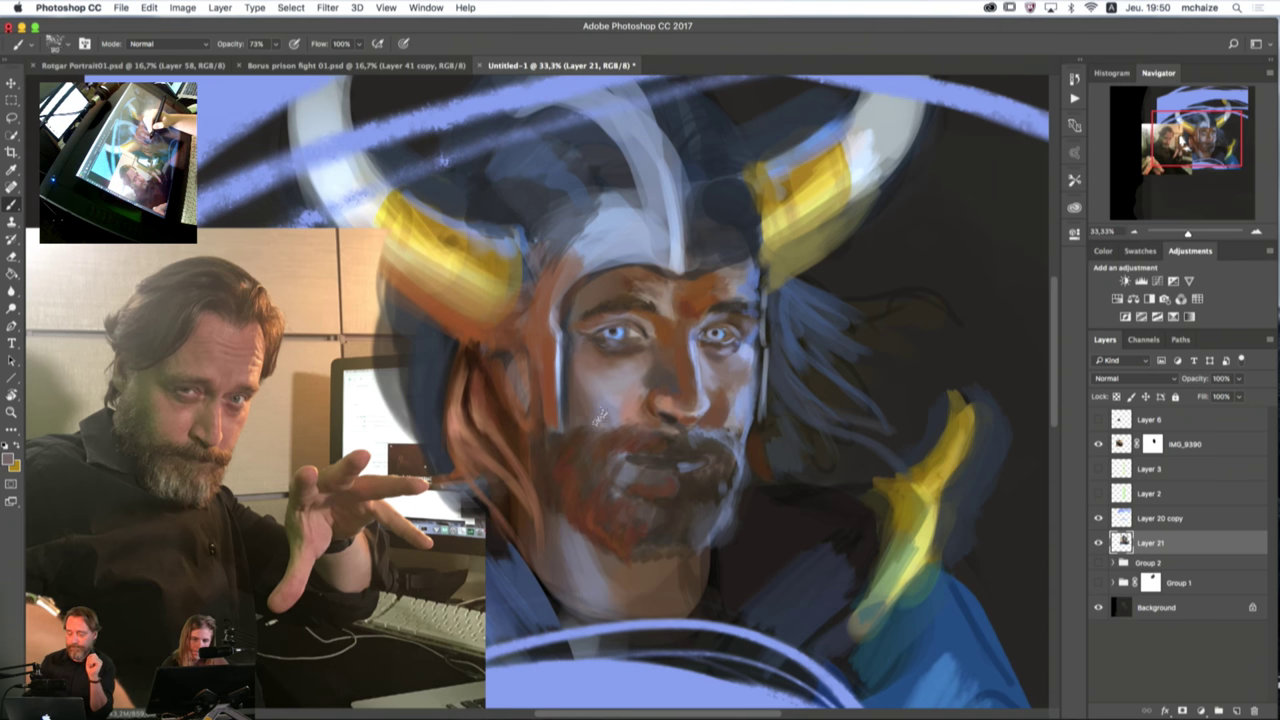
{"action": "key", "text": "]"}
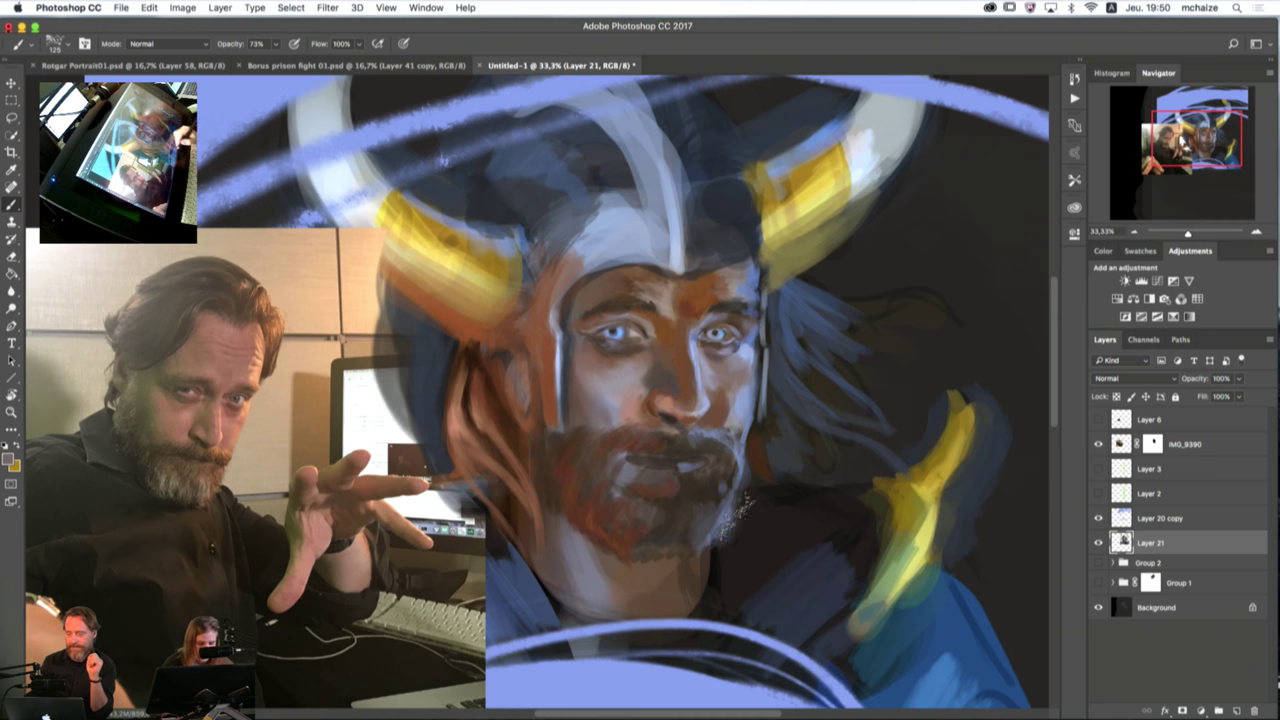
Step: Switch to Chrome, search for "artstation" plus the artist's first name, and open the artist's ArtStation portfolio
{"action": "mouse_move", "coordinate": [651, 700]}
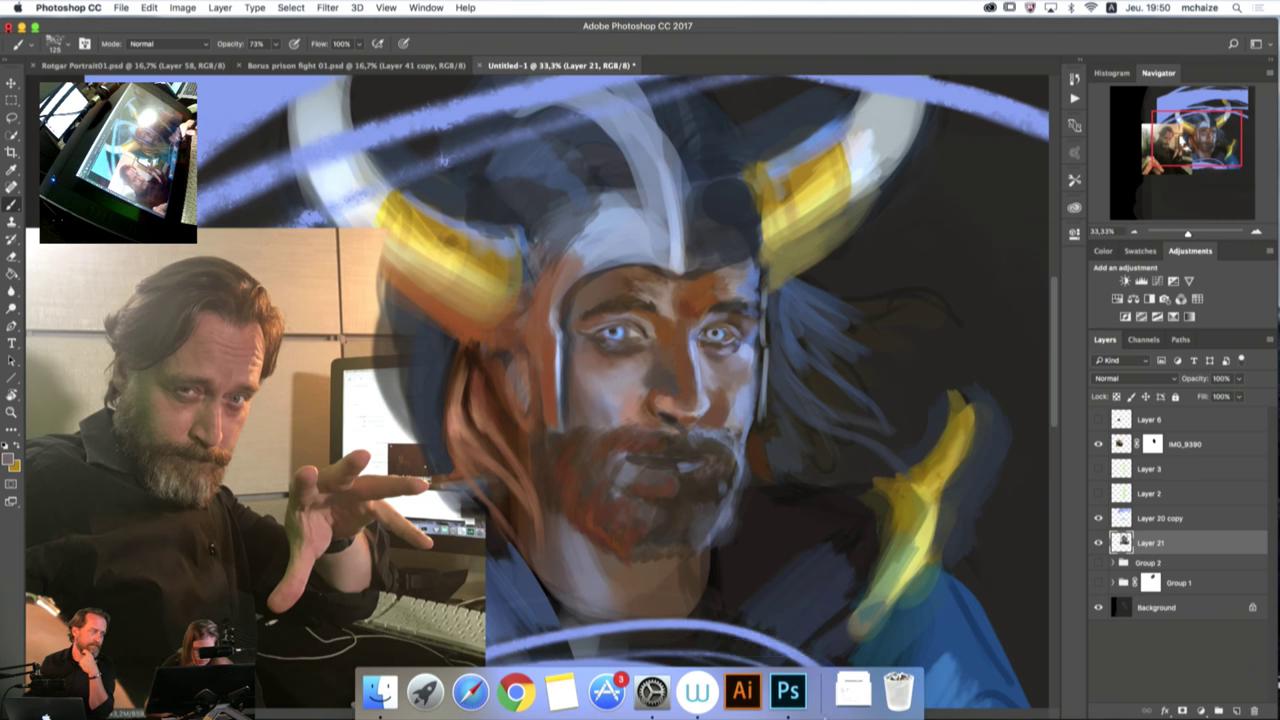
{"action": "left_click", "coordinate": [515, 692]}
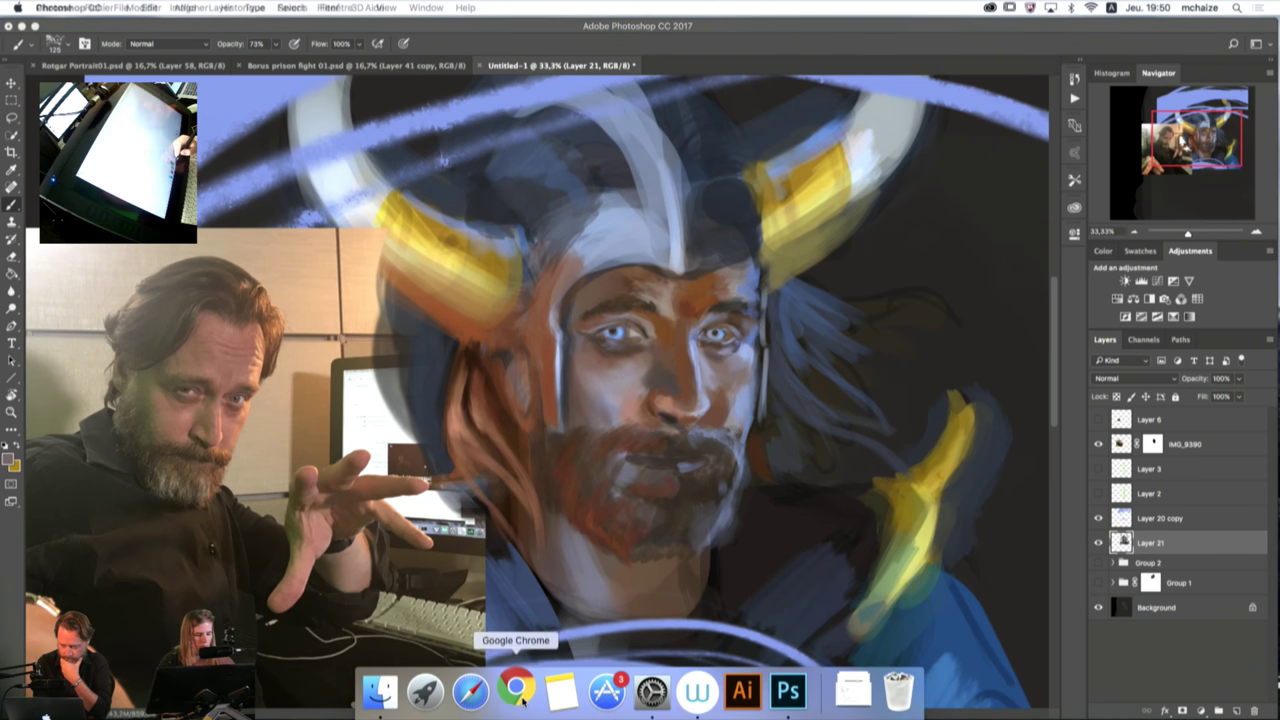
{"action": "type", "text": "artstat"}
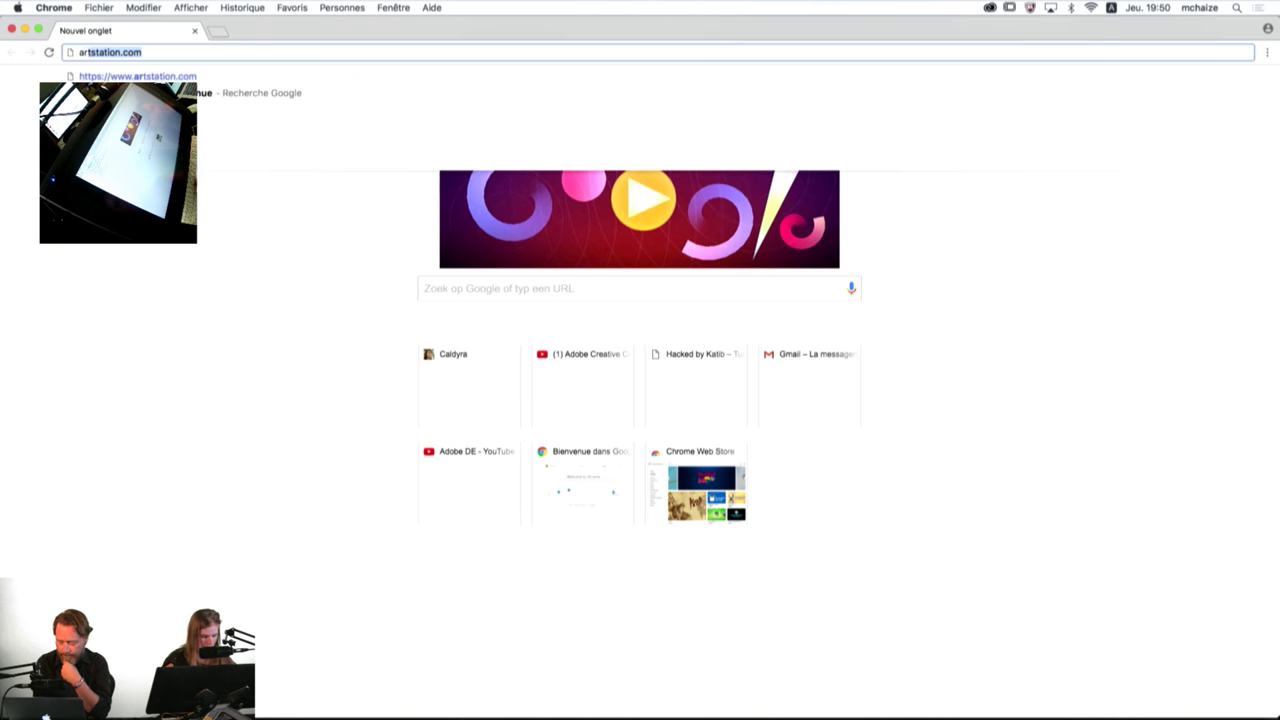
{"action": "type", "text": "ion suzanne"}
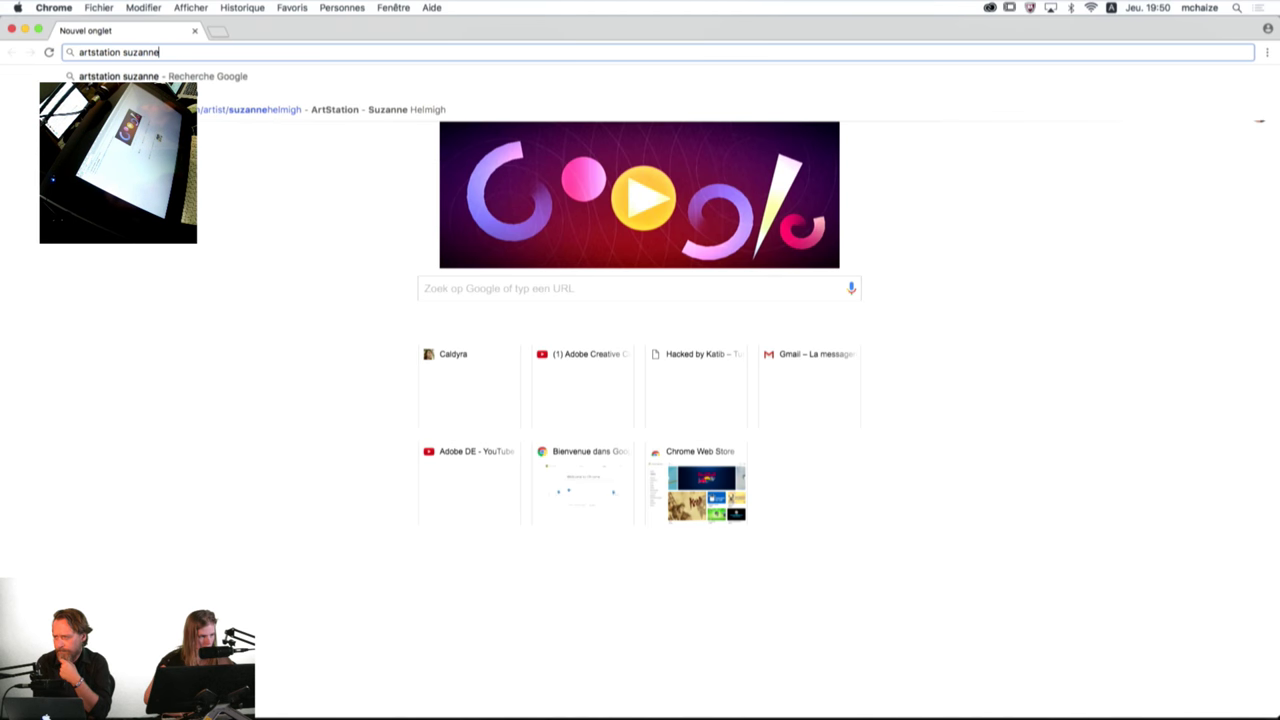
{"action": "key", "text": "Return"}
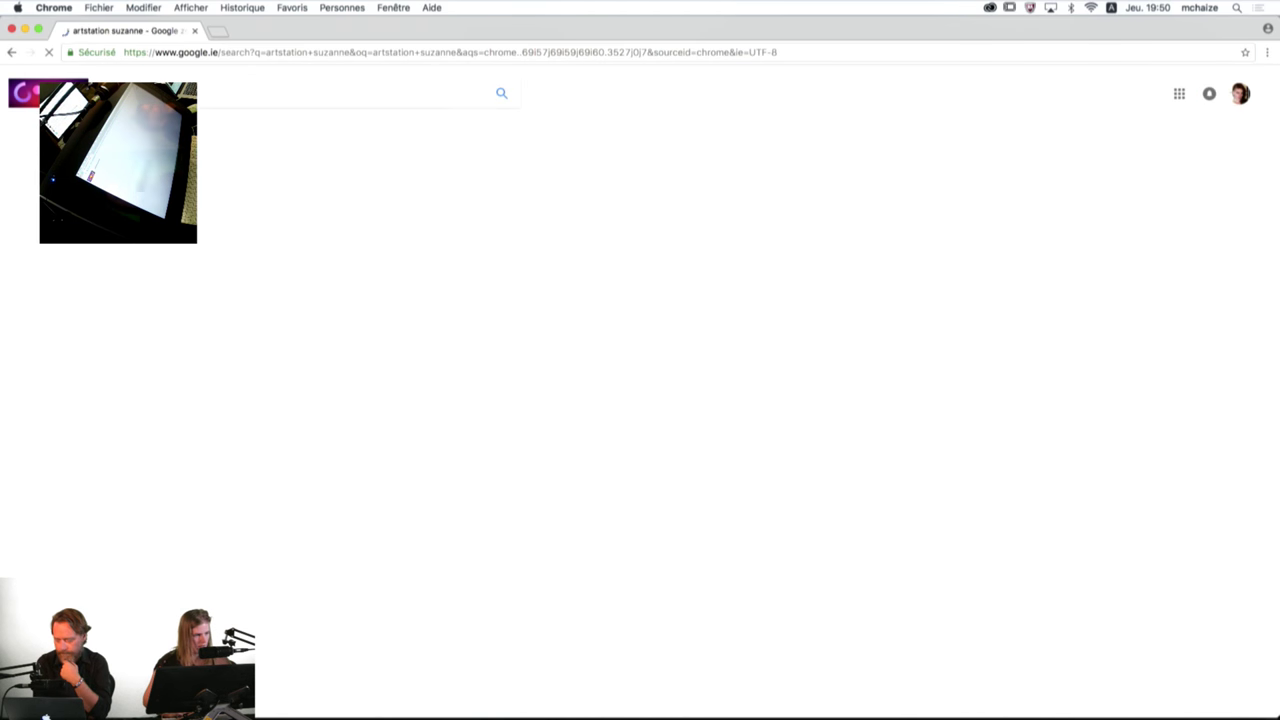
{"action": "left_click", "coordinate": [251, 214]}
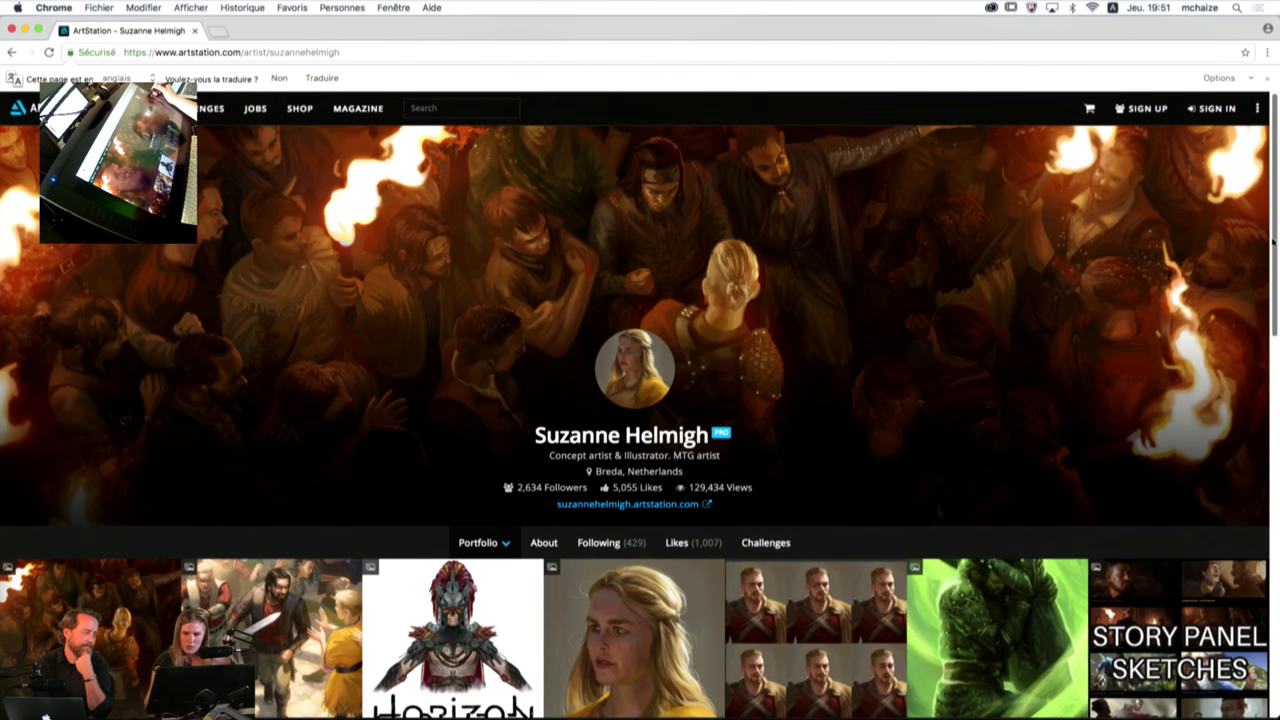
Step: Open the "Taking aim." artwork from the portfolio and view its step-by-step process image at full size
{"action": "scroll", "coordinate": [1273, 242], "scroll_direction": "down", "scroll_amount": 5}
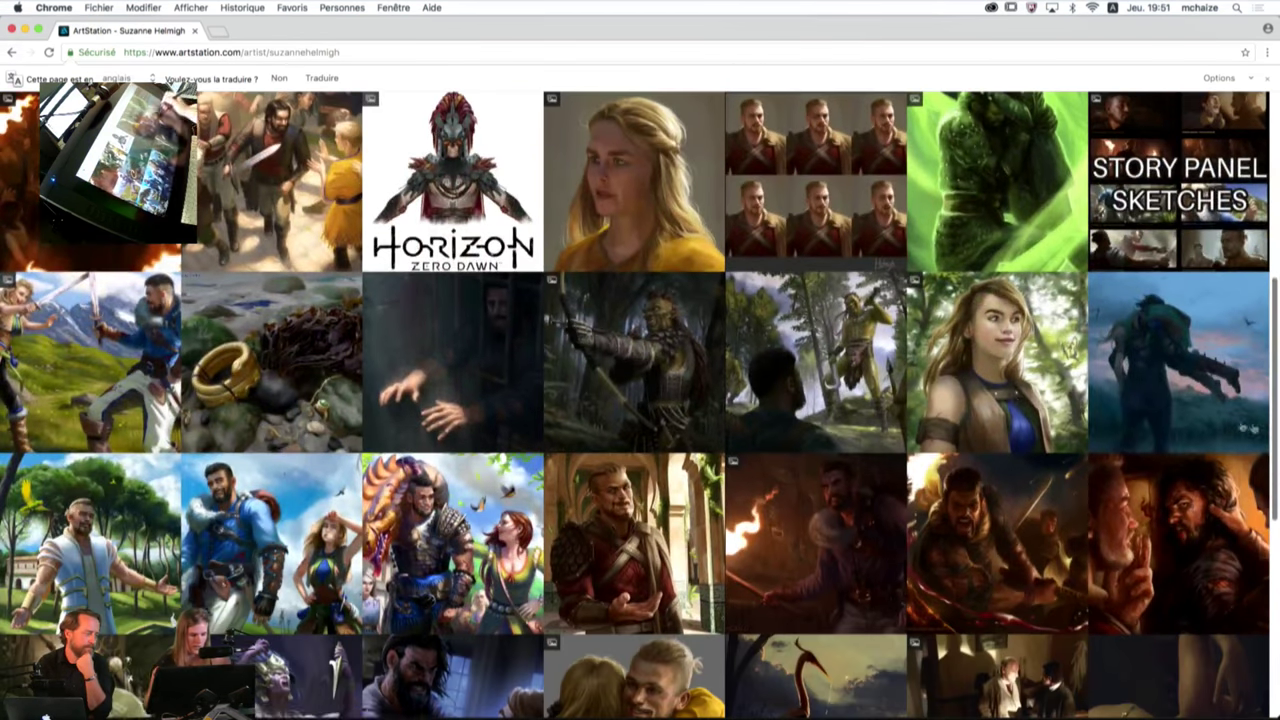
{"action": "left_click", "coordinate": [667, 437]}
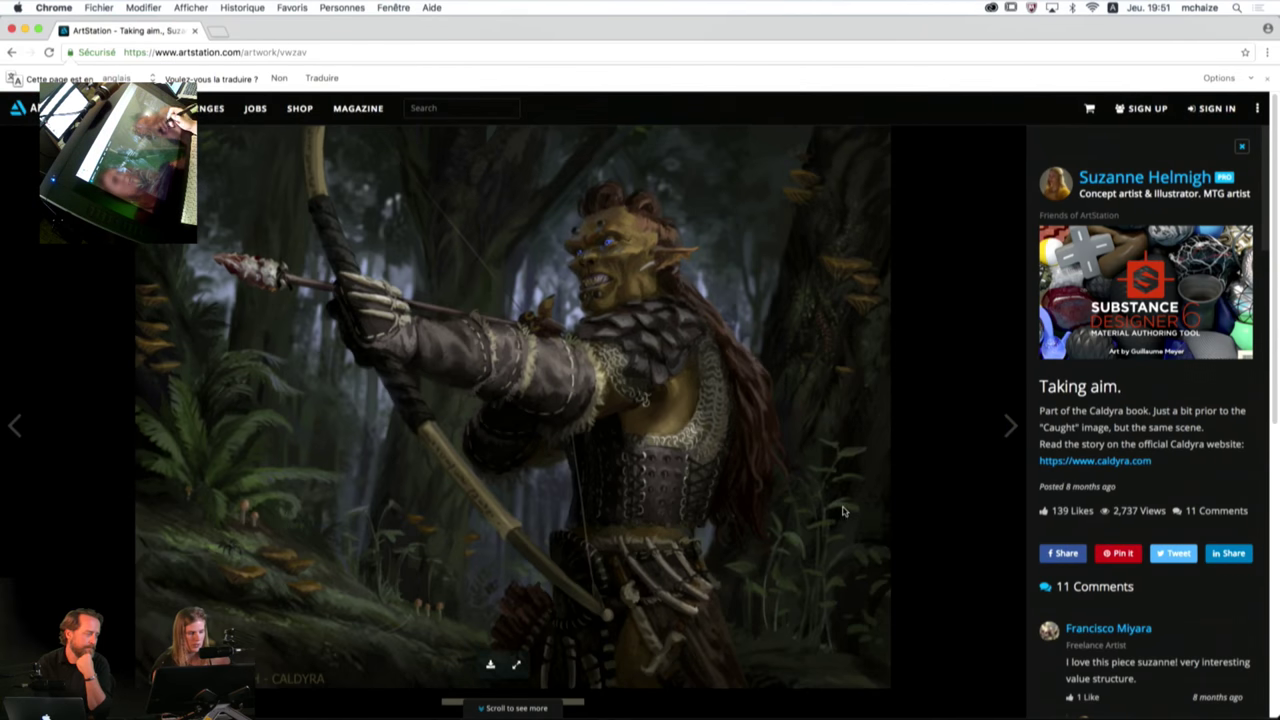
{"action": "scroll", "coordinate": [1242, 443], "scroll_direction": "down", "scroll_amount": 5}
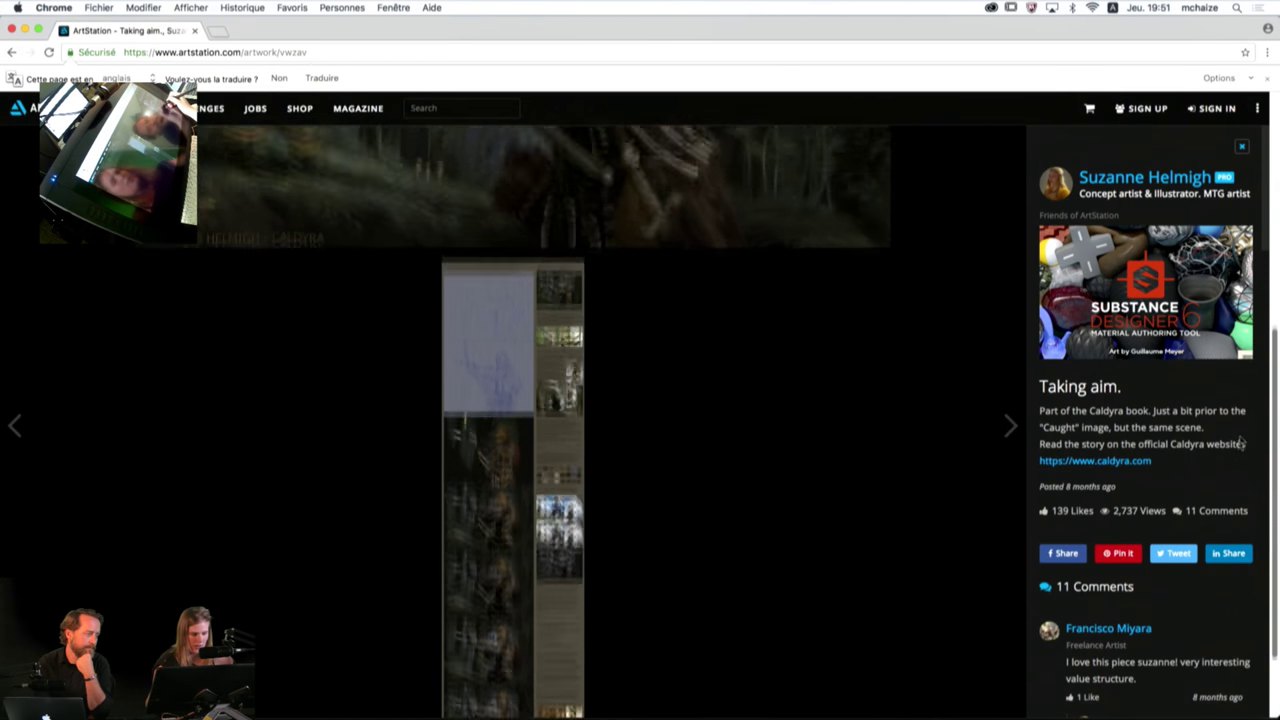
{"action": "scroll", "coordinate": [1240, 450], "scroll_direction": "down", "scroll_amount": 2}
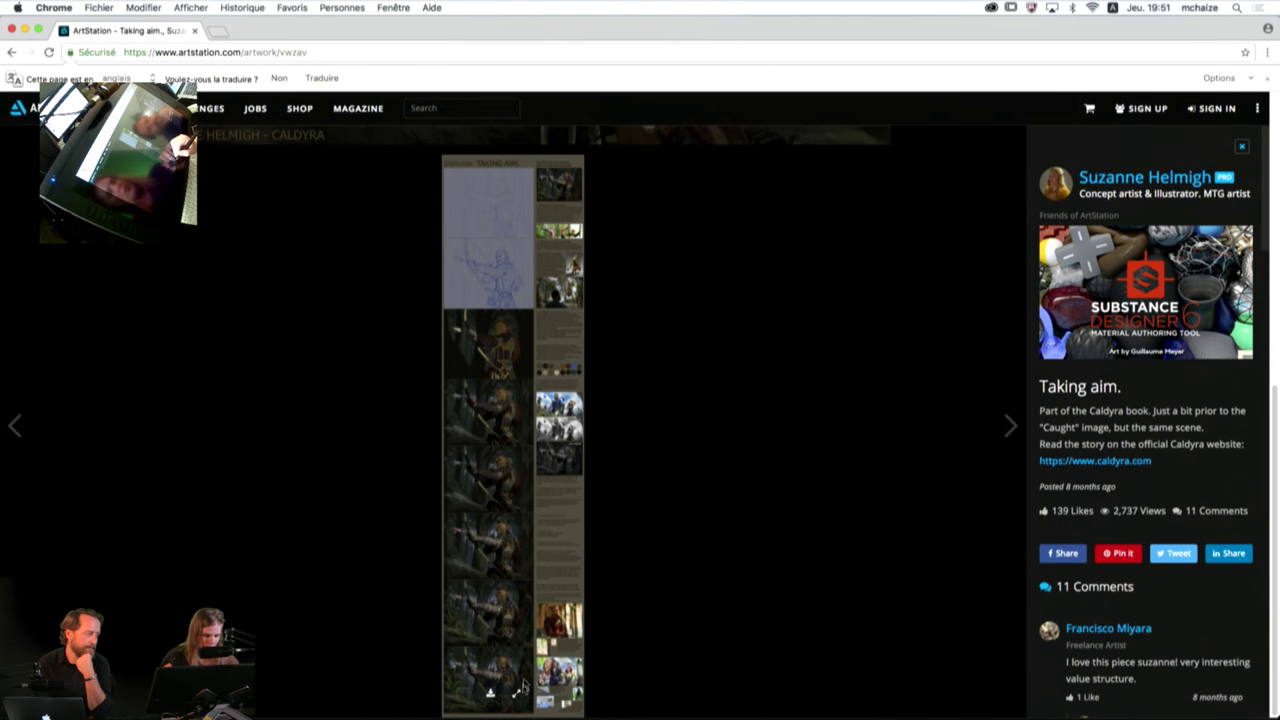
{"action": "left_click", "coordinate": [520, 690]}
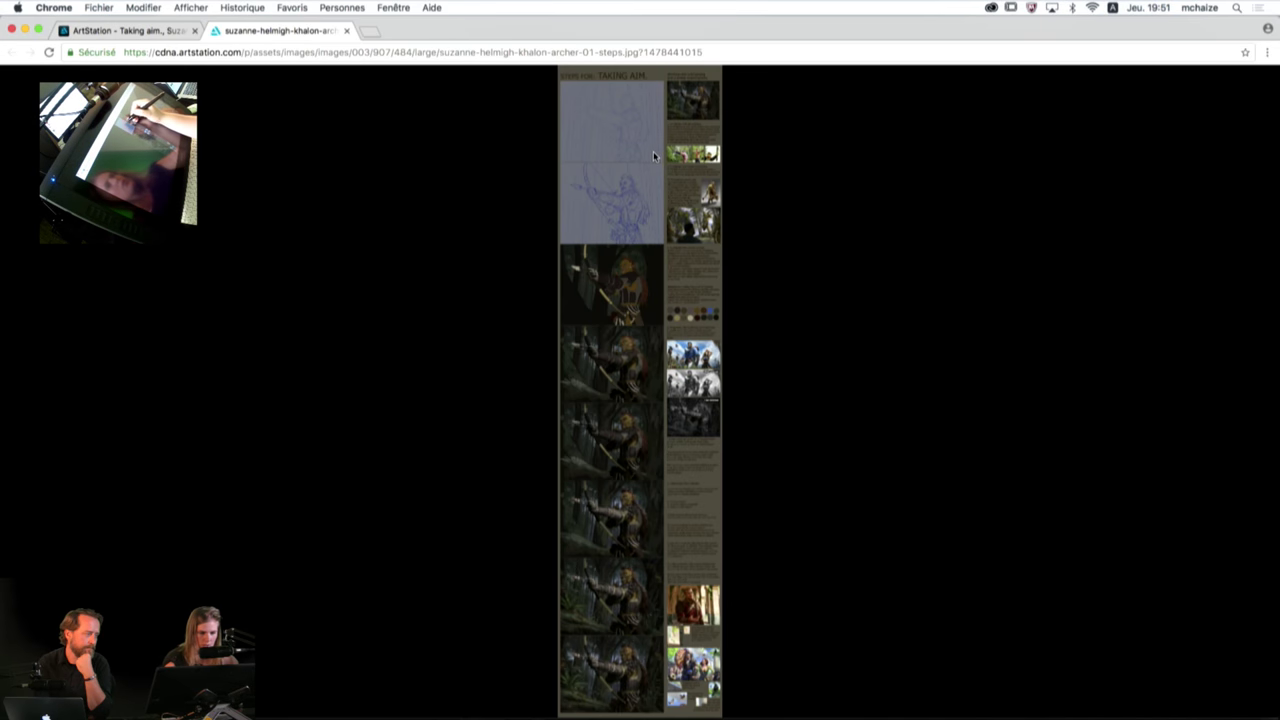
{"action": "left_click", "coordinate": [654, 151]}
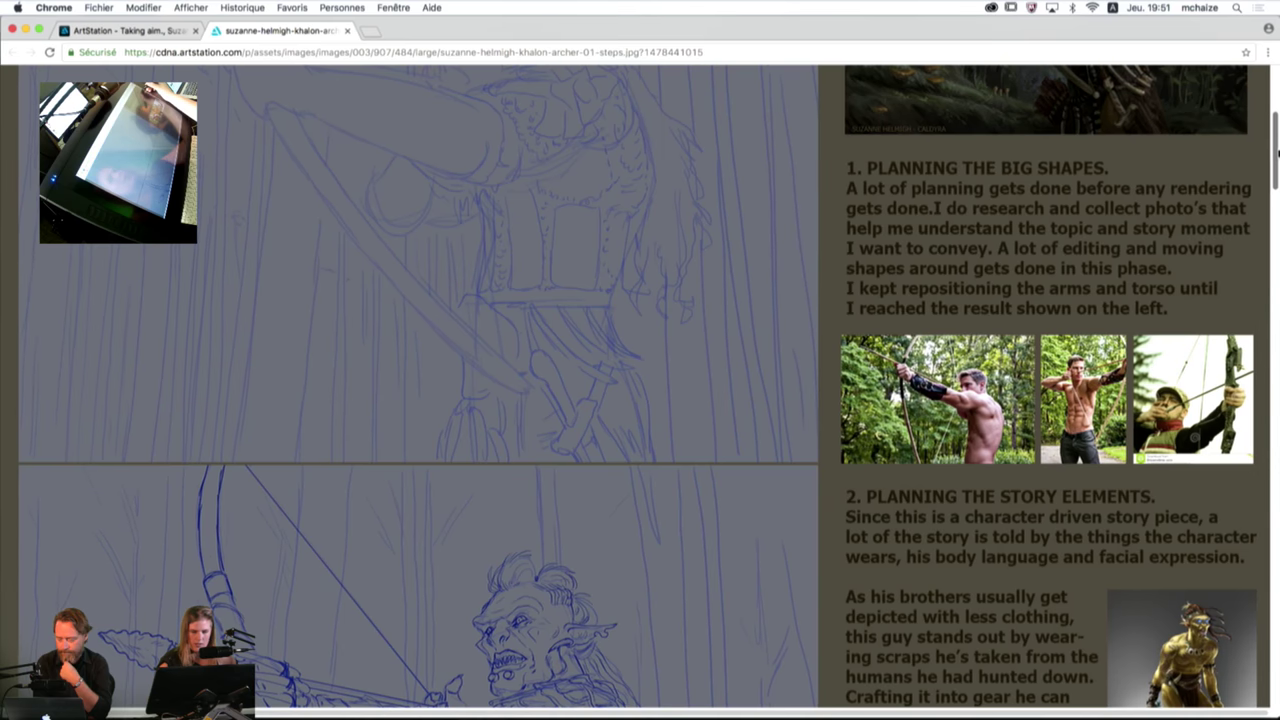
Step: Read through the archer's process sheet, from the sketch planning and lighting composition sections to "Rendering till the end"
{"action": "mouse_move", "coordinate": [1276, 150]}
{"action": "left_mouse_down"}
{"action": "mouse_move", "coordinate": [1273, 115]}
{"action": "mouse_move", "coordinate": [1239, 359]}
{"action": "left_mouse_up"}
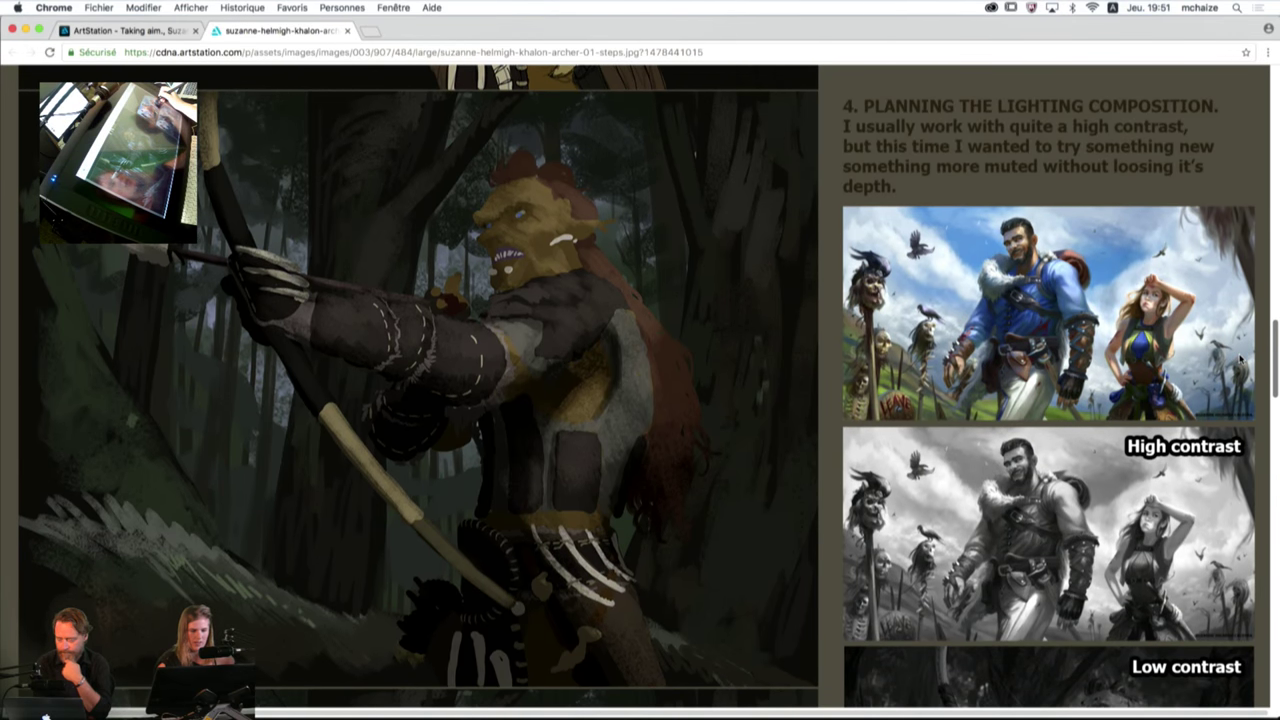
{"action": "scroll", "coordinate": [1240, 358], "scroll_direction": "up", "scroll_amount": 1}
{"action": "scroll", "coordinate": [1240, 358], "scroll_direction": "down", "scroll_amount": 1}
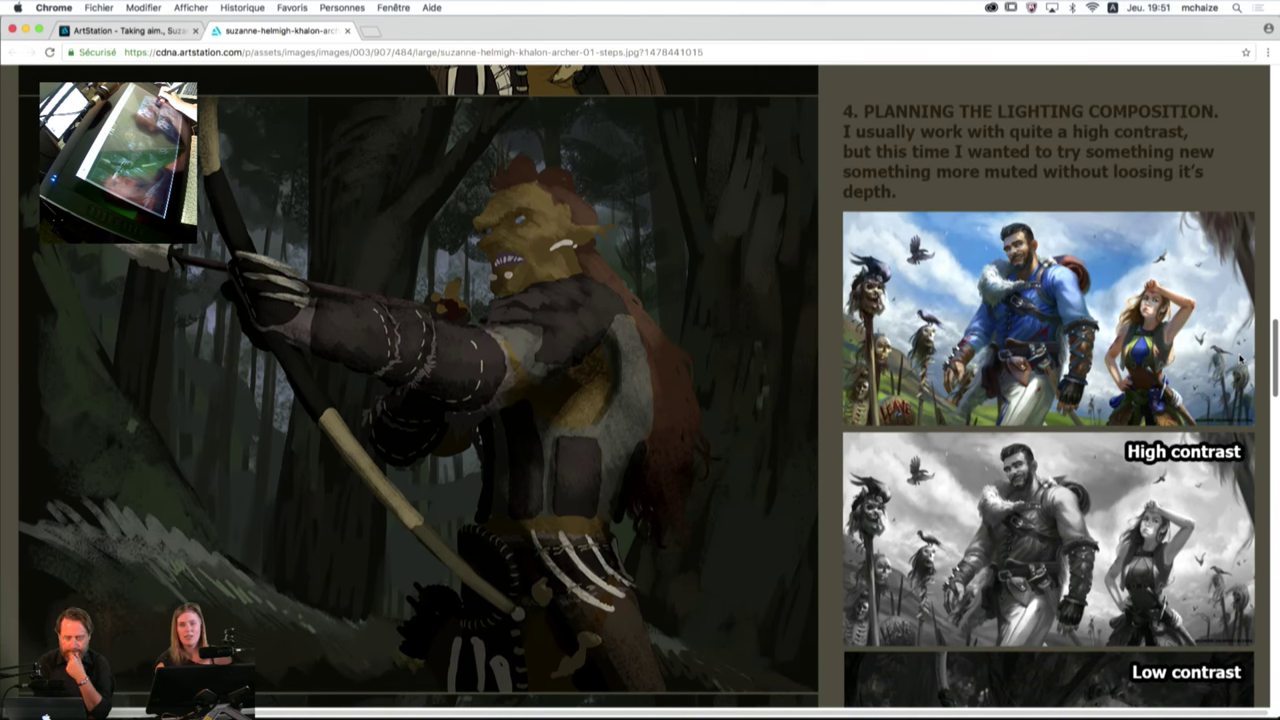
{"action": "scroll", "coordinate": [1240, 358], "scroll_direction": "down", "scroll_amount": 10}
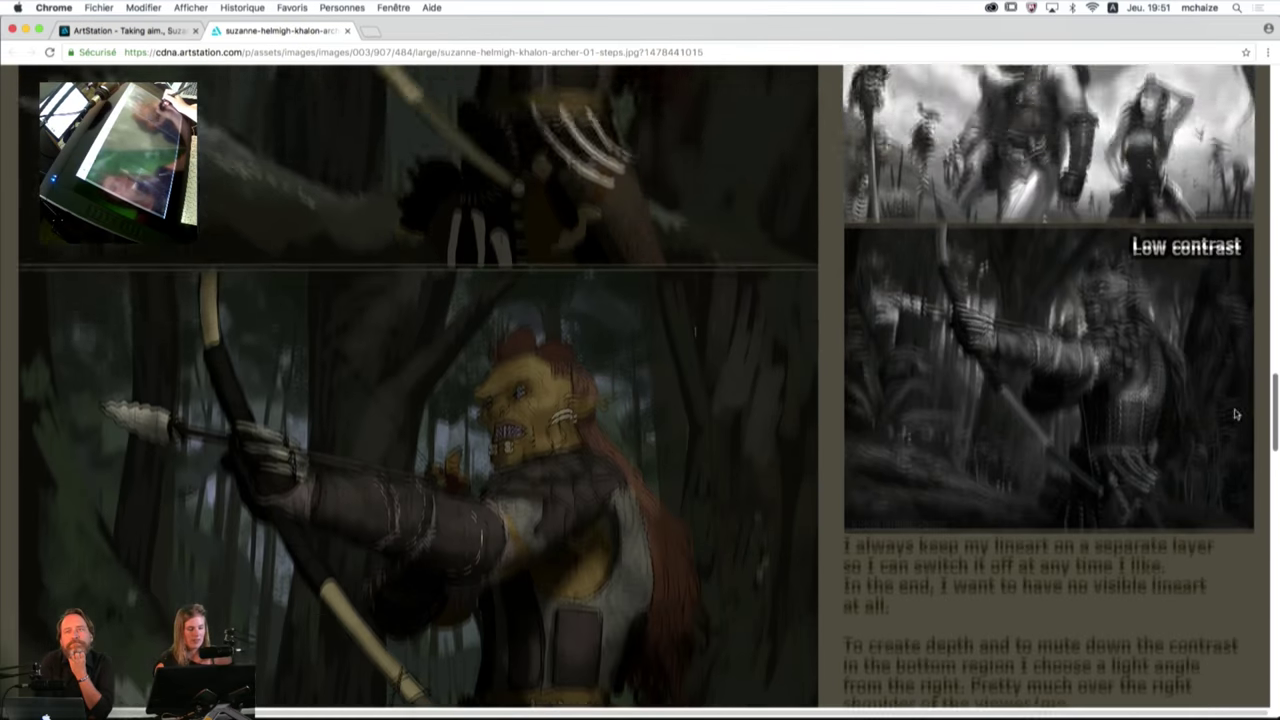
{"action": "scroll", "coordinate": [1233, 429], "scroll_direction": "down", "scroll_amount": 3}
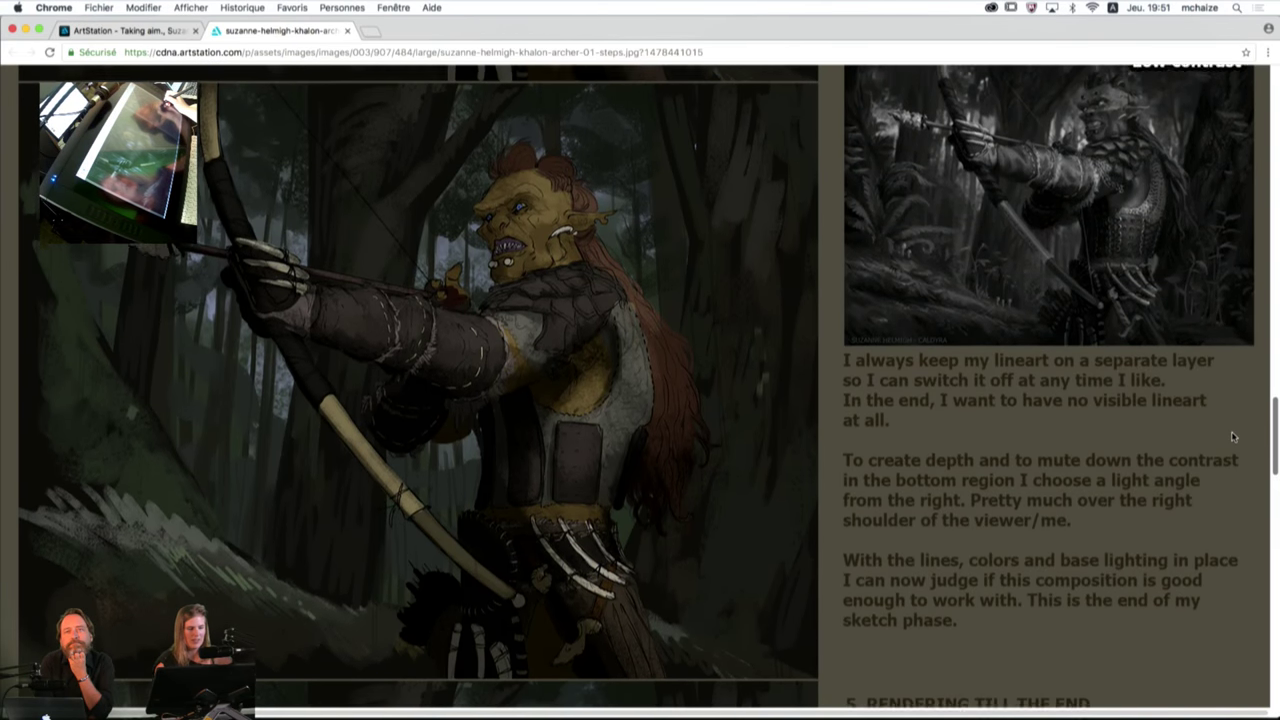
{"action": "scroll", "coordinate": [1233, 447], "scroll_direction": "down", "scroll_amount": 10}
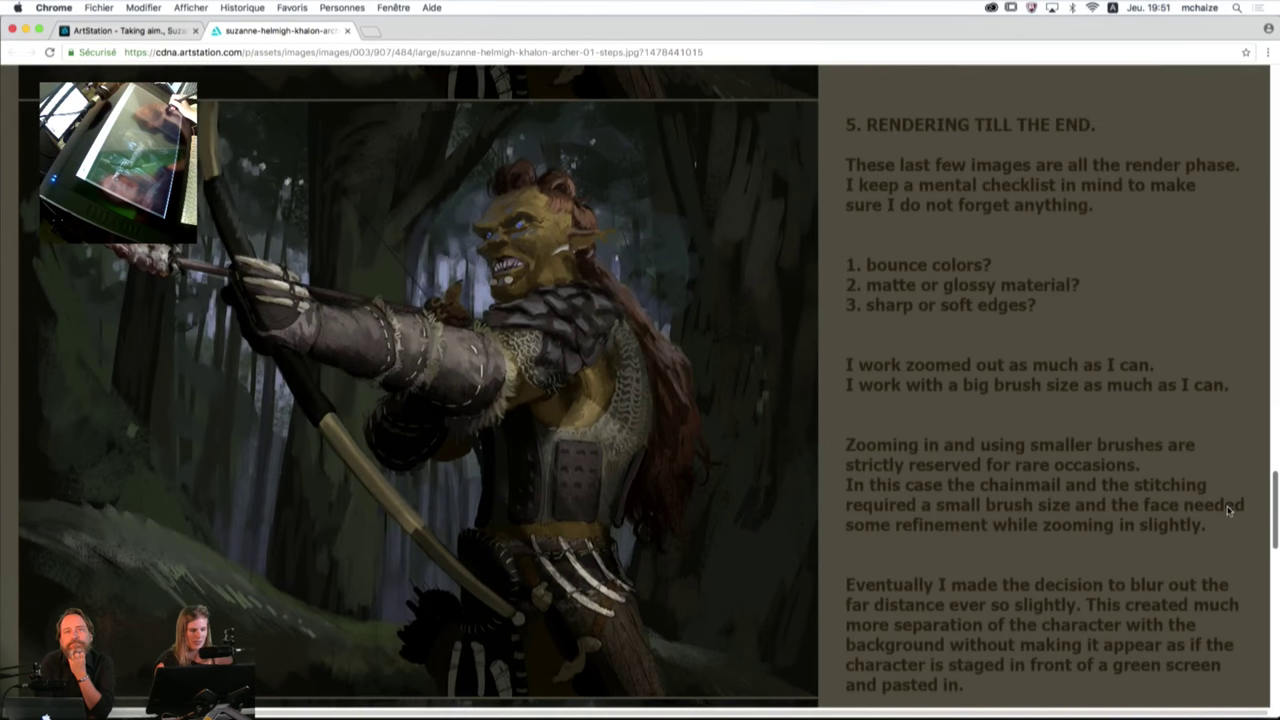
{"action": "scroll", "coordinate": [1229, 511], "scroll_direction": "down", "scroll_amount": 1}
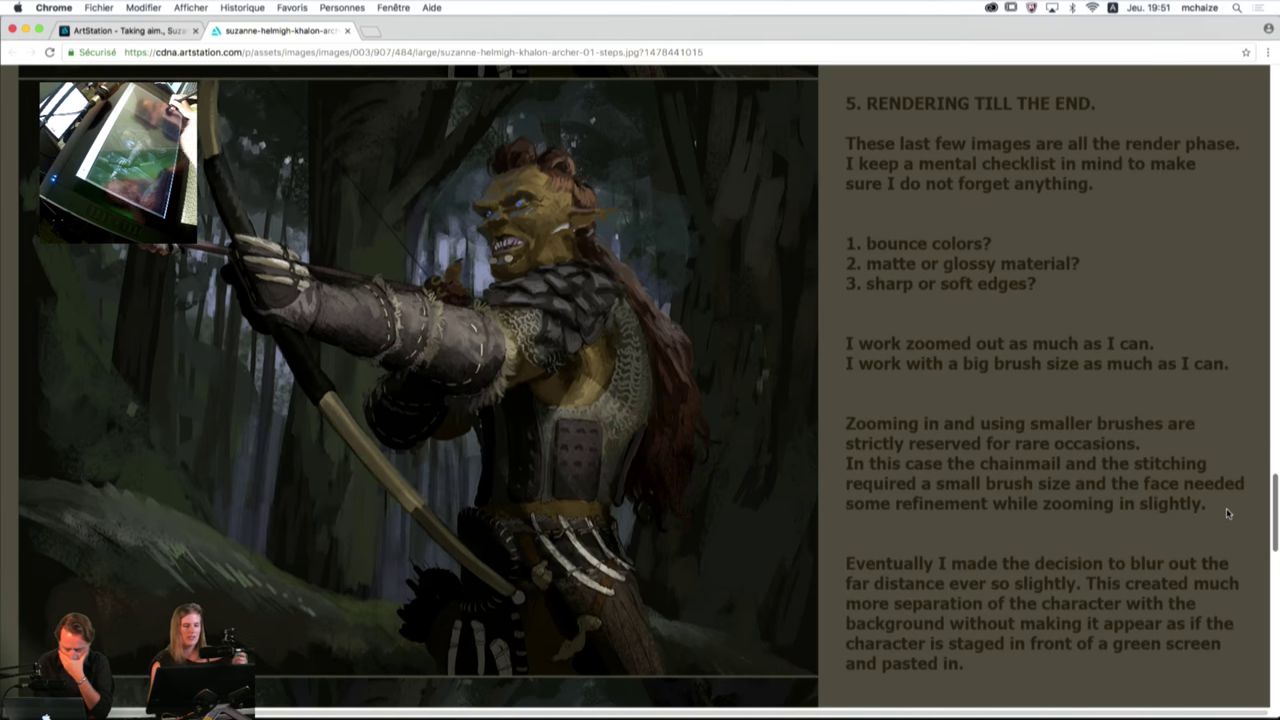
{"action": "scroll", "coordinate": [1226, 508], "scroll_direction": "down", "scroll_amount": 1}
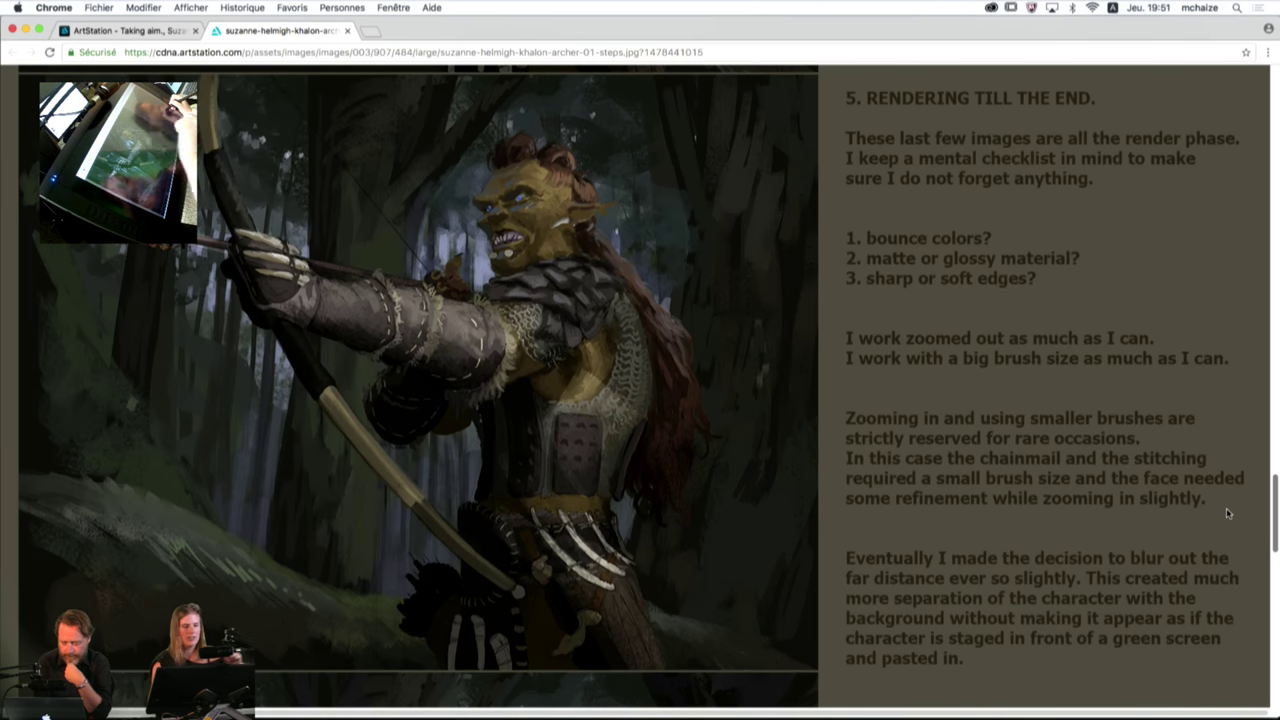
Step: Read the rest of the archer's process sheet through the animal-detail examples at its end and return to its heading
{"action": "scroll", "coordinate": [1228, 513], "scroll_direction": "down", "scroll_amount": 10}
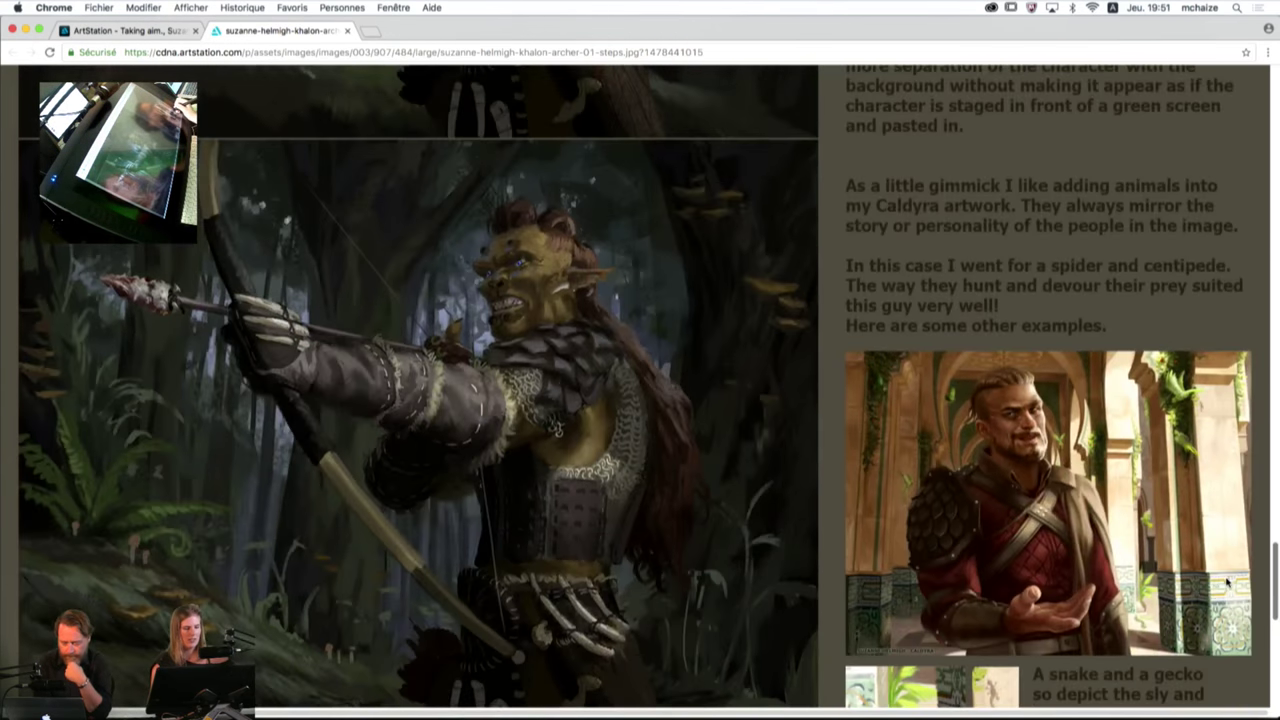
{"action": "scroll", "coordinate": [1228, 583], "scroll_direction": "down", "scroll_amount": 10}
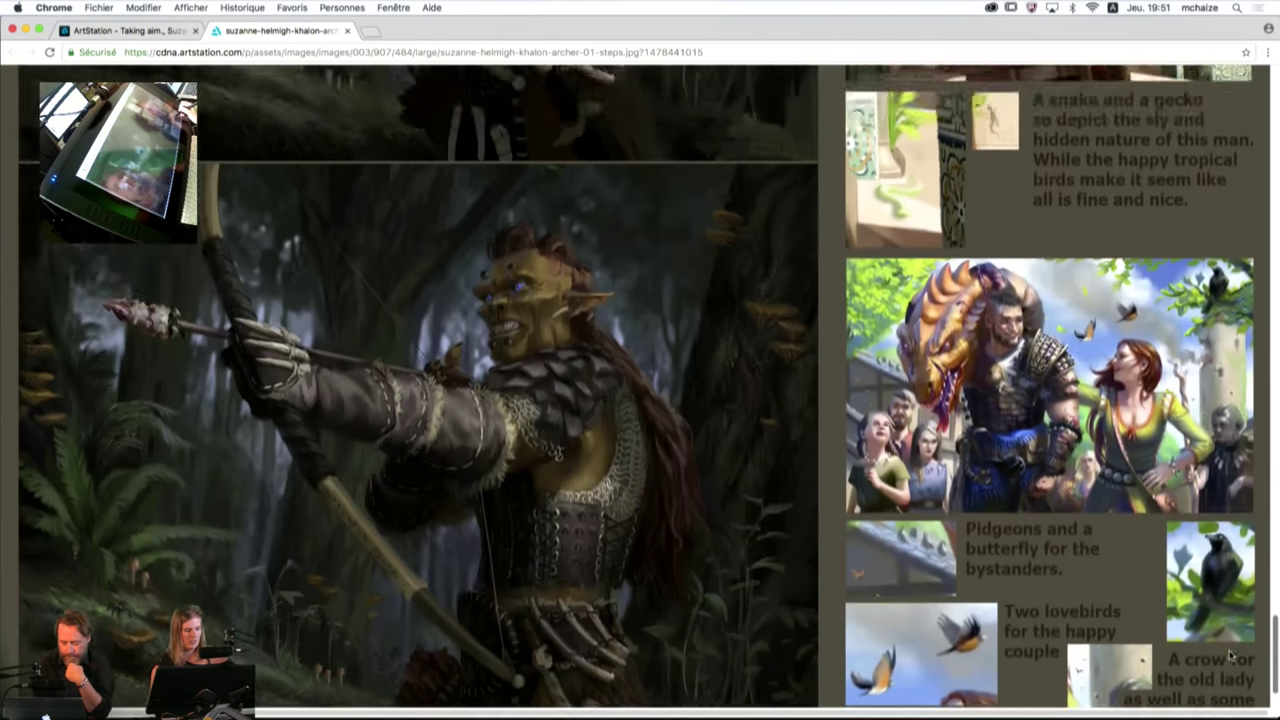
{"action": "scroll", "coordinate": [1230, 655], "scroll_direction": "down", "scroll_amount": 2}
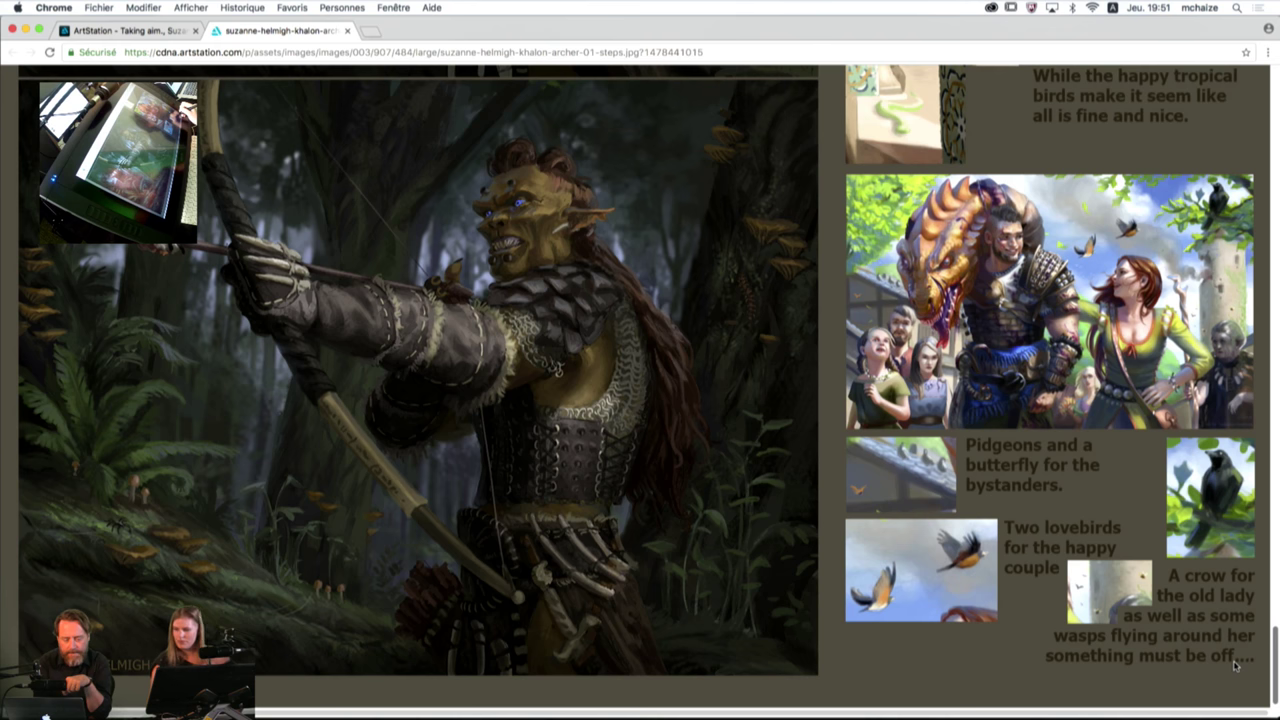
{"action": "left_click_drag", "start_coordinate": [1275, 663], "coordinate": [1275, 100]}
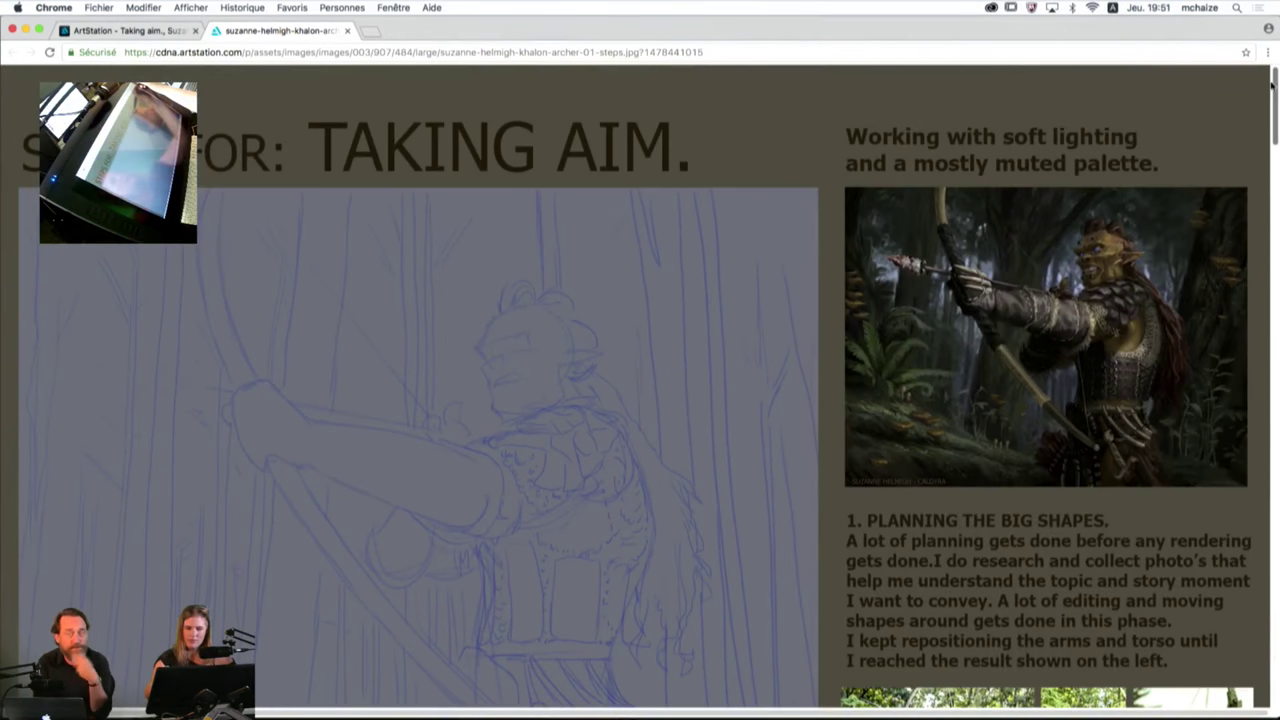
Step: Return to the artist's ArtStation portfolio and open the "The spirited girl." artwork
{"action": "left_click", "coordinate": [188, 36]}
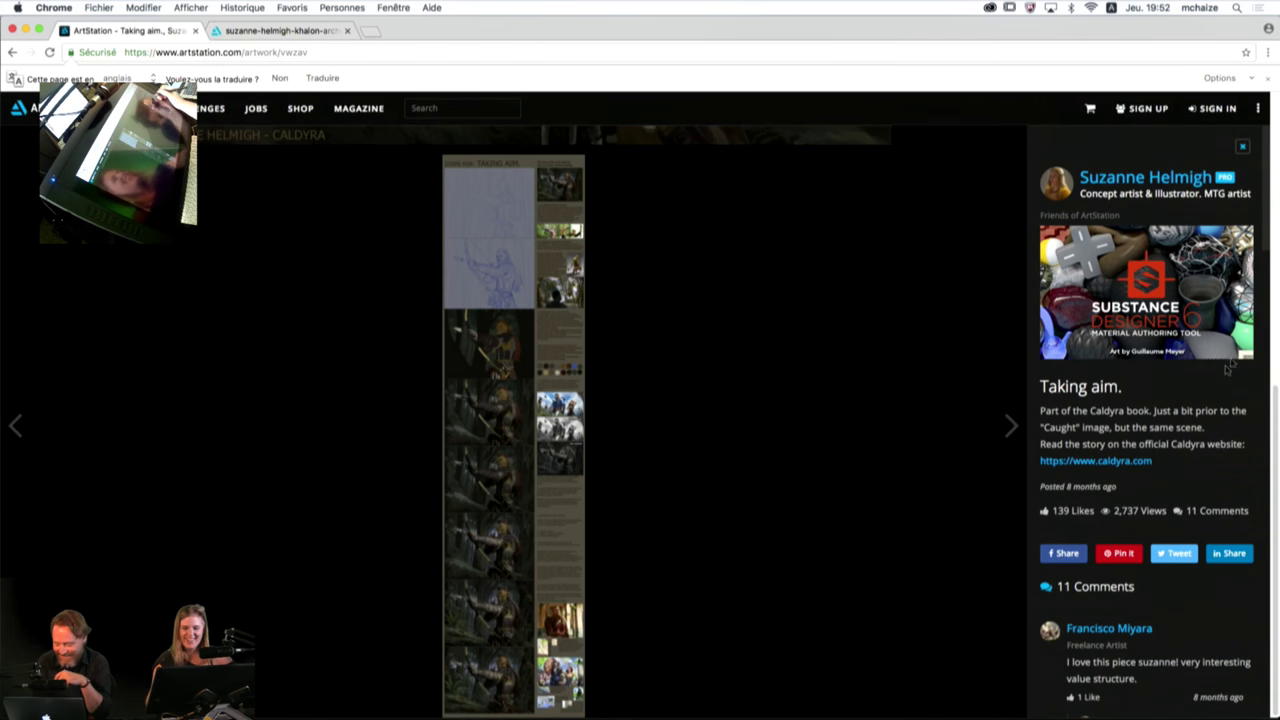
{"action": "left_click", "coordinate": [1120, 177]}
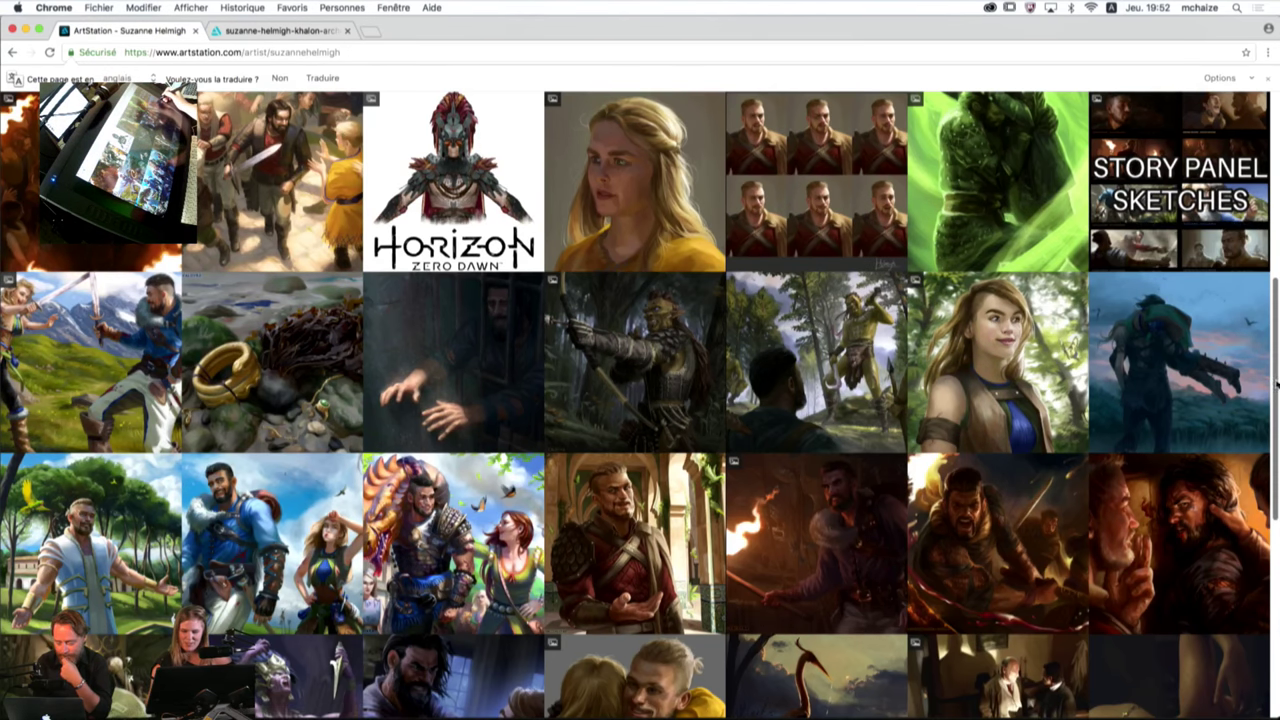
{"action": "left_click_drag", "start_coordinate": [1276, 384], "coordinate": [1275, 320]}
{"action": "scroll", "coordinate": [640, 400], "scroll_direction": "up", "scroll_amount": 5}
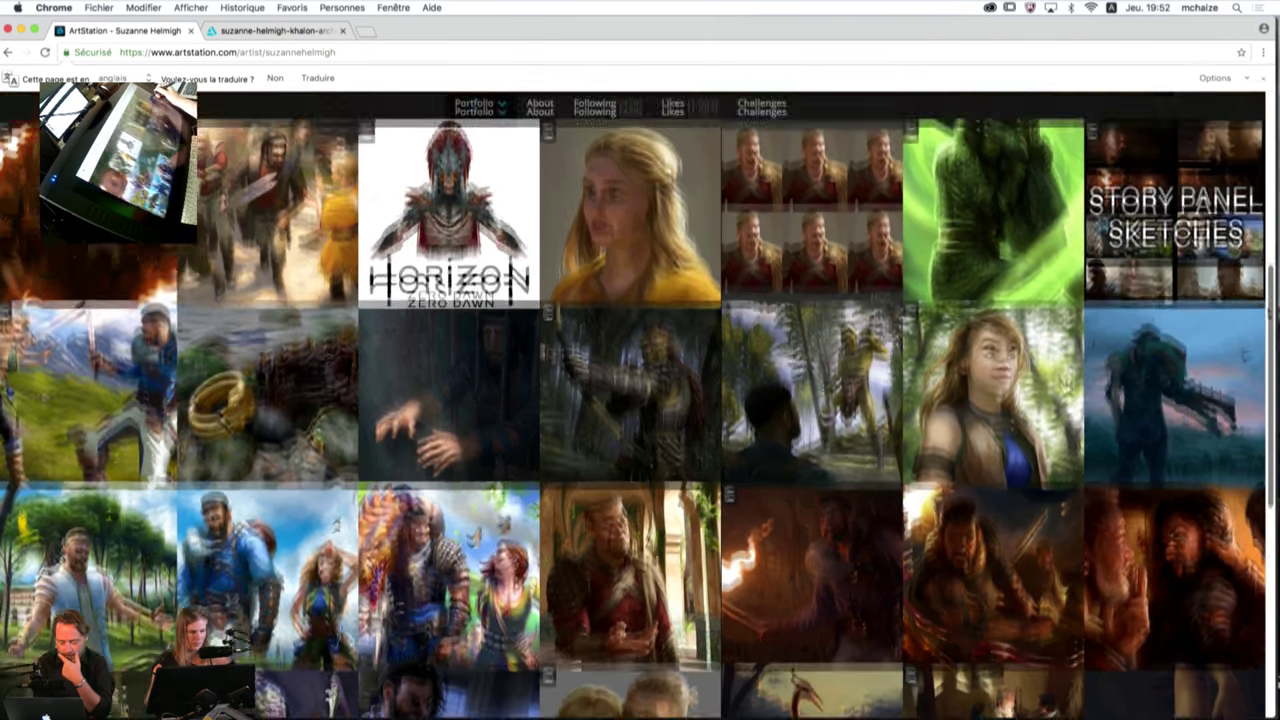
{"action": "left_click", "coordinate": [630, 410]}
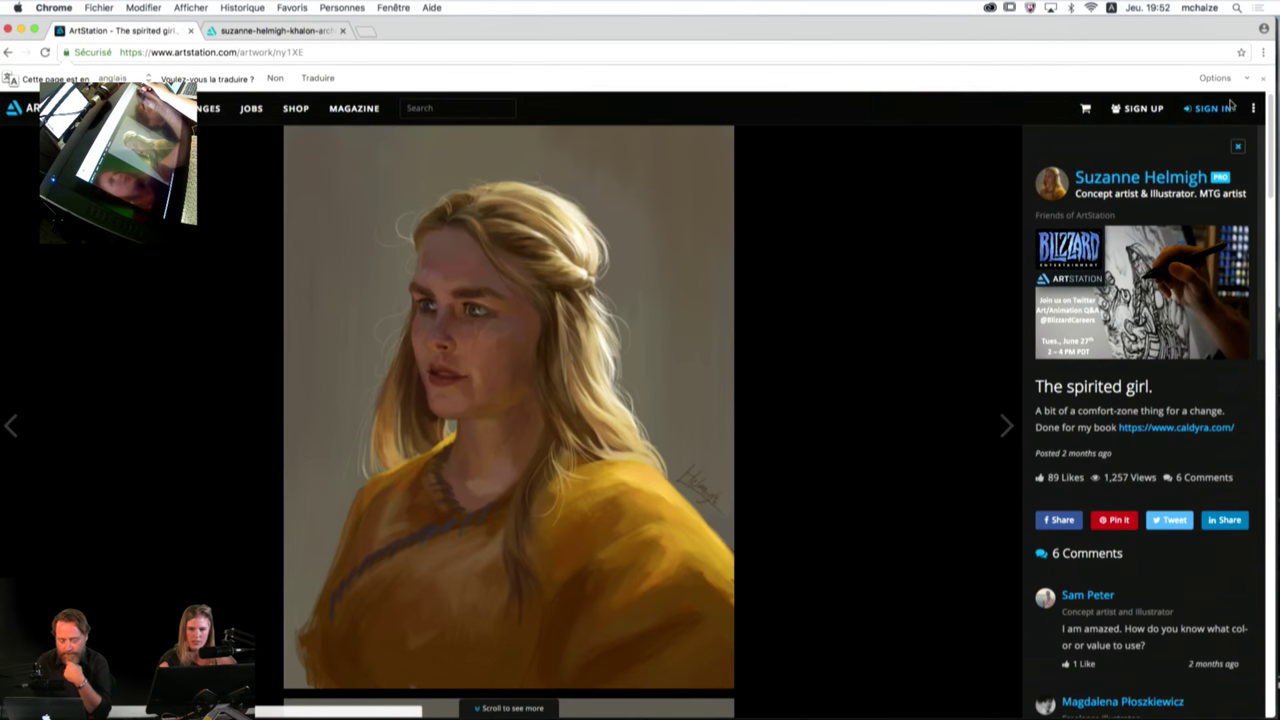
Step: Examine the portrait's process stages from rough lines to the finished painting, including the two-figure "Work in progress" picture
{"action": "scroll", "coordinate": [1262, 265], "scroll_direction": "down", "scroll_amount": 5}
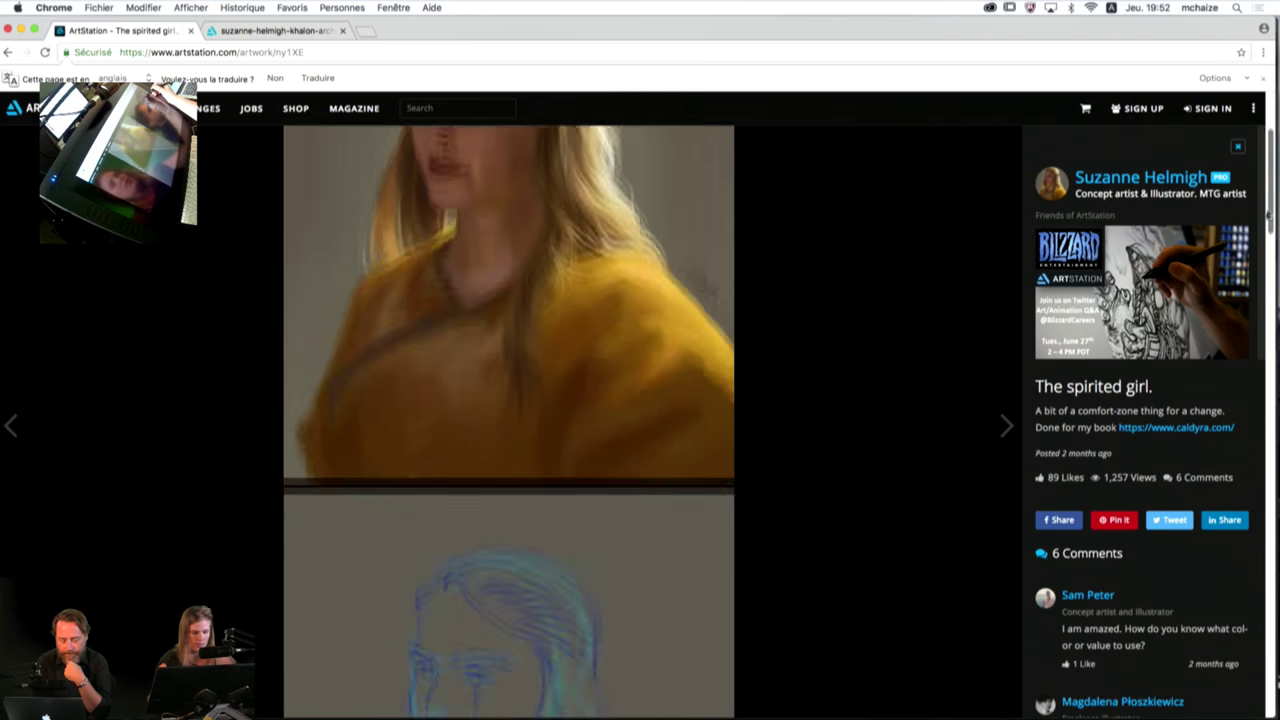
{"action": "scroll", "coordinate": [1256, 280], "scroll_direction": "down", "scroll_amount": 5}
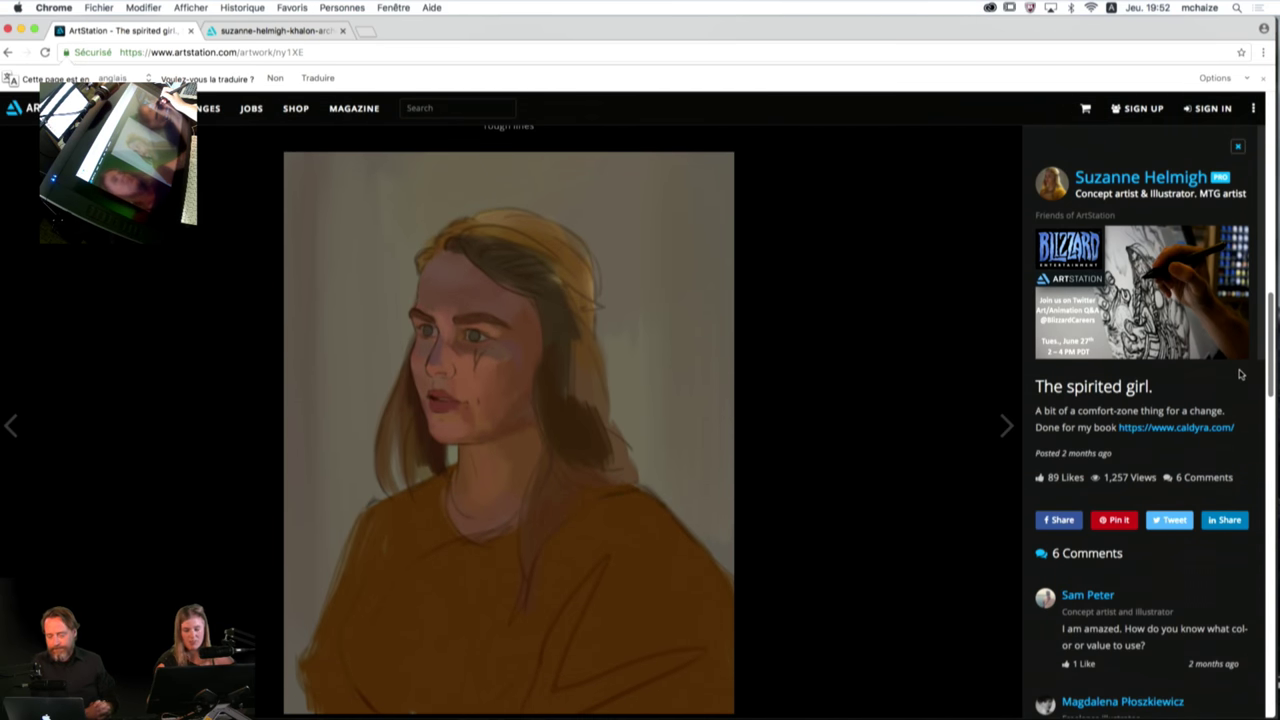
{"action": "scroll", "coordinate": [1230, 390], "scroll_direction": "down", "scroll_amount": 12}
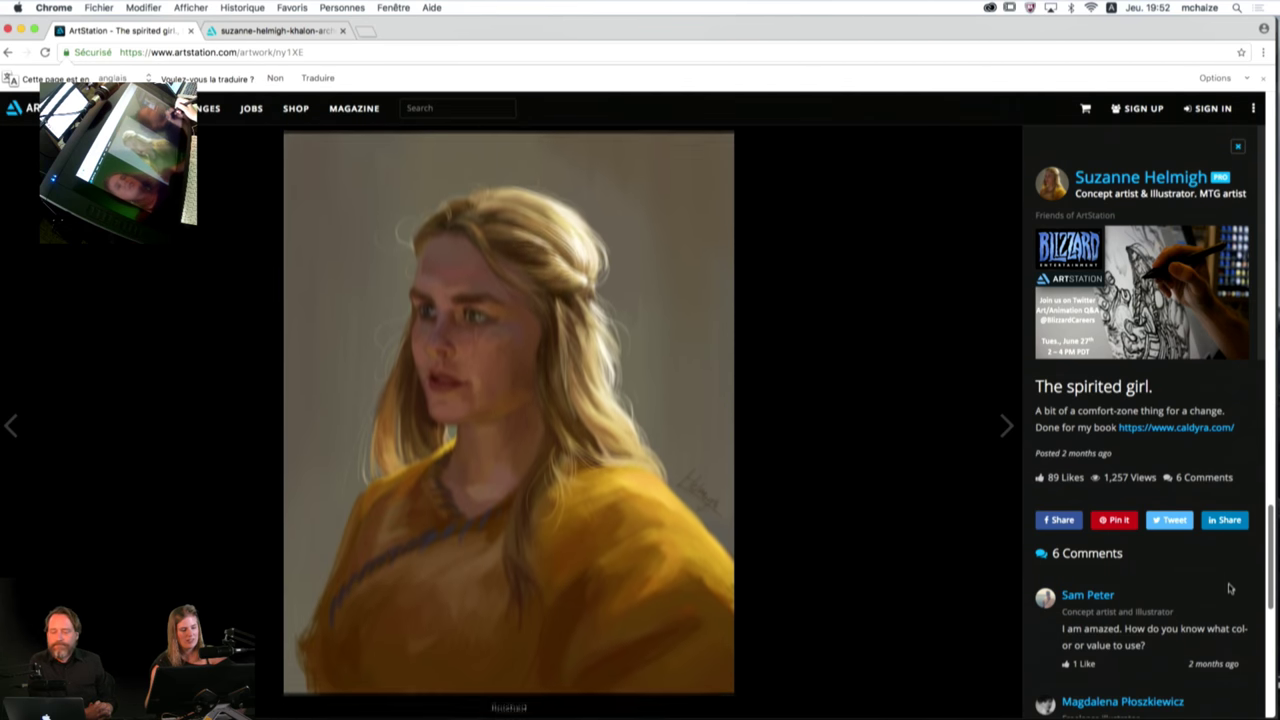
{"action": "scroll", "coordinate": [1230, 589], "scroll_direction": "down", "scroll_amount": 5}
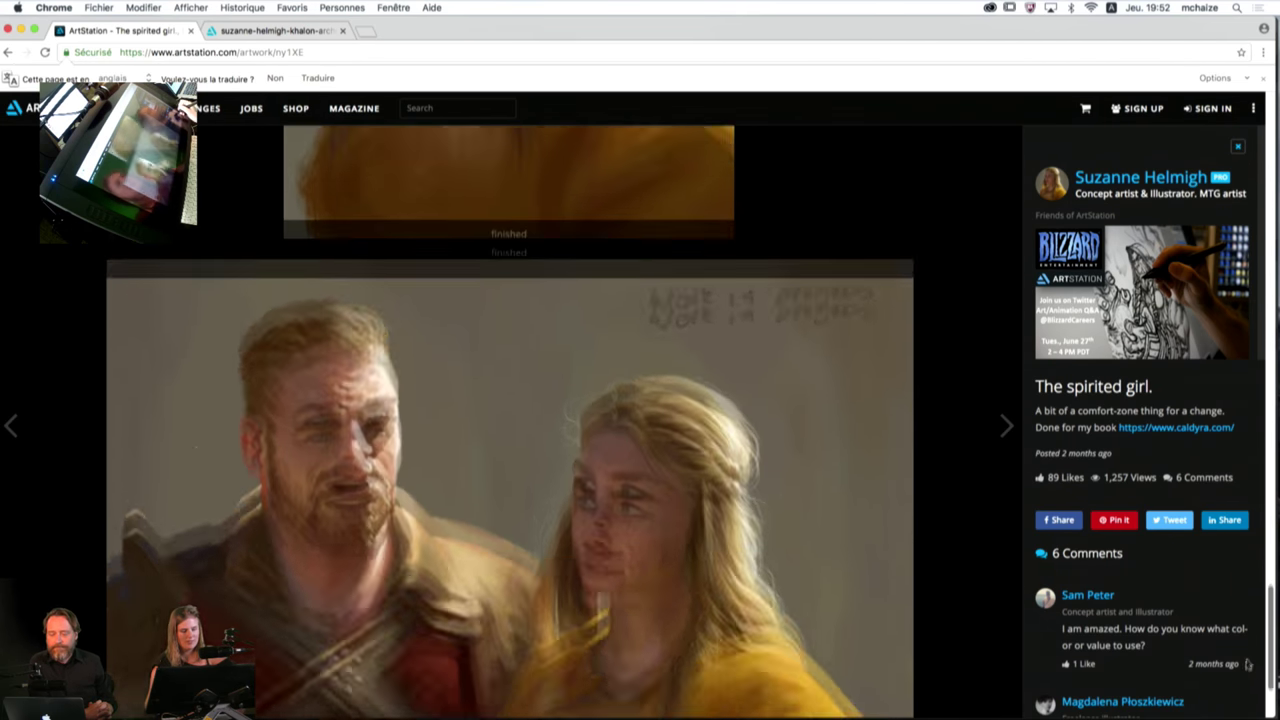
{"action": "scroll", "coordinate": [1247, 663], "scroll_direction": "up", "scroll_amount": 3}
{"action": "scroll", "coordinate": [1262, 663], "scroll_direction": "down", "scroll_amount": 3}
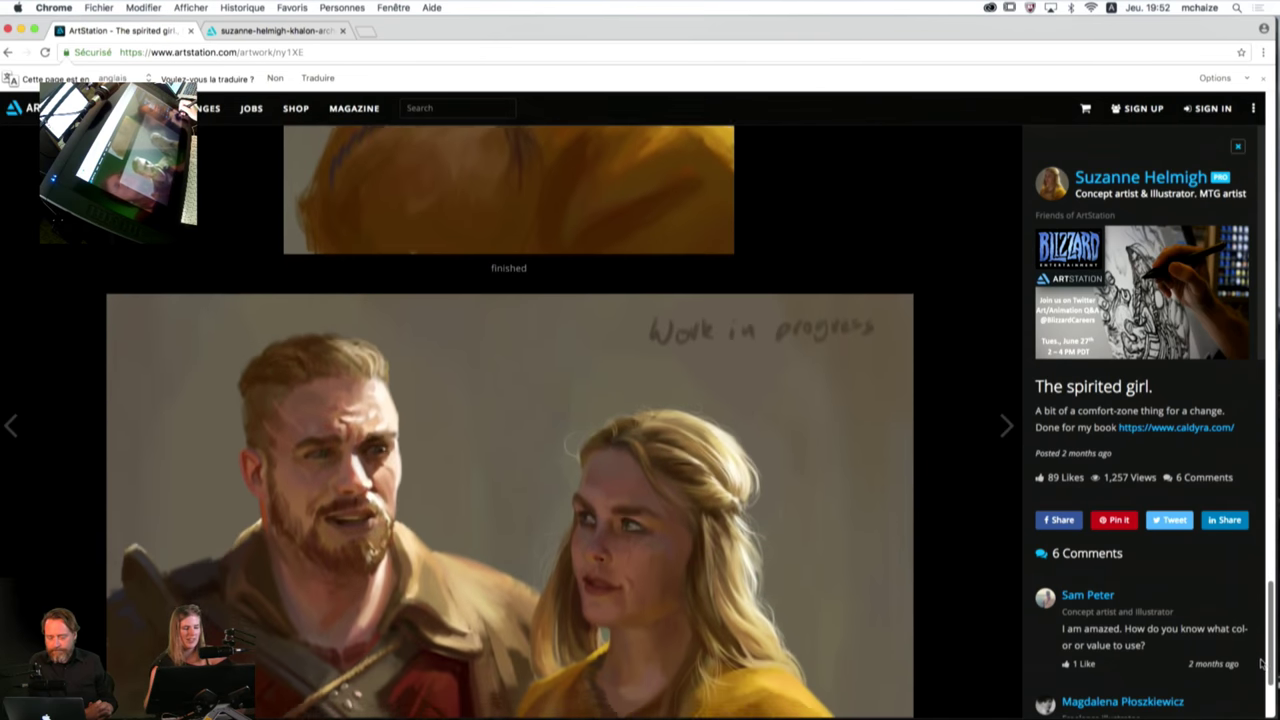
{"action": "left_click_drag", "start_coordinate": [1262, 663], "coordinate": [1264, 685]}
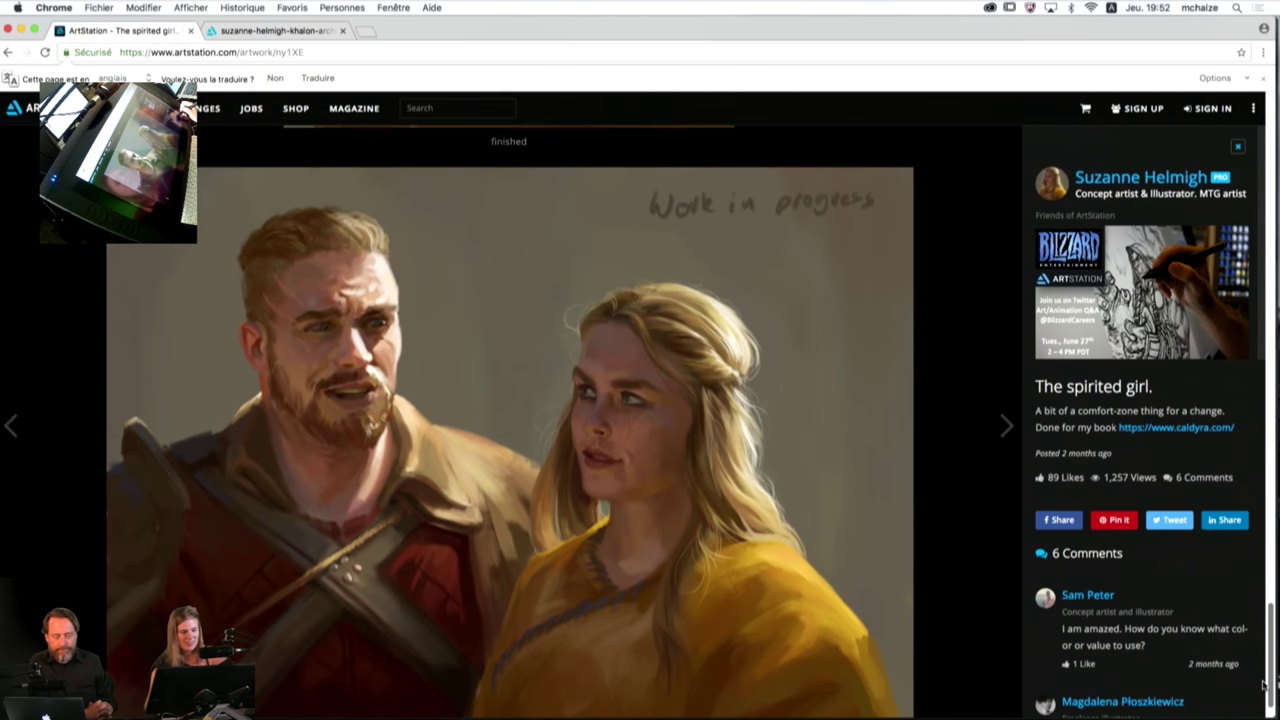
{"action": "scroll", "coordinate": [1262, 685], "scroll_direction": "up", "scroll_amount": 2}
Step: Go back to the artist's portfolio, browse to the older works and open "Cannibal design 09 rendered"
{"action": "left_click", "coordinate": [1136, 180]}
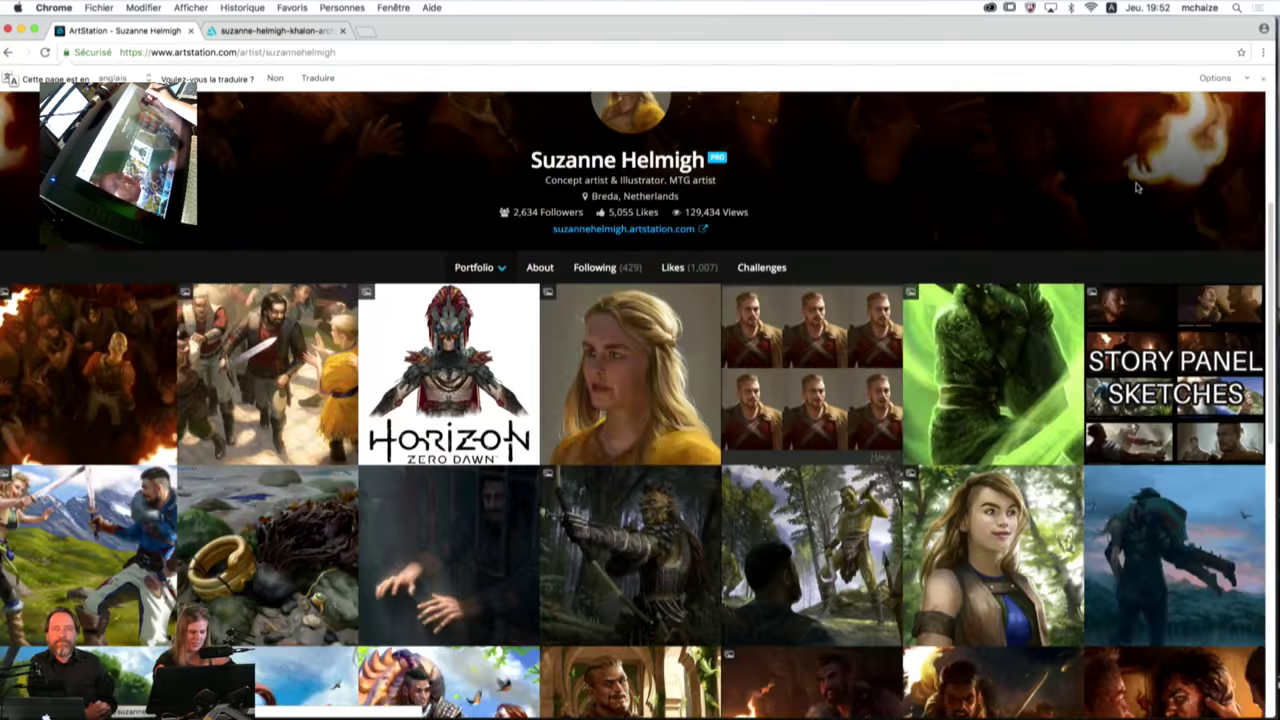
{"action": "scroll", "coordinate": [1267, 262], "scroll_direction": "down", "scroll_amount": 10}
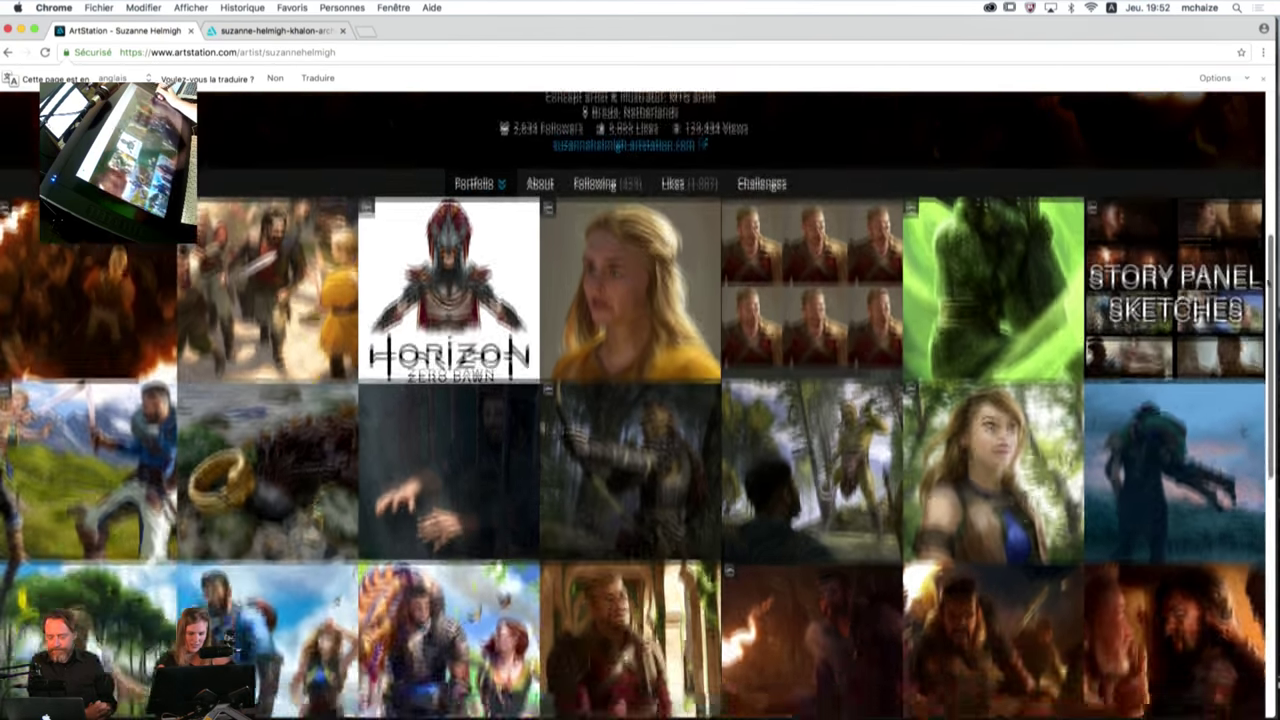
{"action": "scroll", "coordinate": [640, 404], "scroll_direction": "down", "scroll_amount": 5}
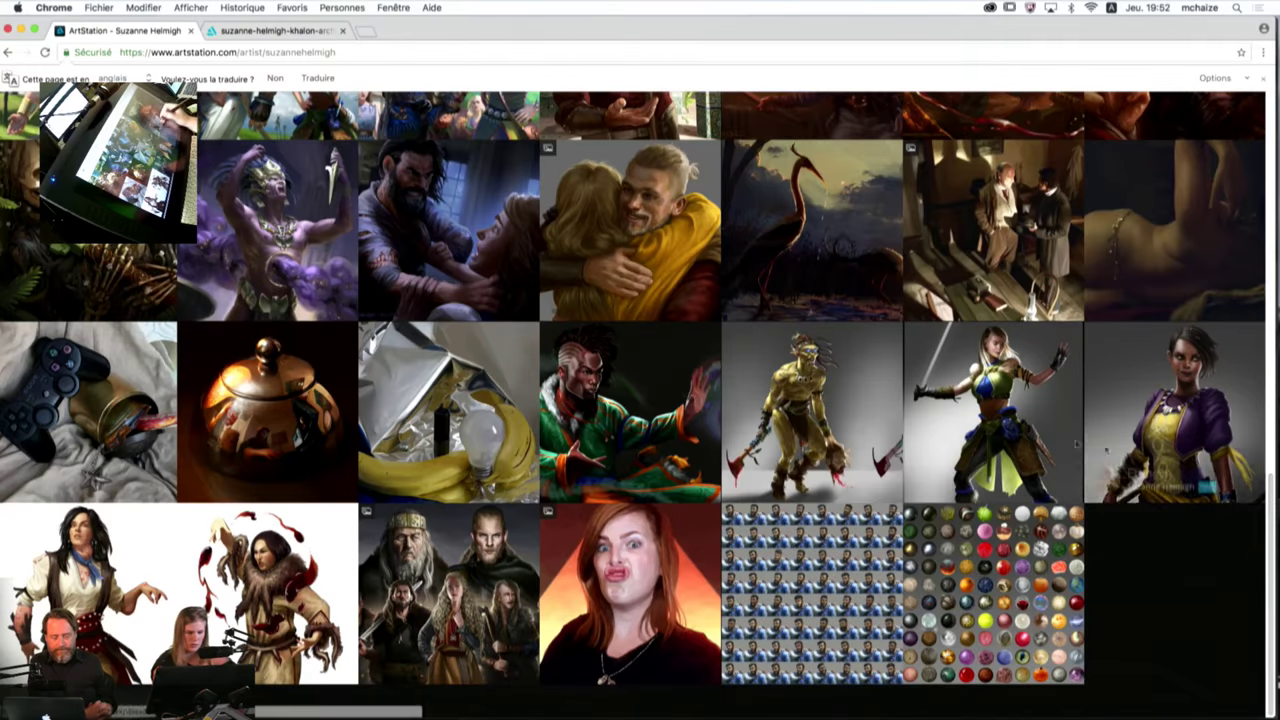
{"action": "left_click", "coordinate": [818, 422]}
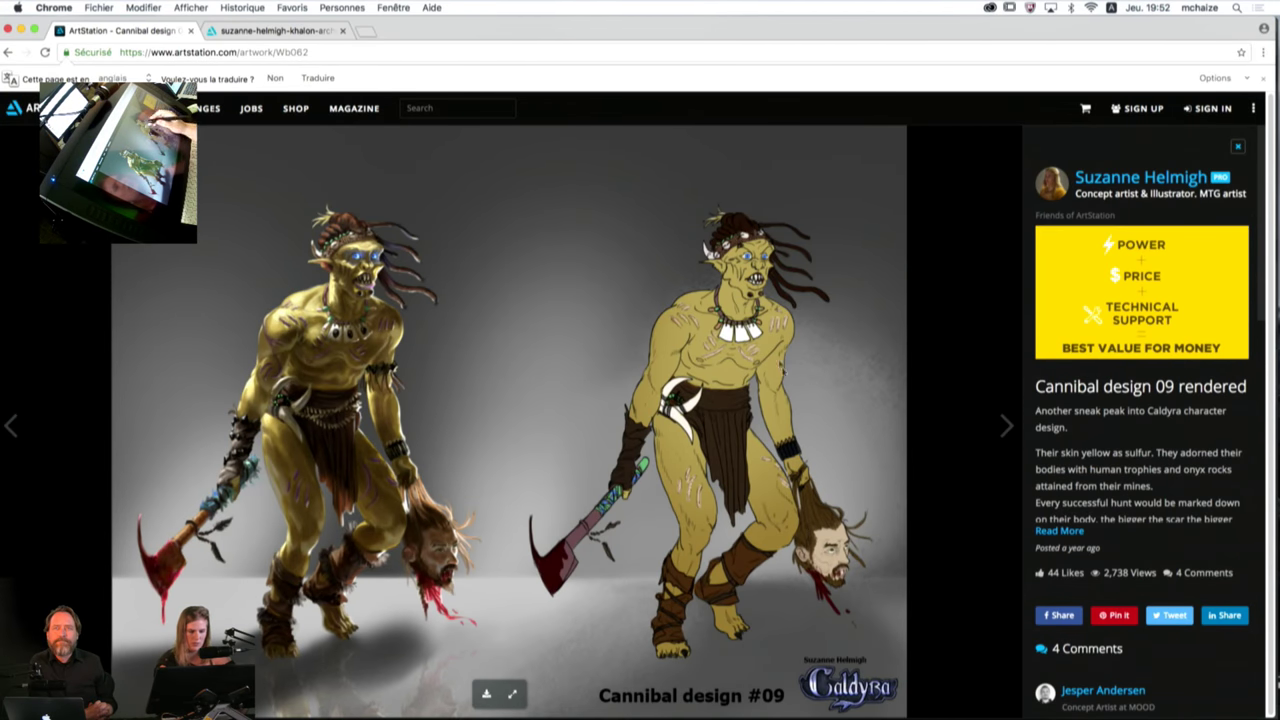
Step: Close the cannibal artwork, look back over the portfolio up to its header, and switch to Photoshop
{"action": "left_click", "coordinate": [1238, 148]}
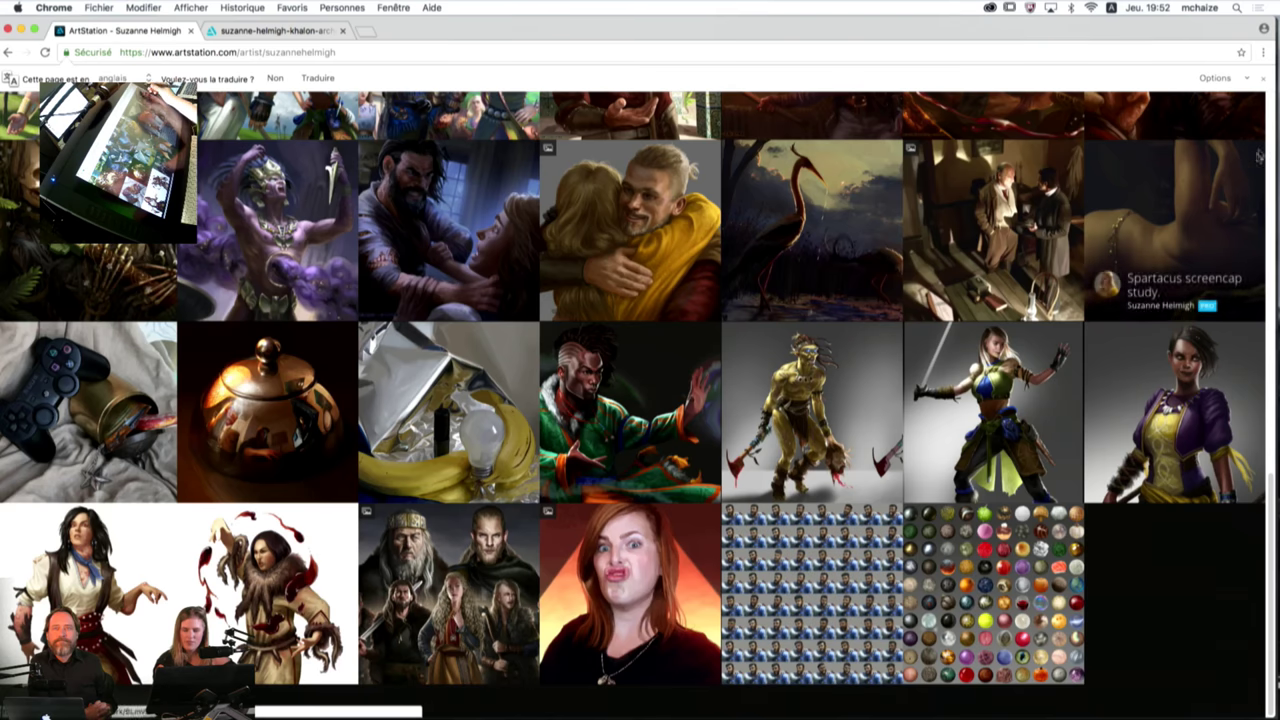
{"action": "scroll", "coordinate": [1175, 300], "scroll_direction": "up", "scroll_amount": 2}
{"action": "scroll", "coordinate": [1175, 300], "scroll_direction": "up", "scroll_amount": 10}
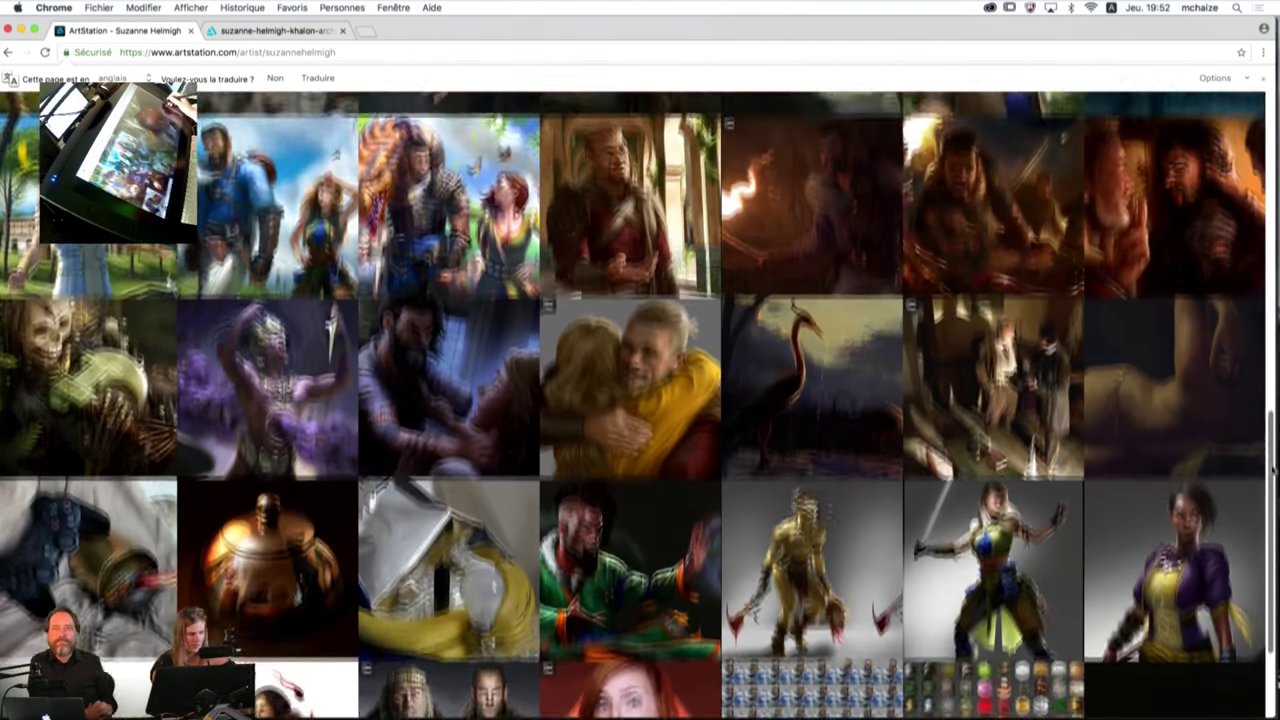
{"action": "scroll", "coordinate": [640, 400], "scroll_direction": "up", "scroll_amount": 4}
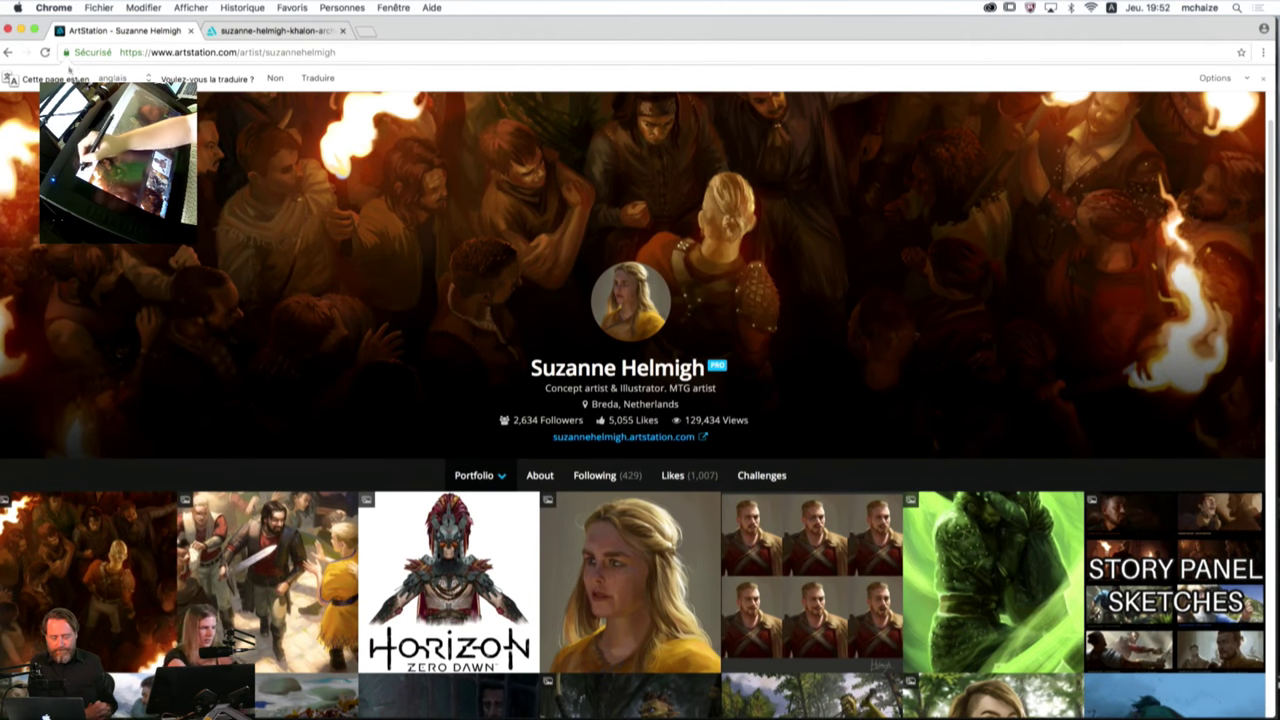
{"action": "left_click", "coordinate": [22, 31]}
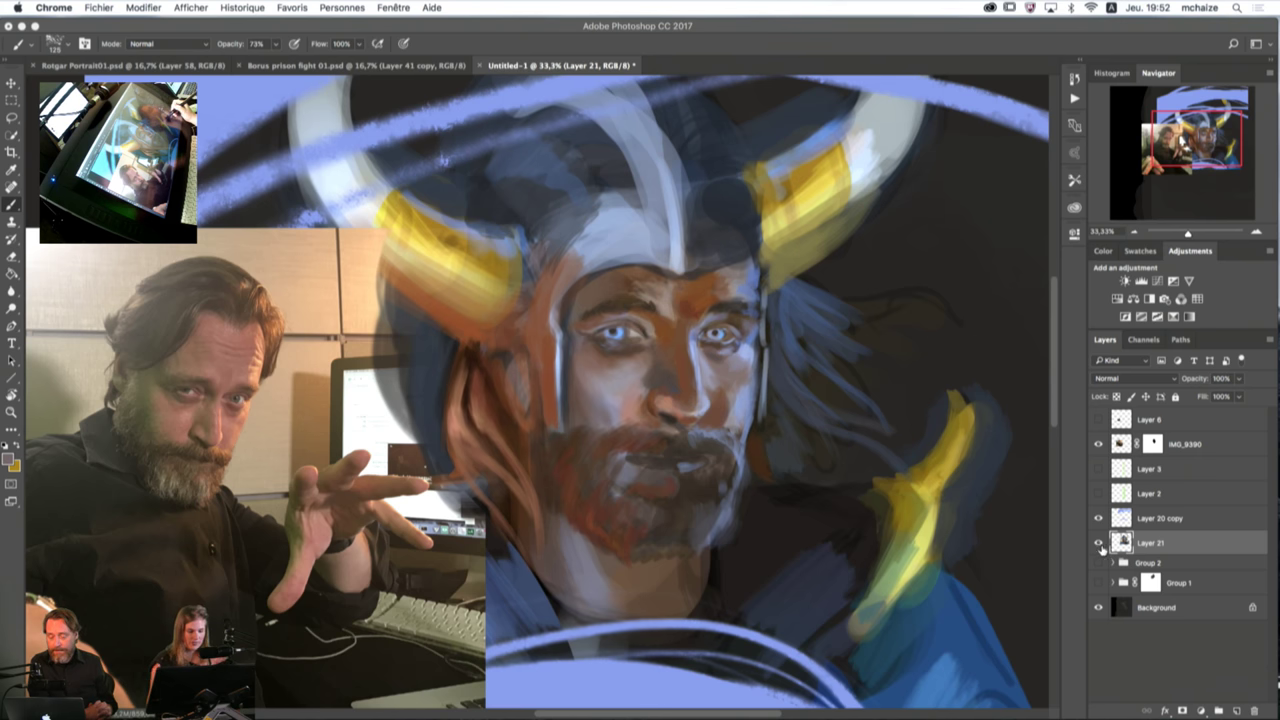
Step: Add a Hue/Saturation adjustment above Layer 21, clip it to that layer, and set Saturation to -34
{"action": "left_click", "coordinate": [1202, 711]}
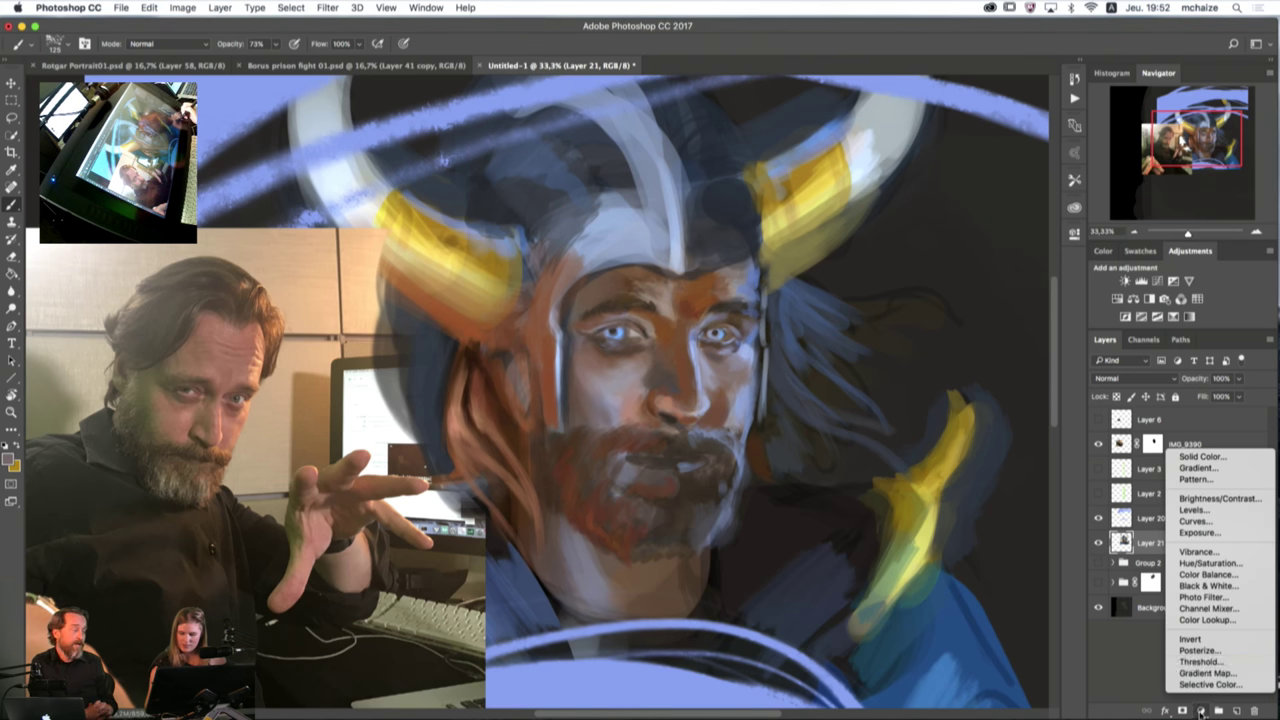
{"action": "left_click", "coordinate": [1205, 564]}
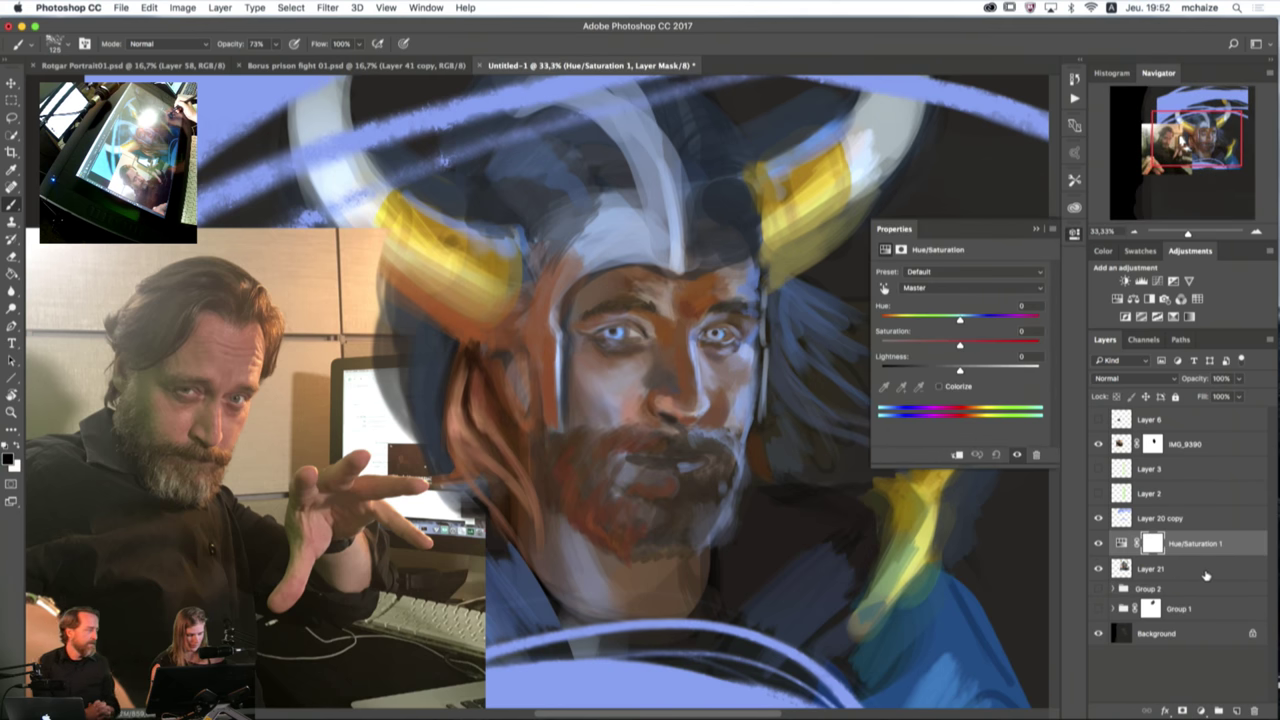
{"action": "left_click", "coordinate": [1195, 553], "text": "alt"}
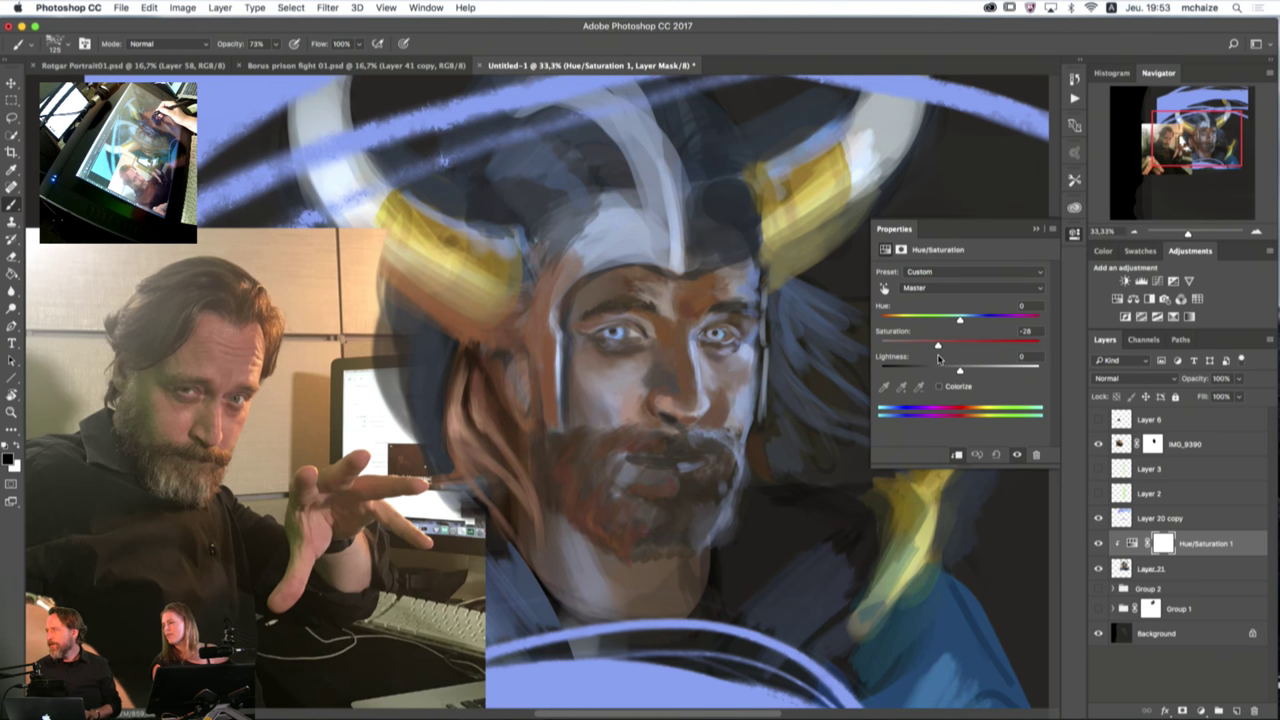
{"action": "left_click_drag", "start_coordinate": [938, 353], "coordinate": [931, 357]}
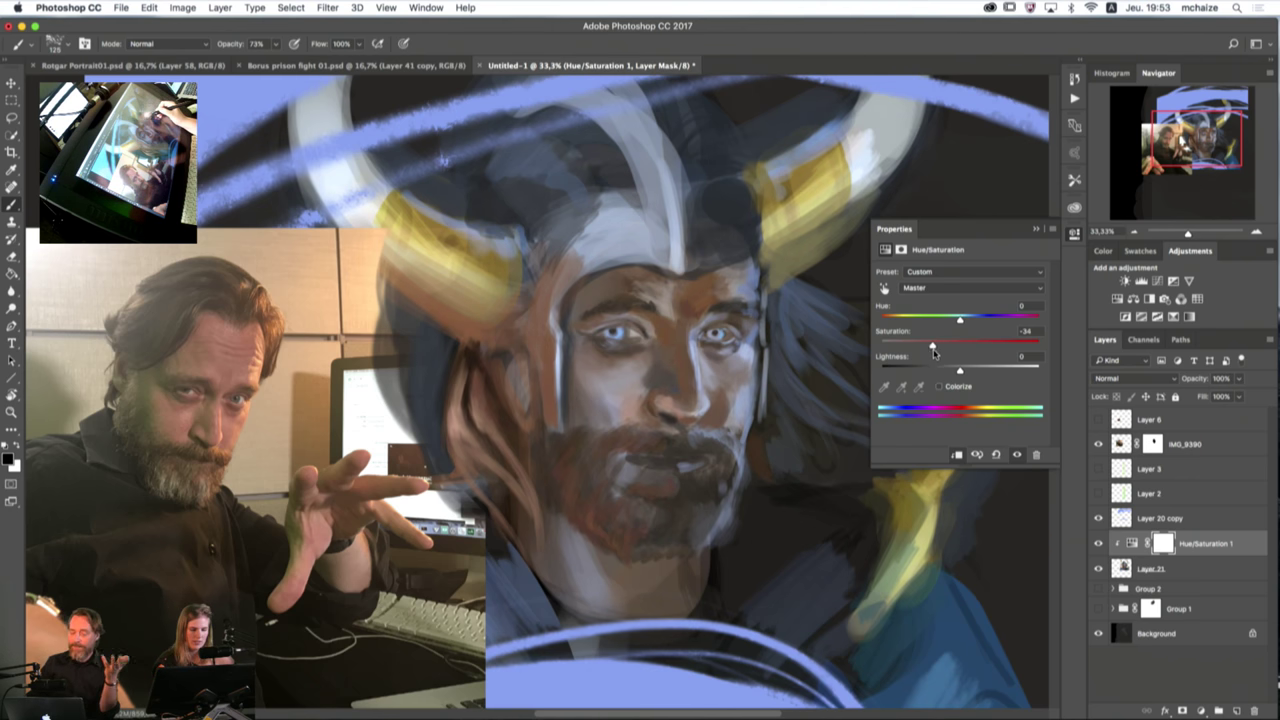
{"action": "left_click", "coordinate": [1032, 230]}
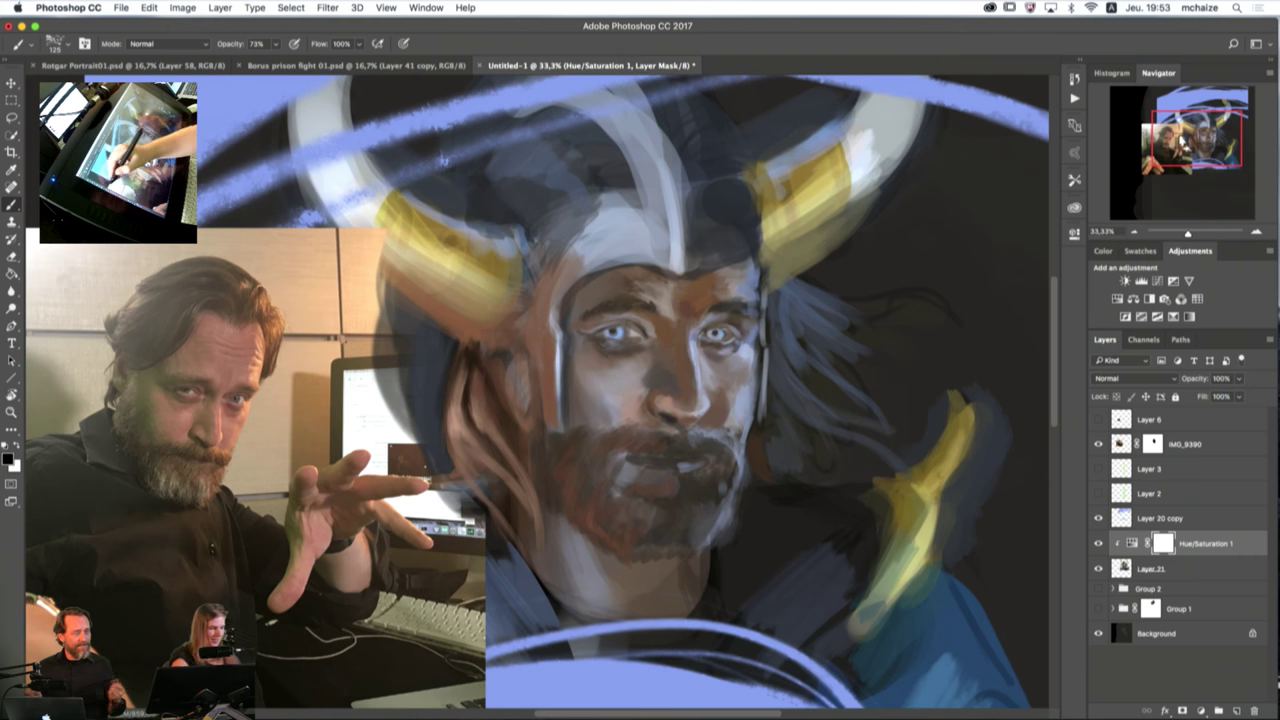
Step: Fill the Hue/Saturation mask with black and brush white into it at up to 200 px over the face, left horn and hair
{"action": "left_click", "coordinate": [11, 272]}
{"action": "left_click", "coordinate": [668, 390]}
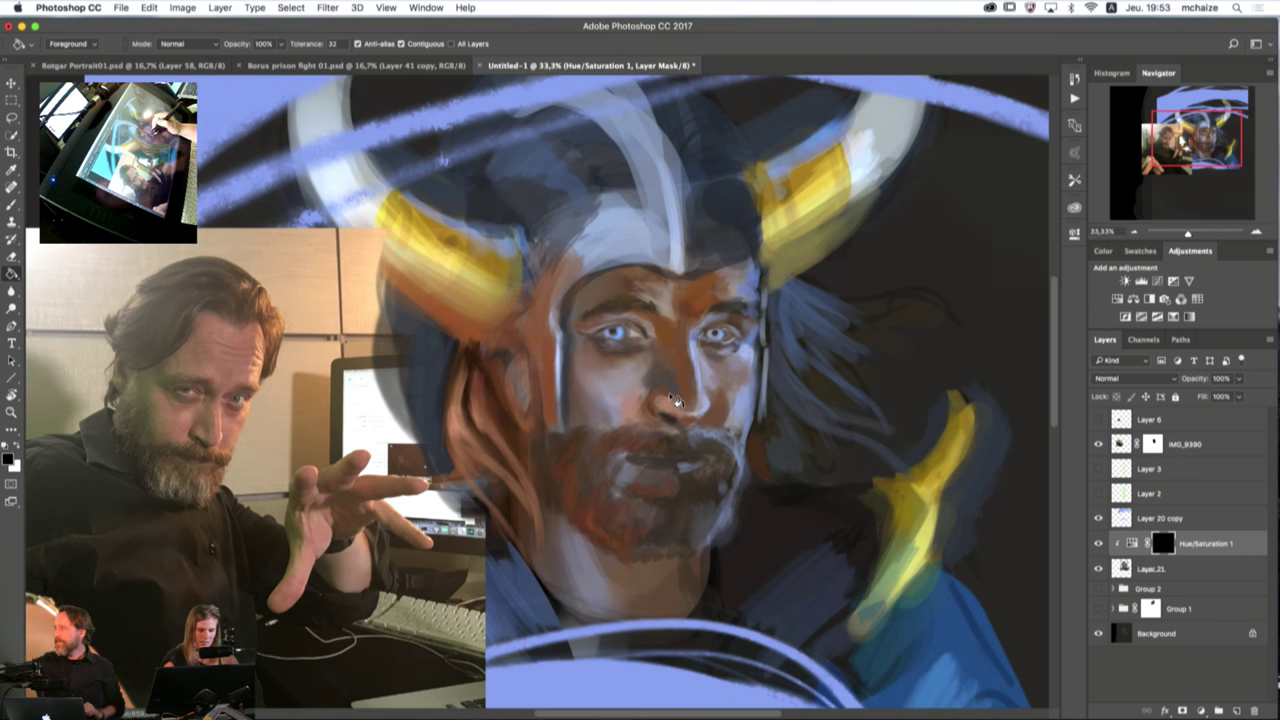
{"action": "key", "text": "x"}
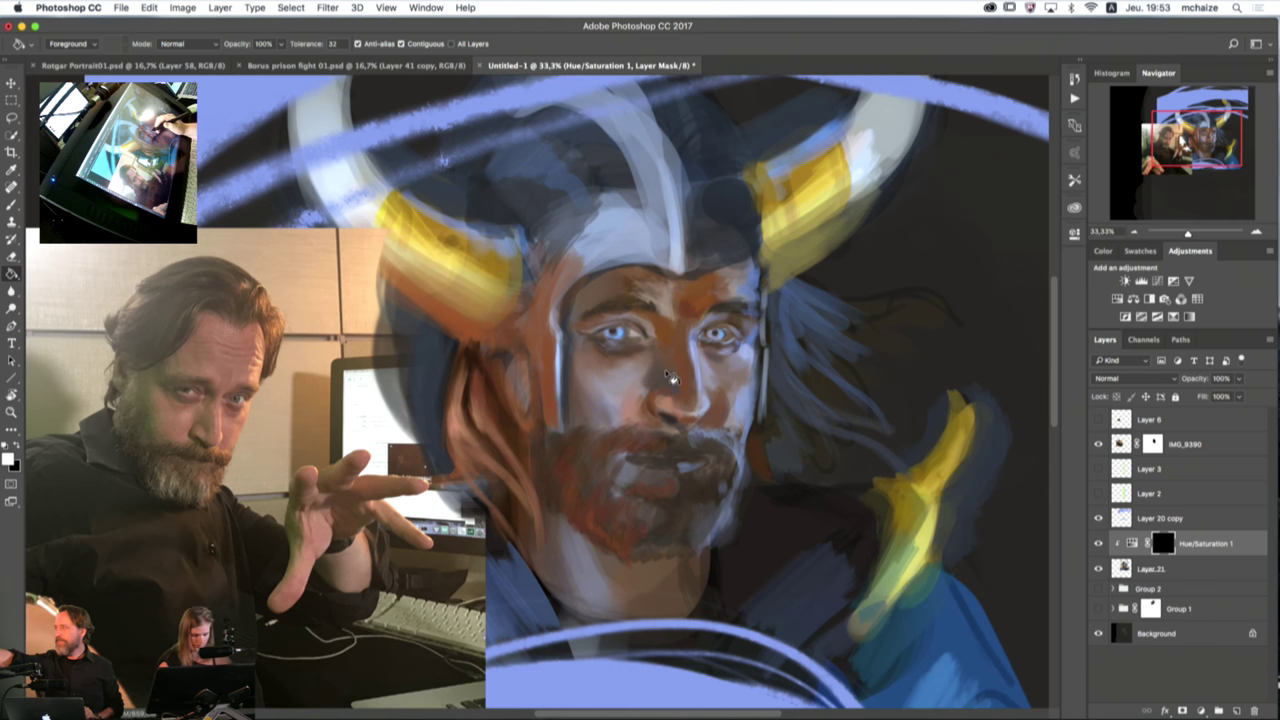
{"action": "key", "text": "b"}
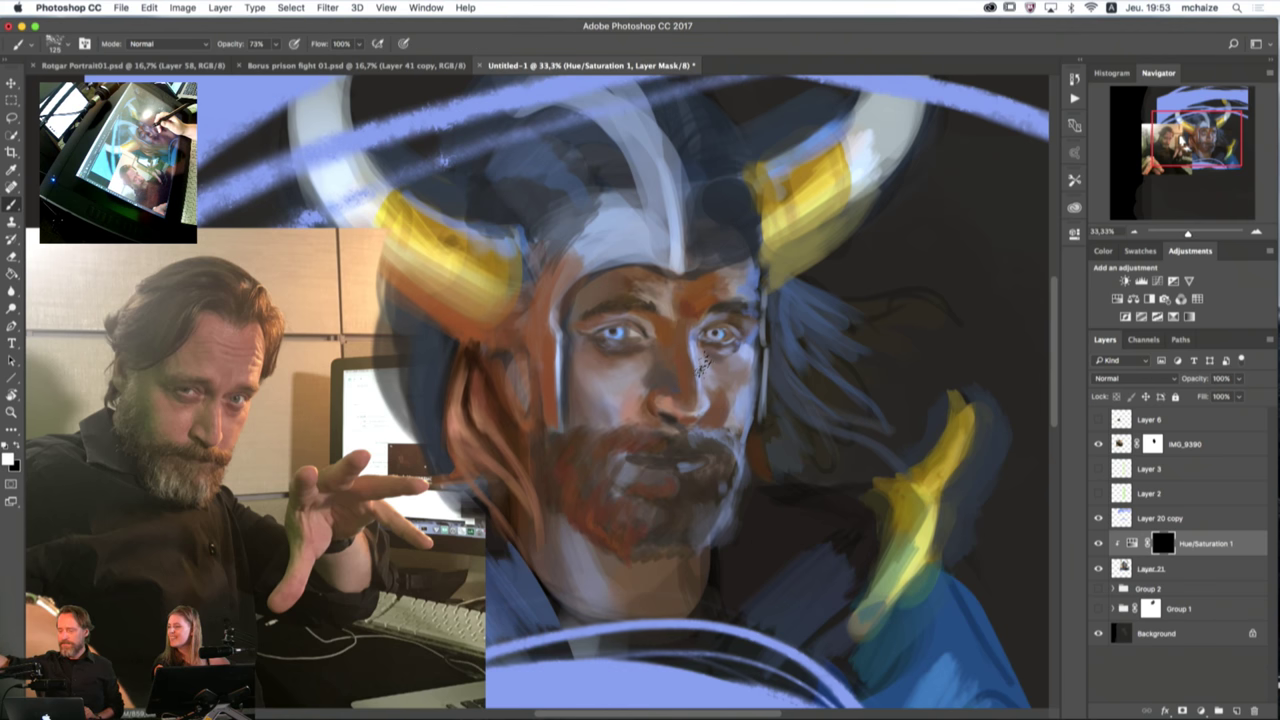
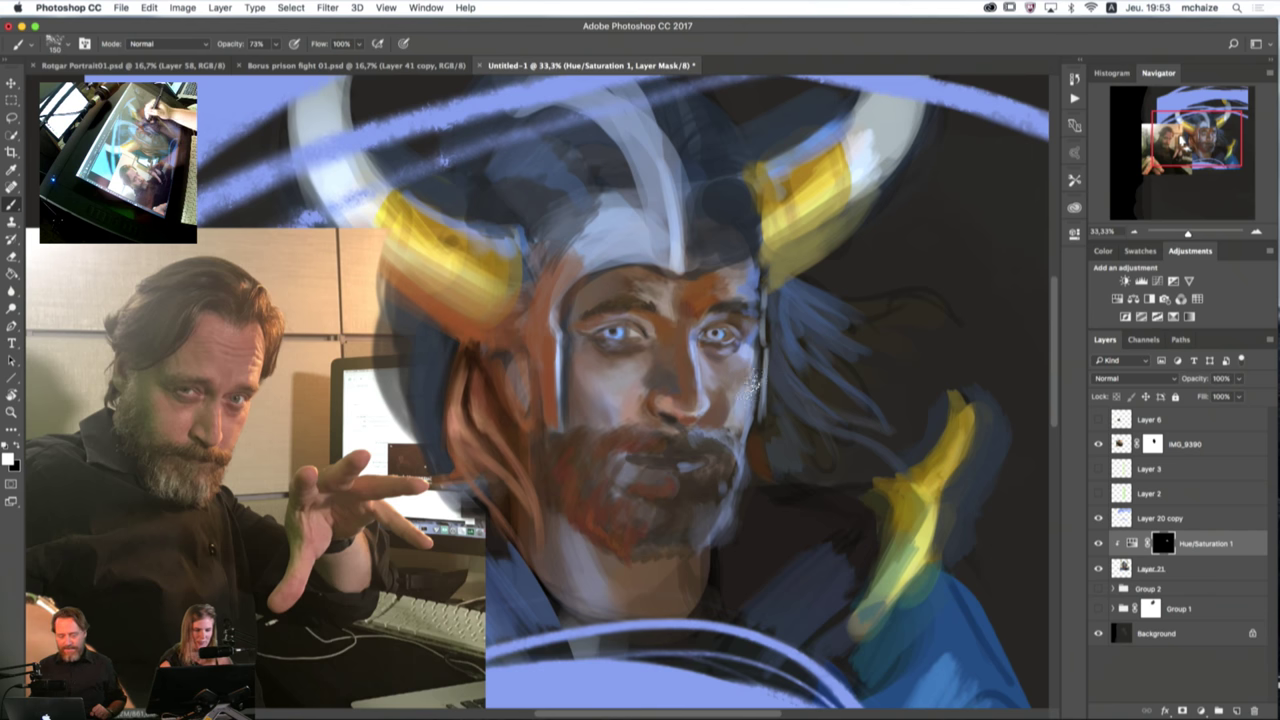
{"action": "key", "text": "bracketright"}
{"action": "key", "text": "bracketright"}
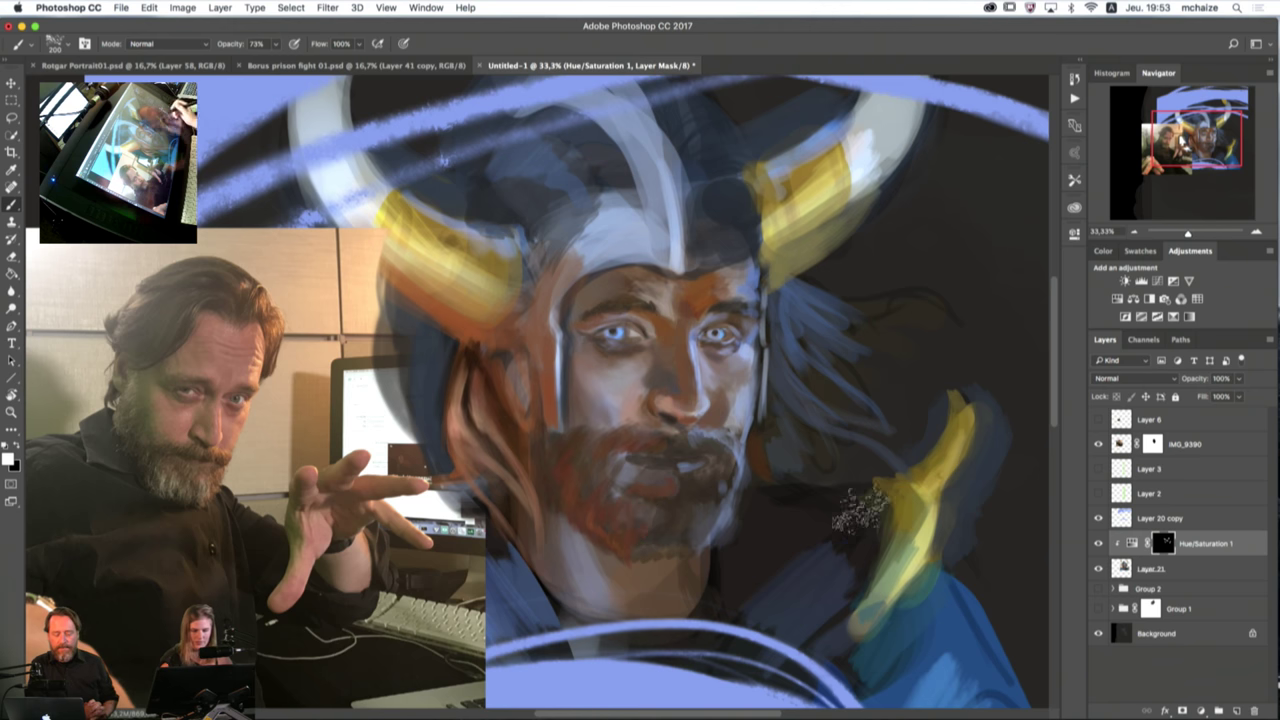
Step: Merge the clipped Hue/Saturation adjustment with the painted Layer 21
{"action": "right_click", "coordinate": [1200, 572]}
{"action": "left_click", "coordinate": [1060, 535]}
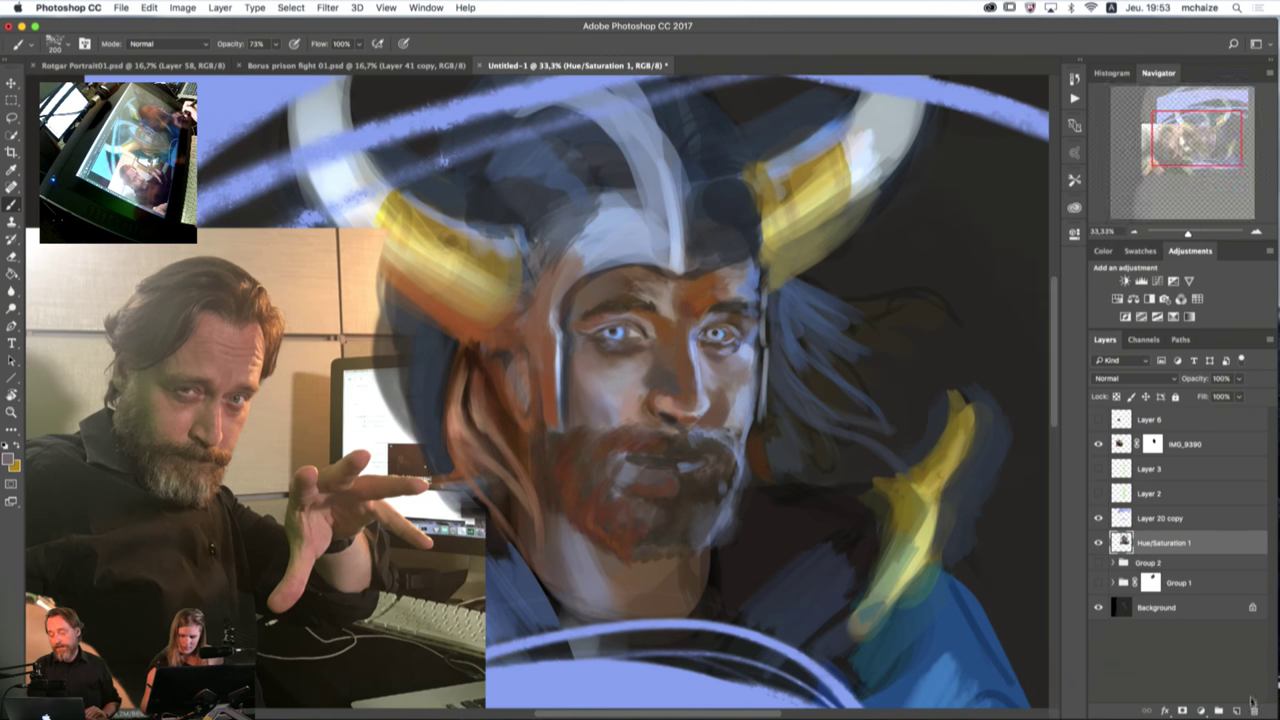
Step: Add a new empty layer directly above the merged painting and hide the reference photo layer IMG_8390
{"action": "left_click", "coordinate": [1236, 710]}
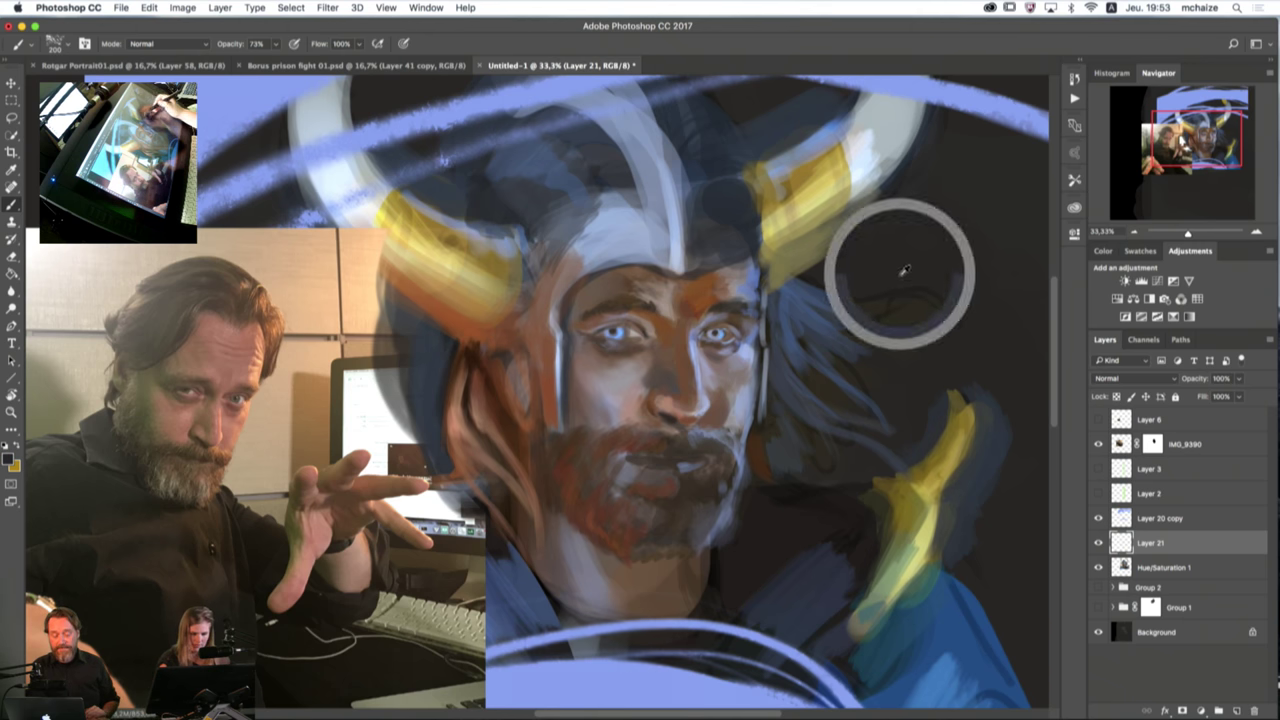
{"action": "left_click", "coordinate": [1099, 444]}
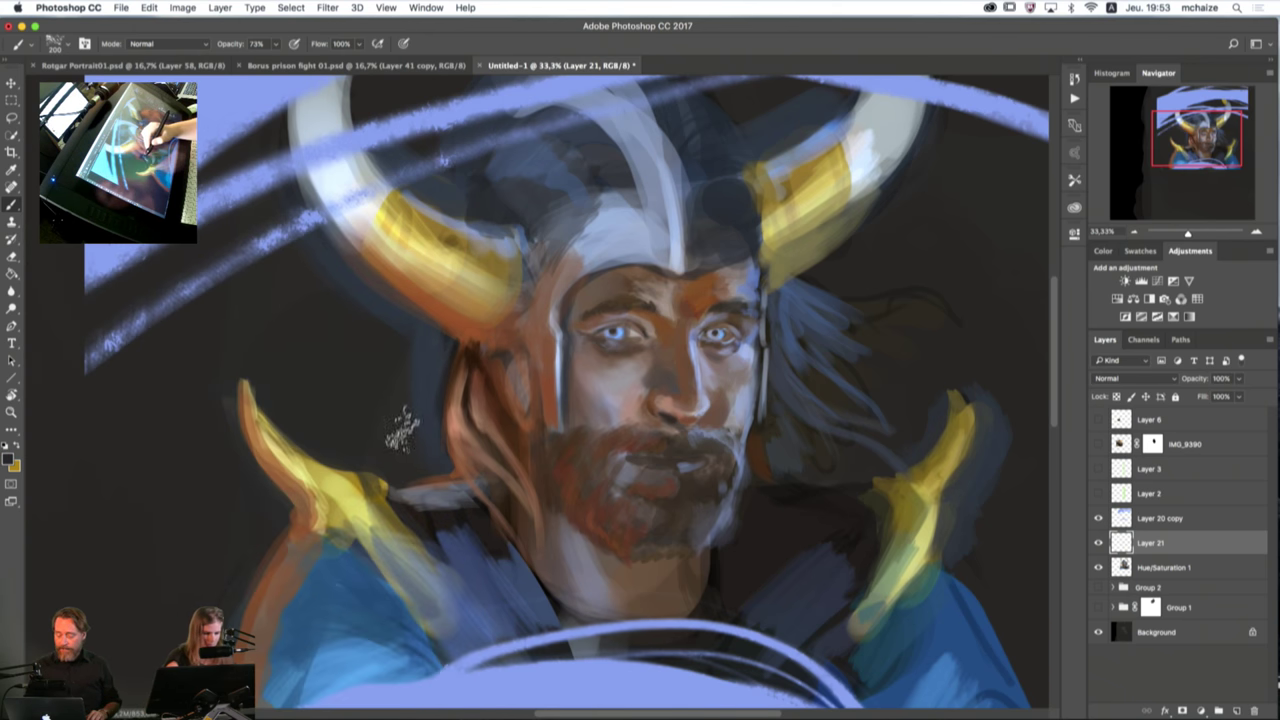
Step: Paint dark grey over the blue edge, hair strands and background beside the left cheek with a 300 to 400 px brush
{"action": "key", "text": "bracketright"}
{"action": "key", "text": "bracketright"}
{"action": "key", "text": "bracketright"}
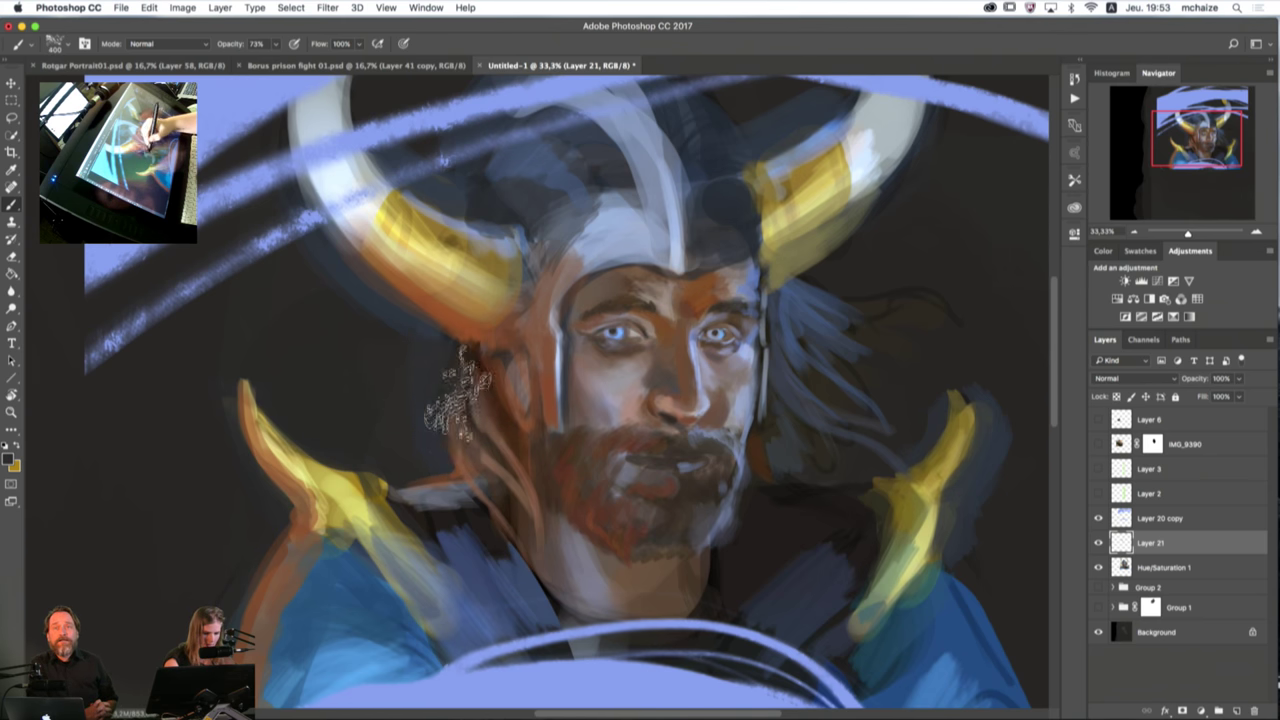
{"action": "key", "text": "bracketleft"}
{"action": "key", "text": "bracketleft"}
{"action": "key", "text": "bracketleft"}
{"action": "key", "text": "bracketleft"}
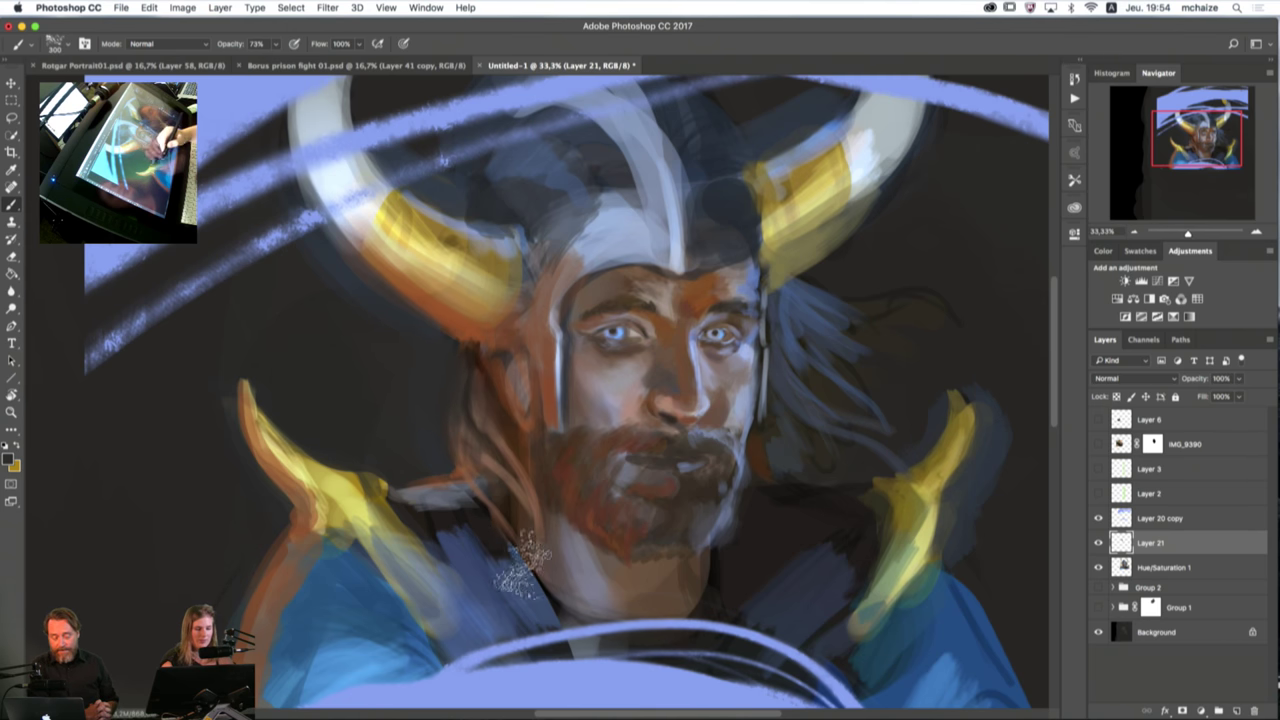
Step: Mute the yellow on the left shoulder spike and both helmet horns with dark strokes at about 125 to 175 px
{"action": "mouse_move", "coordinate": [286, 468]}
{"action": "left_mouse_down"}
{"action": "mouse_move", "coordinate": [310, 480]}
{"action": "mouse_move", "coordinate": [330, 520]}
{"action": "mouse_move", "coordinate": [356, 498]}
{"action": "mouse_move", "coordinate": [410, 565]}
{"action": "mouse_move", "coordinate": [412, 540]}
{"action": "left_mouse_up"}
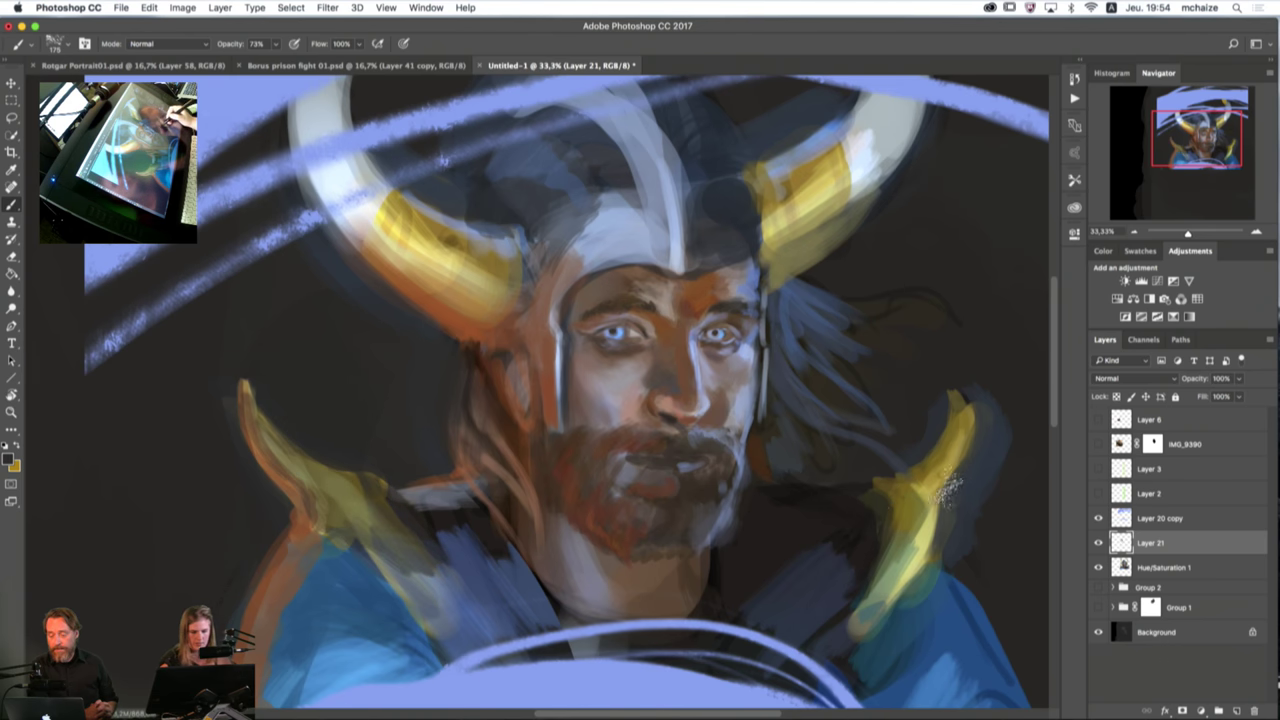
{"action": "key", "text": "bracketleft"}
{"action": "mouse_move", "coordinate": [402, 214]}
{"action": "left_mouse_down"}
{"action": "mouse_move", "coordinate": [476, 258]}
{"action": "mouse_move", "coordinate": [403, 200]}
{"action": "mouse_move", "coordinate": [516, 268]}
{"action": "mouse_move", "coordinate": [506, 245]}
{"action": "mouse_move", "coordinate": [421, 215]}
{"action": "mouse_move", "coordinate": [471, 240]}
{"action": "mouse_move", "coordinate": [481, 258]}
{"action": "mouse_move", "coordinate": [461, 265]}
{"action": "mouse_move", "coordinate": [397, 201]}
{"action": "left_mouse_up"}
{"action": "key", "text": "bracketright"}
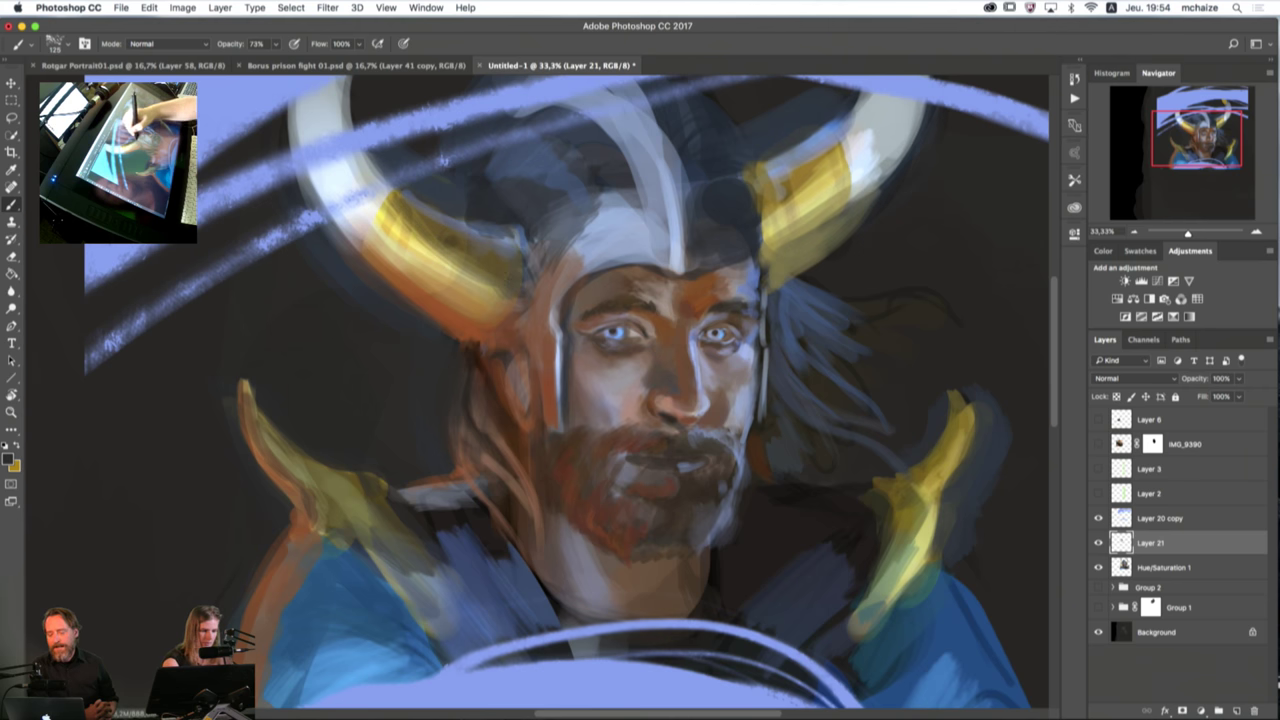
{"action": "mouse_move", "coordinate": [818, 212]}
{"action": "left_mouse_down"}
{"action": "mouse_move", "coordinate": [783, 183]}
{"action": "mouse_move", "coordinate": [753, 185]}
{"action": "mouse_move", "coordinate": [813, 155]}
{"action": "mouse_move", "coordinate": [793, 205]}
{"action": "left_mouse_up"}
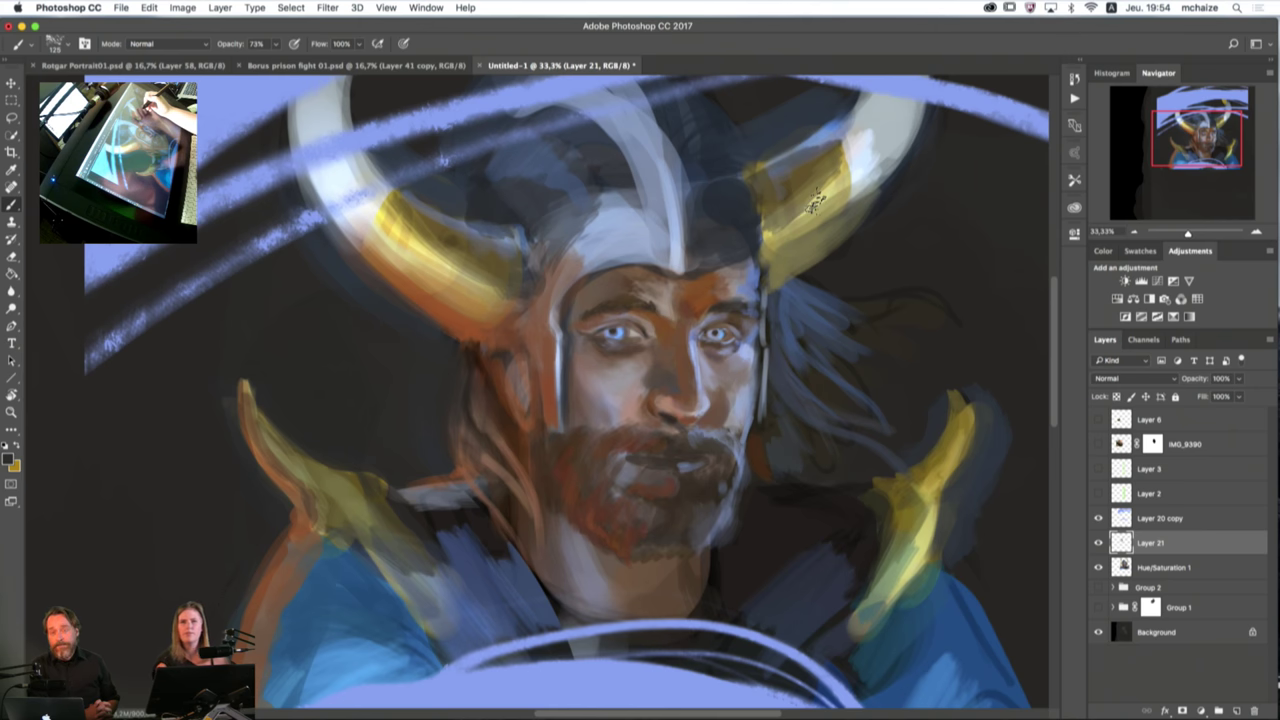
Step: Sample the reddish brown between the brows and blend it across the forehead with a 125 to 200 px brush
{"action": "key", "text": "]"}
{"action": "key", "text": "]"}
{"action": "key", "text": "]"}
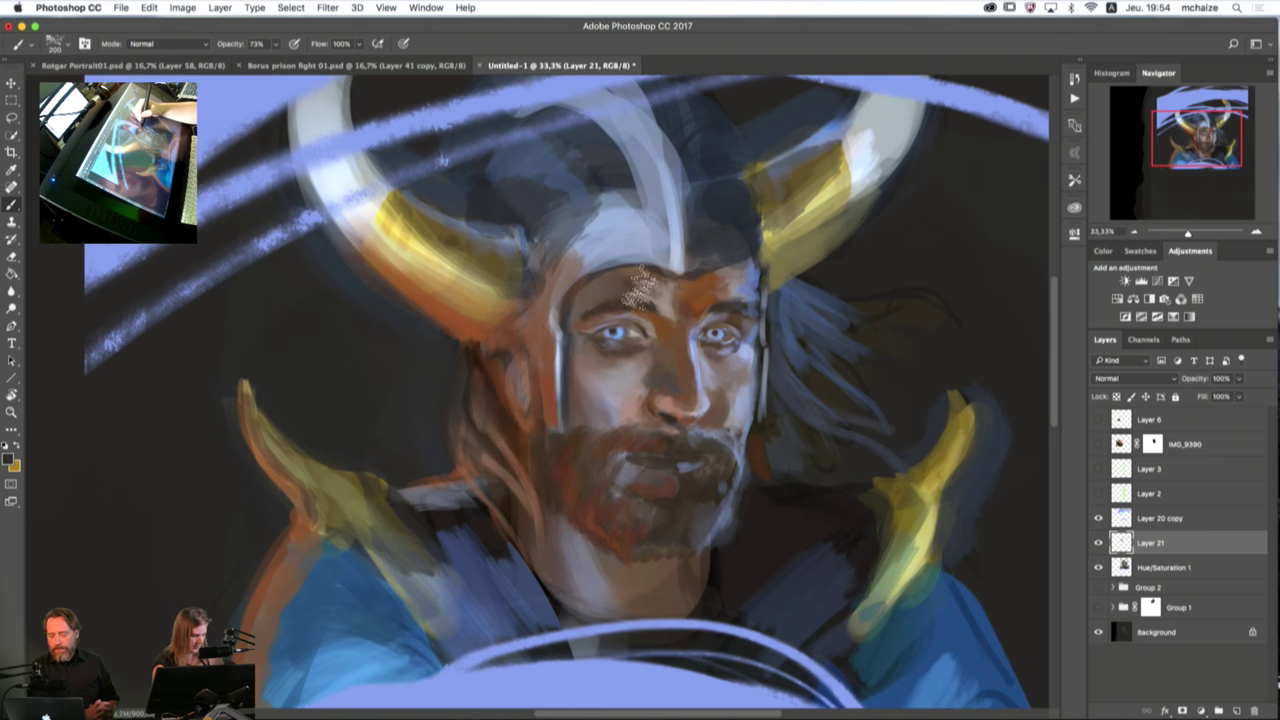
{"action": "left_click", "coordinate": [679, 302], "text": "alt"}
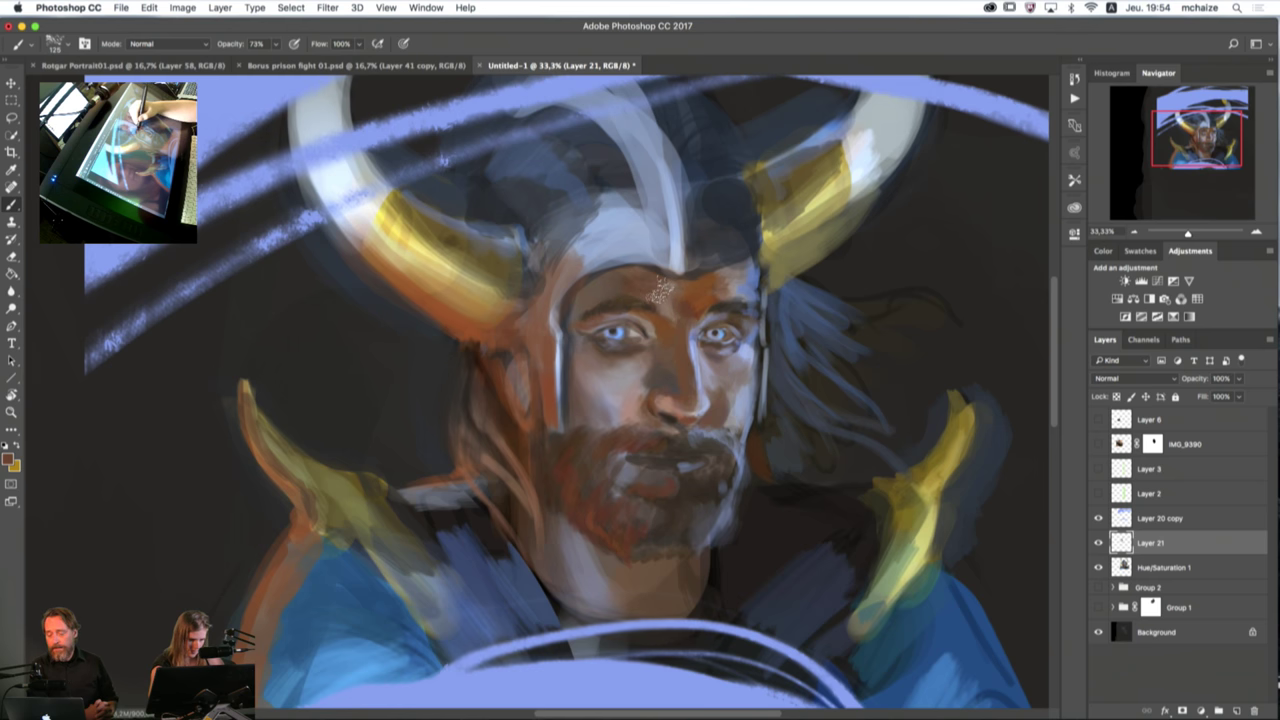
{"action": "key", "text": "]"}
{"action": "key", "text": "]"}
{"action": "key", "text": "]"}
{"action": "key", "text": "]"}
{"action": "key", "text": "]"}
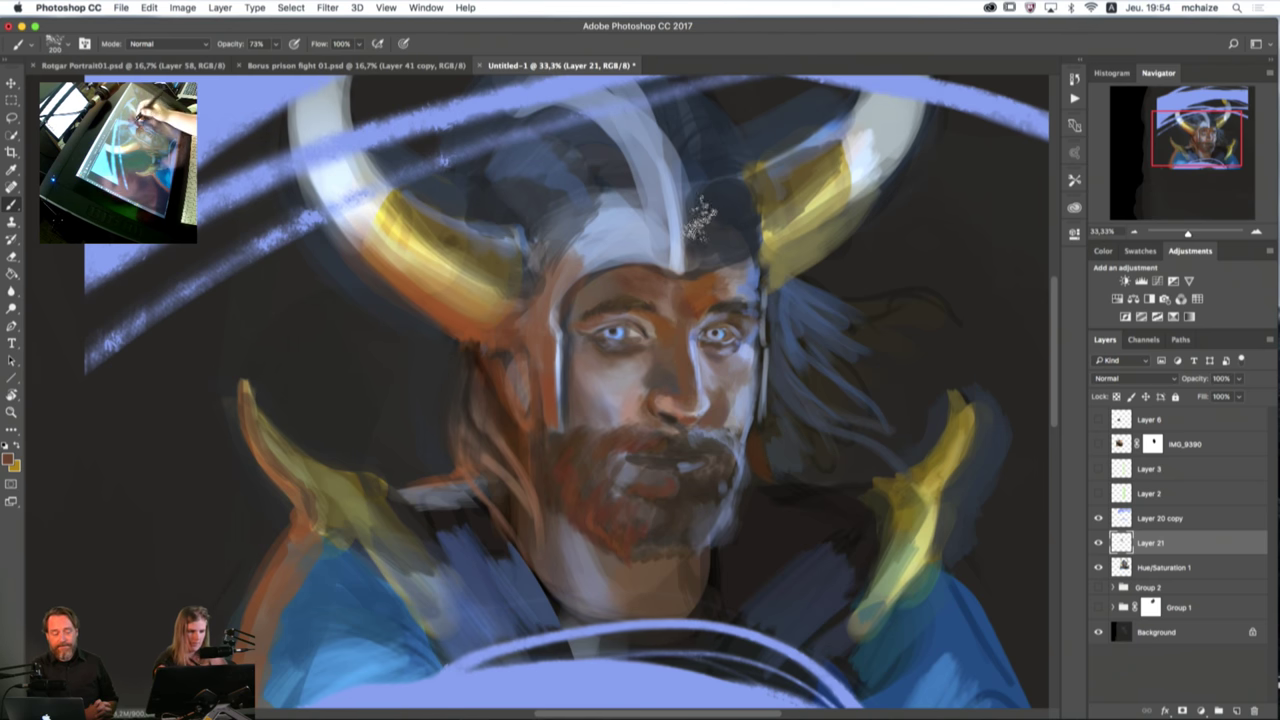
Step: Cover the pale highlight on the helmet's left front with darker blue-grey sampled from the helmet
{"action": "left_click", "coordinate": [572, 218], "text": "alt"}
{"action": "mouse_move", "coordinate": [567, 228]}
{"action": "left_mouse_down"}
{"action": "mouse_move", "coordinate": [600, 200]}
{"action": "mouse_move", "coordinate": [630, 225]}
{"action": "mouse_move", "coordinate": [565, 240]}
{"action": "mouse_move", "coordinate": [630, 230]}
{"action": "mouse_move", "coordinate": [640, 205]}
{"action": "left_mouse_up"}
{"action": "left_click", "coordinate": [532, 204], "text": "alt"}
{"action": "mouse_move", "coordinate": [550, 240]}
{"action": "left_mouse_down"}
{"action": "mouse_move", "coordinate": [604, 197]}
{"action": "mouse_move", "coordinate": [649, 232]}
{"action": "mouse_move", "coordinate": [602, 177]}
{"action": "mouse_move", "coordinate": [566, 237]}
{"action": "mouse_move", "coordinate": [642, 247]}
{"action": "mouse_move", "coordinate": [549, 245]}
{"action": "mouse_move", "coordinate": [606, 207]}
{"action": "mouse_move", "coordinate": [638, 238]}
{"action": "left_mouse_up"}
{"action": "left_click", "coordinate": [530, 202], "text": "alt"}
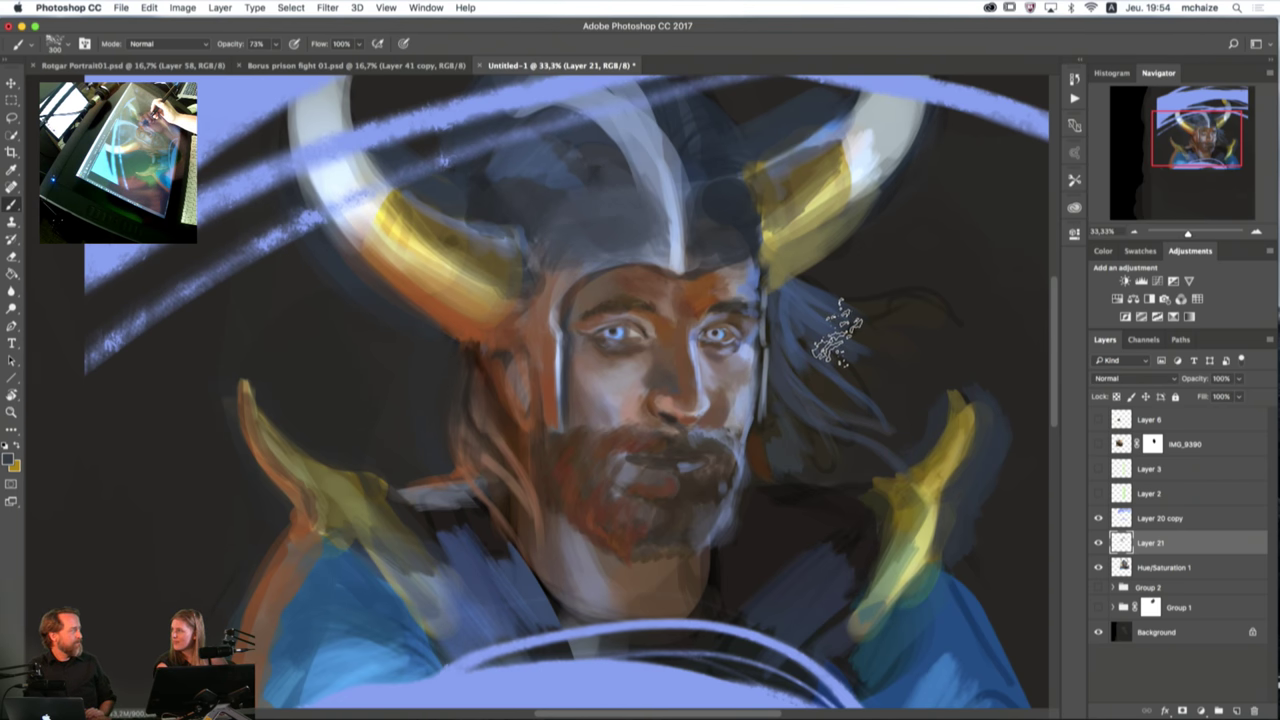
Step: Paint a grey helmet rim above the right brow with a 125 px brush, and sample the helmet's dark tone
{"action": "key", "text": "bracketleft"}
{"action": "key", "text": "bracketleft"}
{"action": "key", "text": "bracketleft"}
{"action": "key", "text": "bracketleft"}
{"action": "key", "text": "bracketleft"}
{"action": "key", "text": "bracketleft"}
{"action": "key", "text": "bracketleft"}
{"action": "key", "text": "bracketleft"}
{"action": "key", "text": "bracketleft"}
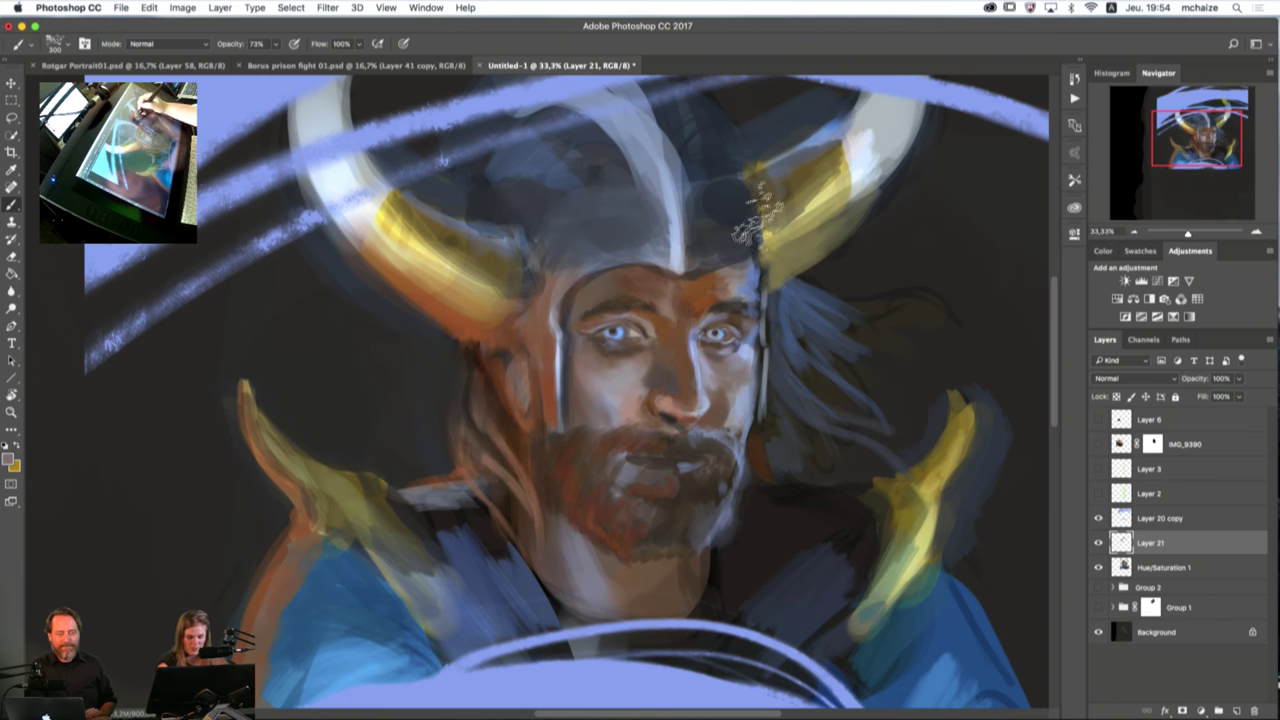
{"action": "left_click_drag", "start_coordinate": [705, 254], "coordinate": [752, 266]}
{"action": "key", "text": "bracketright"}
{"action": "key", "text": "bracketright"}
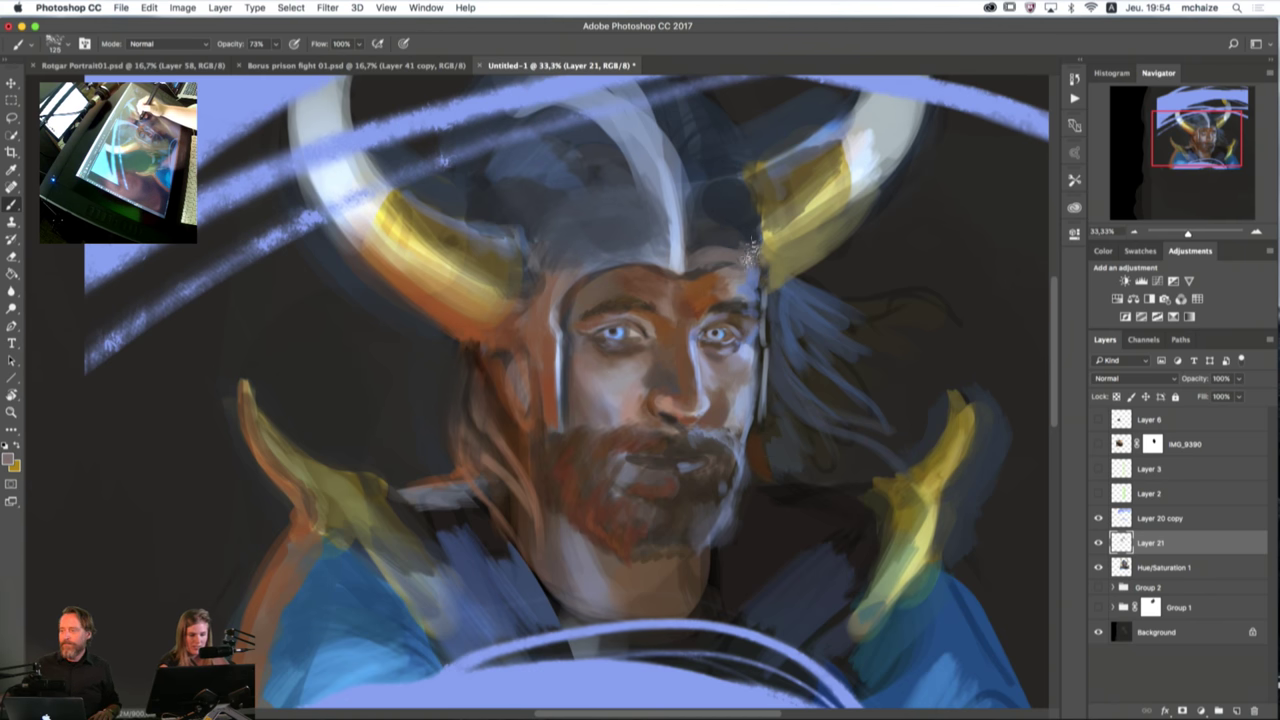
{"action": "left_click", "coordinate": [719, 236], "text": "alt"}
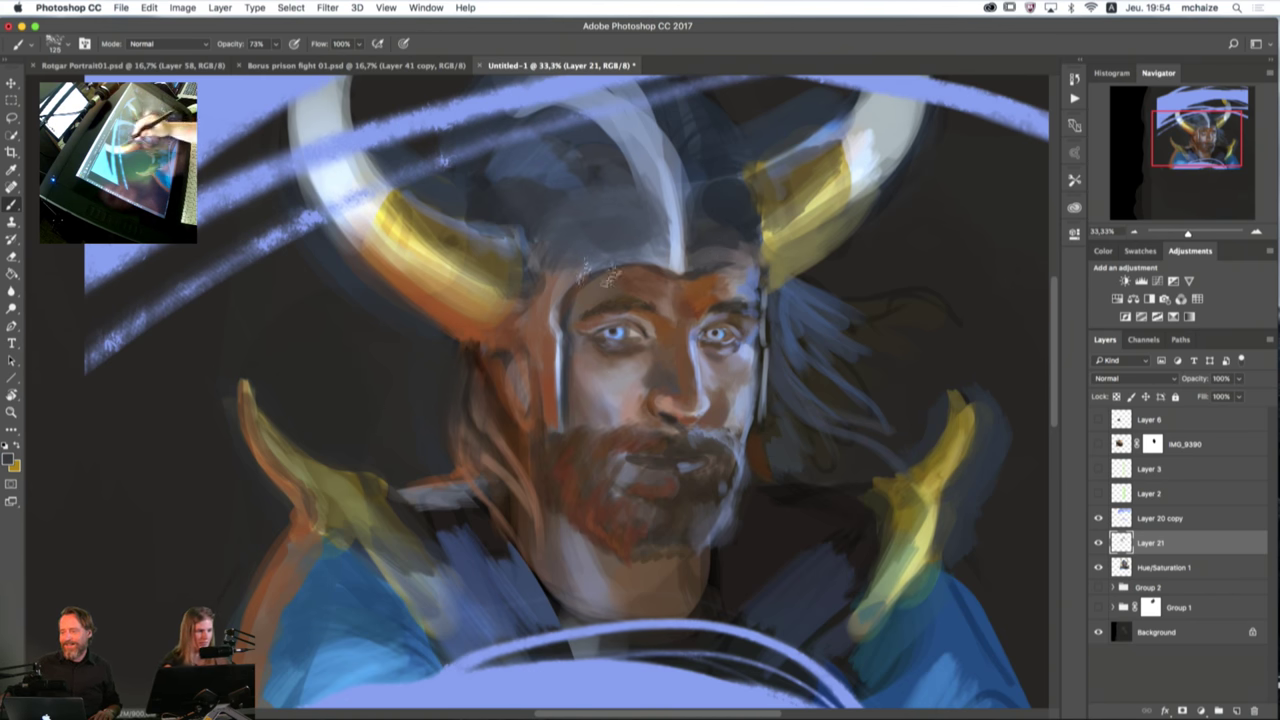
Step: Switch to Rotgar Portrait01.psd and toggle the Angry people screaming reference and Layer 58 to compare the screaming expression
{"action": "left_click", "coordinate": [130, 65]}
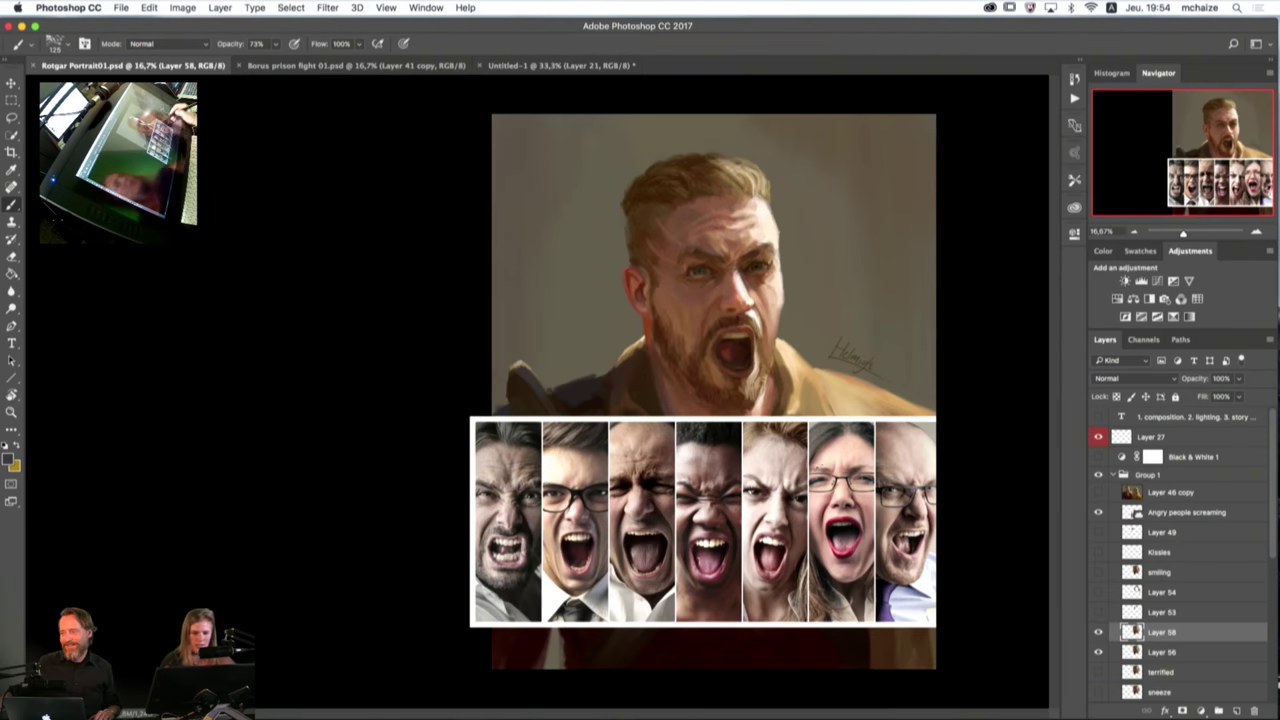
{"action": "left_click", "coordinate": [1099, 513]}
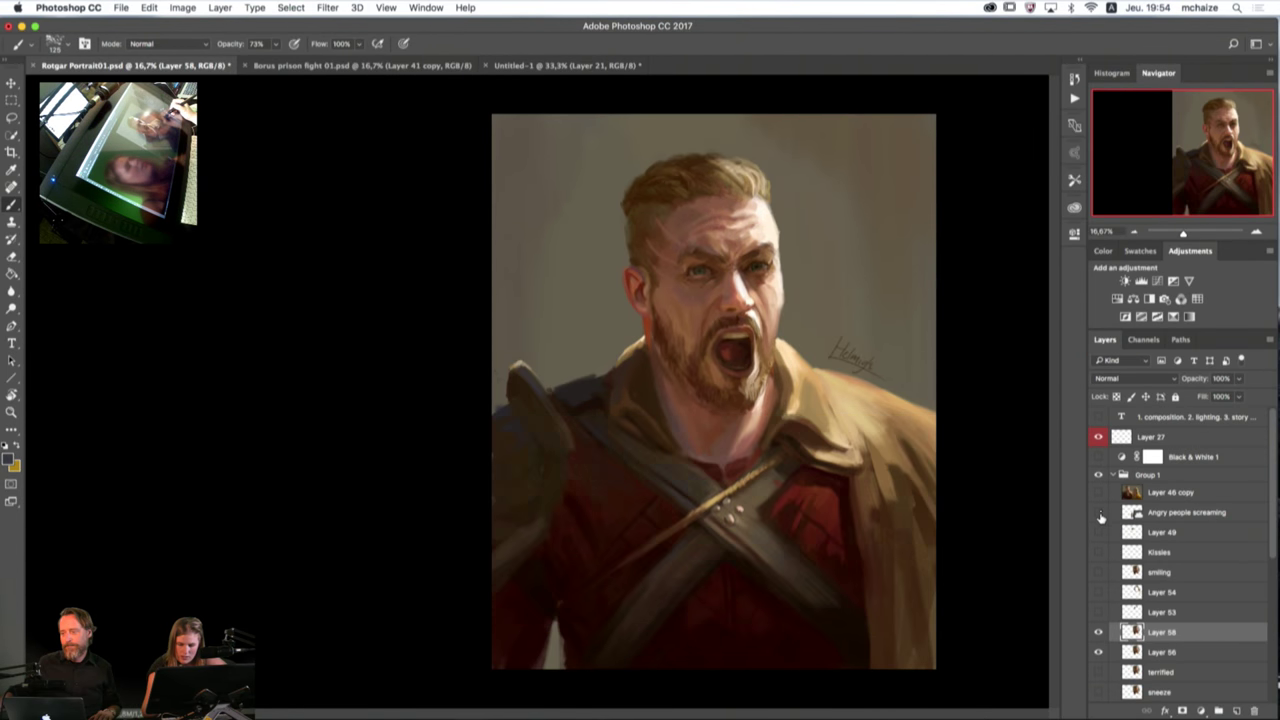
{"action": "left_click", "coordinate": [1099, 513]}
{"action": "left_click", "coordinate": [1099, 513]}
{"action": "left_click", "coordinate": [1099, 513]}
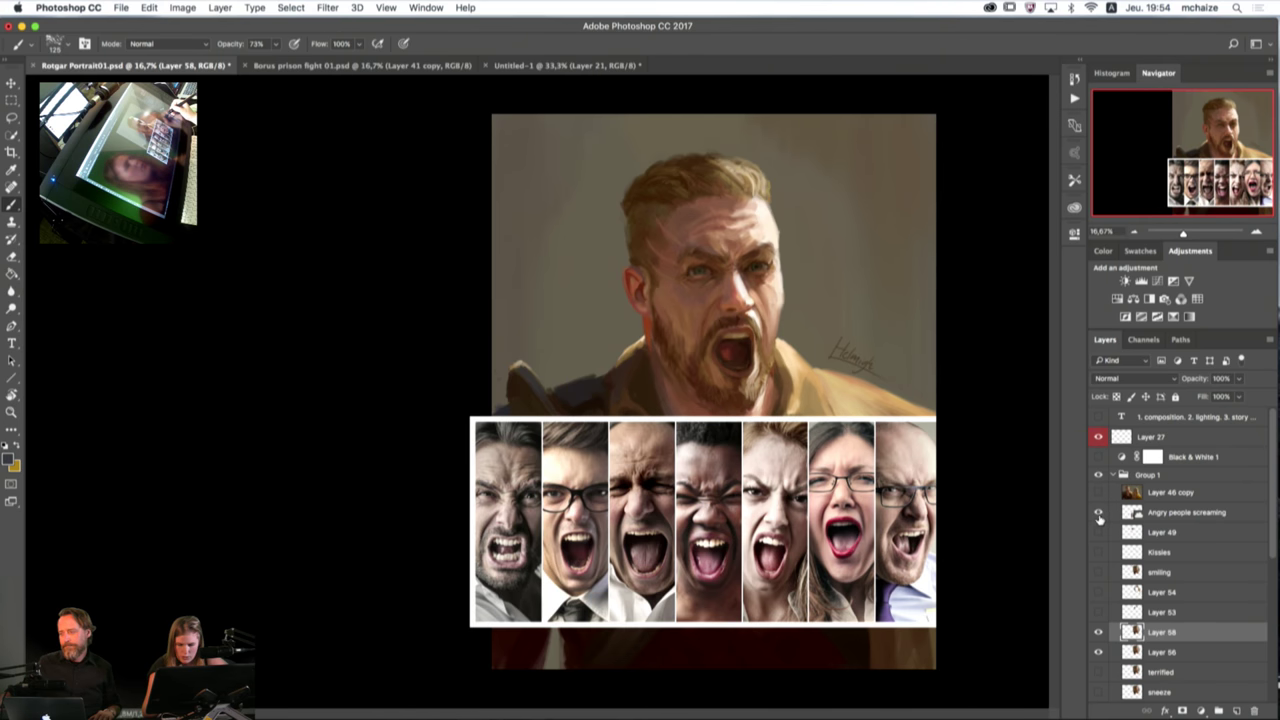
{"action": "left_click", "coordinate": [1099, 513]}
{"action": "left_click", "coordinate": [1099, 634]}
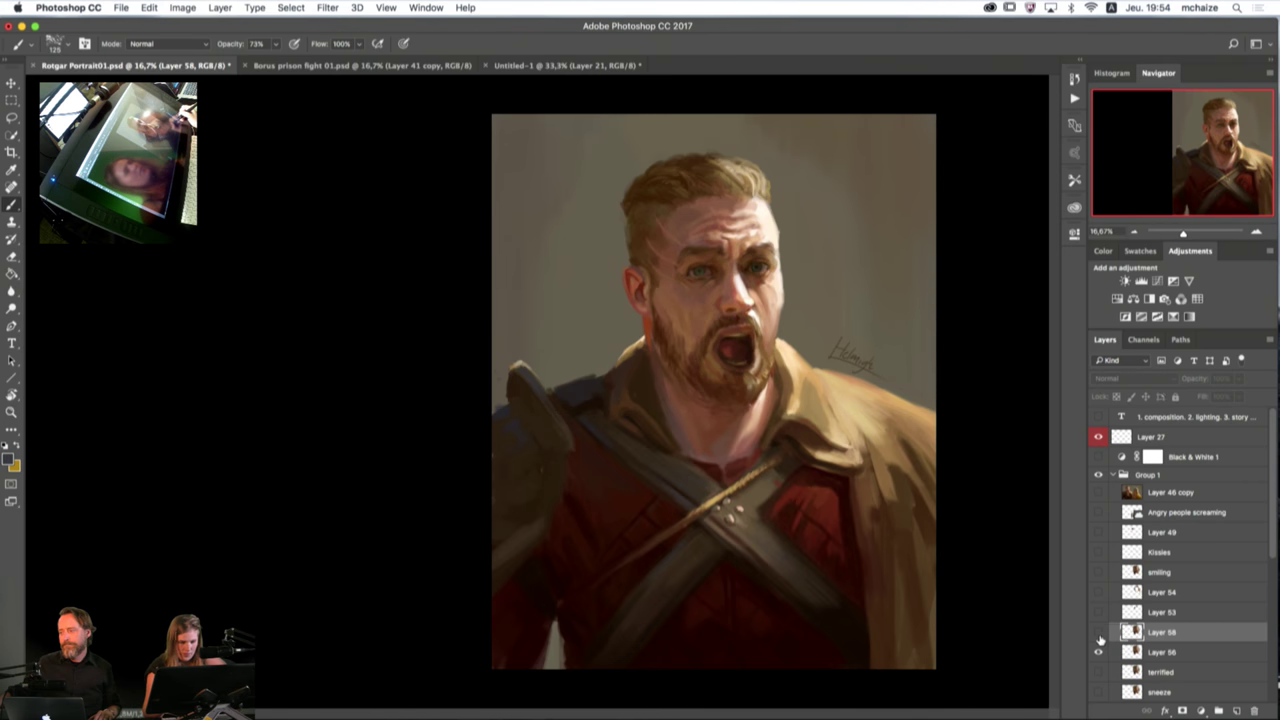
{"action": "left_click", "coordinate": [1099, 634]}
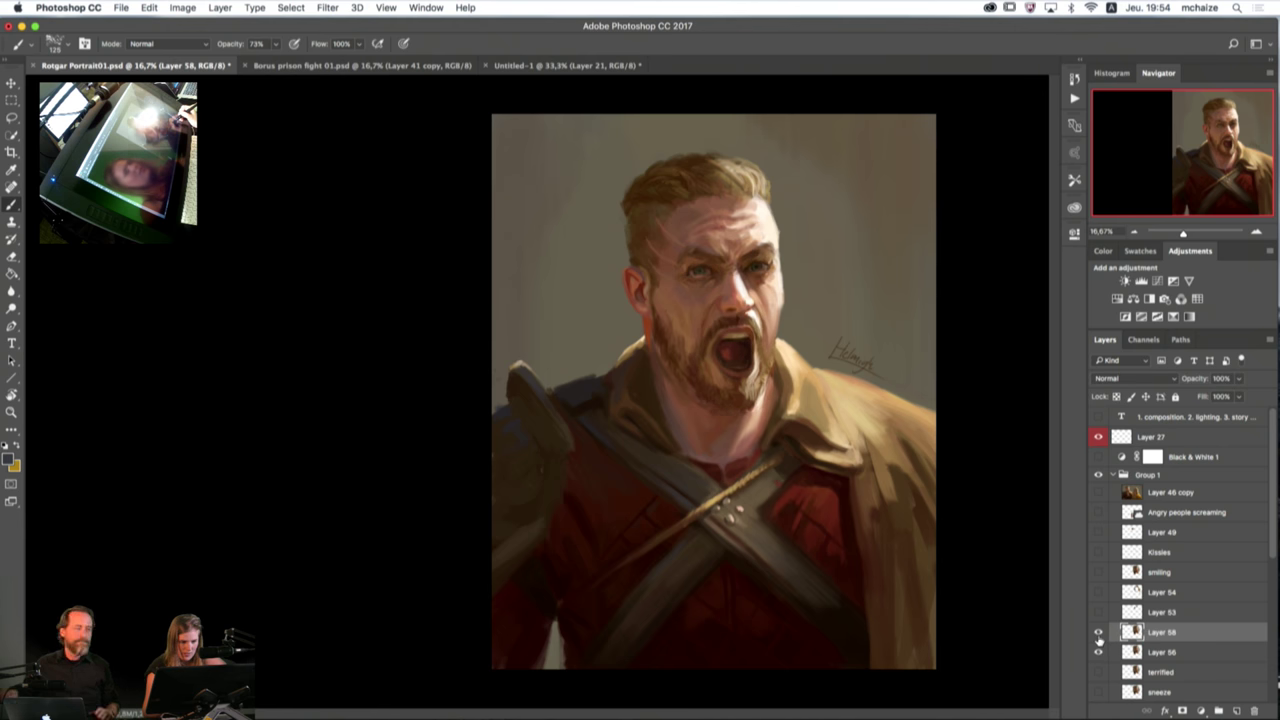
Step: Hide and show the expression layers from inquisitive up to Layer 58 to review the character's different facial expressions
{"action": "left_click_drag", "start_coordinate": [1274, 548], "coordinate": [1262, 632]}
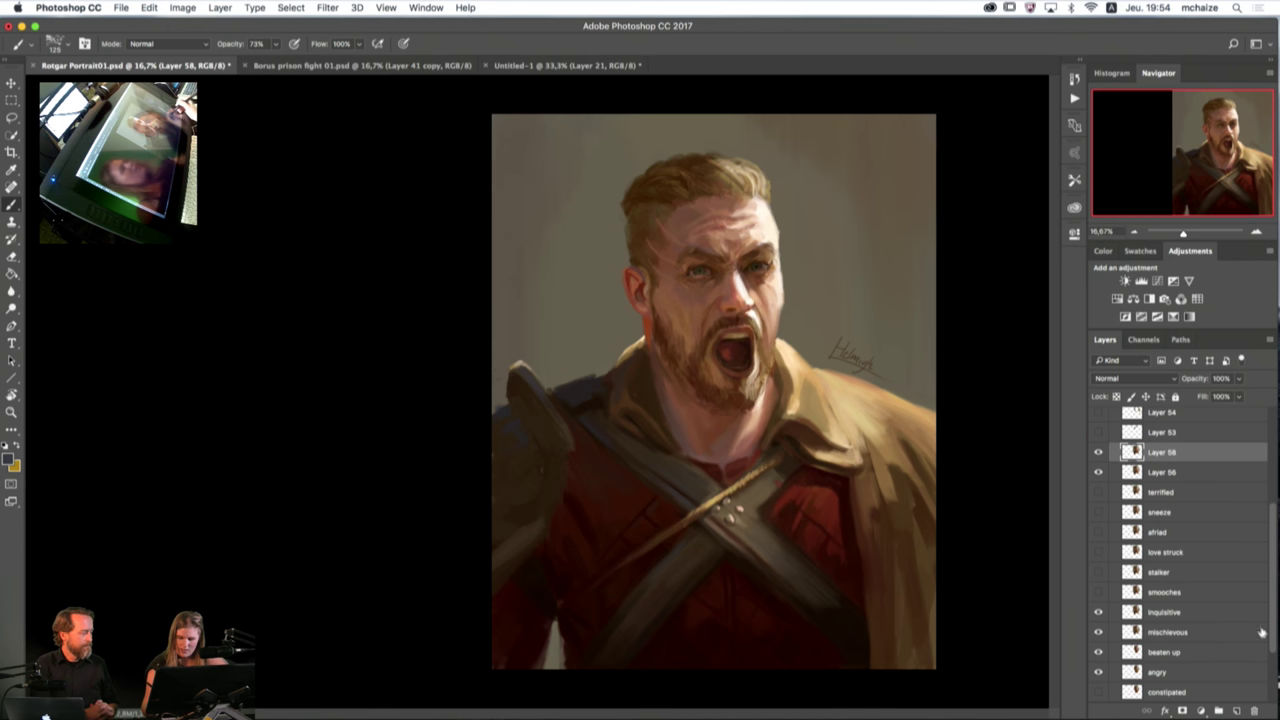
{"action": "left_click_drag", "start_coordinate": [1099, 455], "coordinate": [1115, 512]}
{"action": "left_click", "coordinate": [1099, 613]}
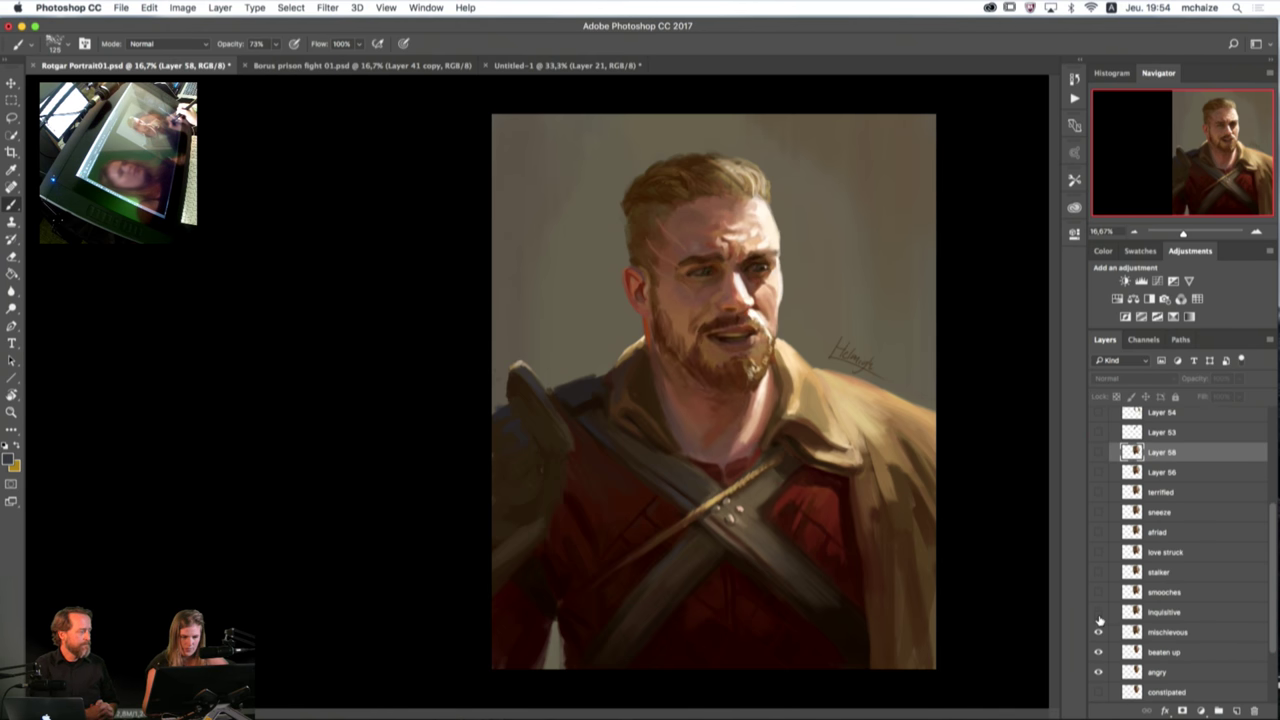
{"action": "left_click", "coordinate": [1098, 634]}
{"action": "left_click", "coordinate": [1098, 633]}
{"action": "left_click", "coordinate": [1099, 613]}
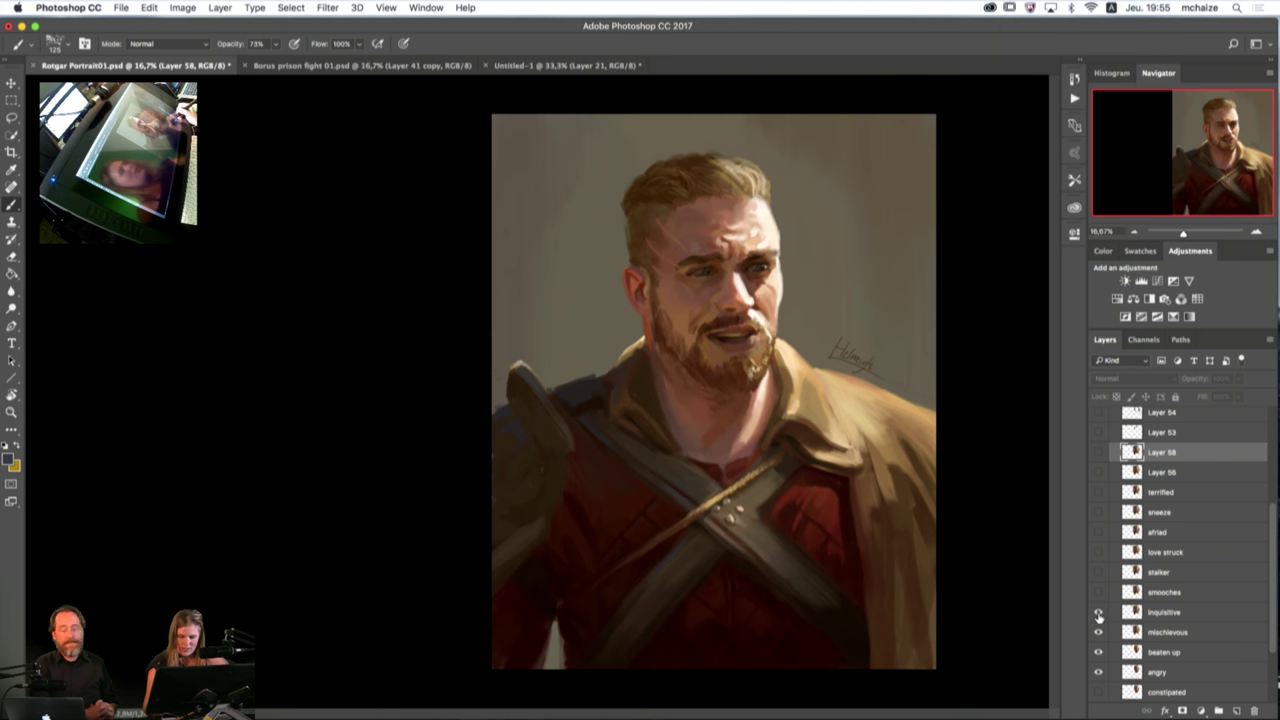
{"action": "left_click", "coordinate": [1099, 594]}
{"action": "left_click_drag", "start_coordinate": [1100, 597], "coordinate": [1098, 462]}
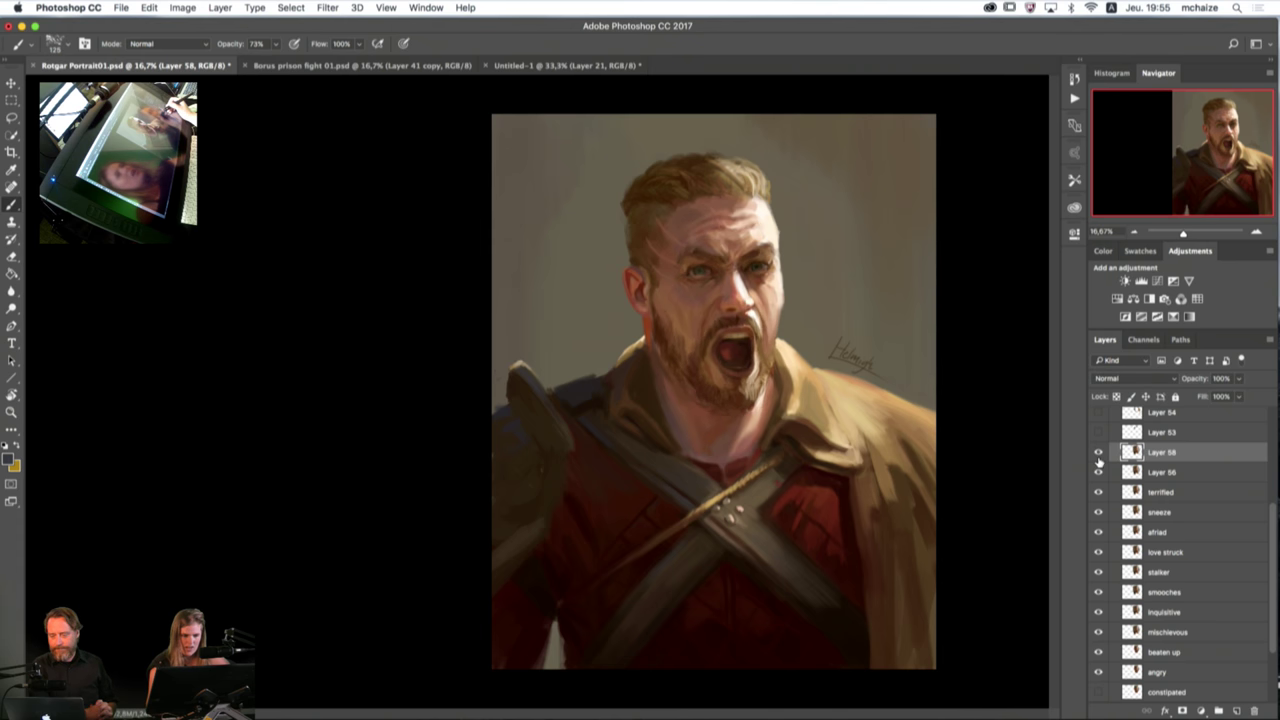
Step: Switch to Borus prison fight 01.psd, hide Layer 41 copy, the layers below it and the illustration ref group, and view it at 25%
{"action": "left_click", "coordinate": [362, 65]}
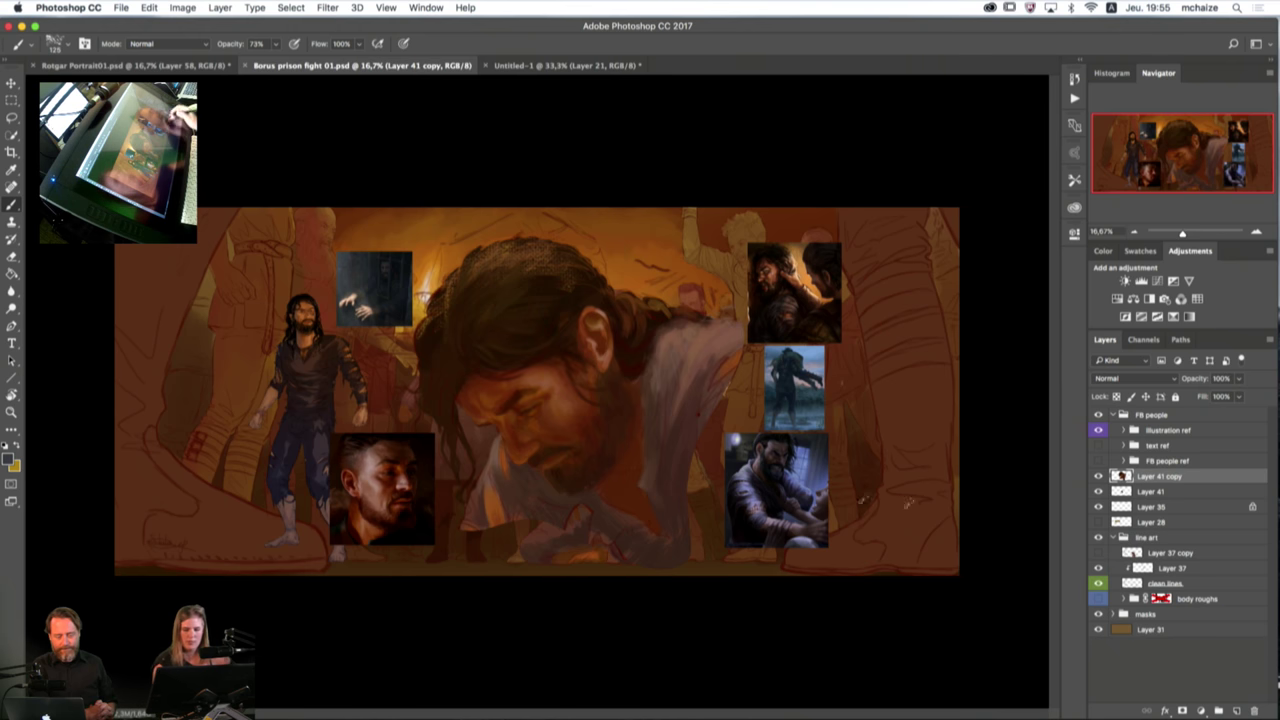
{"action": "left_click_drag", "start_coordinate": [1098, 478], "coordinate": [1100, 547]}
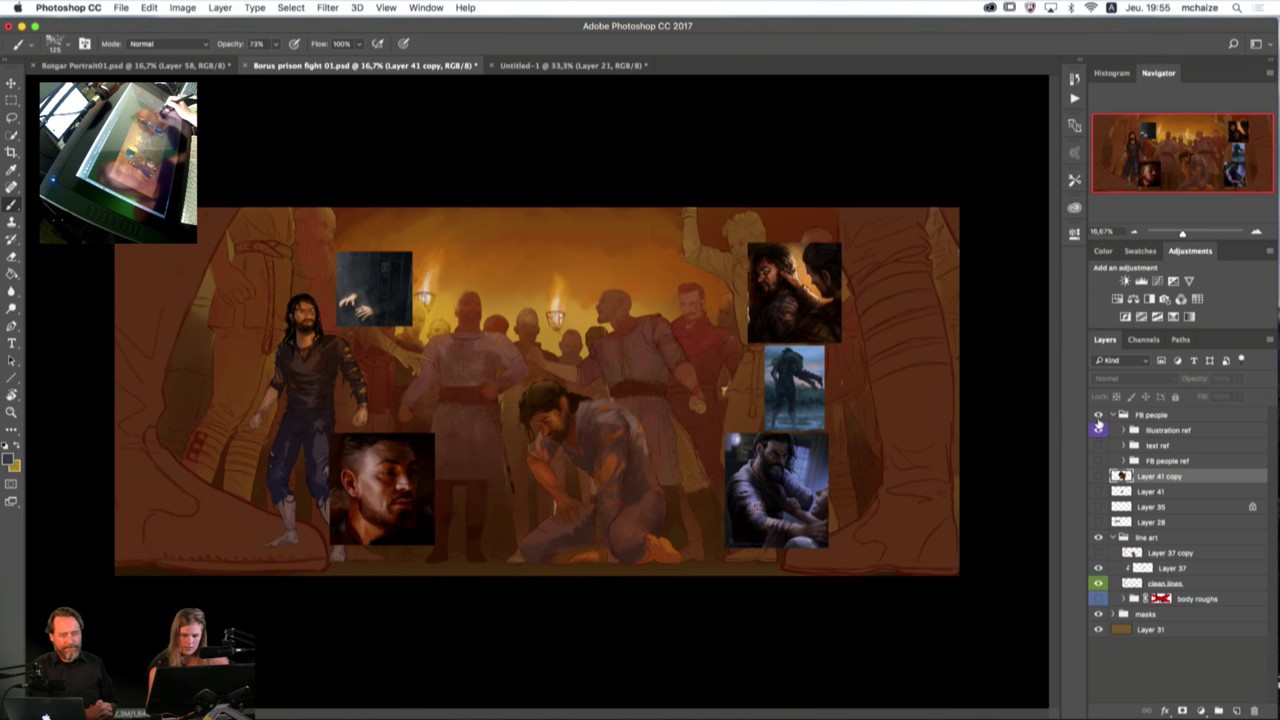
{"action": "left_click", "coordinate": [1098, 430]}
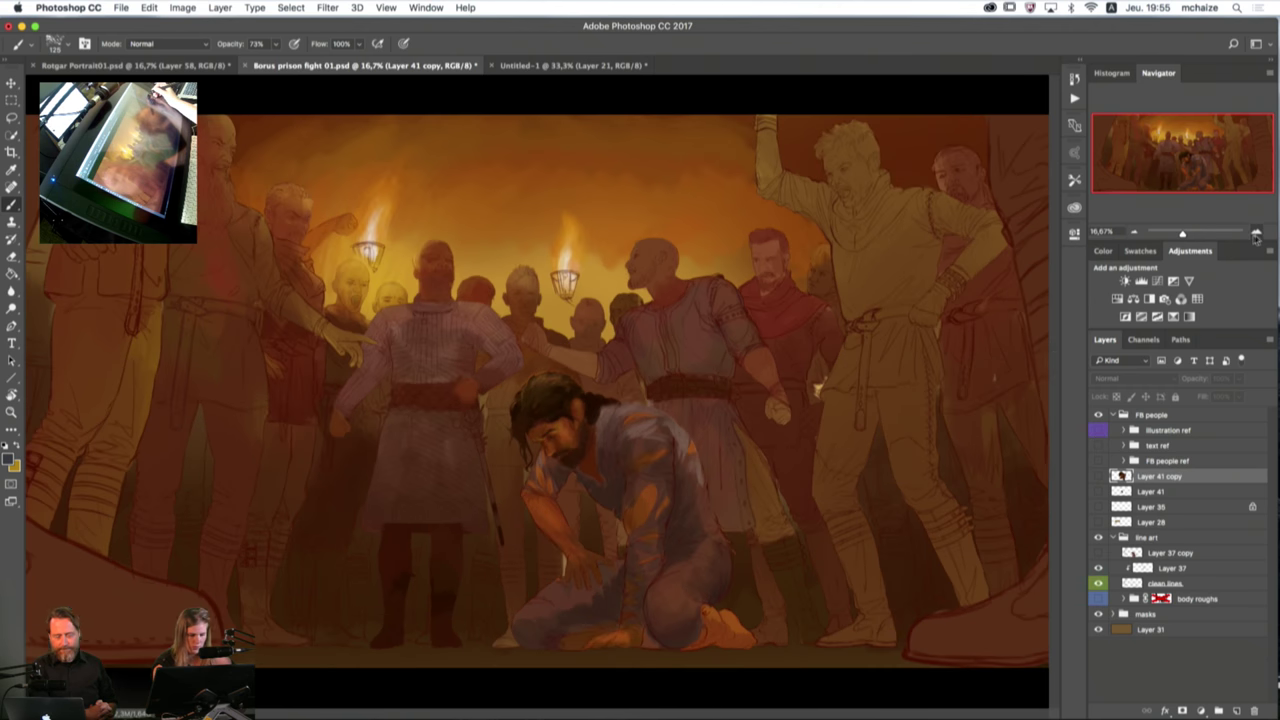
{"action": "left_click", "coordinate": [1254, 233]}
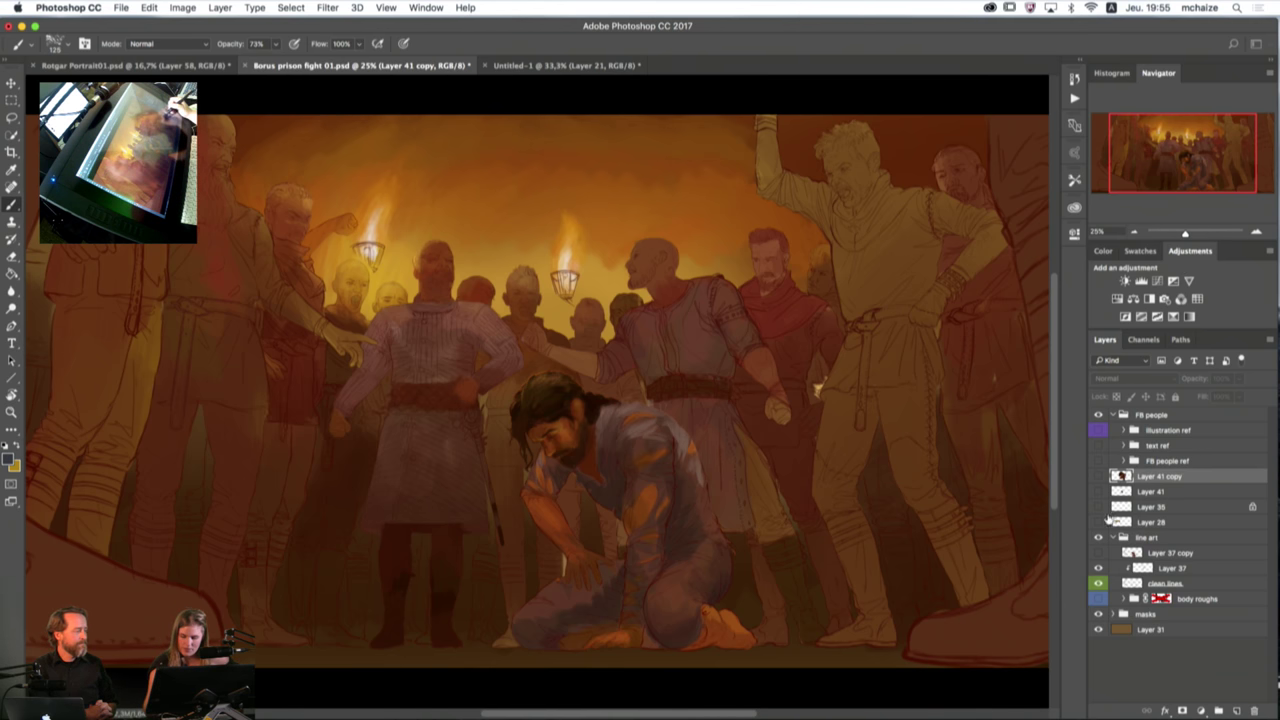
Step: Show Layer 41 copy and briefly display the FB people ref group to compare the kneeling man with its photo reference
{"action": "left_click", "coordinate": [1098, 477]}
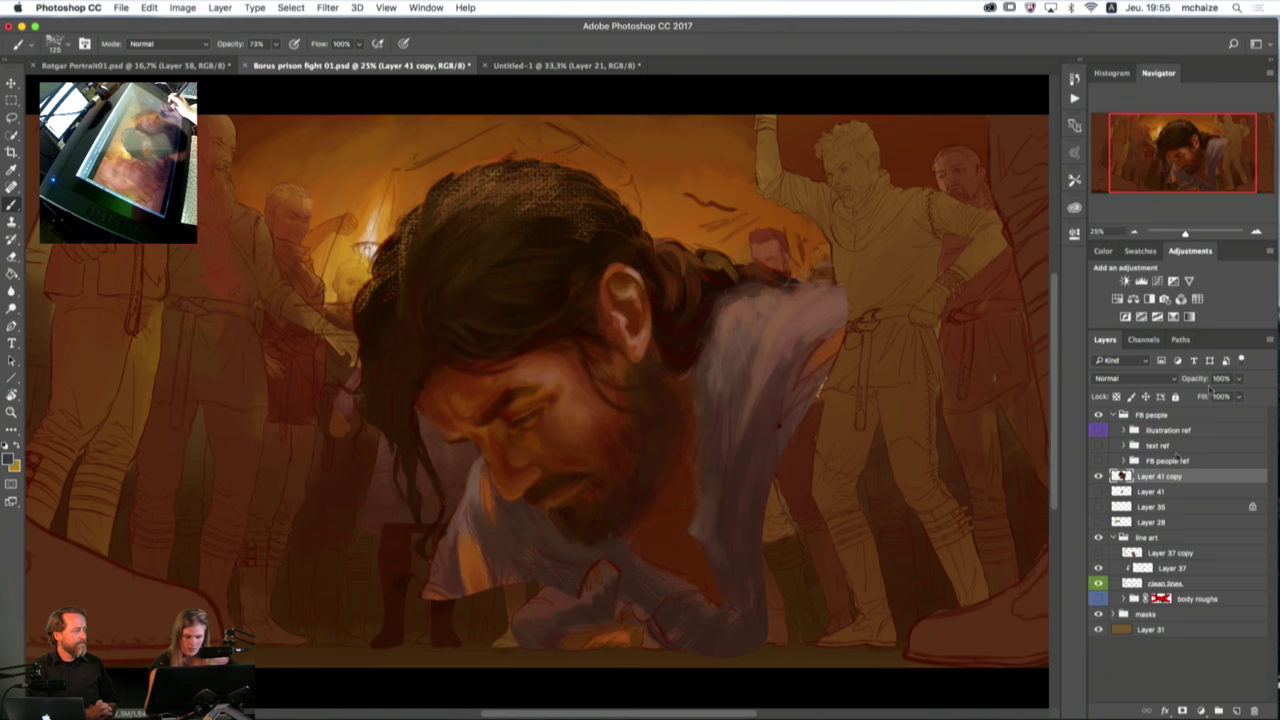
{"action": "left_click", "coordinate": [1098, 461]}
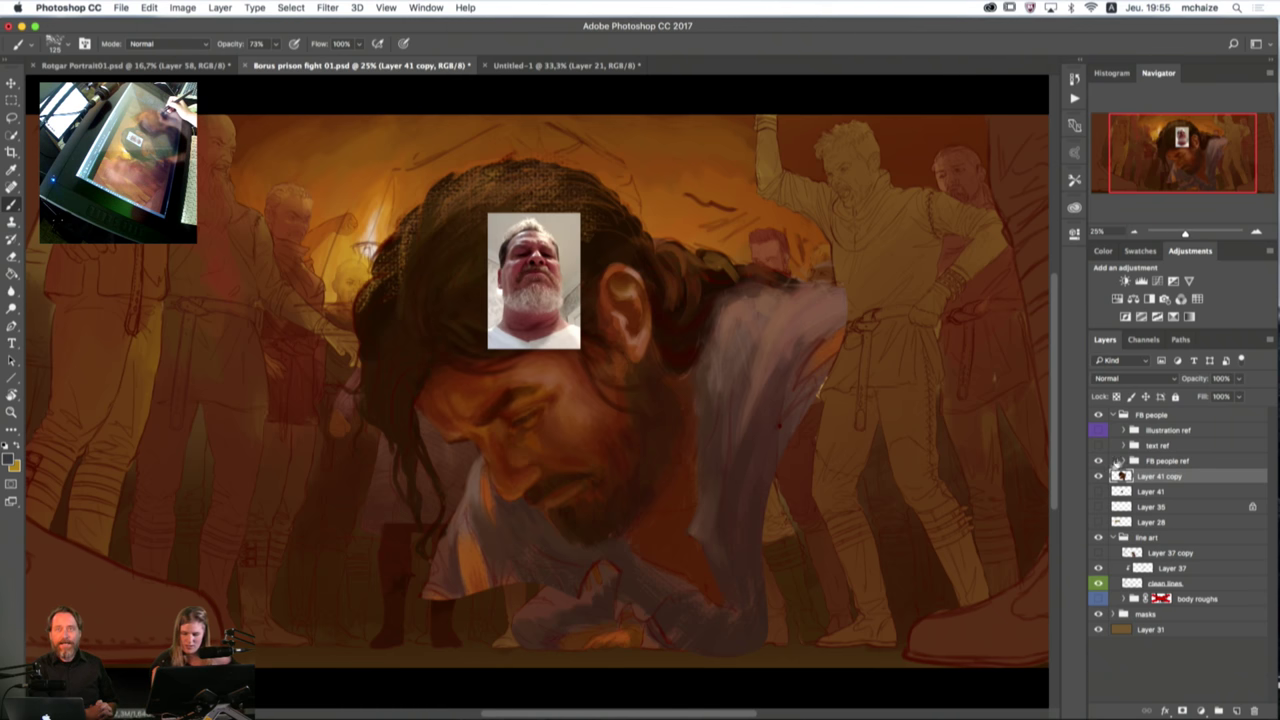
{"action": "left_click", "coordinate": [1098, 461]}
Step: Return to the Untitled-1 painting and smooth the helmet's front and central ridge with blue-grey strokes at 200 to 300 px
{"action": "left_click", "coordinate": [547, 65]}
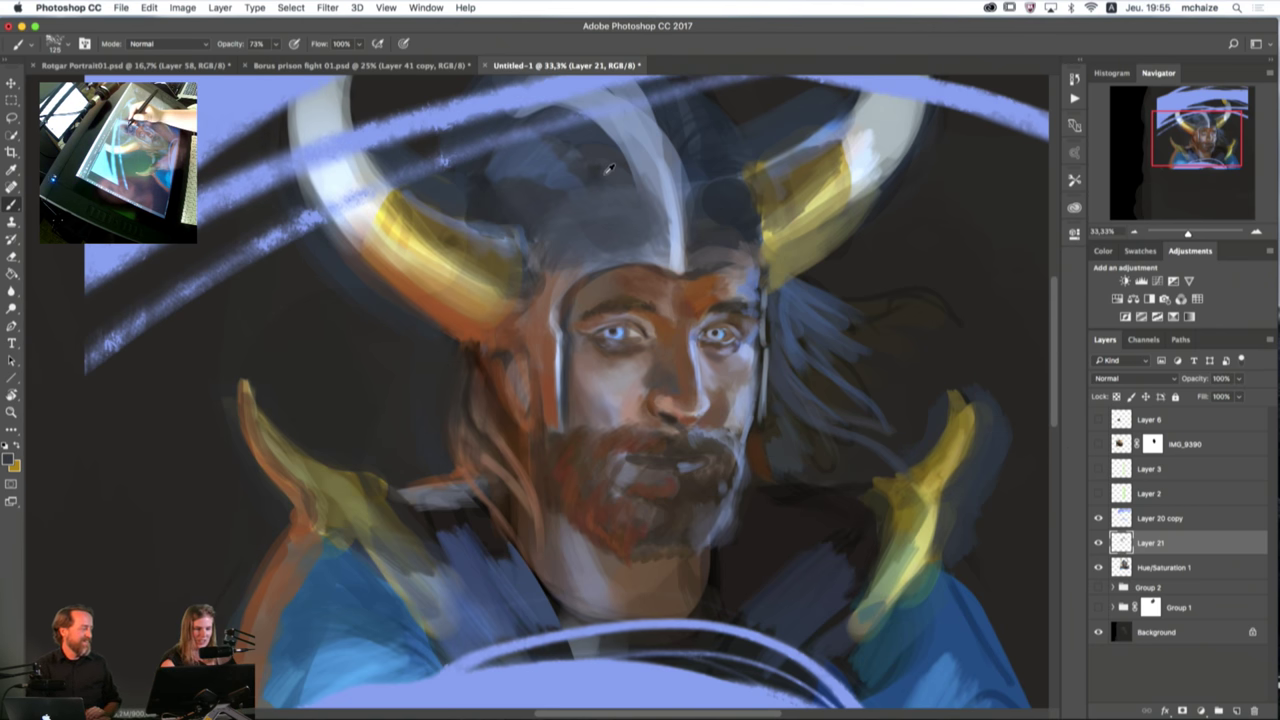
{"action": "key", "text": "bracketright"}
{"action": "key", "text": "bracketright"}
{"action": "key", "text": "bracketright"}
{"action": "key", "text": "bracketright"}
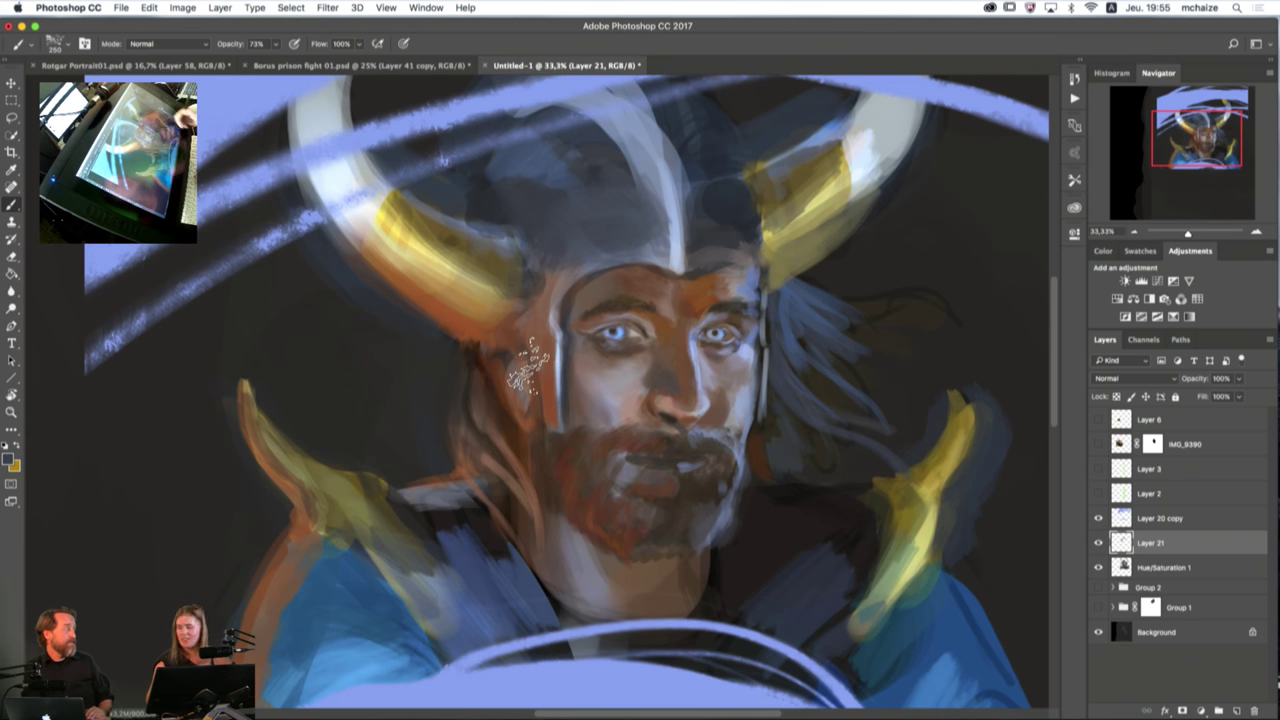
{"action": "key", "text": "bracketleft"}
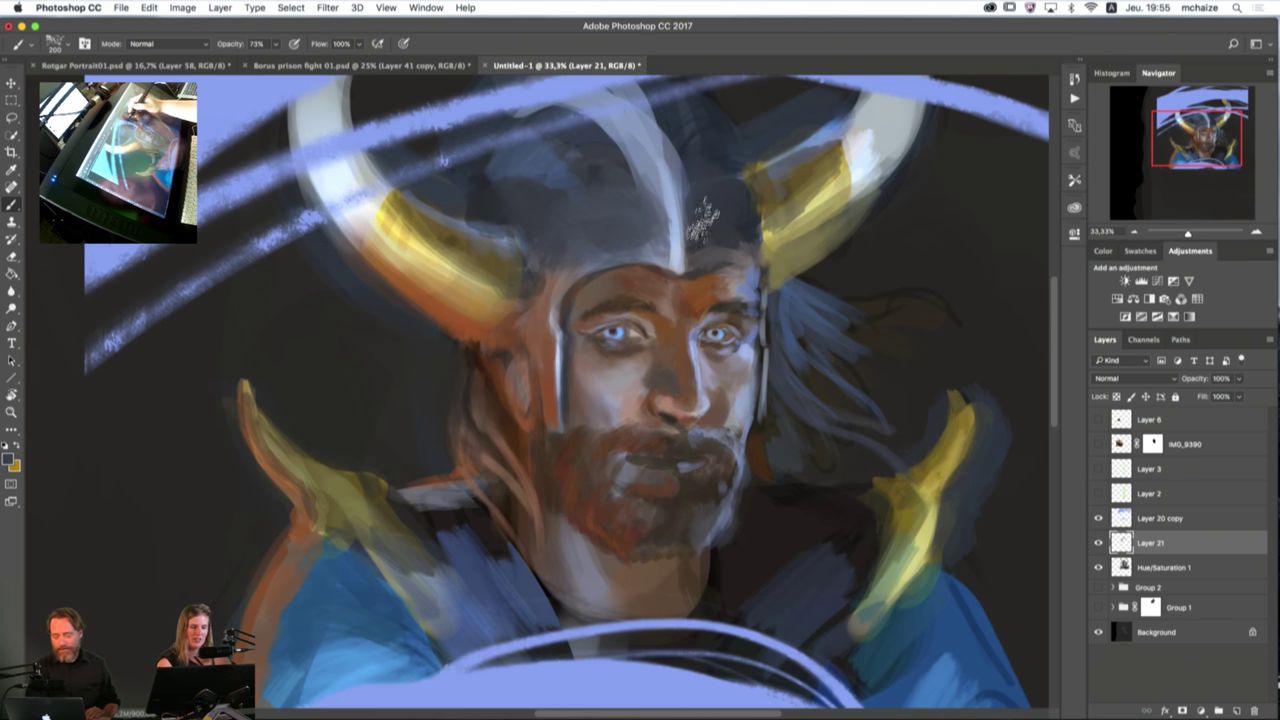
{"action": "key", "text": "bracketright"}
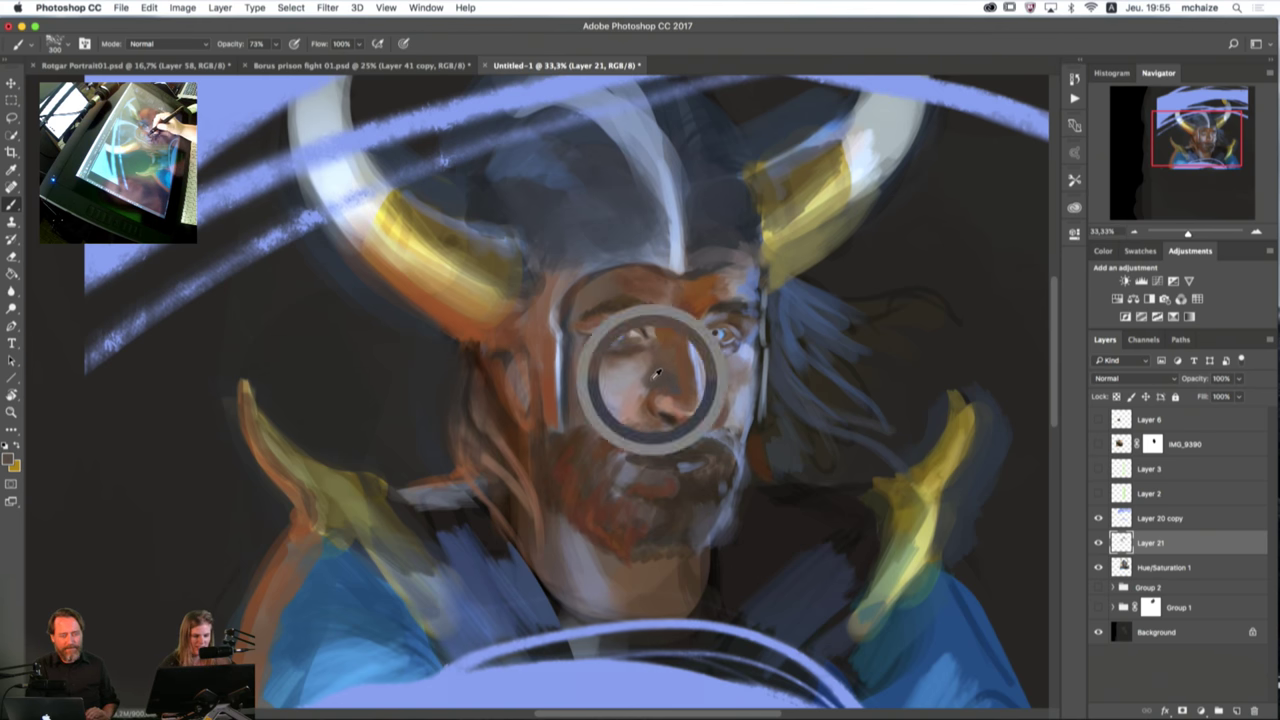
Step: Blend sampled brown into the shadow beside the nose and left cheek with a 100 to 150 px brush
{"action": "key", "text": "bracketleft"}
{"action": "key", "text": "bracketleft"}
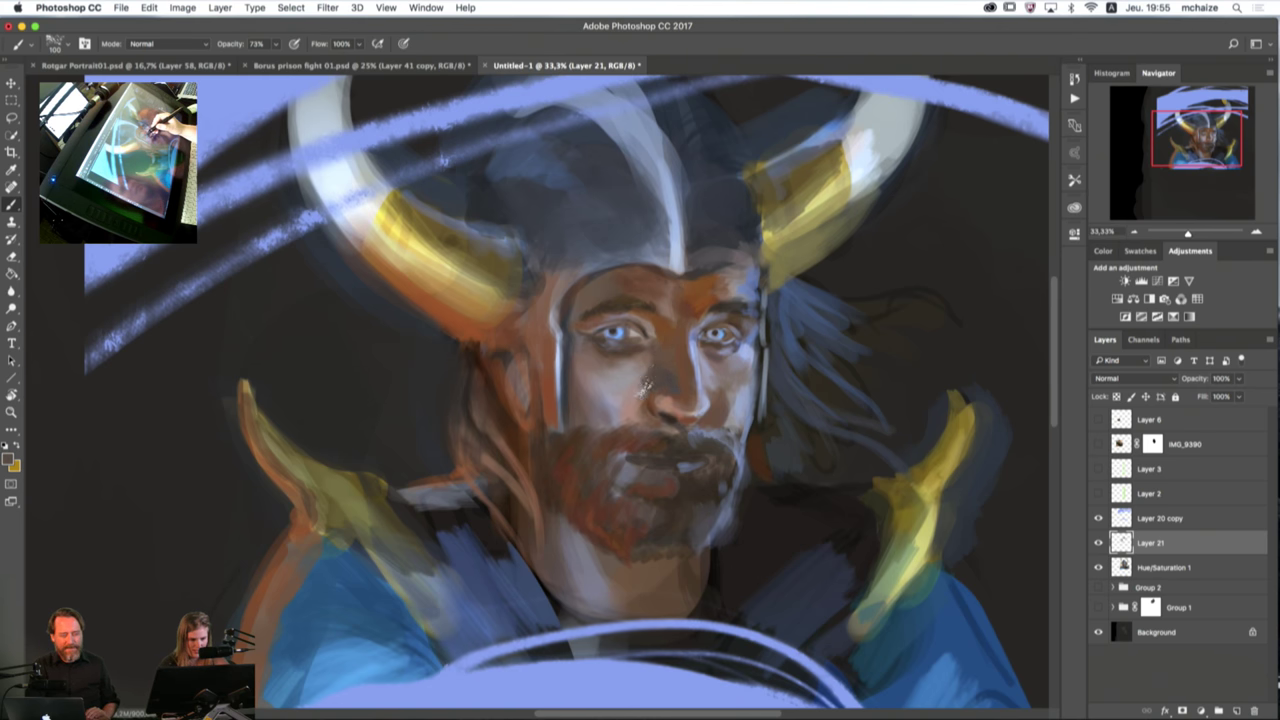
{"action": "key", "text": "bracketright"}
{"action": "key", "text": "bracketright"}
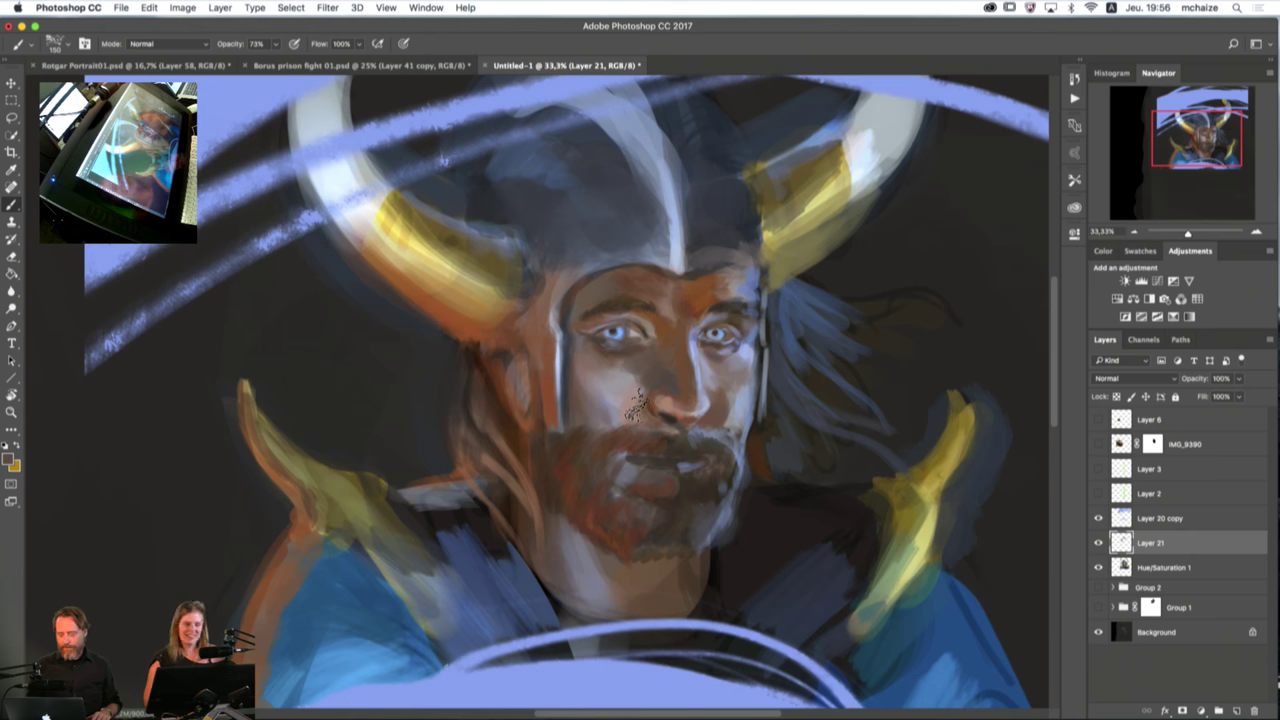
Step: Paint sampled blue and dark grey over the pale trim on top of the left collar with a 150 px brush
{"action": "left_click", "coordinate": [455, 545], "text": "alt"}
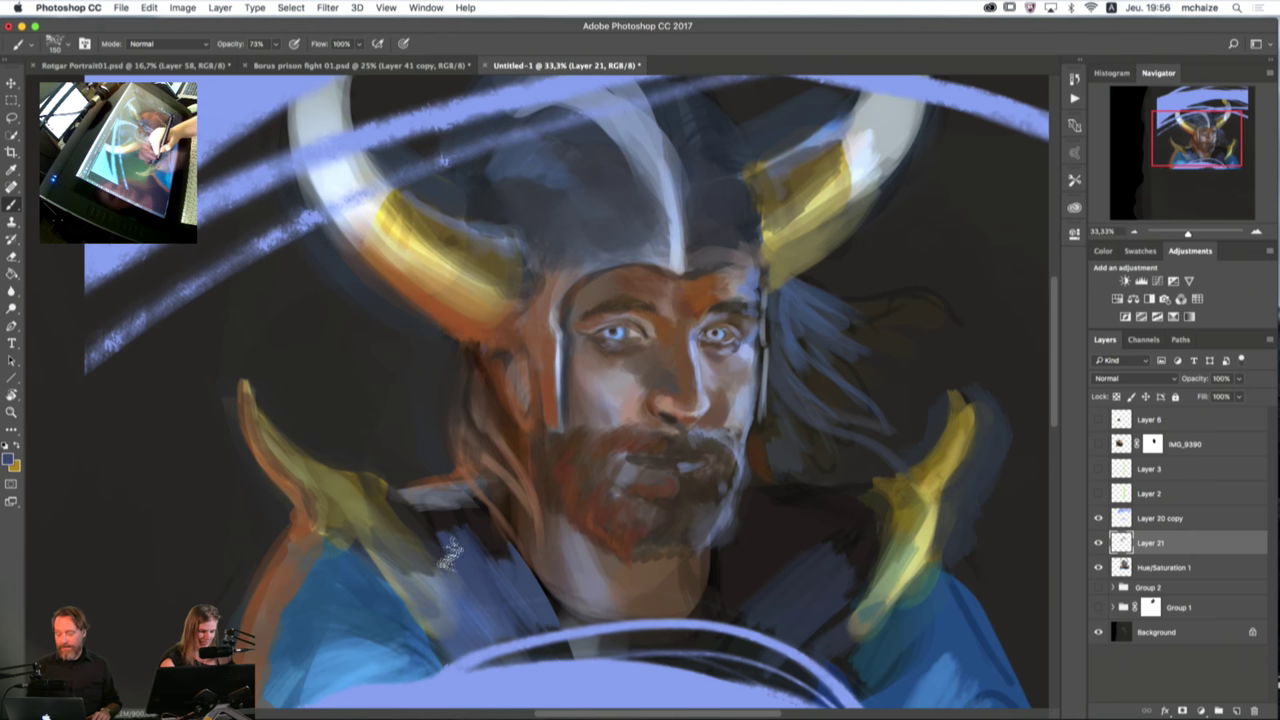
{"action": "mouse_move", "coordinate": [450, 550]}
{"action": "left_mouse_down"}
{"action": "mouse_move", "coordinate": [417, 514]}
{"action": "mouse_move", "coordinate": [419, 543]}
{"action": "mouse_move", "coordinate": [441, 551]}
{"action": "mouse_move", "coordinate": [452, 495]}
{"action": "mouse_move", "coordinate": [482, 517]}
{"action": "left_mouse_up"}
{"action": "left_click", "coordinate": [414, 520], "text": "alt"}
{"action": "left_click", "coordinate": [370, 458], "text": "alt"}
{"action": "left_click_drag", "start_coordinate": [394, 475], "coordinate": [431, 477]}
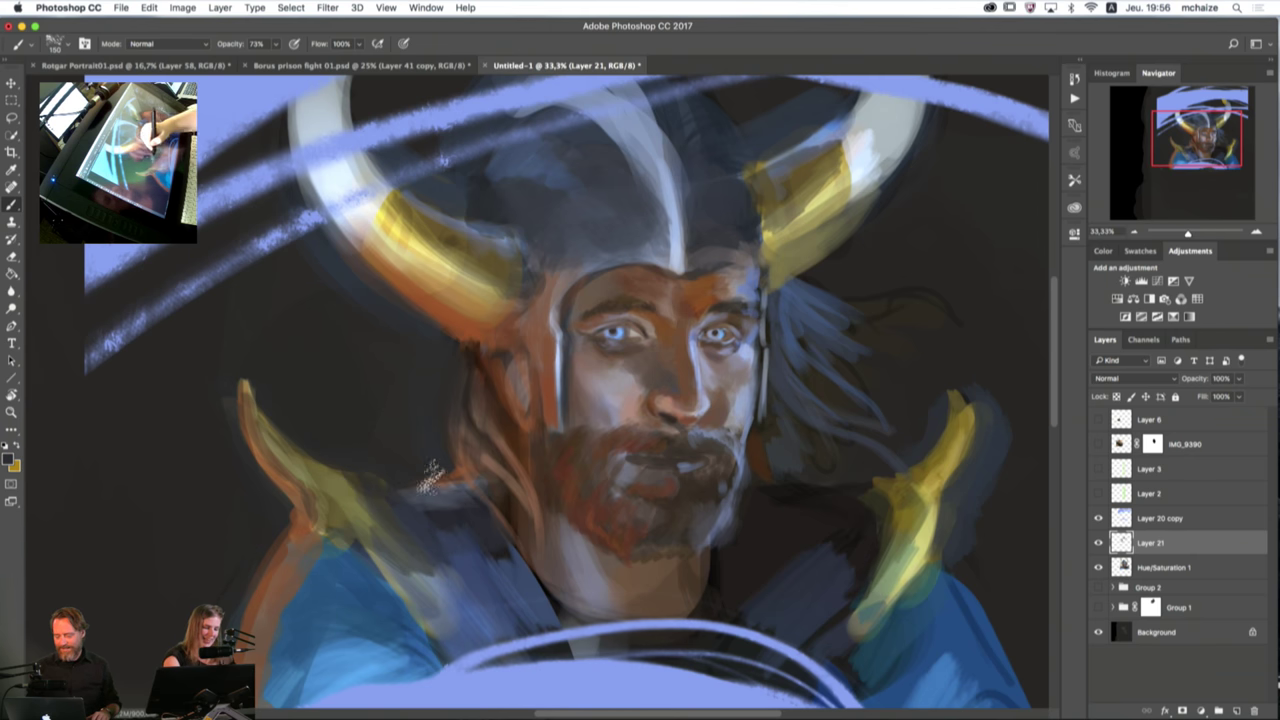
{"action": "left_click", "coordinate": [443, 520], "text": "alt"}
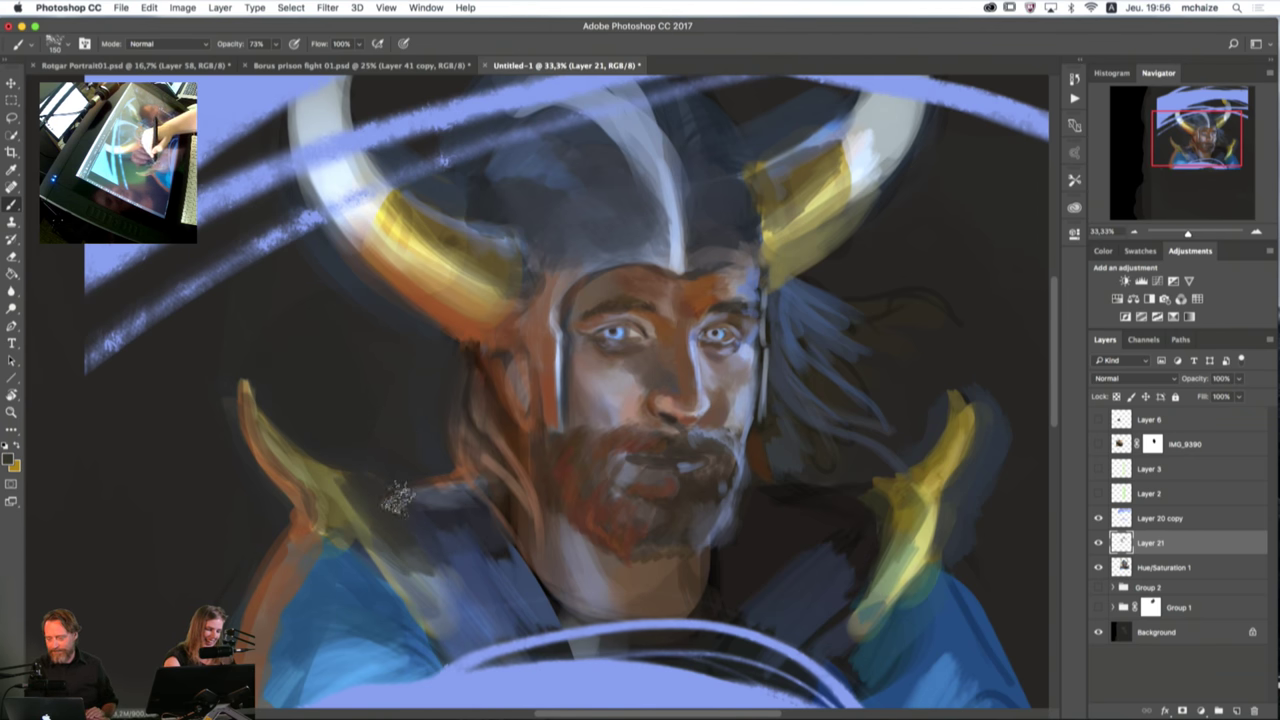
{"action": "left_click", "coordinate": [416, 520], "text": "alt"}
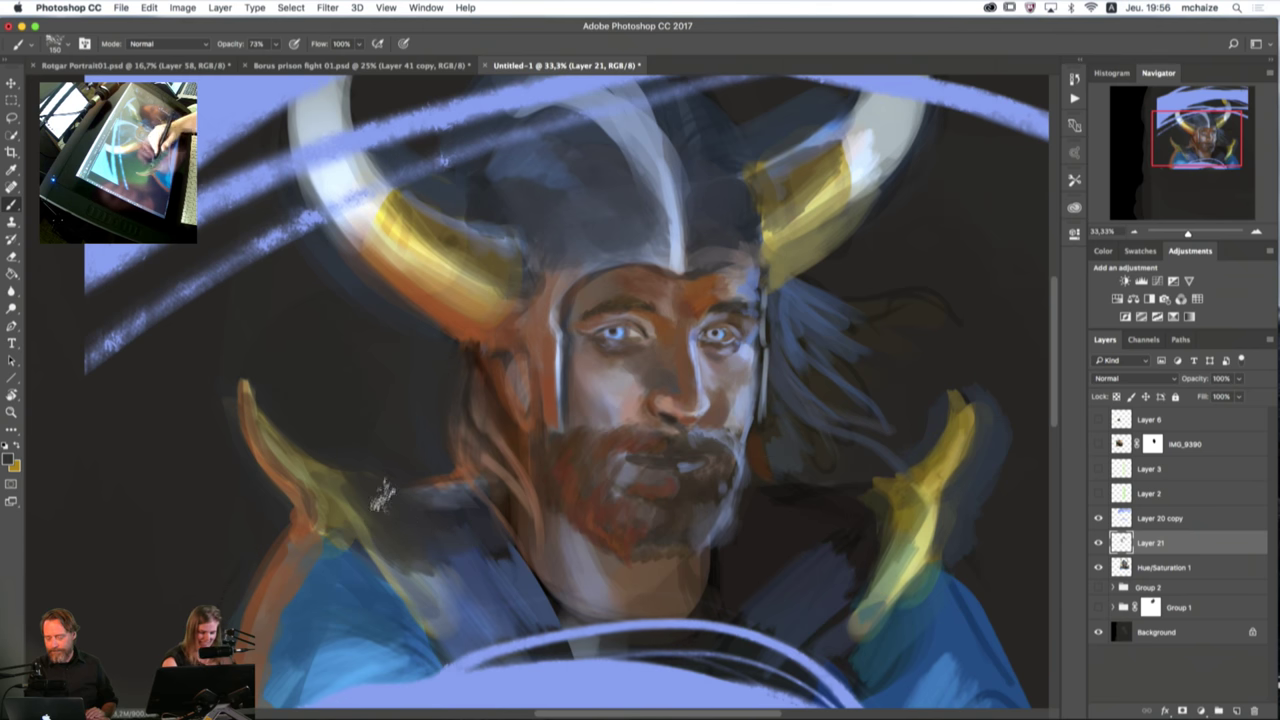
Step: Darken the blue collar flaps on both sides of the neck with dark grey, using a 400 px brush reduced to 175 px
{"action": "key", "text": "]"}
{"action": "key", "text": "]"}
{"action": "key", "text": "]"}
{"action": "key", "text": "]"}
{"action": "key", "text": "]"}
{"action": "key", "text": "]"}
{"action": "key", "text": "]"}
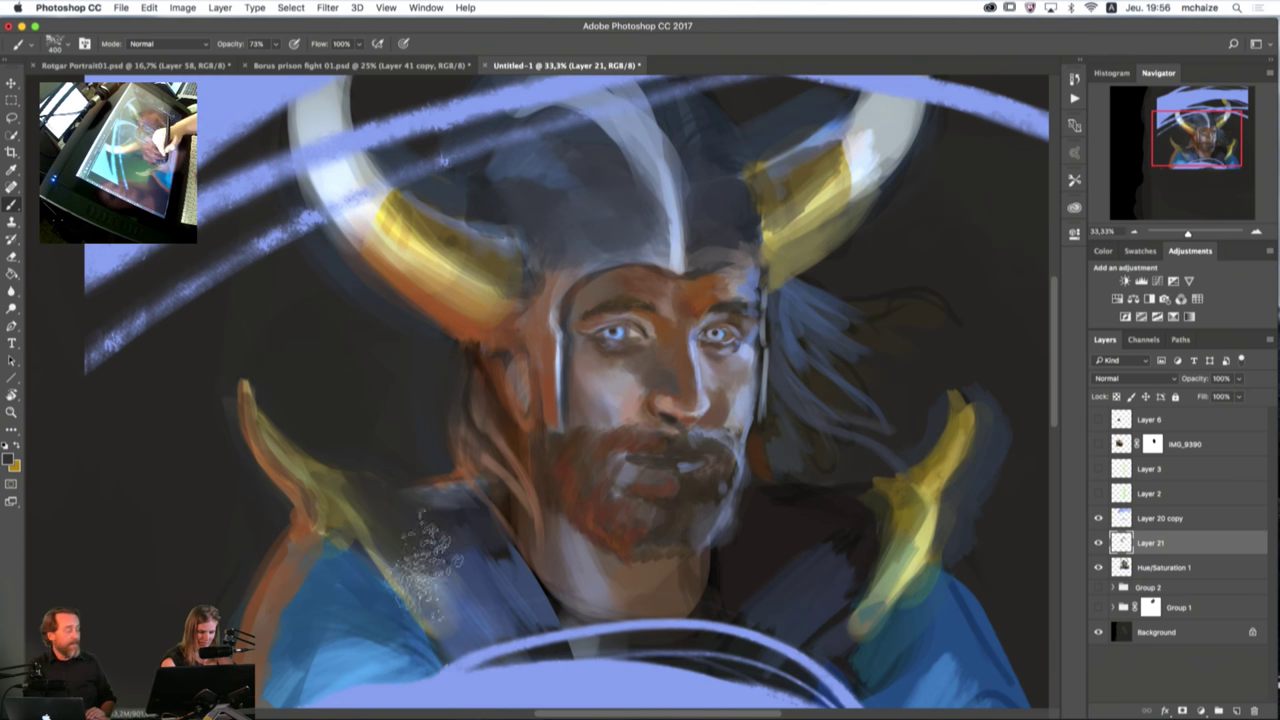
{"action": "key", "text": "bracketleft"}
{"action": "key", "text": "bracketleft"}
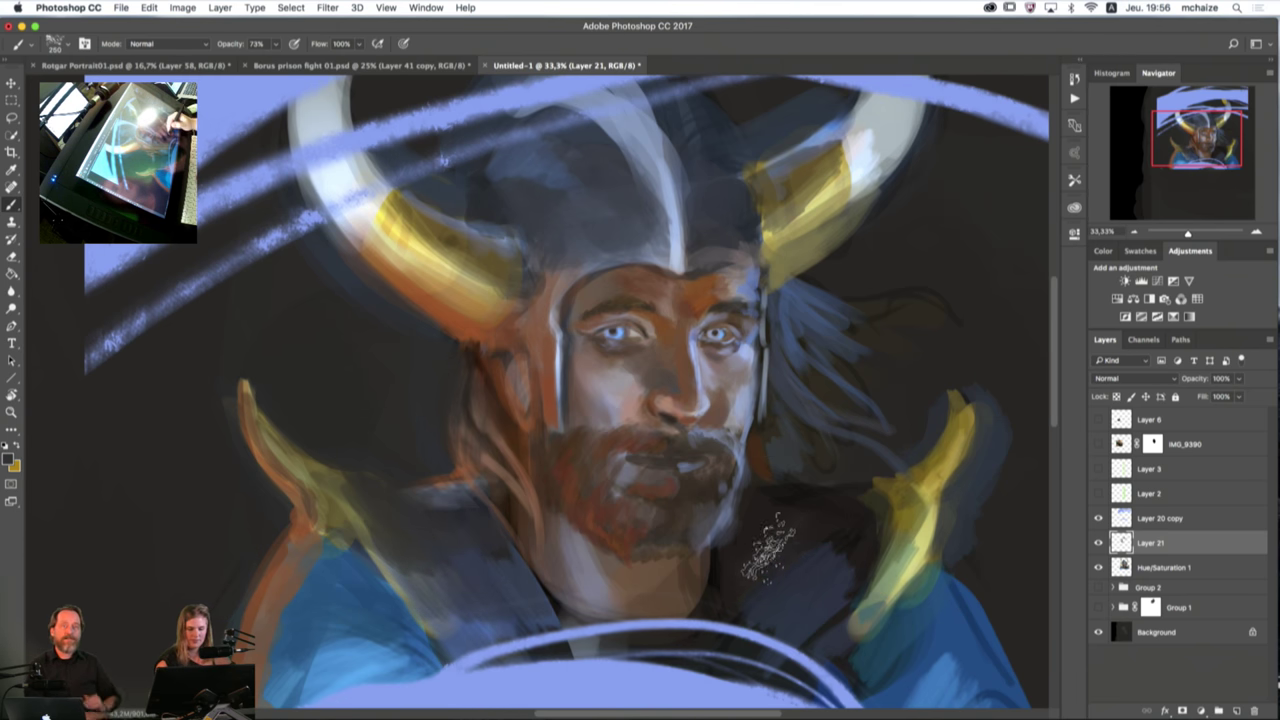
{"action": "key", "text": "bracketleft"}
{"action": "key", "text": "bracketleft"}
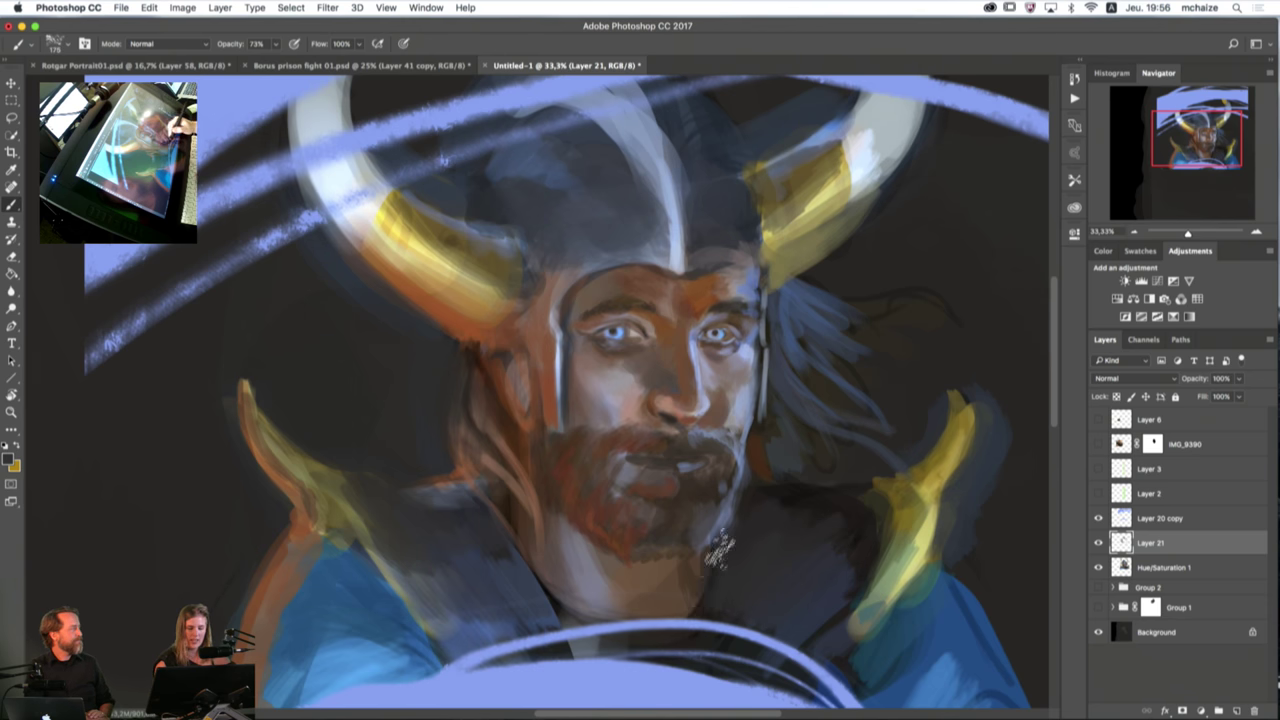